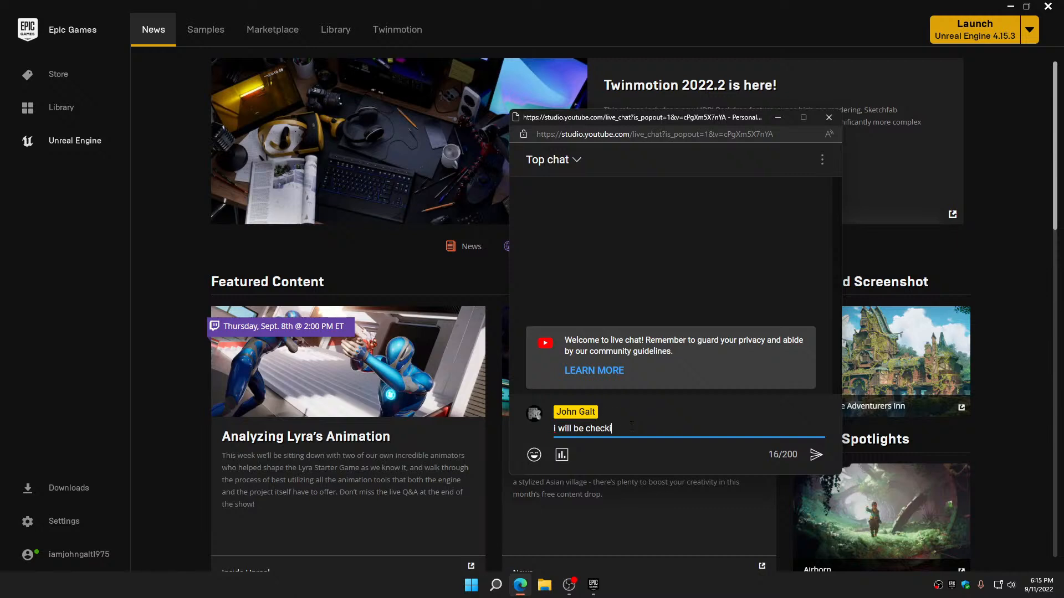
Post "i will be checking this from time to time so feel free to leave comments or ask questions o/" in chat and move the window off-screen
type("rom time to tim")
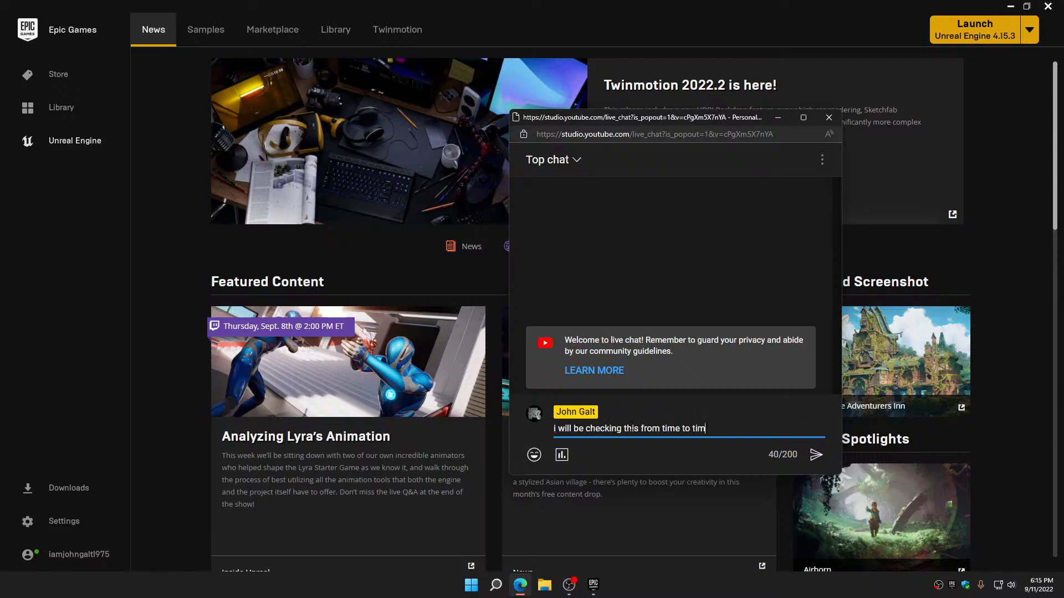
type("e so feel free to leave comment")
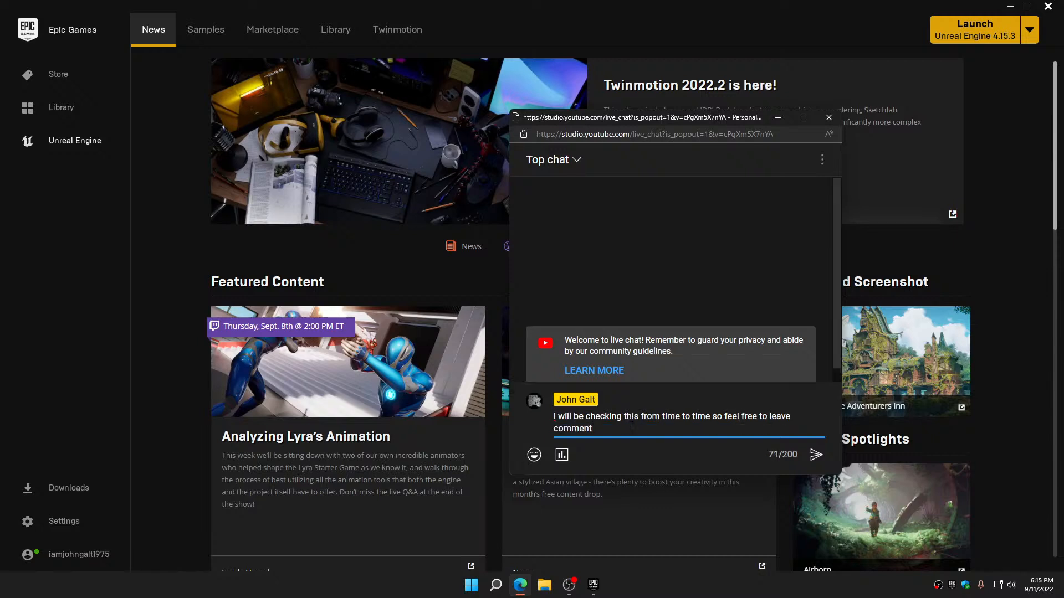
type("s or ask questions o/")
key("Return")
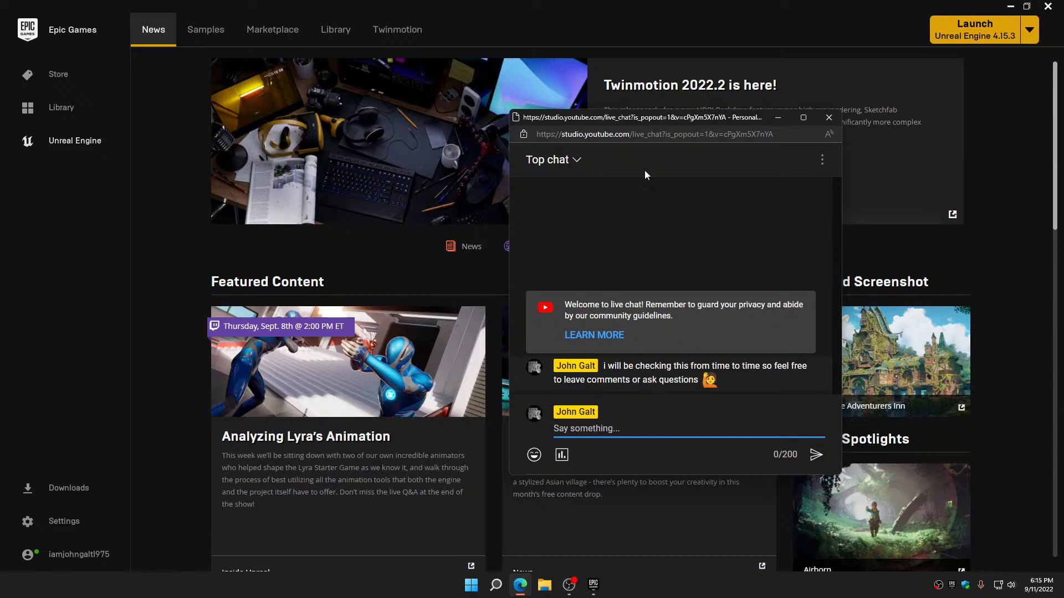
left_click_drag(644, 117, 1063, 183)
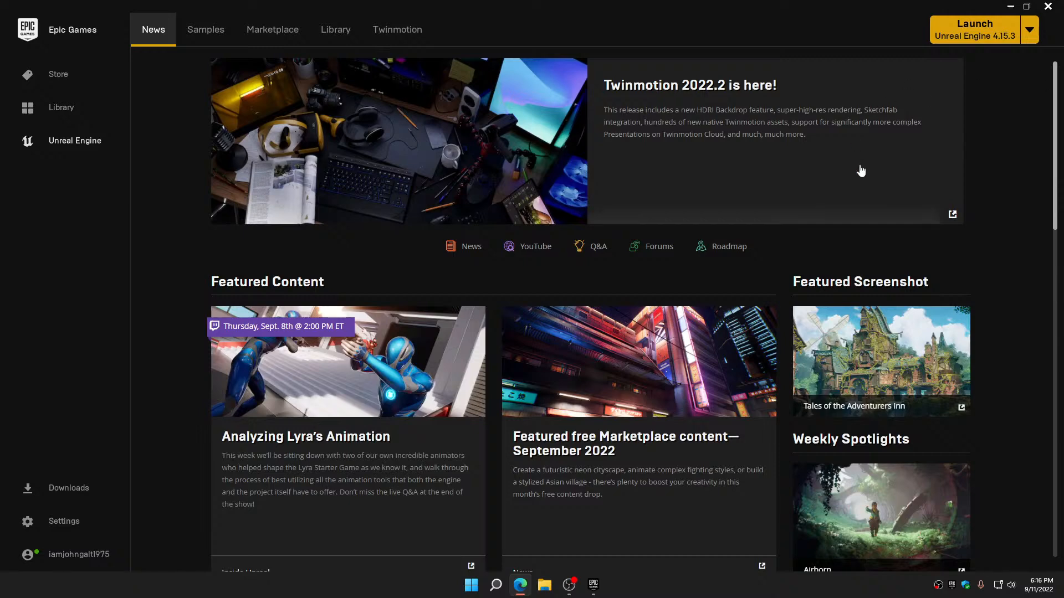
Open the TPS_Starter project from the Unreal Engine library
left_click(345, 32)
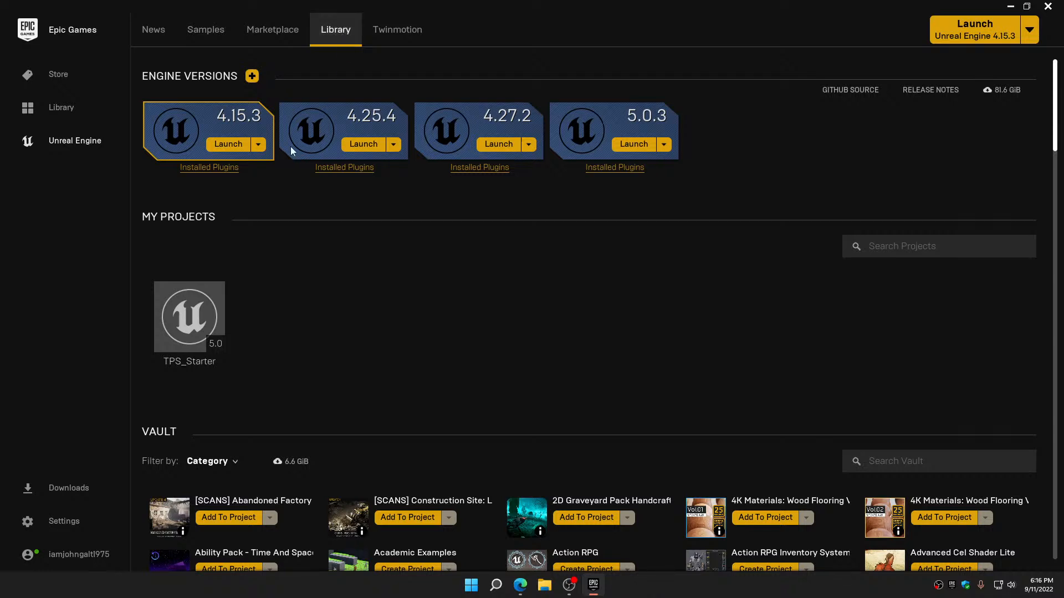
double_click(199, 328)
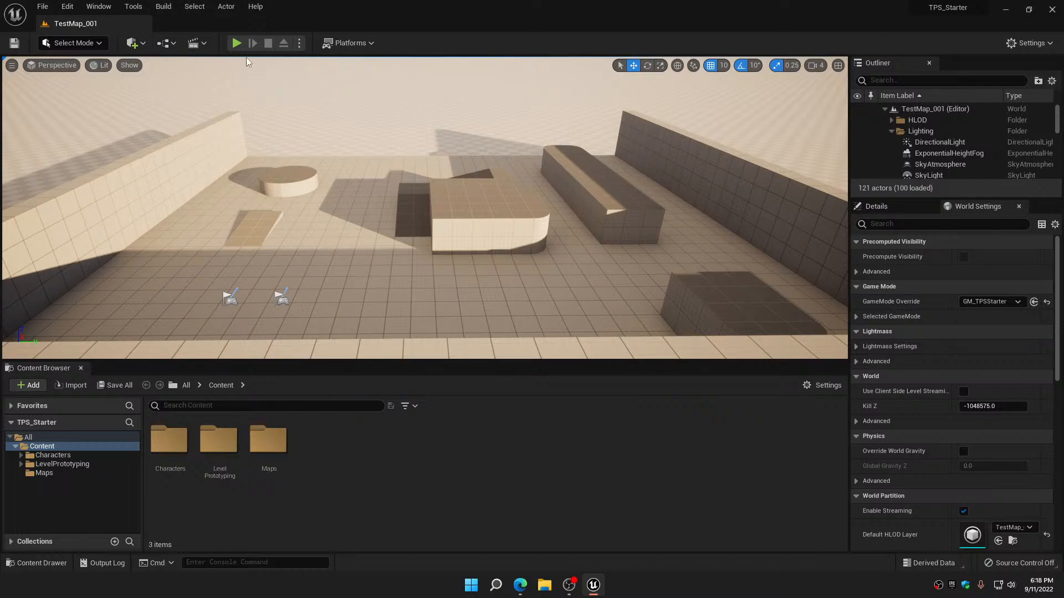
Play-test TestMap_001 by taking control of the character and running around the level, and end the play session
left_click(237, 45)
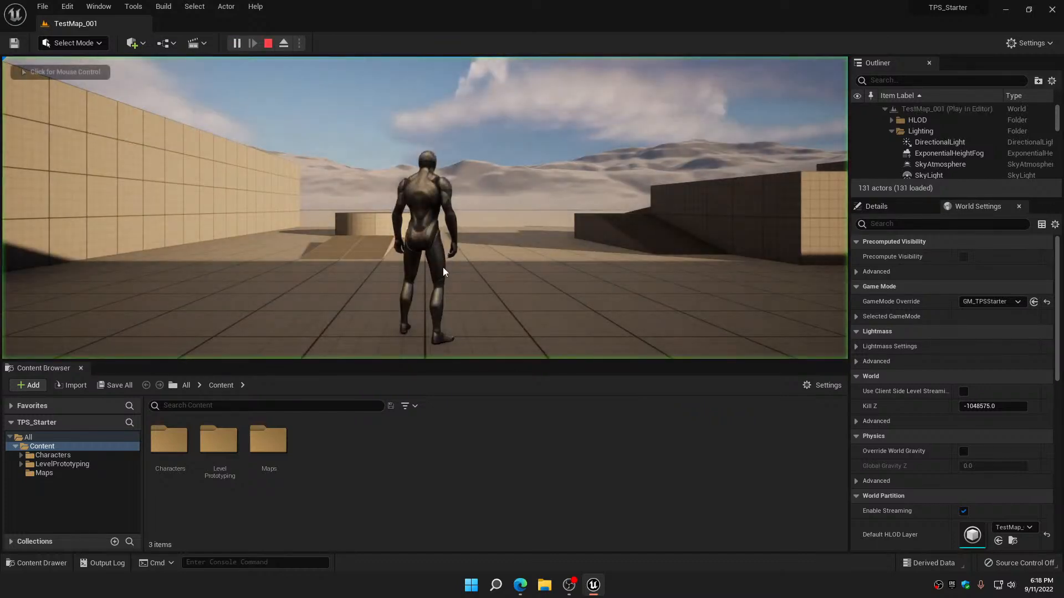
left_click(484, 271)
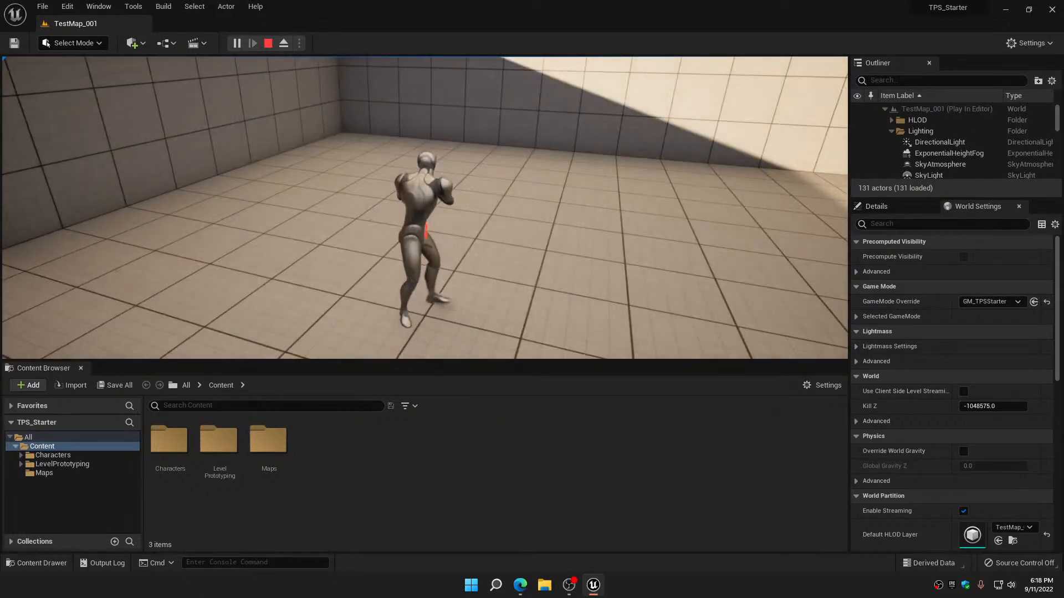
key("w")
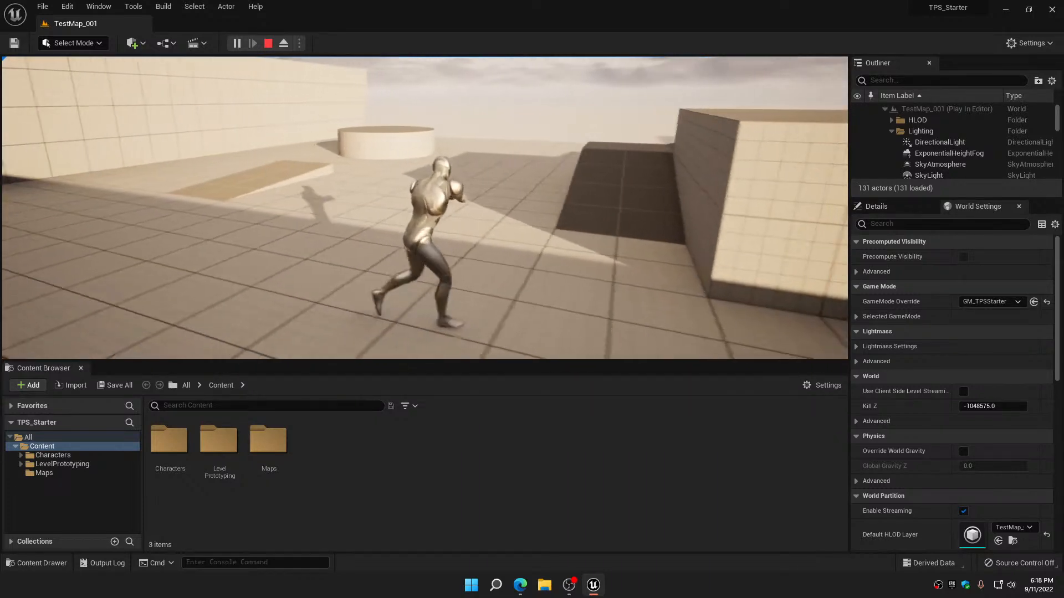
key("Escape")
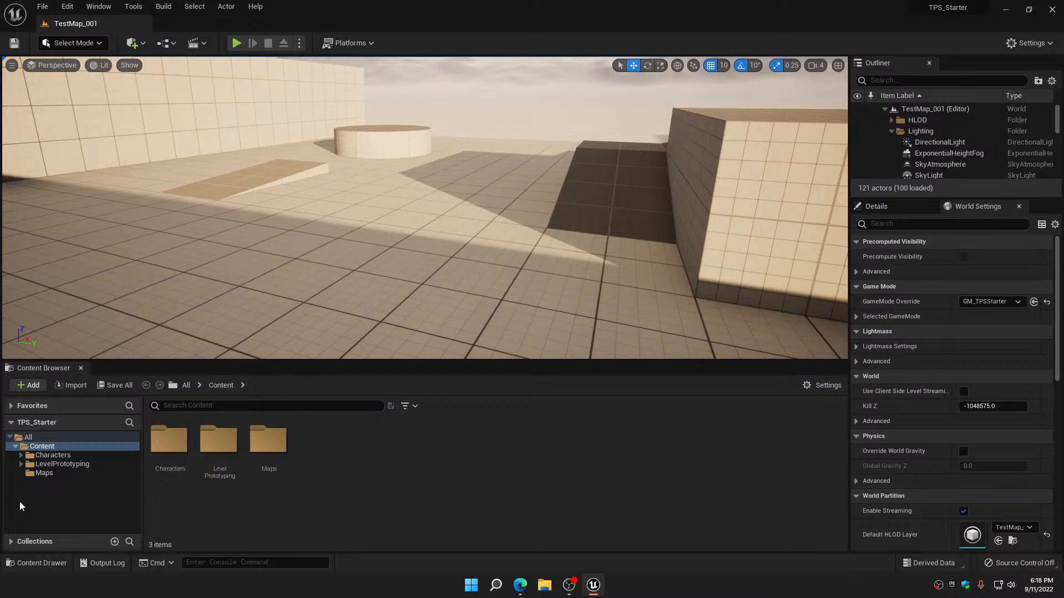
Browse the Characters content, viewing its Blueprints folder and the AimOffsets folder in the Mannequins animations
left_click(21, 455)
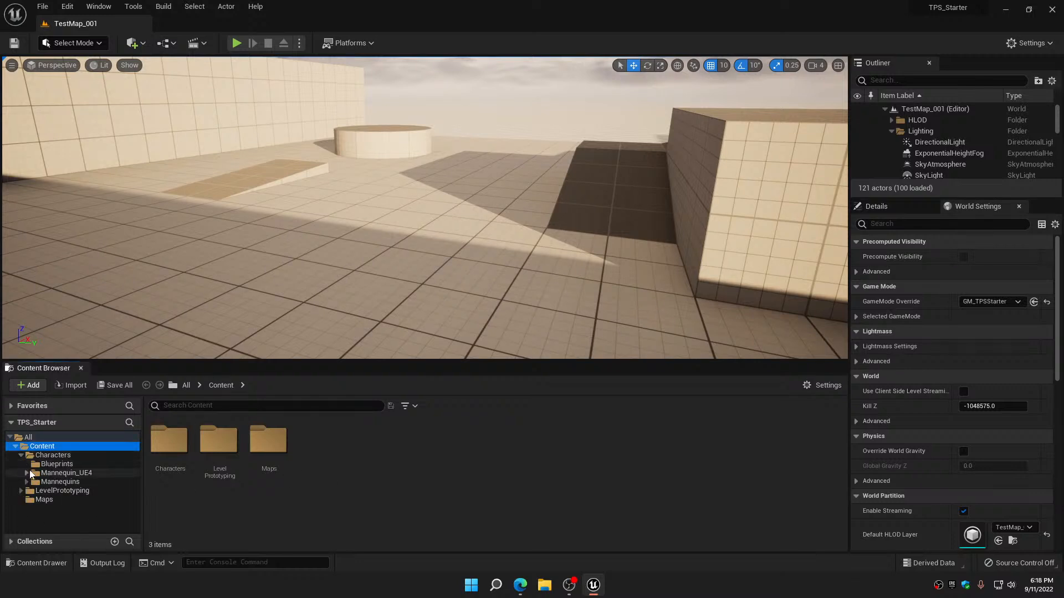
left_click(53, 465)
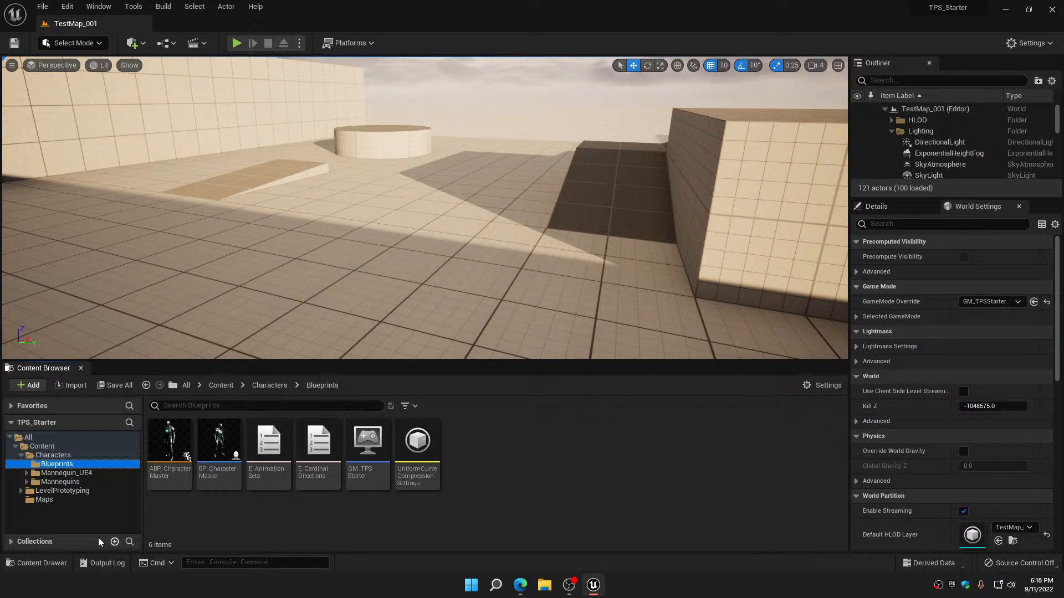
left_click(28, 482)
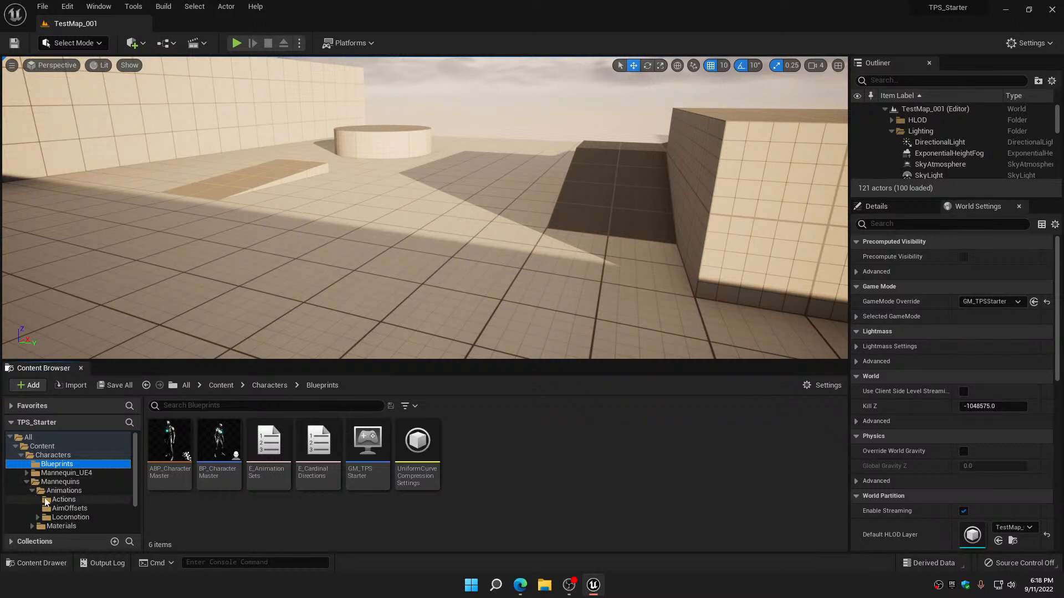
left_click(69, 508)
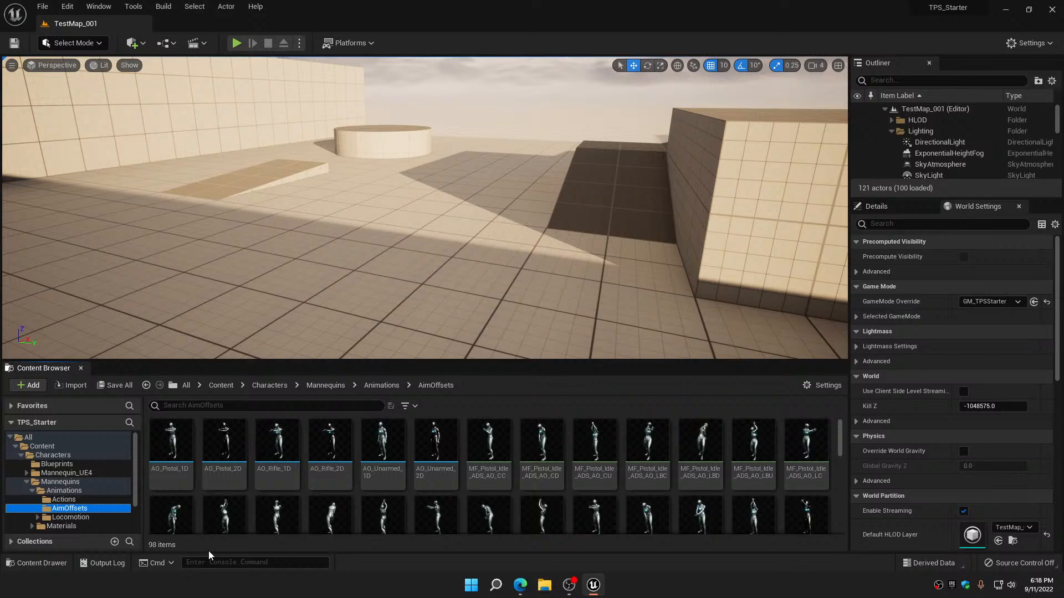
Look over the pistol and rifle aim offsets, preview AO_Rifle_2D in its editor, and close it
left_click(172, 446)
left_click(279, 449)
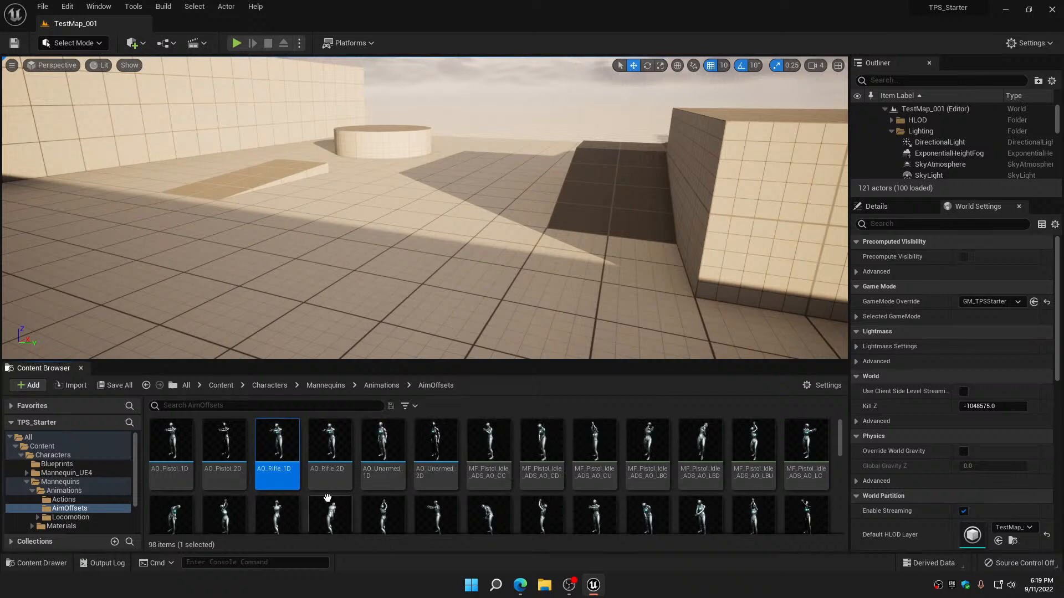
double_click(336, 440)
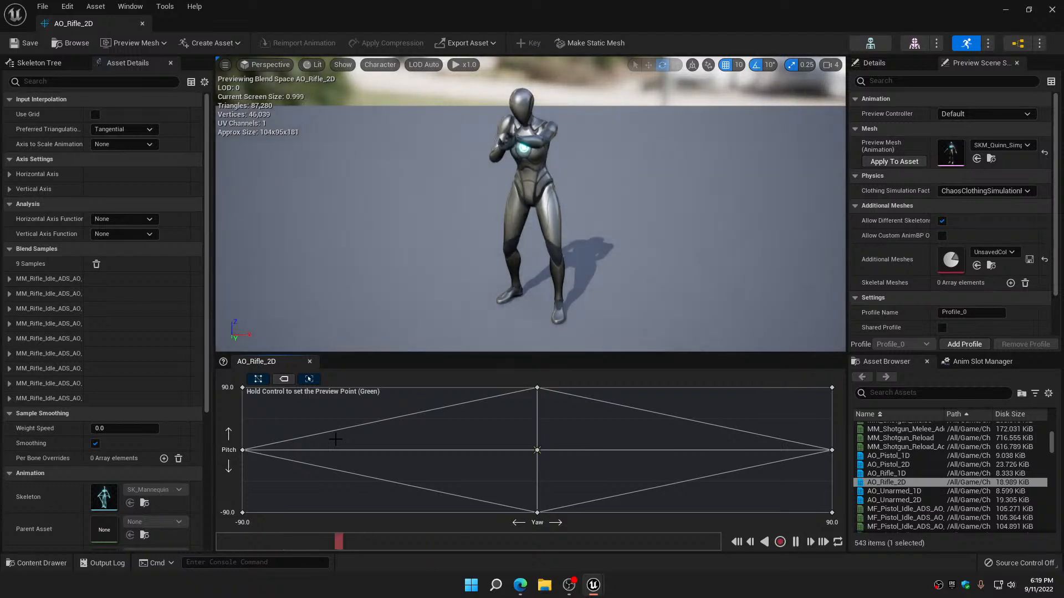
mouse_move(520, 585)
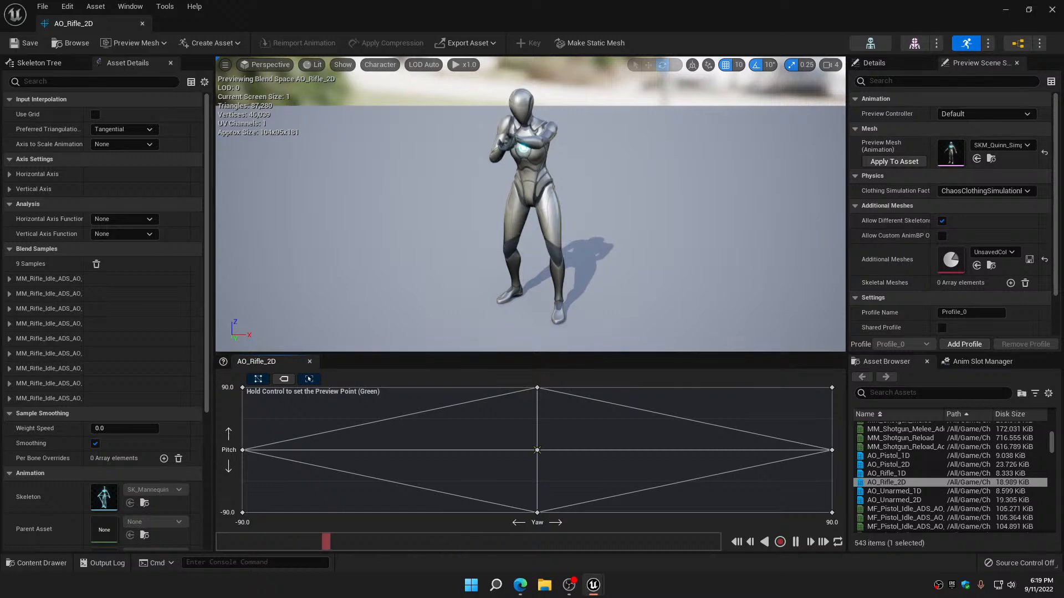
left_click(1057, 10)
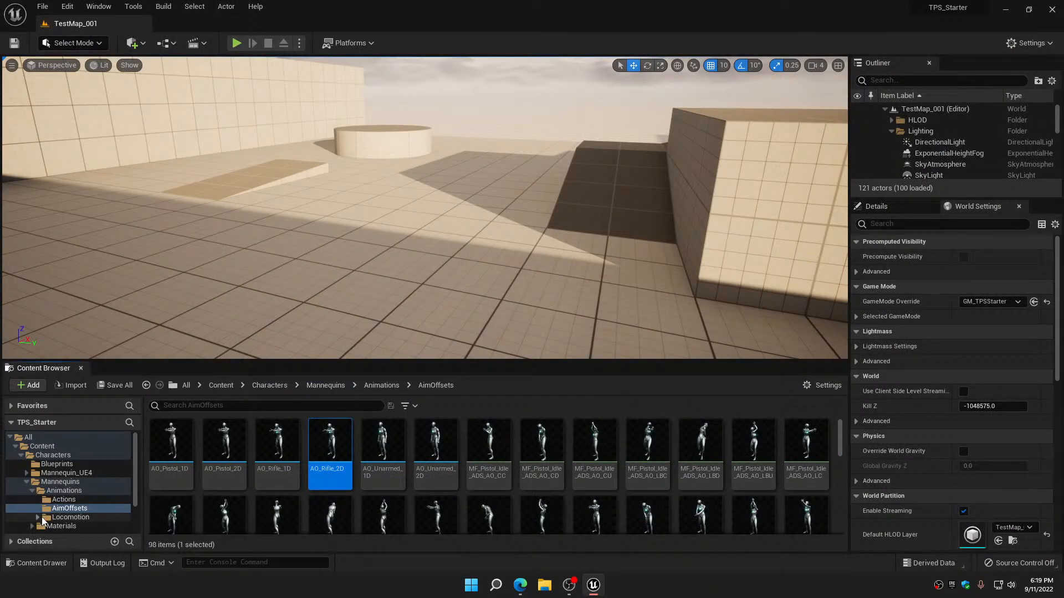
Search the Unarmed folder of the Mannequins locomotion animations for "turn"
scroll(41, 523, "down", 3)
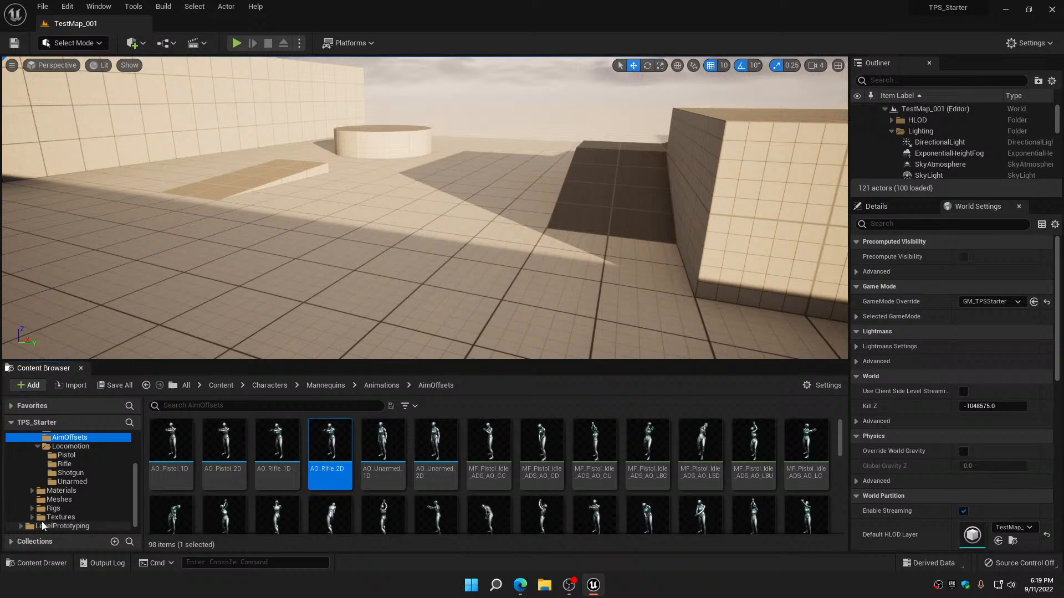
left_click(72, 482)
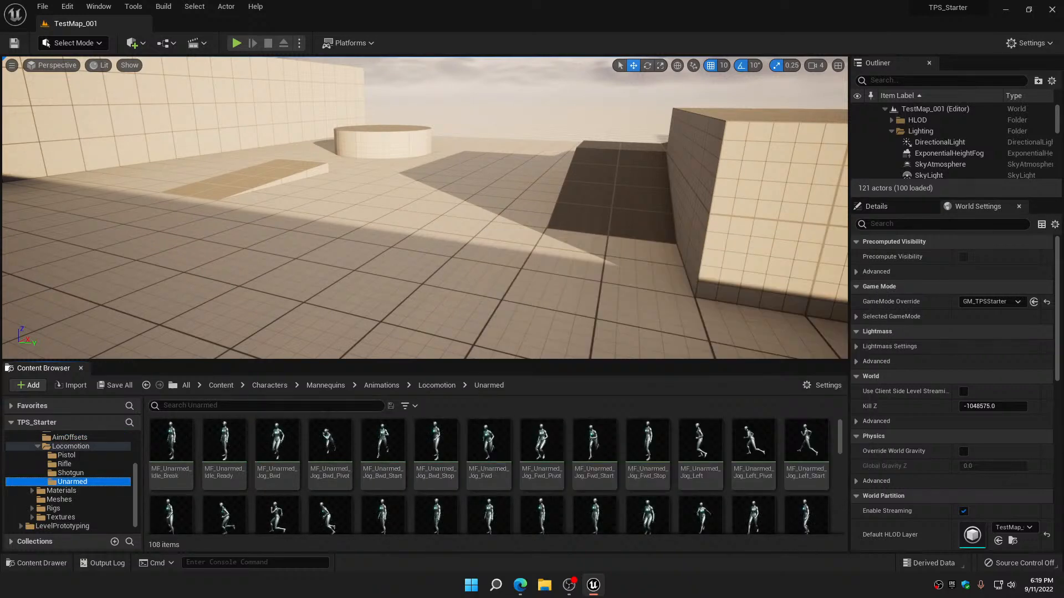
left_click(329, 408)
type("turn")
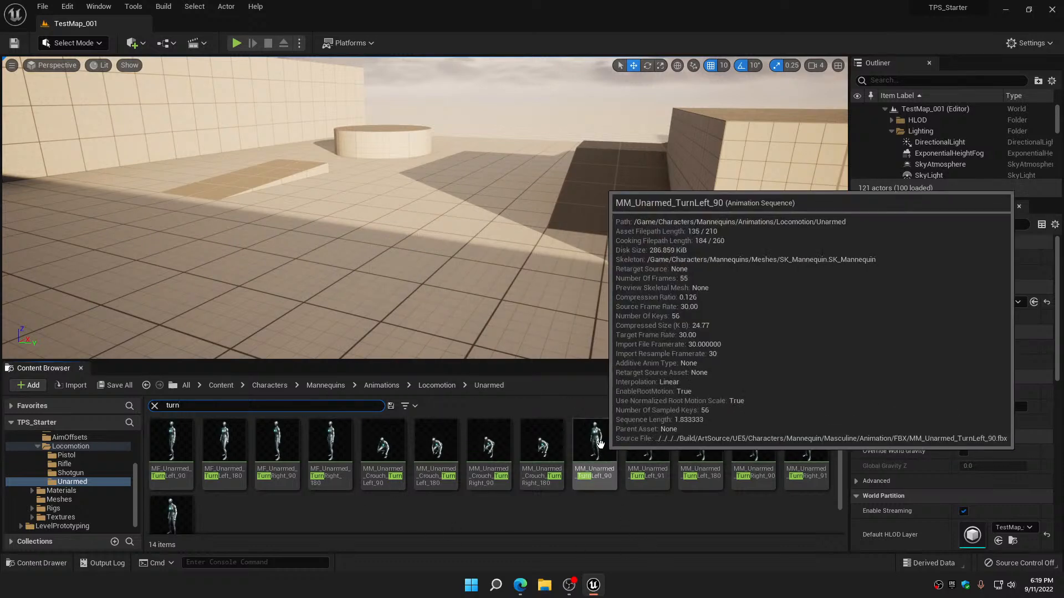
Preview the MM_Unarmed_TurnLeft_91 animation with its curves and notifies, and close its editor
left_click(594, 446)
mouse_move(595, 439)
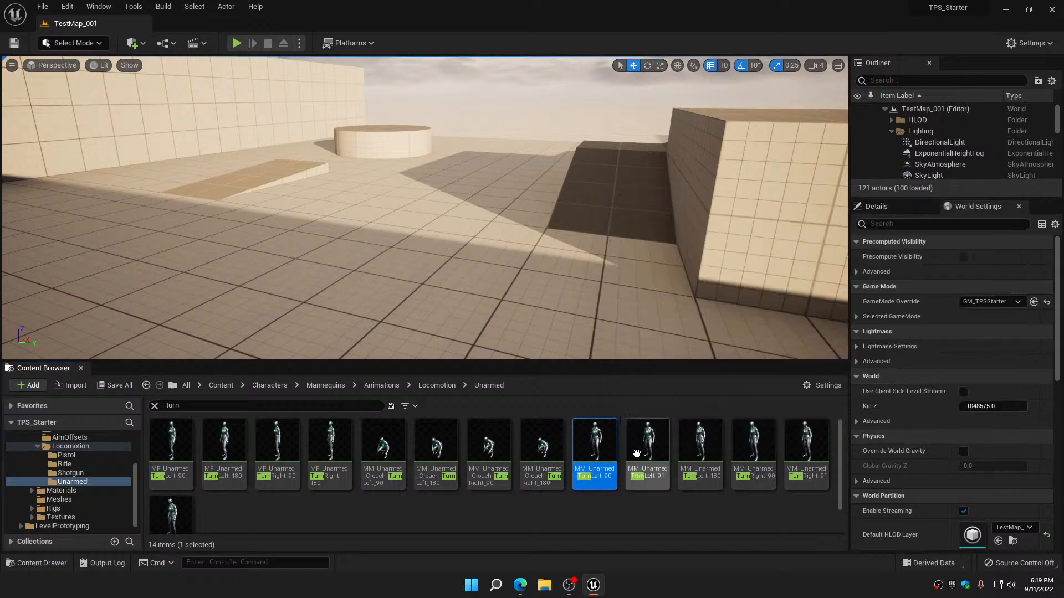
double_click(648, 452)
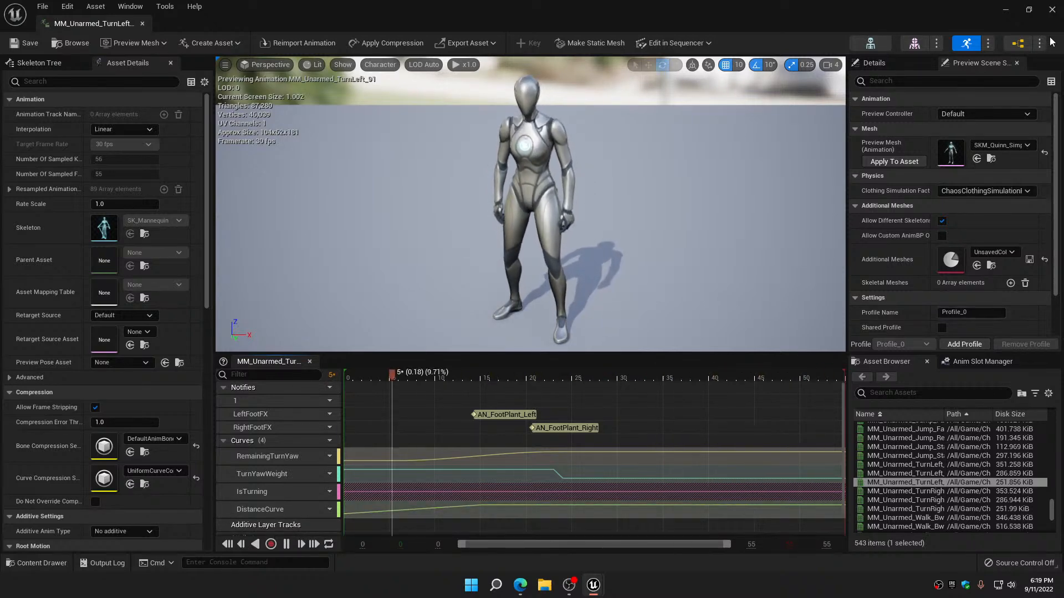
left_click(1059, 7)
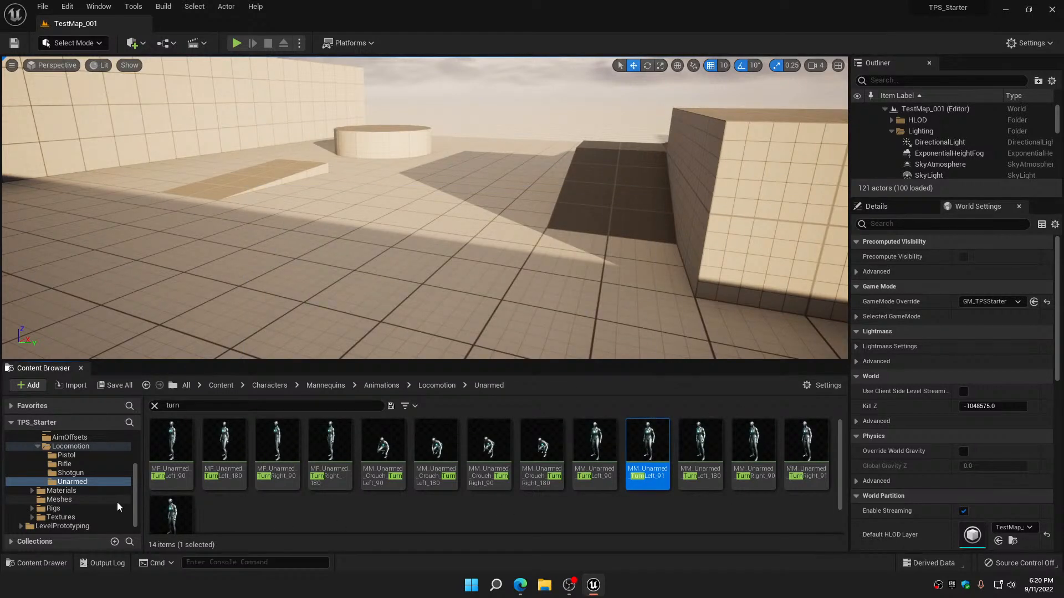
List the turn animations across the whole Locomotion folder, preview MF_Pistol_TurnLeft_90, and close its editor
left_click(36, 447)
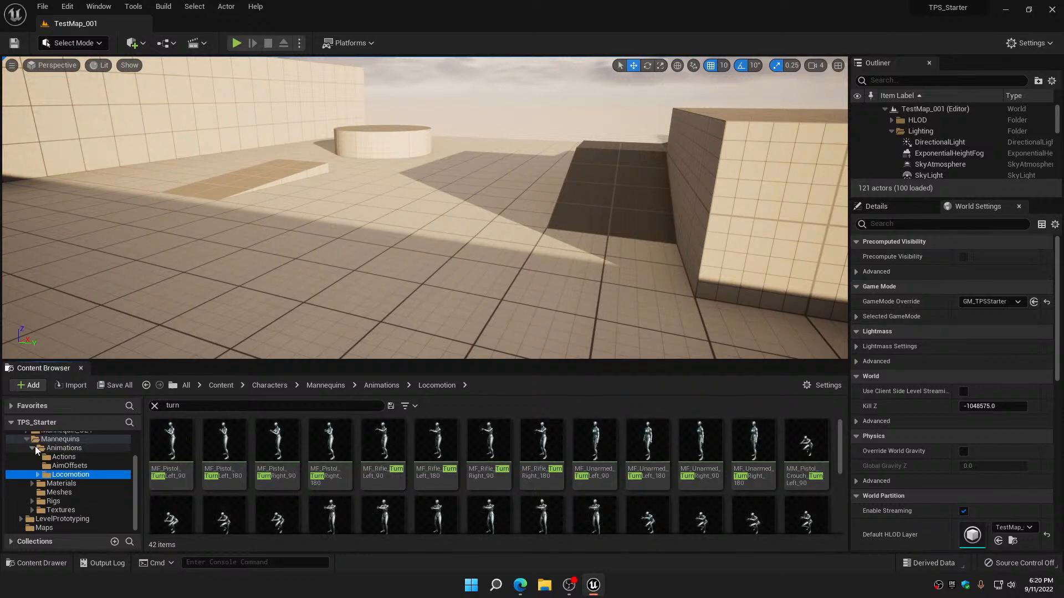
mouse_move(175, 446)
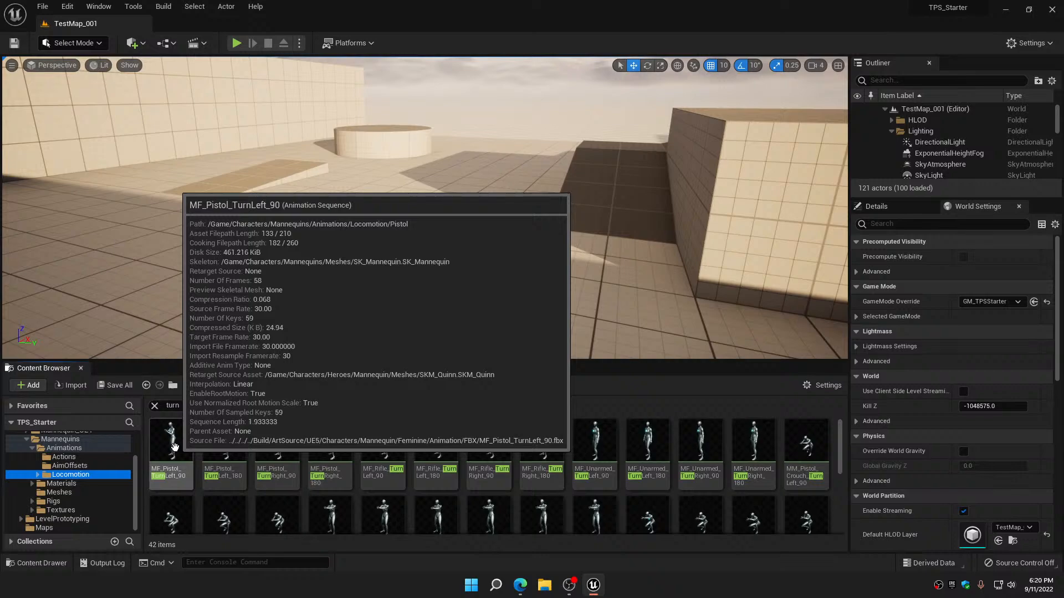
double_click(175, 448)
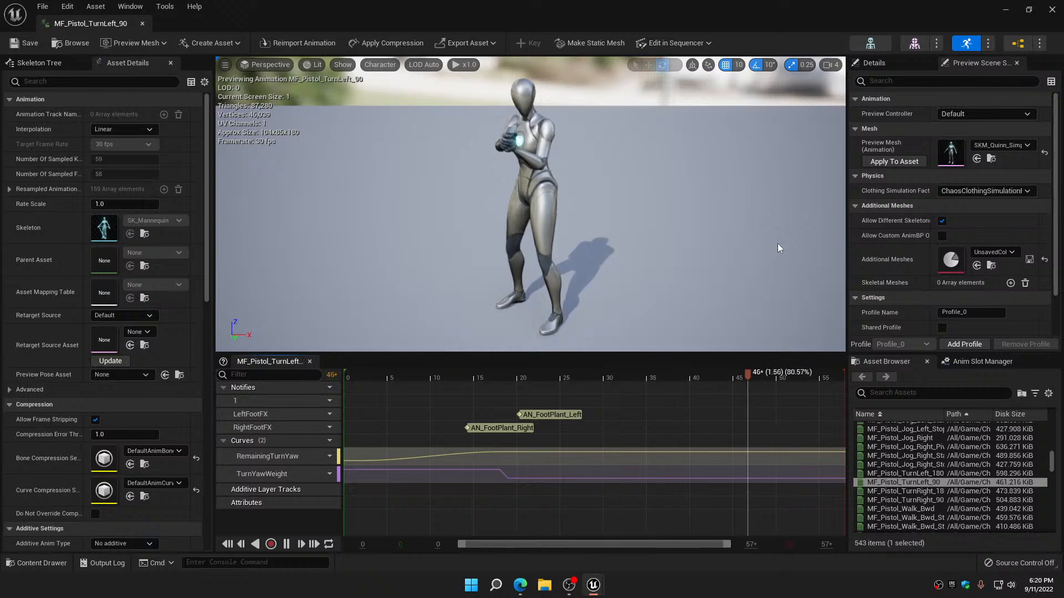
left_click(1051, 9)
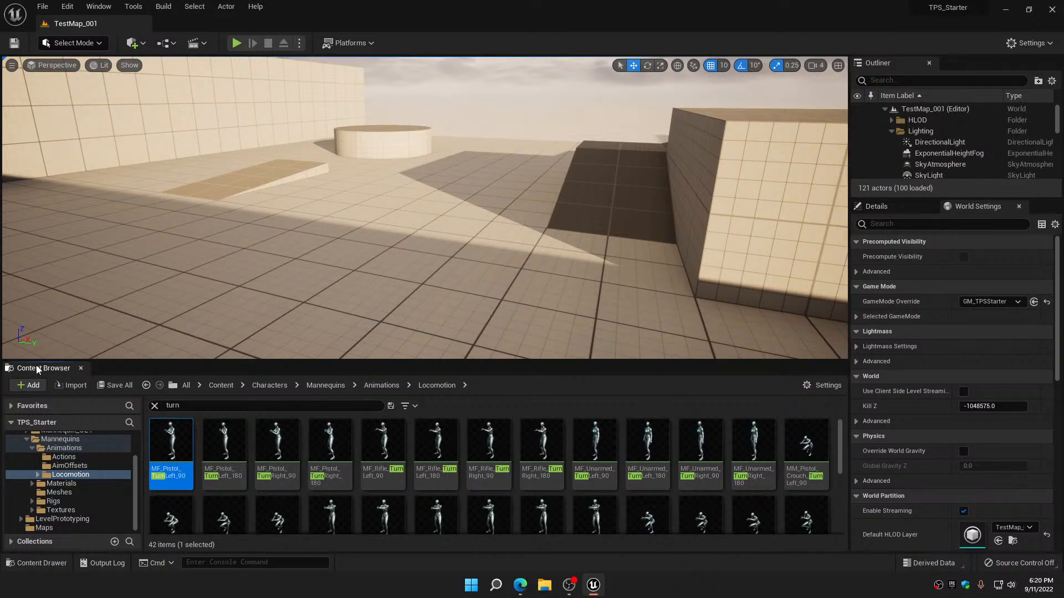
Search the Unarmed locomotion folder for "jog" instead, preview the MF_Unarmed_Jog_Fwd animation, and close its editor
left_click(155, 406)
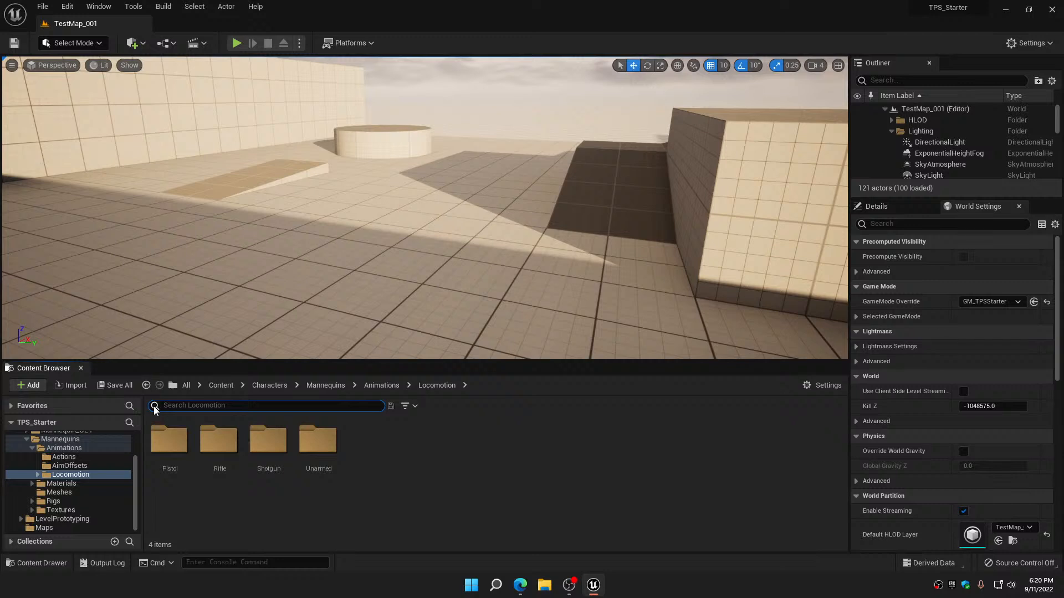
left_click(38, 476)
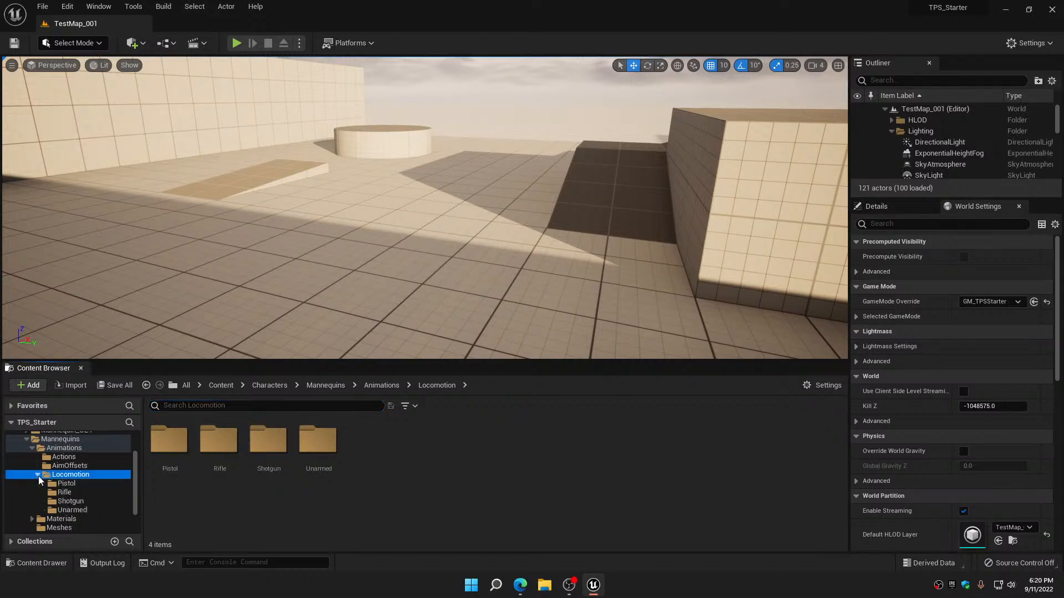
left_click(71, 510)
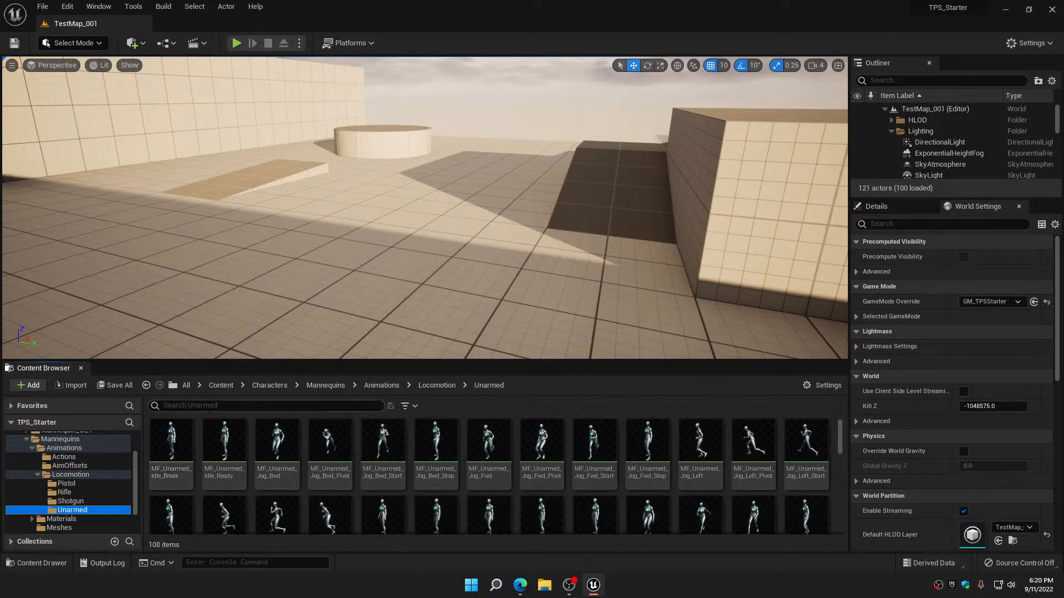
type("jo")
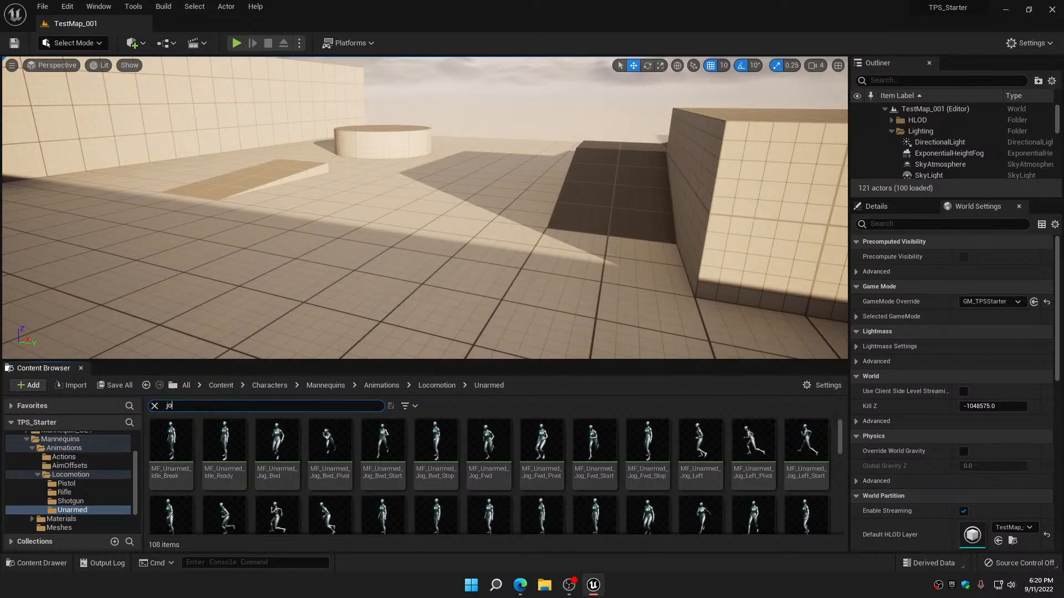
type("g")
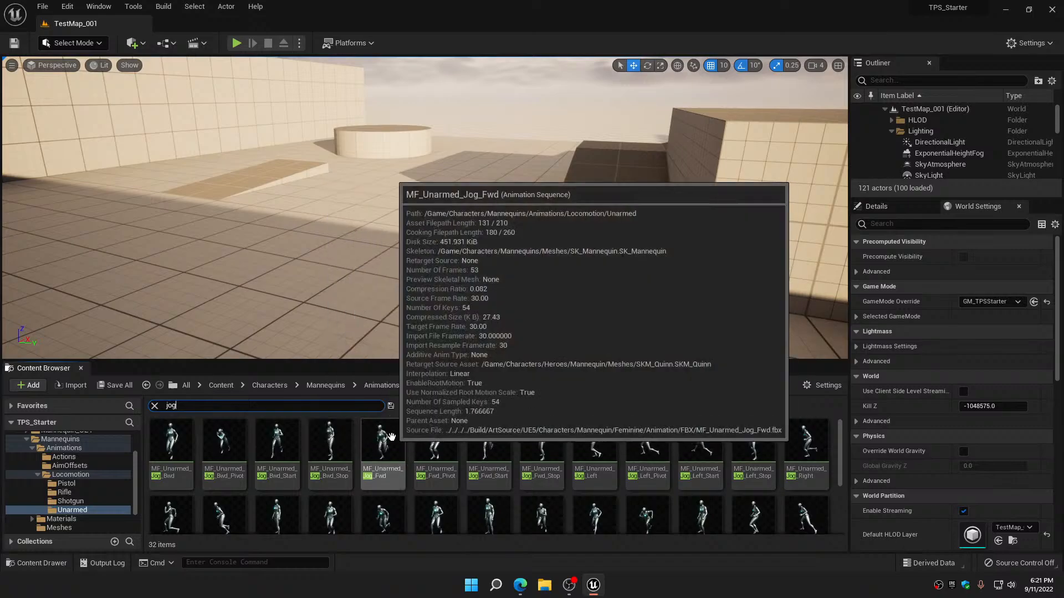
double_click(386, 437)
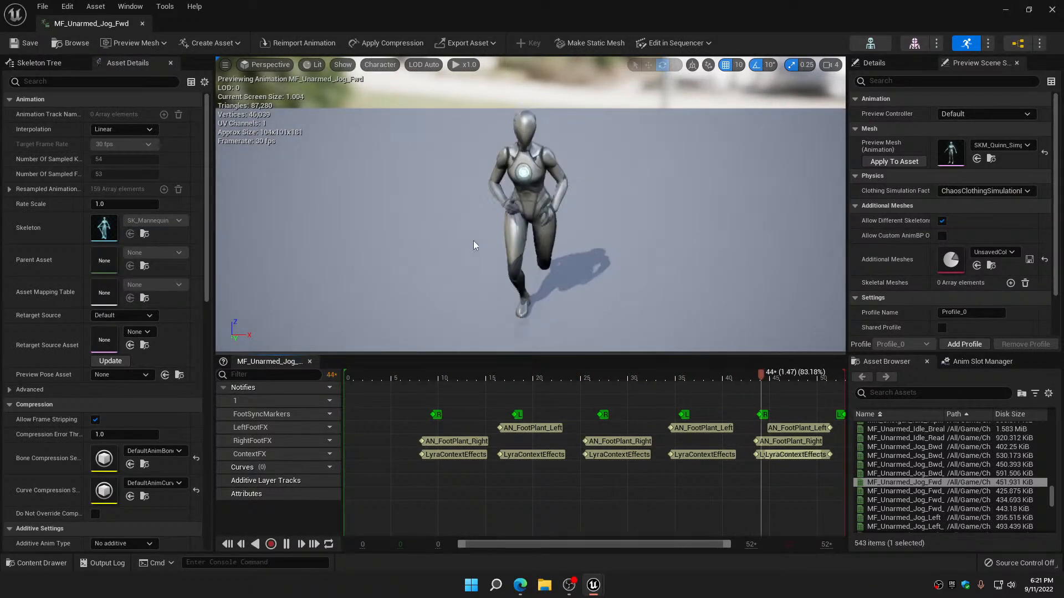
left_click_drag(474, 241, 484, 234, "alt")
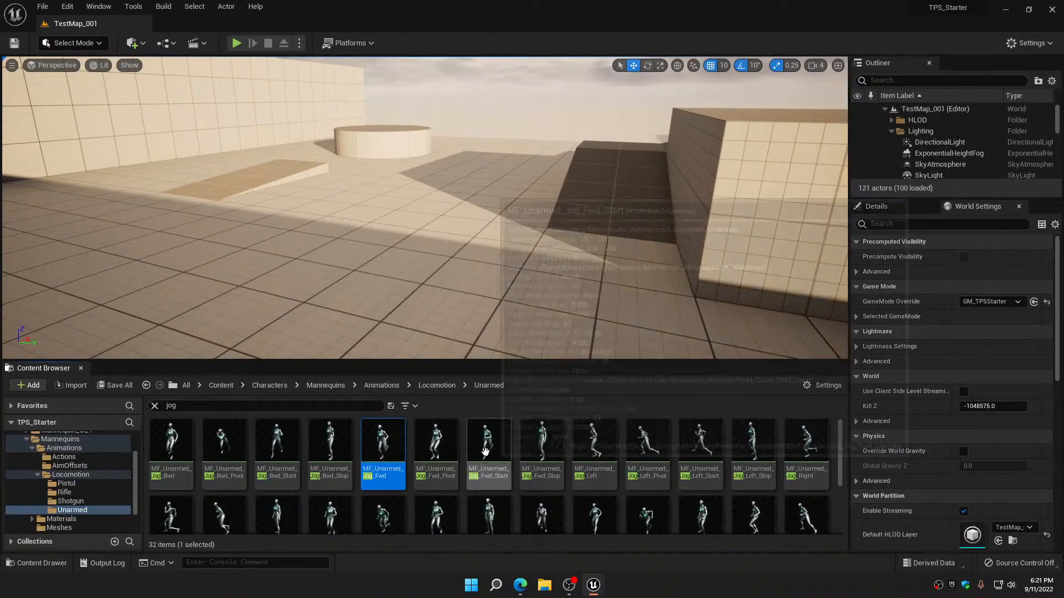
Open MM_Unarmed_Jog_Fwd from the filtered jog animations in a new window and view the running mannequin from the side
scroll(491, 463, "down", 2)
mouse_move(491, 463)
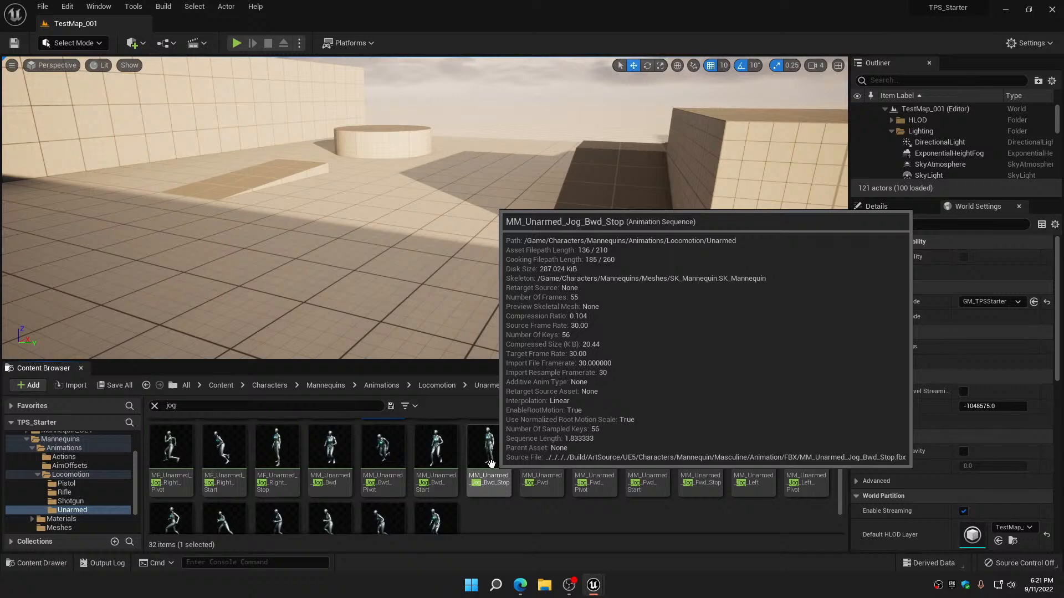
right_click(547, 447)
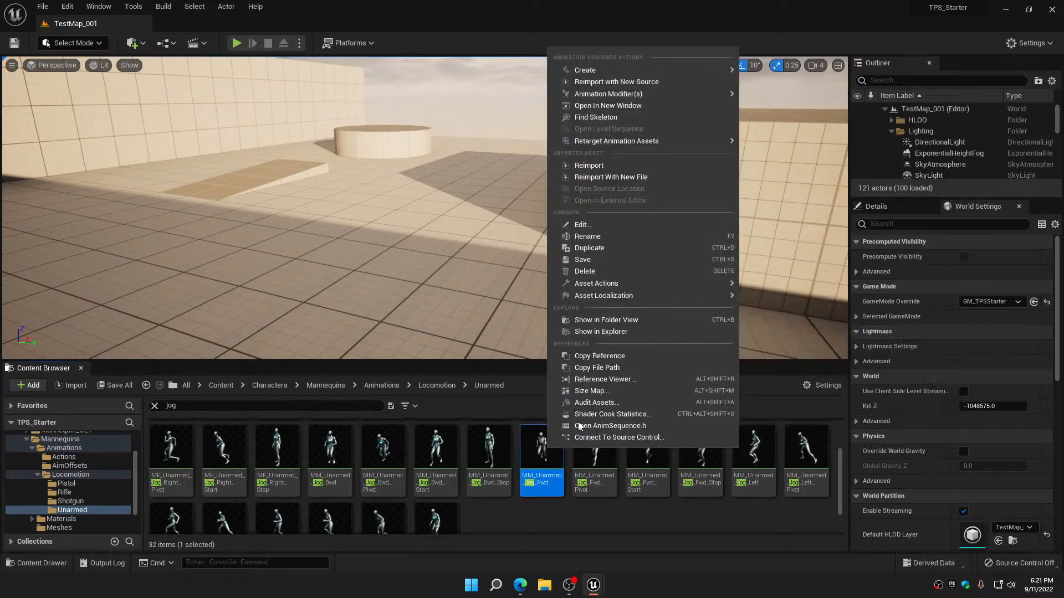
left_click(629, 106)
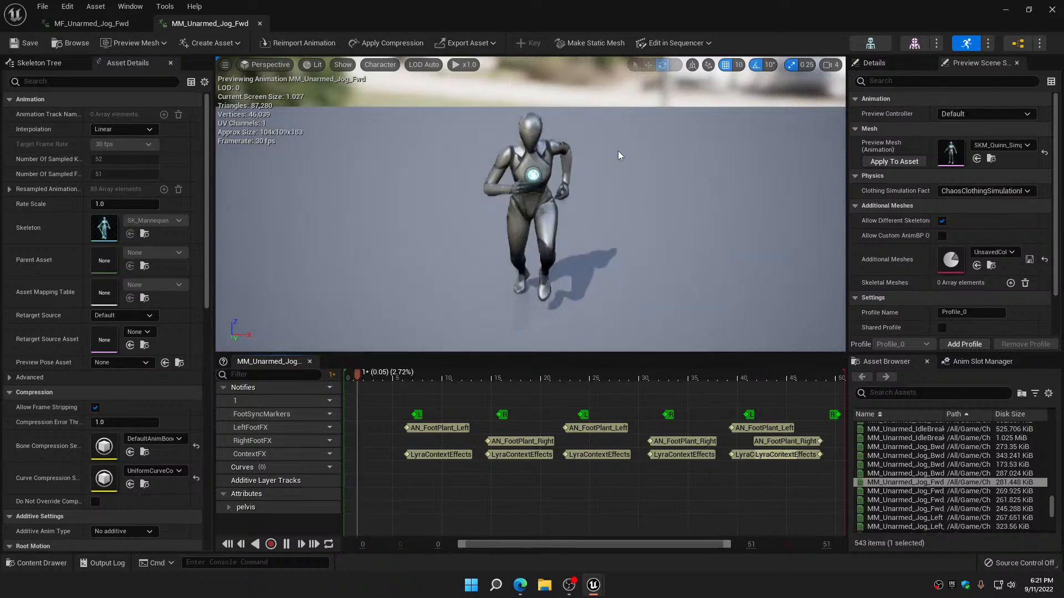
left_click_drag(481, 249, 637, 225, "alt")
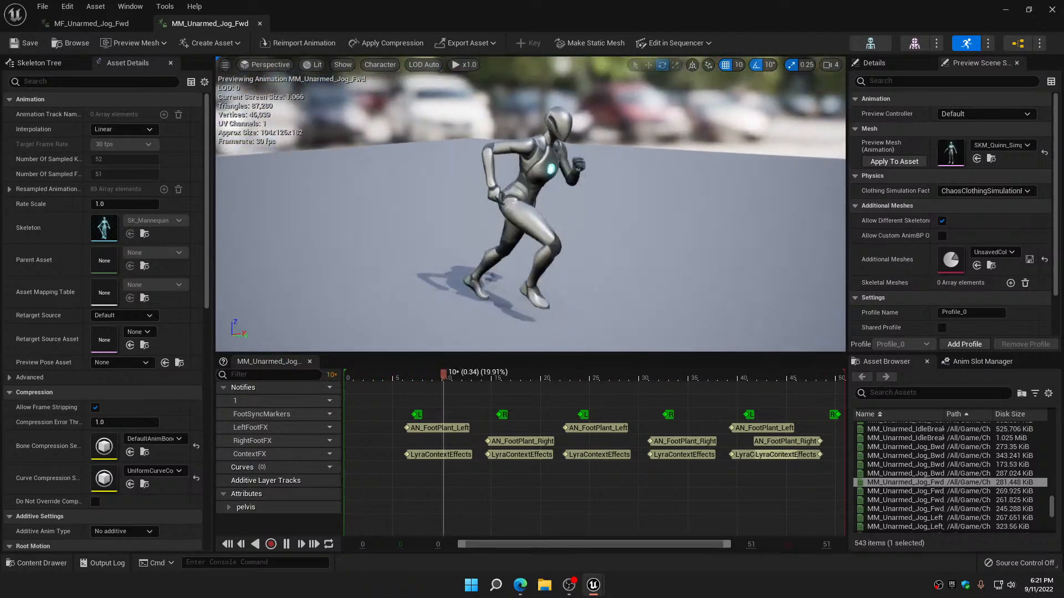
Compare the MF_Unarmed_Jog_Fwd and MM_Unarmed_Jog_Fwd animations by alternating between their previews, and close the animation editor
left_click(110, 25)
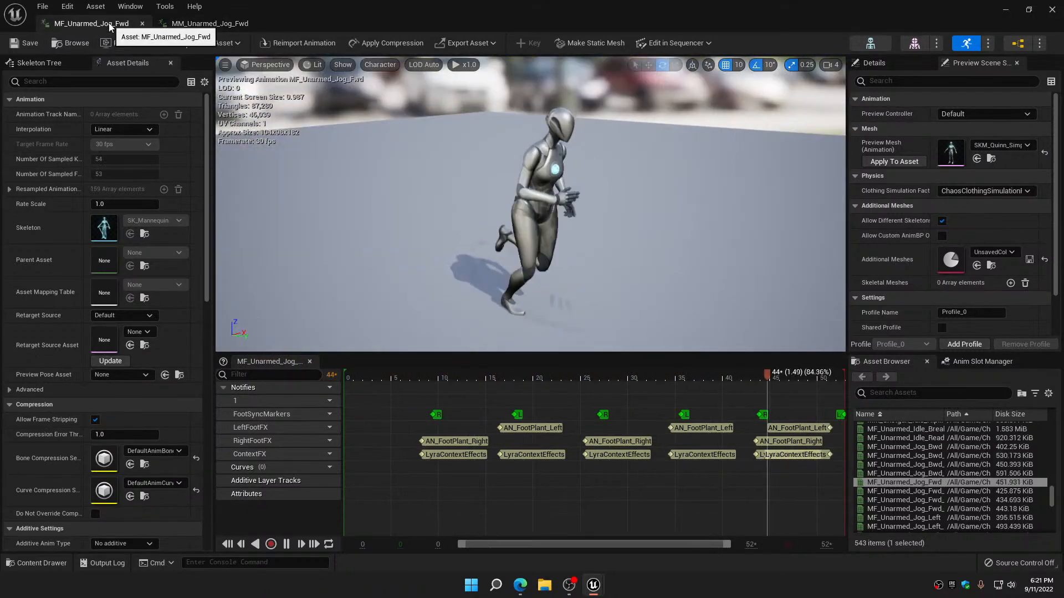
left_click(197, 26)
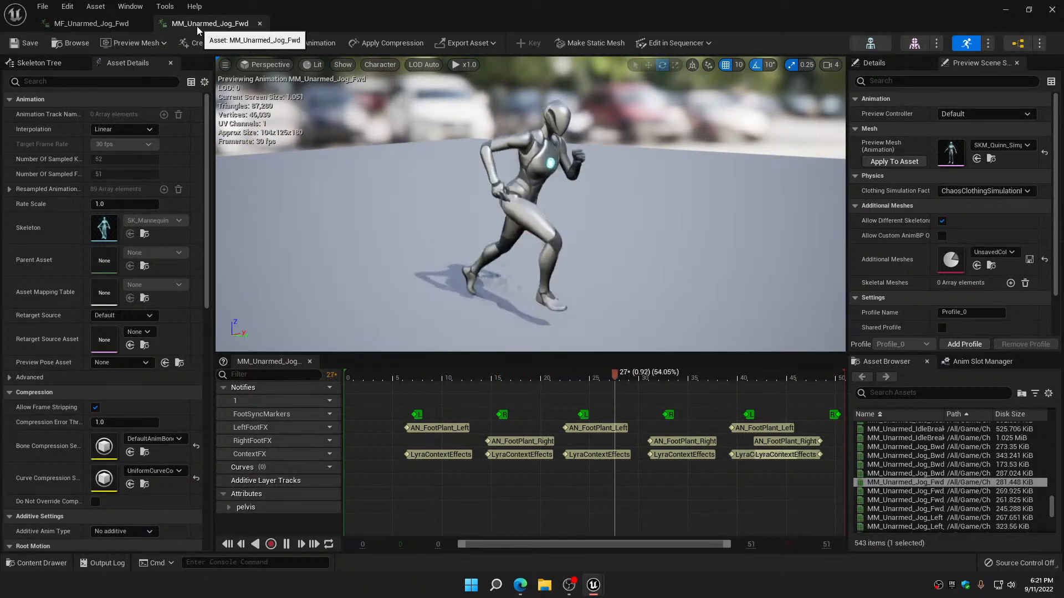
left_click(116, 24)
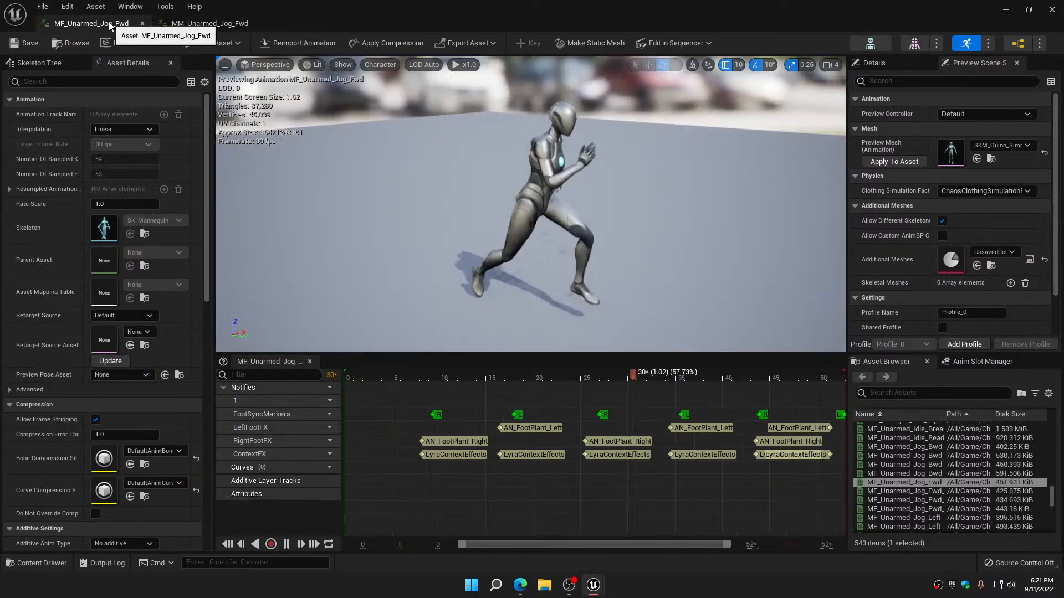
left_click(201, 26)
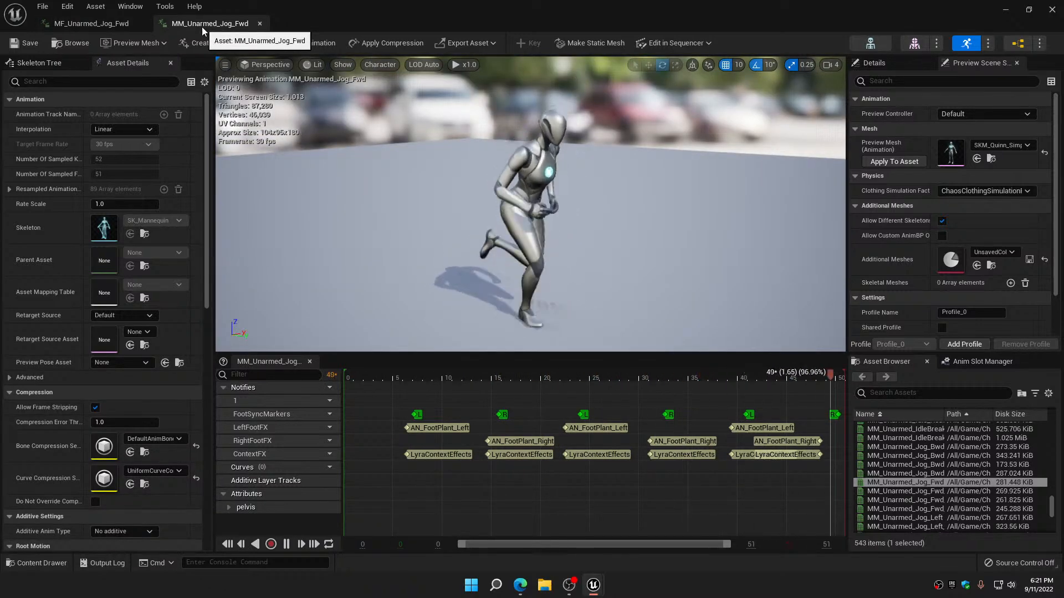
left_click(111, 26)
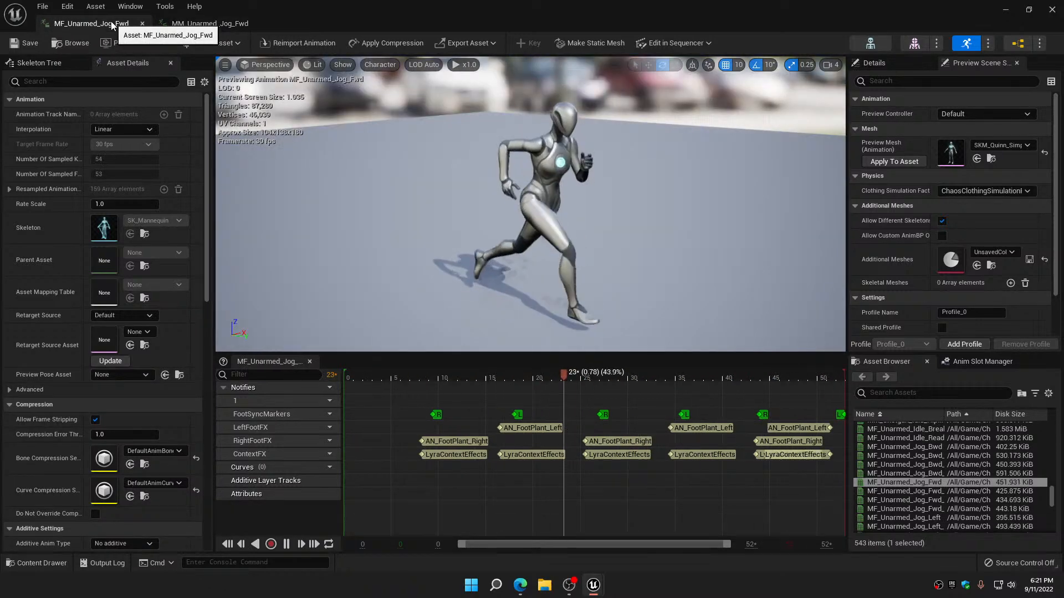
left_click(194, 22)
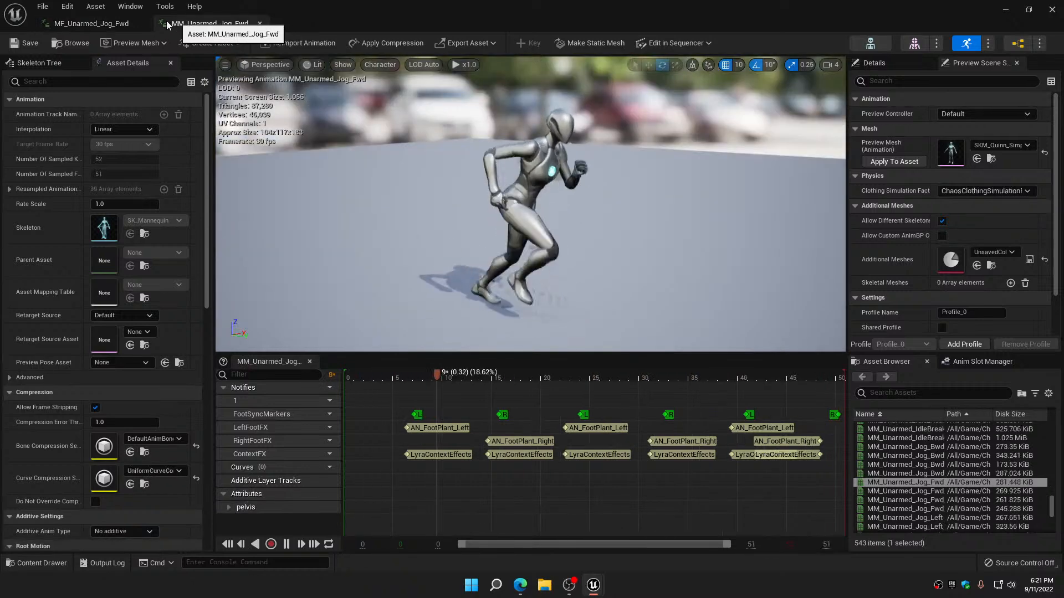
left_click(120, 25)
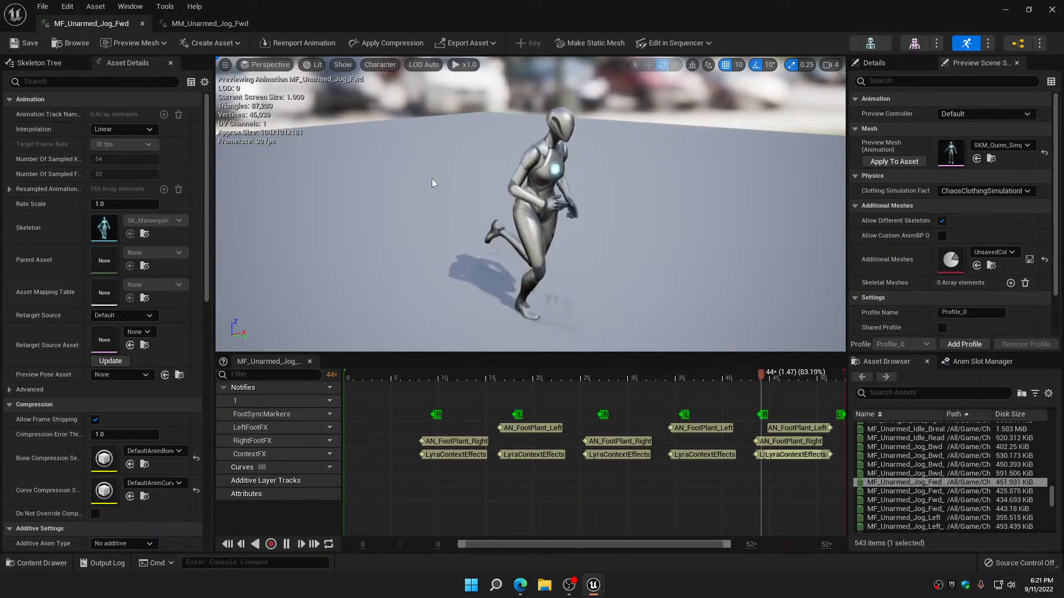
left_click(1052, 9)
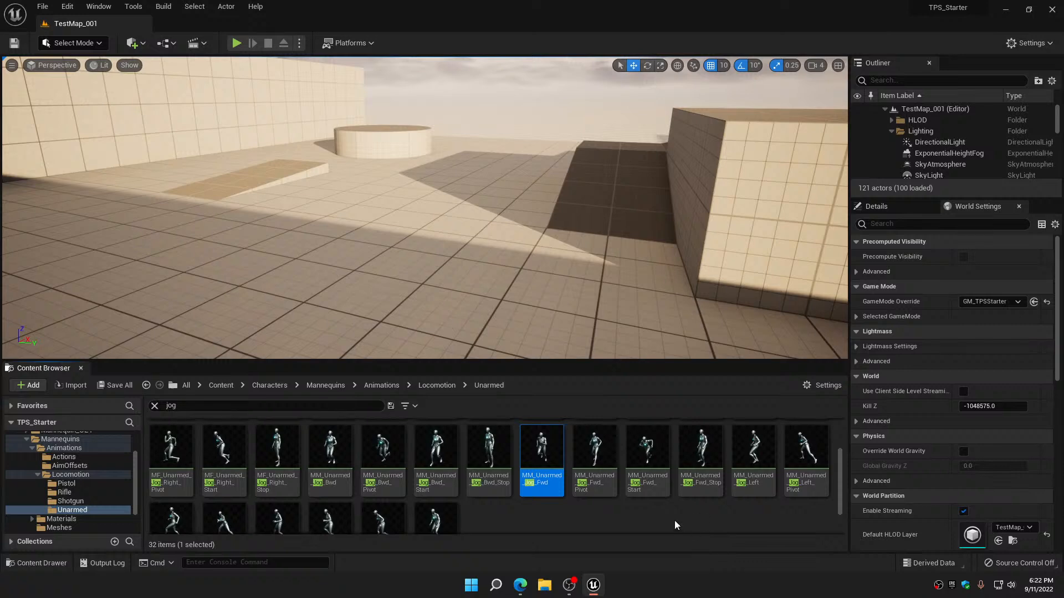
Clear the "jog" search and look through the MF and MM aim poses in the Mannequins AimOffsets folder
left_click(155, 406)
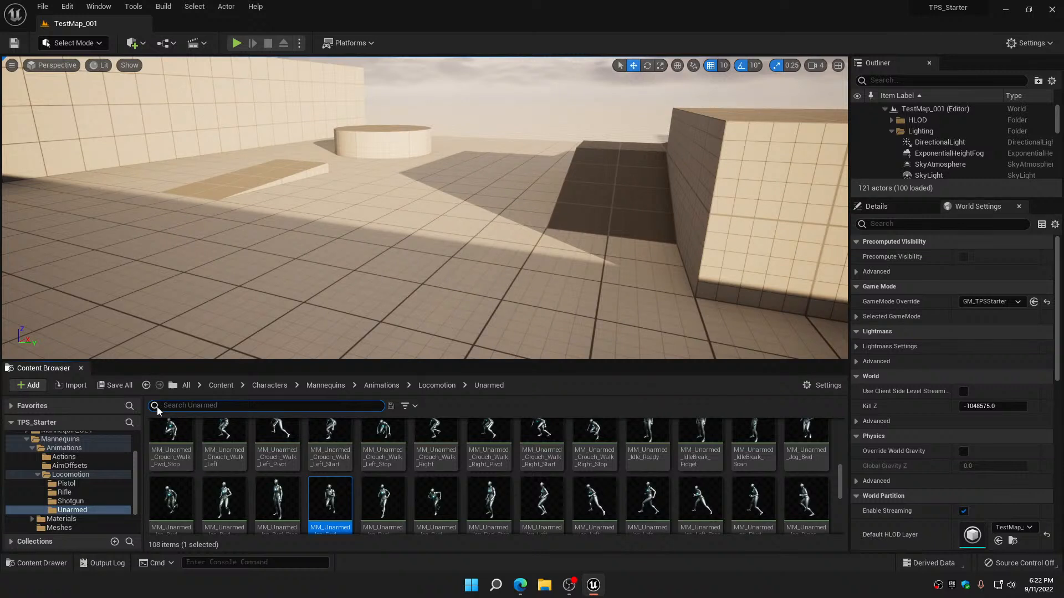
left_click(36, 474)
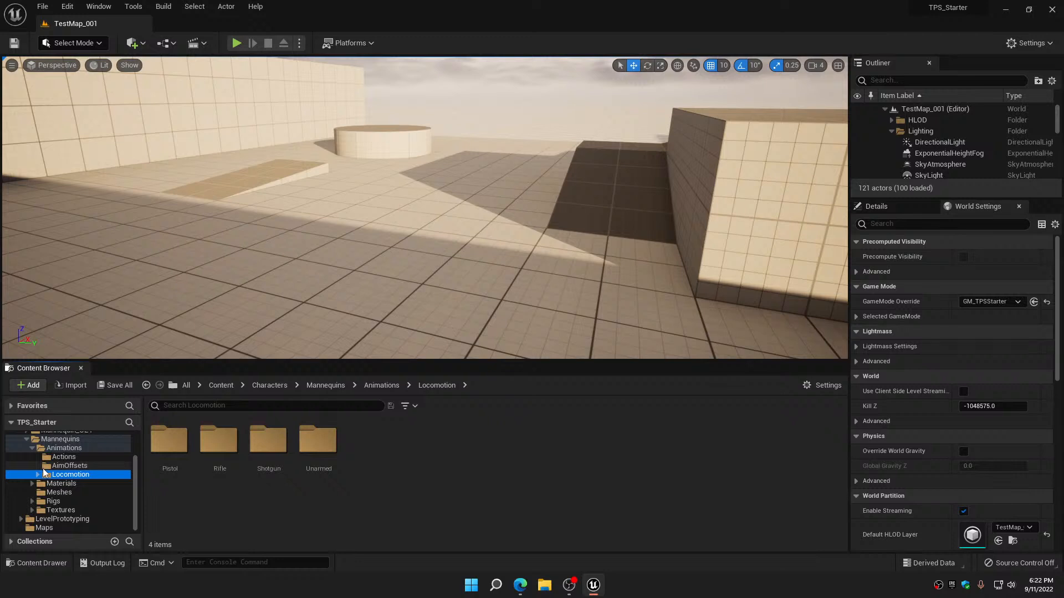
left_click(76, 468)
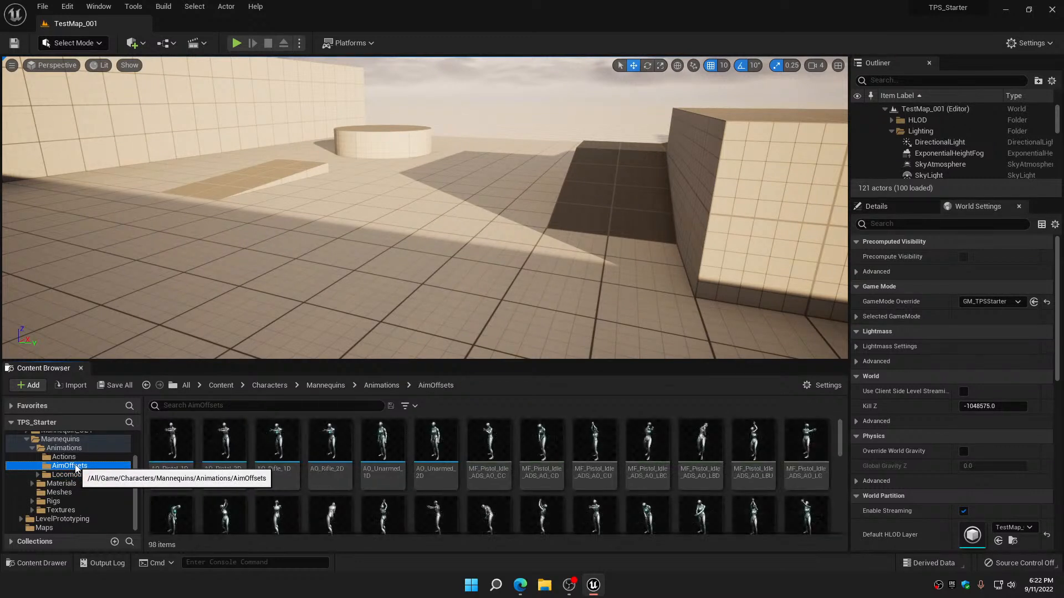
mouse_move(485, 514)
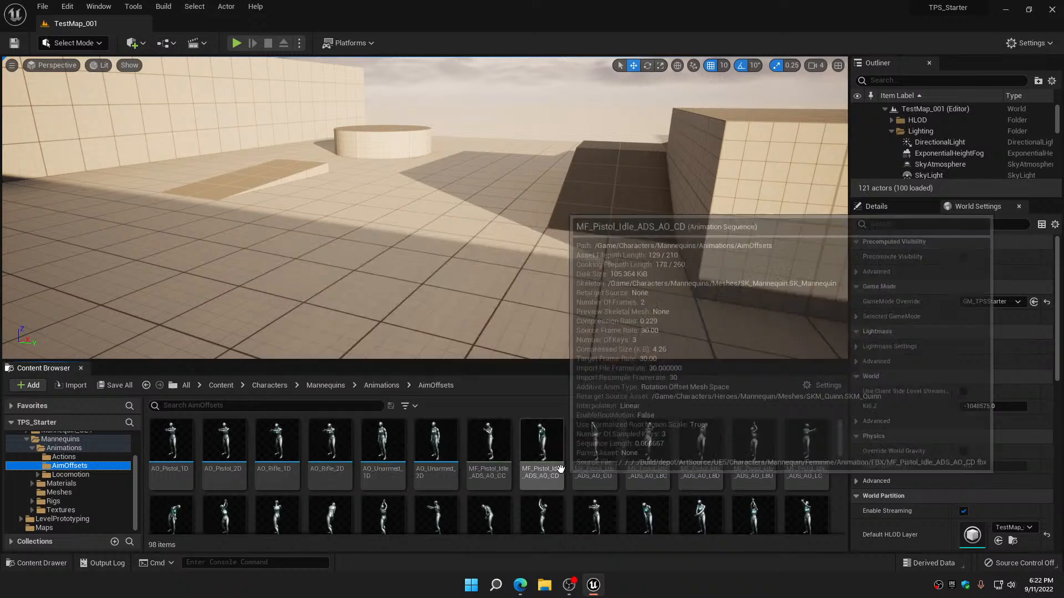
mouse_move(476, 477)
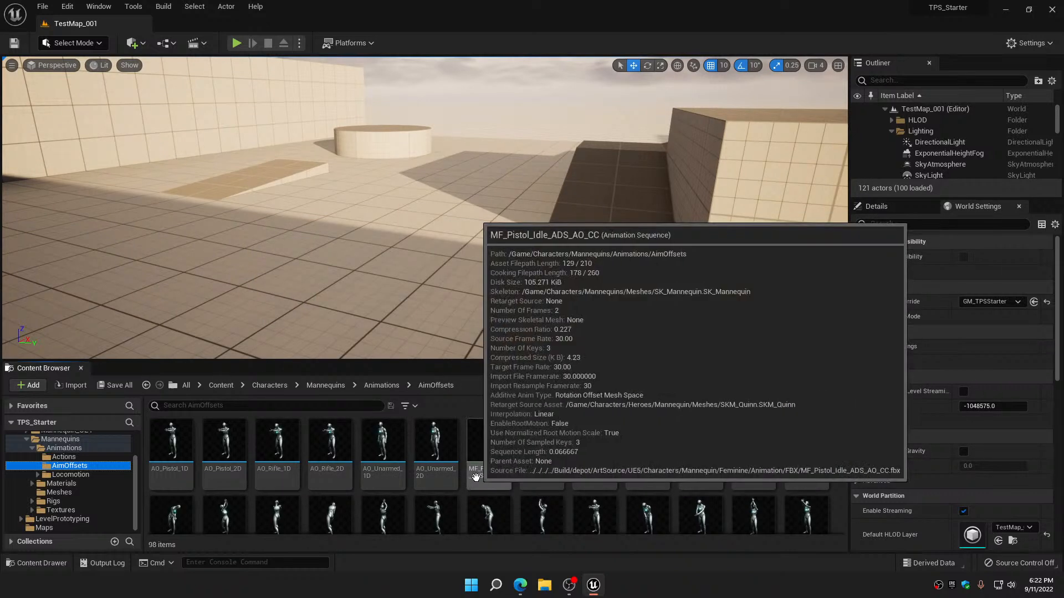
mouse_move(595, 504)
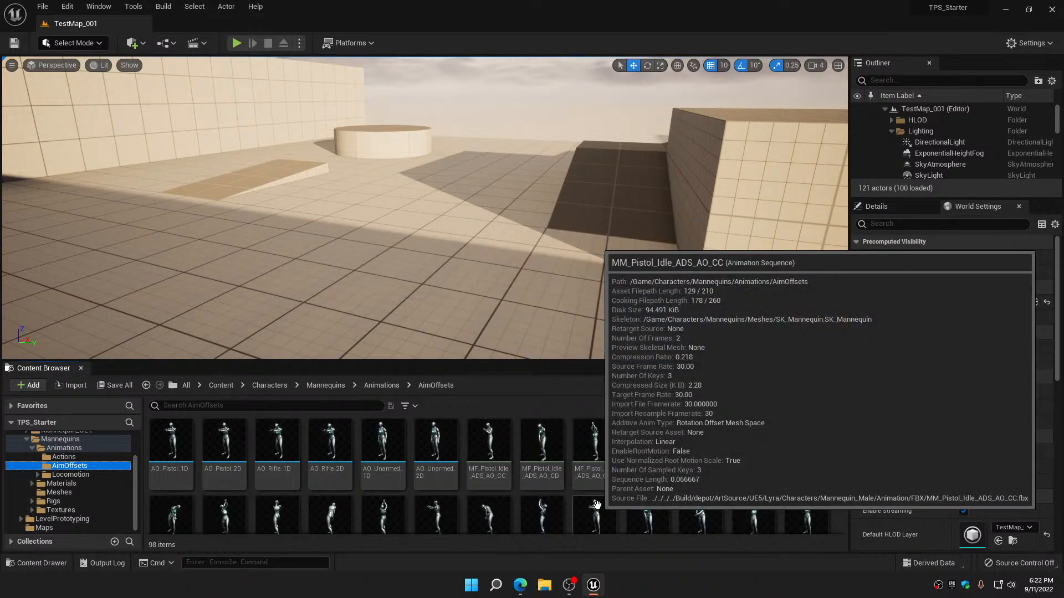
scroll(596, 504, "down", 3)
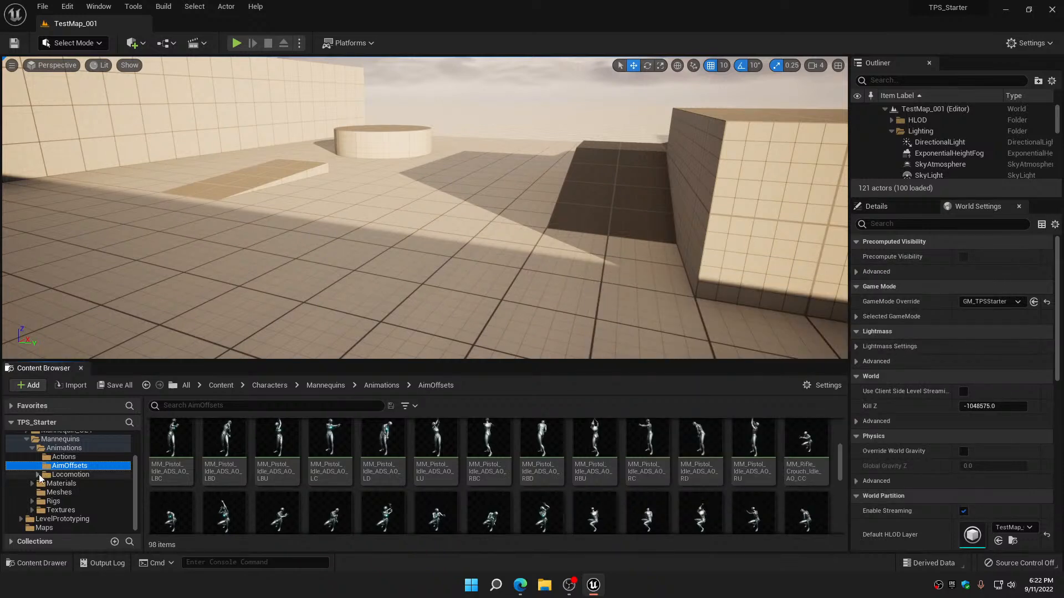
Look through the animations in the Pistol, Rifle and Unarmed subfolders of Locomotion
left_click(37, 475)
left_click(65, 484)
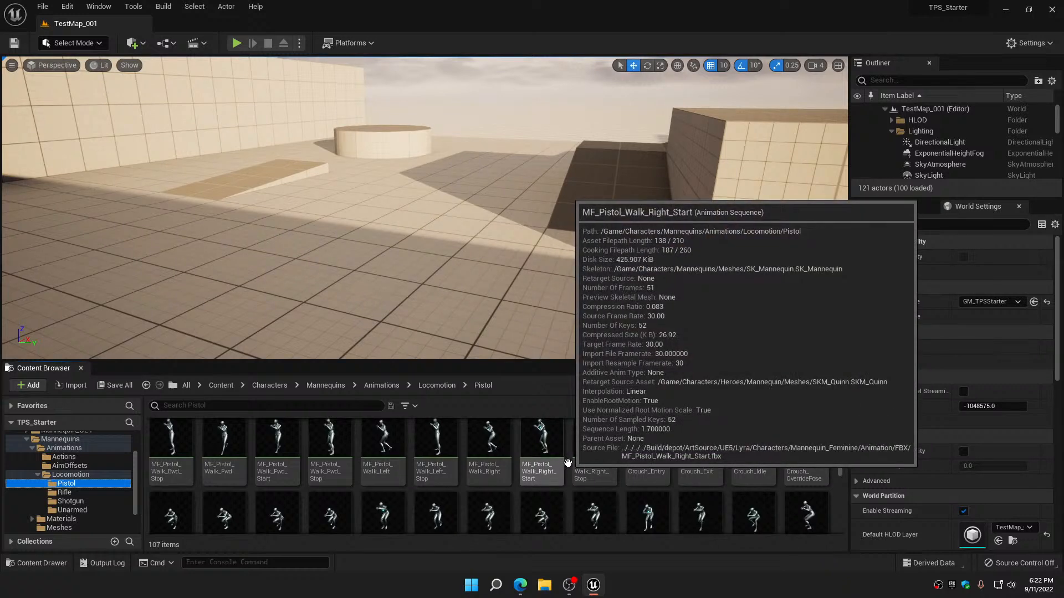
scroll(568, 463, "down", 3)
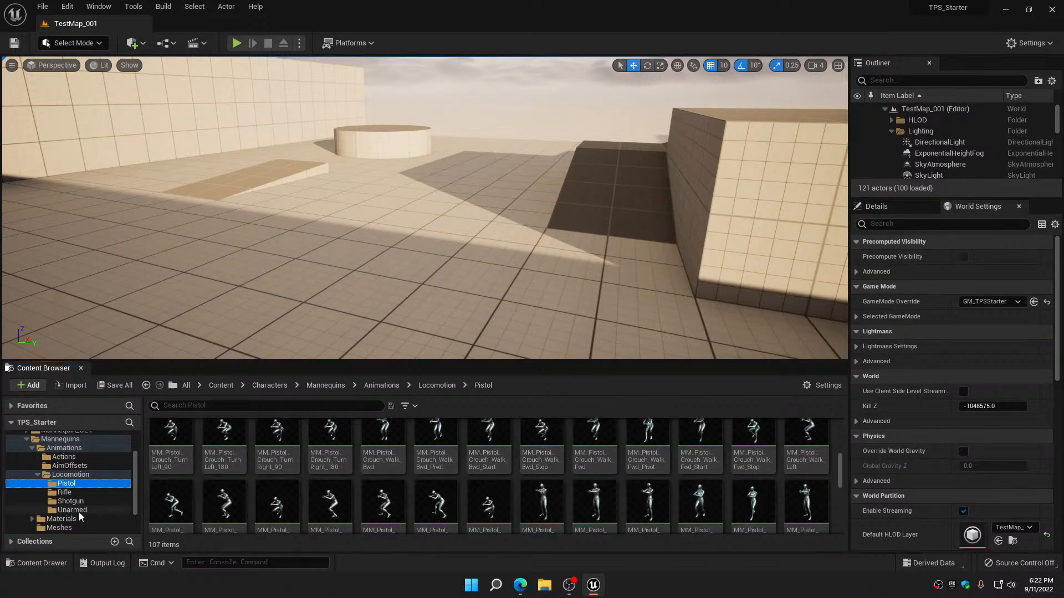
left_click(70, 494)
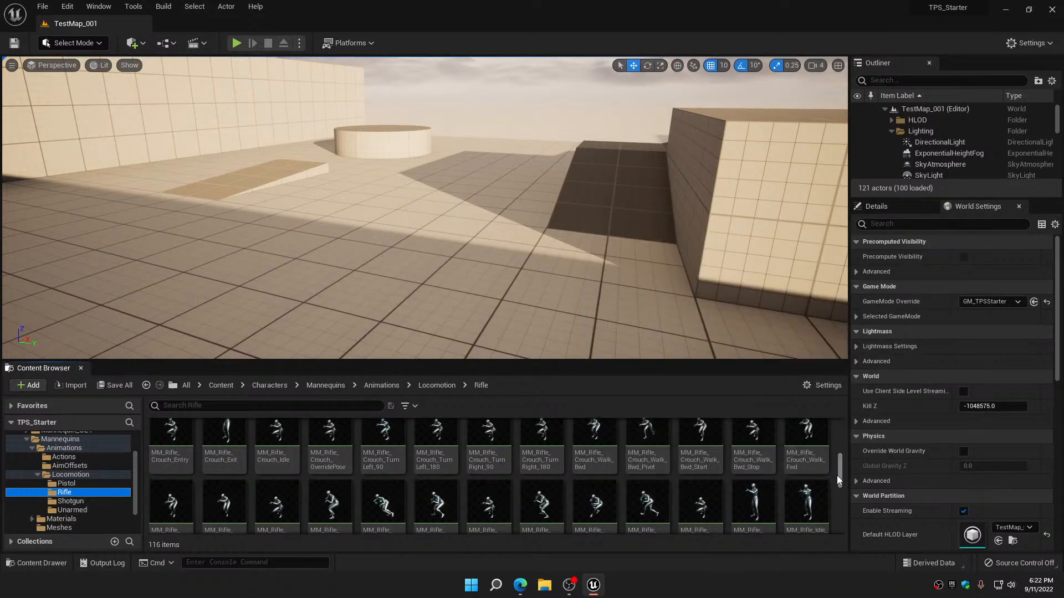
scroll(836, 477, "down", 5)
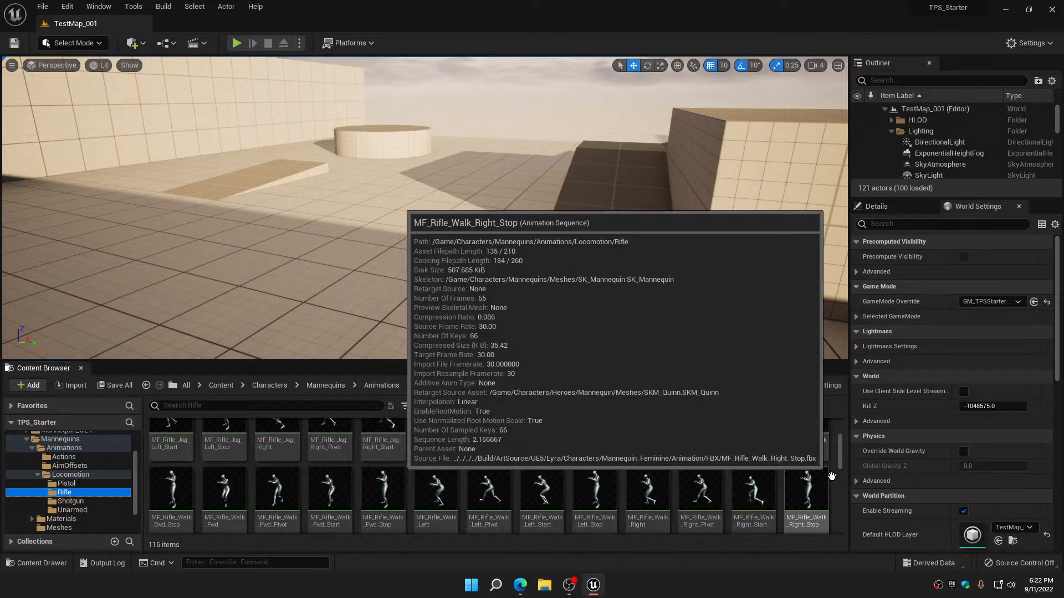
scroll(831, 477, "up", 1)
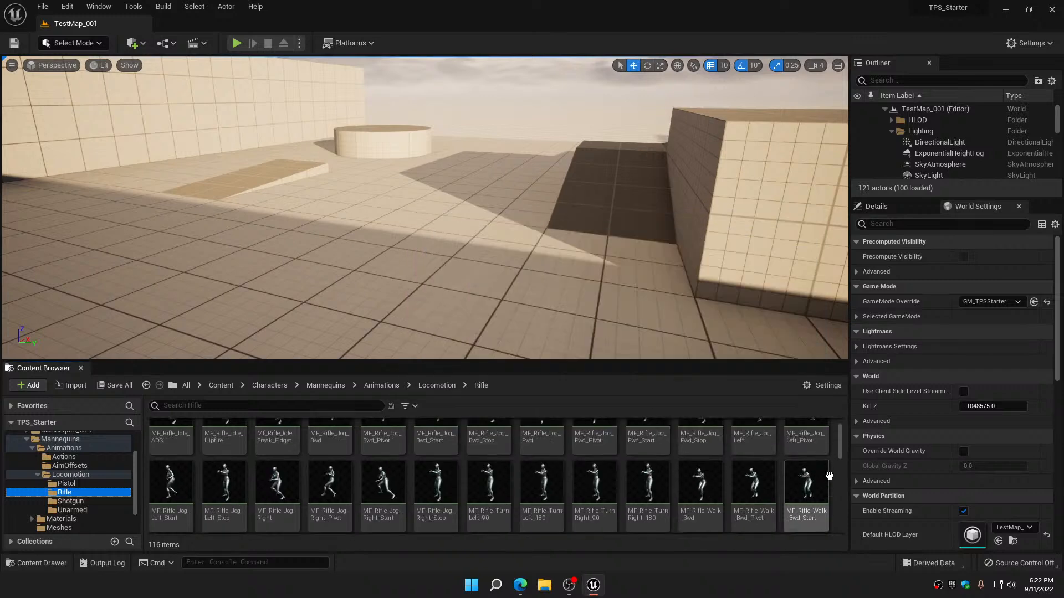
left_click(84, 512)
mouse_move(258, 502)
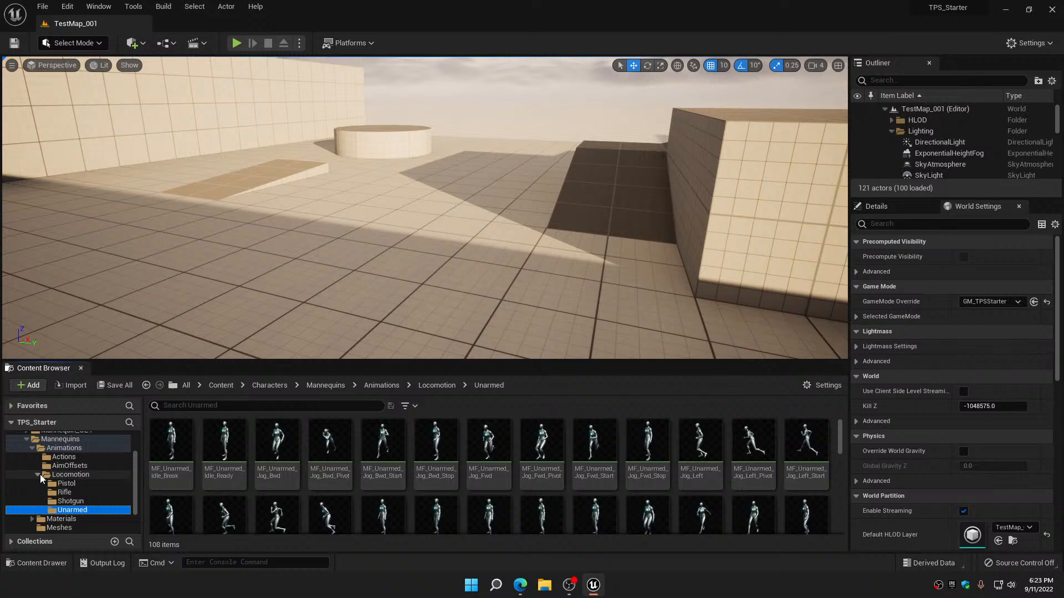
Collapse the Locomotion, Animations and Mannequins folders and show the contents of the Characters Blueprints folder
left_click(40, 474)
left_click(33, 448)
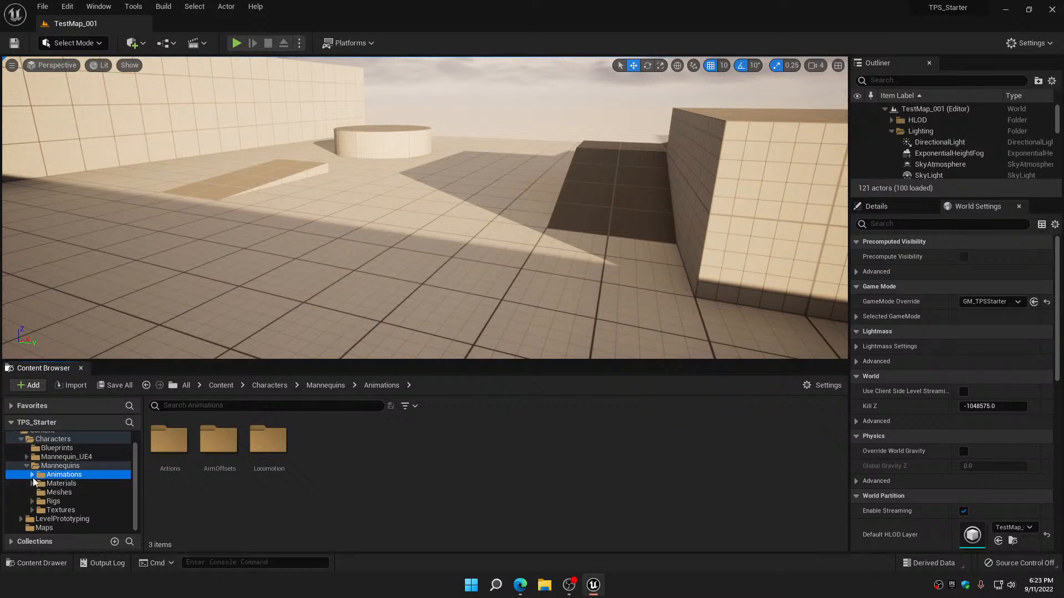
left_click(26, 466)
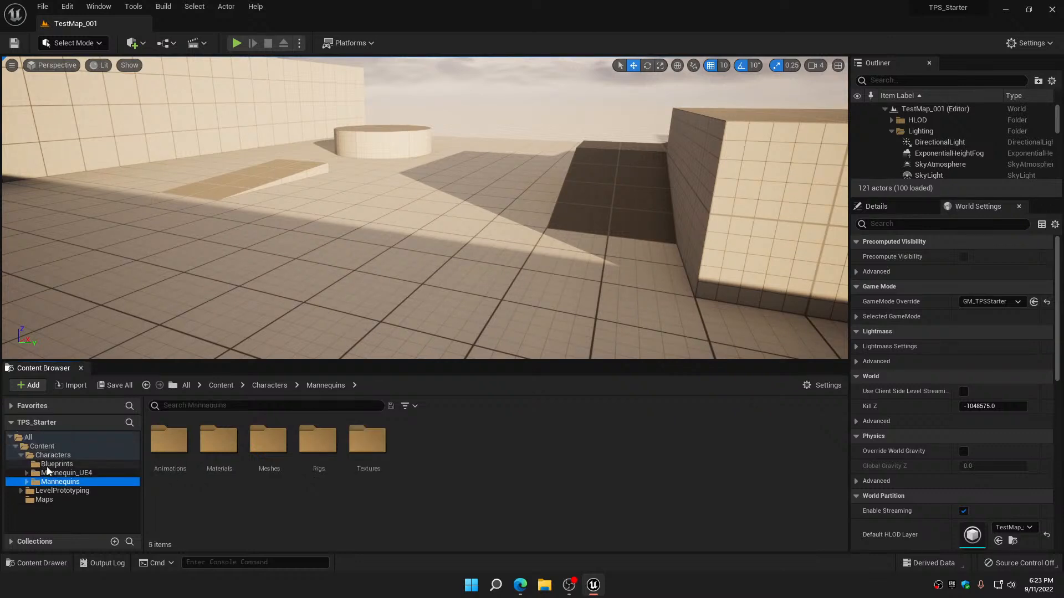
left_click(62, 466)
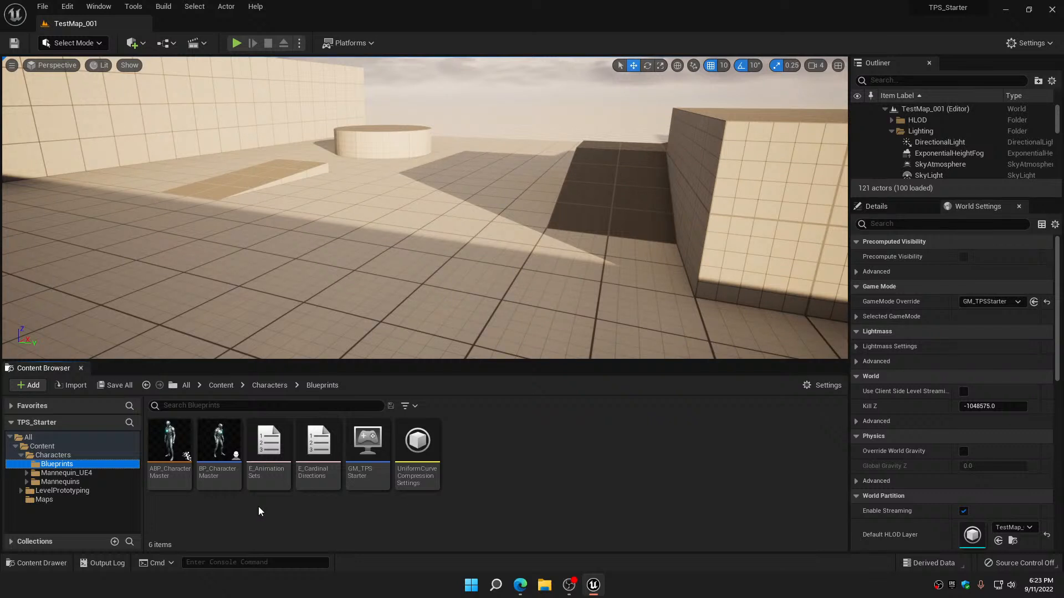
Open the BP_CharacterMaster blueprint and look over the node groups in its Event Graph
mouse_move(222, 437)
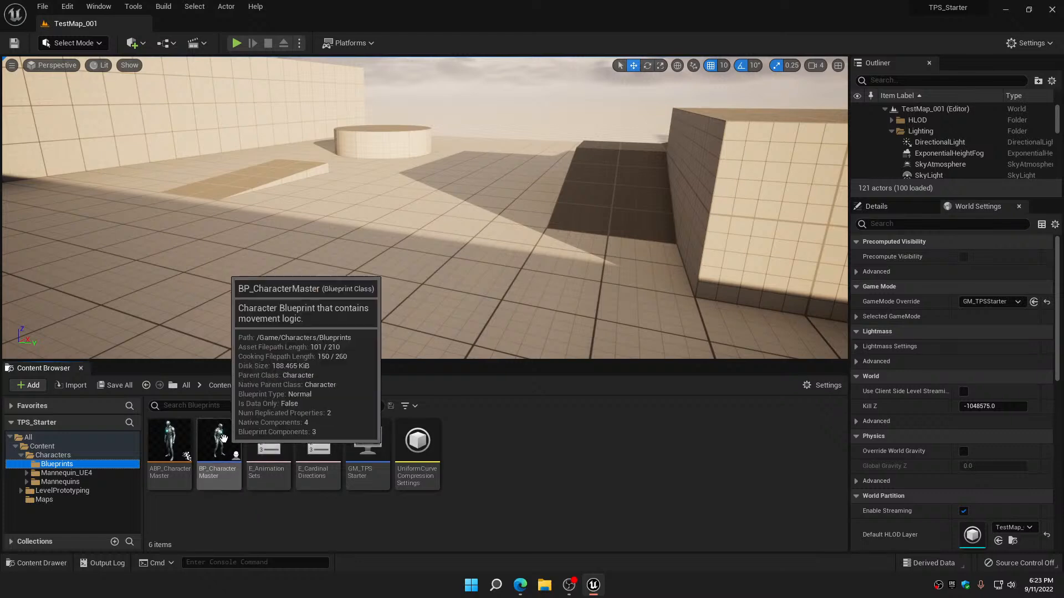
double_click(221, 437)
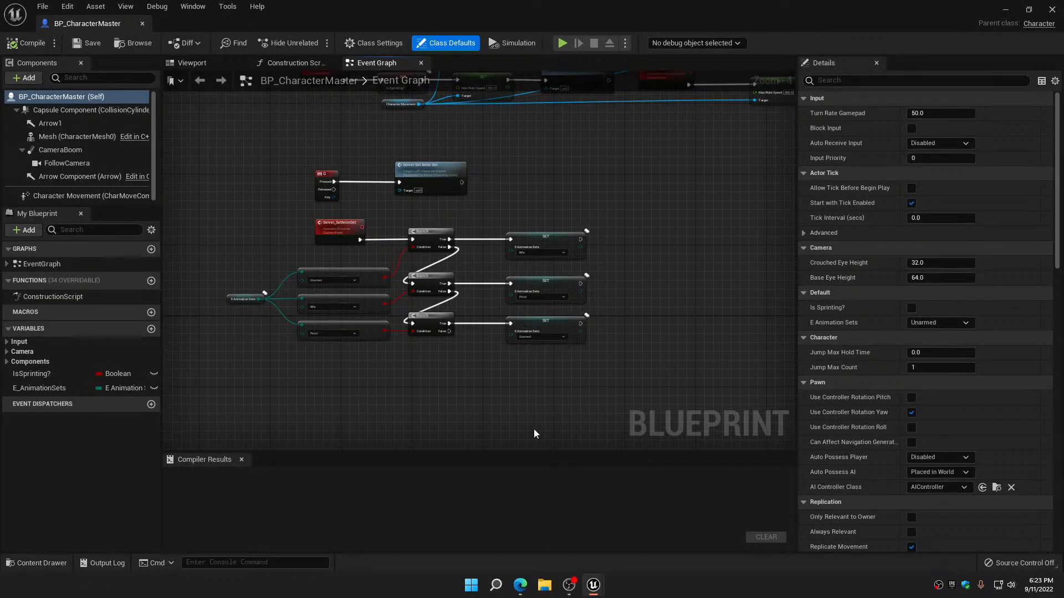
scroll(534, 433, "down", 5)
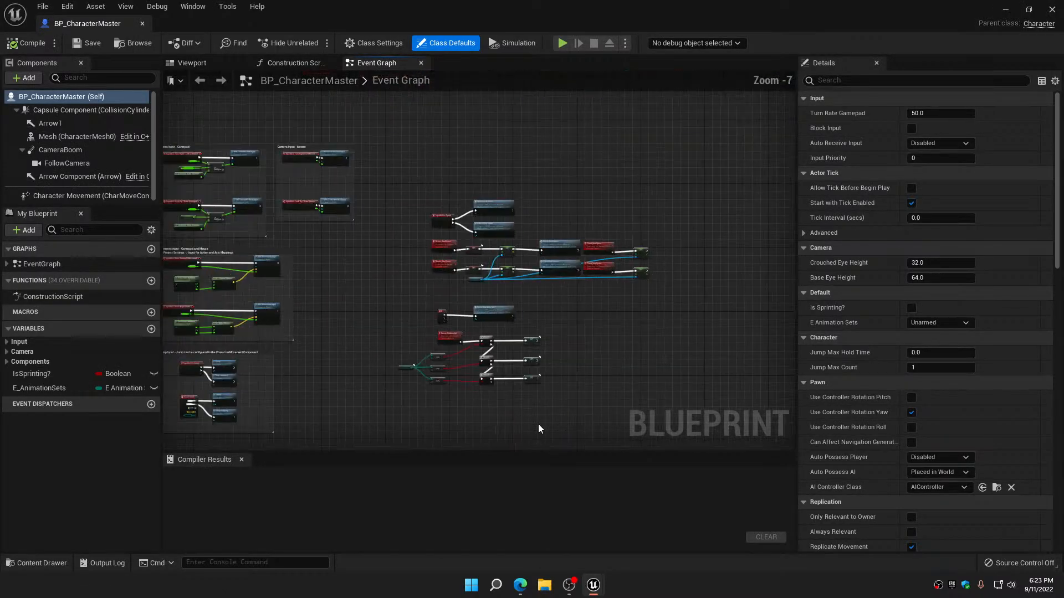
Show the character in the blueprint's Viewport and clear the Skeletal Mesh asset of its Mesh component
left_click(192, 62)
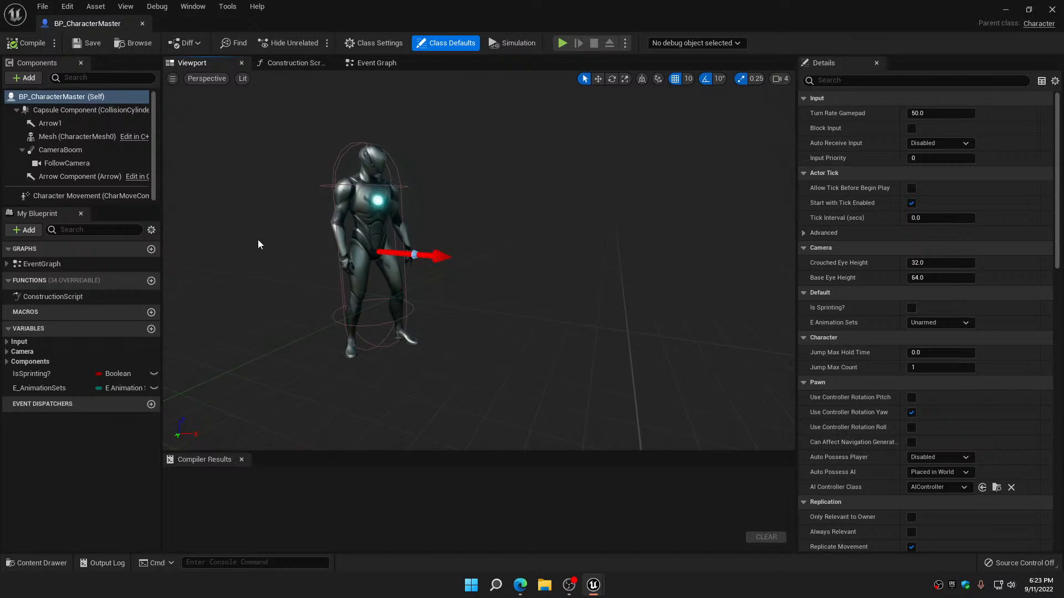
left_click(78, 137)
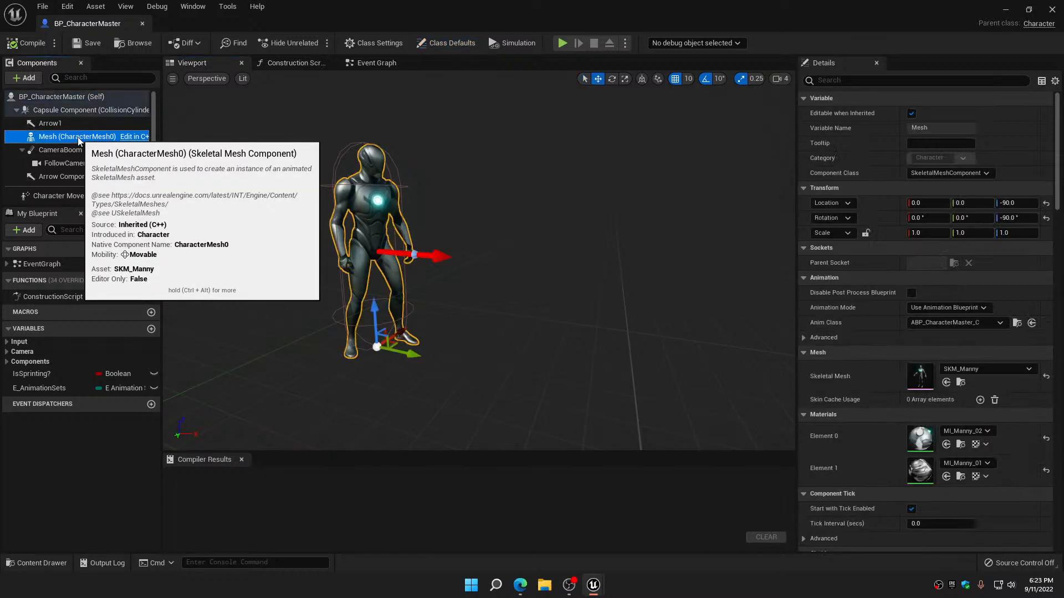
left_click(1011, 370)
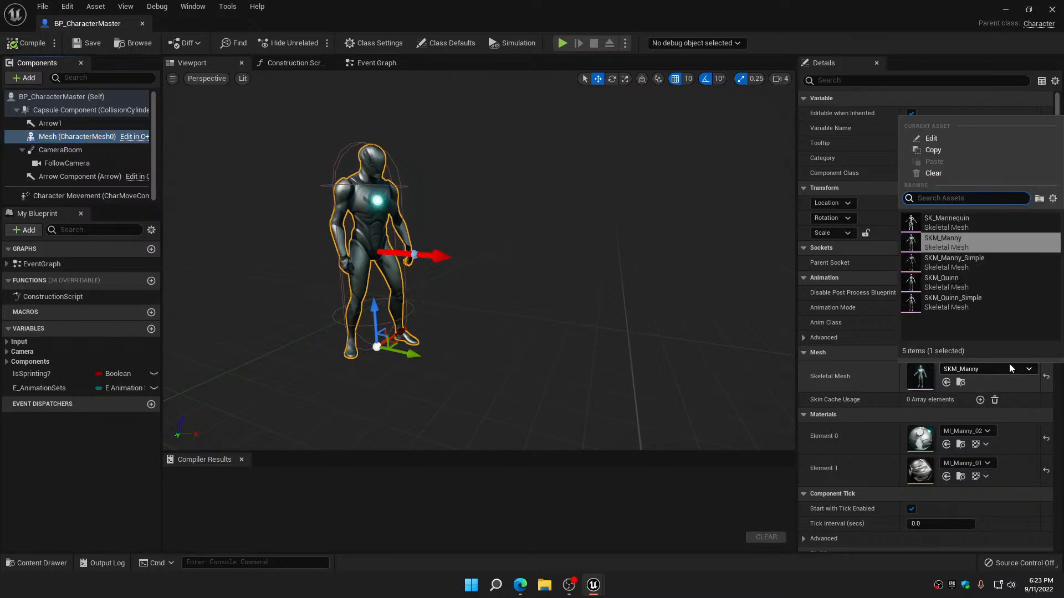
left_click(933, 174)
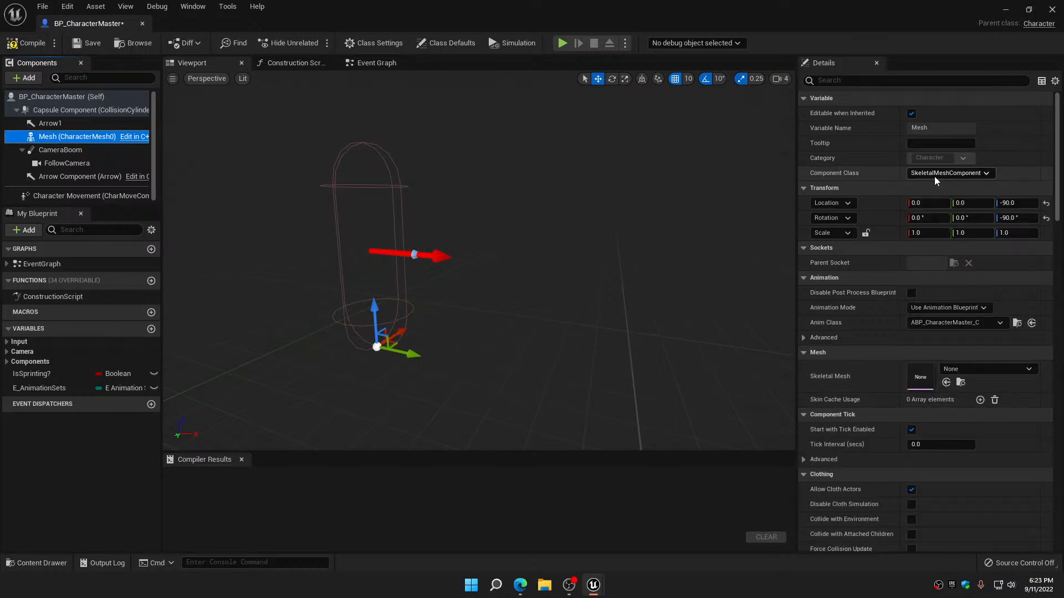
Compile and save the BP_CharacterMaster blueprint with its cleared mesh and close its editor
left_click(29, 43)
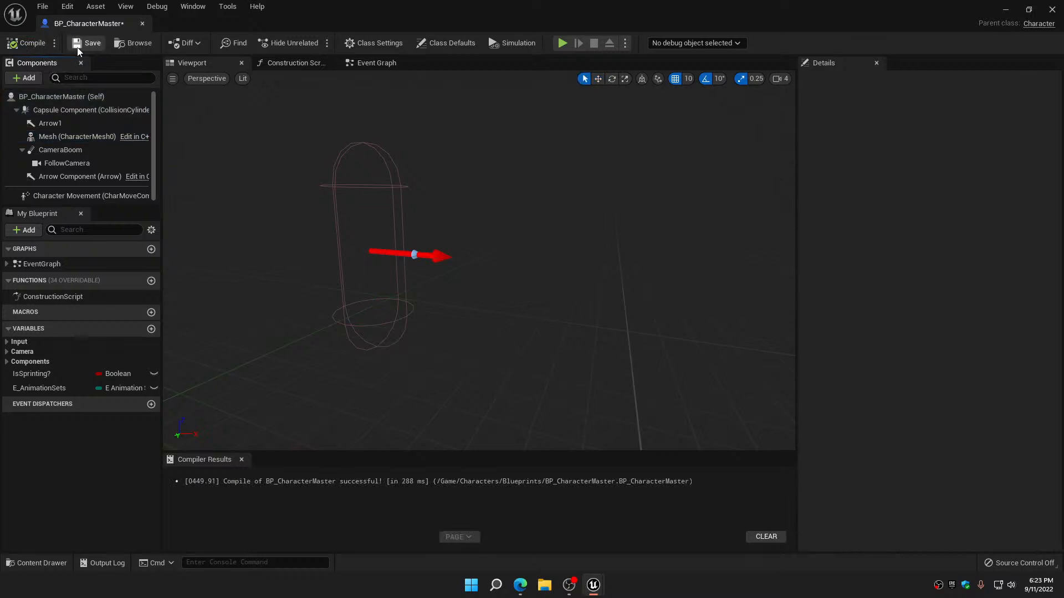
left_click(142, 23)
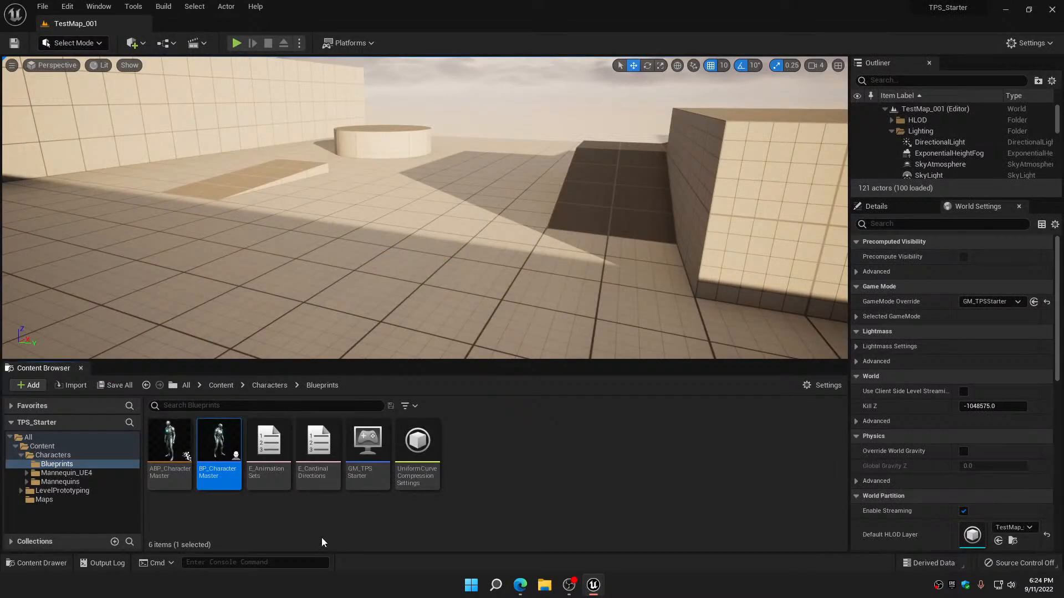
Create a child Blueprint class of BP_CharacterMaster in the Blueprints folder and name it BPC_Manny
left_click(220, 438)
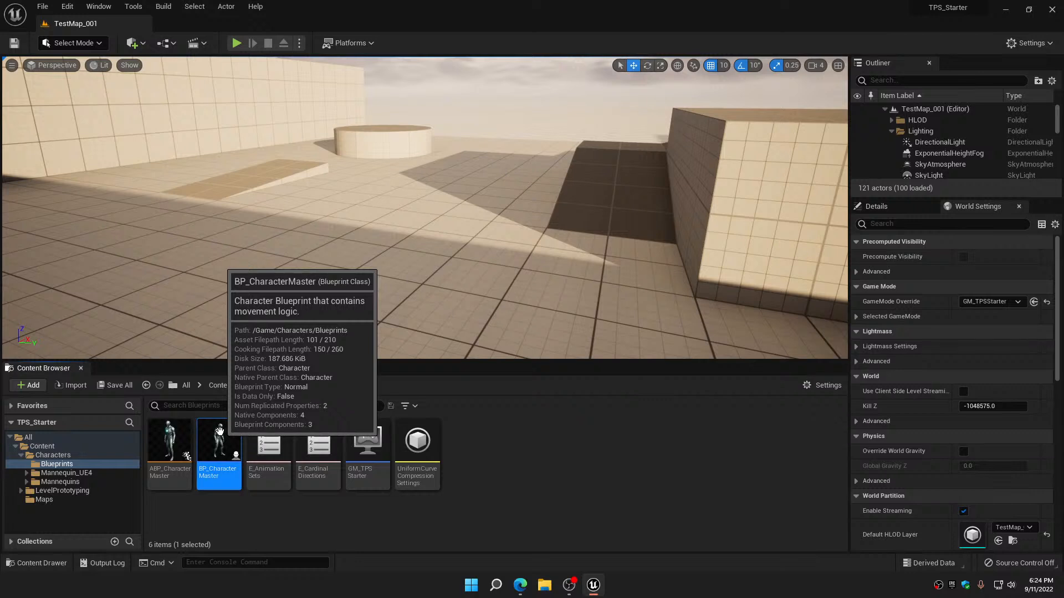
right_click(220, 431)
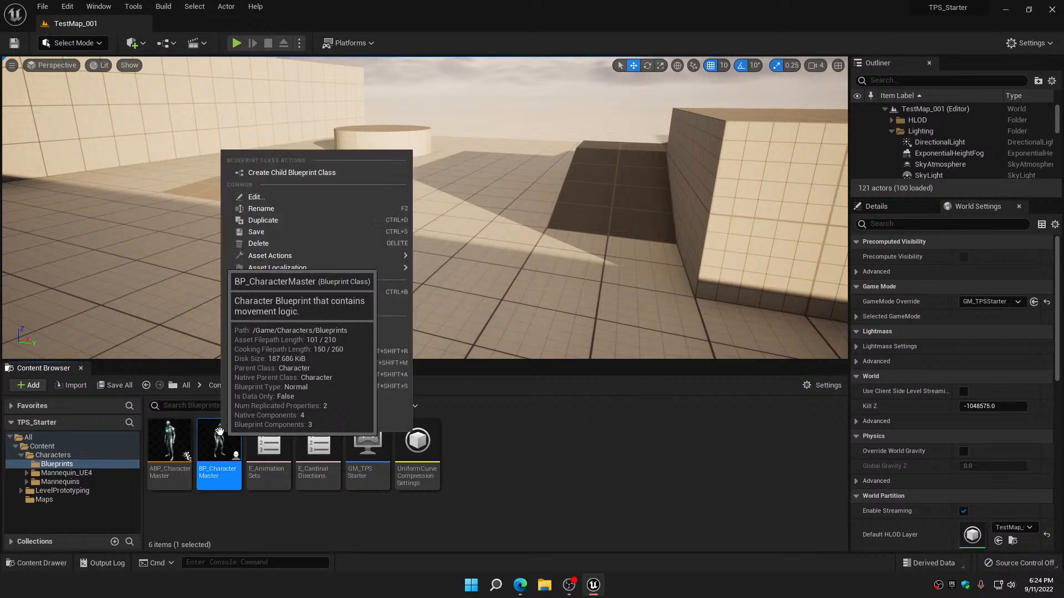
left_click(281, 173)
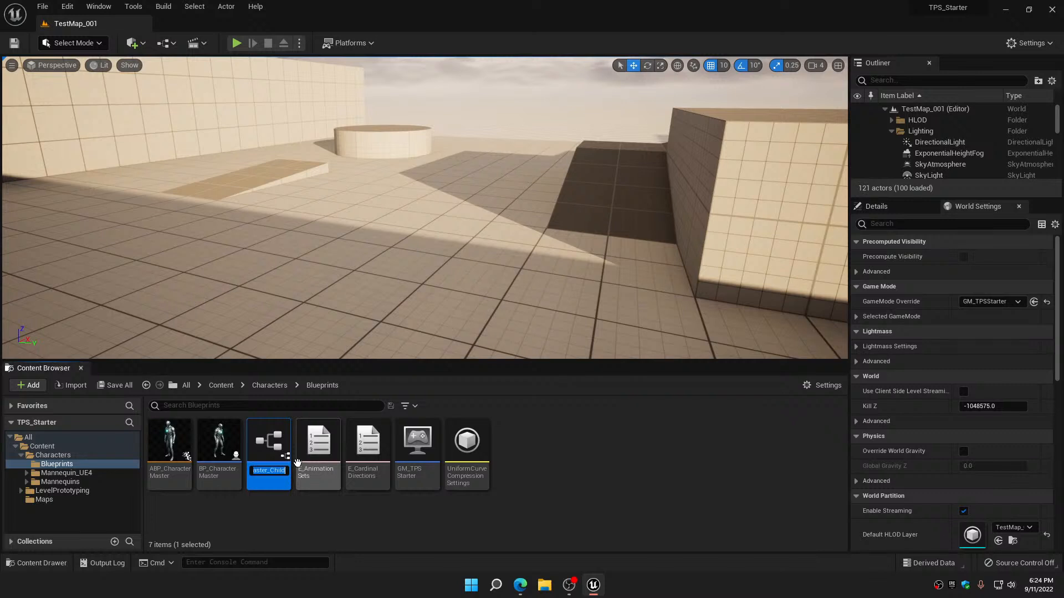
type("B")
type("PC_Manny")
key("Return")
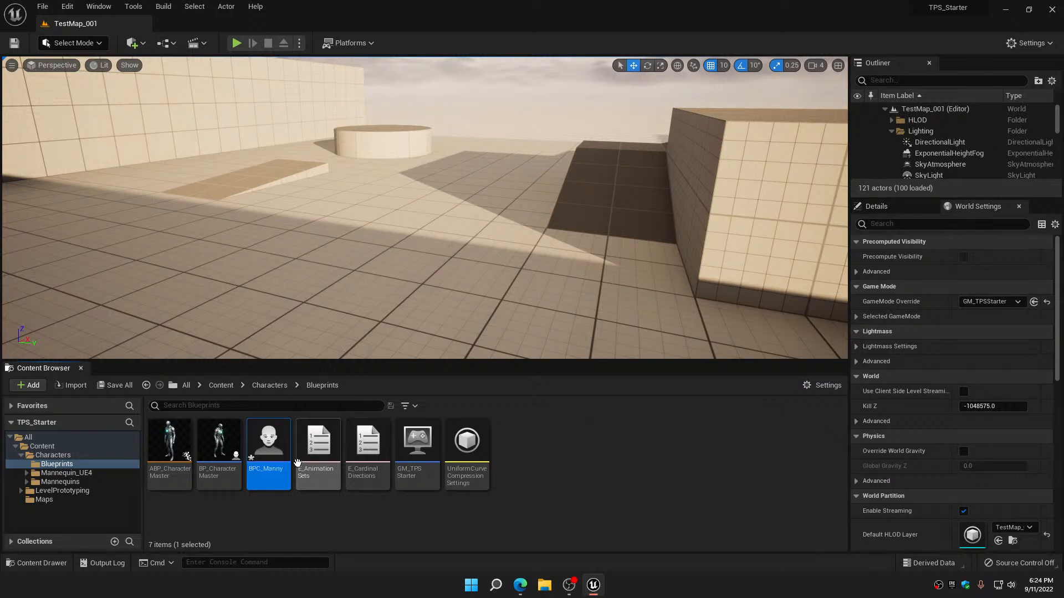
Create another child Blueprint class of BP_CharacterMaster and name it BPC_Quinn
left_click(226, 438)
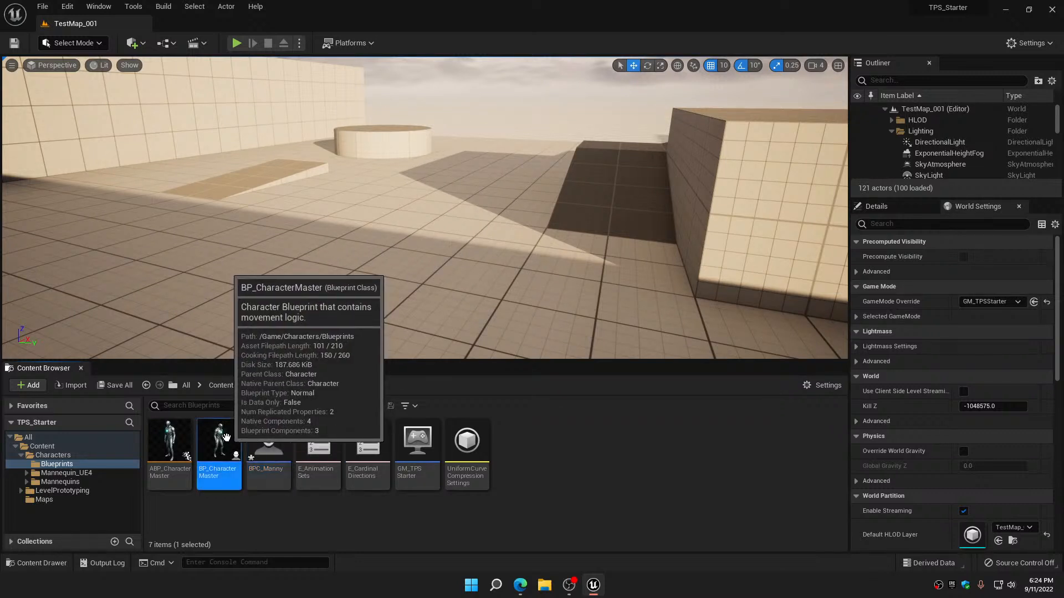
right_click(226, 438)
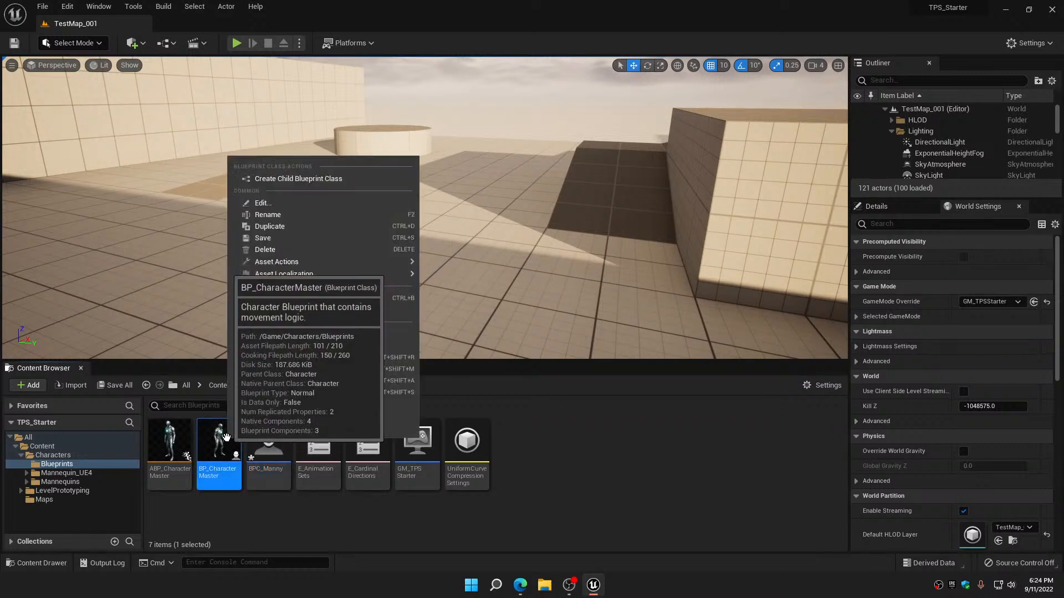
left_click(306, 185)
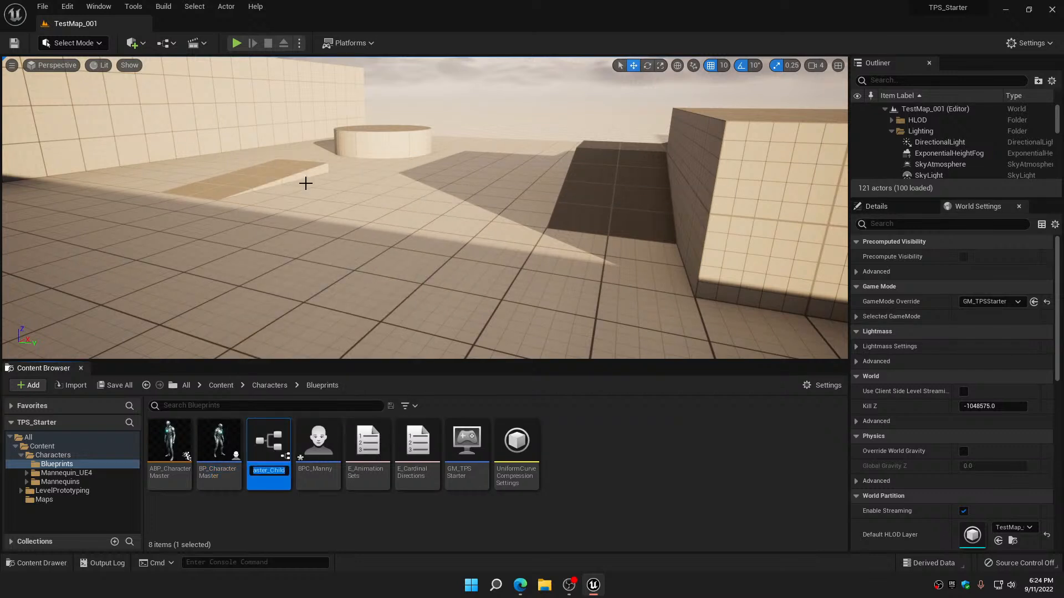
type("BP")
type("C_Qui")
type("nn")
key("Return")
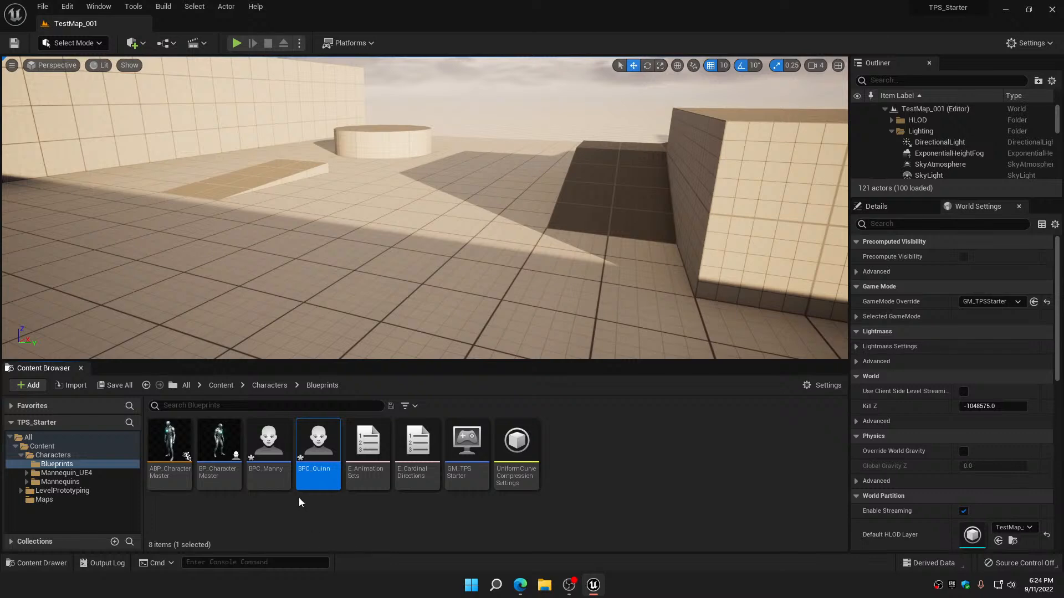
Assign the SKM_Manny skeletal mesh to the Mesh component of BPC_Manny, then compile, save and close the blueprint
double_click(269, 444)
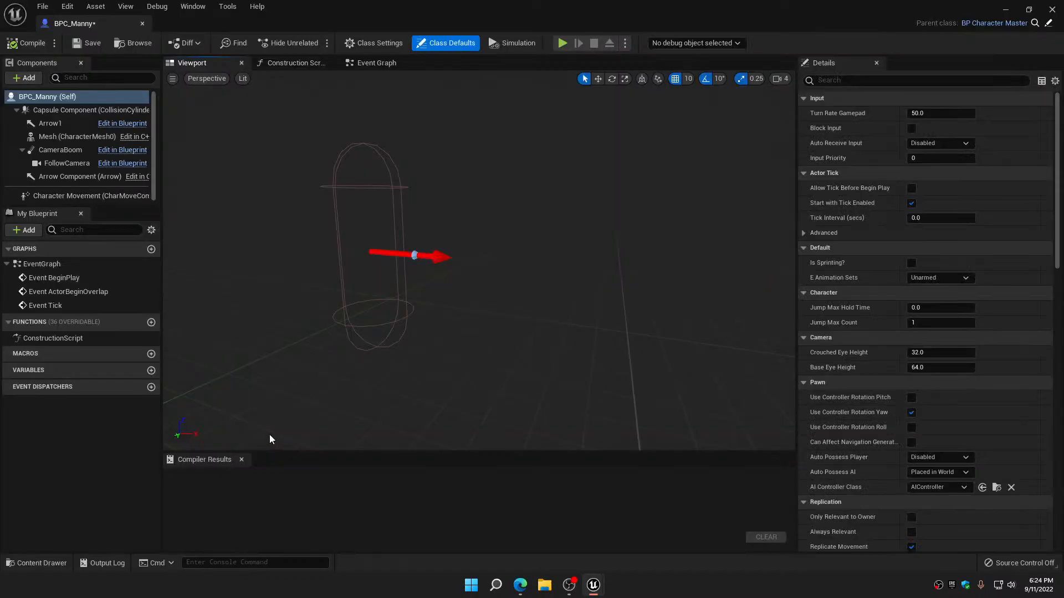
left_click(71, 138)
left_click(973, 369)
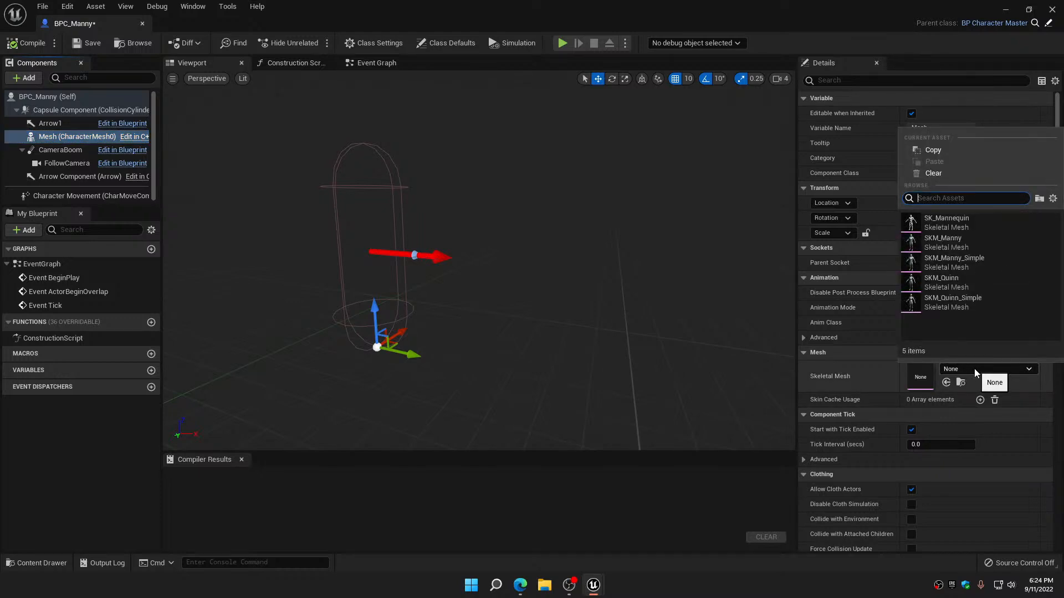
left_click(949, 244)
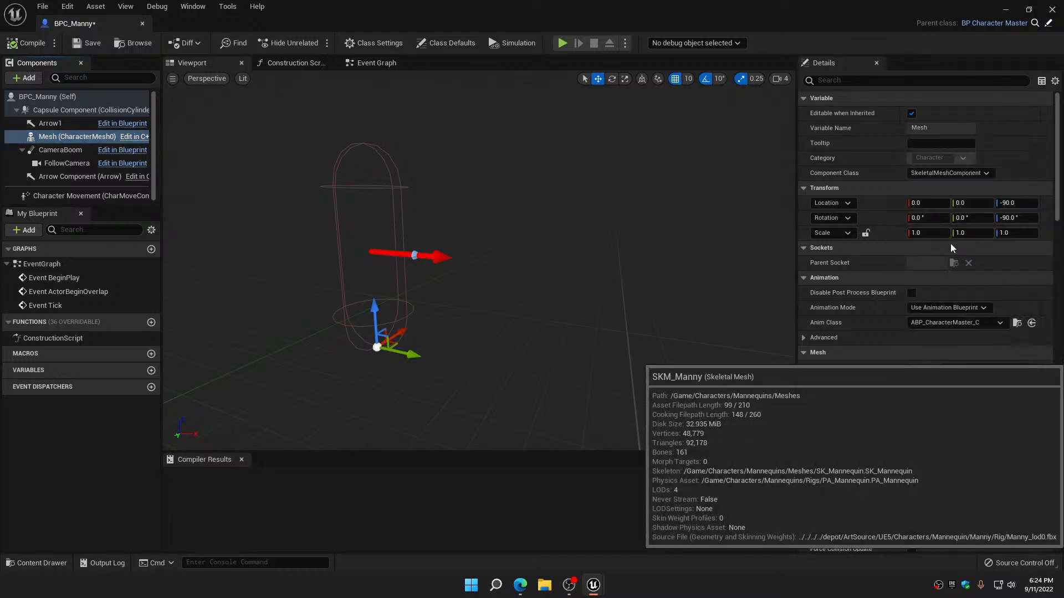
left_click(26, 42)
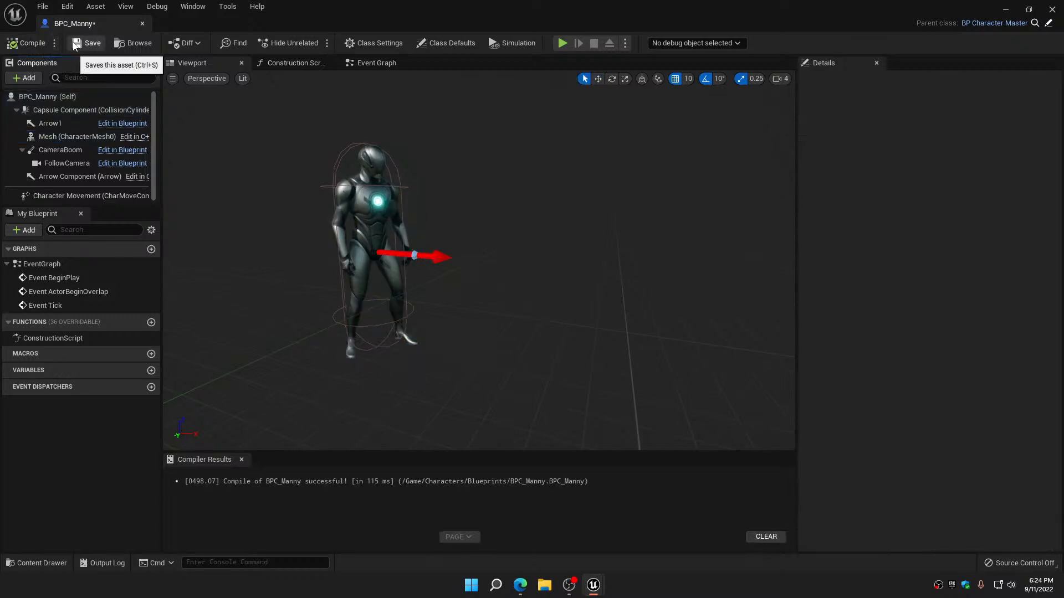
left_click(73, 44)
left_click(141, 24)
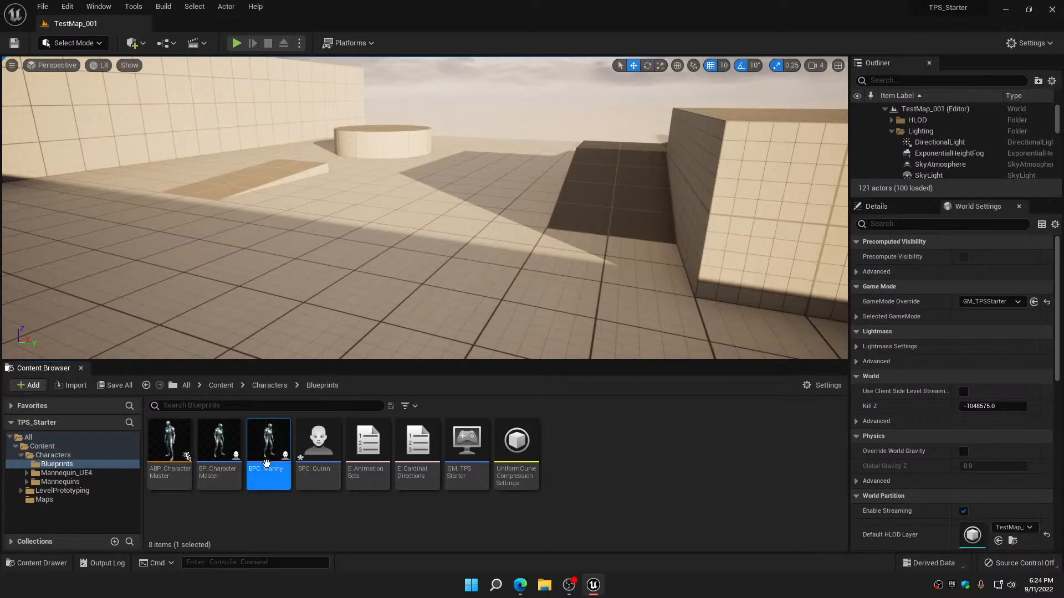
Assign the SKM_Quinn skeletal mesh to the Mesh component of BPC_Quinn, then compile, save and close the blueprint
double_click(326, 442)
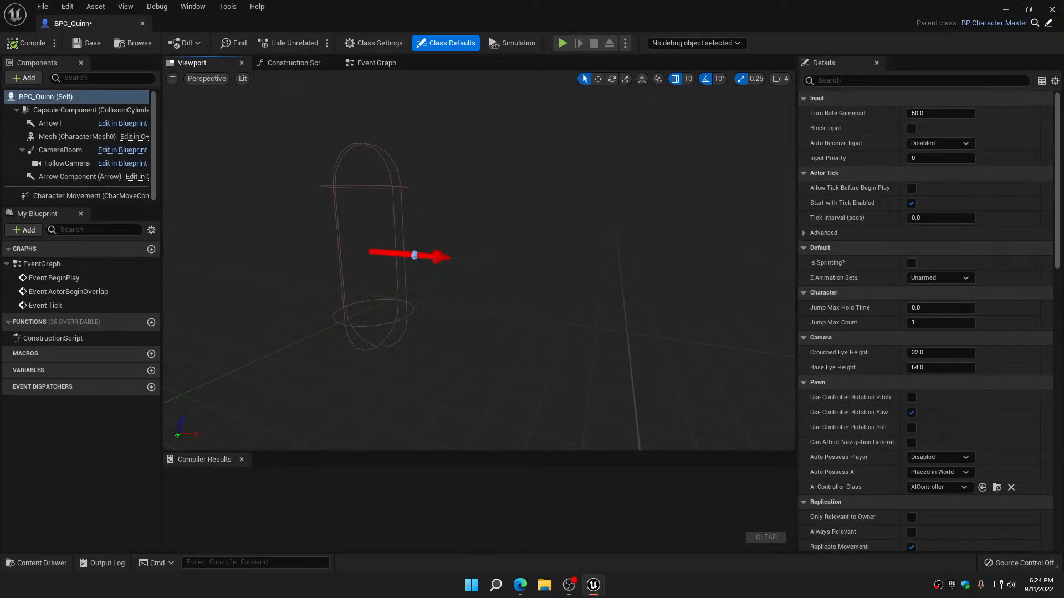
left_click(52, 136)
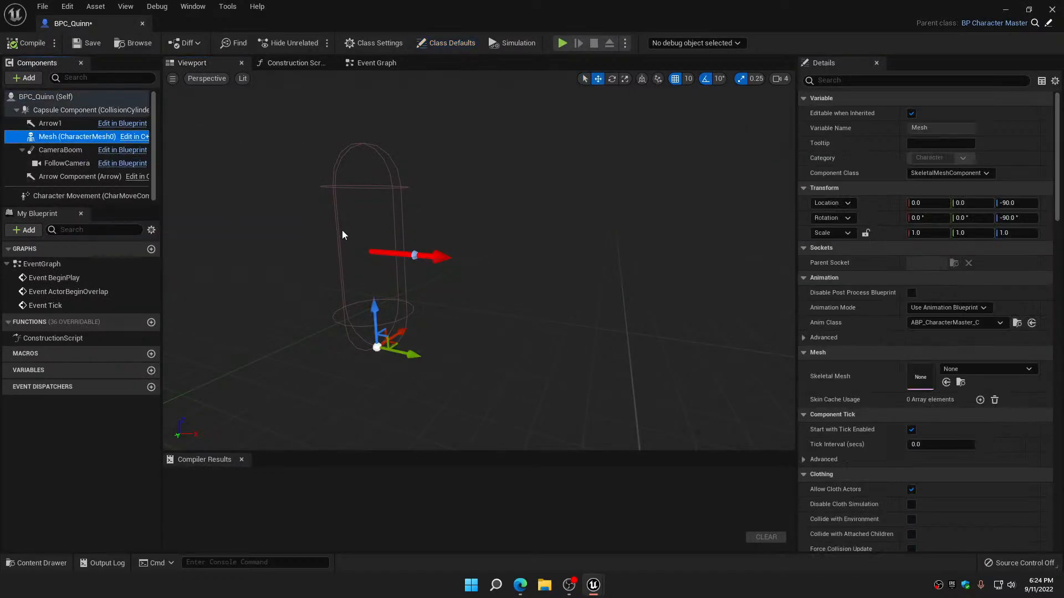
left_click(970, 324)
left_click(590, 321)
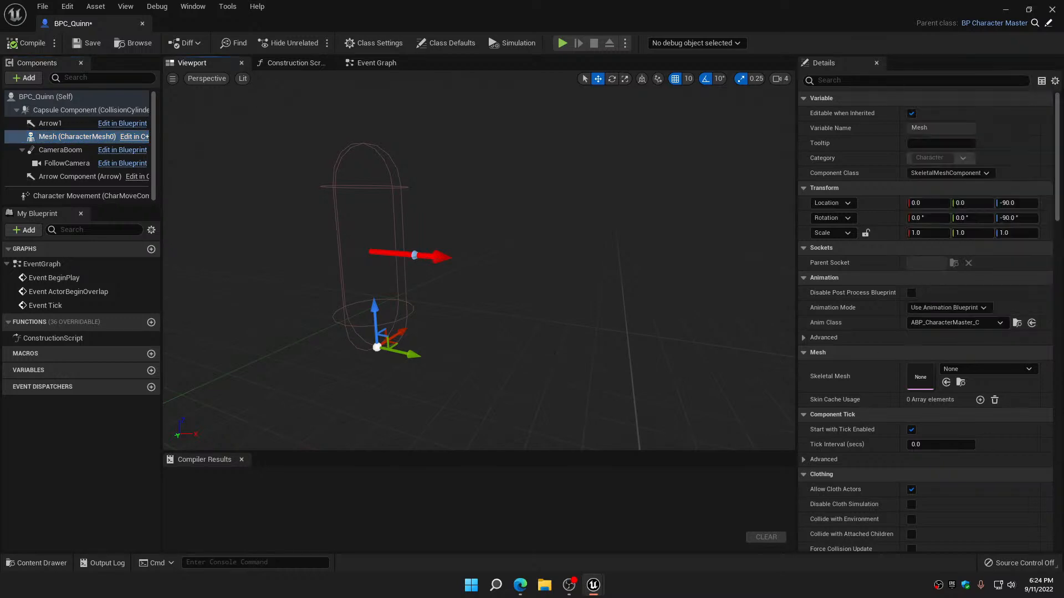
left_click(1007, 372)
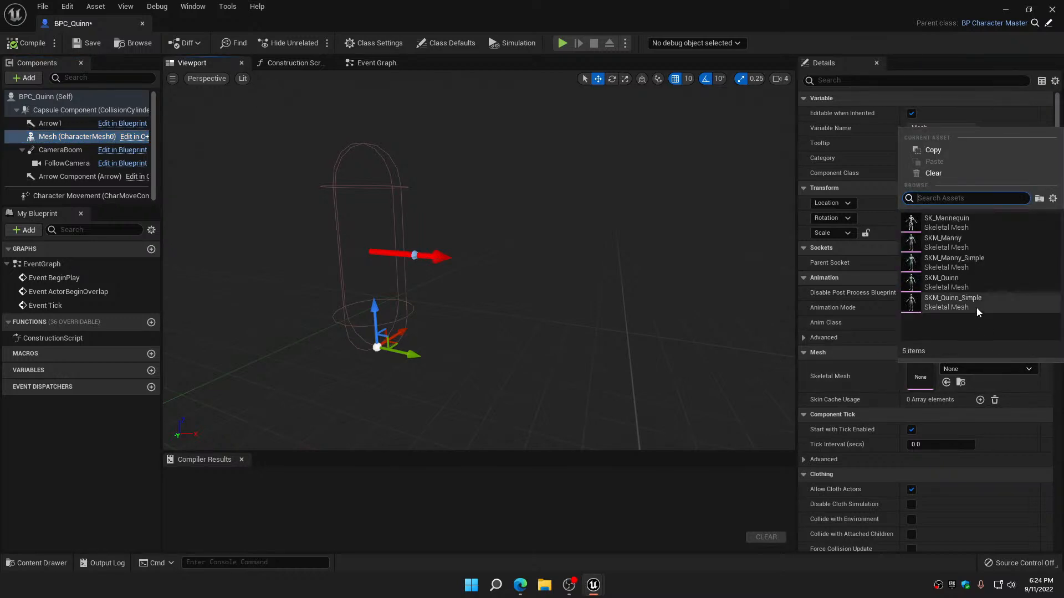
left_click(962, 284)
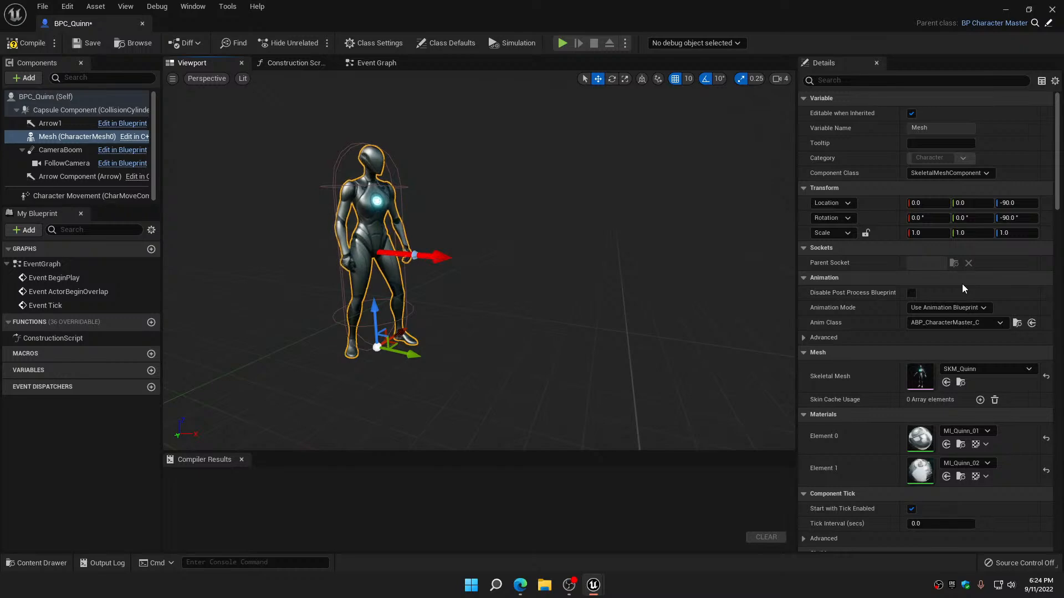
left_click(27, 43)
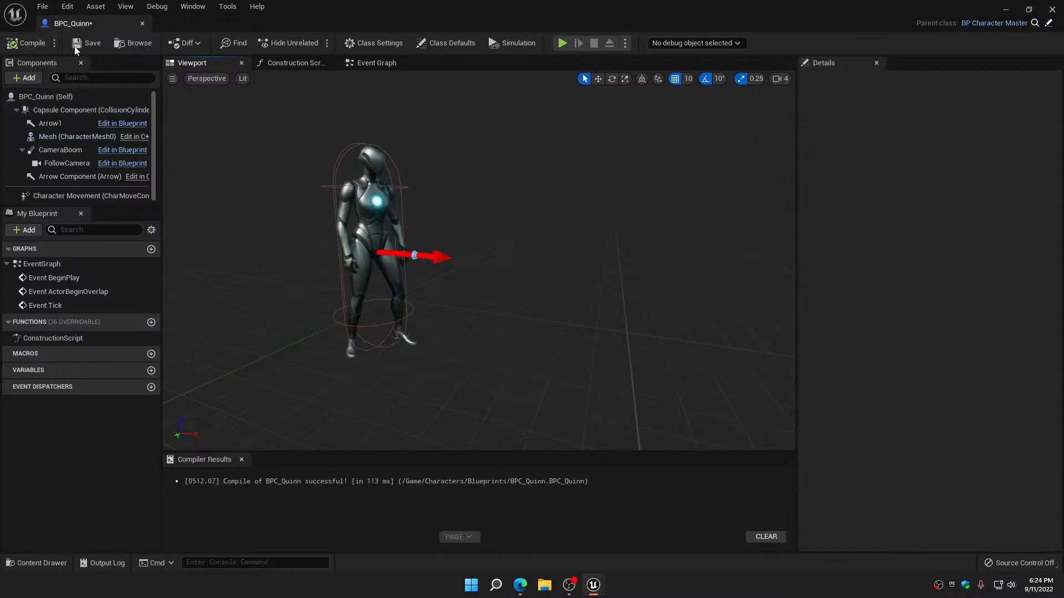
left_click(87, 42)
left_click(142, 24)
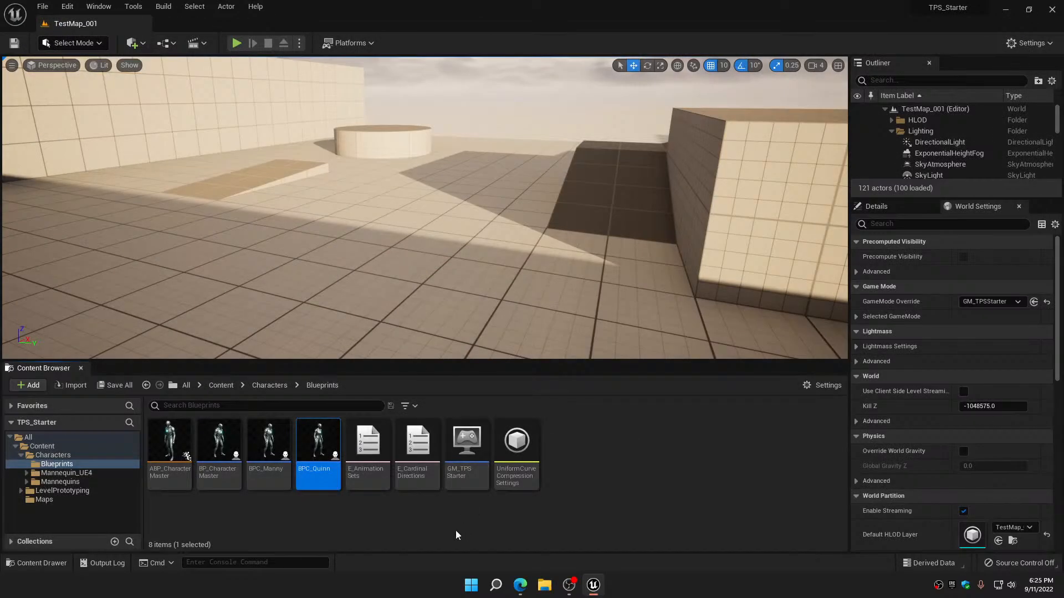
Set the Default Pawn Class of the GM_TPSStarter game mode to BPC_Manny, save it and return to the level
double_click(461, 444)
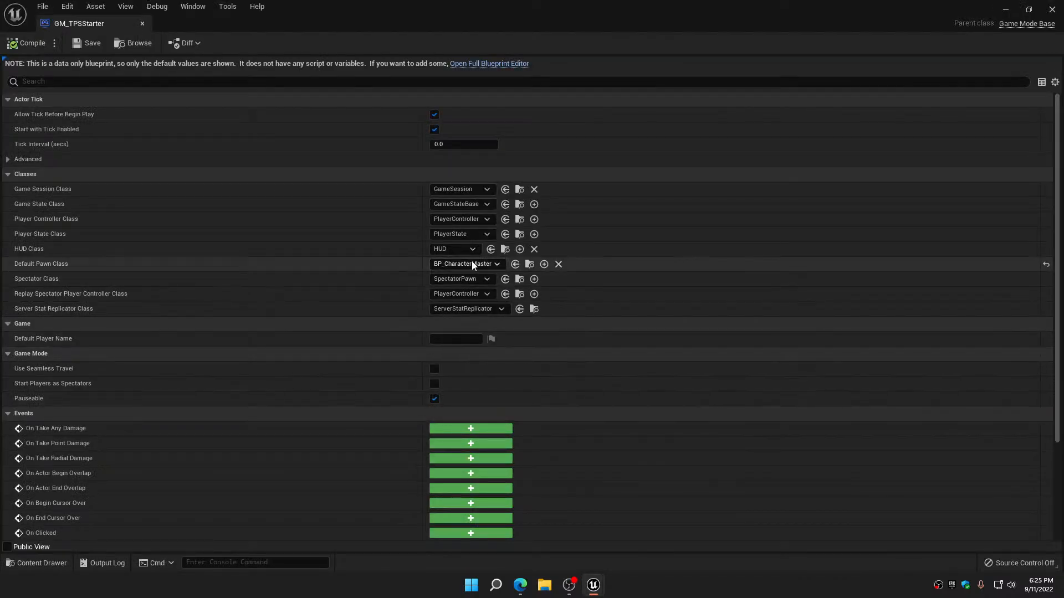
left_click(488, 265)
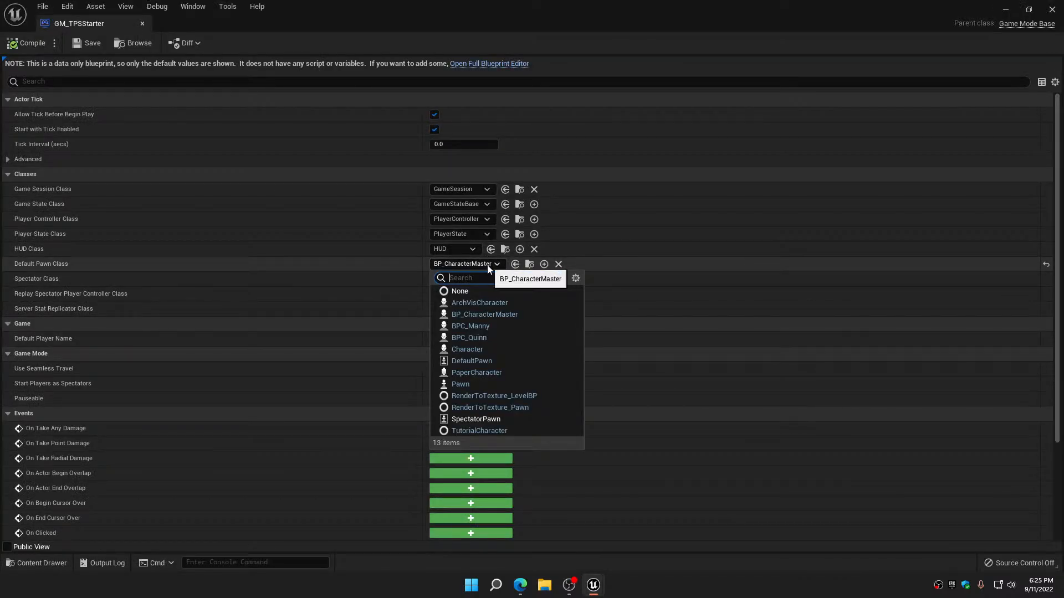
left_click(487, 326)
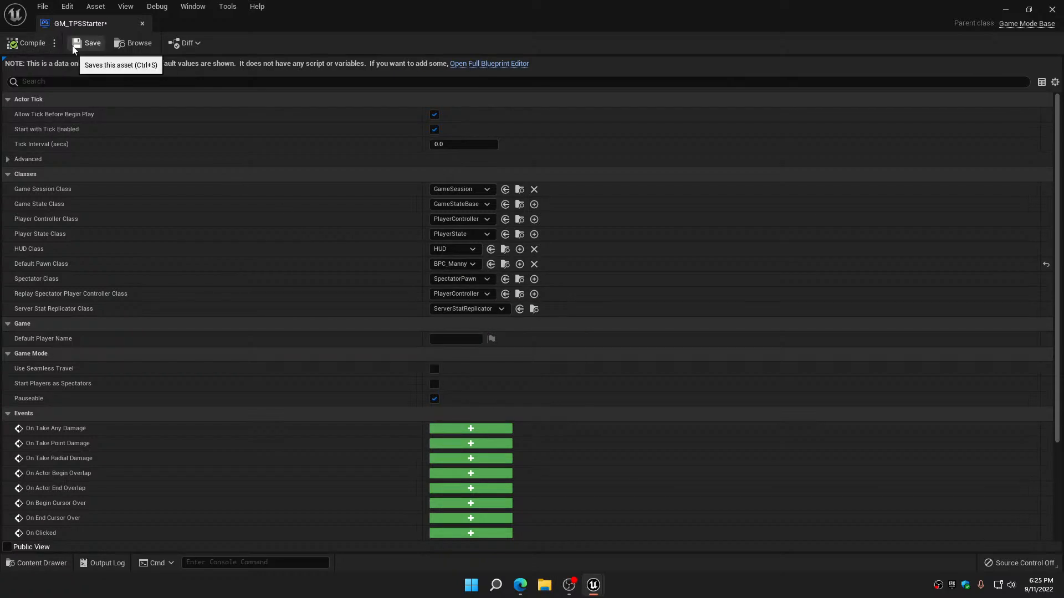
left_click(89, 43)
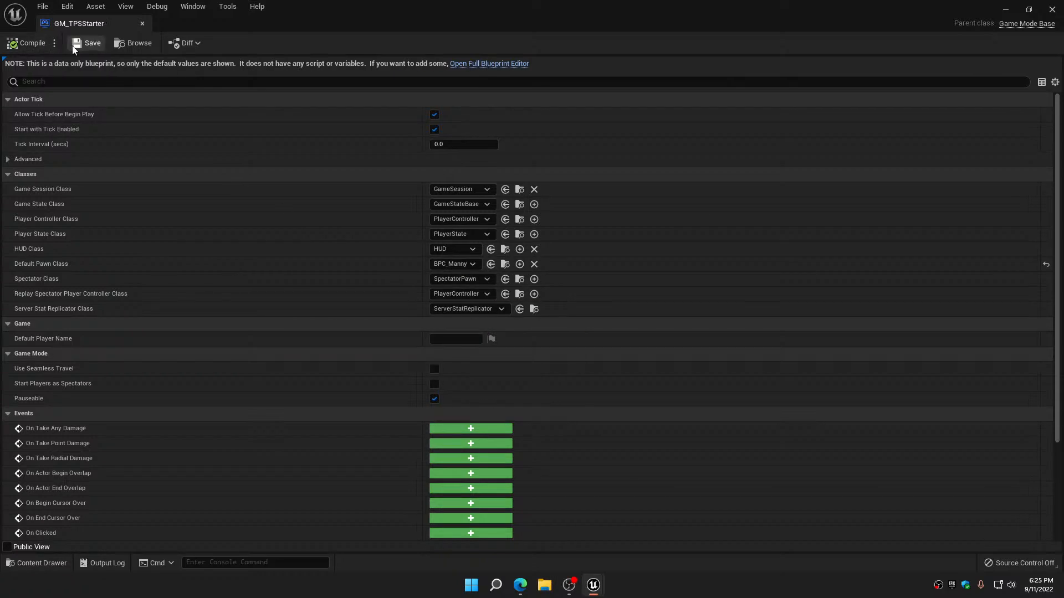
left_click(1006, 11)
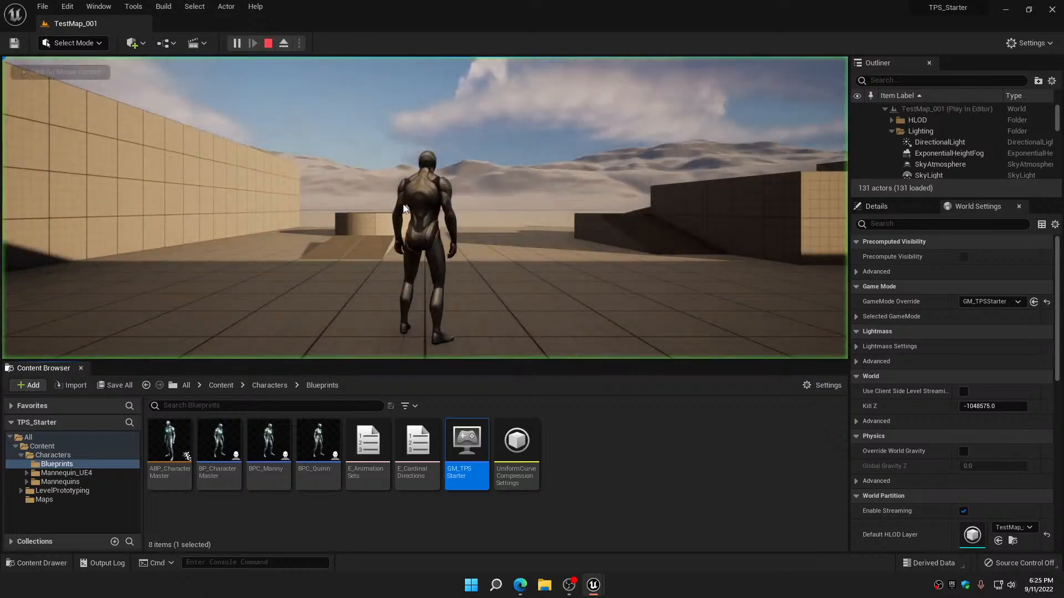
Play the test level, walk the Manny character forward and to the right, and stop the play session
key("w")
key("d")
key("w")
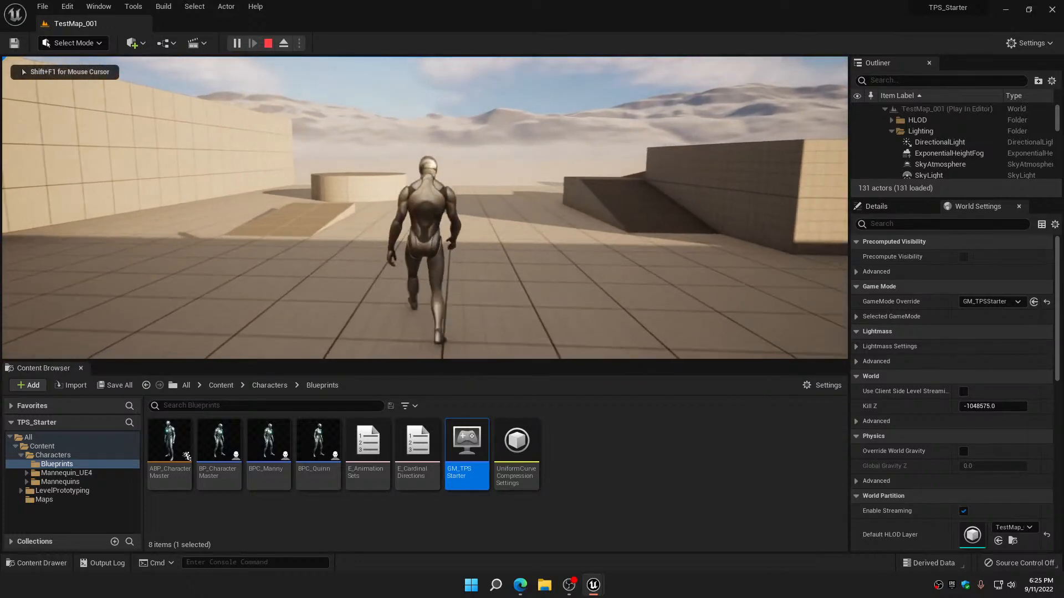
key("d")
key("w")
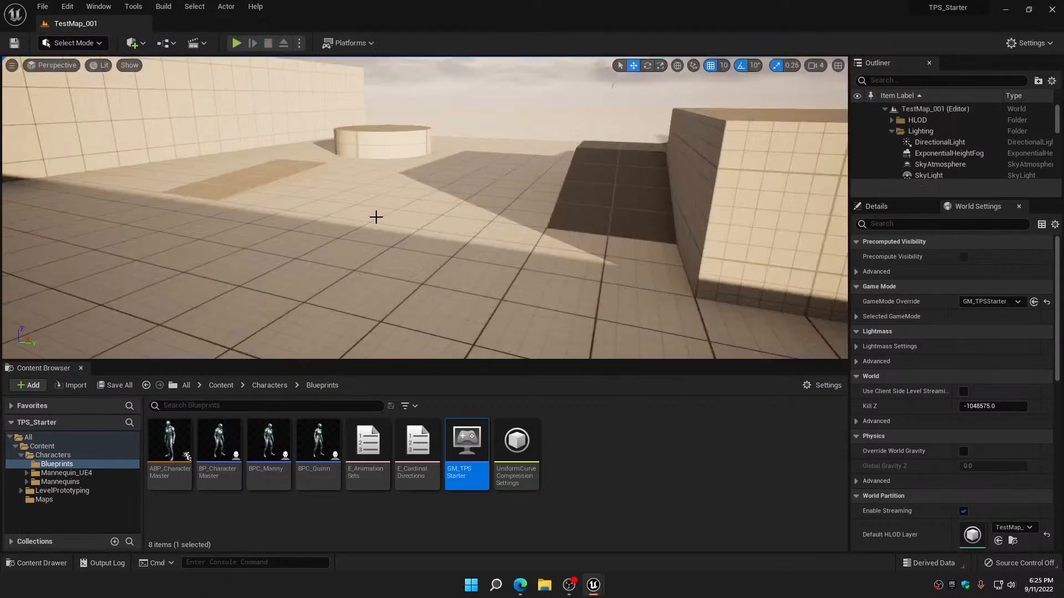
key("Escape")
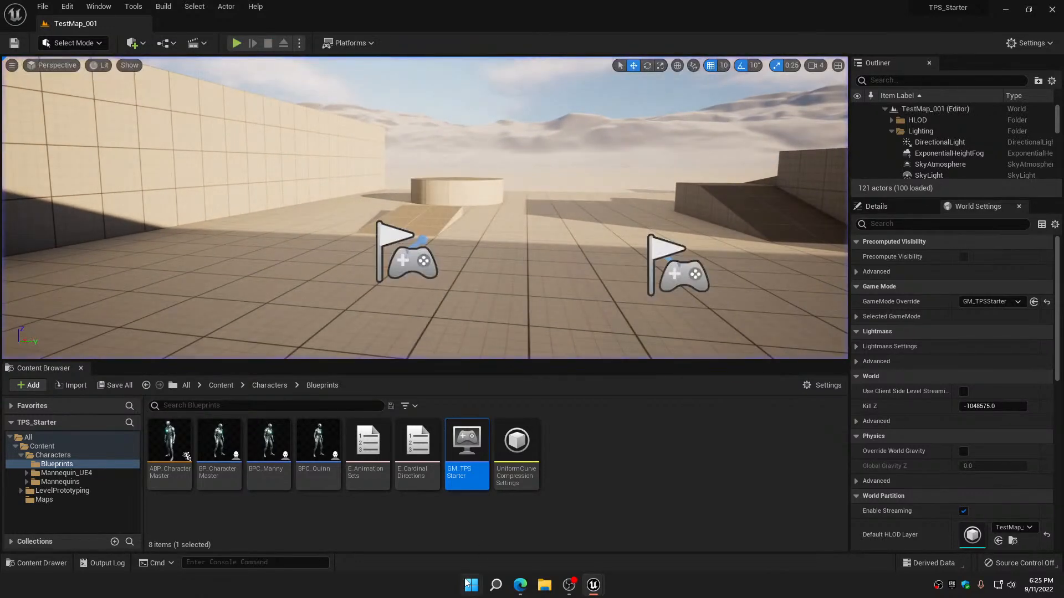
Set the Default Pawn Class of GM_TPSStarter to BPC_Quinn, then save and close the game mode
double_click(466, 443)
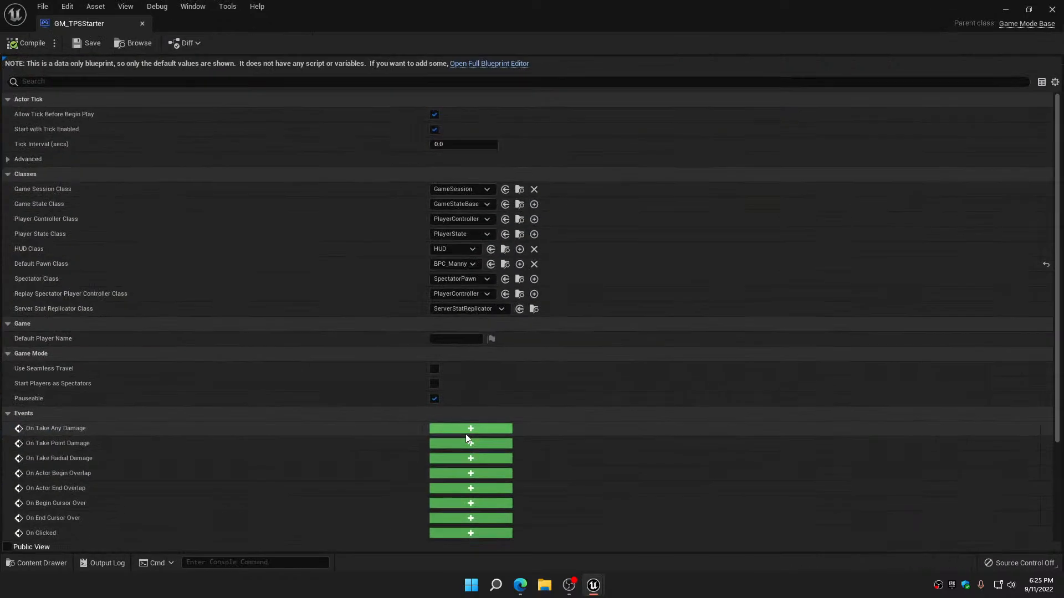
left_click(471, 265)
left_click(470, 337)
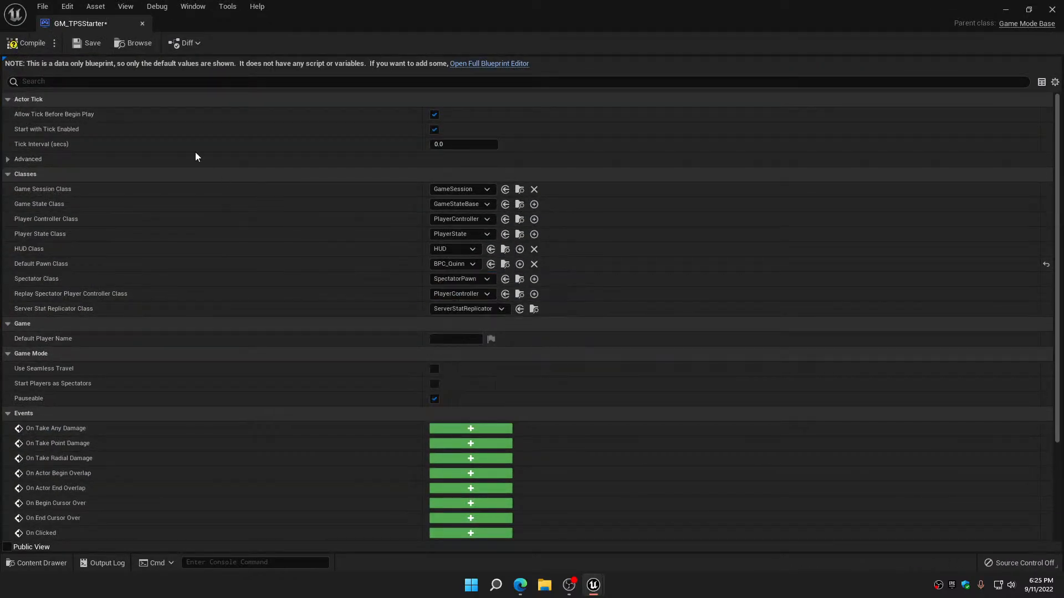
left_click(83, 45)
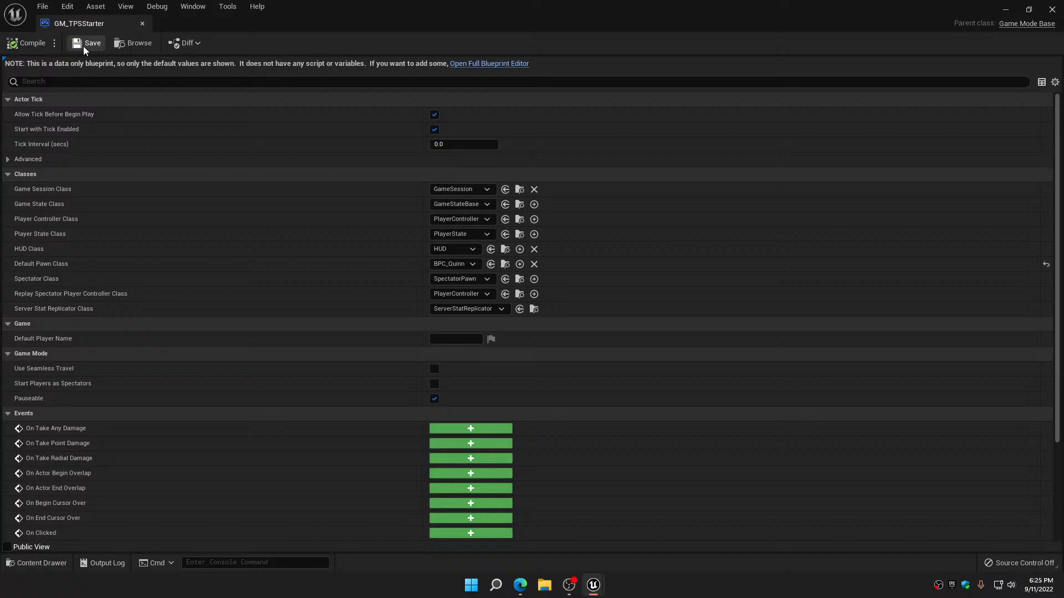
left_click(142, 24)
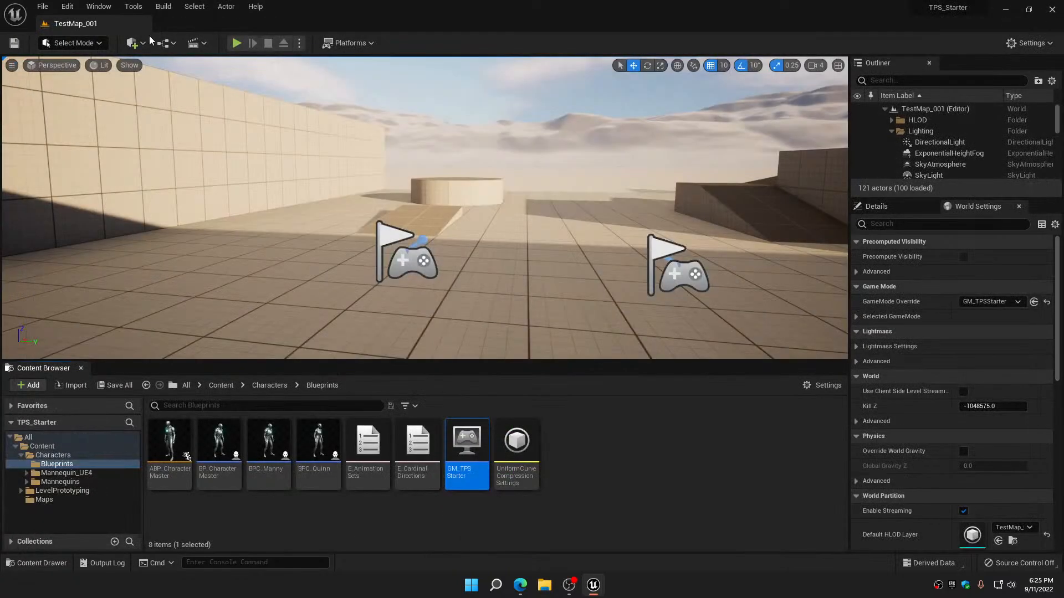
Play the test level and walk the Quinn character forward, backward and to both sides
left_click(236, 44)
key("w")
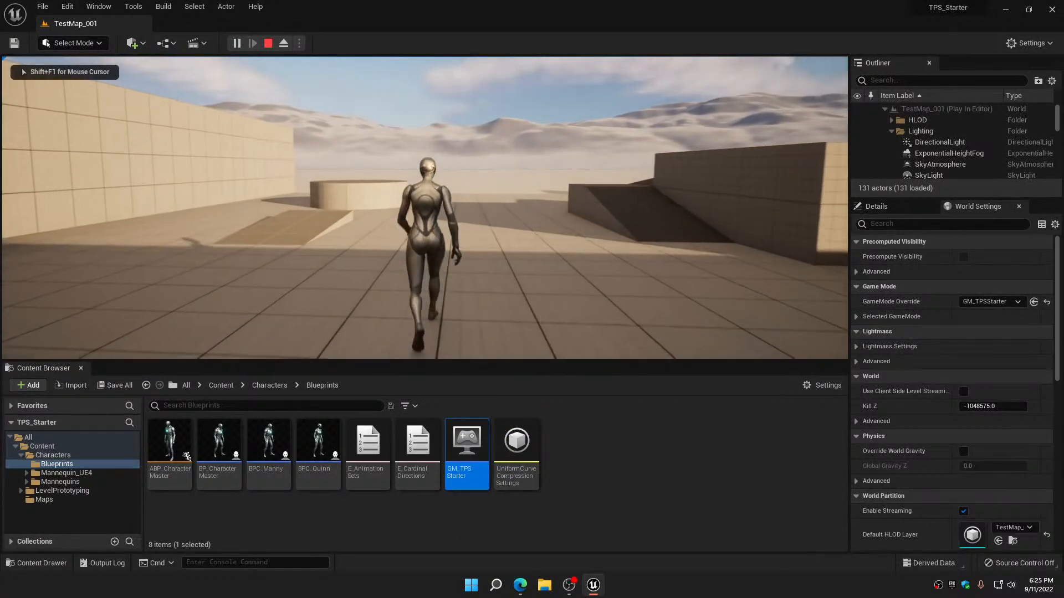
key("d")
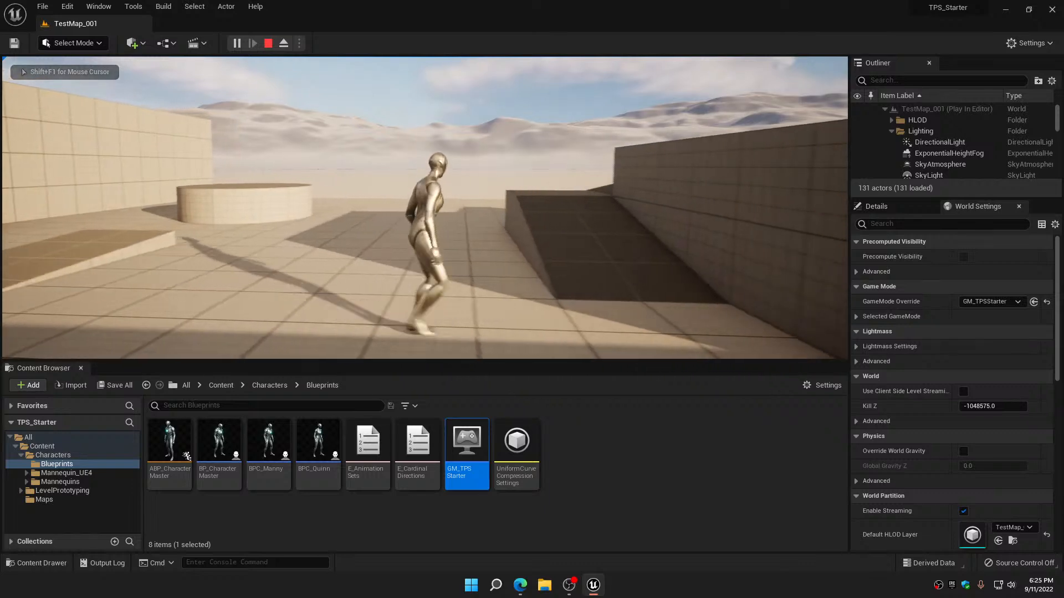
key("s")
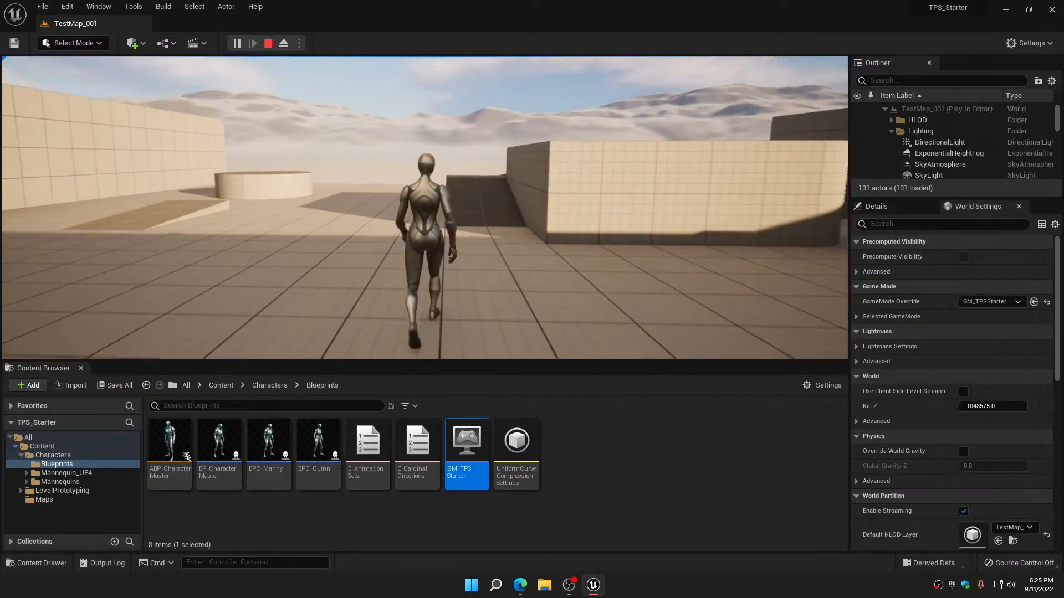
key("a")
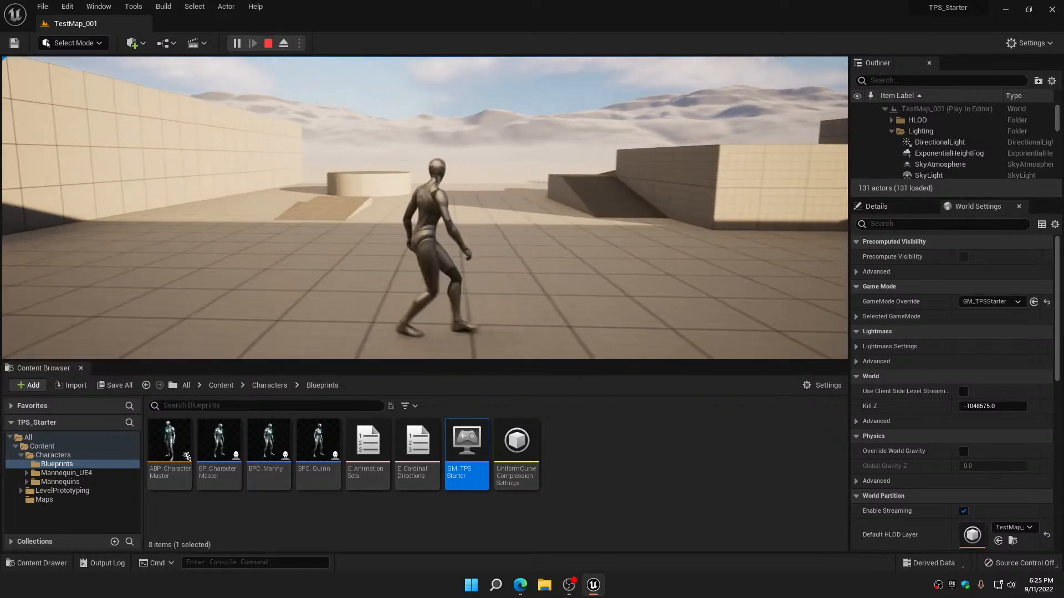
key("w")
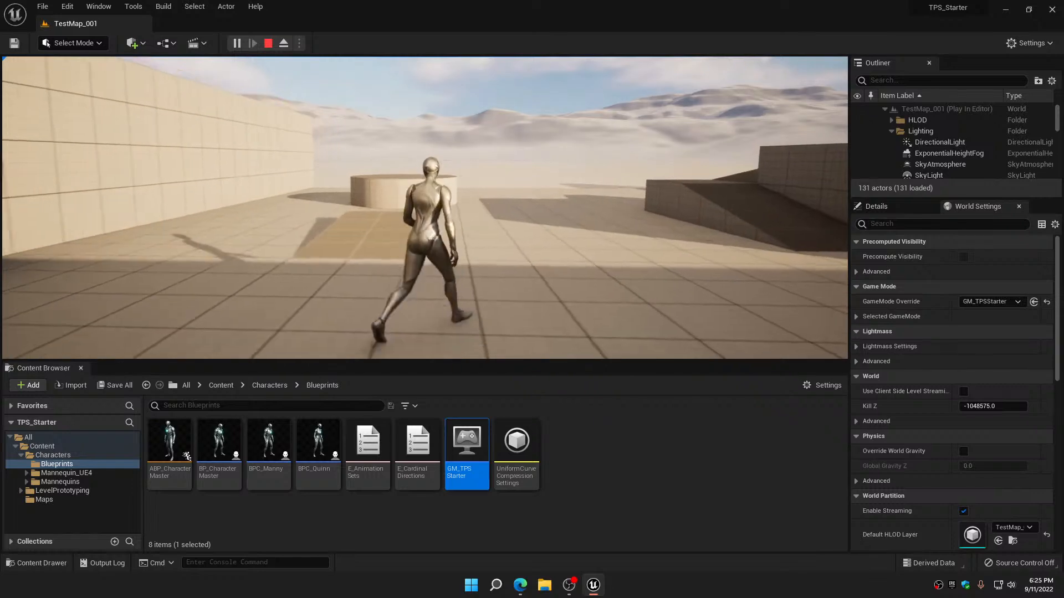
key("a")
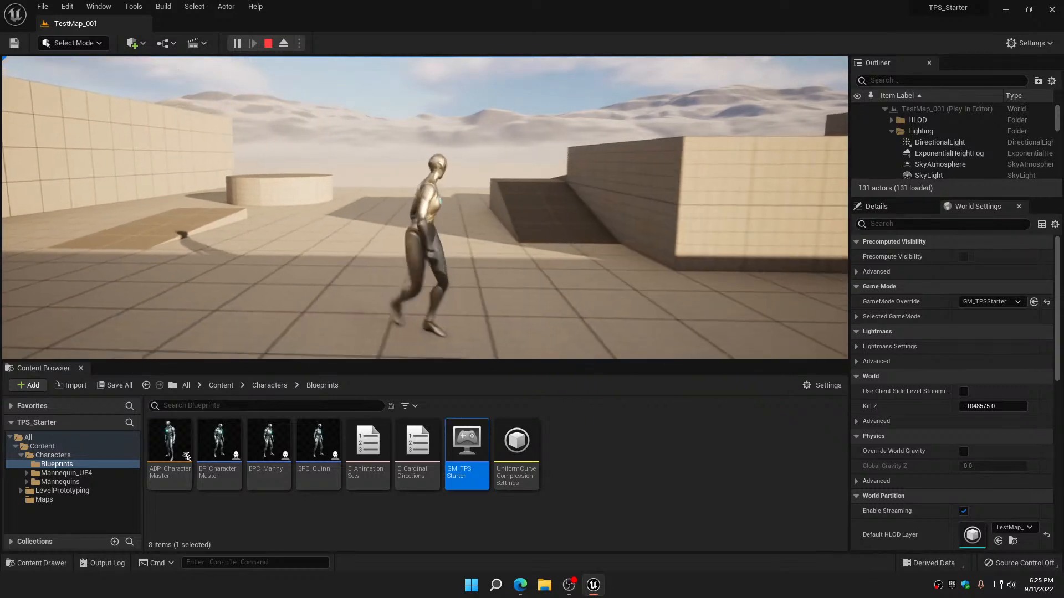
key("w")
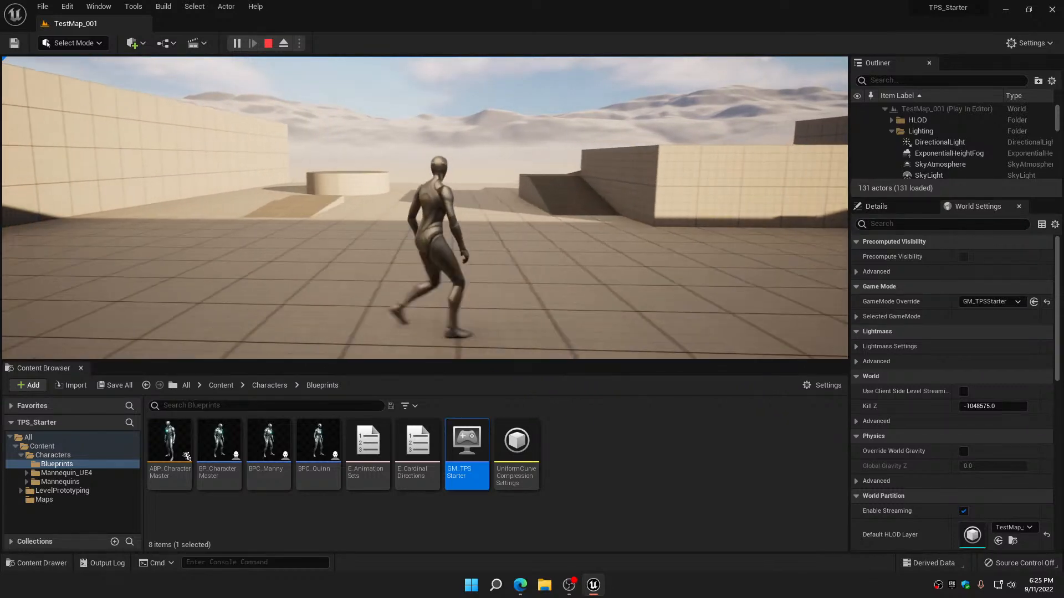
key("a")
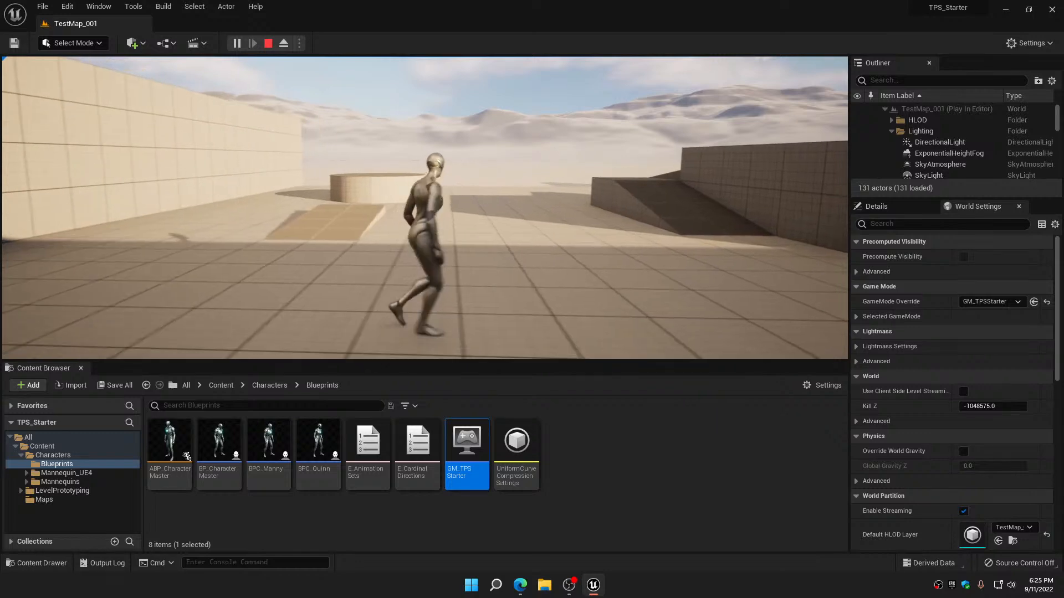
key("w")
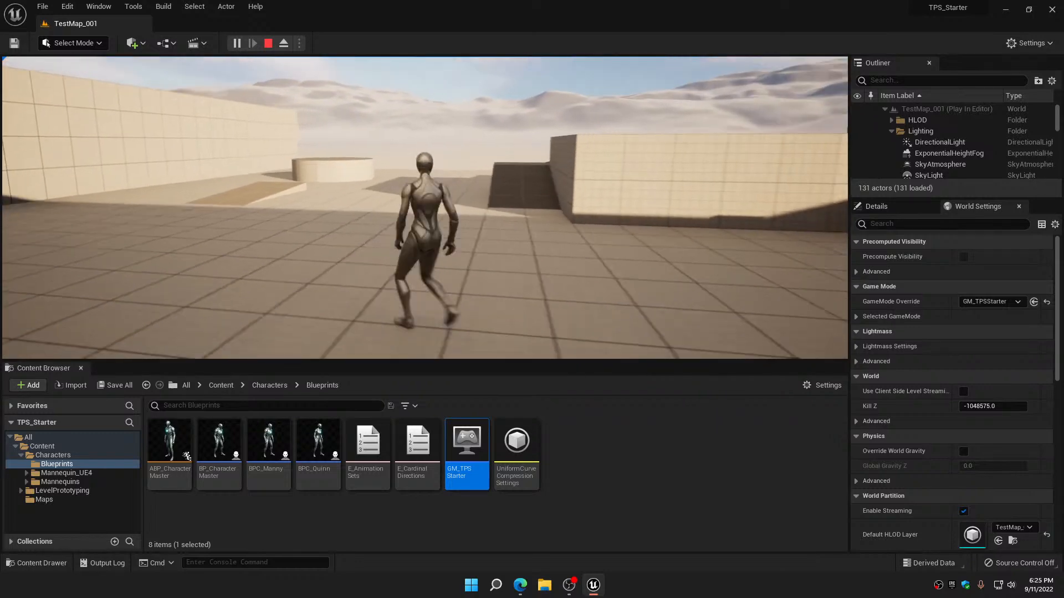
key("d")
key("w")
key("d")
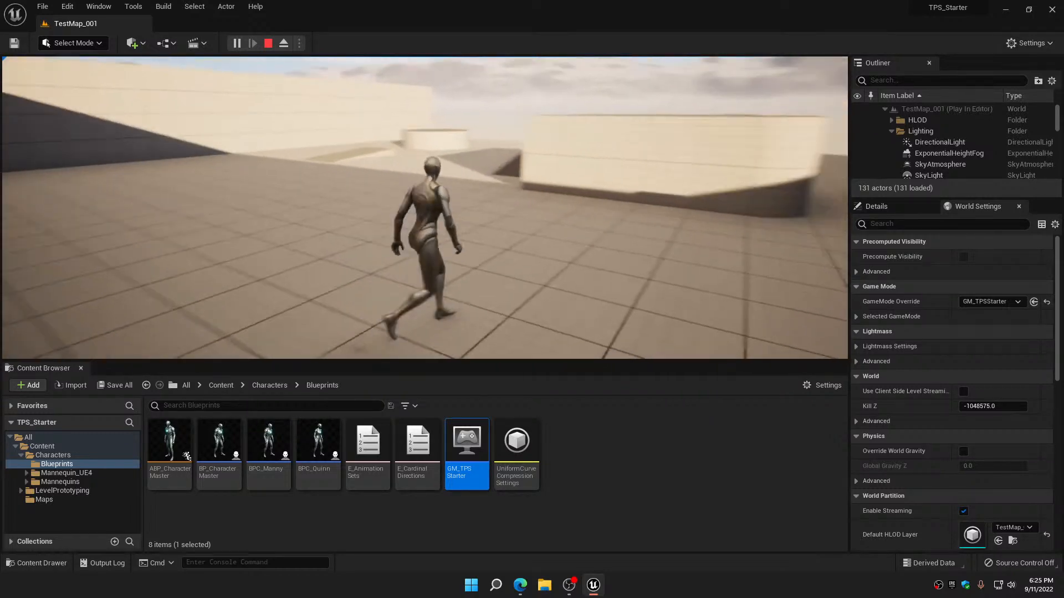
key("w")
key("d")
key("w")
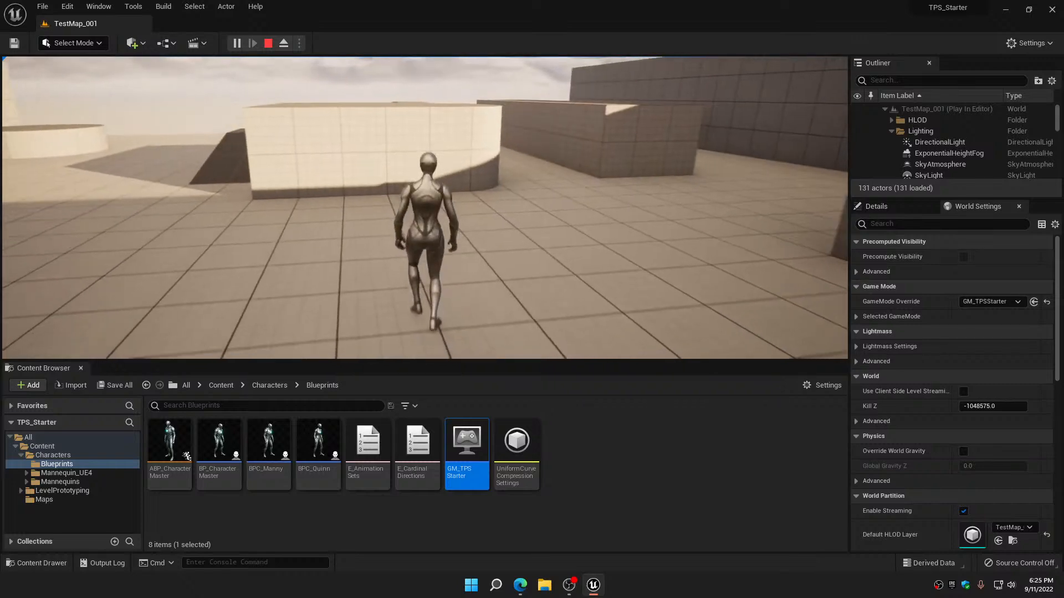
key("d")
key("w")
key("d")
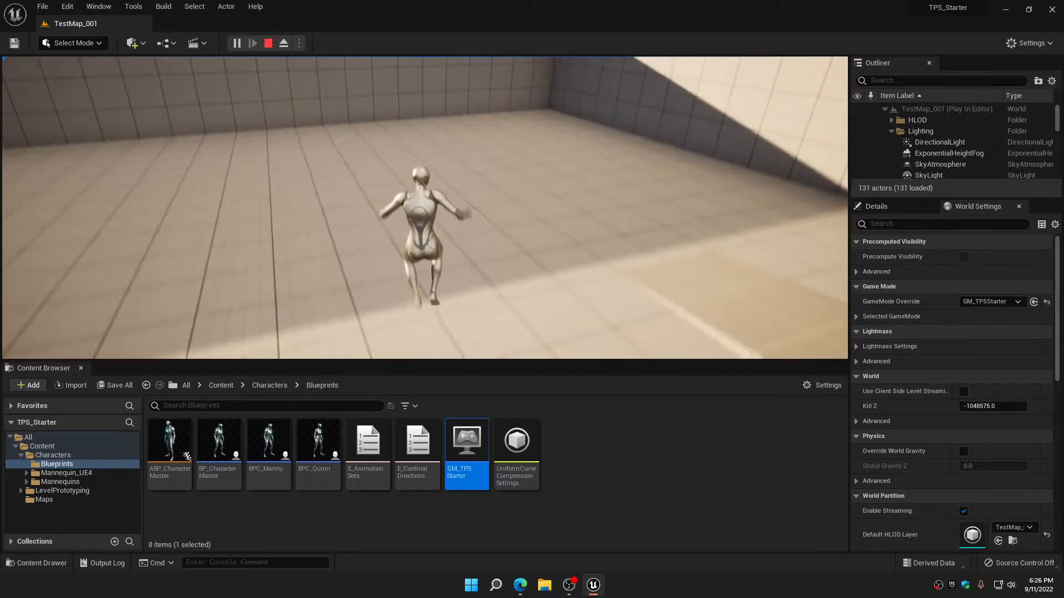
Make the Quinn character jump and walk forward, then stop the play session
key("w")
key("space")
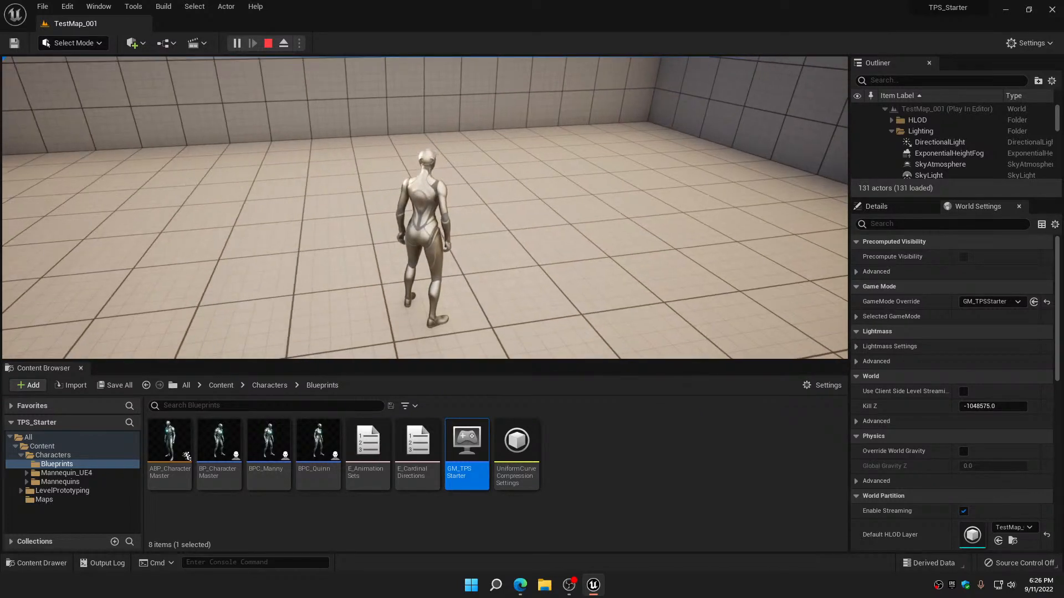
key("w")
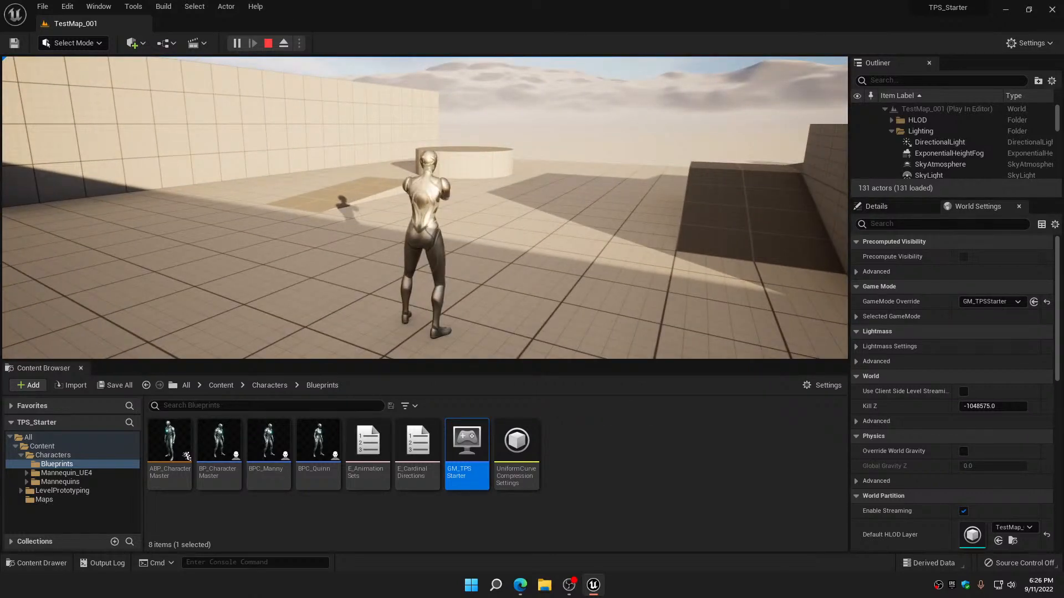
key("w")
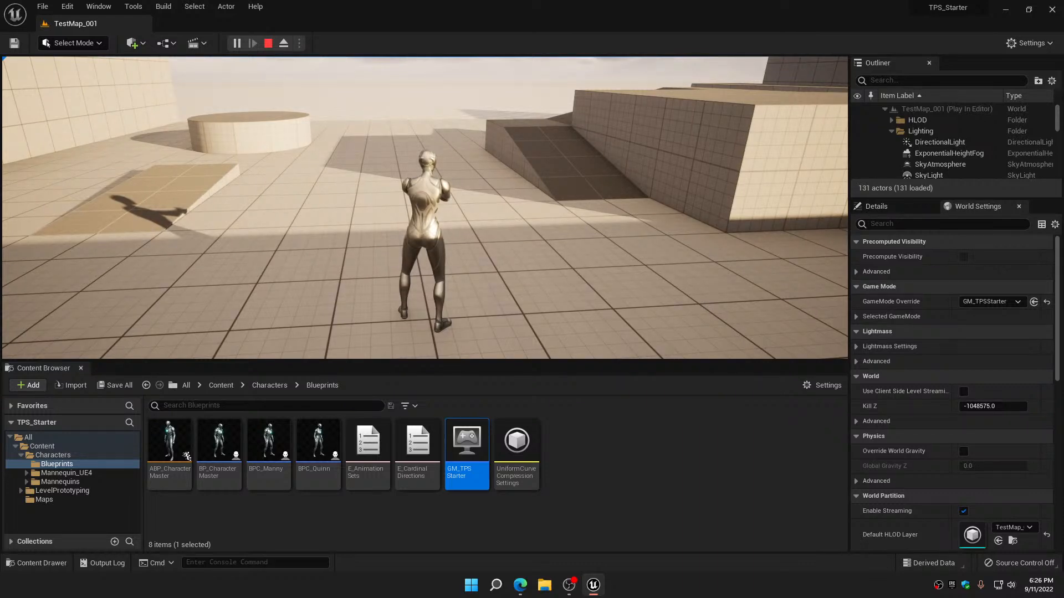
key("Escape")
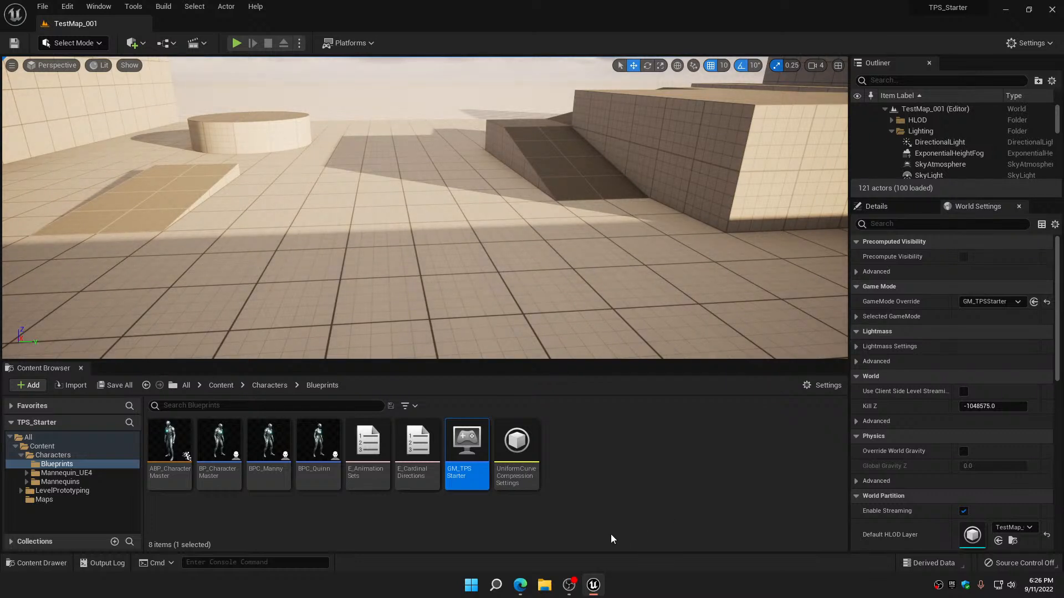
Open the ABP_CharacterMaster animation blueprint, close its open graphs and reopen the EventGraph
mouse_move(168, 447)
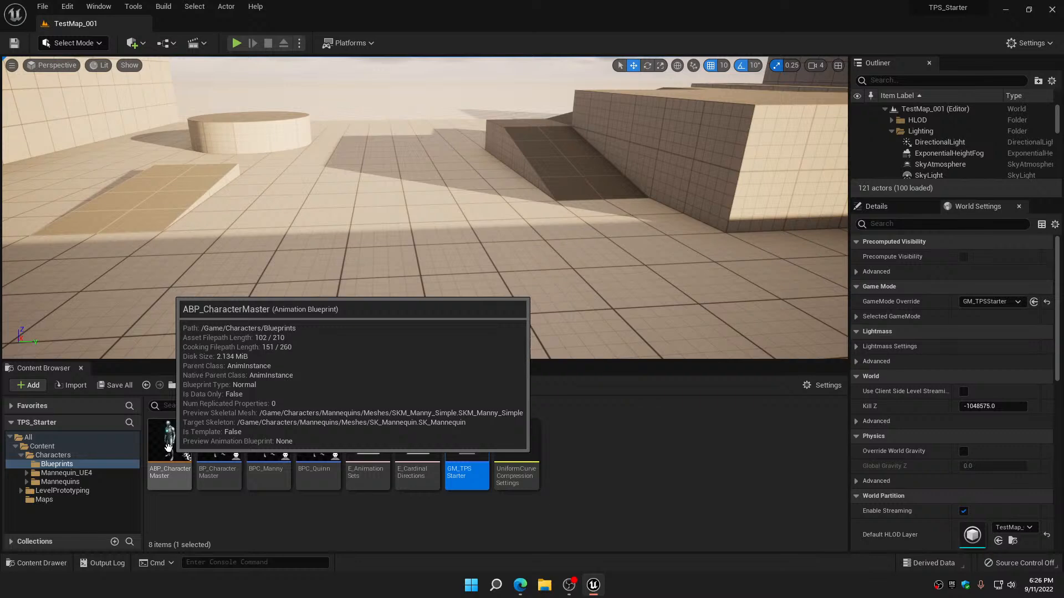
double_click(168, 446)
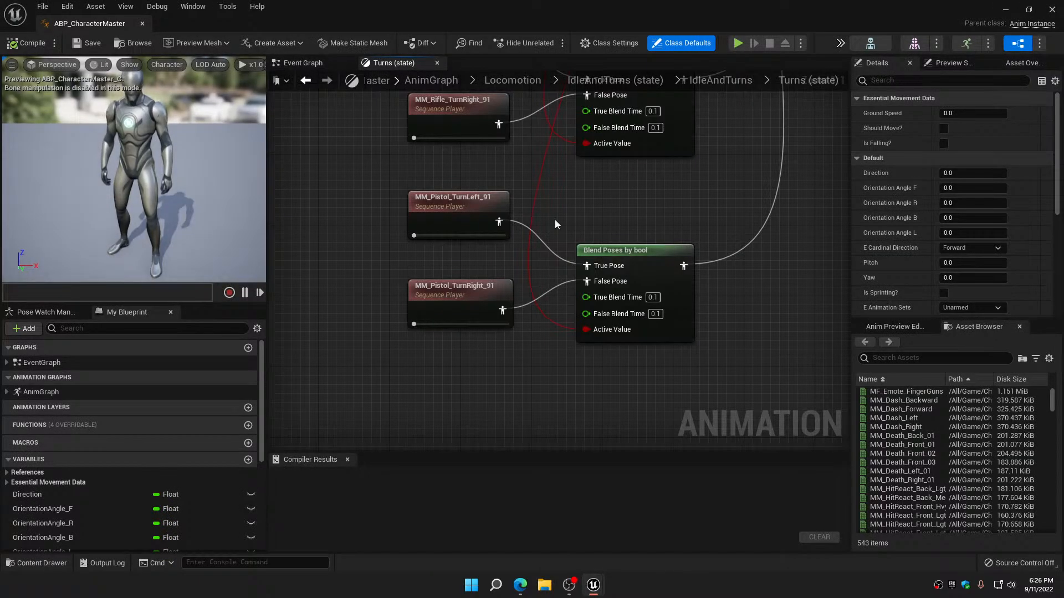
left_click(438, 63)
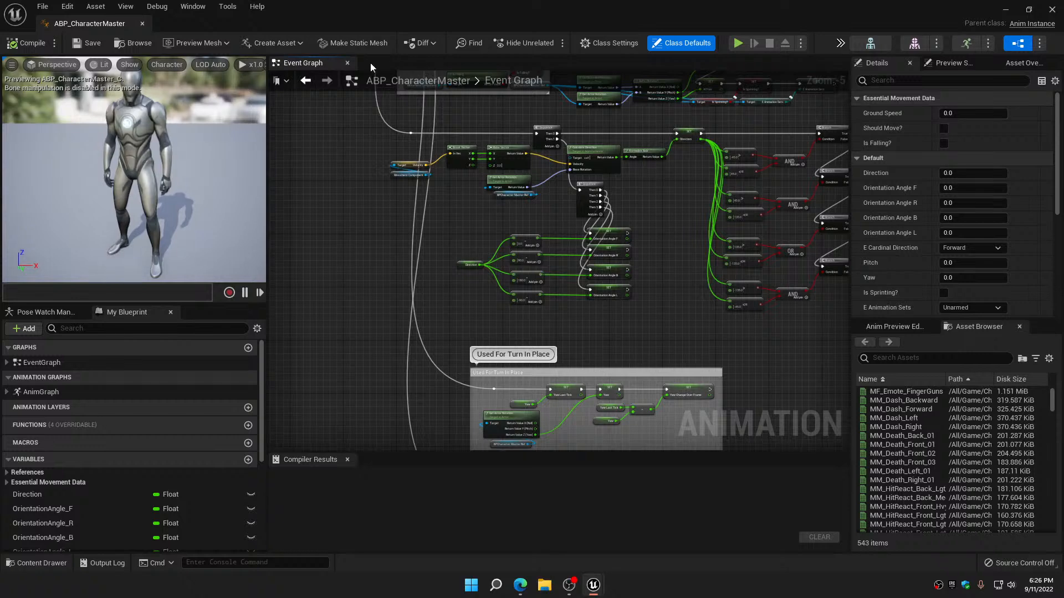
left_click(347, 63)
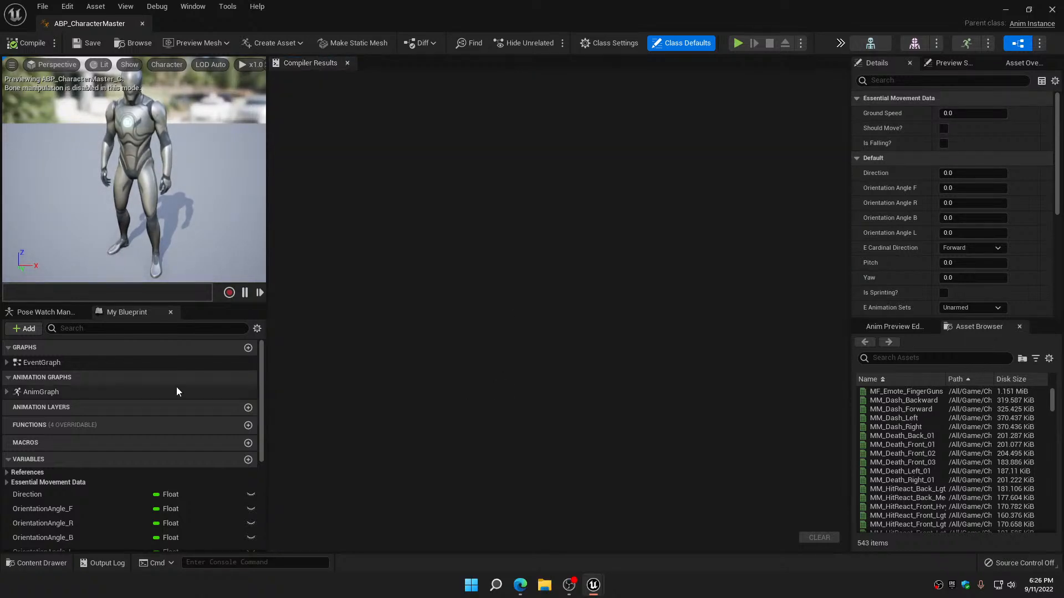
double_click(45, 361)
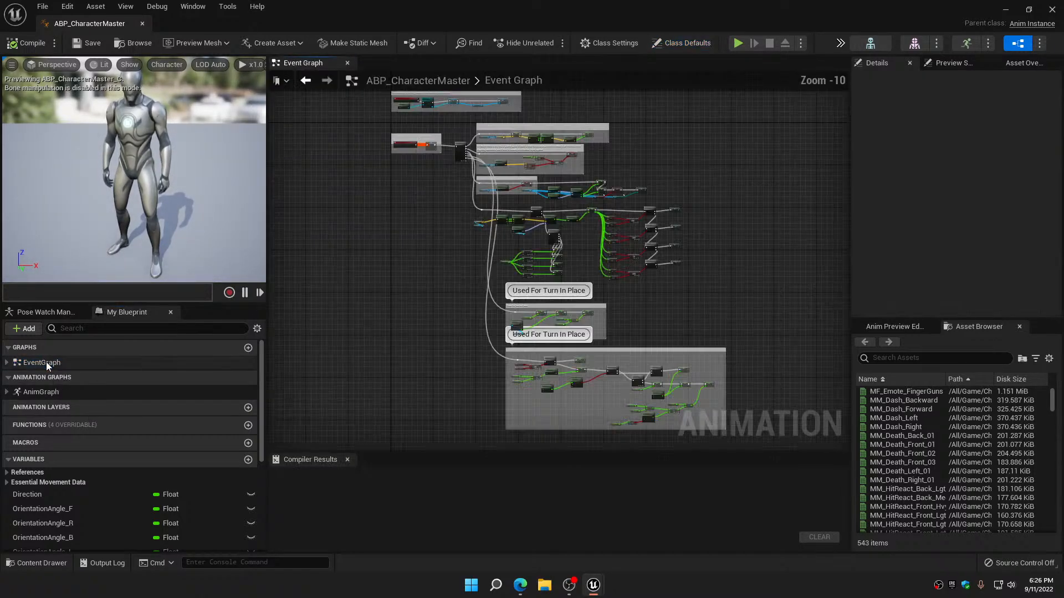
Examine the two "Used For Turn In Place" node groups in the Event Graph
right_click_drag(439, 353, 394, 301)
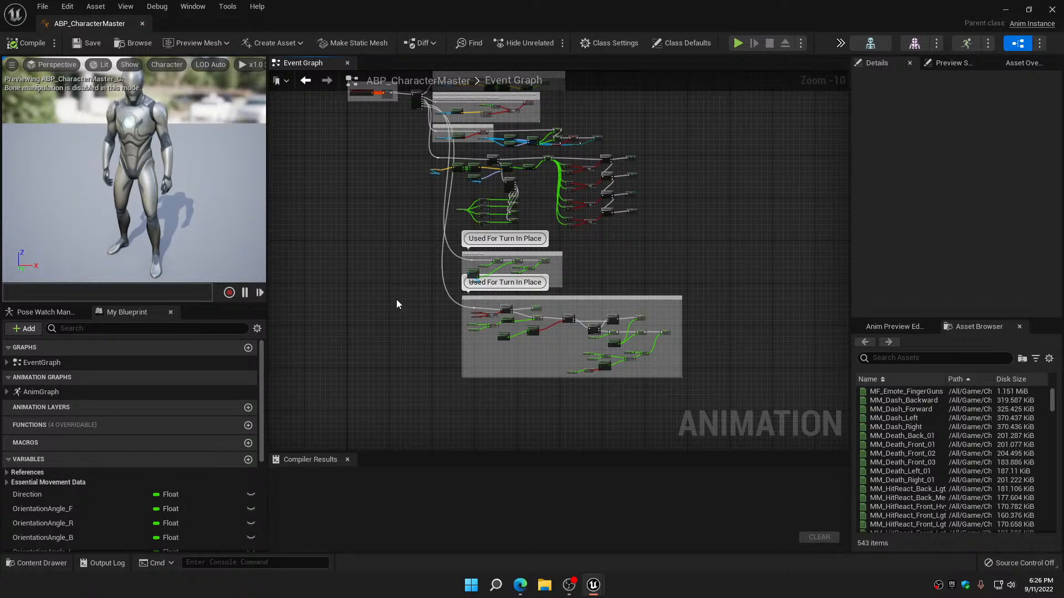
left_click_drag(410, 261, 656, 376)
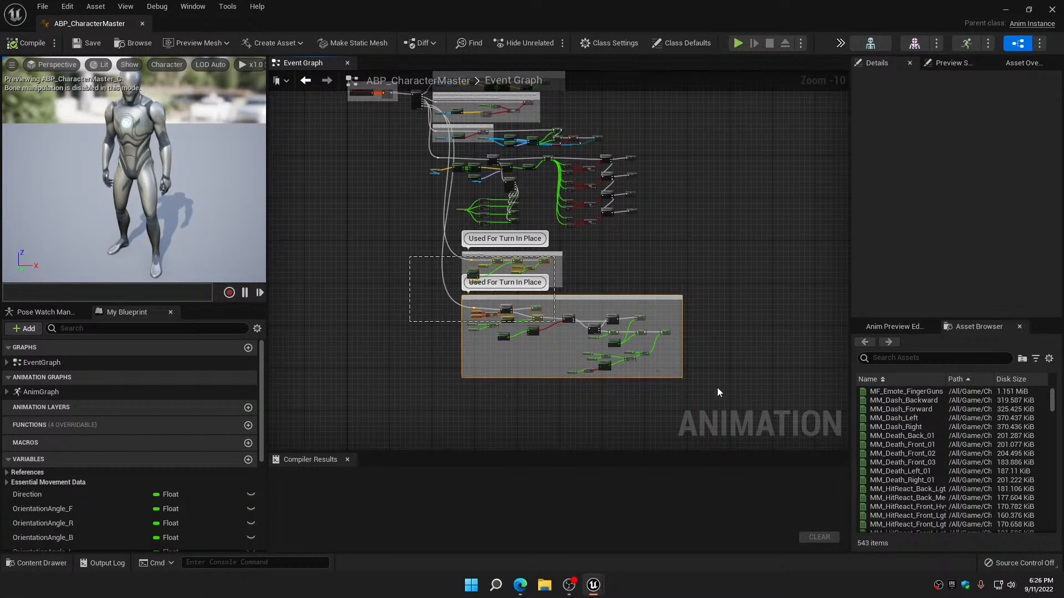
left_click_drag(717, 393, 717, 392)
left_click(725, 326)
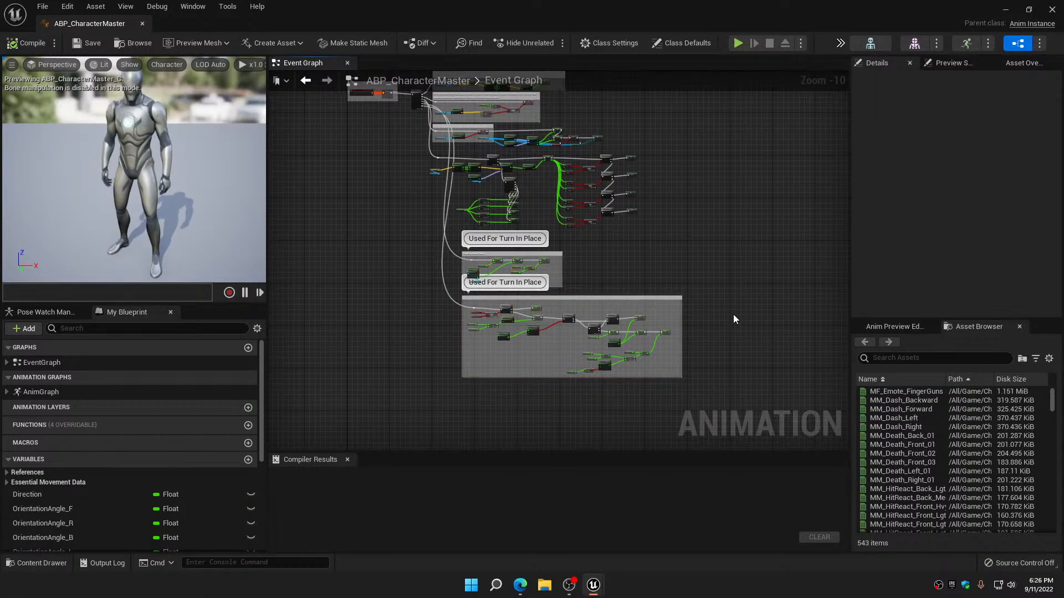
Open the AnimGraph and go through the Locomotion and IdleAndTurns state machines into the Idle state
double_click(49, 392)
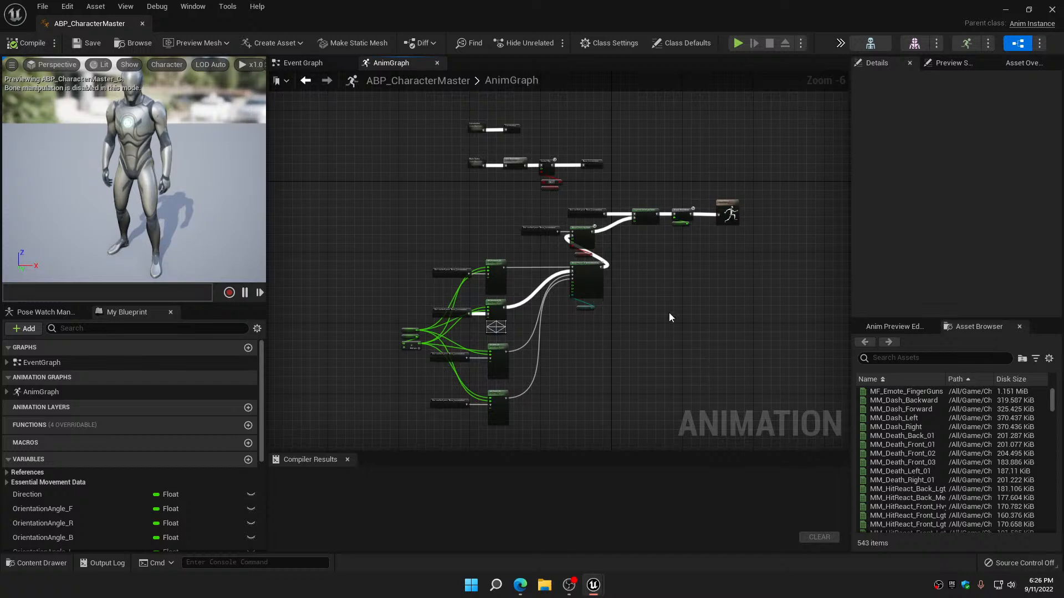
right_click_drag(668, 308, 671, 424)
scroll(453, 247, "up", 3)
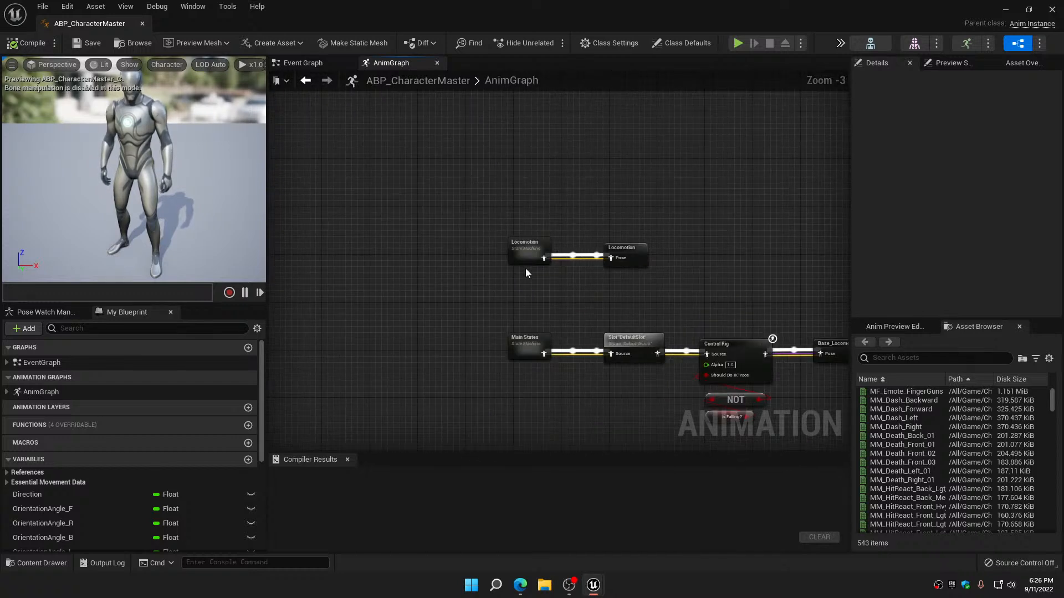
double_click(524, 248)
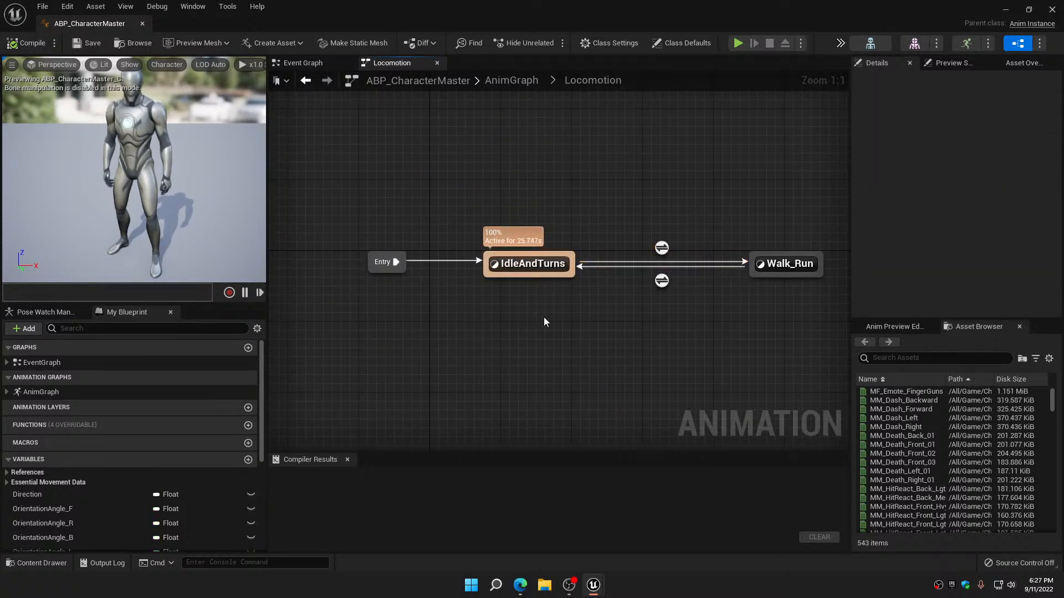
double_click(525, 269)
double_click(524, 273)
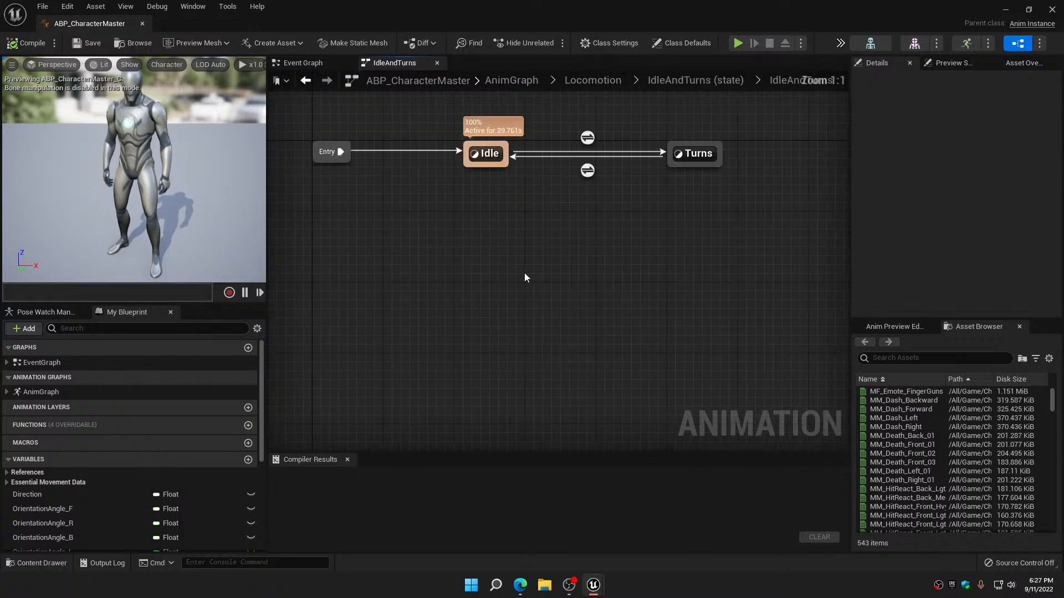
double_click(560, 263)
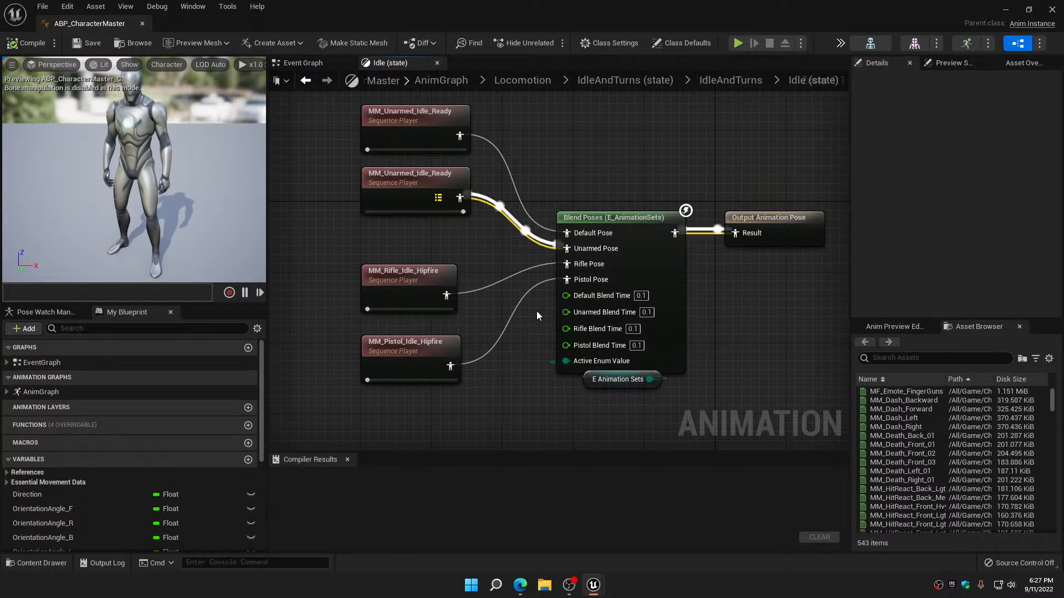
Move the E Animation Sets variable node slightly farther below the Blend Poses node in the Idle state
left_click_drag(591, 380, 591, 389)
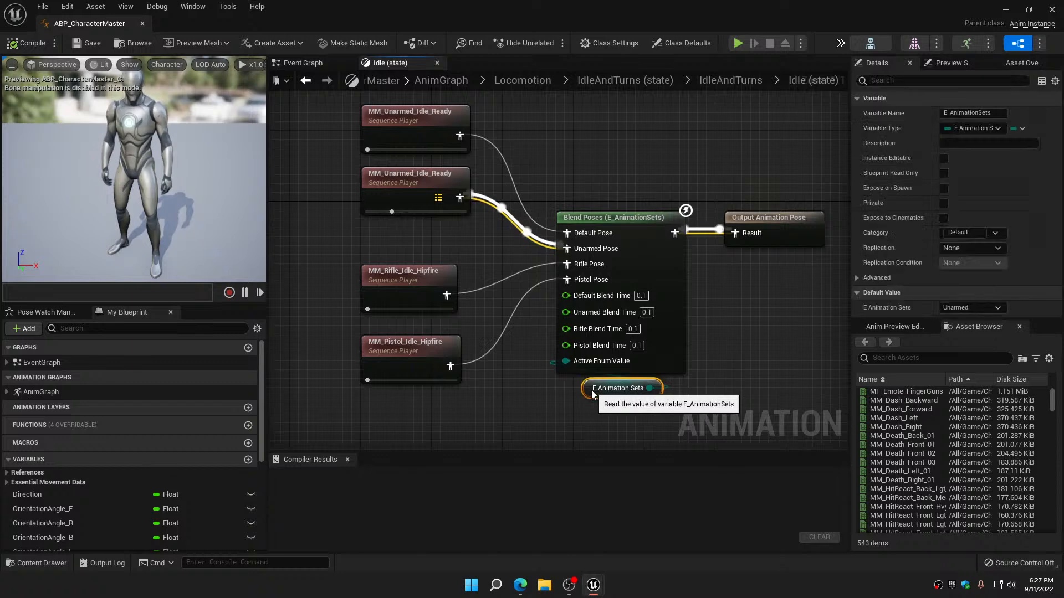
right_click_drag(544, 381, 551, 360)
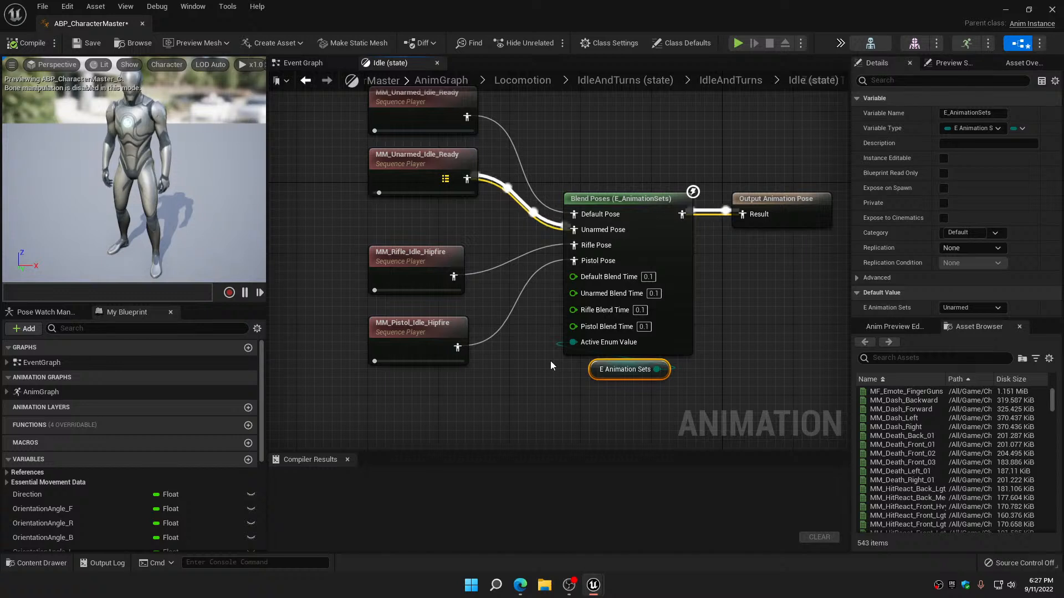
right_click_drag(540, 358, 565, 387)
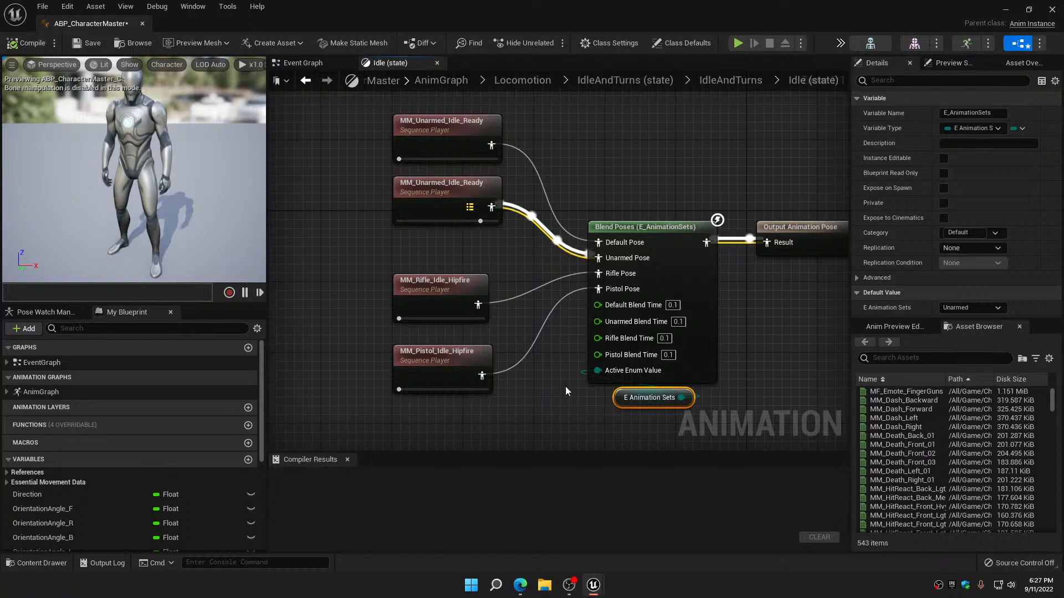
Inspect the unused default MM_Unarmed_Idle_Ready, MM_Rifle_Idle_Hipfire and MM_Pistol_Idle_Hipfire sequence players feeding the Blend Poses node
left_click(443, 145)
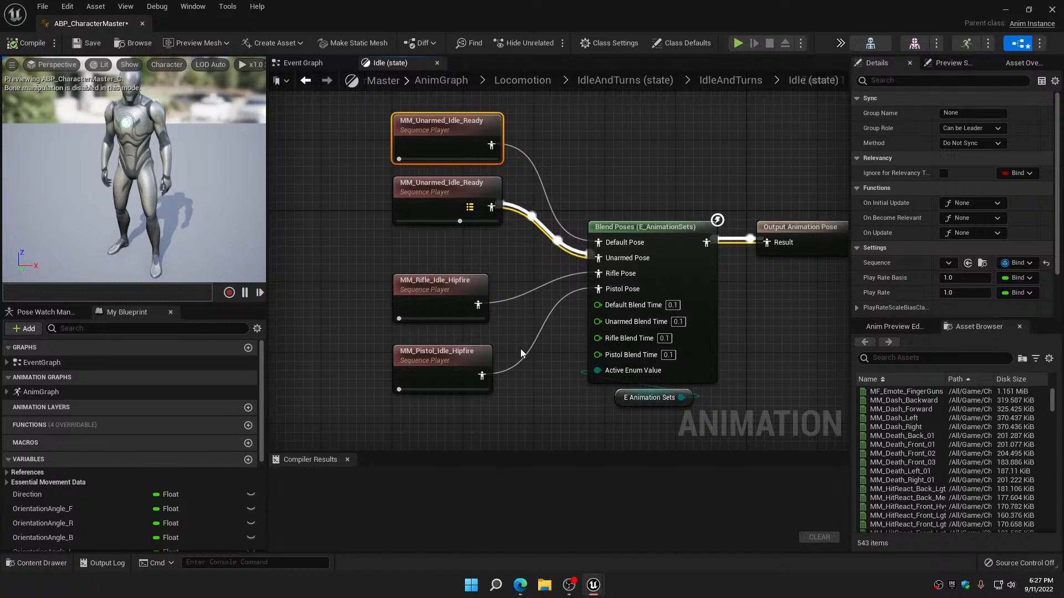
left_click(437, 286)
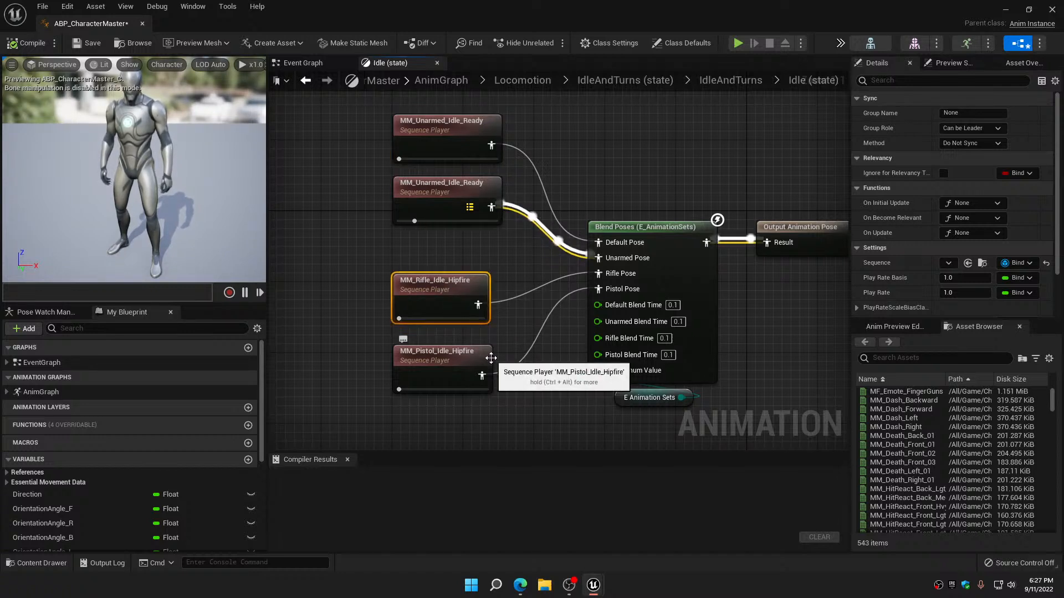
left_click(446, 356)
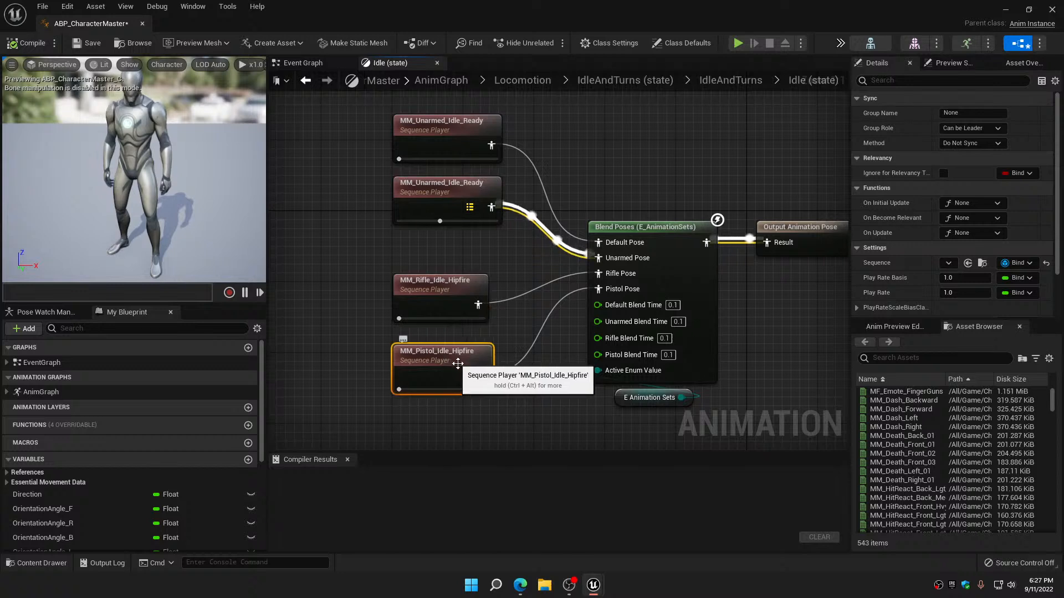
right_click_drag(537, 384, 554, 312)
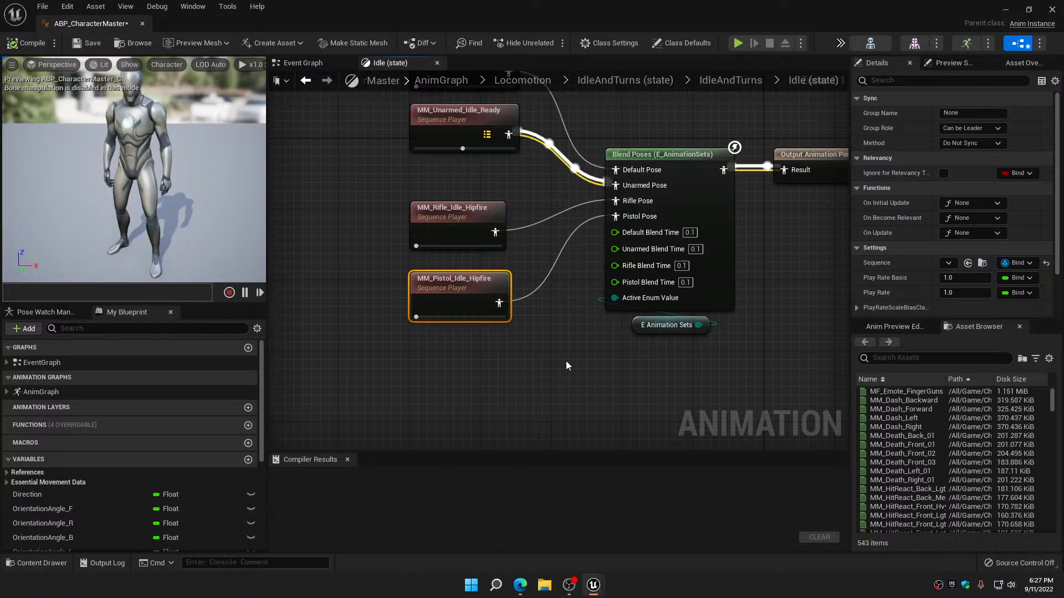
right_click_drag(566, 366, 566, 318)
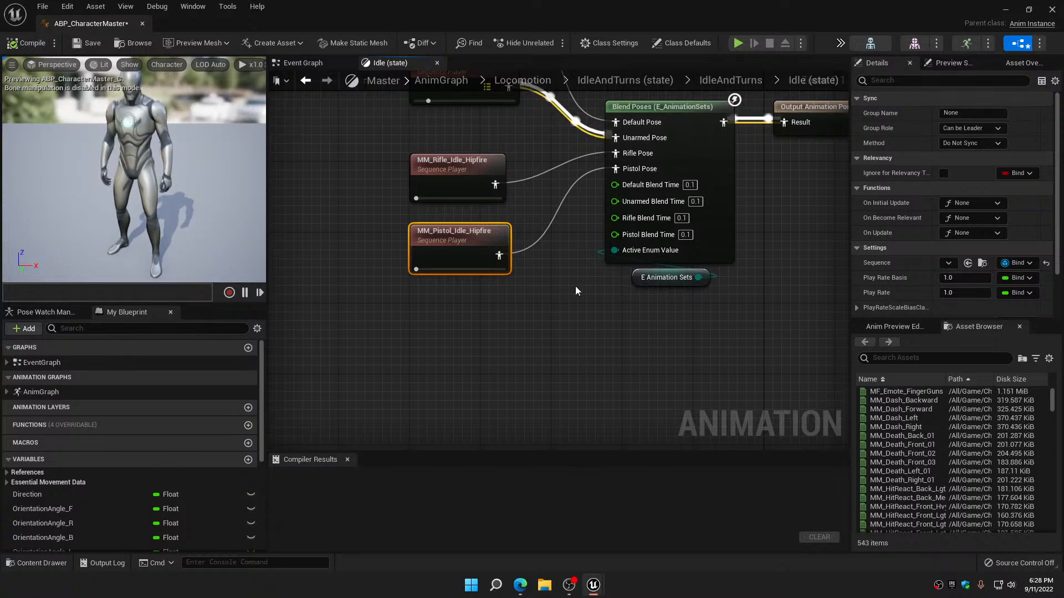
right_click_drag(537, 324, 573, 474)
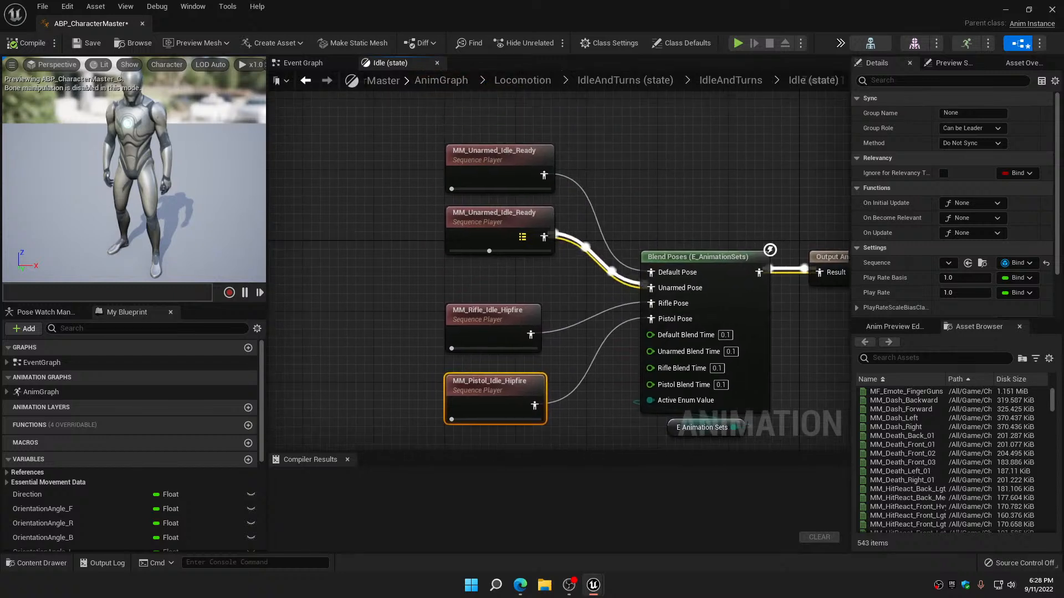
left_click(493, 160)
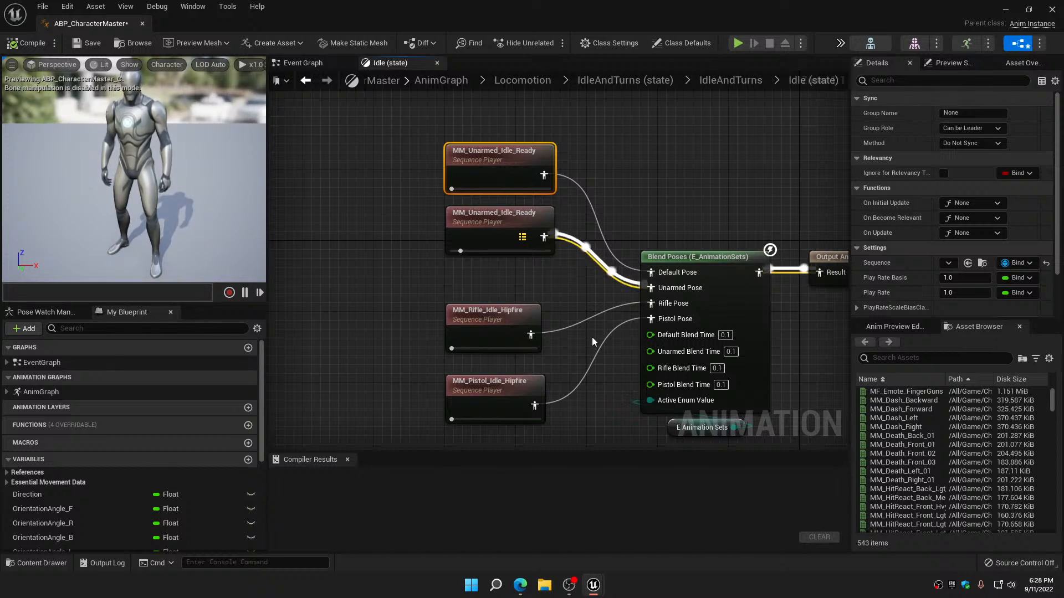
right_click_drag(596, 338, 551, 277)
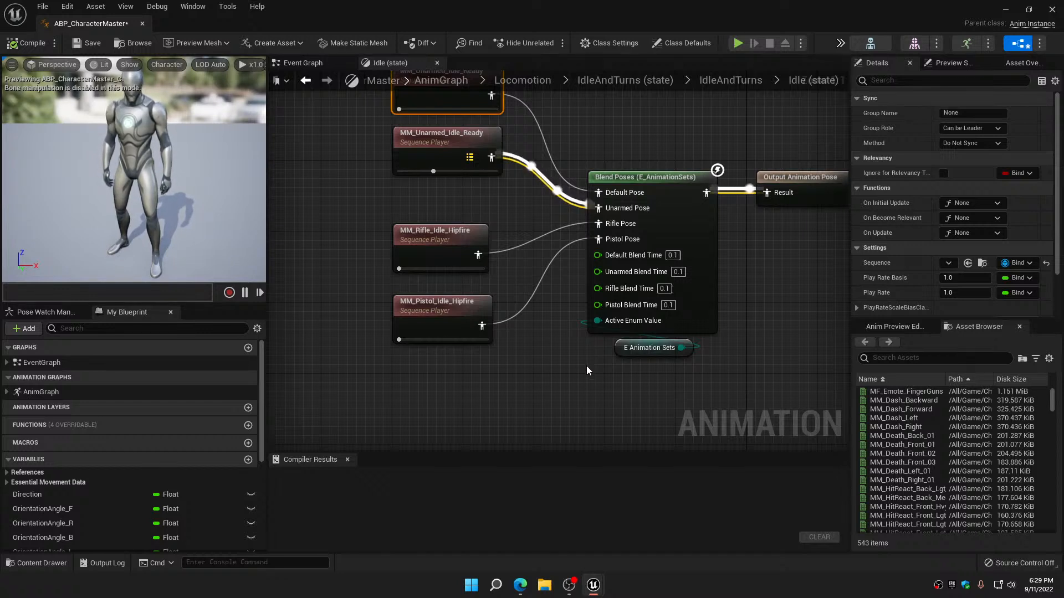
right_click_drag(576, 352, 582, 409)
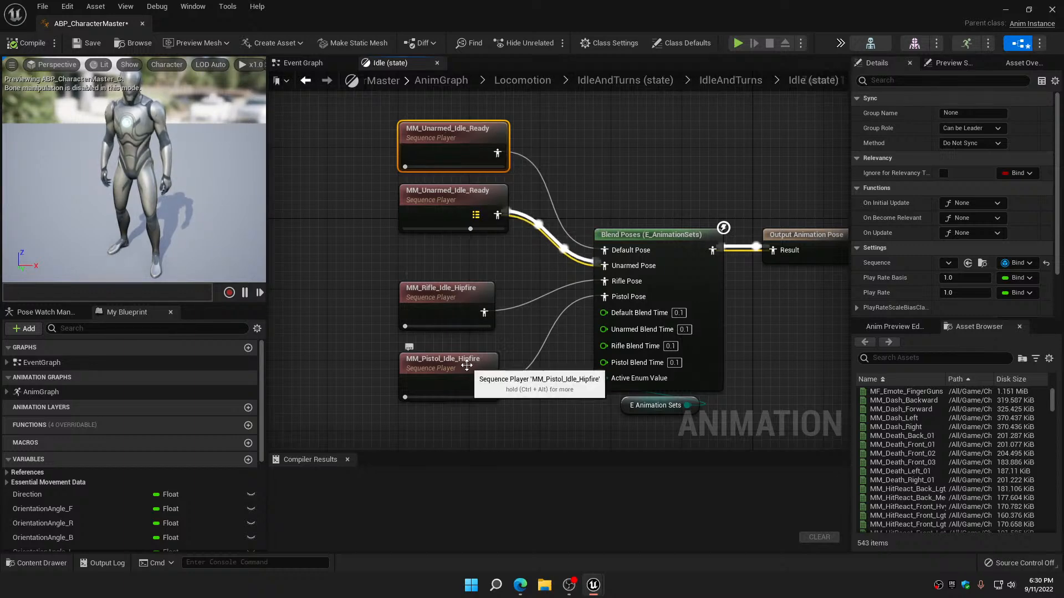
Close the animation blueprint editor and save the modified ABP_CharacterMaster asset
left_click(1050, 11)
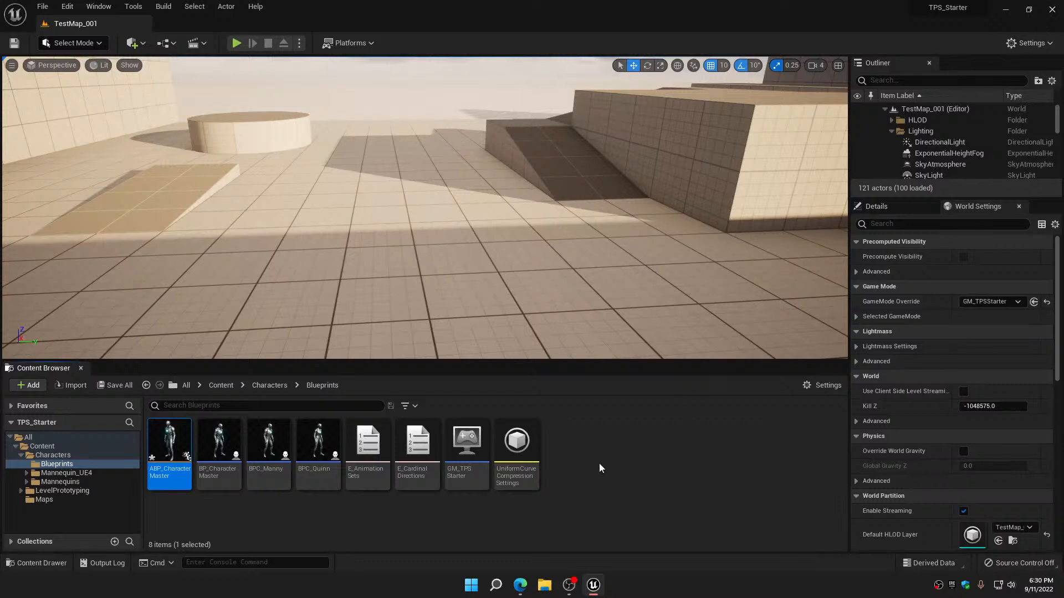
left_click(118, 386)
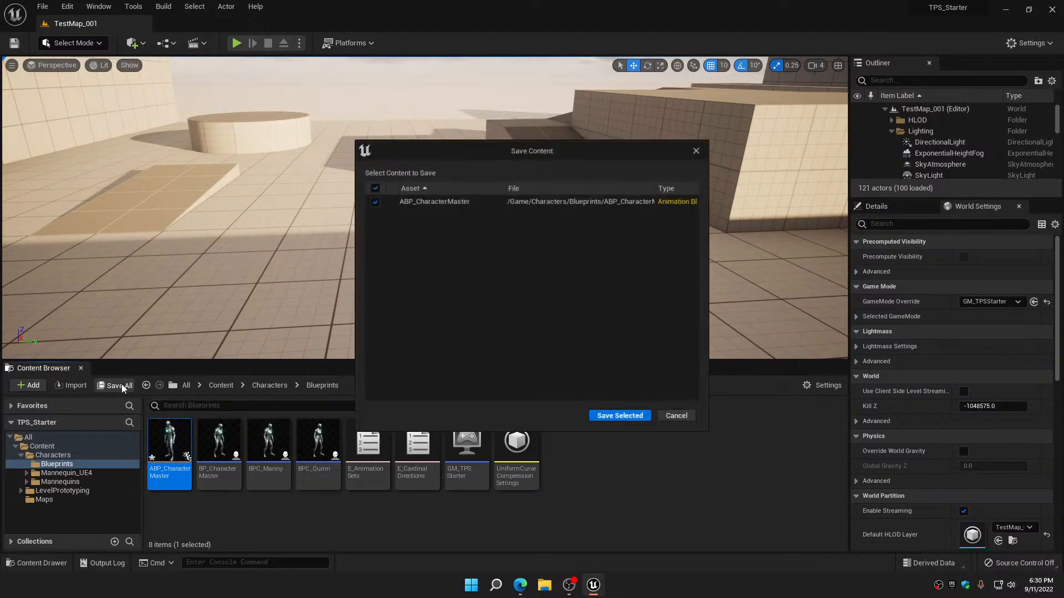
left_click(620, 415)
left_click(657, 494)
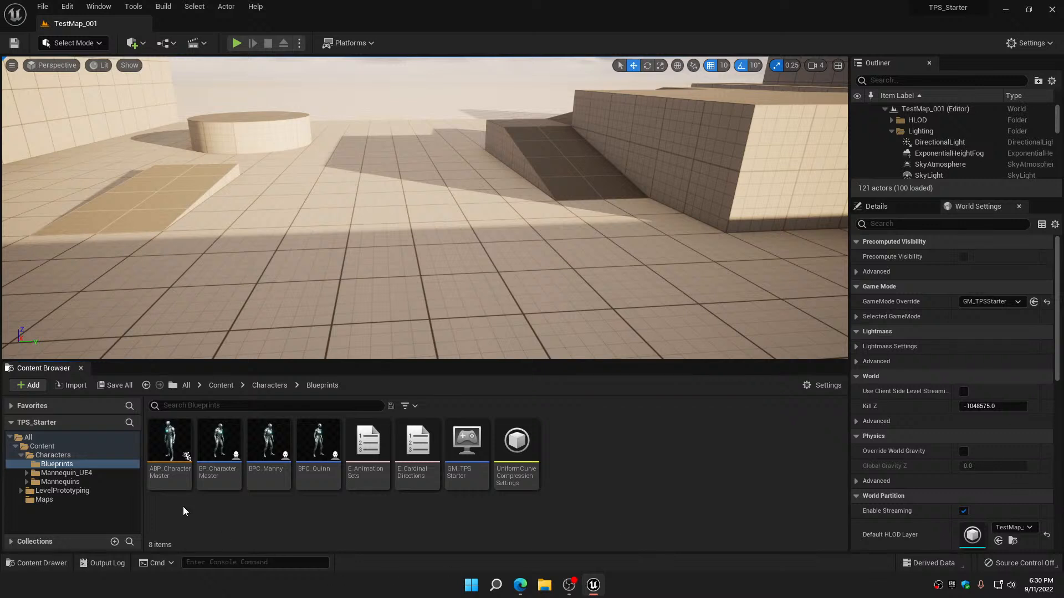
Create a child blueprint class of ABP_CharacterMaster in the Blueprints folder and name it ABPC_Manny
right_click(167, 442)
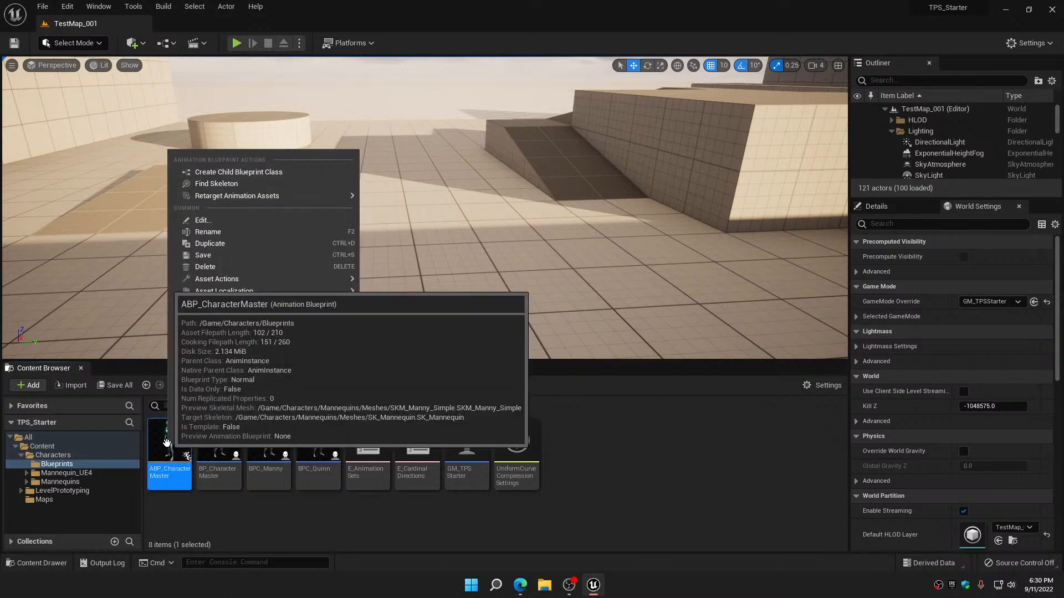
left_click(267, 172)
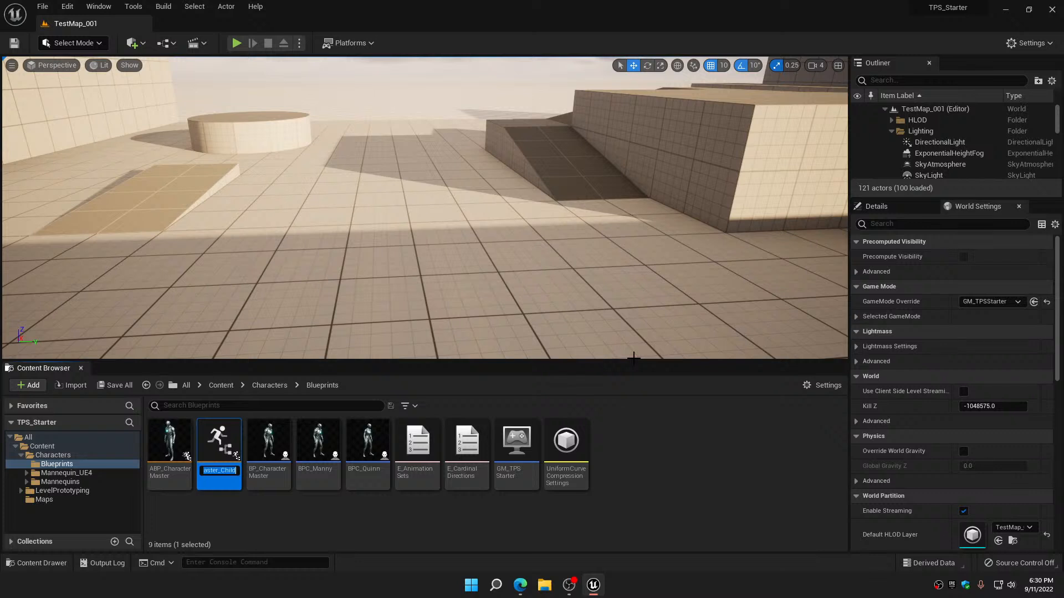
type("BPC")
key("BackSpace")
key("BackSpace")
key("BackSpace")
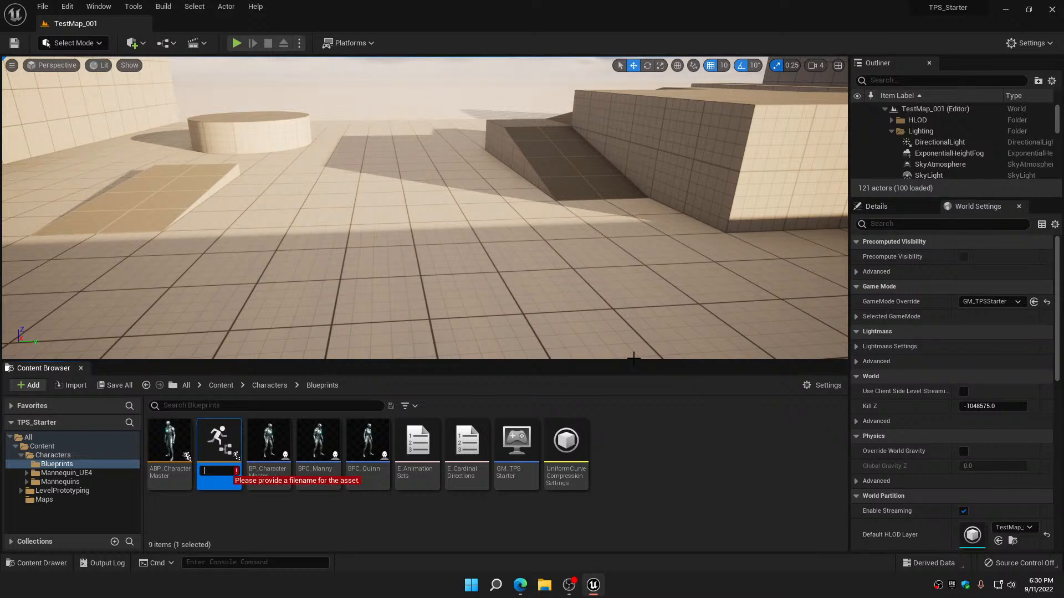
type("ABPC")
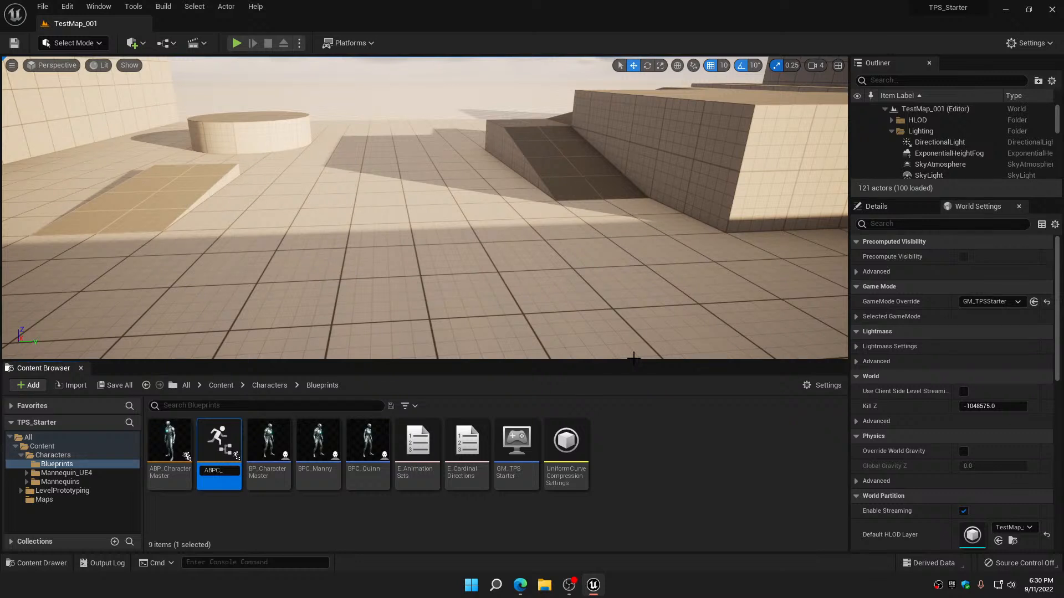
type("_Manny")
key("Return")
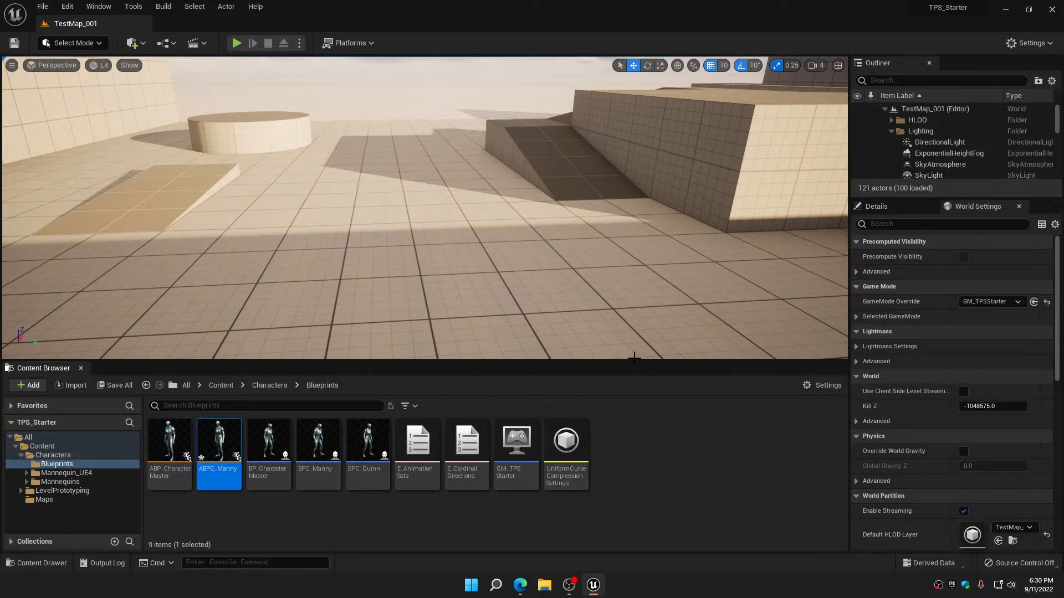
Save the new ABPC_Manny animation blueprint
mouse_move(223, 434)
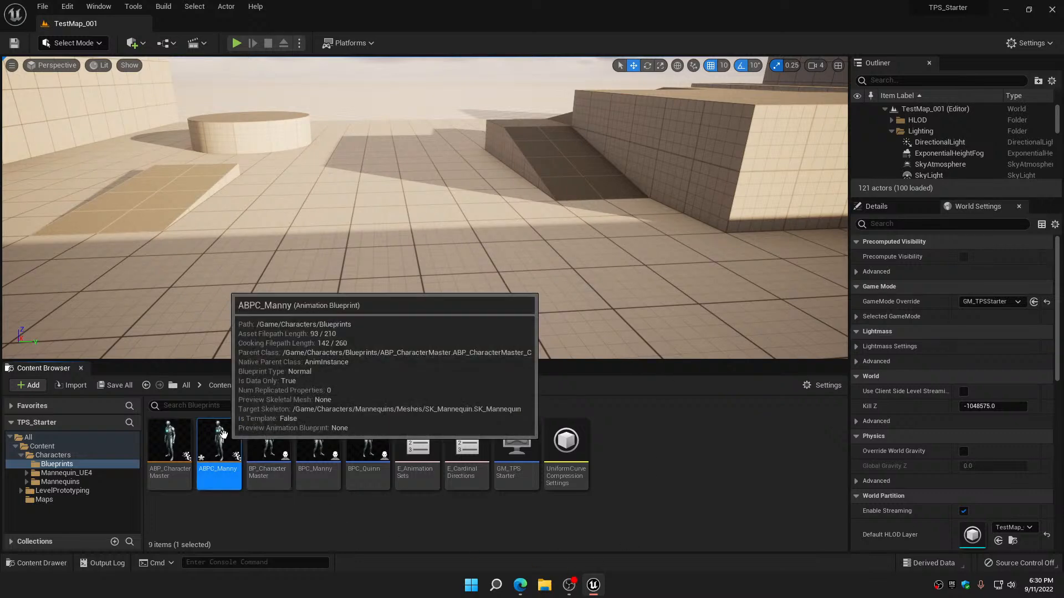
left_click(114, 385)
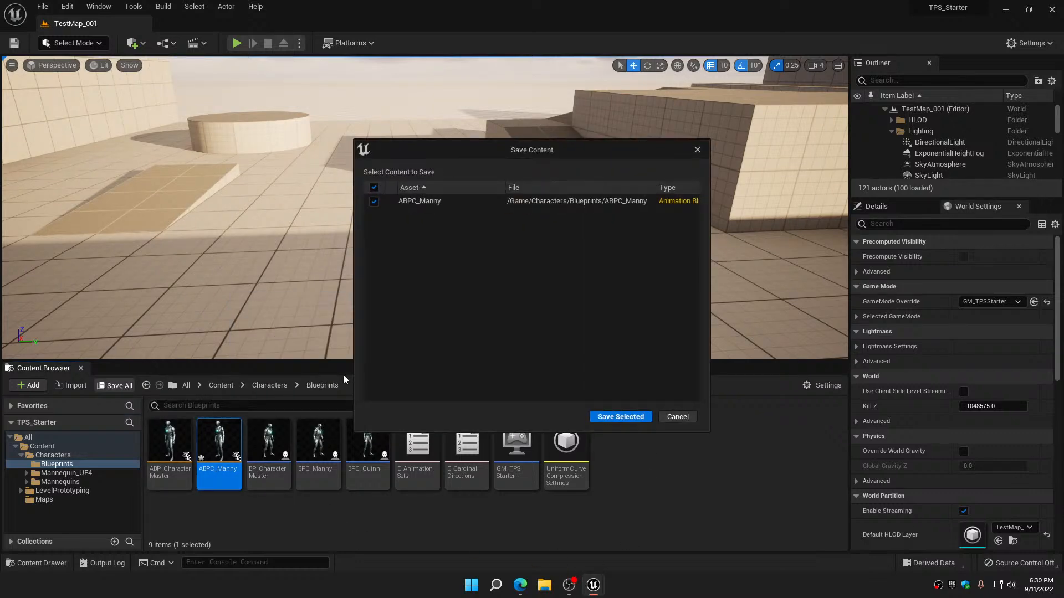
left_click(641, 419)
left_click(239, 518)
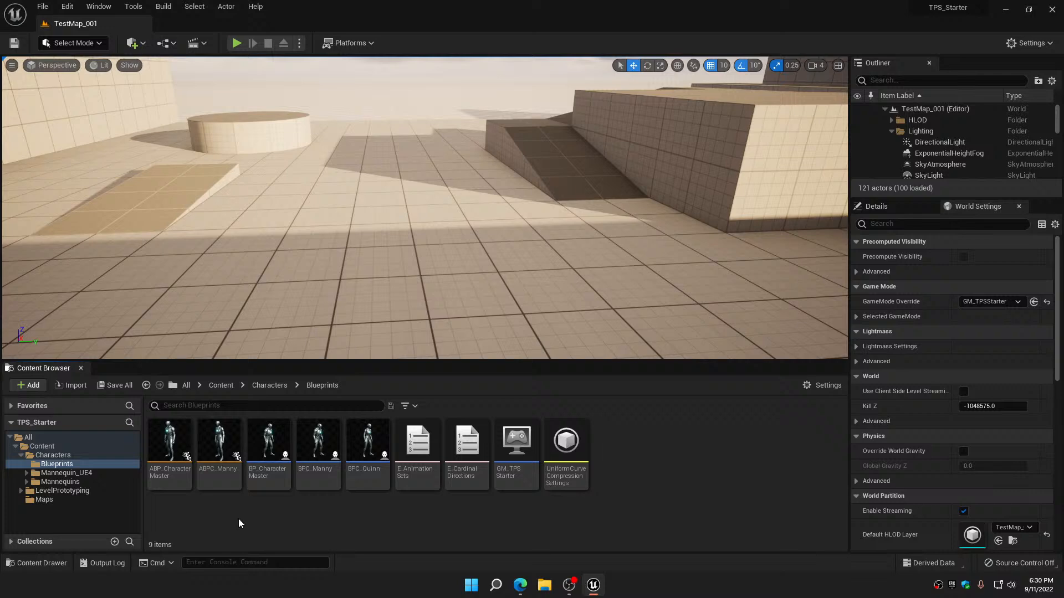
Create a second child blueprint class of ABP_CharacterMaster and name it ABPC_Quinn
left_click(162, 432)
right_click(161, 432)
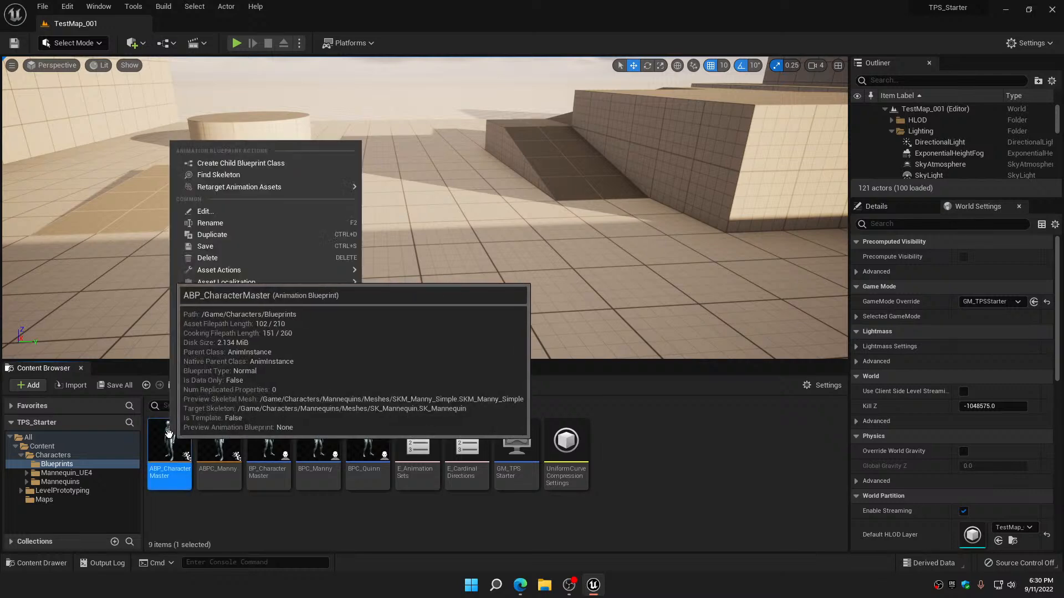
left_click(245, 168)
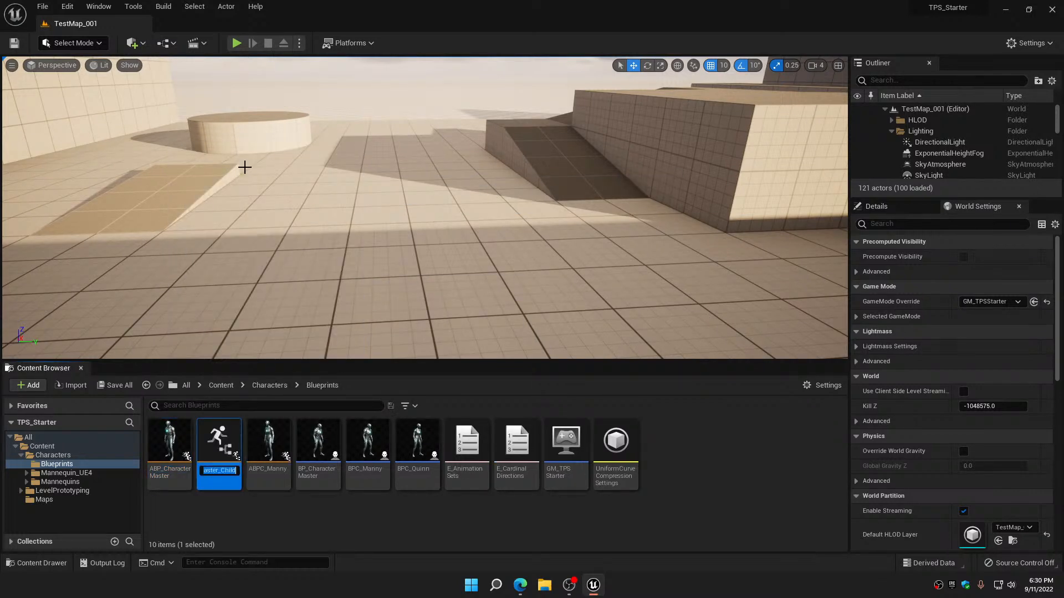
type("A")
type("BPC")
type("_Quinn")
key("Return")
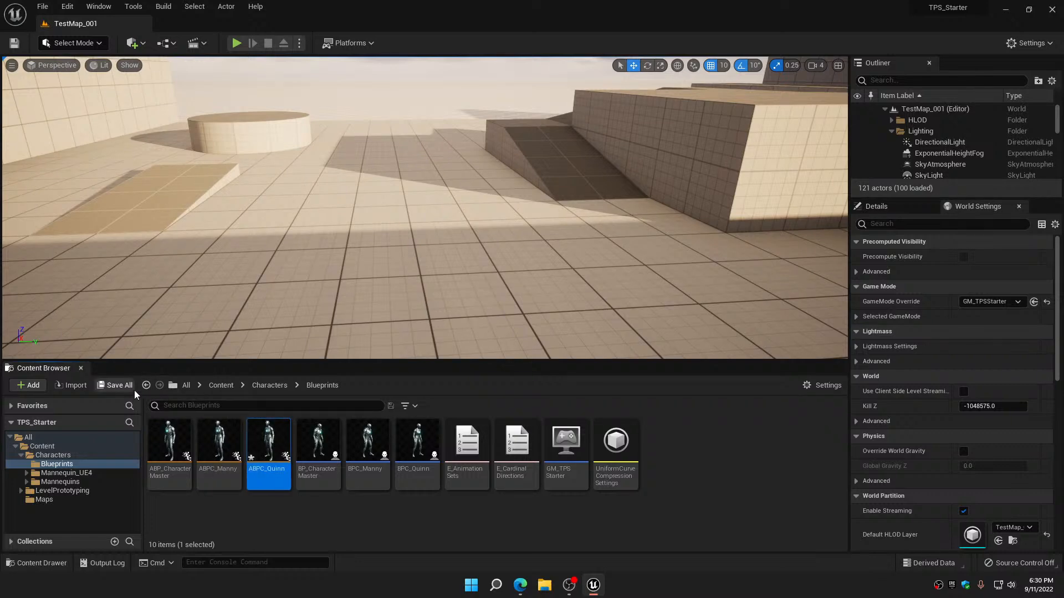
Save the new ABPC_Quinn animation blueprint
left_click(116, 385)
left_click(616, 413)
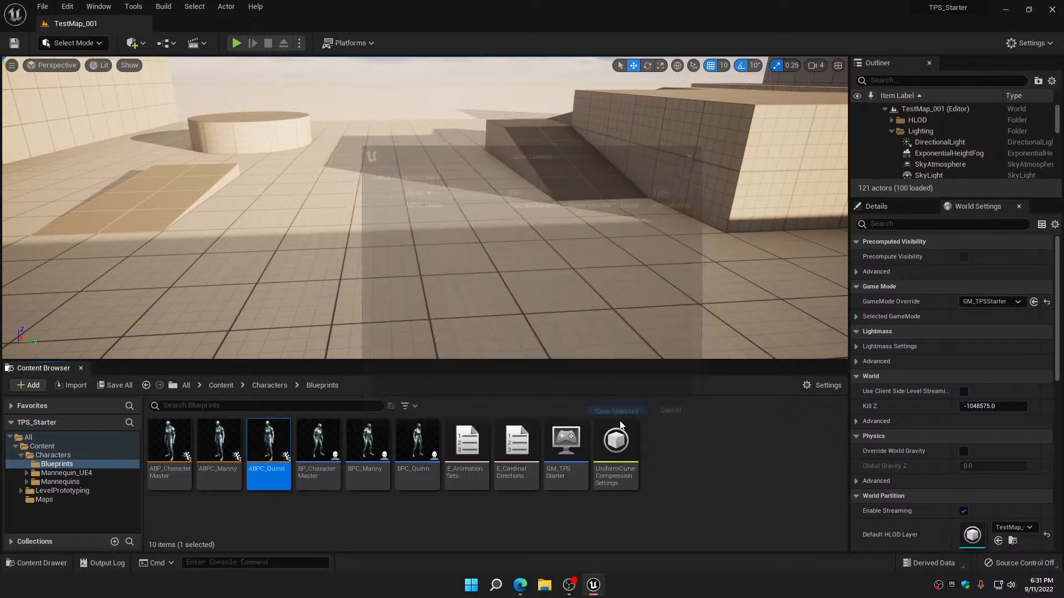
left_click(507, 513)
Open ABPC_Quinn and move the Parent: Blueprint Update Animation node clear of the event node it overlaps in the Event Graph
double_click(265, 439)
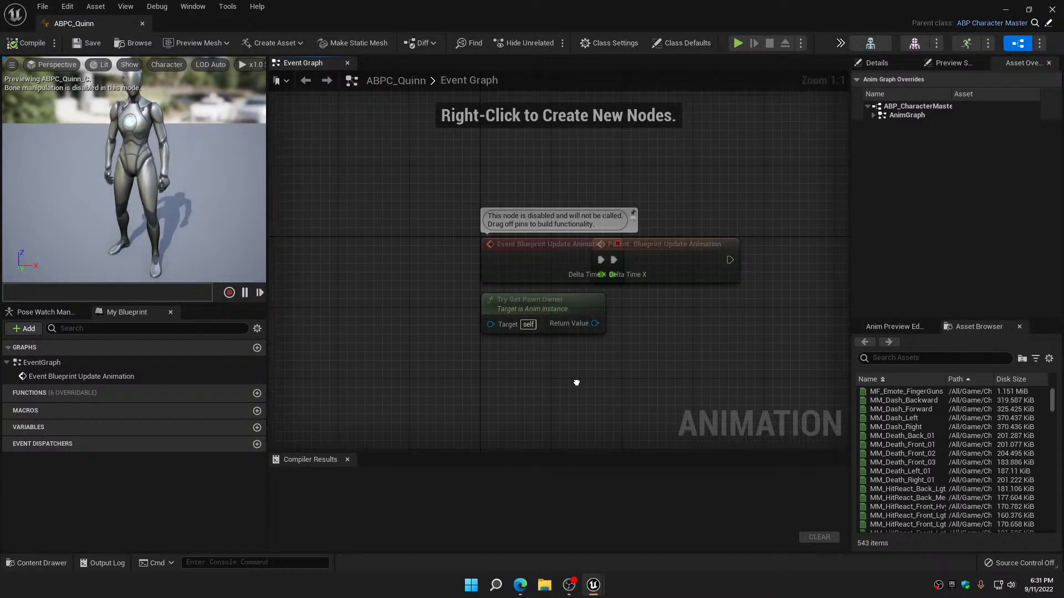
right_click_drag(576, 382, 484, 347)
left_click_drag(491, 268, 550, 267)
right_click_drag(536, 320, 544, 307)
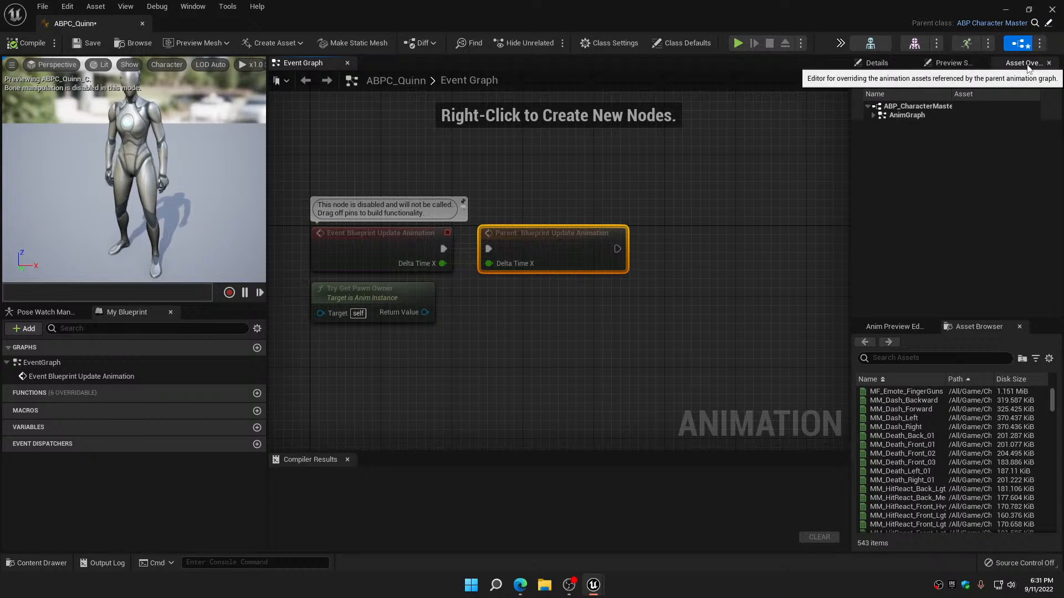
Review ABPC_Quinn's asset overrides under AnimGraph, Locomotion and Main States, and close its editor
left_click(874, 115)
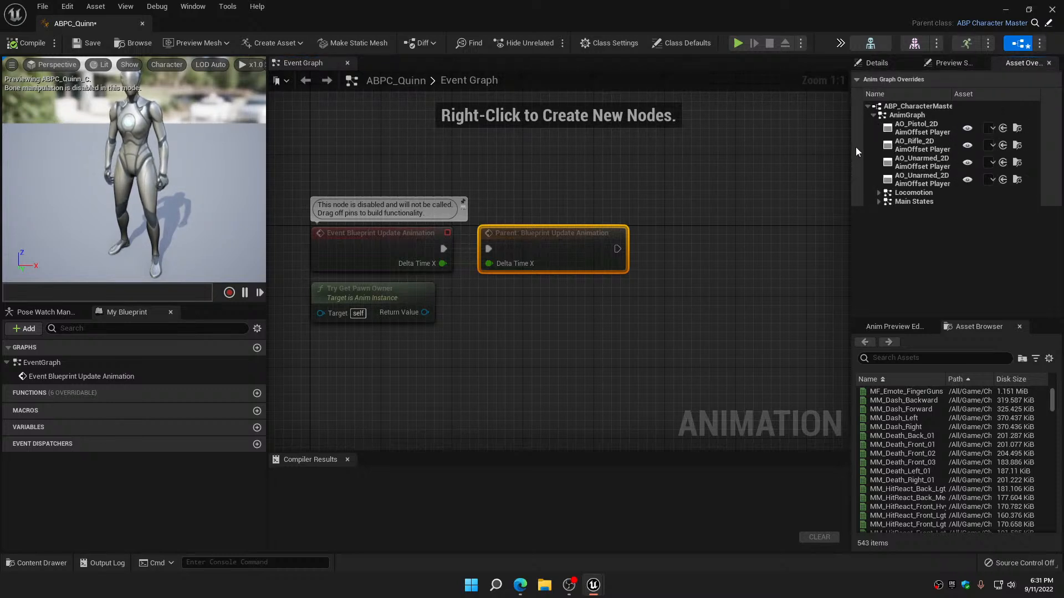
left_click(878, 193)
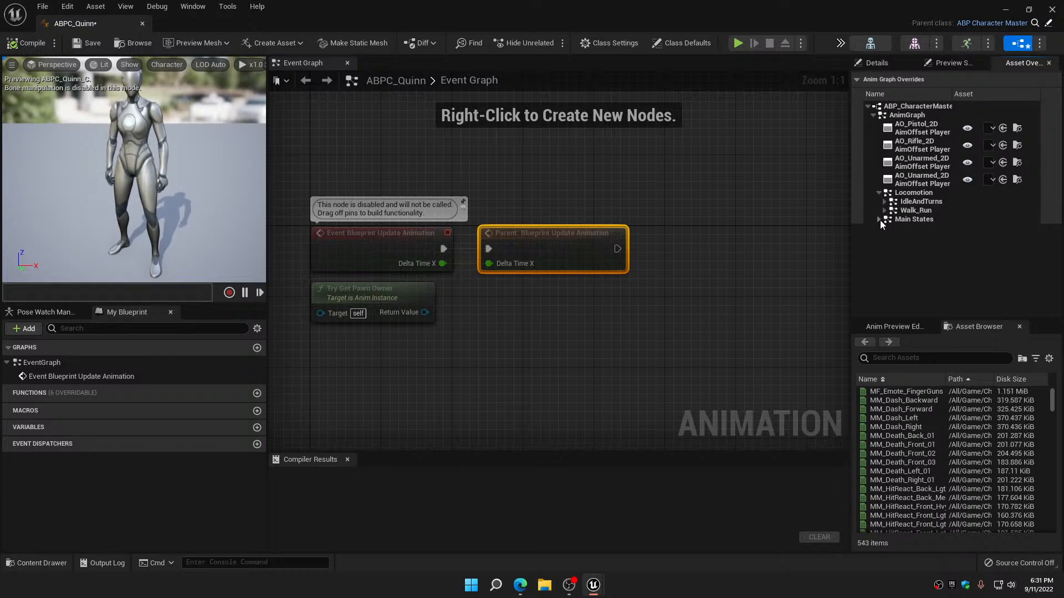
left_click(880, 220)
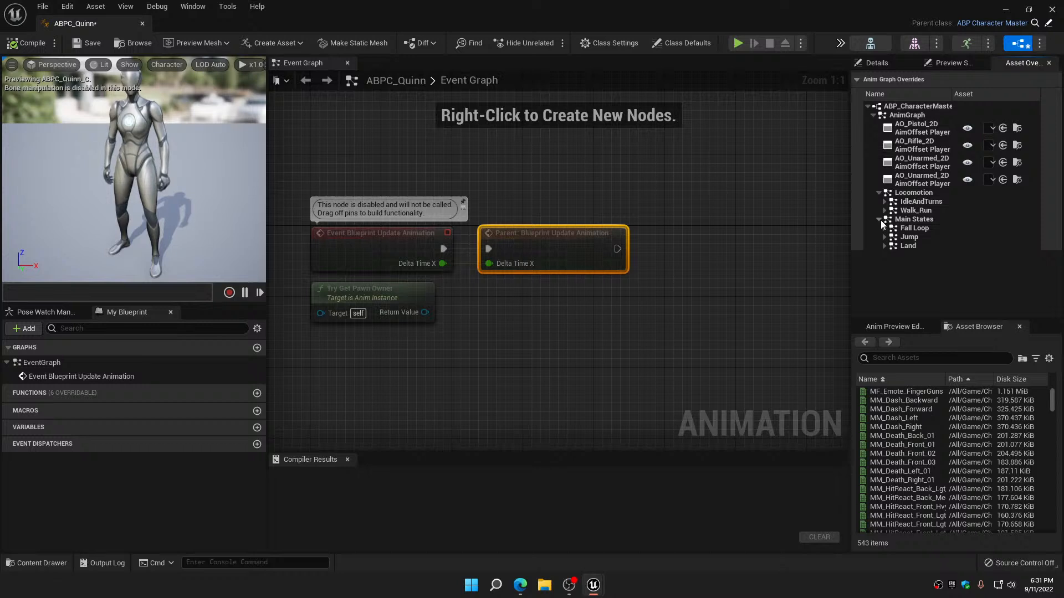
left_click(879, 220)
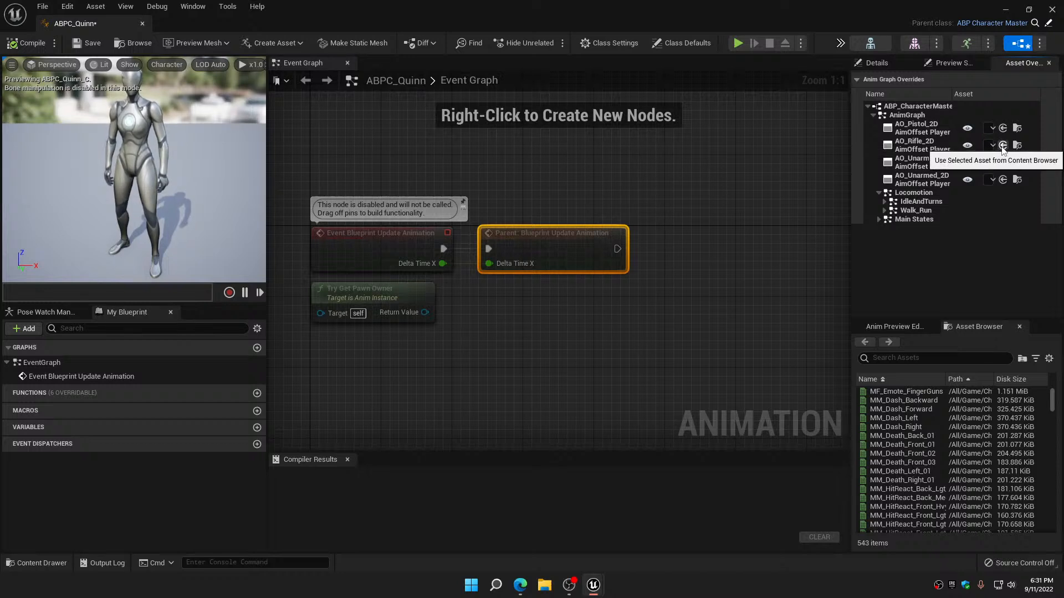
left_click(1051, 9)
left_click(413, 529)
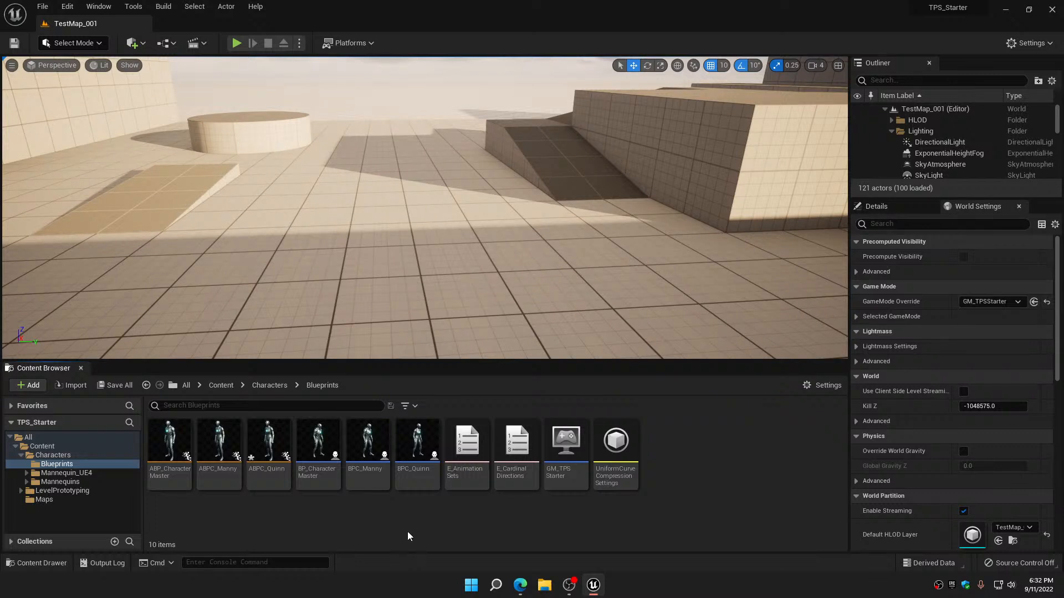
Open BPC_Manny in the full Blueprint editor, set its Mesh component's Anim Class to ABPC_Manny, and compile and save it
mouse_move(373, 437)
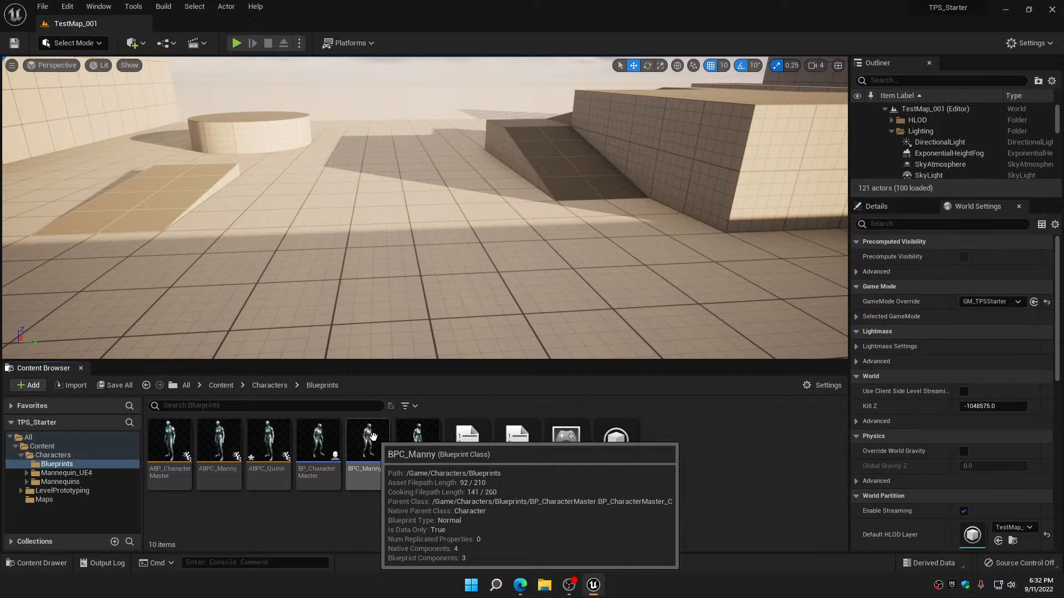
double_click(373, 437)
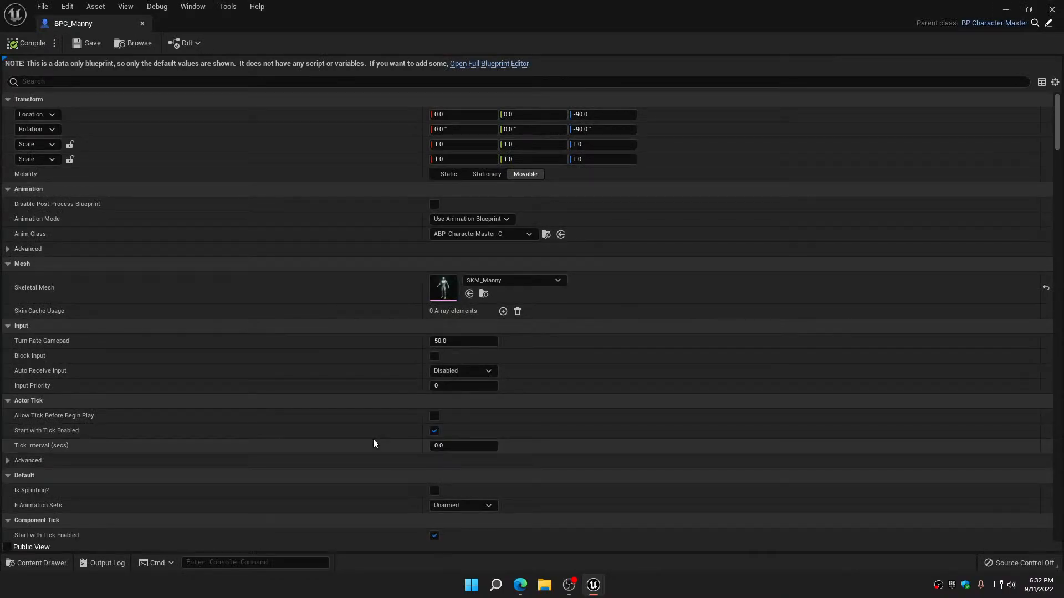
left_click(506, 64)
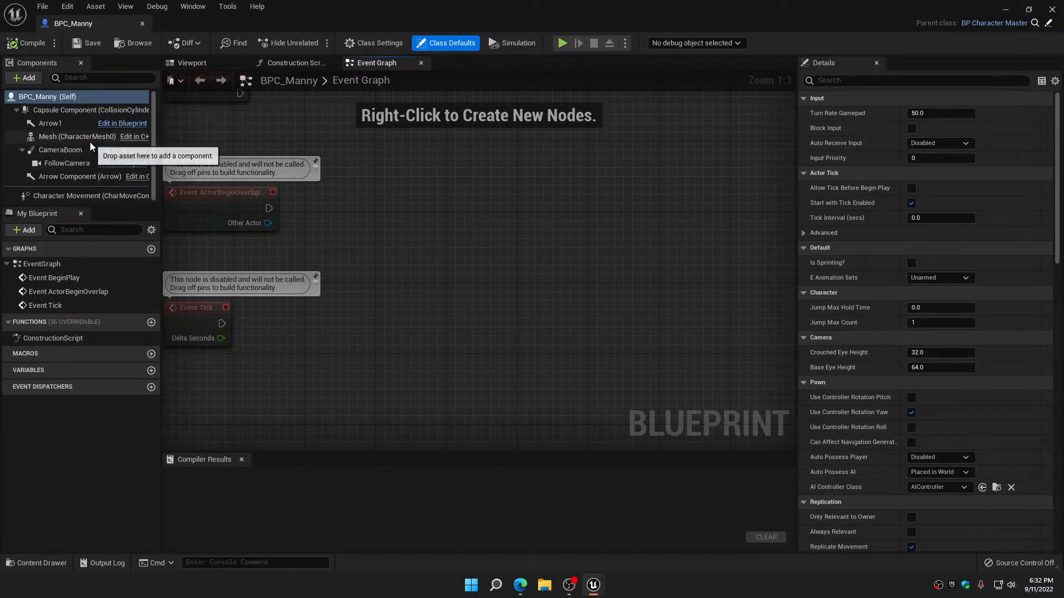
left_click(75, 139)
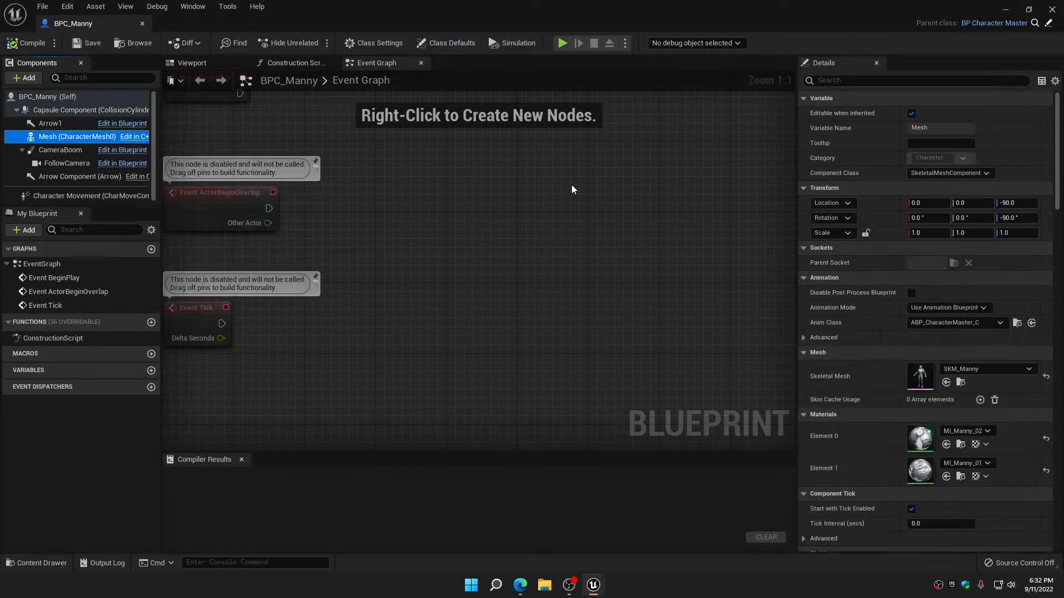
left_click(948, 323)
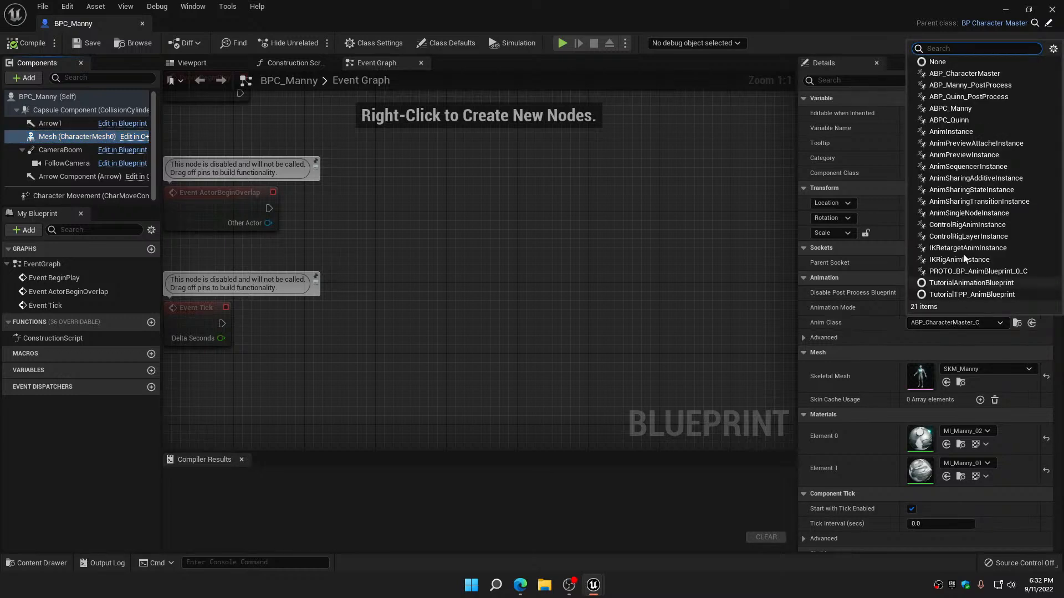
left_click(952, 110)
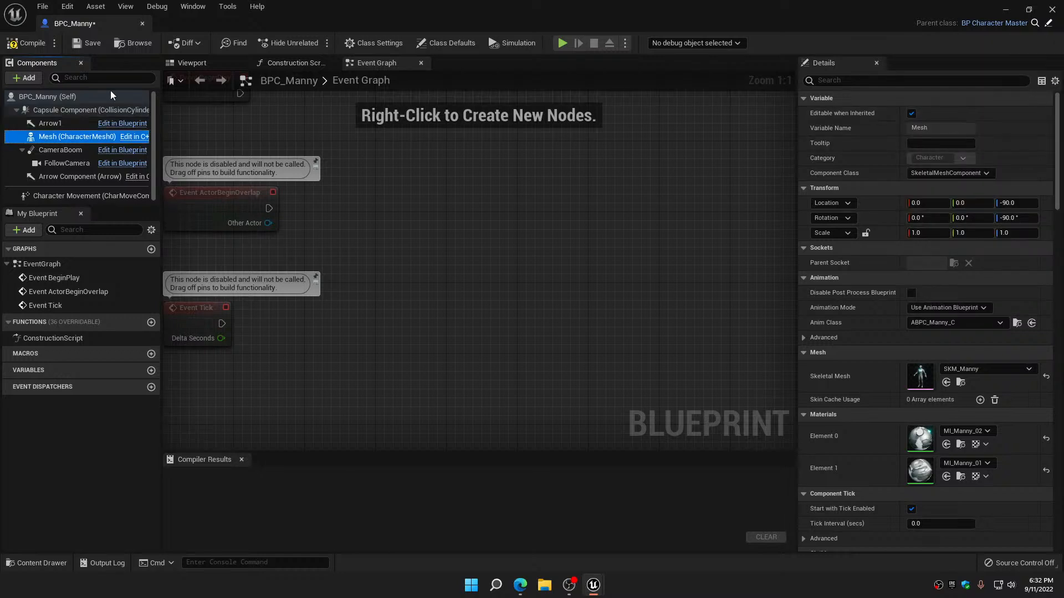
left_click(31, 48)
left_click(87, 44)
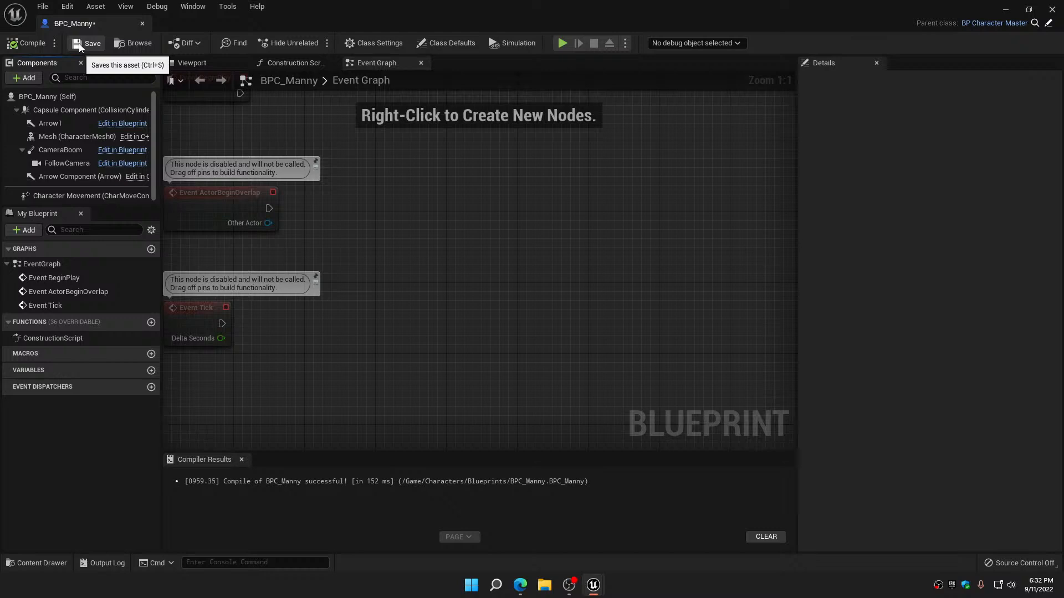
Open BPC_Quinn in the full Blueprint editor, set its Mesh component's Anim Class to ABPC_Quinn, then compile, save and close it
left_click(142, 23)
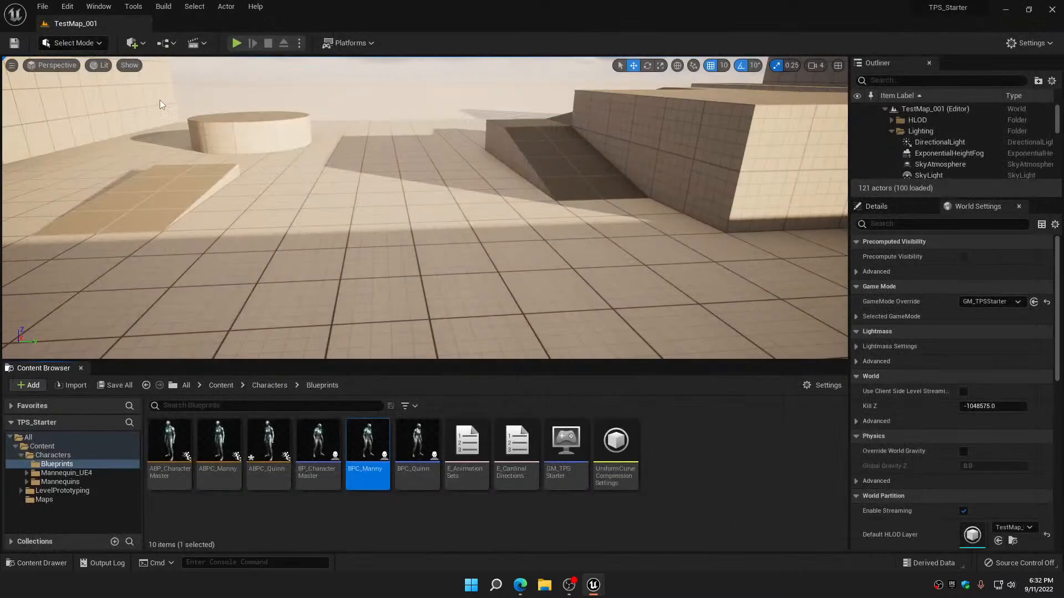
left_click(420, 439)
double_click(420, 439)
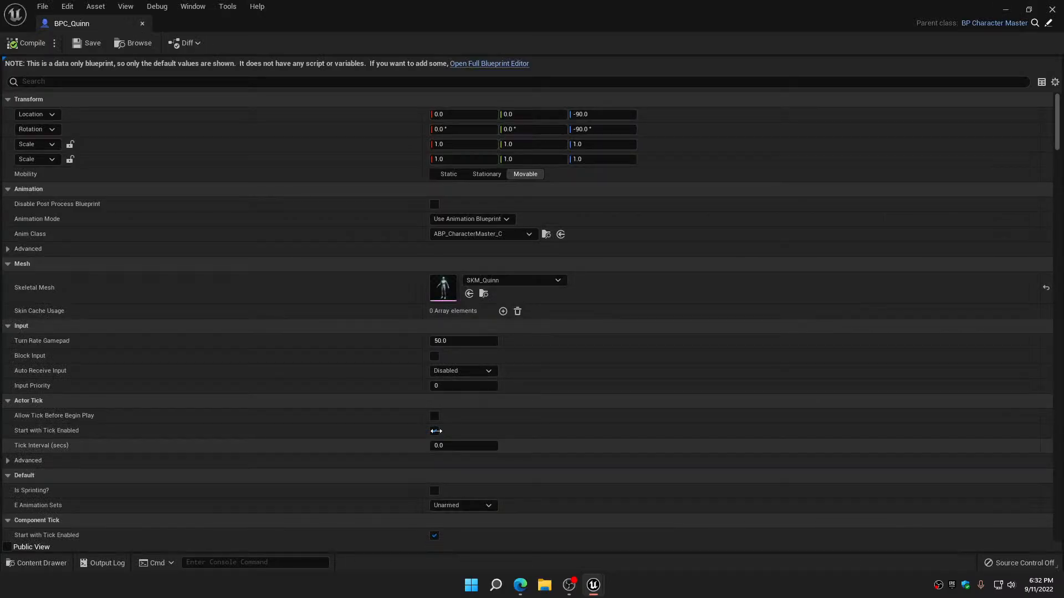
left_click(480, 63)
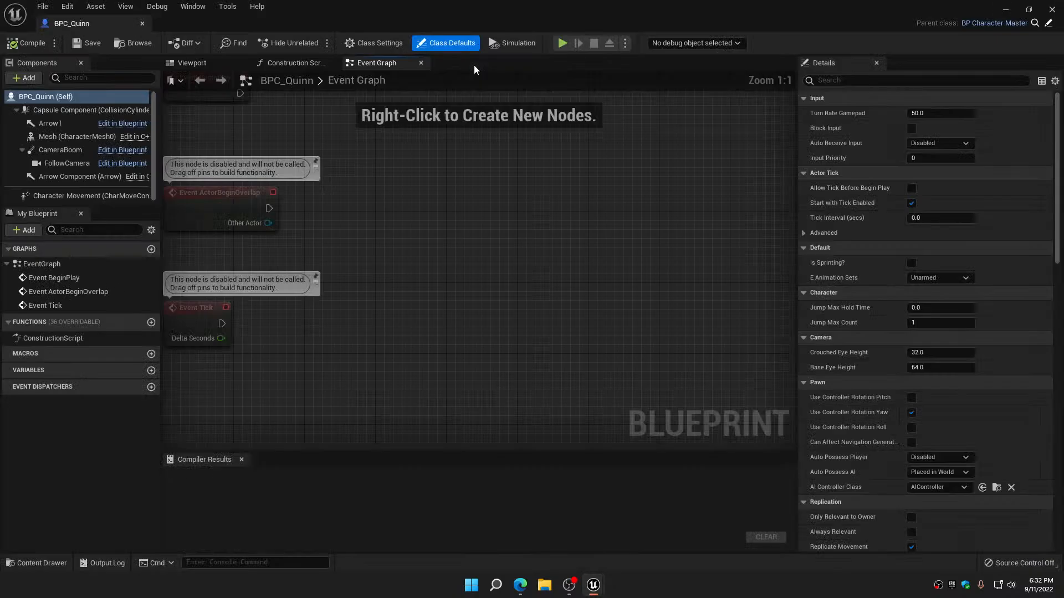
left_click(65, 137)
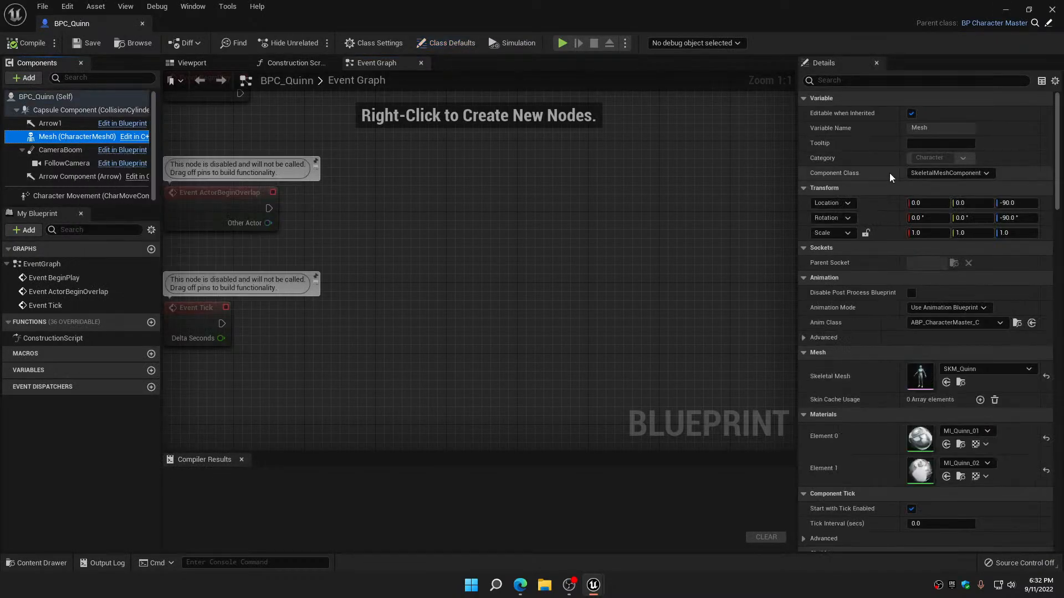
left_click(974, 323)
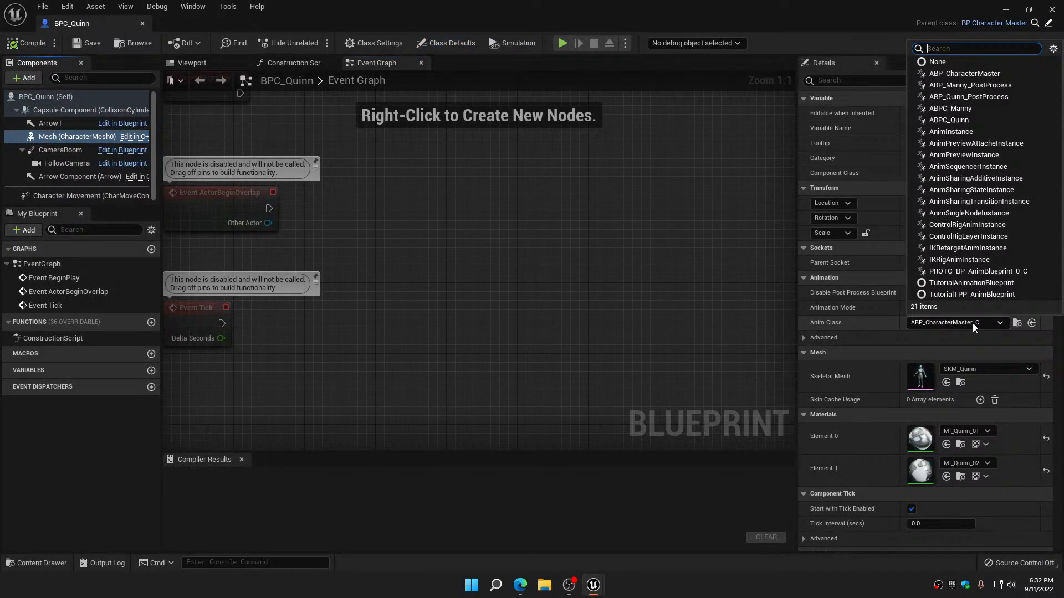
left_click(948, 121)
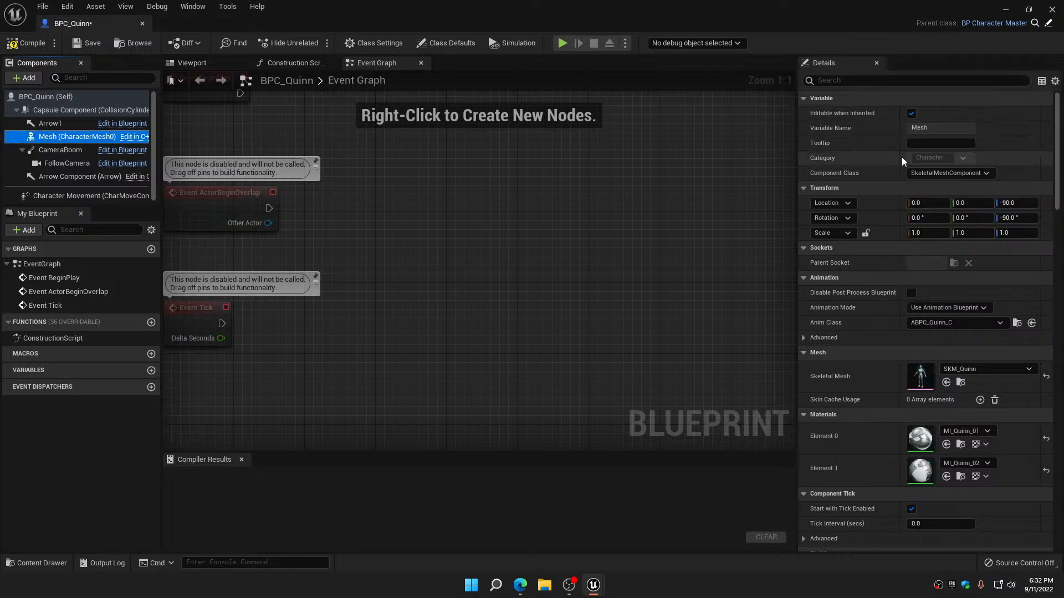
left_click(12, 43)
left_click(80, 43)
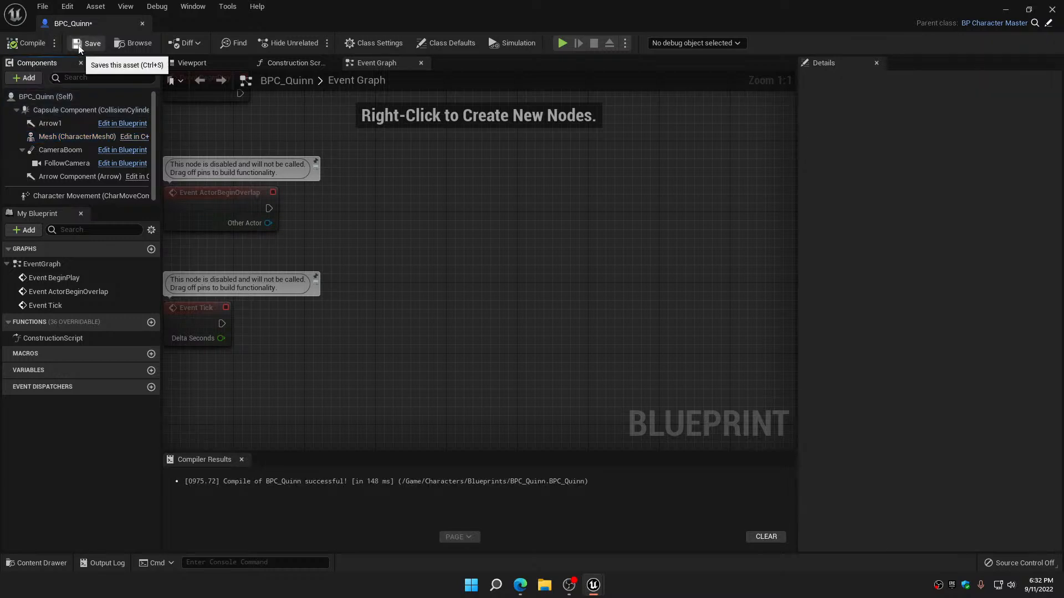
left_click(144, 23)
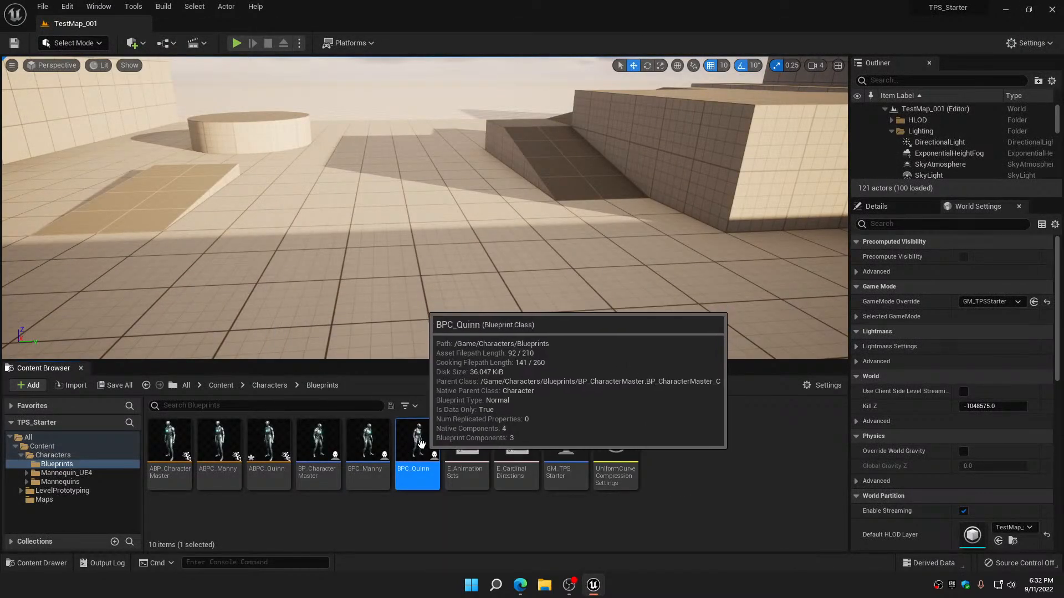
Save all unsaved content, including the ABPC_Quinn animation blueprint
mouse_move(589, 593)
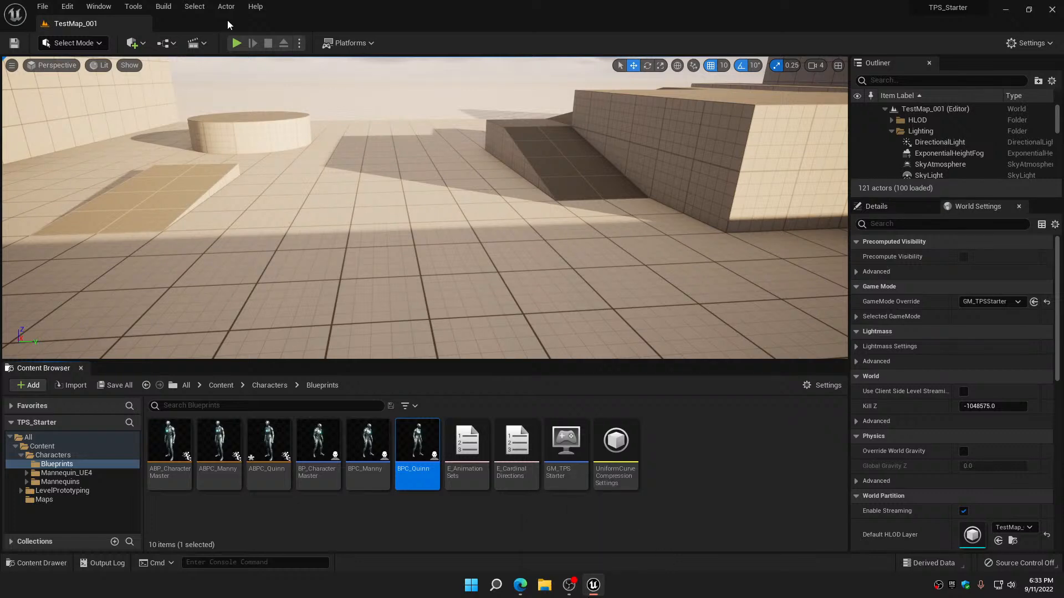
left_click(115, 385)
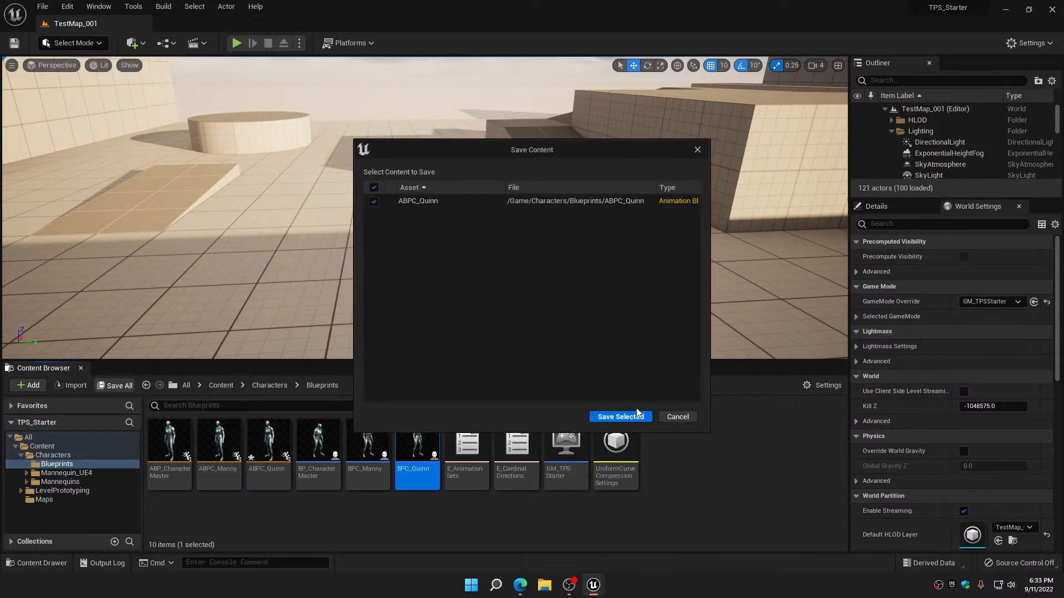
left_click(621, 416)
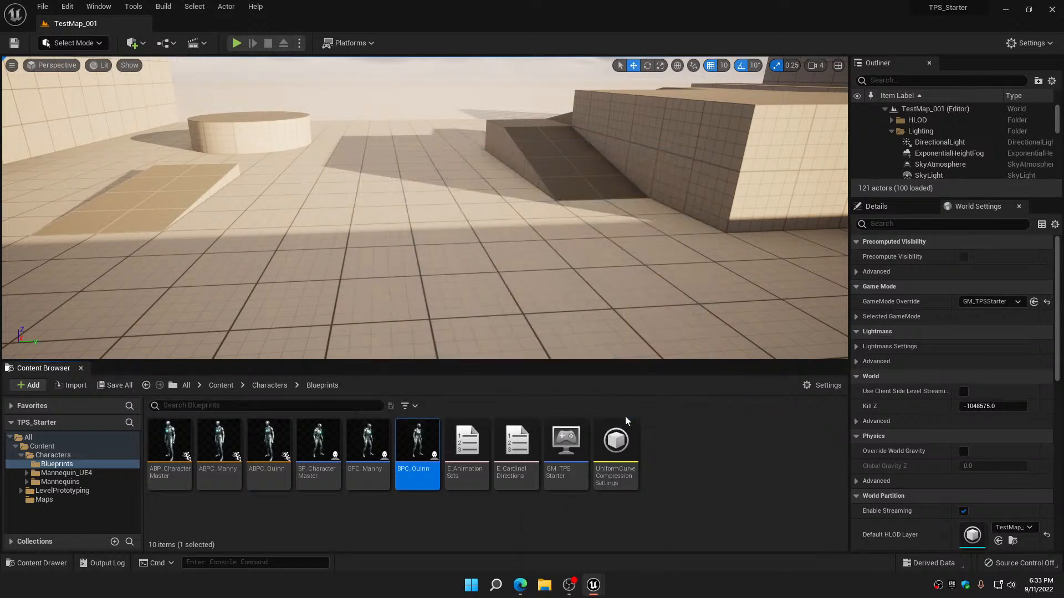
Play-test TestMap_001 to check the character's animation in the level, and stop the session
left_click(237, 43)
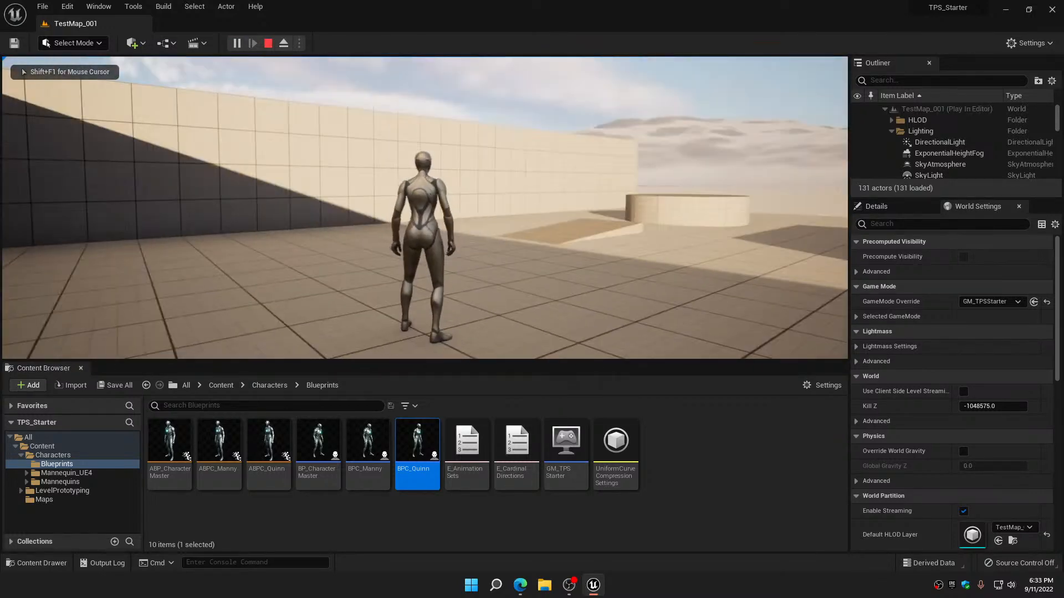
key("w")
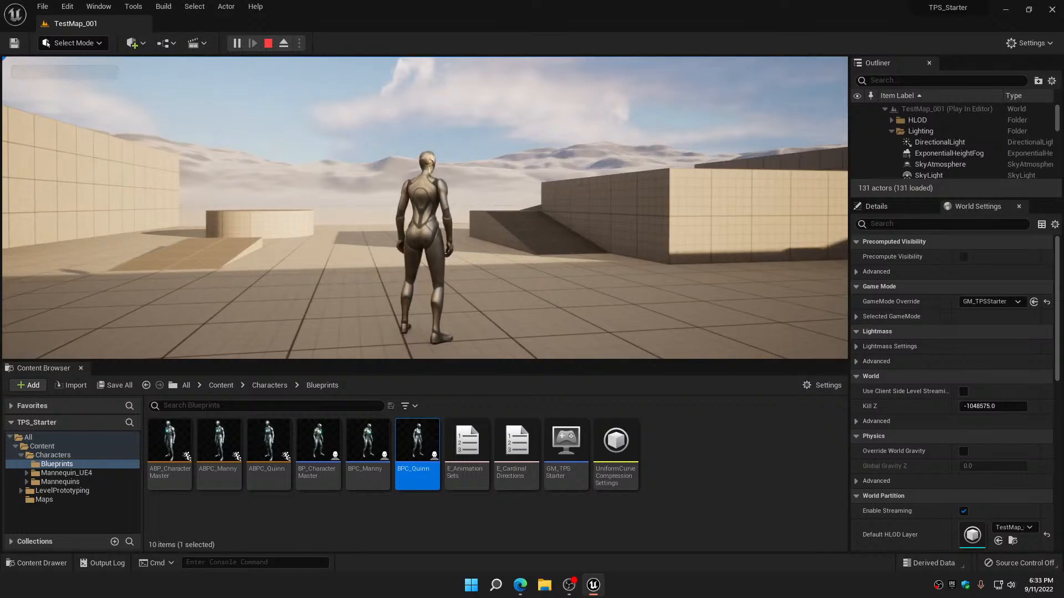
key("Escape")
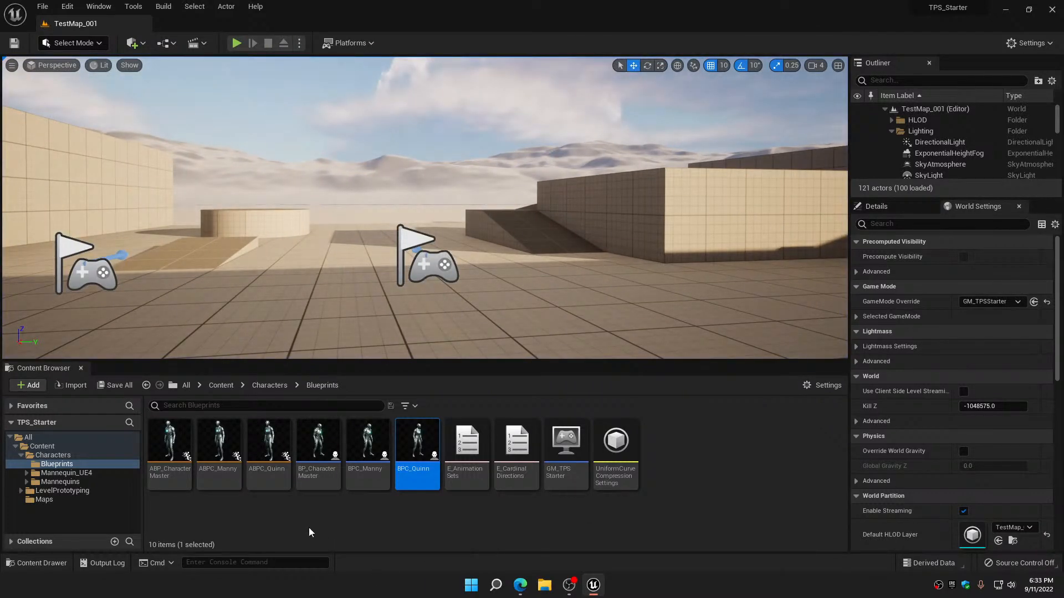
Open ABPC_Quinn, expand its asset overrides through Locomotion and IdleAndTurns to Idle, and widen the override area to show full asset names
double_click(275, 439)
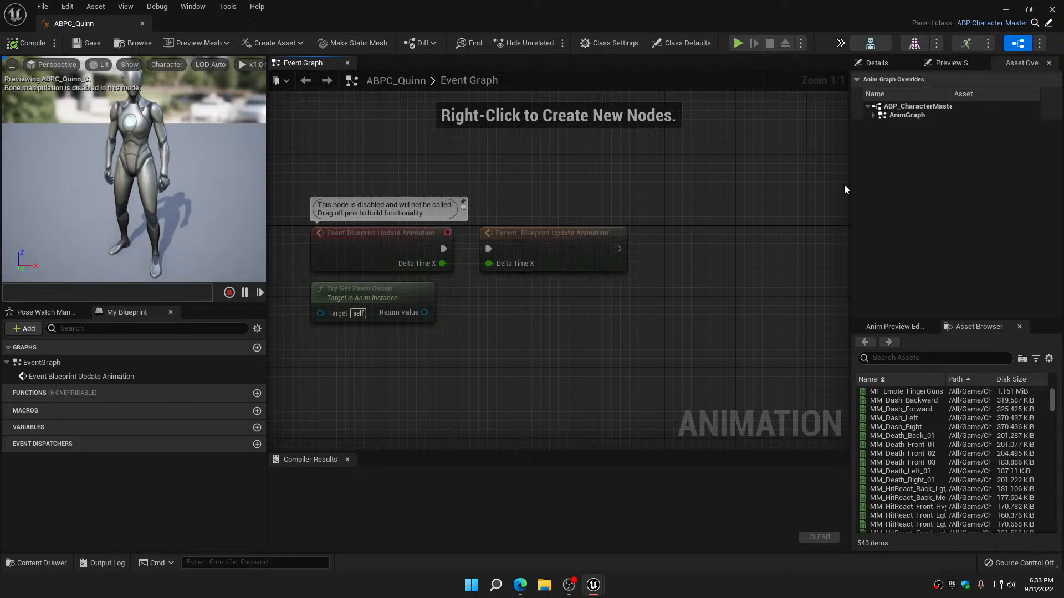
left_click(873, 116)
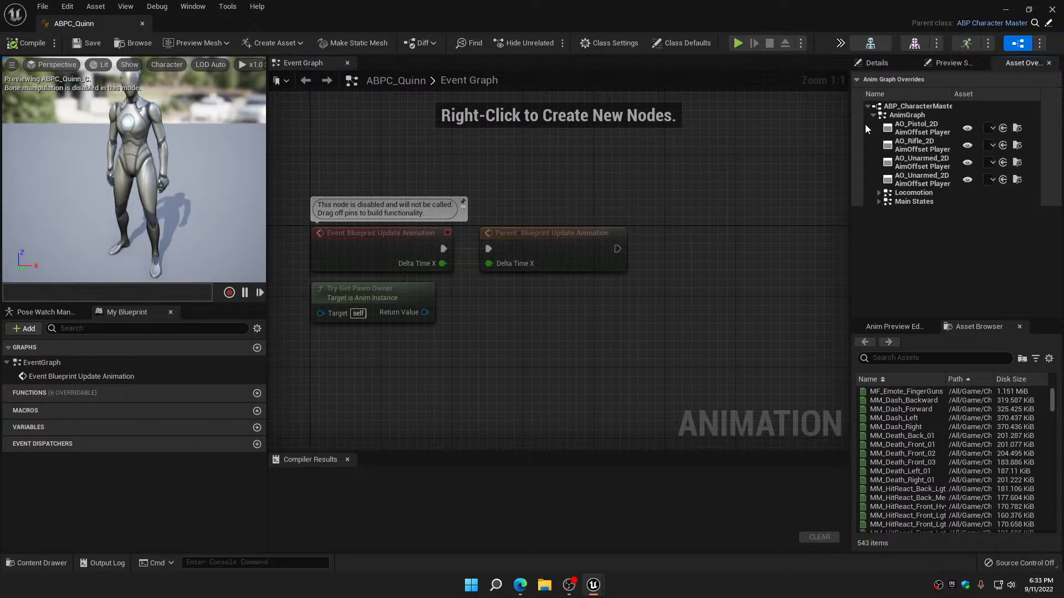
left_click(879, 193)
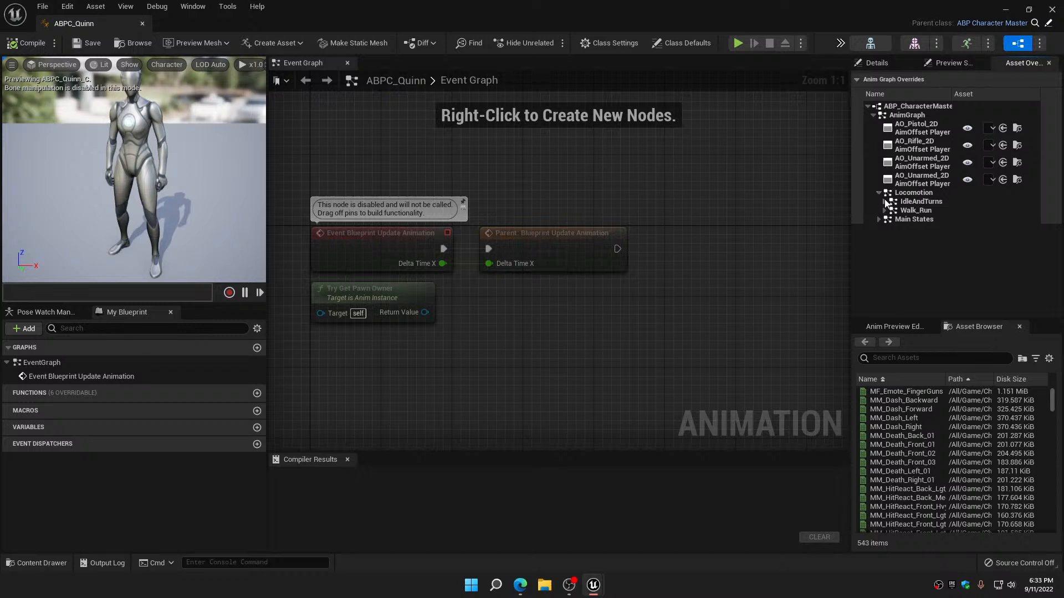
left_click(885, 202)
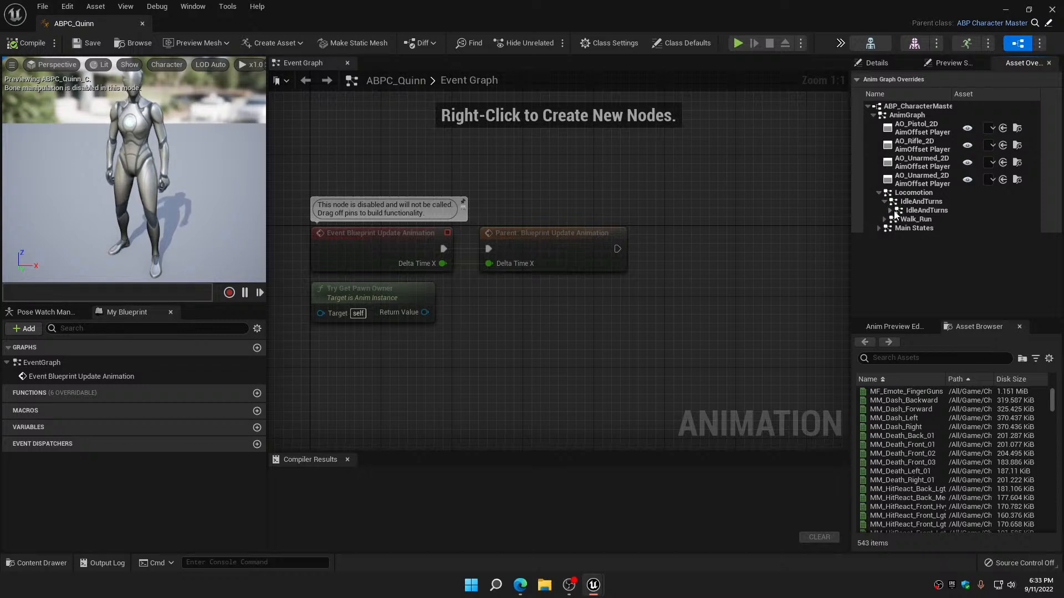
left_click(890, 211)
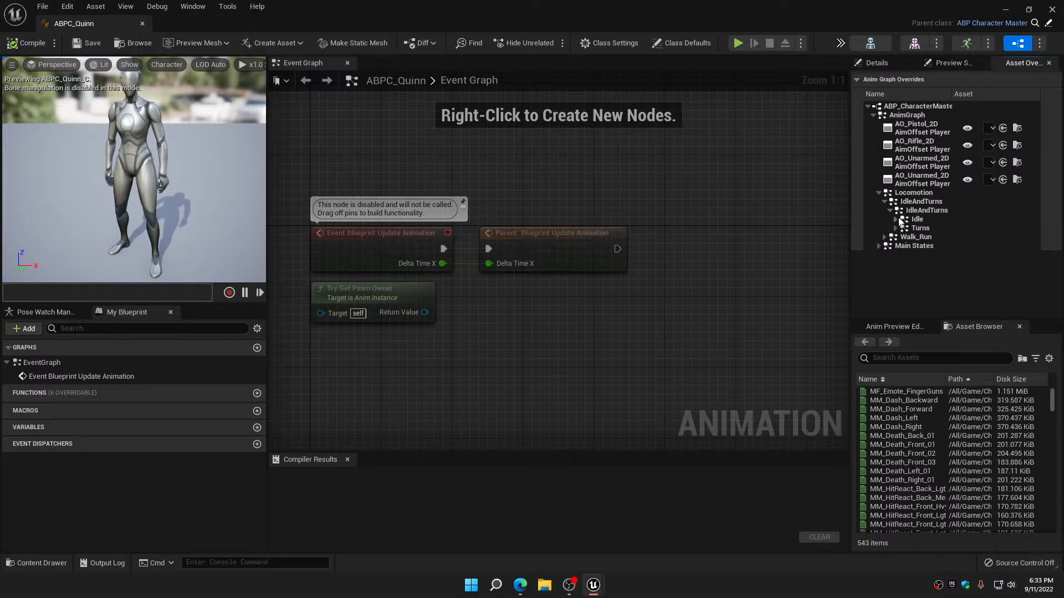
left_click(896, 219)
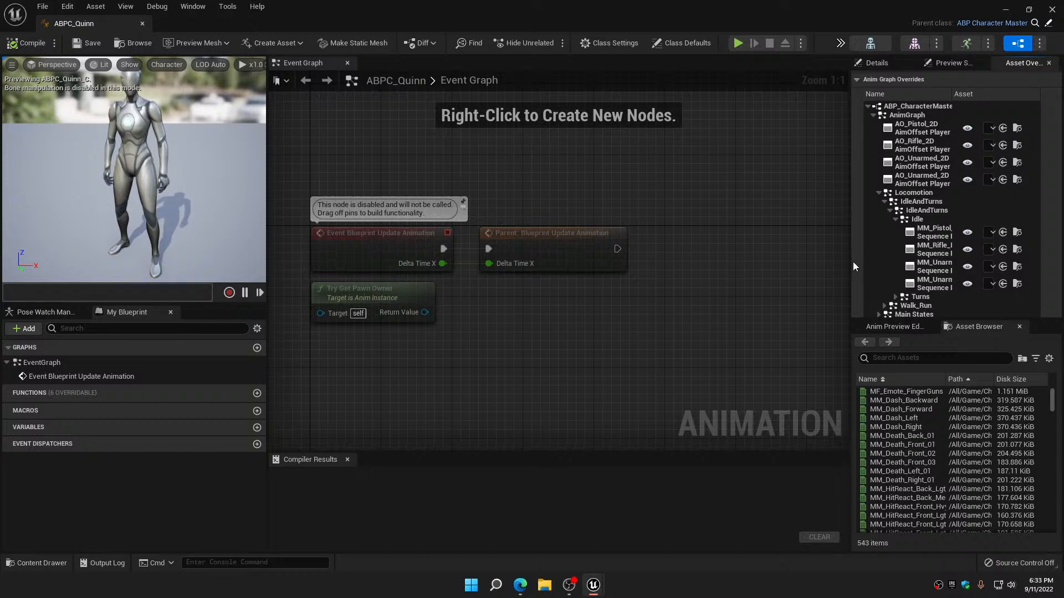
left_click_drag(852, 262, 732, 260)
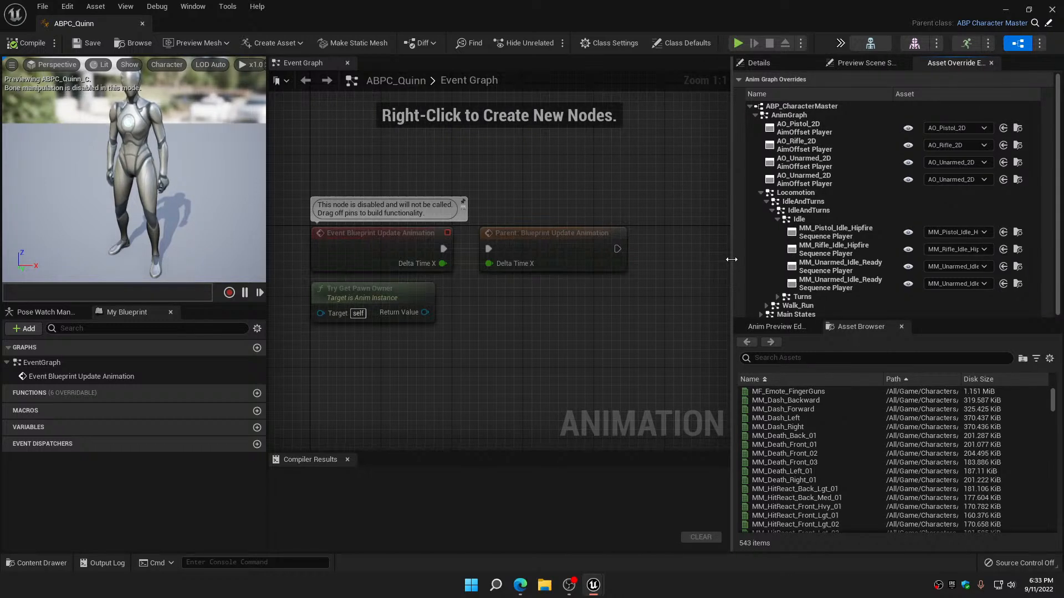
left_click_drag(733, 260, 731, 256)
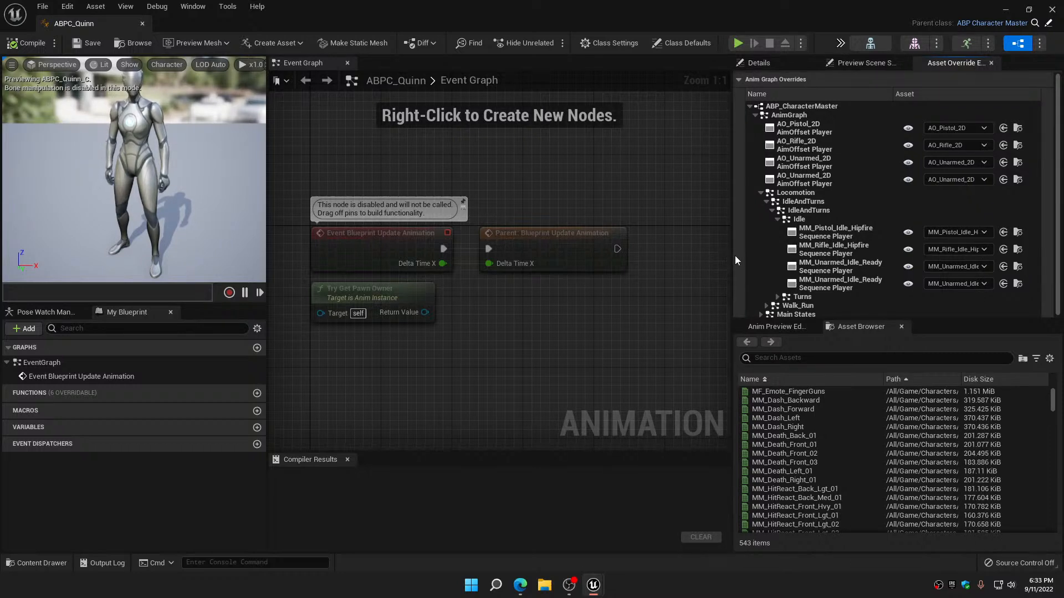
Search the animation assets for MF_Unarmed_Idle
left_click(827, 358)
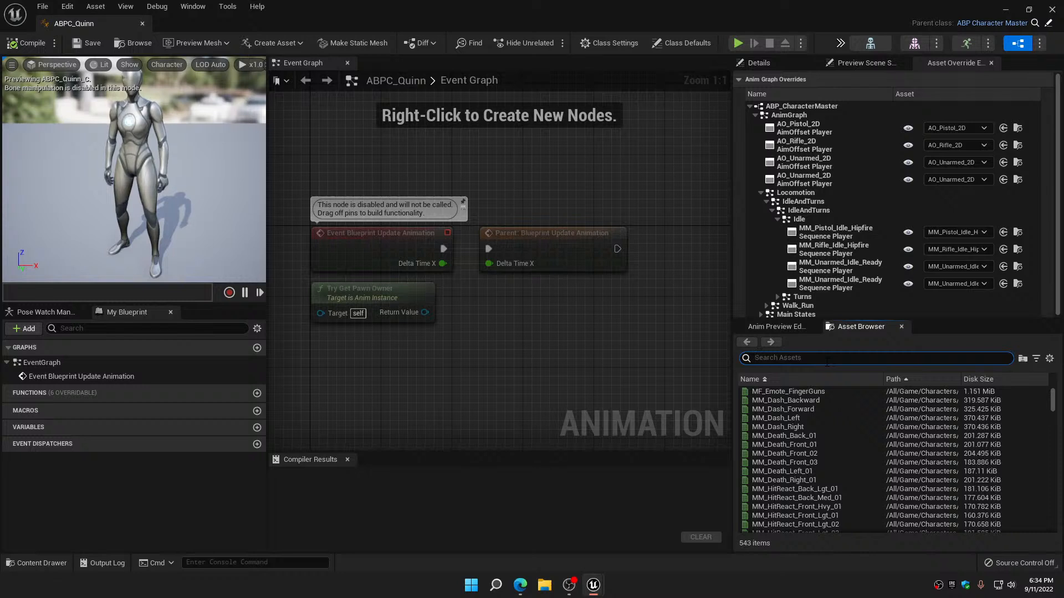
type("MF_")
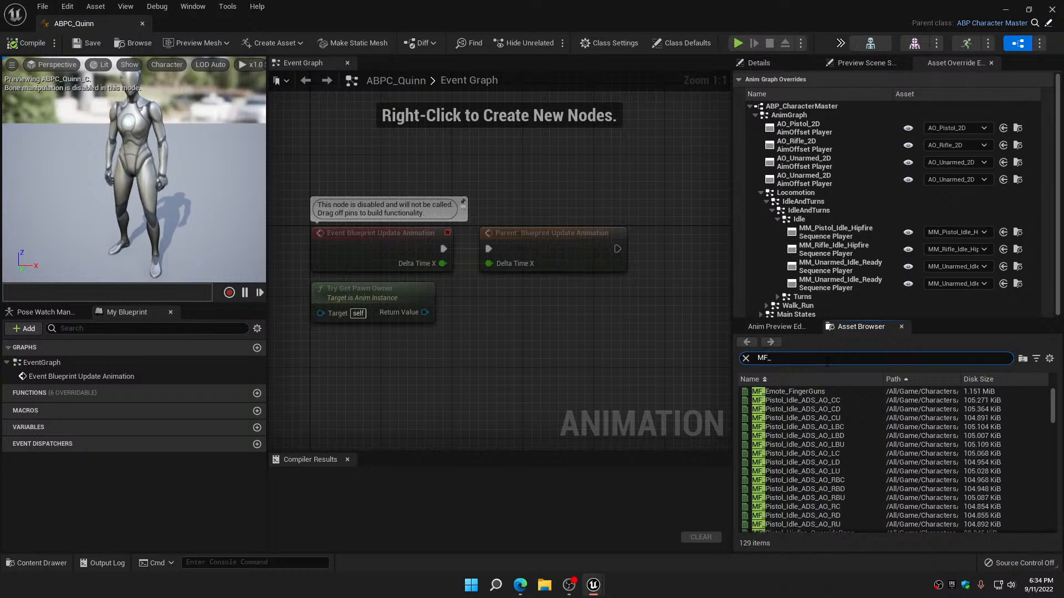
type("Idle")
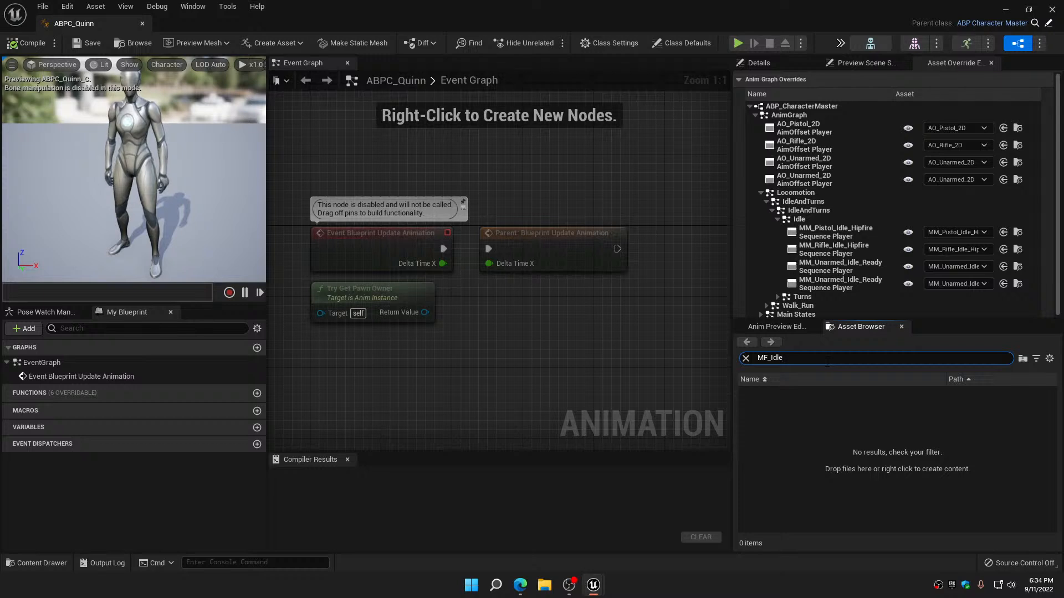
key("BackSpace")
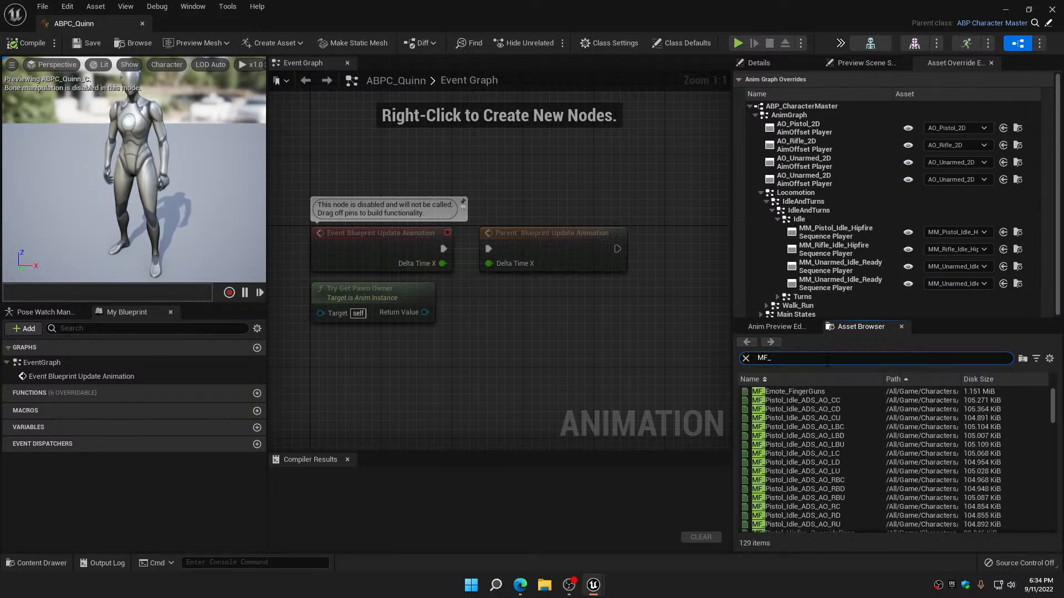
type("Unarme")
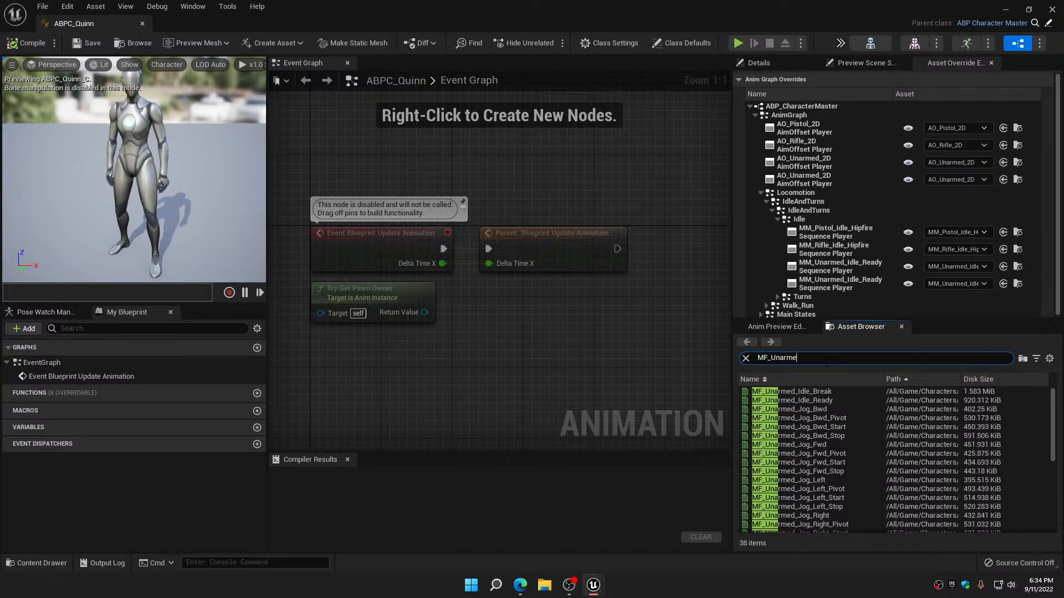
type("d_")
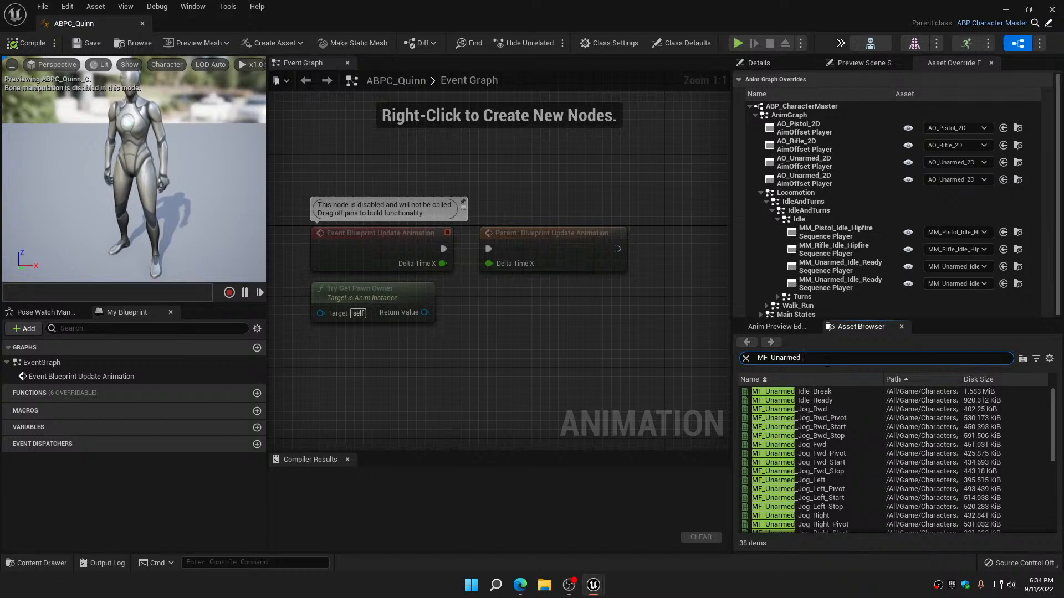
type("Idle")
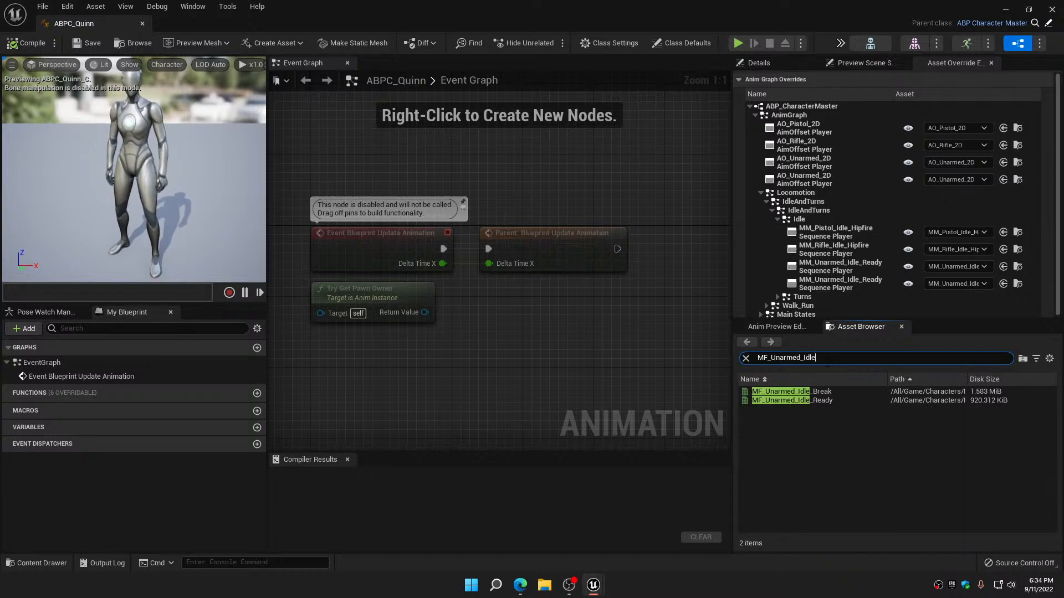
Try to assign MF_Unarmed_Idle_Ready to the first MM_Unarmed_Idle_Ready sequence player override under Idle, and clear the asset search
mouse_move(792, 402)
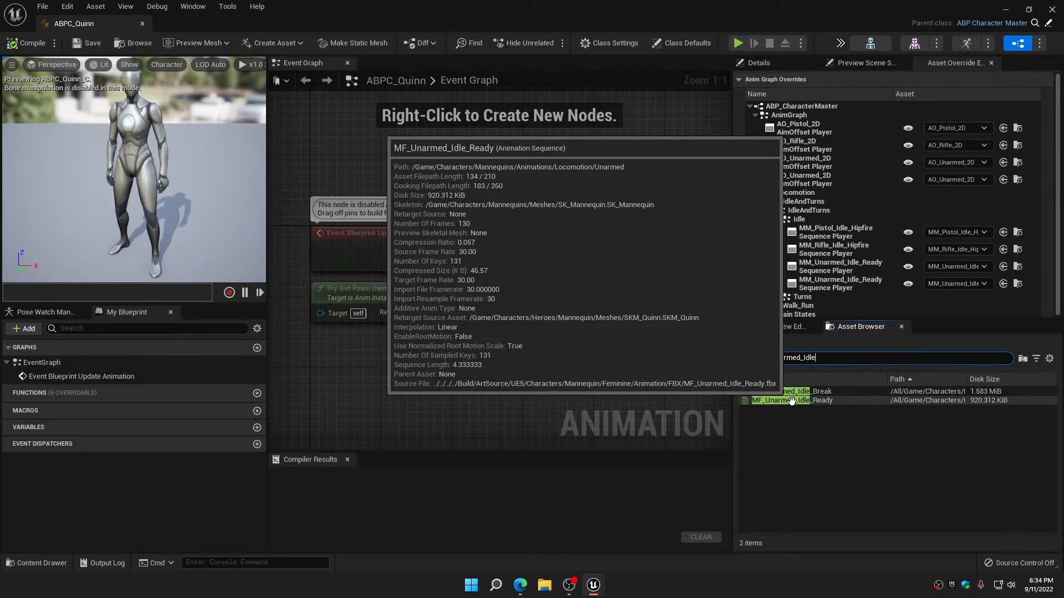
left_click(791, 401)
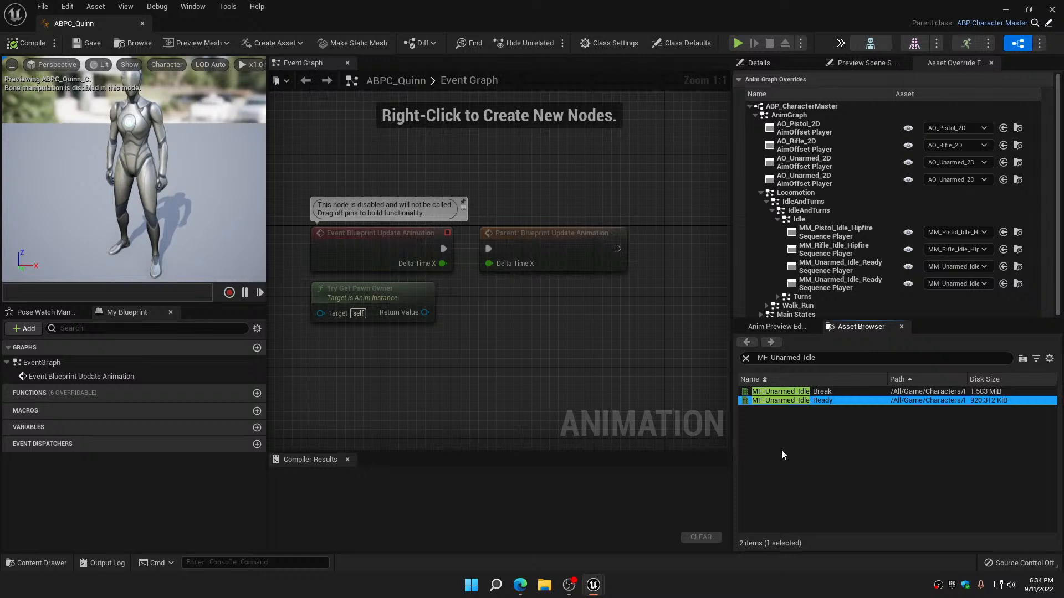
left_click(782, 404)
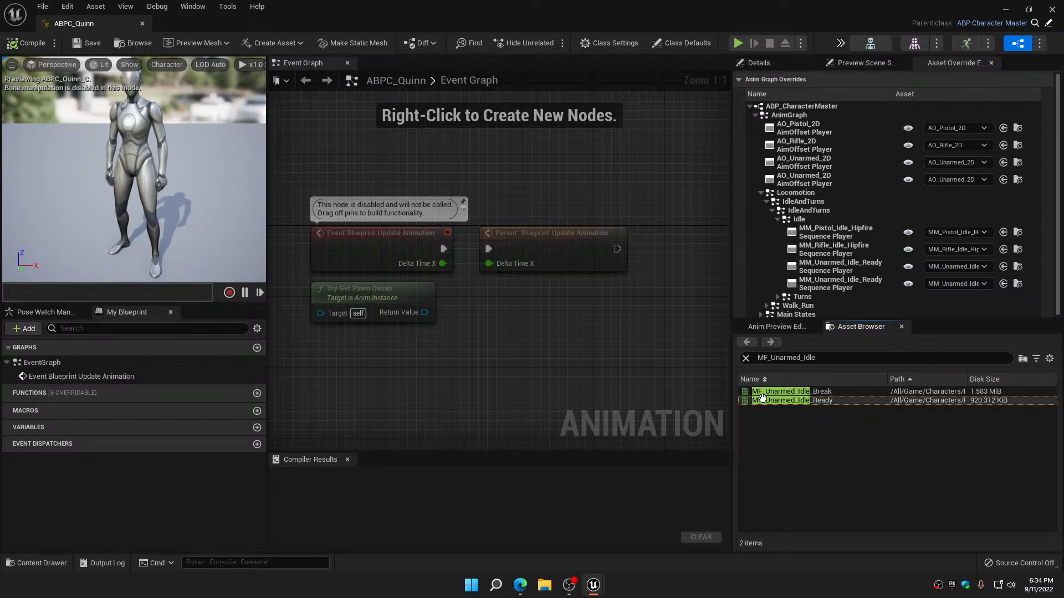
left_click(776, 400)
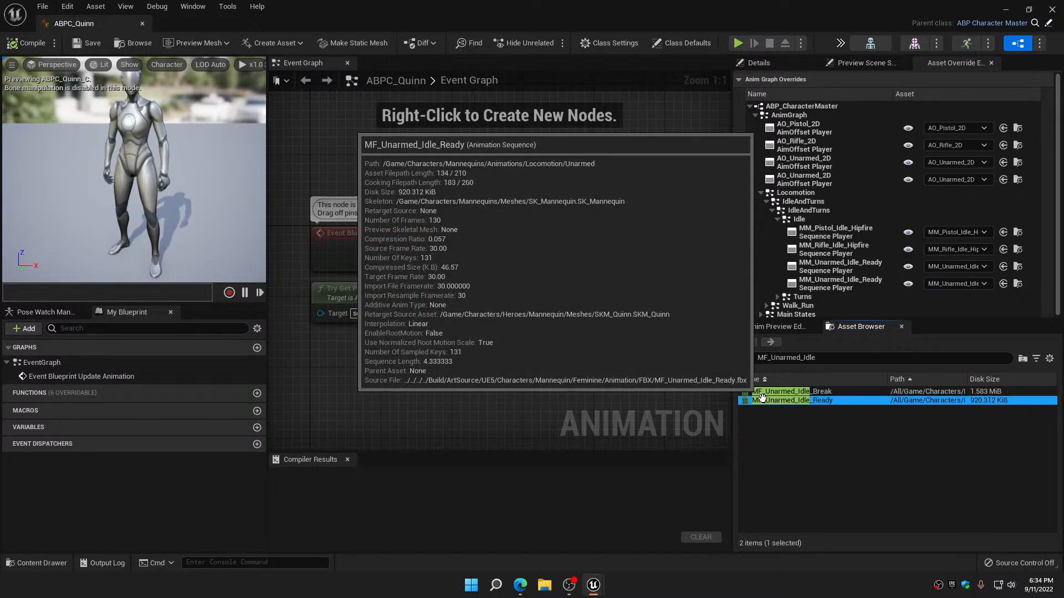
left_click(1003, 267)
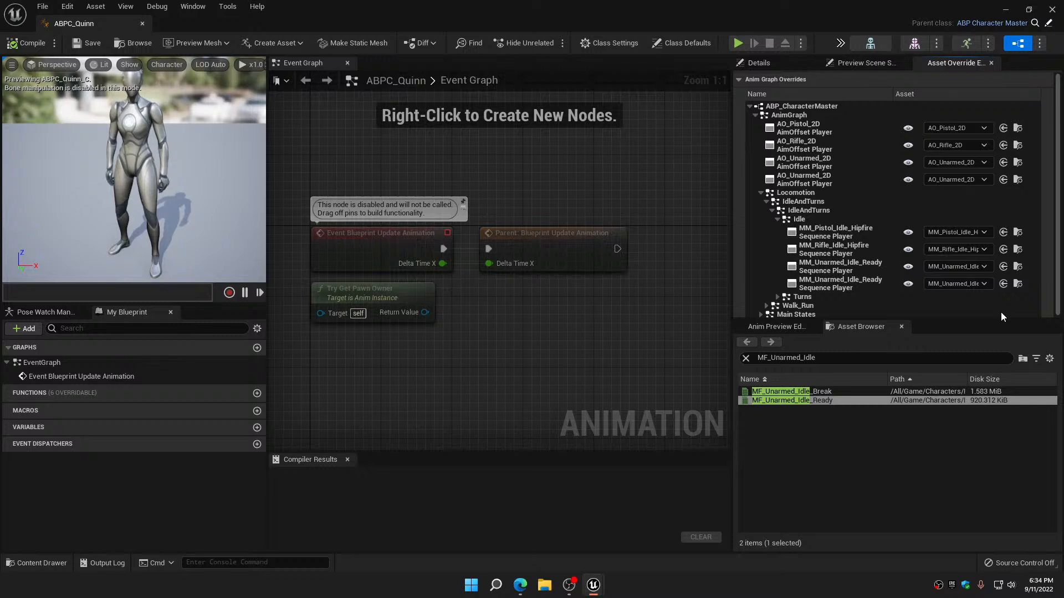
left_click(746, 359)
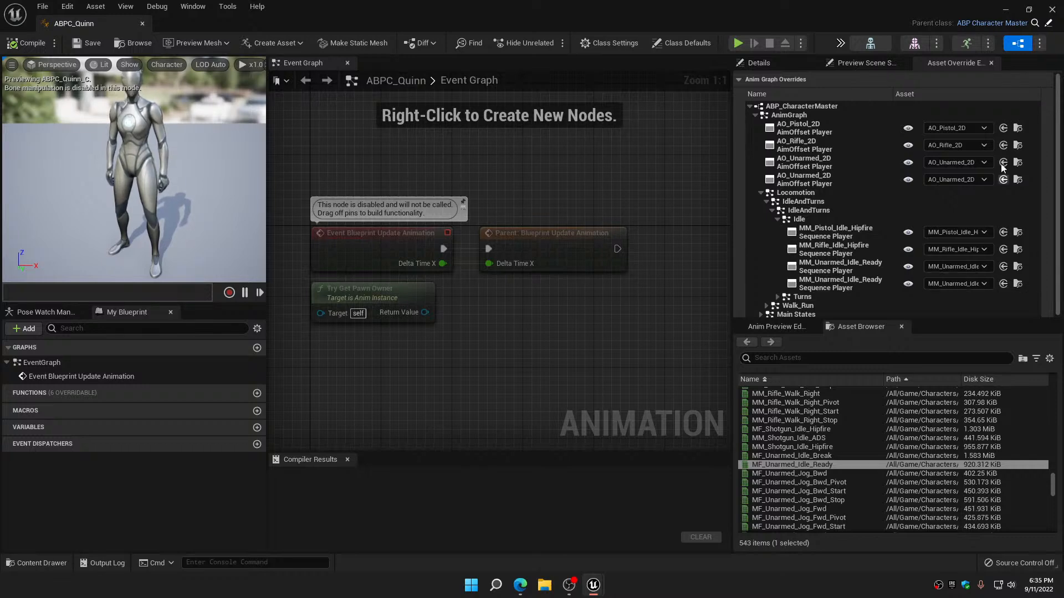
Float the ABPC_Quinn editor as a smaller, resized window over the level editor, leaving the Content Browser search and assets accessible
left_click(1030, 10)
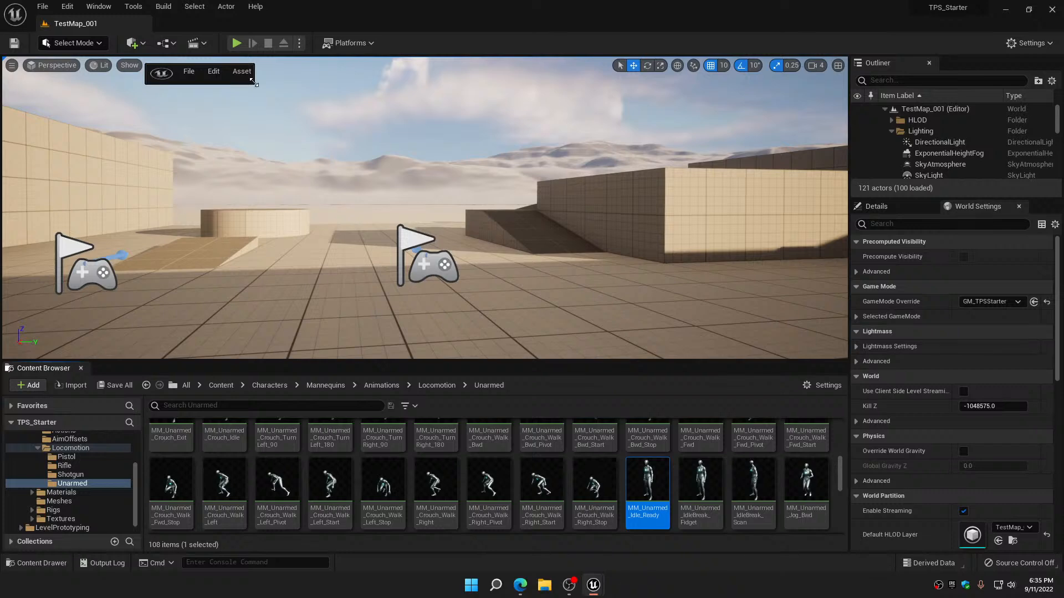
left_click_drag(253, 83, 849, 355)
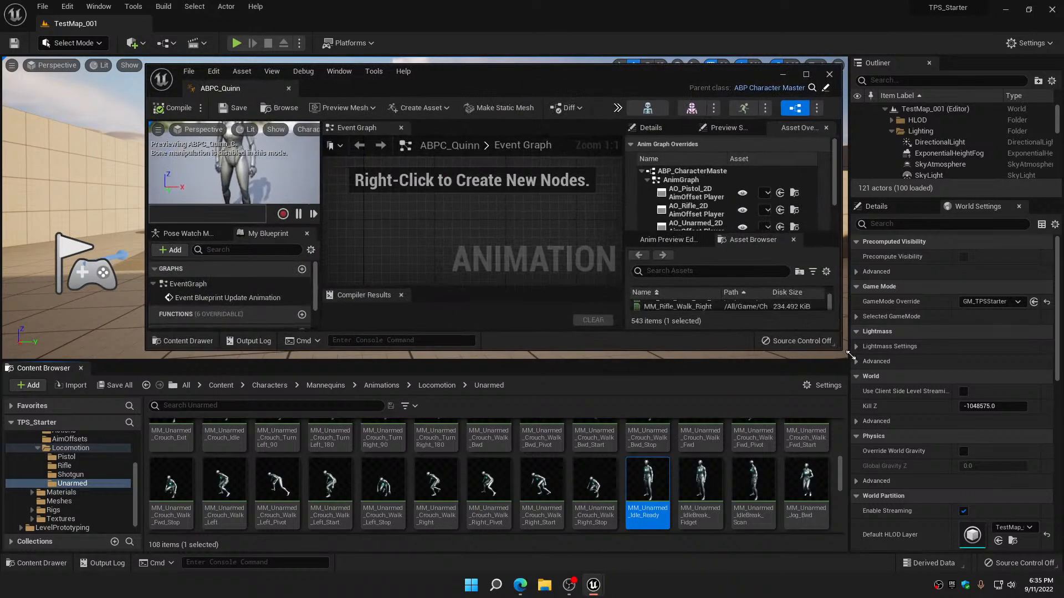
left_click_drag(620, 72, 597, 69)
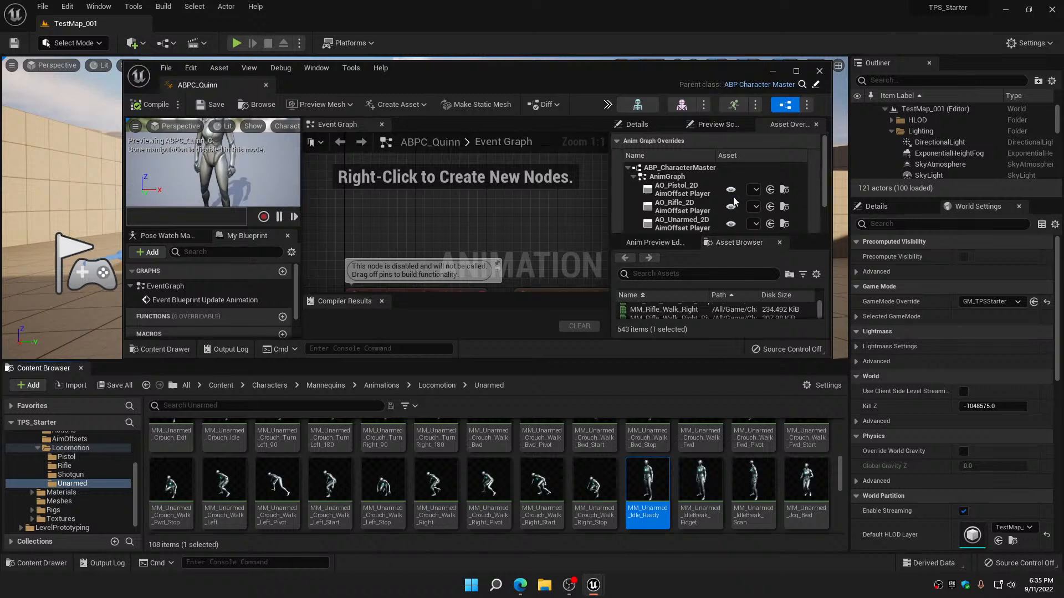
scroll(733, 200, "down", 2)
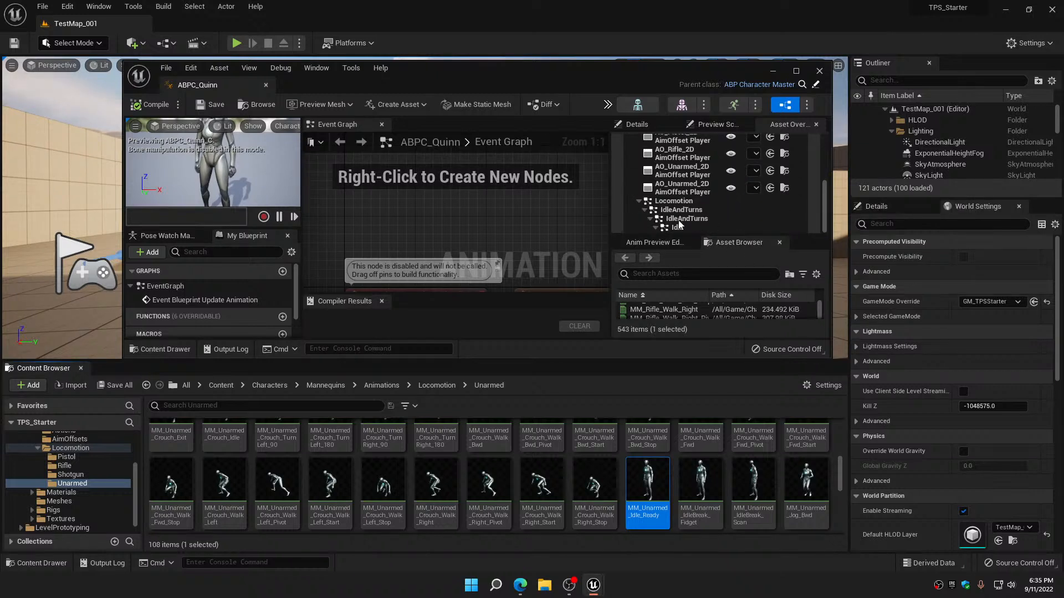
left_click(659, 230)
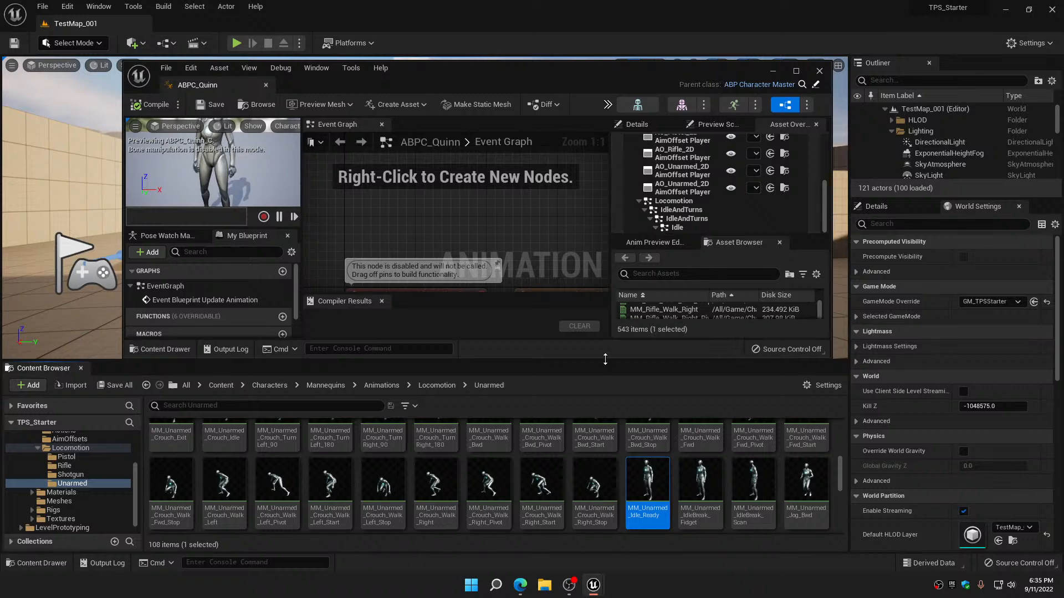
left_click_drag(604, 359, 604, 505)
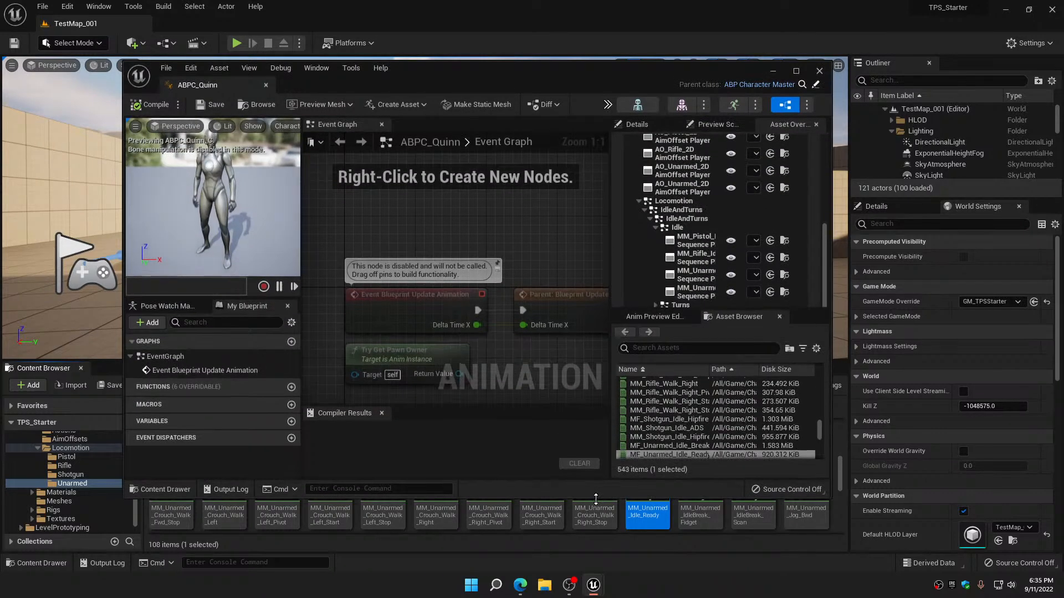
left_click_drag(545, 77, 550, 28)
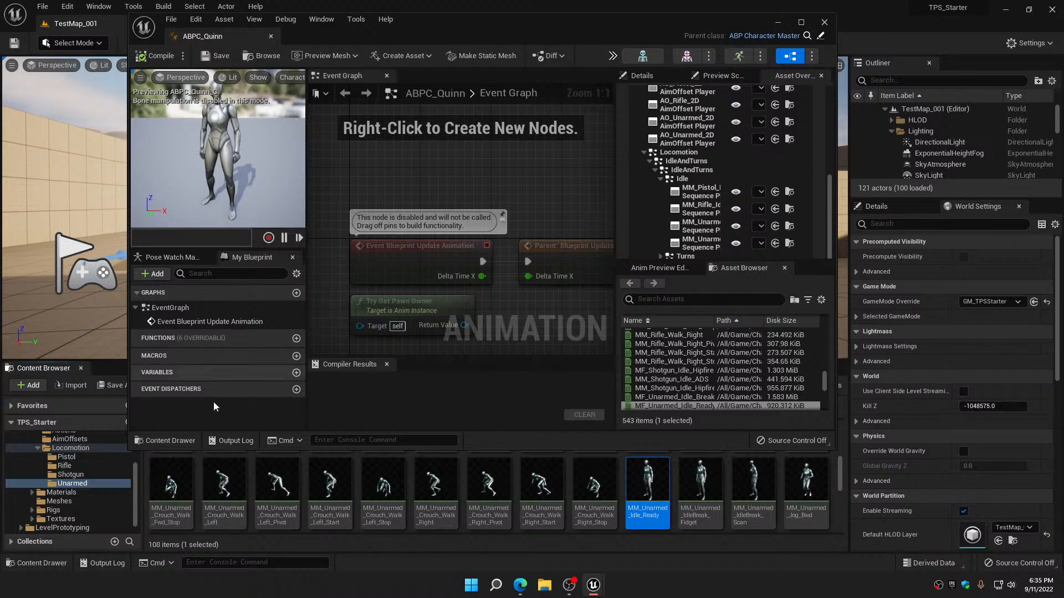
left_click_drag(477, 32, 592, 31)
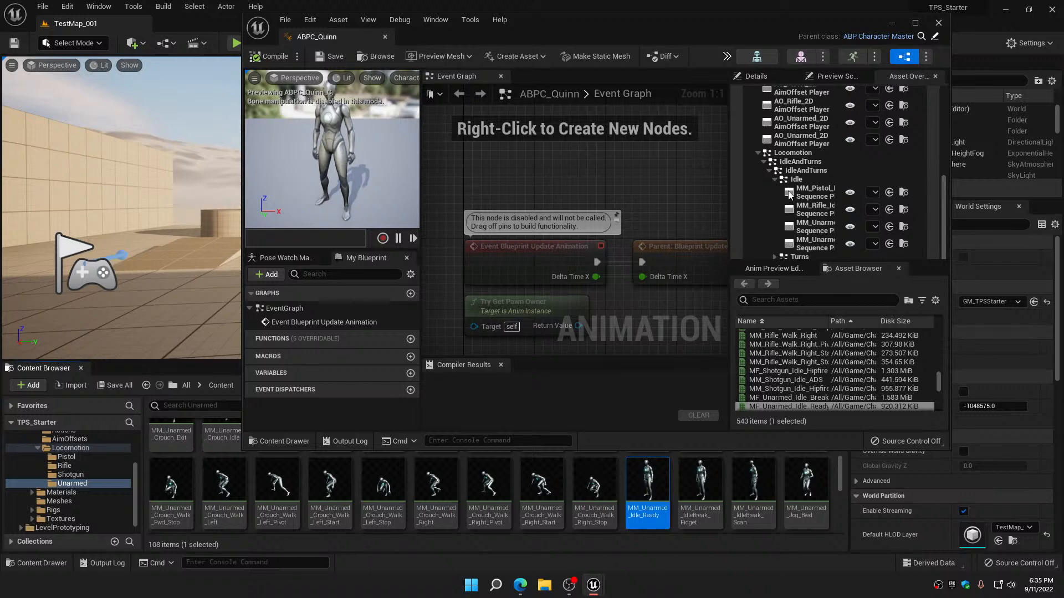
left_click(915, 24)
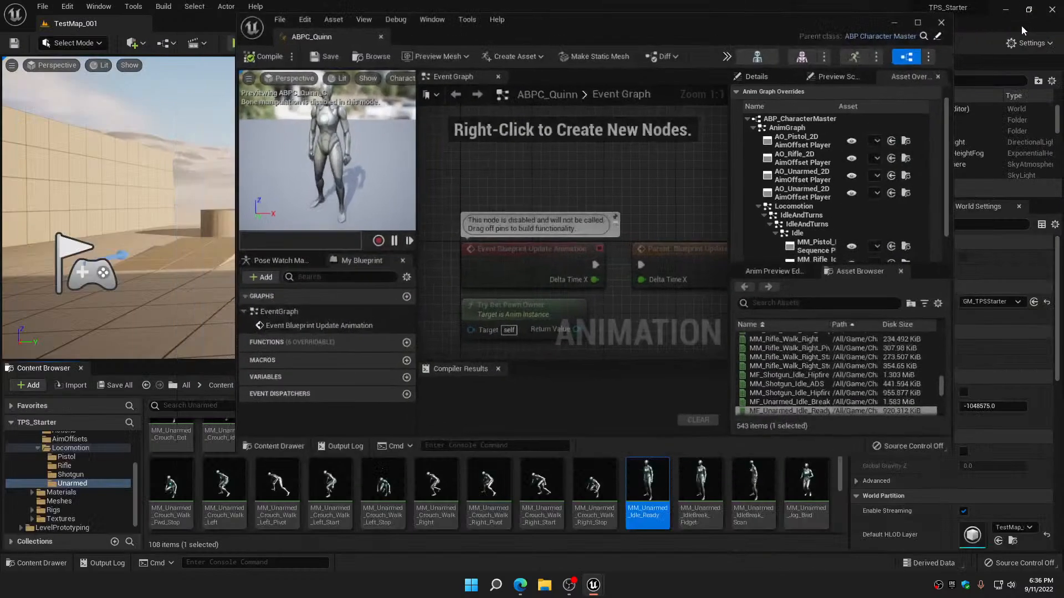
left_click(1029, 10)
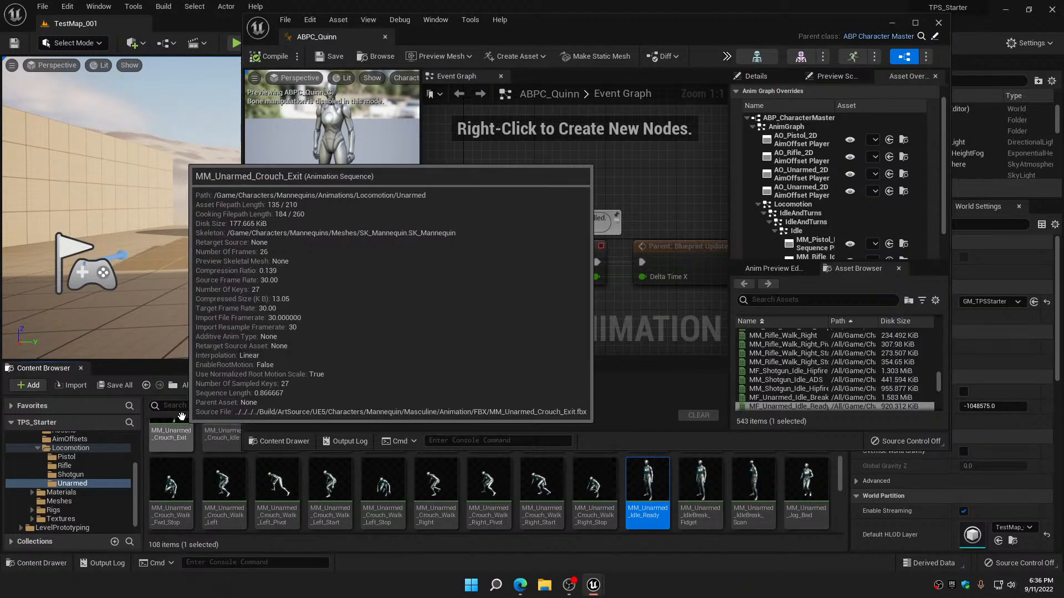
Search the Unarmed animation folder for mf_unarmed_idle and select MF_Unarmed_Idle_Ready
left_click(186, 407)
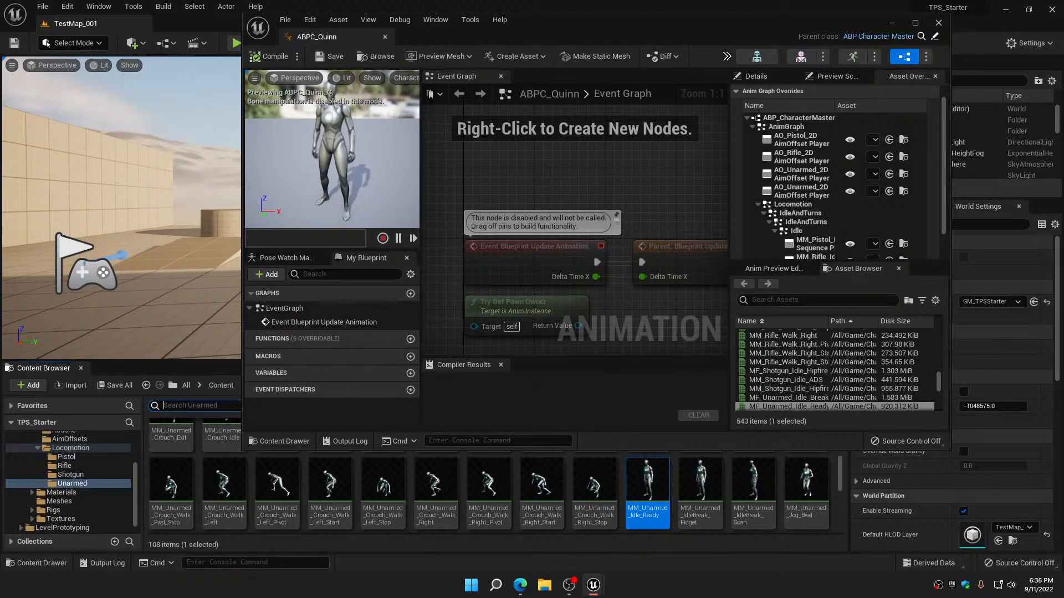
type("m")
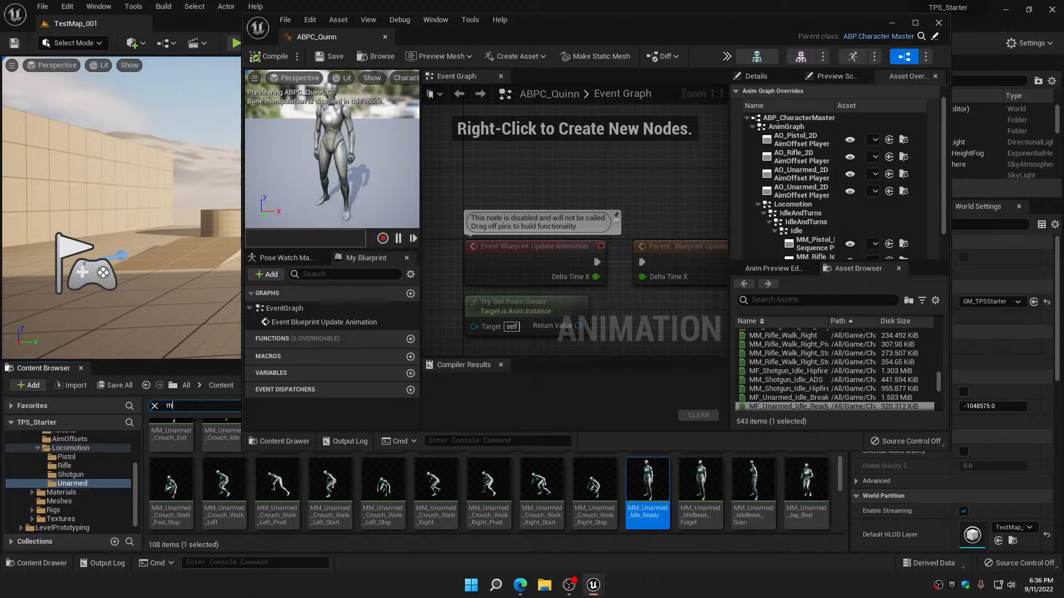
type("f_unarmed")
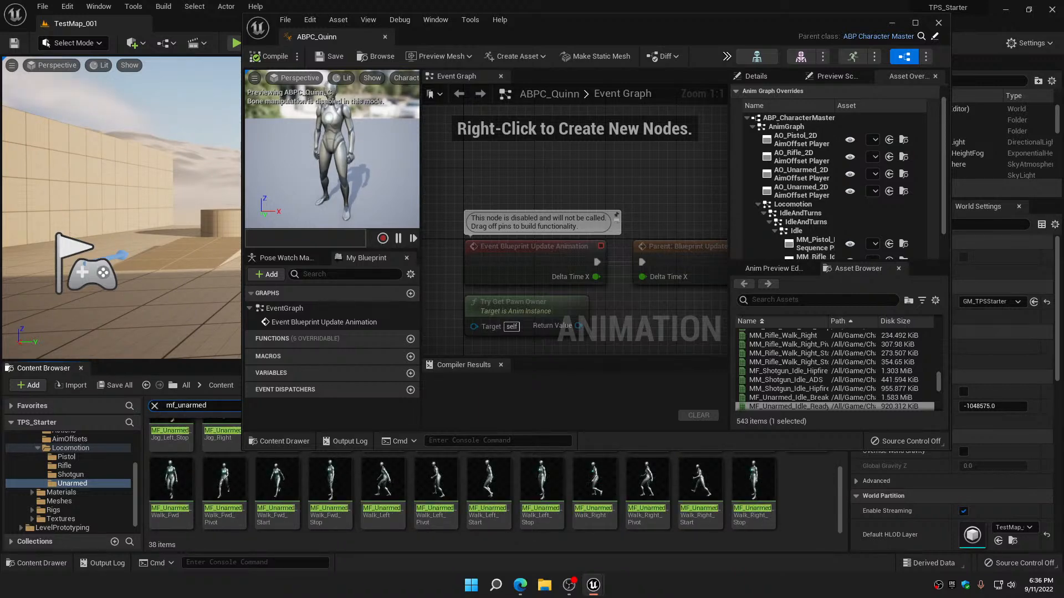
type("_i")
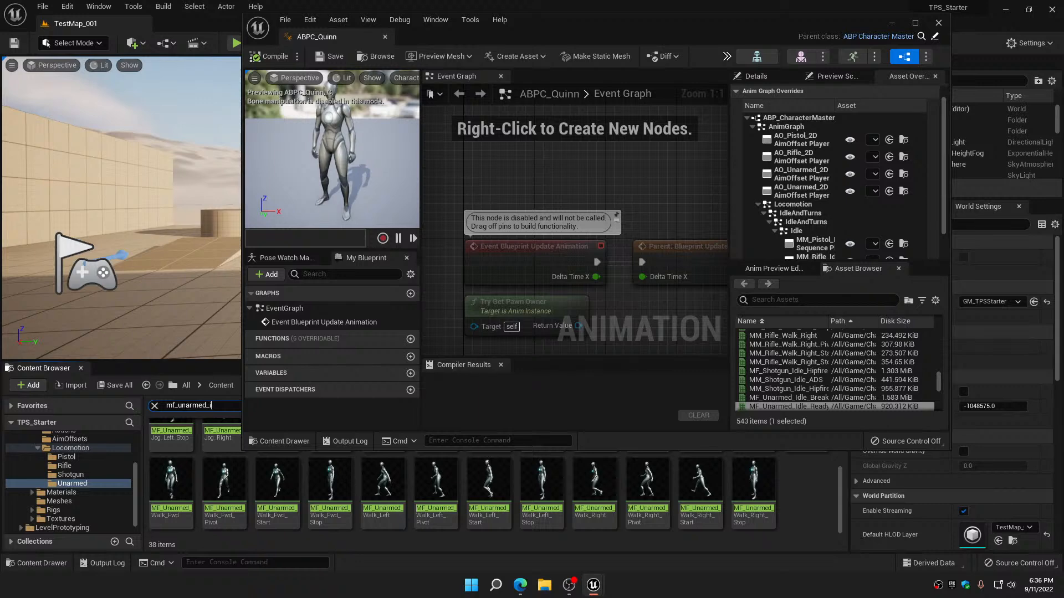
type("dle")
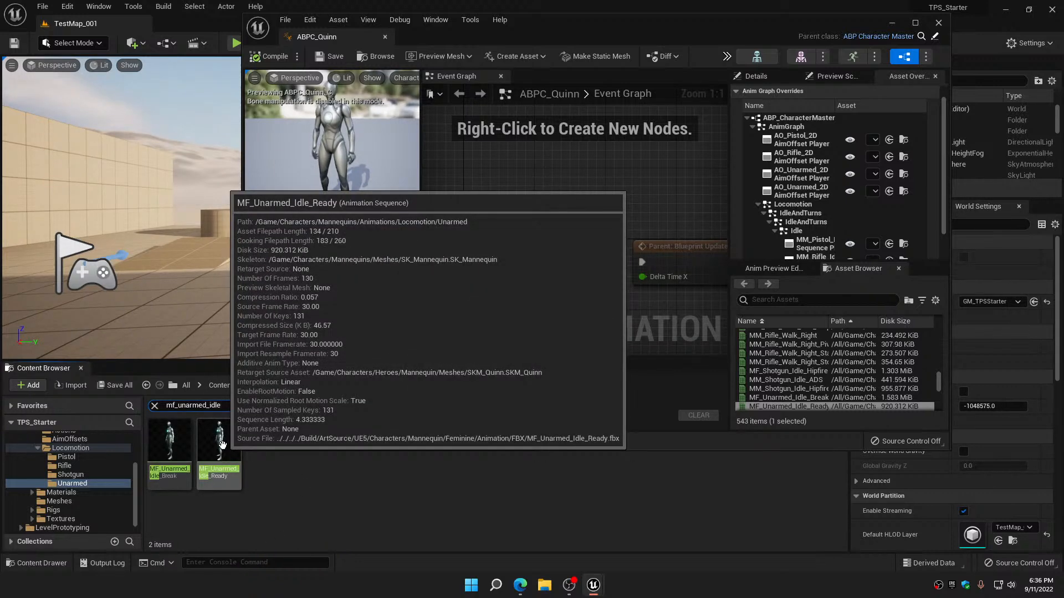
left_click(221, 445)
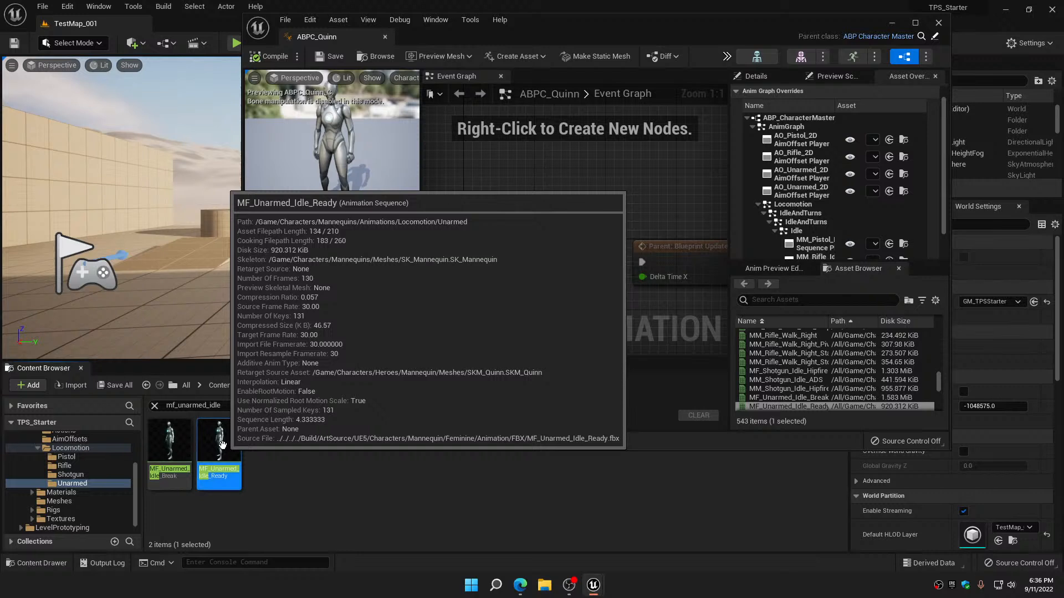
Assign the selected MF_Unarmed_Idle_Ready to both MM_Unarmed_Idle_Ready sequence player overrides under Idle, enlarging the ABPC_Quinn window to reach them
scroll(879, 203, "down", 1)
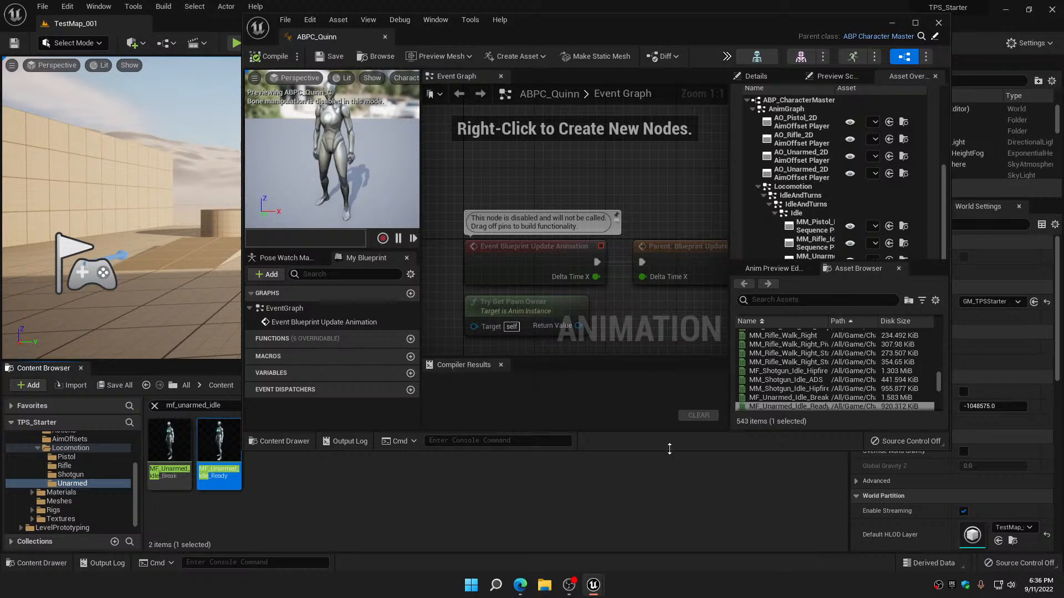
left_click_drag(667, 450, 678, 546)
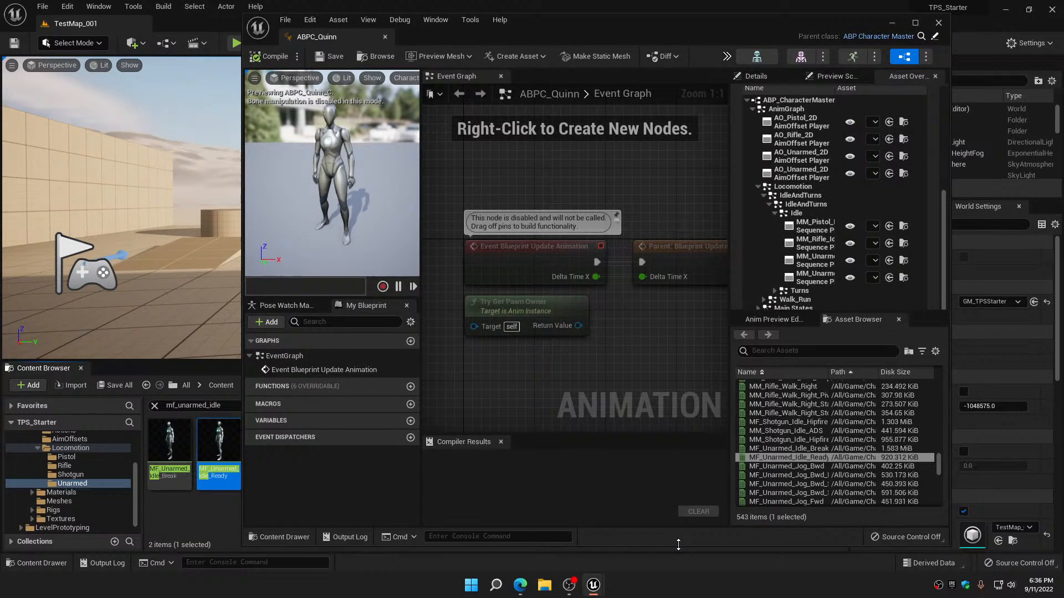
left_click(890, 278)
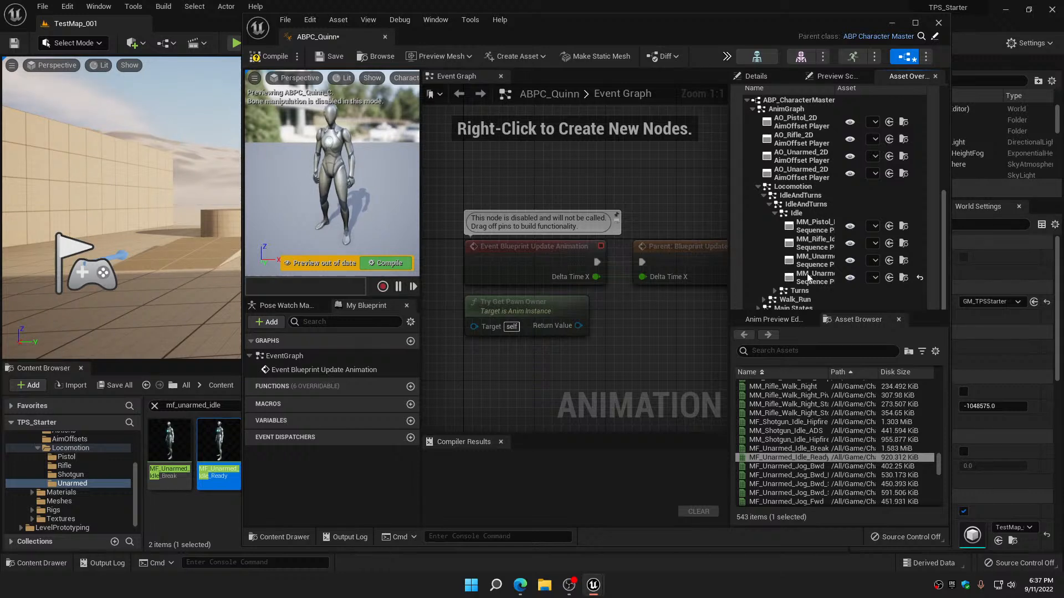
left_click(863, 278)
left_click(887, 262)
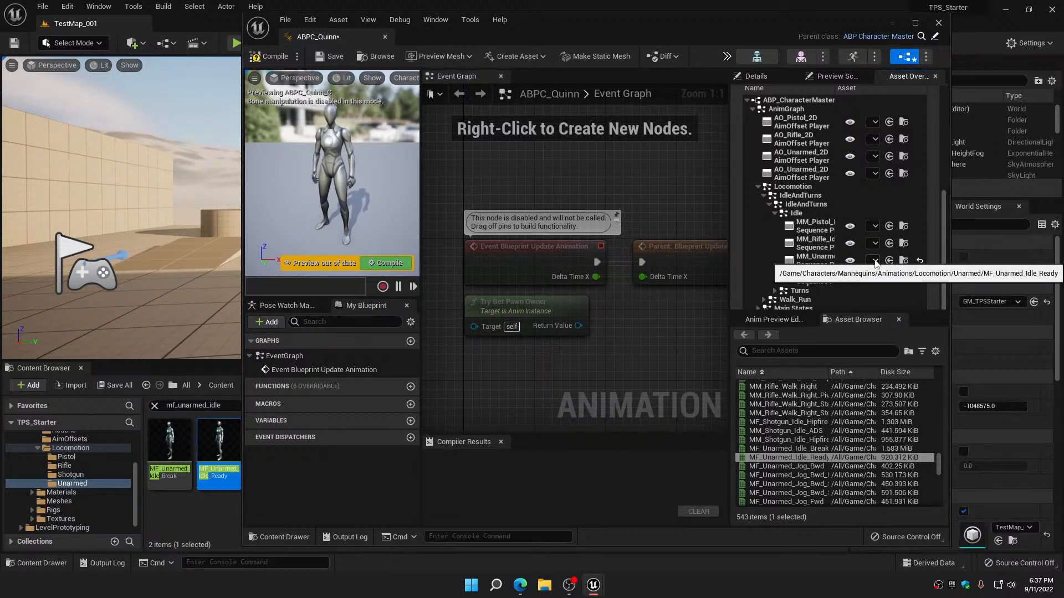
left_click(874, 260)
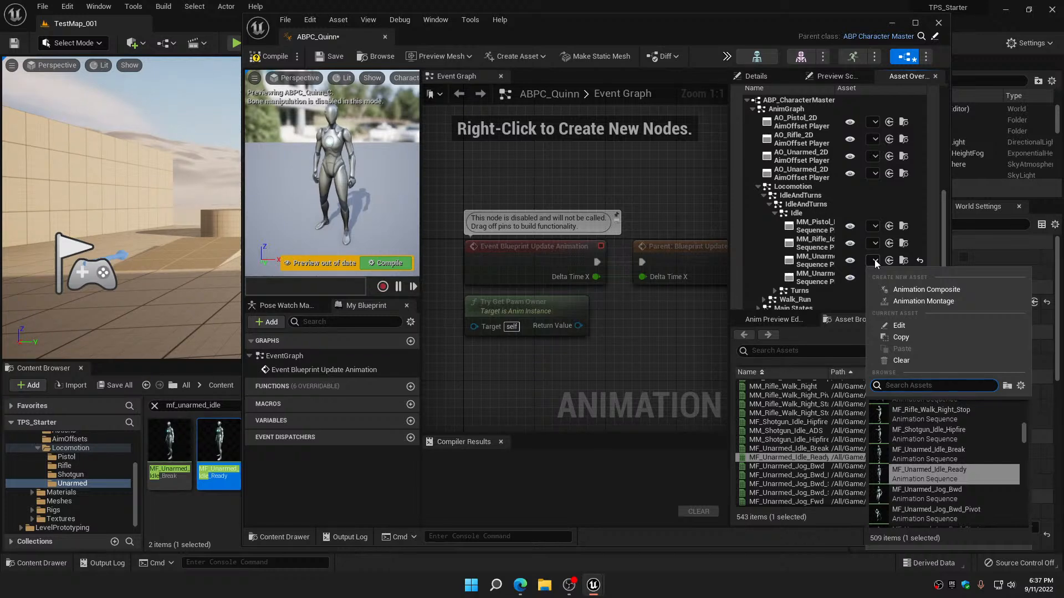
Maximize the ABPC_Quinn editor window, and compile and save the animation blueprint
left_click(915, 23)
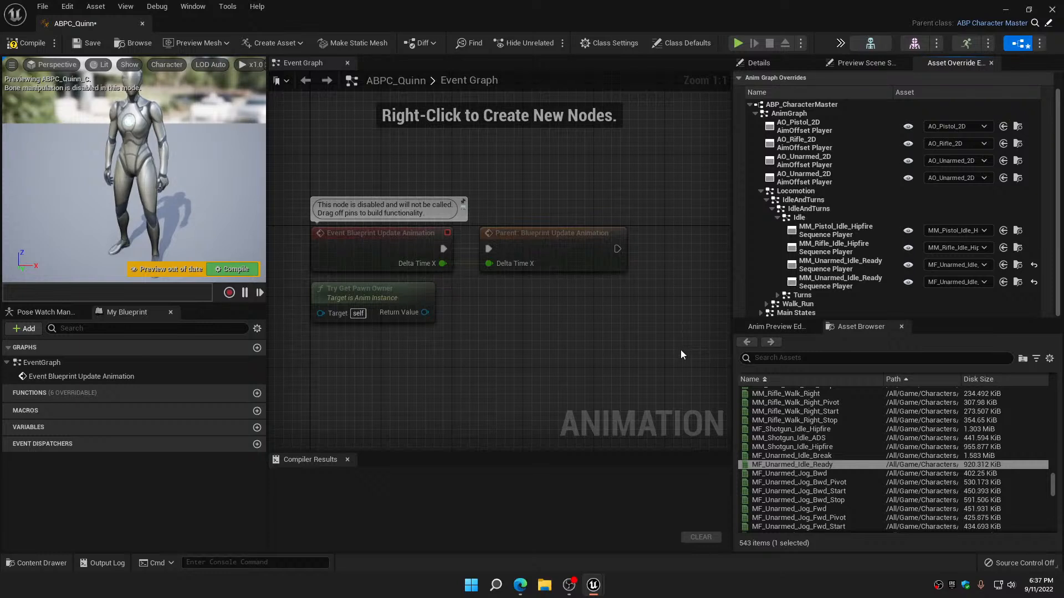
left_click(27, 42)
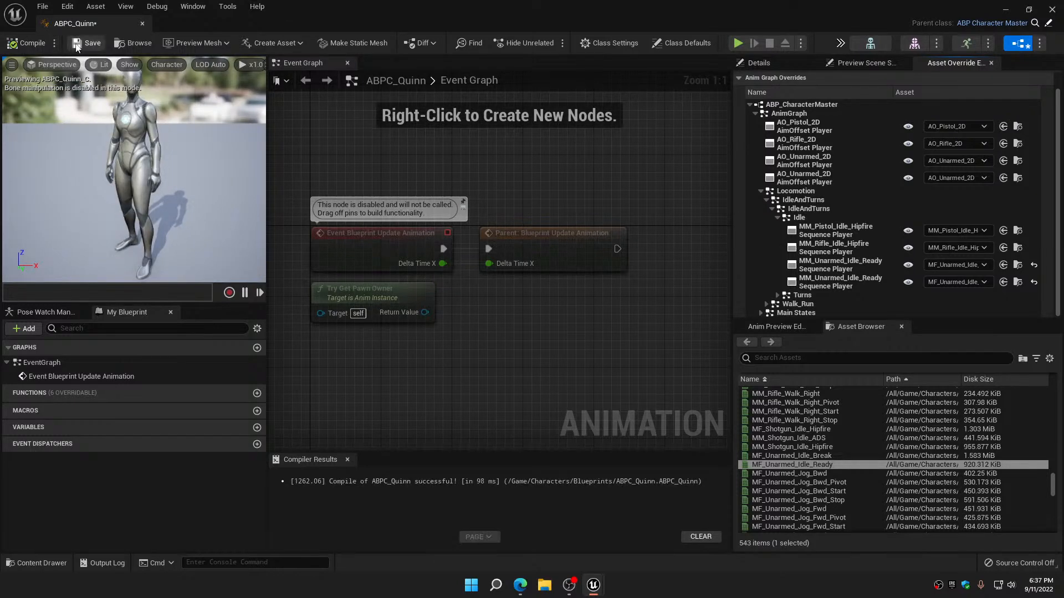
left_click(78, 45)
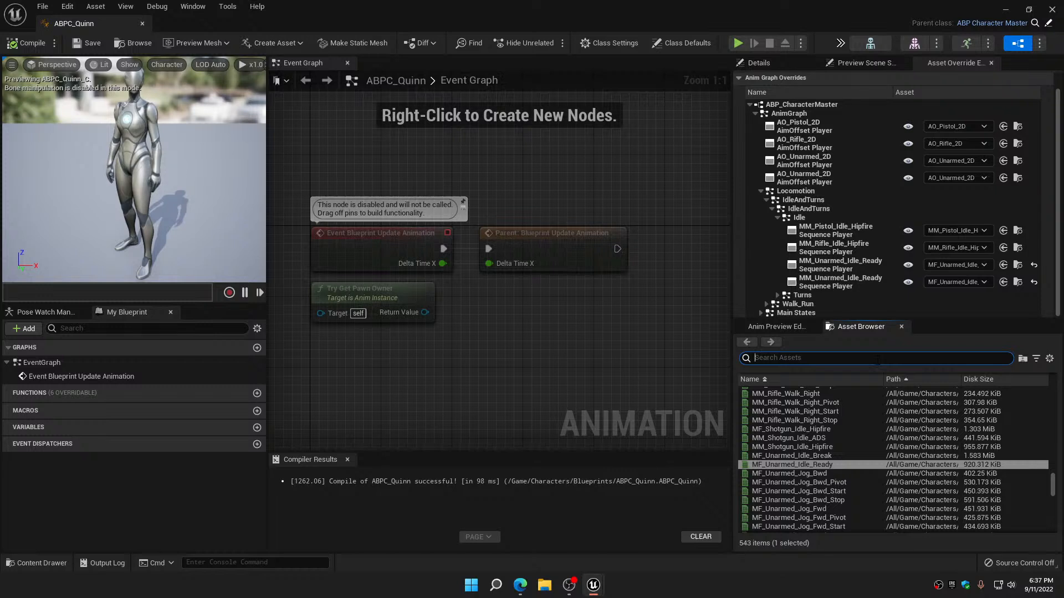
Search ABPC_Quinn's animation assets for mf_rifle_idle to see the available rifle idles, and clear the search
type("mf")
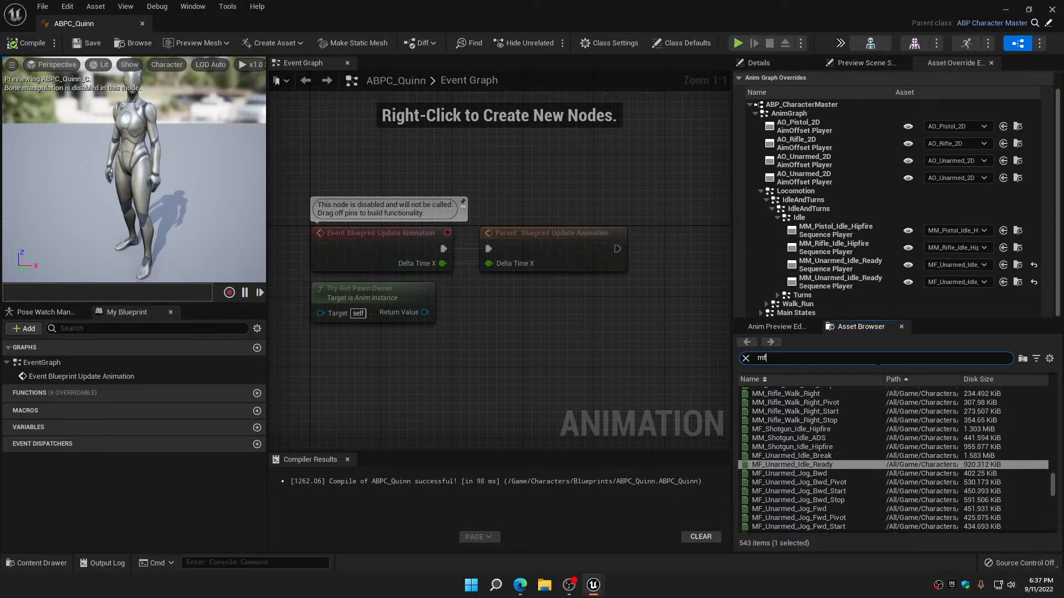
type("_")
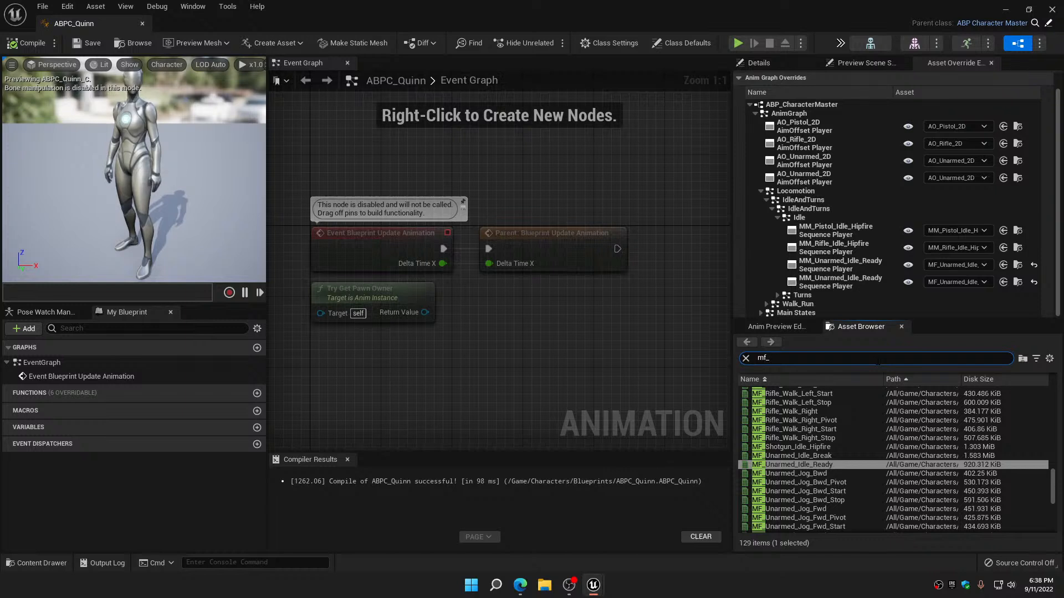
type("rifle")
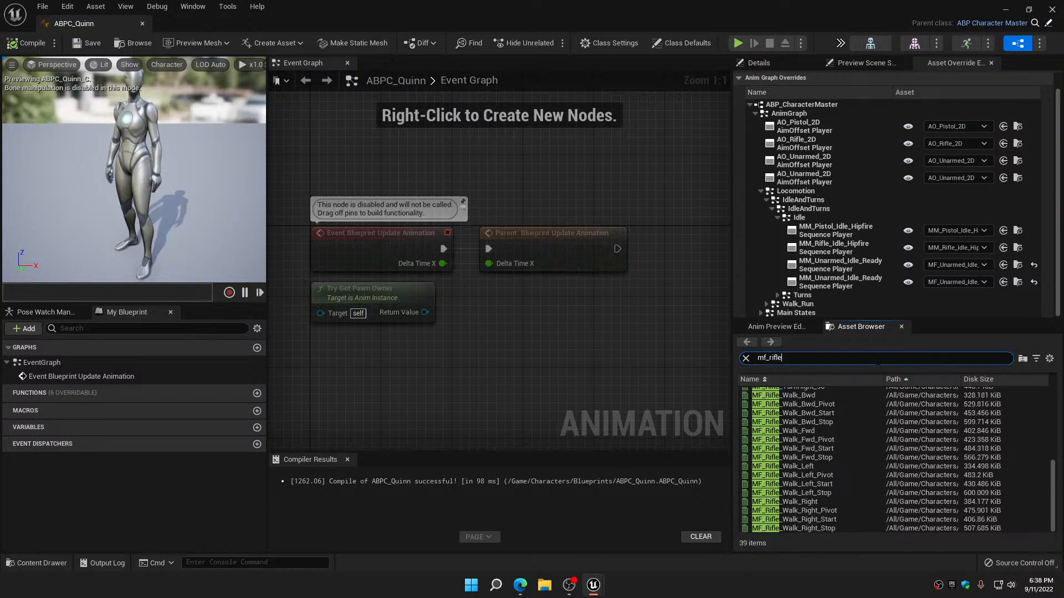
type("_idle")
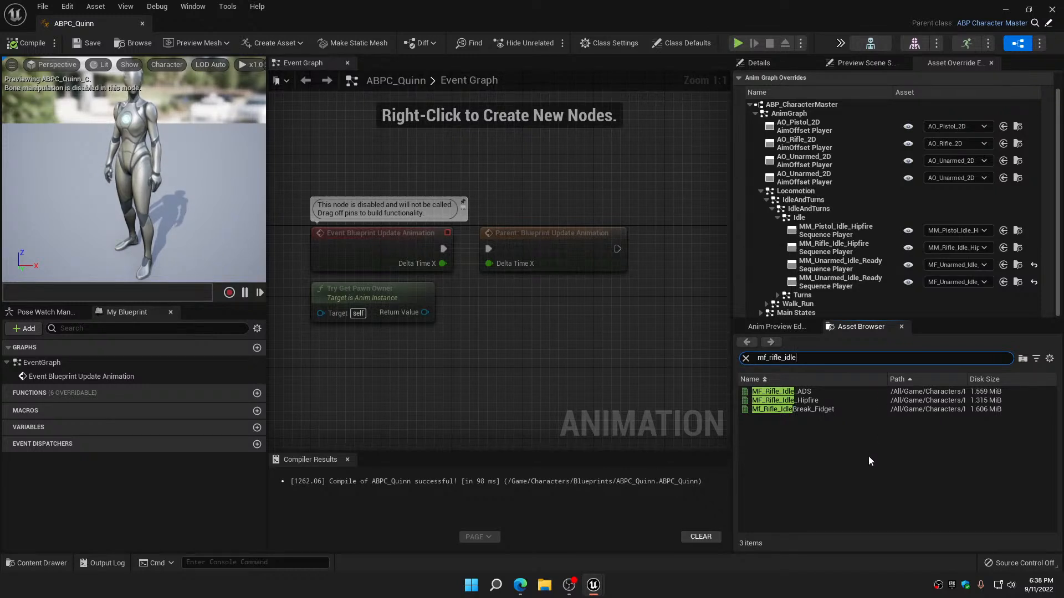
mouse_move(804, 391)
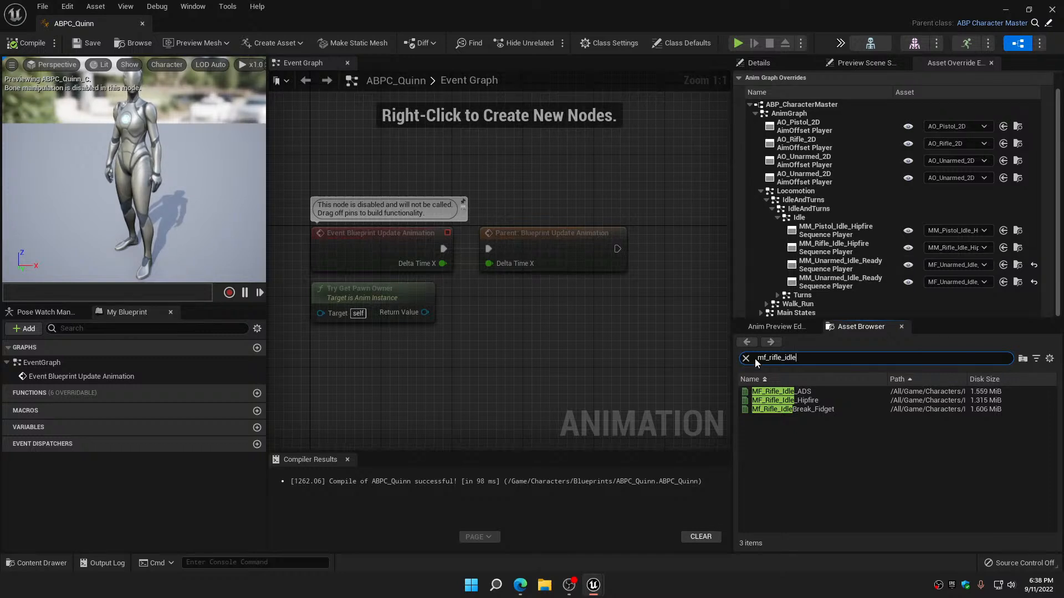
left_click(745, 357)
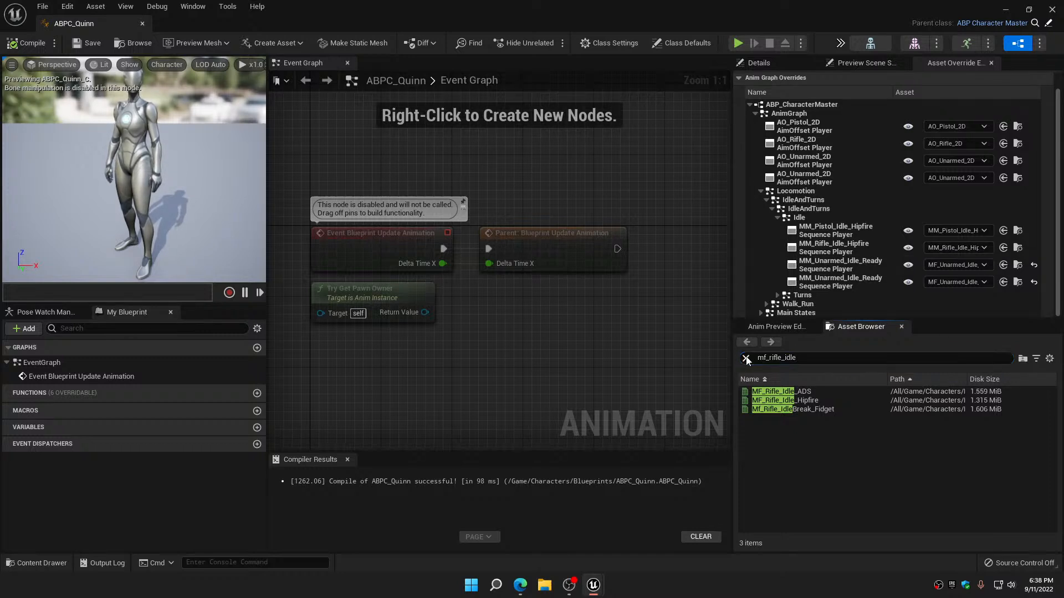
Override the MM_Rifle_Idle_Hipfire sequence player under Idle with MF_Rifle_Idle_ADS, found by searching mf_rifle_idle
left_click(984, 248)
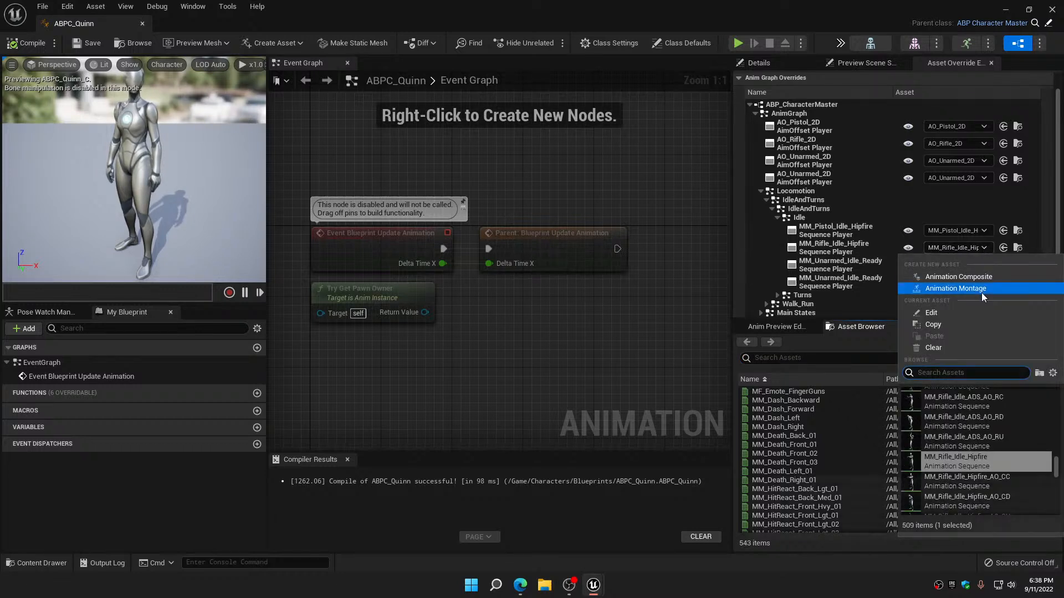
type("mf_")
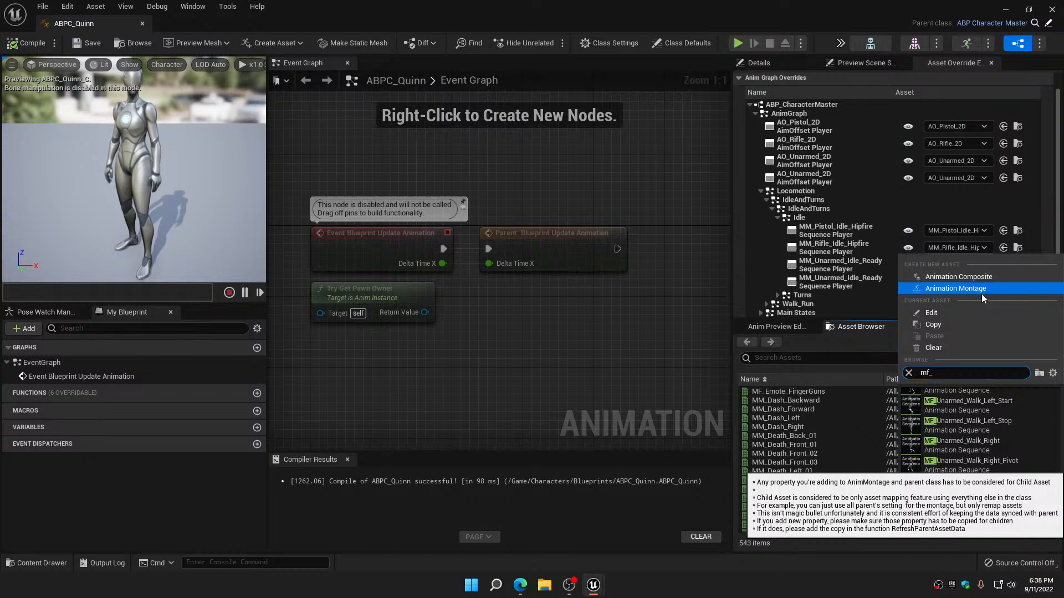
type("rifle")
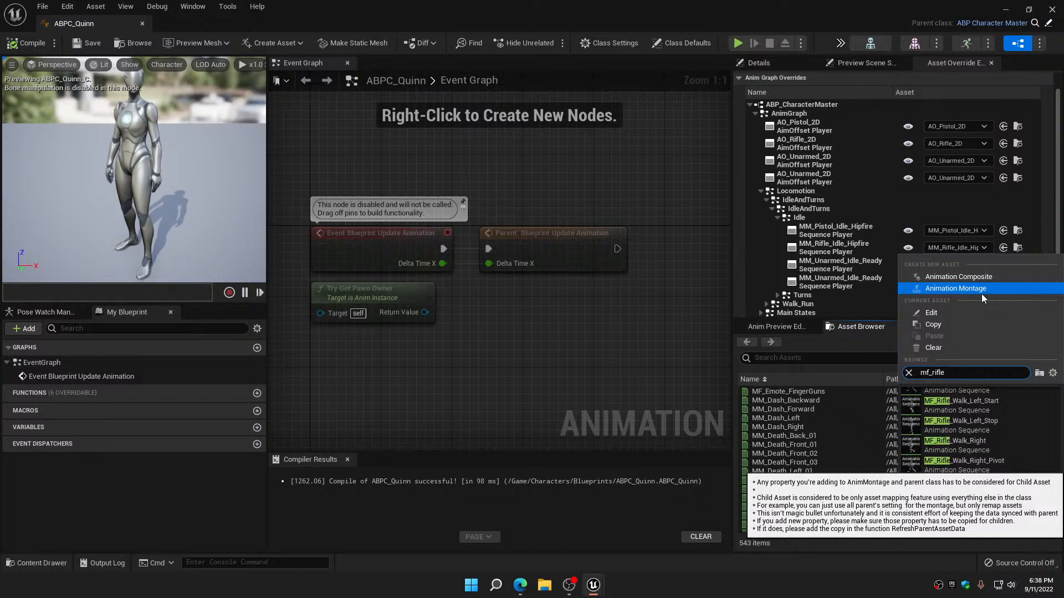
type("_idle")
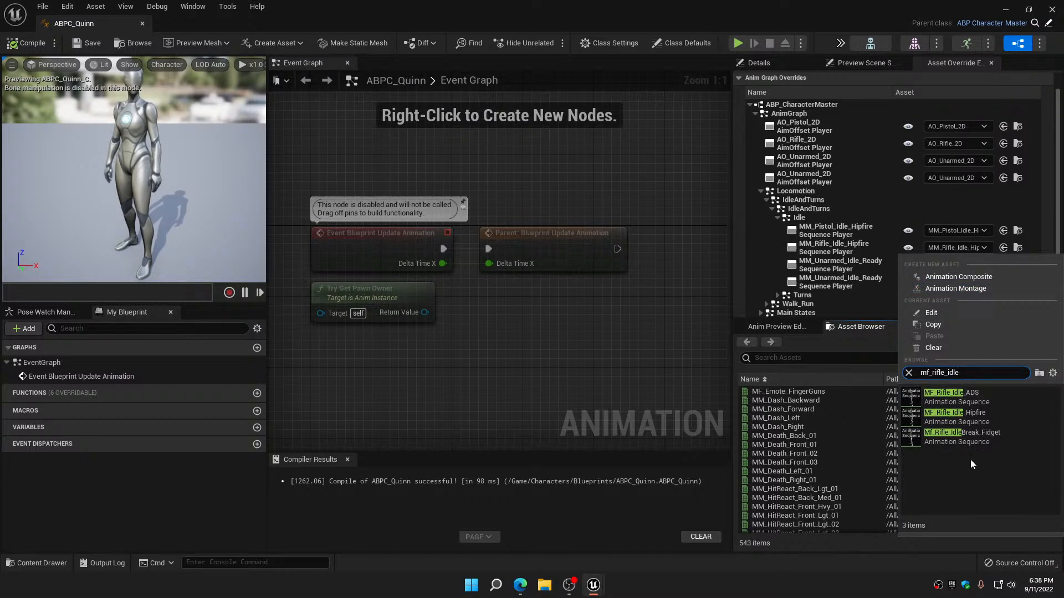
left_click(965, 391)
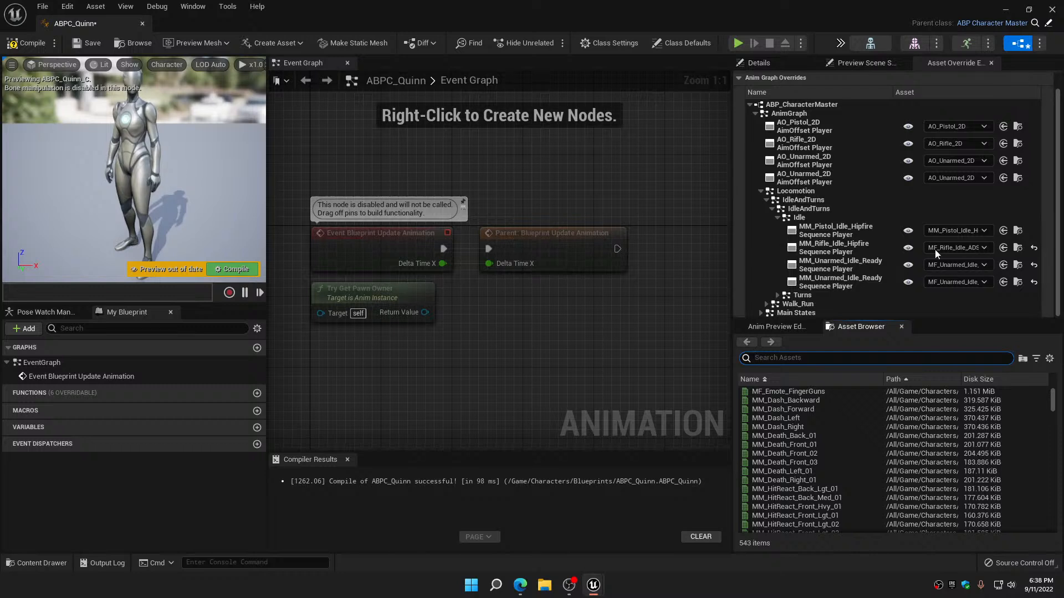
Override the MM_Pistol_Idle_Hipfire sequence player under Idle with MF_Pistol_Idle_ADS, found by searching mf_pistol_idle
left_click(958, 231)
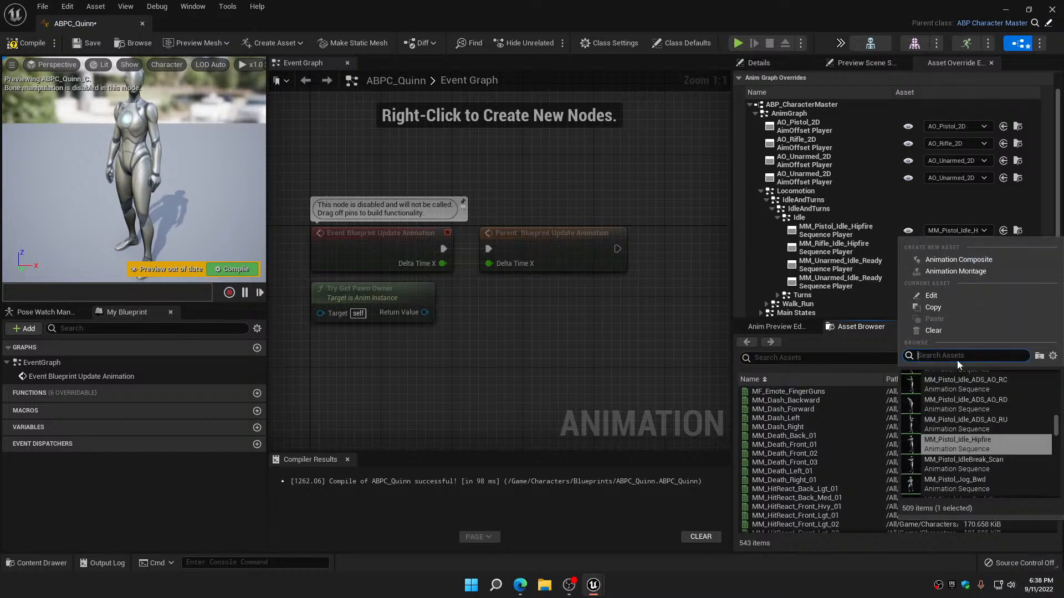
type("mf")
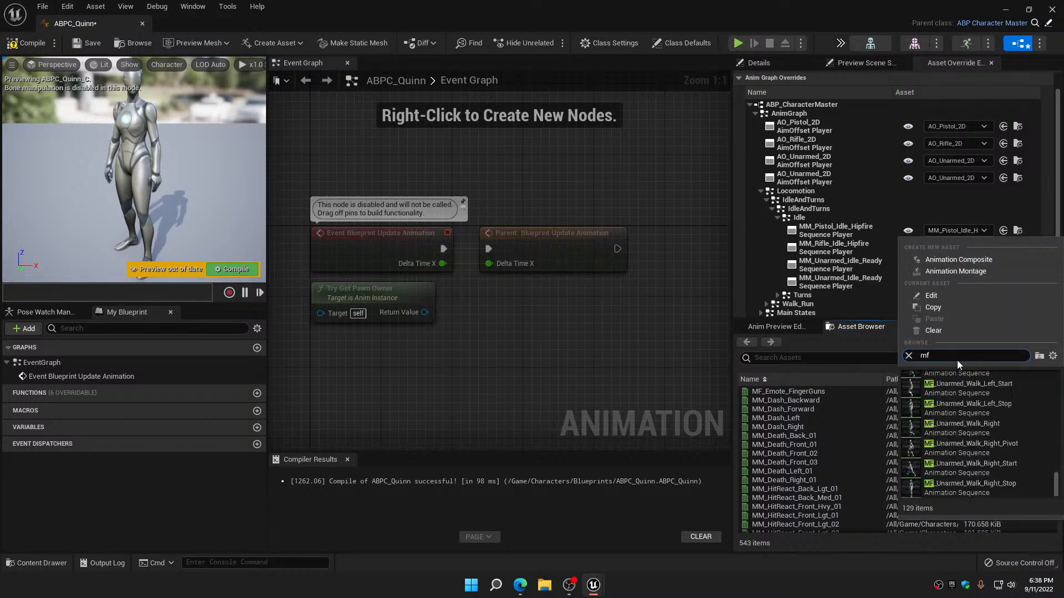
type("_pistol")
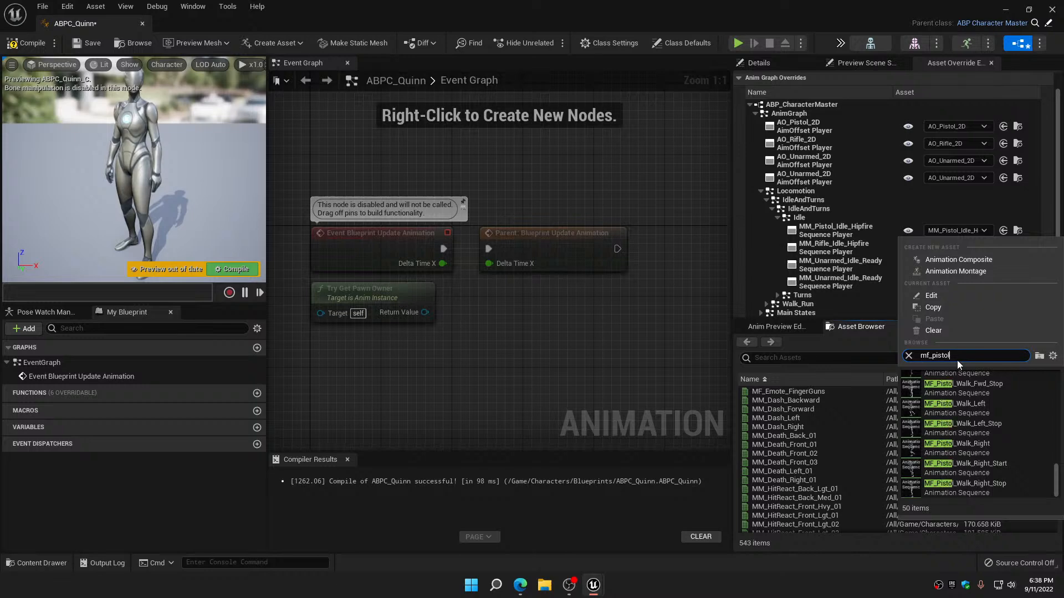
type("_idle")
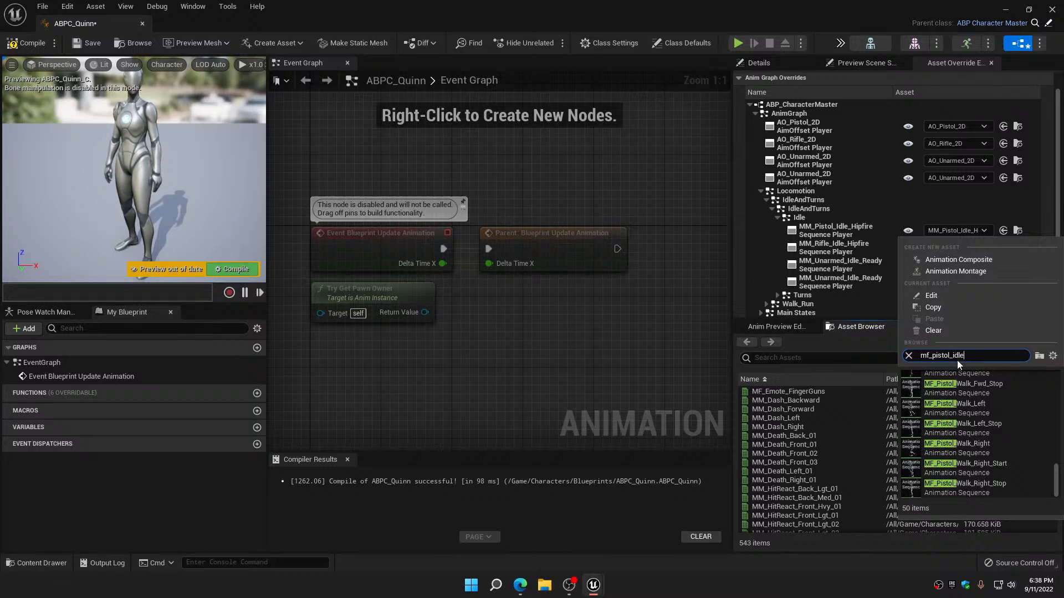
scroll(996, 444, "up", 4)
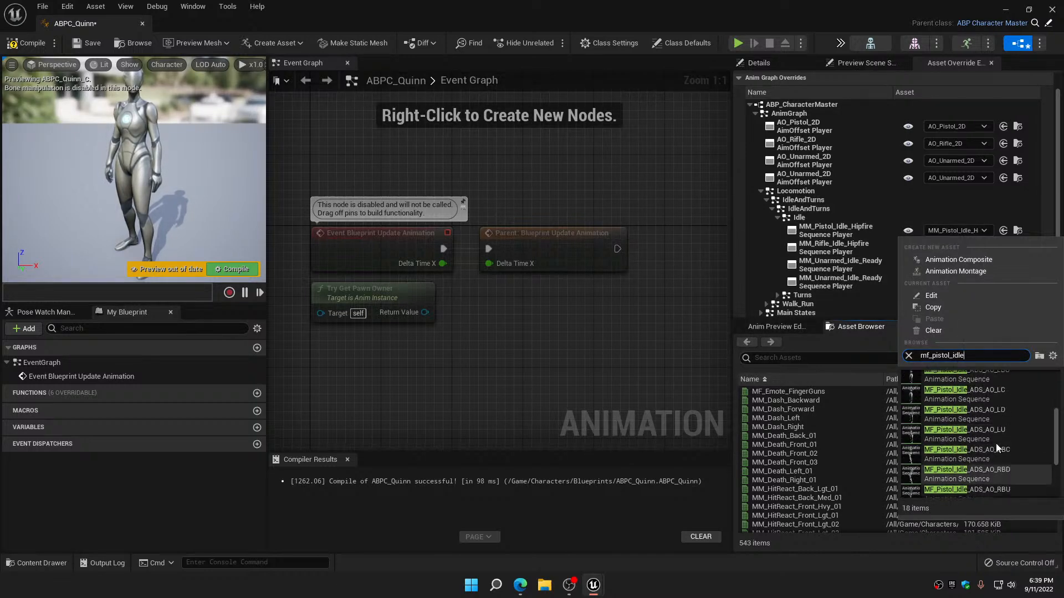
left_click(995, 441)
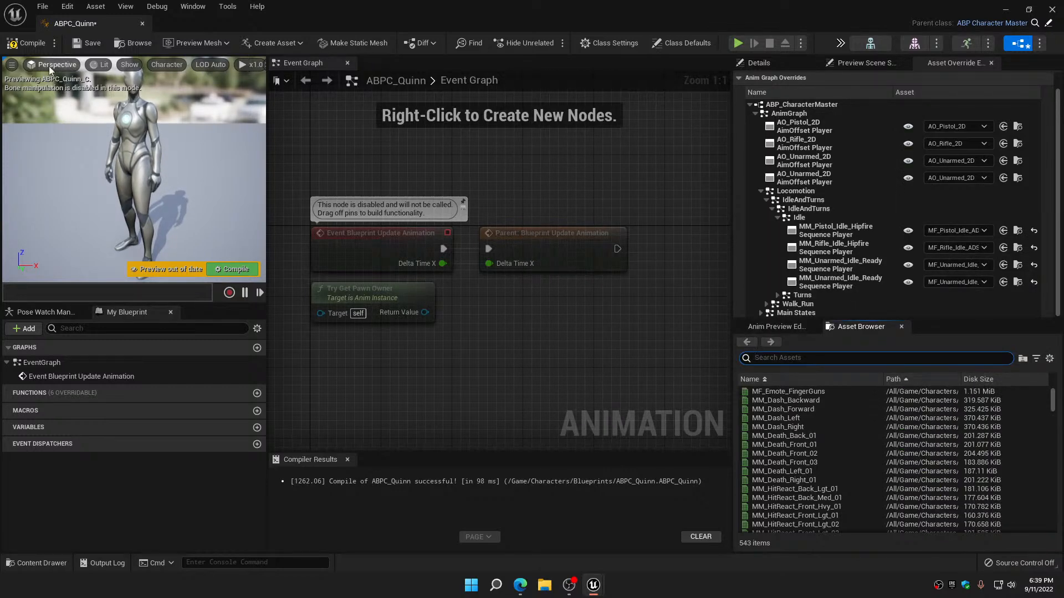
Compile and save the ABPC_Quinn animation blueprint, and close its editor
left_click(26, 42)
left_click(88, 43)
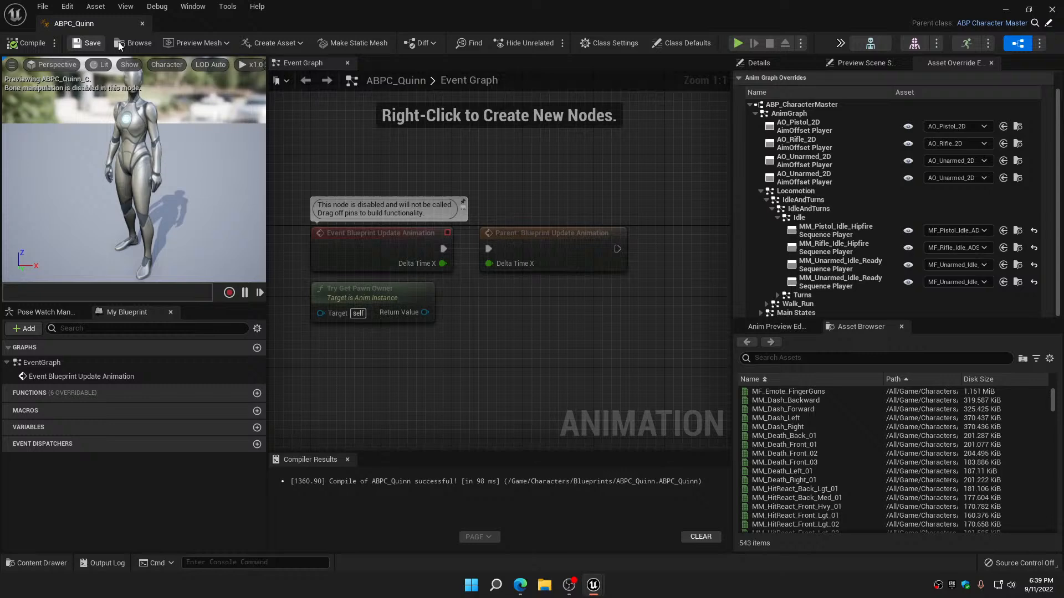
left_click(142, 24)
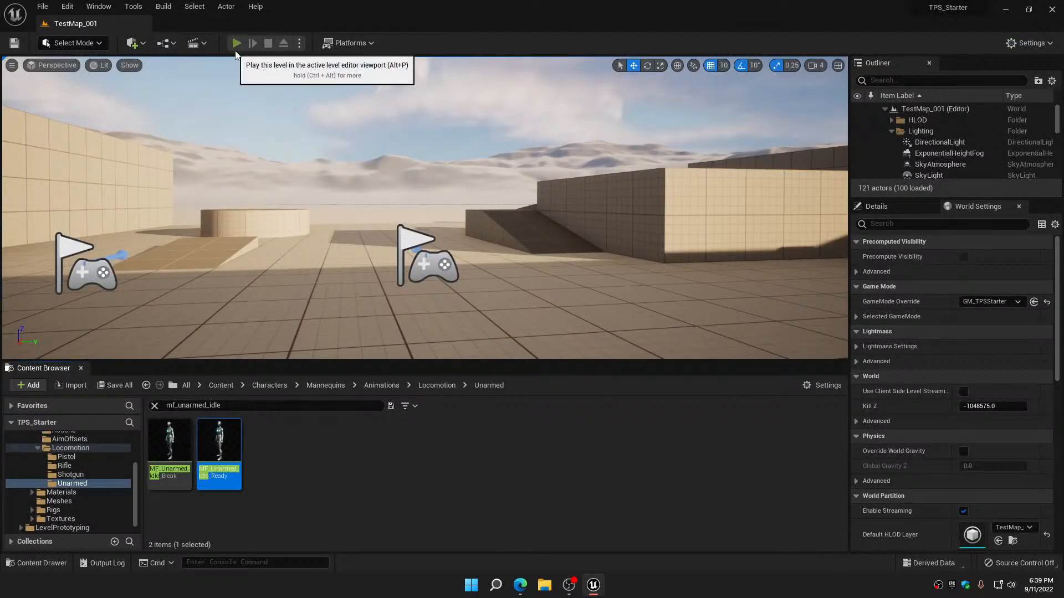
Play TestMap_001 in the editor to check Quinn's unarmed idle animation, and stop the session
left_click(236, 43)
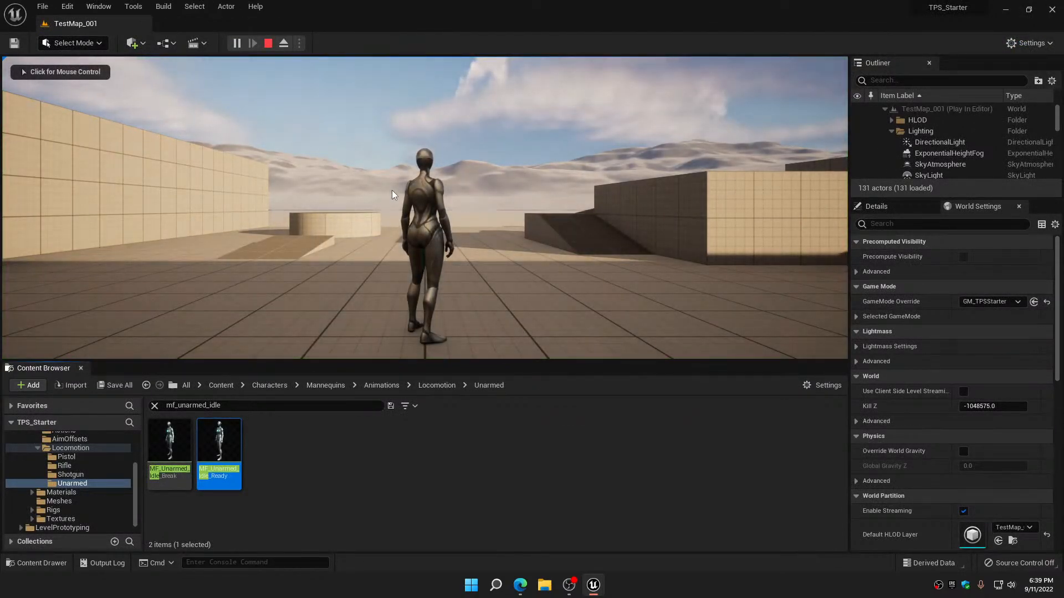
left_click(391, 192)
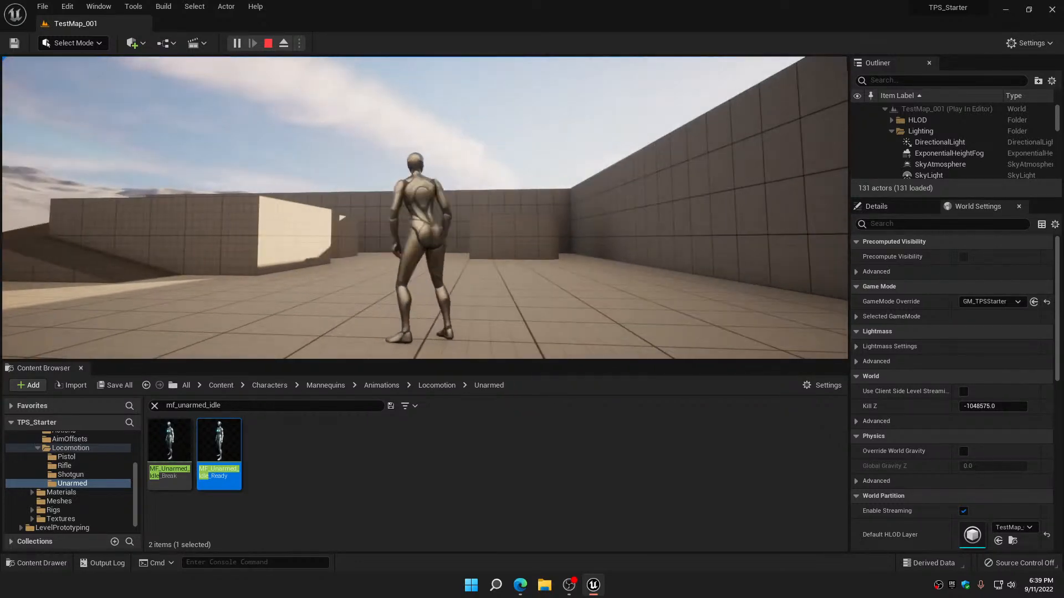
key("Escape")
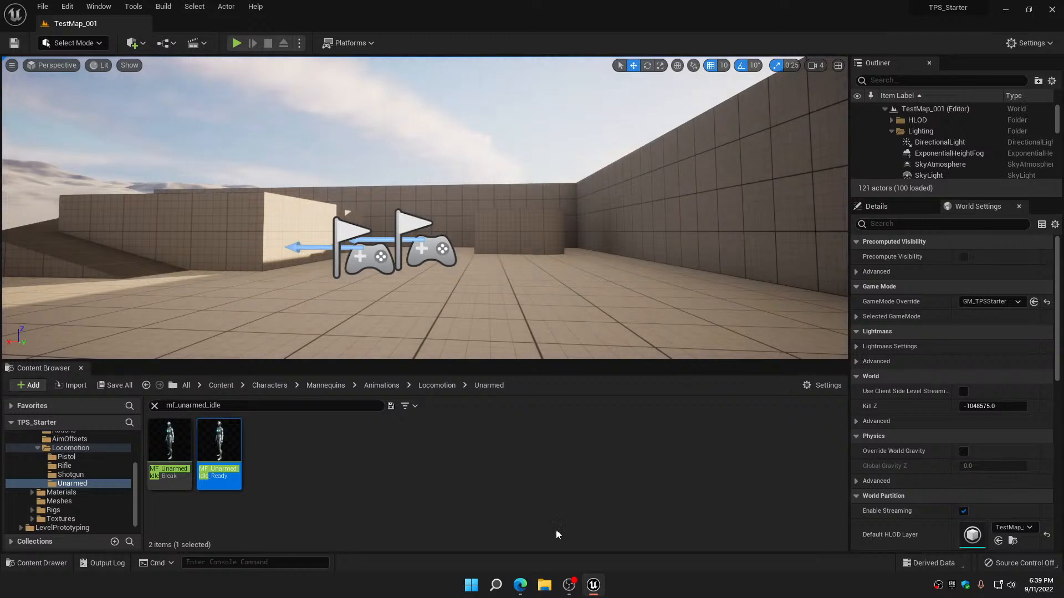
Clear the asset search, go to the Characters/Blueprints folder and reopen ABPC_Quinn
left_click(154, 406)
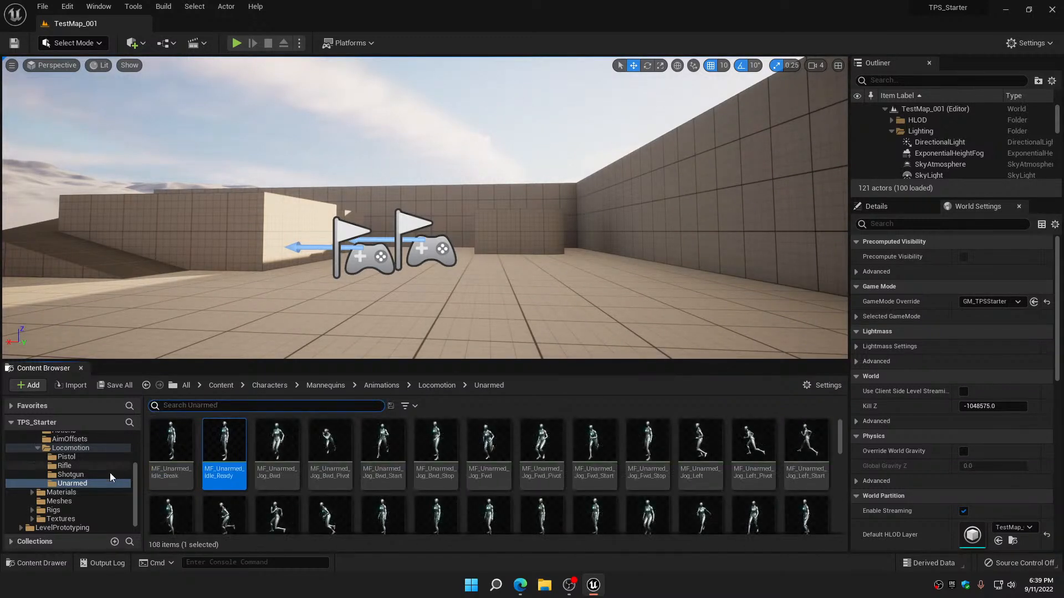
scroll(95, 475, "up", 3)
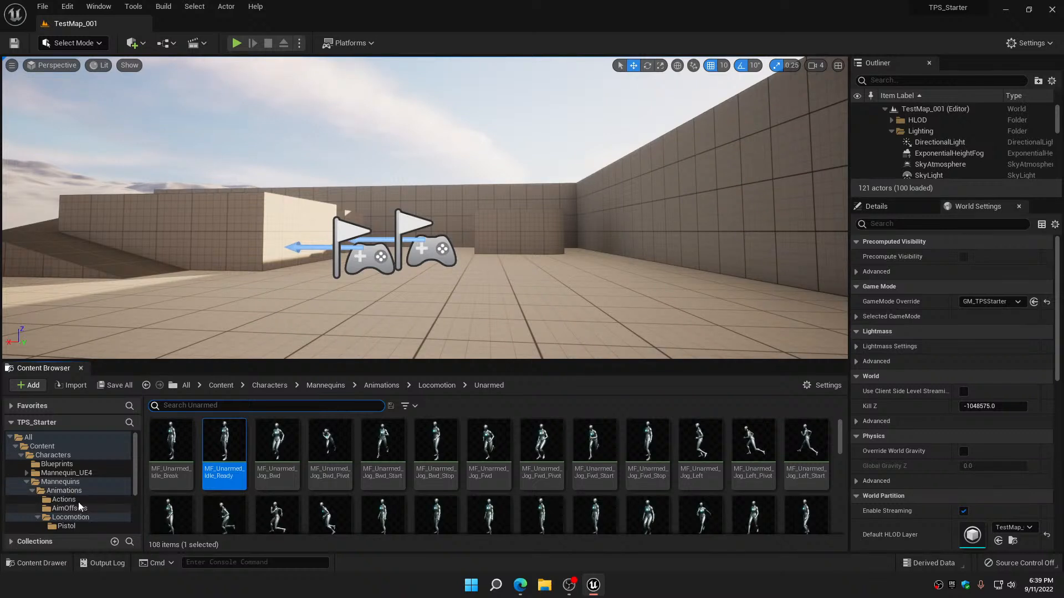
left_click(56, 465)
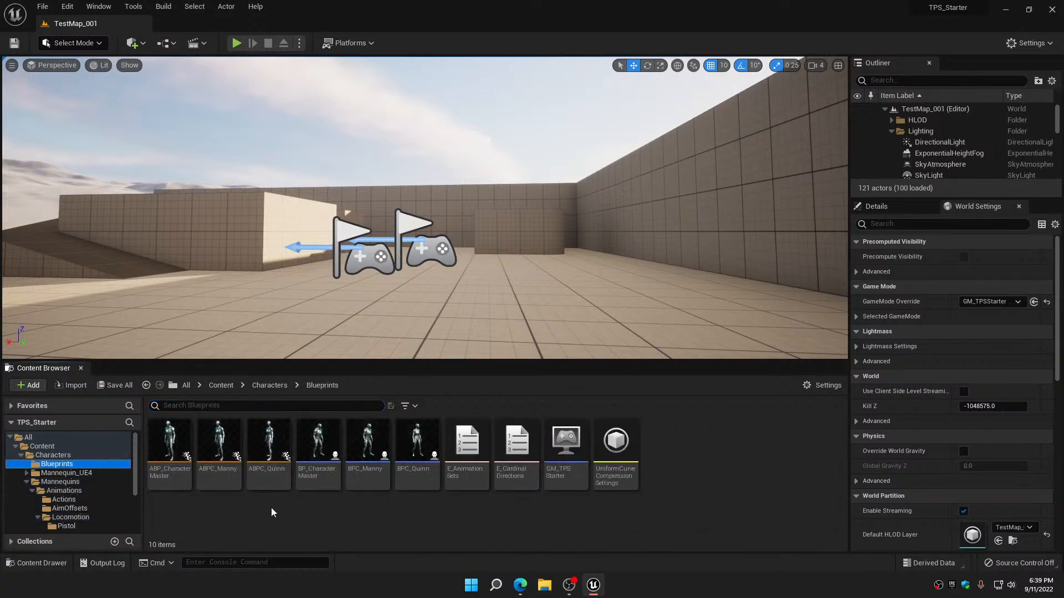
double_click(270, 438)
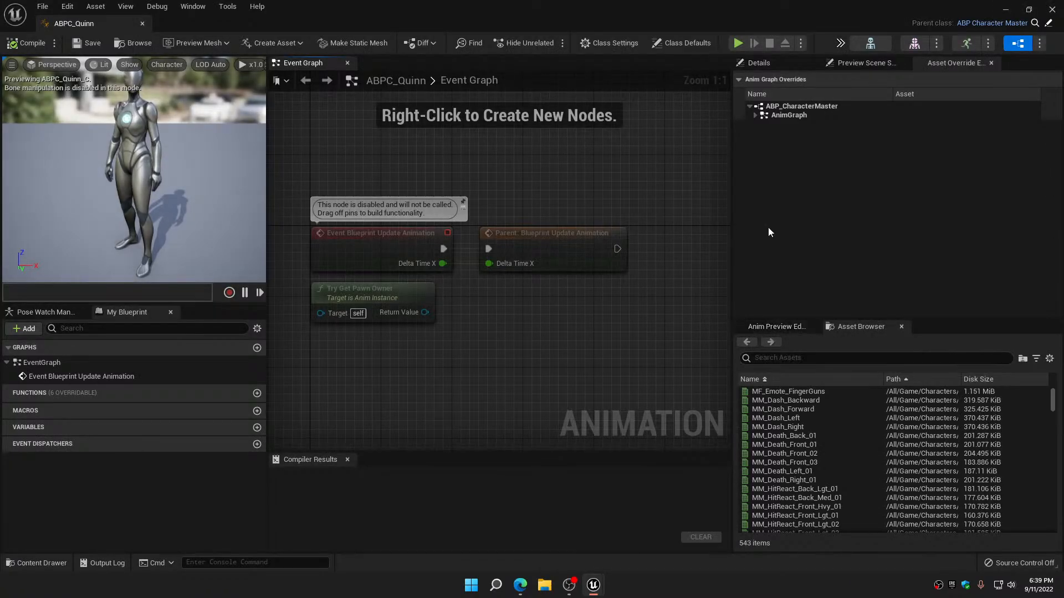
Review the existing idle overrides under AnimGraph > Locomotion > IdleAndTurns > Idle in the asset override tree
left_click(756, 115)
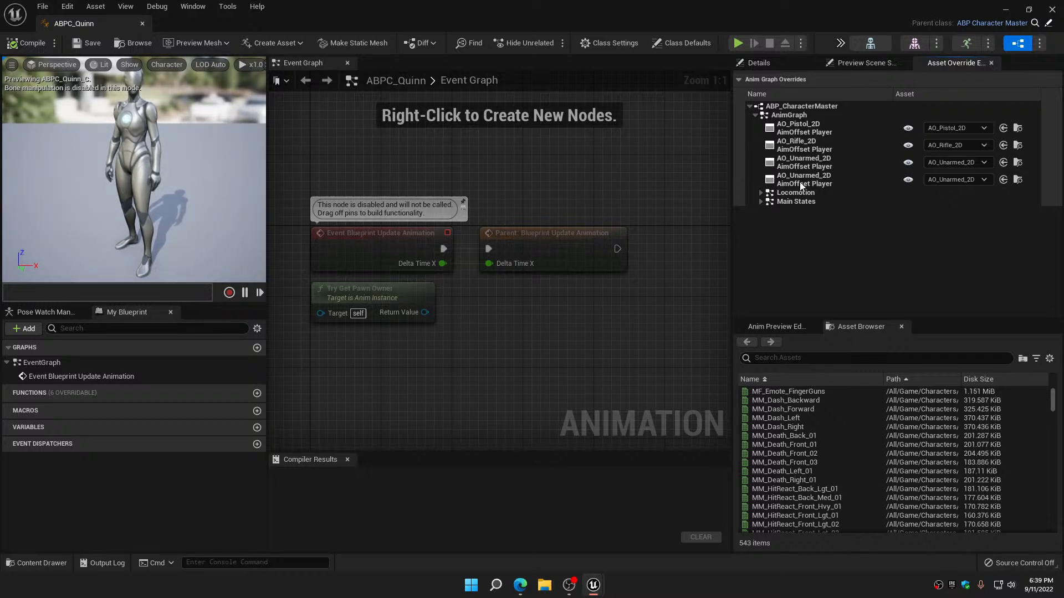
left_click(764, 194)
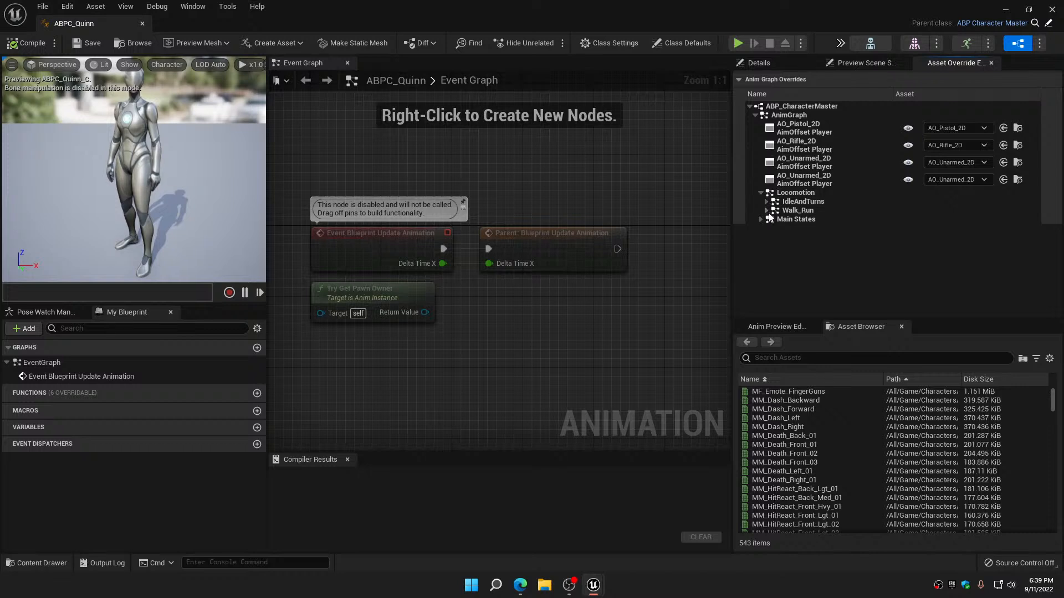
left_click(766, 210)
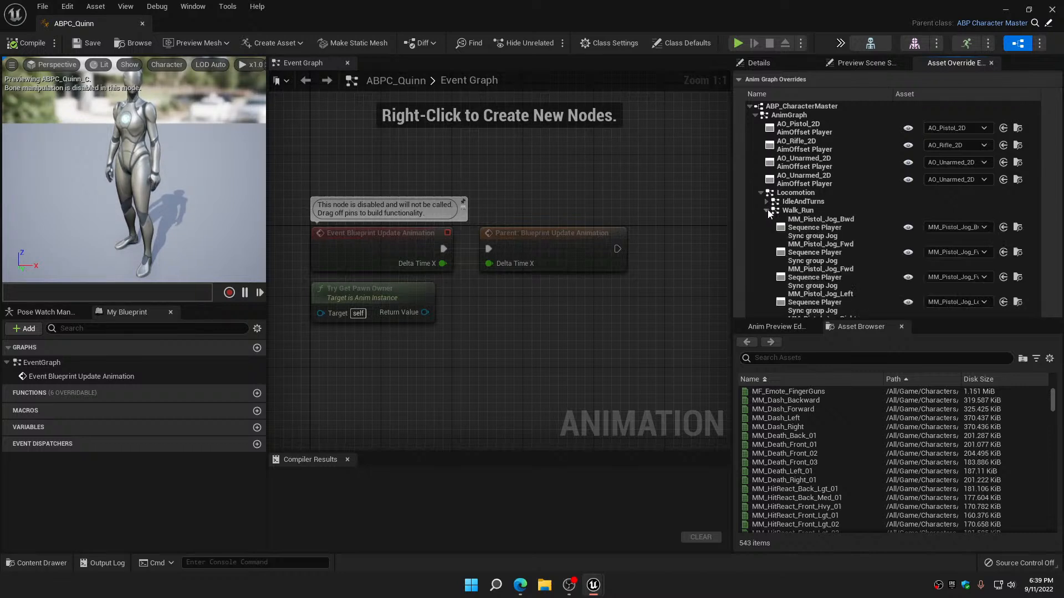
left_click(766, 210)
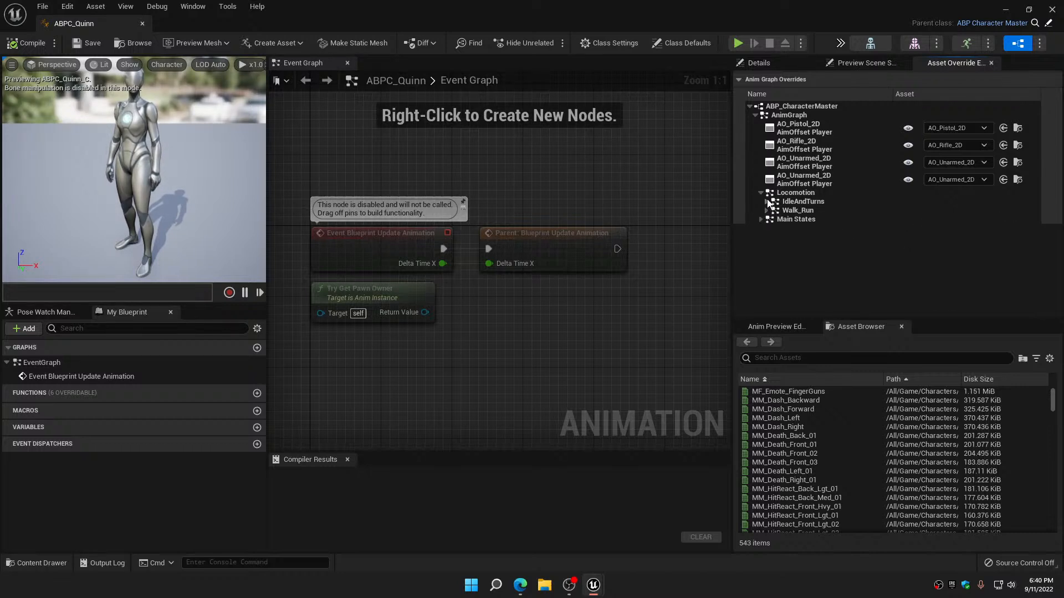
left_click(766, 202)
left_click(773, 211)
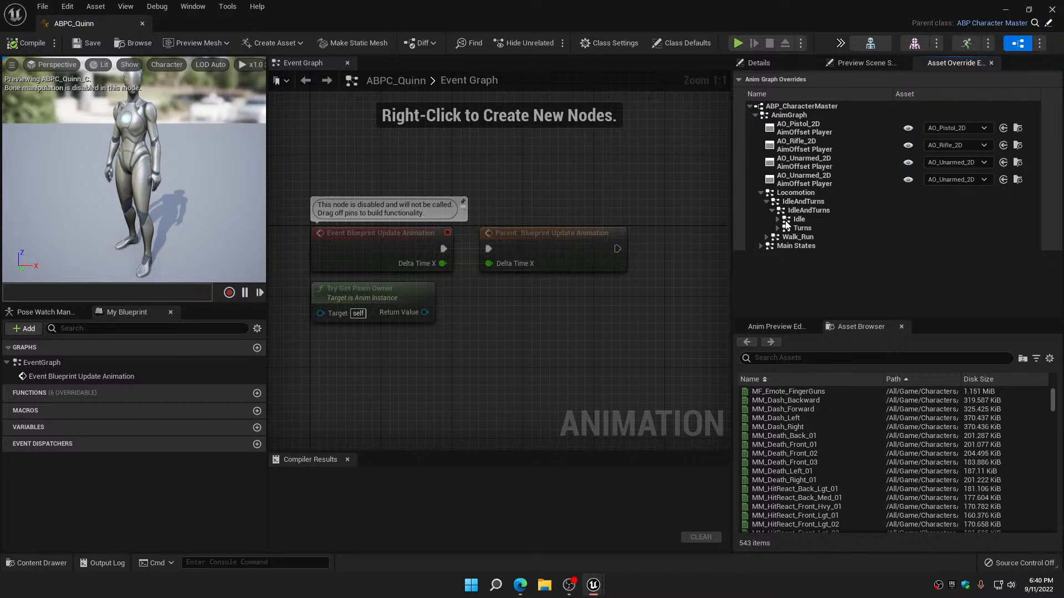
left_click(779, 220)
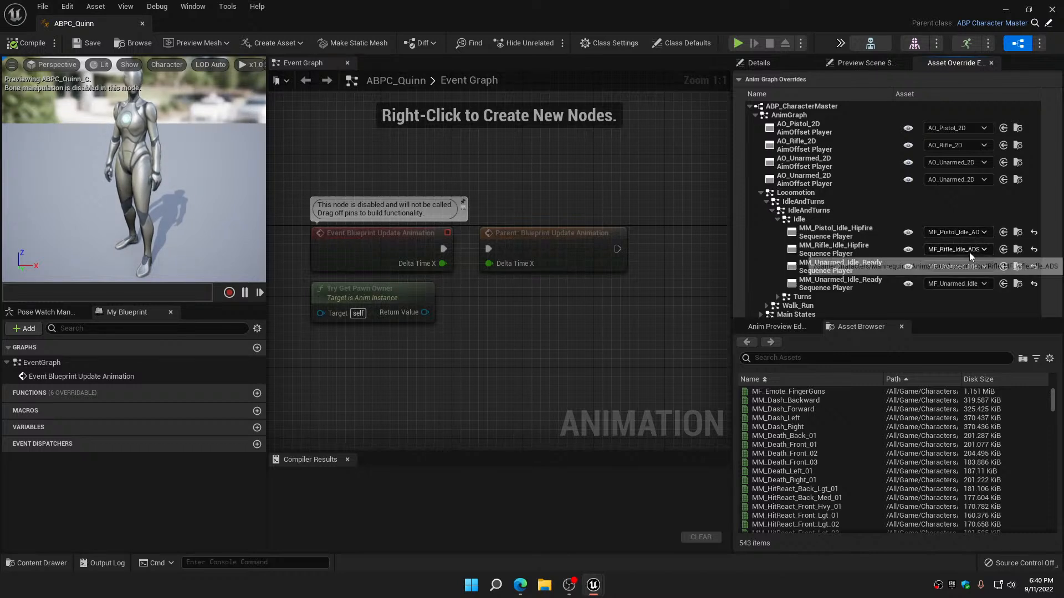
left_click(780, 221)
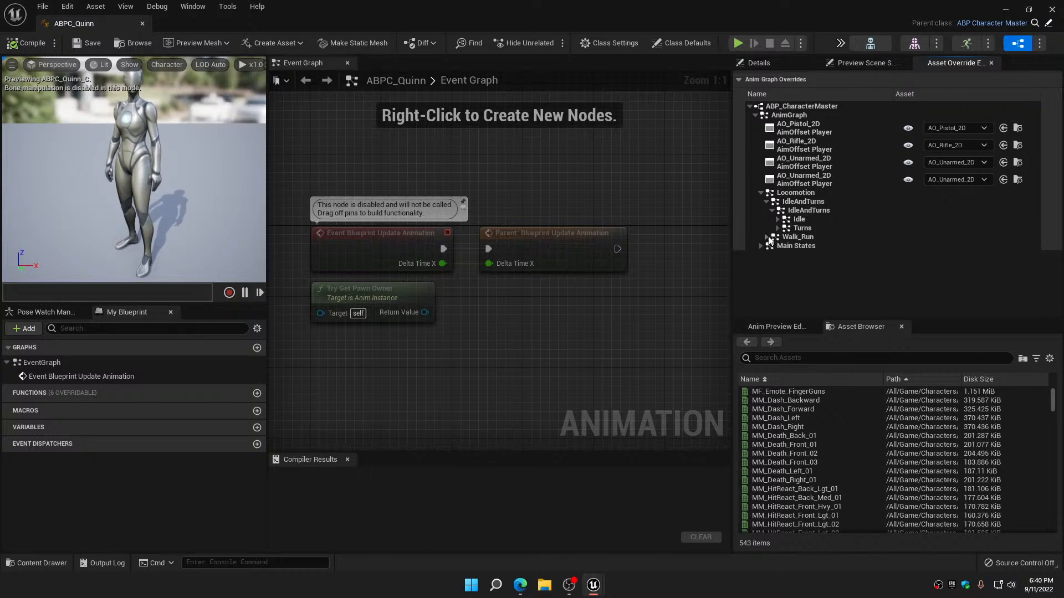
Override the MM_Pistol_Jog_Bwd sequence player under Walk_Run with MF_Pistol_Jog_Bwd, found by searching mf_pistol_jog, and copy the search text for reuse
left_click(768, 237)
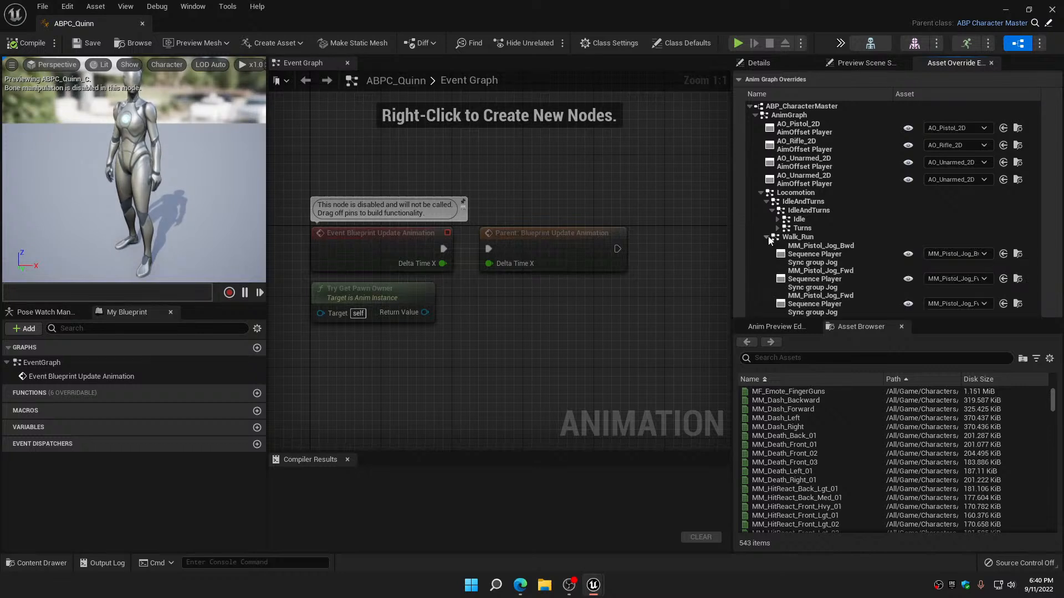
left_click(954, 254)
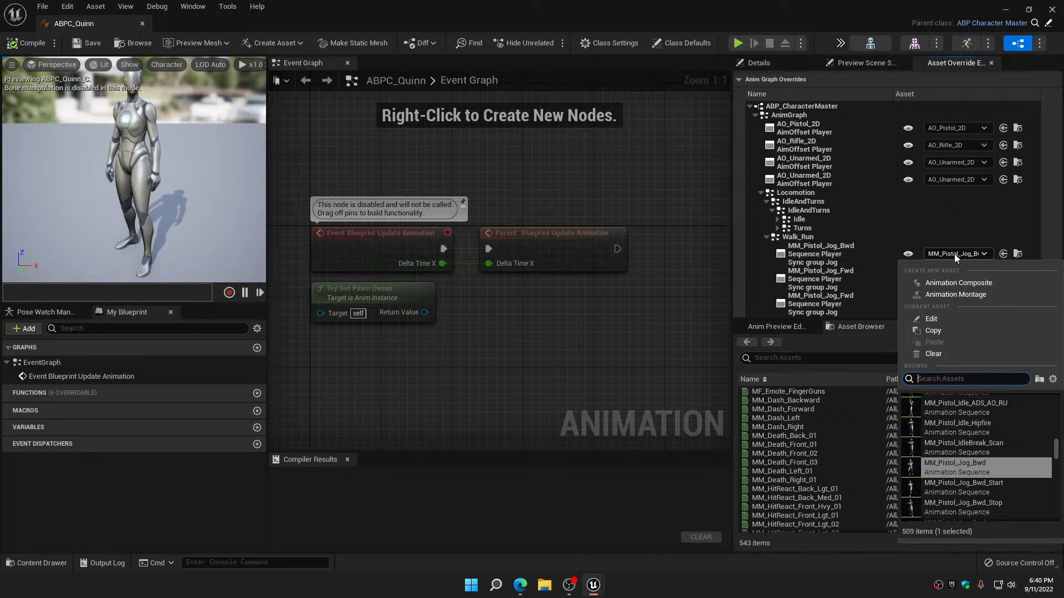
type("mf")
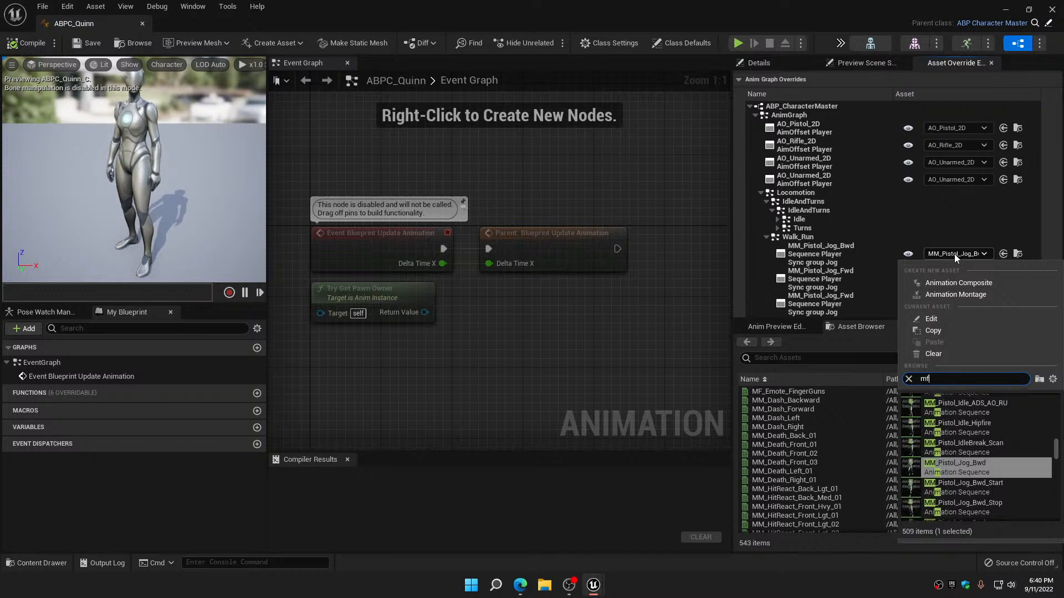
type("_")
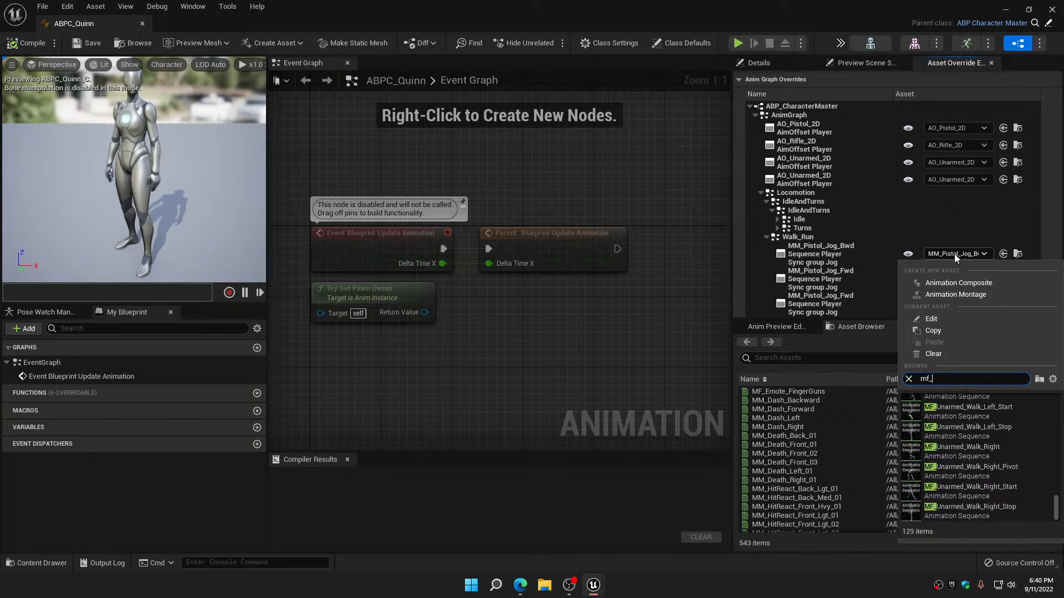
type("pistol")
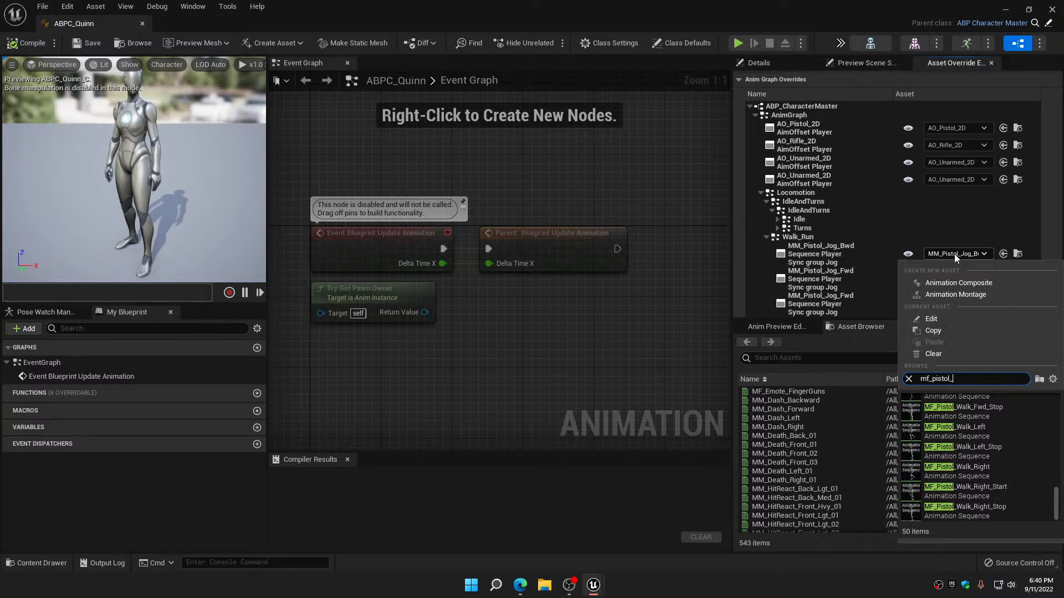
type("_jog")
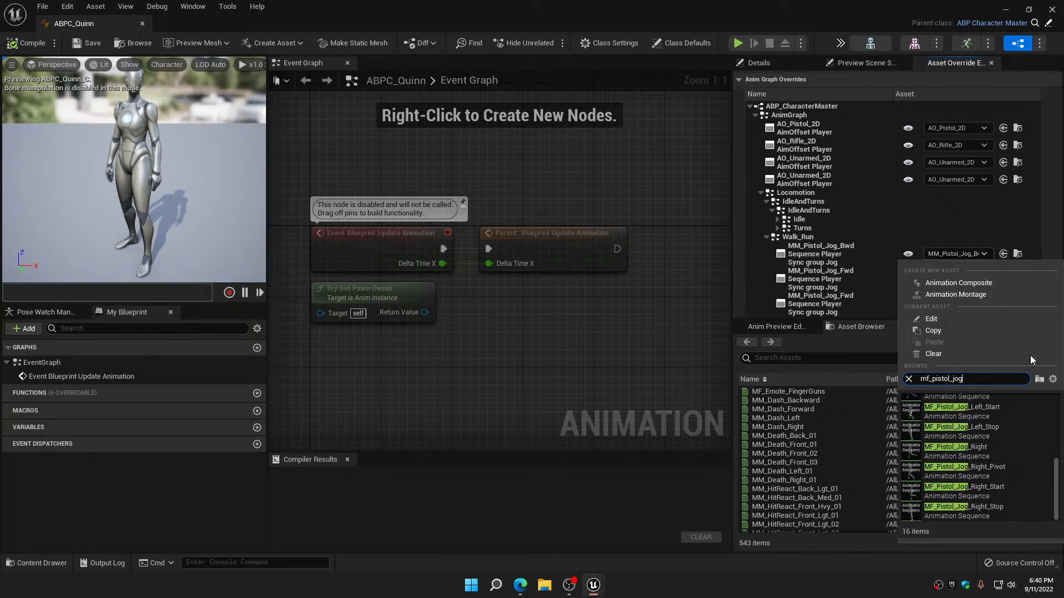
key("ctrl+shift+Left")
key("ctrl+shift+Left")
key("ctrl+shift+Left")
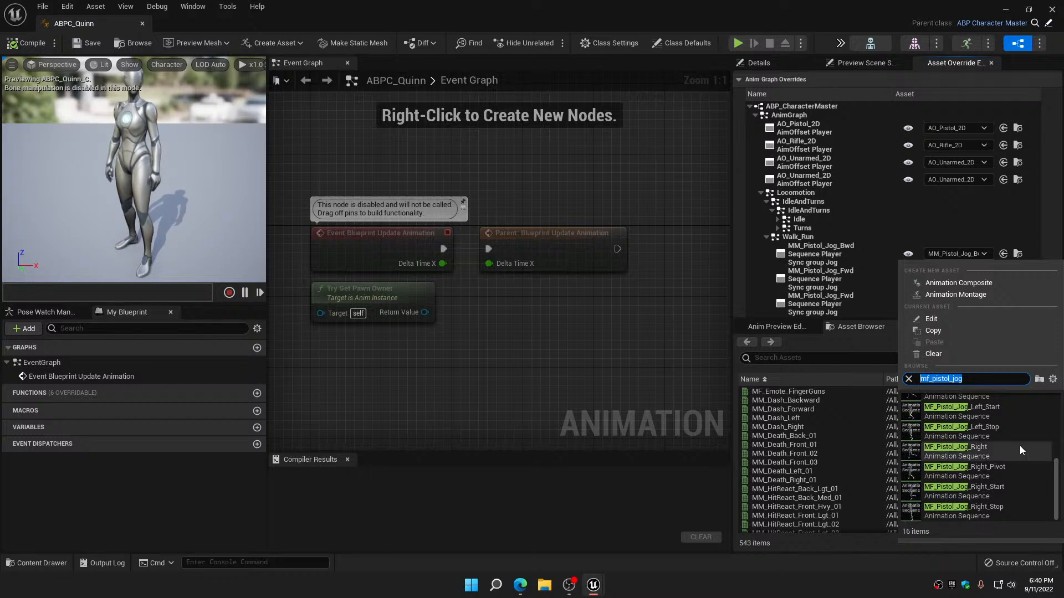
scroll(1016, 444, "up", 5)
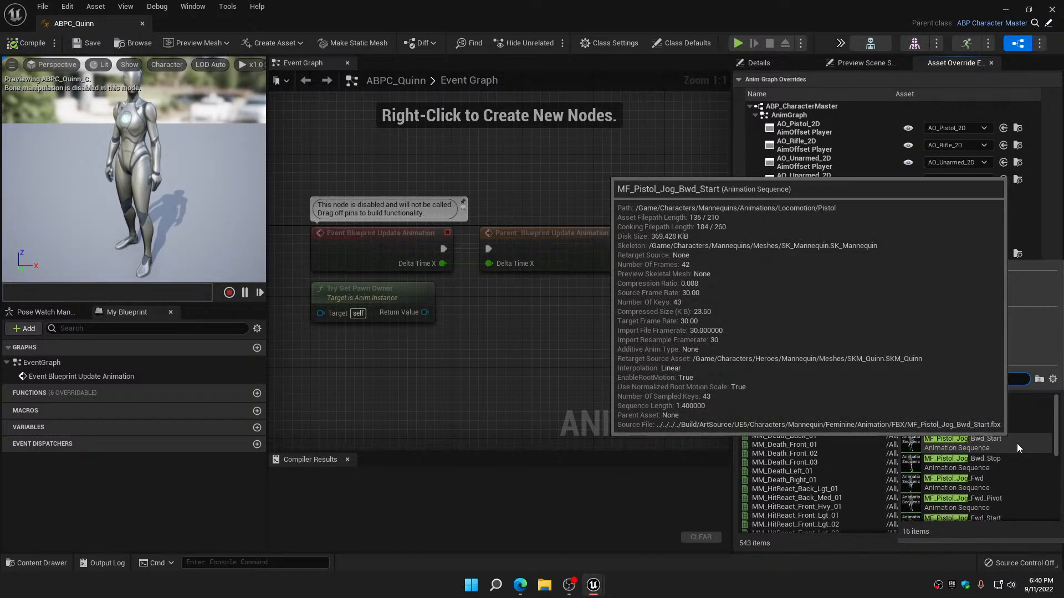
left_click(987, 400)
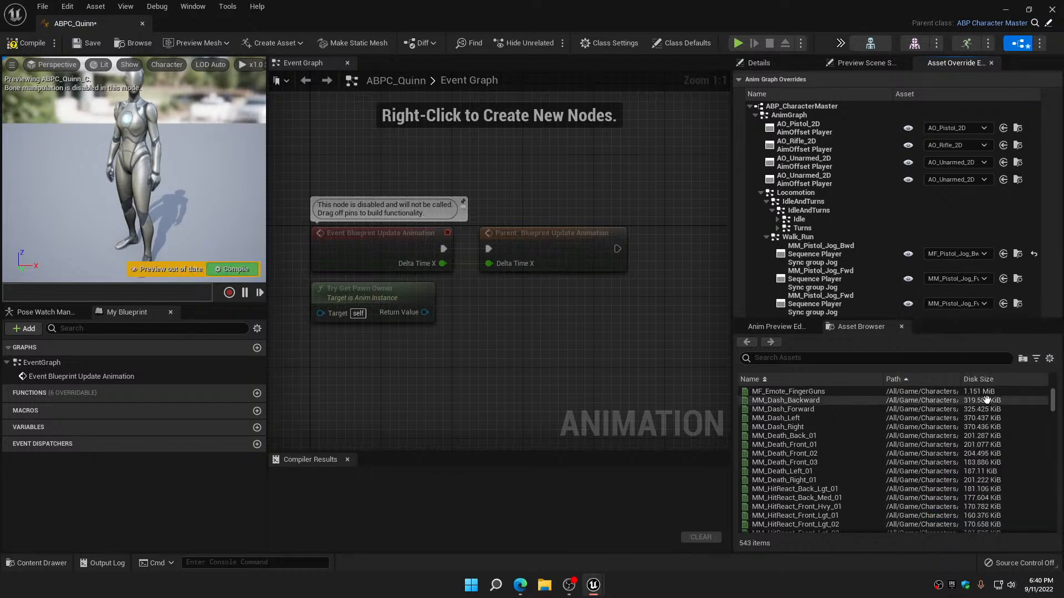
Override the first MM_Pistol_Jog_Fwd sequence player under Walk_Run with MF_Pistol_Jog_Fwd, using the search text mf_pistol_jog
left_click(965, 281)
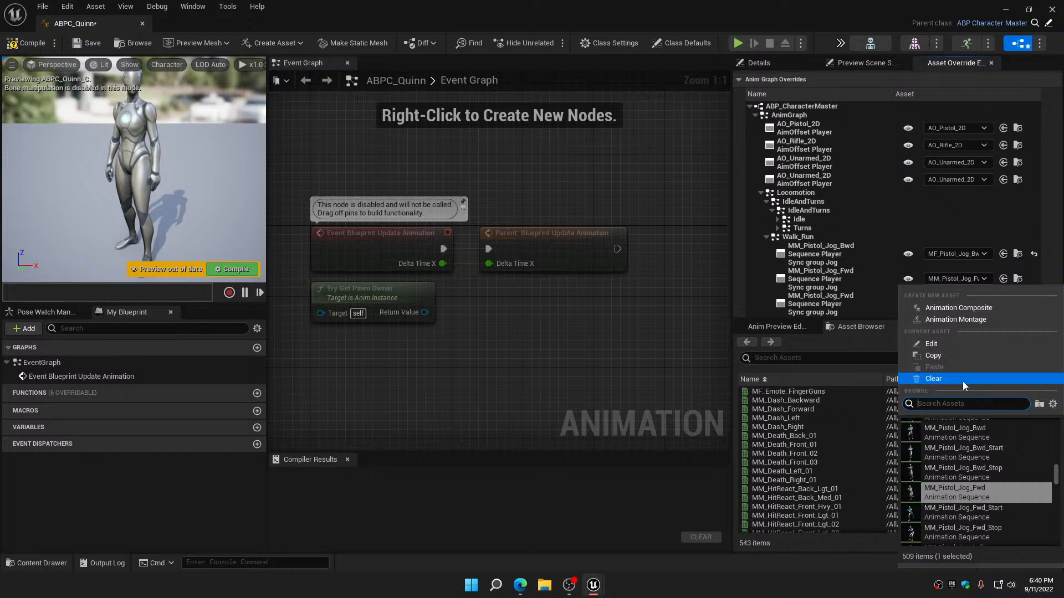
type("mf_pistol_jog")
scroll(1022, 458, "up", 3)
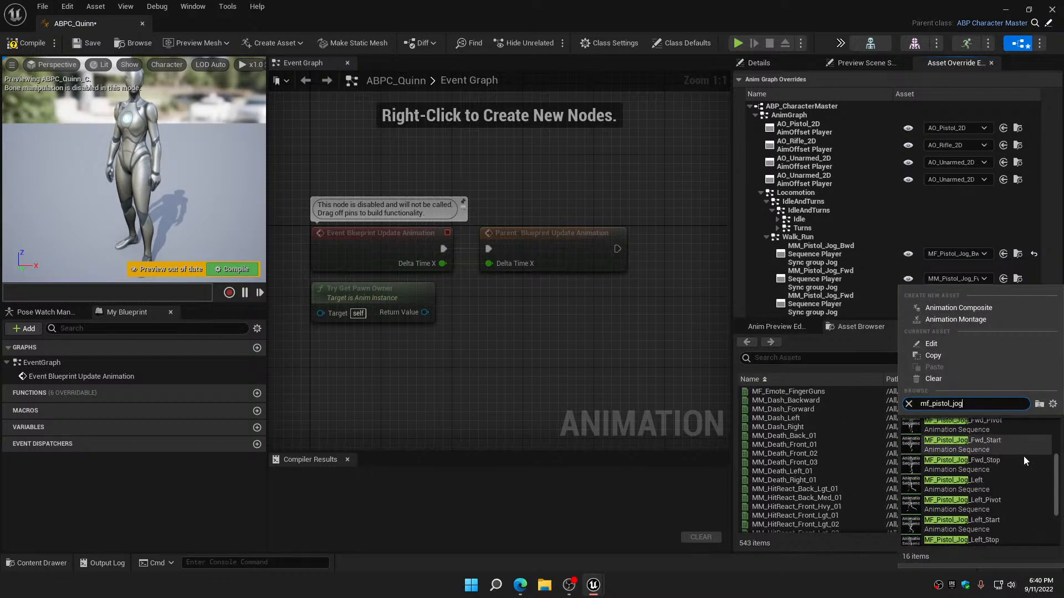
left_click(980, 454)
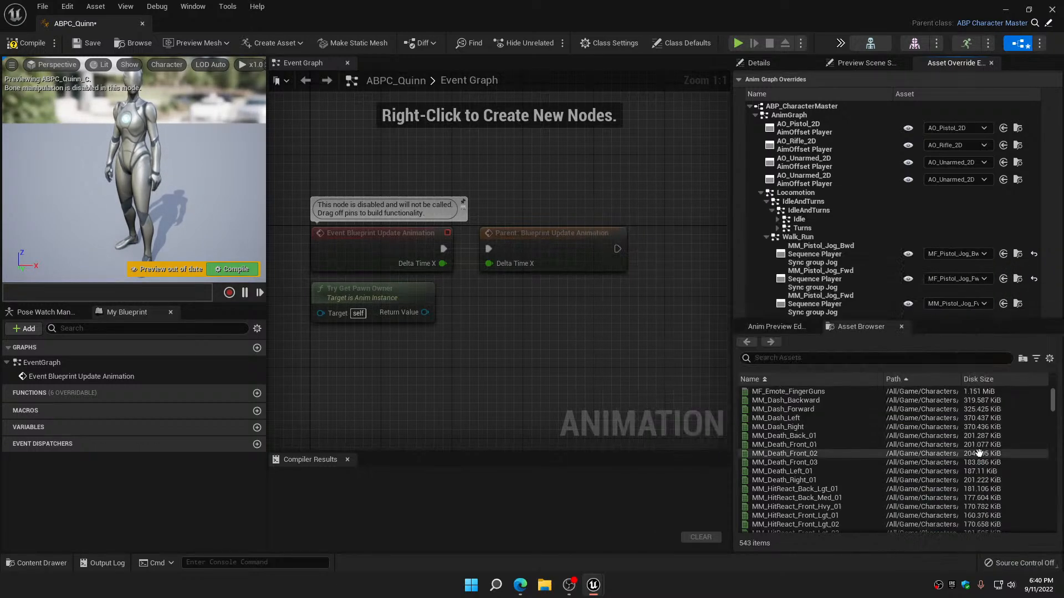
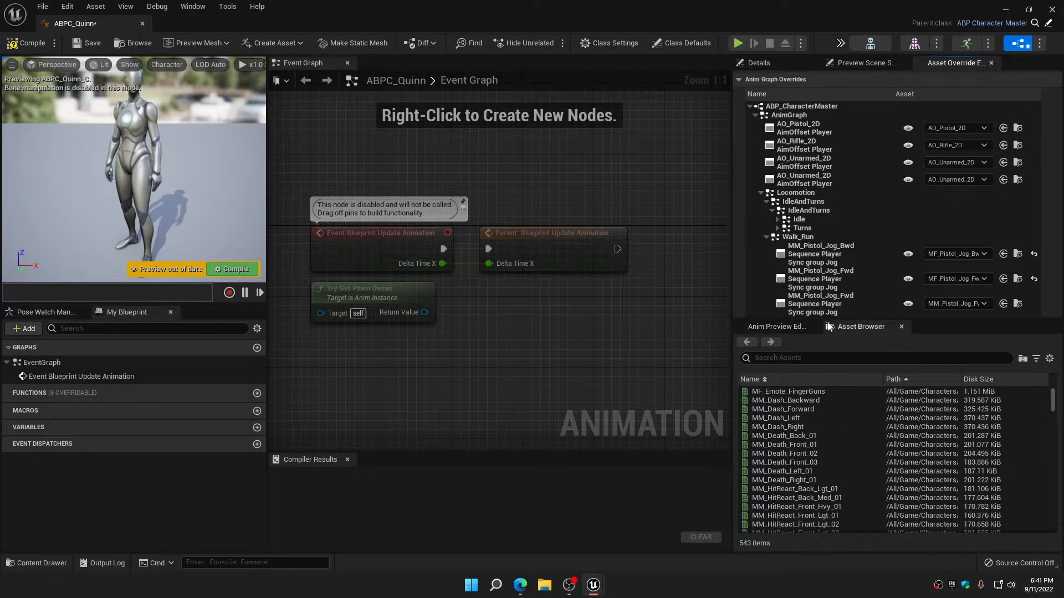
Enlarge the asset override list and review the remaining pistol, rifle and unarmed sequence players under Walk_Run
left_click_drag(831, 349, 832, 439)
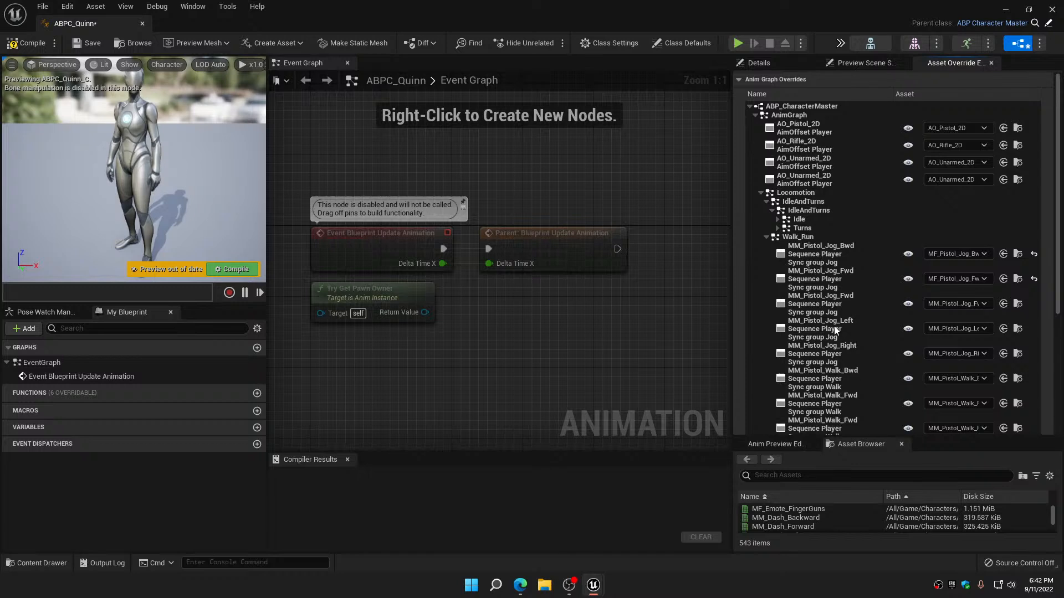
scroll(835, 329, "down", 8)
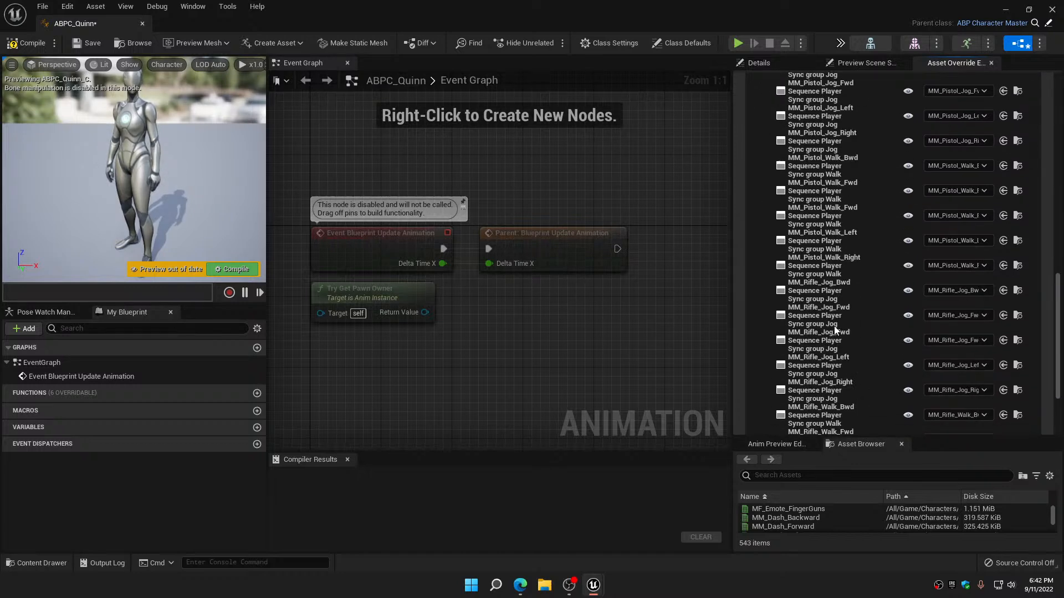
scroll(835, 329, "up", 5)
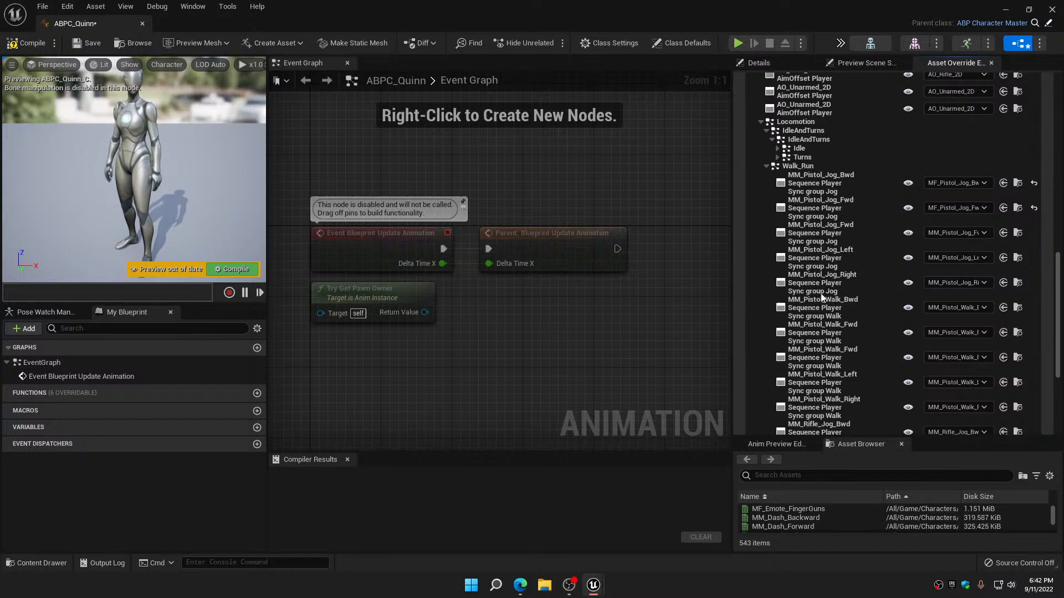
scroll(820, 335, "down", 10)
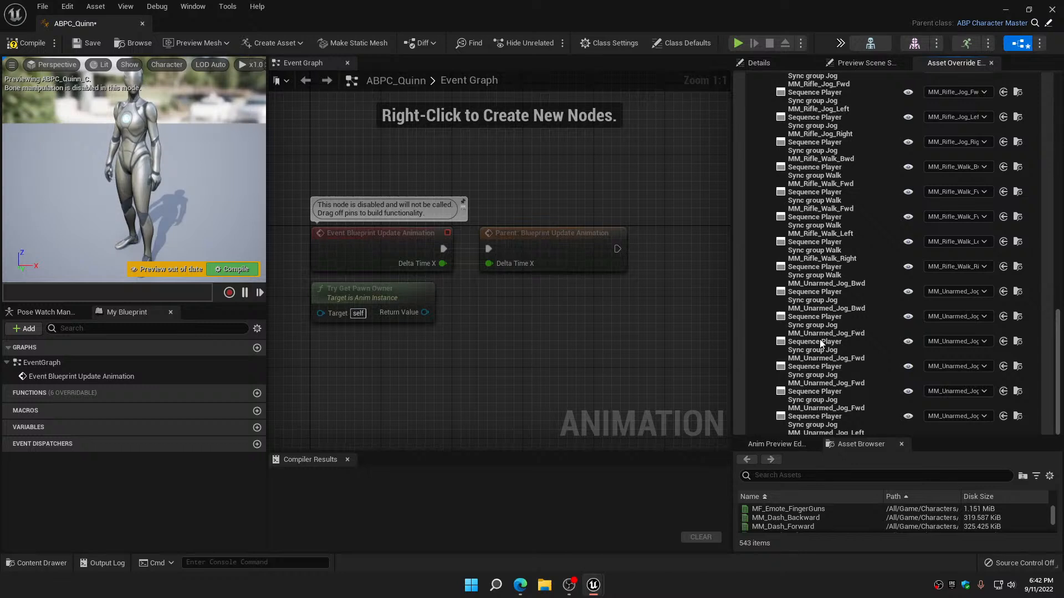
scroll(820, 339, "up", 10)
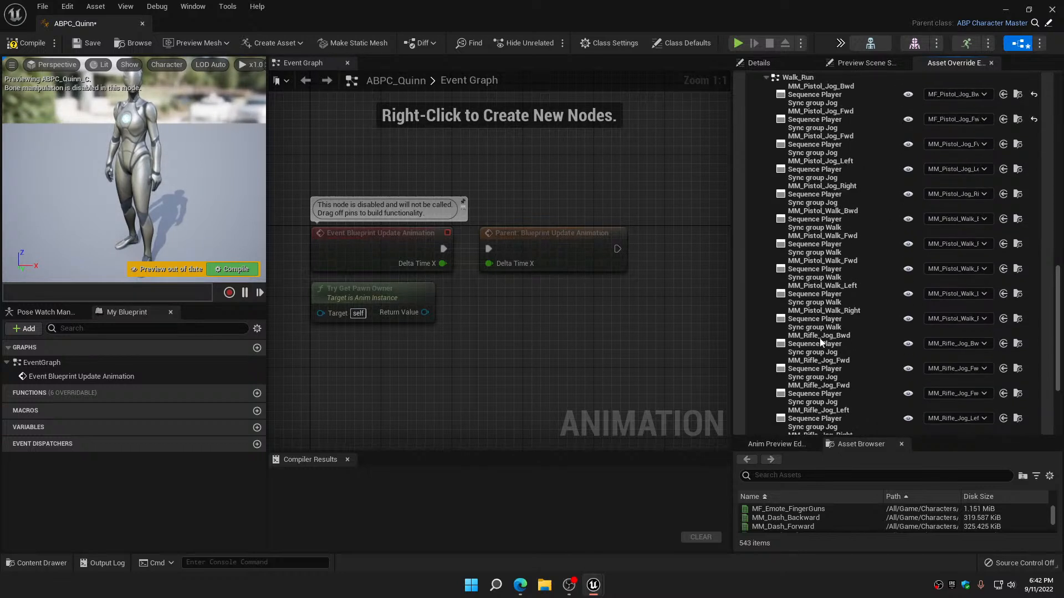
scroll(820, 336, "up", 3)
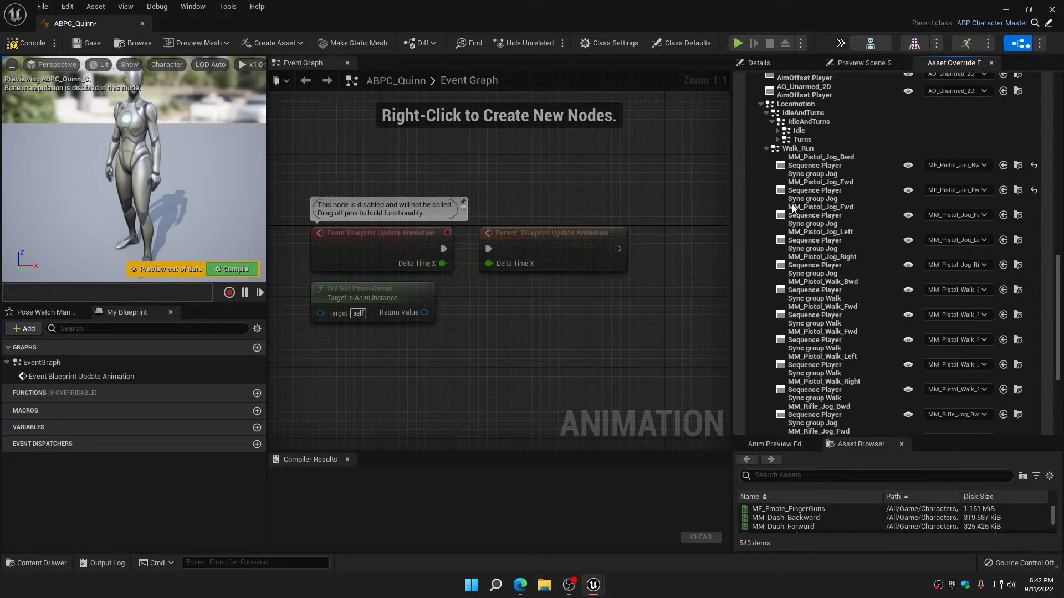
Close ABPC_Quinn, save all modified assets and open ABP_CharacterMaster from the Blueprints folder
left_click(1053, 9)
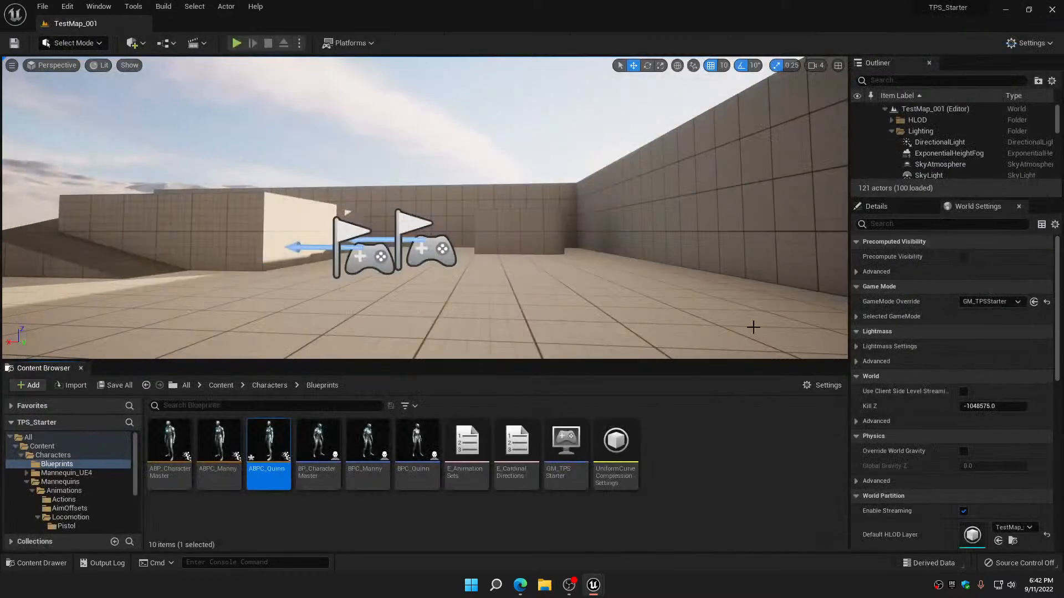
left_click(118, 385)
left_click(610, 414)
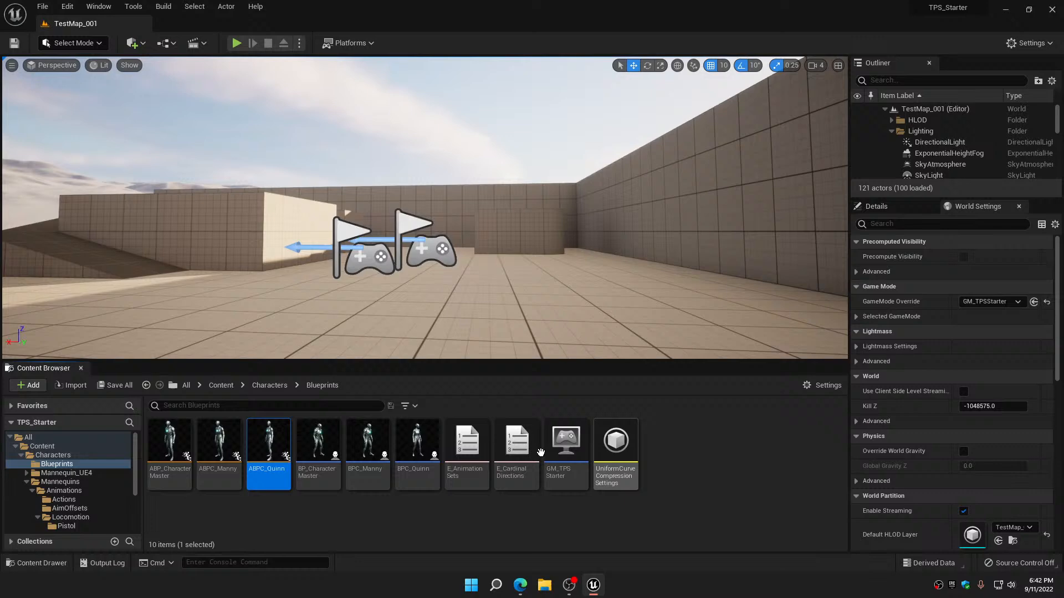
left_click(423, 514)
double_click(172, 441)
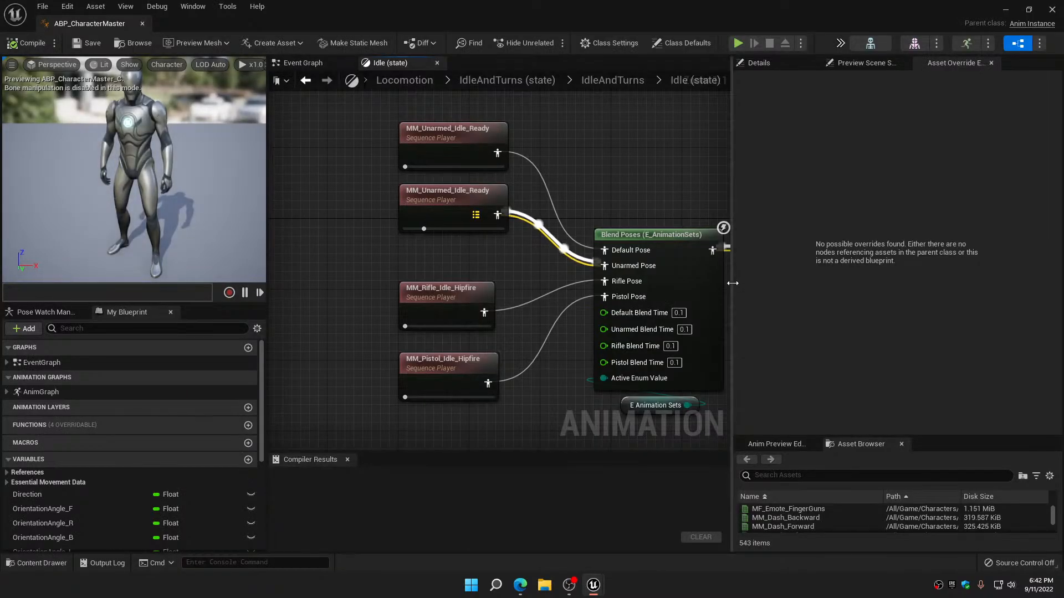
Examine the available node actions for the upper MM_Unarmed_Idle_Ready sequence player in the Idle state, without applying any
right_click_drag(355, 175, 490, 227)
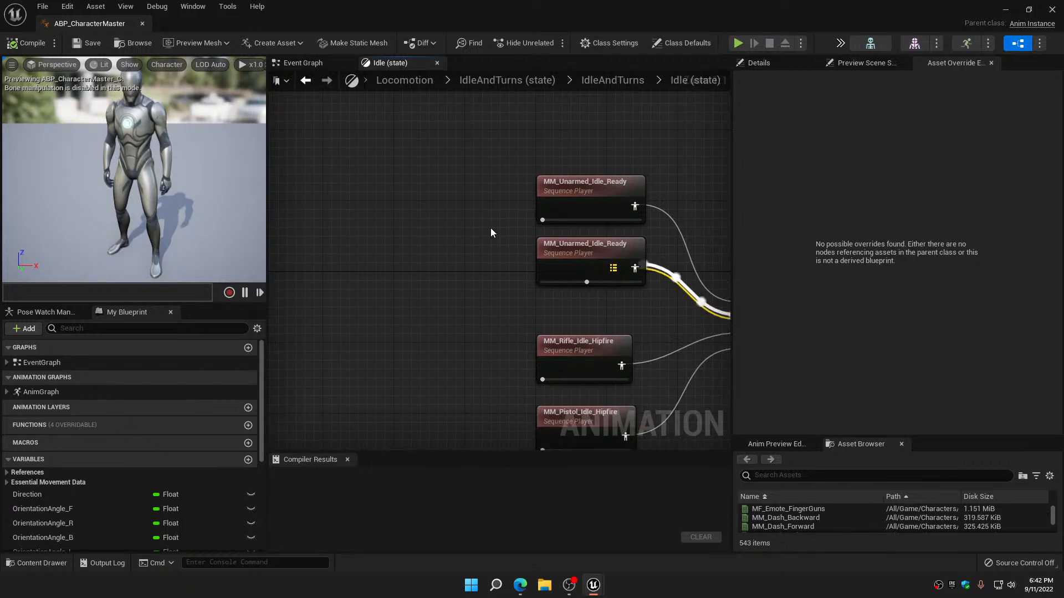
left_click(592, 183)
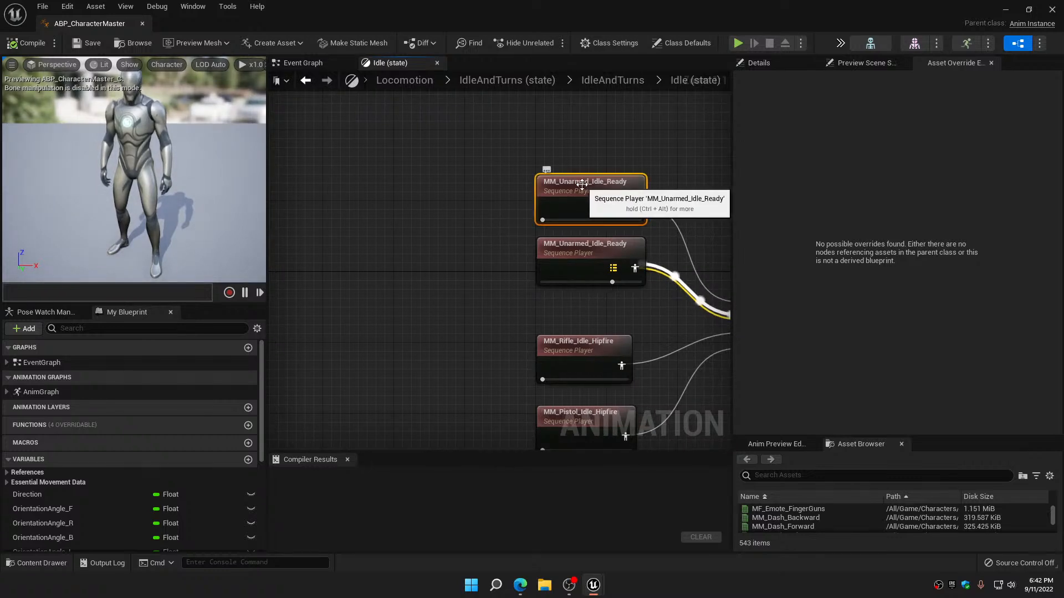
right_click(582, 185)
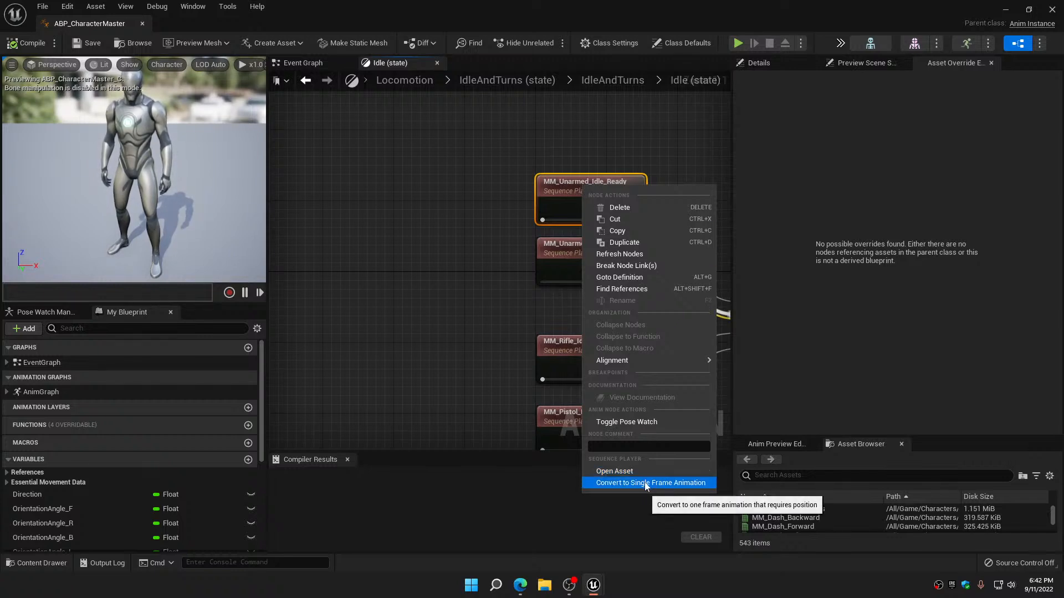
left_click(477, 237)
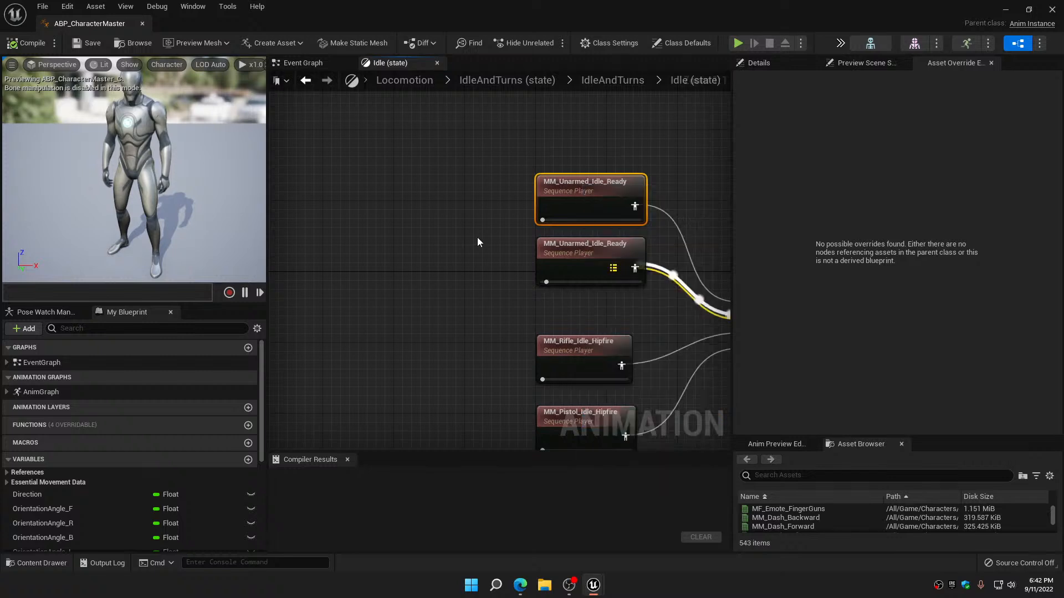
right_click_drag(477, 237, 421, 267)
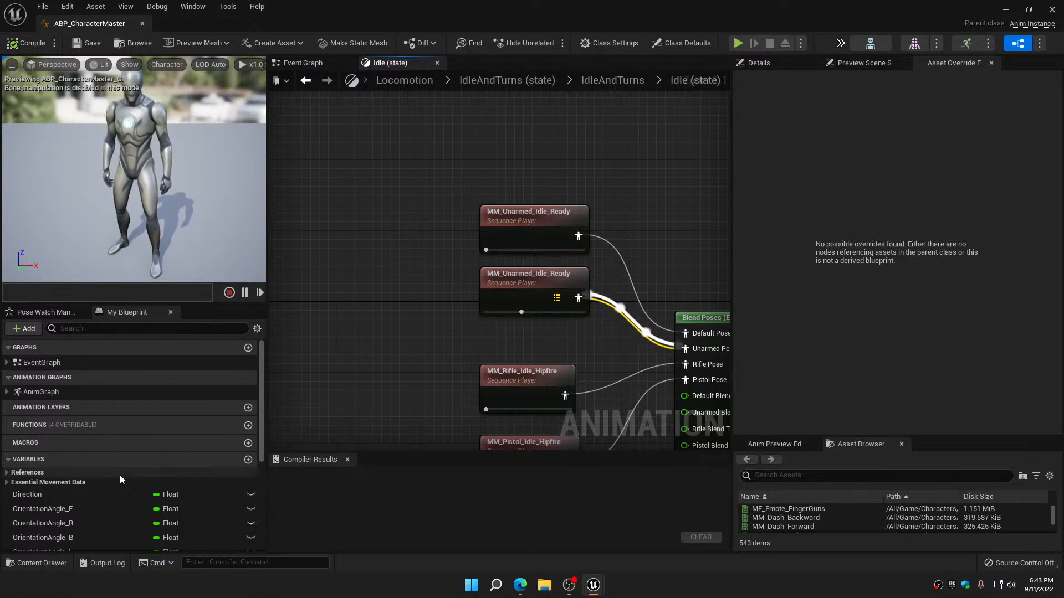
Add a new variable to ABP_CharacterMaster and name it Jog_F
left_click(248, 461)
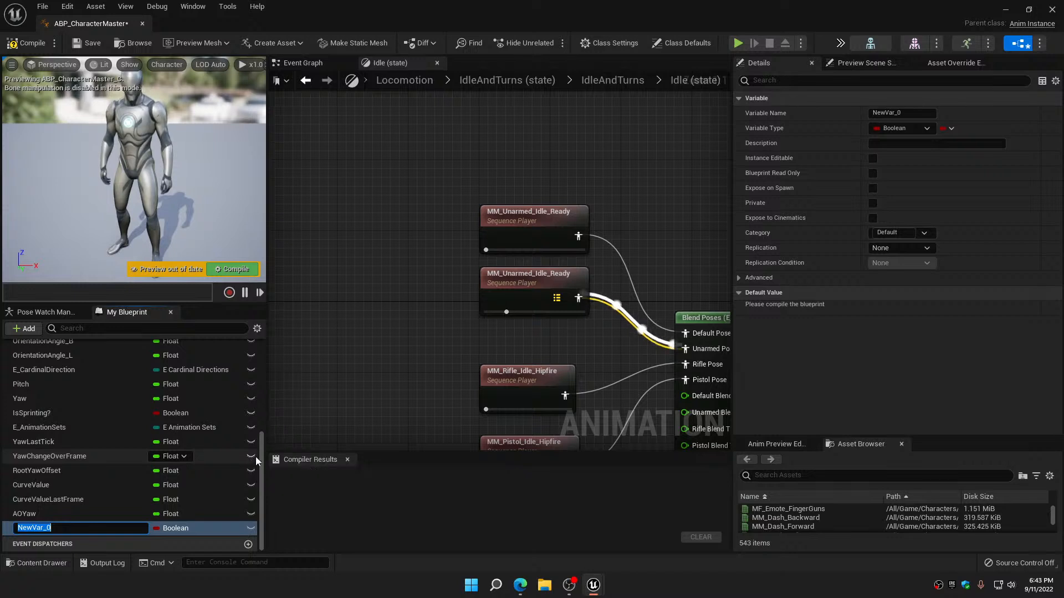
type("Idle")
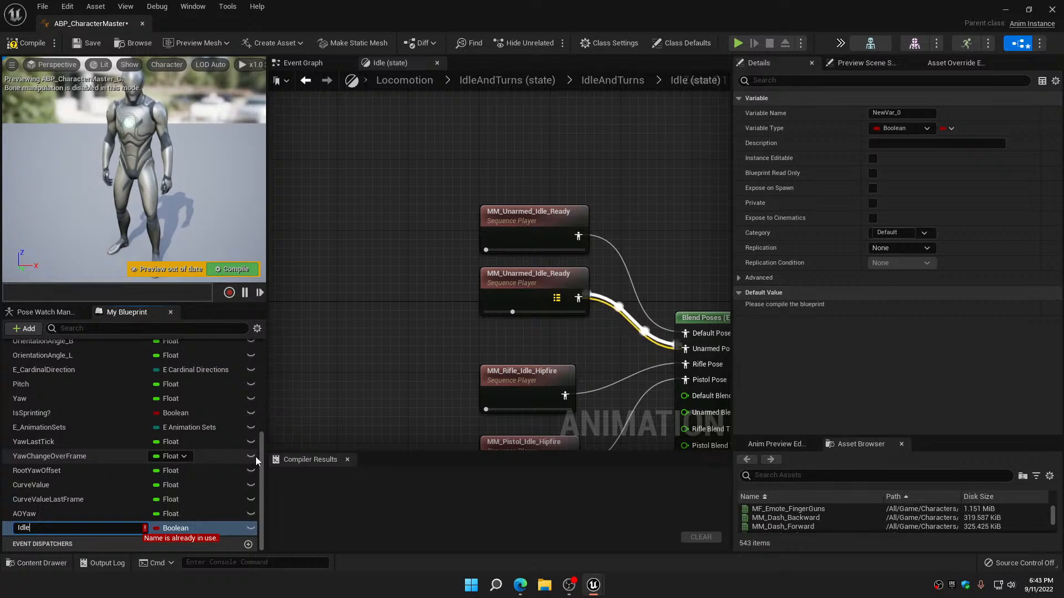
key("BackSpace")
key("BackSpace")
key("BackSpace")
key("BackSpace")
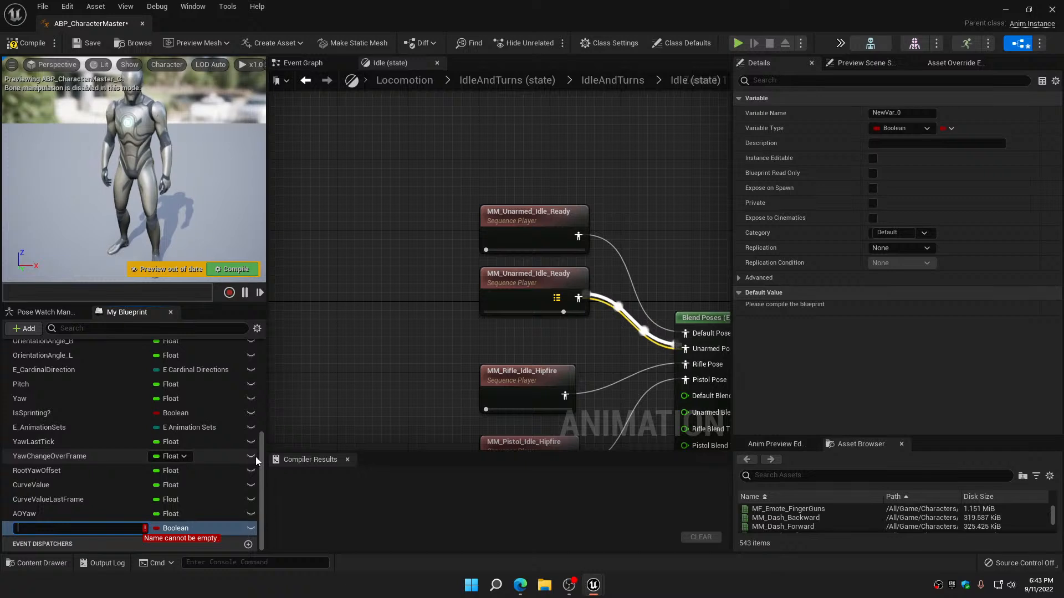
type("Jog_F")
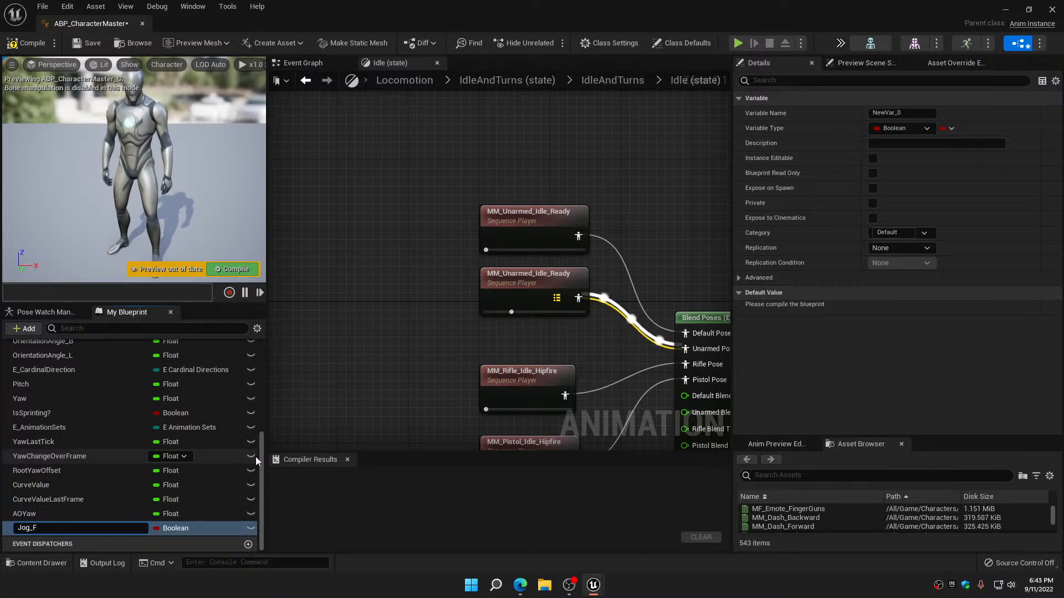
key("Return")
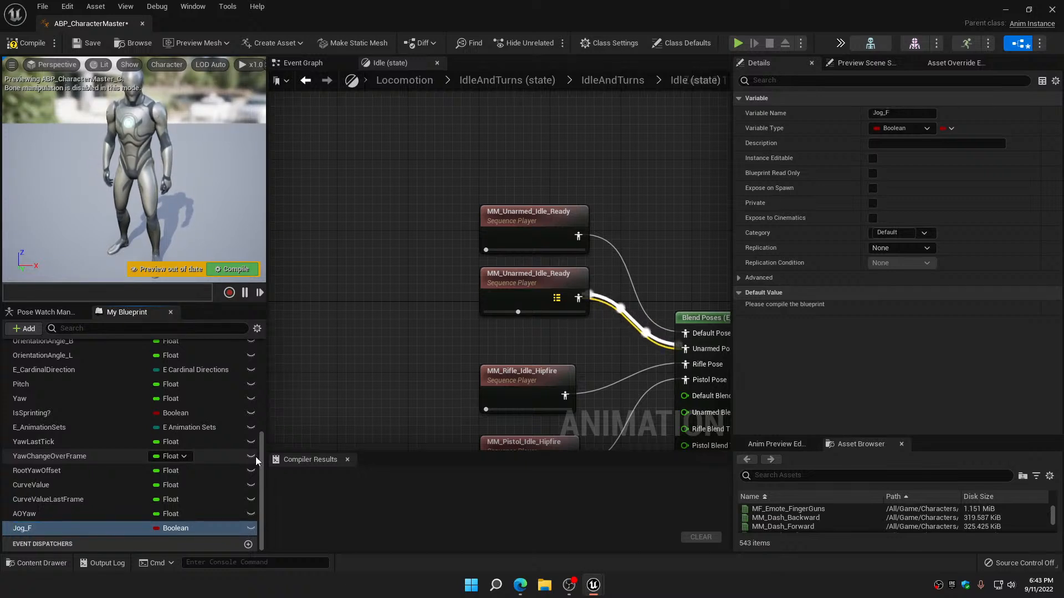
Search the variable types available for Jog_F with the text animationse
left_click(185, 529)
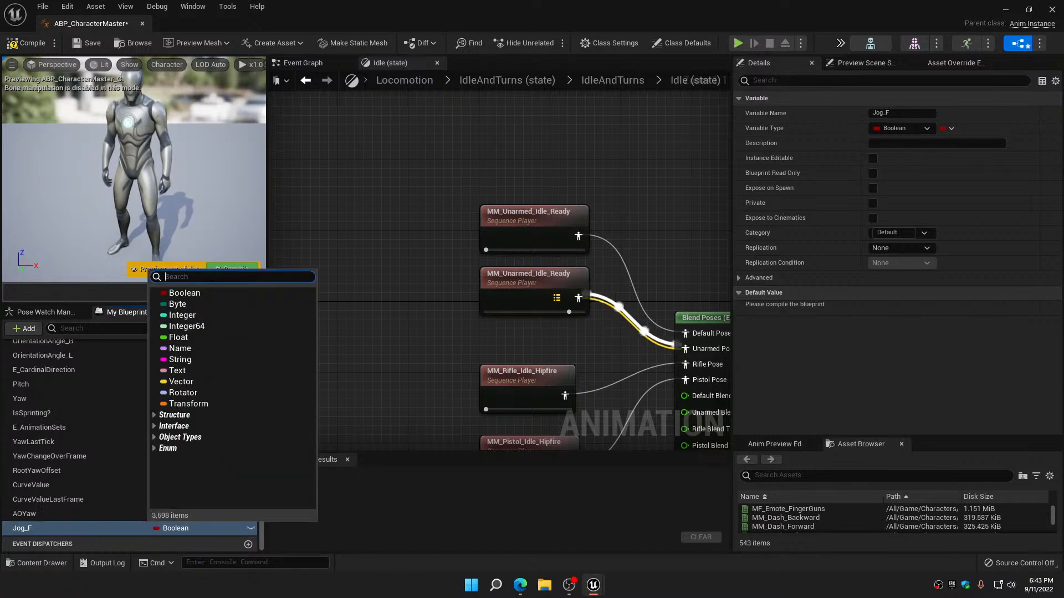
type("anima")
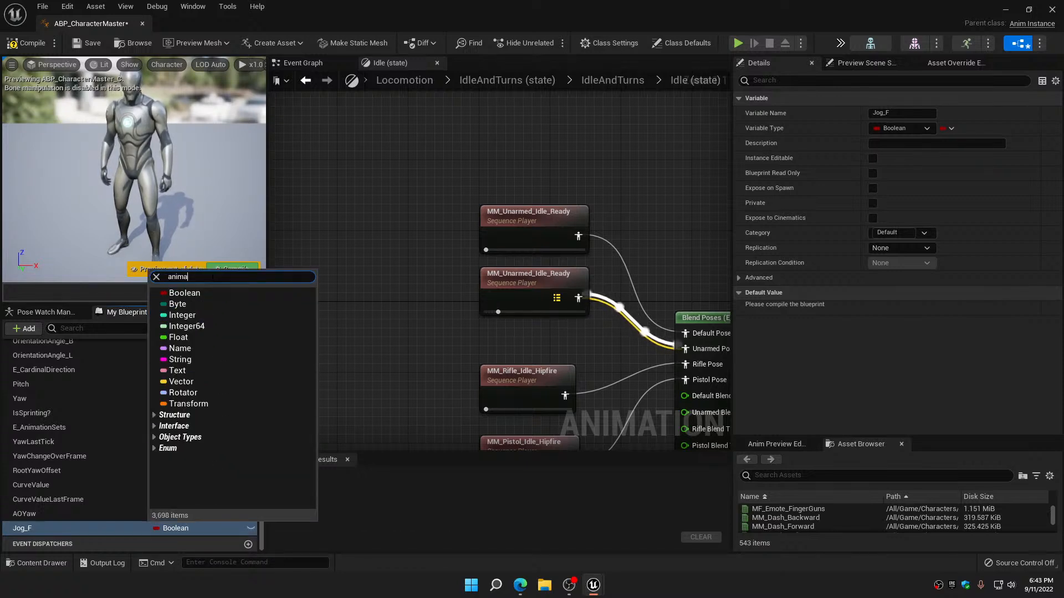
type("tio")
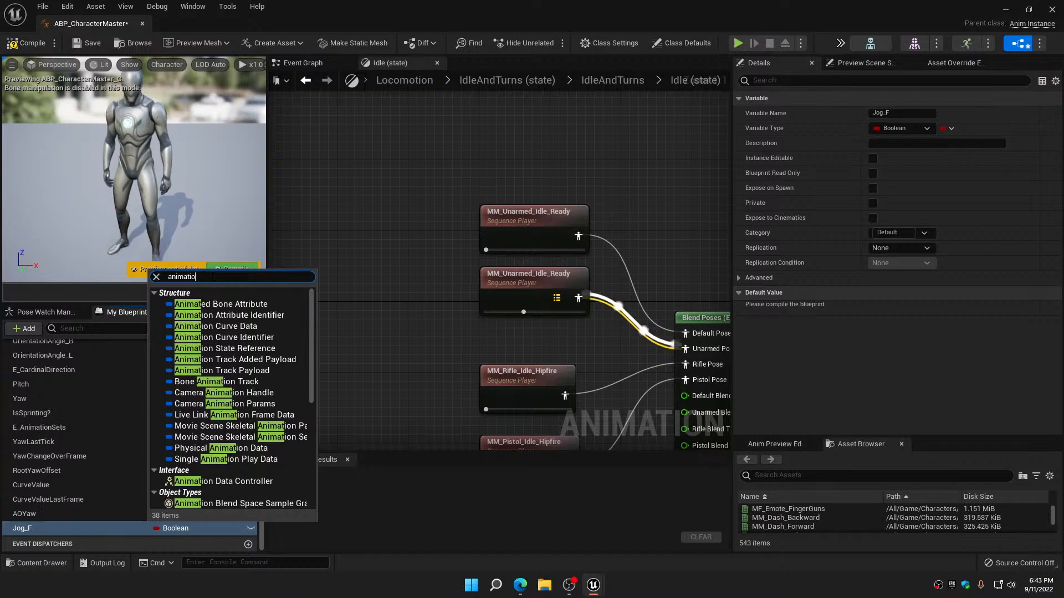
type("ns")
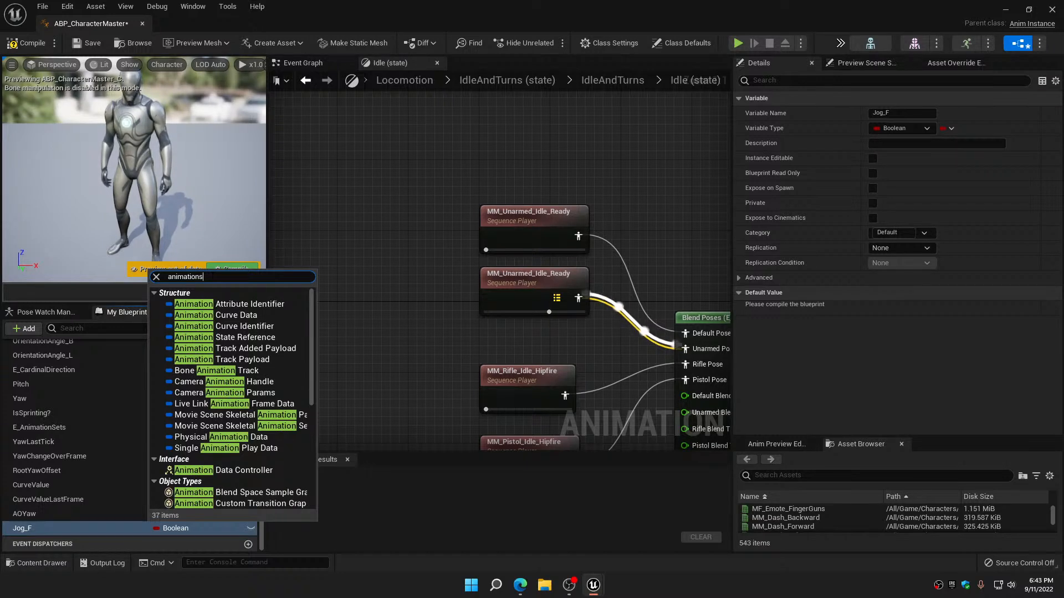
type("e")
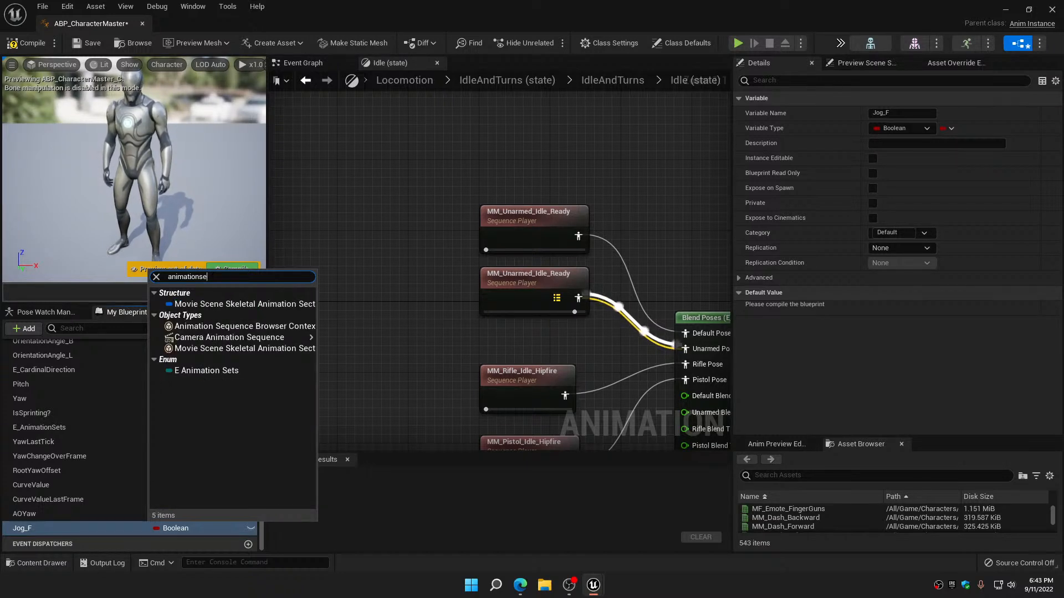
mouse_move(233, 339)
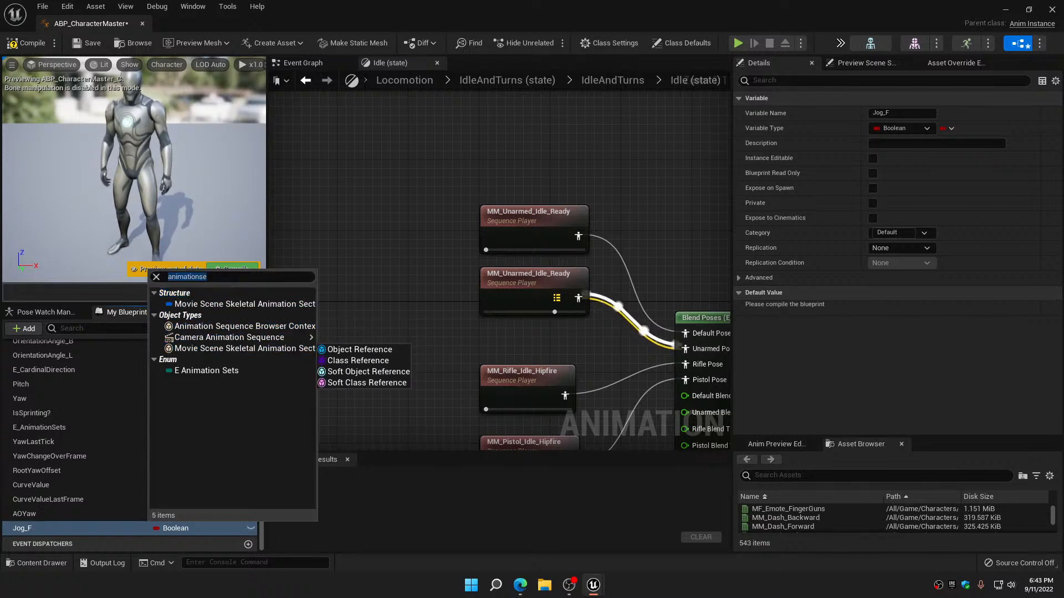
Broaden the Jog_F type search to animation, look through the matching object types and dismiss the list without choosing one
left_click(235, 277)
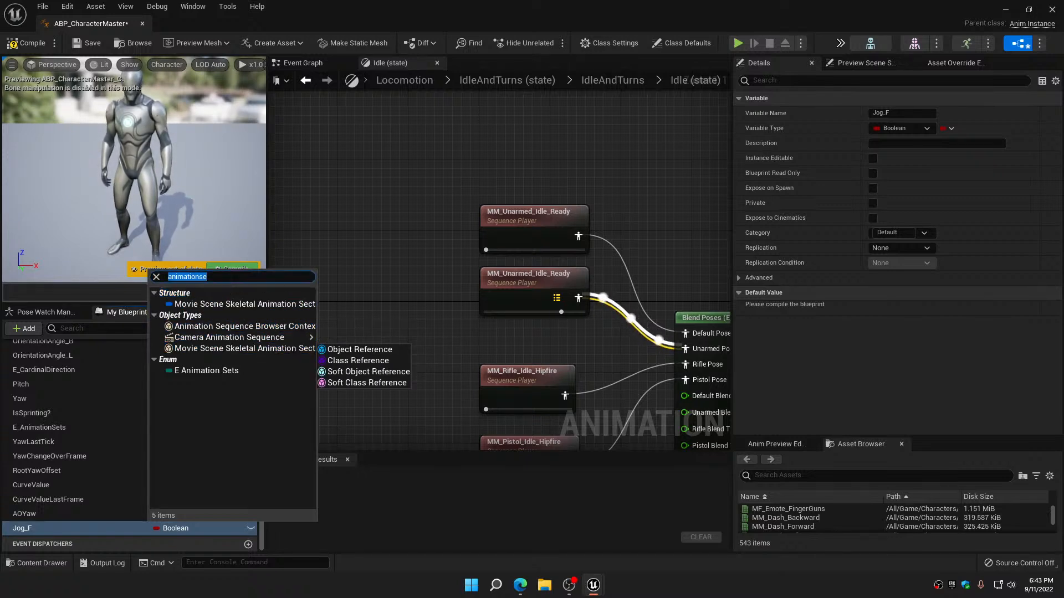
left_click(235, 277)
key("BackSpace")
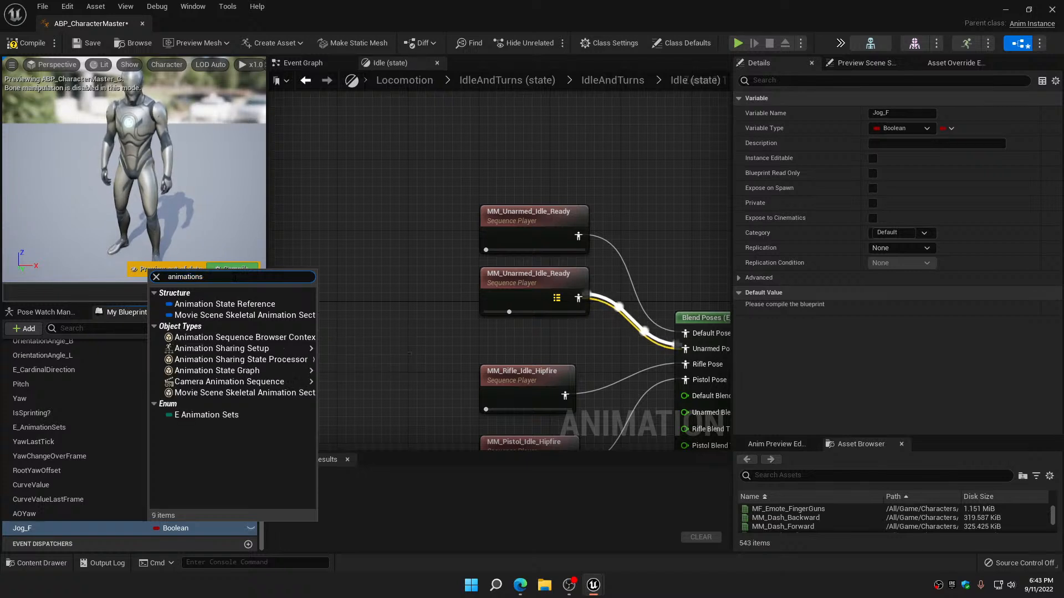
key("BackSpace")
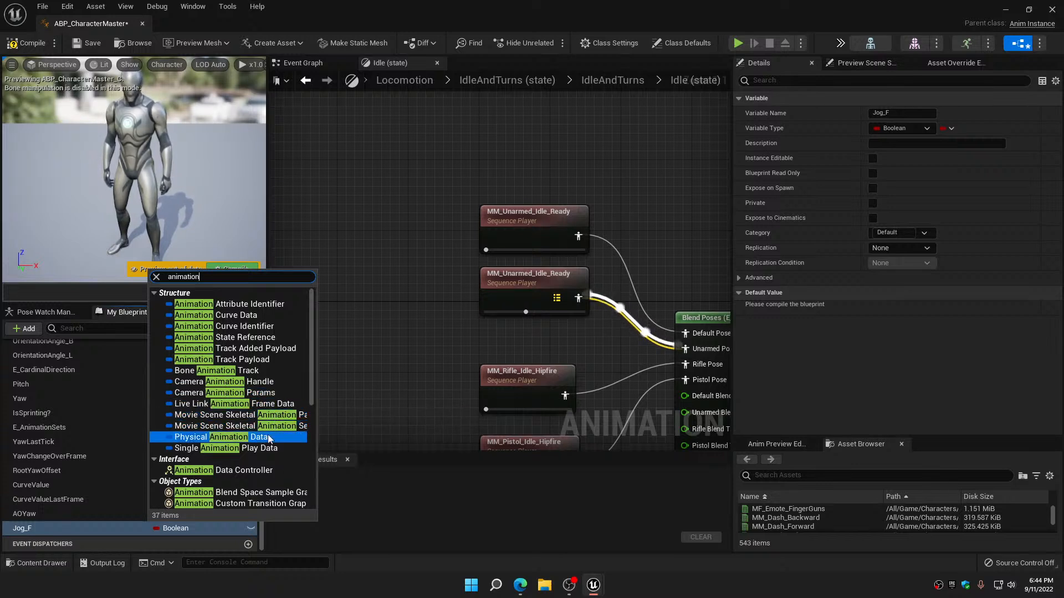
scroll(265, 454, "down", 3)
mouse_move(269, 466)
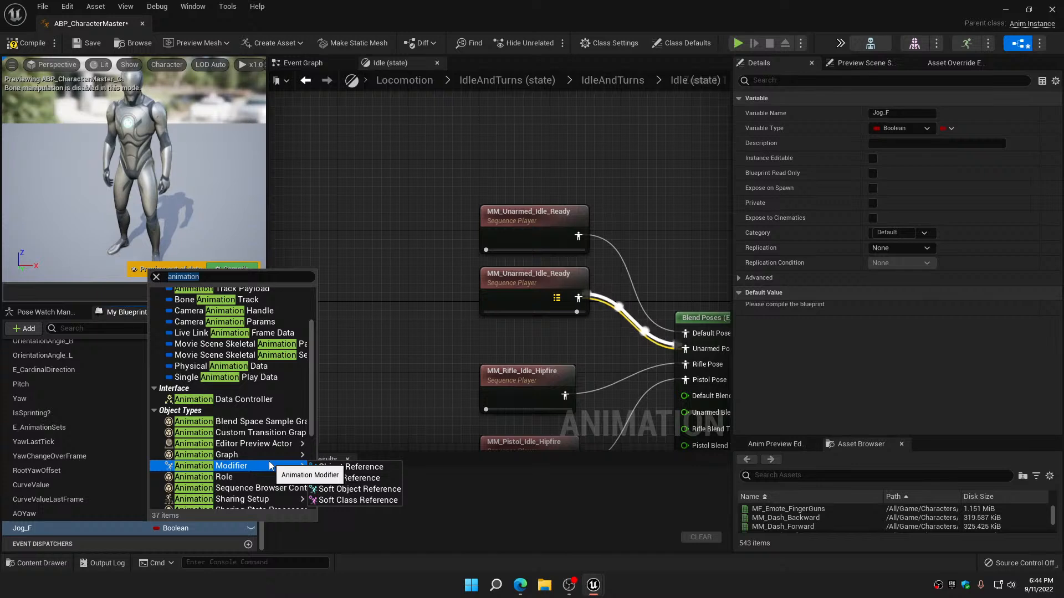
scroll(269, 466, "down", 3)
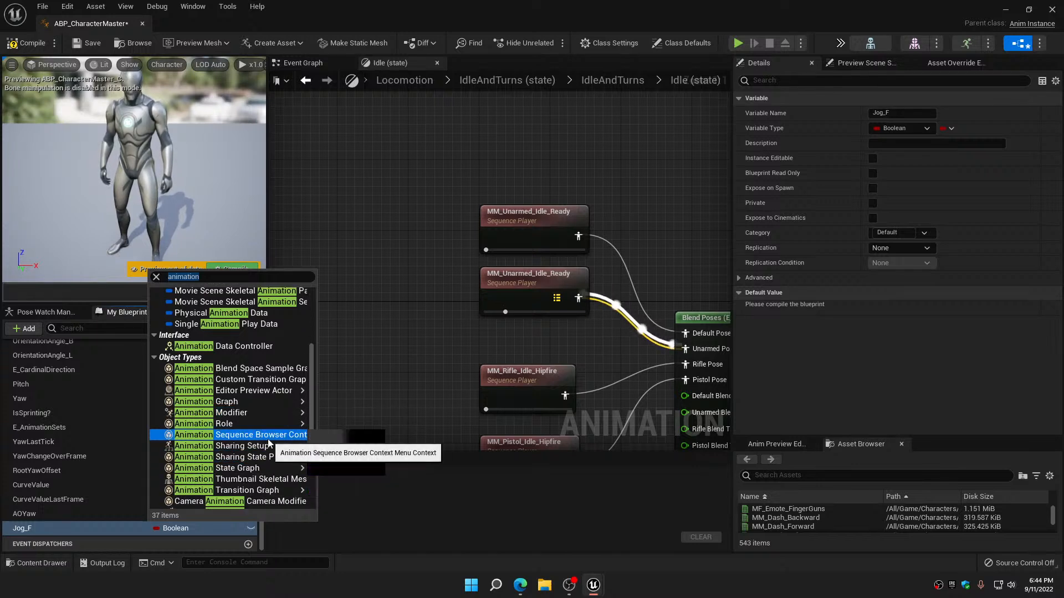
mouse_move(268, 441)
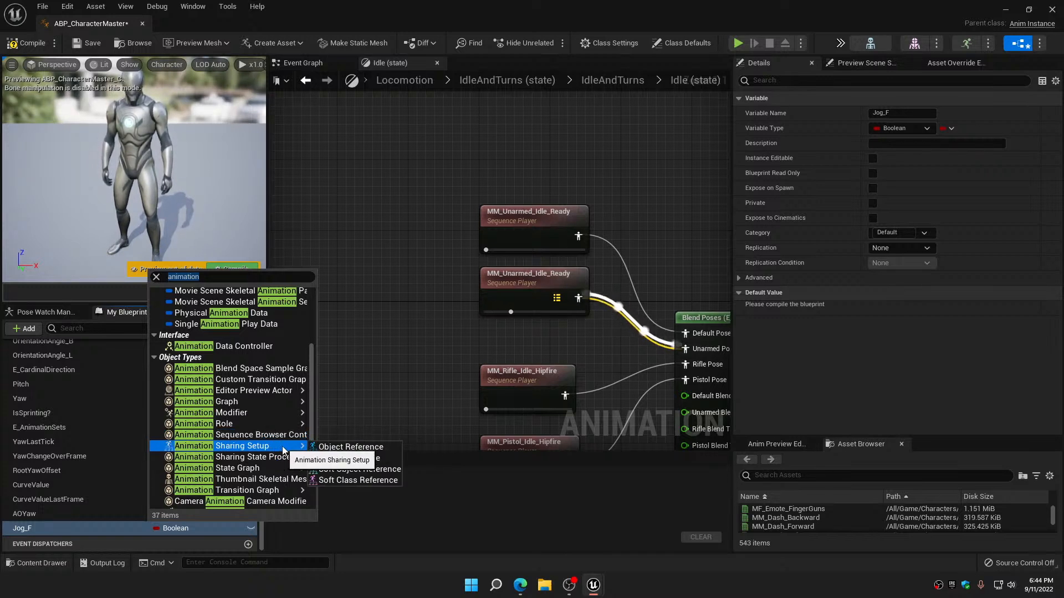
scroll(282, 450, "down", 3)
scroll(283, 450, "down", 3)
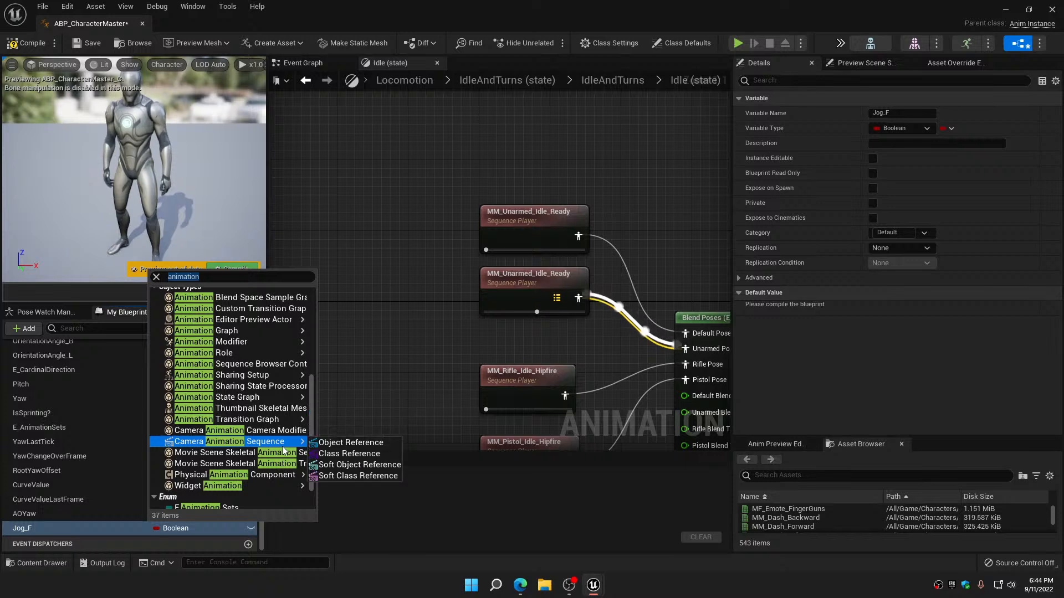
scroll(283, 447, "down", 3)
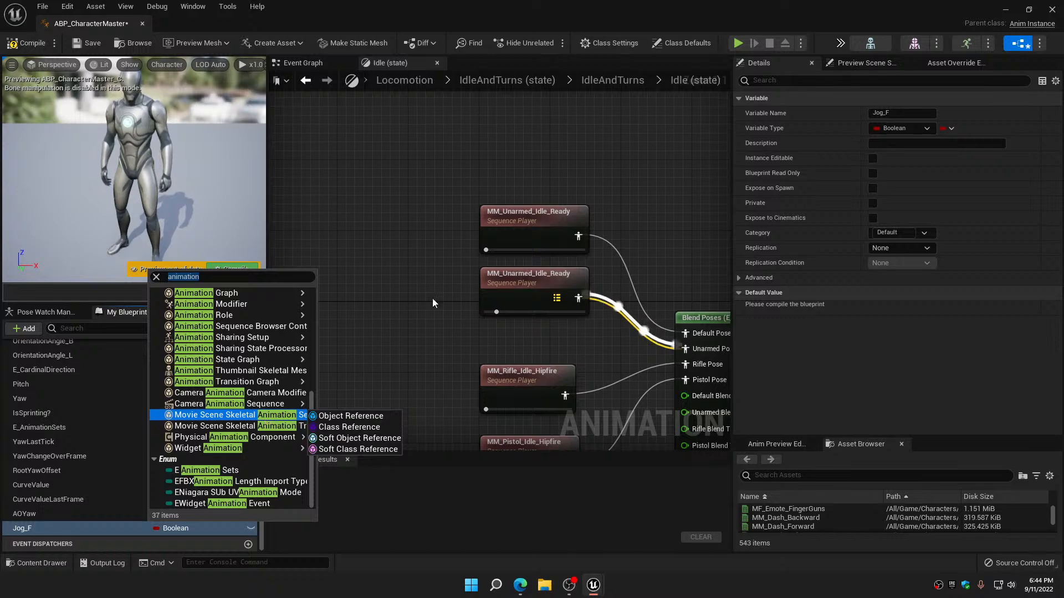
left_click(418, 241)
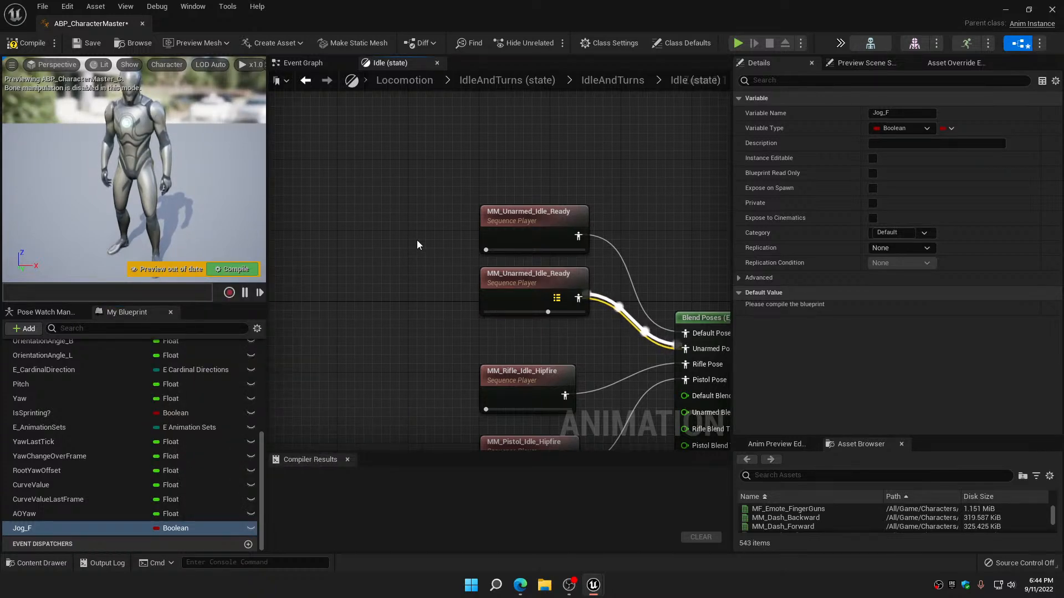
Inspect the upper MM_Unarmed_Idle_Ready player's settings and the Jog_F variable, and enlarge the asset browser and graph area
scroll(417, 241, "down", 1)
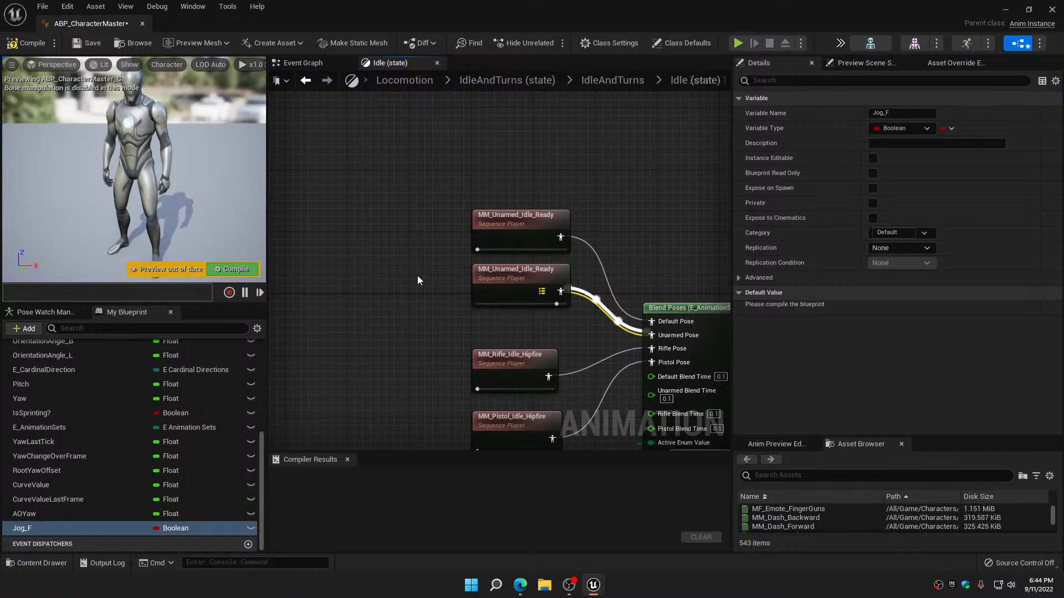
left_click(521, 215)
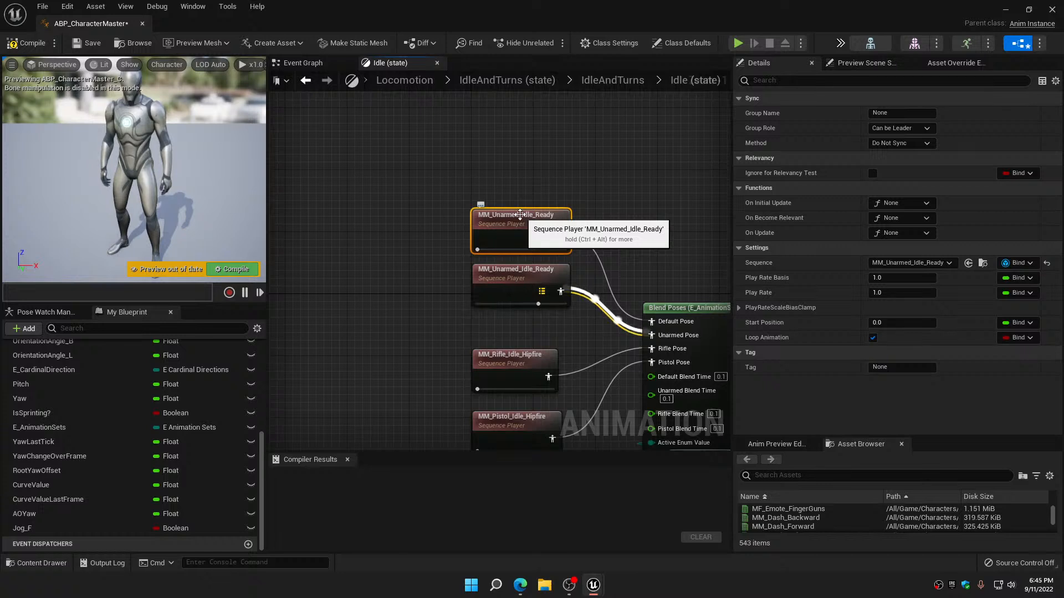
left_click(57, 530)
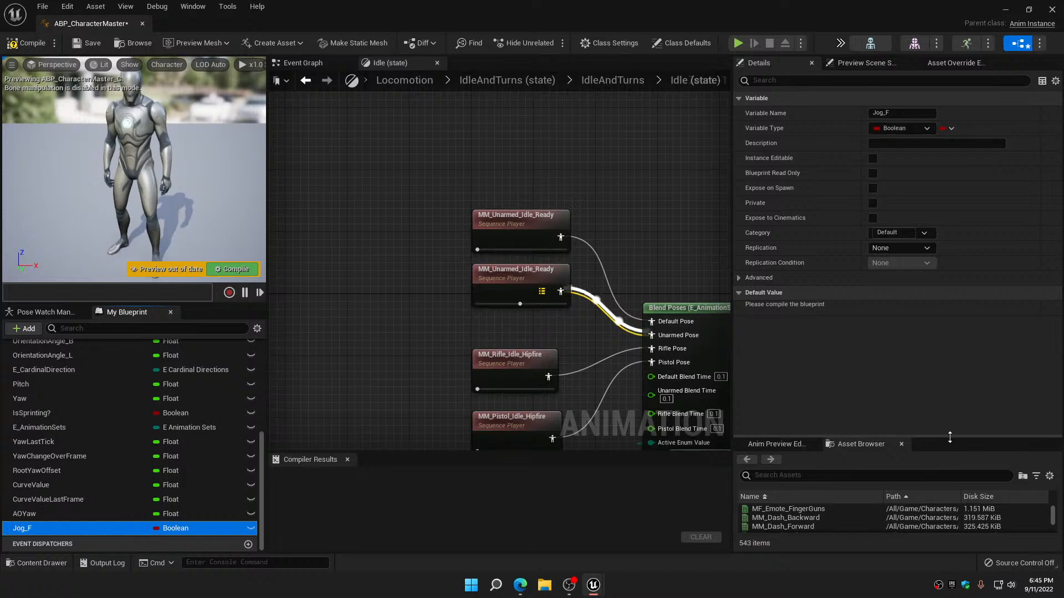
left_click_drag(950, 437, 942, 314)
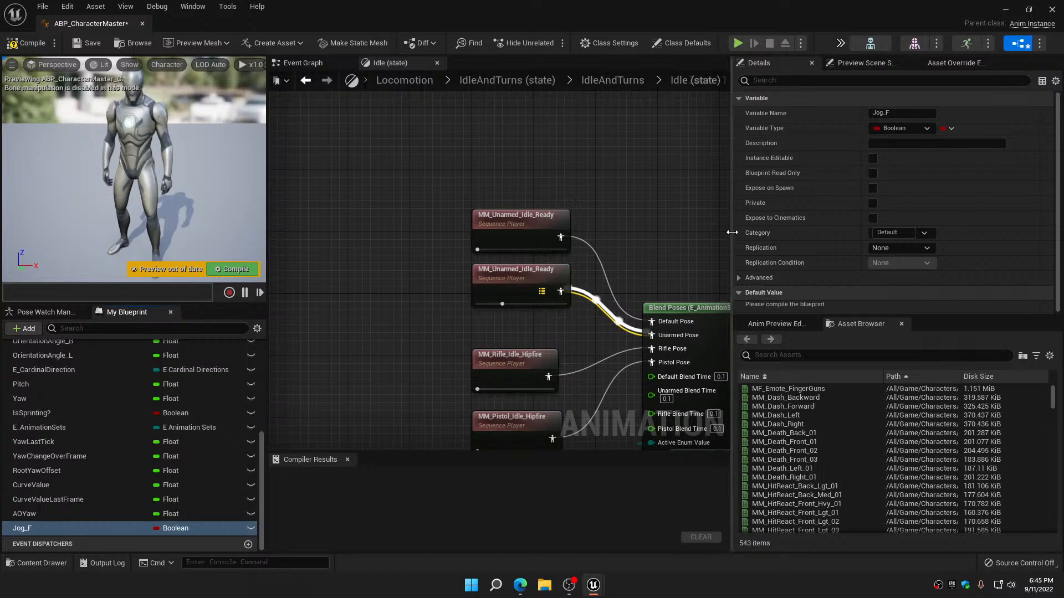
left_click_drag(732, 233, 853, 236)
Browse the Animation actions offered for the pose output of the upper MM_Unarmed_Idle_Ready sequence player, without adding any node
left_click(514, 224)
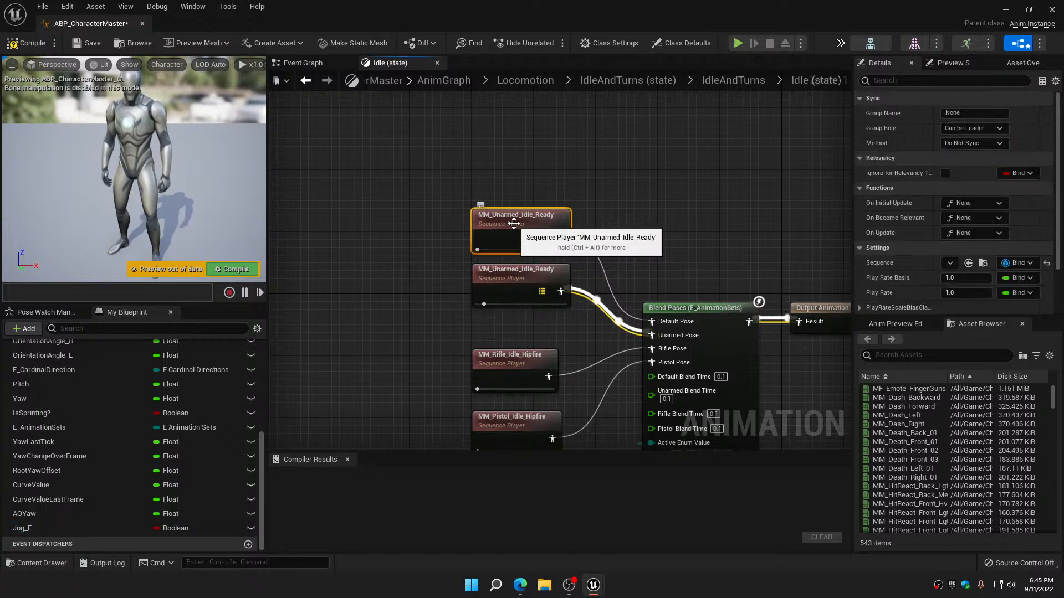
left_click_drag(560, 237, 623, 165)
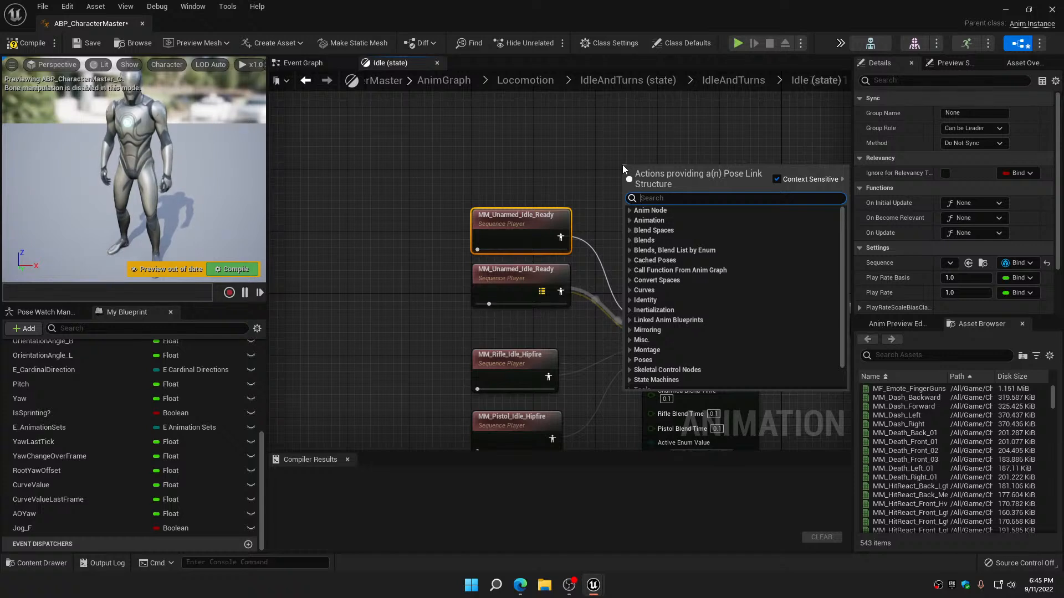
left_click(630, 218)
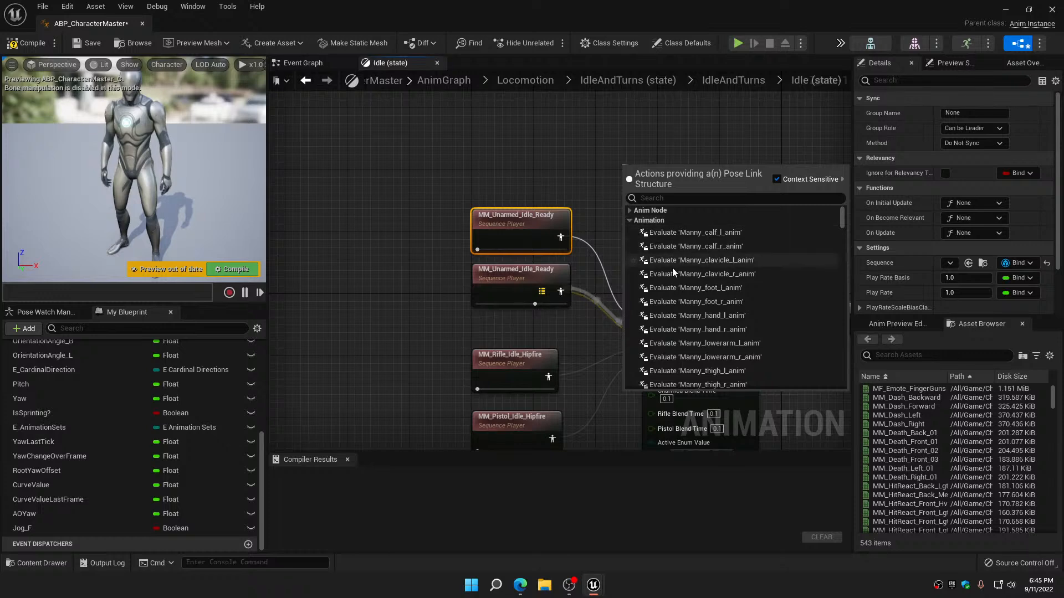
scroll(719, 305, "down", 2)
scroll(719, 305, "down", 10)
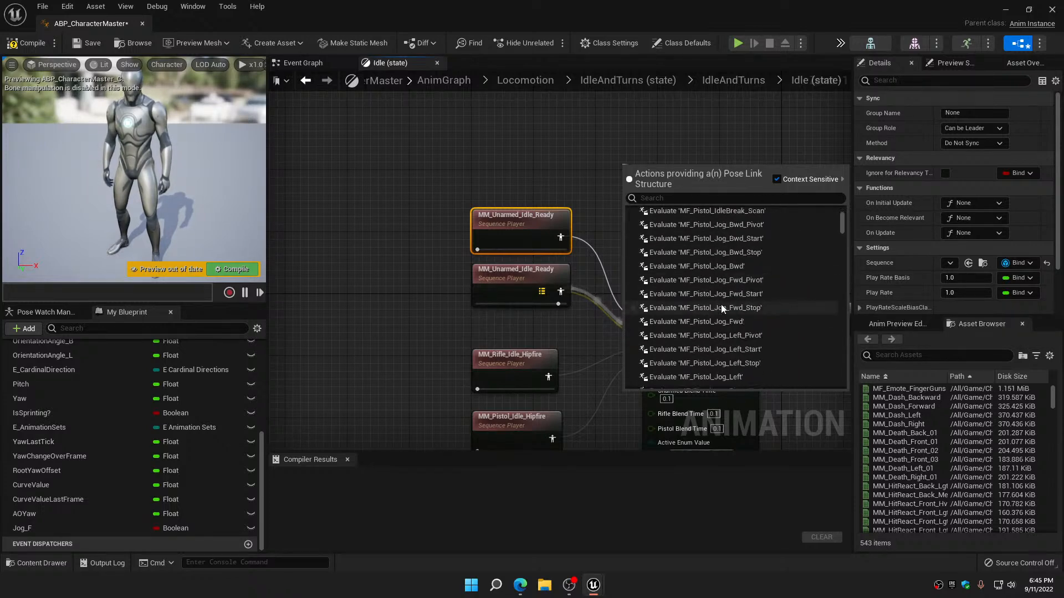
scroll(720, 302, "down", 8)
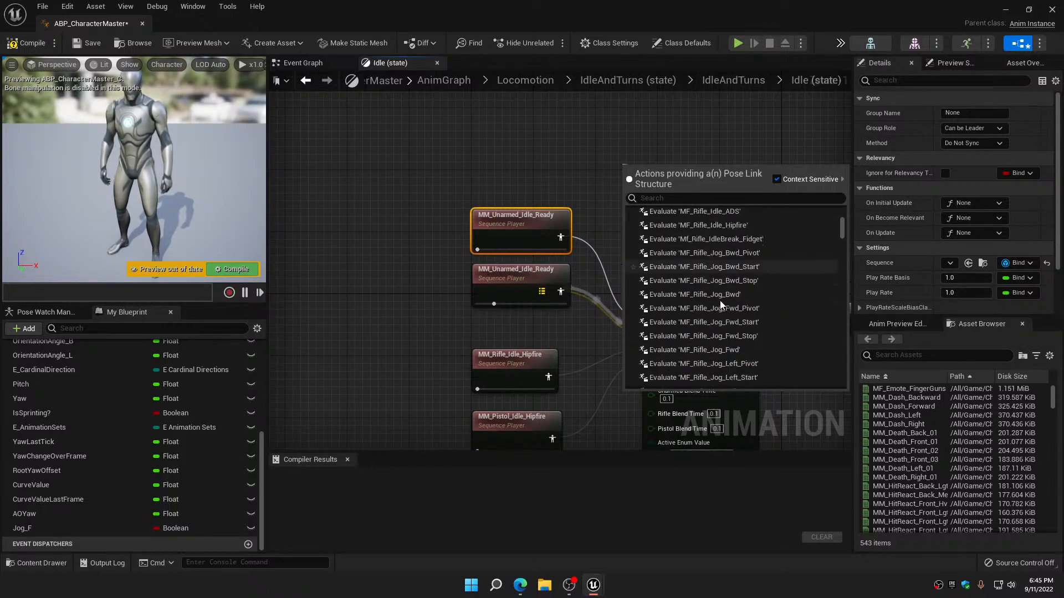
scroll(720, 298, "down", 8)
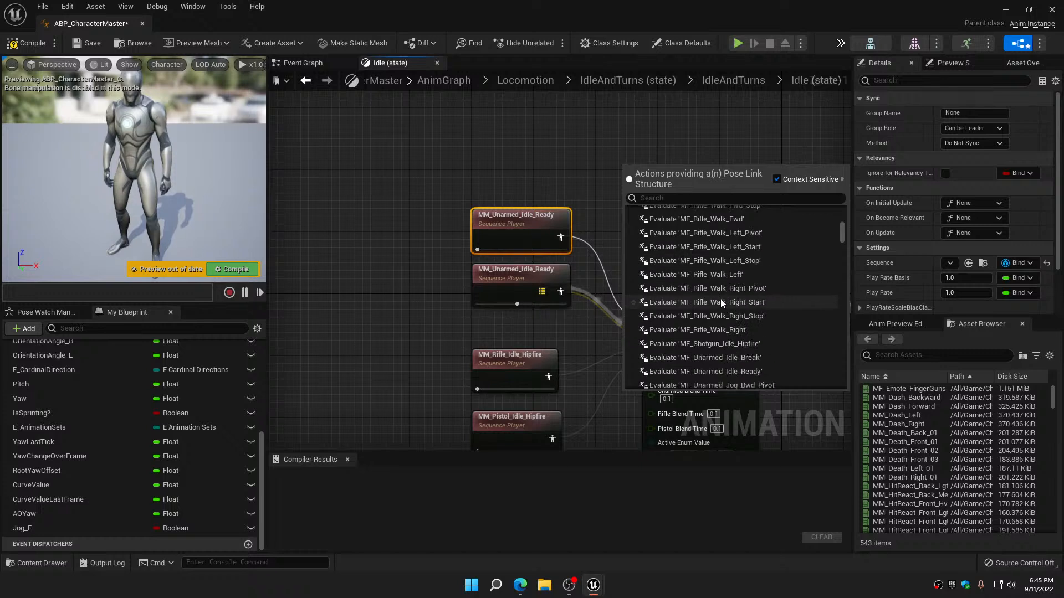
left_click(578, 157)
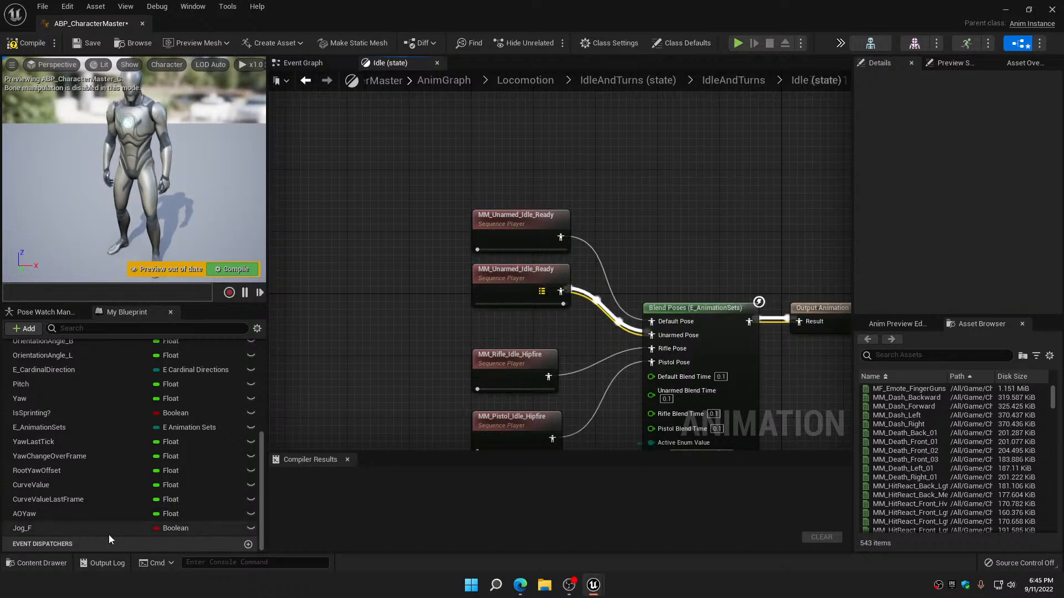
Delete the Jog_F variable from ABP_CharacterMaster
left_click(31, 528)
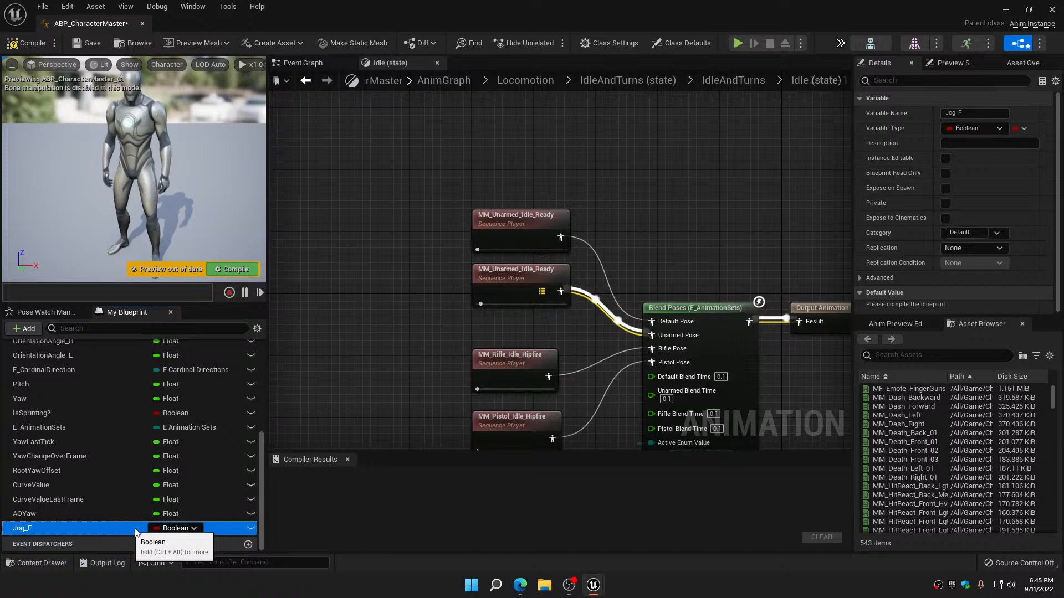
right_click(51, 531)
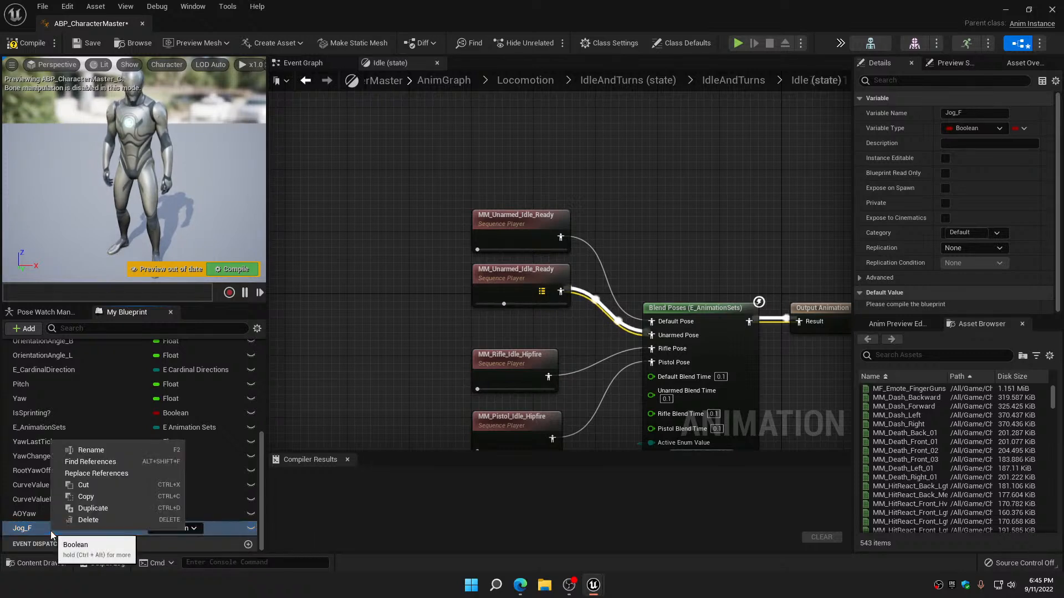
left_click(77, 524)
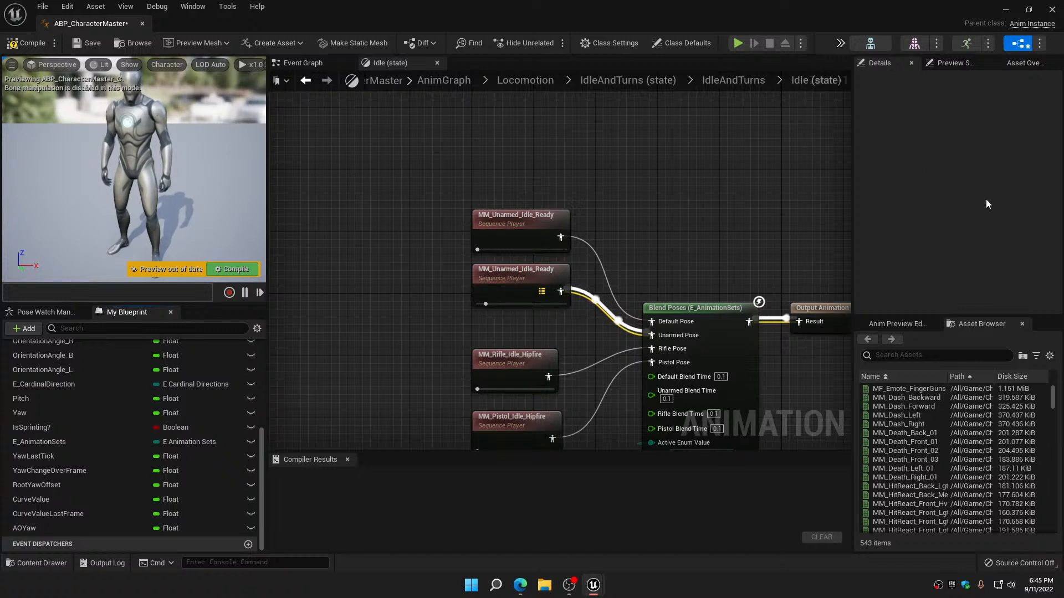
Compile and save ABP_CharacterMaster and close its editor
left_click(24, 45)
left_click(88, 44)
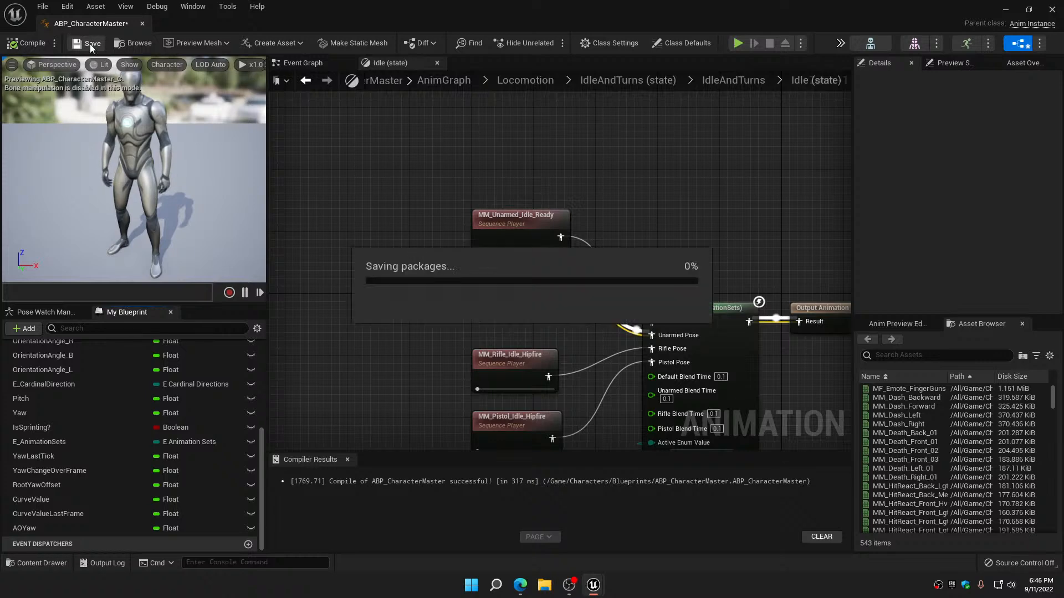
left_click(142, 24)
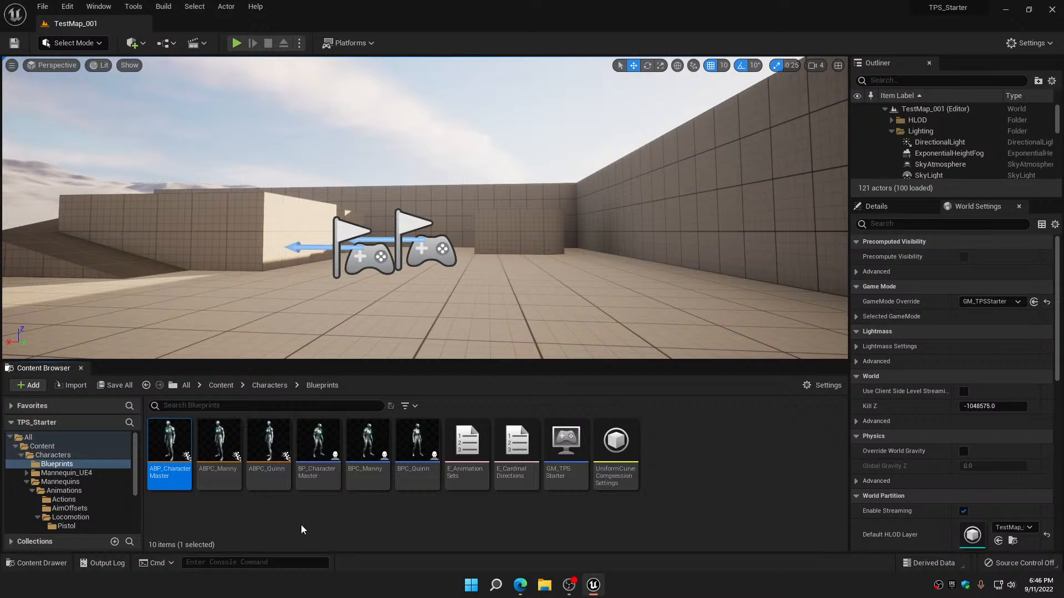
Set the Anim Class of BPC_Manny's mesh to ABP_CharacterMaster, compile the blueprint and close it
left_click(262, 443)
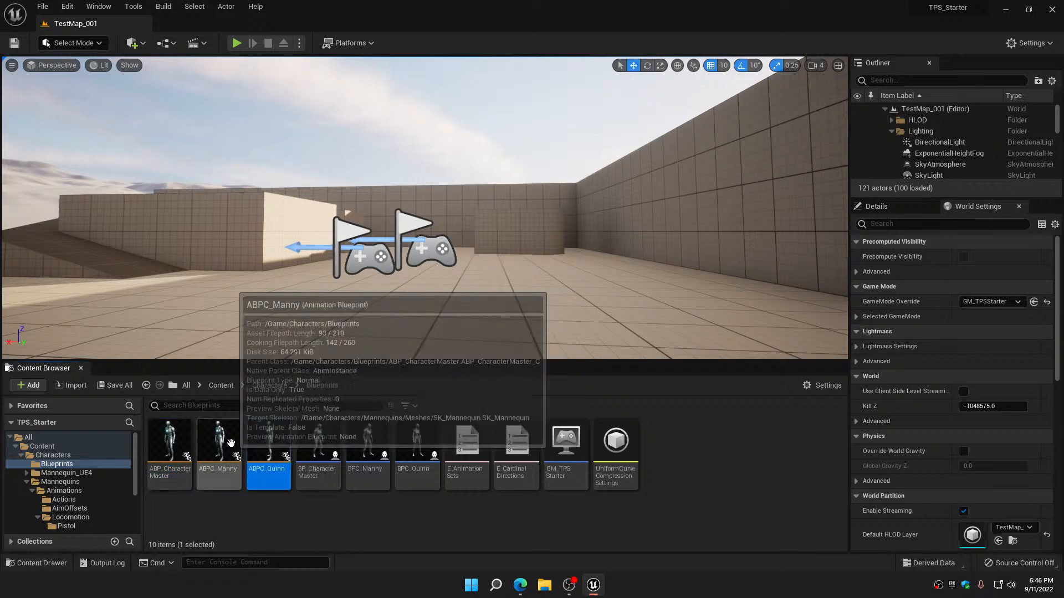
double_click(369, 445)
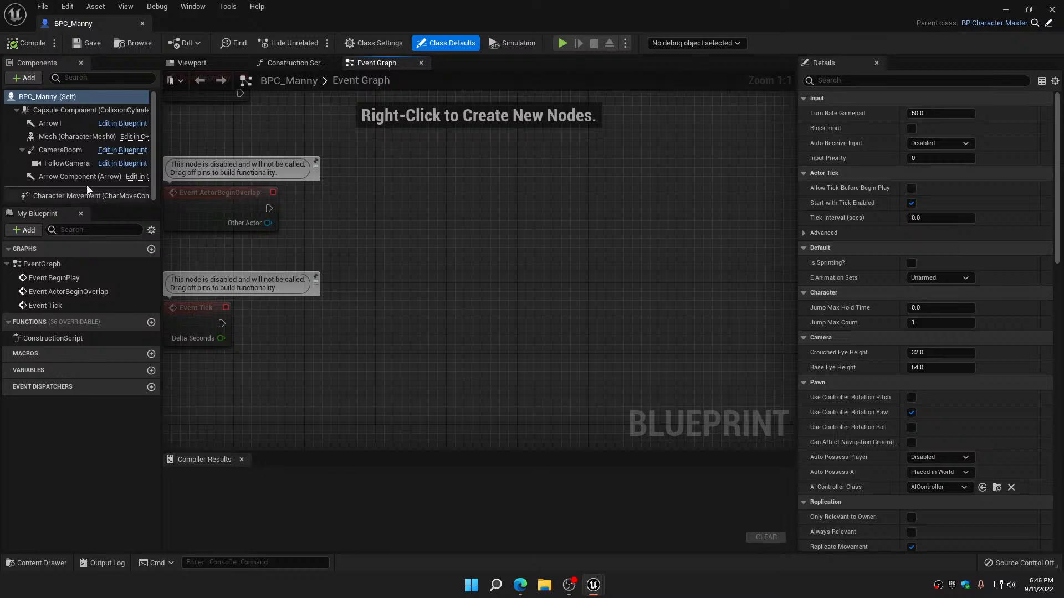
left_click(61, 136)
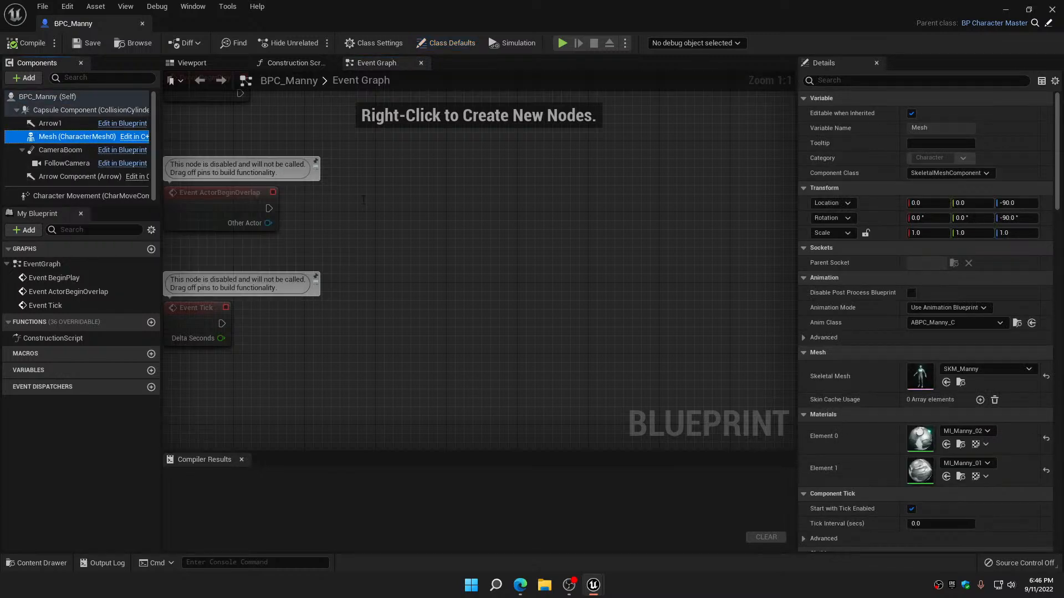
left_click(972, 323)
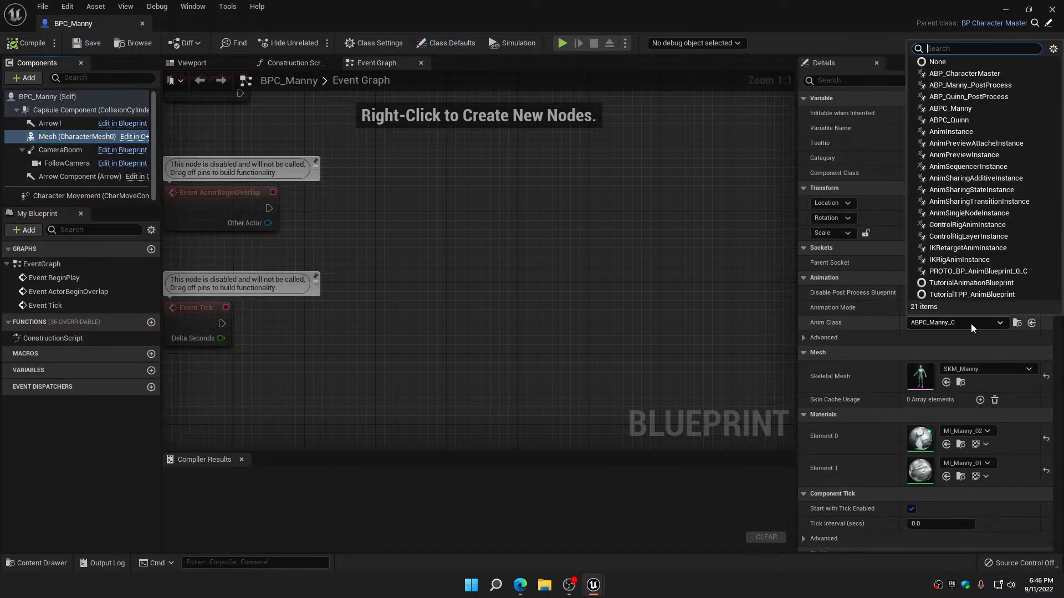
left_click(963, 74)
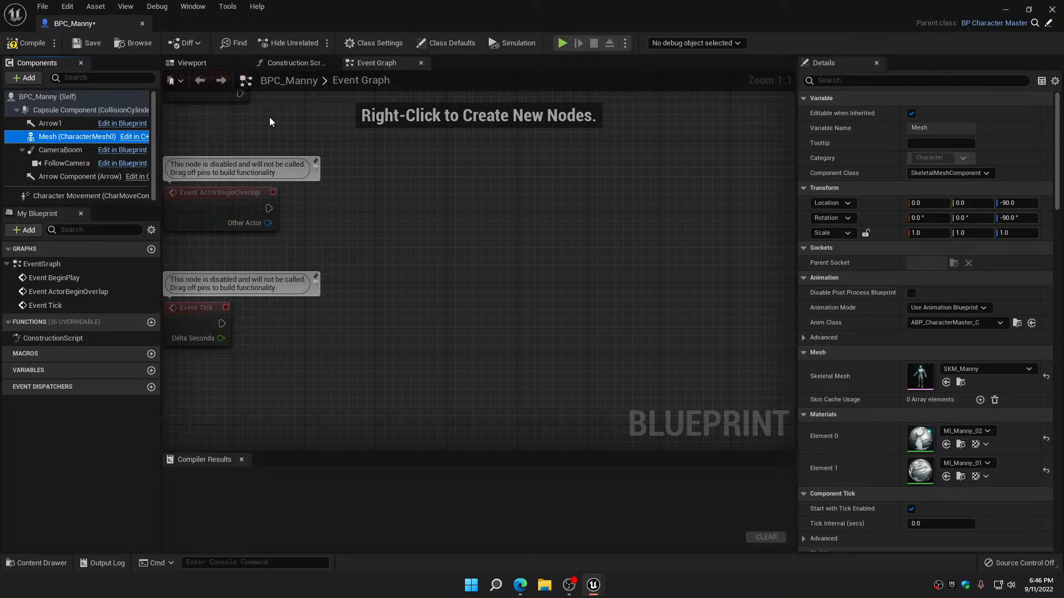
left_click(31, 49)
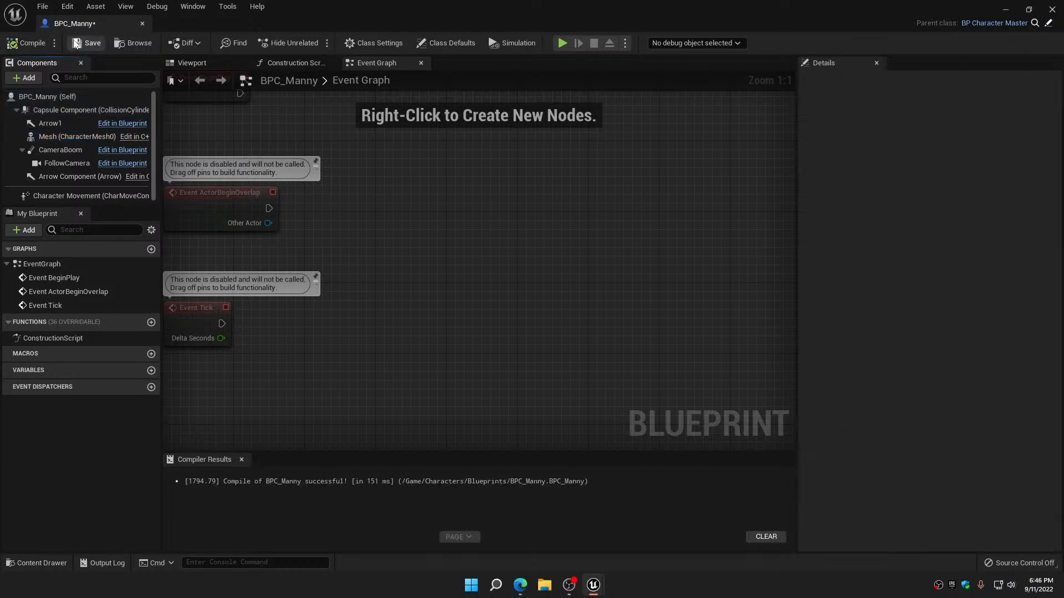
left_click(143, 24)
Set the Anim Class of BPC_Quinn's mesh to ABP_CharacterMaster, compile the blueprint and close it
left_click(421, 432)
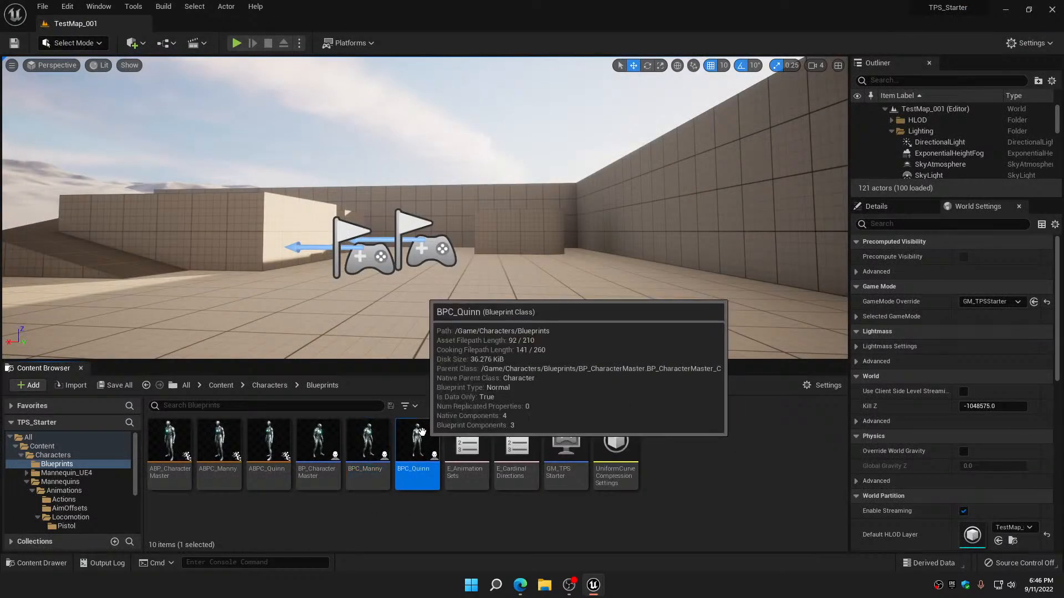
double_click(421, 432)
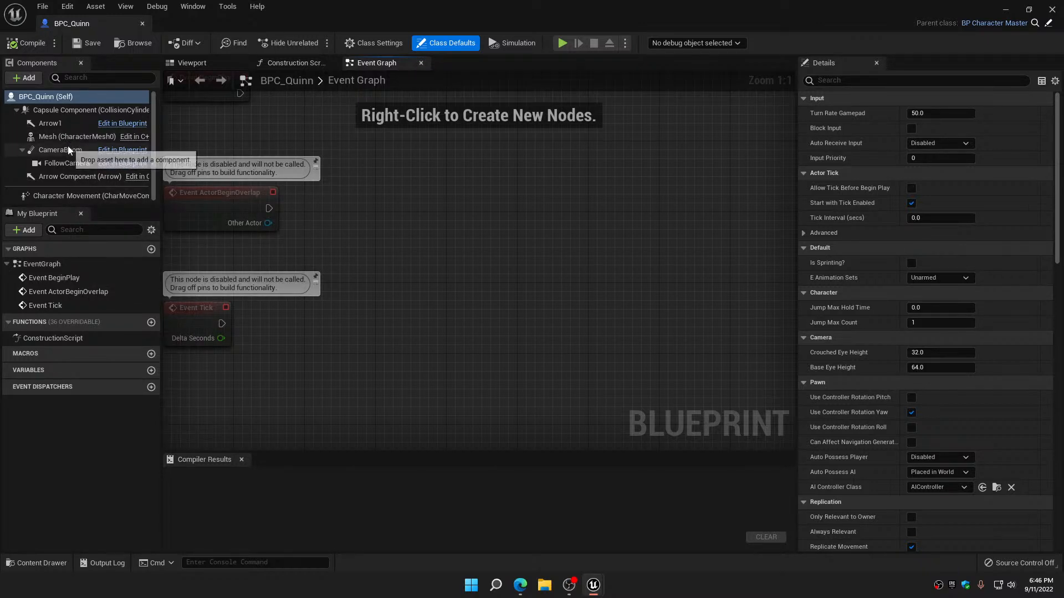
left_click(68, 138)
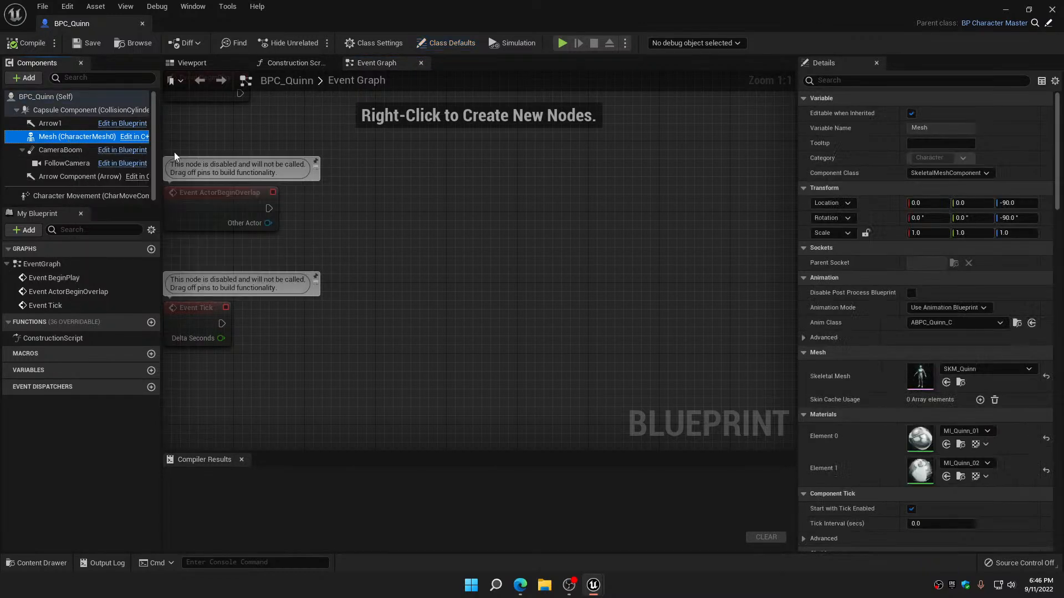
left_click(956, 324)
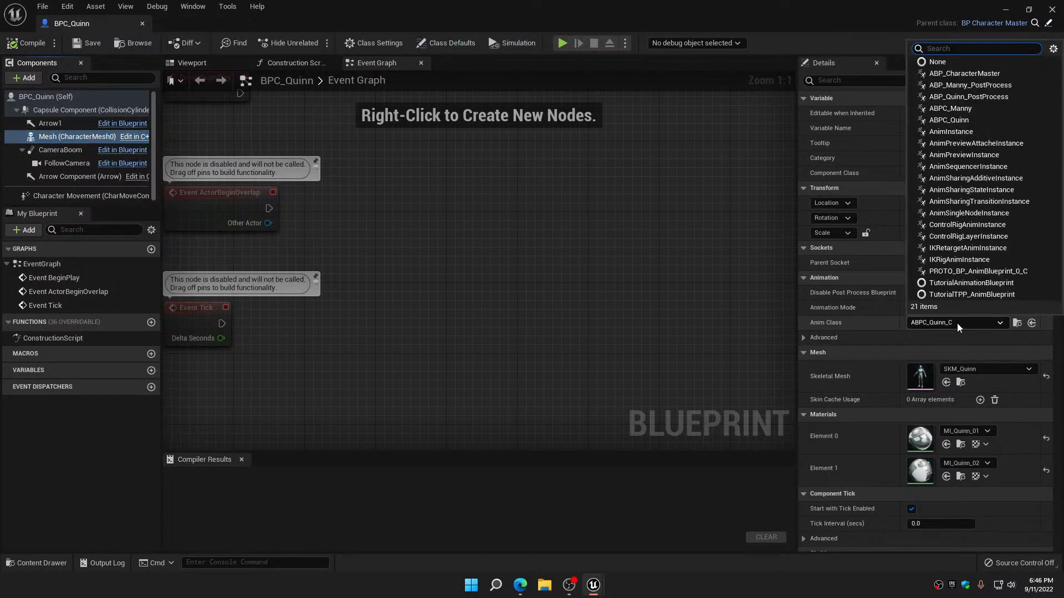
left_click(958, 74)
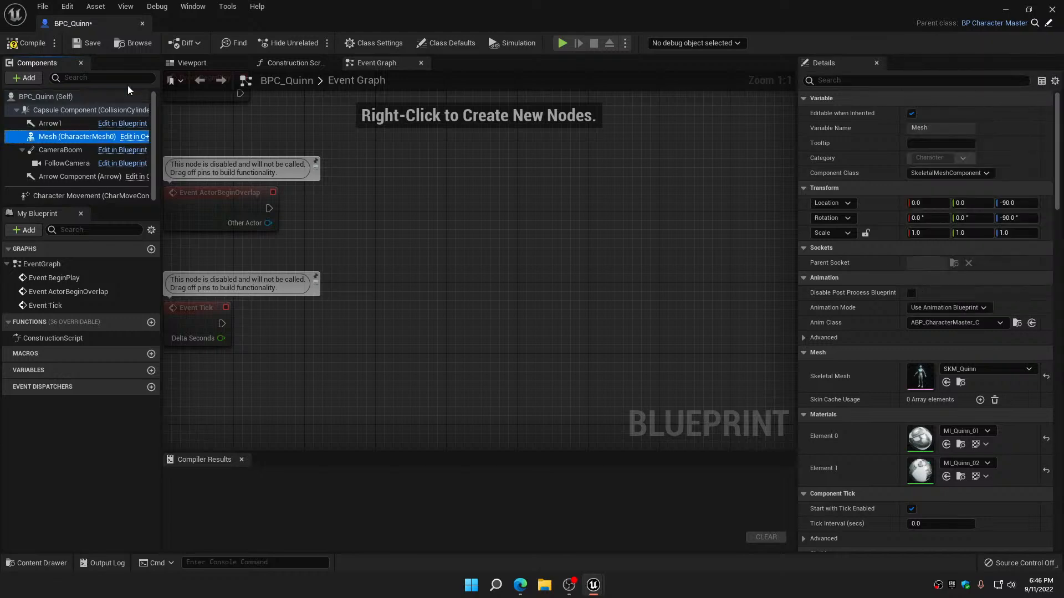
left_click(62, 48)
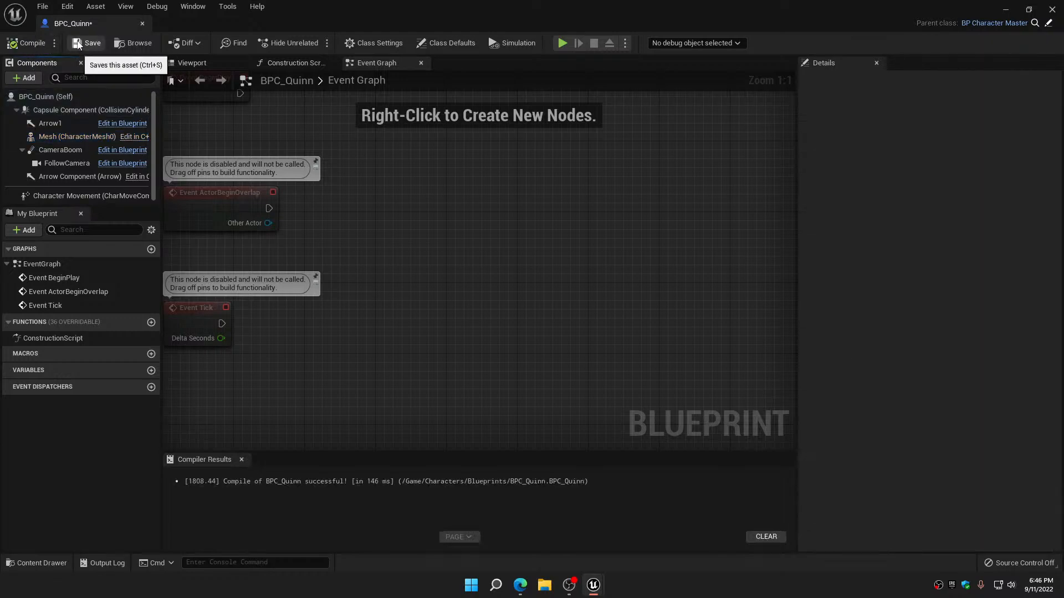
left_click(143, 23)
Force delete the child animation blueprints ABPC_Manny and ABPC_Quinn from the Blueprints folder
left_click(218, 438)
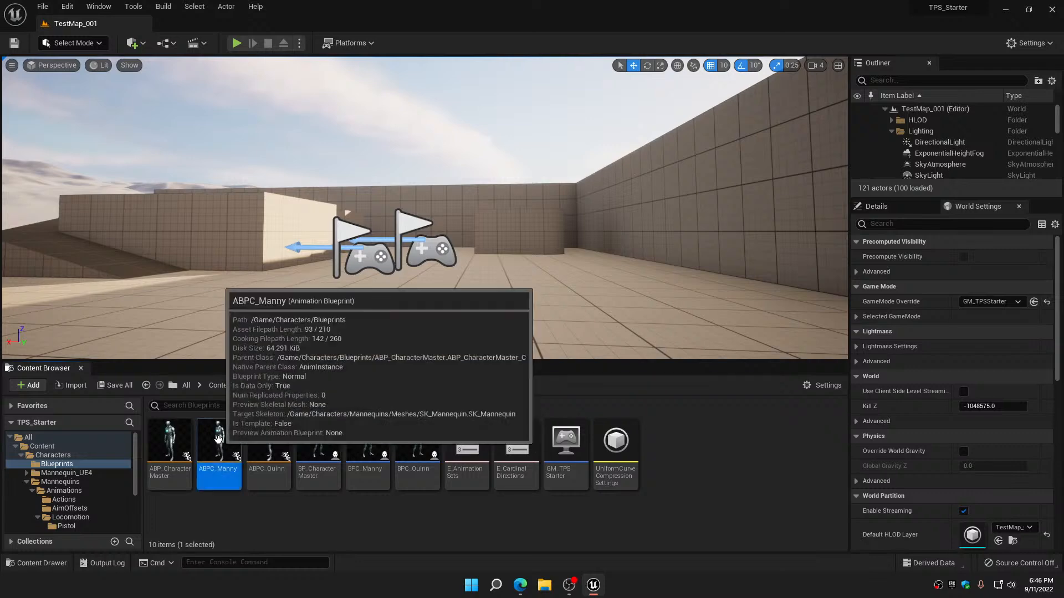
left_click(269, 441, "ctrl")
right_click(268, 438)
mouse_move(322, 270)
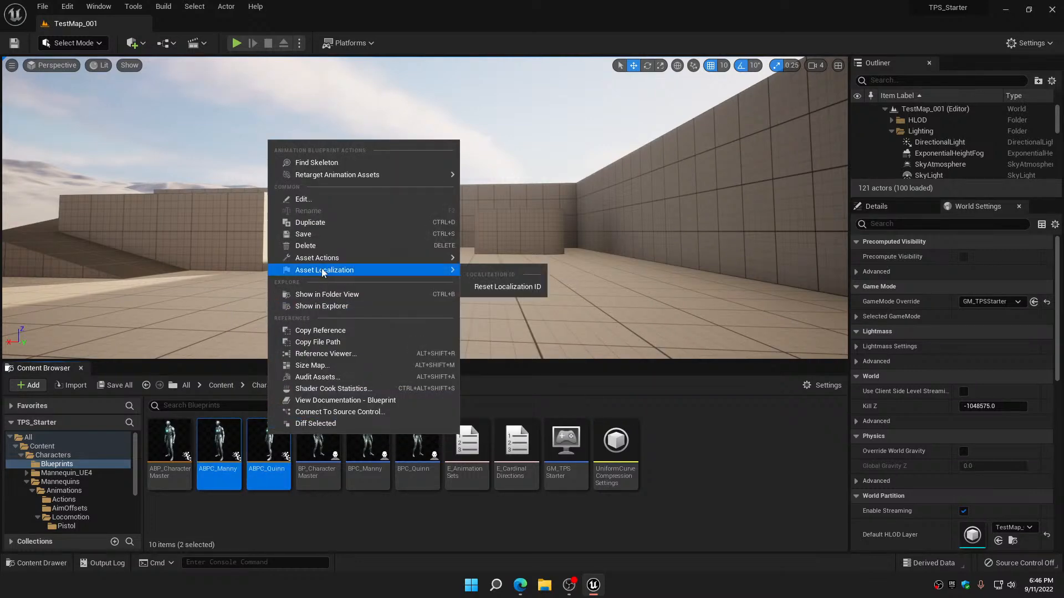
left_click(320, 246)
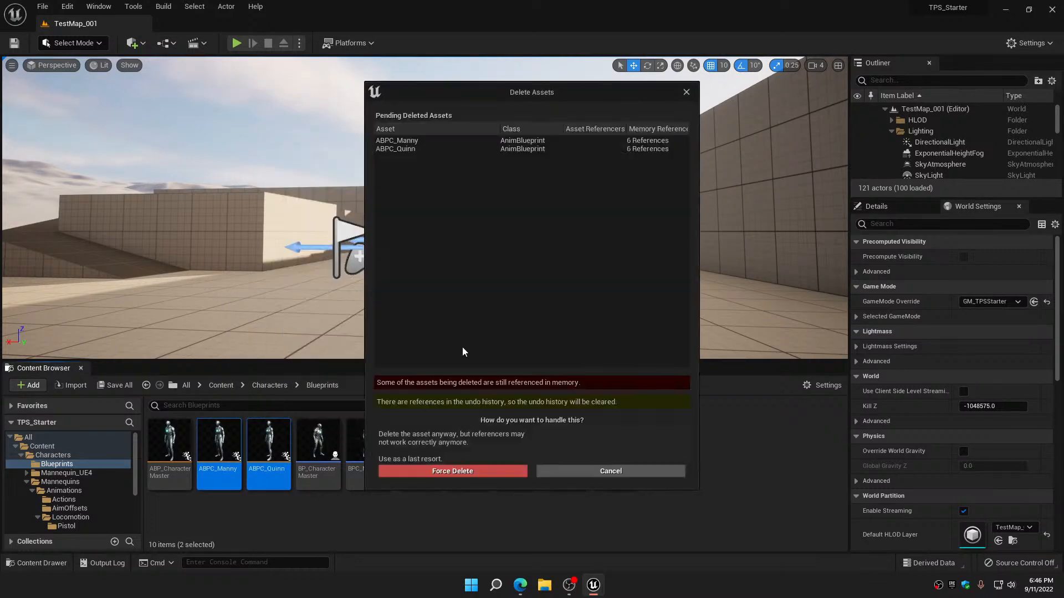
left_click(443, 469)
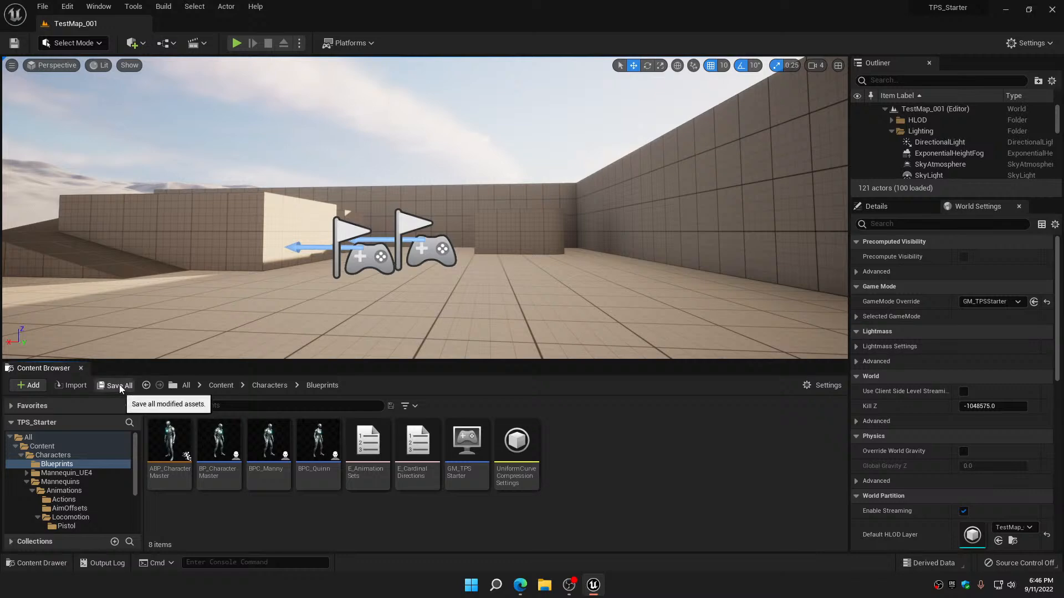
Add a Boolean variable named IsFemale? to the BP_CharacterMaster blueprint
double_click(216, 432)
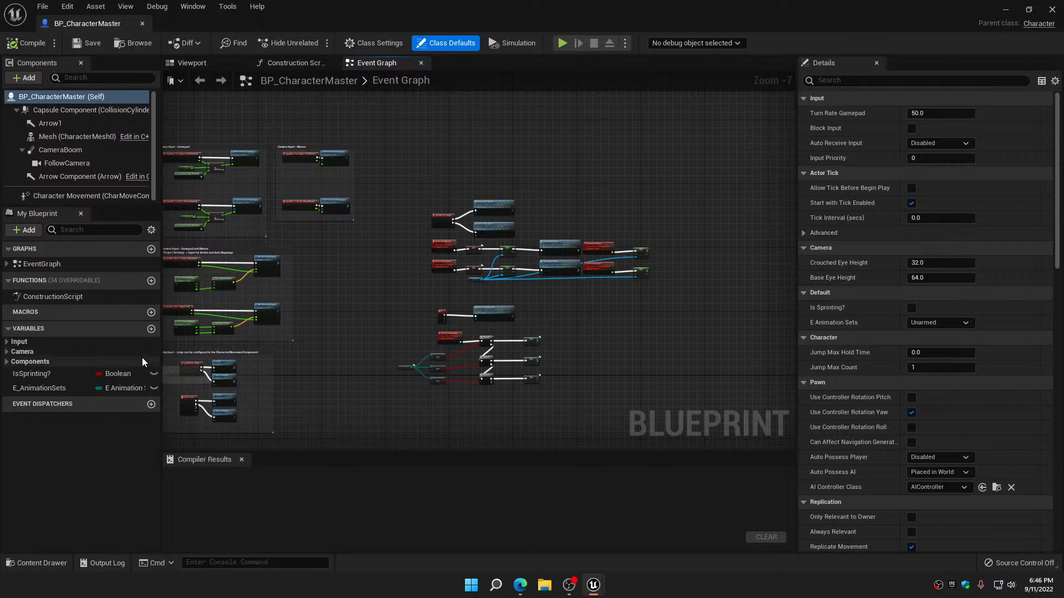
left_click(150, 329)
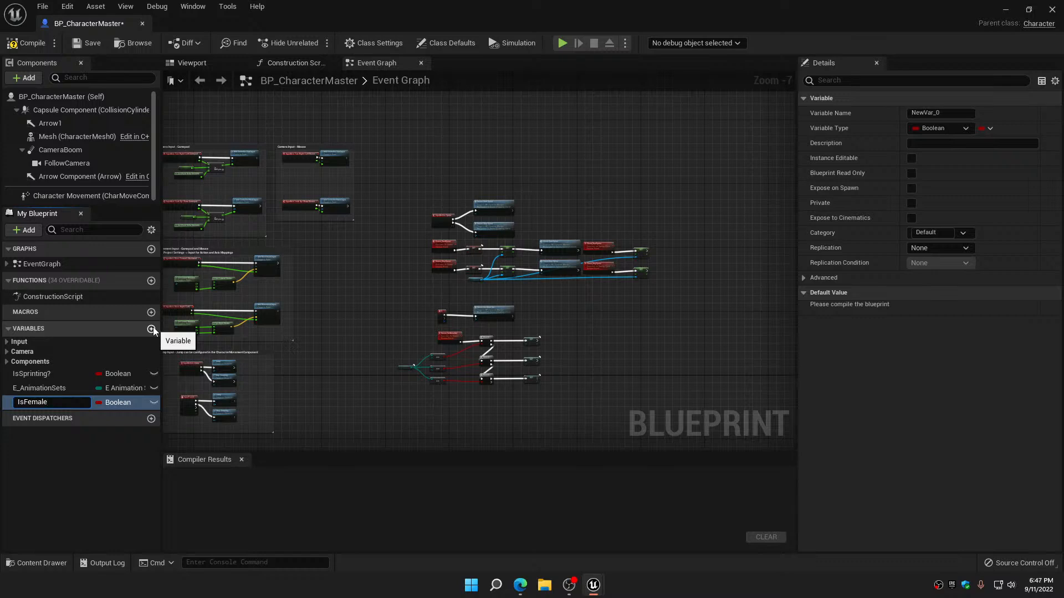
type("IsFemale?")
key("Return")
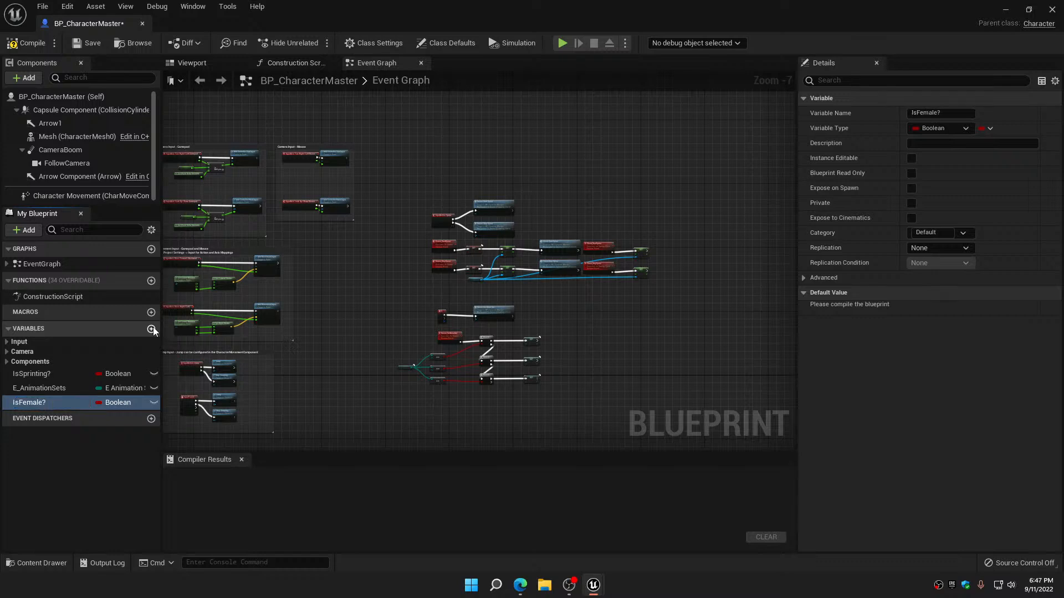
Compile BP_CharacterMaster and add a keyboard G event in an empty area of its Event Graph
left_click(32, 44)
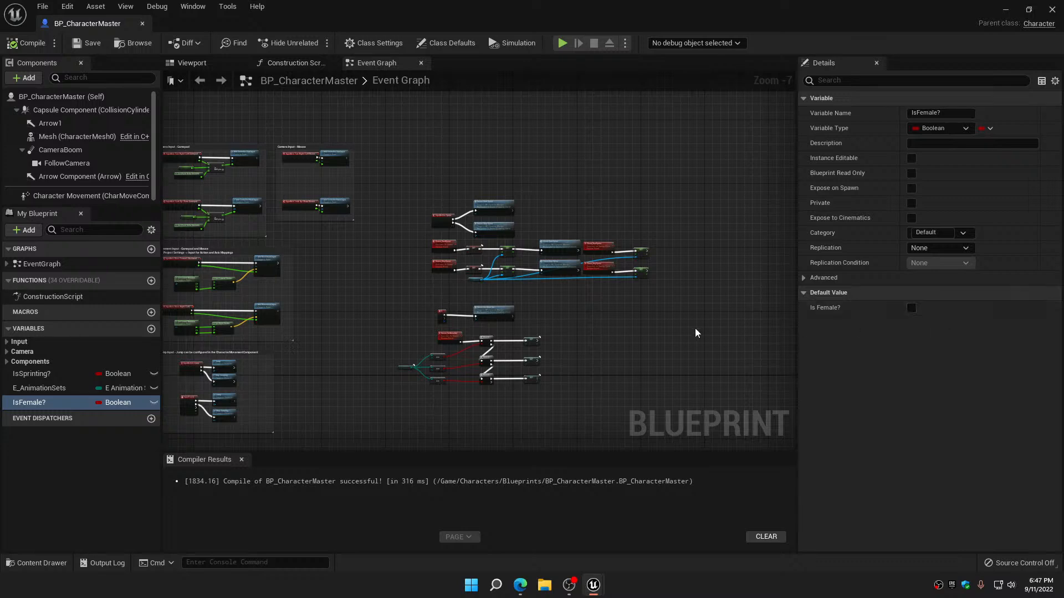
right_click_drag(693, 328, 565, 263)
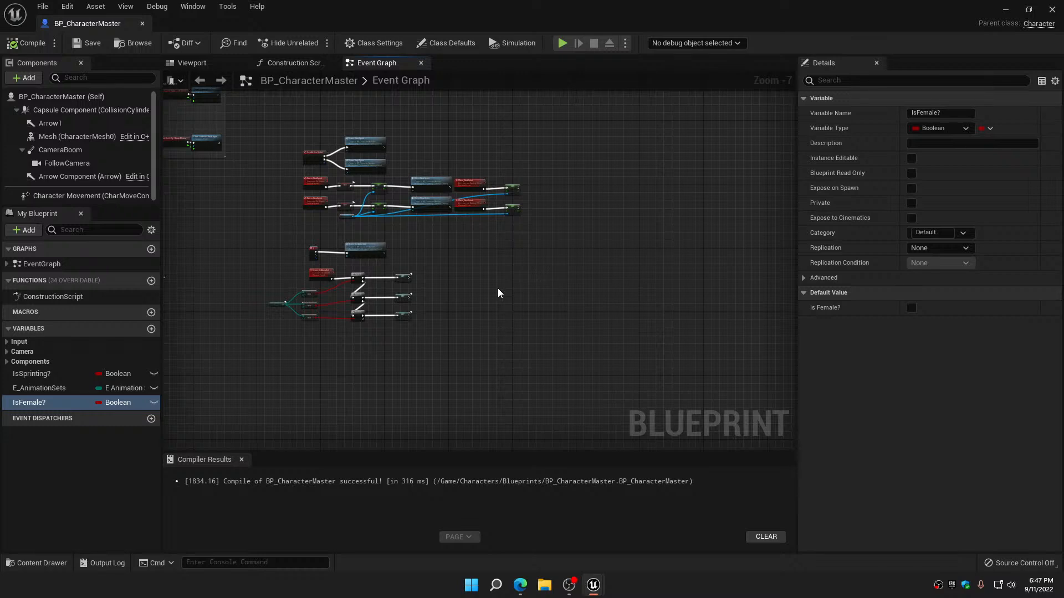
scroll(497, 288, "up", 3)
scroll(494, 266, "up", 3)
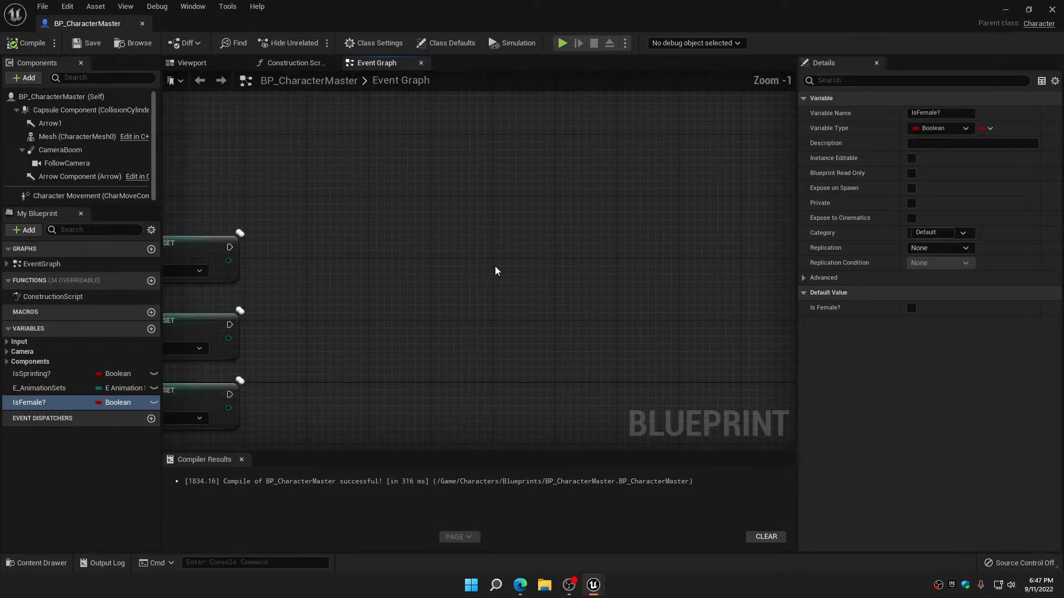
right_click(490, 234)
type("keyb")
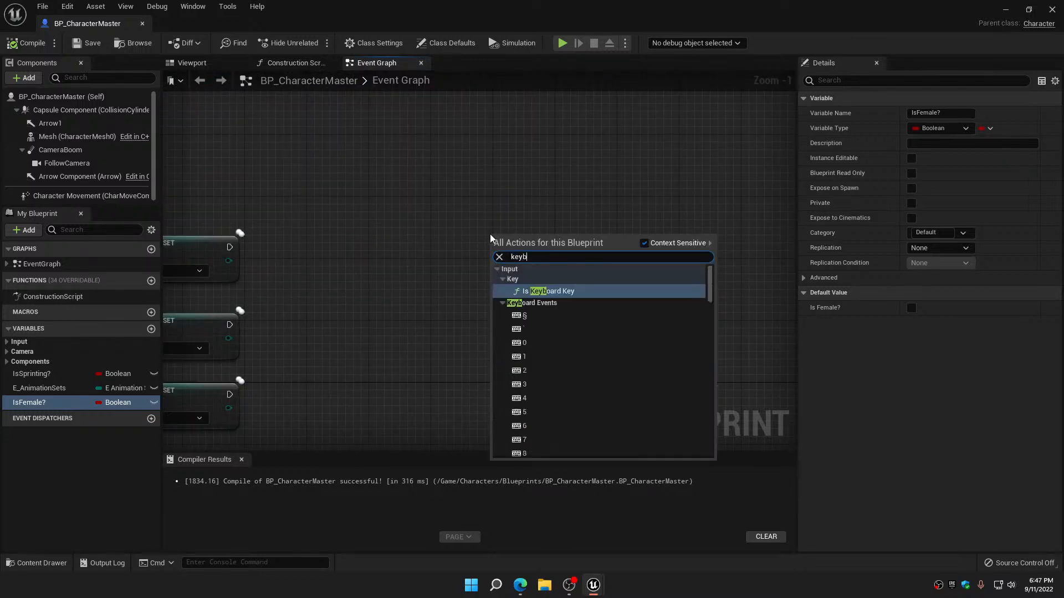
type("oard g")
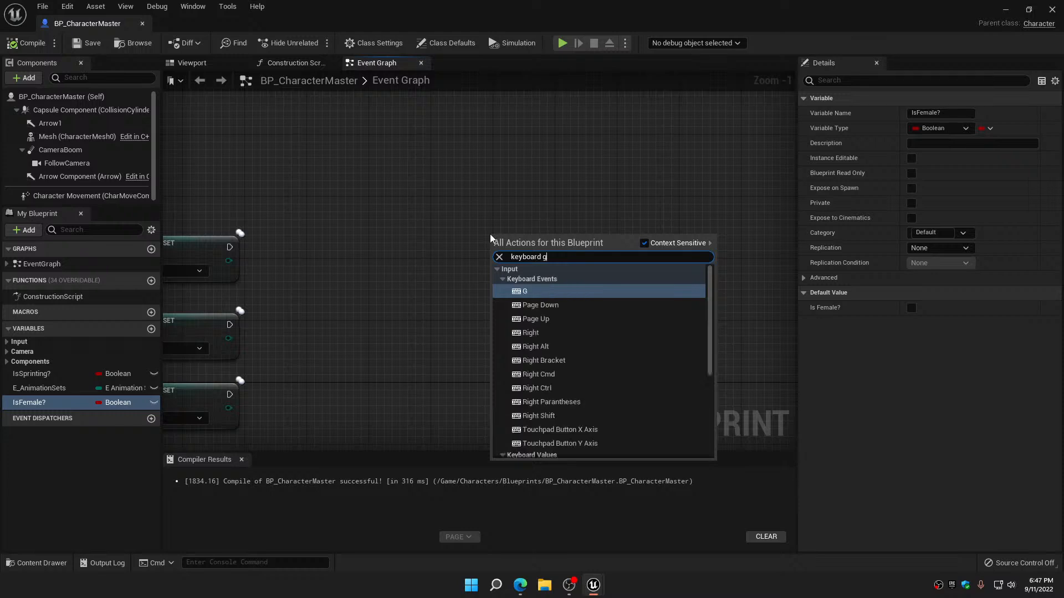
left_click(534, 292)
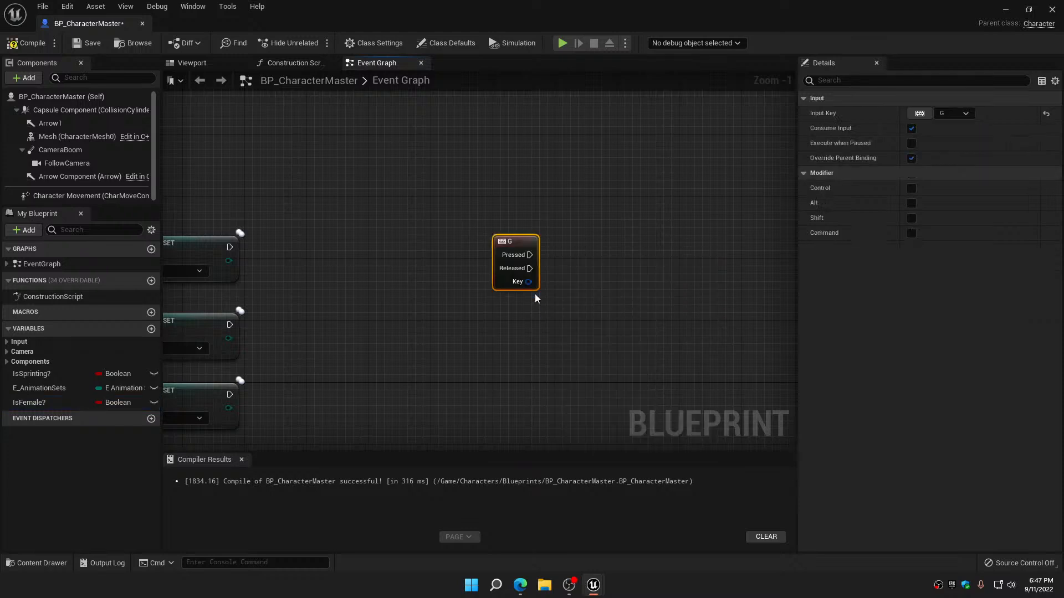
left_click_drag(42, 404, 693, 214)
left_click_drag(604, 224, 604, 224)
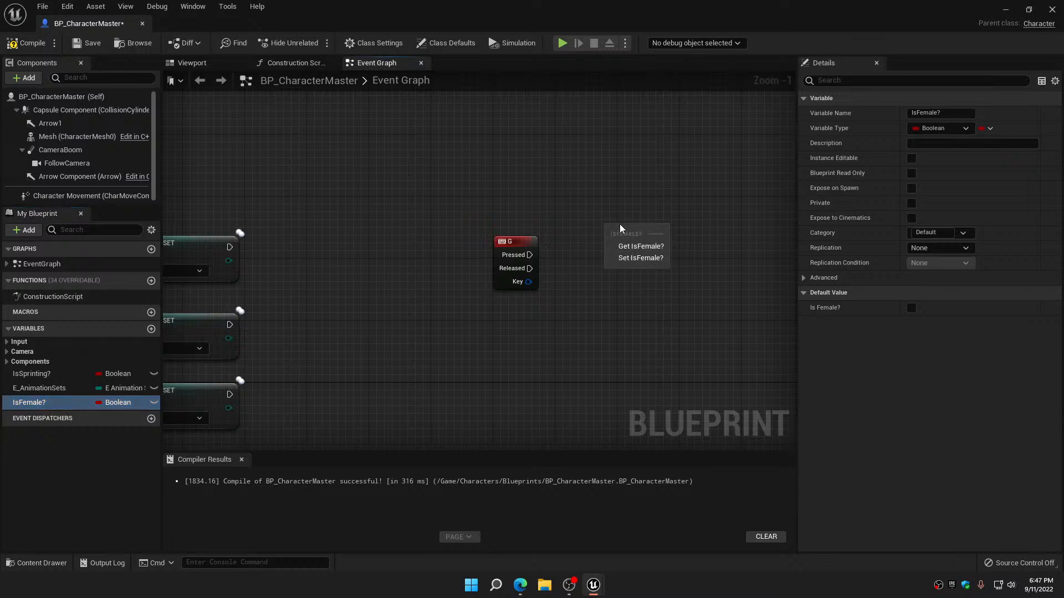
left_click(613, 203)
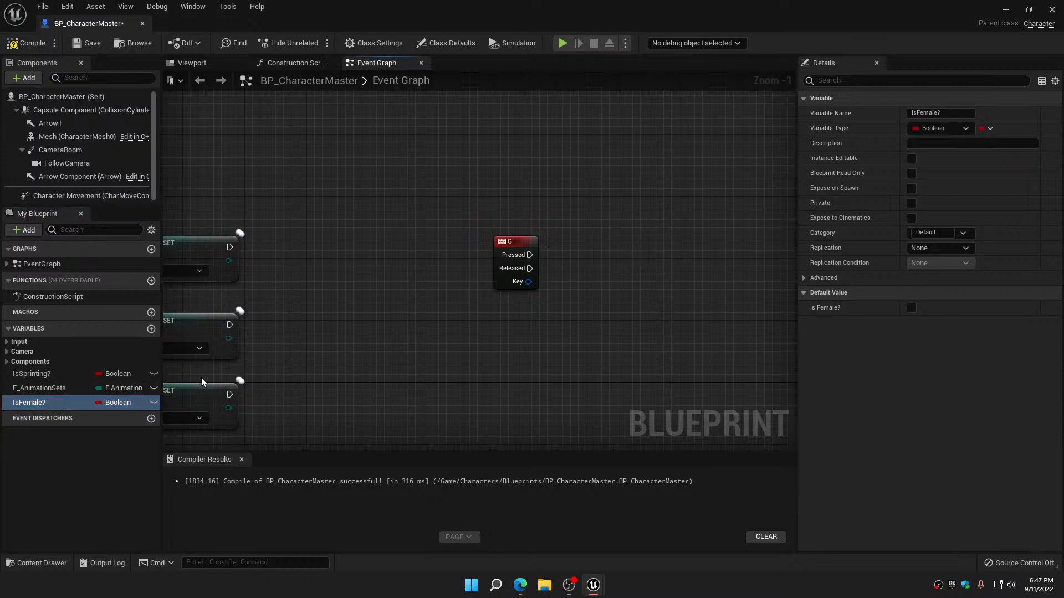
Add a Branch node beside the G event, wire it to Pressed and align the two nodes
left_click(573, 255)
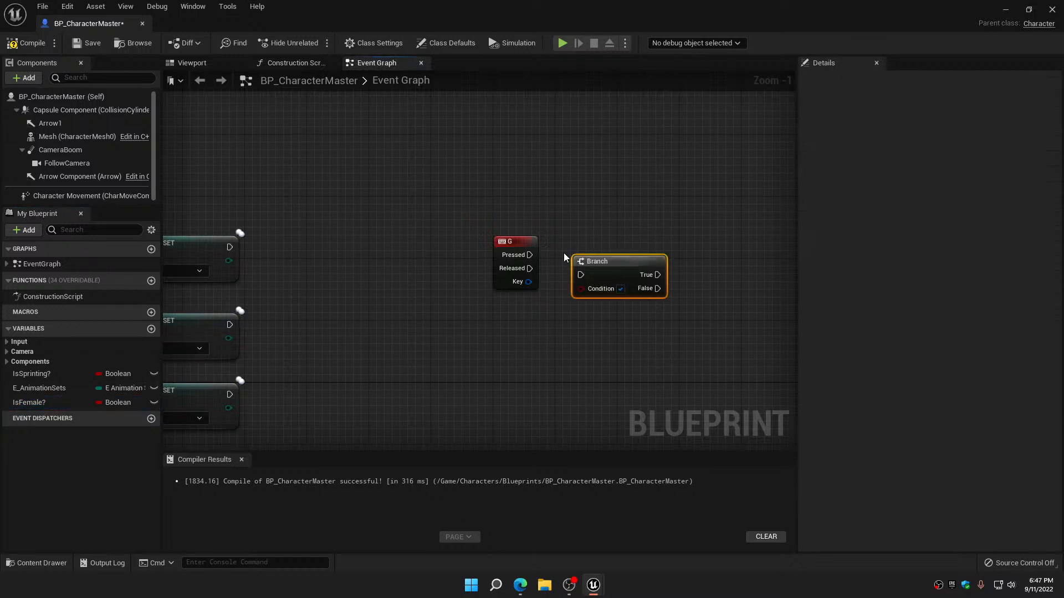
left_click_drag(530, 255, 584, 274)
left_click_drag(622, 260, 644, 240)
Feed the IsFemale? variable into the Branch's Condition and place its getter directly below the Branch
left_click_drag(42, 406, 603, 268)
left_click(619, 330)
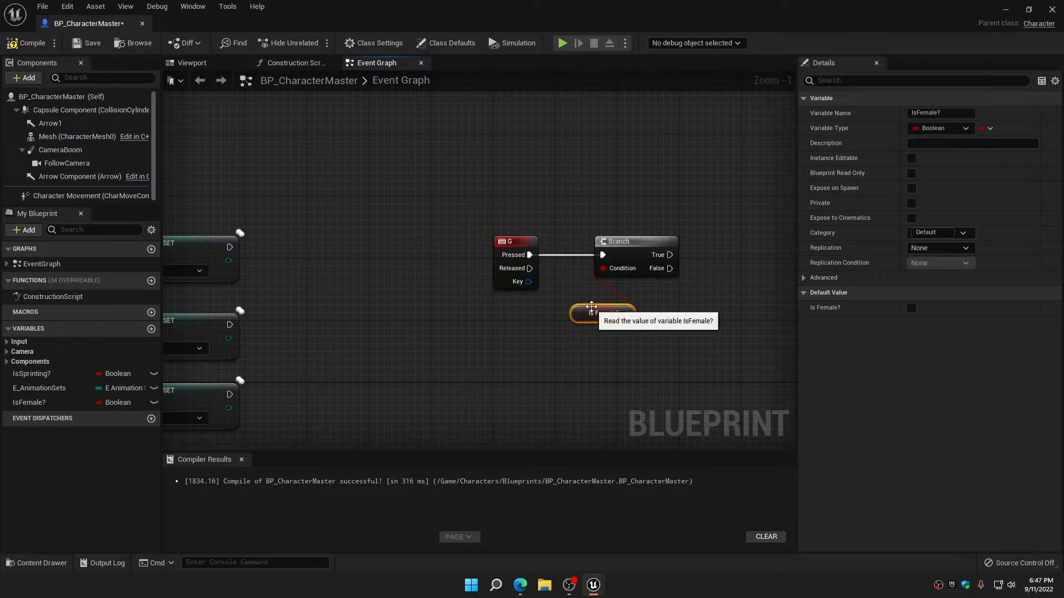
left_click_drag(591, 307, 625, 283)
Add a Set IsFemale? node with the value unticked and run it from the Branch's True output
right_click_drag(640, 324, 412, 335)
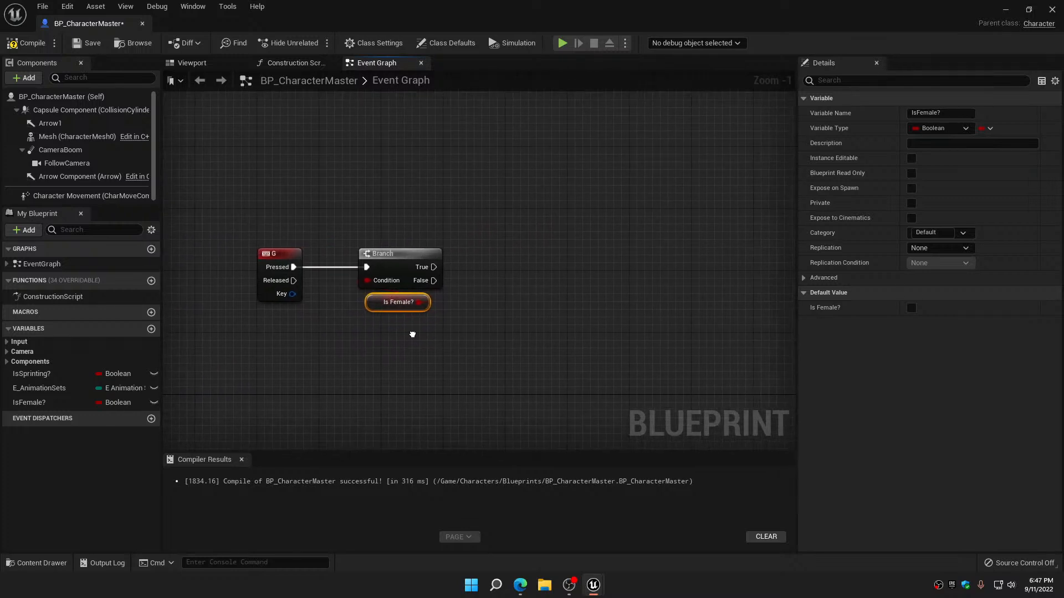
left_click_drag(33, 402, 512, 232)
left_click(521, 268)
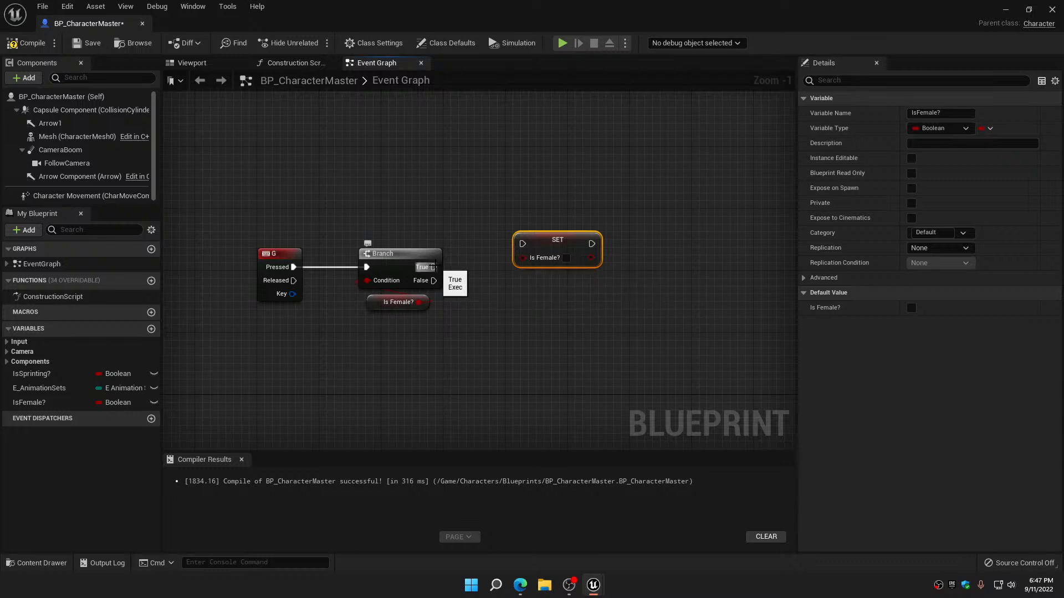
left_click_drag(434, 267, 520, 295)
Duplicate the Set IsFemale? node above the original, connect it to the Branch's False output and tick its value
key("ctrl+c")
key("ctrl+v")
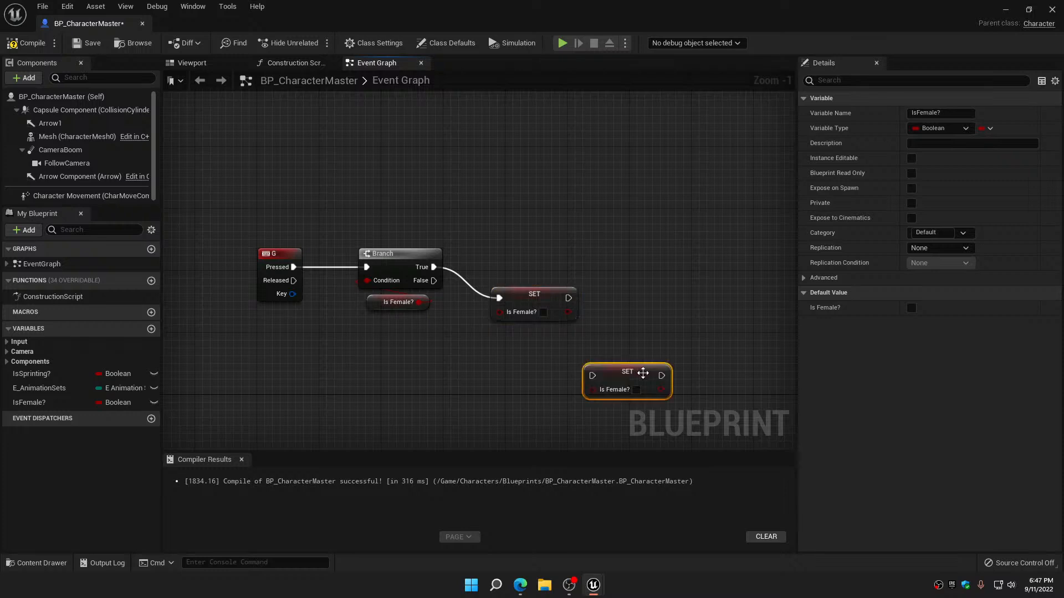
left_click_drag(642, 373, 558, 249)
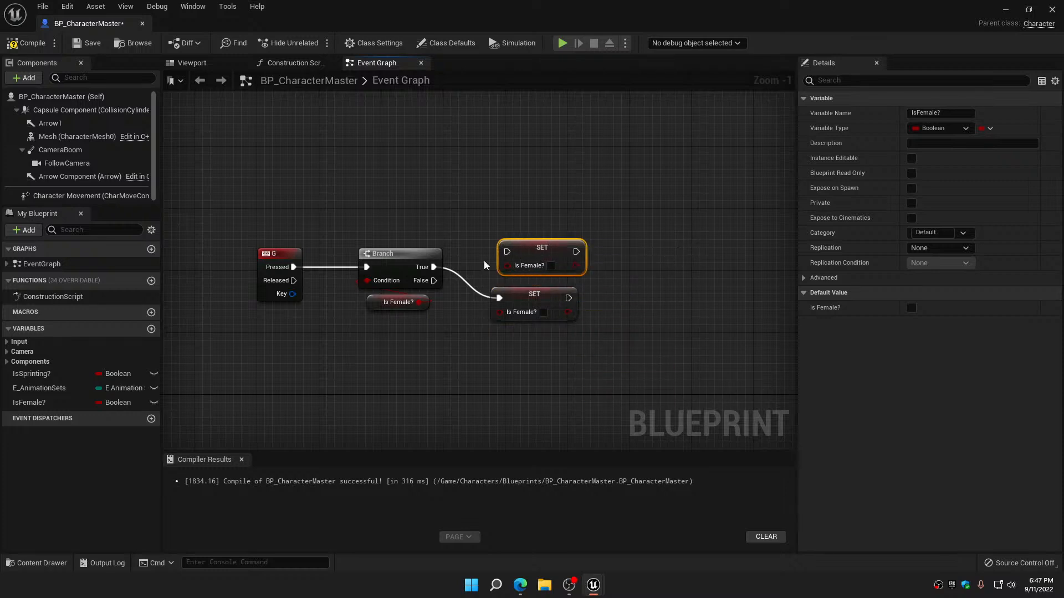
left_click_drag(436, 281, 536, 251)
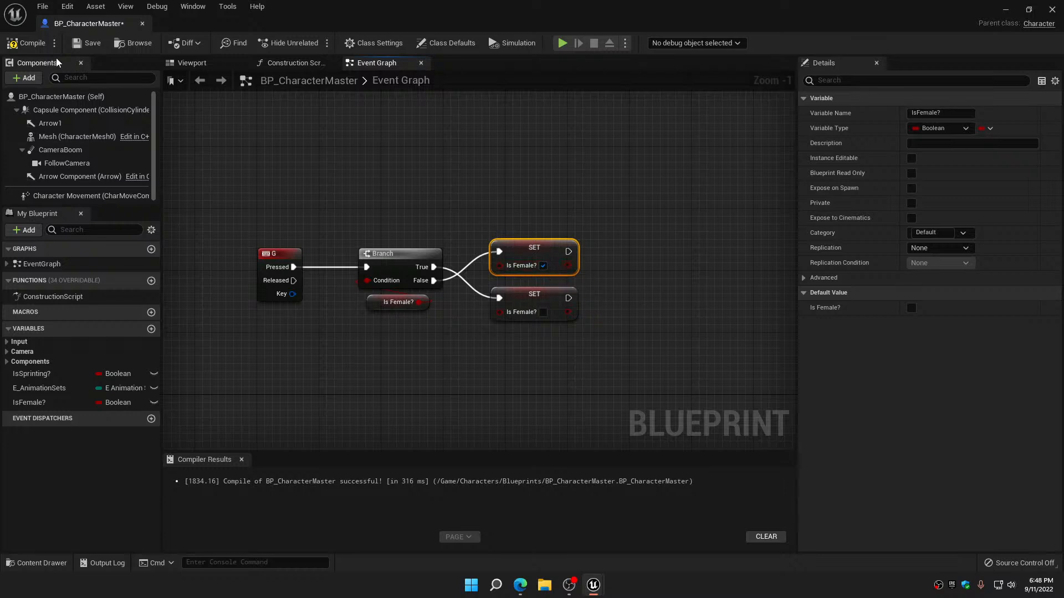
Compile and save BP_CharacterMaster and close it
left_click(25, 44)
left_click(78, 48)
left_click(142, 23)
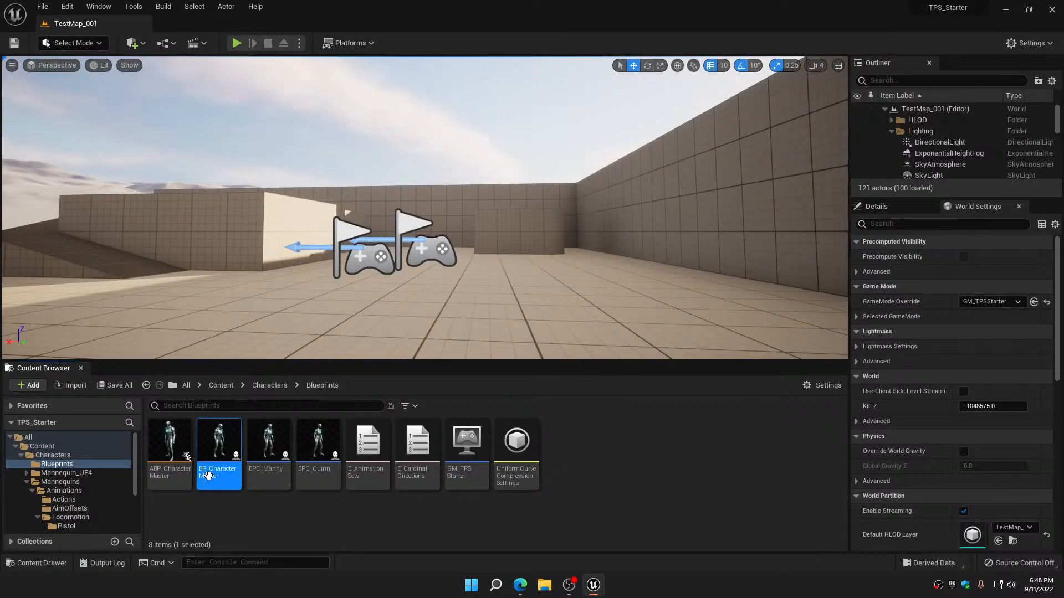
In ABP_CharacterMaster's Event Graph, get Is Female? from the BP Character Master reference and place it beside the E Animation Sets getter
double_click(178, 430)
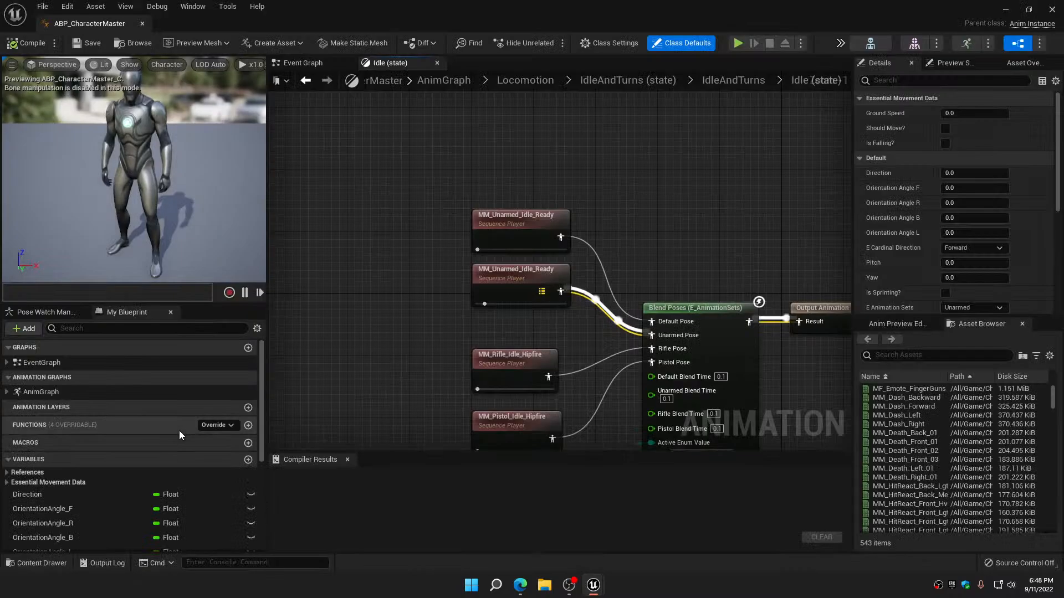
left_click(304, 62)
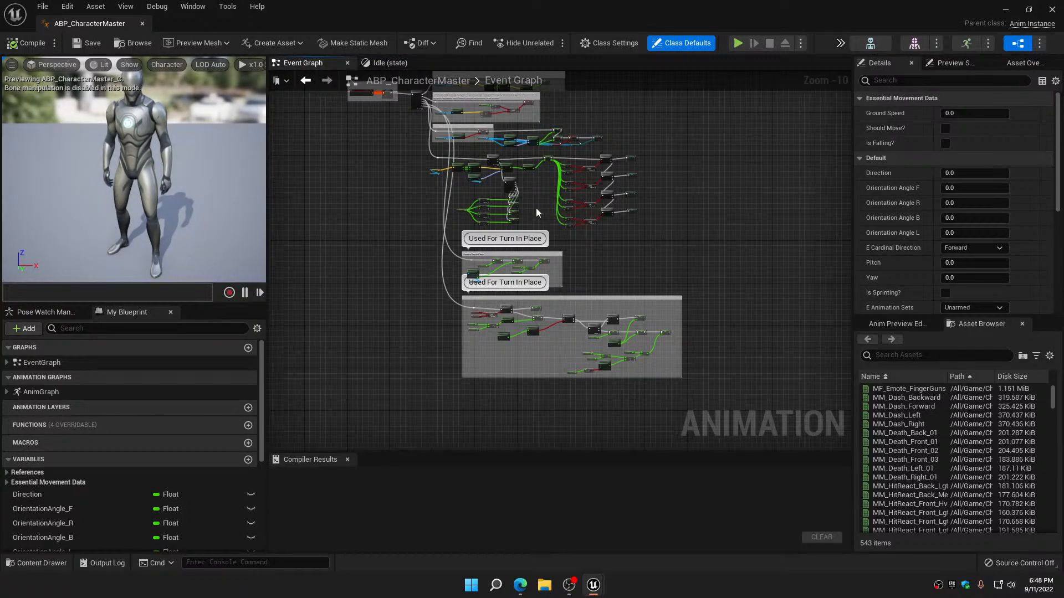
scroll(560, 222, "up", 4)
scroll(582, 228, "up", 5)
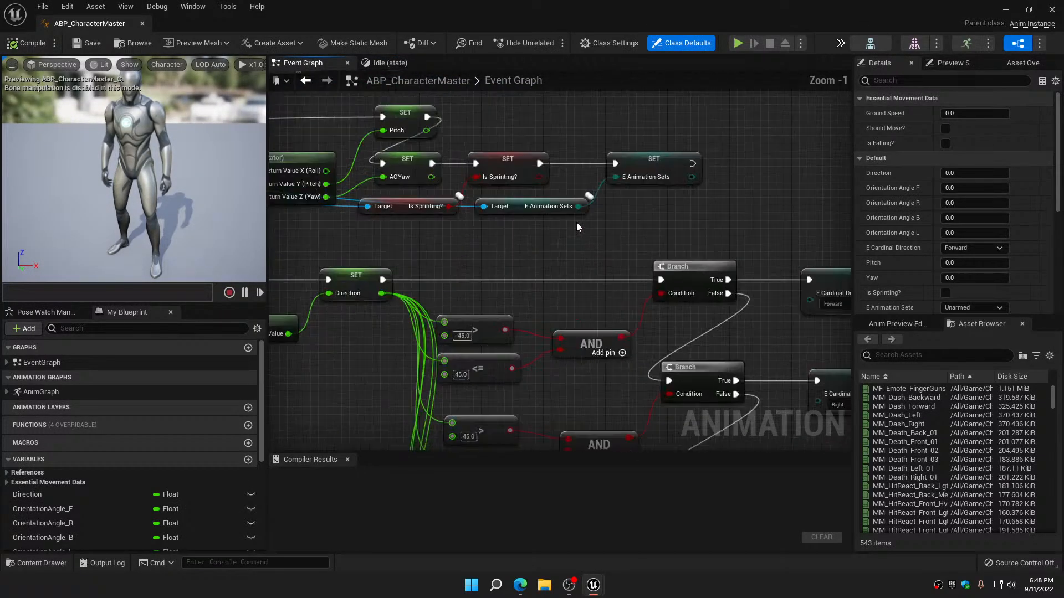
right_click_drag(566, 229, 741, 241)
right_click_drag(528, 249, 719, 255)
left_click_drag(386, 183, 659, 237)
type("isfem")
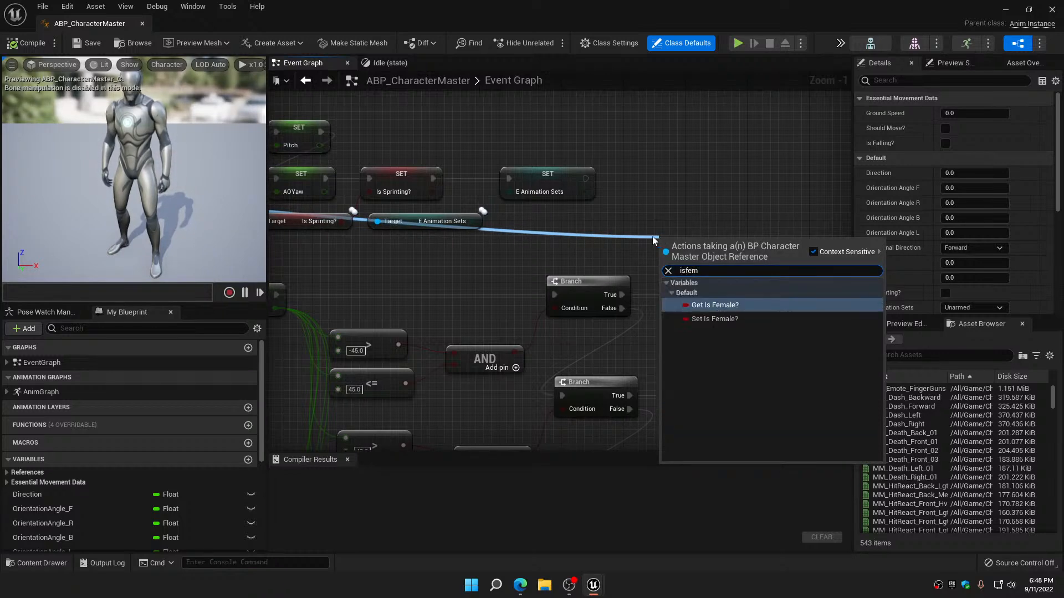
left_click(704, 307)
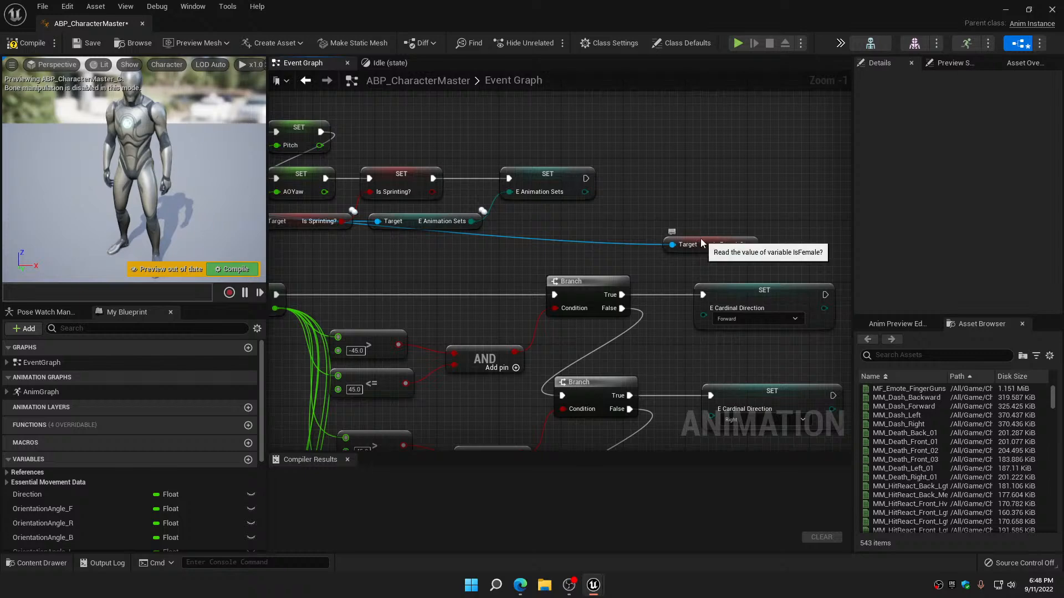
left_click_drag(700, 239, 540, 218)
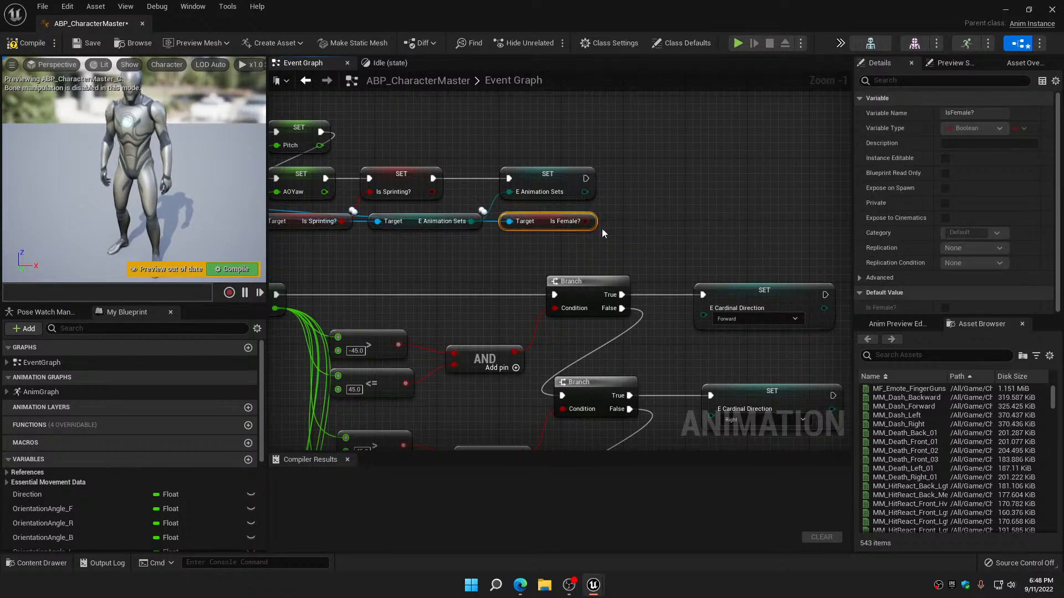
Promote the Is Female? output to a variable and chain its SET node after the E Animation Sets SET node
right_click(586, 222)
left_click(632, 242)
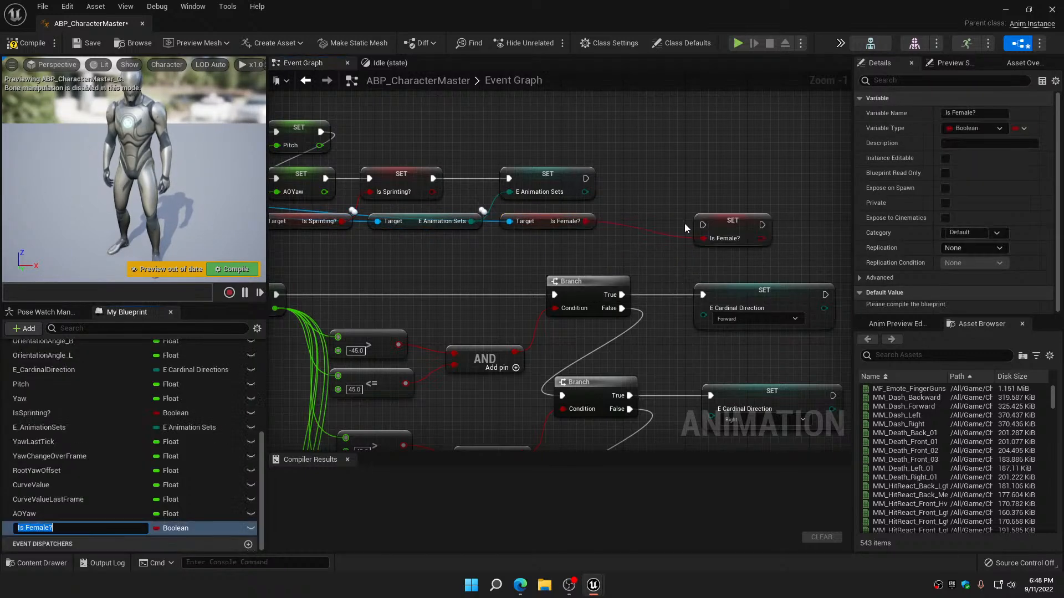
left_click_drag(724, 222, 632, 183)
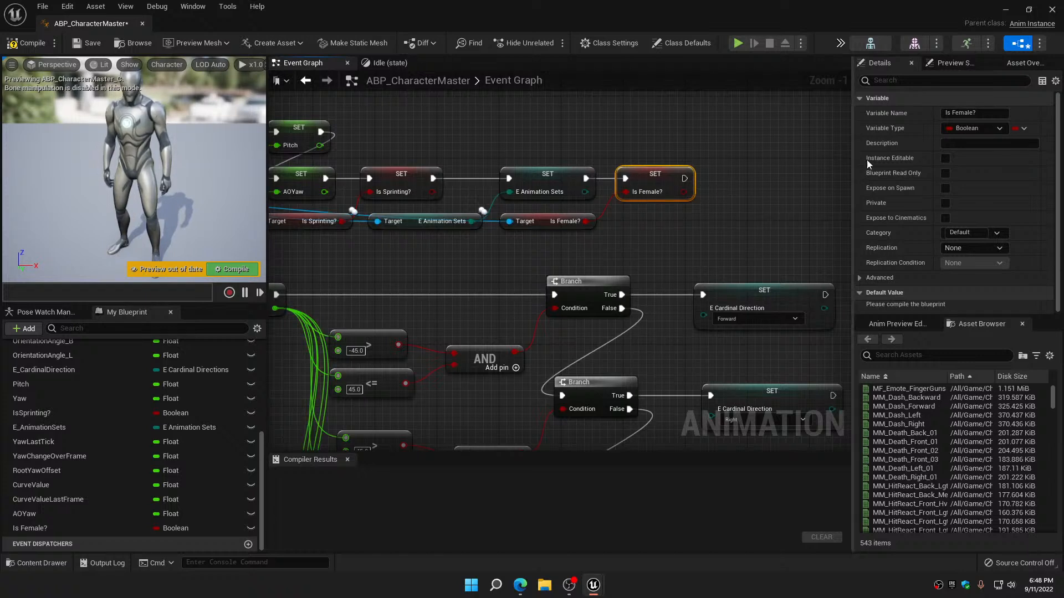
Rename the promoted variable to IsFemale?, without the space, and compile and save the animation blueprint
left_click(971, 113)
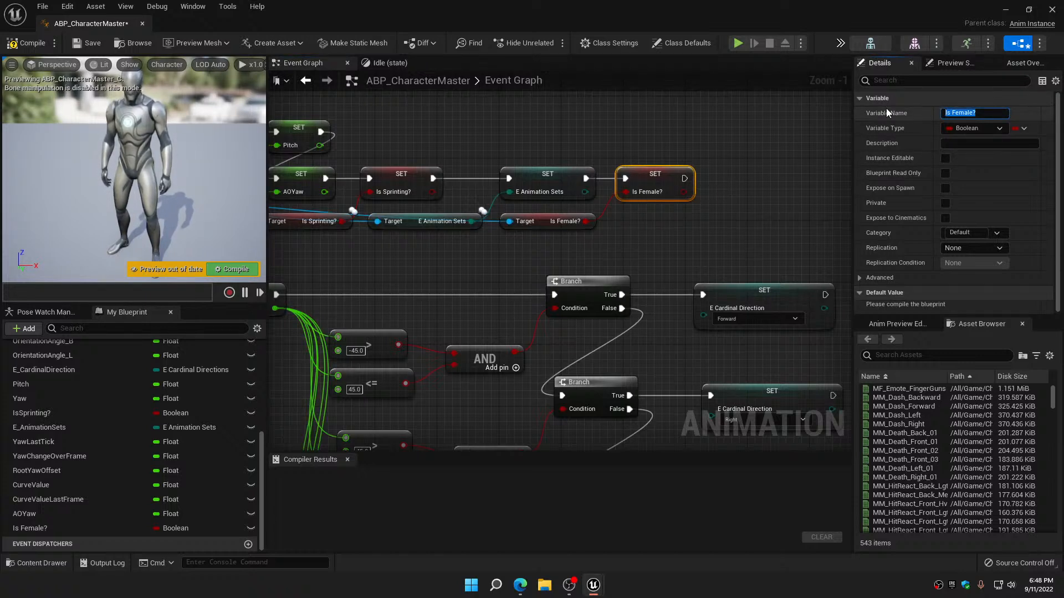
type("IsFema")
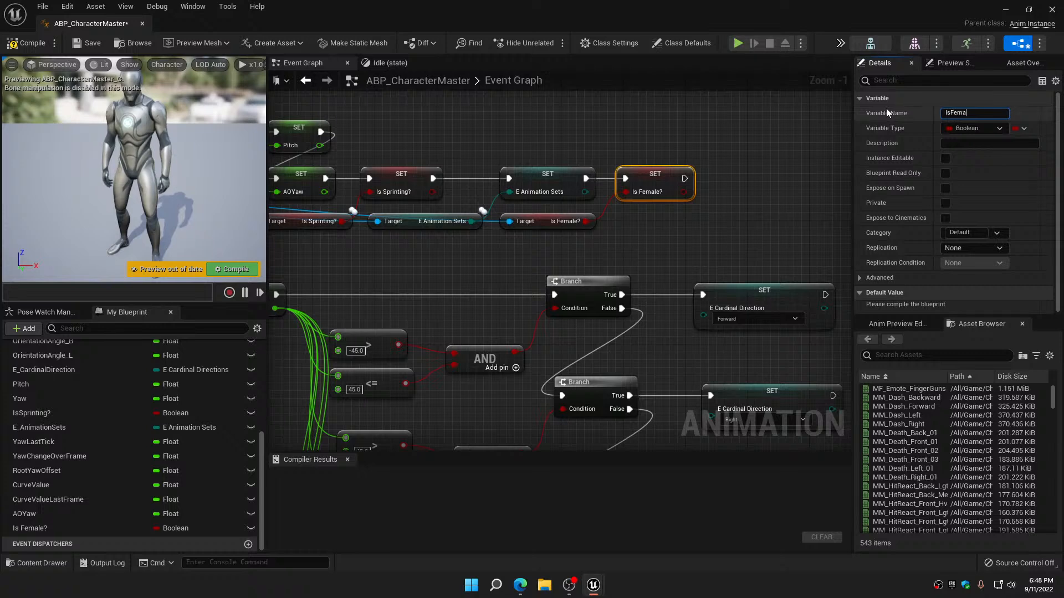
type("le?")
key("Return")
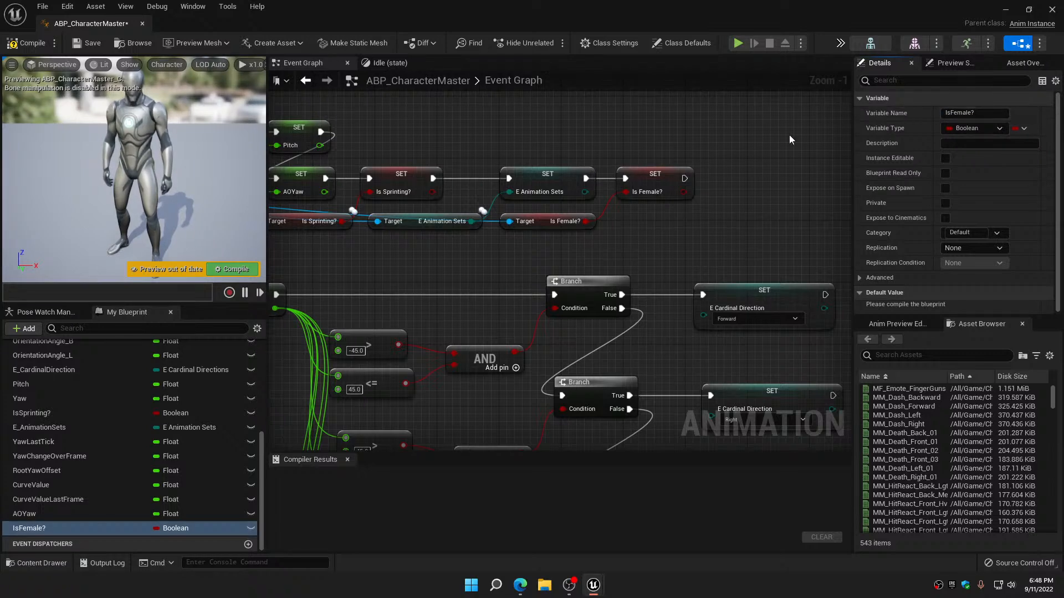
left_click(36, 46)
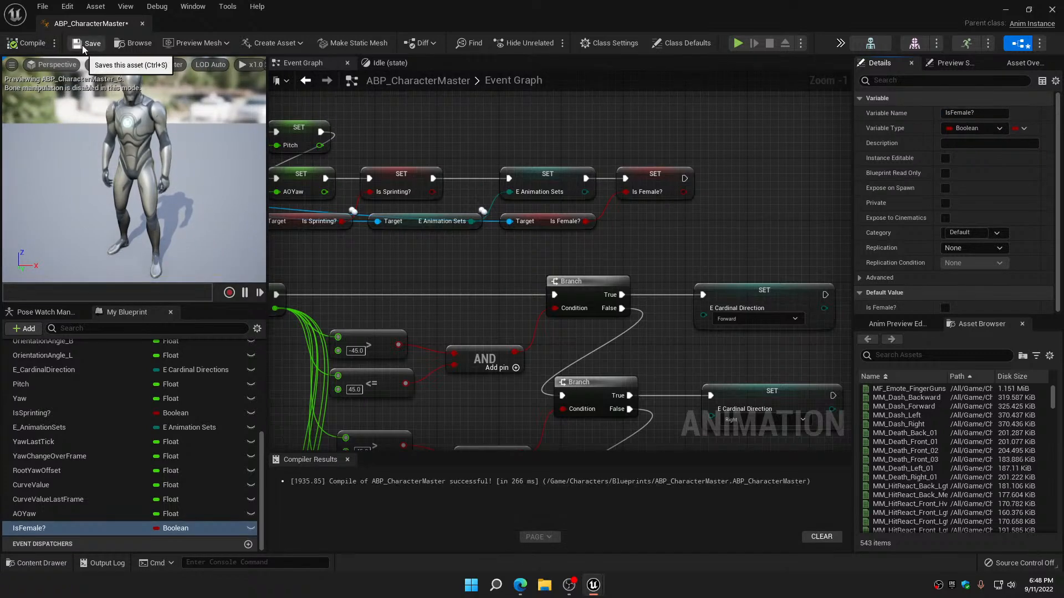
In the Idle state, move the four idle sequence players away from the Blend Poses (E_AnimationSets) node to make room
left_click(384, 66)
right_click_drag(621, 194, 692, 103)
left_click_drag(504, 133, 643, 440)
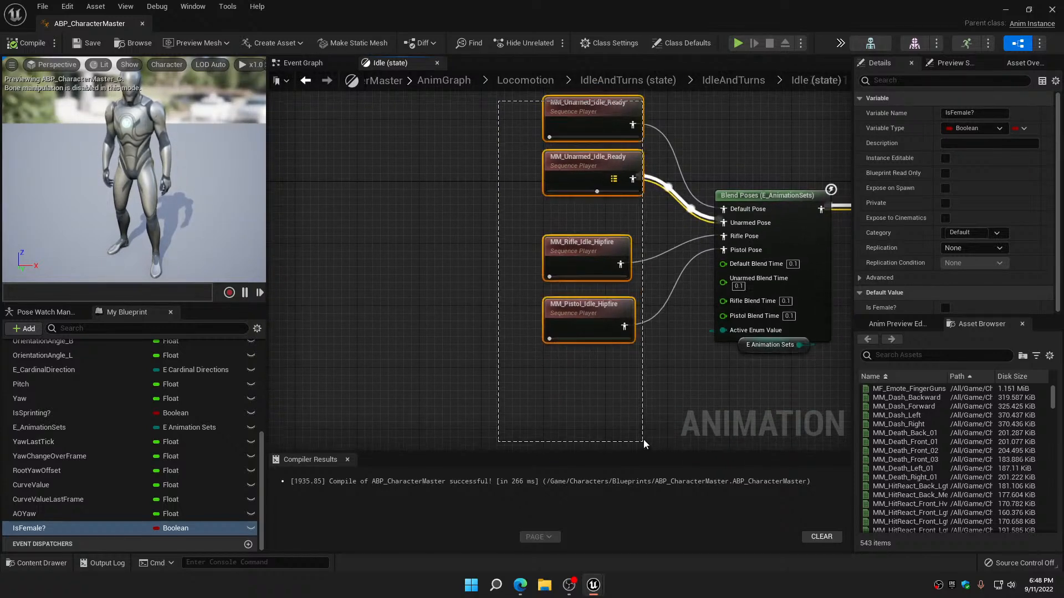
left_click_drag(604, 238, 332, 240)
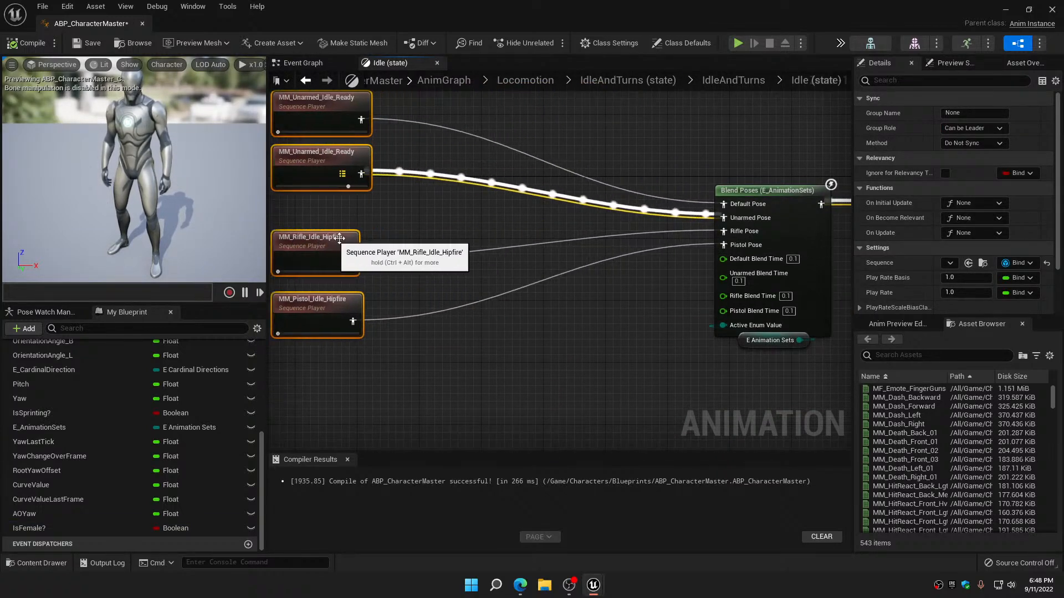
Add a Blend Poses by bool node below the existing pose connections in the Idle state
right_click_drag(571, 348, 586, 304)
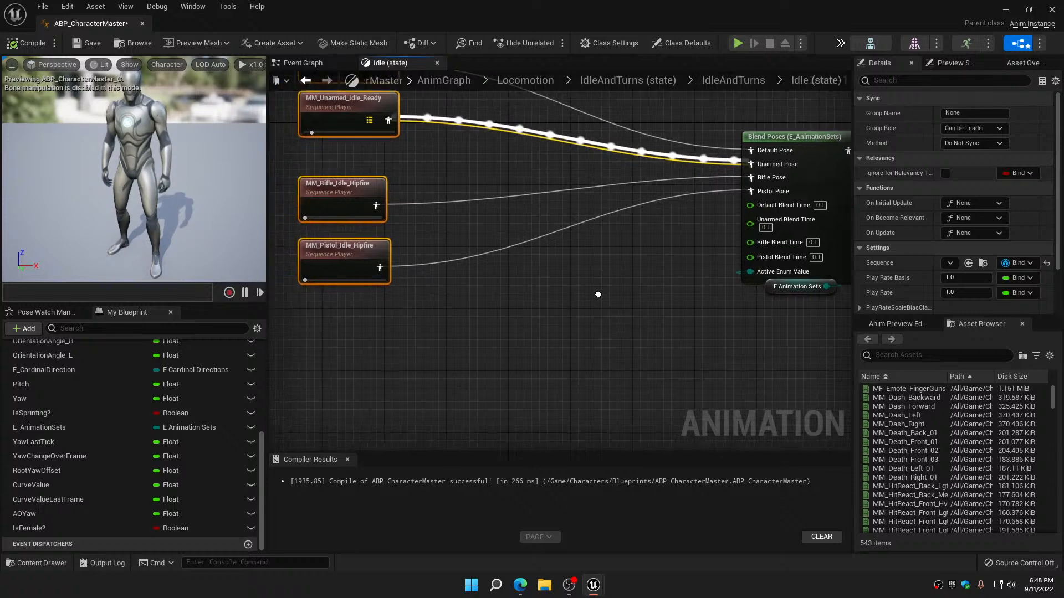
right_click(586, 304)
type("blend")
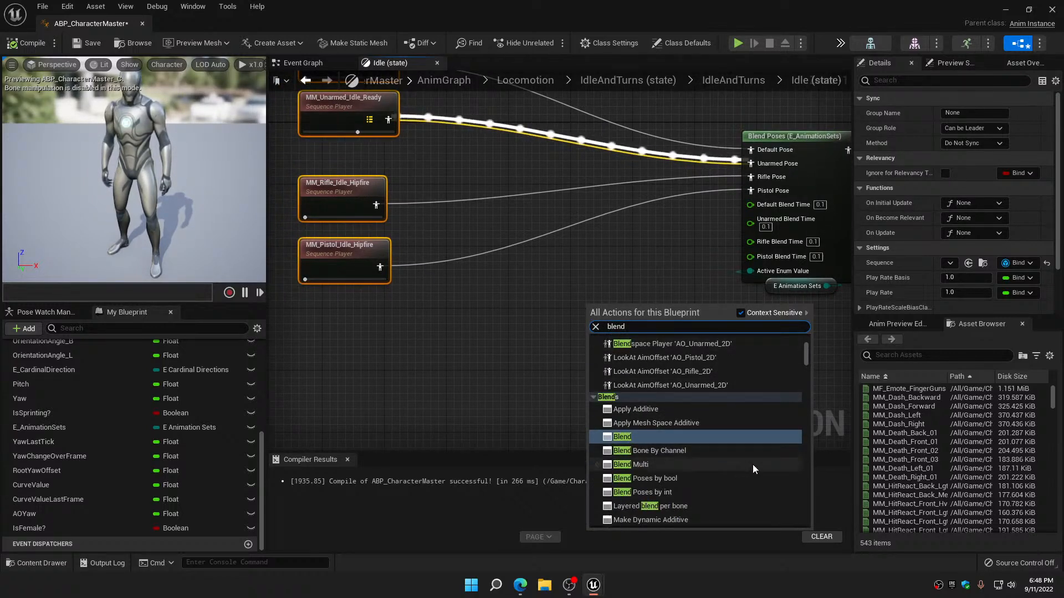
left_click(652, 480)
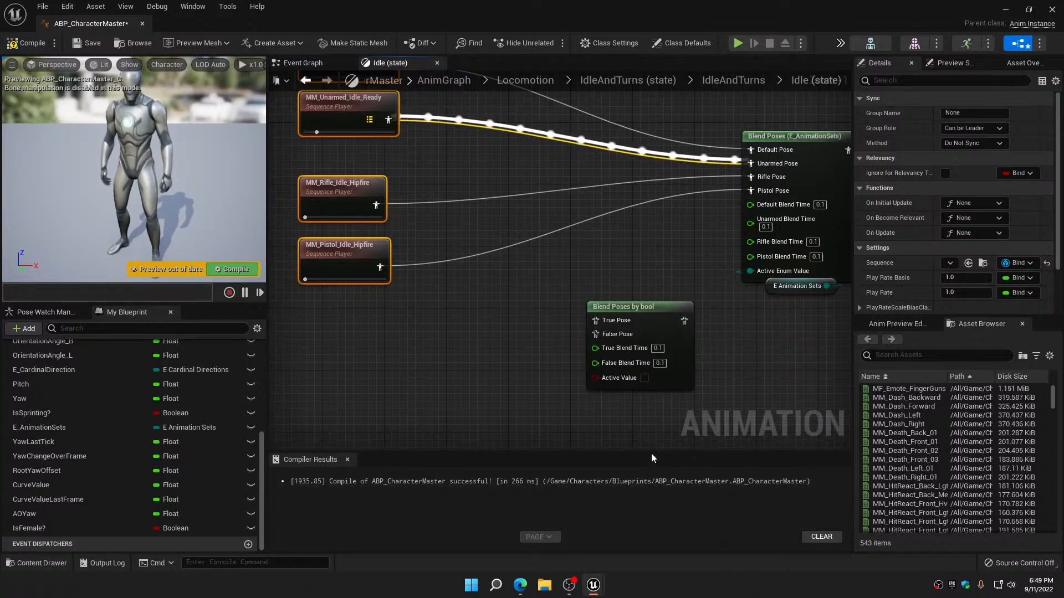
Move the four idle sequence players back close to the Blend Poses (E_AnimationSets) node, above the Blend Poses by bool node
mouse_move(528, 389)
right_mouse_down()
mouse_move(579, 397)
mouse_move(508, 393)
right_mouse_up()
scroll(646, 393, "down", 1)
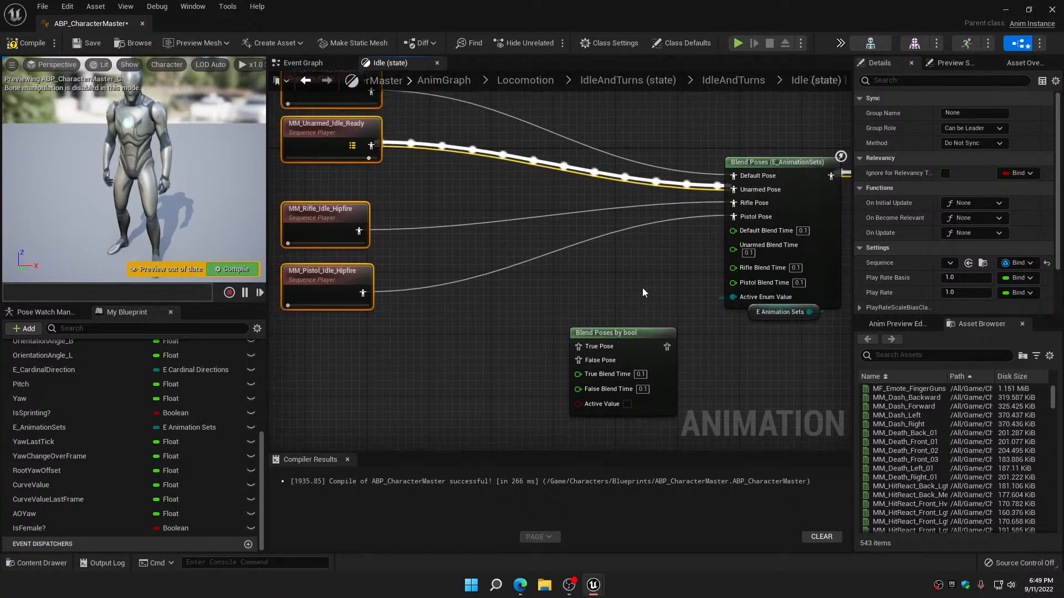
left_click_drag(361, 116, 576, 125)
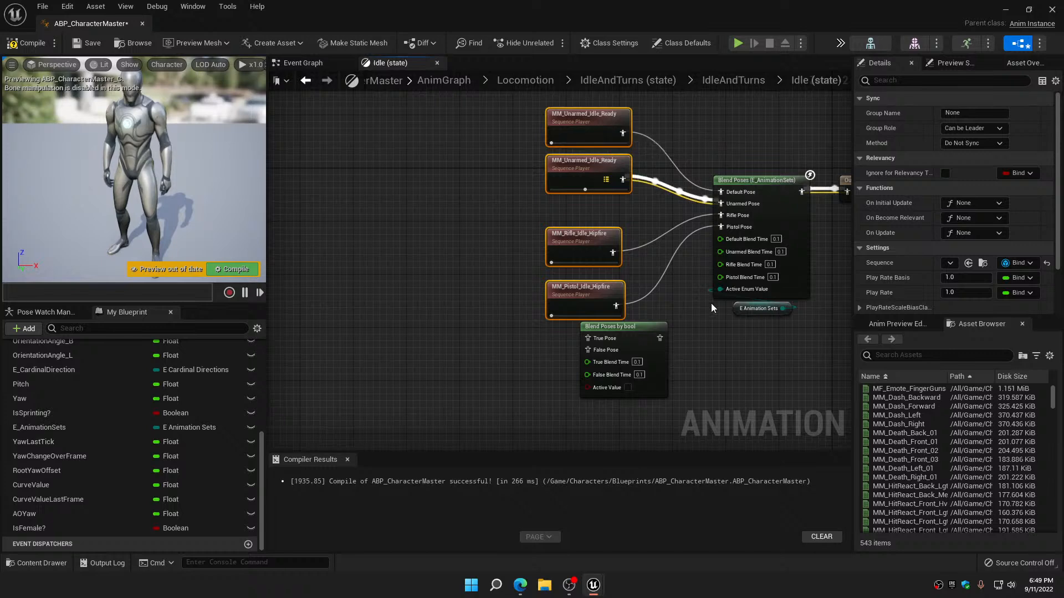
Move the Blend Poses by bool node into the free space below the Output Animation Pose node
right_click_drag(710, 304, 580, 183)
left_click_drag(519, 201, 773, 284)
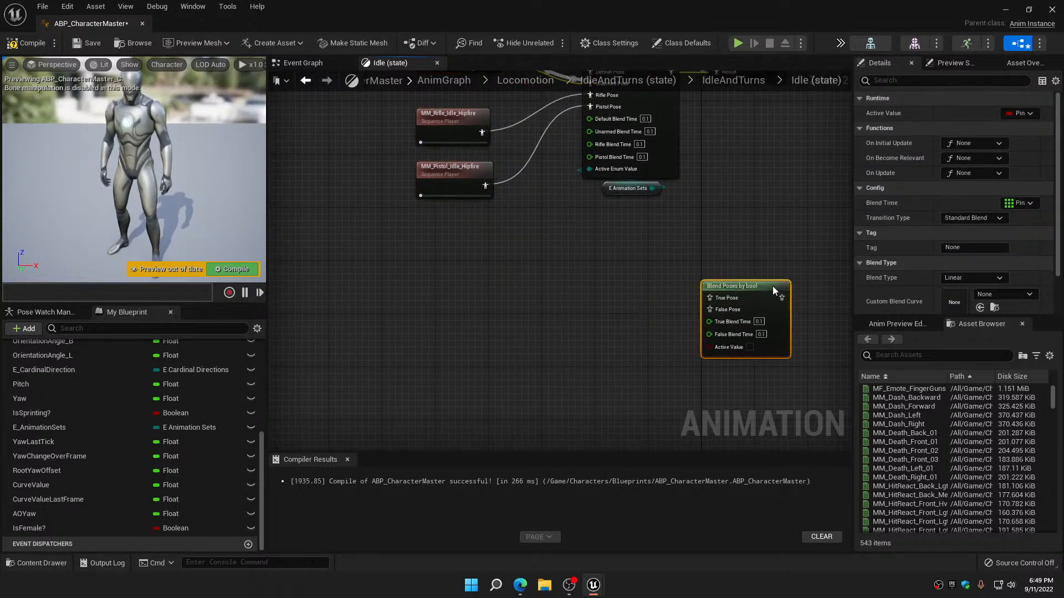
scroll(654, 281, "down", 2)
right_click_drag(654, 283, 622, 287)
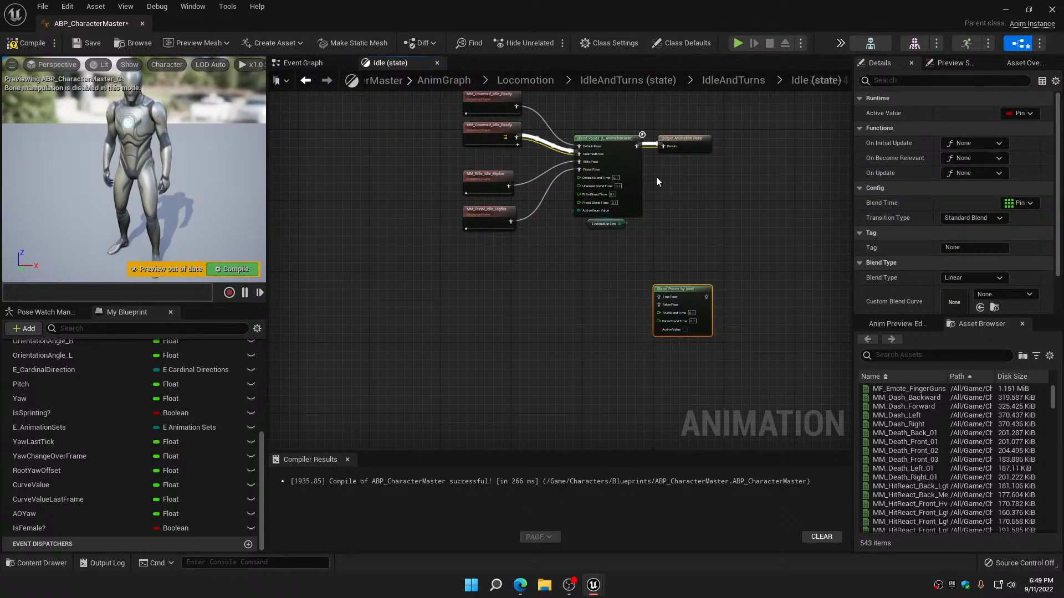
Disconnect Output Animation Pose from Blend Poses (E_AnimationSets) and move the output node farther away to make room between them
scroll(660, 166, "up", 3)
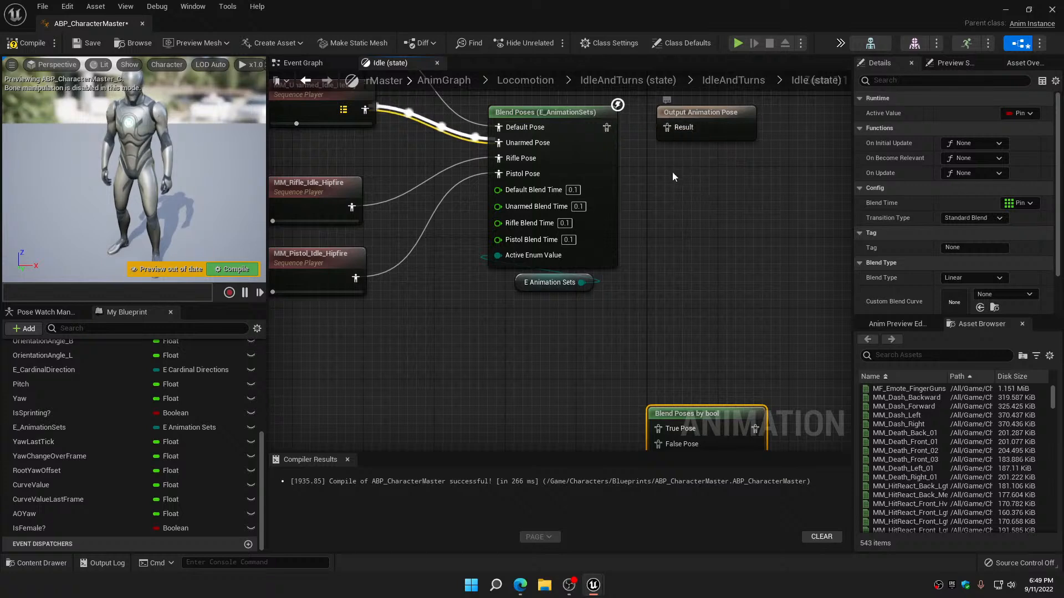
right_click_drag(673, 199, 524, 264)
left_click_drag(561, 182, 799, 182)
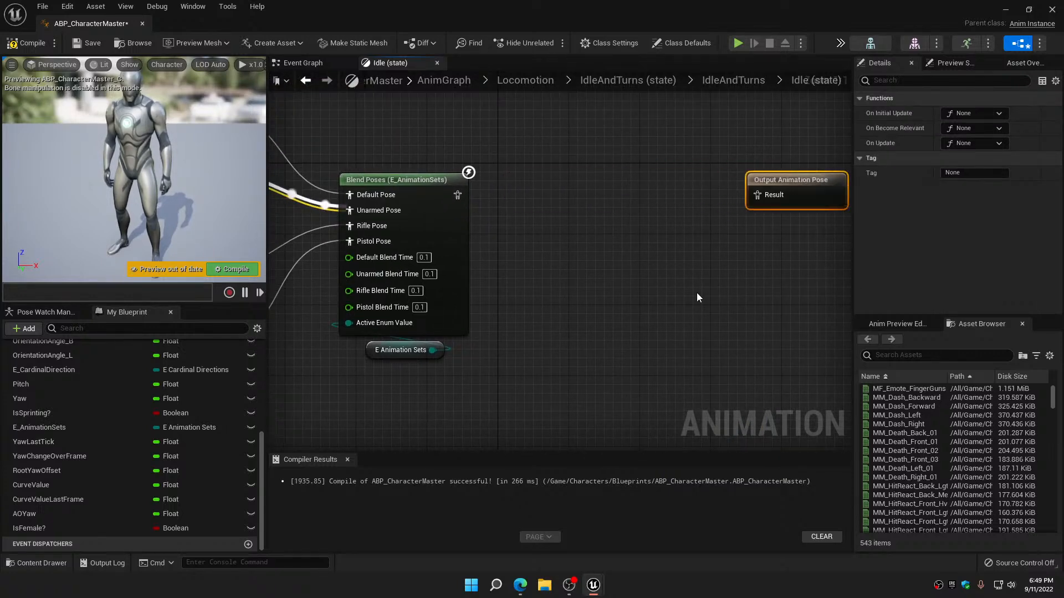
Place Blend Poses by bool in the gap, wiring the E_AnimationSets blend into False Pose and the bool node's output into Result
right_click_drag(585, 448, 575, 355)
left_click_drag(542, 409, 558, 170)
right_click_drag(558, 170, 558, 345)
left_click_drag(557, 345, 550, 256)
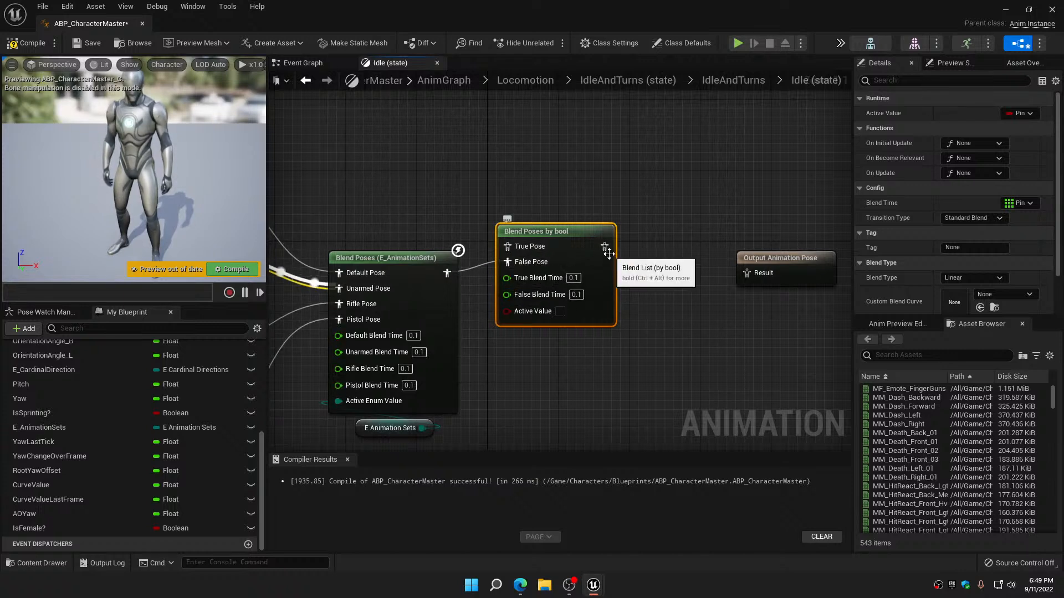
left_click_drag(605, 247, 746, 273)
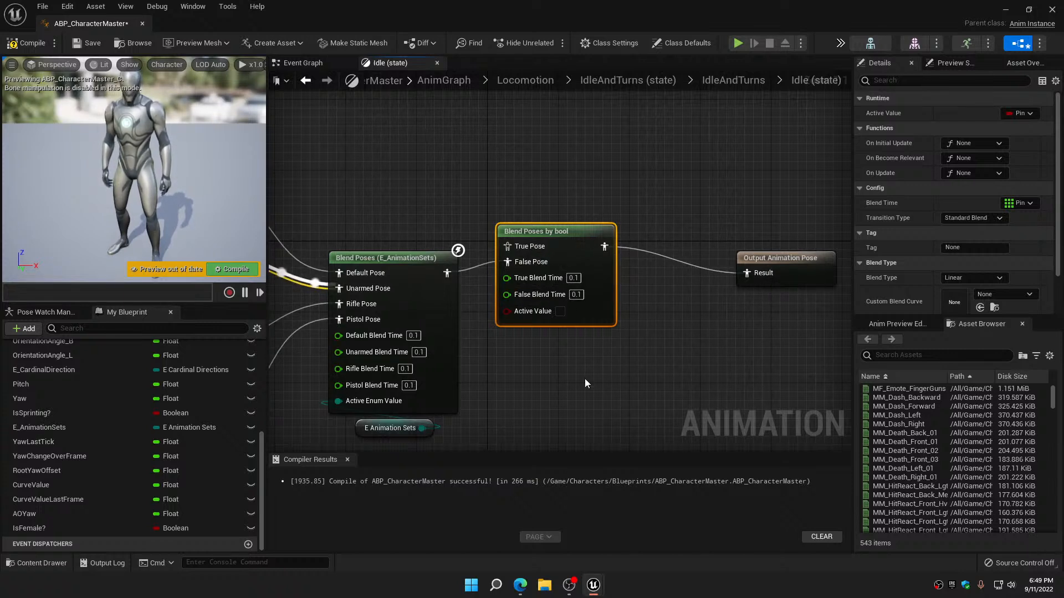
Feed the IsFemale? variable into Active Value of Blend Poses by bool, then align the output node with it and shift all three nodes up
left_click_drag(32, 530, 574, 334, "ctrl")
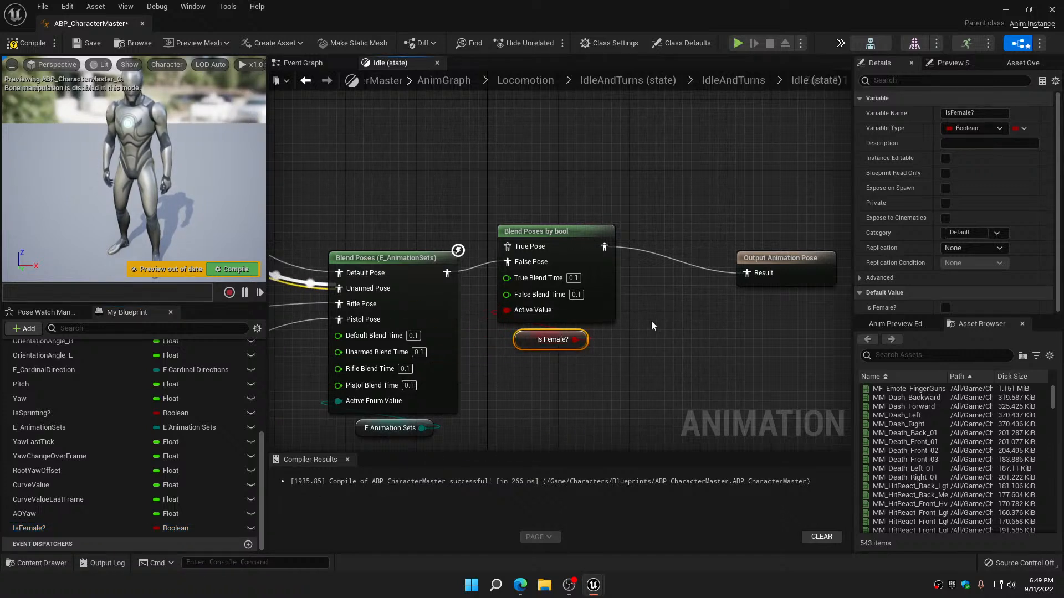
left_click_drag(798, 258, 762, 231)
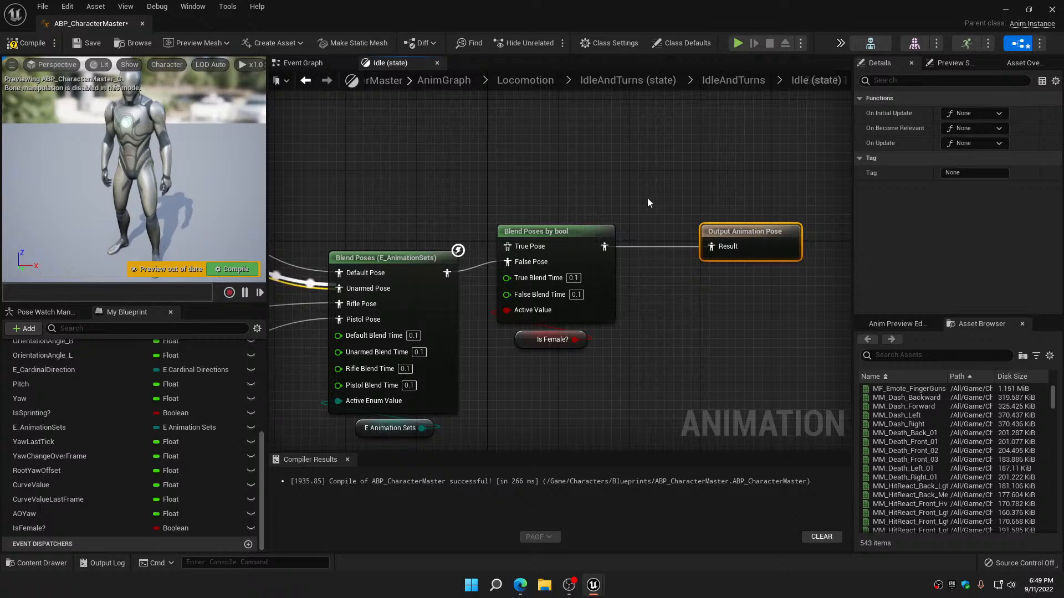
left_click_drag(577, 185, 814, 340)
left_click_drag(772, 238, 770, 195)
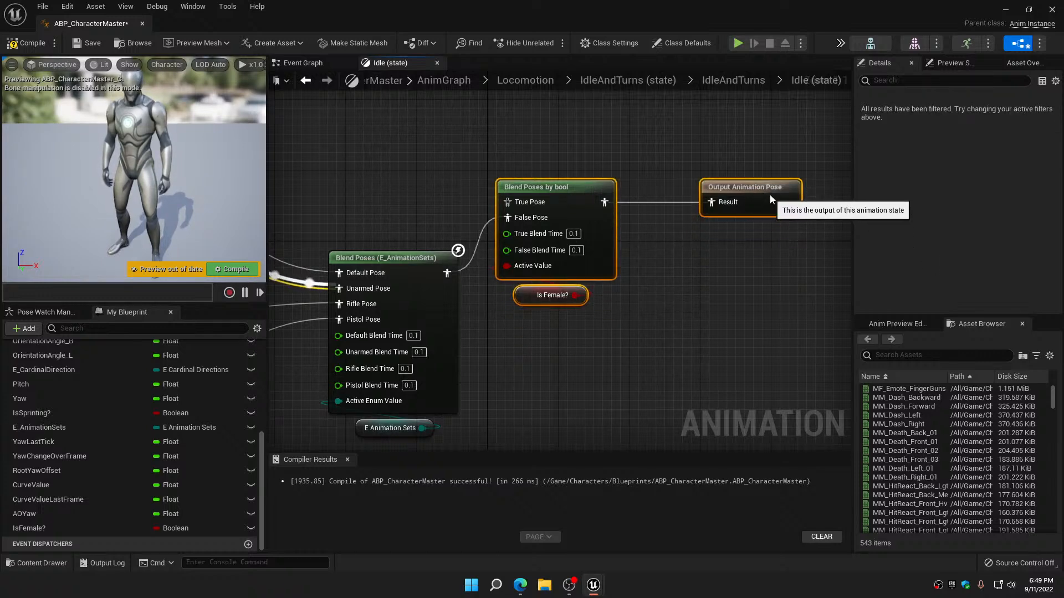
Duplicate the four idle sequence players, Blend Poses (E_AnimationSets) and its E Animation Sets variable, placing the copies above the originals
scroll(663, 310, "down", 6)
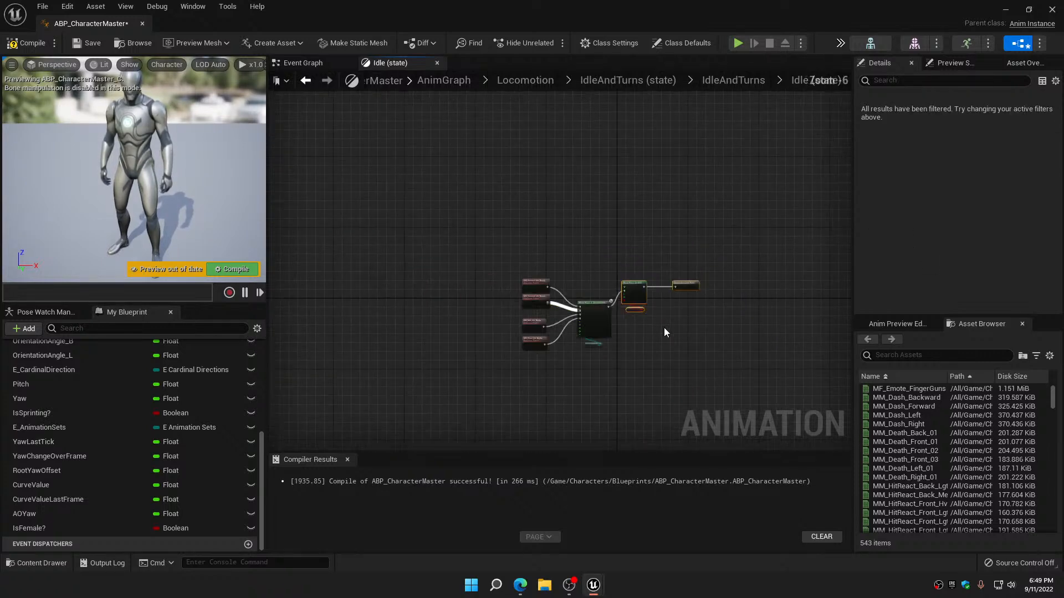
right_click_drag(665, 328, 661, 355)
left_click_drag(510, 307, 593, 417)
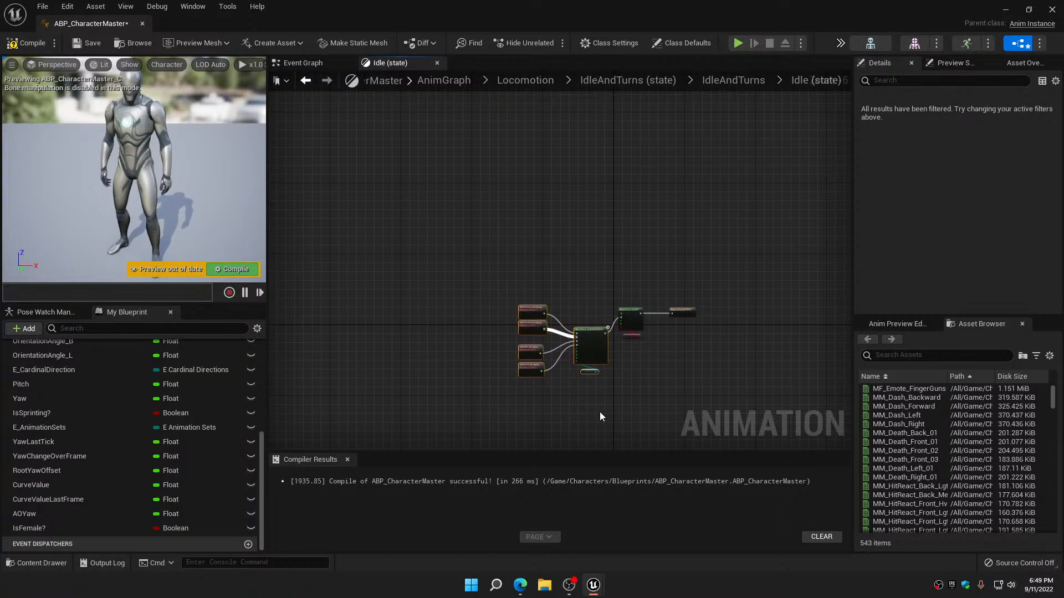
key("ctrl+c")
key("ctrl+v")
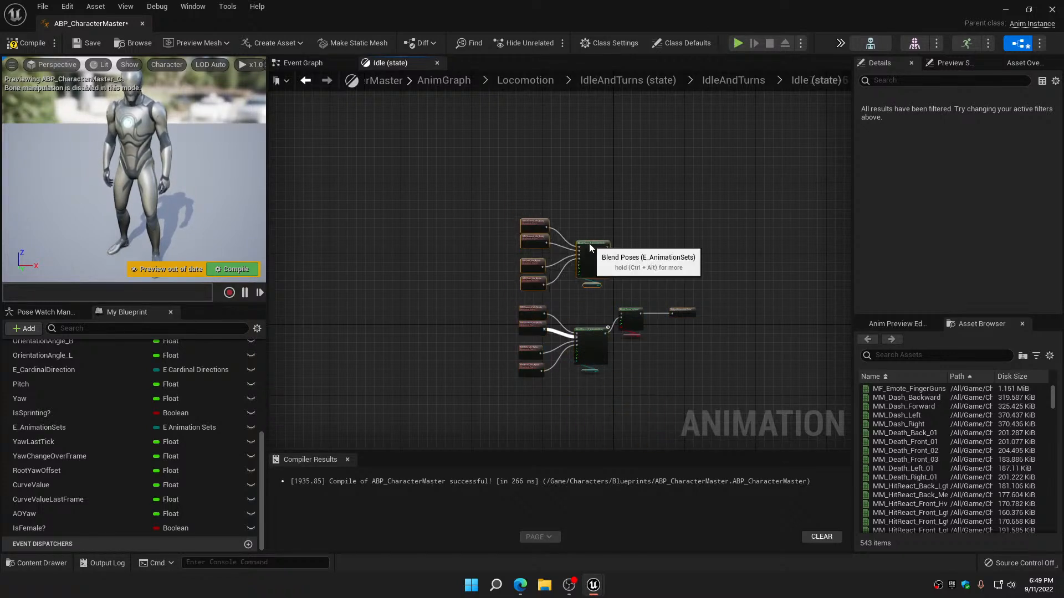
Connect the duplicated Blend Poses (E_AnimationSets) to True Pose and reposition the bool blend, IsFemale? and output nodes between both sets
scroll(636, 267, "up", 3)
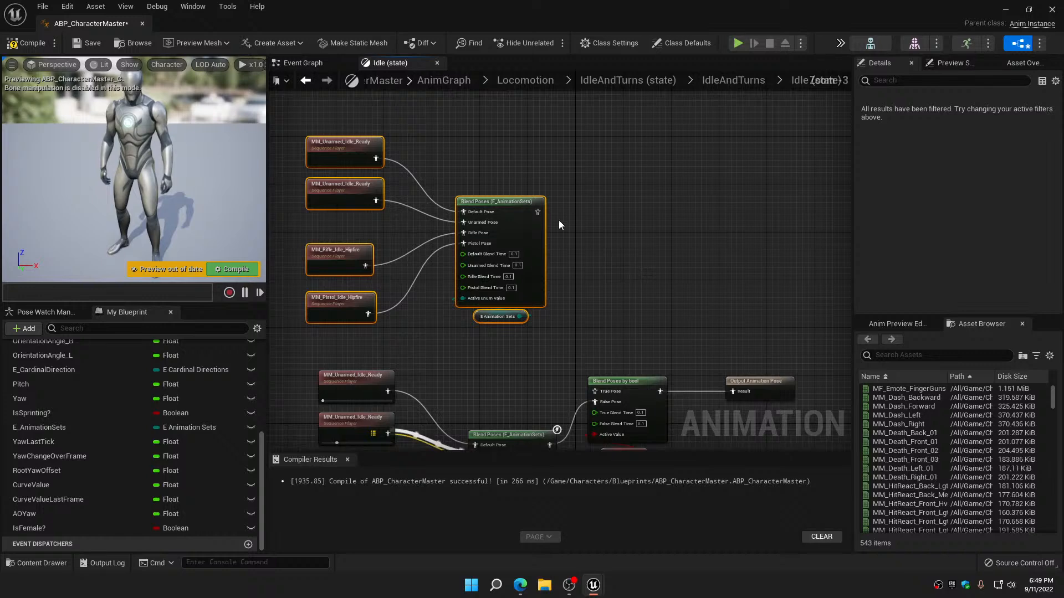
left_click_drag(538, 212, 623, 390)
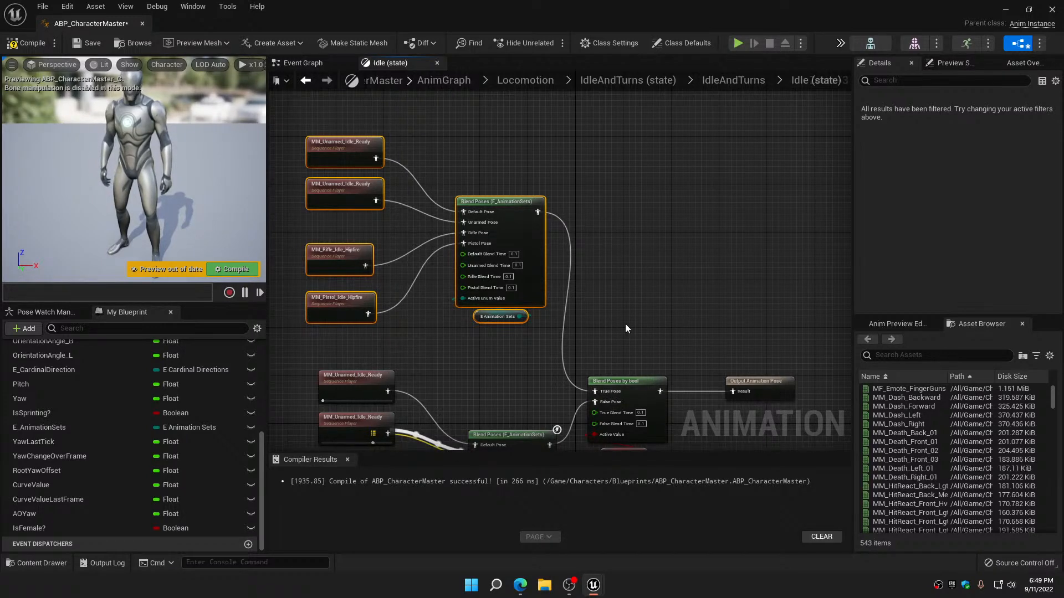
scroll(626, 310, "down", 2)
right_click_drag(626, 291, 609, 248)
left_click_drag(610, 249, 708, 363)
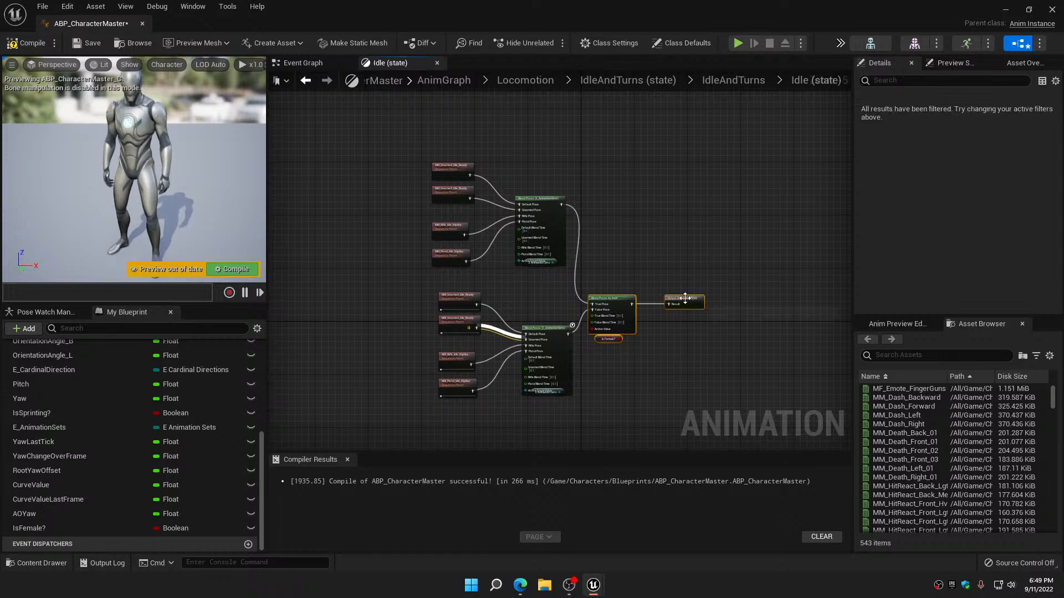
left_click_drag(685, 298, 735, 258)
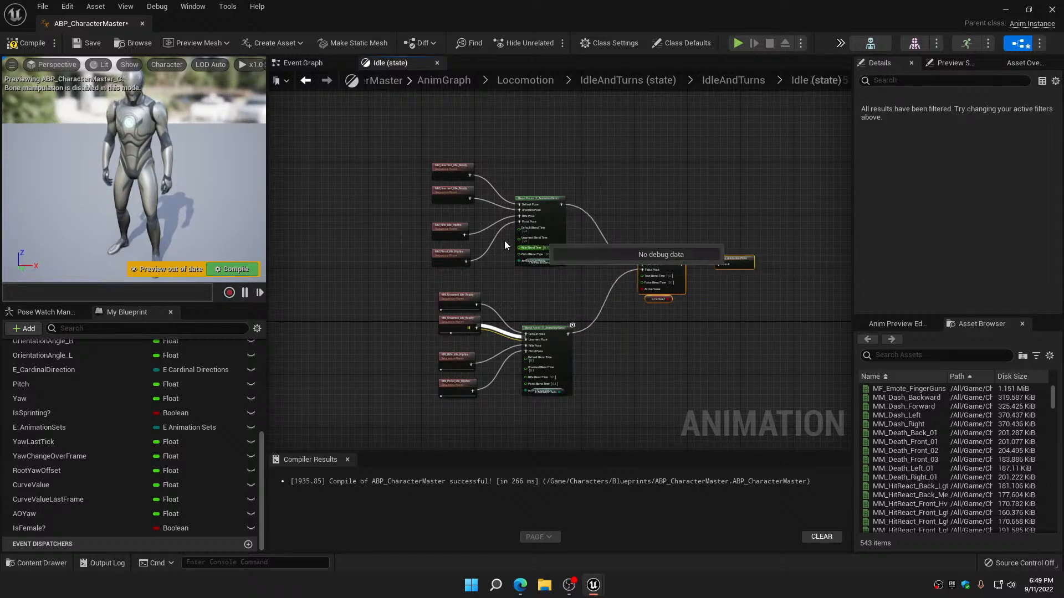
Find the MF_Unarmed_idle animations and assign MF_Unarmed_Idle_Ready to both unarmed sequence players in the duplicated set
scroll(438, 183, "up", 4)
right_click_drag(411, 188, 490, 183)
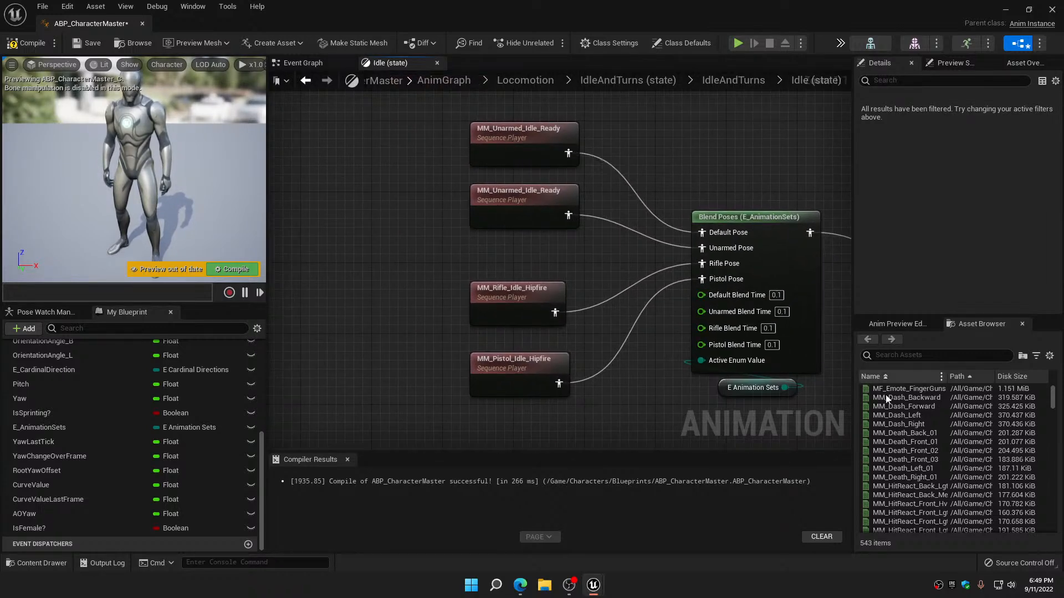
left_click(923, 356)
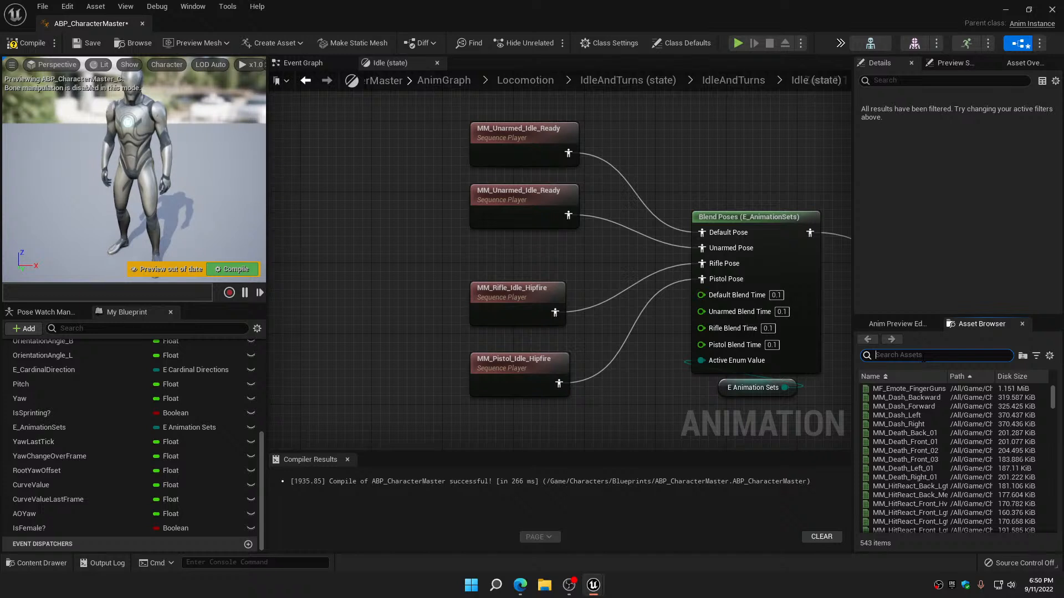
type("MF")
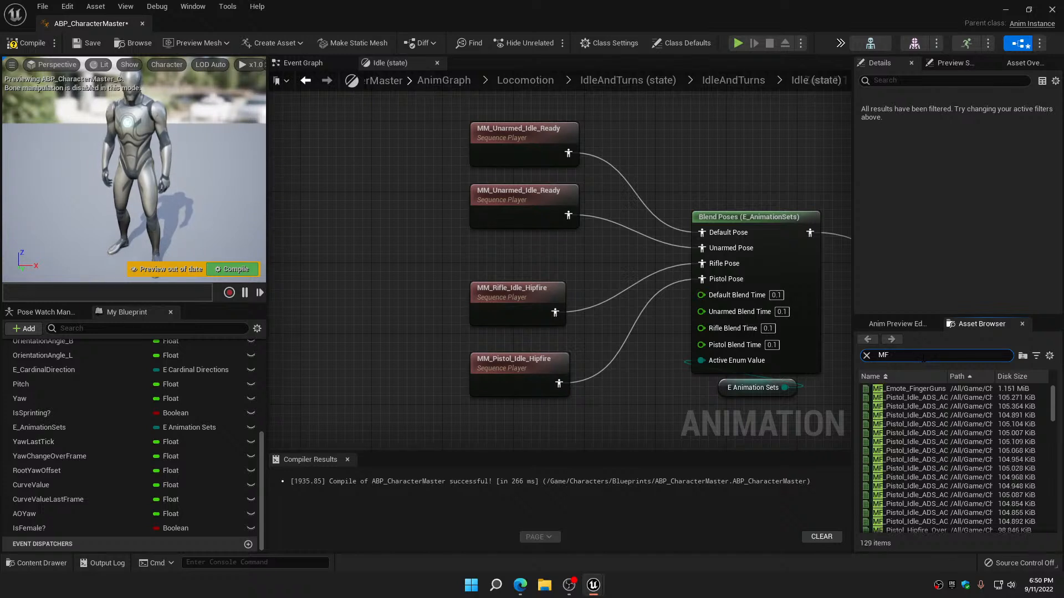
type("_Unarmed")
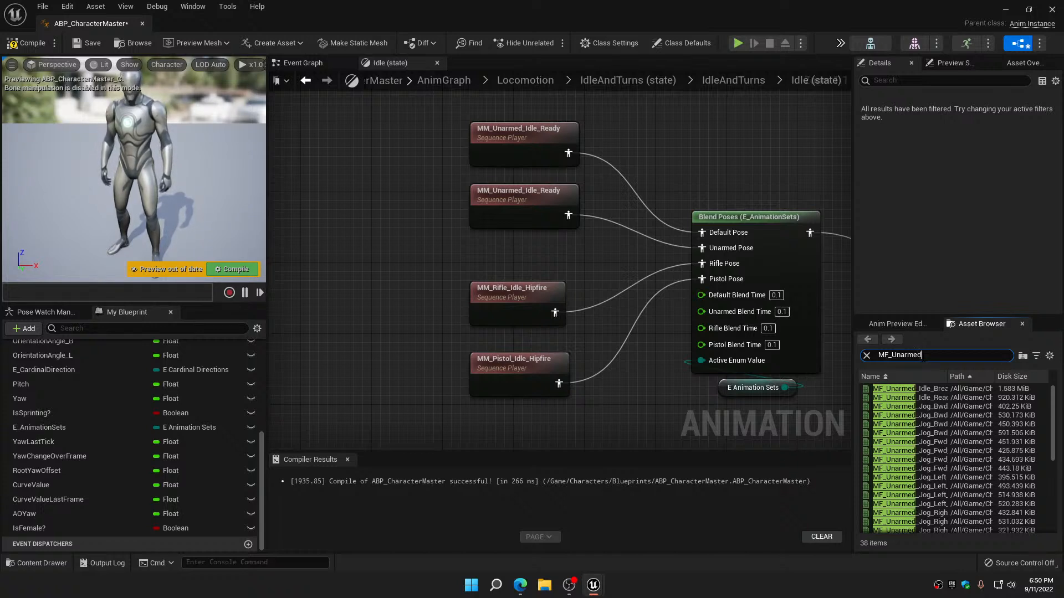
type("_idle")
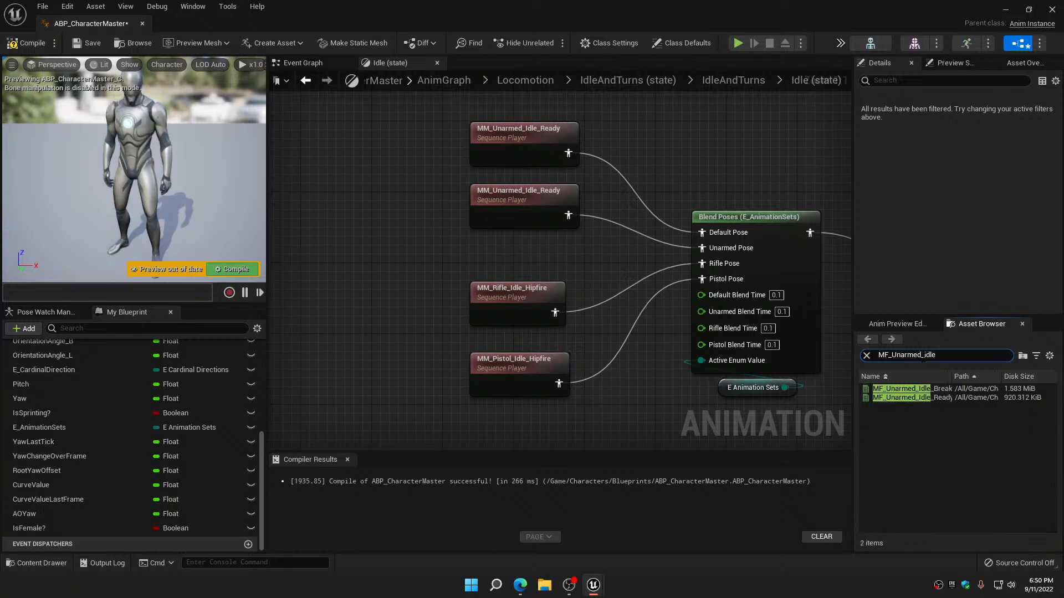
mouse_move(907, 397)
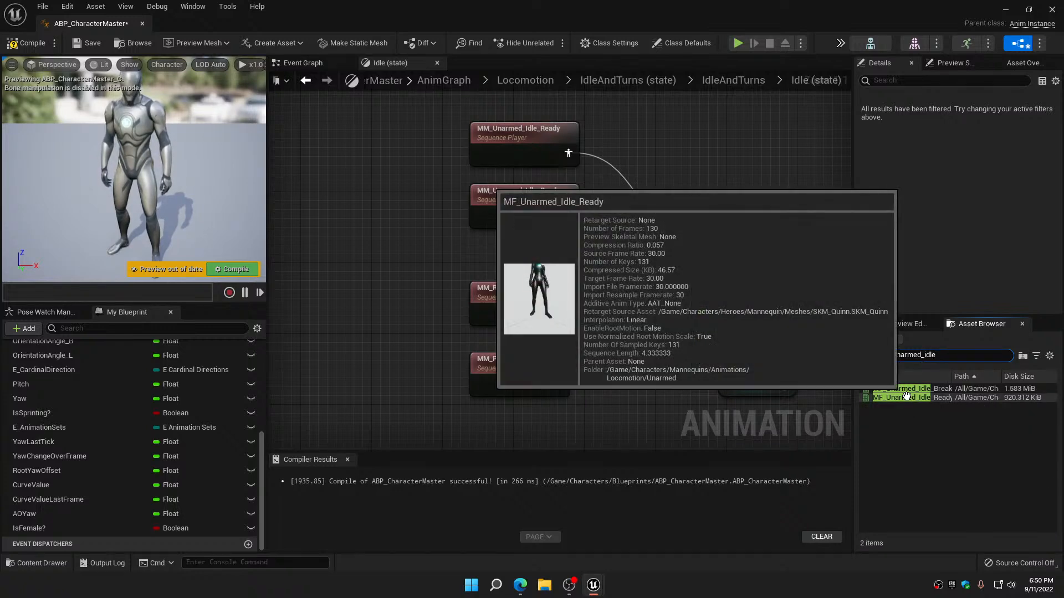
left_click_drag(907, 398, 518, 154)
left_click_drag(862, 398, 529, 208)
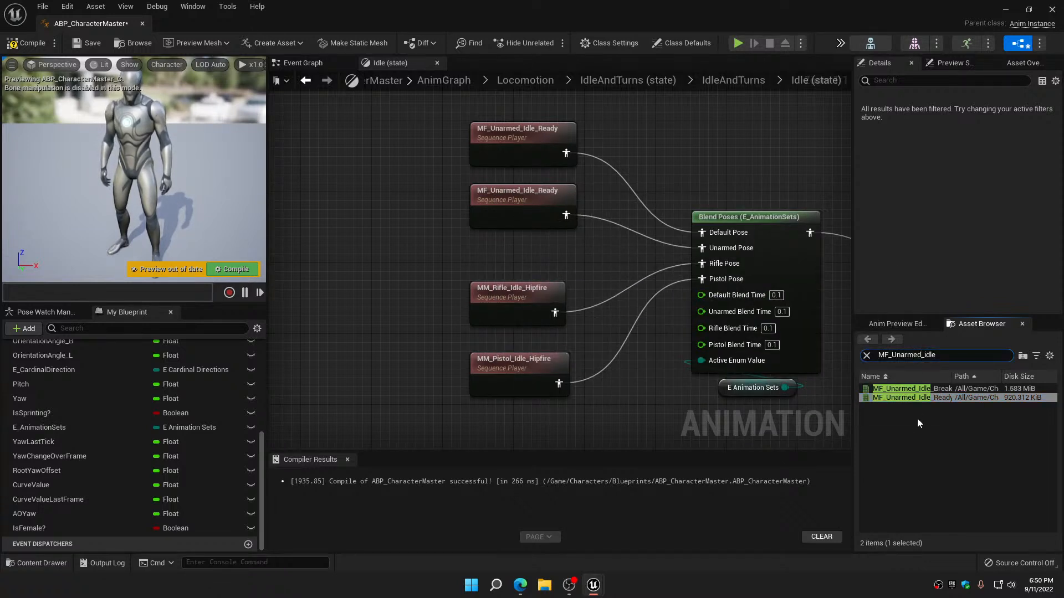
Find the MF_Rifle_idle animations, assign MF_Rifle_Idle_ADS to the duplicated rifle sequence player, and move that node up slightly
key("BackSpace")
key("BackSpace")
key("BackSpace")
key("BackSpace")
key("BackSpace")
key("BackSpace")
key("BackSpace")
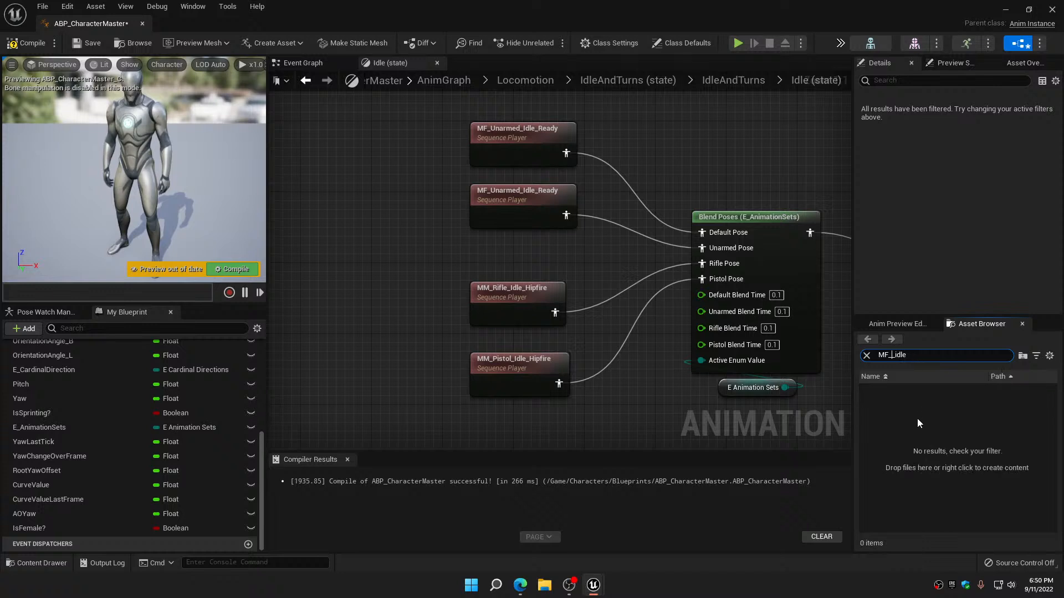
type("Rifle_")
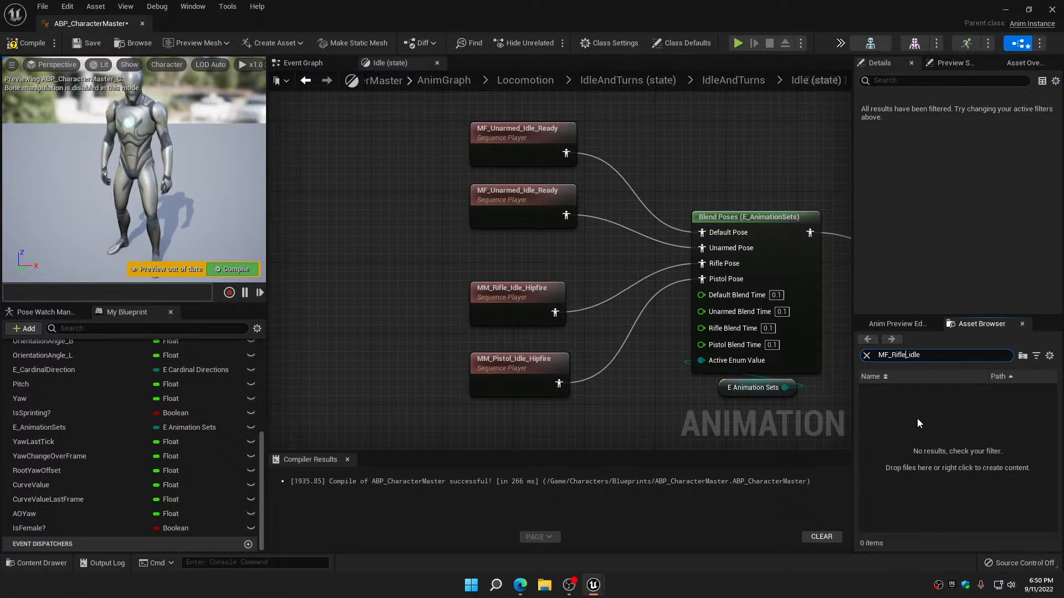
left_click_drag(904, 389, 515, 298)
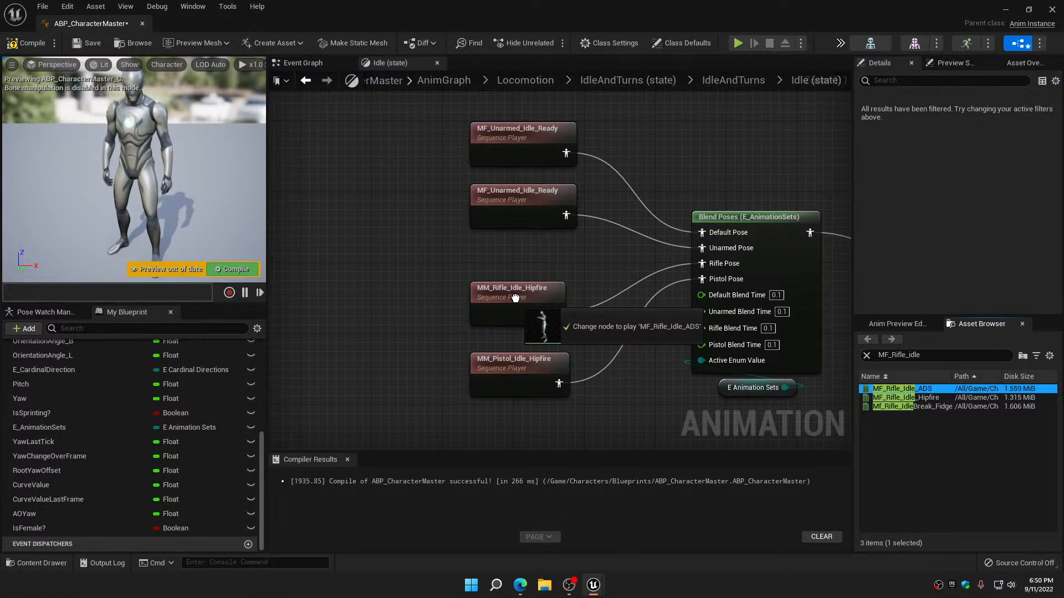
mouse_move(515, 298)
left_mouse_down()
mouse_move(533, 287)
mouse_move(523, 278)
left_mouse_up()
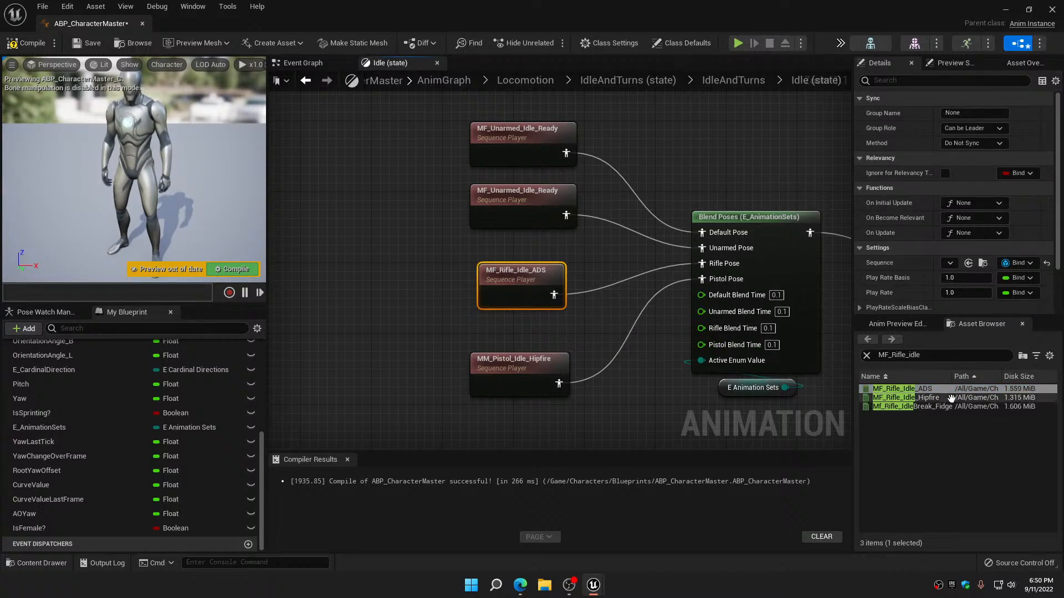
Find the MF_pistol_idle animations, assign MF_Pistol_Idle_ADS to the duplicated pistol sequence player, and move that node up slightly
mouse_move(882, 406)
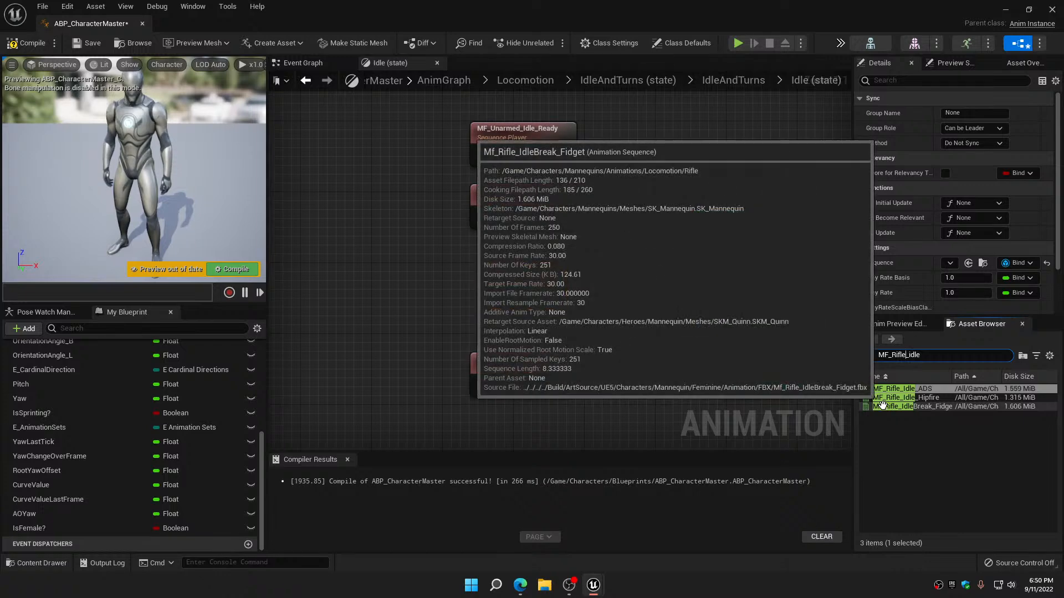
key("BackSpace")
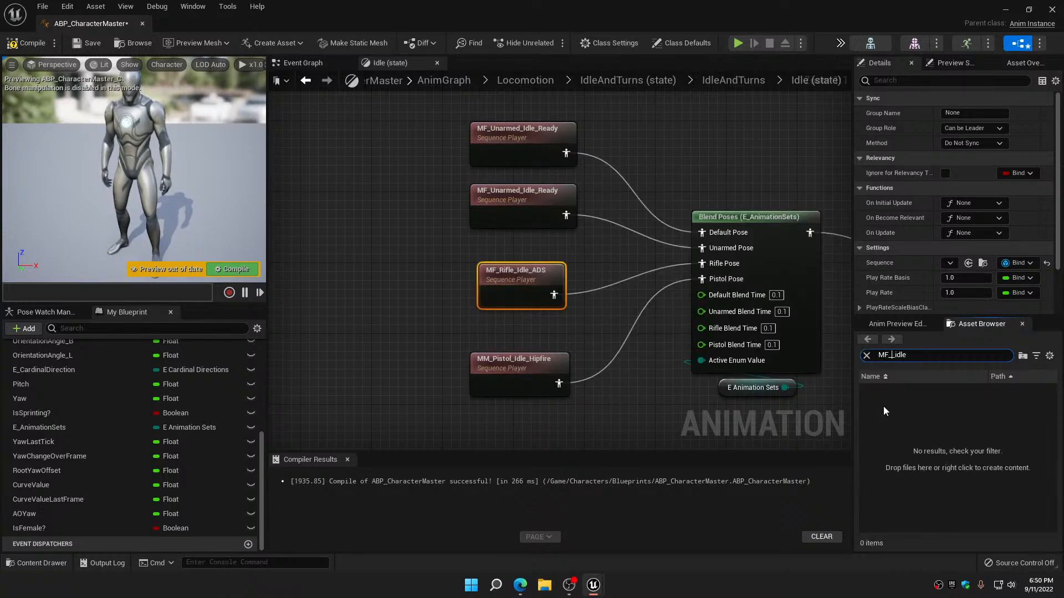
type("pistol")
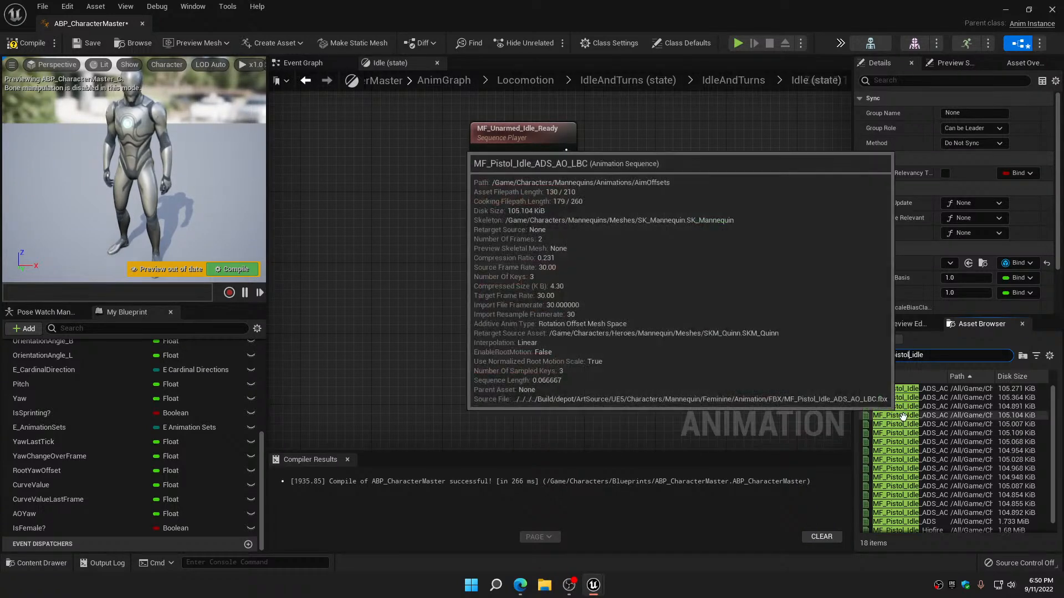
scroll(903, 416, "down", 1)
left_click(910, 511)
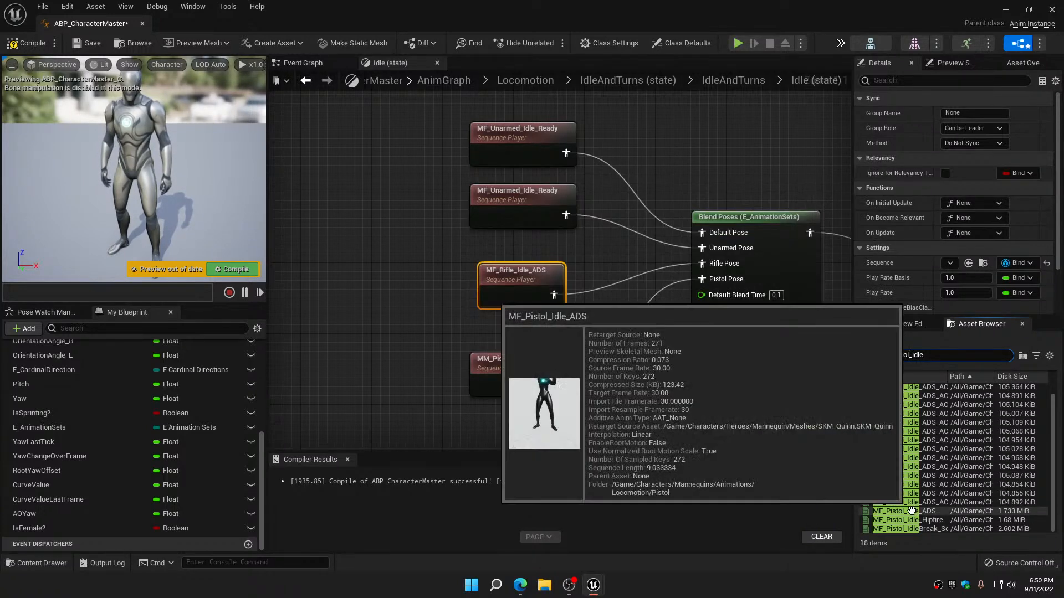
left_click_drag(911, 511, 527, 354)
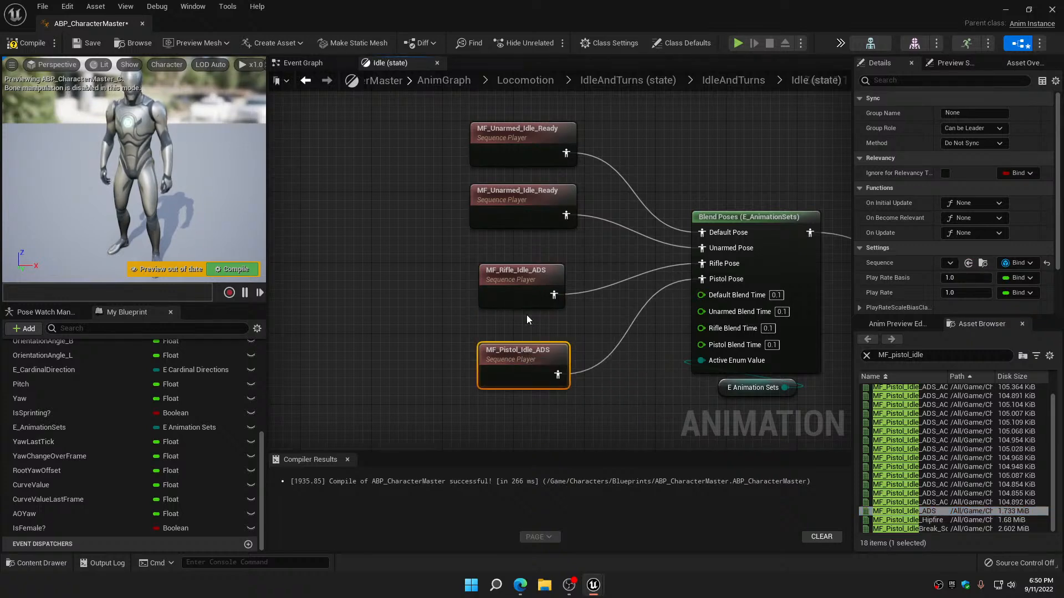
Compile and save ABP_CharacterMaster, then close its editor
left_click(527, 284)
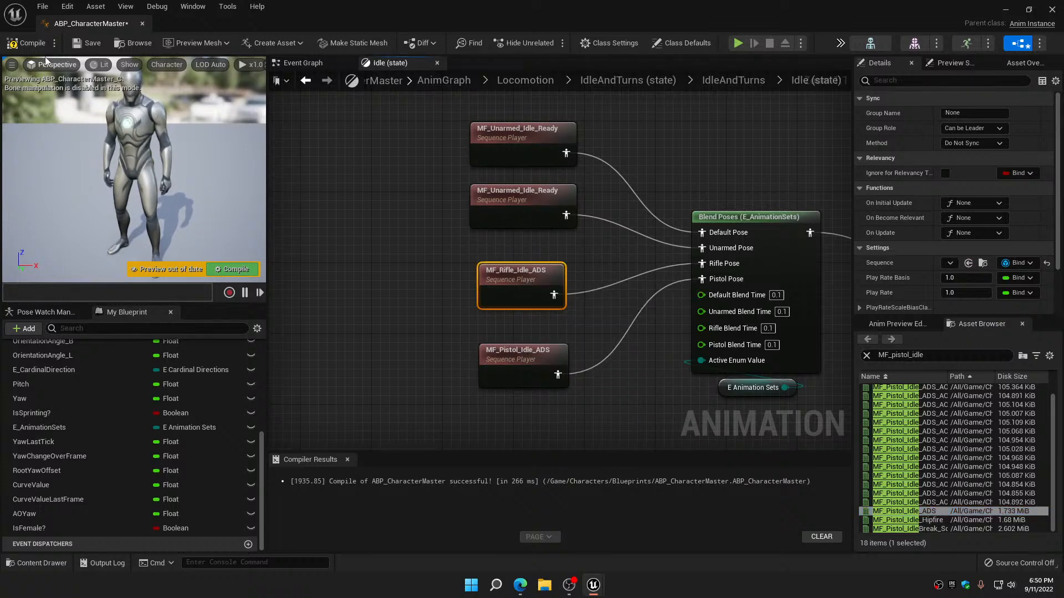
left_click(25, 48)
left_click(89, 43)
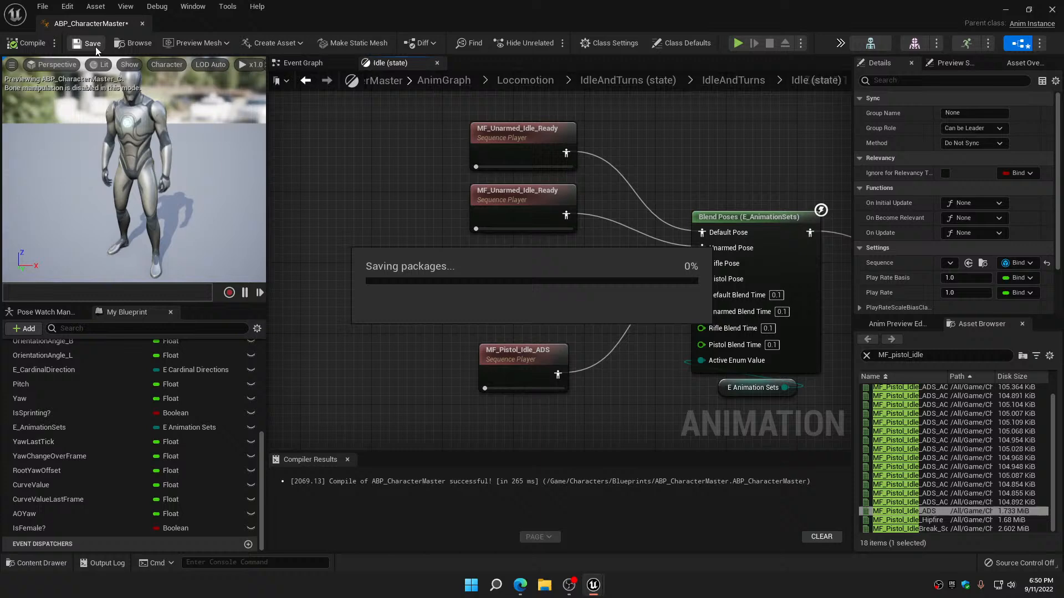
left_click(142, 24)
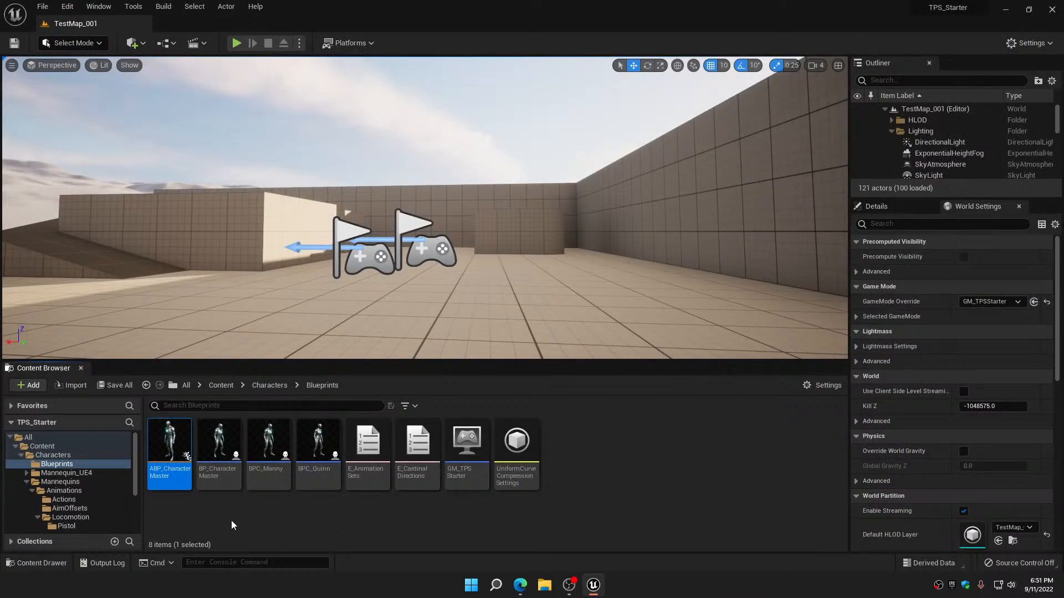
Reopen ABP_CharacterMaster and preview the MM_Rifle_Idle_Hipfire animation used by the male rifle sequence player in the Idle state
double_click(170, 460)
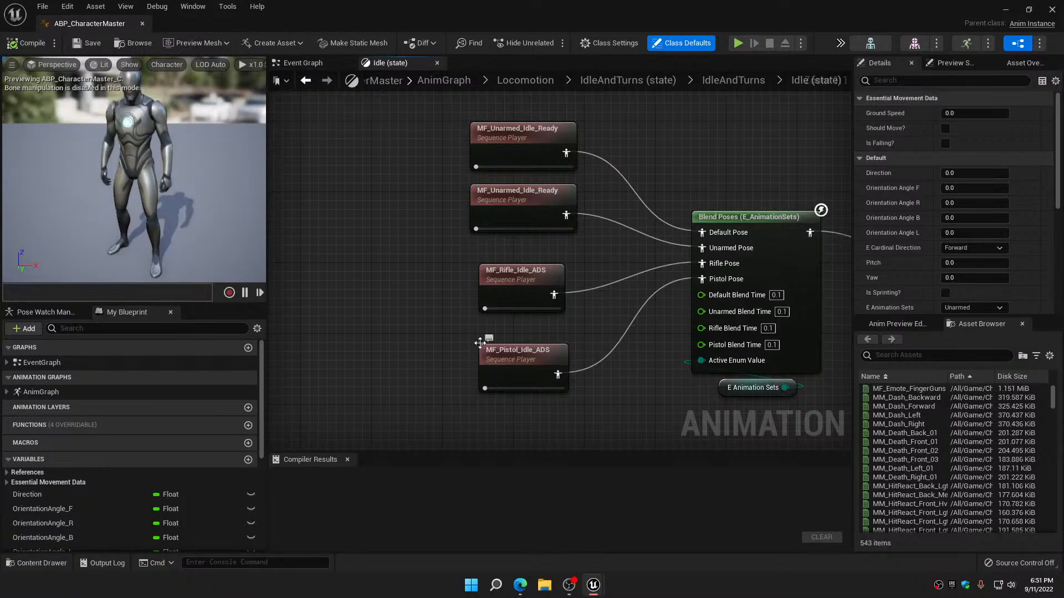
scroll(474, 352, "down", 4)
scroll(466, 244, "up", 5)
right_click_drag(467, 244, 409, 184)
right_click_drag(413, 235, 415, 121)
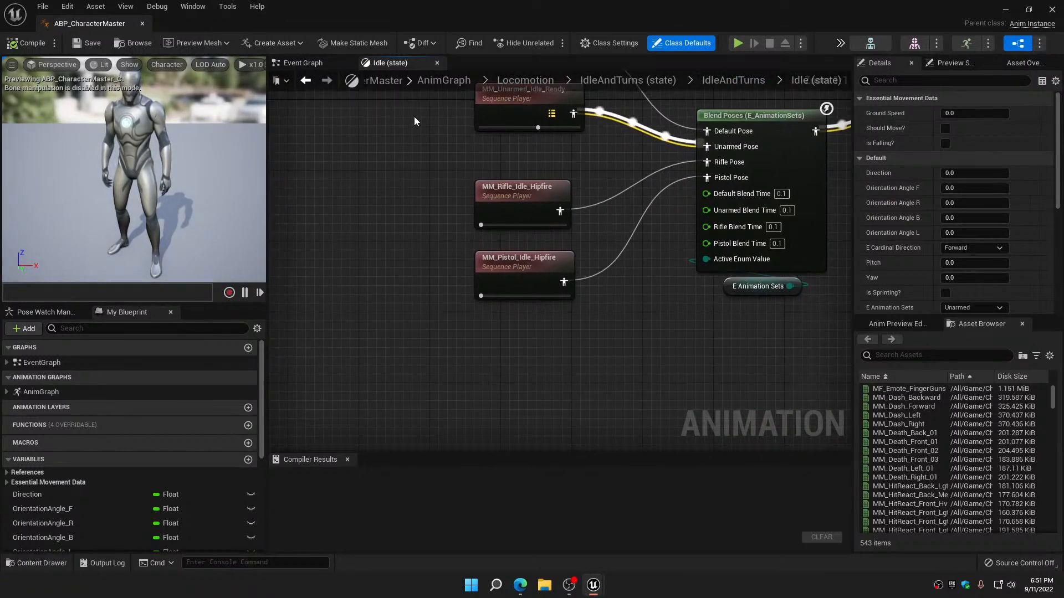
double_click(533, 190)
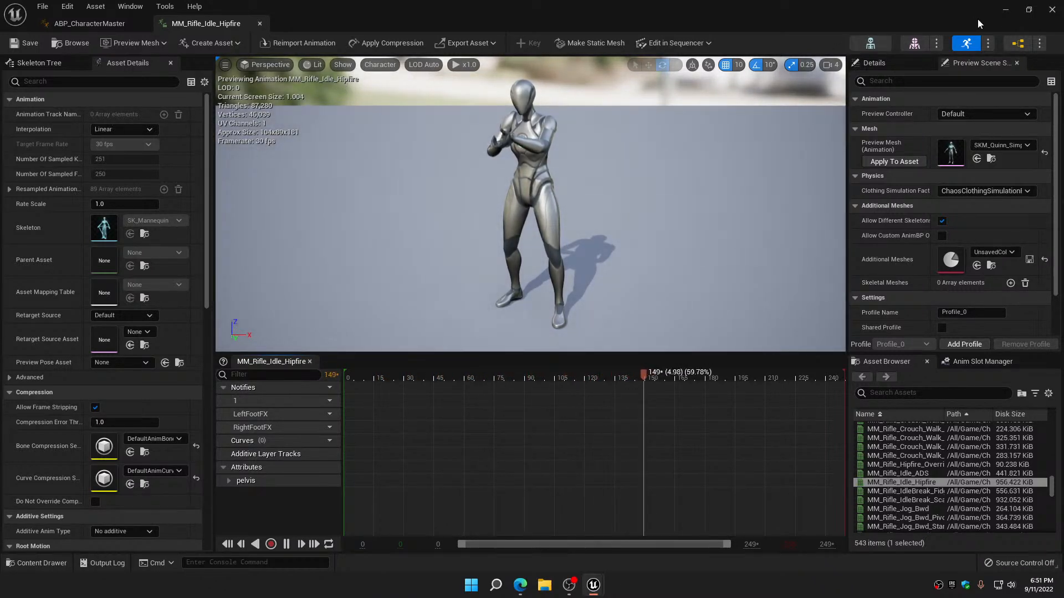
left_click(259, 23)
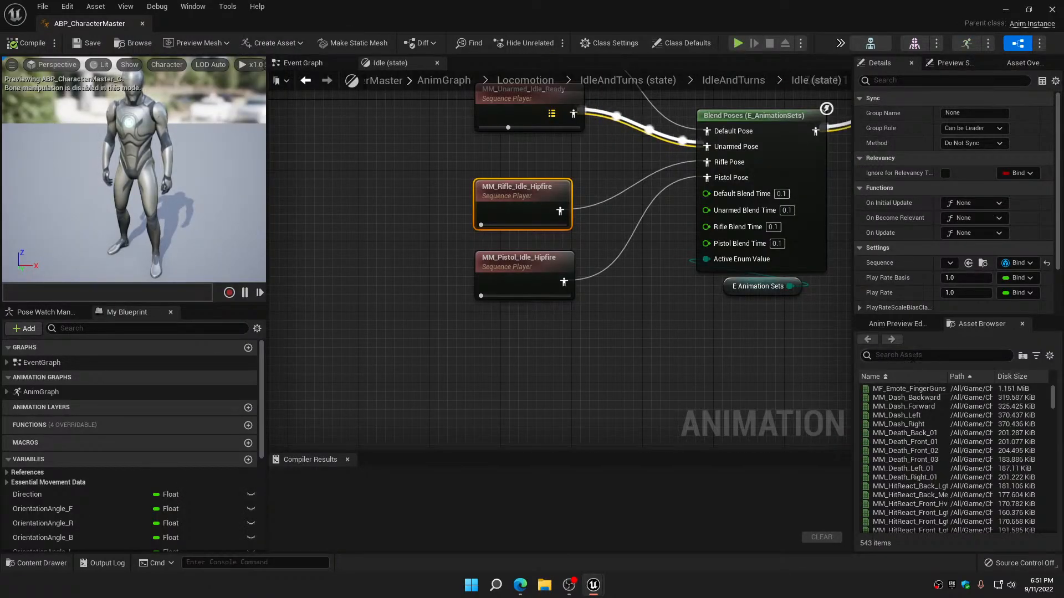
Find the MM_Rifle_Idle animations and assign MM_Rifle_Idle_ADS to the male rifle sequence player
left_click(912, 355)
type("MM")
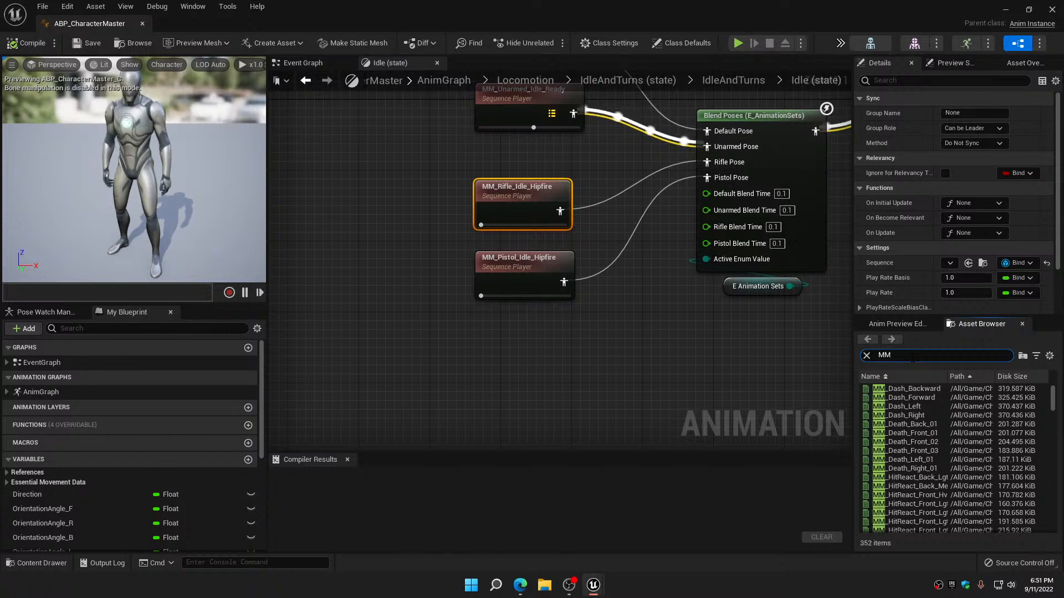
type("_")
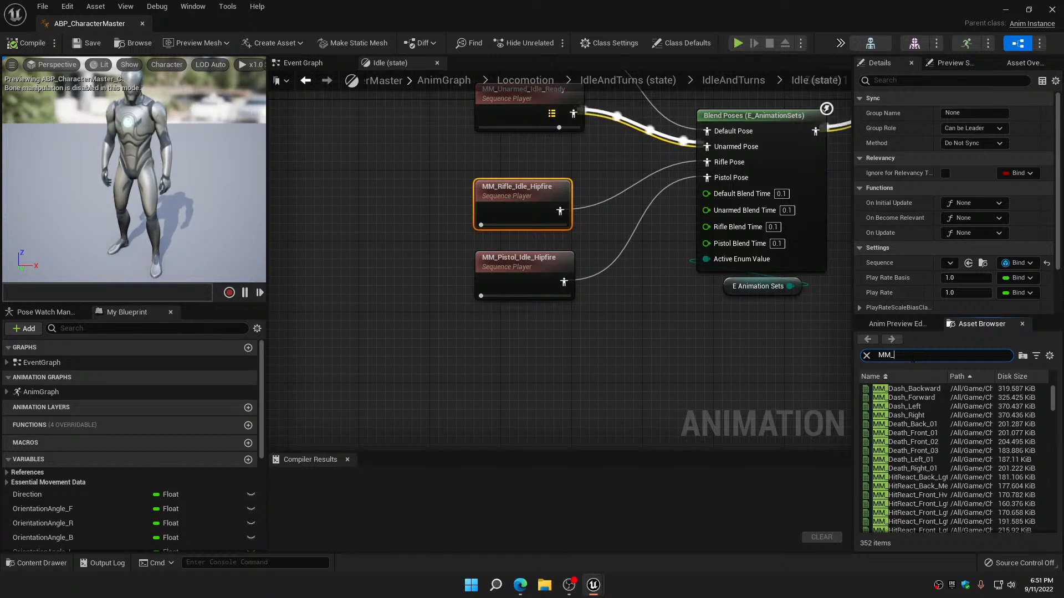
type("Rfile")
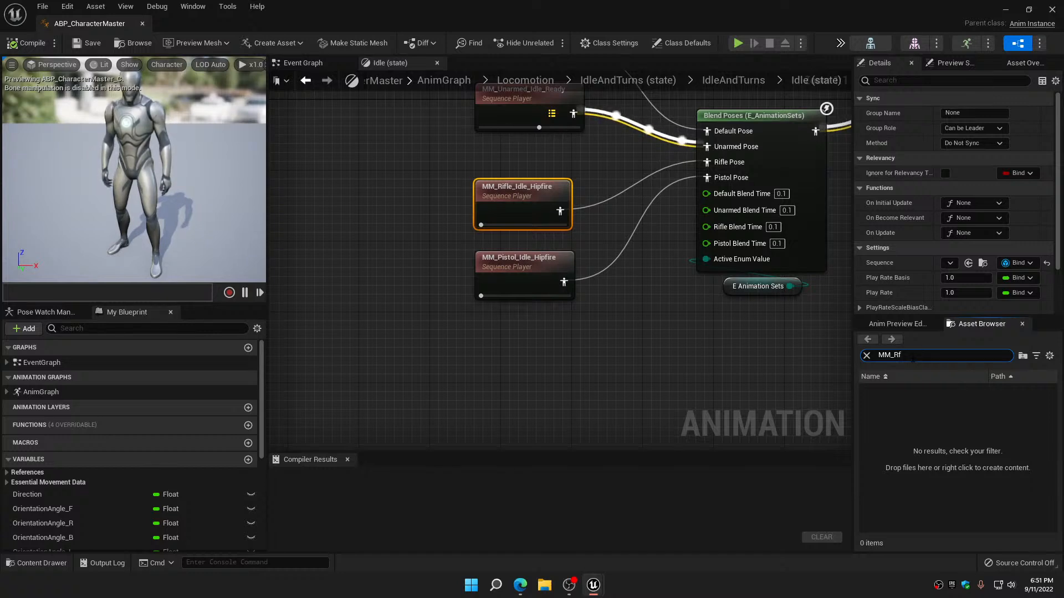
key("BackSpace")
type("ifle")
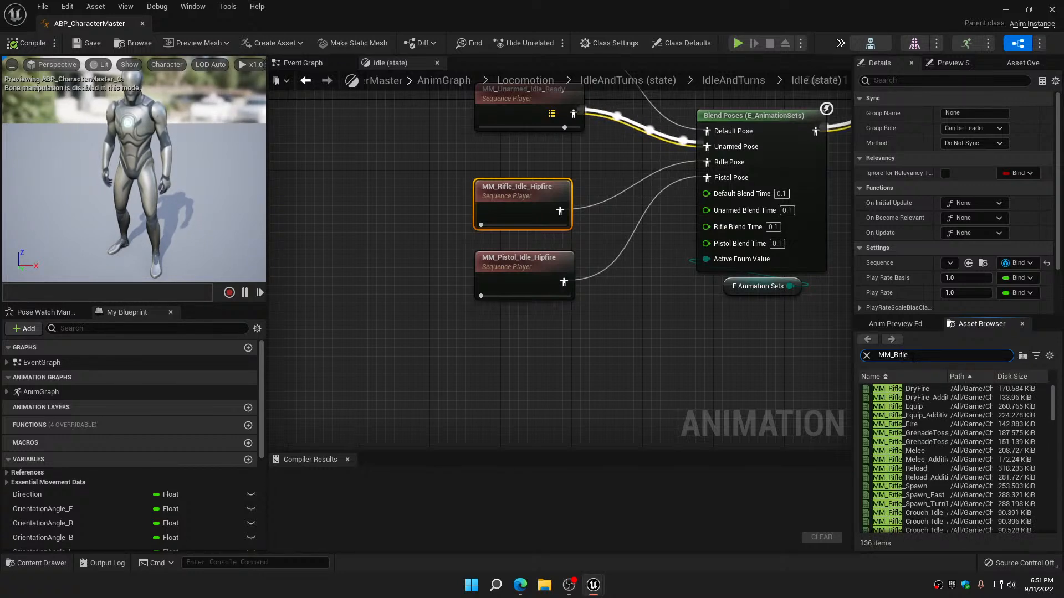
type("_Idl")
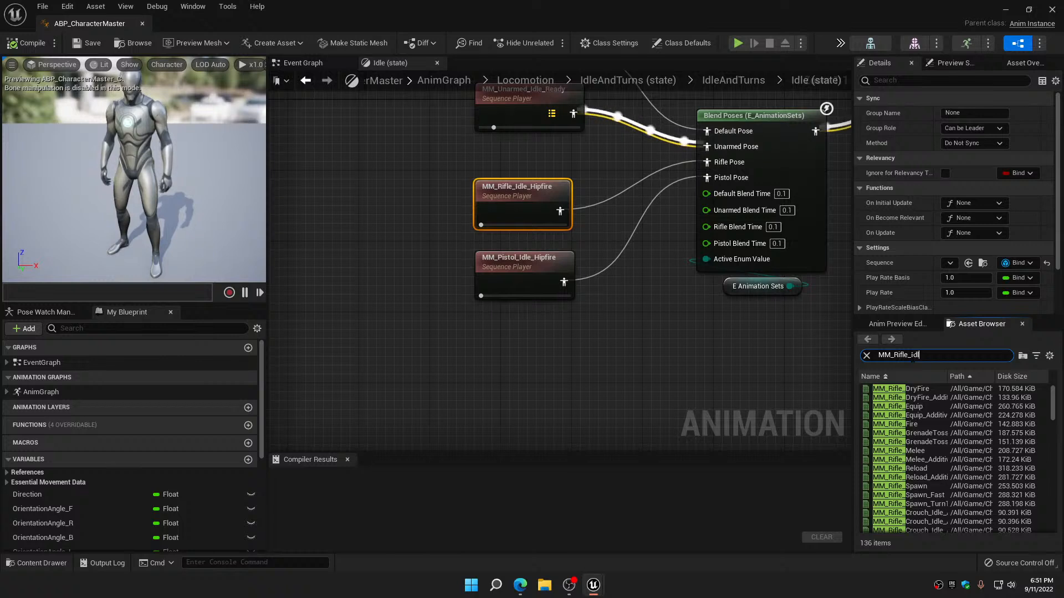
type("e")
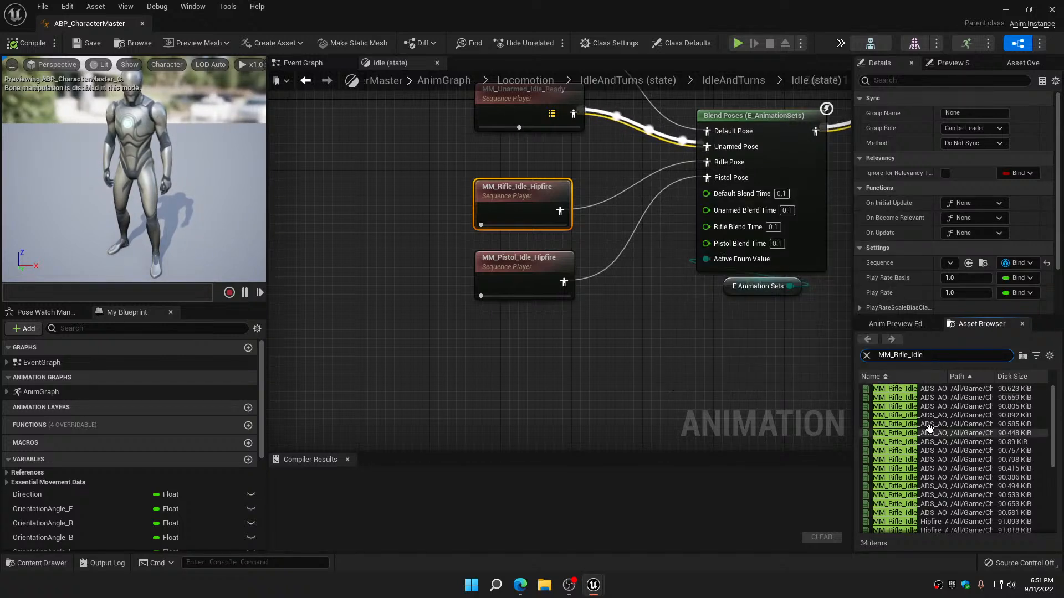
scroll(928, 430, "down", 5)
scroll(929, 430, "down", 1)
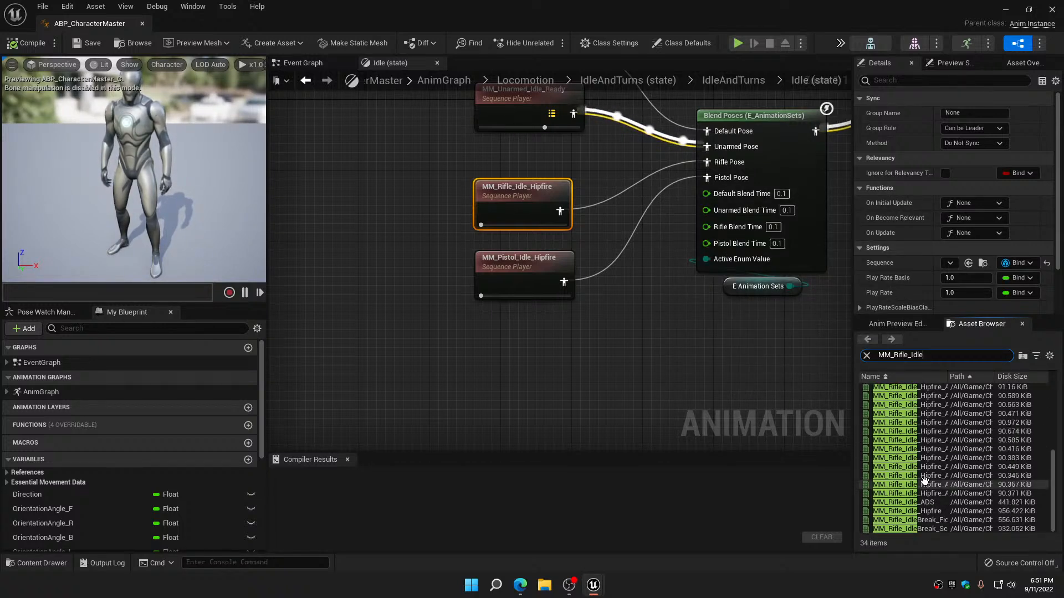
left_click(897, 502)
left_click_drag(897, 489, 523, 192)
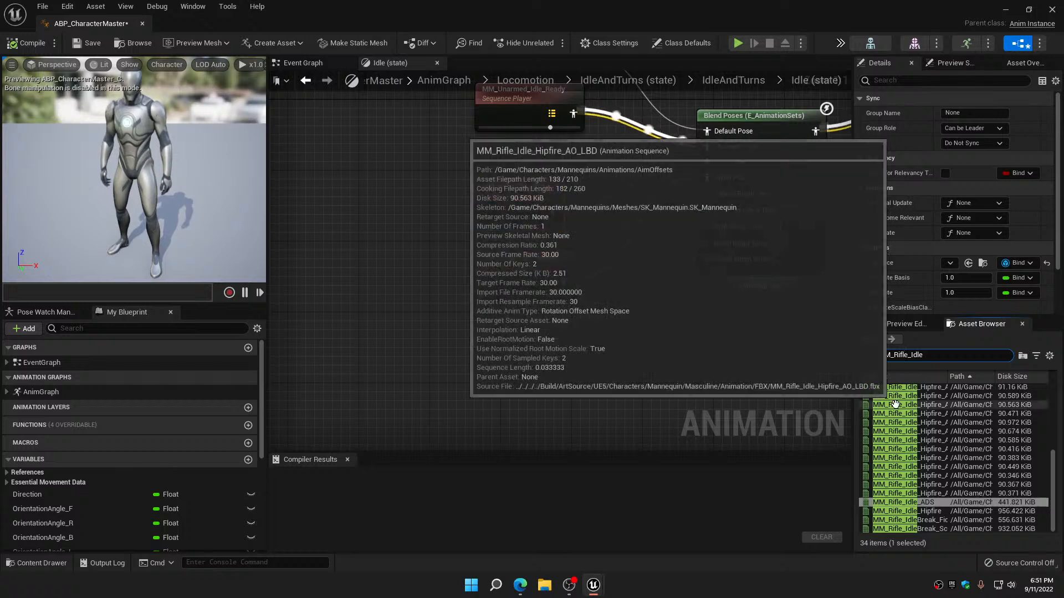
Find the MM_Pistol_Idle animations and assign MM_Pistol_Idle_ADS to the male pistol sequence player
key("BackSpace")
key("BackSpace")
key("BackSpace")
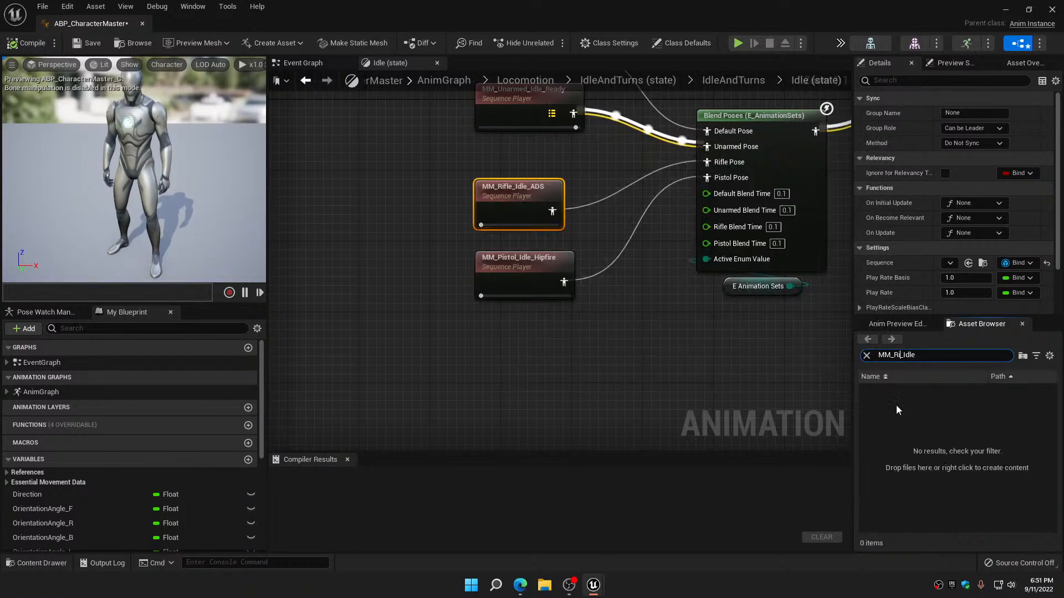
type("Pistol")
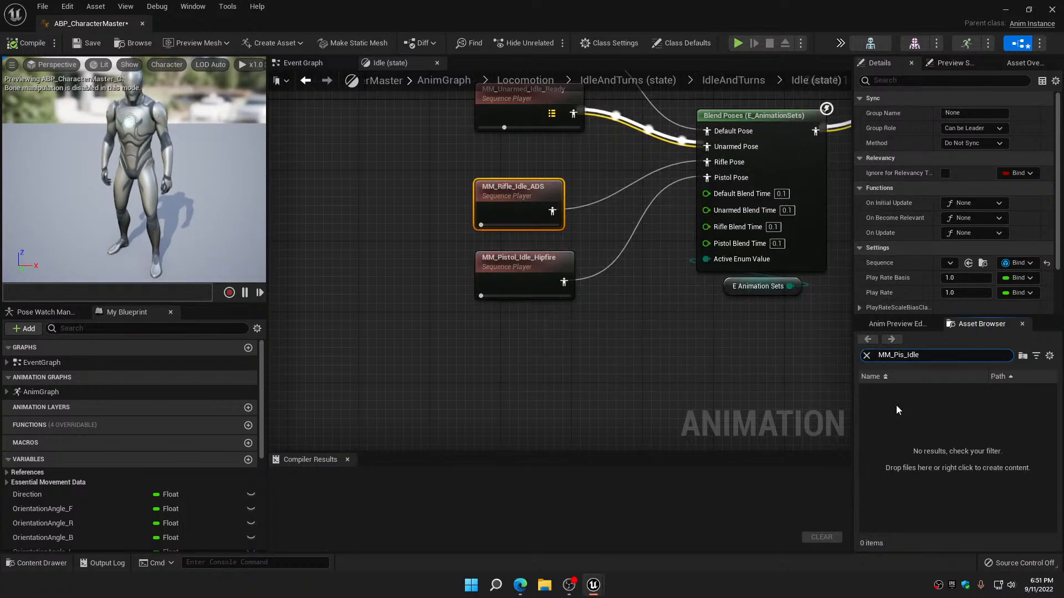
scroll(895, 407, "down", 2)
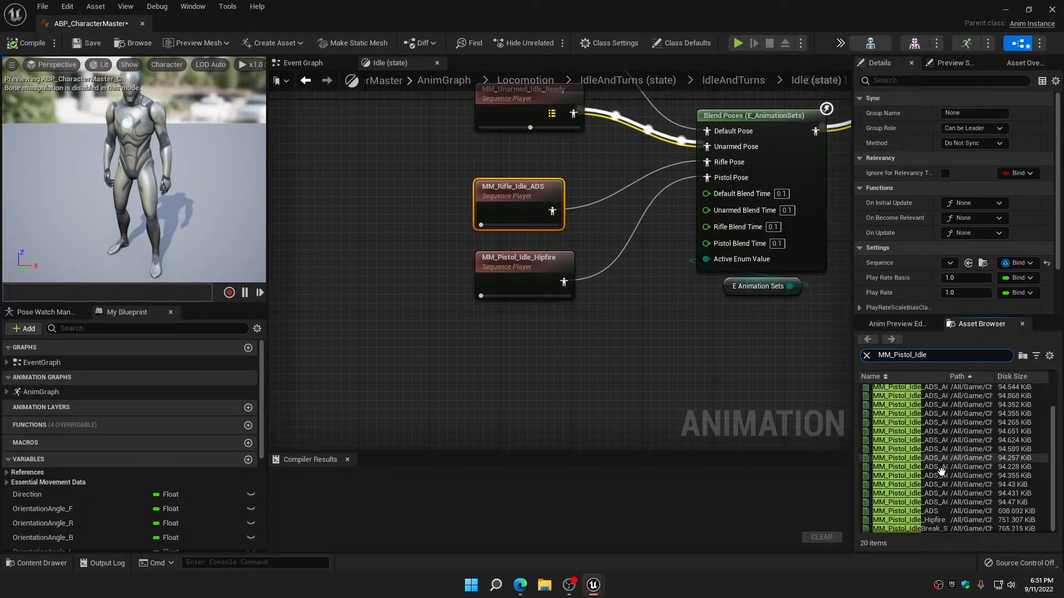
left_click_drag(895, 511, 528, 293)
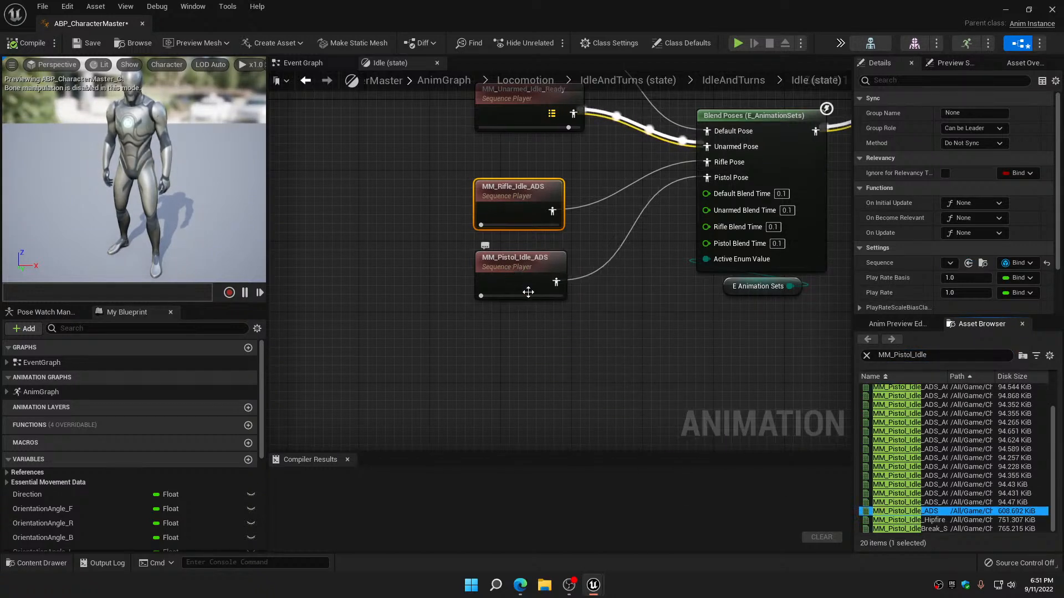
Compile and save ABP_CharacterMaster, checking the Blend Poses by bool setup that combines both idle sets
left_click(26, 43)
left_click(80, 44)
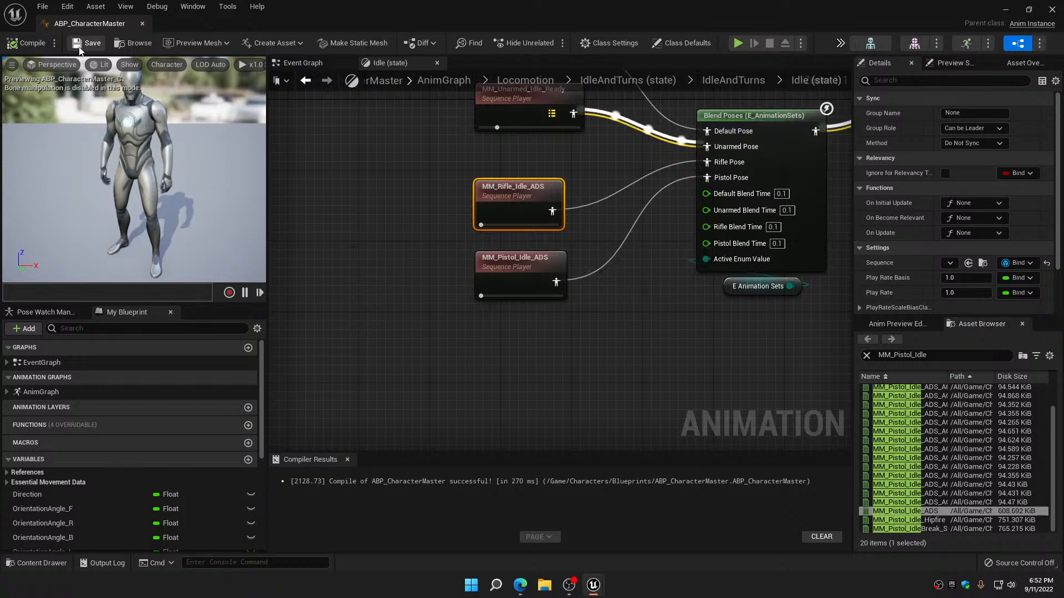
scroll(358, 254, "down", 4)
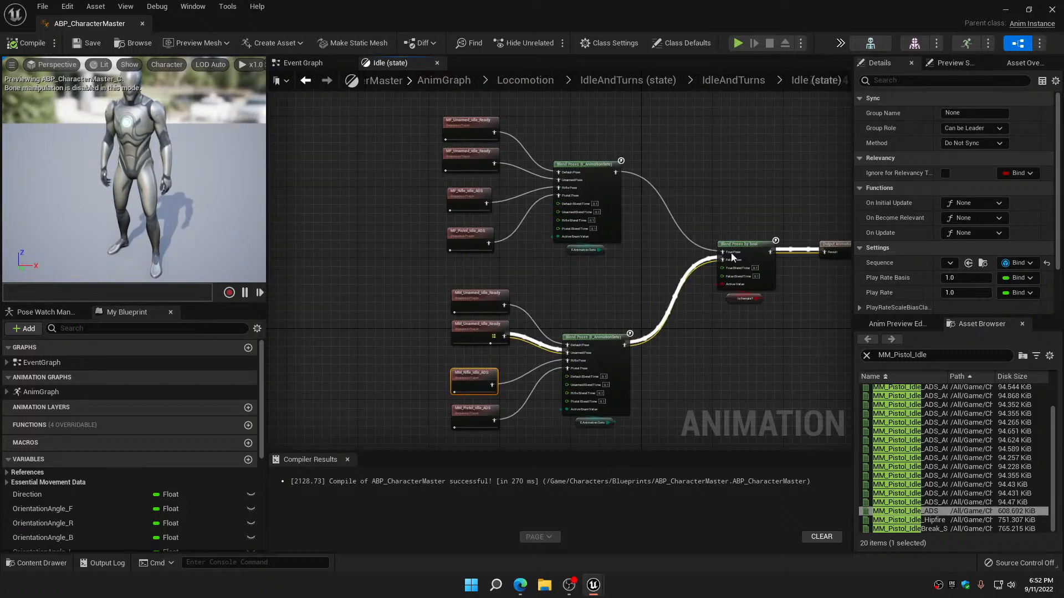
scroll(753, 317, "up", 4)
left_click_drag(744, 316, 778, 260)
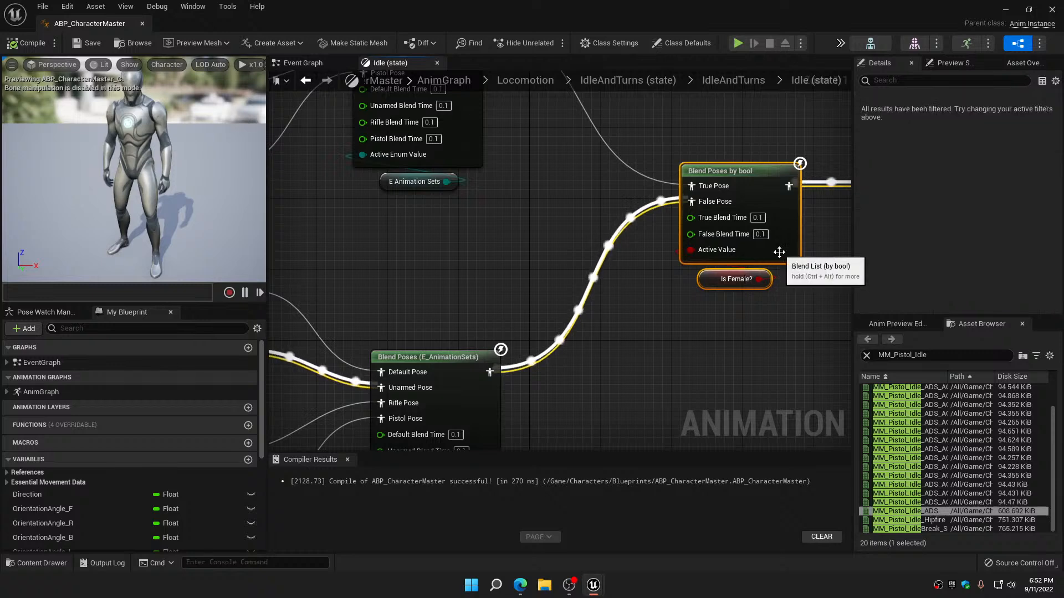
scroll(769, 300, "down", 1)
scroll(762, 317, "down", 1)
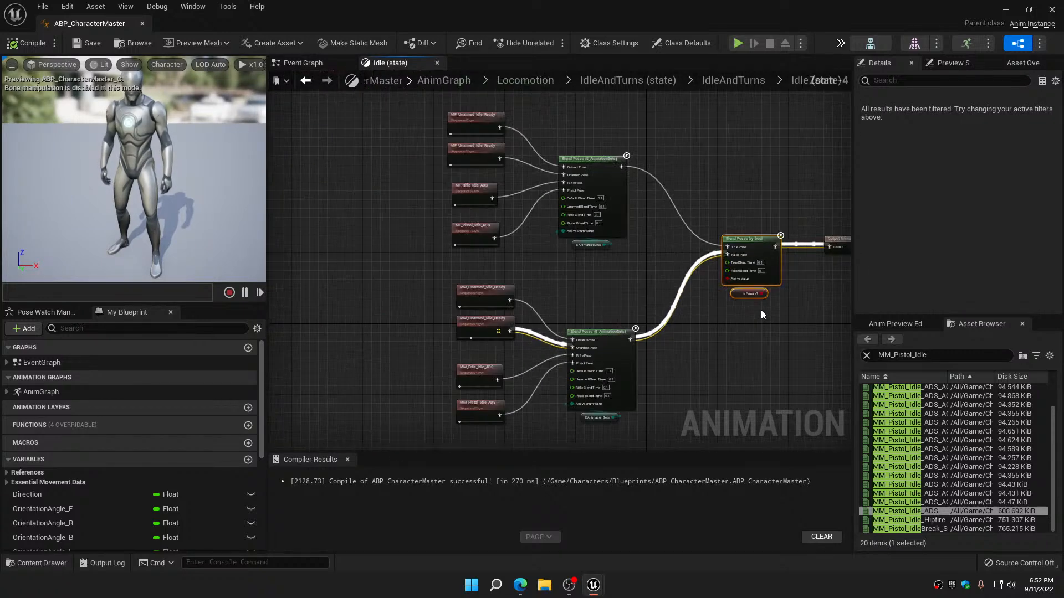
left_click(77, 48)
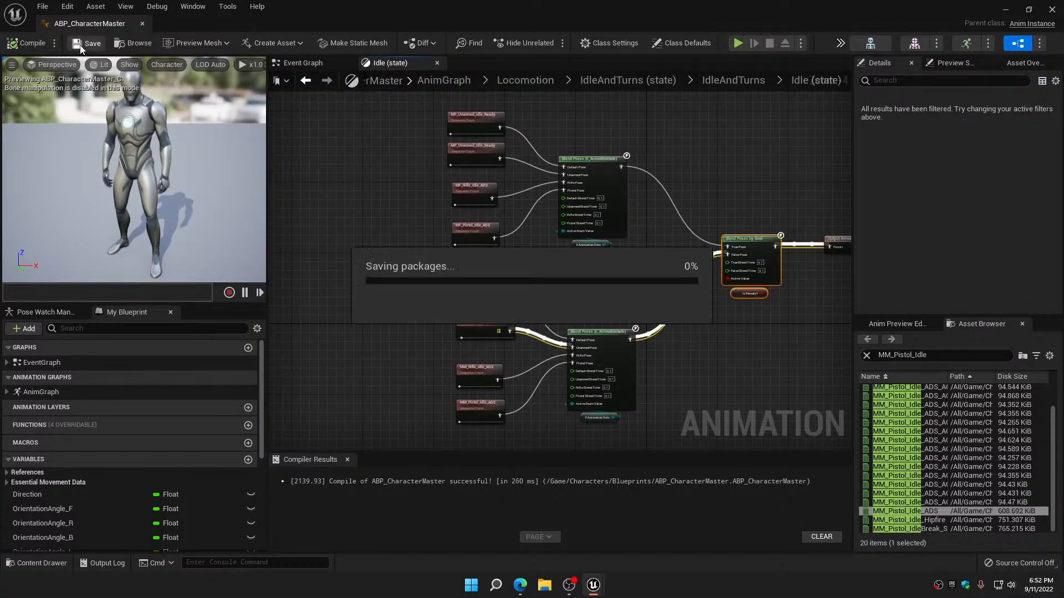
Close the ABP_CharacterMaster editor and play-test the character's idle pose in TestMap_001
left_click(141, 24)
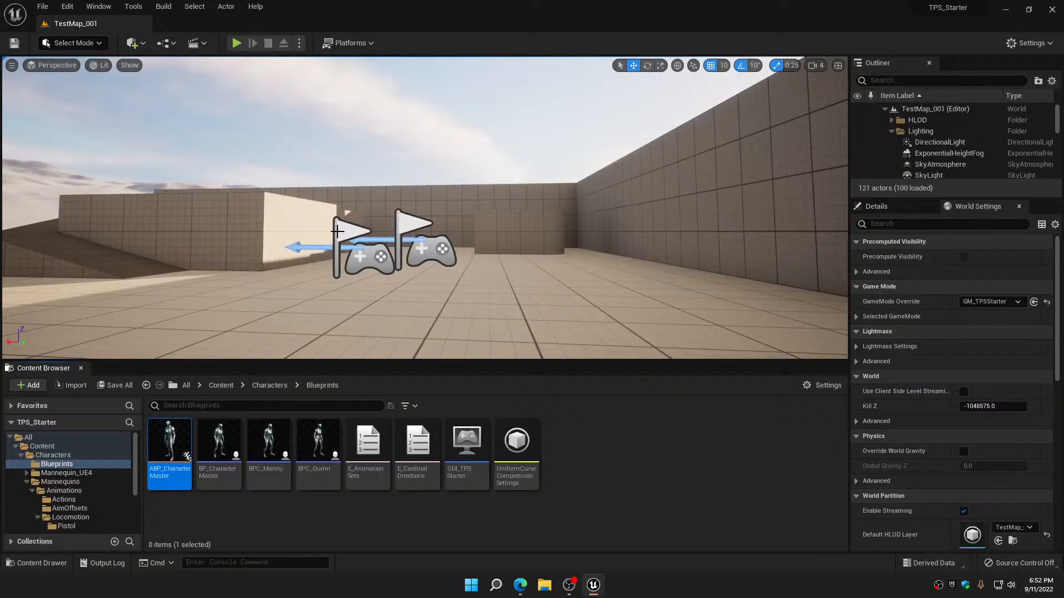
left_click(237, 43)
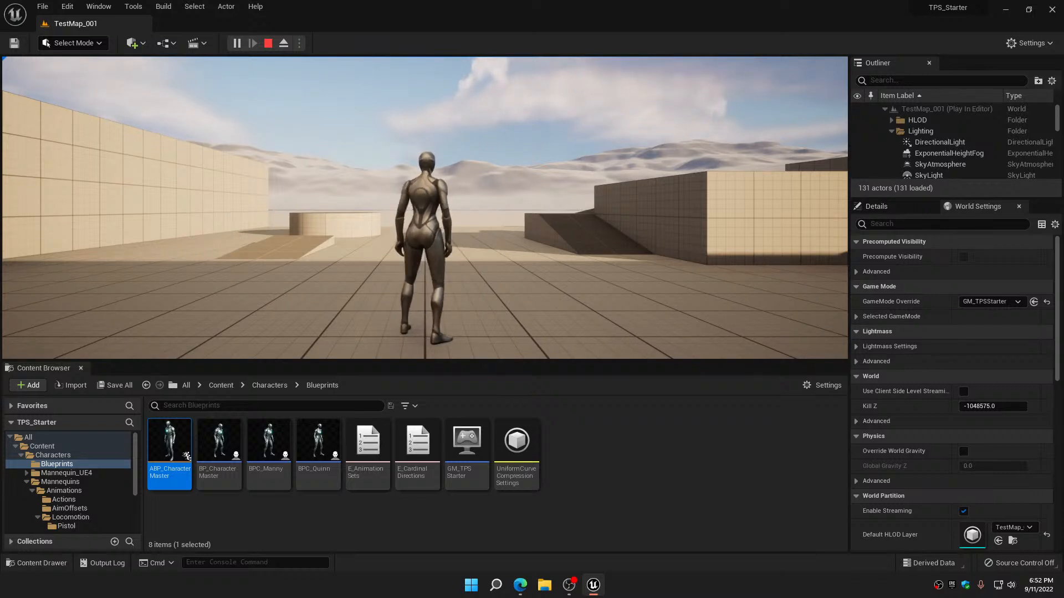
key("Escape")
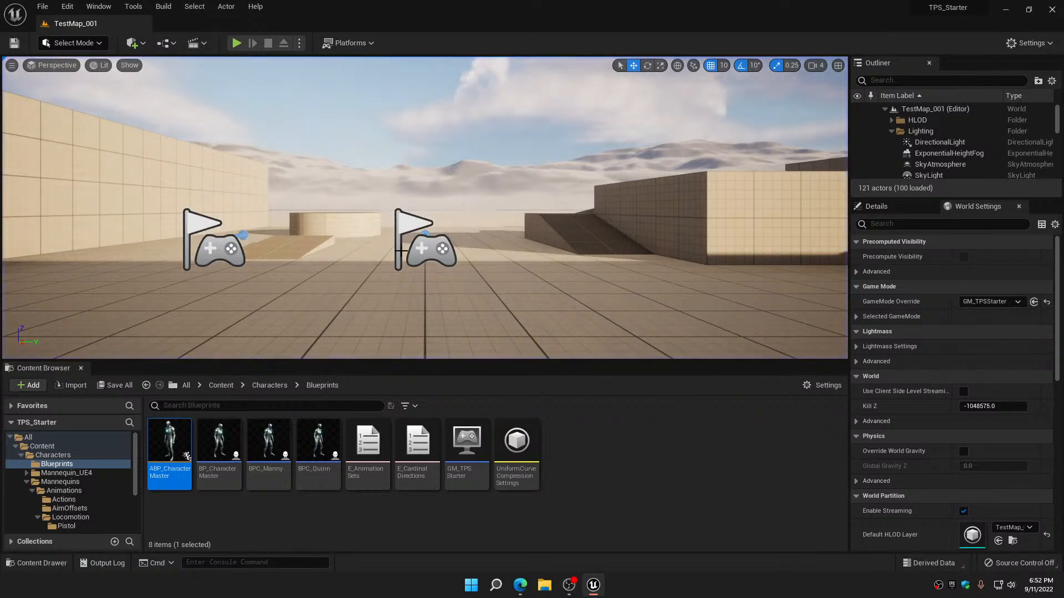
Reopen ABP_CharacterMaster and select the Blend Poses by bool node together with its Is Female? variable in the Idle state
double_click(170, 448)
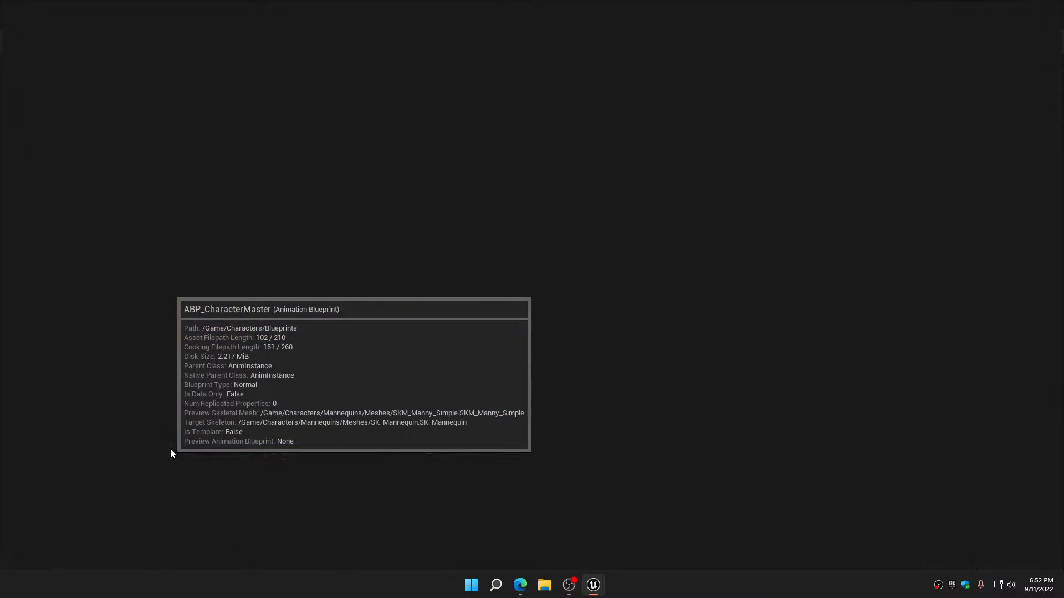
right_click_drag(411, 310, 245, 251)
left_click_drag(581, 265, 587, 161)
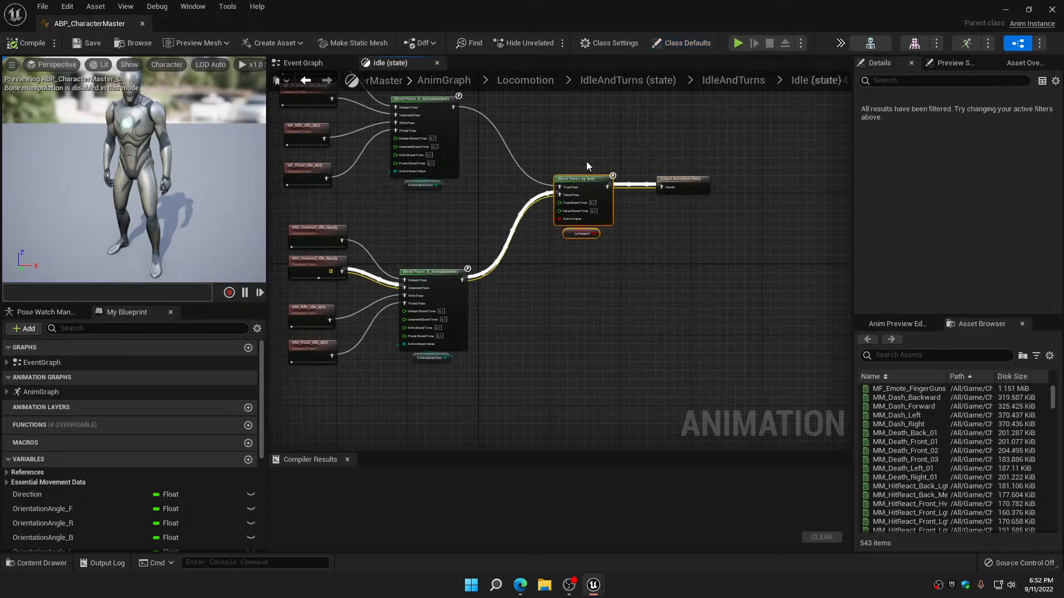
scroll(586, 162, "up", 4)
double_click(577, 145)
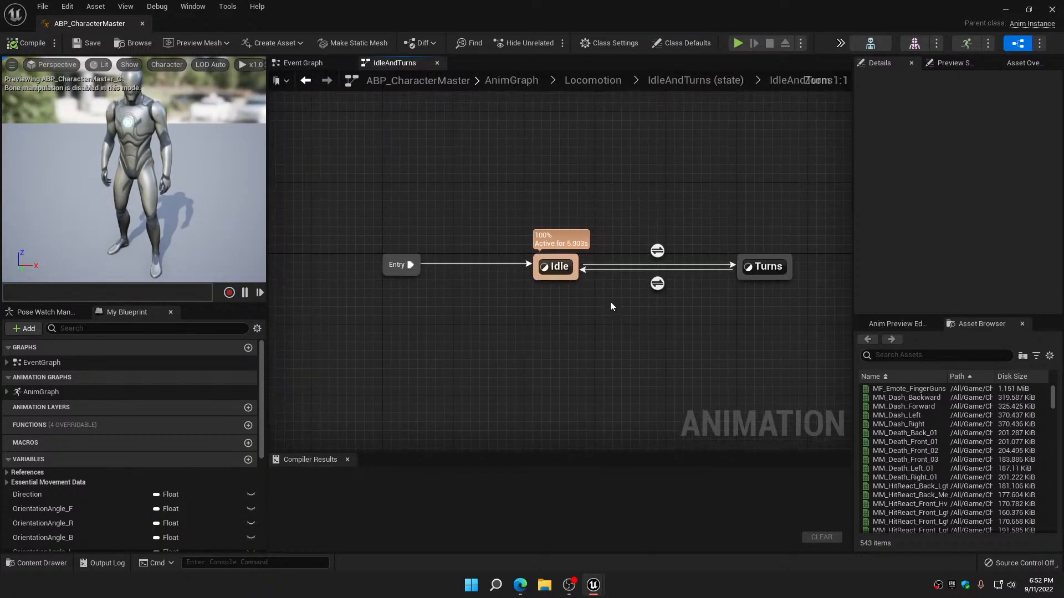
left_click(306, 82)
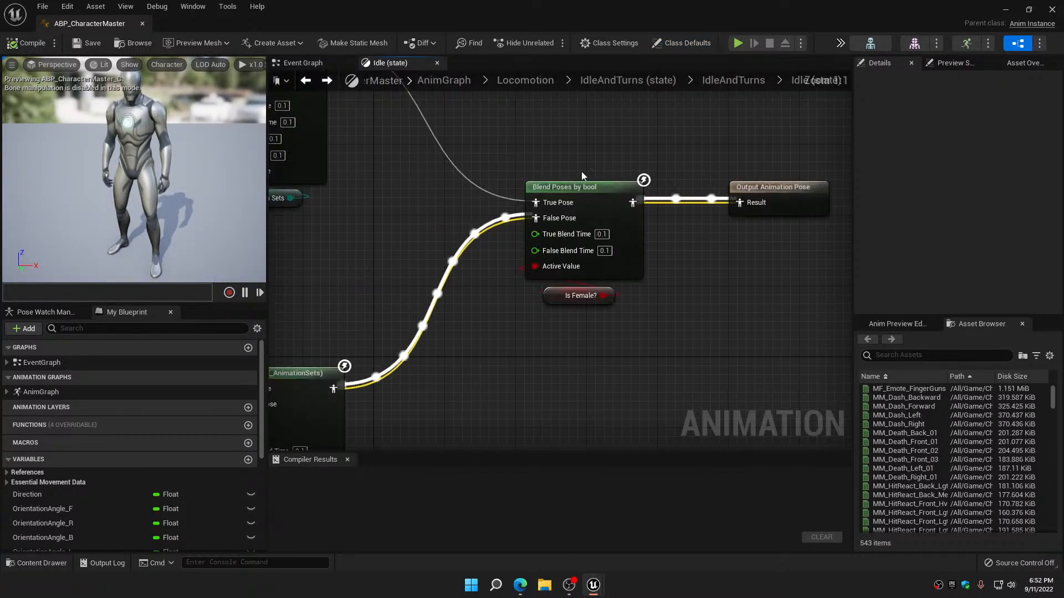
left_click_drag(573, 151, 606, 330)
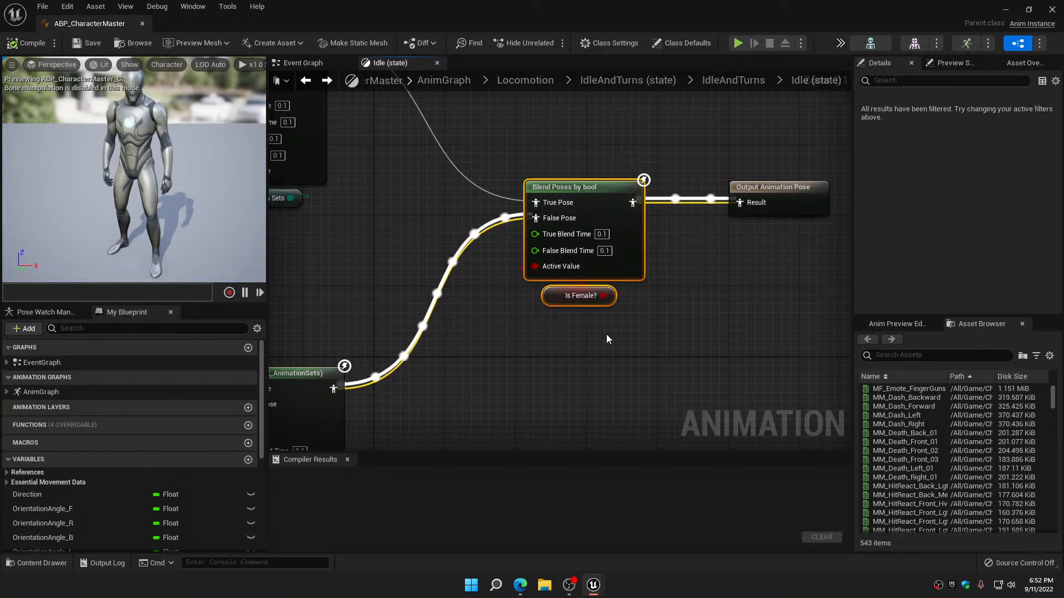
Return to the Locomotion state machine and open the Walk_Run state's graph at its final blend and output pose
left_click(304, 81)
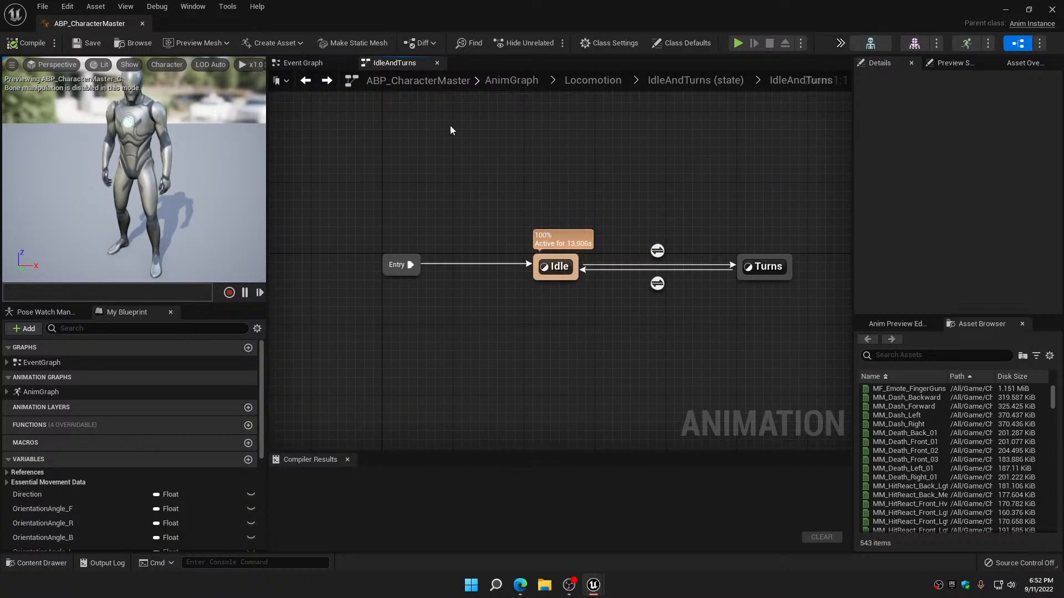
left_click(307, 85)
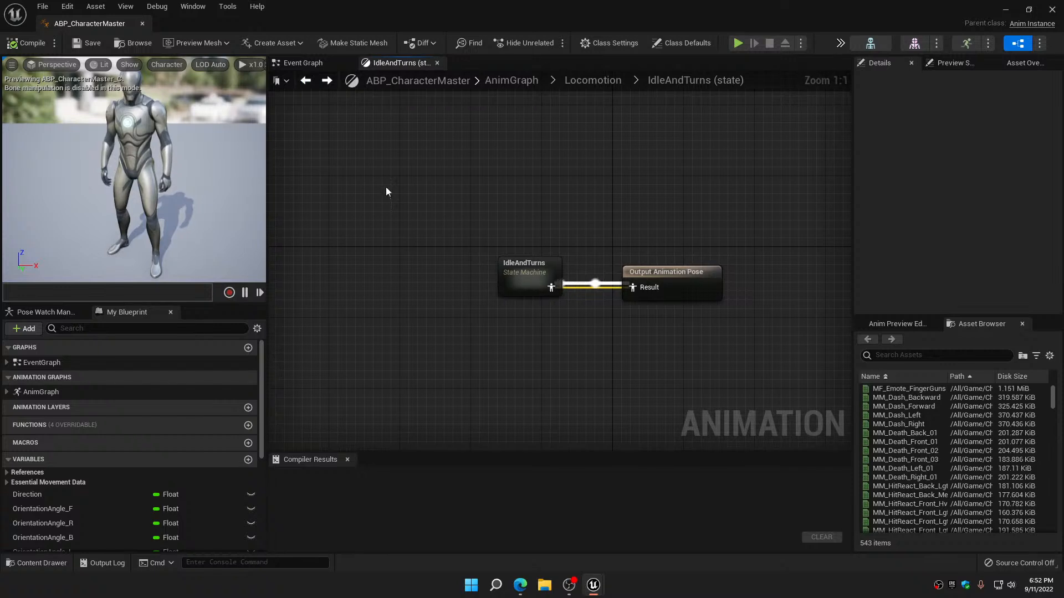
left_click(306, 81)
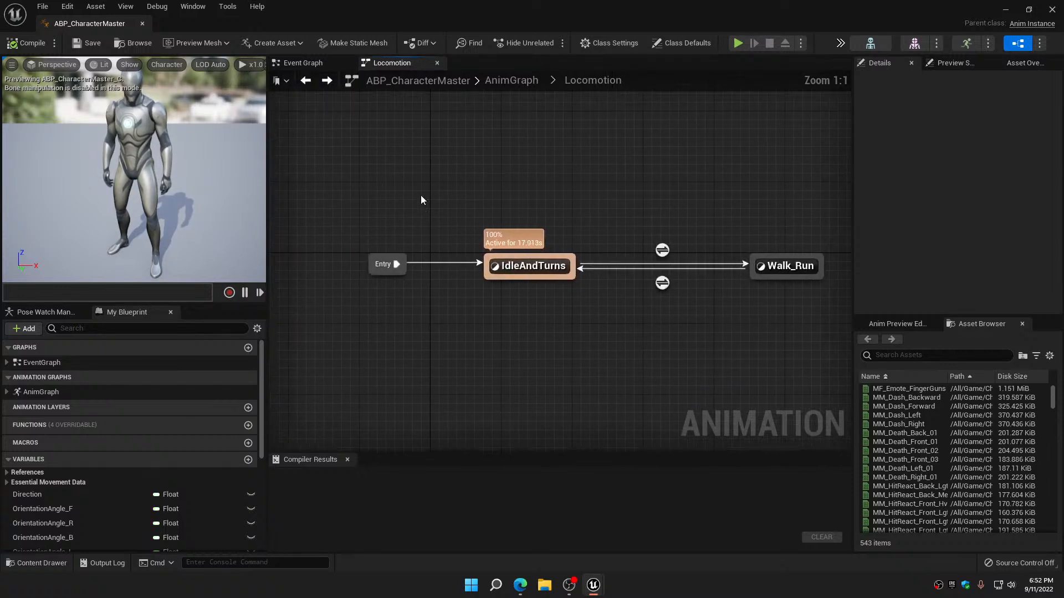
double_click(620, 237)
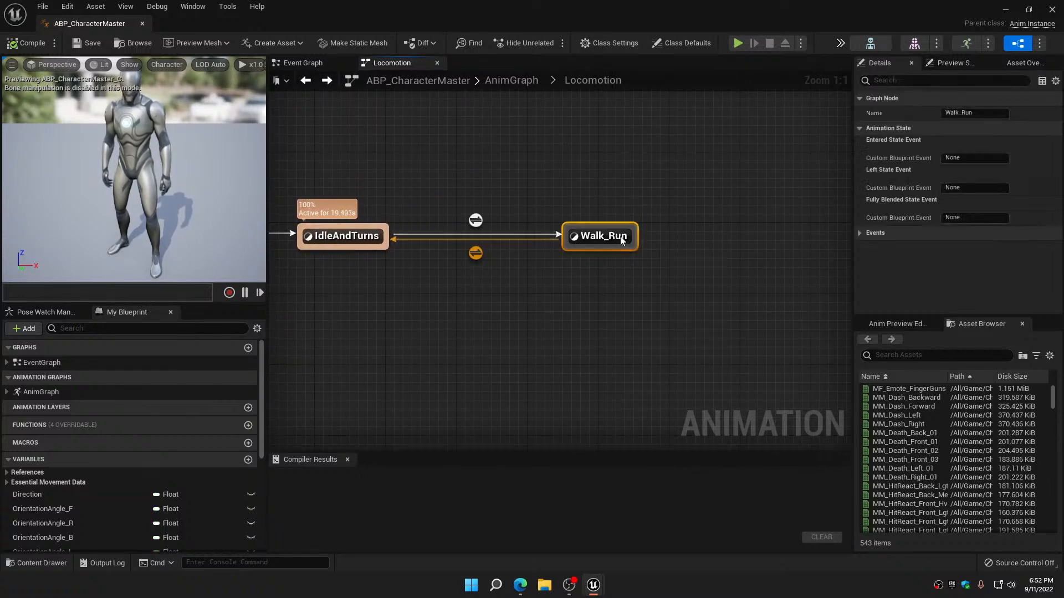
scroll(656, 273, "up", 7)
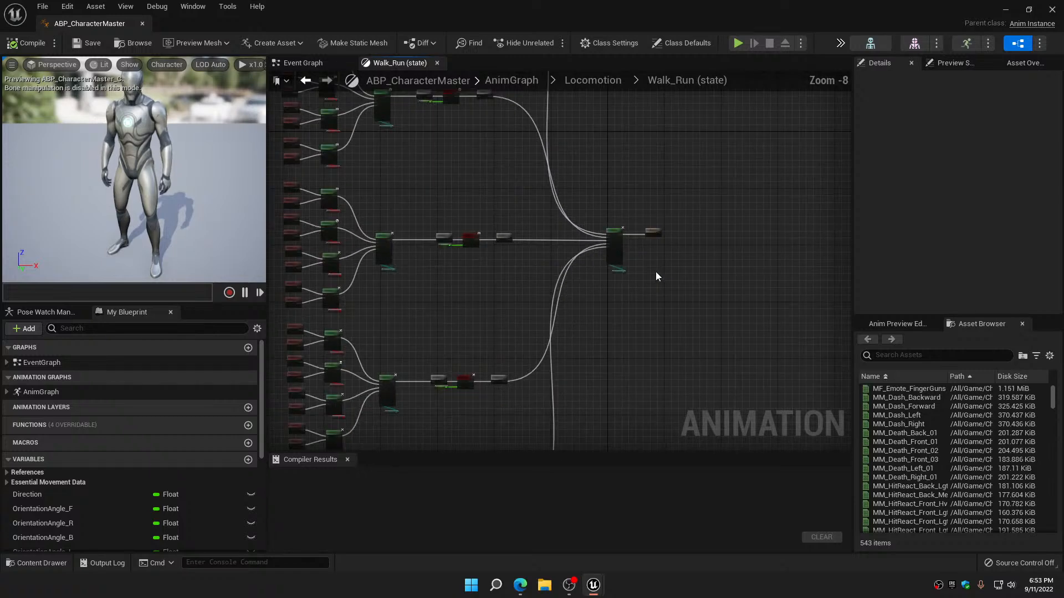
right_click_drag(654, 273, 727, 251)
scroll(711, 278, "down", 6)
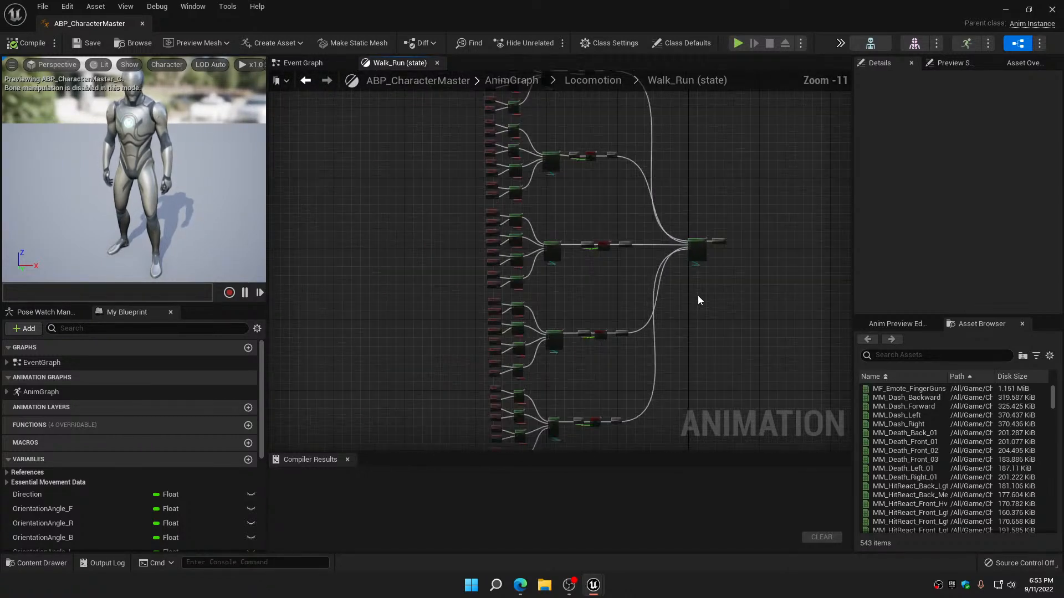
Disconnect the E_CardinalDirections blend from Output Animation Pose, space them apart and paste the Blend Poses by bool and Is Female? nodes between them
right_click_drag(699, 300, 429, 306)
scroll(602, 259, "up", 7)
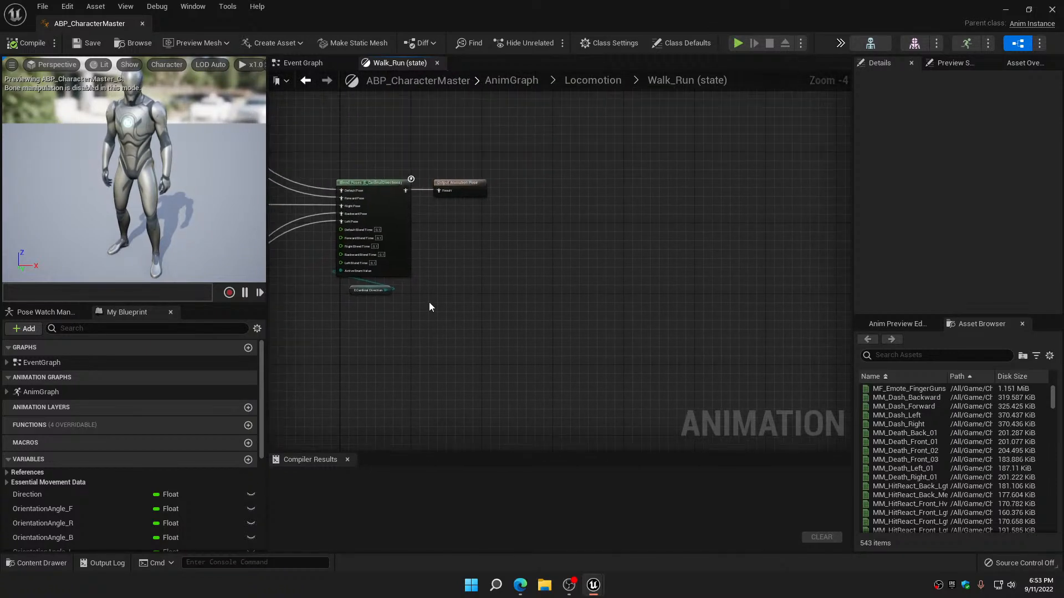
scroll(437, 194, "up", 3)
left_click(442, 189, "alt")
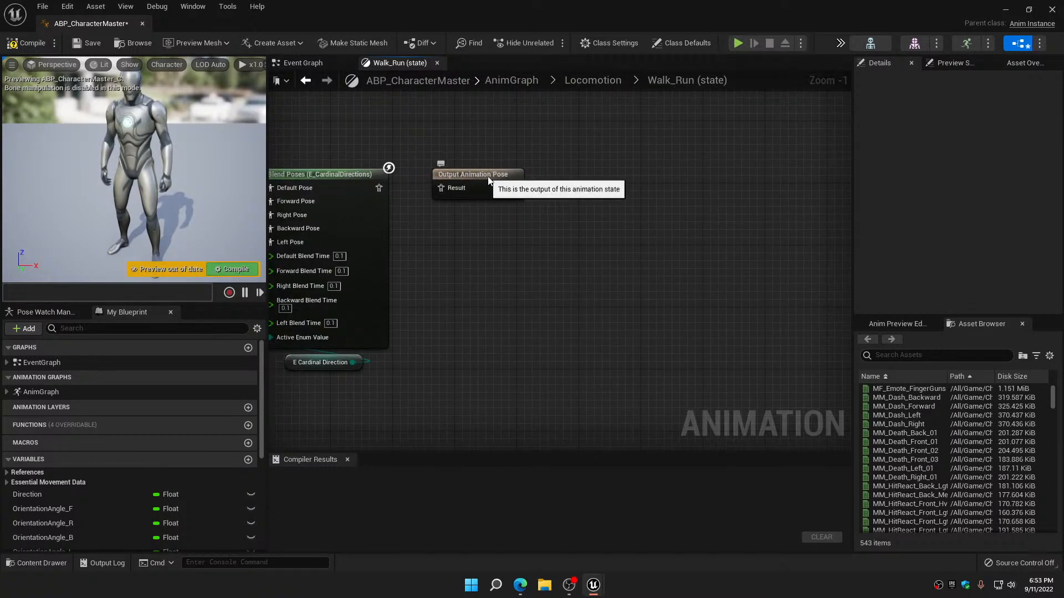
left_click_drag(486, 175, 727, 191)
left_click(504, 246)
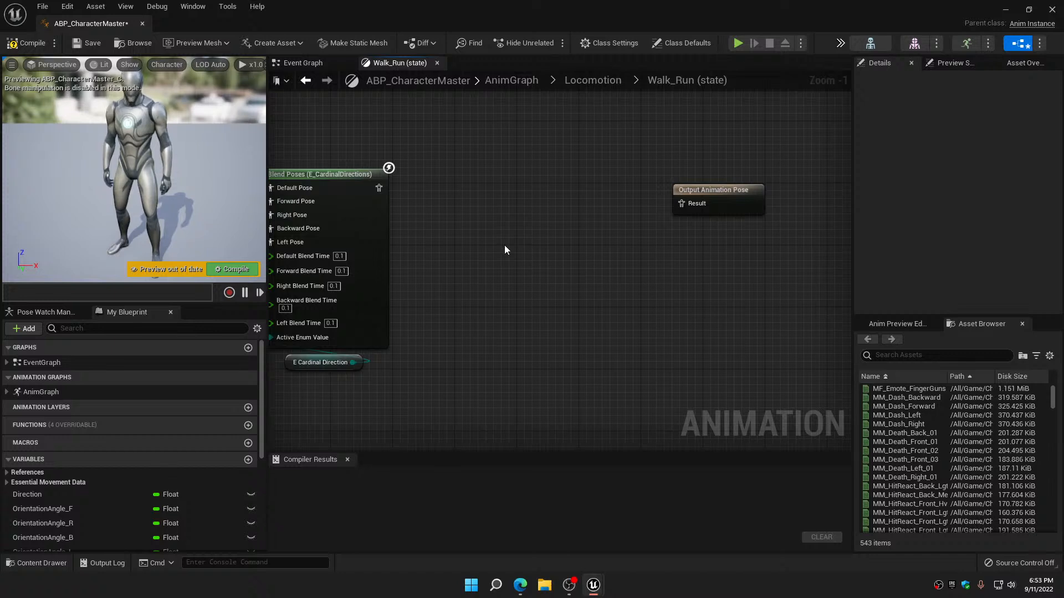
key("ctrl+v")
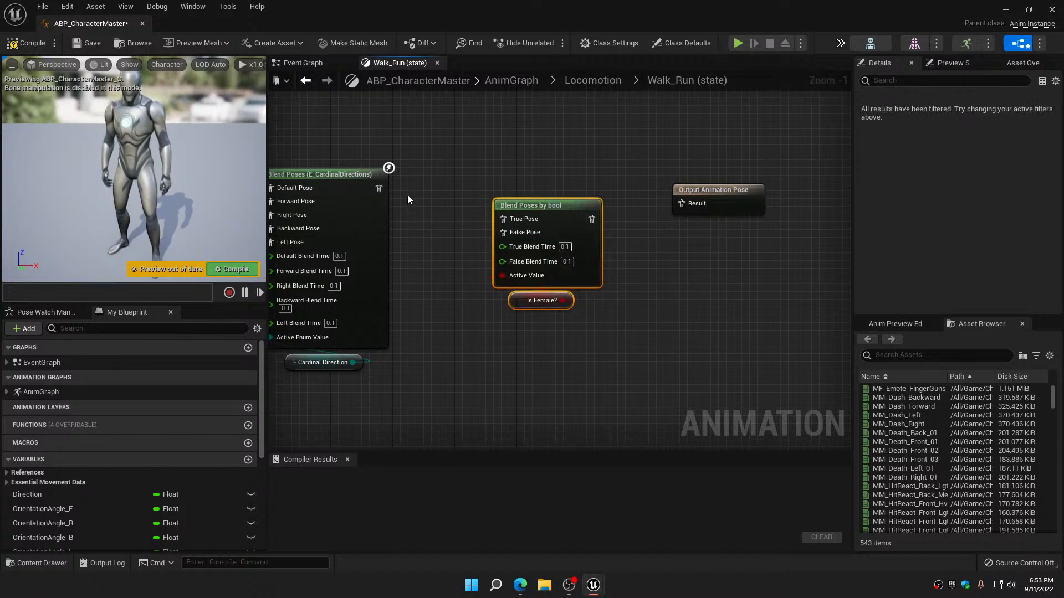
Connect the E_CardinalDirections blend to False Pose and the Blend Poses by bool output to Output Animation Pose, placing the output node beside it
left_click_drag(377, 189, 503, 232)
left_click_drag(560, 344, 561, 345)
left_click_drag(576, 279, 576, 171)
right_click_drag(675, 251, 619, 387)
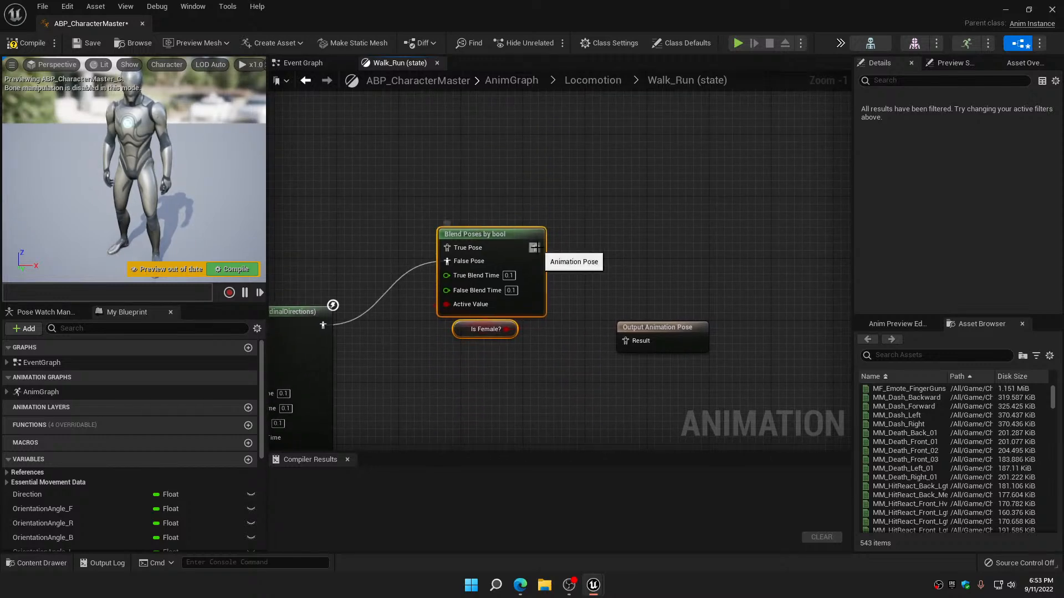
left_click_drag(536, 247, 621, 244)
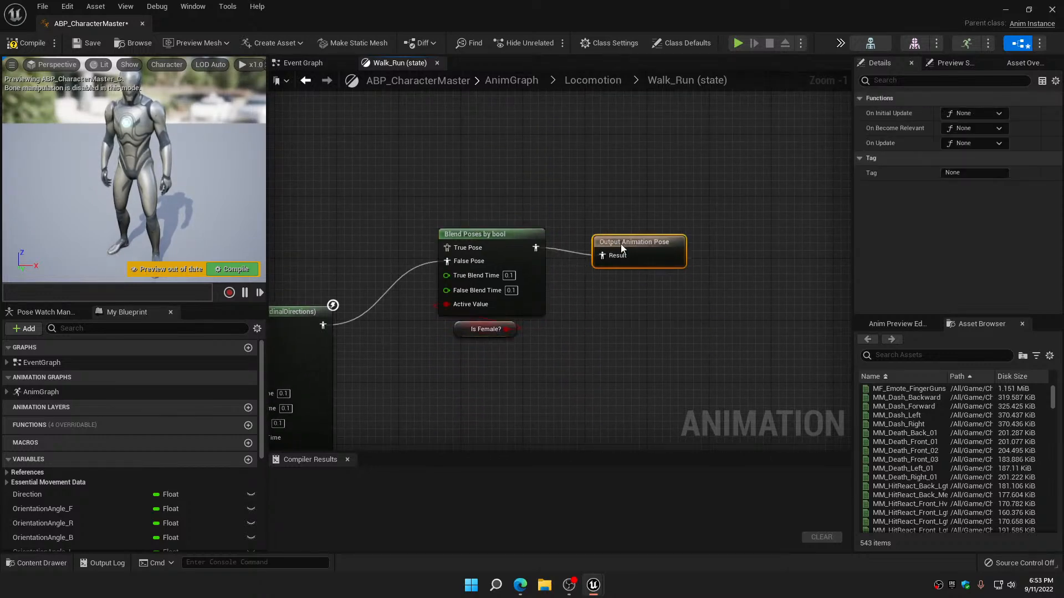
Duplicate the entire directional walk/run node network feeding the new bool blend and place the copy above the original
scroll(619, 261, "down", 5)
scroll(621, 285, "down", 6)
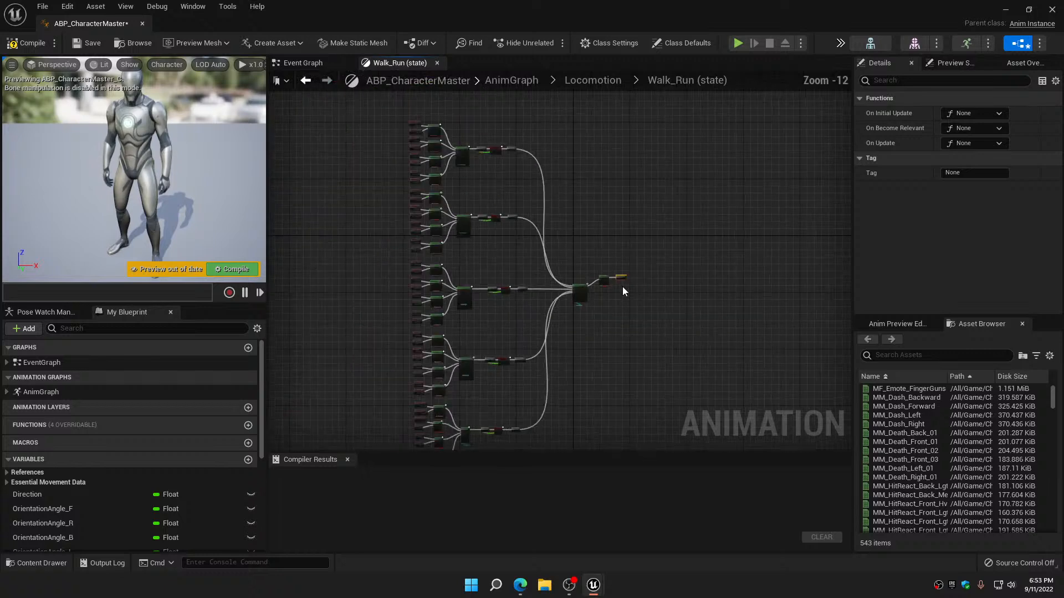
right_click_drag(626, 319, 646, 293)
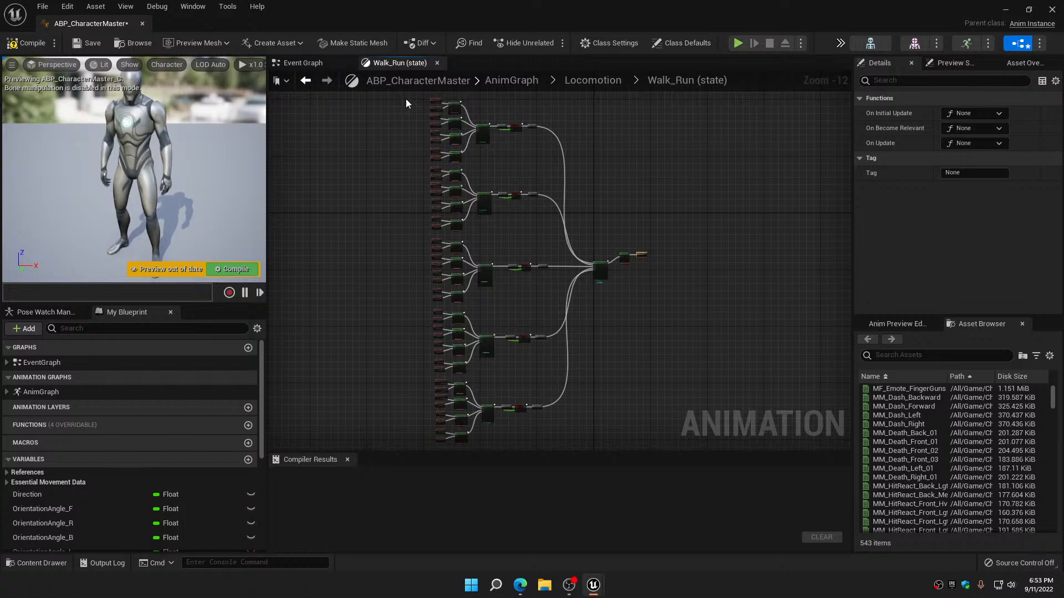
left_click_drag(406, 98, 605, 433)
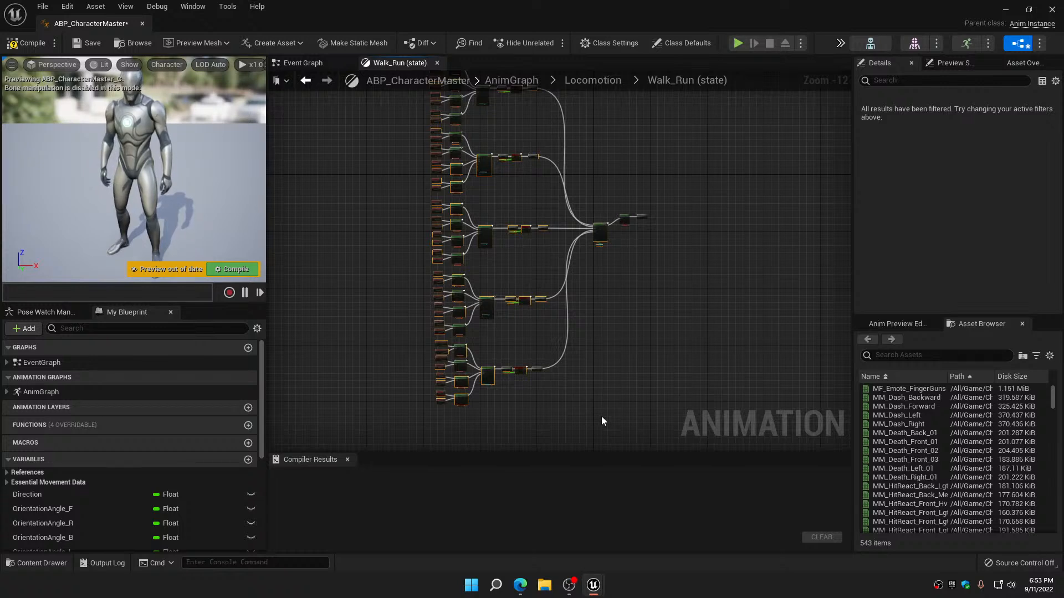
key("ctrl+v")
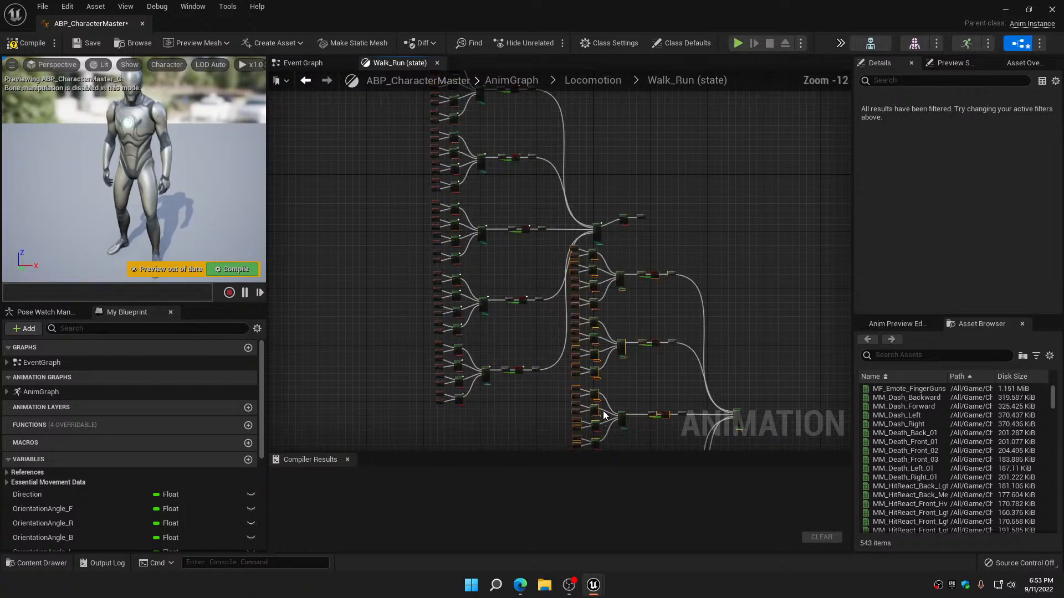
left_click_drag(737, 409, 587, 162)
right_click_drag(622, 259, 555, 168)
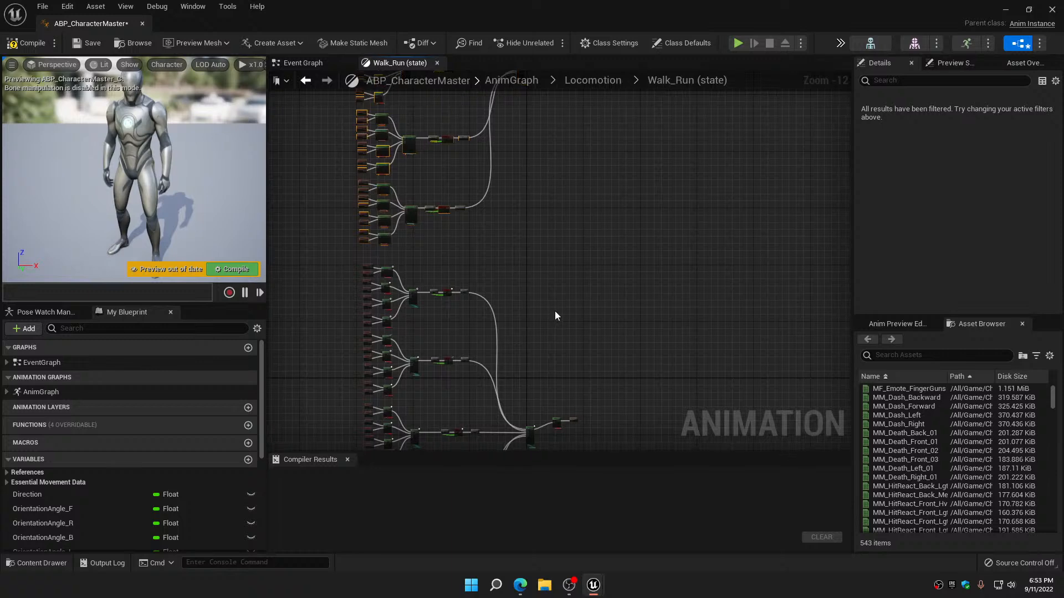
Move the bool blend, Is Female? and output nodes between the two networks and connect the upper copy's E_CardinalDirections blend to True Pose
left_click_drag(575, 434, 582, 441)
left_click_drag(576, 399, 593, 196)
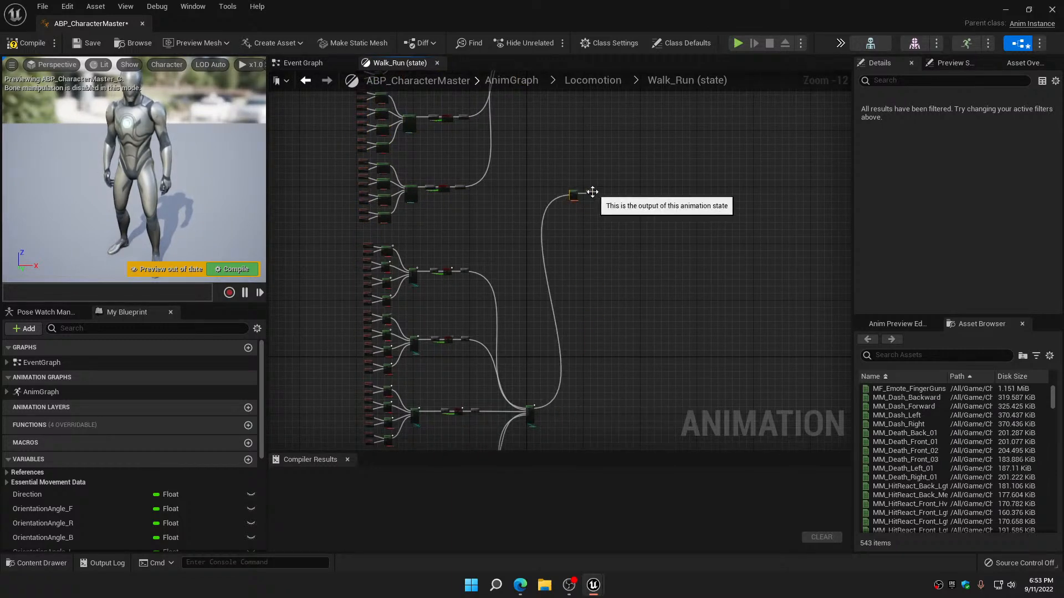
scroll(585, 183, "down", 2)
right_click_drag(566, 165, 573, 345)
scroll(545, 249, "up", 8)
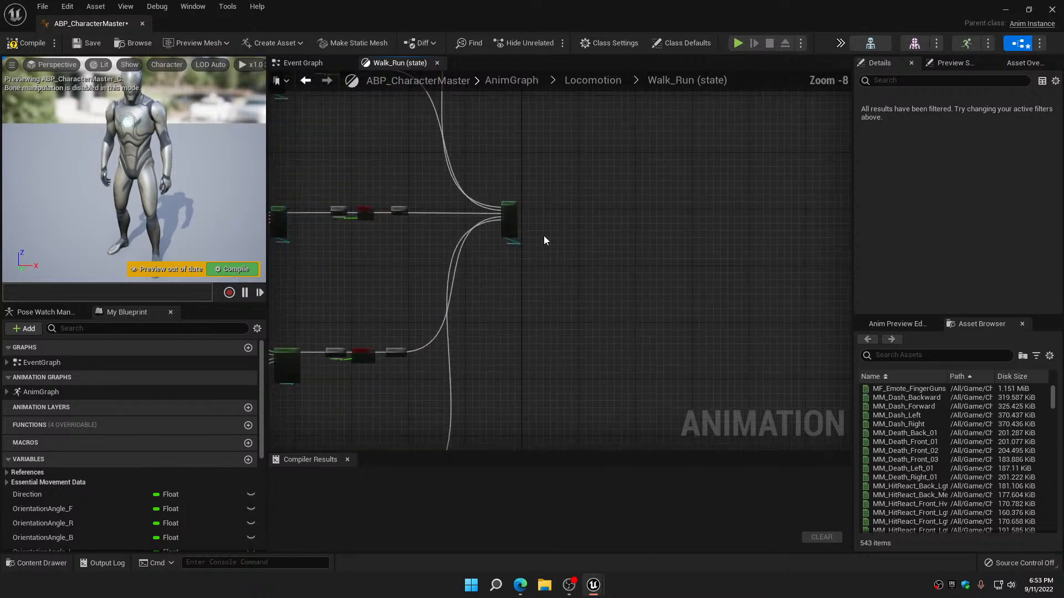
left_click_drag(514, 174, 716, 319)
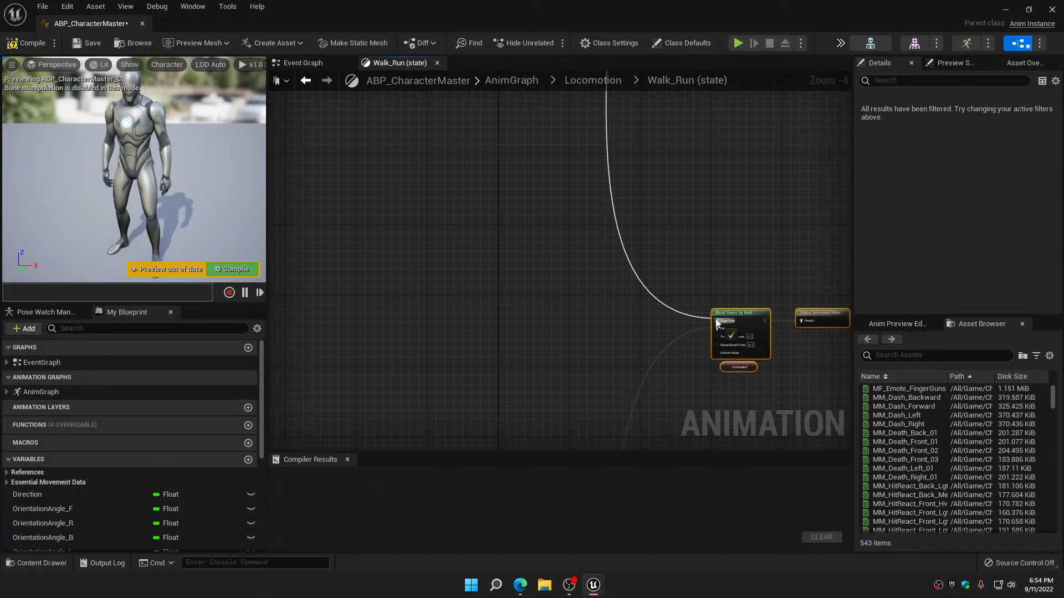
Shift the Blend Poses by bool, Is Female? and output nodes slightly down and away from both networks, then save the blueprint
scroll(722, 285, "down", 5)
scroll(727, 253, "down", 3)
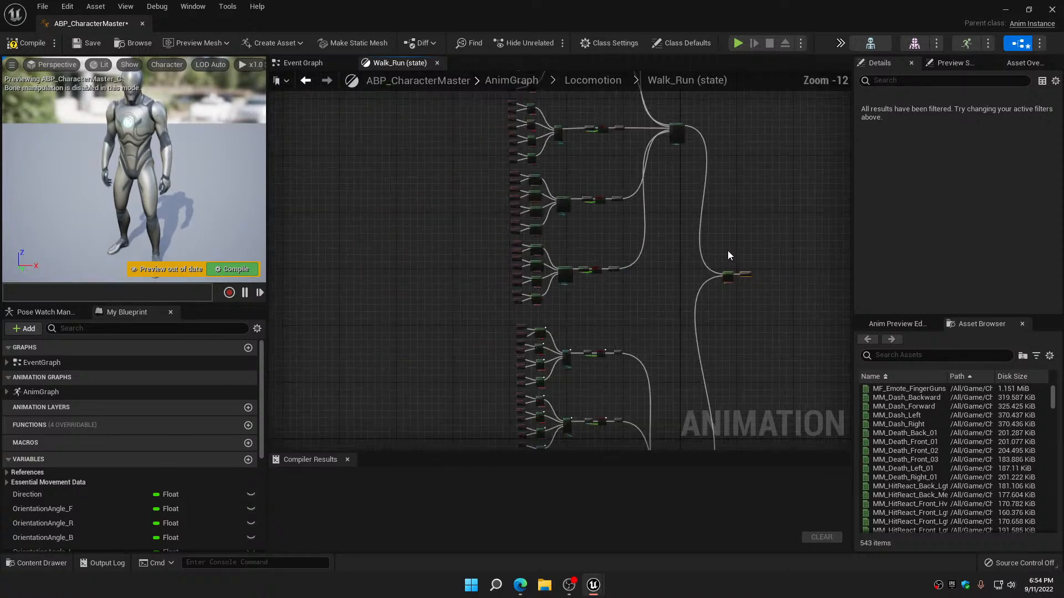
right_click_drag(727, 250, 646, 210)
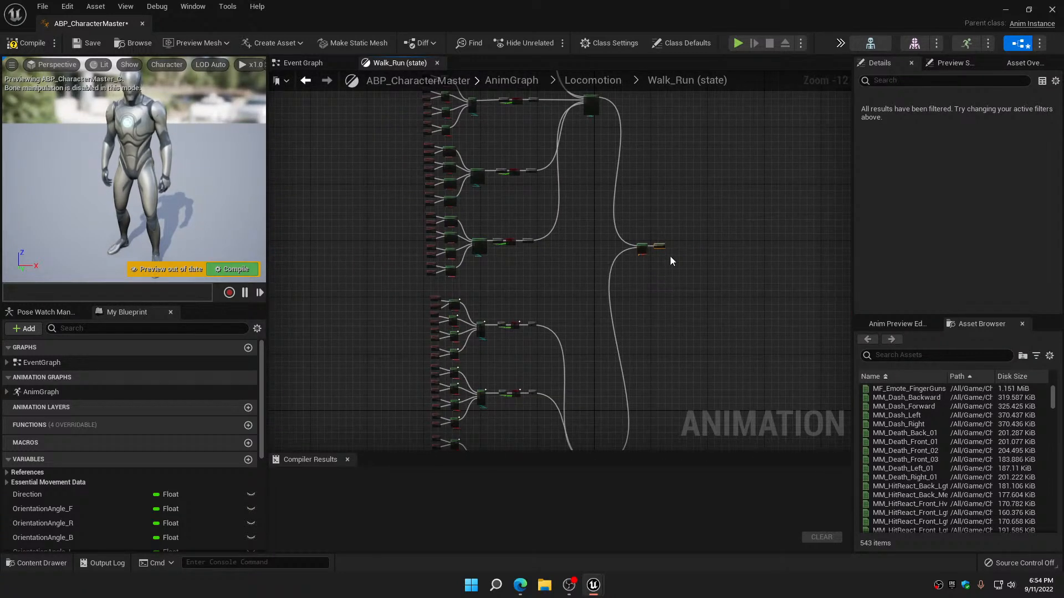
left_click_drag(657, 248, 686, 286)
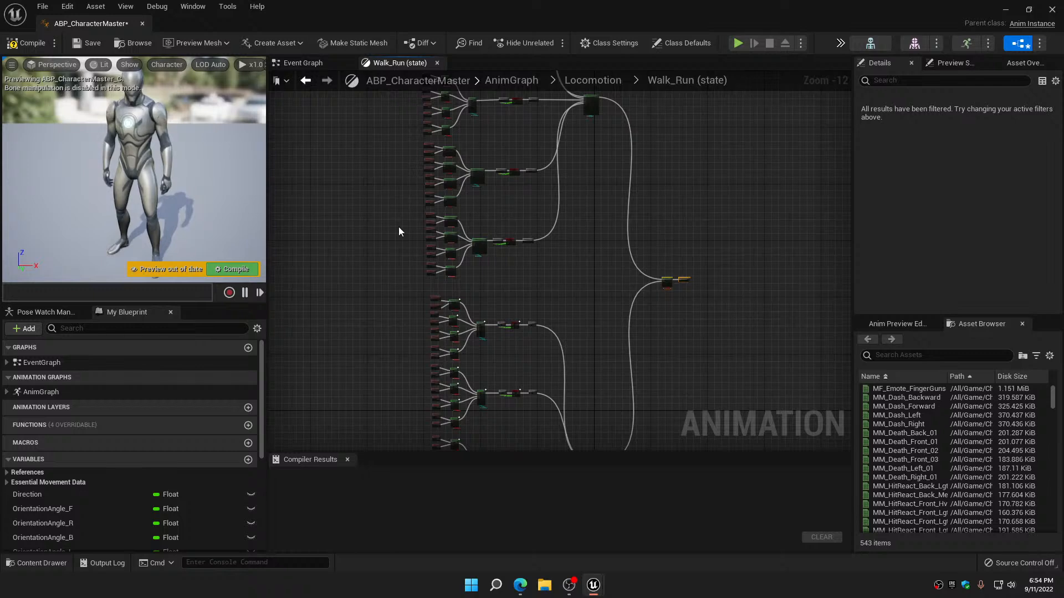
left_click(86, 45)
Find MF_Unarmed_Jog_Fwd among the animation assets and assign it to both unarmed forward jog players in the first direction group of the upper network
right_click_drag(370, 146, 382, 375)
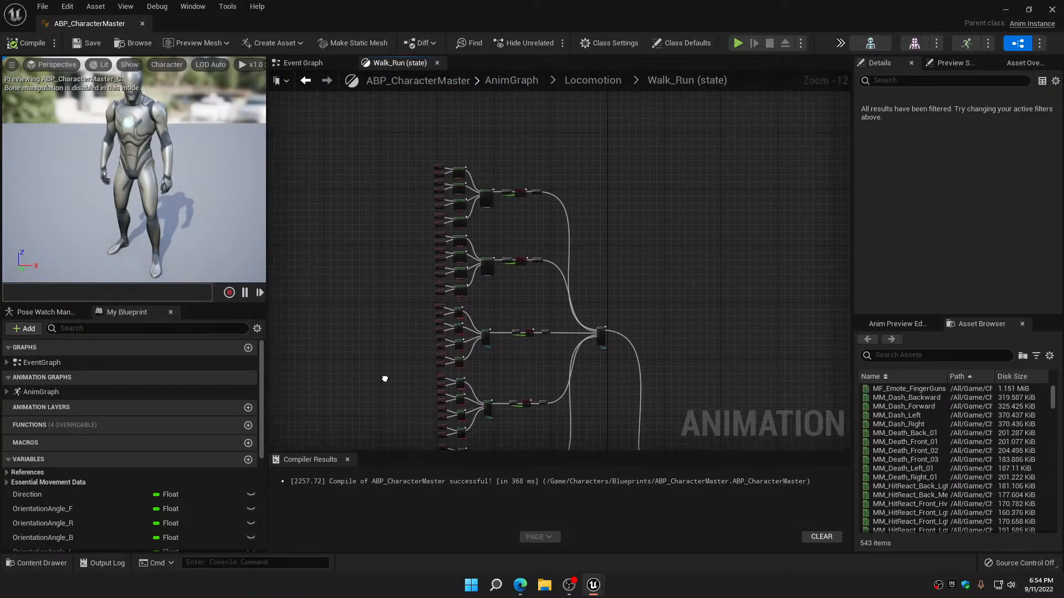
scroll(424, 208, "up", 9)
right_click_drag(428, 200, 348, 341)
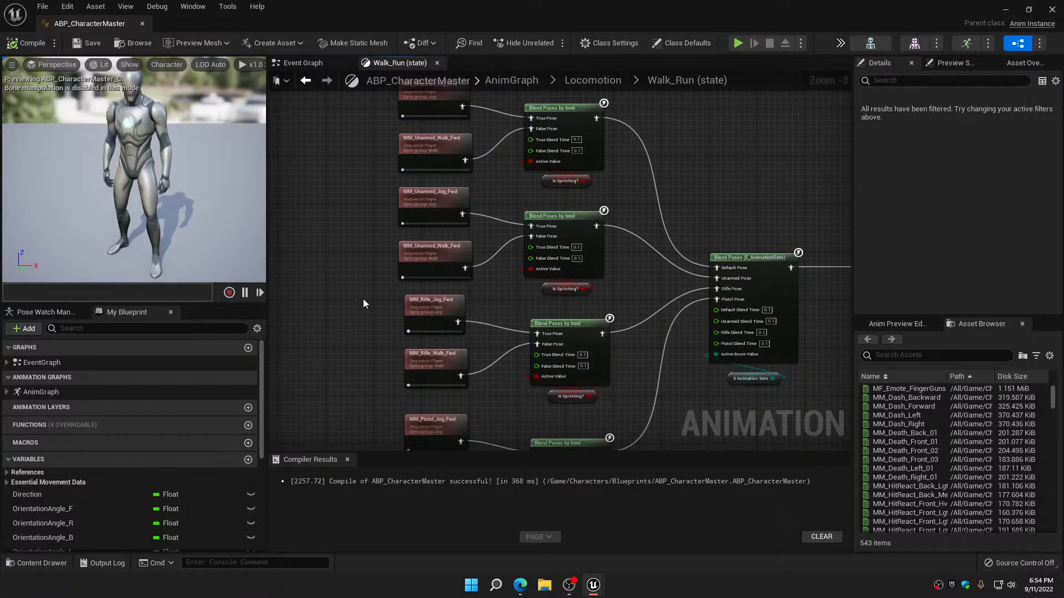
right_click_drag(363, 299, 370, 413)
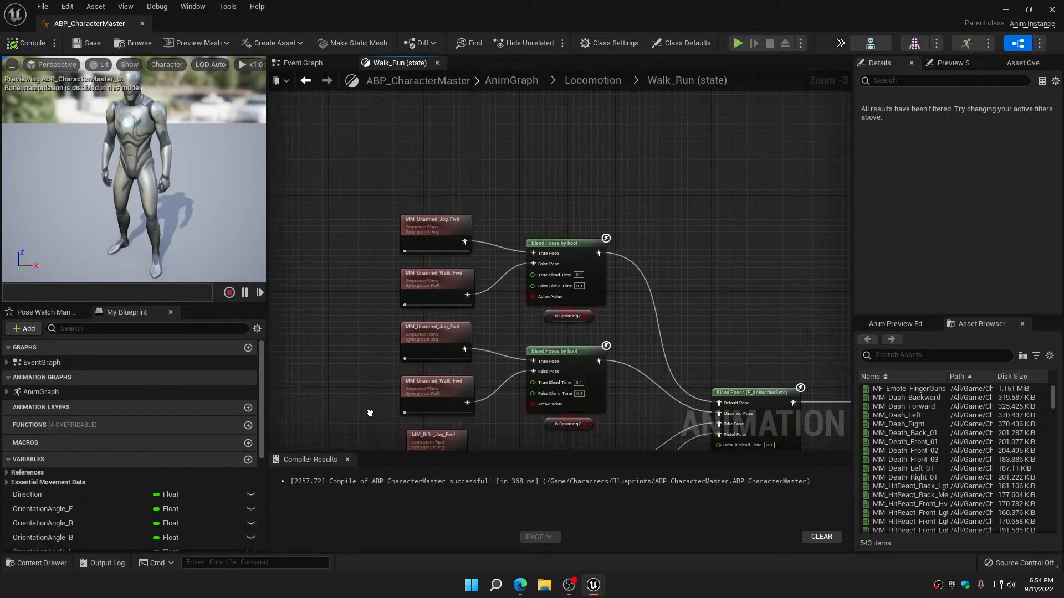
left_click(911, 356)
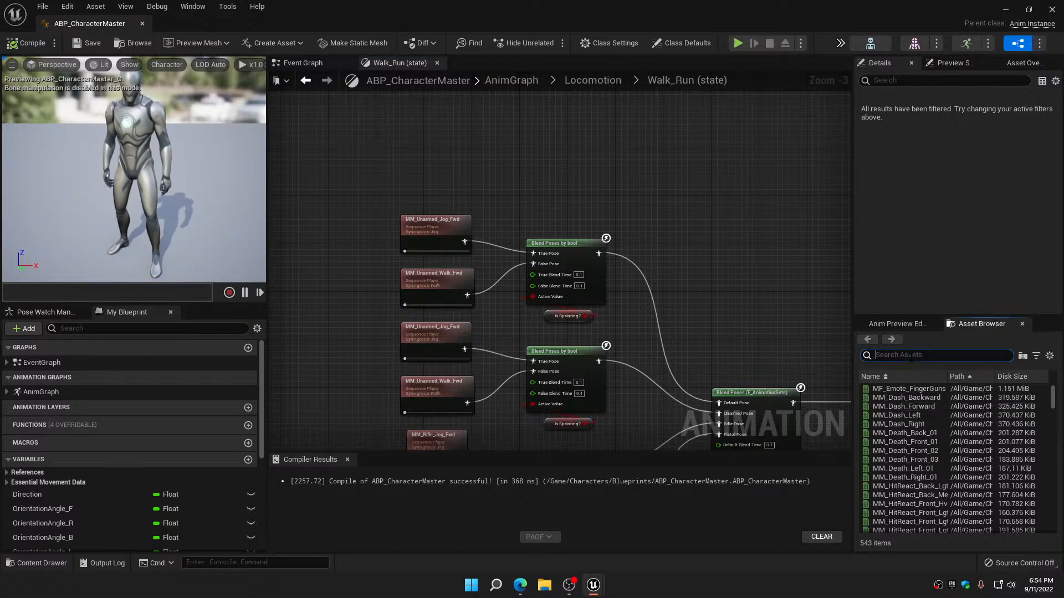
type("mf")
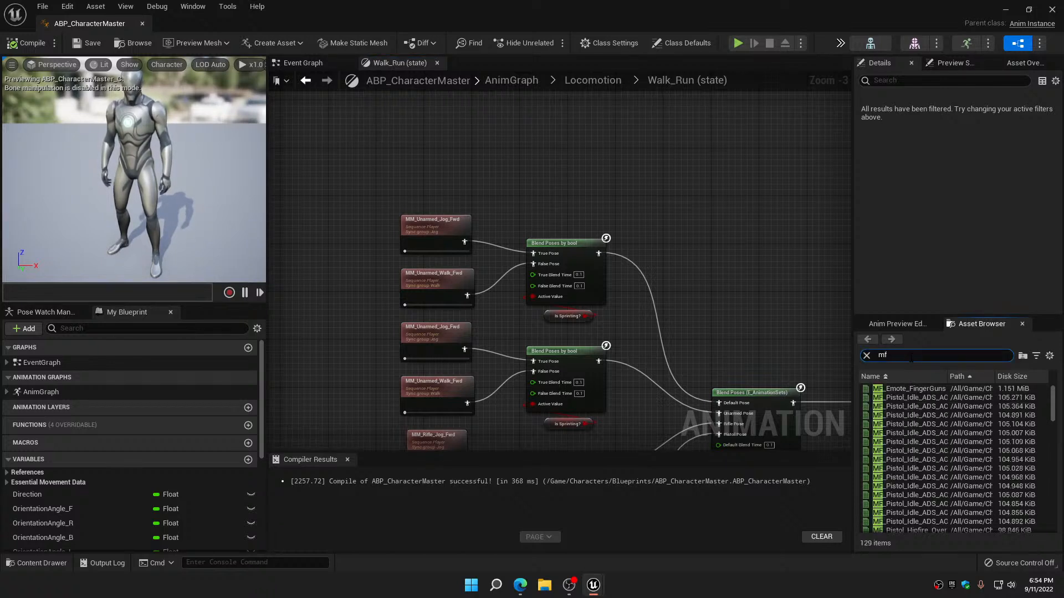
type("_")
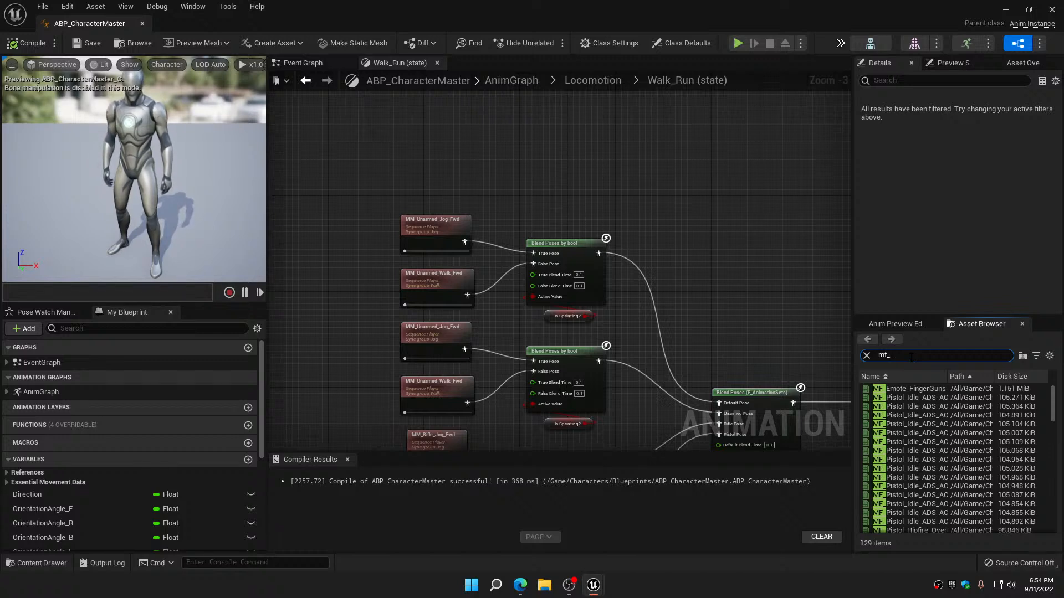
type("unarmed")
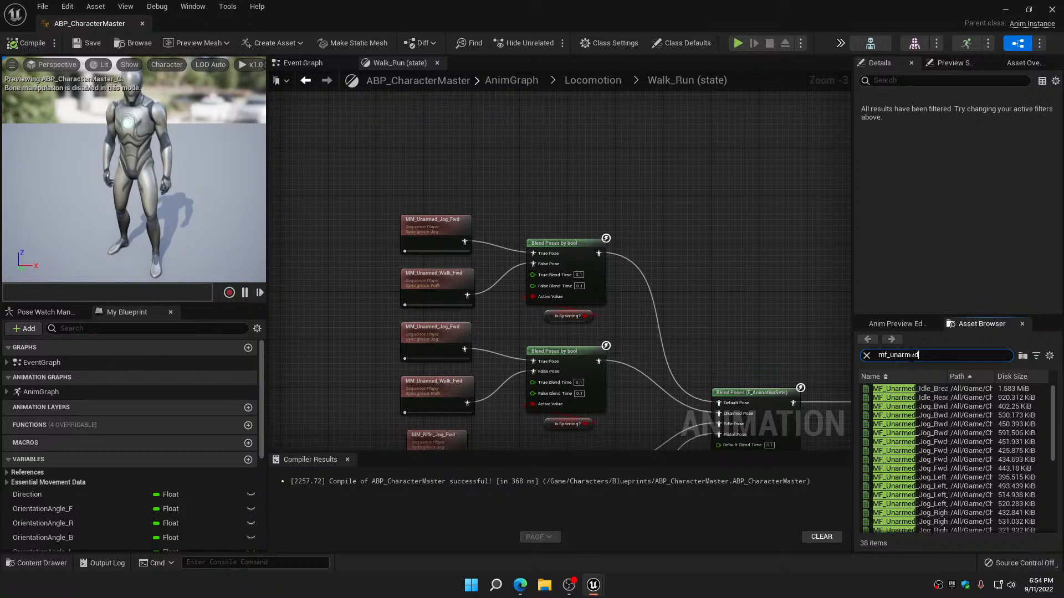
type("_jog")
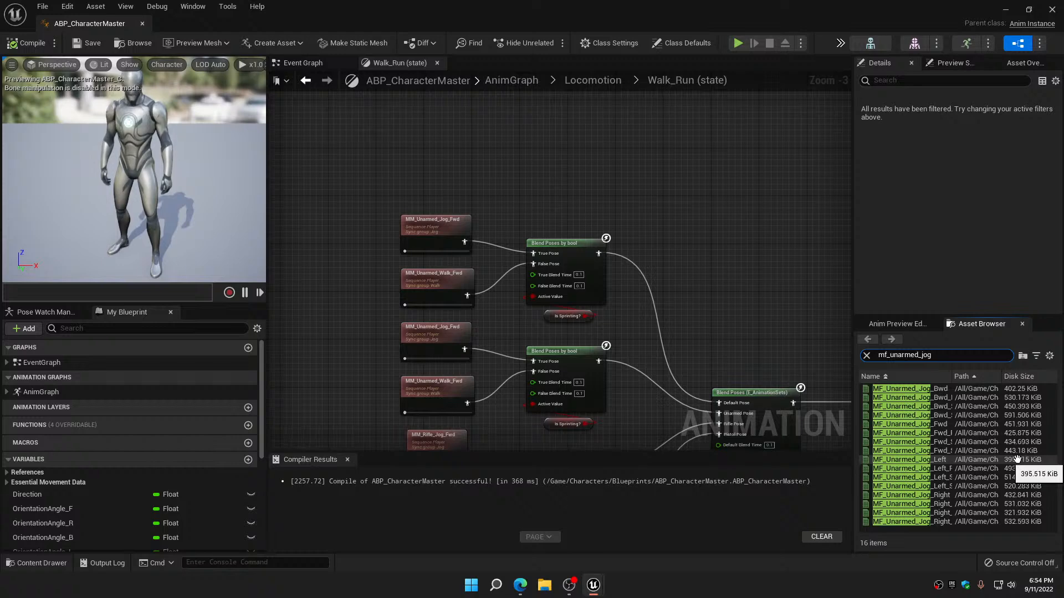
left_click(915, 425)
left_click_drag(915, 425, 437, 237)
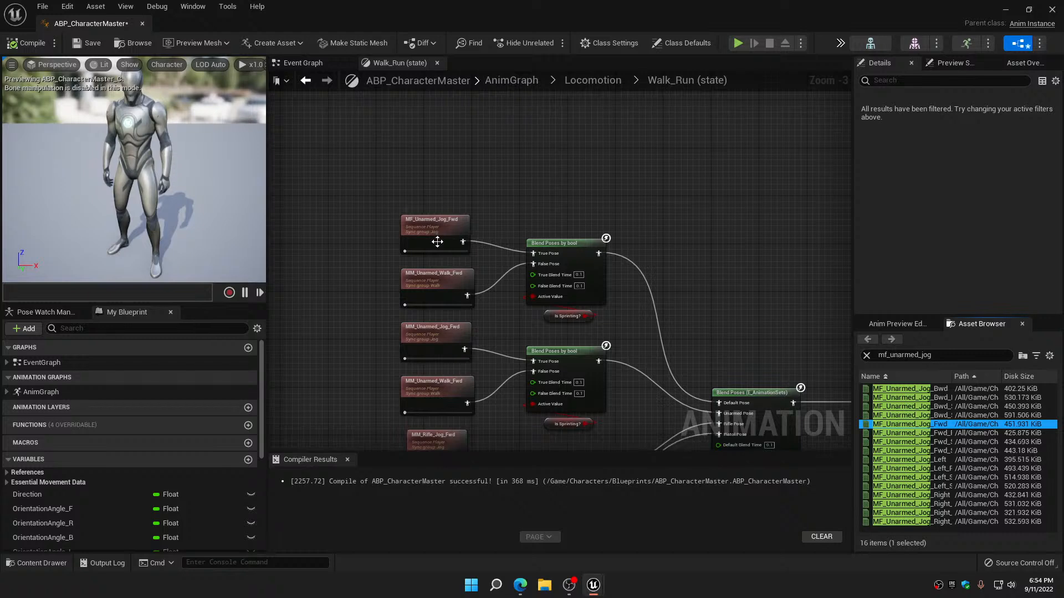
right_click_drag(348, 283, 351, 220)
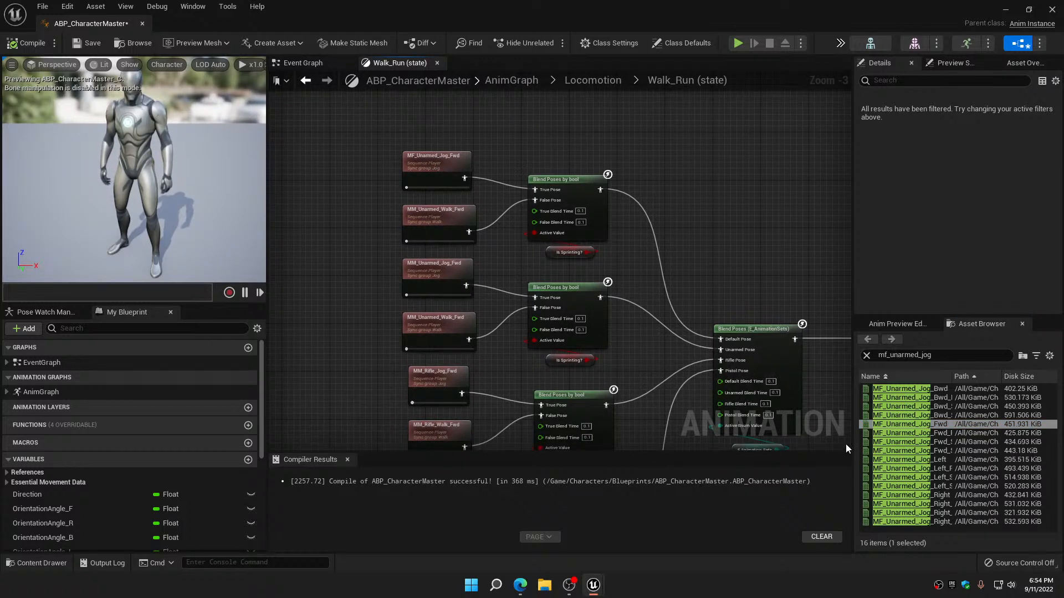
left_click_drag(889, 425, 430, 276)
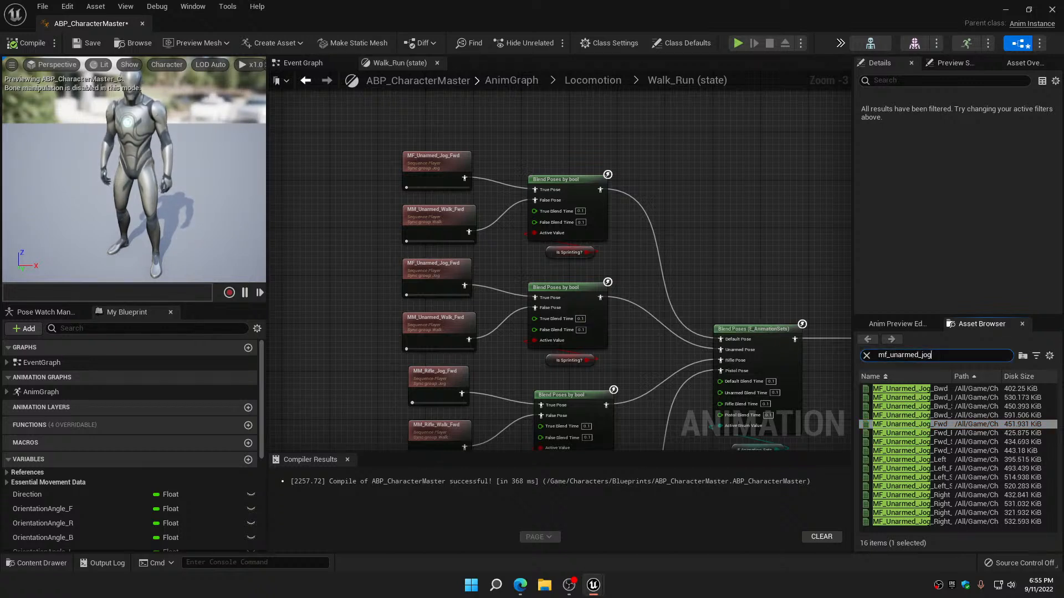
Search for mf_unarmed_walk and assign MF_Unarmed_Walk_Fwd to both unarmed forward walk players in the same group
key("BackSpace")
type("walk")
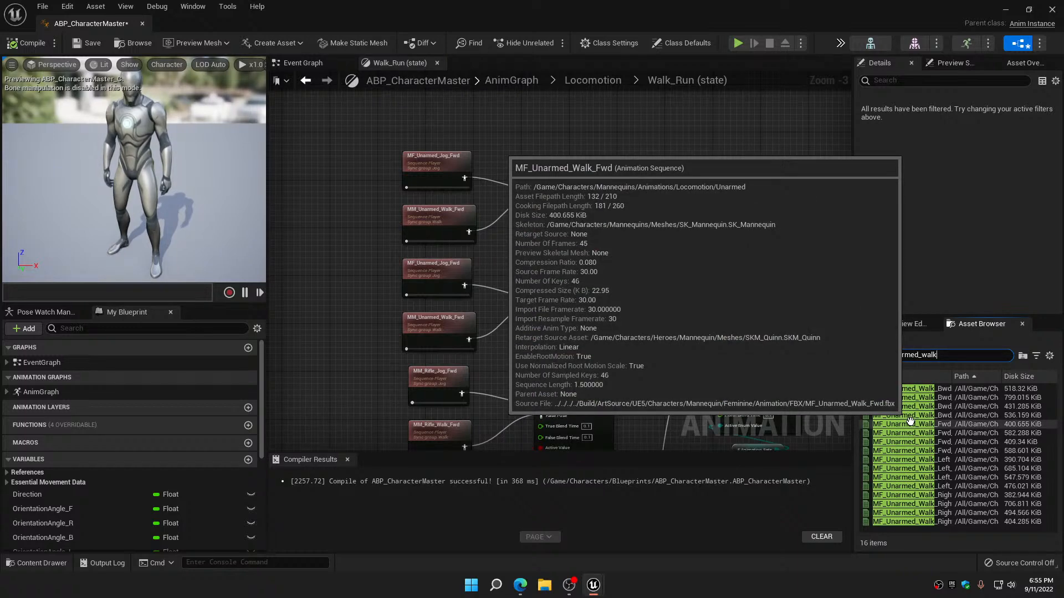
left_click_drag(910, 421, 428, 222)
left_click_drag(429, 222, 428, 222)
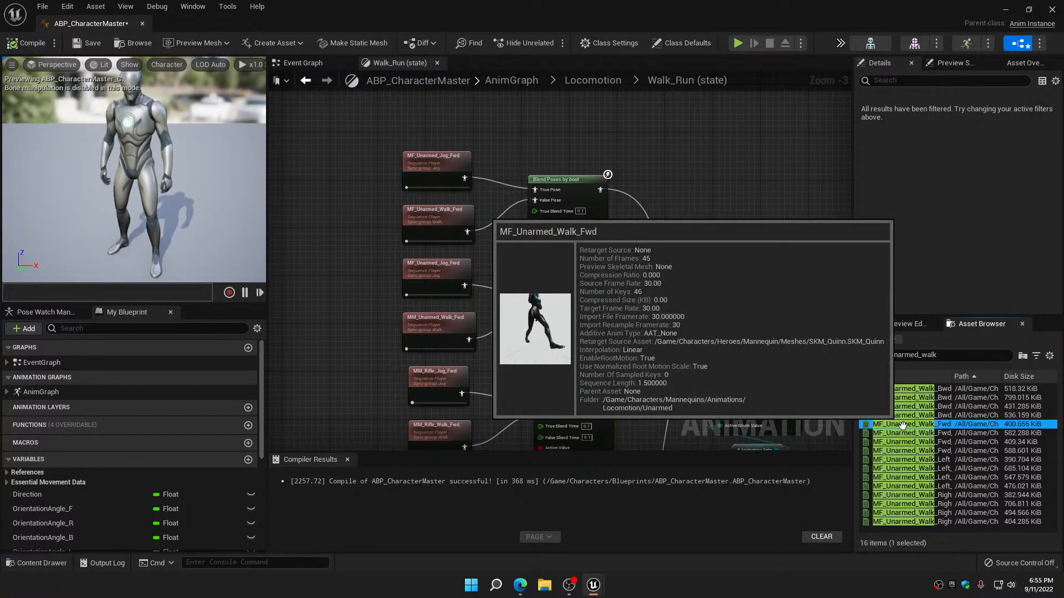
left_click_drag(899, 425, 437, 320)
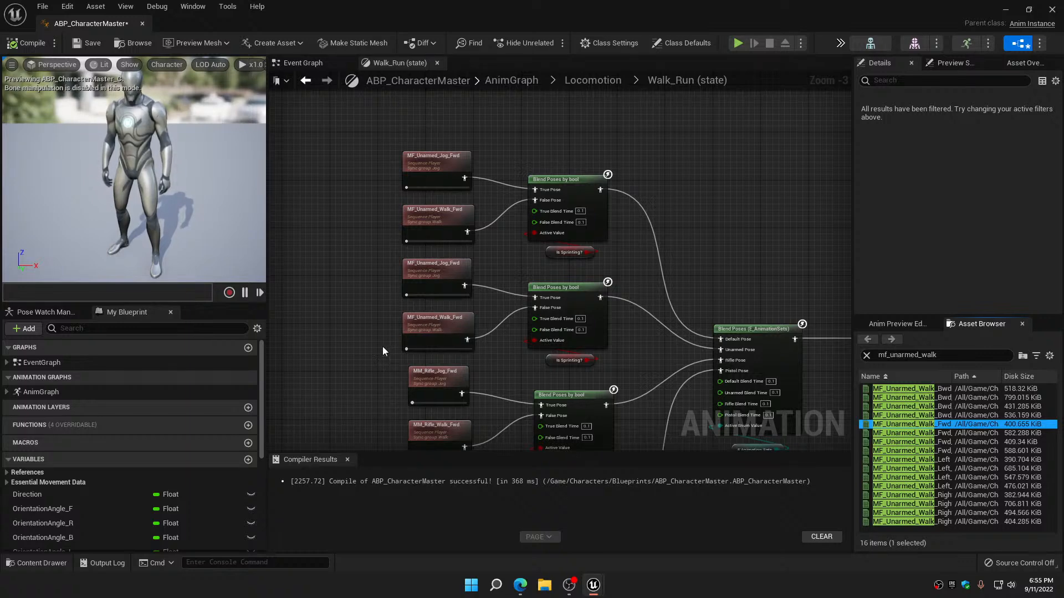
Search the animation assets for mf_rifle_jog and assign MF_Rifle_Jog_Fwd to the rifle forward jog player in the upper network's first direction group
right_click_drag(383, 347, 386, 183)
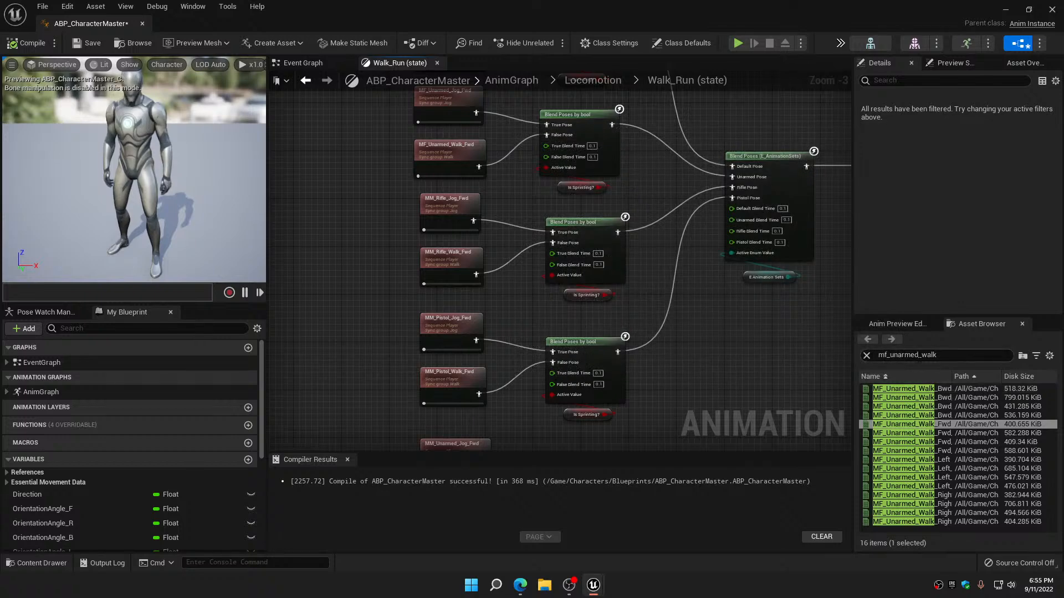
left_click(919, 355)
key("BackSpace")
key("BackSpace")
key("BackSpace")
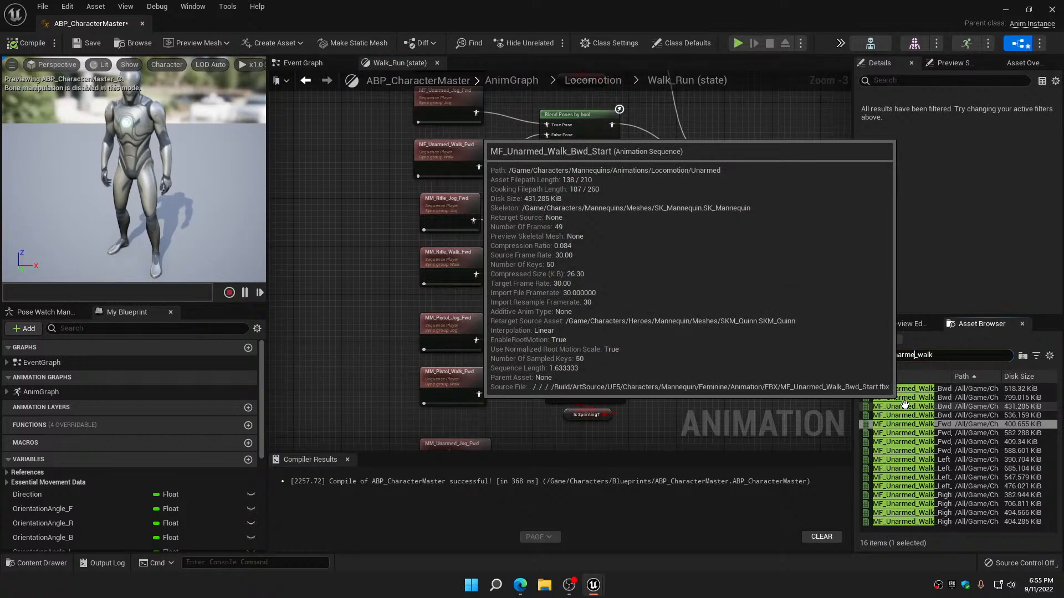
key("BackSpace")
key("BackSpace")
key("BackSpace")
key("BackSpace")
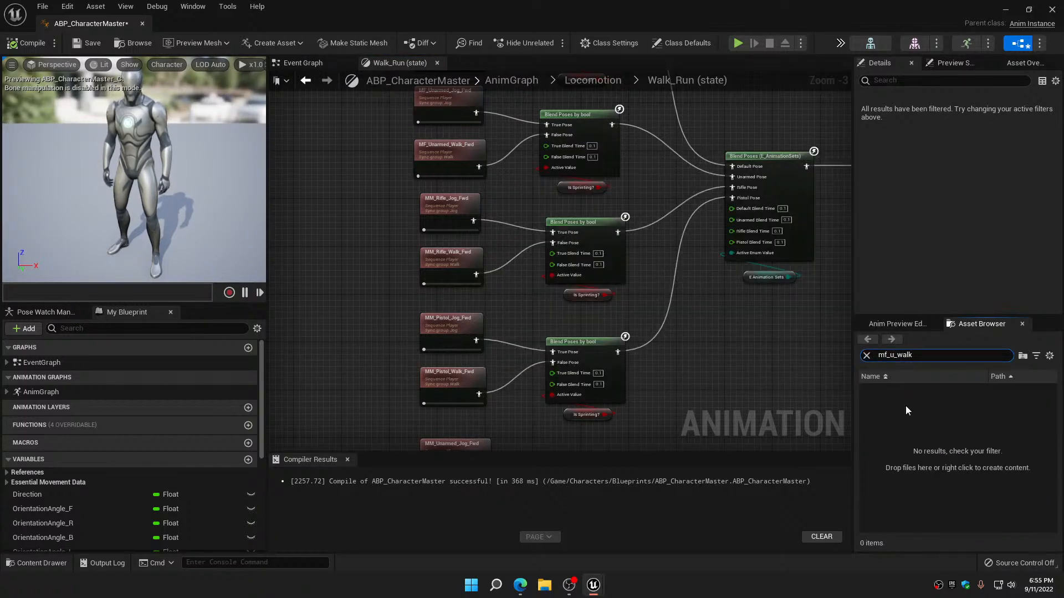
type("rifle")
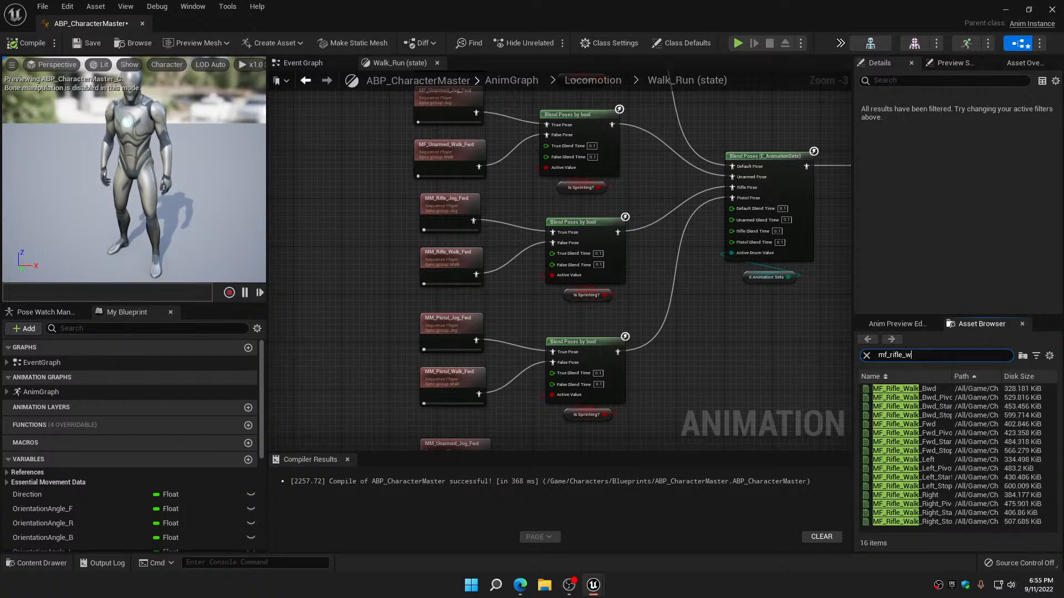
key("BackSpace")
type("jog")
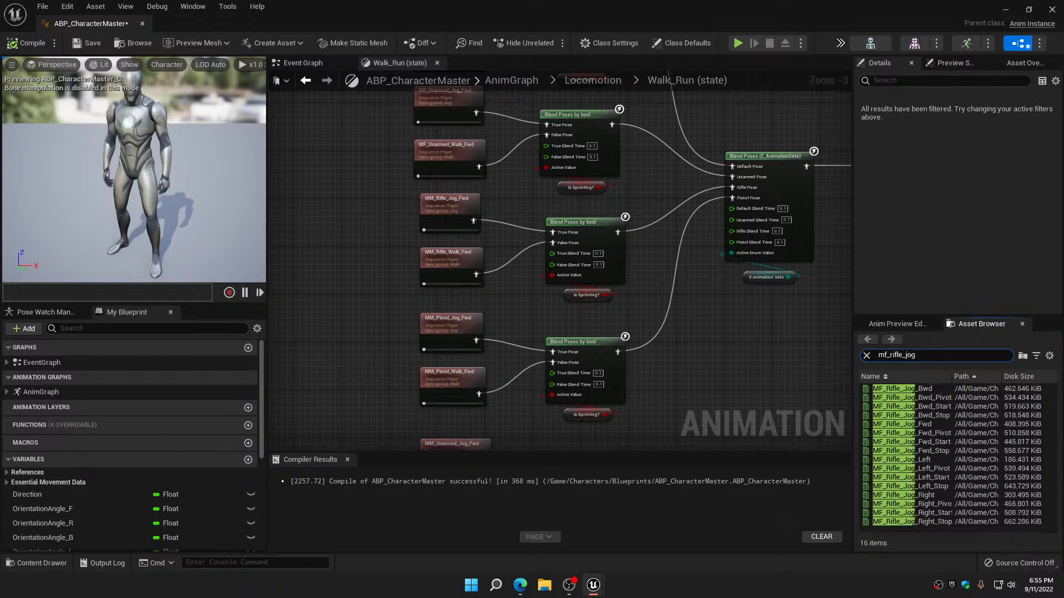
mouse_move(909, 424)
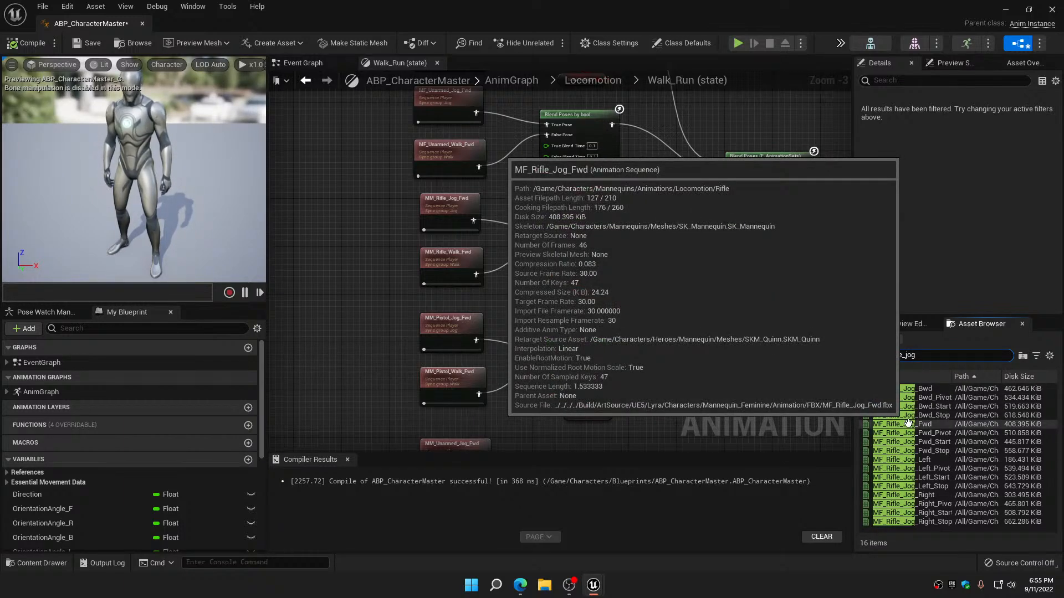
left_click_drag(908, 424, 453, 209)
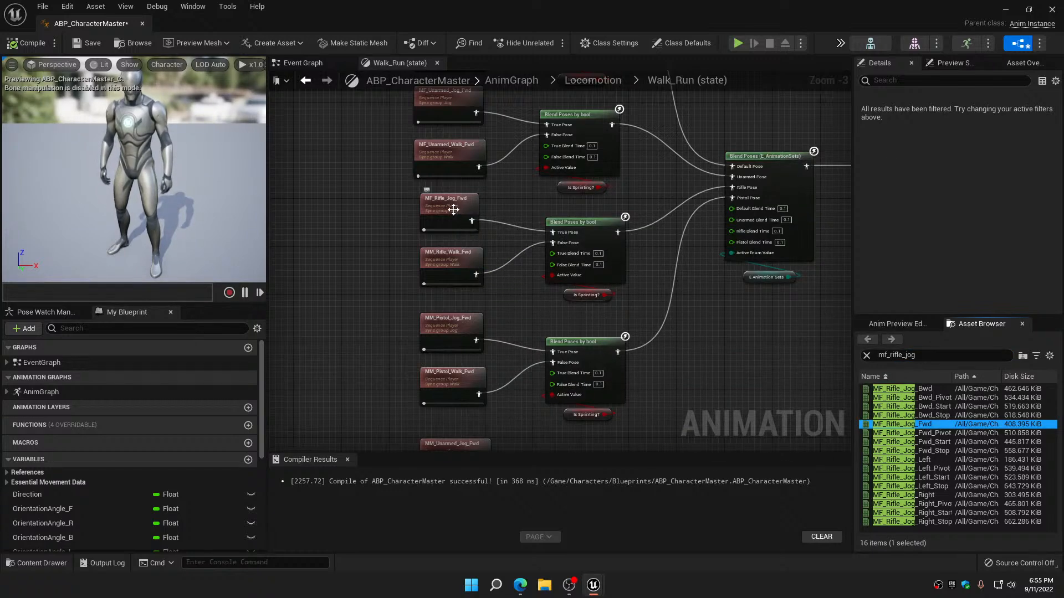
Search for mf_rifle_walk and assign MF_Rifle_Walk_Fwd to the rifle forward walk player in the same direction group
left_click(922, 355)
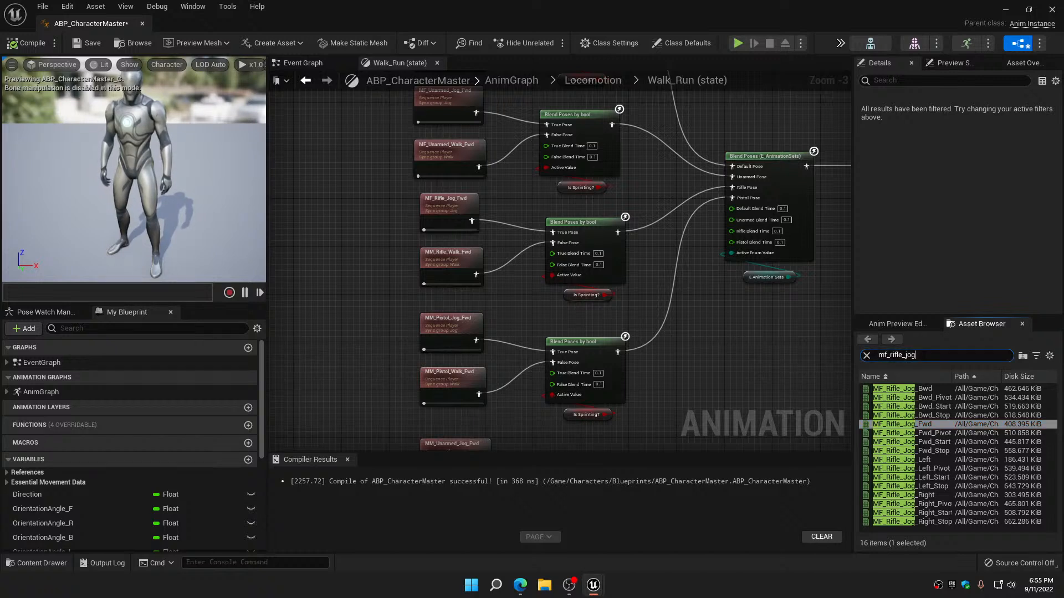
key("BackSpace")
key("BackSpace")
key("BackSpace")
type("wa")
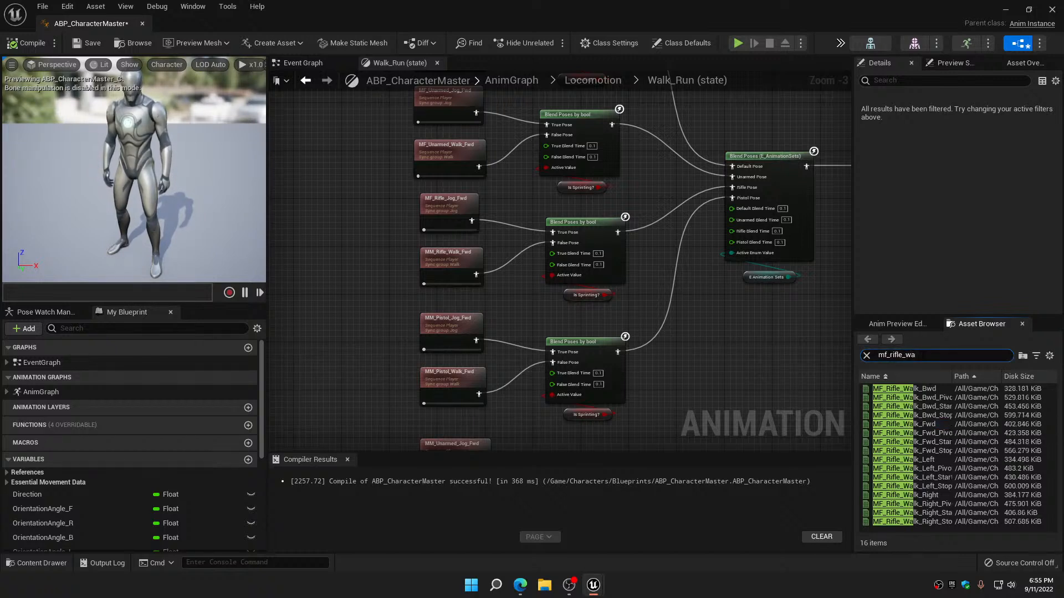
type("lk")
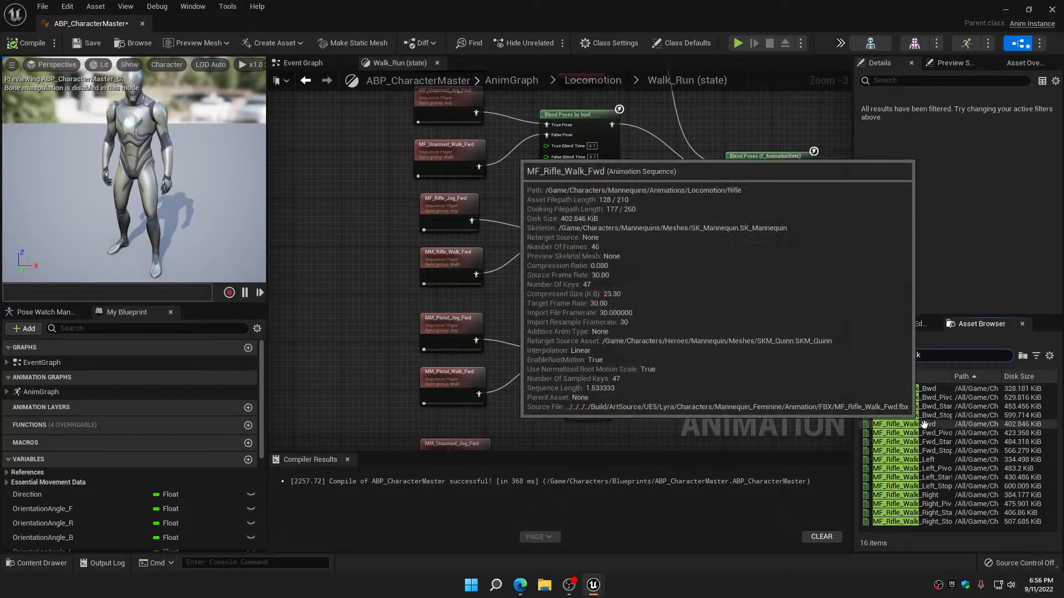
left_click_drag(925, 424, 461, 256)
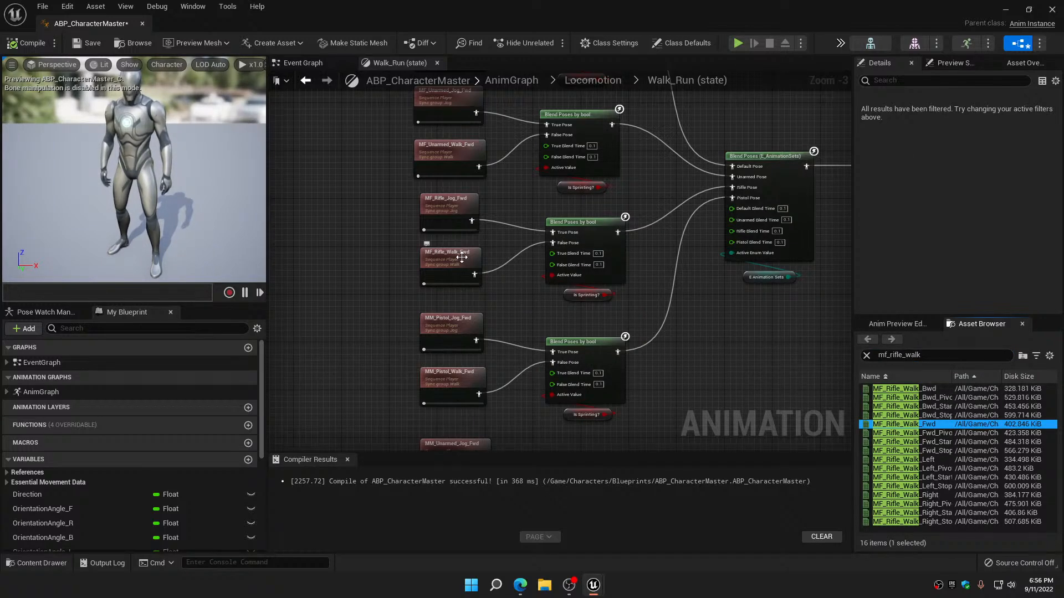
Search for mf_pistol_jog and assign MF_Pistol_Jog_Fwd to the pistol forward jog player in the first direction group
right_click_drag(513, 303, 513, 151)
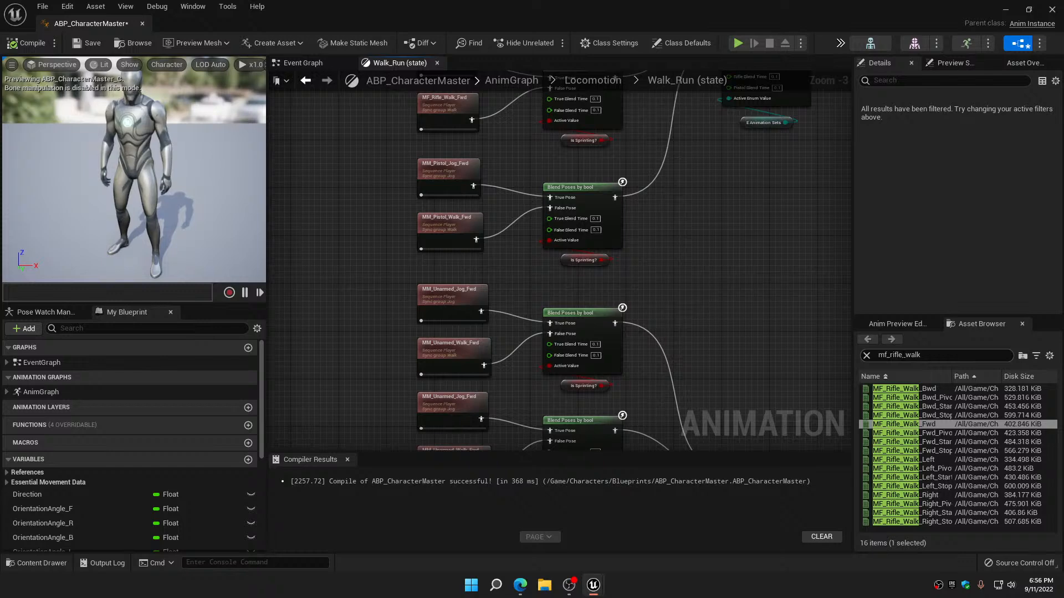
mouse_move(894, 420)
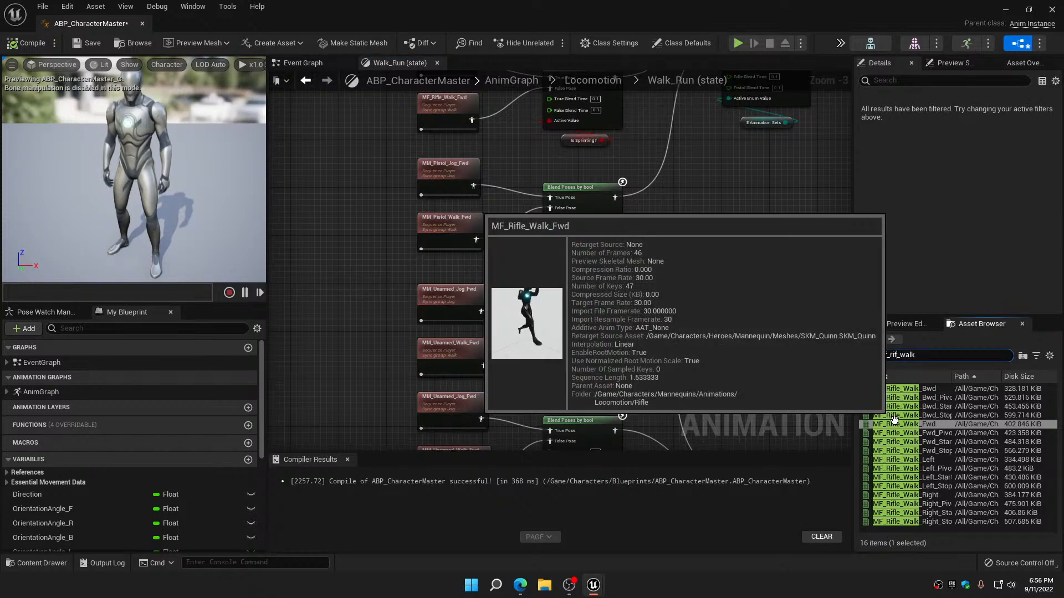
key("BackSpace")
key("BackSpace")
key("BackSpace")
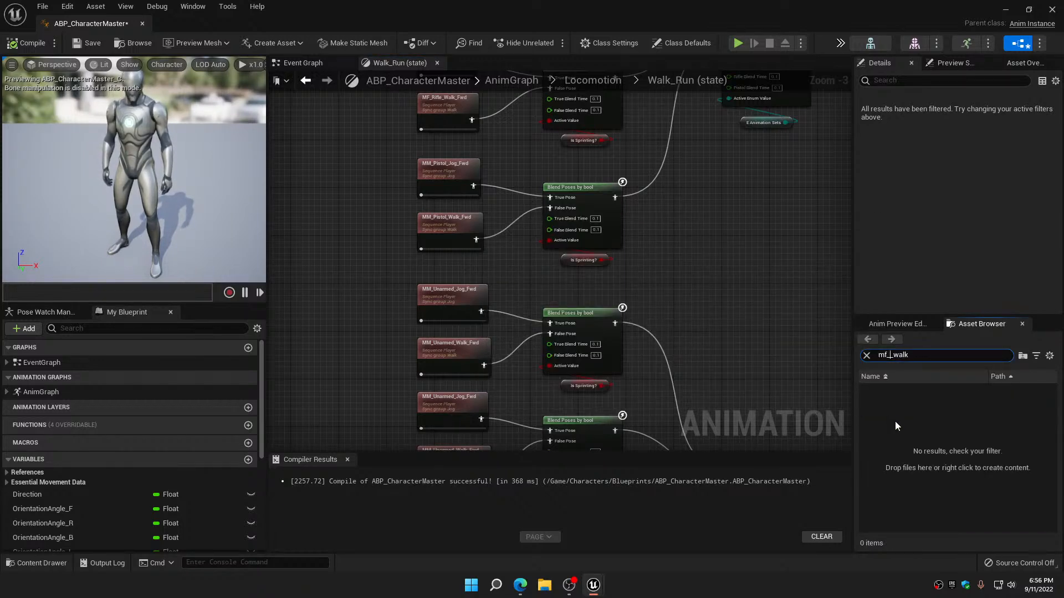
type("pistol")
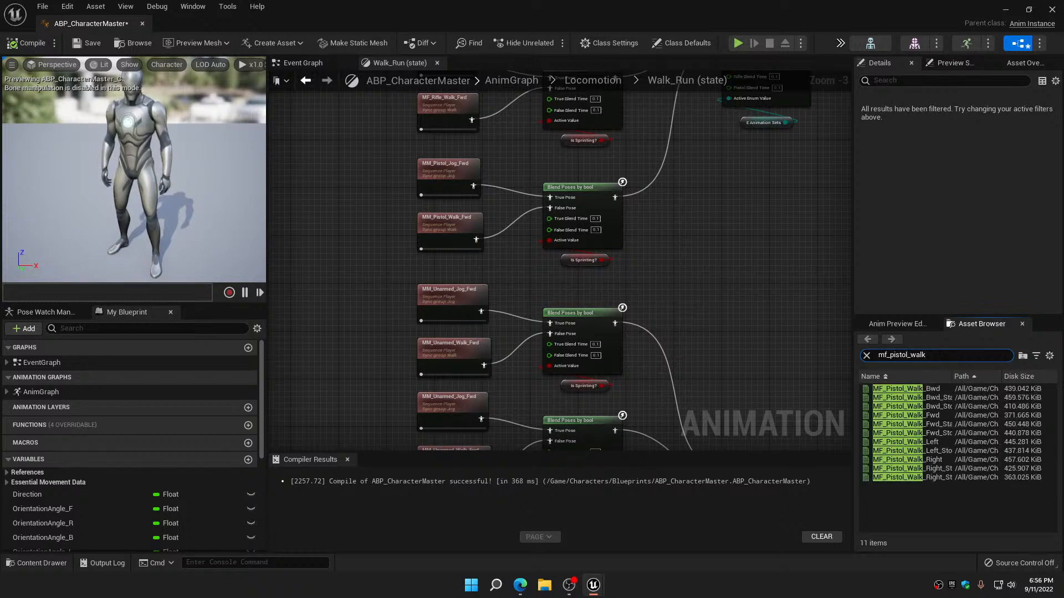
key("BackSpace")
key("BackSpace")
key("BackSpace")
key("BackSpace")
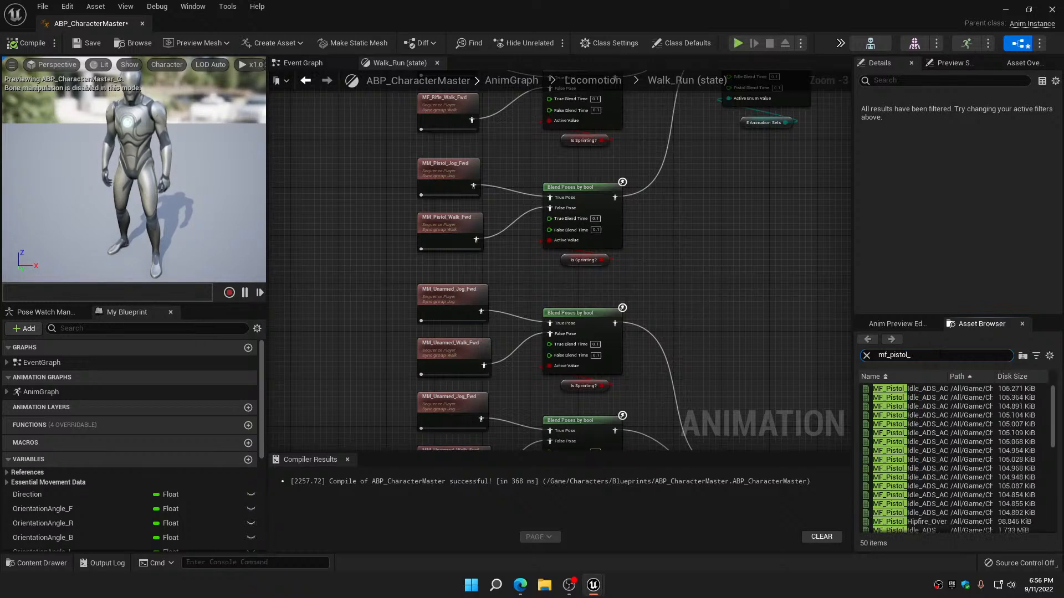
type("jog")
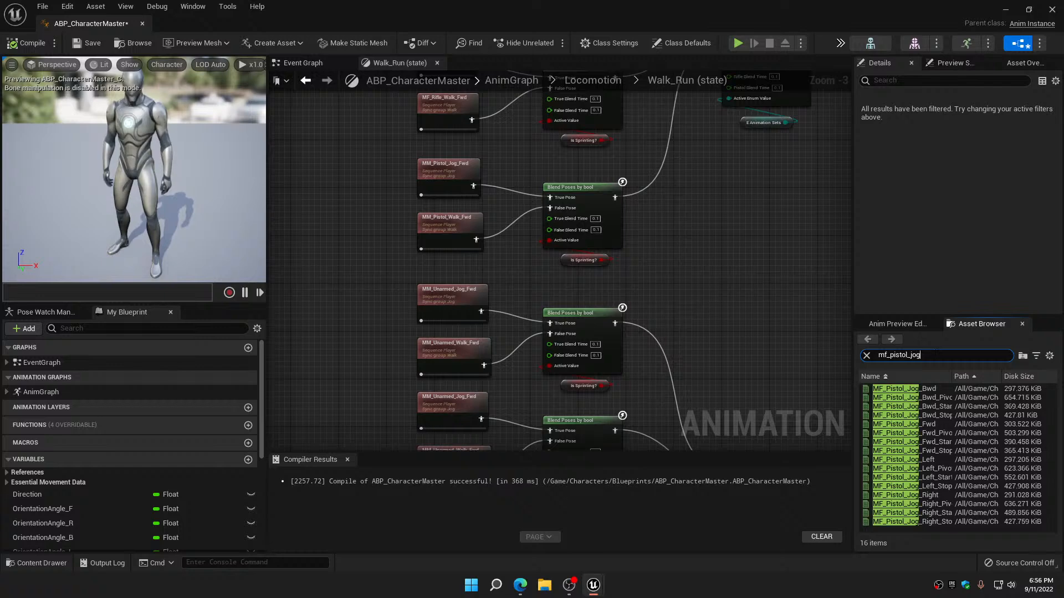
left_click(916, 424)
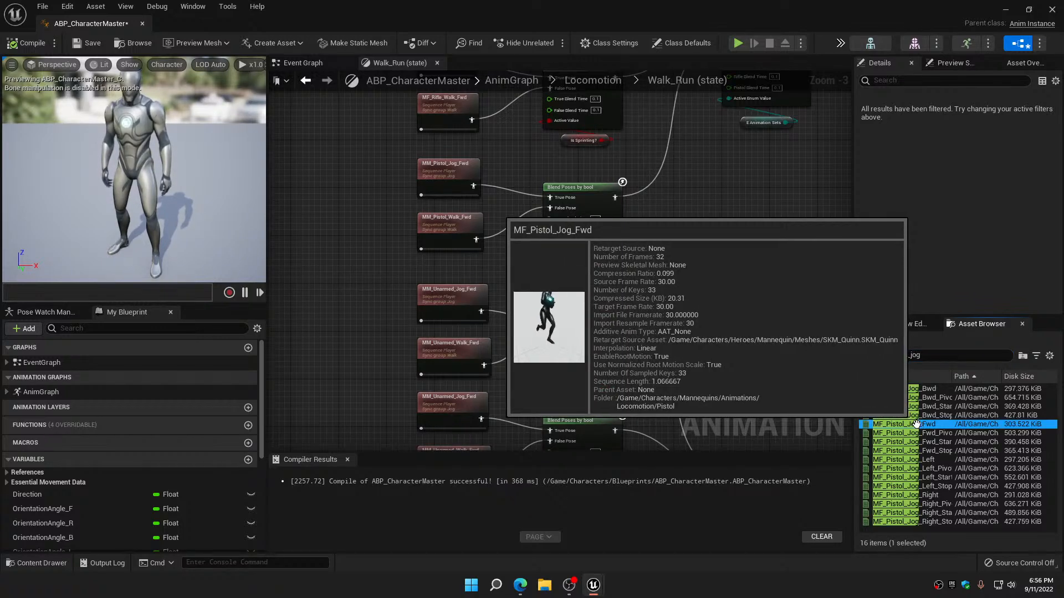
left_click_drag(916, 424, 447, 171)
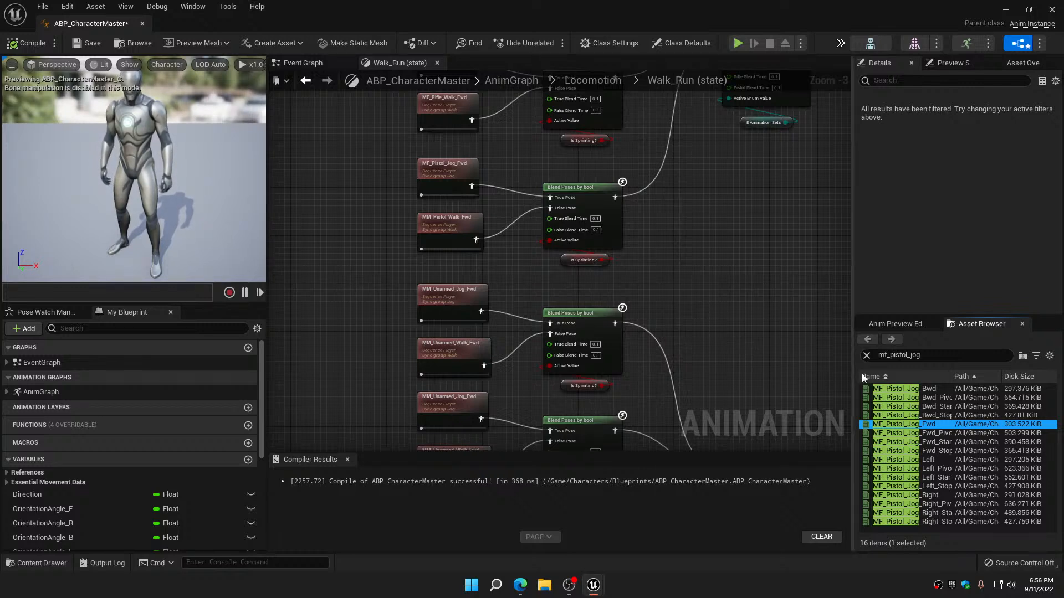
Find MF_Pistol_Walk_Fwd and assign it to the first group's pistol forward walk player, finishing with a compile and save of the blueprint
left_click(928, 355)
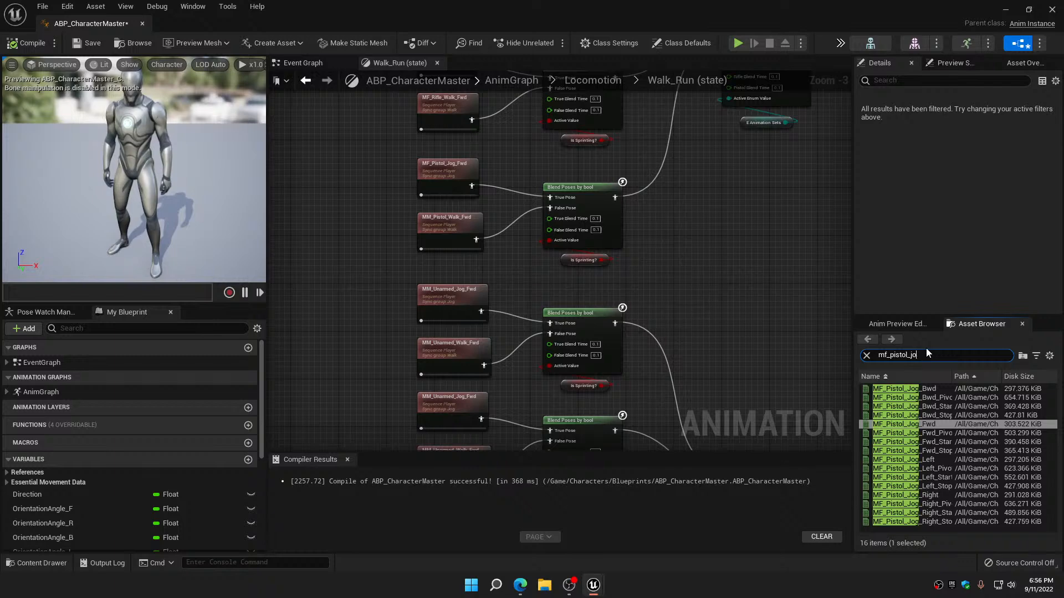
key("BackSpace")
key("BackSpace")
type("walk")
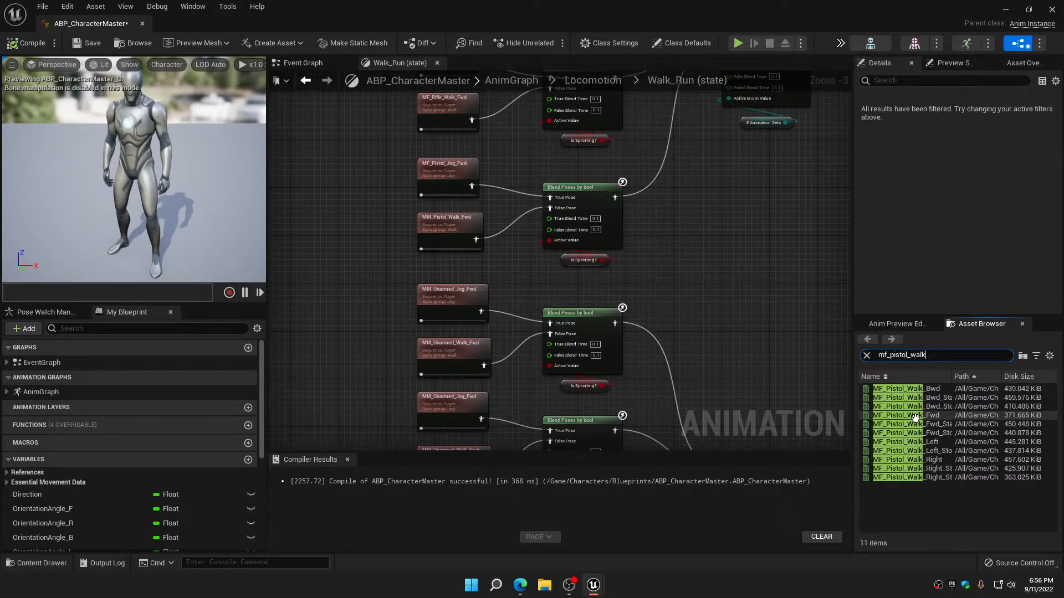
left_click_drag(914, 417, 453, 223)
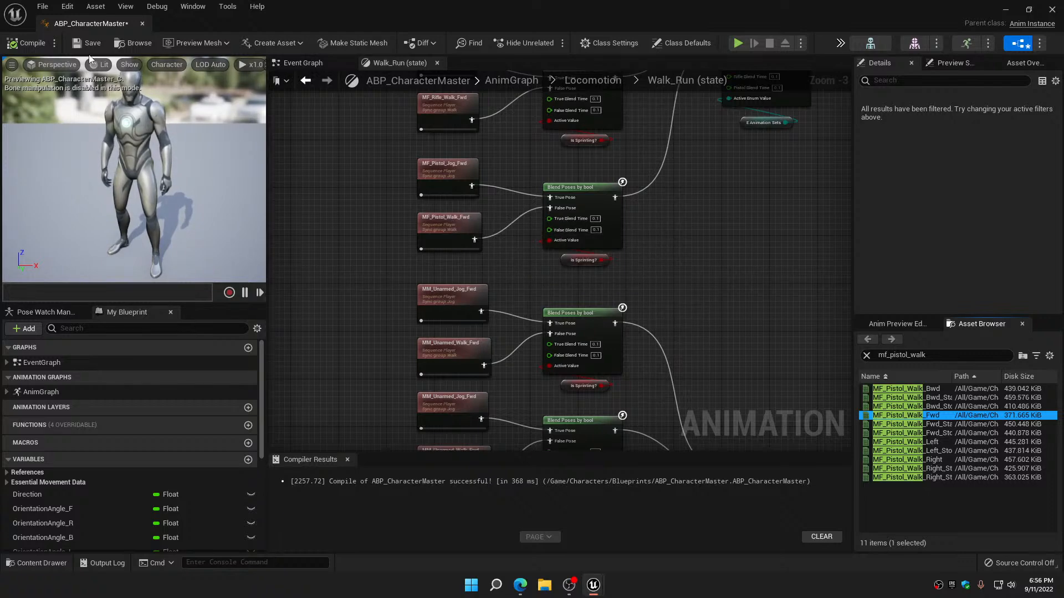
left_click(28, 44)
left_click(77, 48)
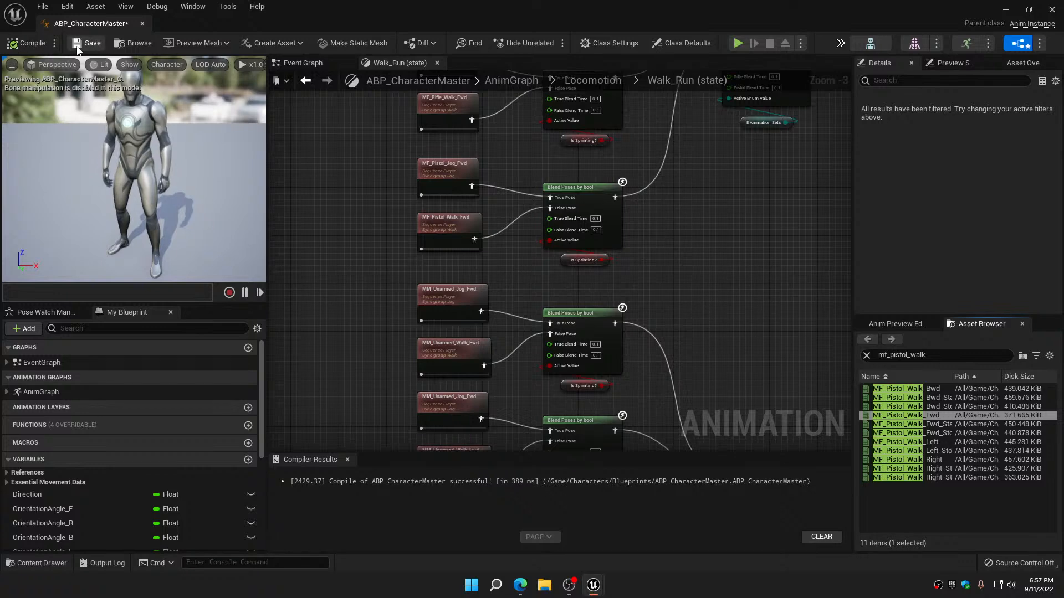
scroll(362, 231, "down", 4)
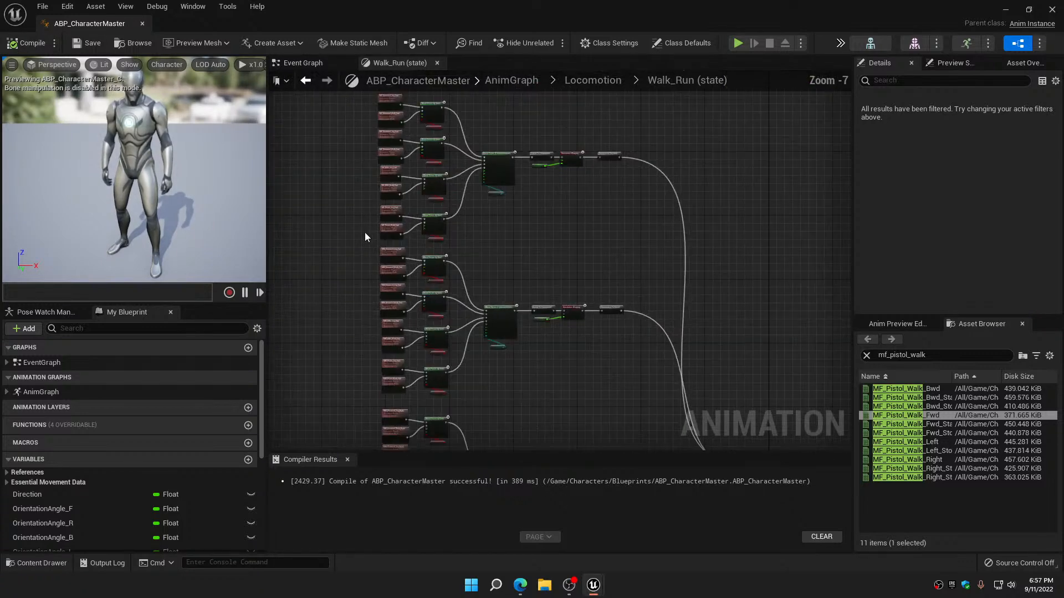
scroll(380, 245, "up", 3)
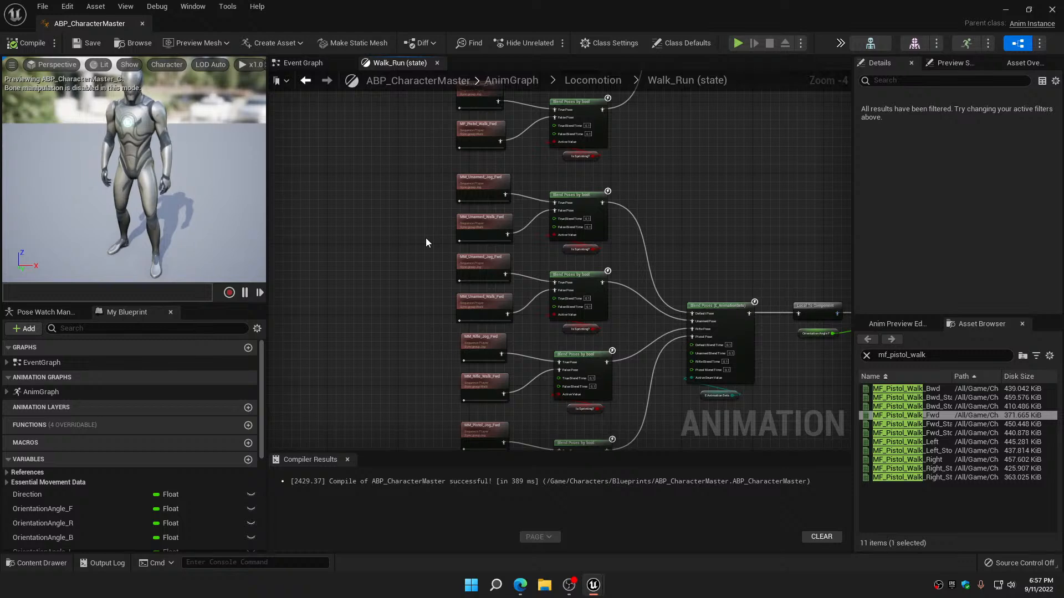
scroll(426, 243, "down", 3)
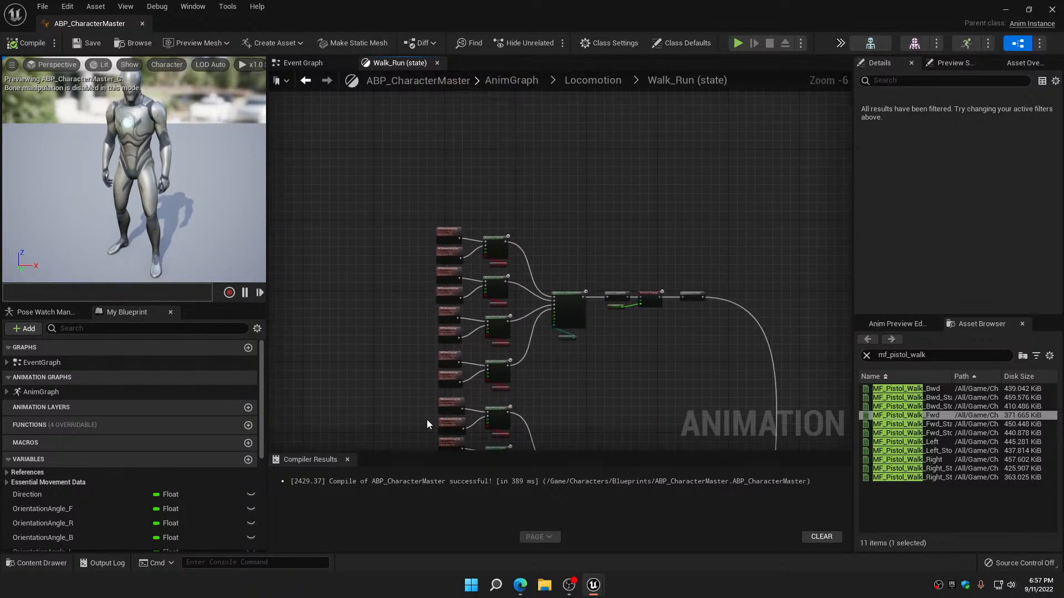
scroll(427, 259, "up", 5)
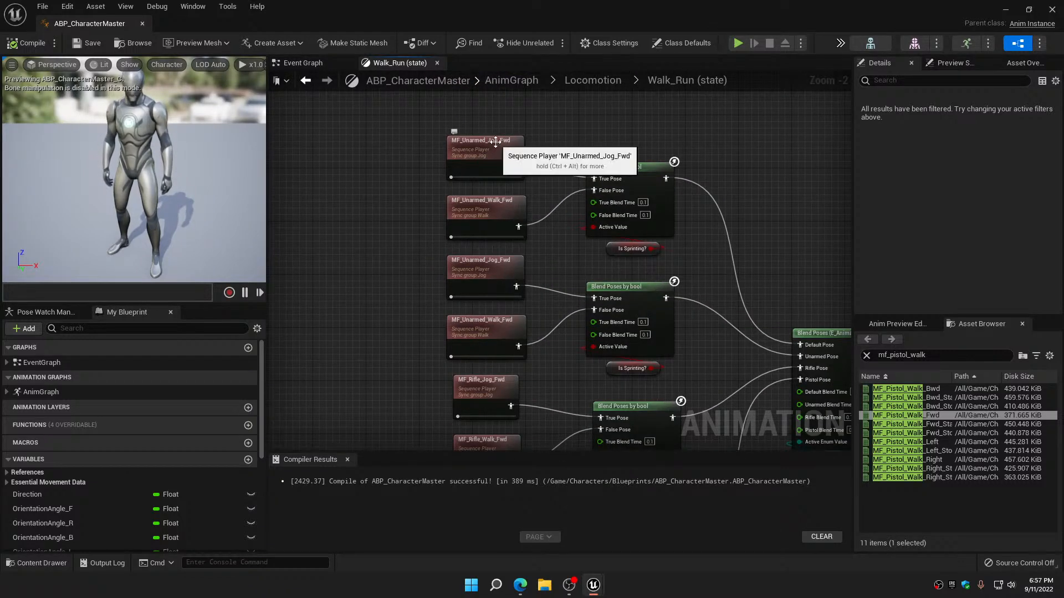
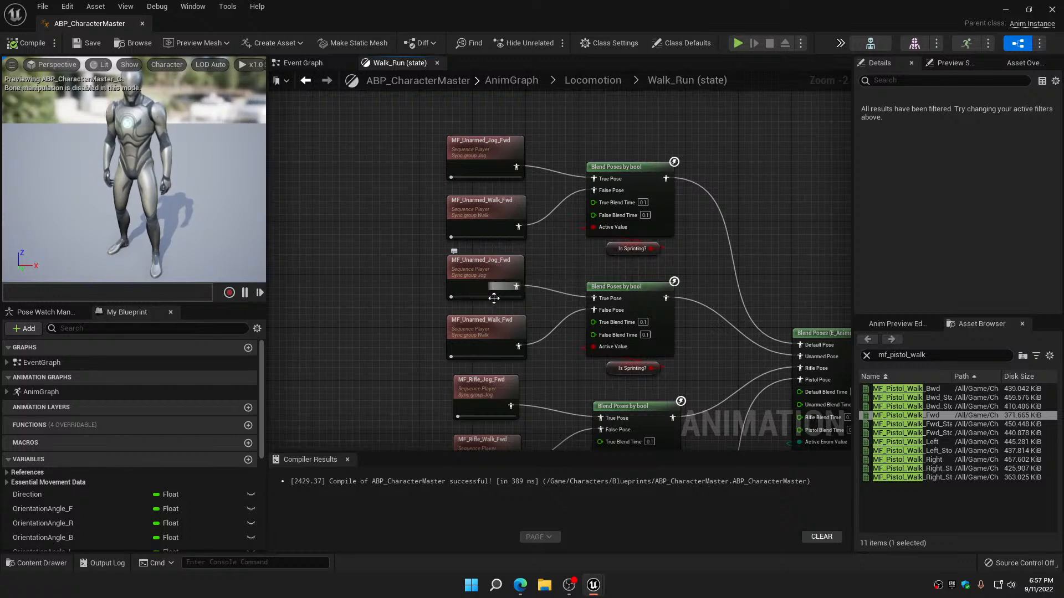
Review the first direction group's MF_ players and how the direction groups feed the E_CardinalDirections pose blend
right_click_drag(417, 334, 408, 105)
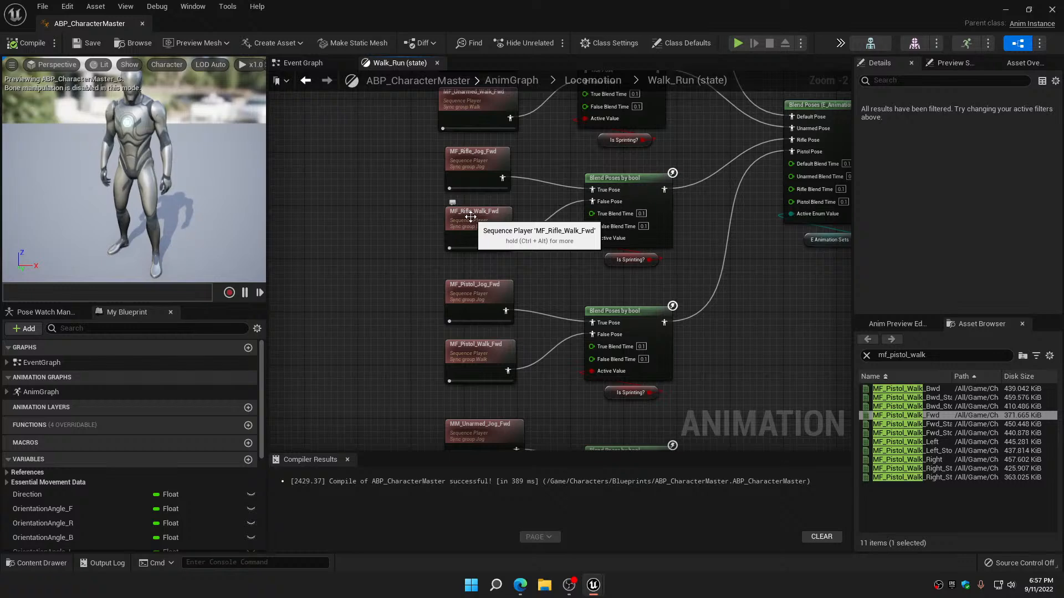
right_click_drag(474, 294, 480, 163)
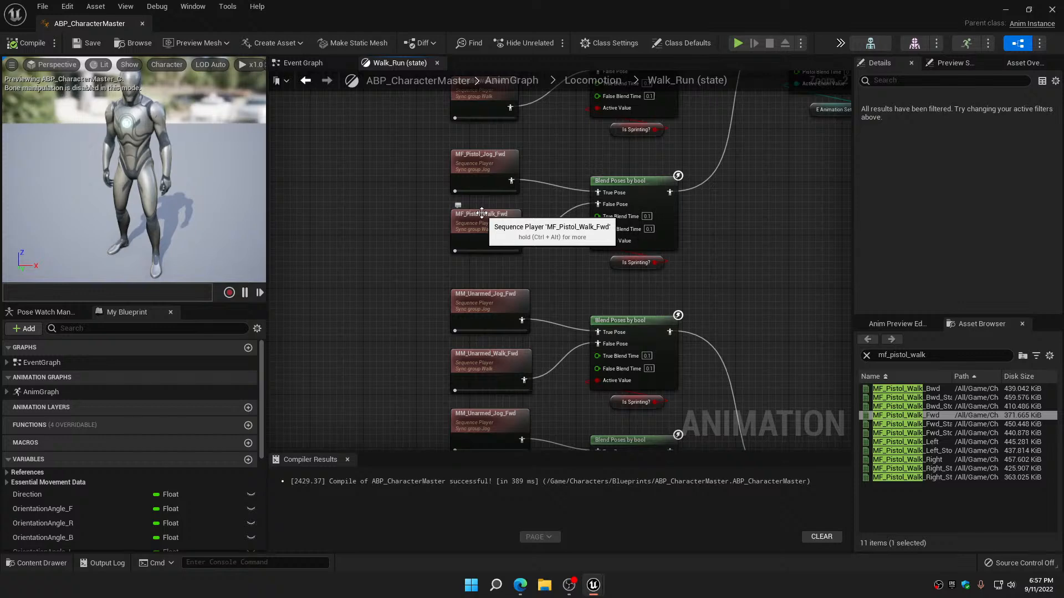
scroll(481, 213, "down", 1)
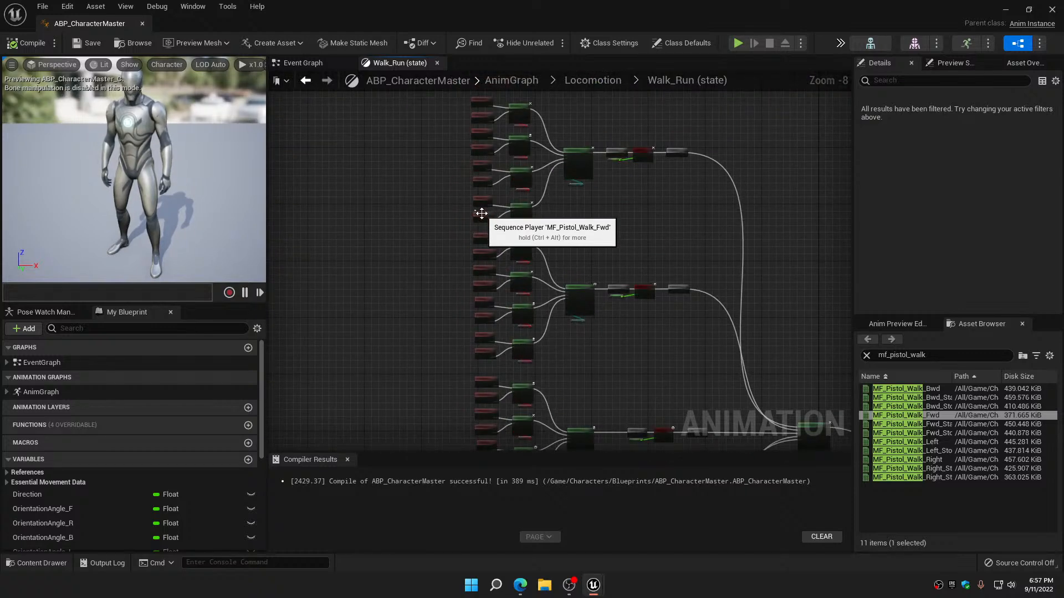
scroll(430, 236, "down", 1)
scroll(418, 242, "up", 4)
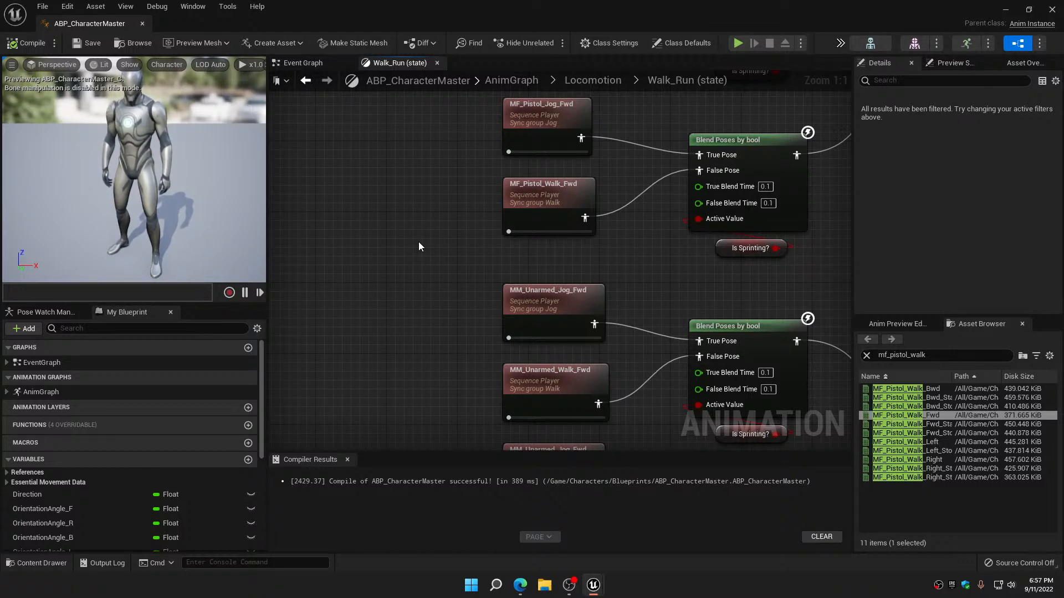
scroll(418, 242, "down", 5)
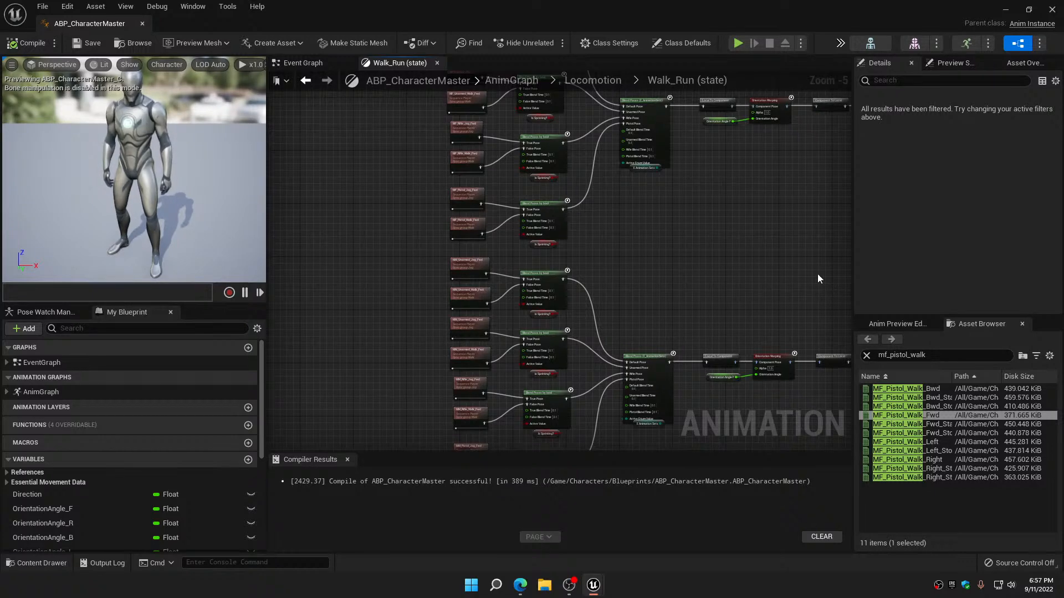
right_click_drag(819, 279, 719, 323)
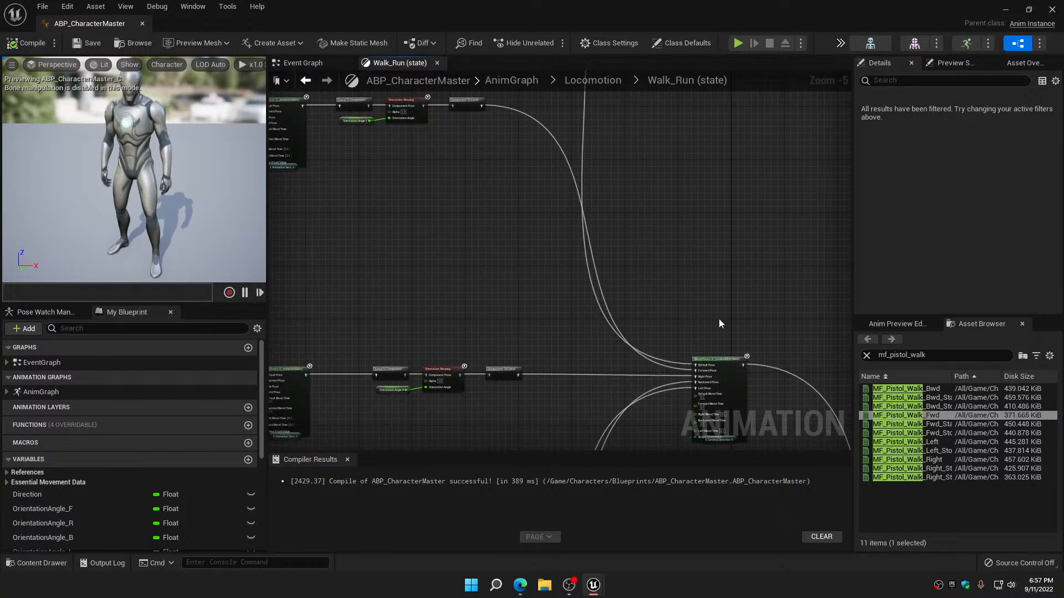
scroll(719, 324, "up", 5)
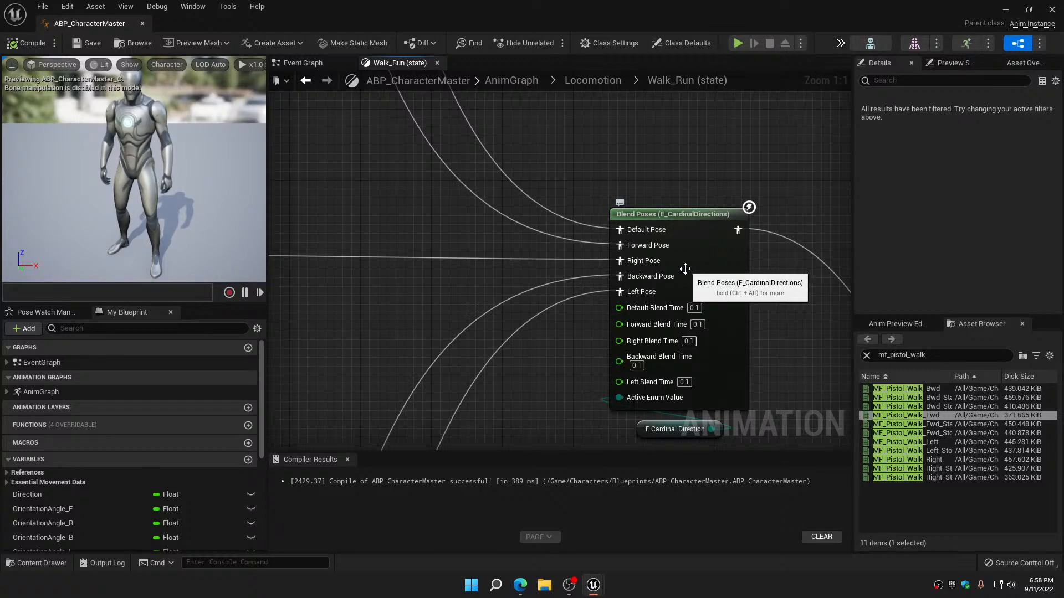
scroll(685, 269, "down", 6)
right_click_drag(464, 206, 690, 434)
scroll(456, 220, "up", 4)
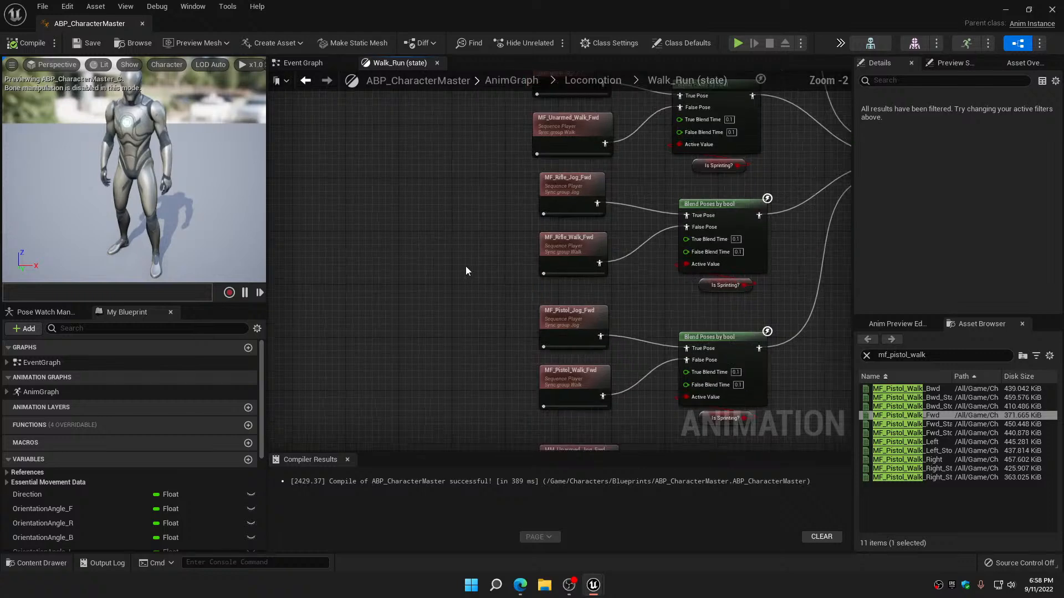
right_click_drag(513, 338, 474, 193)
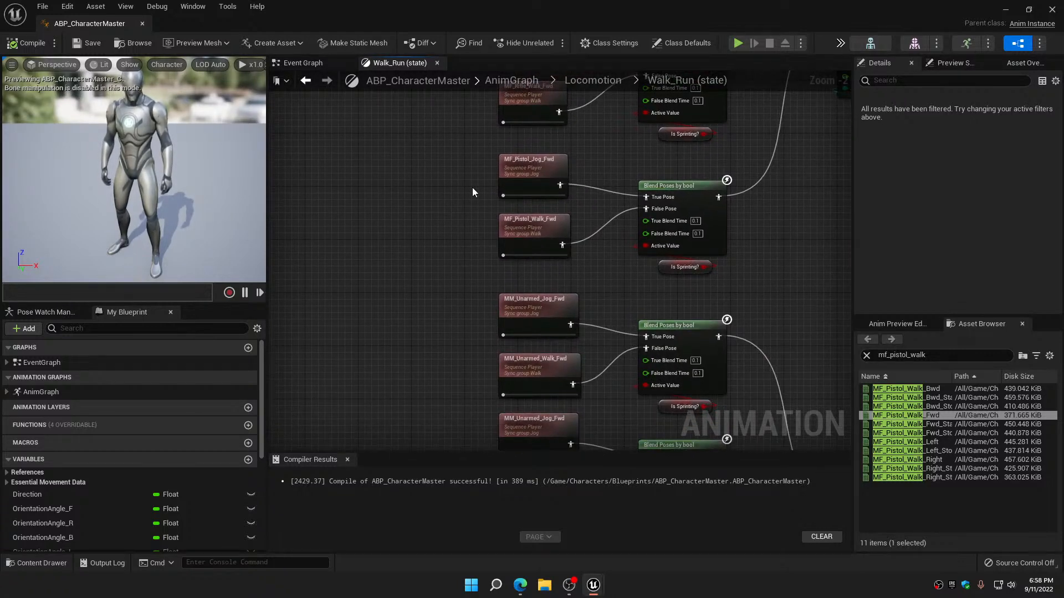
scroll(472, 193, "down", 5)
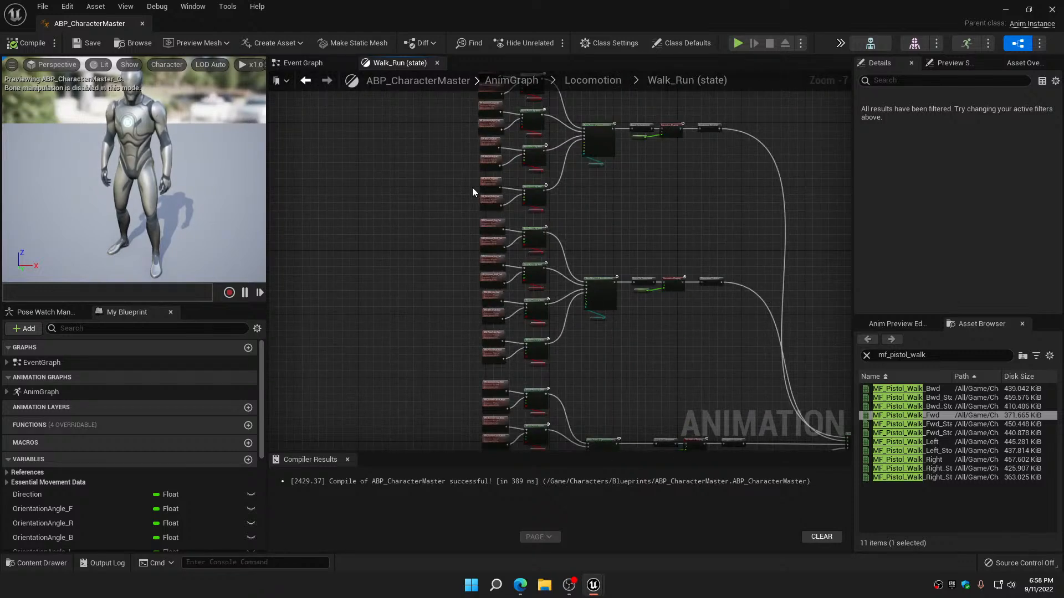
scroll(472, 189, "up", 2)
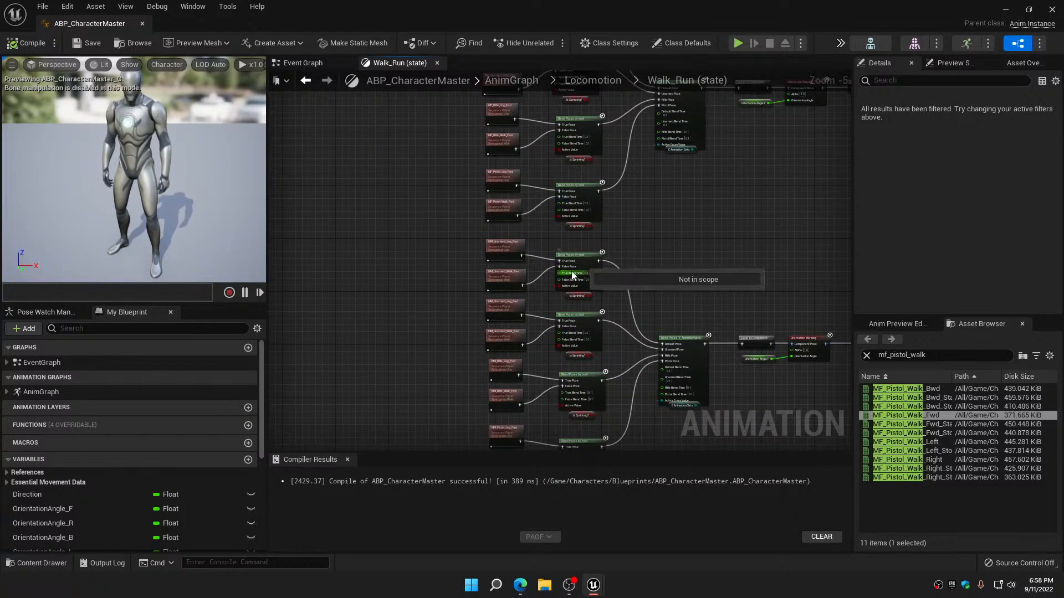
scroll(467, 261, "down", 4)
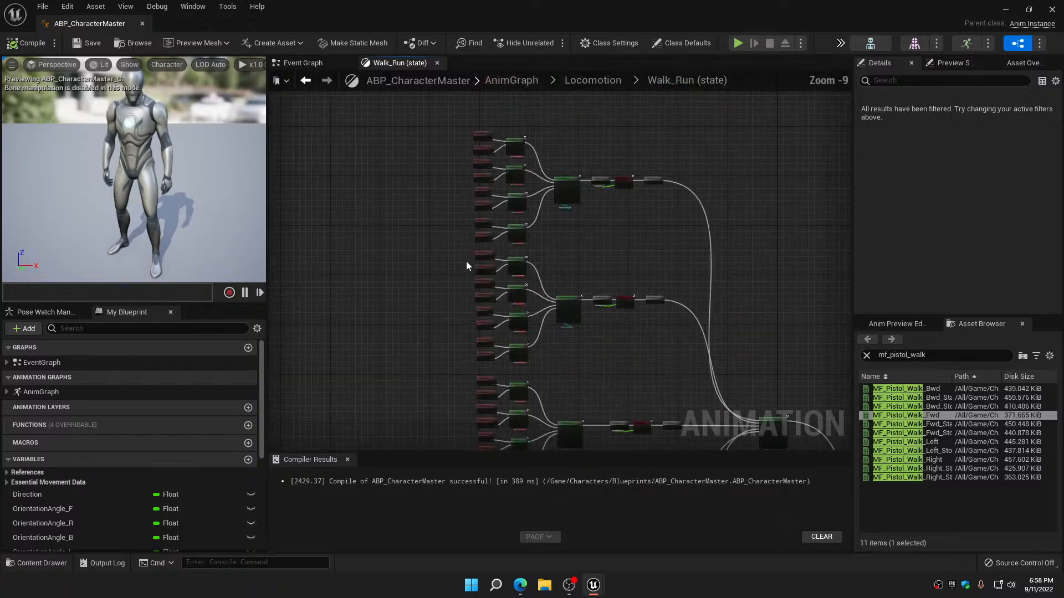
Delete all eight MM_ forward sequence players from the upper network's second direction group
scroll(465, 257, "up", 4)
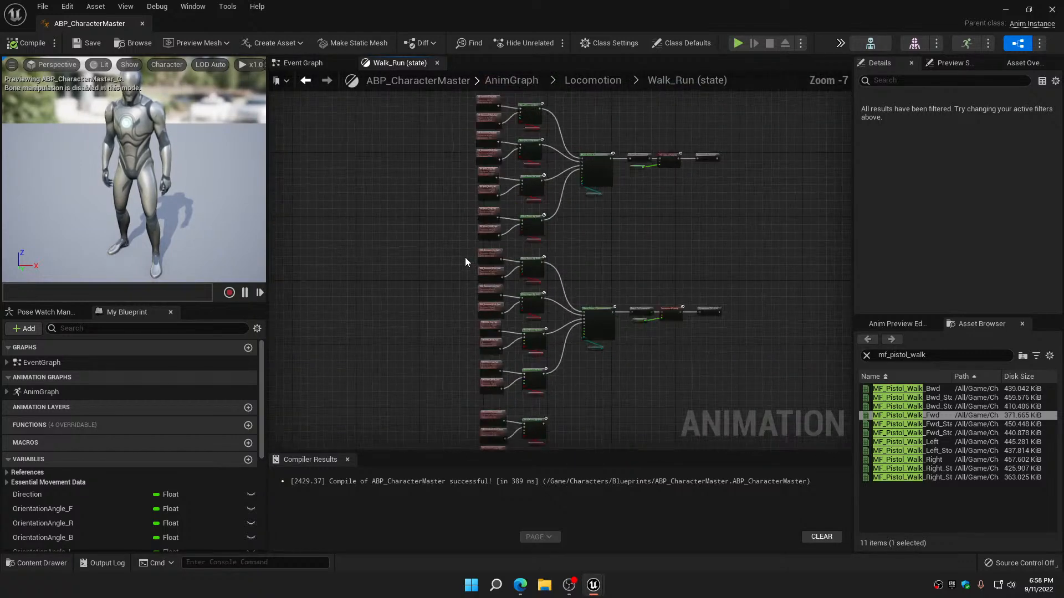
right_click_drag(464, 257, 451, 138)
left_click_drag(451, 138, 535, 375)
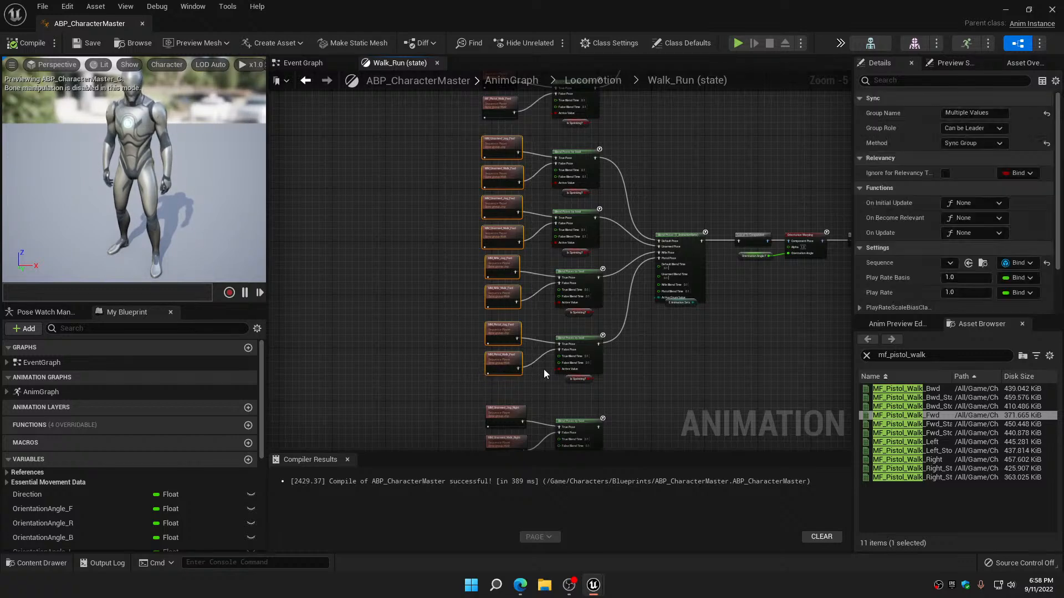
key("Delete")
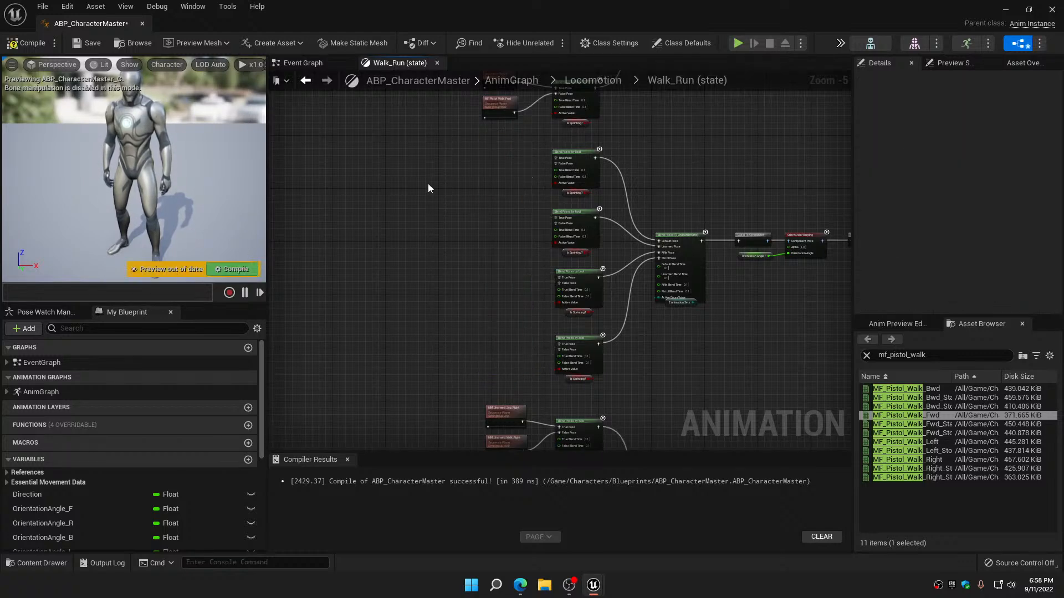
Duplicate the first direction group's eight MF_ forward players and place the copies beside the second group's bool blend nodes
right_click_drag(430, 179, 439, 418)
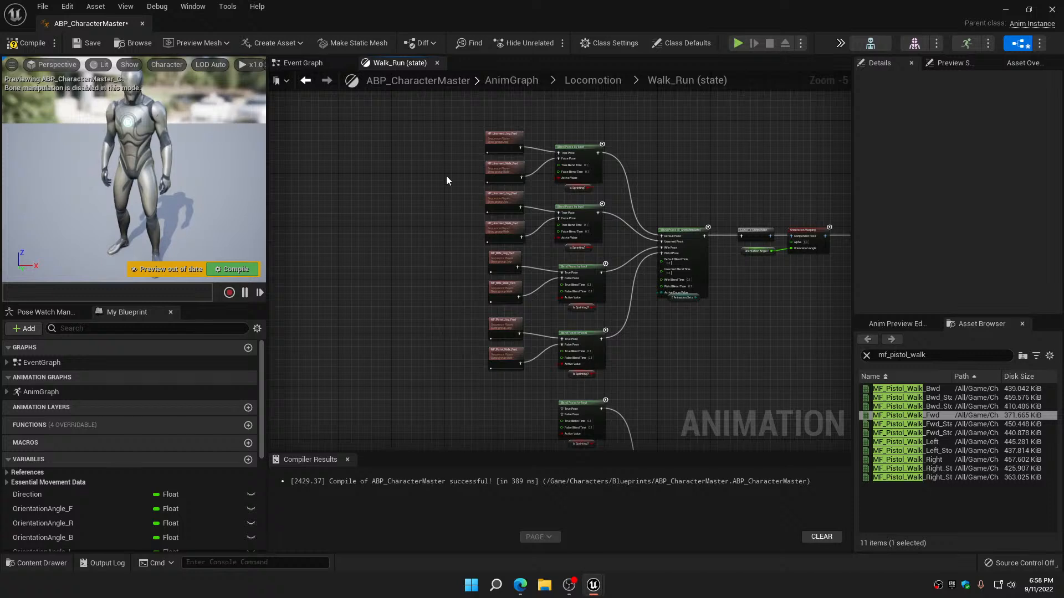
left_click_drag(448, 142, 522, 390)
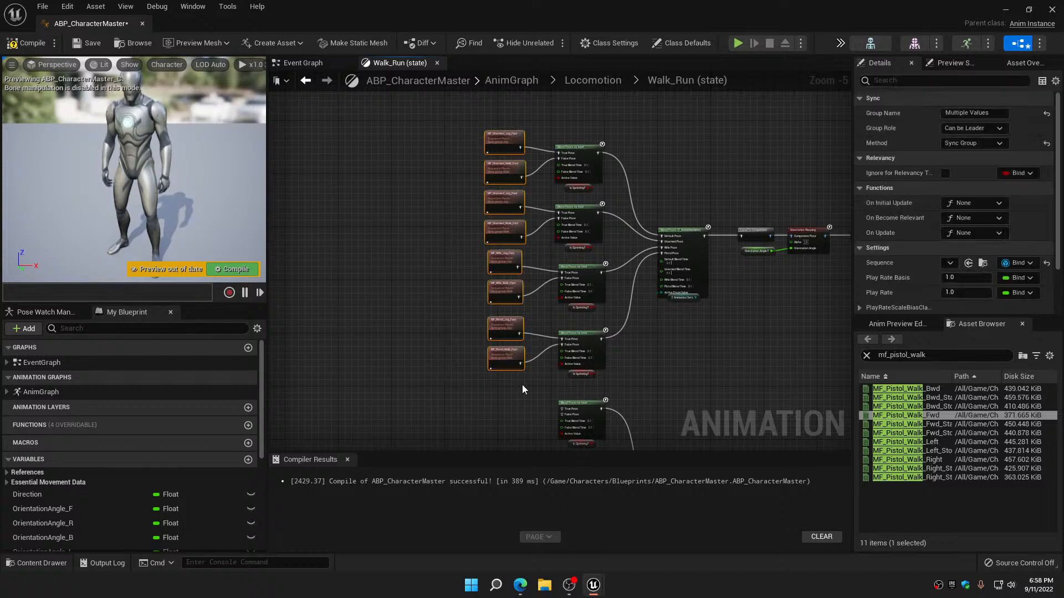
key("ctrl+d")
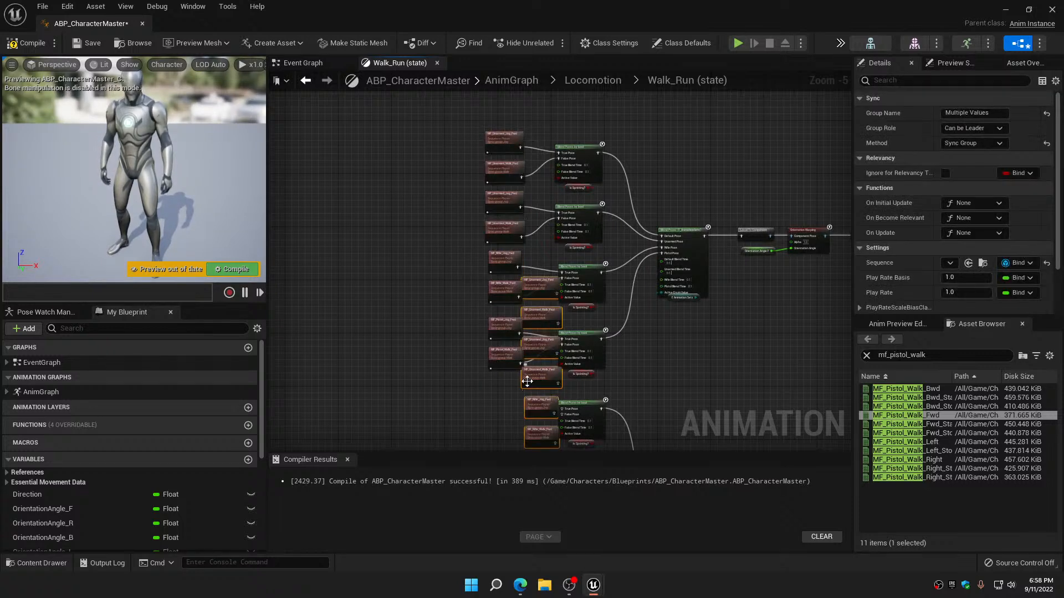
left_click_drag(546, 384, 510, 300)
left_click_drag(516, 296, 513, 293)
Connect the copied unarmed jog and walk players to the True and False poses of the second group's first two bool blends
scroll(530, 254, "up", 4)
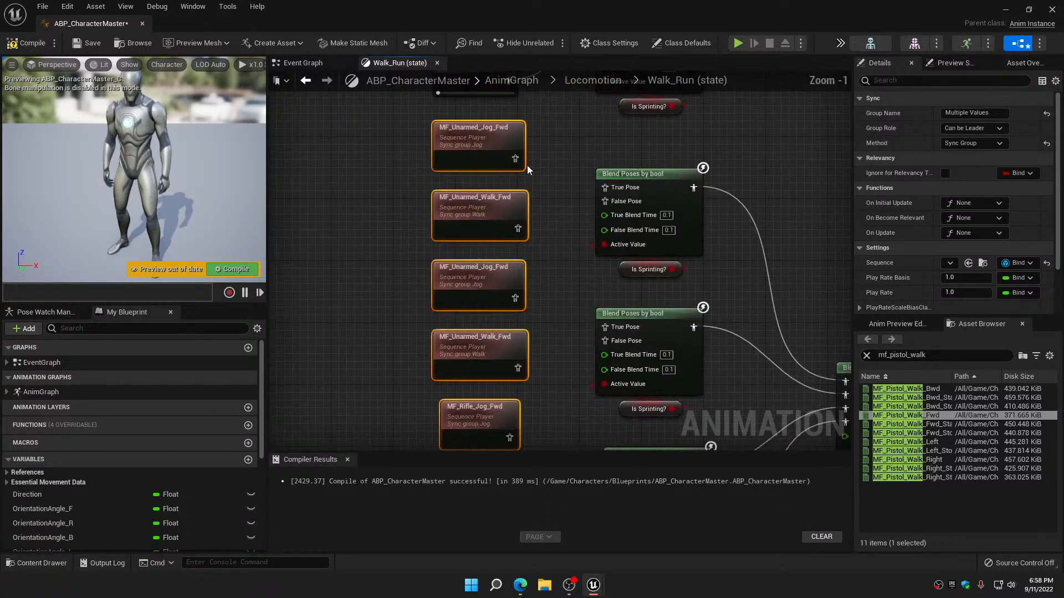
left_click_drag(515, 159, 604, 192)
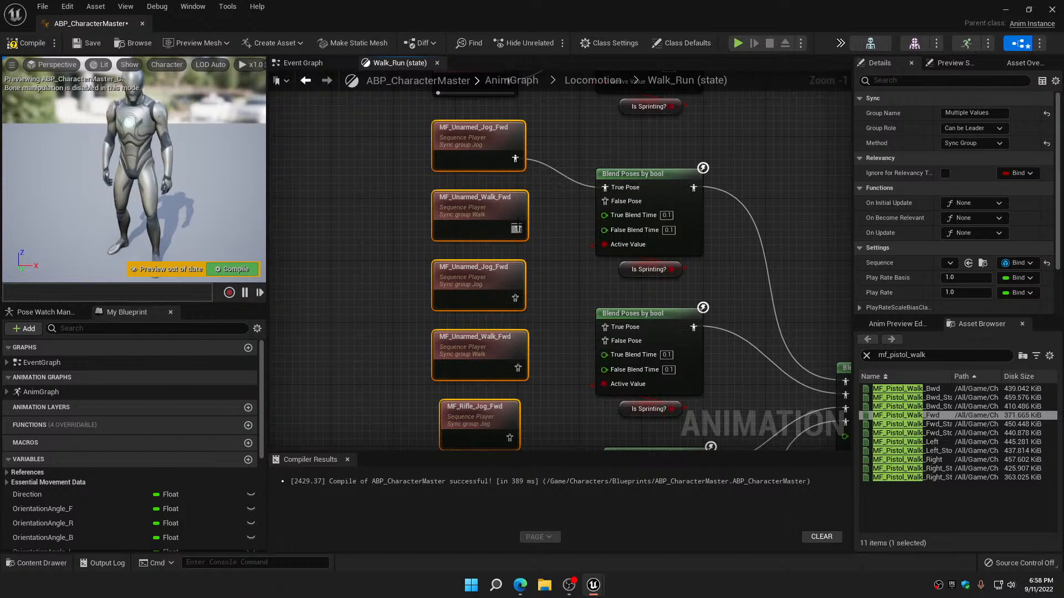
left_click_drag(518, 228, 604, 202)
right_click_drag(574, 266, 580, 210)
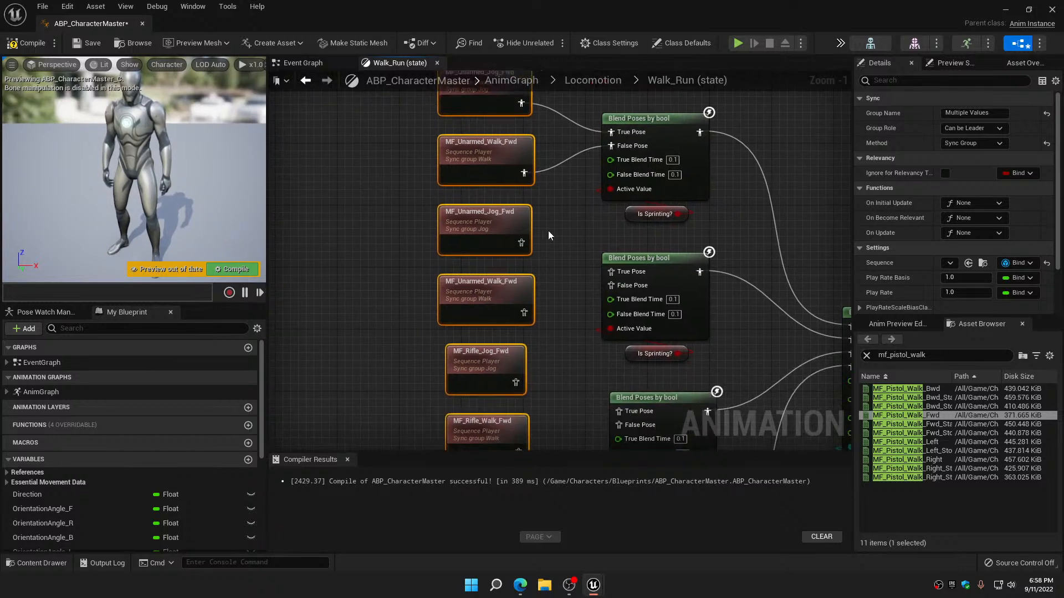
left_click_drag(520, 242, 618, 274)
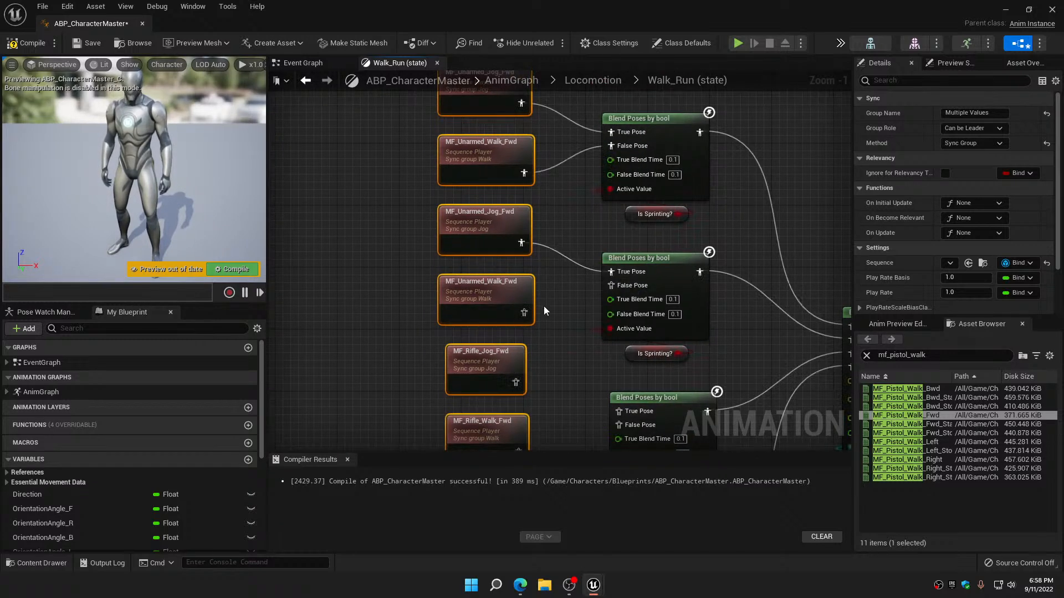
left_click_drag(530, 311, 609, 285)
Connect the copied rifle and pistol jog and walk players to the second group's remaining two bool blends, and compile and save the blueprint
right_click_drag(579, 340, 549, 181)
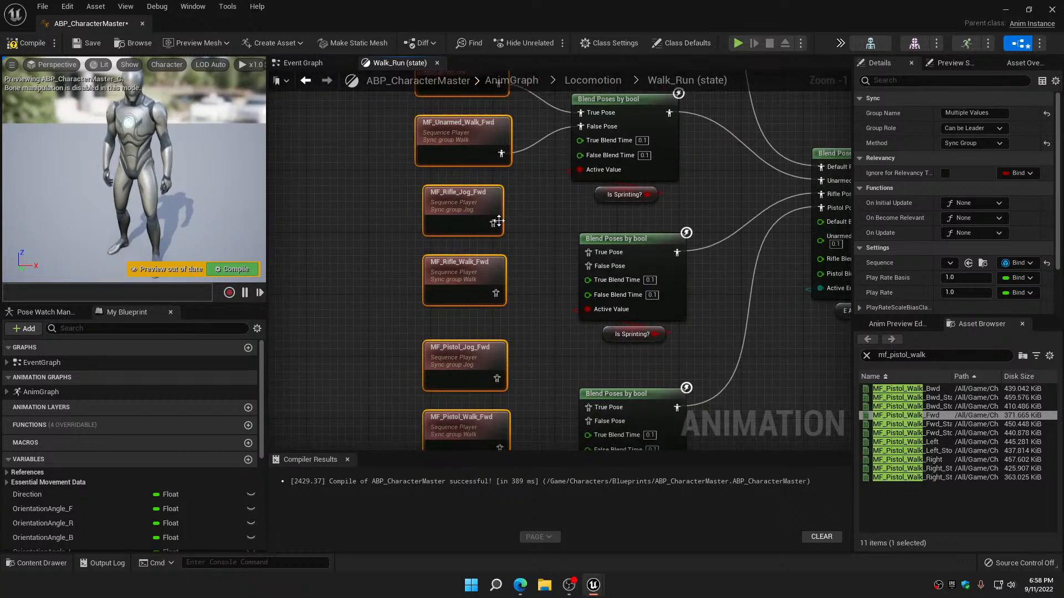
left_click_drag(493, 223, 594, 257)
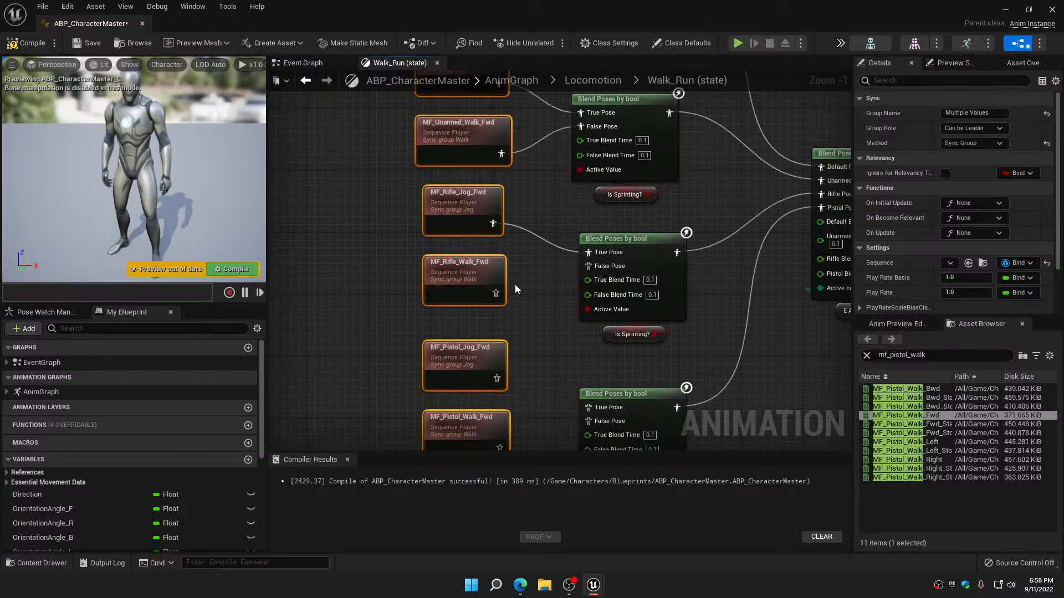
left_click_drag(496, 293, 586, 267)
right_click_drag(515, 374, 517, 221)
left_click_drag(497, 225, 590, 253)
left_click_drag(499, 294, 590, 268)
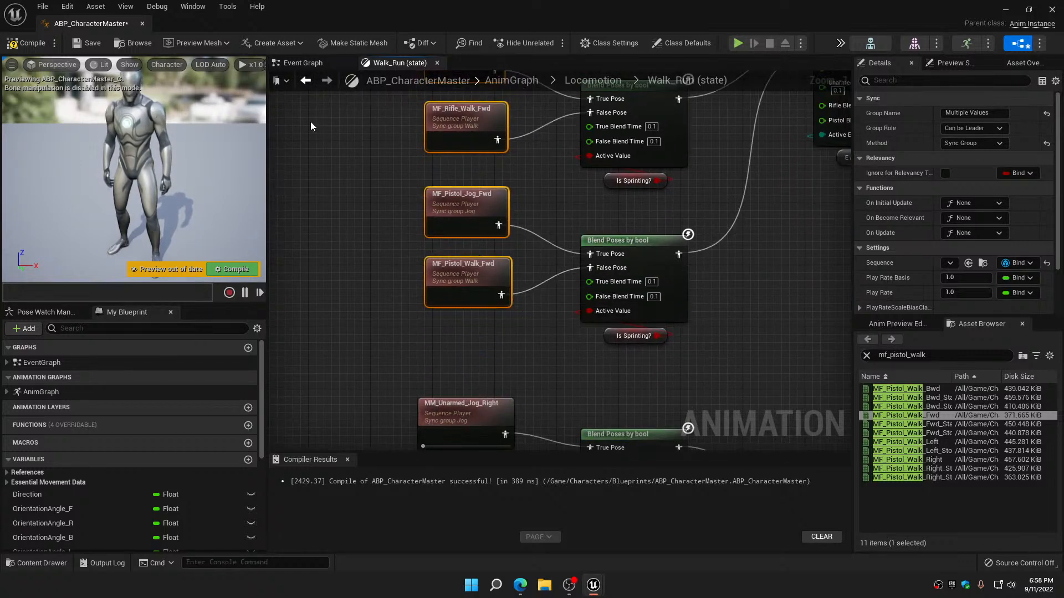
left_click(34, 45)
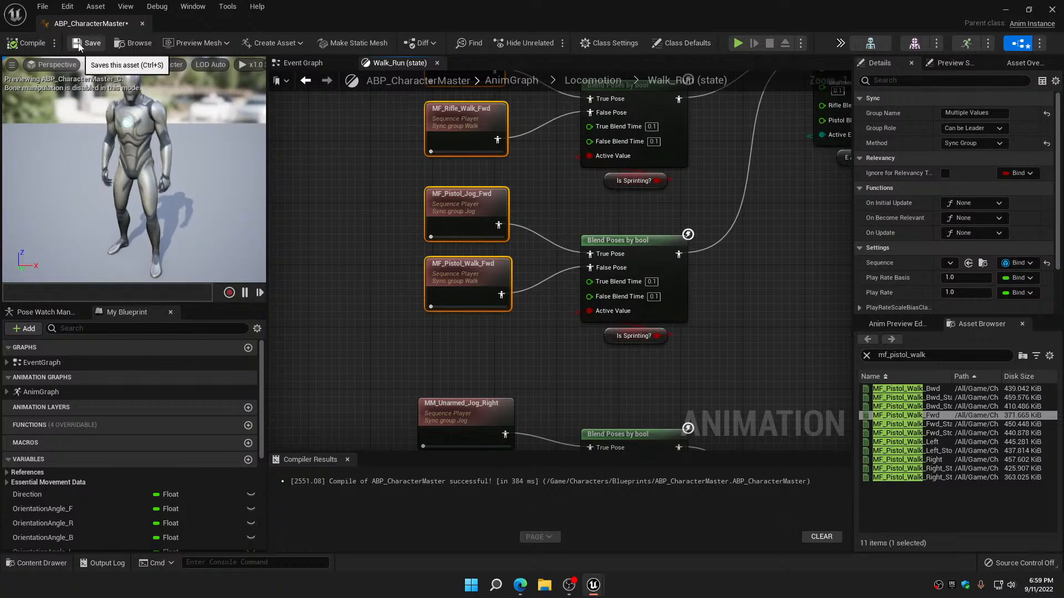
left_click(78, 43)
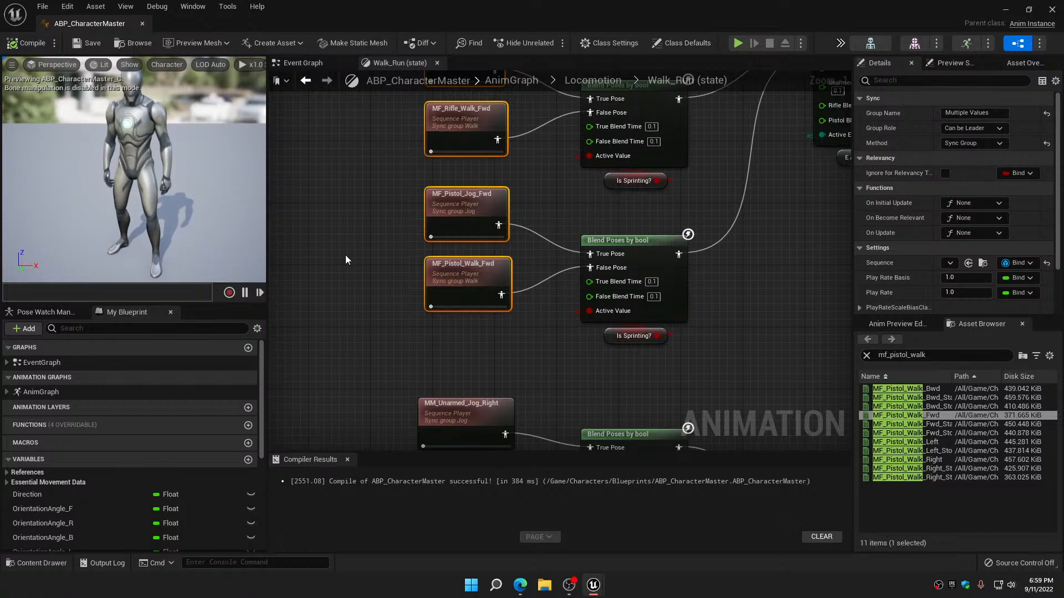
Search the animation assets for mf_unarmed_jog and replace both MM_Unarmed_Jog_Right players in the right-direction group with MF_Unarmed_Jog_Right
right_click_drag(394, 324, 394, 141)
right_click_drag(388, 254, 383, 205)
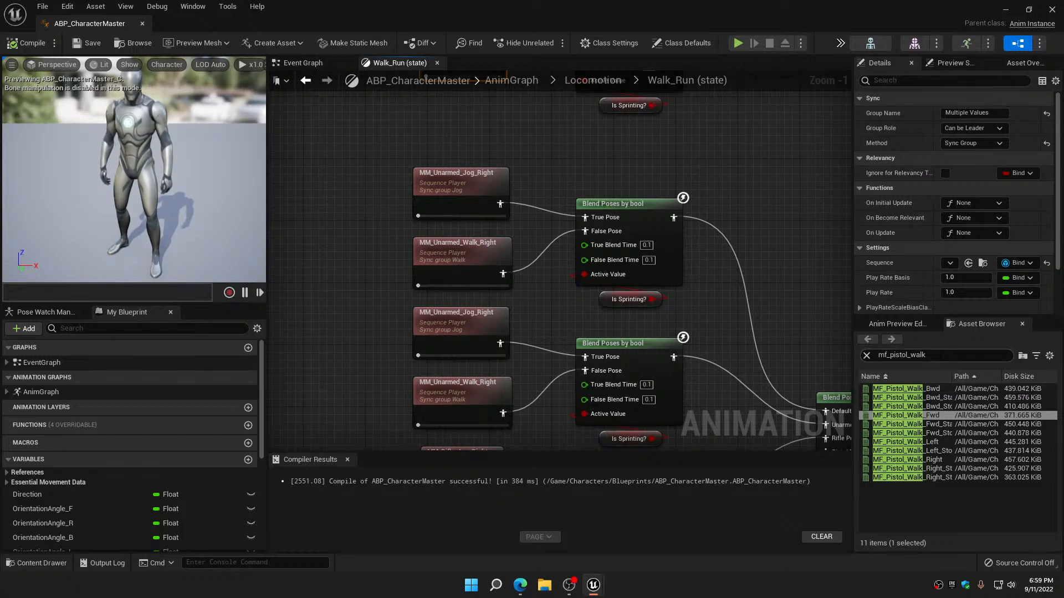
left_click(935, 355)
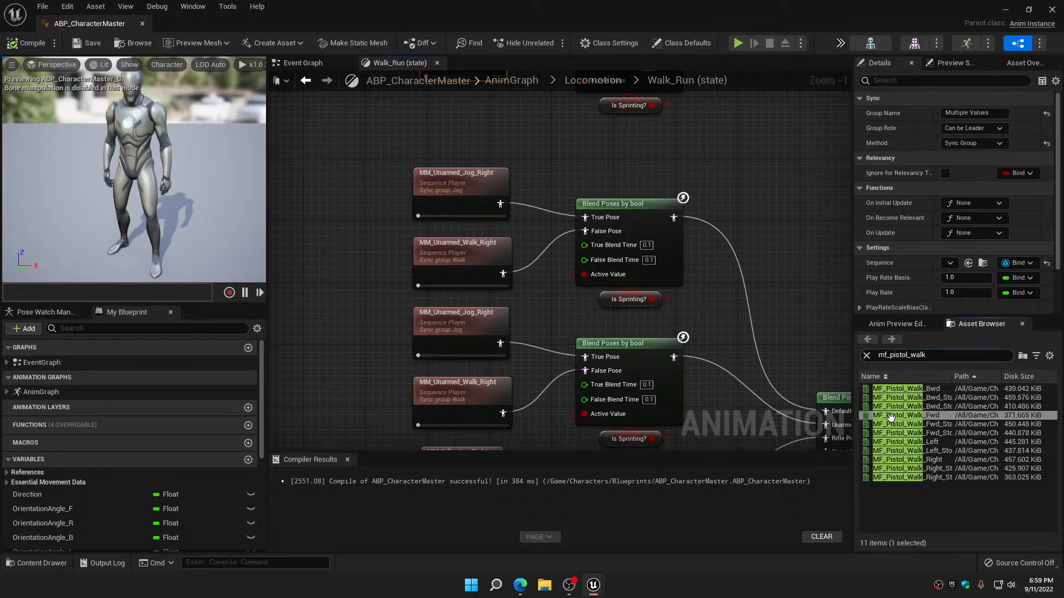
key("Left")
key("Left")
key("Left")
key("Left")
key("Left")
key("BackSpace")
key("BackSpace")
key("BackSpace")
key("BackSpace")
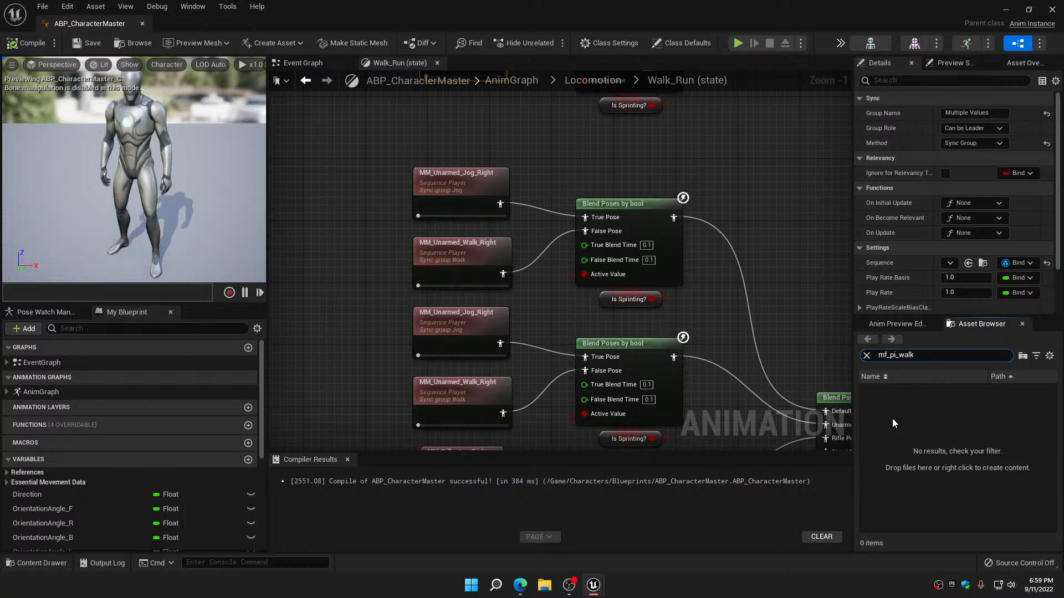
key("BackSpace")
key("BackSpace")
type("unar")
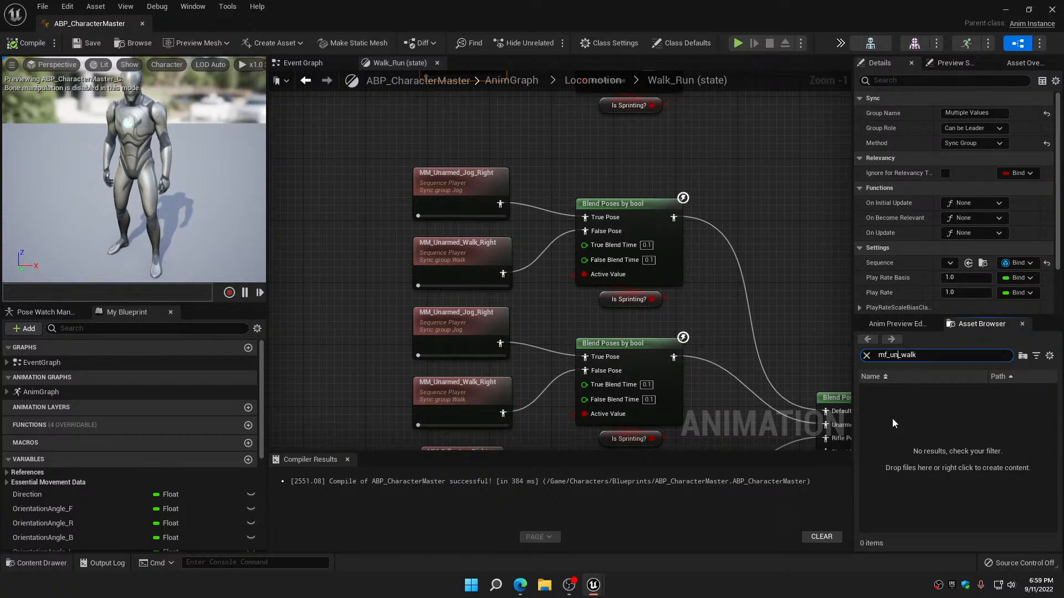
type("med")
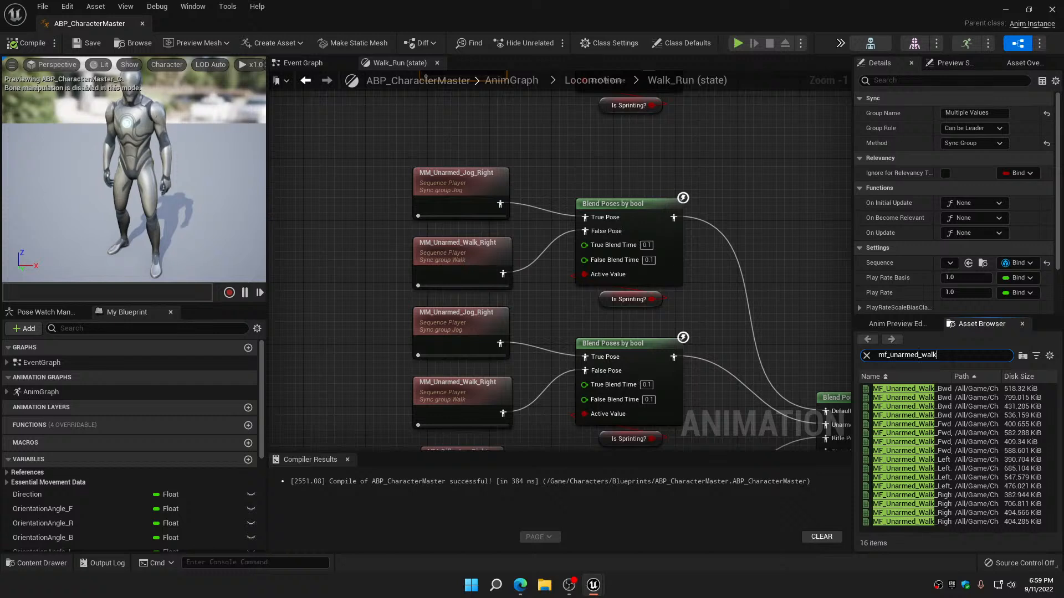
key("BackSpace")
key("BackSpace")
key("BackSpace")
key("BackSpace")
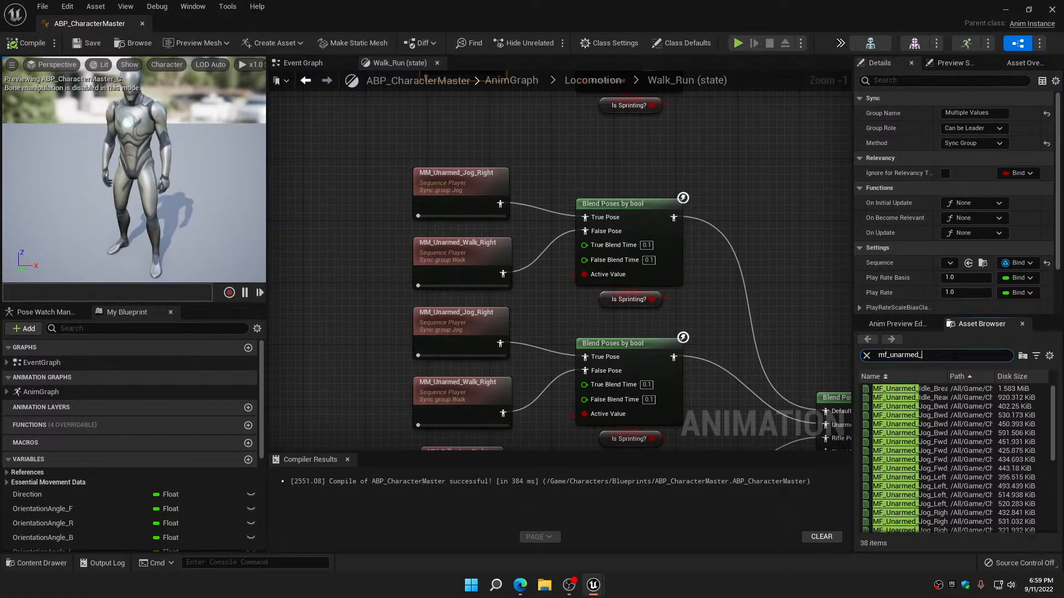
type("jog")
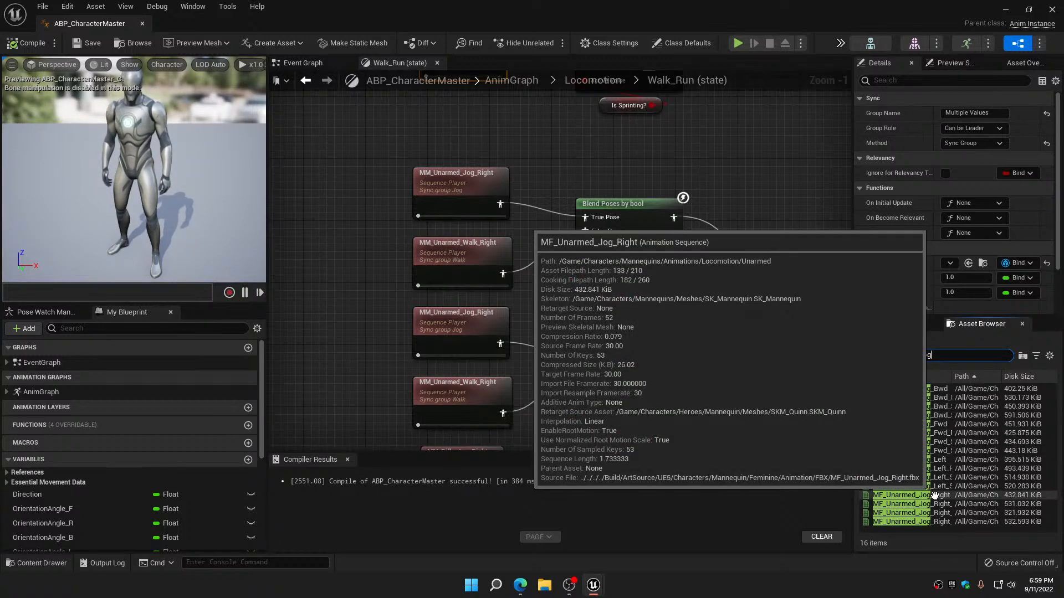
left_click(935, 495)
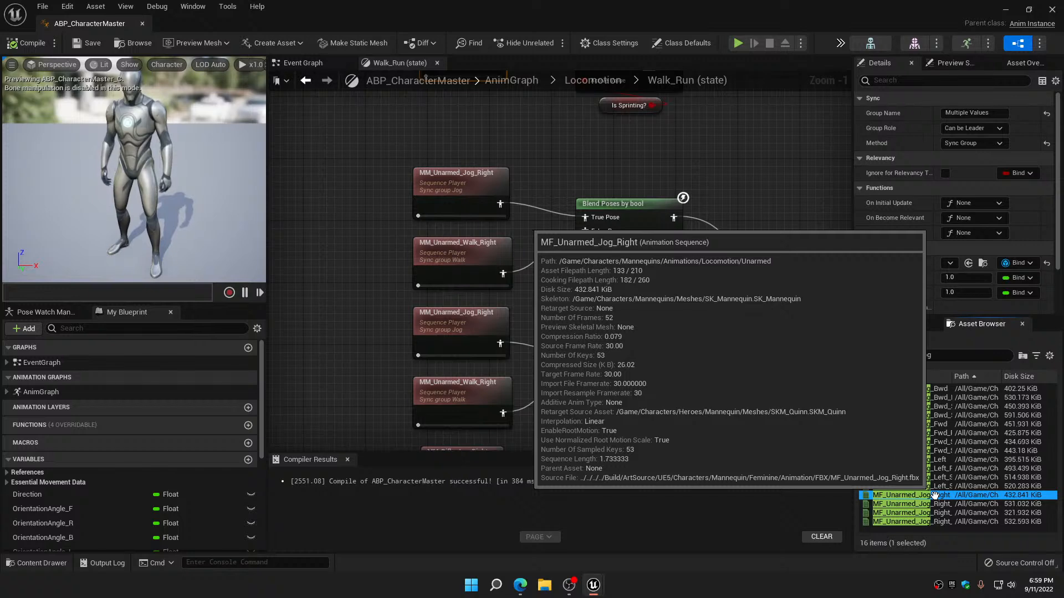
left_click_drag(934, 495, 457, 188)
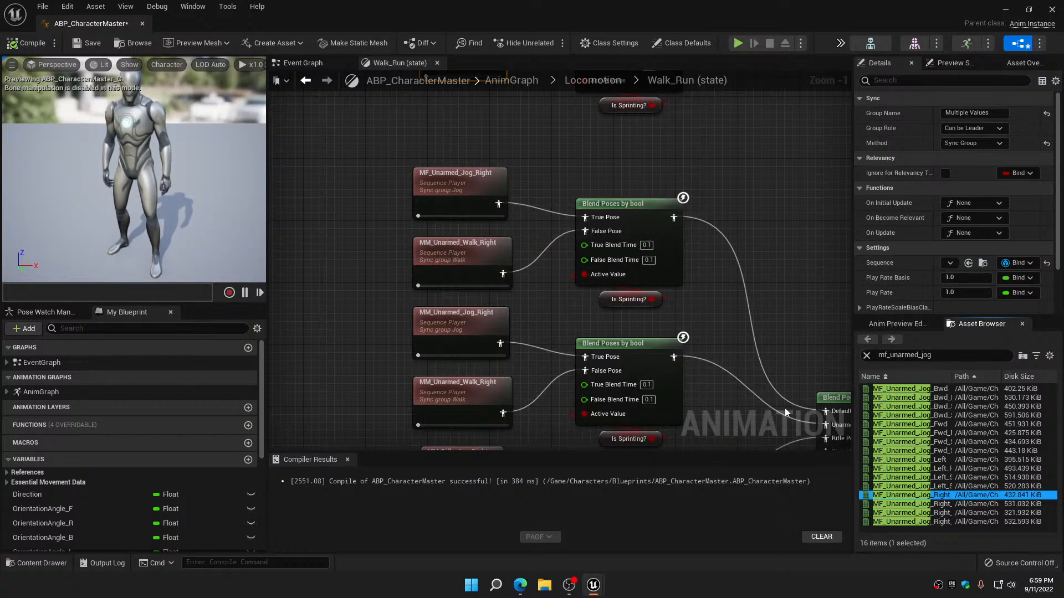
left_click_drag(877, 493, 455, 323)
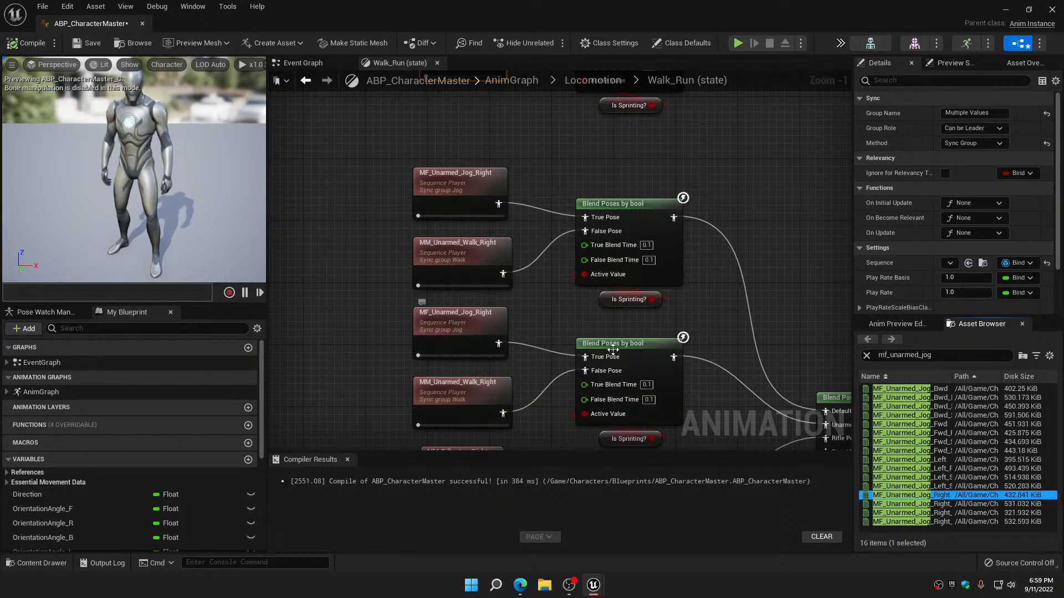
Search for mf_unarmed_walk and replace both MM_Unarmed_Walk_Right players with MF_Unarmed_Walk_Right
left_click(931, 355)
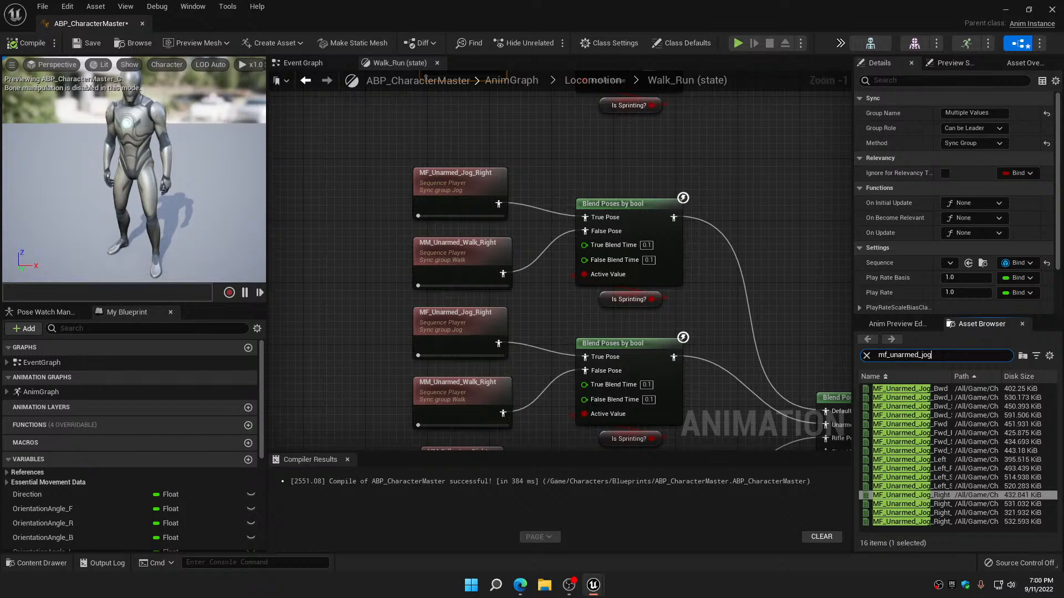
key("BackSpace")
type("walk")
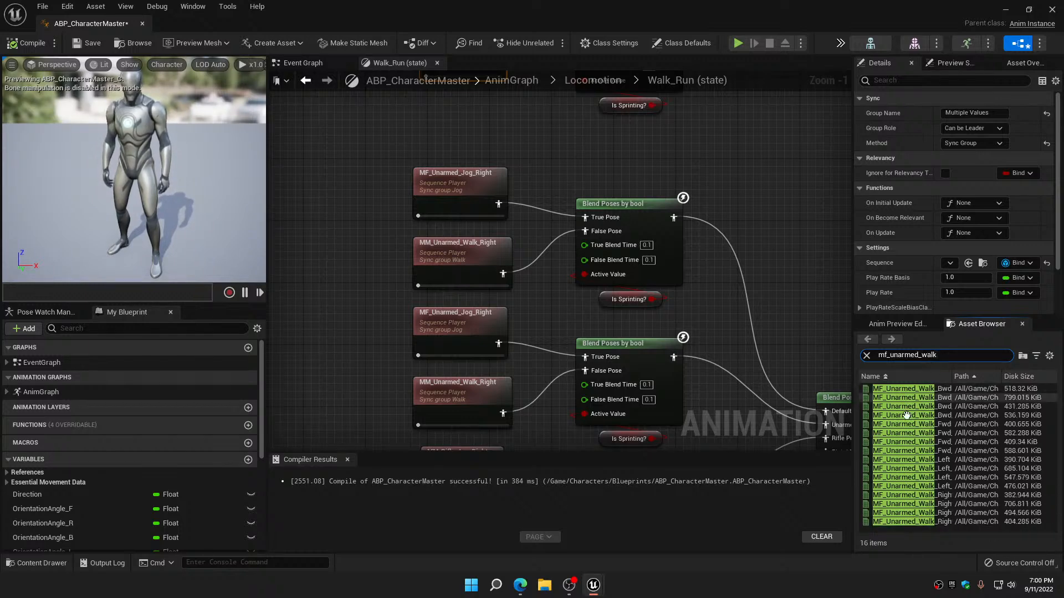
mouse_move(903, 496)
left_click_drag(903, 496, 477, 244)
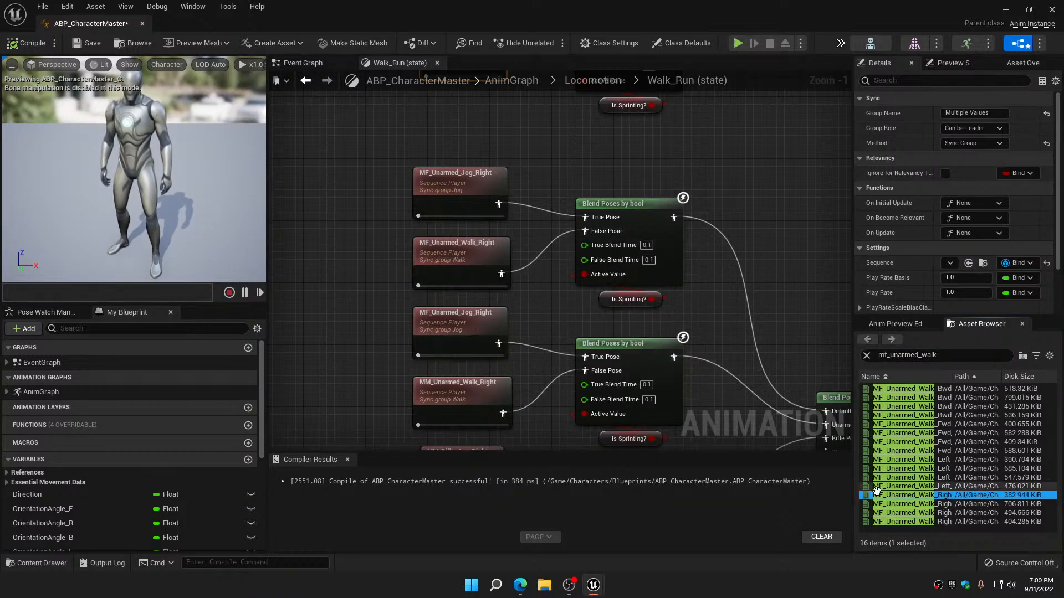
left_click_drag(890, 496, 473, 384)
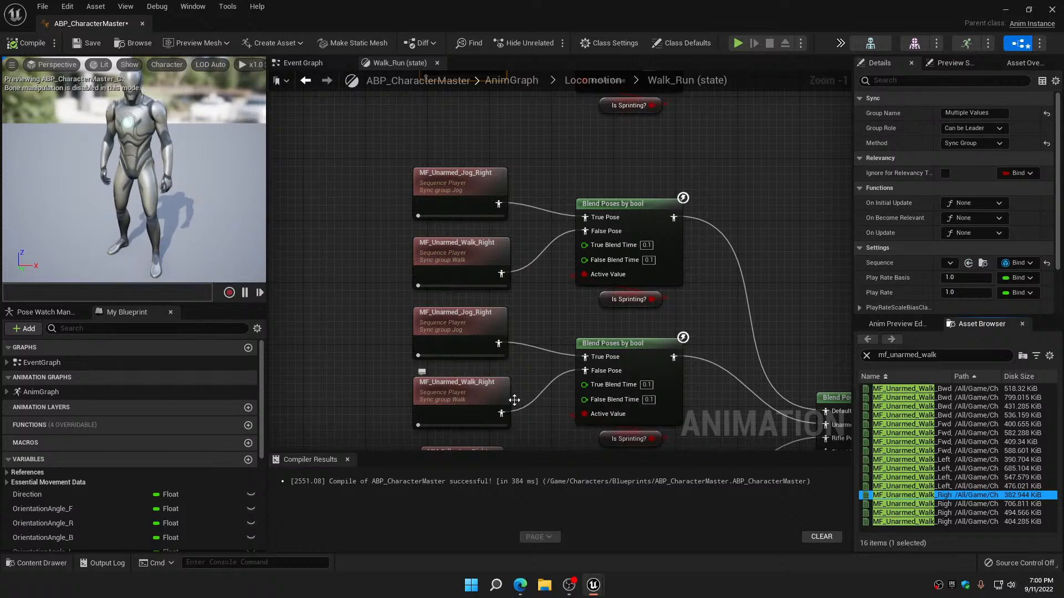
Search for mf_rifle_jog and replace the MM_Rifle_Jog_Right player with MF_Rifle_Jog_Right
right_click_drag(516, 402, 497, 163)
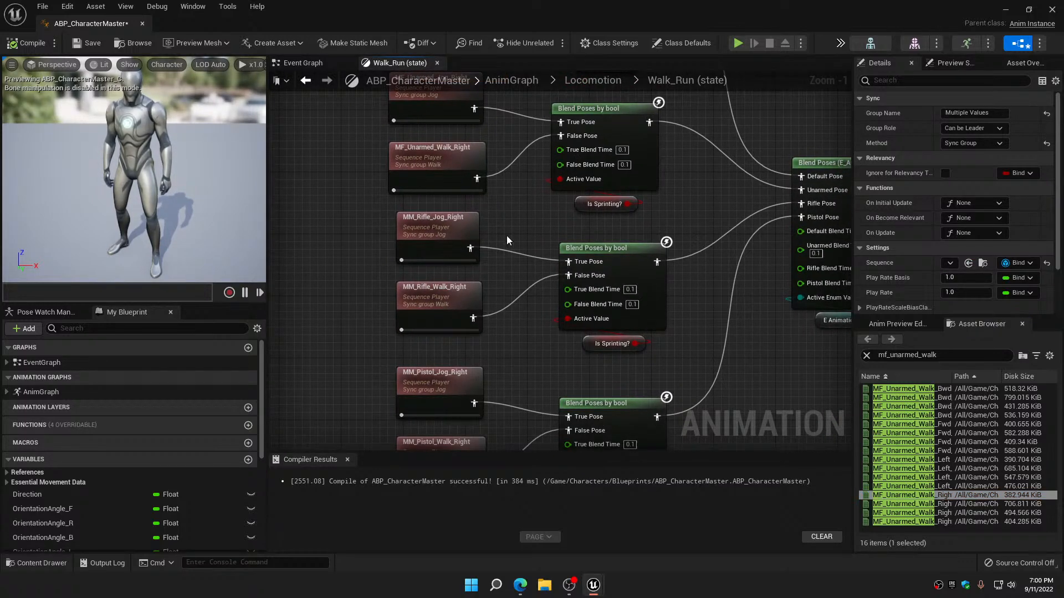
right_click_drag(507, 237, 502, 214)
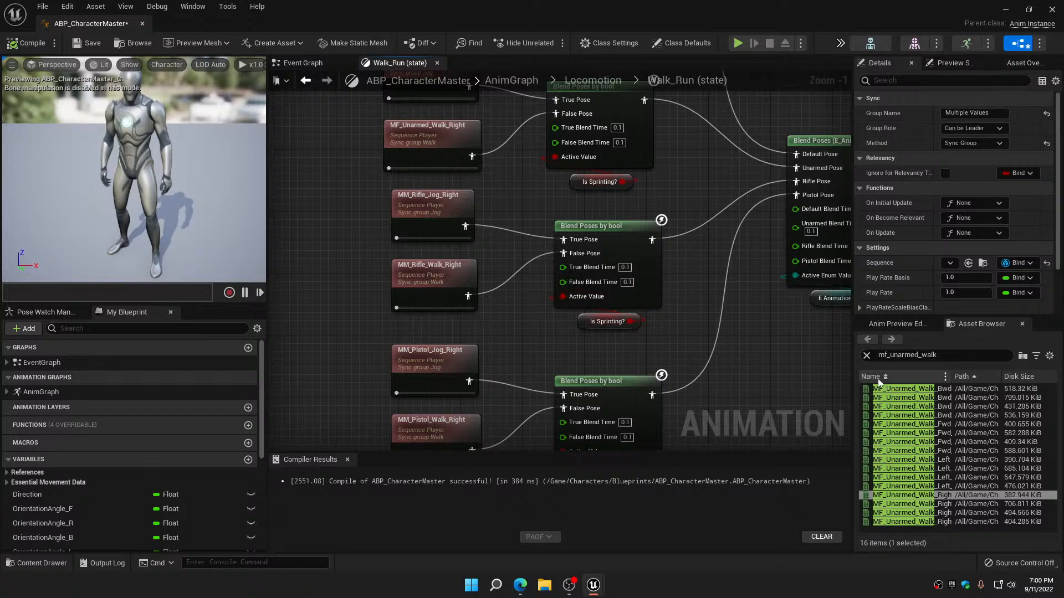
left_click(918, 354)
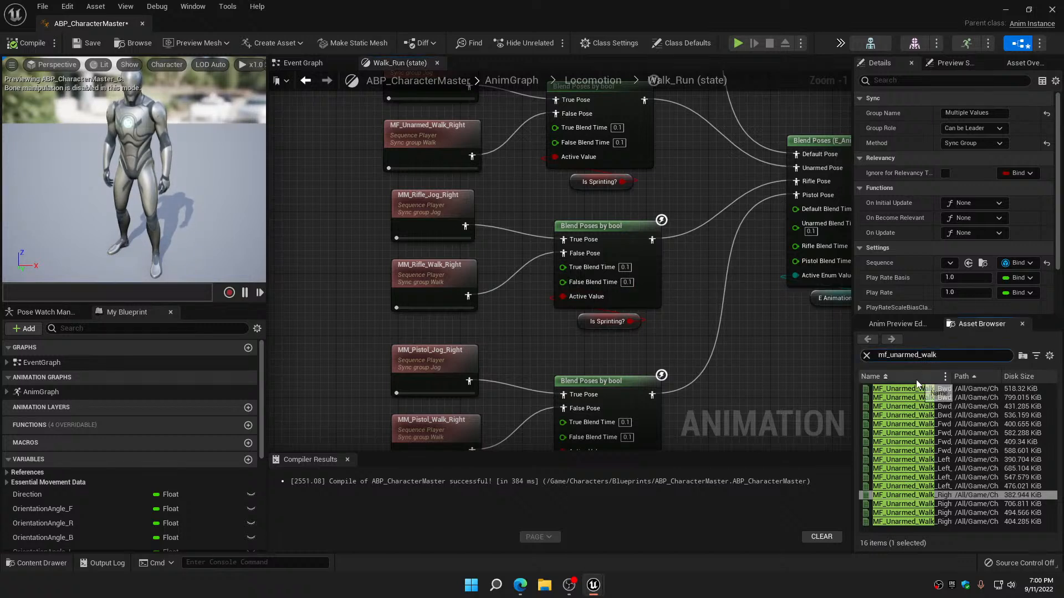
key("BackSpace")
key("BackSpace")
key("BackSpace")
key("BackSpace")
key("BackSpace")
key("BackSpace")
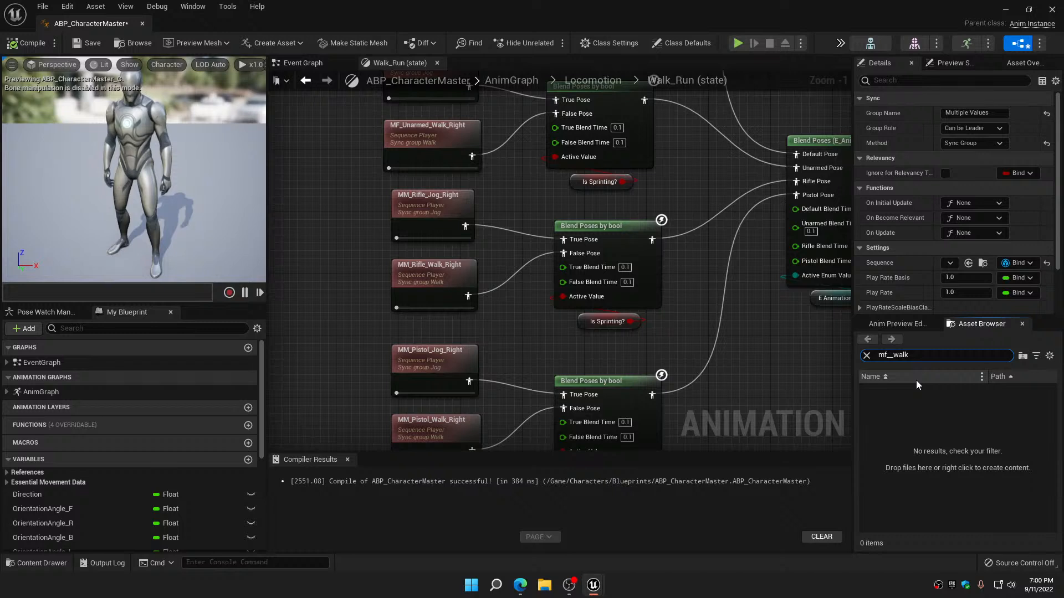
type("rifle")
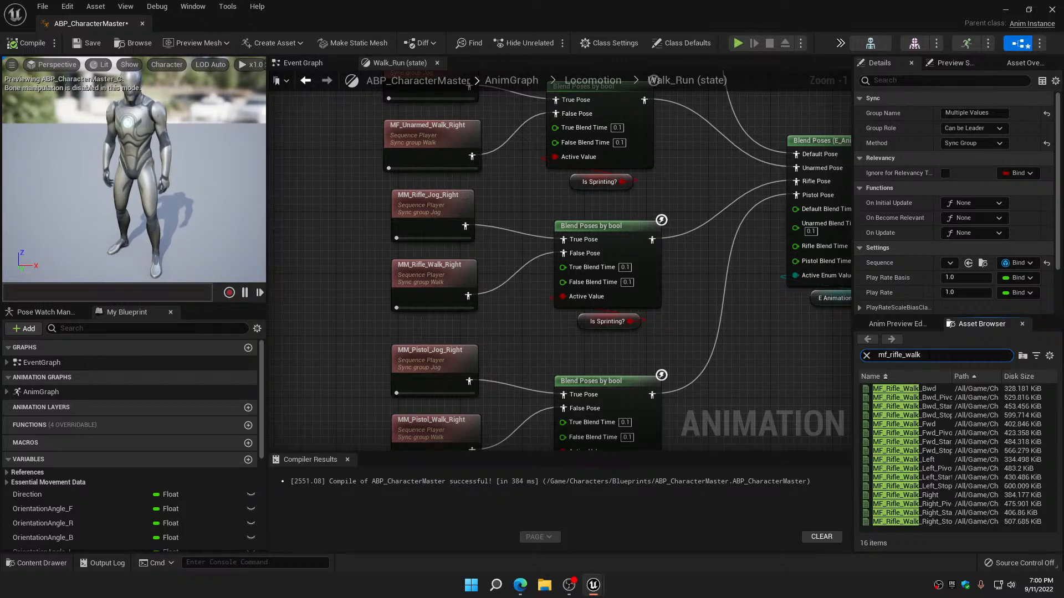
key("BackSpace")
key("BackSpace")
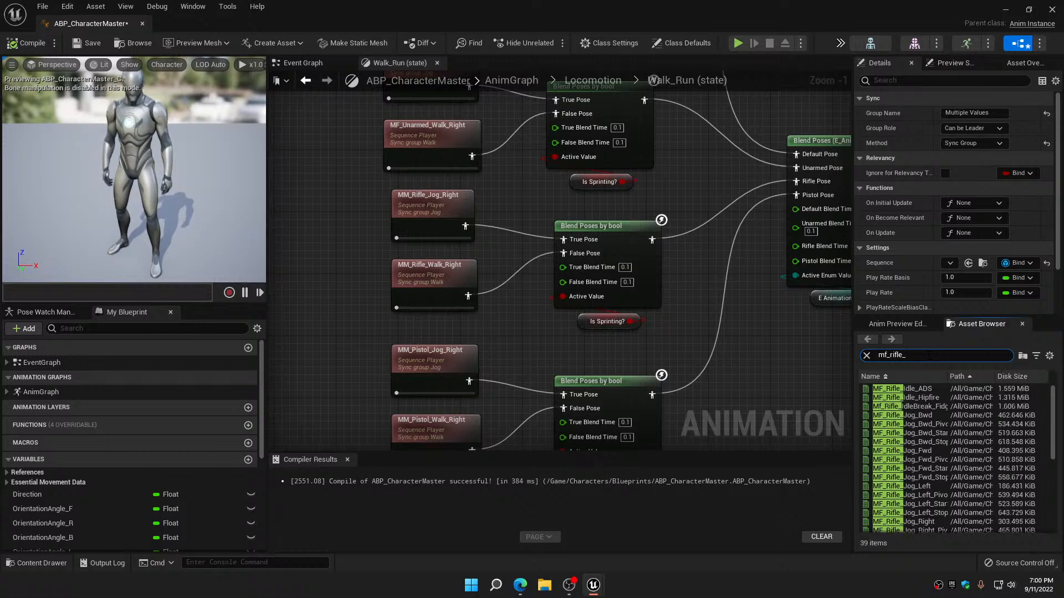
type("jog")
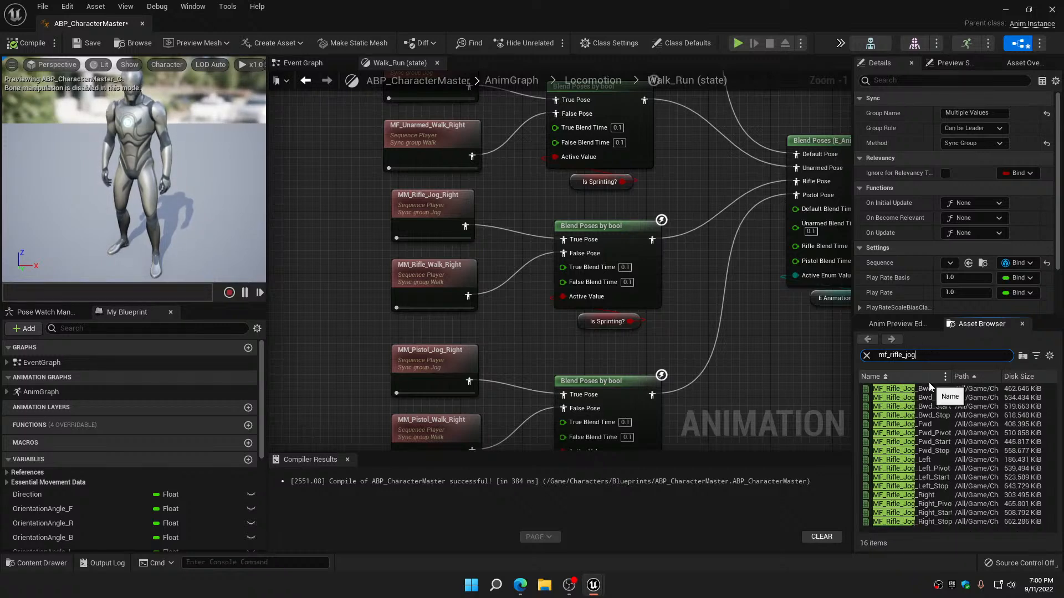
left_click(909, 495)
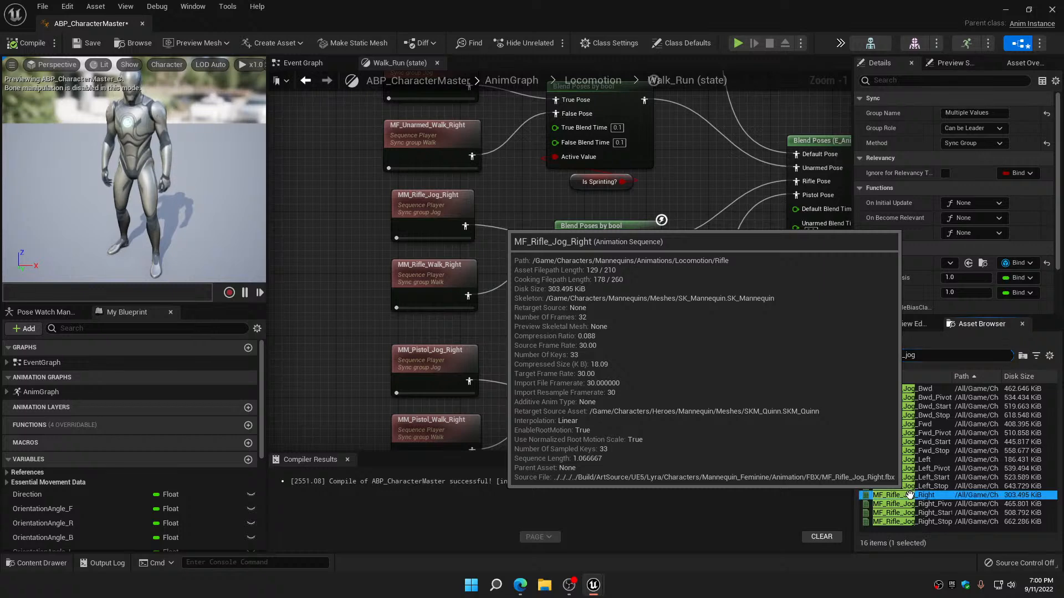
left_click_drag(909, 495, 425, 213)
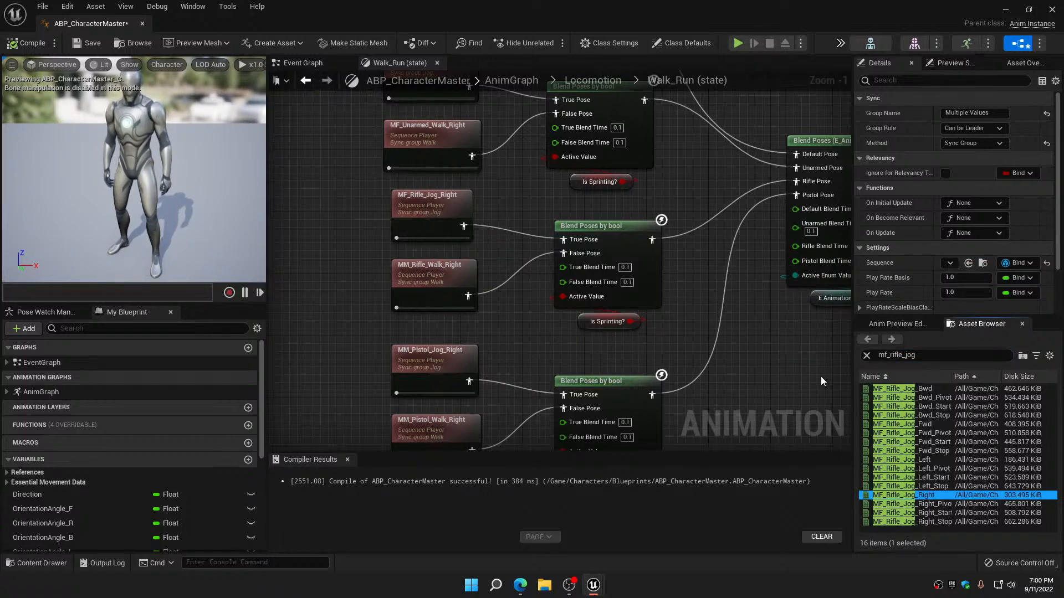
Search for mf_rifle_walk and replace the MM_Rifle_Walk_Right player with MF_Rifle_Walk_Right
left_click(921, 357)
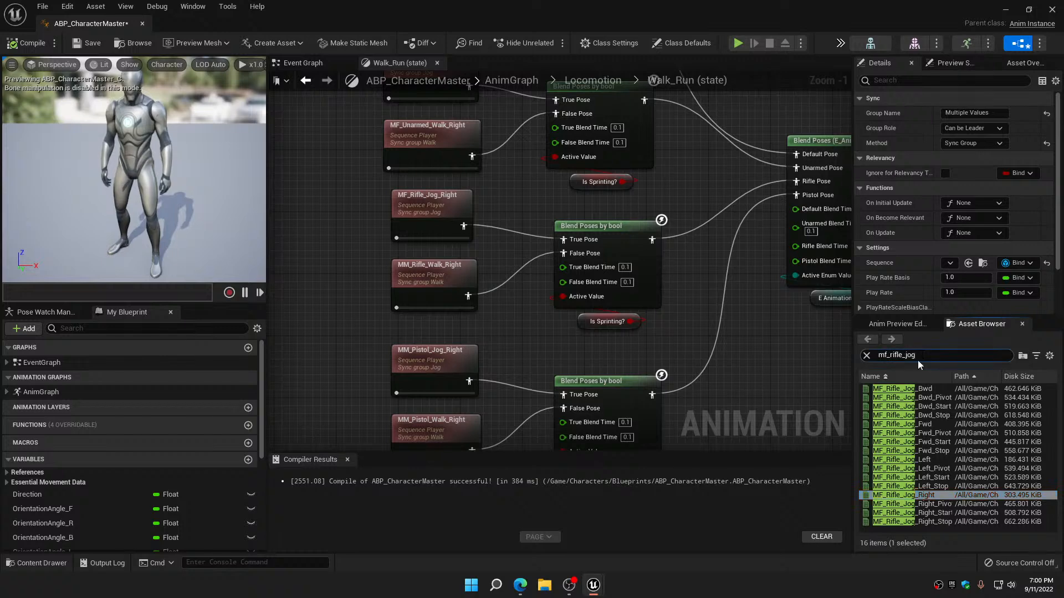
key("BackSpace")
key("BackSpace")
key("BackSpace")
type("wal")
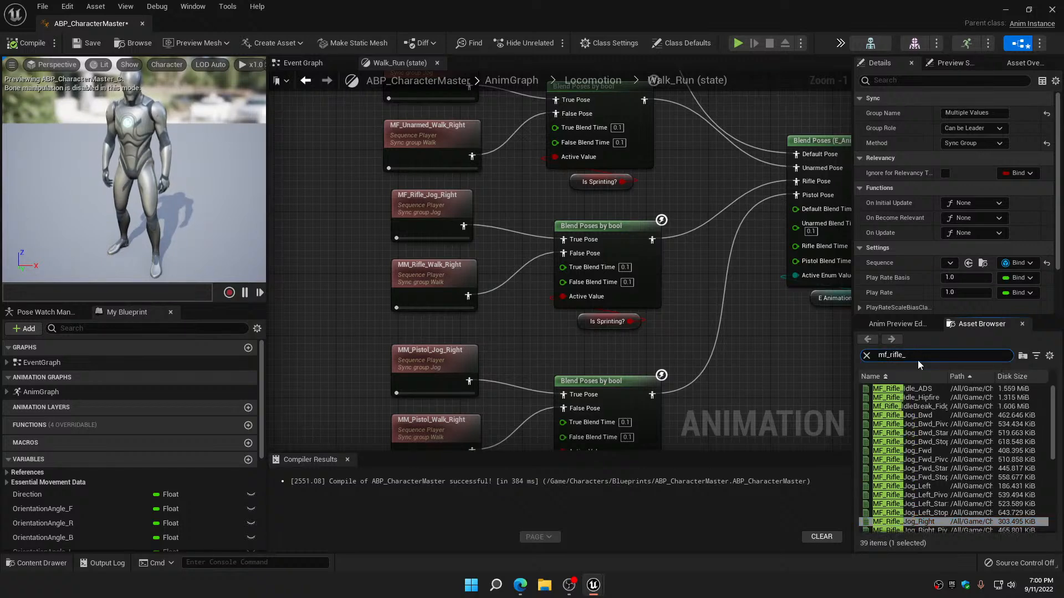
type("k")
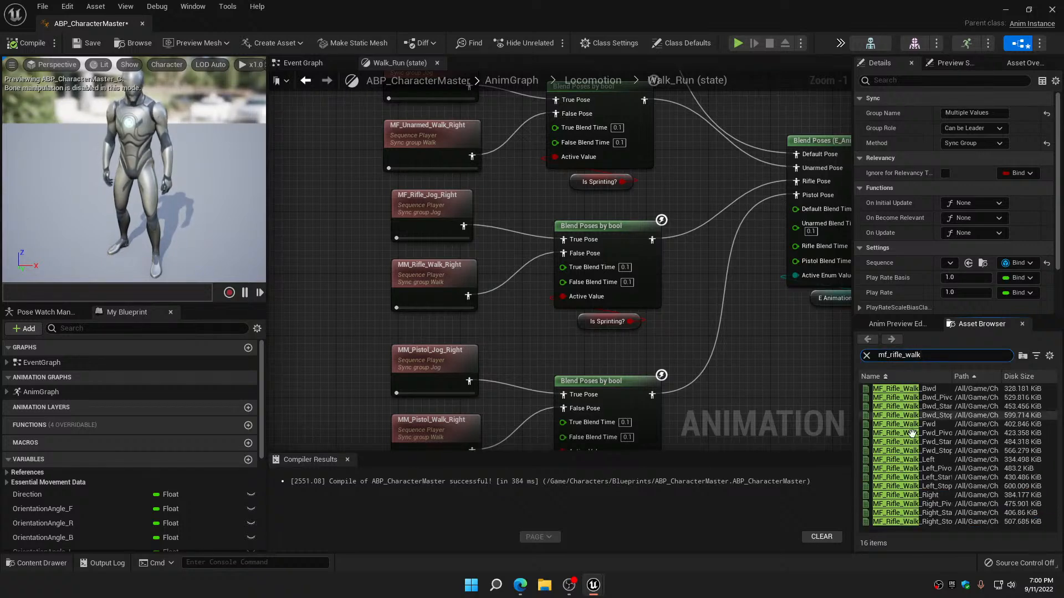
left_click_drag(908, 495, 436, 276)
Search for mf_pistol_jog and replace the MM_Pistol_Jog_Right player with MF_Pistol_Jog_Right
right_click_drag(373, 343, 352, 164)
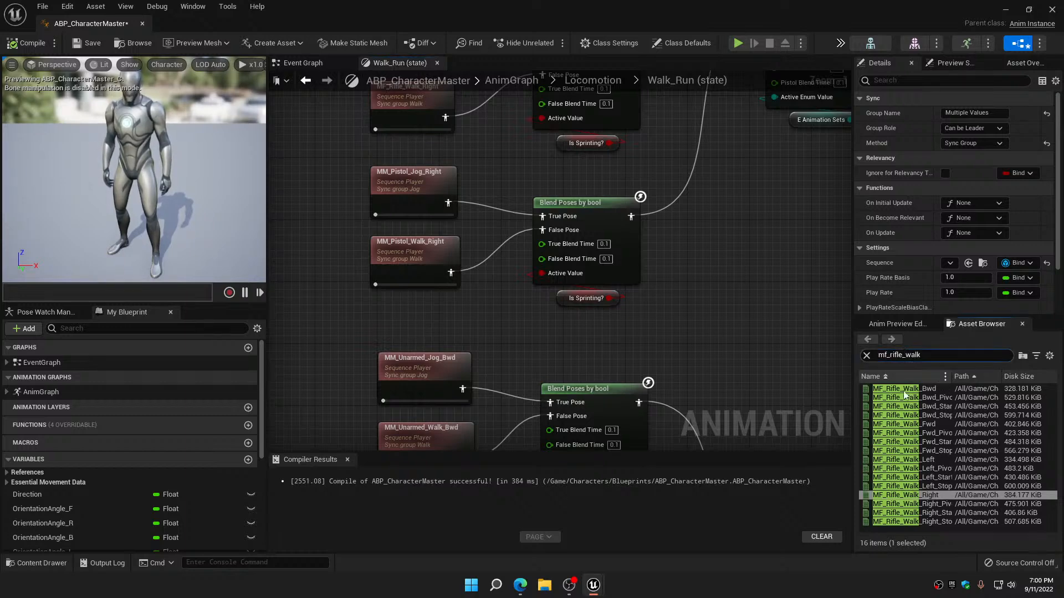
mouse_move(900, 403)
key("BackSpace")
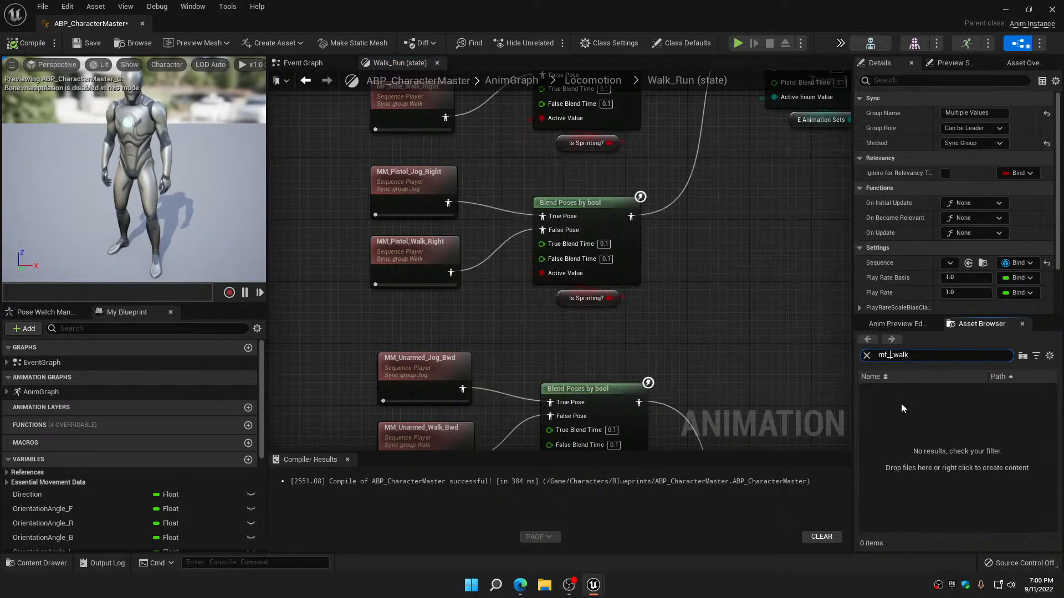
type("jog")
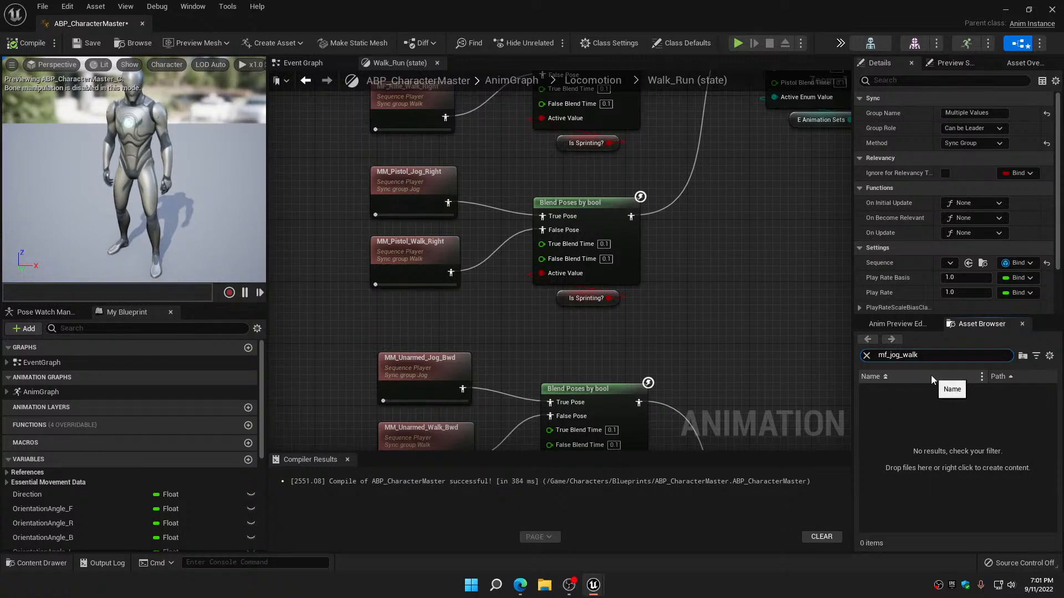
key("BackSpace")
key("BackSpace")
key("BackSpace")
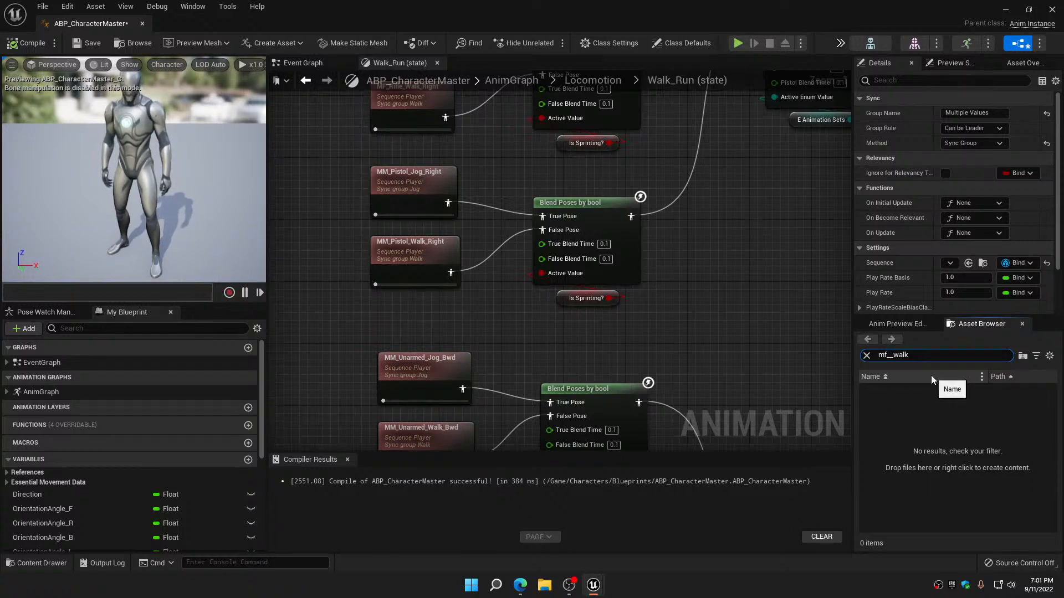
type("pi")
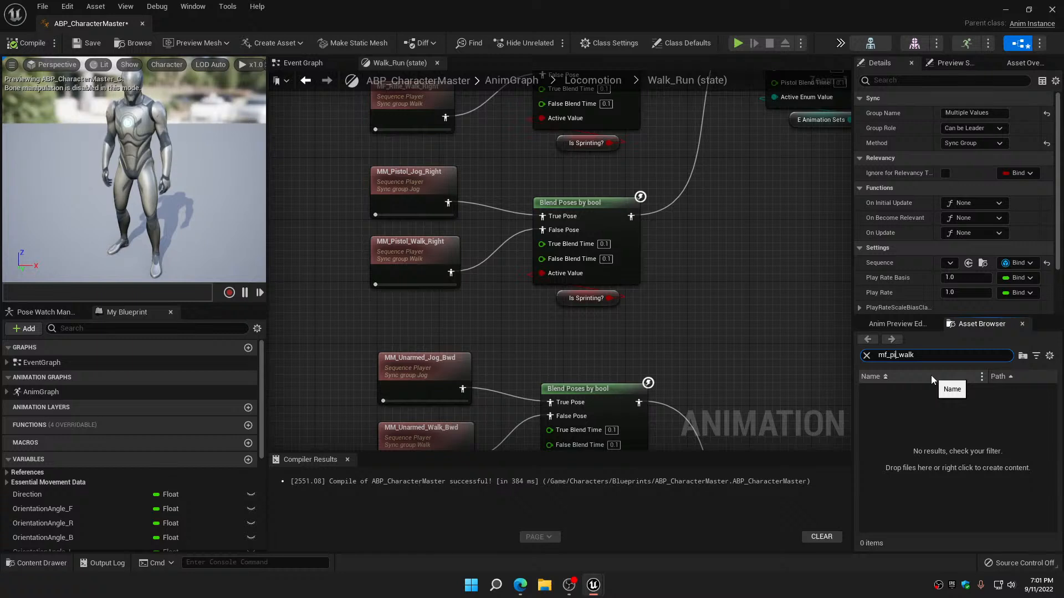
type("stol")
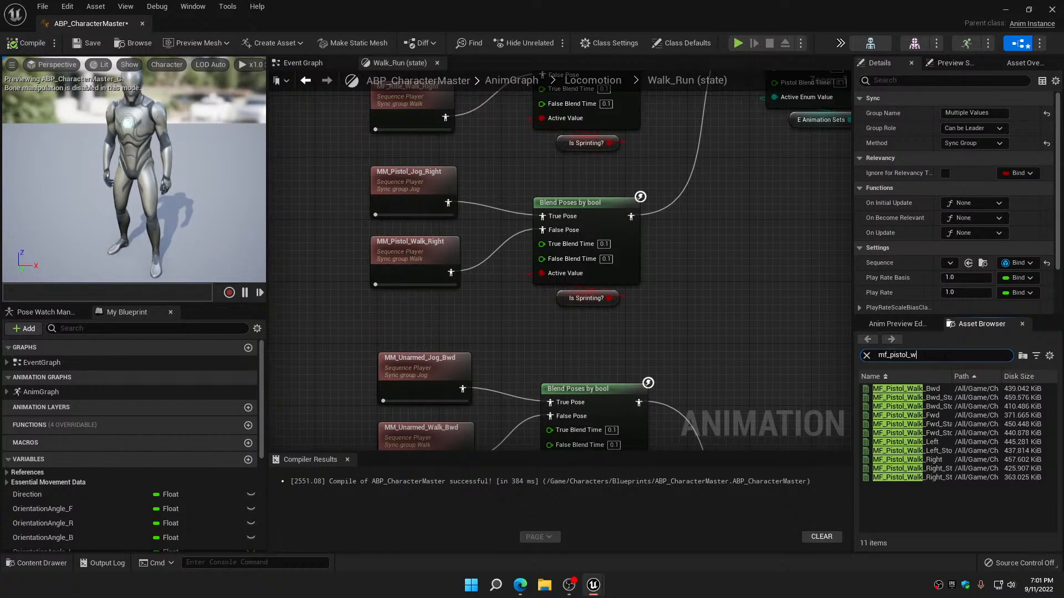
key("BackSpace")
type("jog")
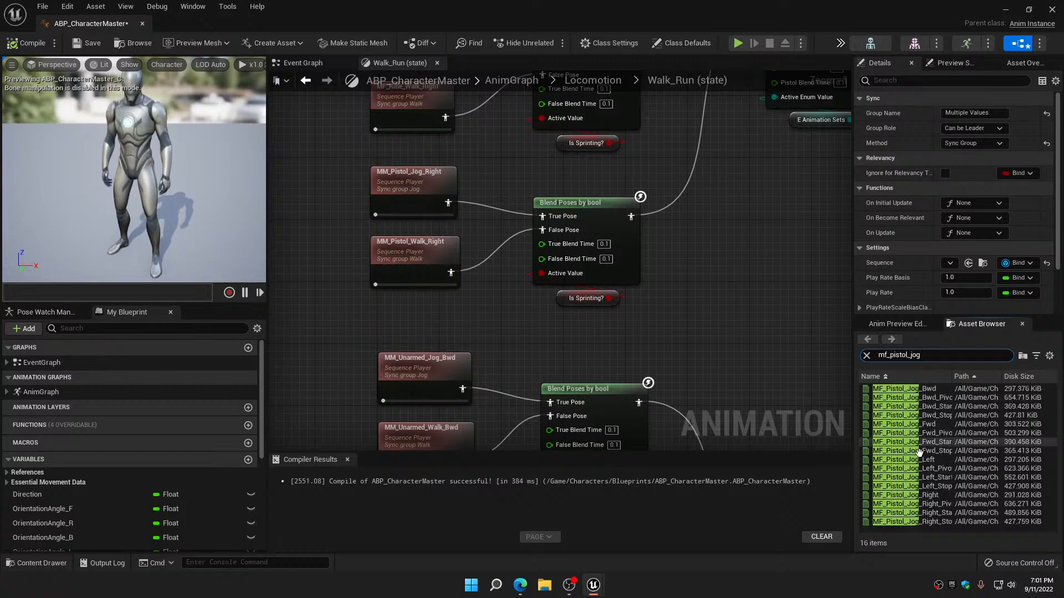
left_click(921, 495)
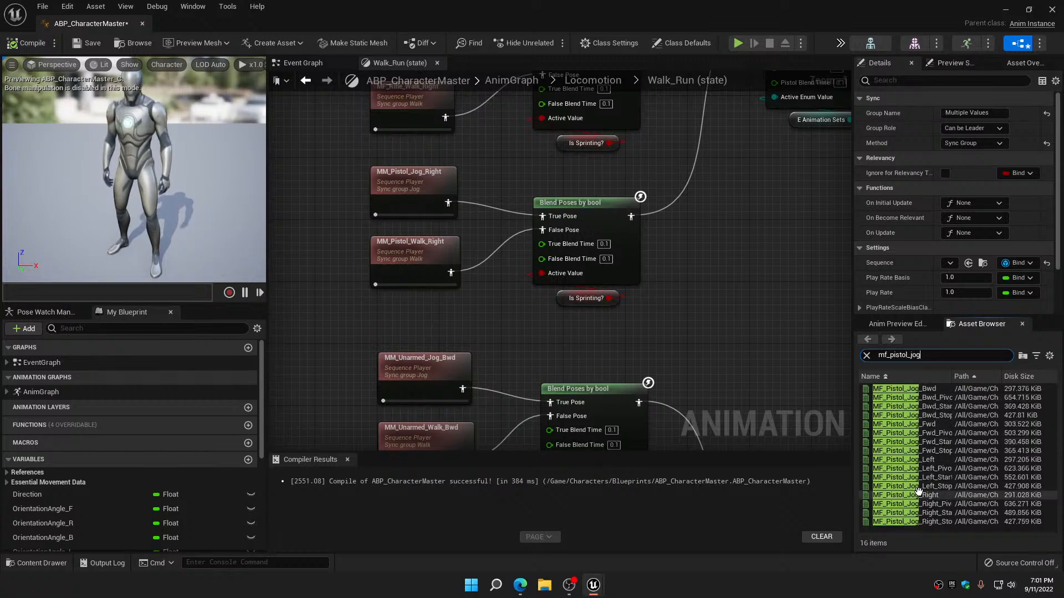
left_click_drag(921, 495, 409, 203)
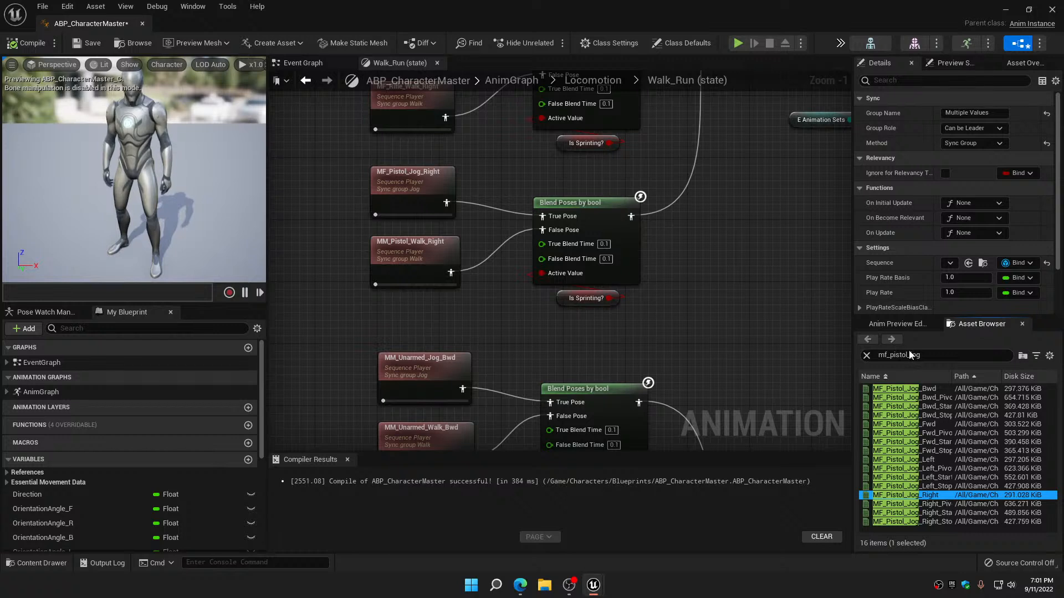
Search for mf_pistol_walk and replace the MM_Pistol_Walk_Right player with MF_Pistol_Walk_Right
left_click(929, 355)
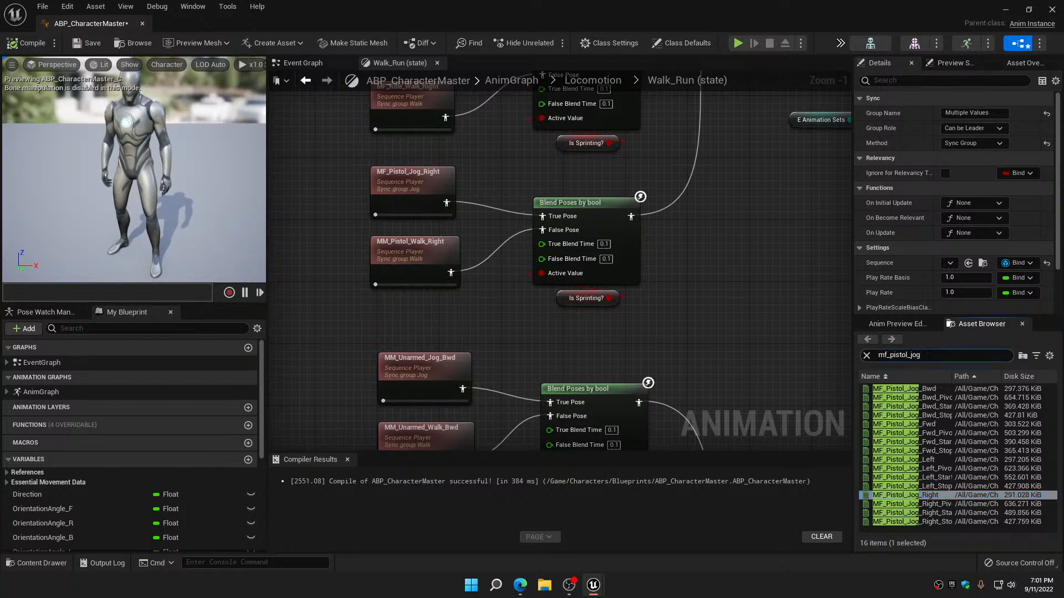
type("walk")
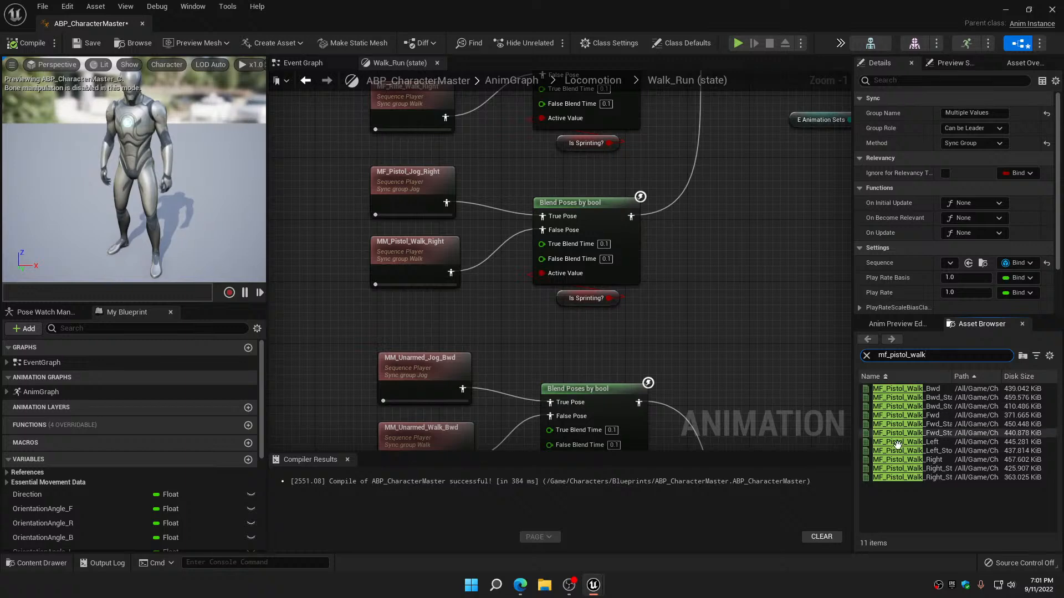
left_click_drag(898, 459, 416, 242)
Search for mf_unarmed_jog and replace both MM_Unarmed_Jog_Bwd players with MF_Unarmed_Jog_Bwd
right_click_drag(490, 317, 516, 157)
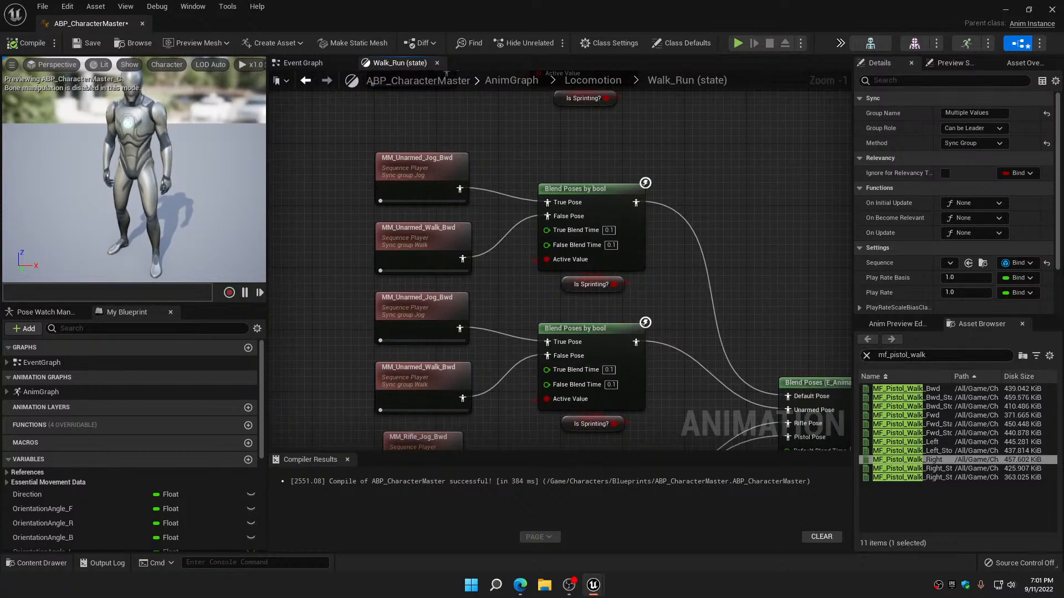
left_click(908, 356)
key("BackSpace")
key("BackSpace")
key("BackSpace")
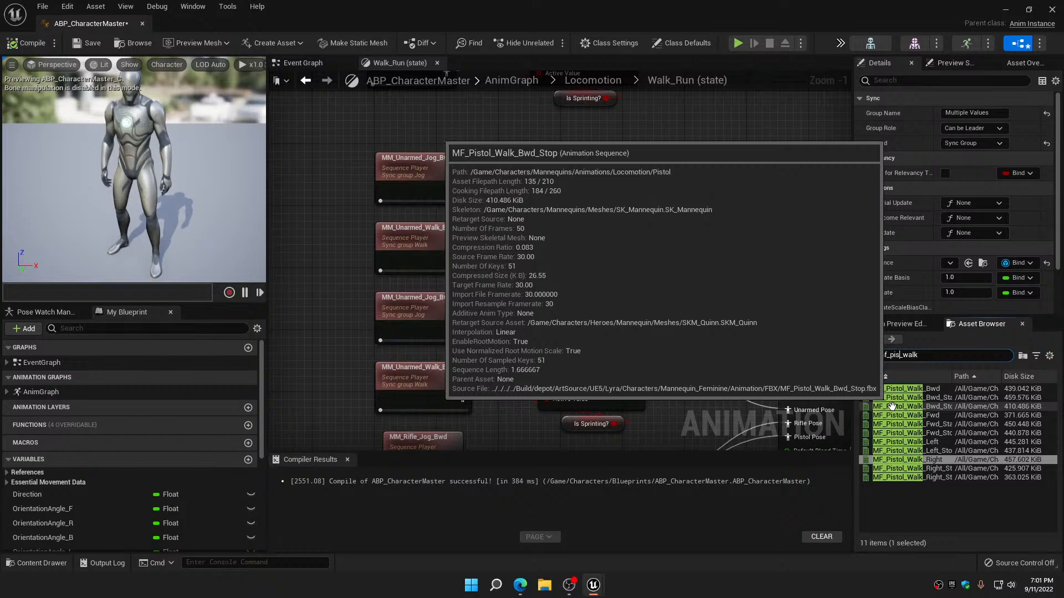
key("BackSpace")
key("BackSpace")
key("BackSpace")
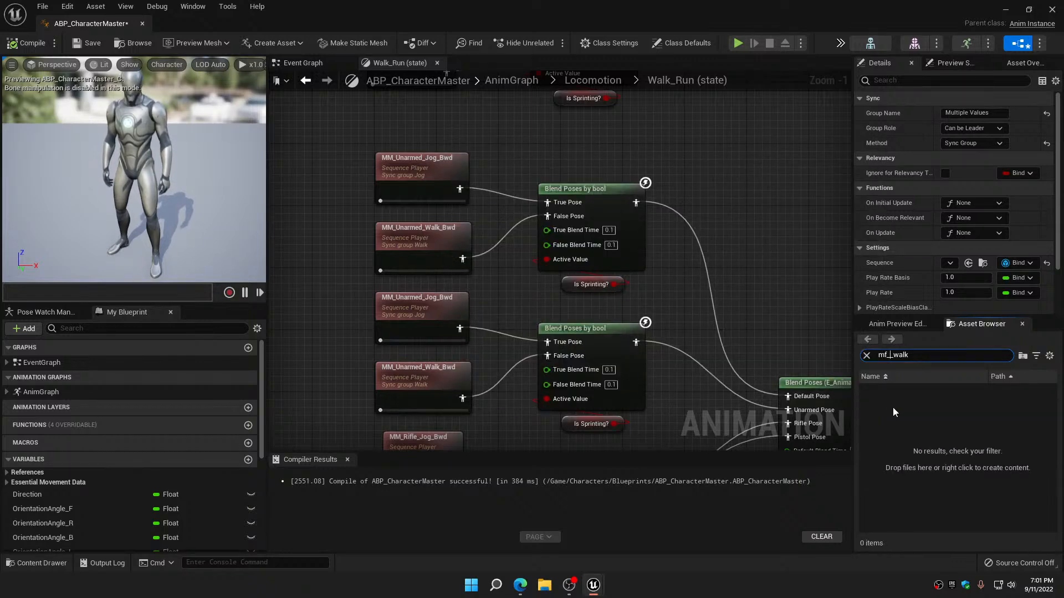
type("unarmed_")
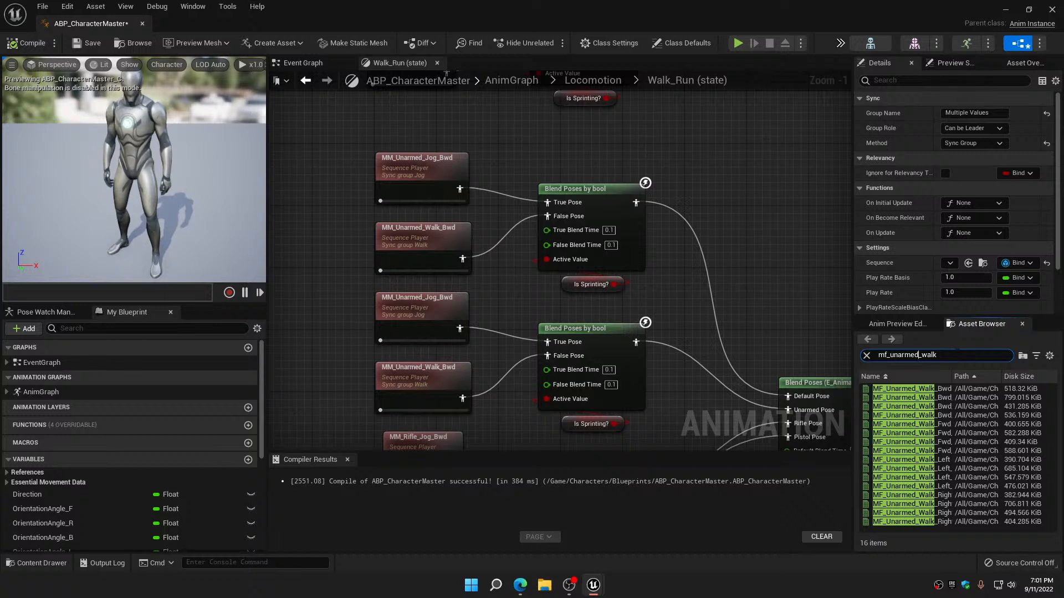
key("BackSpace")
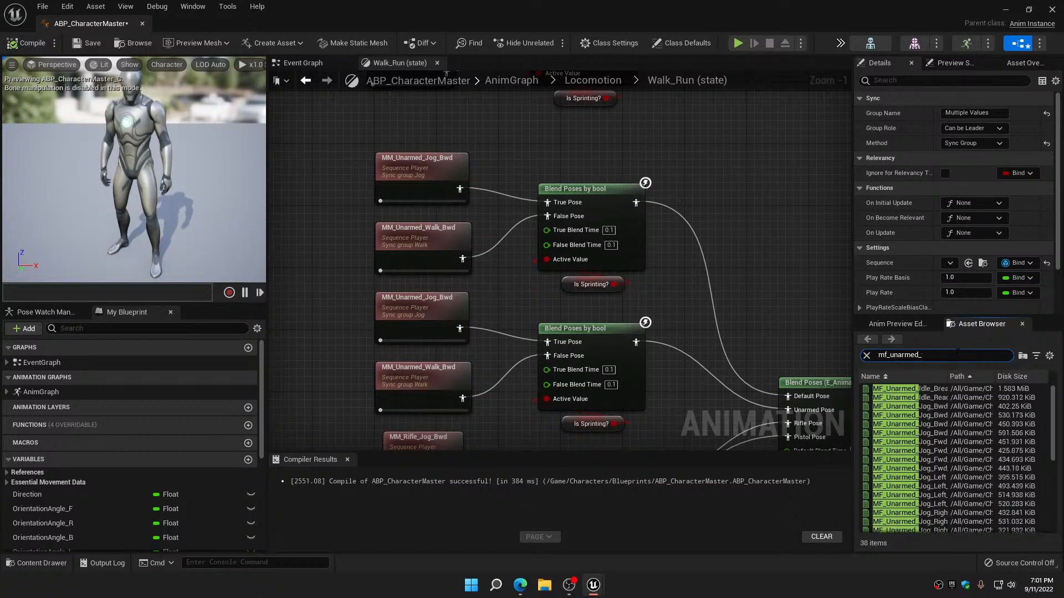
type("jog")
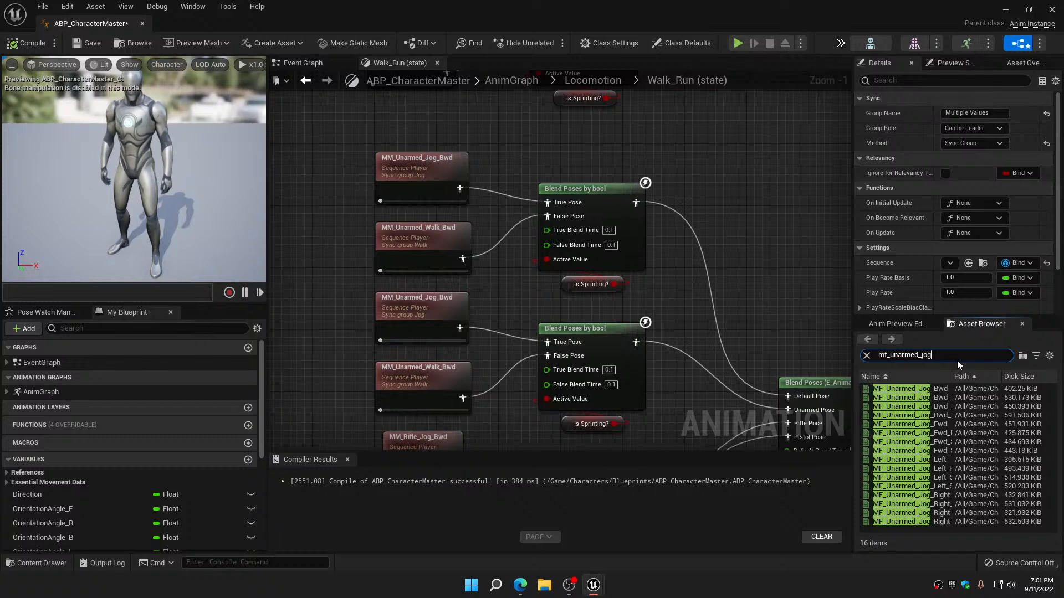
left_click(931, 389)
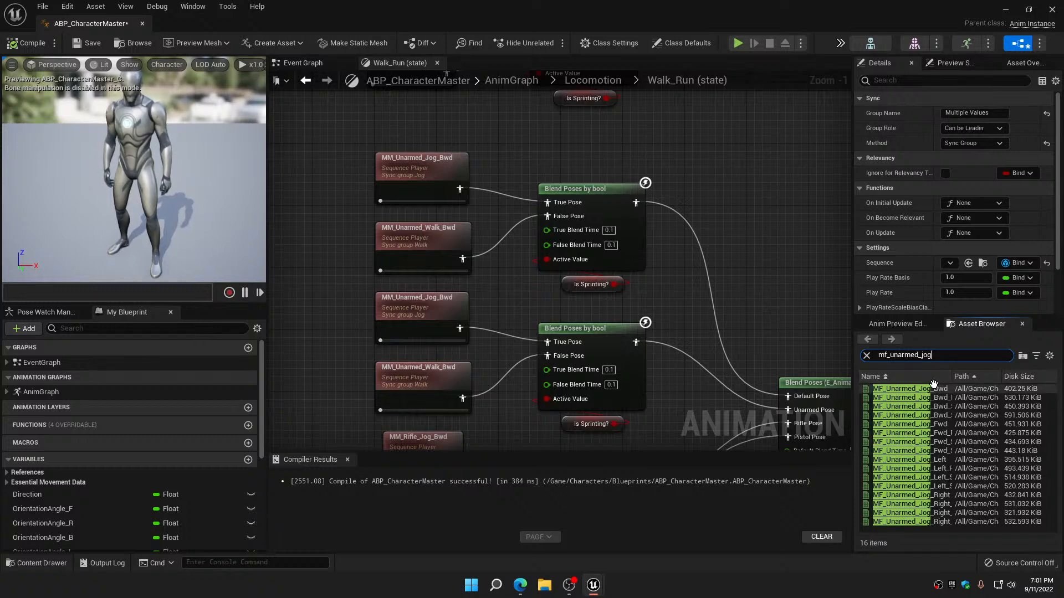
left_click_drag(931, 390, 434, 173)
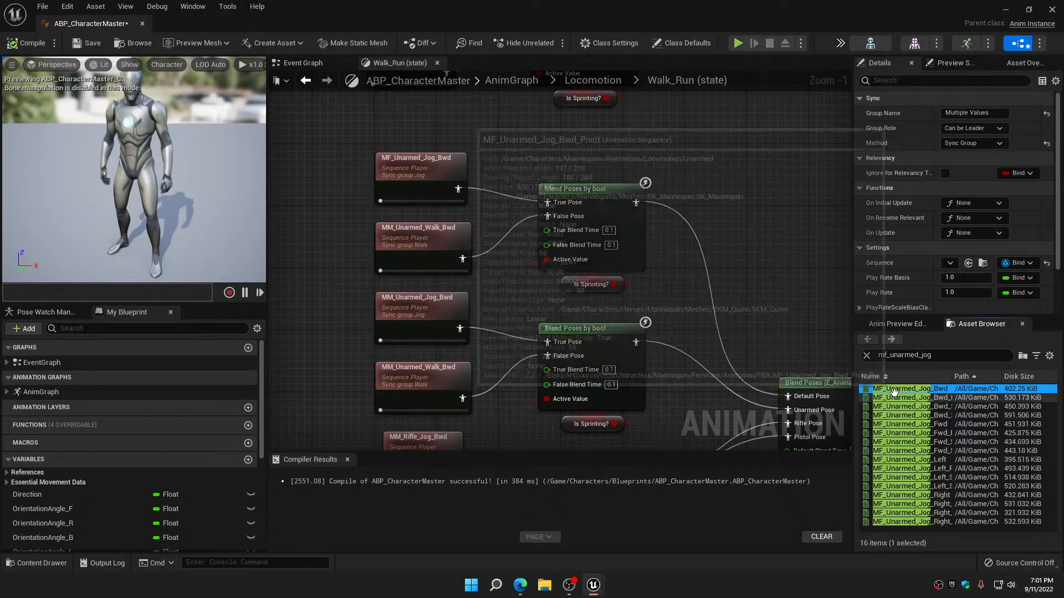
left_click_drag(591, 387, 419, 309)
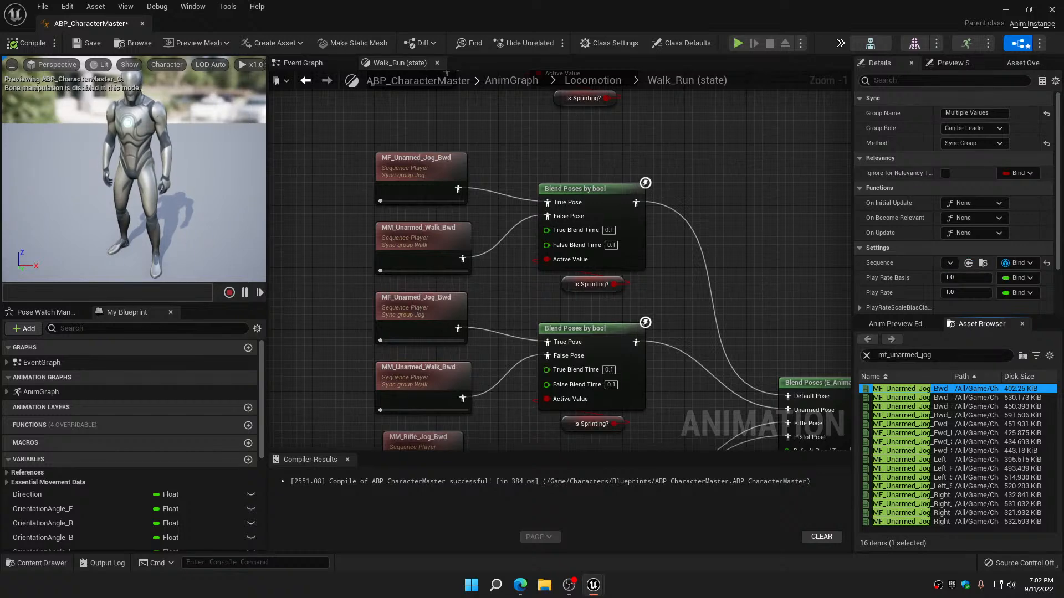
Search for mf_unarmed_walk and replace both MM_Unarmed_Walk_Bwd players with MF_Unarmed_Walk_Bwd
left_click(933, 355)
key("BackSpace")
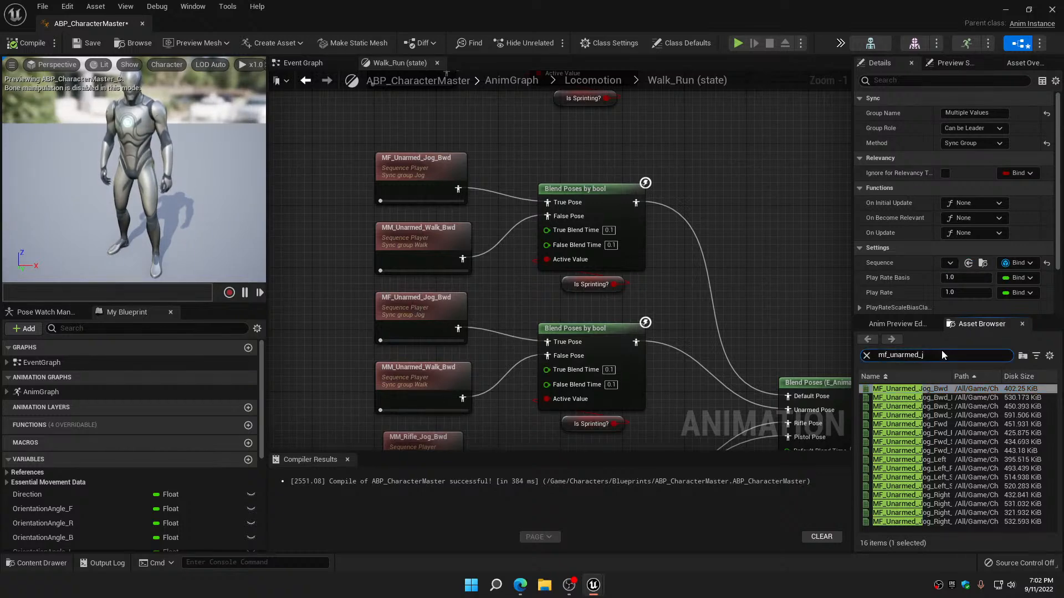
type("walk")
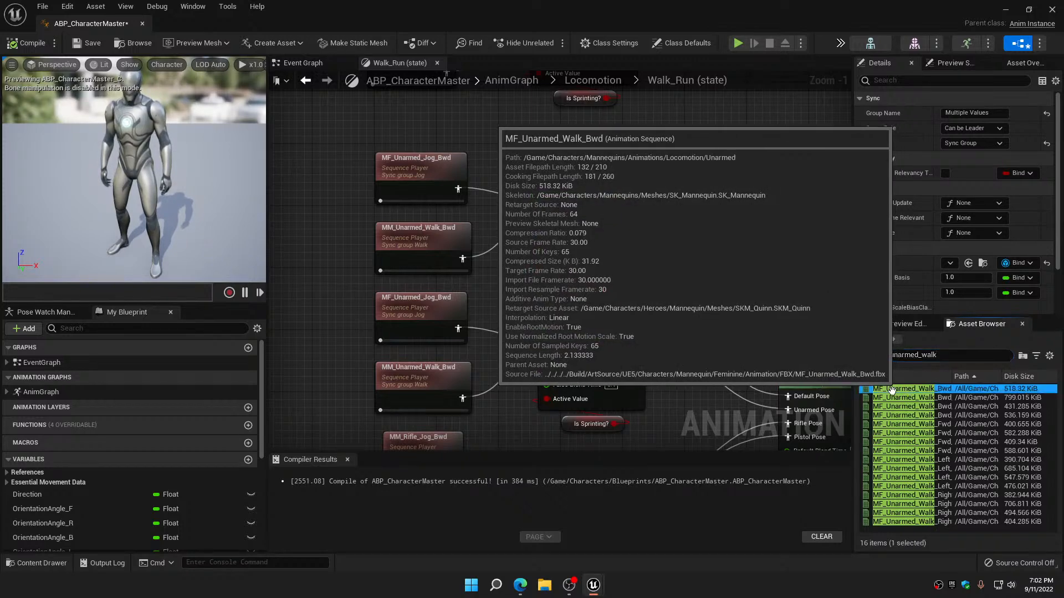
left_click_drag(908, 388, 397, 259)
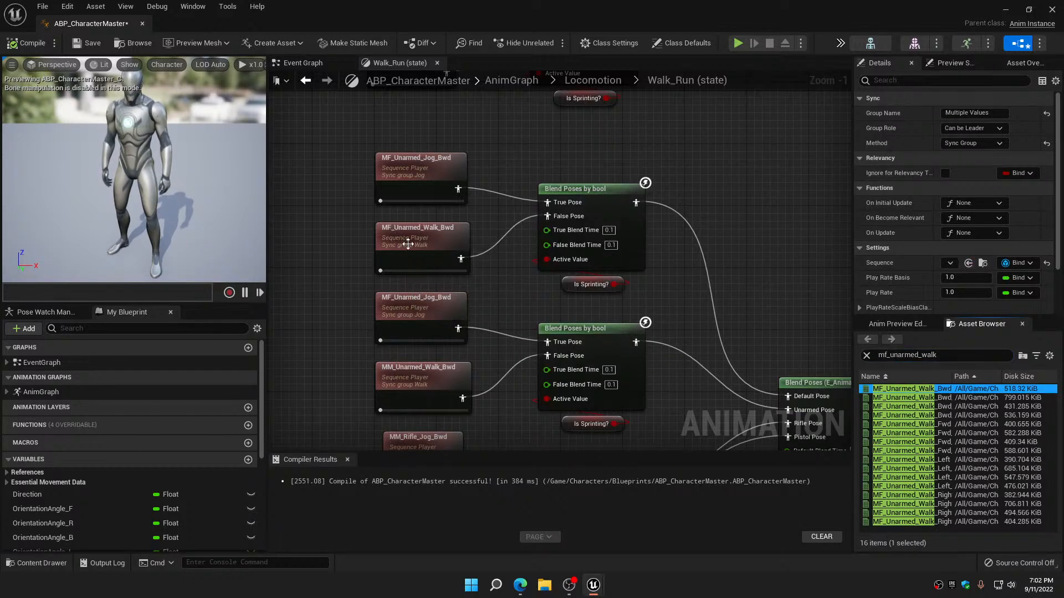
left_click_drag(909, 388, 425, 375)
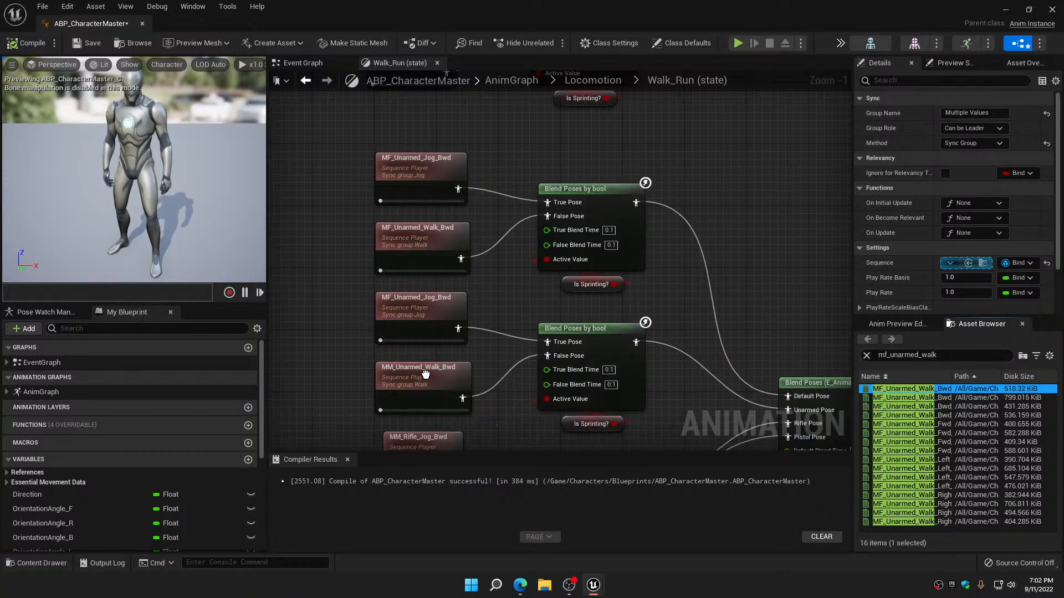
Search for mf_rifle_jog and replace the MM_Rifle_Jog_Bwd player with MF_Rifle_Jog_Bwd
right_click_drag(511, 408, 523, 188)
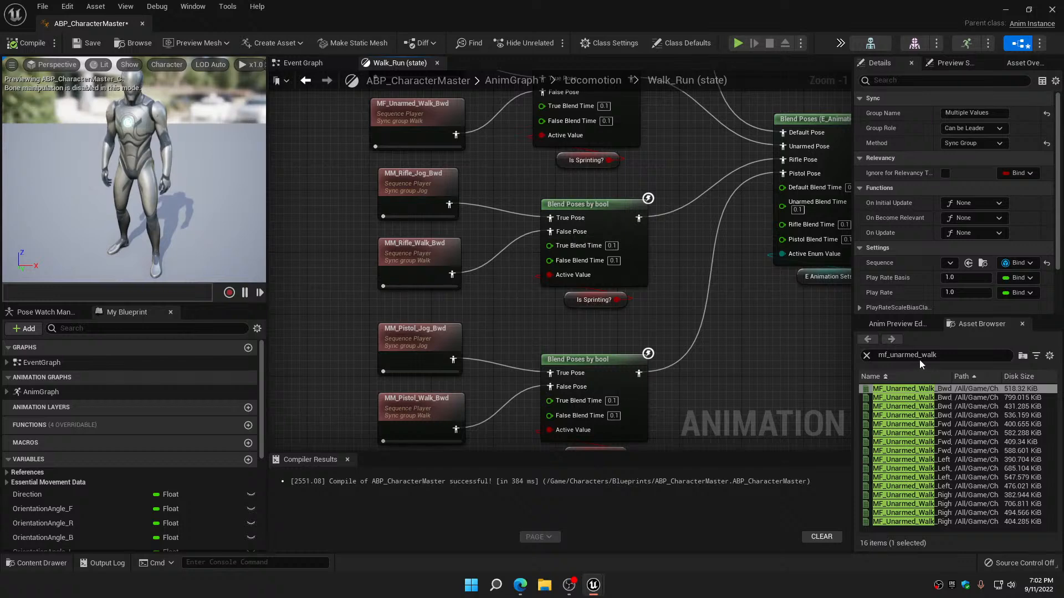
mouse_move(902, 409)
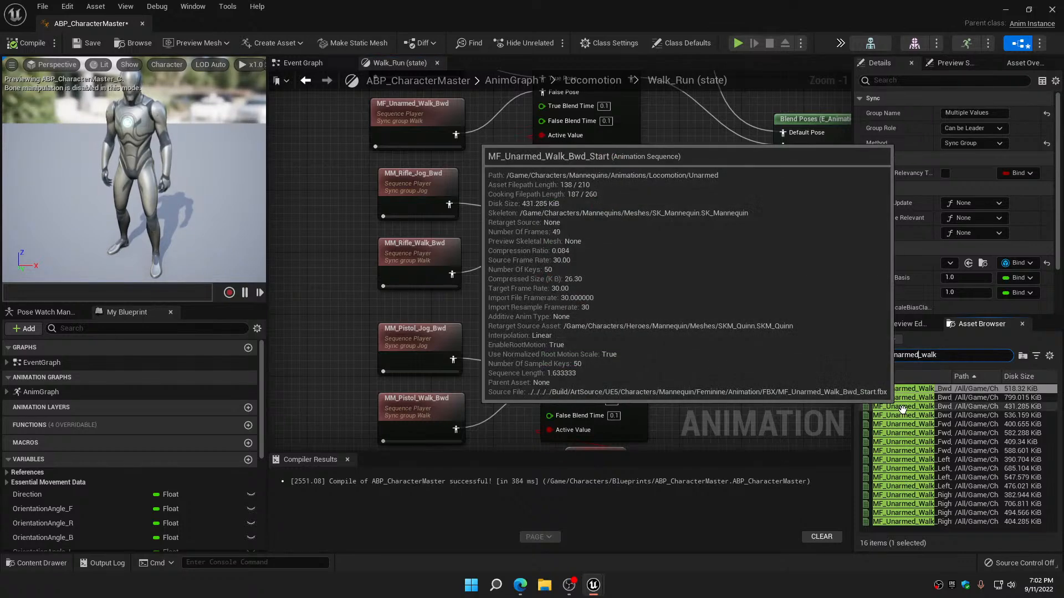
key("BackSpace")
key("BackSpace")
key("BackSpace")
key("BackSpace")
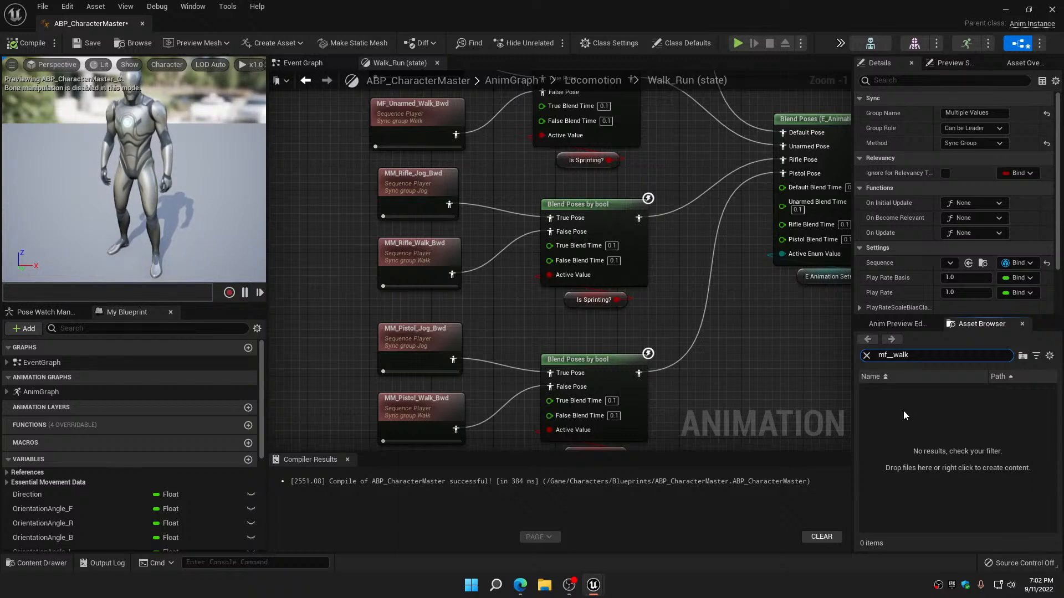
type("rifle_")
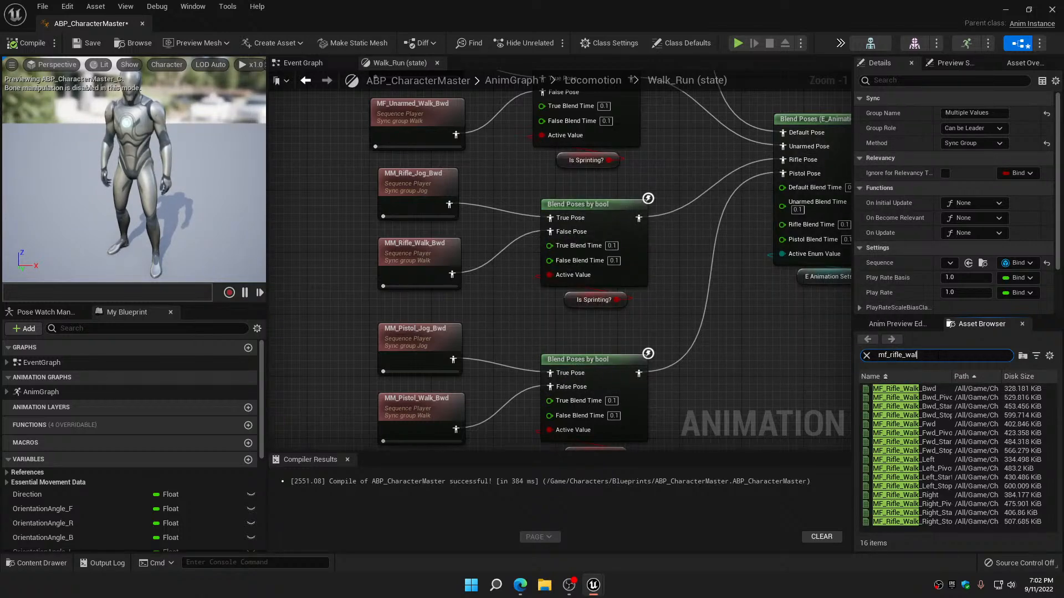
key("BackSpace")
type("jog")
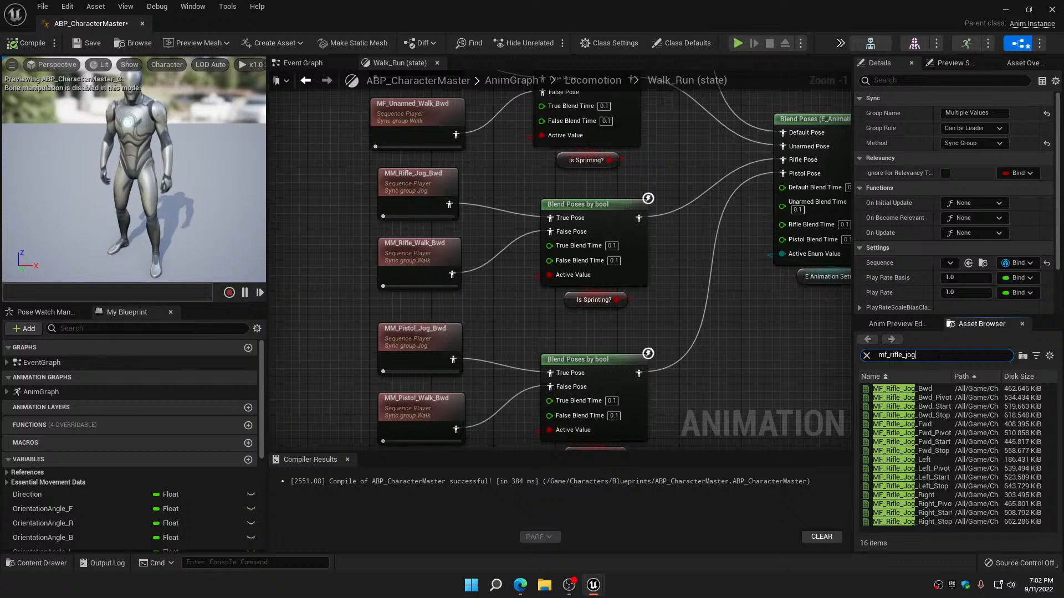
left_click_drag(897, 389, 419, 195)
Search for mf_rifle_walk and replace the MM_Rifle_Walk_Bwd player with MF_Rifle_Walk_Bwd
right_click_drag(362, 231, 350, 174)
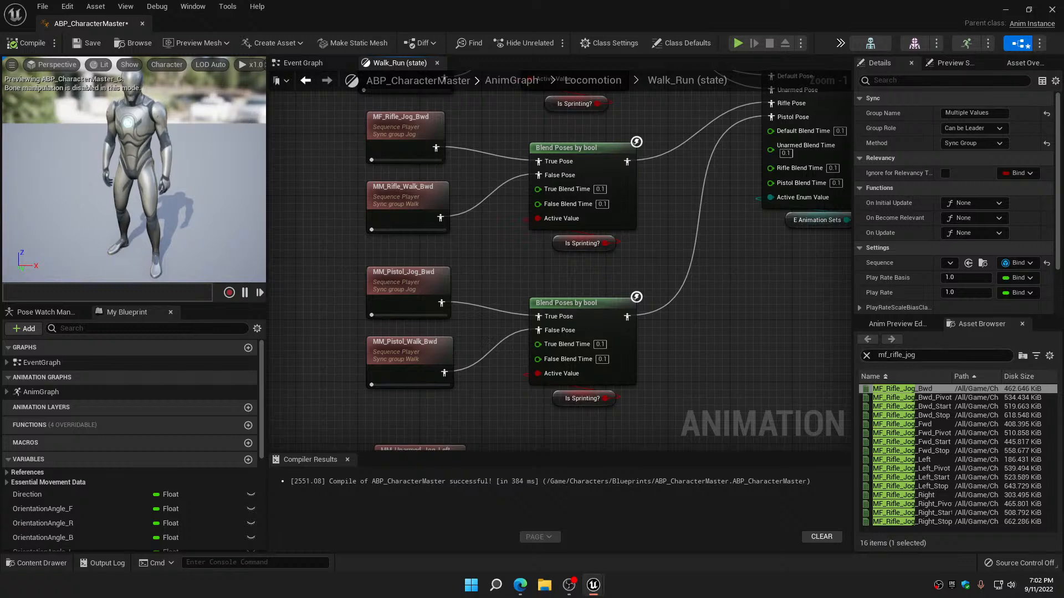
left_click(939, 356)
key("BackSpace")
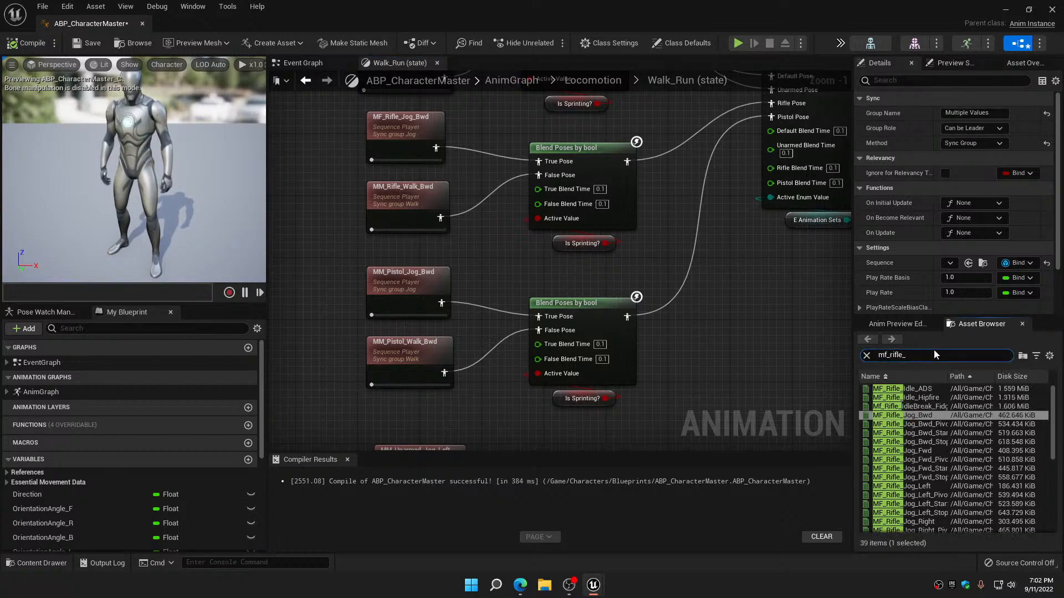
type("walk")
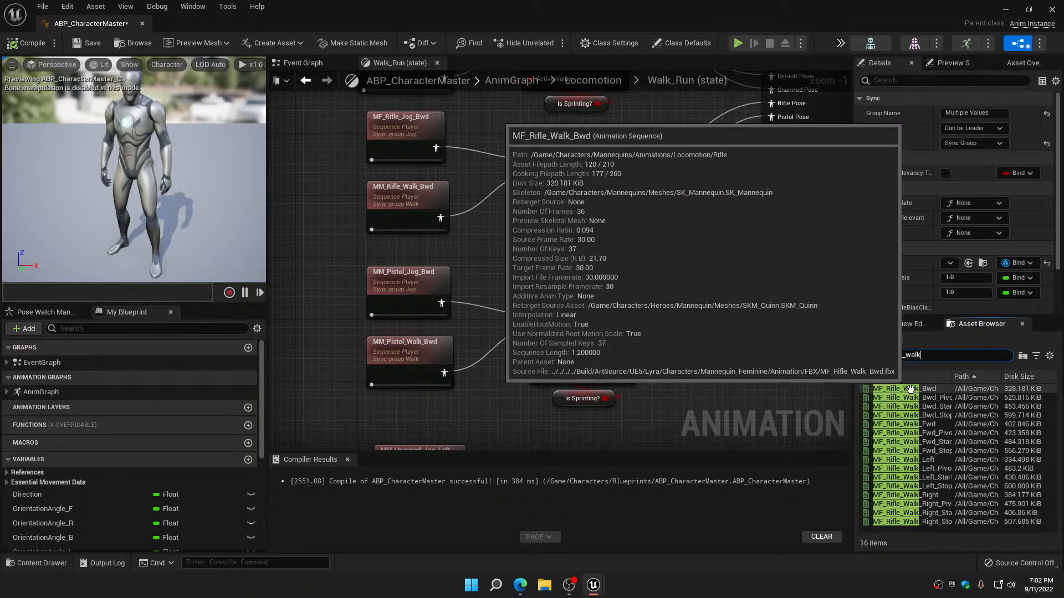
left_click_drag(910, 390, 415, 201)
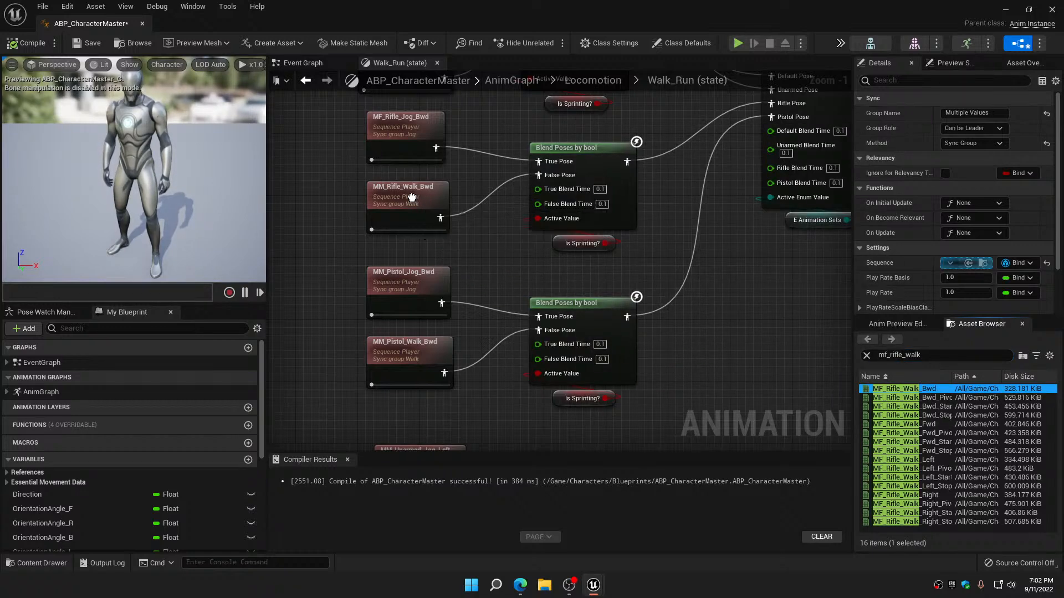
Search for mf_pistol_jog and replace the MM_Pistol_Jog_Bwd player with MF_Pistol_Jog_Bwd
right_click_drag(490, 261, 483, 139)
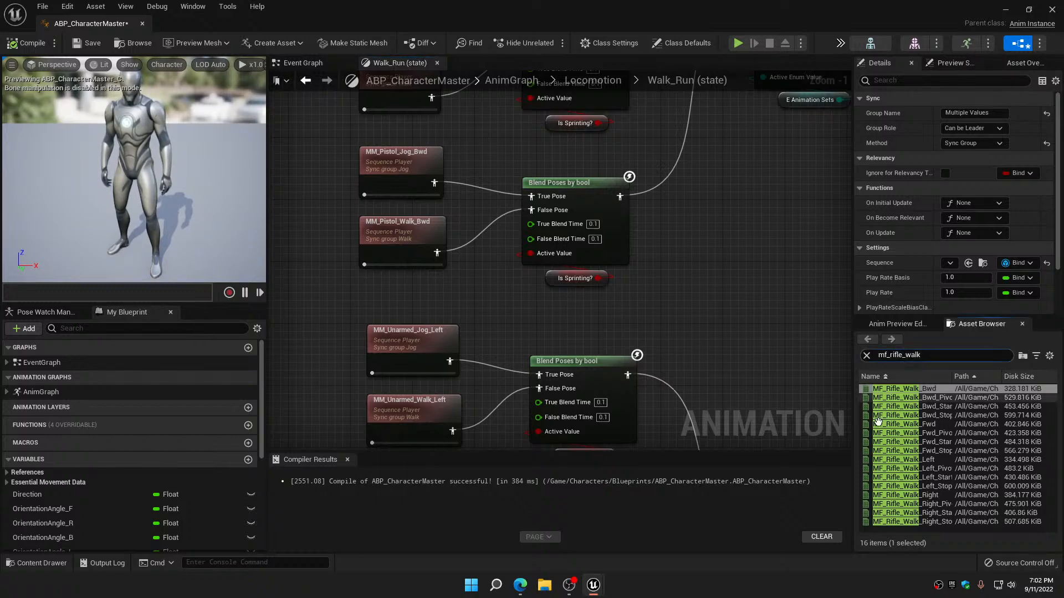
mouse_move(881, 425)
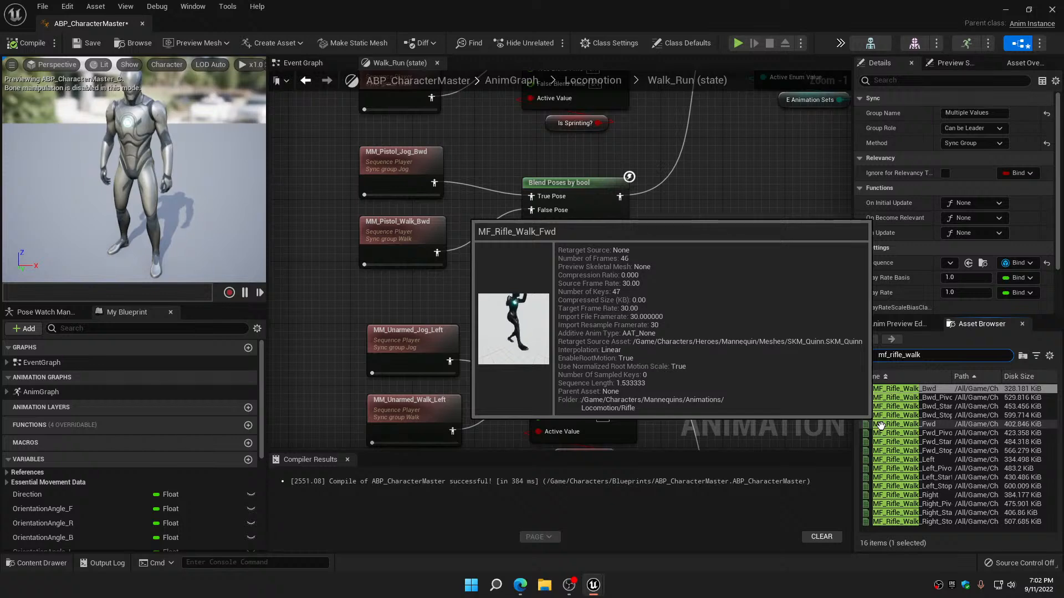
key("BackSpace")
key("BackSpace")
key("BackSpace")
key("BackSpace")
key("BackSpace")
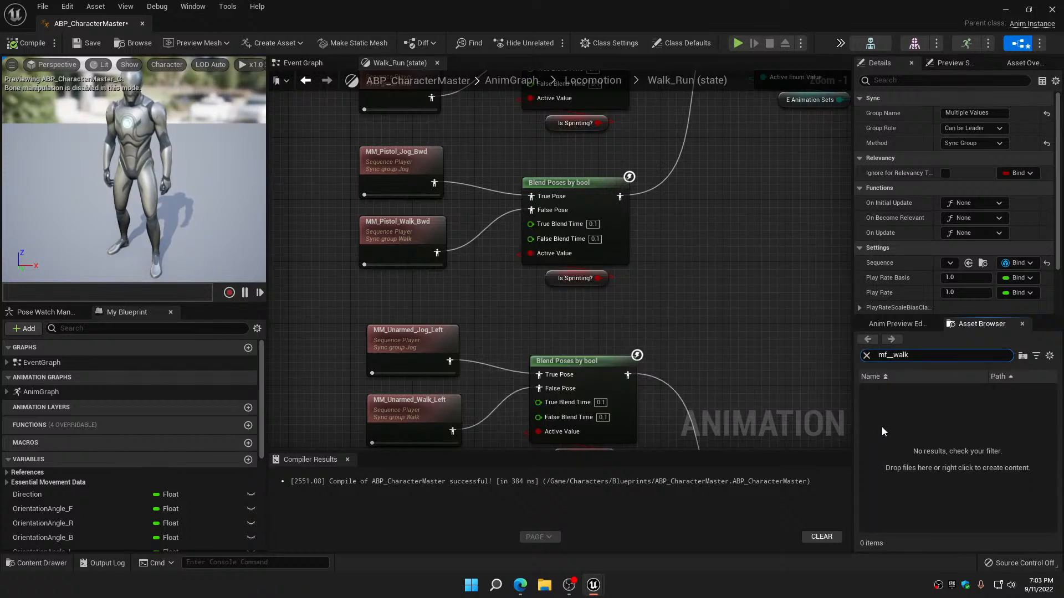
type("pistol")
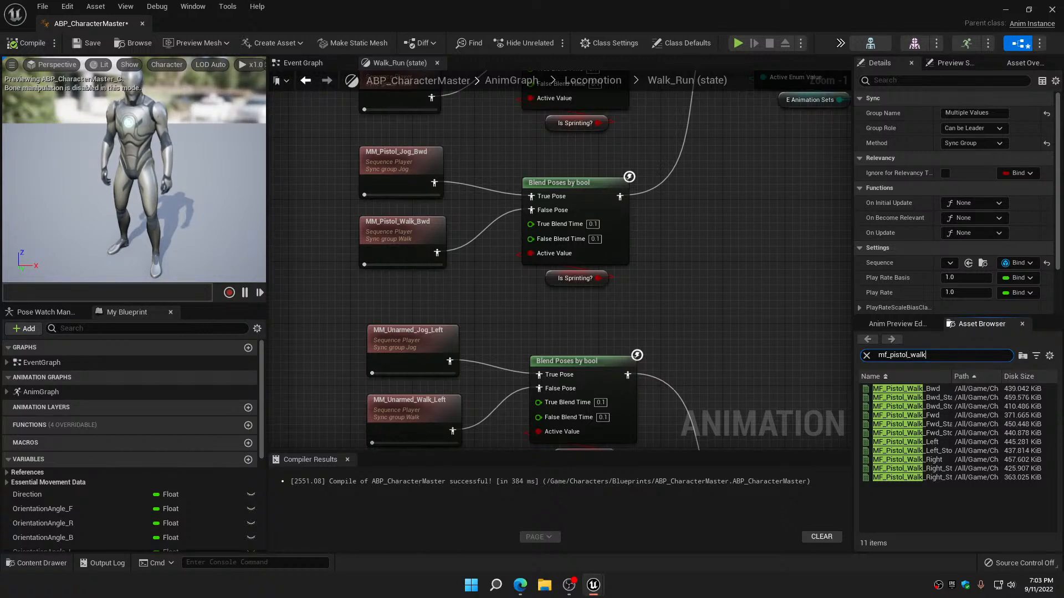
key("BackSpace")
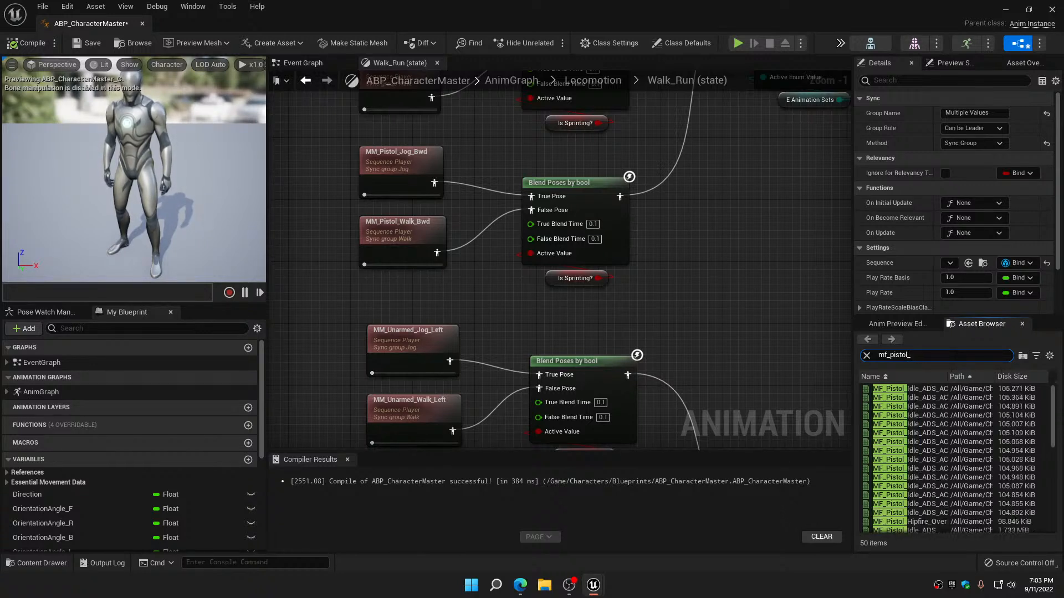
type("jog")
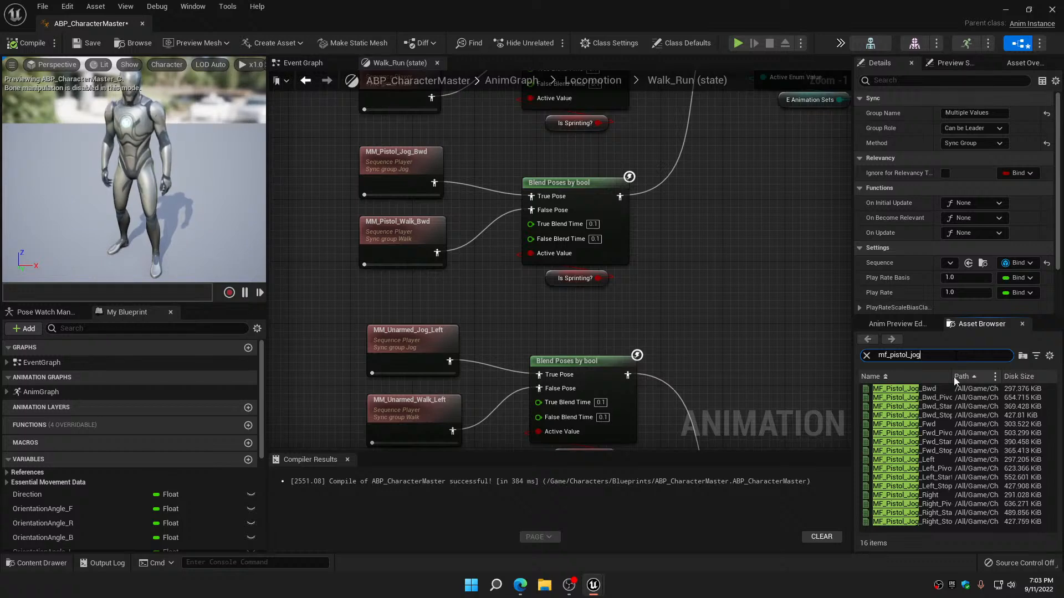
mouse_move(935, 390)
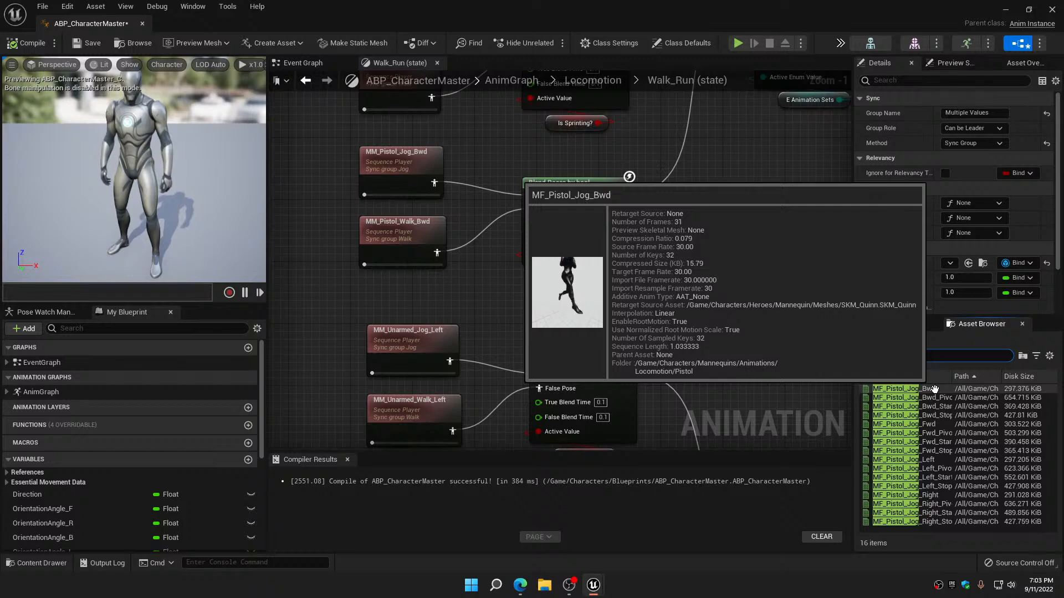
left_click_drag(934, 390, 409, 164)
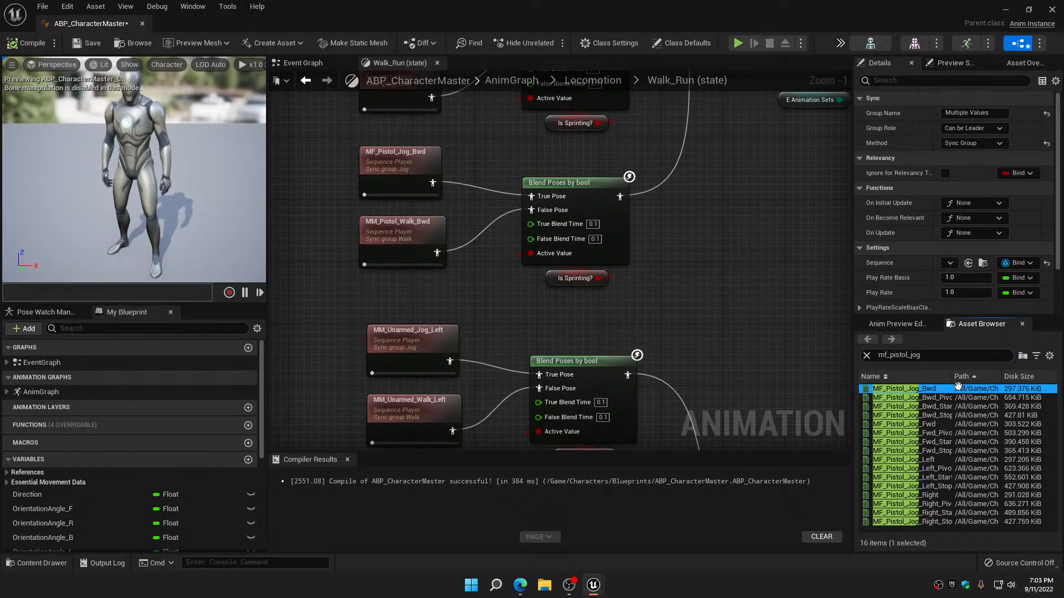
Search for mf_pistol_walk and replace the MM_Pistol_Walk_Bwd player with MF_Pistol_Walk_Bwd
left_click(921, 355)
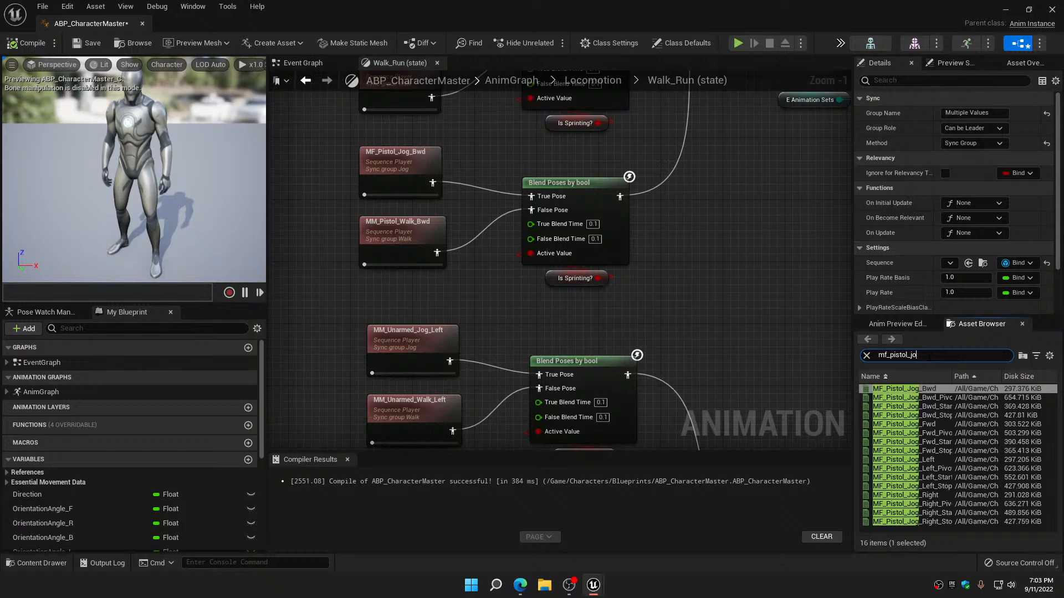
key("BackSpace")
key("BackSpace")
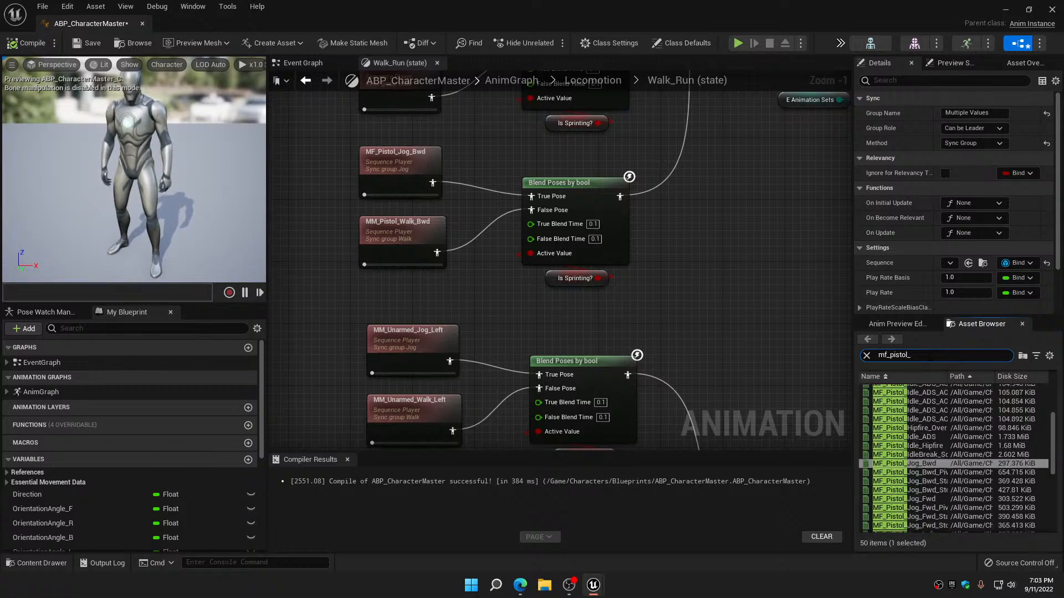
type("walk")
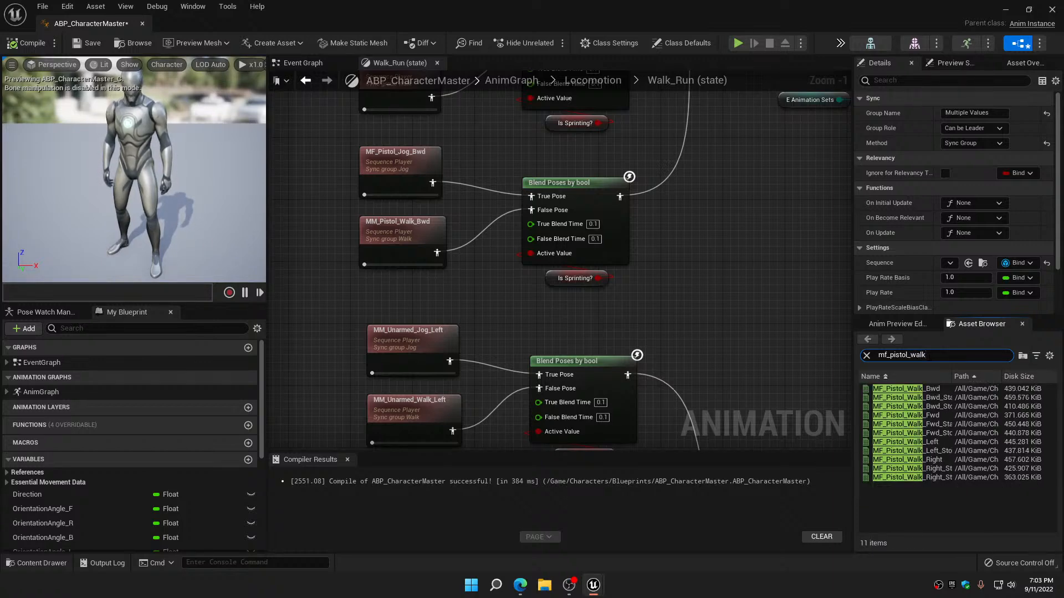
left_click(903, 388)
left_click_drag(903, 388, 406, 241)
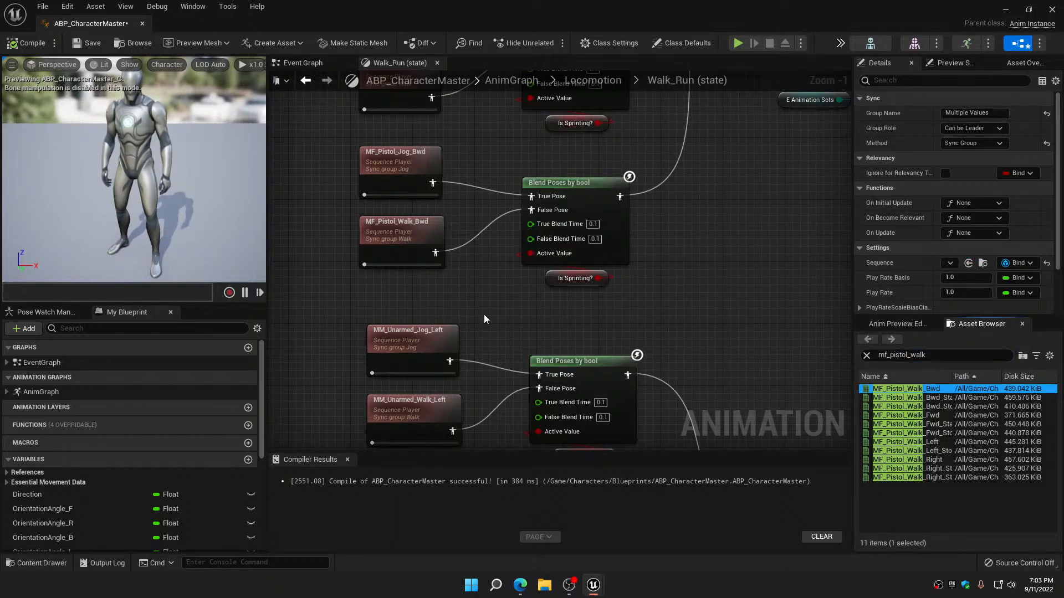
Search for mf_unarmed_jog and replace both MM_Unarmed_Jog_Left players with MF_Unarmed_Jog_Left
right_click_drag(485, 316, 536, 105)
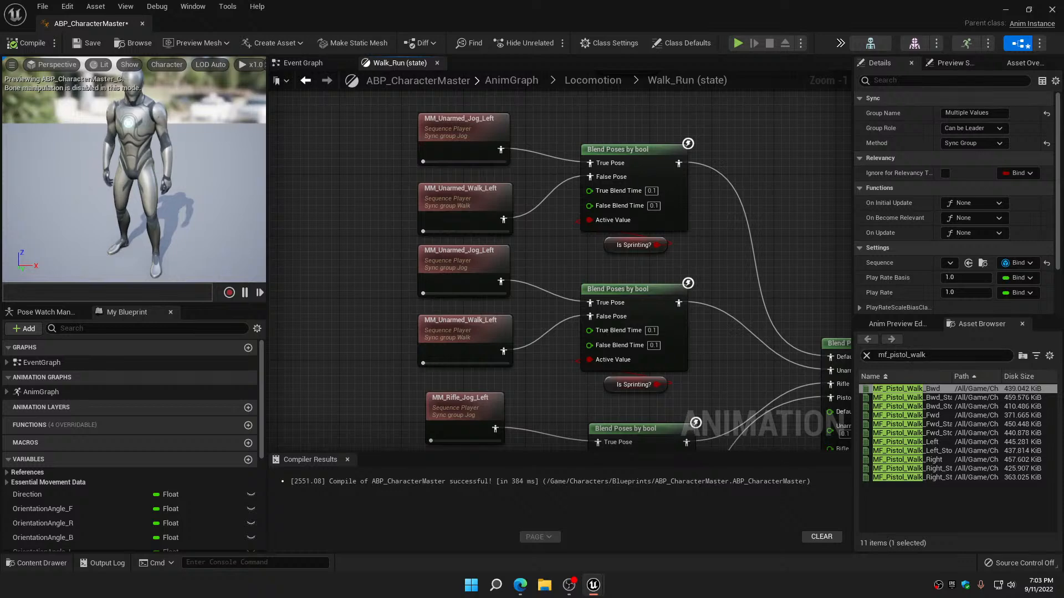
left_click(910, 355)
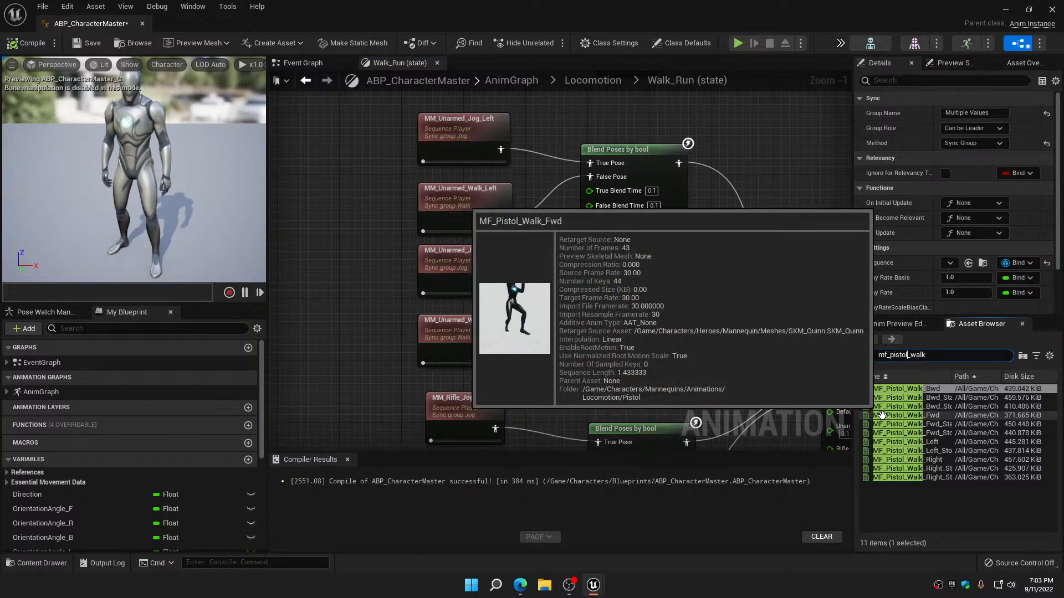
key("BackSpace")
key("BackSpace")
key("BackSpace")
key("BackSpace")
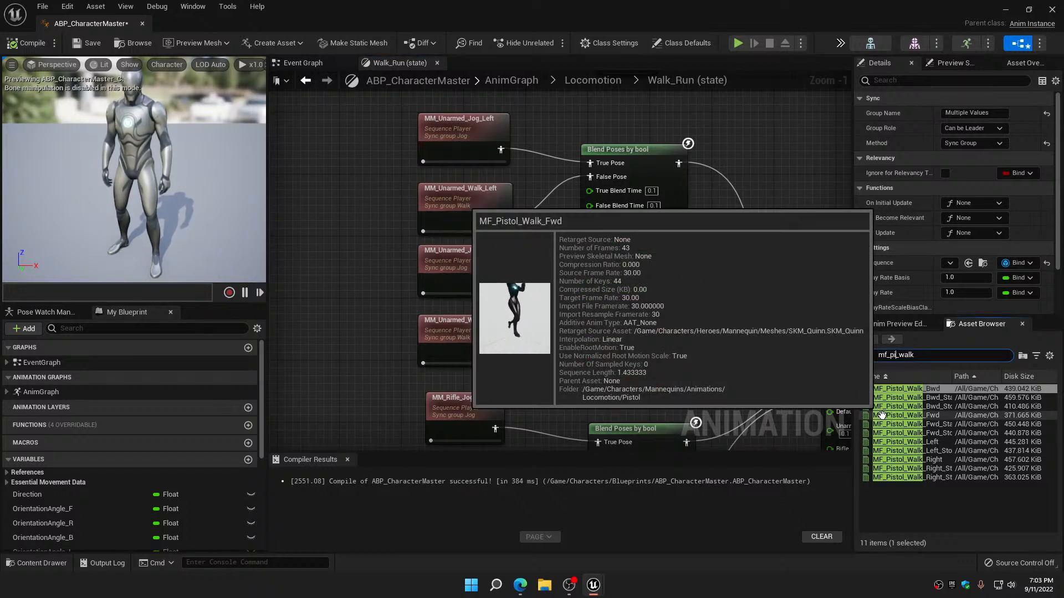
key("BackSpace")
key("BackSpace")
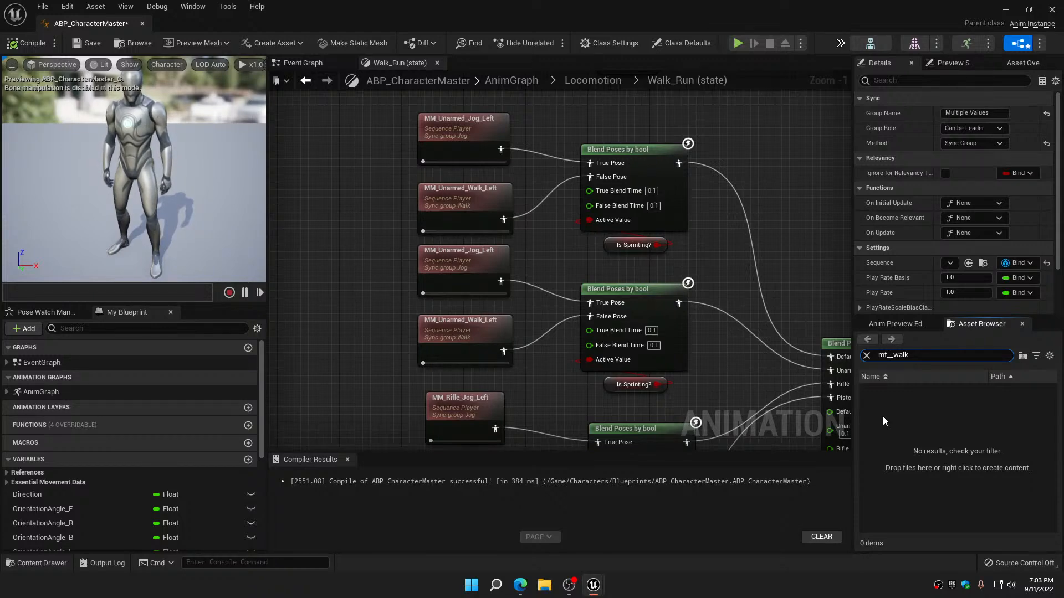
type("unarmed")
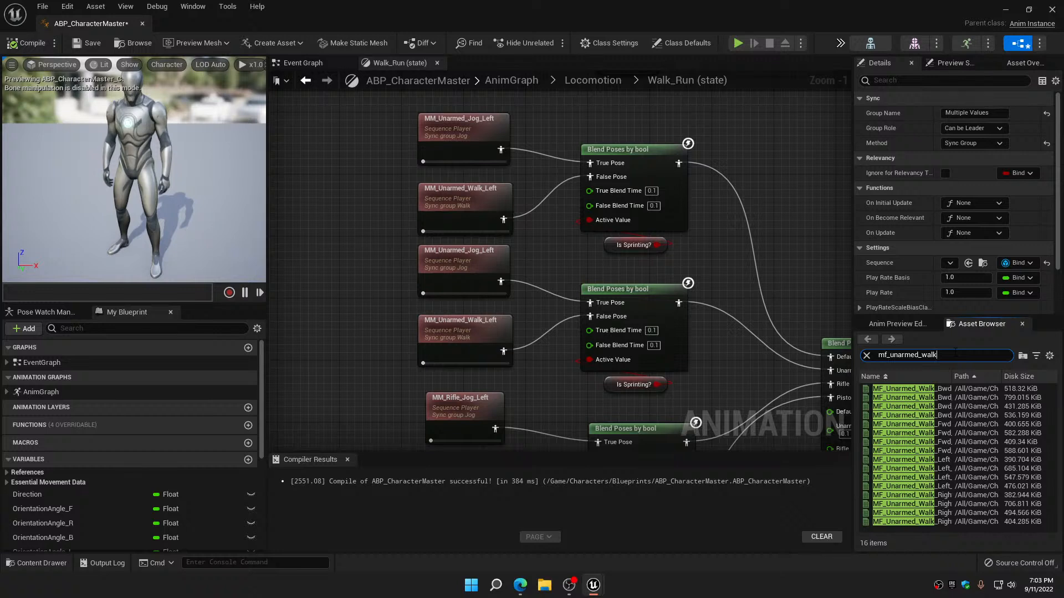
key("BackSpace")
key("BackSpace")
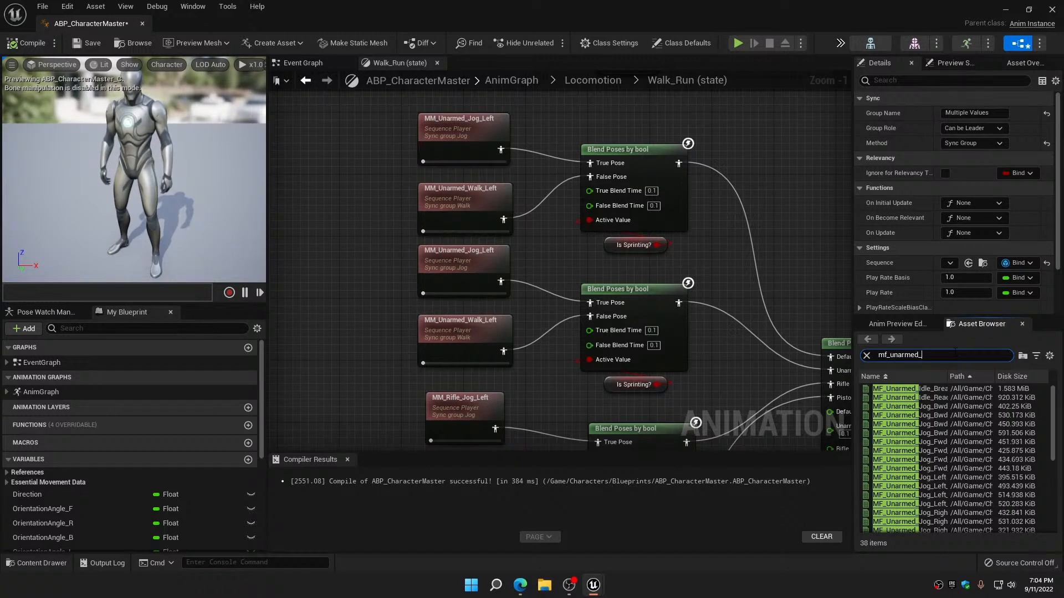
type("jog")
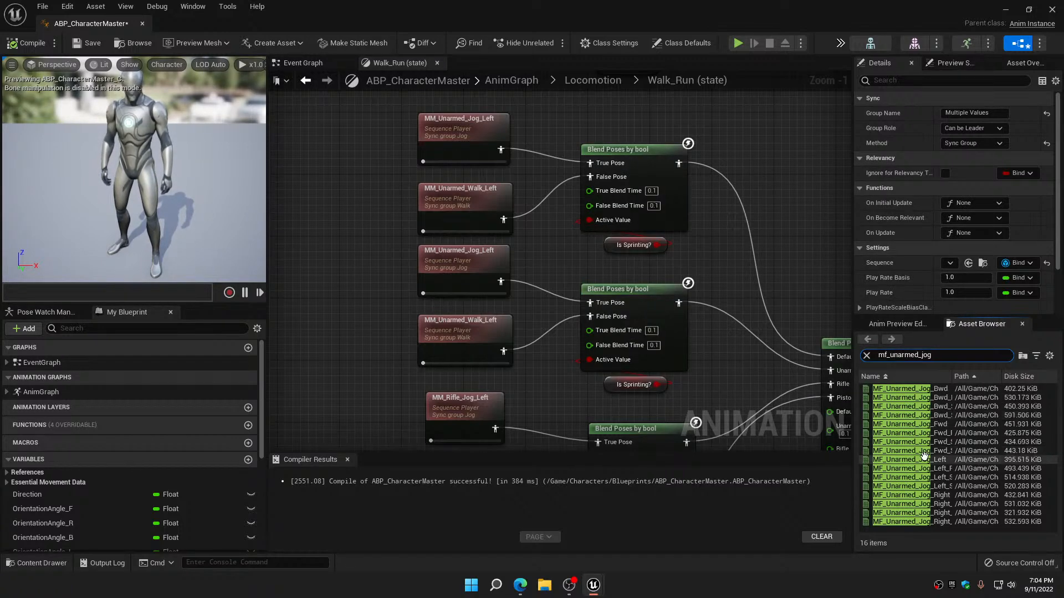
left_click_drag(924, 459, 464, 133)
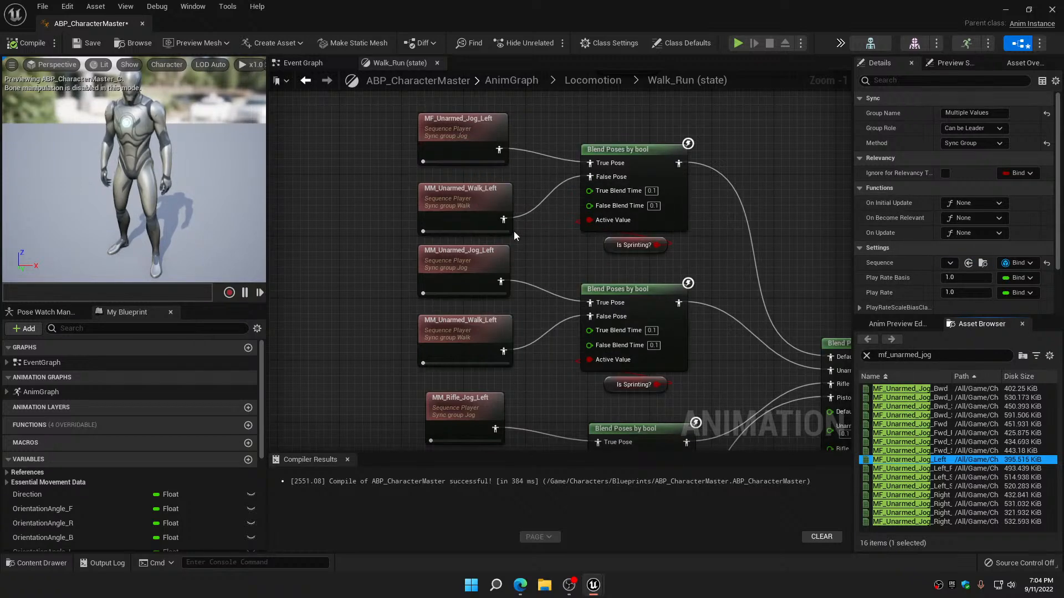
left_click_drag(885, 460, 454, 266)
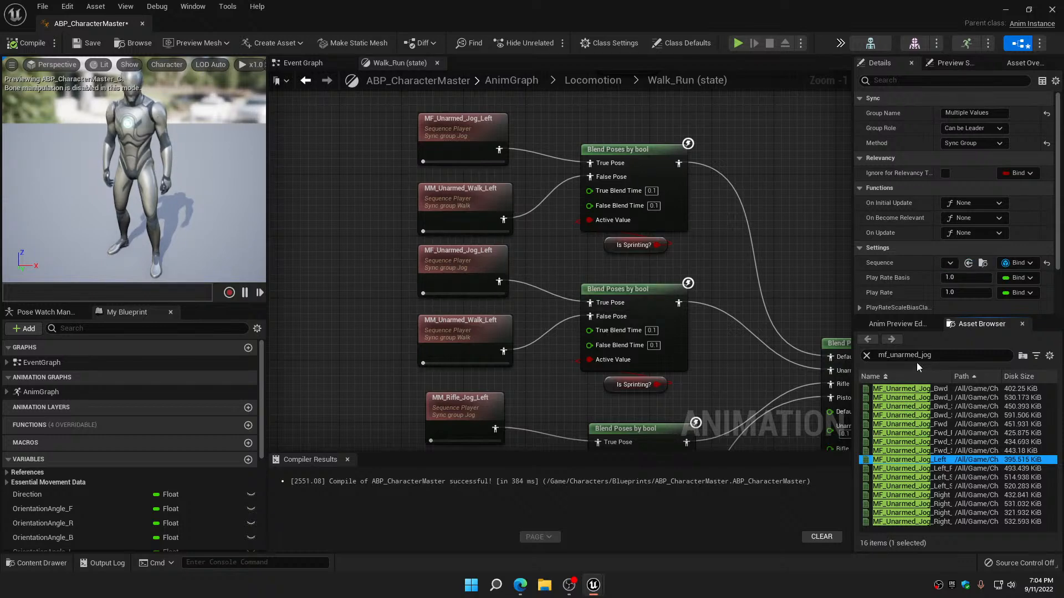
Search for mf_unarmed_walk, replace both MM_Unarmed_Walk_Left players with MF_Unarmed_Walk_Left, and compile and save the blueprint
left_click(935, 356)
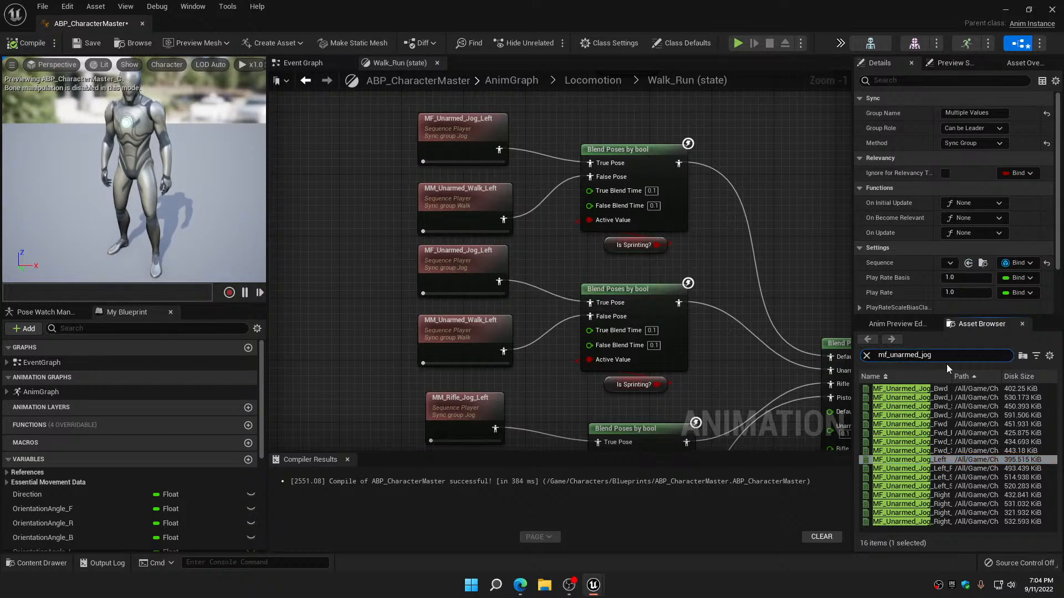
key("BackSpace")
key("BackSpace")
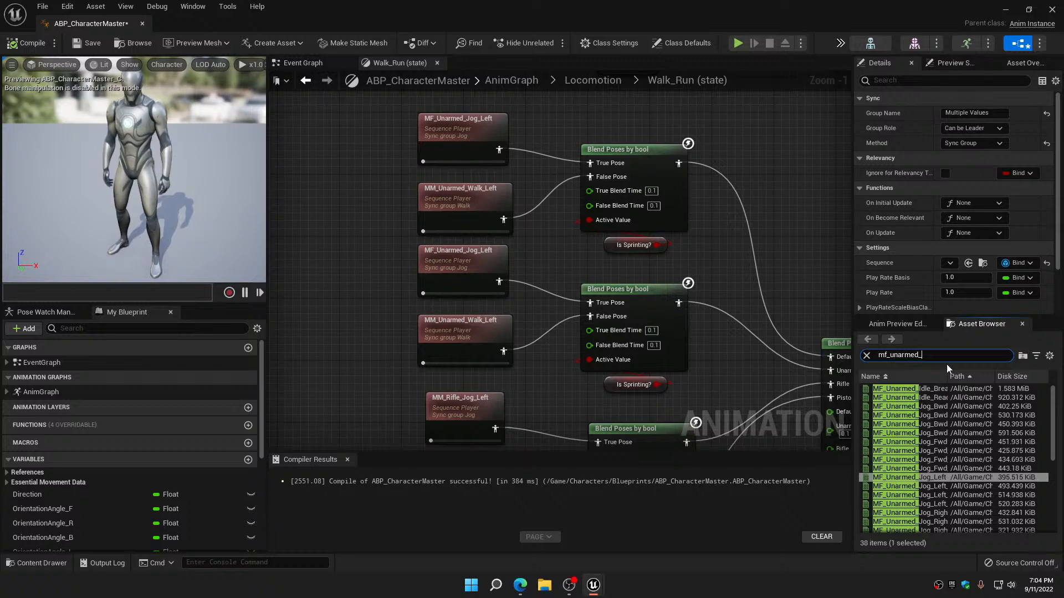
type("walk")
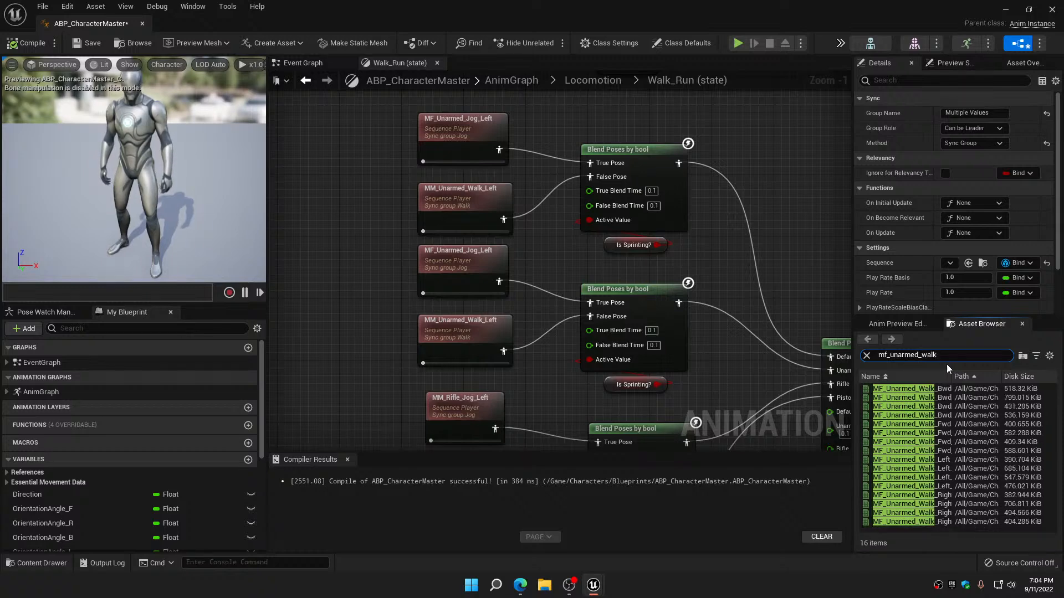
left_click(922, 460)
left_click_drag(923, 459, 461, 199)
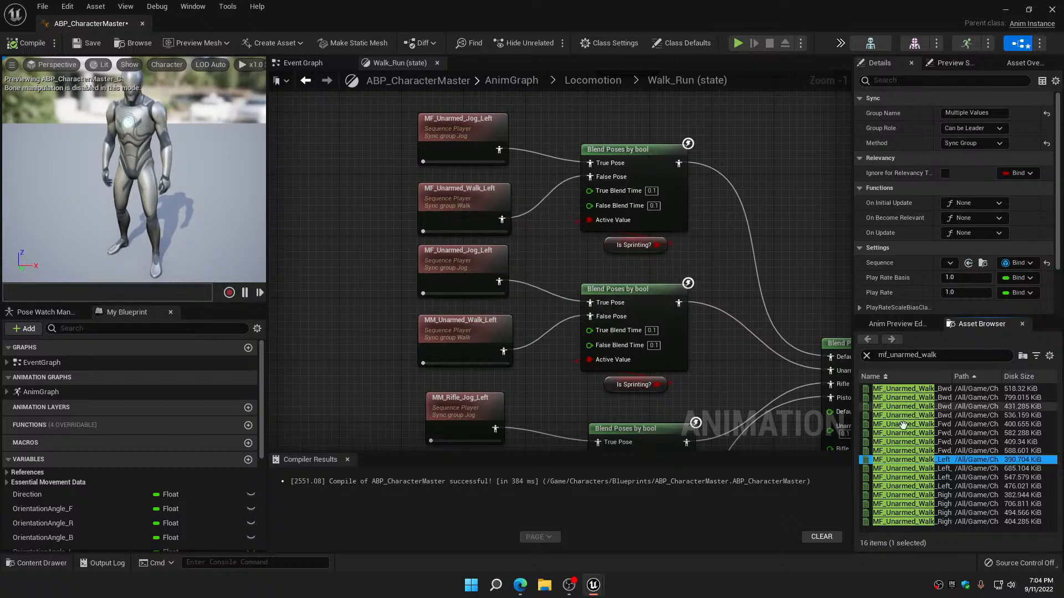
left_click_drag(897, 460, 490, 324)
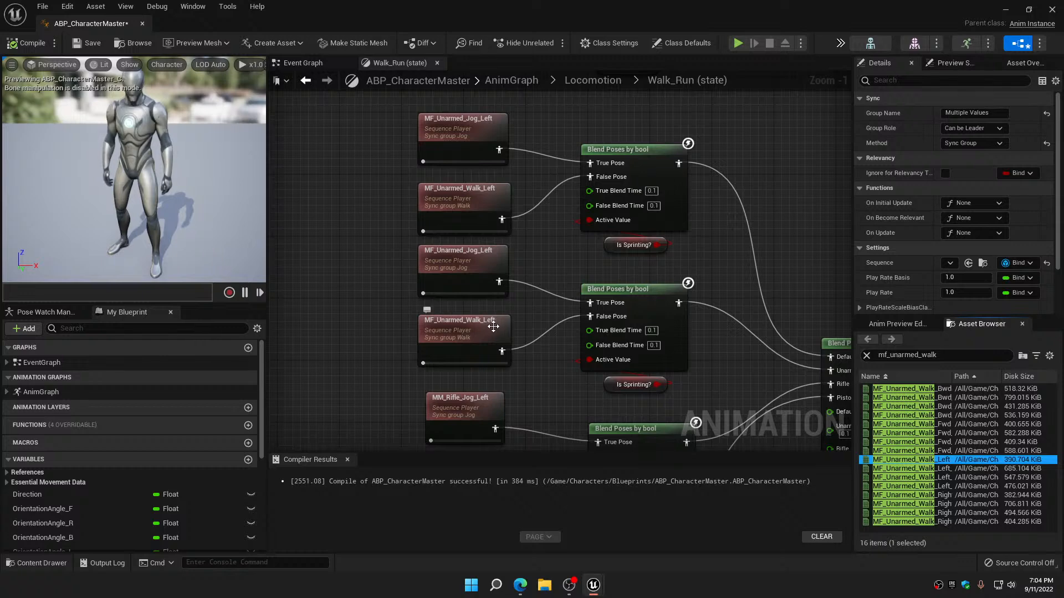
left_click(26, 44)
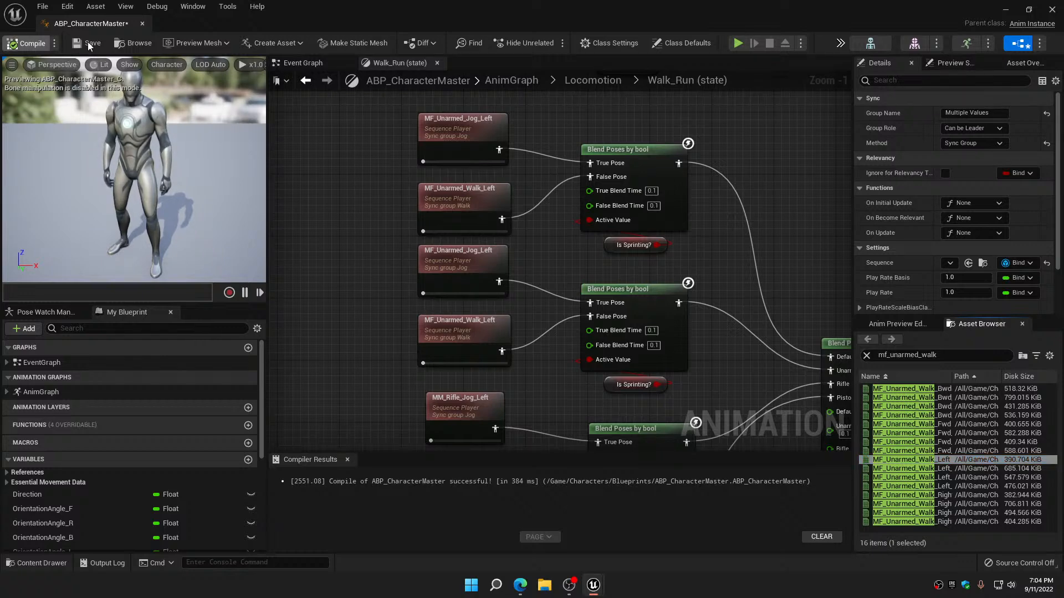
left_click(88, 45)
Search for mf_rifle_jog and replace the MM_Rifle_Jog_Left player with MF_Rifle_Jog_Left
right_click_drag(367, 278, 354, 187)
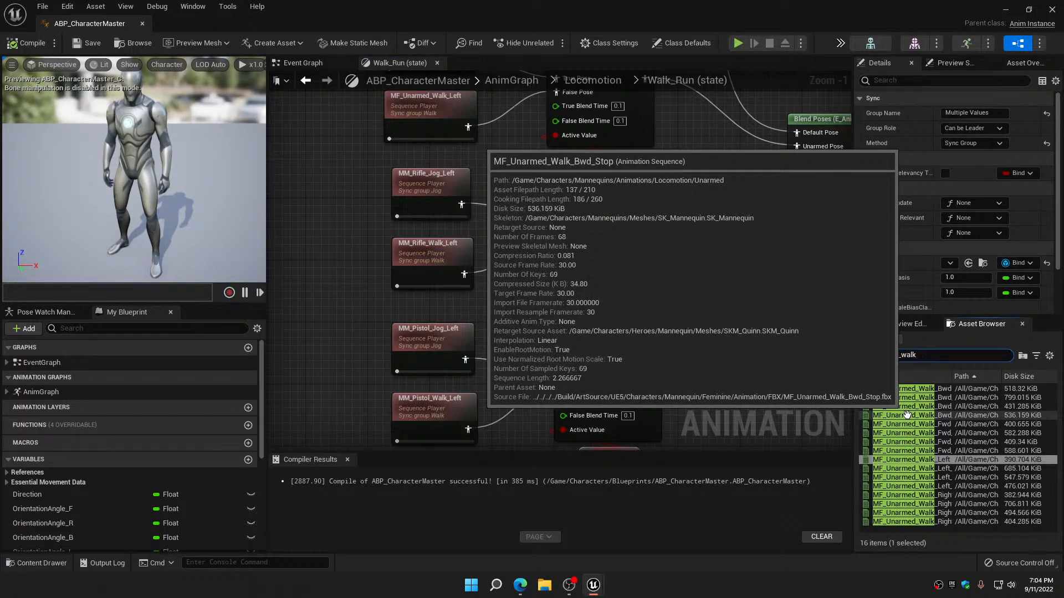
key("BackSpace")
key("BackSpace")
type("r")
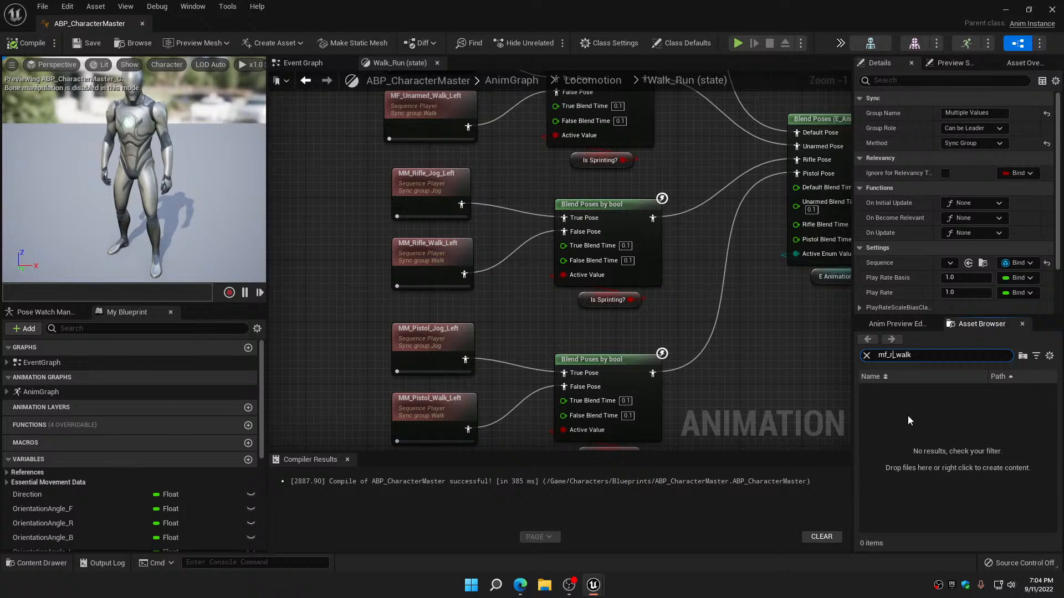
type("ifle")
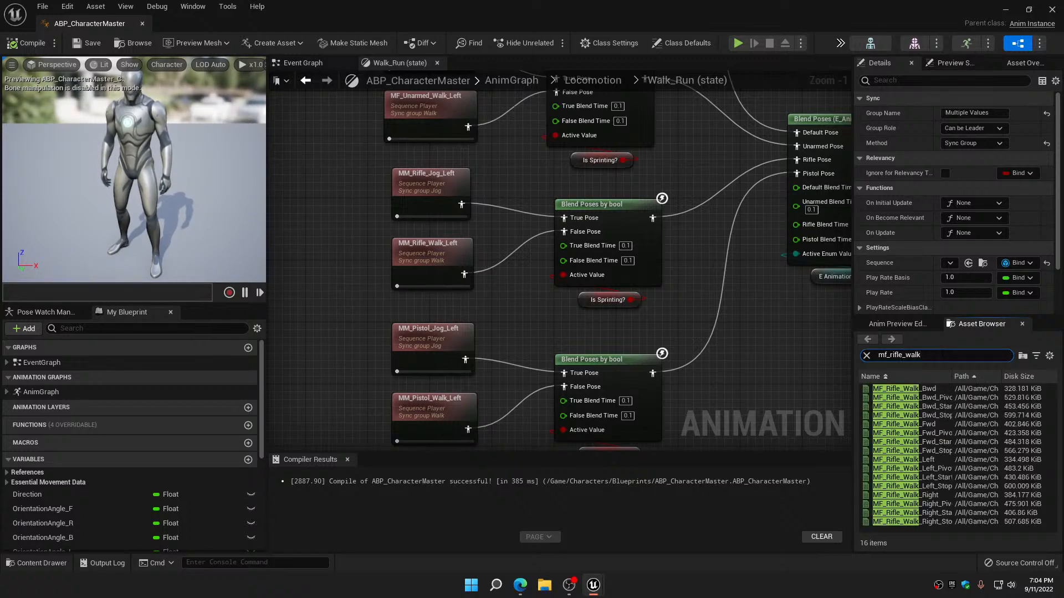
key("BackSpace")
key("BackSpace")
key("BackSpace")
type("j")
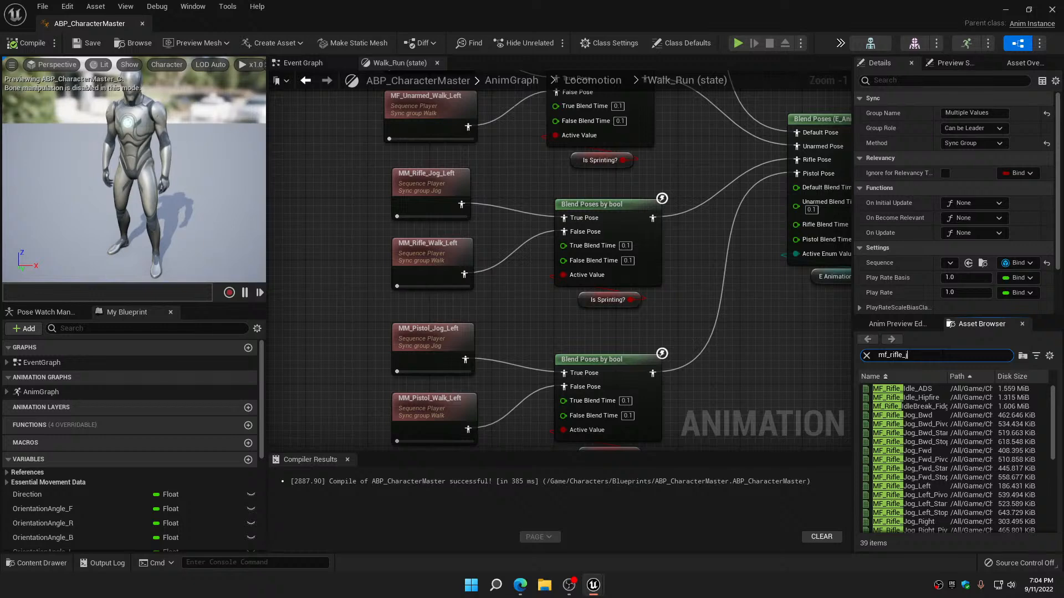
type("og")
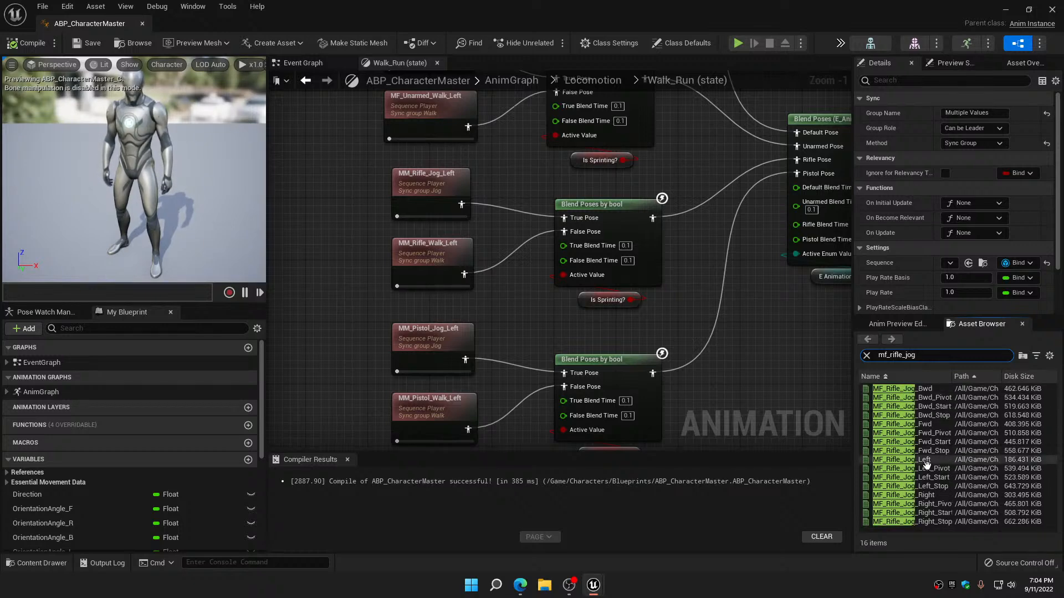
left_click_drag(911, 460, 432, 197)
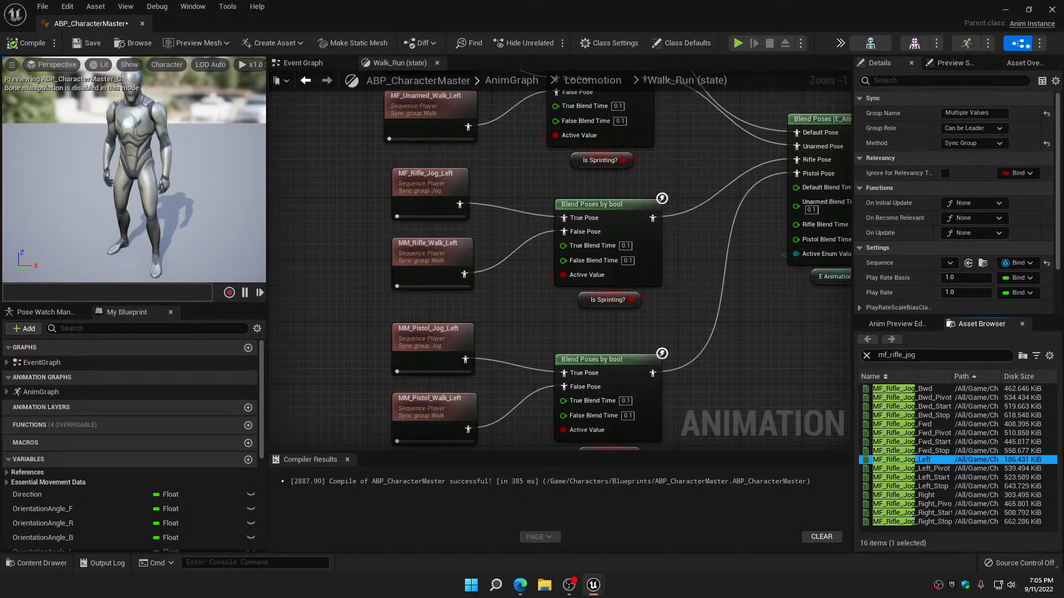
Search for mf_rifle_walk and replace the MM_Rifle_Walk_Left player with MF_Rifle_Walk_Left
key("BackSpace")
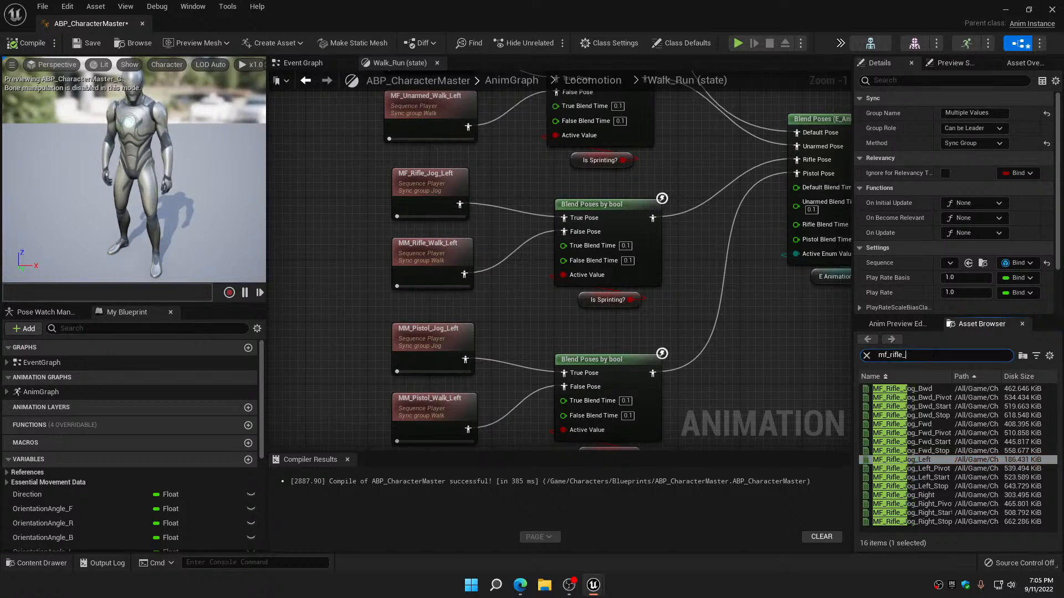
type("walk")
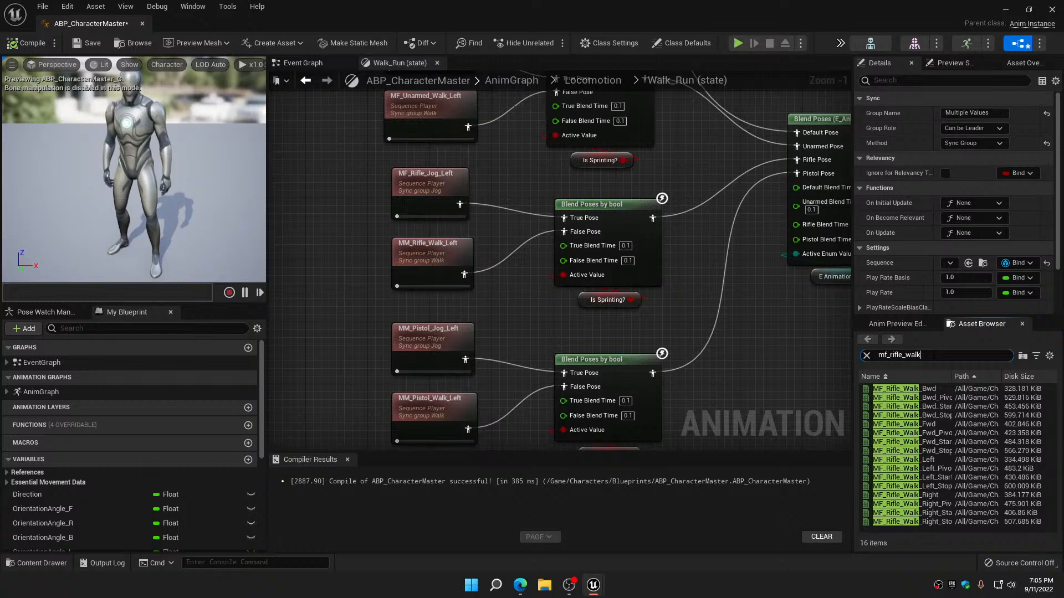
left_click_drag(898, 459, 460, 269)
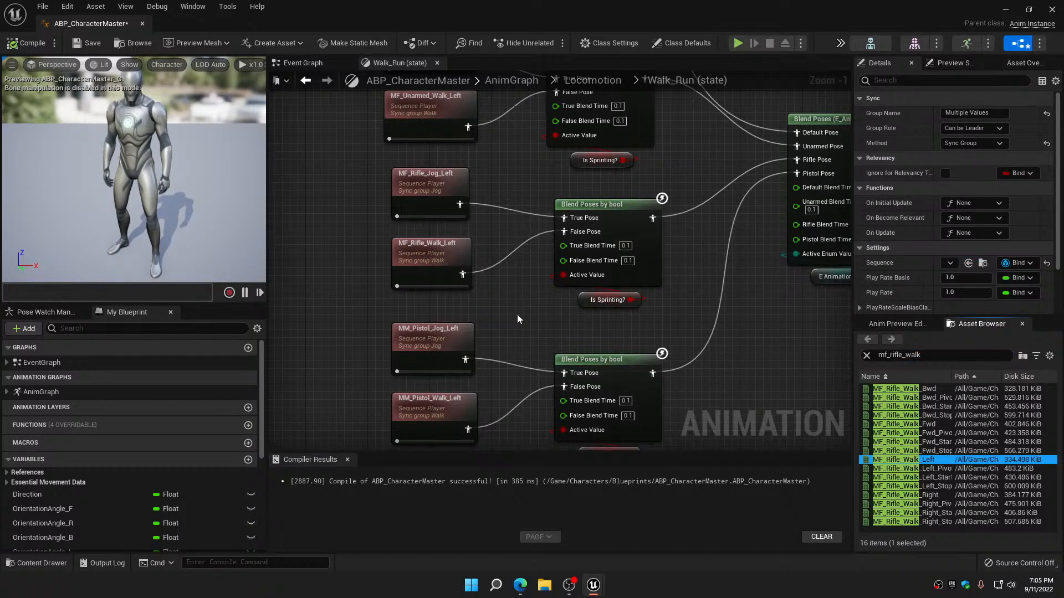
Search for mf_pistol_jog and replace the MM_Pistol_Jog_Left player with MF_Pistol_Jog_Left
right_click_drag(517, 318, 516, 181)
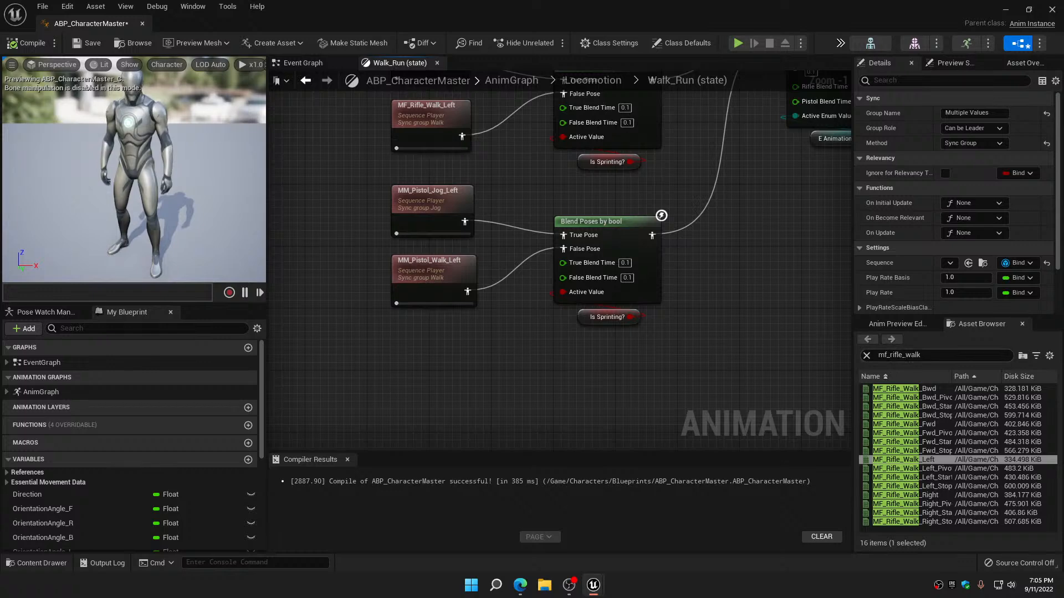
left_click(902, 355)
key("BackSpace")
key("BackSpace")
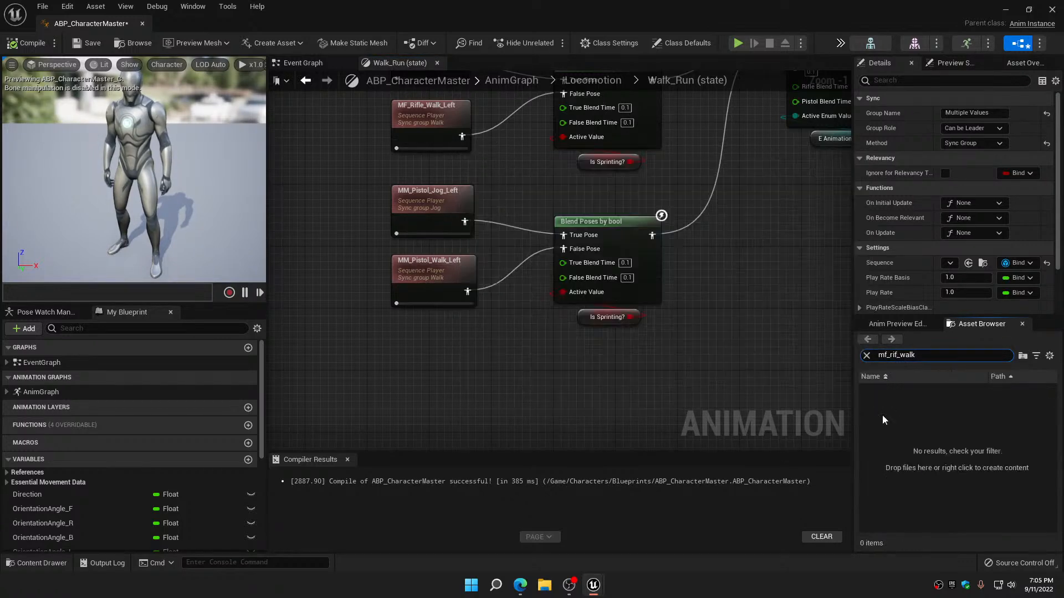
key("BackSpace")
key("BackSpace")
key("BackSpace")
type("pis")
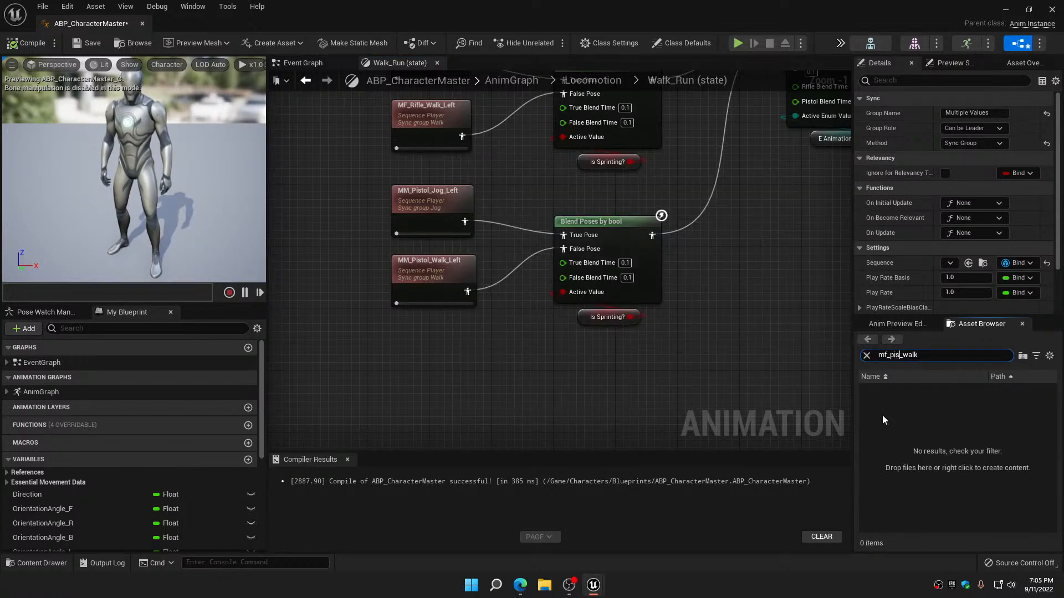
type("tol")
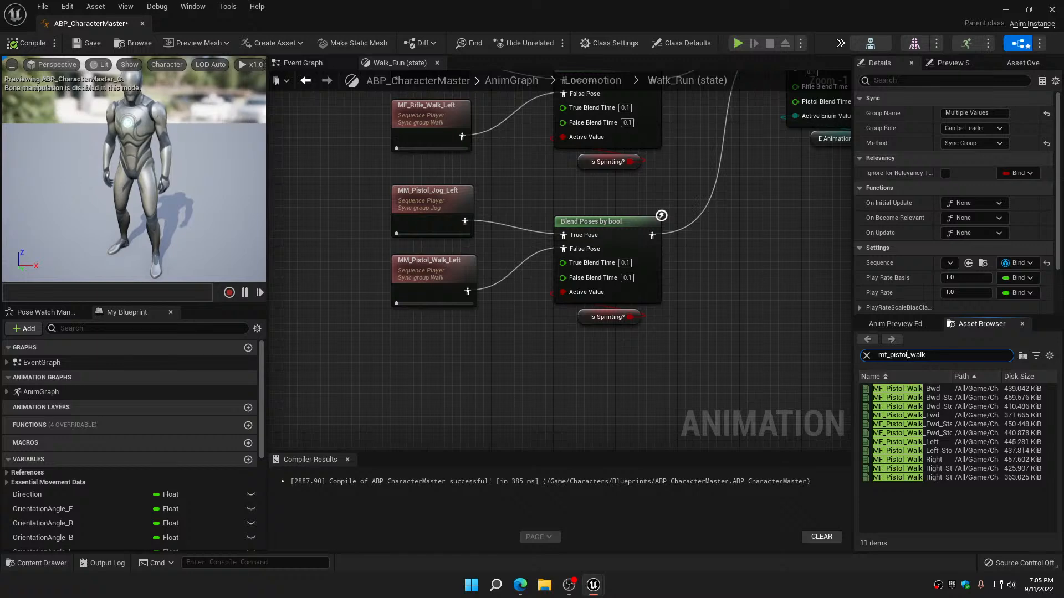
key("BackSpace")
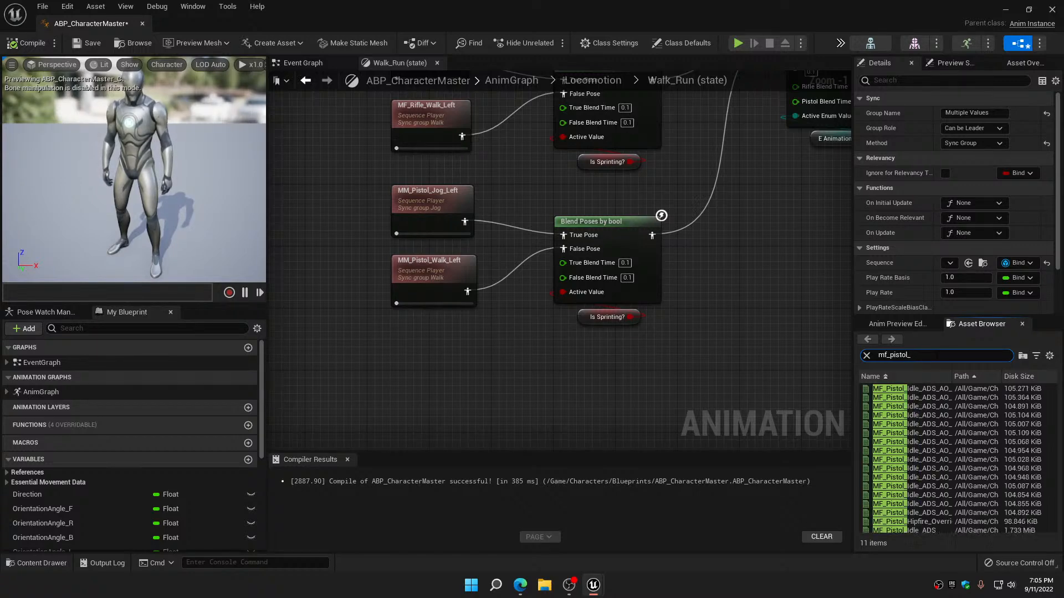
type("jog")
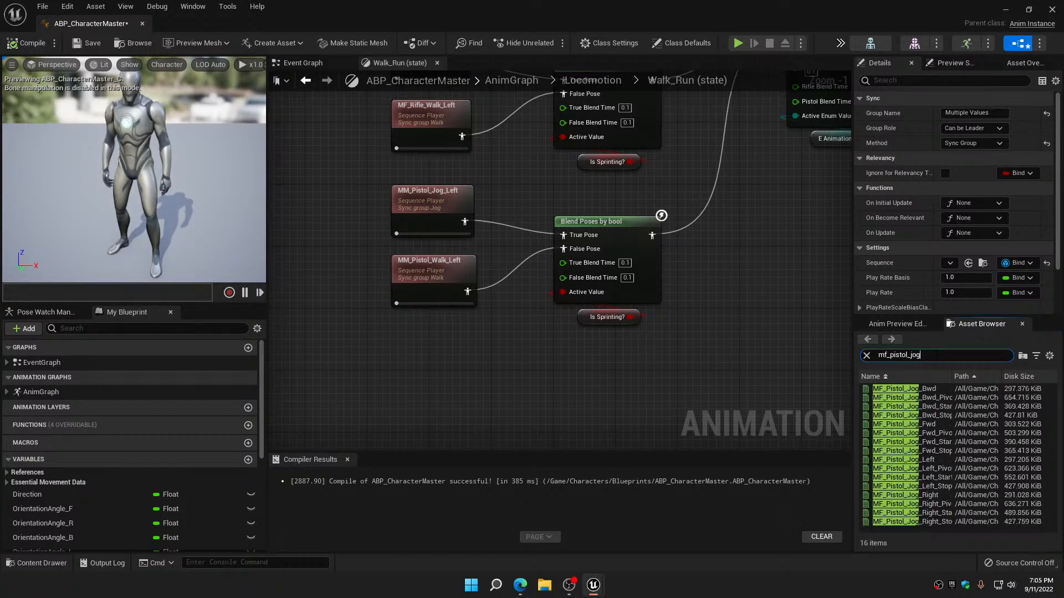
left_click_drag(938, 459, 427, 206)
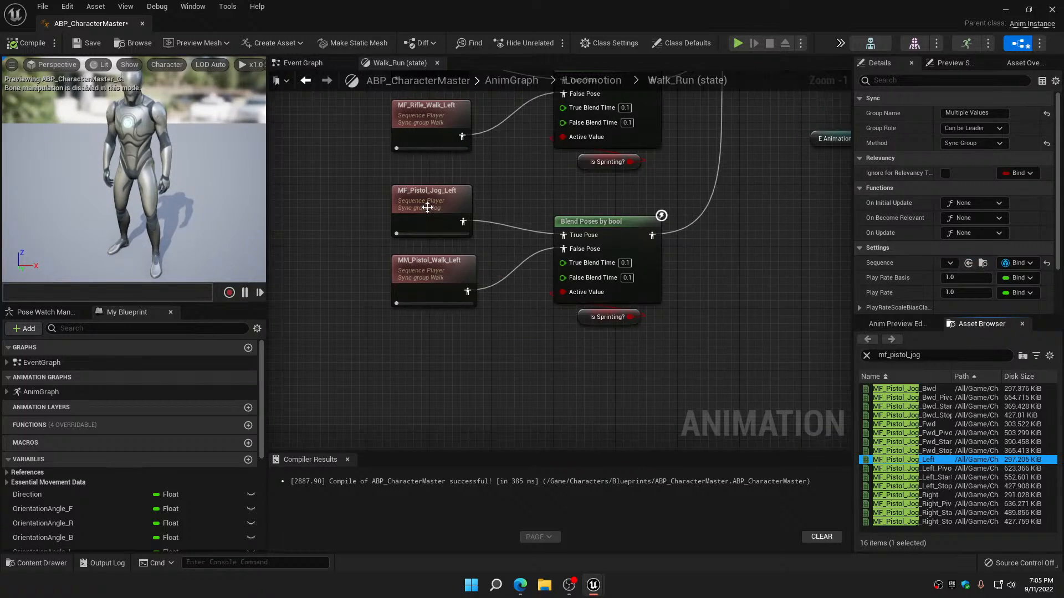
Search for mf_pistol_walk and replace the MM_Pistol_Walk_Left player with MF_Pistol_Walk_Left
left_click(941, 354)
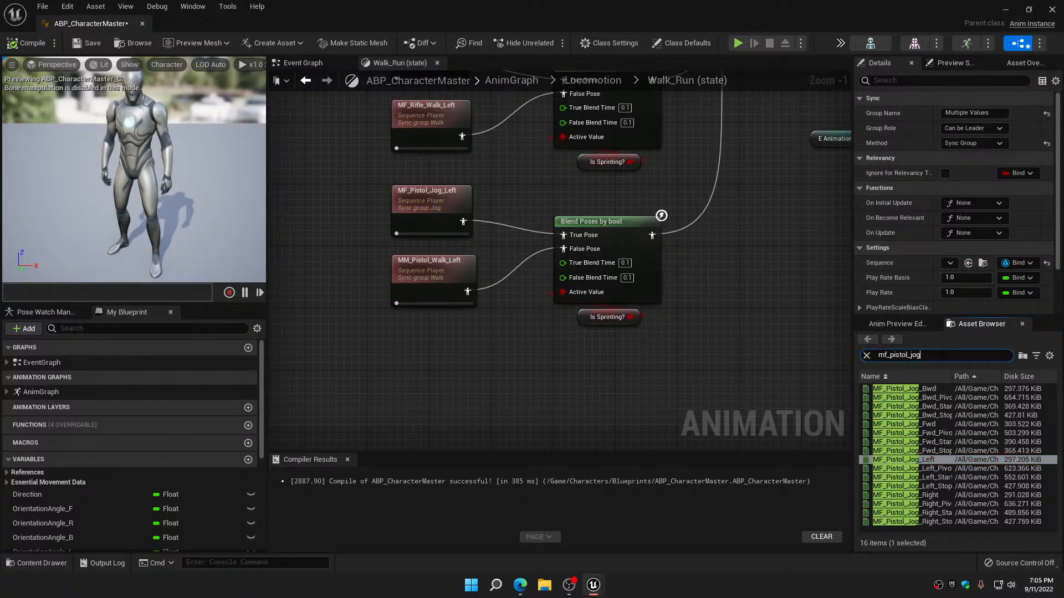
key("BackSpace")
key("BackSpace")
key("BackSpace")
type("walk")
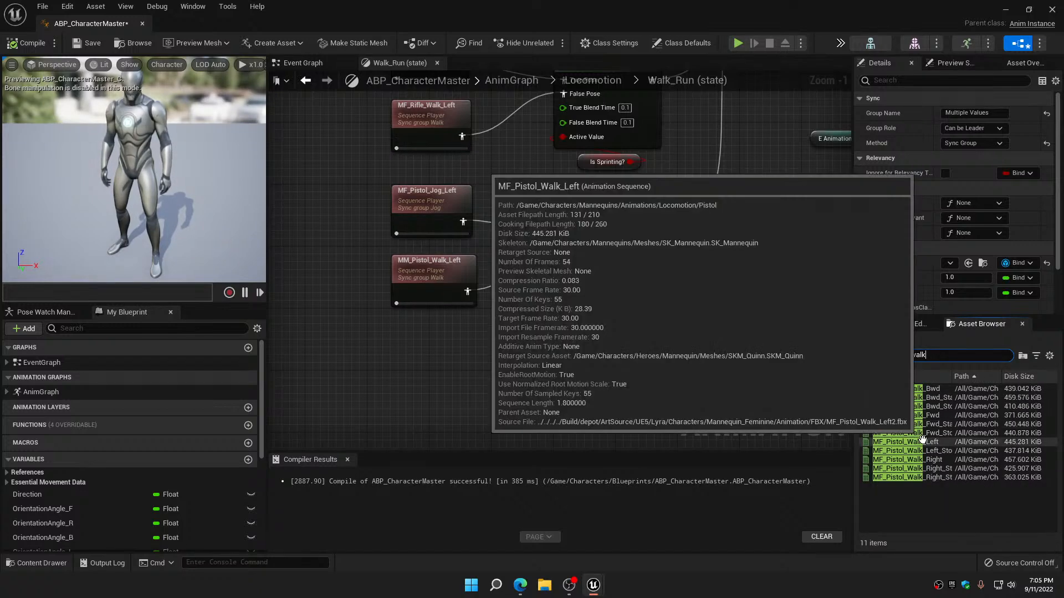
left_click_drag(927, 442, 435, 271)
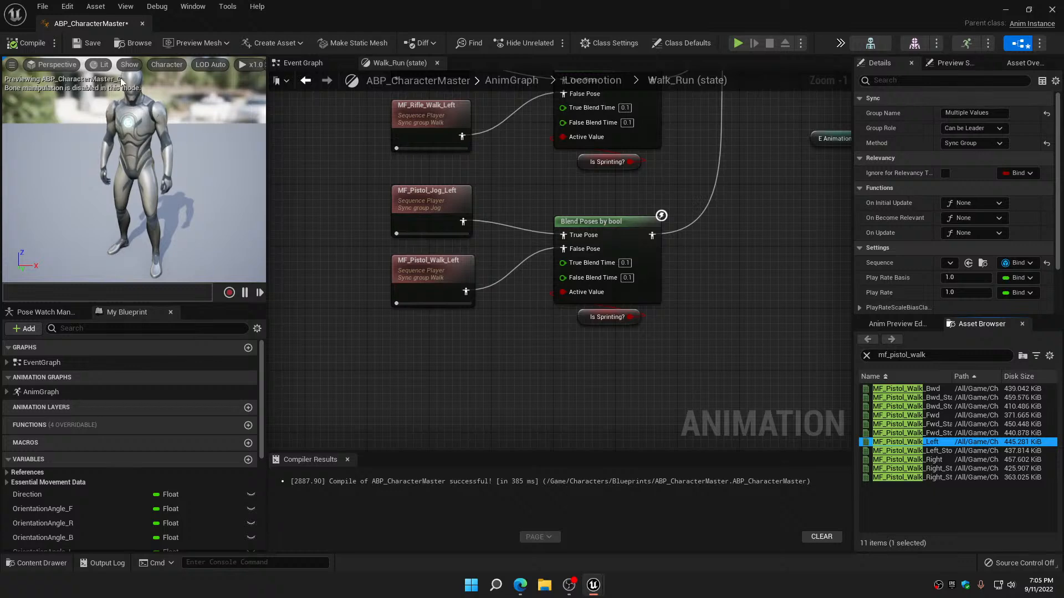
Compile and save ABP_CharacterMaster, and close its editor to return to the level
left_click(26, 42)
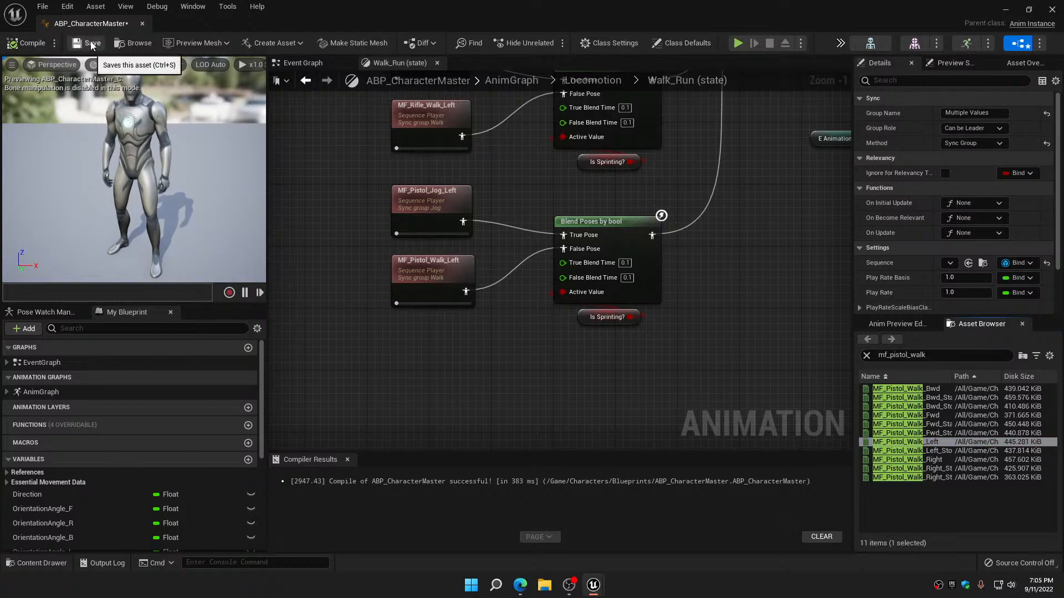
left_click(91, 43)
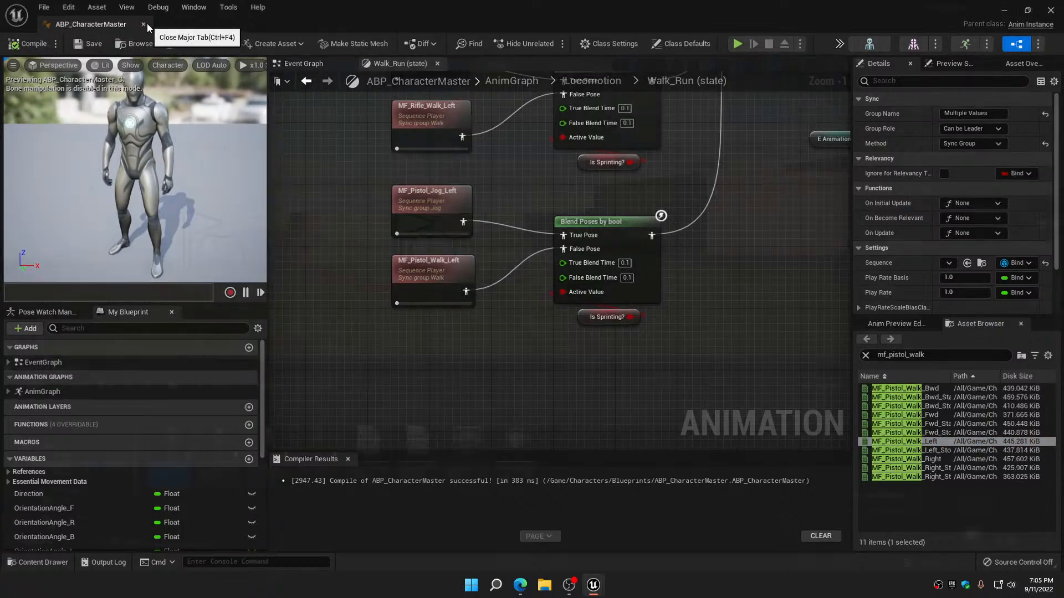
left_click(147, 24)
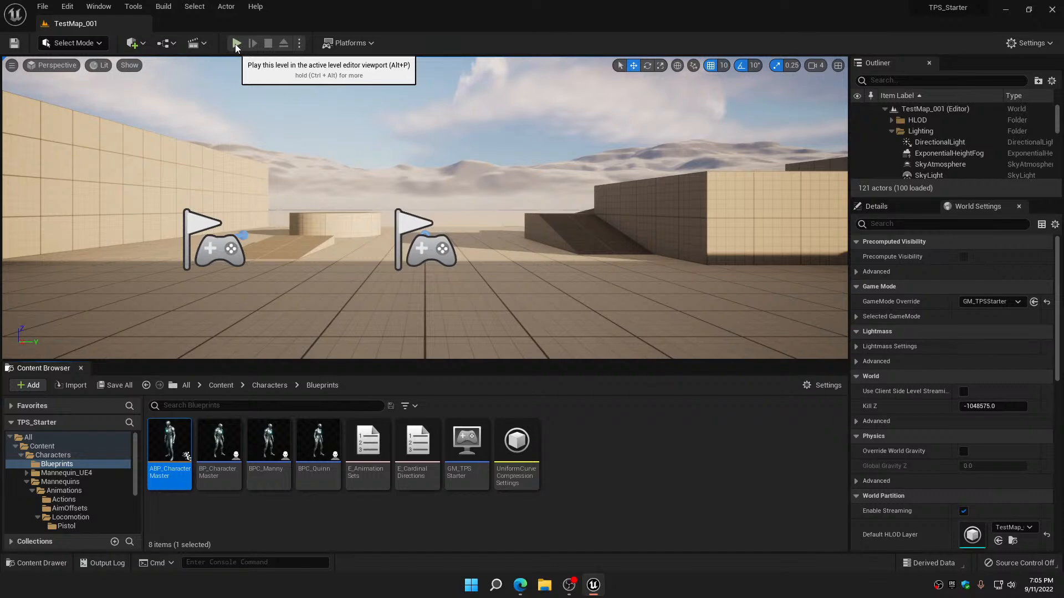
Play TestMap_001 and move the unarmed character forward and sideways to check its locomotion animations
left_click(236, 44)
key("w")
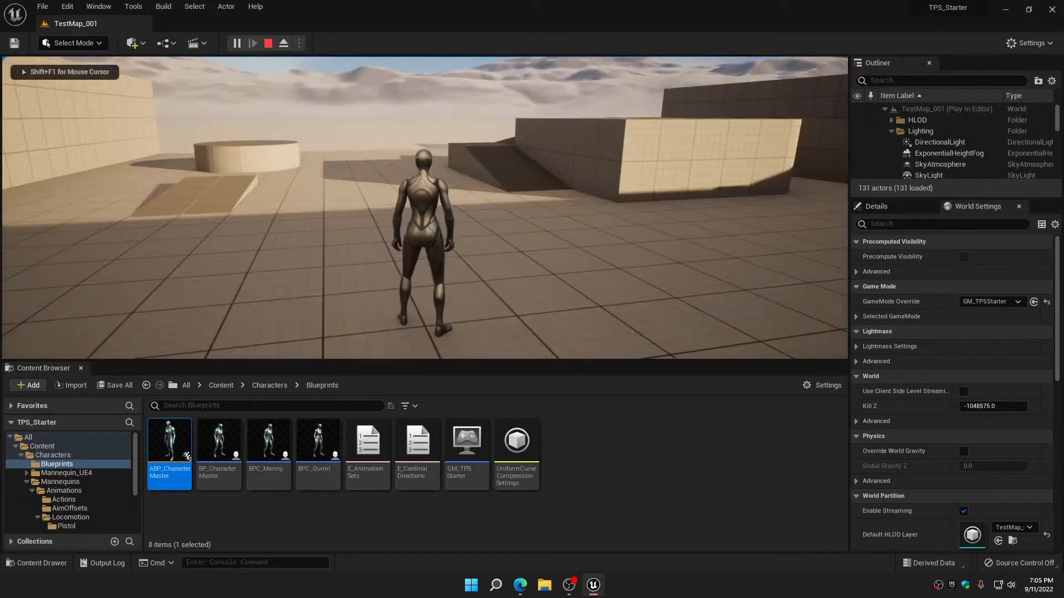
key("w")
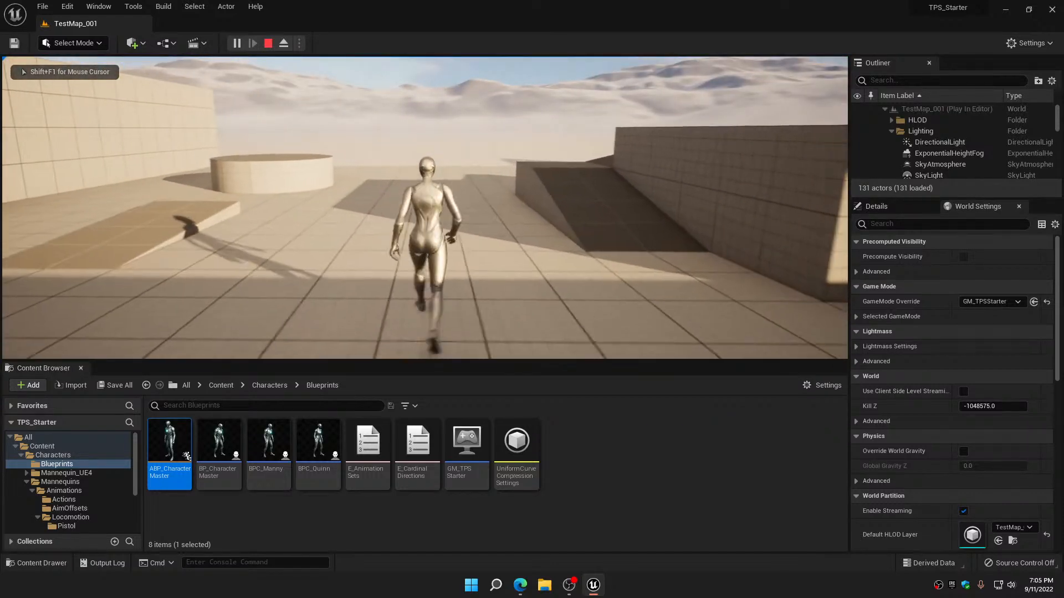
key("d")
key("a")
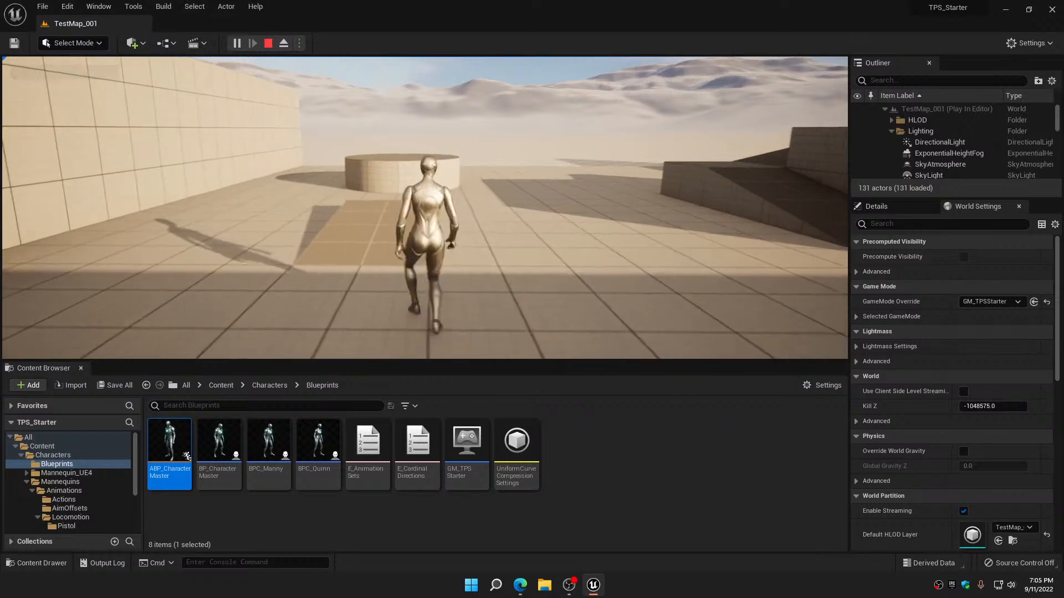
key("d")
key("w")
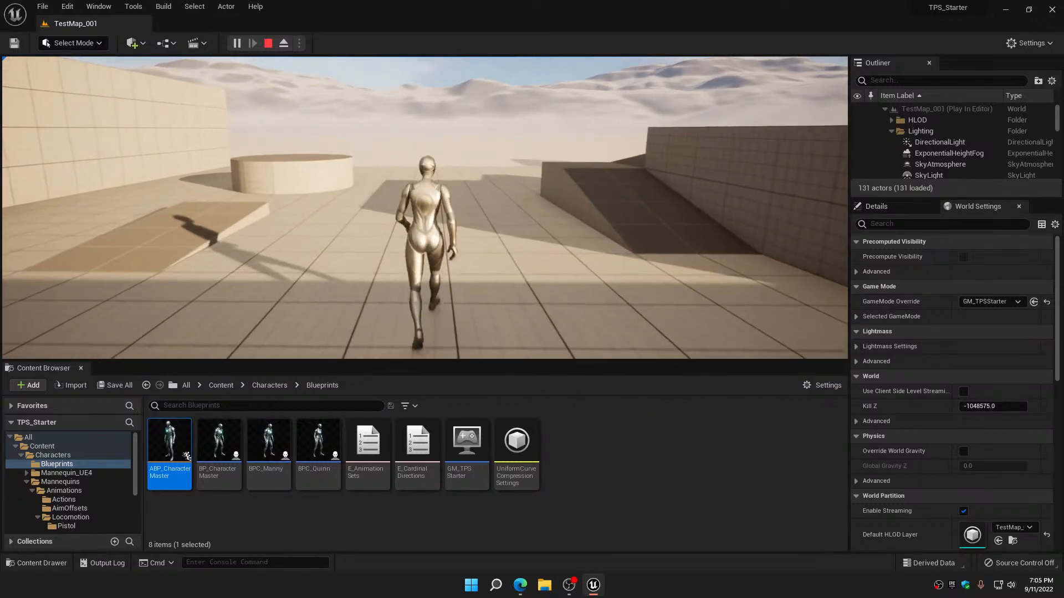
Switch the character to an armed animation set and move in all directions to check its weapon locomotion
key("2")
key("w")
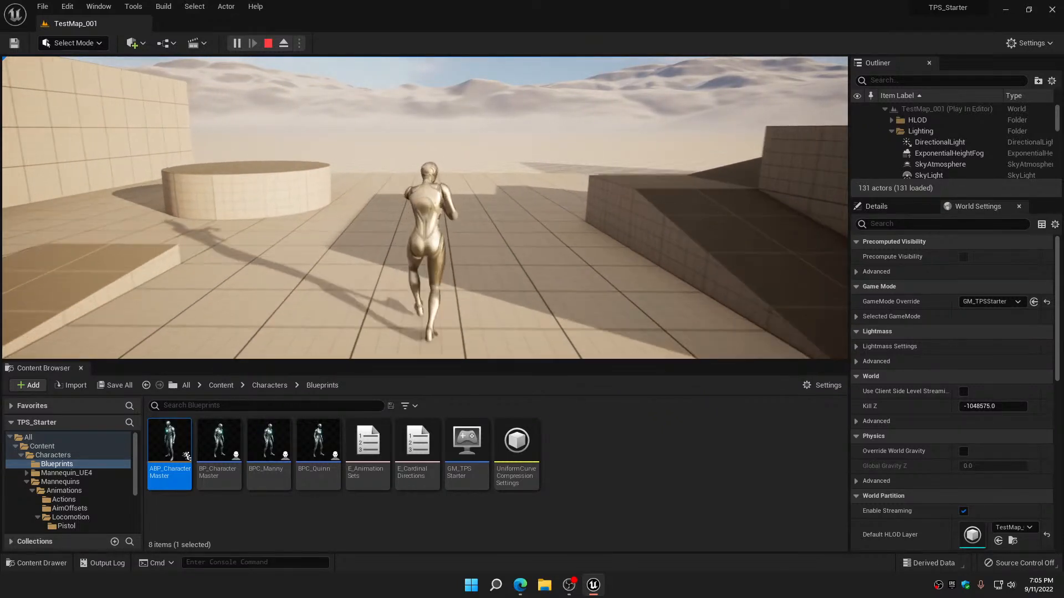
key("a")
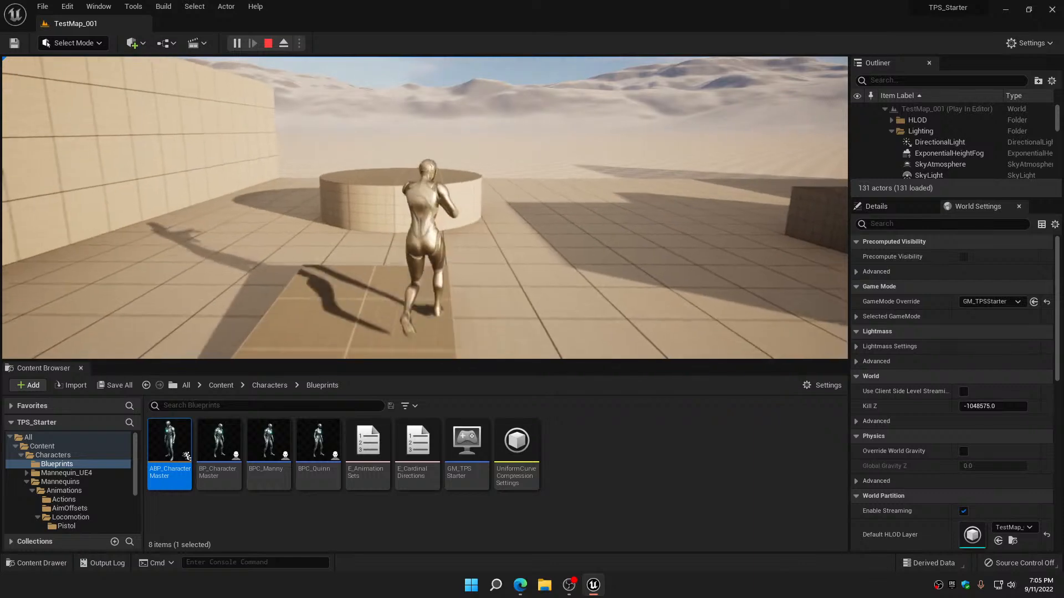
key("d")
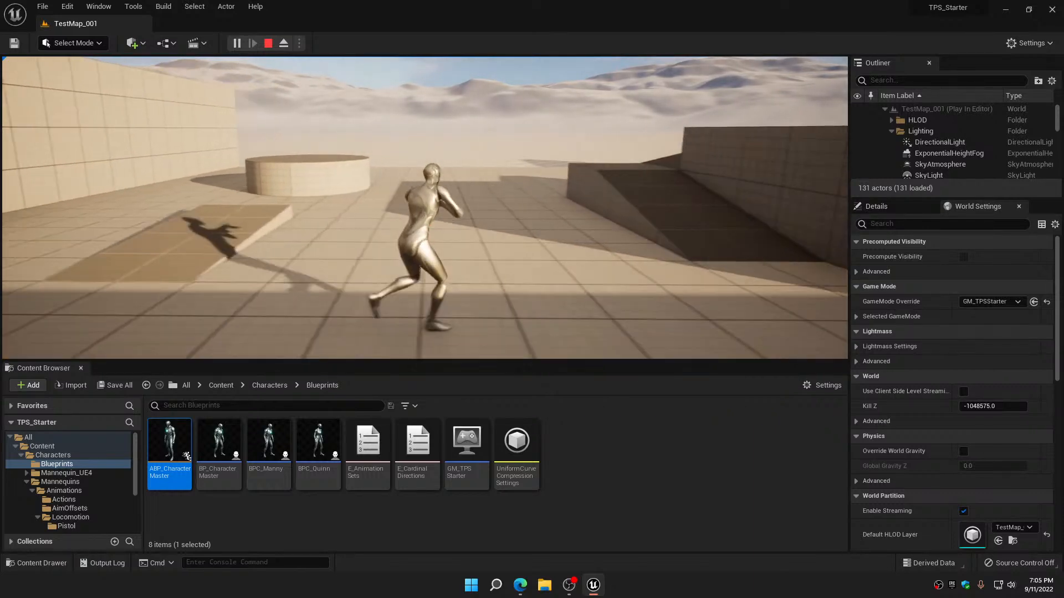
key("w")
key("a")
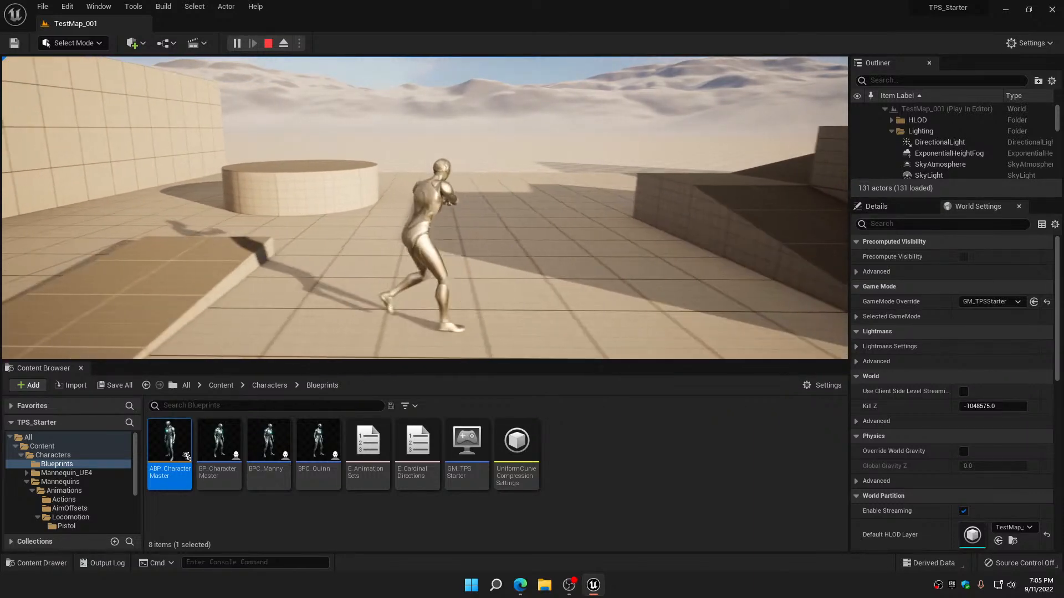
key("s")
key("d")
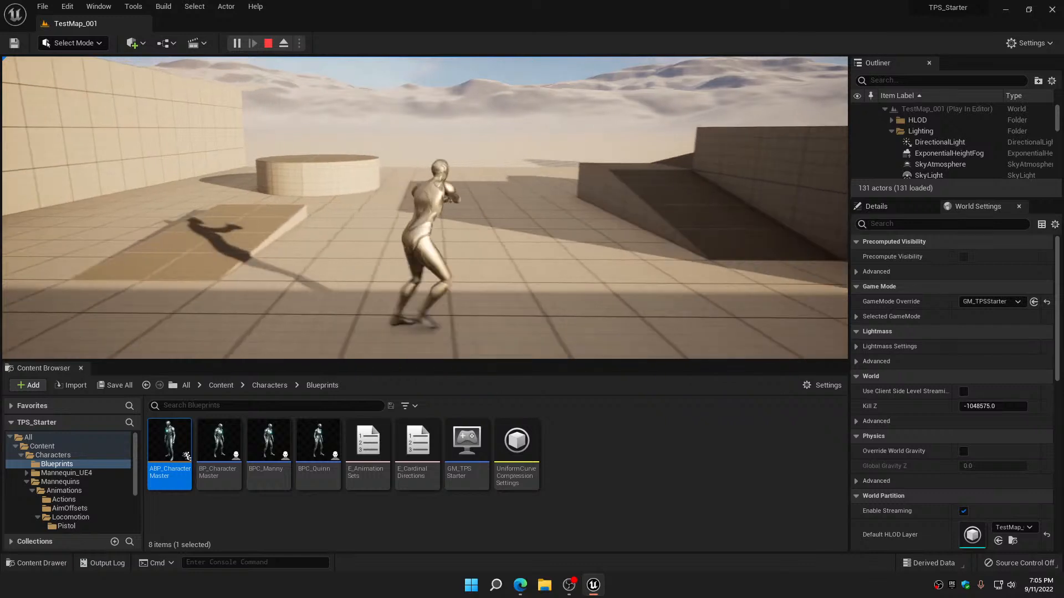
key("s")
key("a")
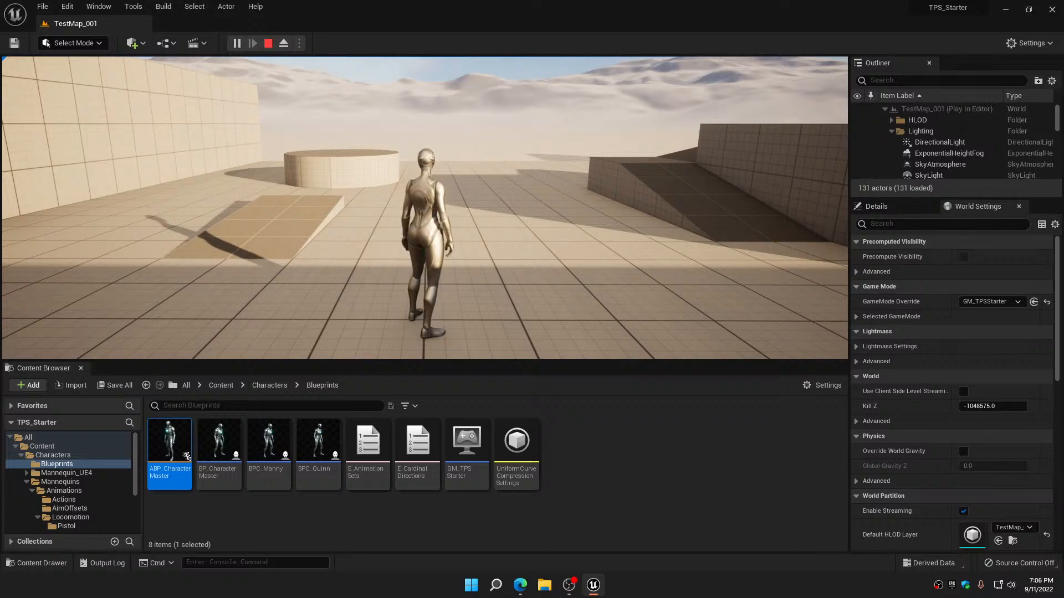
Examine the unarmed locomotion again by moving the character forward, backward, sideways and diagonally
key("w")
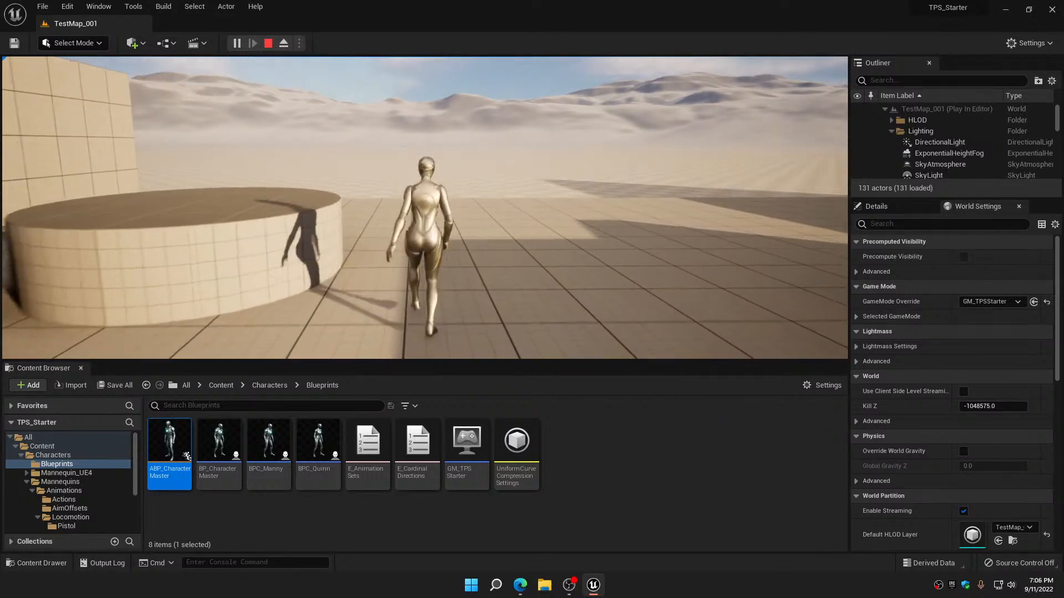
key("s")
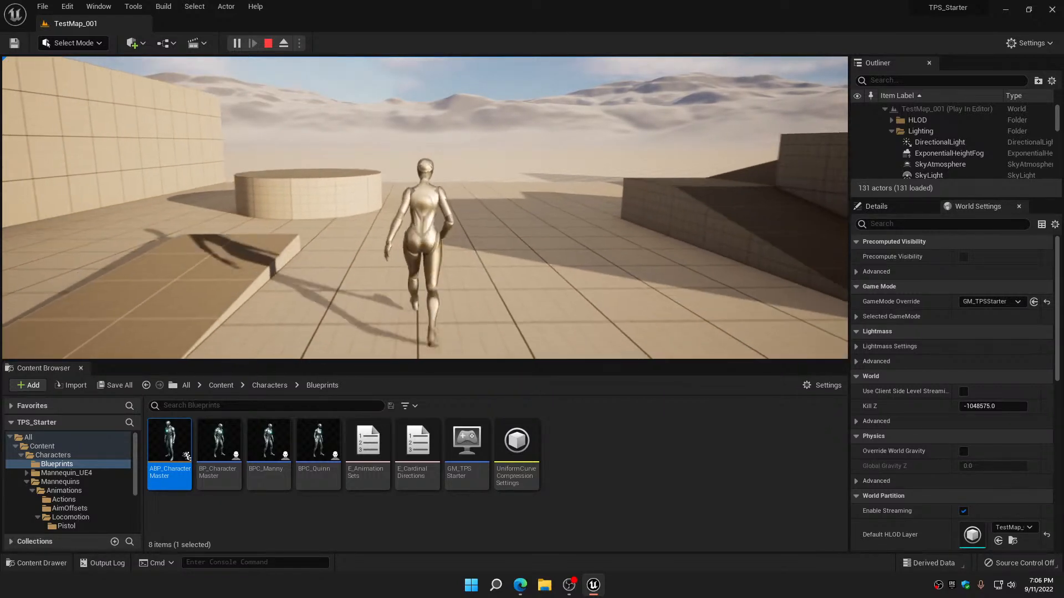
key("d")
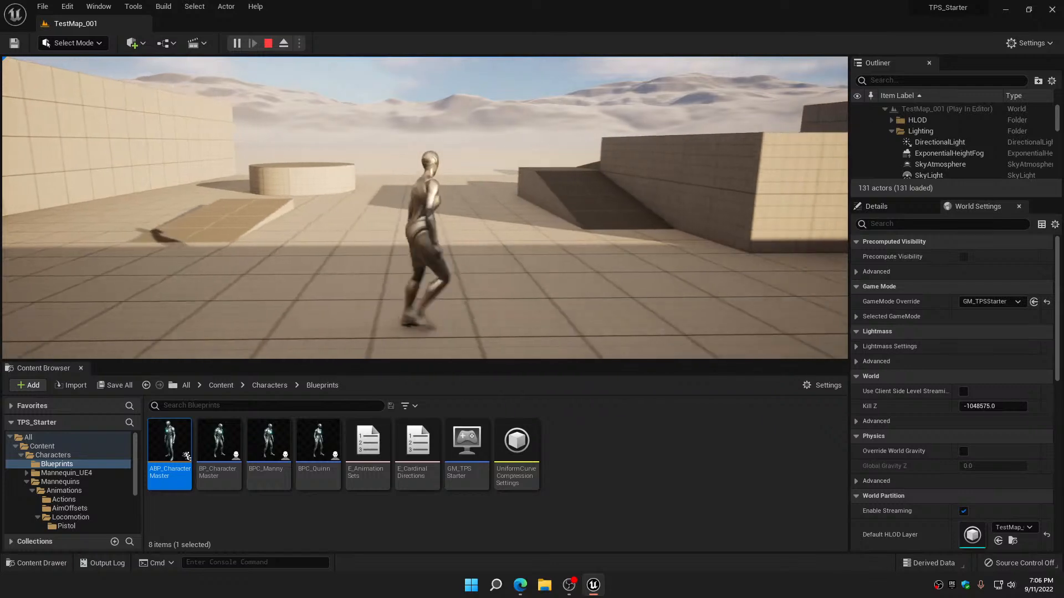
key("a")
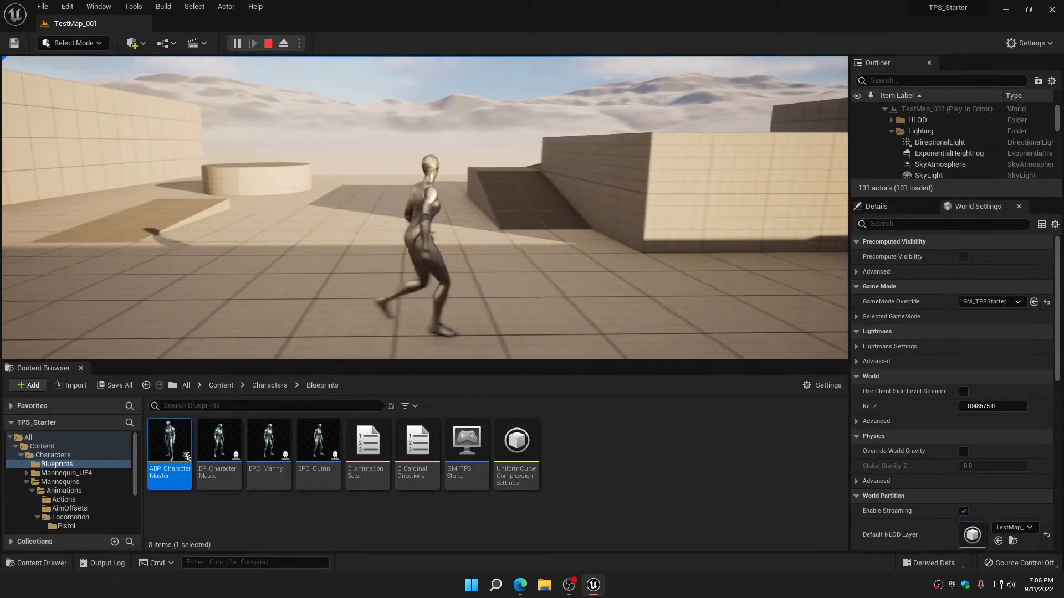
key("w")
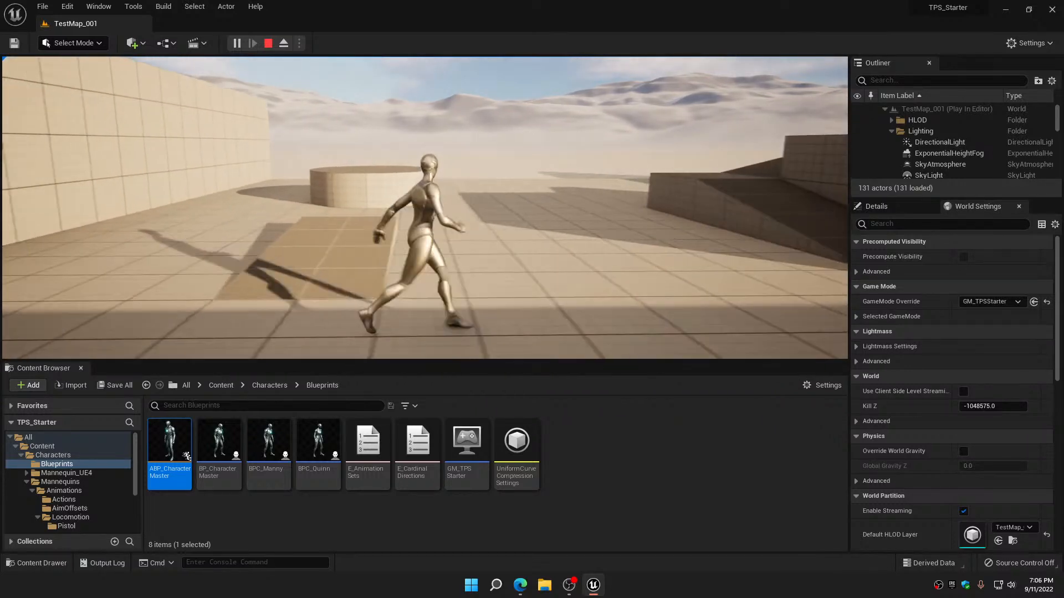
key("s")
key("d")
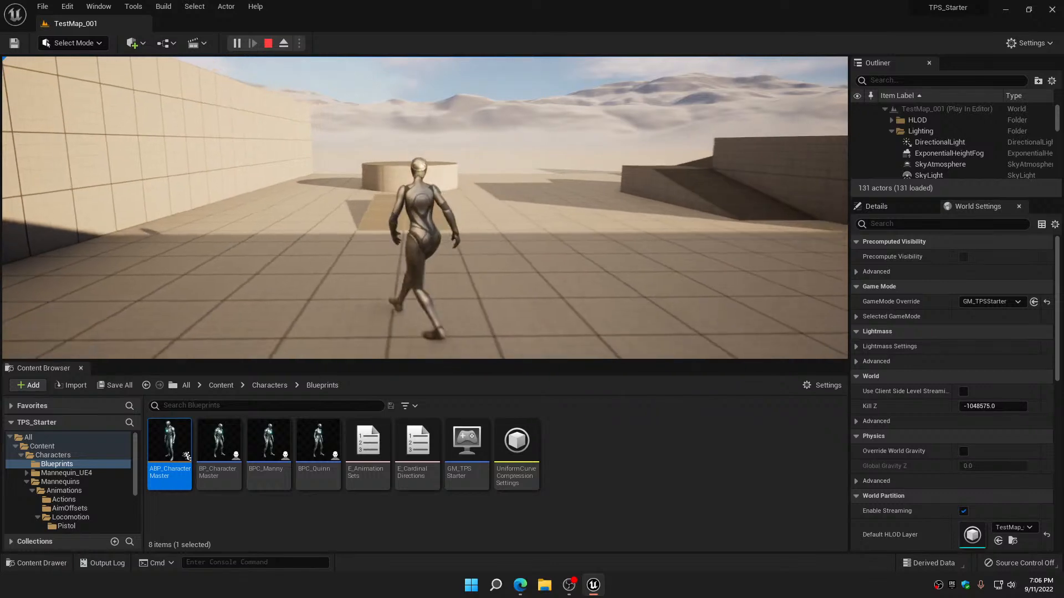
key("w")
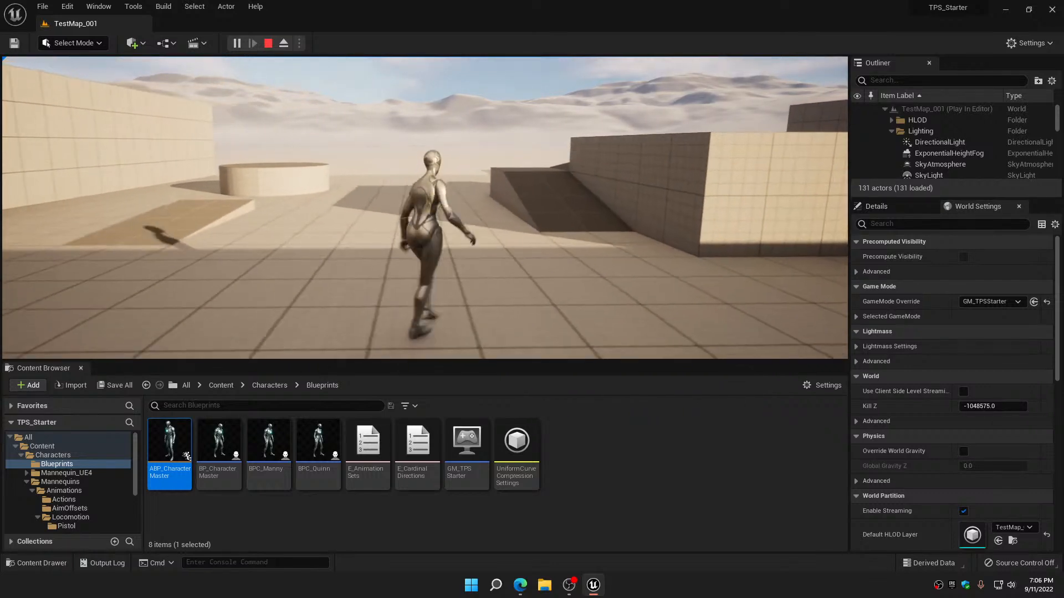
key("w")
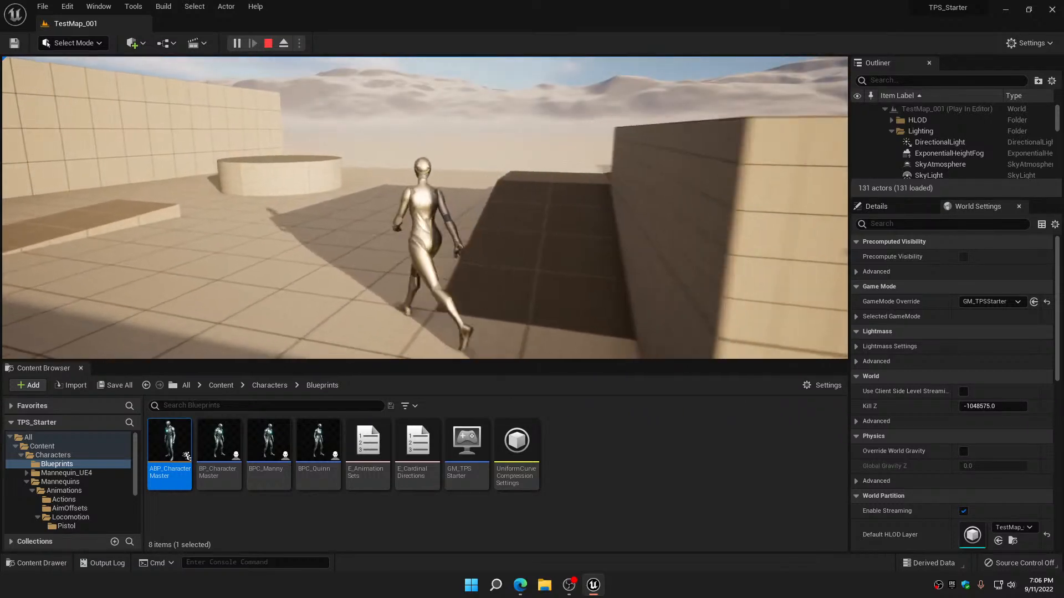
key("d")
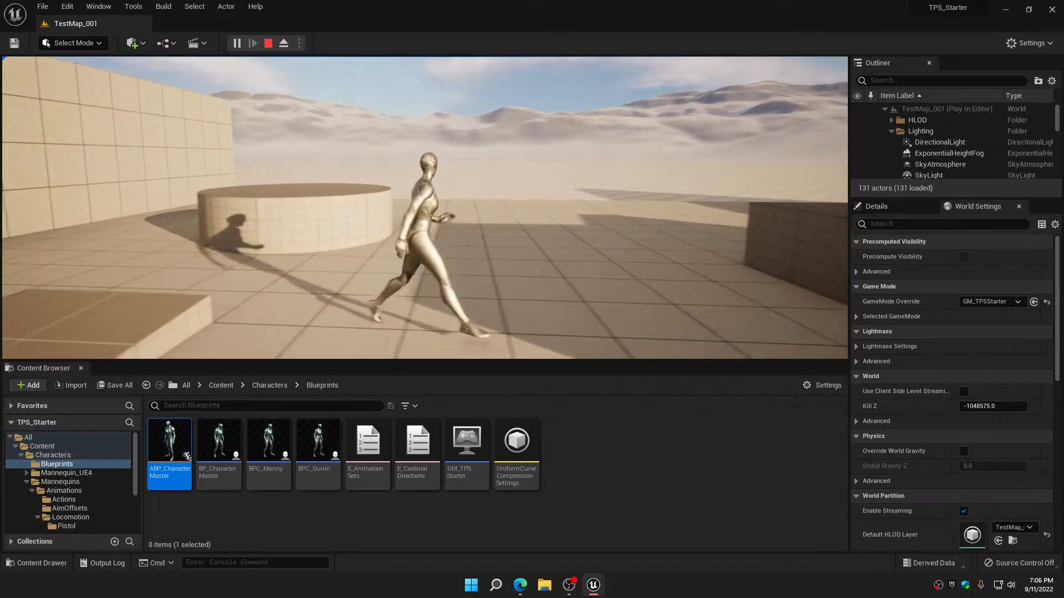
key("w")
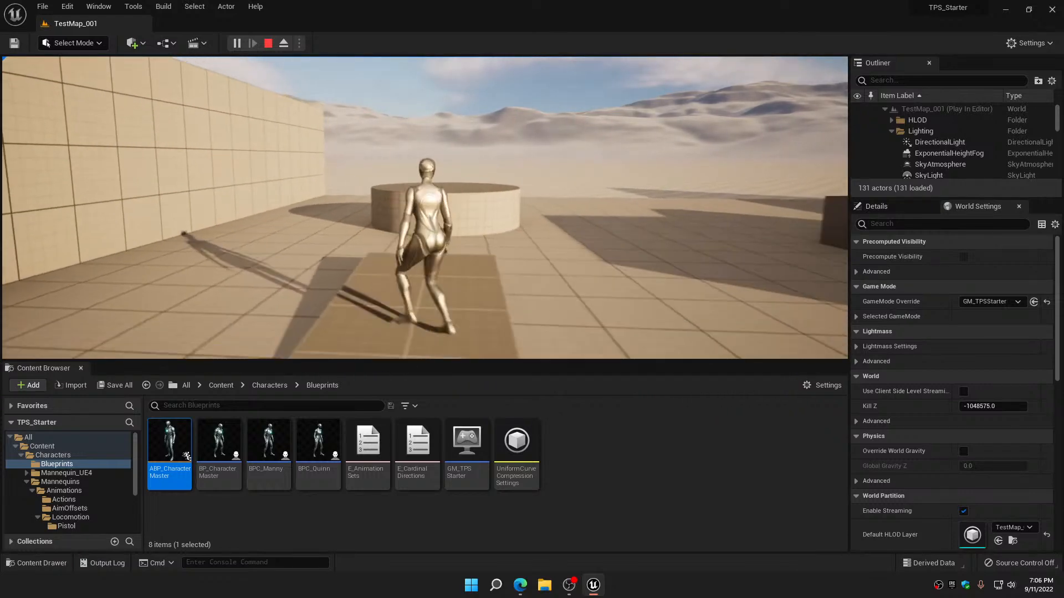
key("d")
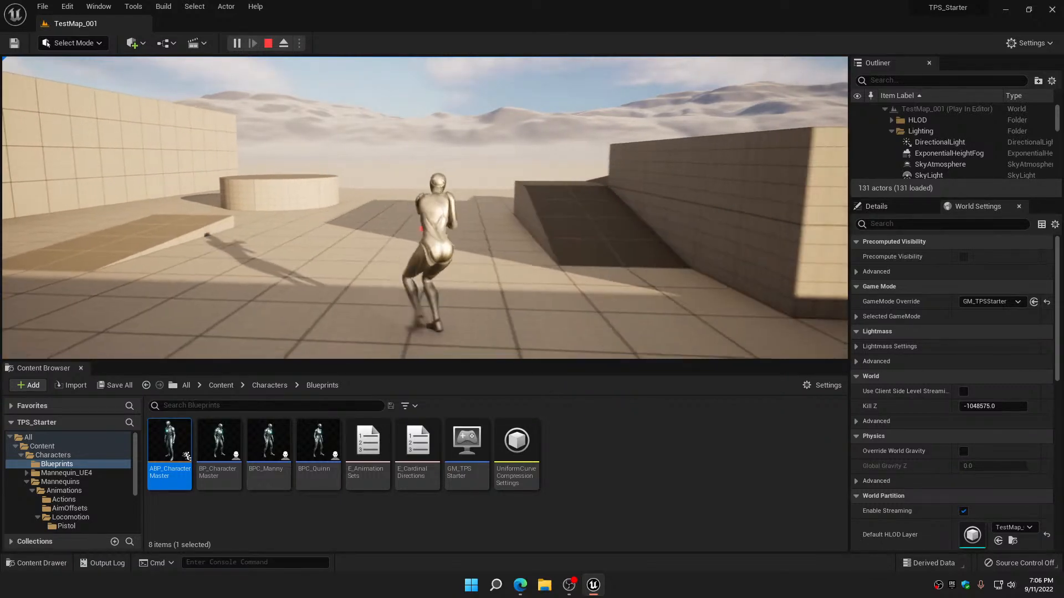
Move the character around in its weapon-holding stance to examine the armed strafing, forward and backward animations
key("d")
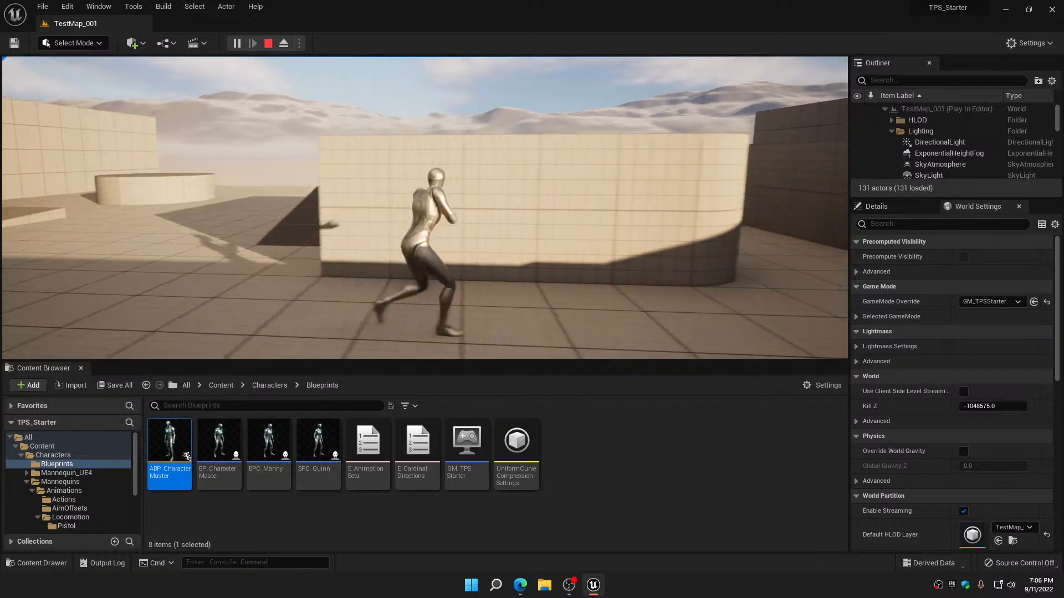
key("a")
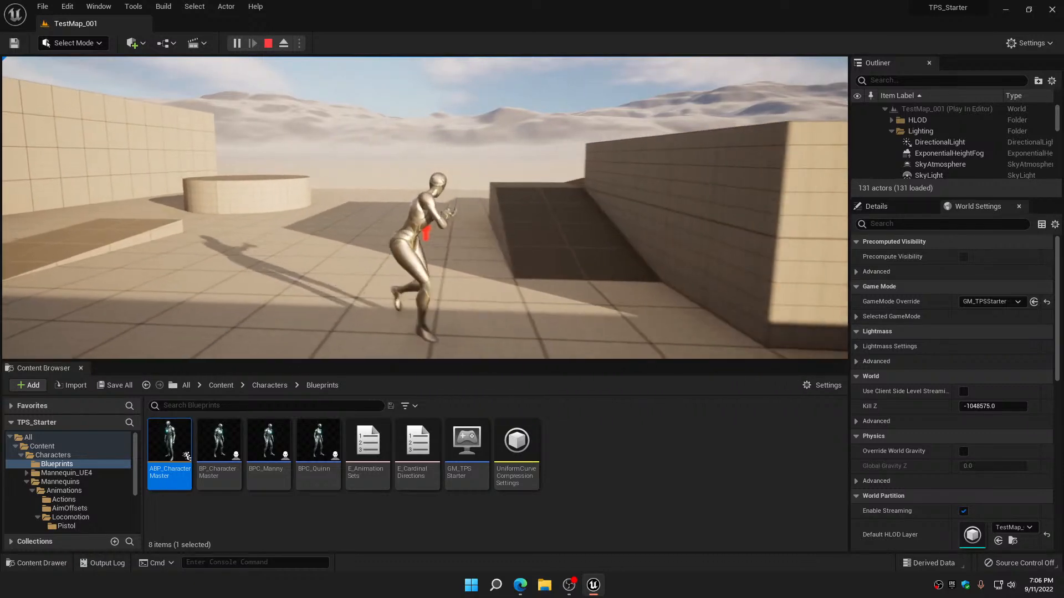
key("s")
key("d")
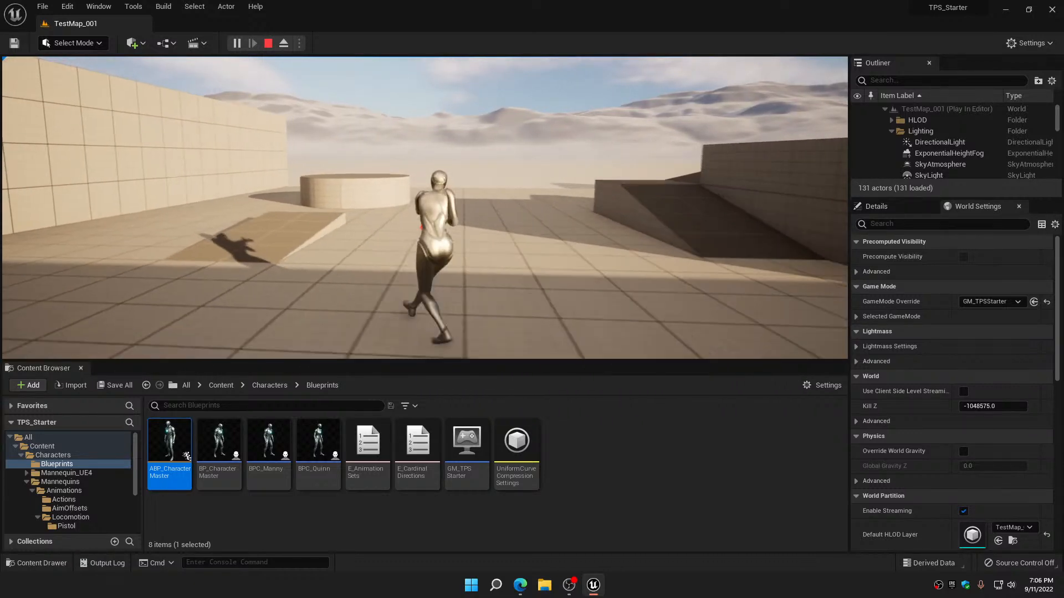
key("w")
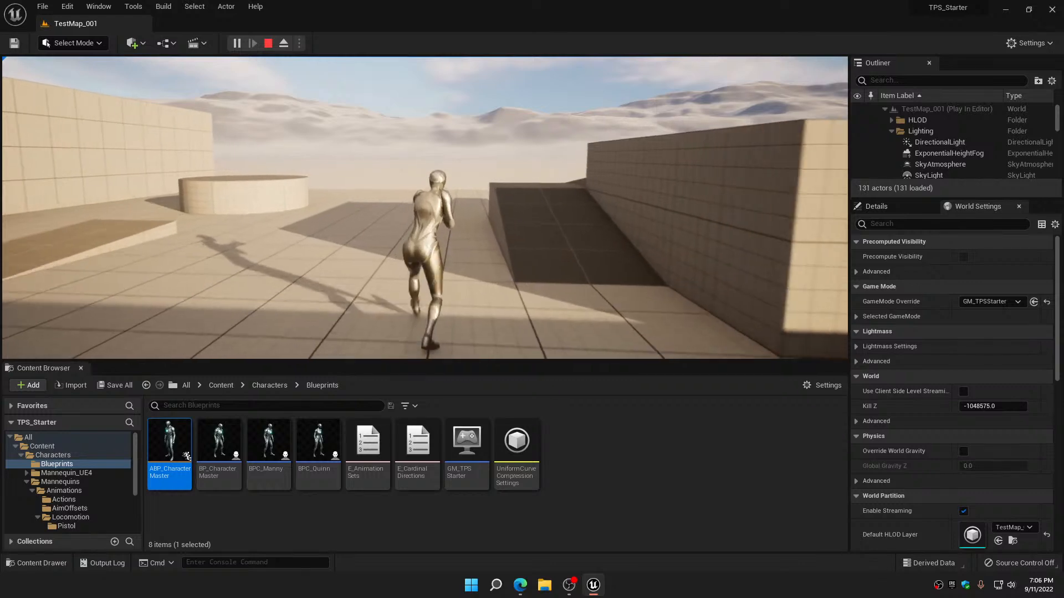
key("a")
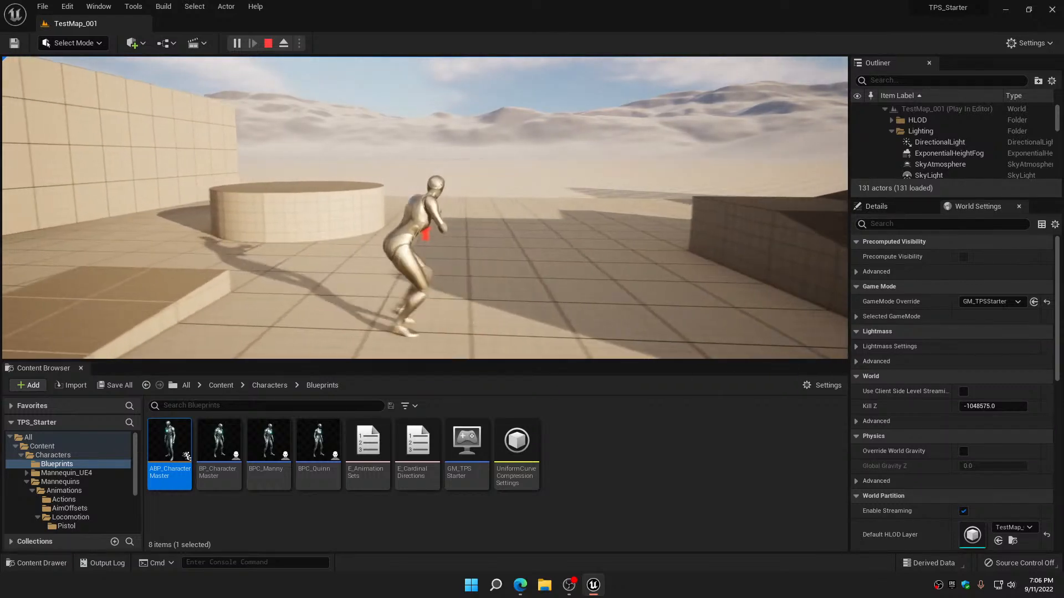
key("s")
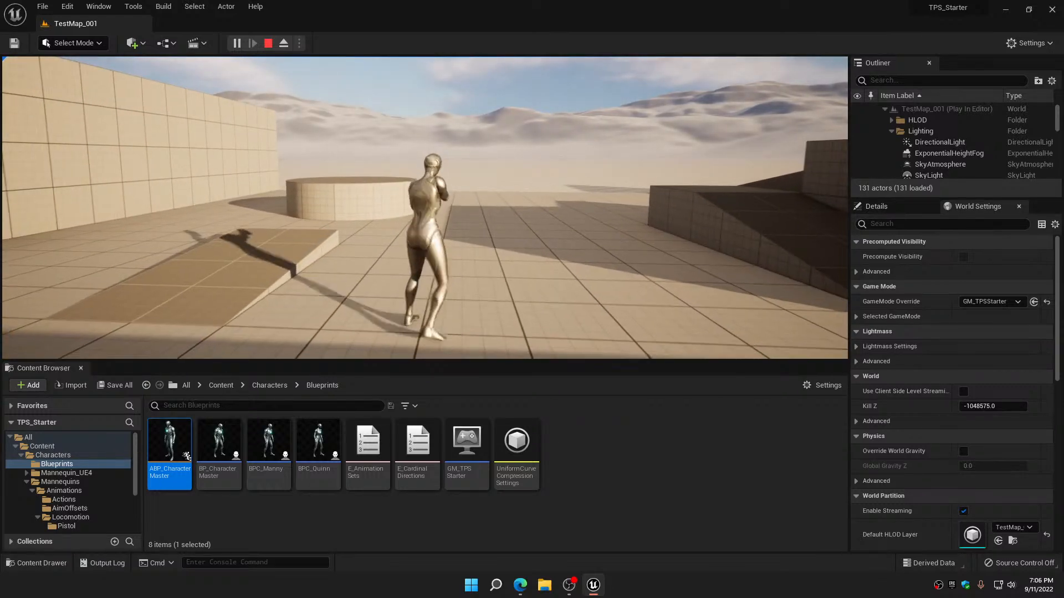
key("d")
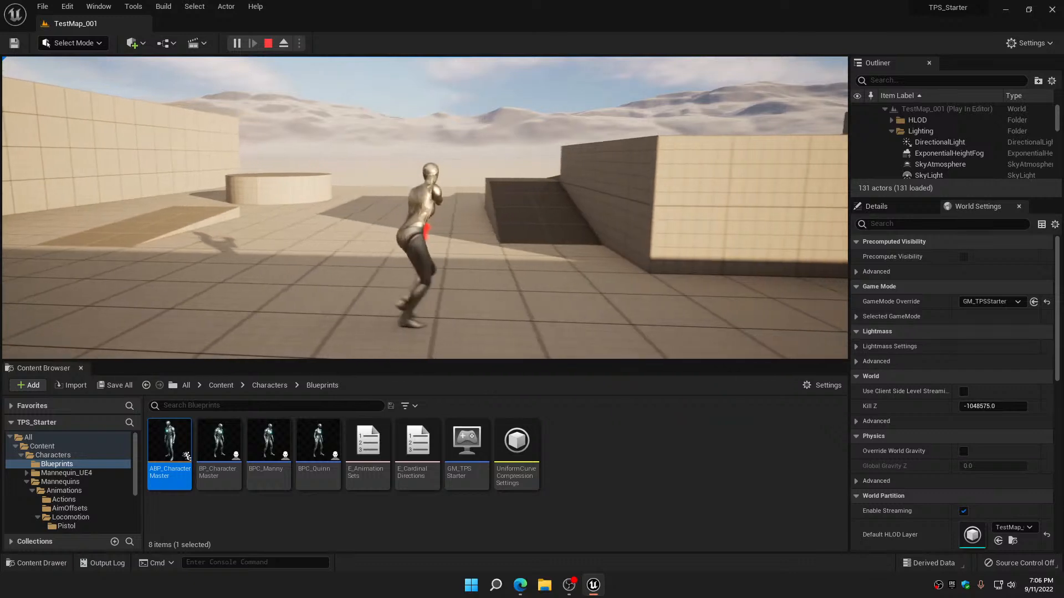
key("w")
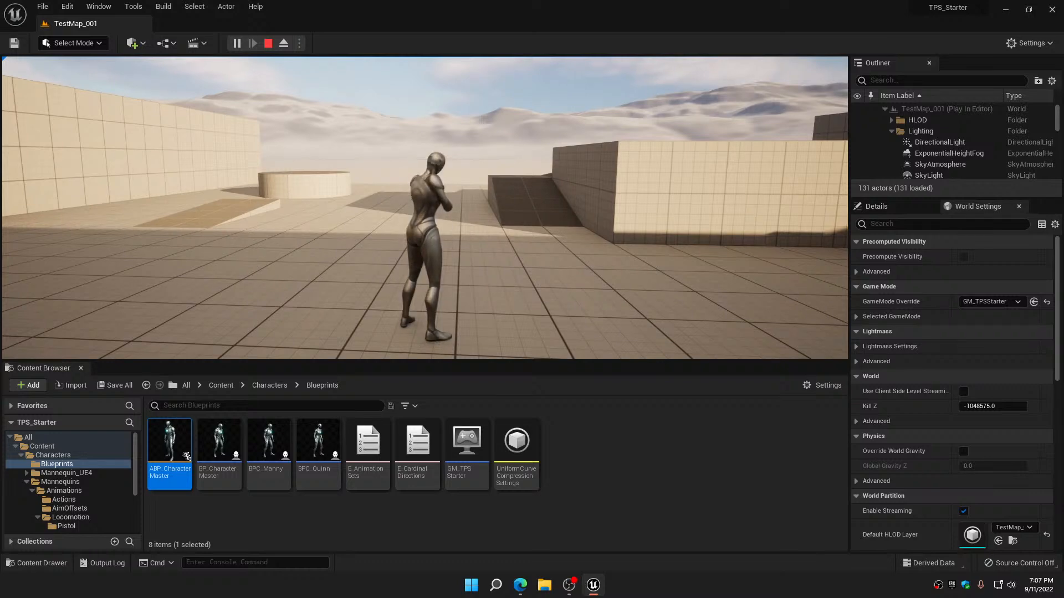
Run the armed character forward, backward and sideways through TestMap_001 to check its weapon locomotion
key("w")
key("a")
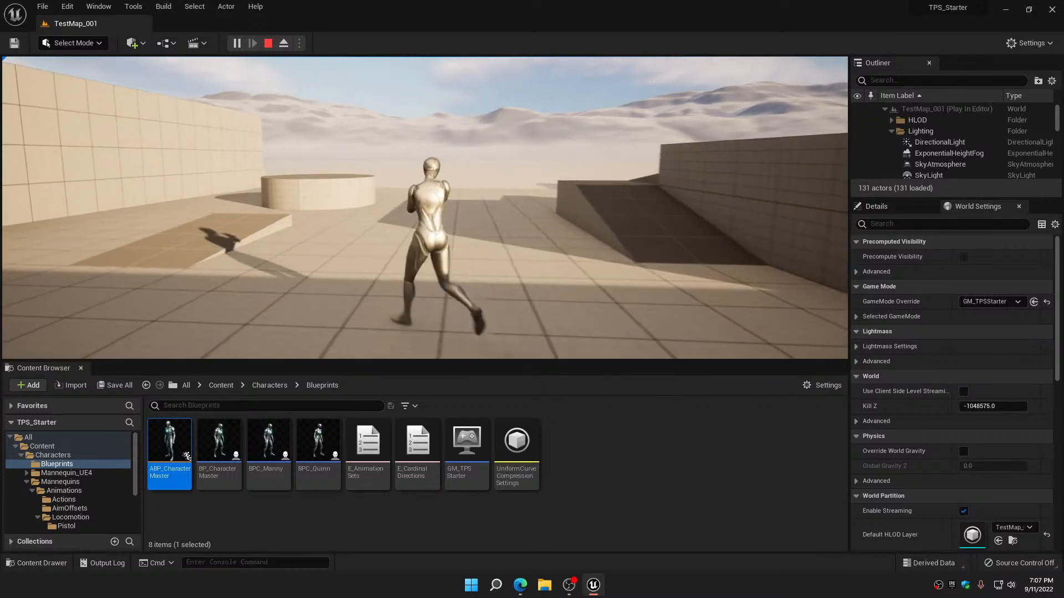
key("s")
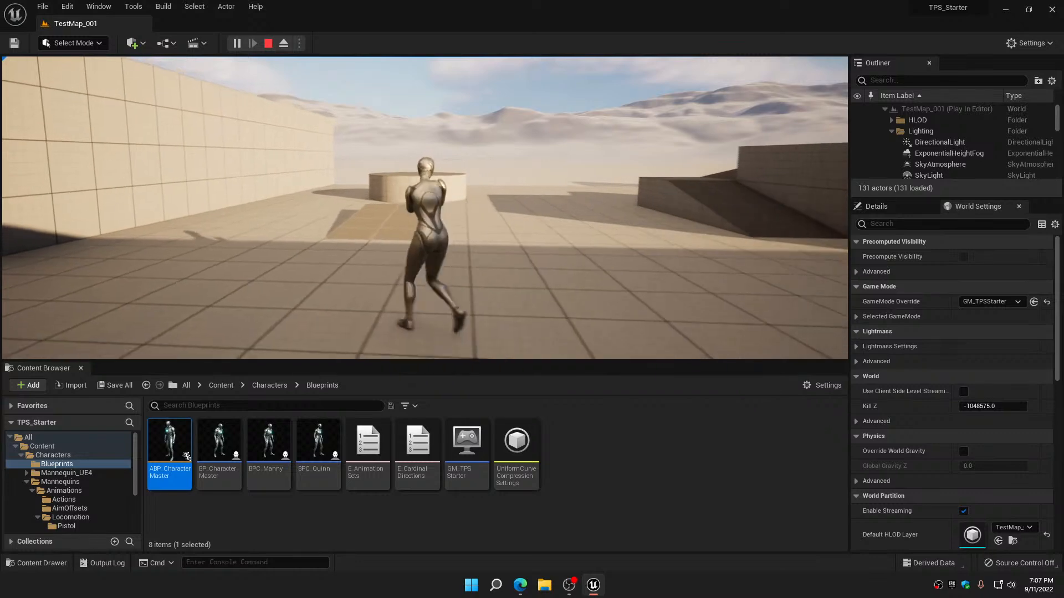
key("d")
key("w")
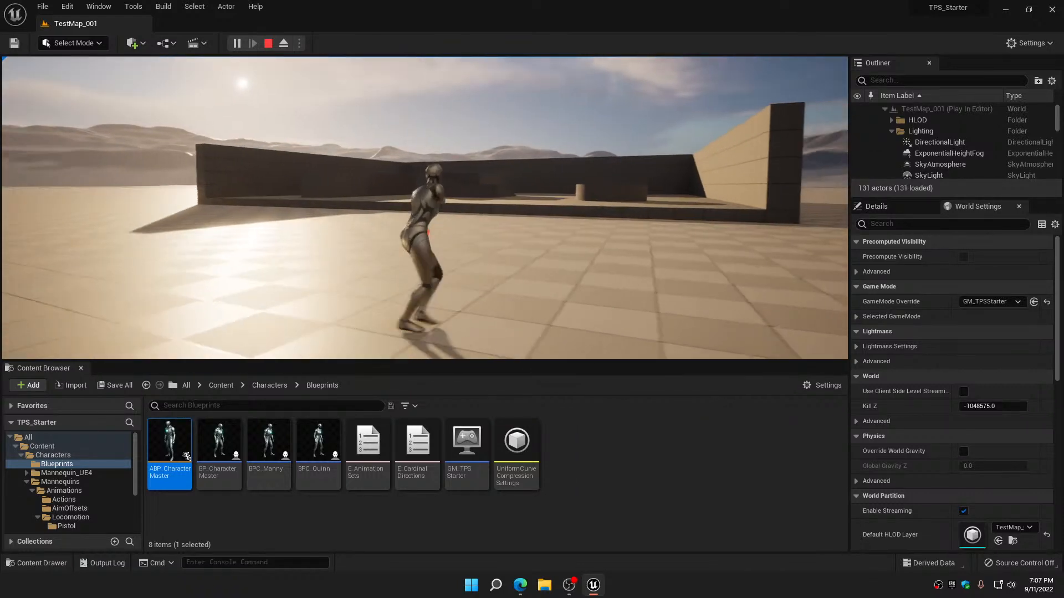
Move the character forward to check its unarmed locomotion and end the play session
key("w")
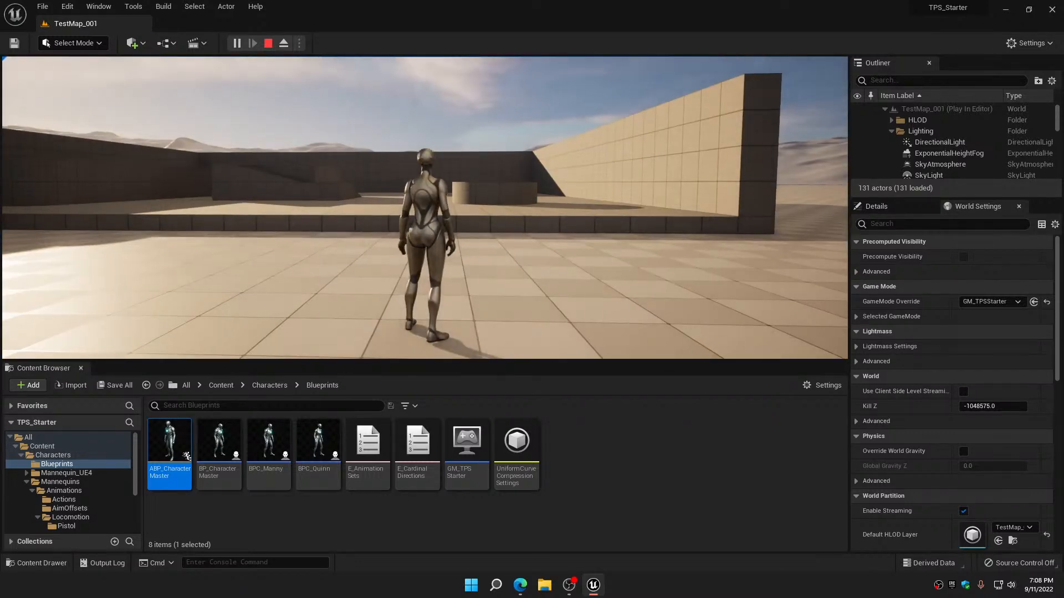
key("w")
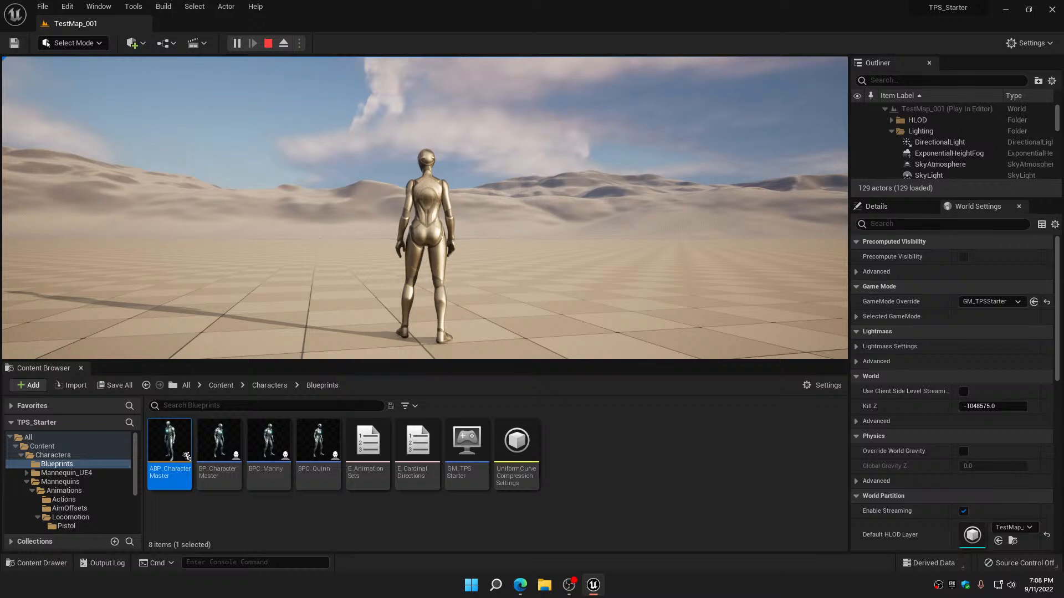
key("Escape")
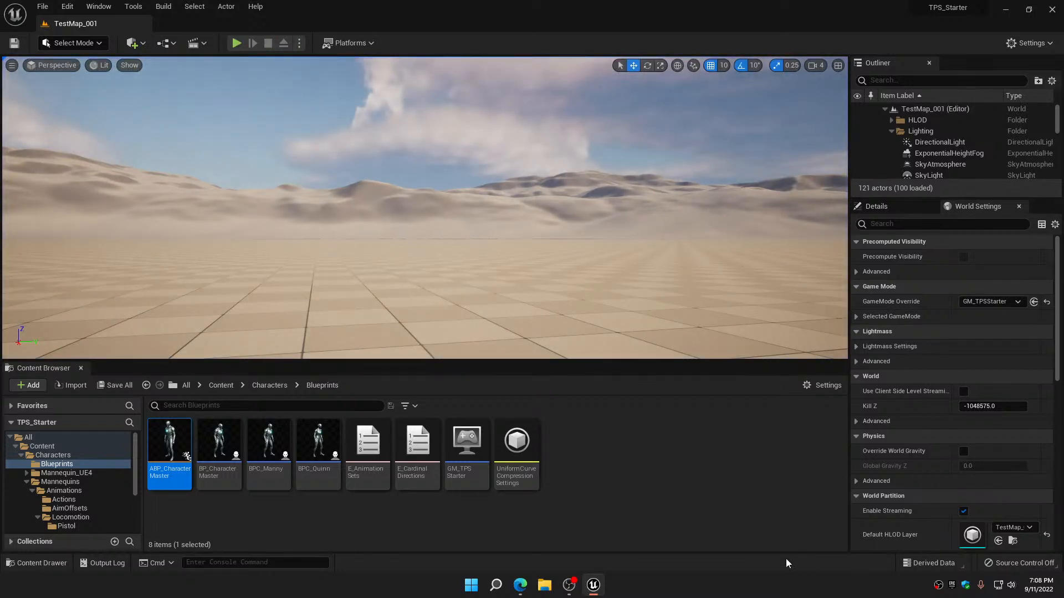
Open ABP_CharacterMaster, return to its AnimGraph and open the Walk_Run state inside the Locomotion state machine
double_click(168, 435)
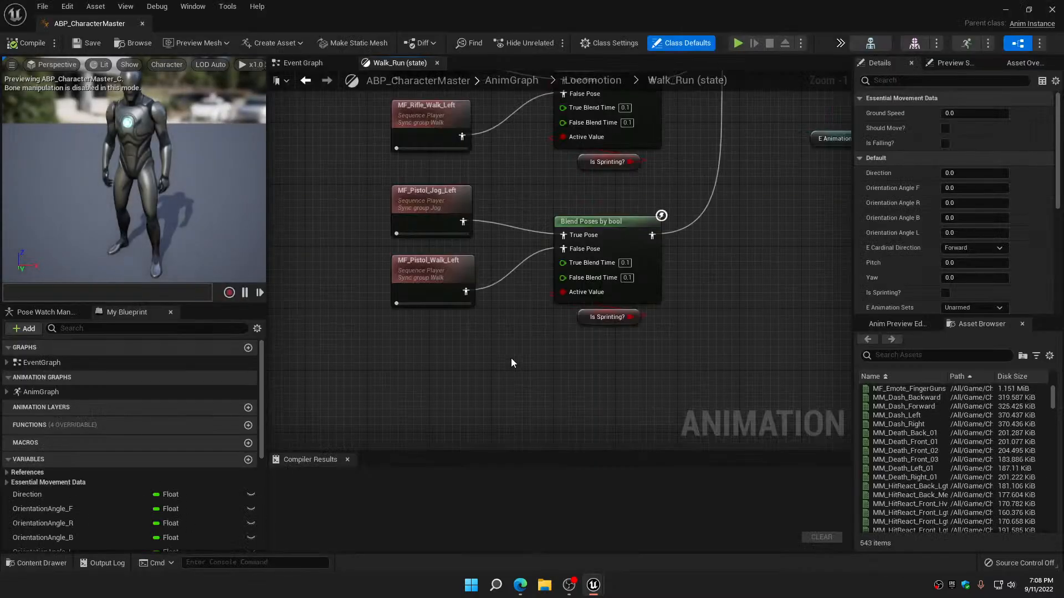
left_click(306, 85)
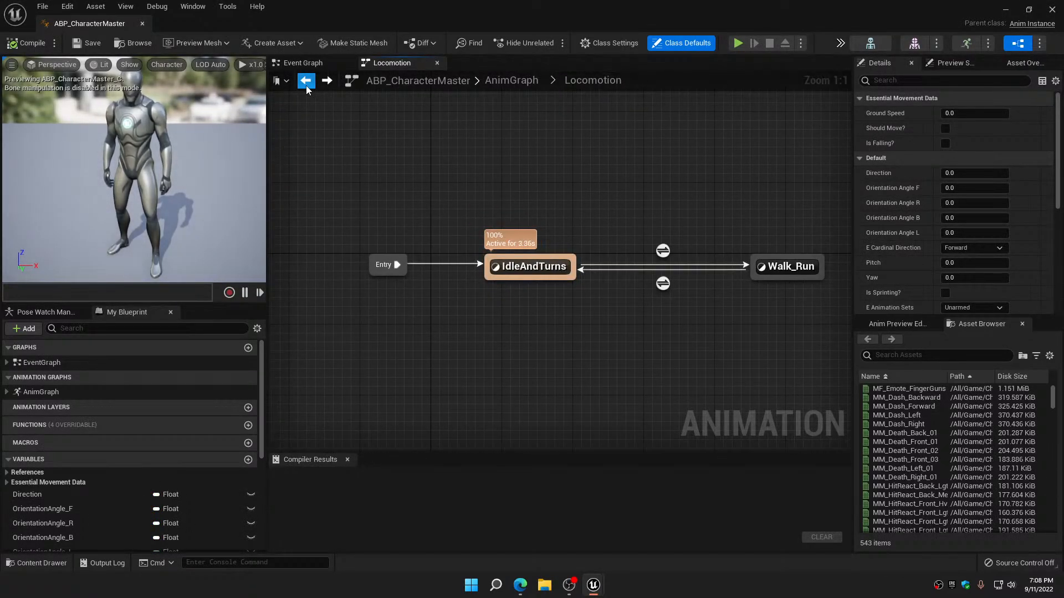
left_click(306, 84)
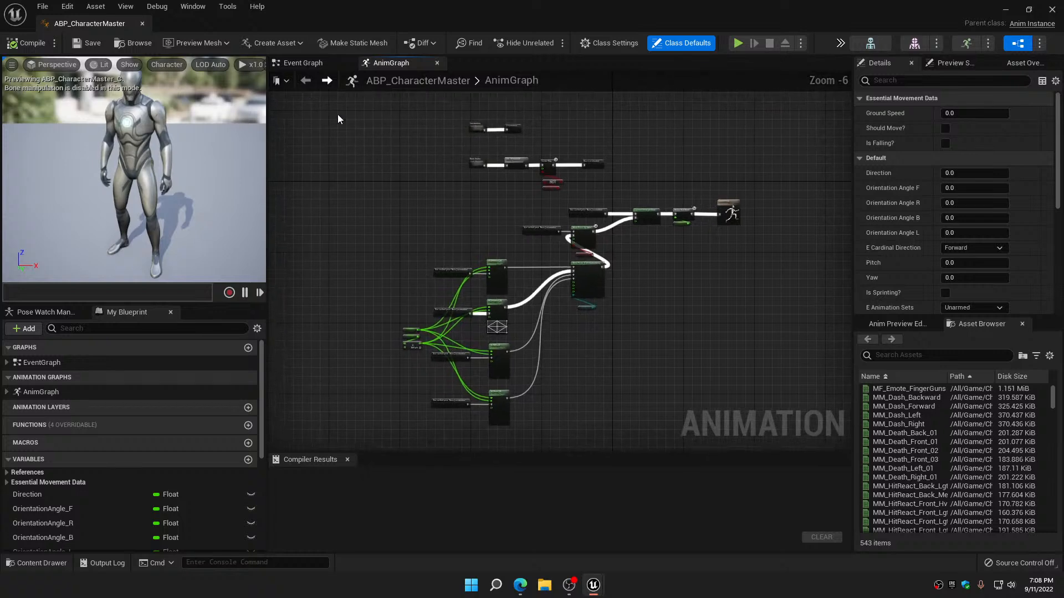
right_click_drag(467, 188, 469, 377)
scroll(482, 305, "up", 3)
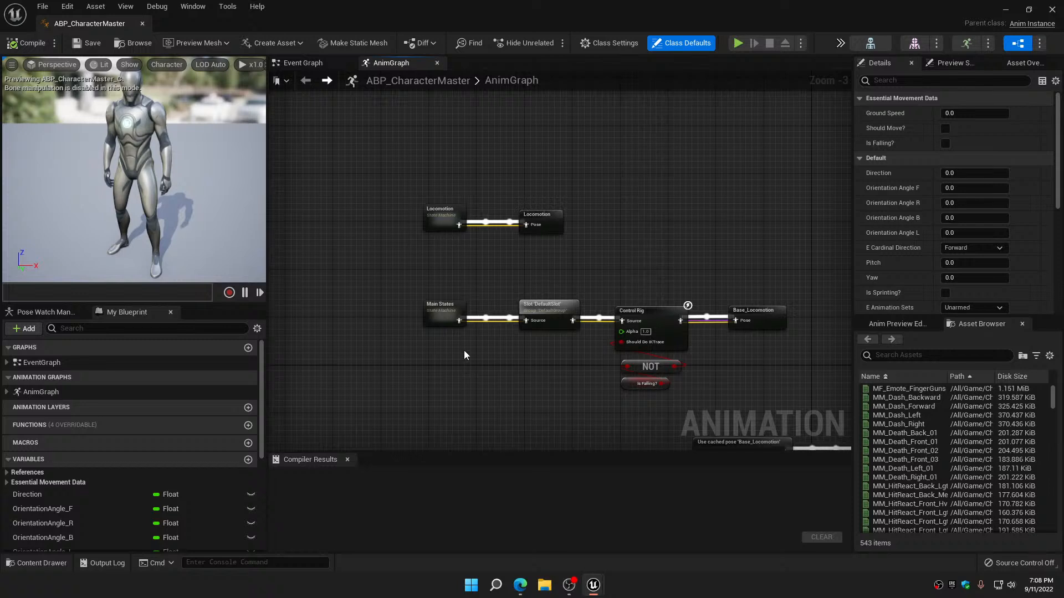
double_click(438, 218)
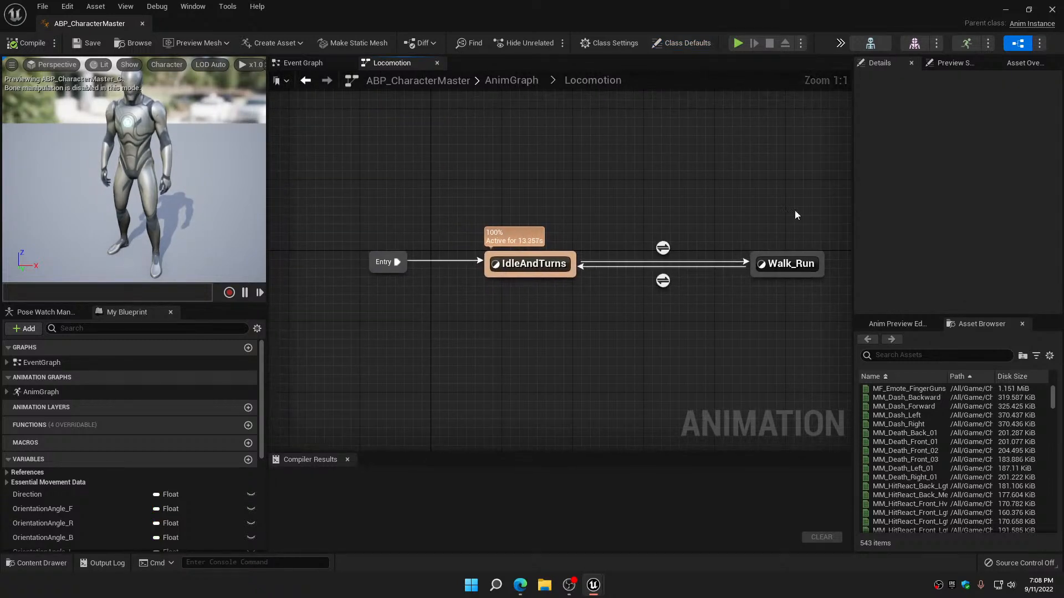
double_click(791, 264)
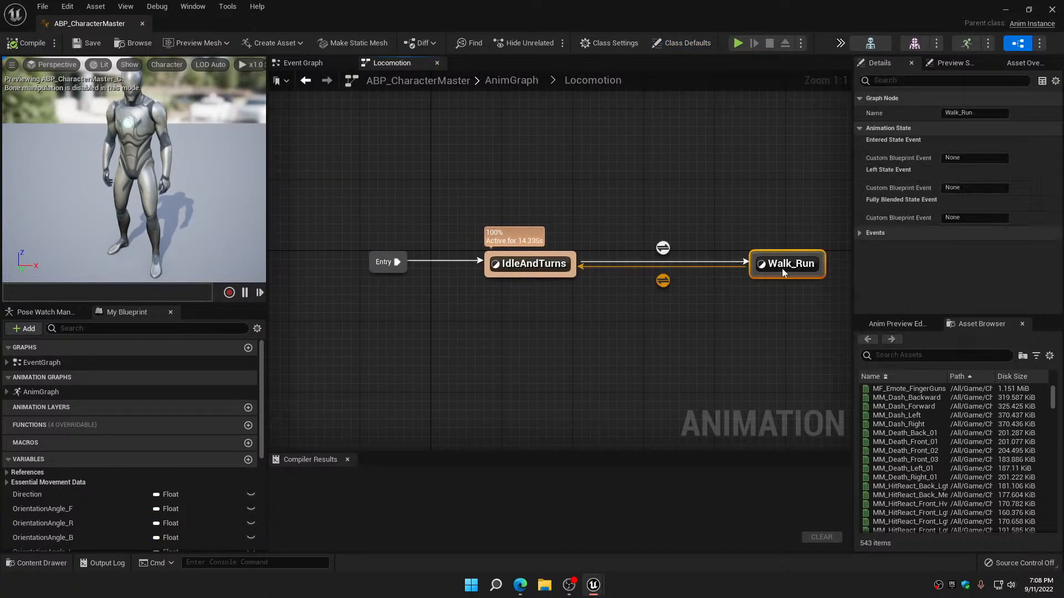
Examine the female left-direction jog and walk players for the pistol, rifle and unarmed sets in the Walk_Run state
right_click_drag(753, 301, 732, 386)
scroll(687, 355, "up", 5)
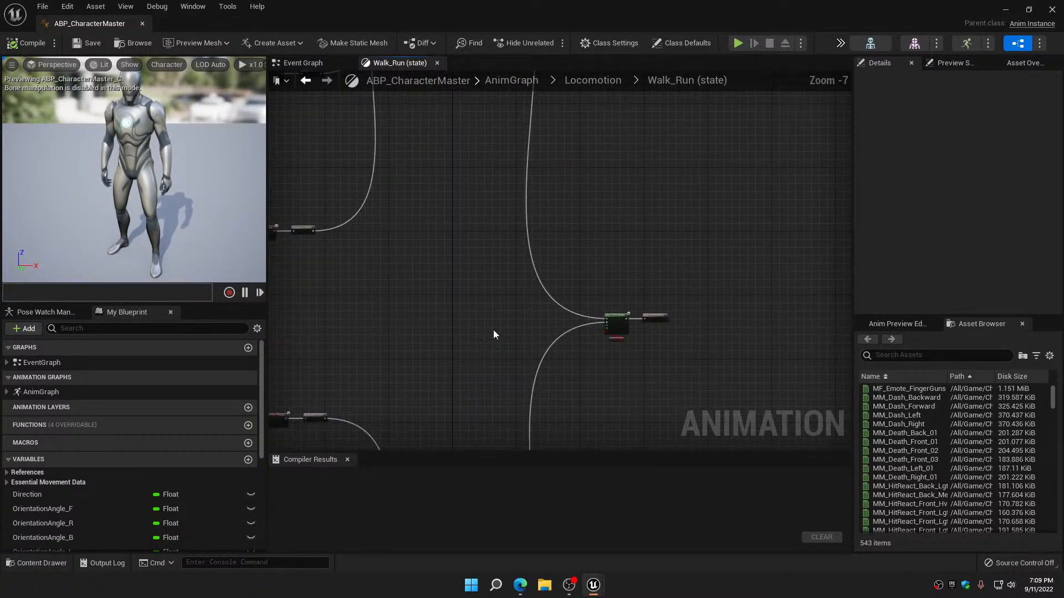
right_click_drag(495, 335, 758, 319)
scroll(389, 340, "up", 5)
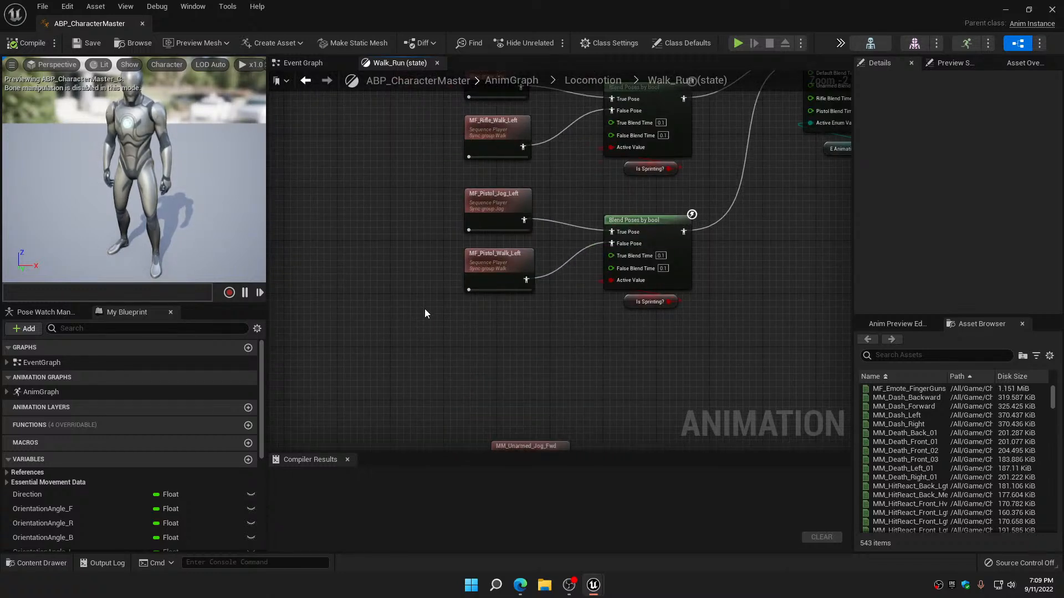
right_click_drag(424, 308, 412, 435)
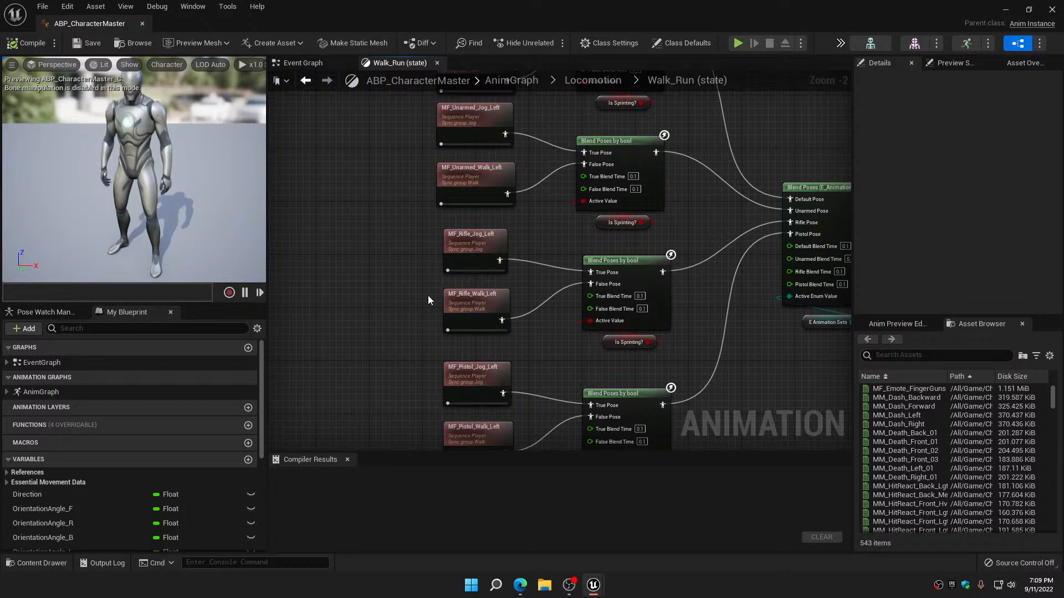
right_click_drag(425, 281, 423, 441)
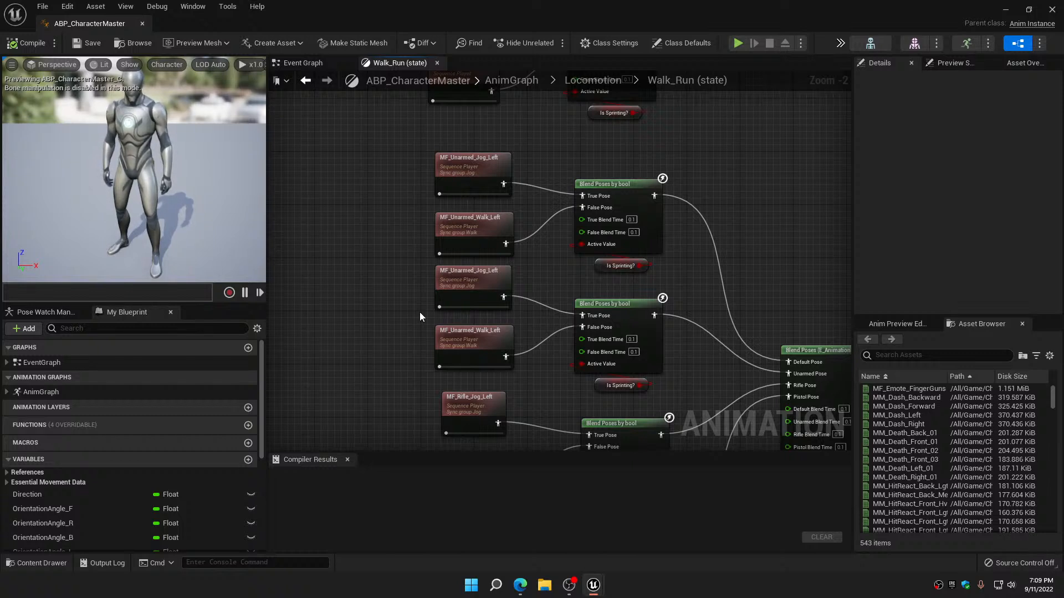
right_click_drag(420, 312, 418, 374)
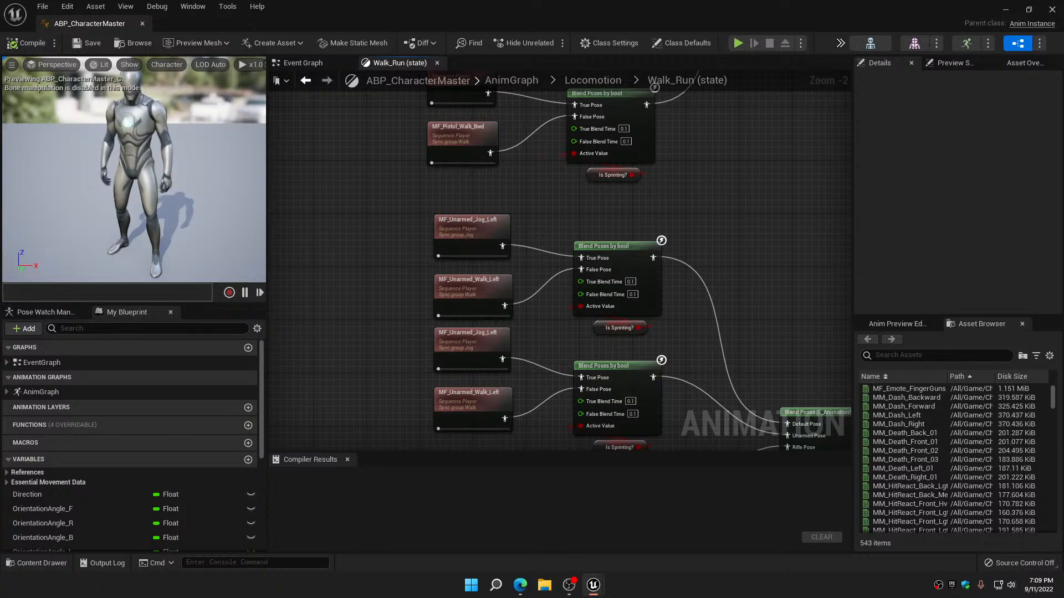
Review the female backward and right-direction jog and walk players with their sprint blends for each animation set
right_click_drag(418, 368, 467, 522)
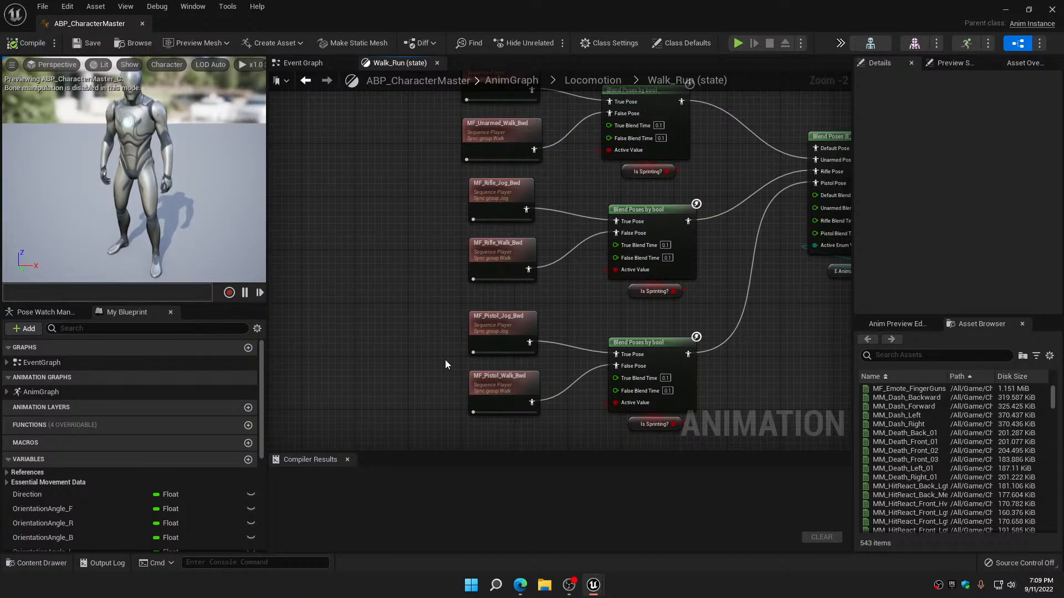
right_click_drag(444, 360, 448, 425)
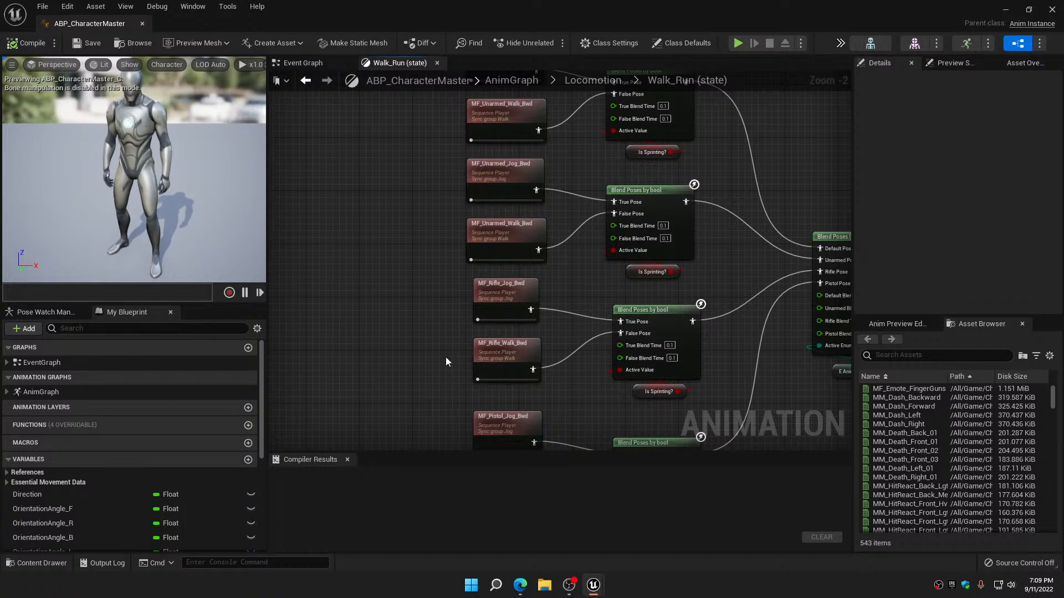
right_click_drag(450, 315, 455, 420)
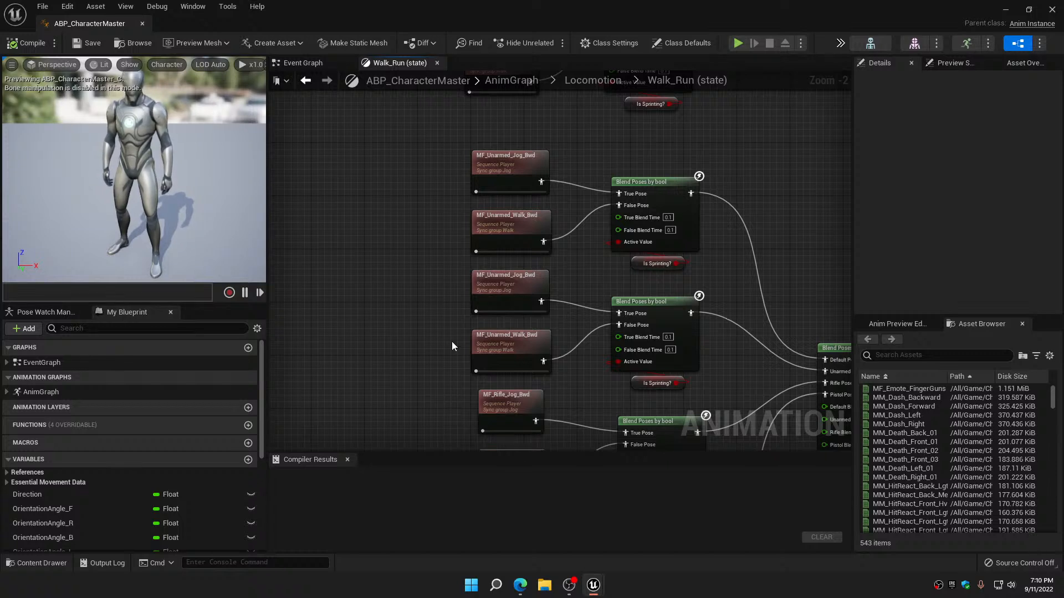
right_click_drag(452, 346, 463, 436)
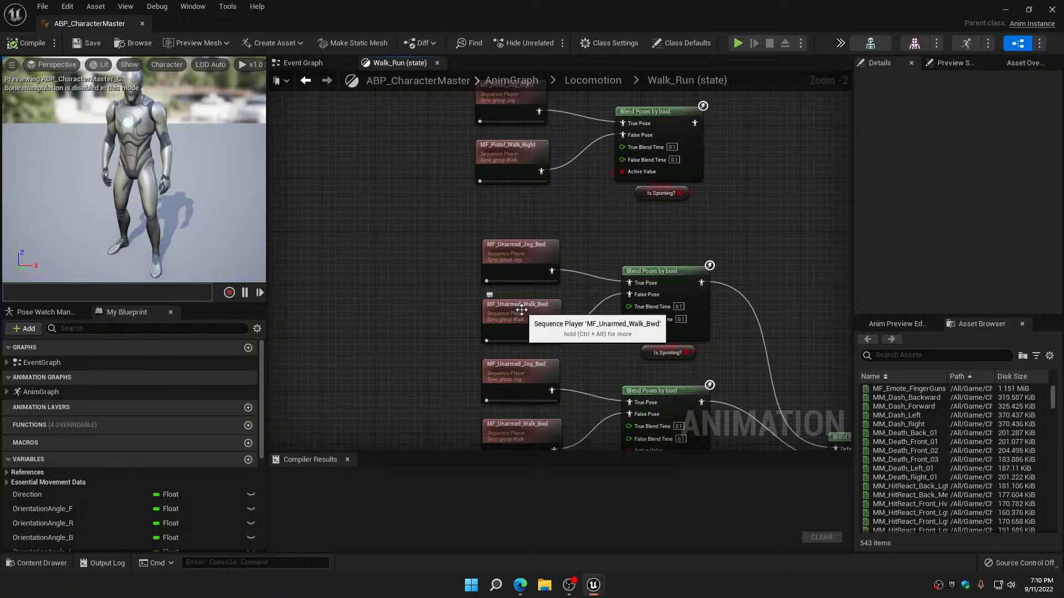
right_click_drag(463, 234, 456, 420)
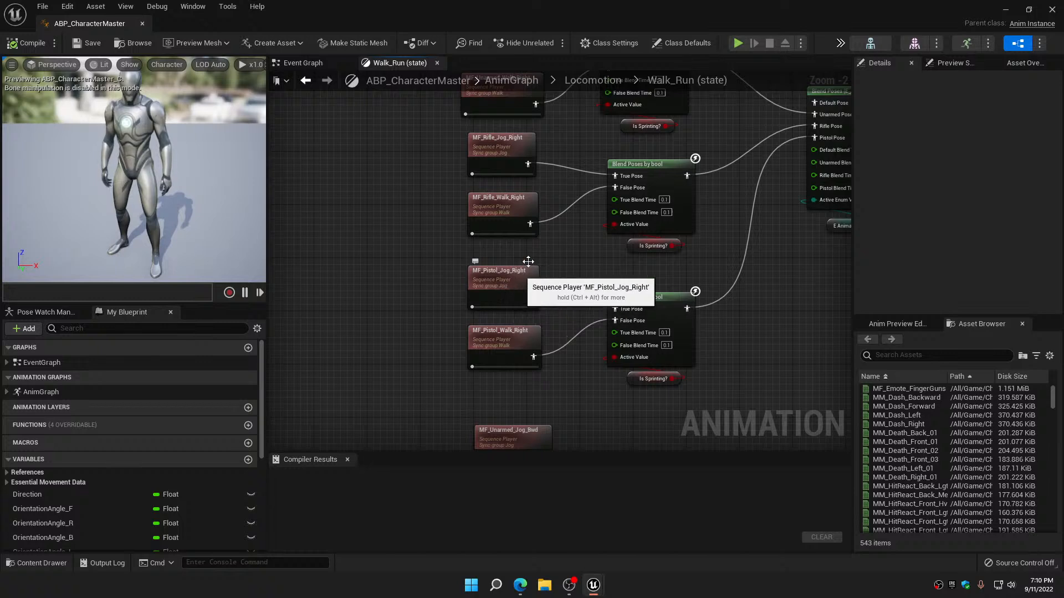
right_click_drag(506, 289, 531, 331)
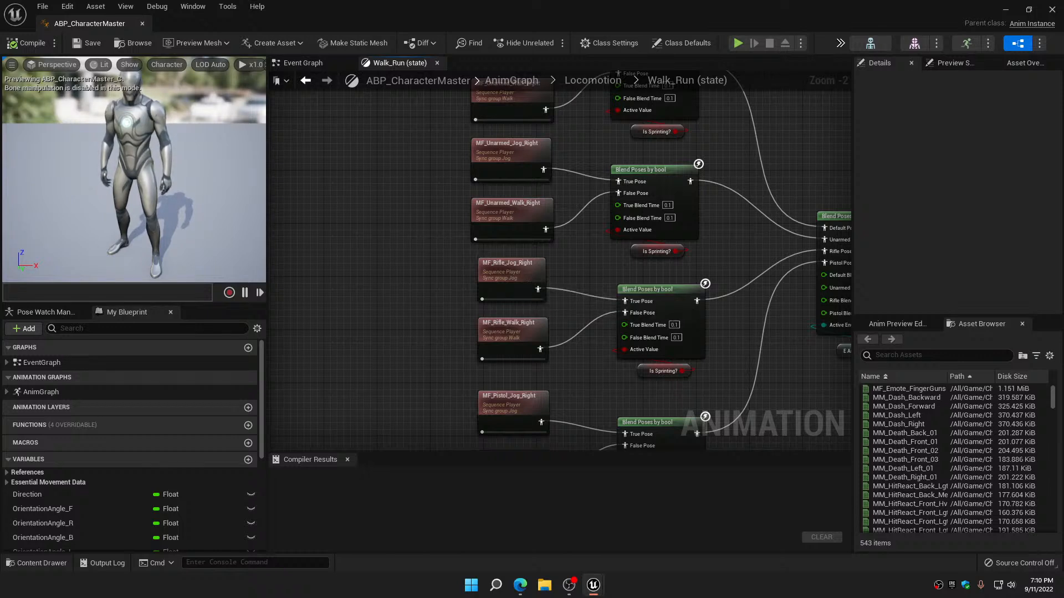
right_click_drag(522, 285, 580, 392)
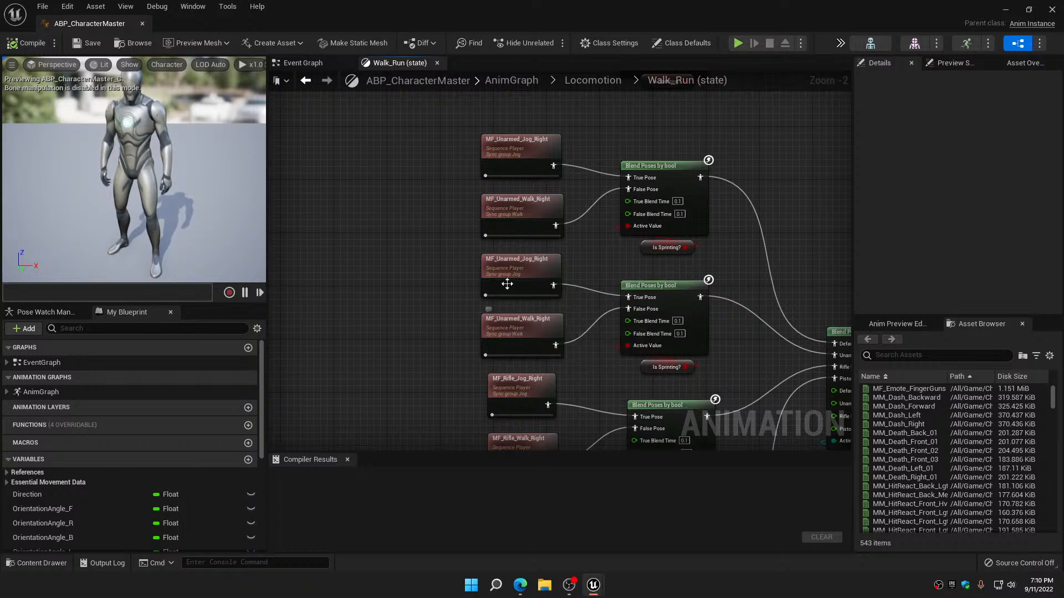
right_click_drag(470, 241, 468, 324)
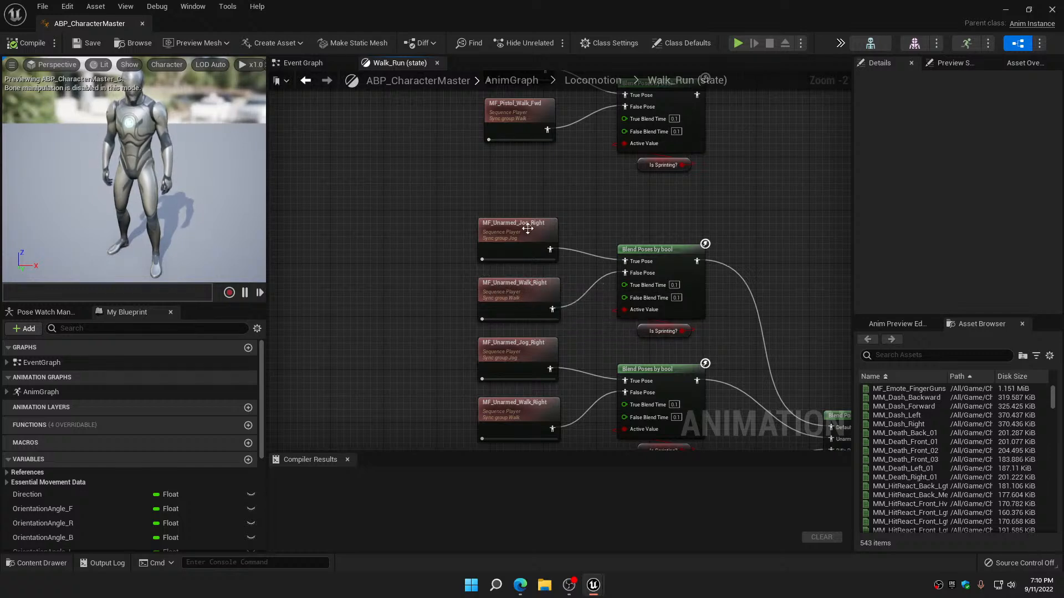
Examine both groups of female forward jog and walk players, covering the pistol, rifle and unarmed blends
right_click_drag(528, 227, 594, 402)
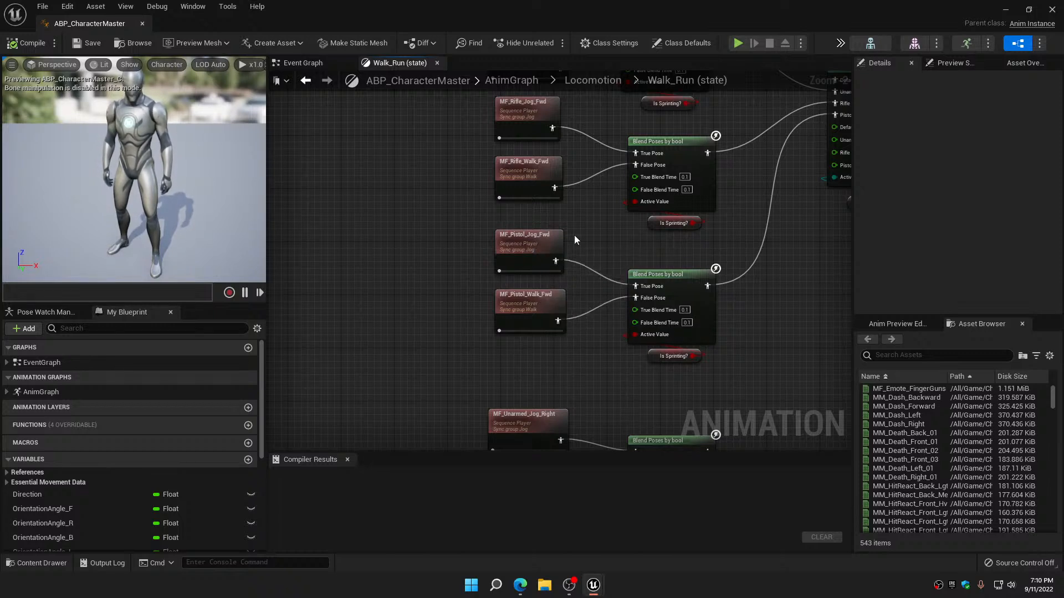
right_click_drag(570, 237, 573, 377)
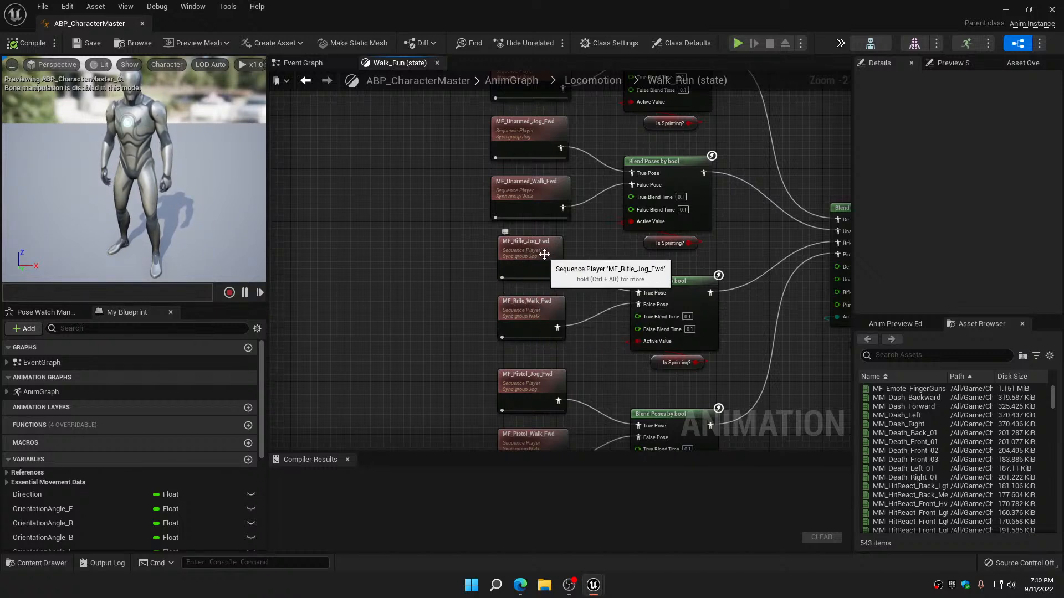
right_click_drag(583, 249, 577, 375)
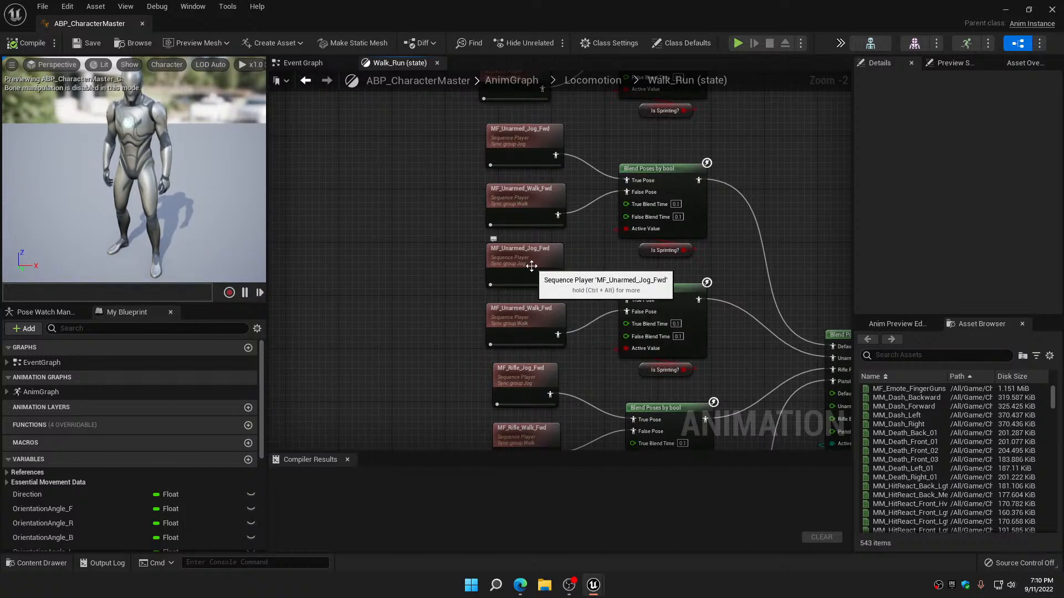
right_click_drag(564, 249, 563, 366)
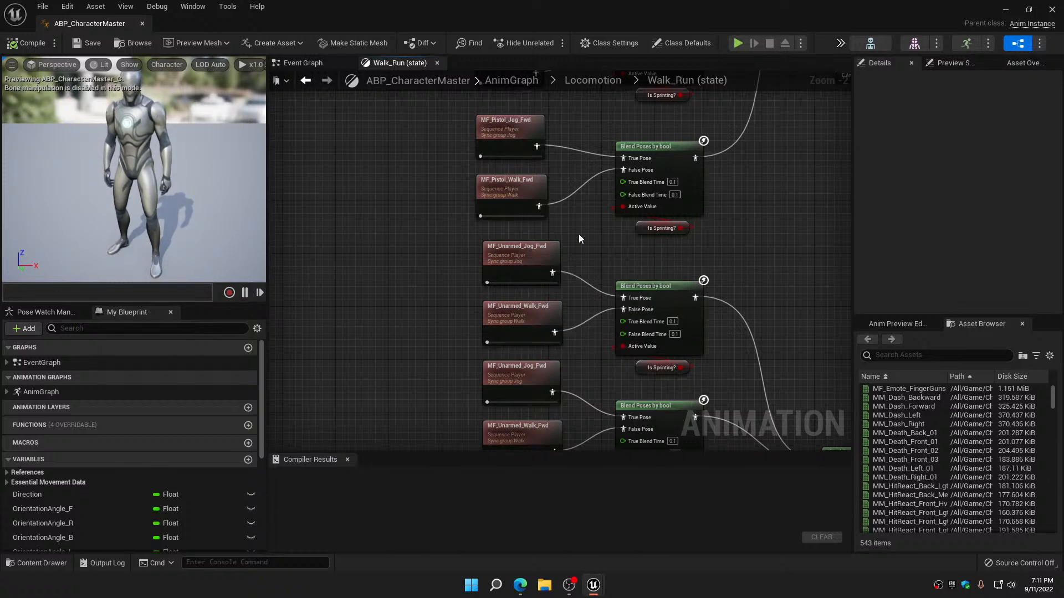
right_click_drag(580, 231, 565, 363)
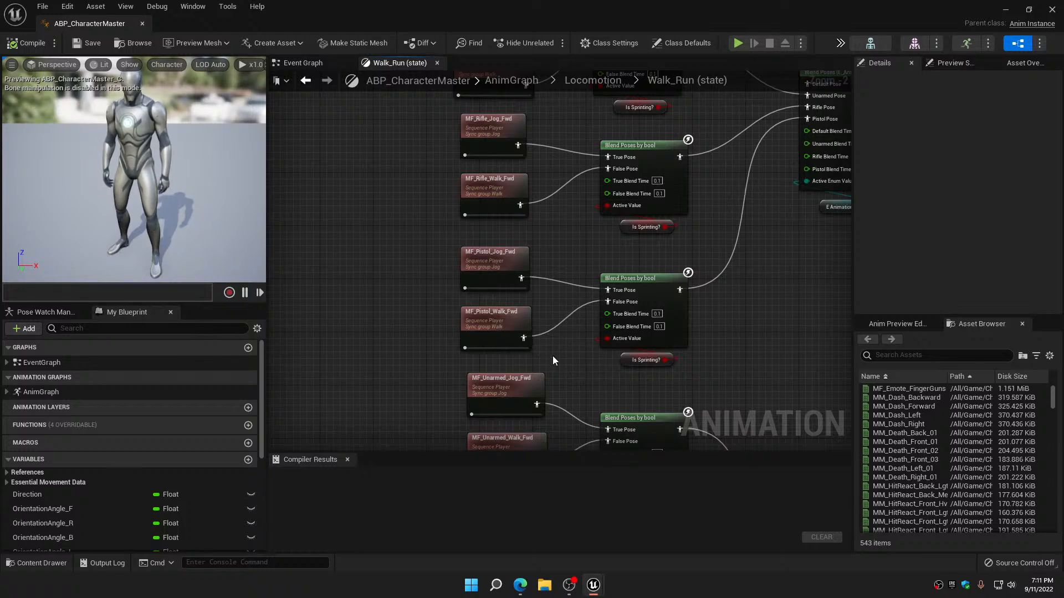
scroll(553, 356, "down", 4)
scroll(559, 360, "up", 4)
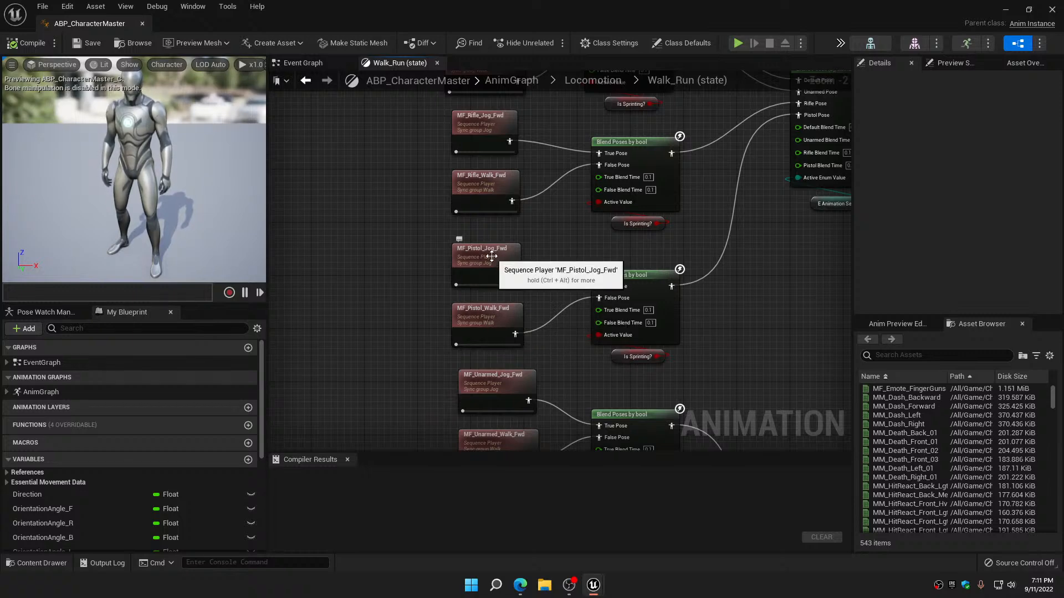
right_click_drag(556, 226, 570, 350)
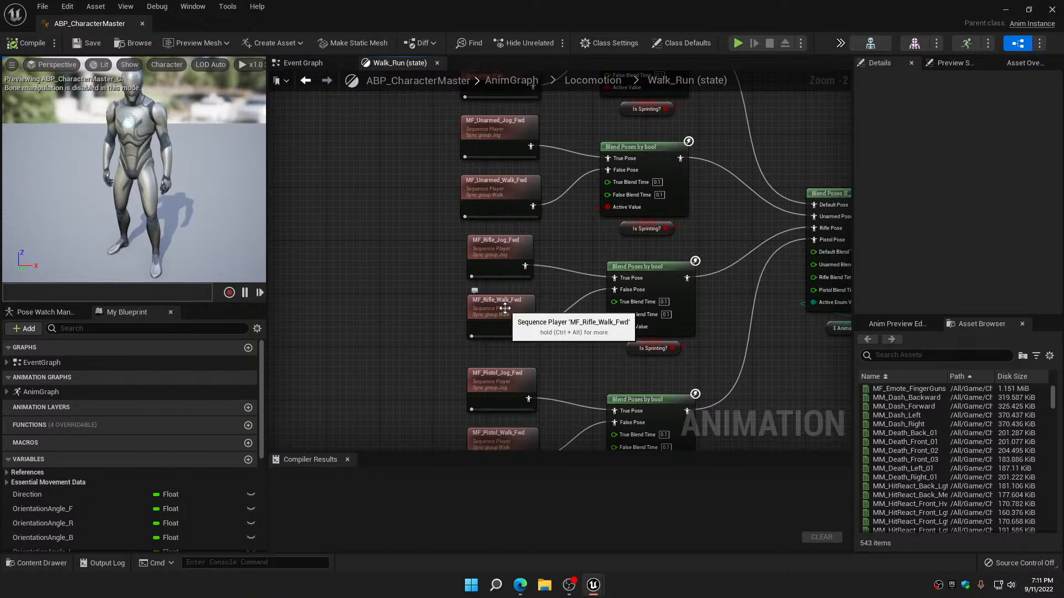
right_click_drag(487, 253, 486, 330)
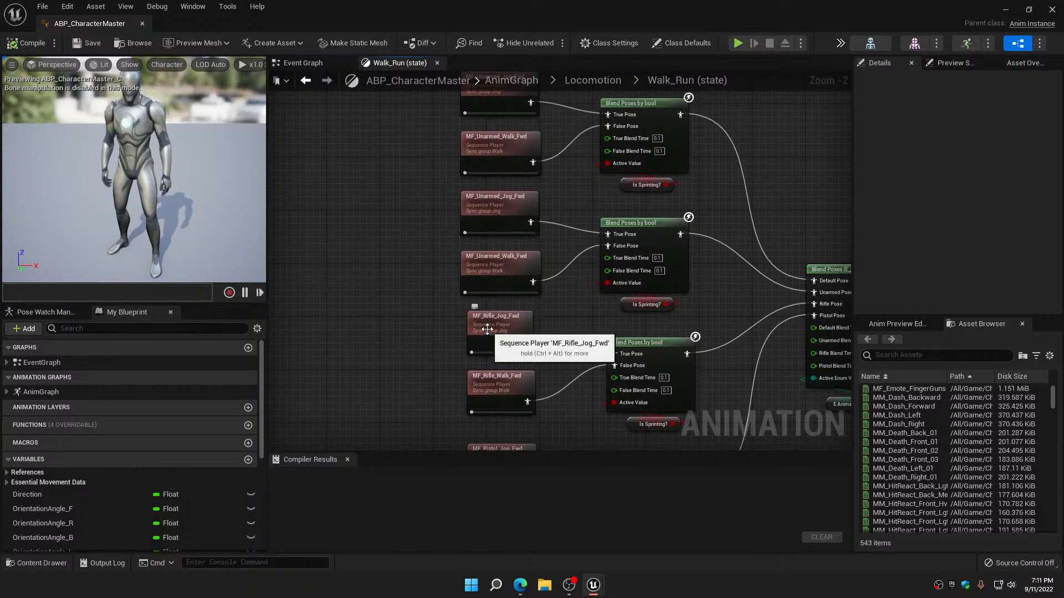
right_click_drag(564, 313, 566, 370)
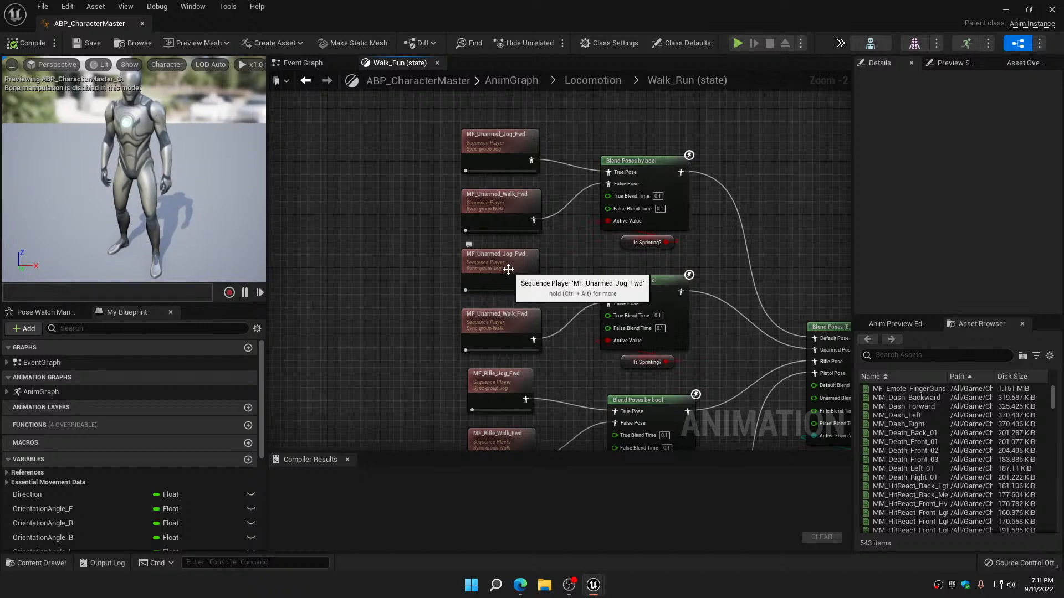
right_click_drag(570, 247, 577, 313)
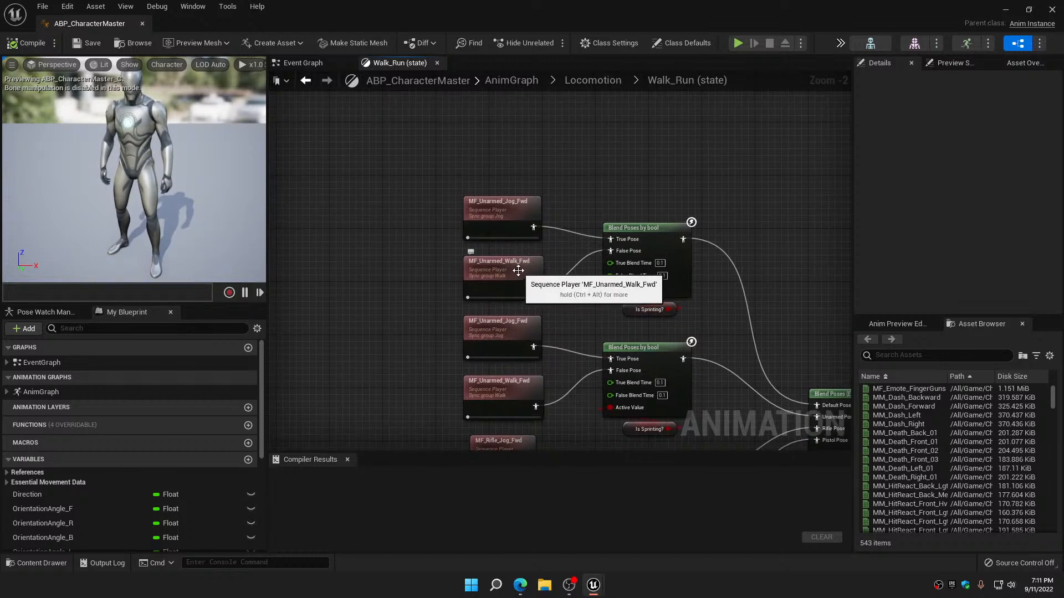
Leave the Walk_Run state and open the Idle state inside the IdleAndTurns state machine of Locomotion
scroll(566, 248, "down", 9)
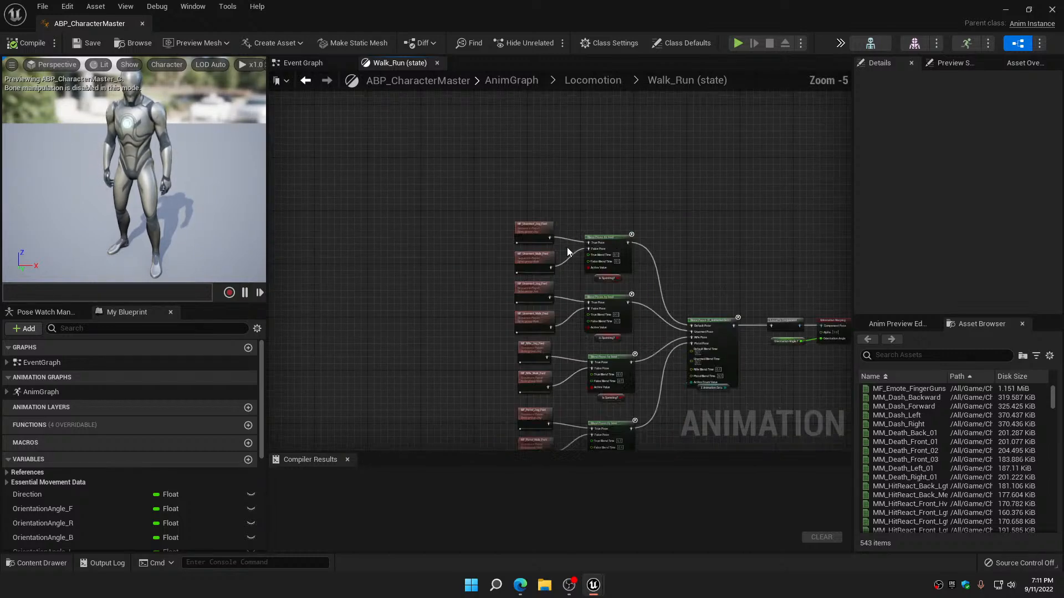
right_click_drag(647, 305, 546, 128)
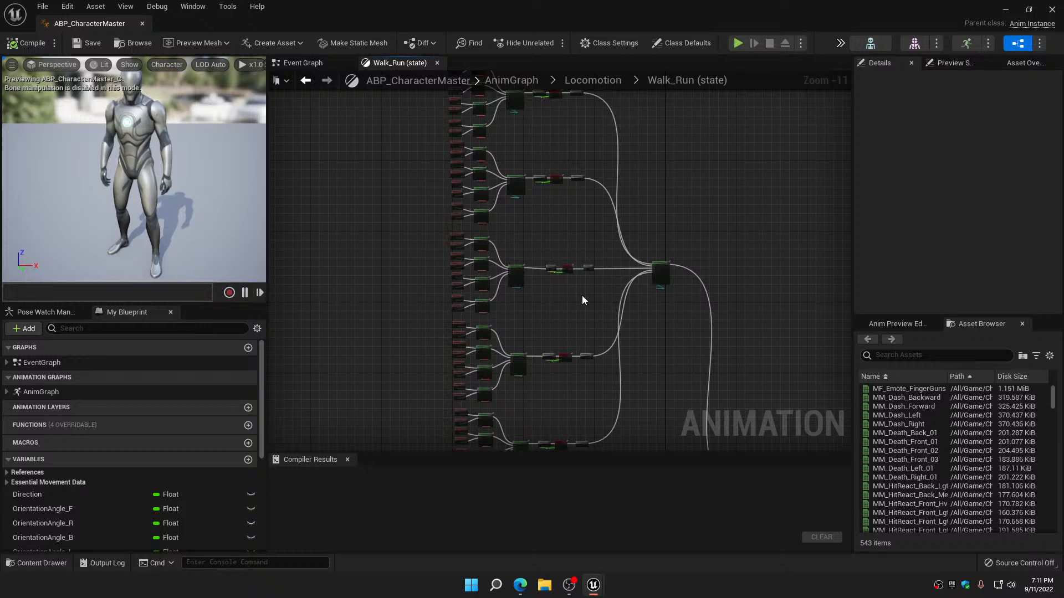
right_click_drag(582, 300, 525, 182)
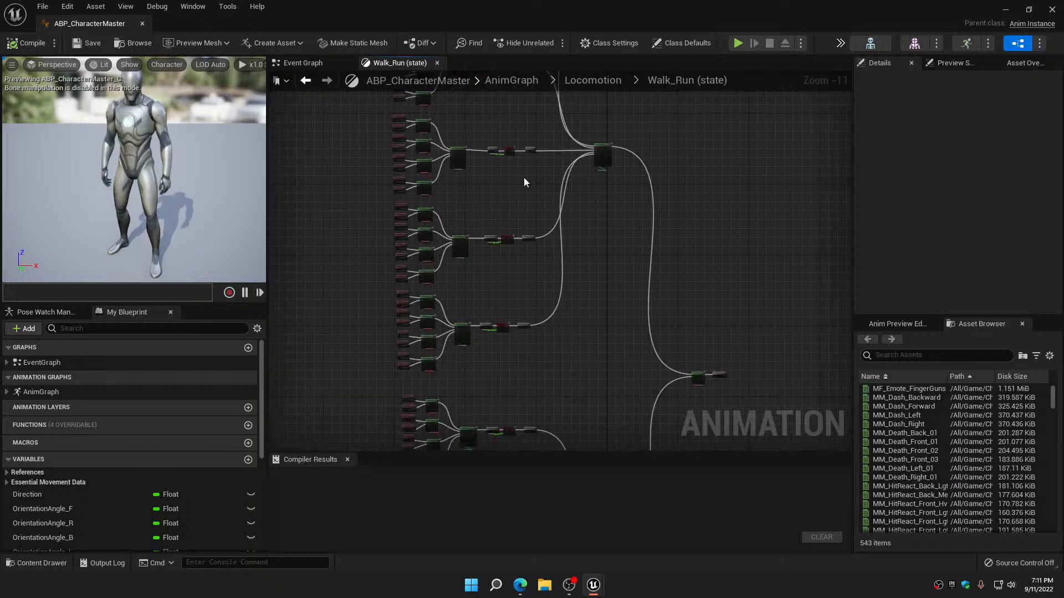
left_click(306, 81)
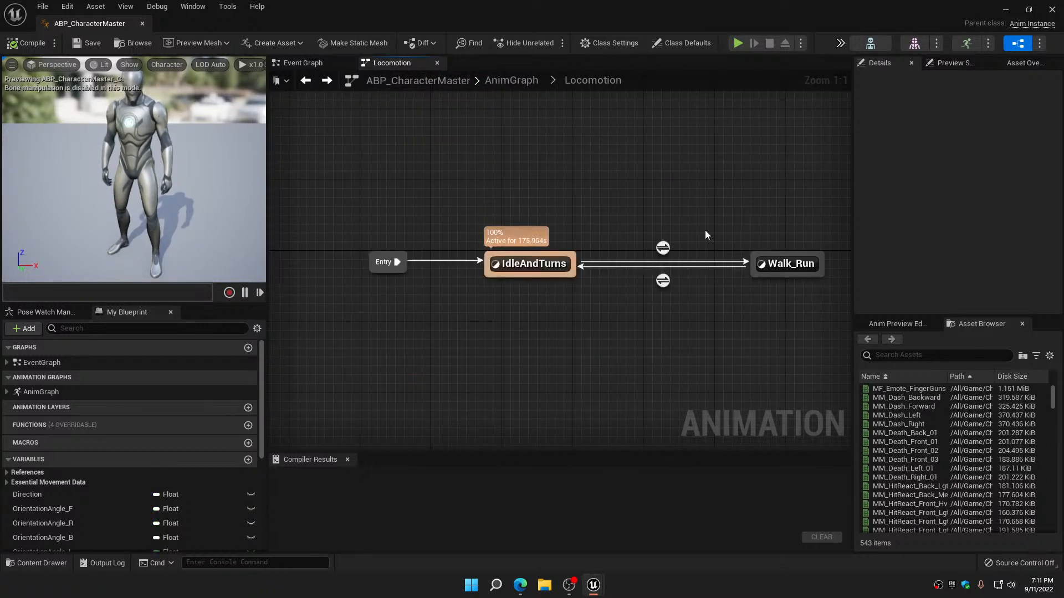
double_click(534, 261)
double_click(532, 273)
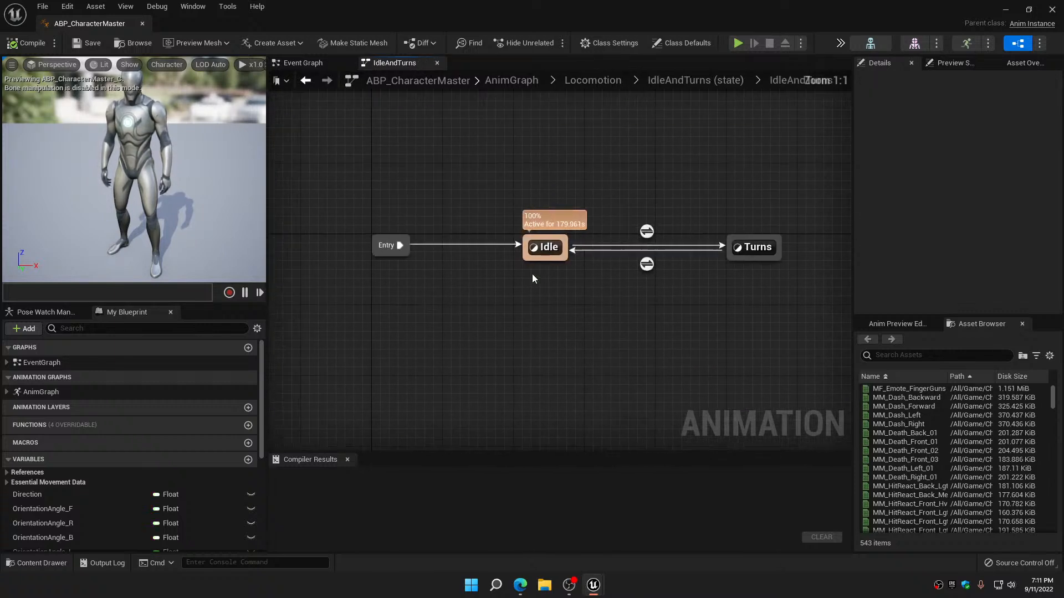
double_click(559, 262)
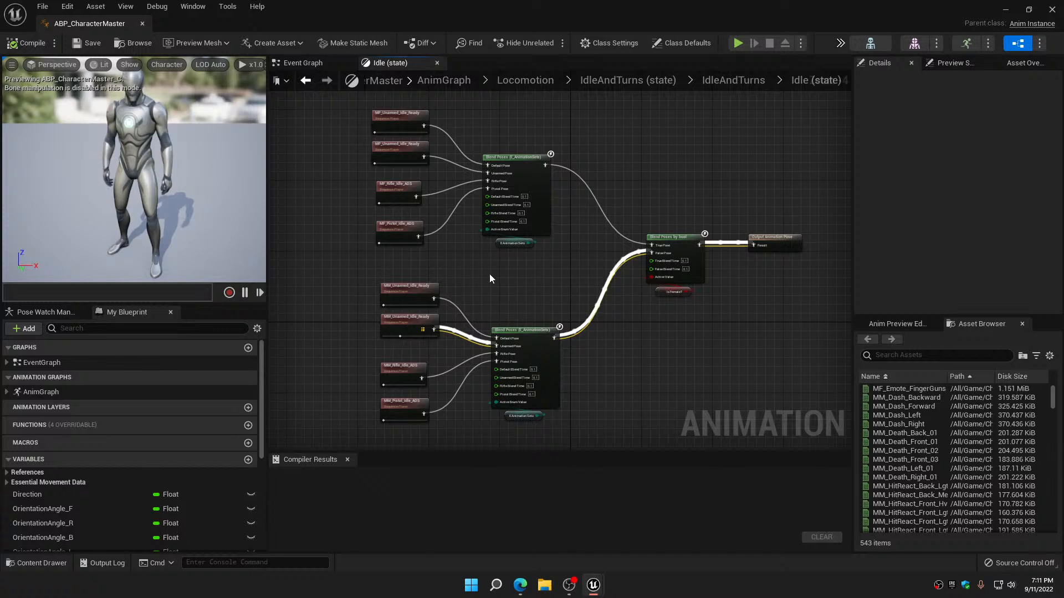
Examine the female and male idle players for the unarmed, rifle and pistol sets, and return to the AnimGraph
right_click_drag(490, 273, 511, 296)
scroll(481, 238, "up", 3)
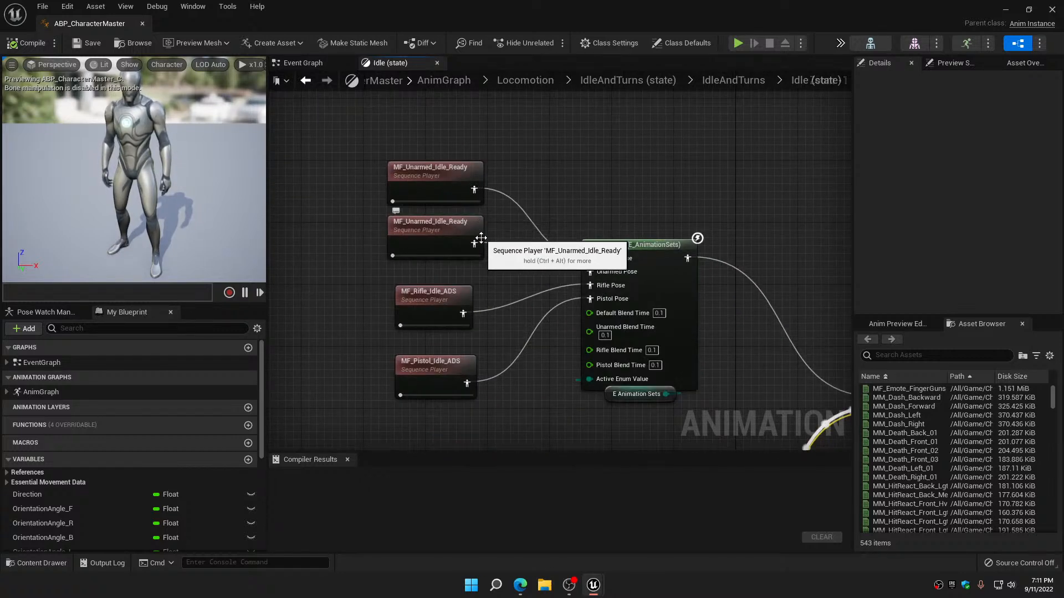
left_click_drag(474, 244, 589, 272)
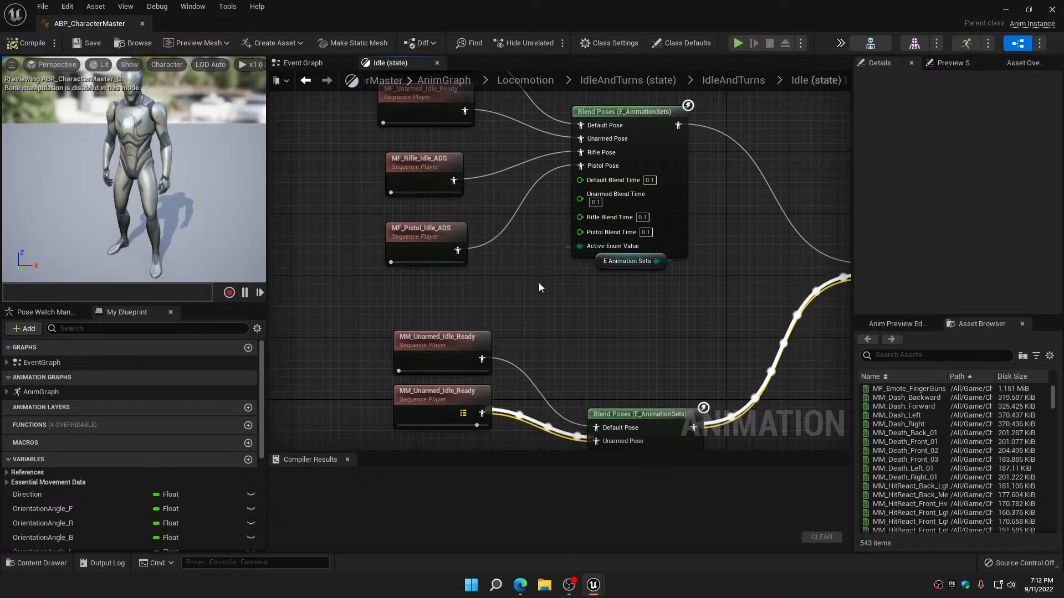
right_click_drag(539, 283, 540, 194)
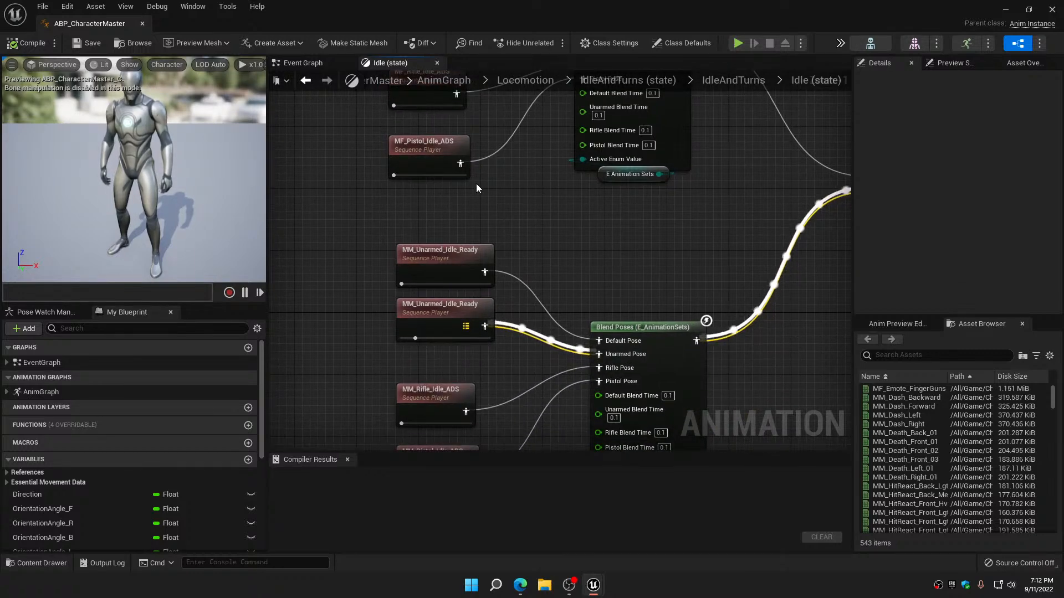
right_click_drag(519, 216, 524, 116)
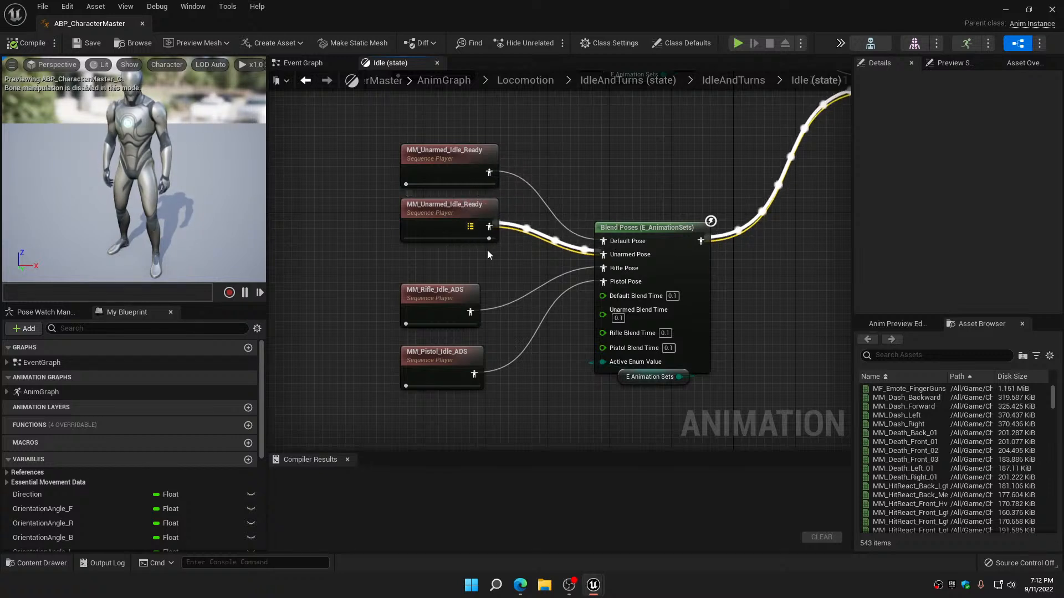
right_click_drag(460, 294, 466, 163)
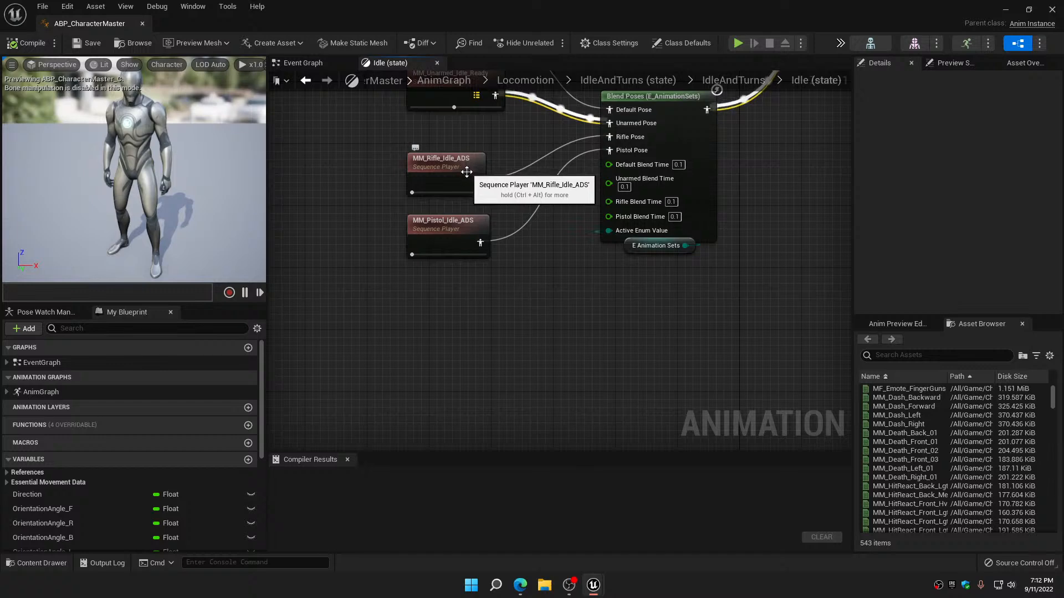
left_click(307, 81)
left_click(309, 82)
left_click(307, 82)
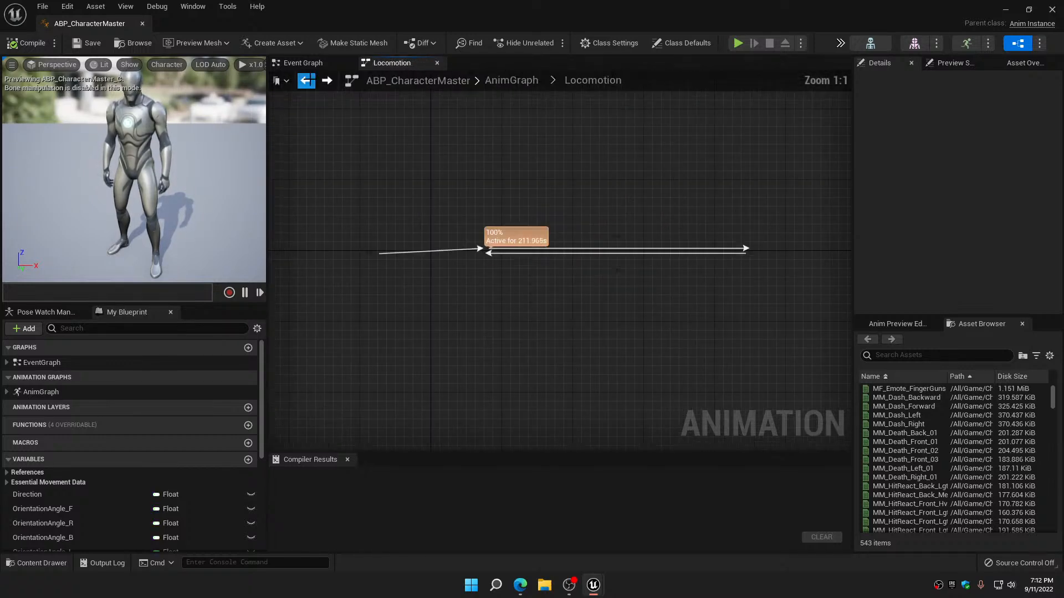
left_click(308, 81)
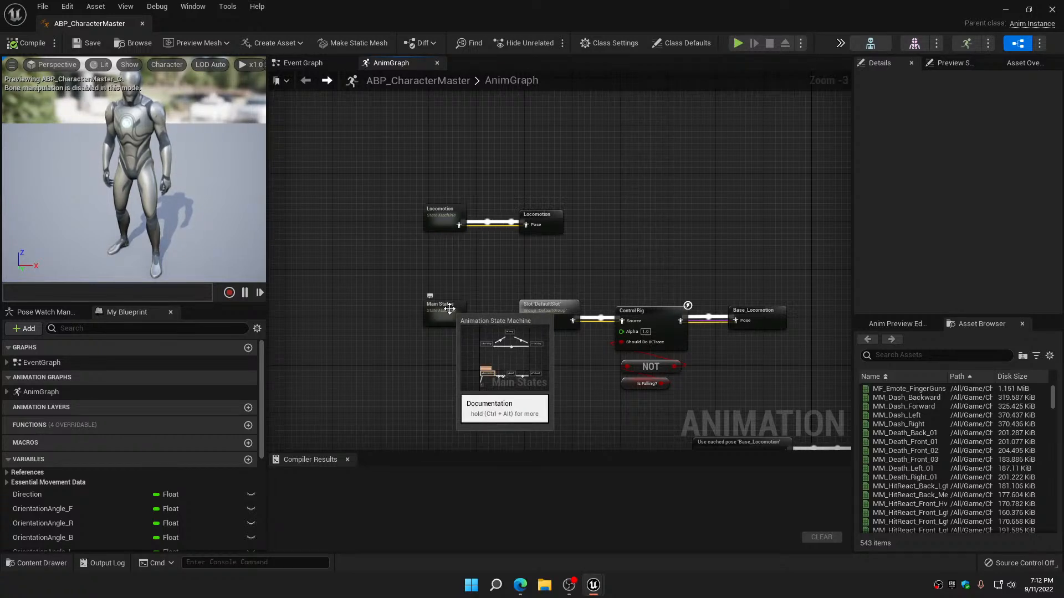
Reopen the Idle state in Locomotion and copy its Blend Poses by bool node together with the Is Female? variable
double_click(438, 224)
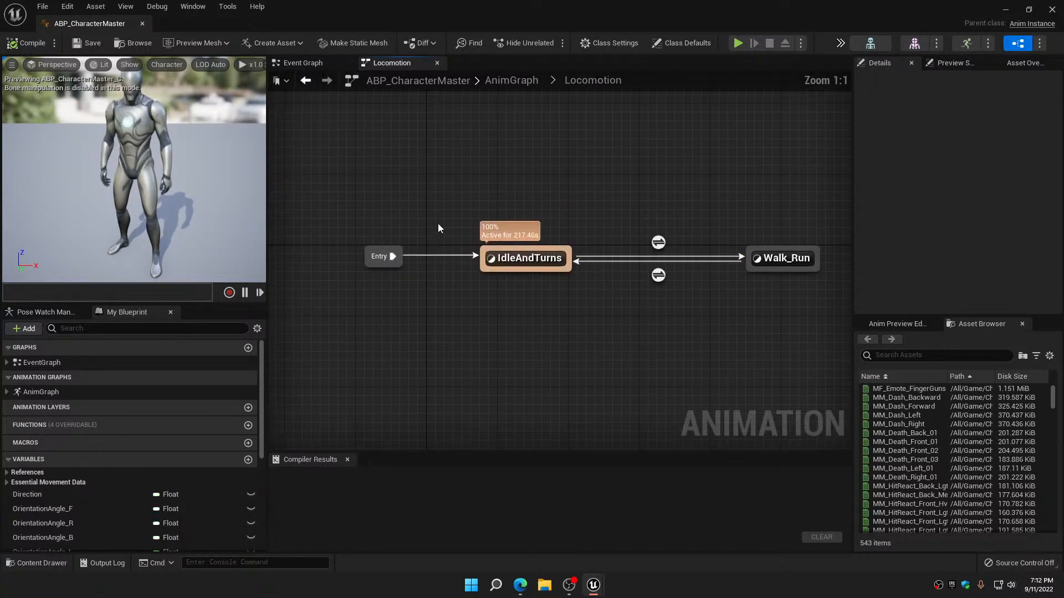
double_click(538, 263)
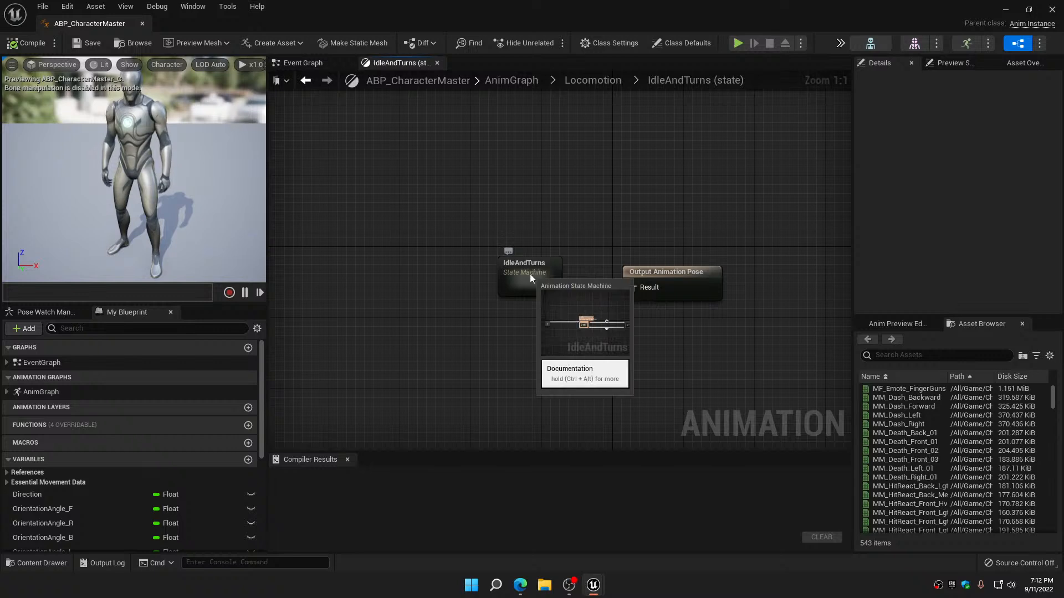
double_click(529, 273)
double_click(557, 264)
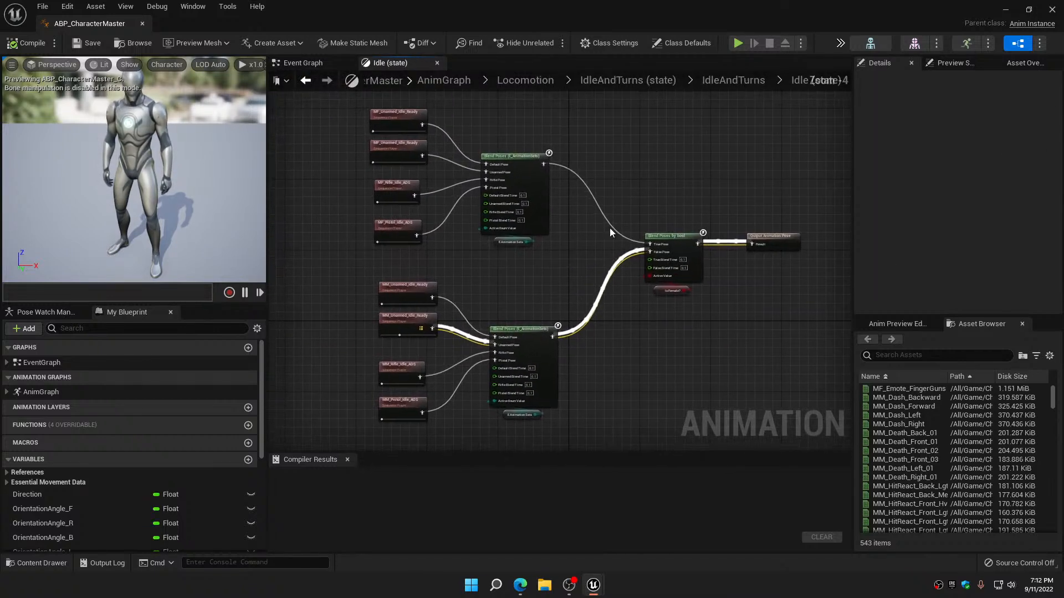
left_click_drag(611, 232, 681, 324)
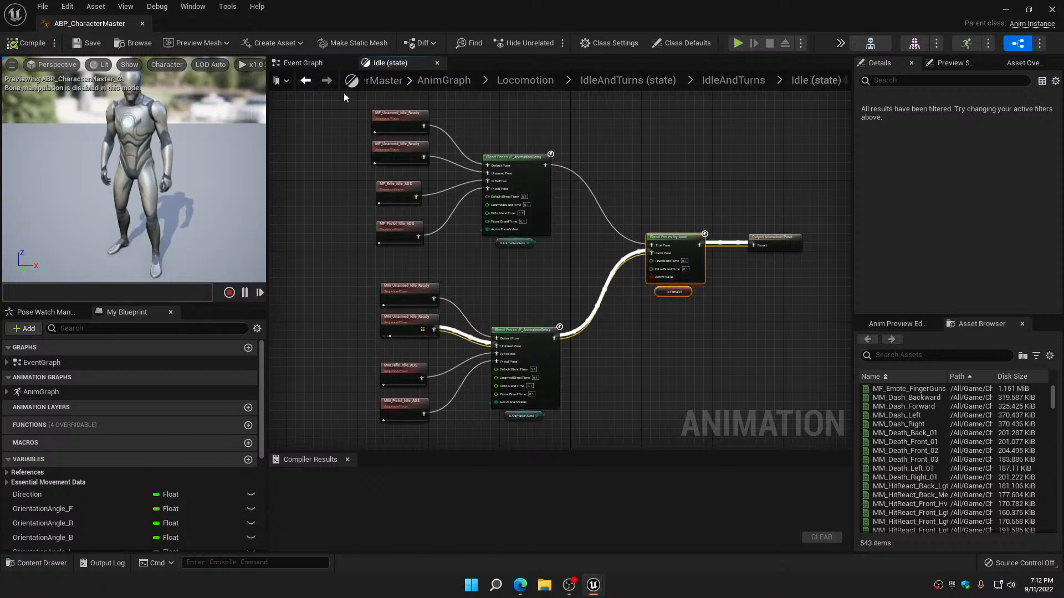
Return to the AnimGraph and open the Jump state inside the Main States state machine
left_click(306, 81)
left_click(305, 82)
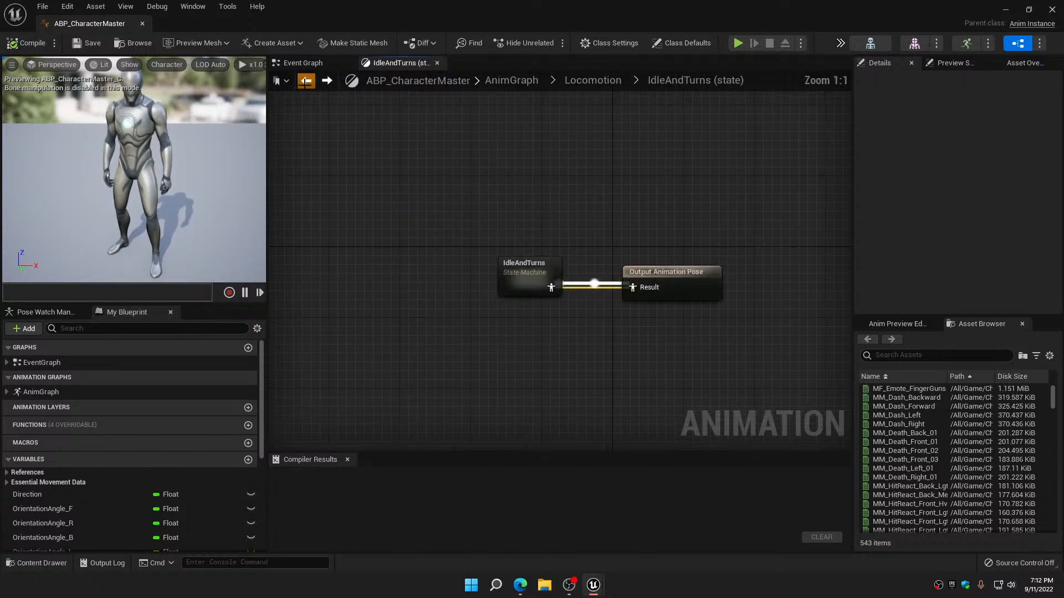
left_click(305, 82)
left_click(305, 82)
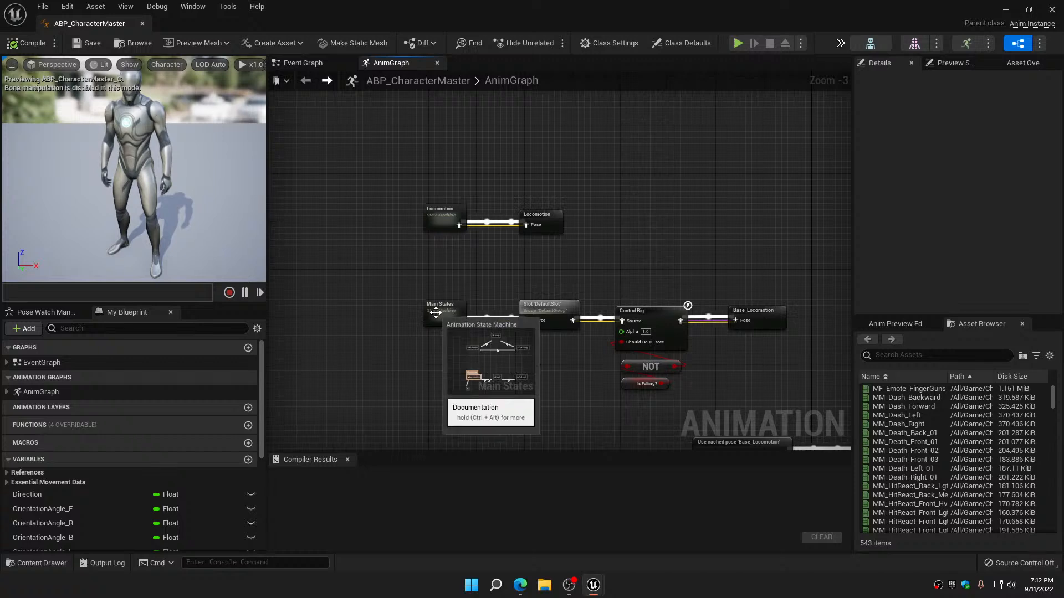
double_click(436, 312)
right_click_drag(489, 308, 524, 347)
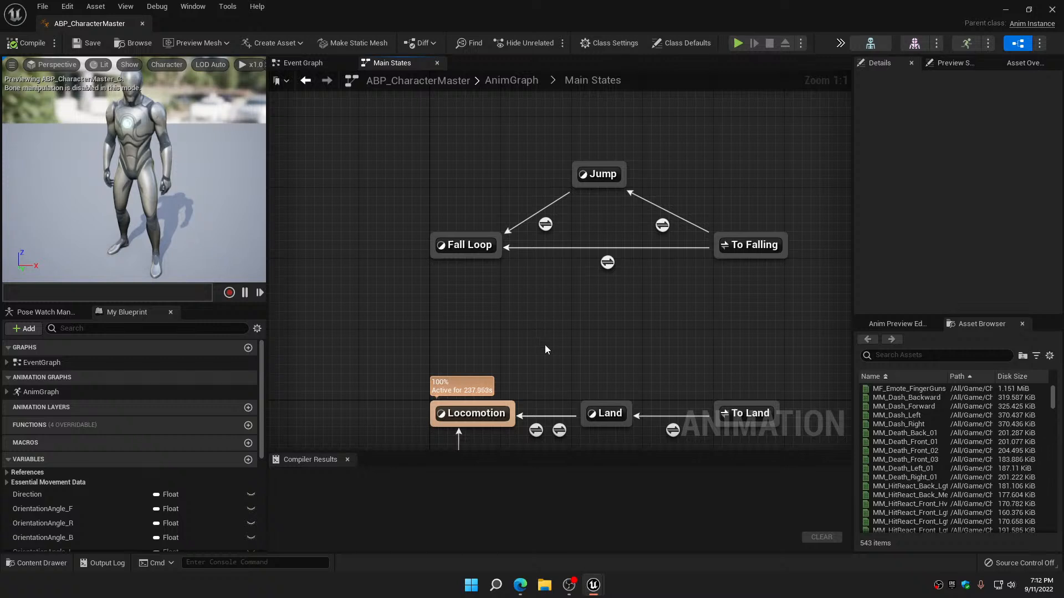
double_click(605, 174)
scroll(604, 184, "down", 5)
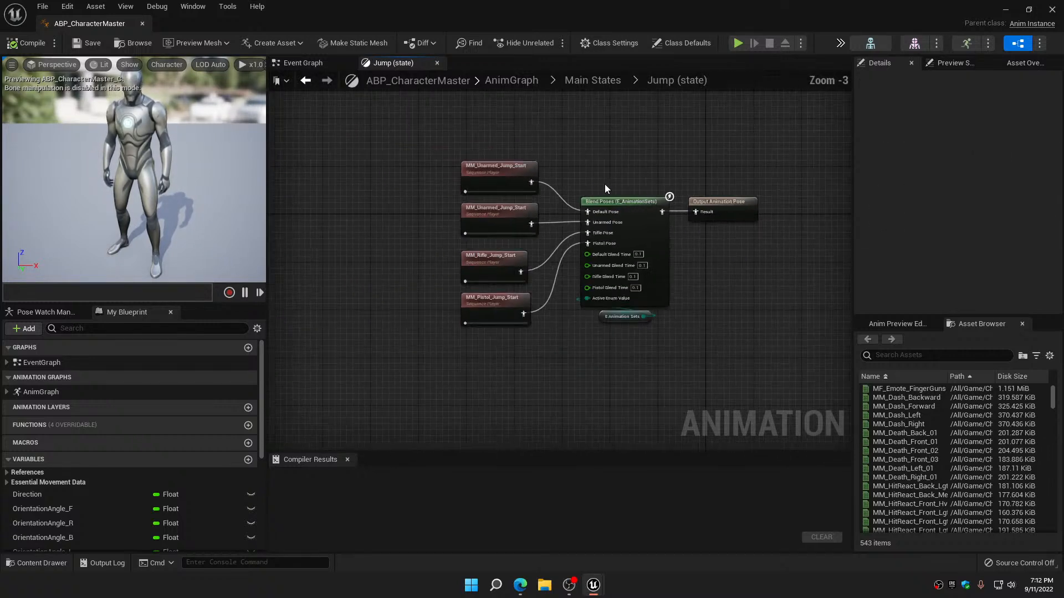
Disconnect Output Animation Pose from the E_AnimationSets blend in the Jump state and move it away to make room
left_click_drag(522, 157, 630, 313)
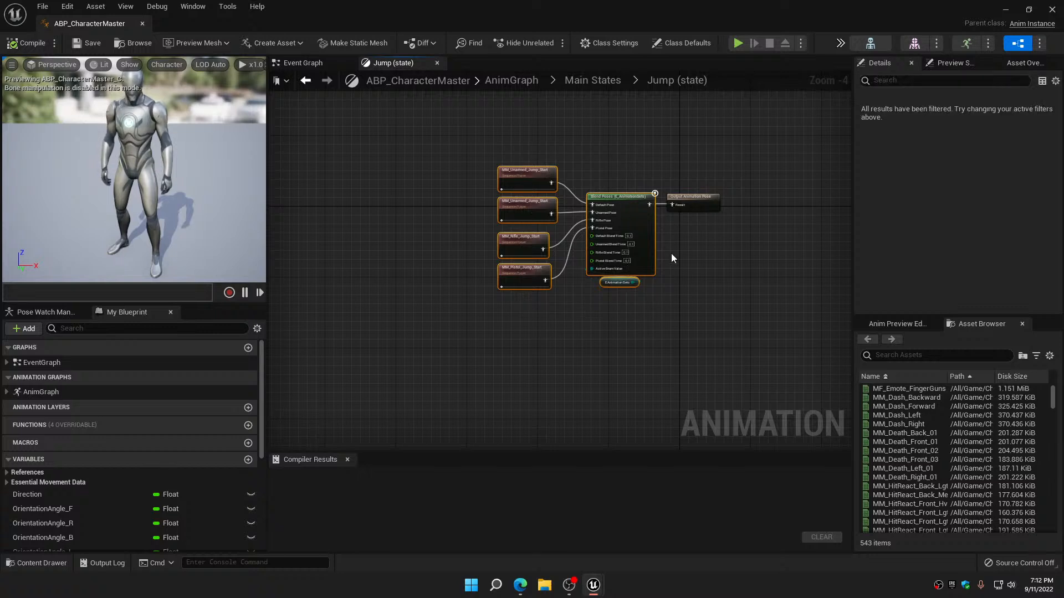
scroll(677, 224, "up", 3)
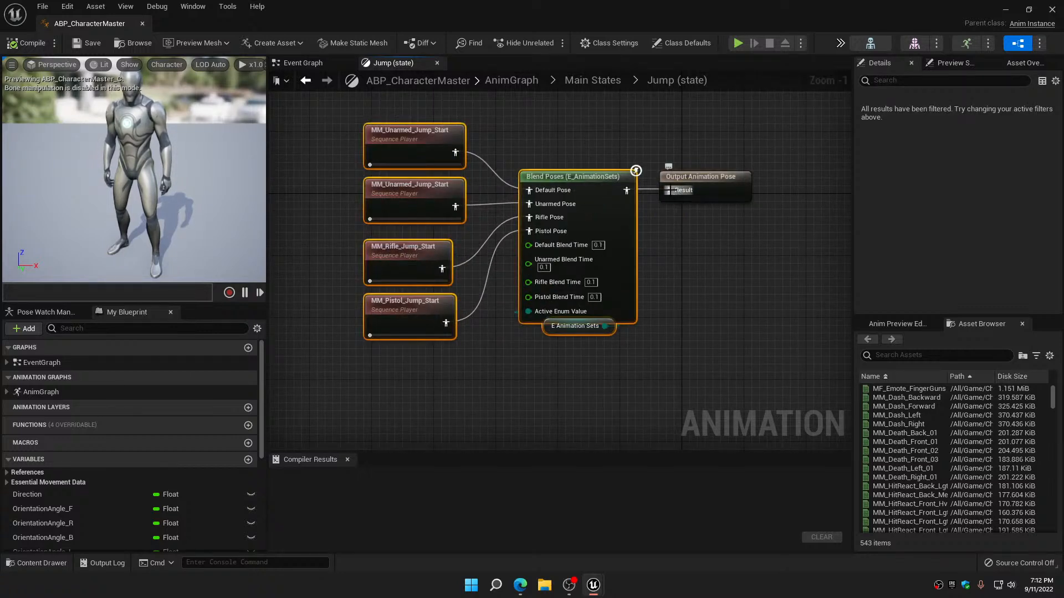
left_click(667, 159)
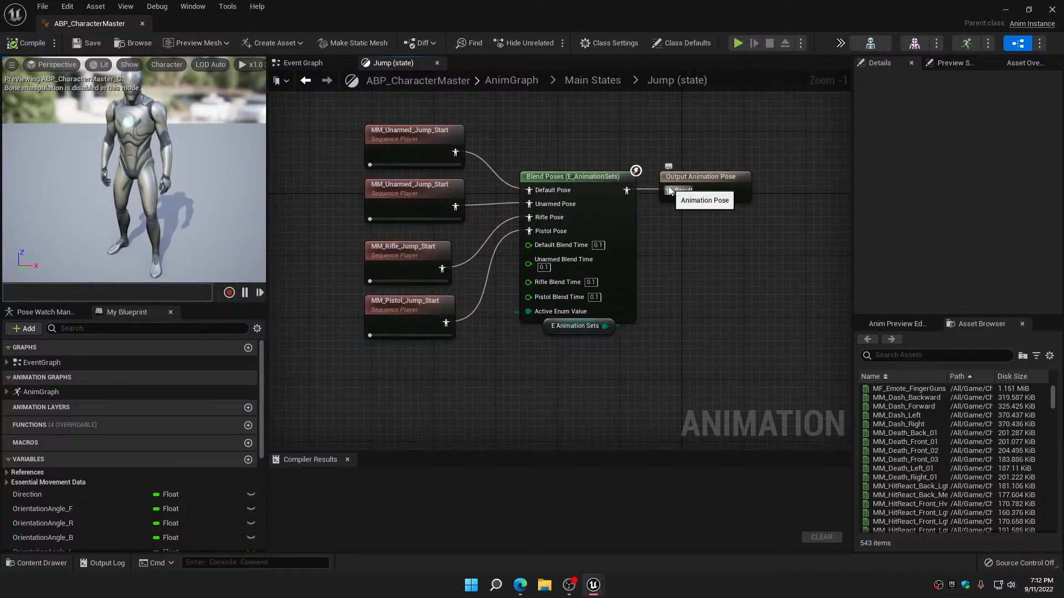
left_click(669, 190, "alt")
right_click_drag(691, 234, 496, 197)
left_click_drag(517, 155, 718, 240)
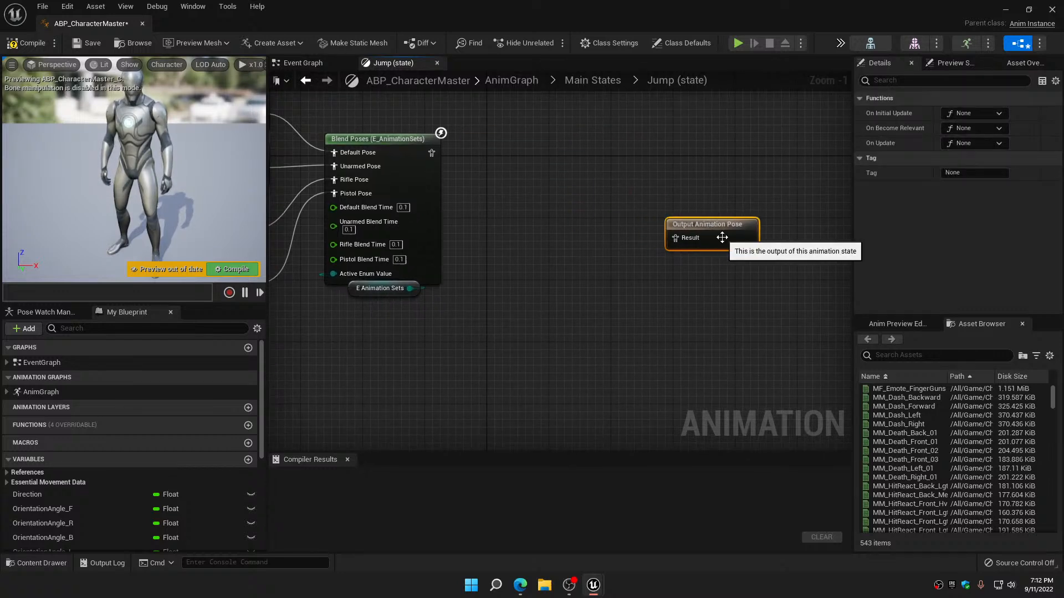
Paste the Is Female? bool blend, wire the MM_ jump blend into False Pose and connect its output to Output Animation Pose
left_click(511, 220)
key("ctrl+v")
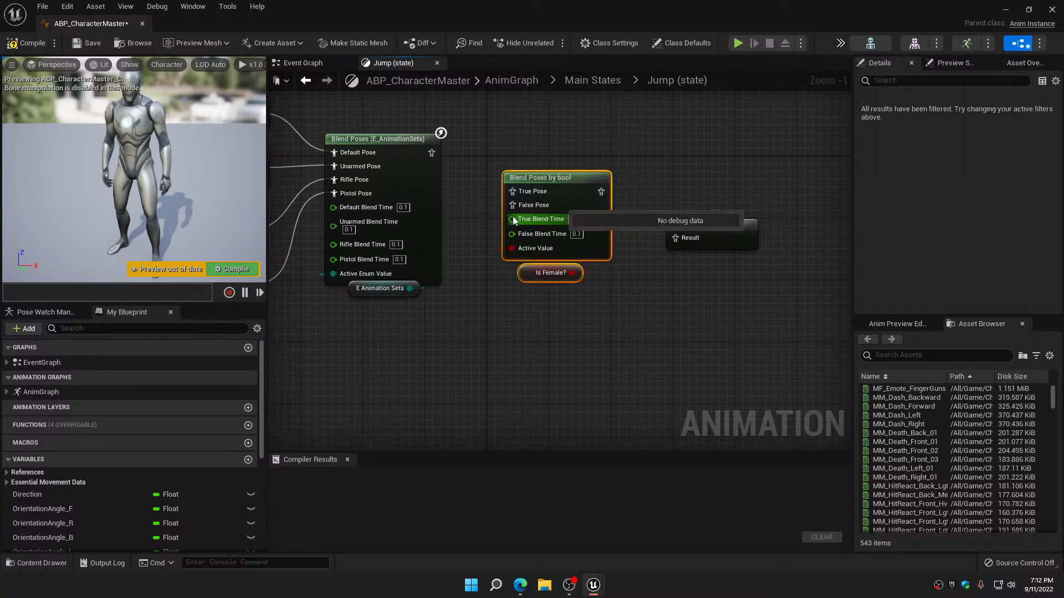
left_click_drag(431, 152, 513, 205)
left_click_drag(575, 188, 573, 76)
left_click_drag(720, 278, 735, 129)
right_click_drag(685, 235, 627, 394)
left_click_drag(540, 238, 636, 221)
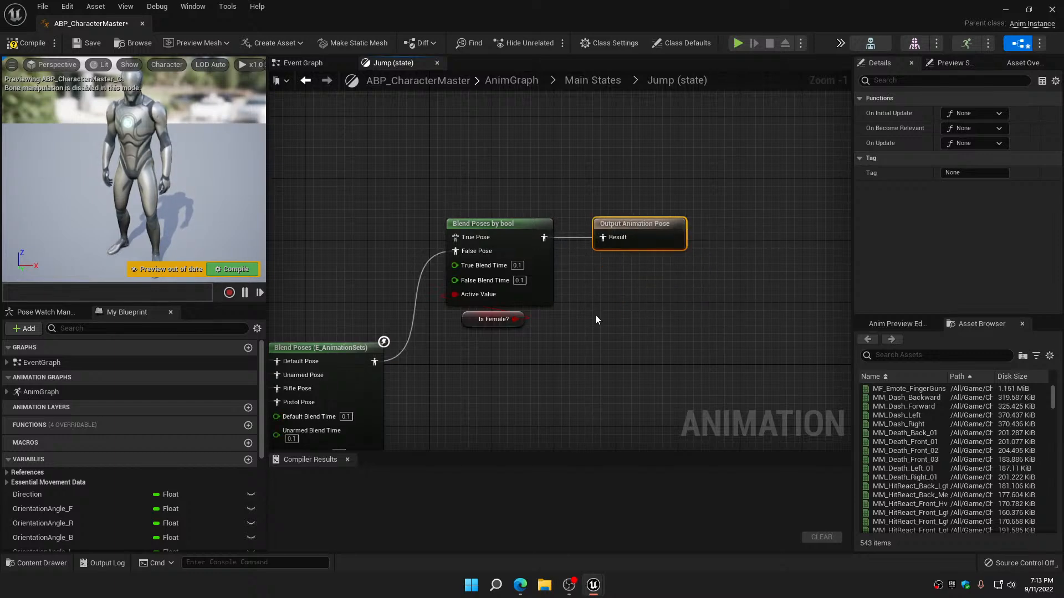
Duplicate the four jump start players with their E_AnimationSets blend and place the copy above the originals
scroll(595, 314, "down", 5)
right_click_drag(467, 289, 503, 245)
left_click_drag(473, 249, 558, 348)
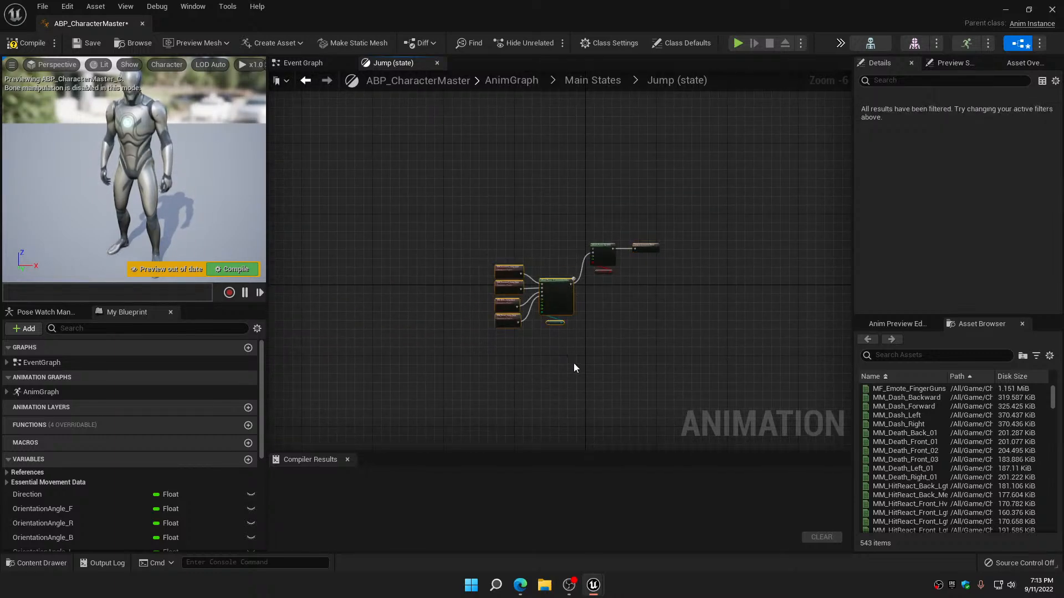
key("ctrl+c")
key("ctrl+v")
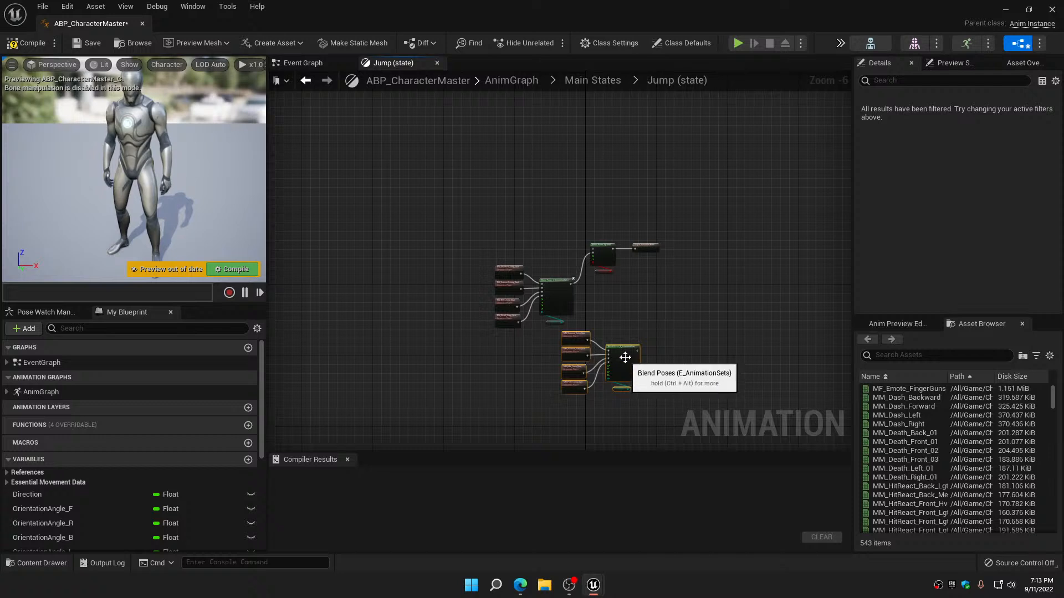
left_click_drag(622, 356, 560, 209)
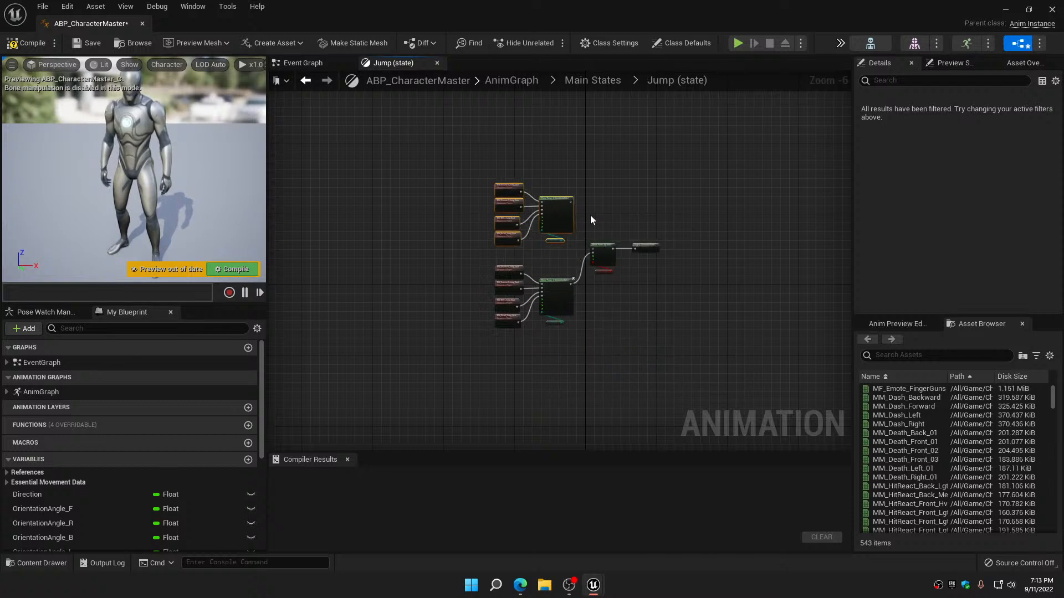
Connect the duplicated jump blend to True Pose and shift the bool blend and Output Animation Pose away from both groups
scroll(518, 224, "up", 4)
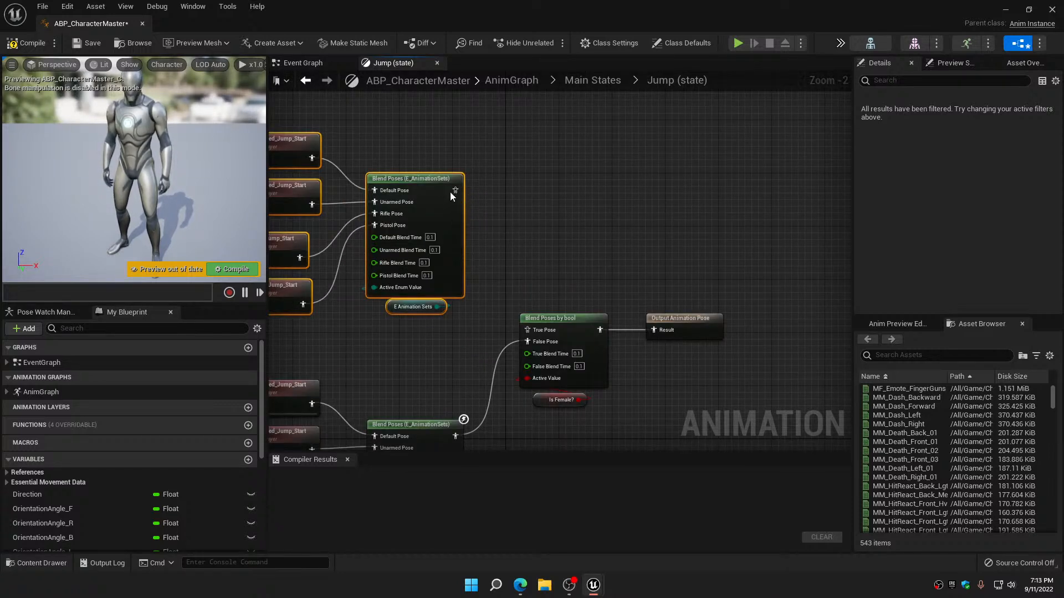
left_click_drag(455, 190, 527, 329)
left_click_drag(548, 272, 686, 441)
left_click_drag(683, 304, 756, 280)
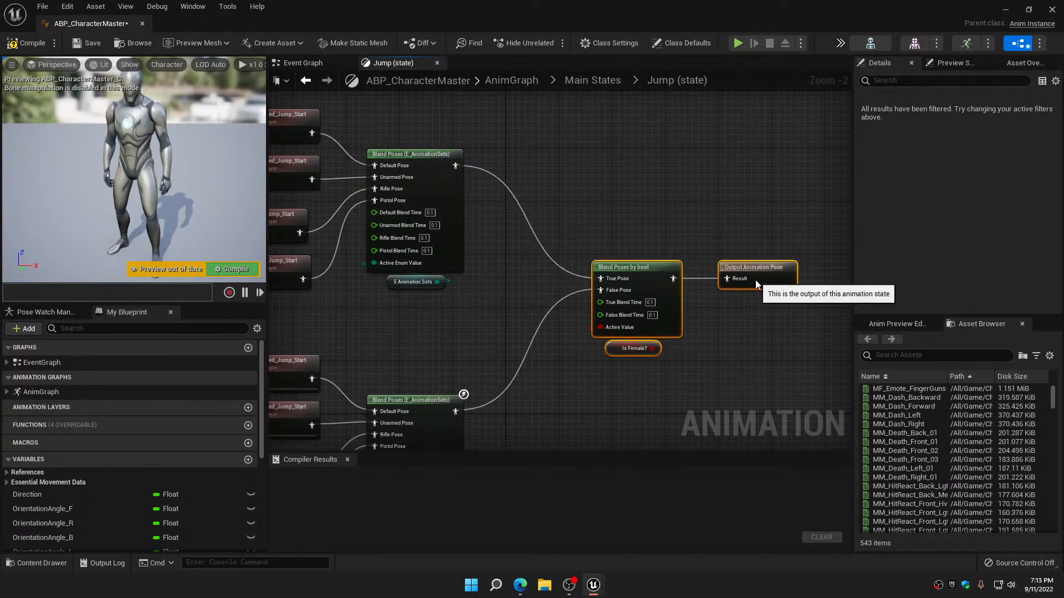
Search the animation assets for "mf_unarmed_jum" to find a female unarmed jump animation
right_click_drag(654, 219, 844, 244)
scroll(463, 162, "up", 2)
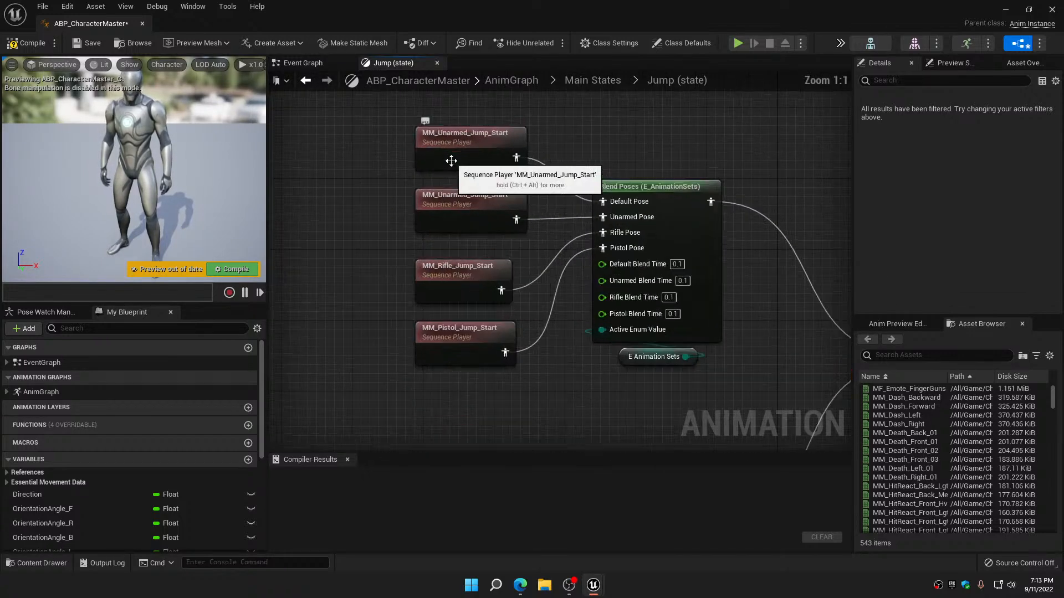
left_click(880, 355)
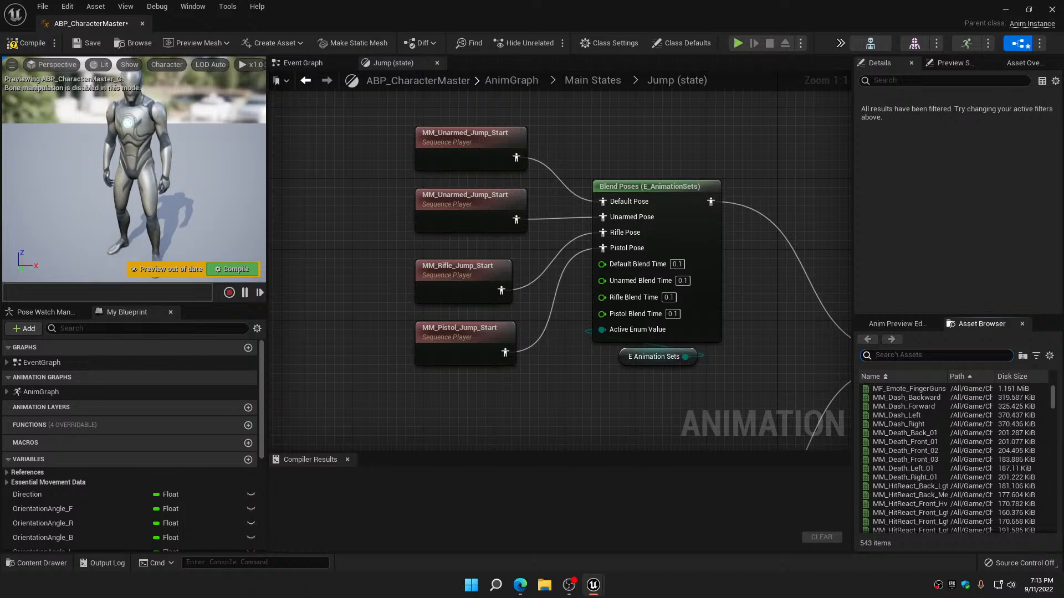
type("m")
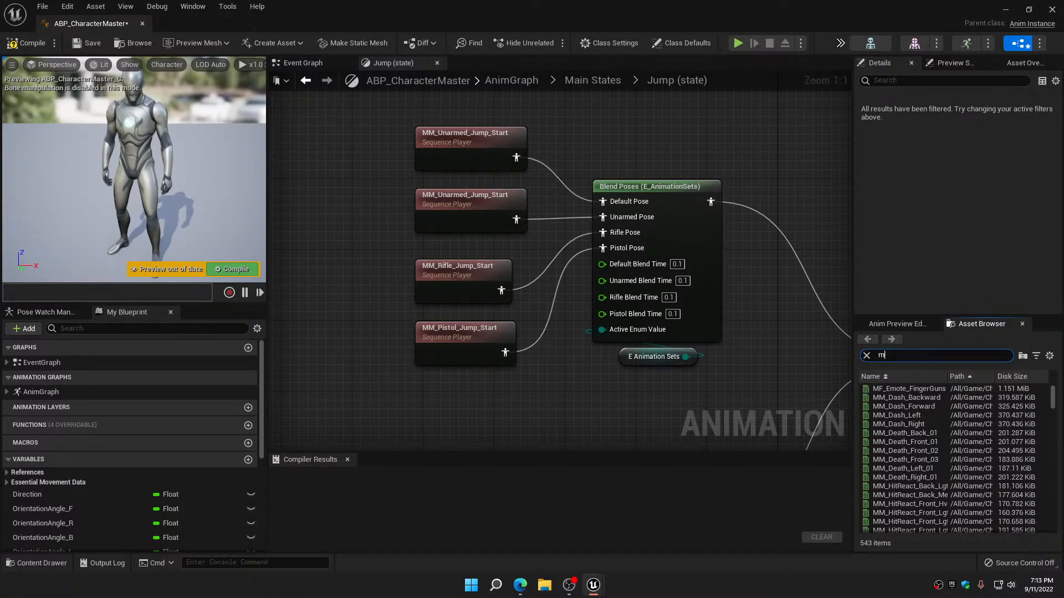
type("f")
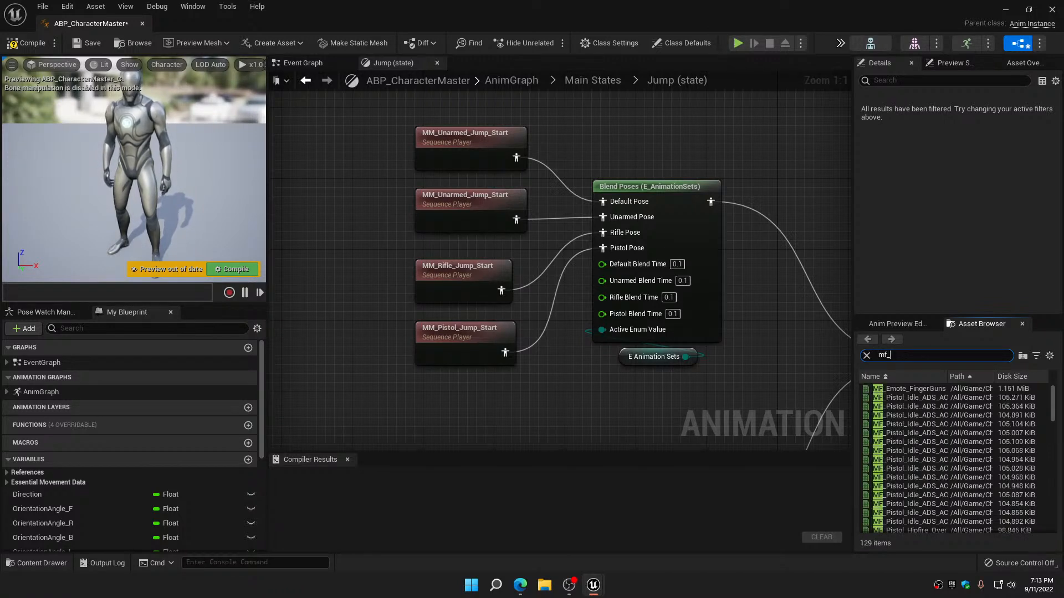
type("_unarmed")
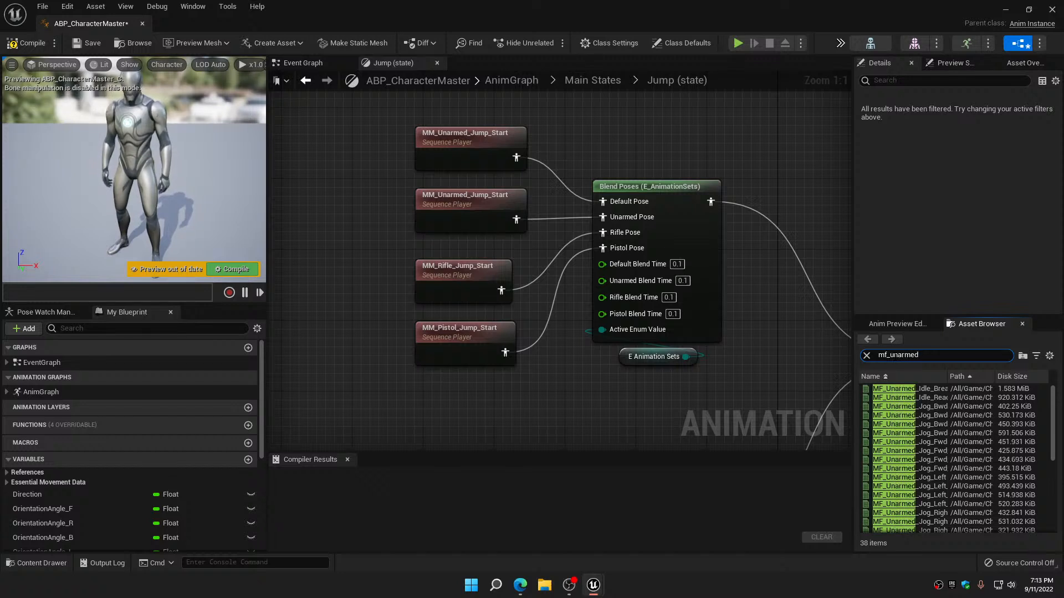
type("_jum")
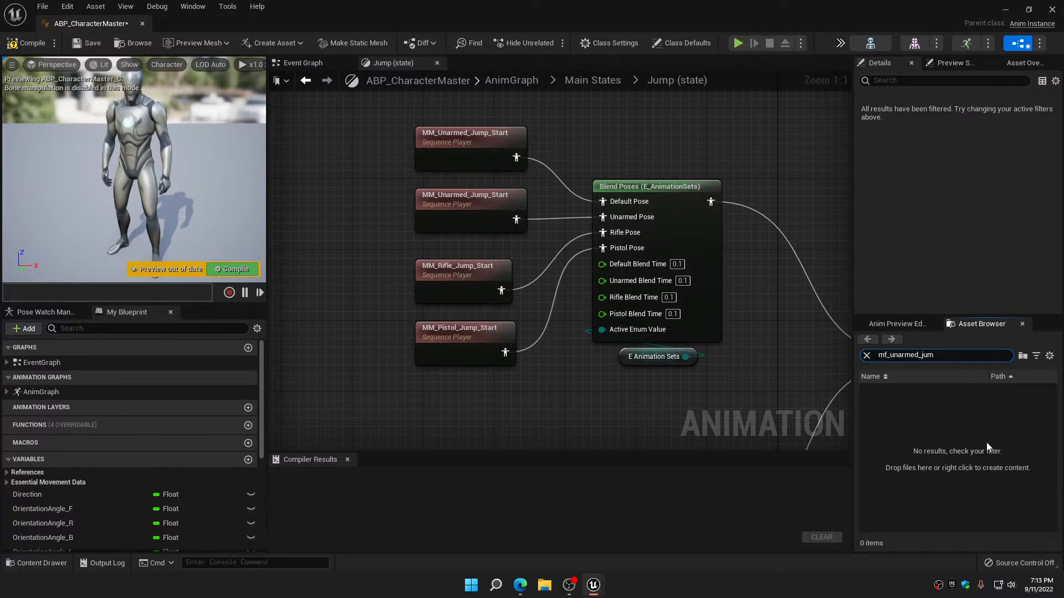
Widen the animation asset search to "jump" and check the listed jump animations for MF_ versions
key("BackSpace")
key("BackSpace")
key("BackSpace")
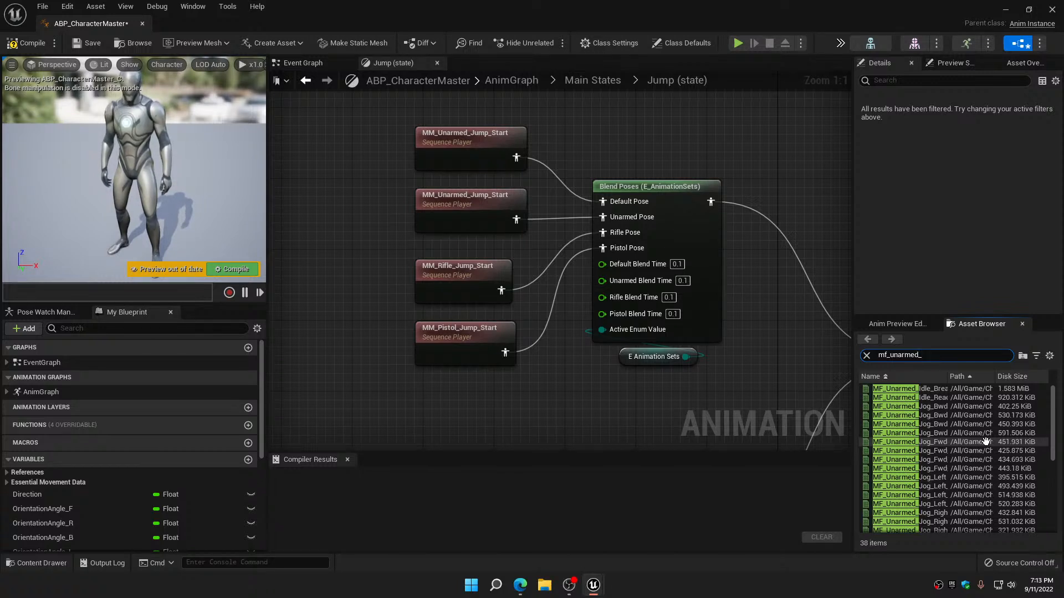
key("BackSpace")
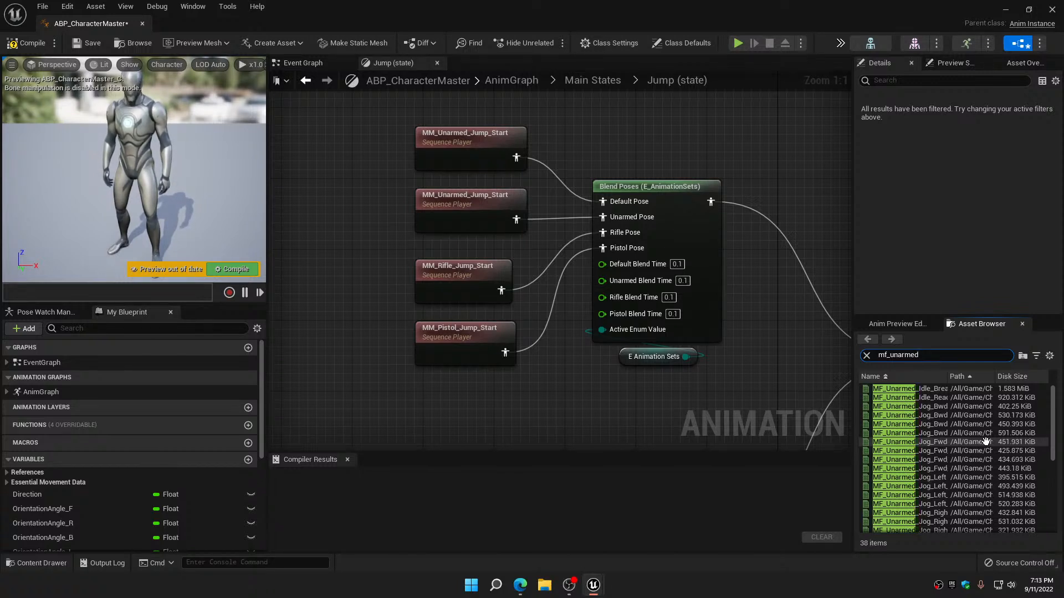
type("jum")
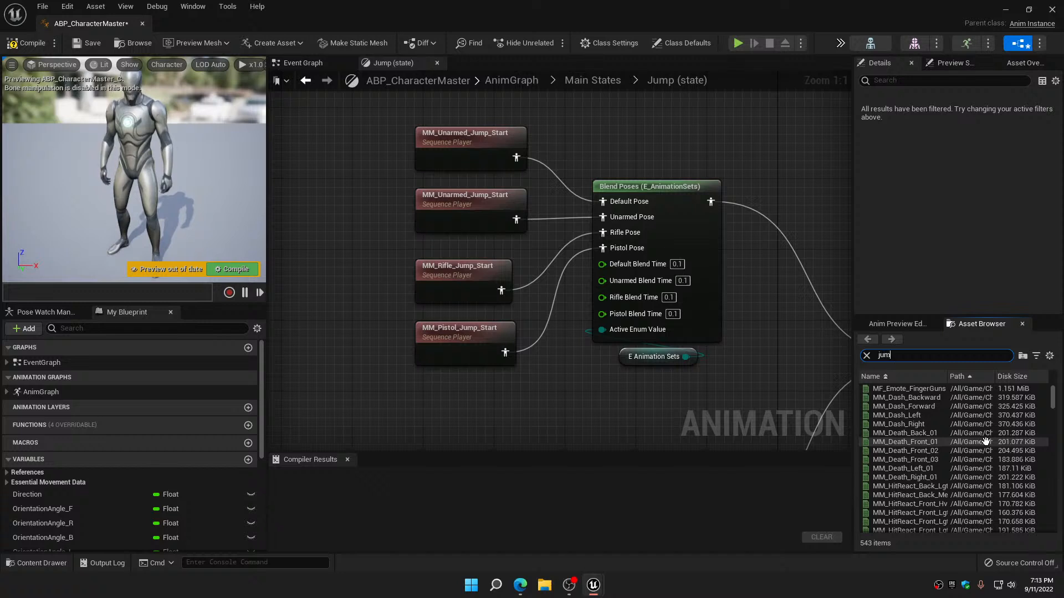
type("p")
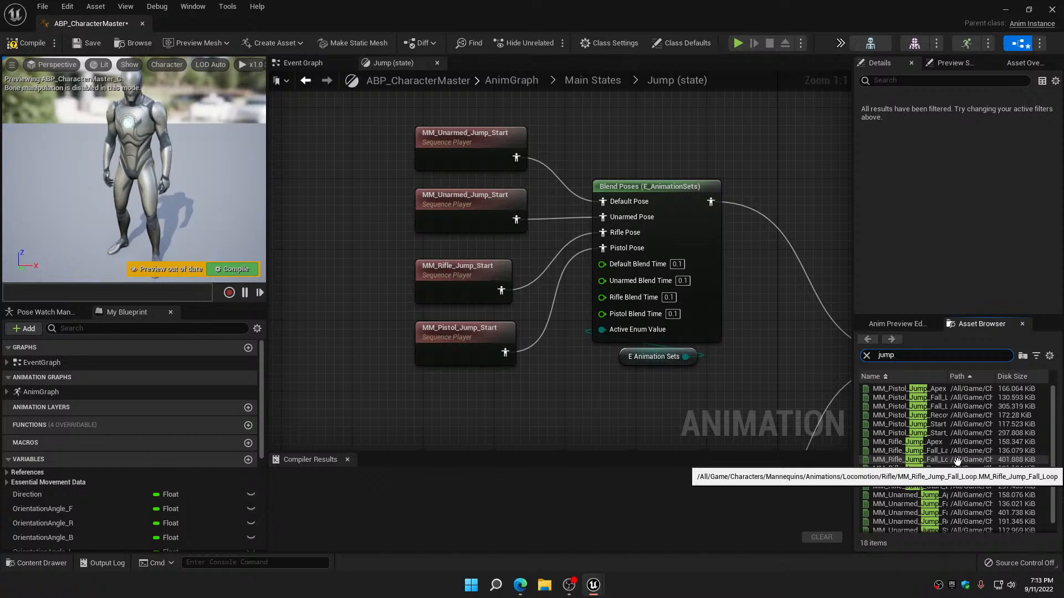
left_click(783, 387)
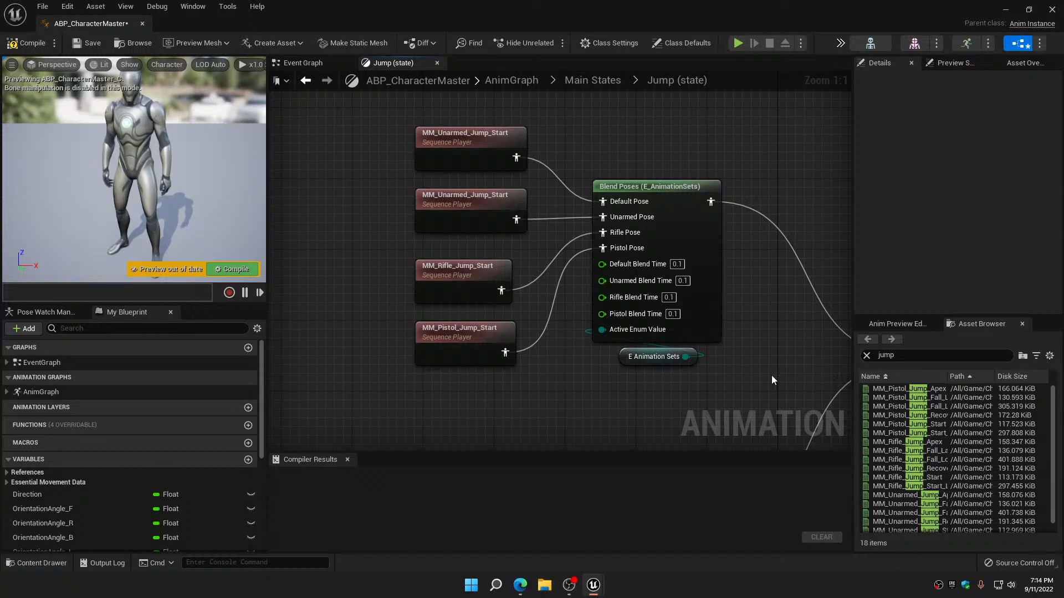
Delete the Is Female? bool blend and the duplicated upper group of jump start players with its E_AnimationSets blend
scroll(681, 376, "down", 4)
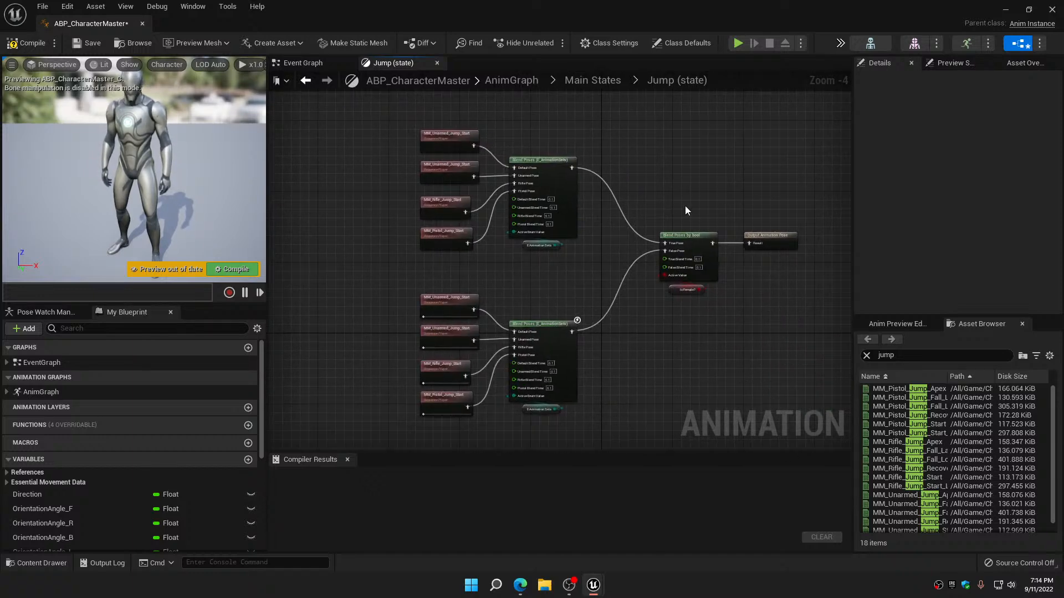
left_click_drag(684, 205, 724, 361)
key("Delete")
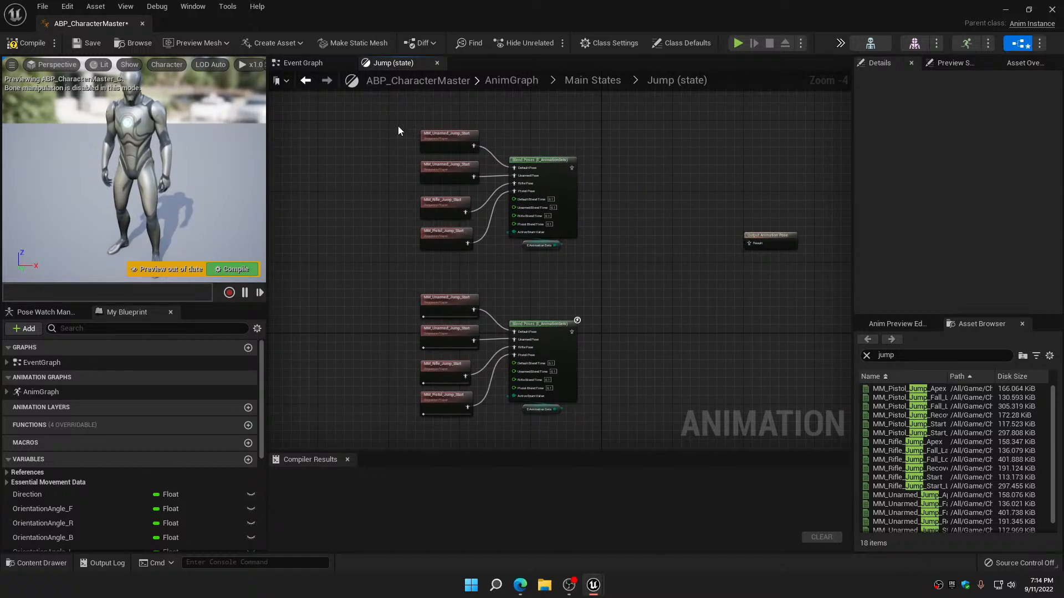
left_click_drag(397, 124, 594, 265)
key("Delete")
Move Output Animation Pose beside the remaining E_AnimationSets jump blend and reconnect them, then compile and save the blueprint
left_click_drag(772, 243, 638, 320)
scroll(571, 333, "up", 4)
left_click(29, 49)
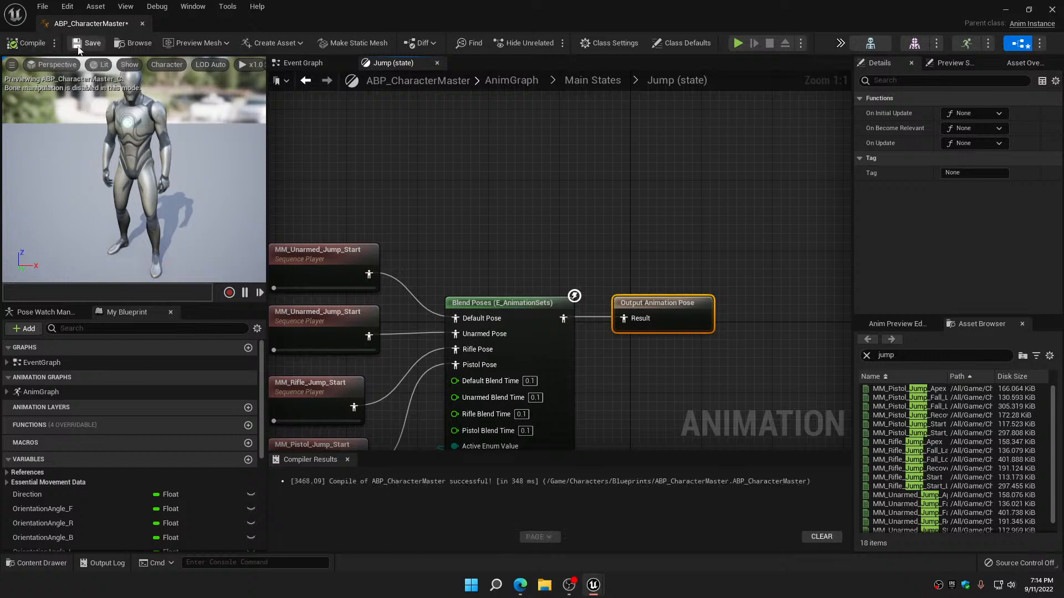
Open the Fall Loop state in Main States and compare its players with the available jump animation assets
left_click(305, 80)
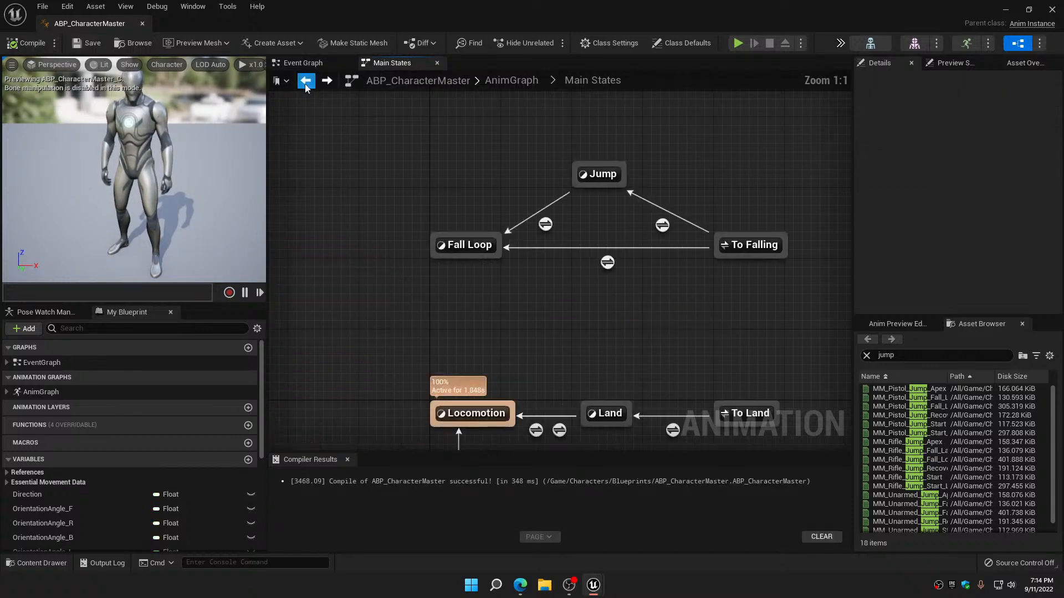
double_click(470, 245)
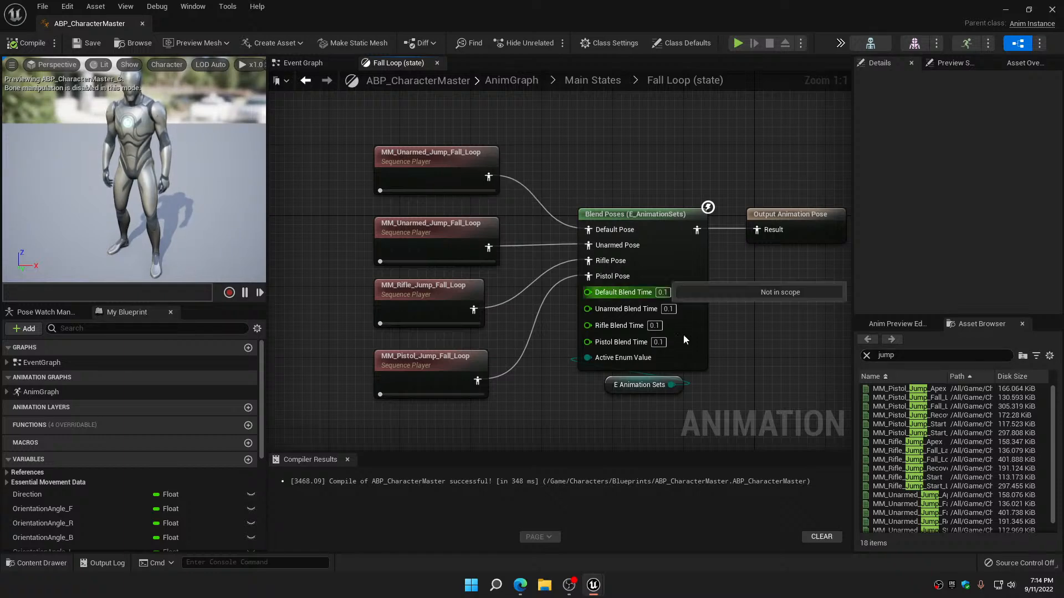
mouse_move(926, 407)
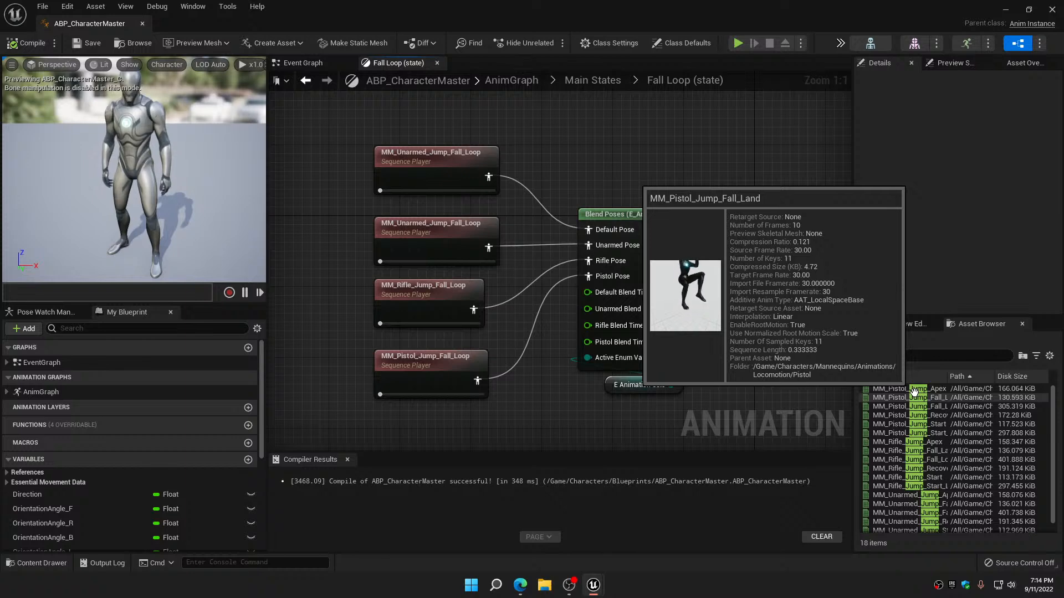
mouse_move(885, 429)
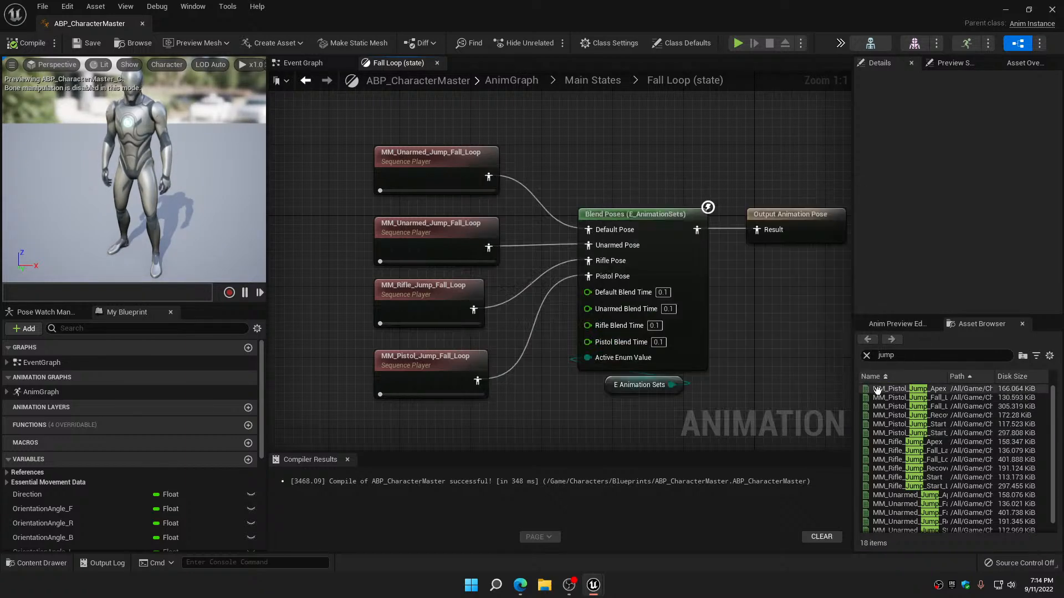
mouse_move(877, 389)
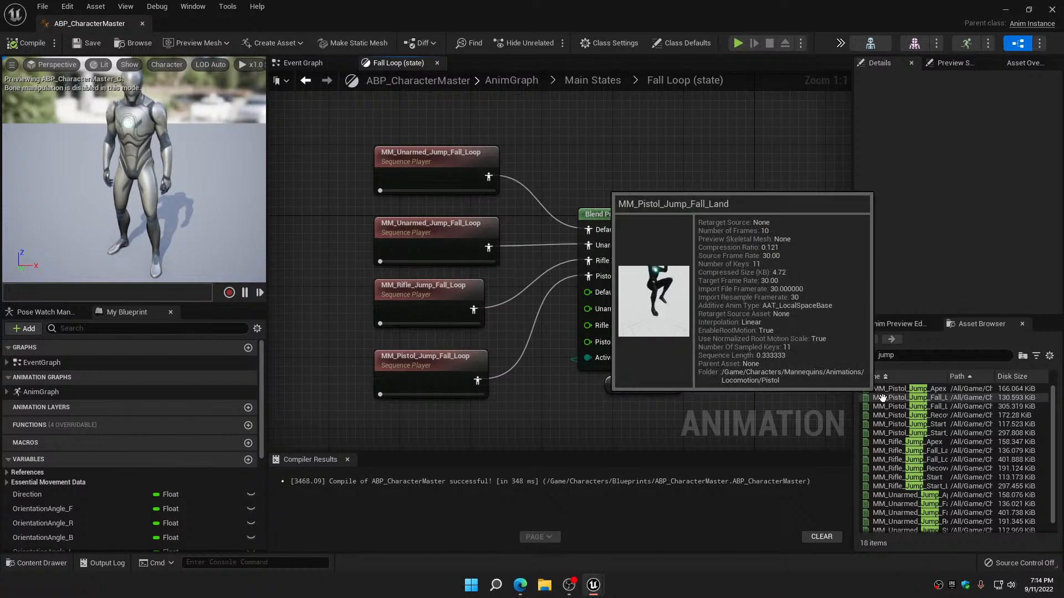
scroll(882, 411, "down", 1)
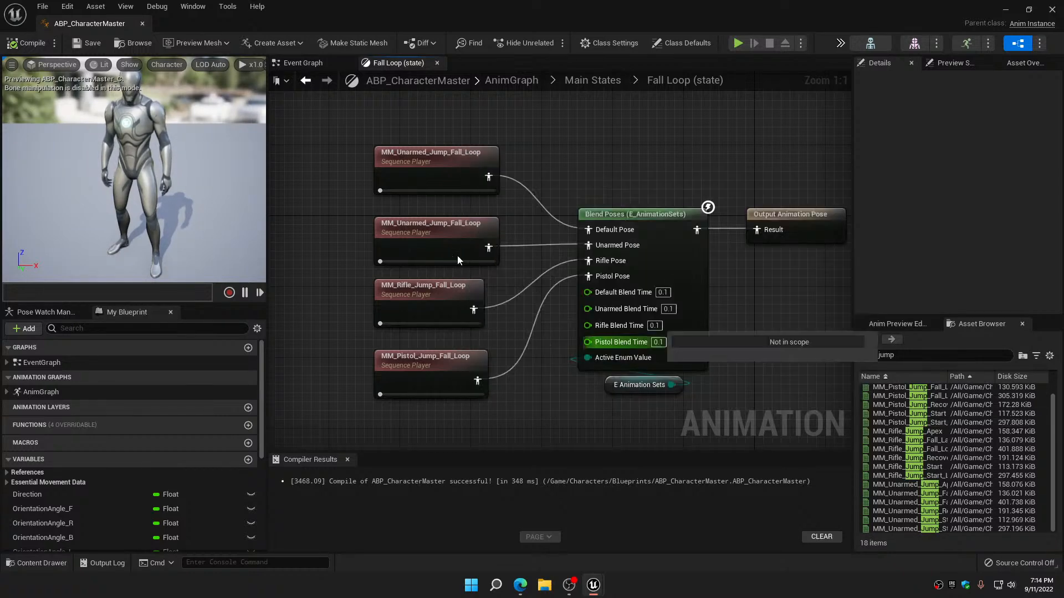
Return to the AnimGraph and move the aim offset players and their E_AnimationSets blend away from the Is Sprinting? blend
left_click(306, 84)
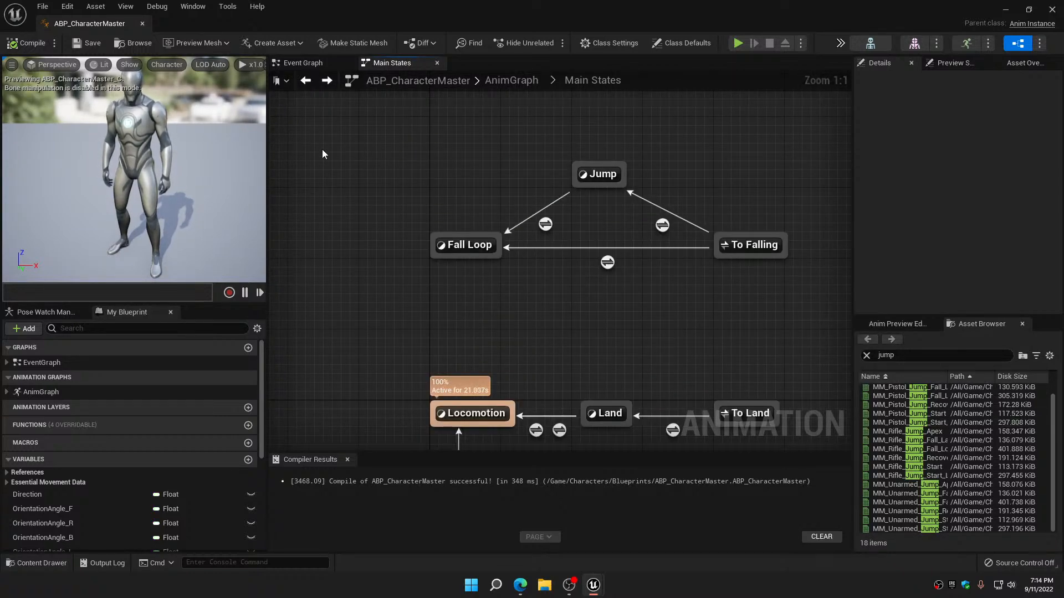
left_click(306, 83)
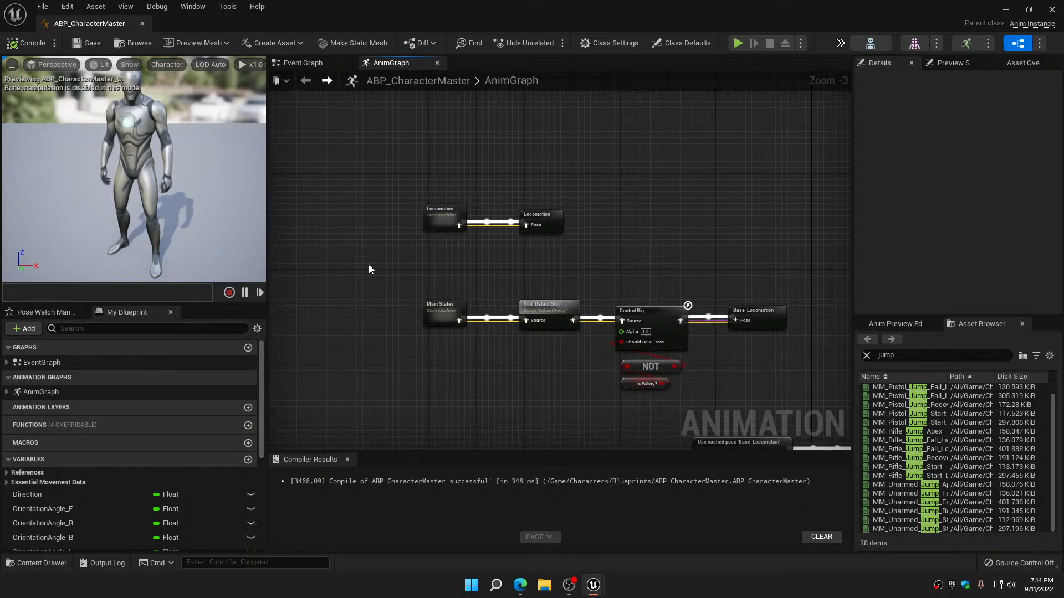
right_click_drag(368, 265, 372, 175)
scroll(404, 315, "down", 4)
mouse_move(404, 315)
right_mouse_down()
mouse_move(447, 213)
mouse_move(387, 175)
mouse_move(390, 320)
right_mouse_up()
scroll(414, 268, "up", 5)
scroll(391, 312, "down", 3)
right_click_drag(437, 235, 431, 214)
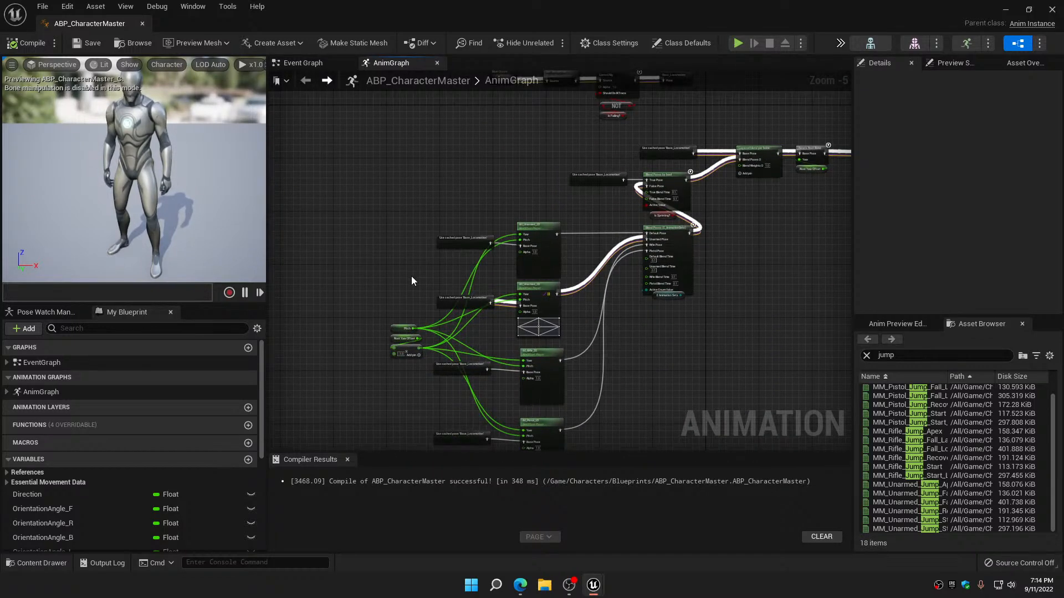
right_click_drag(412, 280, 441, 182)
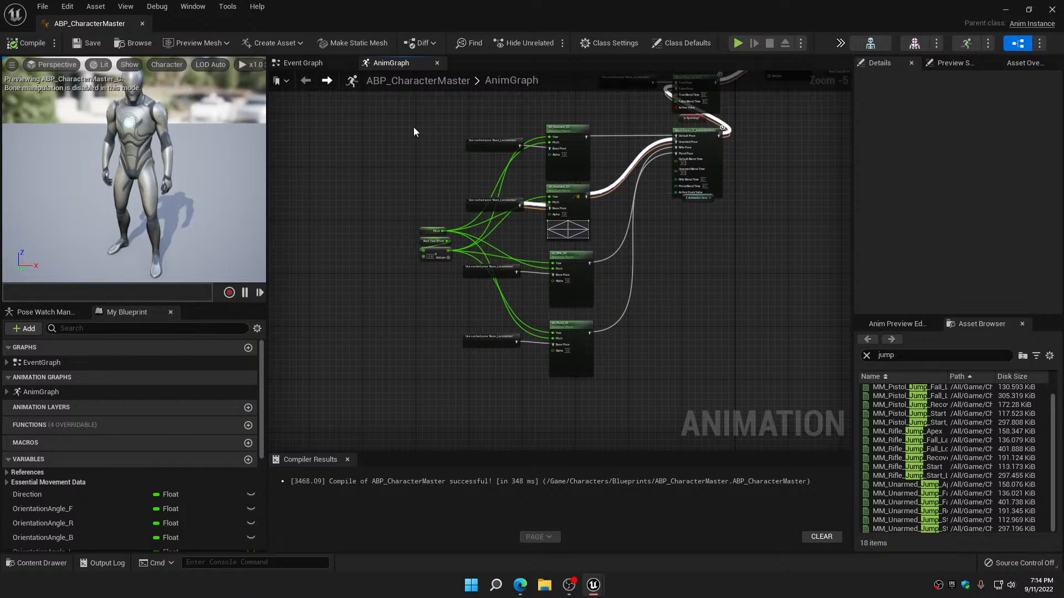
left_click_drag(396, 124, 734, 396)
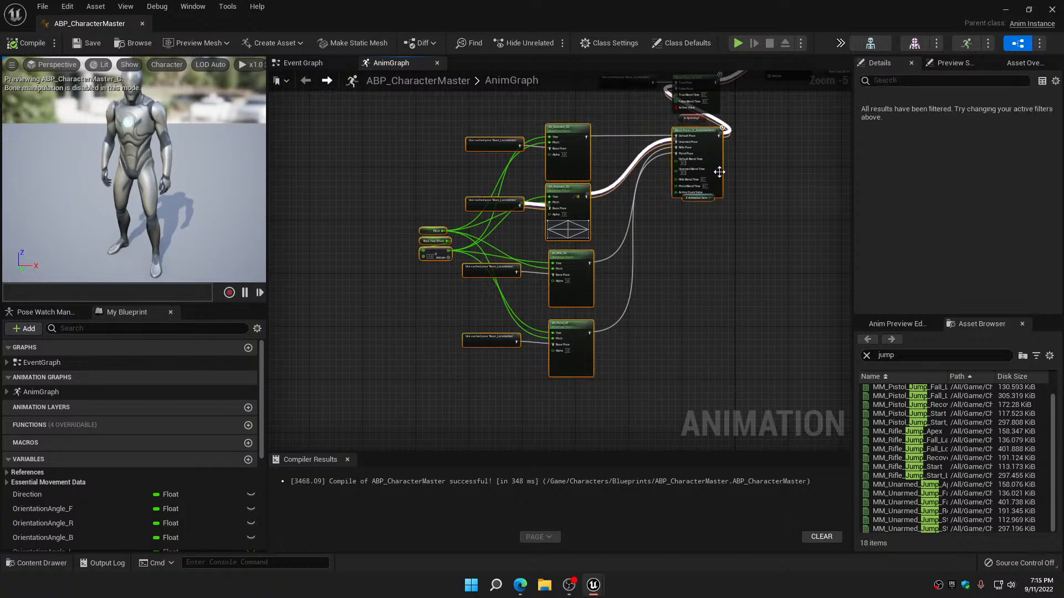
left_click_drag(719, 172, 422, 331)
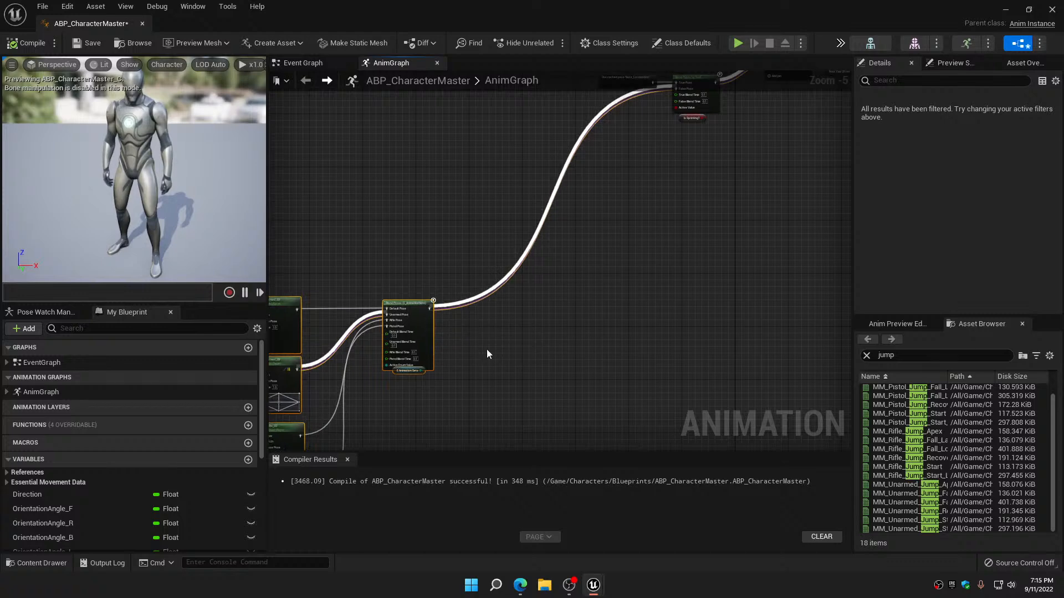
Nudge the E Animation Sets variable node slightly lower beneath the aim offset blend
right_click_drag(486, 350, 656, 161)
left_click(577, 216)
scroll(574, 205, "up", 4)
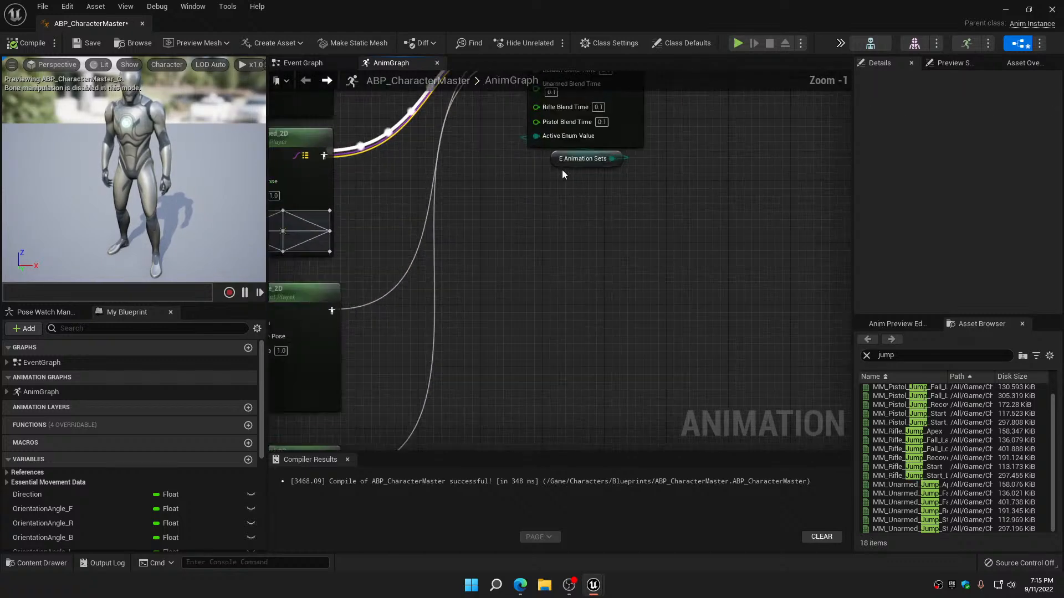
left_click_drag(557, 160, 555, 165)
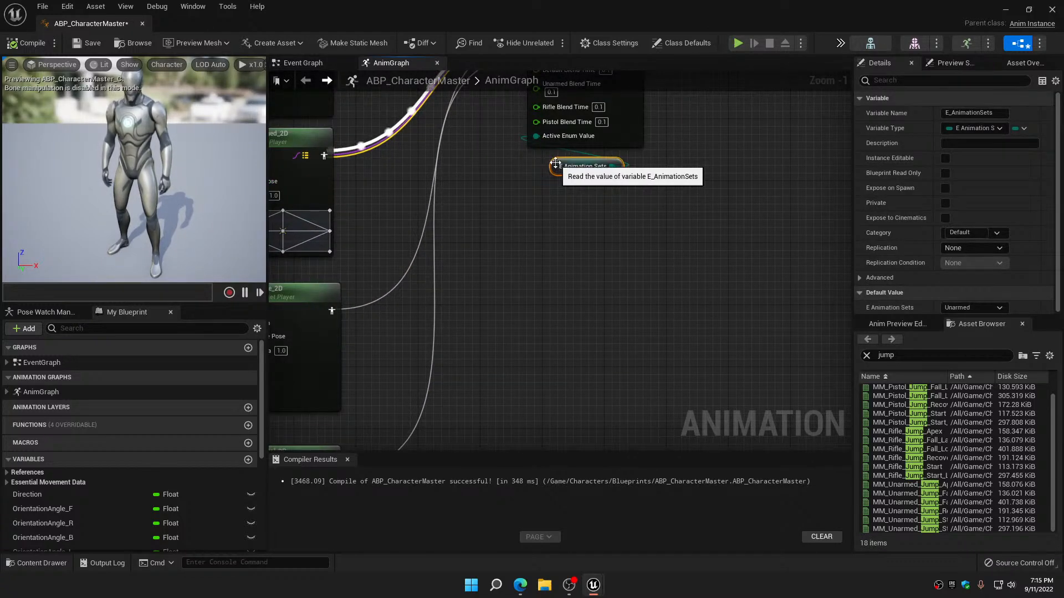
Add a Blend Poses by bool node above the aim offset group in the AnimGraph
scroll(551, 194, "down", 5)
right_click_drag(526, 154, 535, 321)
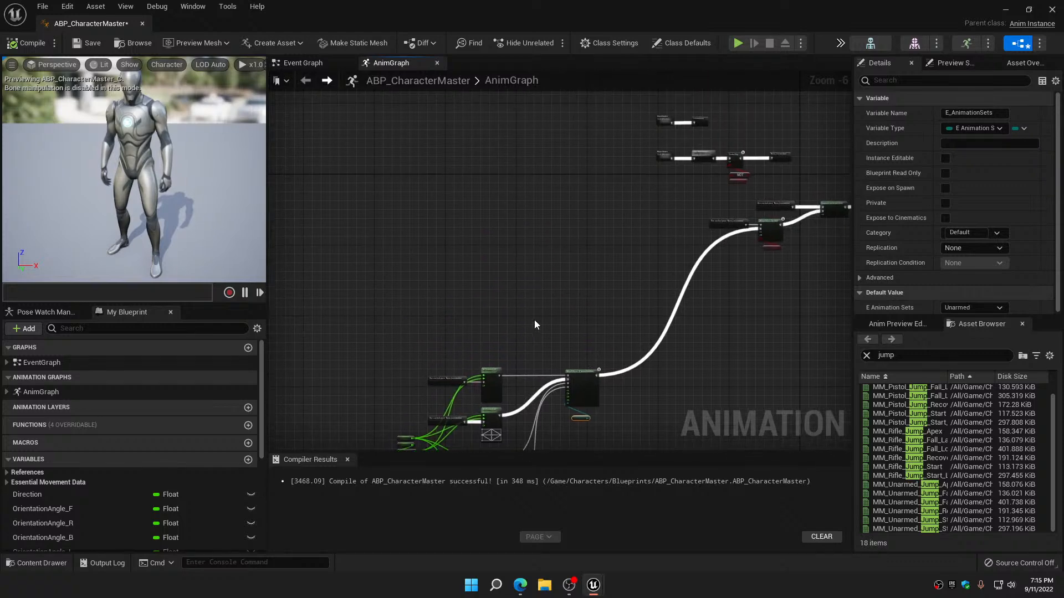
scroll(514, 224, "up", 5)
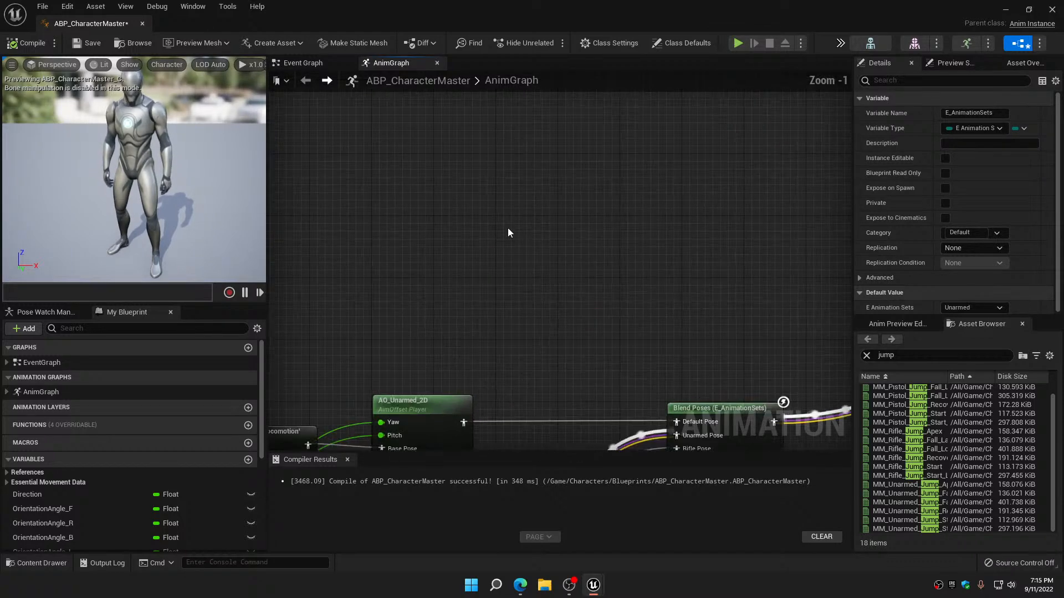
right_click(510, 228)
type("blend")
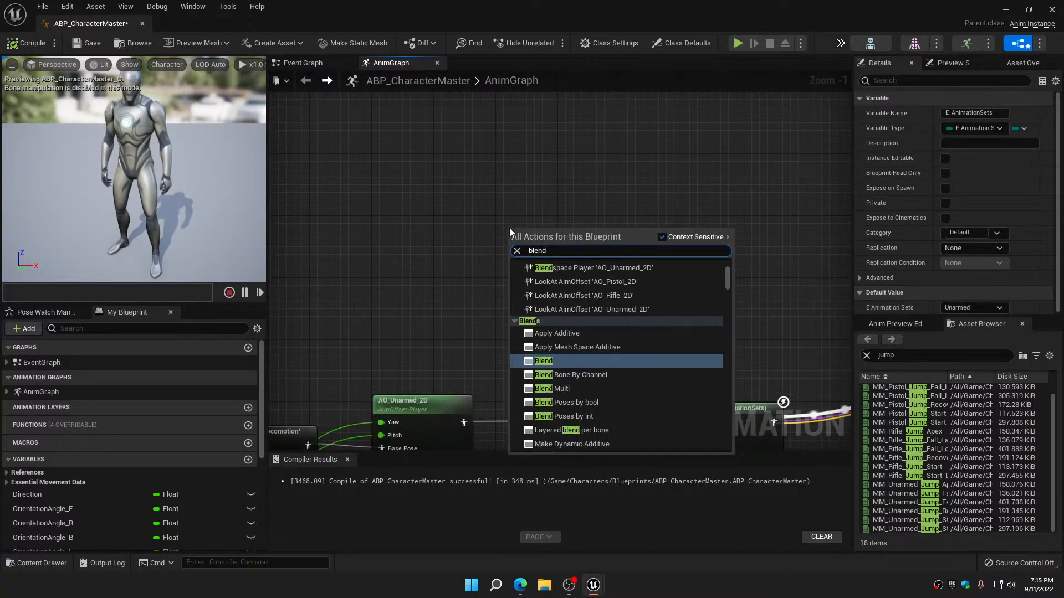
left_click(580, 404)
Connect the IsFemale? variable to the new bool blend's Active Value and tuck its node beneath the blend
scroll(60, 516, "down", 6)
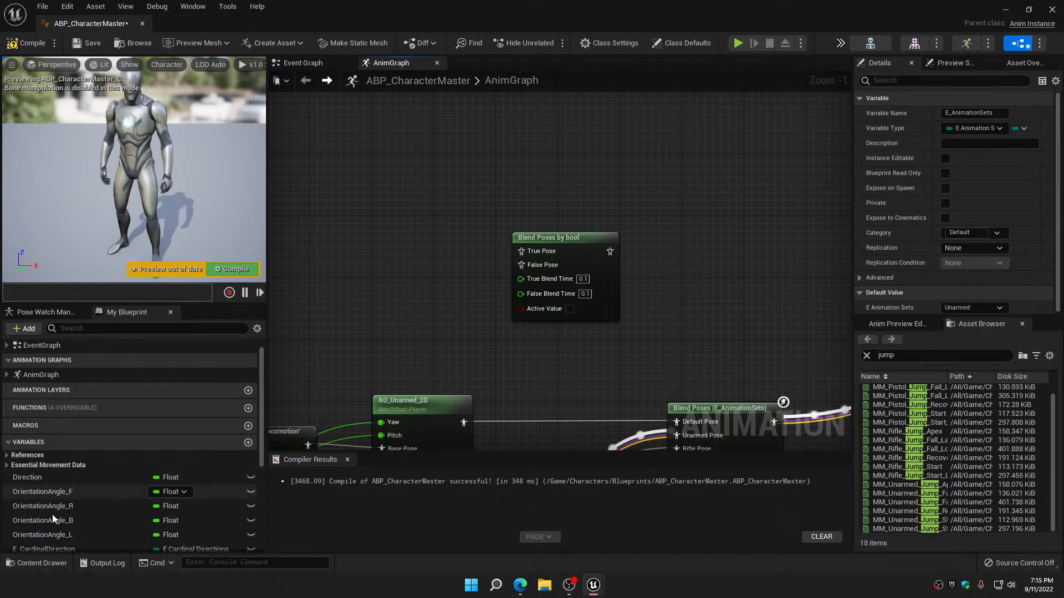
left_click_drag(40, 525, 522, 313)
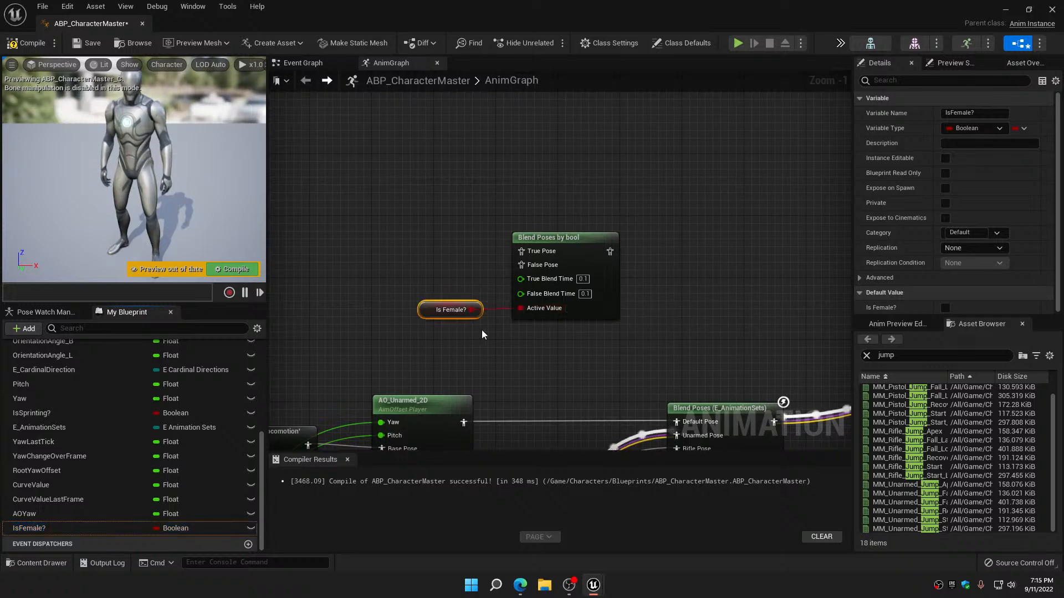
left_click_drag(443, 310, 558, 326)
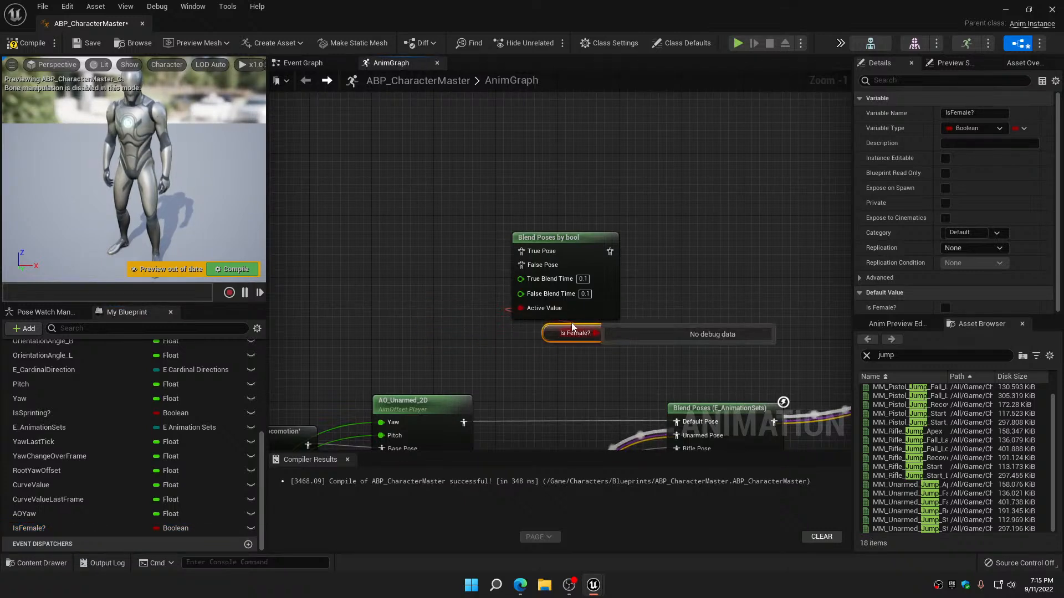
right_click_drag(690, 332, 664, 286)
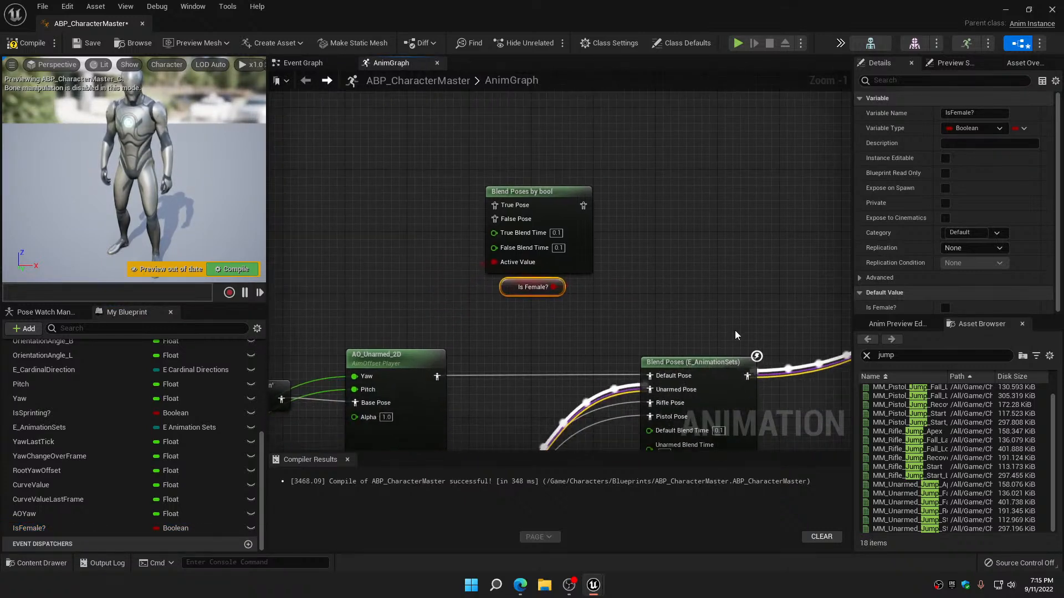
Connect the E_AnimationSets aim offset blend to False Pose on the Is Female? blend, and move that blend with its variable beside it
left_click_drag(749, 376, 497, 219)
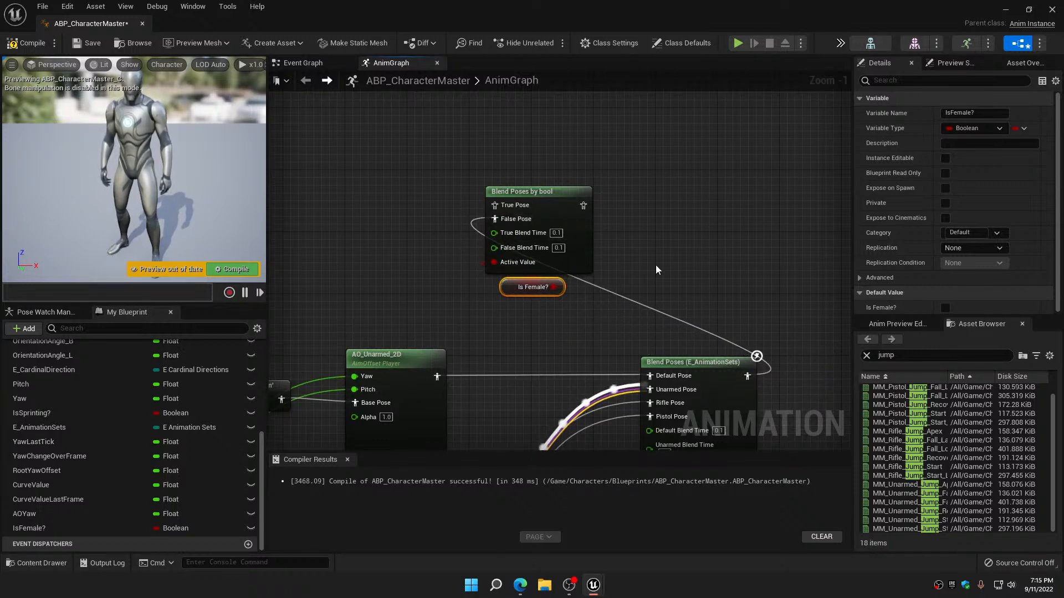
scroll(497, 219, "down", 5)
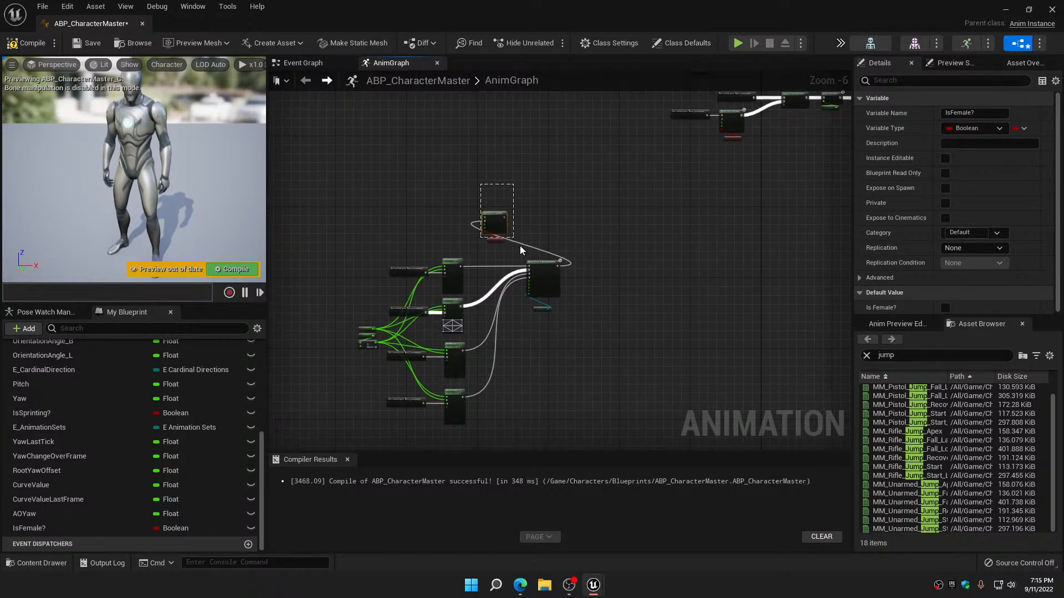
left_click(495, 226)
left_click_drag(494, 227, 620, 250)
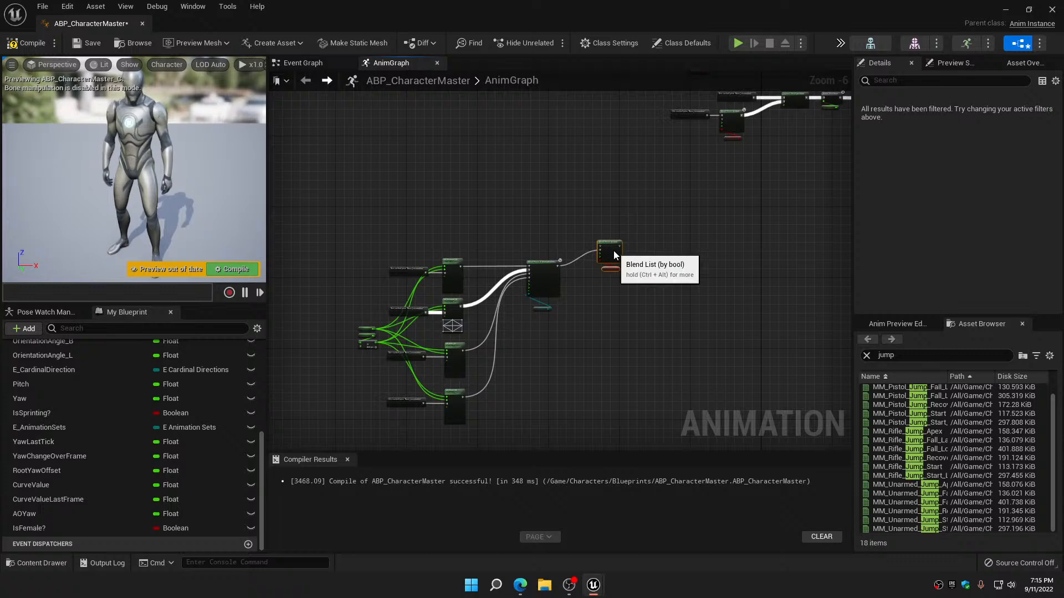
Connect the aim offset Is Female? blend's output pose to False Pose on the Is Sprinting? blend
scroll(615, 250, "up", 4)
right_click_drag(646, 249, 492, 369)
scroll(492, 369, "down", 3)
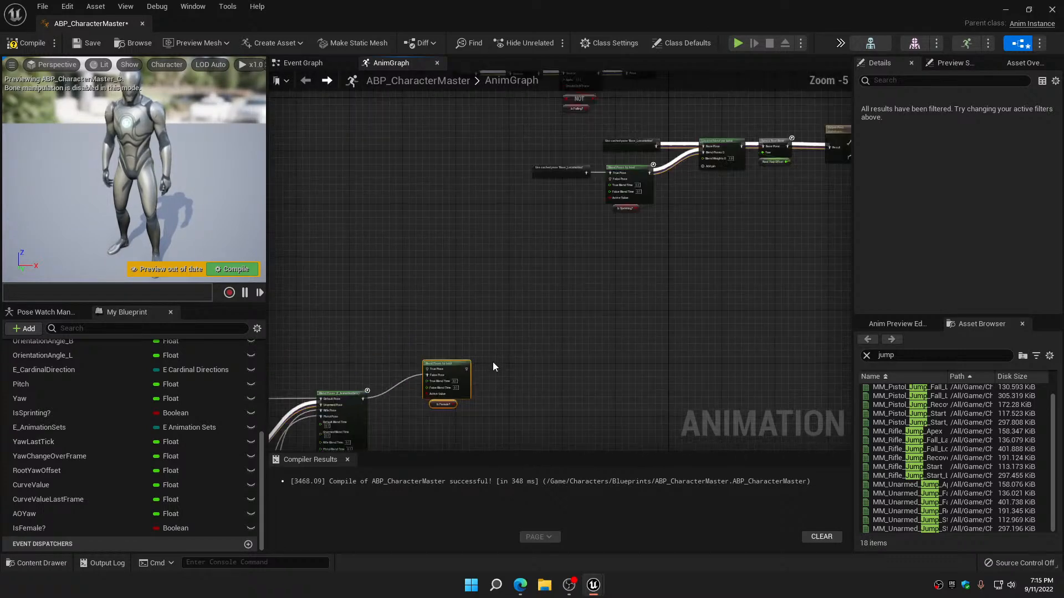
left_click_drag(465, 369, 608, 180)
right_click_drag(587, 275, 758, 198)
scroll(758, 194, "down", 1)
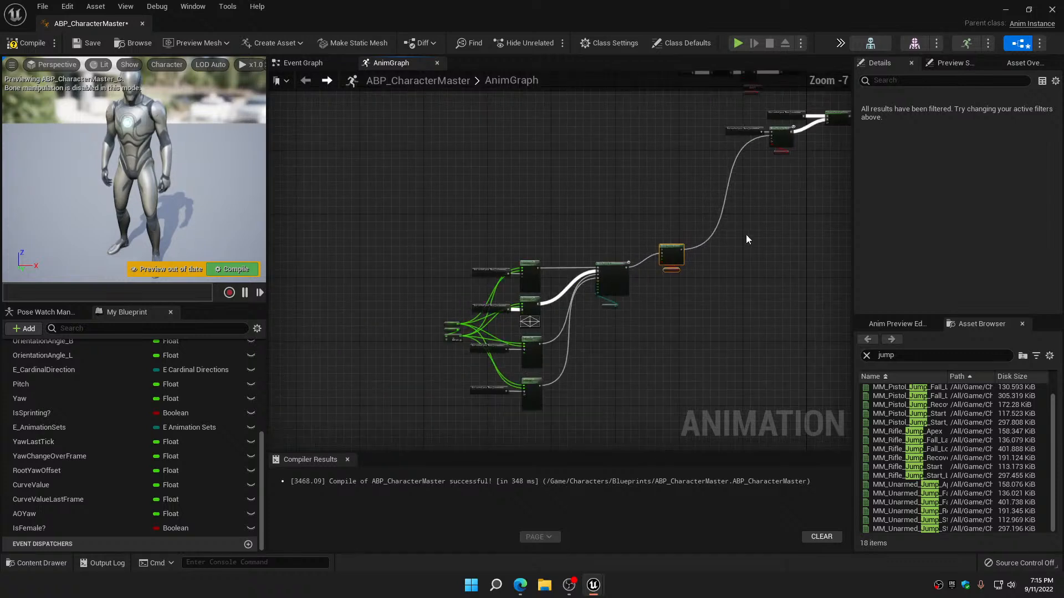
Duplicate the aim offset players with their inputs and E_AnimationSets blend, and place the copy above the original group
scroll(746, 234, "down", 1)
left_click_drag(454, 217, 640, 397)
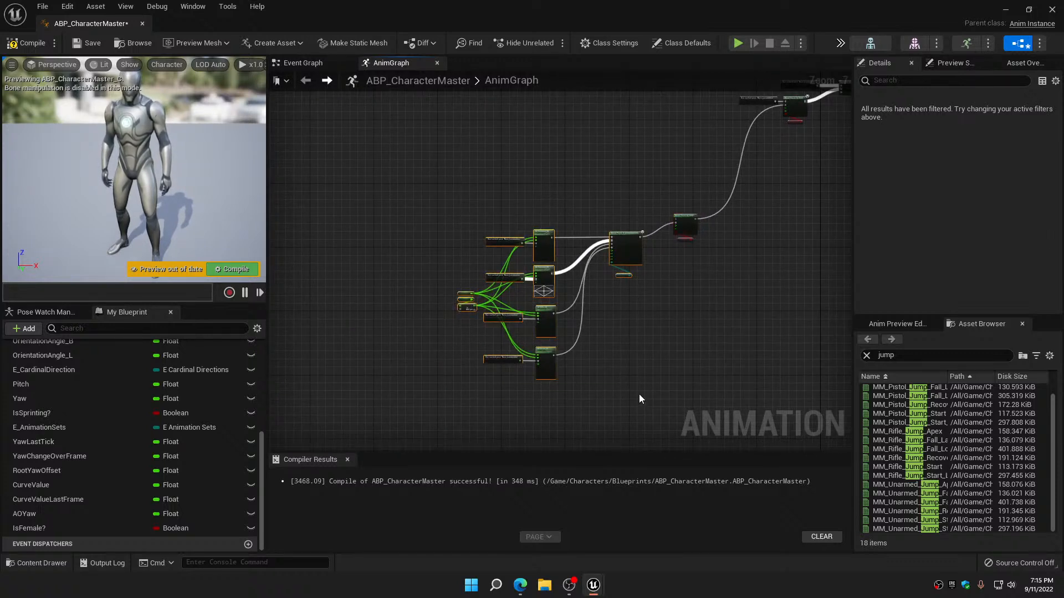
key("ctrl+c")
key("ctrl+v")
left_click_drag(750, 361, 621, 98)
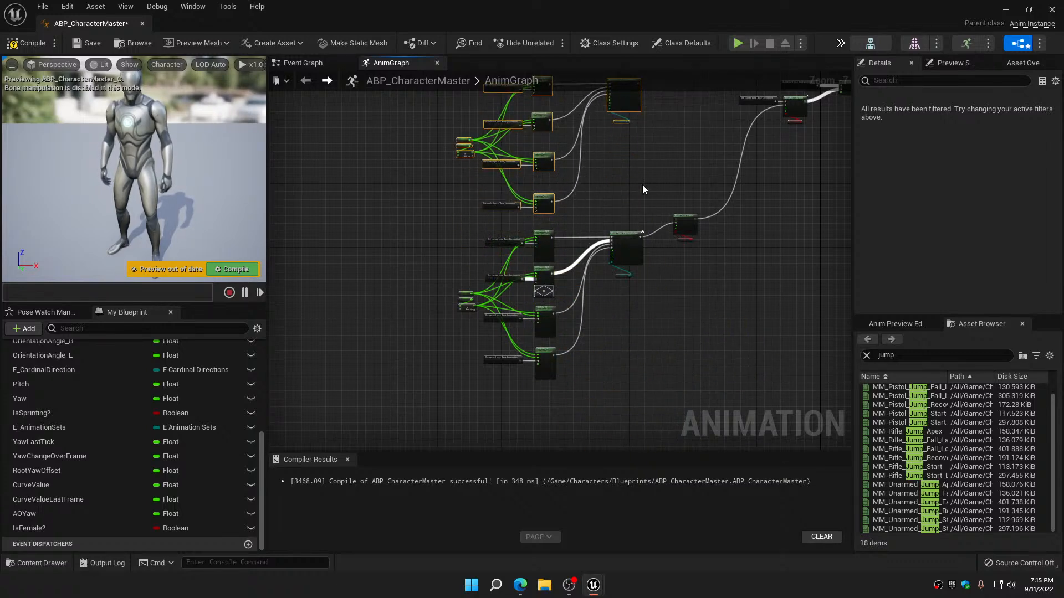
Connect the duplicated E_AnimationSets blend to True Pose on the Is Female? blend, and move that blend midway between the two groups
right_click_drag(644, 184, 570, 301)
scroll(574, 292, "up", 1)
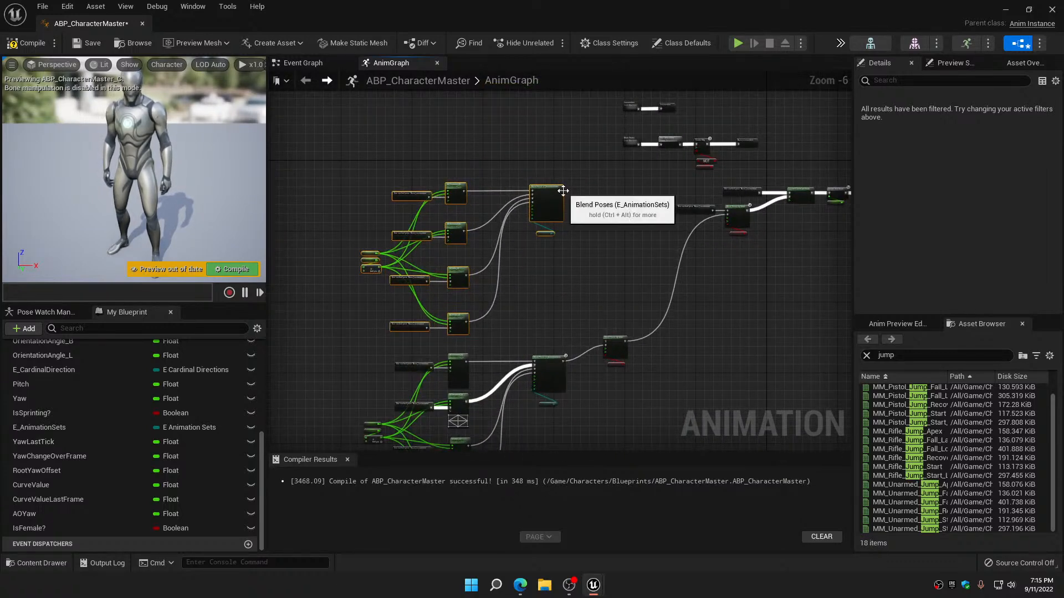
scroll(560, 230, "up", 2)
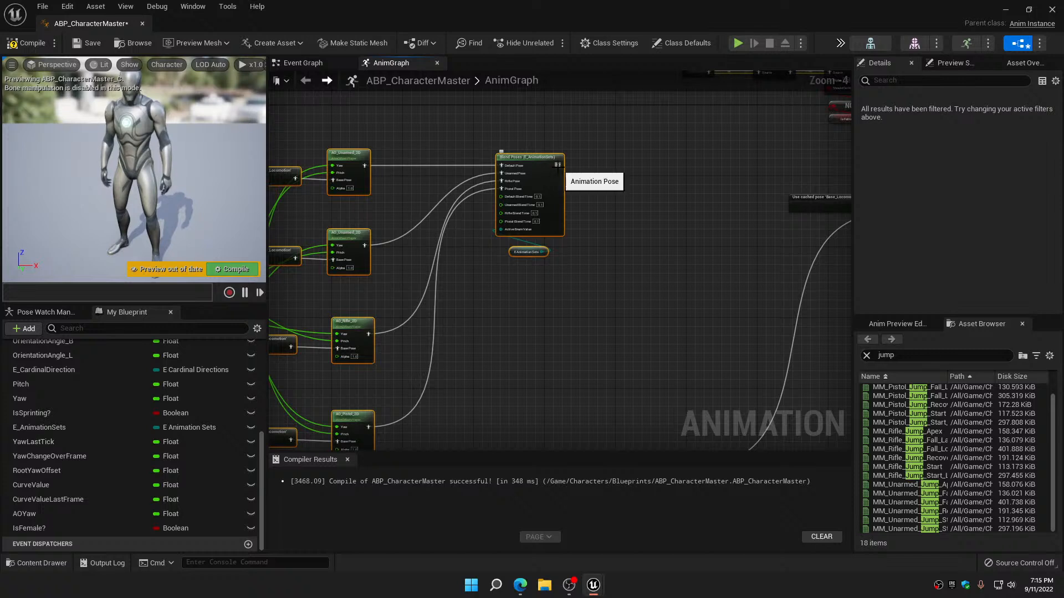
left_click_drag(557, 170, 651, 320)
scroll(665, 275, "down", 2)
right_click_drag(665, 275, 600, 292)
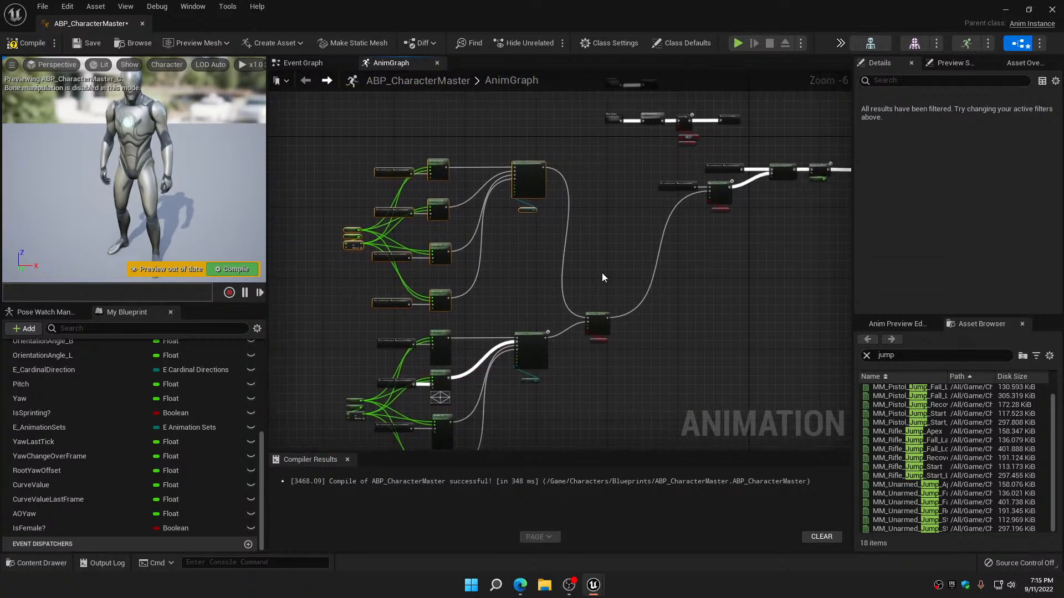
left_click(601, 329)
left_click_drag(601, 329, 634, 273)
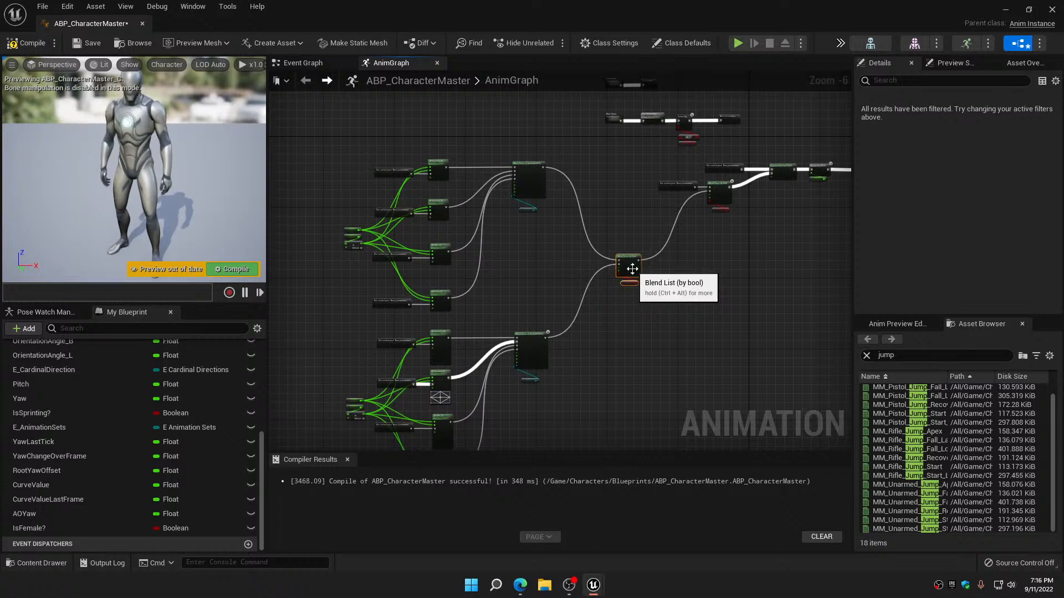
Compile and save ABP_CharacterMaster with the new aim offset blending
left_click(77, 49)
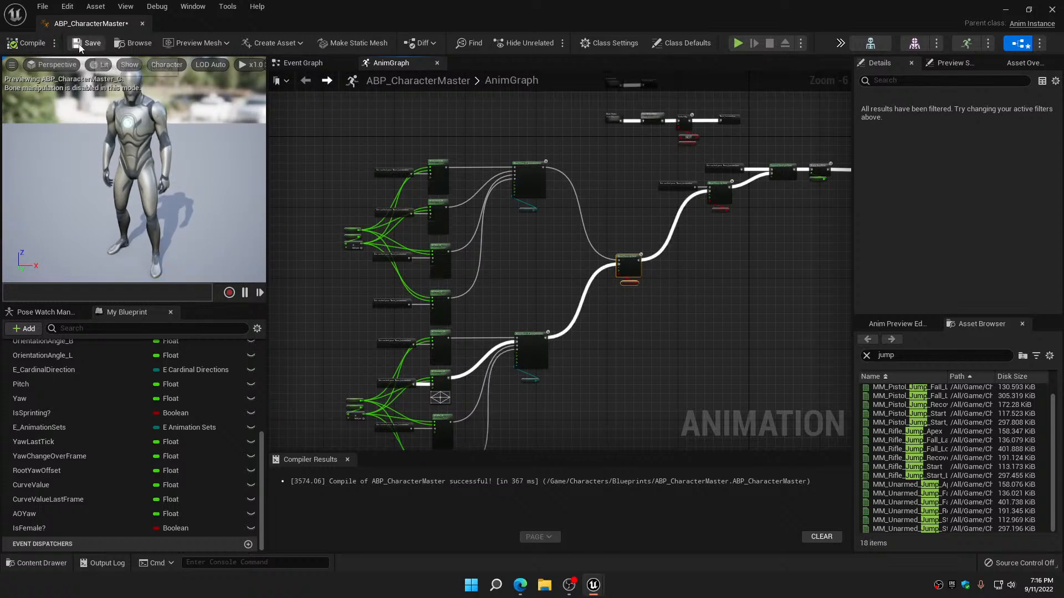
left_click(805, 301)
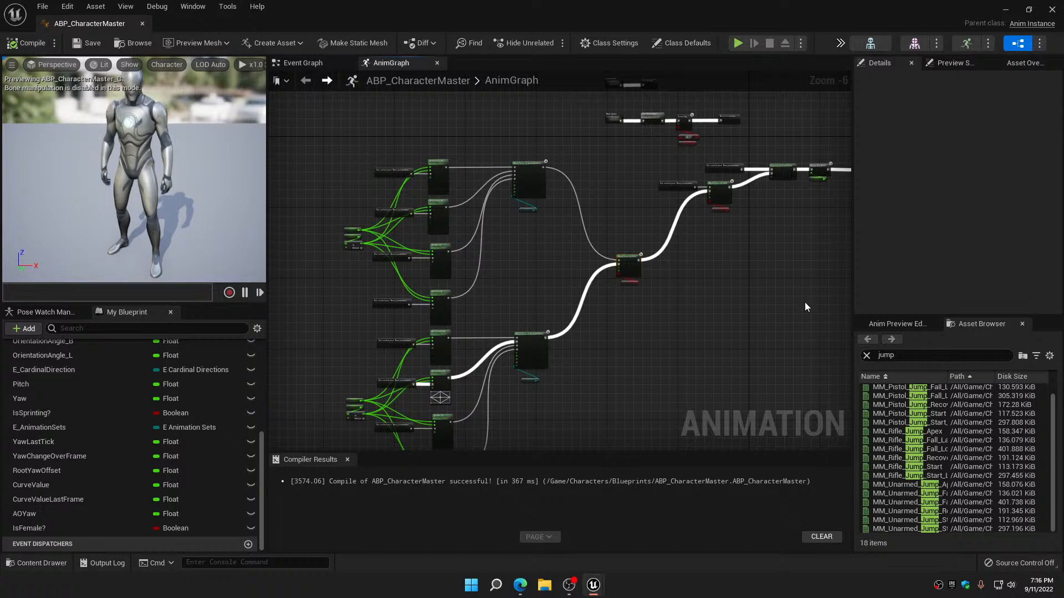
Bring the YouTube live chat pop-out window over the editor to read its messages
left_click_drag(1063, 110, 702, 101)
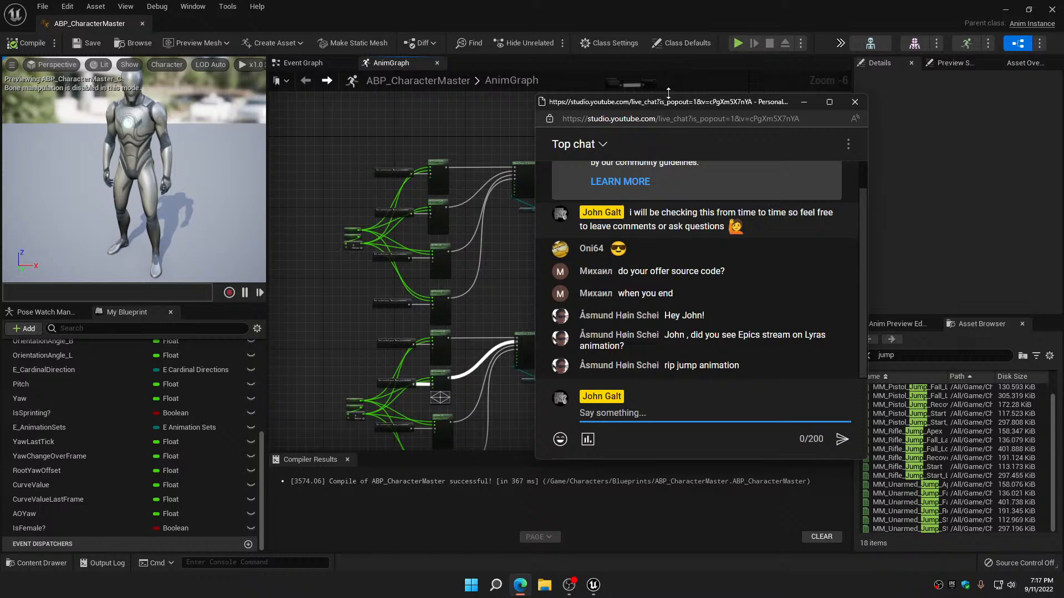
Move the live chat window off the editor and compile ABP_CharacterMaster again
left_click_drag(667, 104, 1063, 109)
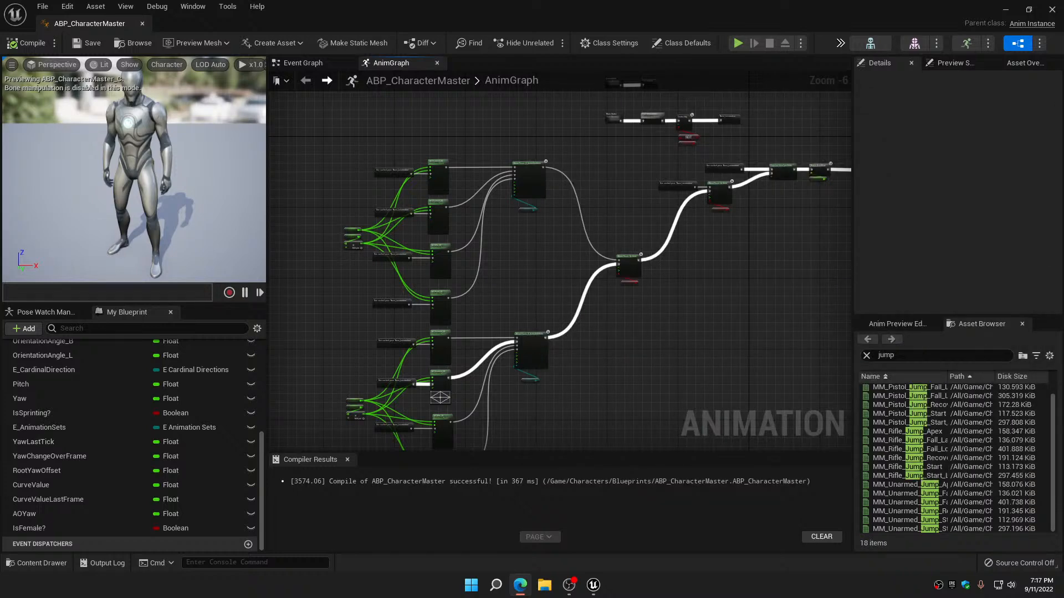
right_click_drag(661, 362, 713, 279)
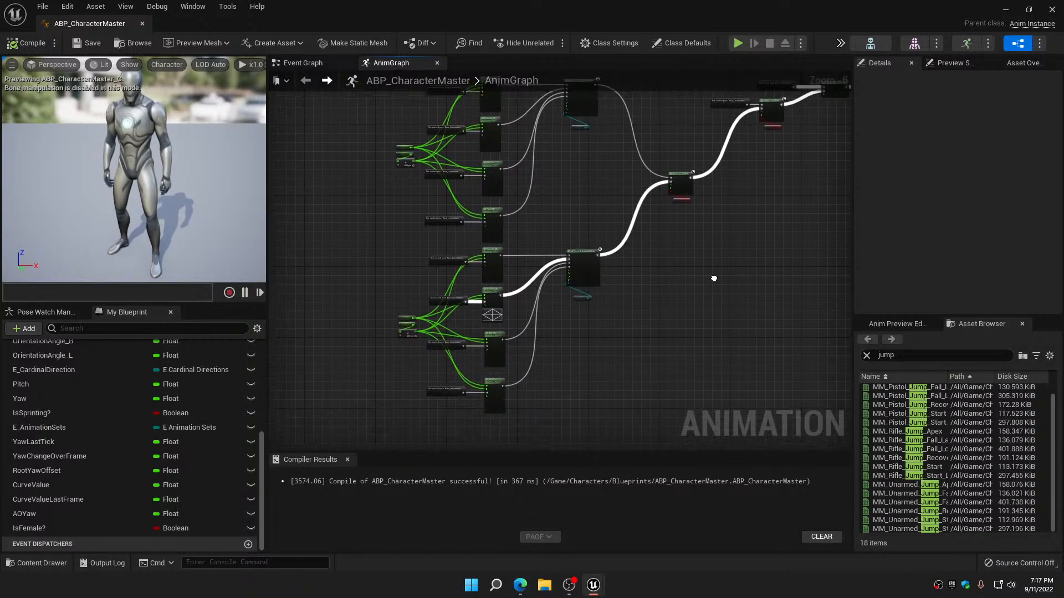
left_click(25, 43)
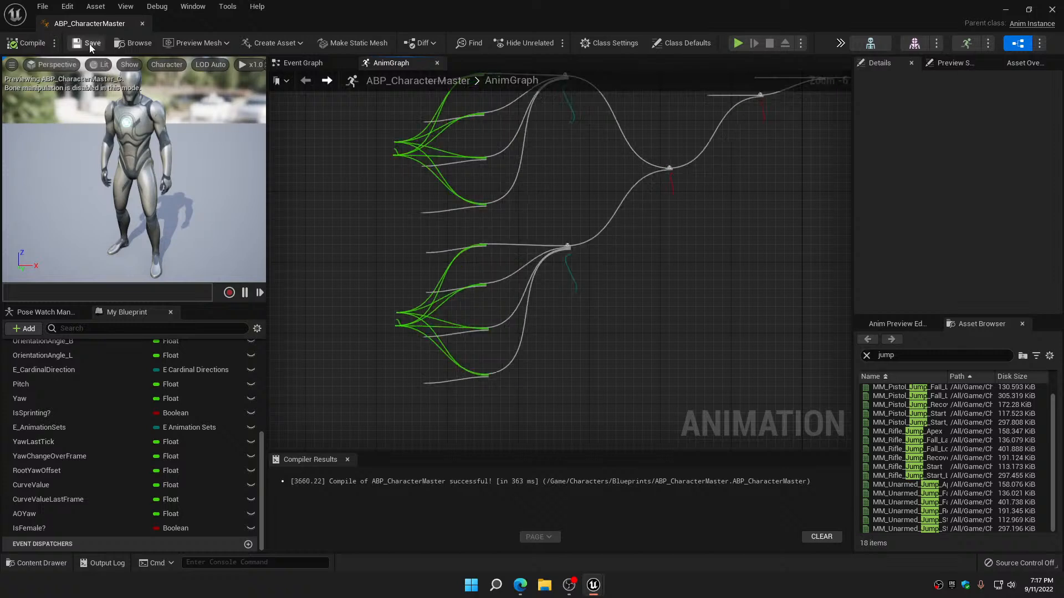
Check which aim offset each player in the duplicated upper group uses, and close the animation blueprint
right_click_drag(538, 212, 545, 362)
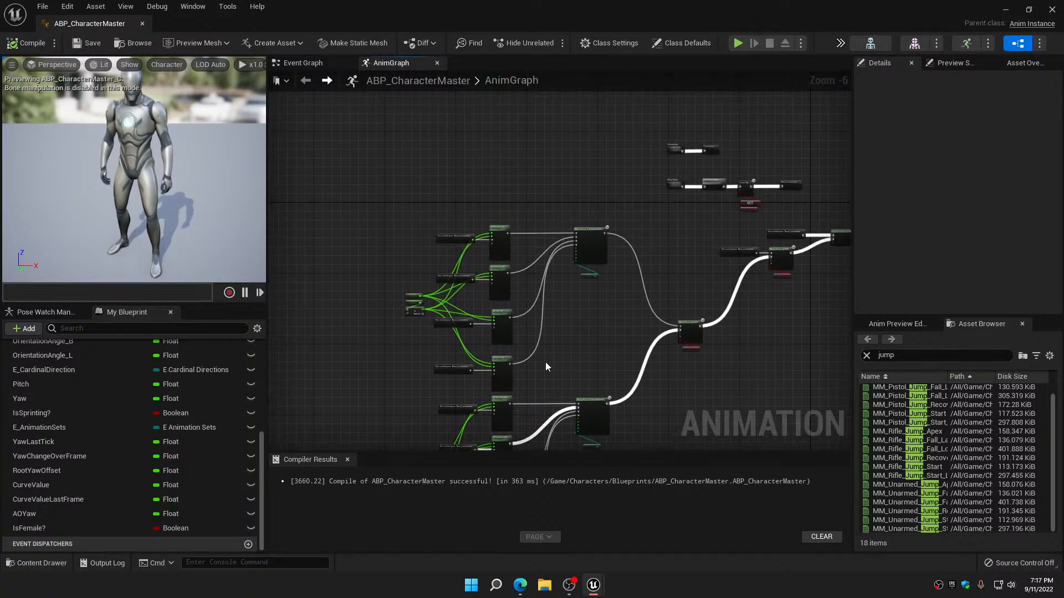
scroll(481, 235, "up", 4)
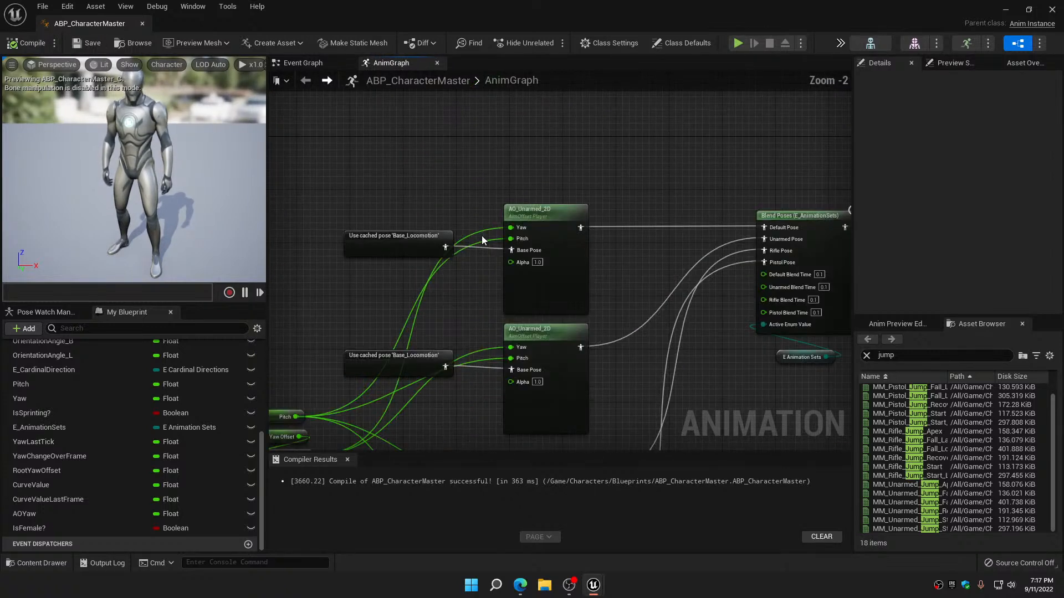
left_click(547, 220)
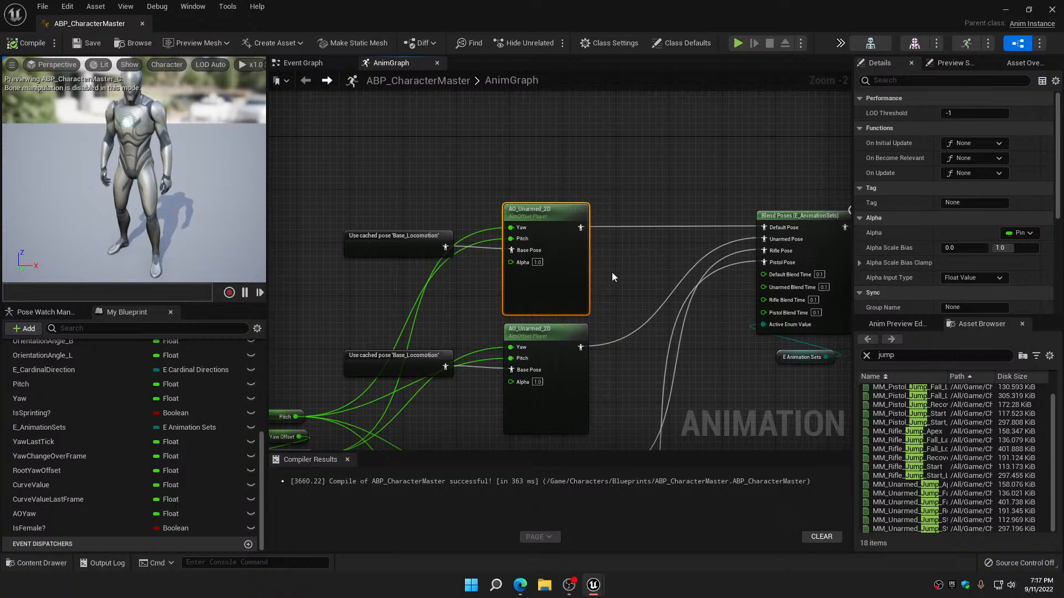
right_click_drag(612, 272, 590, 170)
left_click(537, 239)
right_click_drag(604, 298, 590, 157)
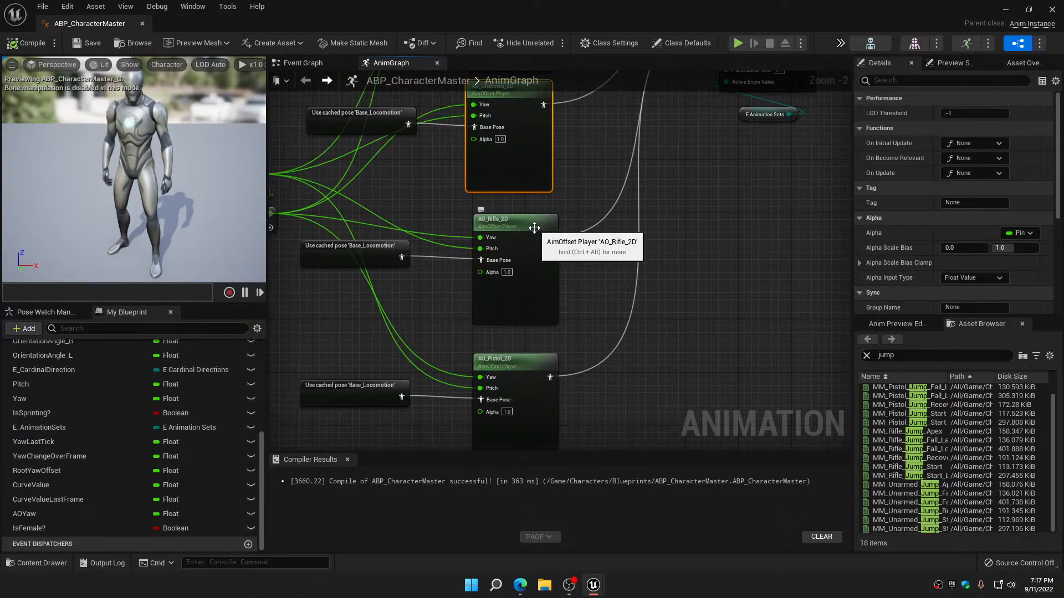
right_click_drag(591, 305, 583, 178)
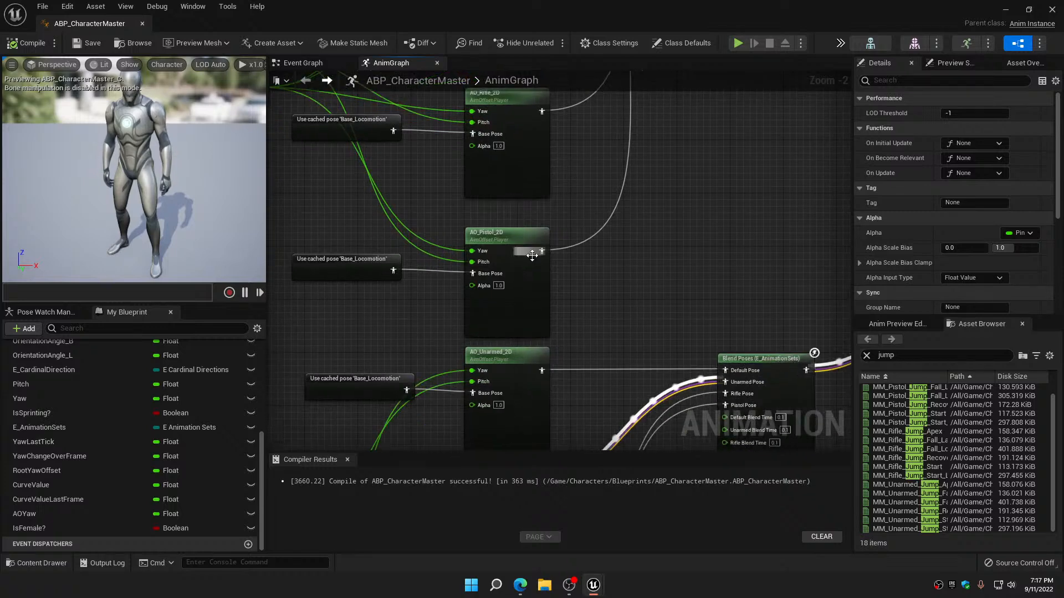
left_click(532, 255)
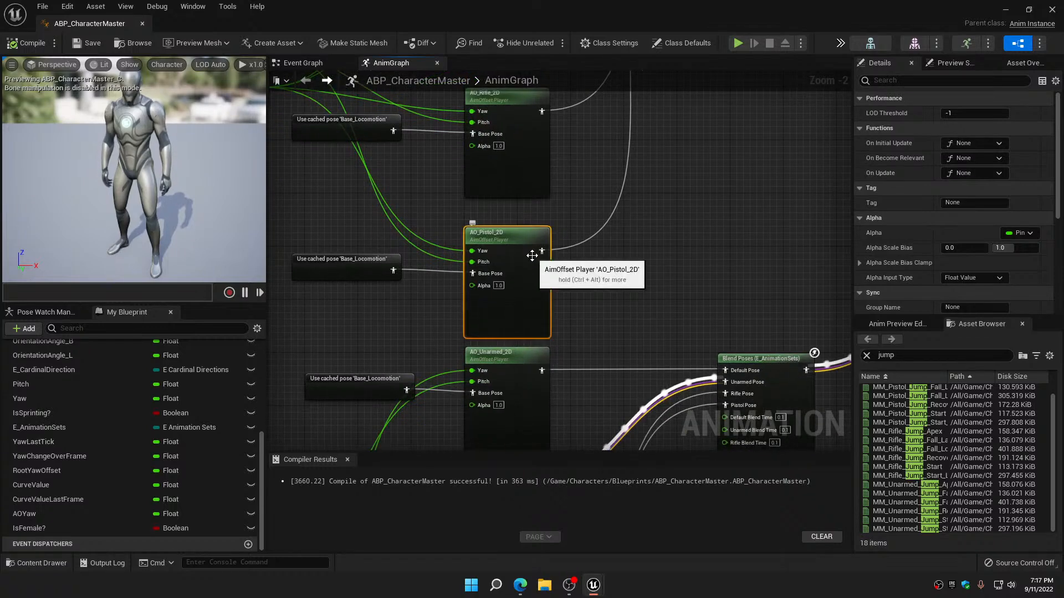
left_click(1052, 10)
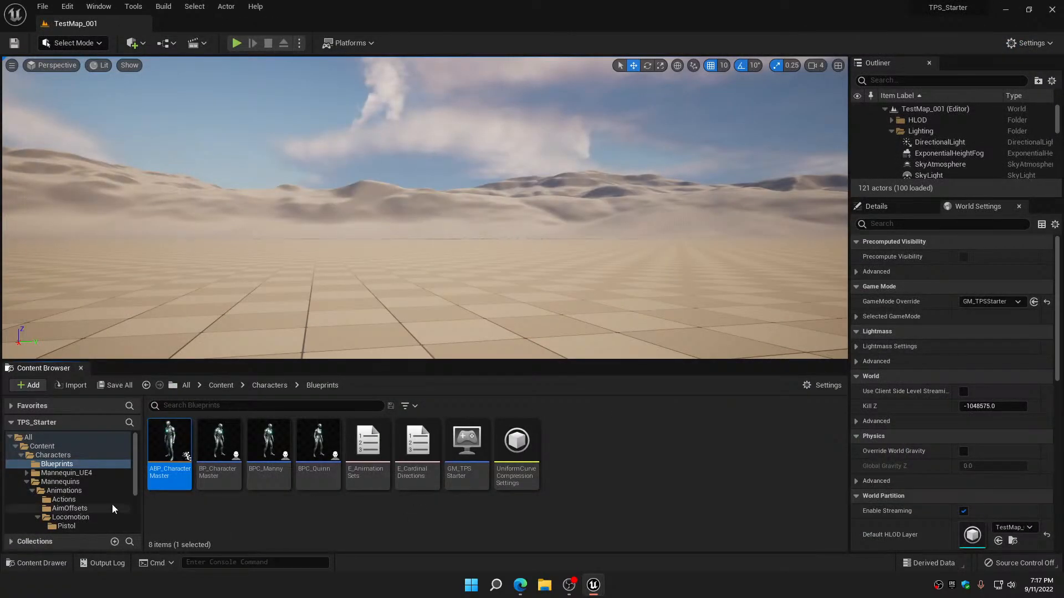
Force delete AO_Pistol_1D, AO_Rifle_1D and AO_Unarmed_1D from the Mannequins AimOffsets folder
left_click(69, 508)
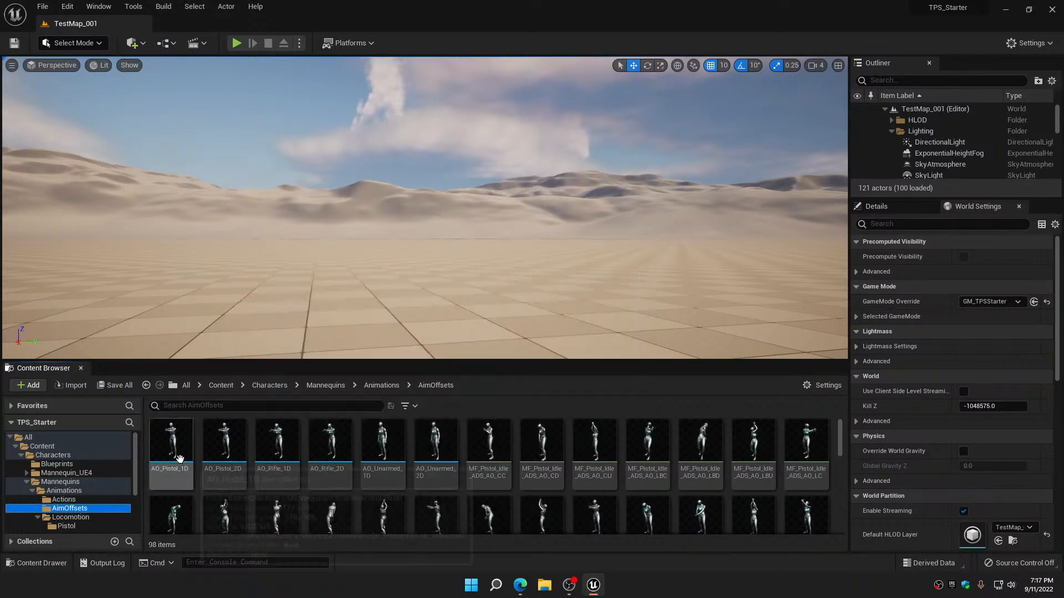
left_click(179, 459)
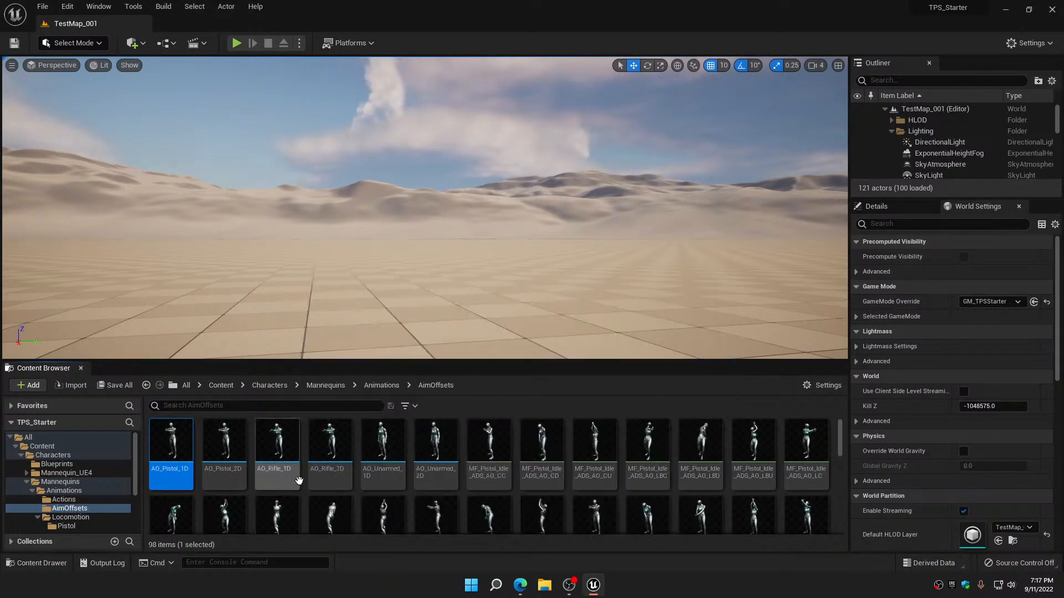
left_click(278, 428, "ctrl")
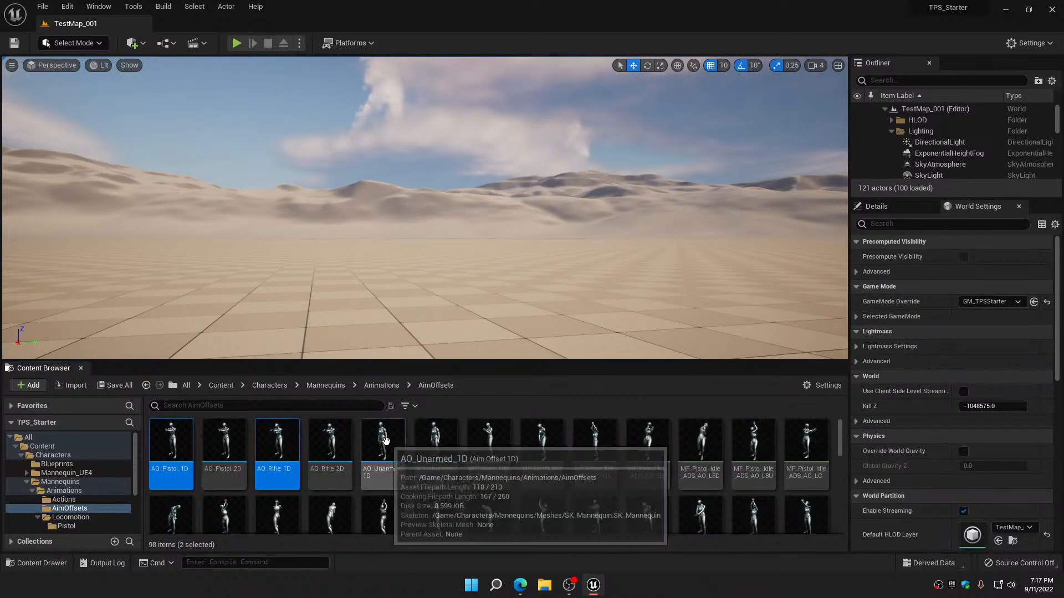
left_click(386, 438, "ctrl")
right_click(386, 437)
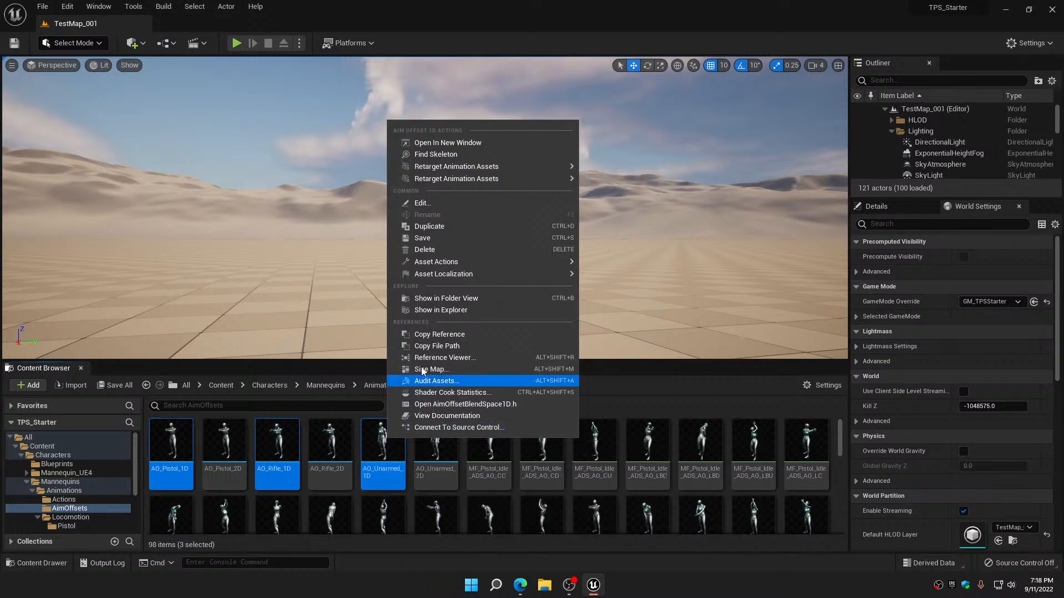
left_click(437, 250)
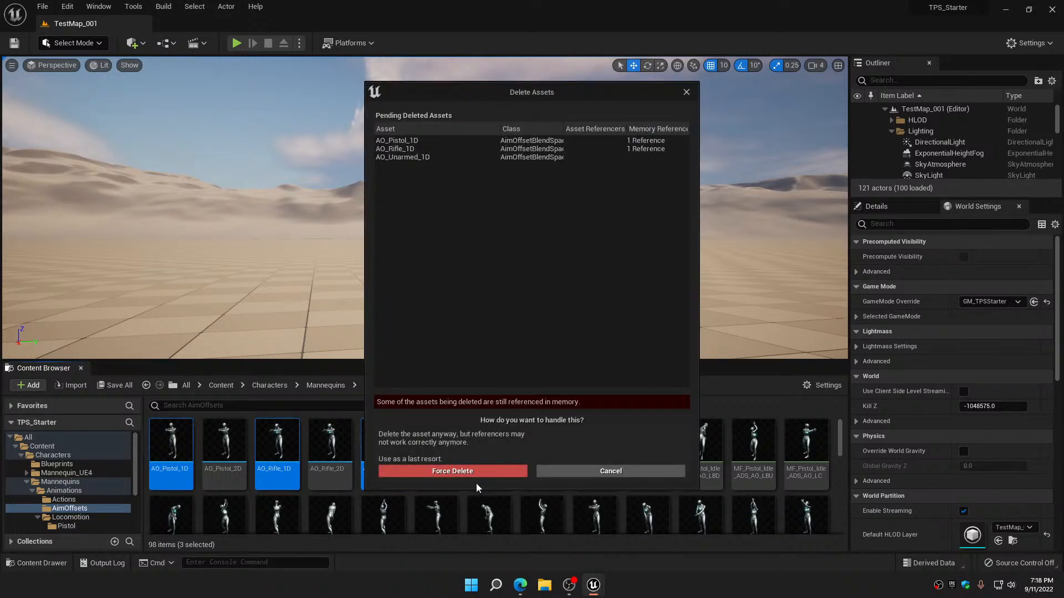
left_click(476, 472)
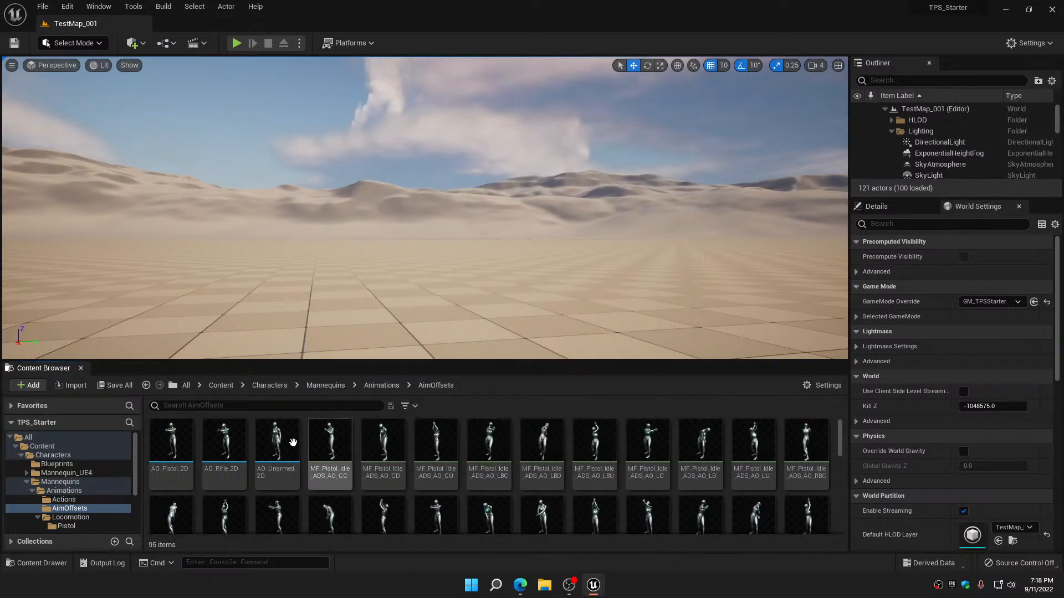
Rename the AO_Pistol_2D aim offset as AO_MM_Pistol_2D
left_click(176, 469)
left_click(174, 469)
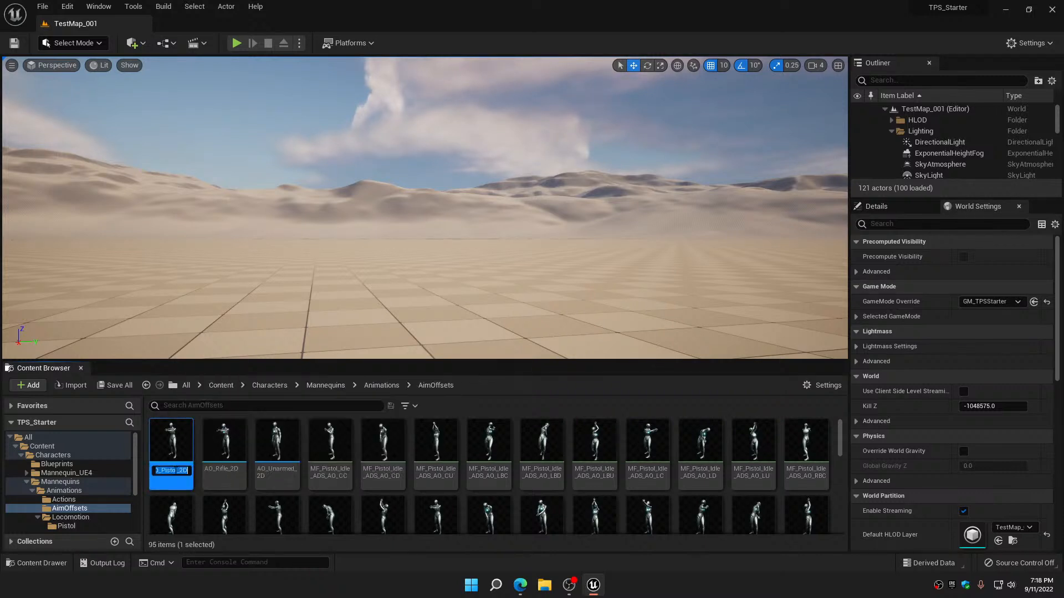
left_click(161, 470)
type("MM_")
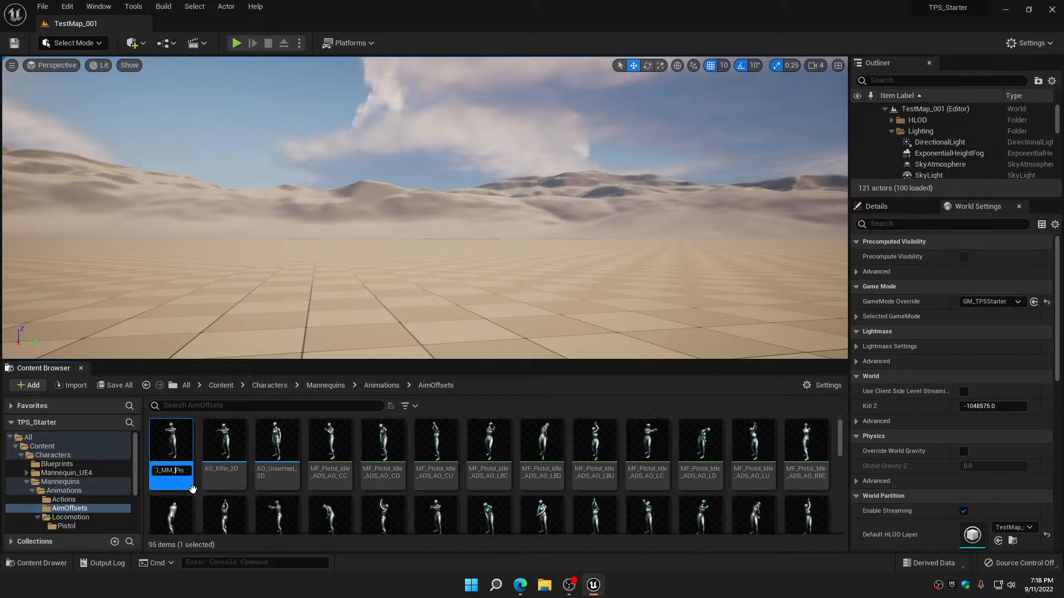
key("Return")
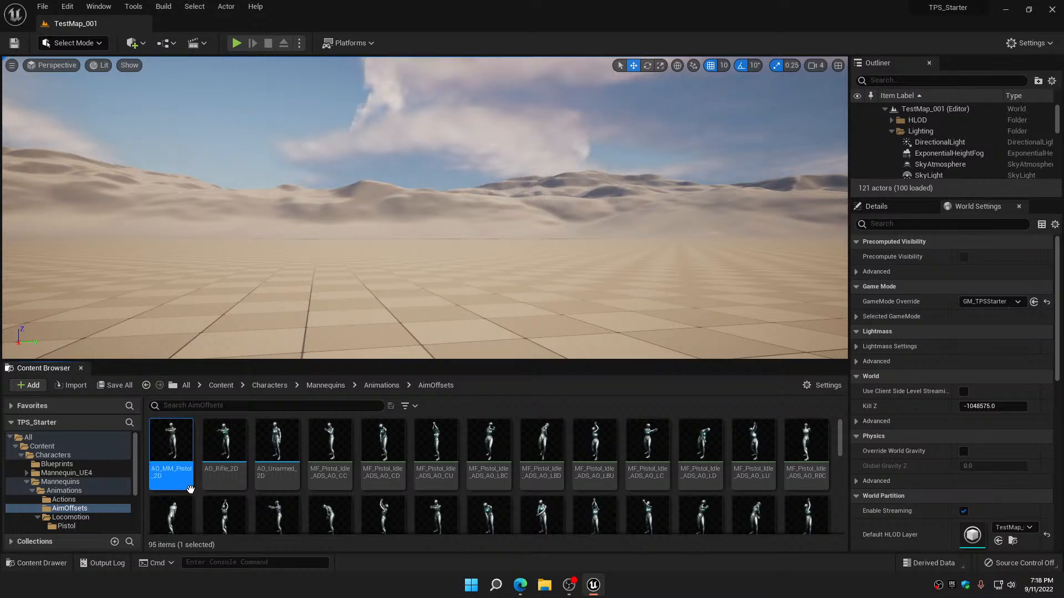
Rename the AO_Rifle_2D aim offset as AO_MM_Rifle_2D
left_click(224, 474)
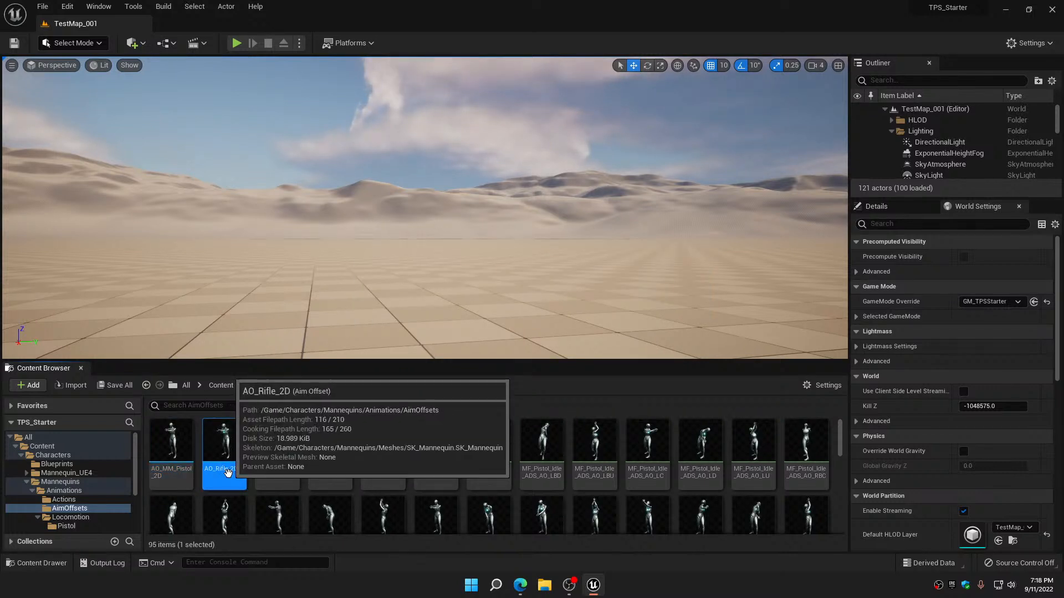
left_click(180, 470)
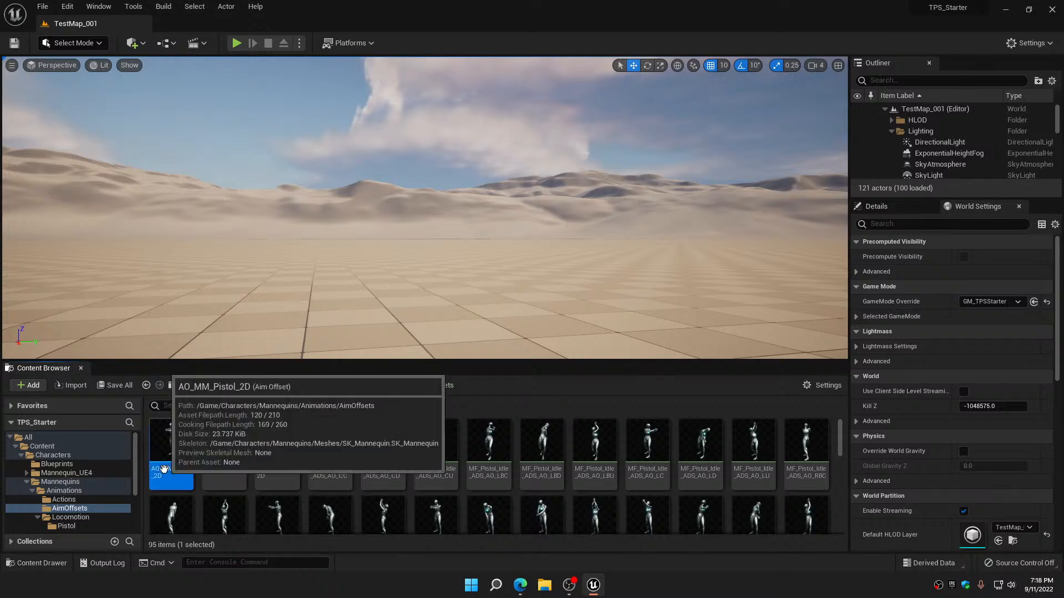
left_click(227, 471)
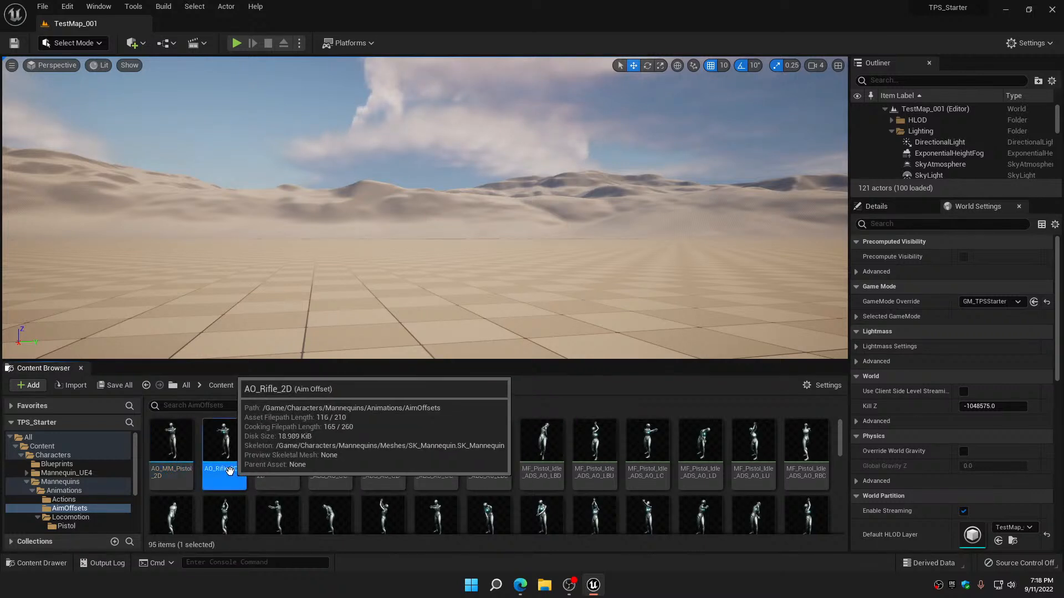
left_click(232, 471)
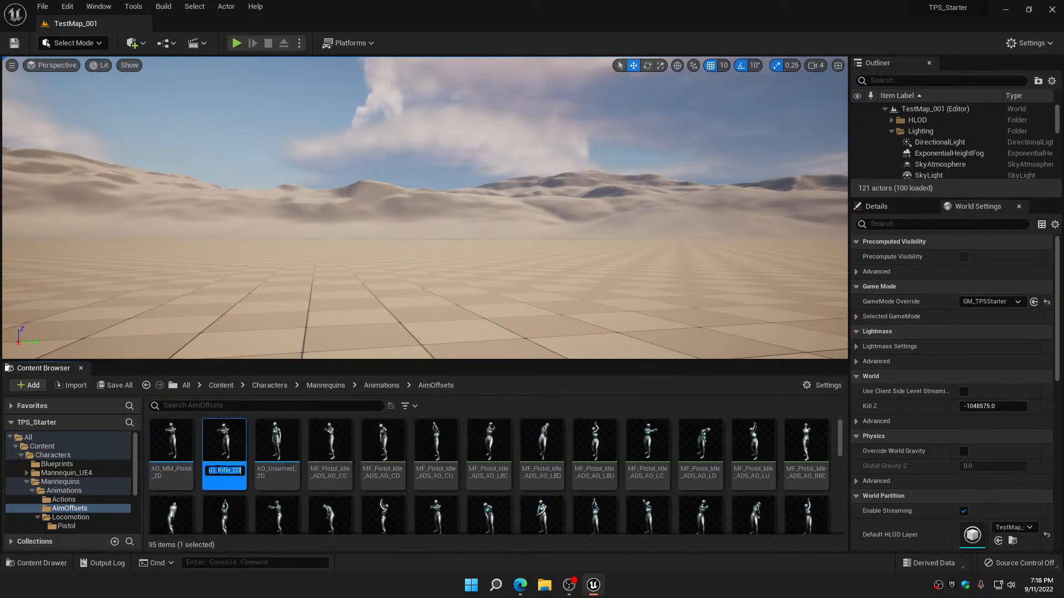
left_click(218, 471)
type("MM_Ri")
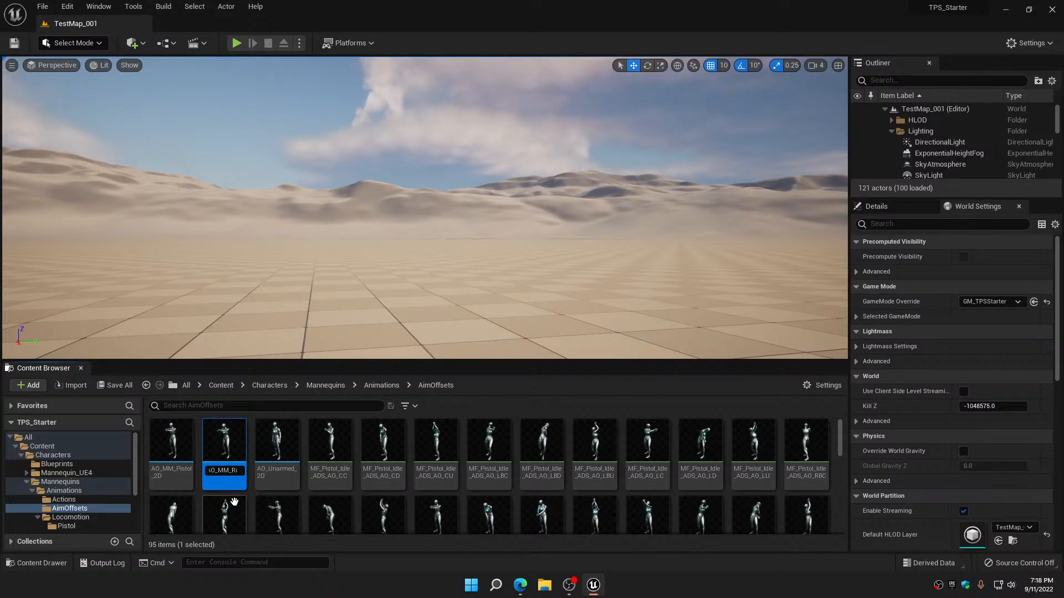
key("Return")
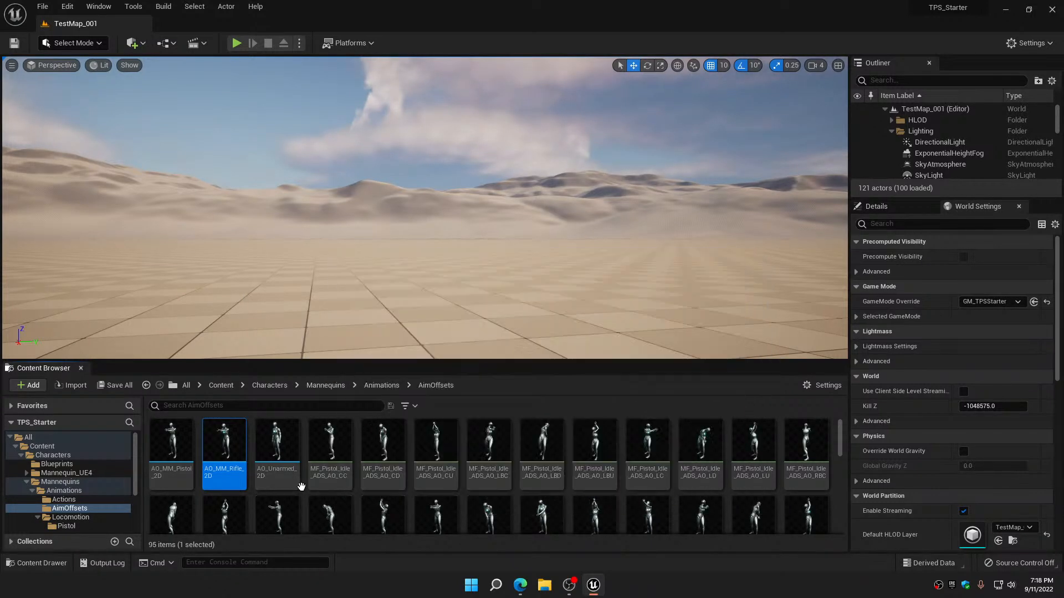
Rename the AO_Unarmed_2D aim offset as AO_MM_Unarmed_2D
left_click(282, 472)
left_click(283, 471)
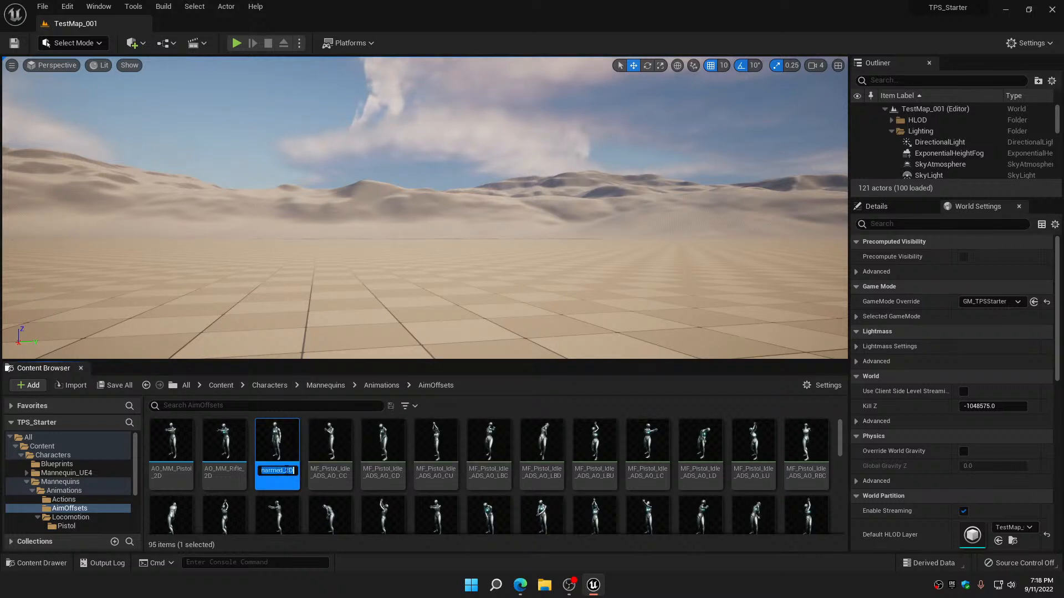
left_click(286, 471)
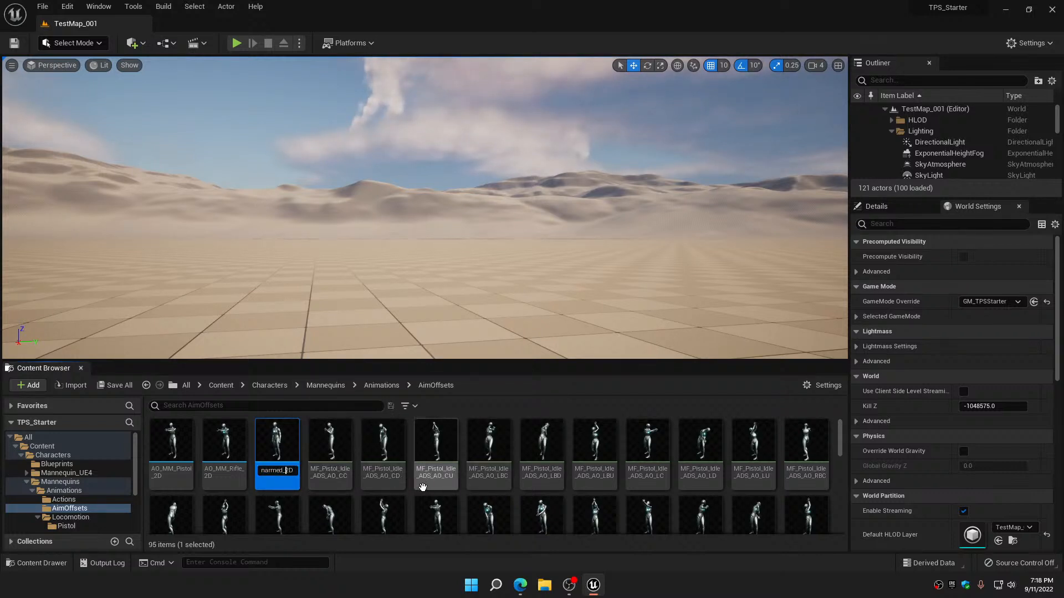
key("Home")
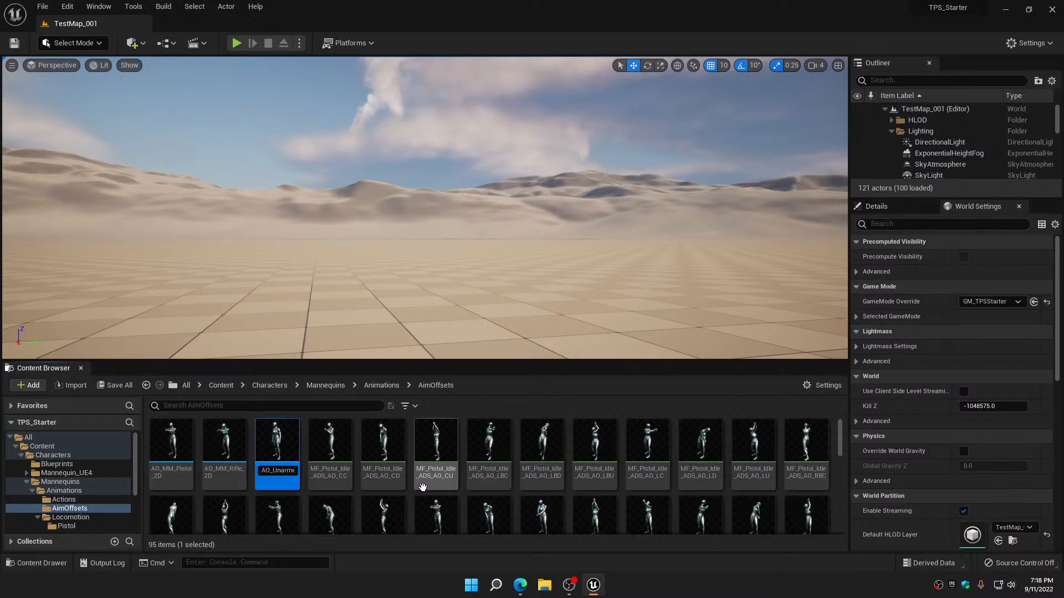
type("MM_U")
key("Return")
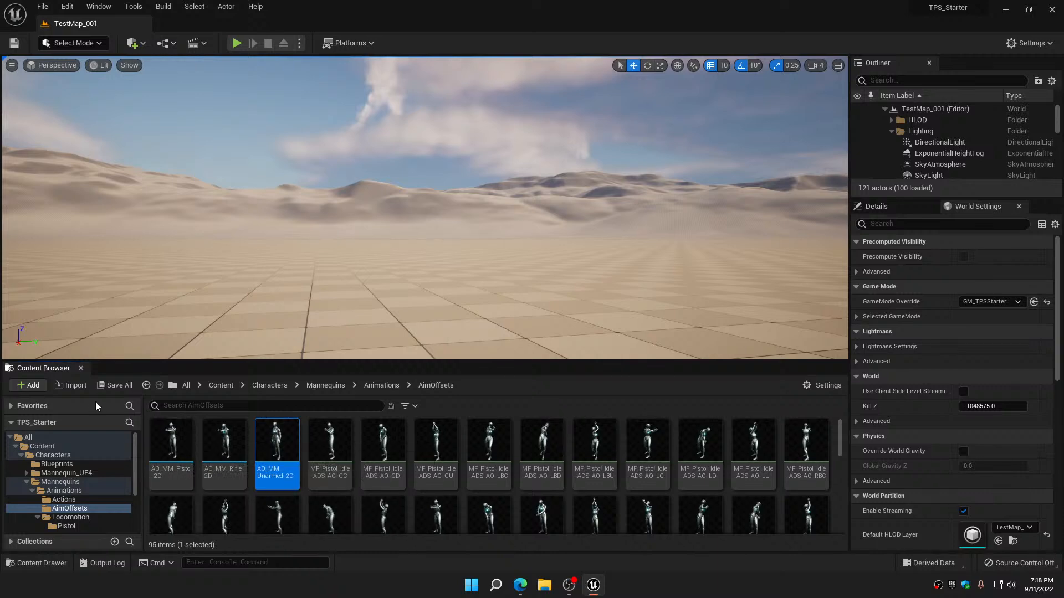
left_click(83, 387)
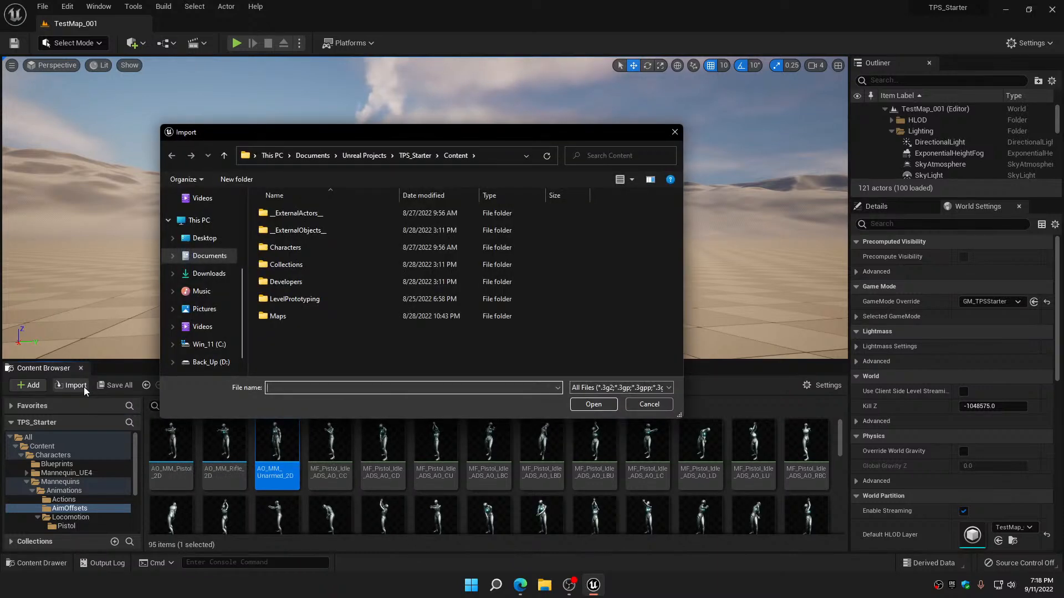
left_click(649, 405)
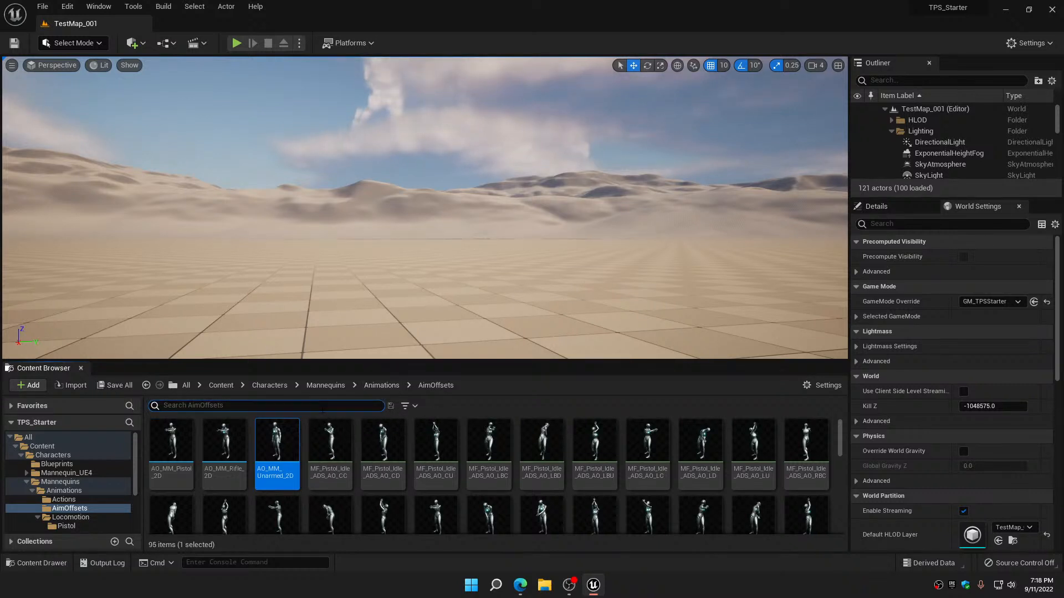
Filter the AimOffsets folder by MF_ and look through the matching feminine aim pose animations
type("MF_")
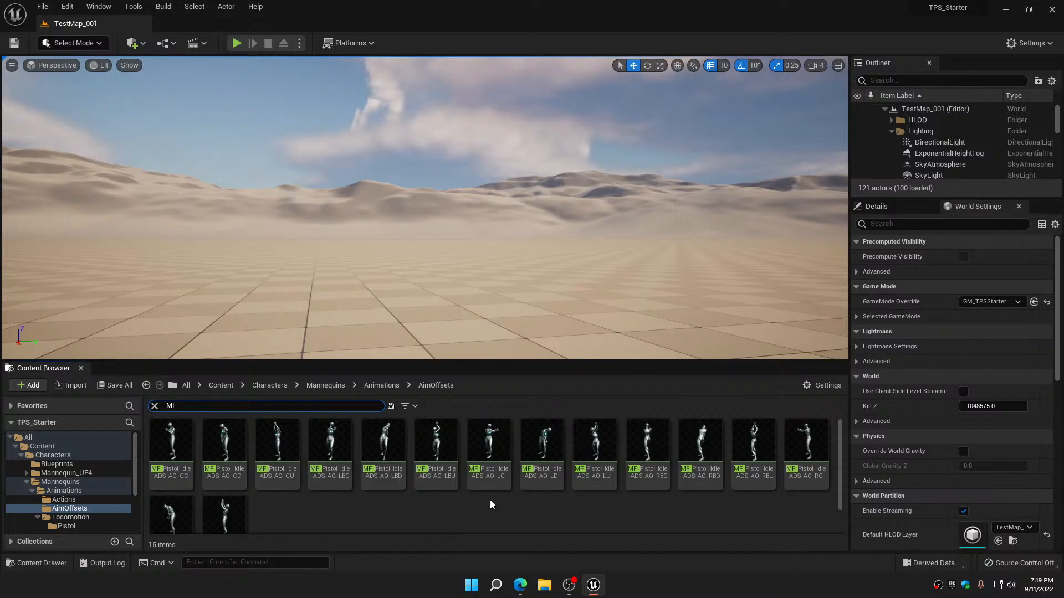
scroll(490, 500, "down", 1)
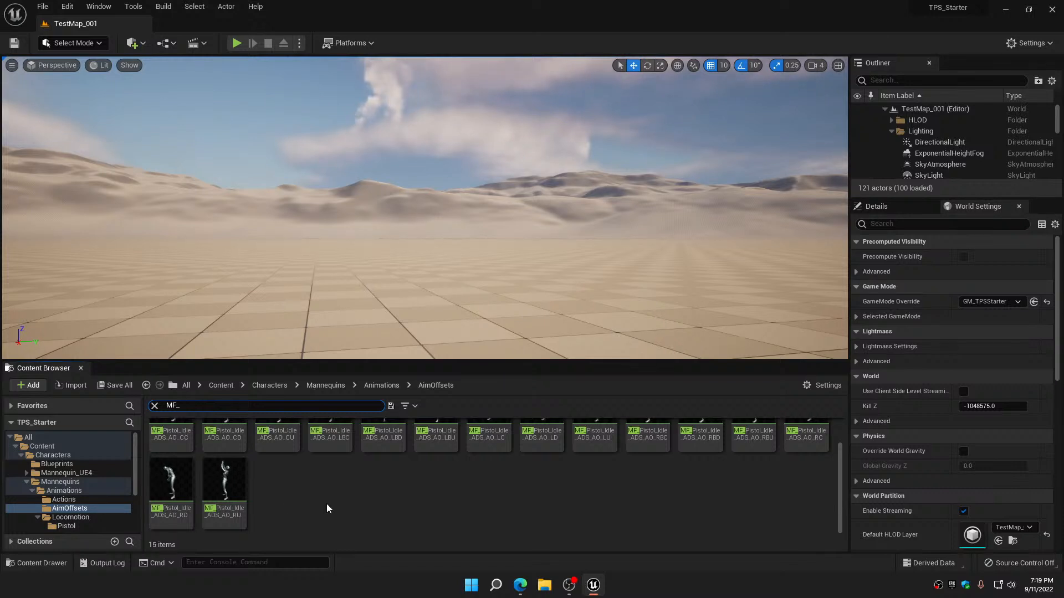
scroll(327, 507, "up", 1)
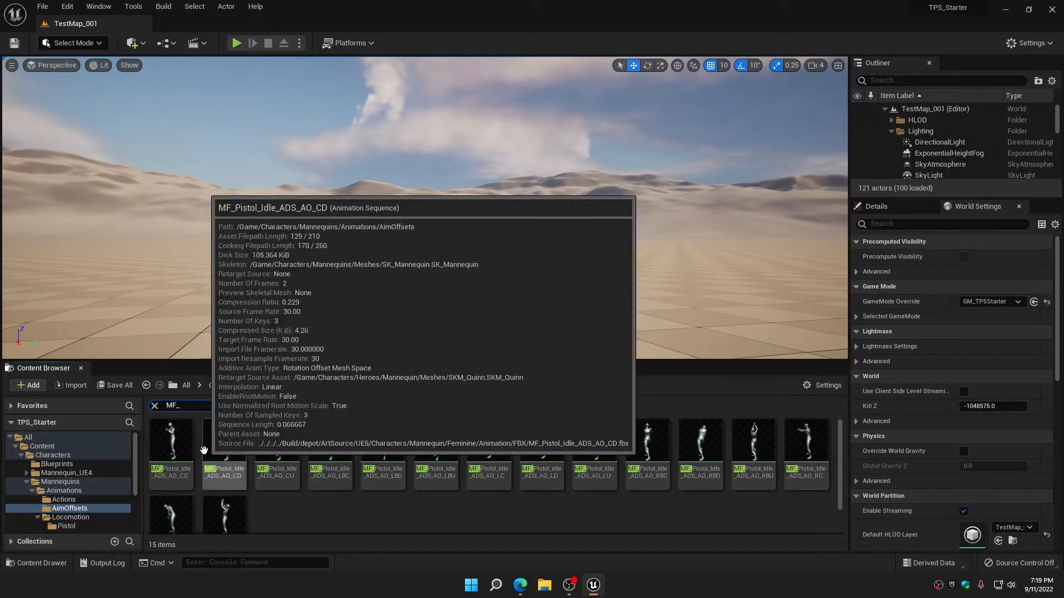
mouse_move(166, 424)
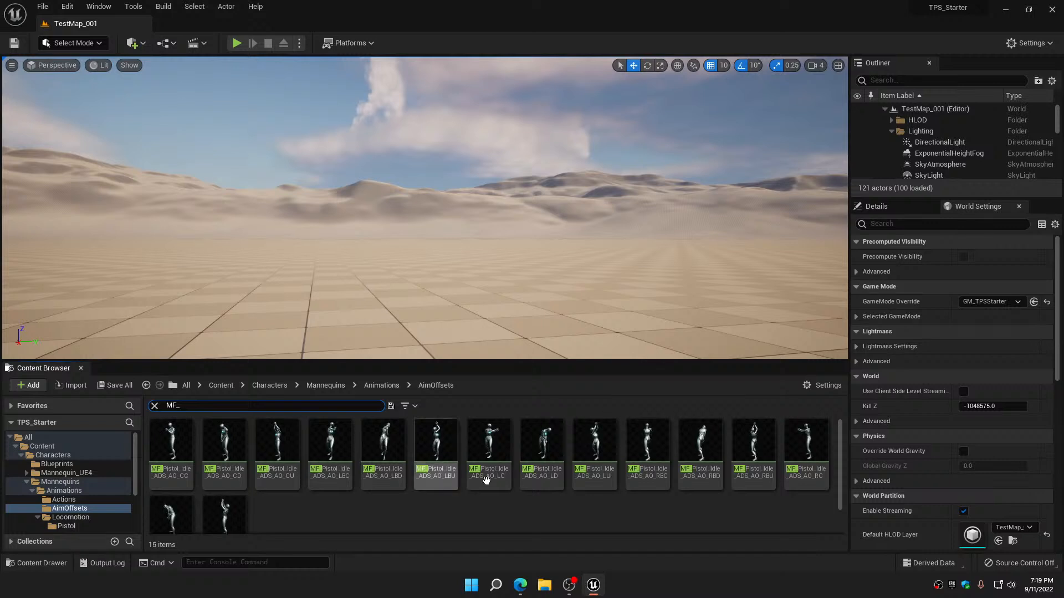
Review the rest of the MF_ aim poses in the AimOffsets folder and clear the filter
mouse_move(527, 491)
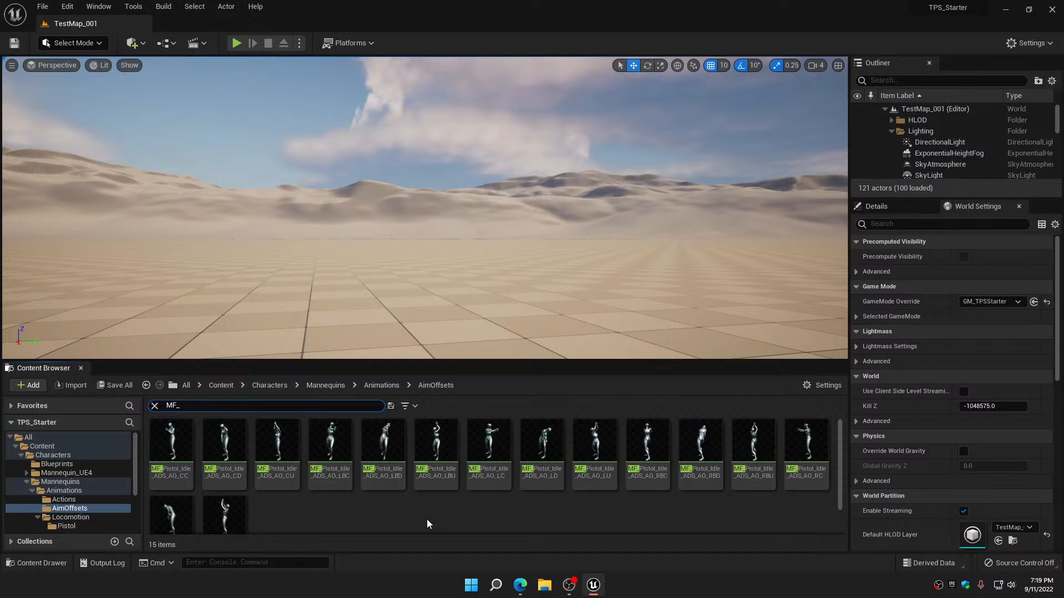
scroll(433, 514, "down", 1)
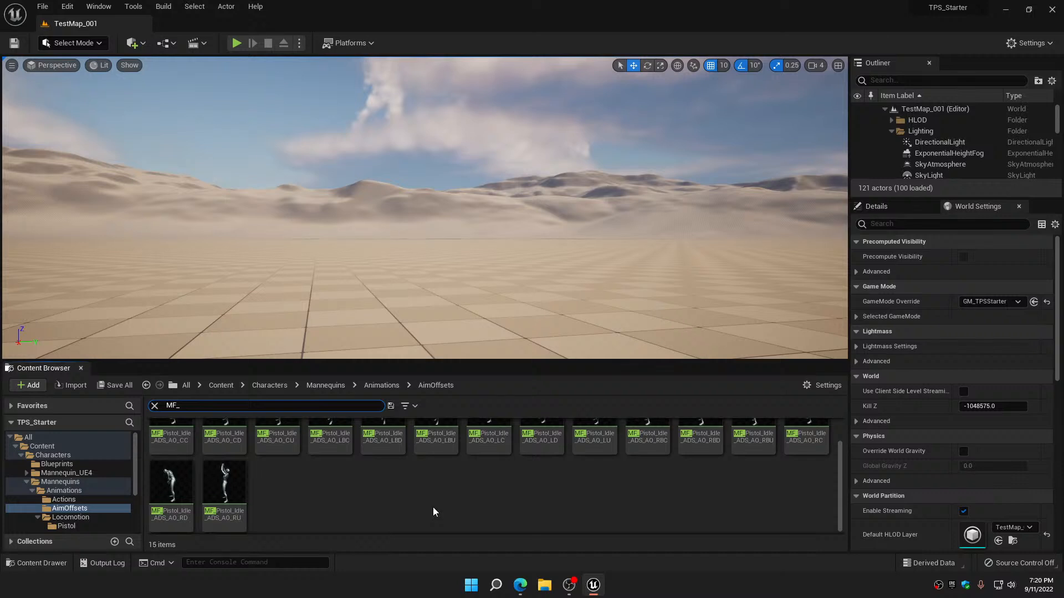
left_click(154, 407)
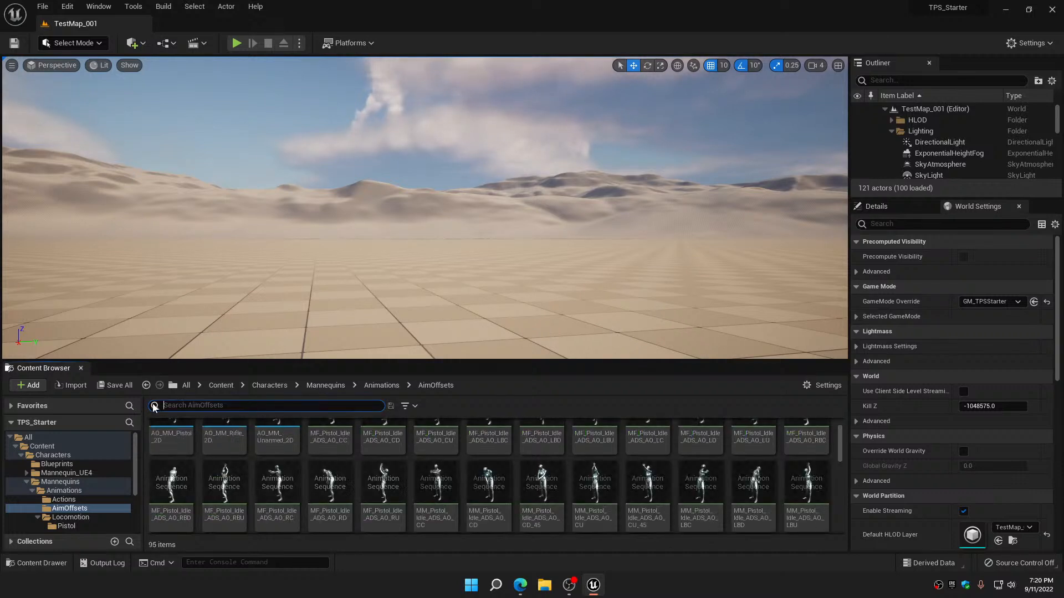
Filter the Actions folder by MF to check for feminine animations, and clear the filter
left_click(88, 493)
left_click(83, 500)
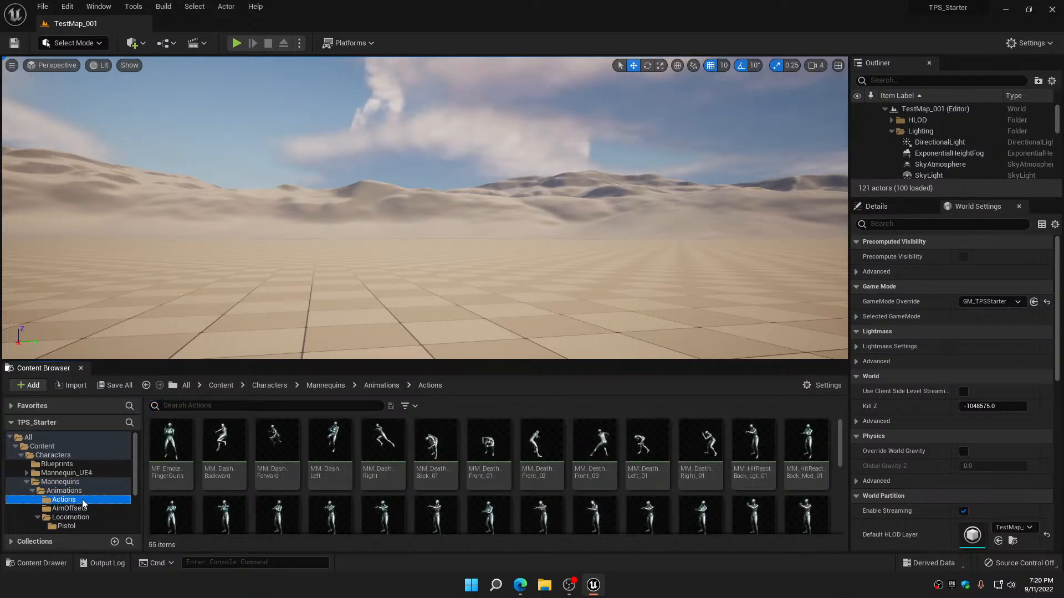
mouse_move(443, 491)
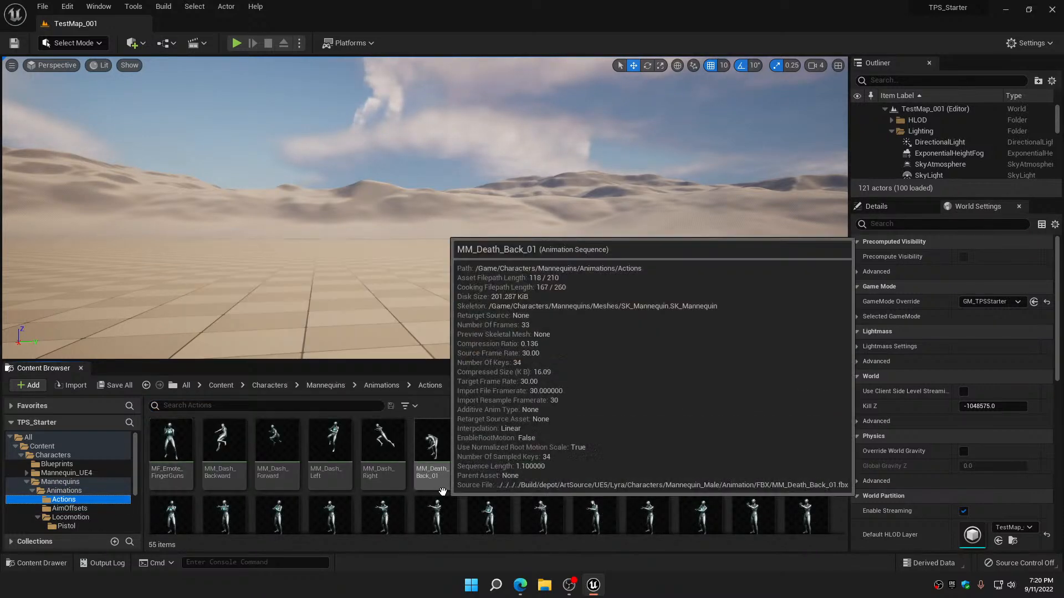
left_click(272, 406)
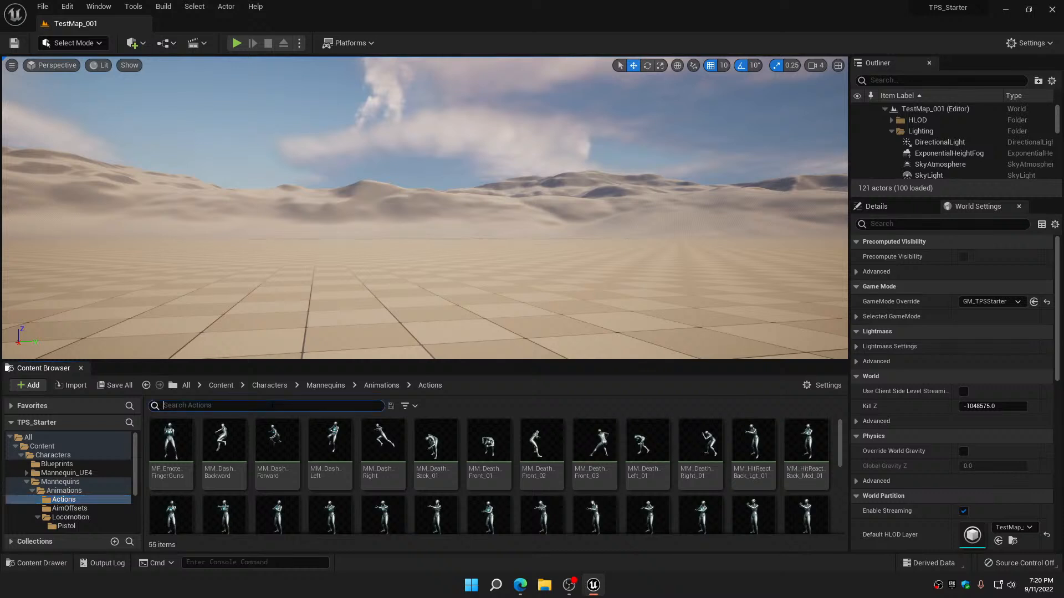
type("MF")
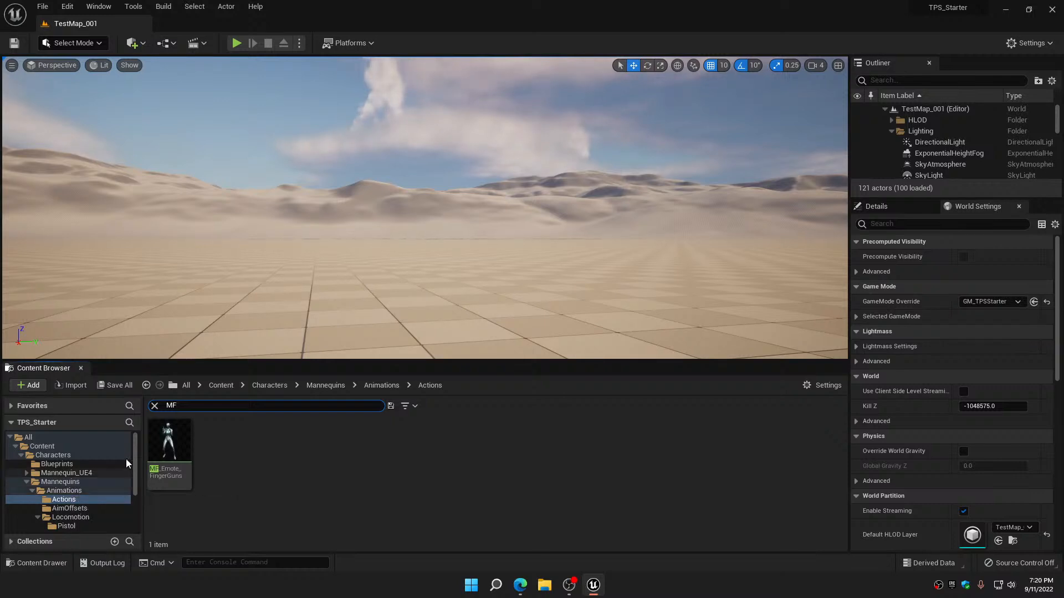
left_click(154, 406)
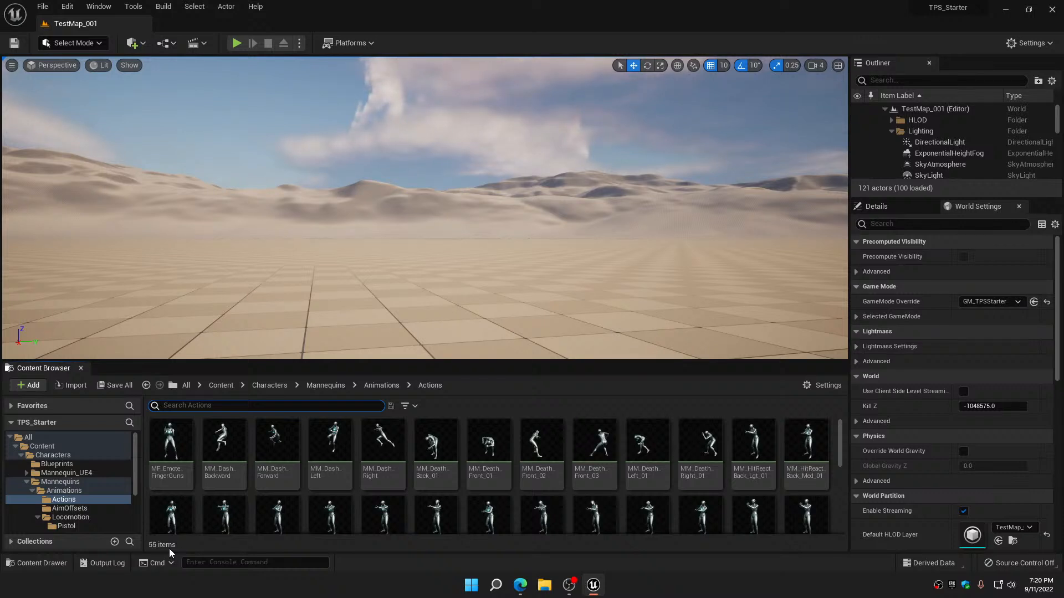
mouse_move(183, 518)
type("MF")
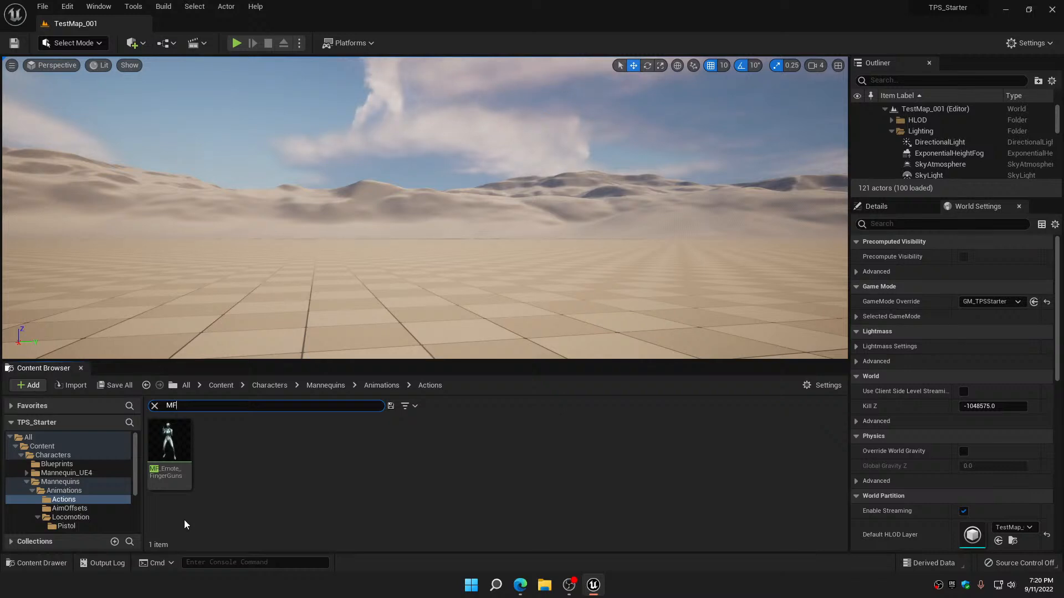
left_click(155, 405)
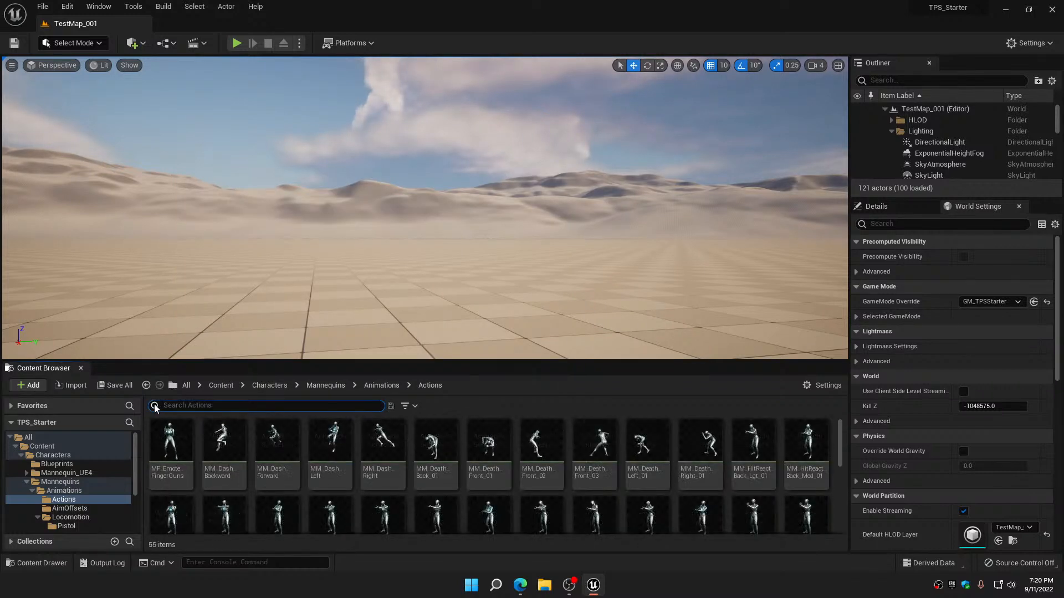
Return to the AimOffsets folder, check the three AO_MM_ aim offsets, and filter its assets by MF
left_click(69, 508)
mouse_move(376, 507)
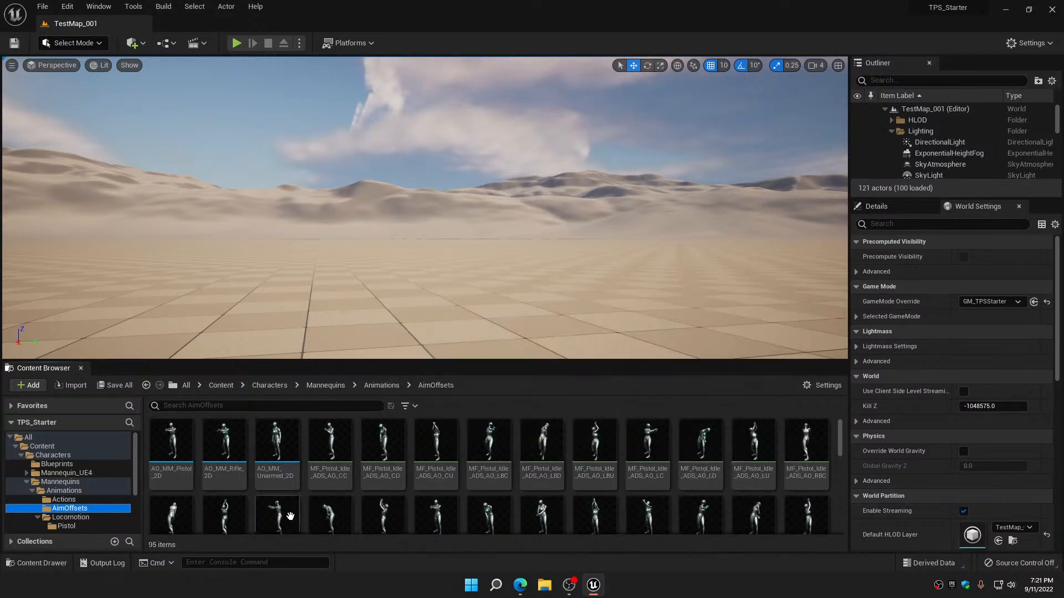
mouse_move(209, 446)
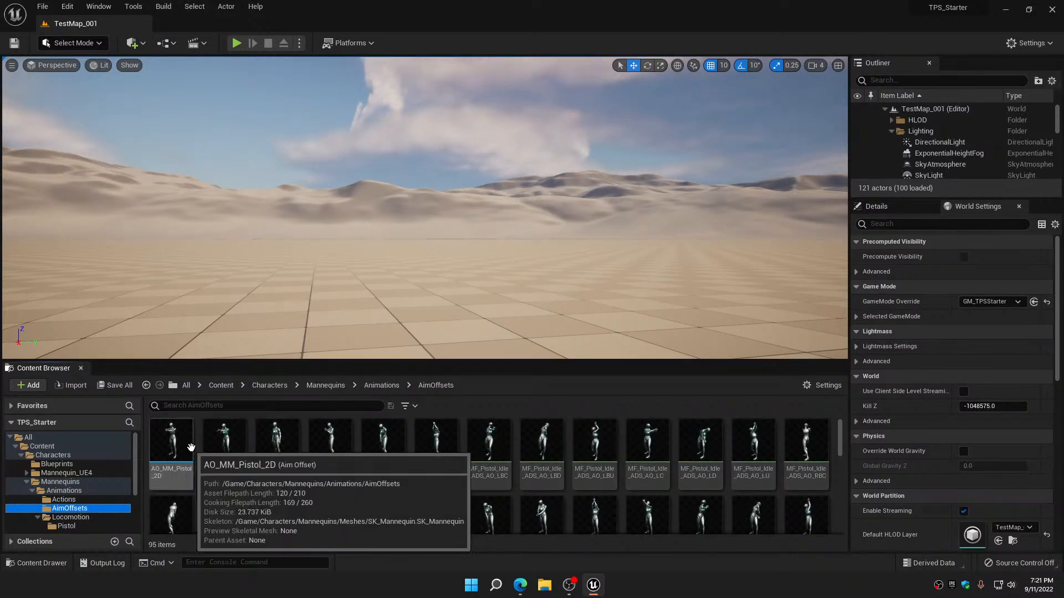
mouse_move(290, 442)
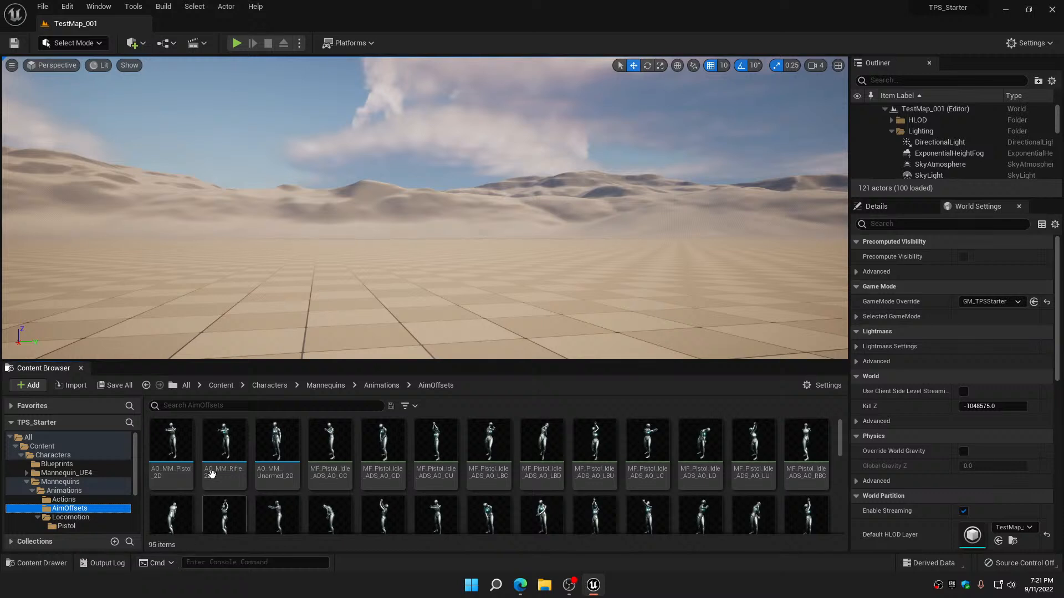
left_click(242, 404)
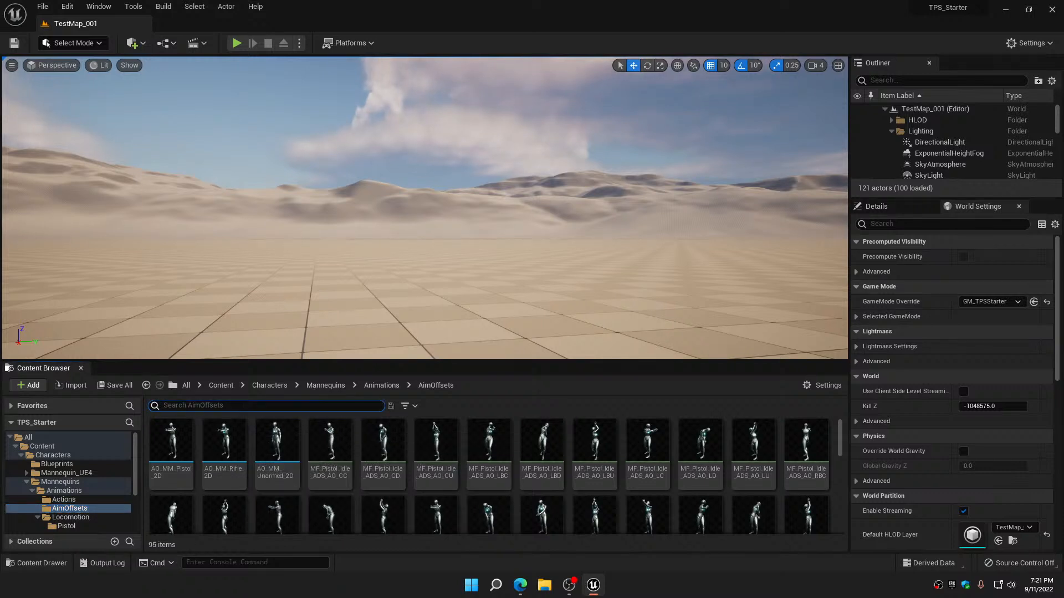
type("MF")
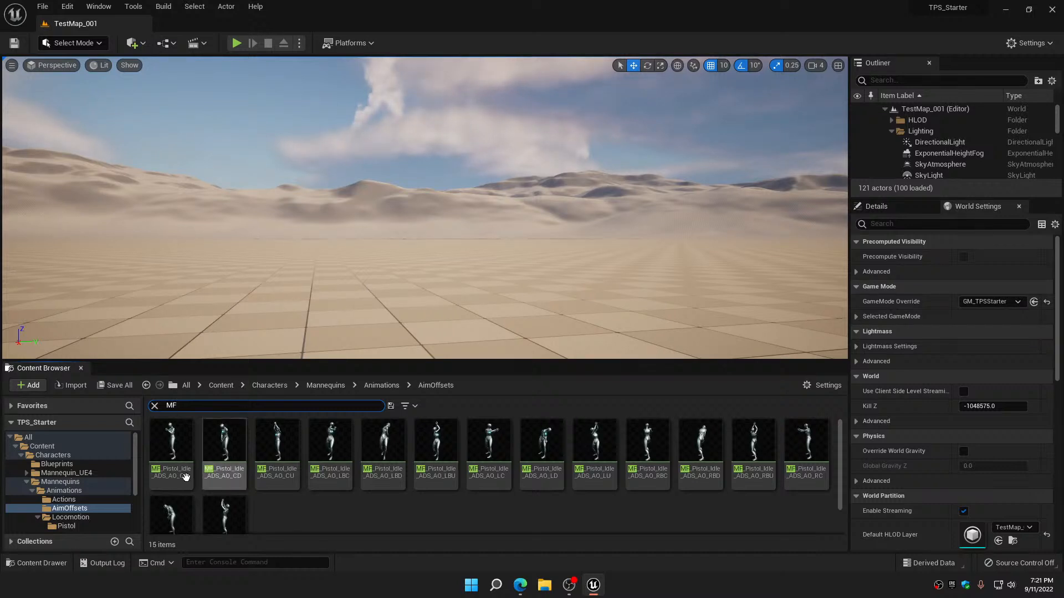
Clear the MF filter in the Characters Blueprints folder and open the ABP_CharacterMaster animation blueprint
left_click(68, 466)
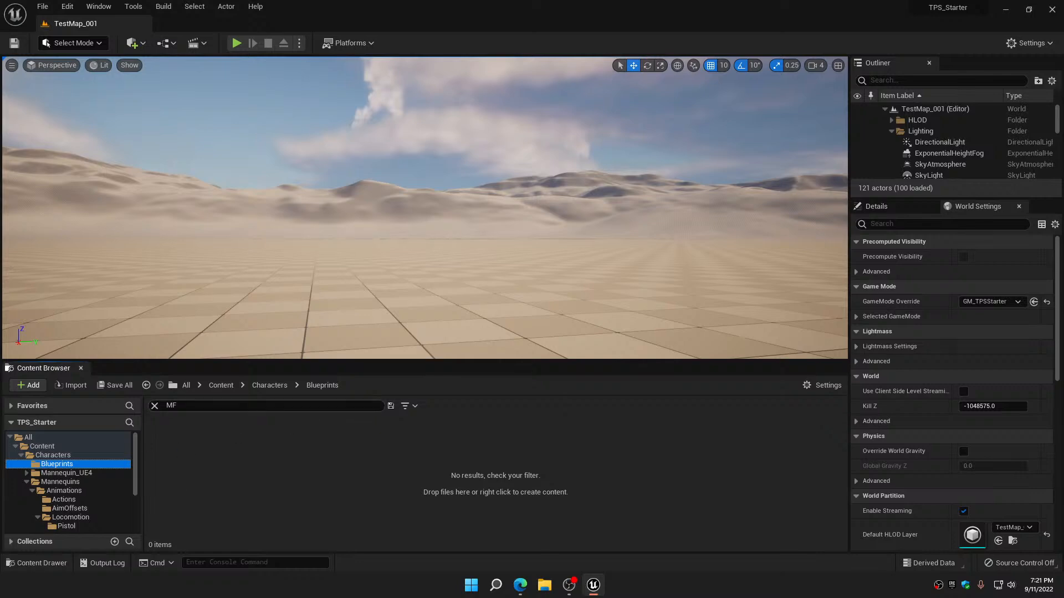
left_click(156, 407)
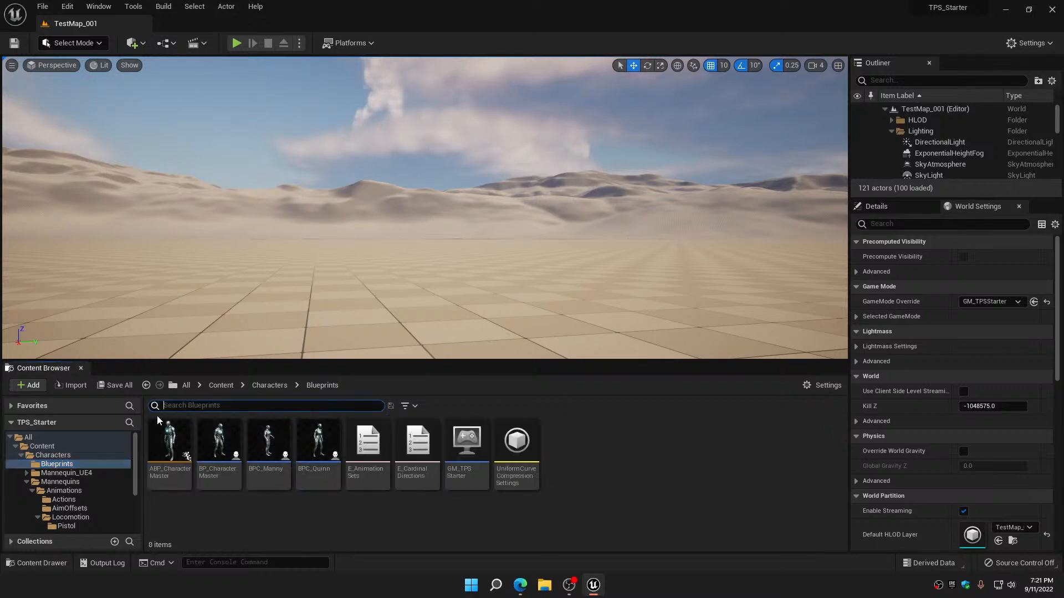
left_click(169, 440)
double_click(169, 441)
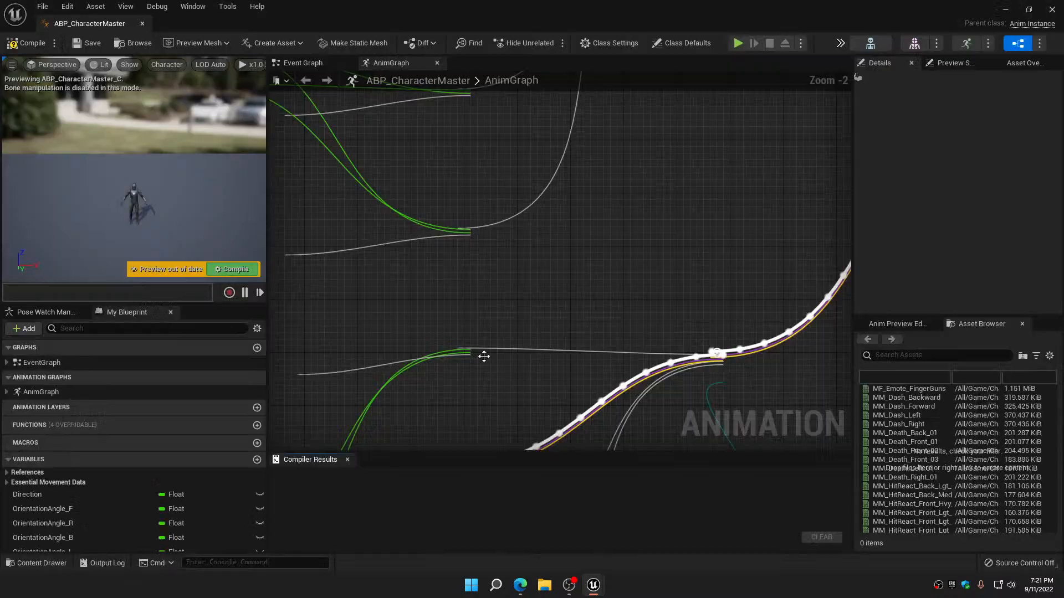
Examine the unarmed, rifle and pistol aim offset players in the upper Blend Poses group of the AnimGraph
right_click_drag(570, 320, 589, 249)
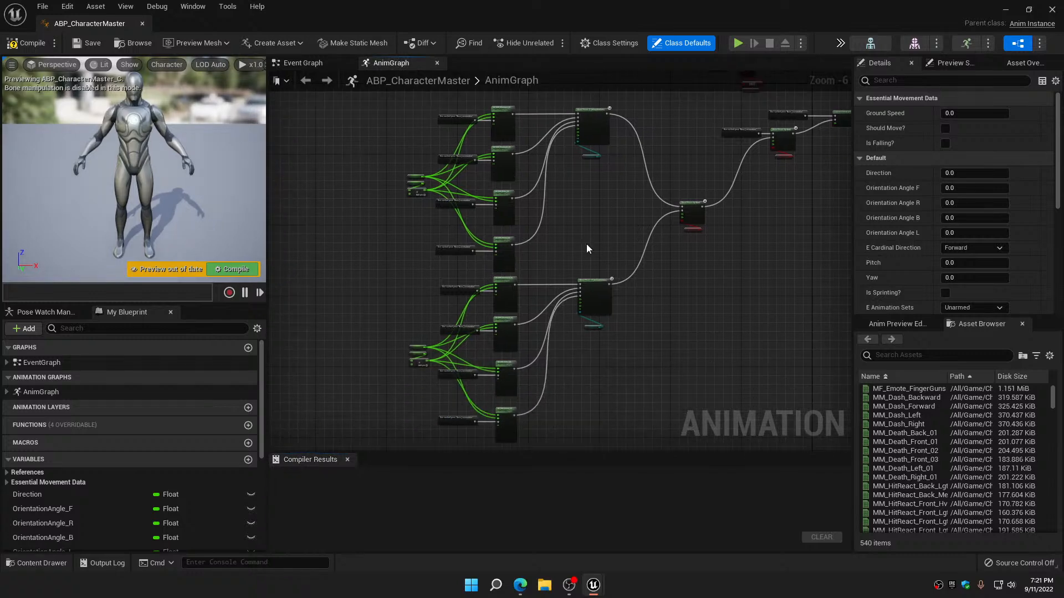
scroll(586, 244, "up", 4)
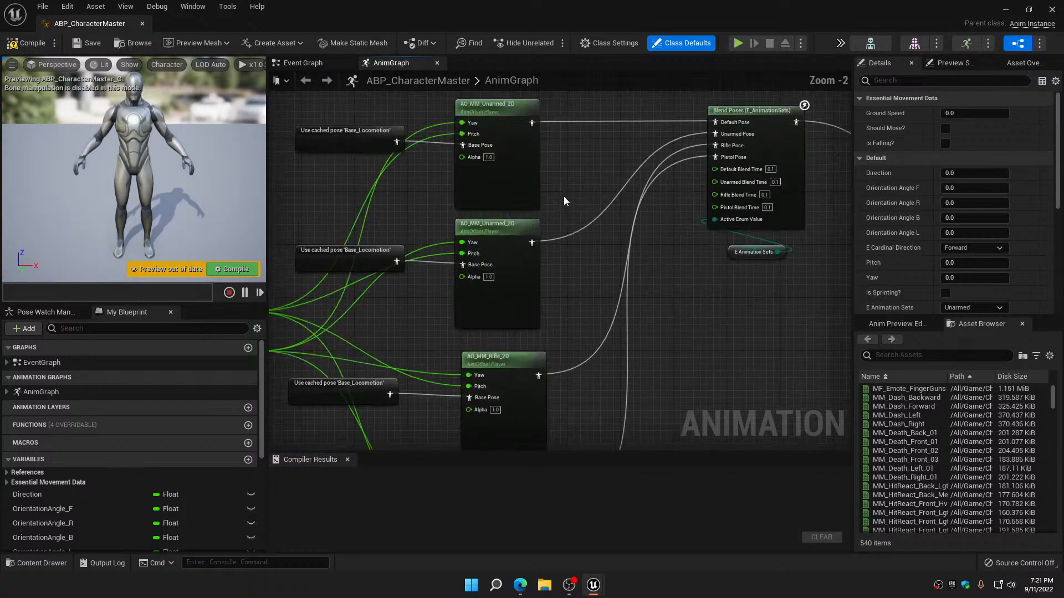
left_click(508, 161)
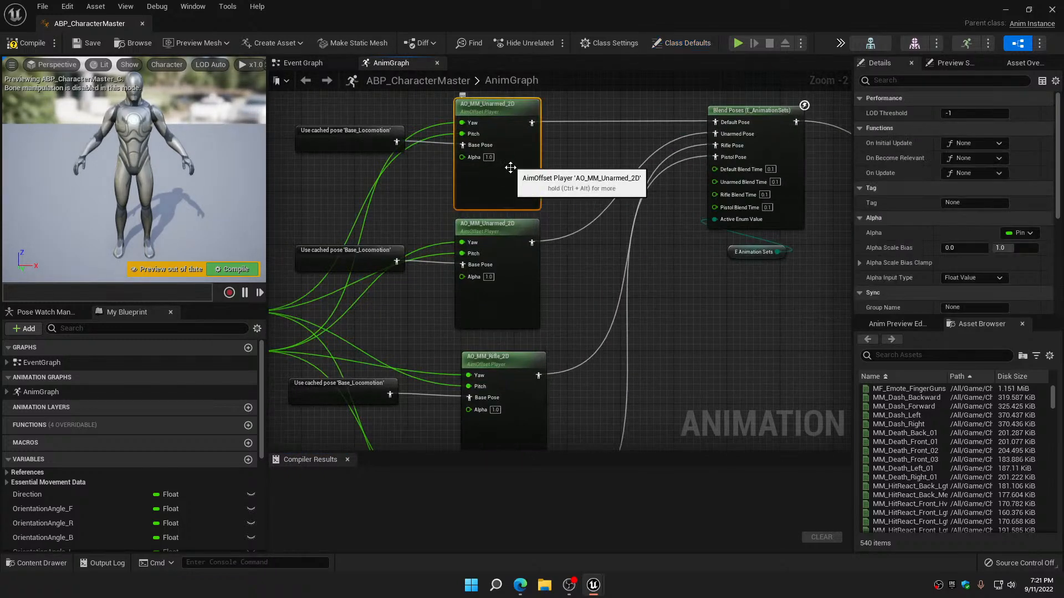
left_click(515, 258)
left_click(529, 366)
right_click_drag(571, 387, 549, 184)
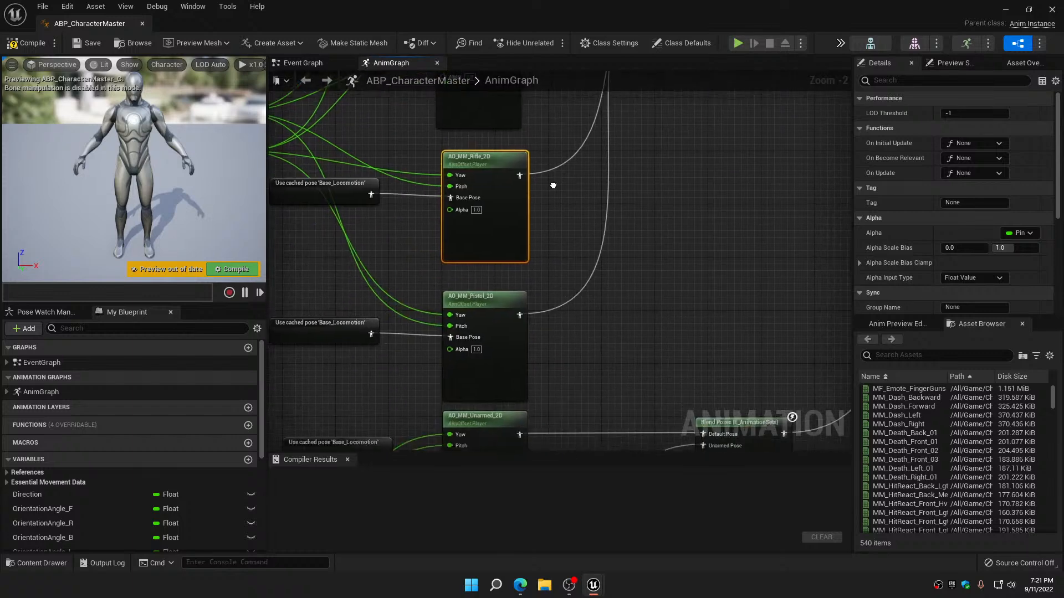
left_click(477, 315)
scroll(608, 291, "down", 4)
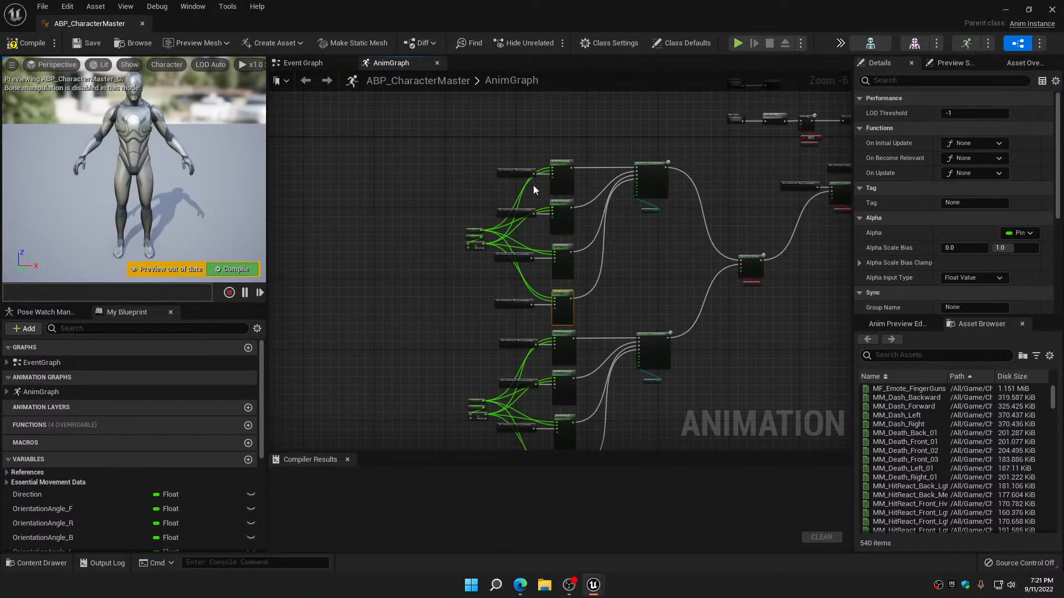
Delete the upper aim offset group and the blend node, with its variable, that joined the two groups
left_click_drag(467, 153, 680, 302)
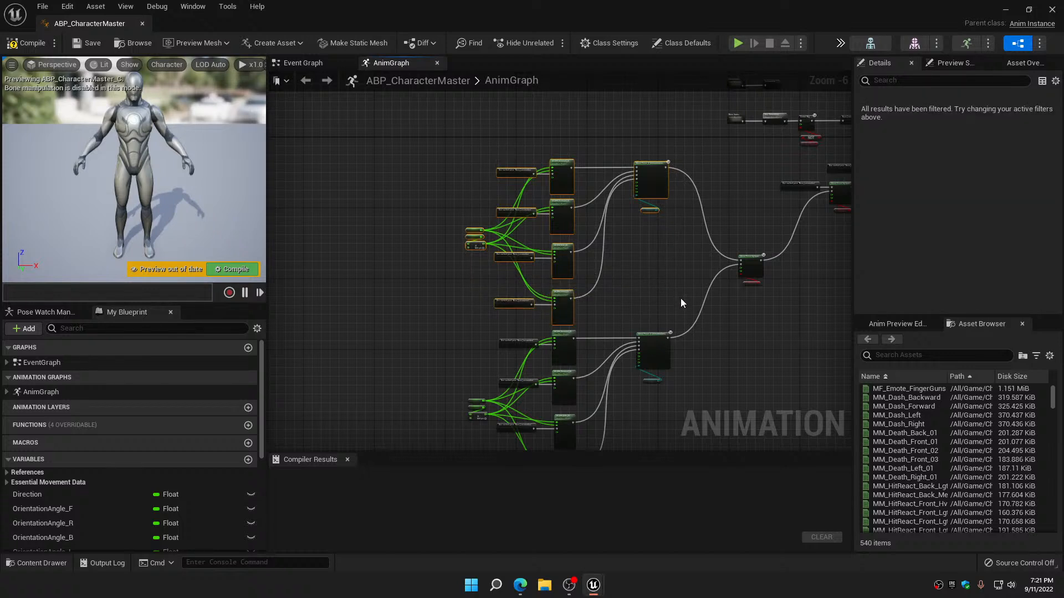
key("Delete")
right_click_drag(699, 271, 682, 208)
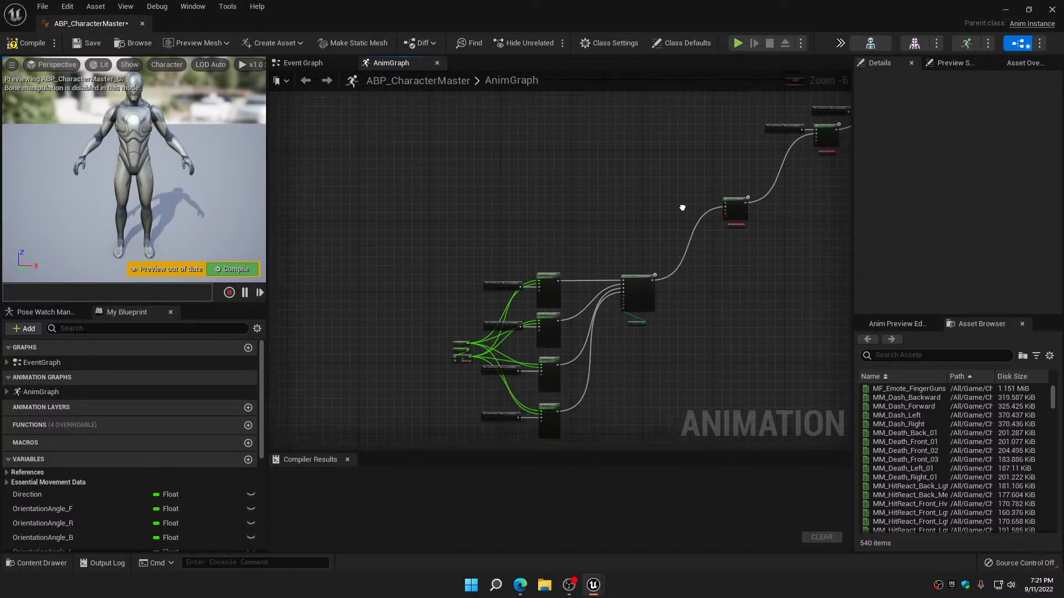
left_click_drag(758, 248, 758, 250)
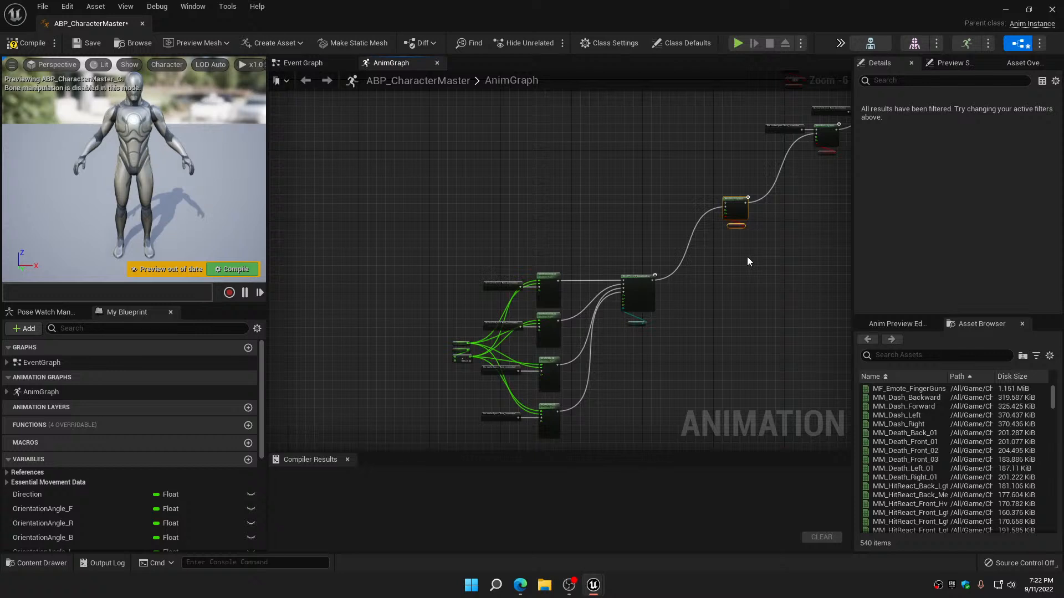
key("Delete")
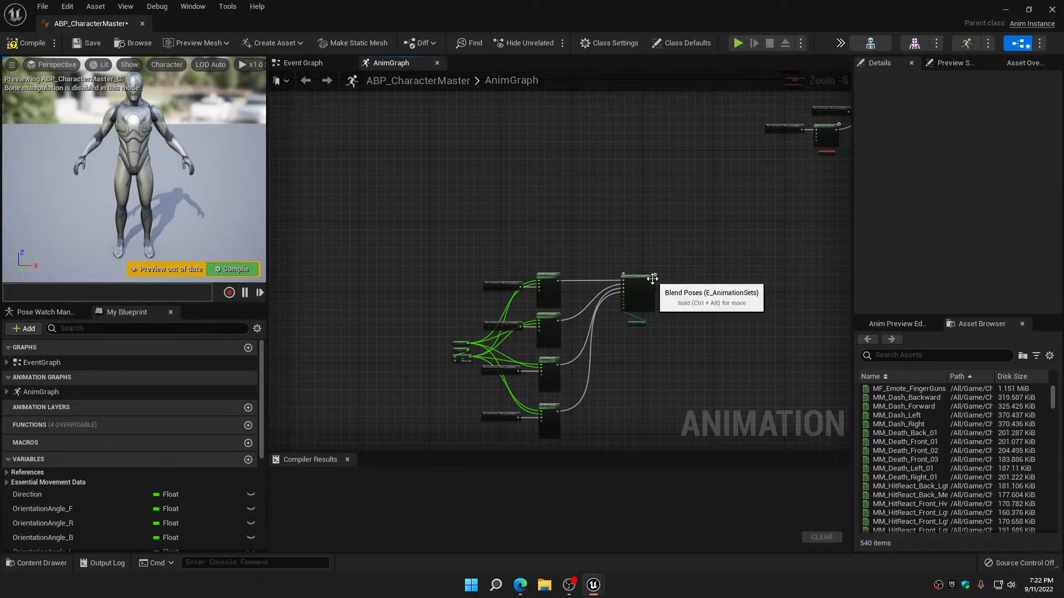
Connect the remaining Blend Poses (E_AnimationSets) output to the next blend node and move the whole aim offset group up beside it
scroll(658, 287, "up", 3)
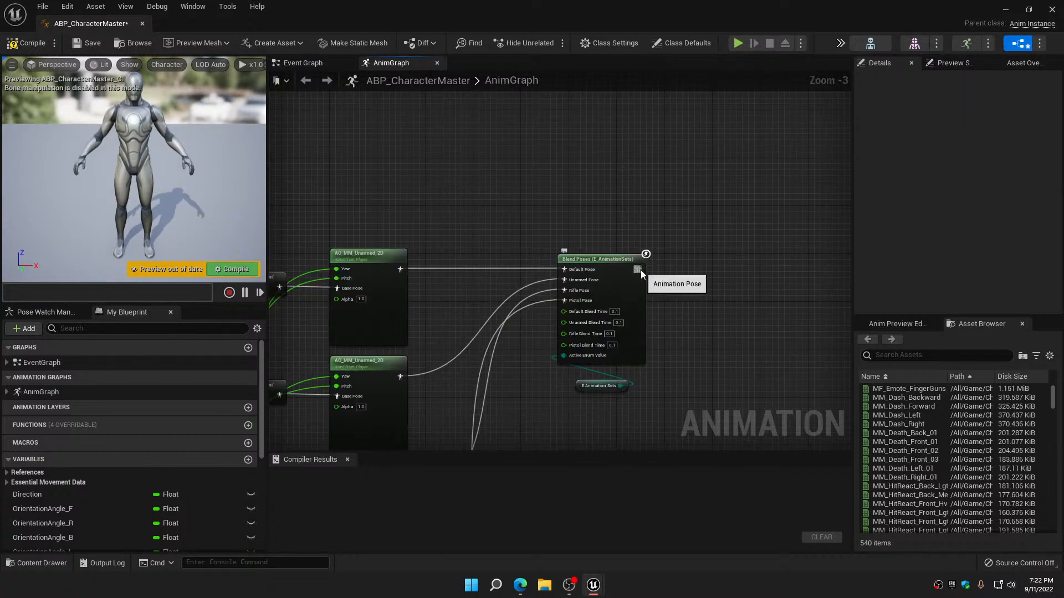
left_click_drag(638, 270, 674, 236)
scroll(599, 332, "down", 4)
right_click_drag(661, 259, 712, 177)
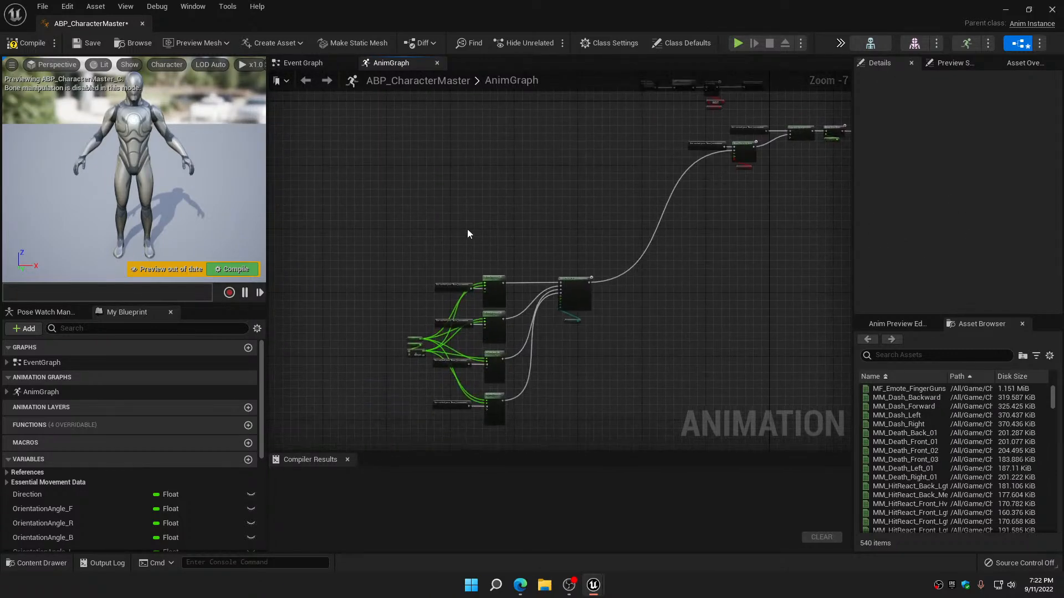
left_click_drag(423, 245, 602, 438)
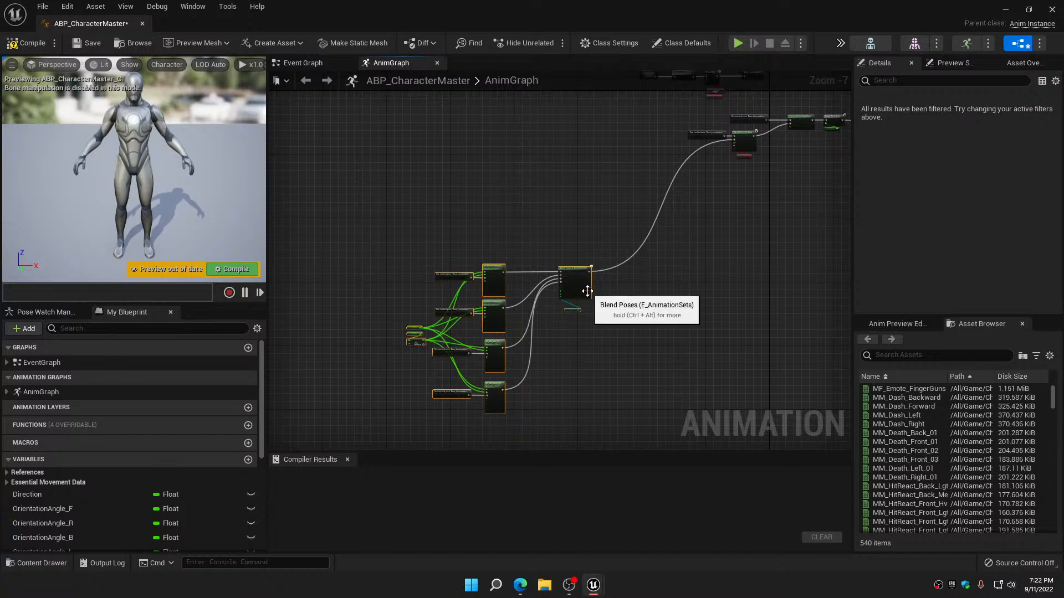
left_click_drag(583, 292, 705, 178)
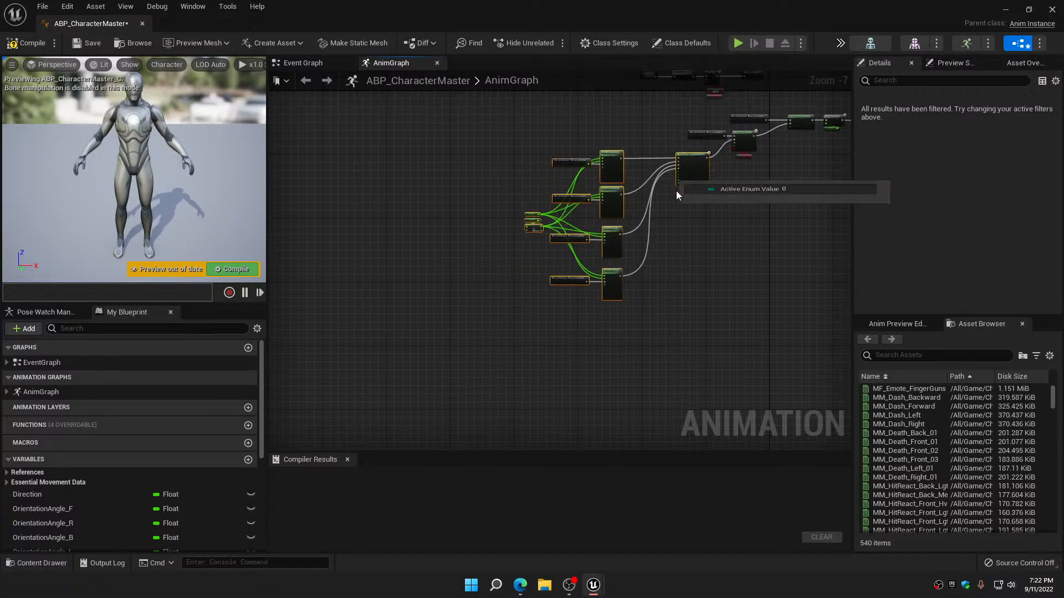
Add a Blend Poses by bool node beside the AO_MM_Pistol_2D player and connect the player to its False Pose
scroll(665, 194, "up", 4)
right_click_drag(635, 237, 651, 153)
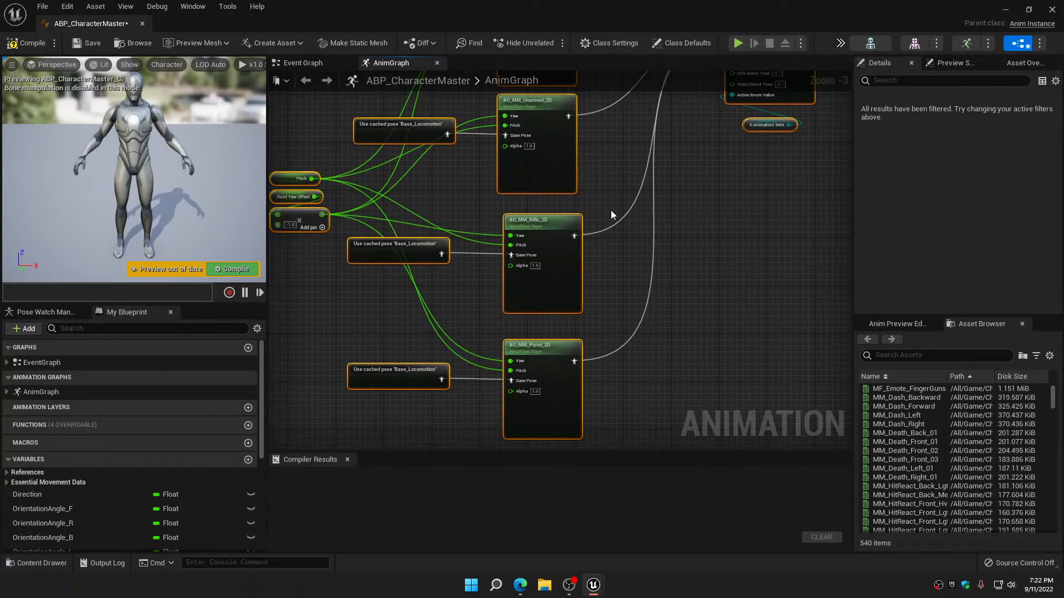
right_click_drag(604, 257, 599, 176)
left_click(551, 275)
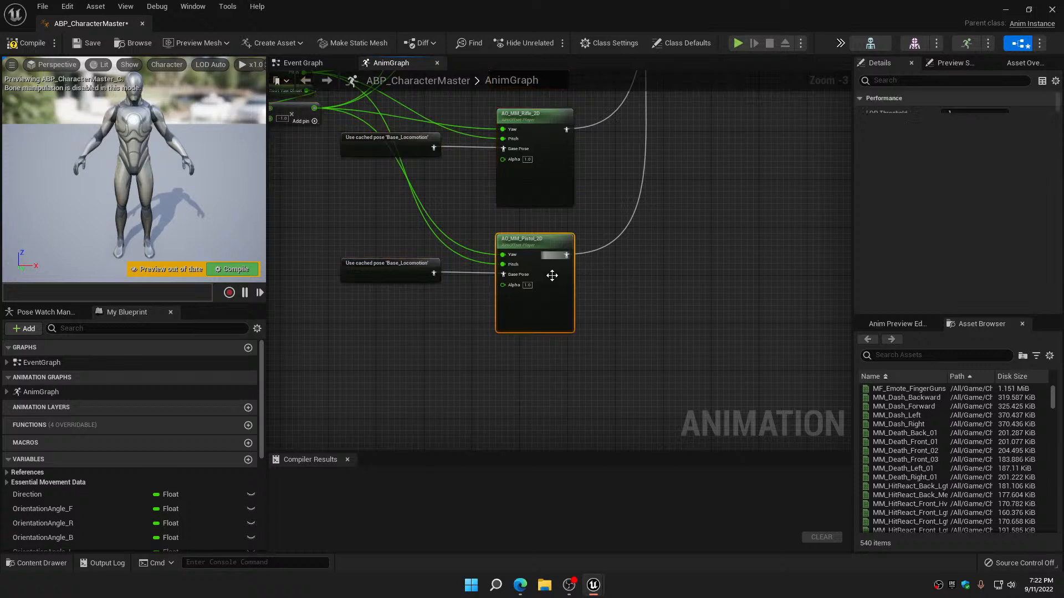
right_click(630, 318)
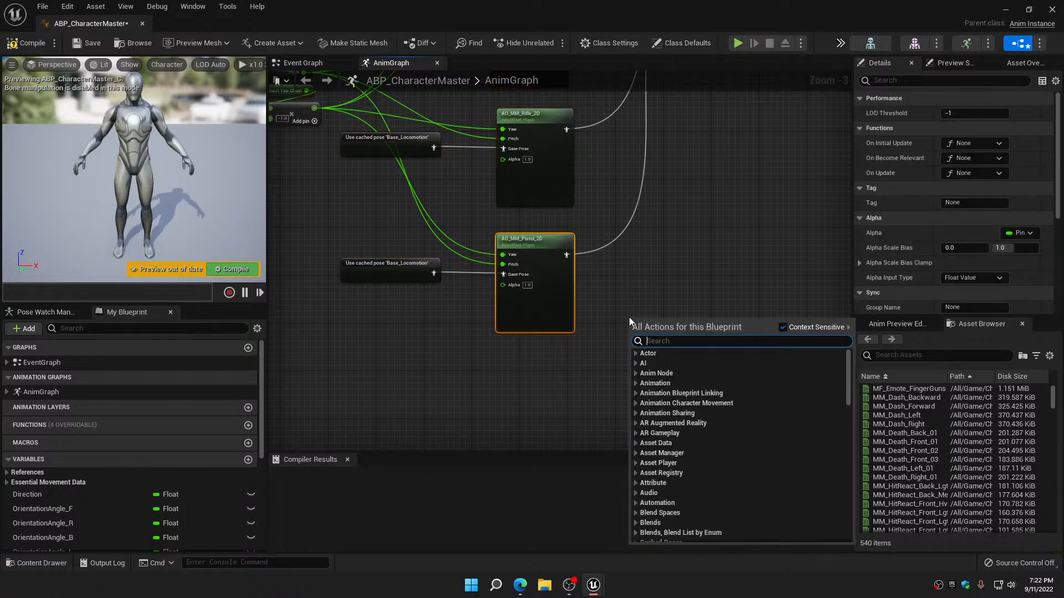
type("blend")
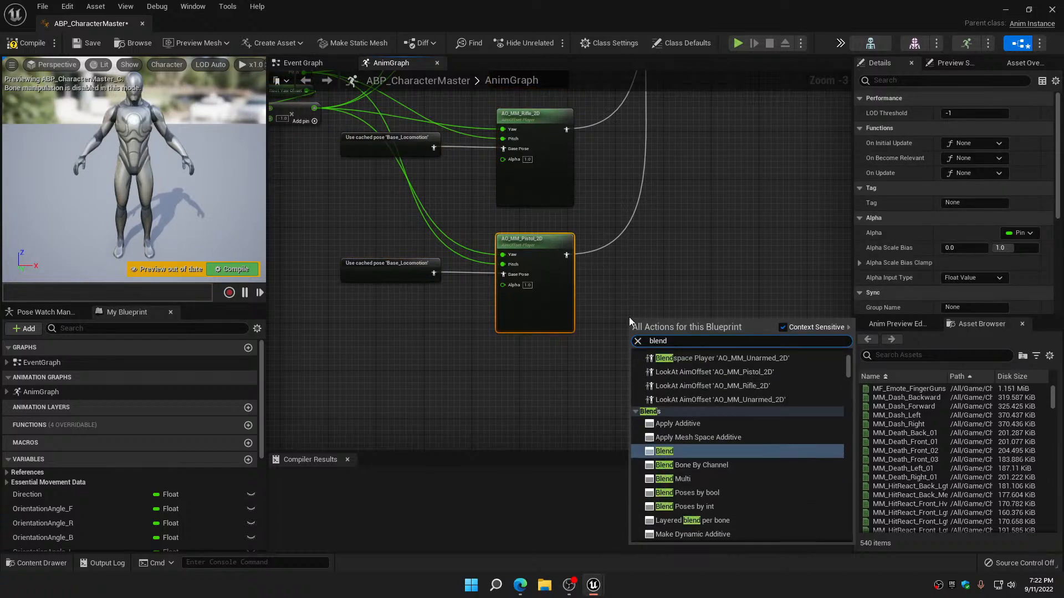
left_click(694, 493)
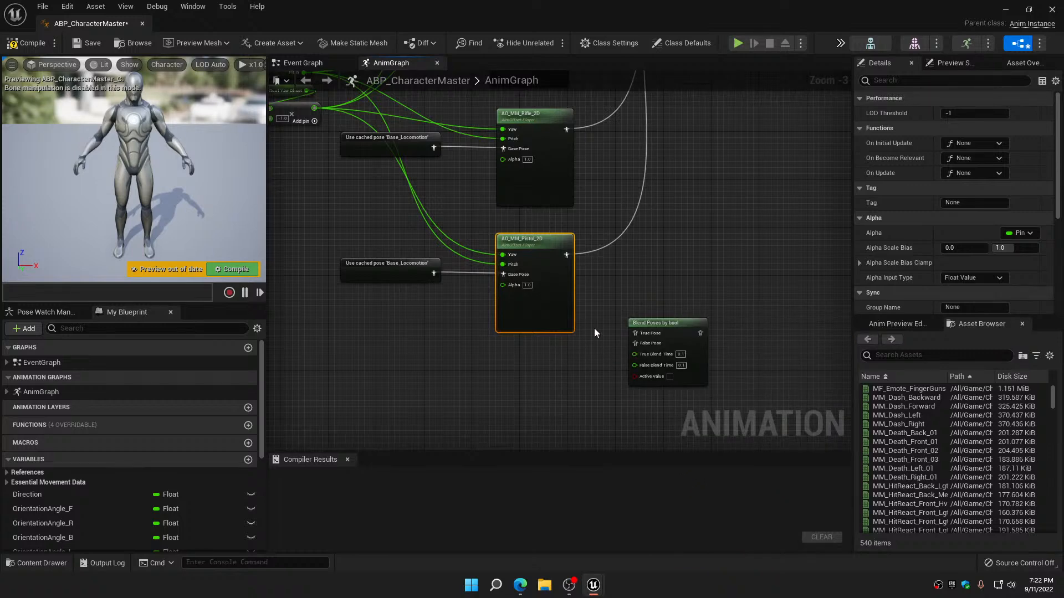
left_click_drag(566, 255, 653, 217)
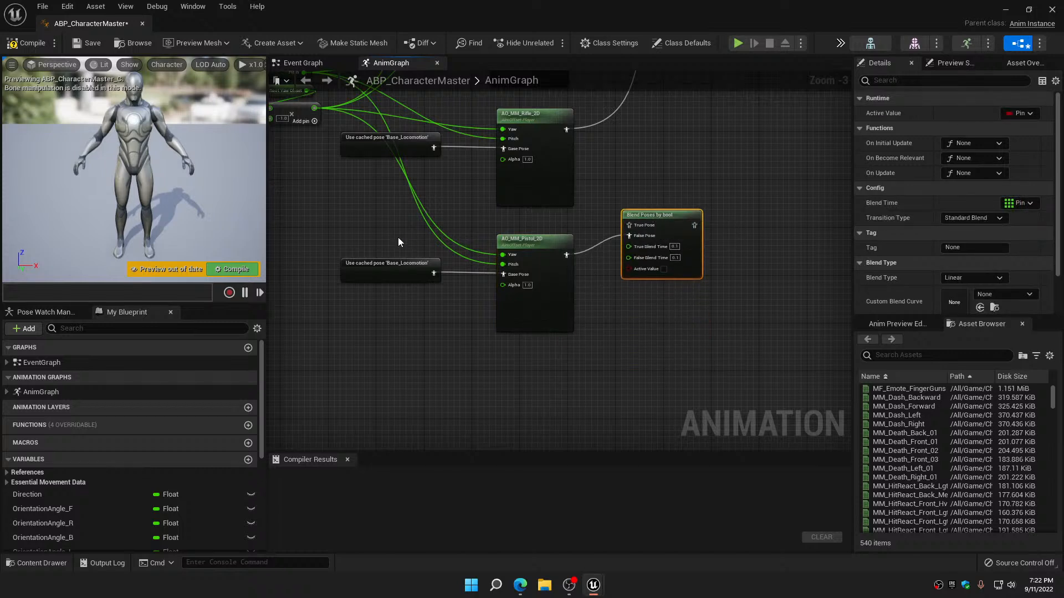
Move the pistol aim offset nodes down and drive the bool blend's Active Value with the IsFemale? variable
left_click_drag(398, 241, 652, 333)
left_click_drag(695, 262, 682, 328)
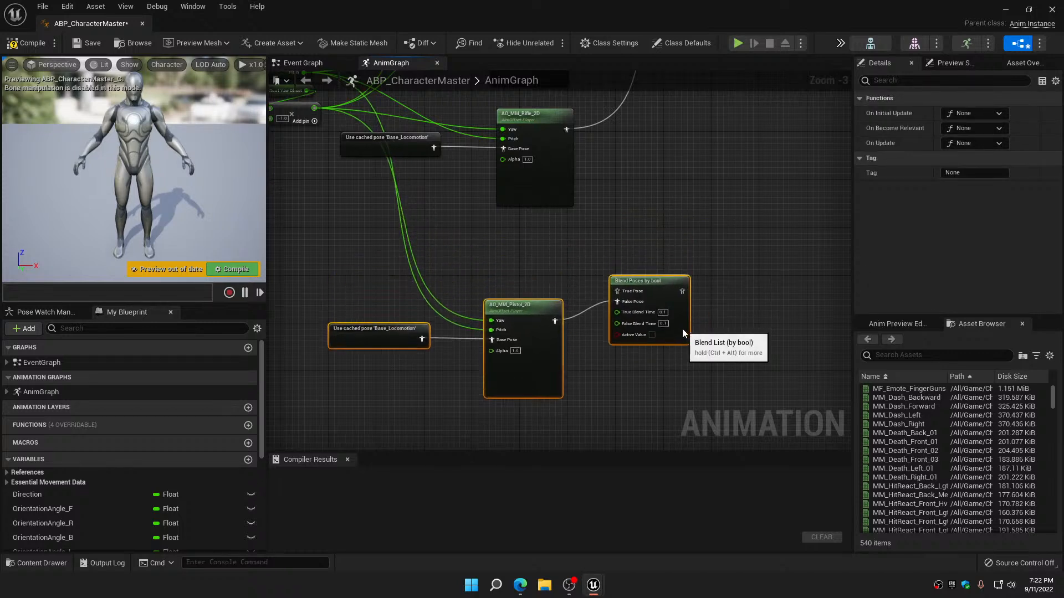
scroll(45, 497, "down", 5)
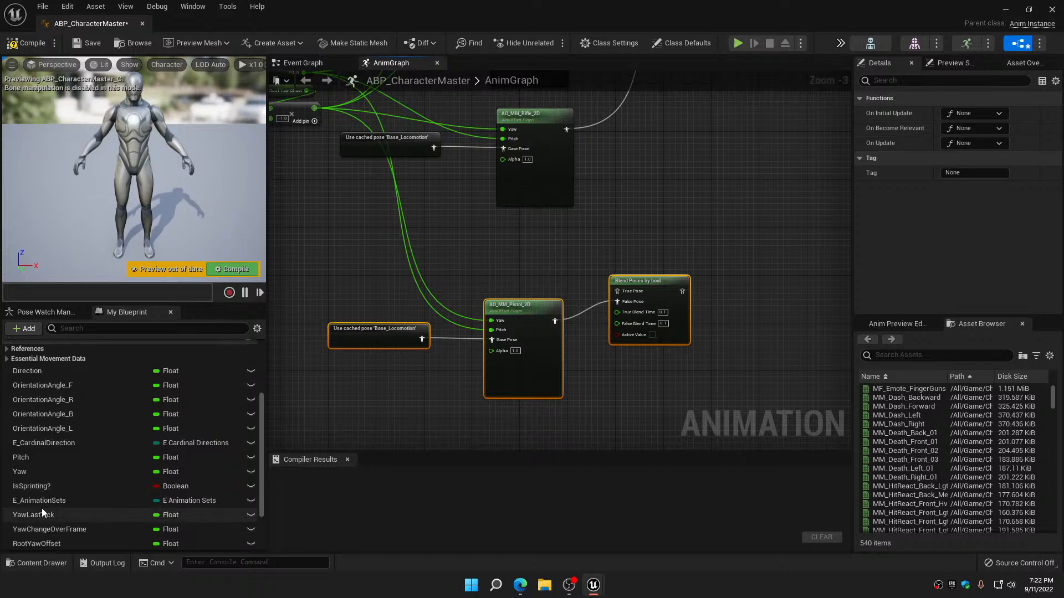
scroll(42, 508, "down", 3)
left_click_drag(32, 528, 652, 355)
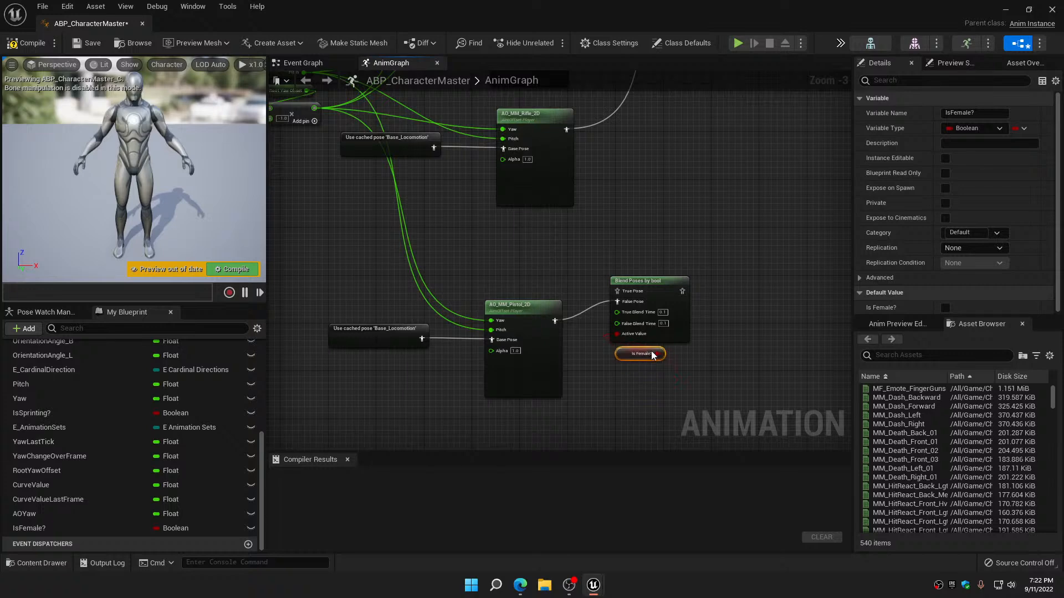
Connect the bool blend's output to the pistol pose of the main Blend Poses node and realign the pistol player and its cached pose
right_click_drag(673, 341, 543, 409)
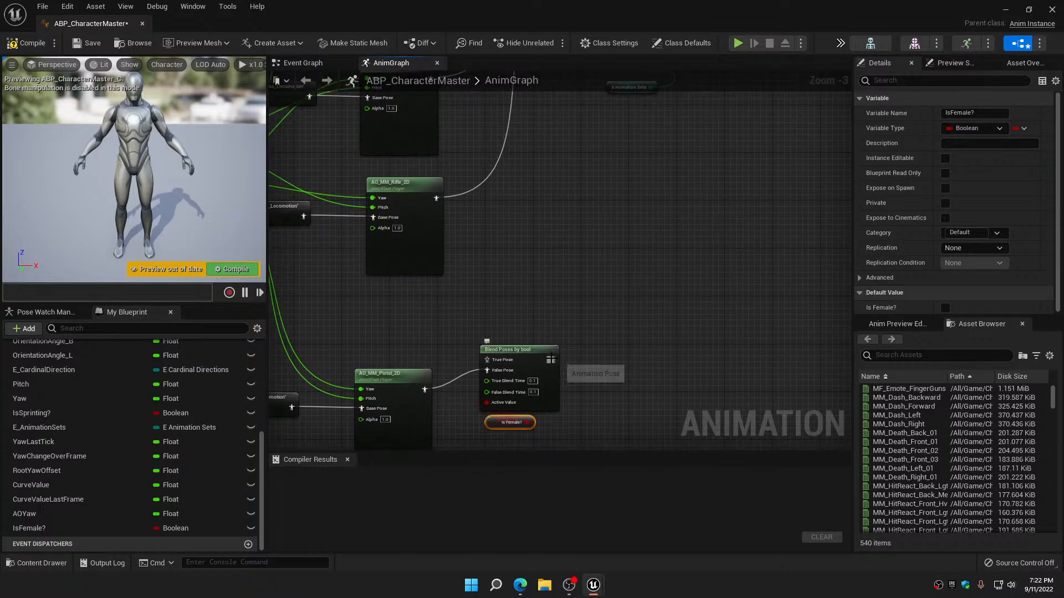
left_click_drag(551, 360, 594, 183)
right_click_drag(538, 436, 641, 174)
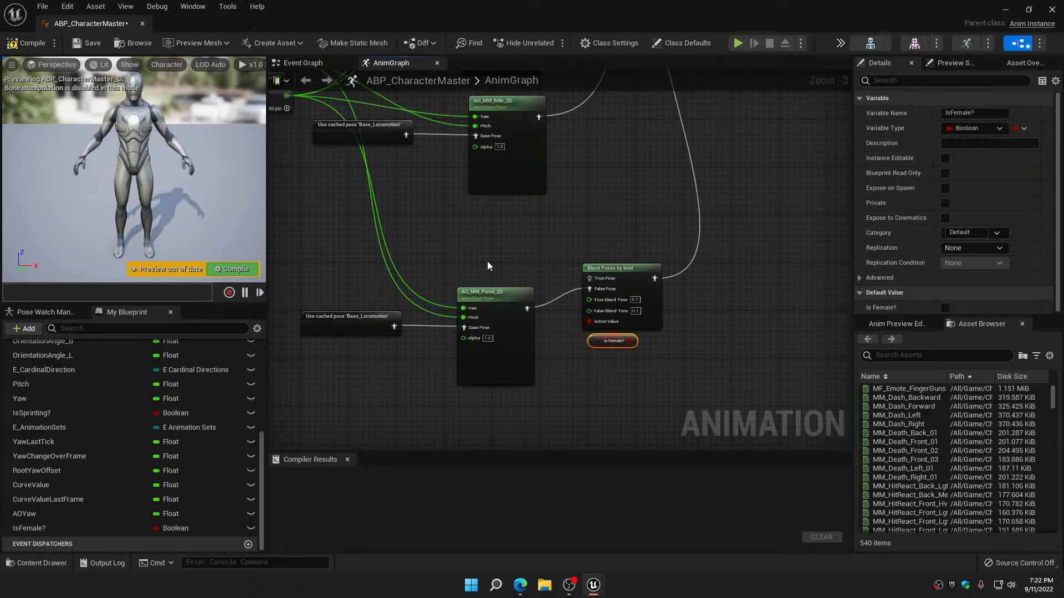
left_click(498, 382)
left_click_drag(387, 311, 521, 414)
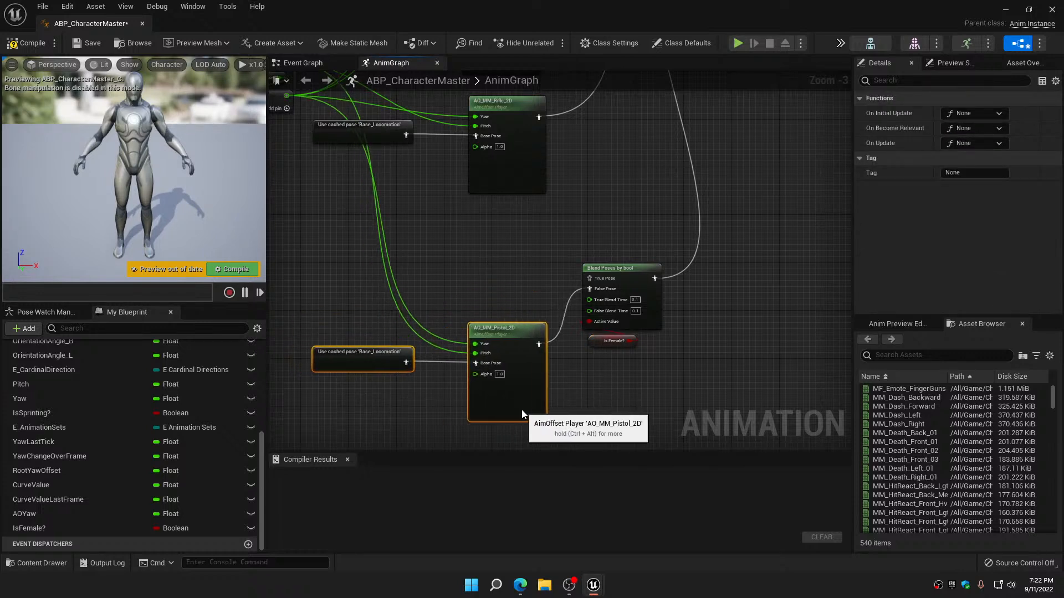
Move the Is Female? node clear of the bool blend, and compile, save and close ABP_CharacterMaster
left_click_drag(485, 239, 517, 261)
left_click(25, 43)
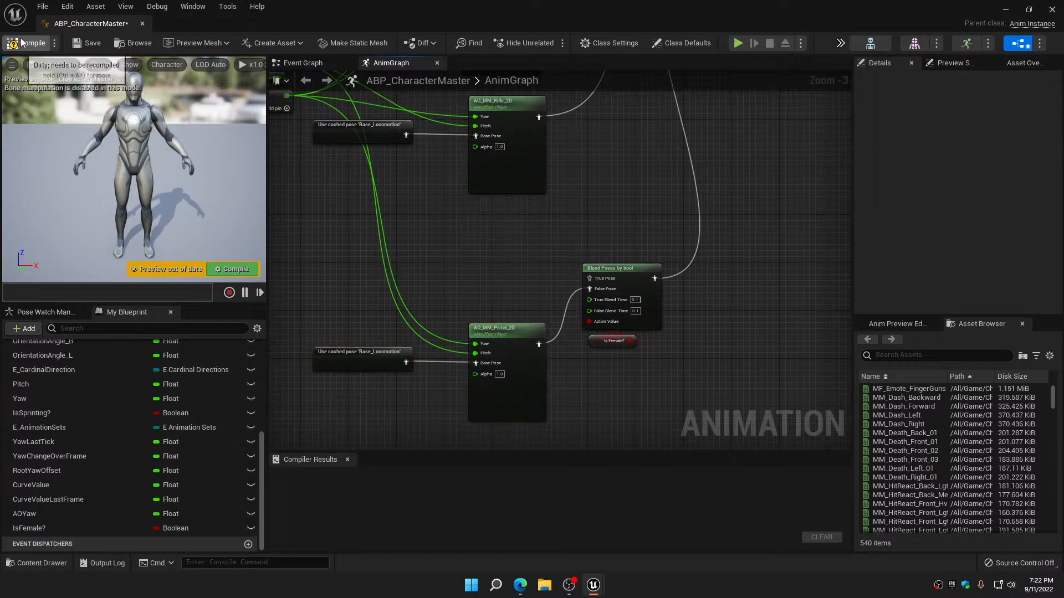
left_click(78, 45)
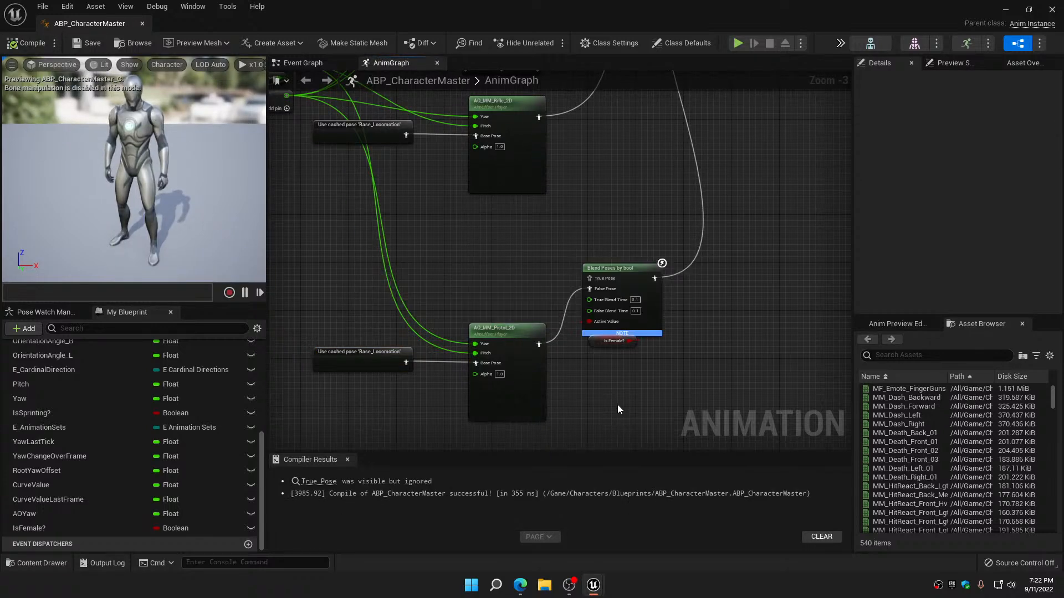
scroll(615, 370, "up", 3)
left_click(604, 336)
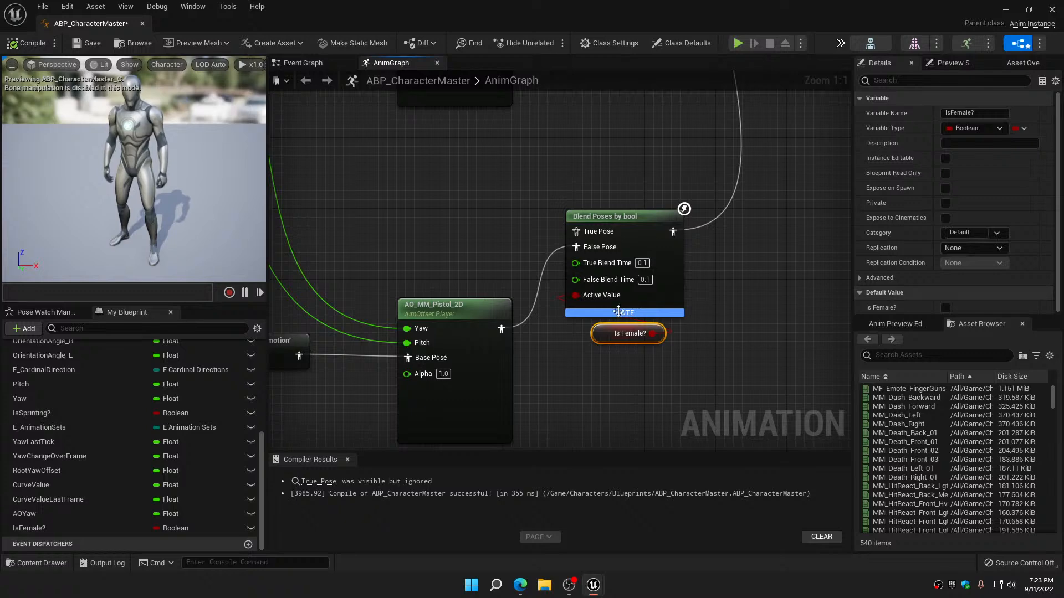
left_click(27, 44)
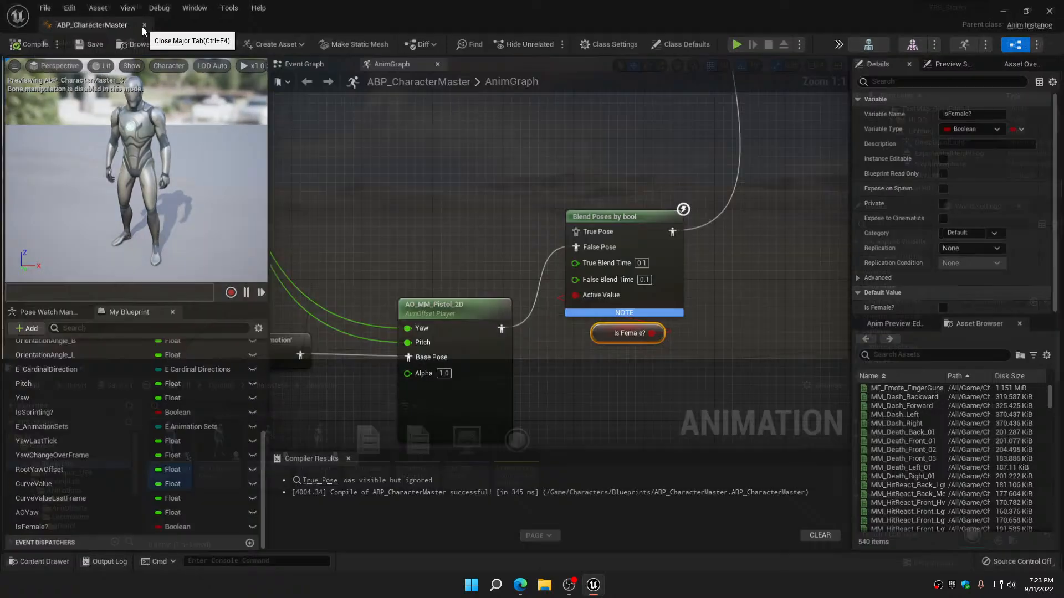
left_click(142, 23)
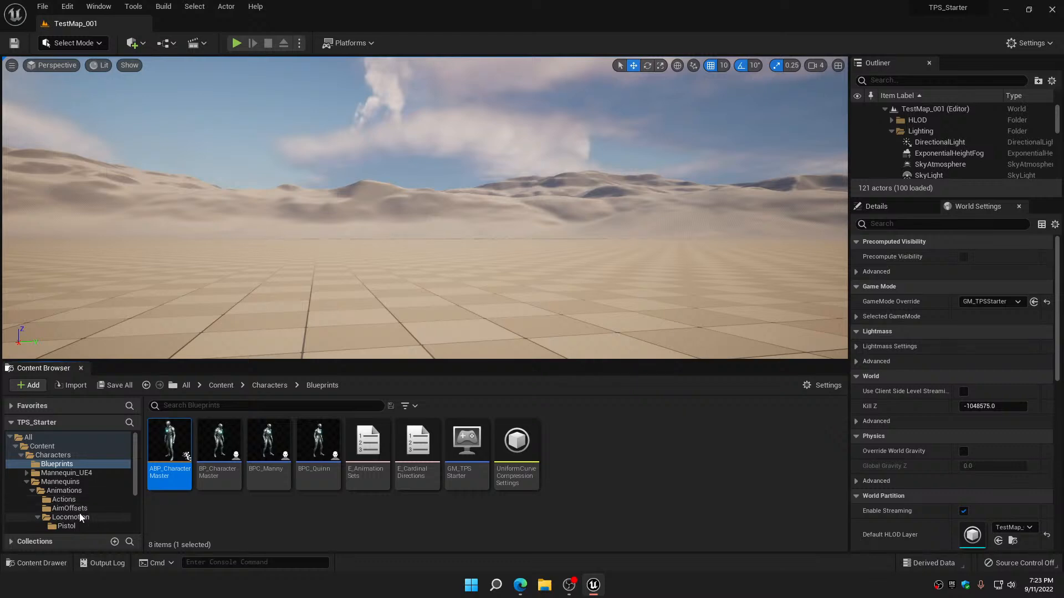
Open the Mannequins AimOffsets folder and filter its assets by MF_
left_click(71, 507)
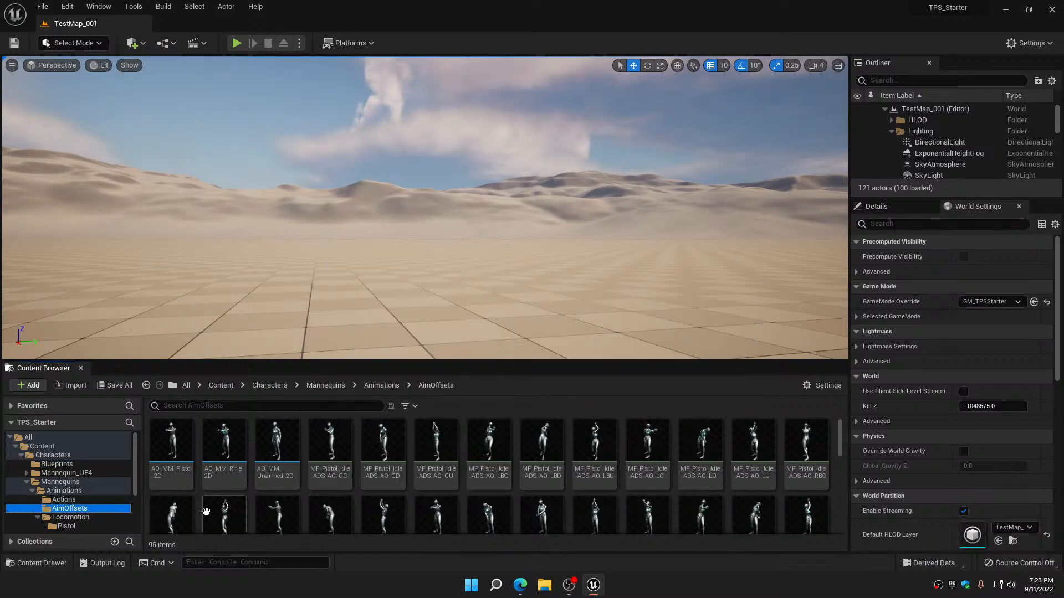
left_click(257, 405)
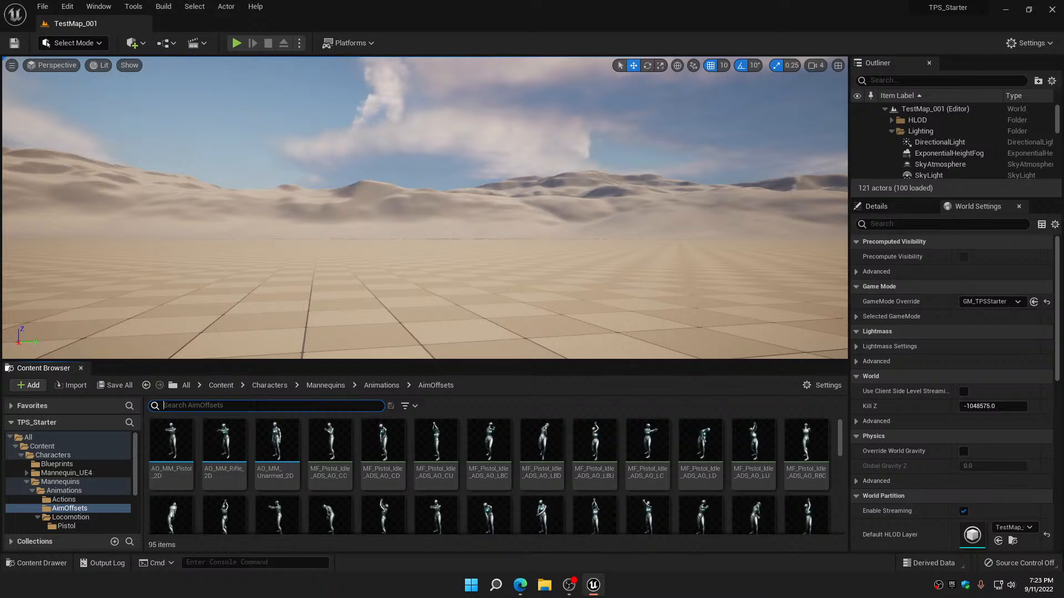
type("MF_")
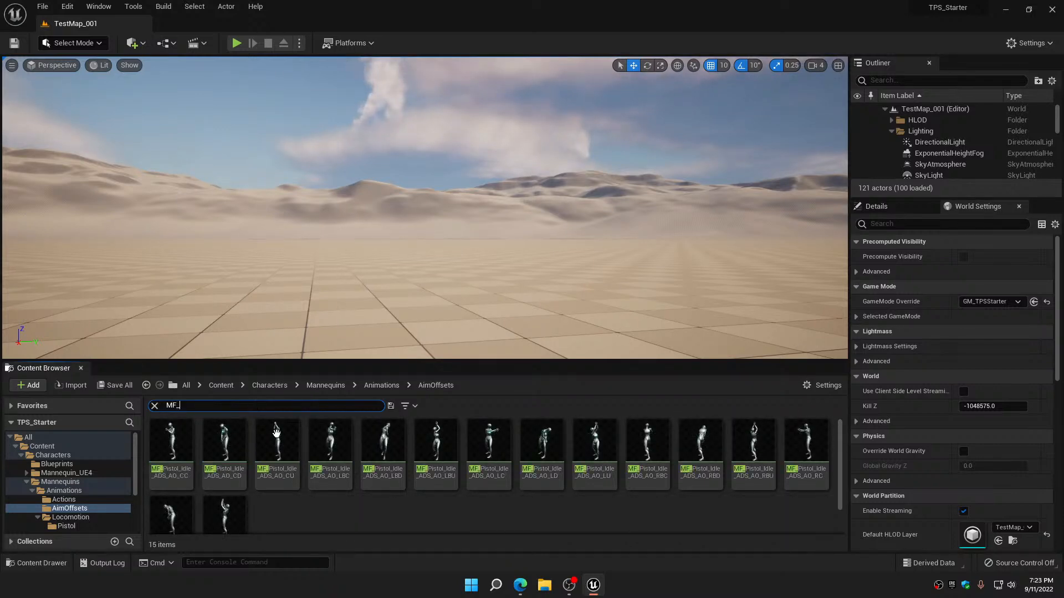
Open the MF_Pistol_Idle_ADS_AO sequences CC, CD, CU, LC, LD, LU, RC, RD and RU together for bulk editing in the property matrix
left_click(171, 443)
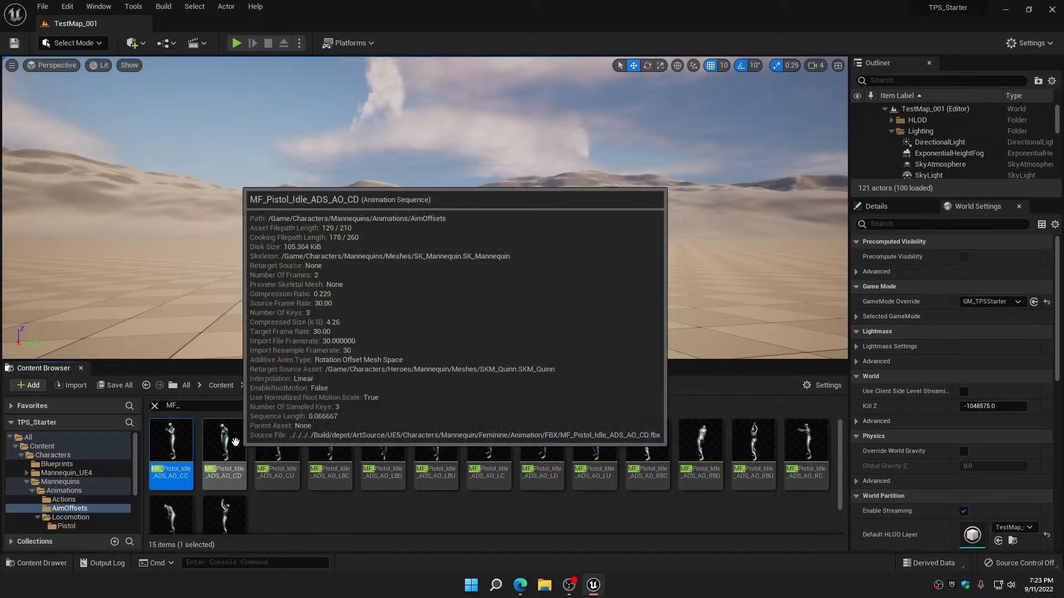
left_click(236, 441, "ctrl")
left_click(277, 436, "ctrl")
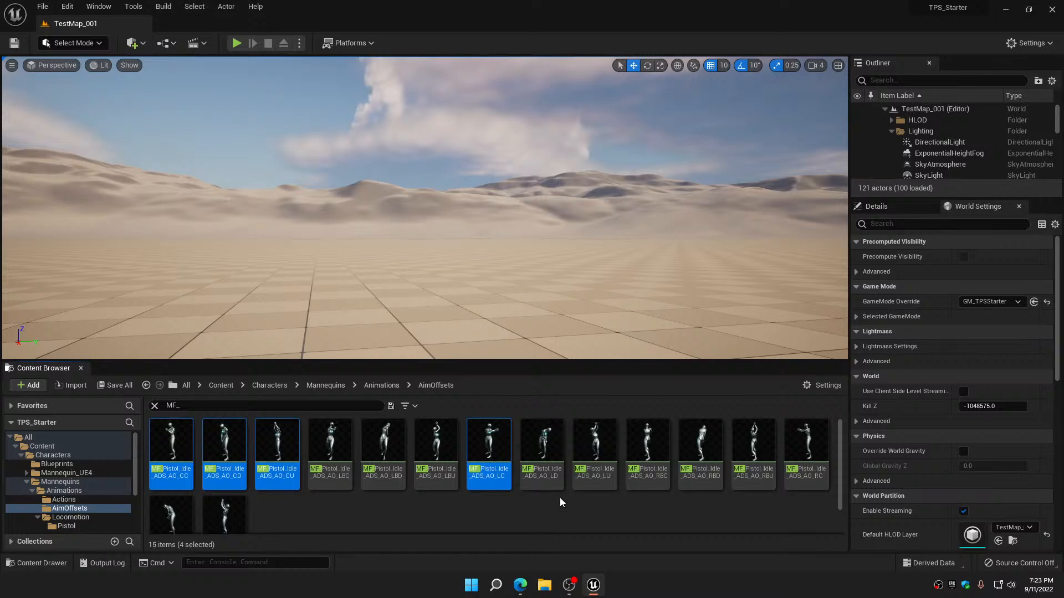
left_click(555, 450, "ctrl")
left_click(587, 454, "ctrl")
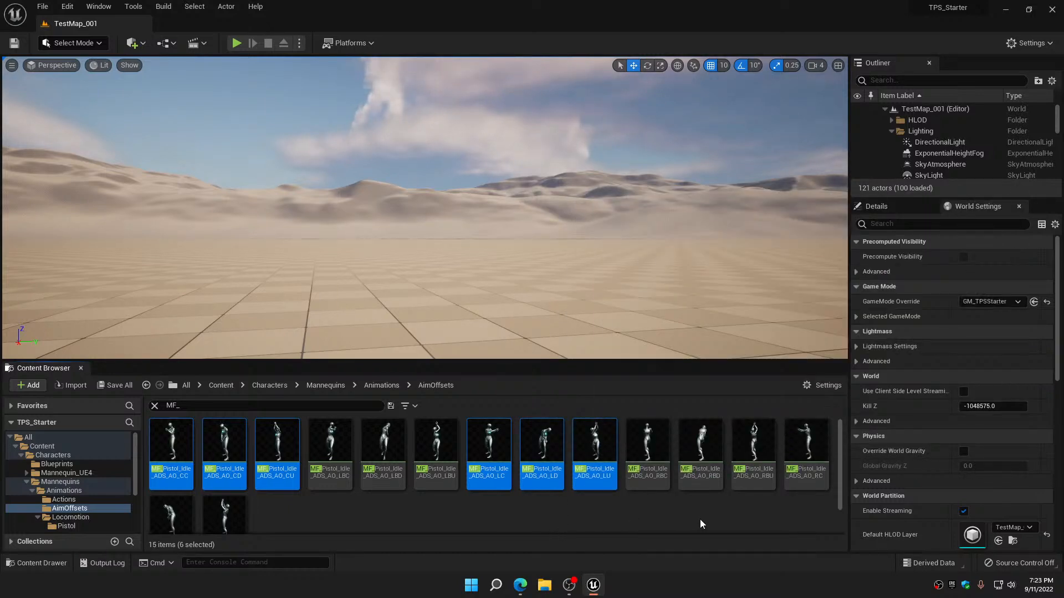
left_click(806, 444, "ctrl")
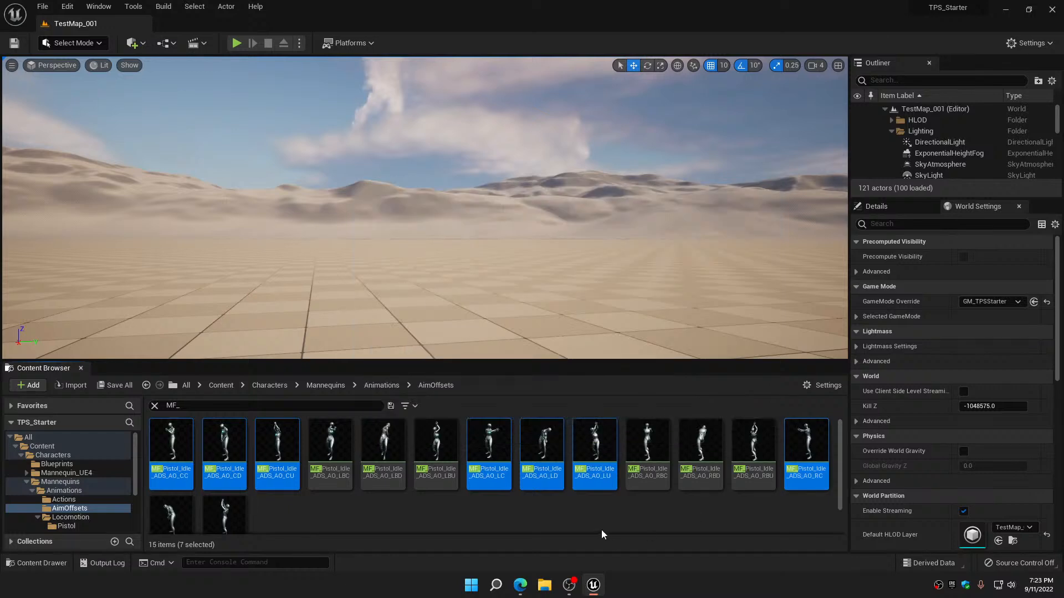
scroll(600, 530, "down", 1)
left_click(171, 479, "ctrl")
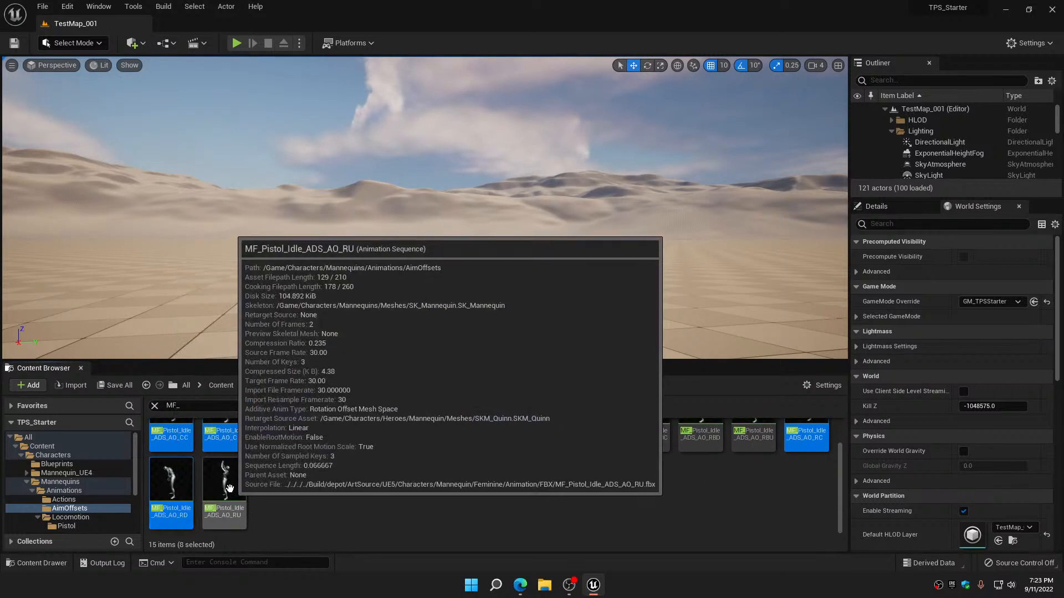
left_click(227, 478, "ctrl")
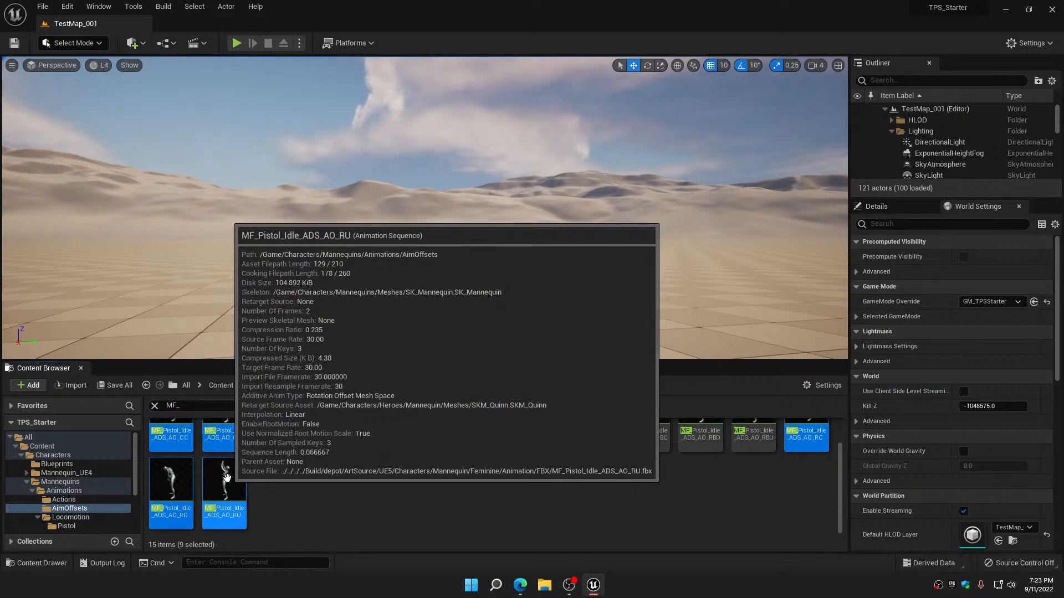
right_click(227, 478)
mouse_move(358, 313)
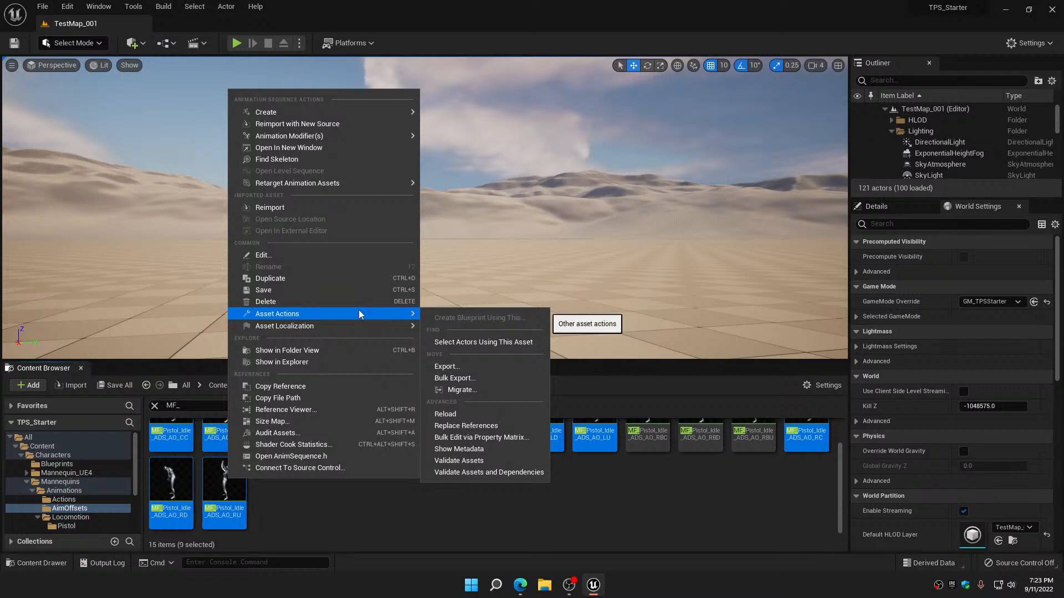
left_click(493, 438)
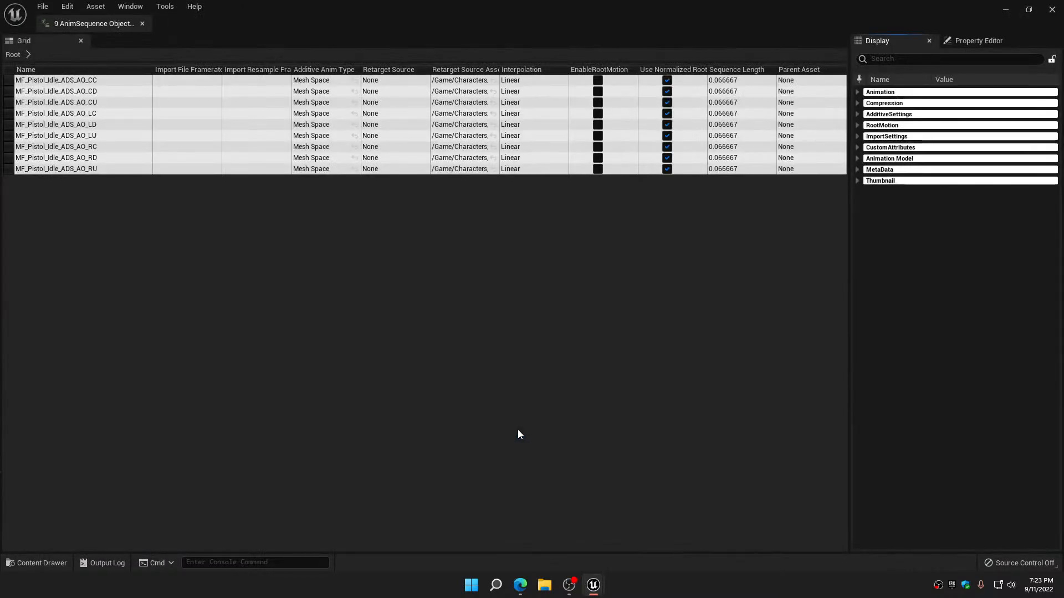
Set the additive Base Pose Animation of all nine sequences to MF_Pistol_Idle_ADS and save them
left_click(857, 115)
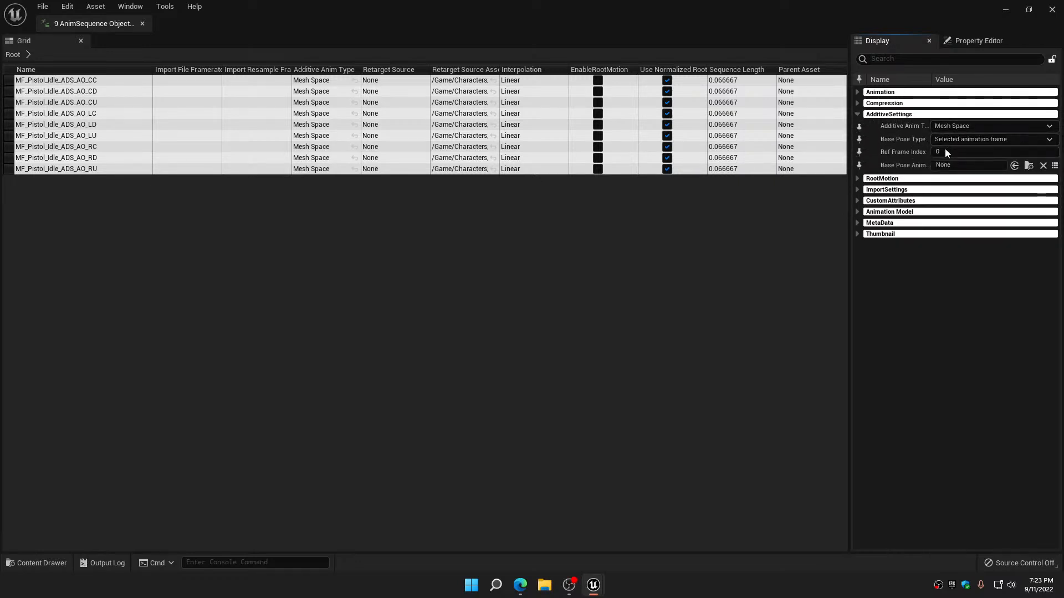
left_click(1054, 165)
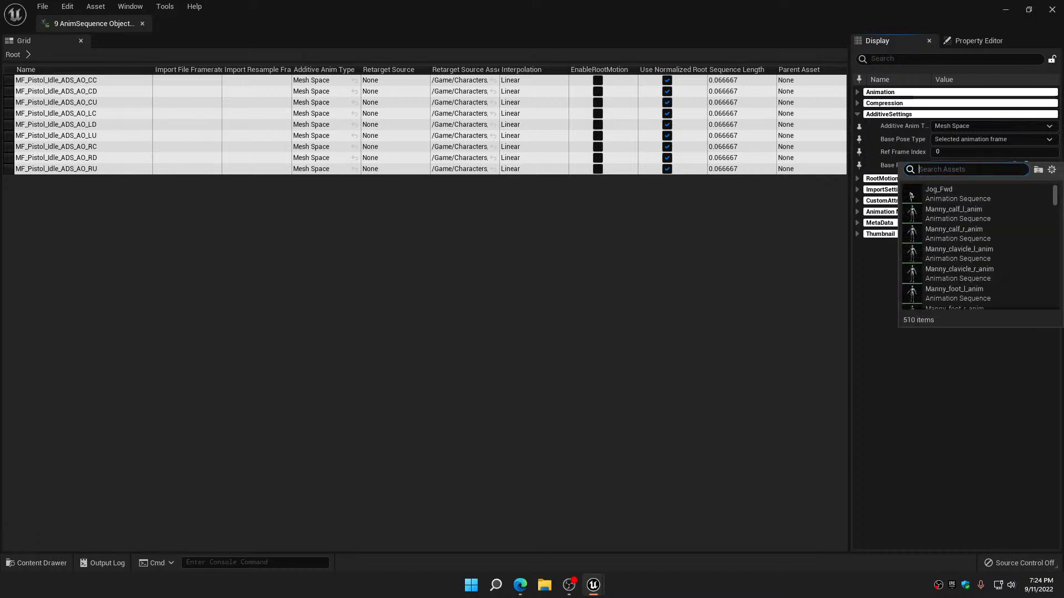
type("MF")
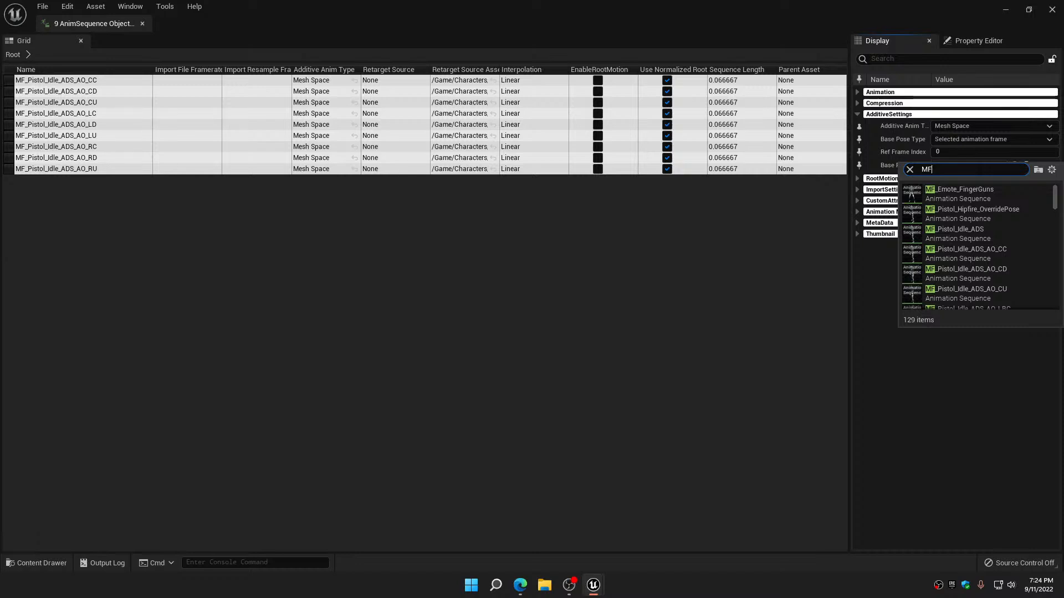
type("_Pistol")
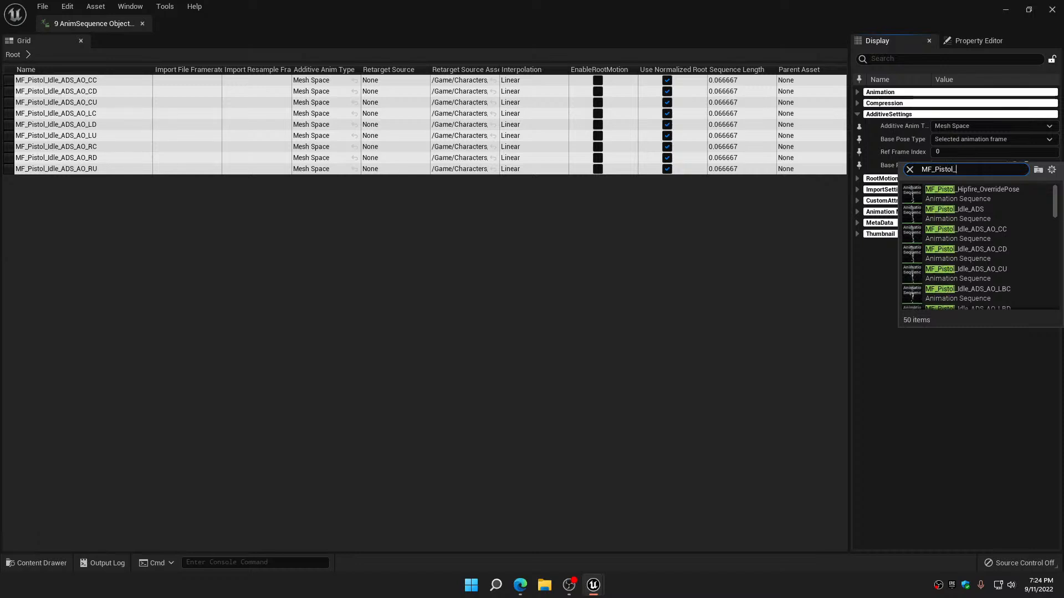
type("_Idle")
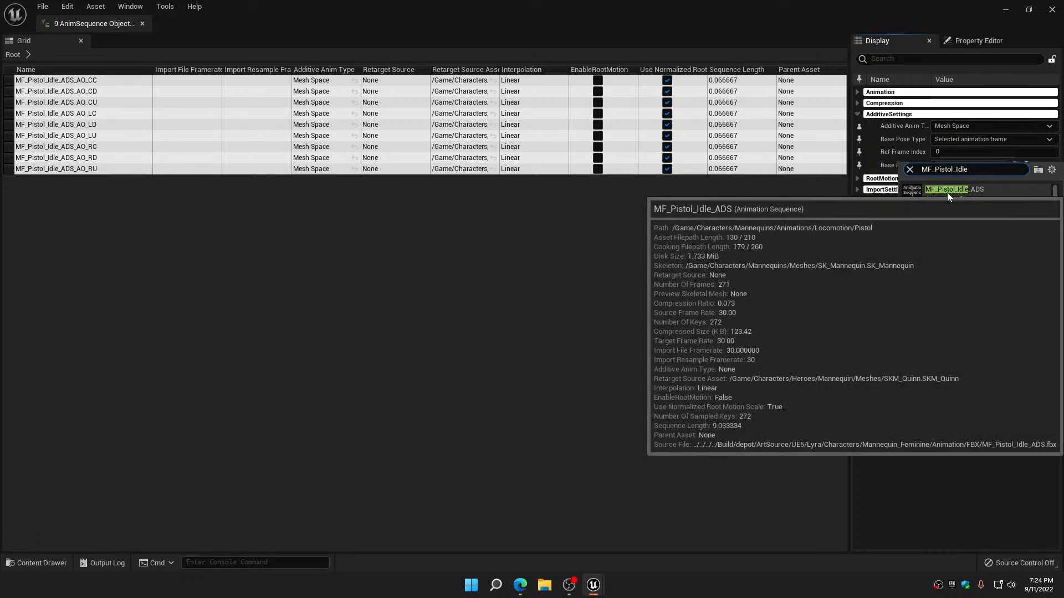
left_click(947, 192)
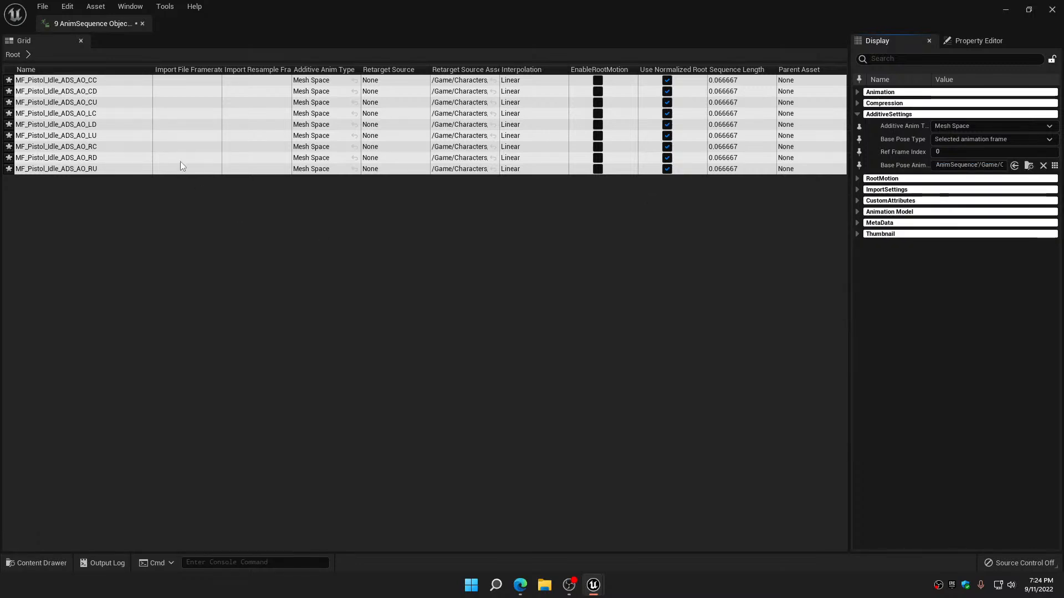
left_click(42, 6)
left_click(71, 84)
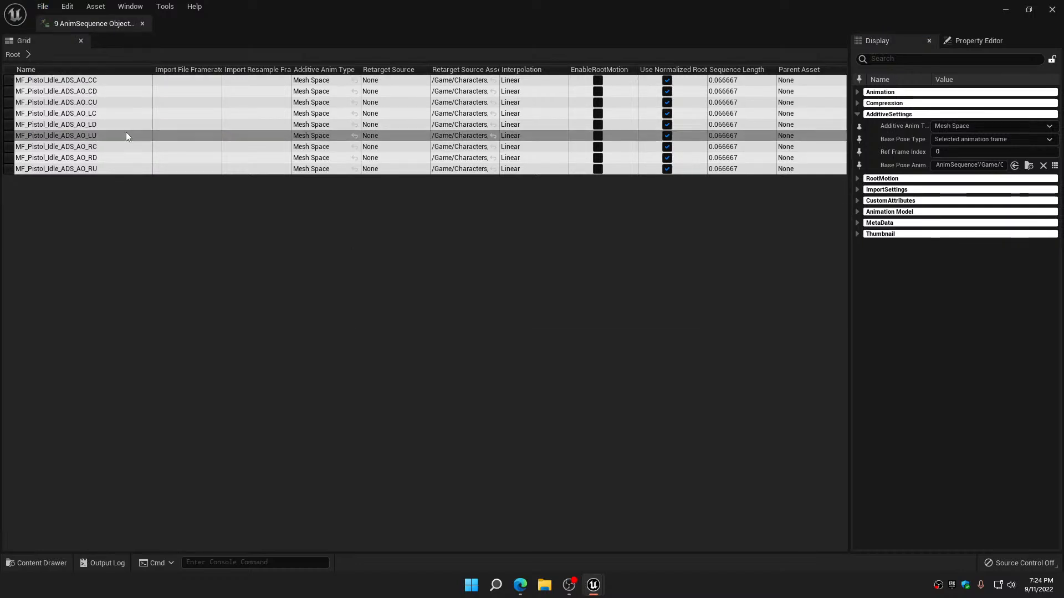
Close the property matrix and remove the MF_ filter from the AimOffsets folder
left_click(143, 23)
left_click(367, 498)
scroll(367, 499, "up", 2)
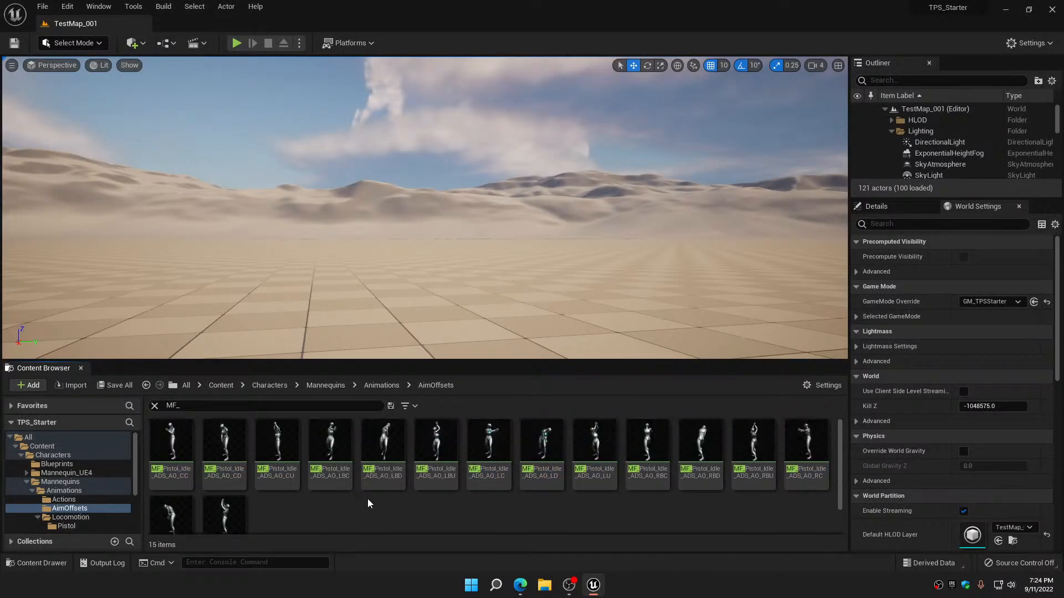
left_click(155, 406)
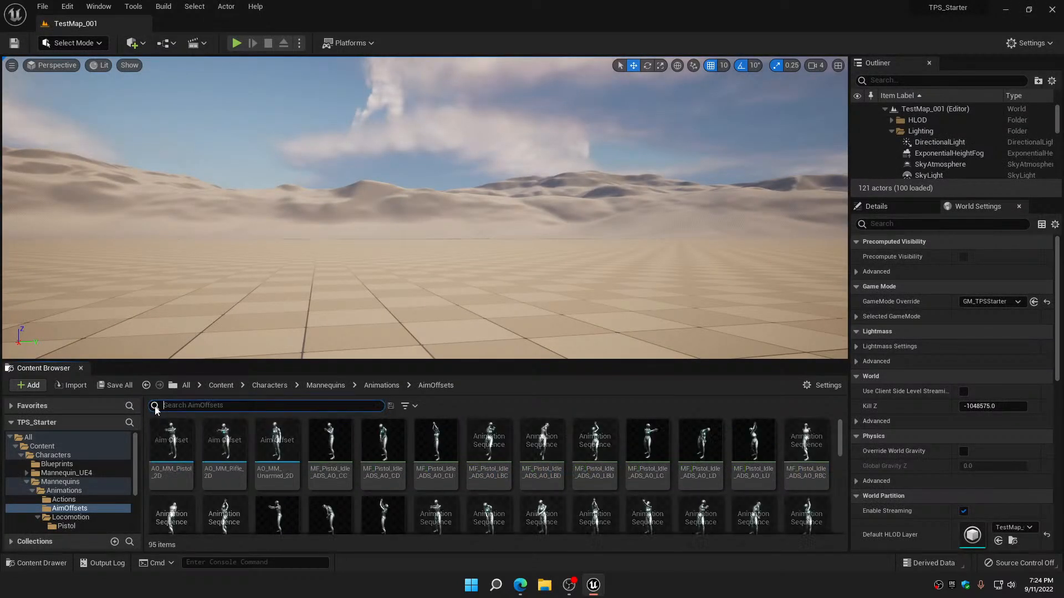
Duplicate the AO_MM_Pistol_2D aim offset and name the copy AO_MF_Pistol_2D
left_click(169, 444)
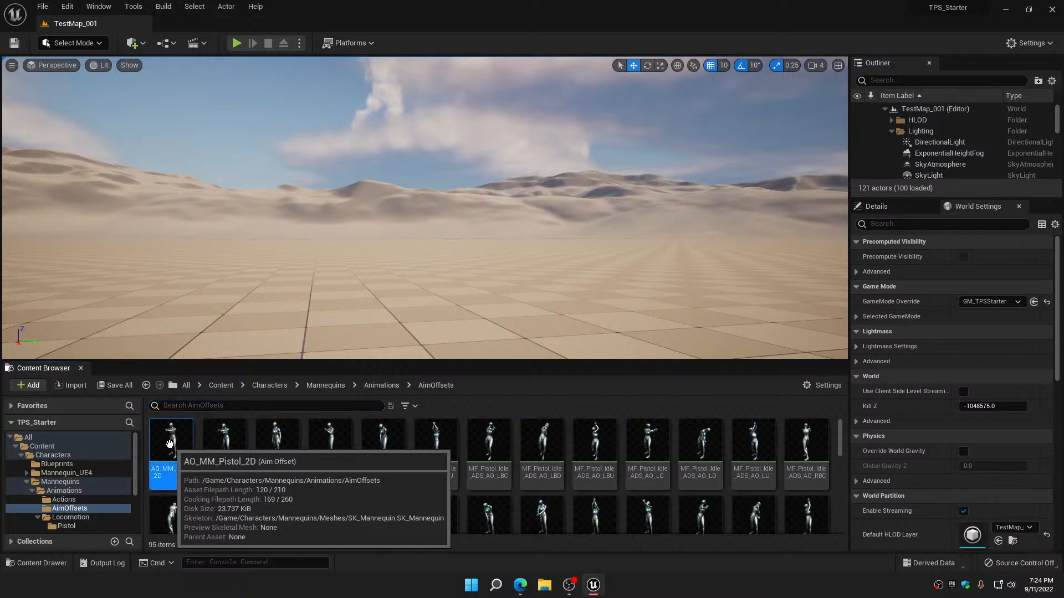
right_click(170, 443)
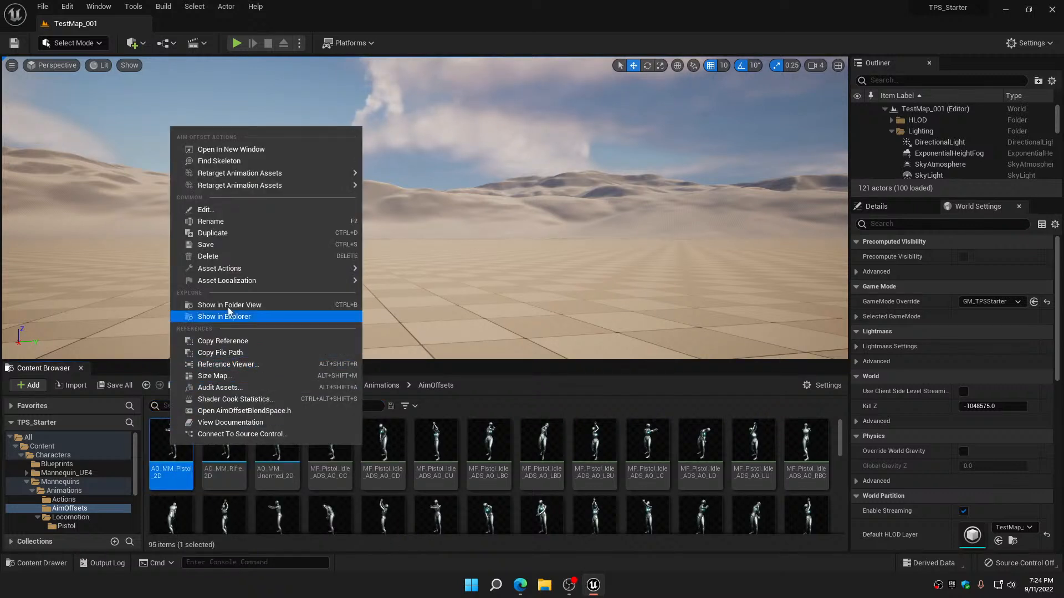
mouse_move(226, 275)
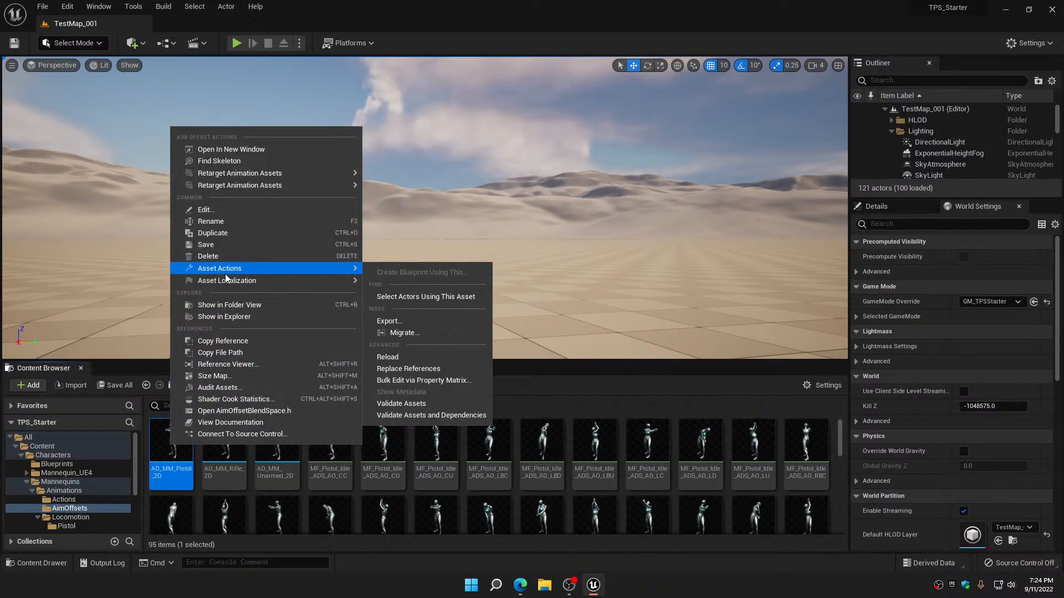
left_click(222, 233)
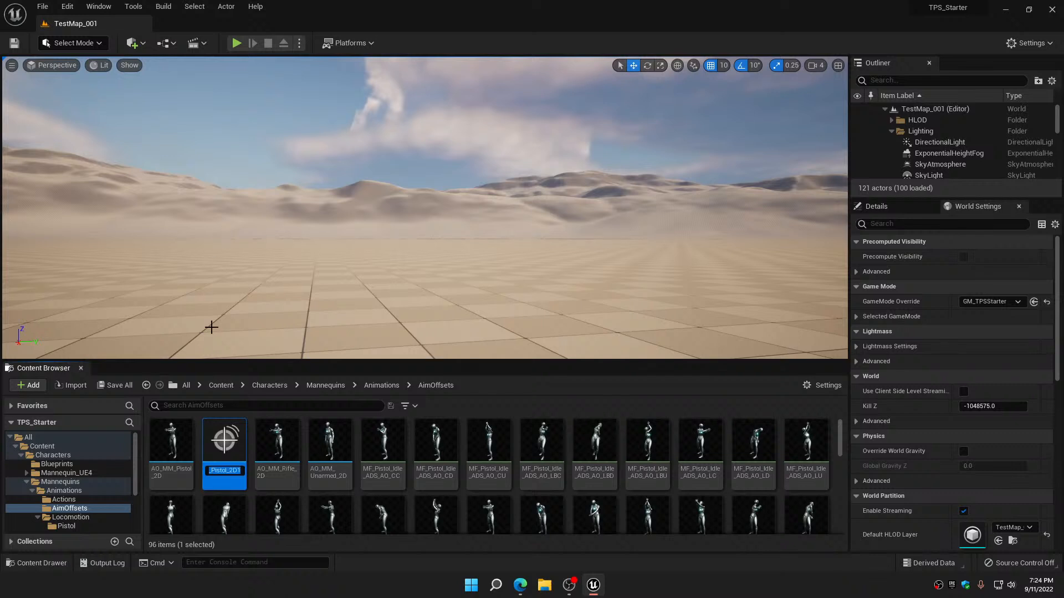
left_click(241, 470)
key("BackSpace")
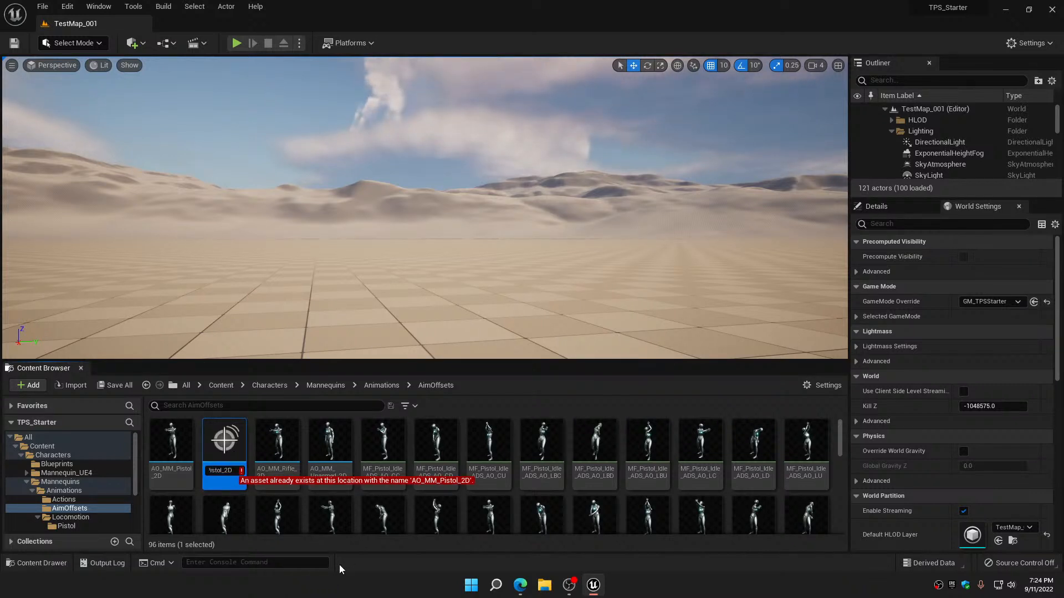
key("Home")
key("BackSpace")
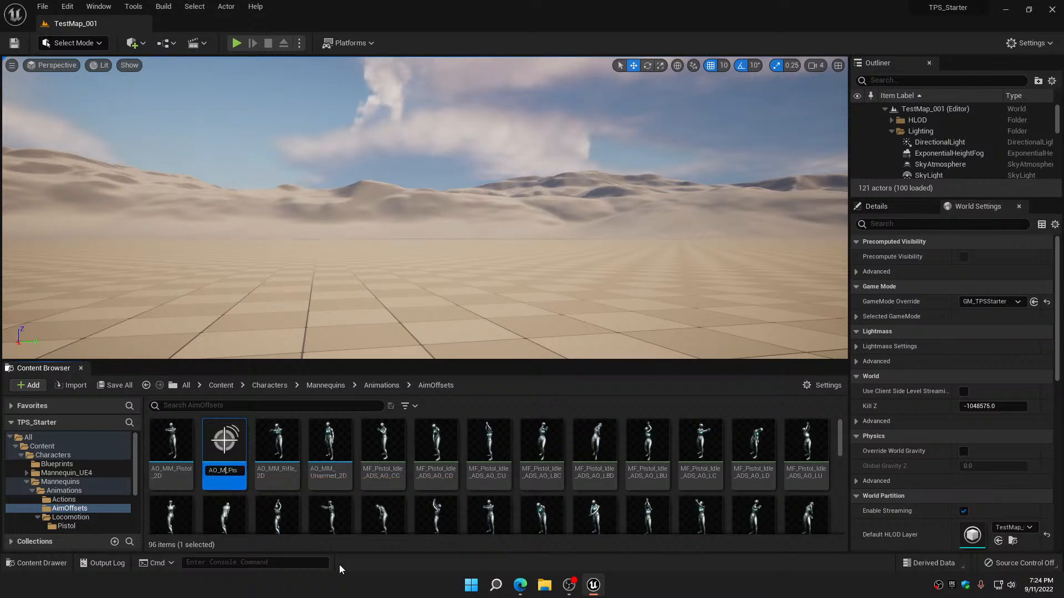
type("RF")
key("Left")
key("BackSpace")
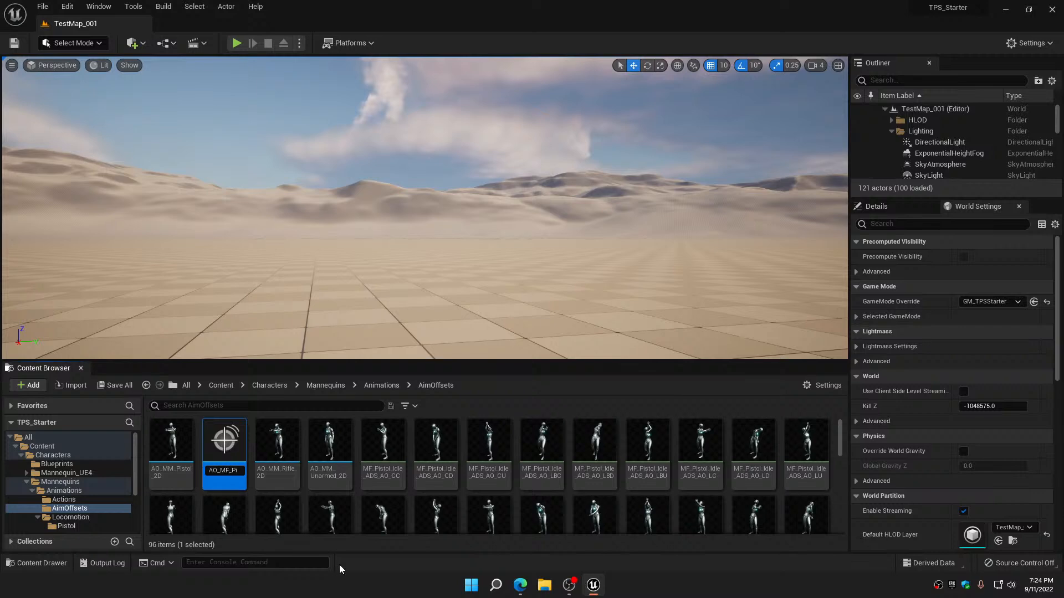
key("Return")
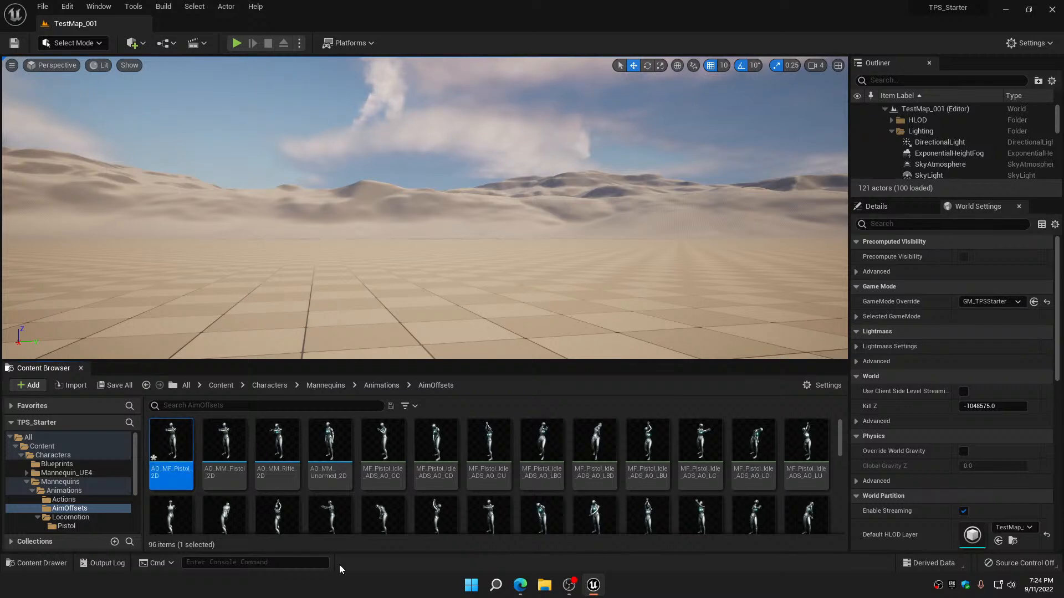
Remove all blend samples from AO_MF_Pistol_2D and set its Preview Base Pose to MF_Pistol_Idle_ADS
double_click(175, 445)
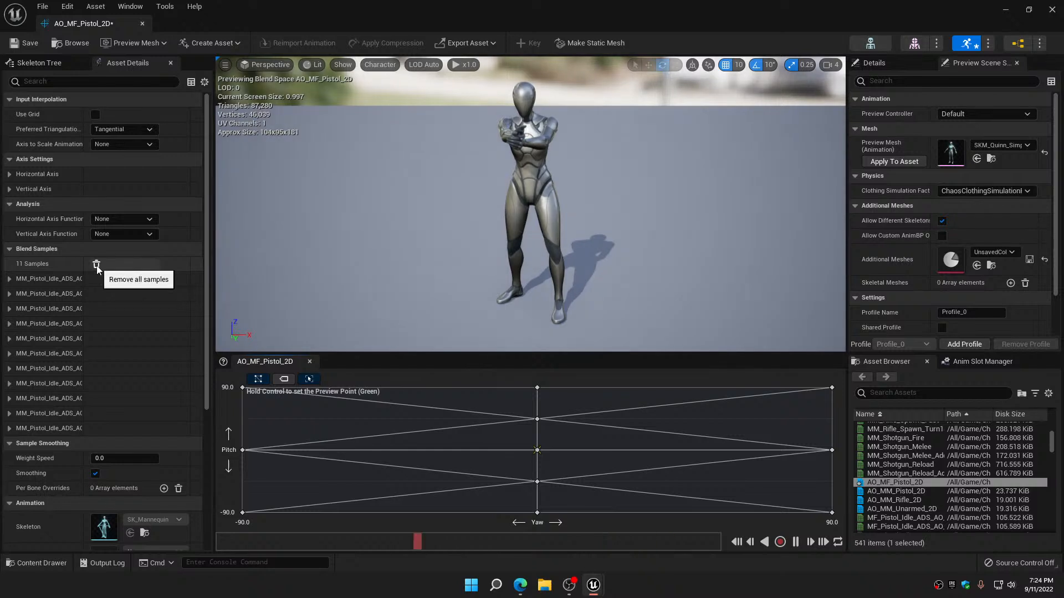
left_click(97, 265)
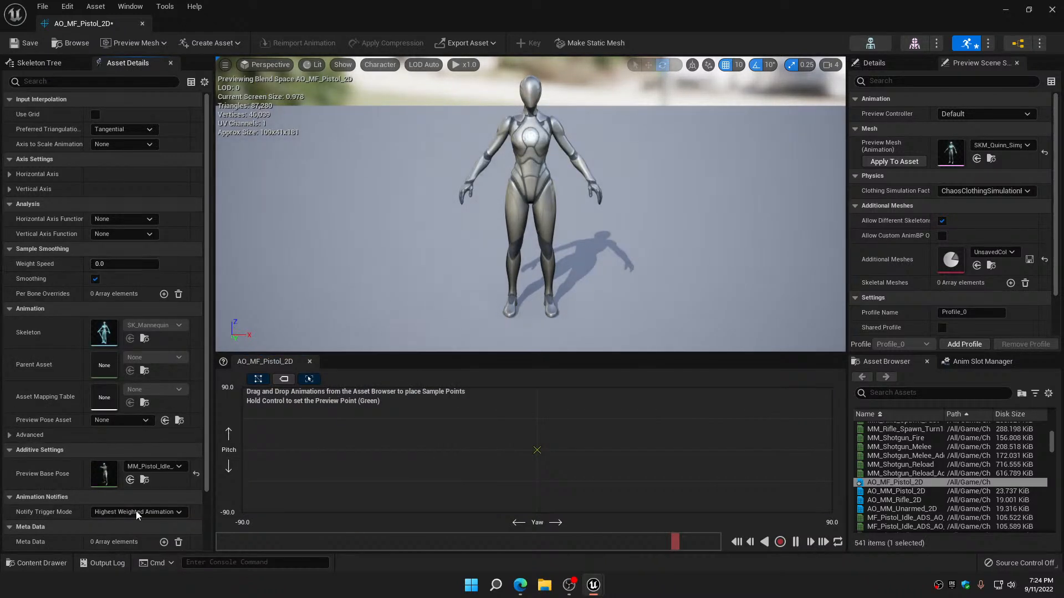
left_click(161, 466)
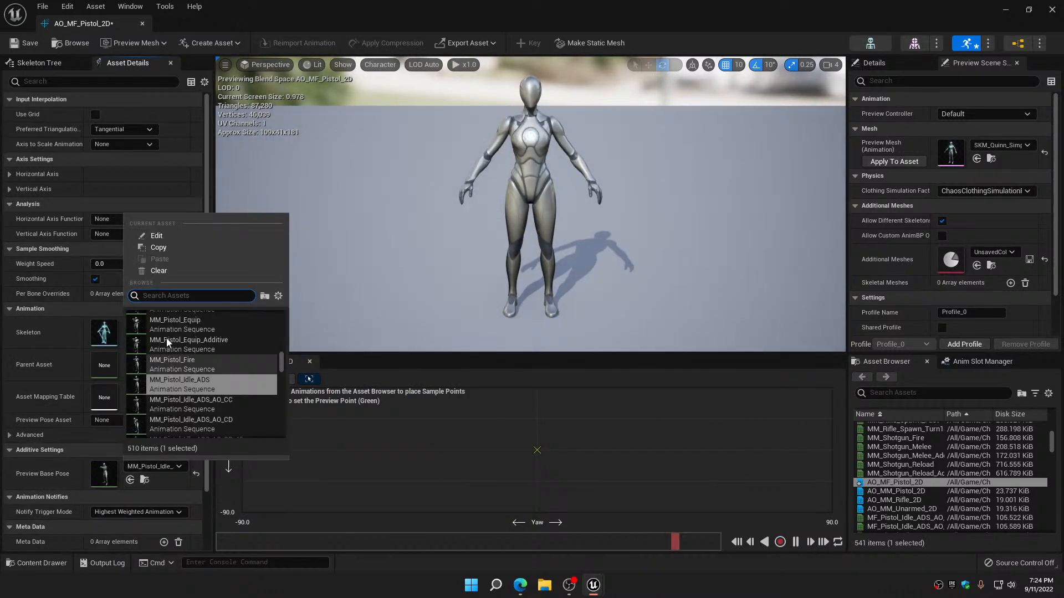
left_click(165, 273)
left_click(163, 471)
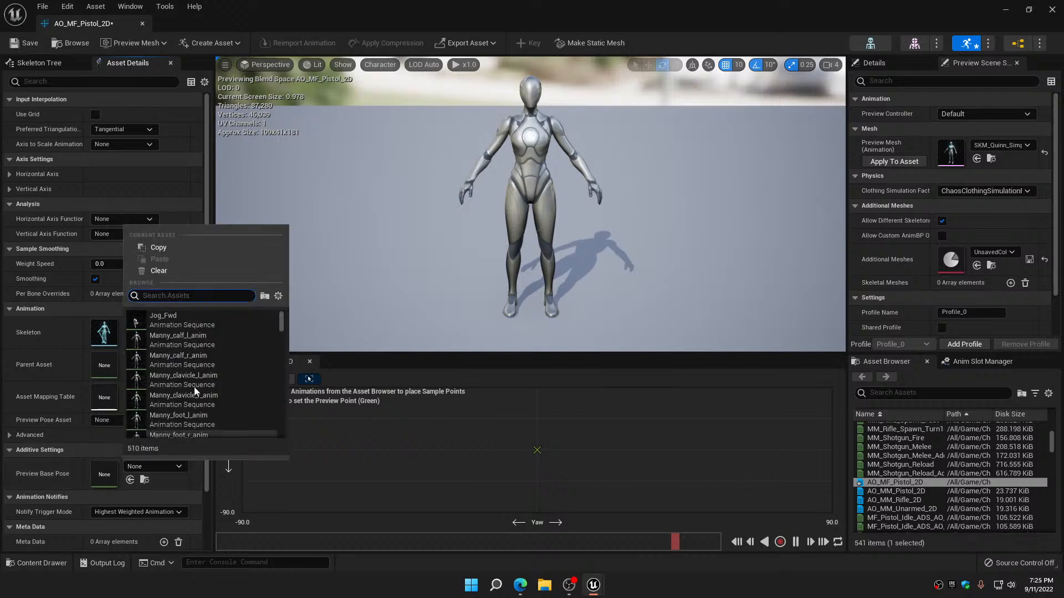
type("MF_Idle")
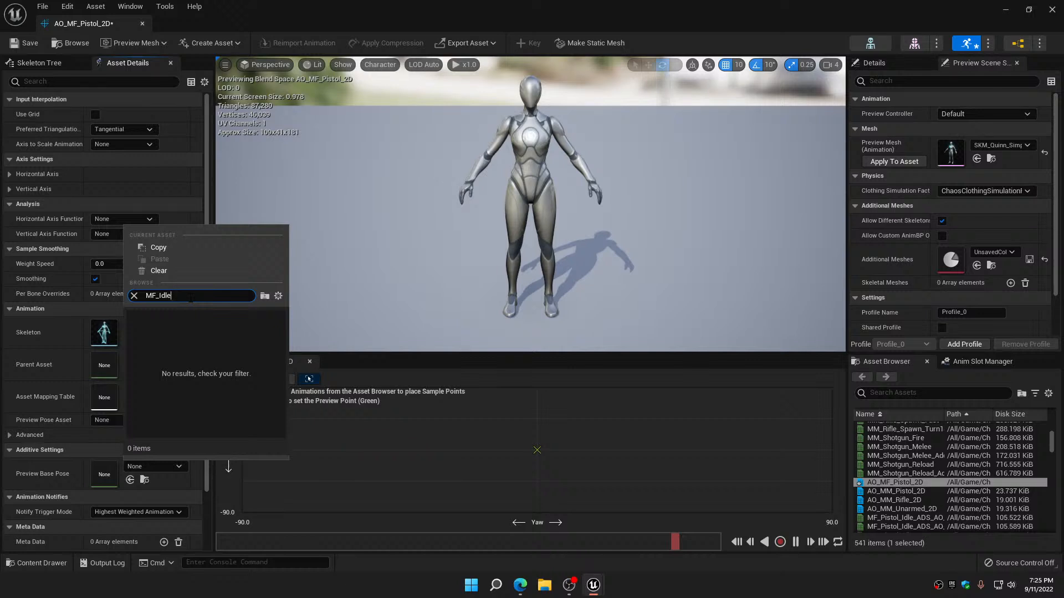
key("BackSpace")
key("BackSpace")
key("BackSpace")
key("BackSpace")
type("Pistol")
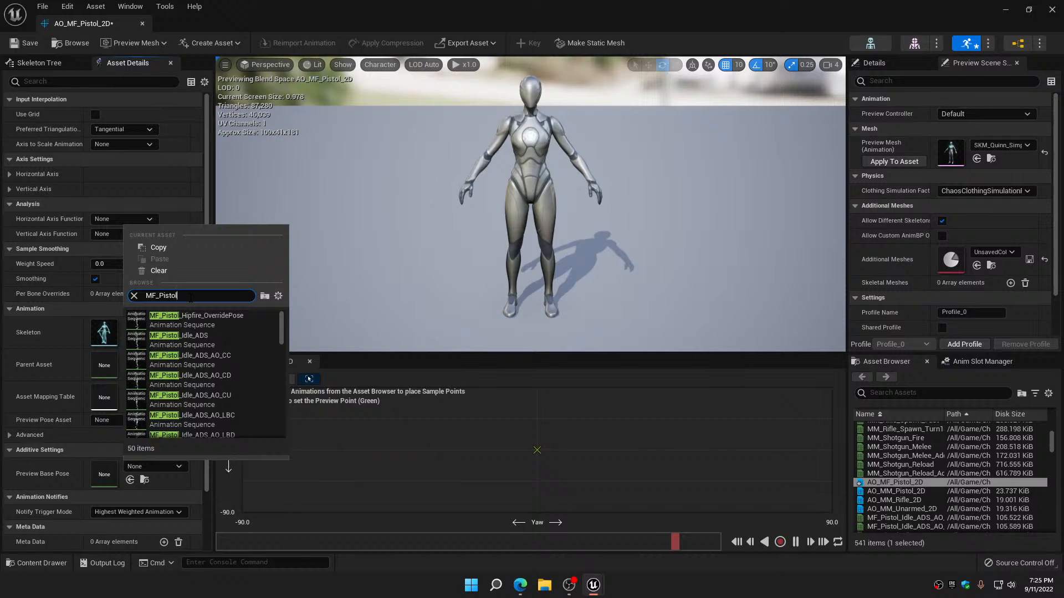
type("_Idle")
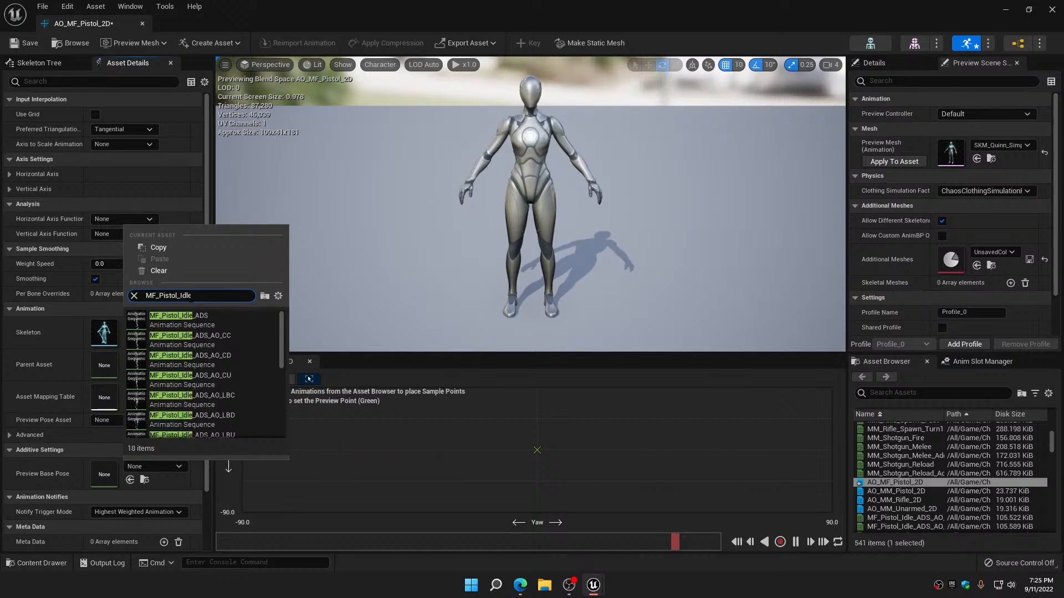
left_click(196, 315)
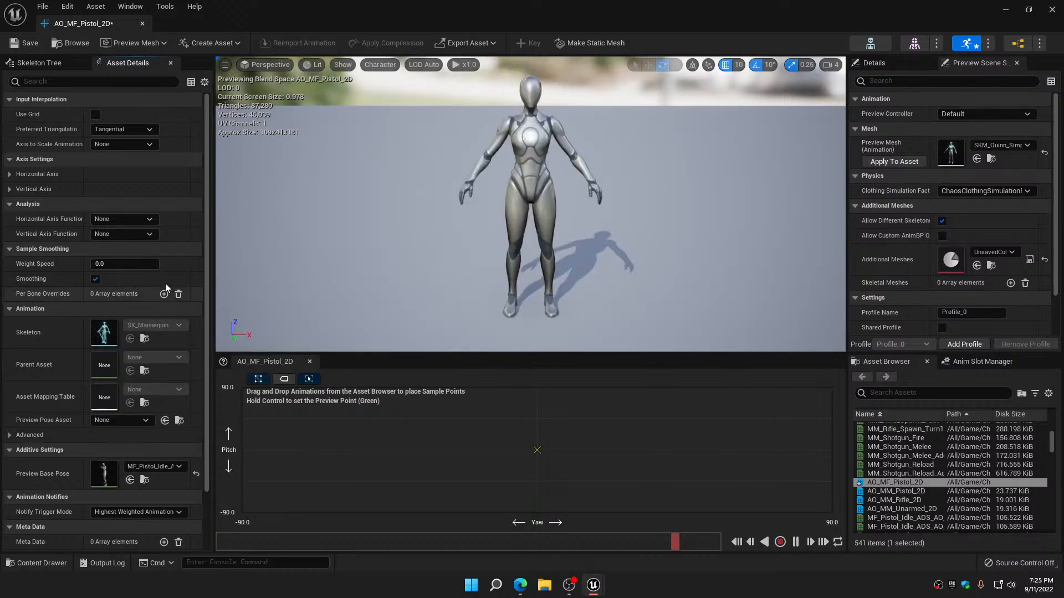
Filter the assets by MF_Pistol_Idle and place the AO_CC, CD and CU sequences at yaw 0 with pitch 0, -90 and 90
left_click(906, 393)
type("MF")
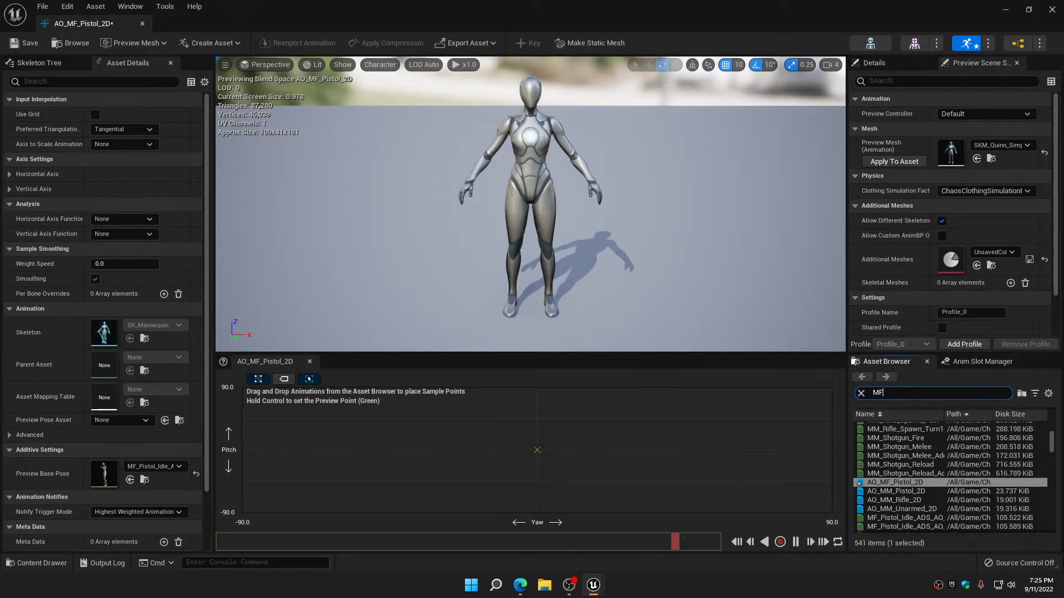
type("_Pisto")
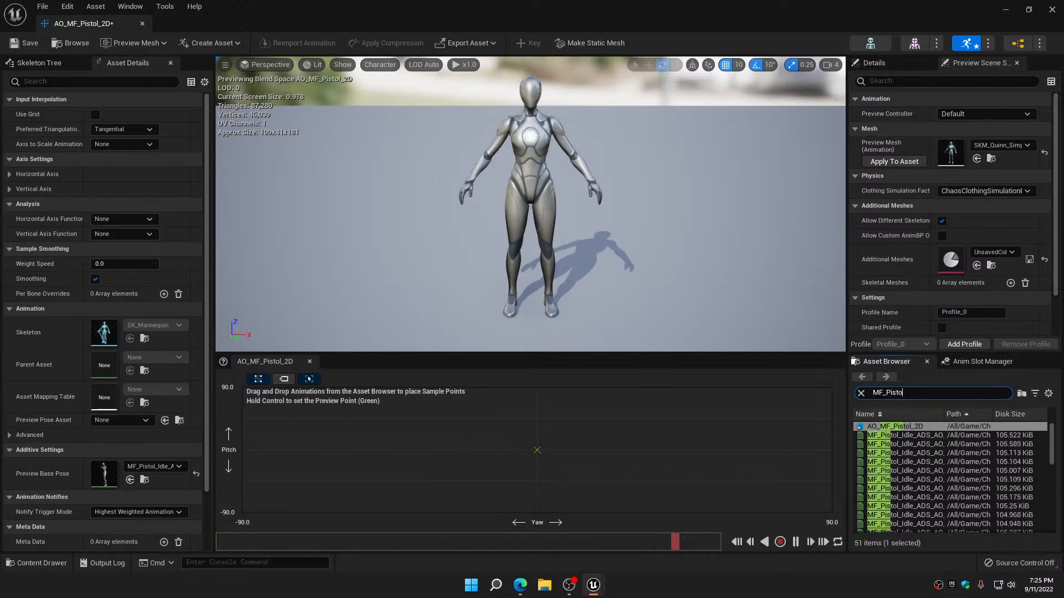
type("l")
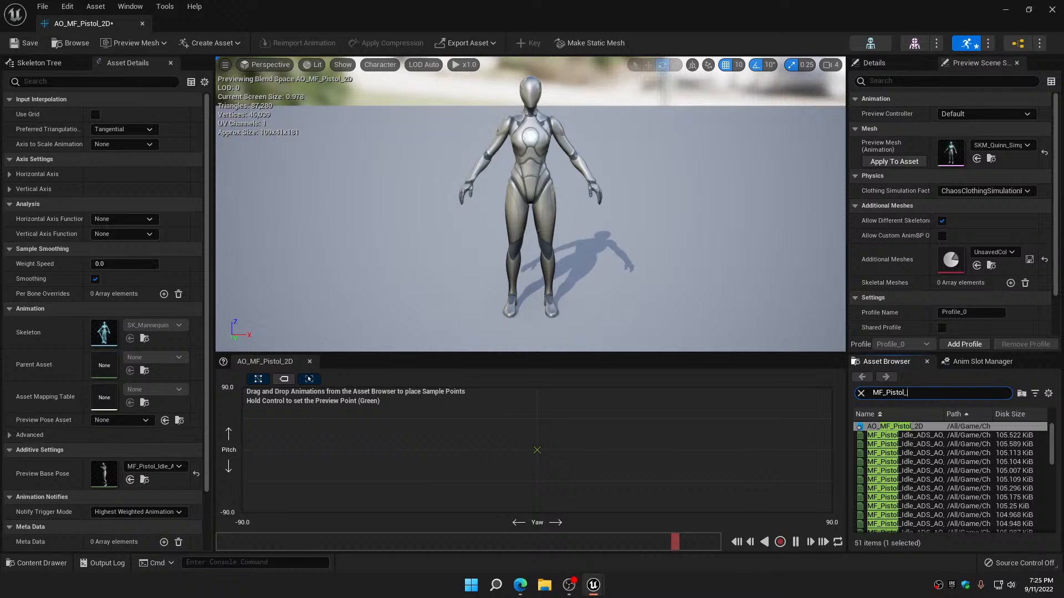
type("_Idle")
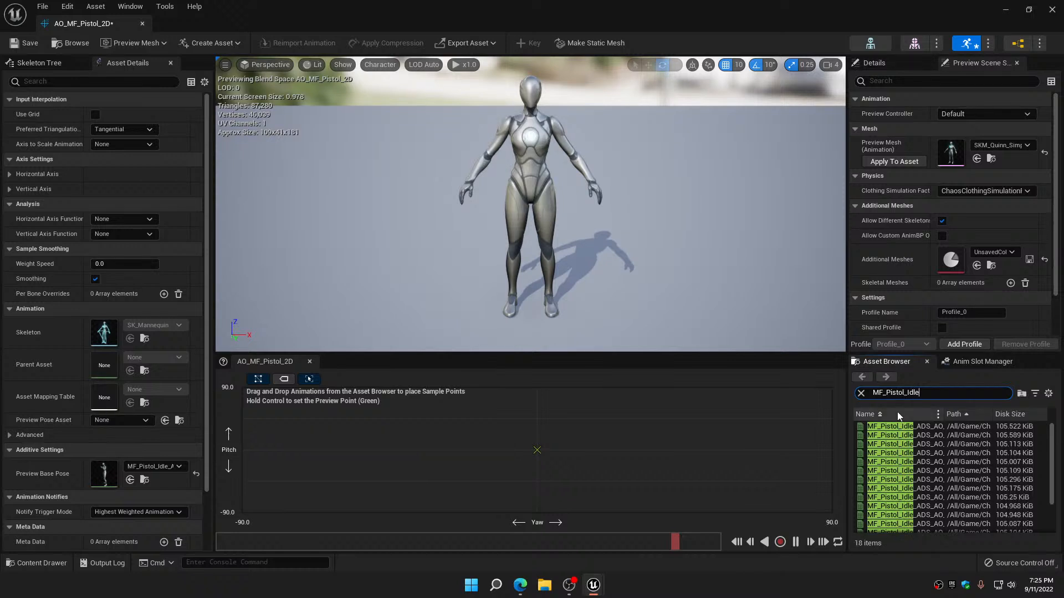
mouse_move(888, 426)
left_click_drag(888, 426, 557, 451)
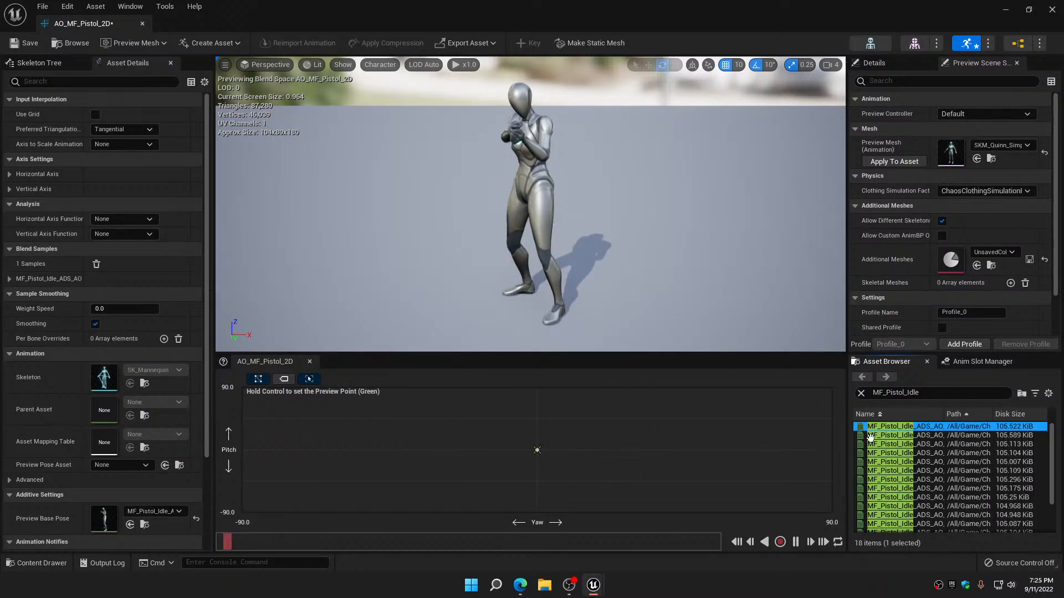
mouse_move(879, 436)
left_click_drag(879, 436, 539, 511)
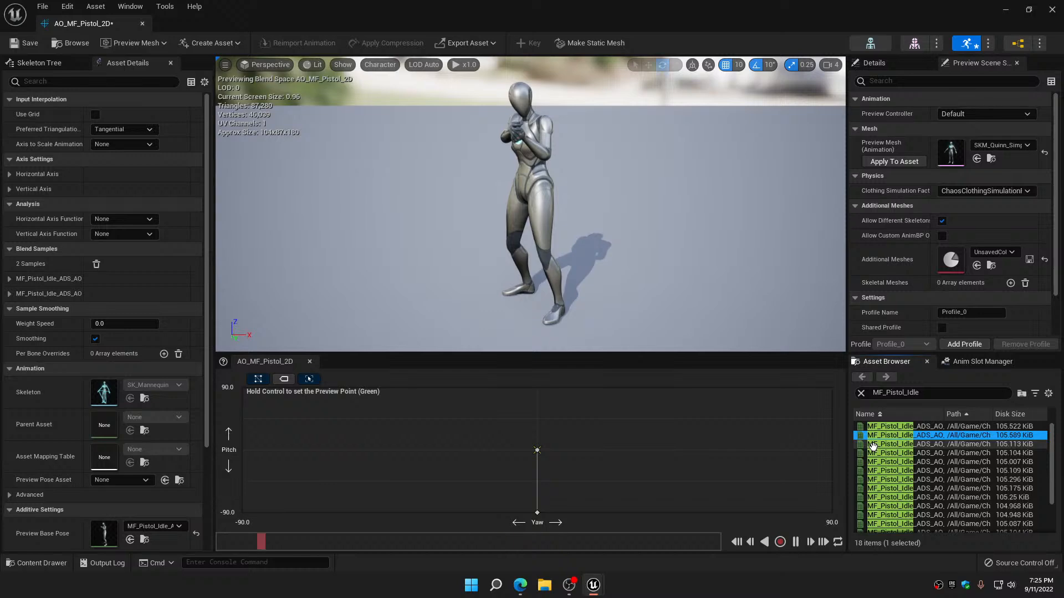
left_click_drag(873, 446, 556, 388)
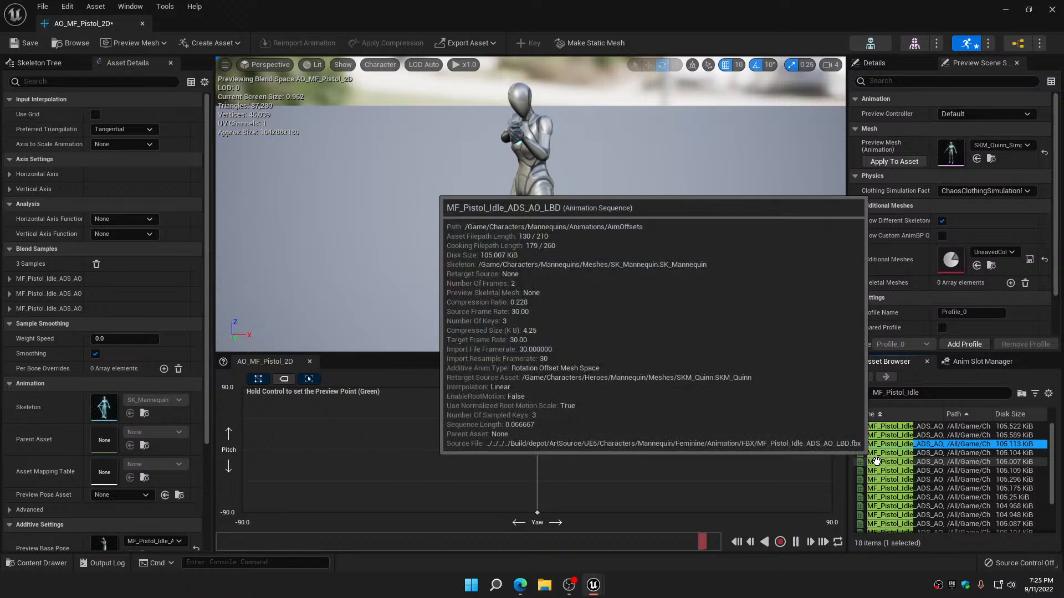
Place the MF_Pistol_Idle_ADS_AO sequences LC, LD and LU at yaw -90 with pitch 0, -90 and 90
mouse_move(878, 475)
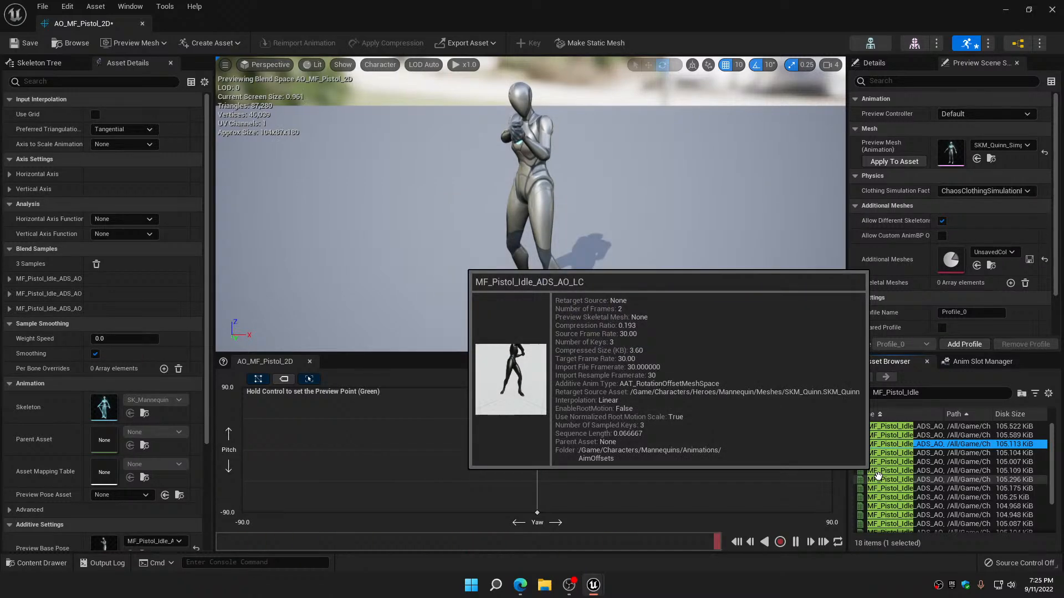
left_click_drag(877, 476, 287, 446)
mouse_move(883, 488)
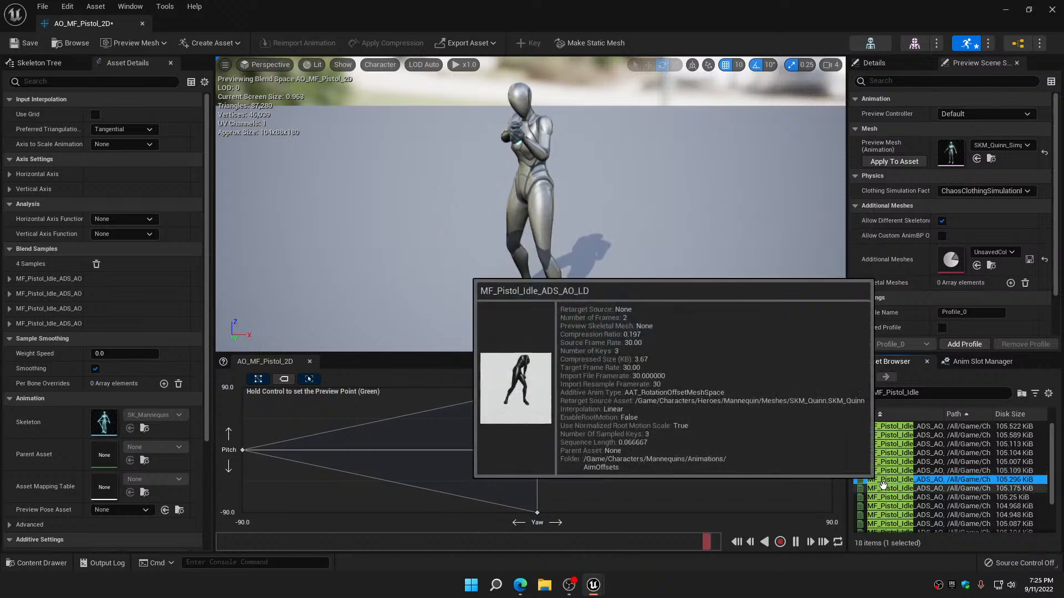
left_click_drag(883, 489, 537, 450)
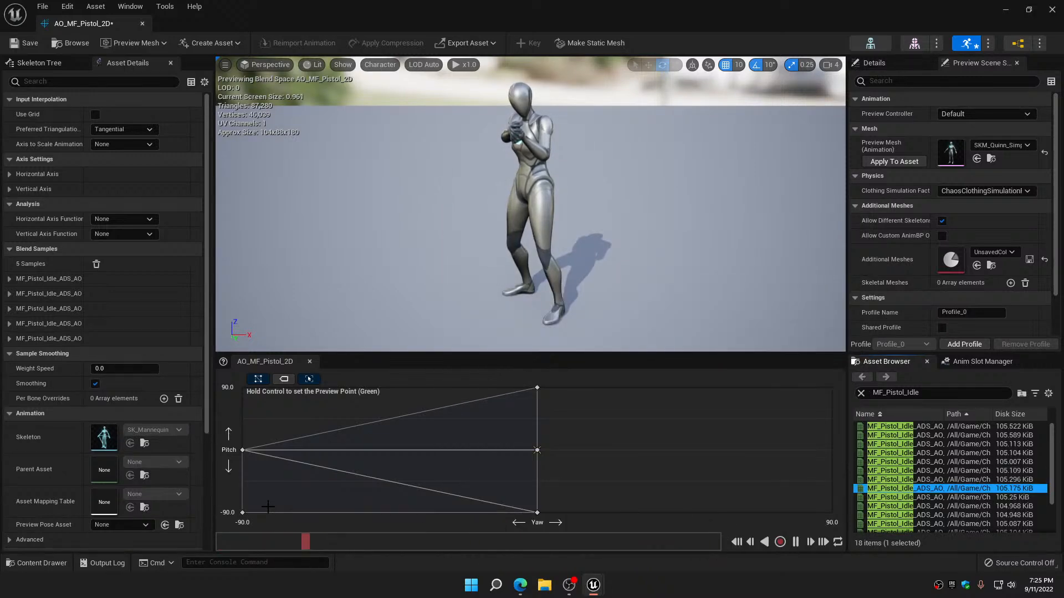
mouse_move(885, 498)
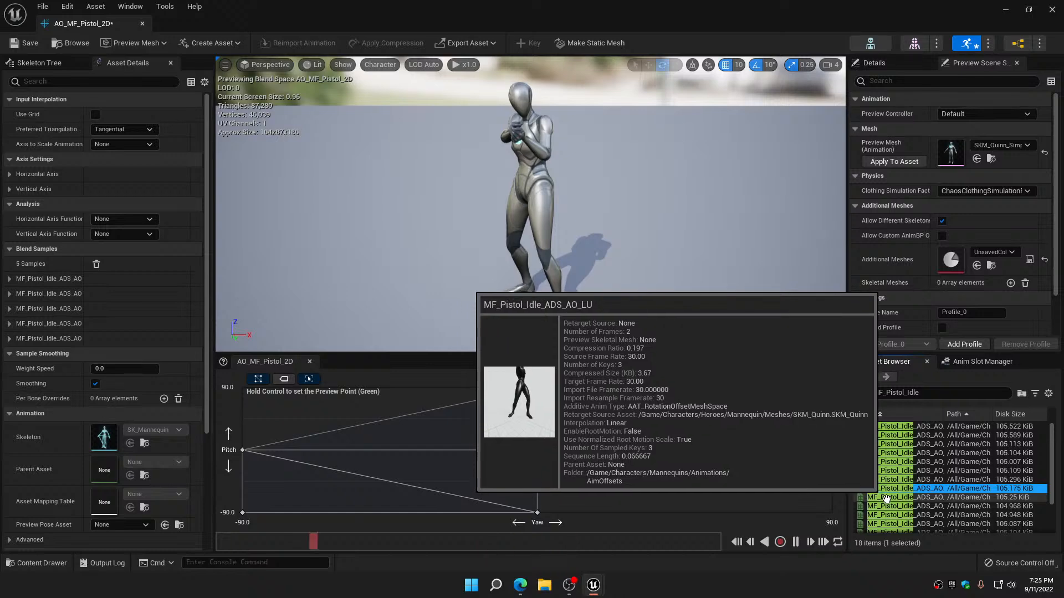
left_click_drag(885, 498, 285, 397)
Place the MF_Pistol_Idle_ADS_AO sequences RC, RD and RU at yaw 90 with pitch 0, -90 and 90
scroll(886, 465, "down", 2)
mouse_move(885, 461)
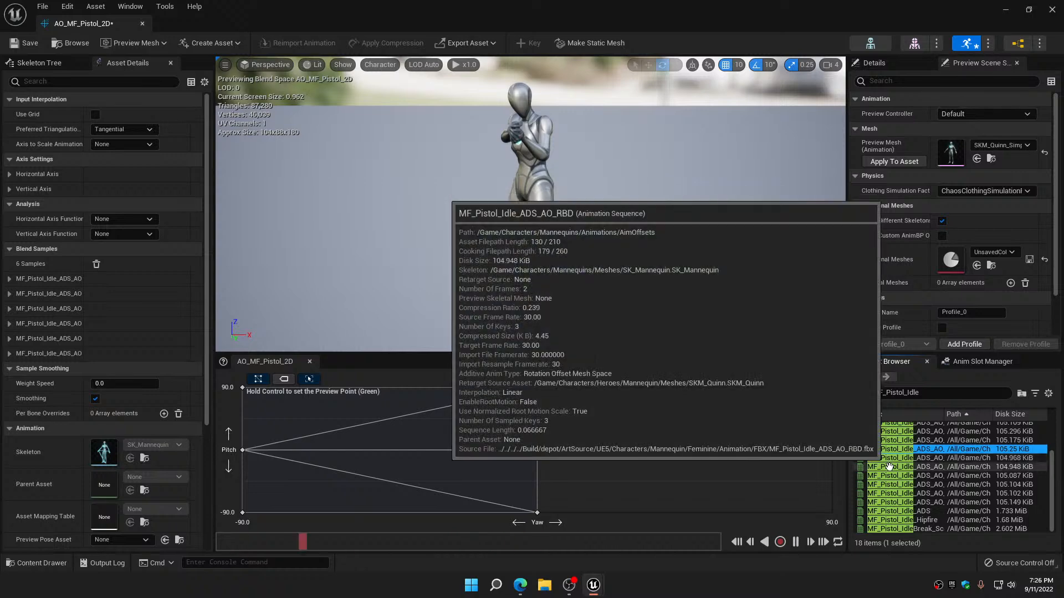
left_click(894, 493)
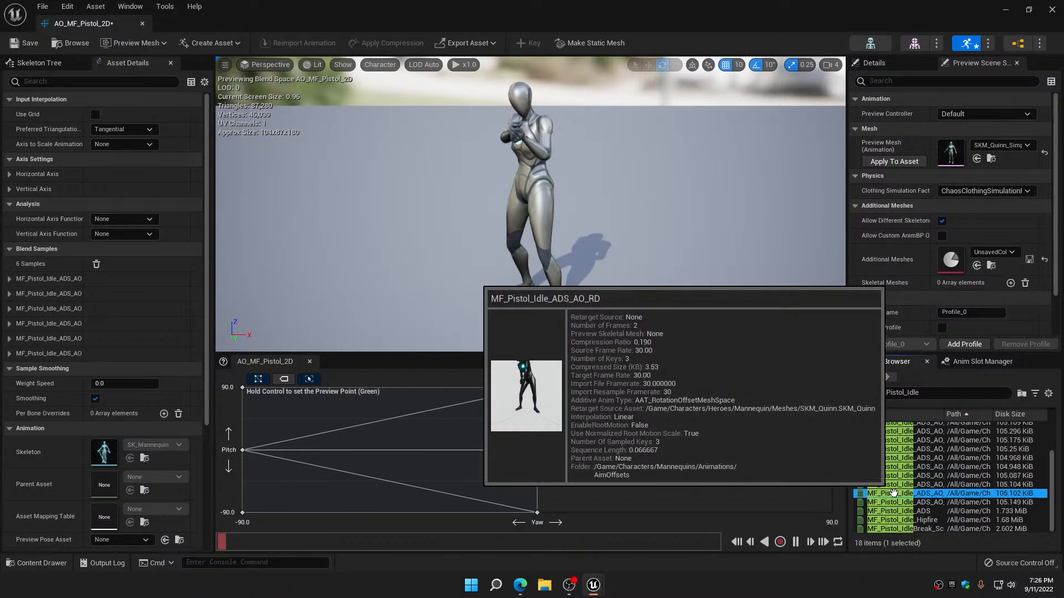
left_click_drag(893, 486, 832, 450)
mouse_move(890, 493)
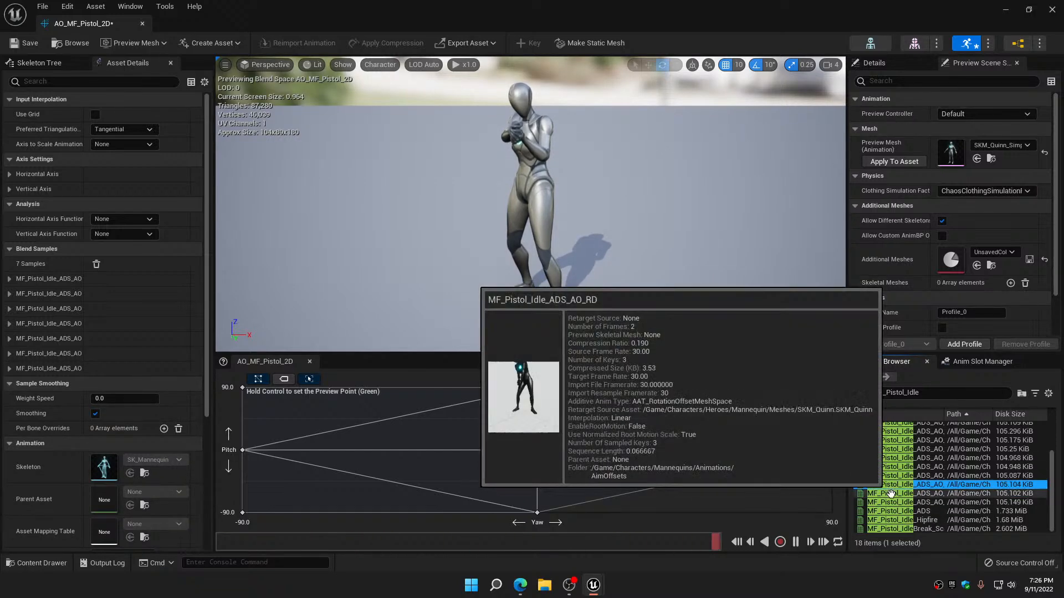
left_click_drag(890, 493, 537, 450)
mouse_move(885, 503)
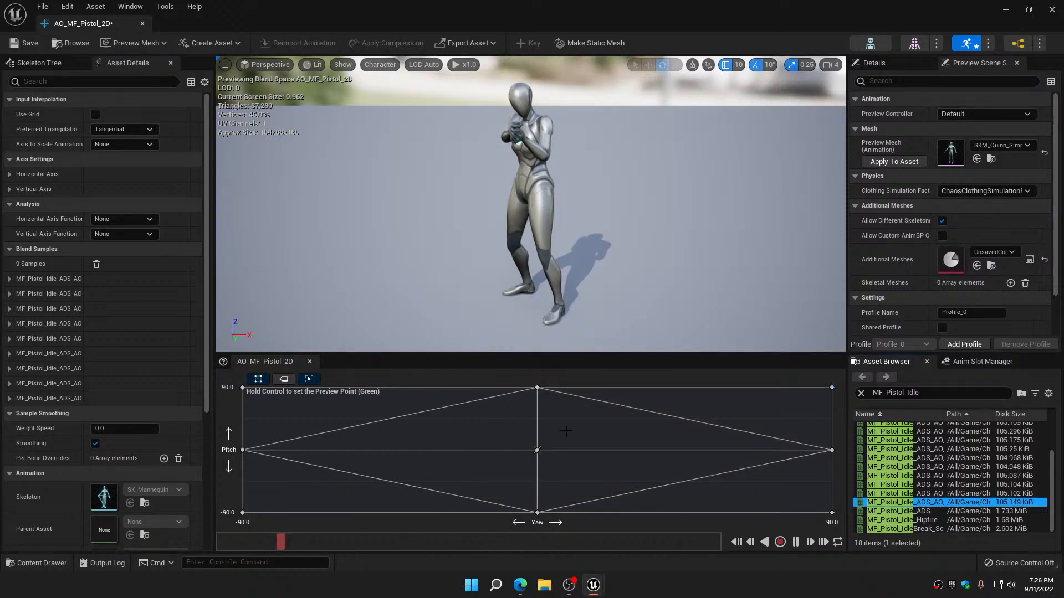
Preview the blended aim pose between the samples and check which sequence sits at yaw 90, pitch 90
key("ctrl")
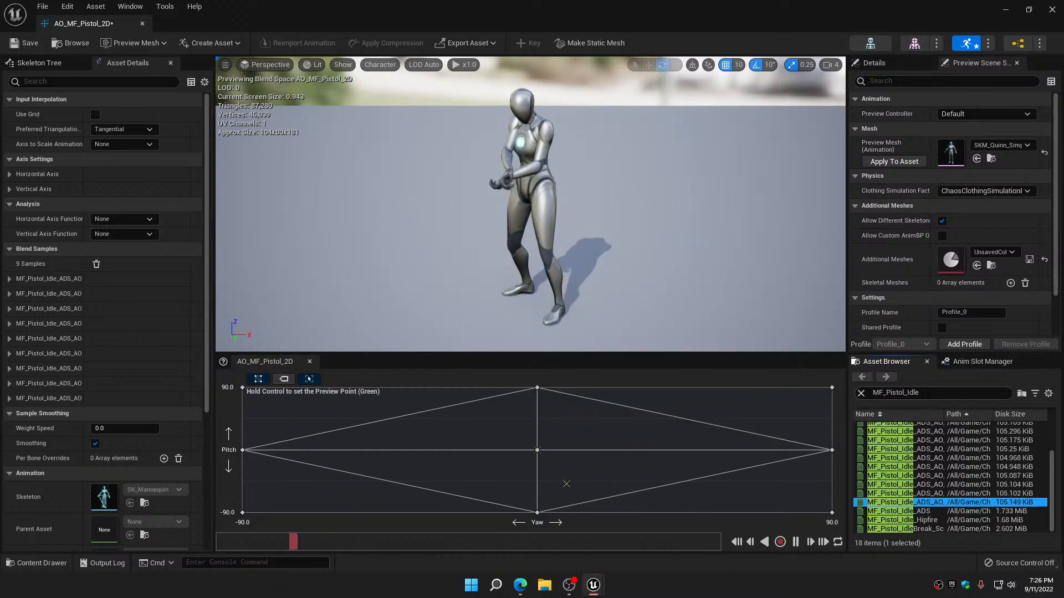
left_click(933, 390)
mouse_move(829, 386)
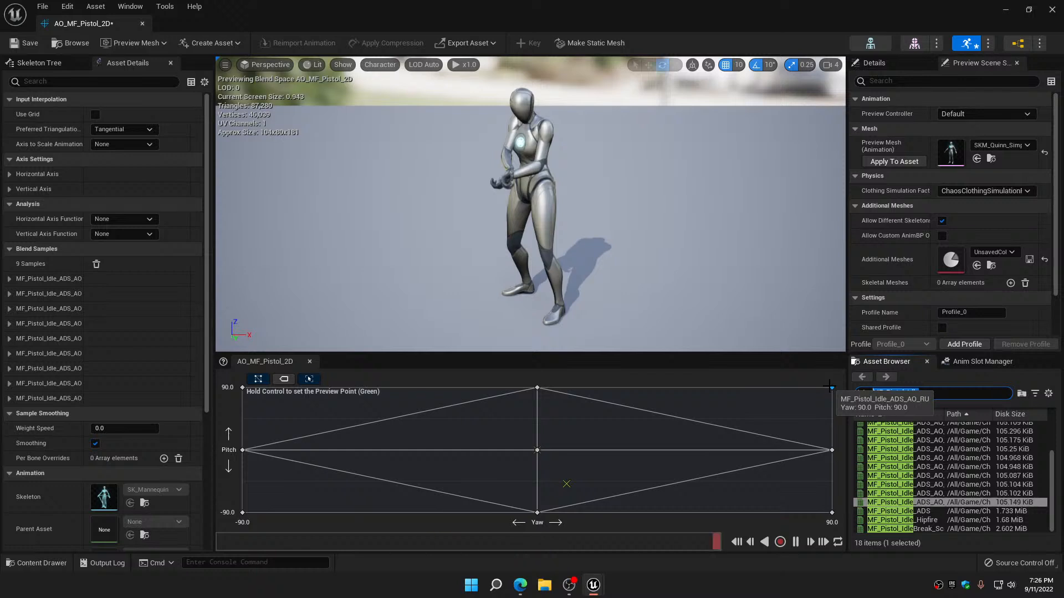
Filter the assets by 45, try MM_Pistol_Idle_ADS_AO_CD_45 and CU_45 at yaw 0 with pitch 45 and -45, and remove both samples
type("45")
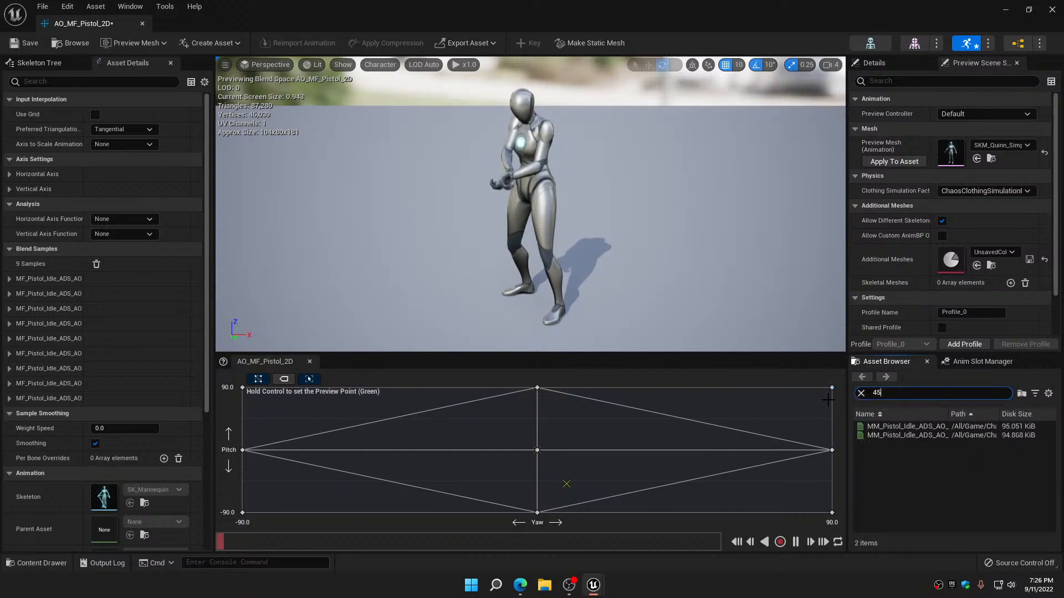
mouse_move(905, 426)
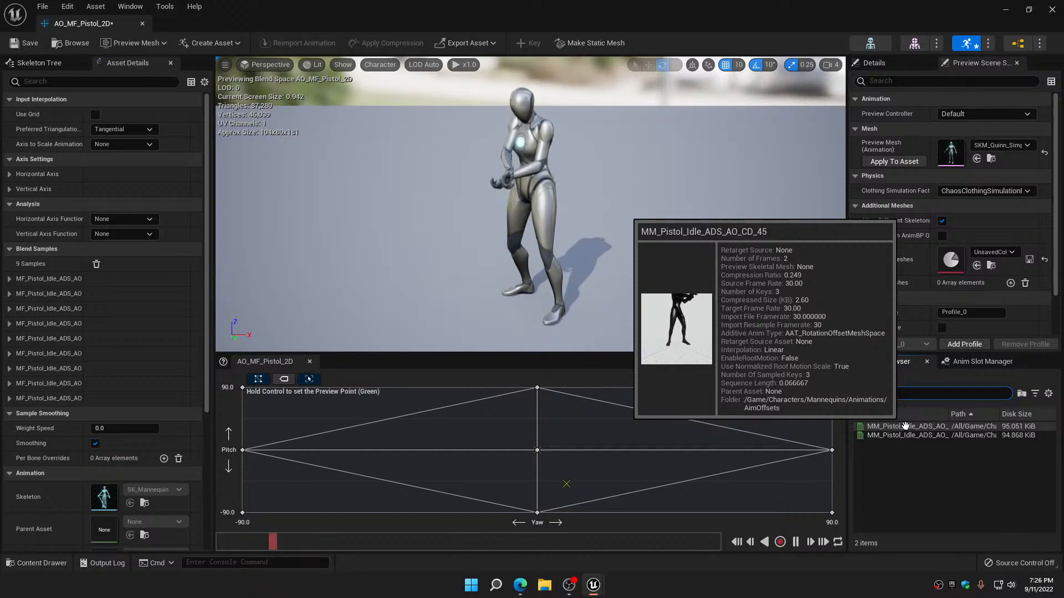
left_click_drag(905, 425, 538, 420)
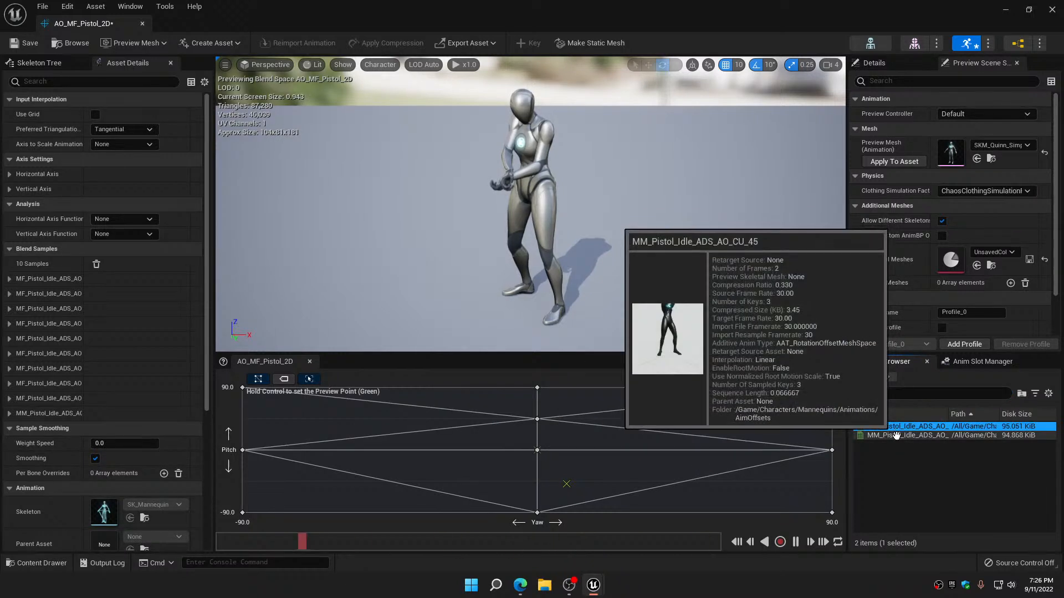
left_click_drag(905, 435, 581, 470)
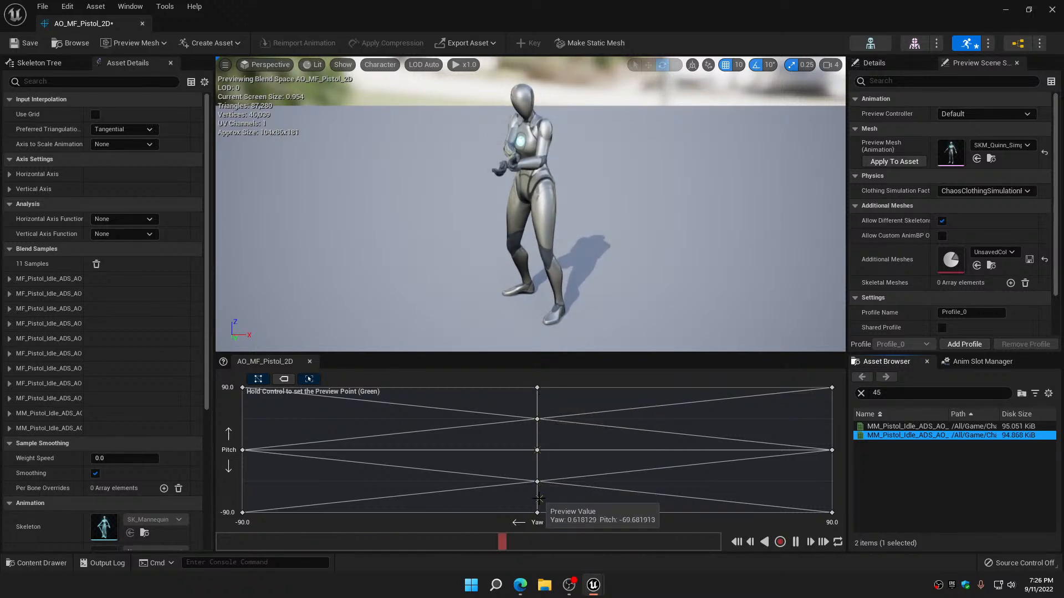
left_click(537, 419)
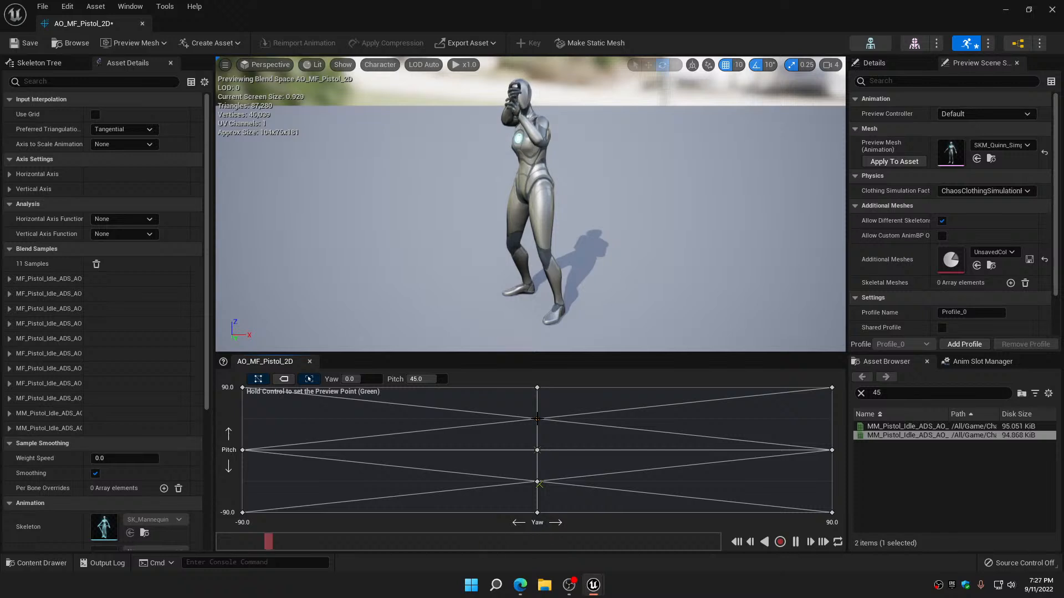
key("Delete")
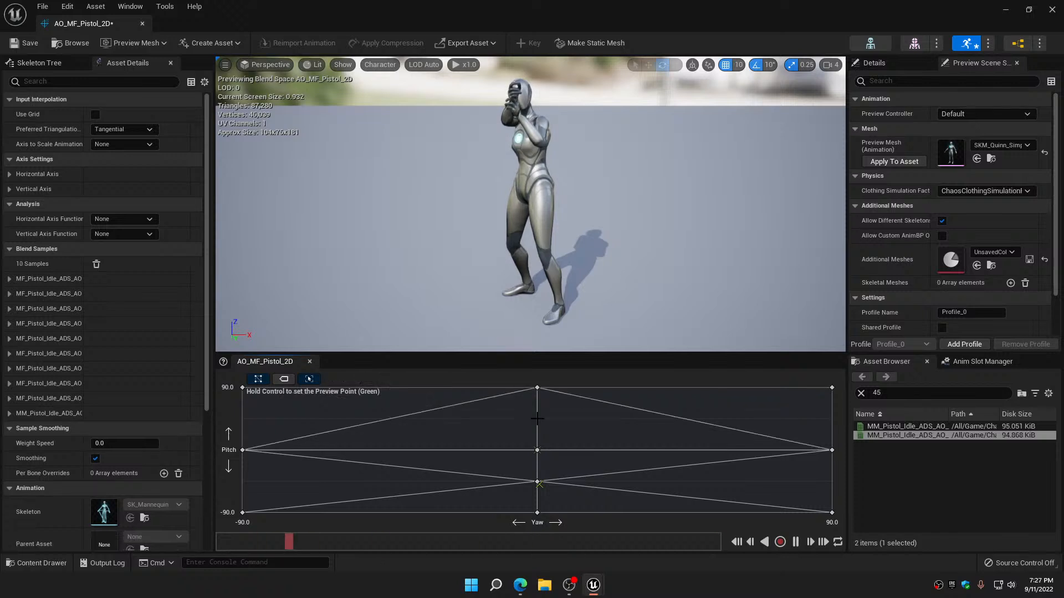
left_click(538, 482)
key("Delete")
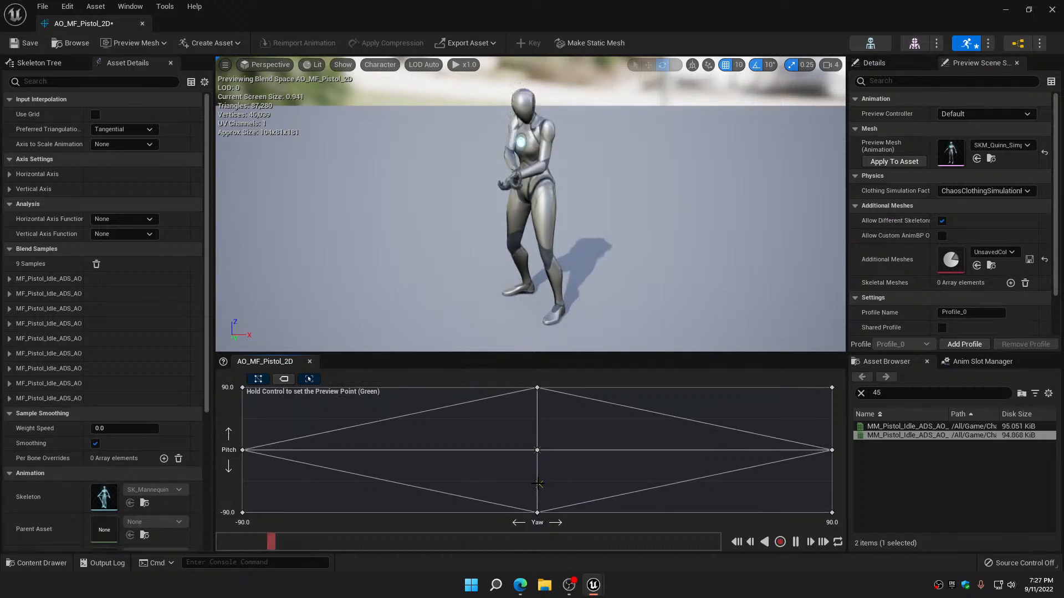
Try MM_Pistol_Idle_ADS_AO_CD_45 at yaw 0, pitch -45 and CU_45 at yaw 0, pitch 45, and remove both samples
mouse_move(889, 427)
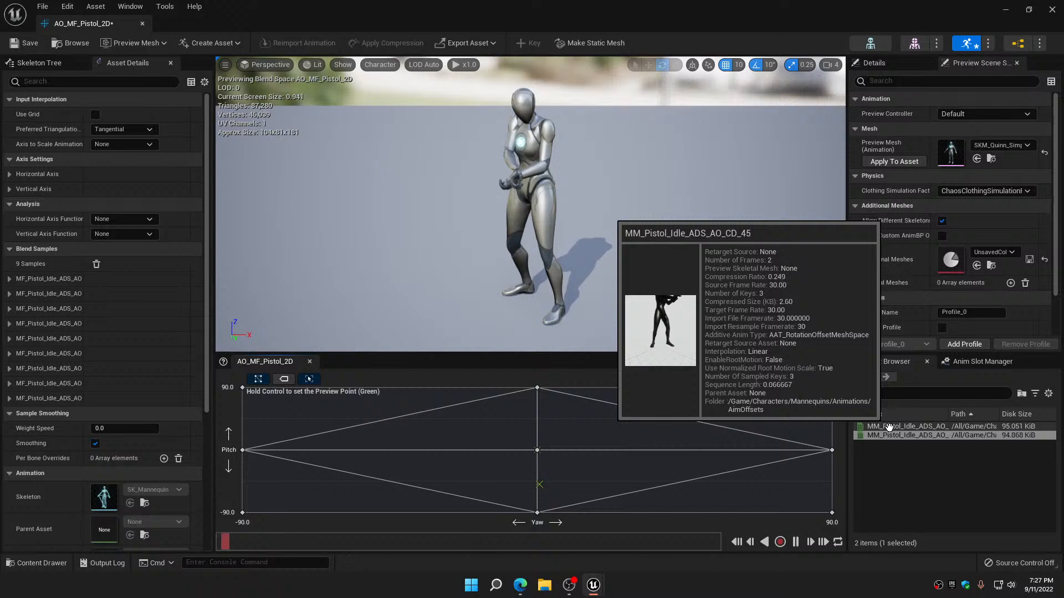
left_click_drag(889, 427, 540, 483)
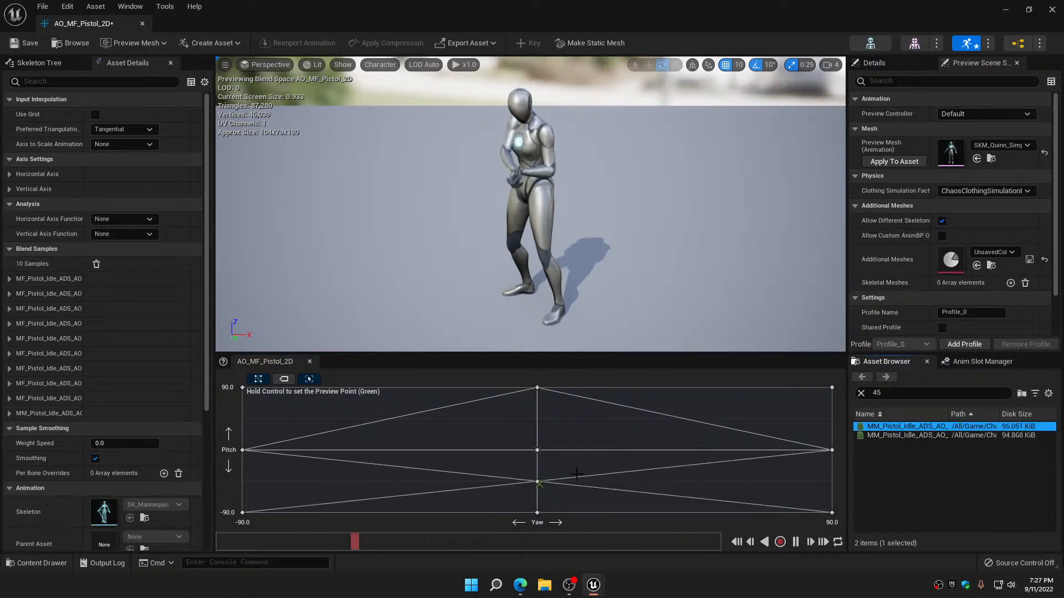
left_click_drag(873, 438, 556, 419)
key("ctrl")
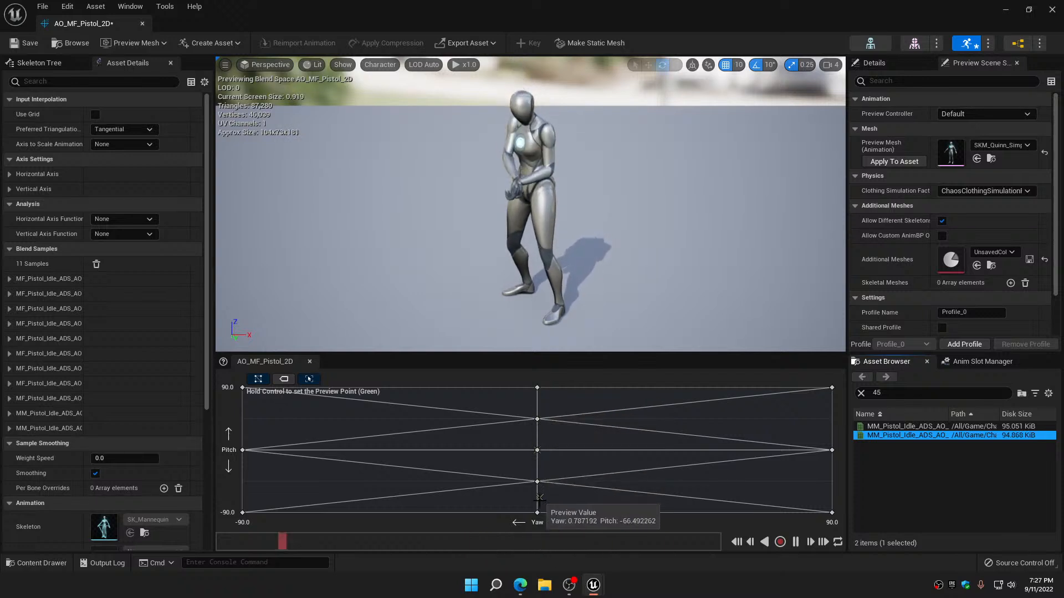
left_click(537, 420)
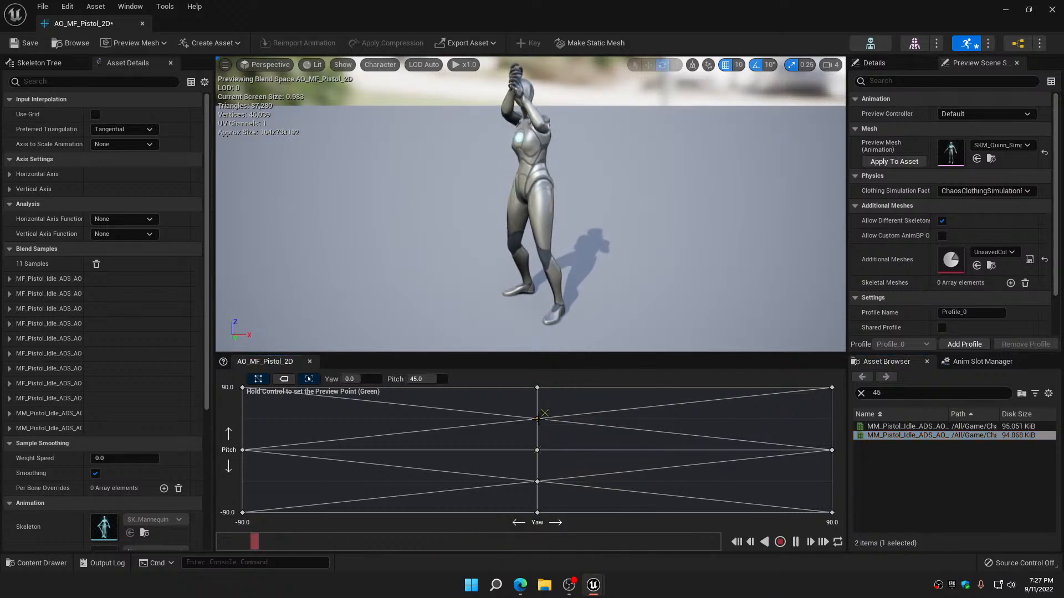
key("Delete")
left_click(538, 487)
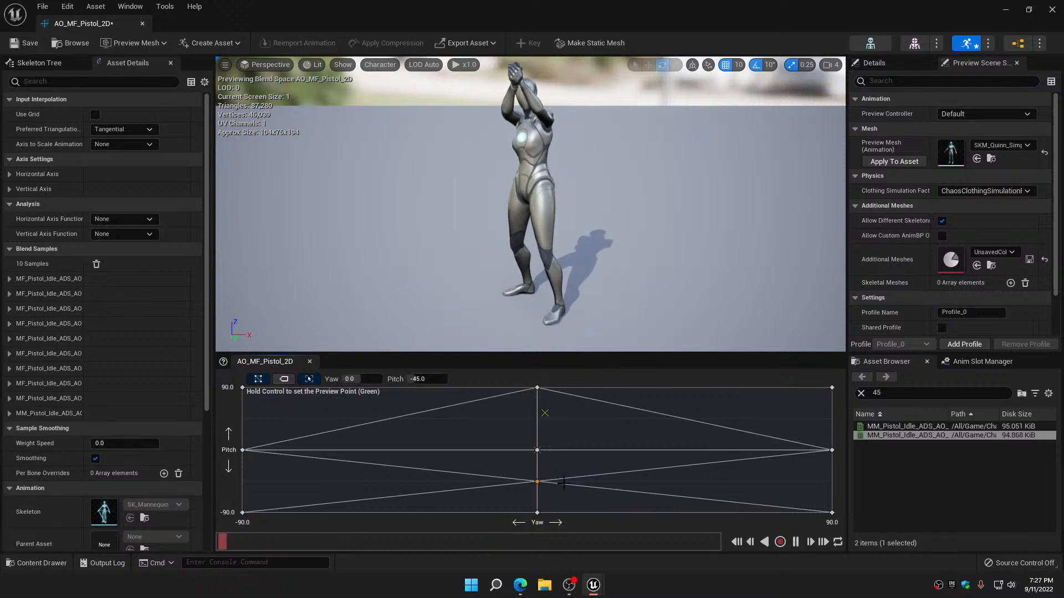
key("Delete")
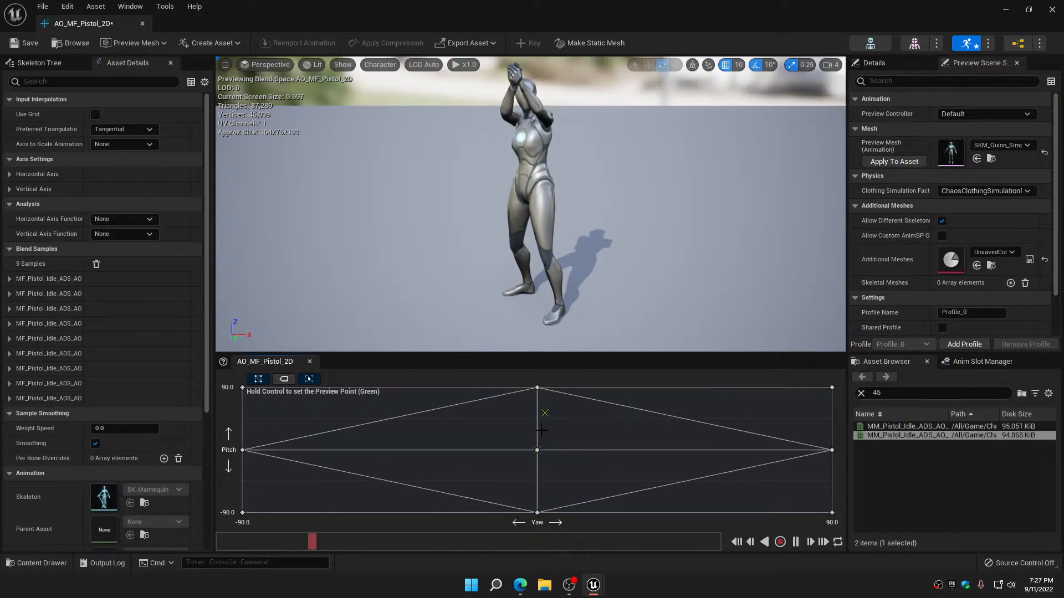
Preview the aim pose near the centre of the grid, and save and close the AO_MF_Pistol_2D aim offset
key("ctrl")
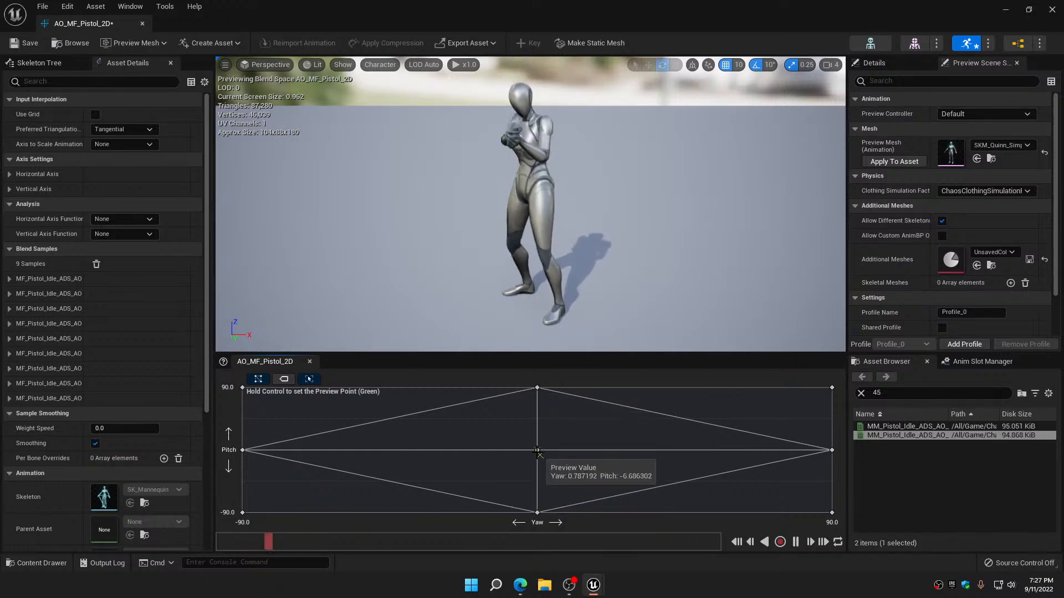
left_click(18, 45)
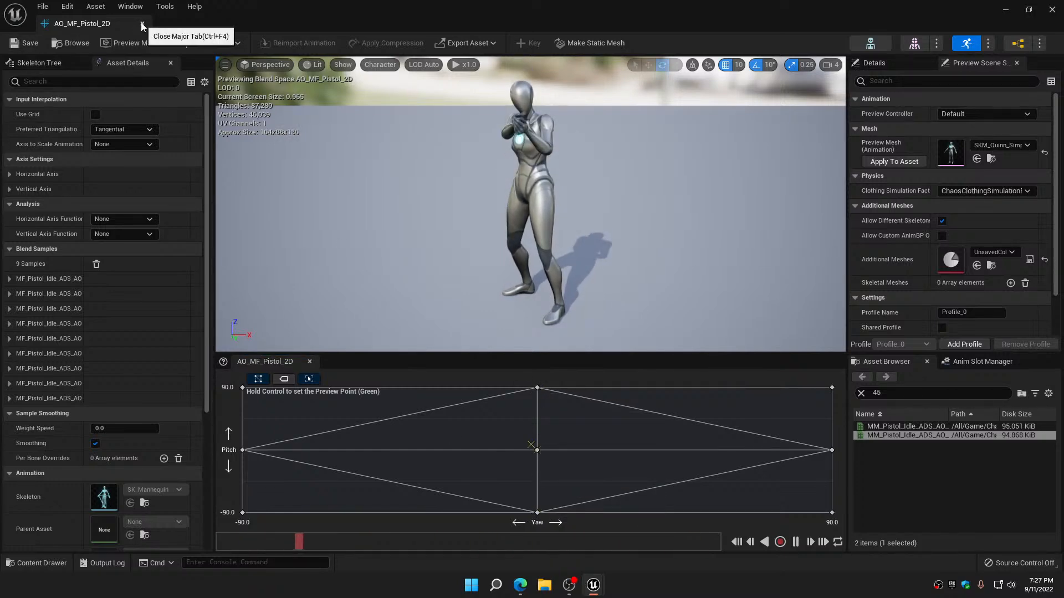
left_click(142, 24)
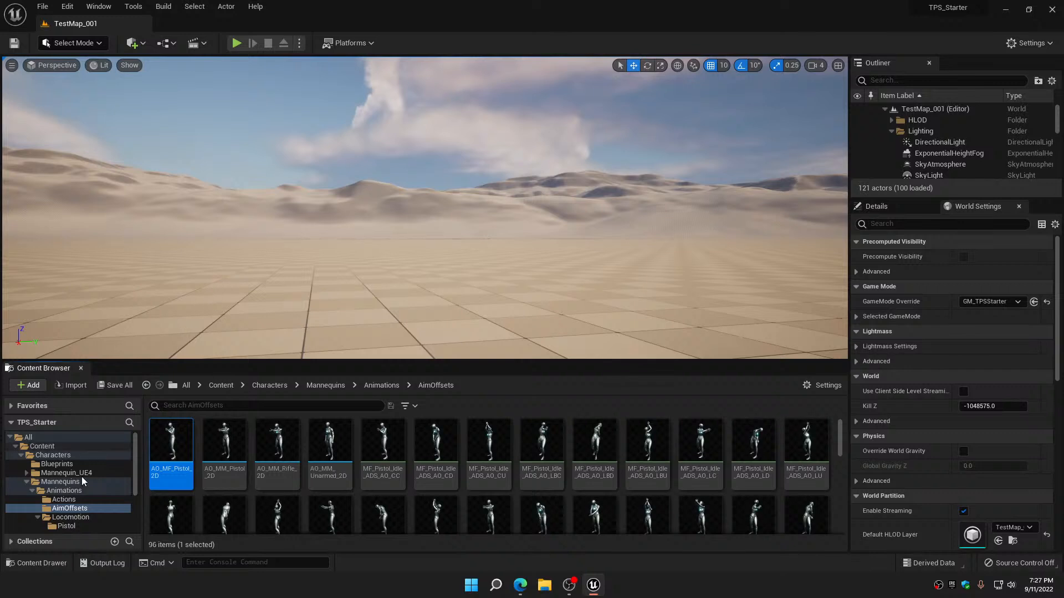
Open ABP_CharacterMaster from the Blueprints folder and add AO_MF_Pistol_2D as the True Pose of the Is Female blend
left_click(66, 465)
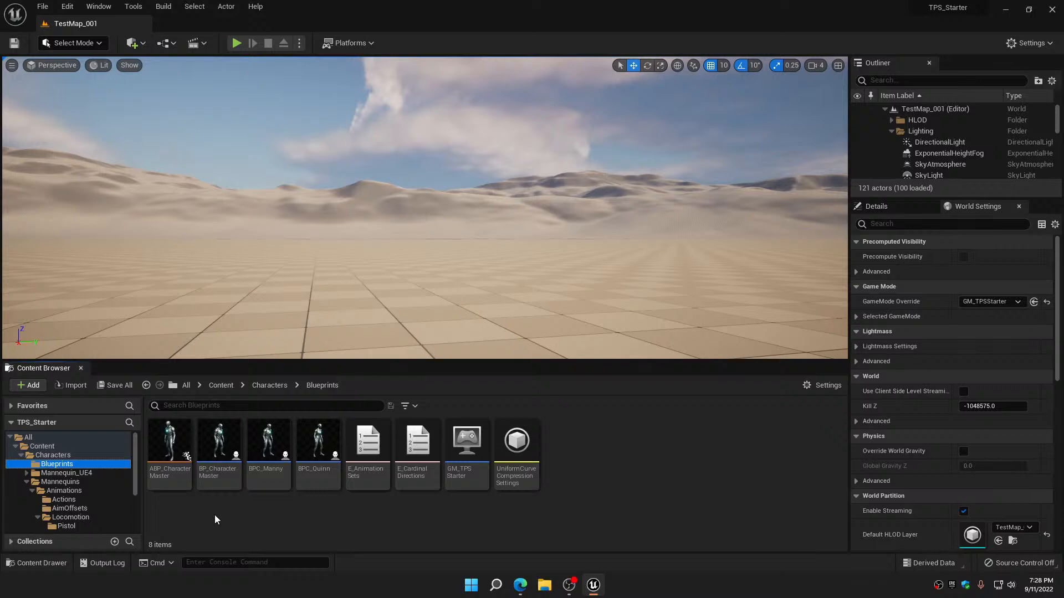
mouse_move(175, 437)
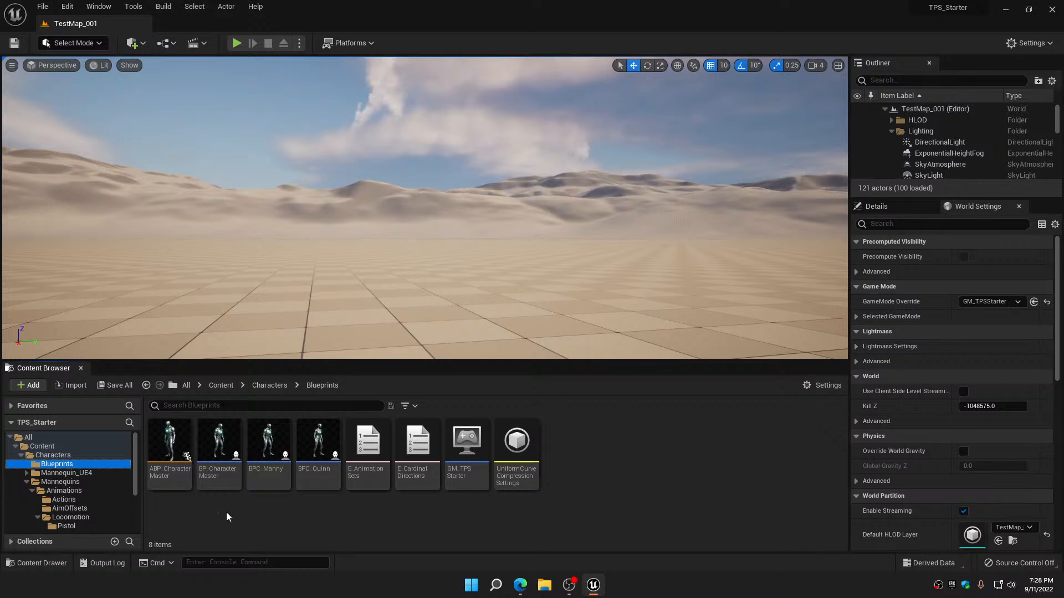
double_click(170, 469)
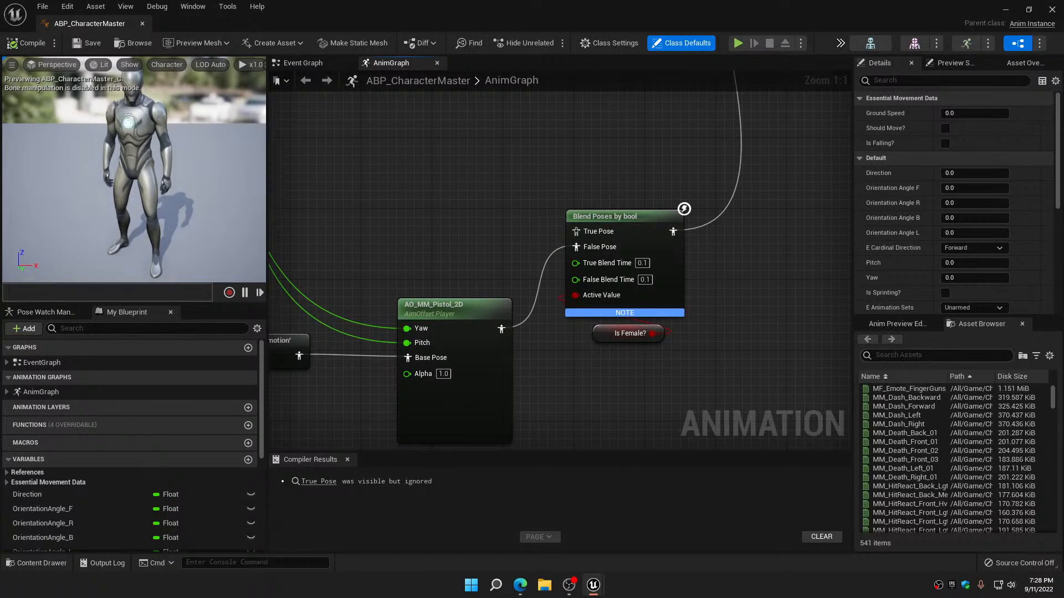
left_click(898, 357)
type("ao")
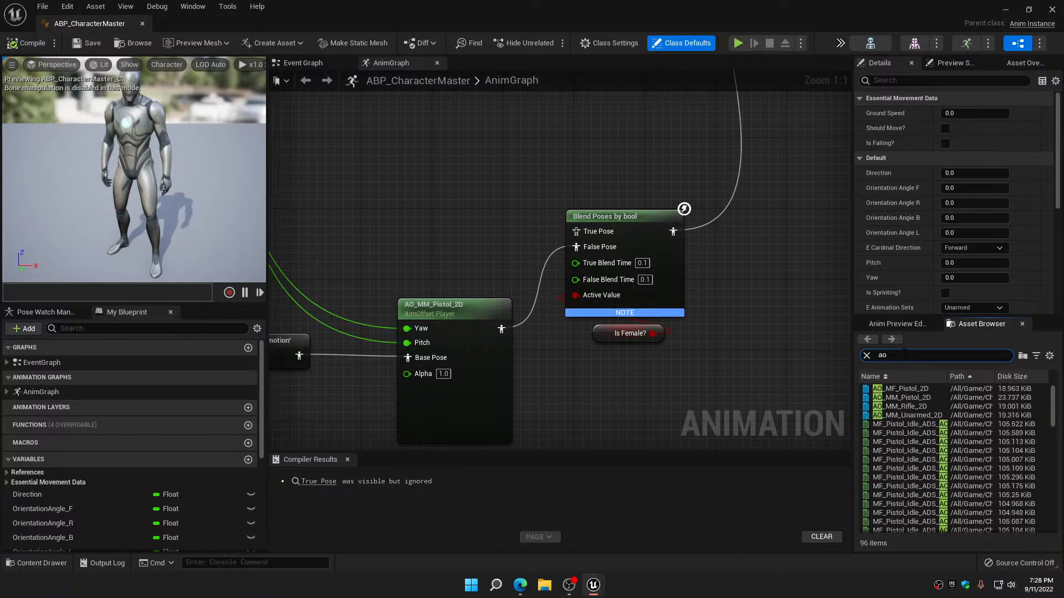
left_click_drag(896, 388, 577, 232)
Feed Pitch and the Root Yaw Offset multiplied by -1.0 into AO_MF_Pistol_2D's Pitch and Yaw, and compile and save the blueprint
right_click_drag(490, 274, 637, 250)
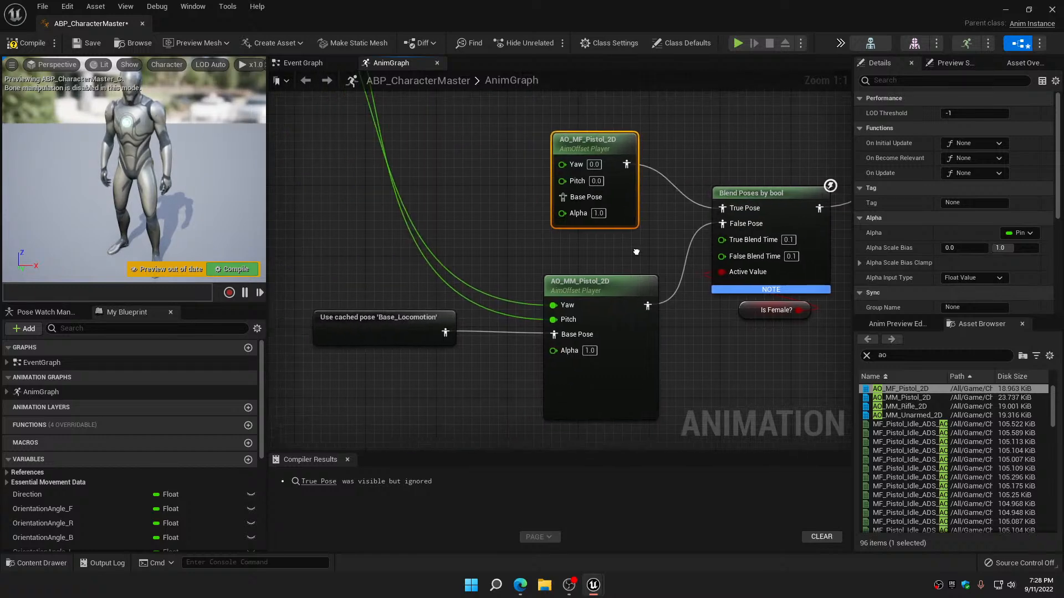
scroll(637, 254, "down", 3)
right_click_drag(536, 213, 504, 355)
left_click_drag(380, 206, 580, 404)
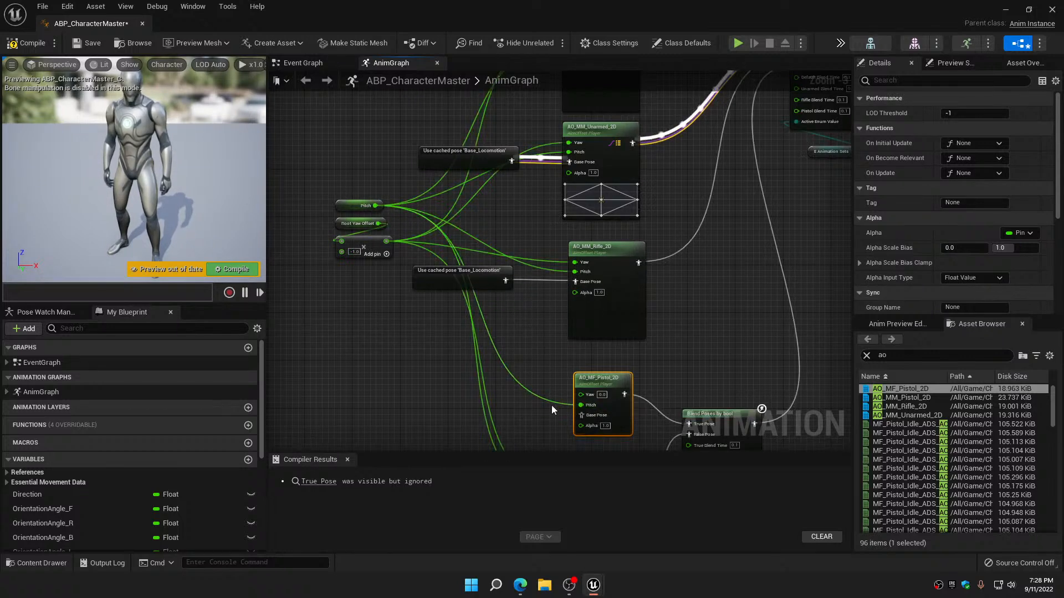
mouse_move(385, 242)
left_click_drag(385, 242, 581, 395)
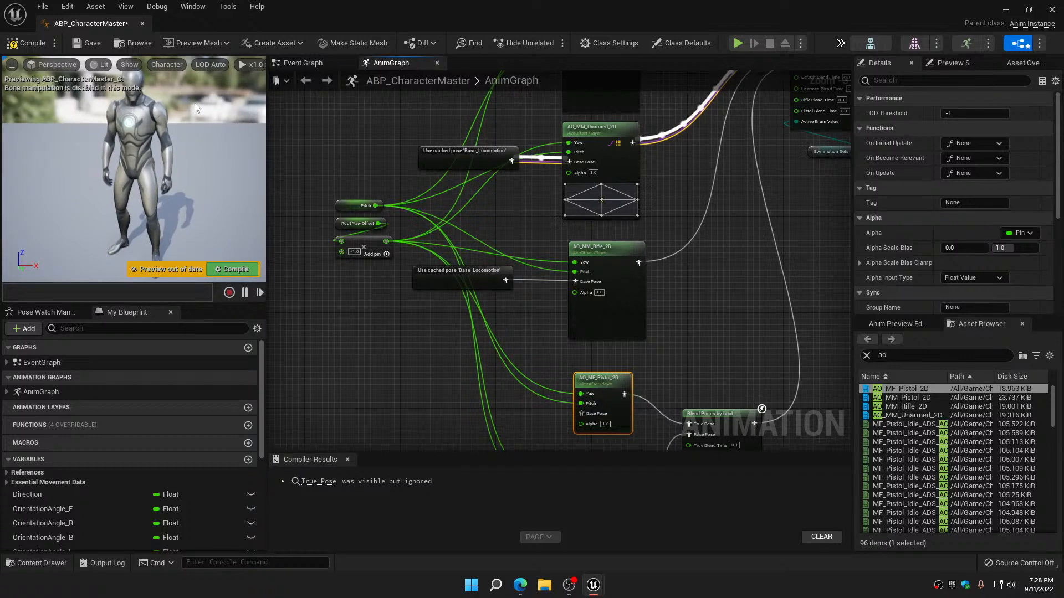
left_click(82, 44)
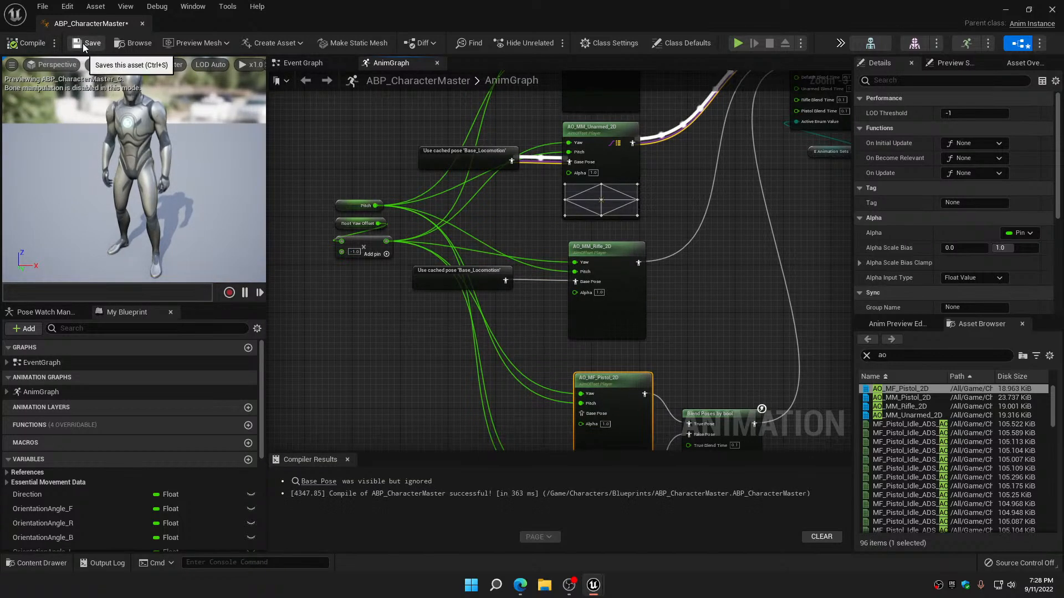
Close the animation blueprint and play-test the female character in TestMap_001
scroll(441, 344, "down", 5)
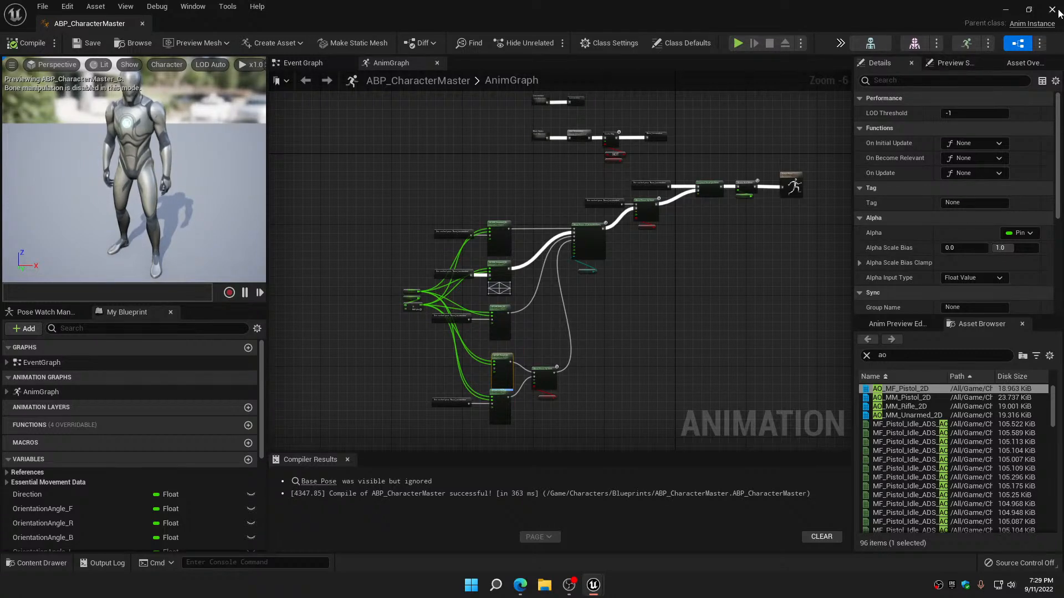
left_click(1052, 10)
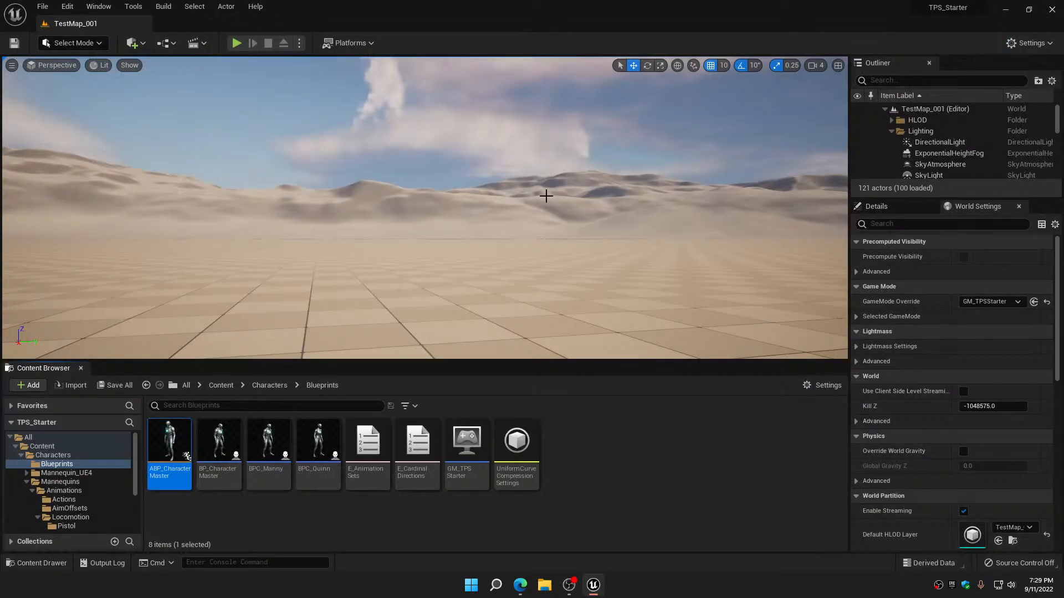
left_click(237, 43)
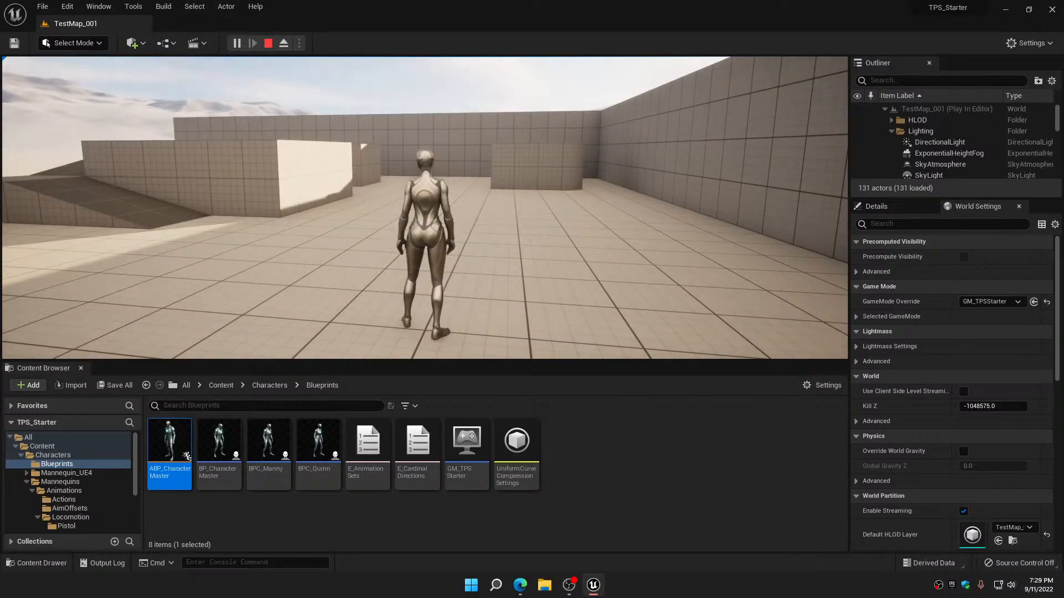
key("Escape")
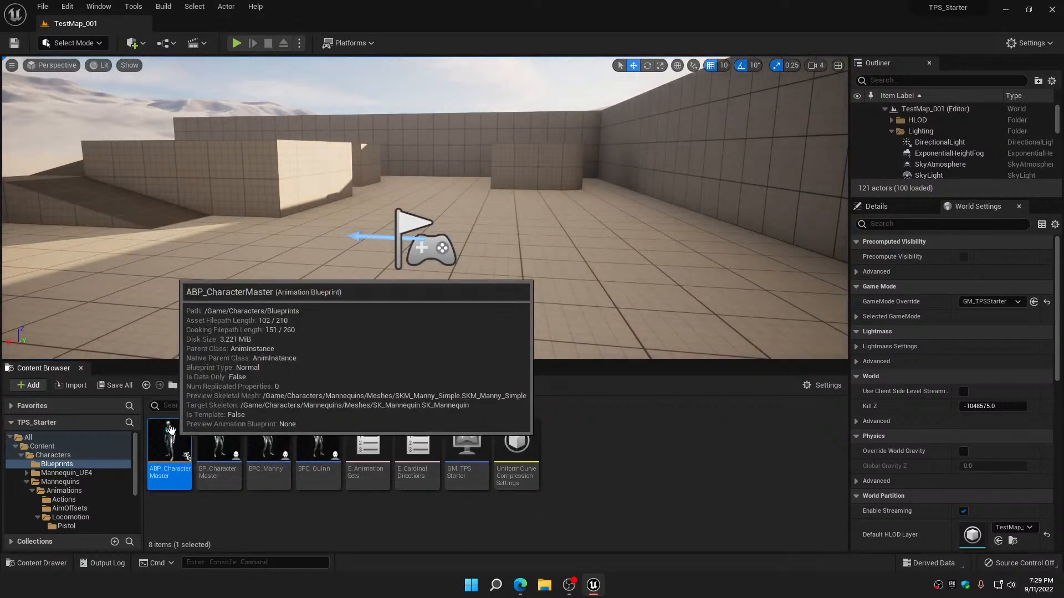
Reopen ABP_CharacterMaster, duplicate the Base_Locomotion cached pose into AO_MF_Pistol_2D's Base Pose, and compile
double_click(170, 435)
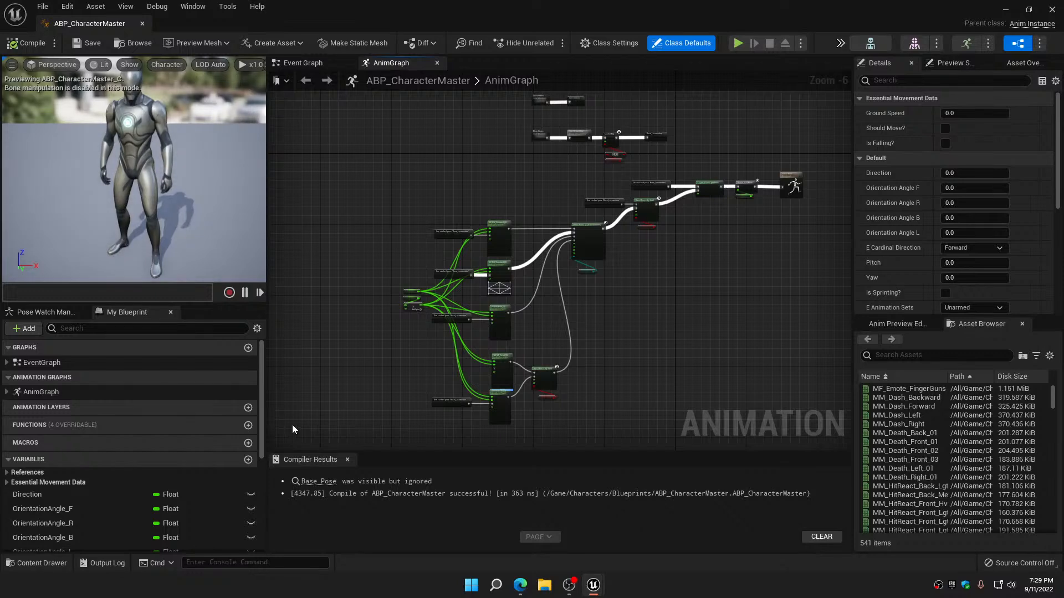
scroll(502, 394, "up", 4)
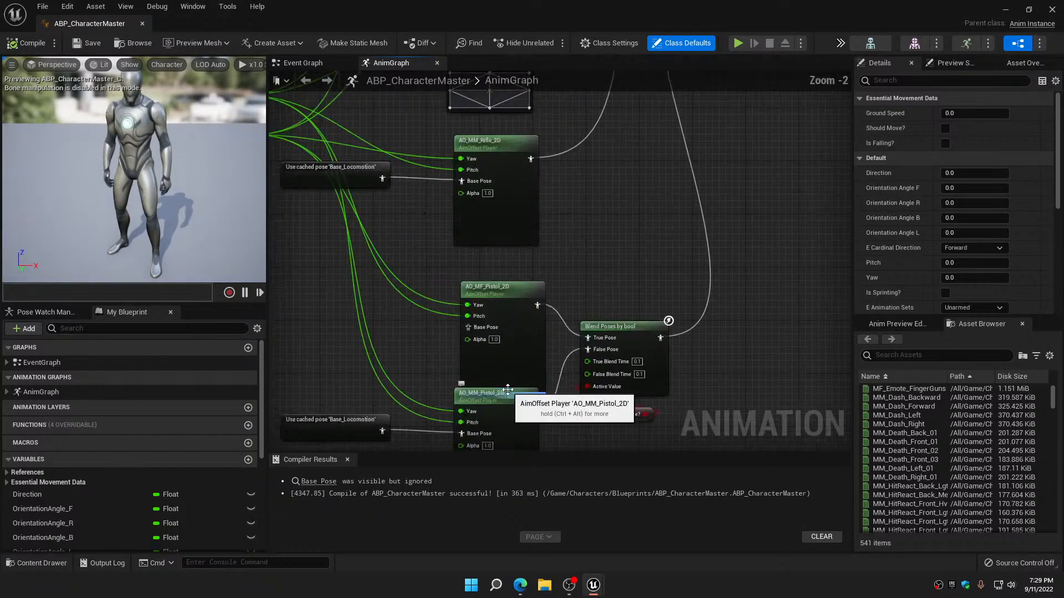
right_click_drag(578, 414, 666, 374)
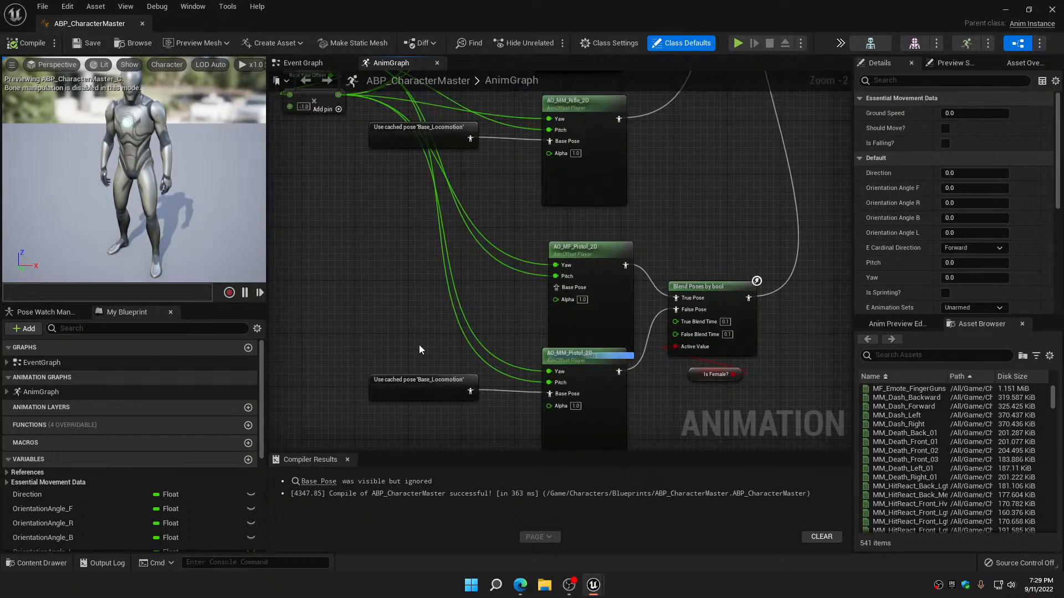
left_click(427, 395)
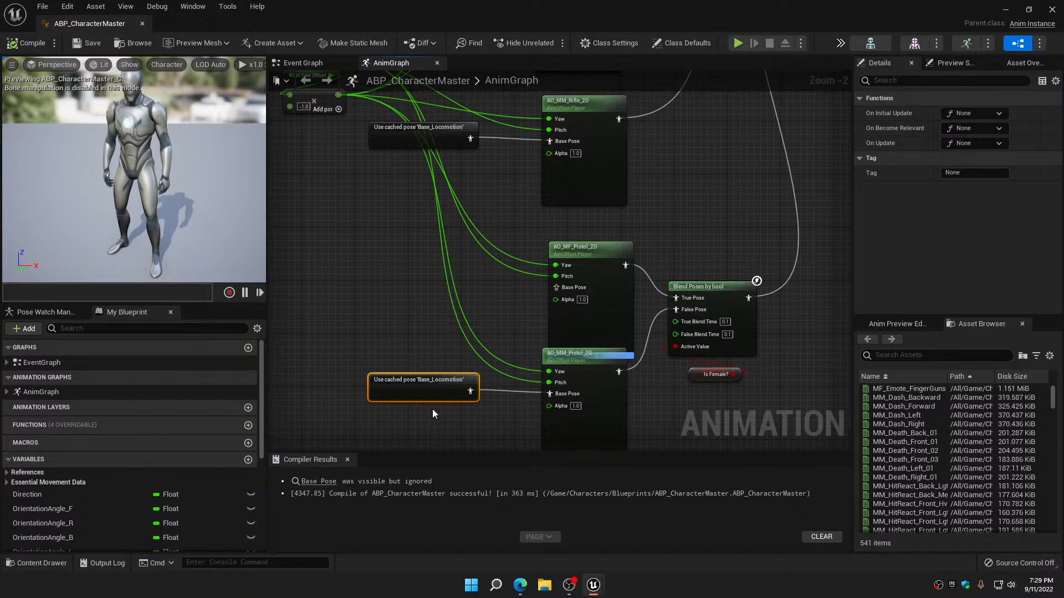
key("ctrl+w")
left_click_drag(507, 412, 556, 287)
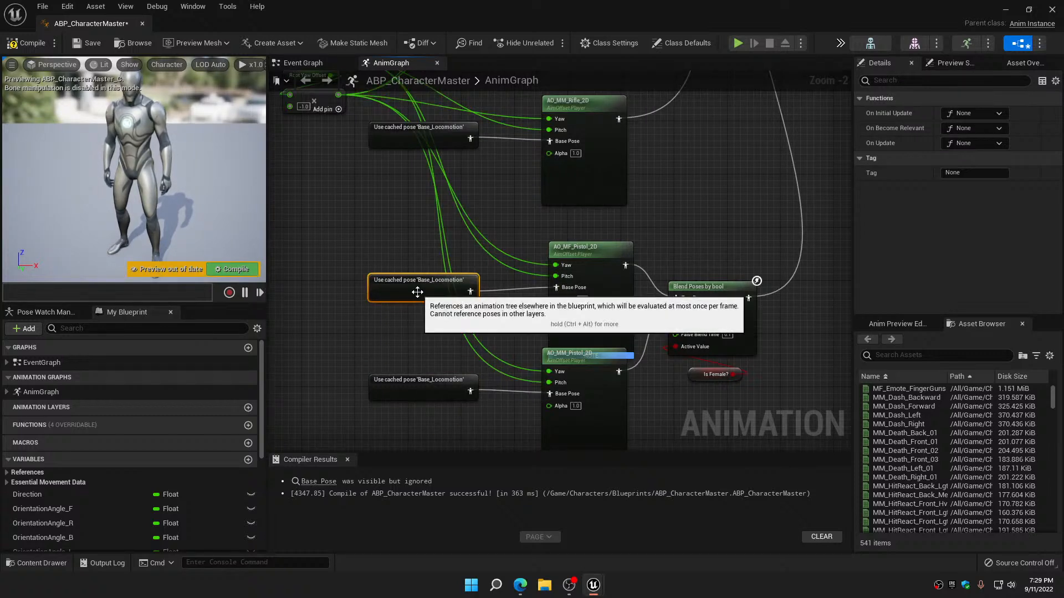
left_click_drag(420, 288, 420, 284)
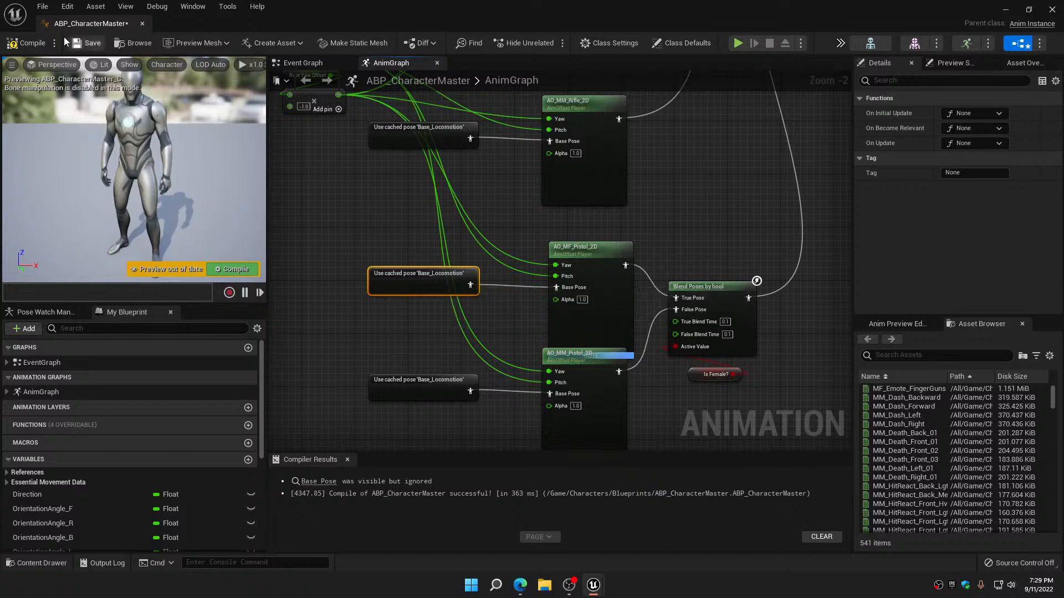
left_click(25, 43)
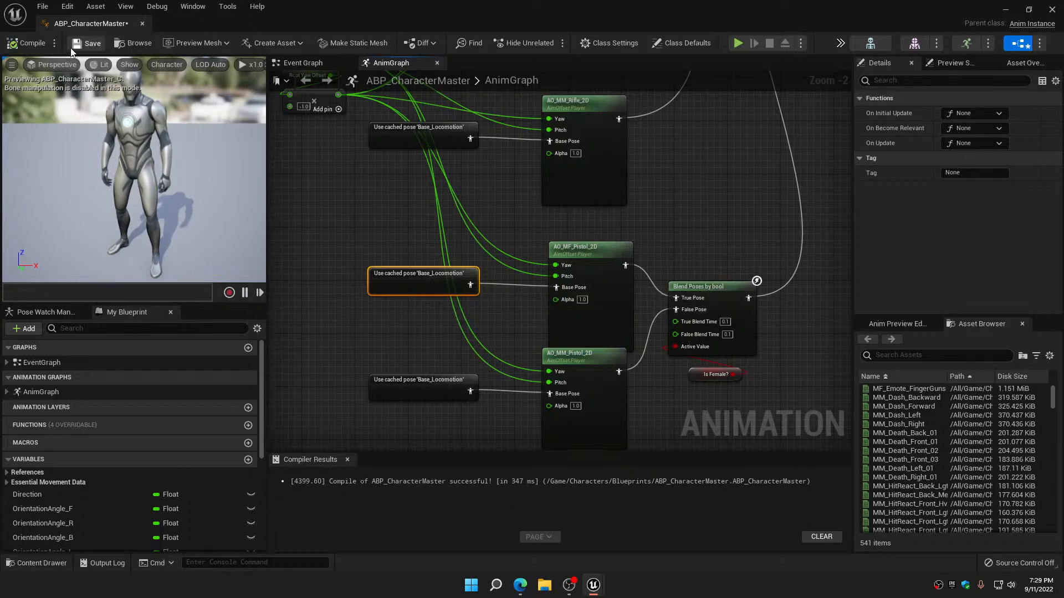
Close the ABP_CharacterMaster editor, play-test the female character's updated animations in TestMap_001, and end the play session
left_click(142, 23)
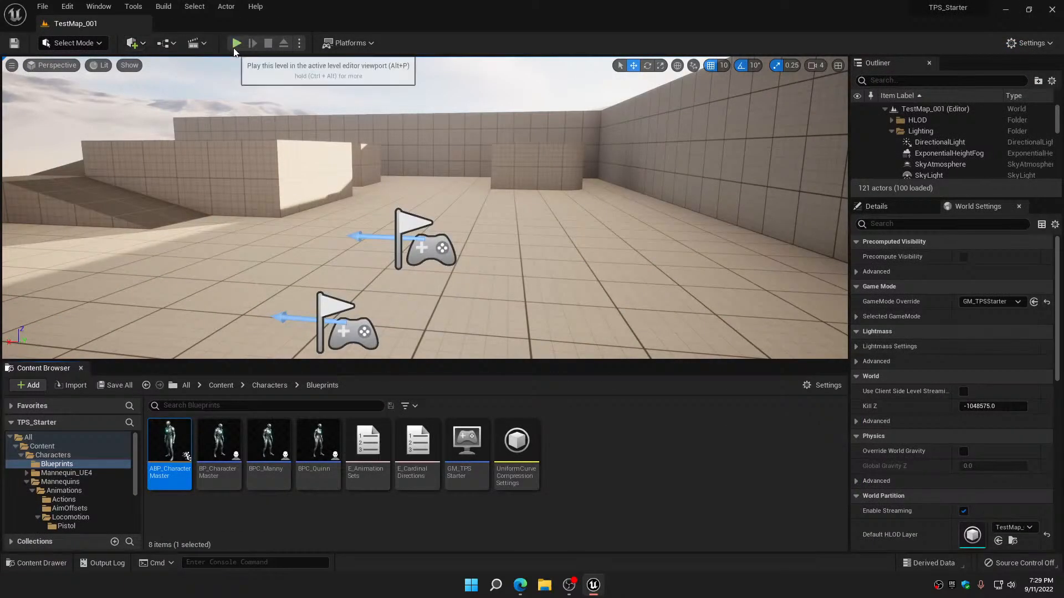
left_click(236, 43)
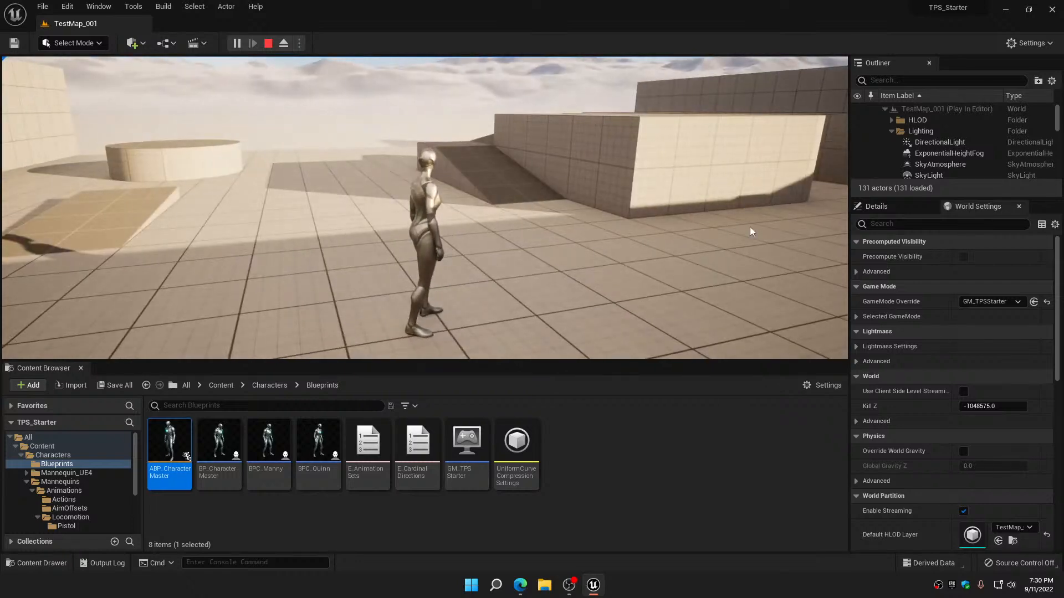
key("Escape")
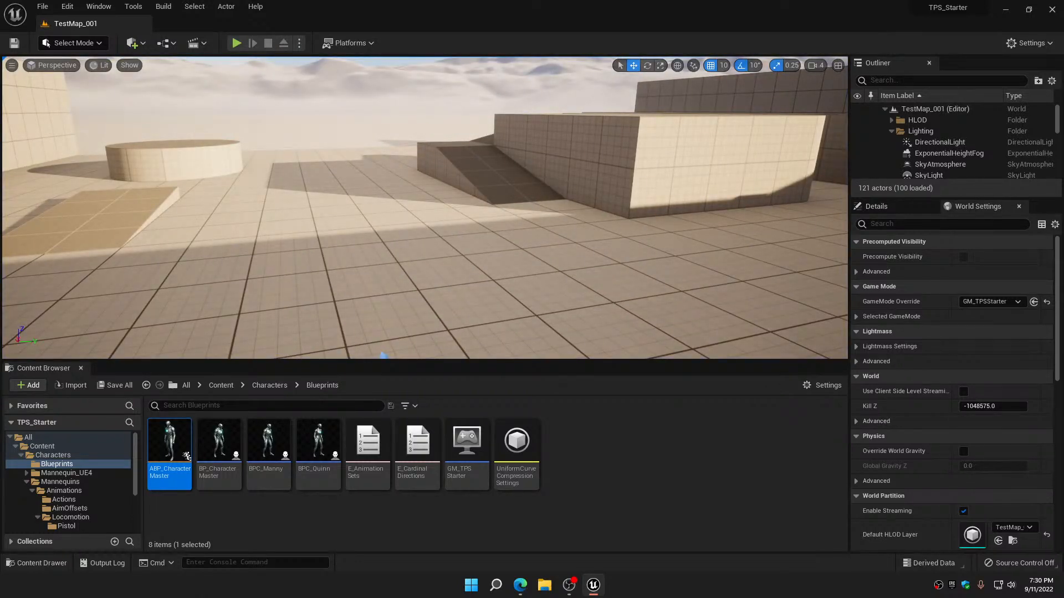
Bring the pop-out live chat window into view to read the viewers' messages, and move it off the screen again
left_click_drag(410, 597, 507, 102)
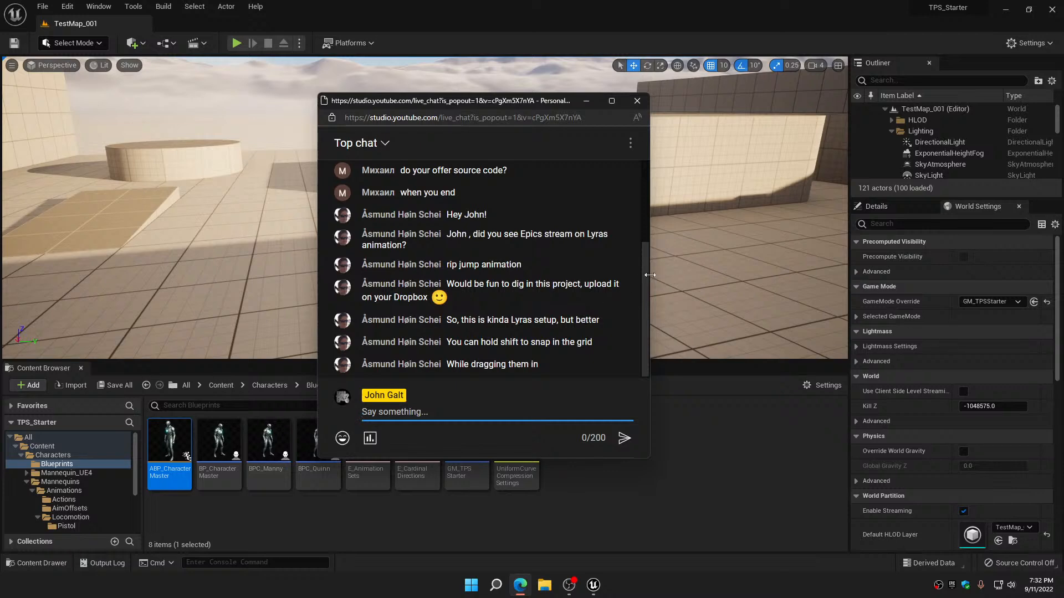
left_click_drag(459, 107, 1063, 102)
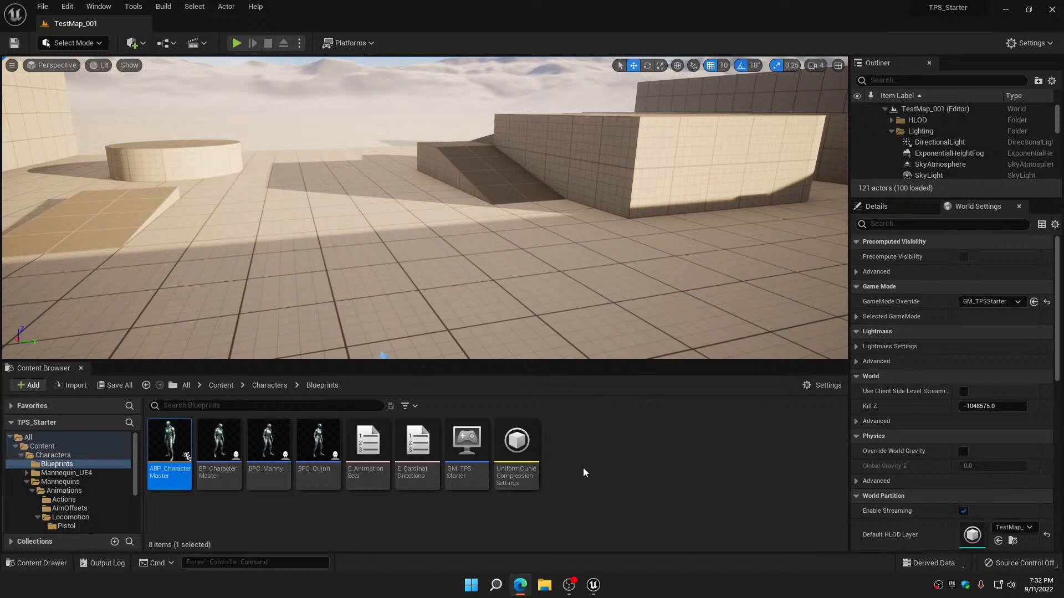
Reopen ABP_CharacterMaster and examine the female and male idle blends in the Idle state of Locomotion's IdleAndTurns state machine
double_click(171, 441)
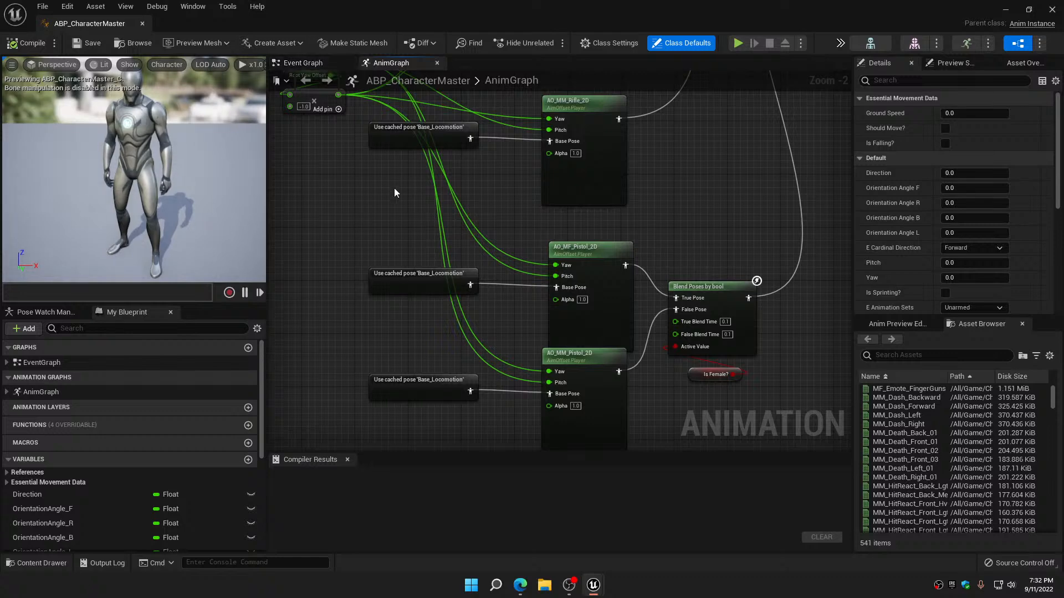
scroll(394, 188, "down", 6)
right_click_drag(438, 118, 480, 378)
scroll(543, 282, "up", 5)
scroll(543, 282, "up", 3)
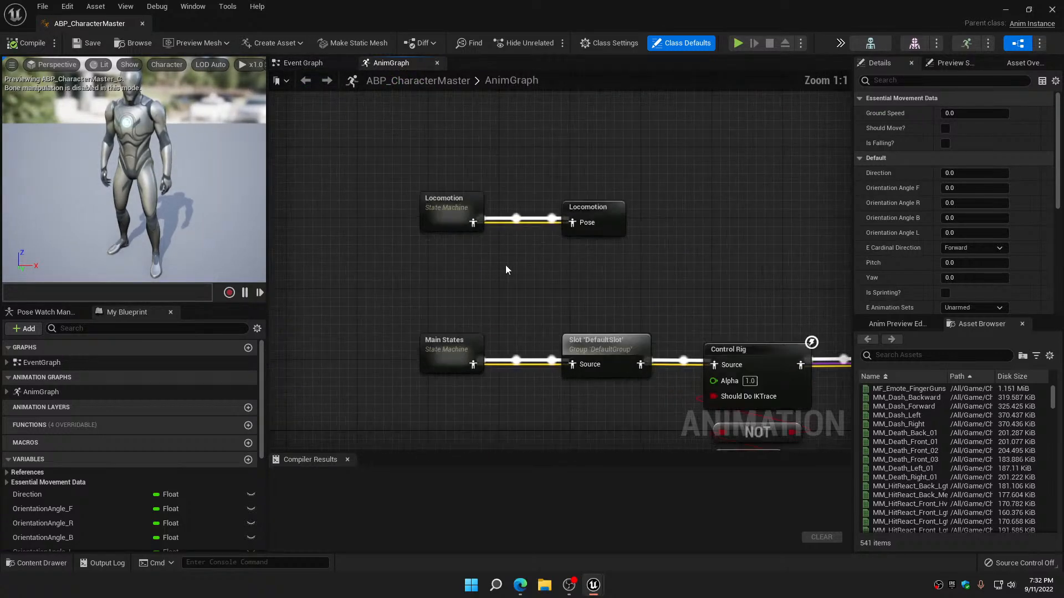
double_click(442, 205)
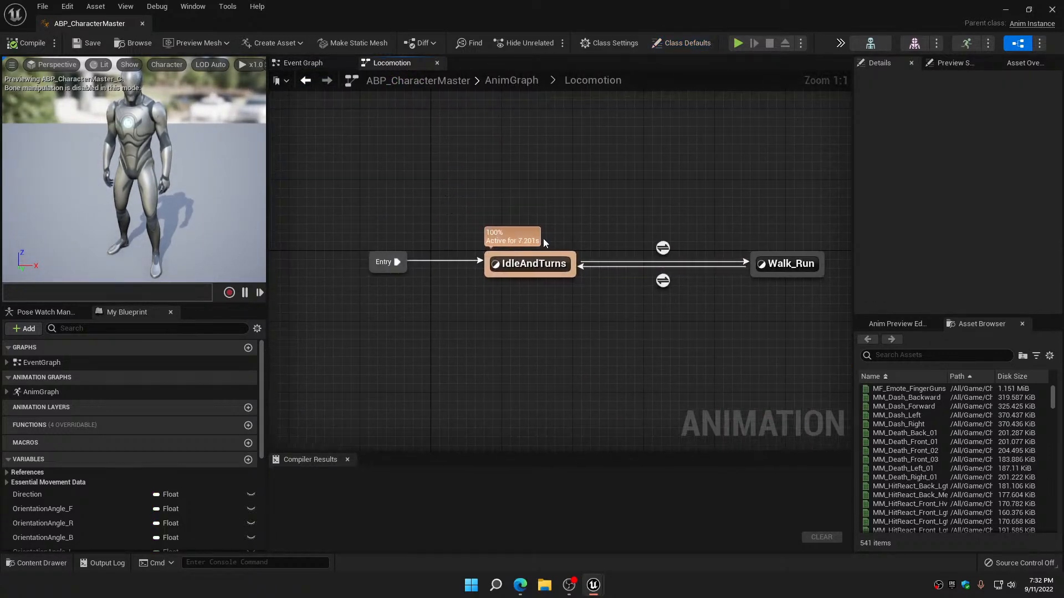
right_click_drag(784, 261, 650, 237)
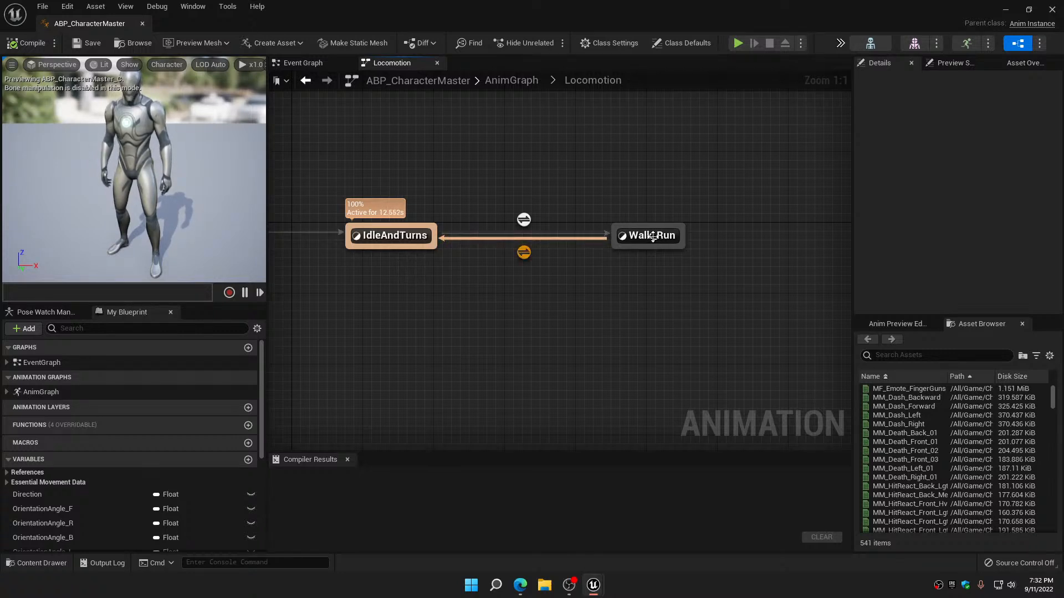
double_click(395, 233)
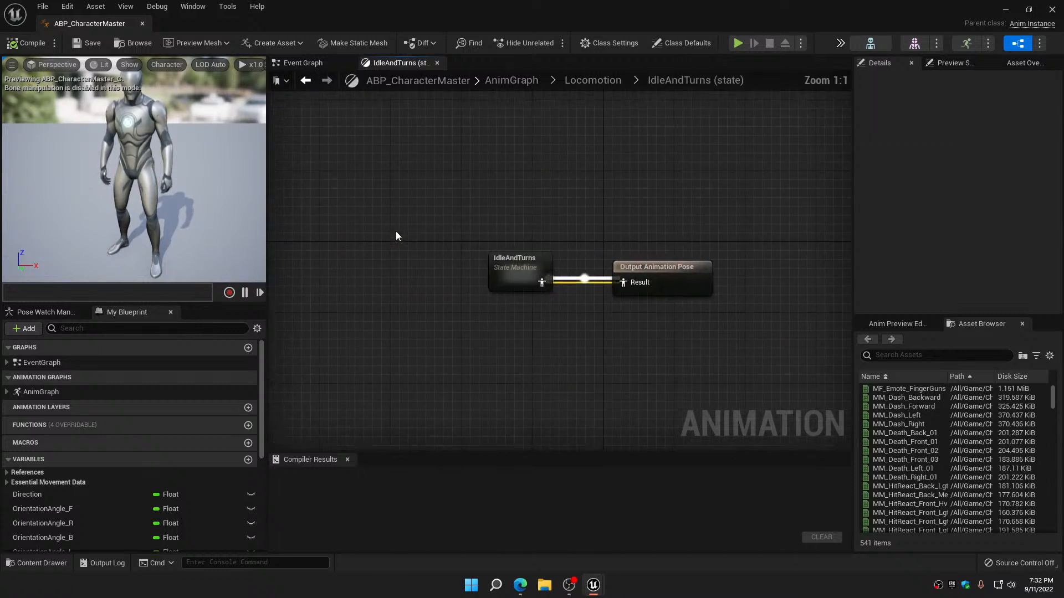
double_click(519, 264)
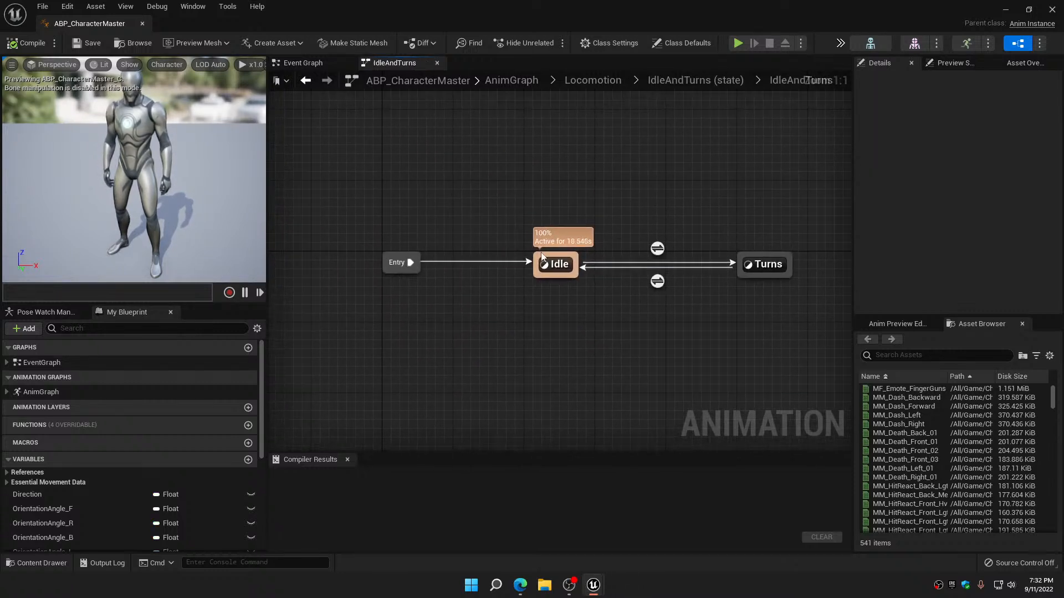
double_click(557, 257)
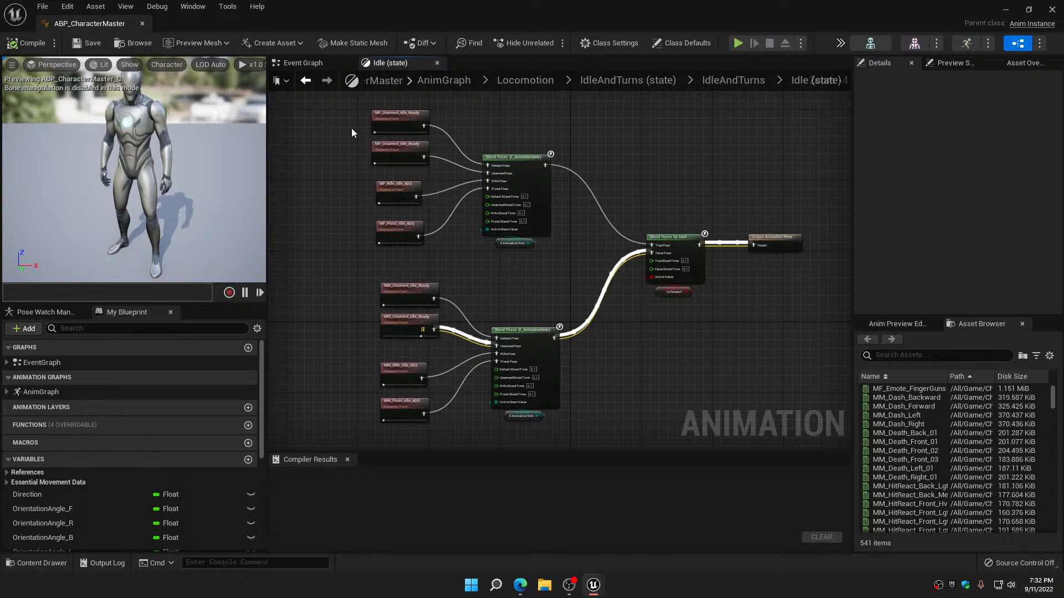
left_click_drag(351, 128, 680, 434)
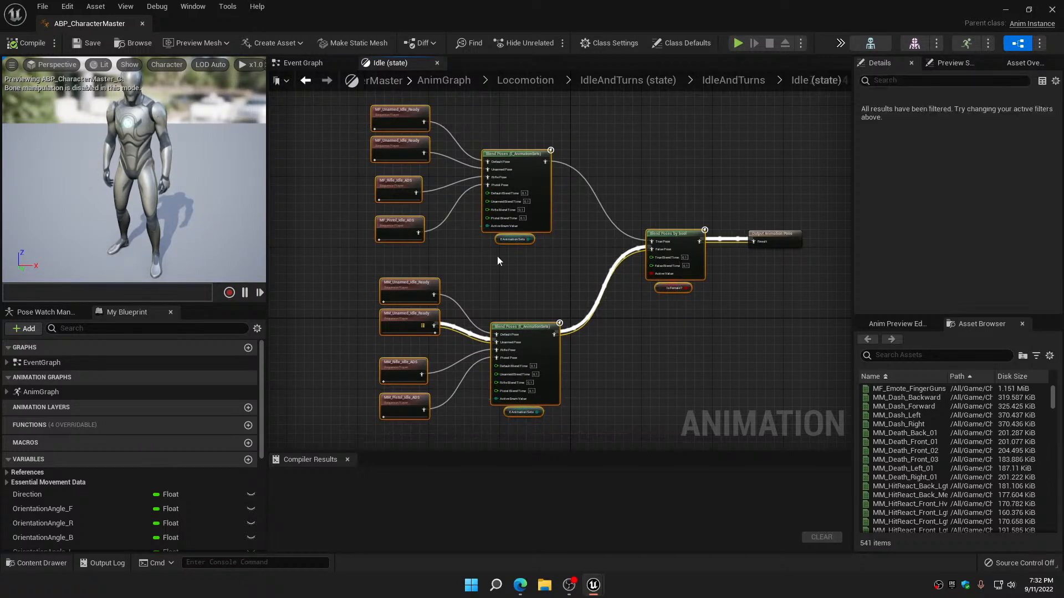
Examine the turn blends in the Turns state of IdleAndTurns, and return to the Locomotion state machine
left_click(306, 82)
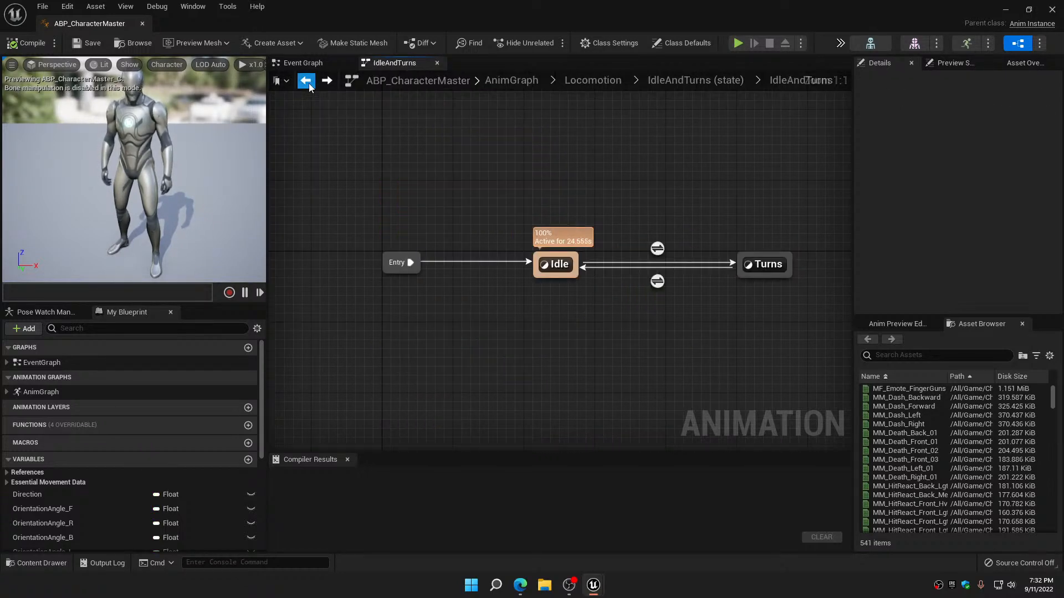
double_click(768, 264)
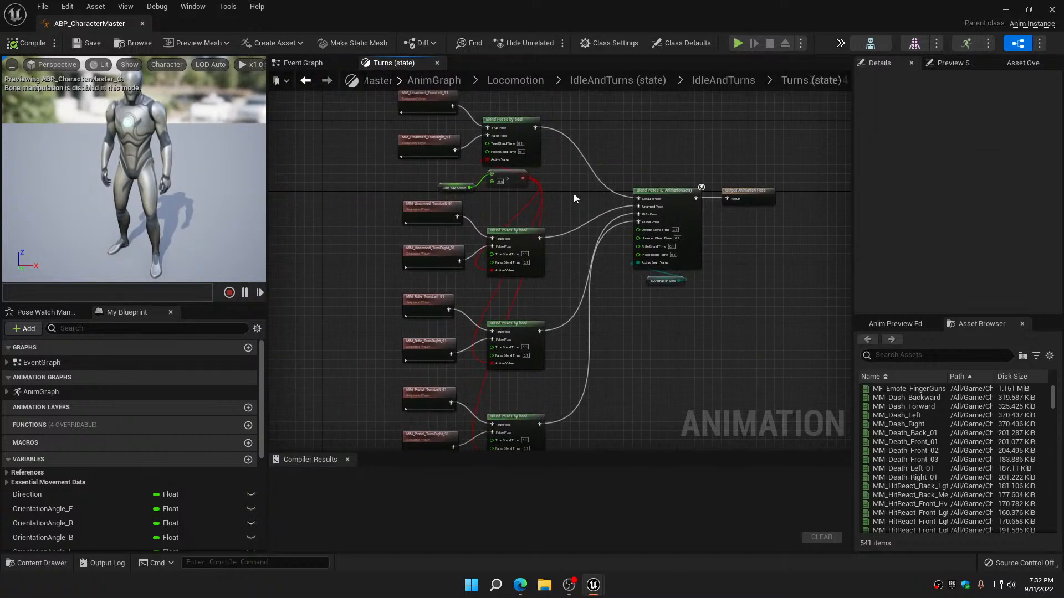
left_click(306, 82)
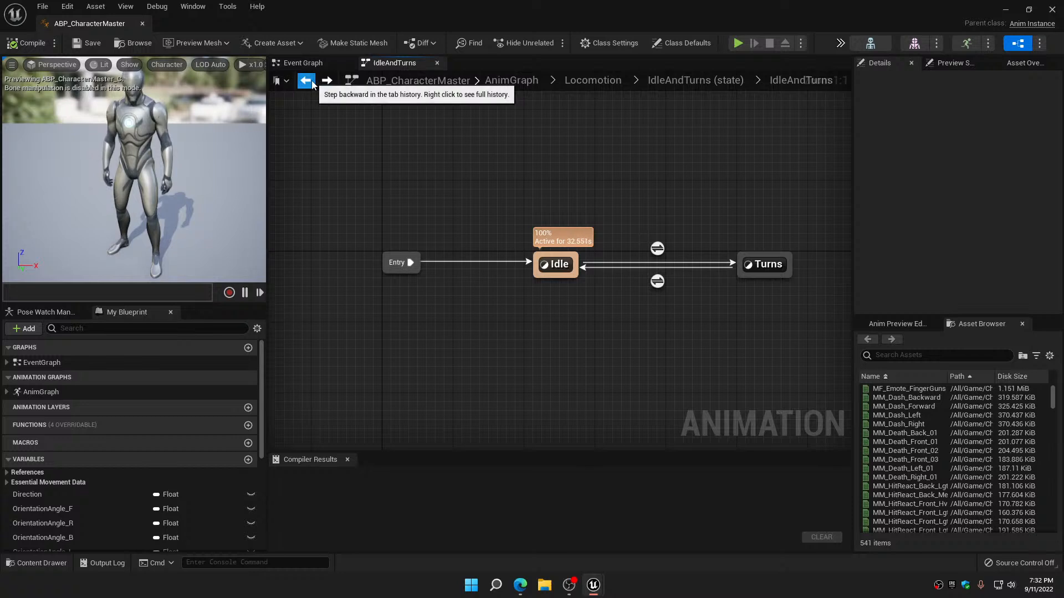
left_click(311, 82)
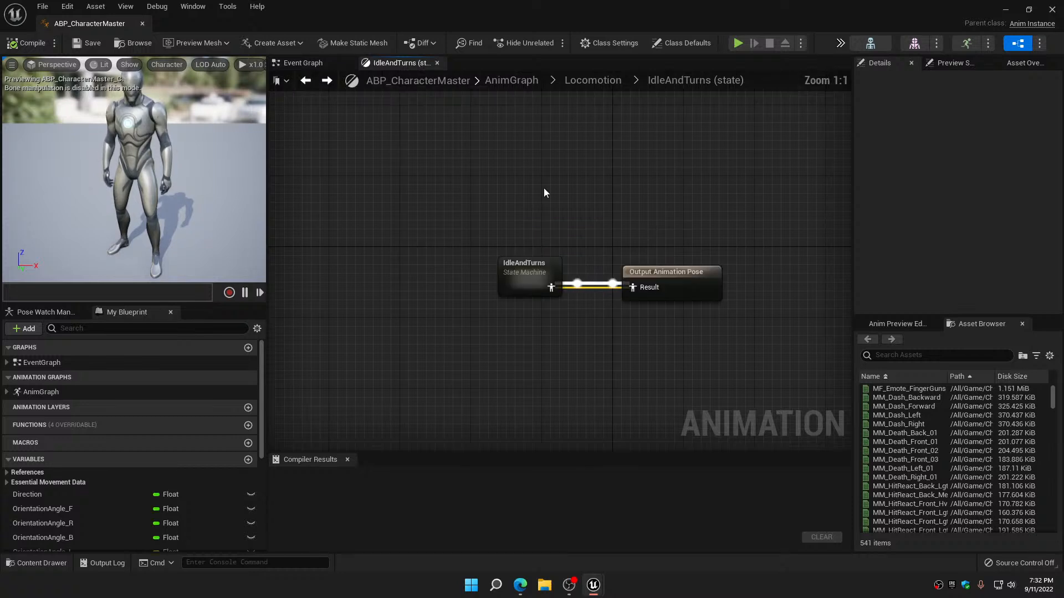
left_click(306, 82)
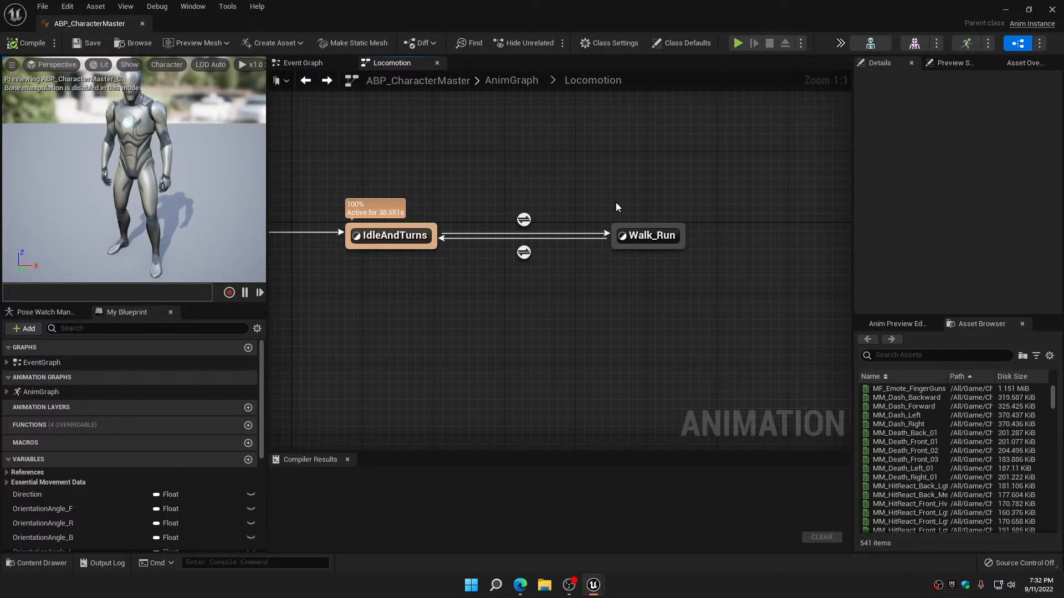
Inspect the Walk_Run state's female jog and walk blends, including the sync settings of the uppermost MF_Unarmed_Walk_Fwd player
double_click(654, 237)
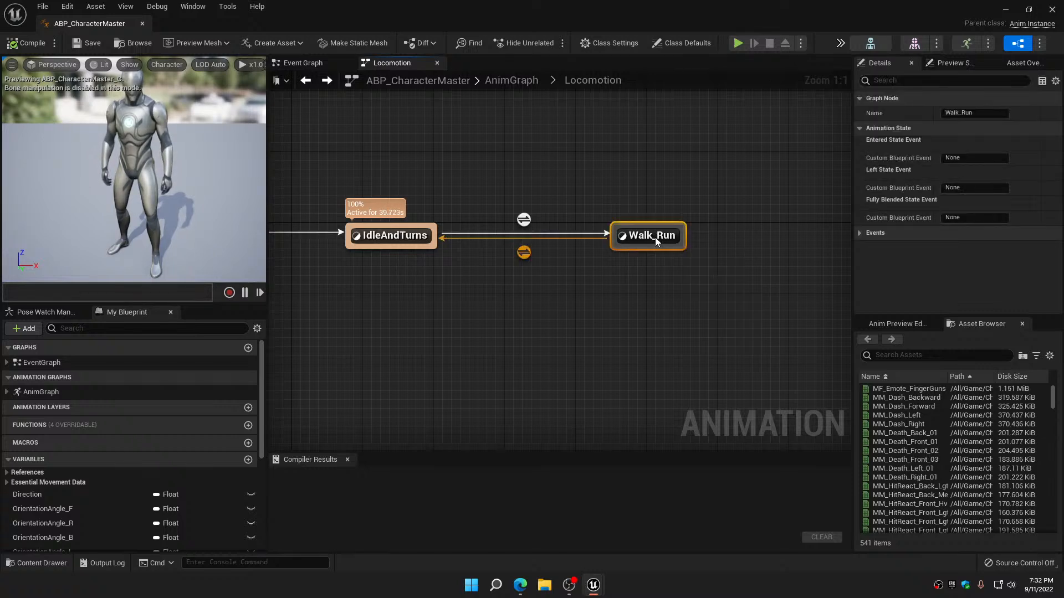
right_click_drag(620, 267, 722, 406)
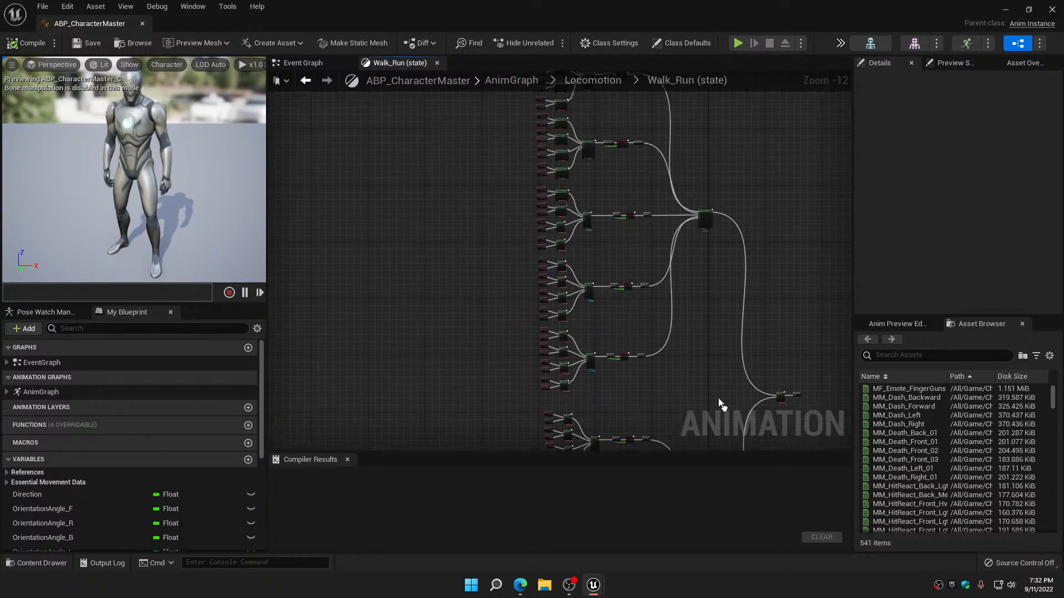
scroll(634, 253, "up", 1)
right_click_drag(599, 171, 634, 416)
scroll(547, 288, "up", 8)
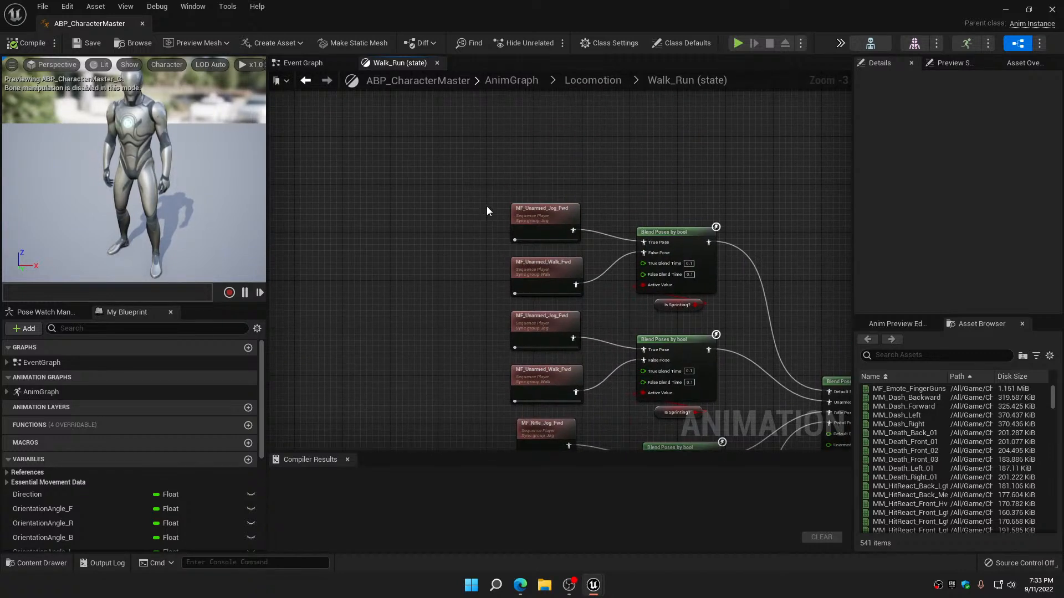
left_click_drag(487, 207, 559, 217)
left_click(526, 264)
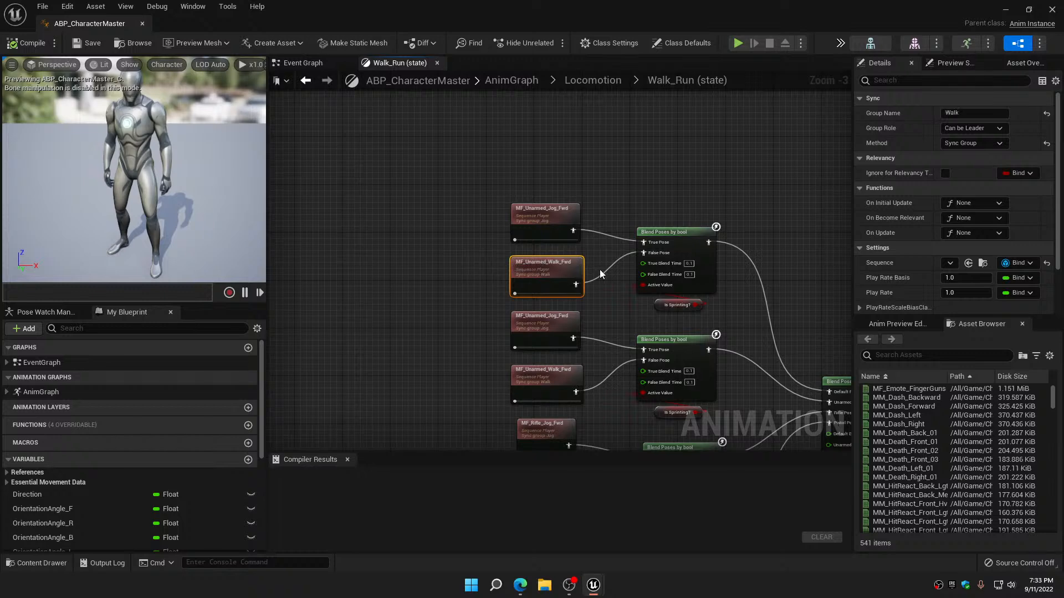
right_click_drag(491, 330, 463, 203)
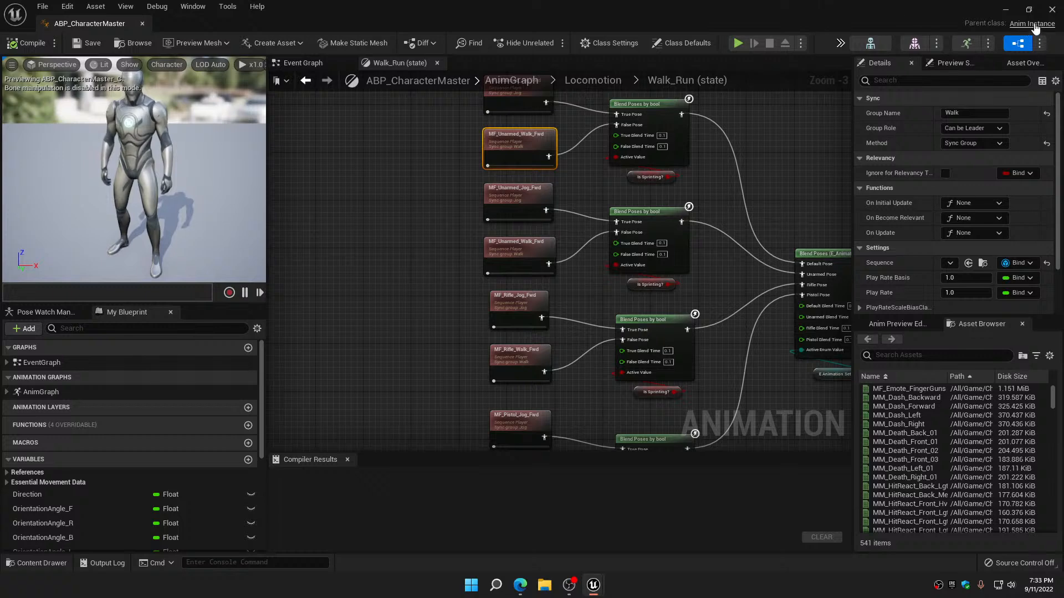
Close ABP_CharacterMaster and play-test TestMap_001, walking the character forward and sideways to examine the walk and idle animations
left_click(1052, 9)
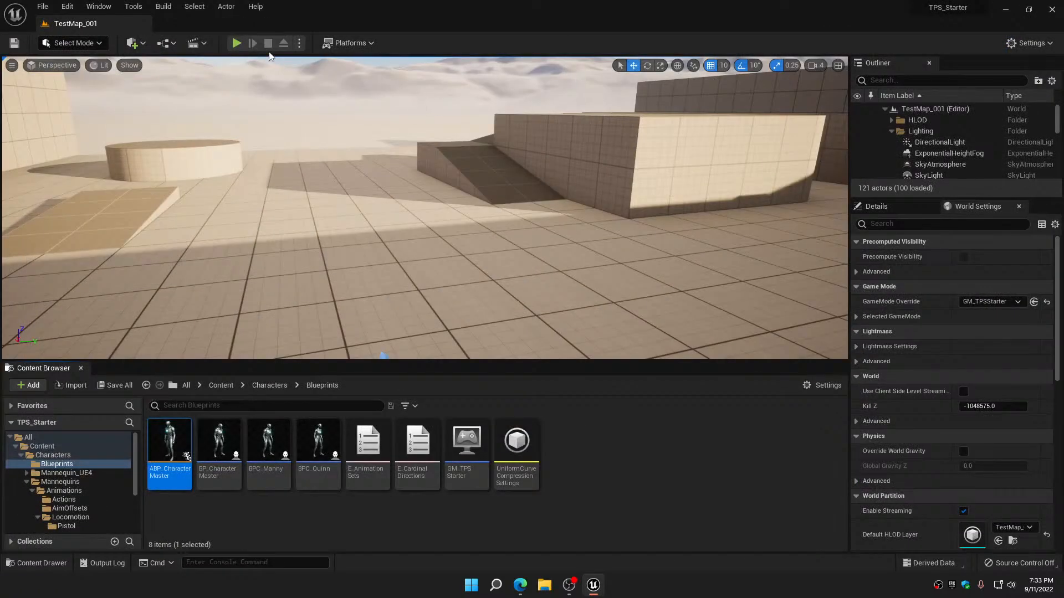
left_click(238, 43)
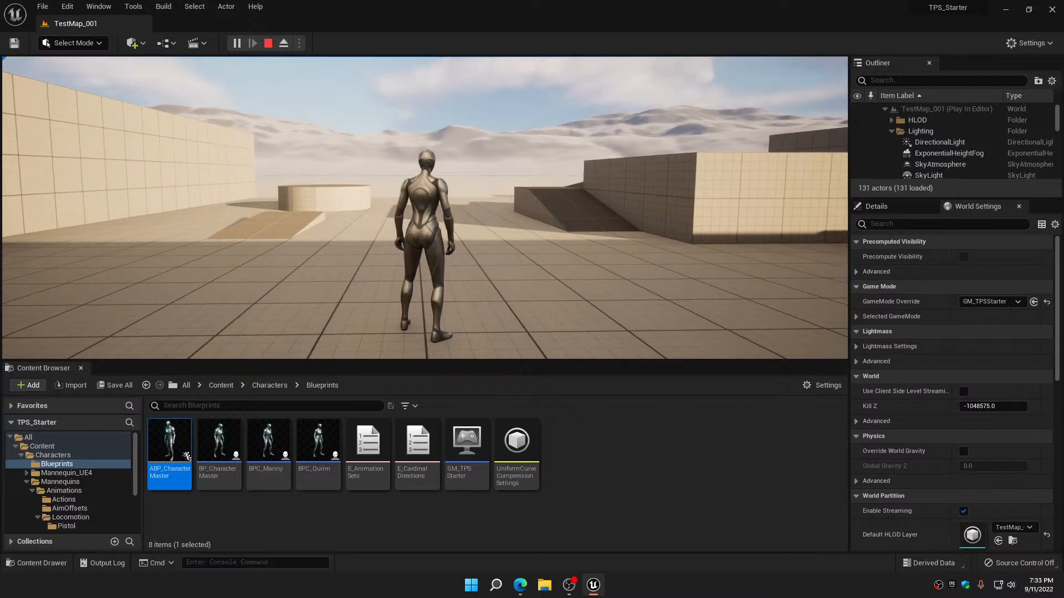
key("w")
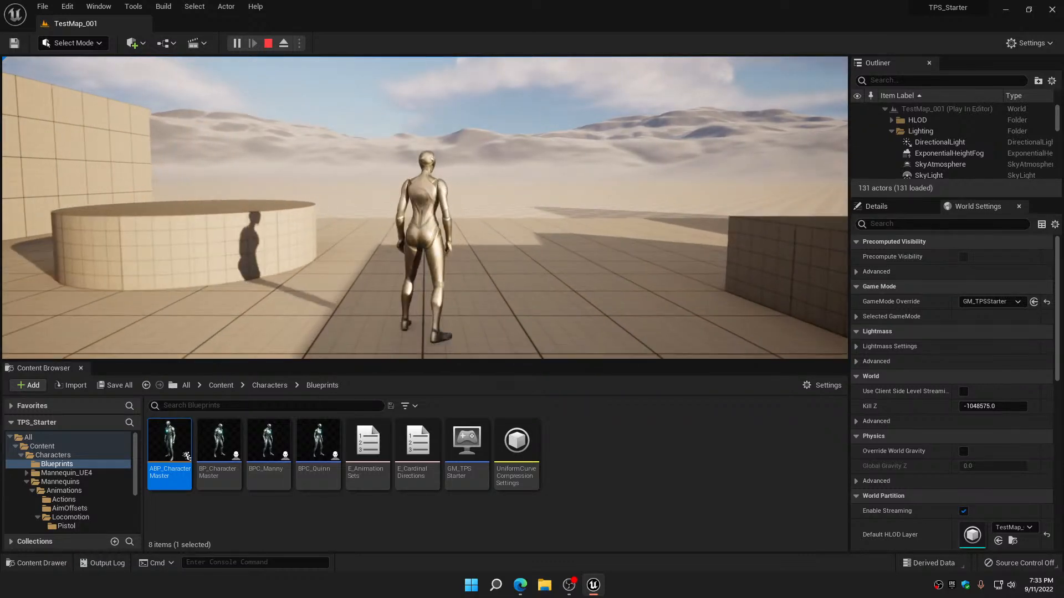
key("d")
key("a")
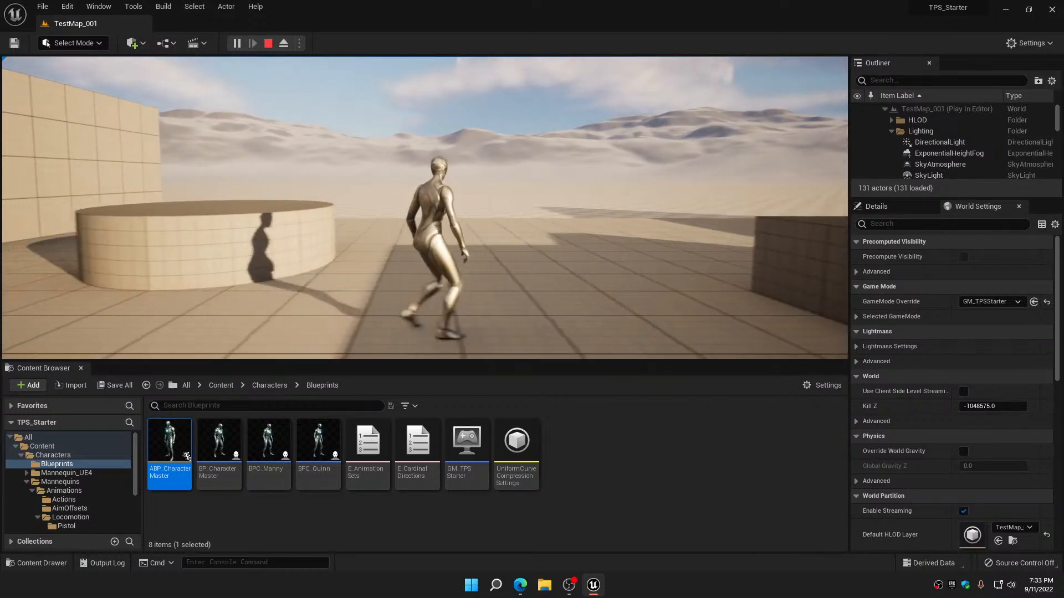
key("w")
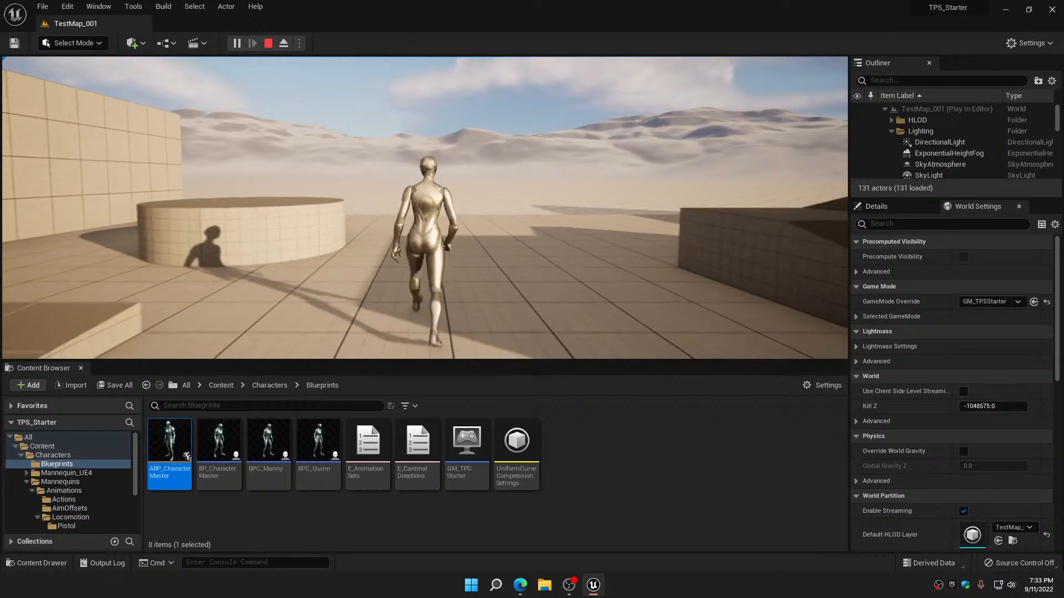
key("d")
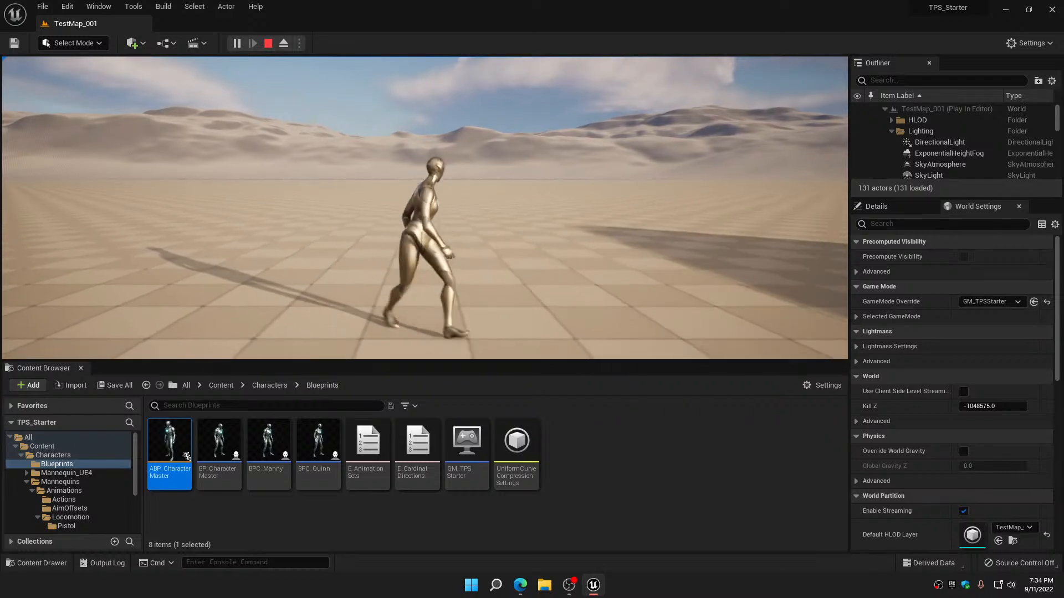
Run and jump the character around the level's edge and obstacles to examine the jog transitions, and end the play session
key("w")
key("w")
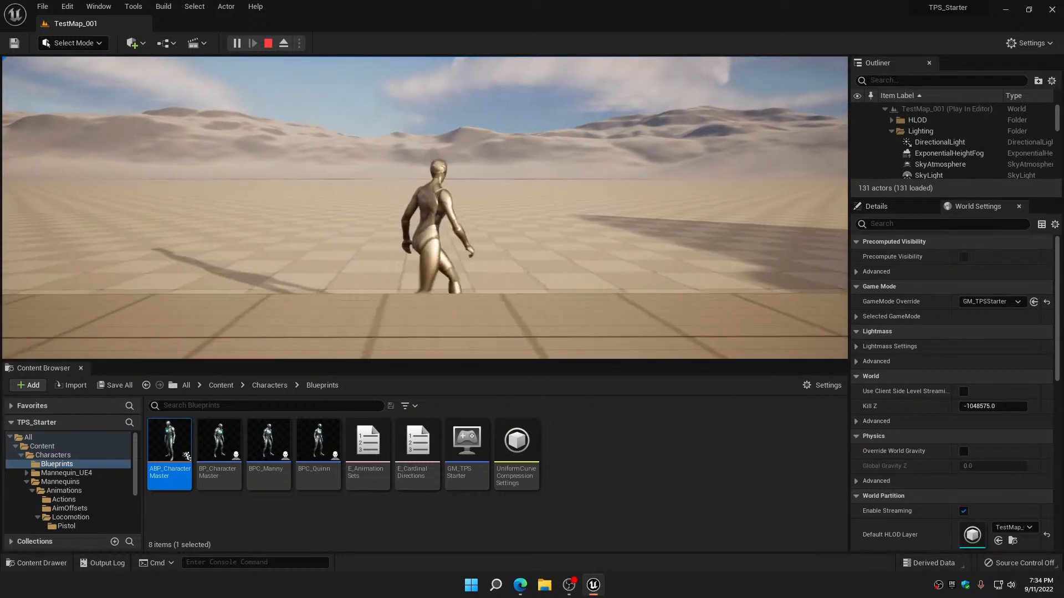
key("w")
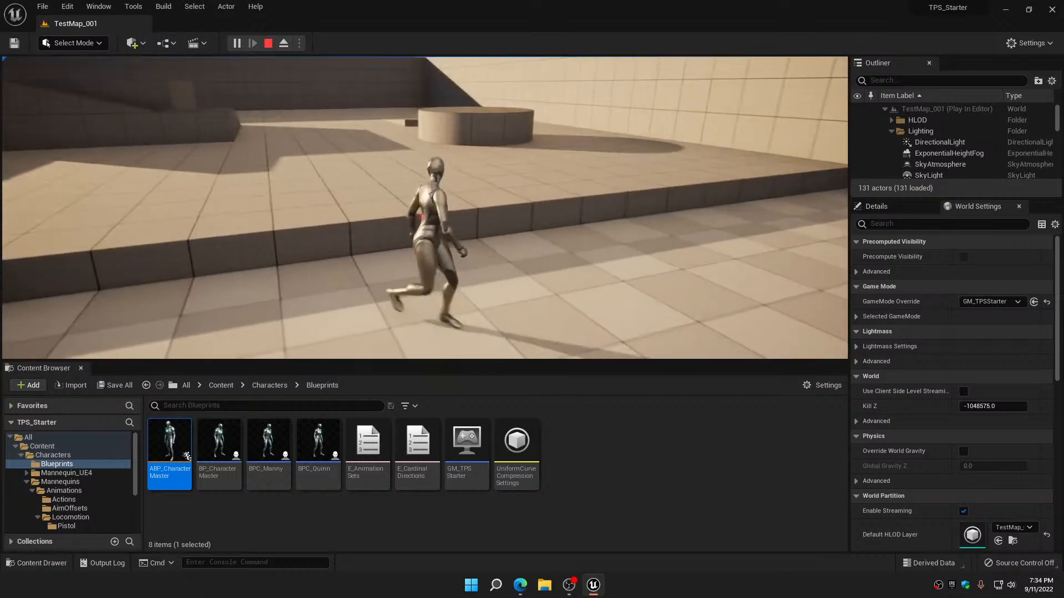
key("space")
key("w")
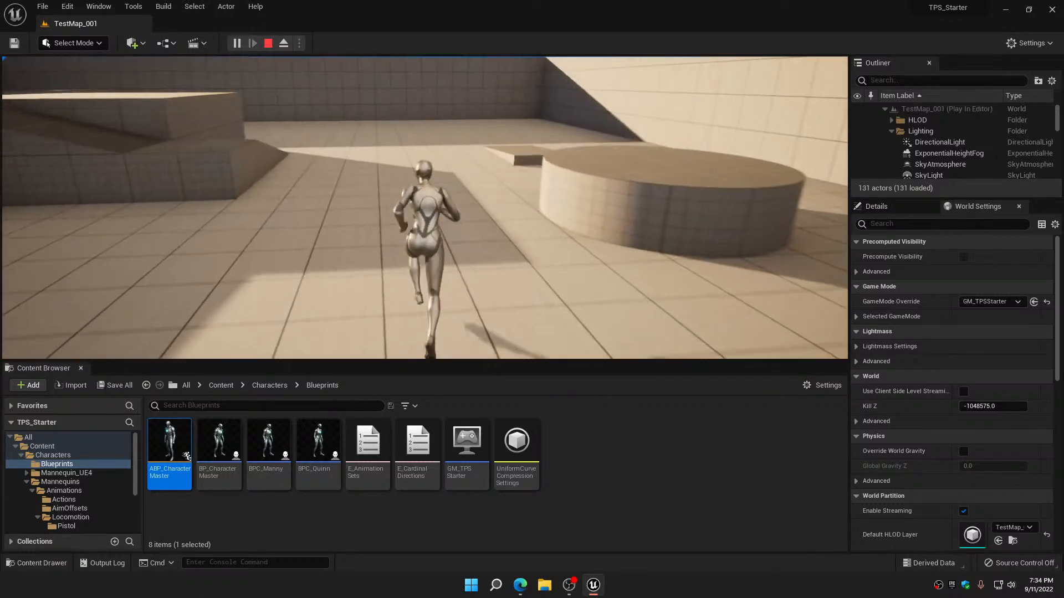
key("w")
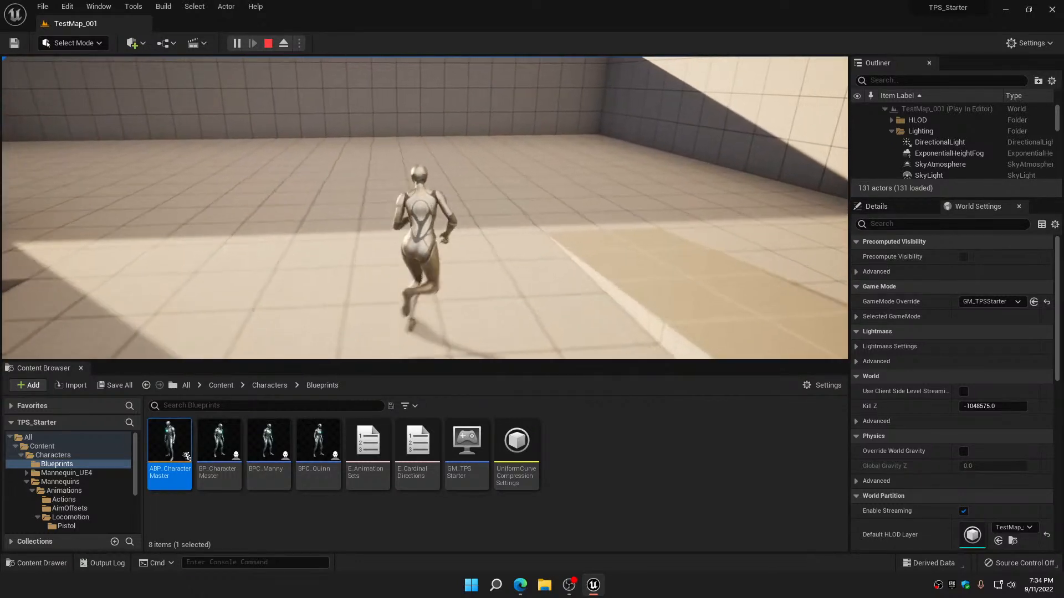
key("d")
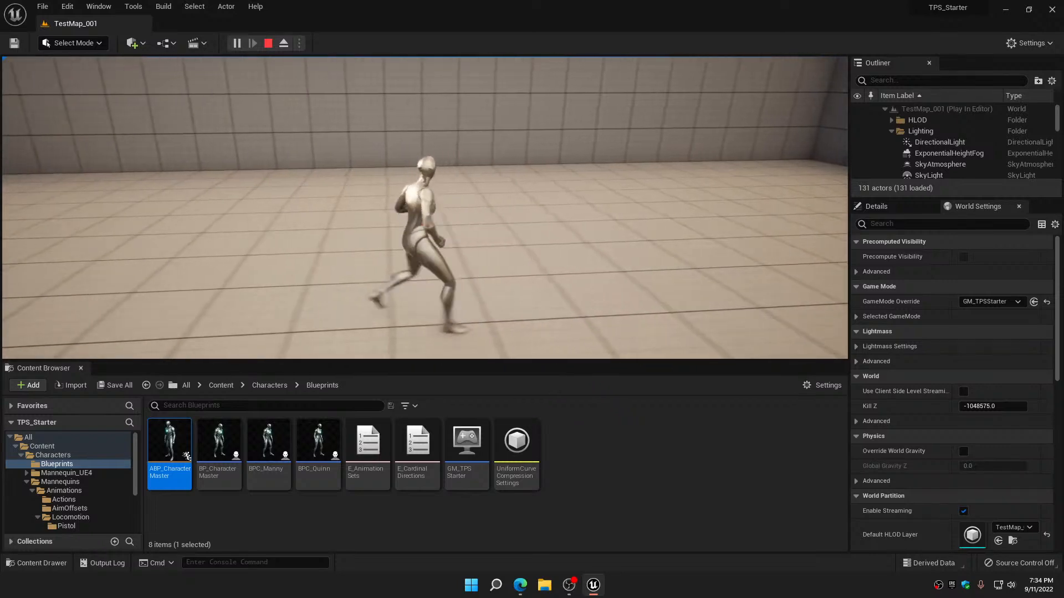
key("w")
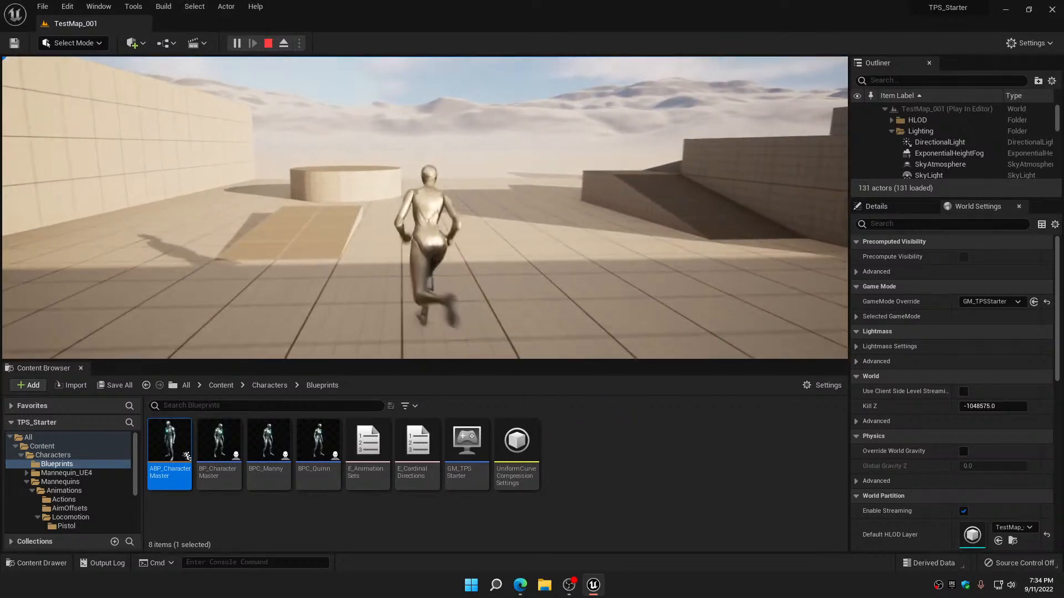
key("d")
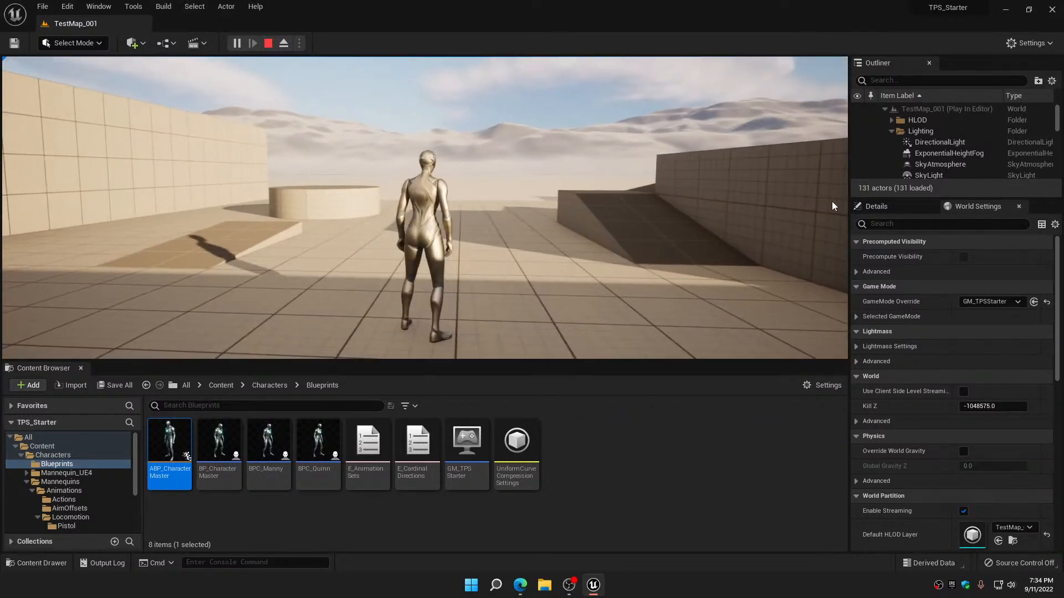
key("Escape")
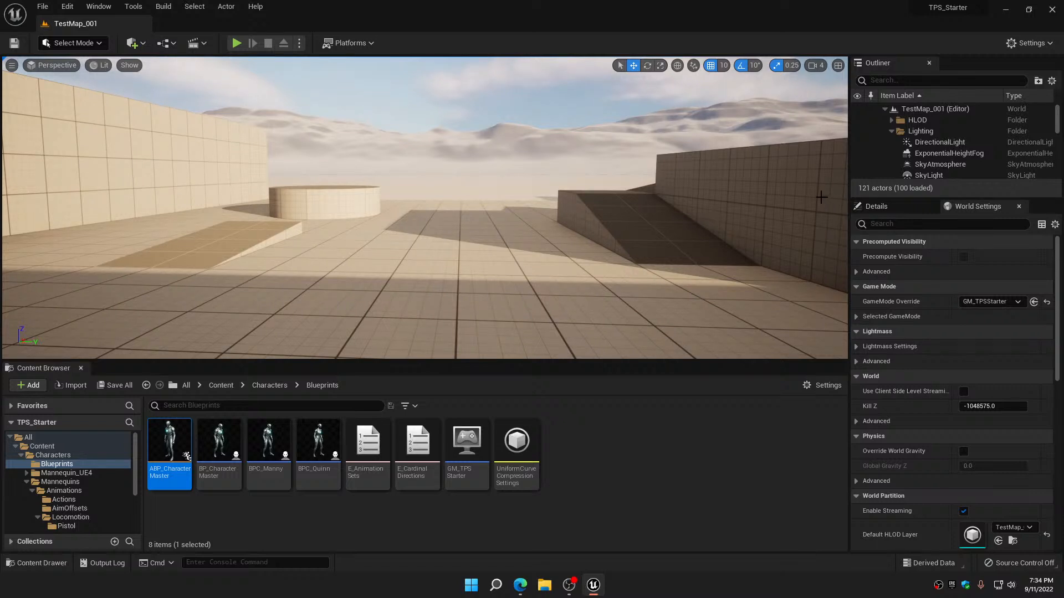
Start another play session and alternate between walking forward and to the right to examine the direction changes
left_click(240, 44)
key("w")
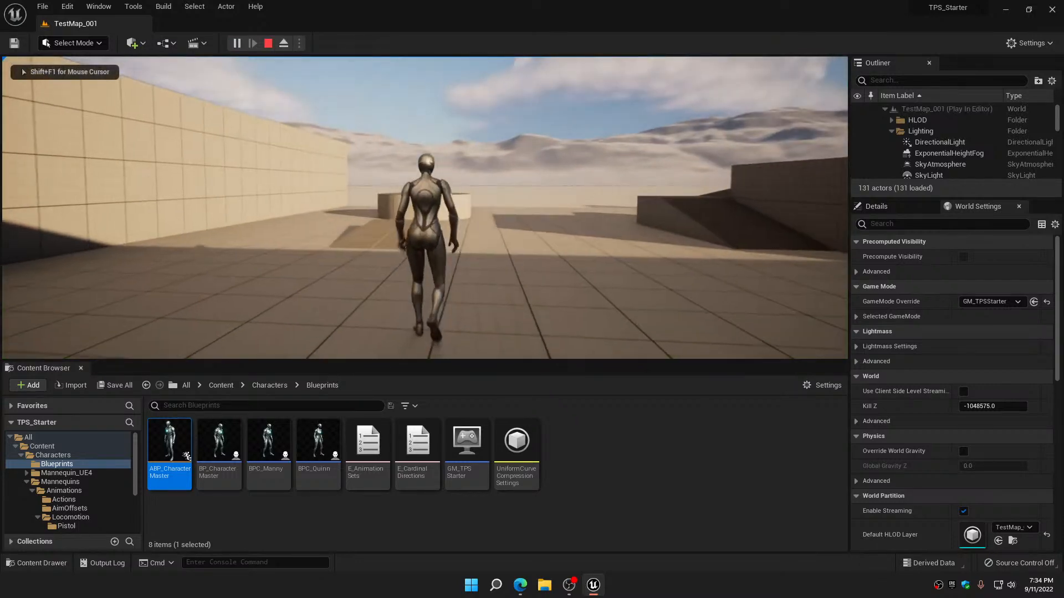
key("d")
key("w")
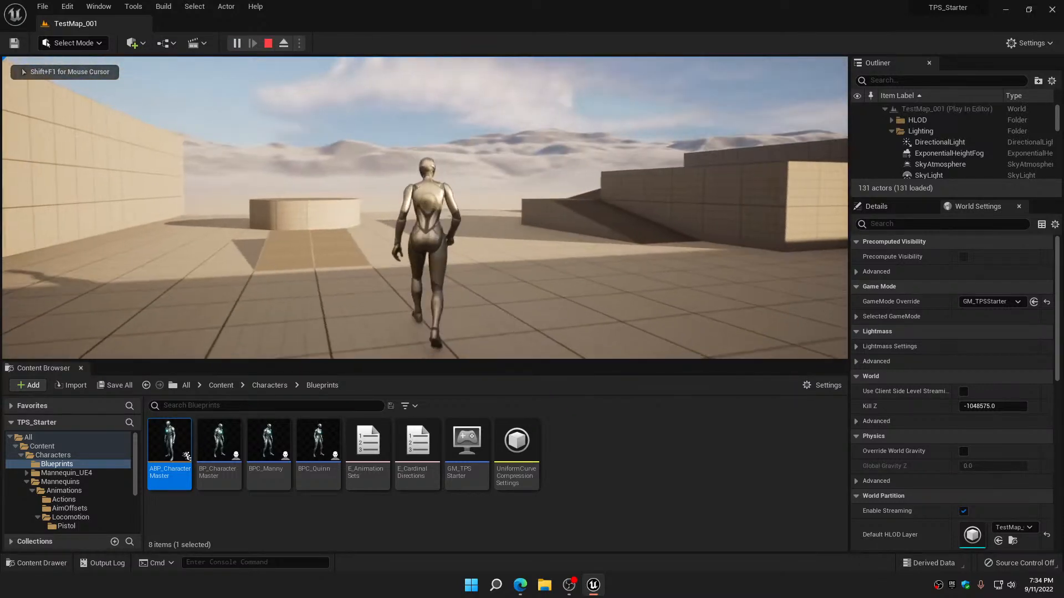
key("d")
key("w")
key("d")
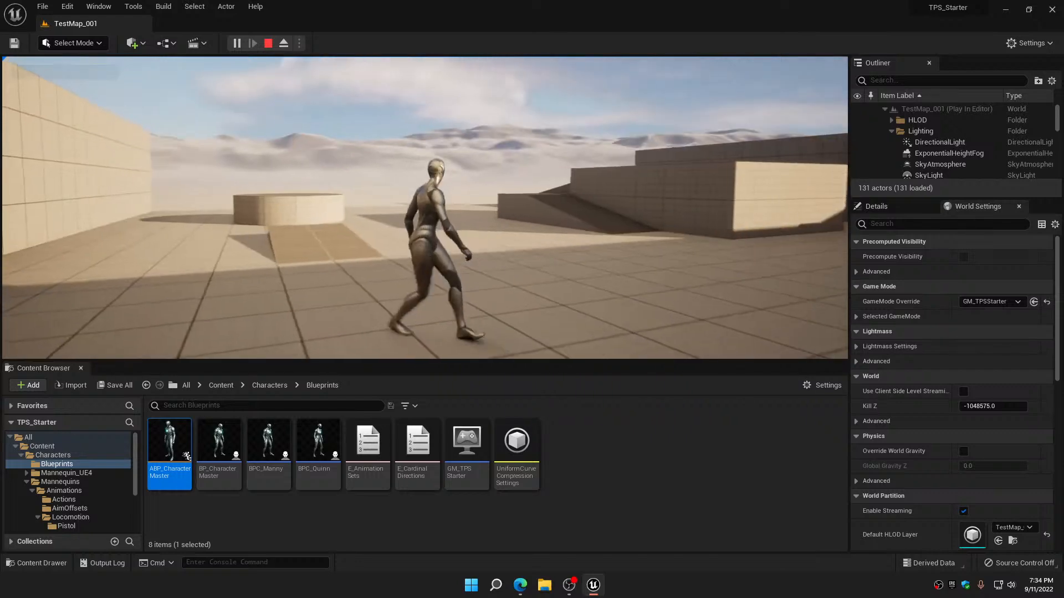
key("w")
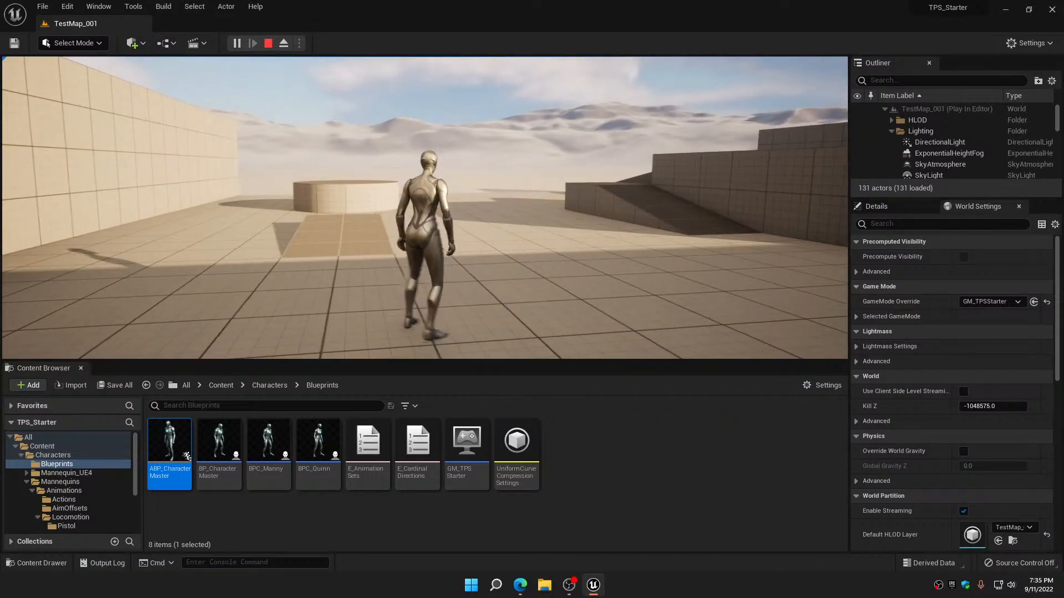
Examine short steps in changing directions and the idle turns in place, and stop playing
key("a")
key("w")
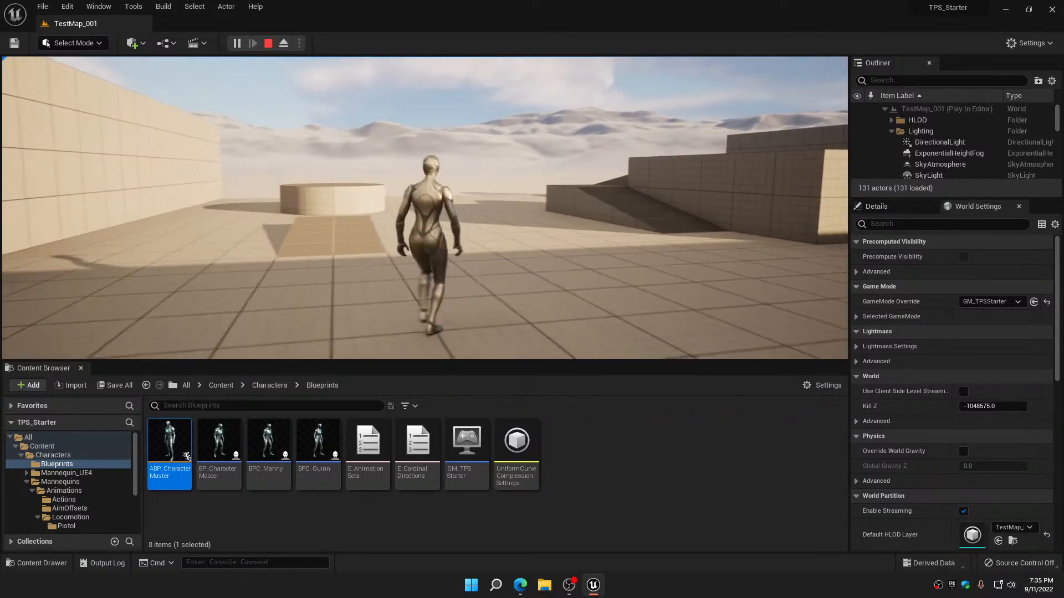
key("d")
key("a")
key("w")
key("d")
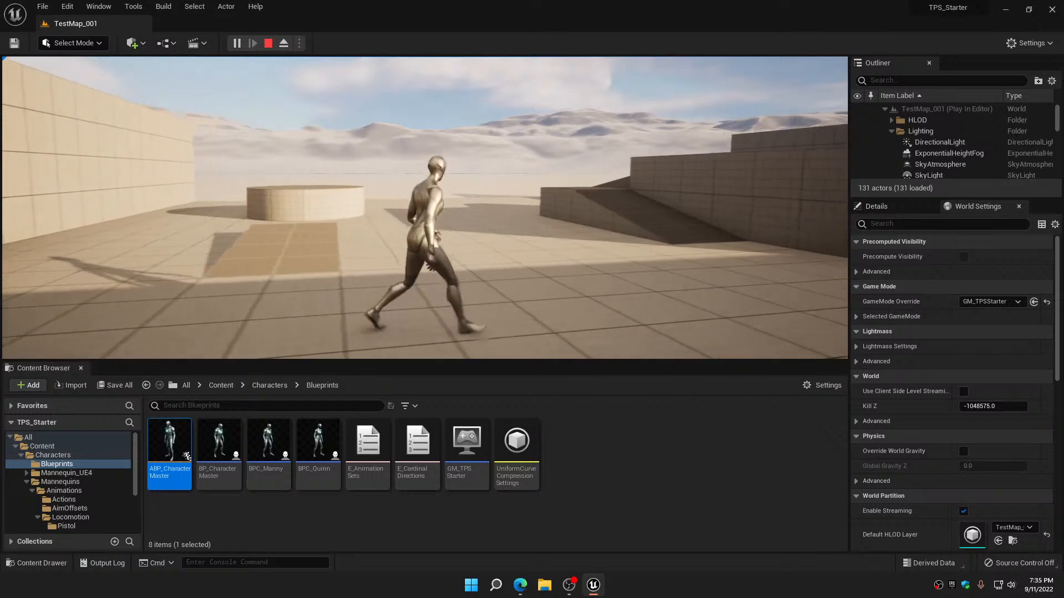
key("w")
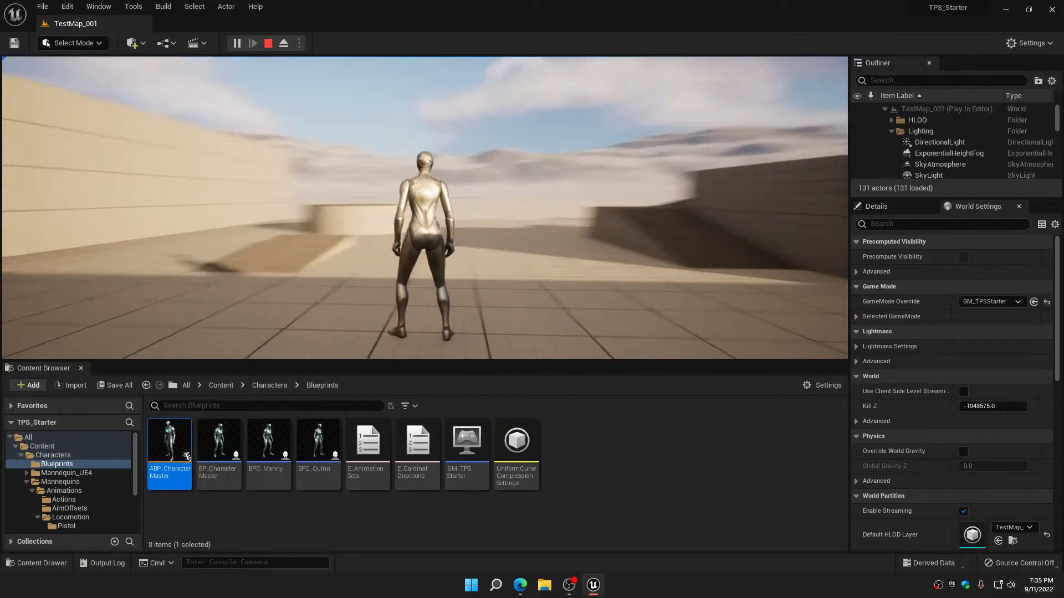
key("w")
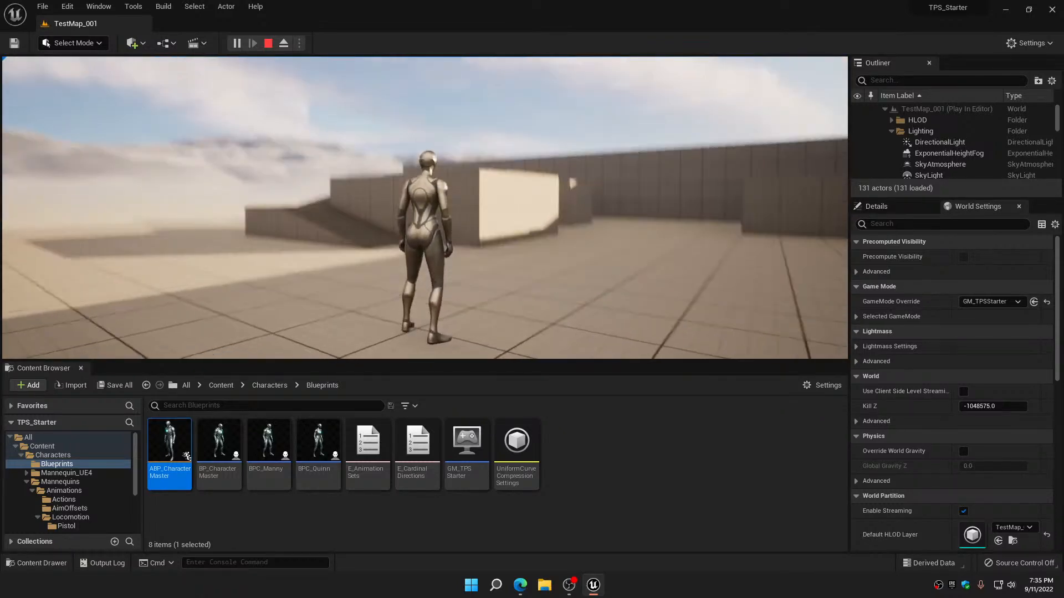
key("Escape")
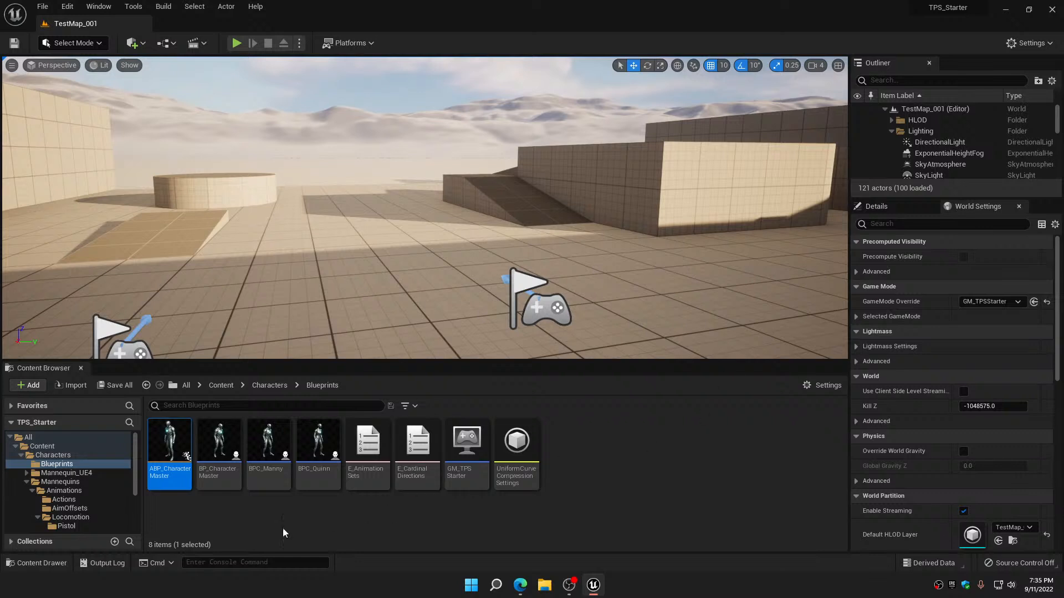
Filter the Mannequins' Locomotion/Unarmed animation folder for "turn"
scroll(79, 513, "down", 3)
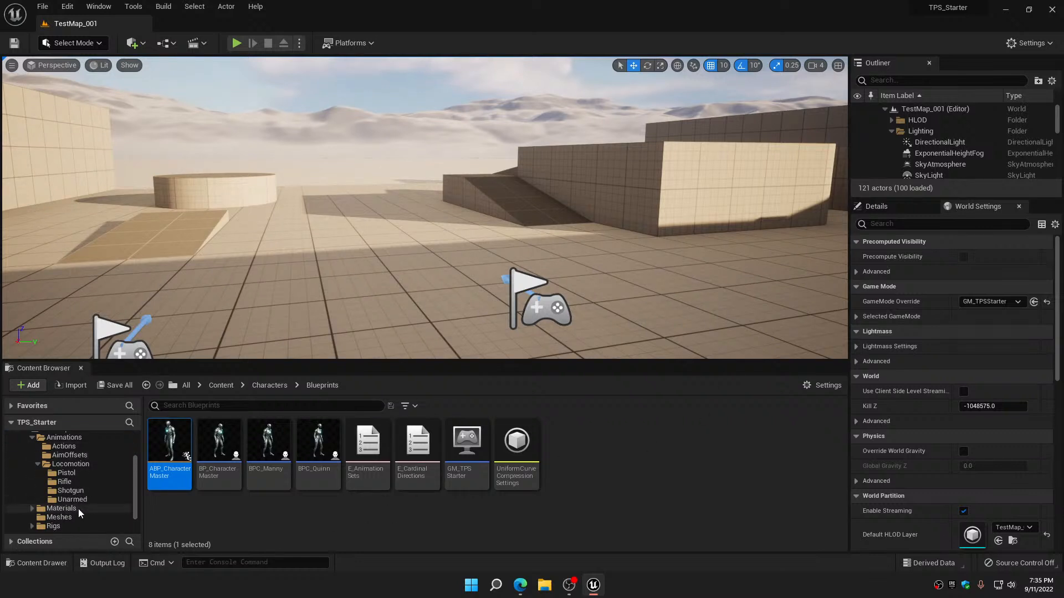
left_click(84, 500)
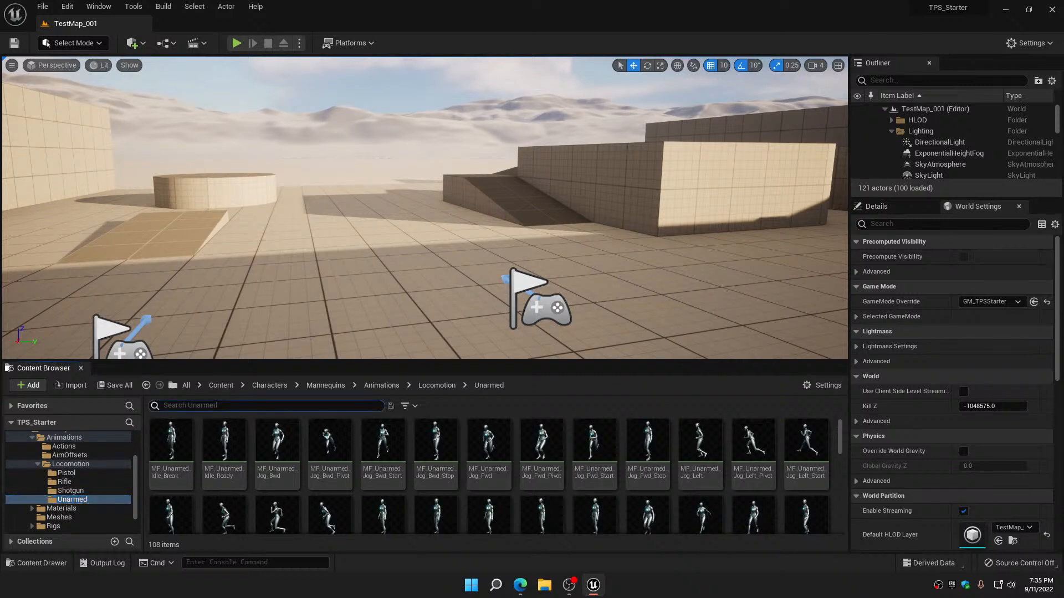
left_click(215, 404)
type("turn")
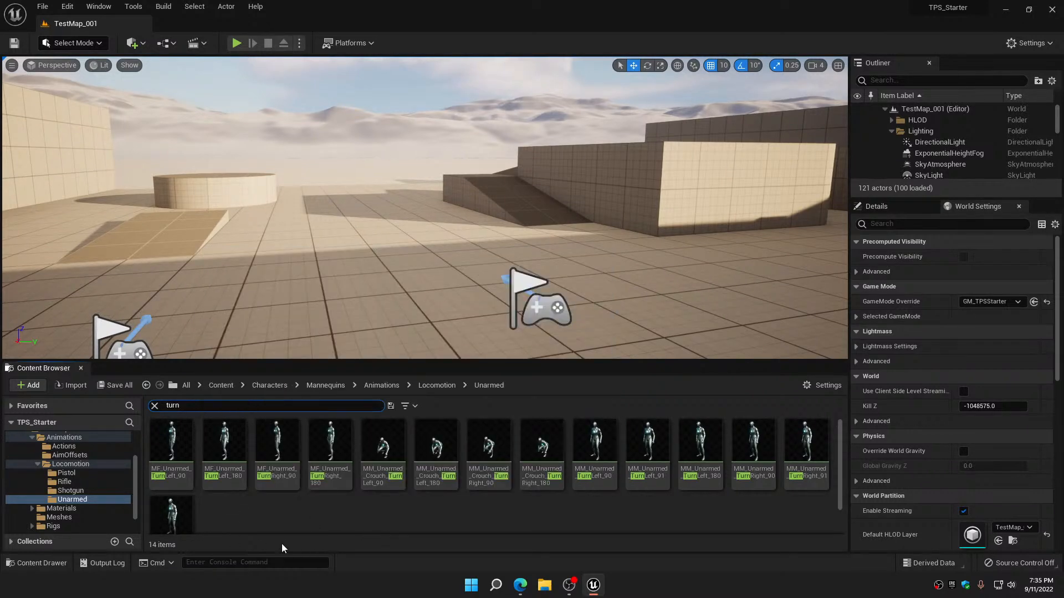
Duplicate MF_Unarmed_TurnLeft_90 and MF_Unarmed_TurnRight_90, accepting the suggested name for each copy
left_click(172, 439)
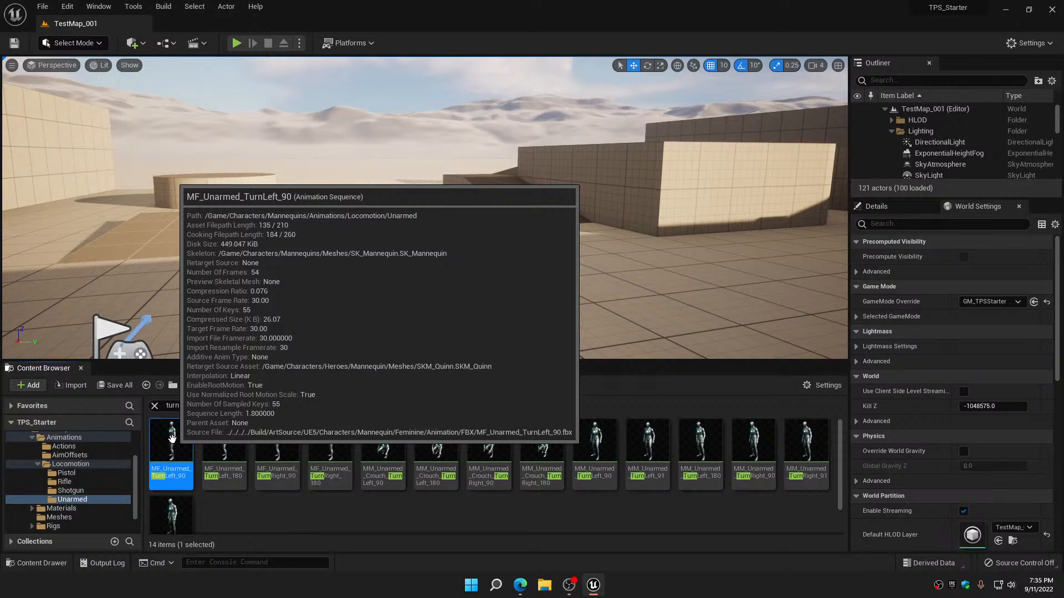
right_click(172, 439)
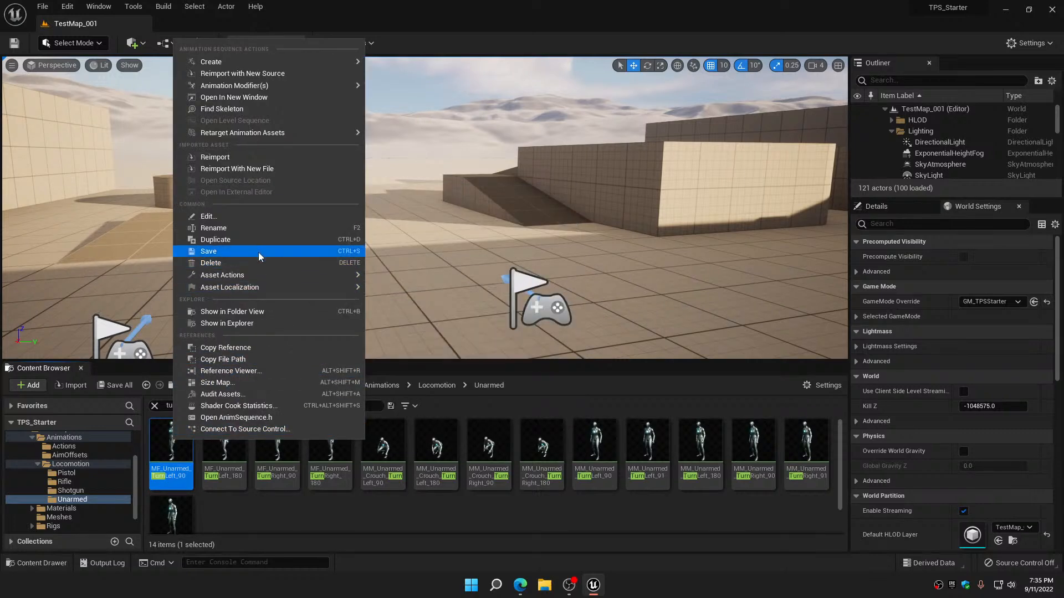
left_click(259, 239)
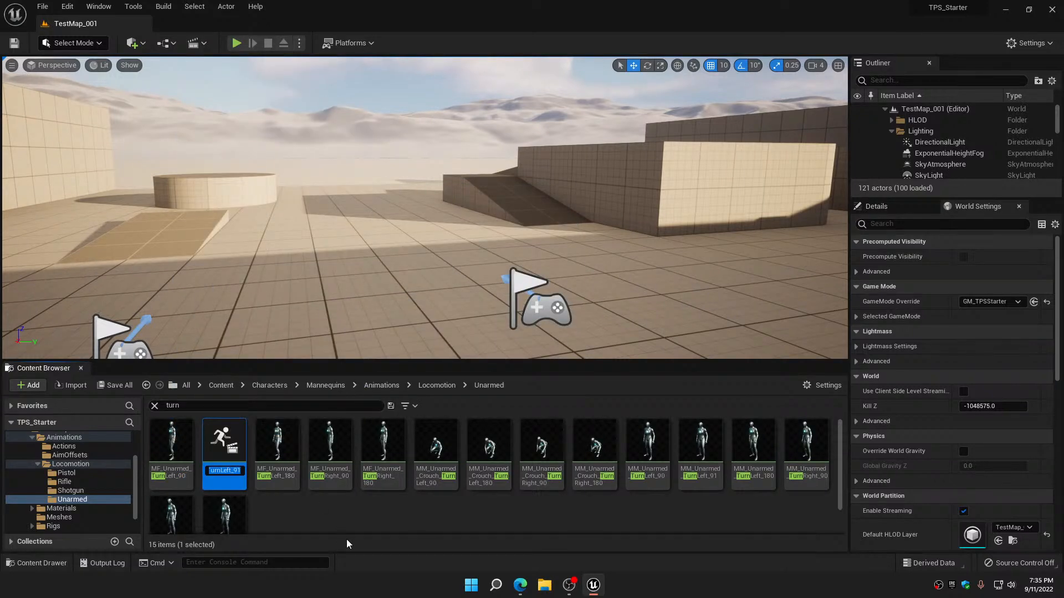
key("Return")
right_click(337, 443)
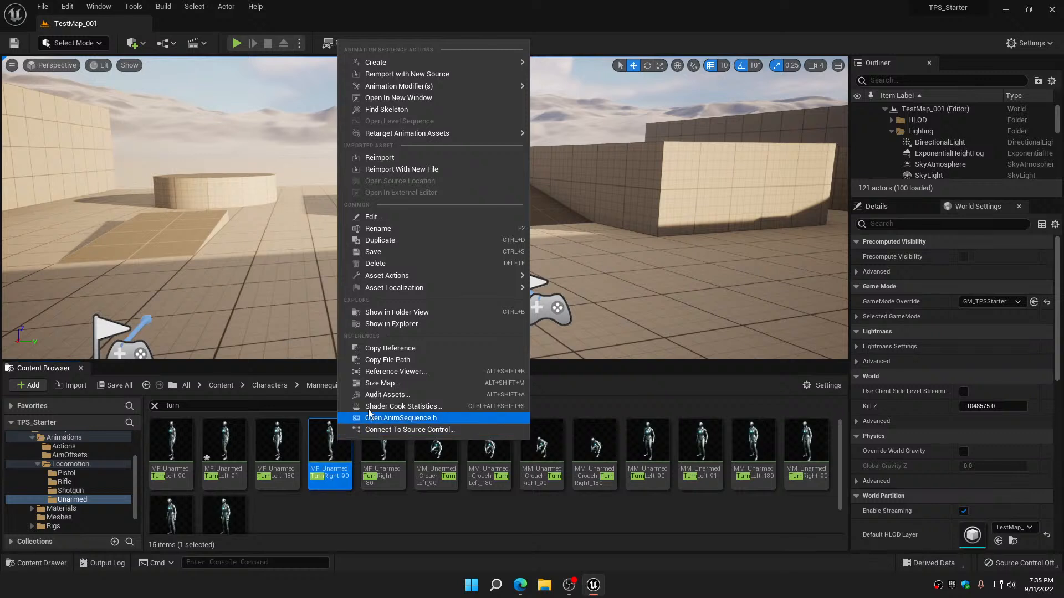
mouse_move(407, 277)
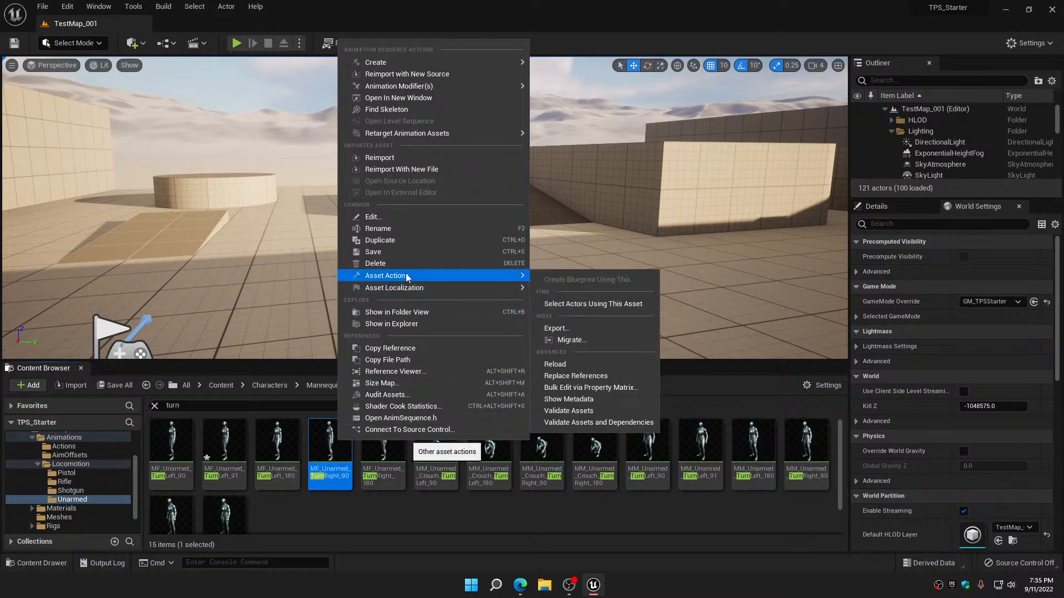
left_click(407, 242)
key("Return")
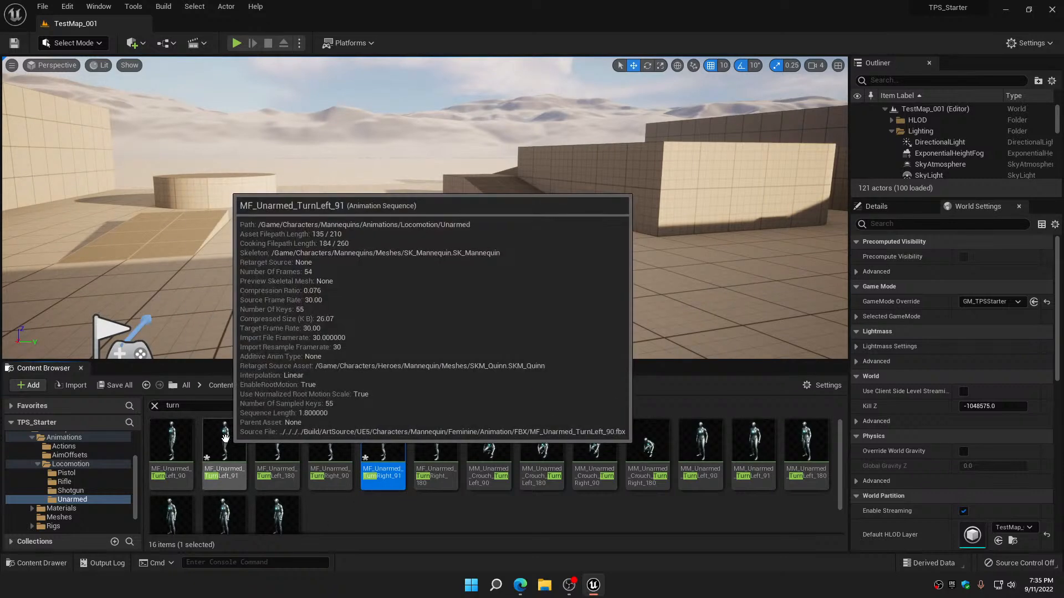
Open the MF_Unarmed_TurnLeft_91 animation and add the existing IsTurning metadata curve to it
double_click(219, 440)
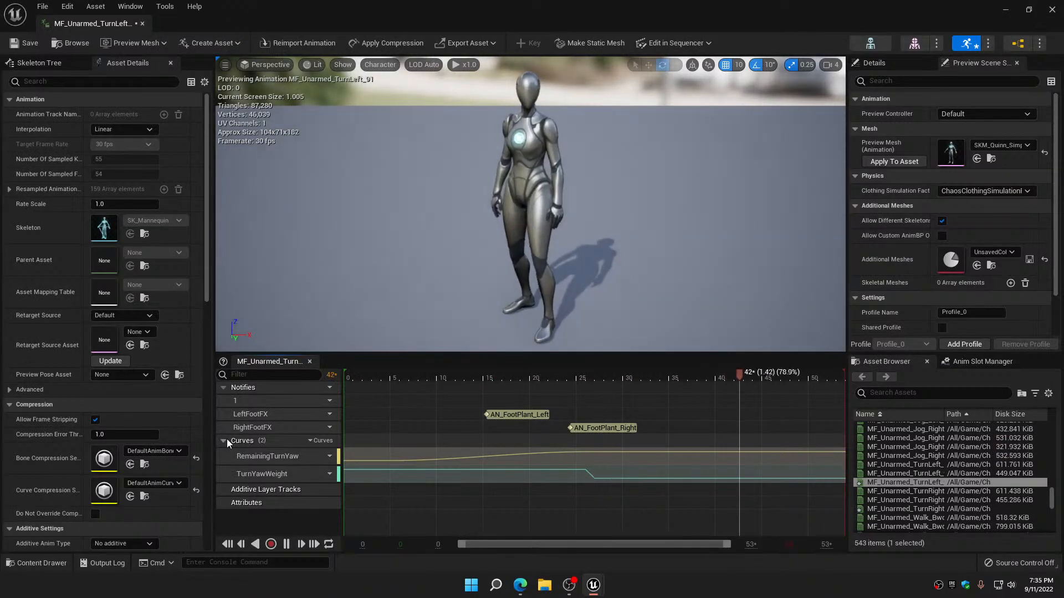
left_click(327, 444)
mouse_move(346, 482)
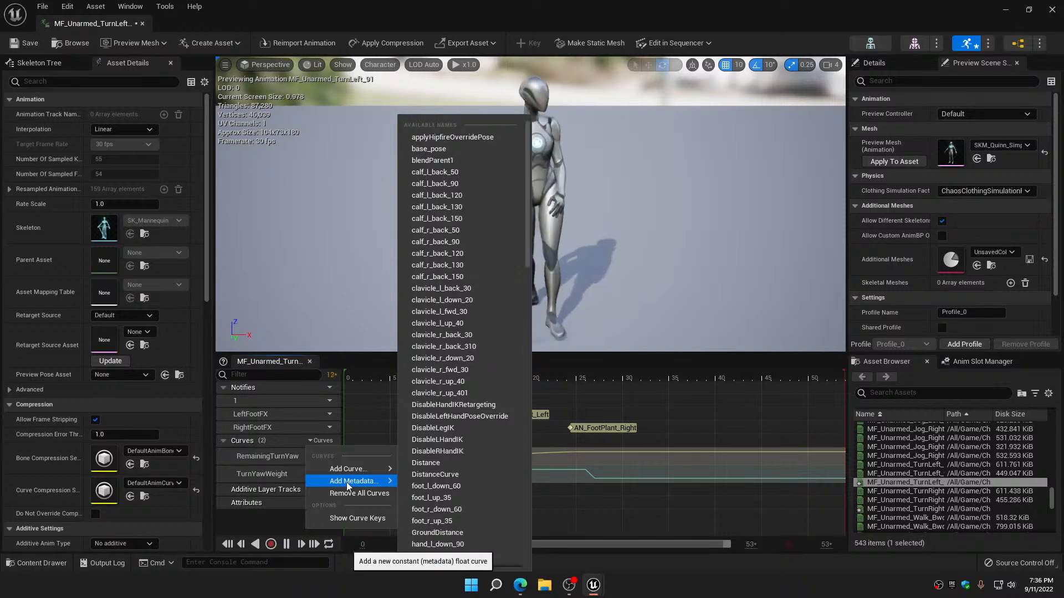
scroll(469, 474, "down", 3)
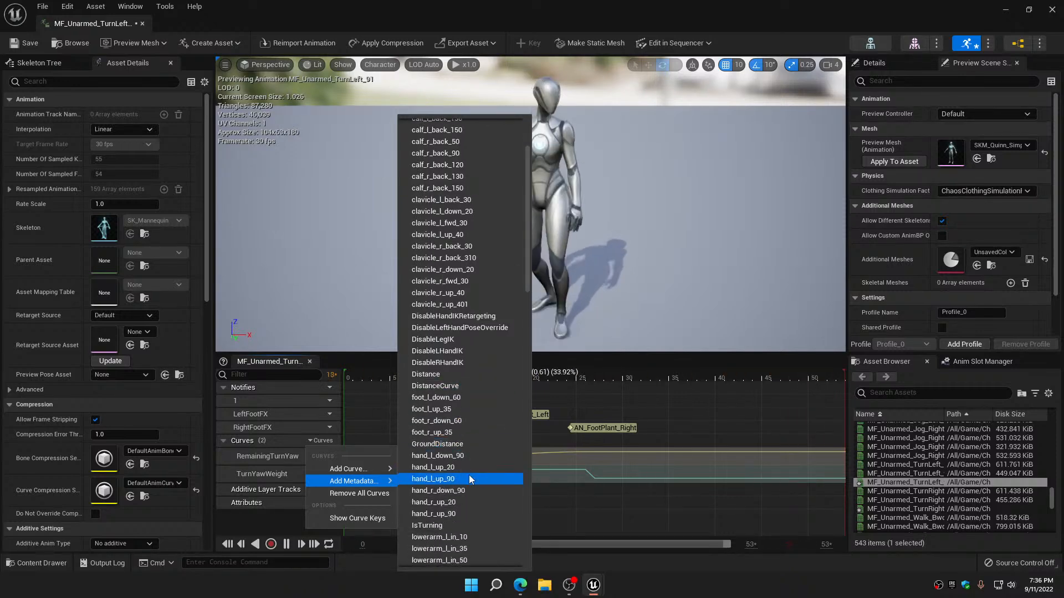
scroll(469, 474, "down", 5)
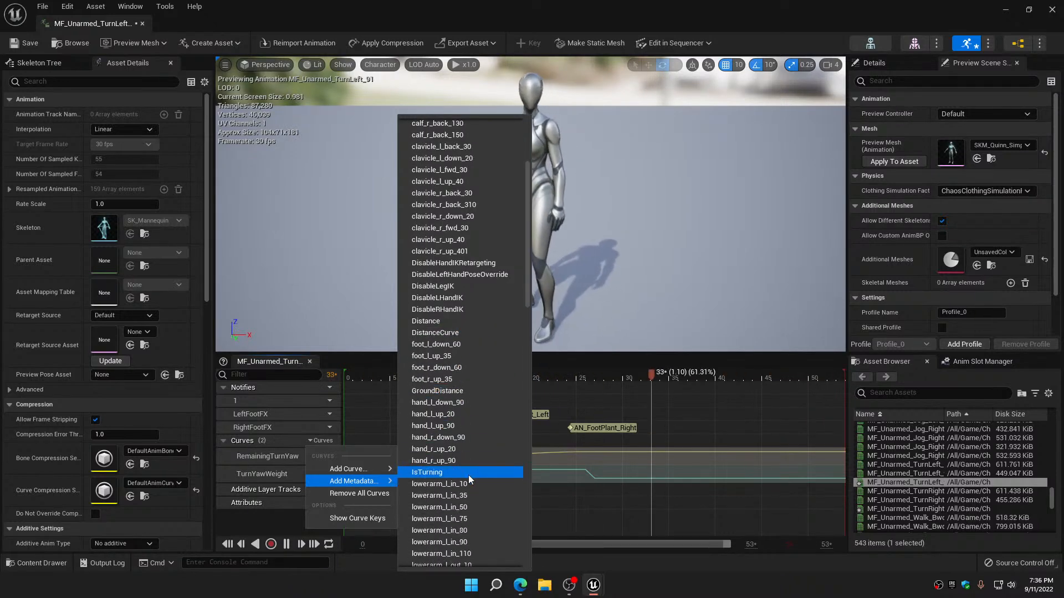
left_click(434, 473)
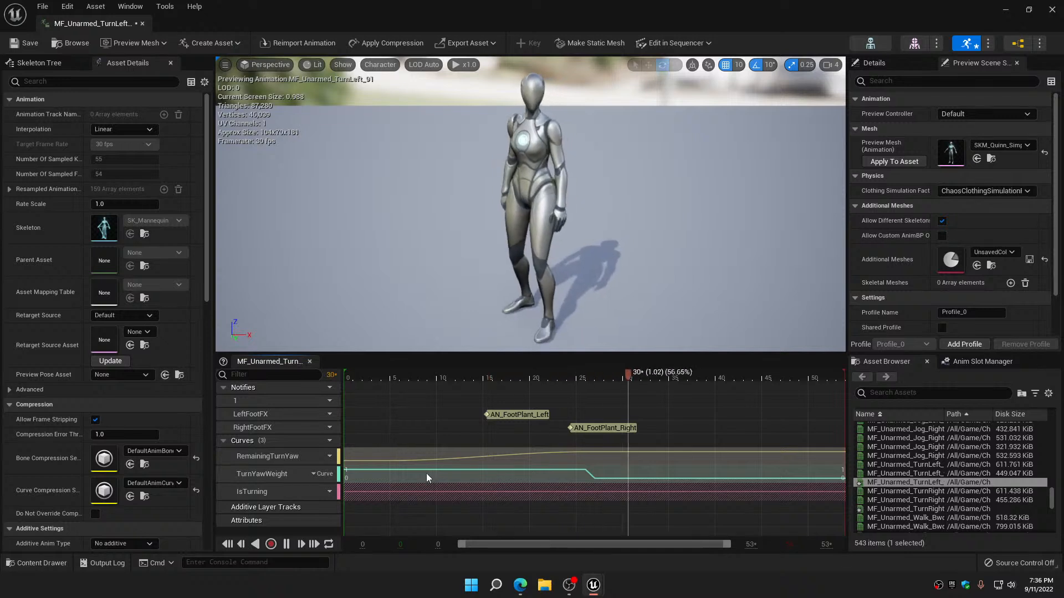
Add the existing DistanceCurve name as a variable float curve in MF_Unarmed_TurnLeft_91
left_click(328, 442)
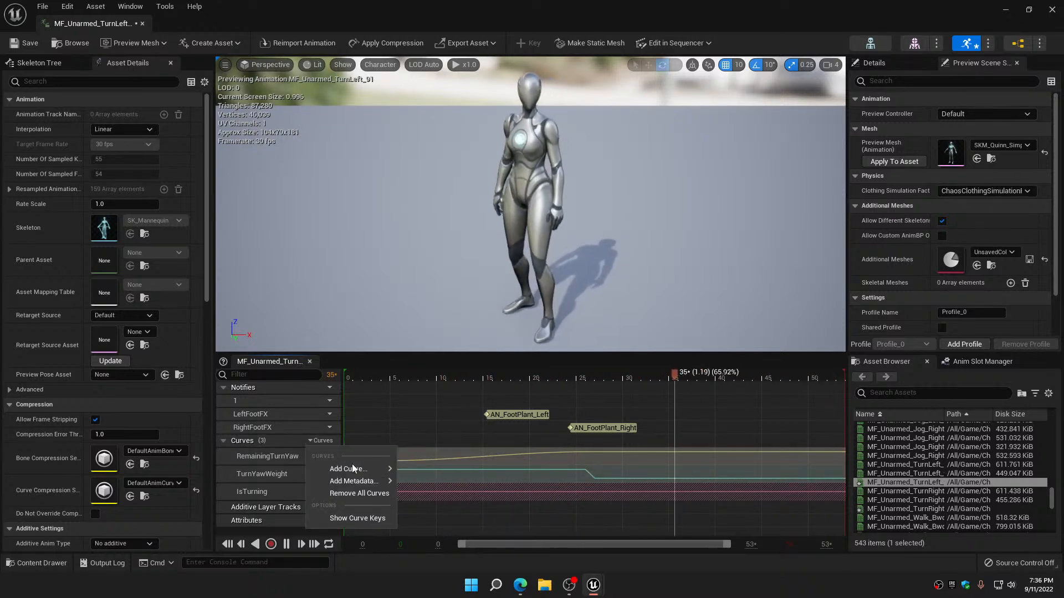
left_click(471, 391)
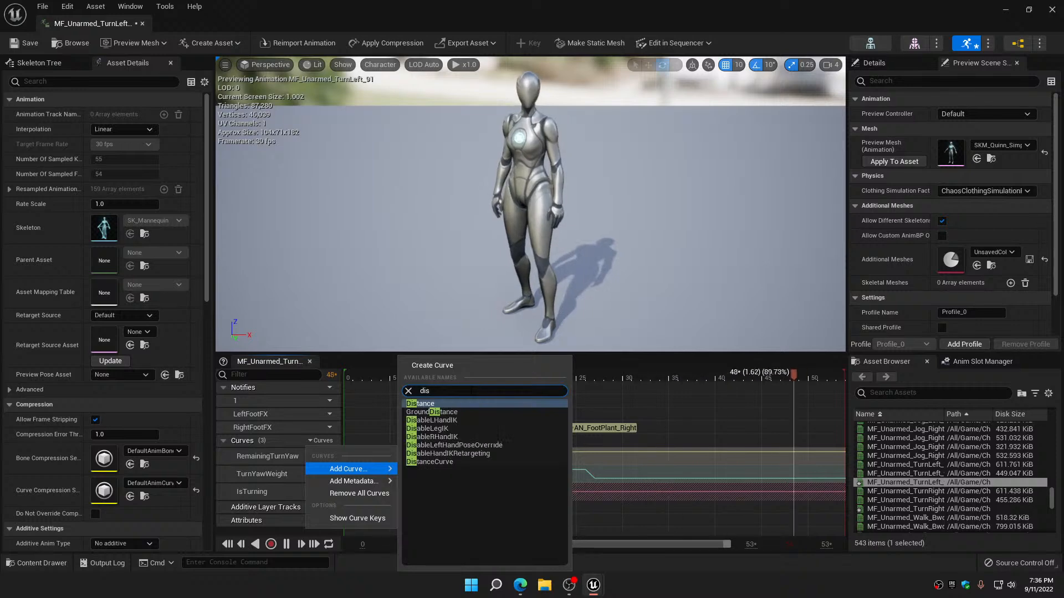
left_click(438, 461)
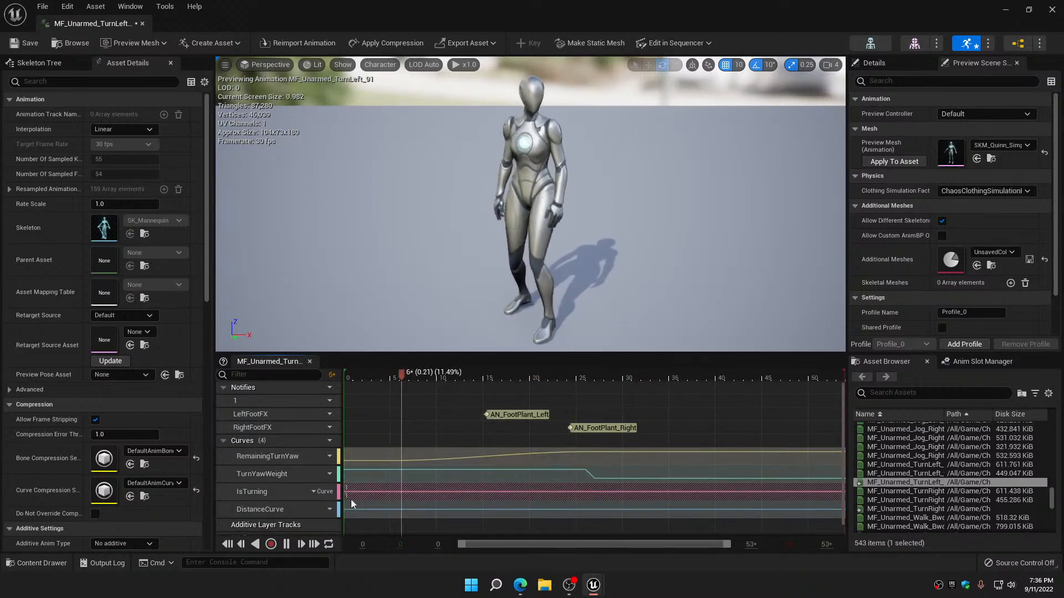
Open the turn-left DistanceCurve for editing and add a key at time 0 with a value of -90
left_click(329, 509)
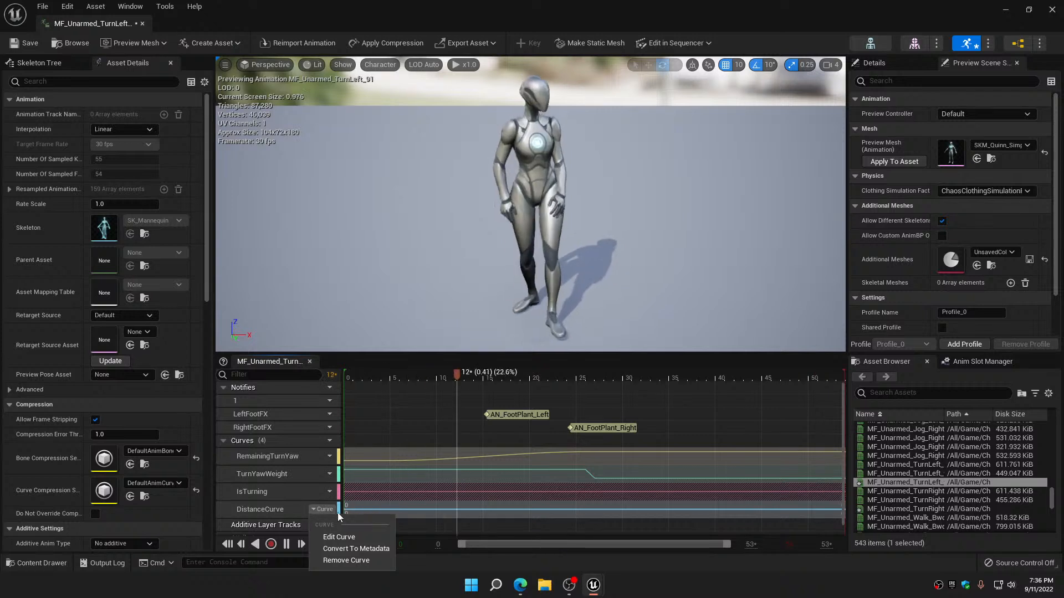
left_click(343, 537)
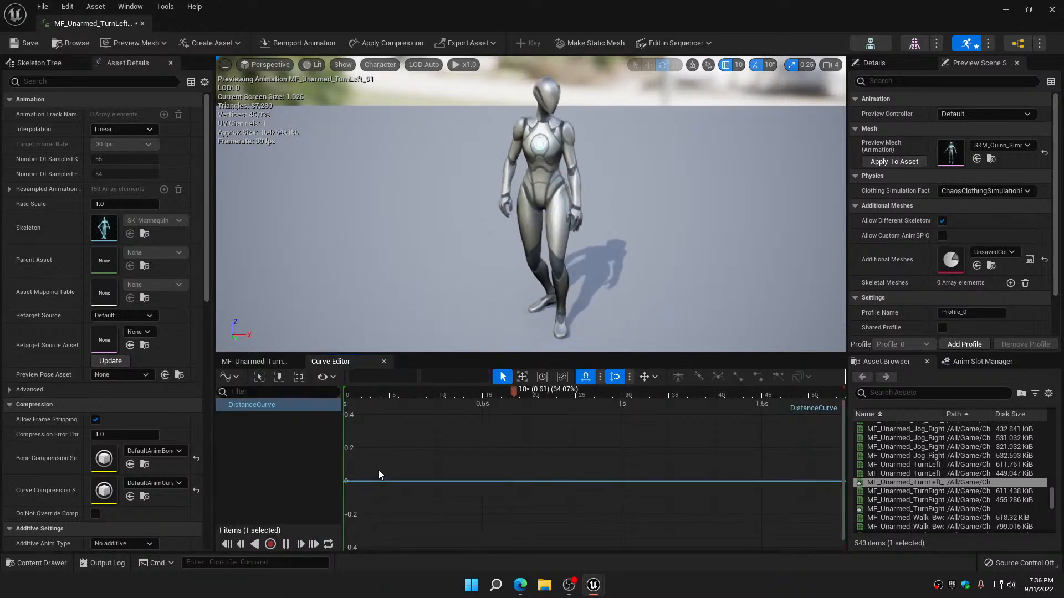
key("Return")
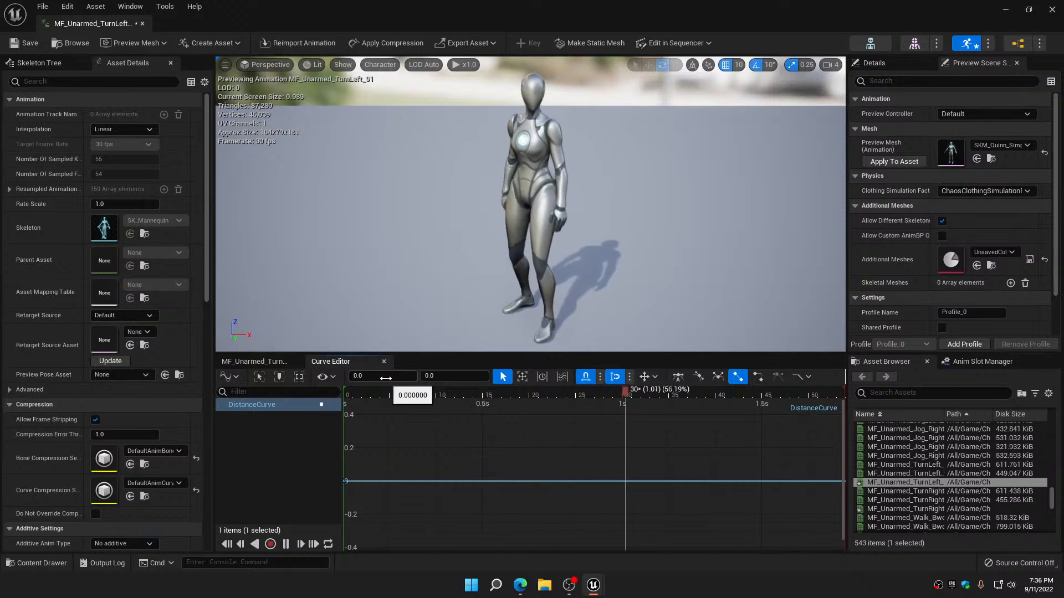
left_click(386, 378)
left_click(454, 376)
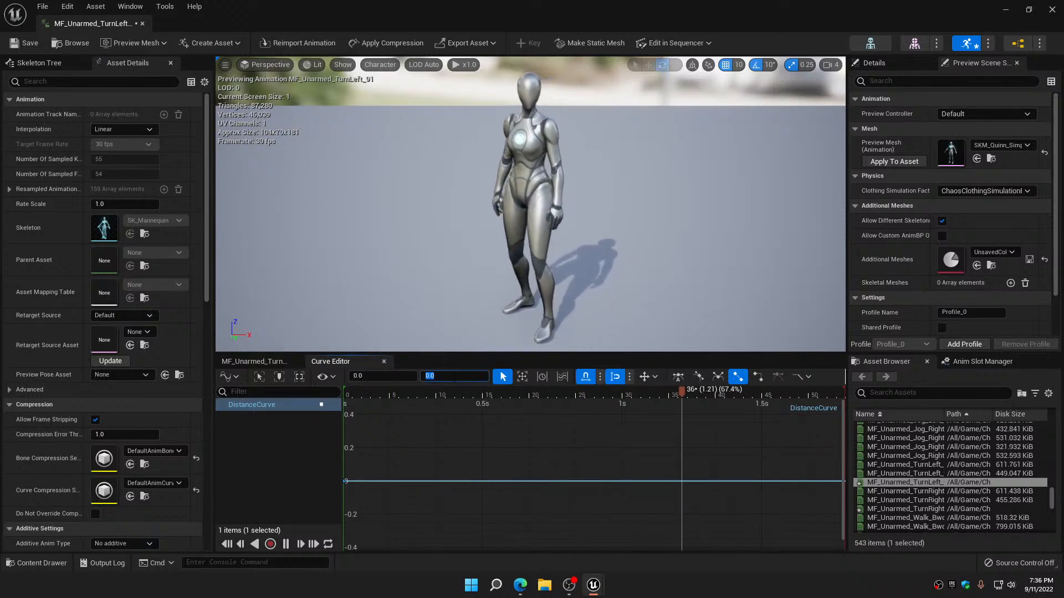
type("-90")
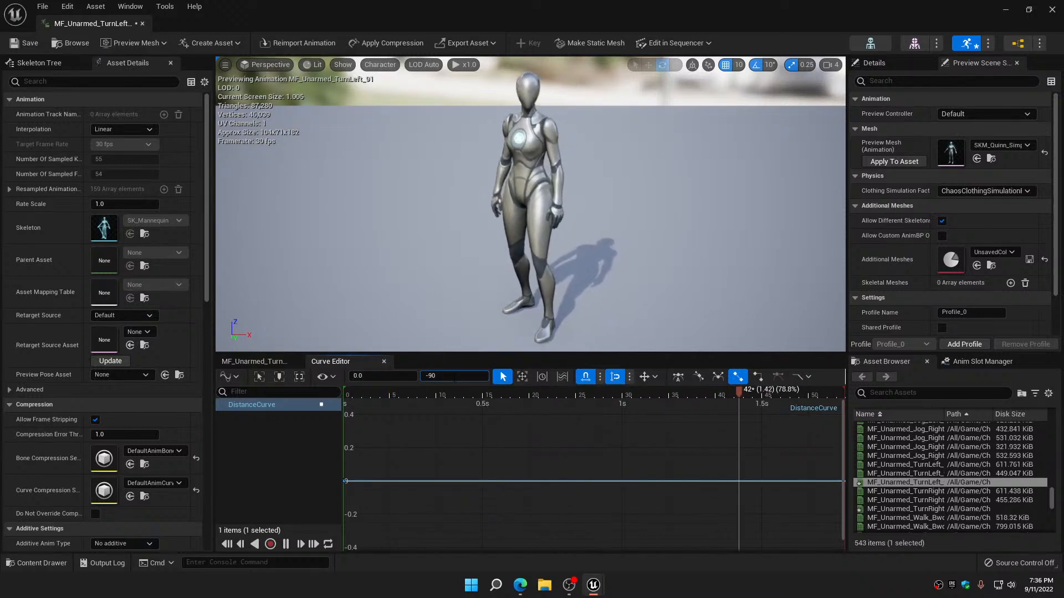
key("Return")
Add a second DistanceCurve key at 0.5 s with a value of 0, and save and close the turn-left animation
left_click(423, 478)
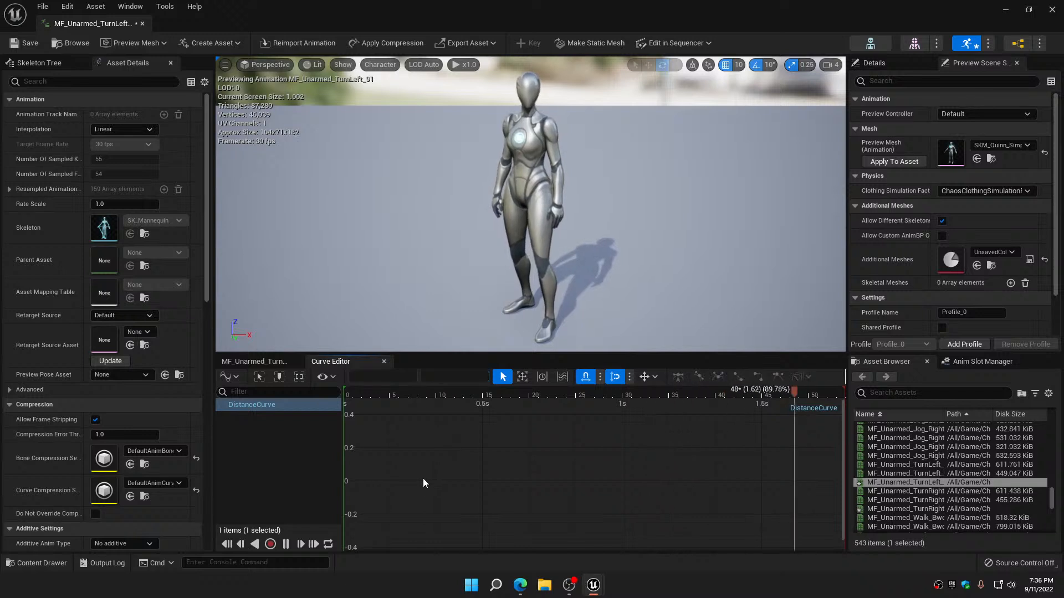
key("Return")
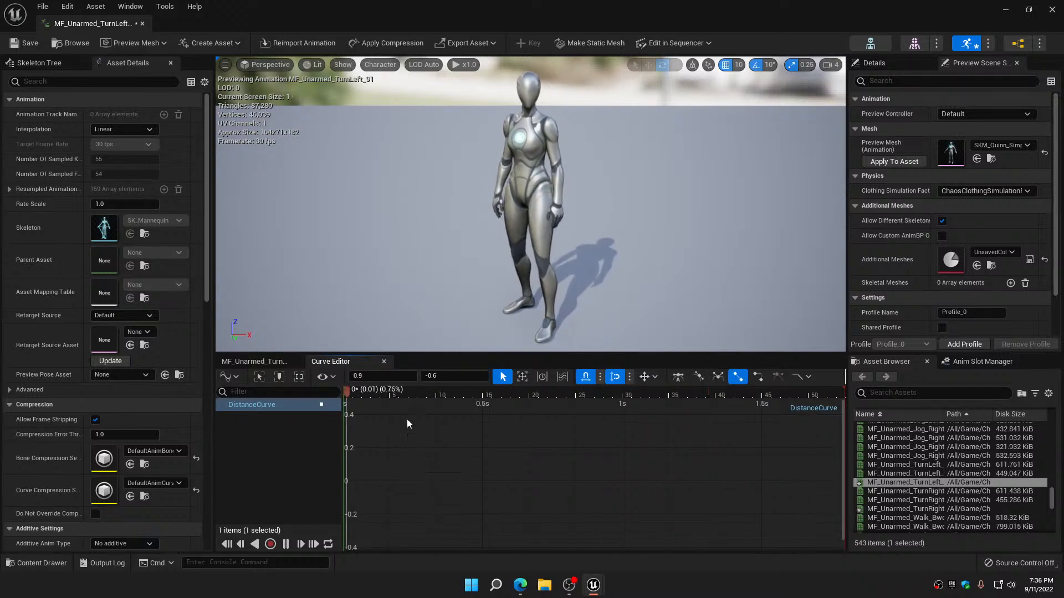
left_click(383, 375)
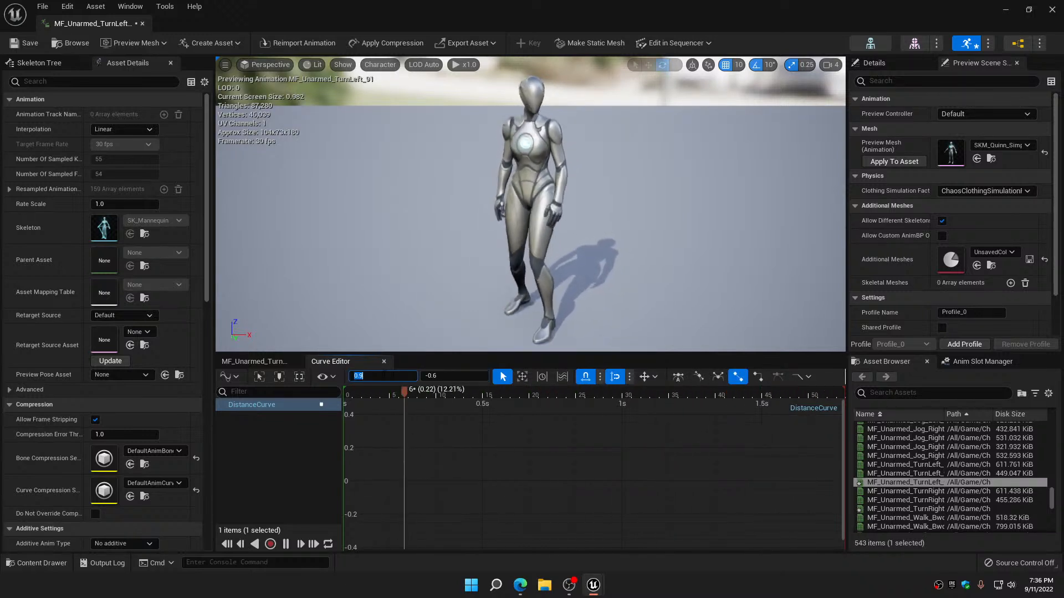
type("0.5")
key("Return")
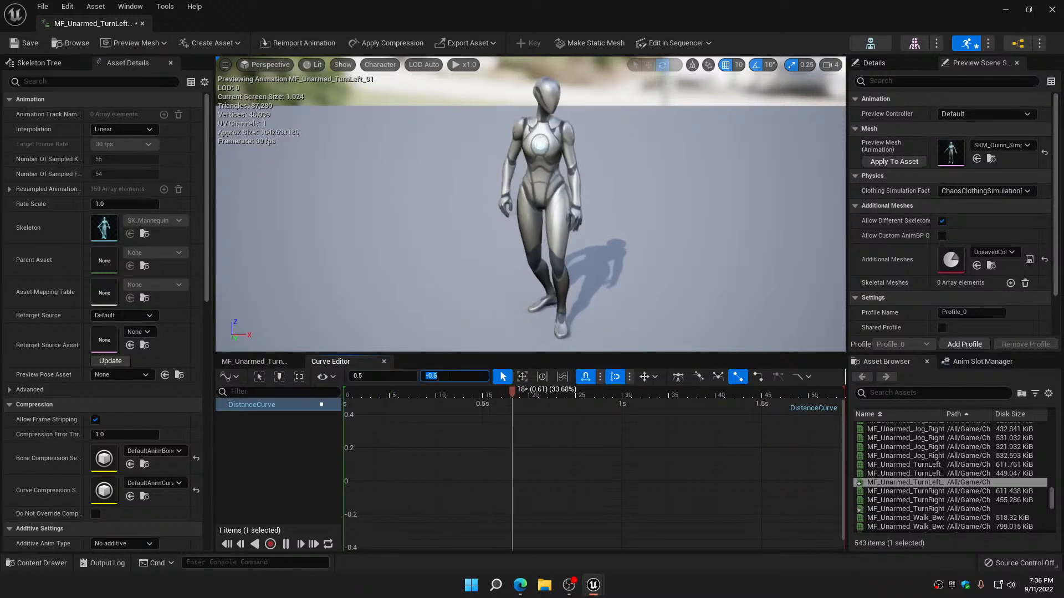
type("0")
key("Return")
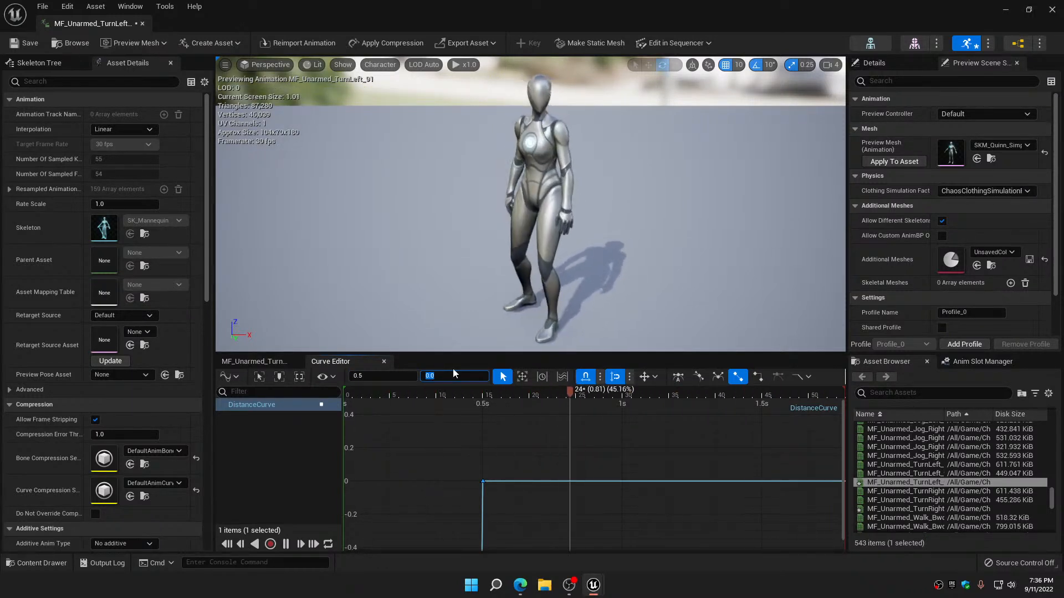
left_click(15, 44)
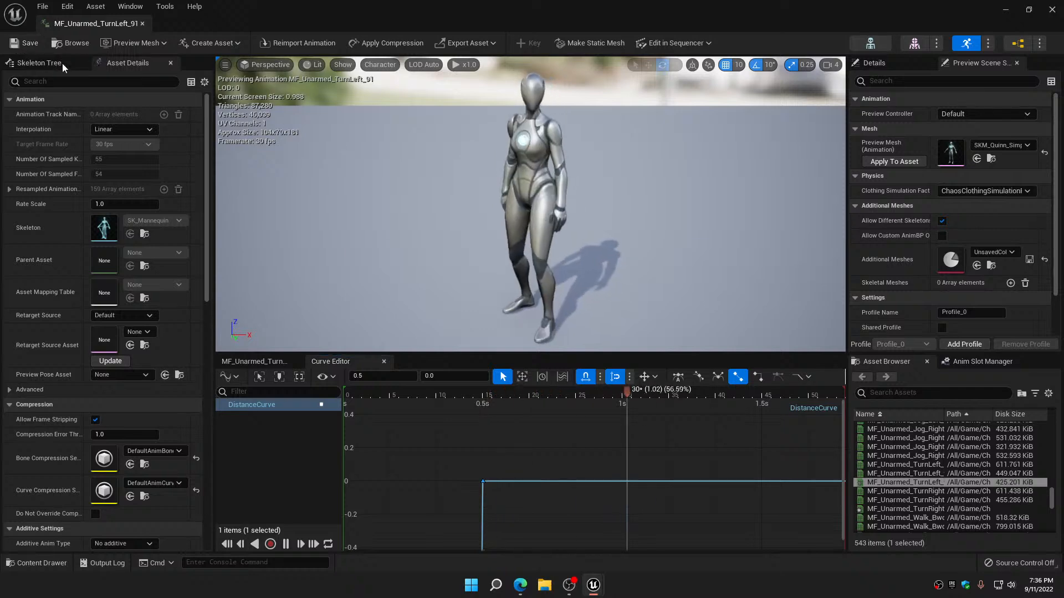
left_click(1051, 10)
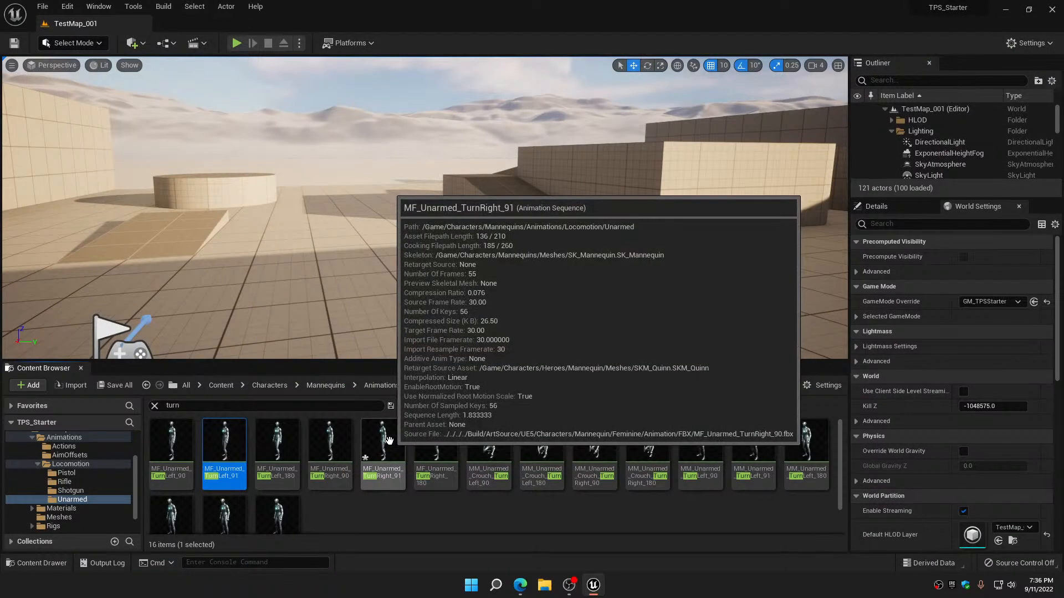
Open the MF_Unarmed_TurnRight_91 animation and add the existing IsTurning metadata curve to it
double_click(388, 439)
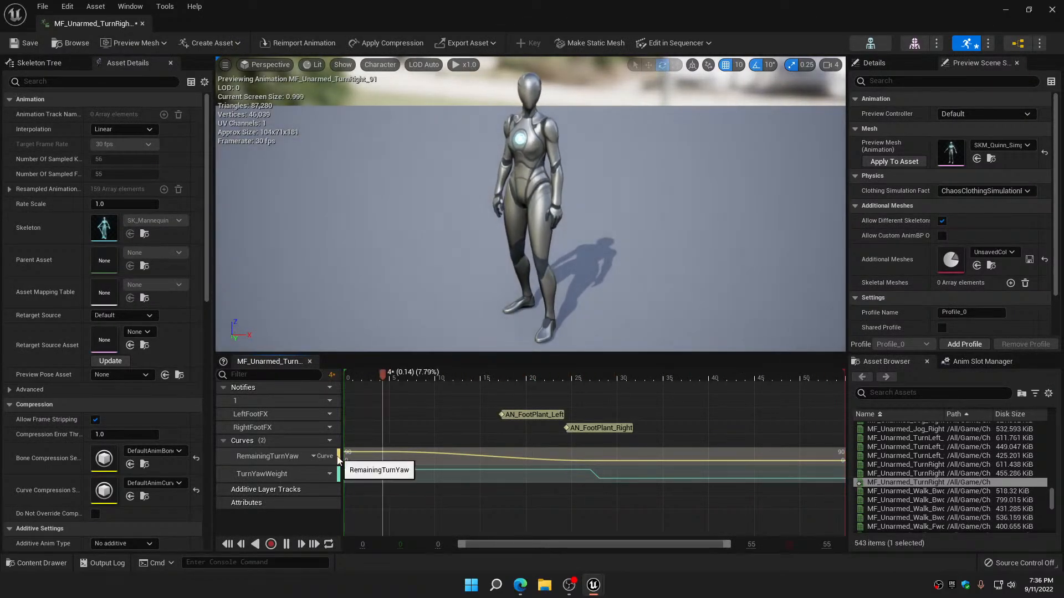
left_click(330, 441)
mouse_move(354, 481)
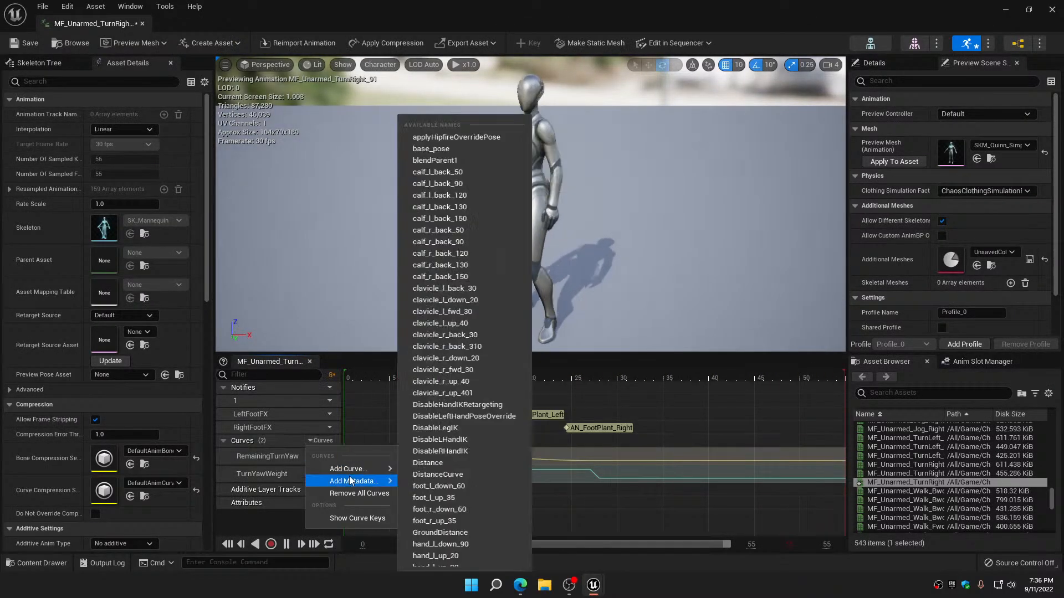
scroll(457, 485, "down", 2)
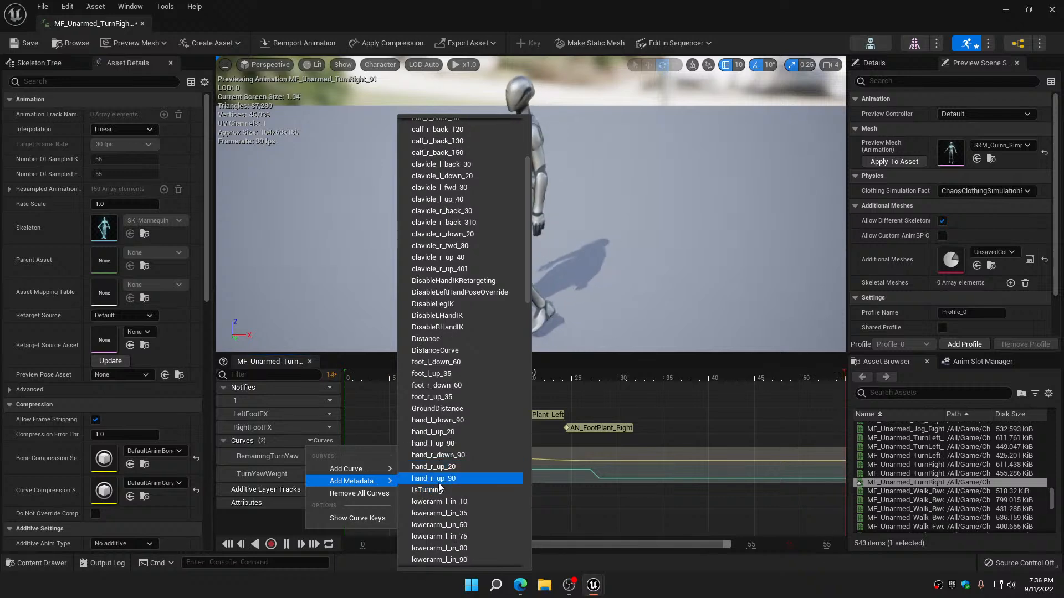
left_click(430, 525)
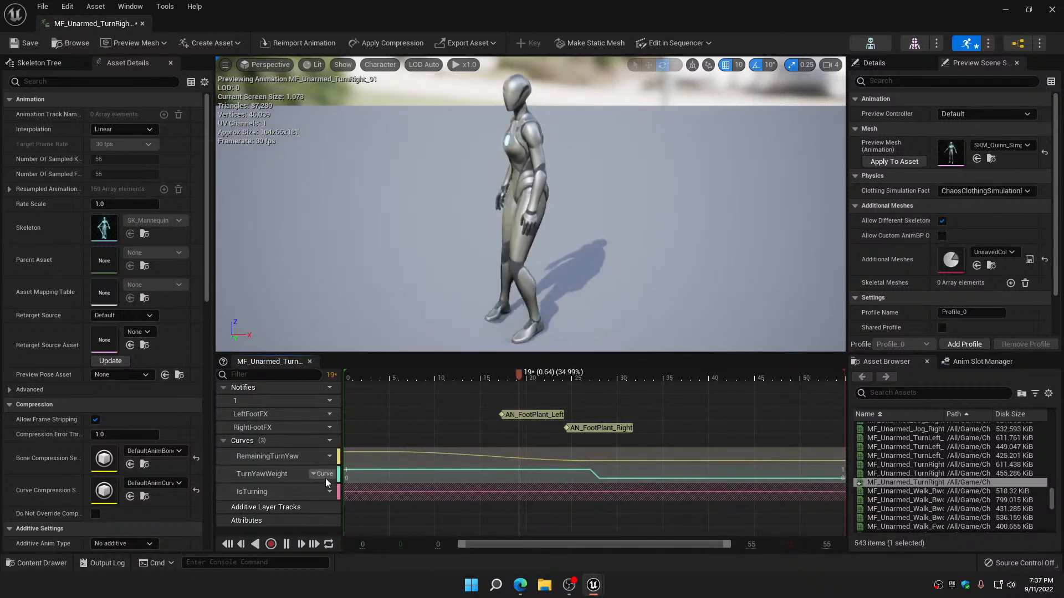
Add a variable float curve to MF_Unarmed_TurnRight_91
left_click(328, 441)
mouse_move(349, 469)
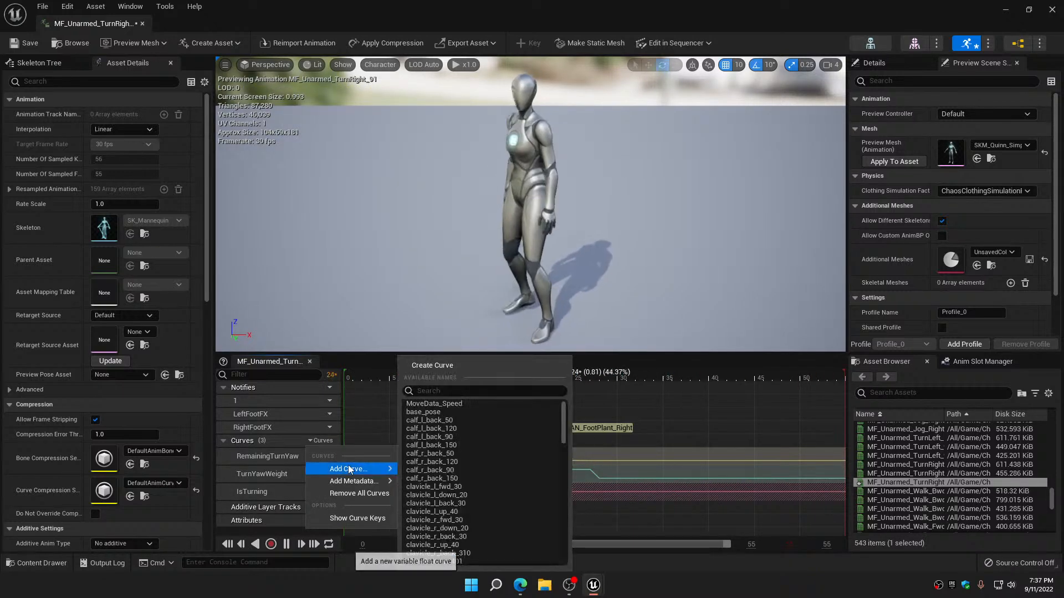
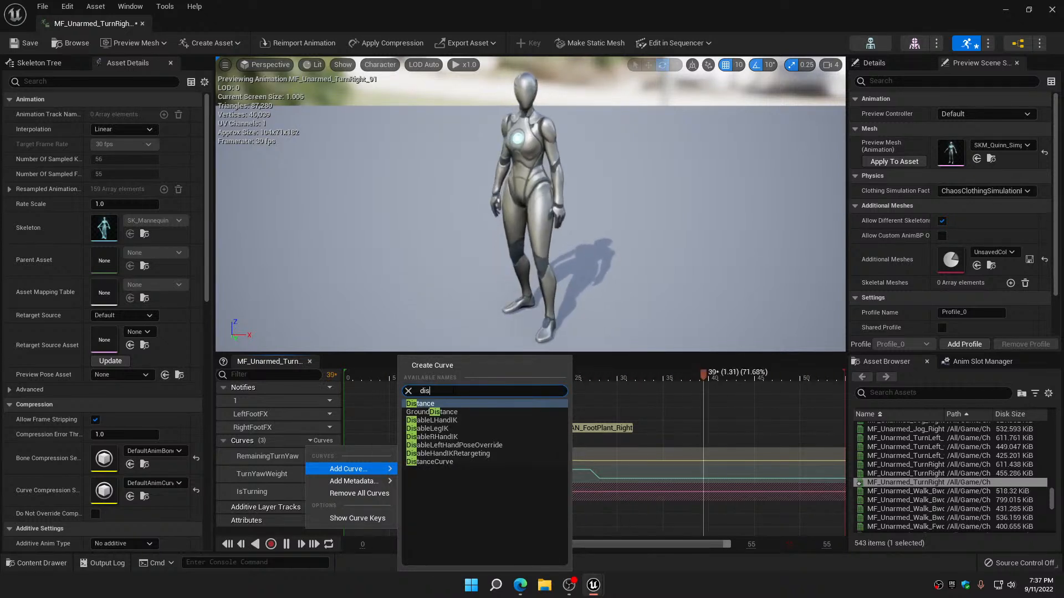
Add the DistanceCurve curve to the MF_Unarmed_TurnRight_91 animation and open it for curve editing
left_click(444, 461)
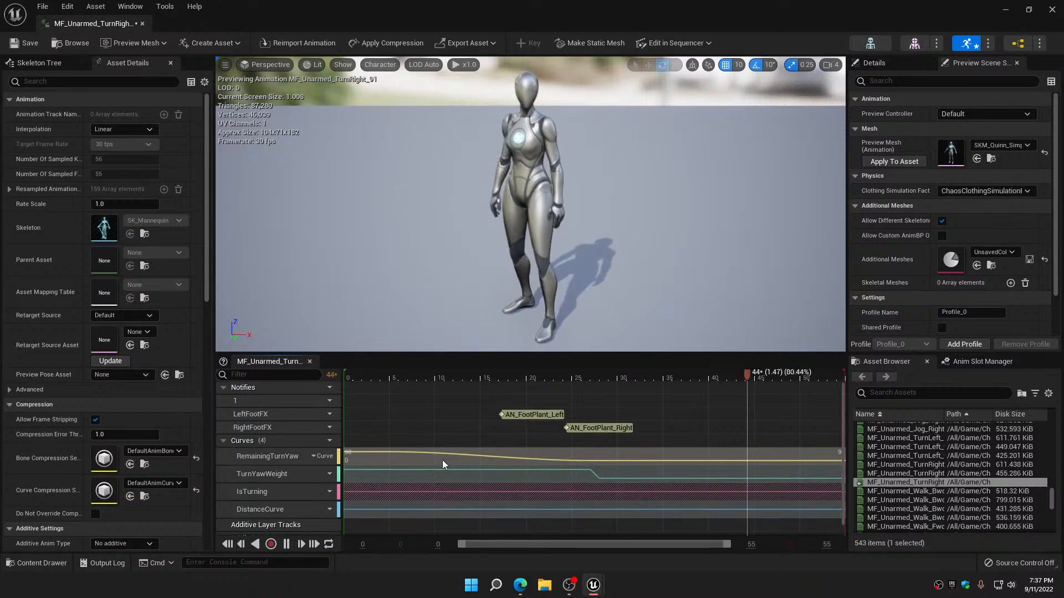
left_click(334, 508)
left_click(339, 537)
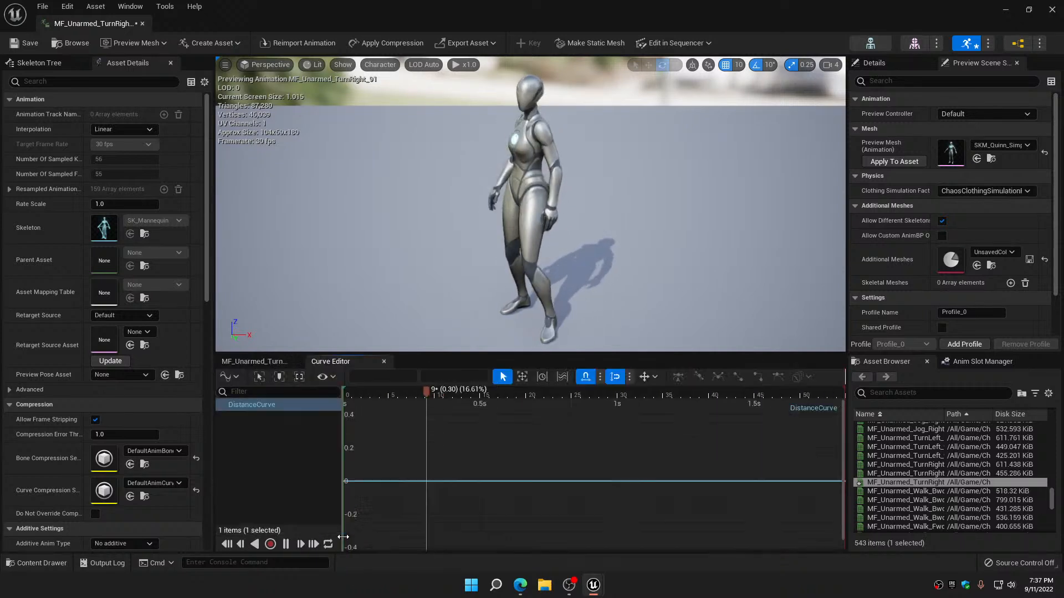
Add a key to the turn-right DistanceCurve at time 0 with a value of -90
key("Return")
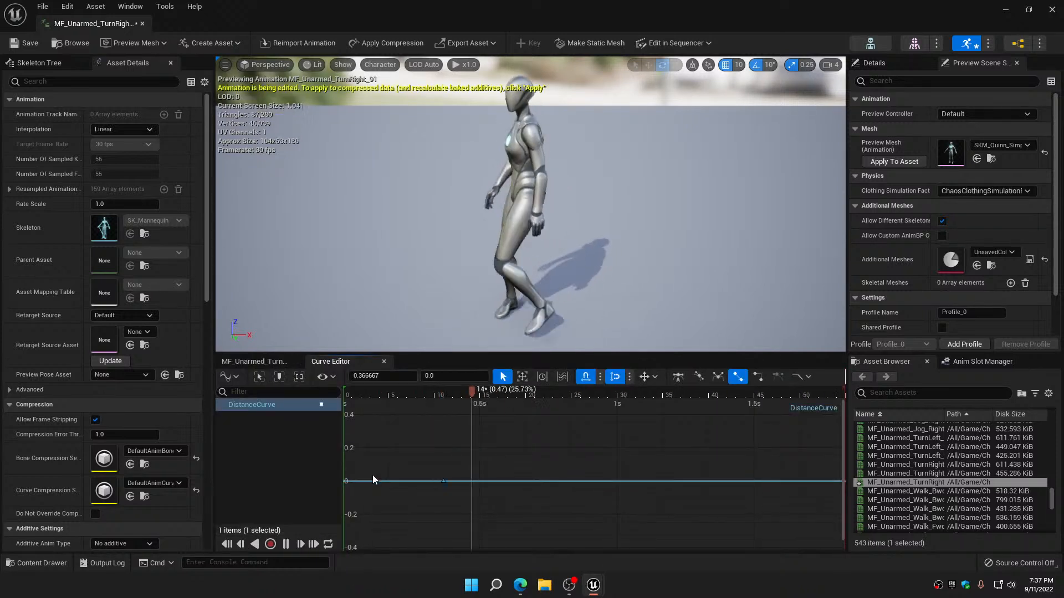
left_click(385, 375)
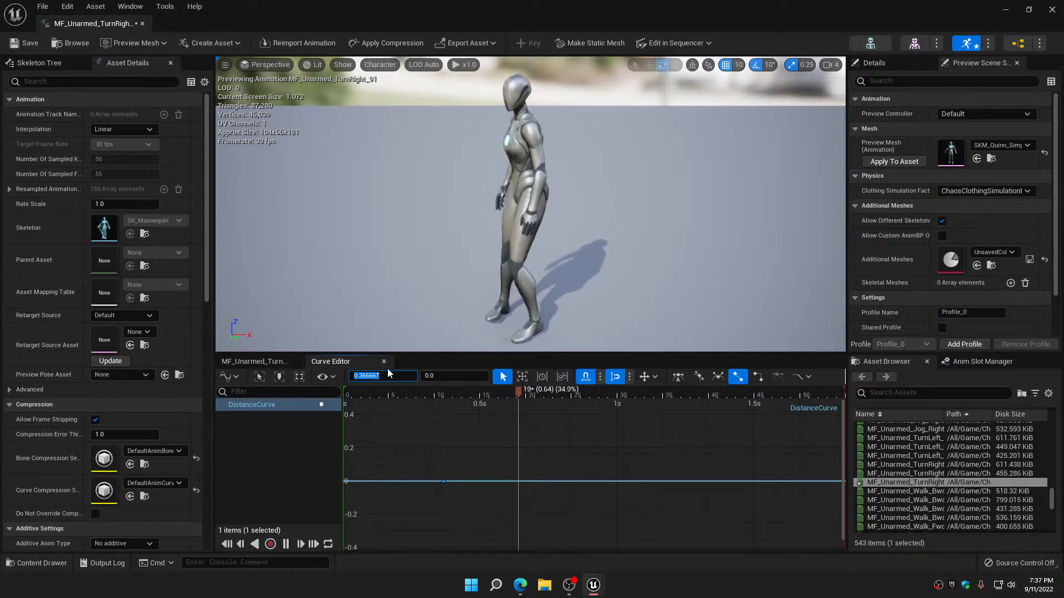
type("0")
key("Tab")
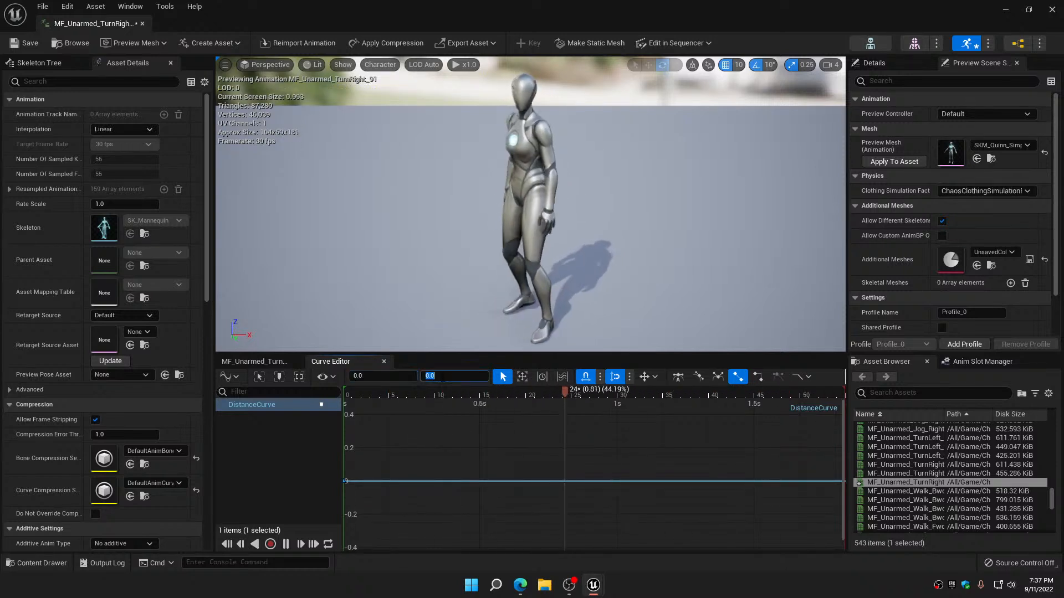
type("-90")
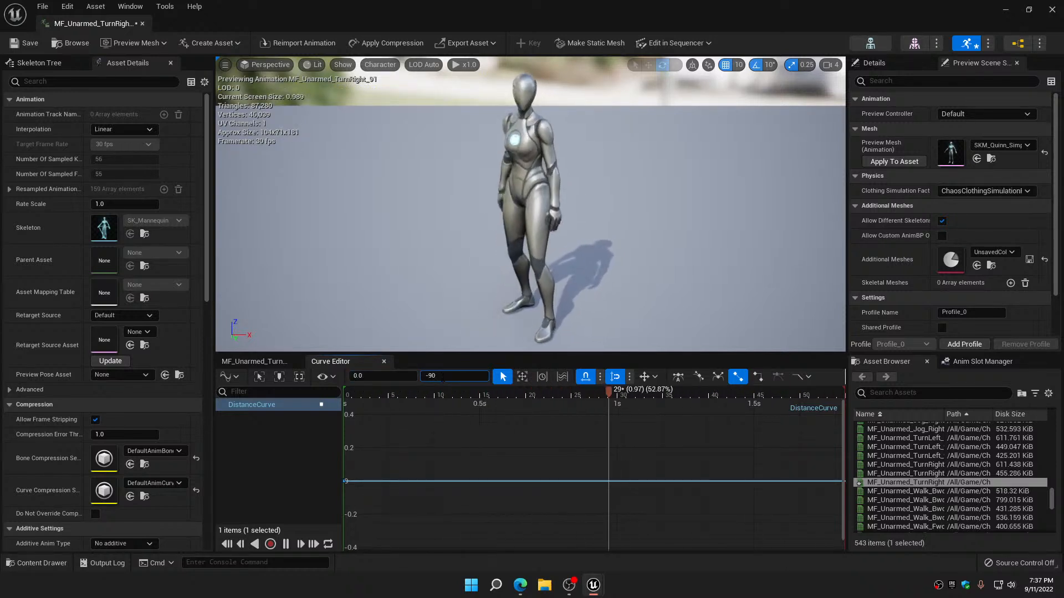
key("Return")
Add a second DistanceCurve key at time 0.5 with value 0, and save and close the animation
left_click(380, 464)
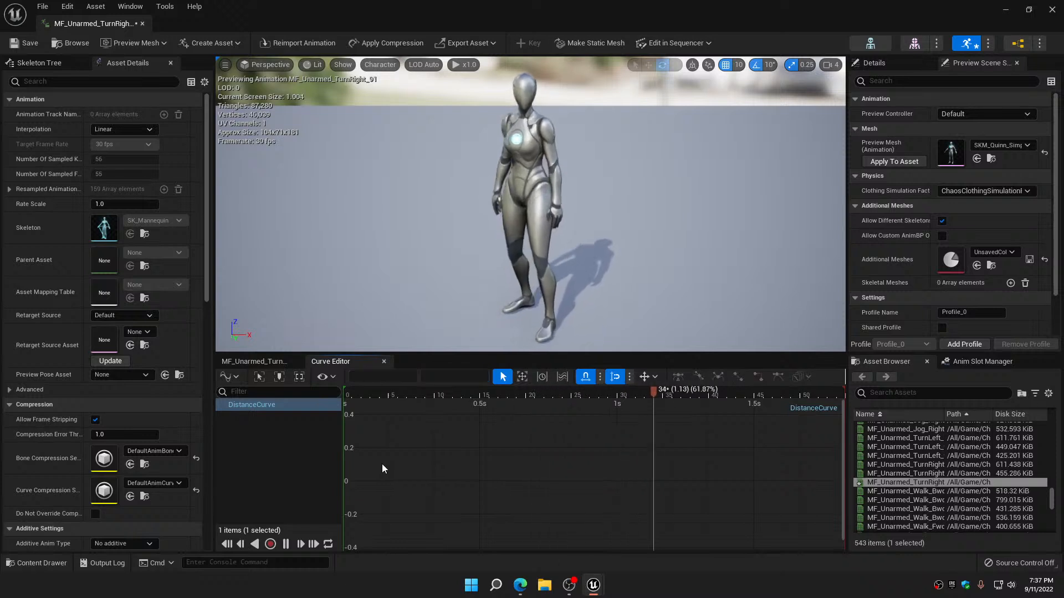
key("Return")
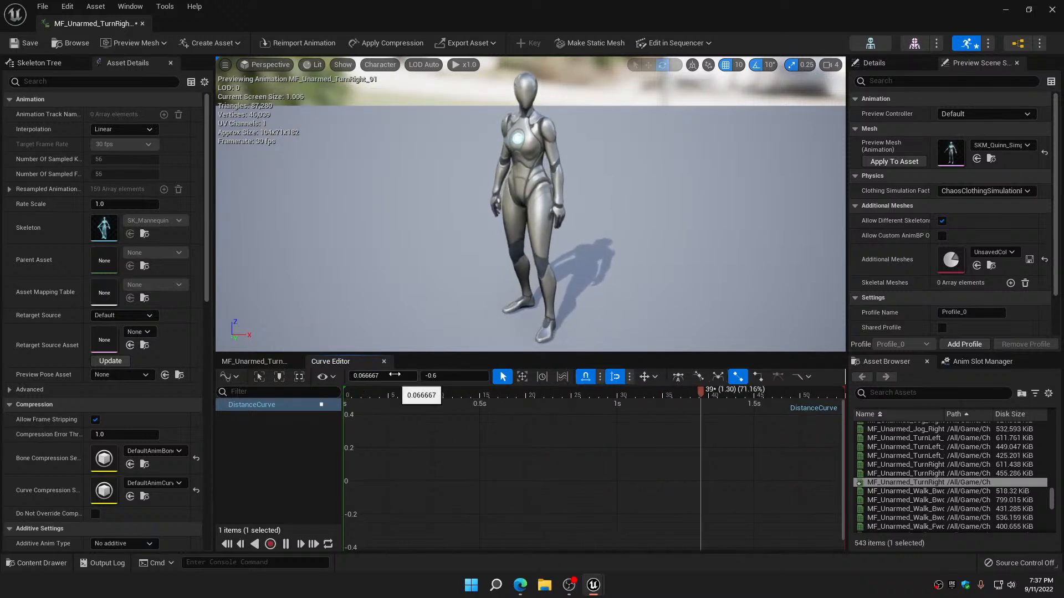
left_click(396, 376)
type(".5")
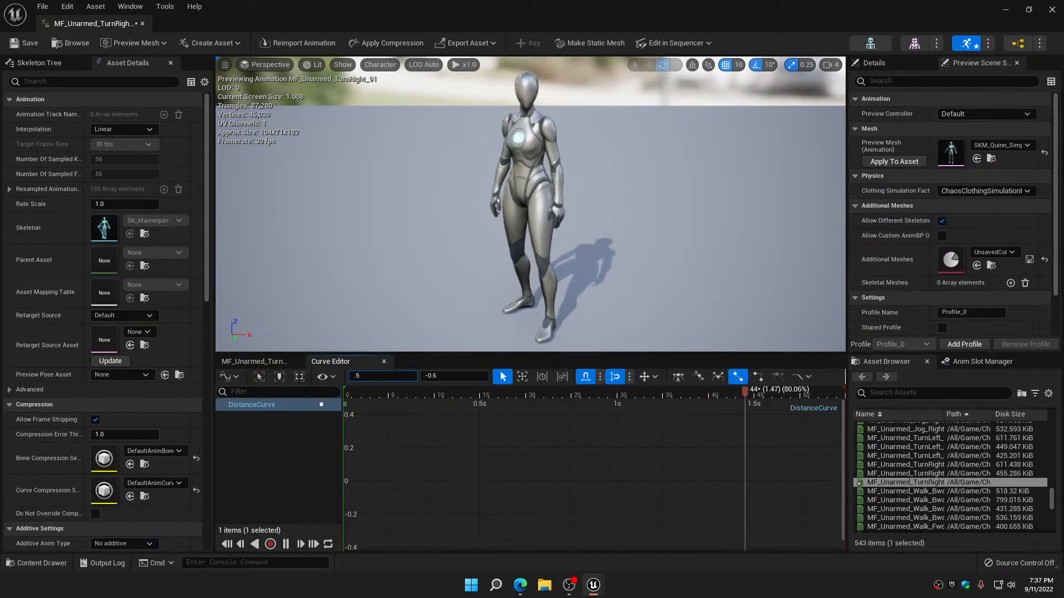
key("Tab")
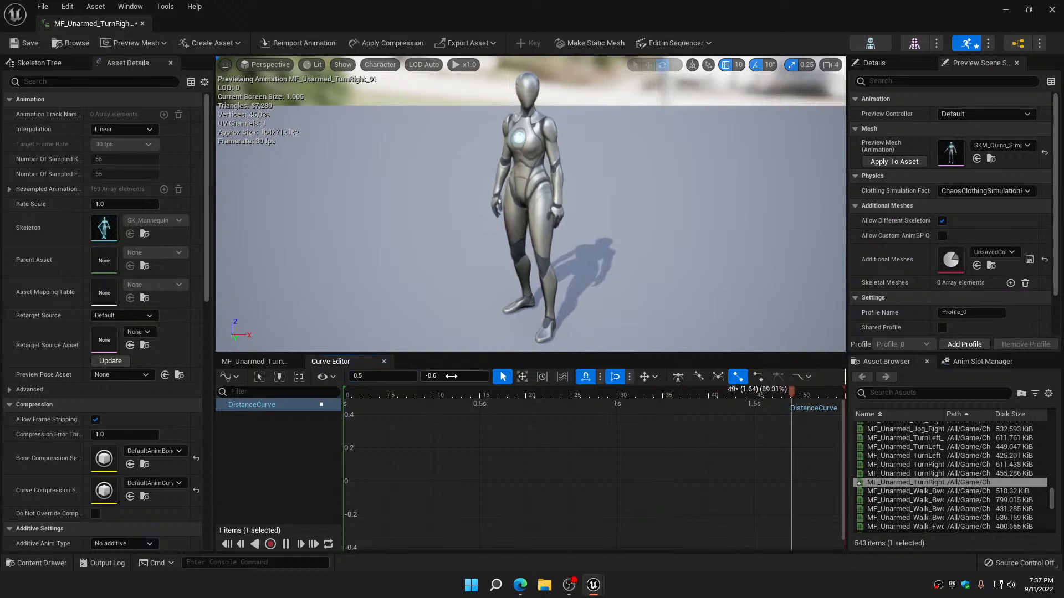
type("0")
key("Return")
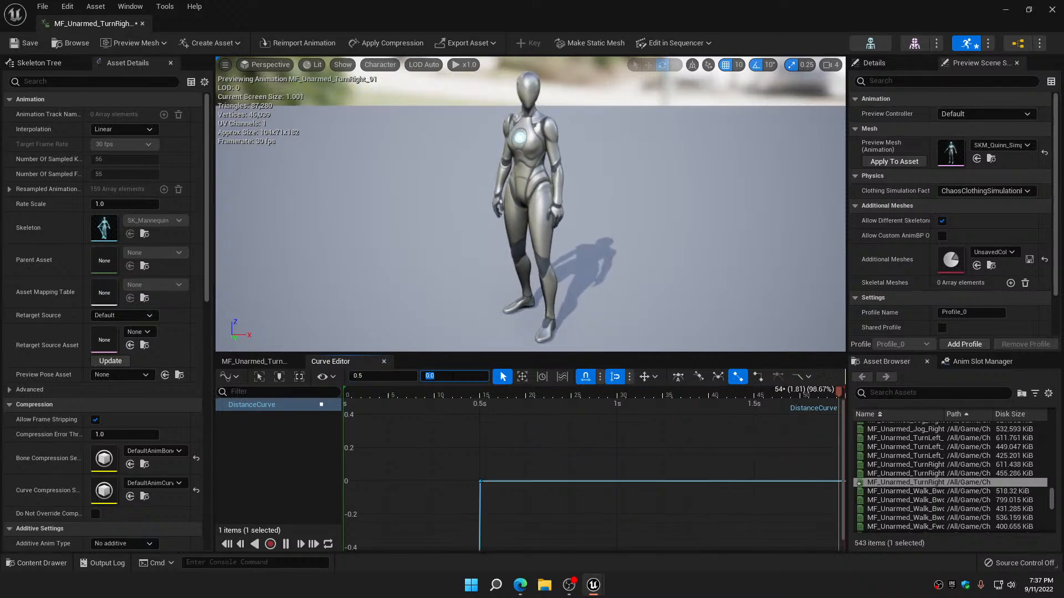
left_click(24, 48)
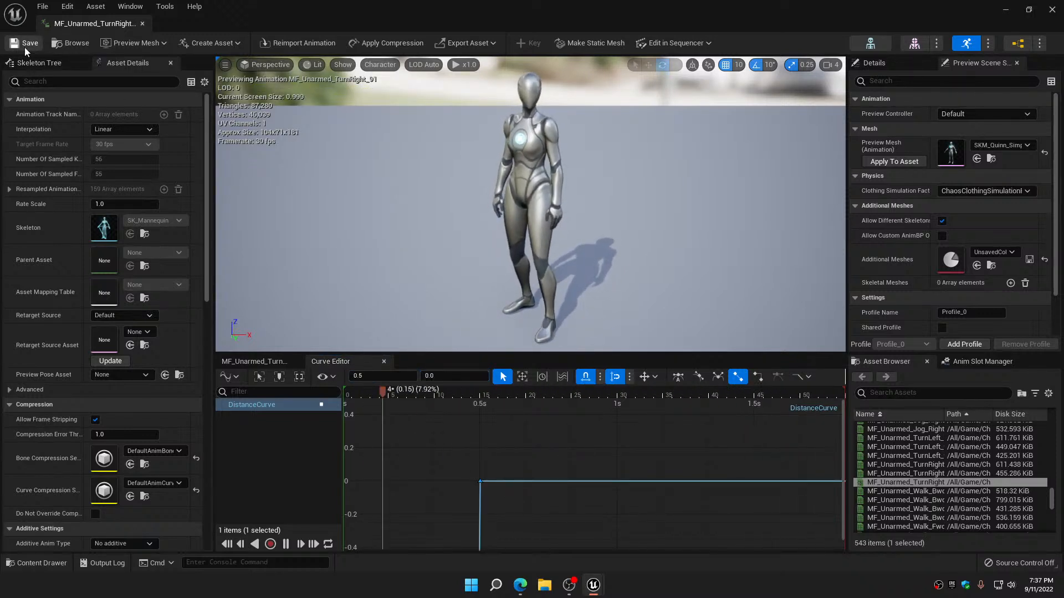
left_click(143, 23)
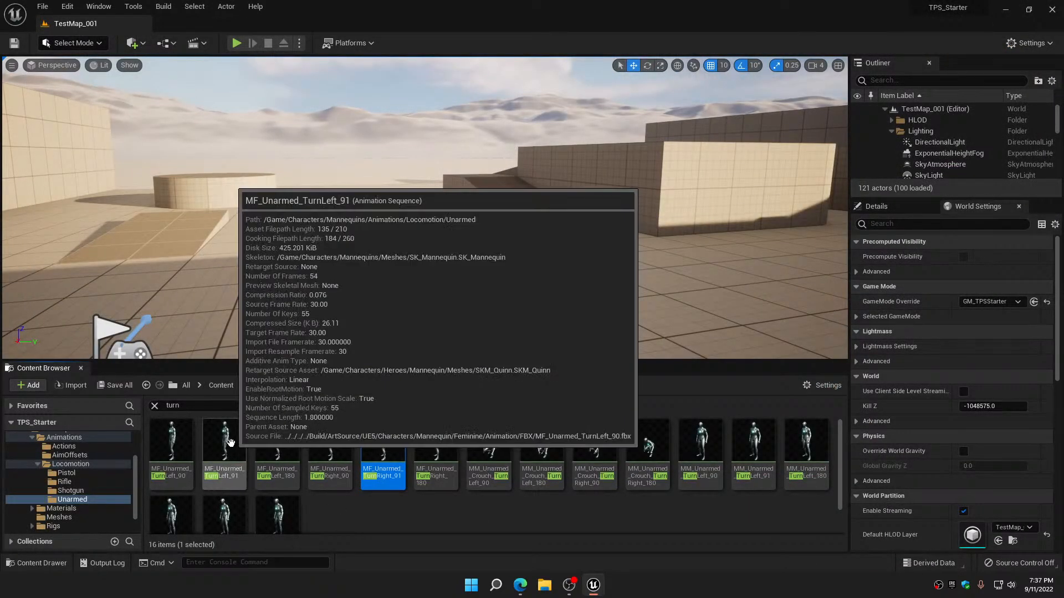
Open MF_Unarmed_TurnLeft_91 and check the times and values of its DistanceCurve keys
double_click(232, 443)
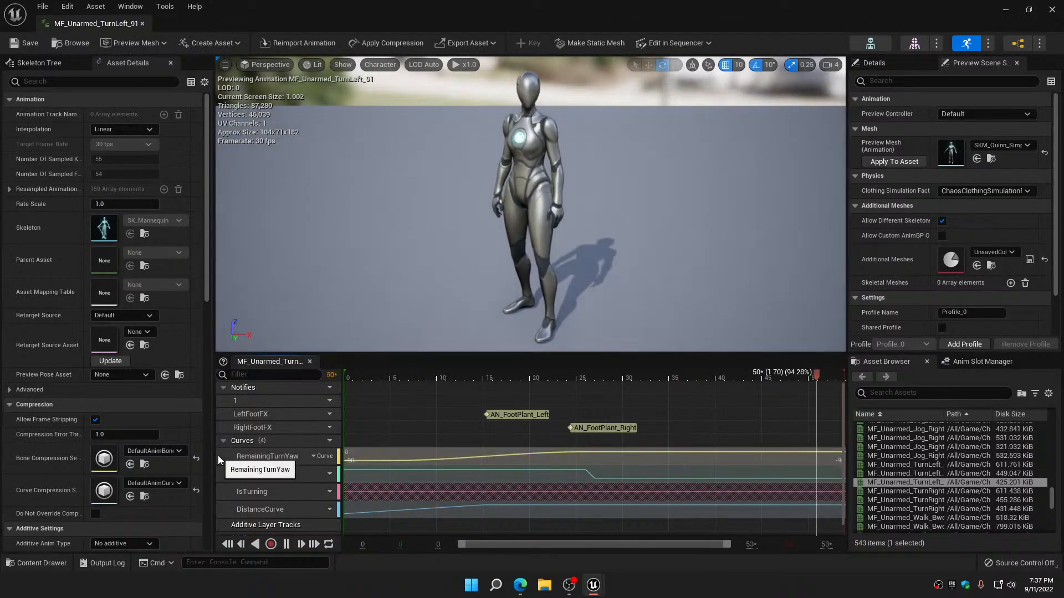
left_click(323, 510)
left_click(356, 535)
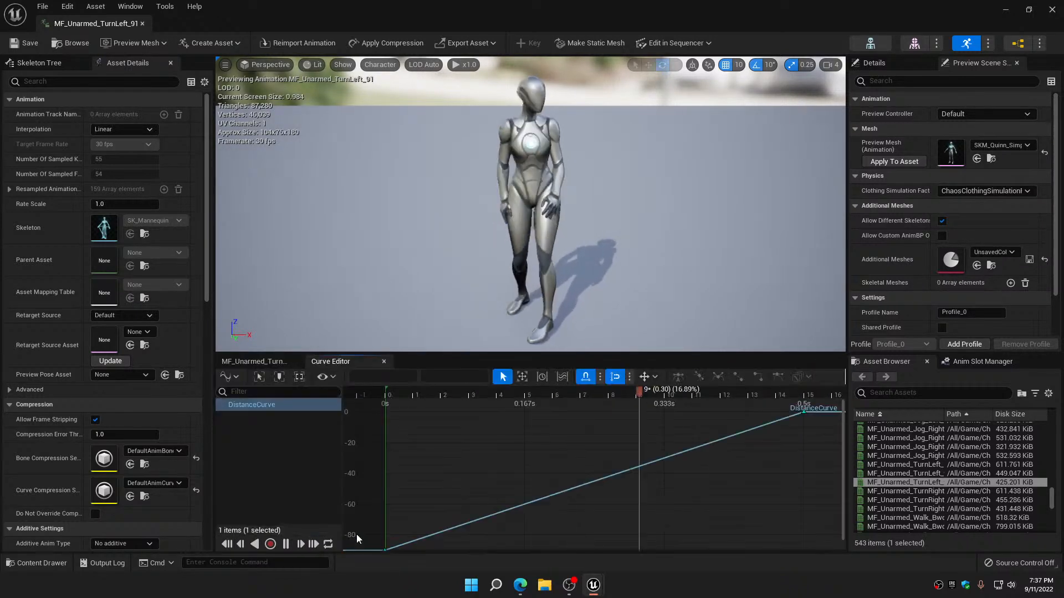
left_click(388, 547)
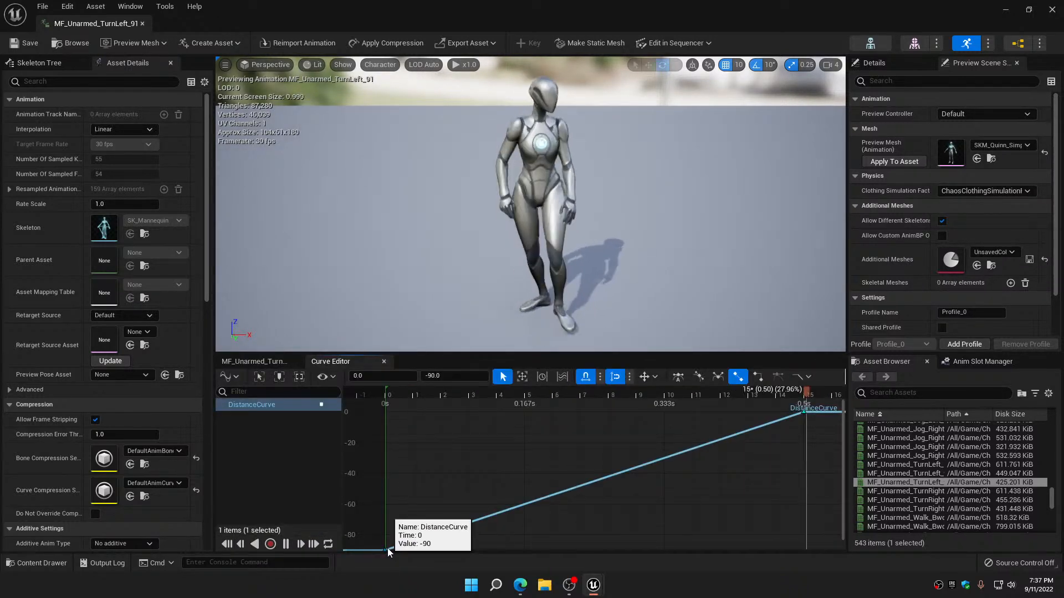
mouse_move(809, 414)
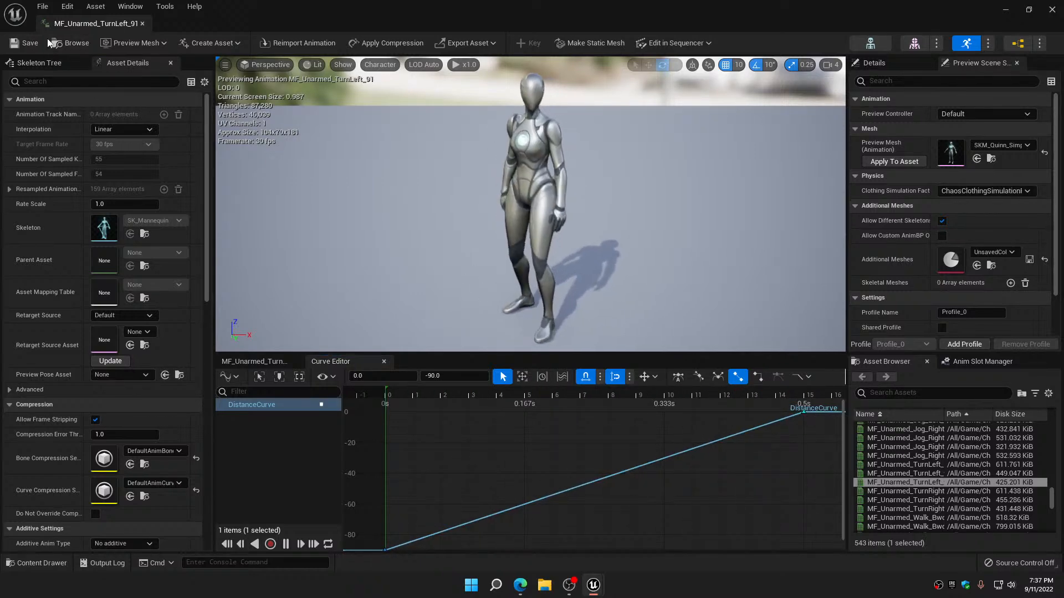
left_click(142, 23)
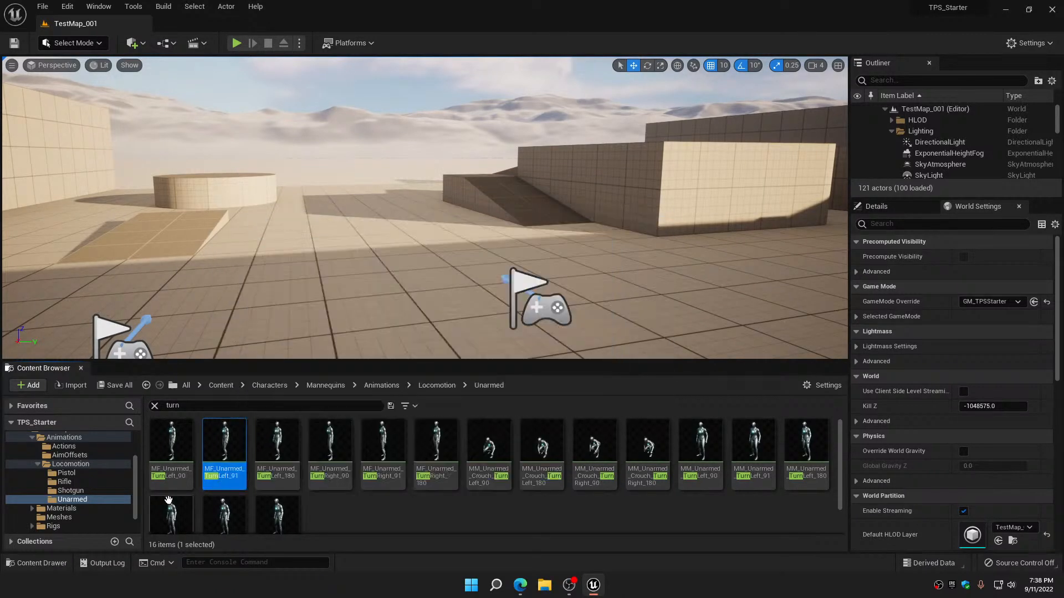
Duplicate the MF_Rifle_TurnLeft_90 animation in the Locomotion Rifle folder, accepting the suggested name
left_click(74, 482)
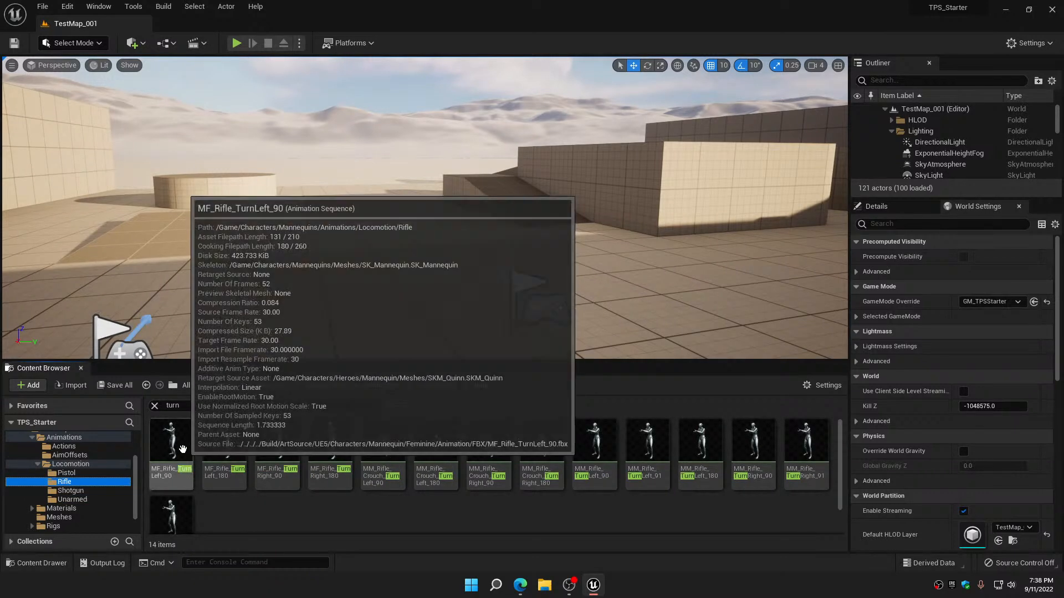
left_click(179, 437)
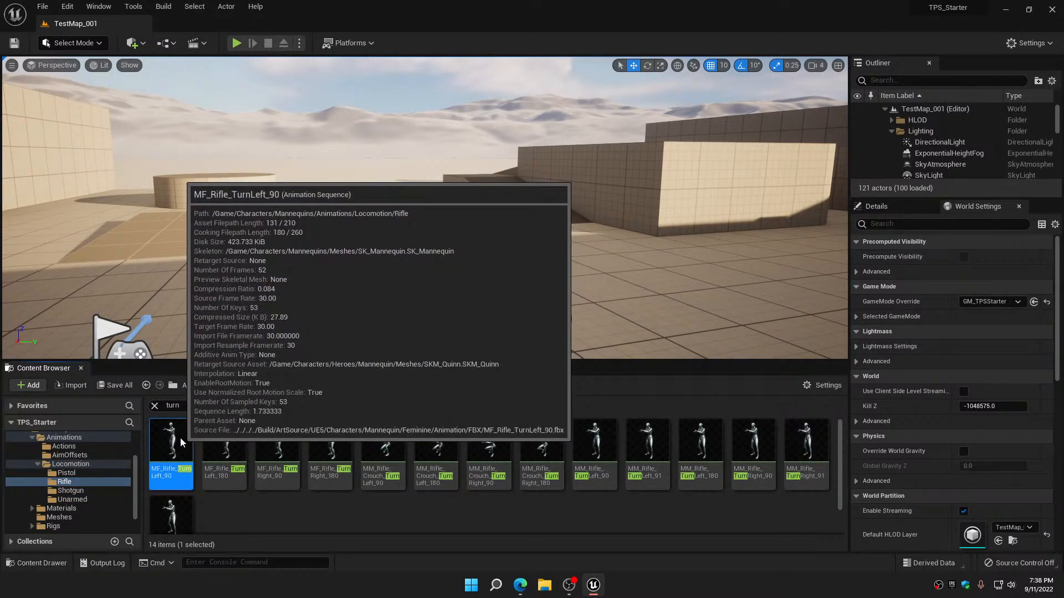
right_click(181, 437)
left_click(259, 241)
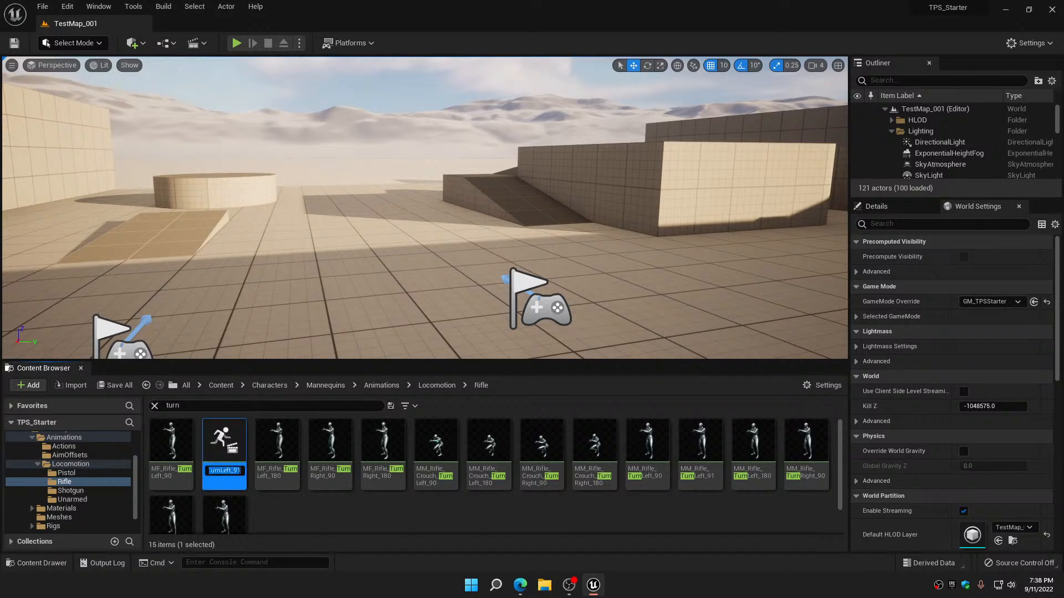
key("Return")
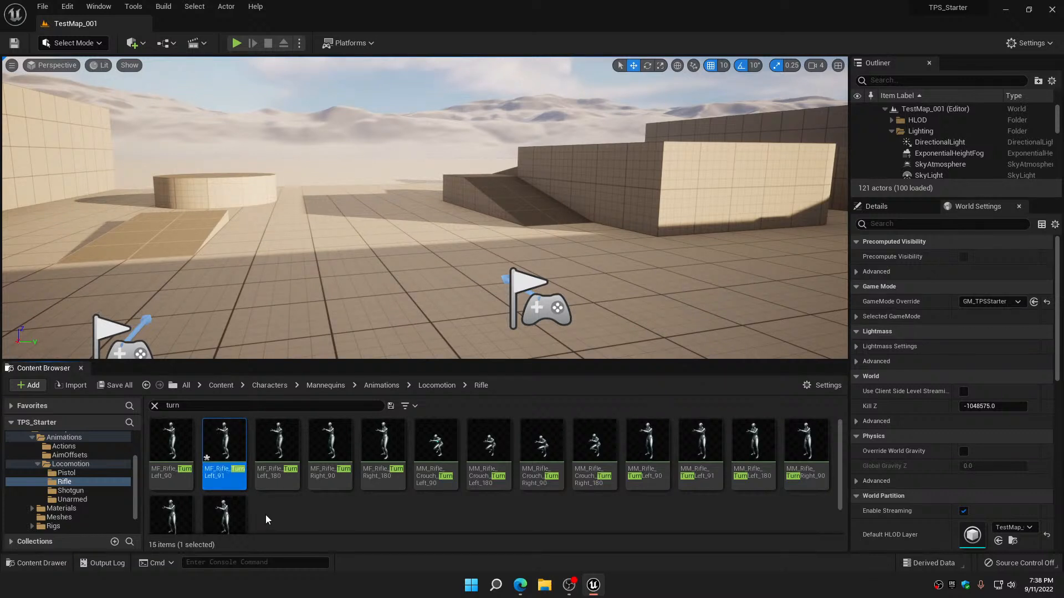
Duplicate the MF_Rifle_TurnRight_90 animation in the Rifle folder
left_click(333, 444)
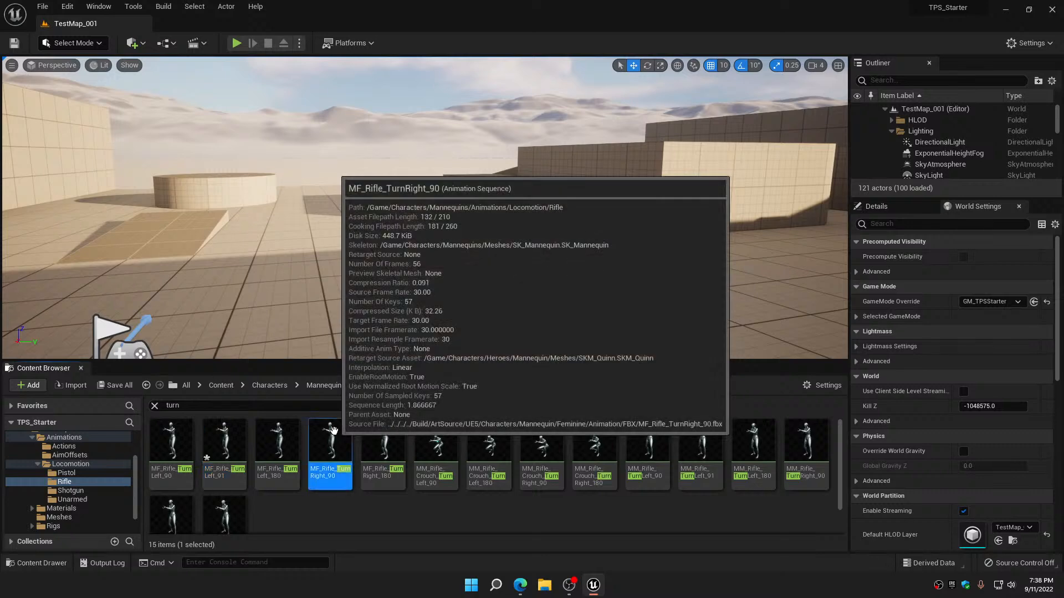
right_click(341, 425)
left_click(412, 234)
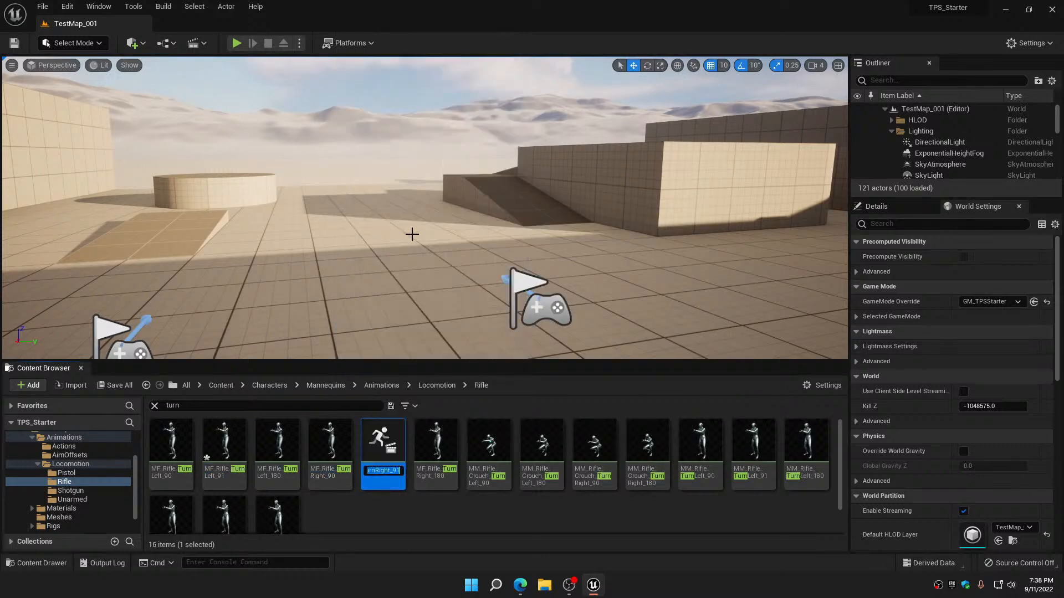
Open the MF_Rifle_TurnLeft_91 animation and add the IsTurning metadata curve to it
double_click(224, 441)
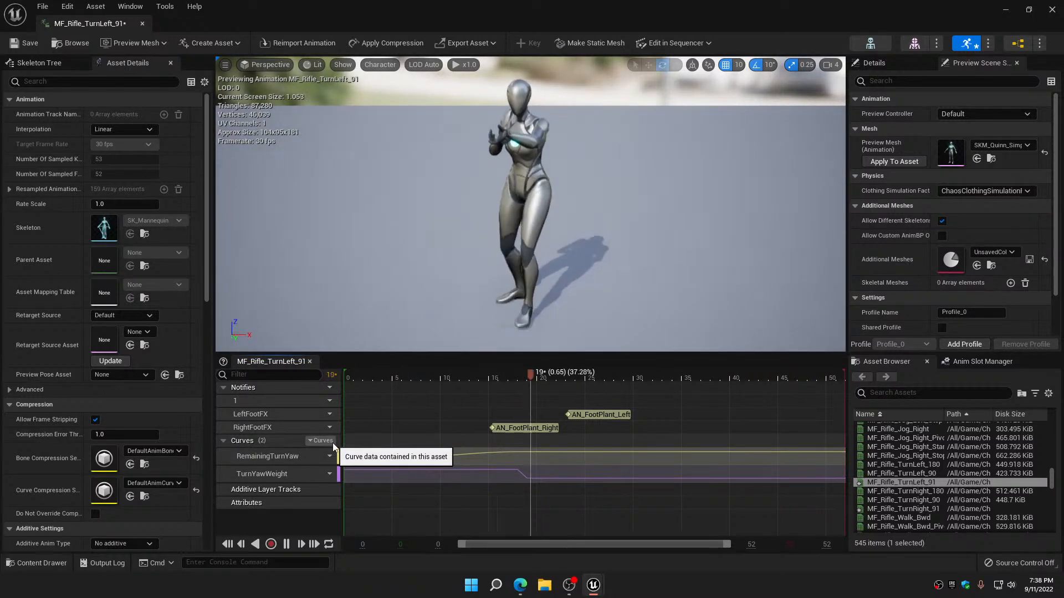
left_click(327, 441)
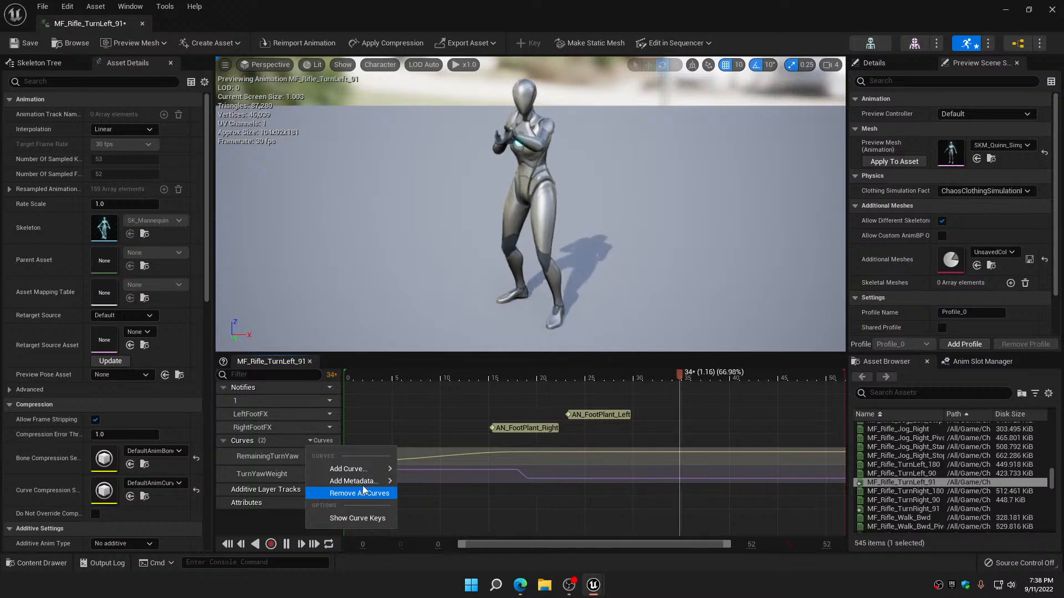
mouse_move(362, 485)
scroll(475, 497, "down", 2)
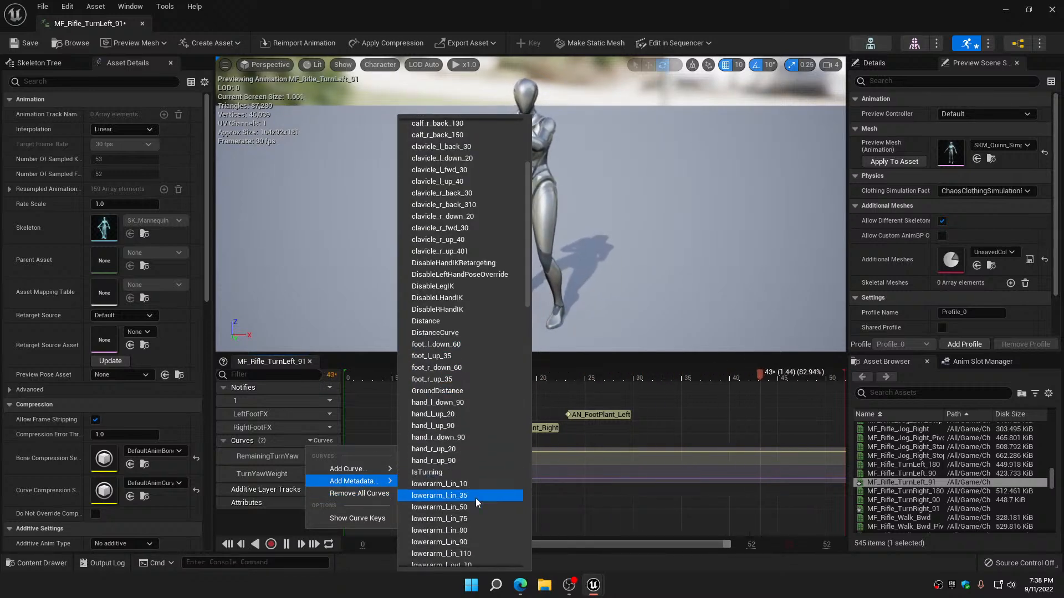
left_click(447, 475)
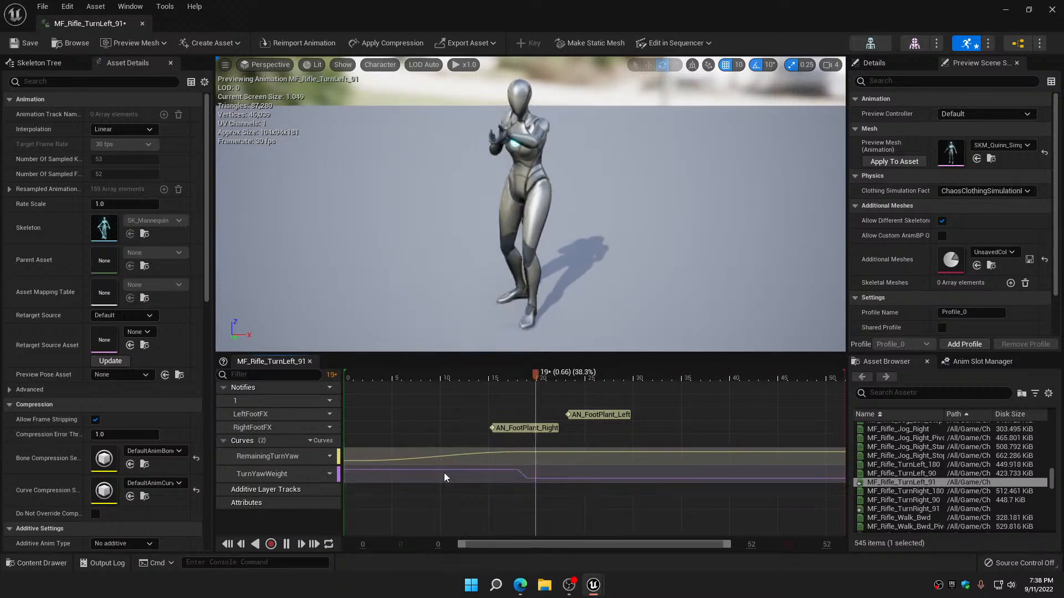
Add the DistanceCurve curve to the rifle turn-left animation and open it for curve editing
left_click(319, 440)
mouse_move(360, 469)
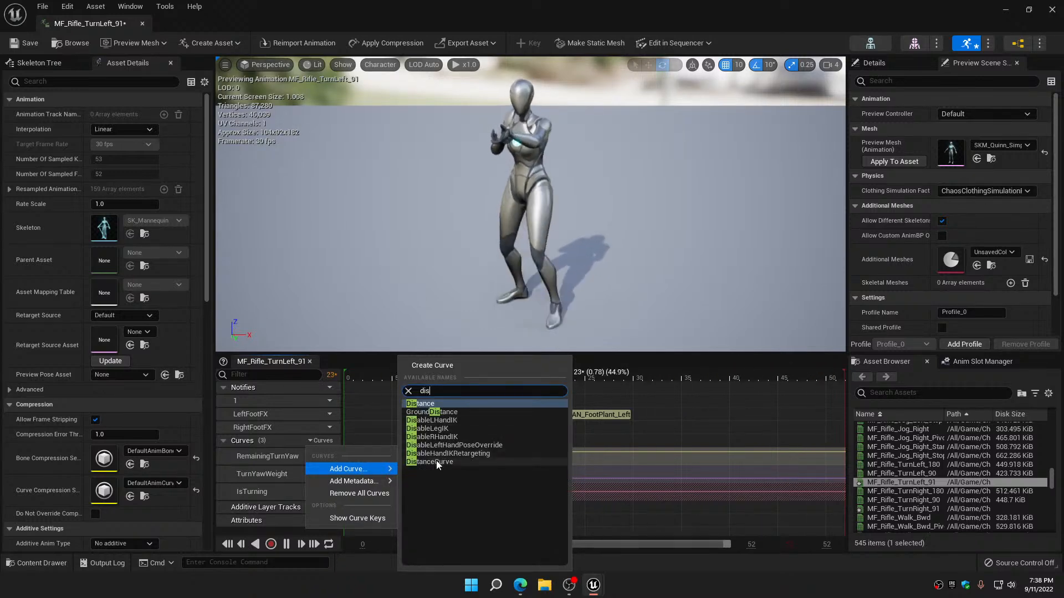
left_click(436, 461)
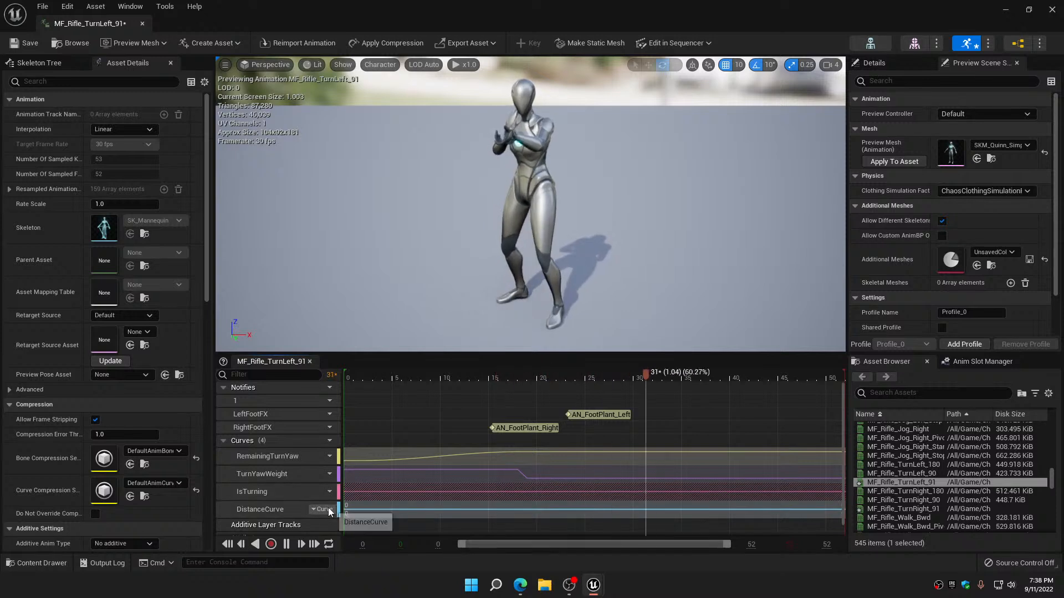
left_click(327, 509)
left_click(336, 533)
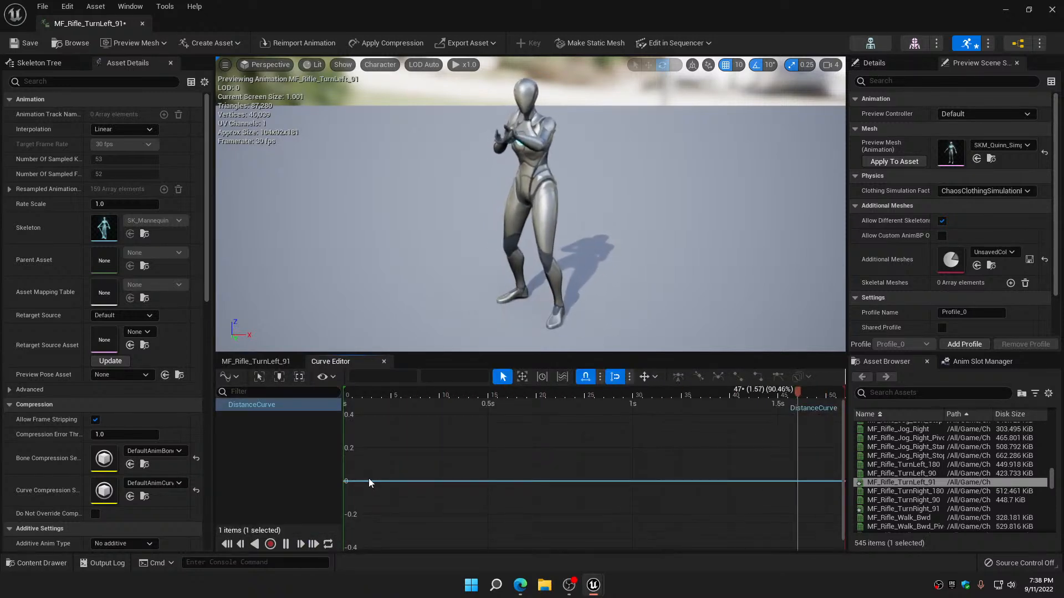
Add a key to the rifle turn-left DistanceCurve at time 0 with a value of -90
key("Return")
left_click(396, 378)
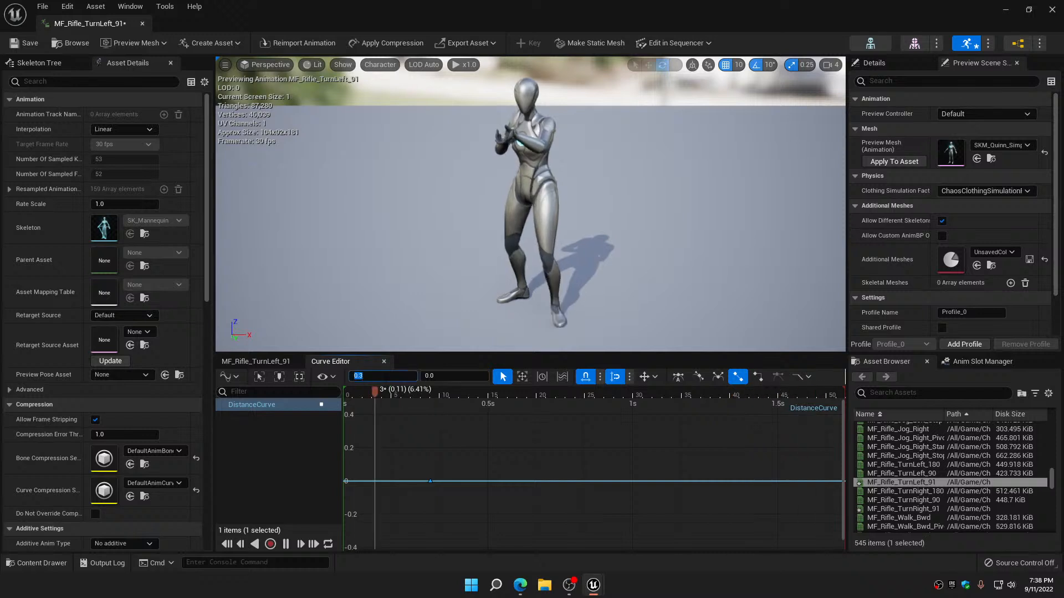
type("0")
key("Tab")
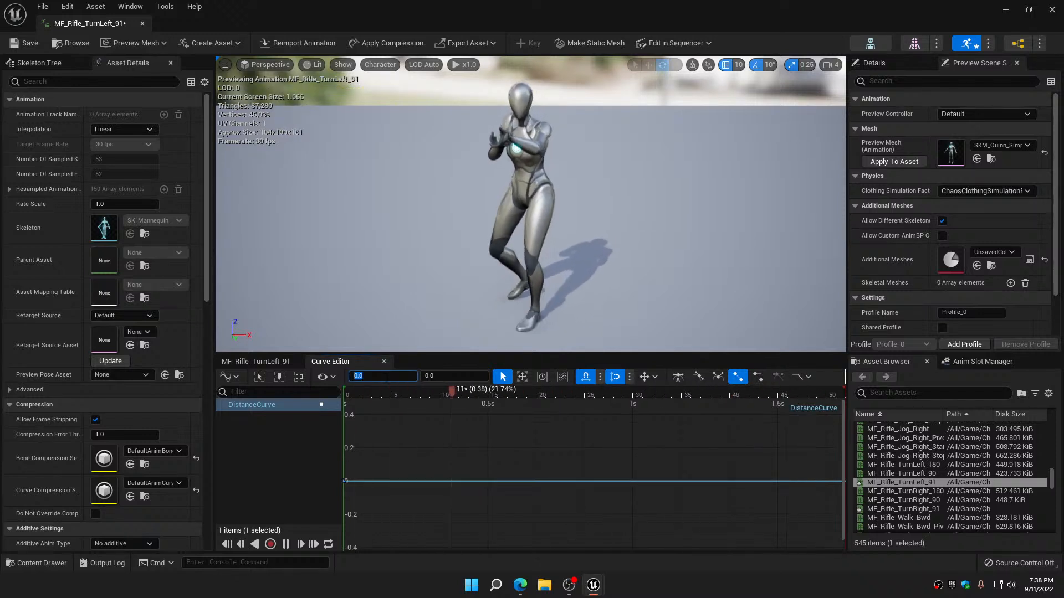
type("-")
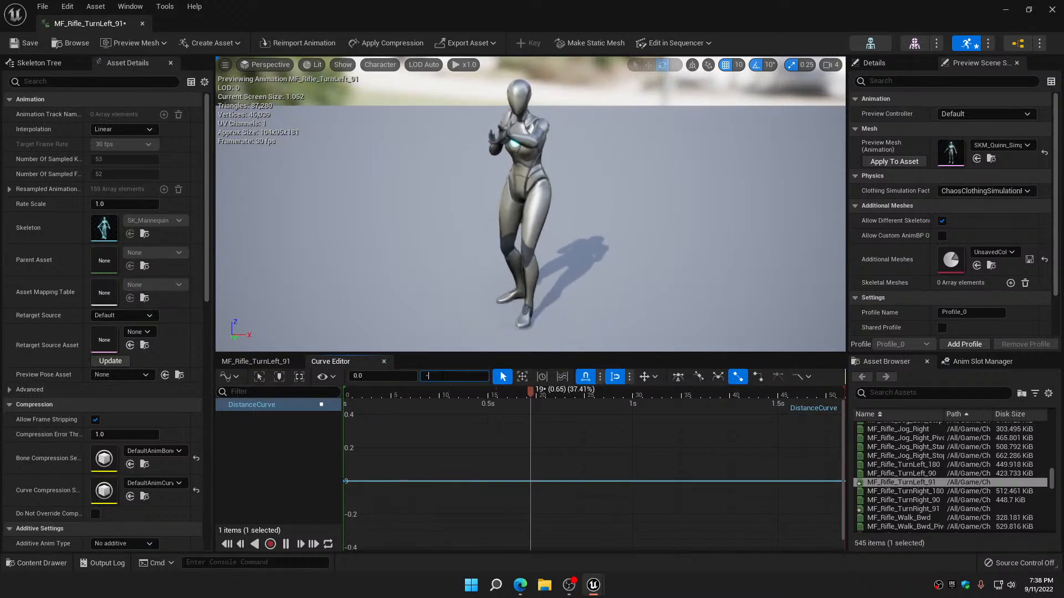
type("90")
key("Return")
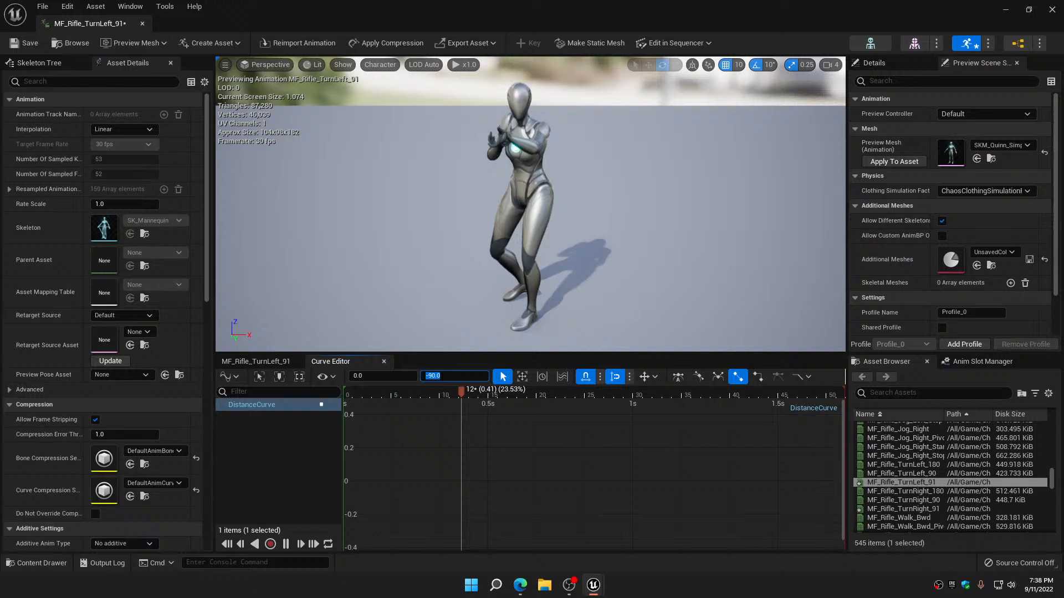
Add a second key to the rifle turn-left DistanceCurve at time 0.5 with a value of 0
left_click(427, 450)
key("Return")
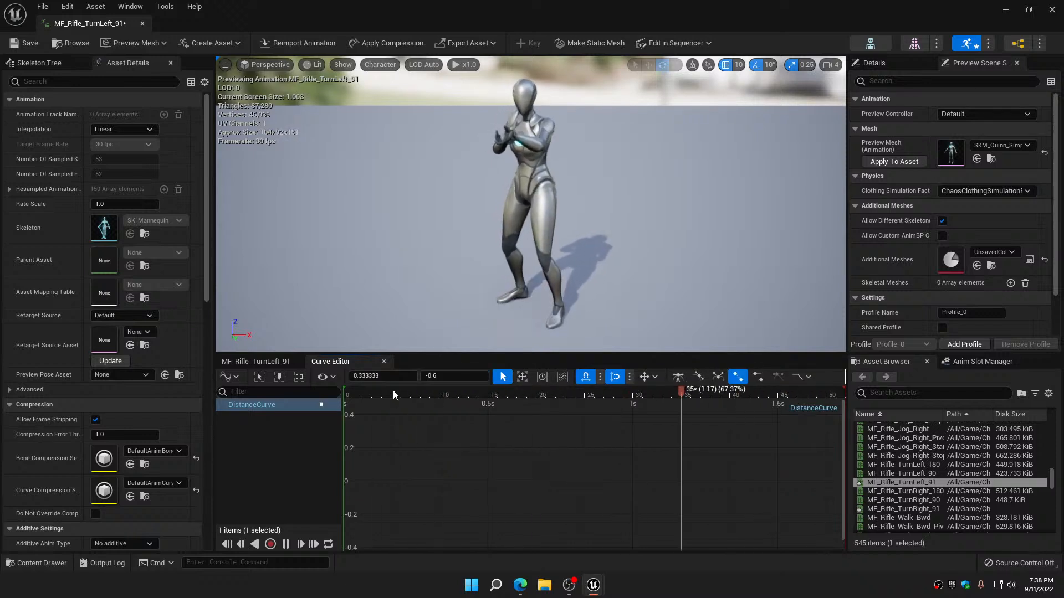
left_click(394, 376)
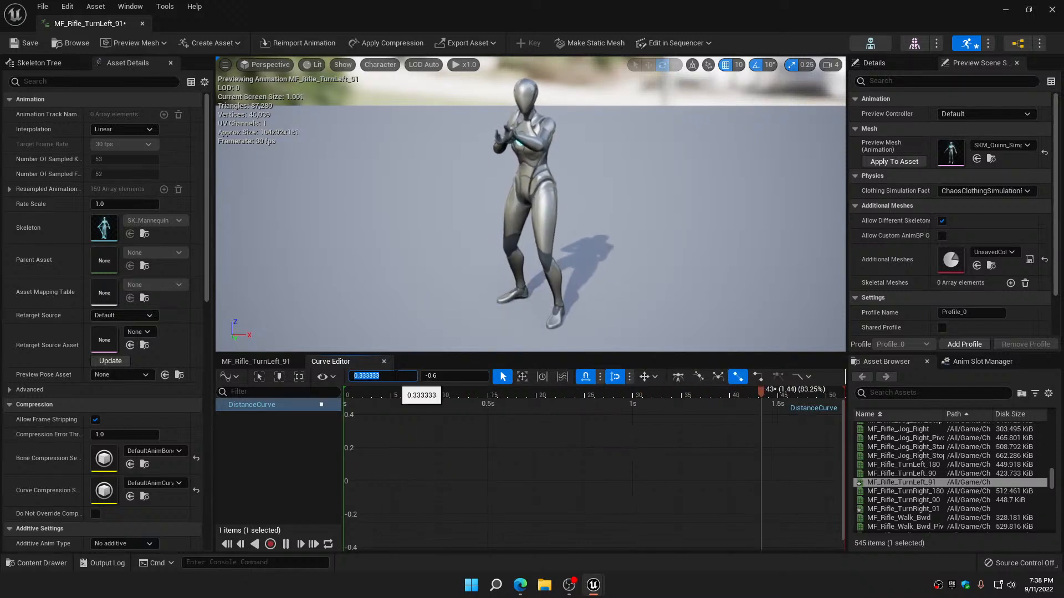
type("0.5")
key("Return")
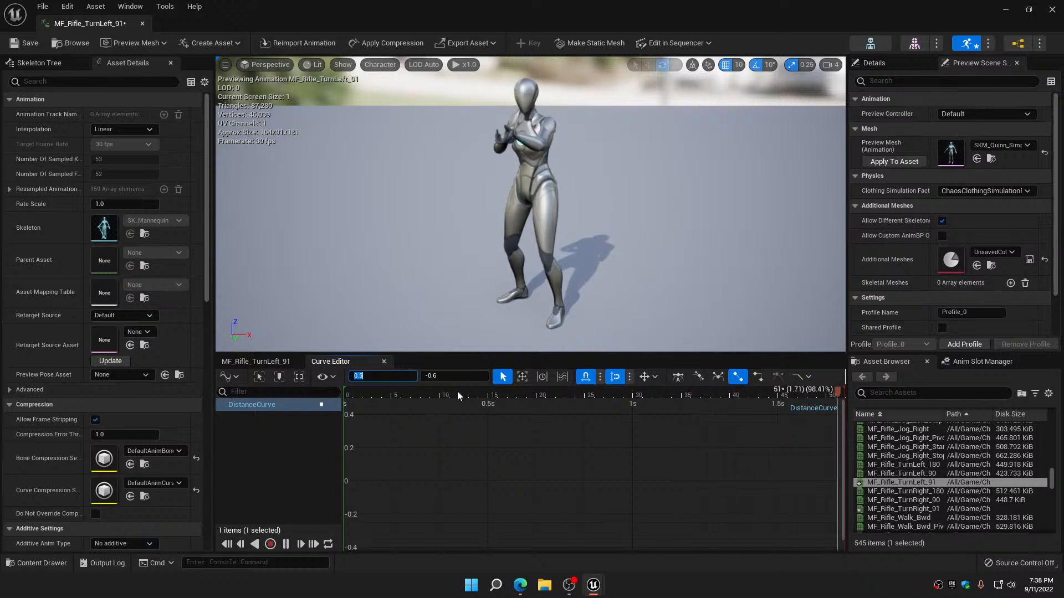
left_click(460, 377)
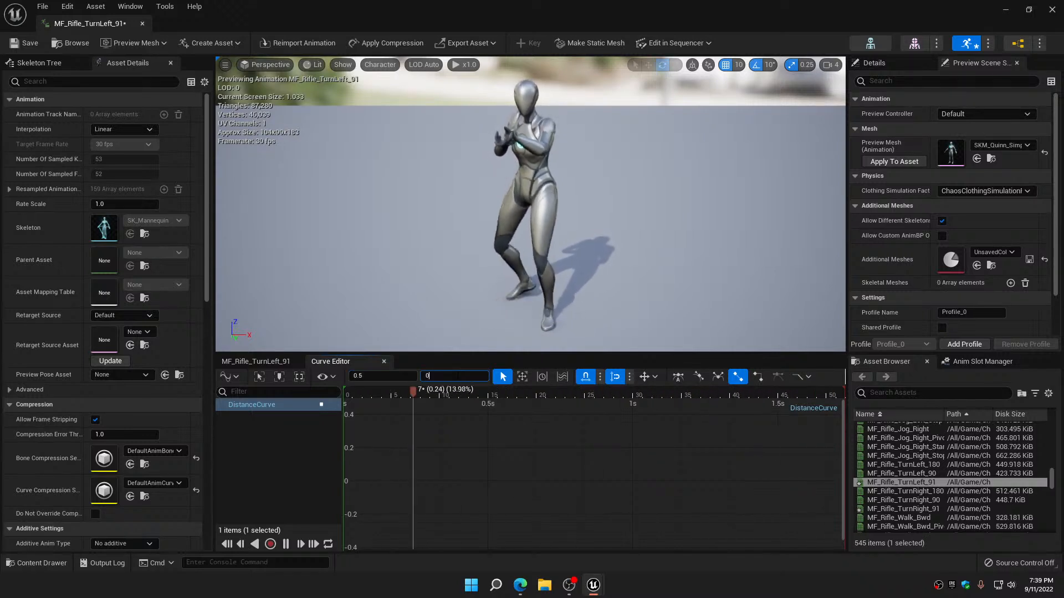
type("0")
key("Return")
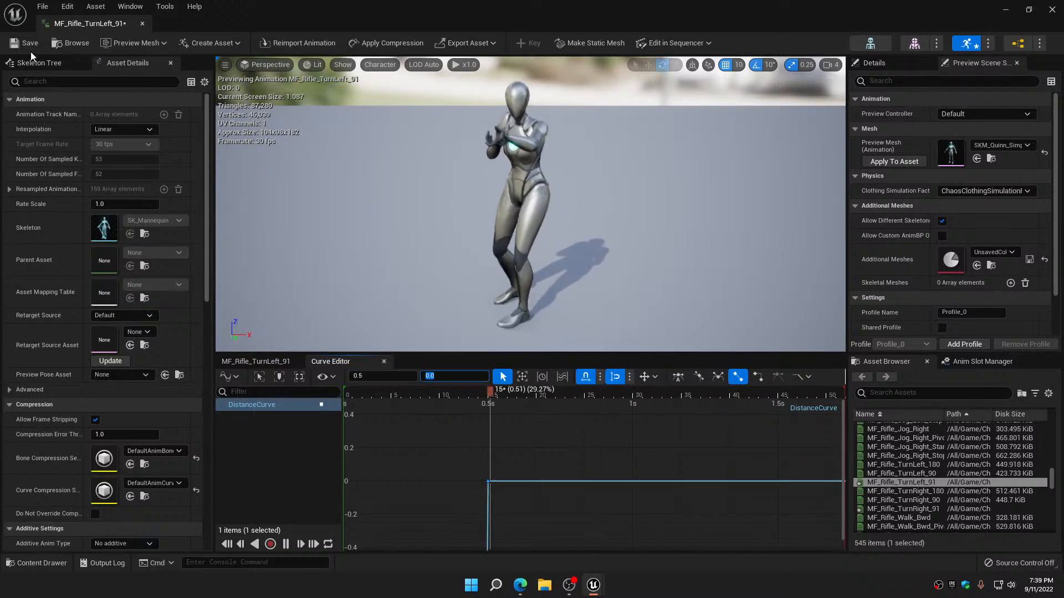
Save and close the MF_Rifle_TurnLeft_91 animation, and reopen it briefly to check its curve tracks
left_click(30, 44)
left_click(142, 24)
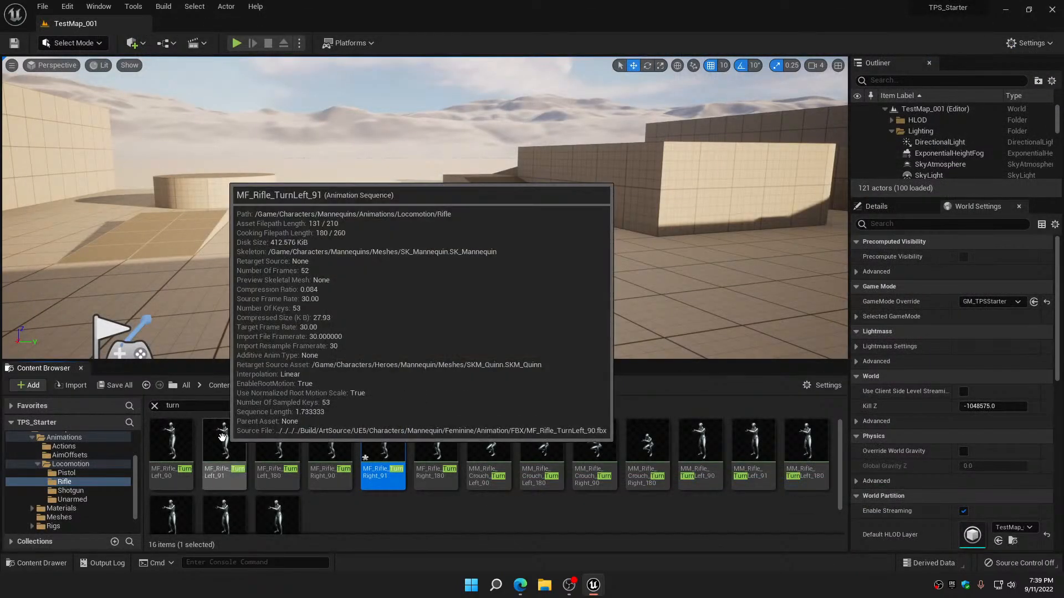
double_click(224, 444)
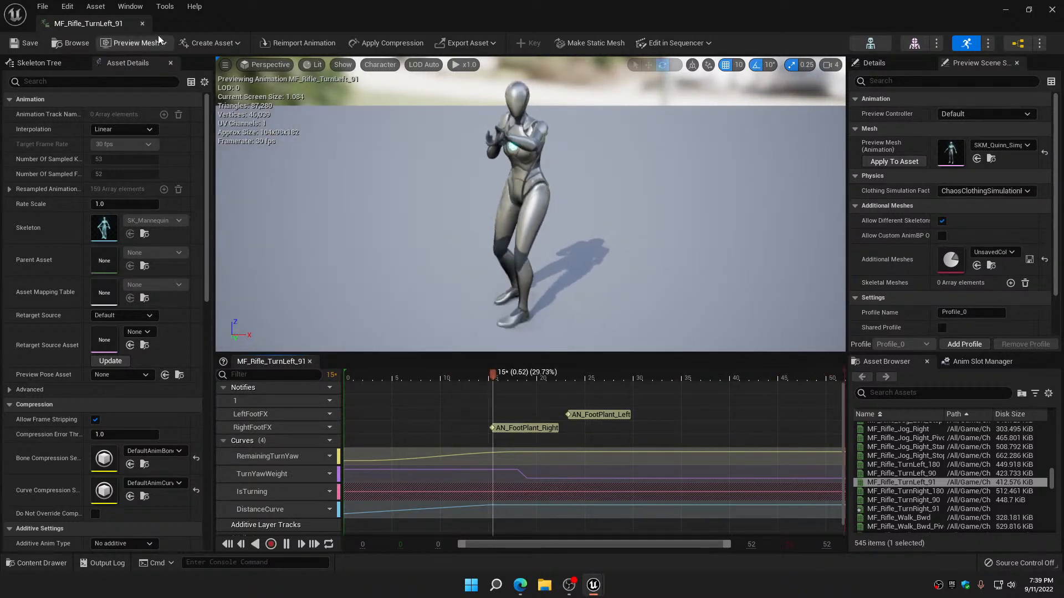
left_click(142, 23)
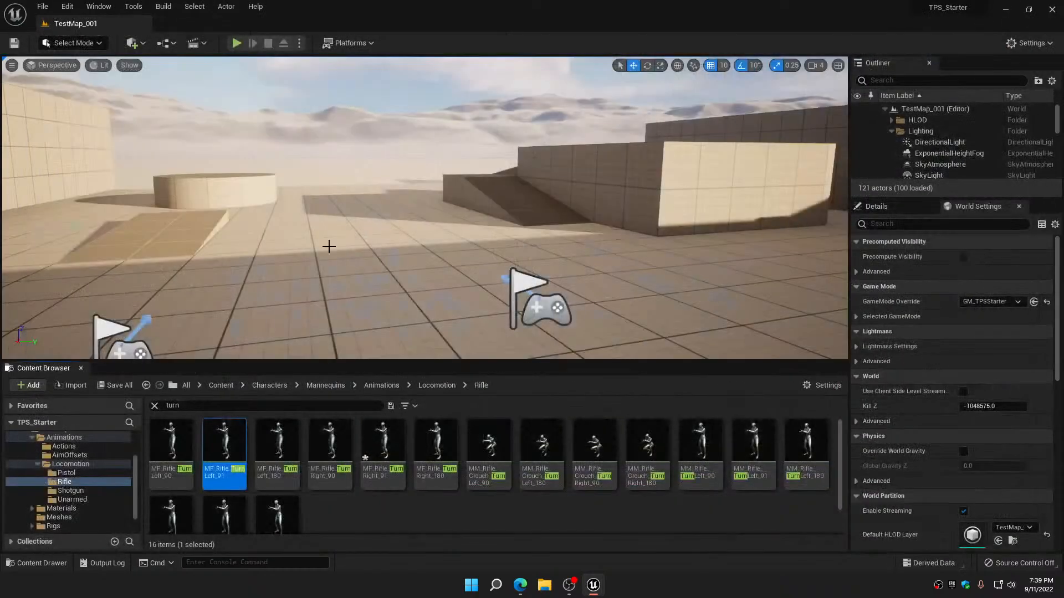
Open the MF_Rifle_TurnRight_91 animation and add the IsTurning metadata curve to it
double_click(384, 428)
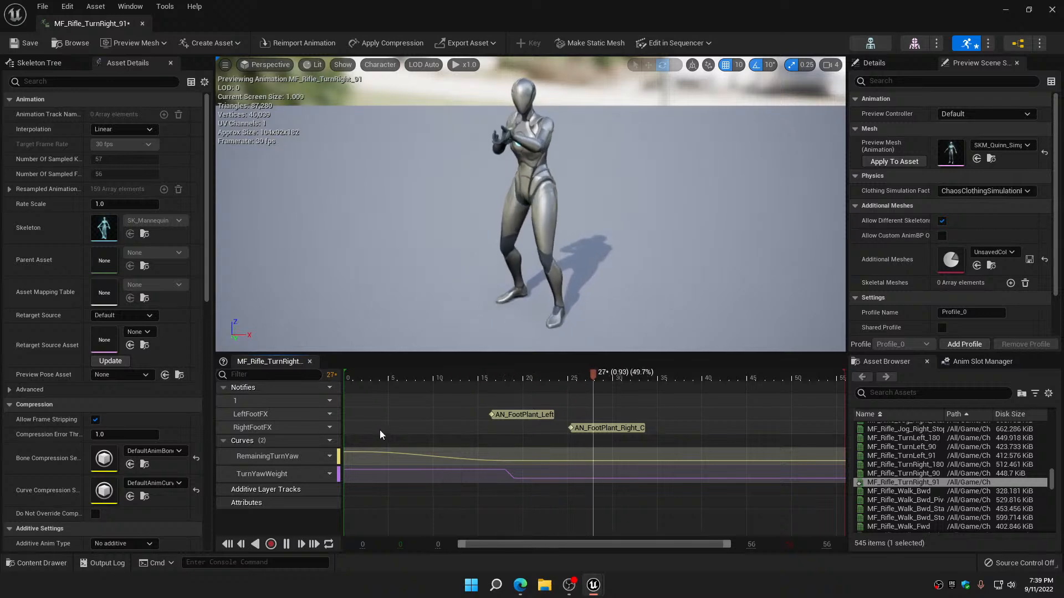
left_click(326, 440)
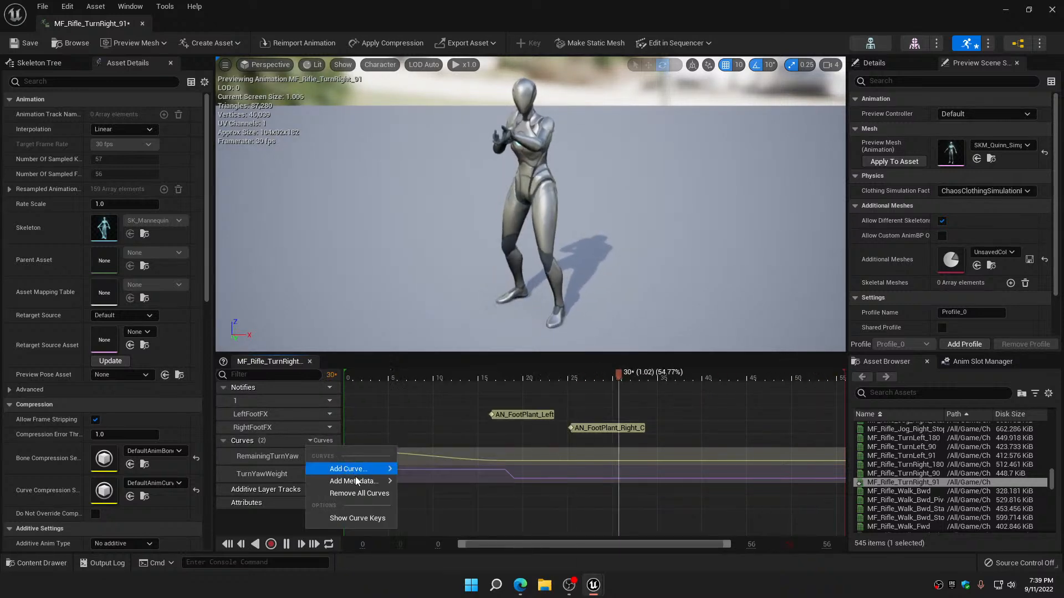
mouse_move(358, 481)
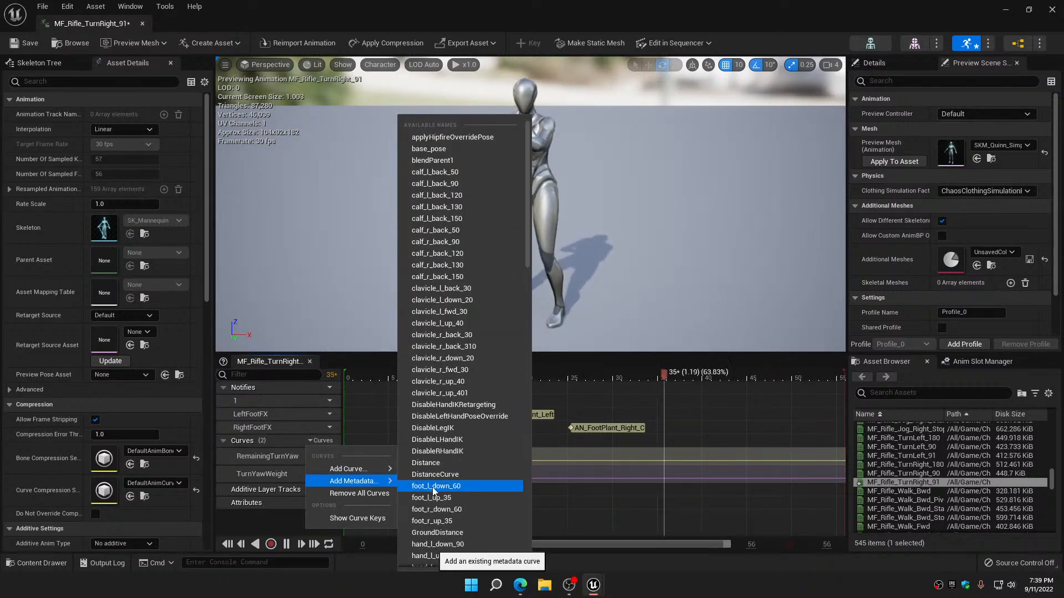
scroll(433, 491, "down", 4)
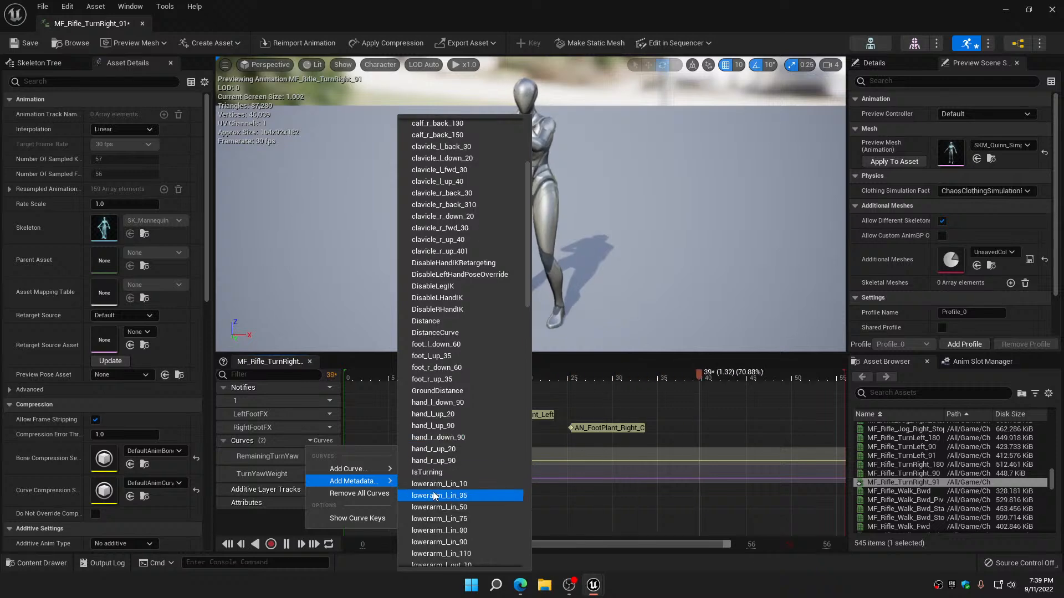
left_click(430, 472)
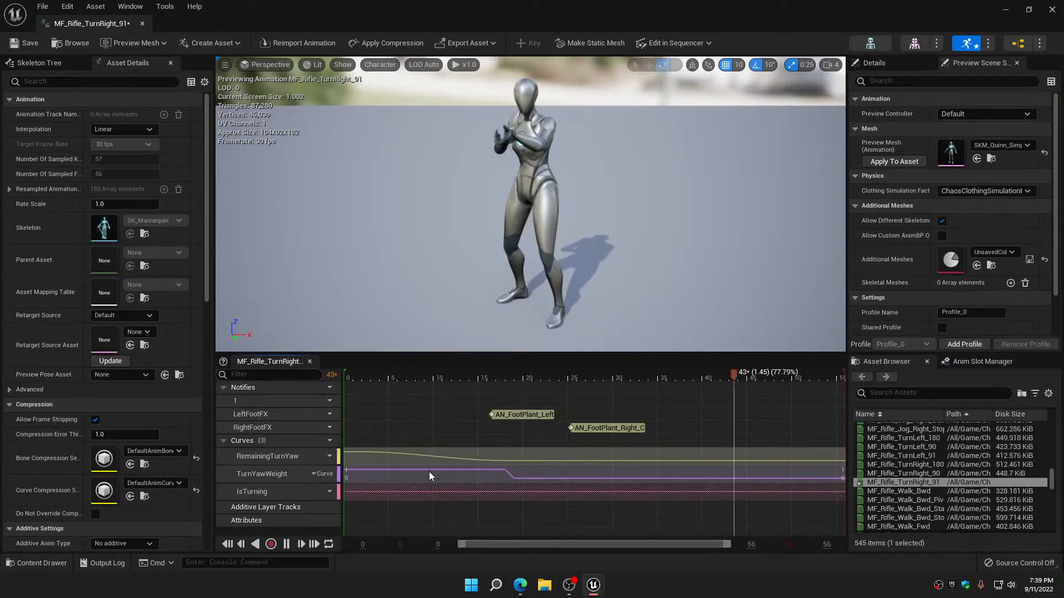
Add the DistanceCurve curve to the rifle turn-right animation and open it for curve editing
left_click(326, 441)
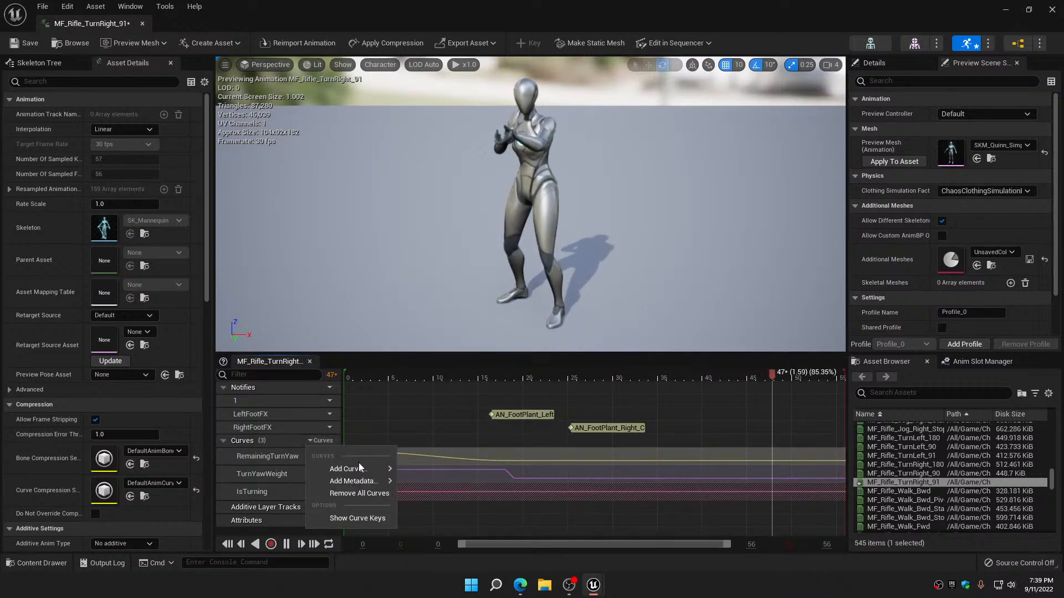
mouse_move(361, 468)
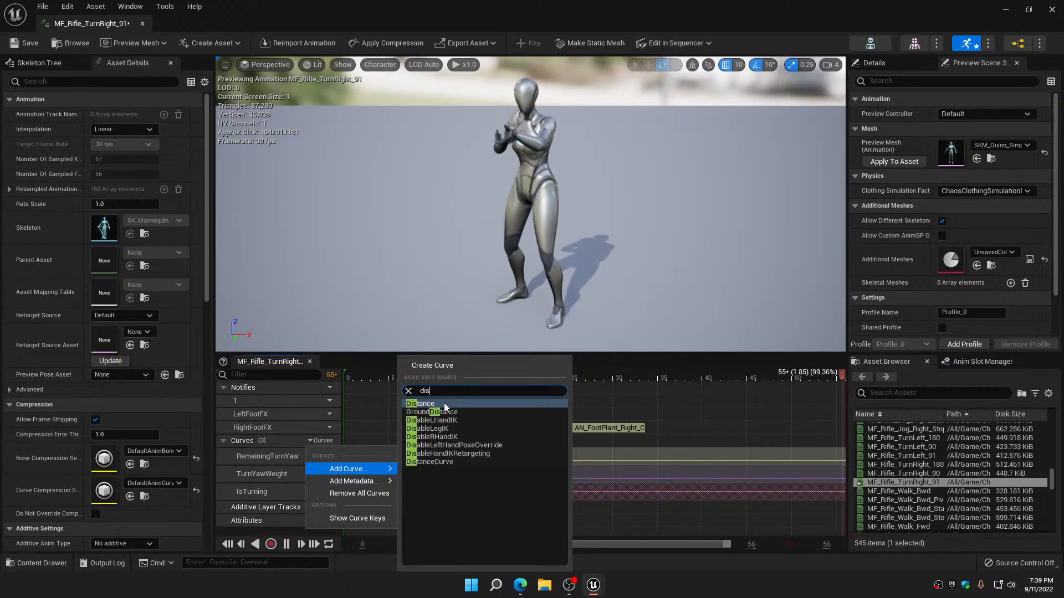
left_click(438, 462)
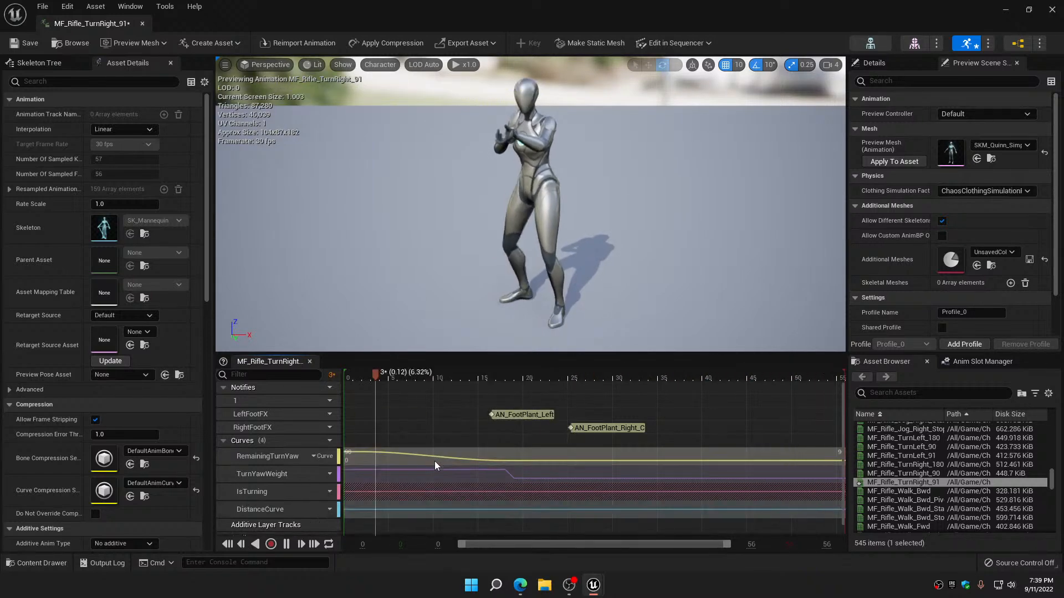
left_click(331, 510)
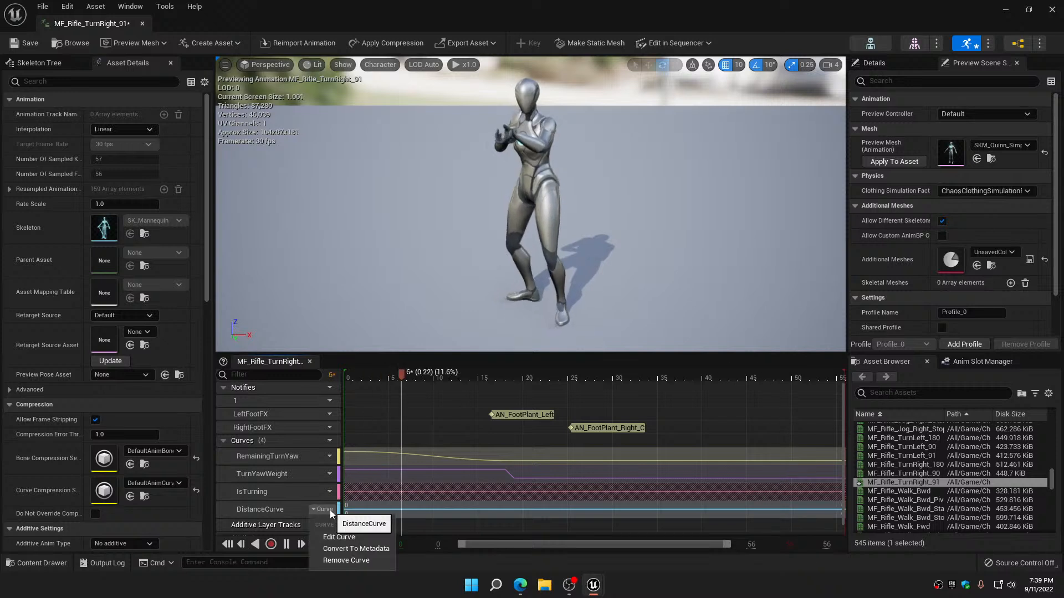
left_click(347, 534)
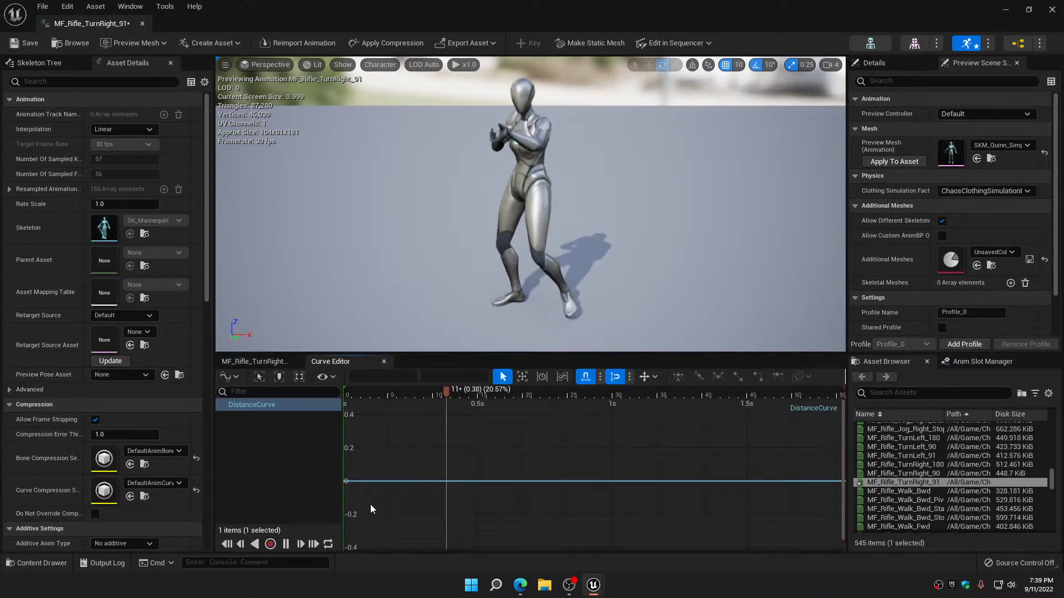
Add a key to the rifle turn-right DistanceCurve at time 0 with a value of -90
key("Return")
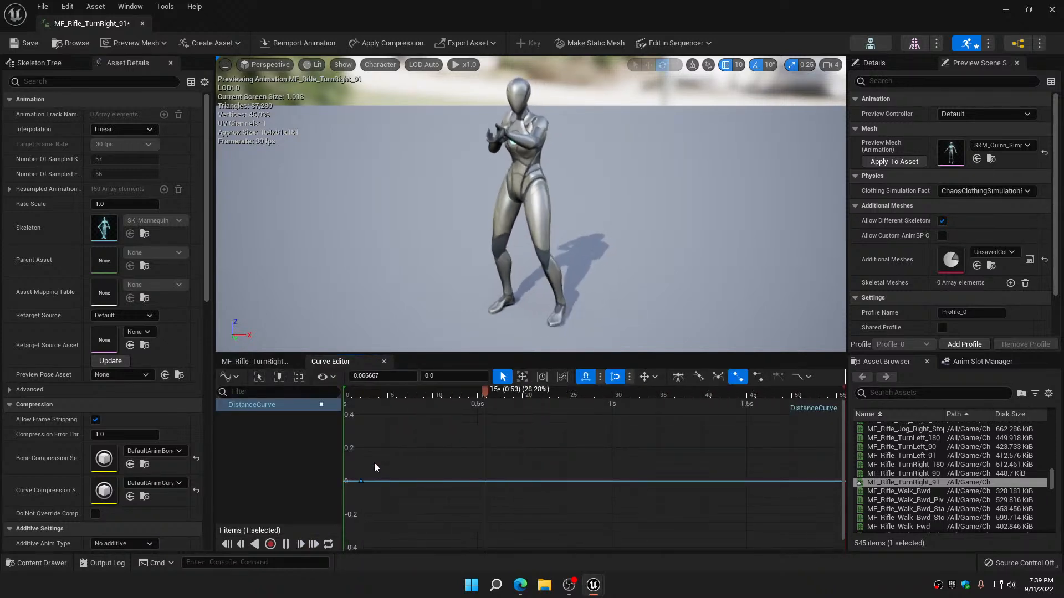
left_click(382, 376)
type("0")
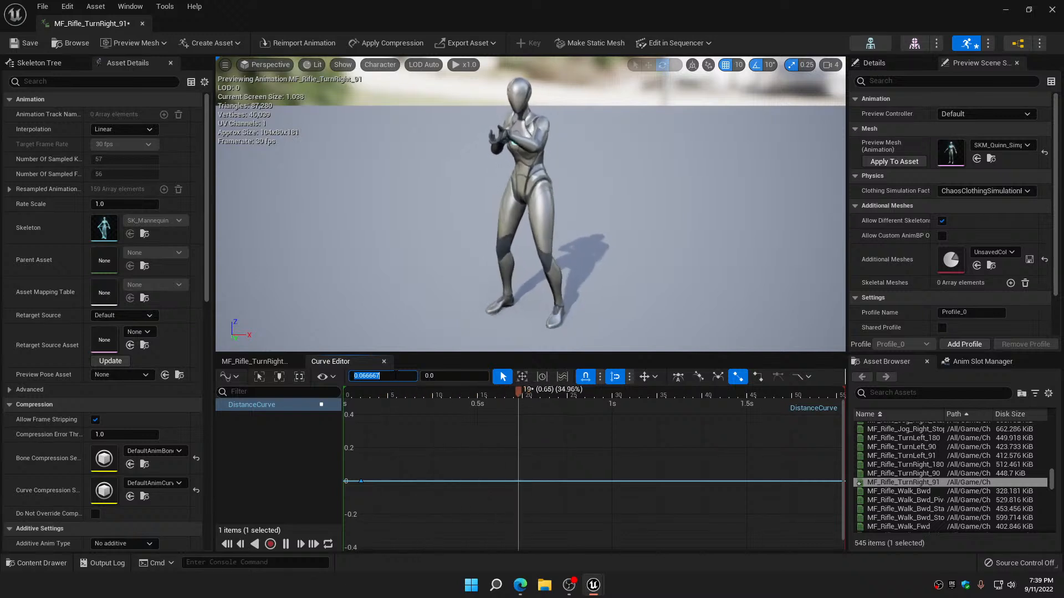
left_click(441, 377)
type("-90")
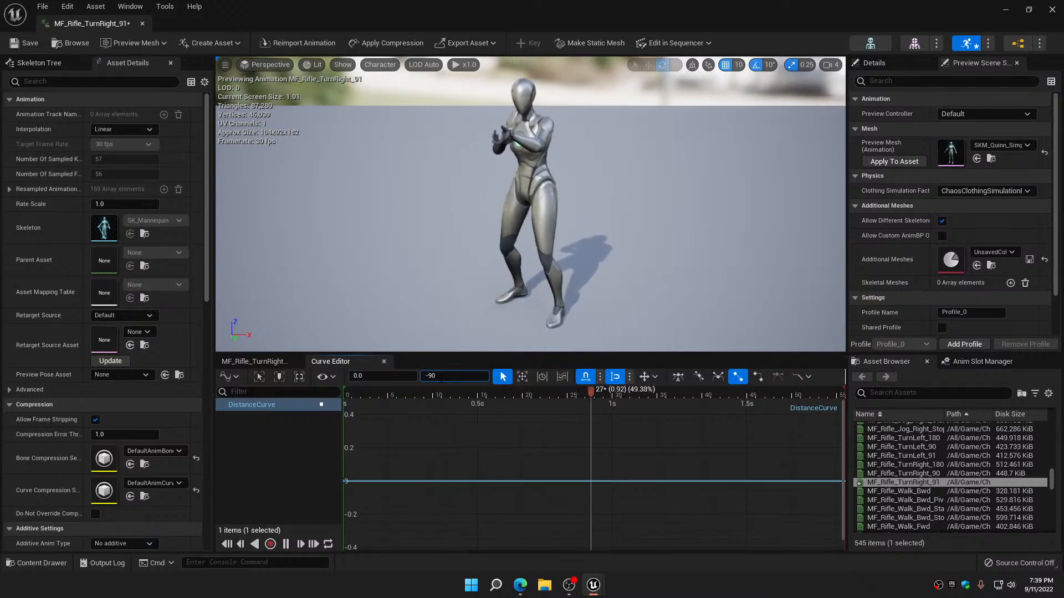
key("Return")
Add a second key to the rifle turn-right DistanceCurve at time 0.5 with a value of 0, and save and close the animation
left_click(408, 464)
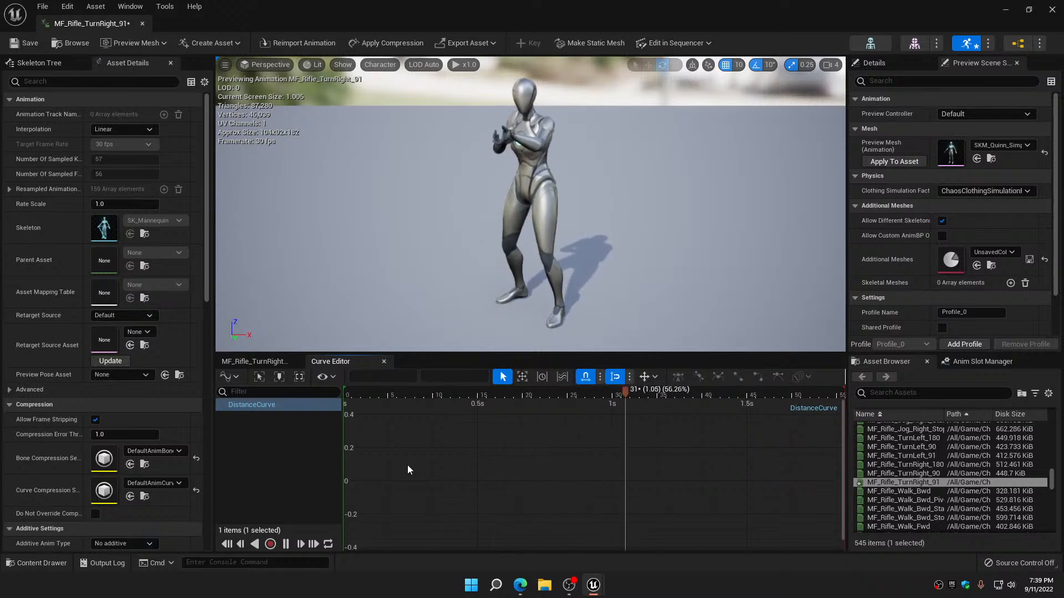
key("Return")
left_click(398, 376)
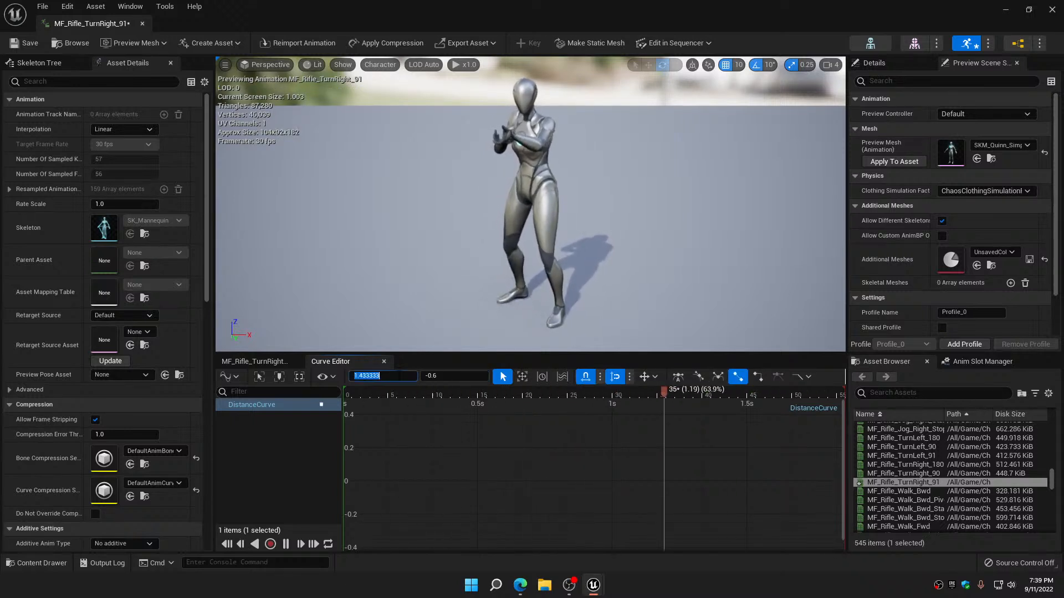
type("0.5")
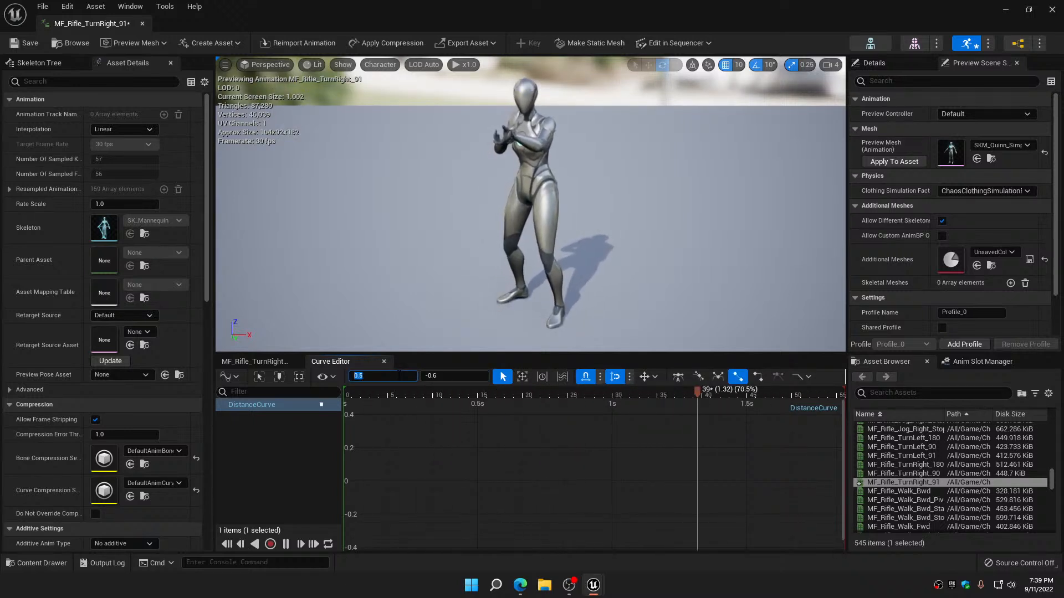
key("Tab")
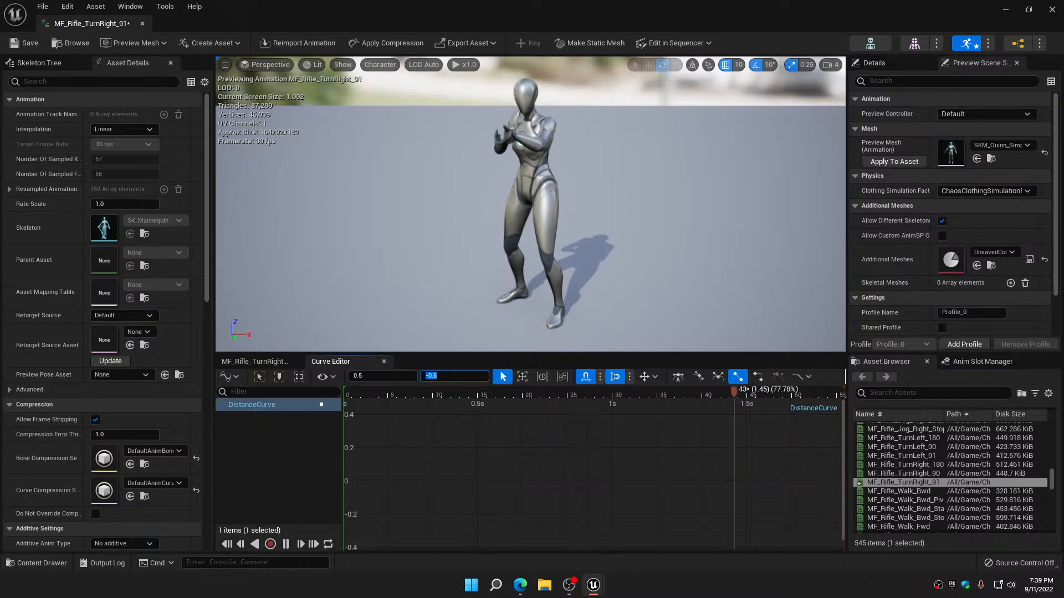
type("0")
key("Return")
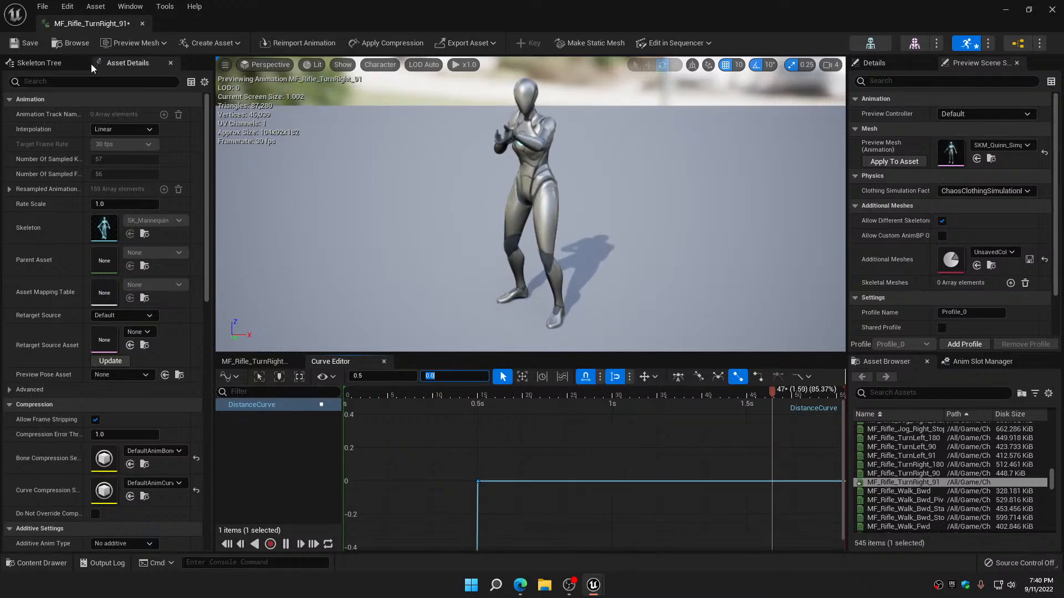
left_click(25, 44)
left_click(143, 24)
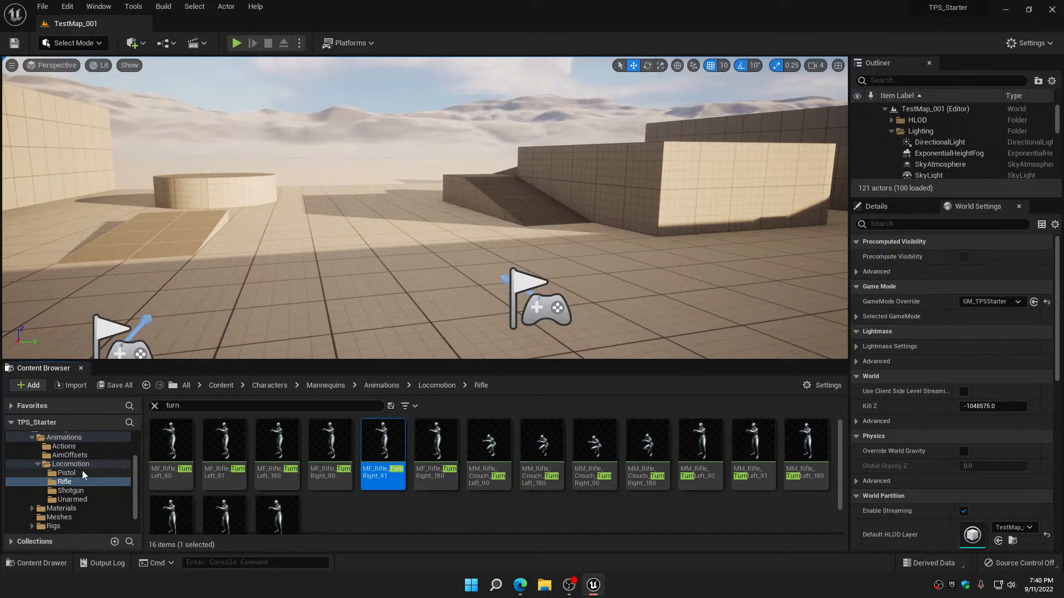
Duplicate the MF_Pistol_TurnLeft_90 animation in the Pistol folder
left_click(67, 473)
left_click(172, 442)
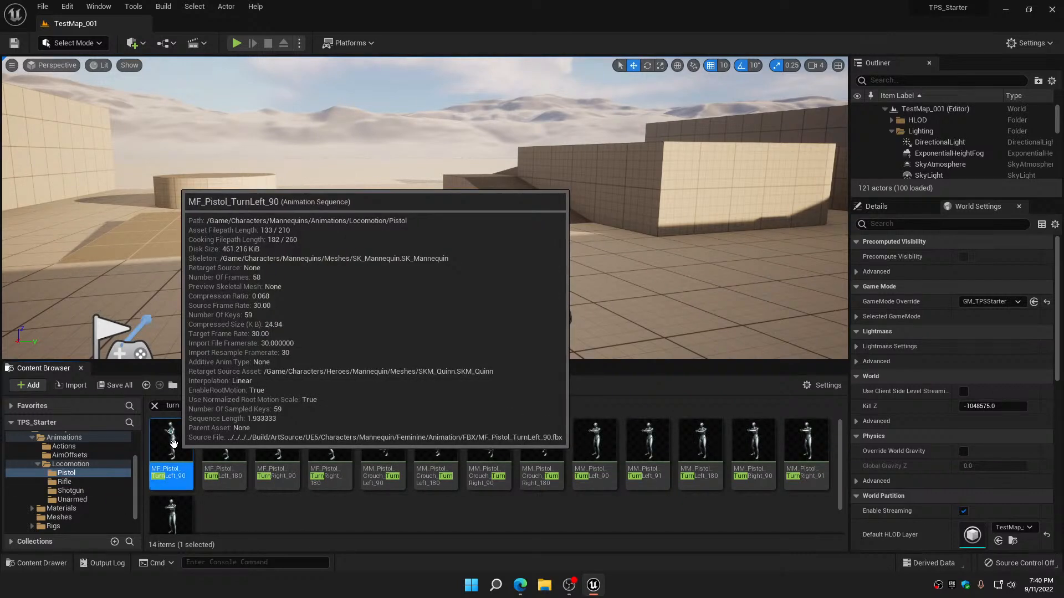
right_click(173, 444)
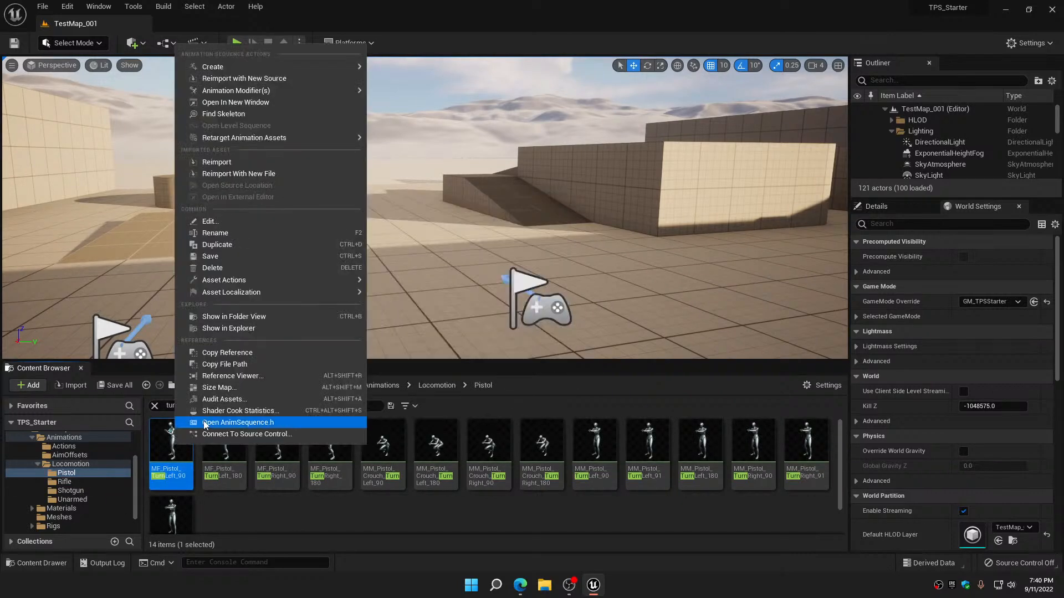
left_click(251, 245)
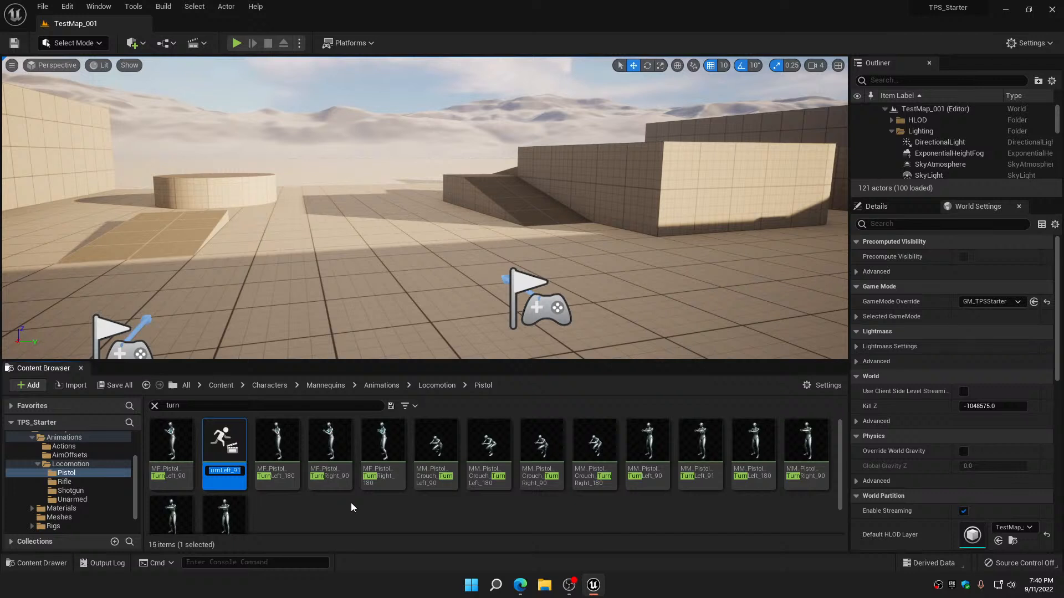
Duplicate the MF_Pistol_TurnRight_90 animation in the Pistol folder and accept the suggested name
left_click(331, 440)
right_click(332, 437)
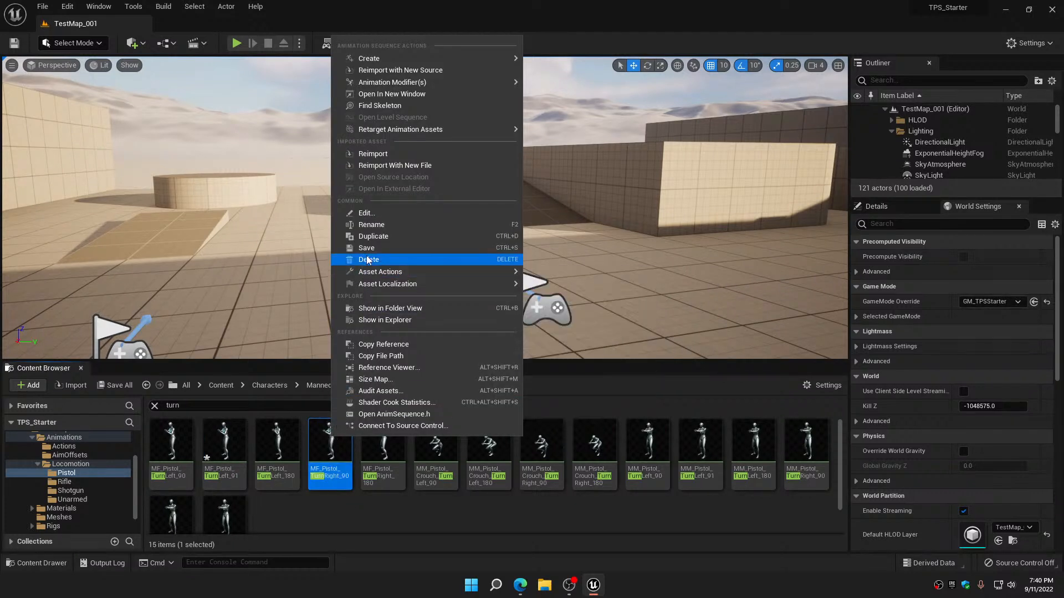
left_click(377, 236)
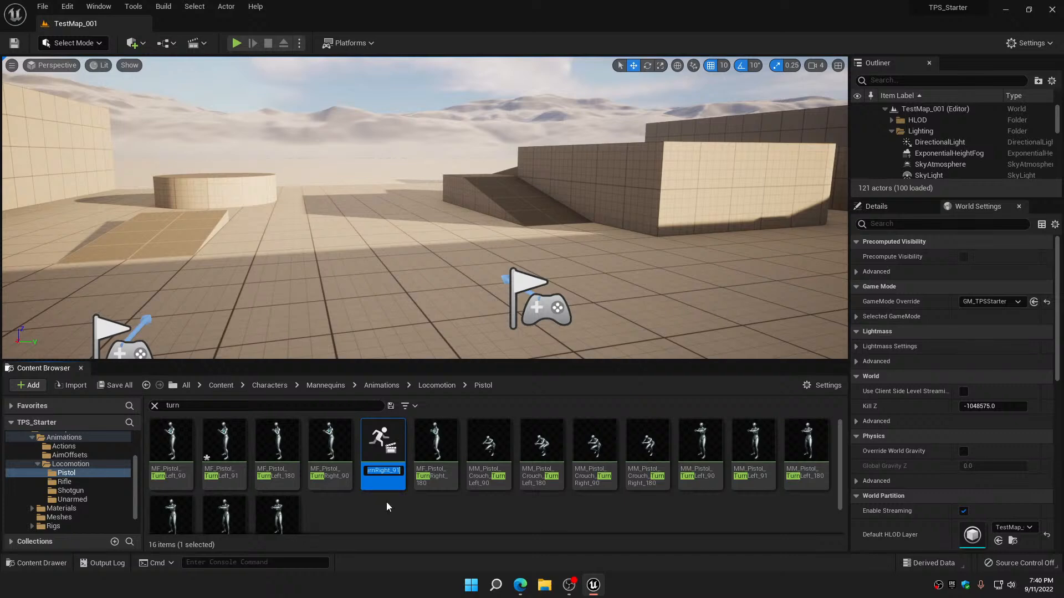
key("Return")
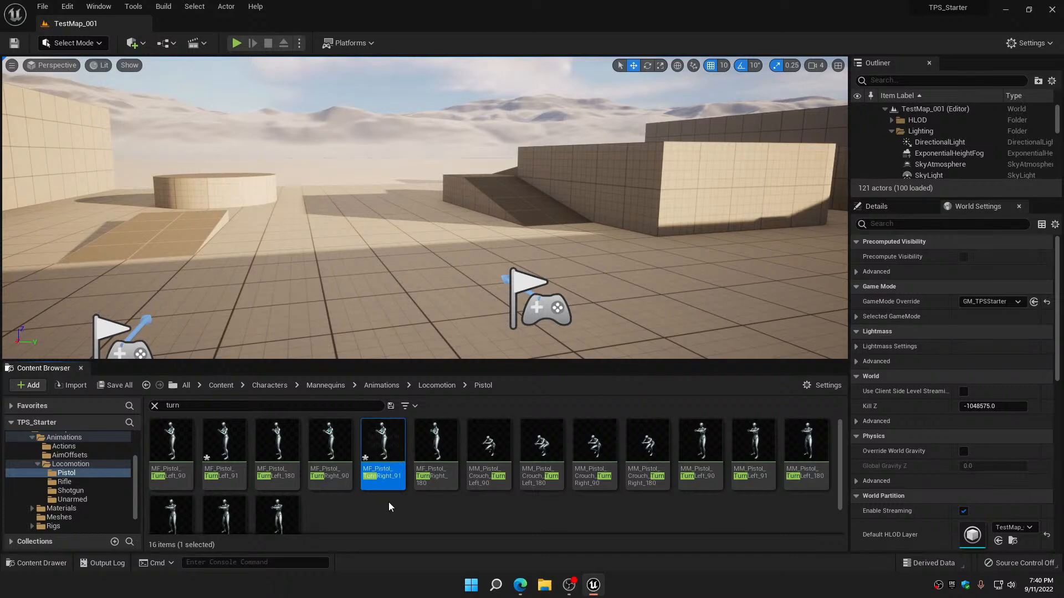
Open the MF_Pistol_TurnLeft_91 animation and add IsTurning metadata to its curves
double_click(221, 438)
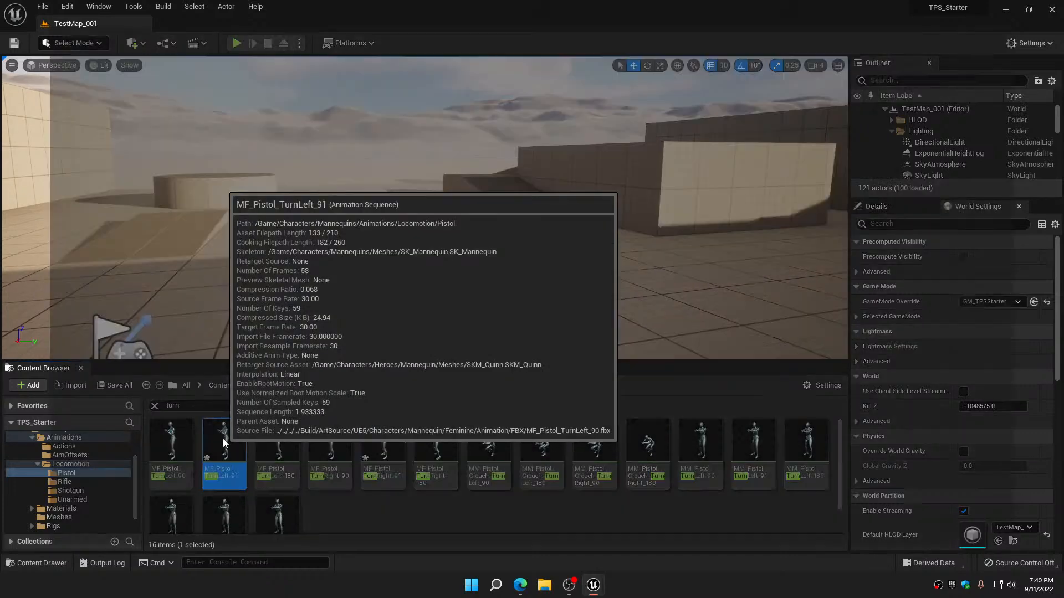
left_click(328, 442)
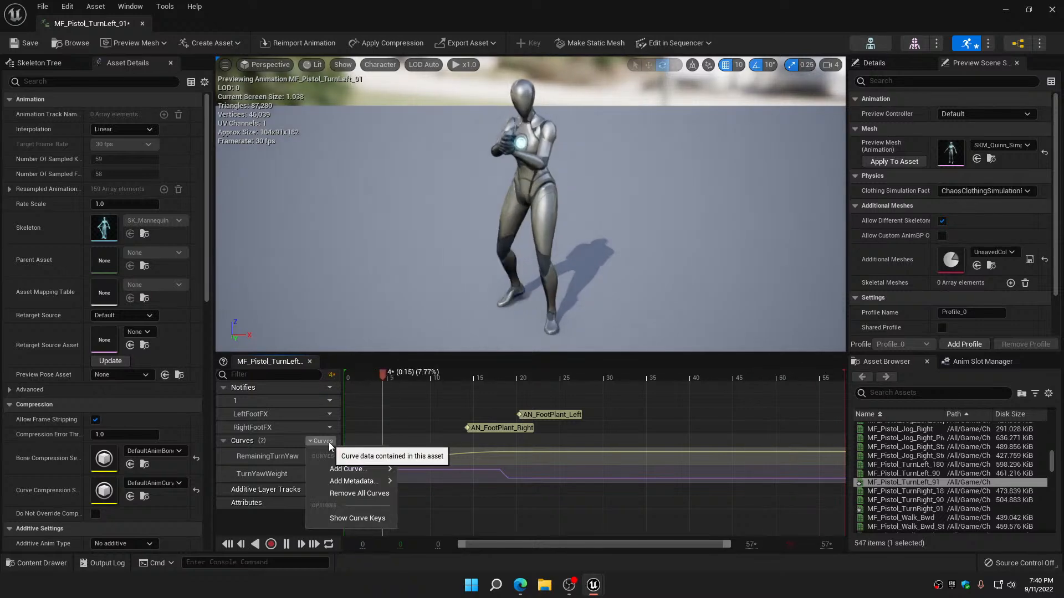
mouse_move(368, 482)
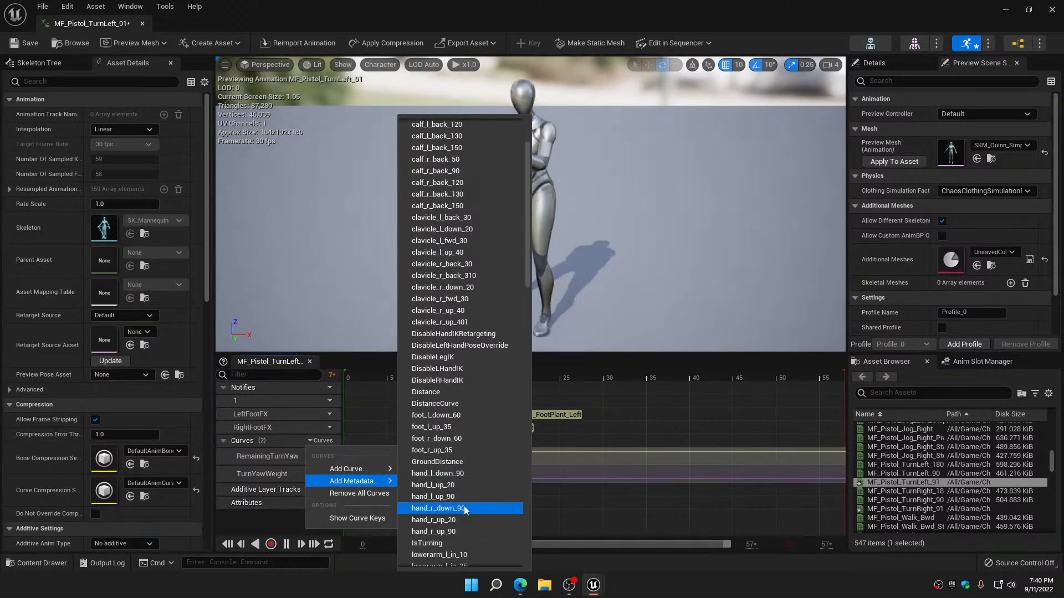
scroll(464, 506, "down", 5)
left_click(448, 491)
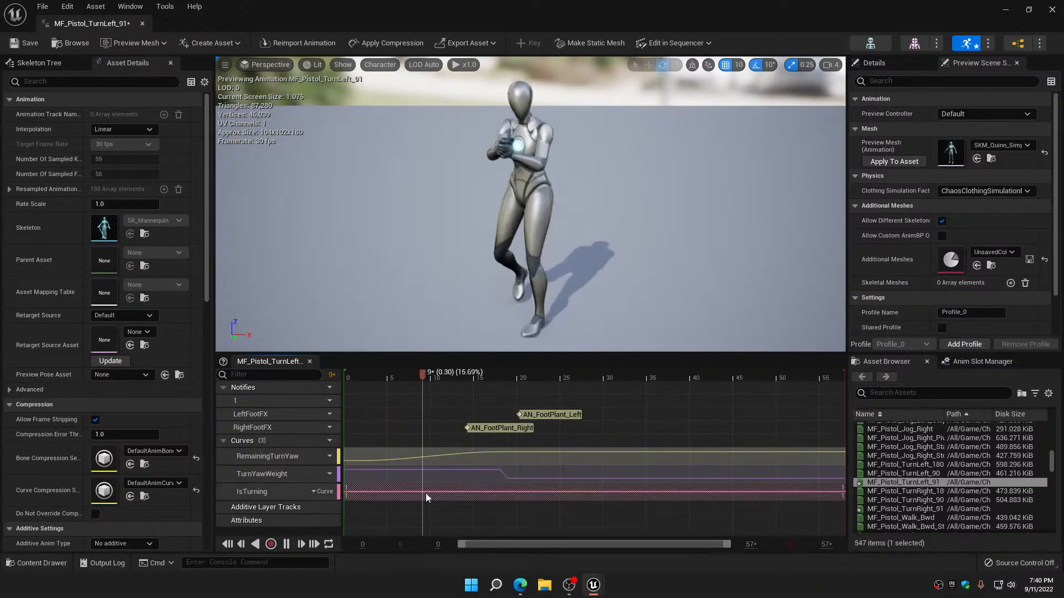
Add a DistanceCurve curve to the pistol turn-left animation and open it in the Curve Editor
left_click(328, 441)
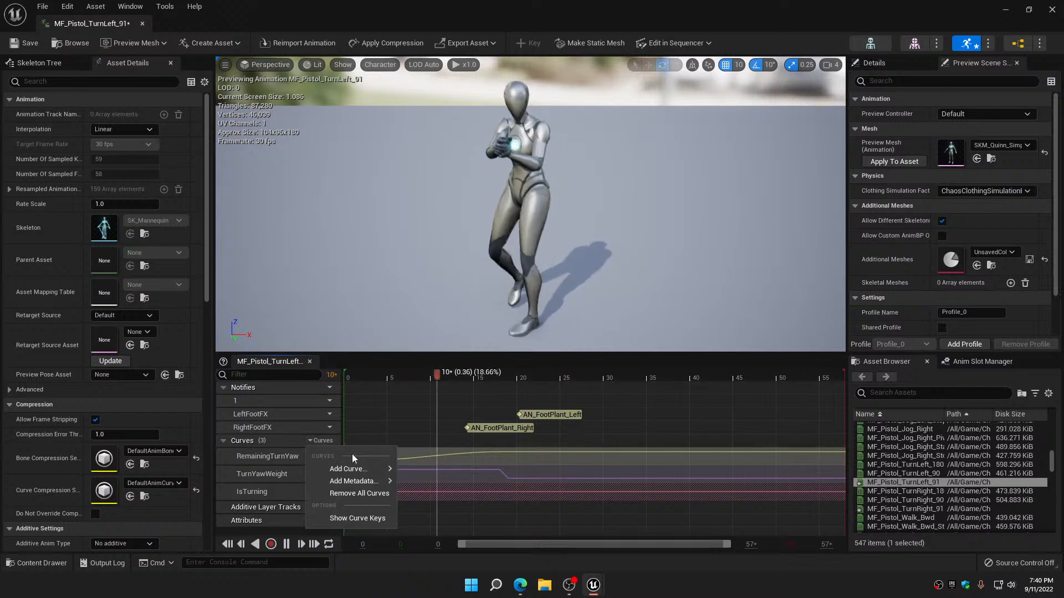
mouse_move(366, 470)
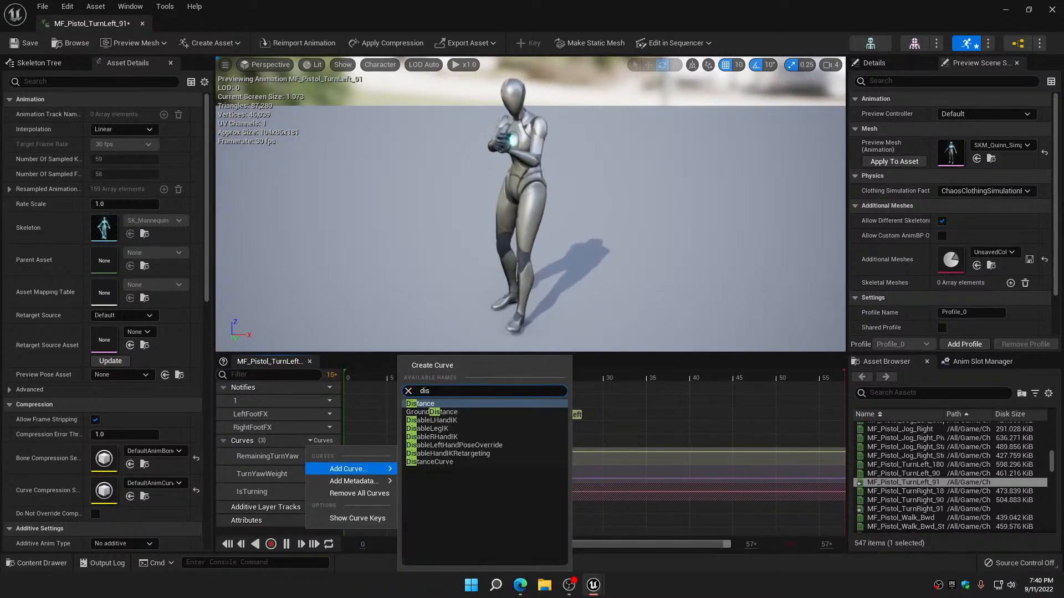
left_click(443, 462)
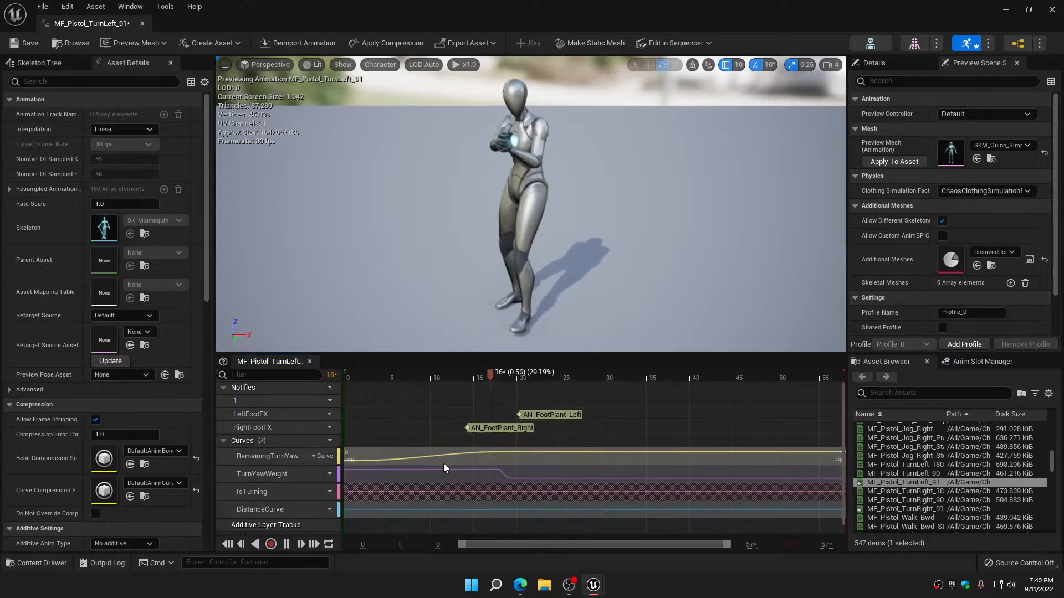
left_click(325, 509)
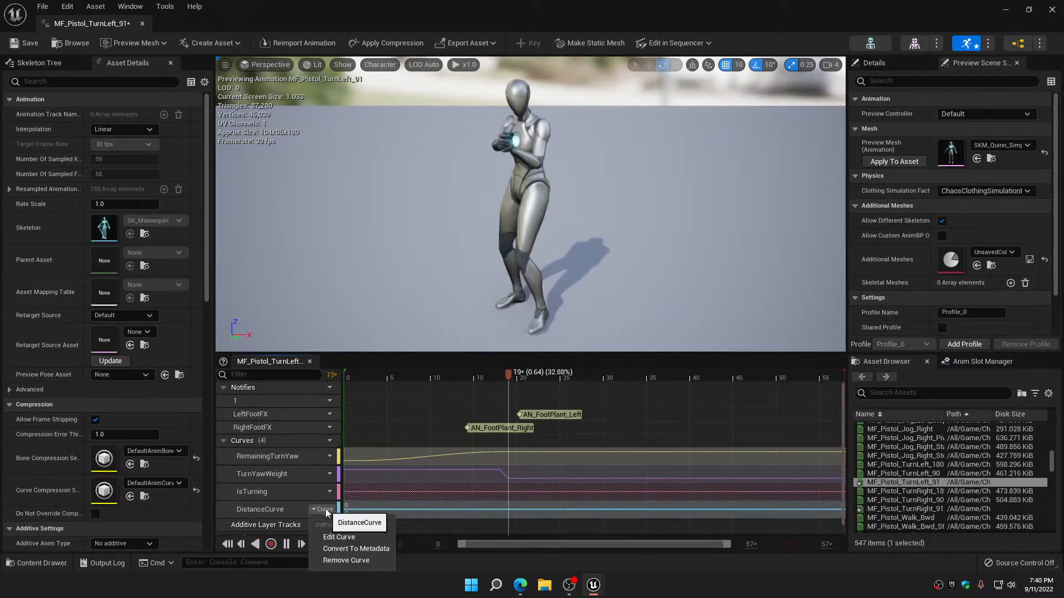
left_click(346, 537)
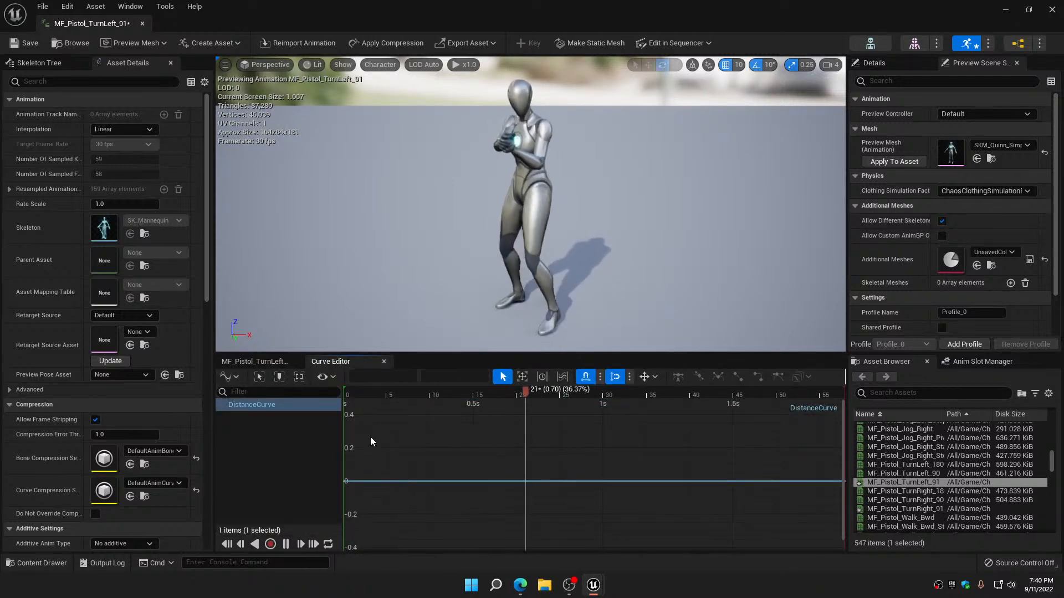
Add a key to the pistol turn-left DistanceCurve at time 0 with a value of -90
key("Return")
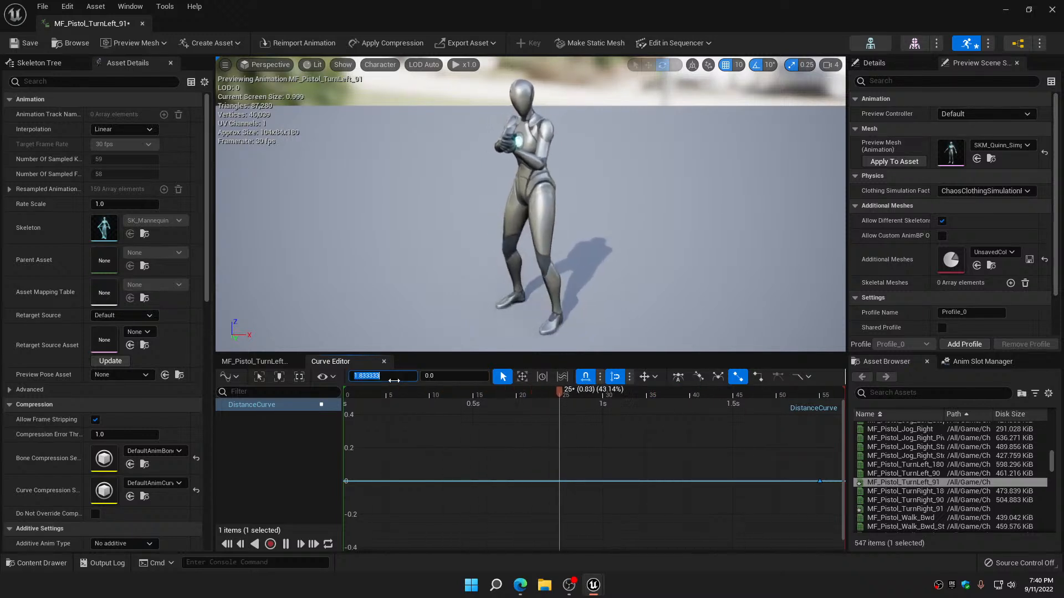
key("Tab")
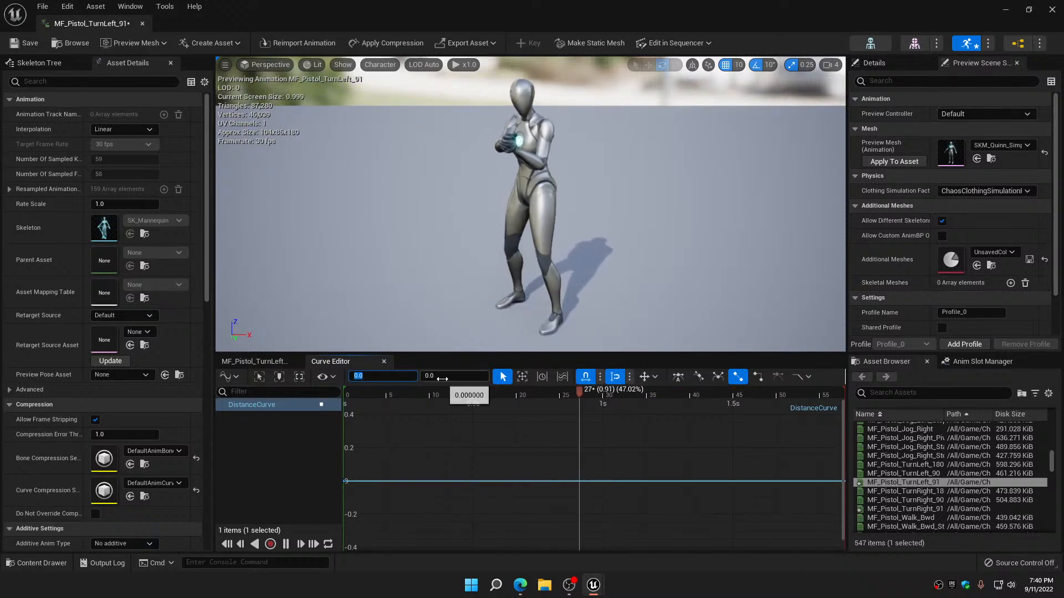
type("-90")
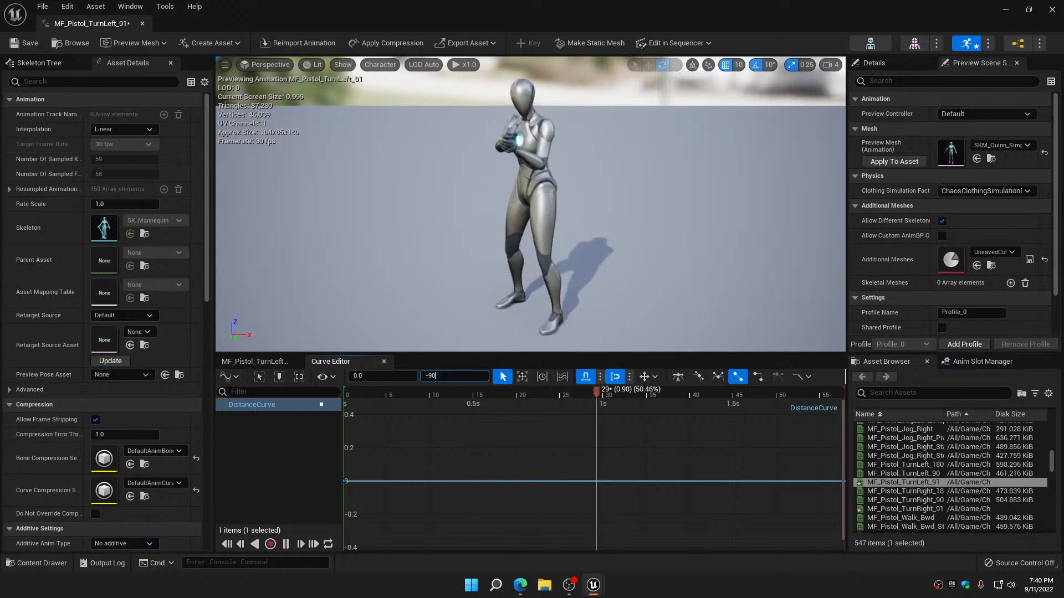
key("Return")
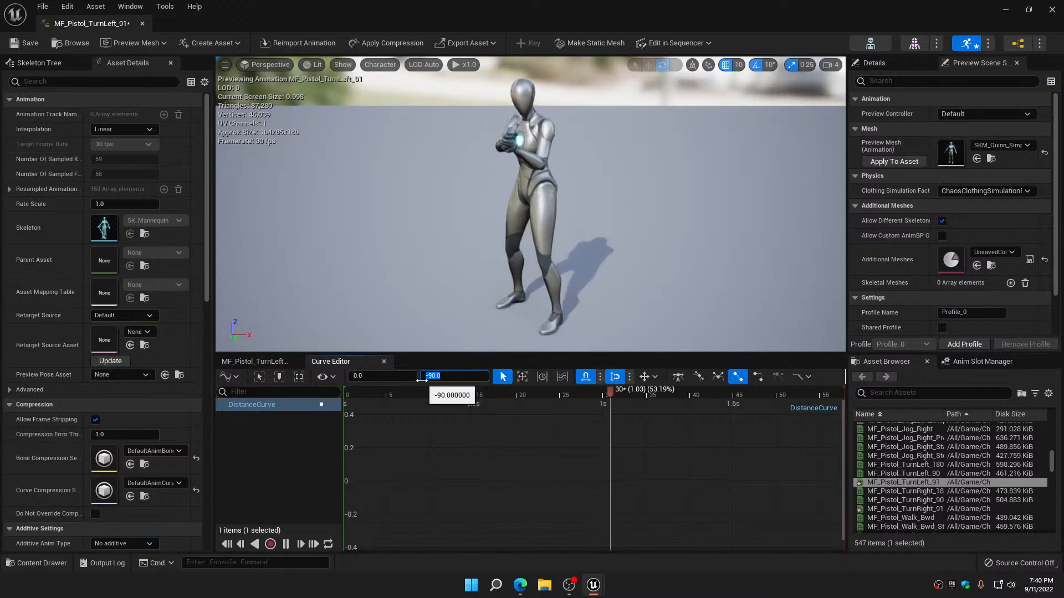
Add a second key to the pistol turn-left DistanceCurve at time 0.5 with a value of 0, and save and close the animation
left_click(418, 457)
key("Return")
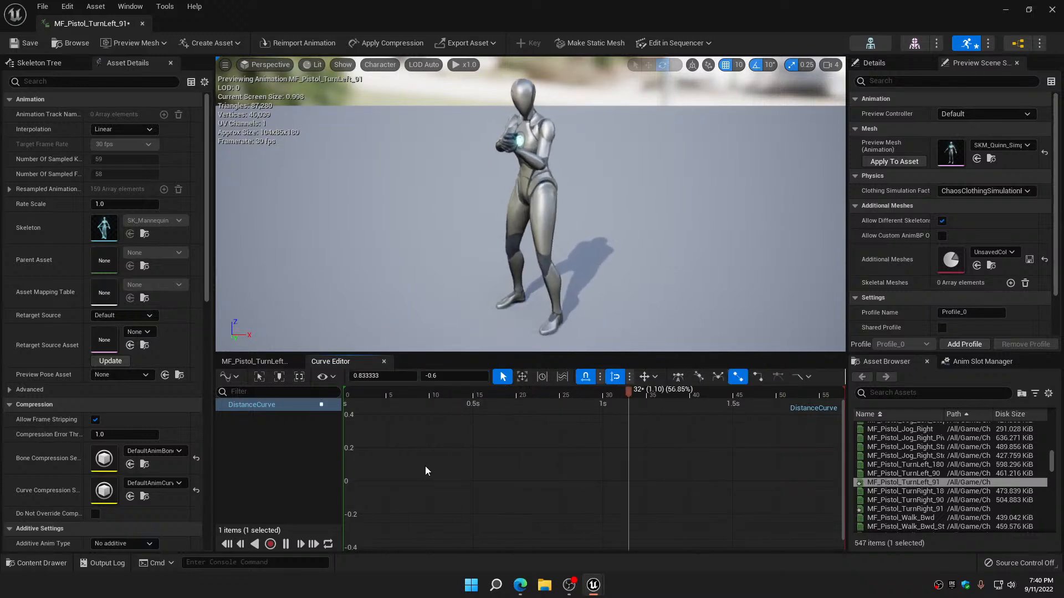
left_click(393, 376)
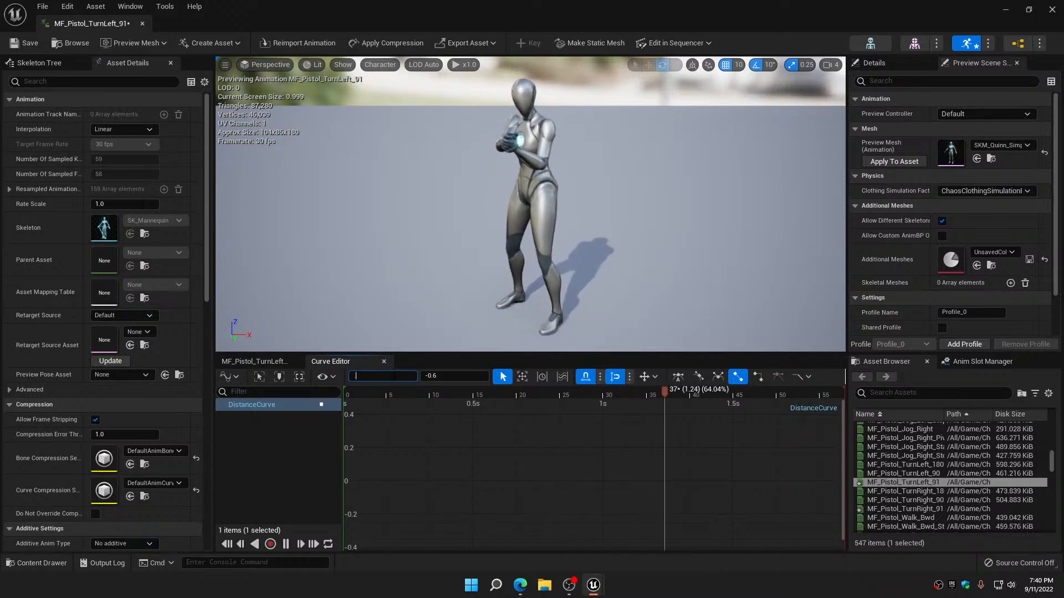
key("Tab")
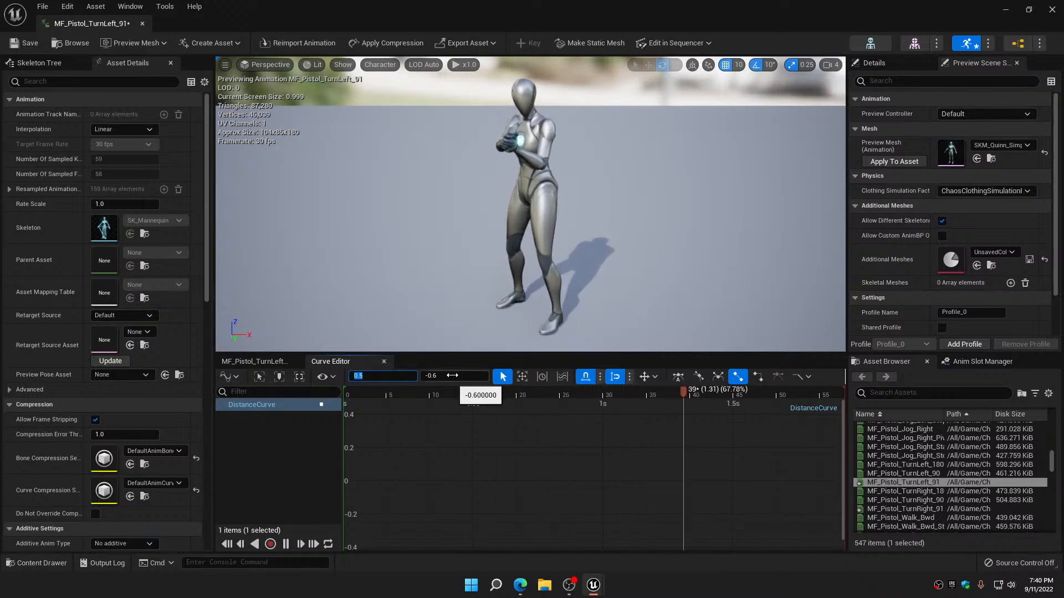
type("0")
key("Return")
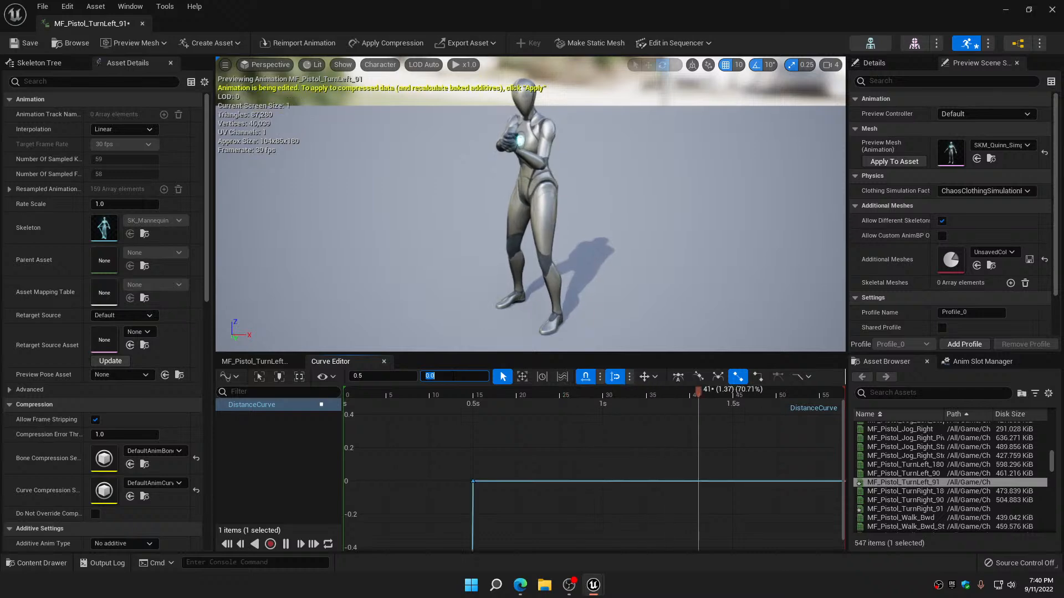
left_click(25, 47)
left_click(145, 25)
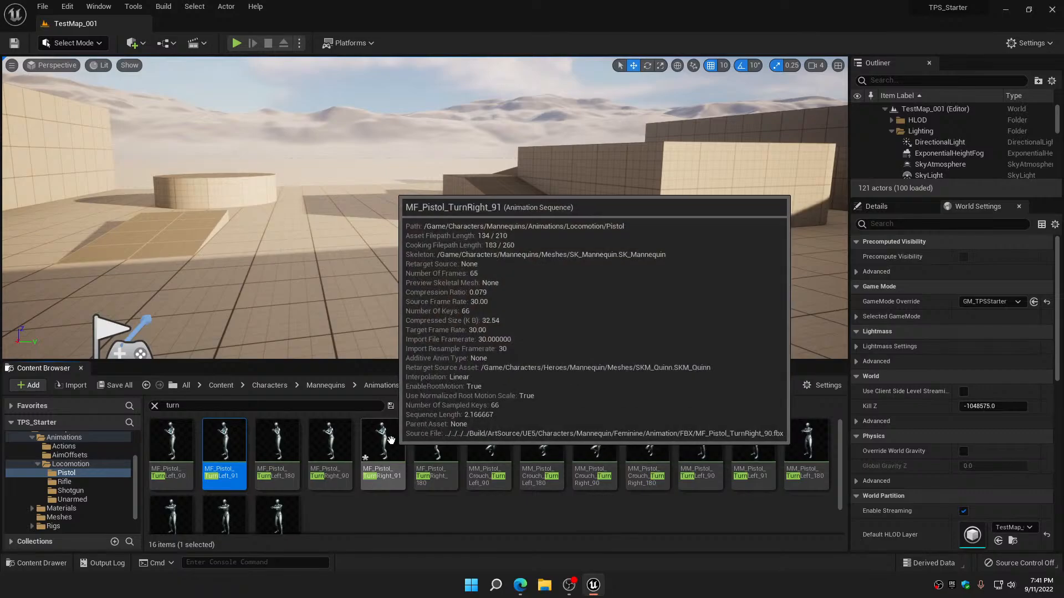
Open the MF_Pistol_TurnRight_91 animation and add IsTurning metadata to its curves
double_click(392, 441)
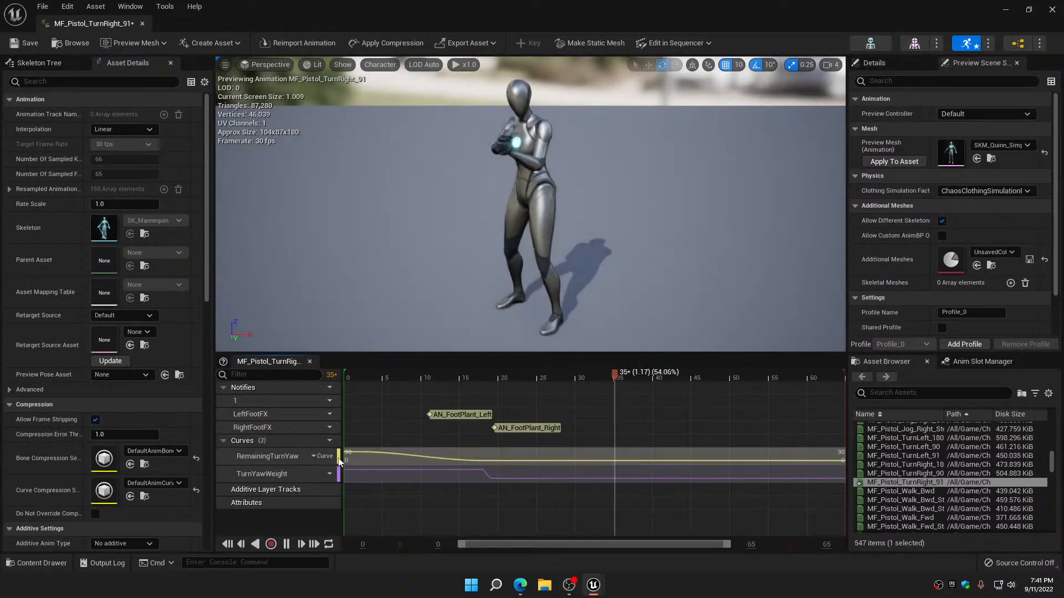
left_click(323, 441)
mouse_move(353, 482)
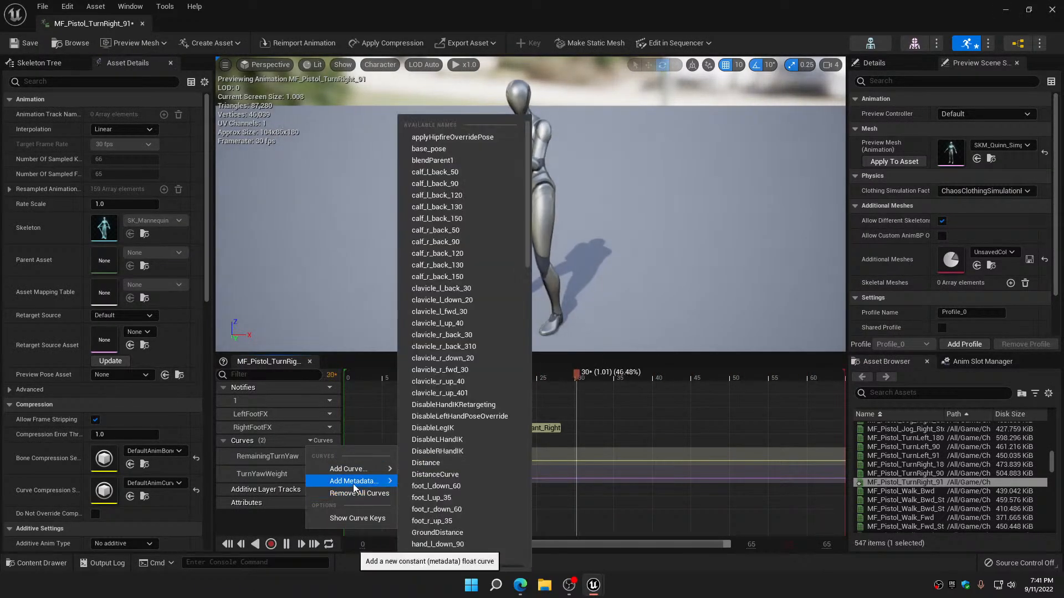
scroll(455, 499, "down", 3)
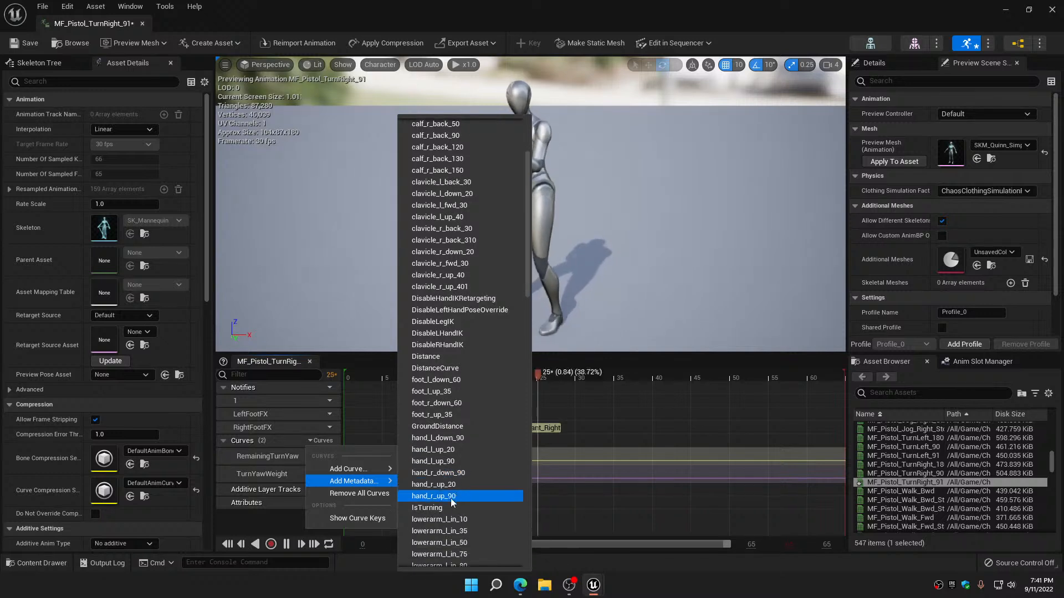
left_click(443, 506)
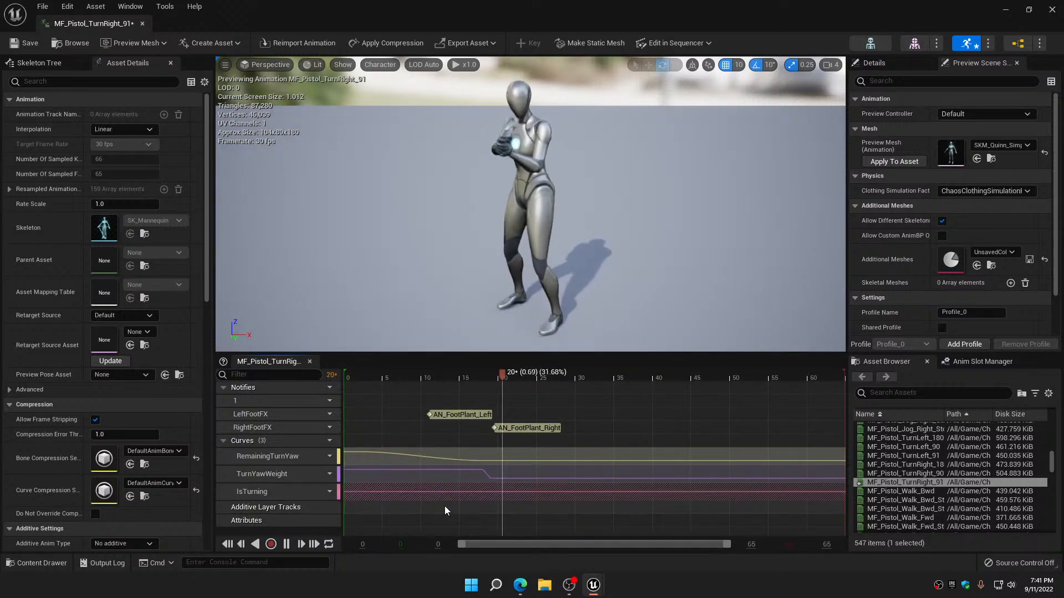
Add a DistanceCurve curve to the pistol turn-right animation and open it in the Curve Editor
left_click(325, 443)
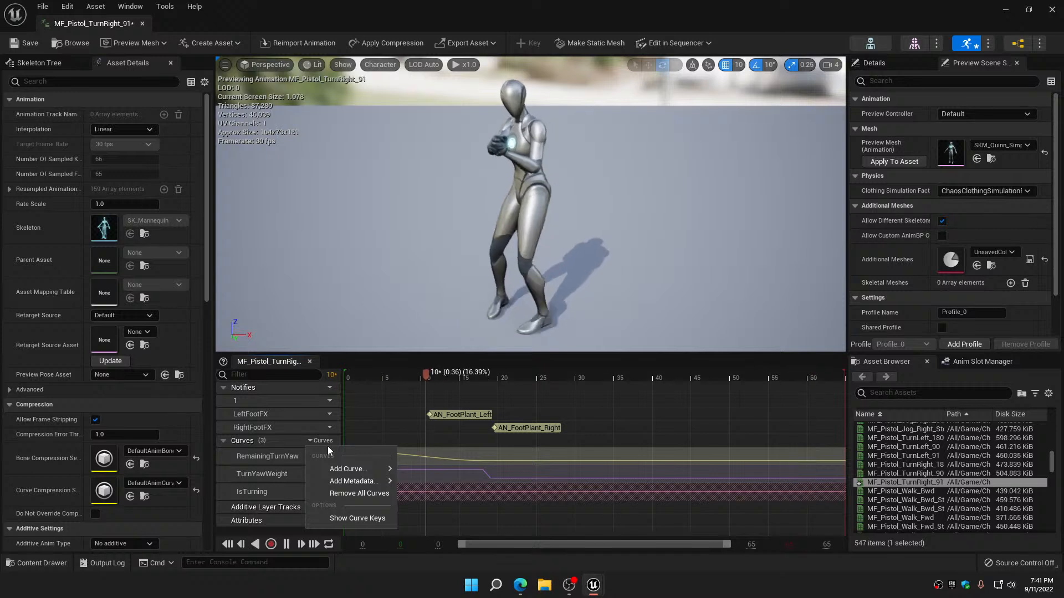
mouse_move(354, 470)
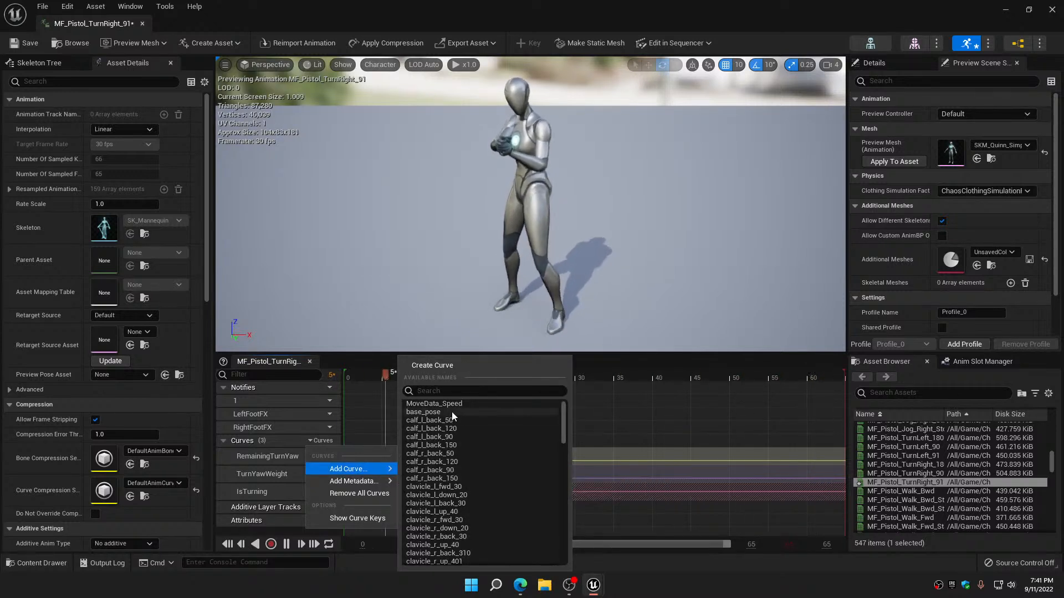
type("dis")
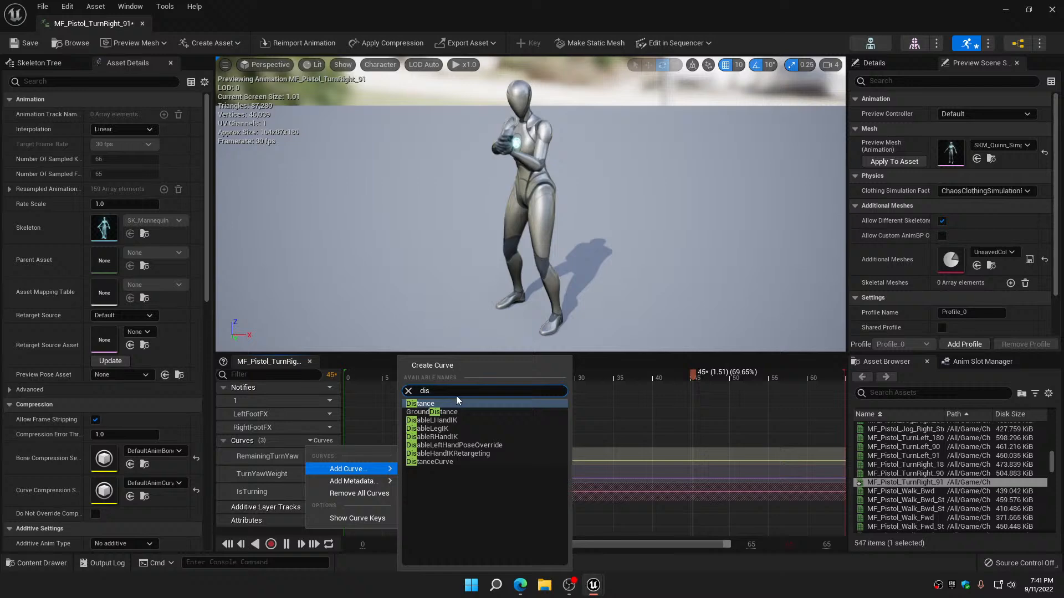
left_click(443, 461)
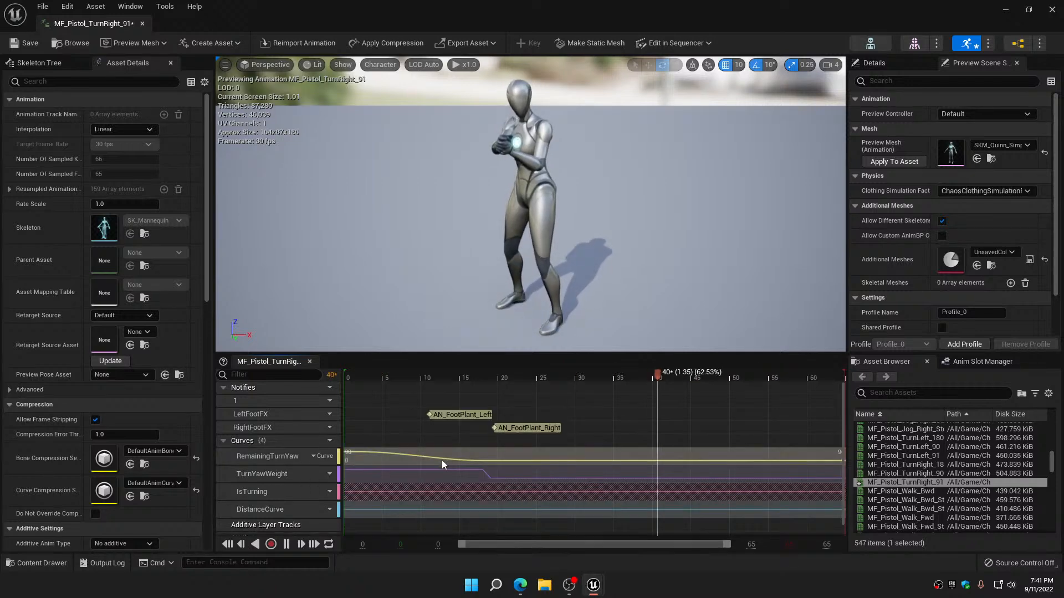
left_click(322, 510)
left_click(351, 537)
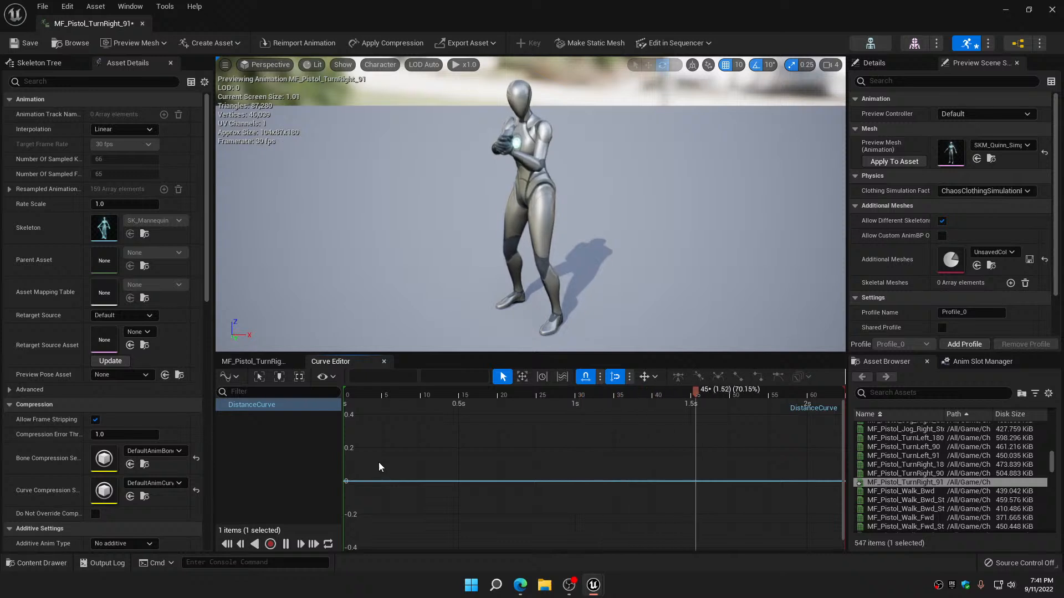
Add a key to the pistol turn-right DistanceCurve at time 0 with a value of -90
key("Return")
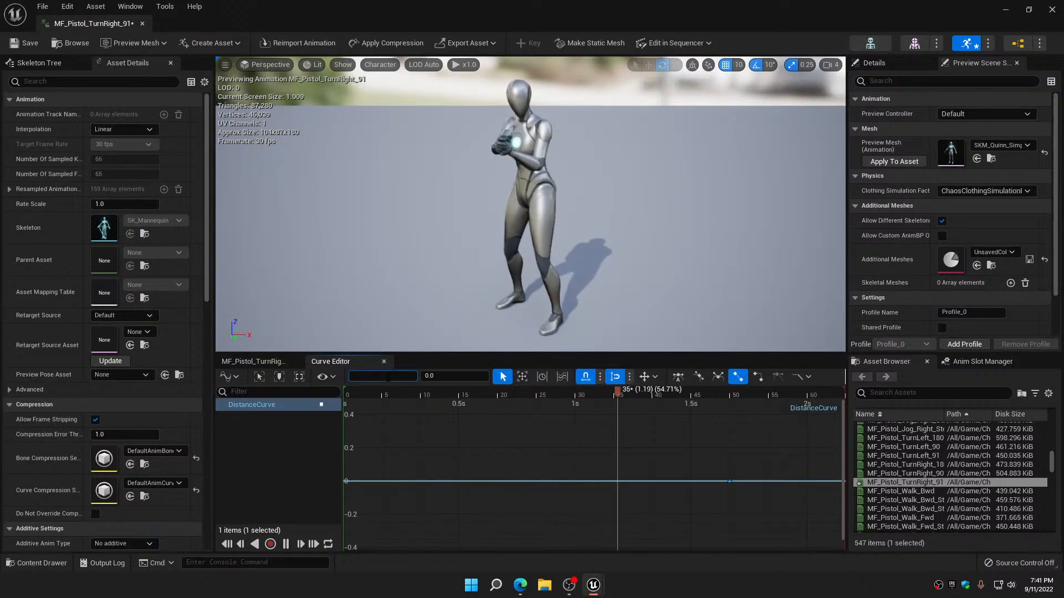
key("Return")
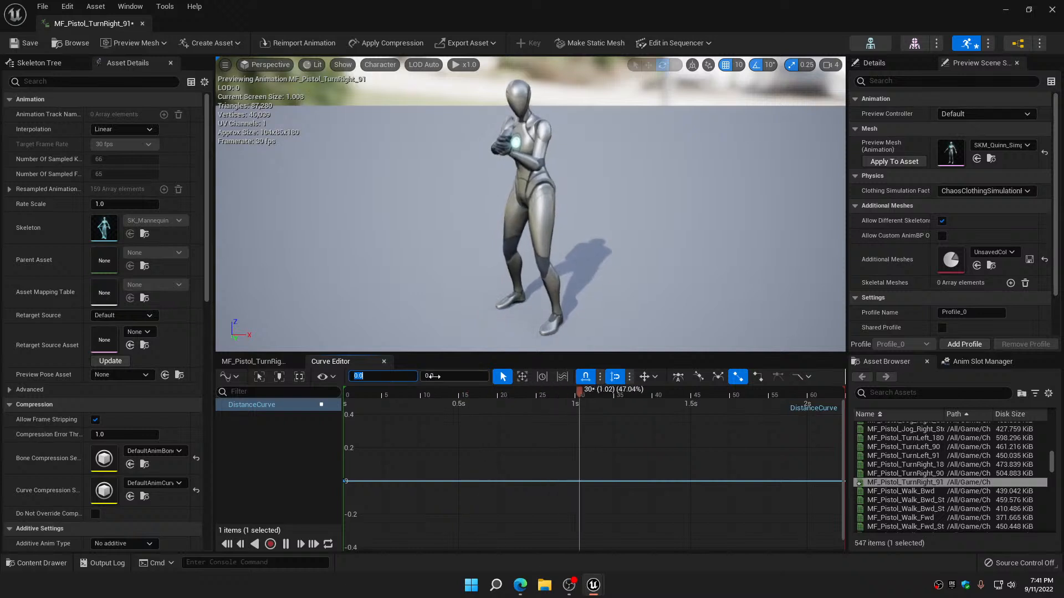
left_click(432, 376)
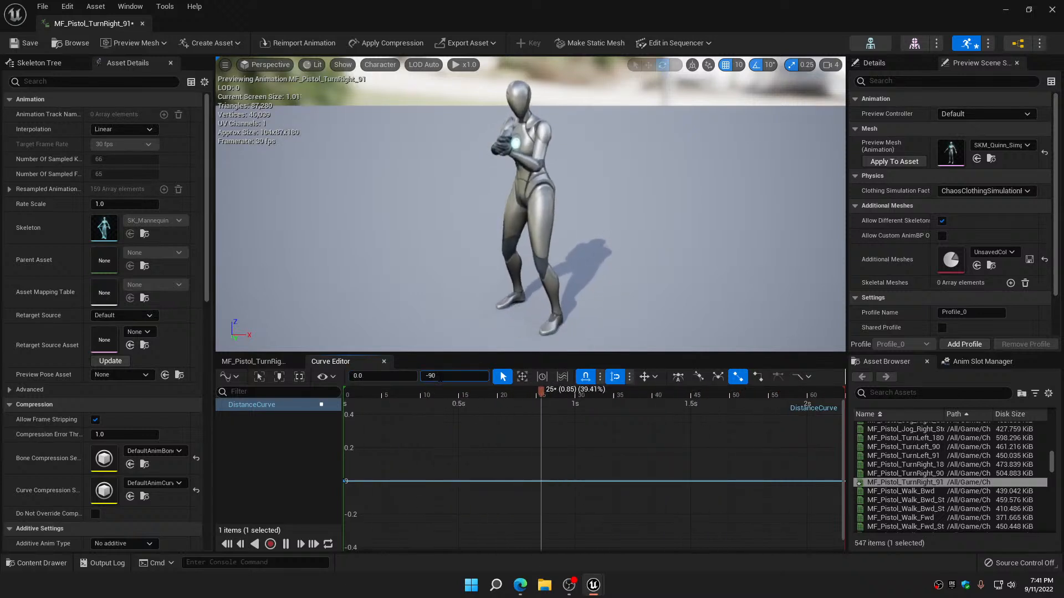
type("-90")
key("Return")
Add a second key to the pistol turn-right DistanceCurve at time 0.5 with a value of 0, and save and close the animation
left_click(400, 446)
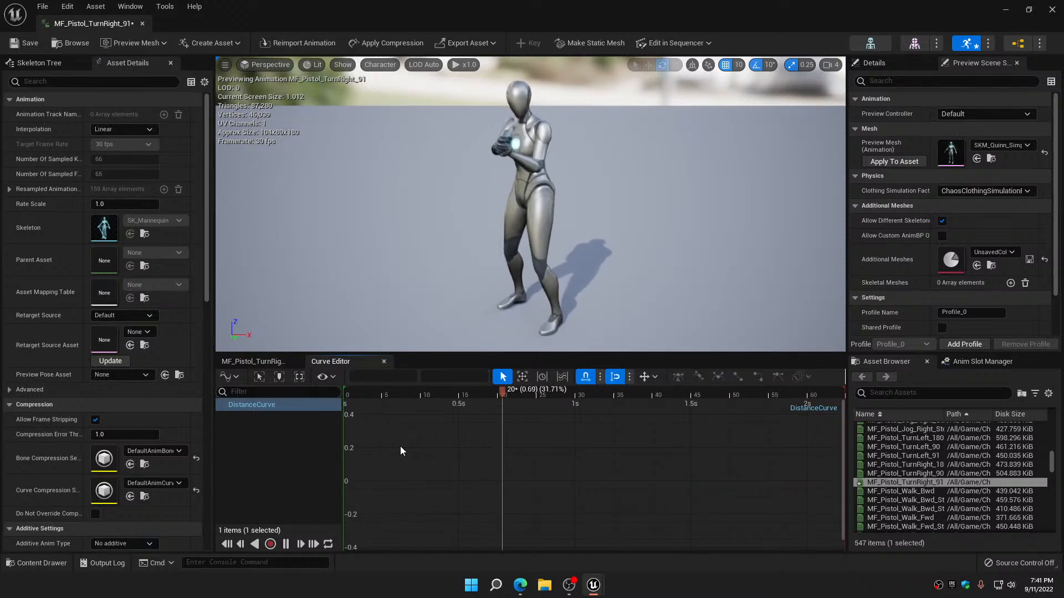
key("Return")
left_click(400, 377)
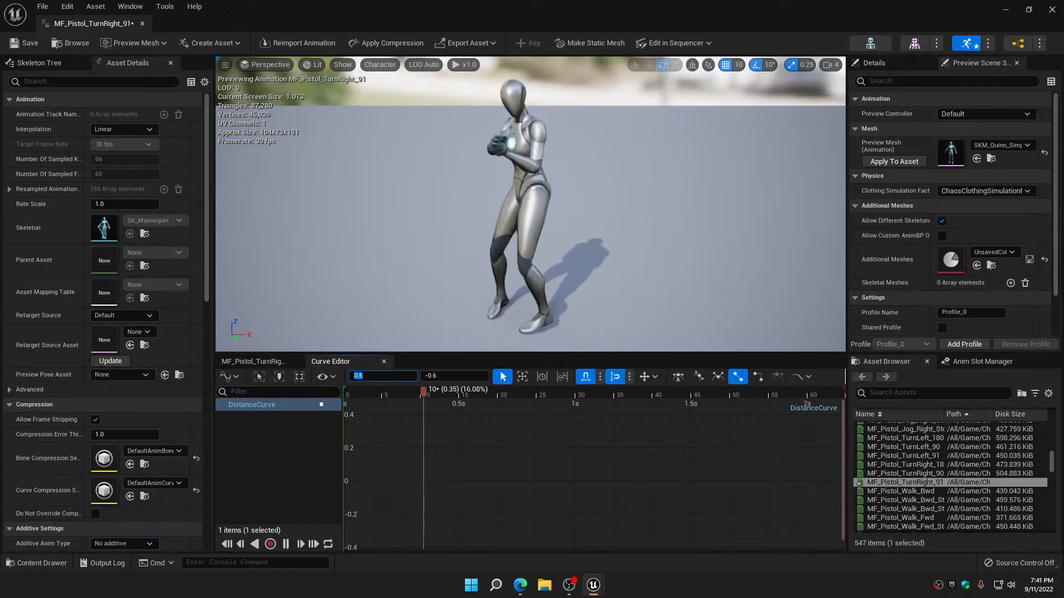
left_click(454, 376)
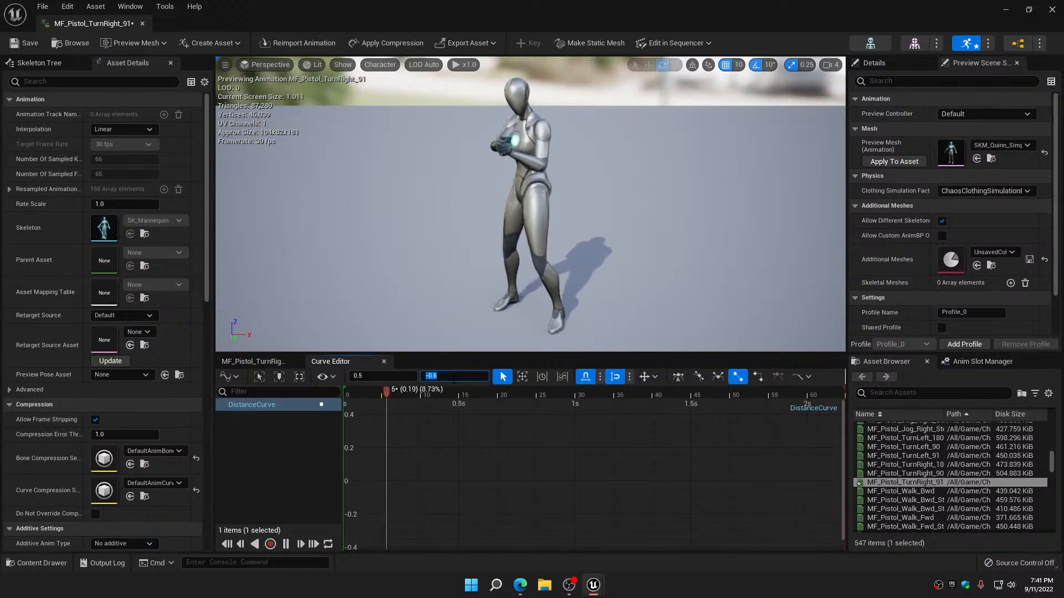
key("Return")
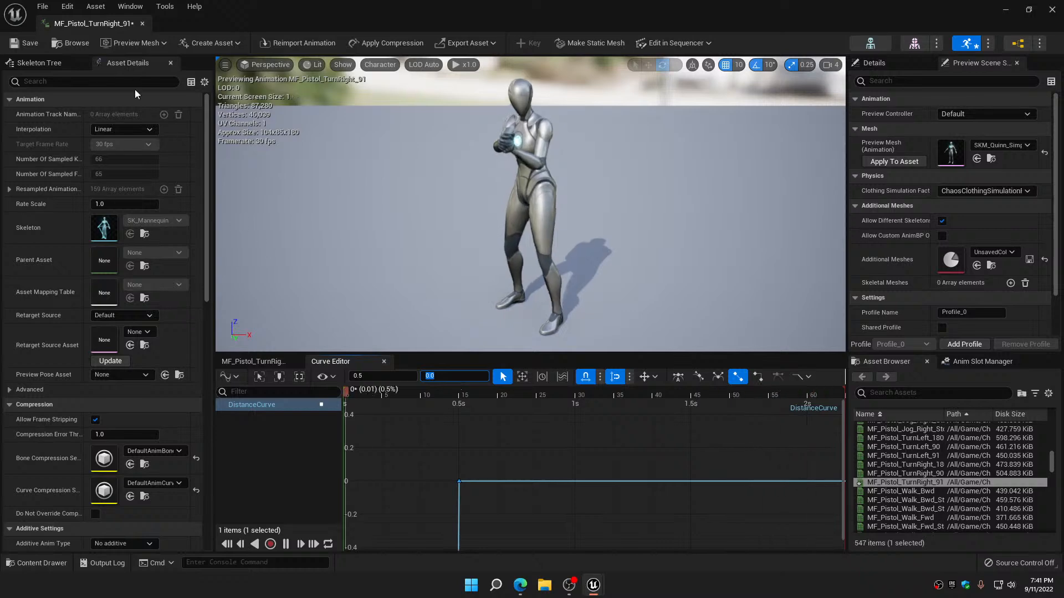
left_click(143, 22)
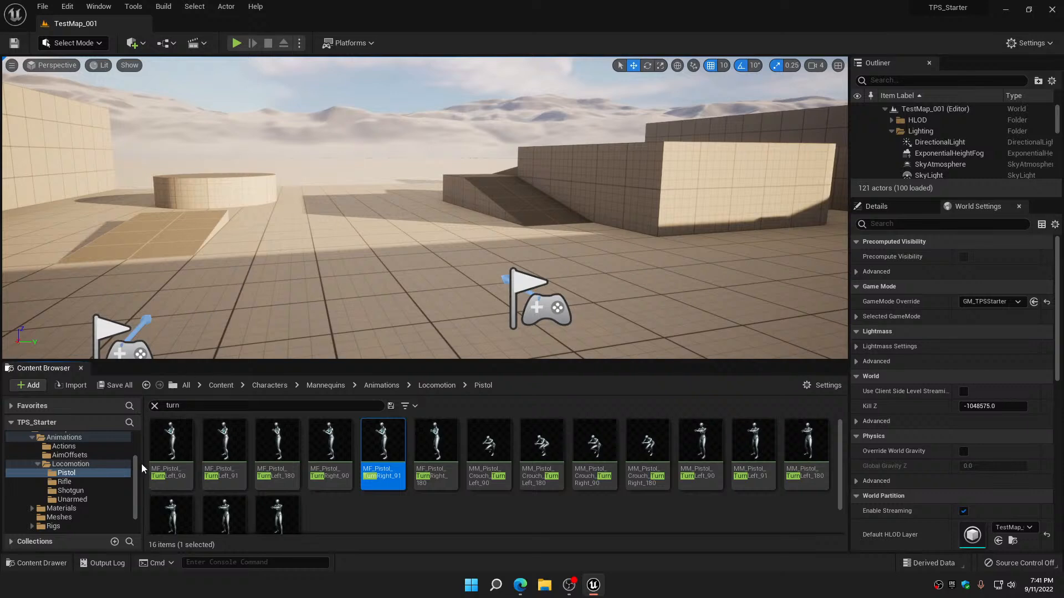
Open the ABP_CharacterMaster animation blueprint from the Characters > Blueprints folder
scroll(88, 468, "up", 3)
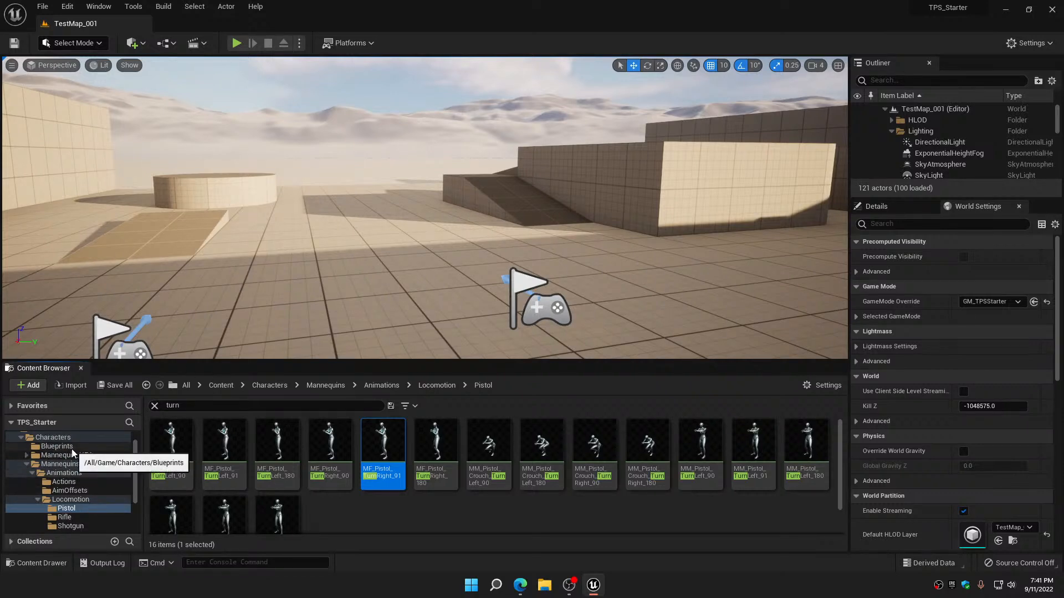
left_click(72, 448)
left_click(155, 406)
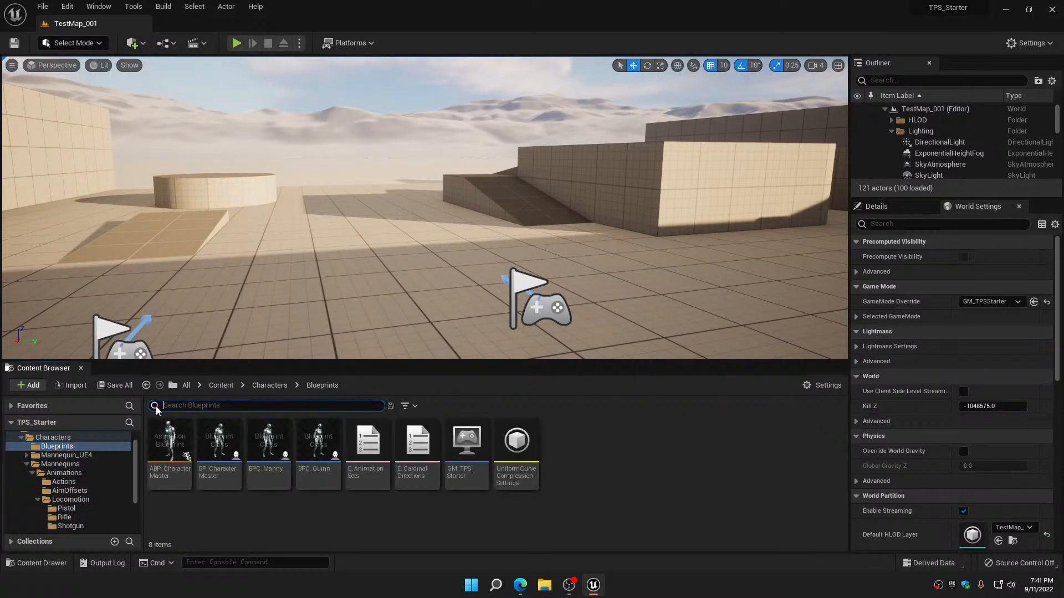
double_click(178, 438)
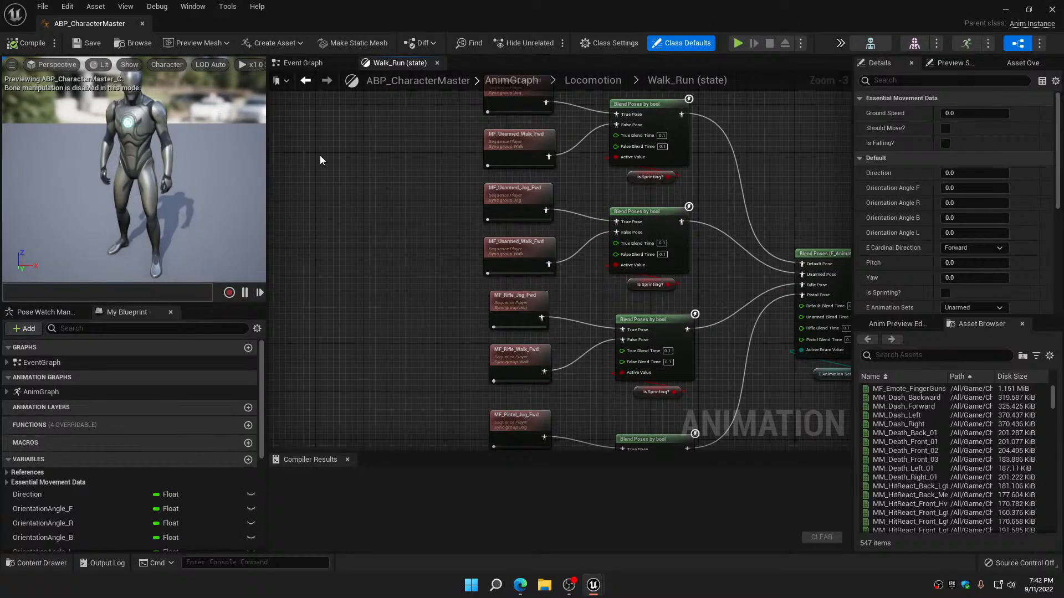
Go to the Turns state inside the IdleAndTurns state machine of the Locomotion graph
left_click(309, 81)
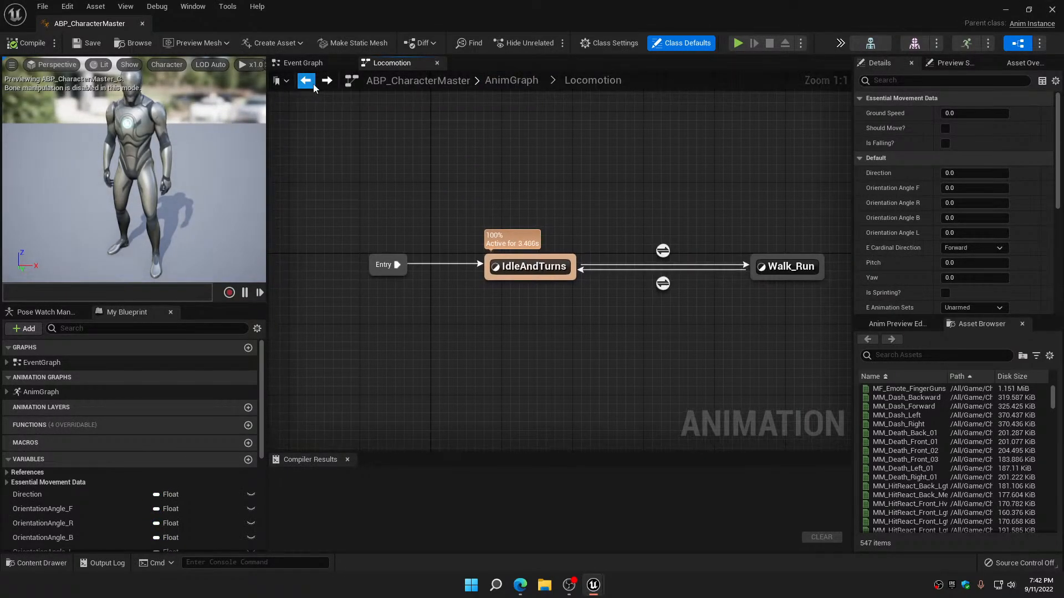
double_click(539, 268)
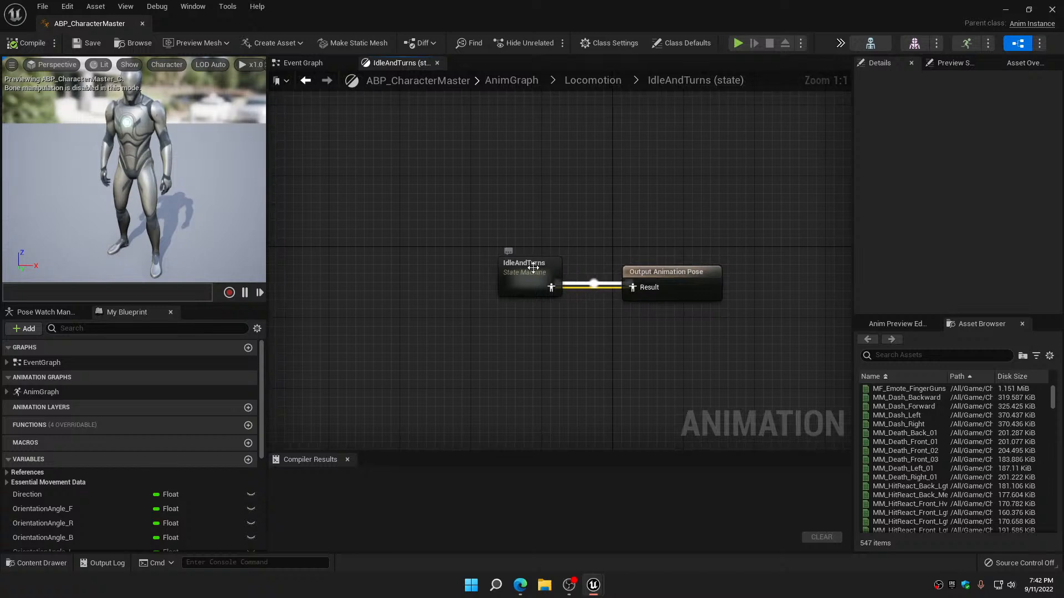
double_click(530, 268)
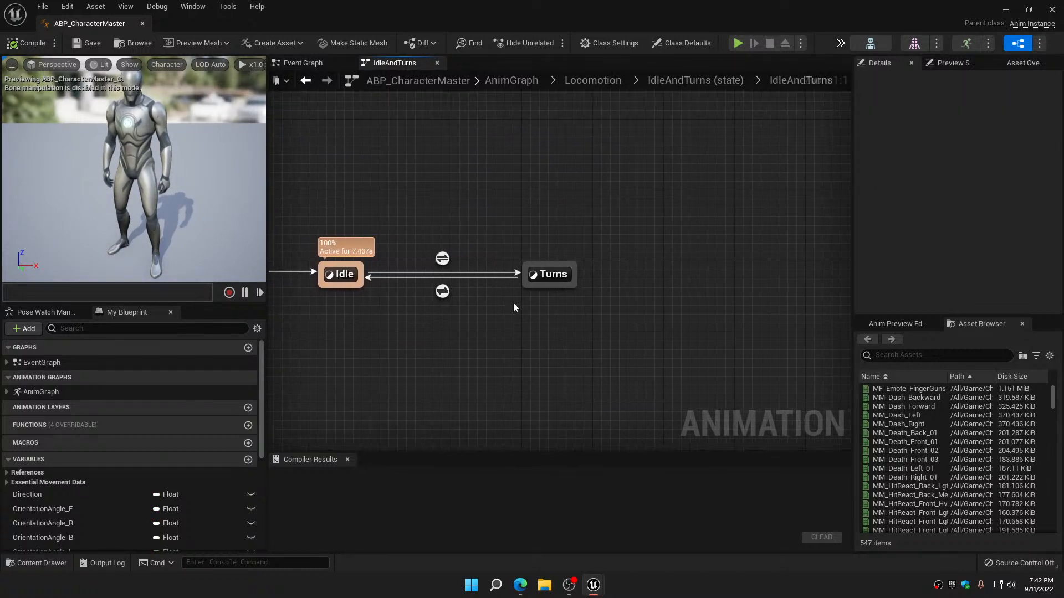
double_click(549, 274)
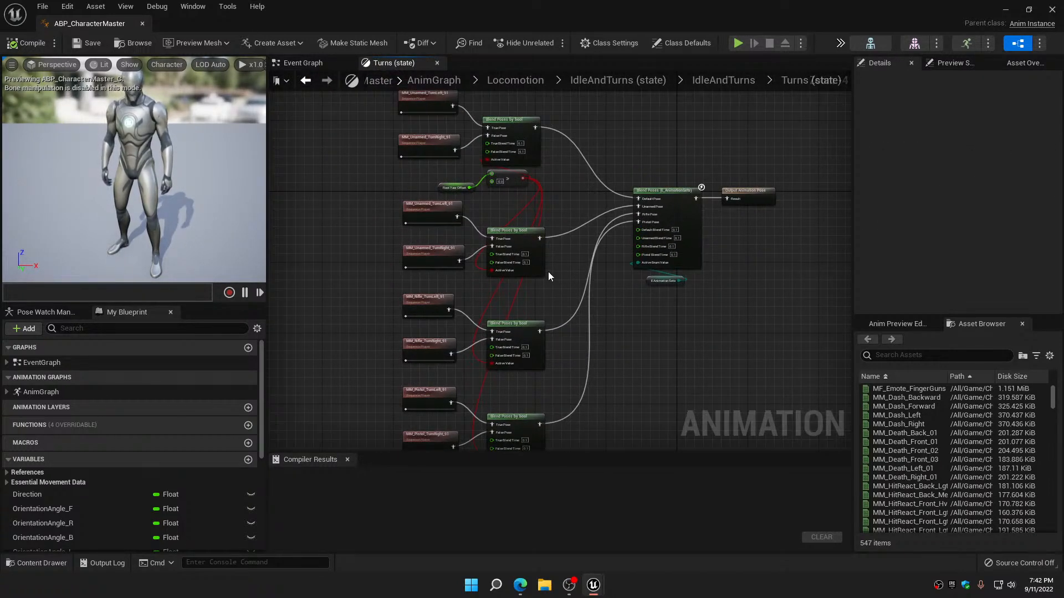
Move the Output Animation Pose node away from the E_AnimationSets blend and add a Blend Poses by bool node between them
right_click_drag(640, 278, 492, 269)
scroll(553, 192, "up", 3)
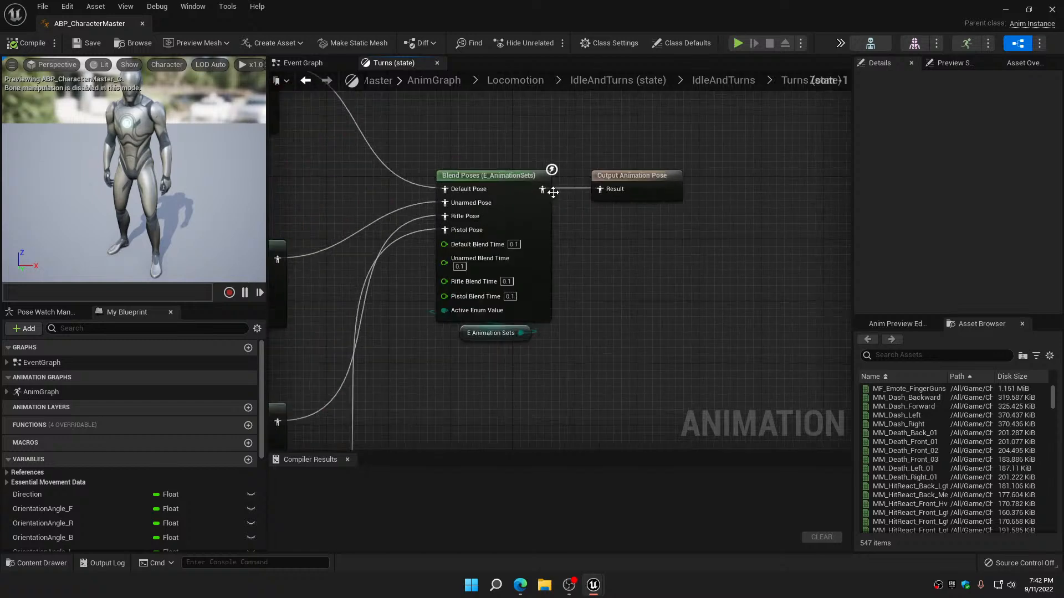
left_click_drag(659, 175, 795, 113)
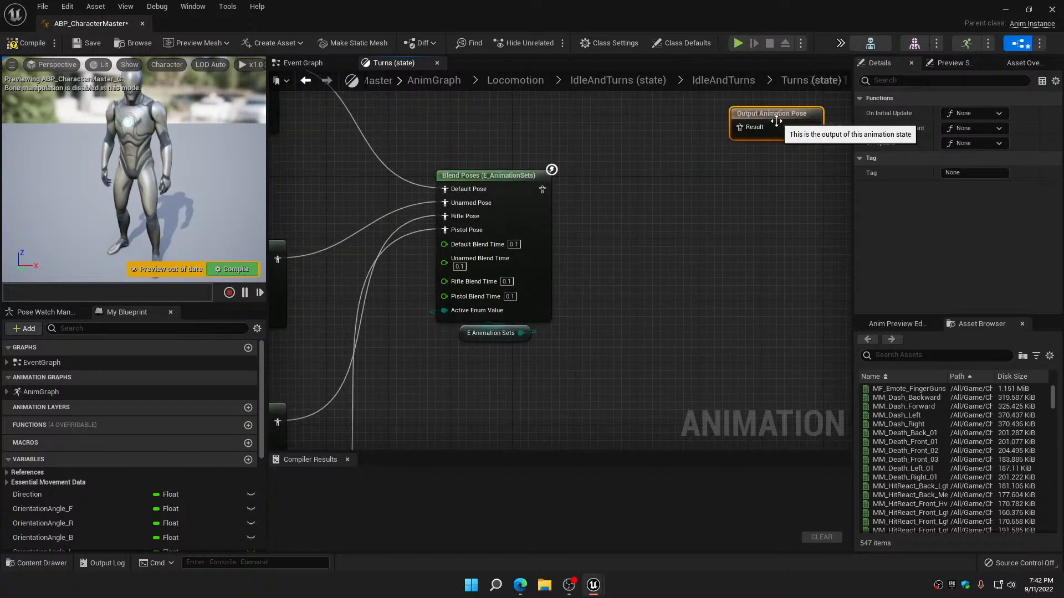
right_click_drag(626, 177, 522, 253)
right_click(528, 250)
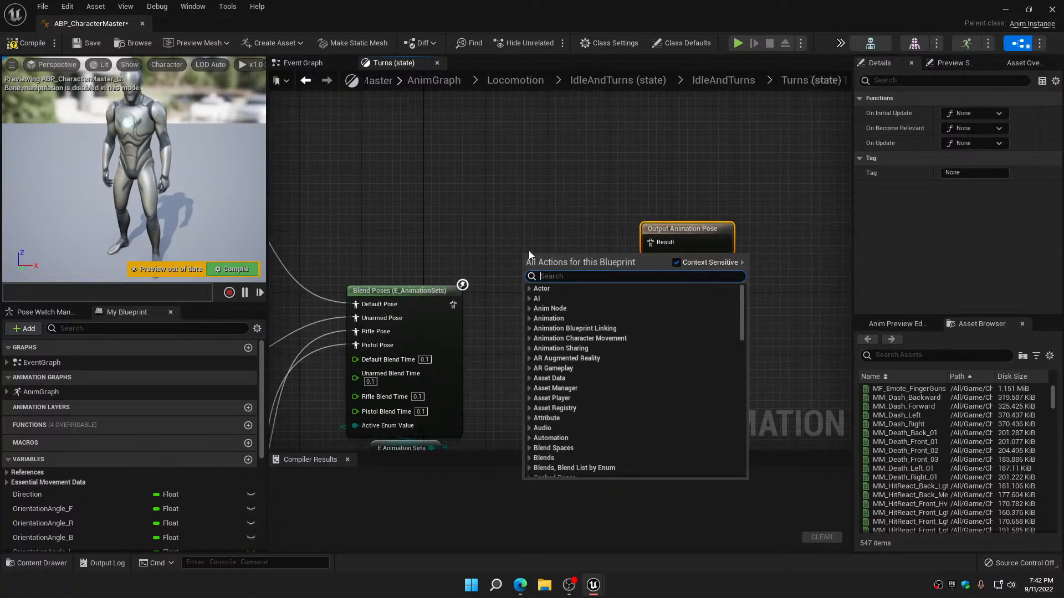
type("blend")
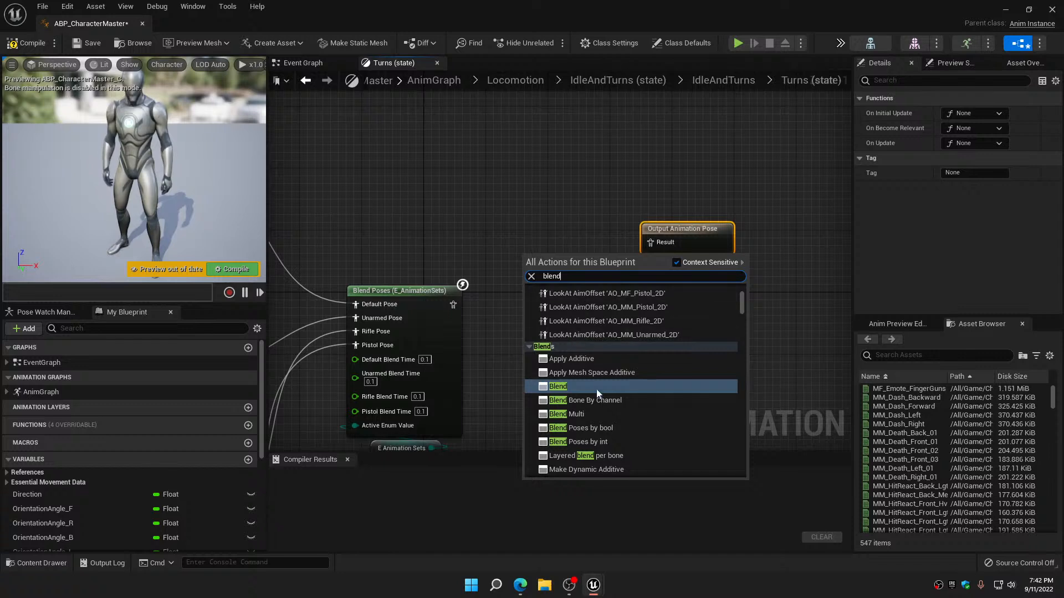
left_click(594, 428)
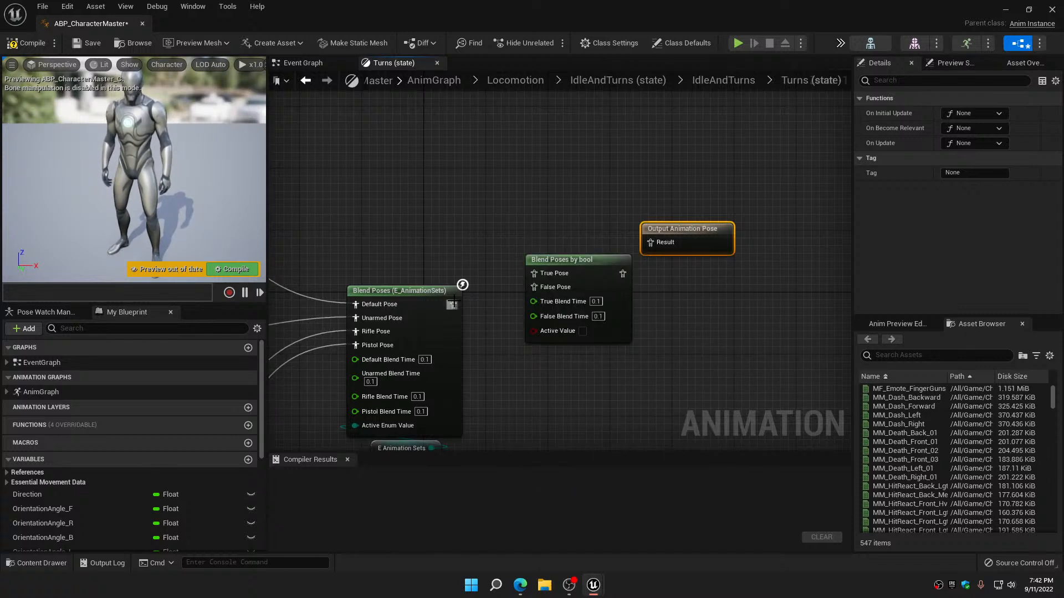
Connect the E_AnimationSets blend to the new bool blend's False Pose and its result to the Output Animation Pose
left_click_drag(453, 304, 533, 287)
left_click_drag(628, 267, 659, 249)
left_click(633, 193)
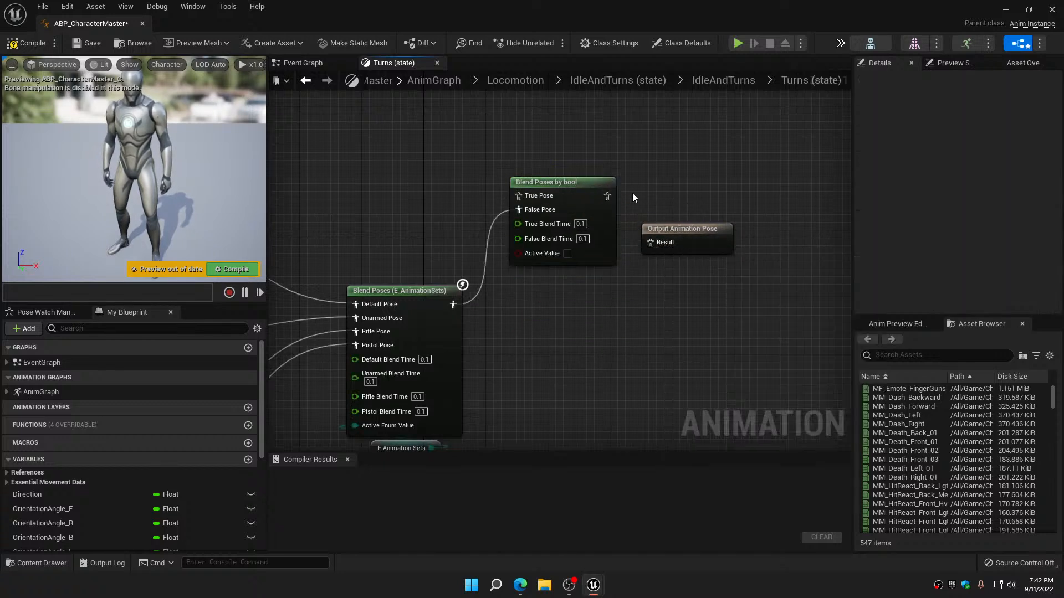
left_click_drag(606, 195, 697, 184)
Add a getter for the IsFemale? variable and use it as the new bool blend's Active Value
scroll(60, 510, "down", 6)
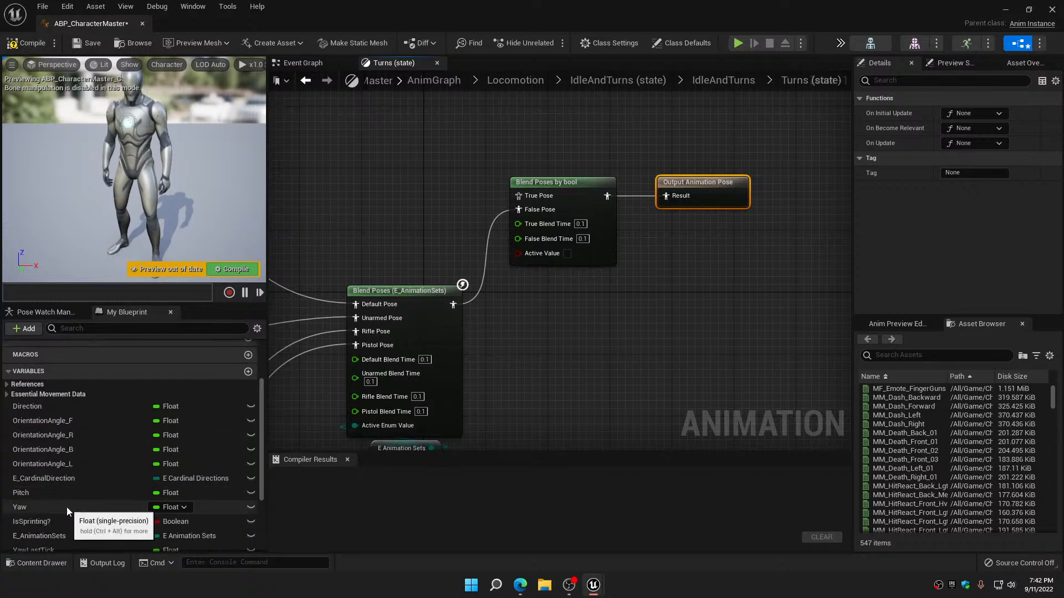
scroll(39, 520, "down", 1)
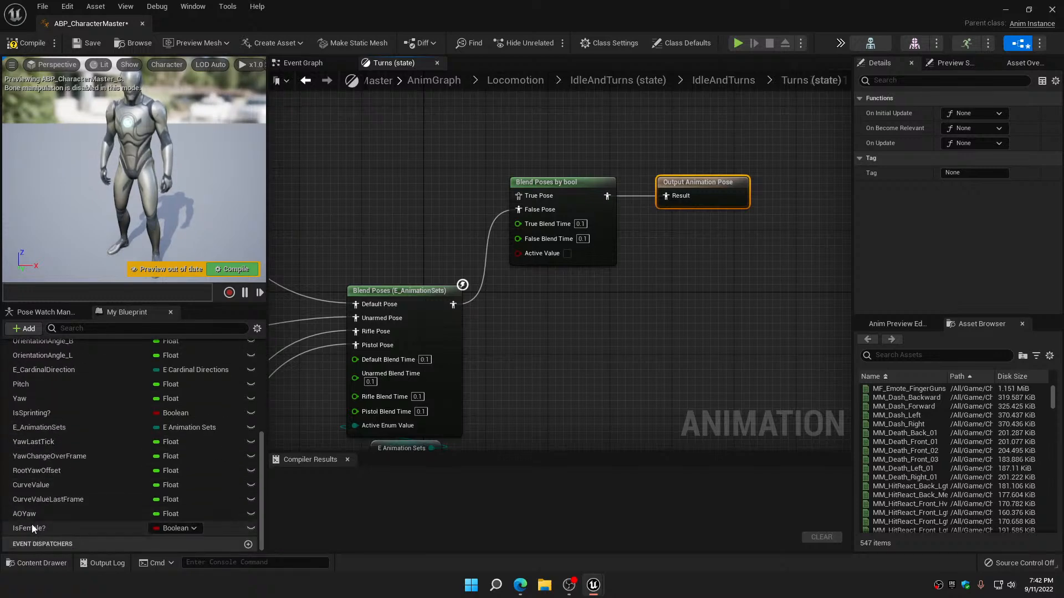
left_click_drag(31, 531, 559, 273)
Duplicate the whole turn animation network up to the E_AnimationSets blend and place the copy above the original
scroll(560, 275, "down", 6)
right_click_drag(577, 301, 638, 257)
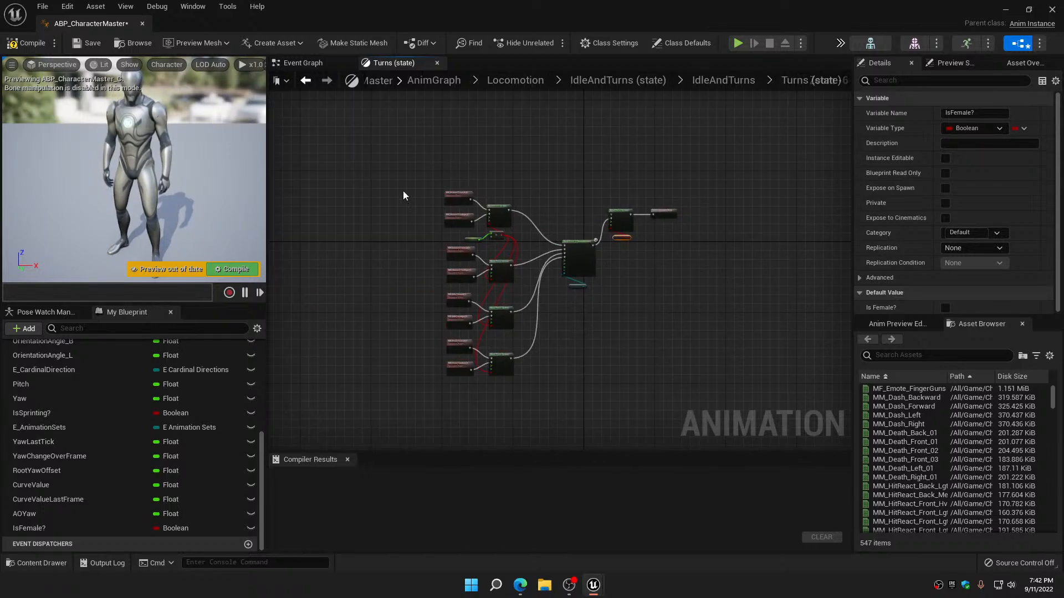
left_click_drag(480, 276, 595, 400)
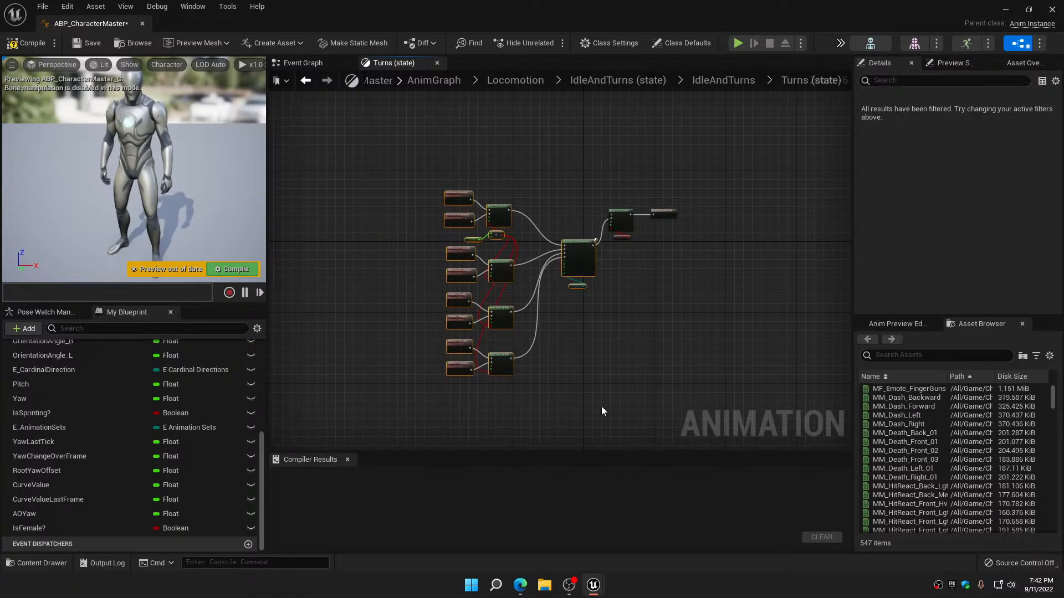
key("ctrl+v")
left_click_drag(706, 404, 577, 101)
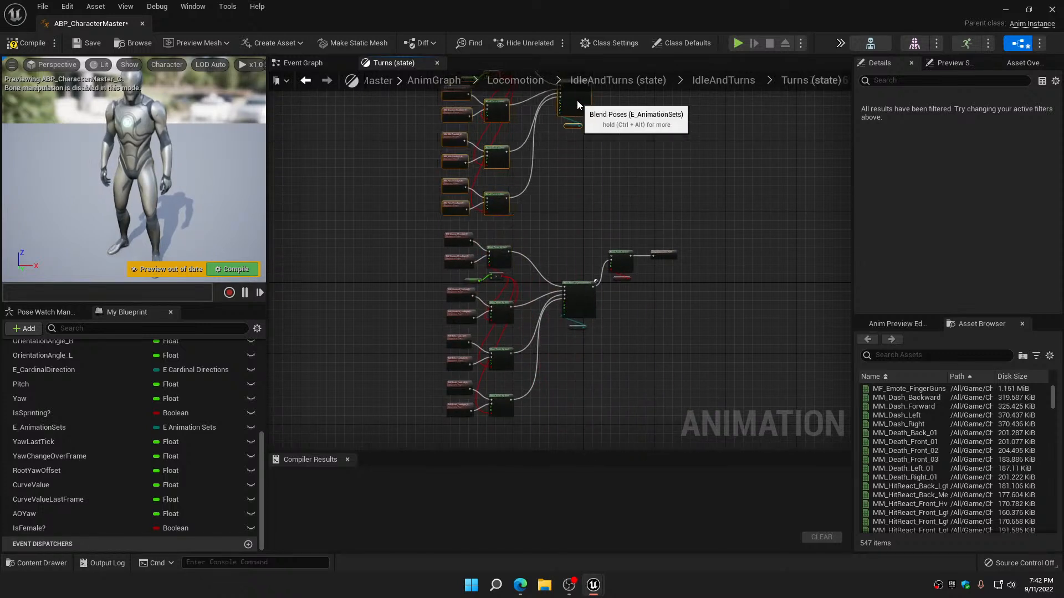
Connect the copied E_AnimationSets blend to the True Pose of the IsFemale? bool blend
right_click_drag(590, 169, 541, 324)
scroll(540, 235, "up", 2)
left_click_drag(538, 237, 590, 317)
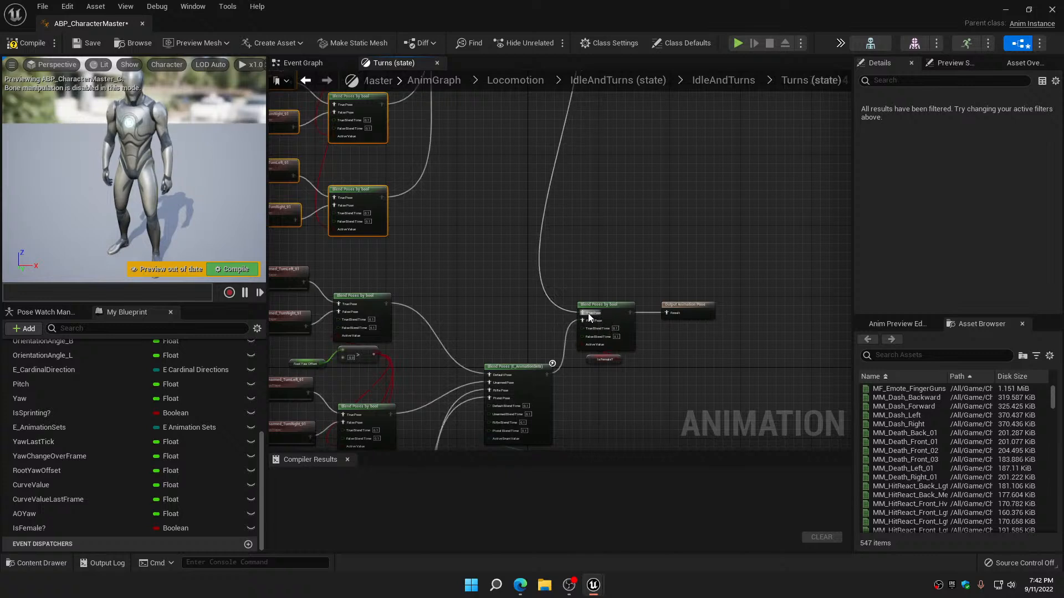
Move the IsFemale? blend and output nodes midway between the two networks, and compile and save the animation blueprint
left_click_drag(608, 279, 697, 266)
scroll(693, 333, "down", 5)
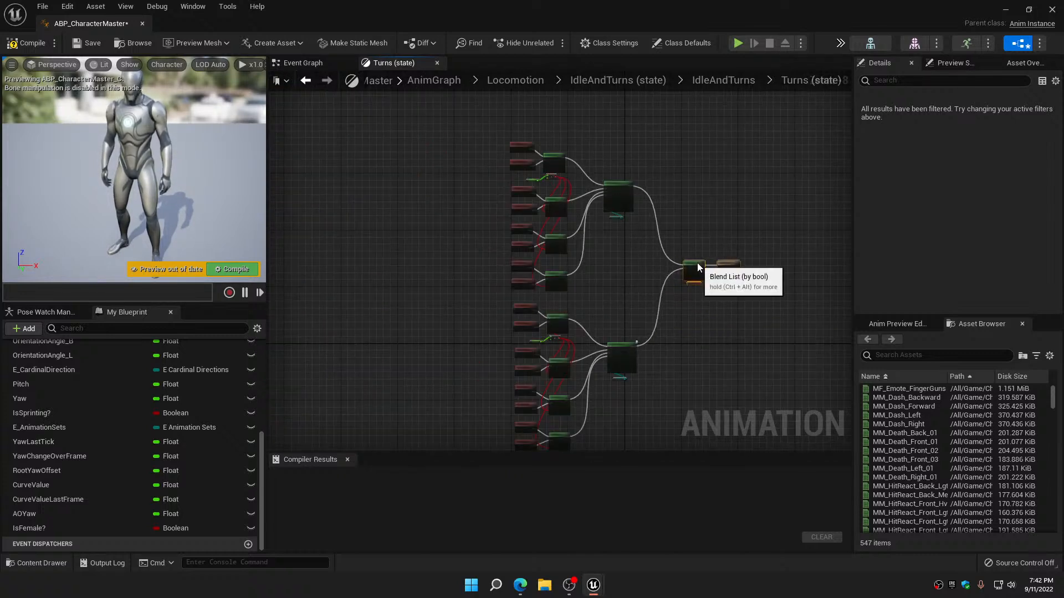
left_click(613, 263)
left_click(26, 42)
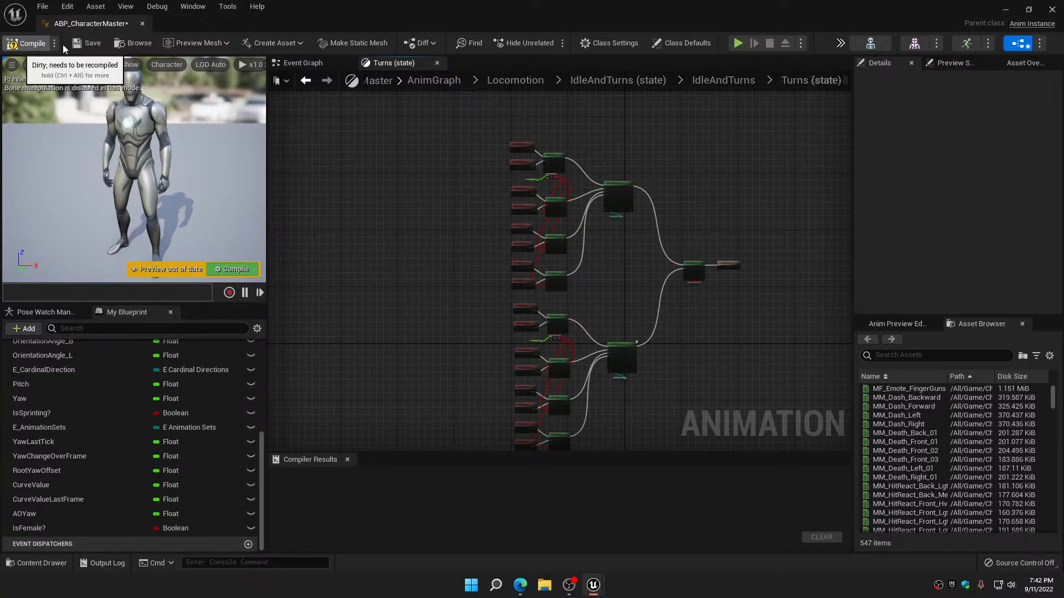
left_click(87, 42)
Filter the Asset Browser by mf_unarmed_turn and widen it so the full animation names can be read
scroll(415, 331, "up", 5)
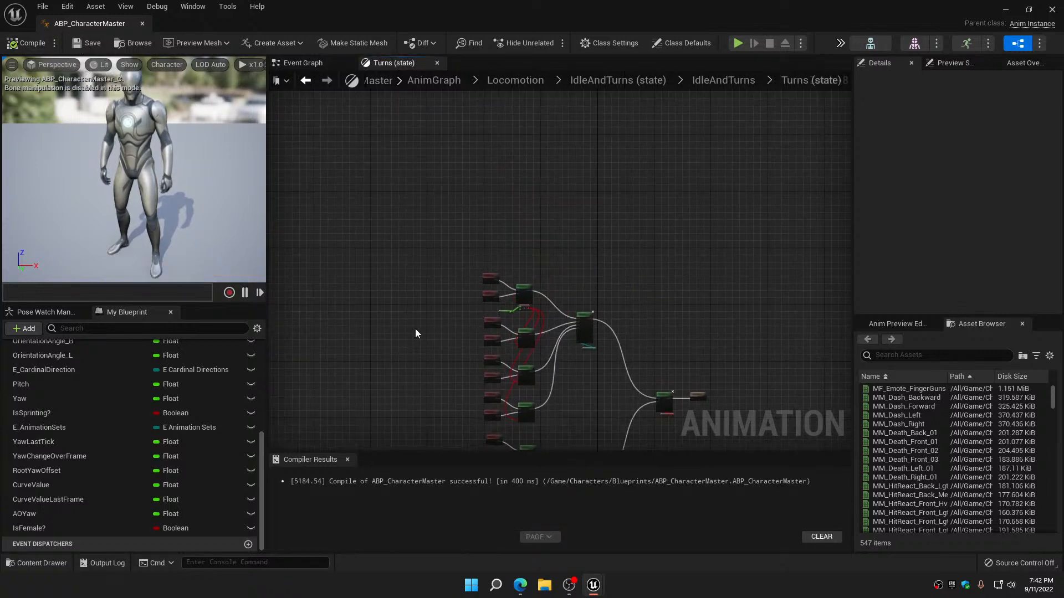
right_click_drag(432, 295, 280, 289)
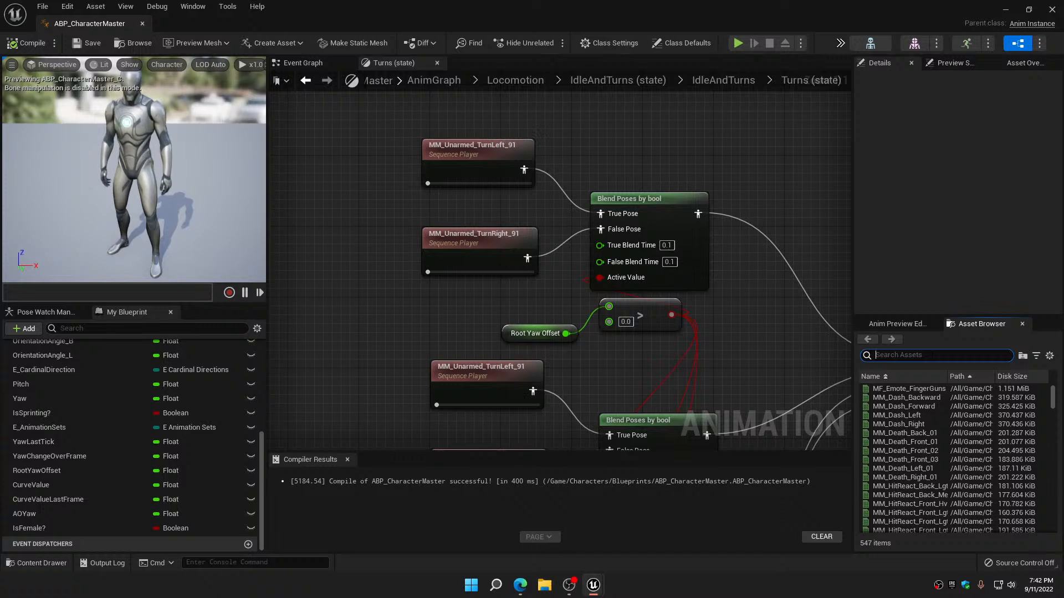
type("turn")
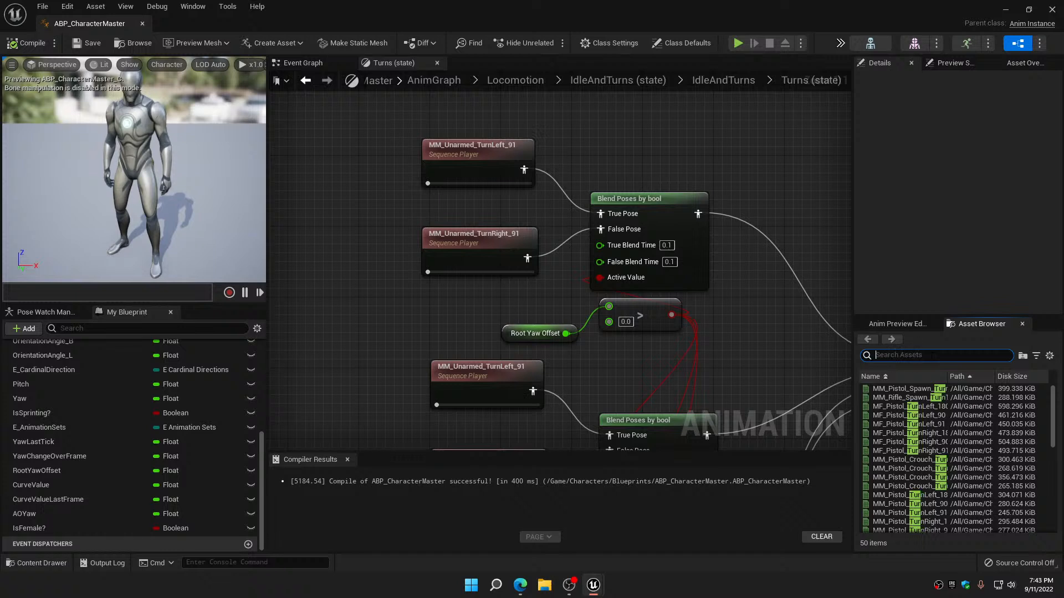
type("mf")
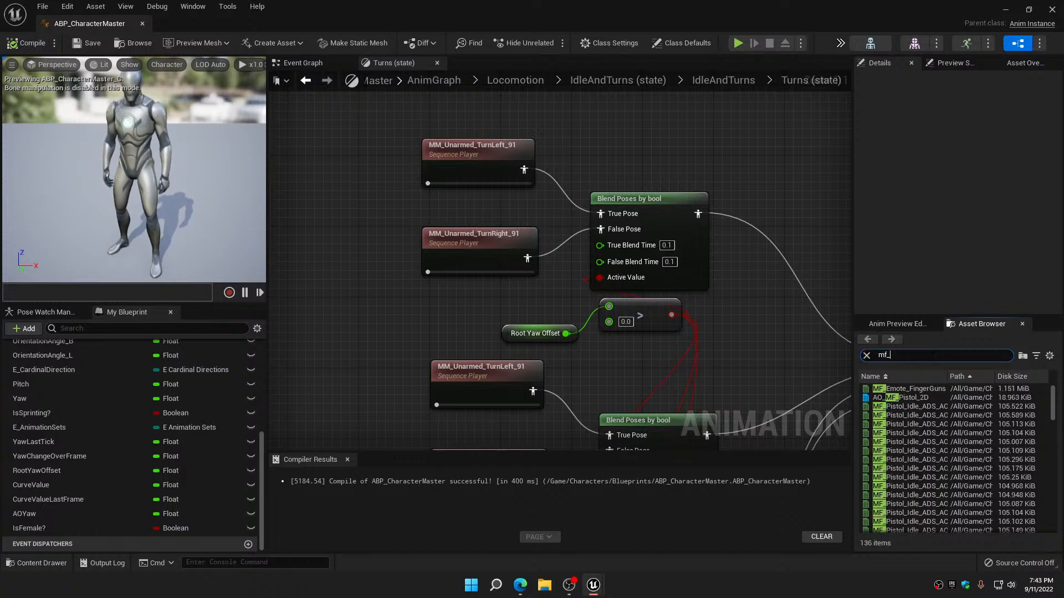
type("_unarmed_")
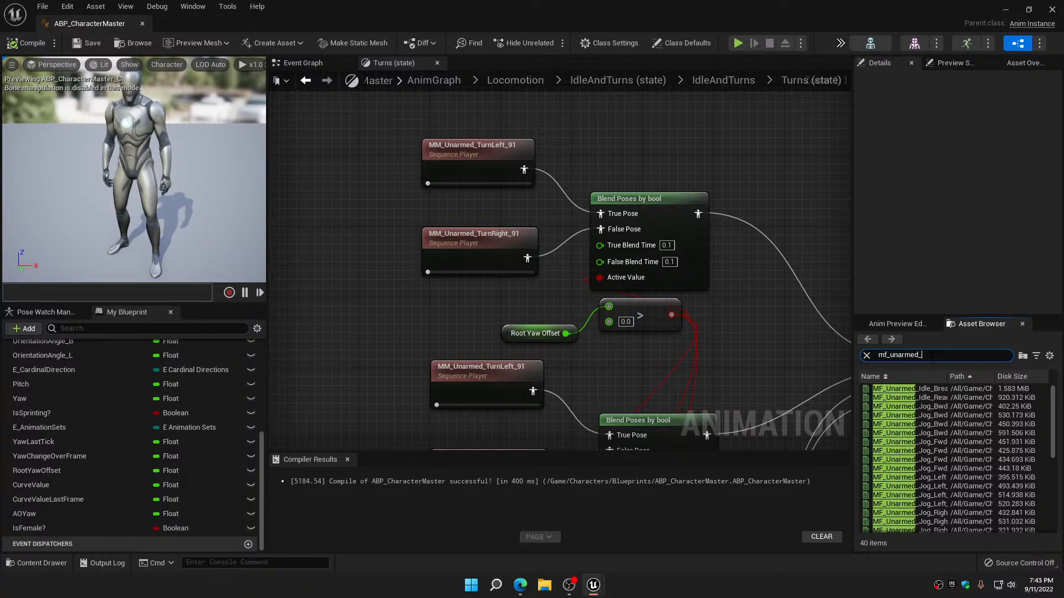
type("turn")
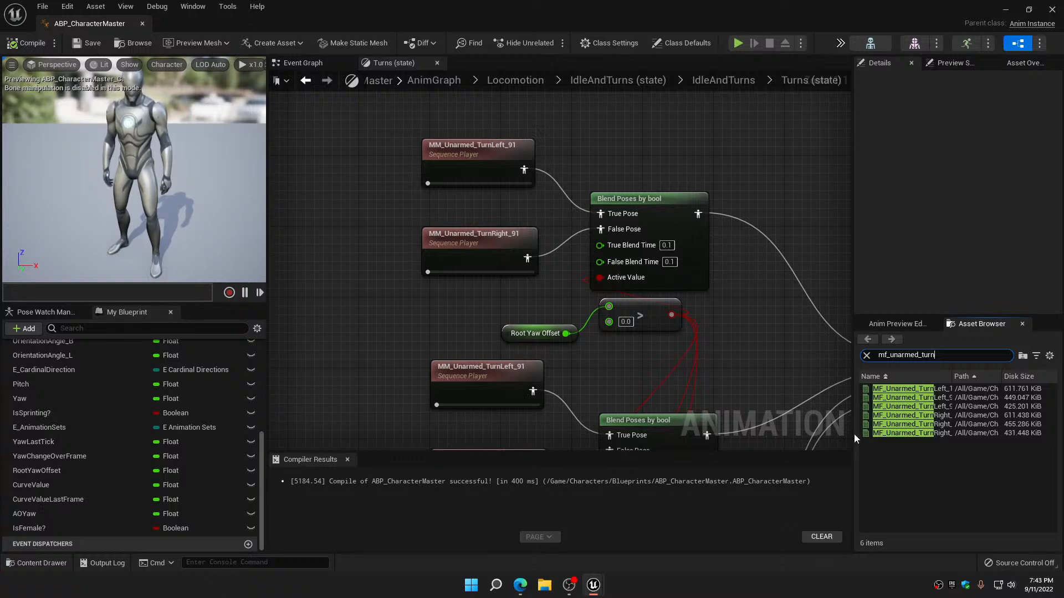
left_click_drag(854, 435, 810, 435)
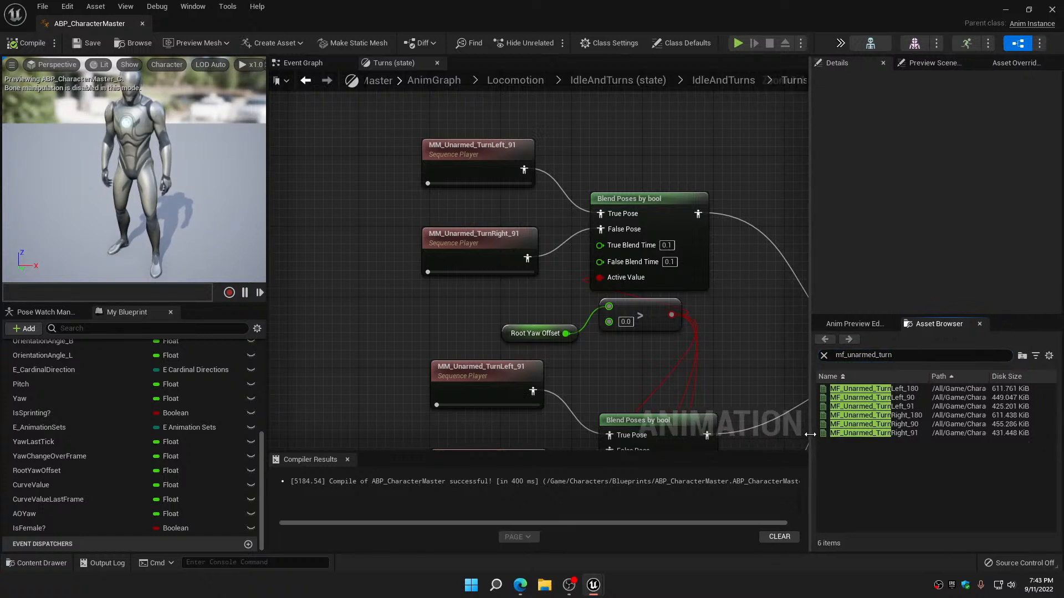
Replace the copied network's default-pose turn animations with MF_Unarmed_TurnLeft_91 and MF_Unarmed_TurnRight_91
mouse_move(873, 409)
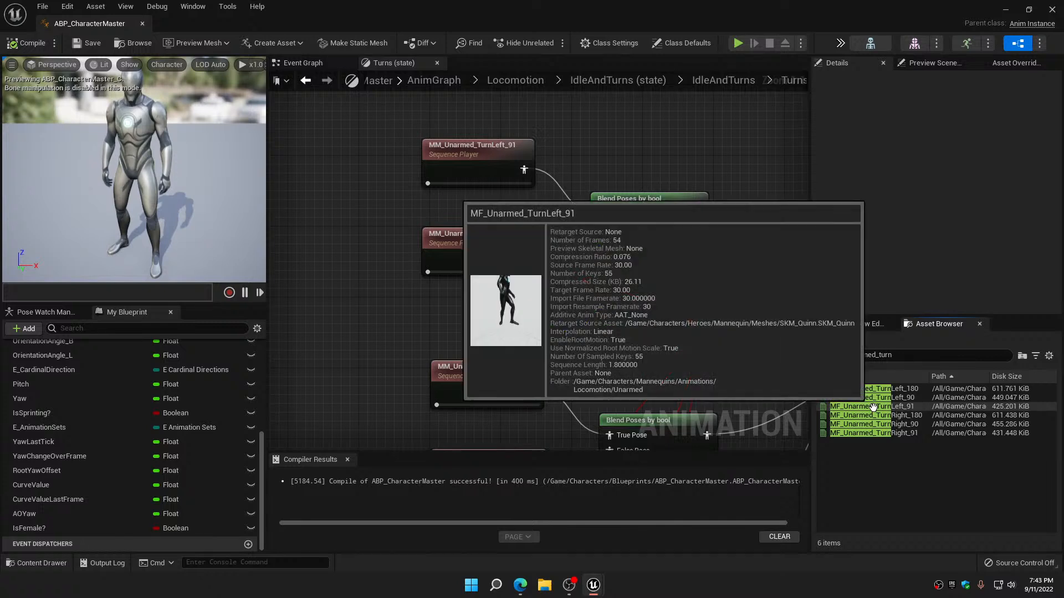
left_click_drag(873, 408, 489, 158)
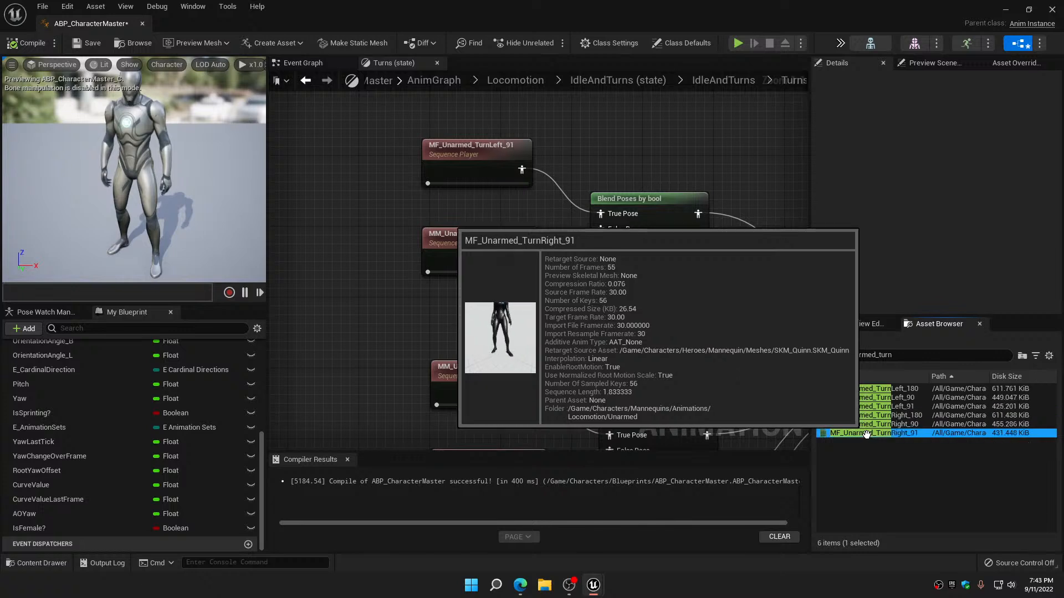
left_click_drag(870, 433, 484, 246)
Replace the copied network's unarmed-pose turn animations with MF_Unarmed_TurnLeft_91 and MF_Unarmed_TurnRight_91
right_click_drag(486, 308, 485, 173)
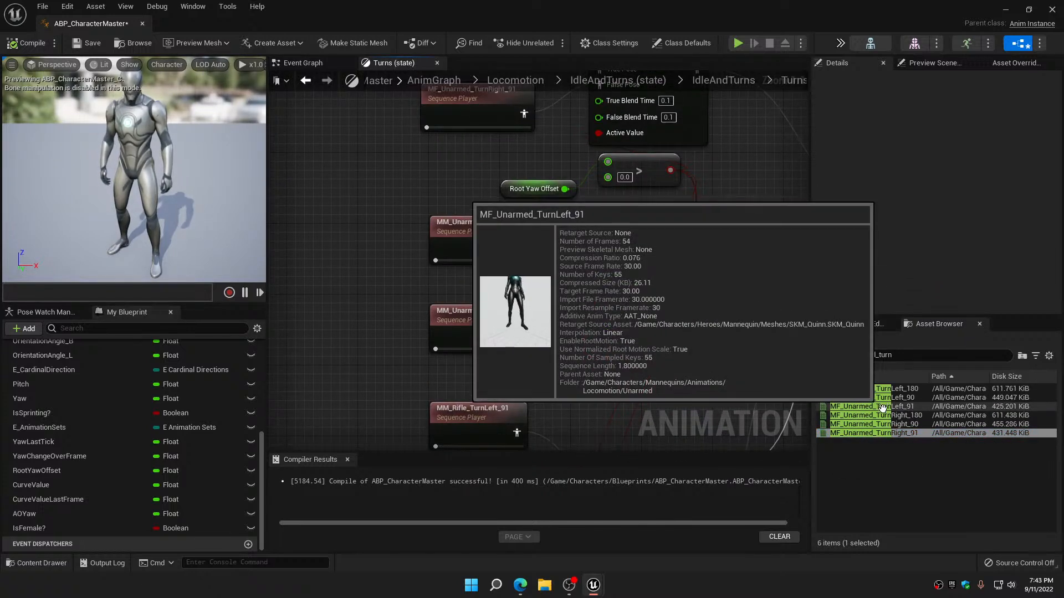
left_click_drag(880, 403, 483, 238)
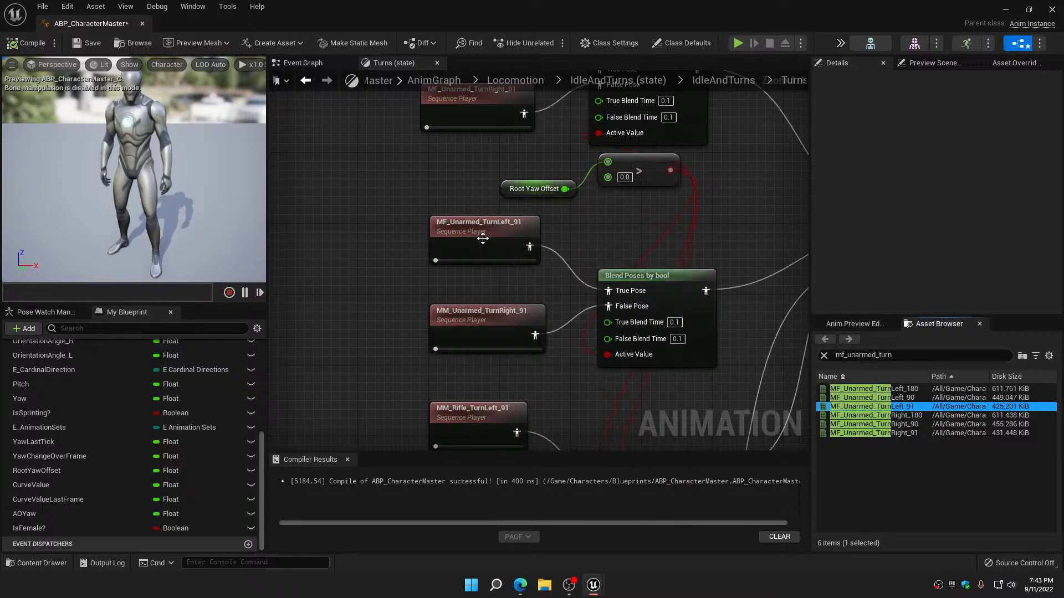
right_click_drag(497, 284, 492, 169)
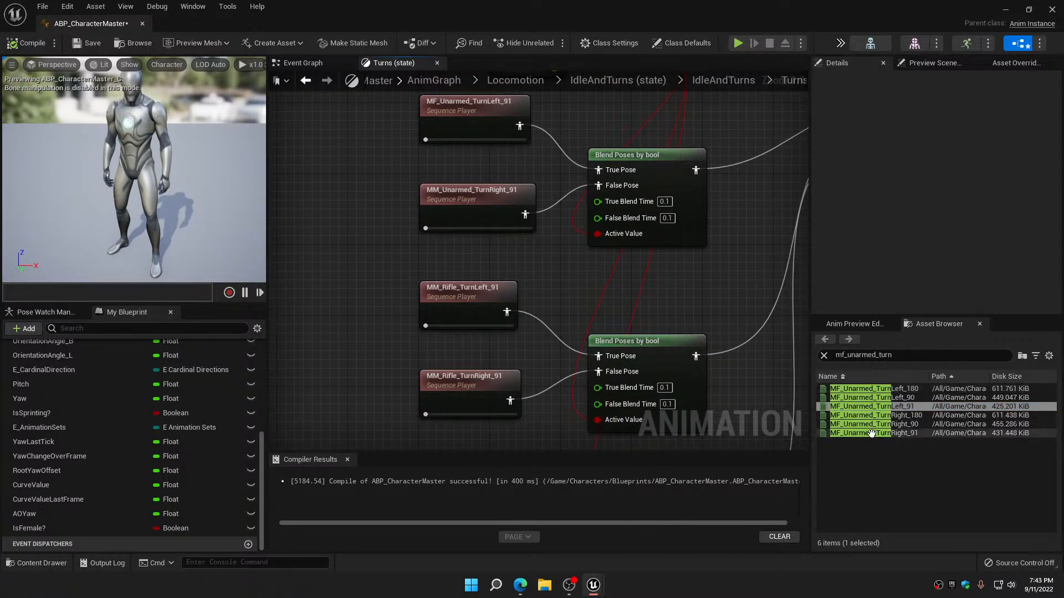
mouse_move(872, 433)
left_click_drag(872, 433, 498, 198)
Filter the assets by mf_rifle_turn and replace the copied network's rifle turn animations with MF_Rifle_TurnLeft_91 and MF_Rifle_TurnRight_91
right_click_drag(563, 258, 541, 145)
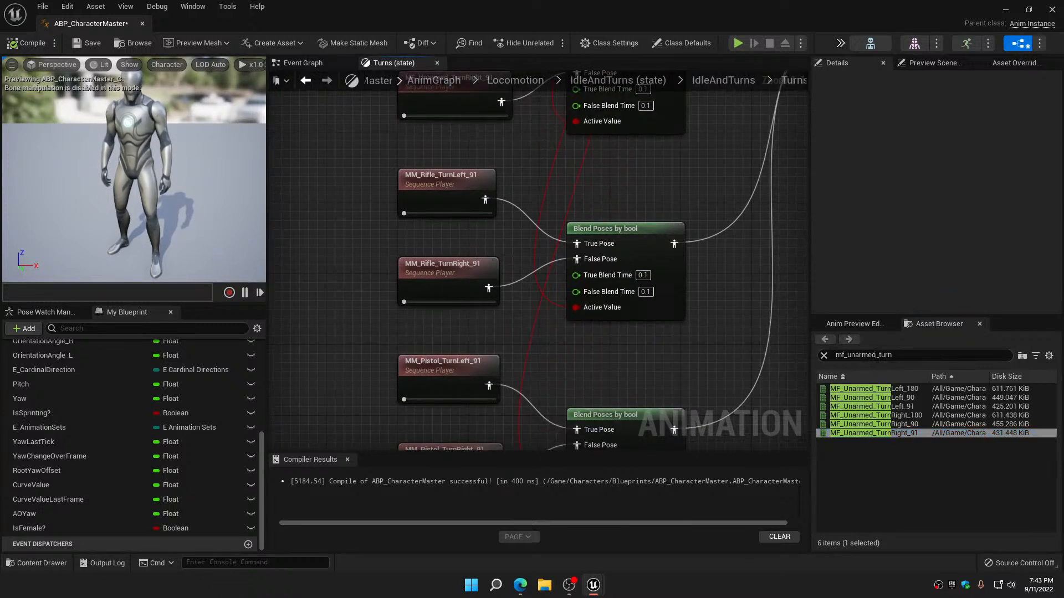
mouse_move(863, 409)
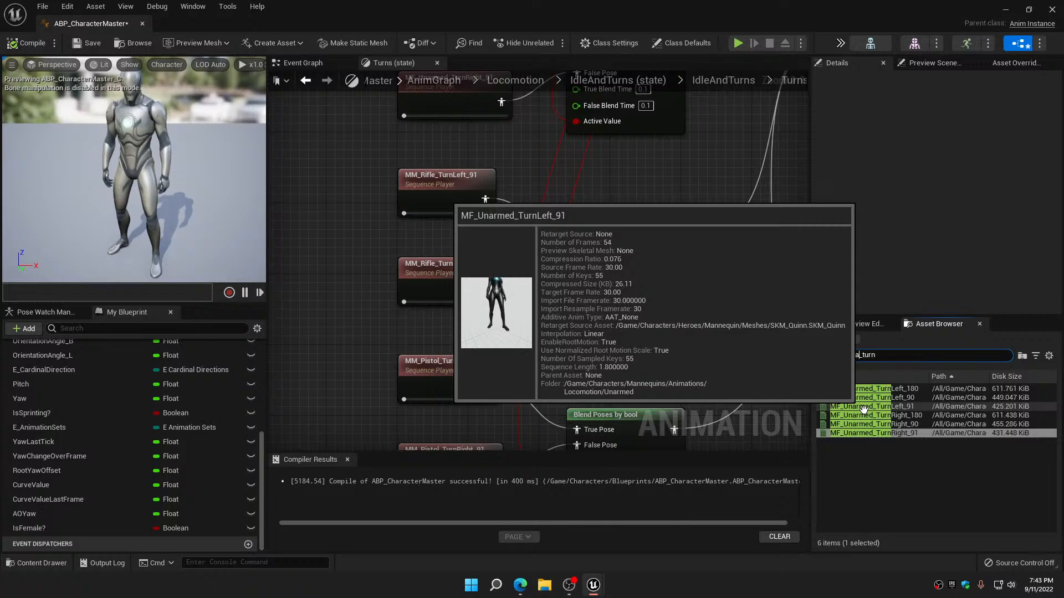
key("BackSpace")
key("BackSpace")
key("BackSpace")
type("rif")
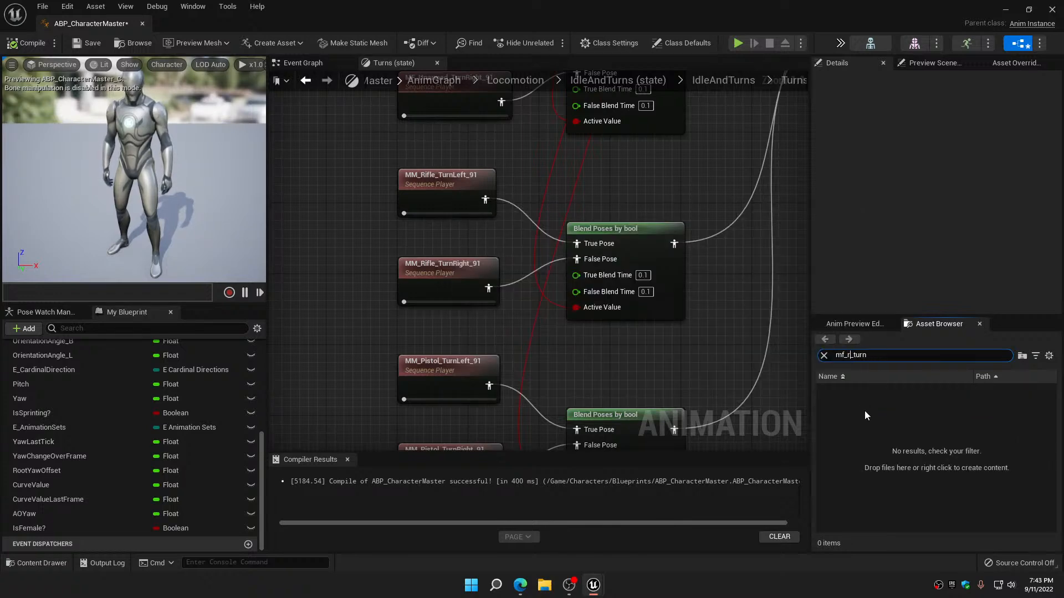
type("le")
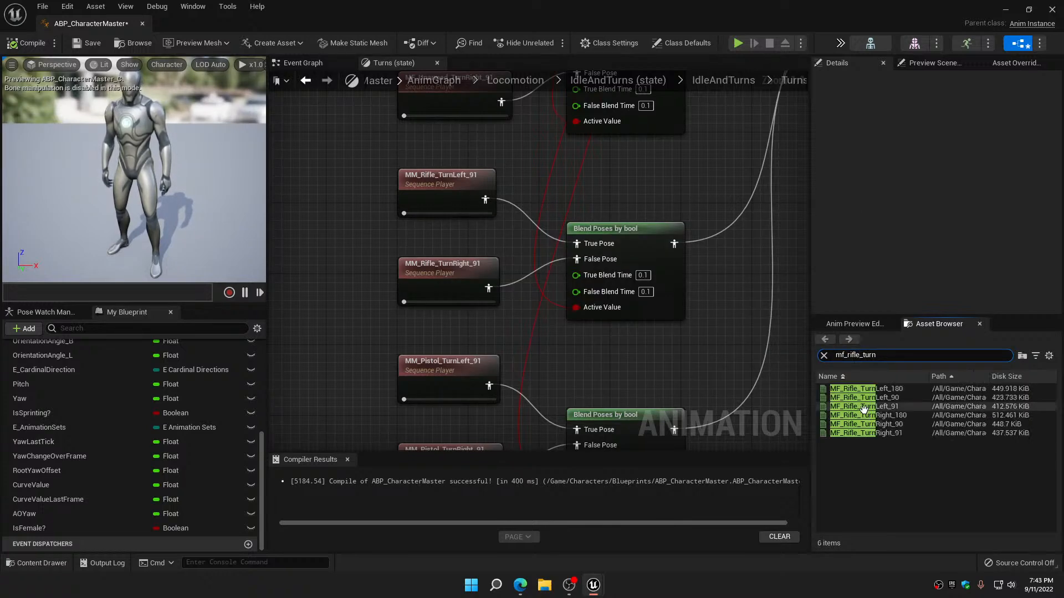
left_click_drag(864, 409, 442, 186)
right_click_drag(468, 224, 464, 159)
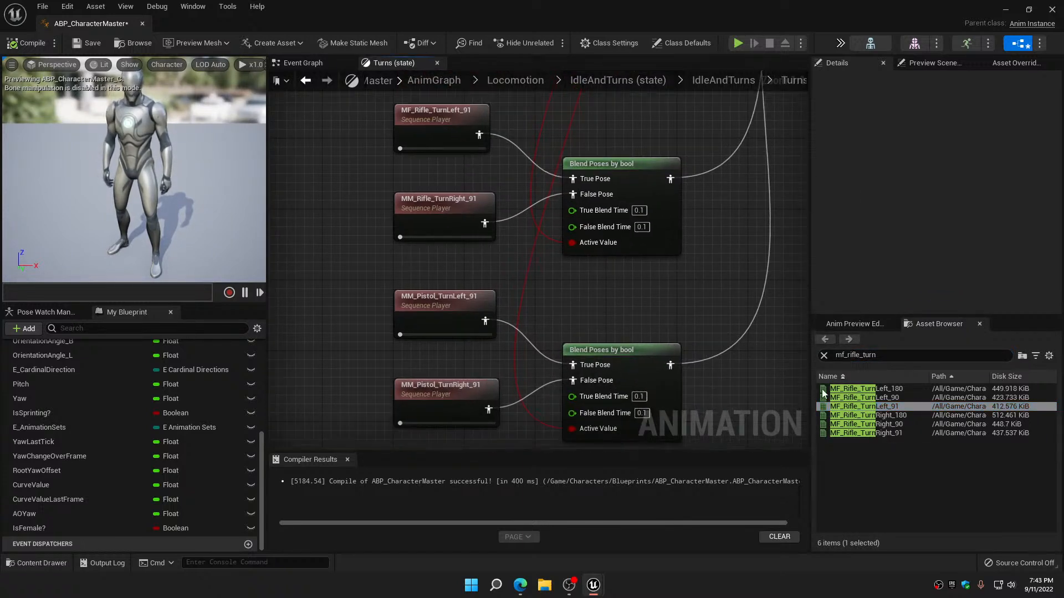
left_click_drag(881, 433, 446, 216)
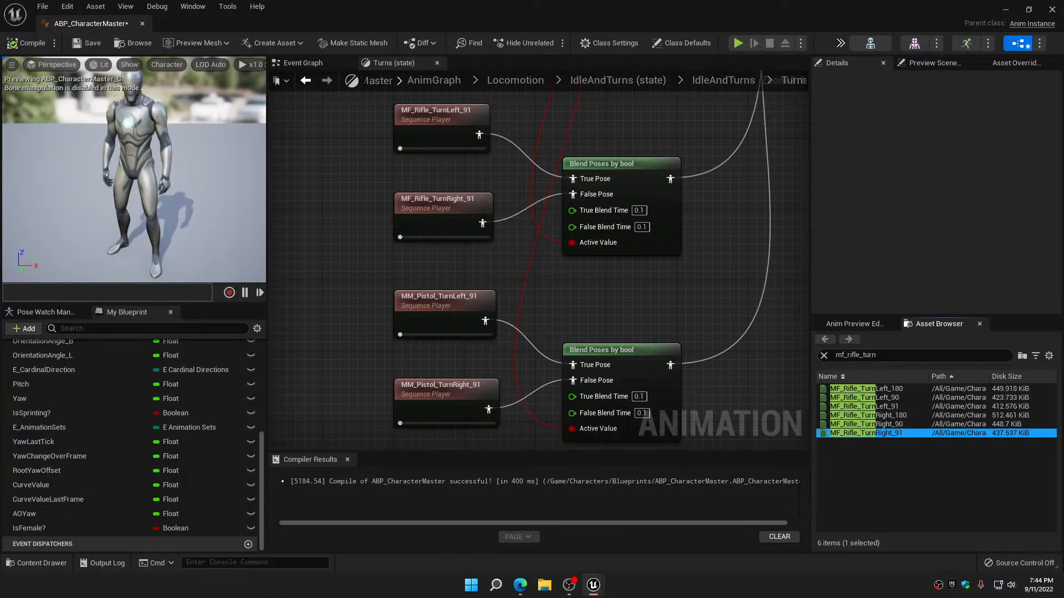
Filter the assets by mf_pistol_turn and replace the copied network's pistol turn animations with MF_Pistol_TurnLeft_91 and MF_Pistol_TurnRight_91
right_click_drag(447, 217, 428, 125)
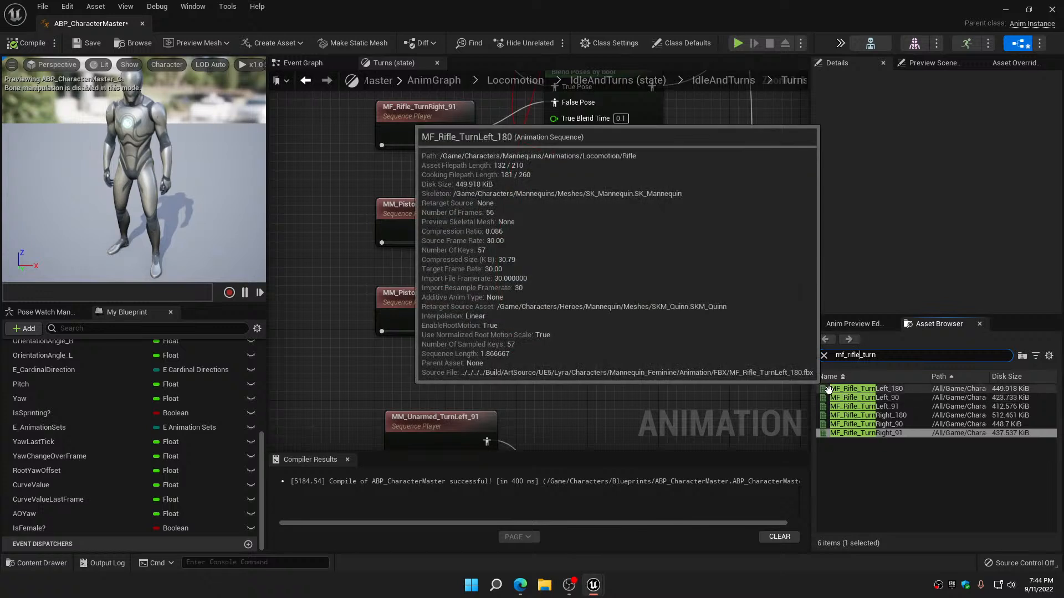
key("BackSpace")
key("BackSpace")
key("BackSpace")
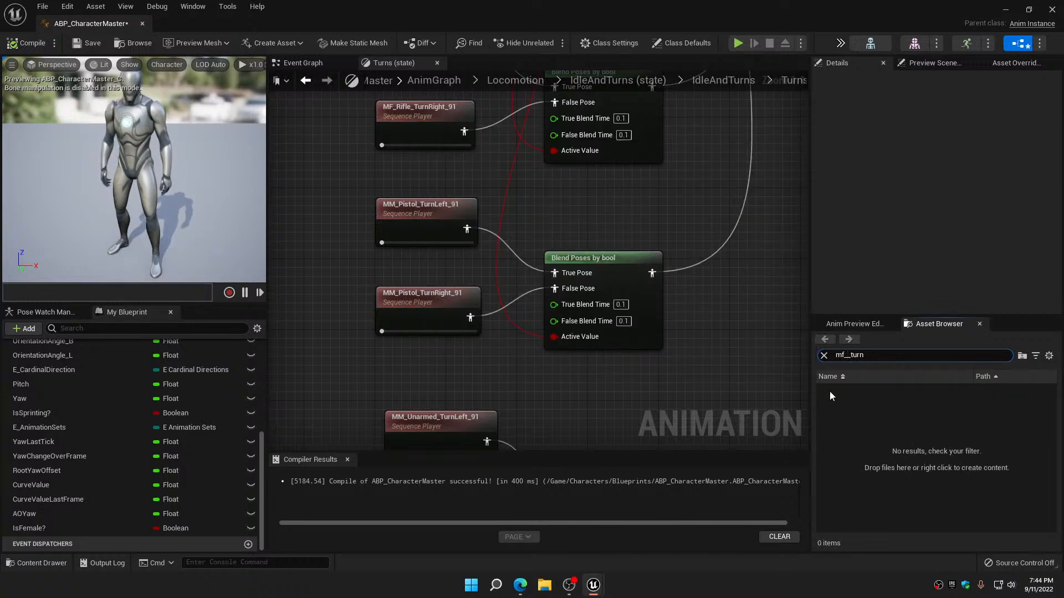
type("pistol")
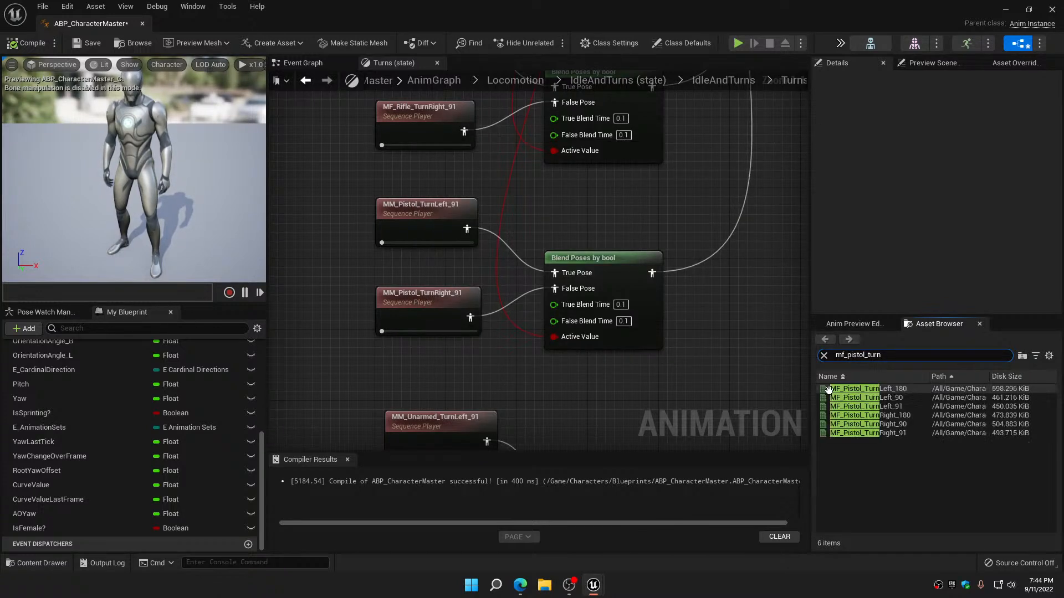
left_click_drag(865, 406, 422, 210)
right_click_drag(459, 266, 461, 218)
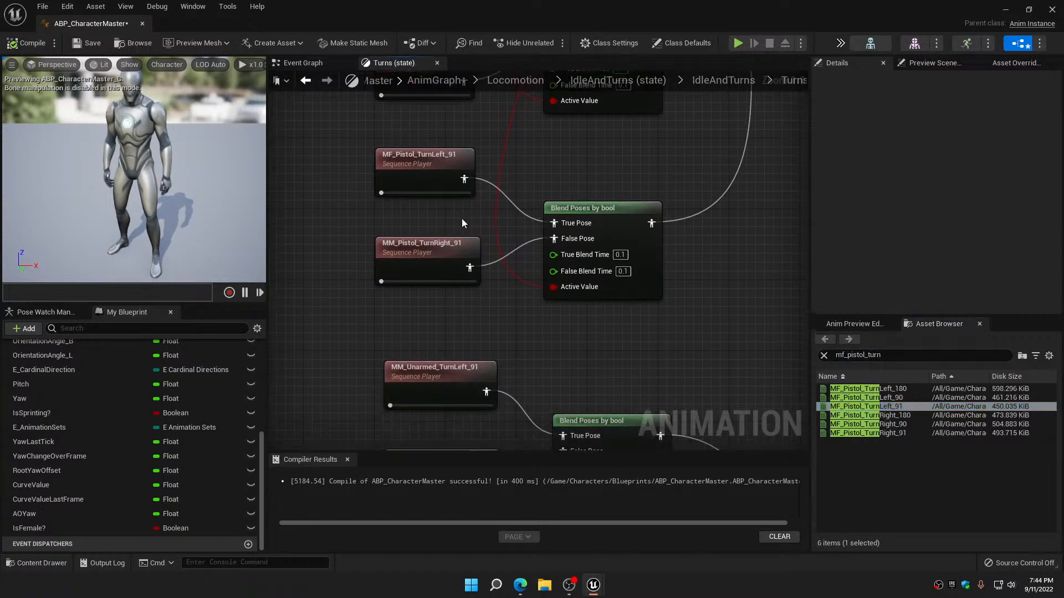
left_click_drag(868, 425, 435, 255)
left_click(867, 432)
Compile and save ABP_CharacterMaster, and close its editor
scroll(439, 274, "down", 1)
scroll(439, 274, "down", 4)
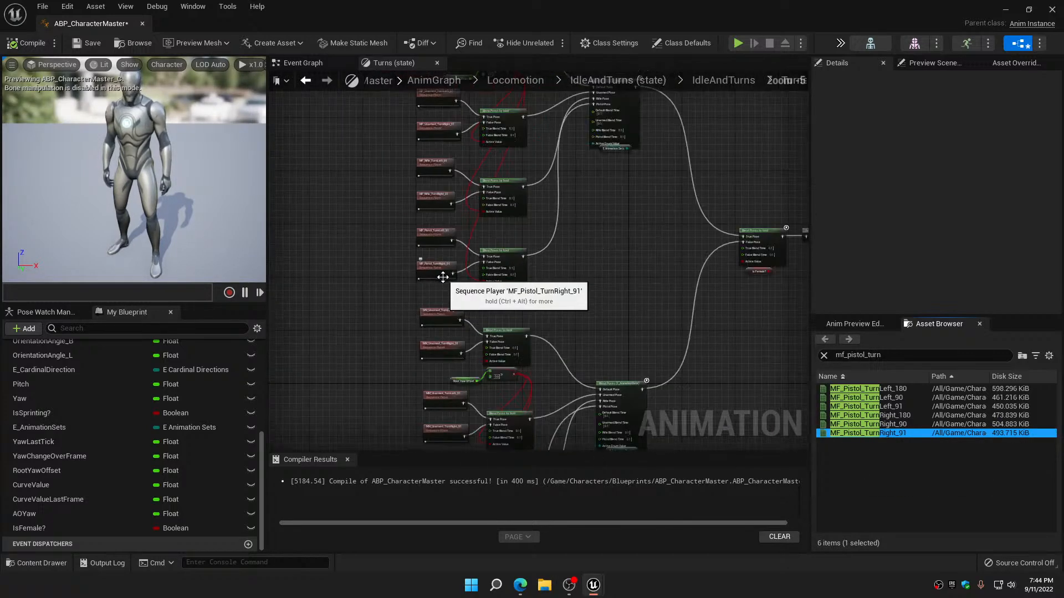
left_click(28, 48)
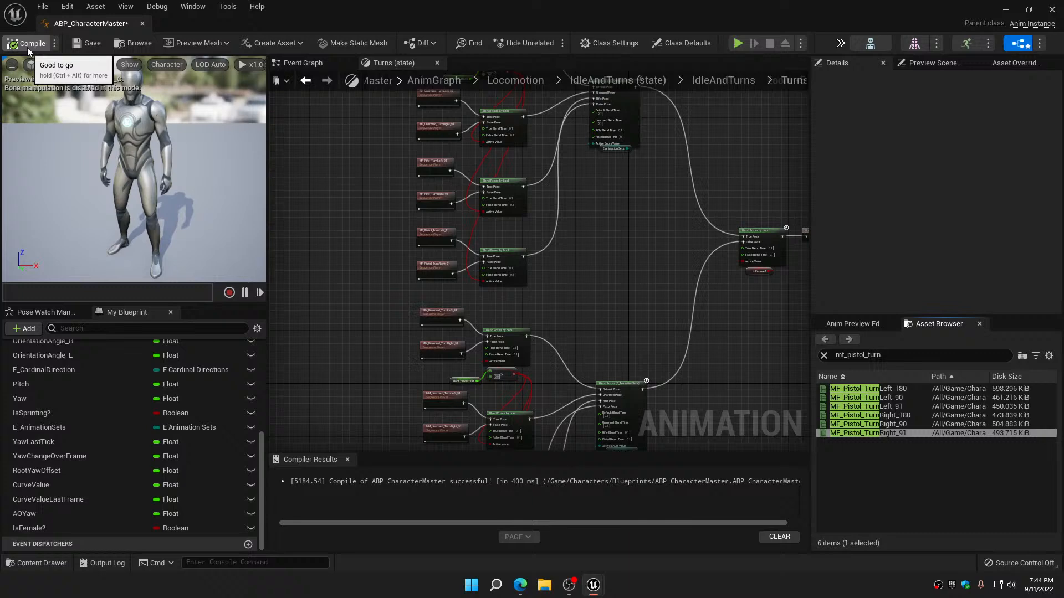
left_click(85, 42)
left_click(143, 24)
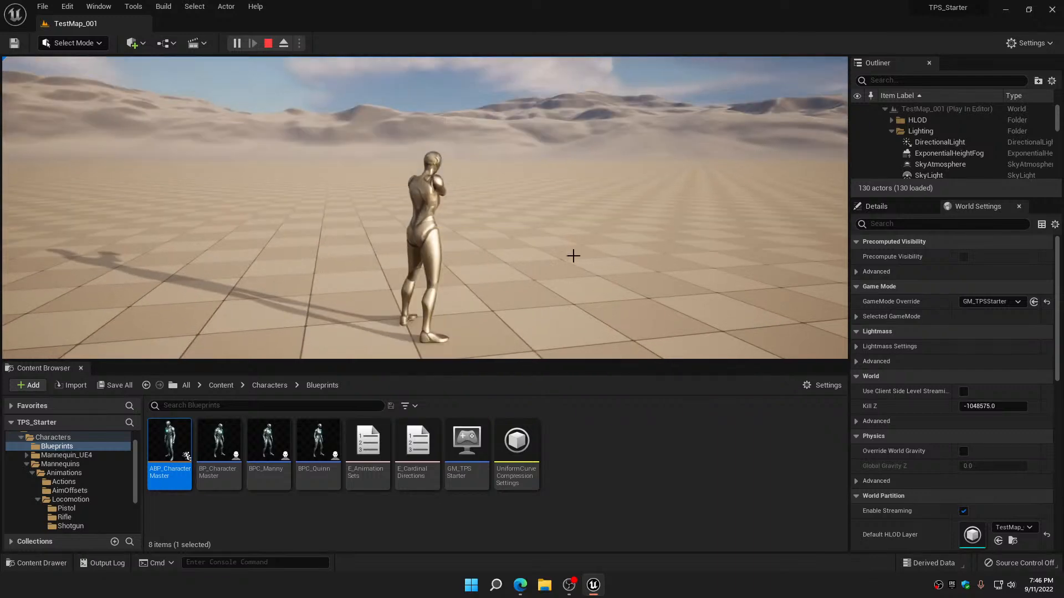
Stop the play test and open the Idle state inside IdleAndTurns in ABP_CharacterMaster
key("Escape")
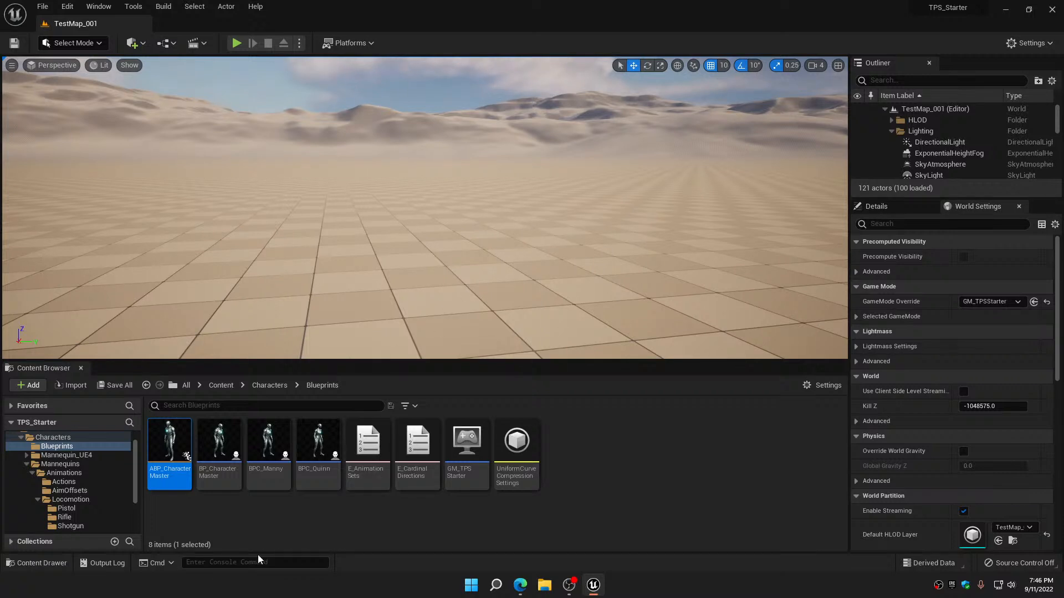
double_click(169, 450)
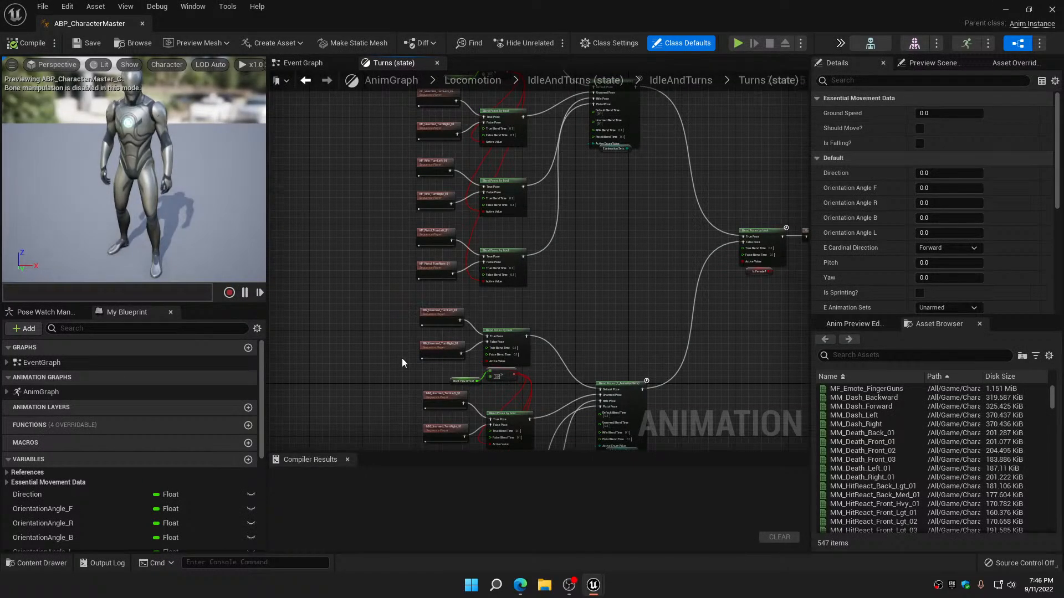
left_click(308, 81)
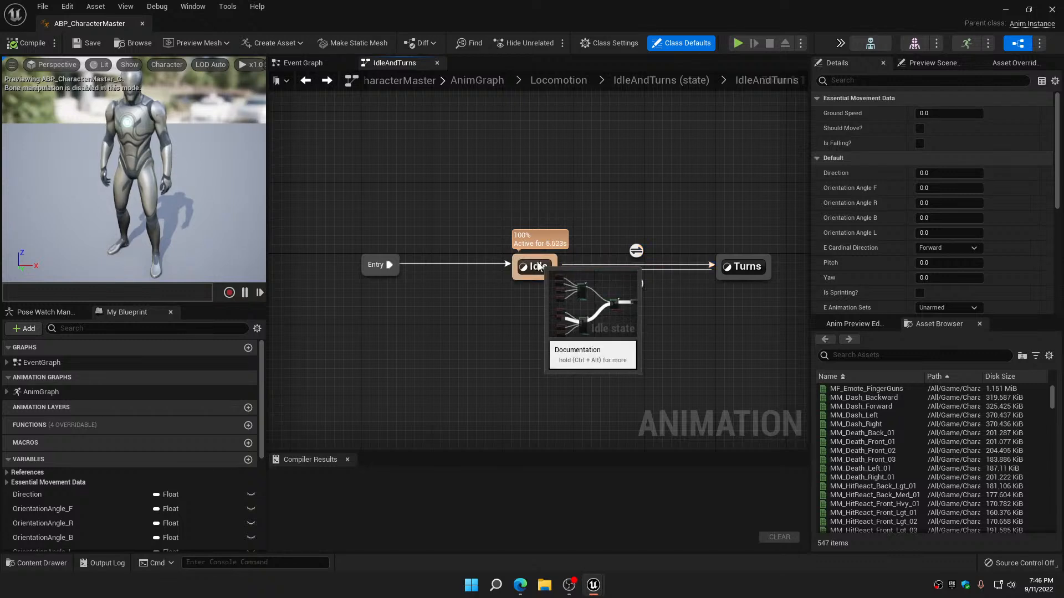
double_click(536, 265)
right_click_drag(505, 265, 577, 304)
scroll(393, 183, "up", 3)
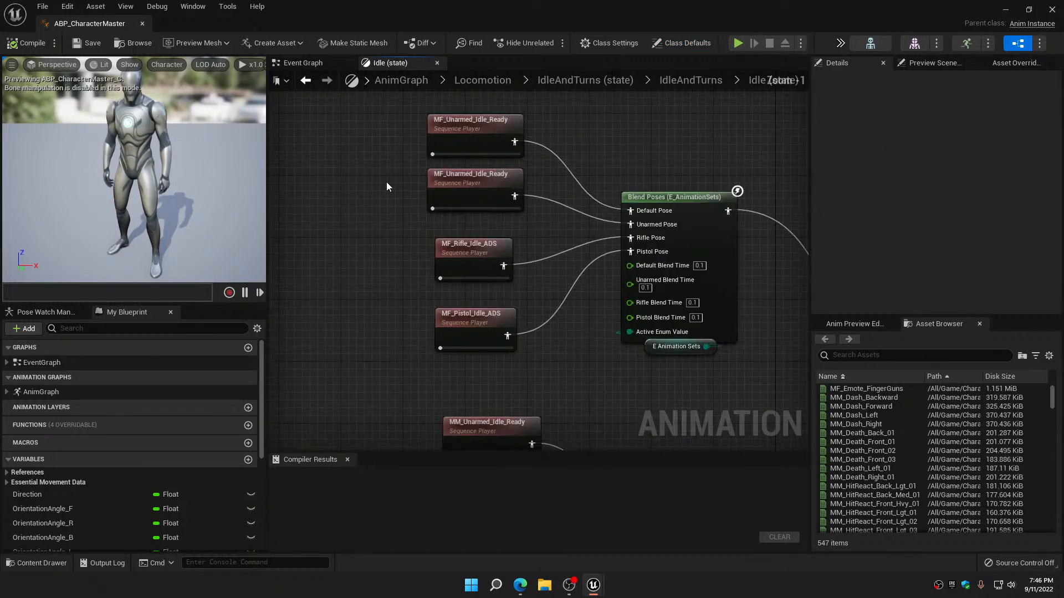
Examine which rifle and pistol idle animations feed the female and male Blend Poses nodes in the Idle state
right_click_drag(384, 191, 376, 151)
left_click_drag(419, 205, 418, 311)
right_click_drag(412, 315, 382, 147)
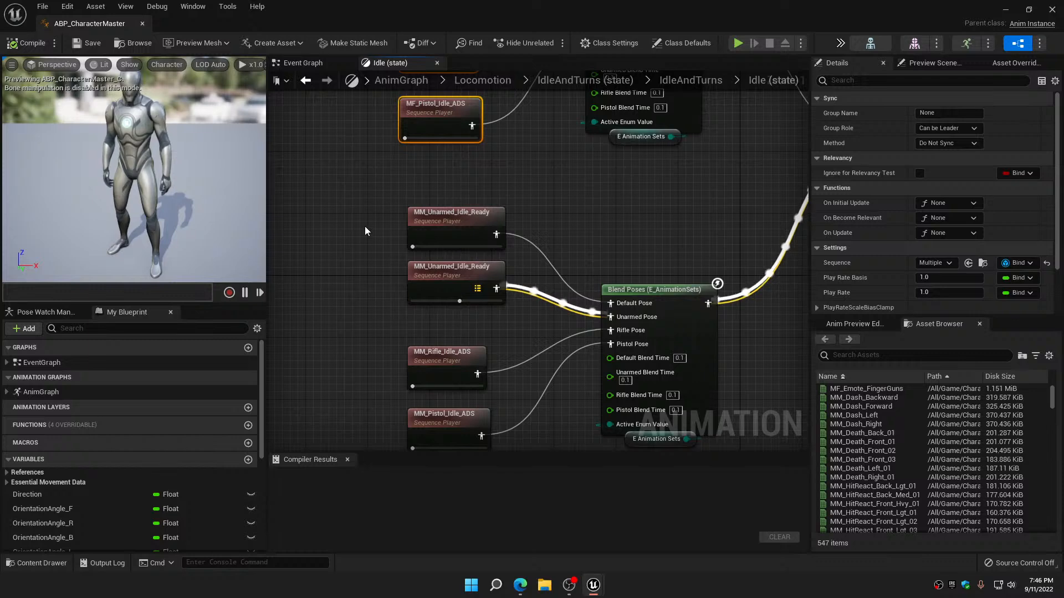
right_click_drag(364, 227, 384, 90)
left_click_drag(385, 168, 510, 328)
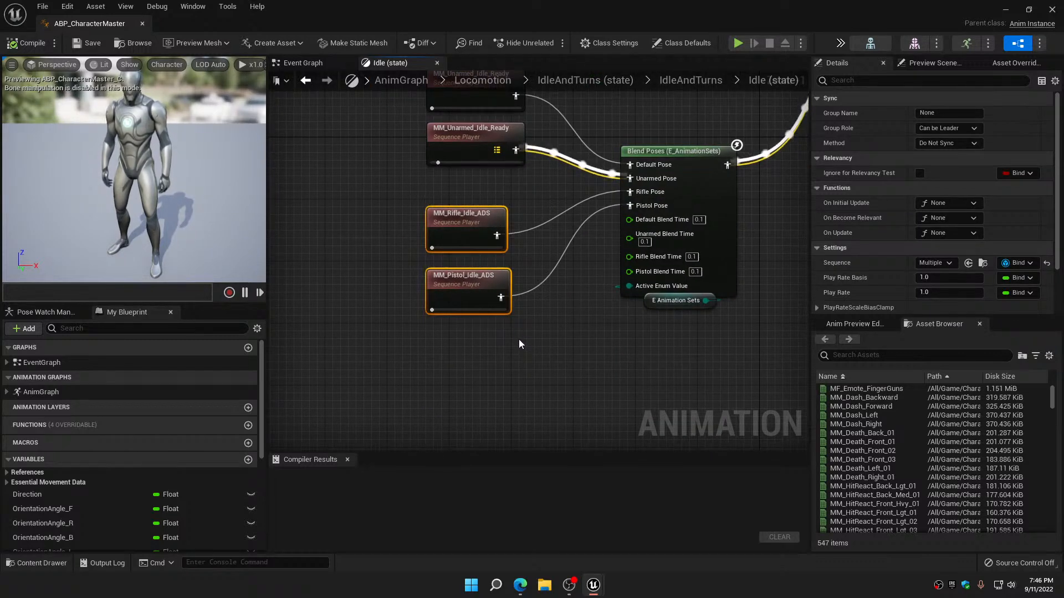
scroll(519, 339, "down", 5)
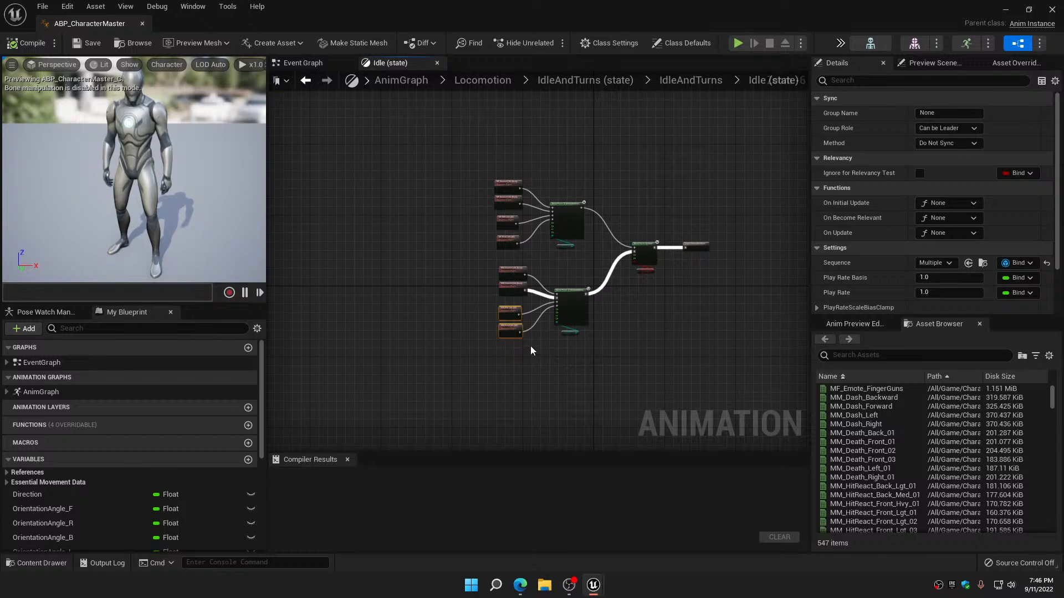
scroll(490, 221, "up", 4)
scroll(467, 244, "up", 1)
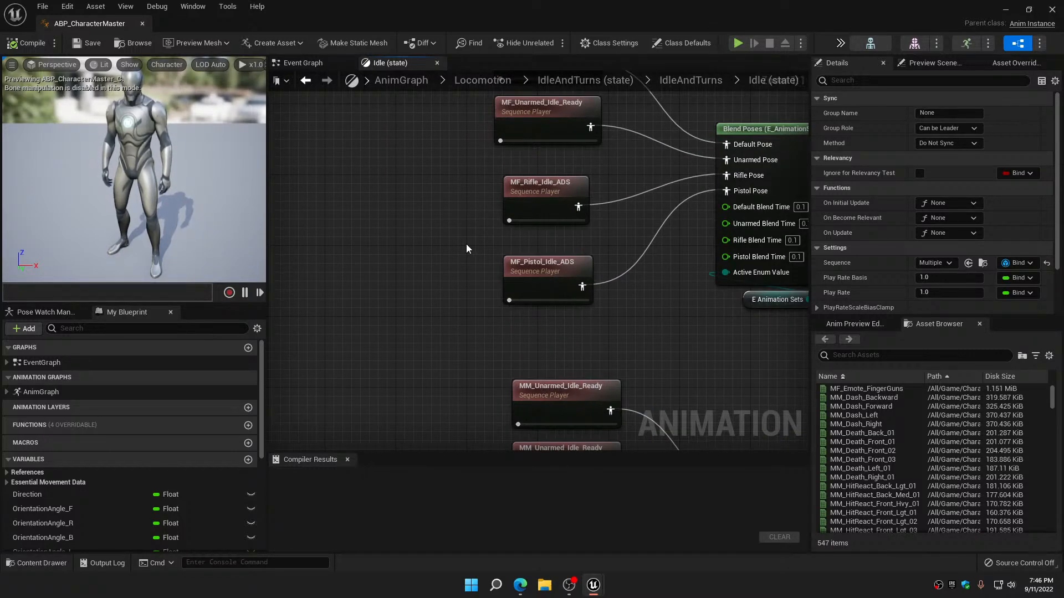
right_click_drag(467, 245, 381, 268)
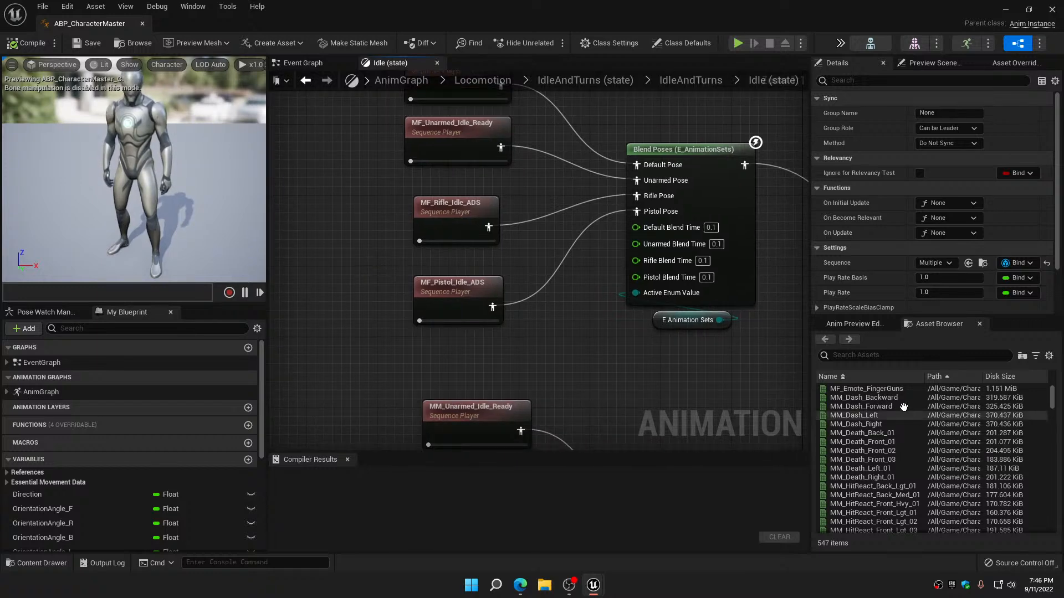
Filter the asset list by MM_Rifle_Idle to find a replacement for the male network's rifle idle
left_click(853, 355)
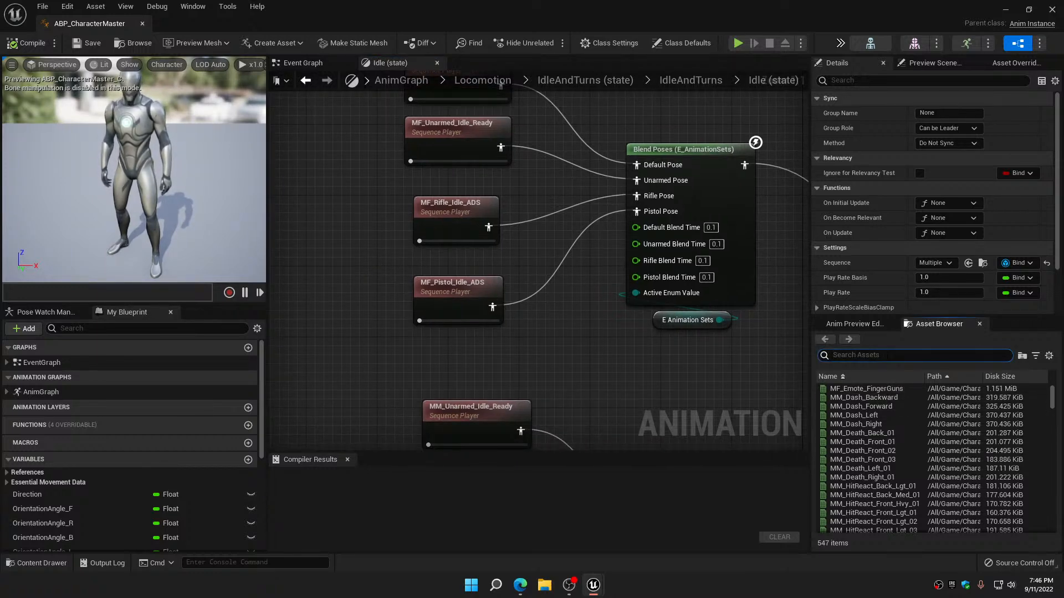
scroll(687, 359, "down", 5)
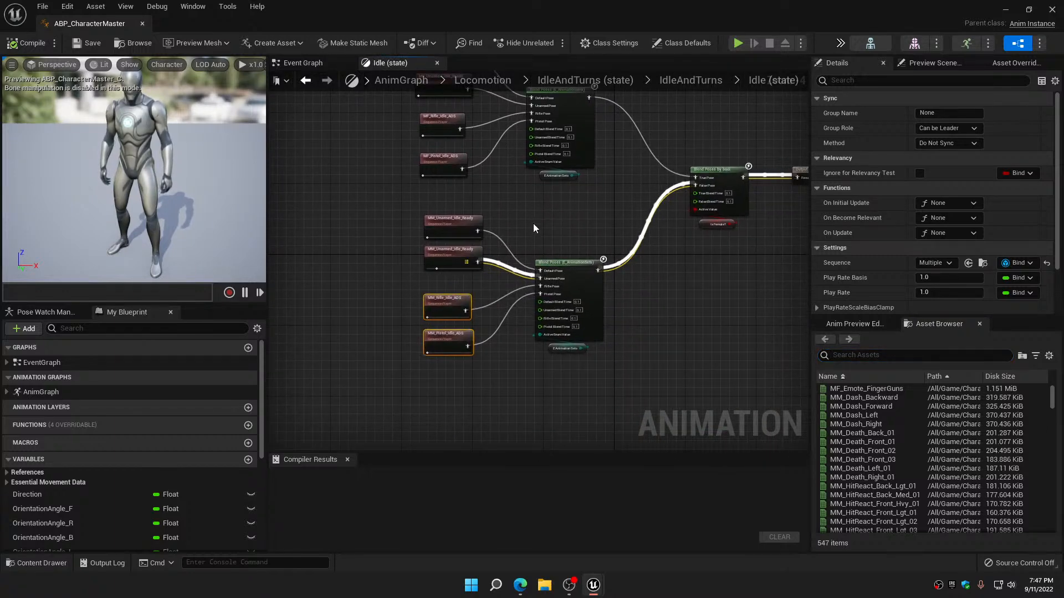
scroll(460, 261, "up", 4)
right_click_drag(456, 268, 409, 233)
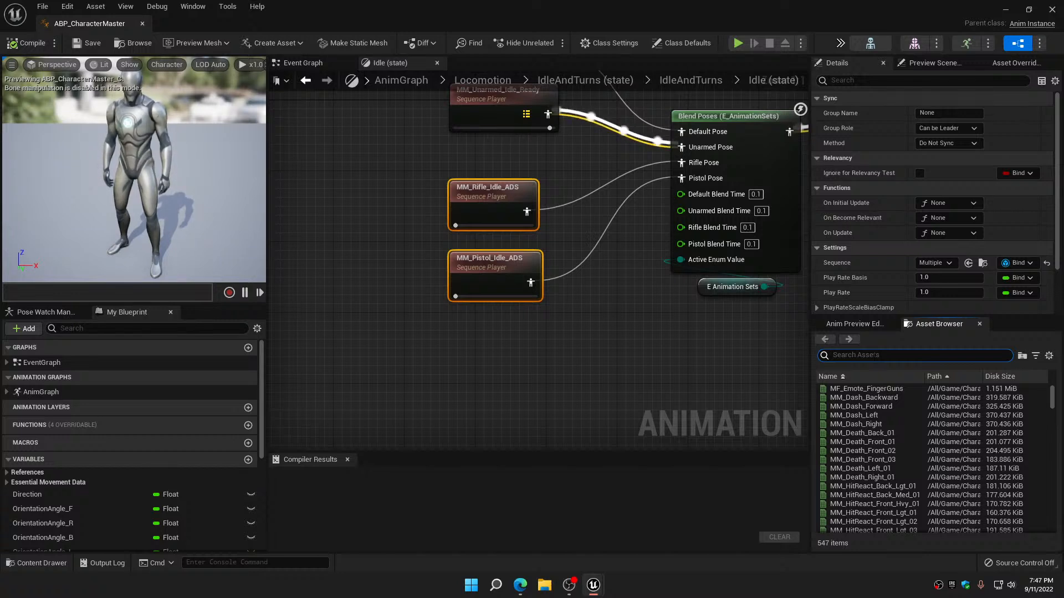
type("MM")
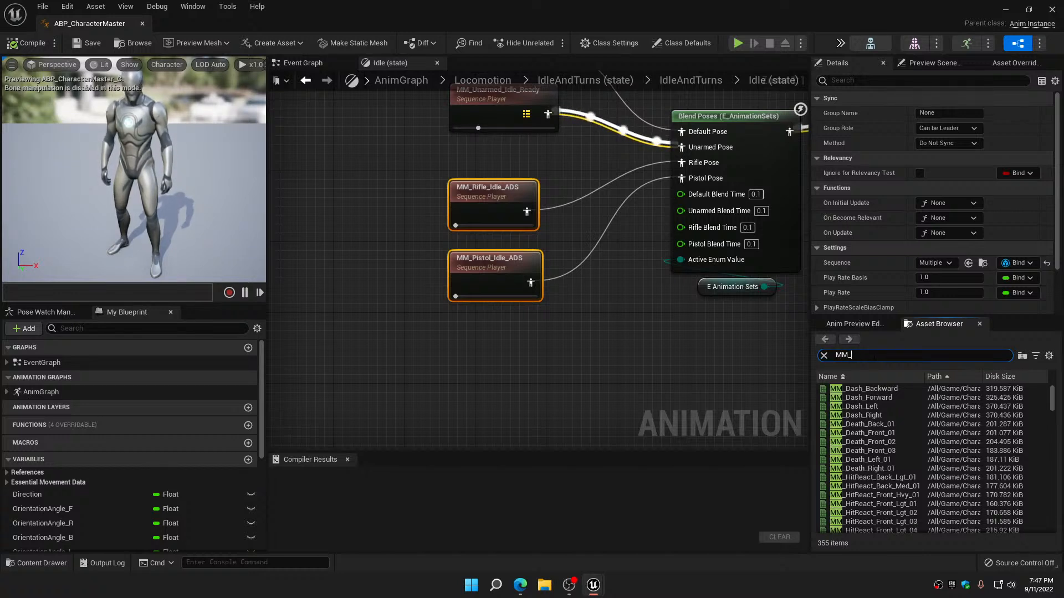
type("_Rifle")
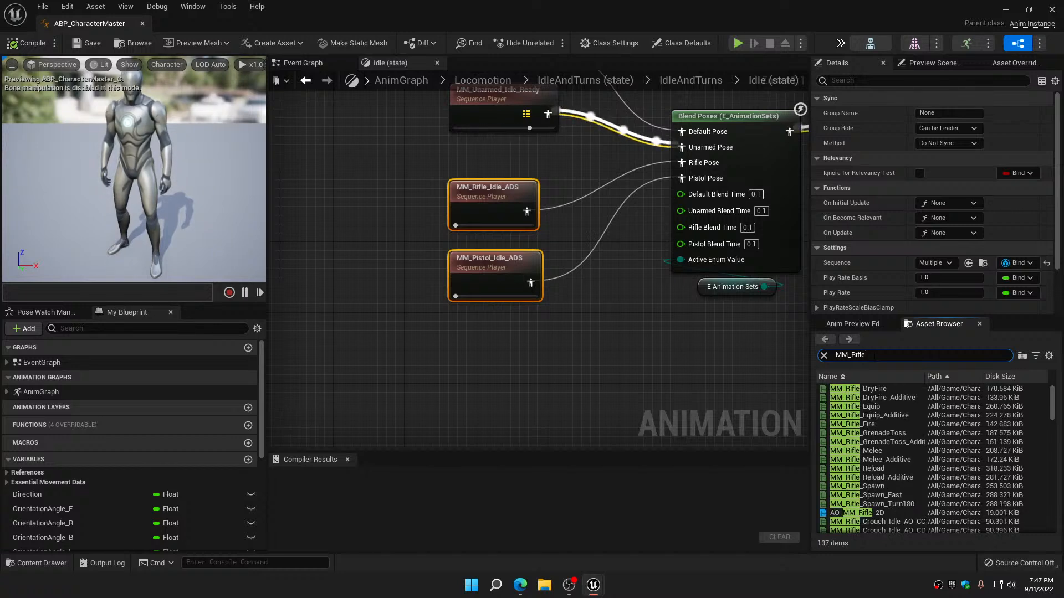
type("_Idle")
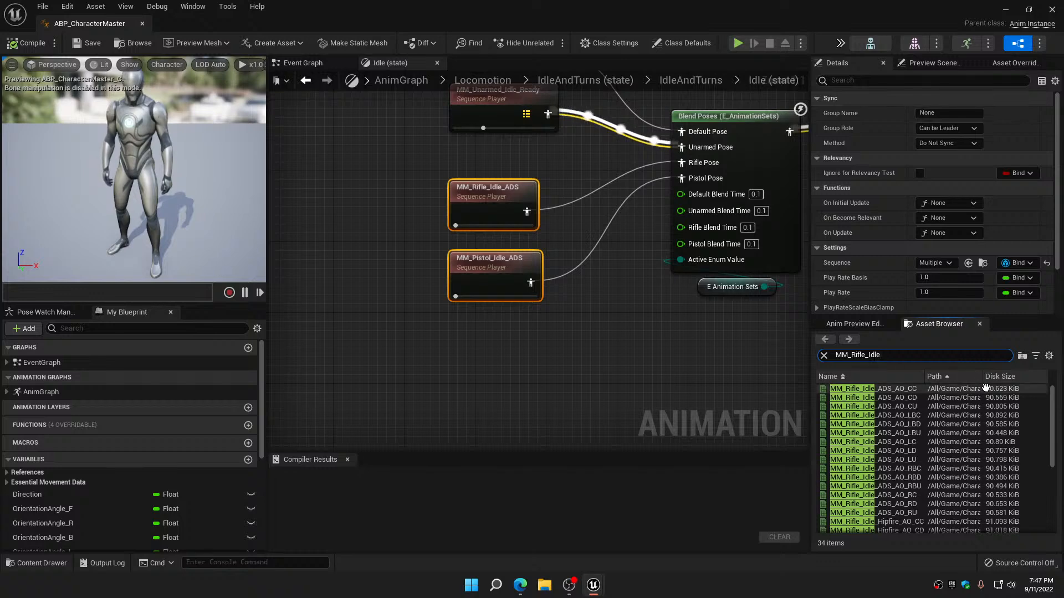
Replace the male network's rifle idle animation with MM_Rifle_Idle_Hipfire
scroll(991, 410, "down", 4)
scroll(991, 410, "down", 3)
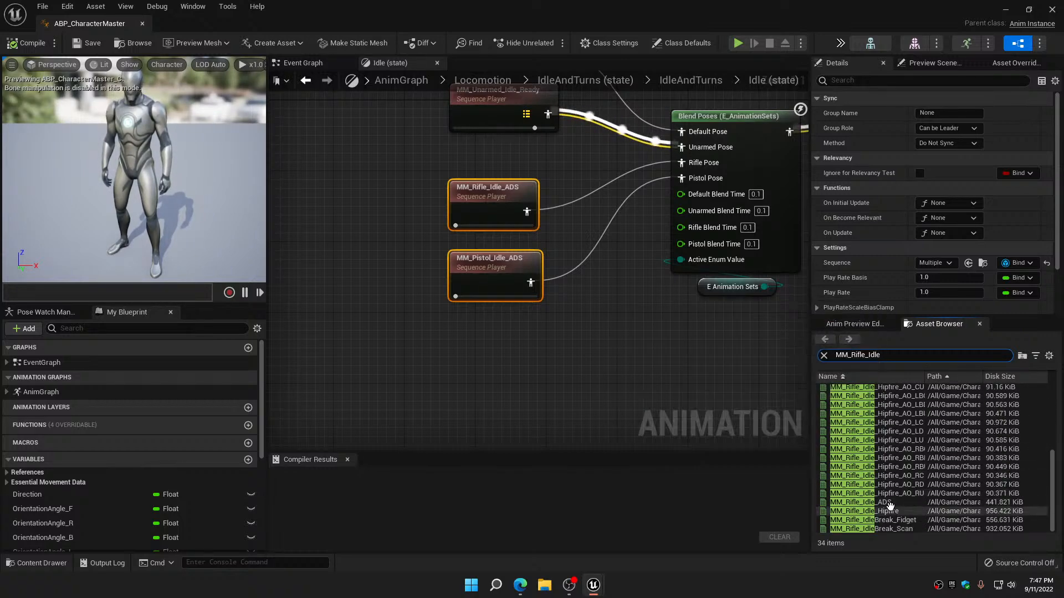
mouse_move(888, 511)
left_click_drag(887, 511, 500, 203)
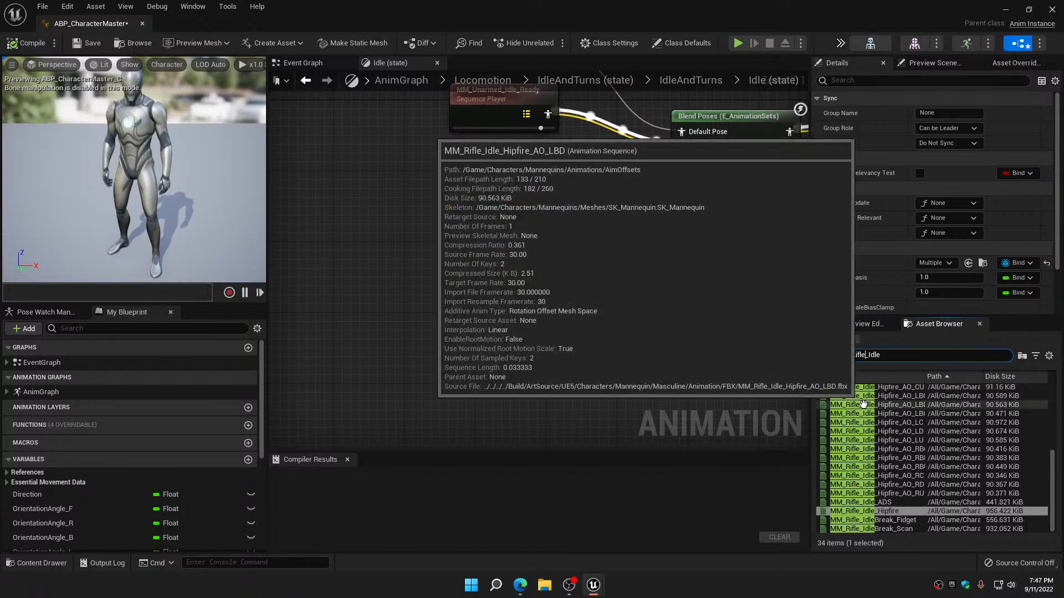
Filter the assets by MM_pistol_Idle and replace the male network's pistol idle animation with MM_Pistol_Idle_Hipfire
key("BackSpace")
key("BackSpace")
key("BackSpace")
key("BackSpace")
key("BackSpace")
type("pi")
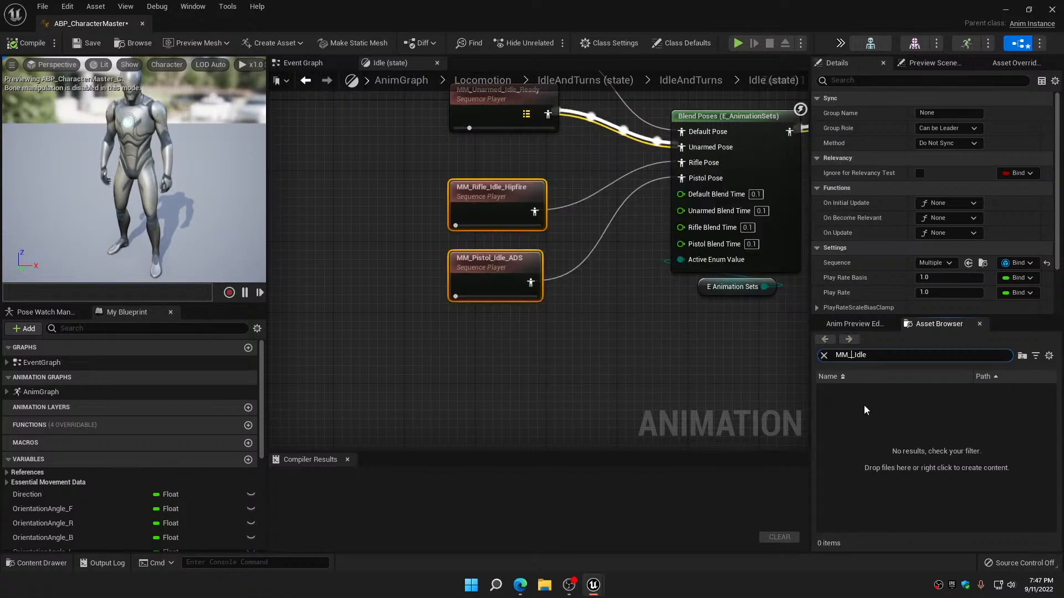
type("stol")
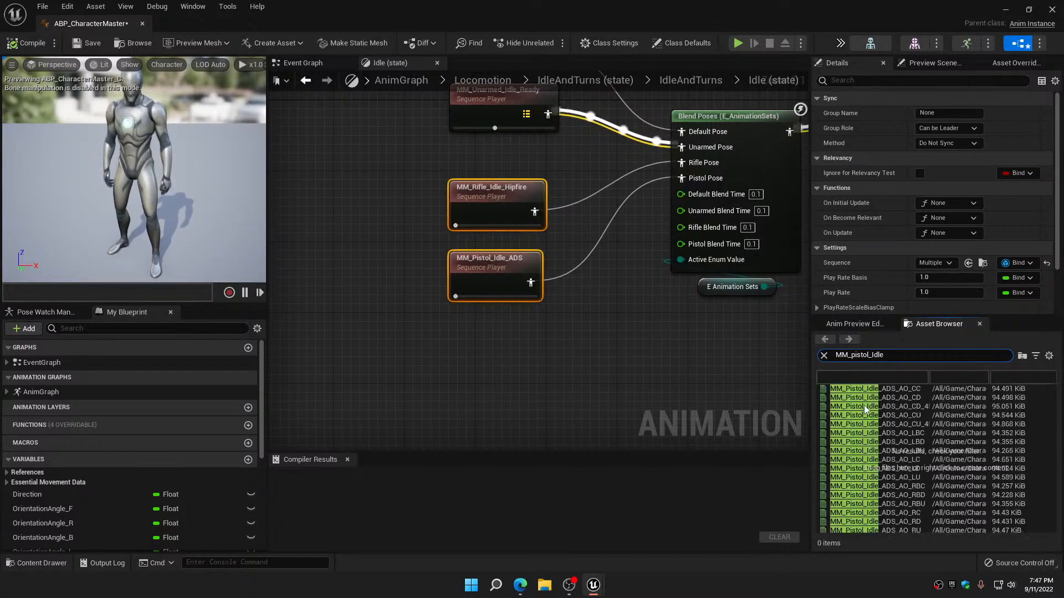
scroll(863, 403, "down", 2)
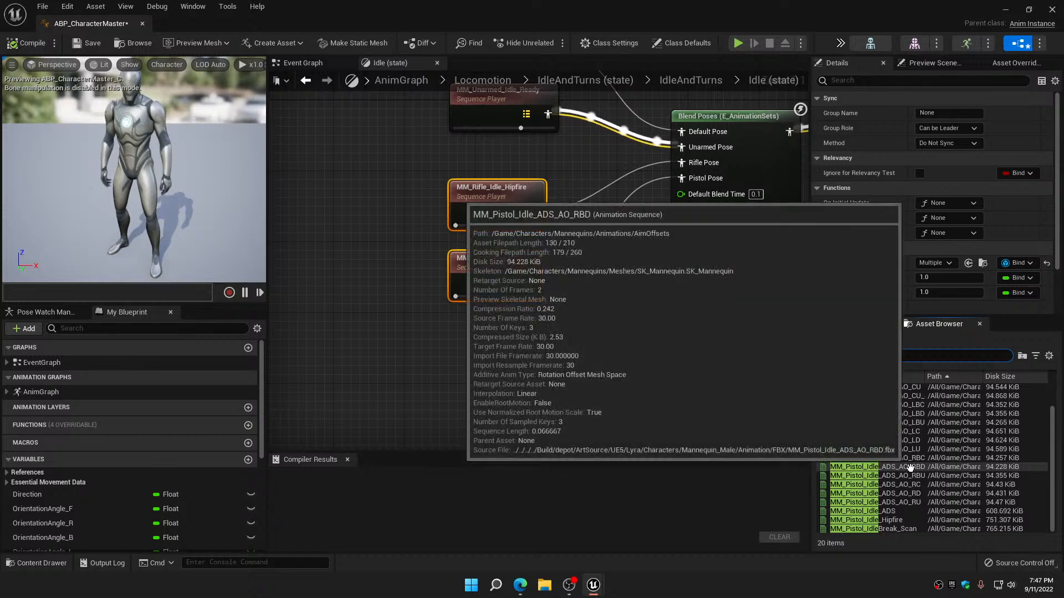
left_click(895, 519)
left_click_drag(895, 520, 554, 280)
Filter the assets by Mf_pistol_Idle and replace the female network's pistol idle animation with MF_Pistol_Idle_Hipfire
right_click_drag(560, 236, 568, 405)
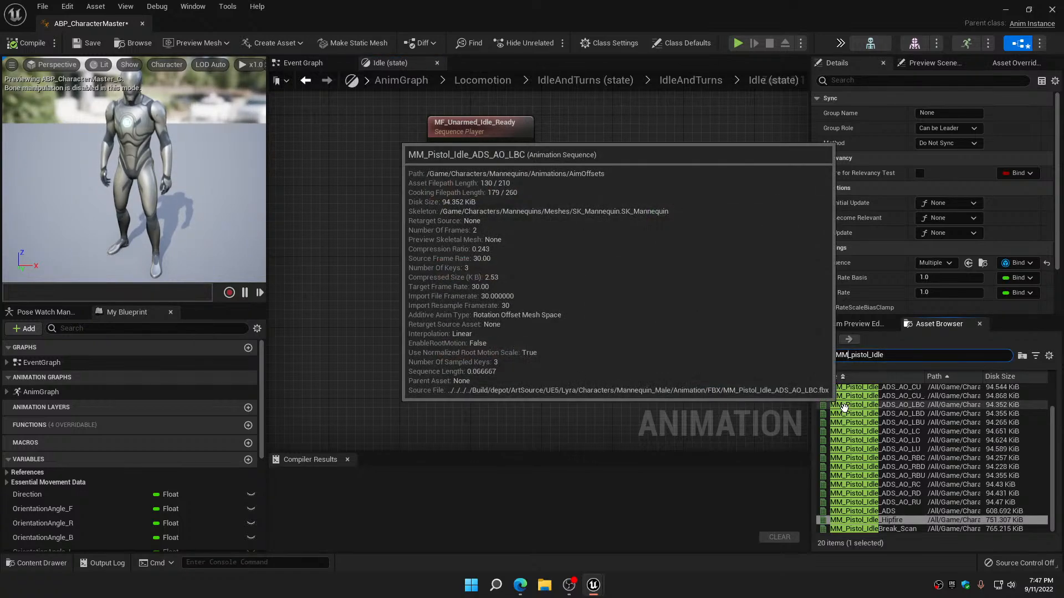
key("BackSpace")
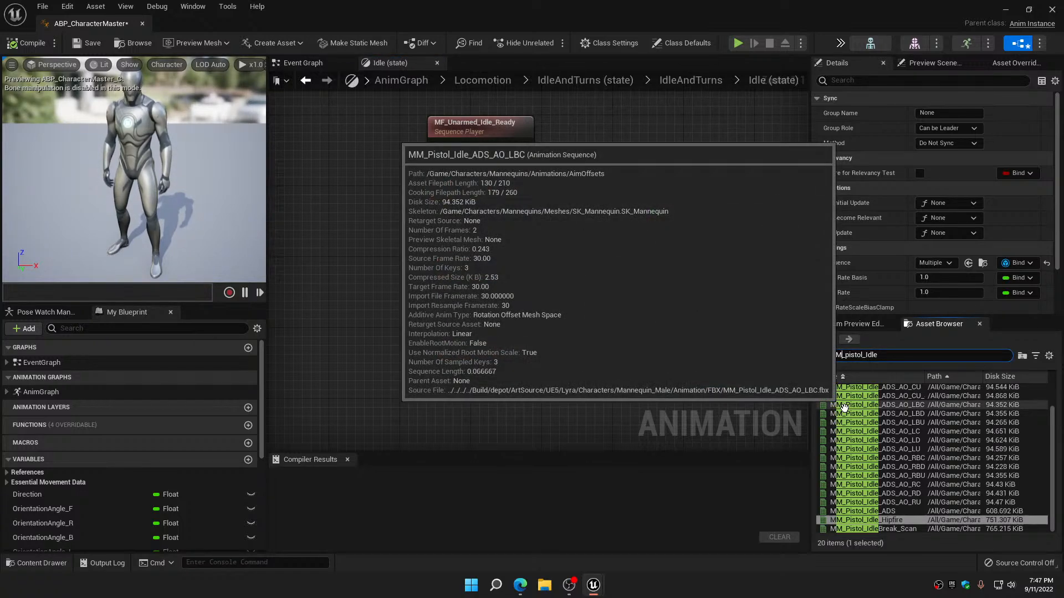
type("f")
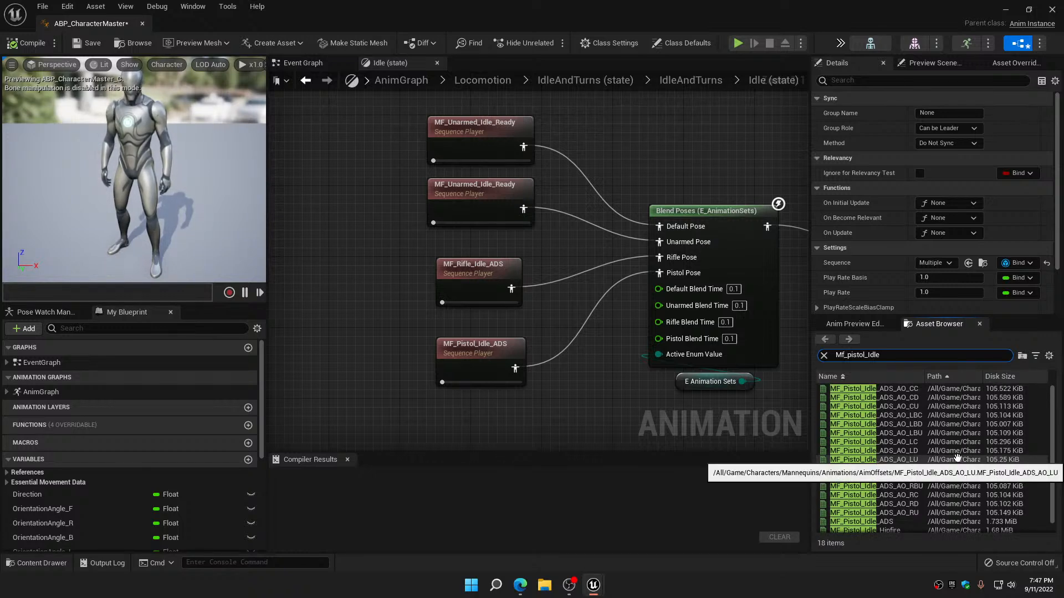
scroll(913, 423, "down", 1)
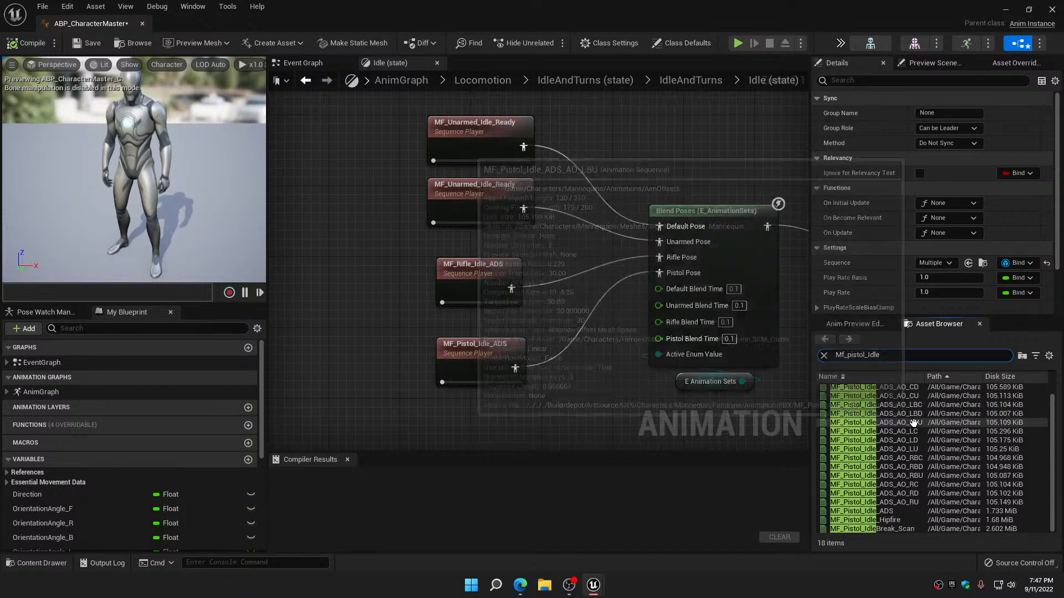
left_click_drag(886, 520, 484, 358)
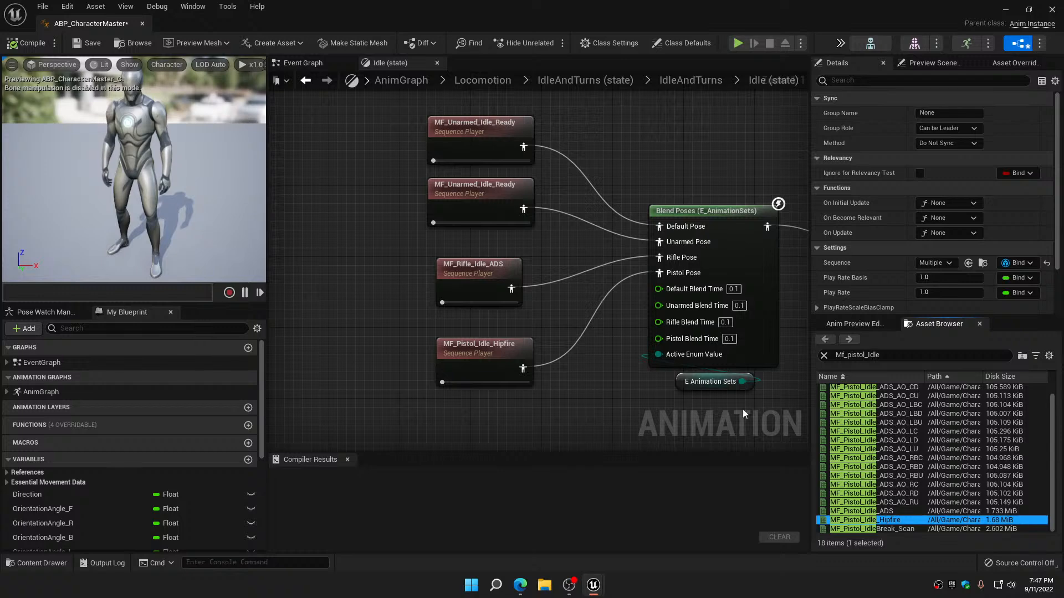
Filter the assets by Mf_rifle_Idle and replace the female network's rifle idle animation with MF_Rifle_Idle_Hipfire
mouse_move(861, 398)
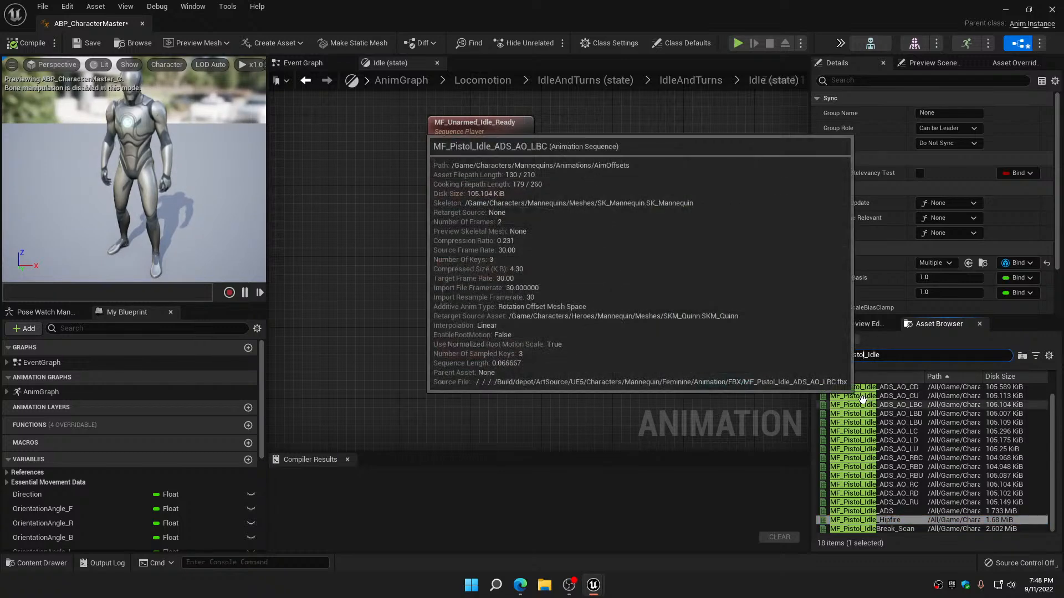
key("BackSpace")
key("BackSpace")
key("BackSpace")
key("BackSpace")
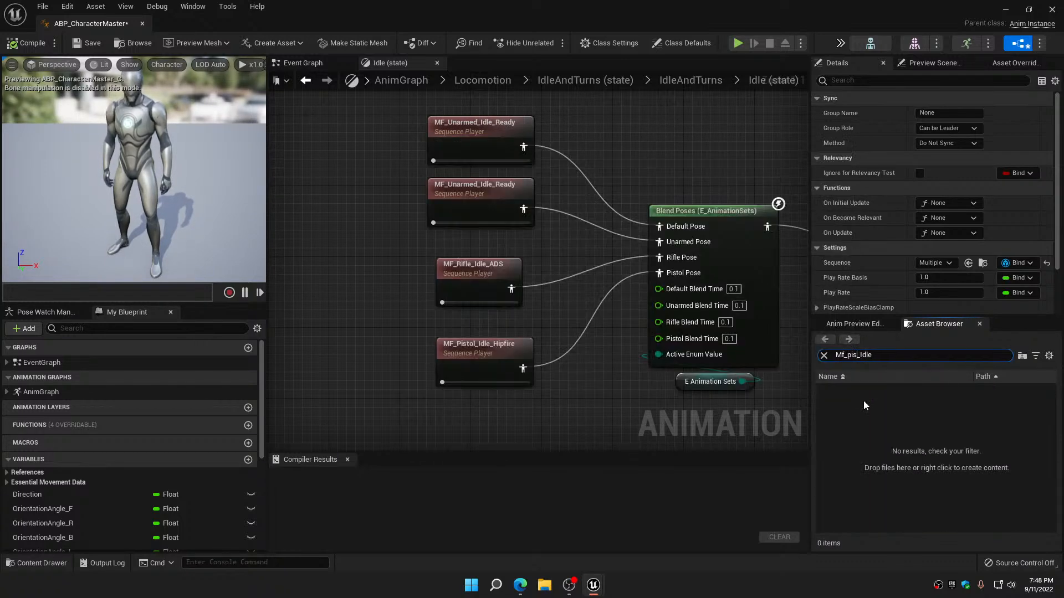
key("BackSpace")
key("BackSpace")
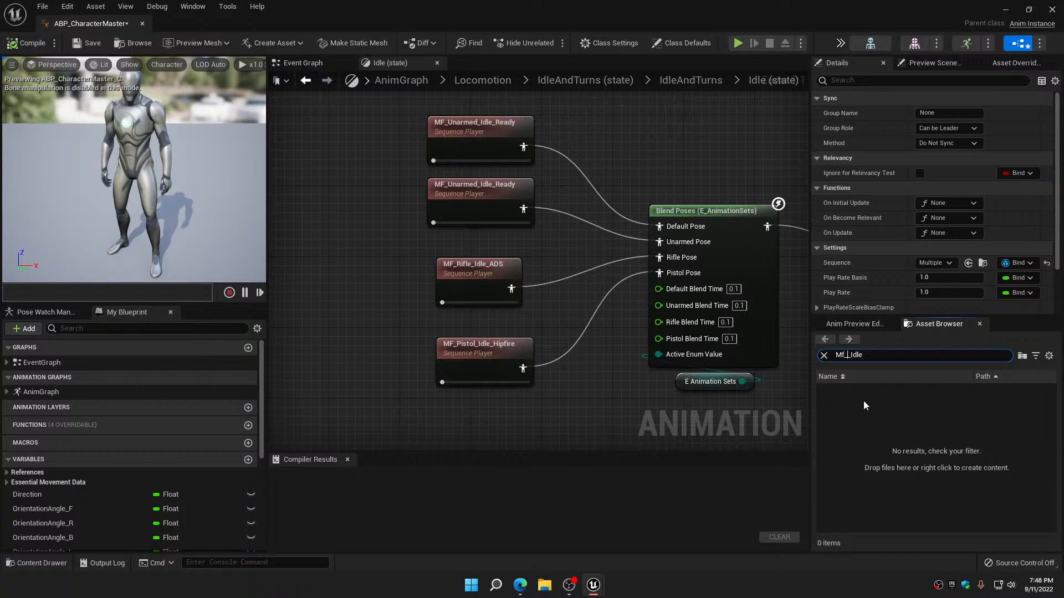
type("ri")
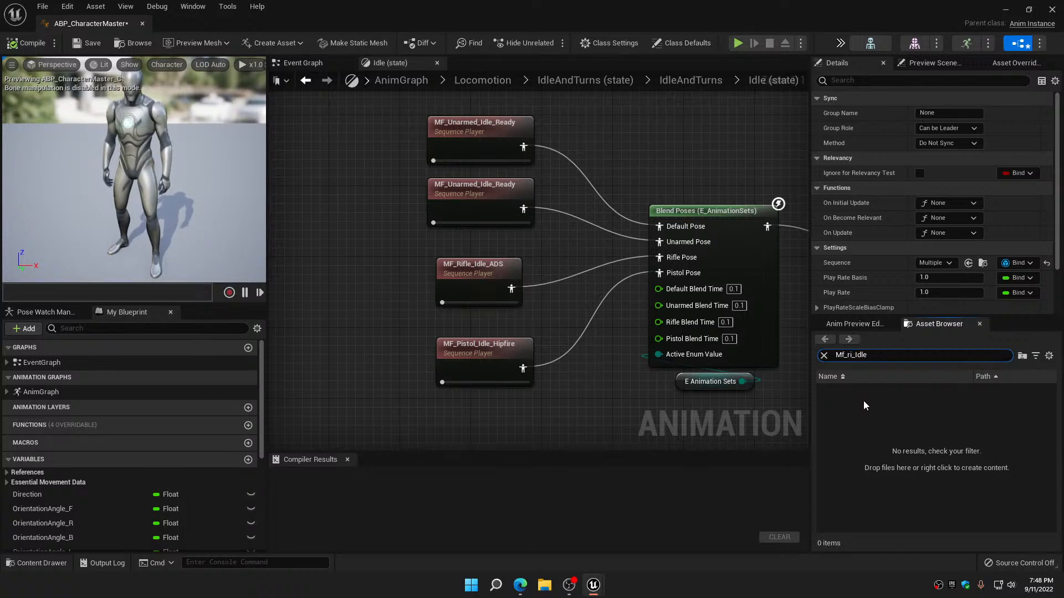
type("fle")
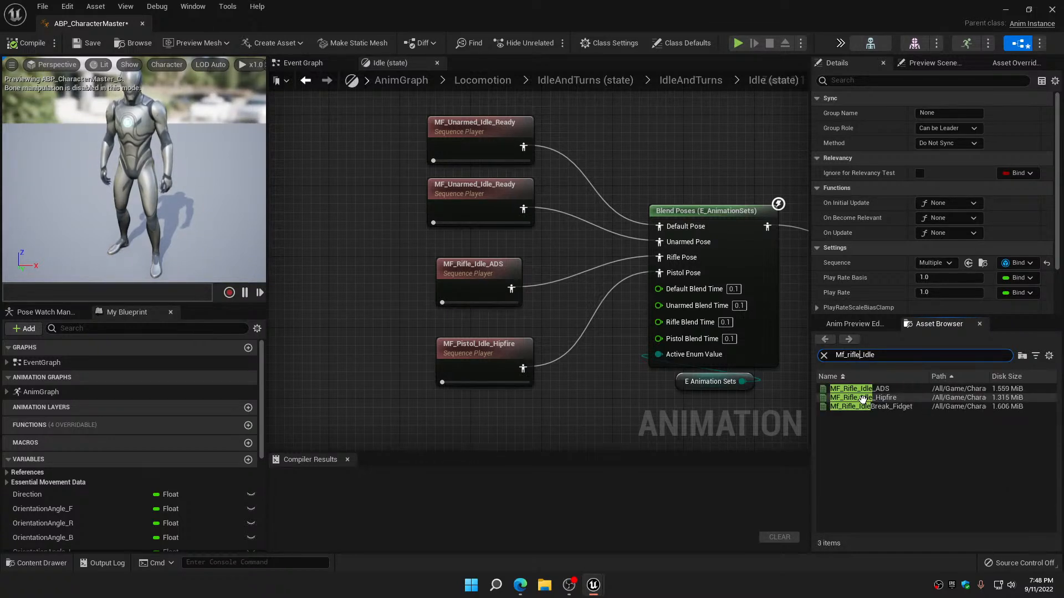
left_click_drag(863, 399, 479, 296)
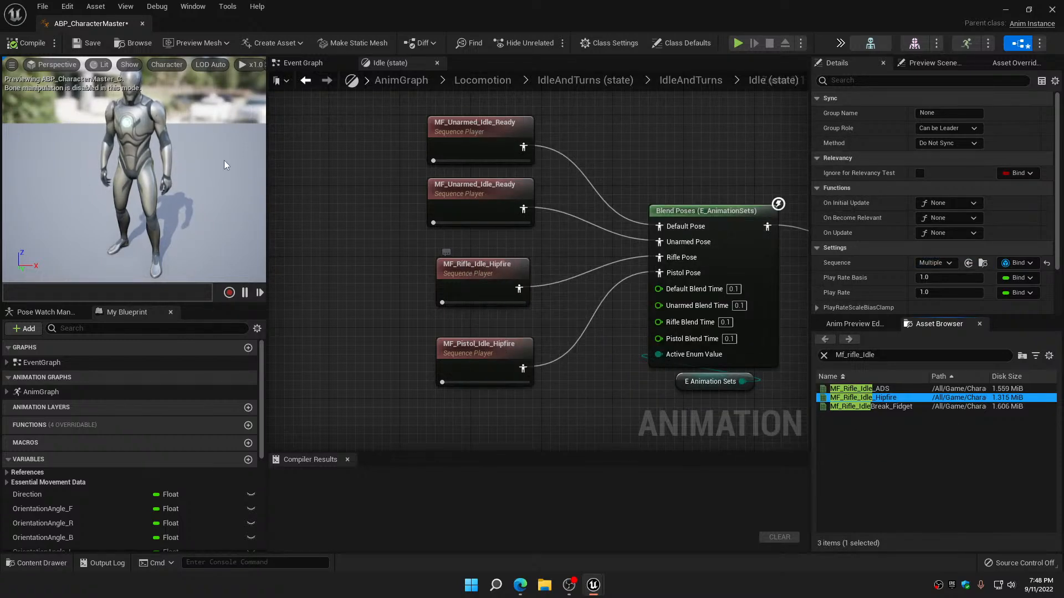
Compile and save ABP_CharacterMaster, and close its editor
left_click(27, 42)
left_click(83, 44)
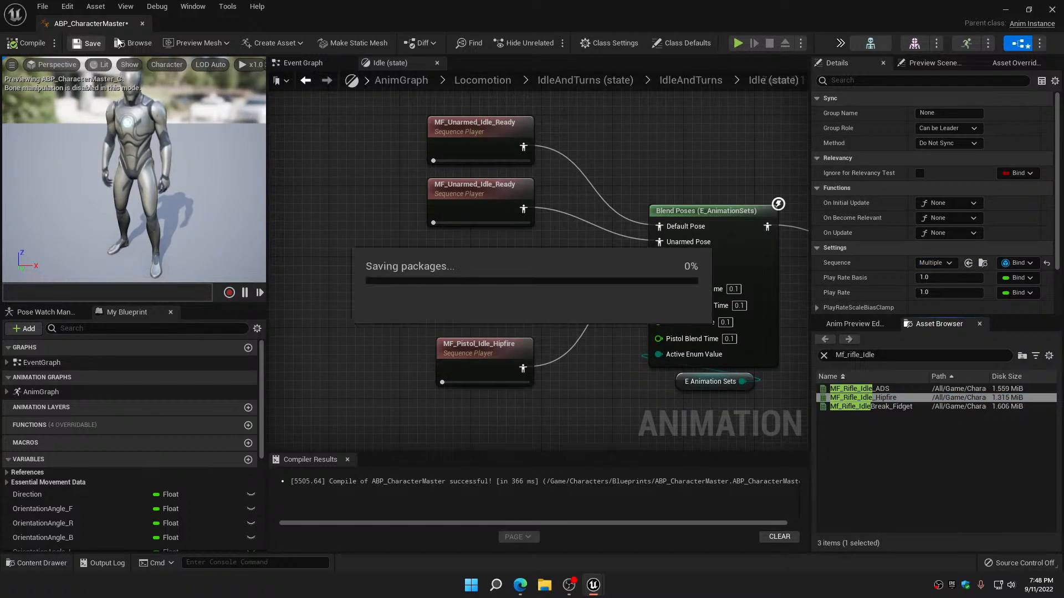
left_click(143, 23)
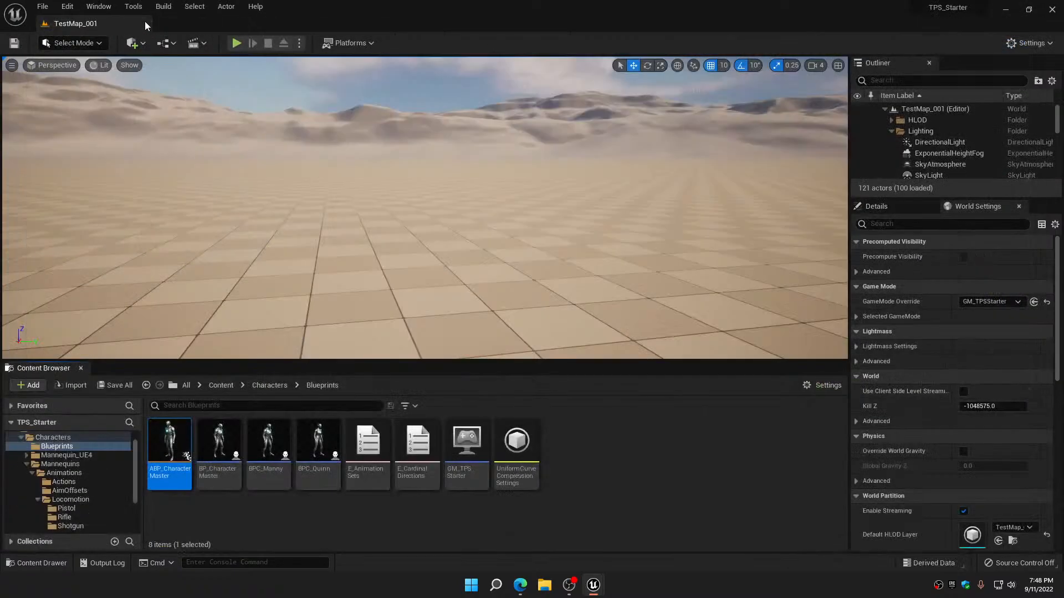
Play-test TestMap_001 with the character switched to an armed stance to check the new Hipfire idle, and end the session
left_click(236, 43)
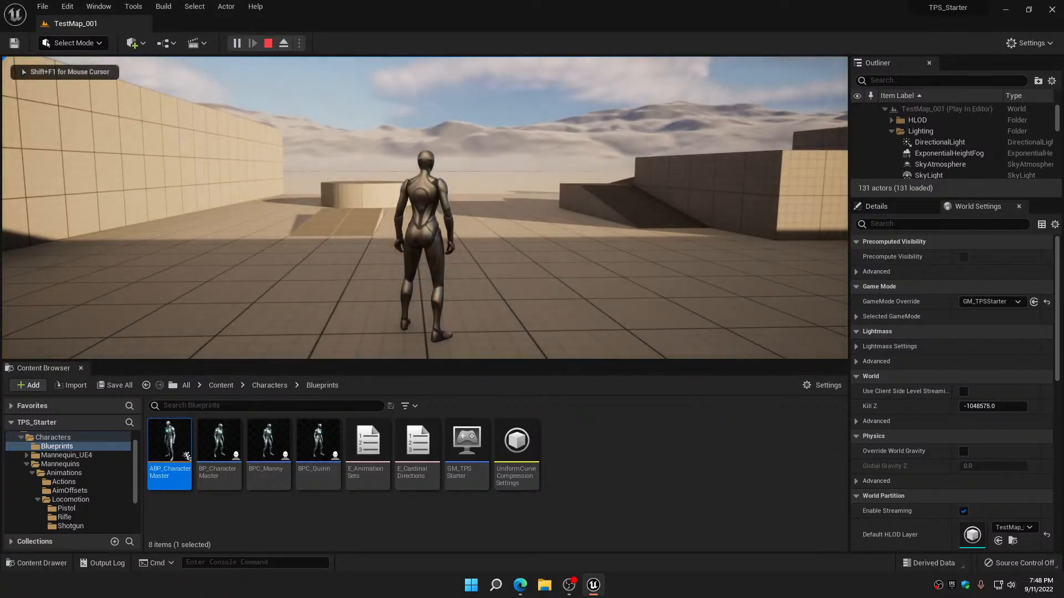
key("1")
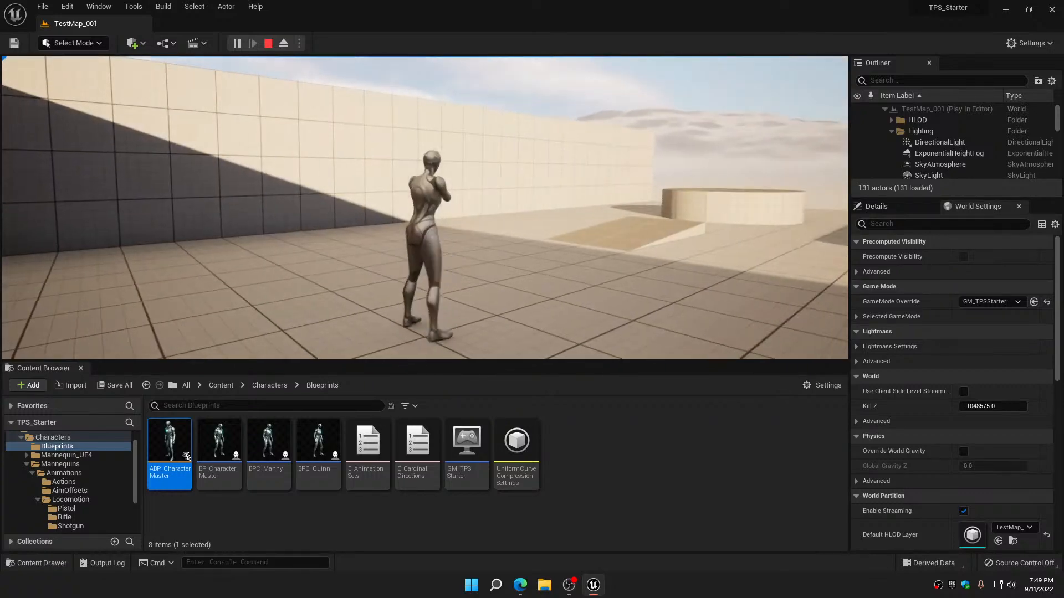
key("Escape")
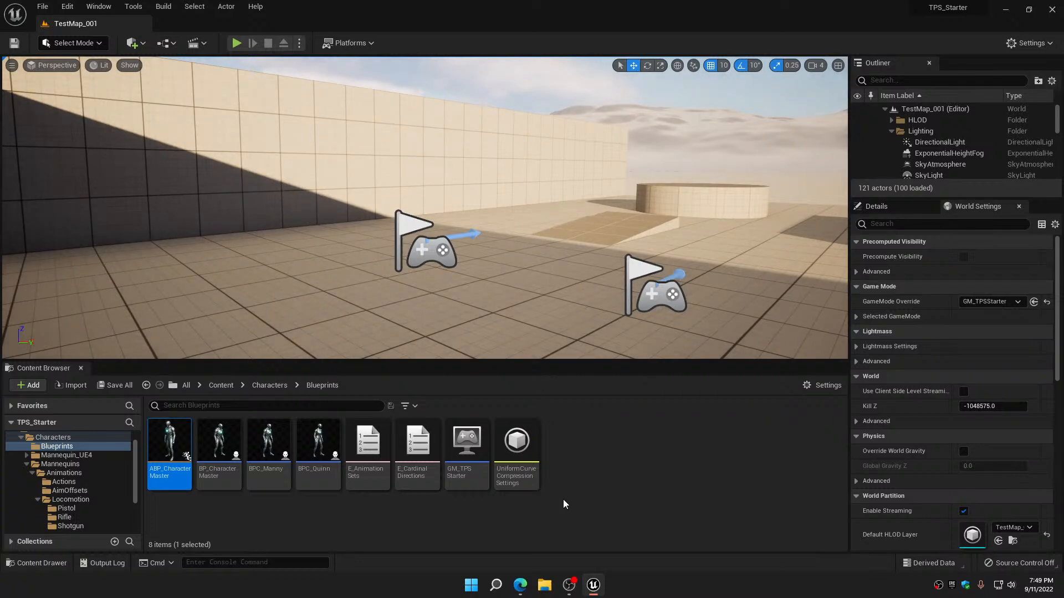
Open the AO_MM_Rifle_2D aim offset from the AimOffsets folder and search its assets for hip to examine the available Hipfire animations
left_click(93, 490)
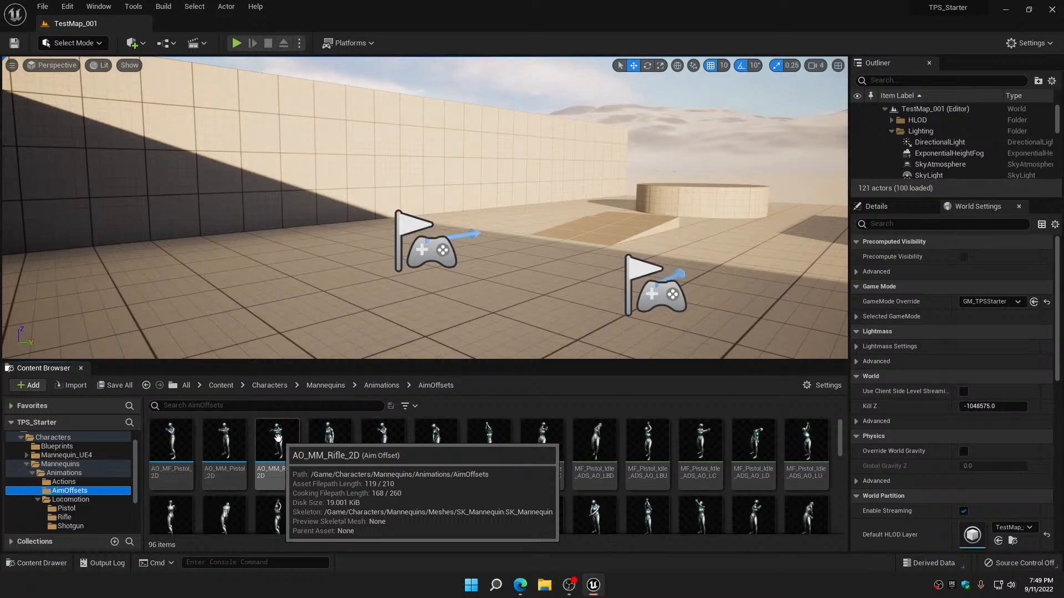
double_click(278, 438)
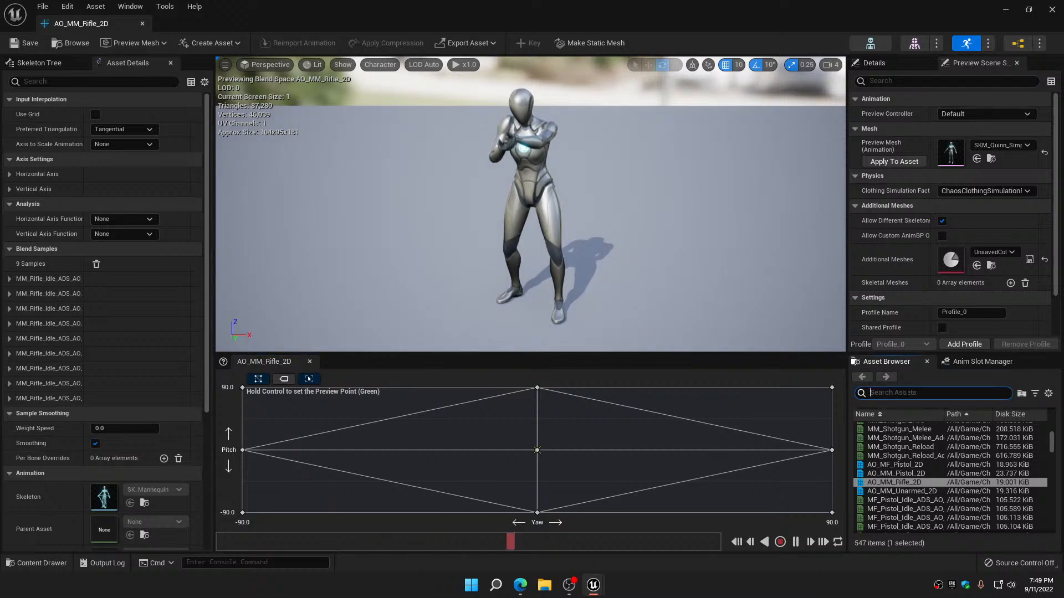
type("hip")
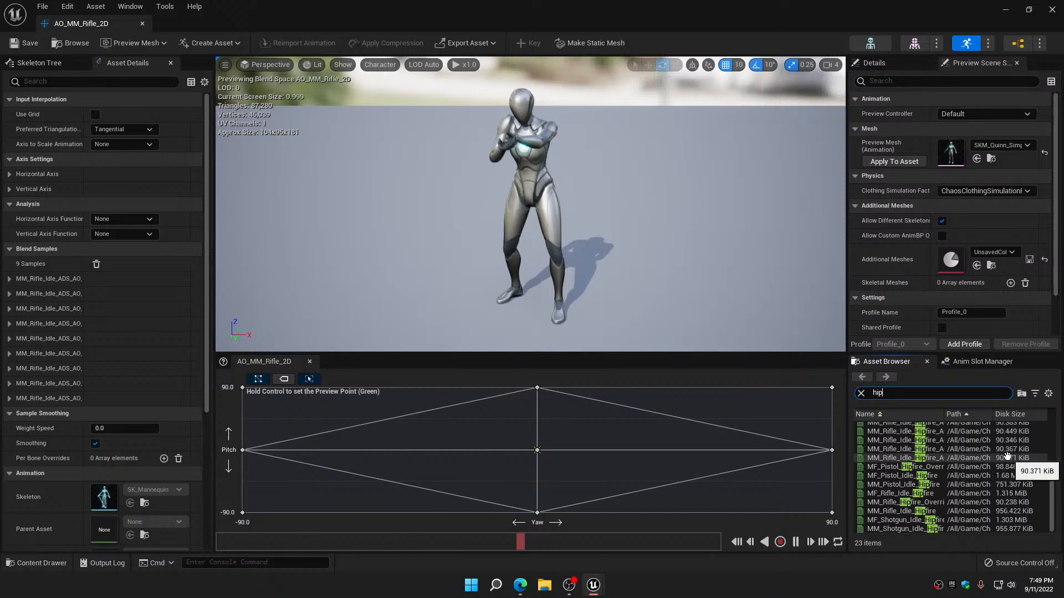
scroll(1006, 455, "up", 4)
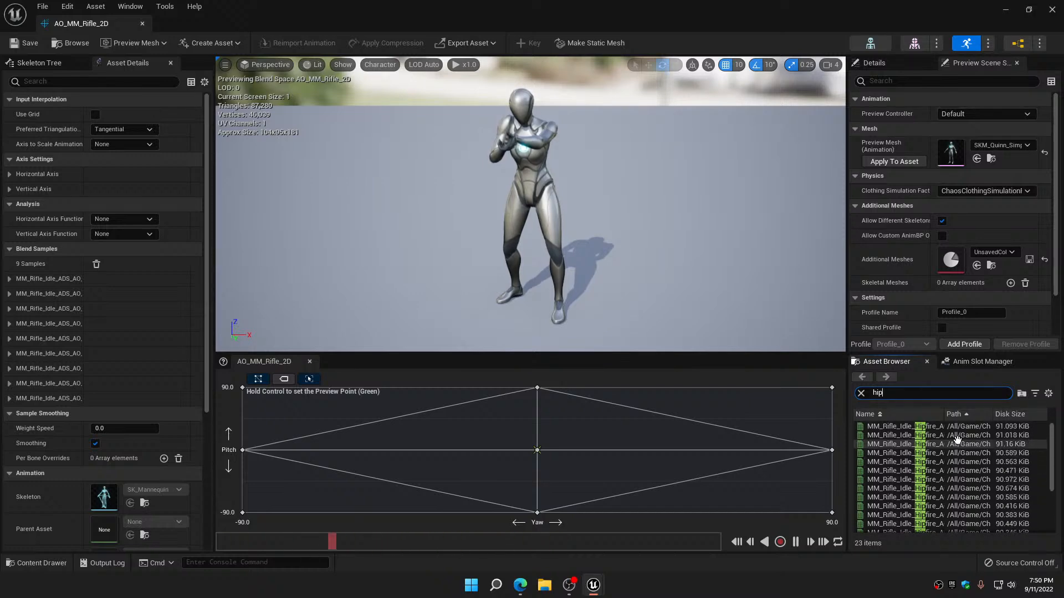
mouse_move(931, 430)
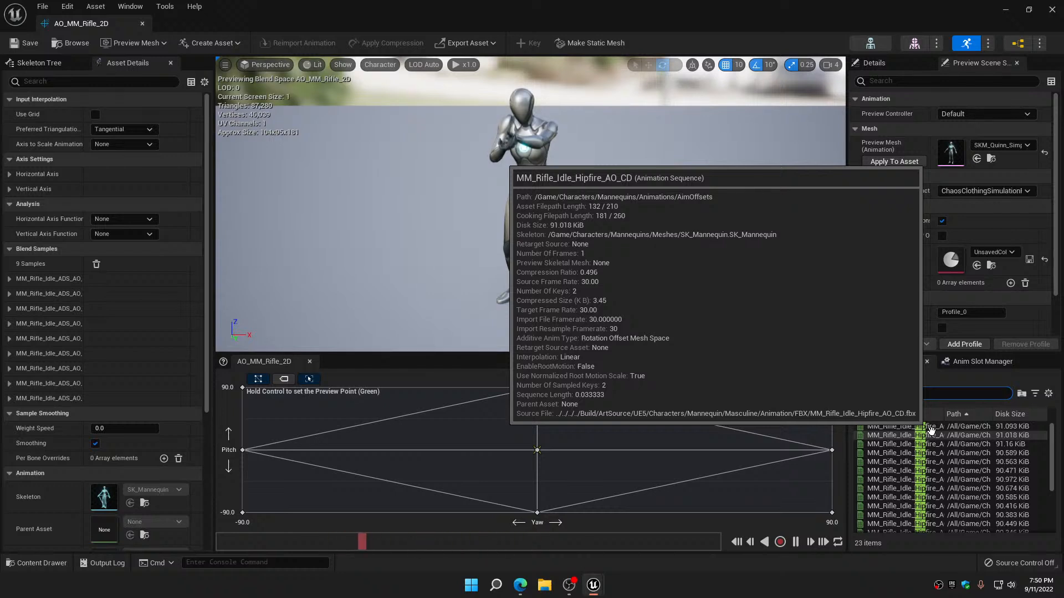
scroll(953, 477, "down", 3)
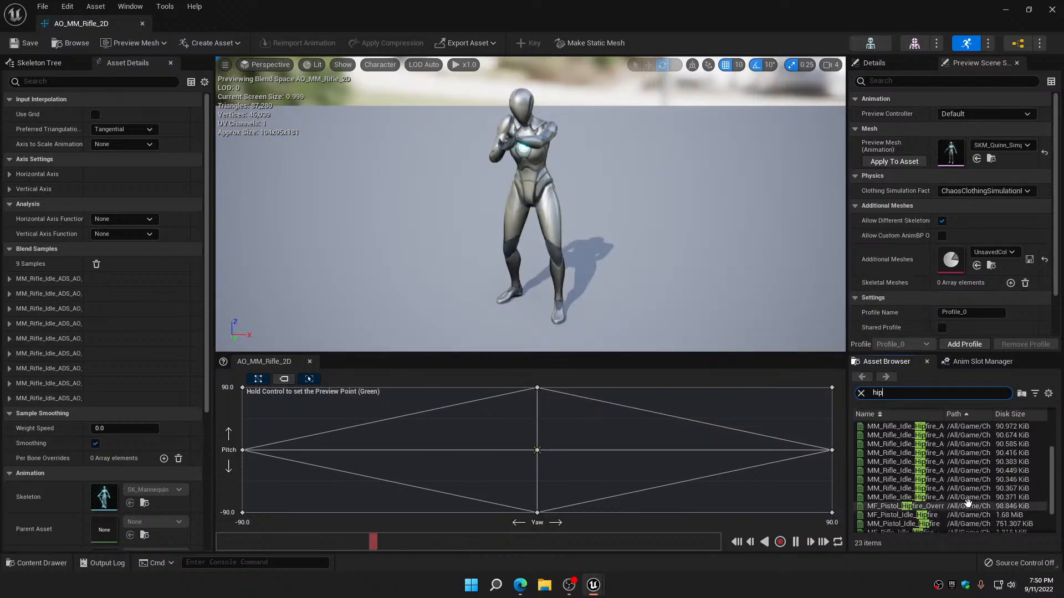
scroll(968, 503, "down", 2)
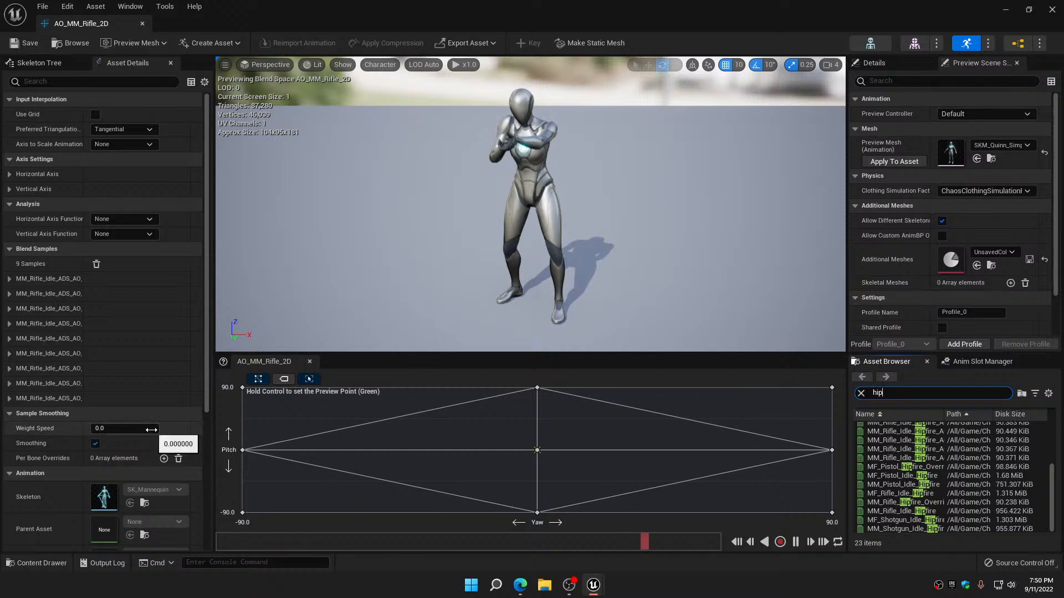
Check the Preview Base Pose assigned to AO_MM_Rifle_2D, and save and close the aim offset
scroll(152, 430, "down", 3)
scroll(152, 430, "down", 3)
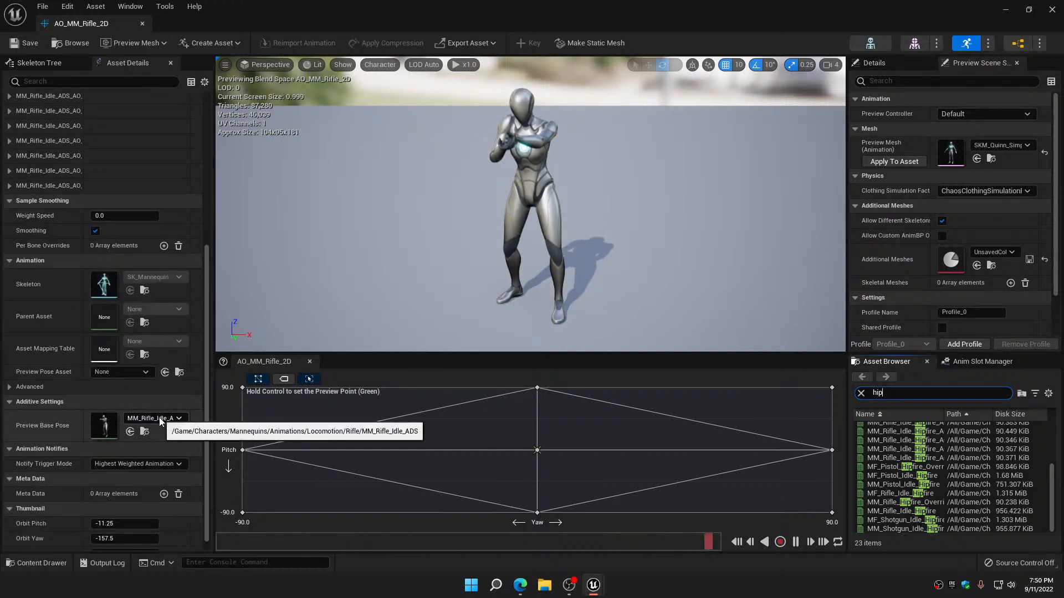
left_click(22, 47)
left_click(142, 24)
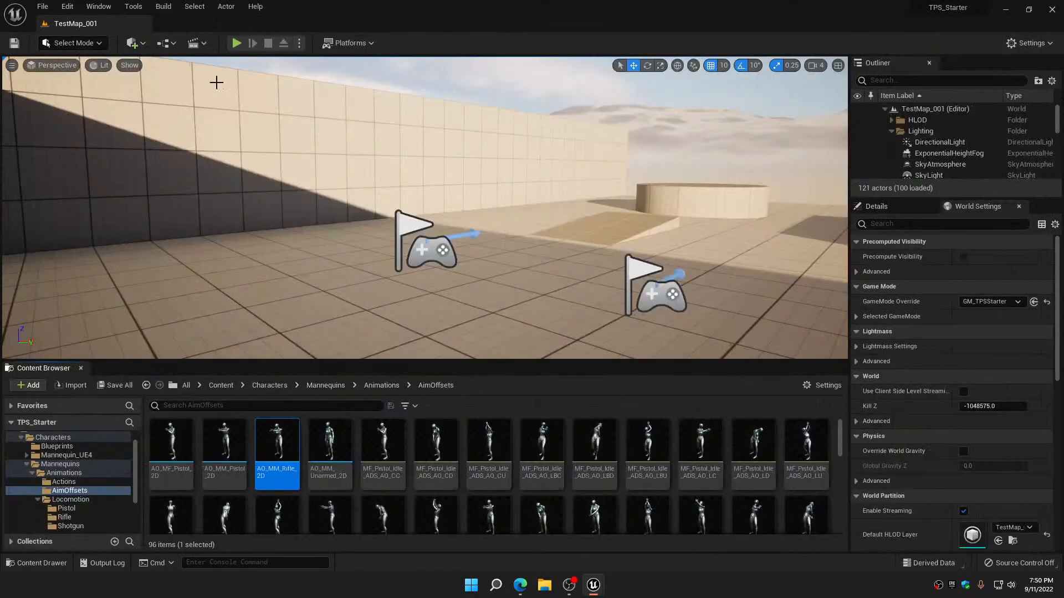
Play-test the level in an armed stance, moving the character forward, backward and sideways to check the idle and locomotion blending, and end the session
left_click(237, 42)
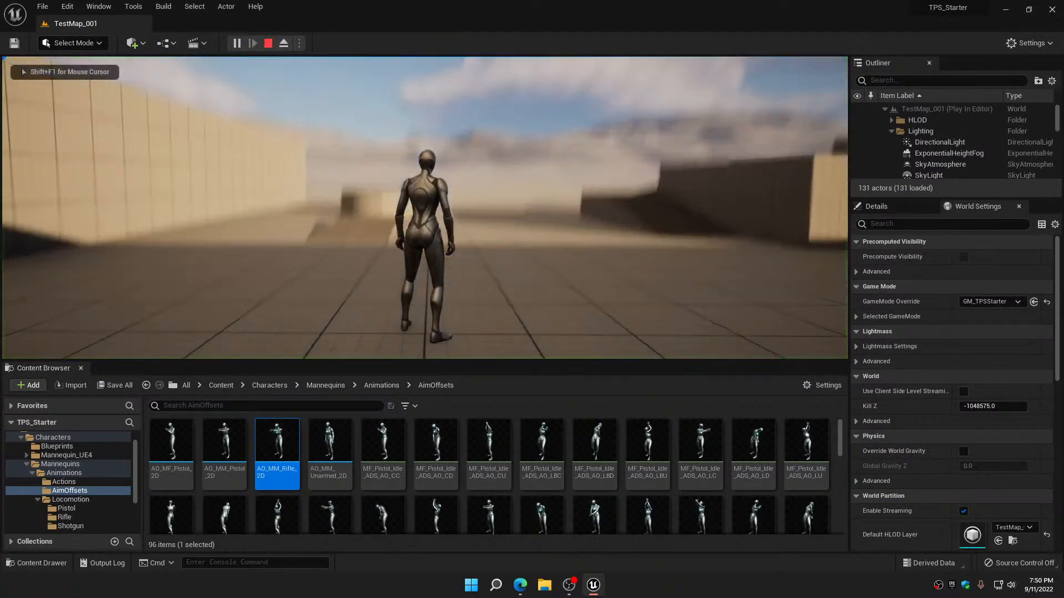
key("2")
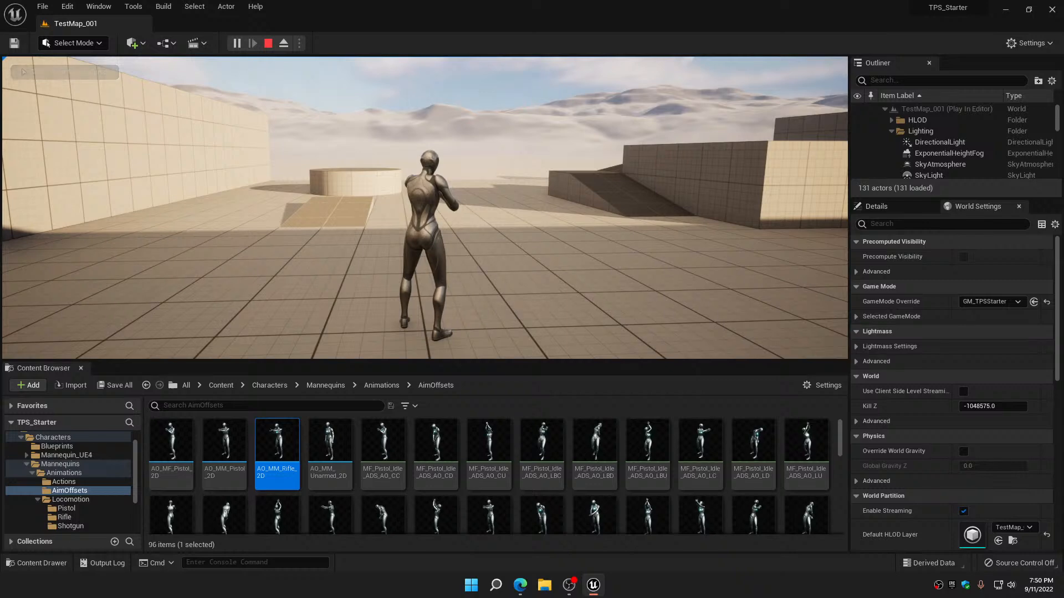
key("w")
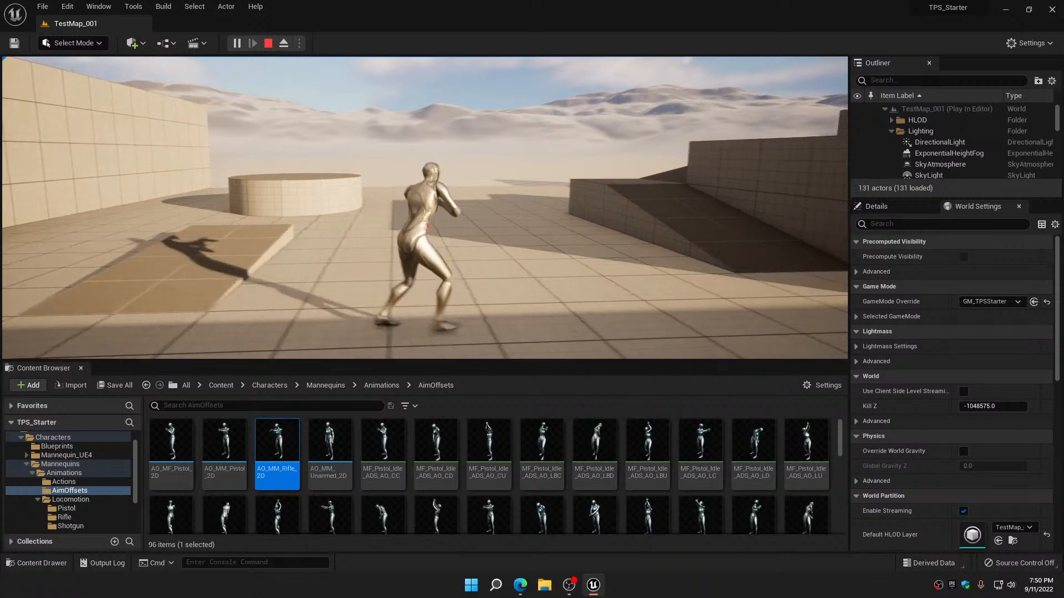
key("a")
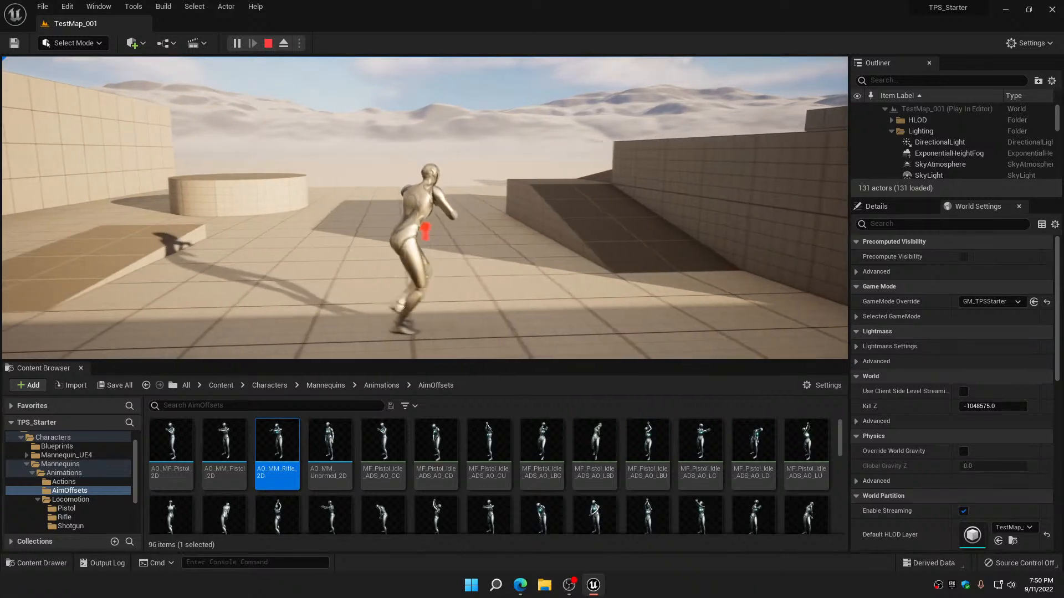
key("s")
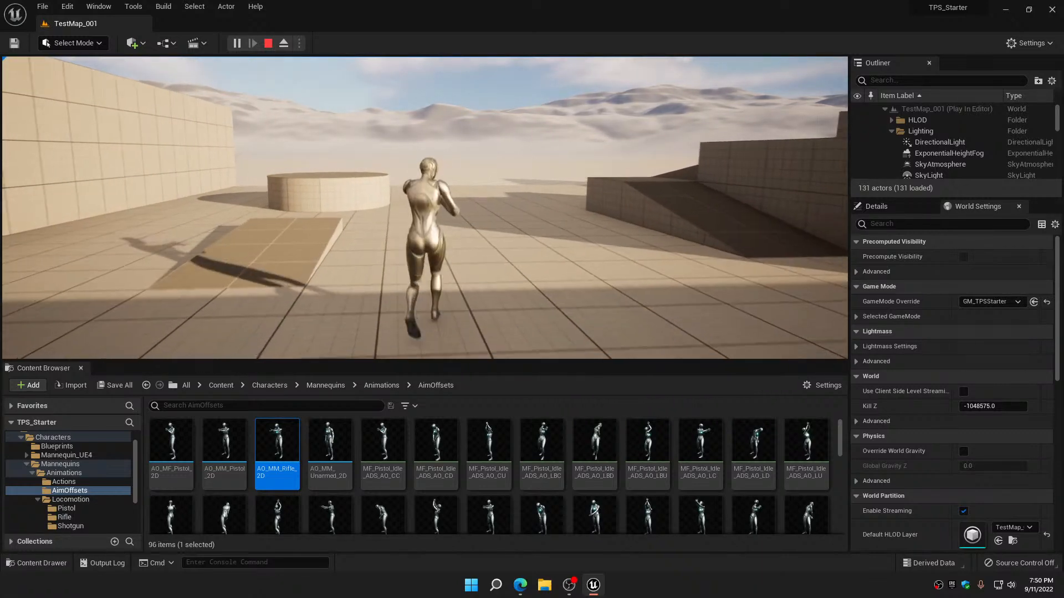
key("d")
key("a")
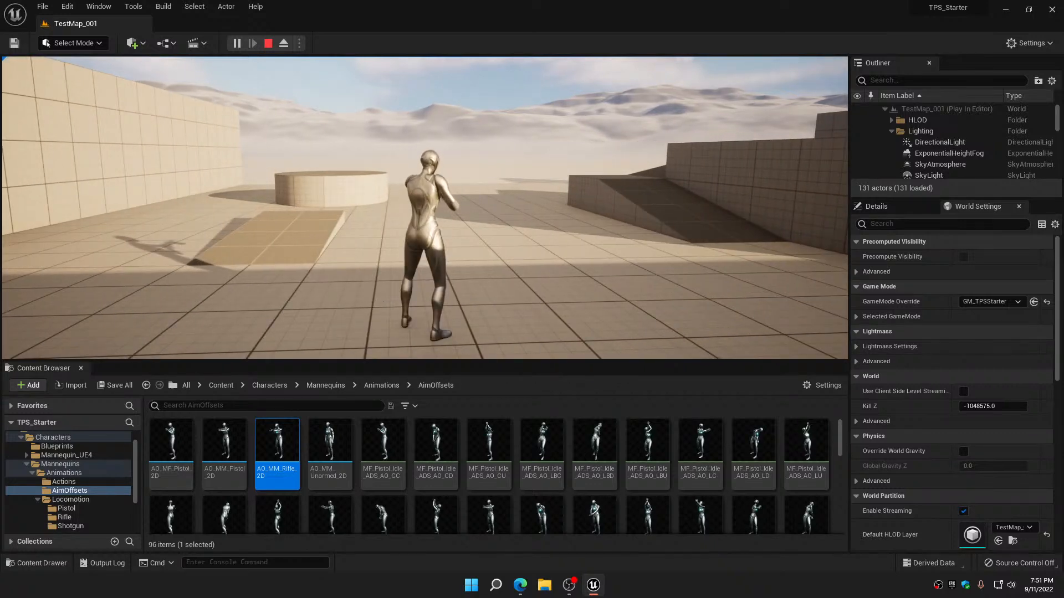
key("d")
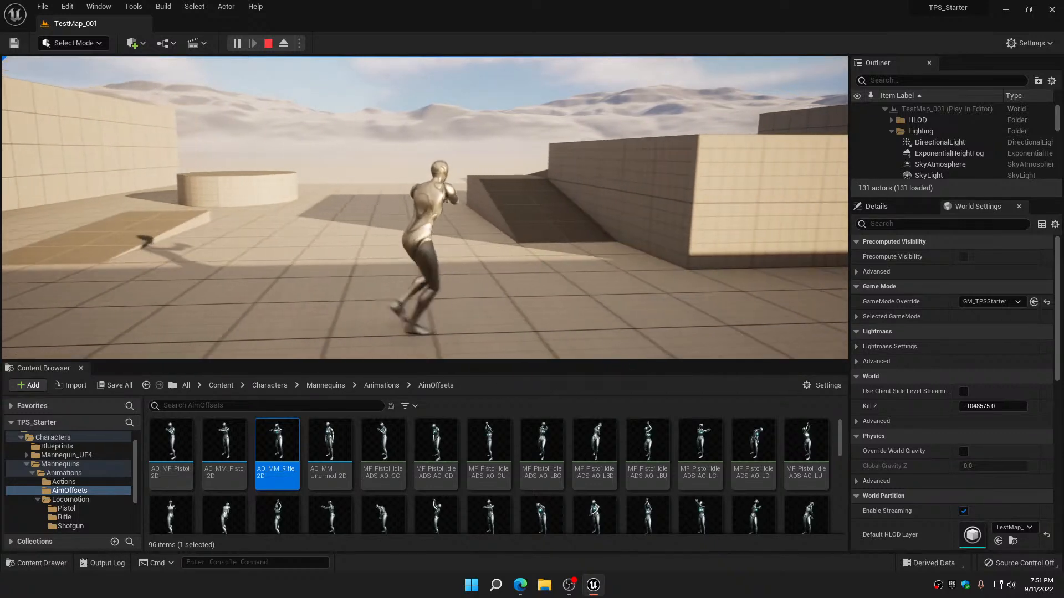
key("a")
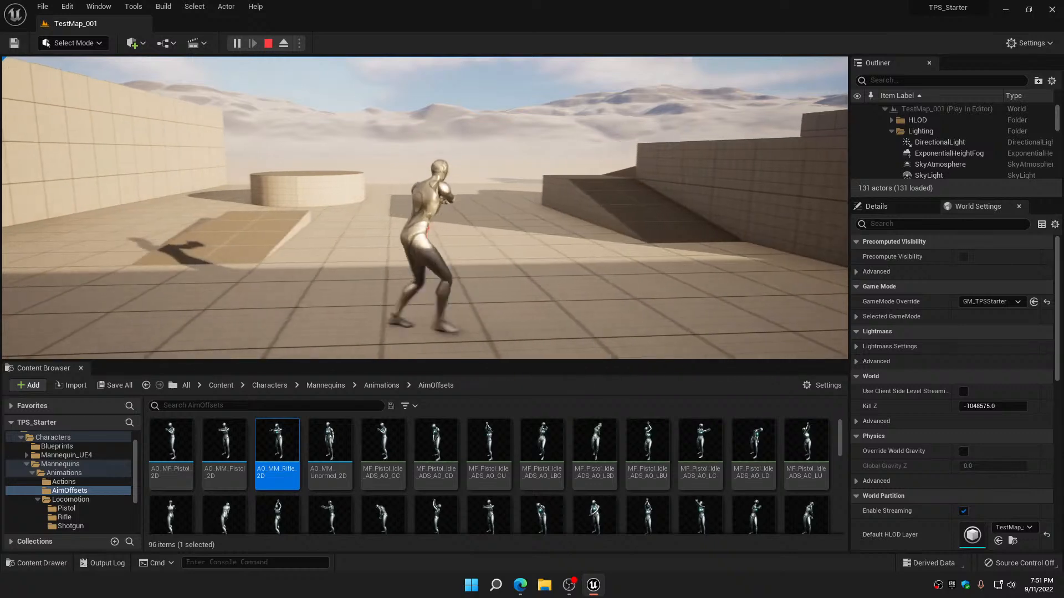
key("w")
key("d")
key("a")
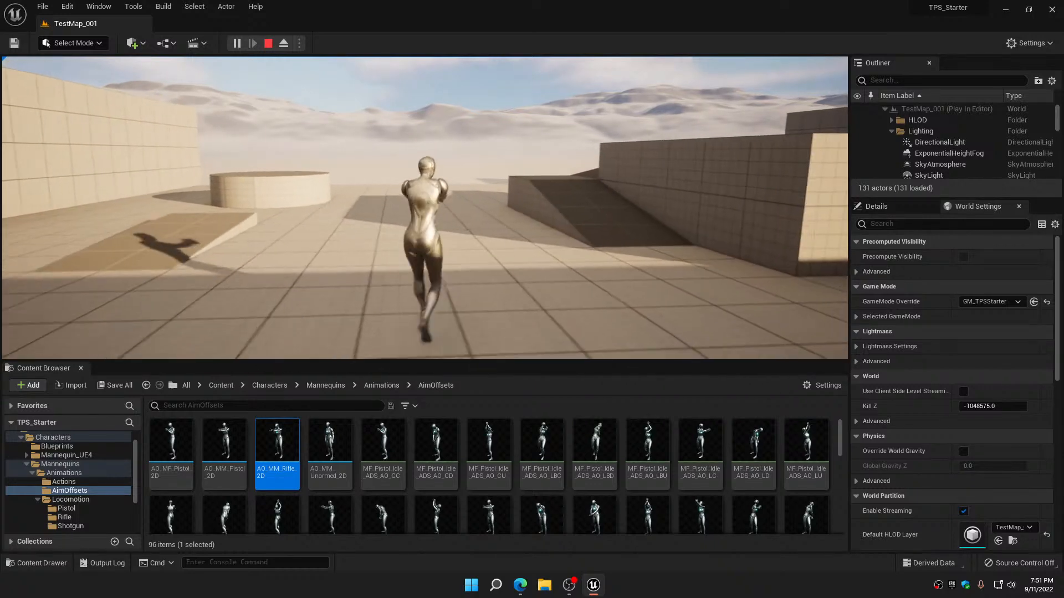
key("Escape")
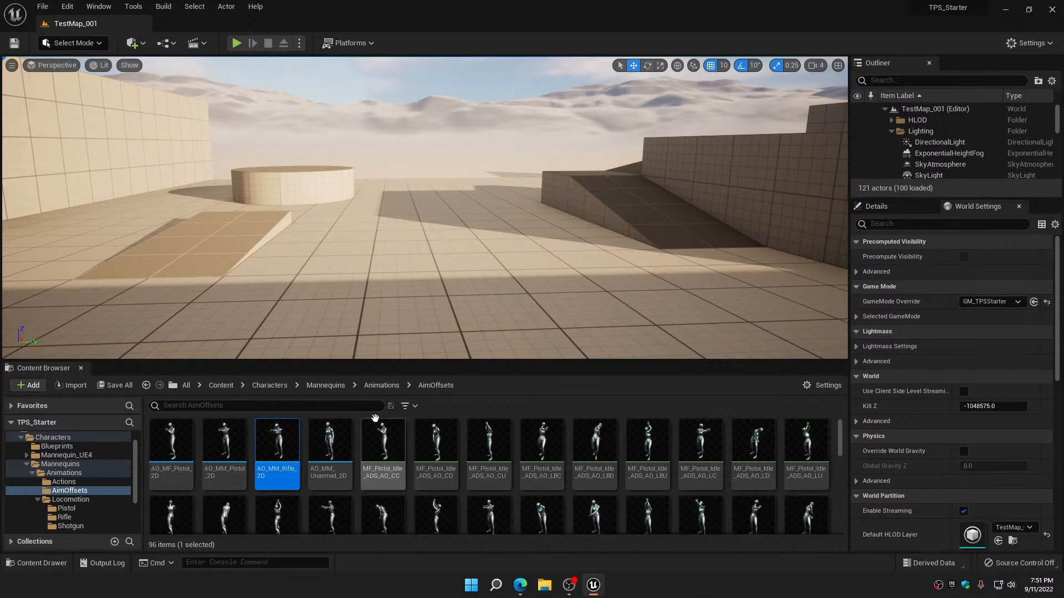
Delete all blend samples from the AO_MM_Rifle_2D aim offset, clear its Preview Base Pose, and save and close it
mouse_move(384, 437)
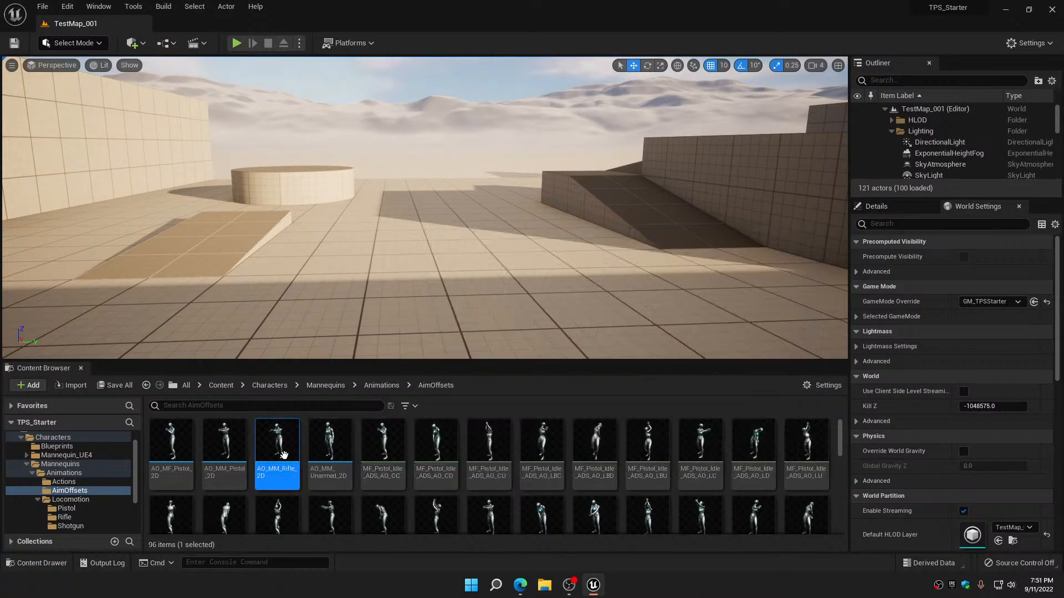
double_click(280, 436)
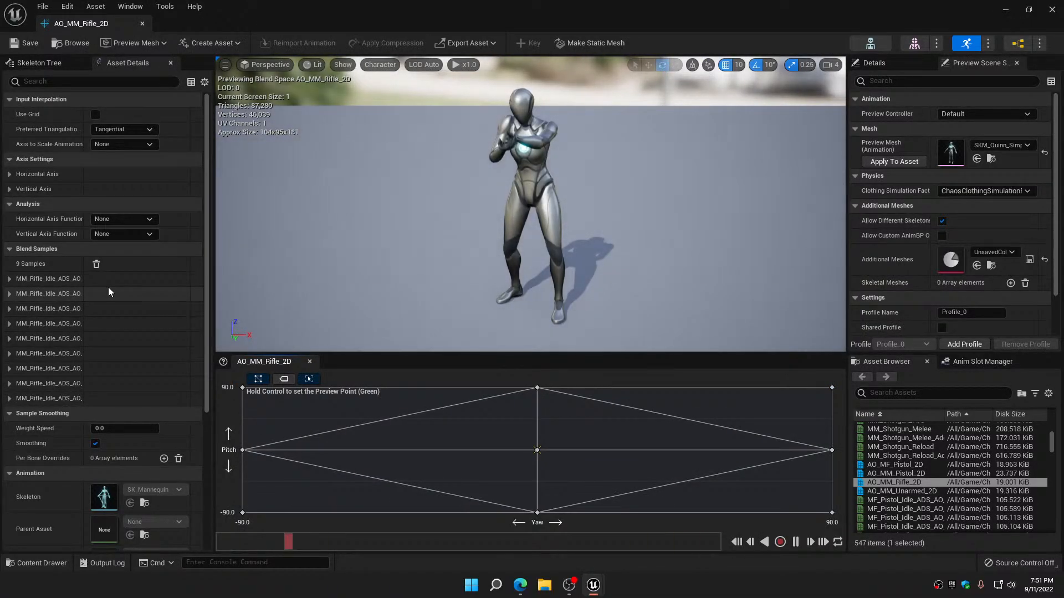
left_click(96, 265)
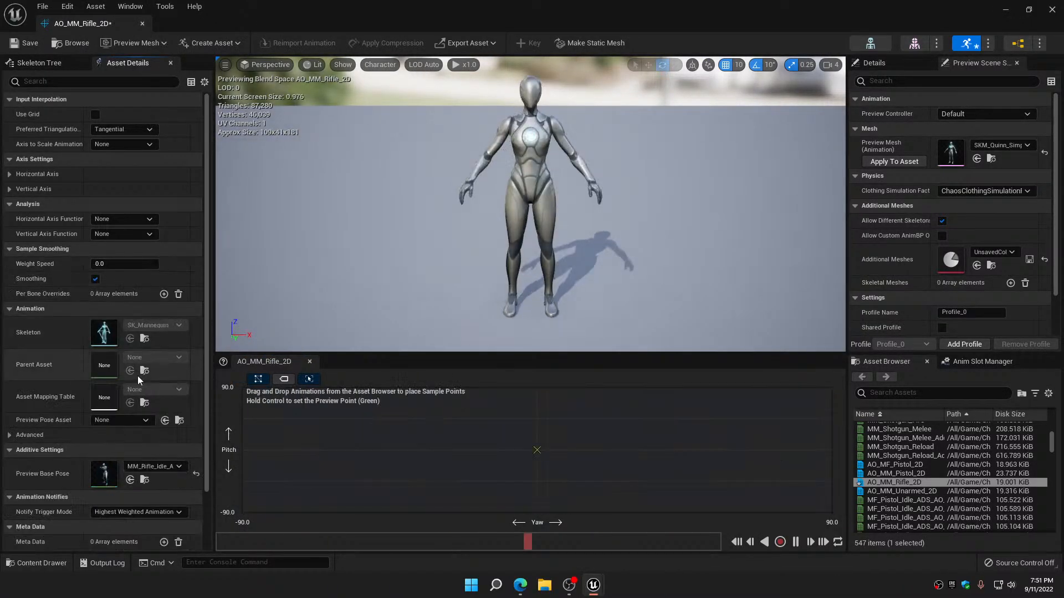
left_click(174, 467)
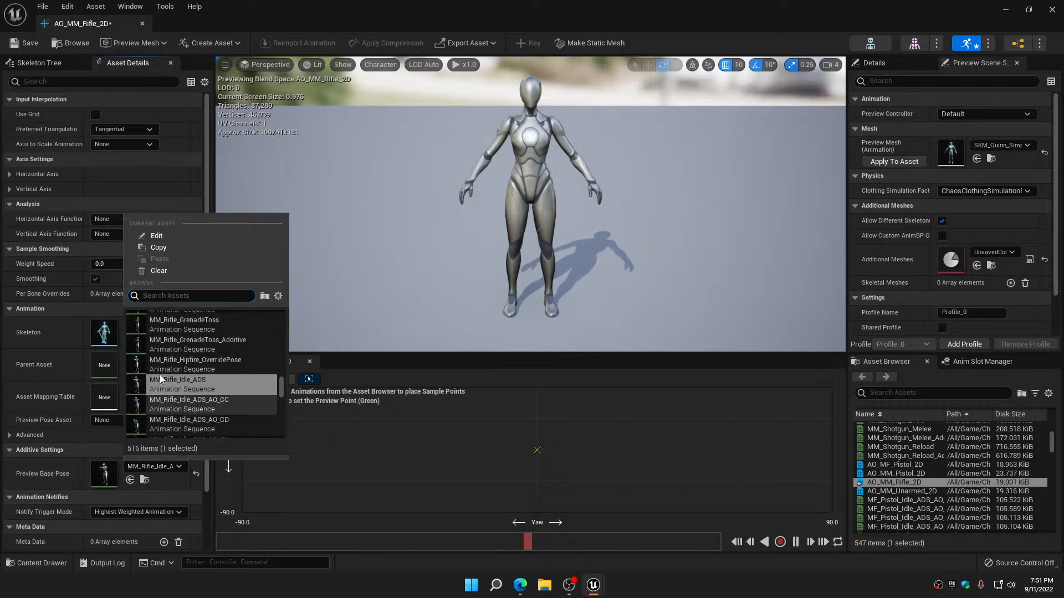
left_click(155, 272)
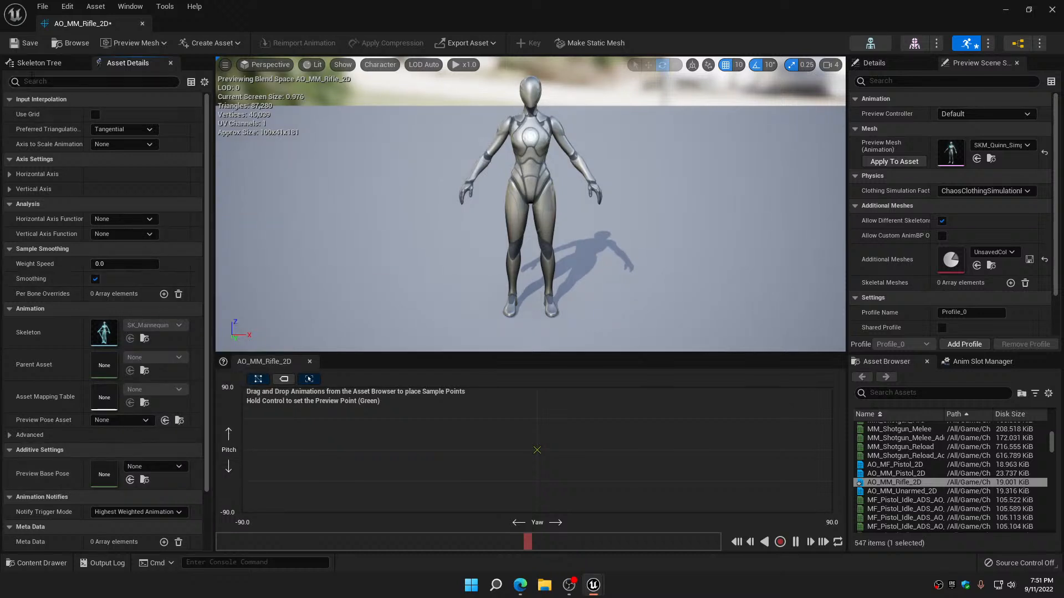
left_click(25, 43)
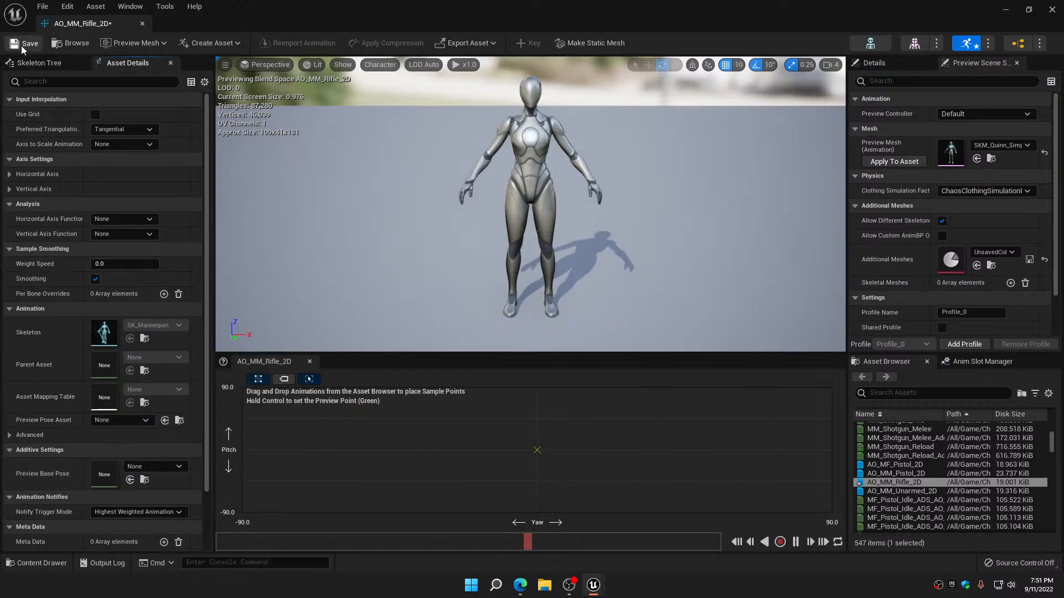
left_click(142, 24)
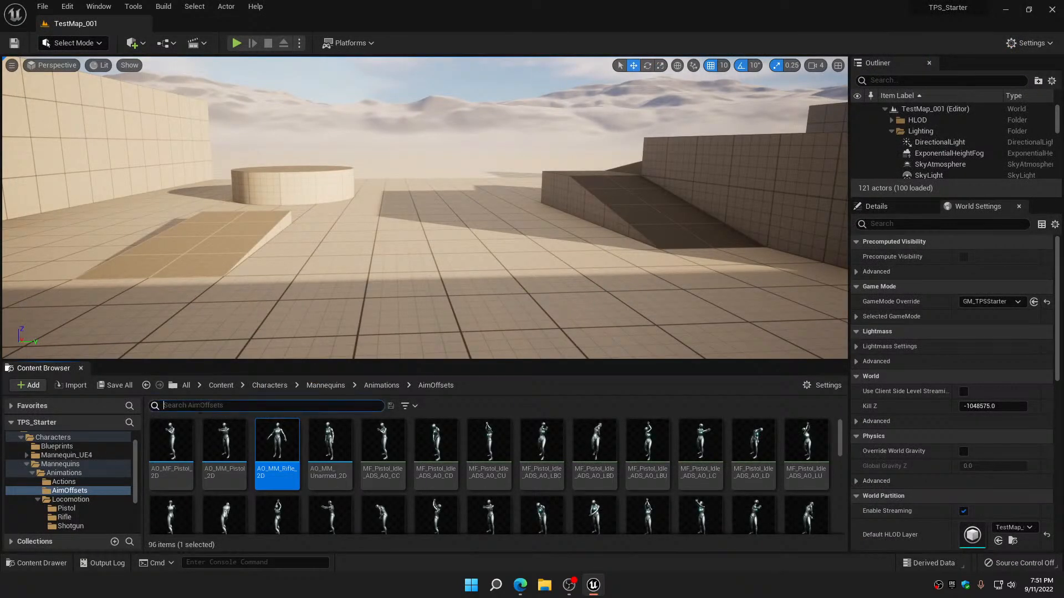
Filter the AimOffsets folder by MM_Rifle_Idle_Hi to isolate the rifle Hipfire aim poses
type("MM")
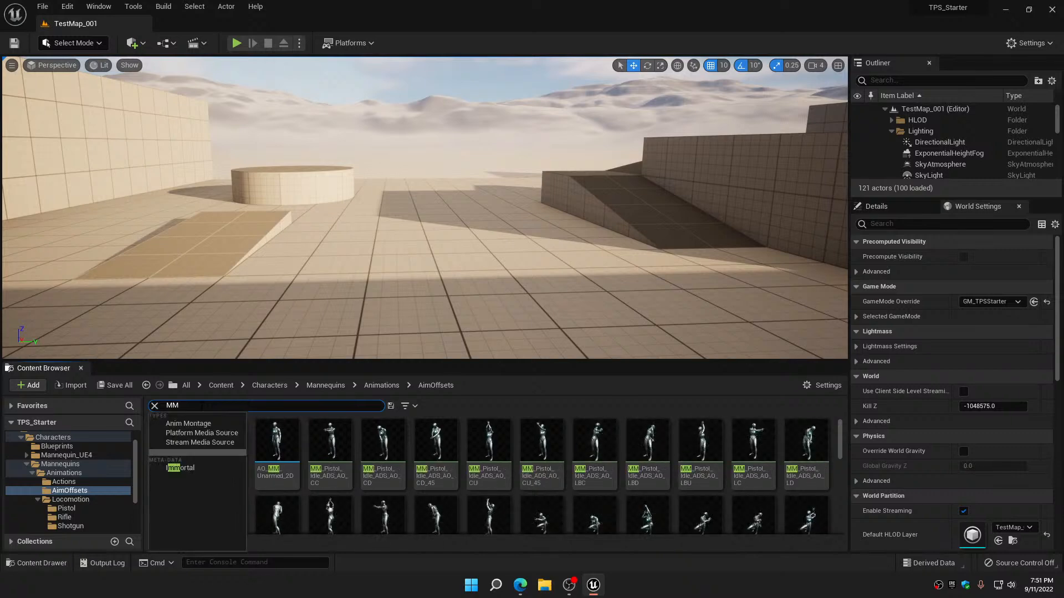
type("_Rifle")
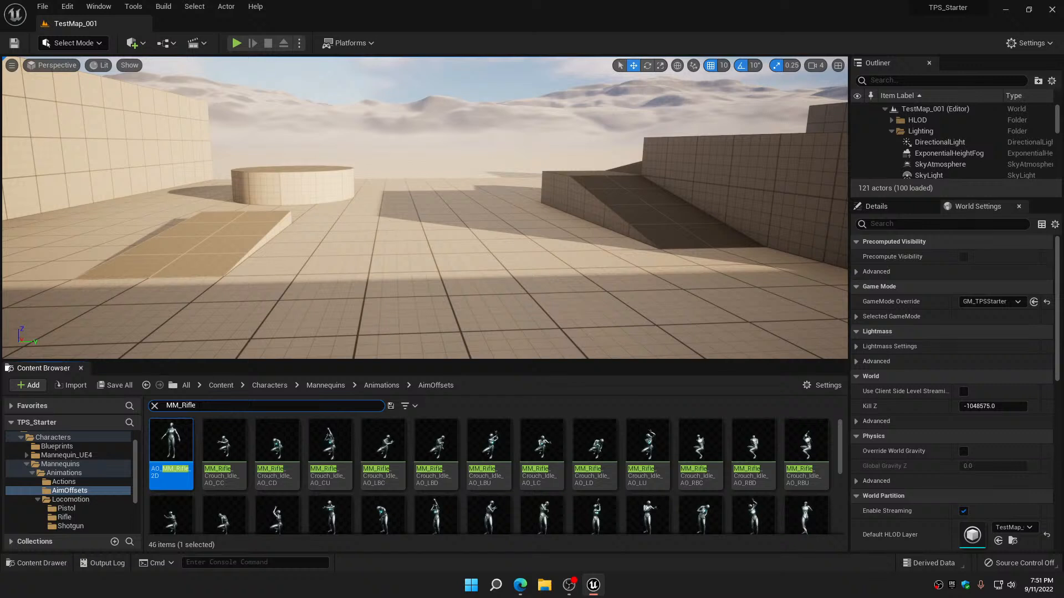
type("_Hip")
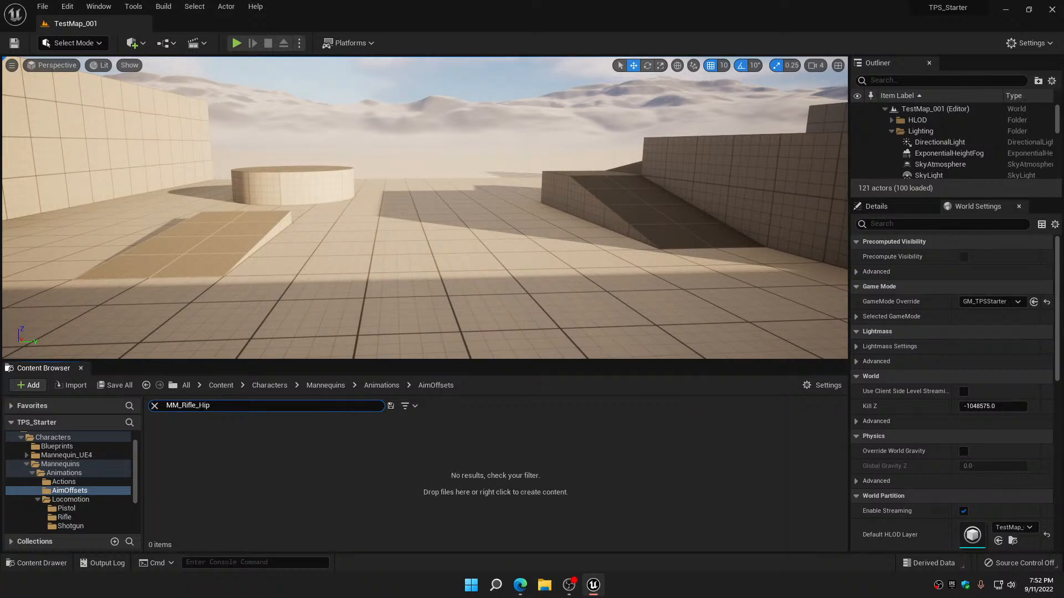
key("BackSpace")
key("BackSpace")
key("BackSpace")
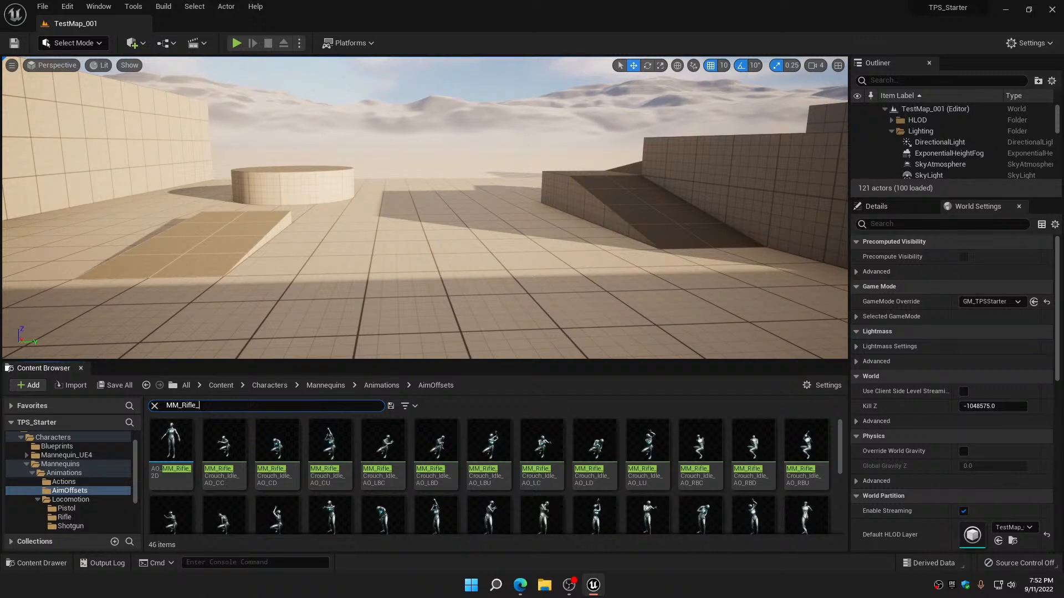
type("Idle")
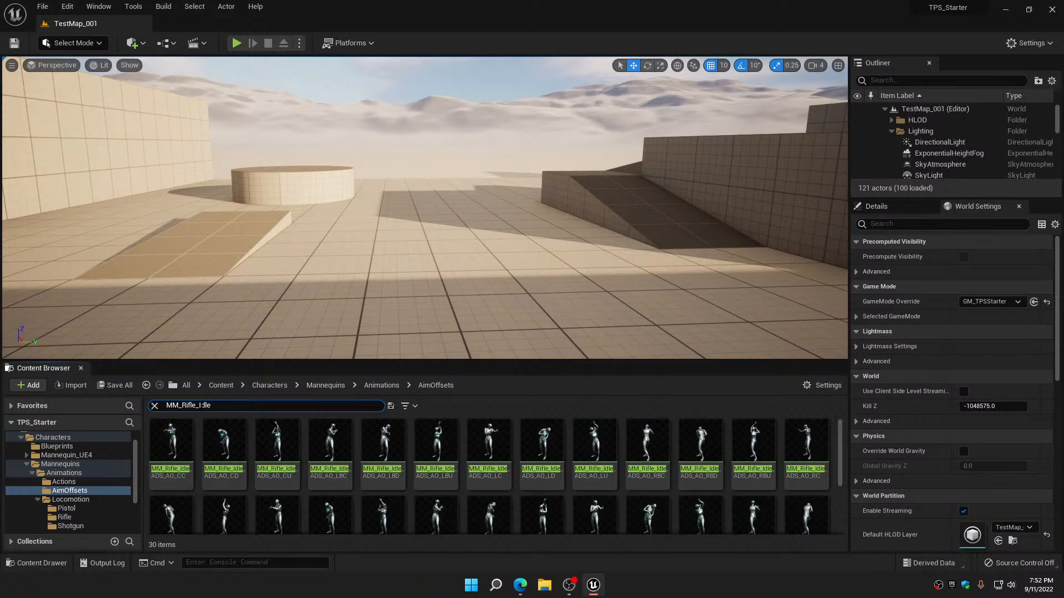
type("_Hi")
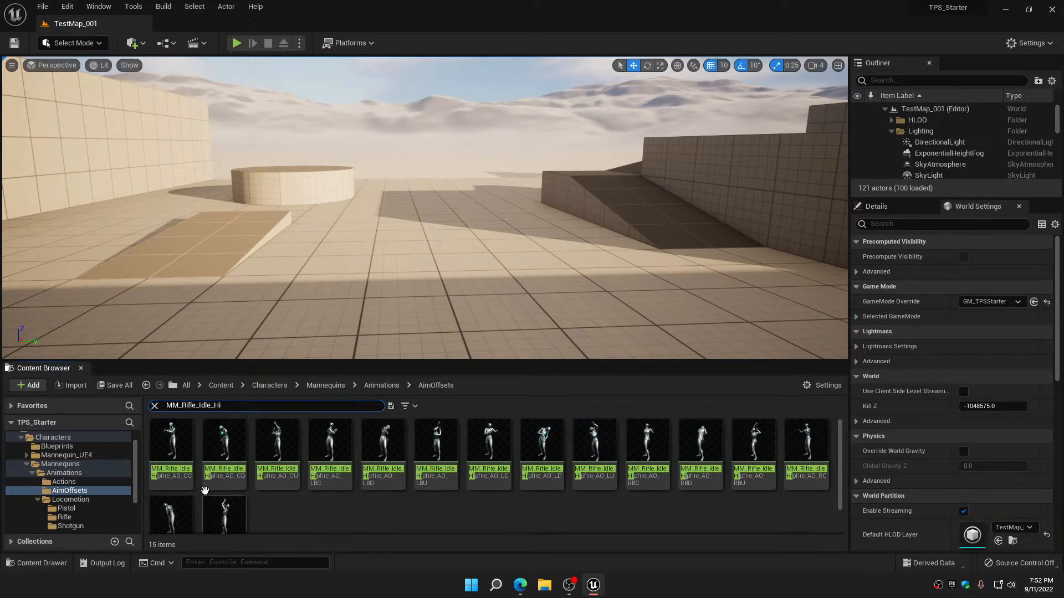
Open the nine MM_Rifle_Idle_Hipfire_AO poses CC, CD, CU, LC, LD, LU, RC, RD and RU together for bulk editing in the Property Matrix
left_click(170, 441)
left_click(224, 441, "ctrl")
left_click(277, 442, "ctrl")
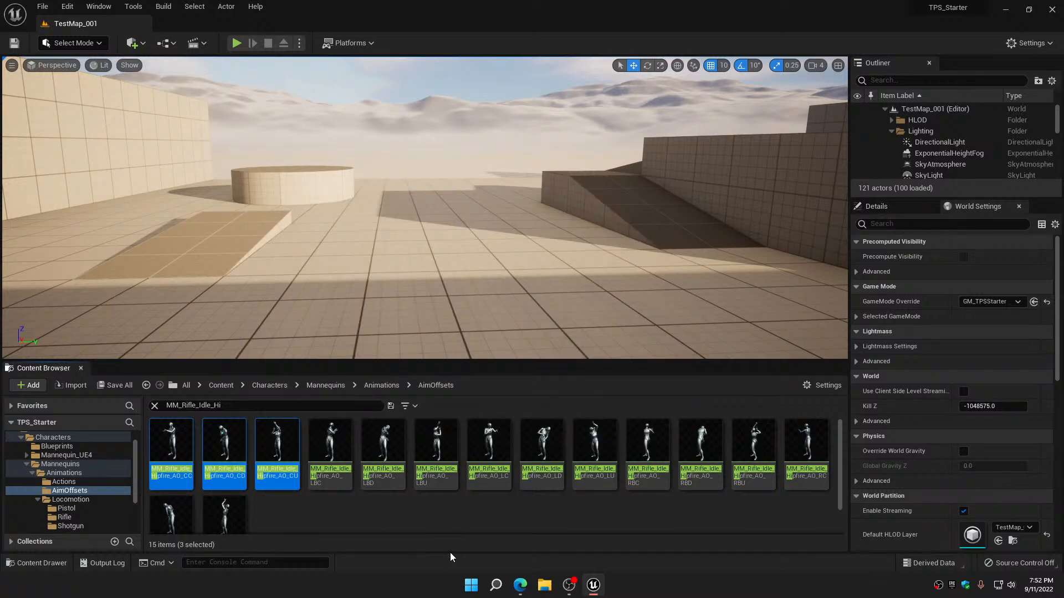
left_click(489, 441, "ctrl")
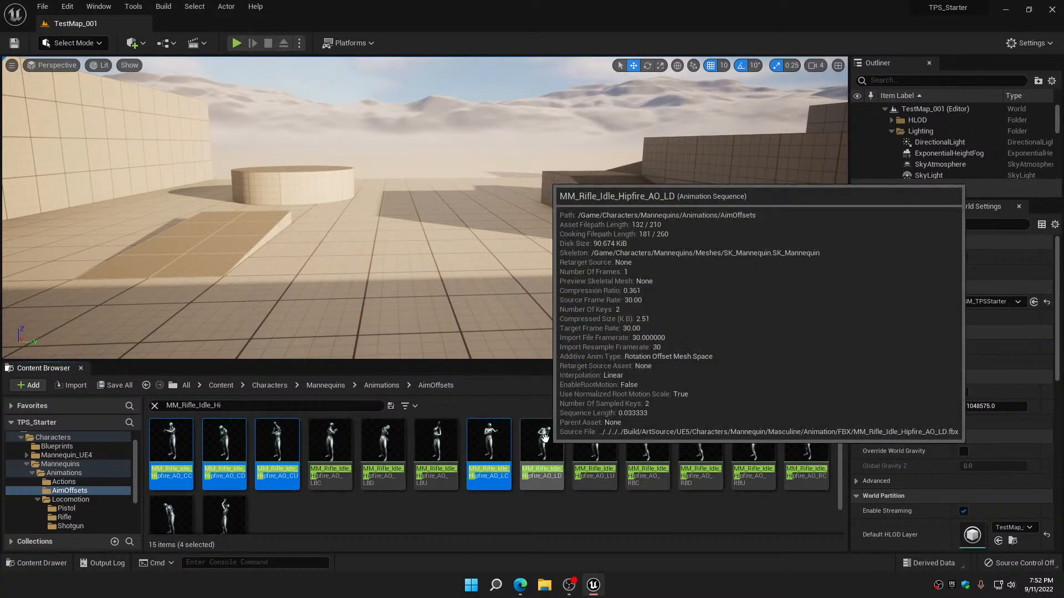
left_click(536, 442, "ctrl")
left_click(594, 442, "ctrl")
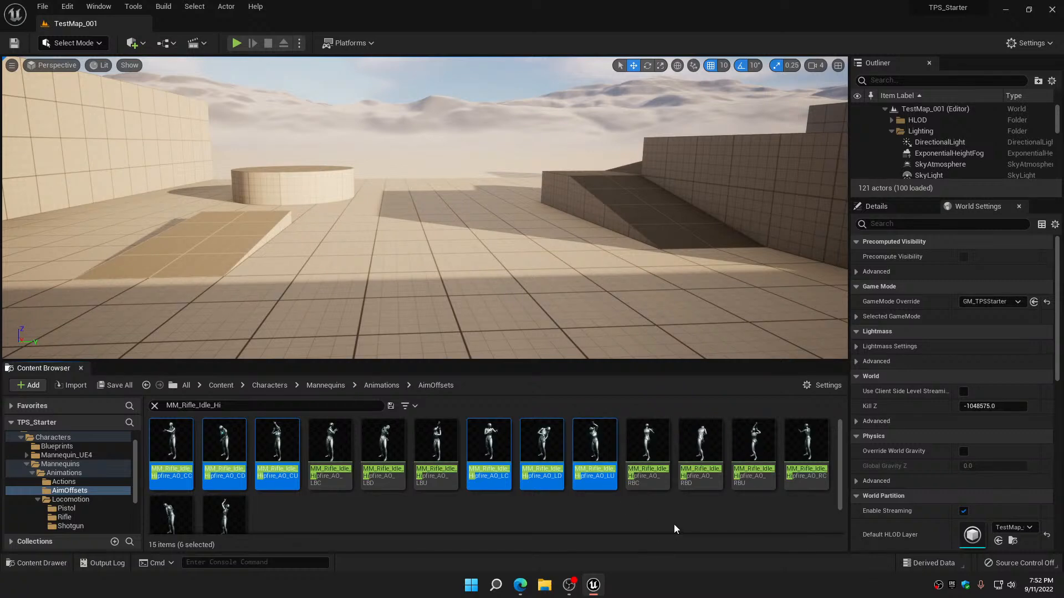
left_click(806, 441, "ctrl")
scroll(323, 511, "down", 1)
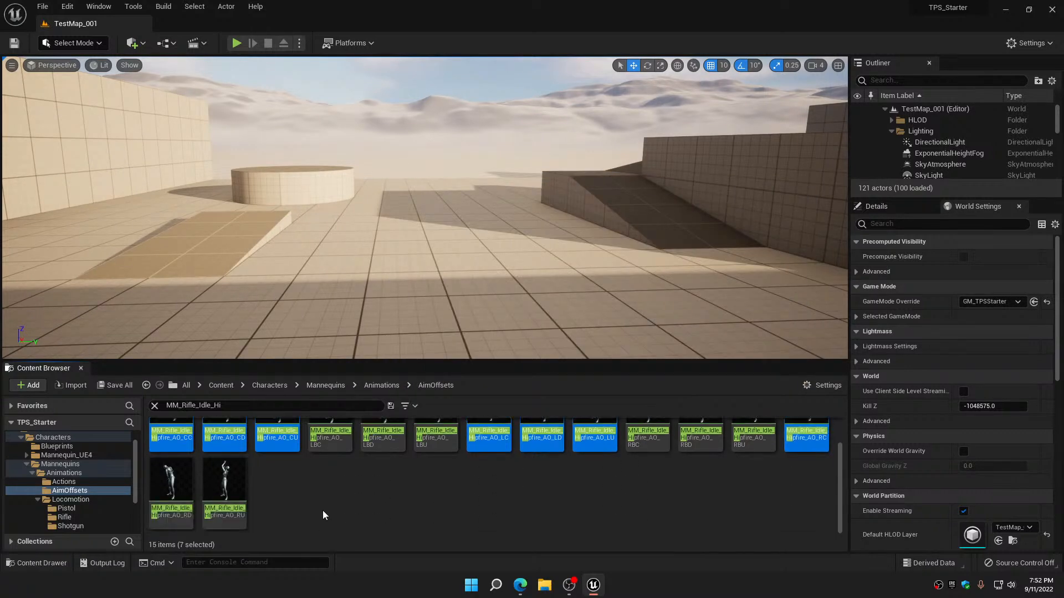
left_click(173, 481, "ctrl")
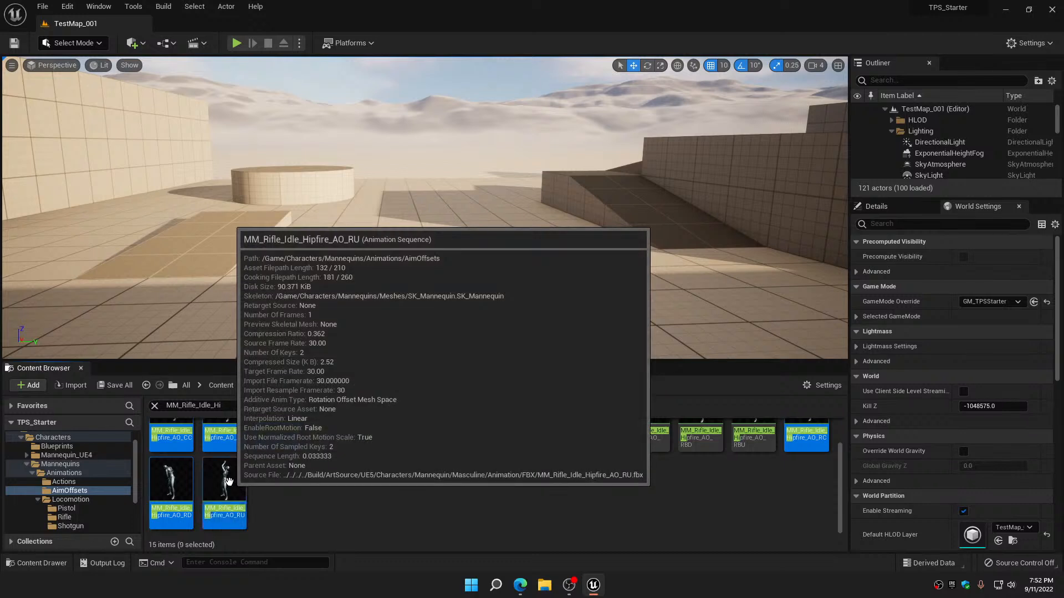
left_click(228, 481, "ctrl")
right_click(228, 481)
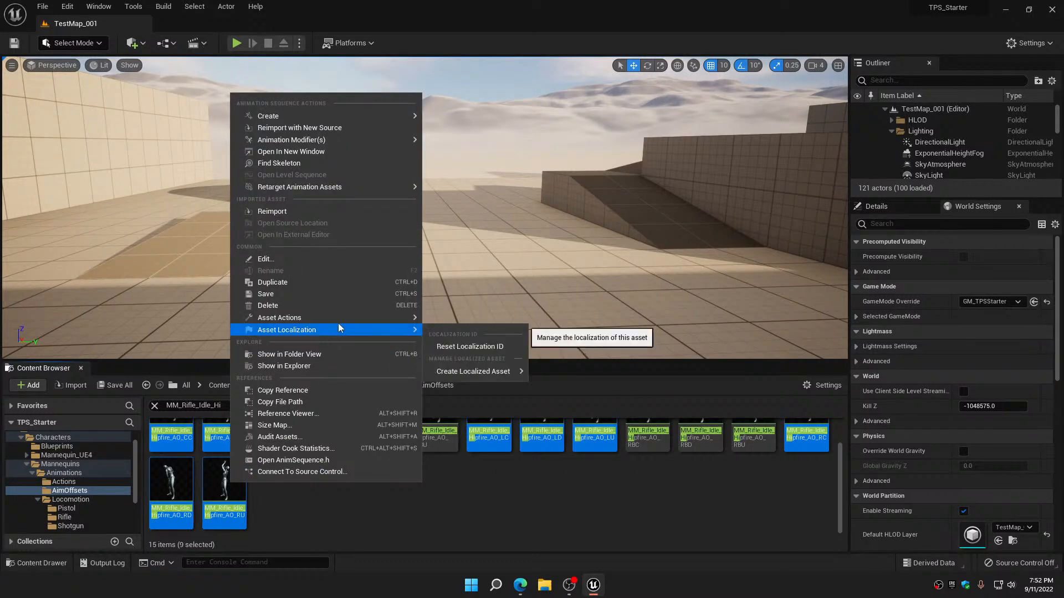
mouse_move(338, 319)
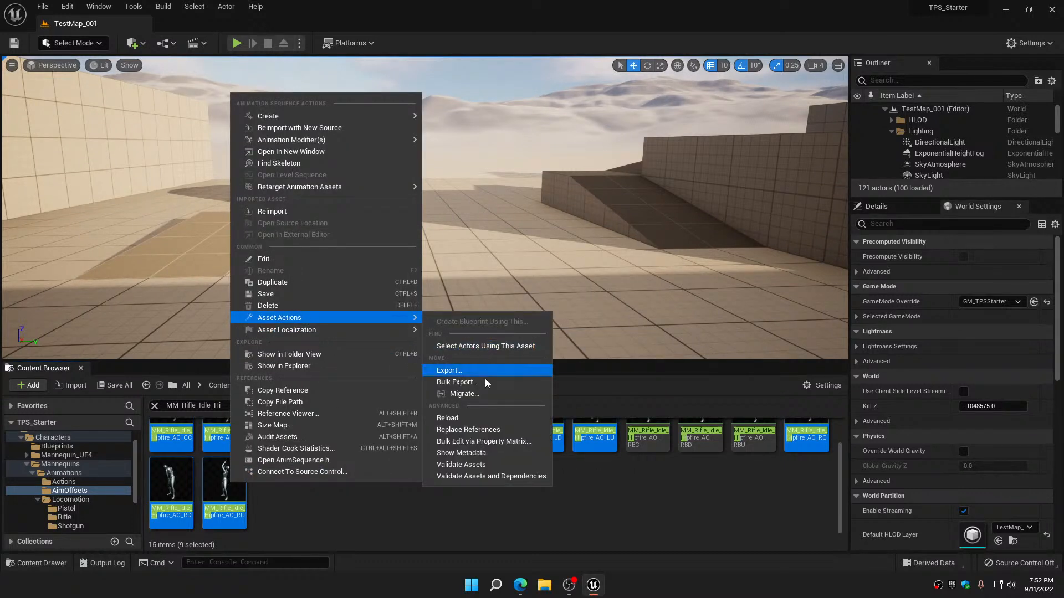
left_click(505, 440)
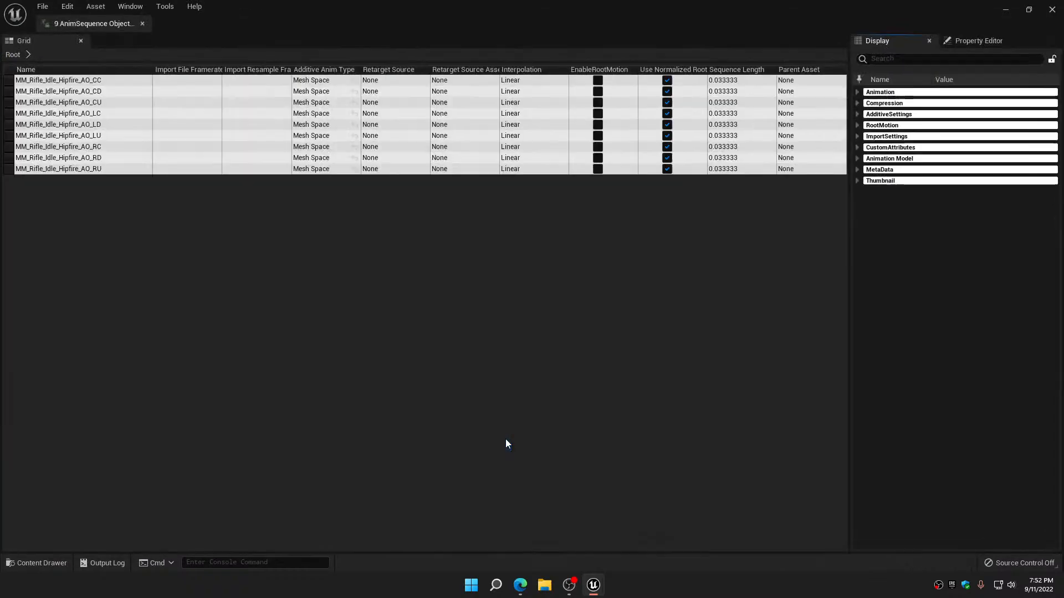
Set the additive Base Pose Animation of all nine poses to MM_Rifle_Idle_Hipfire, and save and close the Property Matrix
left_click(861, 115)
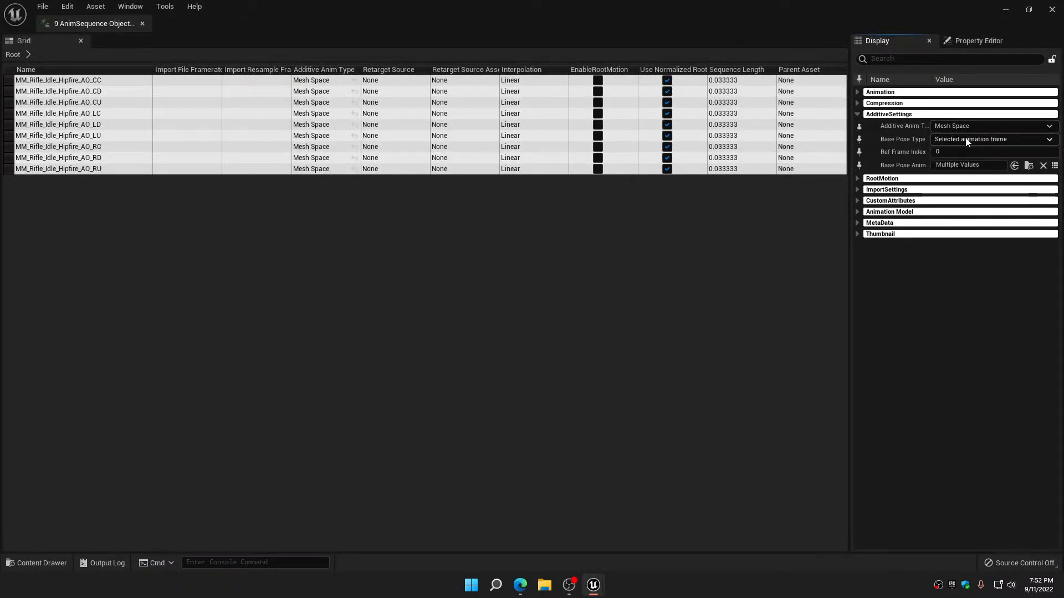
left_click(1055, 166)
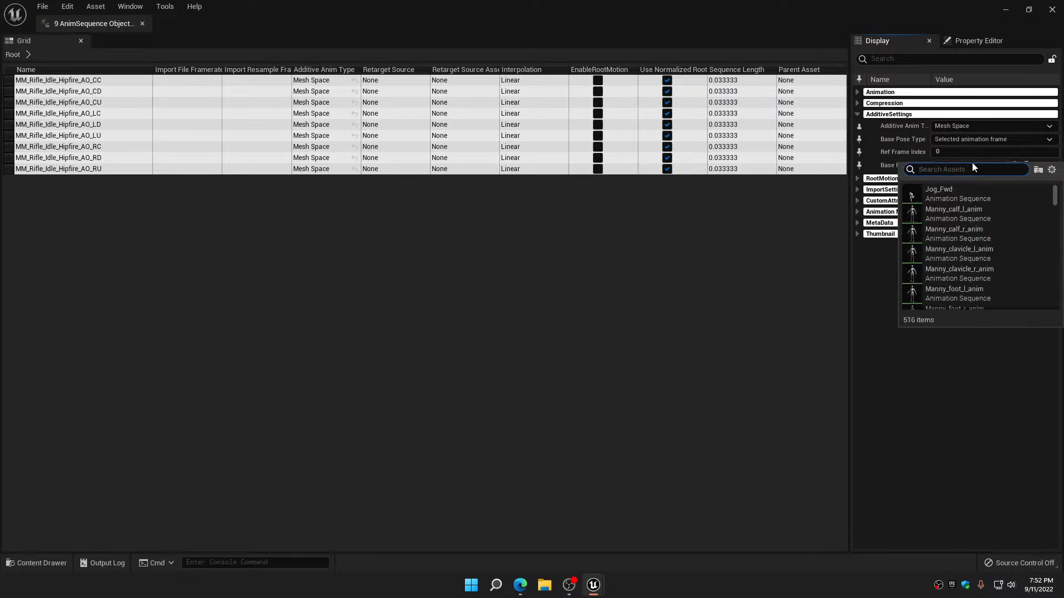
type("hip")
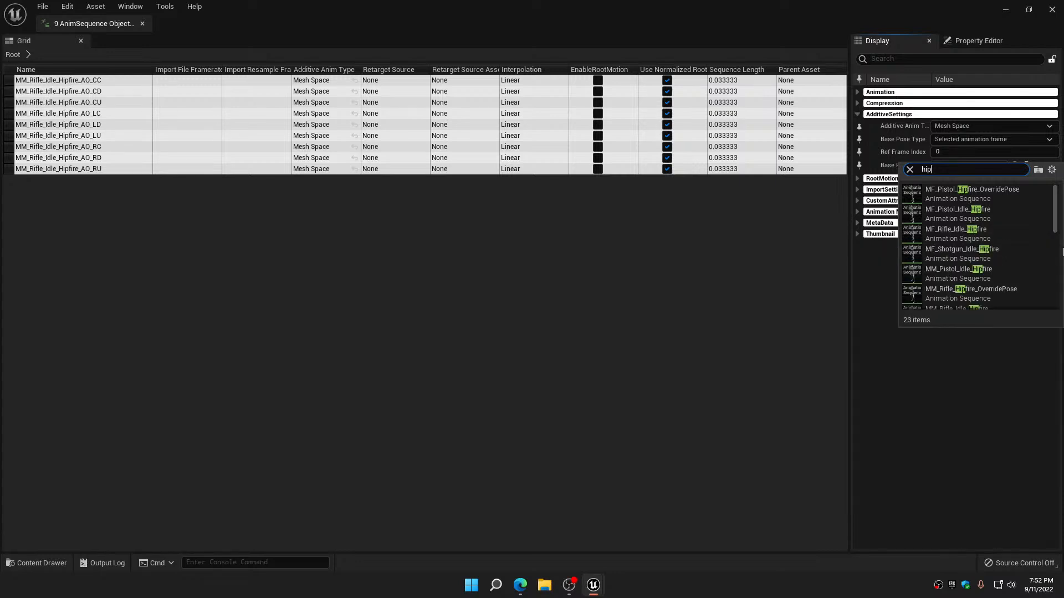
scroll(1045, 254, "down", 3)
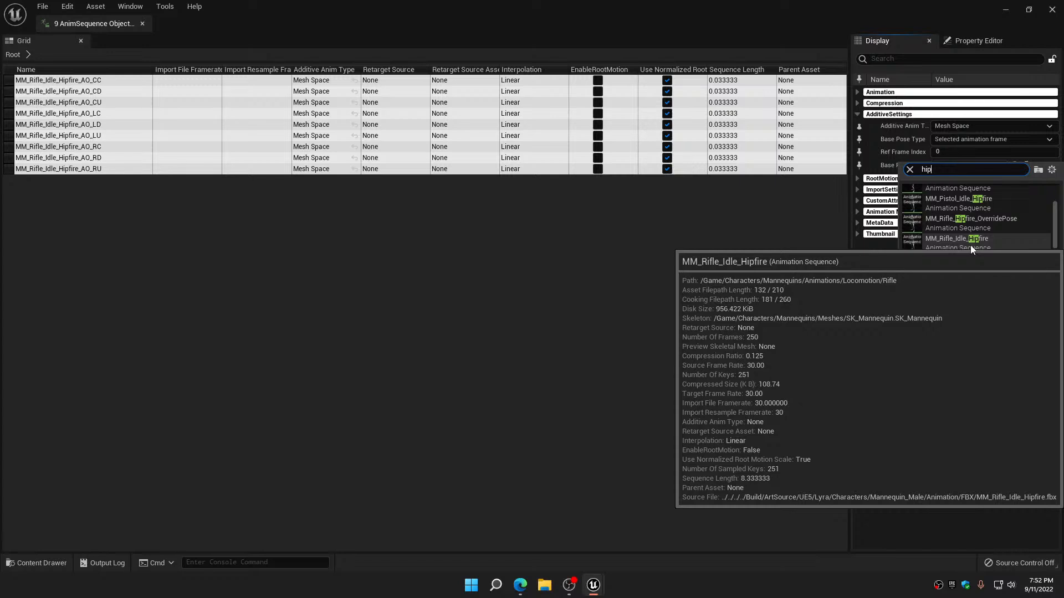
left_click(970, 244)
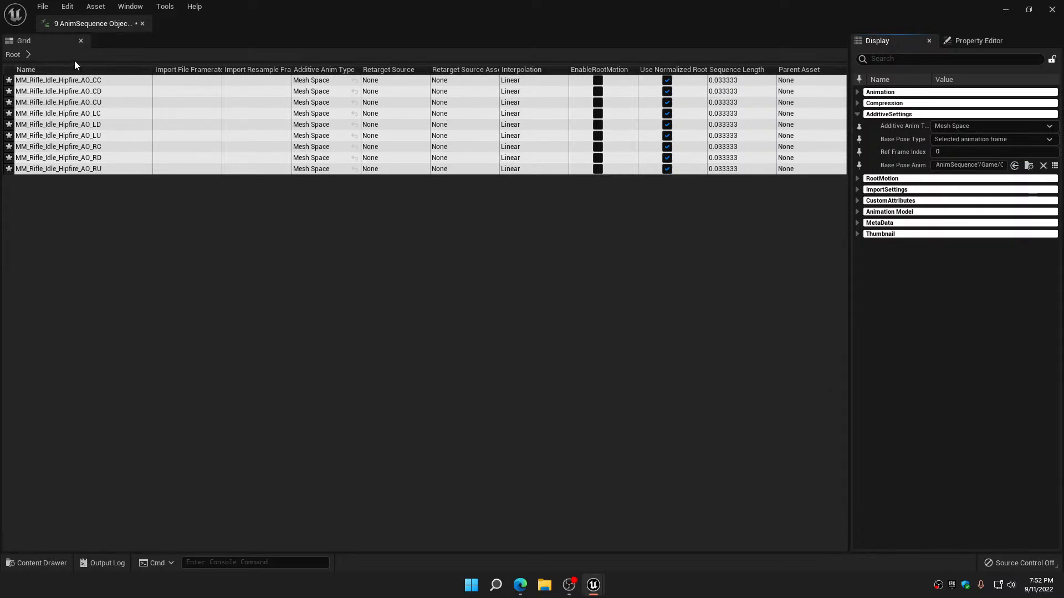
left_click(42, 11)
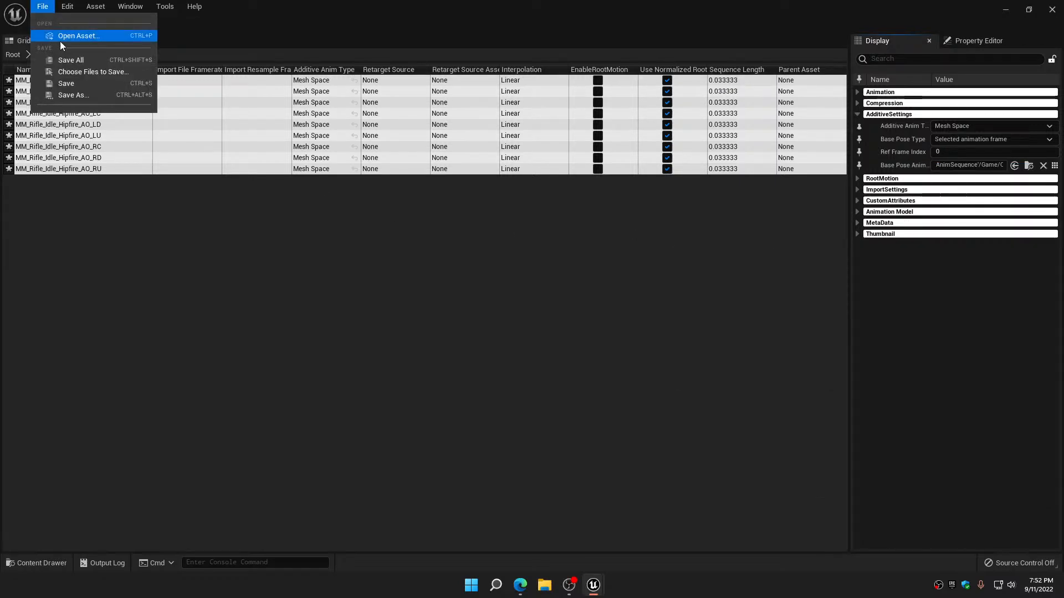
left_click(76, 85)
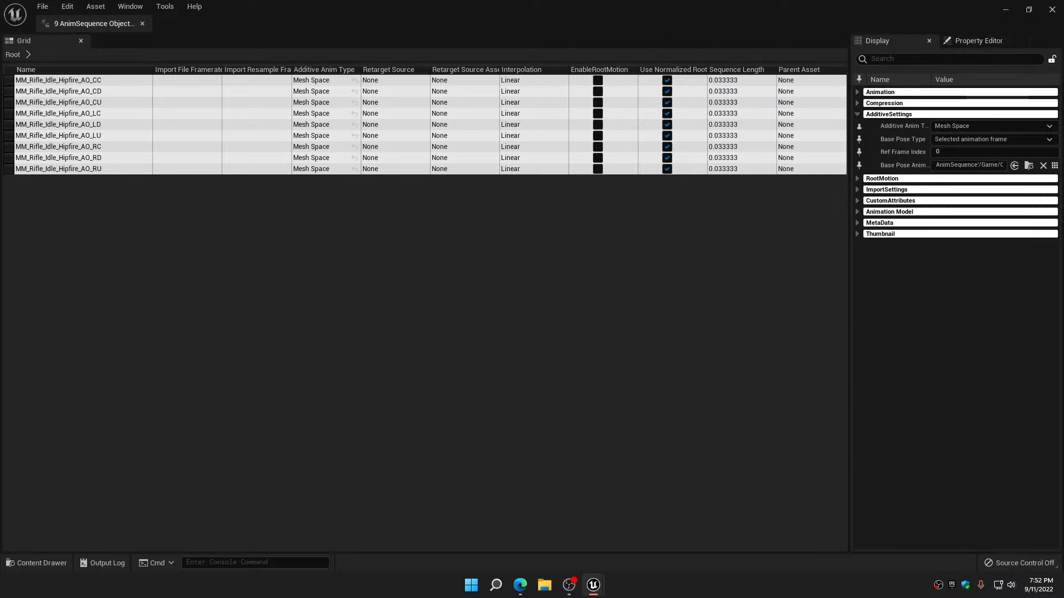
left_click(1053, 10)
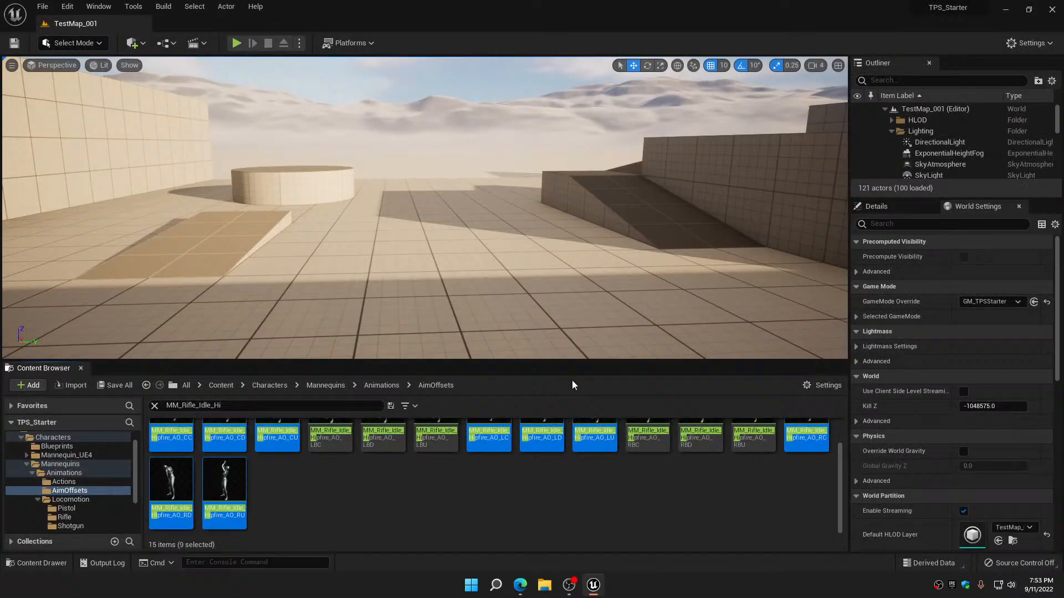
Clear the AimOffsets filter, open the AO_MM_Rifle_2D aim offset and set its Preview Base Pose to MM_Rifle_Idle_Hipfire
left_click(156, 406)
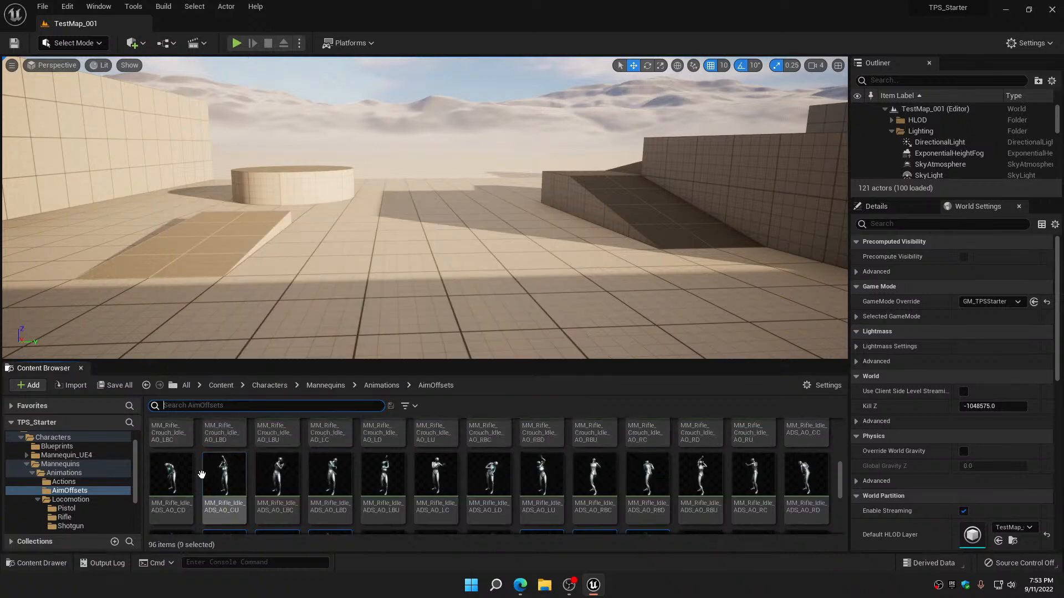
scroll(201, 474, "up", 3)
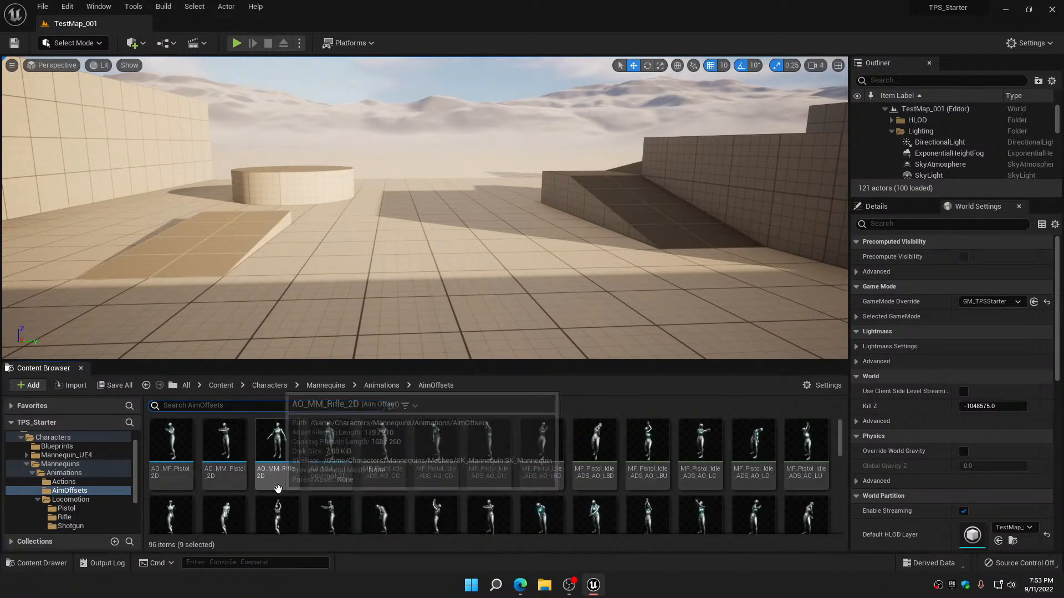
double_click(279, 443)
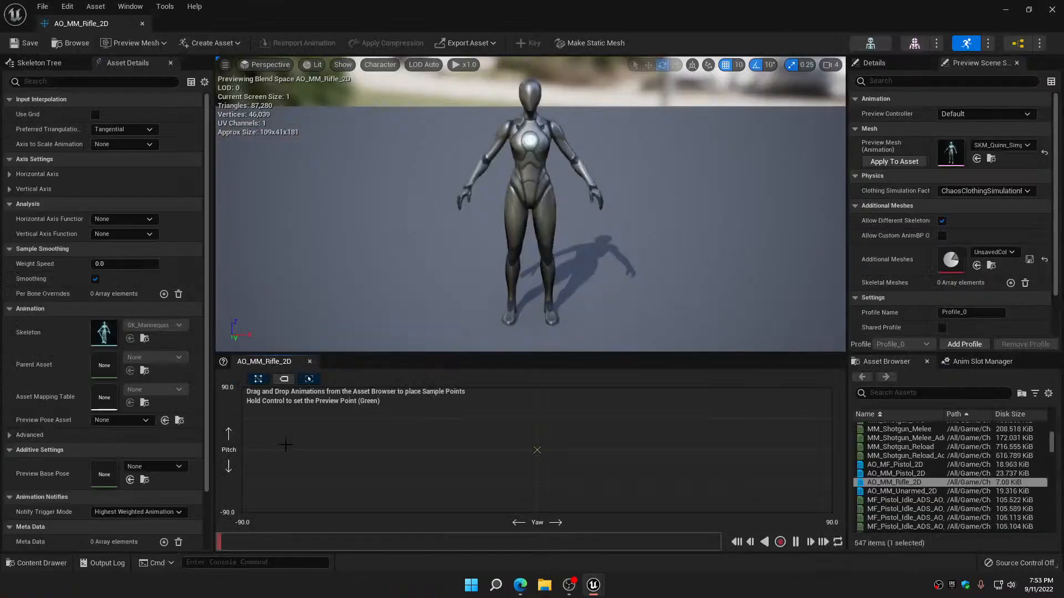
left_click(172, 468)
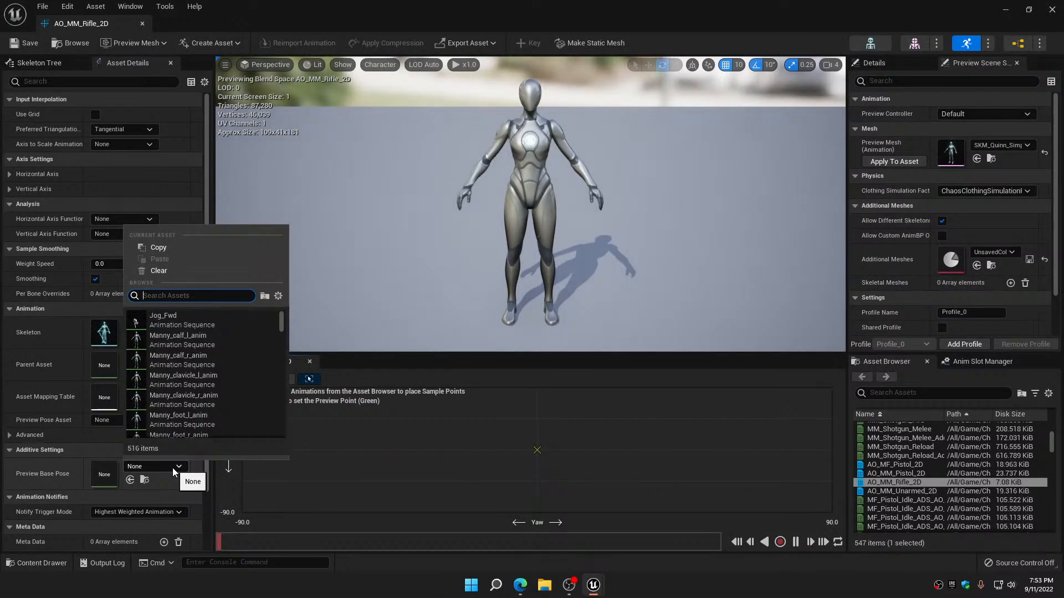
type("hip")
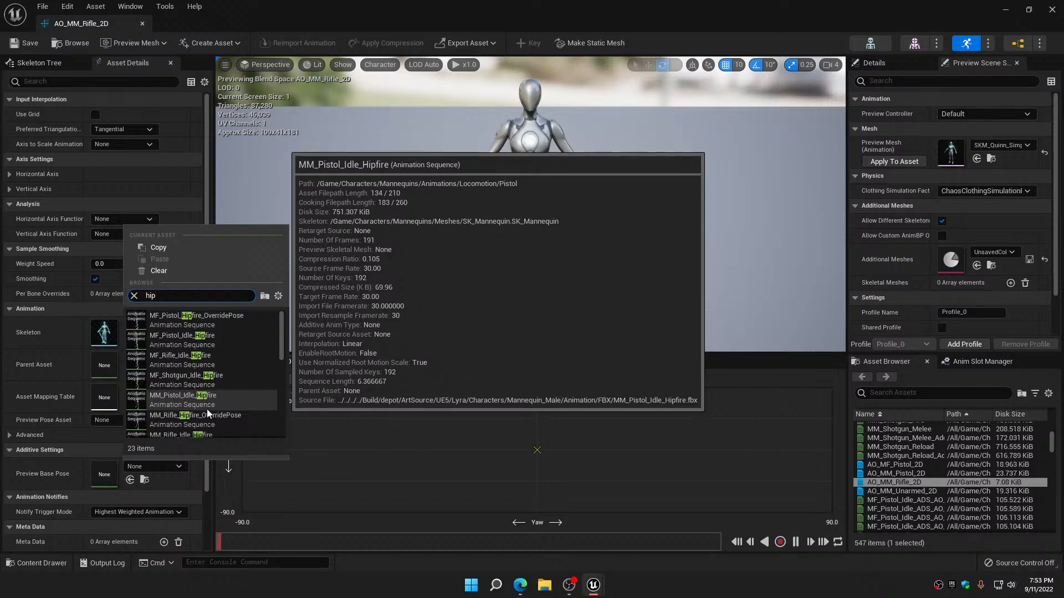
scroll(207, 411, "down", 2)
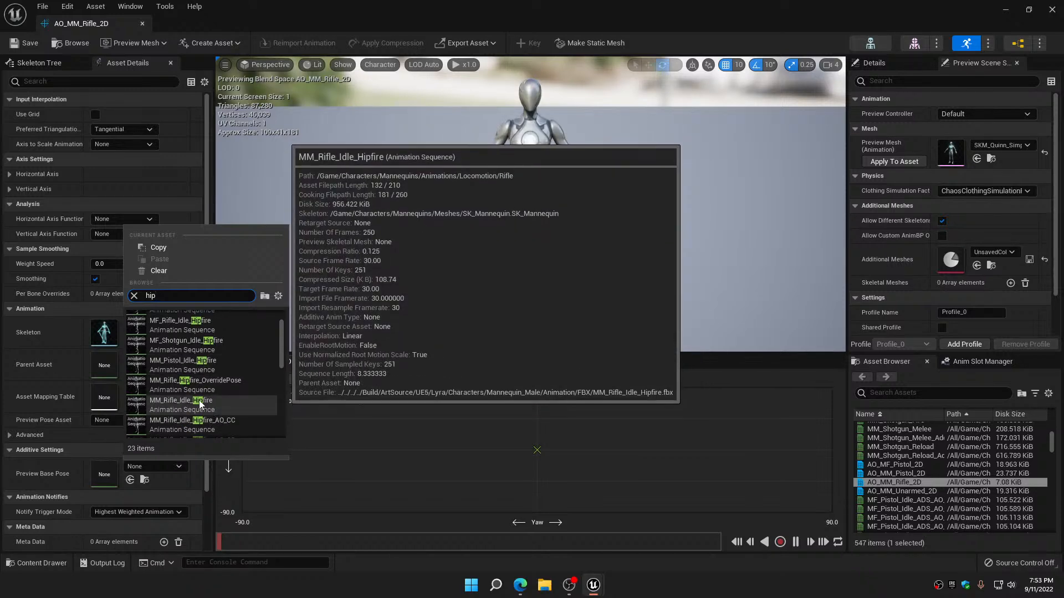
left_click(200, 403)
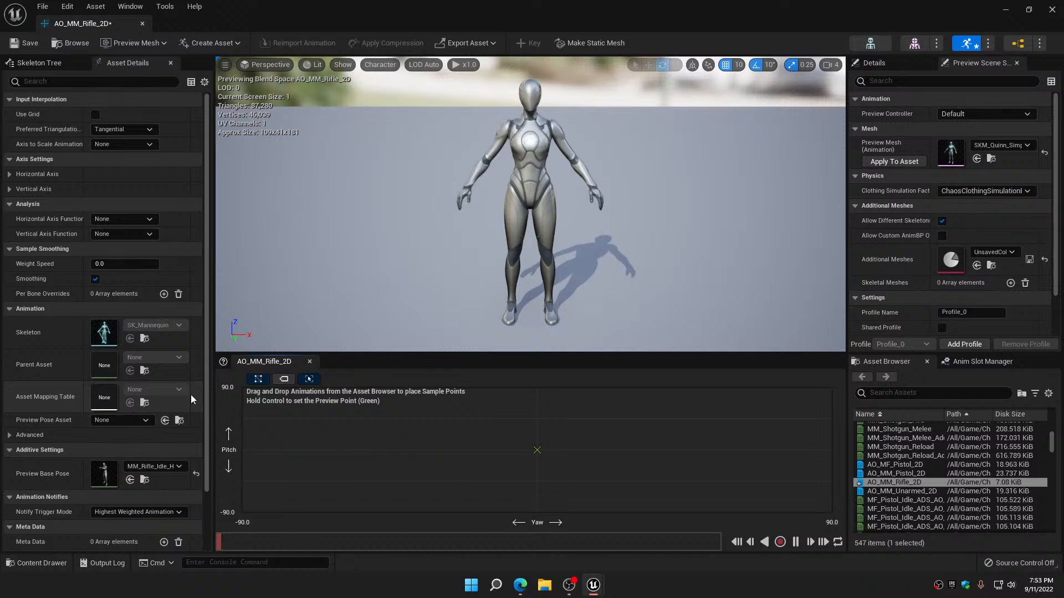
Filter the aim offset editor's animation assets by MM_Rifle_Idle_hip to isolate the Hipfire poses
left_click(911, 395)
type("MM")
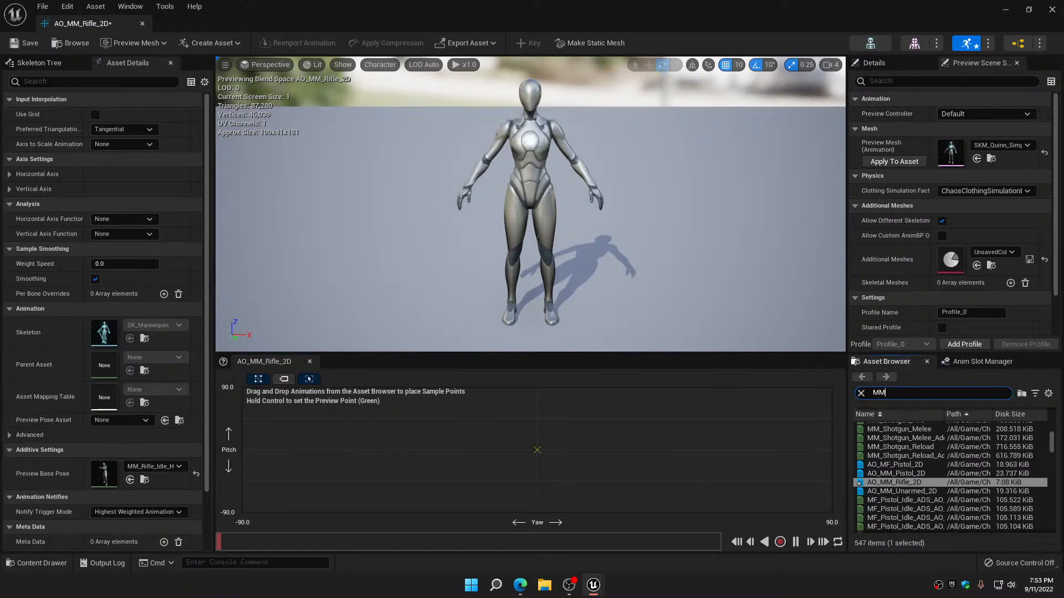
type("_")
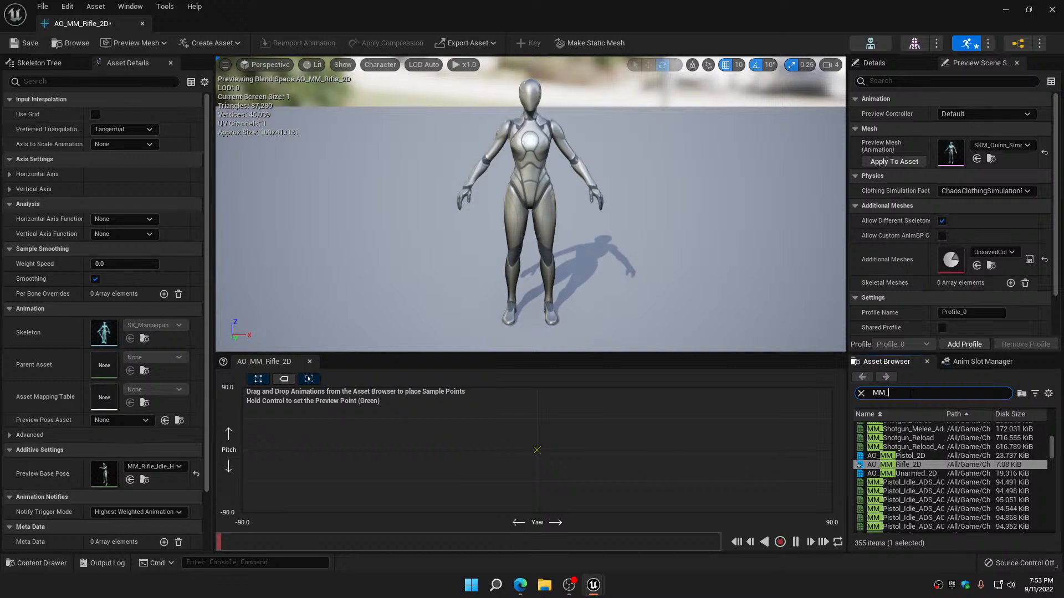
type("idle")
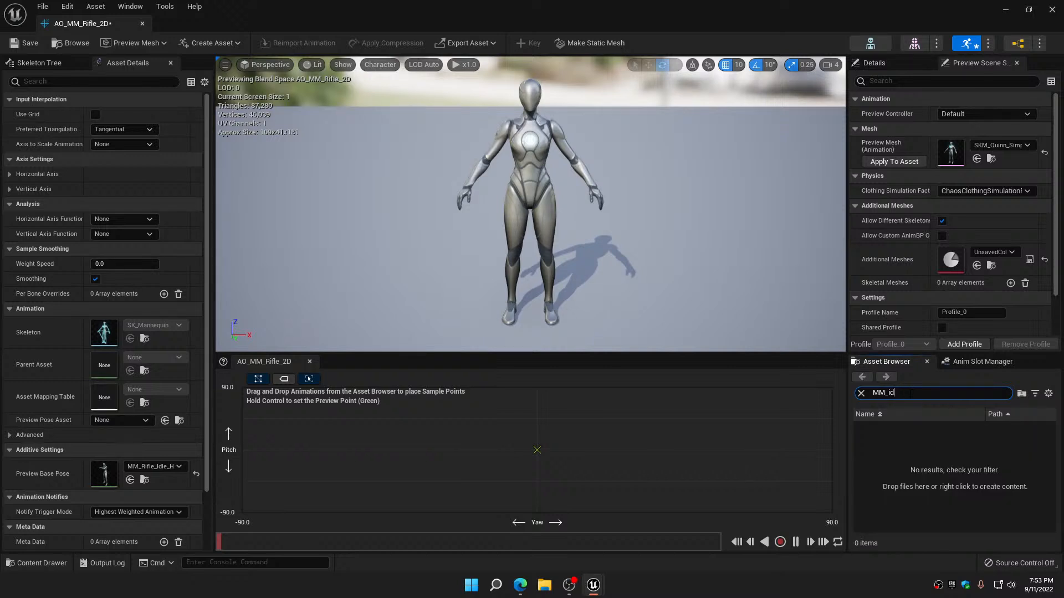
key("BackSpace")
type("R")
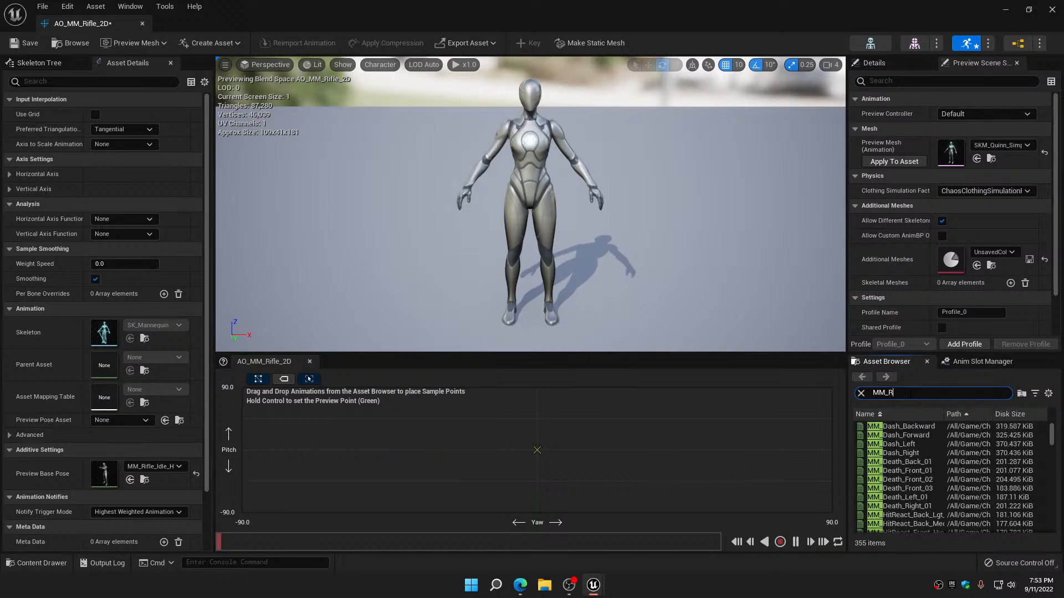
type("ifle_")
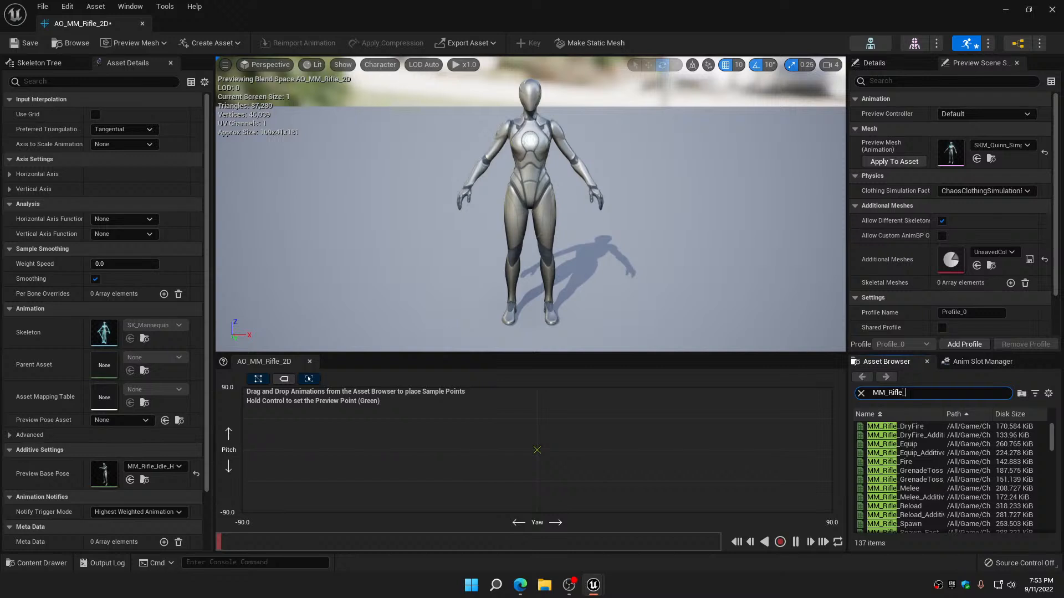
type("Idle")
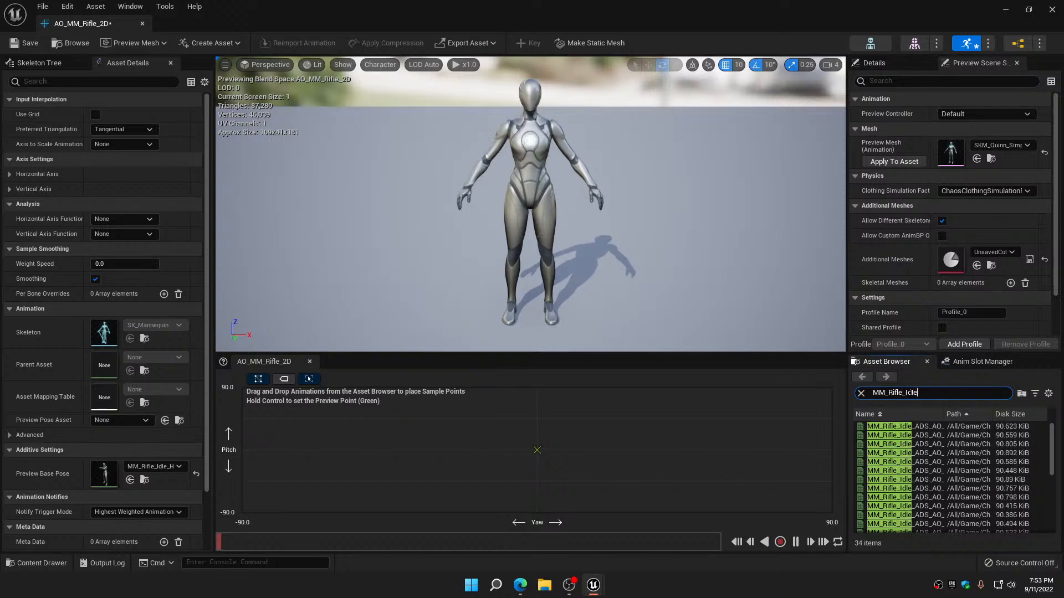
type("_hip")
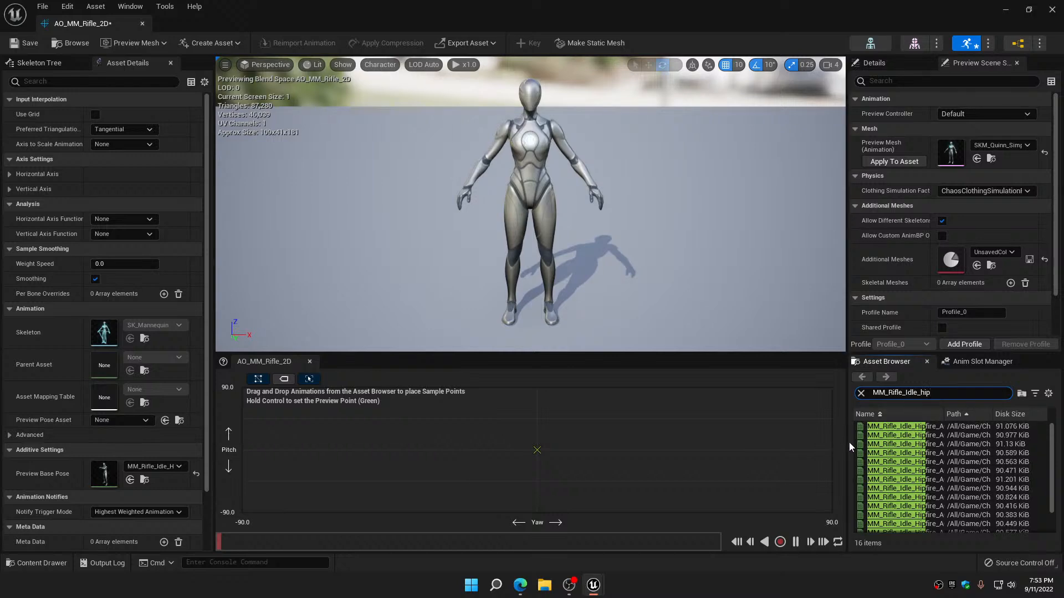
Place the Hipfire AO poses CC, CD and CU at yaw 0 with pitch 0, -90 and 90 respectively
left_click_drag(851, 447, 543, 447)
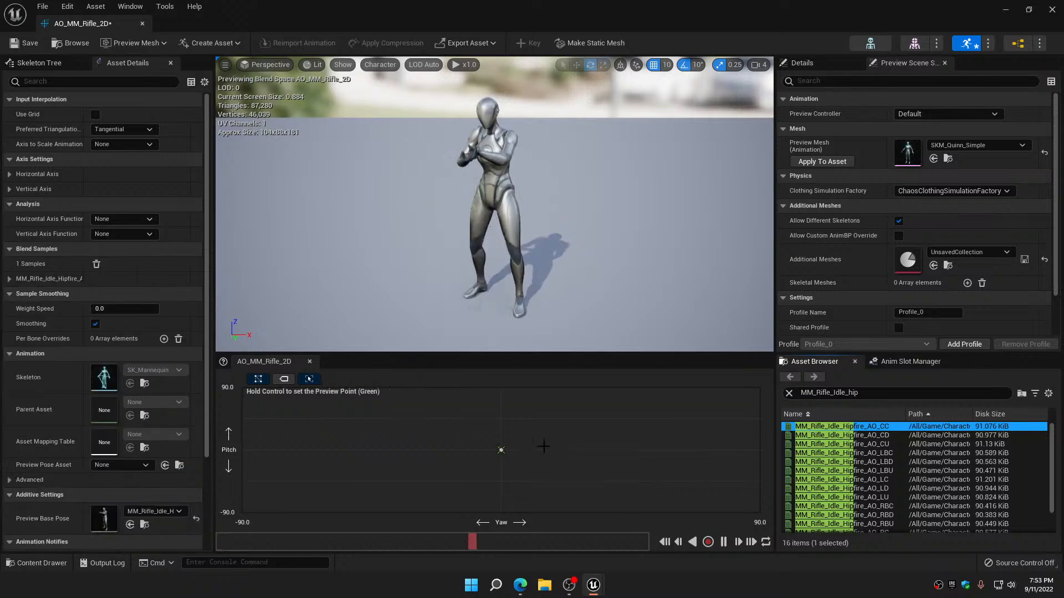
left_click_drag(842, 436, 538, 503)
left_click_drag(842, 443, 501, 390)
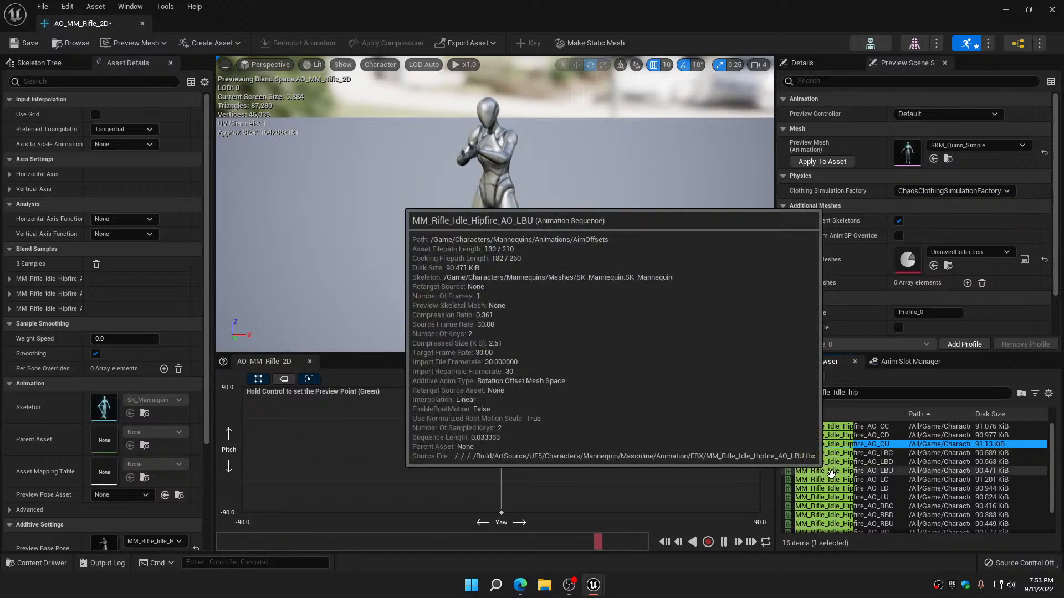
Place the Hipfire AO poses LC, LD and LU at yaw -90 with pitch 0, -90 and 90 respectively
left_click_drag(831, 479, 274, 449)
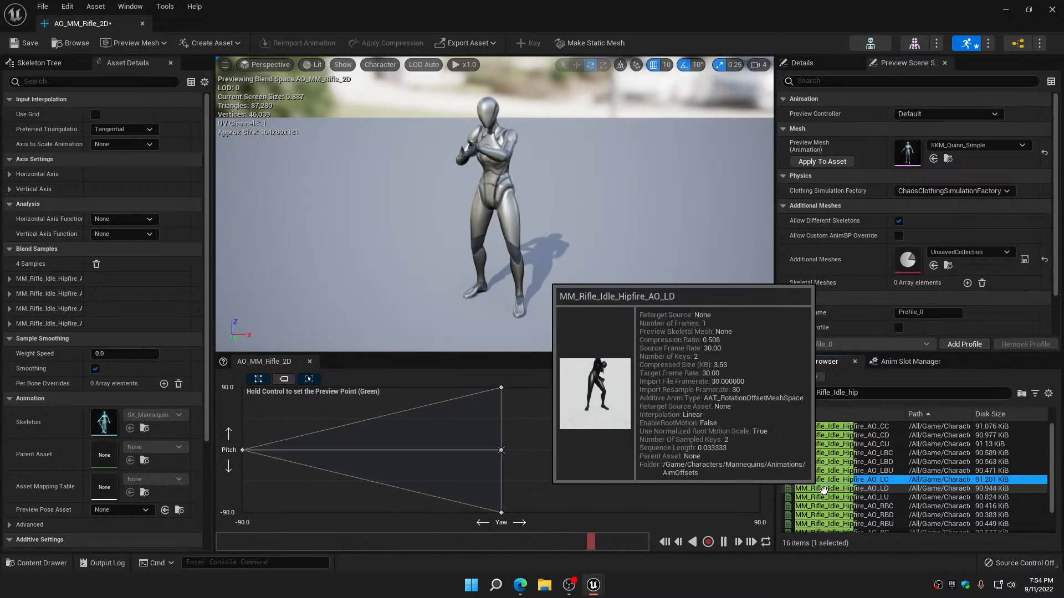
left_click_drag(824, 490, 242, 512)
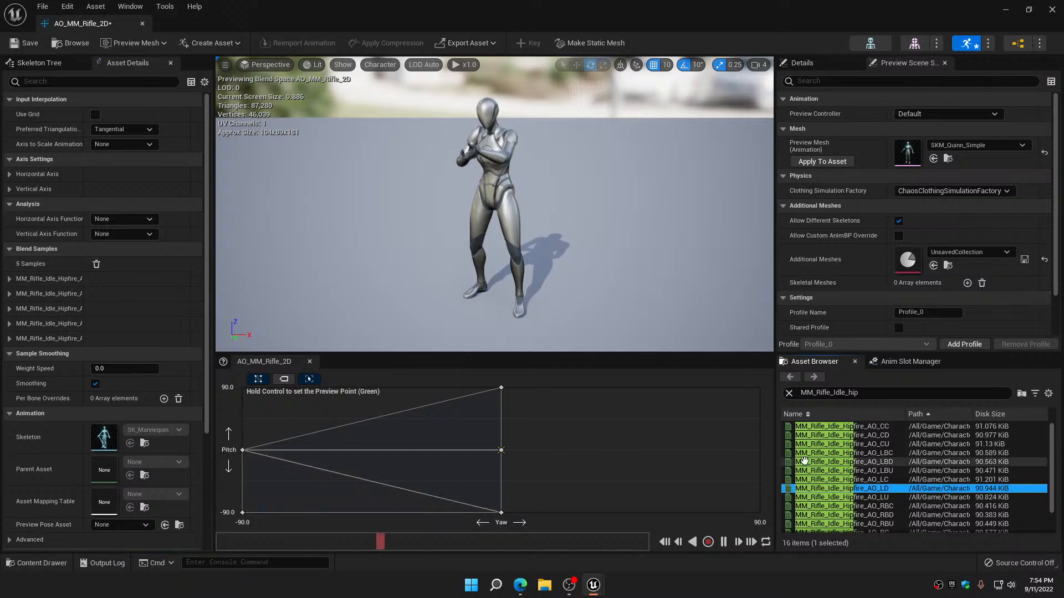
left_click_drag(812, 497, 243, 388)
Place the Hipfire AO poses RC, RD and RU at yaw 90 with pitch 0, -90 and 90, and save and close the aim offset
scroll(855, 476, "down", 2)
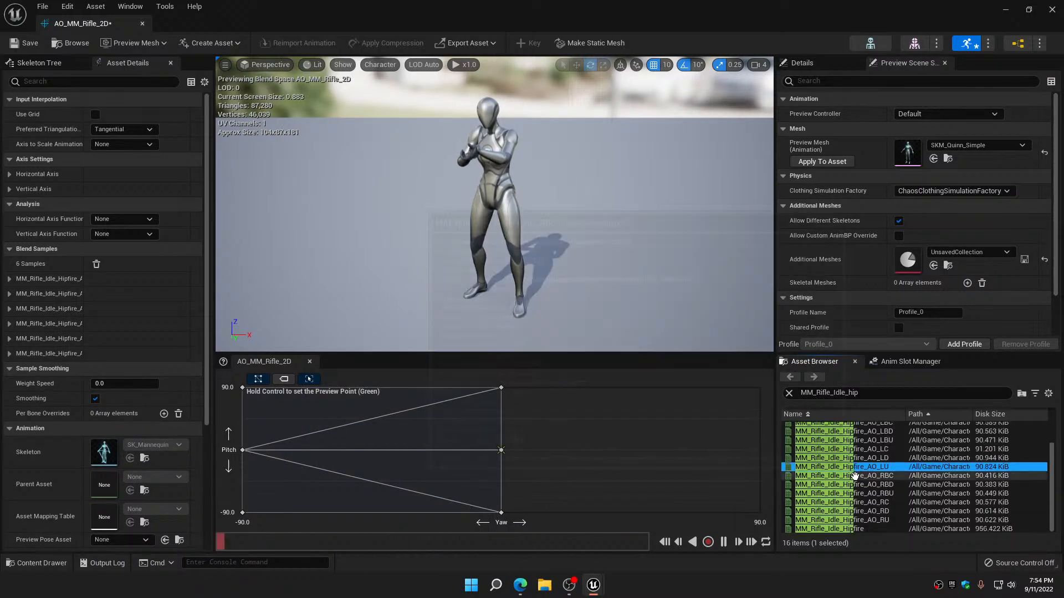
left_click_drag(860, 504, 759, 450)
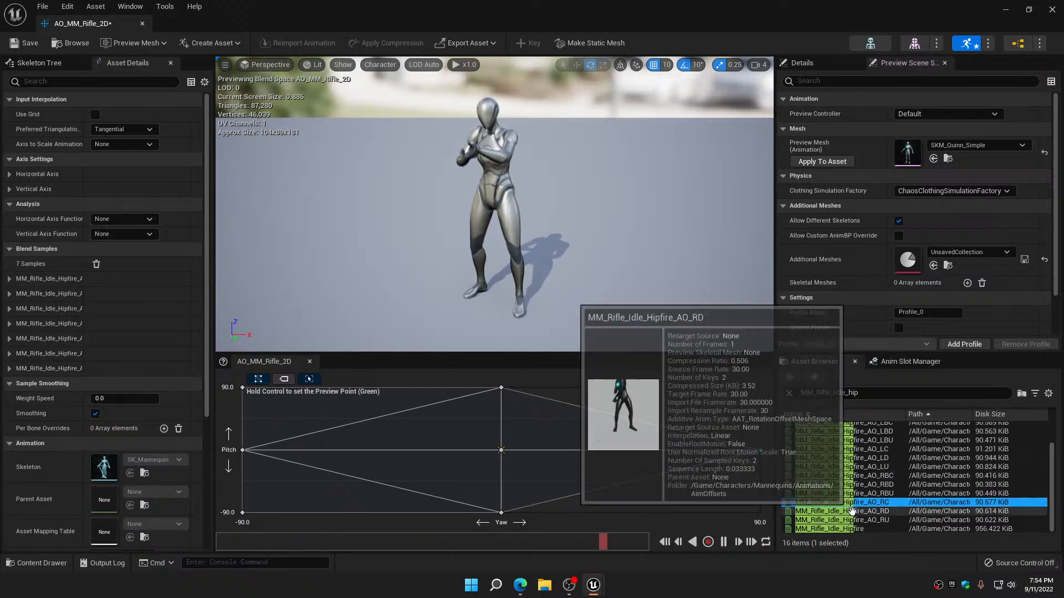
left_click_drag(851, 510, 760, 513)
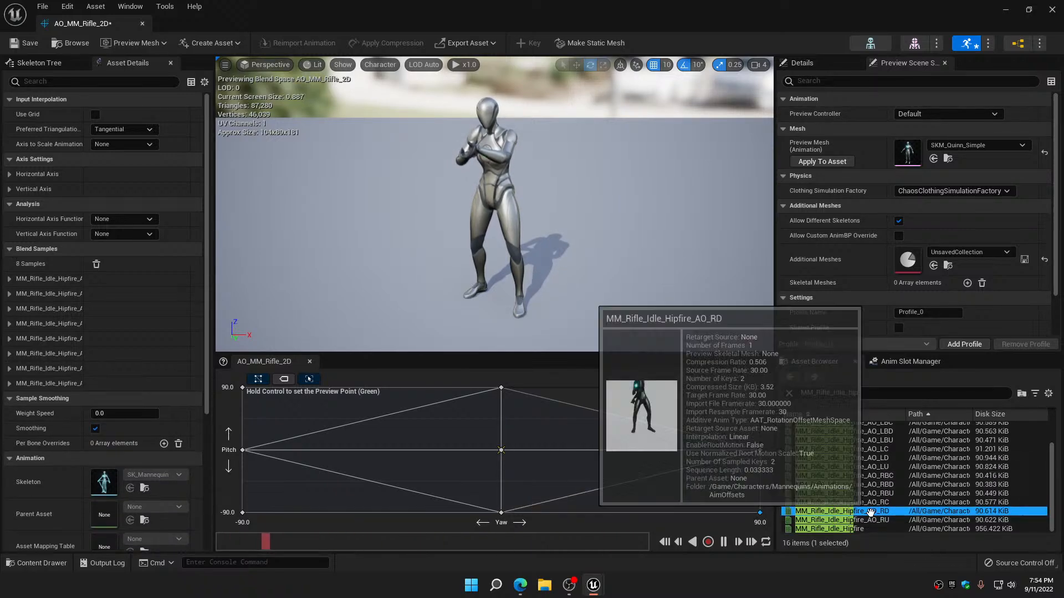
left_click_drag(848, 519, 760, 387)
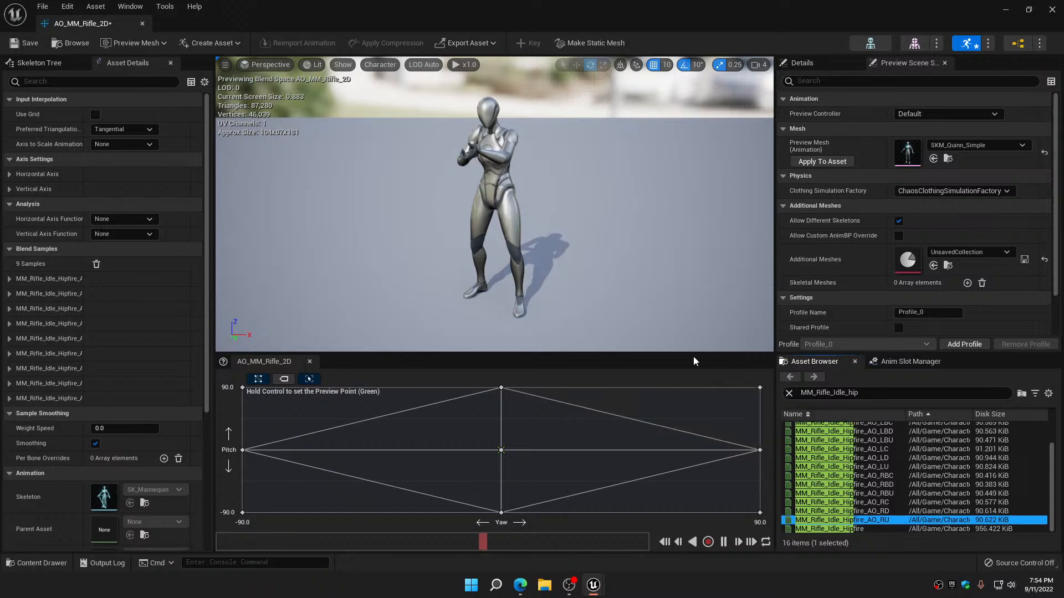
left_click(27, 42)
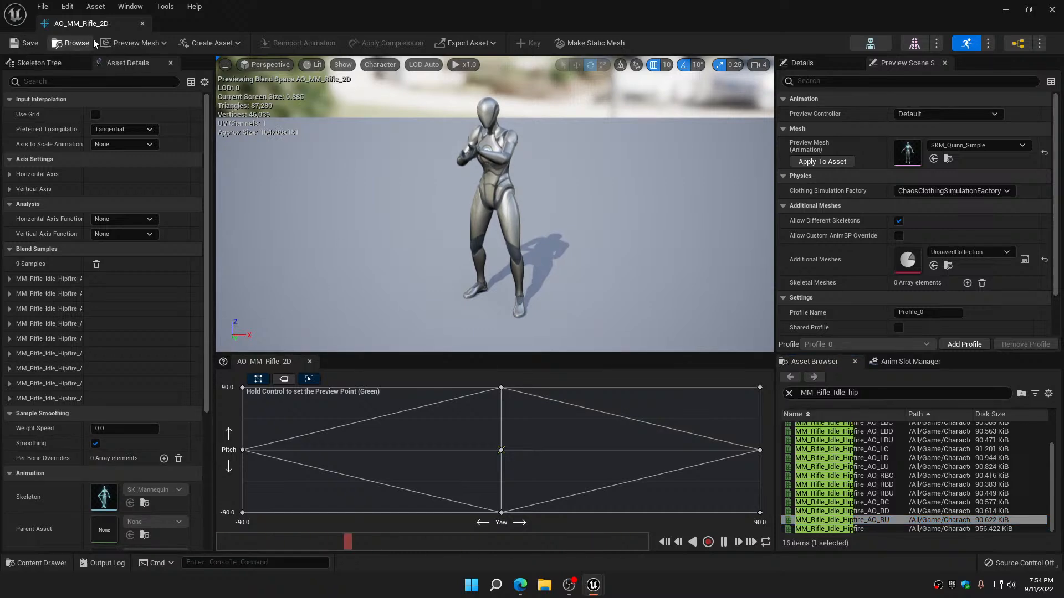
left_click(142, 24)
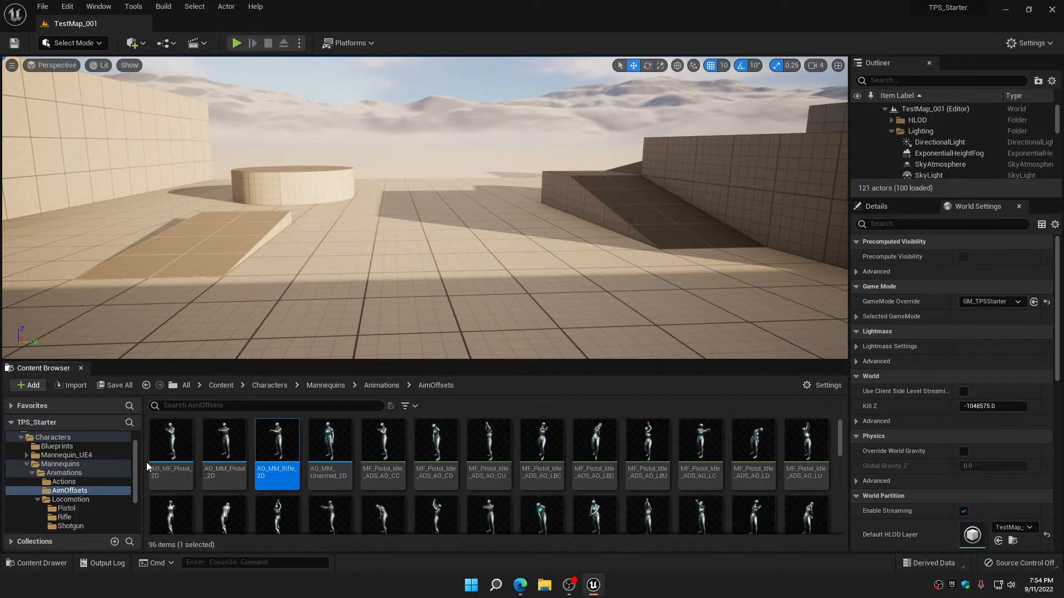
Search the AimOffsets folder for mm_pistol_idle_hip and look through the MM pistol idle aim poses for Hipfire versions
left_click(216, 406)
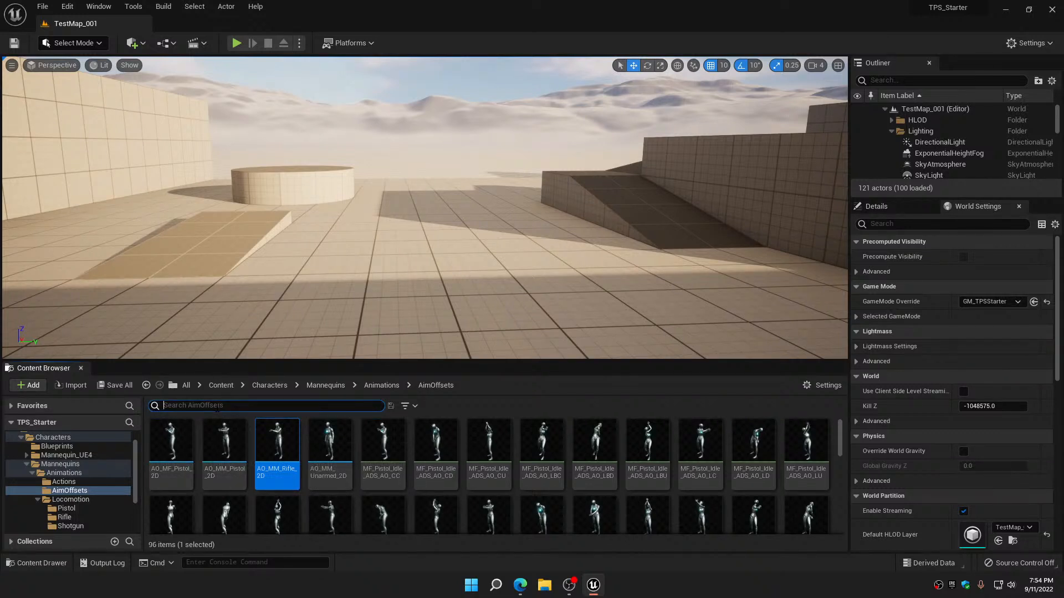
type("mm")
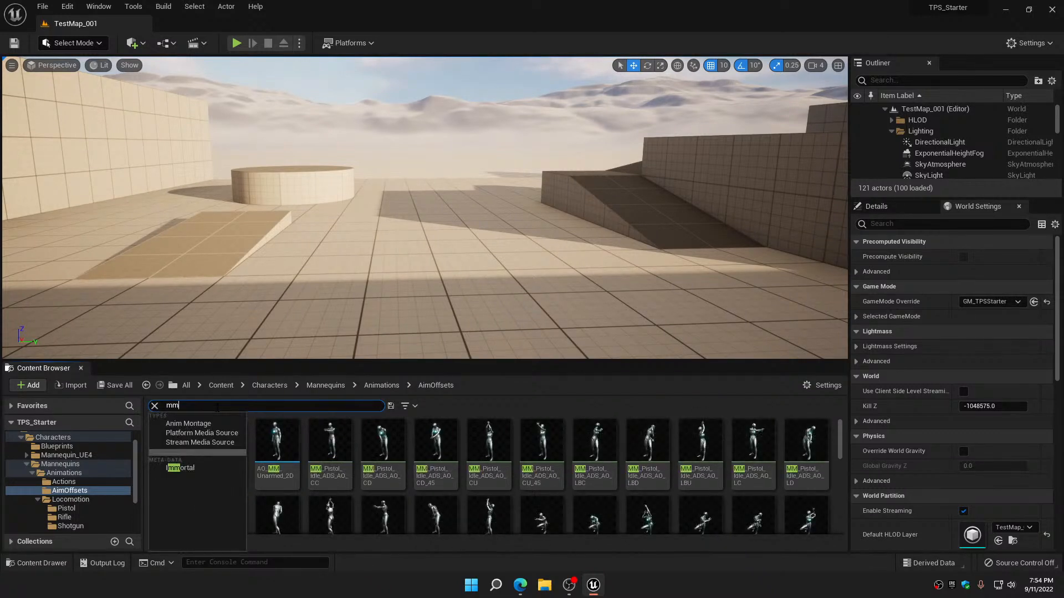
type("_pistol")
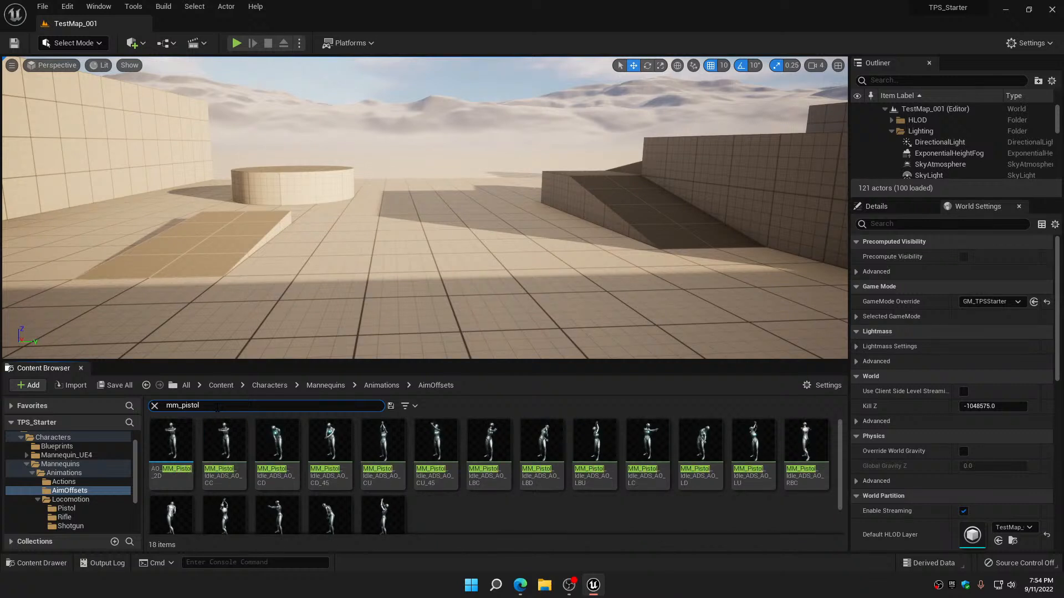
type("_idle")
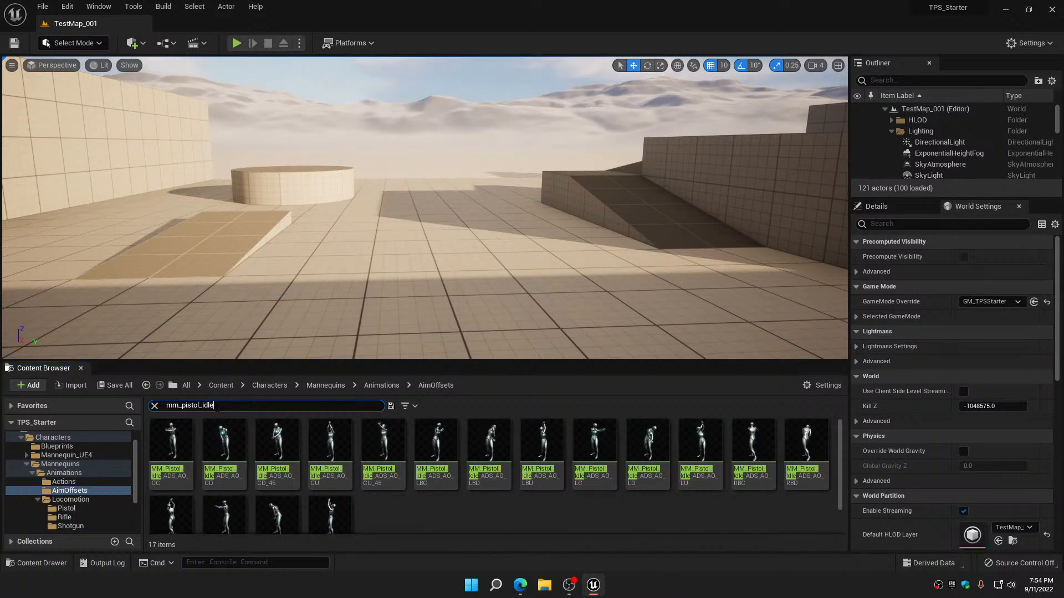
type("_")
type("hip")
scroll(464, 470, "down", 1)
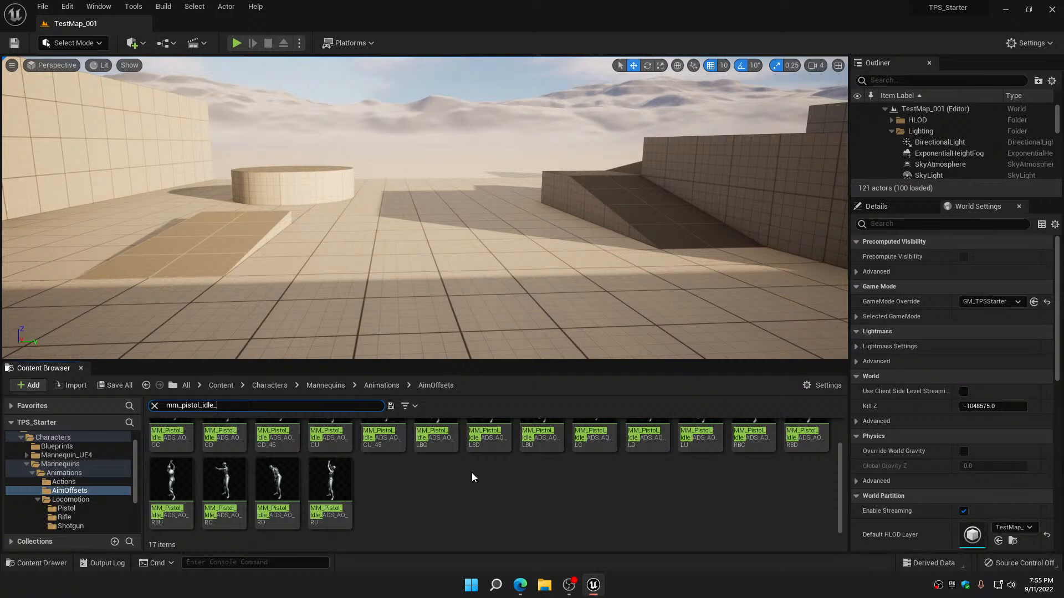
scroll(472, 478, "up", 1)
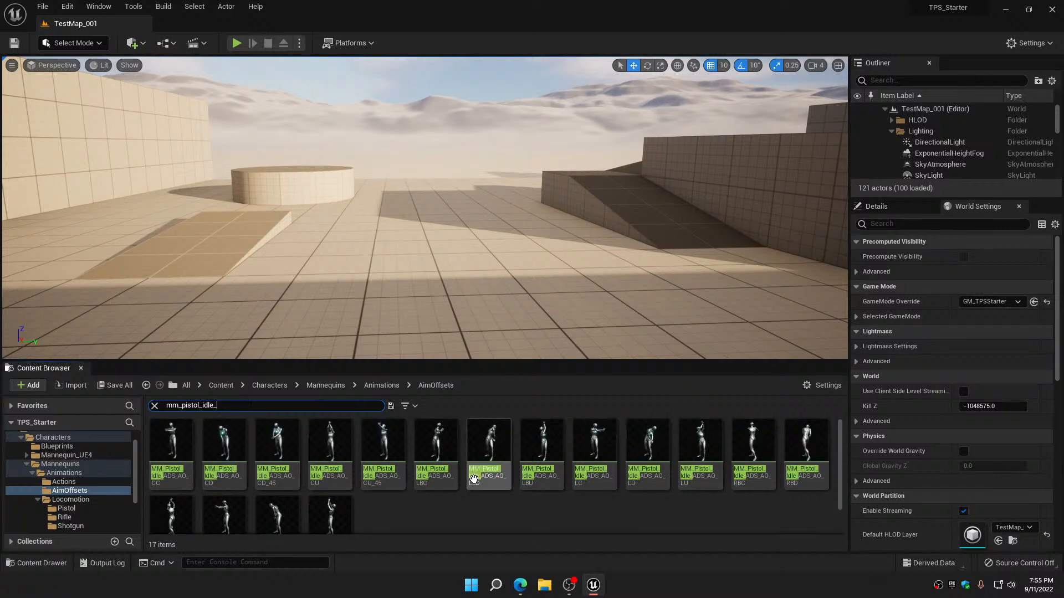
mouse_move(472, 474)
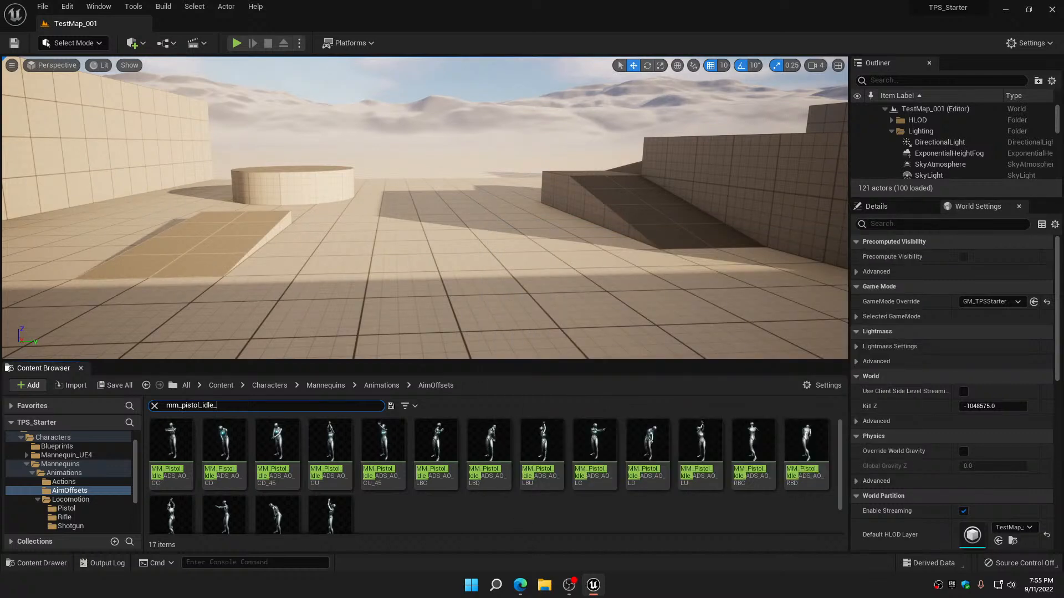
Search the AimOffsets folder for mf_pistol_idle_ to check the MF pistol poses for Hipfire versions, and clear the filter
mouse_move(177, 433)
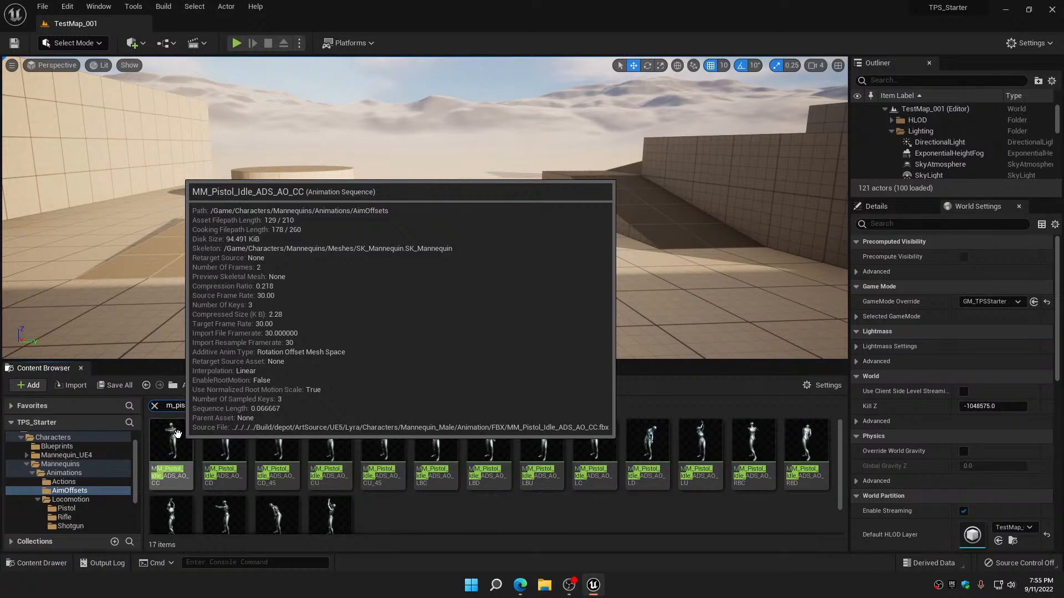
type("f")
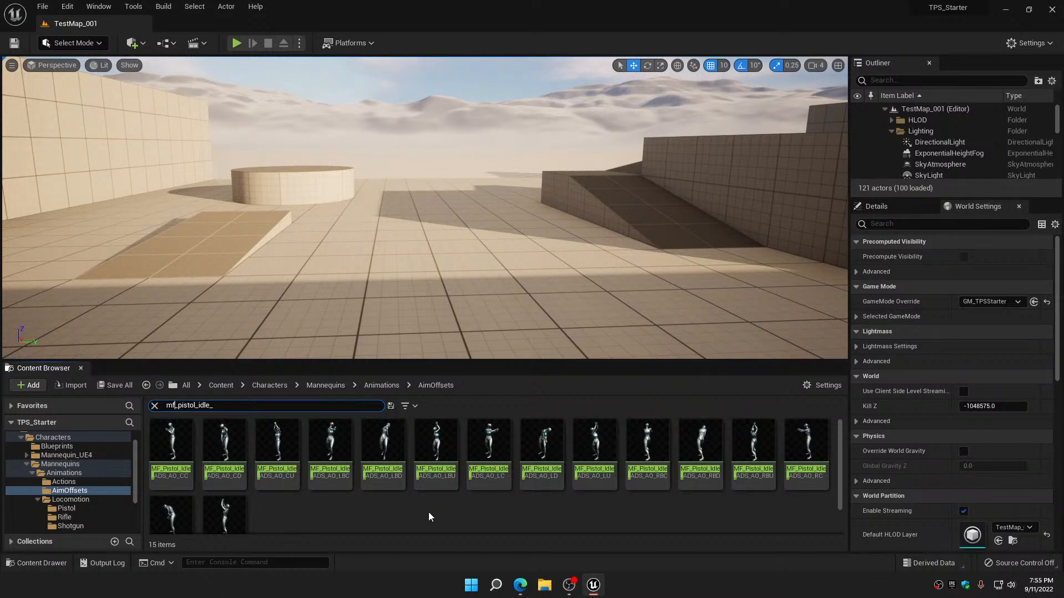
scroll(428, 517, "down", 1)
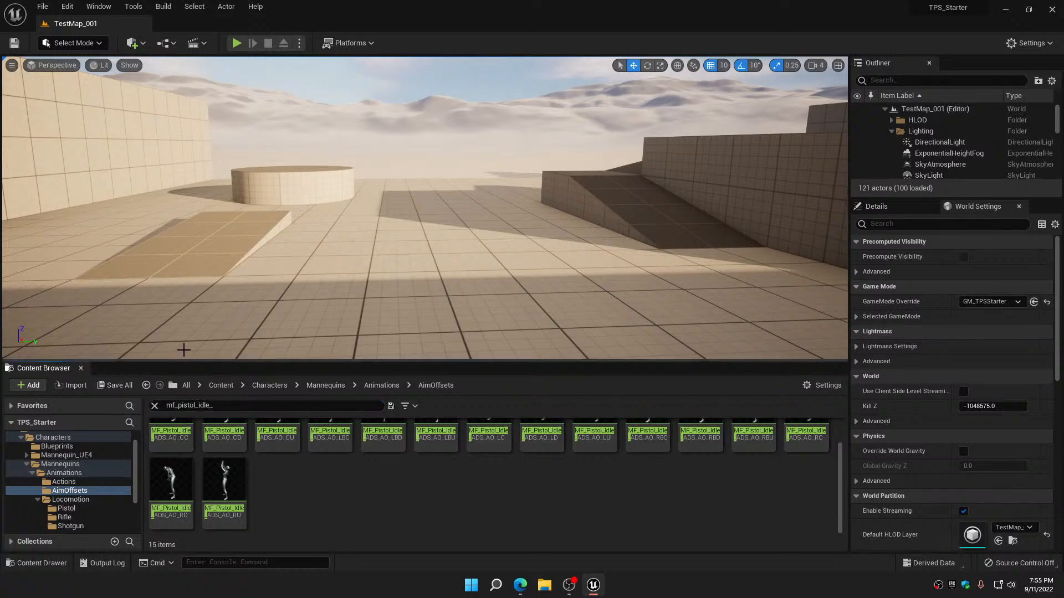
left_click(154, 406)
scroll(293, 479, "down", 1)
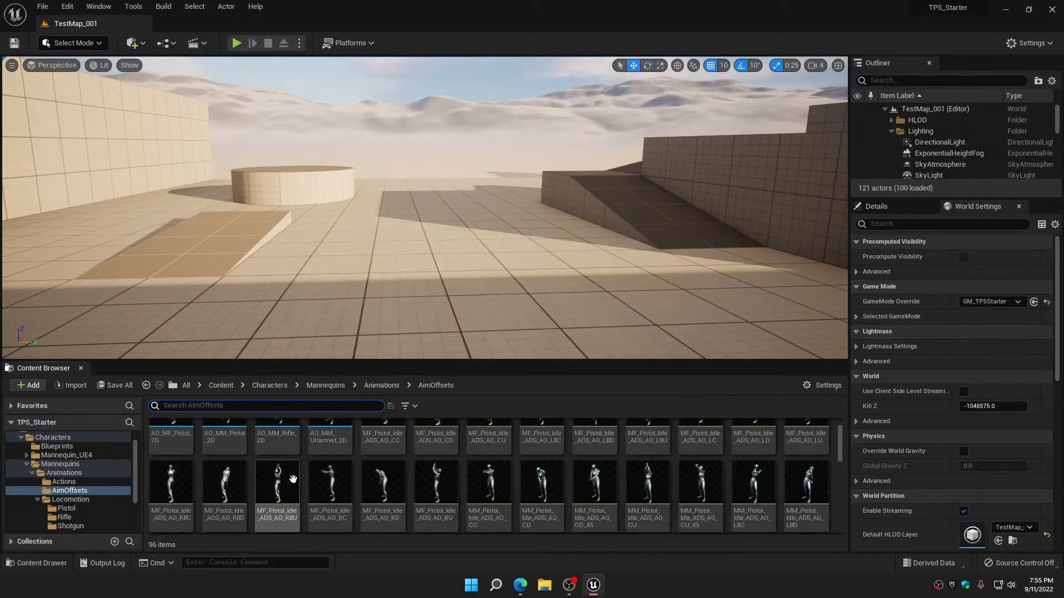
scroll(293, 479, "up", 1)
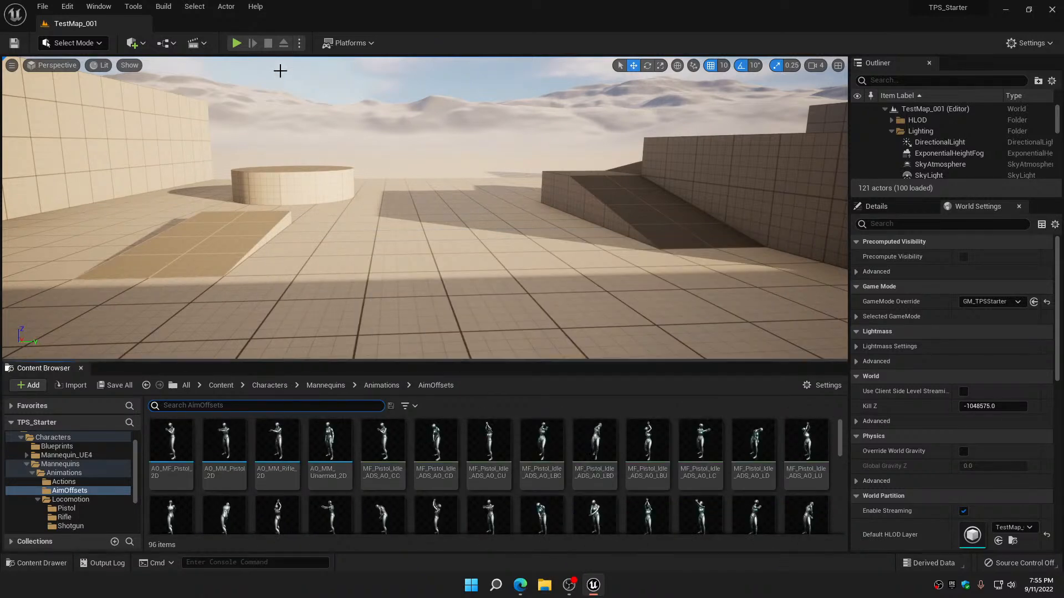
Play the level and walk the character forward to test its movement
left_click(237, 42)
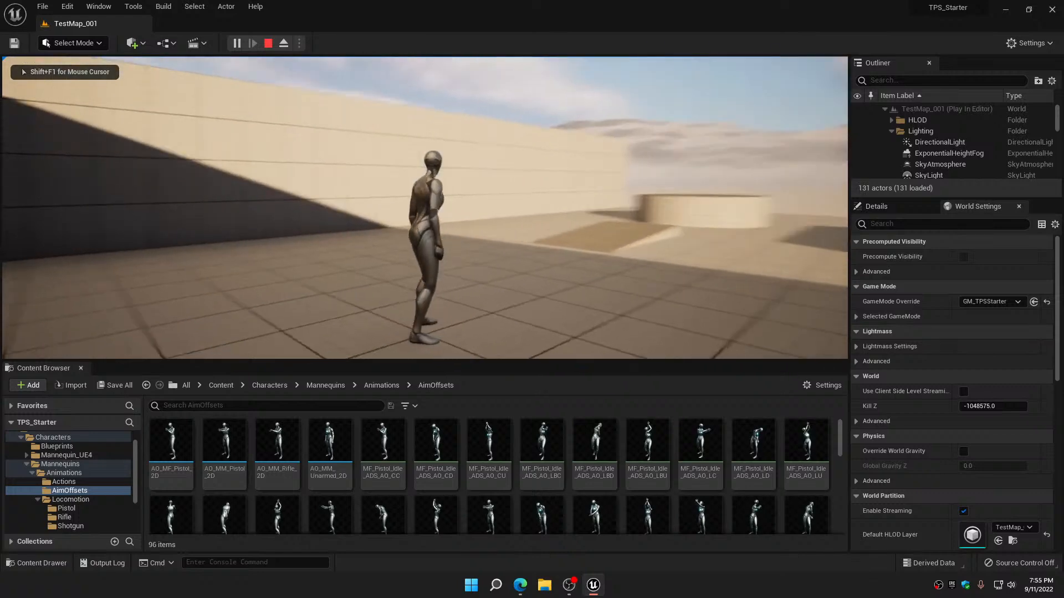
key("w")
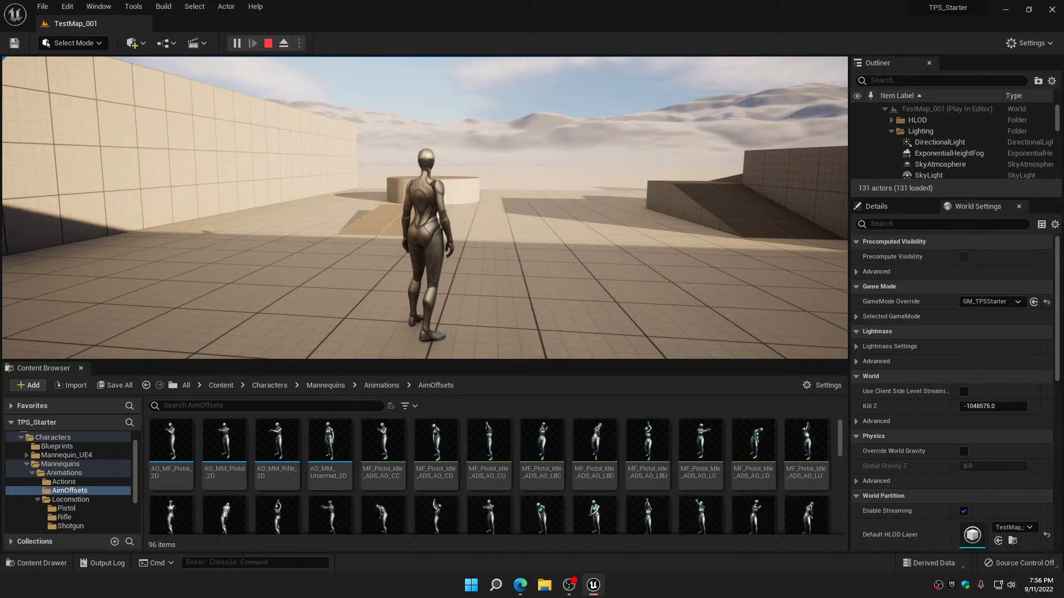
key("w")
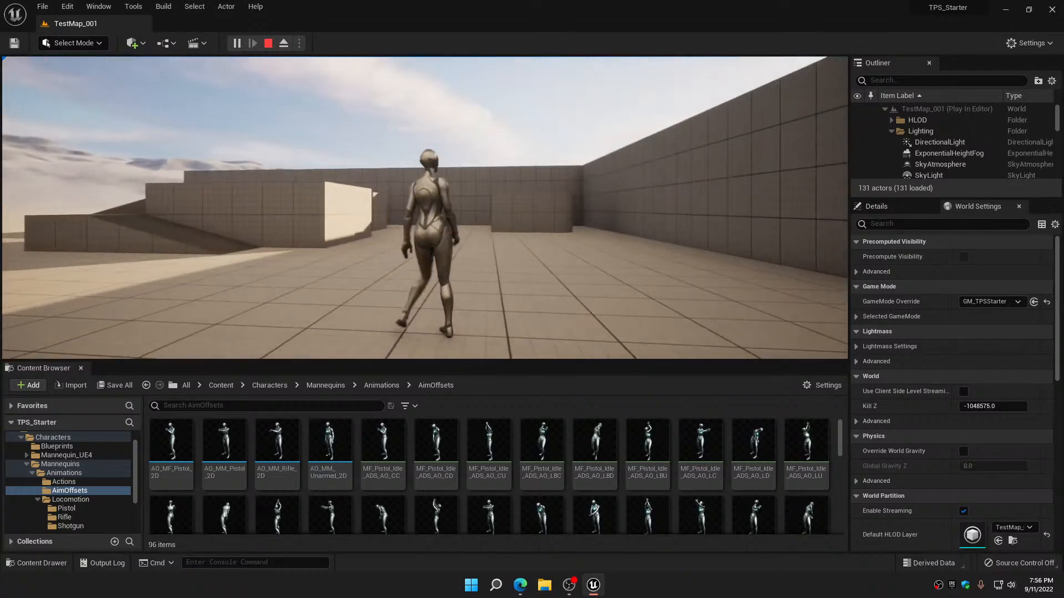
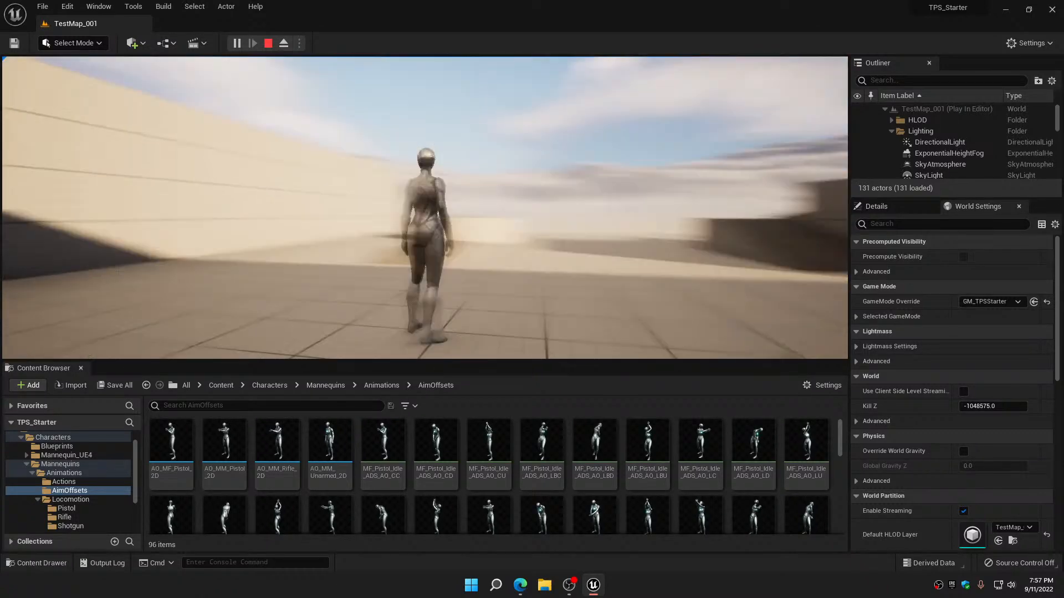
Stop the play session and open the ABP_CharacterMaster animation blueprint from the Characters/Blueprints folder
key("Escape")
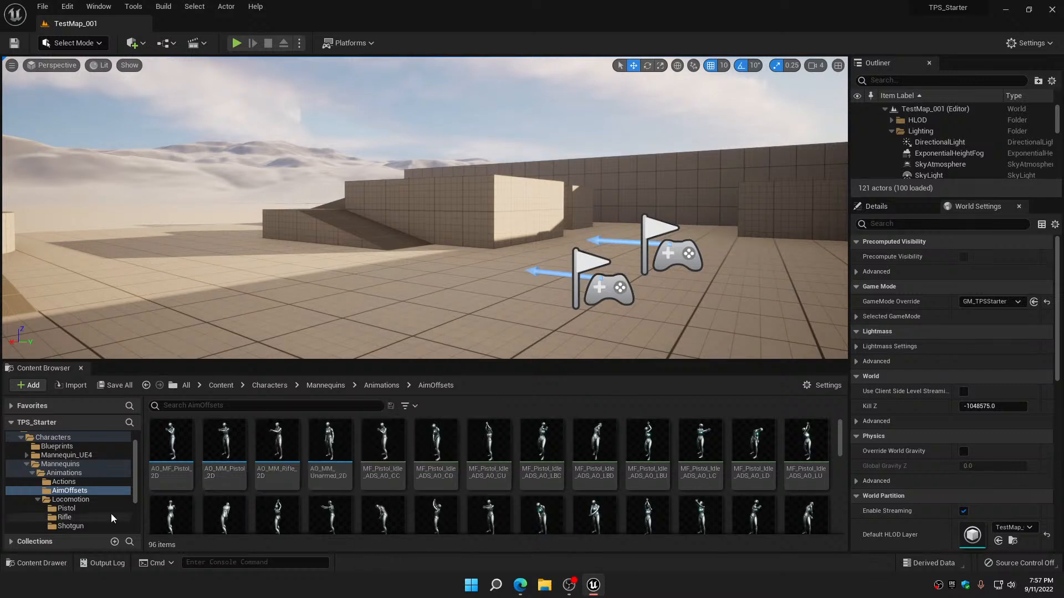
left_click(37, 500)
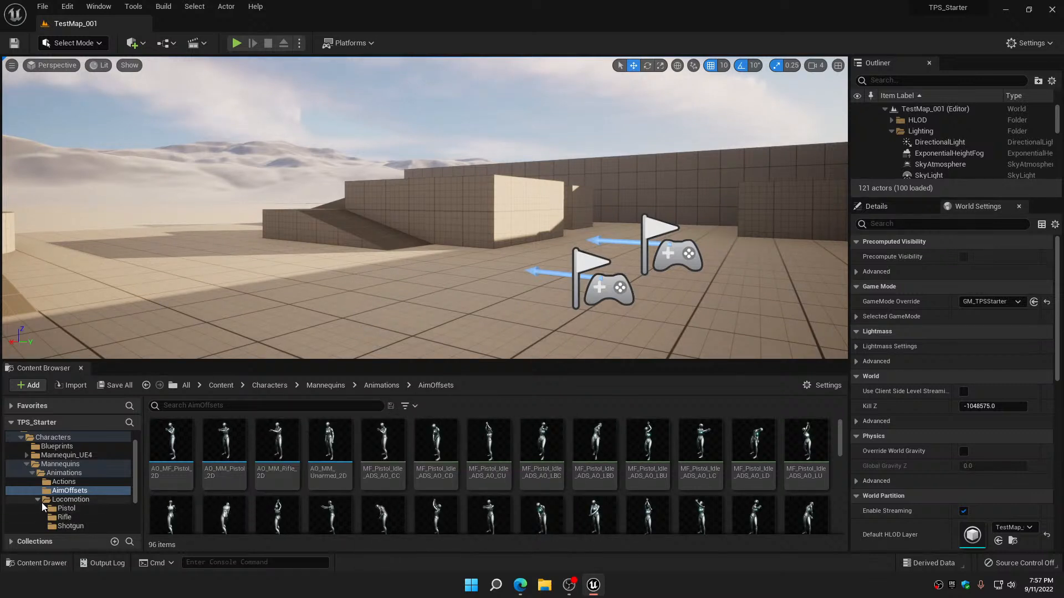
left_click(31, 475)
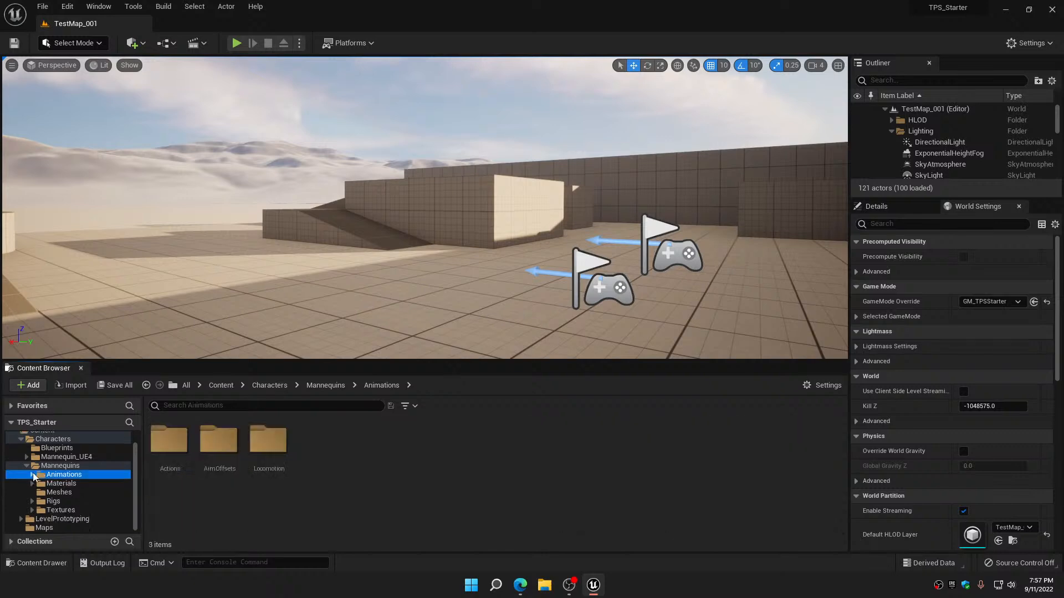
left_click(26, 466)
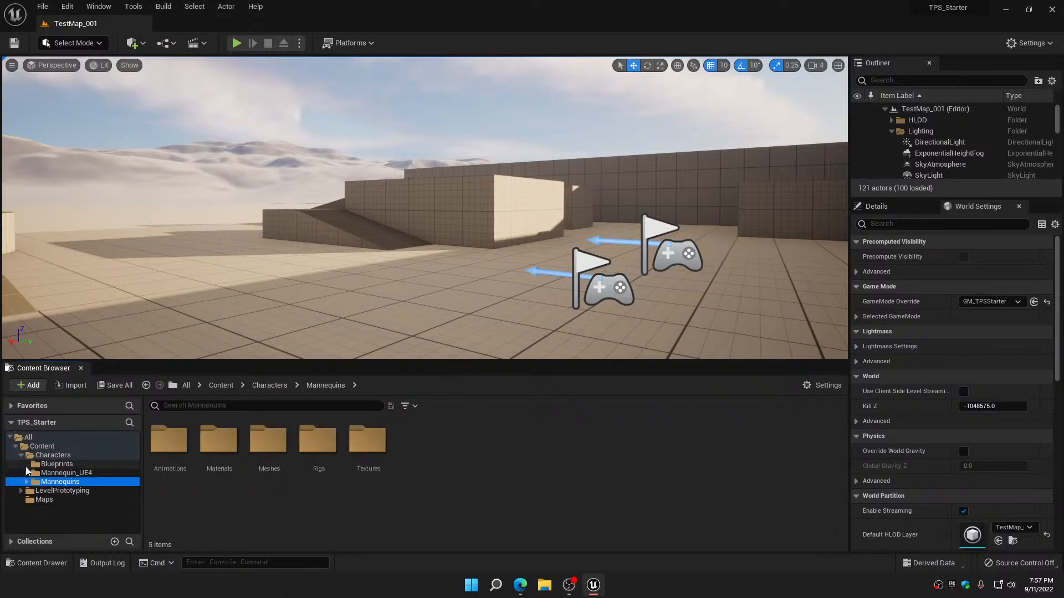
left_click(54, 464)
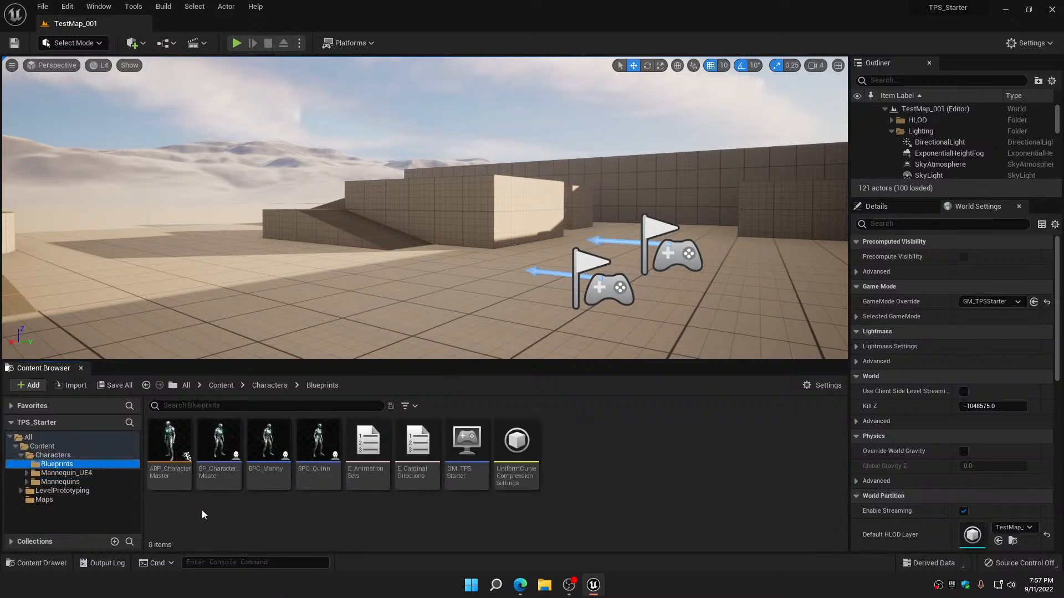
double_click(178, 441)
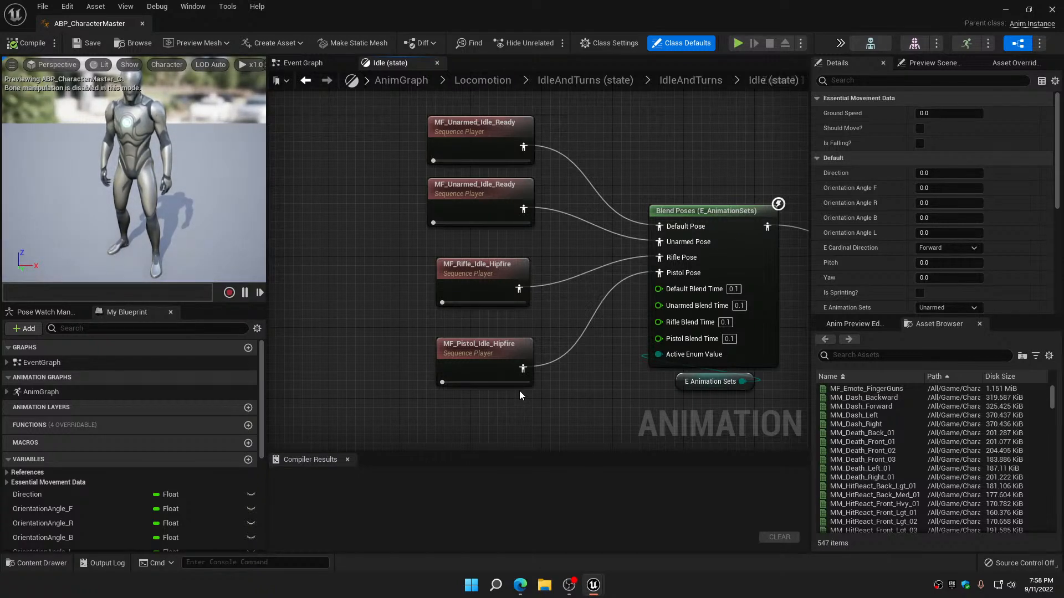
Check the compression and root motion settings of the MF_Unarmed_Idle_Ready animation used by the default and unarmed idle poses
scroll(462, 245, "down", 5)
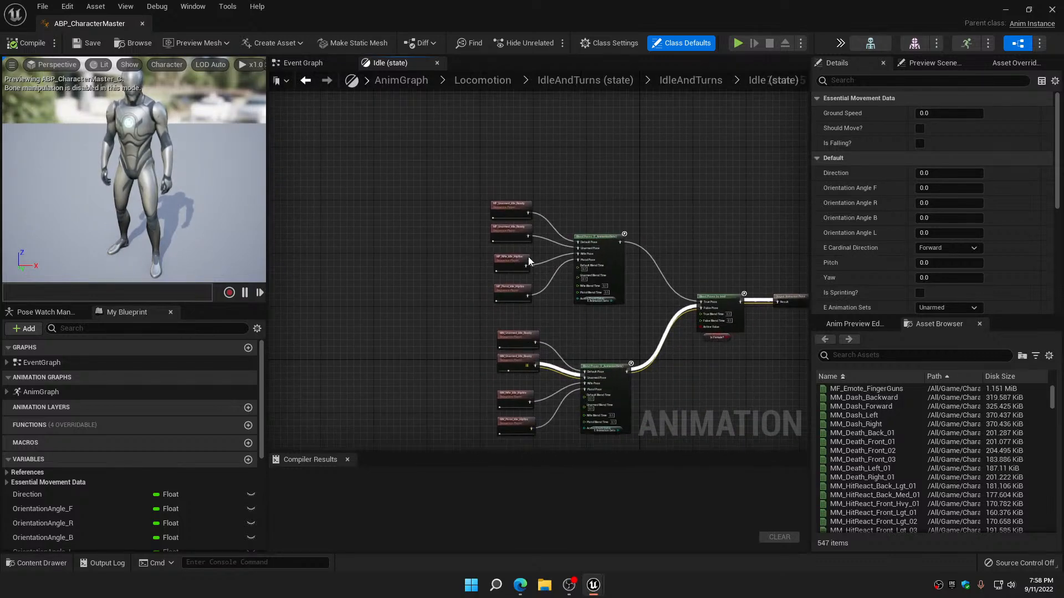
scroll(528, 257, "up", 4)
double_click(475, 140)
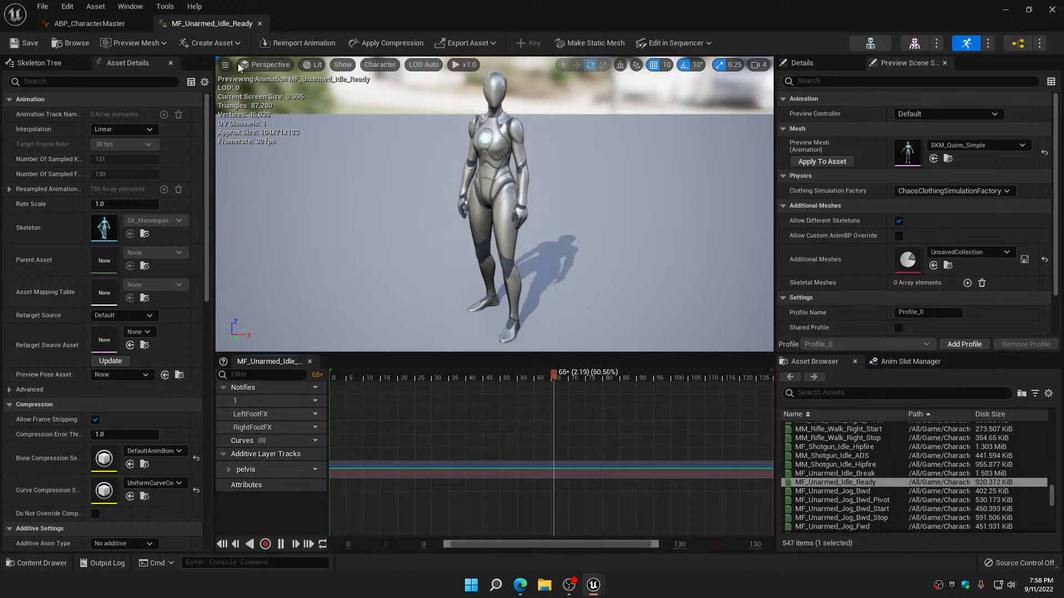
left_click(260, 24)
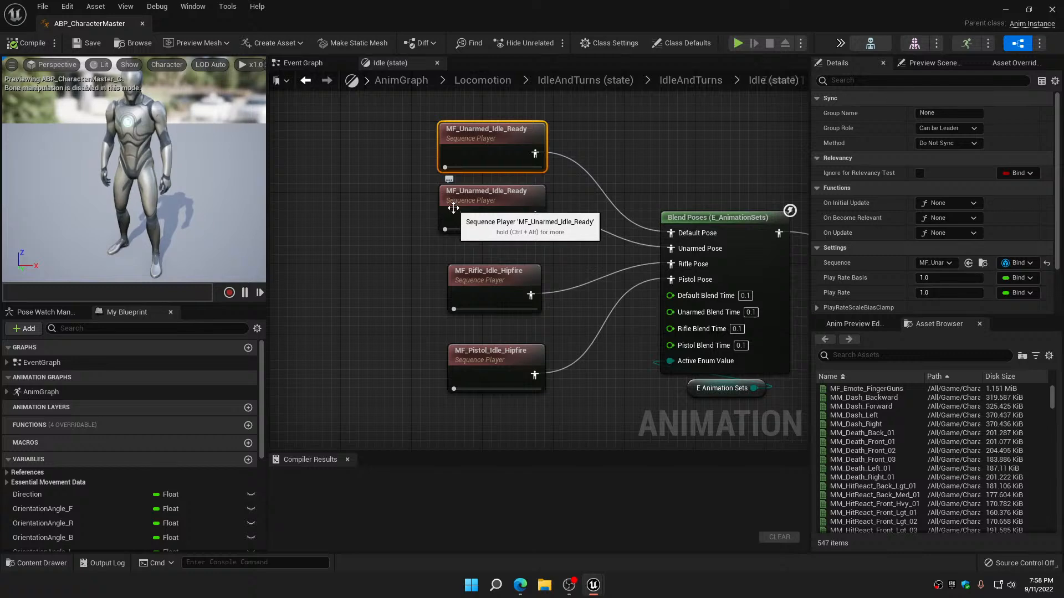
double_click(479, 134)
scroll(77, 423, "down", 6)
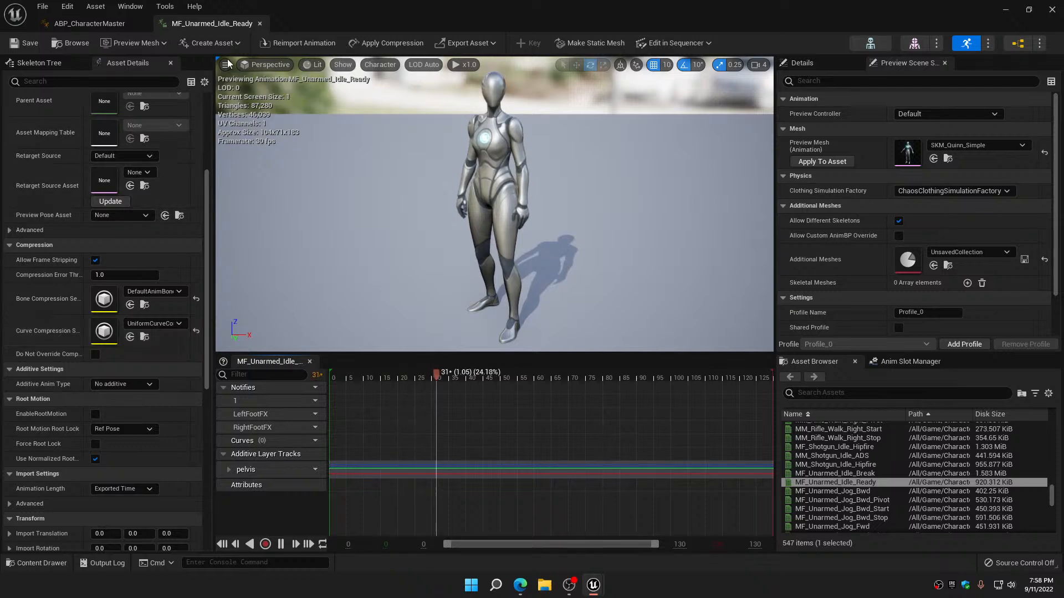
left_click(260, 25)
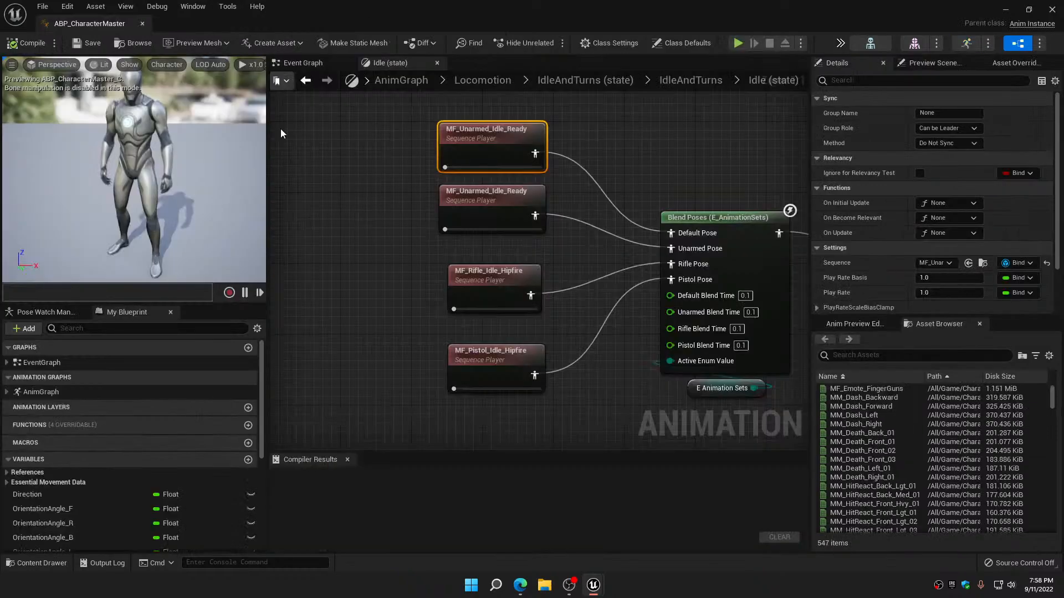
double_click(511, 201)
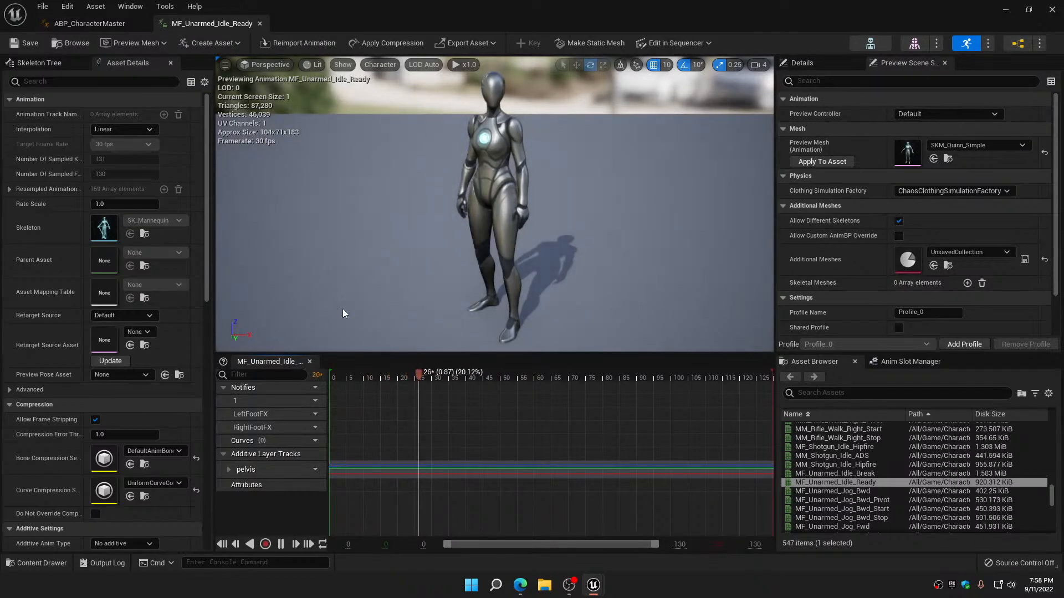
scroll(161, 484, "down", 3)
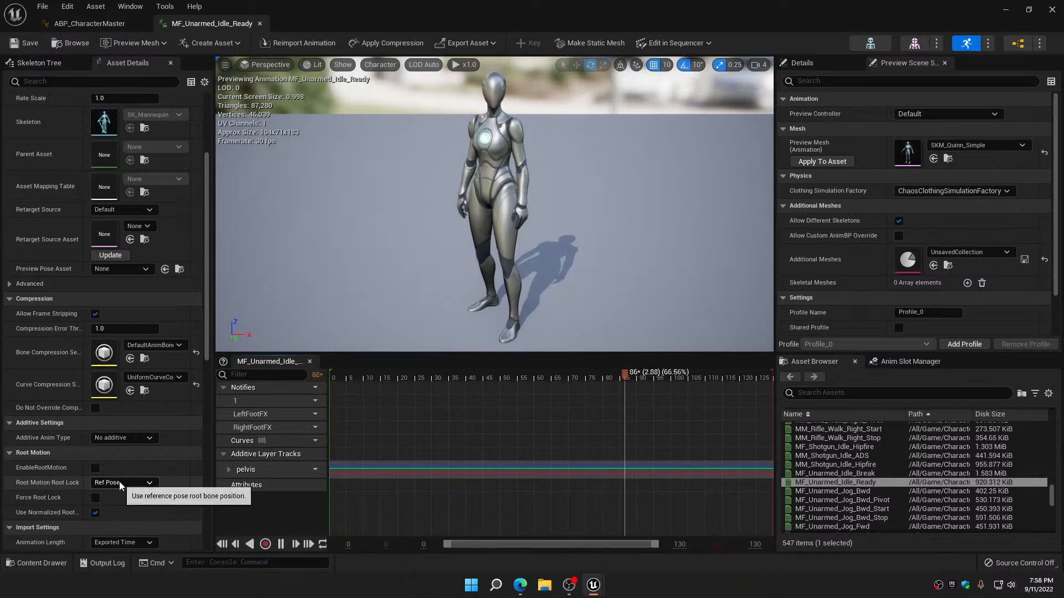
left_click(260, 23)
Set the curve compression of MF_Rifle_Idle_Hipfire to UniformCurveCompressionSettings, and save and close the animation
double_click(492, 270)
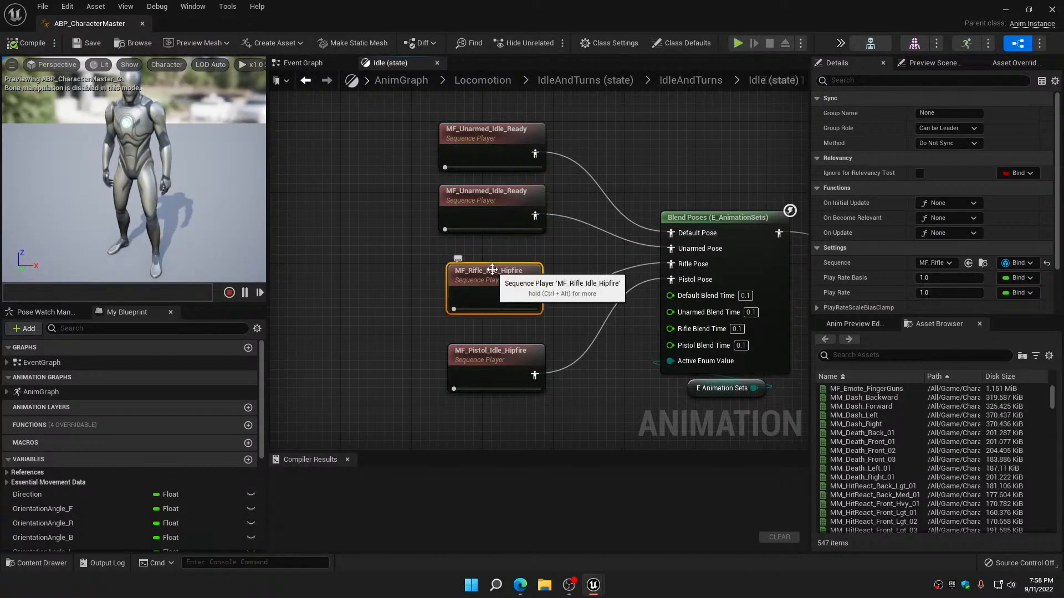
left_click(158, 484)
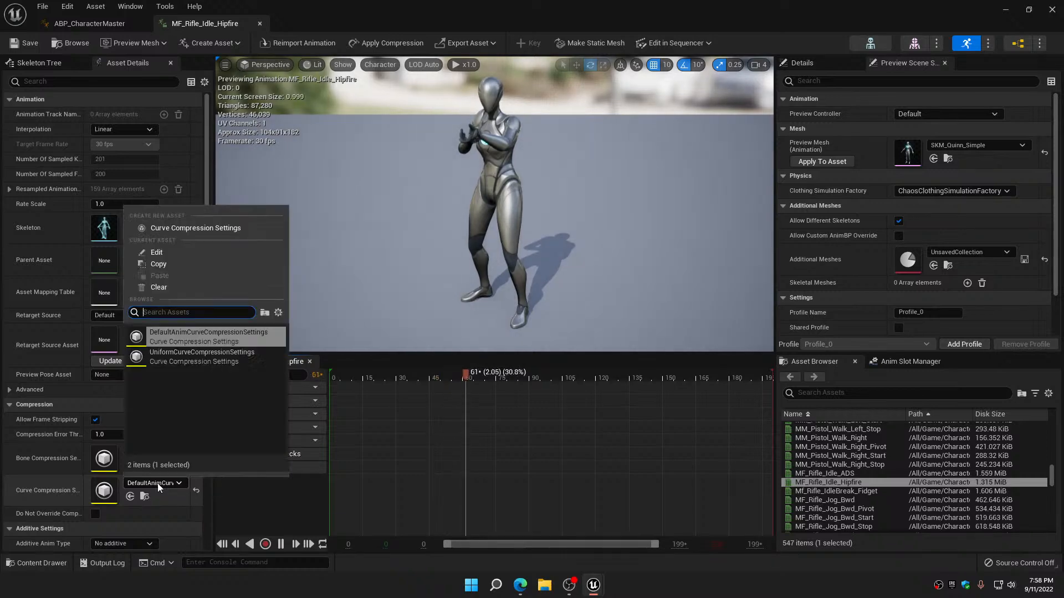
left_click(189, 353)
scroll(169, 467, "down", 3)
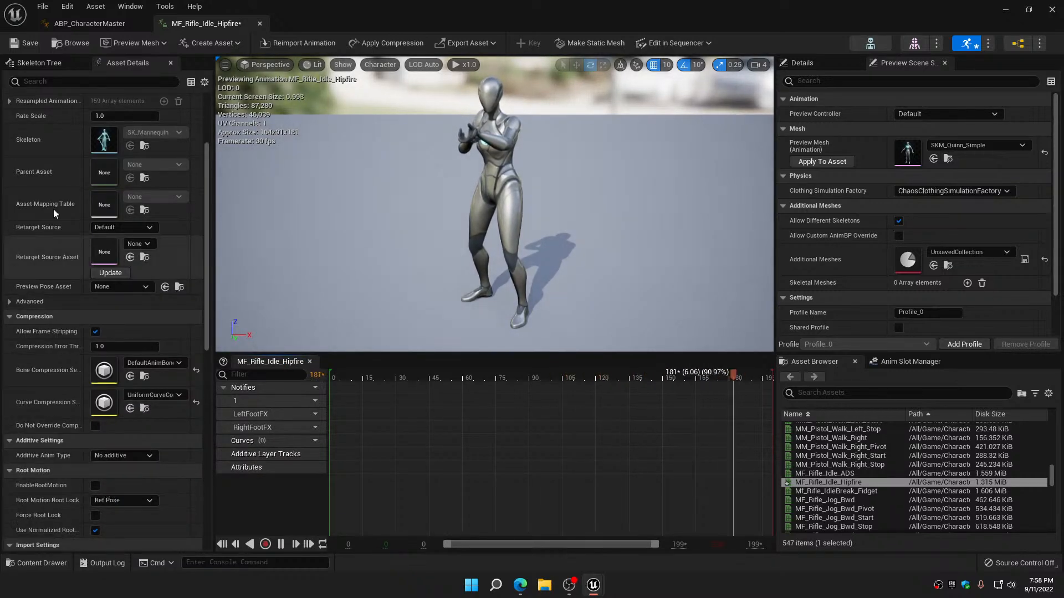
left_click(29, 43)
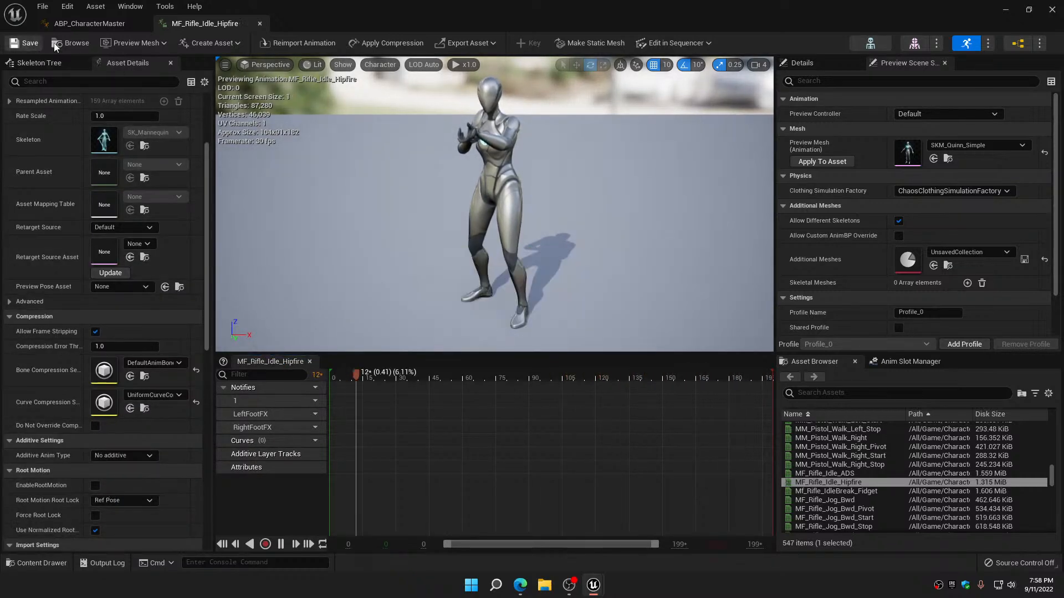
left_click(260, 24)
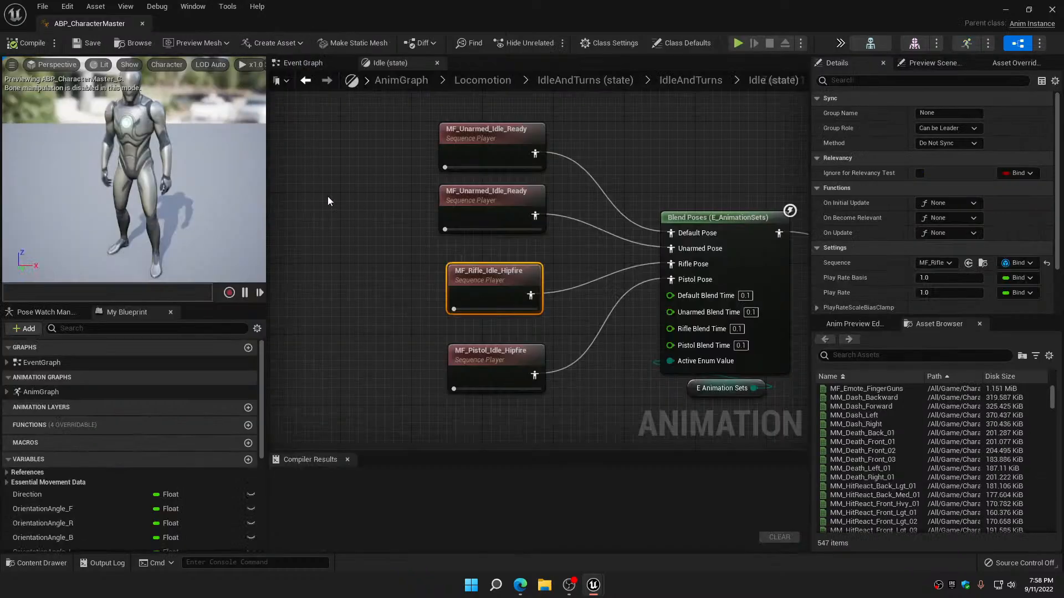
Set the curve compression of MF_Pistol_Idle_Hipfire to UniformCurveCompressionSettings, and save and close the animation
double_click(485, 367)
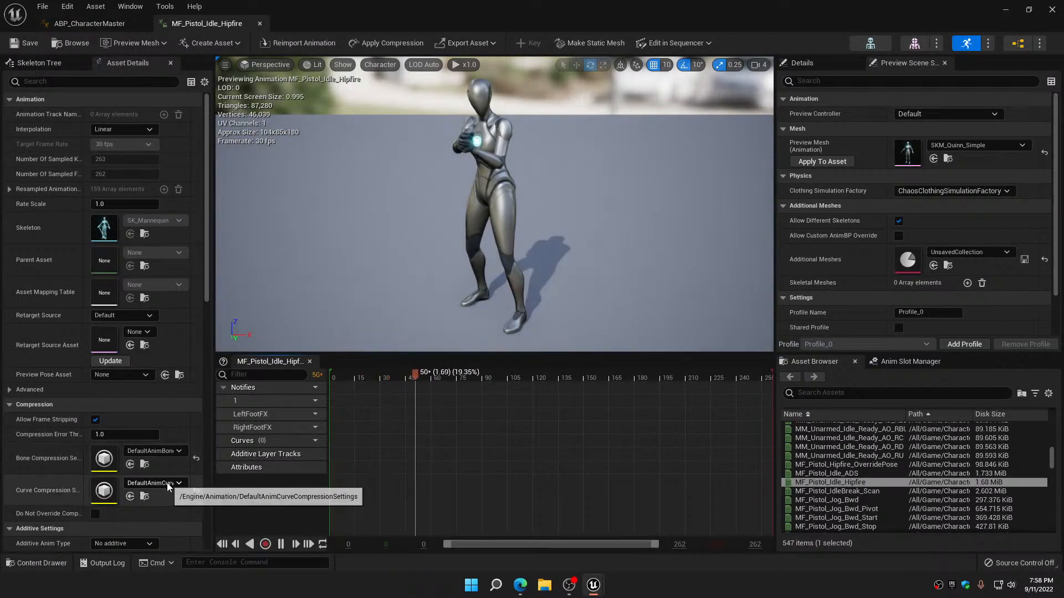
left_click(168, 483)
left_click(183, 362)
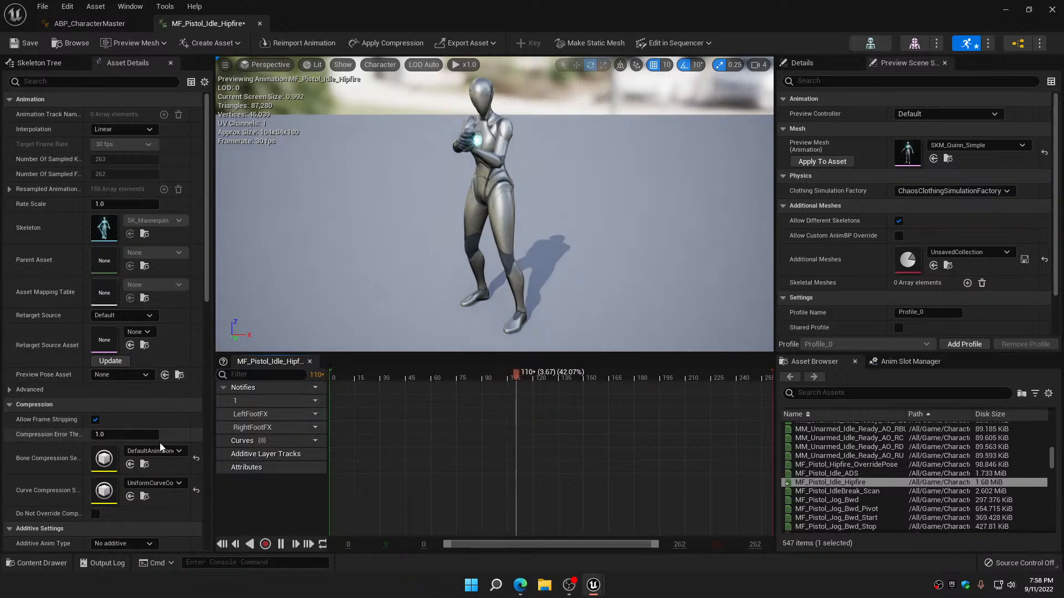
scroll(161, 450, "down", 2)
scroll(108, 487, "down", 1)
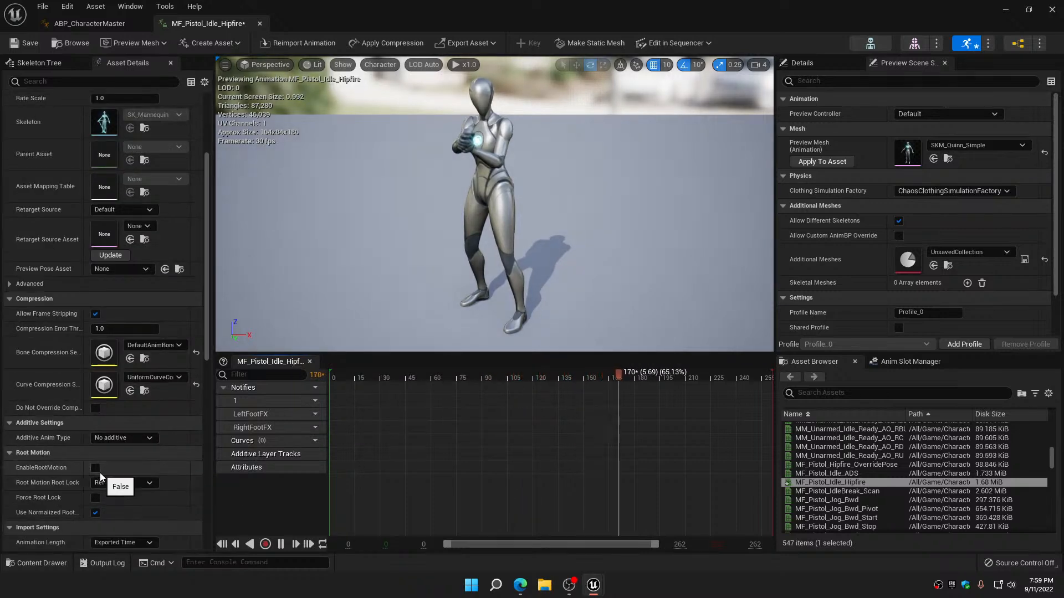
left_click(29, 44)
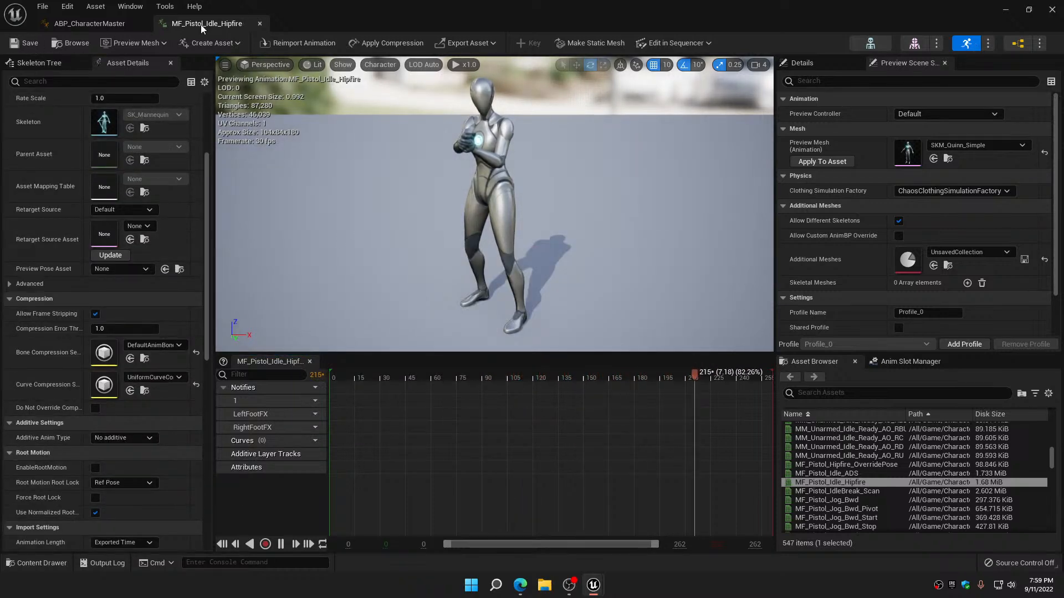
left_click(259, 24)
Check the compression and root motion settings of the MM_Unarmed_Idle_Ready animation used by the default and unarmed idle poses
scroll(414, 320, "down", 5)
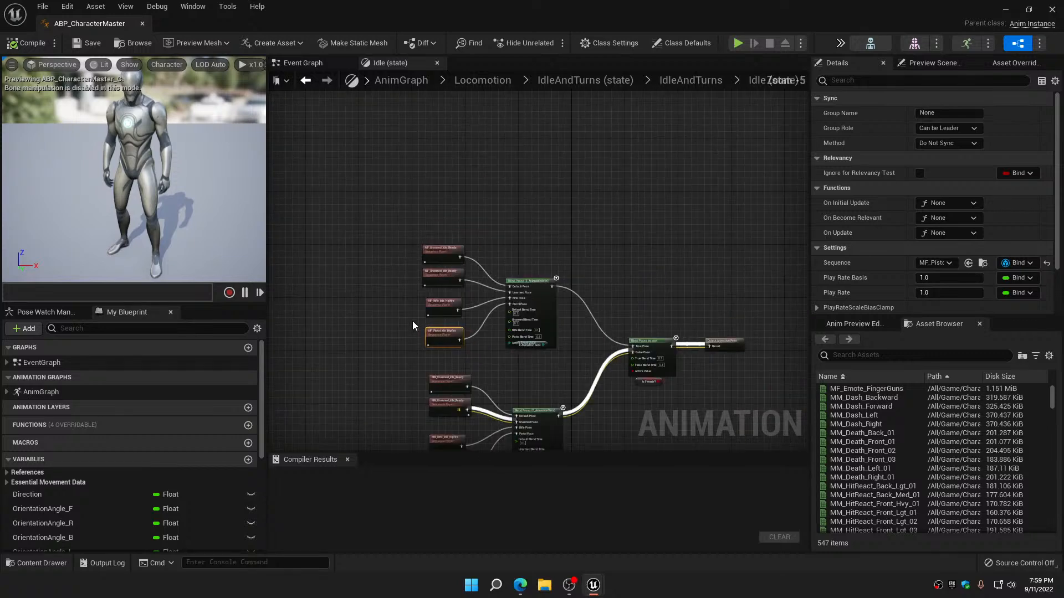
right_click_drag(410, 325, 398, 132)
scroll(405, 185, "up", 4)
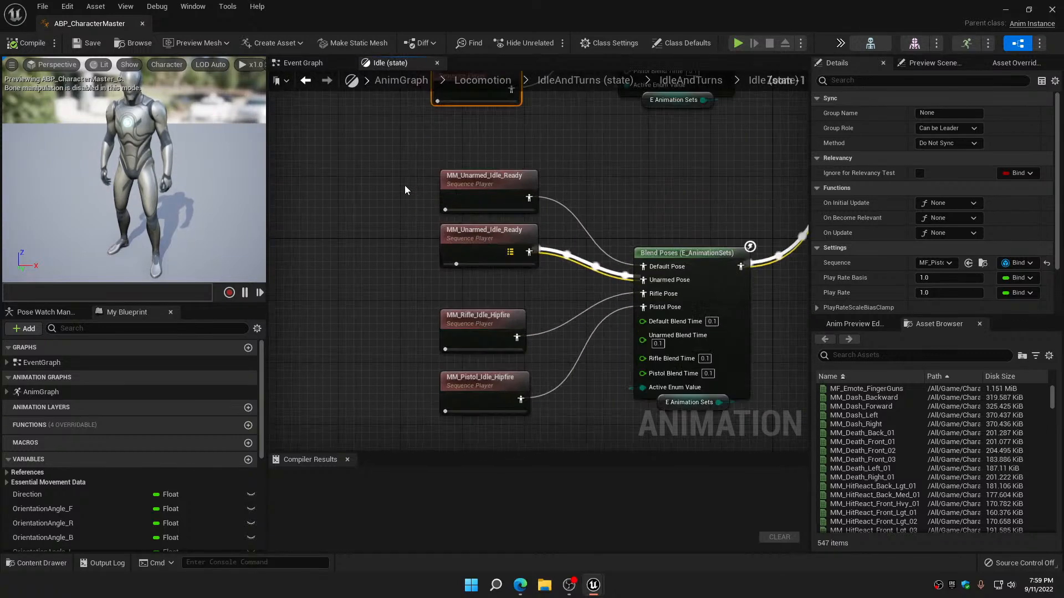
double_click(474, 188)
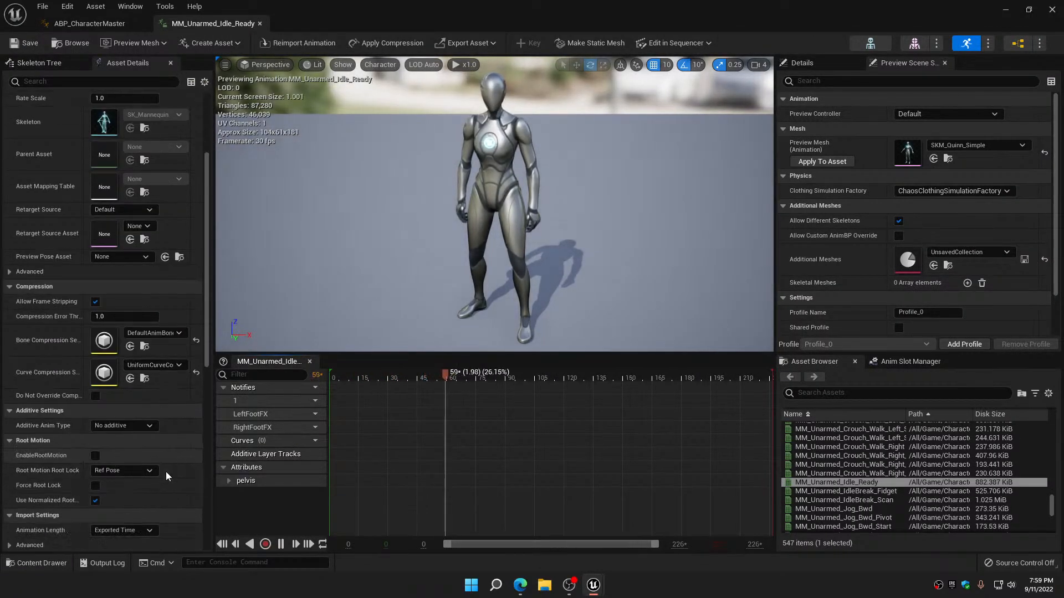
scroll(165, 471, "down", 4)
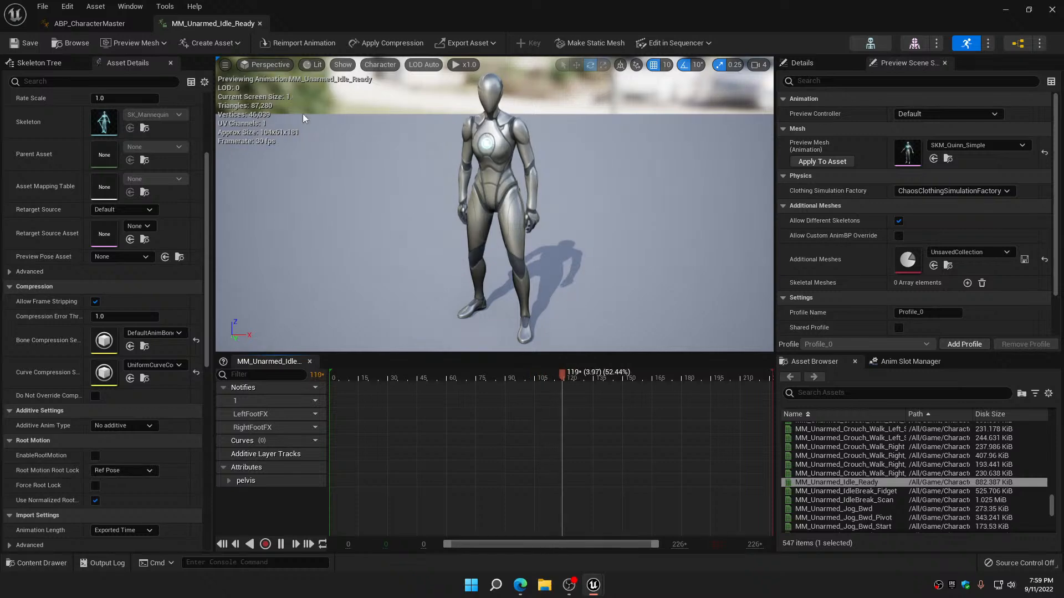
left_click(261, 24)
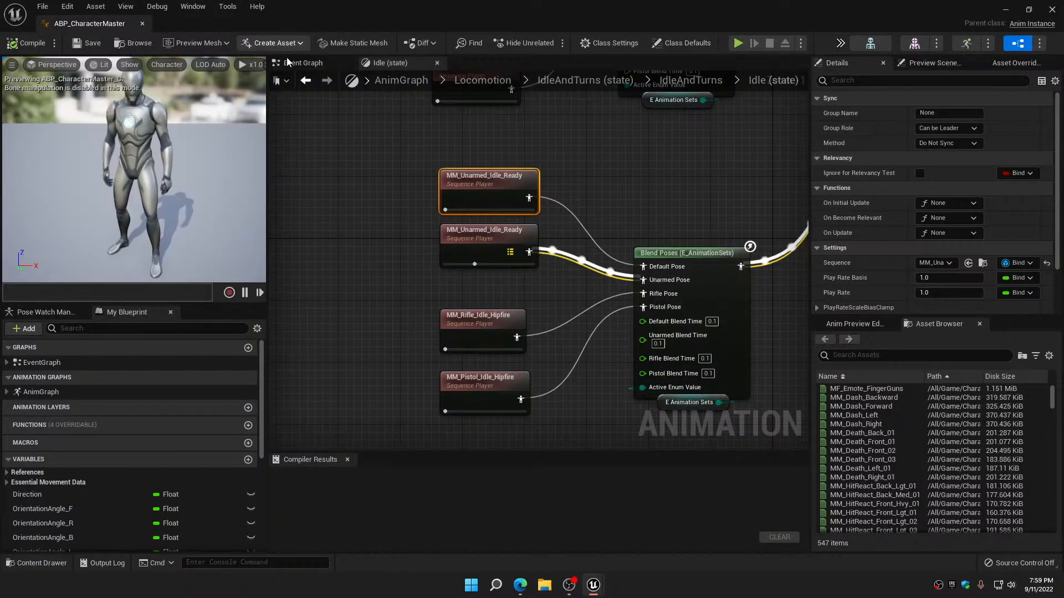
double_click(453, 232)
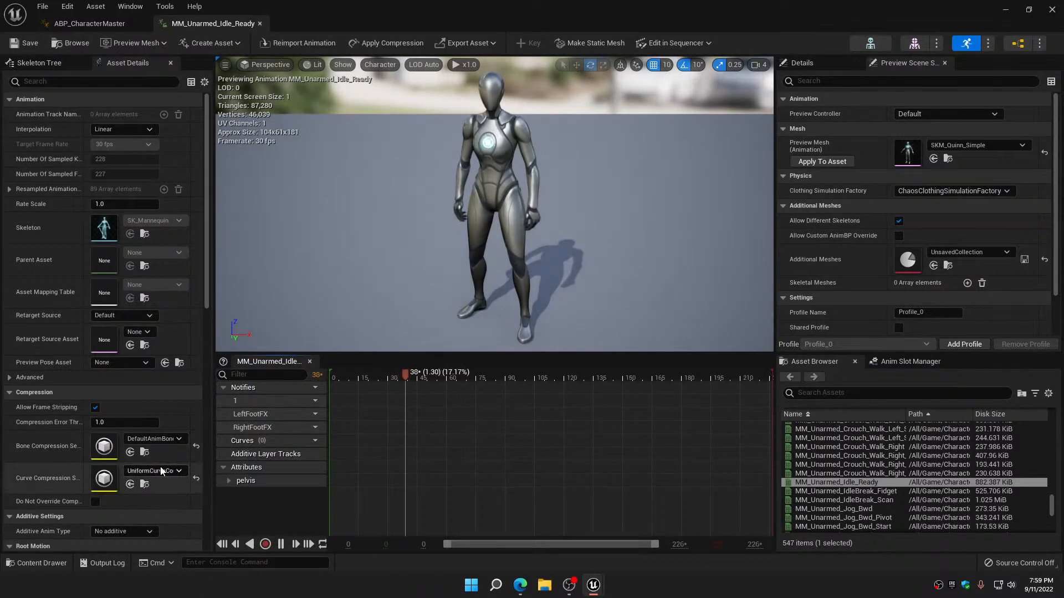
scroll(160, 469, "down", 4)
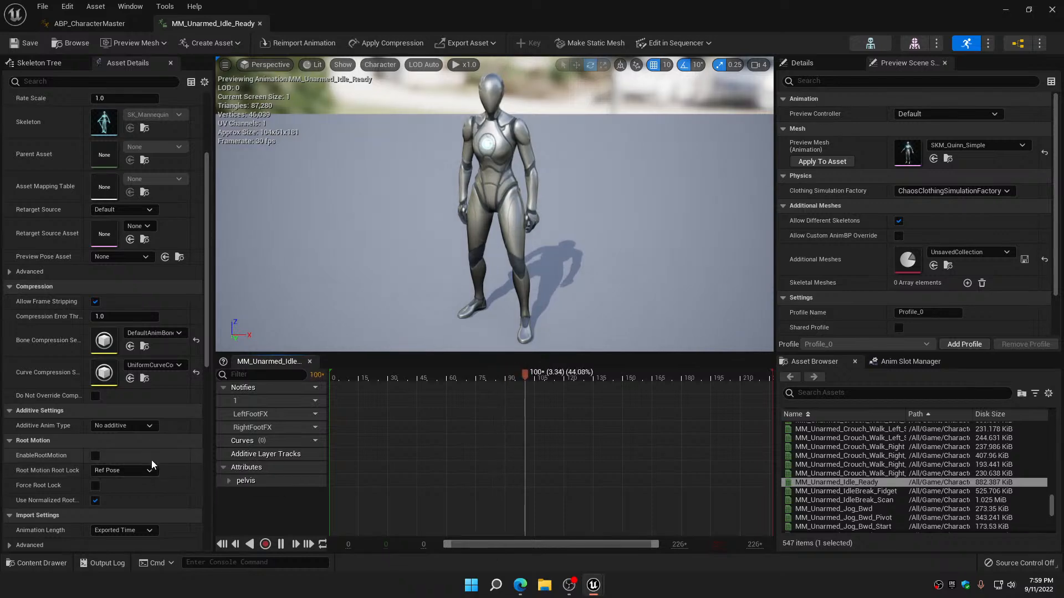
left_click(259, 23)
Set the curve compression of MM_Rifle_Idle_Hipfire to UniformCurveCompressionSettings, and save and close the animation
double_click(483, 316)
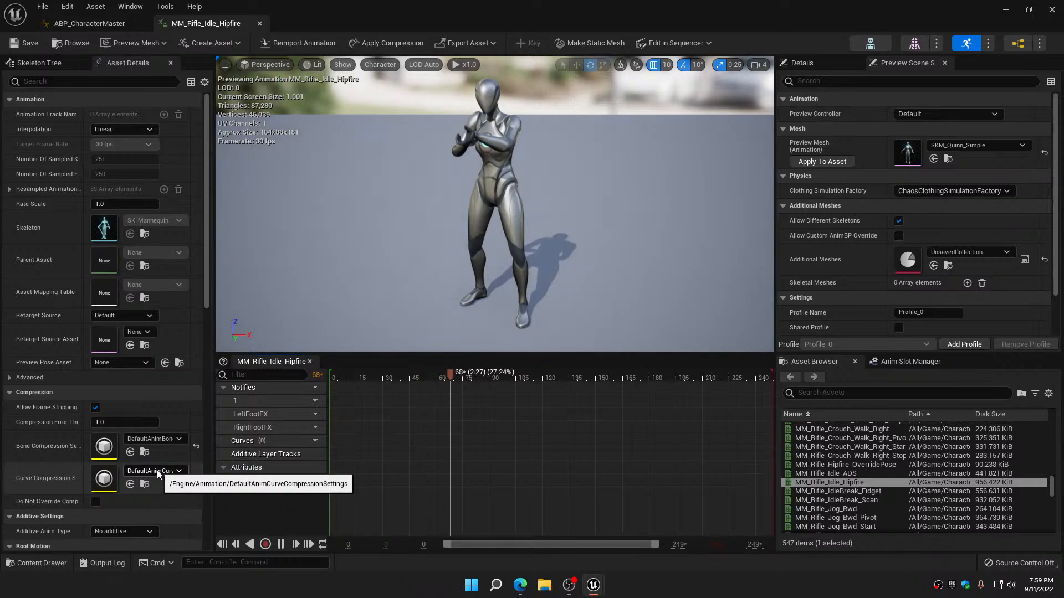
left_click(157, 470)
left_click(182, 349)
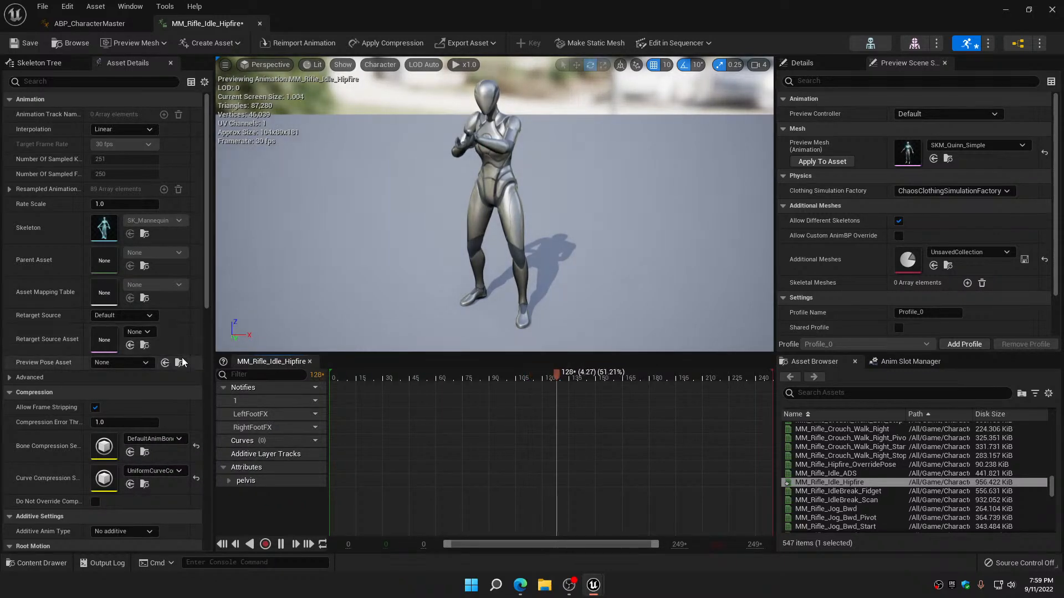
scroll(139, 421, "down", 3)
left_click(30, 43)
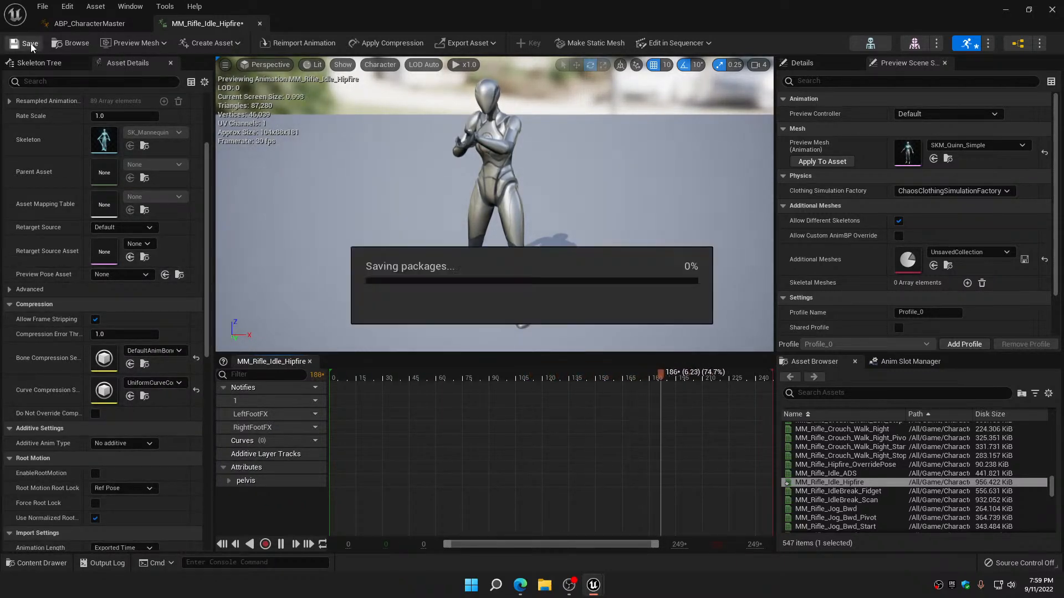
left_click(263, 21)
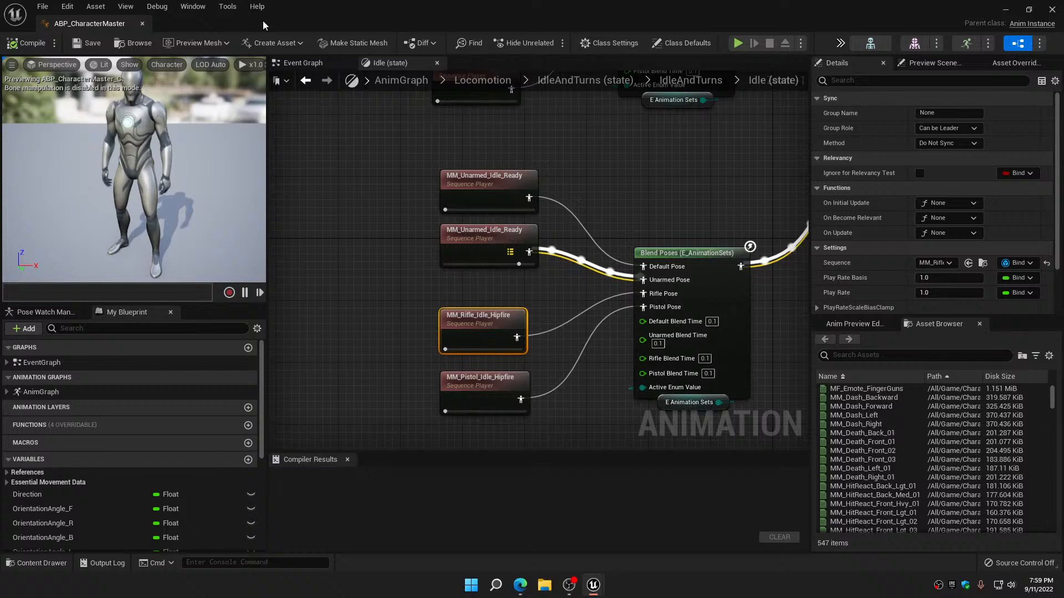
Set the curve compression of MM_Pistol_Idle_Hipfire to UniformCurveCompressionSettings, and save and close the animation
left_click(482, 386)
double_click(483, 387)
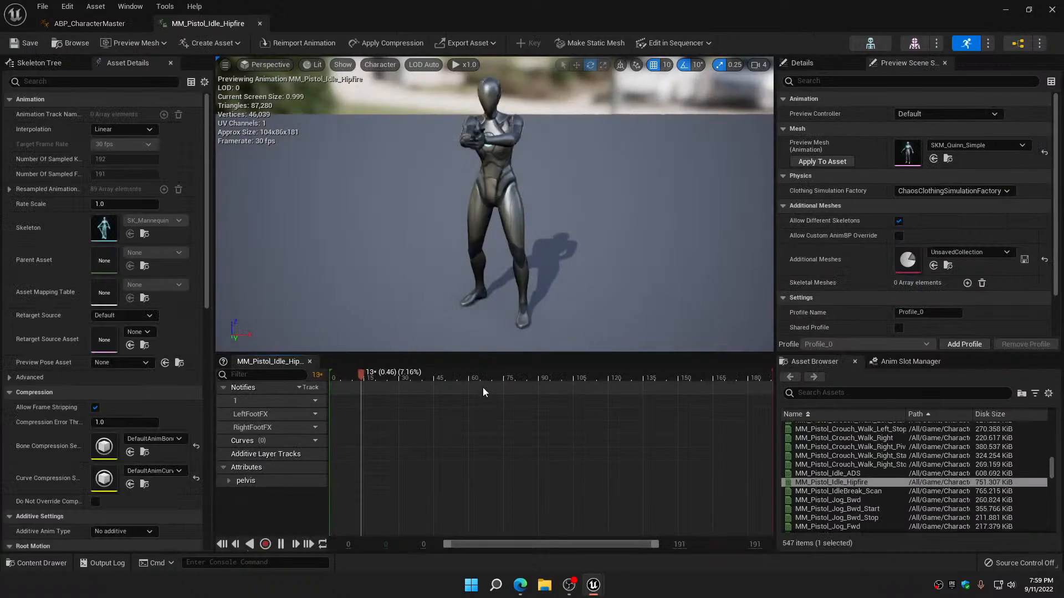
left_click(165, 471)
left_click(177, 354)
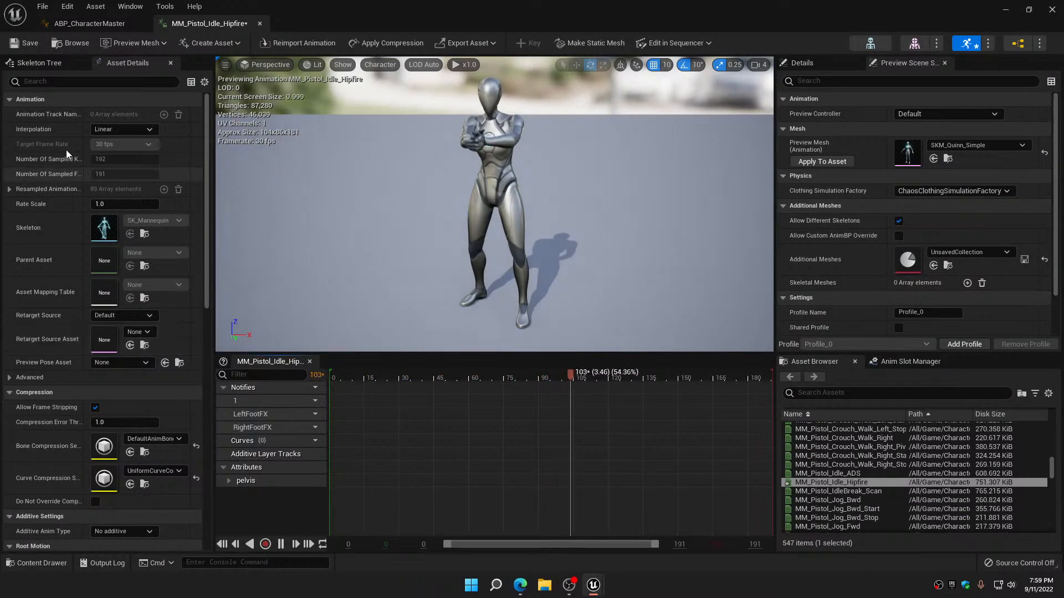
left_click(23, 45)
scroll(74, 478, "down", 4)
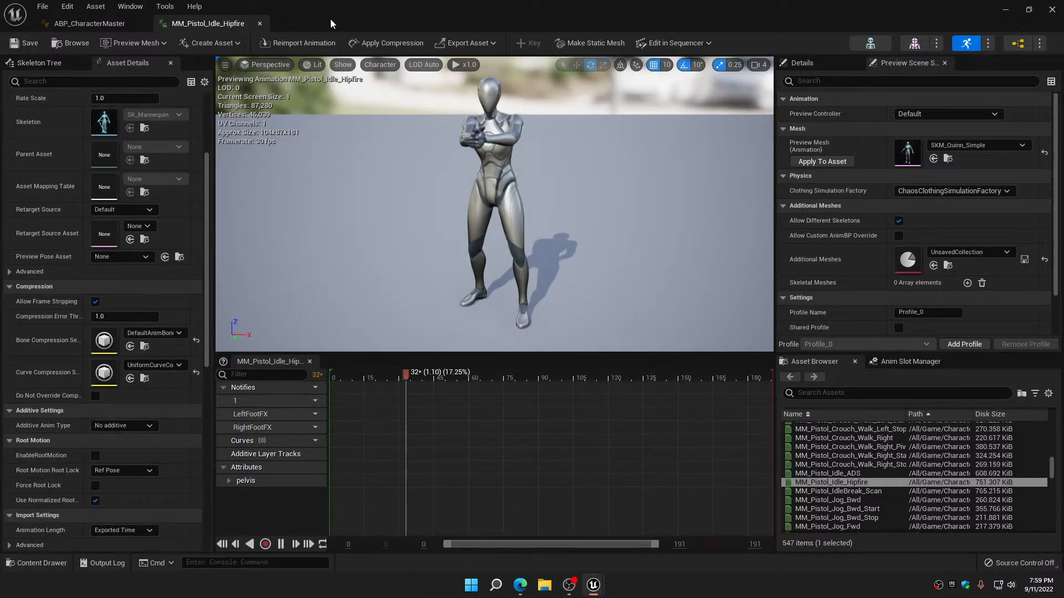
left_click(260, 23)
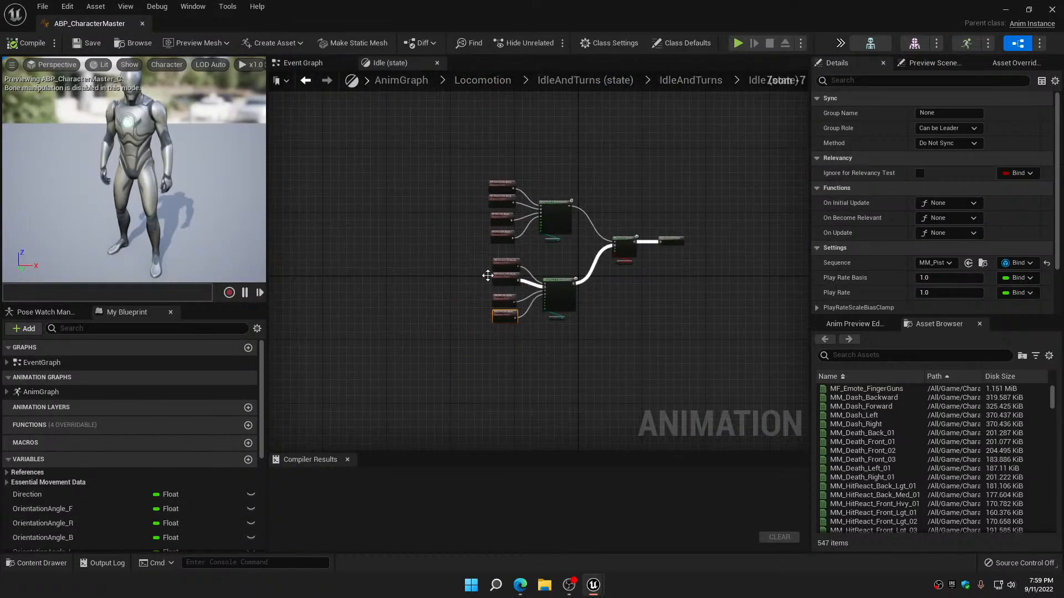
In the Turns state, open the default pose's MF_Unarmed_TurnLeft_91 animation and set its curve compression to UniformCurveCompressionSettings
left_click(315, 80)
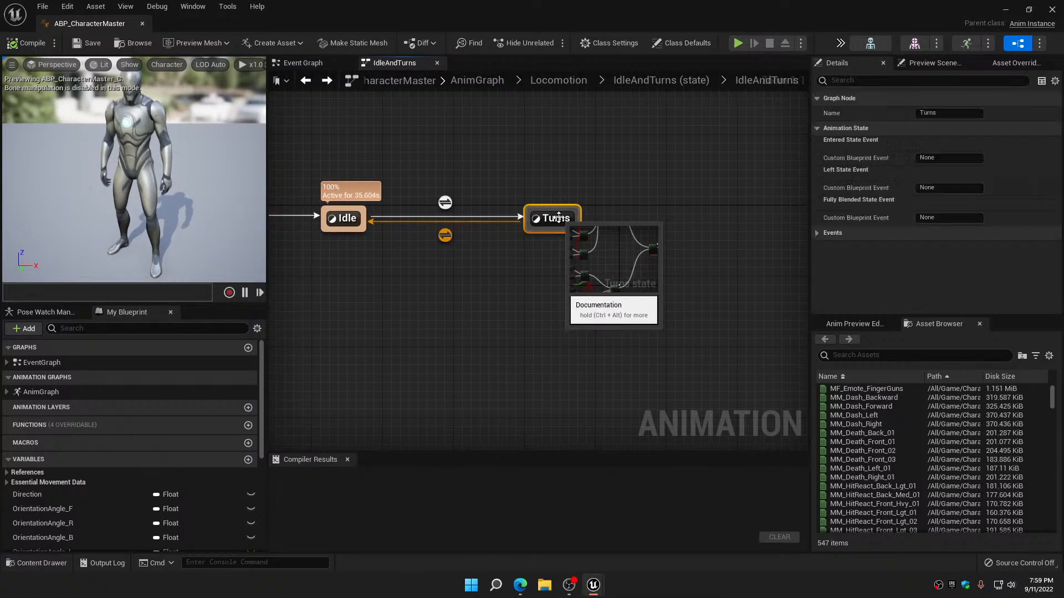
double_click(559, 218)
scroll(525, 243, "up", 5)
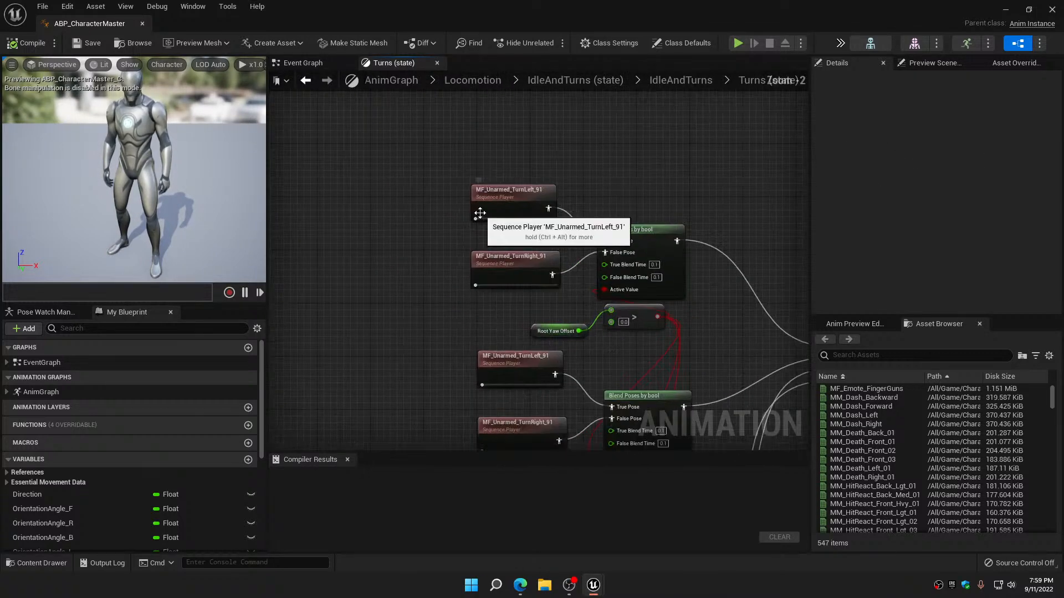
double_click(499, 194)
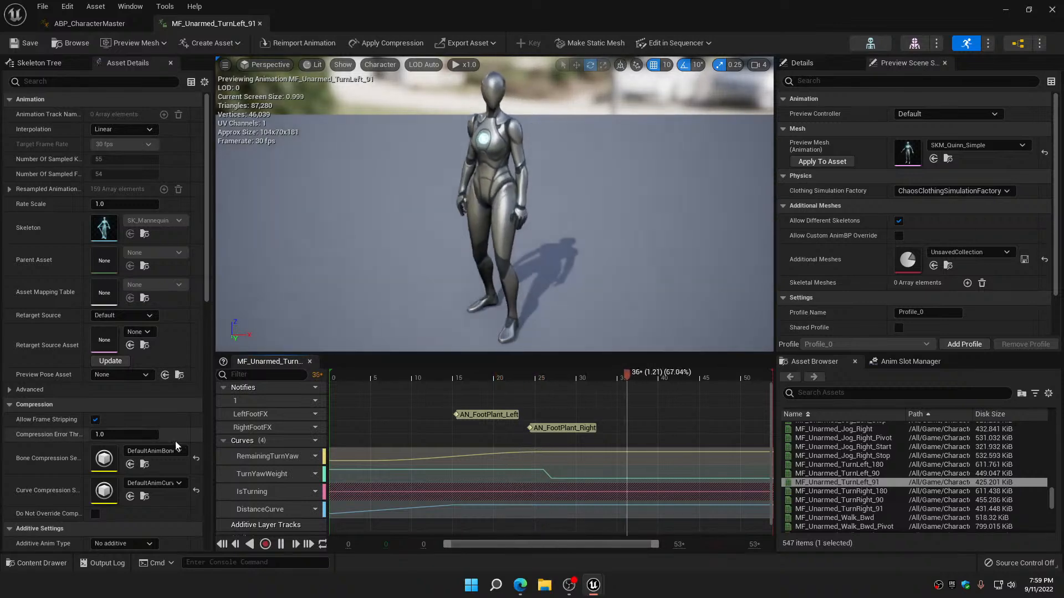
left_click(172, 483)
left_click(188, 360)
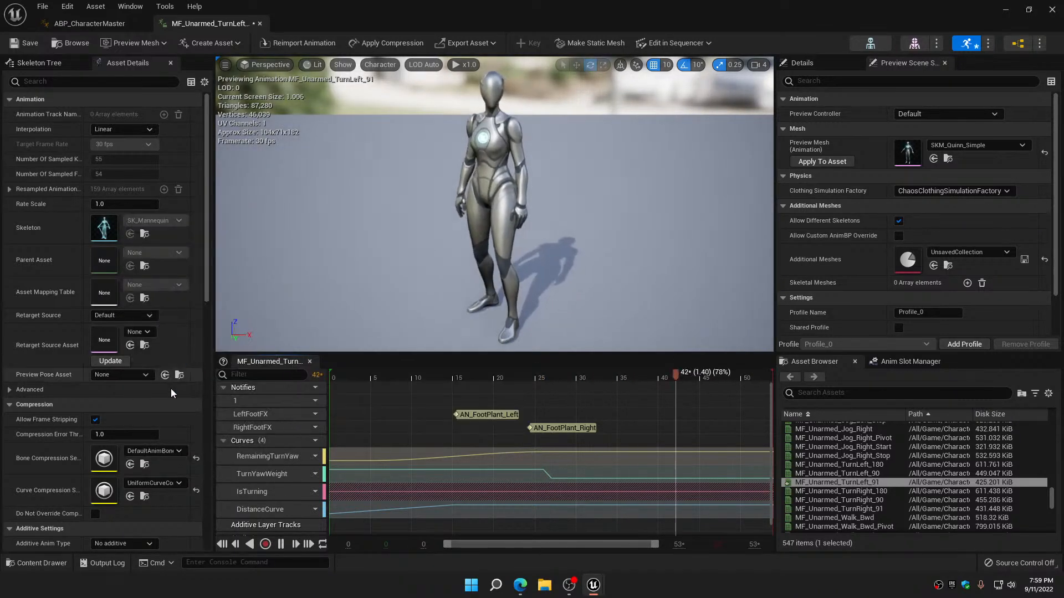
Disable root motion on MF_Unarmed_TurnLeft_91, and save and close the animation
scroll(155, 436, "down", 4)
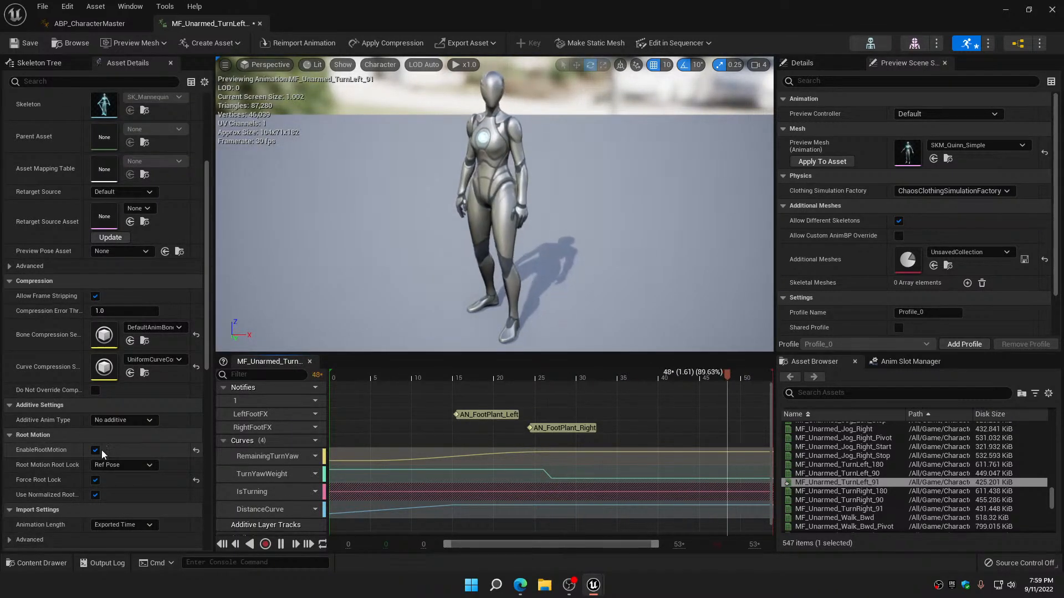
left_click(100, 450)
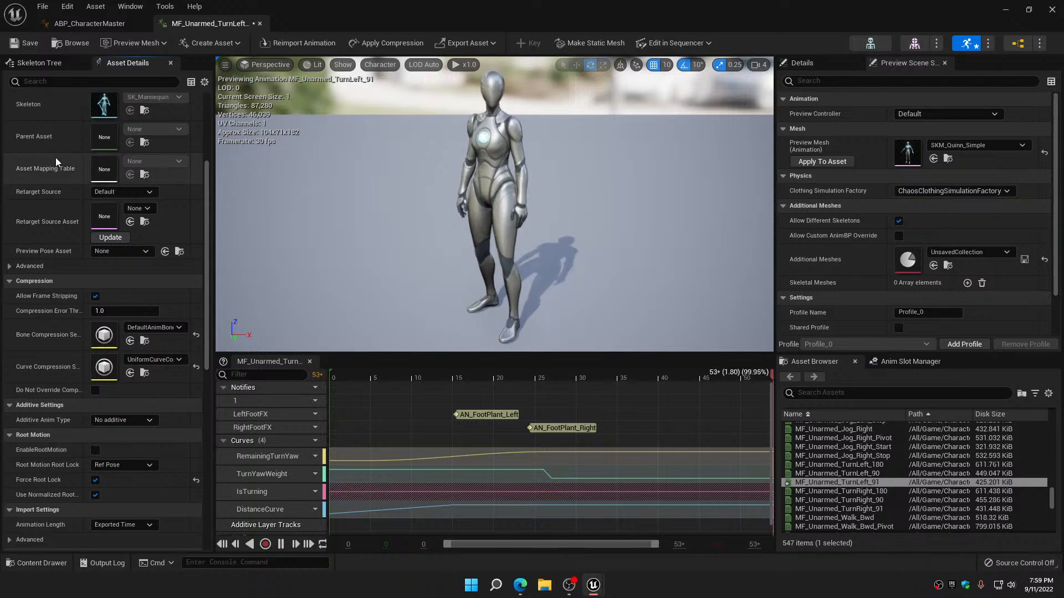
left_click(25, 46)
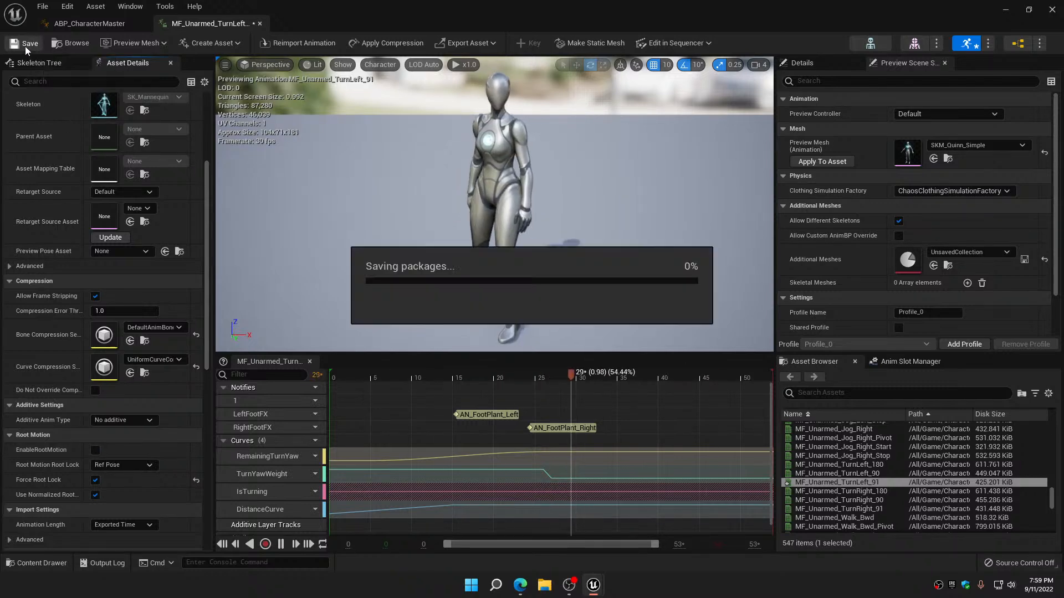
left_click(259, 23)
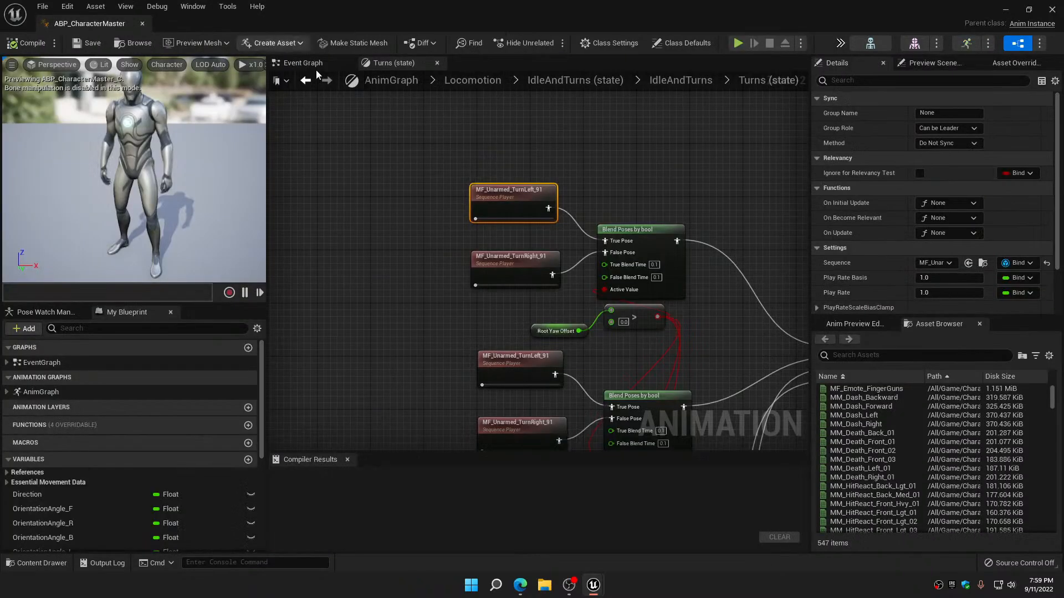
Open the default pose's MF_Unarmed_TurnRight_91 animation and set its curve compression to UniformCurveCompressionSettings
double_click(512, 266)
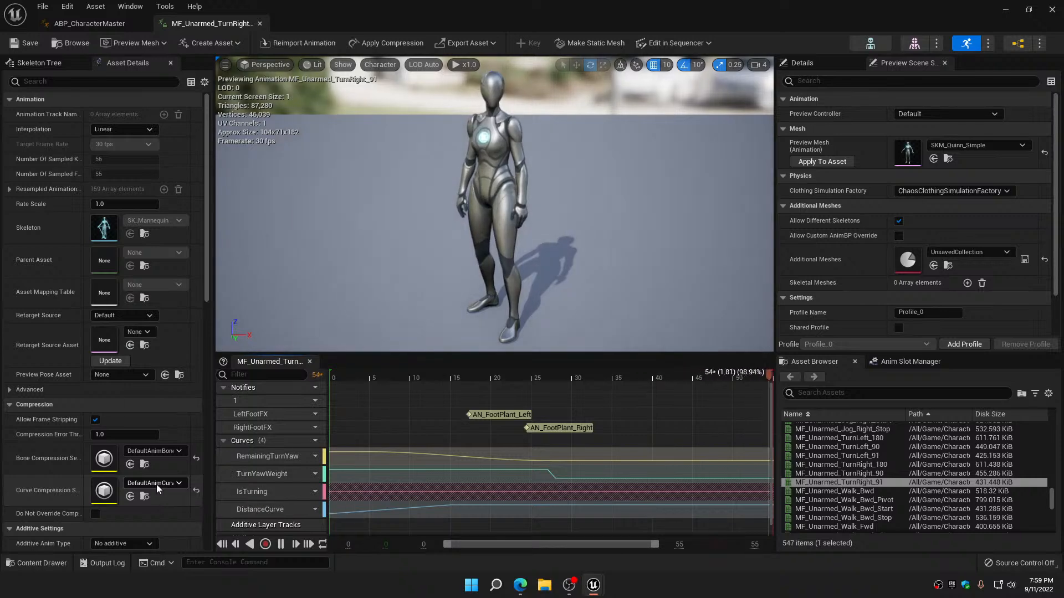
left_click(156, 484)
left_click(191, 361)
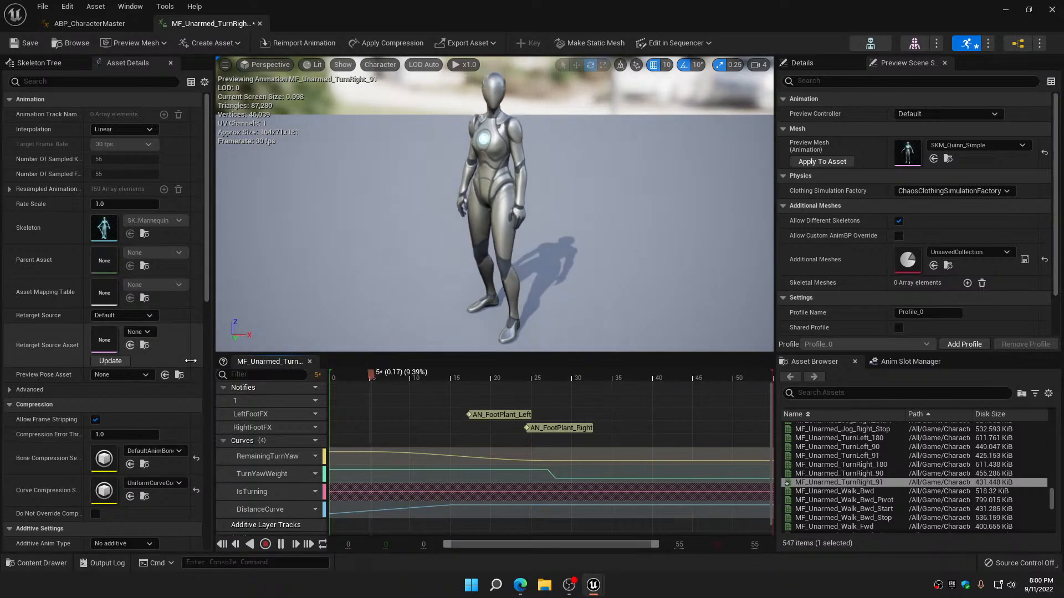
Disable root motion on MF_Unarmed_TurnRight_91, and save and close the animation
scroll(146, 461, "down", 3)
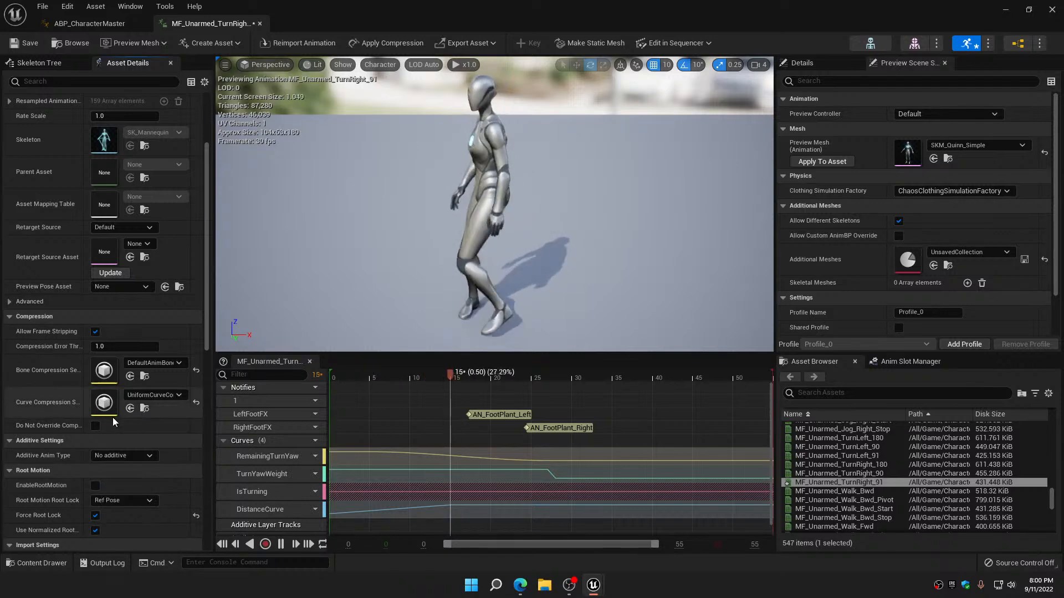
left_click(13, 45)
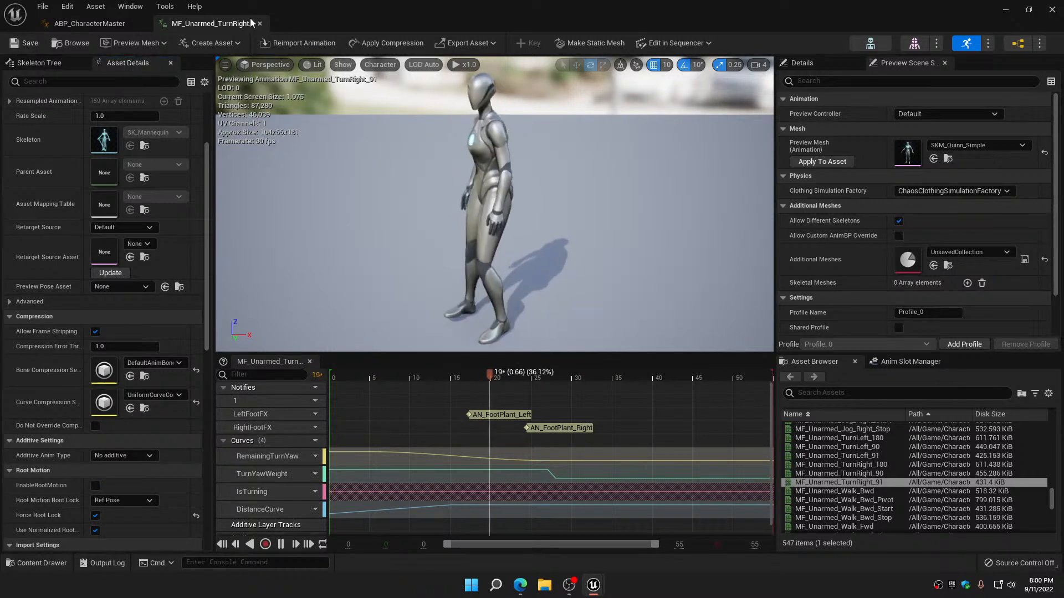
left_click(260, 23)
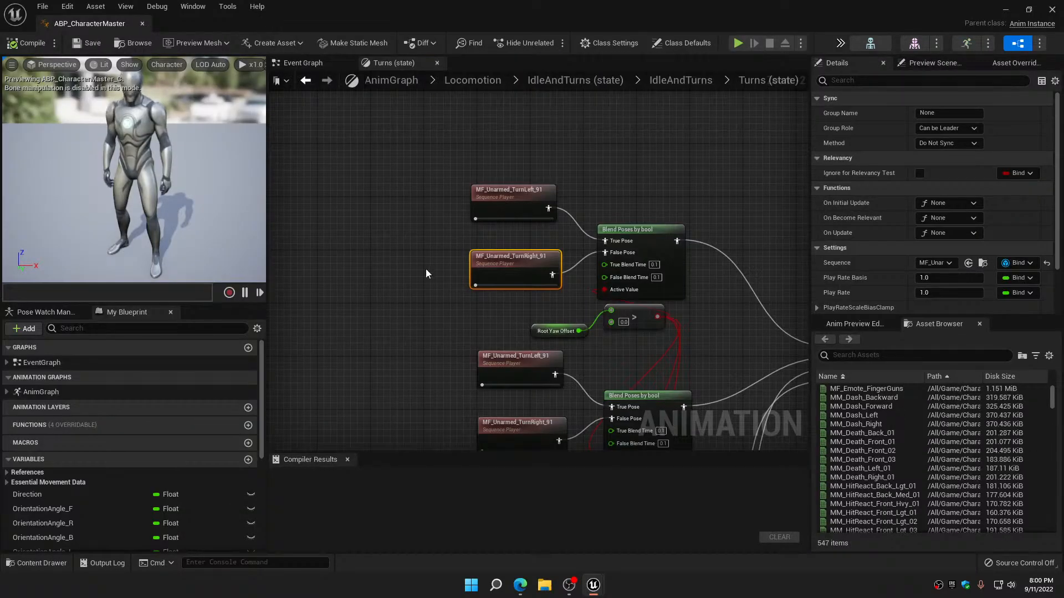
Check the compression and root motion settings of the left and right turn animations used by the unarmed pose
right_click_drag(426, 268, 372, 127)
left_click(459, 223)
double_click(458, 223)
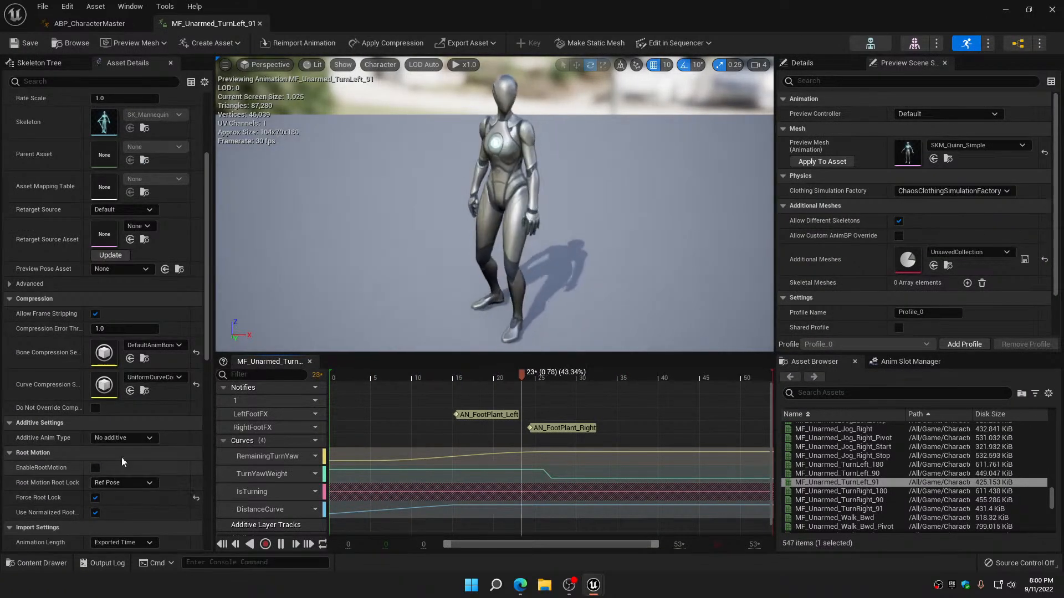
left_click(260, 24)
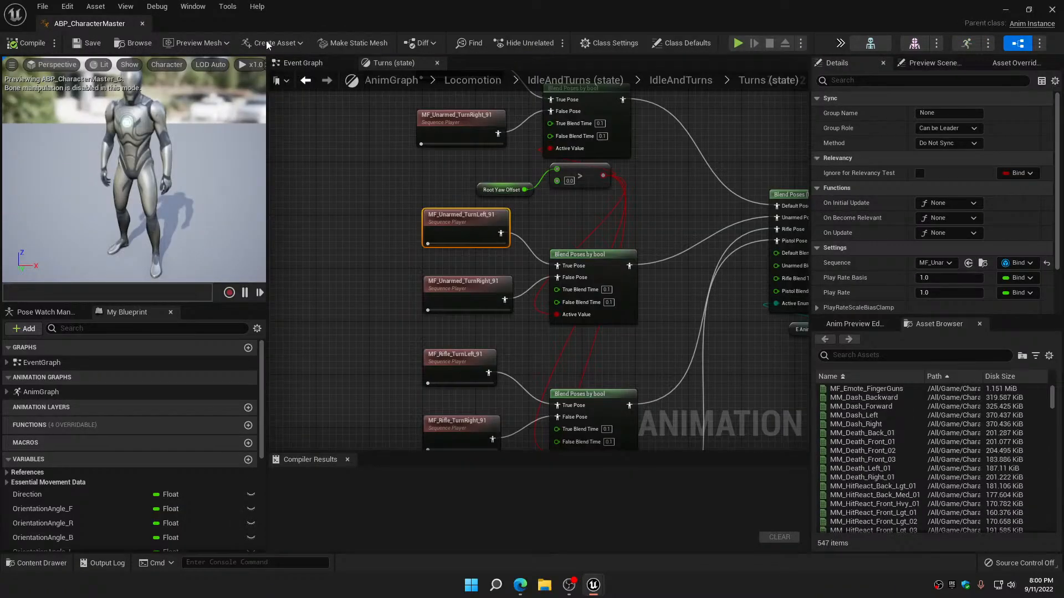
double_click(463, 288)
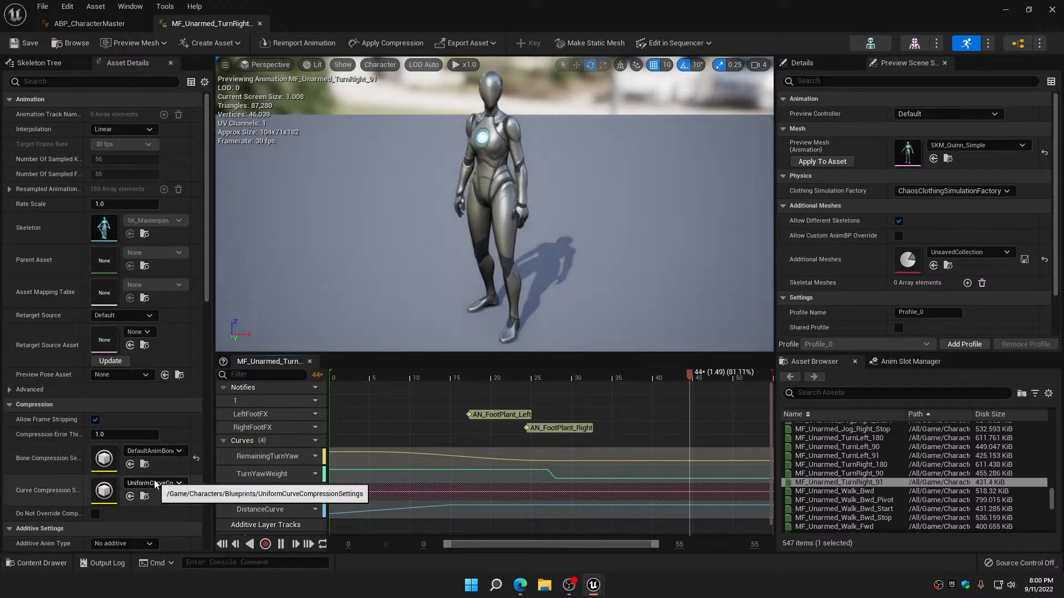
scroll(155, 480, "down", 4)
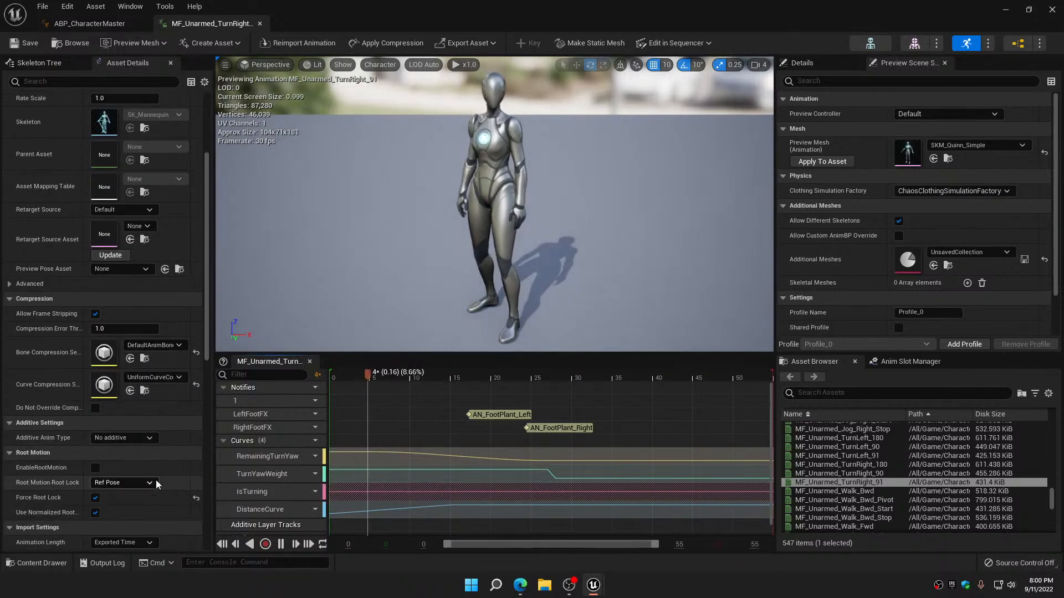
left_click(260, 23)
Open the MF_Rifle_TurnLeft_91 animation from the rifle turn nodes and set its curve compression to UniformCurveCompressionSettings
scroll(371, 301, "down", 5)
right_click_drag(371, 301, 357, 179)
scroll(362, 200, "up", 4)
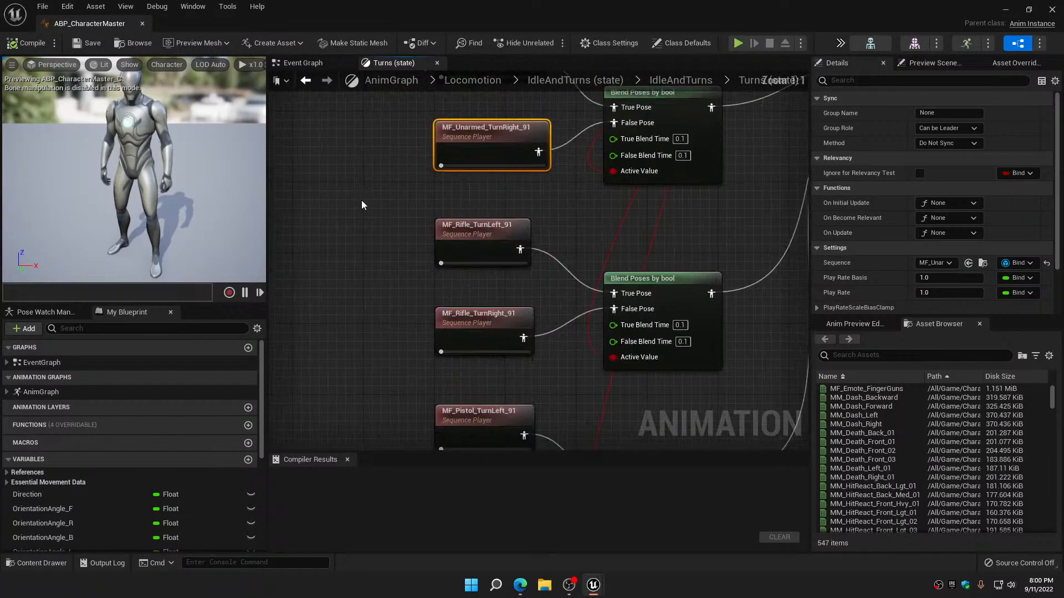
double_click(494, 232)
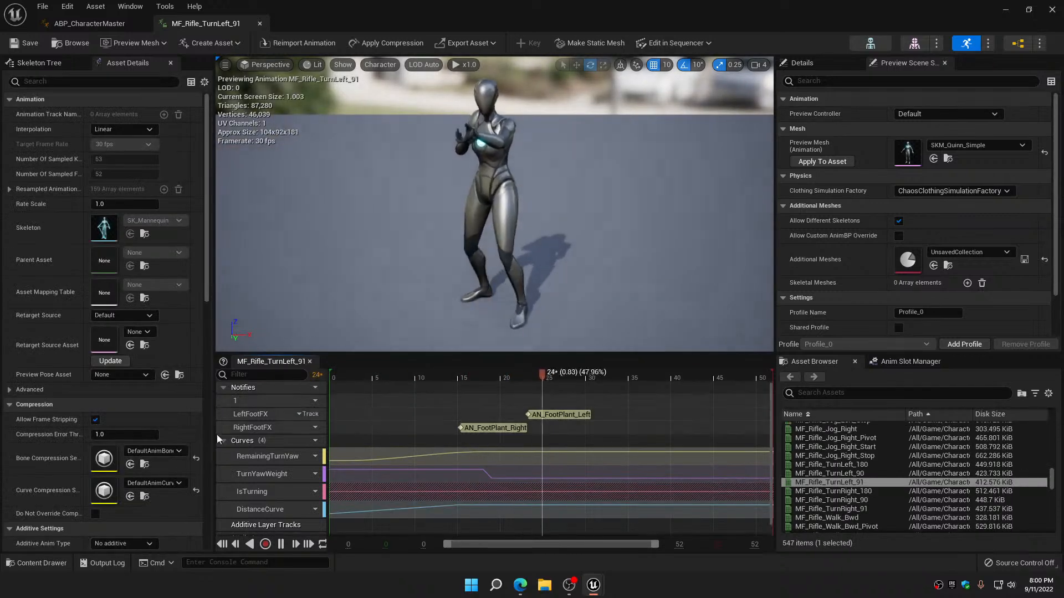
left_click(148, 482)
left_click(171, 358)
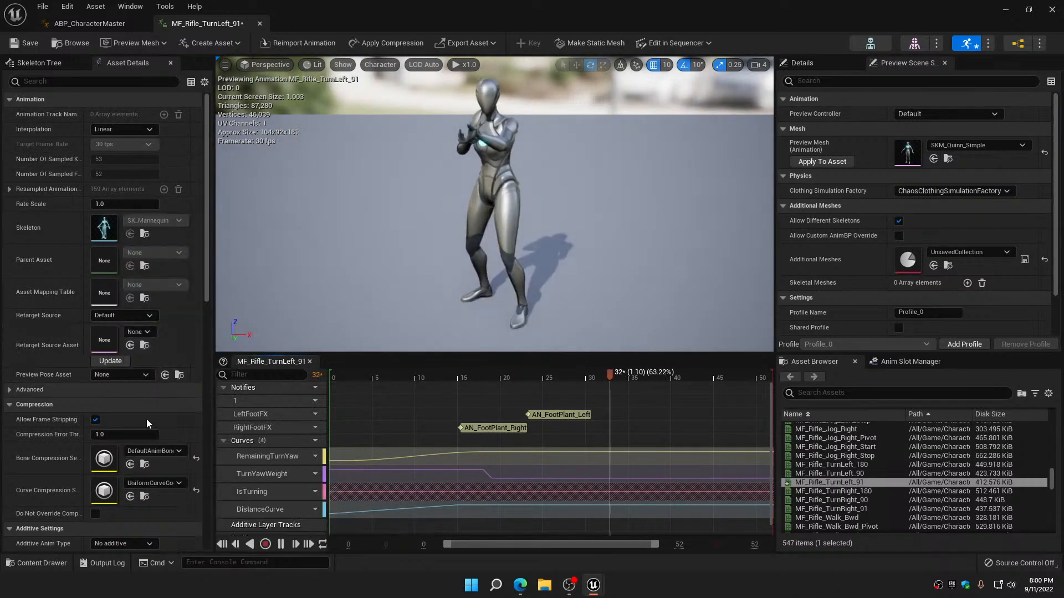
Disable root motion on MF_Rifle_TurnLeft_91, and save and close the animation
scroll(144, 424, "down", 3)
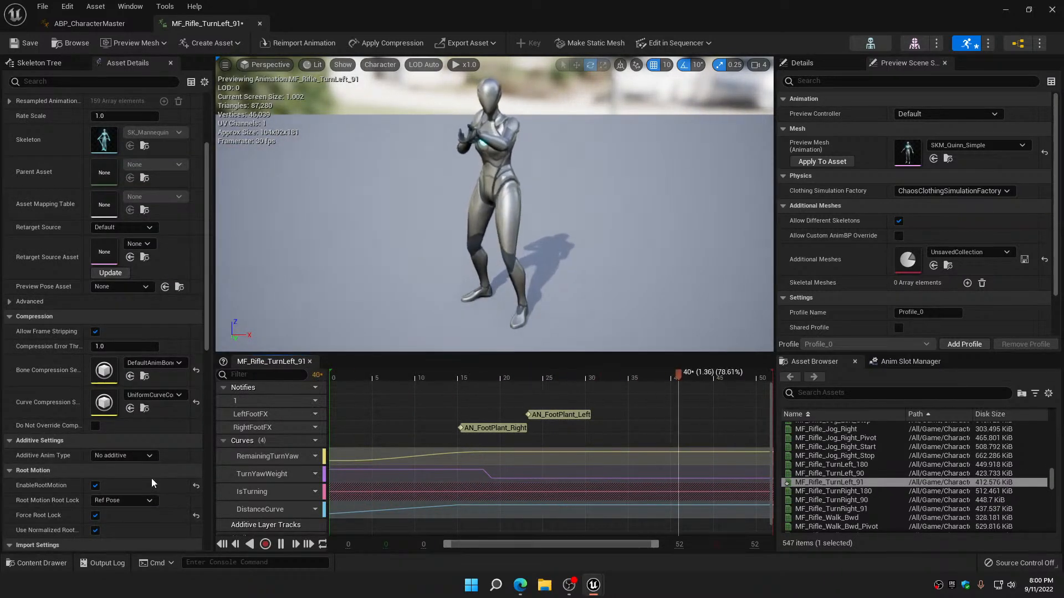
left_click(95, 486)
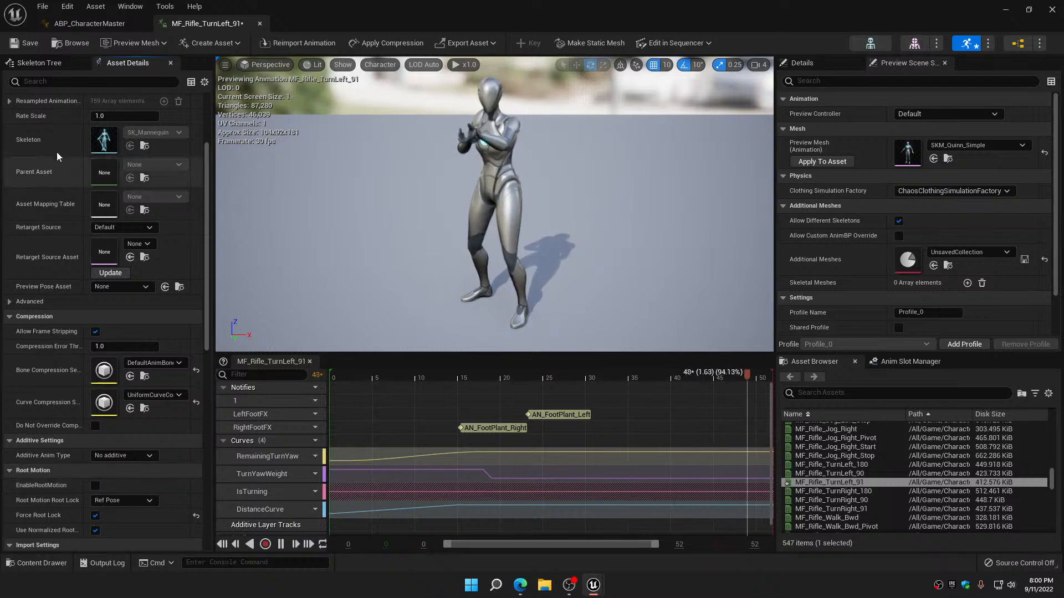
left_click(30, 44)
left_click(260, 25)
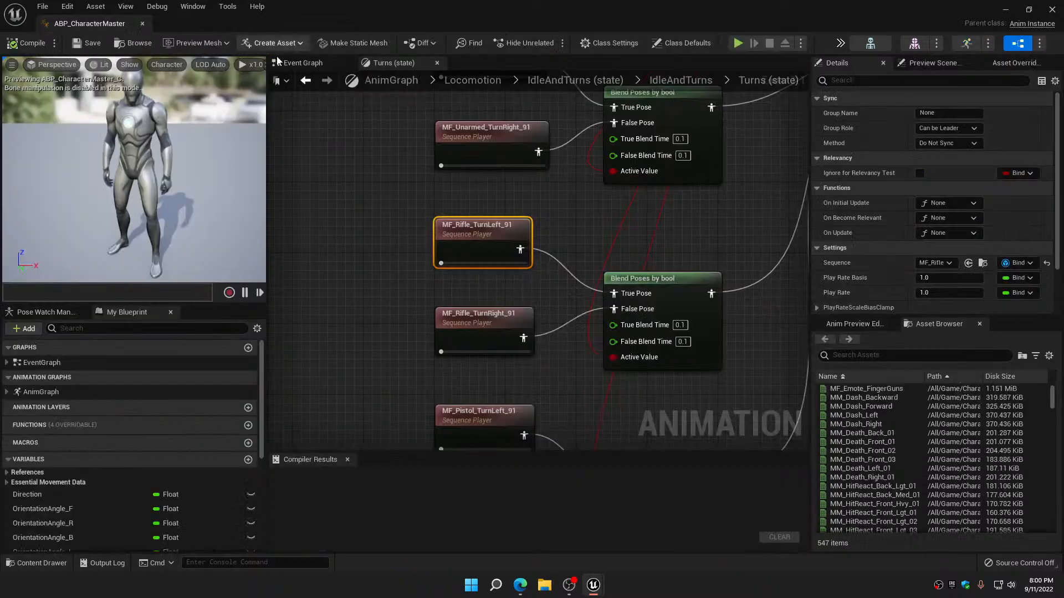
Open the MF_Rifle_TurnRight_91 animation and set its curve compression to UniformCurveCompressionSettings
left_click(455, 231)
double_click(455, 231)
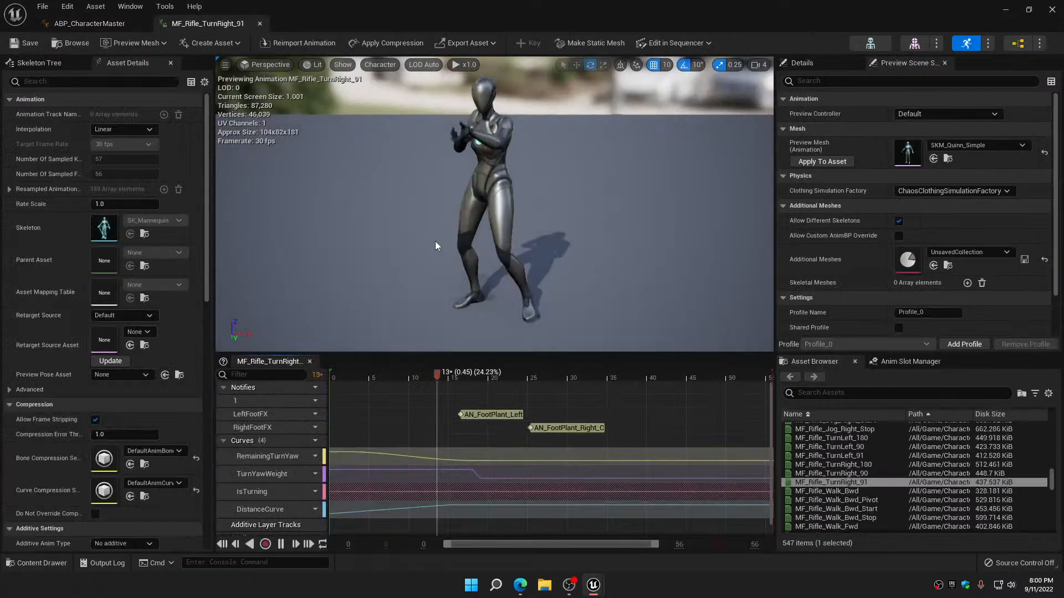
left_click(161, 486)
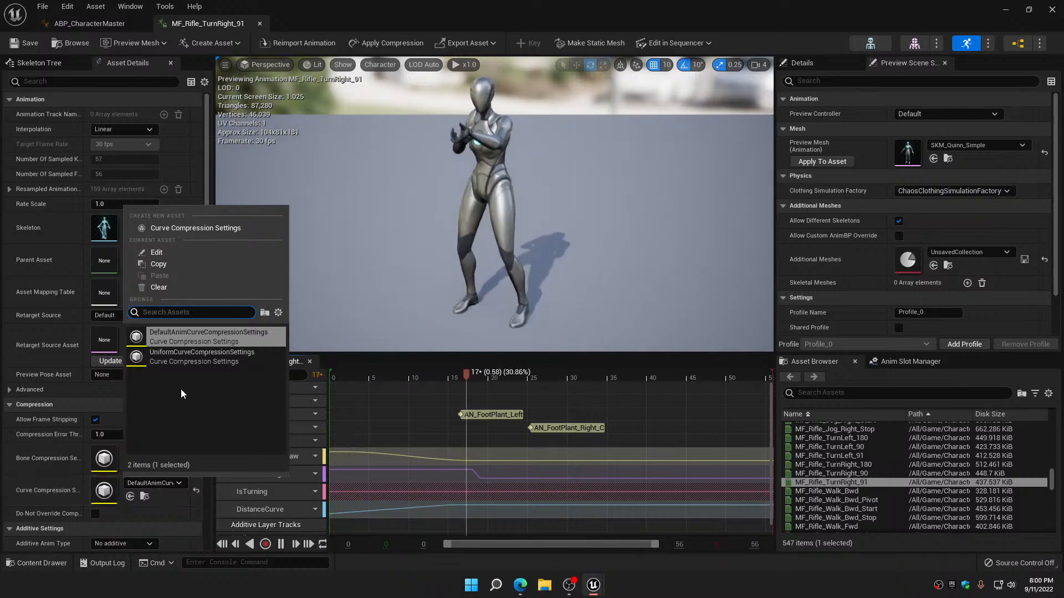
left_click(189, 359)
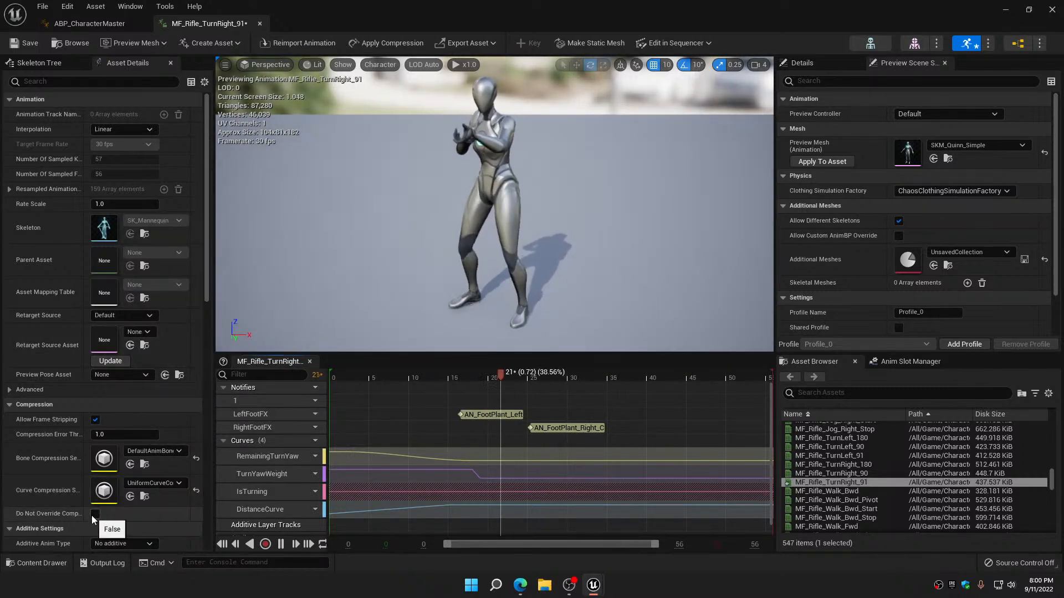
Disable root motion on MF_Rifle_TurnRight_91, and save and close the animation
scroll(92, 516, "down", 3)
left_click(96, 486)
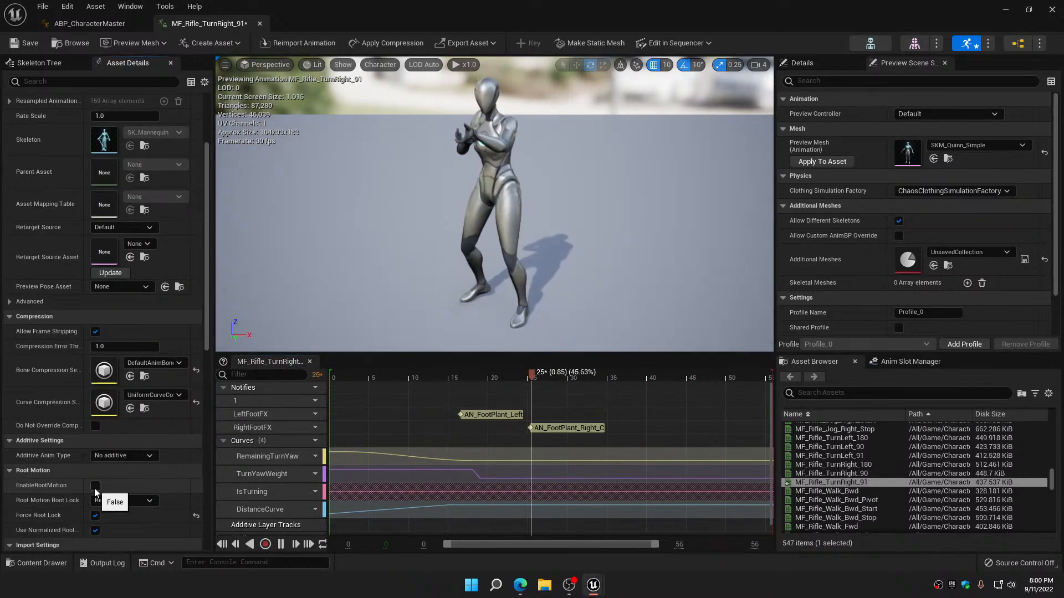
left_click(96, 486)
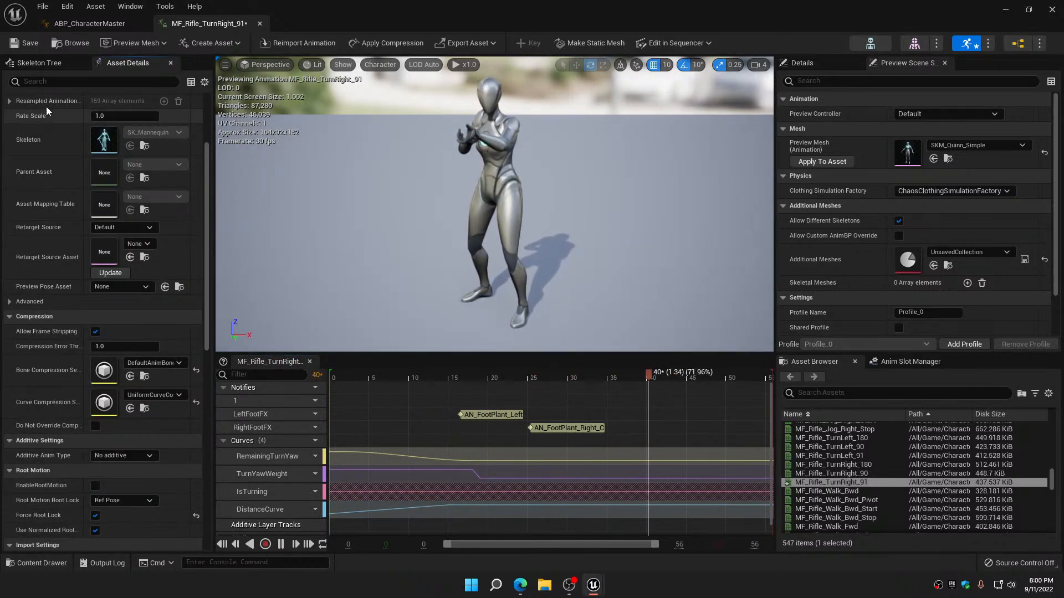
left_click(259, 23)
Open the MF_Pistol_TurnLeft_91 animation from the pistol turn nodes and set its curve compression to UniformCurveCompressionSettings
right_click_drag(325, 294, 316, 169)
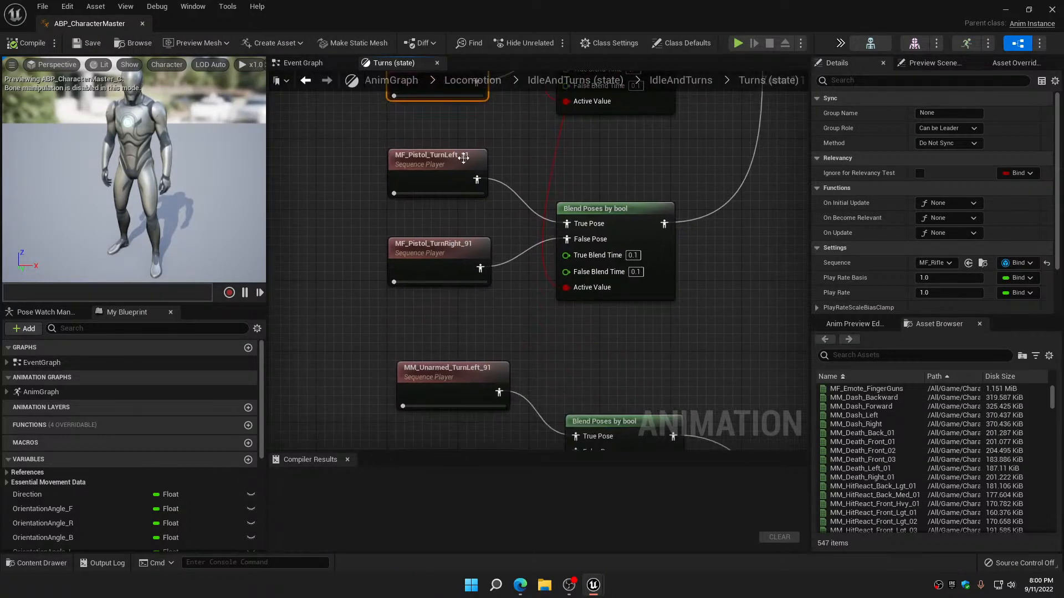
double_click(433, 161)
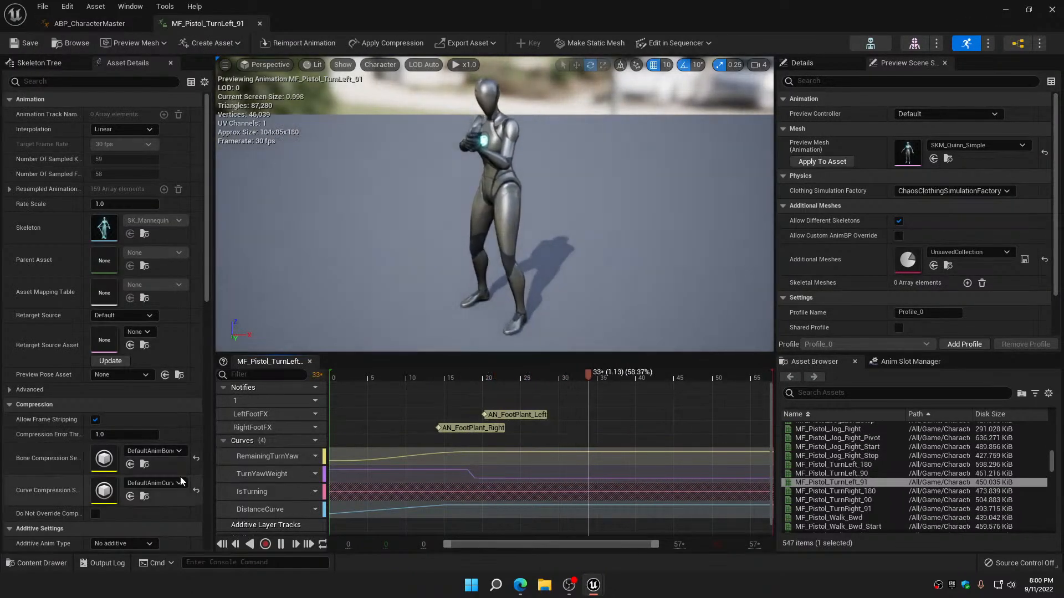
left_click(163, 484)
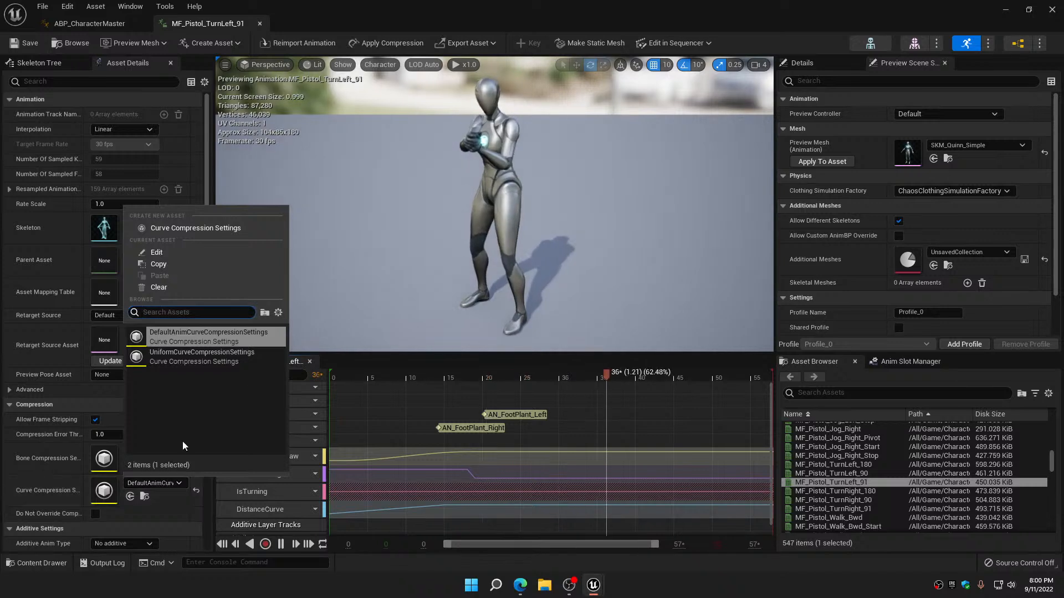
left_click(190, 357)
Disable root motion on MF_Pistol_TurnLeft_91, and save and close the animation
scroll(135, 447, "down", 1)
scroll(135, 447, "down", 2)
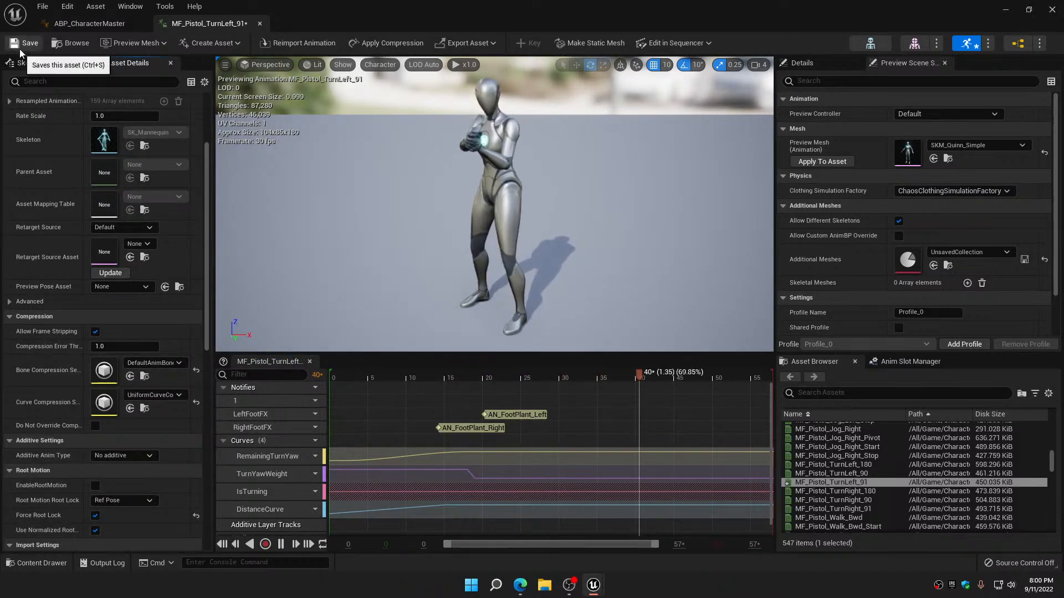
left_click(259, 23)
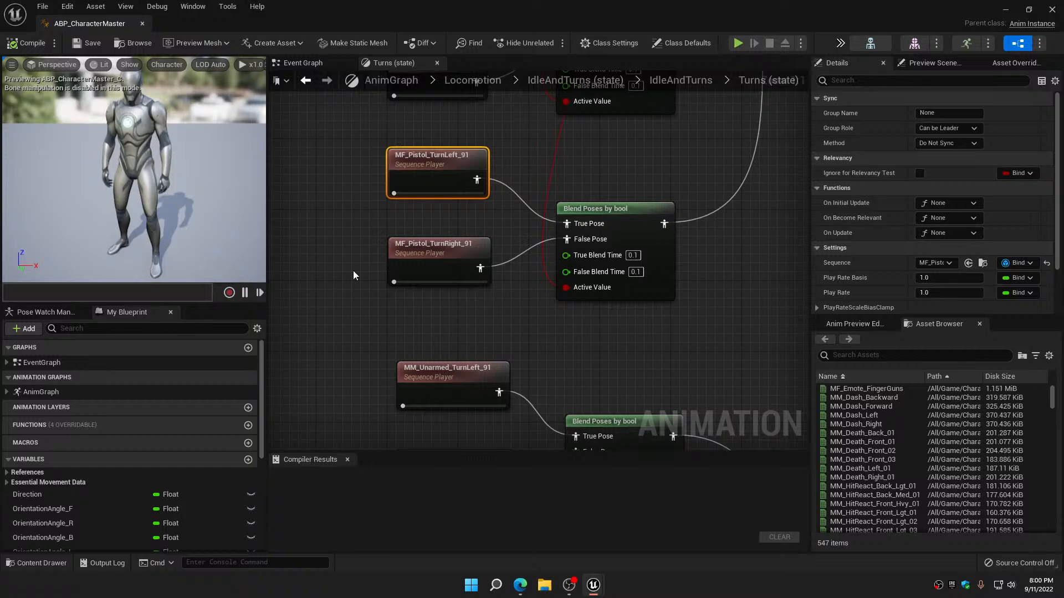
Open the MF_Pistol_TurnRight_91 animation and set its curve compression to UniformCurveCompressionSettings
right_click_drag(354, 271, 343, 187)
left_click(422, 174)
double_click(422, 174)
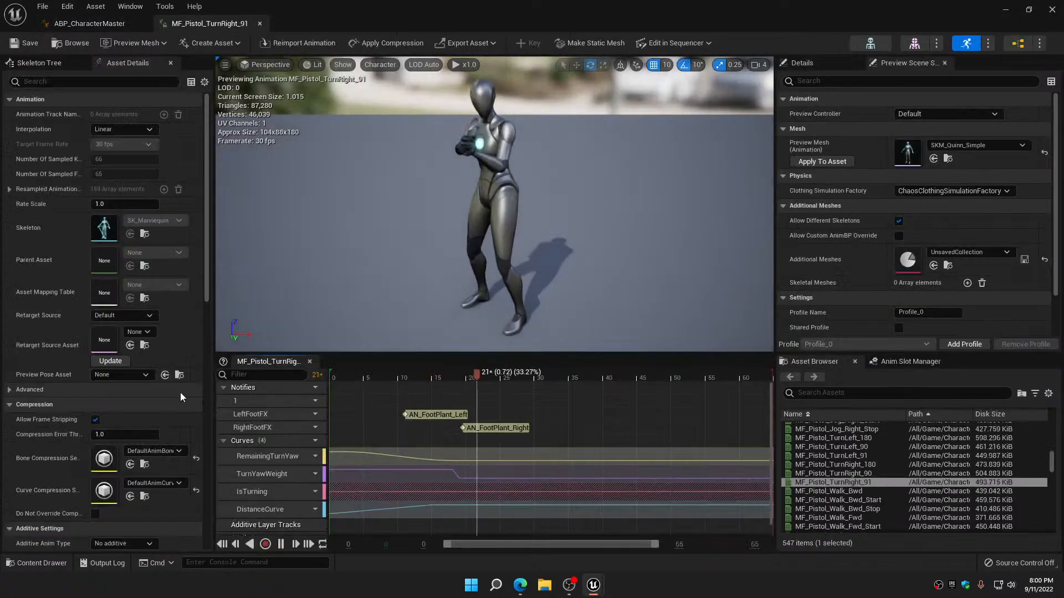
left_click(155, 482)
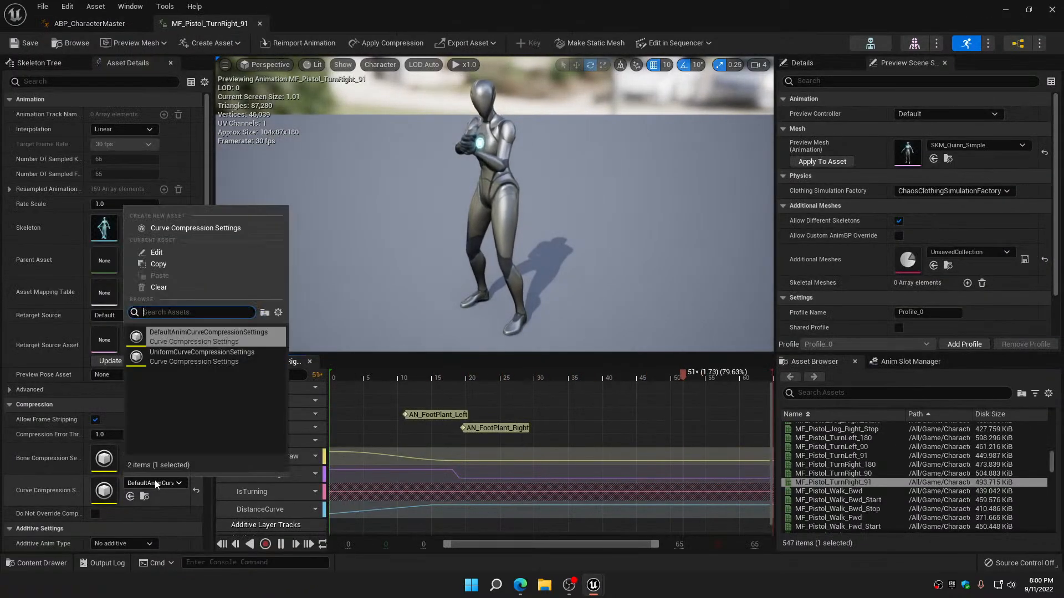
left_click(177, 360)
Disable root motion on MF_Pistol_TurnRight_91, and save and close the animation
scroll(126, 484, "down", 4)
left_click(96, 468)
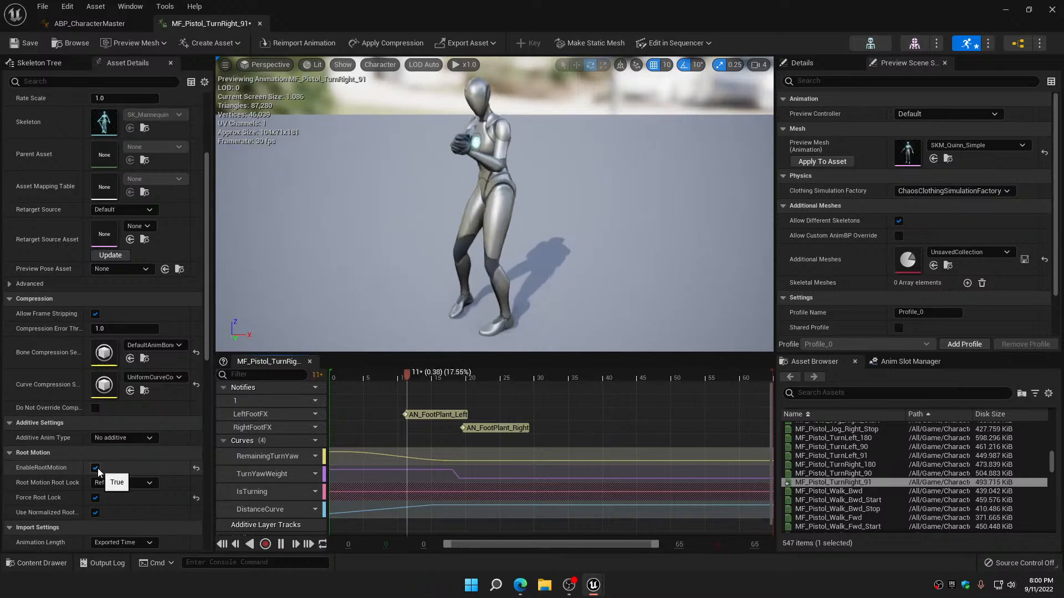
left_click(96, 469)
left_click(27, 45)
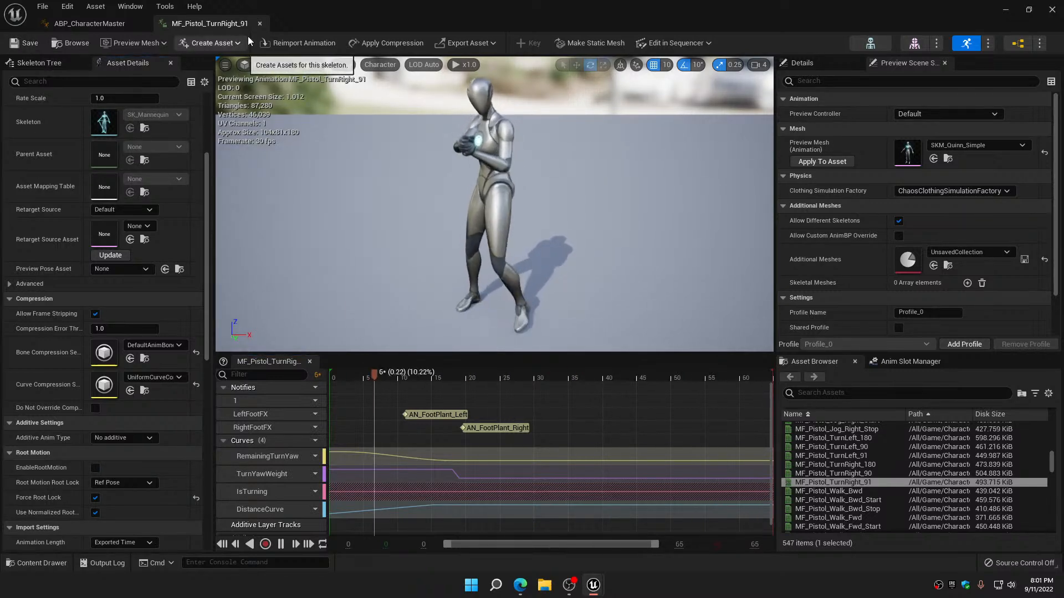
left_click(261, 24)
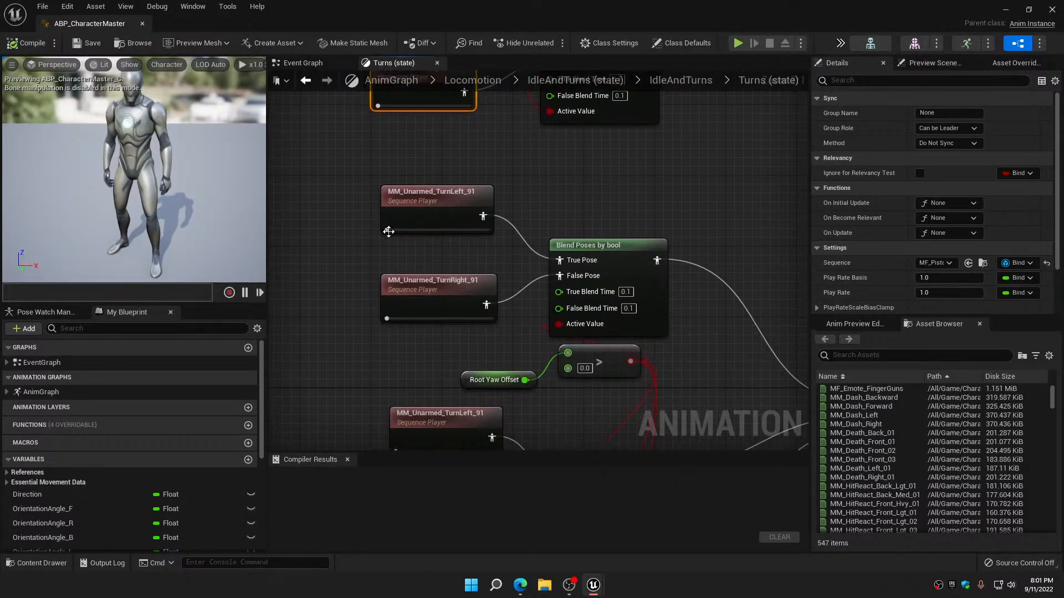
Open the MM_Unarmed_TurnLeft_91 animation, select UniformCurveCompressionSettings for its curve compression, and save and close it
double_click(387, 227)
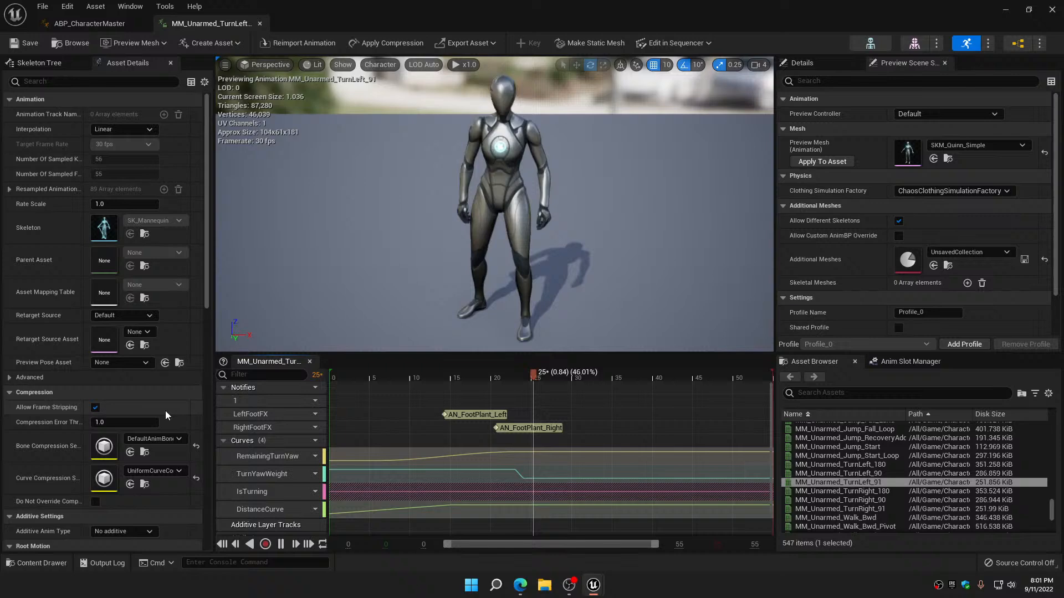
left_click(166, 471)
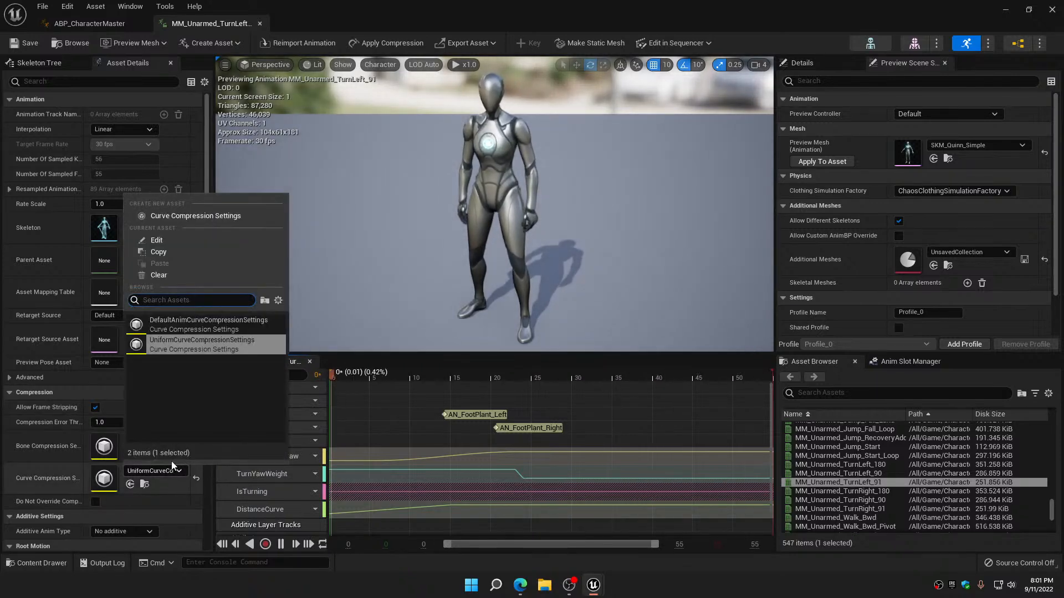
left_click(180, 352)
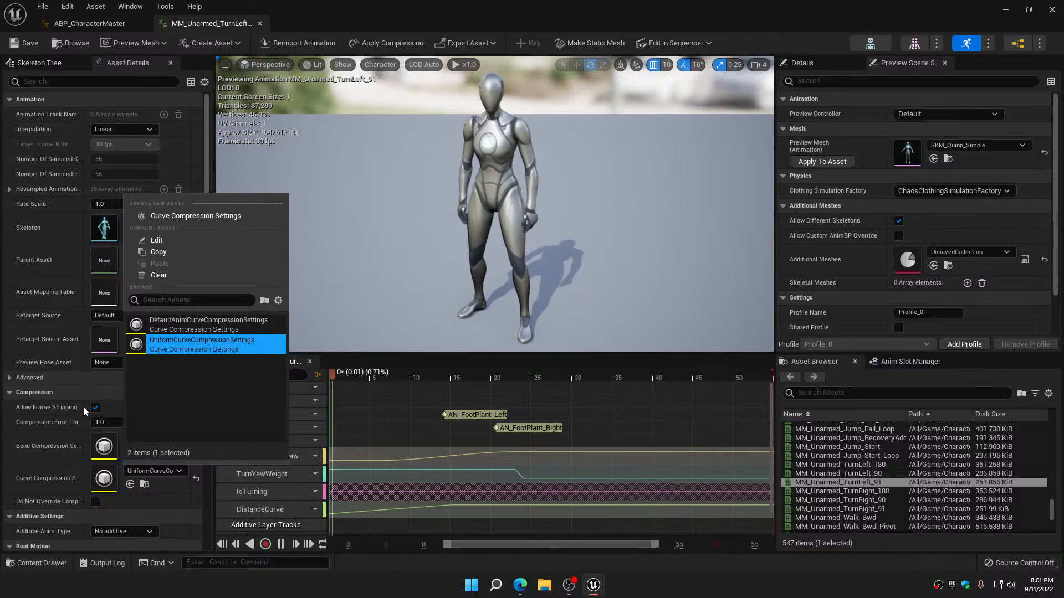
scroll(80, 415, "down", 3)
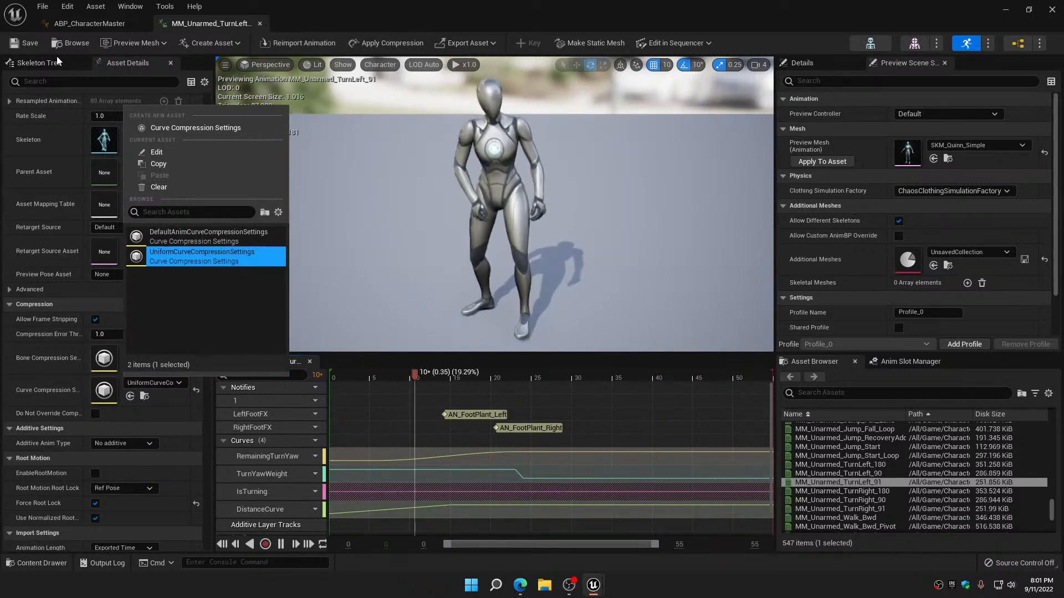
left_click(25, 44)
left_click(260, 24)
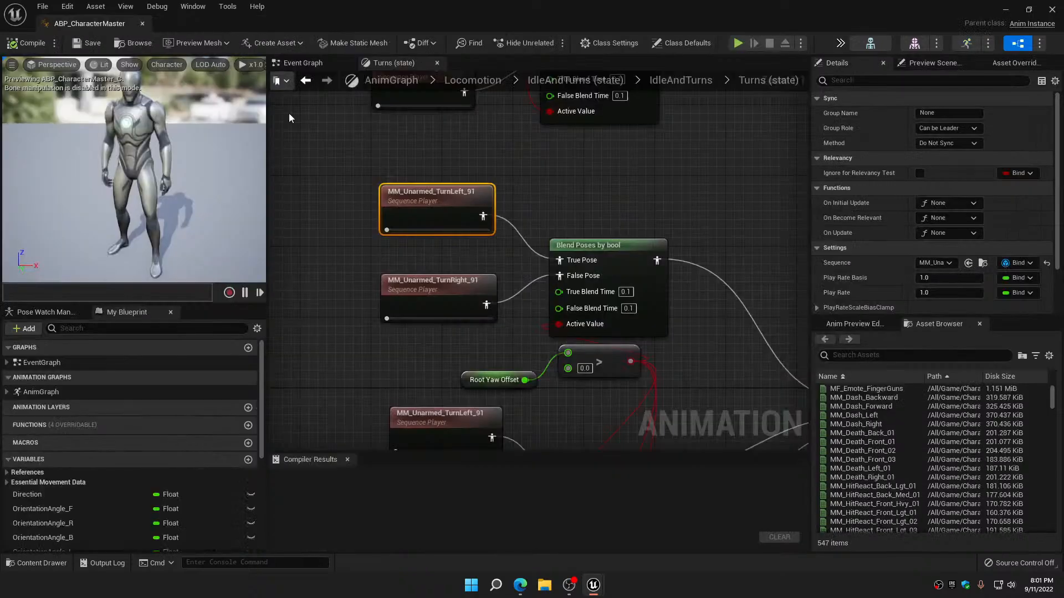
Examine the curve compression and root motion settings of the MM_Unarmed_TurnRight_91 animation, and close it
double_click(449, 193)
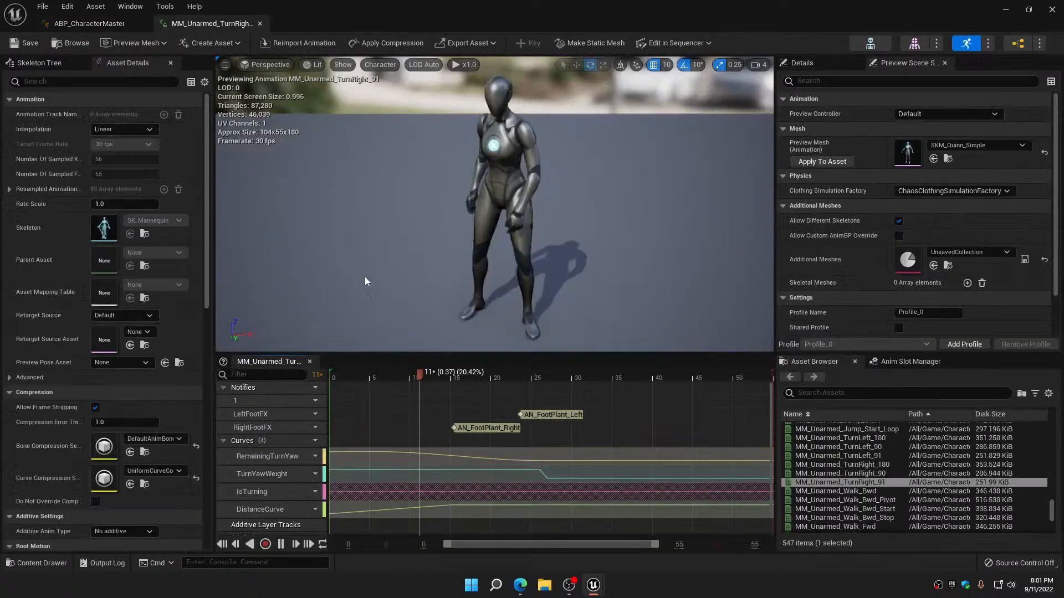
scroll(168, 475, "down", 3)
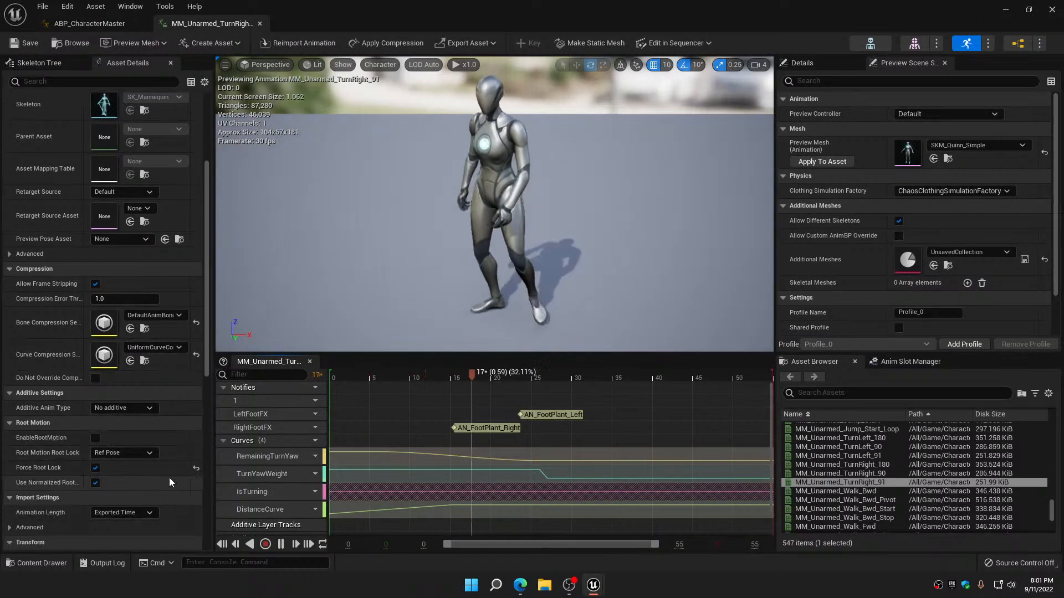
left_click(260, 23)
Check the curve compression and root motion settings of both animations in the second pair of MM_Unarmed turn nodes
right_click_drag(355, 215, 349, 94)
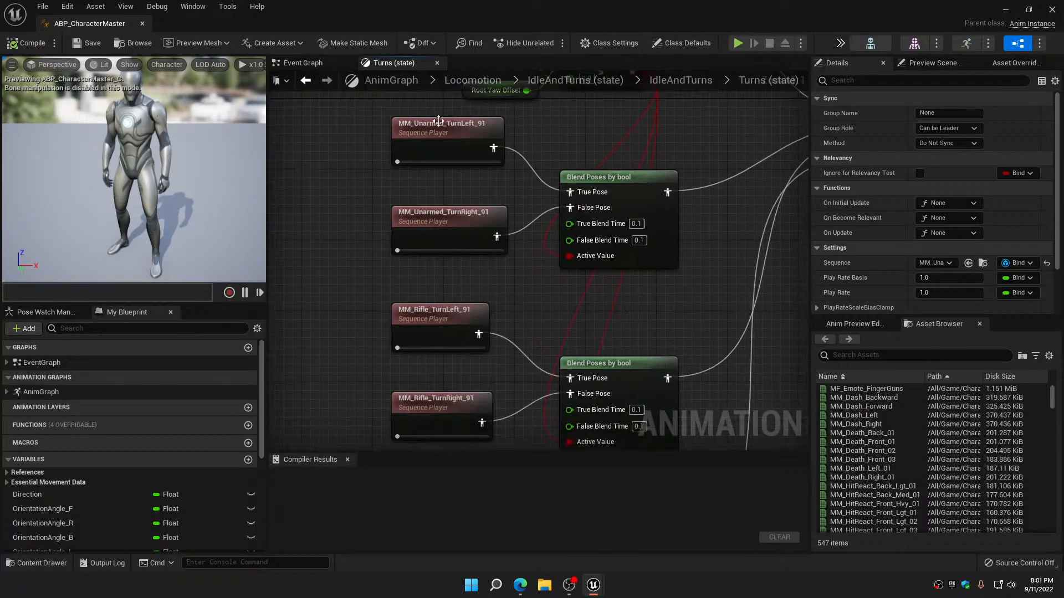
double_click(440, 130)
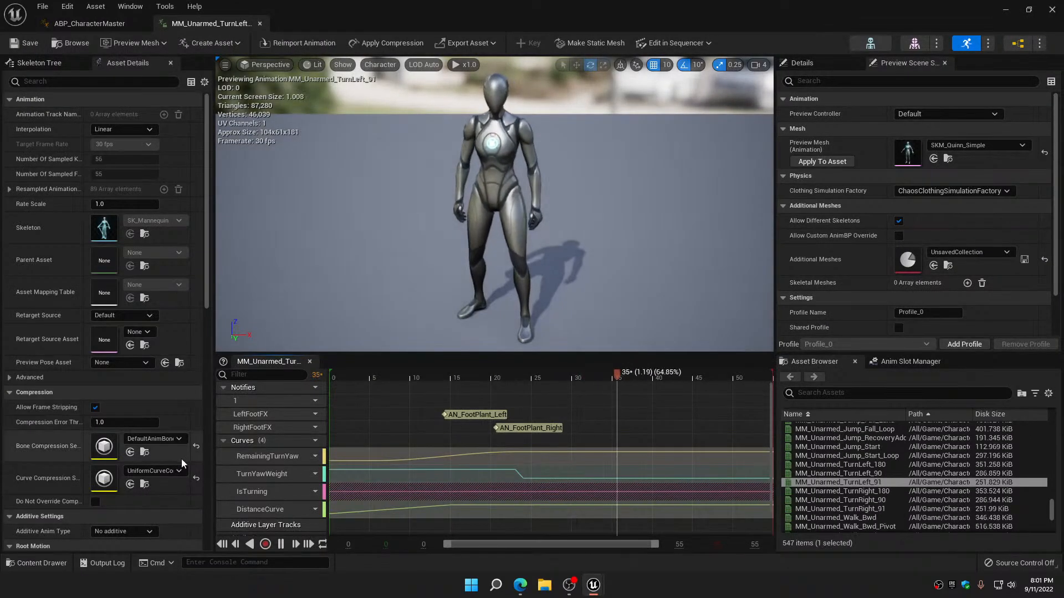
scroll(174, 467, "down", 3)
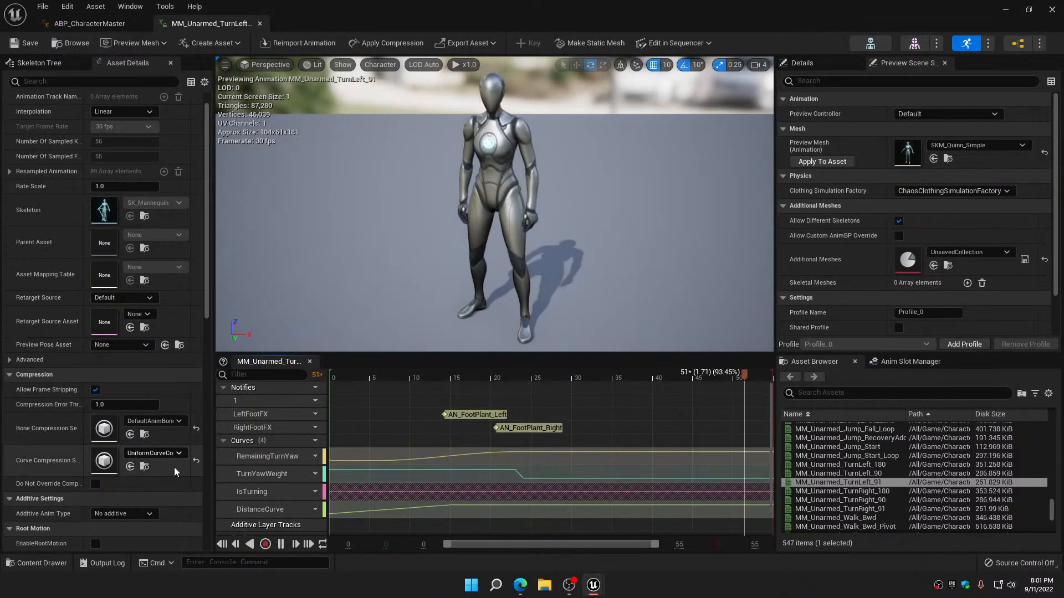
left_click(260, 24)
double_click(461, 227)
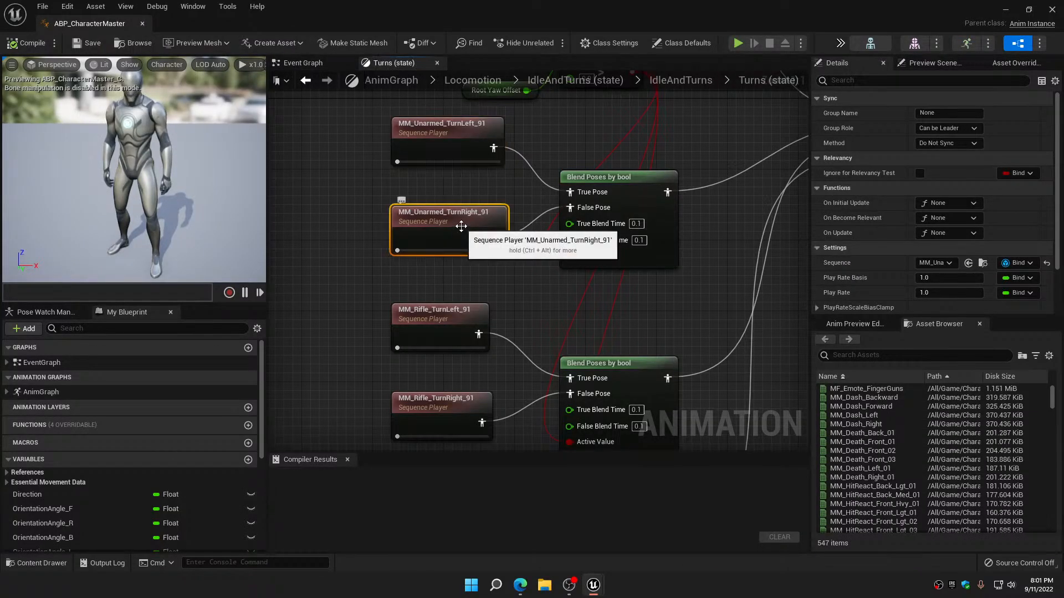
scroll(148, 477, "down", 3)
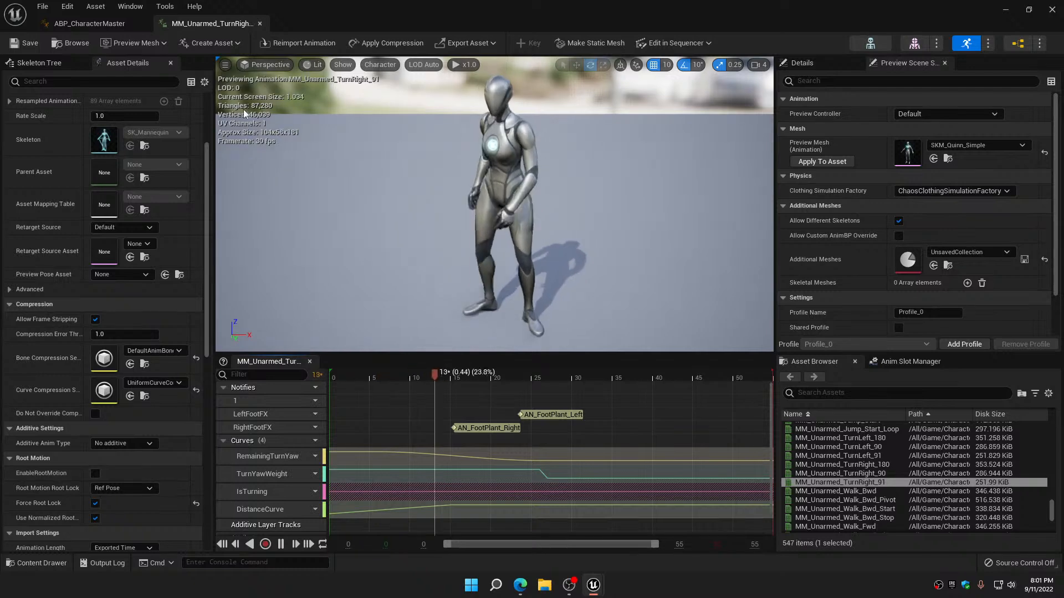
left_click(260, 23)
Check the curve compression and root motion settings of MM_Rifle_TurnLeft_91 and MM_Rifle_TurnRight_91
right_click_drag(333, 285, 321, 114)
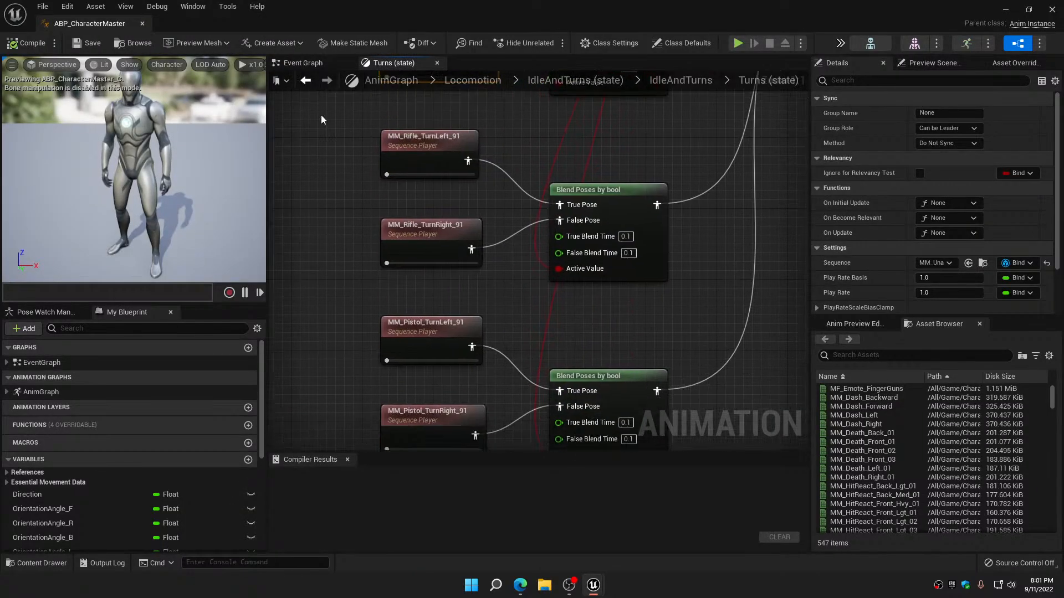
double_click(425, 147)
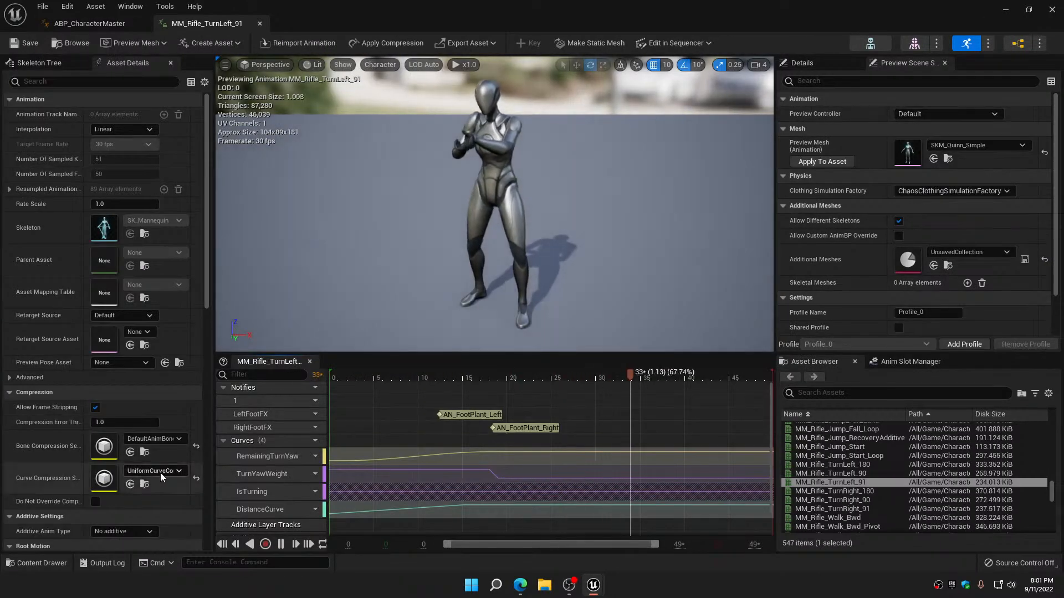
scroll(155, 475, "down", 3)
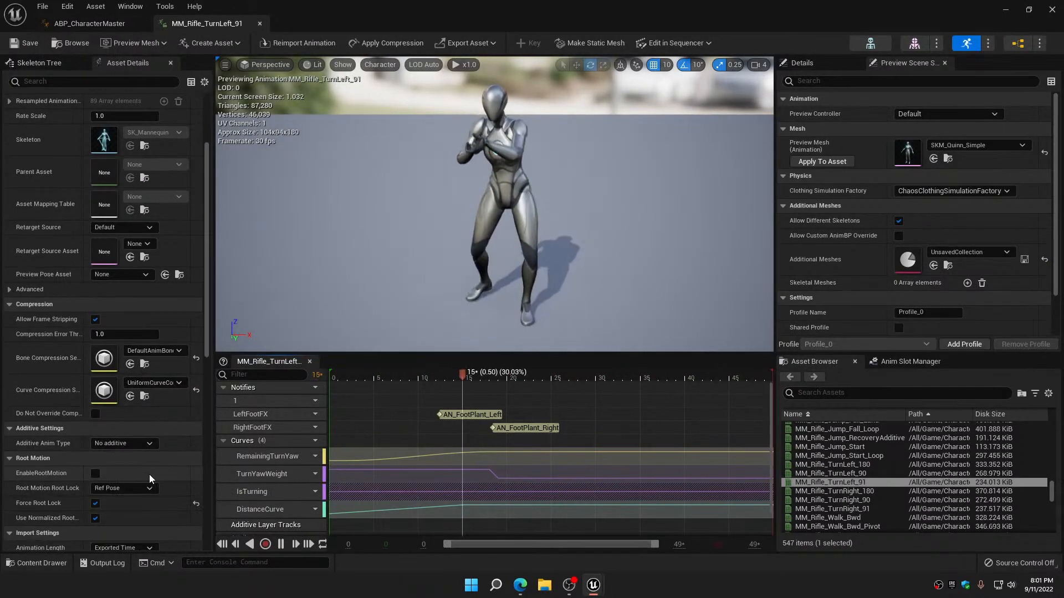
left_click(261, 24)
right_click_drag(333, 236, 339, 88)
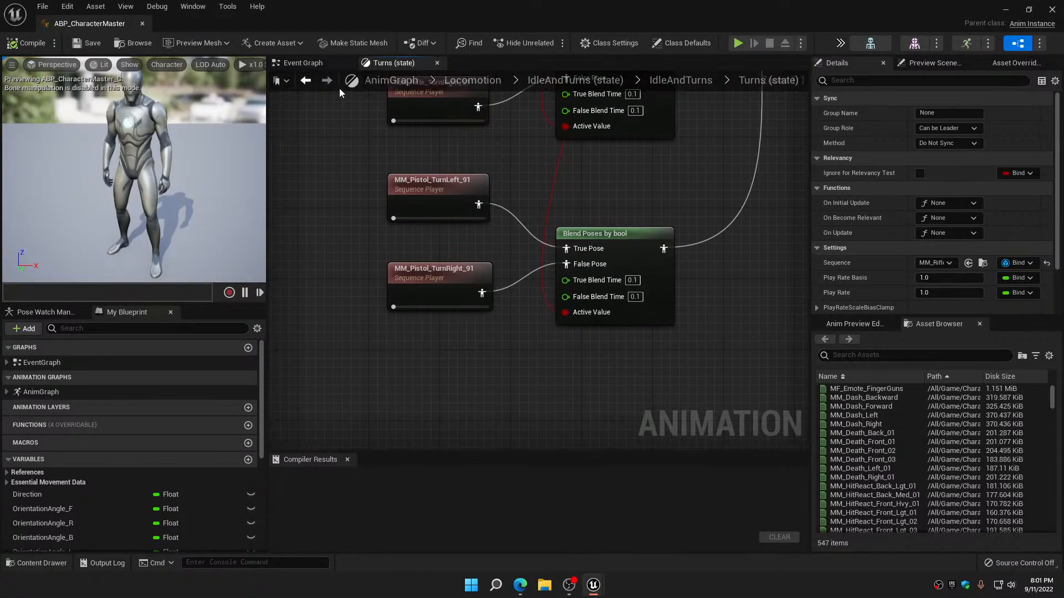
right_click_drag(431, 94, 439, 193)
double_click(438, 194)
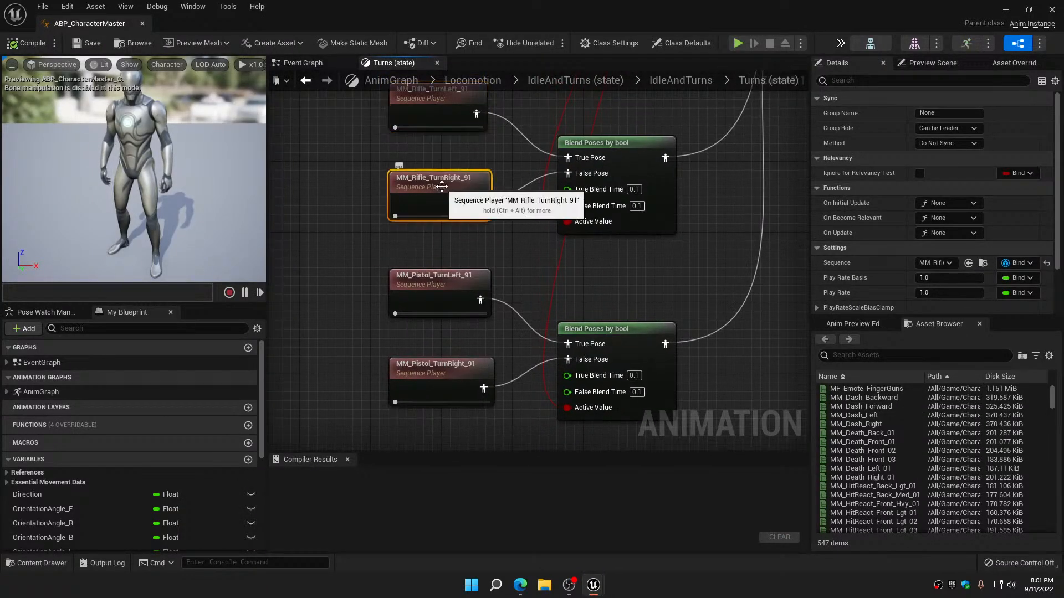
scroll(172, 468, "down", 3)
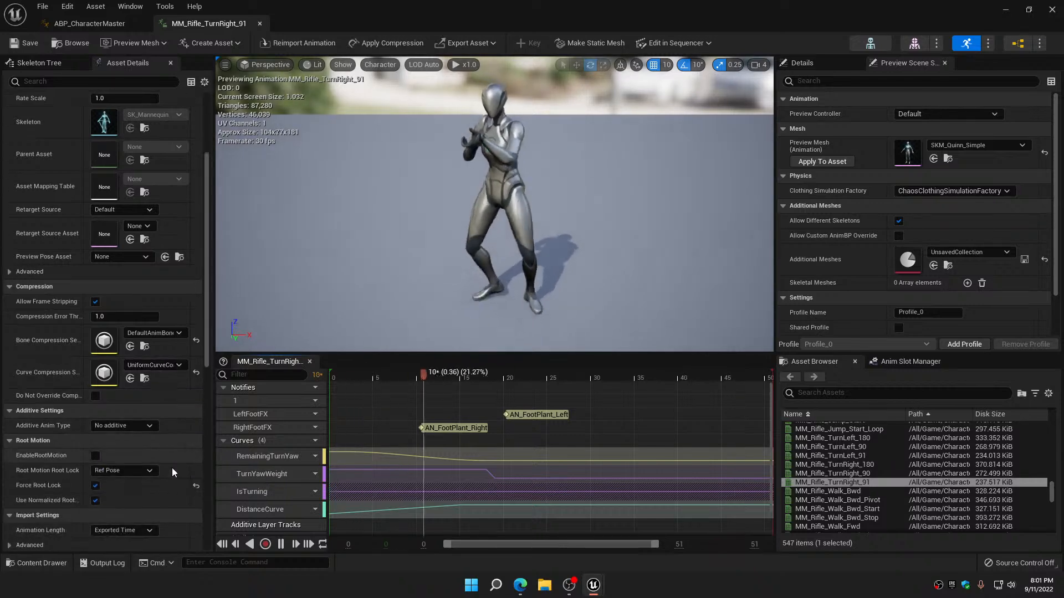
left_click(260, 24)
Check the curve compression and root motion settings of MM_Pistol_TurnLeft_91 and MM_Pistol_TurnRight_91, and return to the IdleAndTurns state machine
left_click(430, 279)
double_click(430, 279)
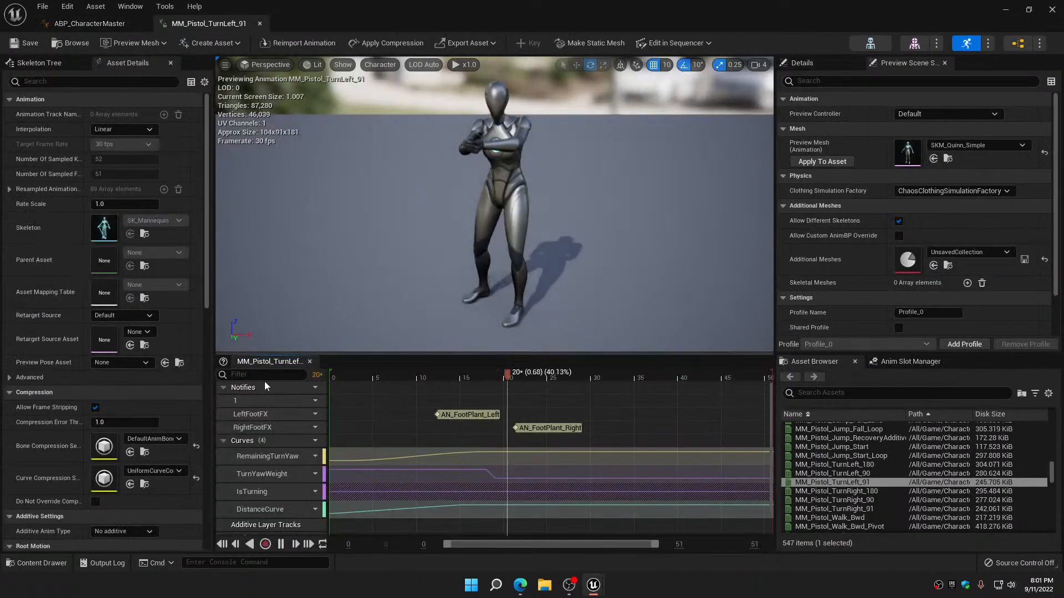
scroll(168, 448, "down", 5)
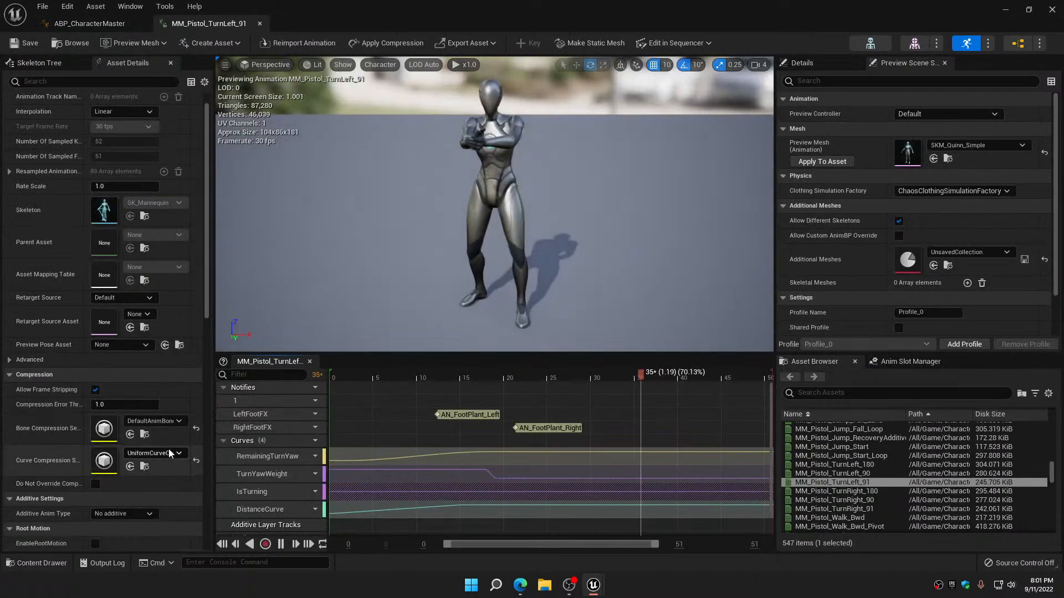
left_click(260, 23)
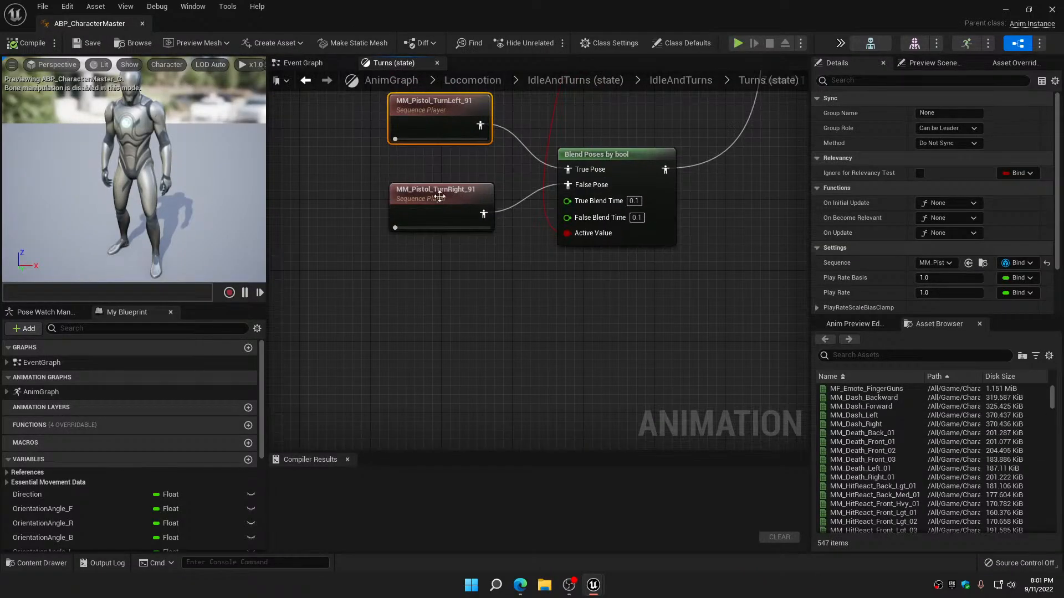
left_click(438, 202)
double_click(437, 202)
scroll(187, 425, "down", 4)
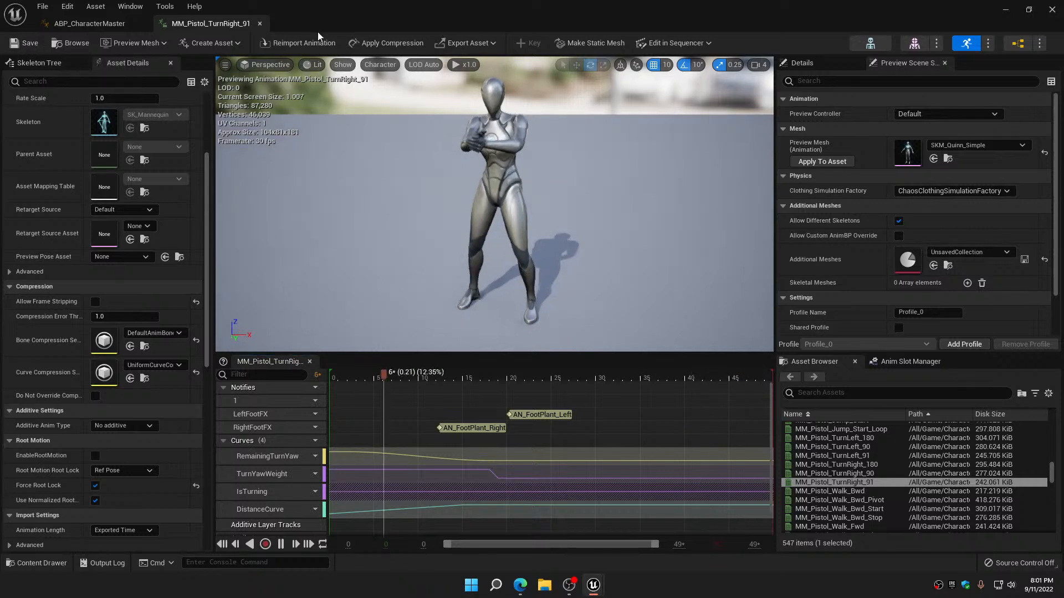
left_click(261, 22)
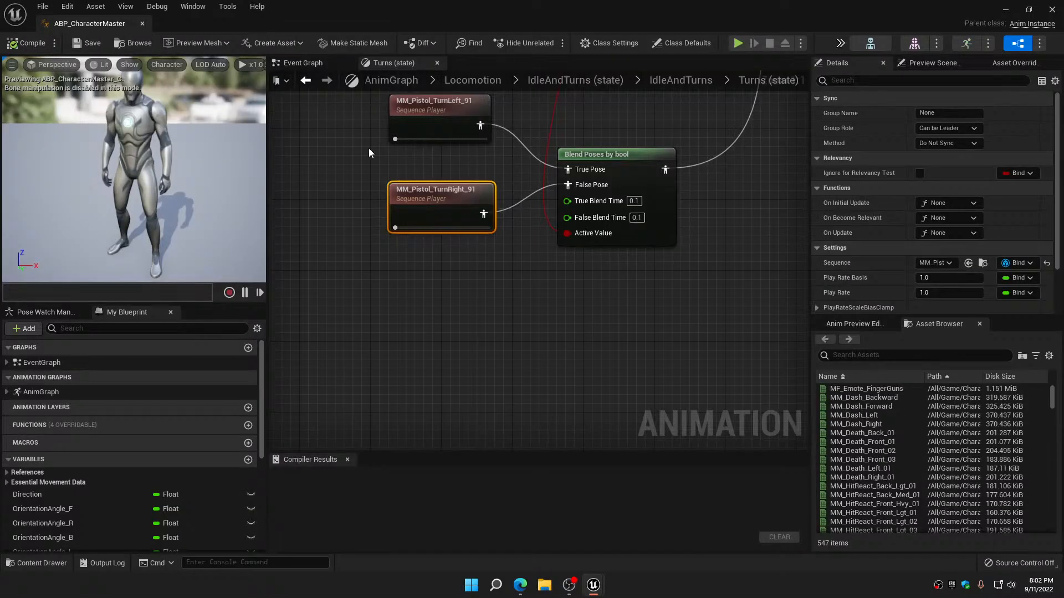
scroll(371, 155, "down", 8)
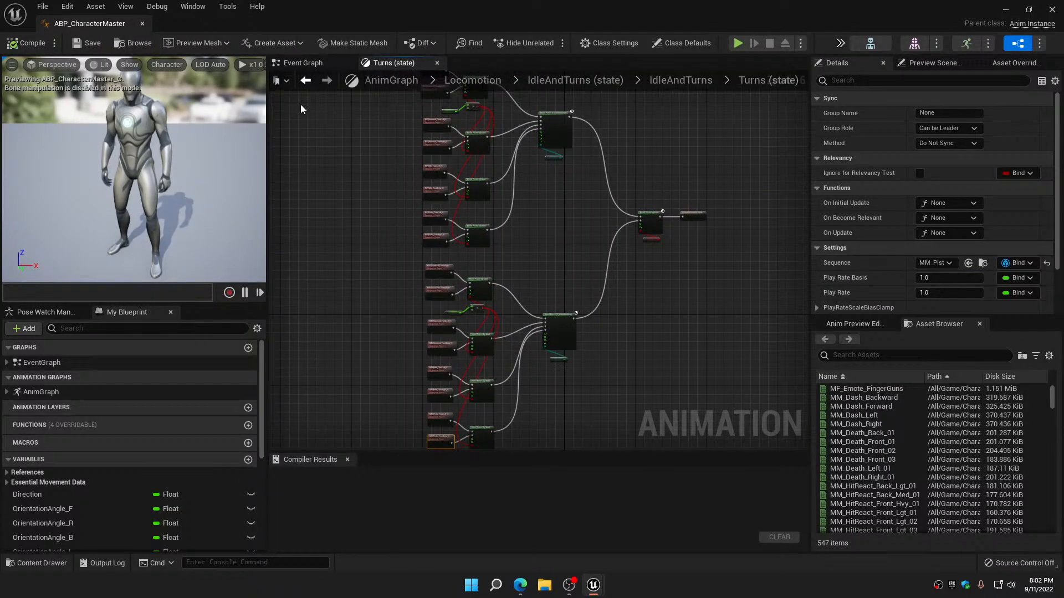
left_click(307, 81)
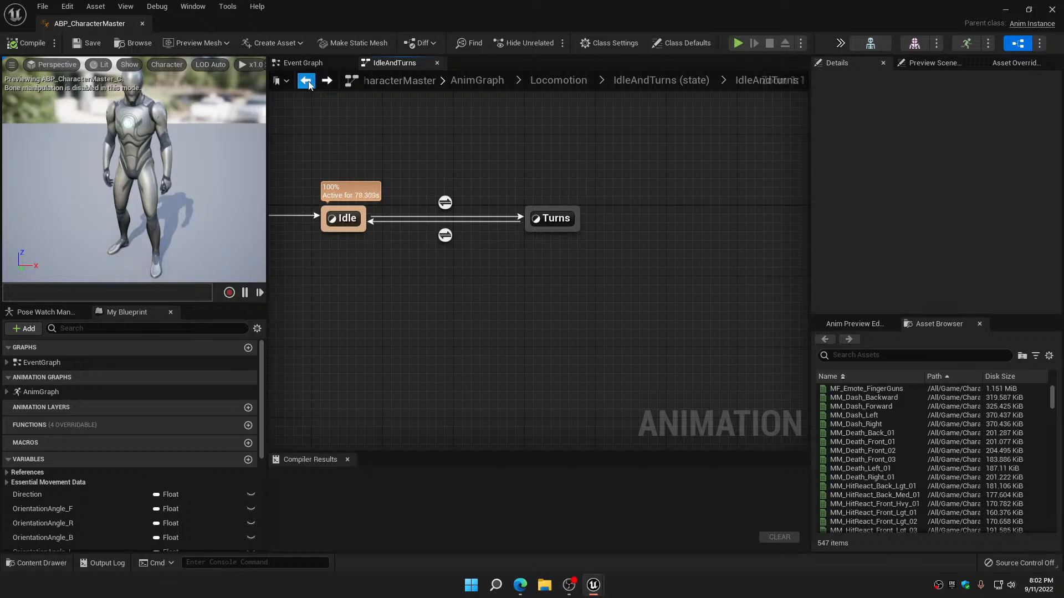
Return to the Locomotion state machine and open the first feminine jog and walk nodes of its Walk_Run state for review
left_click(306, 82)
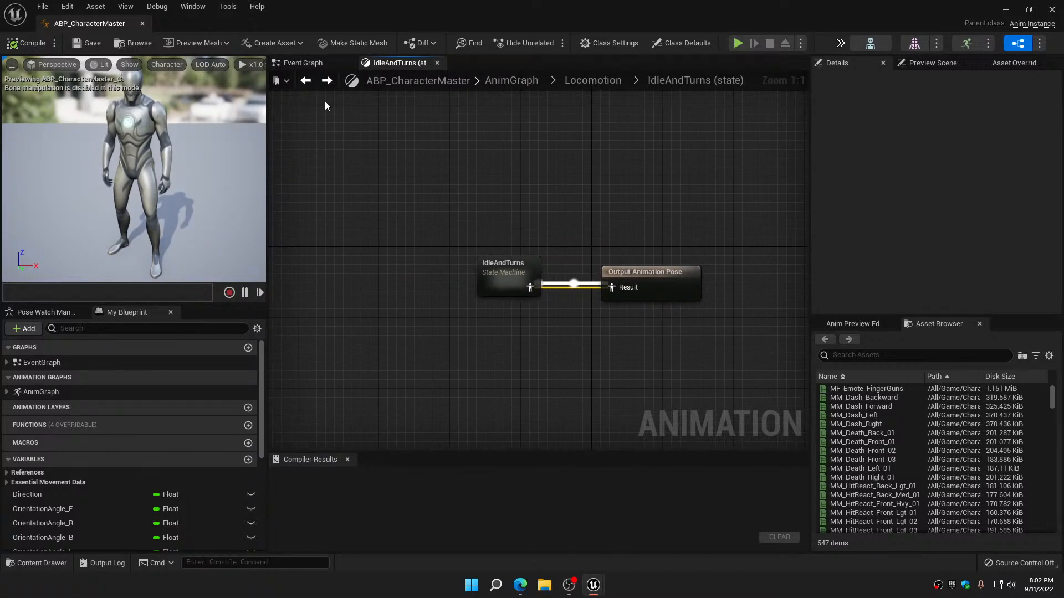
left_click(307, 81)
right_click_drag(755, 275, 480, 248)
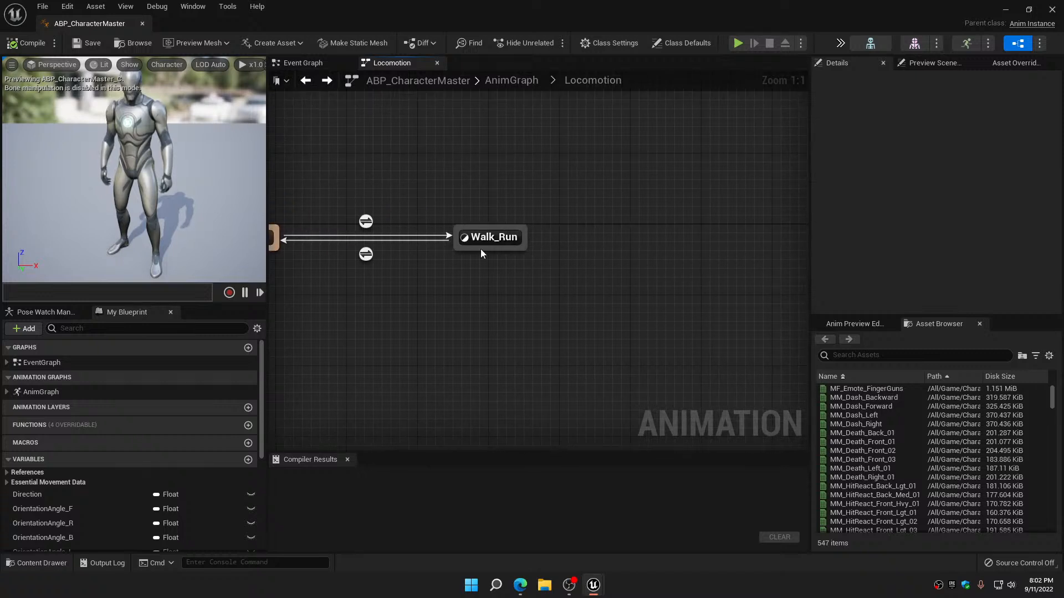
left_click(497, 240)
double_click(498, 240)
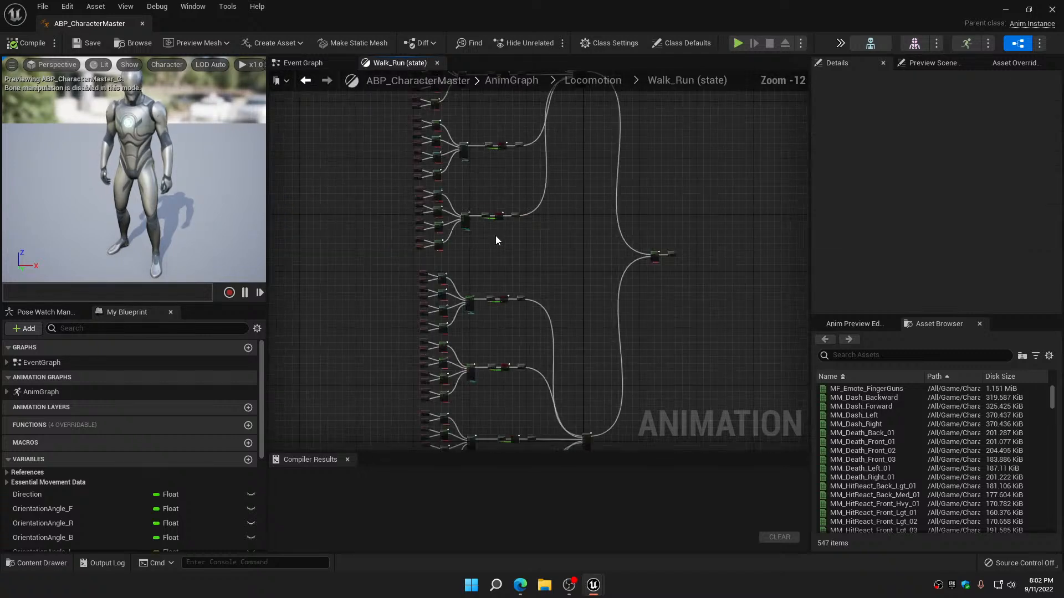
right_click_drag(364, 201, 428, 425)
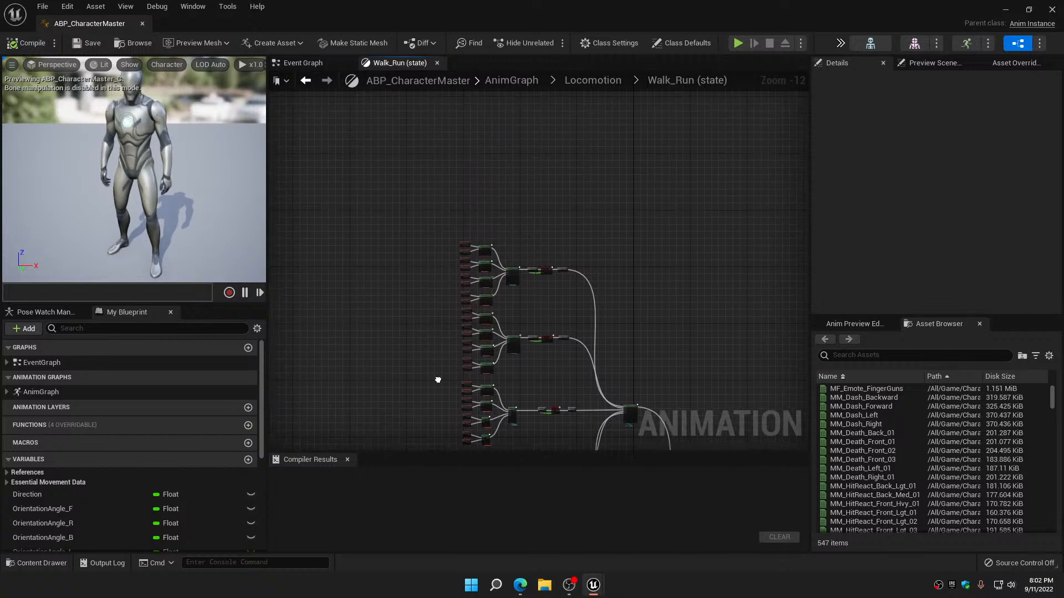
scroll(442, 338, "up", 9)
right_click_drag(449, 312, 290, 539)
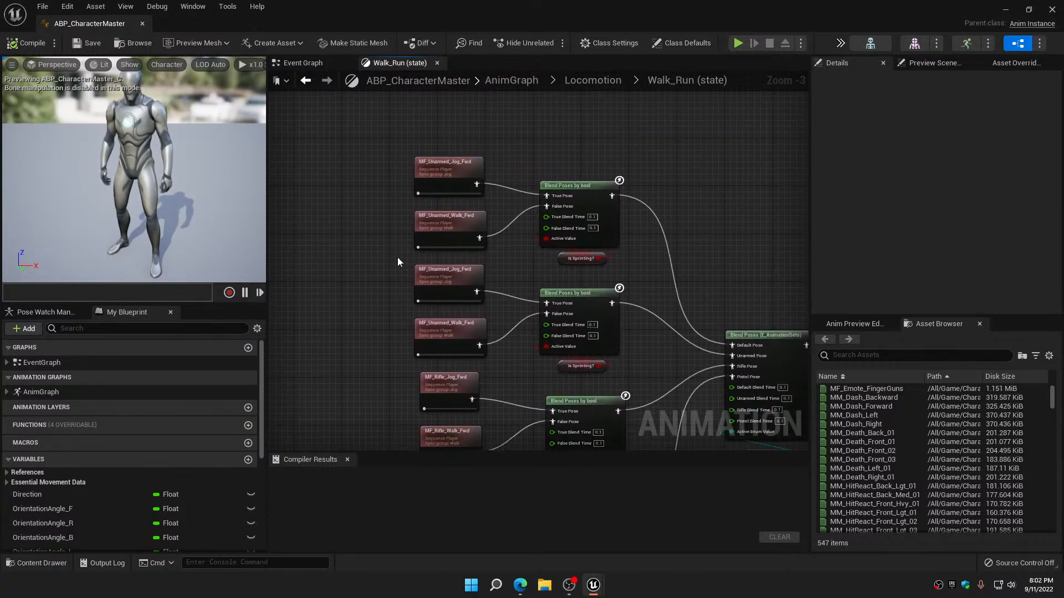
Set the curve compression of MF_Unarmed_Jog_Fwd to UniformCurveCompressionSettings, disable its root motion, and save and close the animation
double_click(449, 173)
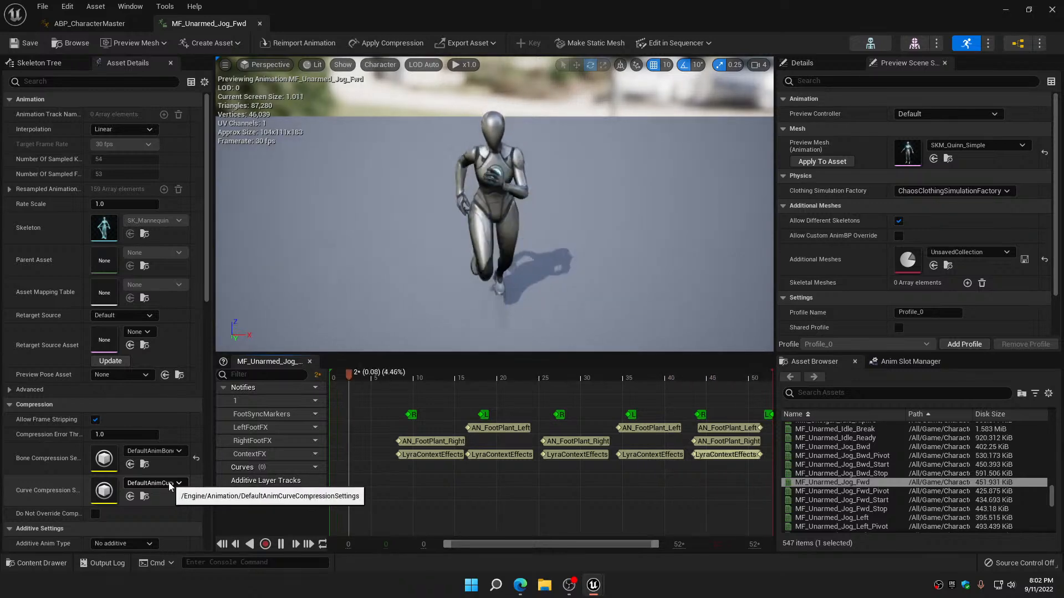
left_click(168, 482)
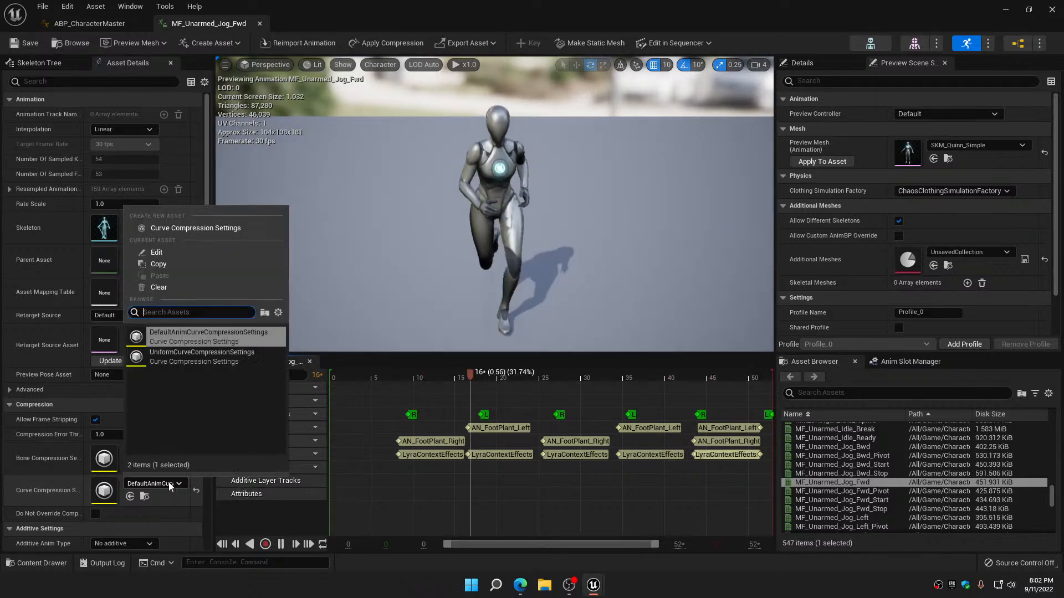
left_click(178, 361)
scroll(162, 450, "down", 4)
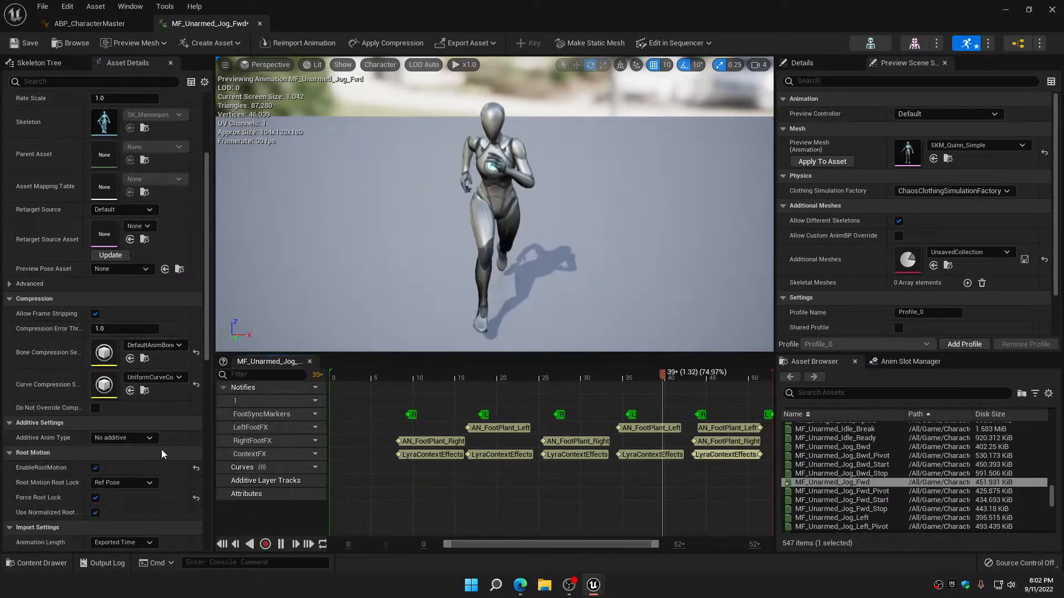
left_click(98, 468)
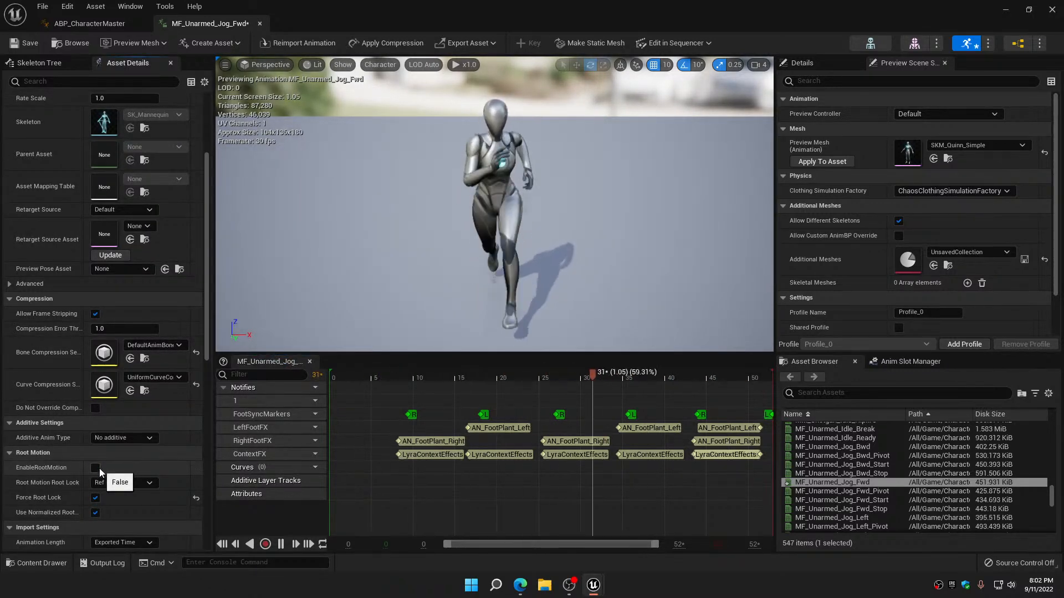
left_click(47, 46)
left_click(258, 22)
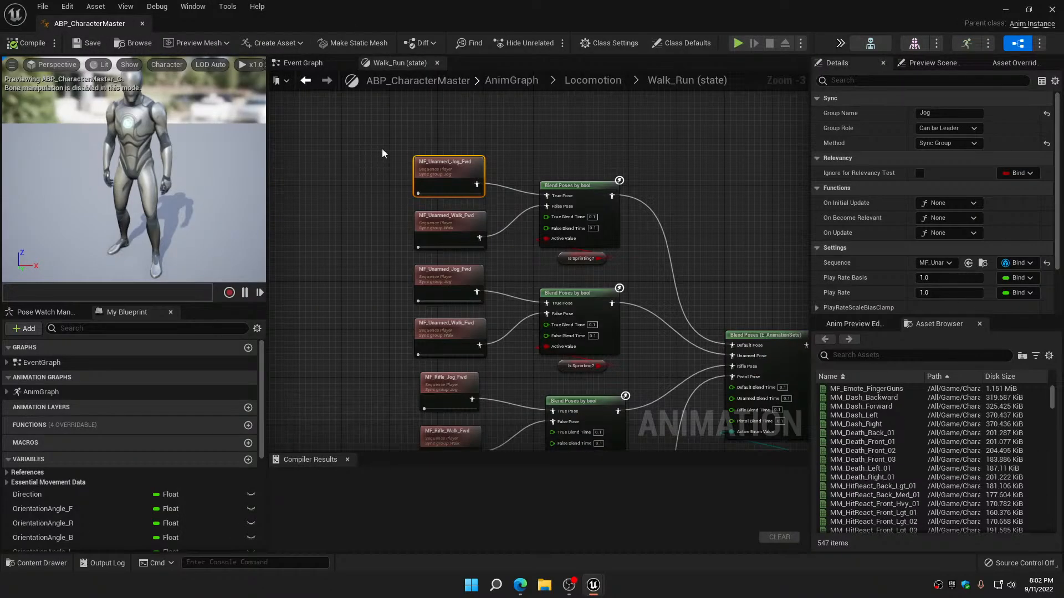
Assign UniformCurveCompressionSettings to MF_Unarmed_Walk_Fwd, turn off its root motion, and save and close it
double_click(446, 223)
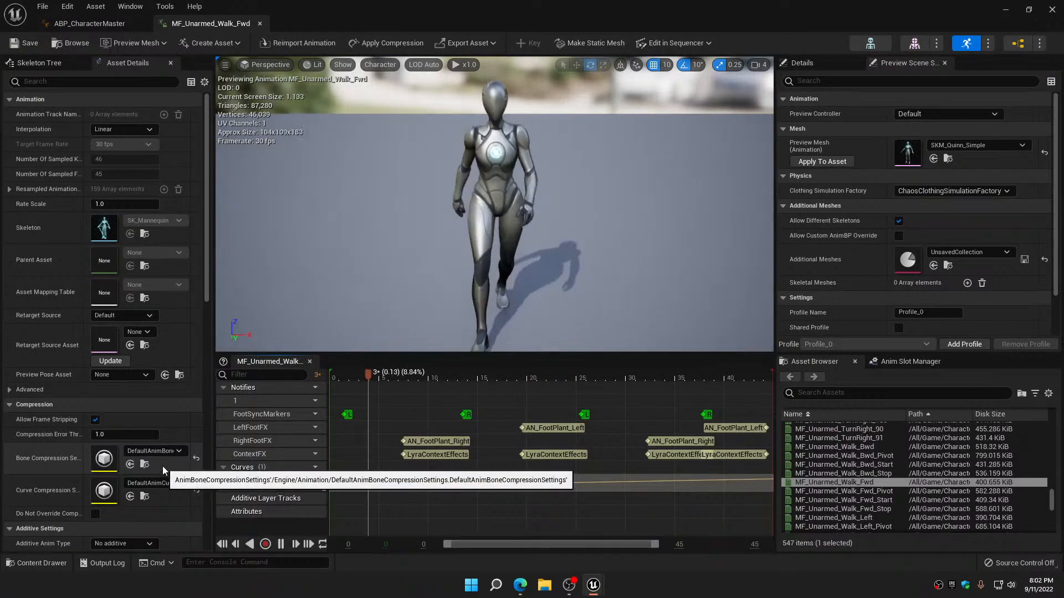
left_click(166, 480)
left_click(174, 359)
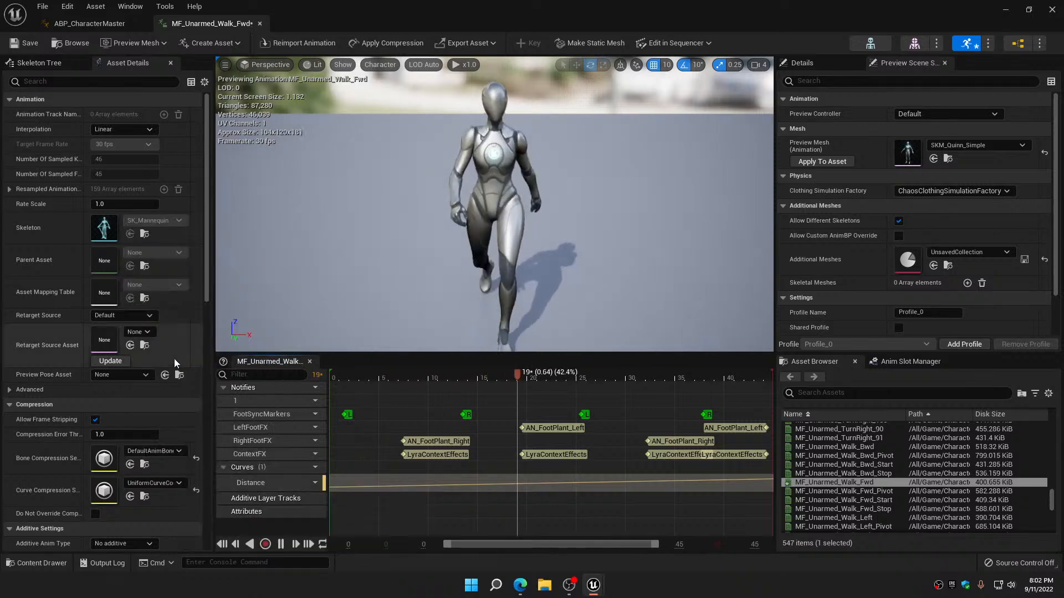
scroll(111, 499, "down", 4)
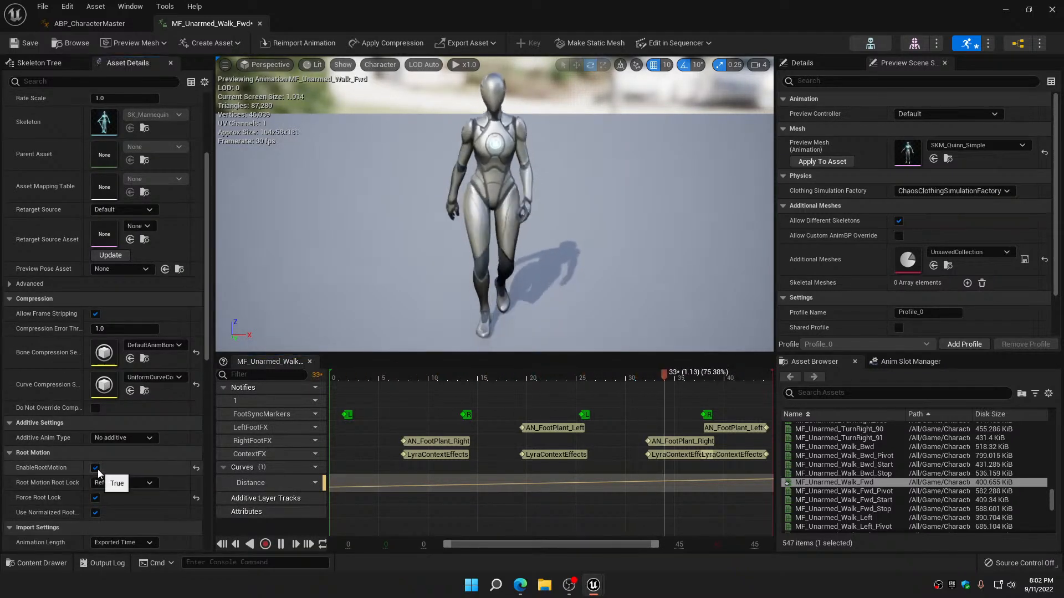
left_click(23, 47)
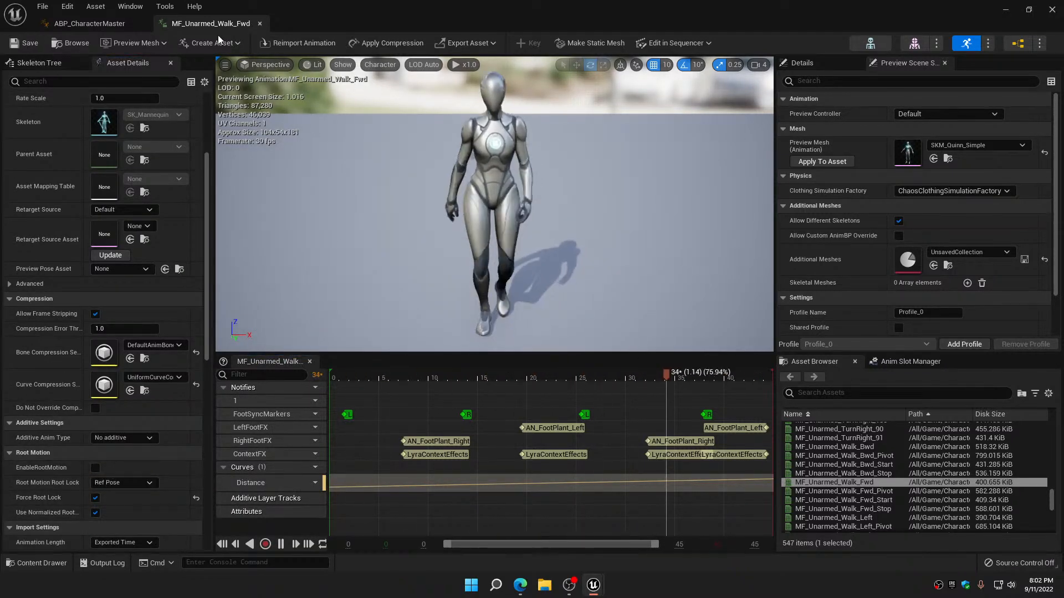
left_click(260, 24)
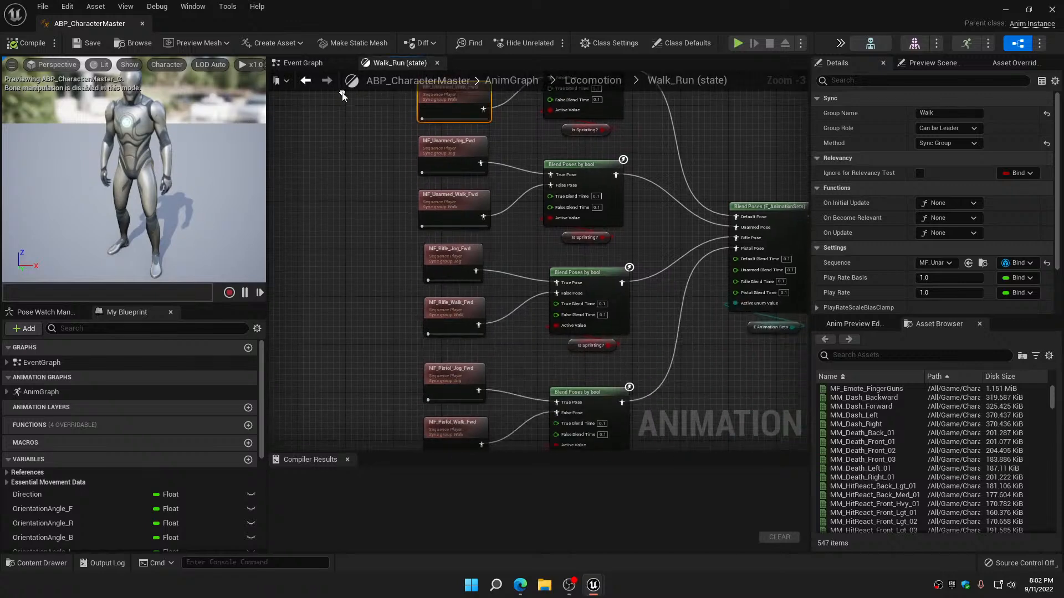
Check the curve compression and root motion settings of the second pair of MF_Unarmed jog and walk nodes
double_click(450, 142)
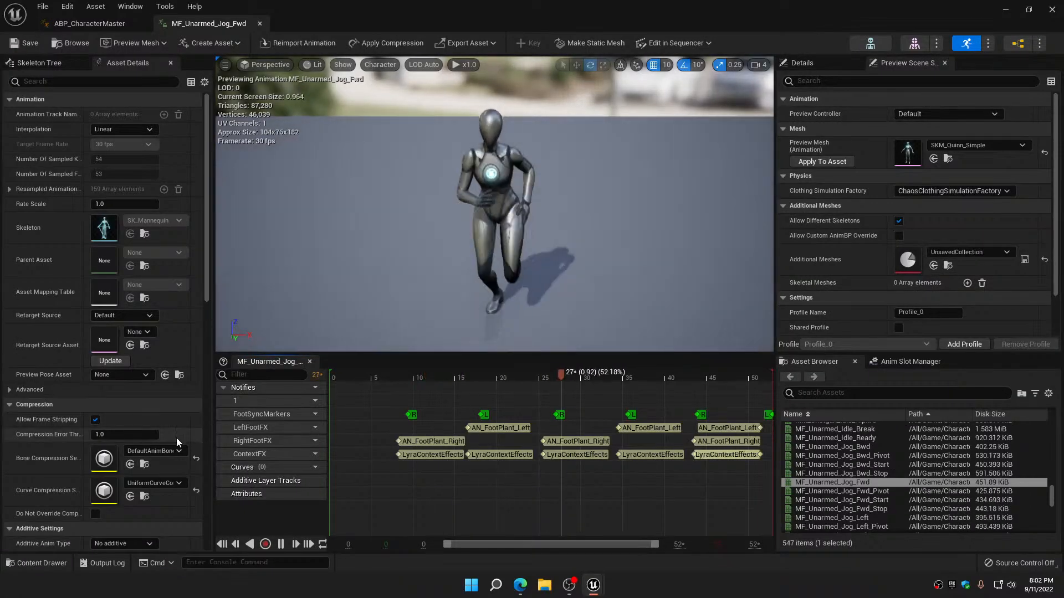
scroll(166, 456, "down", 4)
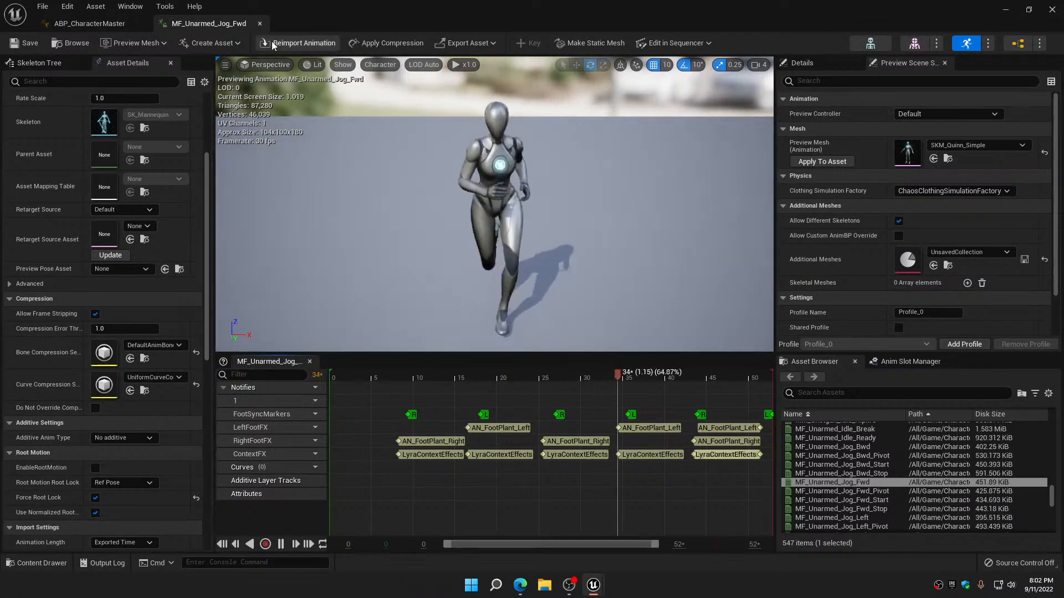
left_click(260, 23)
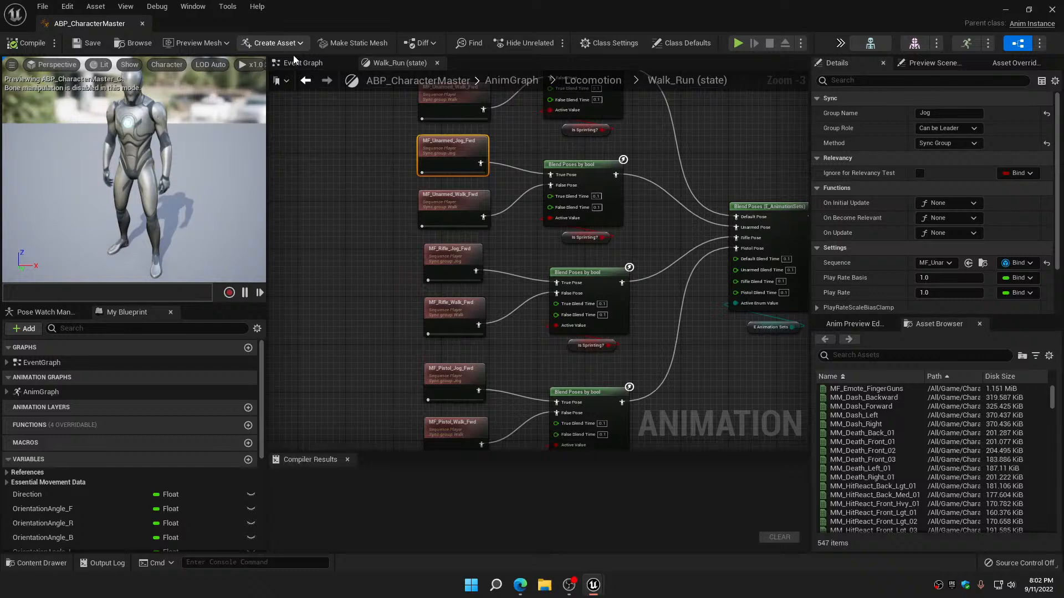
double_click(452, 198)
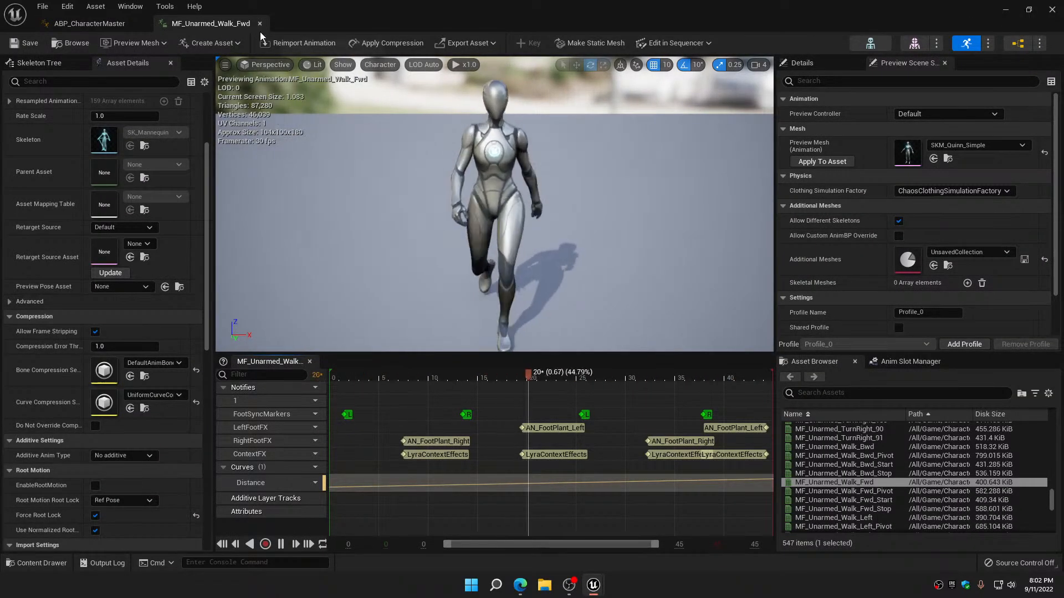
left_click(259, 24)
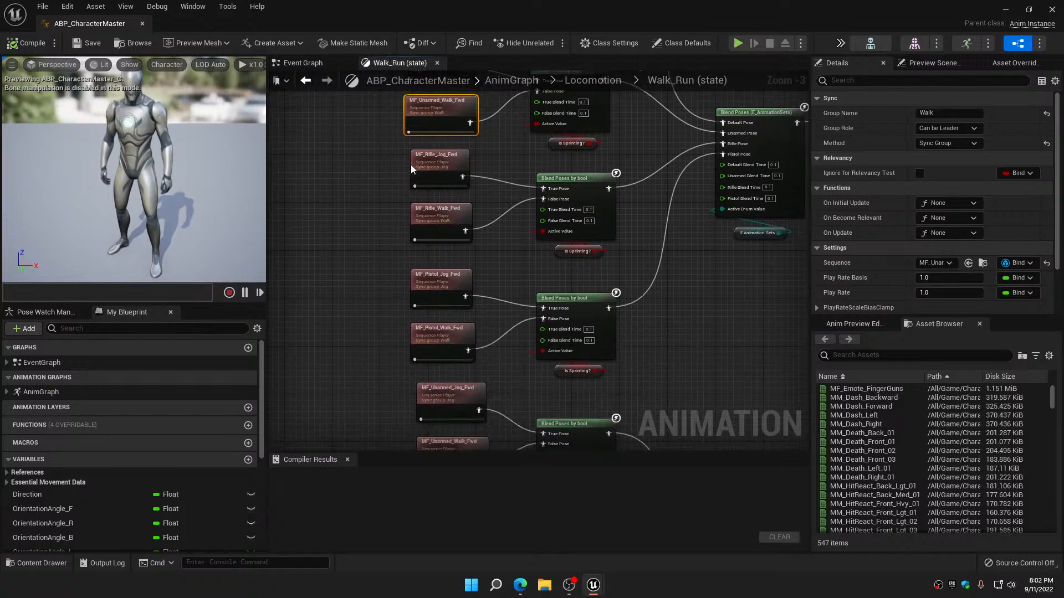
Give MF_Rifle_Jog_Fwd the UniformCurveCompressionSettings curve compression, disable its root motion, and save and close it
double_click(424, 172)
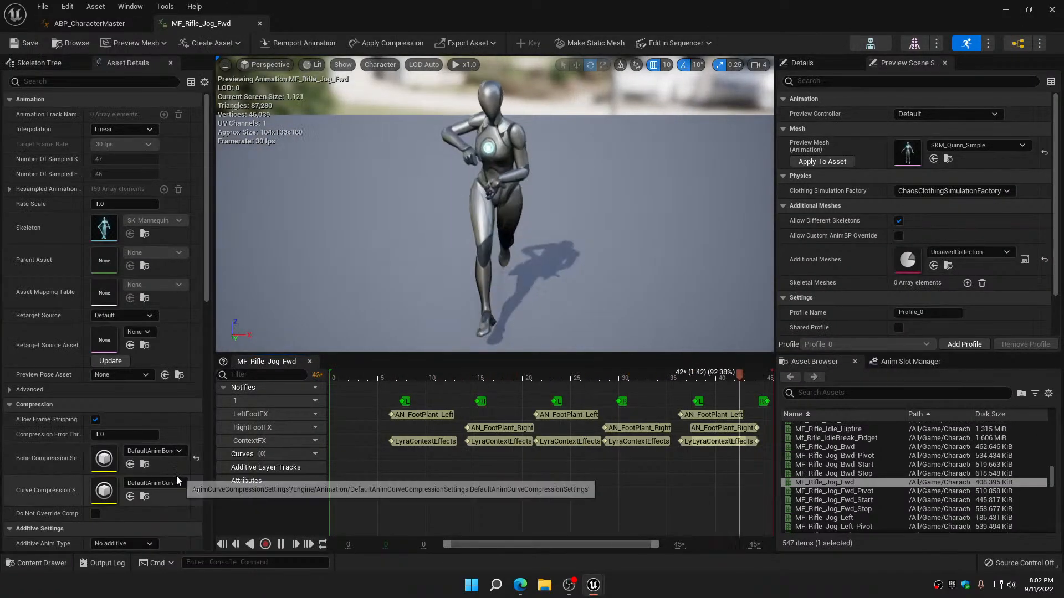
left_click(176, 483)
left_click(191, 359)
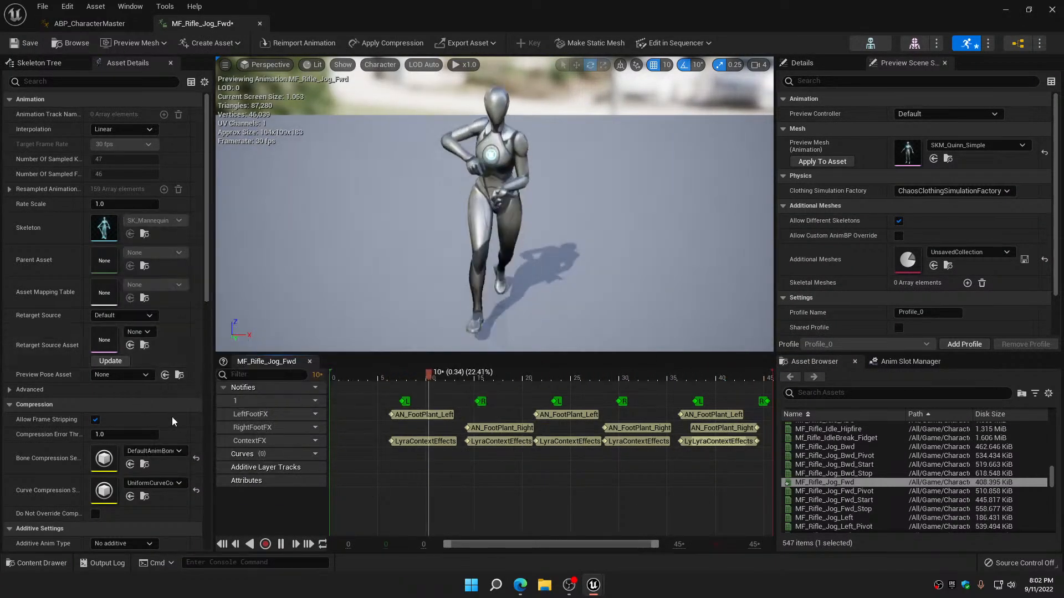
scroll(143, 461, "down", 2)
left_click(99, 502)
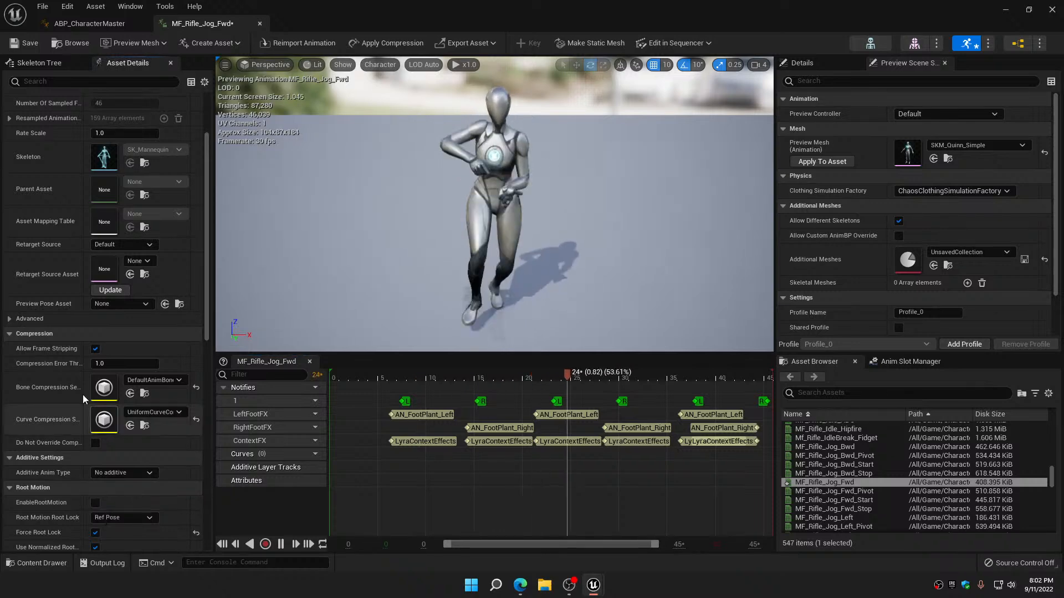
left_click(26, 44)
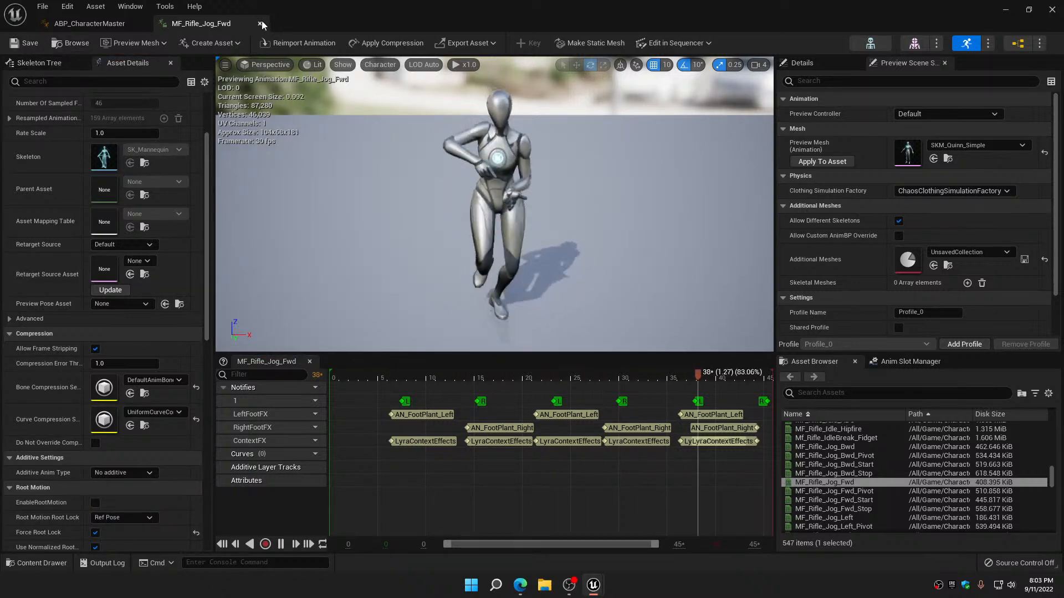
left_click(261, 22)
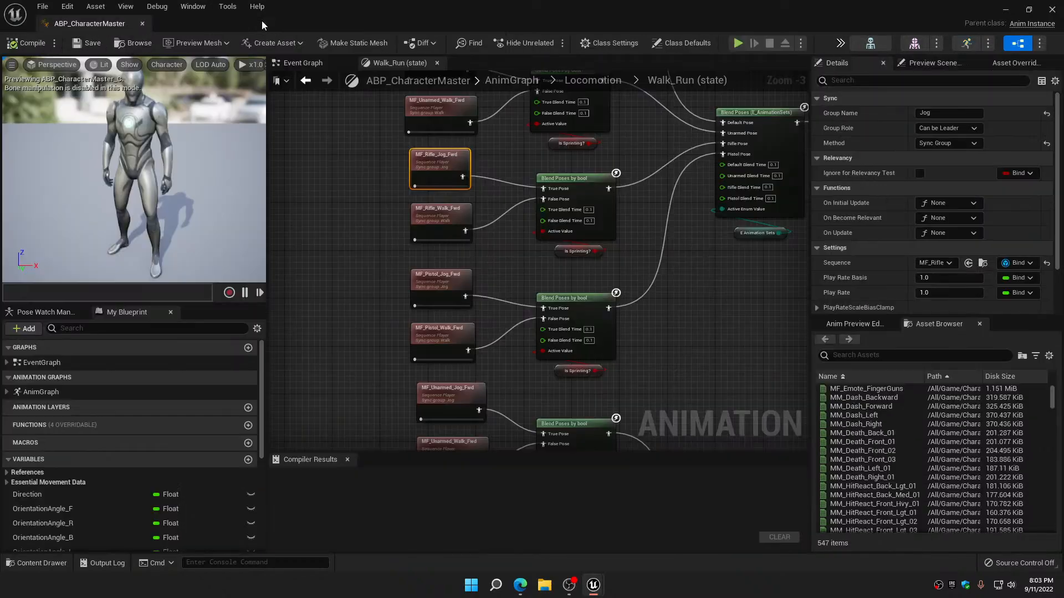
Switch MF_Rifle_Walk_Fwd to UniformCurveCompressionSettings, disable its root motion, and save and close the animation
double_click(439, 214)
left_click(172, 483)
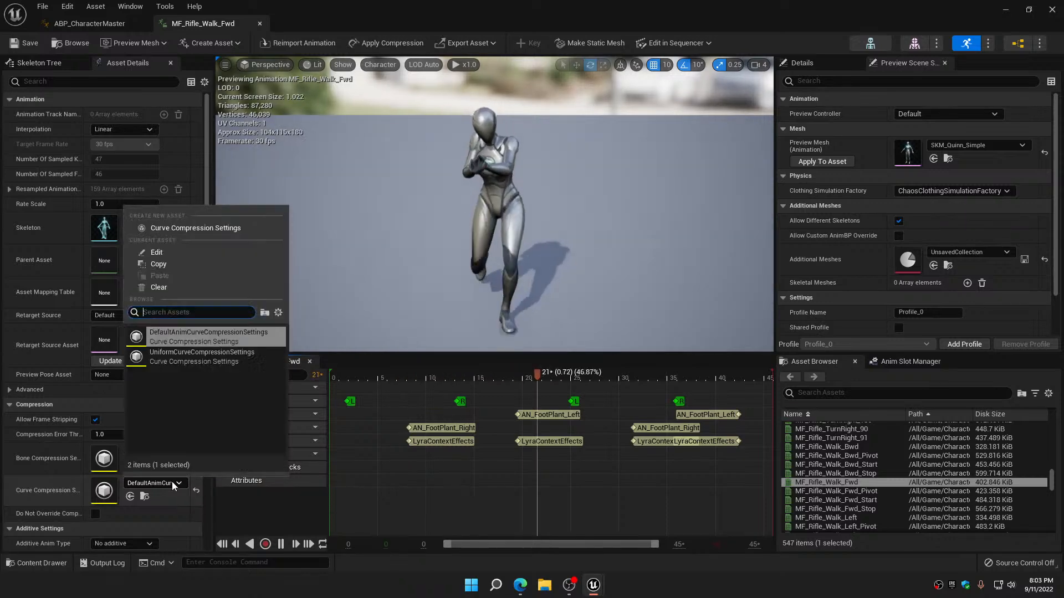
left_click(181, 360)
scroll(152, 433, "down", 2)
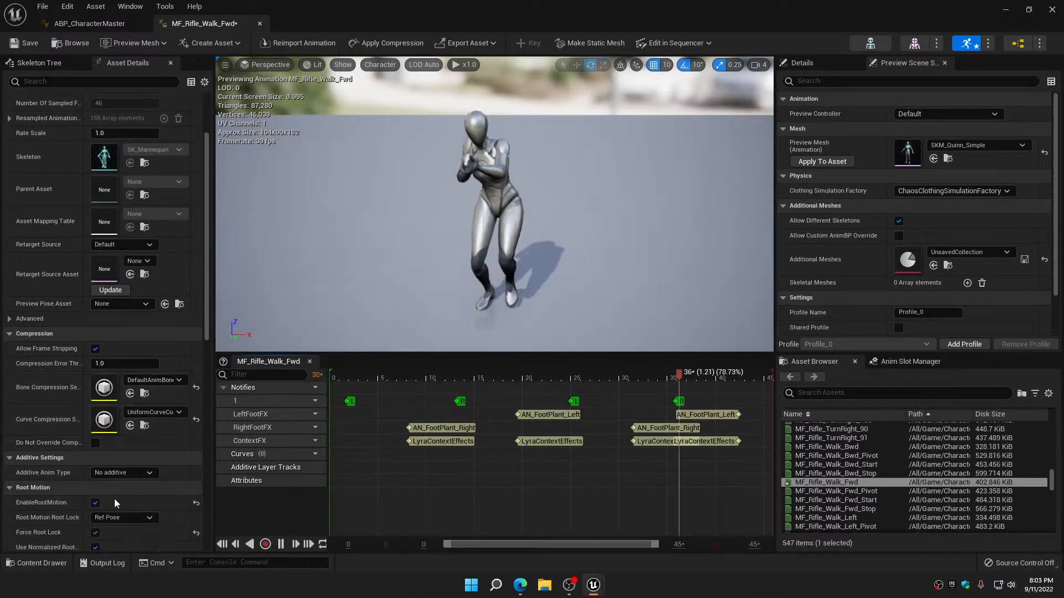
left_click(95, 503)
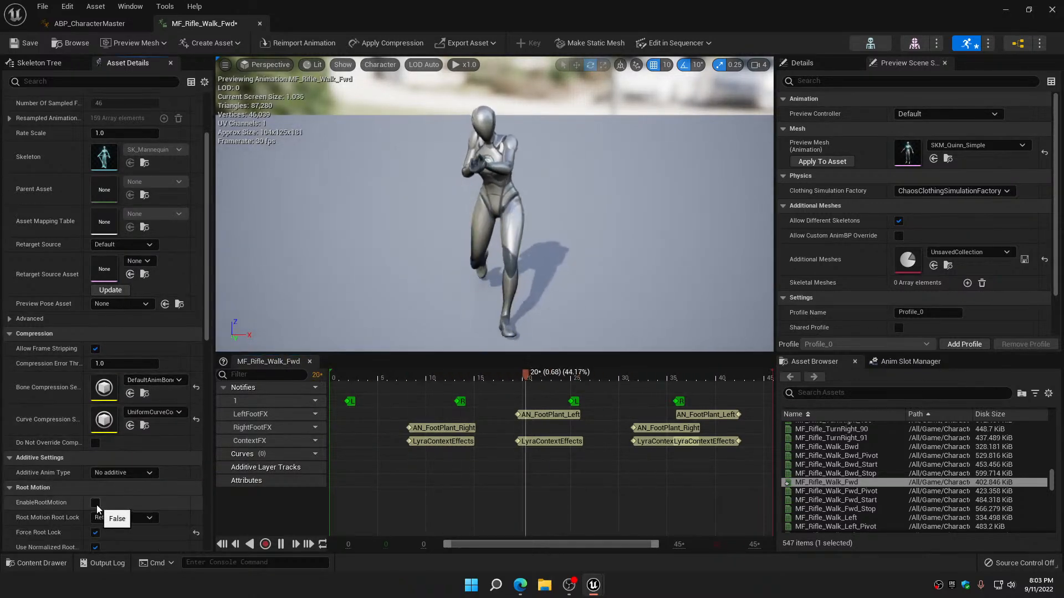
left_click(27, 43)
left_click(259, 24)
Set the curve compression of MF_Pistol_Jog_Fwd to UniformCurveCompressionSettings, disable its root motion, and close it
right_click_drag(373, 285, 354, 181)
double_click(413, 179)
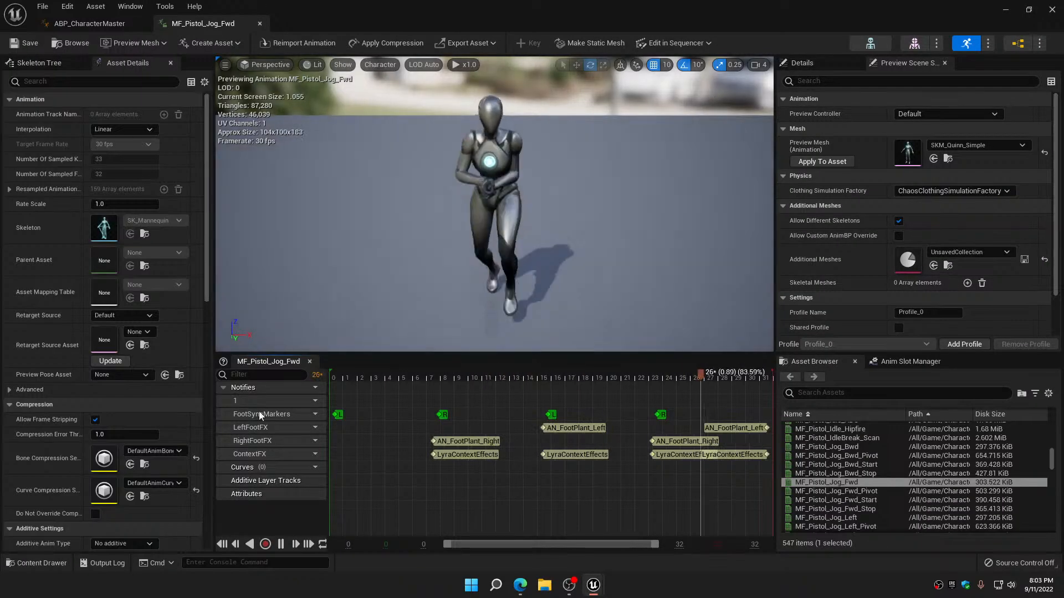
left_click(170, 487)
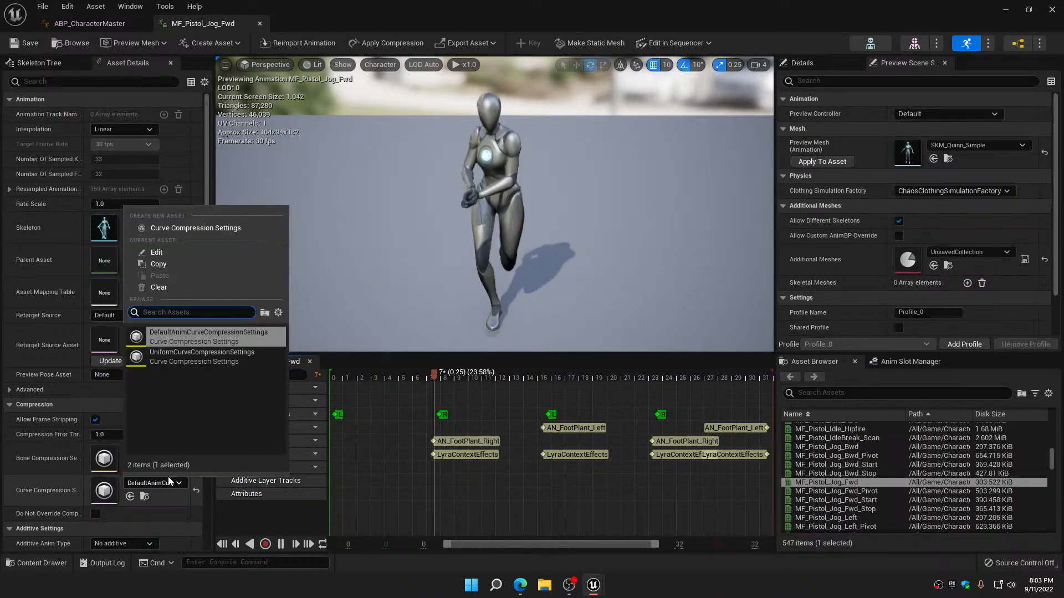
left_click(176, 350)
scroll(102, 515, "down", 5)
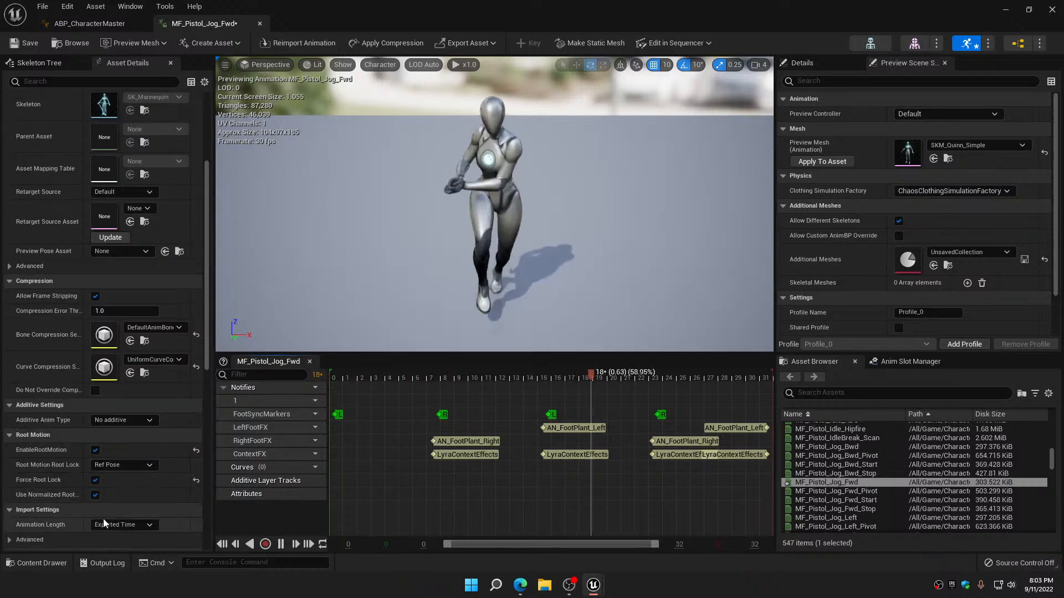
left_click(95, 450)
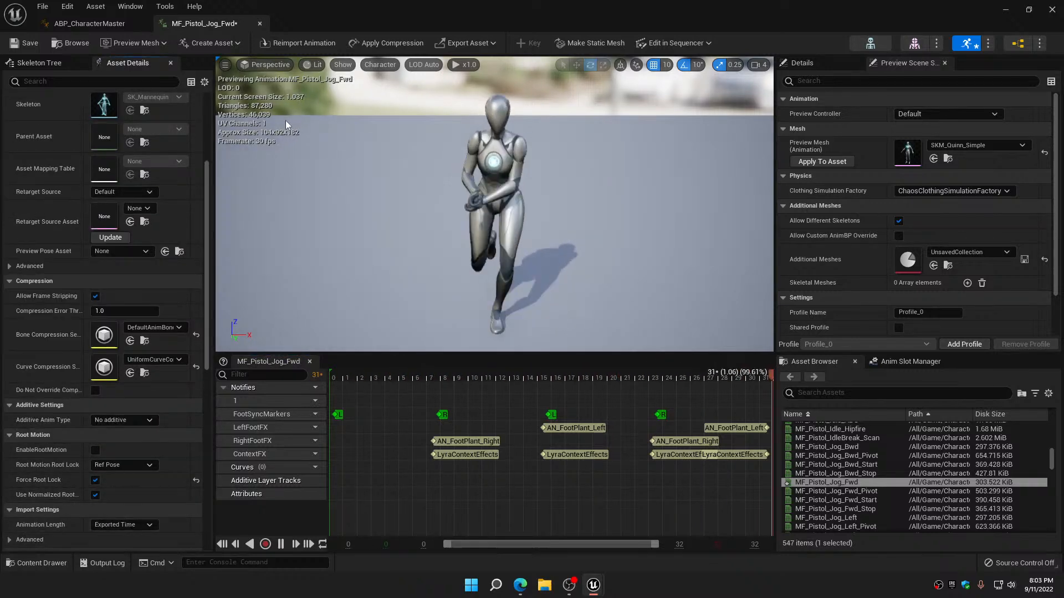
left_click(263, 24)
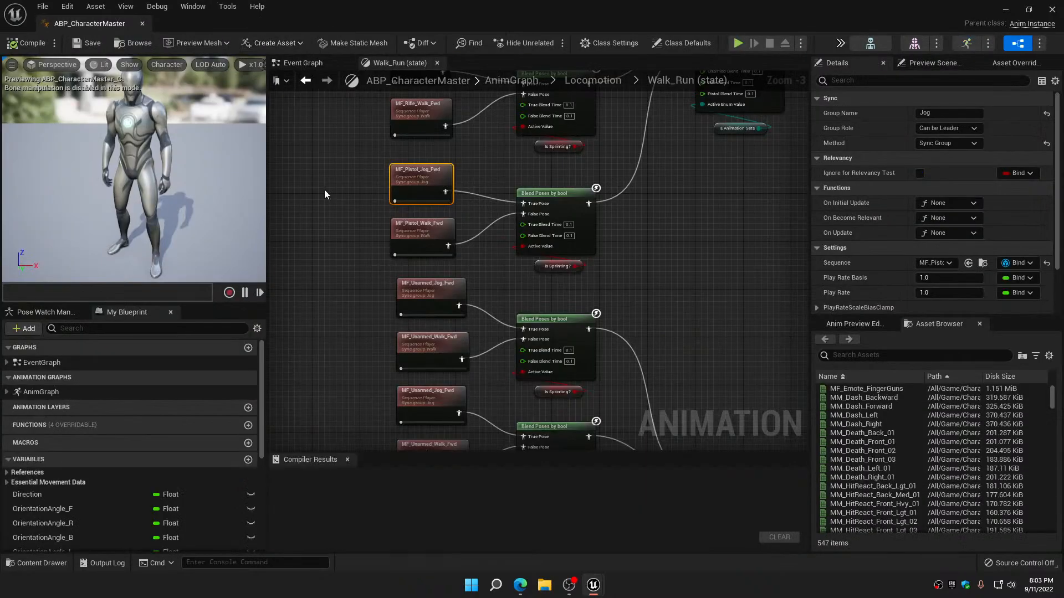
Give MF_Pistol_Walk_Fwd the UniformCurveCompressionSettings curve compression, disable its root motion, and save and close the animation
double_click(427, 236)
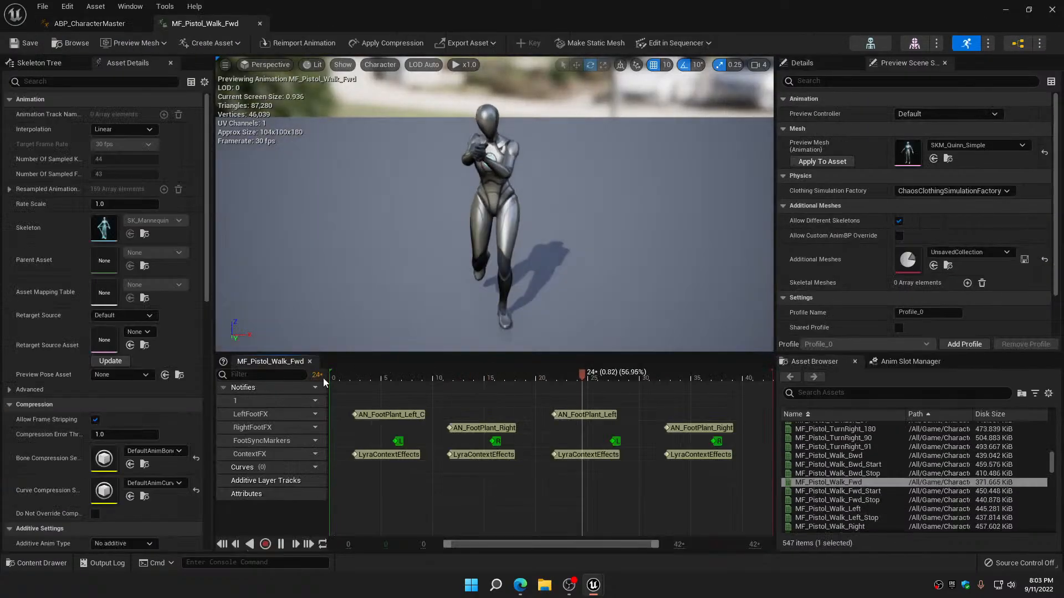
left_click(169, 481)
left_click(168, 360)
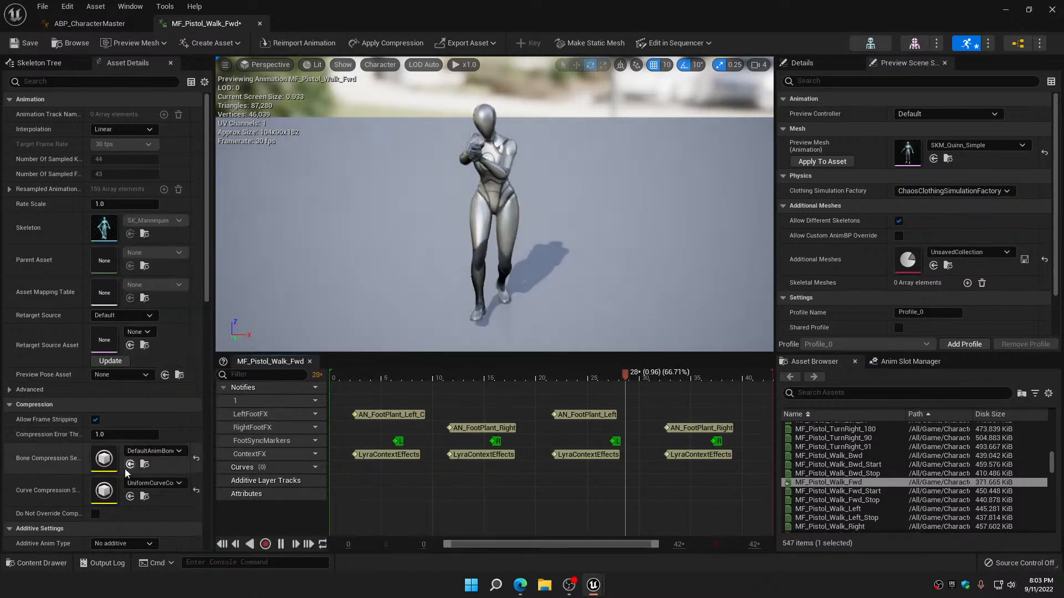
scroll(125, 469, "down", 3)
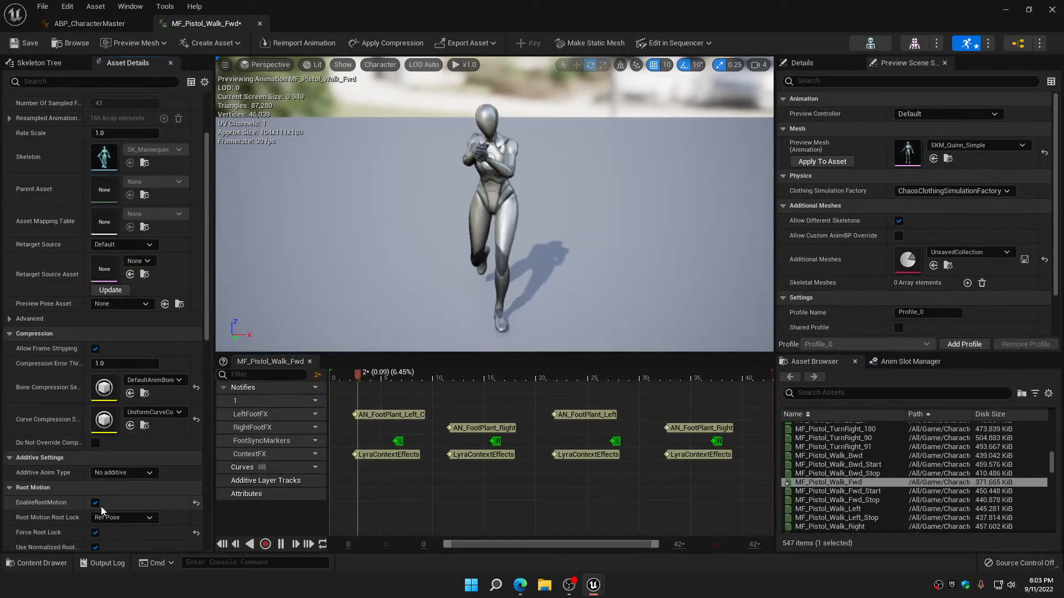
left_click(97, 504)
left_click(28, 48)
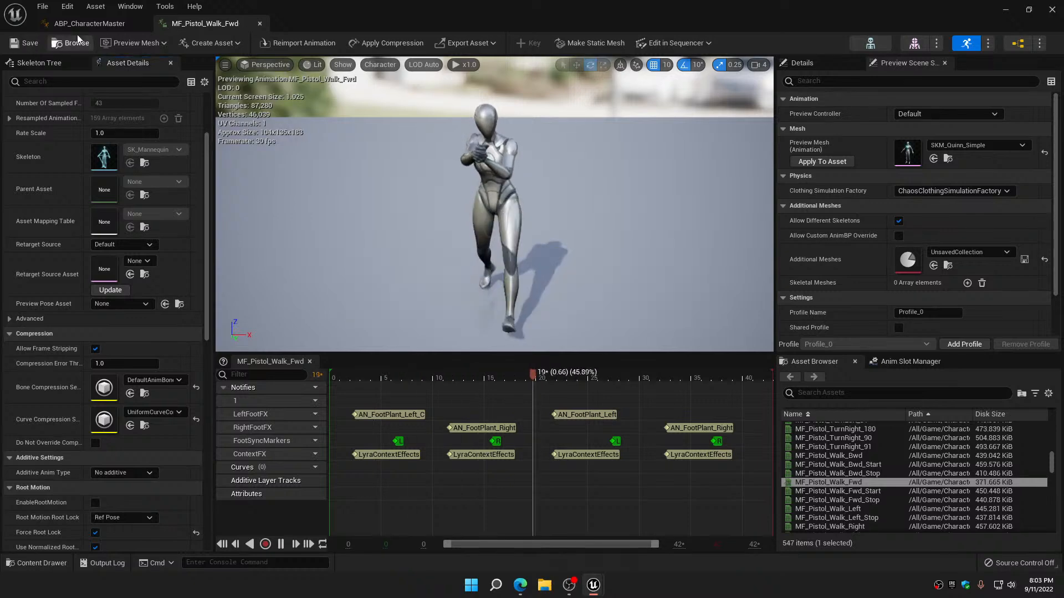
left_click(260, 24)
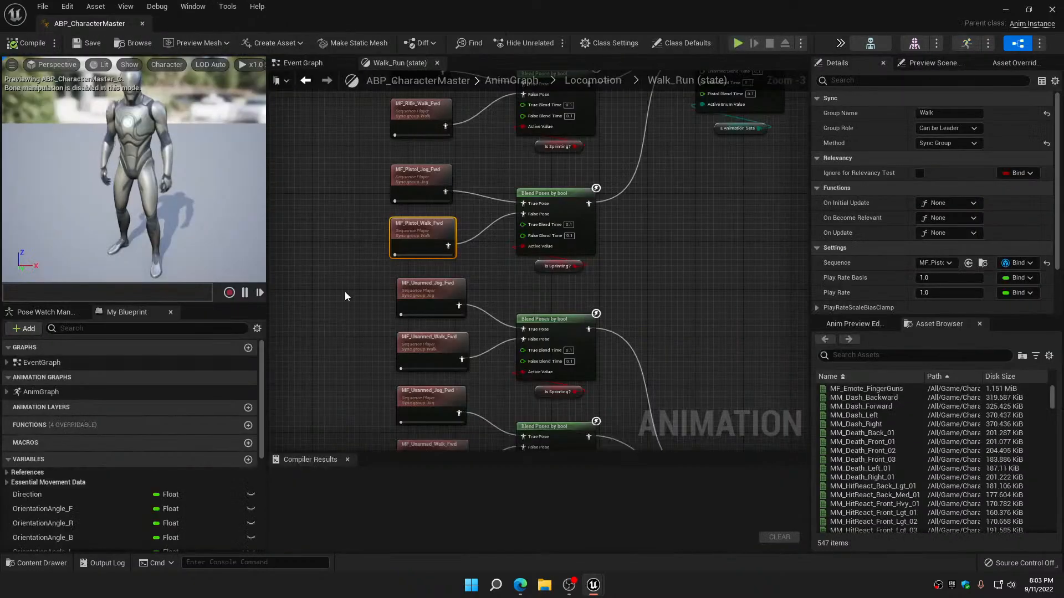
Check the curve compression and root motion of the first MF_Unarmed_Jog_Fwd node and the curve compression of its MF_Unarmed_Walk_Fwd partner
double_click(443, 191)
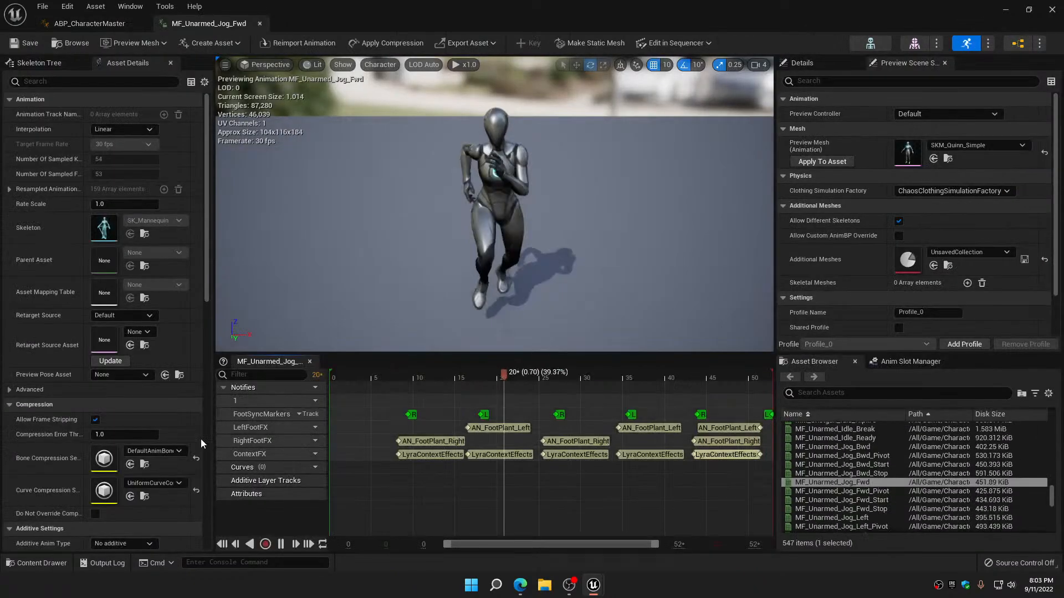
left_click(173, 484)
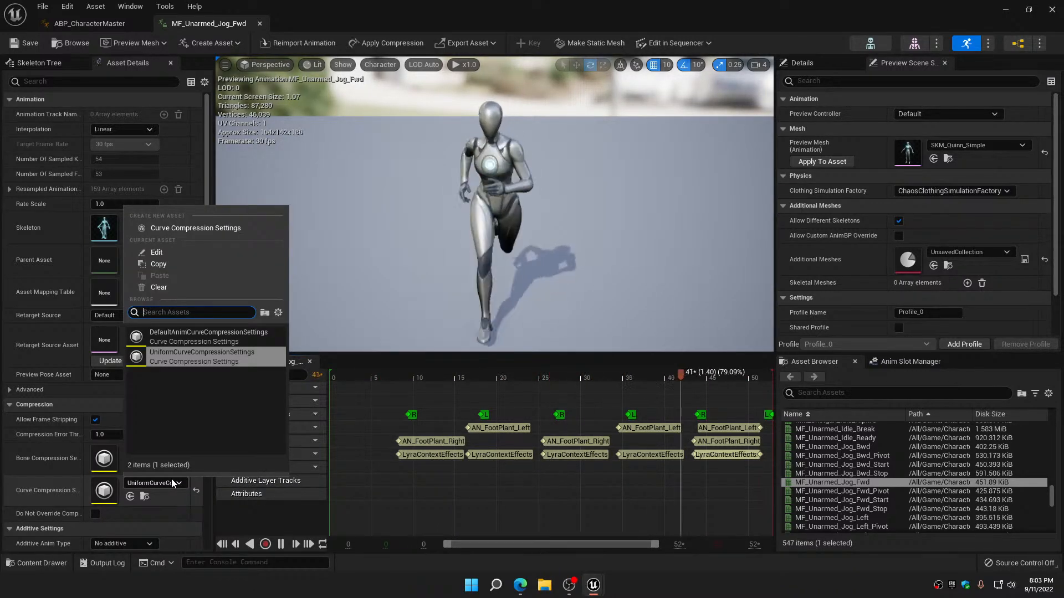
left_click(190, 361)
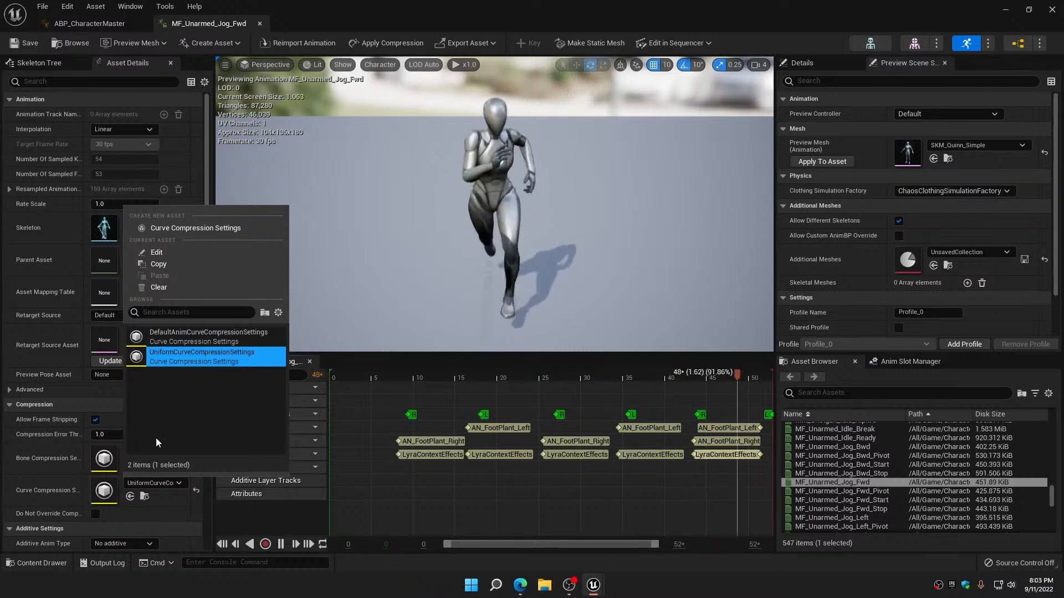
scroll(94, 486, "down", 3)
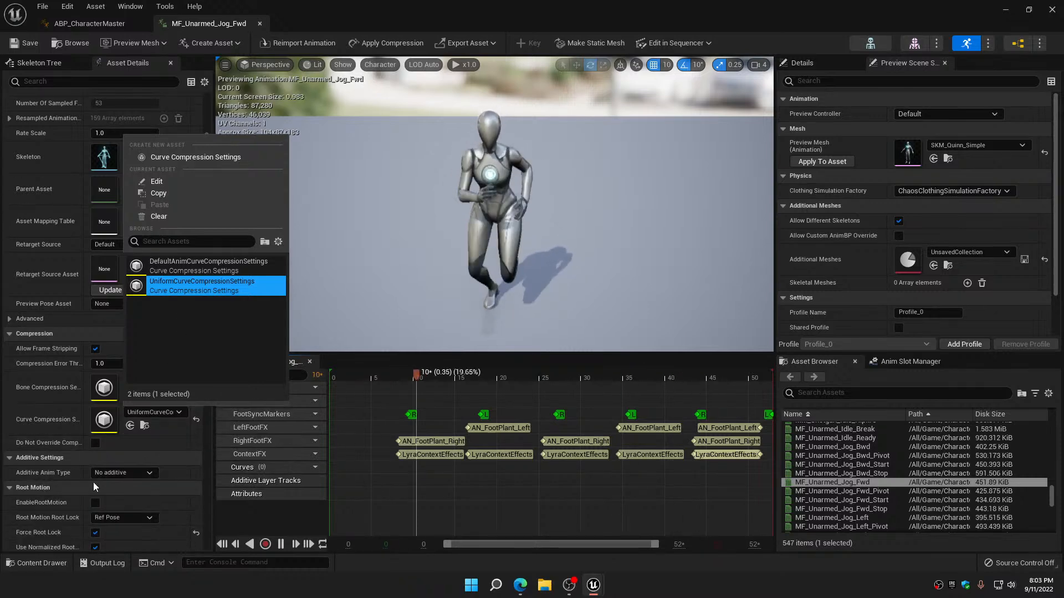
left_click(260, 23)
right_click_drag(437, 238, 437, 145)
double_click(438, 146)
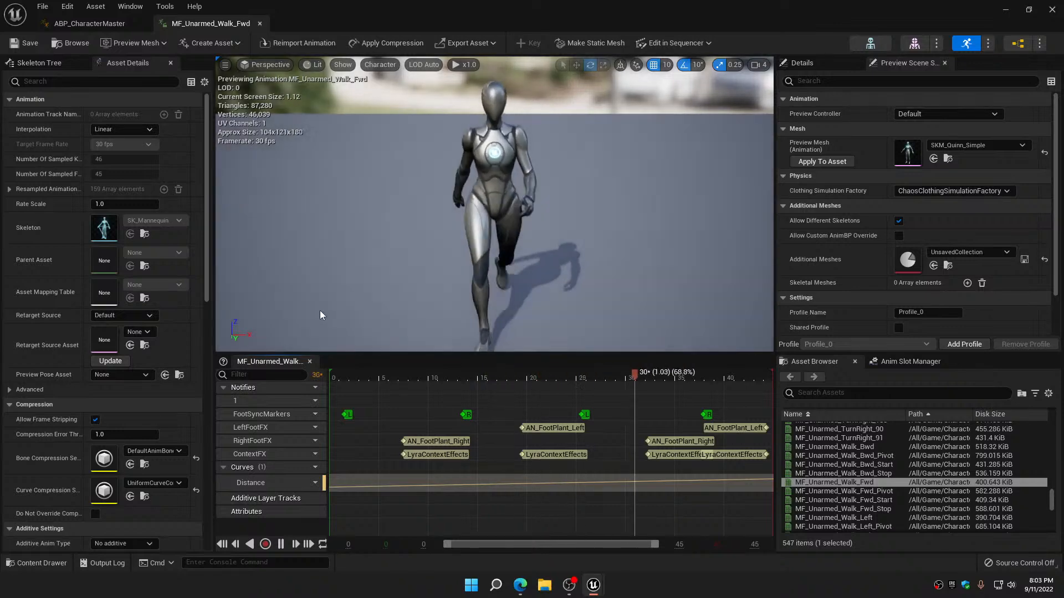
left_click(261, 23)
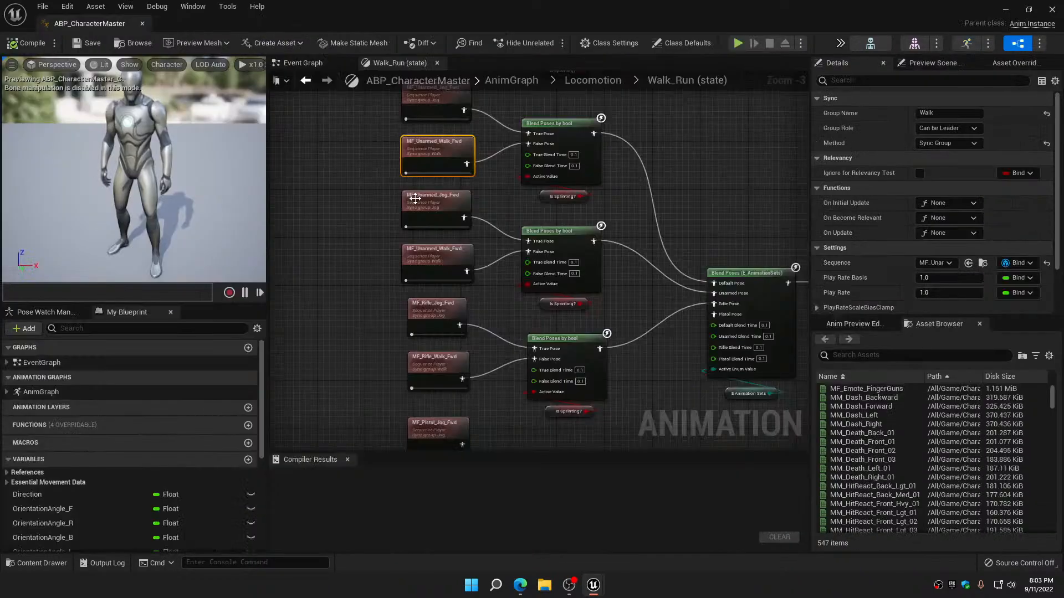
Review the curve compression of the second MF_Unarmed_Jog_Fwd and MF_Unarmed_Walk_Fwd nodes
double_click(437, 202)
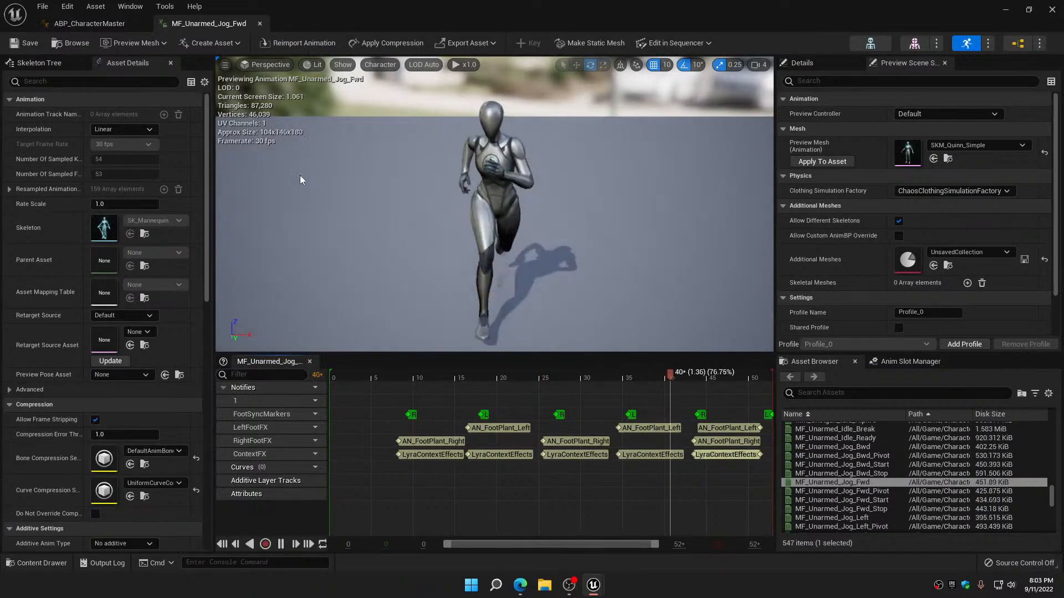
left_click(261, 23)
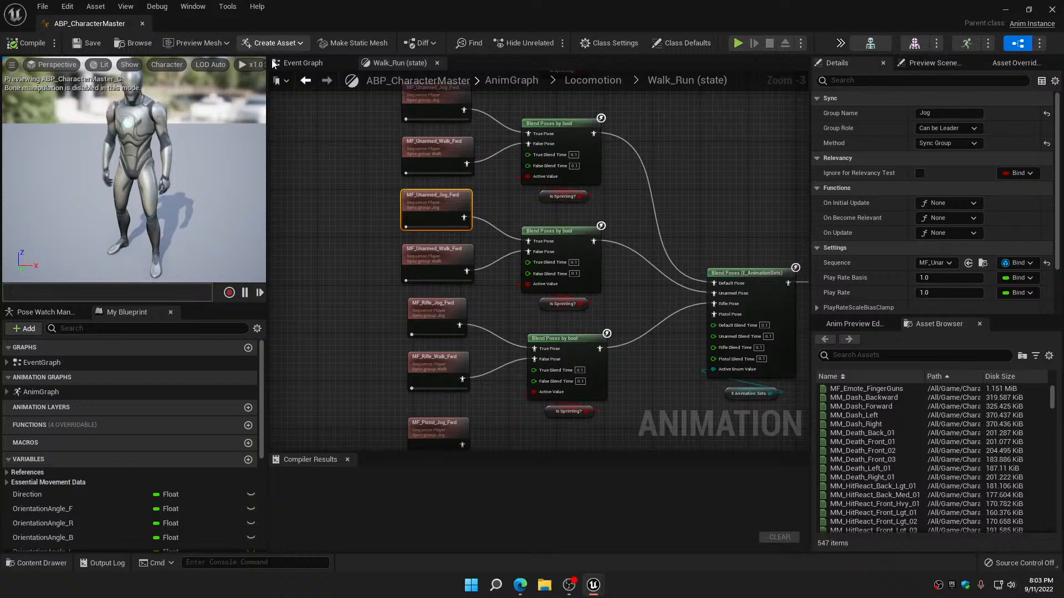
double_click(431, 258)
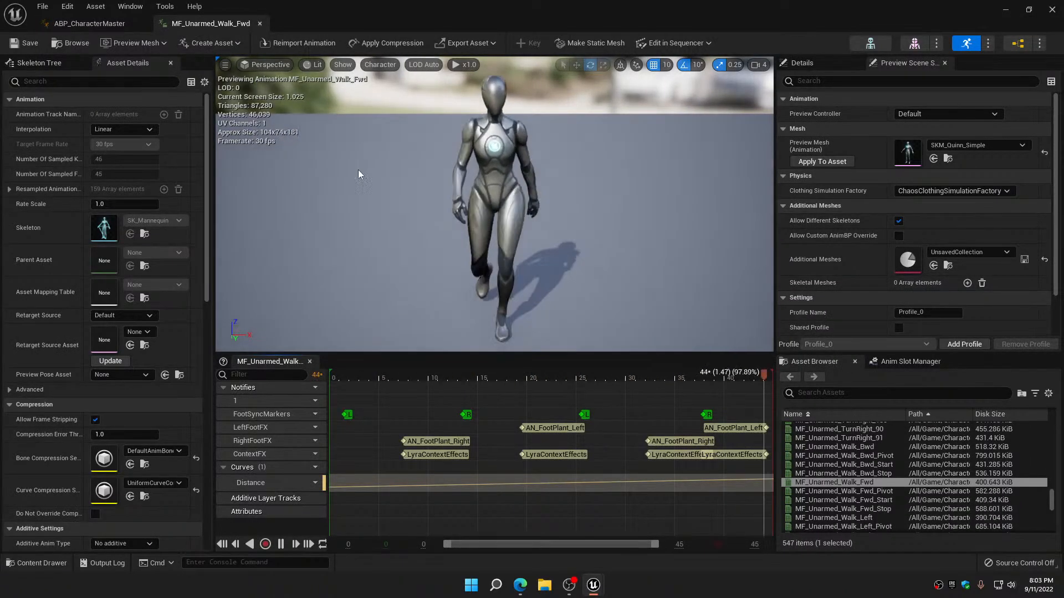
left_click(260, 23)
Verify the curve compression setting of MF_Rifle_Jog_Fwd and MF_Rifle_Walk_Fwd
scroll(417, 171, "down", 2)
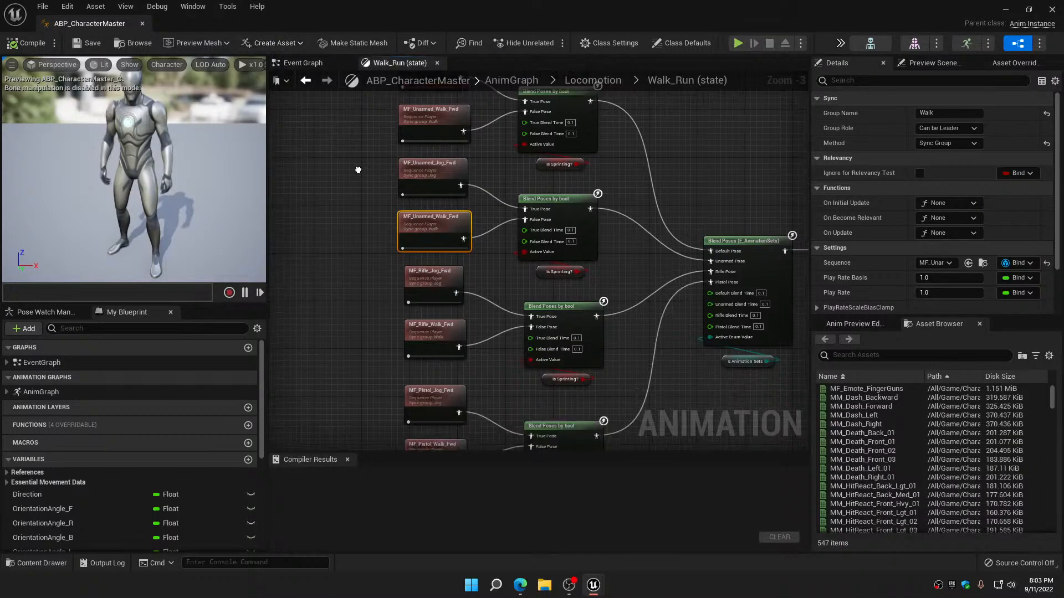
double_click(419, 166)
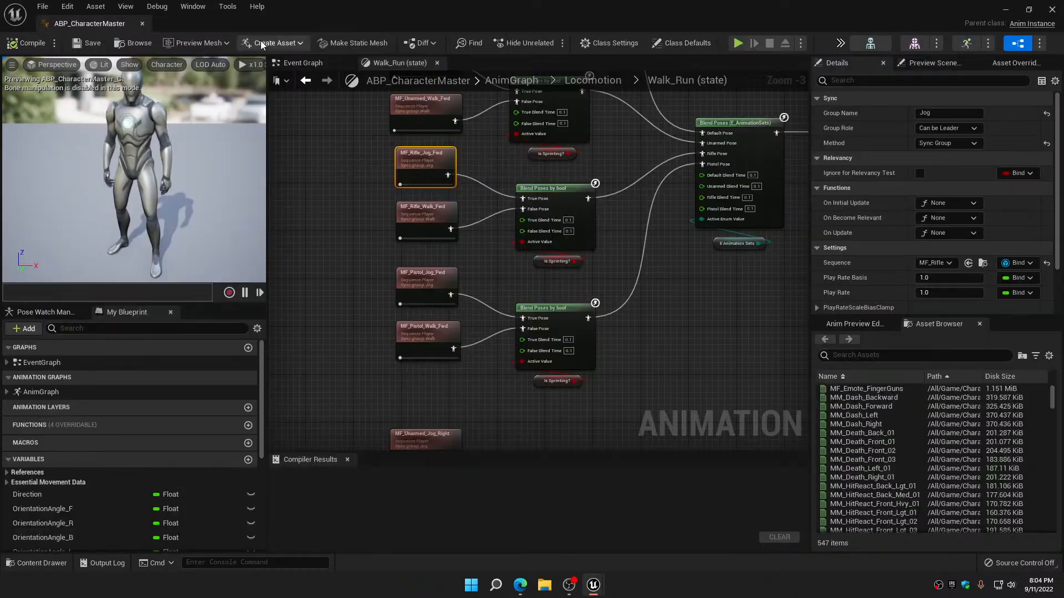
left_click(261, 23)
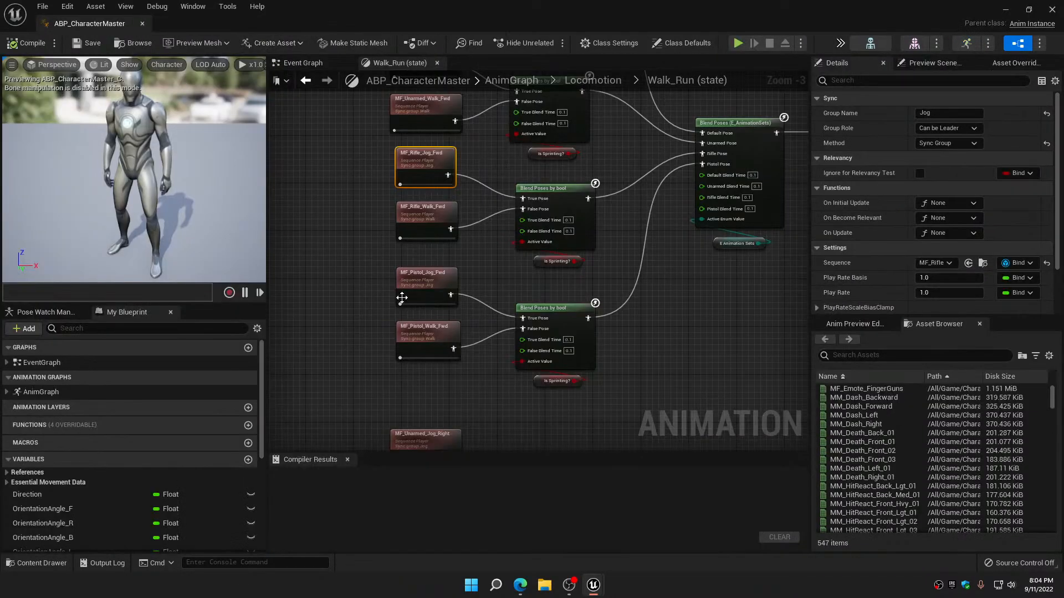
double_click(417, 213)
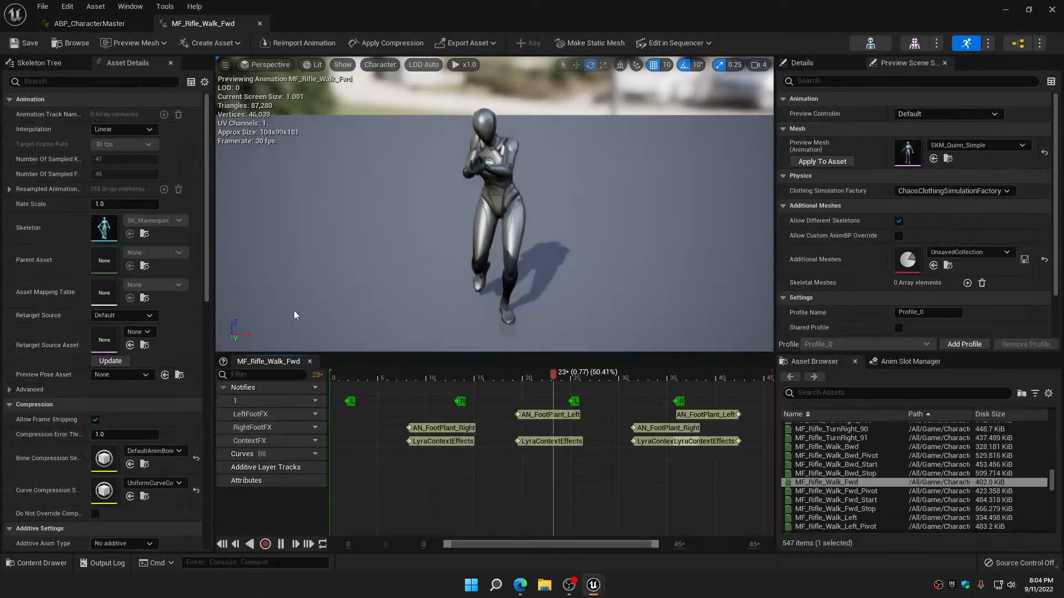
left_click(259, 23)
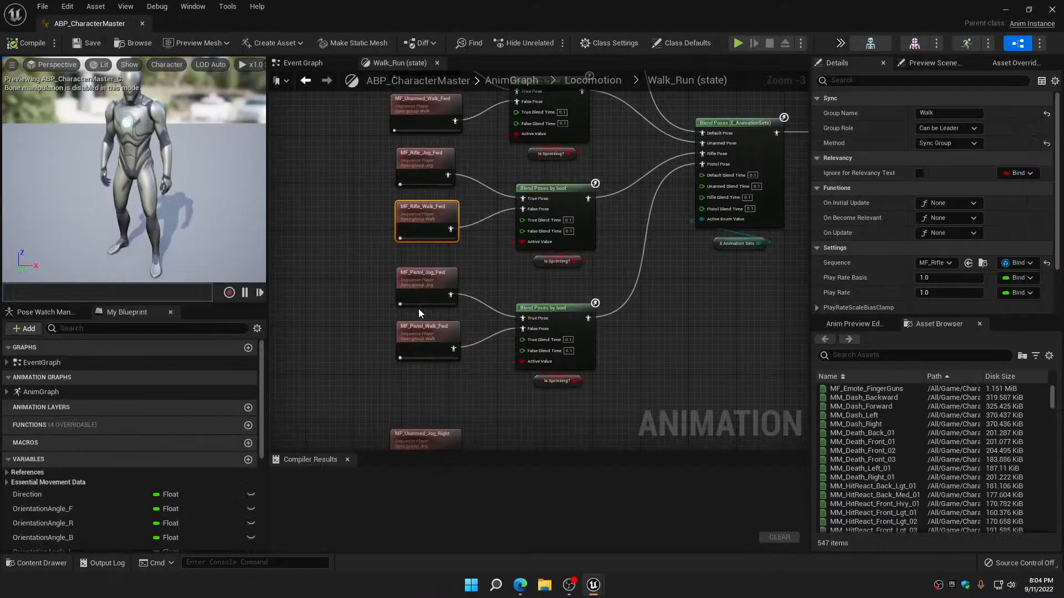
Verify the curve compression setting of MF_Pistol_Jog_Fwd and MF_Pistol_Walk_Fwd
double_click(422, 273)
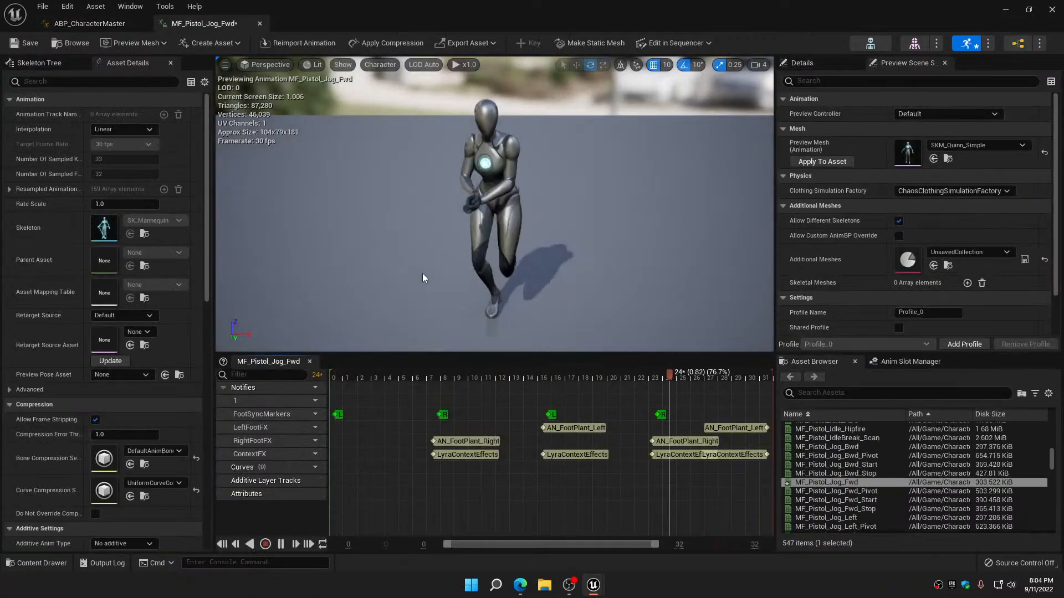
left_click(260, 23)
double_click(432, 334)
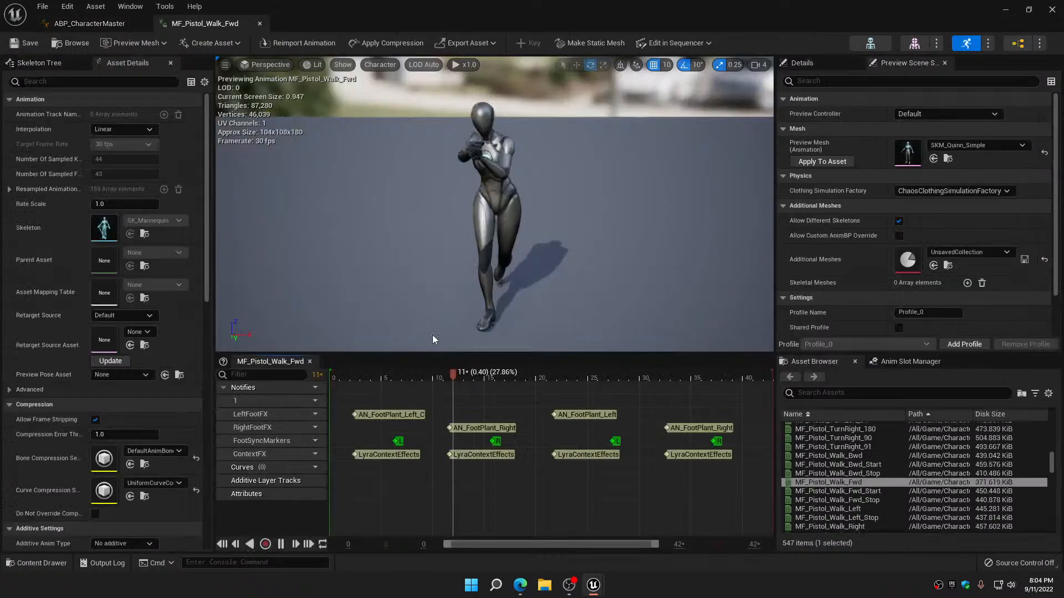
left_click(260, 24)
Set the curve compression of MF_Unarmed_Jog_Right to UniformCurveCompressionSettings, disable its root motion, and save and close it
scroll(371, 249, "up", 3)
right_click_drag(367, 264, 385, 131)
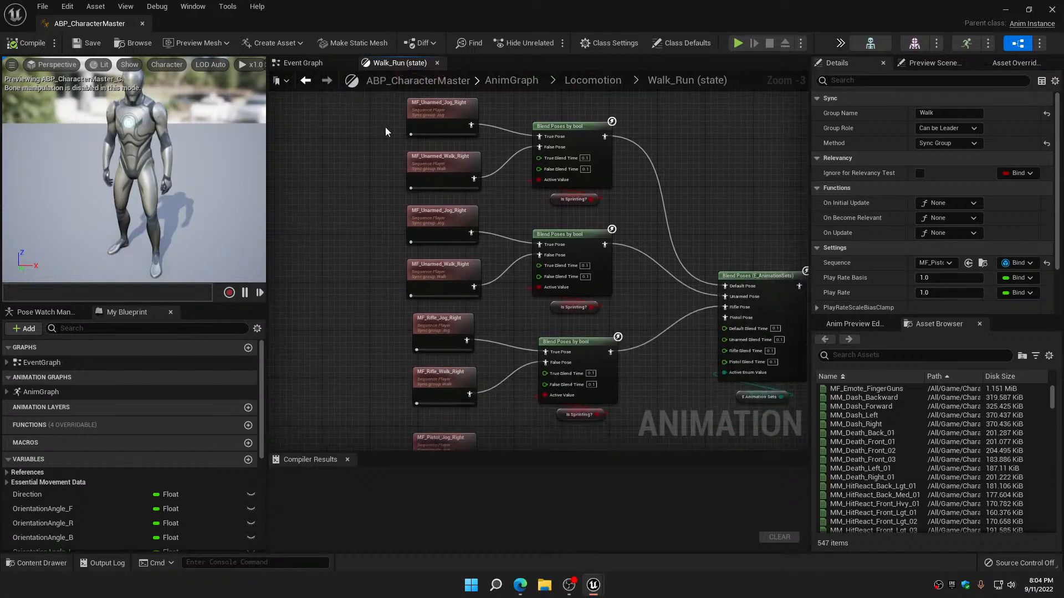
double_click(456, 110)
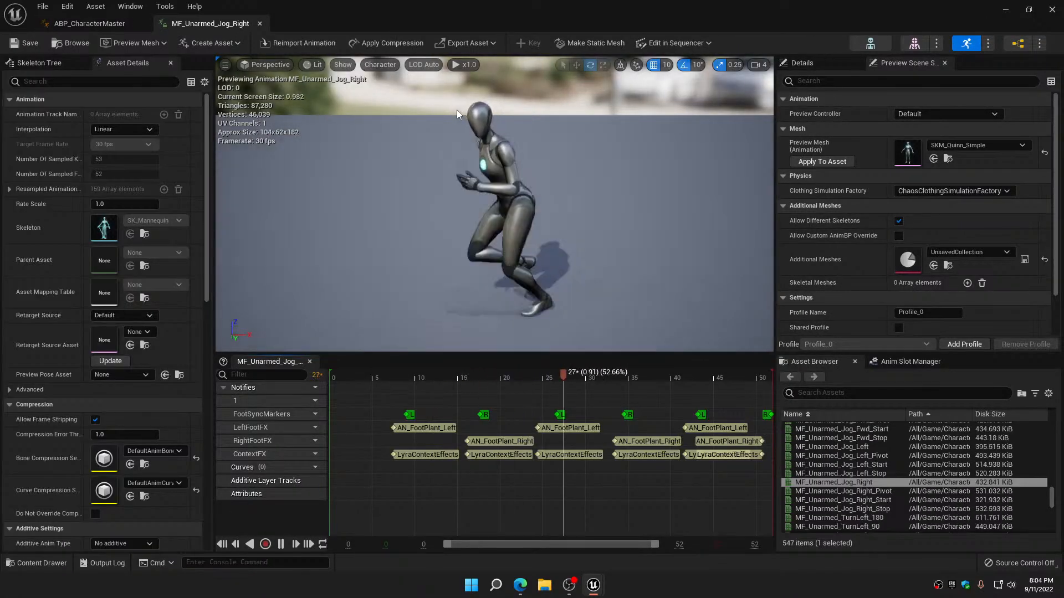
left_click(157, 483)
left_click(187, 357)
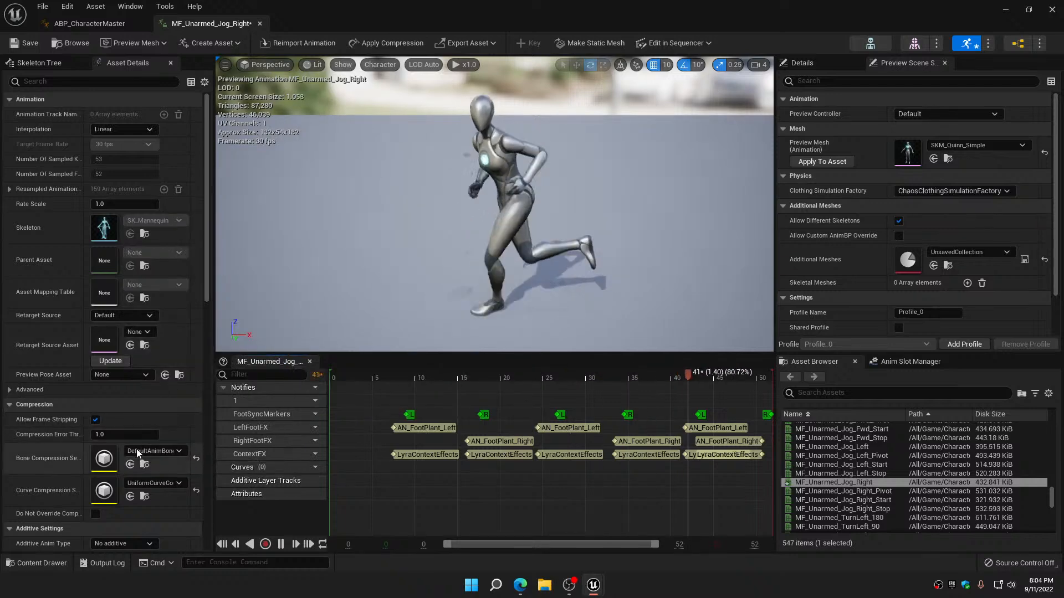
scroll(127, 450, "down", 3)
left_click(97, 450)
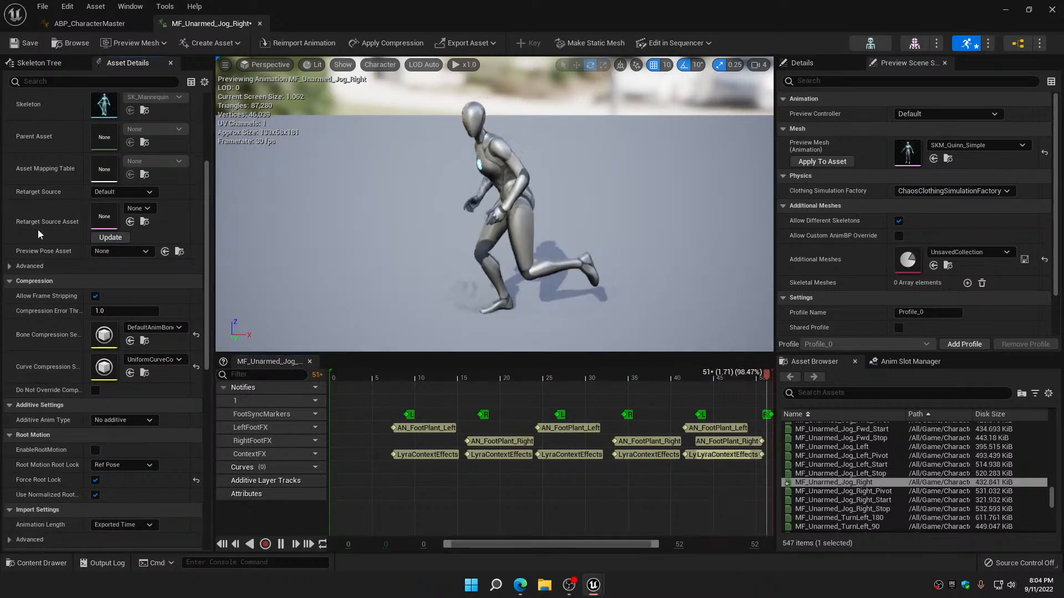
left_click(25, 43)
left_click(259, 23)
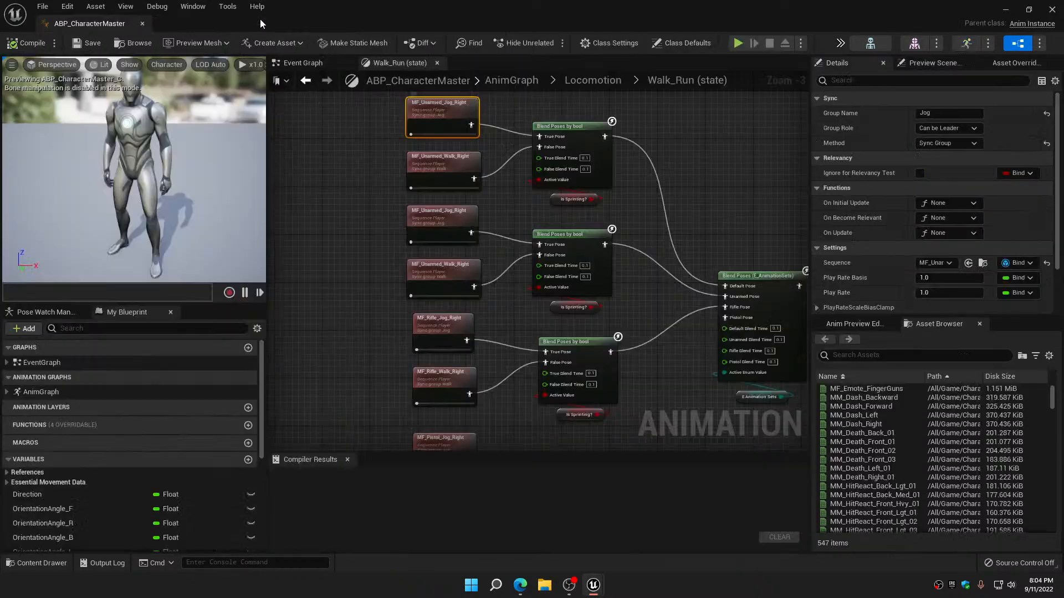
Switch MF_Unarmed_Walk_Right to UniformCurveCompressionSettings, disable its root motion, and save and close the animation
double_click(430, 166)
left_click(159, 483)
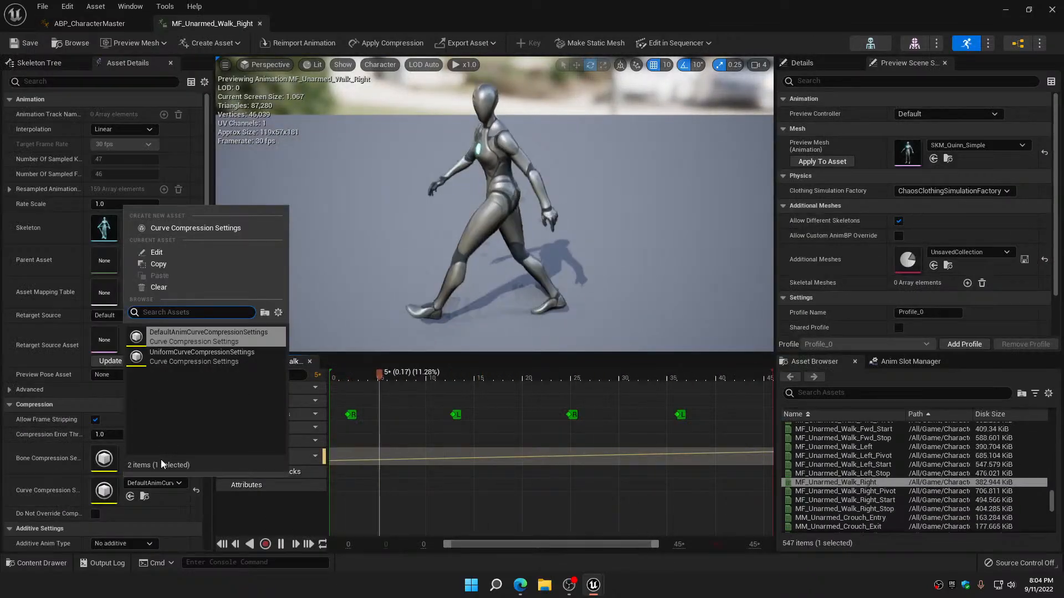
left_click(176, 358)
scroll(111, 421, "down", 2)
left_click(97, 502)
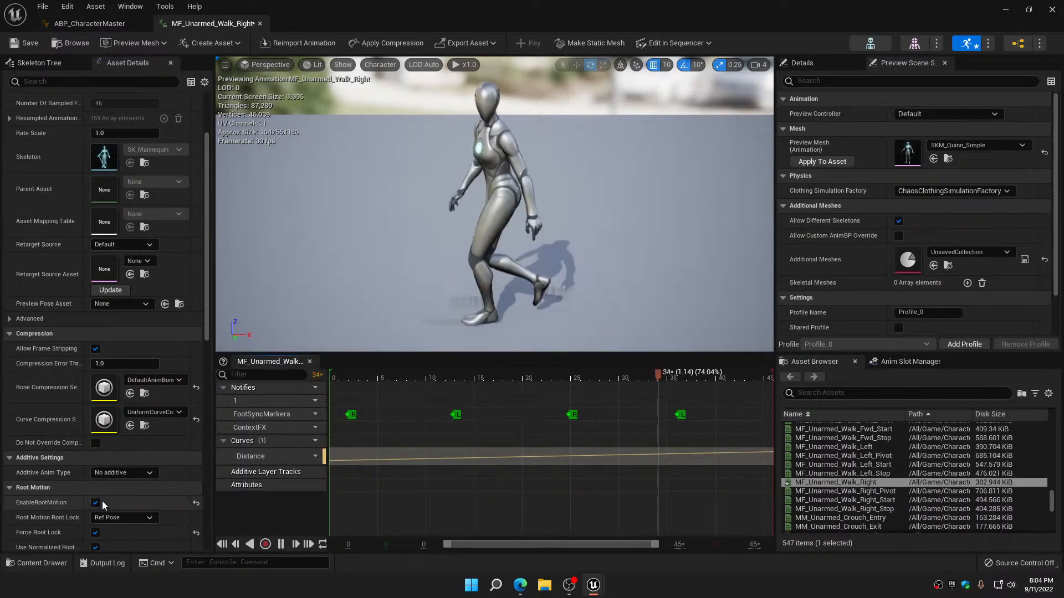
left_click(95, 503)
left_click(24, 46)
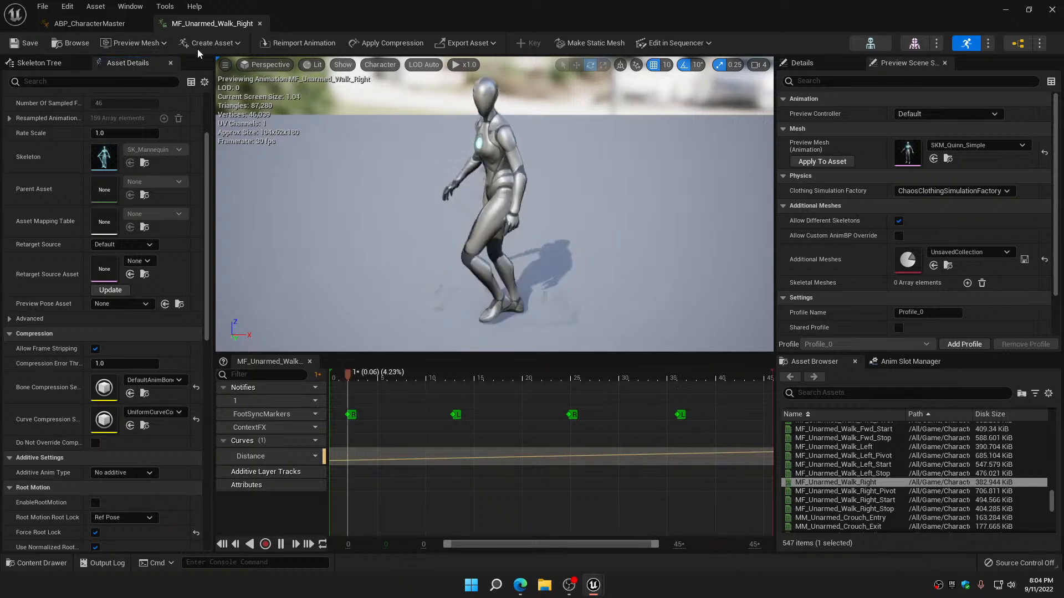
left_click(259, 23)
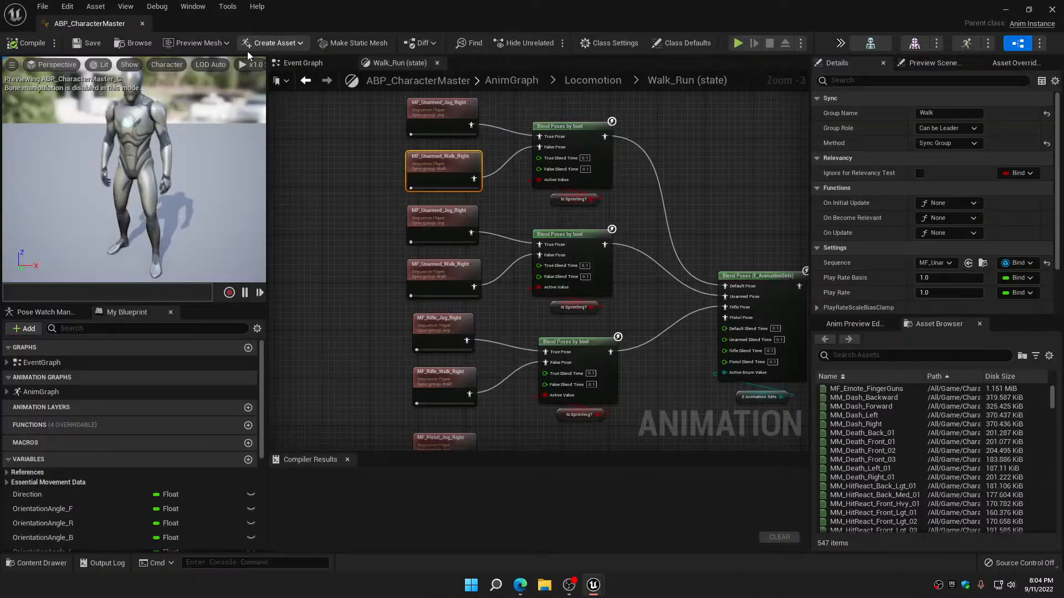
Verify the curve compression and root motion settings of MF_Unarmed_Jog_Right and the curve compression of MF_Unarmed_Walk_Right for the unarmed pose
double_click(427, 231)
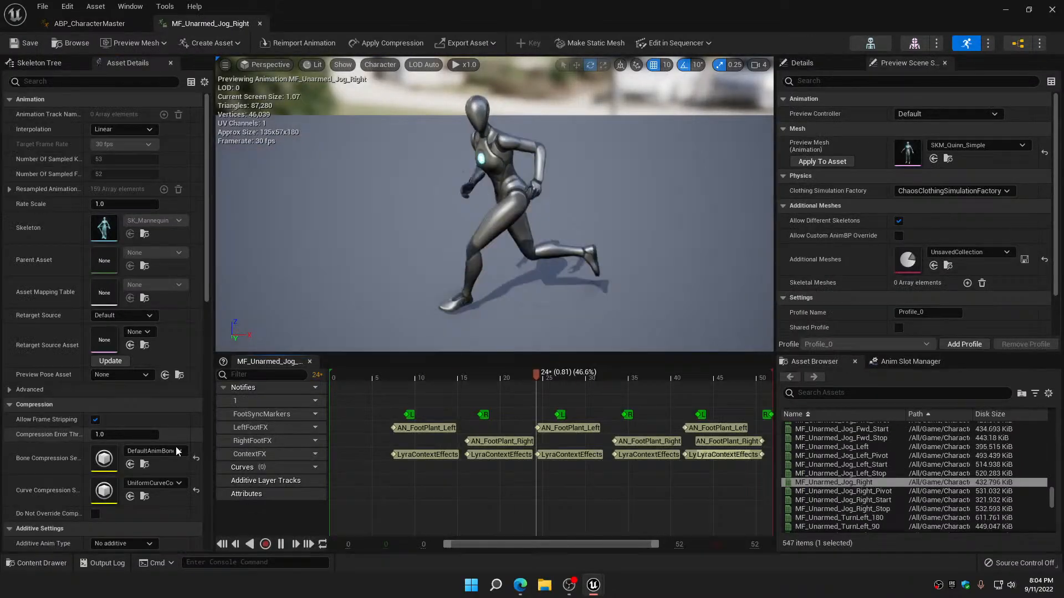
left_click(155, 482)
left_click(180, 358)
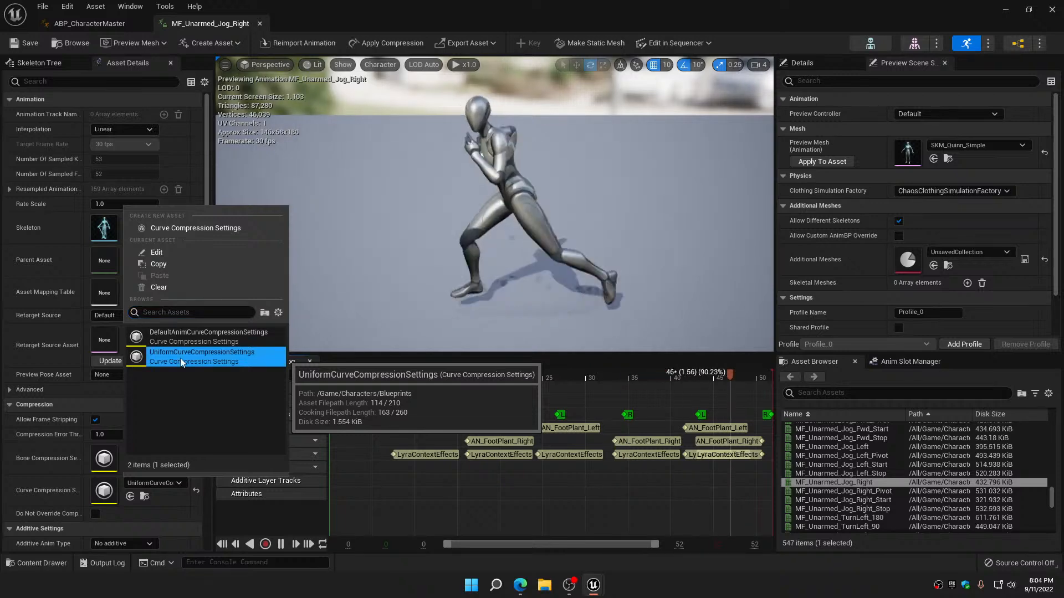
scroll(15, 510, "down", 1)
scroll(15, 509, "down", 2)
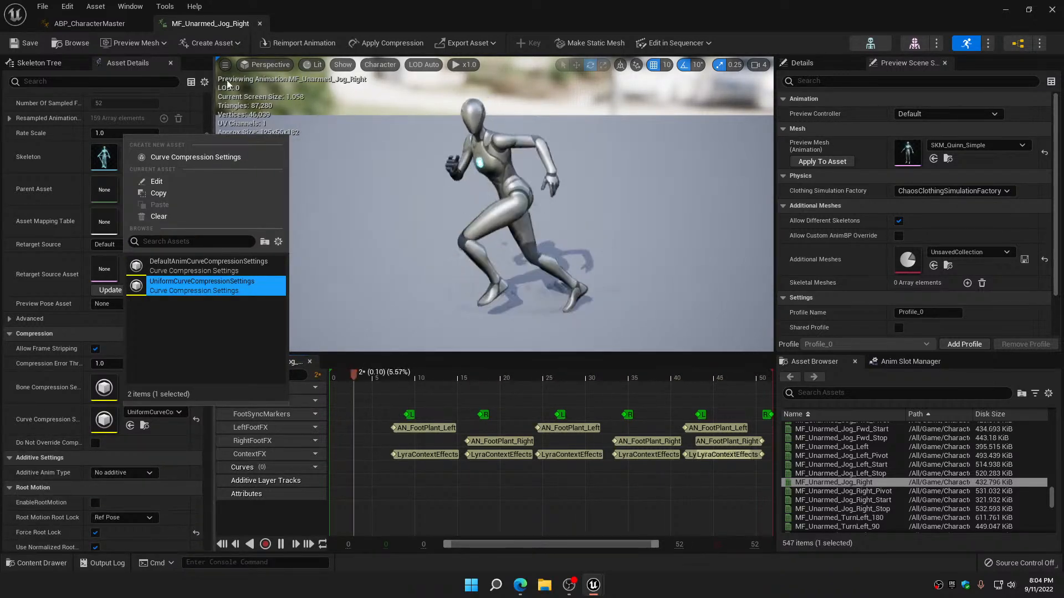
left_click(260, 24)
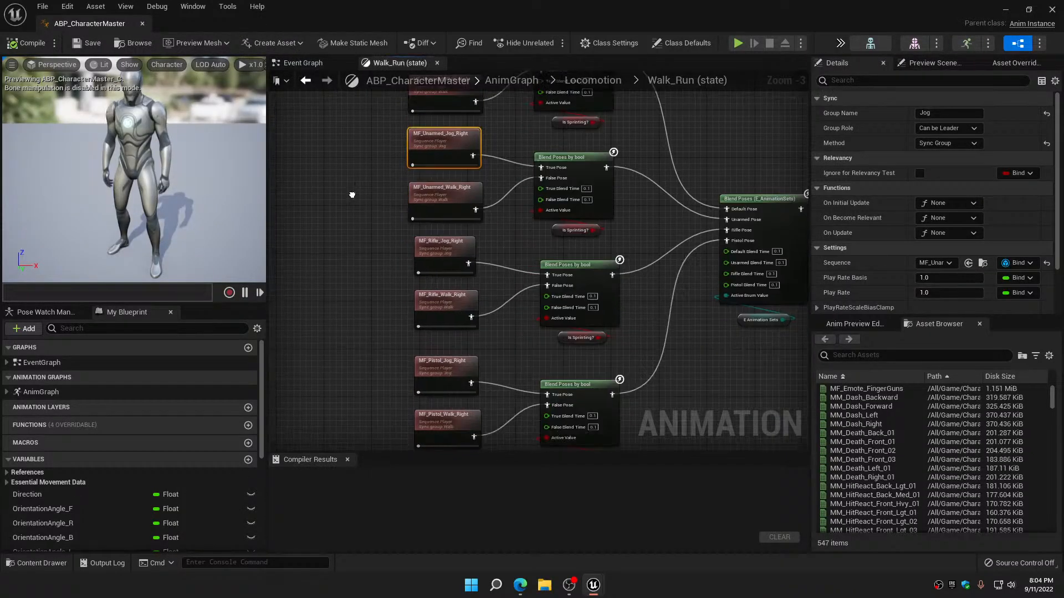
double_click(445, 175)
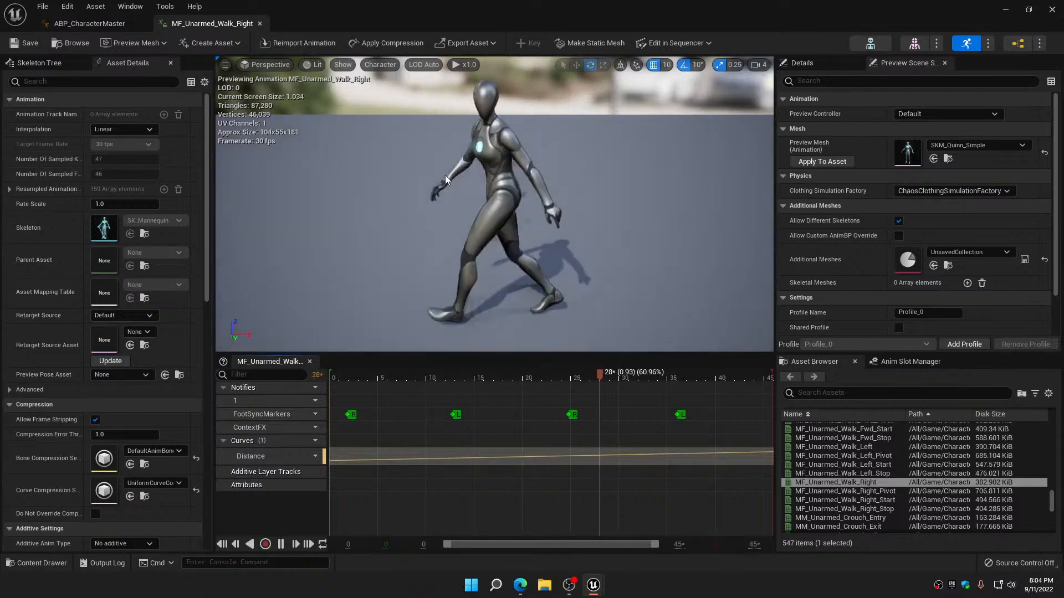
left_click(260, 23)
Set the curve compression of MF_Rifle_Jog_Right to UniformCurveCompressionSettings, and save and close the animation
double_click(447, 231)
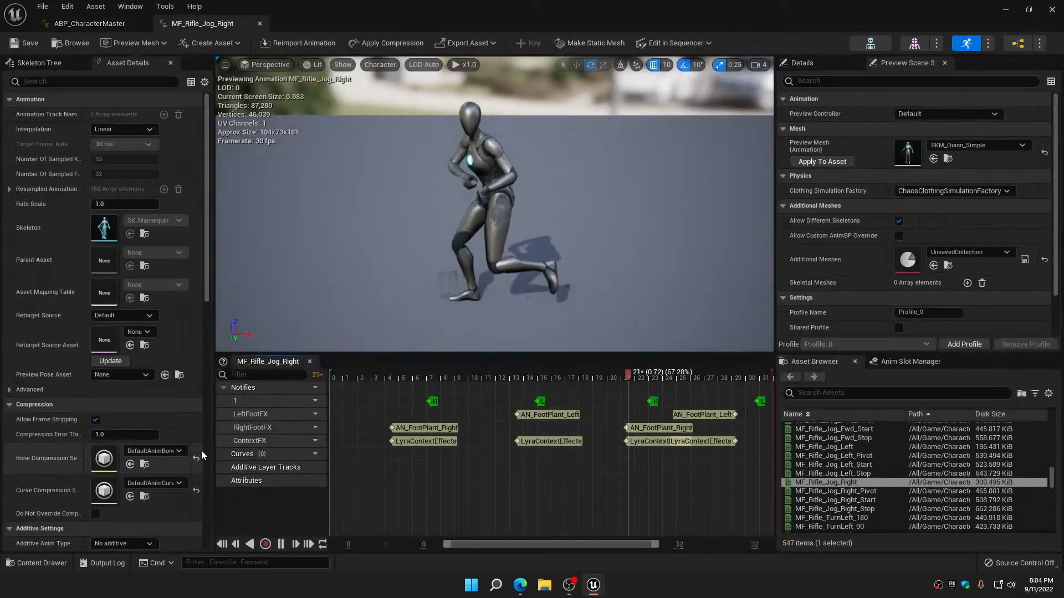
left_click(172, 487)
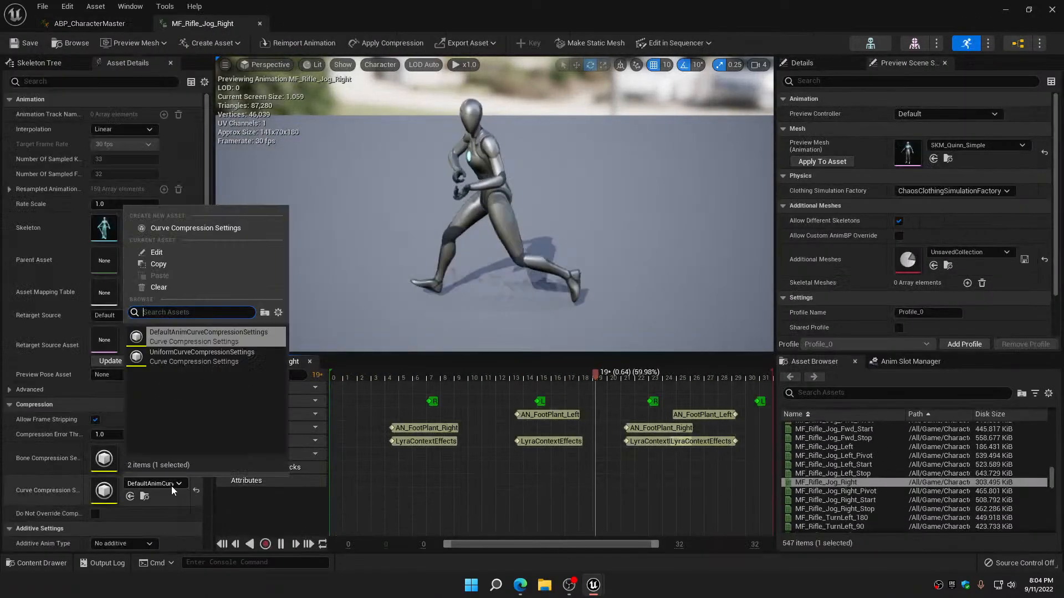
left_click(173, 357)
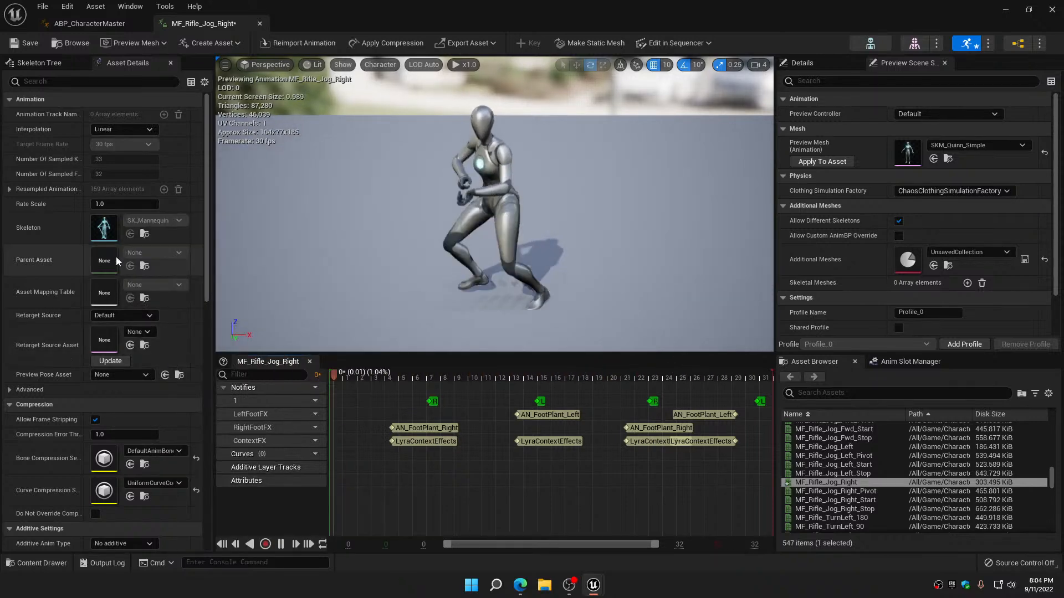
left_click(260, 23)
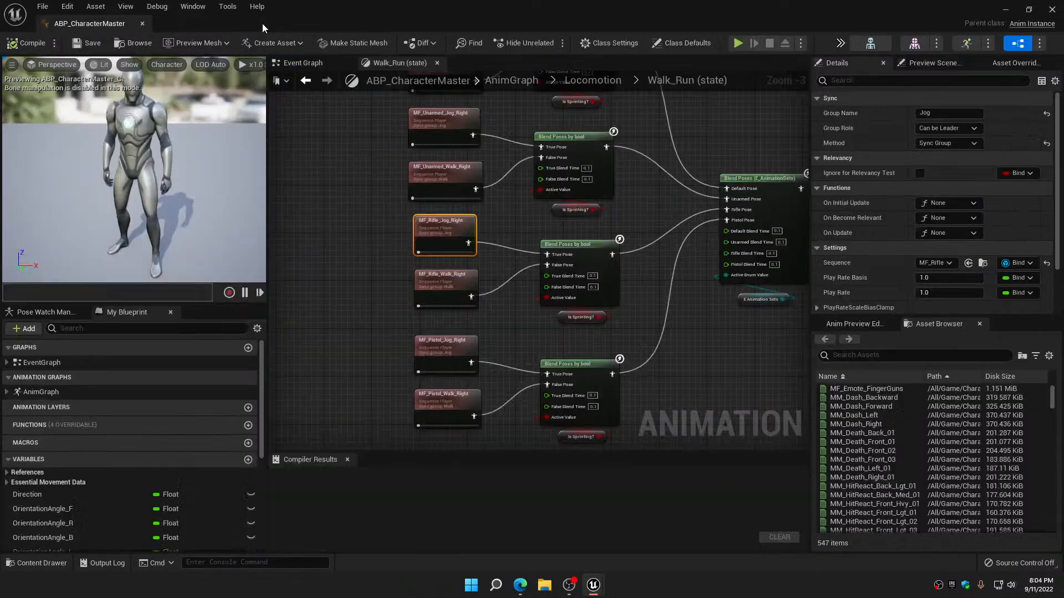
Set the curve compression of MF_Rifle_Walk_Right to UniformCurveCompressionSettings, disable its root motion, and save and close it
double_click(447, 288)
left_click(182, 481)
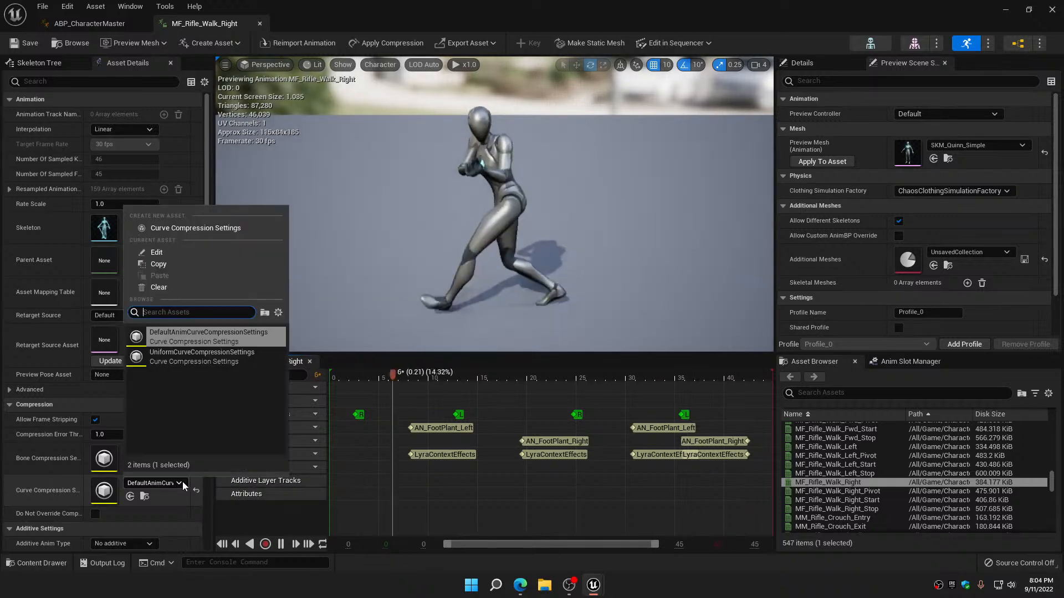
left_click(180, 359)
scroll(150, 456, "down", 3)
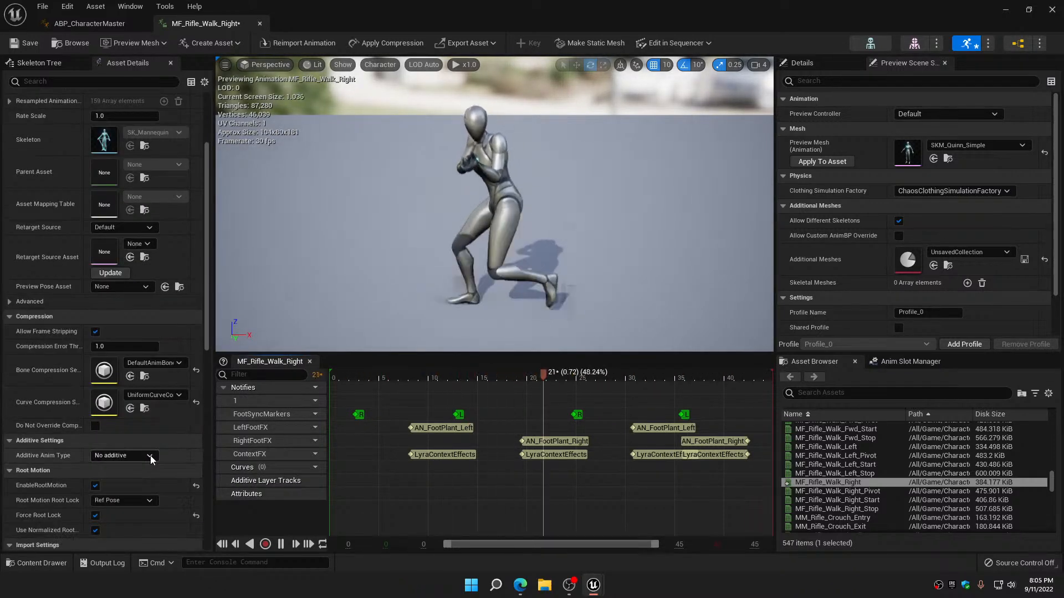
left_click(96, 486)
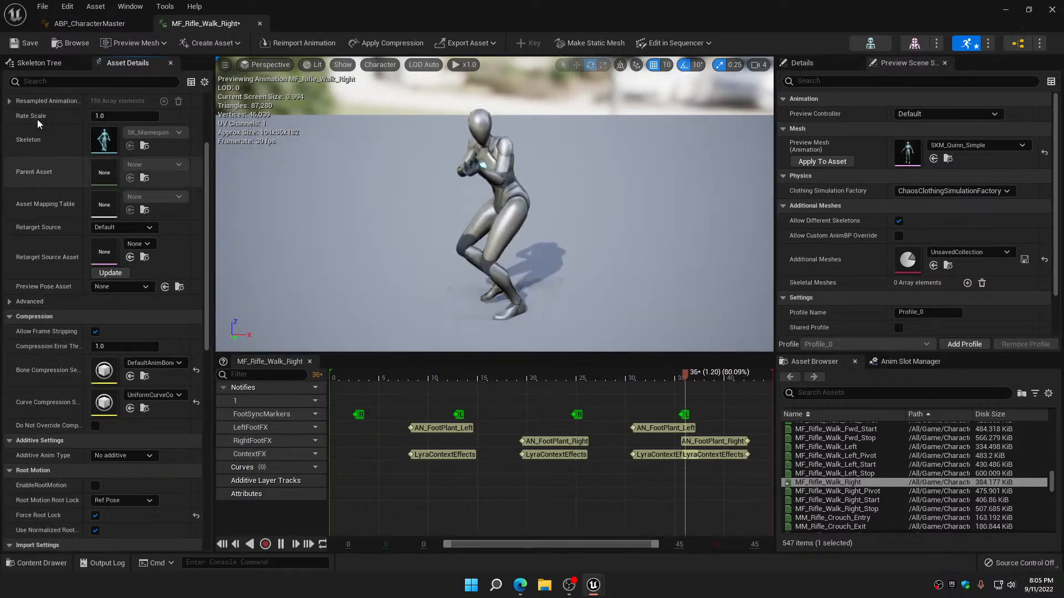
left_click(25, 44)
left_click(260, 24)
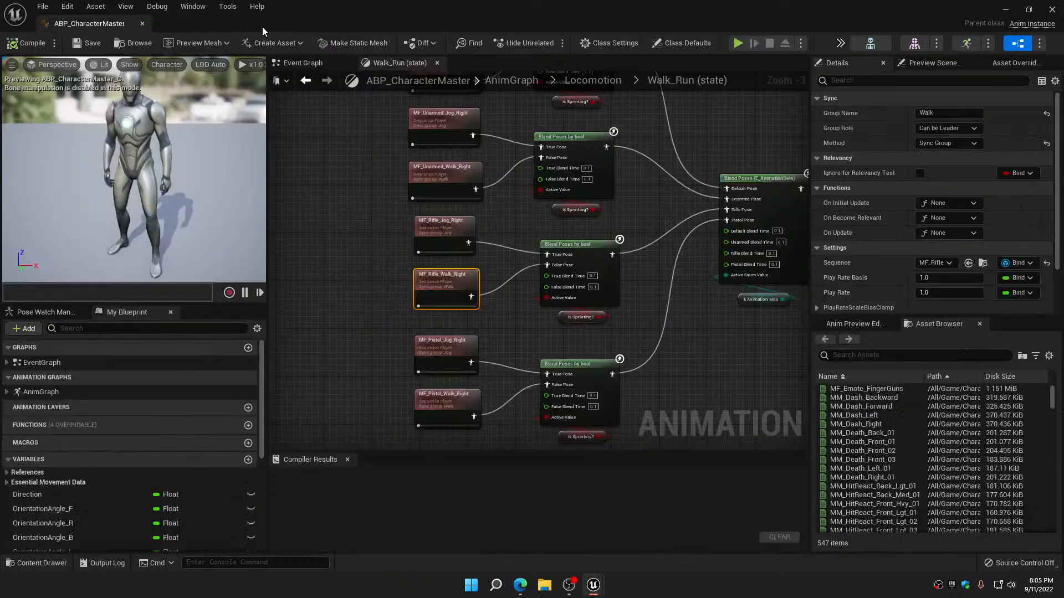
Switch MF_Pistol_Jog_Right to UniformCurveCompressionSettings for curve compression, disable its root motion, and save and close the animation
right_click_drag(350, 286, 350, 169)
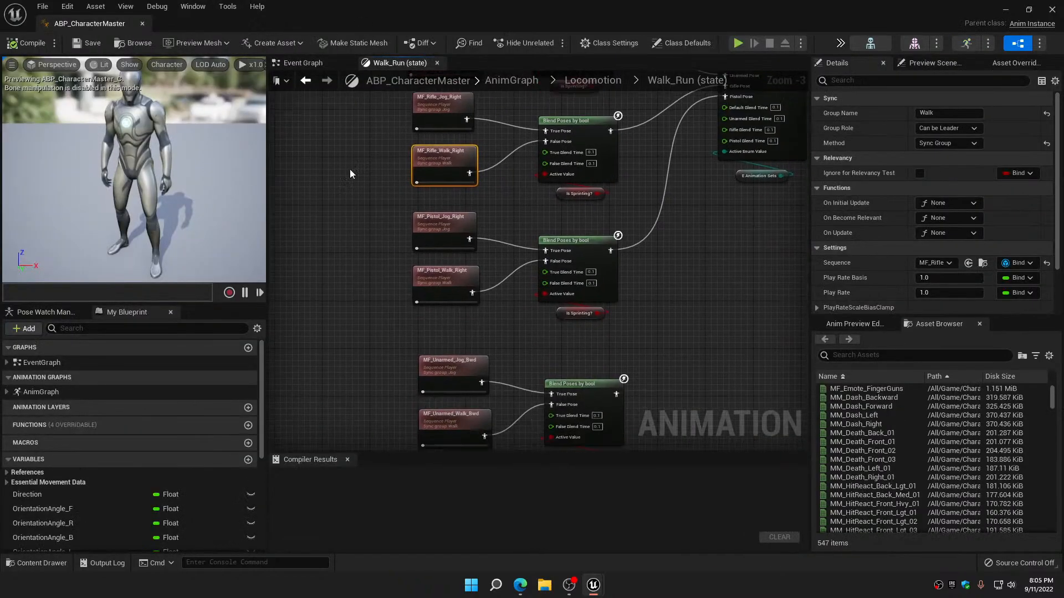
double_click(445, 226)
left_click(167, 485)
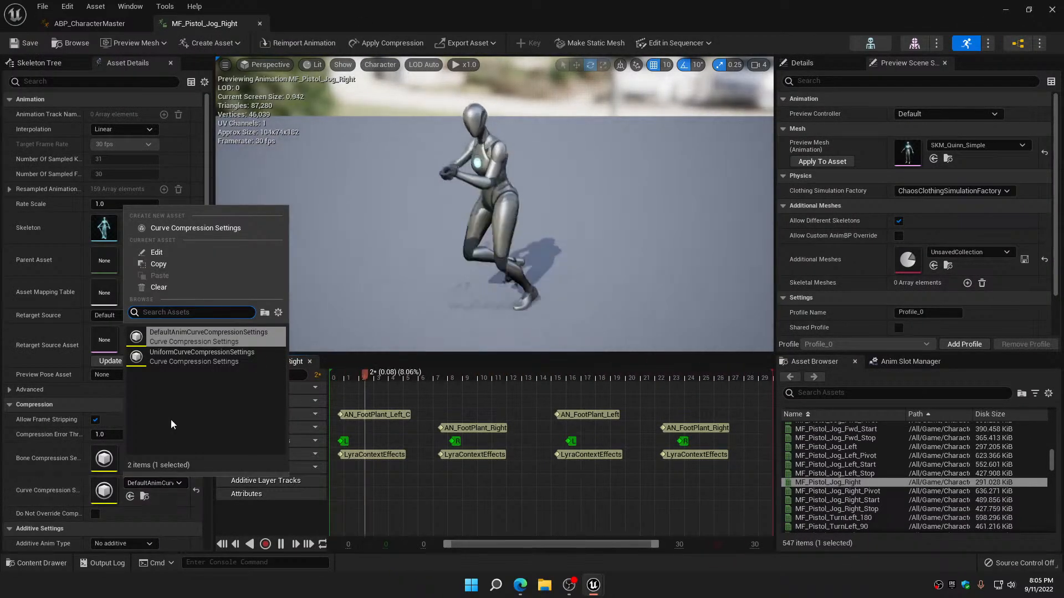
left_click(177, 354)
scroll(72, 511, "down", 3)
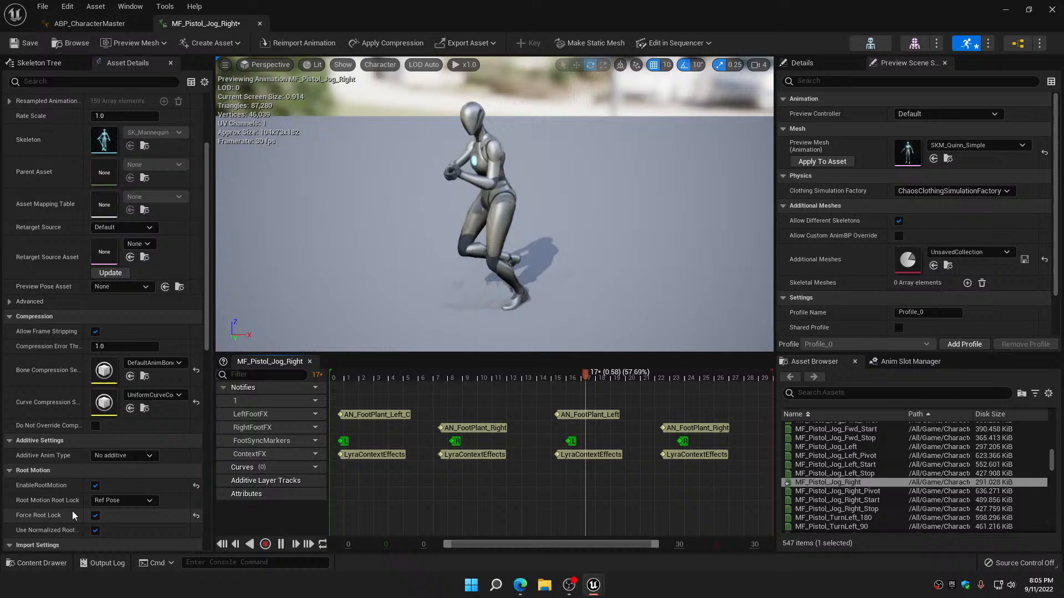
left_click(95, 486)
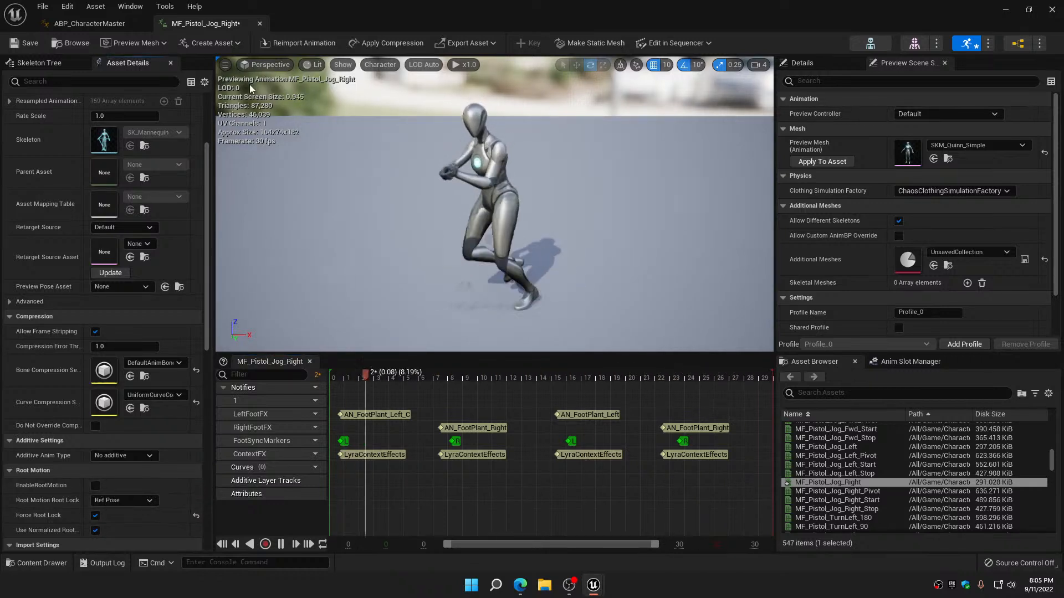
left_click(31, 45)
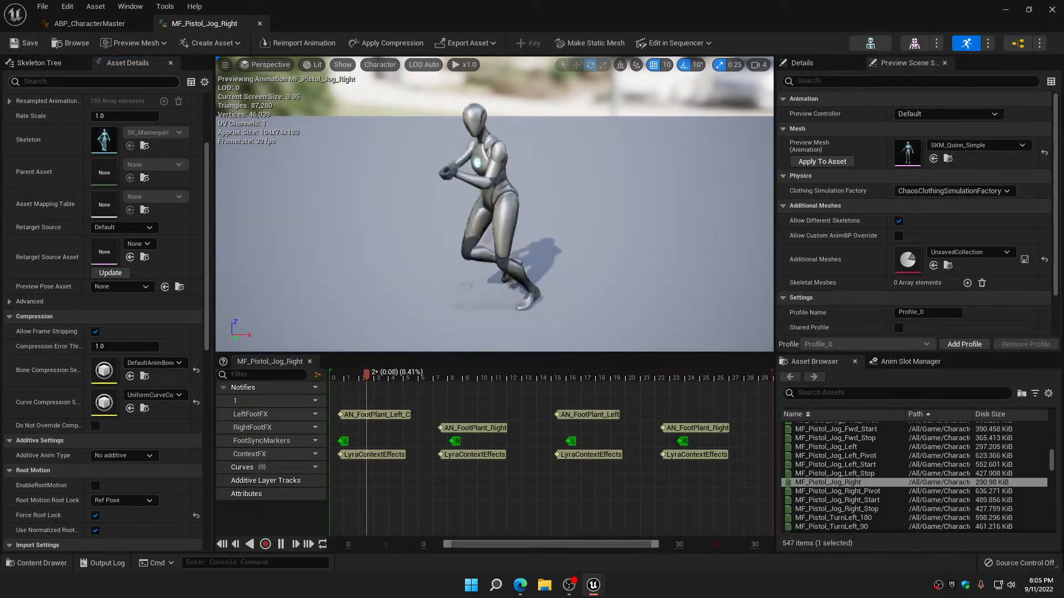
left_click(260, 24)
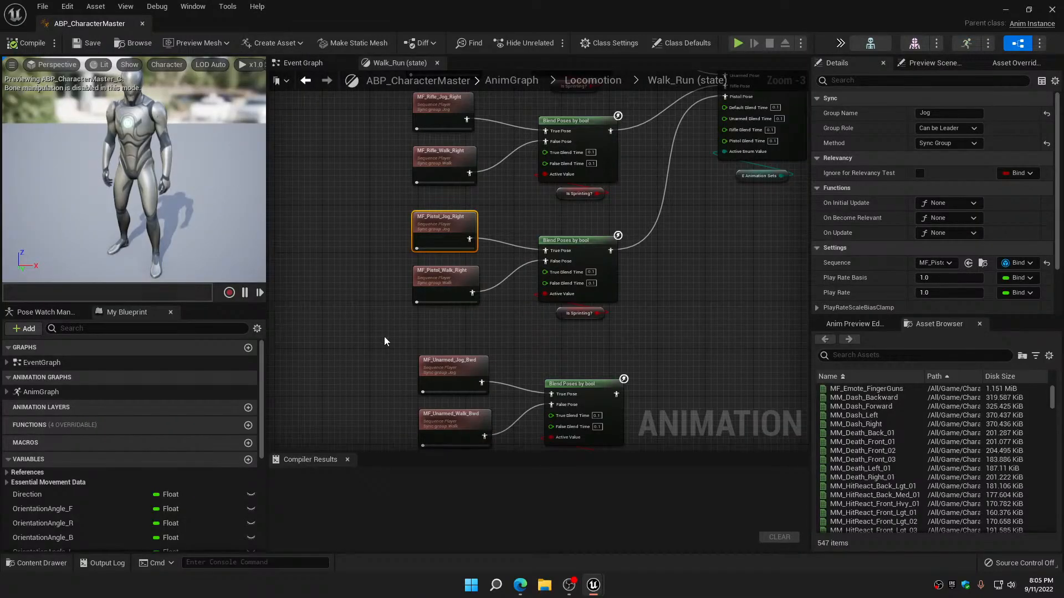
Give MF_Pistol_Walk_Right the UniformCurveCompressionSettings curve compression with root motion disabled, and save and close it
double_click(439, 278)
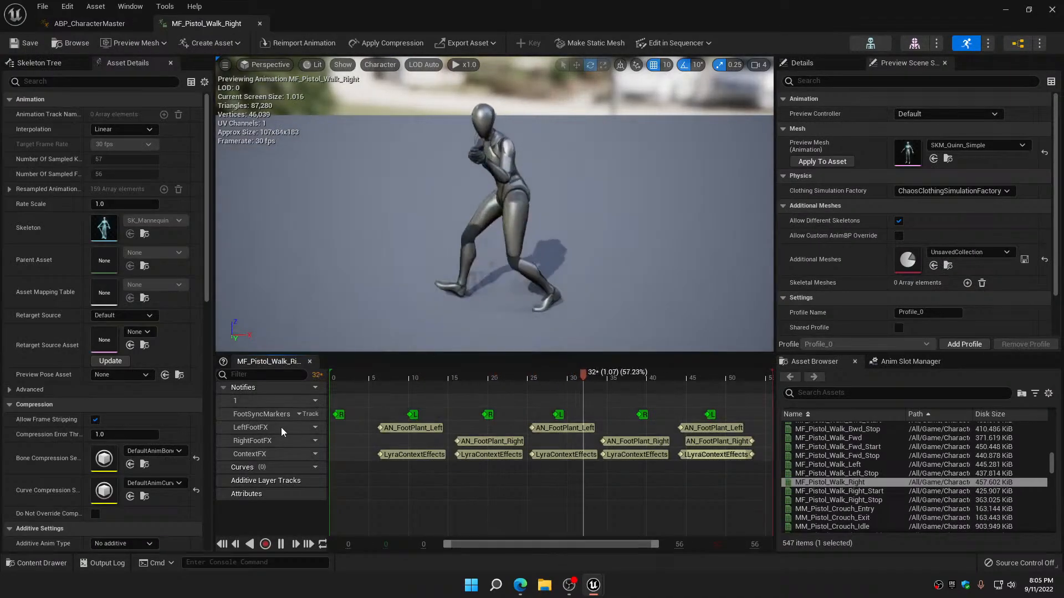
left_click(158, 484)
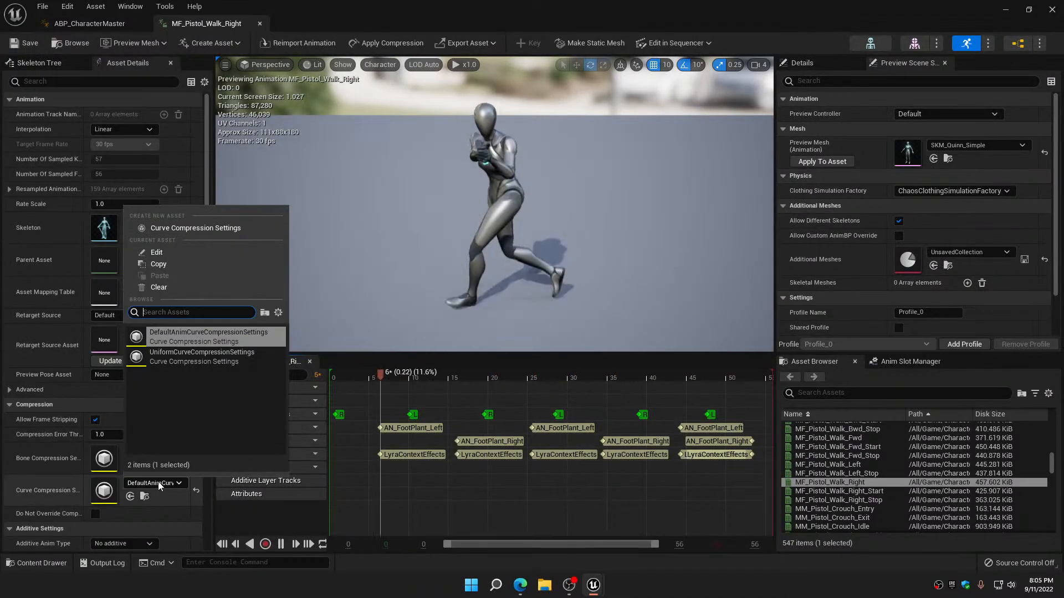
left_click(199, 357)
scroll(157, 477, "down", 3)
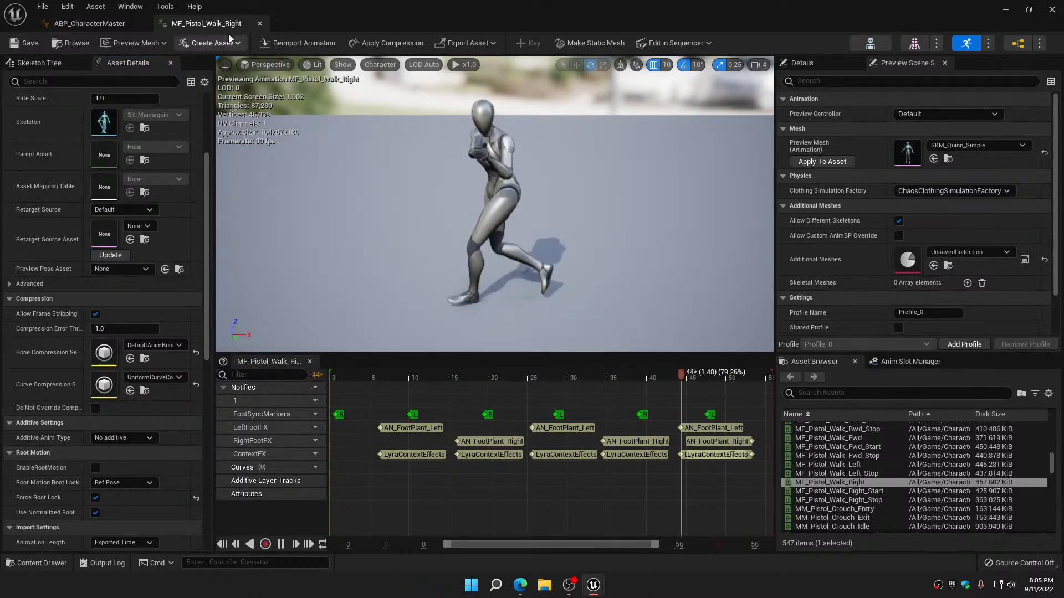
left_click(259, 24)
Set the curve compression of MF_Unarmed_Jog_Bwd to UniformCurveCompressionSettings, disable its root motion, and save and close it
right_click_drag(384, 298, 402, 143)
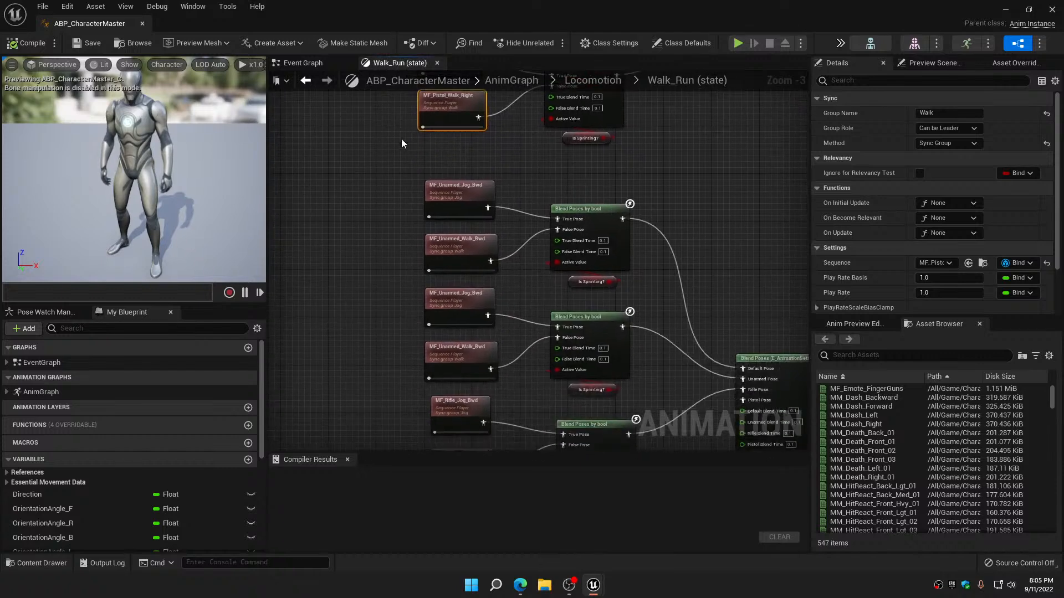
double_click(461, 201)
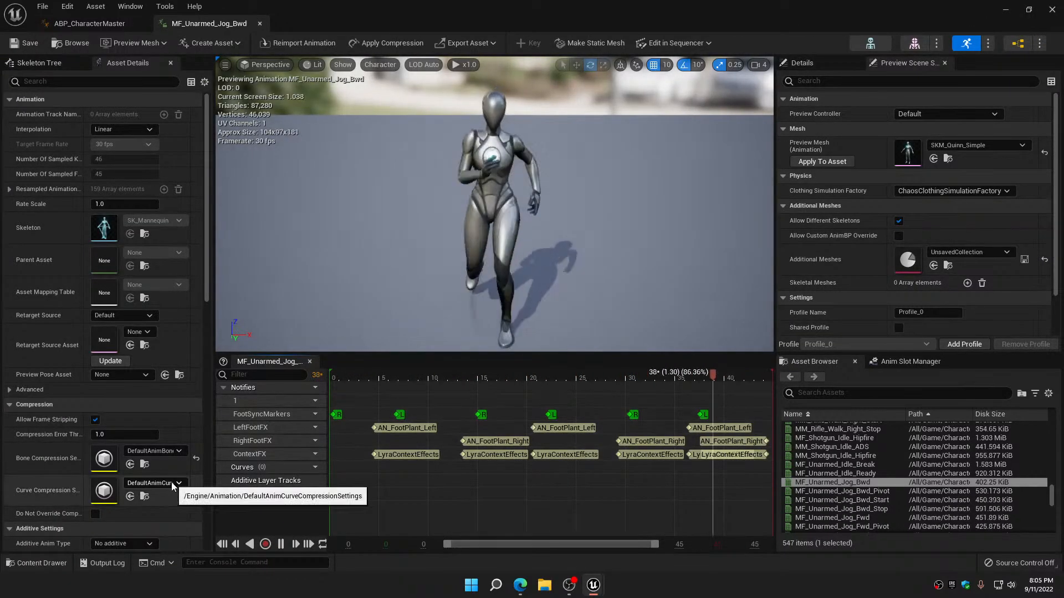
left_click(156, 483)
left_click(190, 357)
scroll(100, 465, "down", 4)
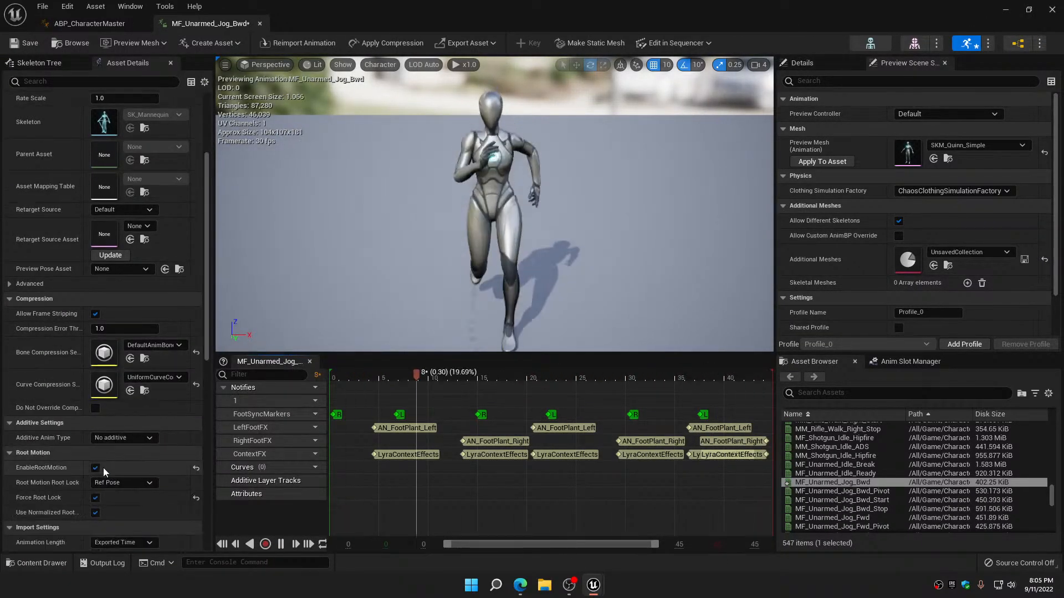
left_click(95, 468)
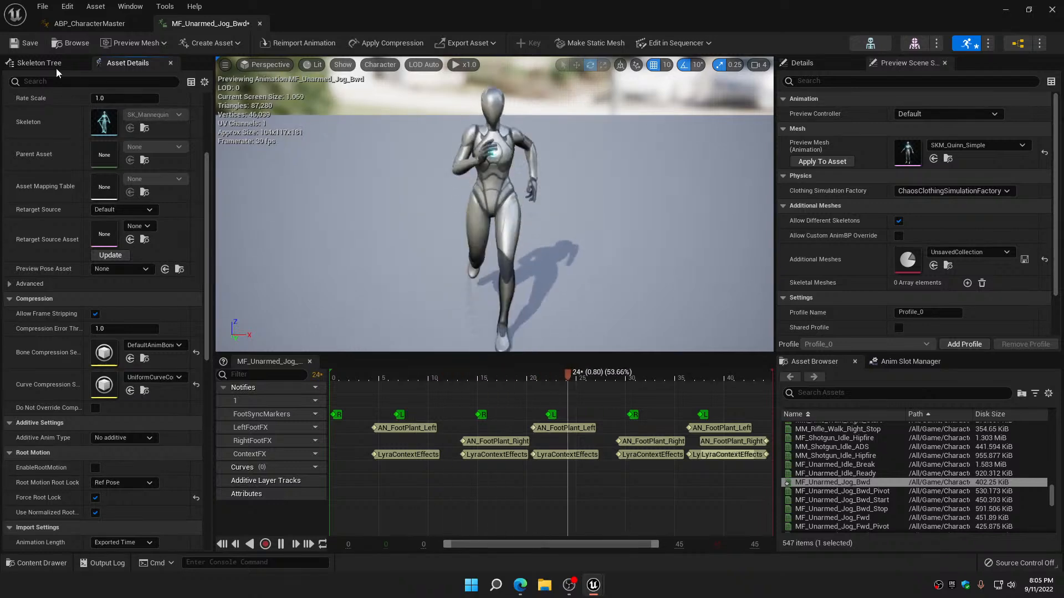
left_click(28, 42)
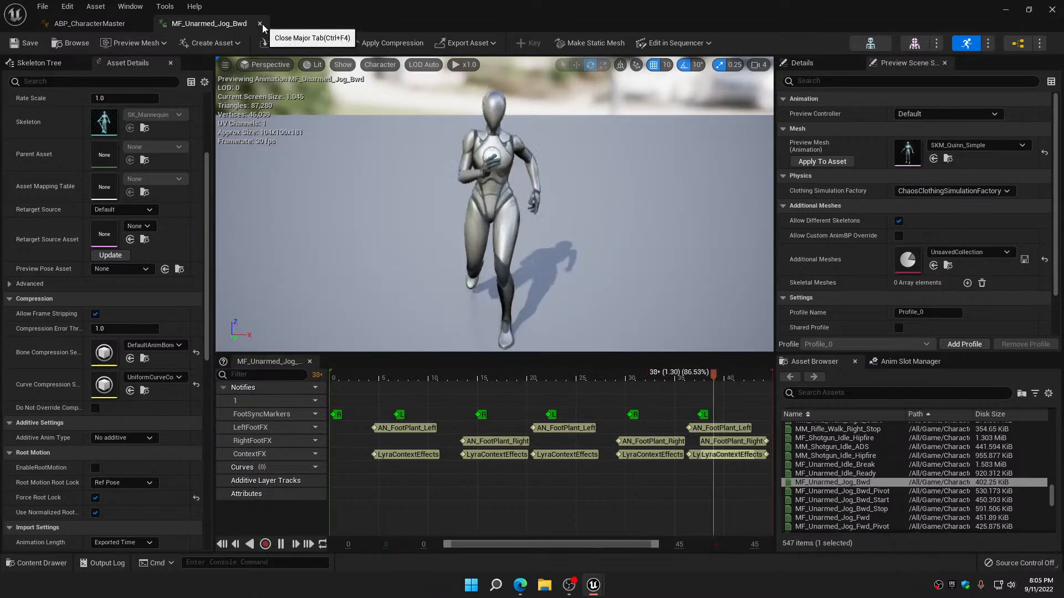
left_click(260, 24)
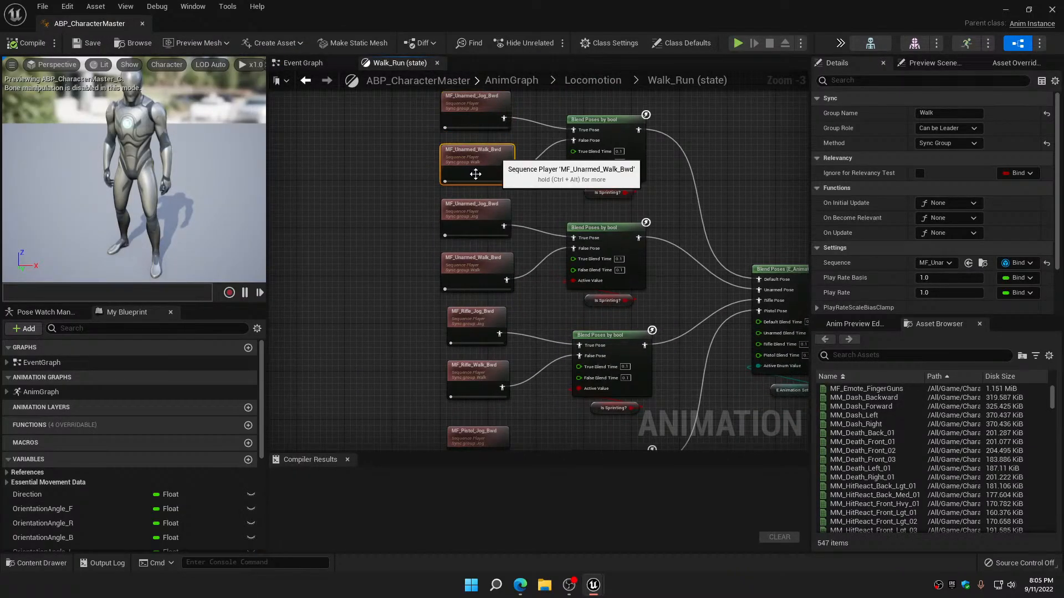
Switch MF_Unarmed_Walk_Bwd to UniformCurveCompressionSettings for curve compression, disable its root motion, and save and close the animation
double_click(476, 174)
left_click(153, 483)
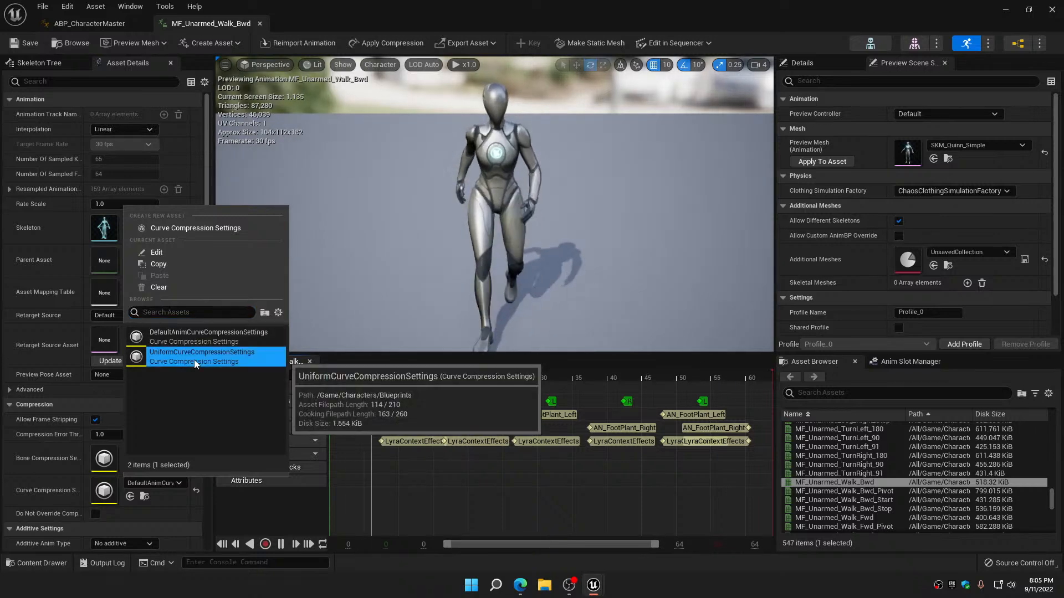
left_click(194, 360)
scroll(98, 511, "down", 3)
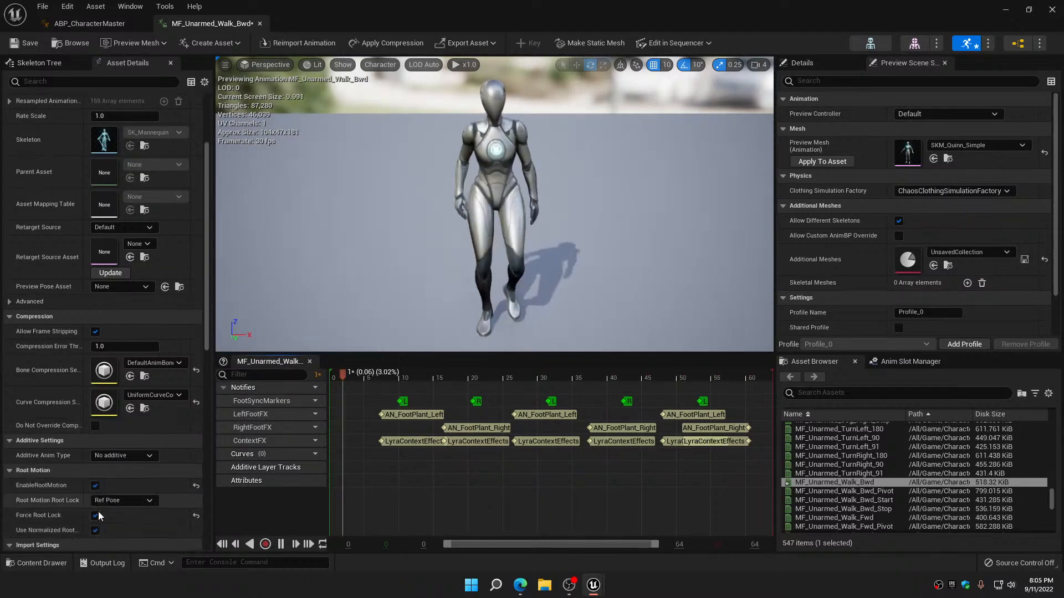
scroll(98, 511, "down", 2)
left_click(95, 450)
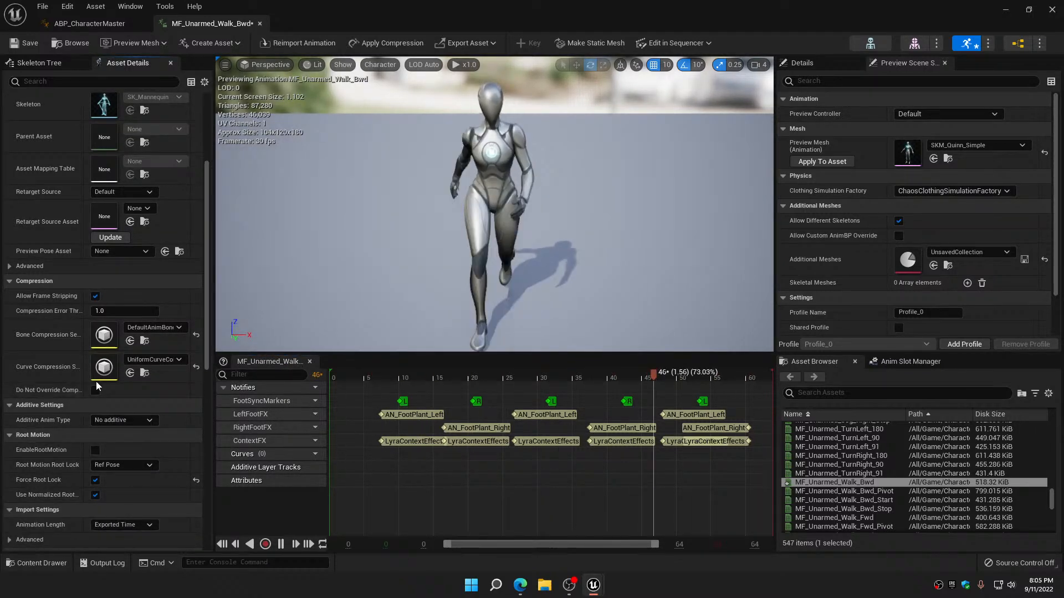
left_click(23, 43)
left_click(260, 24)
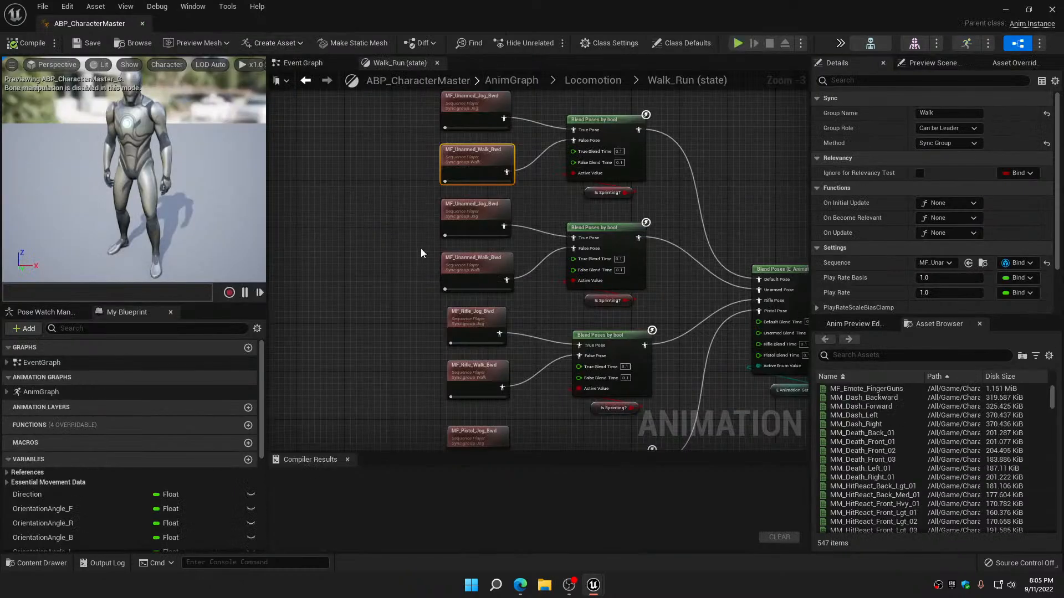
Check the curve compression and root motion settings of MF_Unarmed_Jog_Bwd, view MF_Unarmed_Walk_Bwd's details as well, and close both animations
double_click(468, 208)
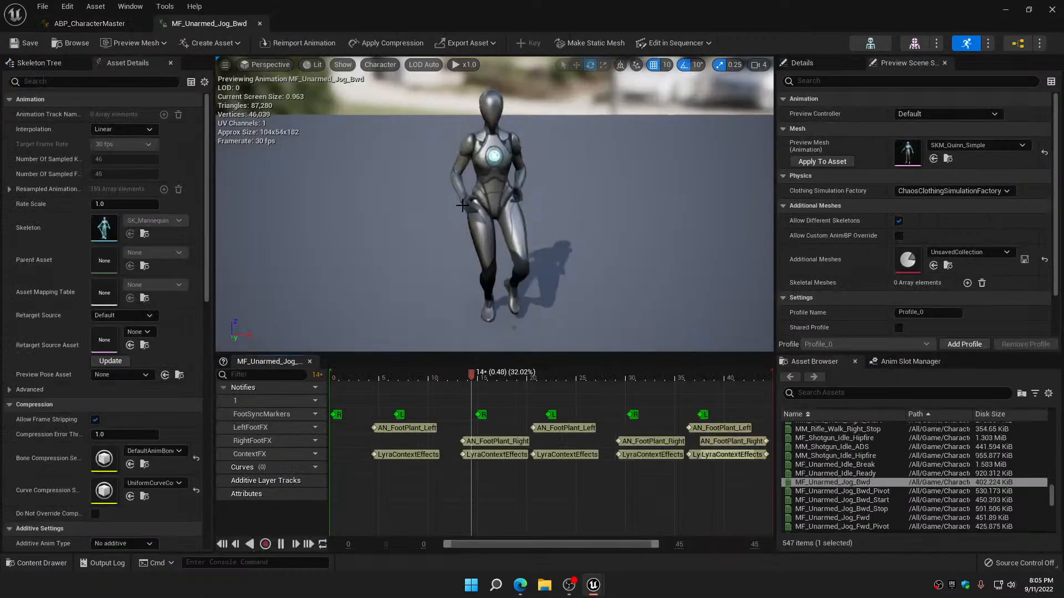
left_click(155, 483)
left_click(188, 361)
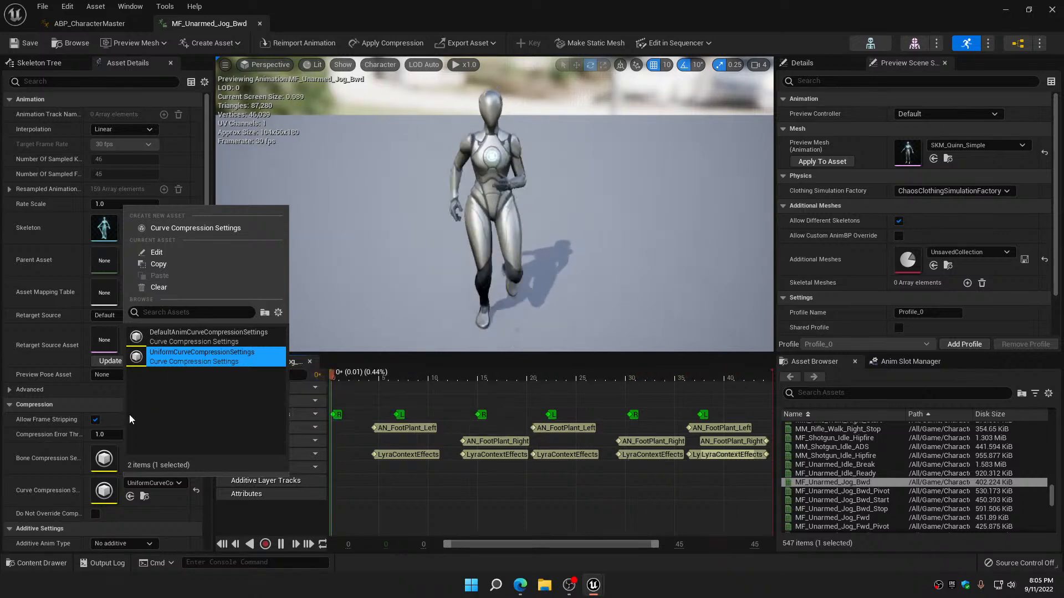
scroll(28, 477, "down", 3)
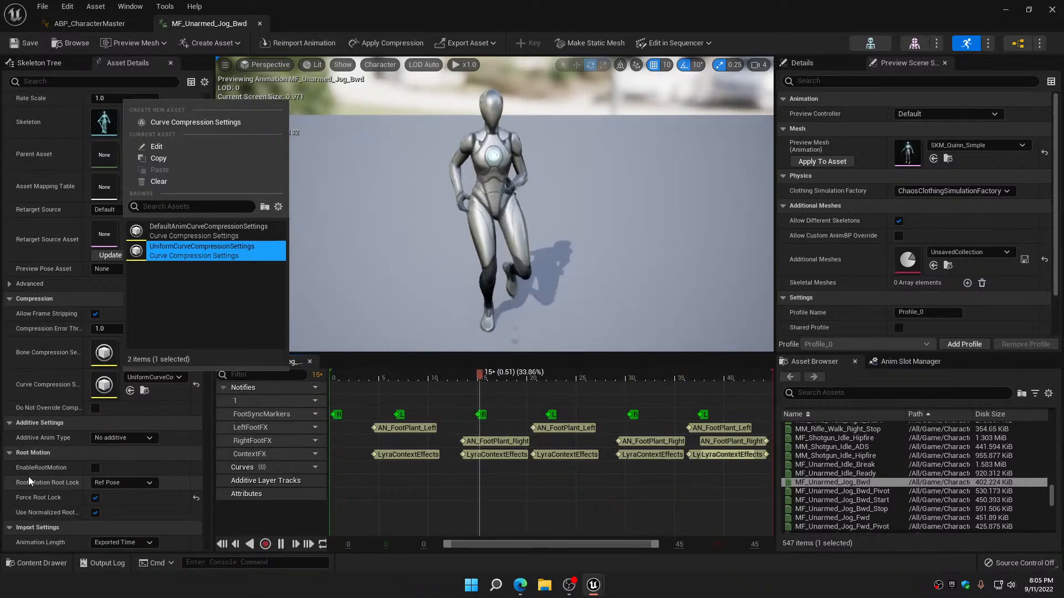
left_click(259, 23)
left_click(260, 24)
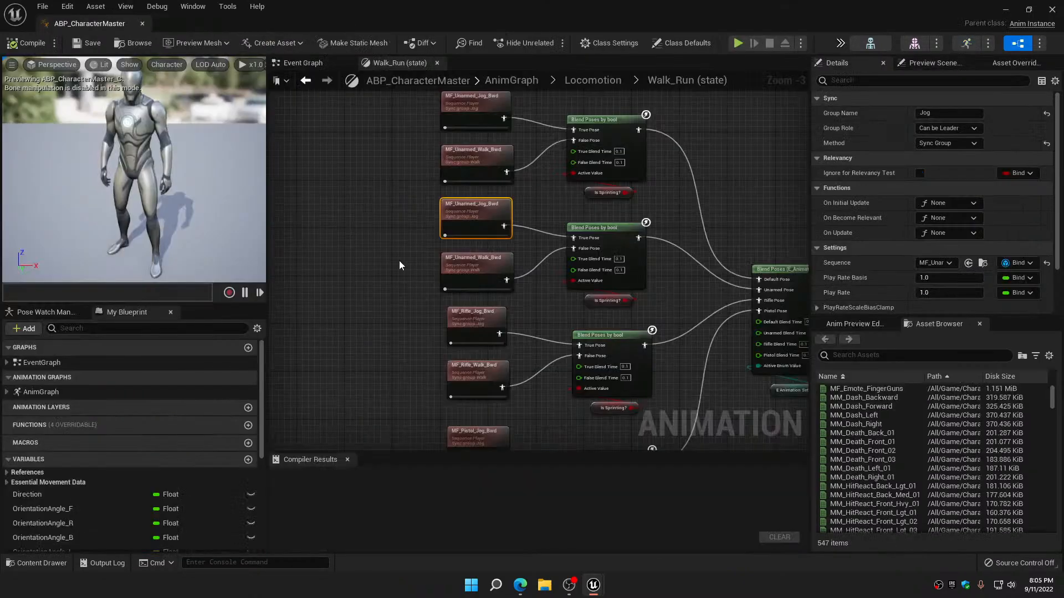
double_click(476, 257)
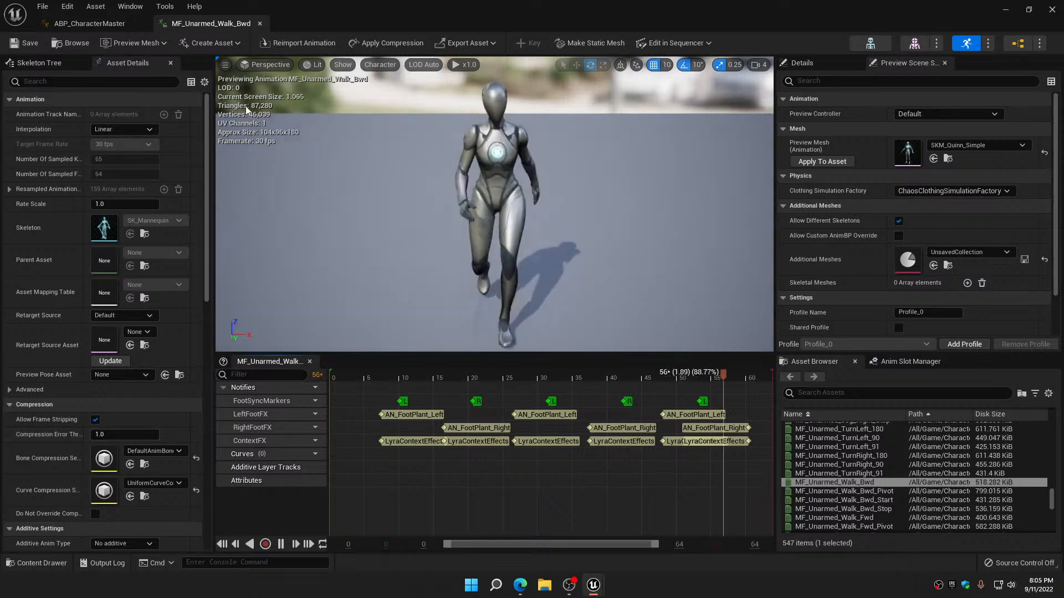
left_click(259, 23)
Switch MF_Rifle_Jog_Bwd to UniformCurveCompressionSettings for curve compression, disable its root motion, and close the animation
right_click_drag(363, 279, 394, 147)
double_click(460, 170)
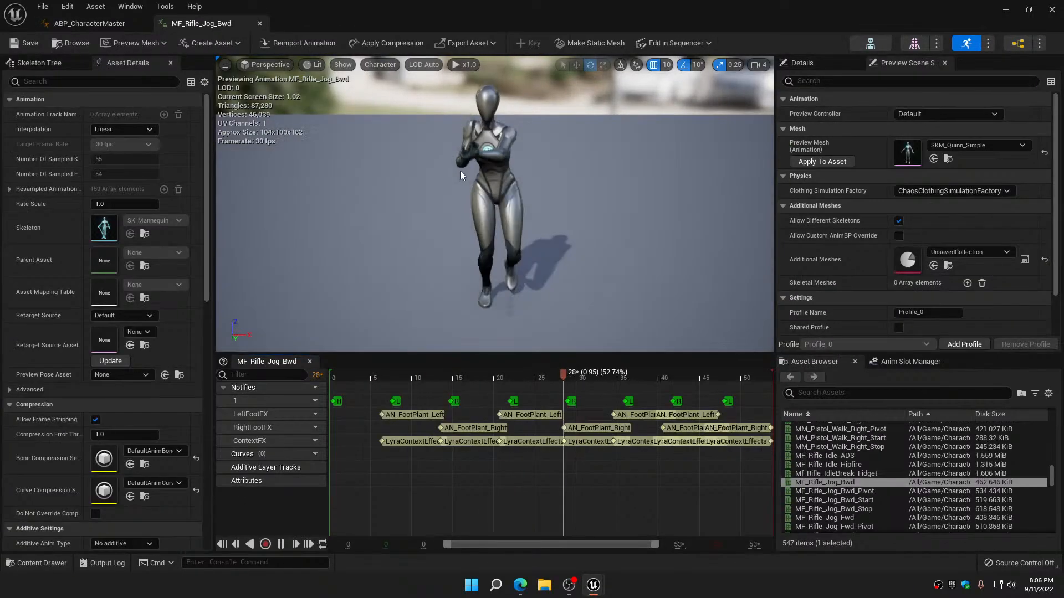
left_click(166, 484)
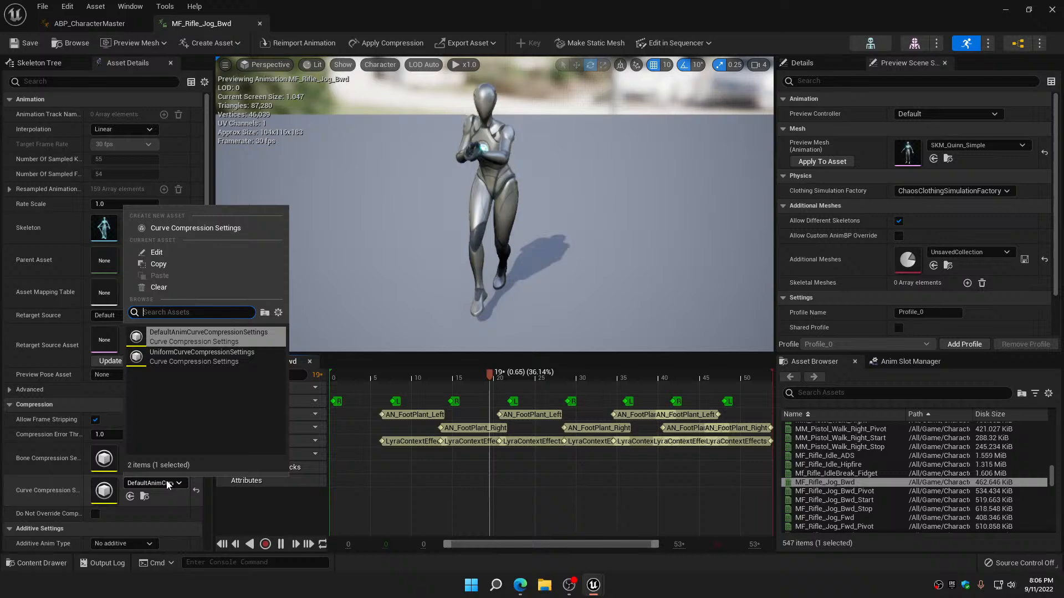
left_click(182, 362)
scroll(148, 451, "down", 3)
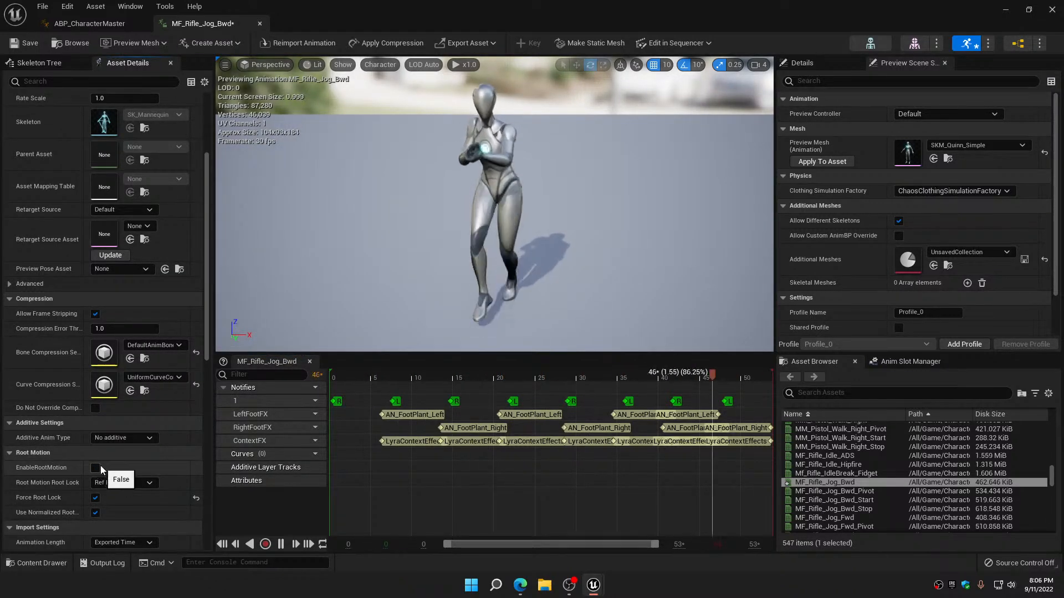
left_click(259, 24)
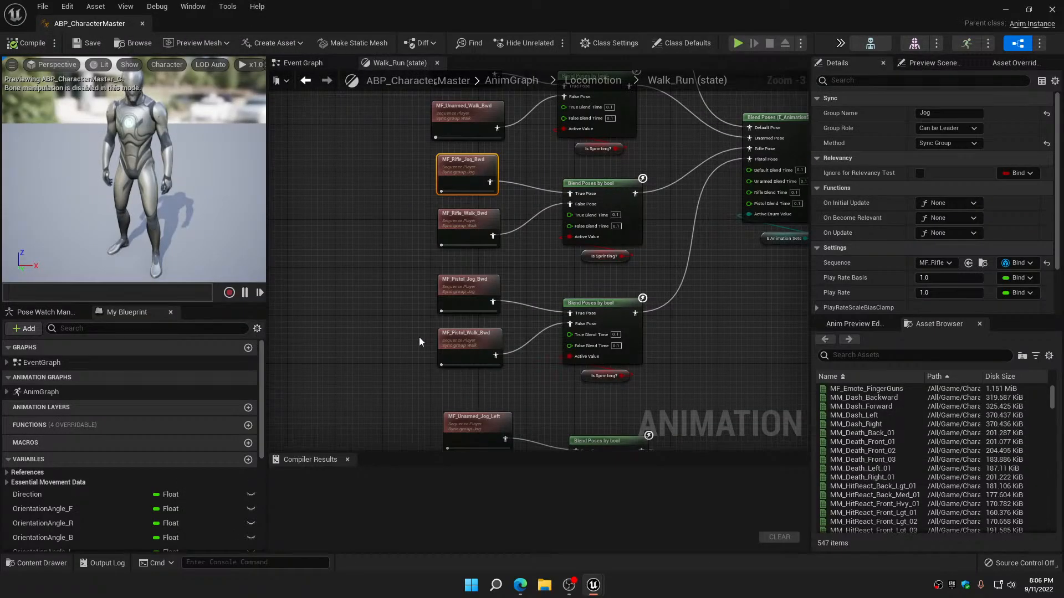
Set the curve compression of MF_Rifle_Walk_Bwd to UniformCurveCompressionSettings, disable its root motion, and save and close it
double_click(466, 222)
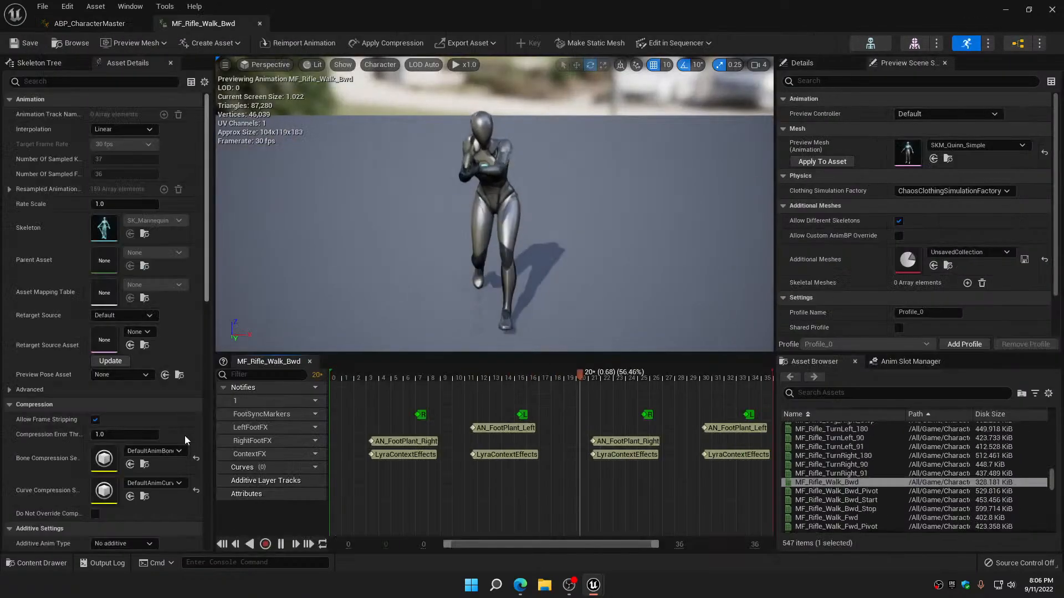
left_click(159, 430)
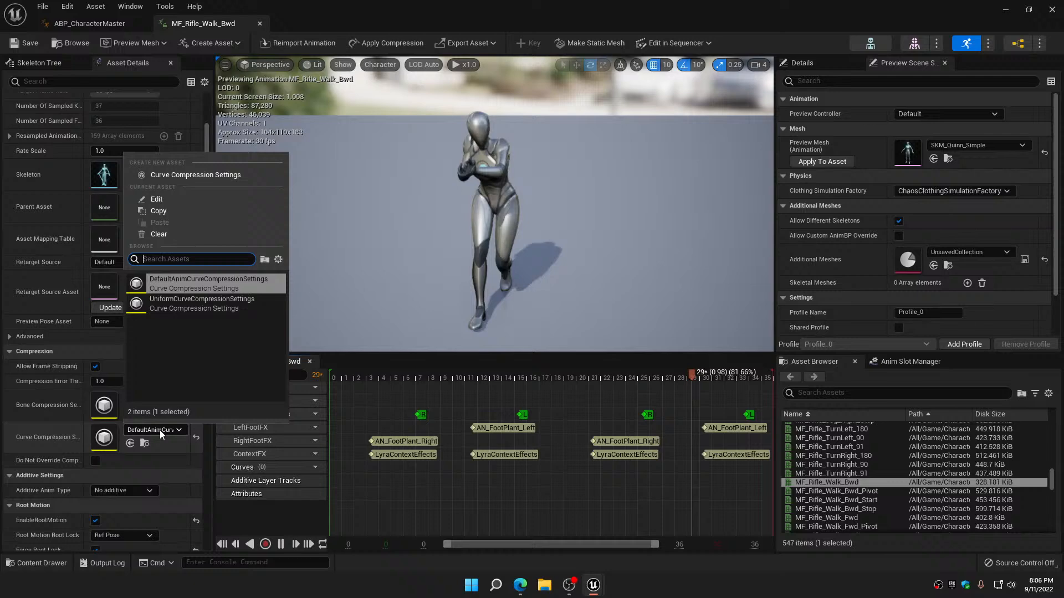
left_click(175, 305)
left_click(94, 521)
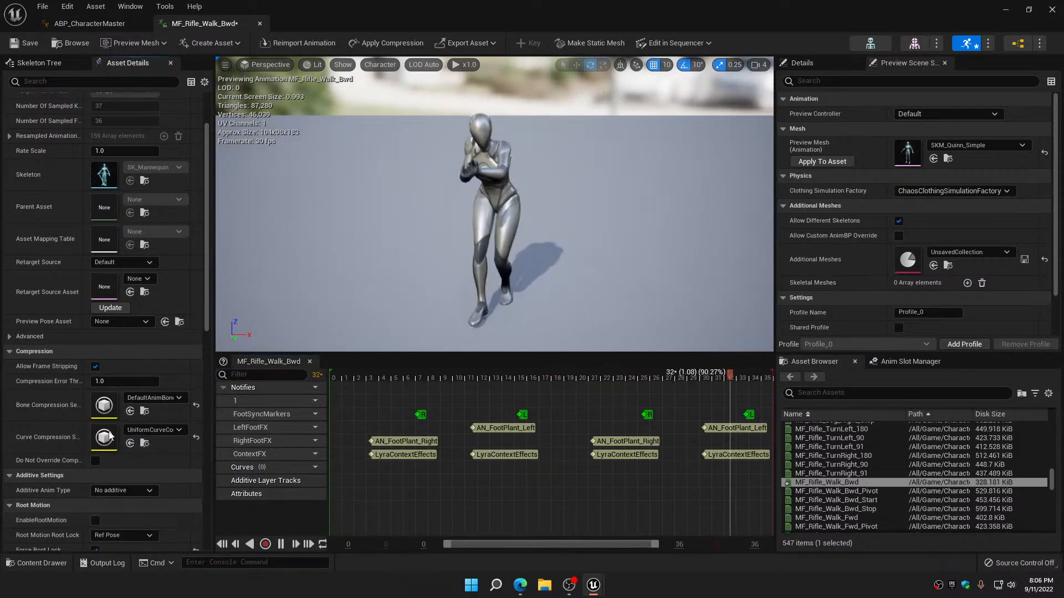
left_click(30, 43)
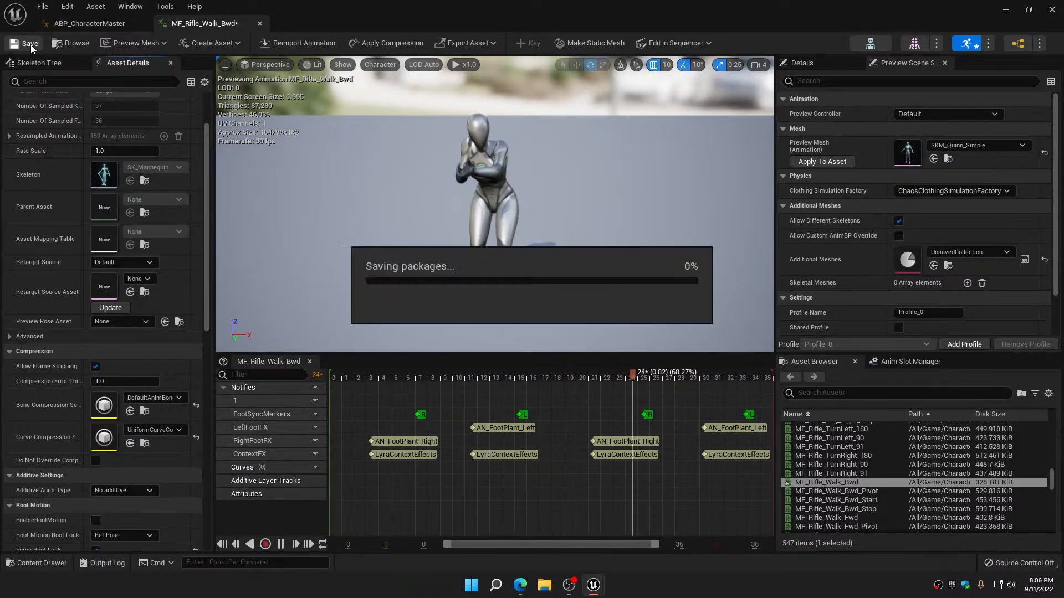
left_click(260, 24)
Give MF_Pistol_Jog_Bwd the UniformCurveCompressionSettings curve compression with root motion disabled, and close the animation
scroll(454, 159, "up", 3)
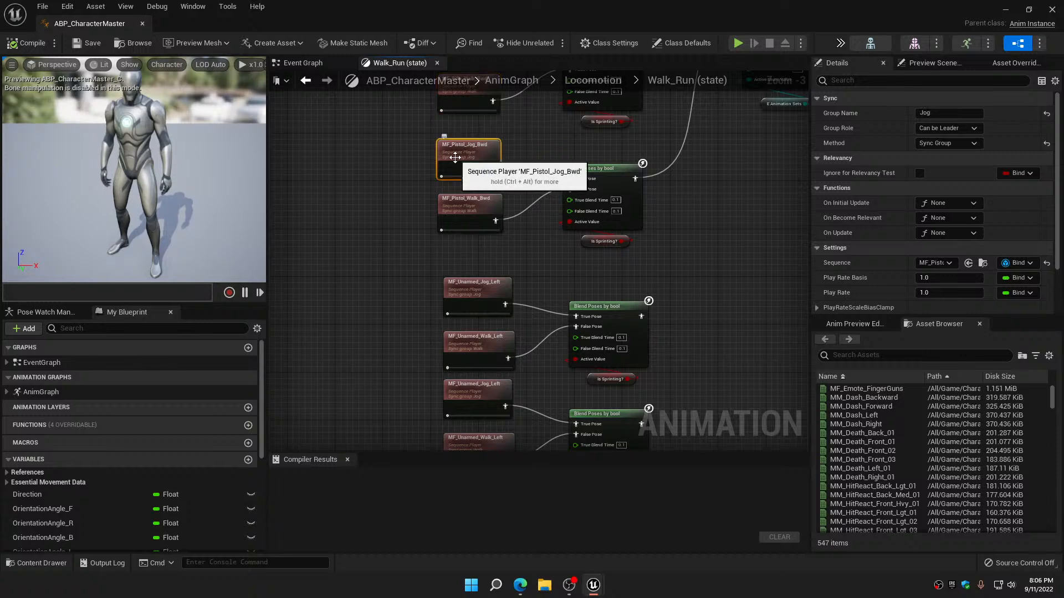
double_click(455, 157)
left_click(166, 483)
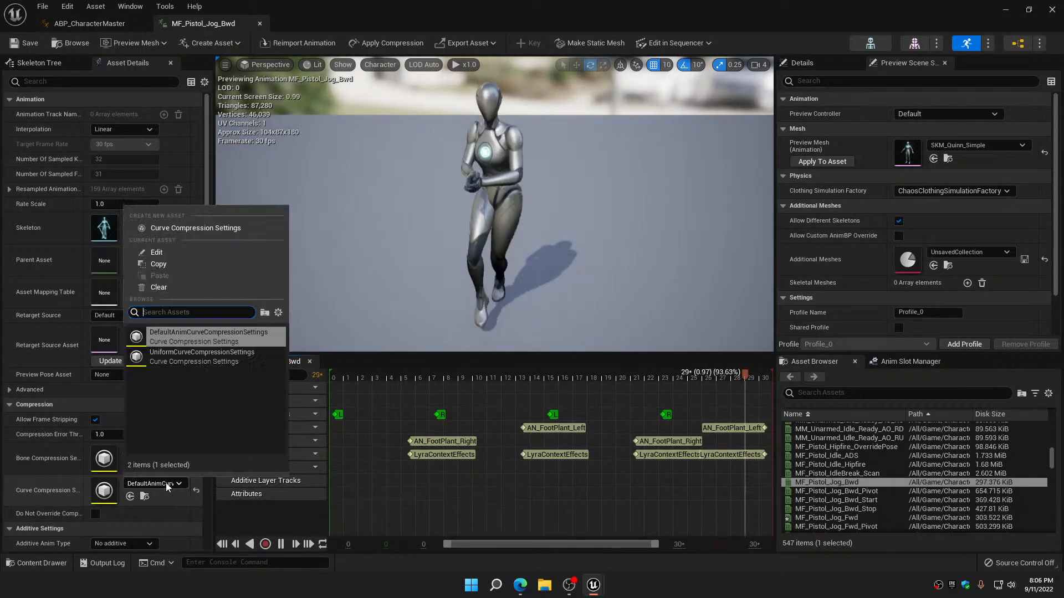
left_click(188, 355)
scroll(78, 504, "down", 3)
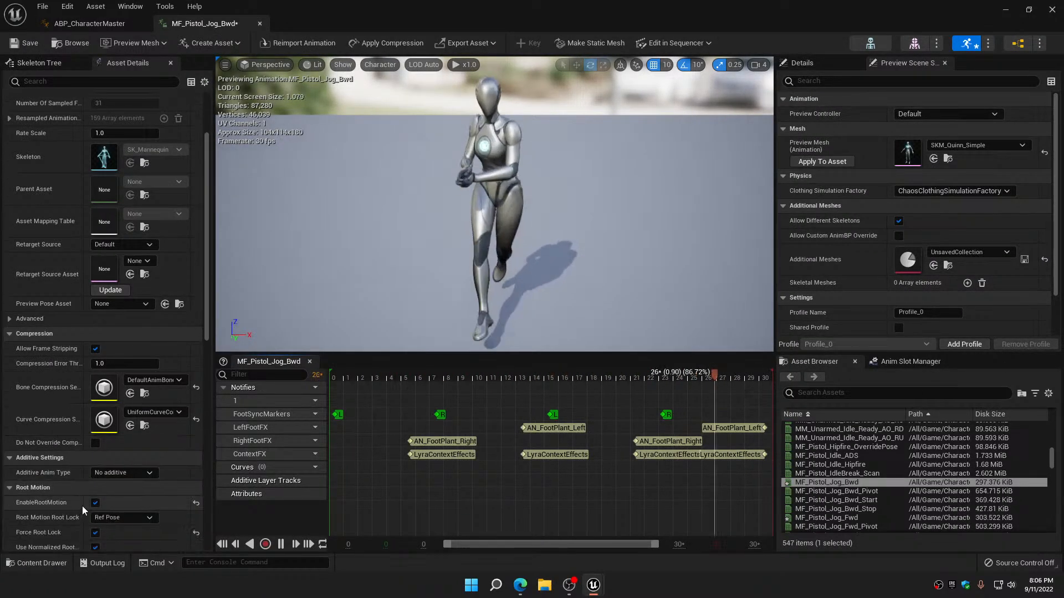
left_click(95, 502)
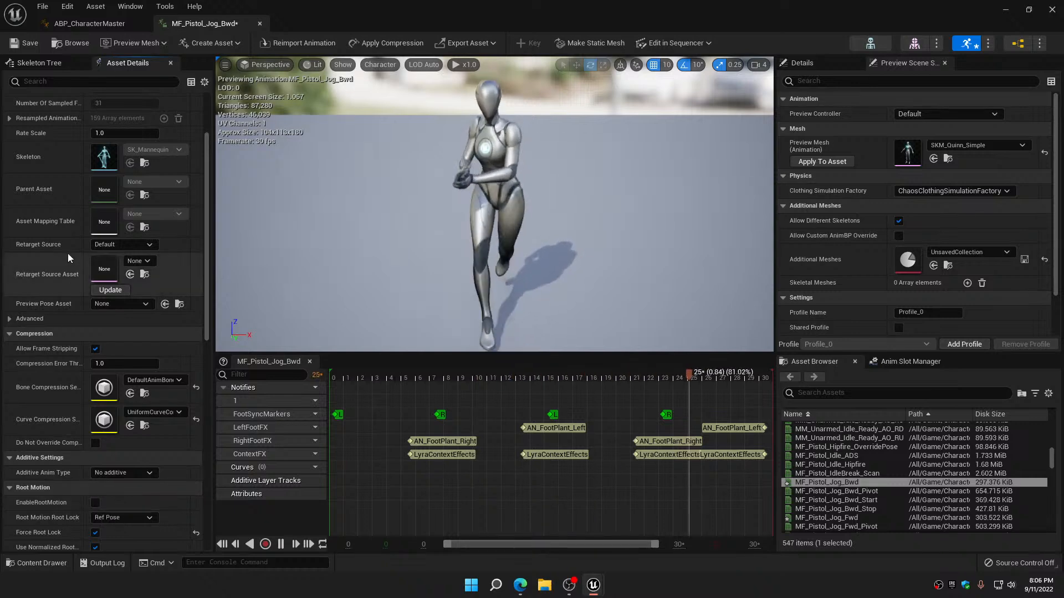
left_click(259, 23)
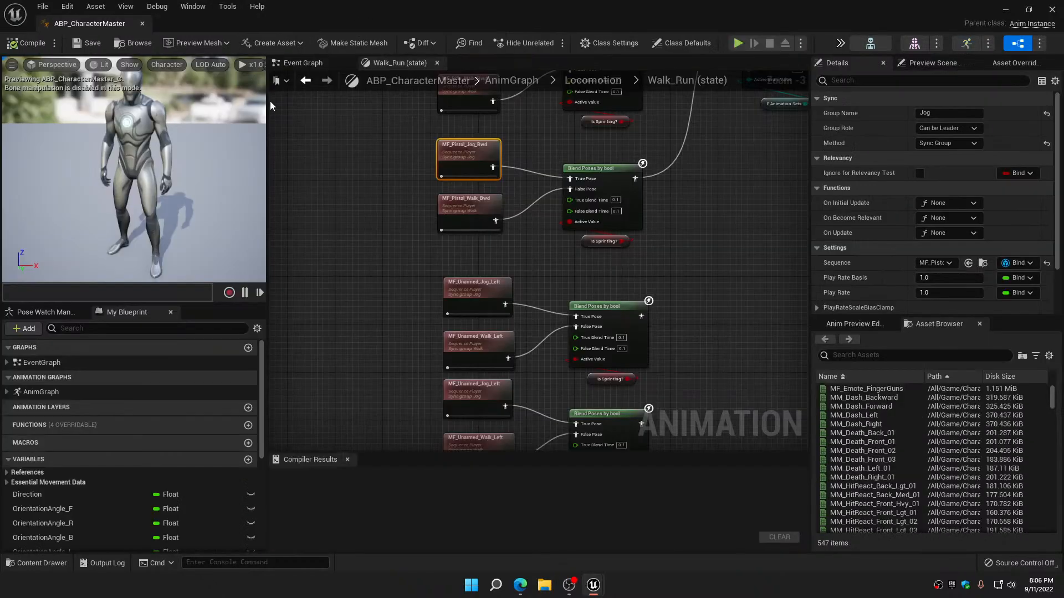
Switch MF_Pistol_Walk_Bwd to UniformCurveCompressionSettings for curve compression, disable its root motion, and save and close the animation
double_click(480, 205)
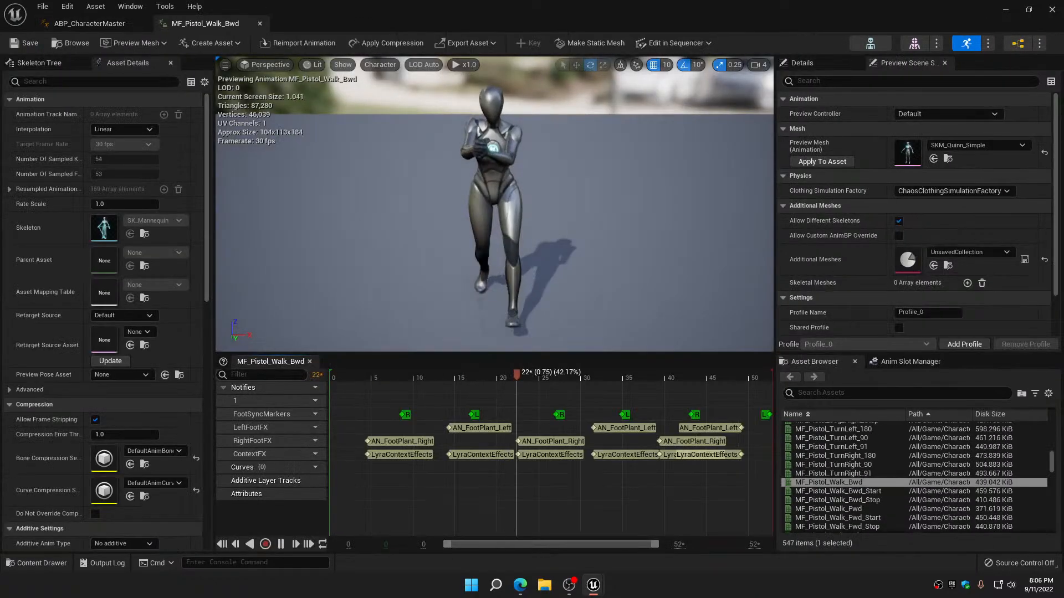
left_click(181, 483)
left_click(183, 357)
scroll(105, 469, "down", 3)
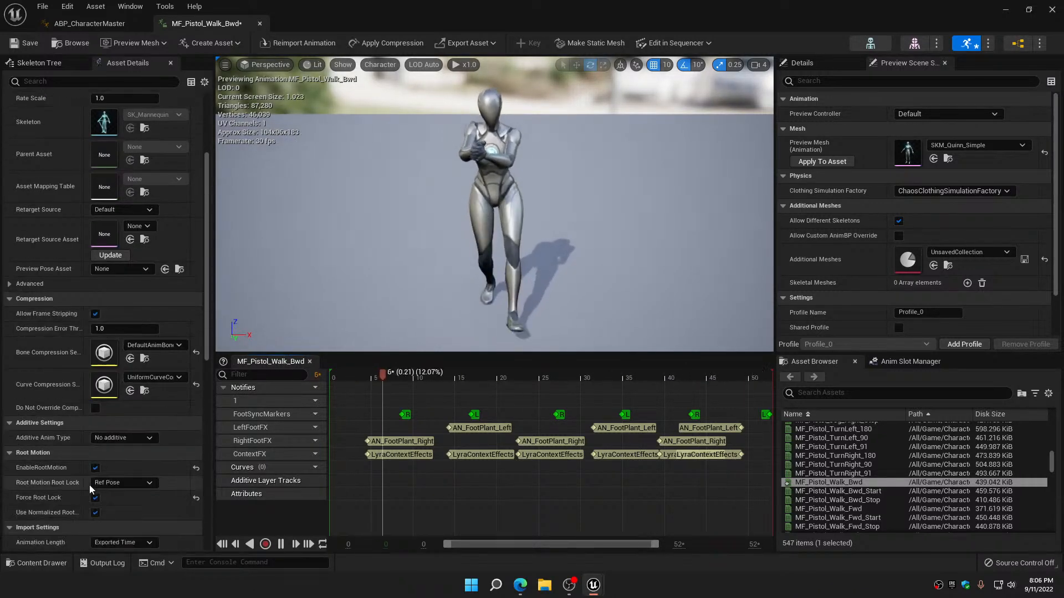
left_click(95, 468)
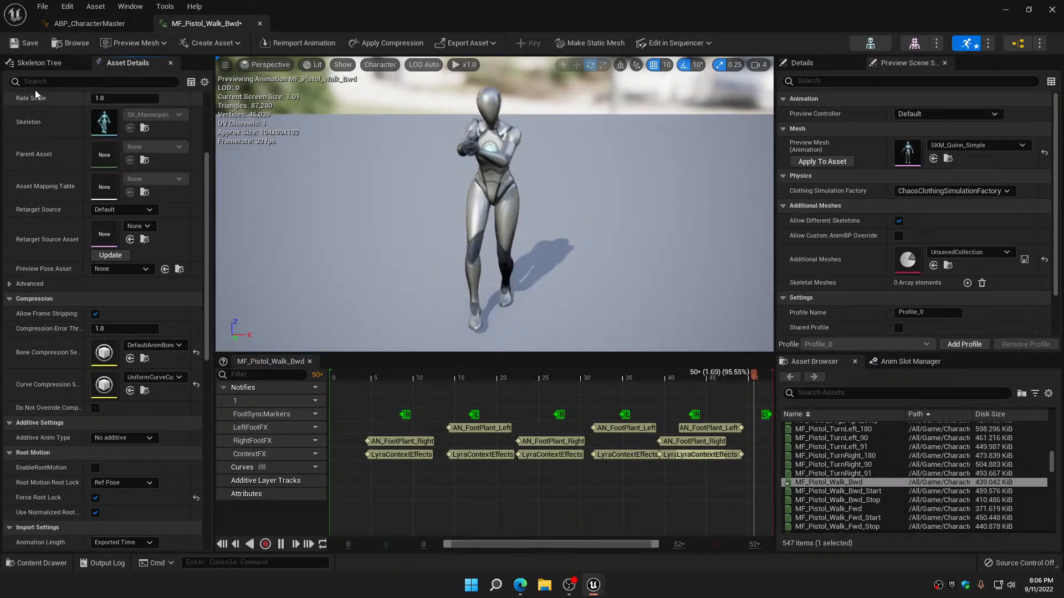
left_click(22, 46)
left_click(259, 25)
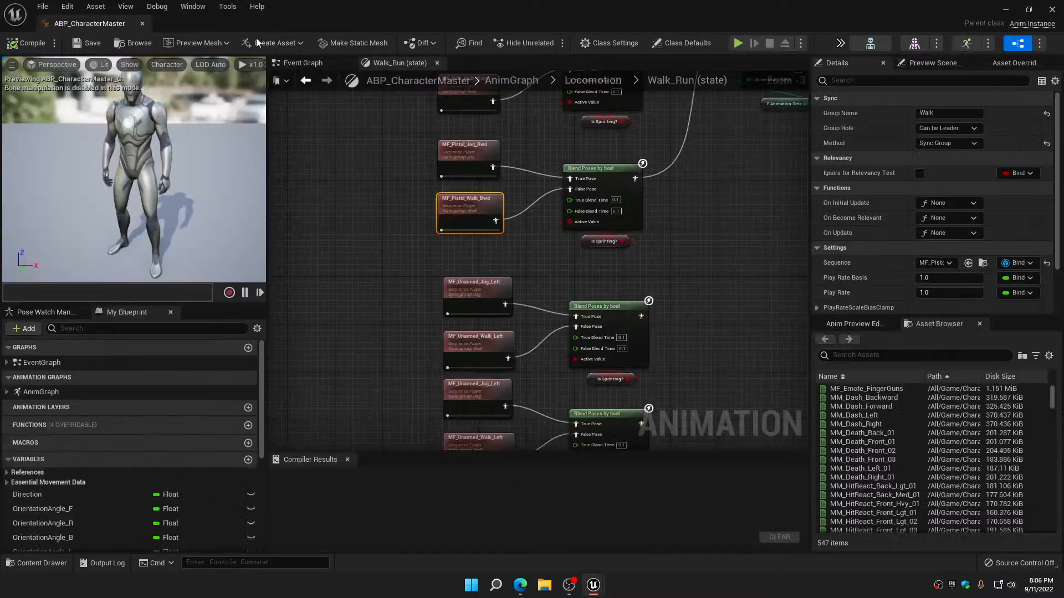
Set the curve compression of MF_Unarmed_Jog_Left to UniformCurveCompressionSettings, disable its root motion, and save and close it
right_click_drag(472, 274, 443, 185)
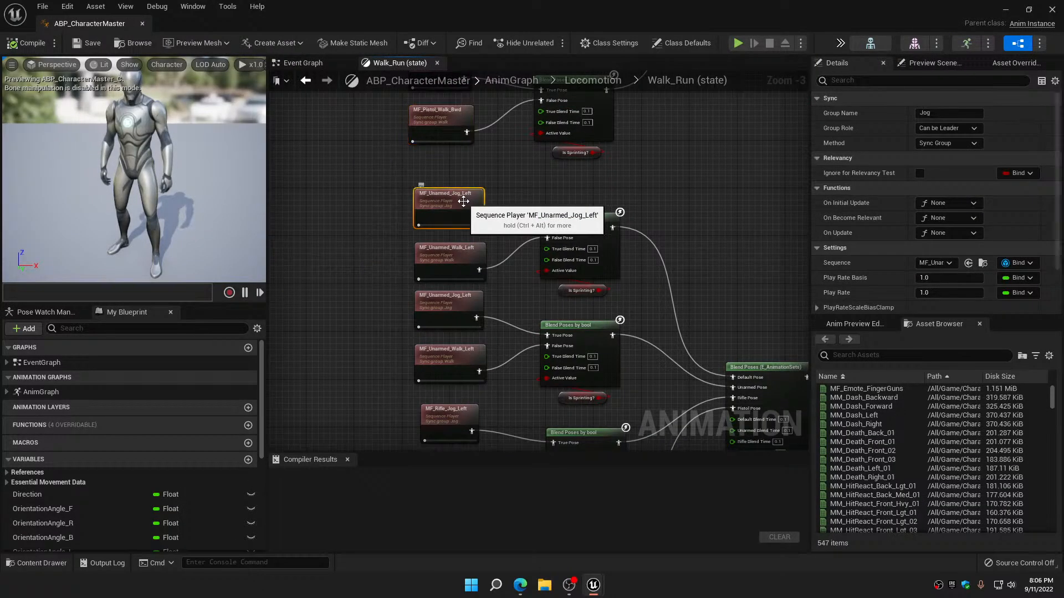
double_click(463, 201)
left_click(153, 483)
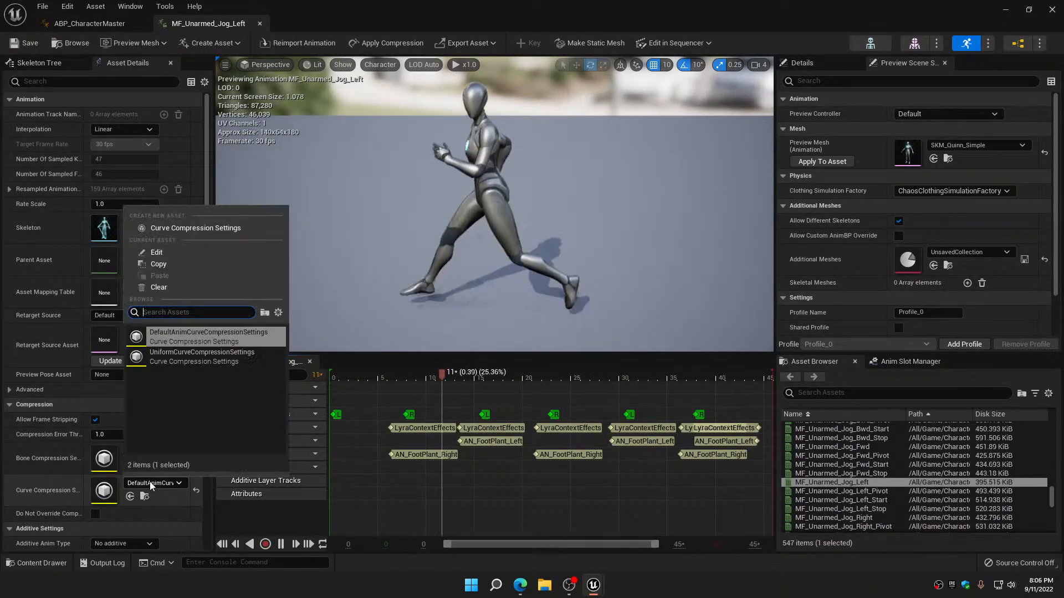
left_click(184, 357)
scroll(114, 487, "down", 4)
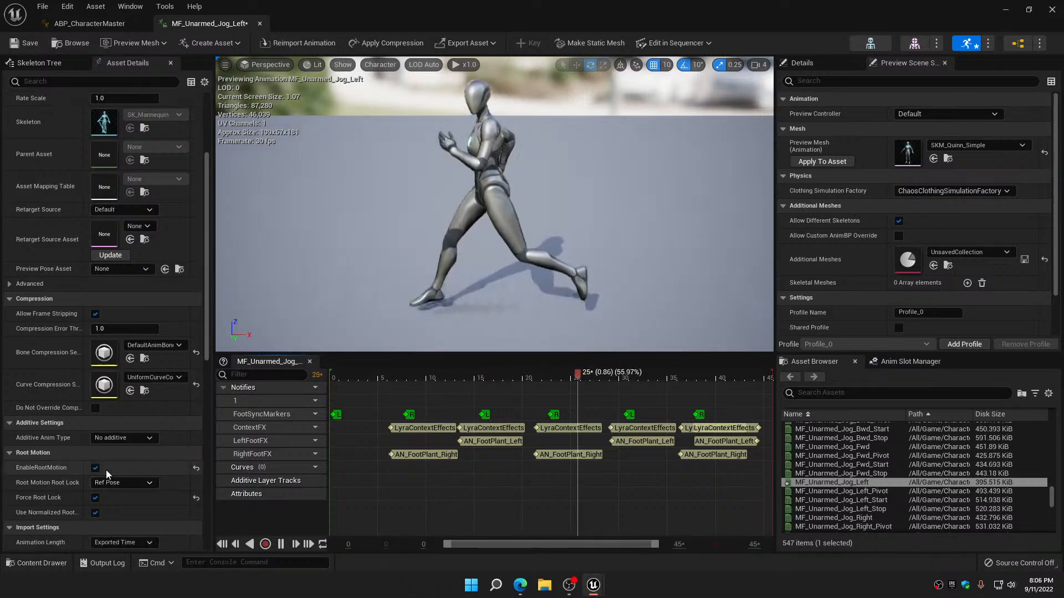
left_click(95, 468)
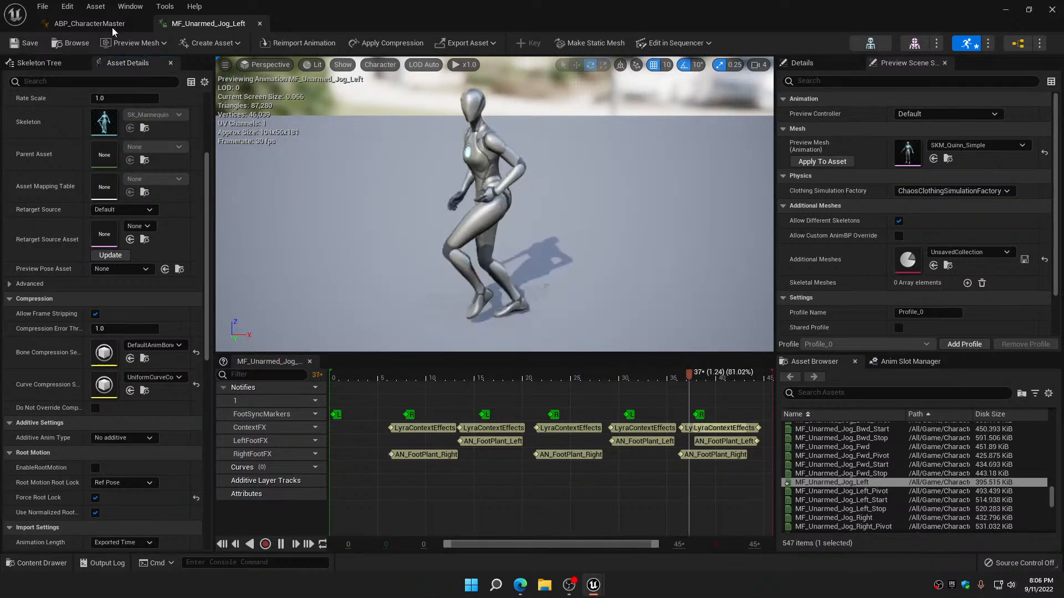
left_click(259, 24)
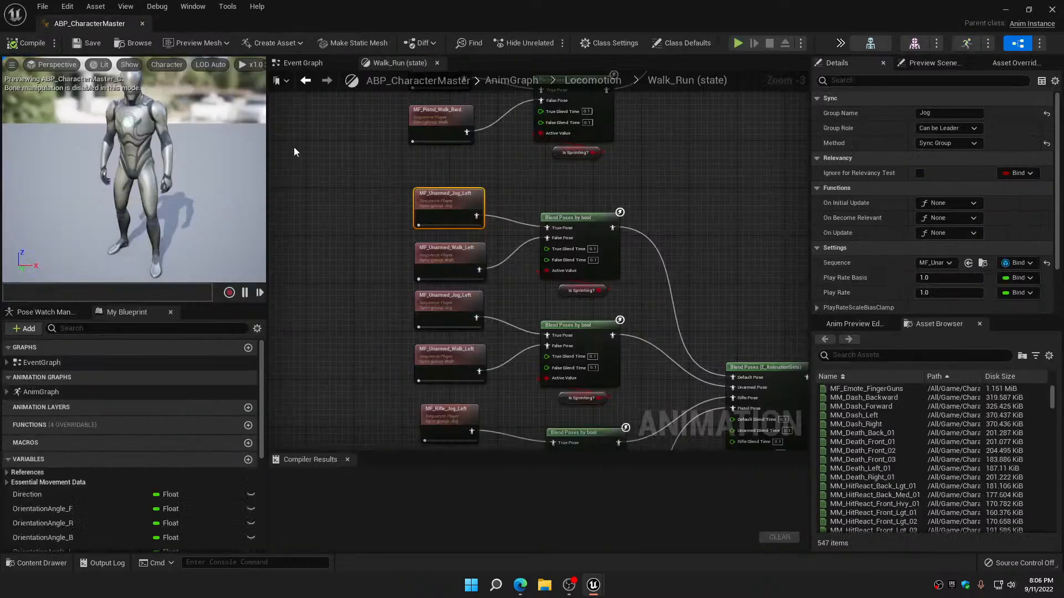
Give MF_Unarmed_Walk_Left the UniformCurveCompressionSettings curve compression with root motion disabled, and save and close it
double_click(451, 187)
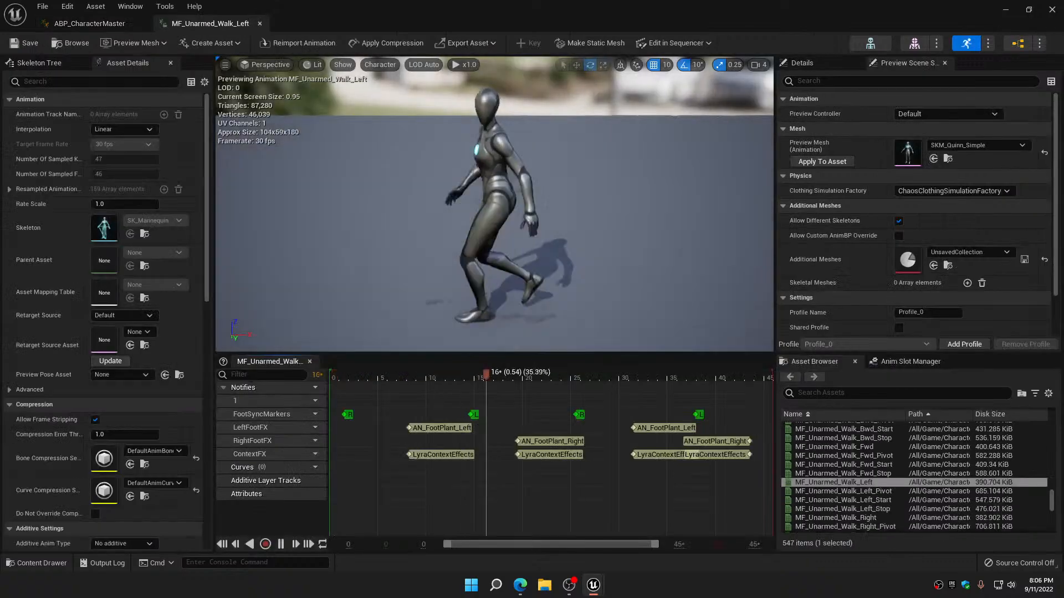
left_click(165, 481)
left_click(178, 358)
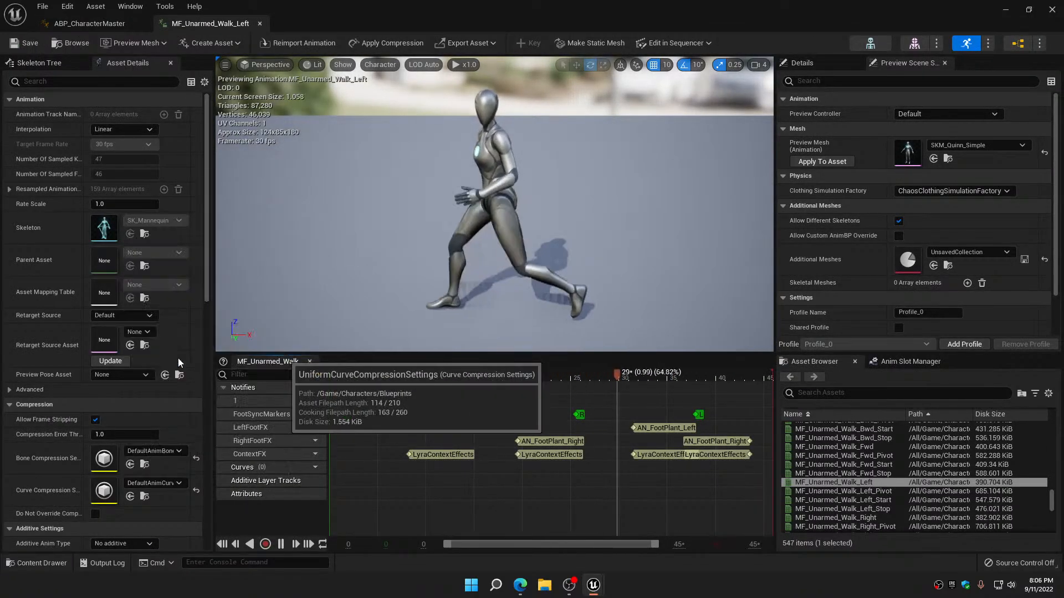
scroll(112, 464, "down", 3)
left_click(95, 486)
left_click(95, 486)
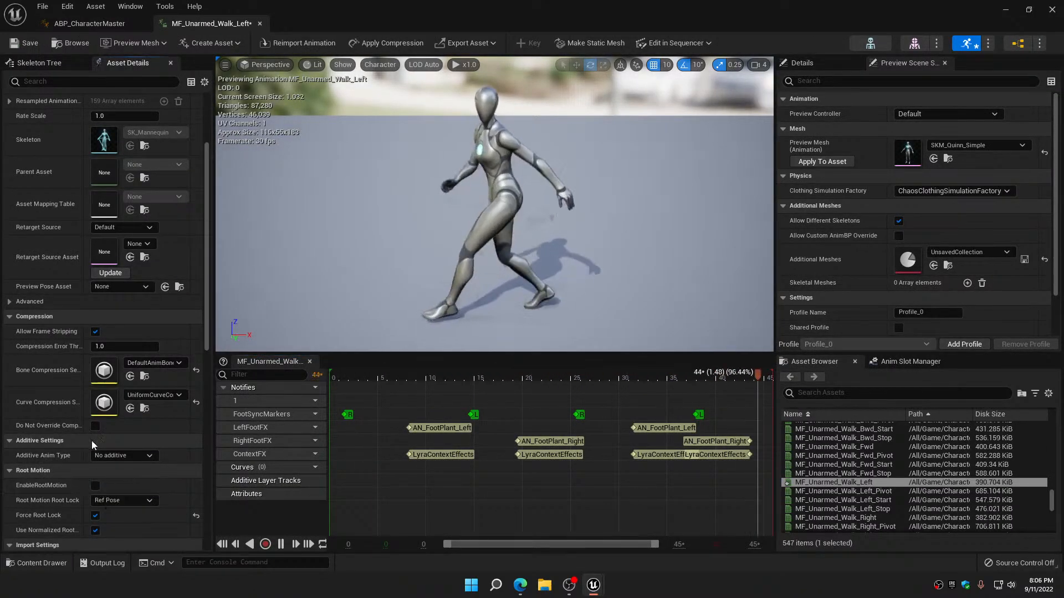
left_click(260, 24)
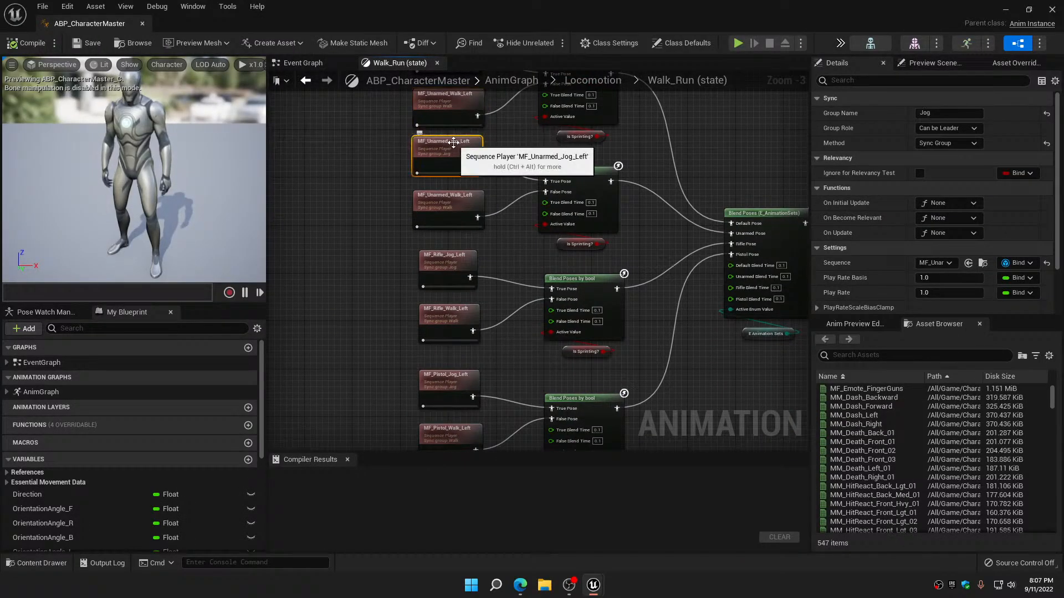
Check the curve compression settings of MF_Unarmed_Jog_Left and MF_Unarmed_Walk_Left, and close both animations
double_click(453, 142)
left_click(161, 483)
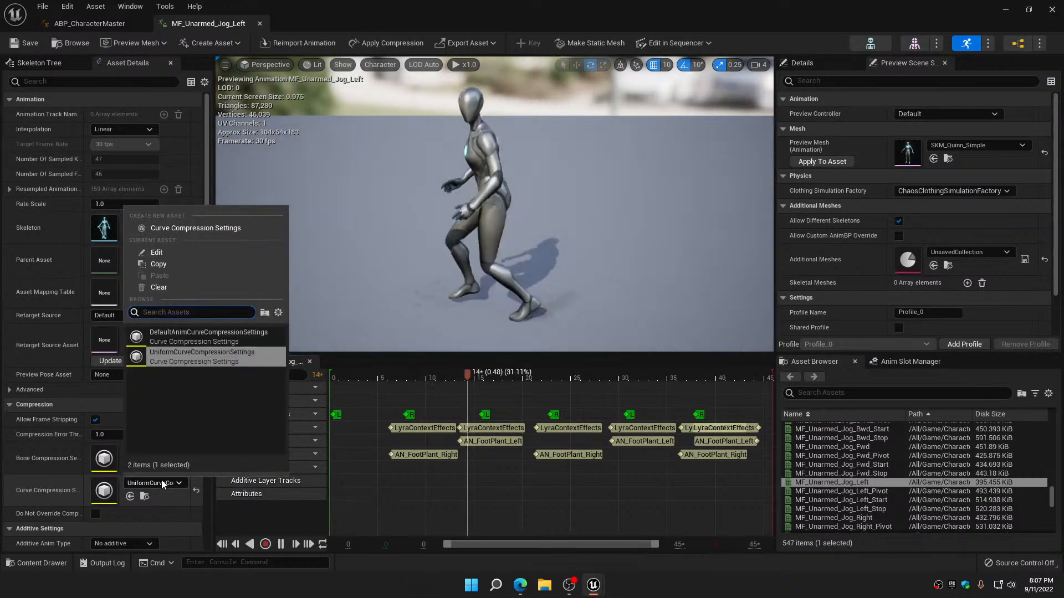
left_click(45, 75)
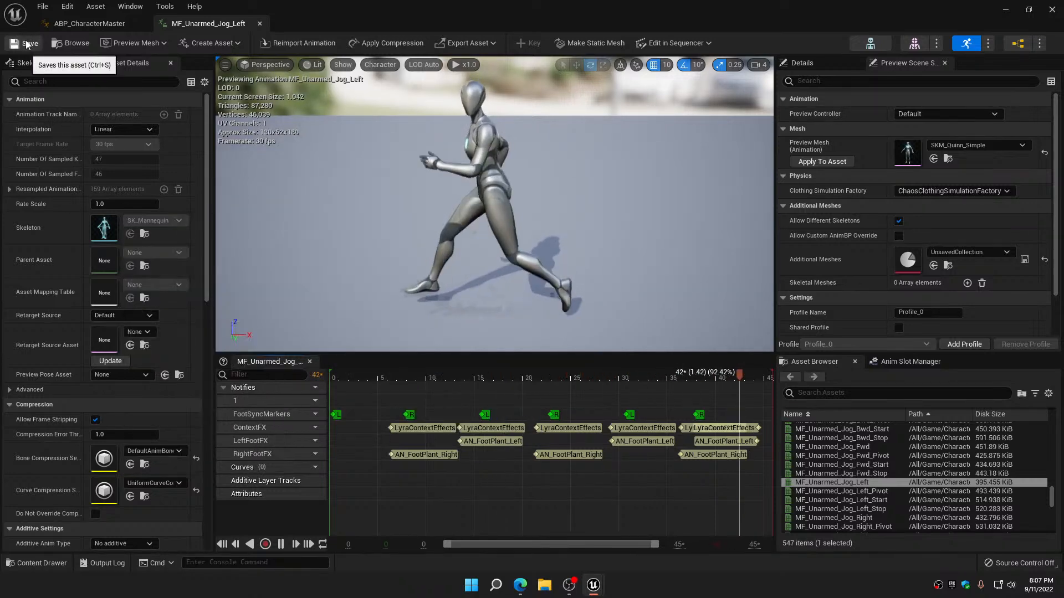
left_click(259, 24)
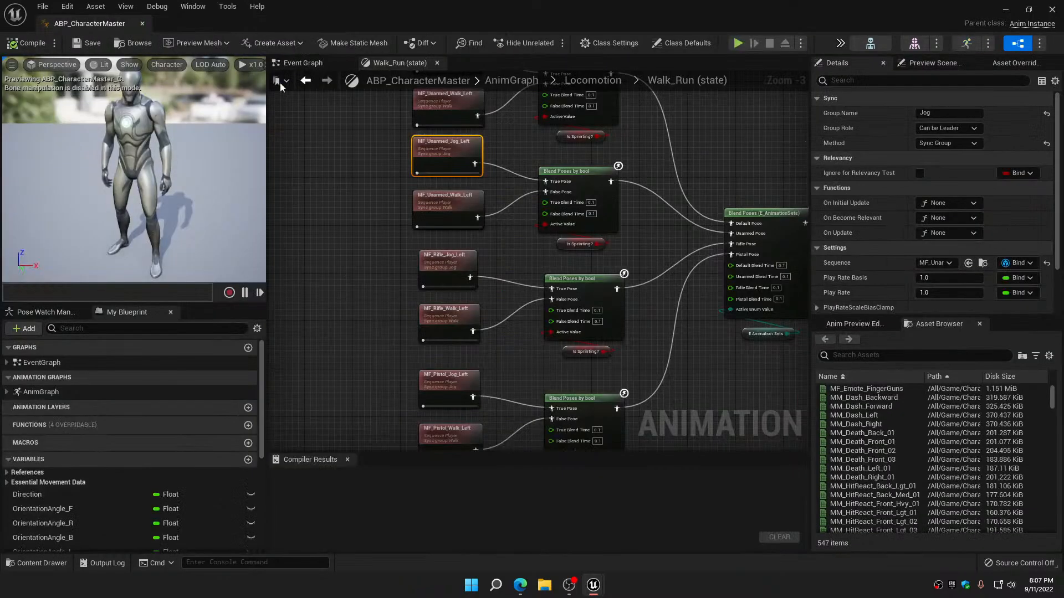
double_click(435, 208)
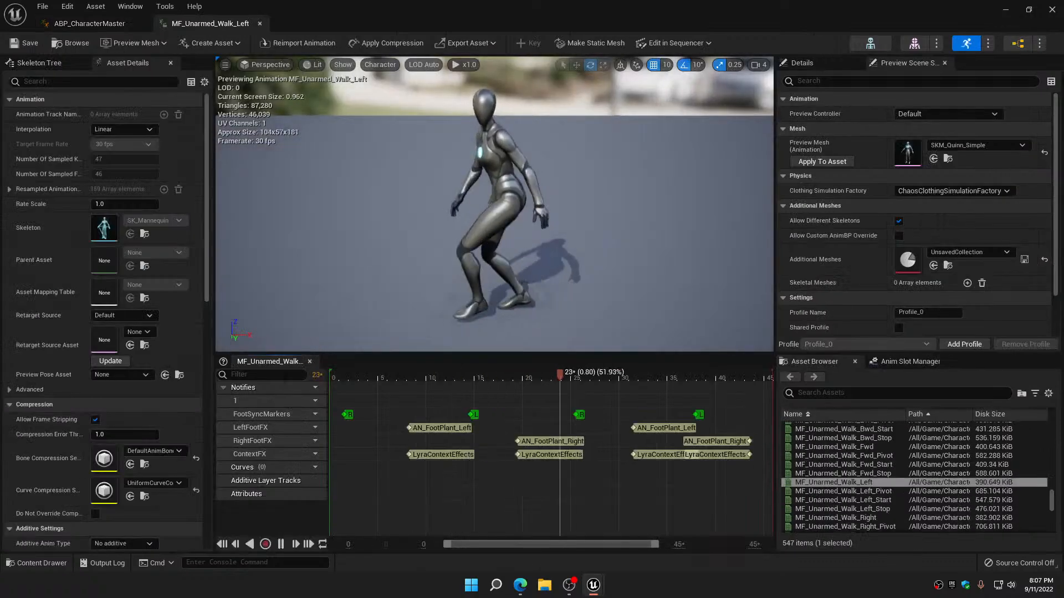
left_click(259, 23)
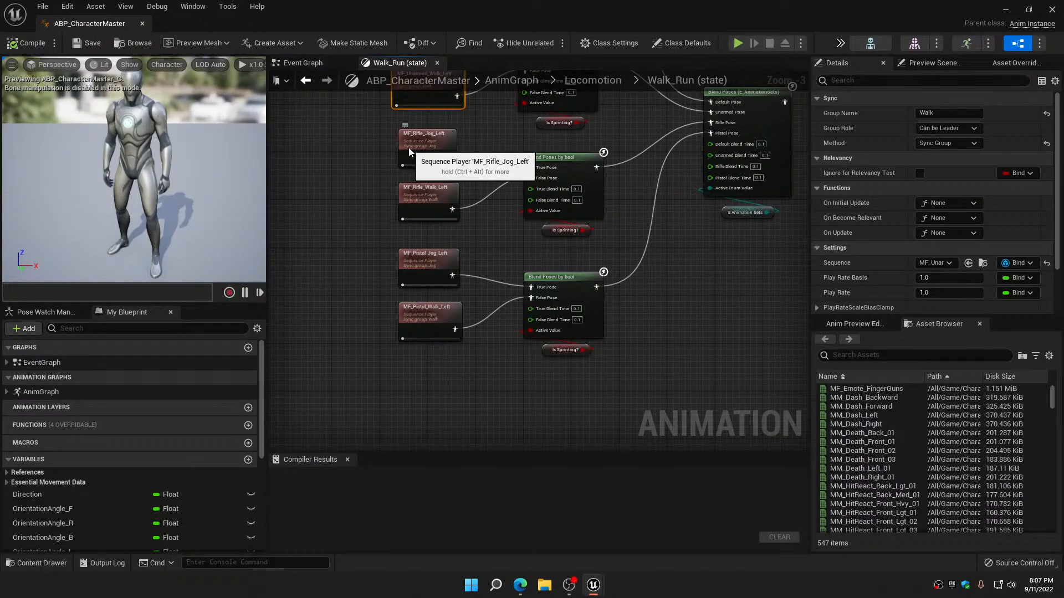
Set the curve compression of MF_Rifle_Jog_Left to UniformCurveCompressionSettings, disable its root motion, and save and close it
double_click(408, 147)
left_click(177, 483)
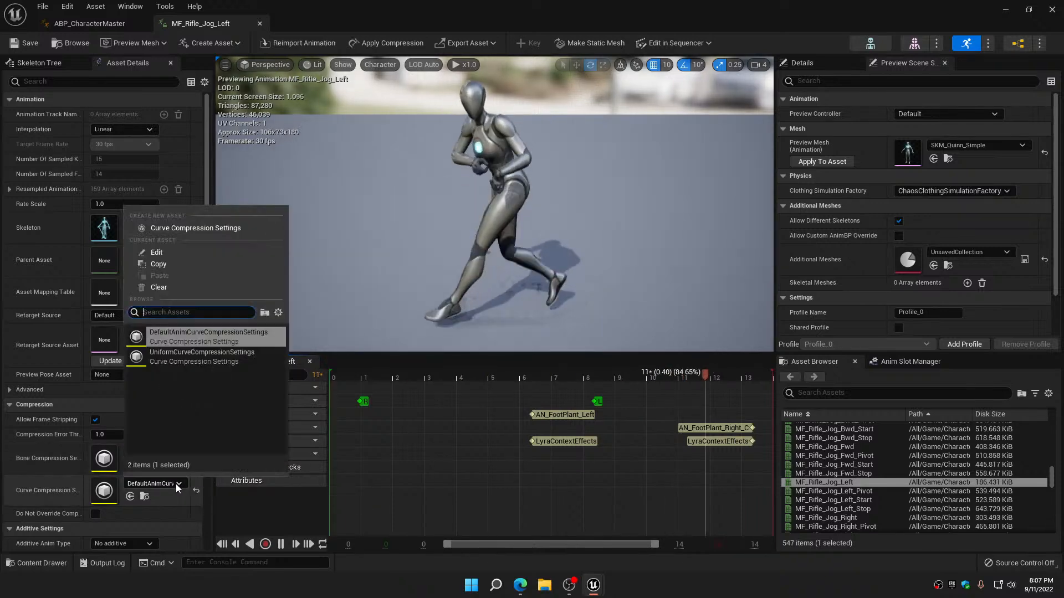
left_click(200, 356)
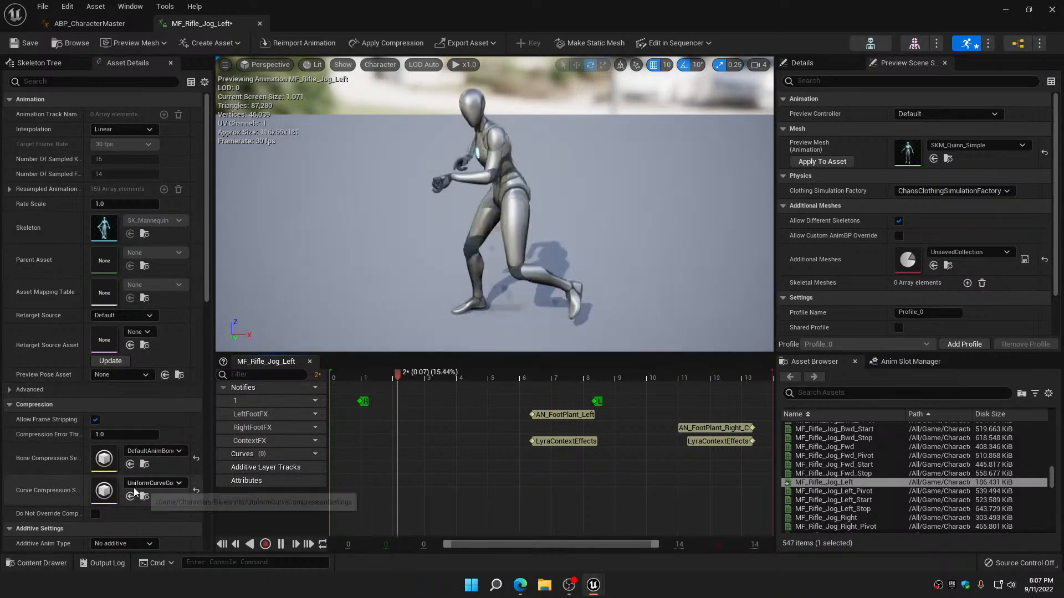
scroll(109, 517, "down", 3)
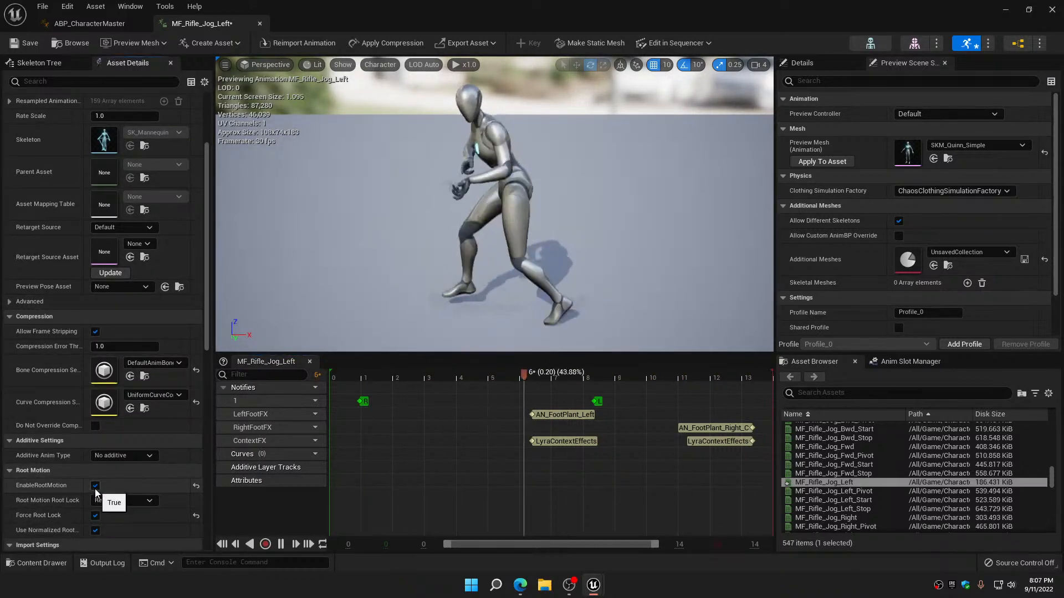
left_click(27, 48)
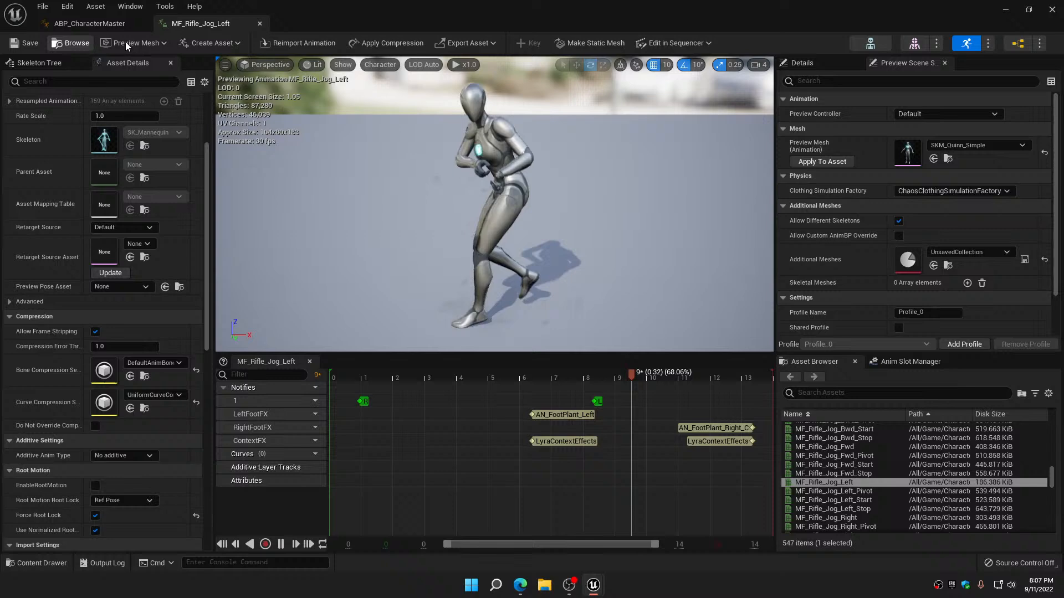
left_click(259, 25)
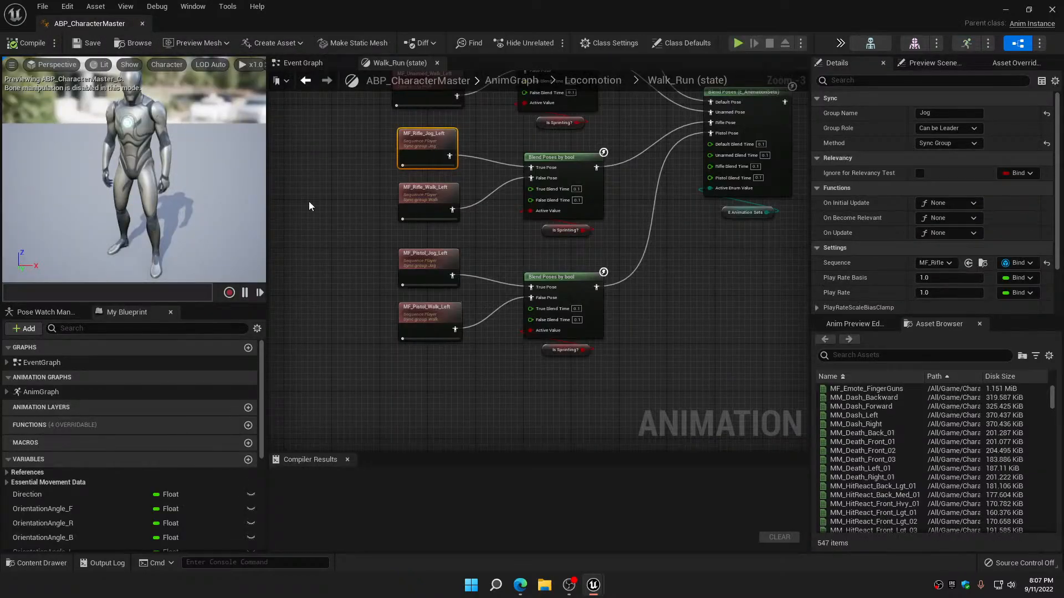
Switch MF_Rifle_Walk_Left to UniformCurveCompressionSettings for curve compression, turn off its root motion, and save and close the animation
double_click(419, 199)
left_click(173, 484)
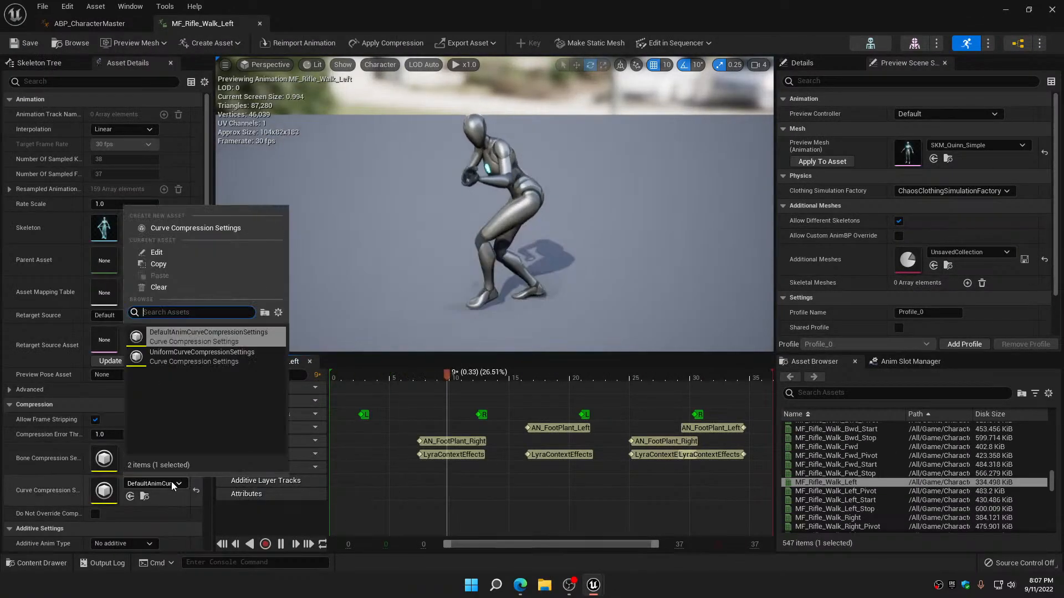
left_click(202, 356)
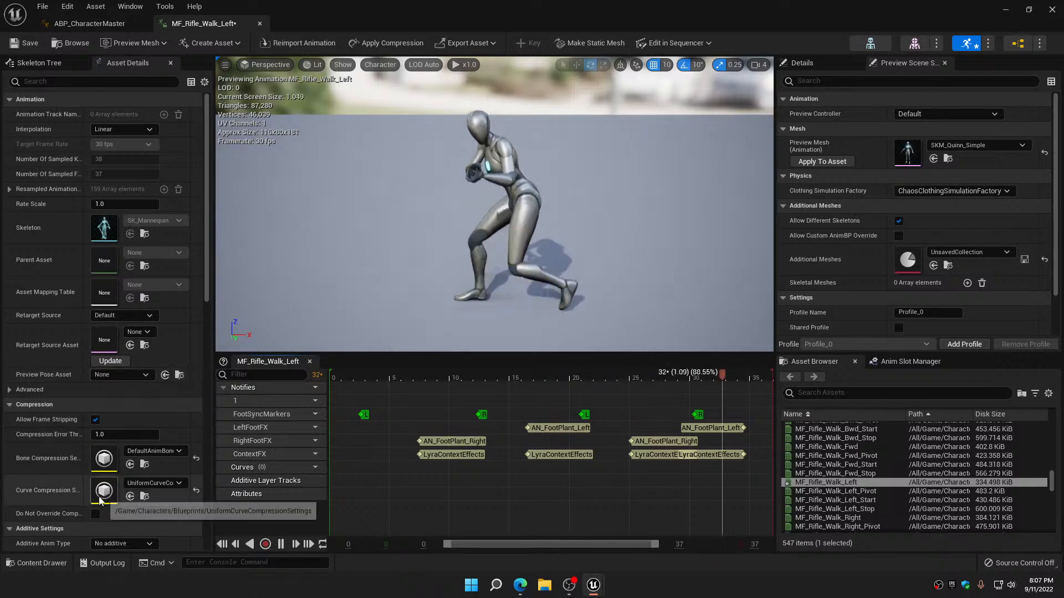
scroll(95, 488, "down", 5)
left_click(95, 468)
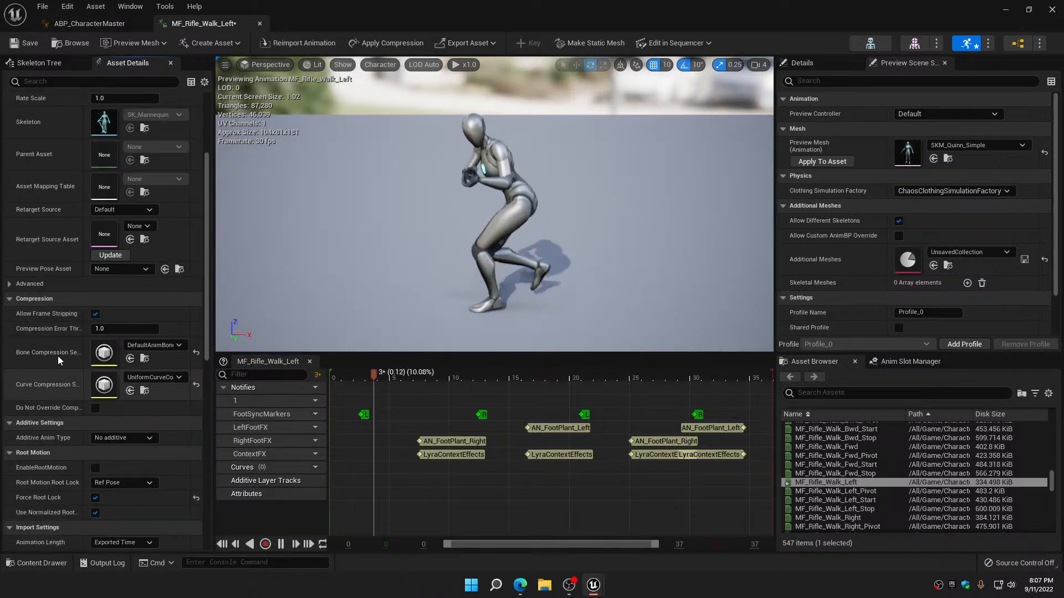
left_click(25, 43)
left_click(260, 24)
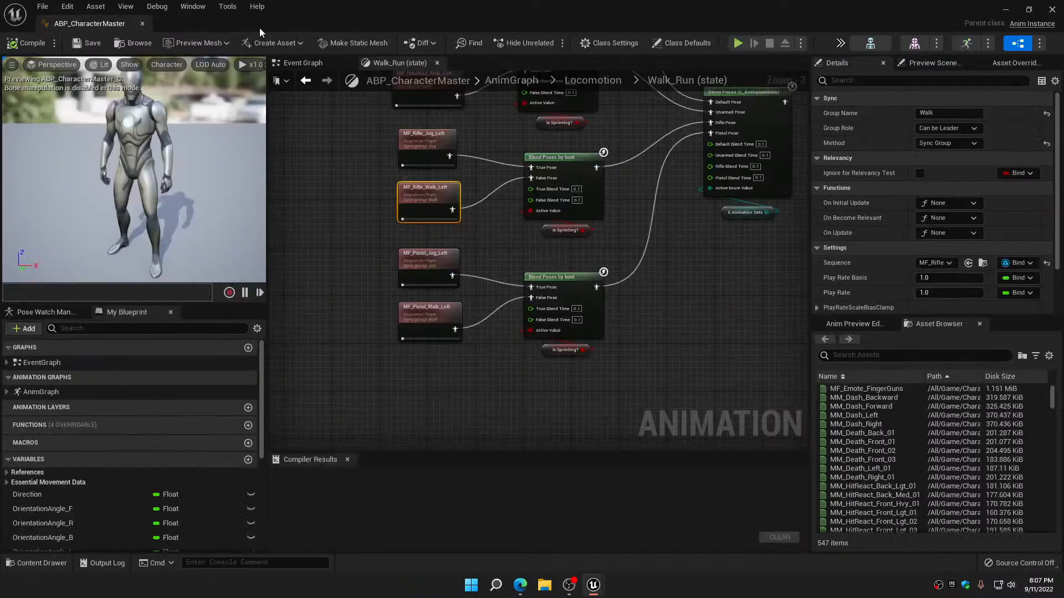
Give MF_Pistol_Jog_Left the UniformCurveCompressionSettings curve compression with root motion disabled, and save and close it
double_click(429, 259)
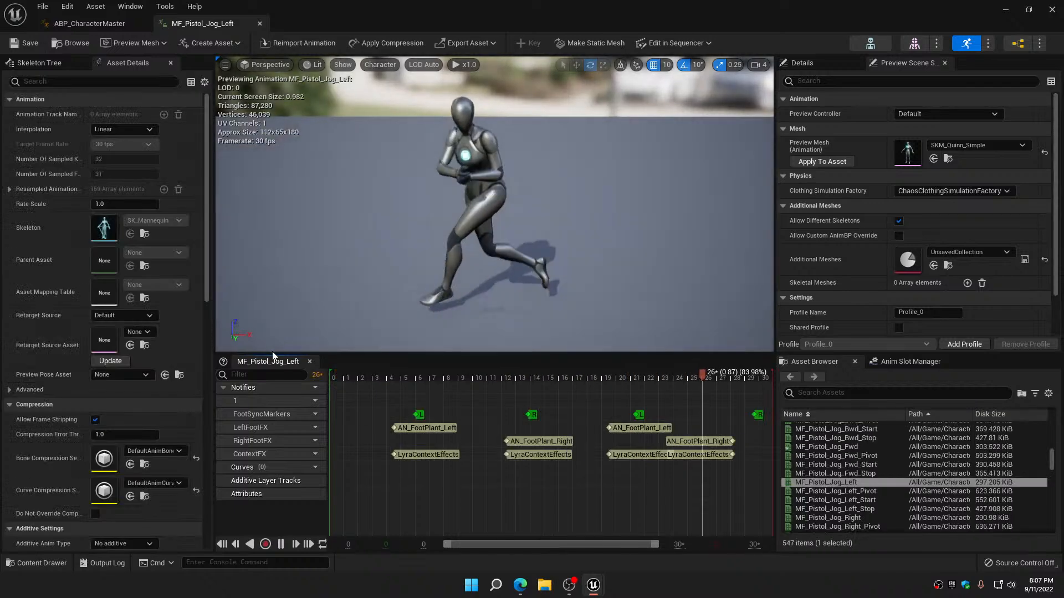
left_click(154, 483)
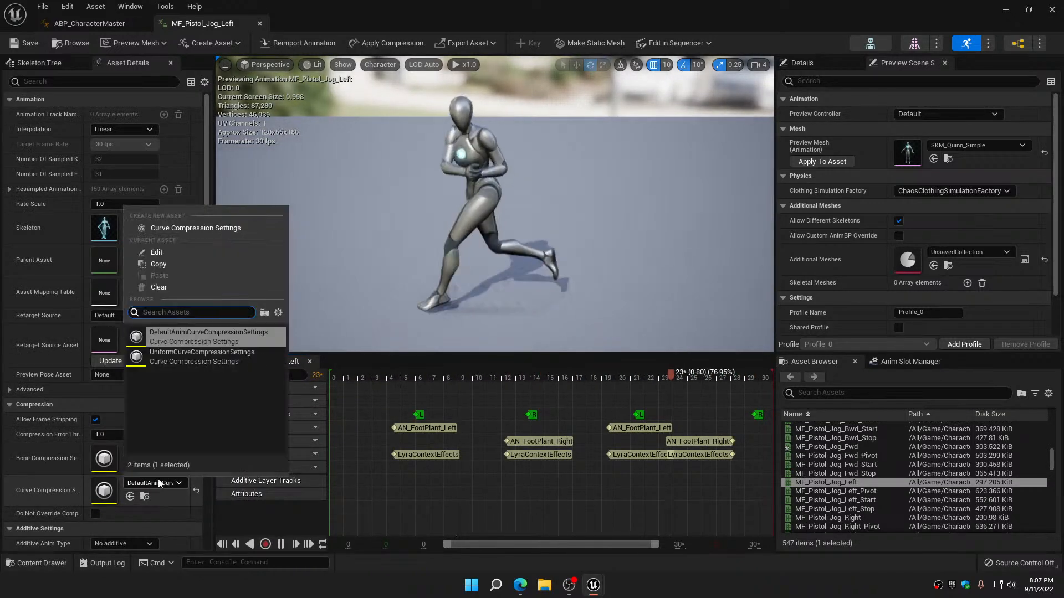
left_click(169, 362)
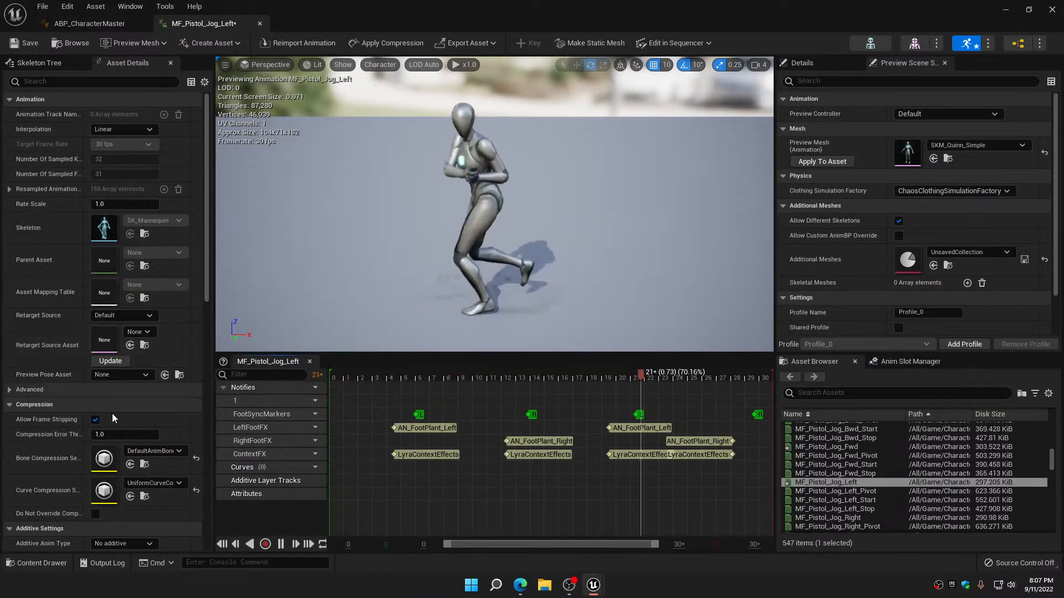
scroll(106, 426, "down", 4)
left_click(95, 450)
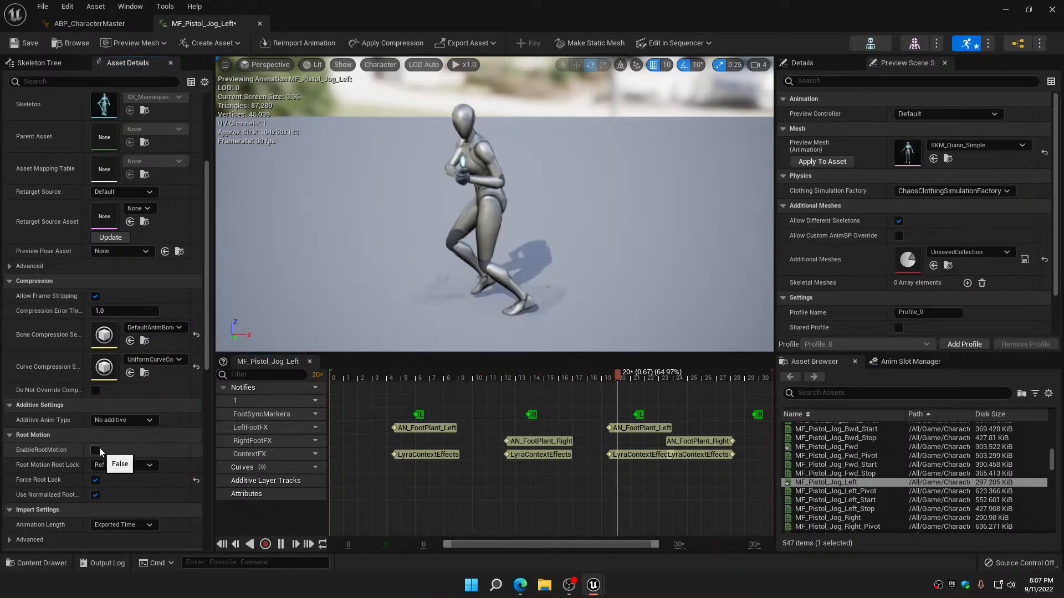
left_click(30, 43)
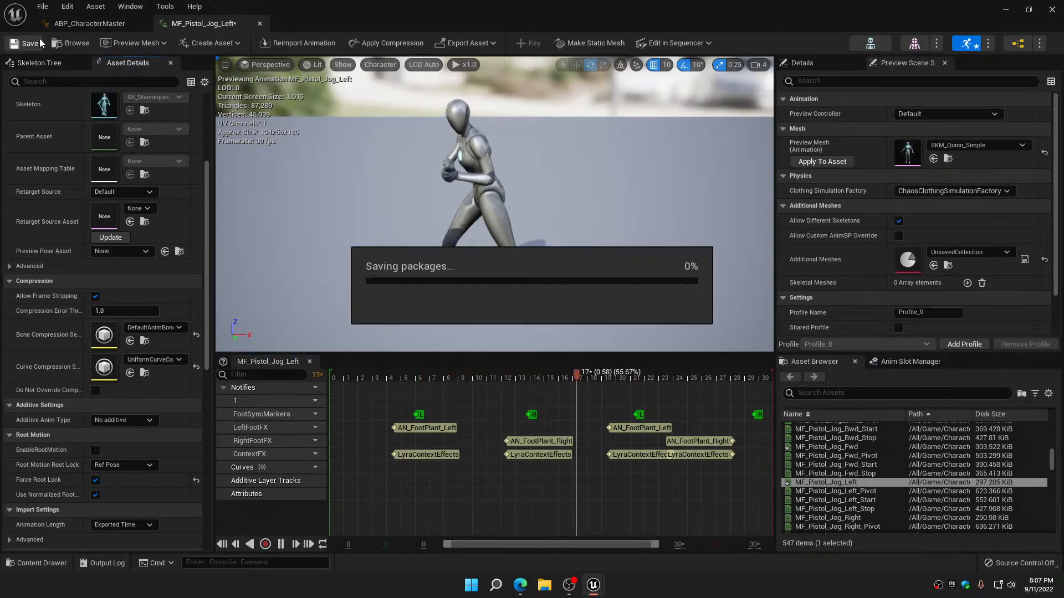
left_click(260, 23)
Assign UniformCurveCompressionSettings as the curve compression of MF_Pistol_Walk_Left, disable its root motion, and save and close it
double_click(432, 318)
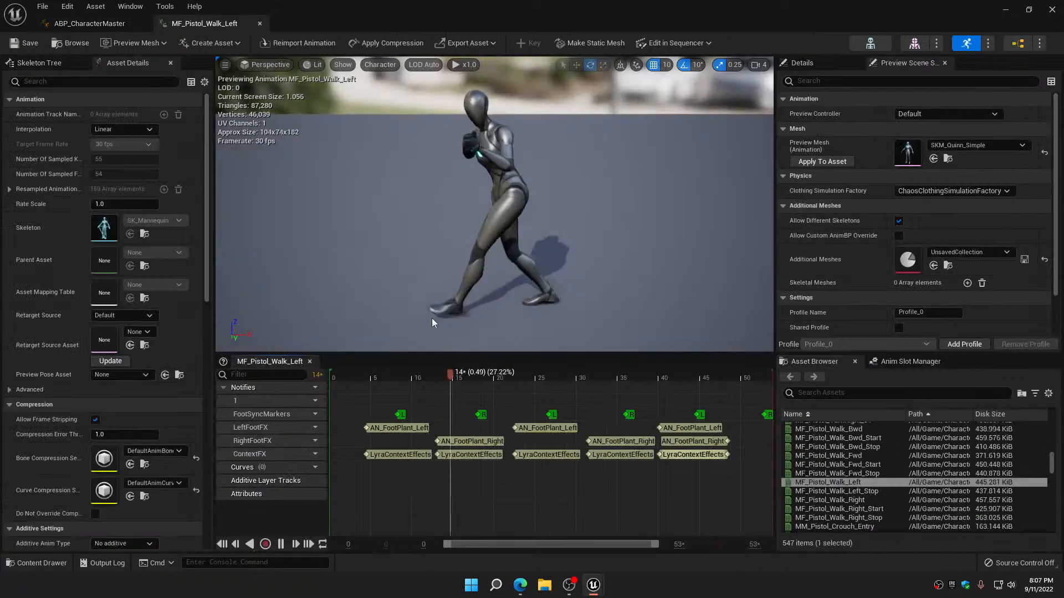
left_click(155, 483)
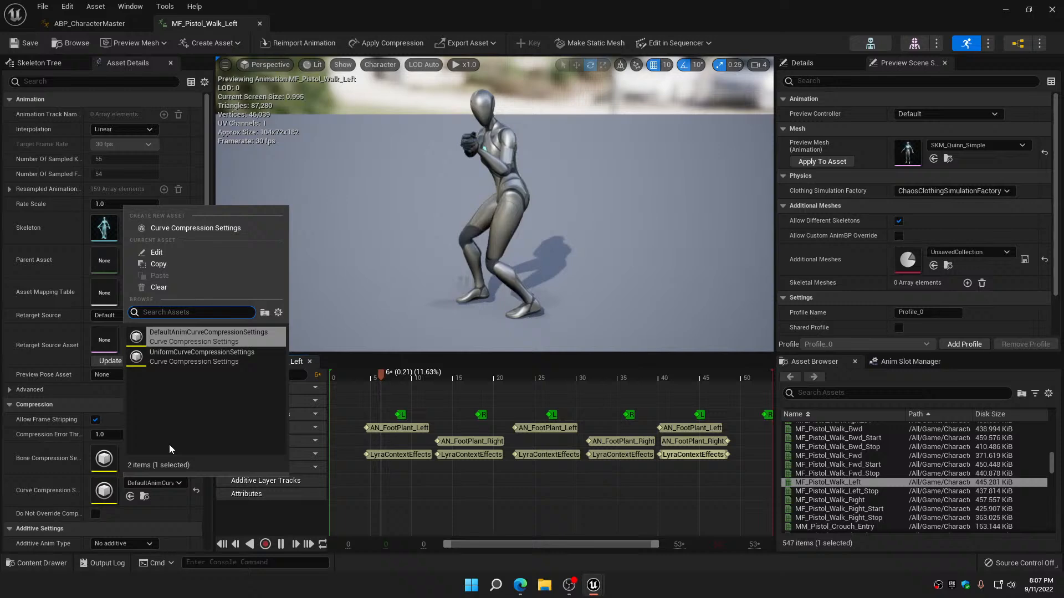
left_click(181, 360)
scroll(119, 503, "down", 3)
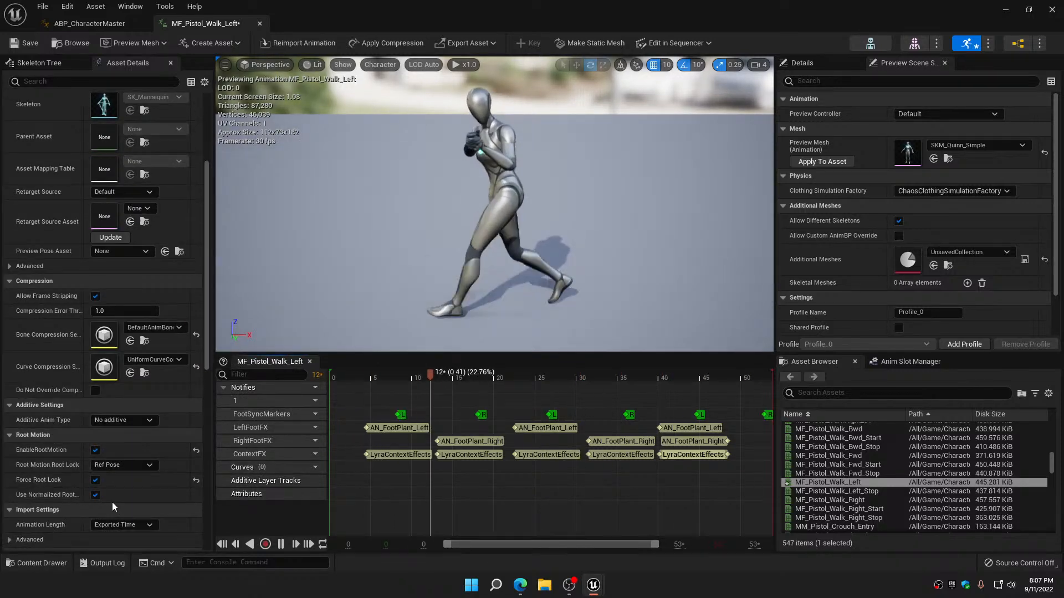
left_click(96, 452)
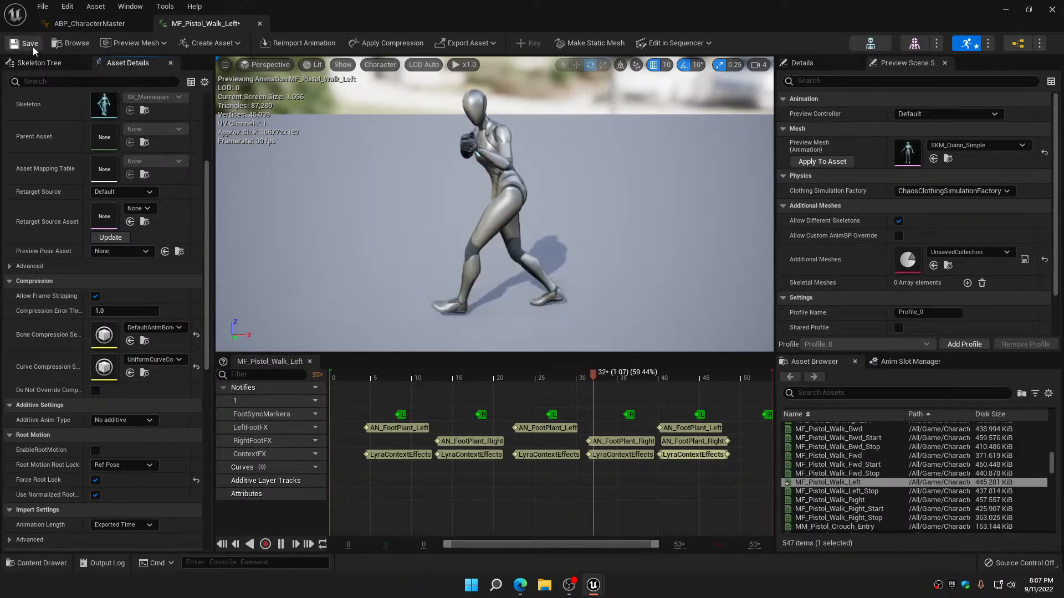
left_click(259, 24)
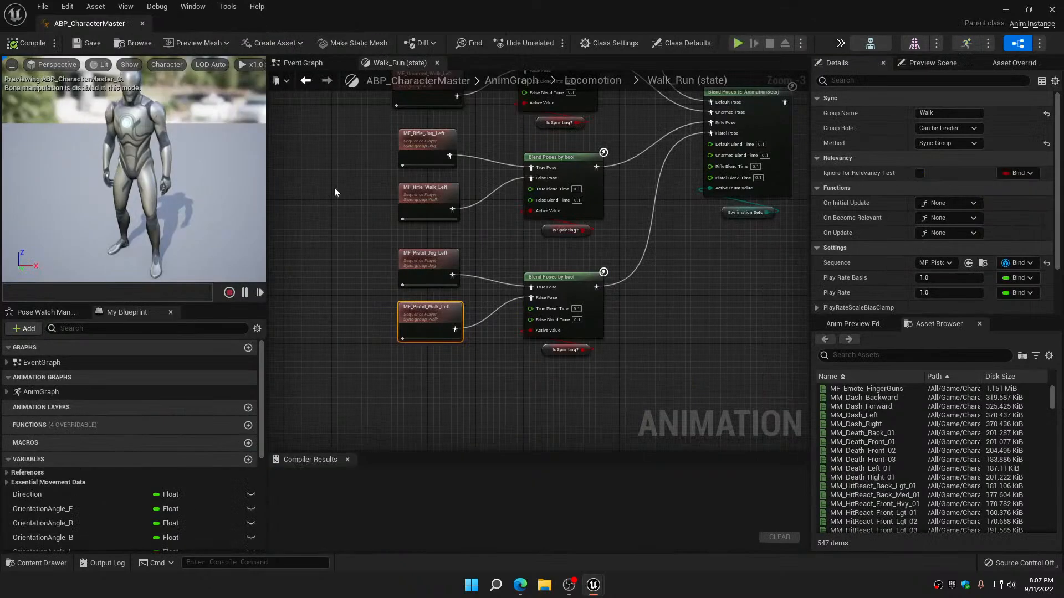
Check the curve compression settings of MM_Unarmed_Jog_Fwd and MM_Unarmed_Walk_Fwd, and close both animations
scroll(397, 195, "up", 5)
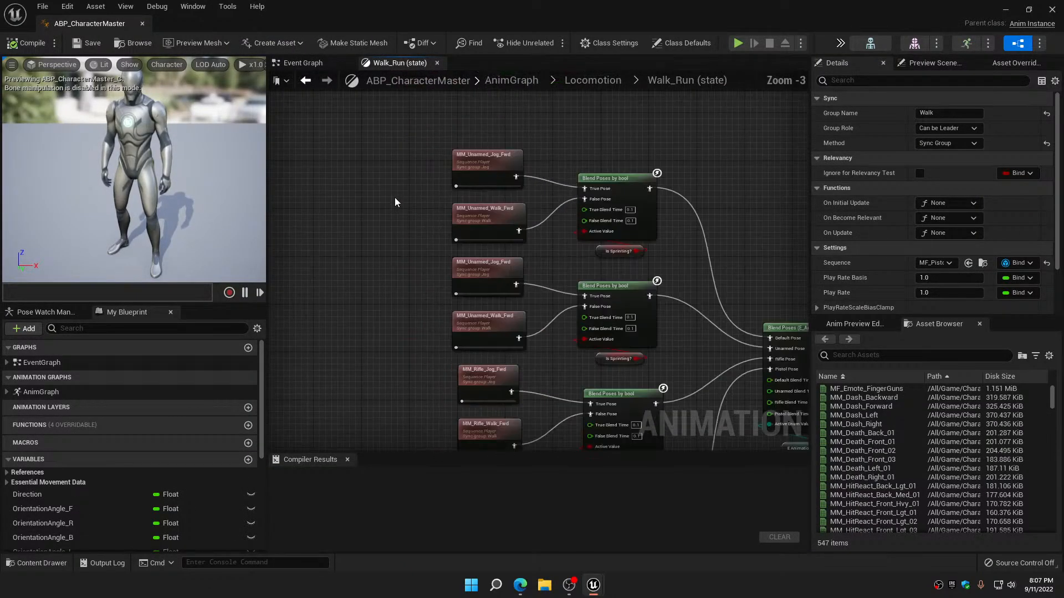
double_click(491, 166)
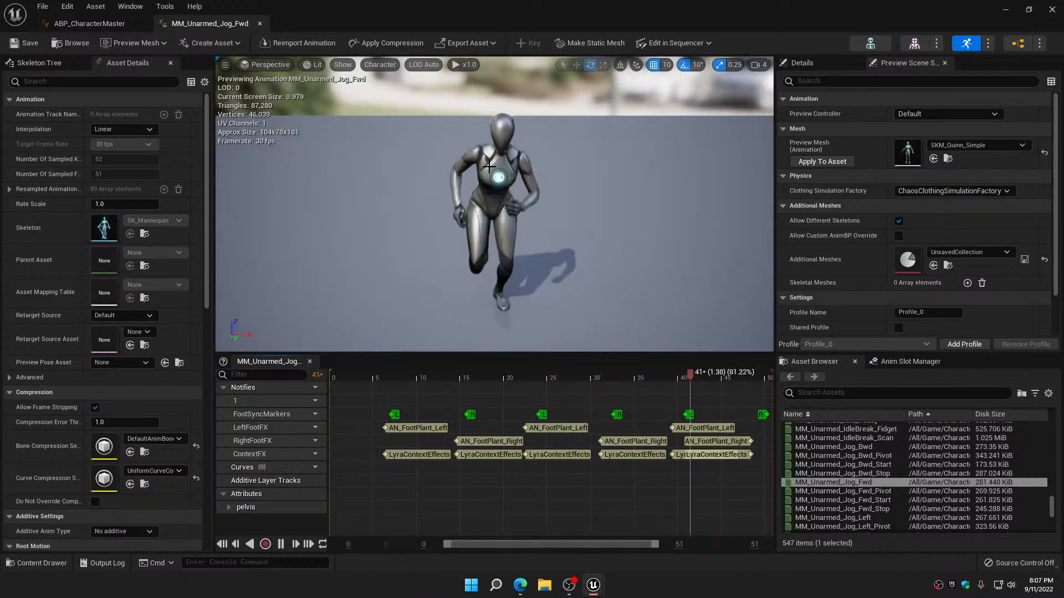
left_click(260, 23)
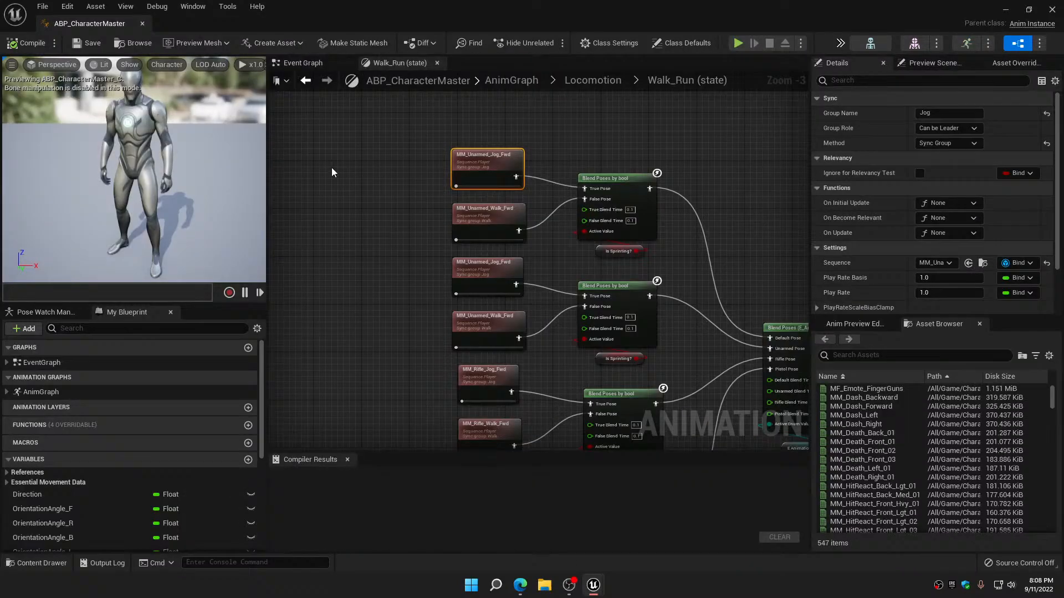
double_click(476, 317)
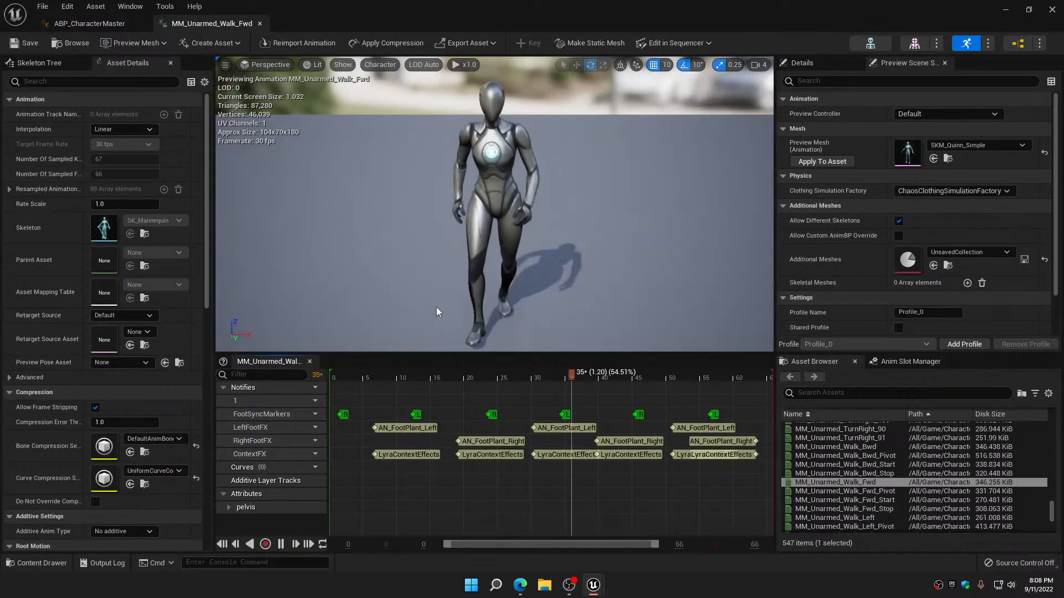
left_click(260, 24)
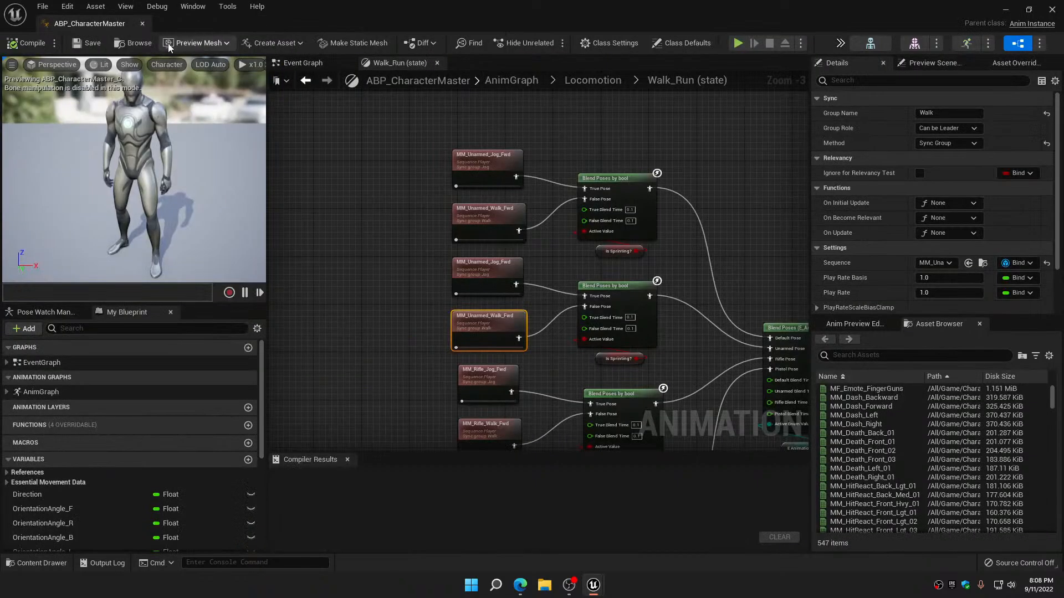
Compile the ABP_CharacterMaster animation blueprint and close it
left_click(27, 45)
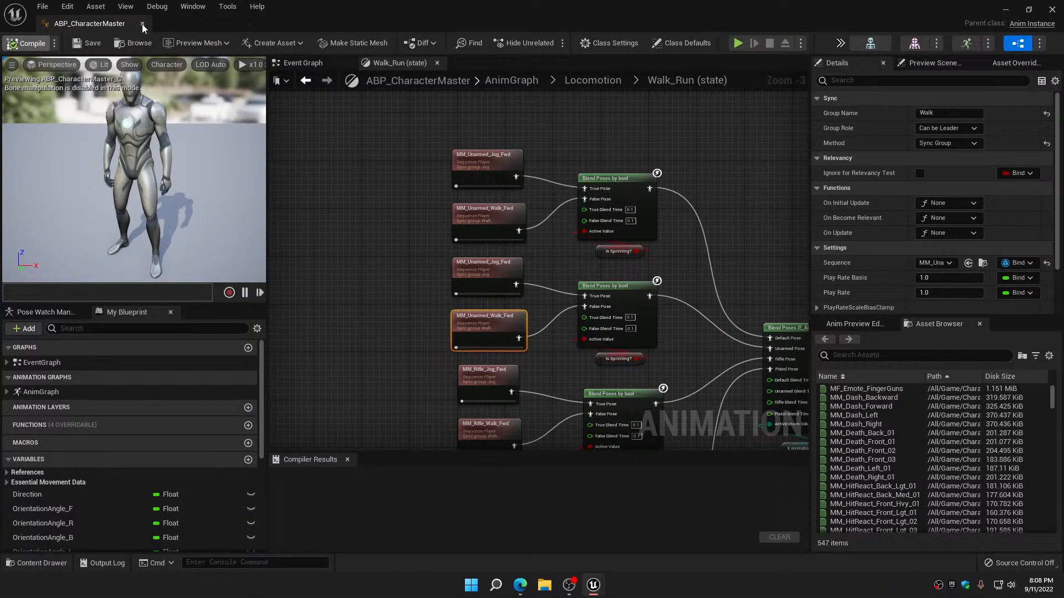
left_click(141, 24)
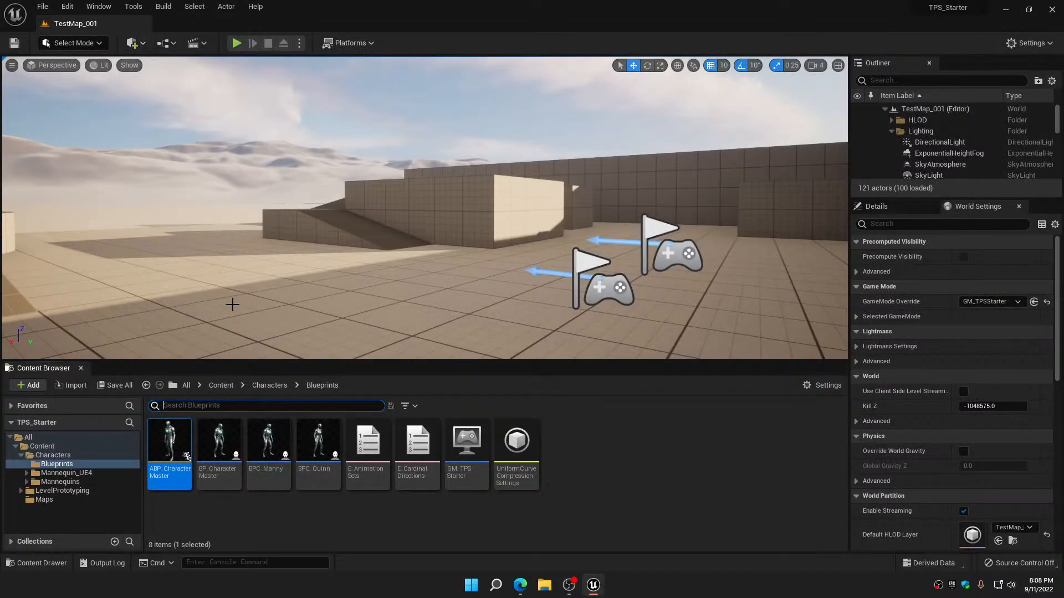
Compress all animation sequences that use the UniformCurveCompressionSettings asset, and save and close the asset
double_click(525, 434)
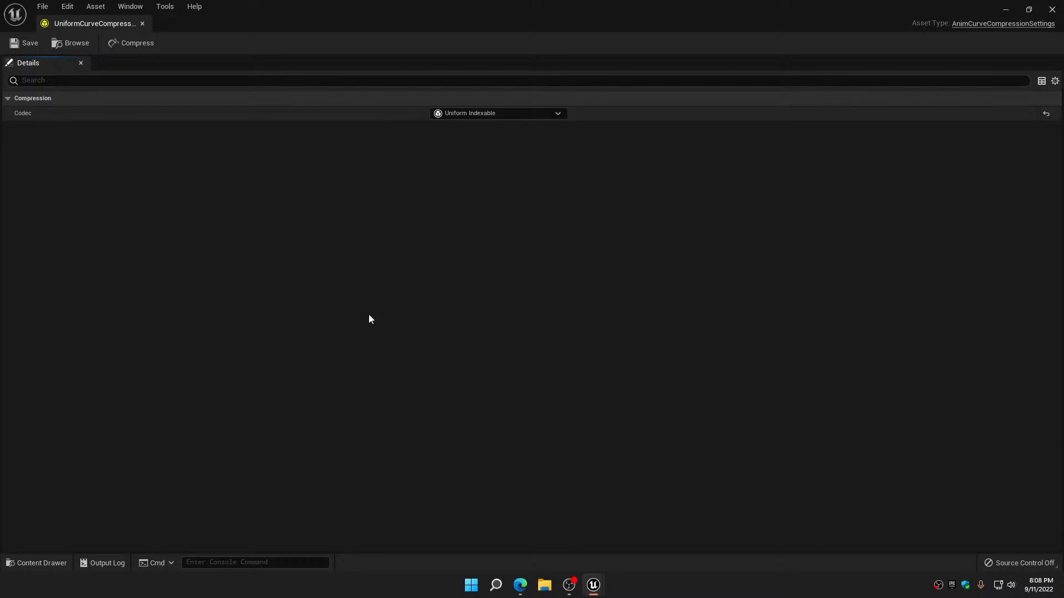
left_click(138, 44)
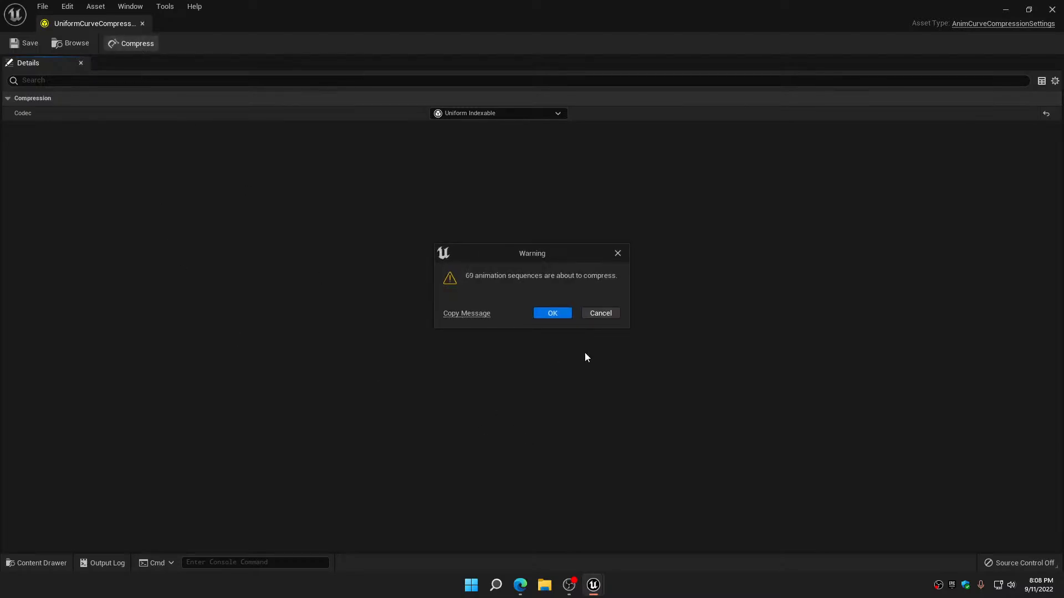
left_click(543, 315)
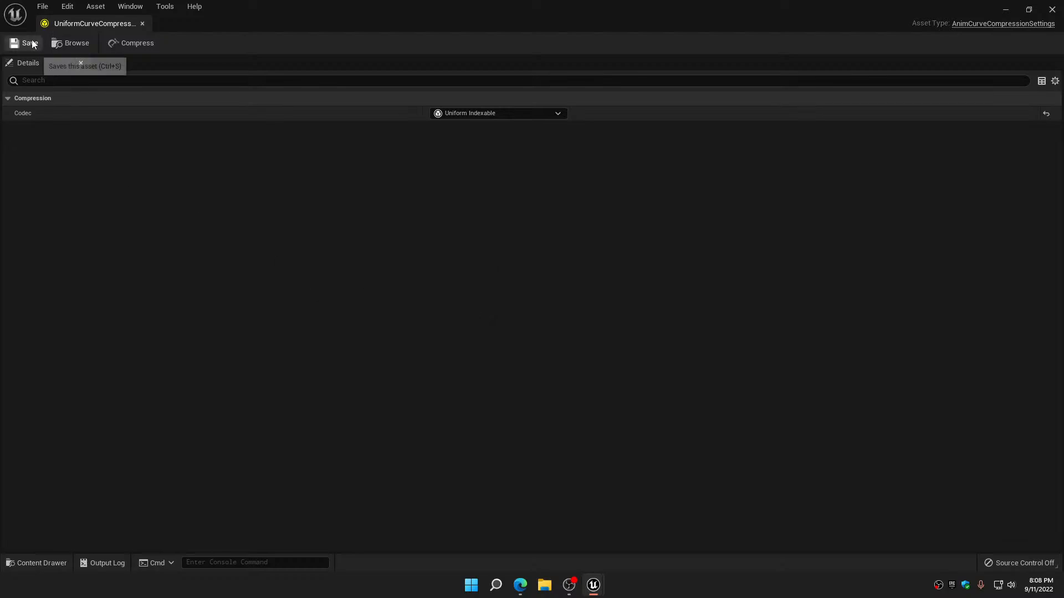
left_click(142, 24)
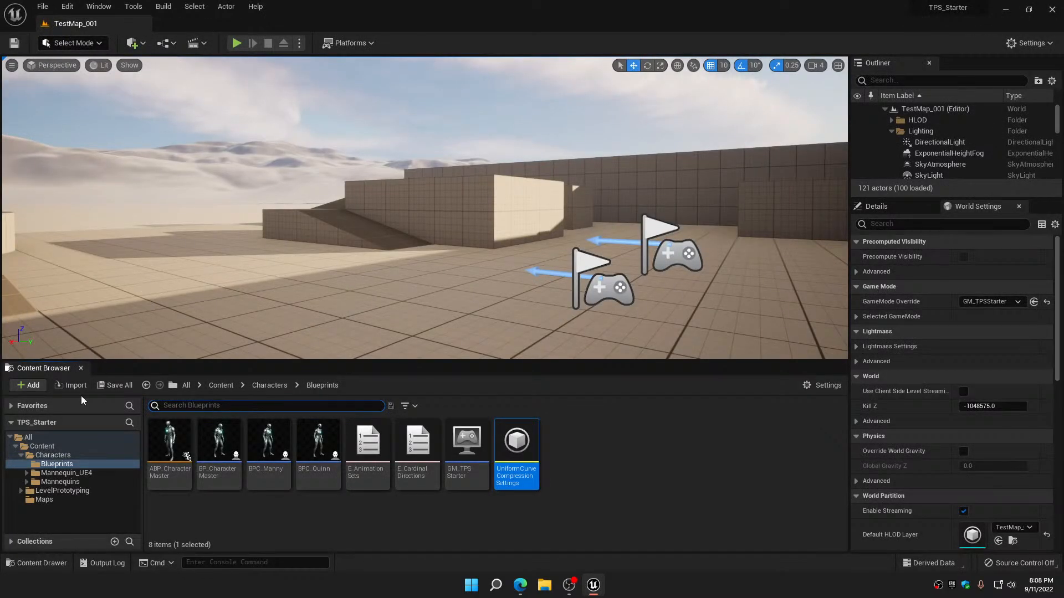
Play the level, walk the character forward, right, backward and left to test the movement animations, and stop playing
left_click(236, 43)
key("w")
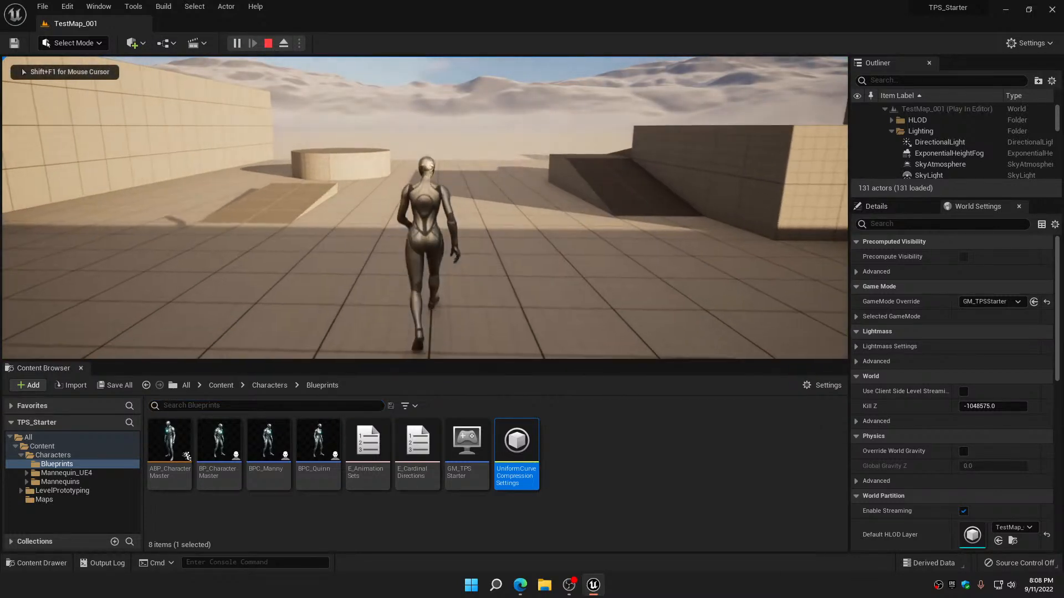
key("d")
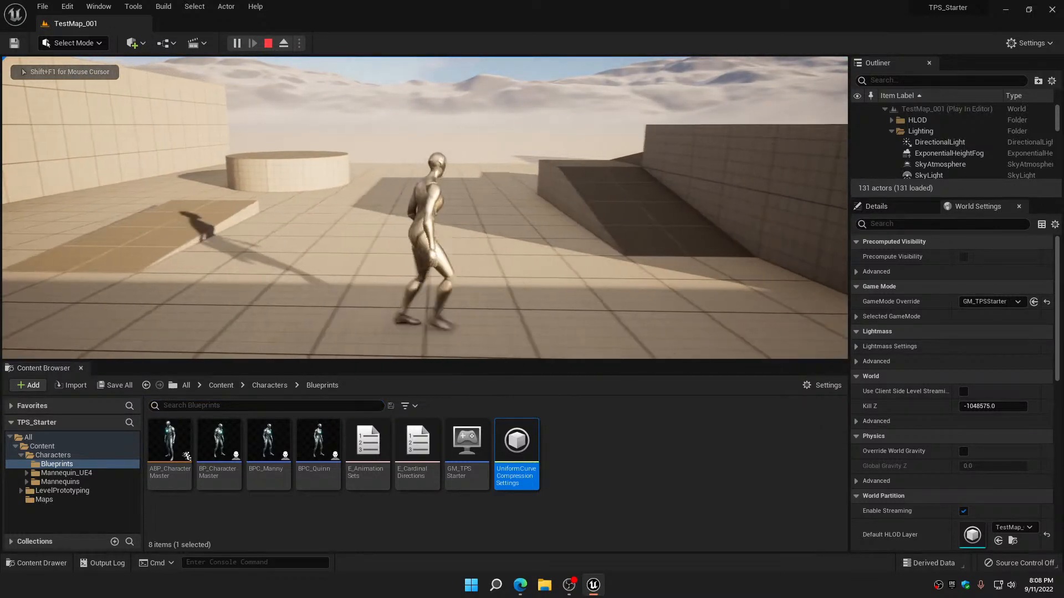
key("s")
key("a")
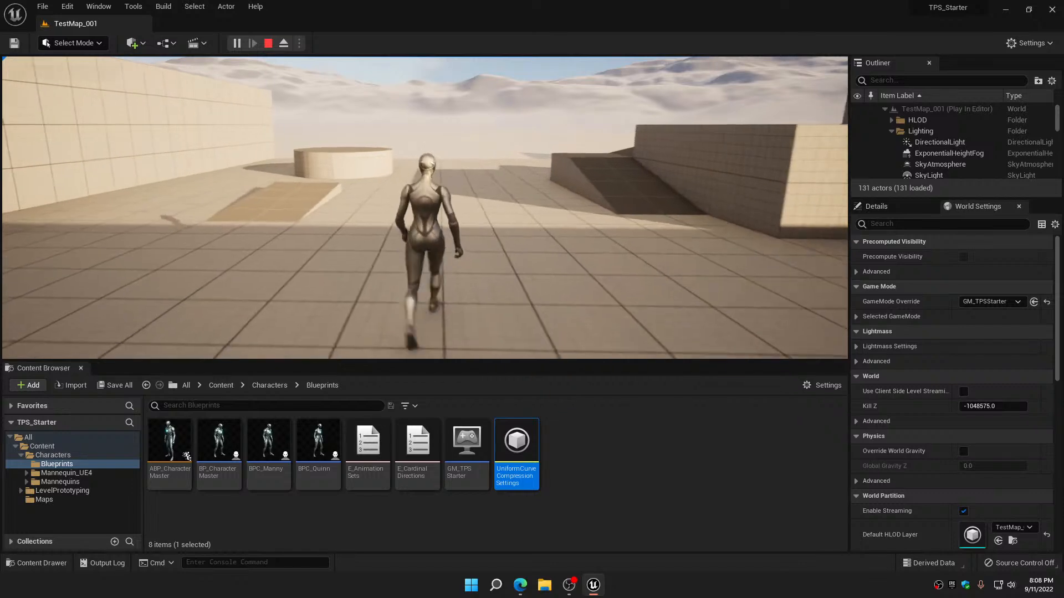
key("Escape")
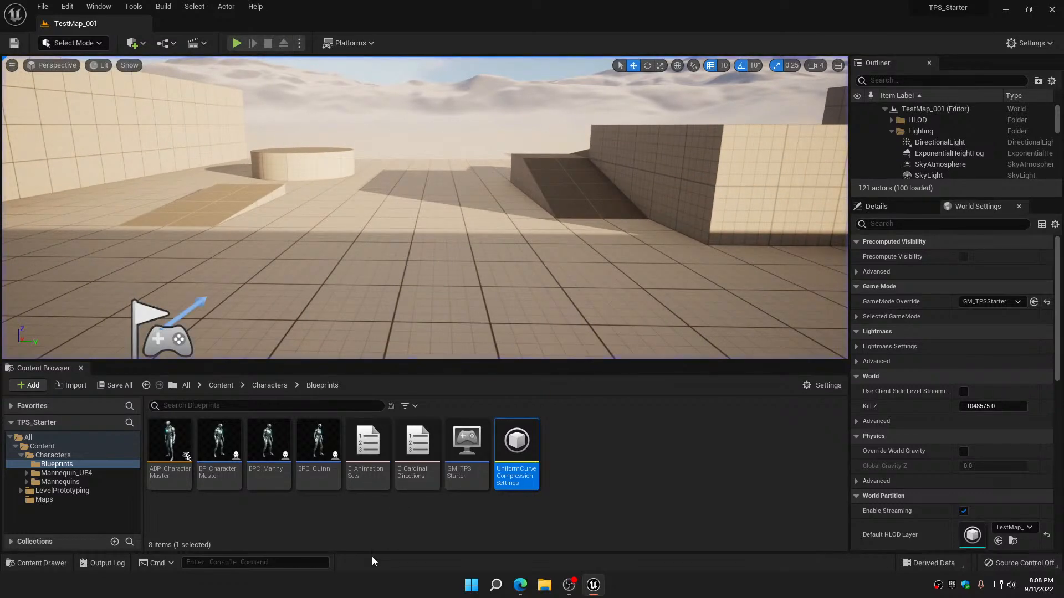
In ABP_CharacterMaster, close the open graphs, reopen only the Event Graph and AnimGraph, compile and save the blueprint, and close it
double_click(184, 487)
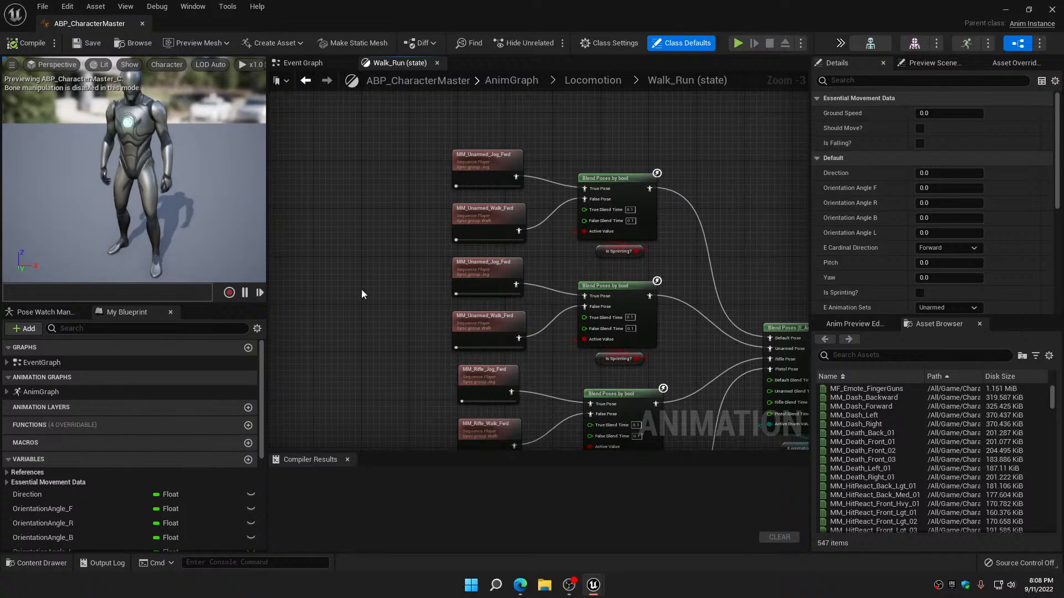
left_click(437, 62)
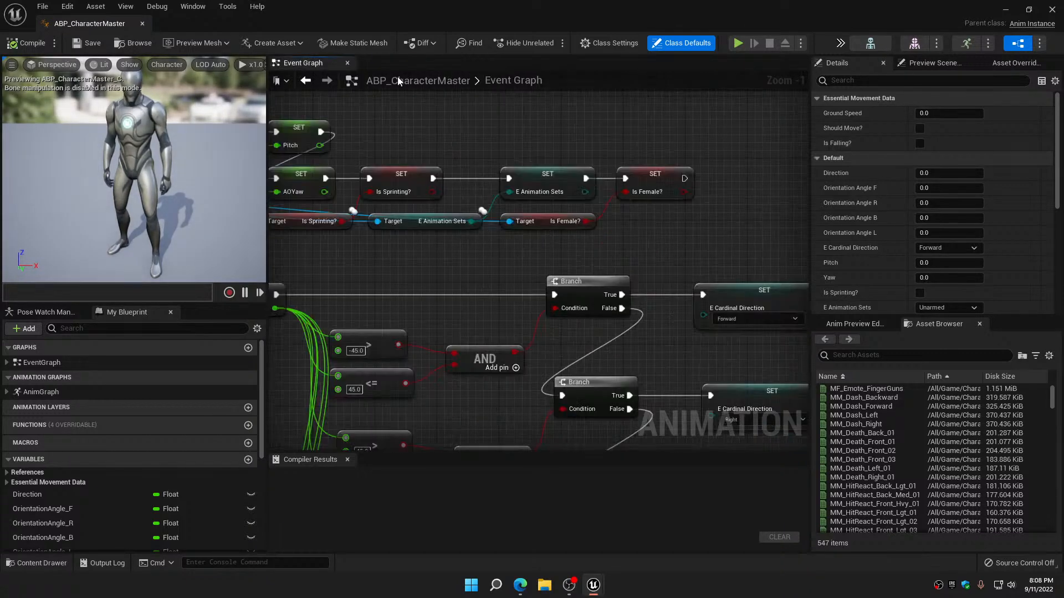
left_click(347, 62)
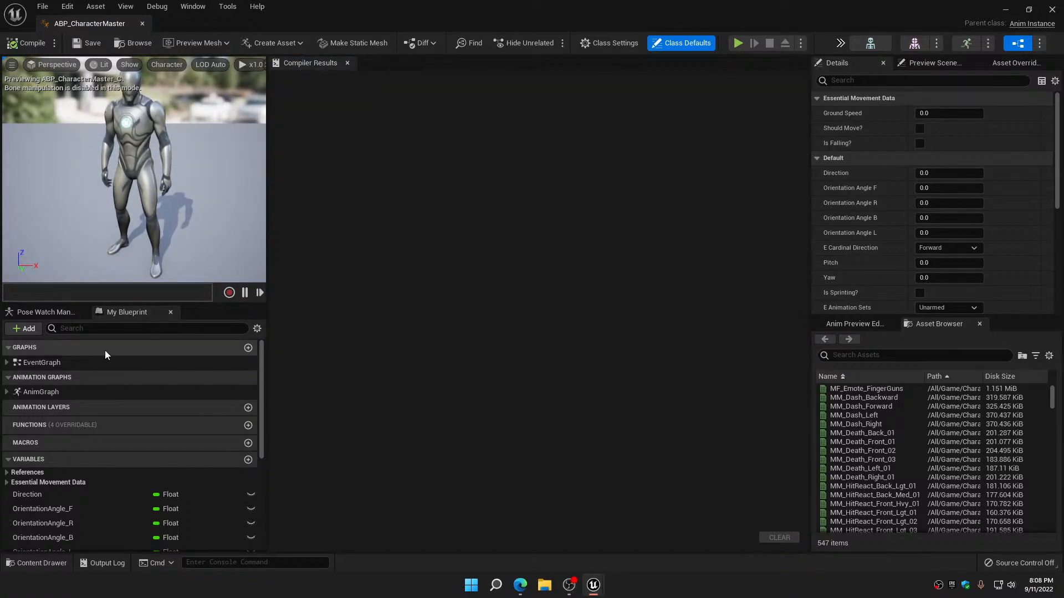
double_click(37, 362)
double_click(44, 392)
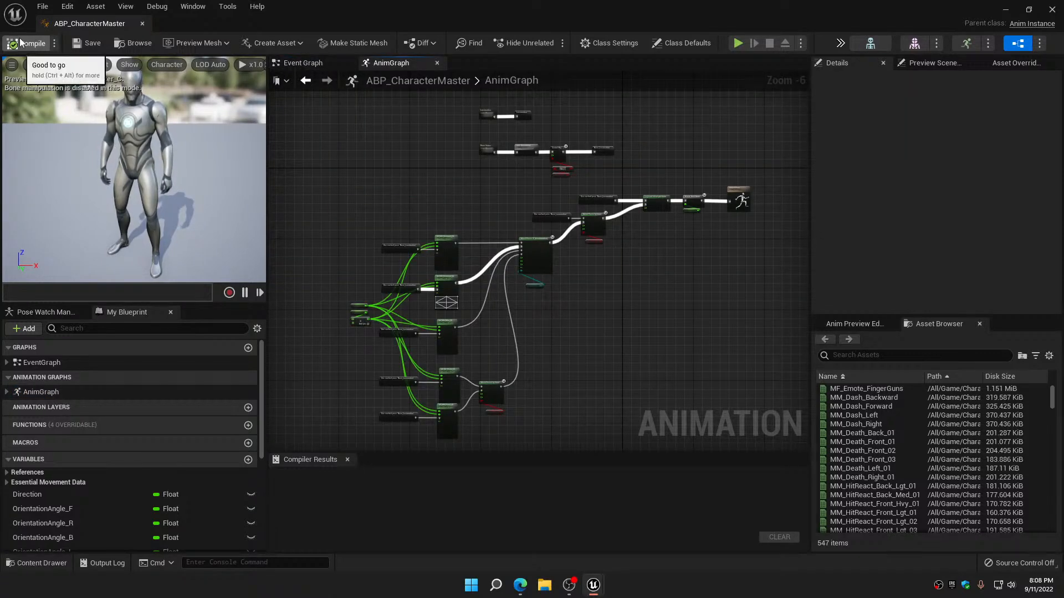
left_click(93, 44)
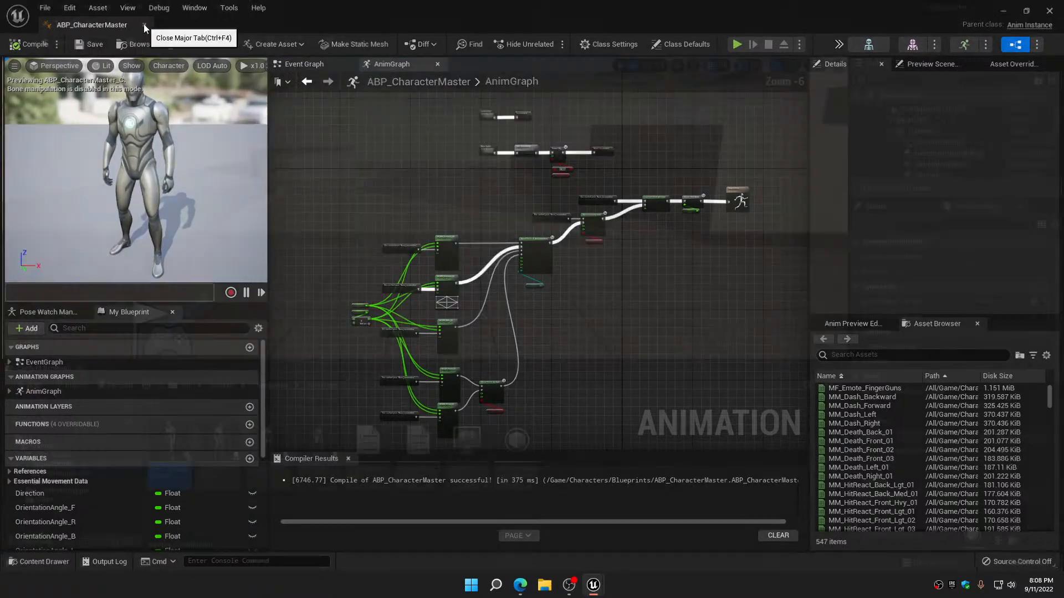
left_click(143, 23)
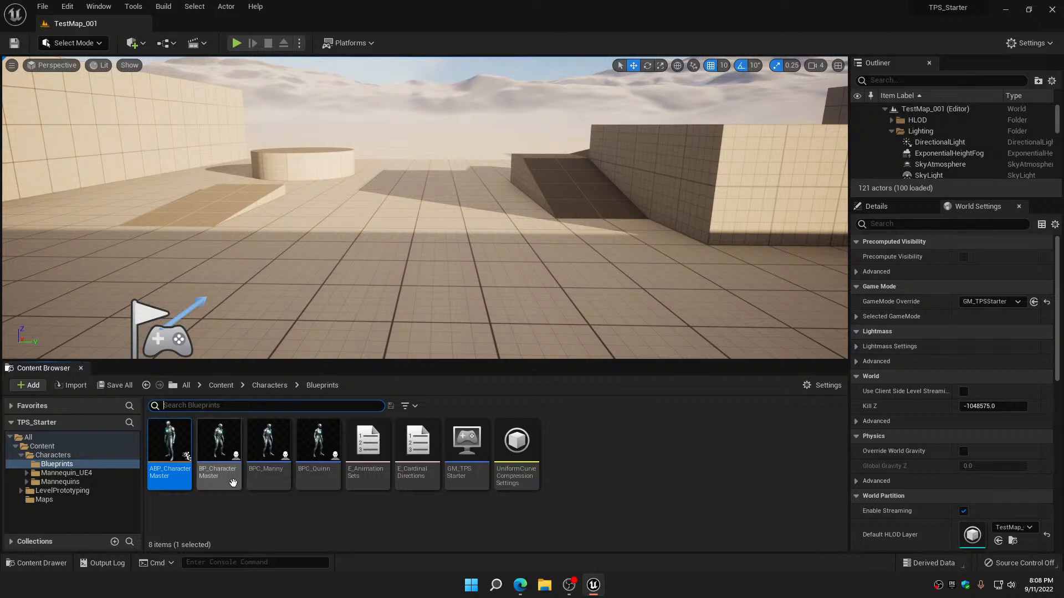
Open the Construction Script of BP_CharacterMaster and add a reference to the Mesh component below the entry node
double_click(225, 439)
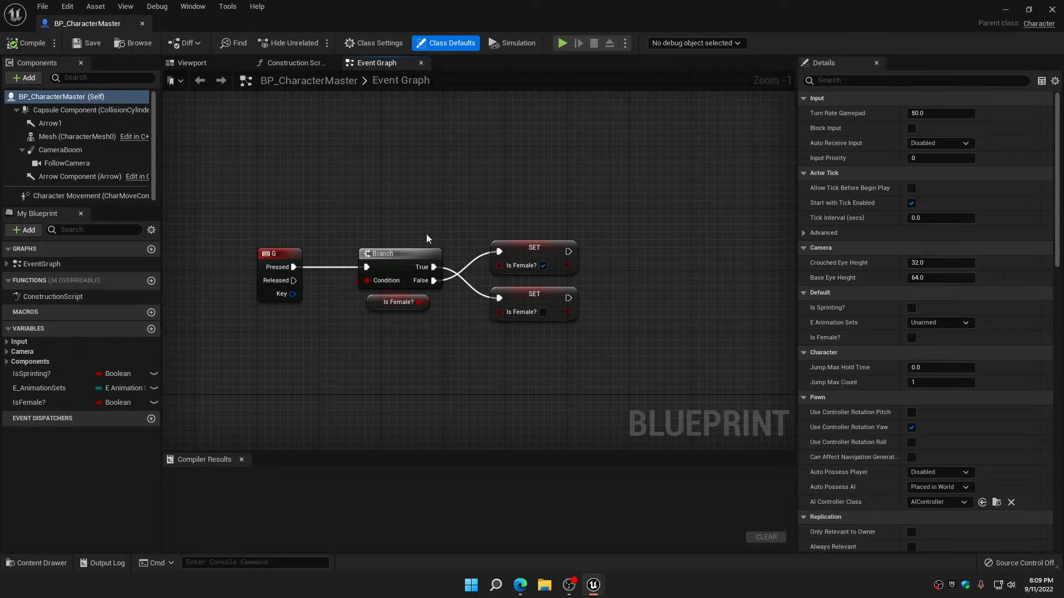
left_click(295, 65)
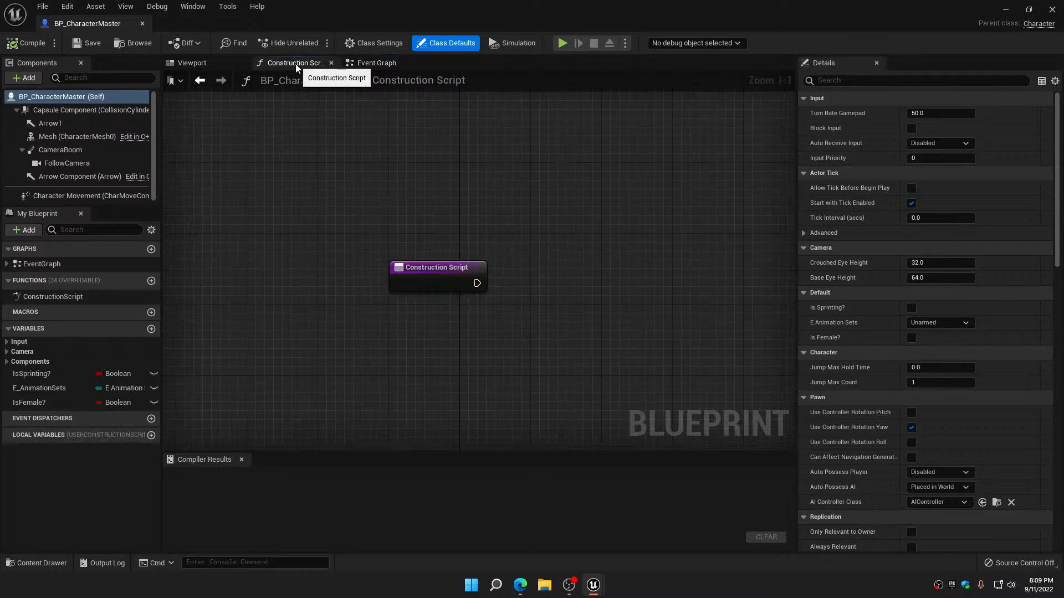
right_click_drag(344, 223, 299, 162)
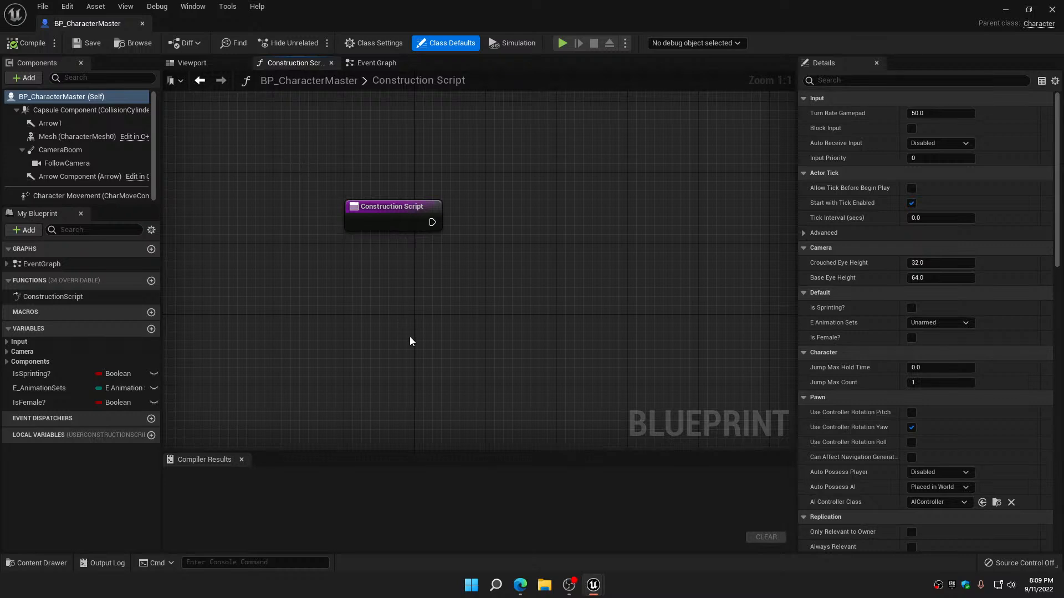
left_click_drag(77, 137, 355, 309)
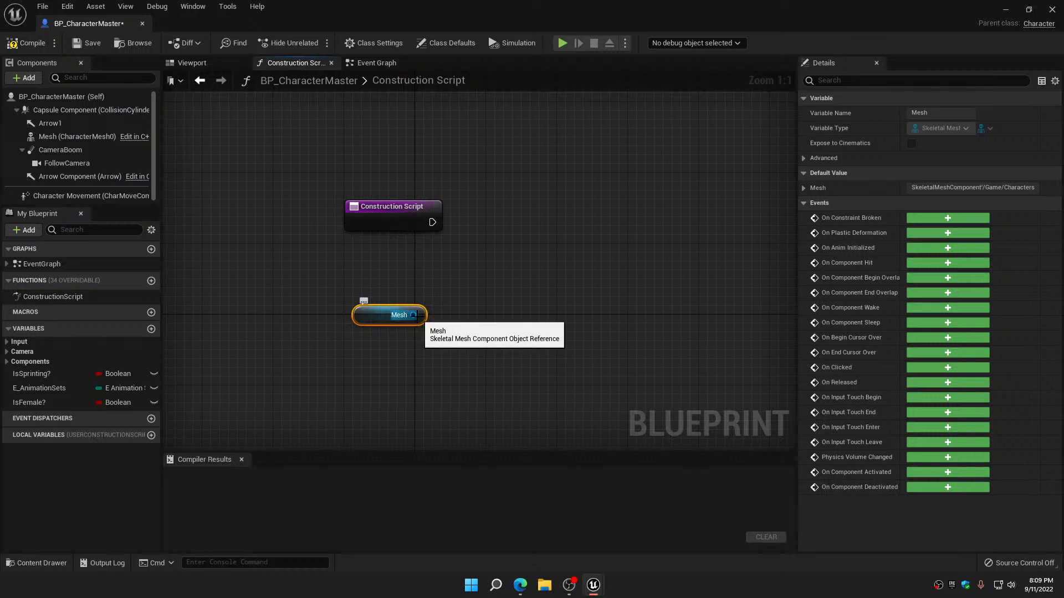
Add a Set Skeletal Mesh node targeting Mesh, connect it to the Construction Script's execution output, and tidy the nodes
left_click_drag(414, 314, 543, 246)
type("s")
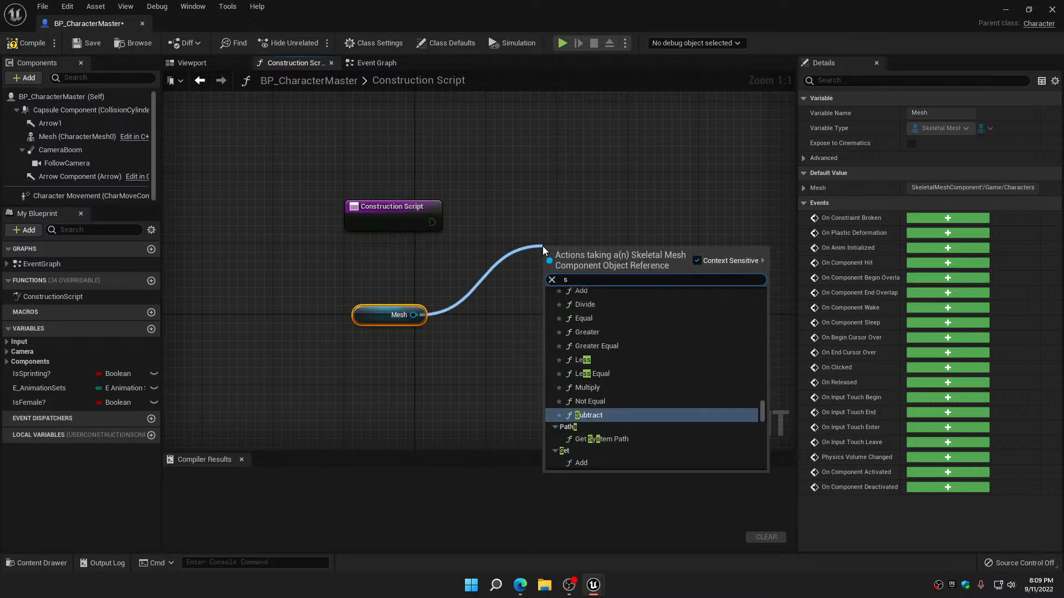
type("etske")
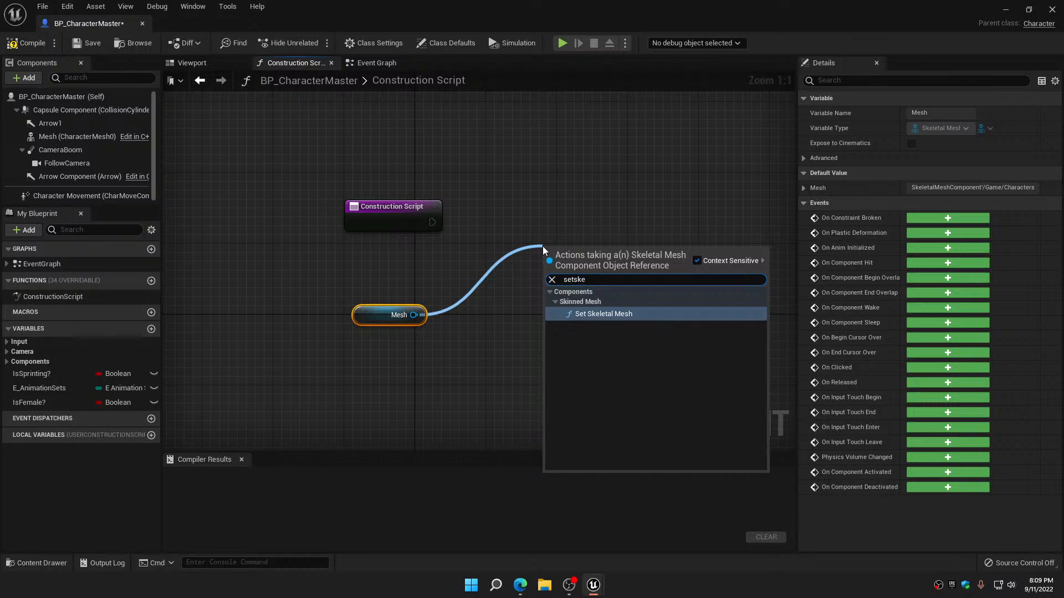
left_click(607, 314)
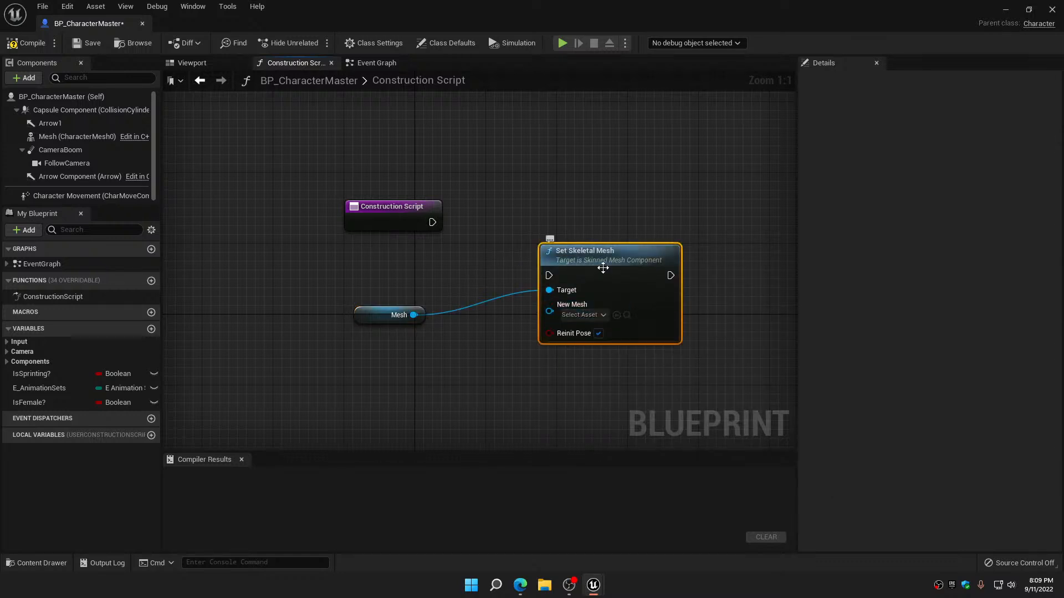
left_click_drag(603, 268, 621, 206)
left_click_drag(432, 222, 556, 227)
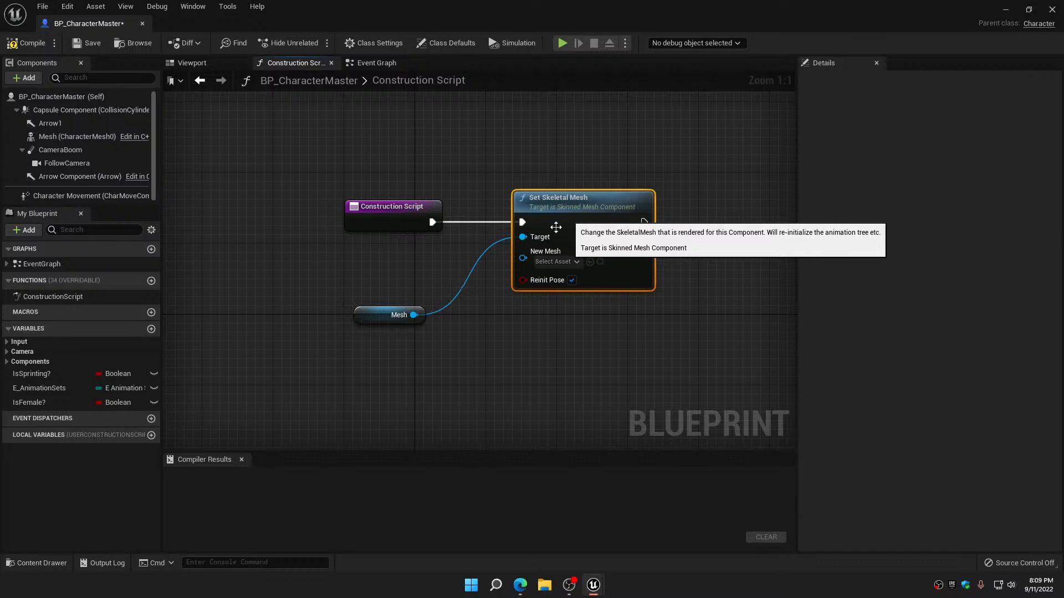
left_click_drag(371, 314, 370, 261)
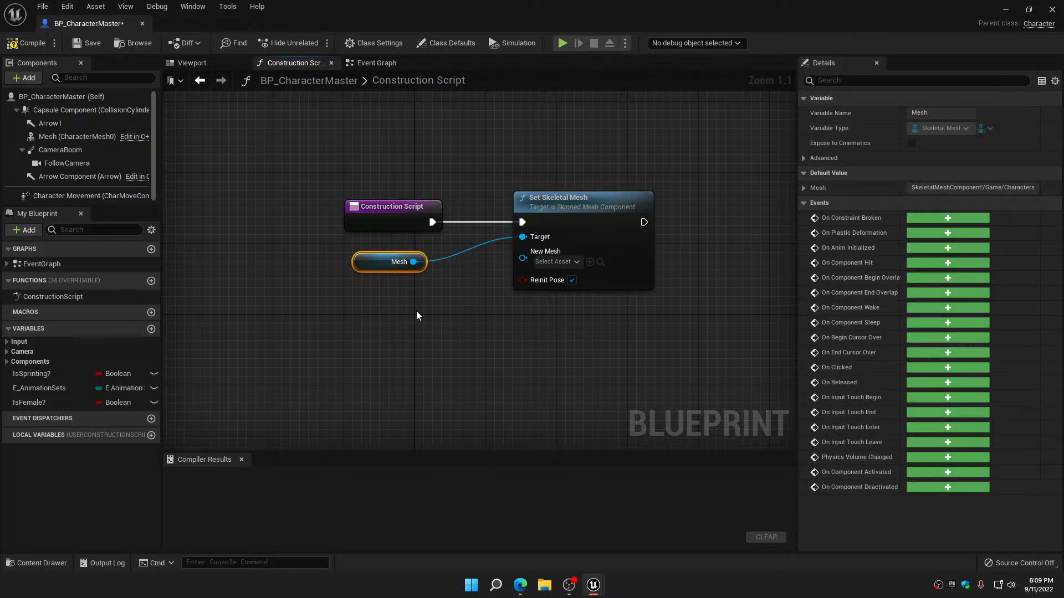
Feed the New Mesh input of Set Skeletal Mesh from a new Select node, placed directly beneath it
right_click_drag(476, 310, 535, 284)
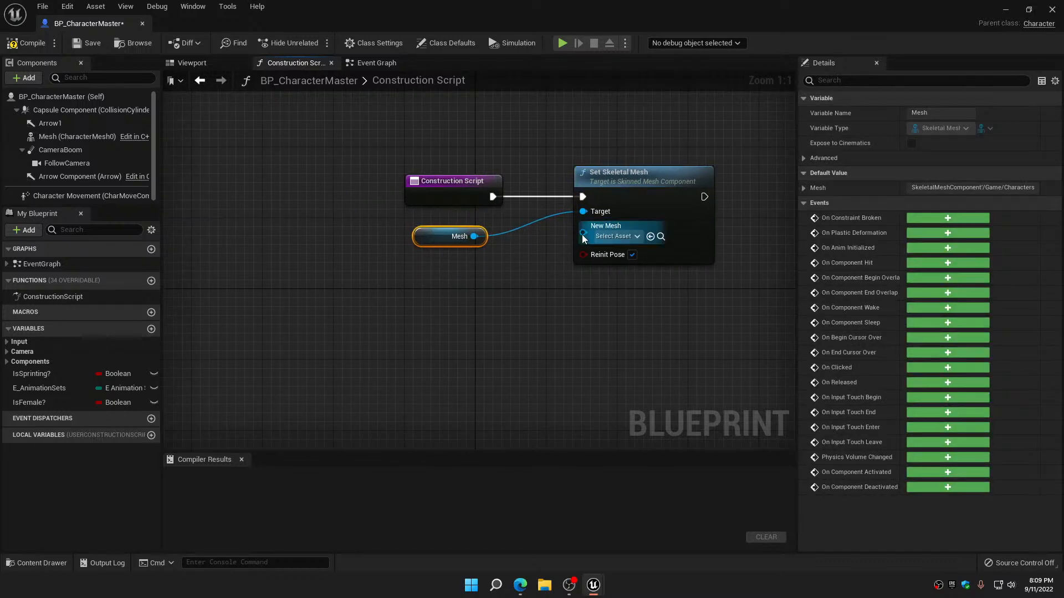
left_click_drag(583, 232, 501, 321)
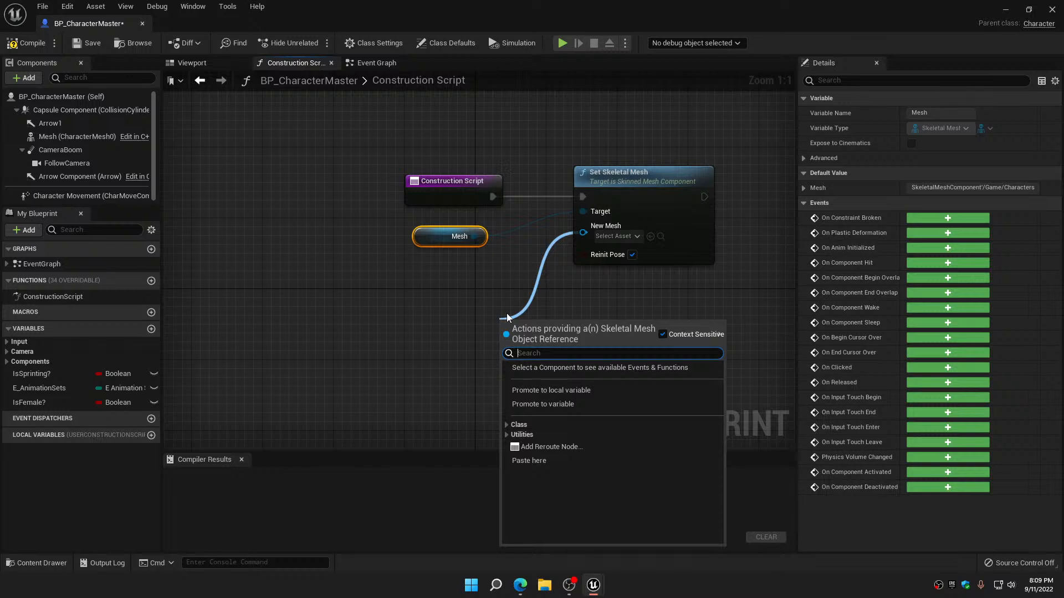
type("selec")
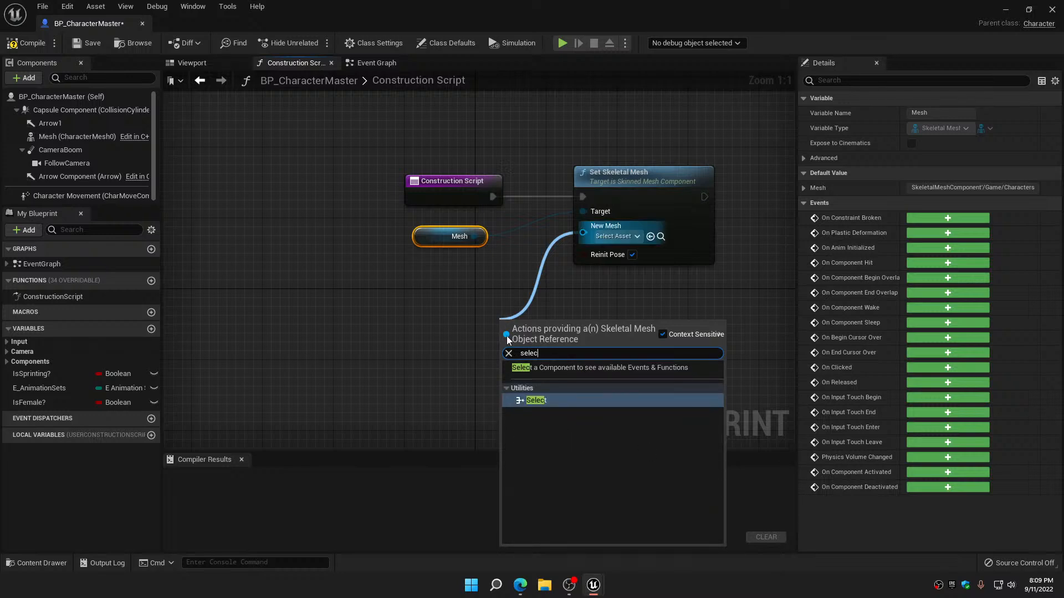
left_click(540, 402)
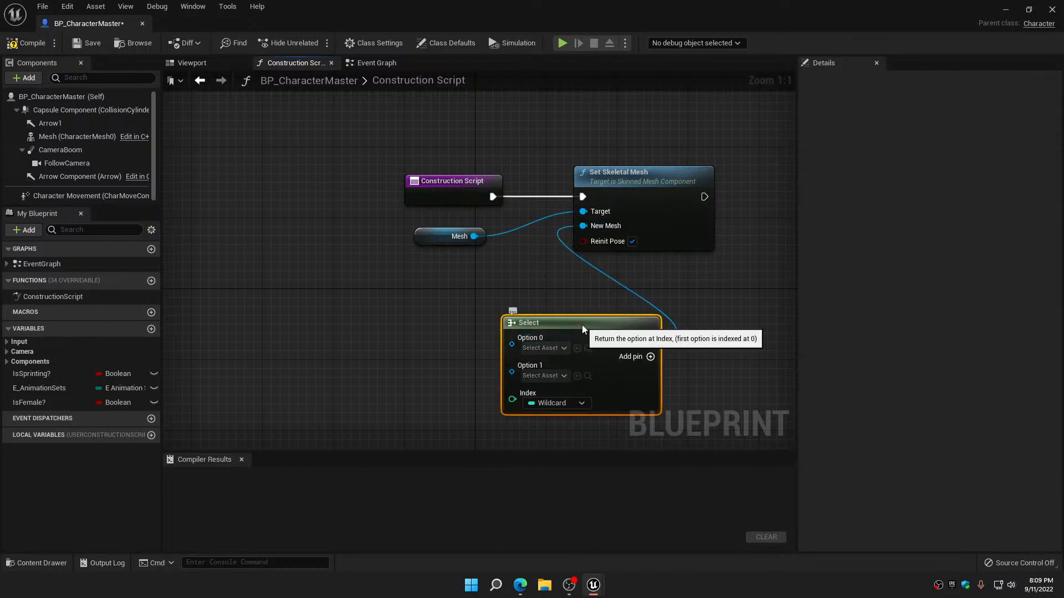
left_click_drag(581, 324, 635, 272)
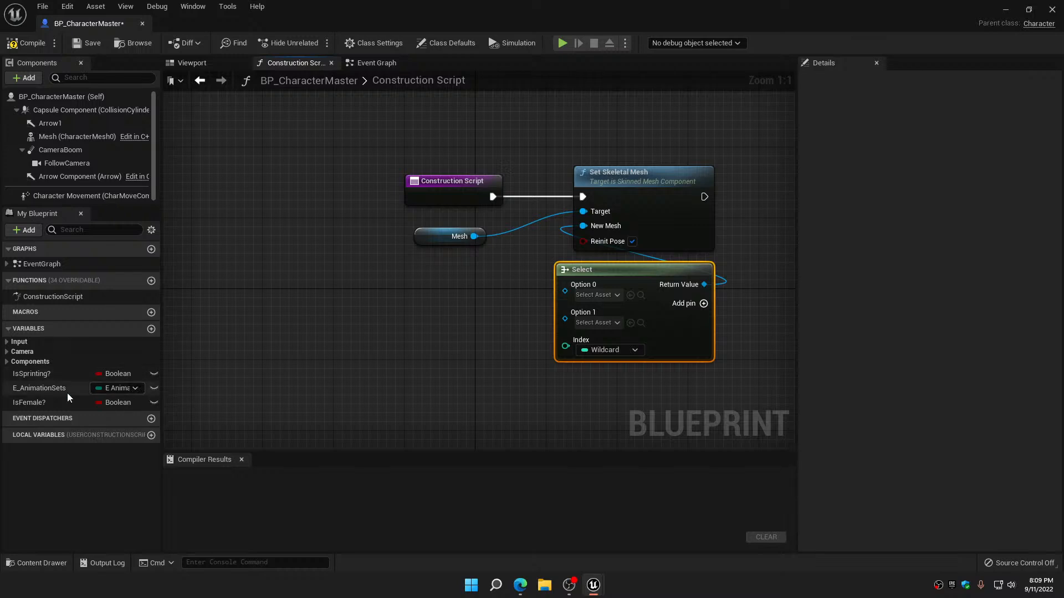
Add a getter for IsFemale?, connect it to the Select node's Index, and place it beneath that node
left_click_drag(28, 404, 470, 359)
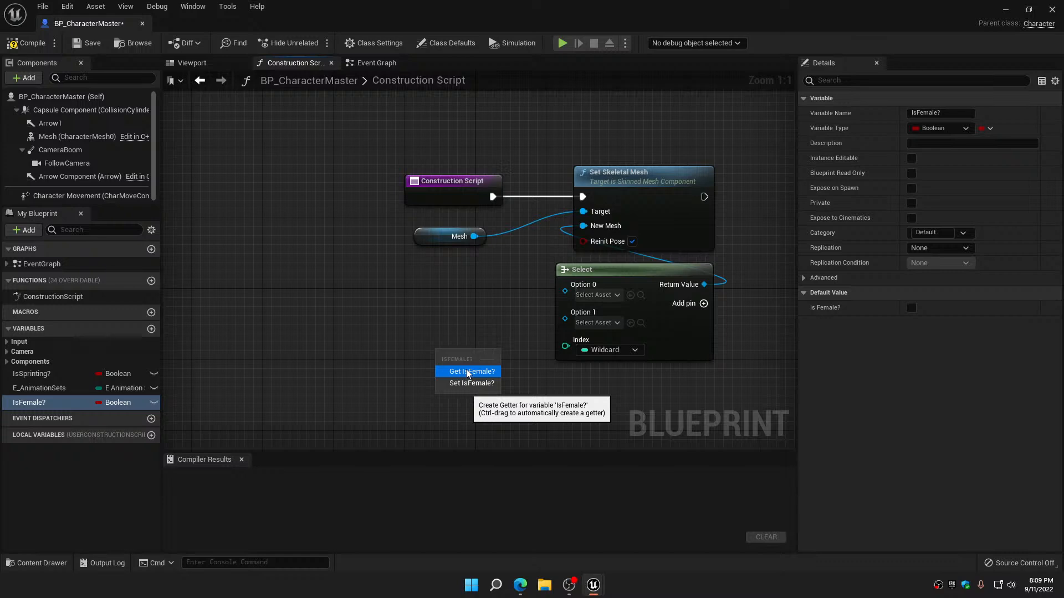
left_click(467, 370)
left_click_drag(492, 361, 565, 349)
left_click_drag(447, 368, 615, 377)
right_click_drag(611, 388, 552, 329)
left_click_drag(591, 365, 651, 251)
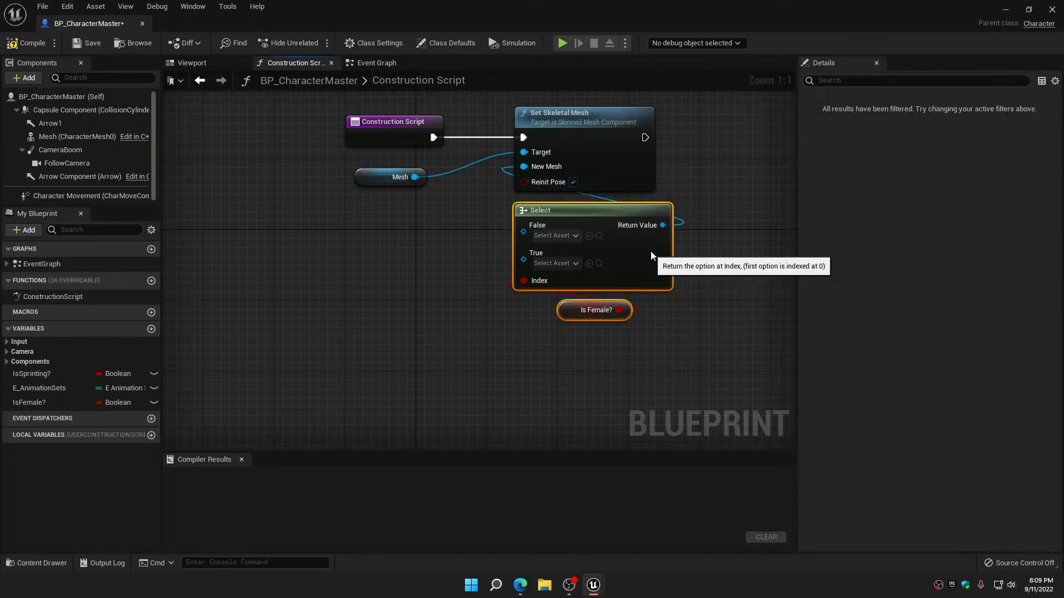
Assign SKM_Manny to the Select node's False option and SKM_Quinn to its True option
left_click(568, 235)
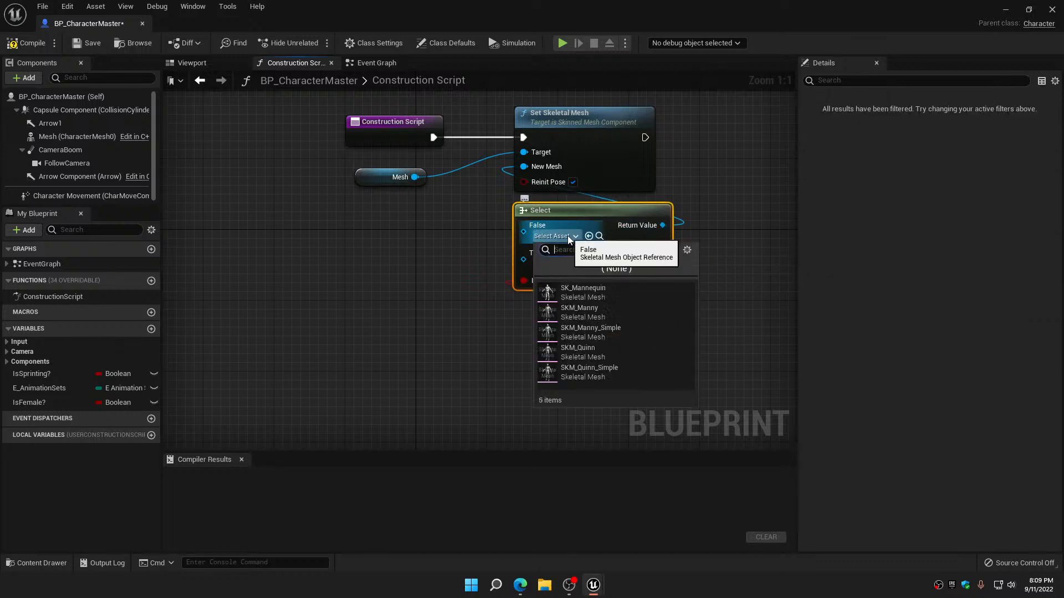
left_click(575, 310)
left_click(559, 265)
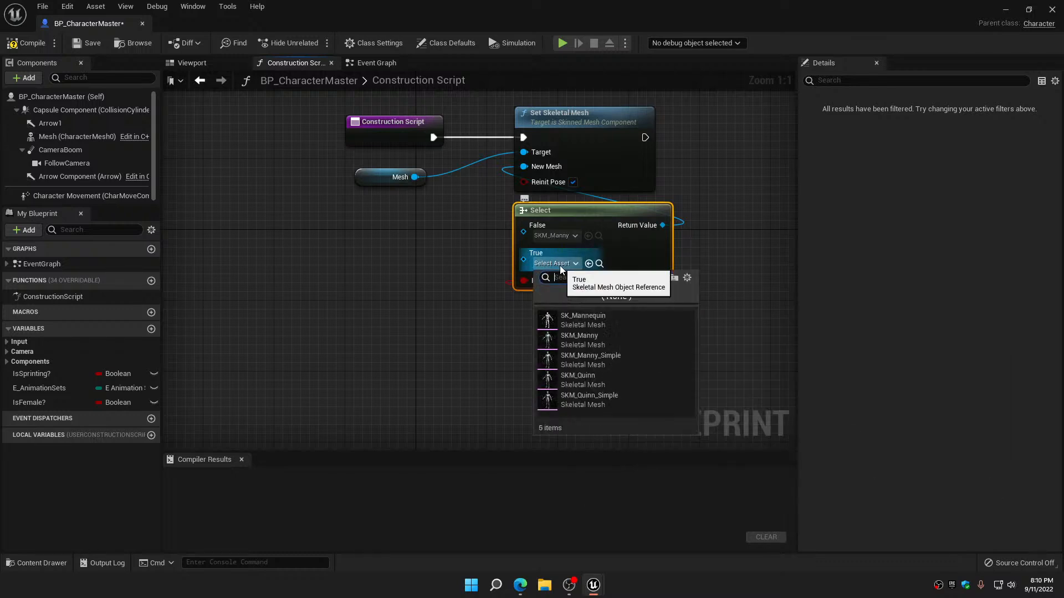
left_click(585, 378)
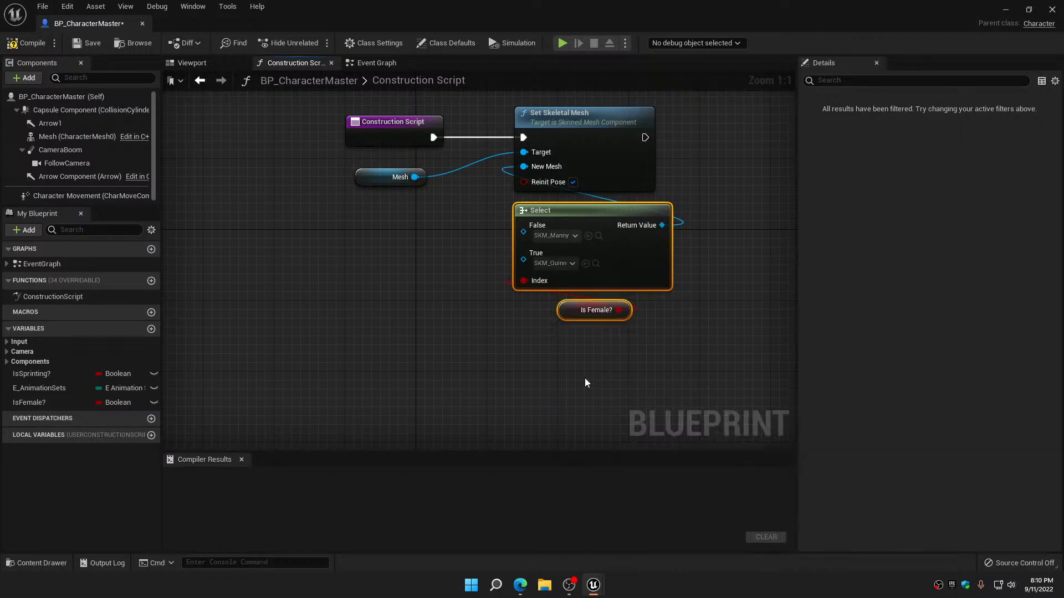
Compile and save BP_CharacterMaster, and close its editor
left_click(35, 49)
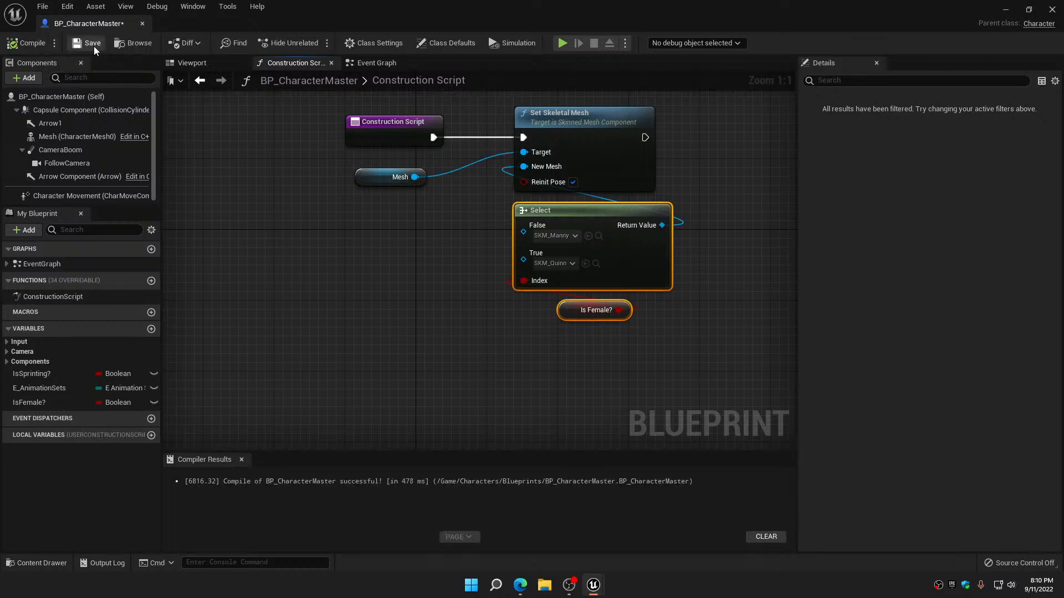
left_click(89, 44)
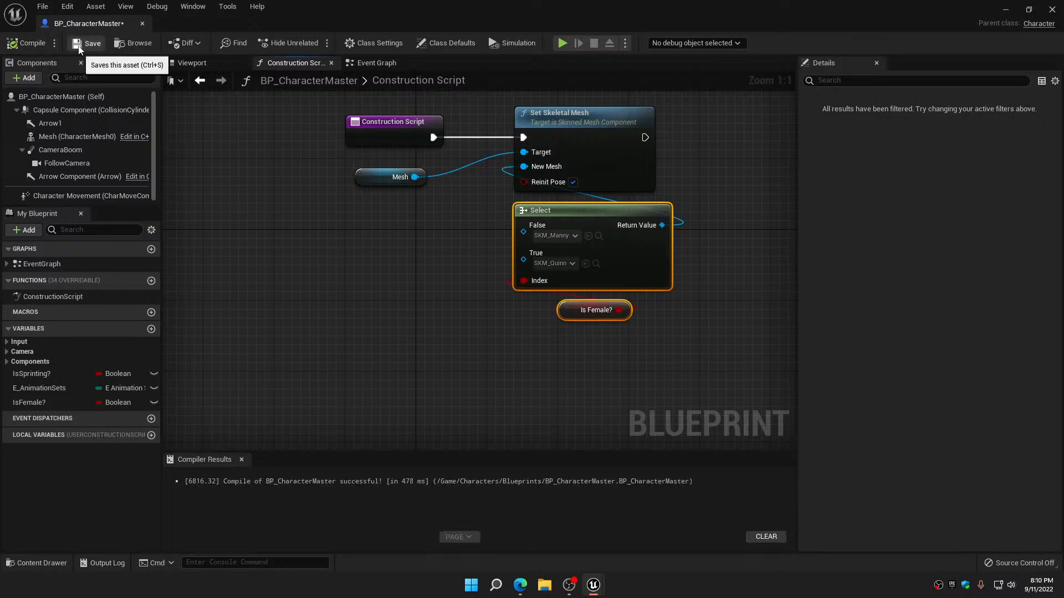
left_click(143, 24)
Play the level to test the character with the mesh chosen by the Construction Script
left_click(239, 43)
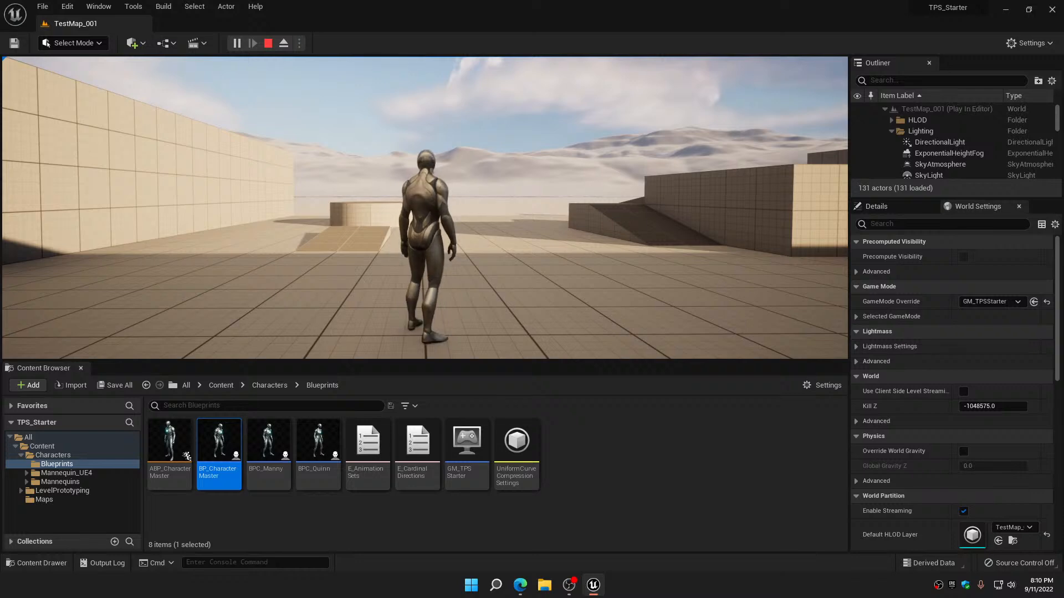
key("d")
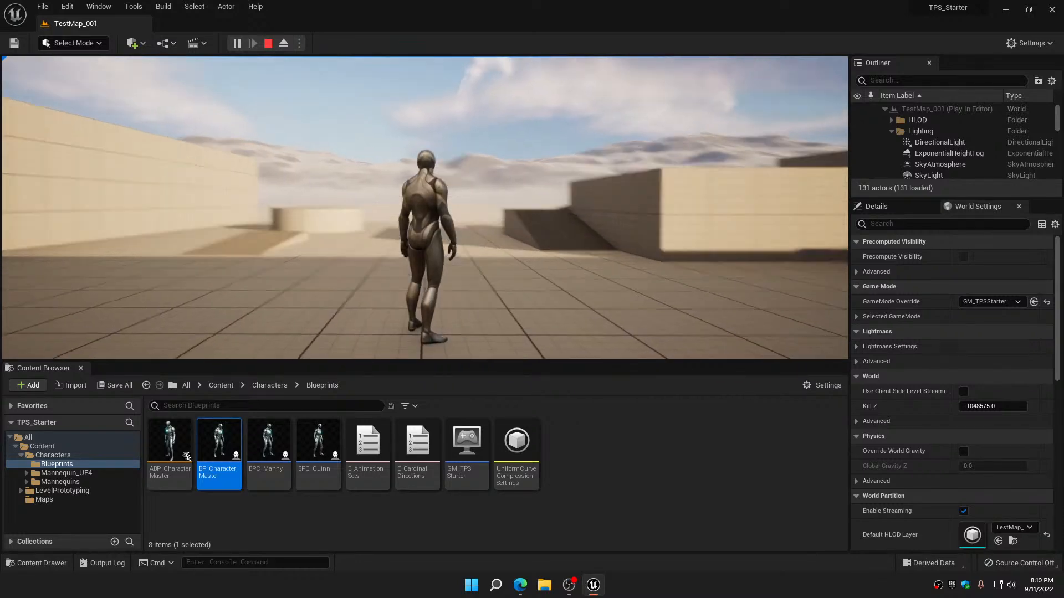
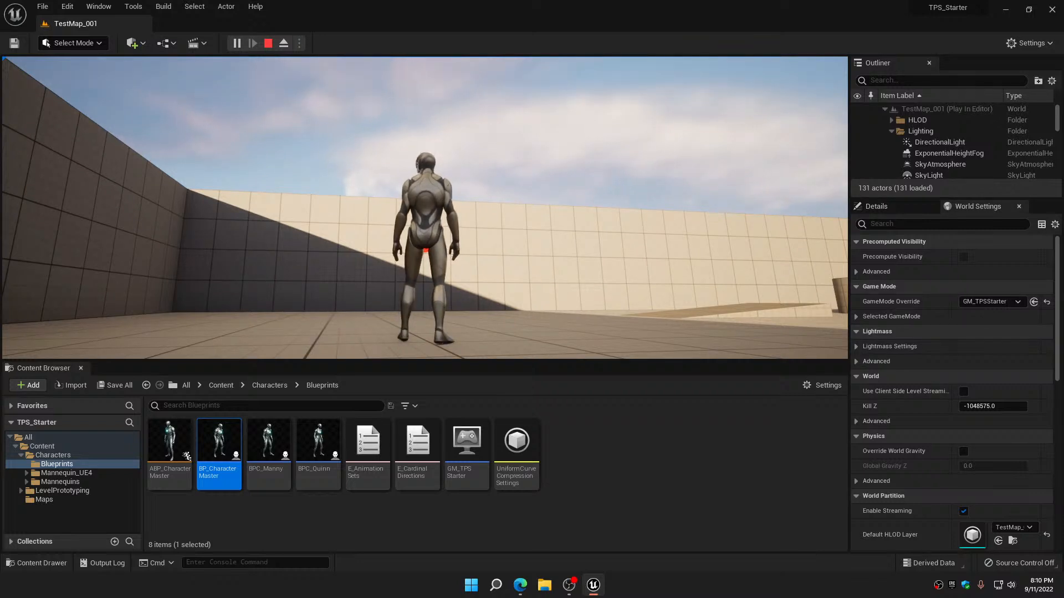
Detach from the possessed character, inspect it from the front with the free camera, and end the play session
key("shift+F1")
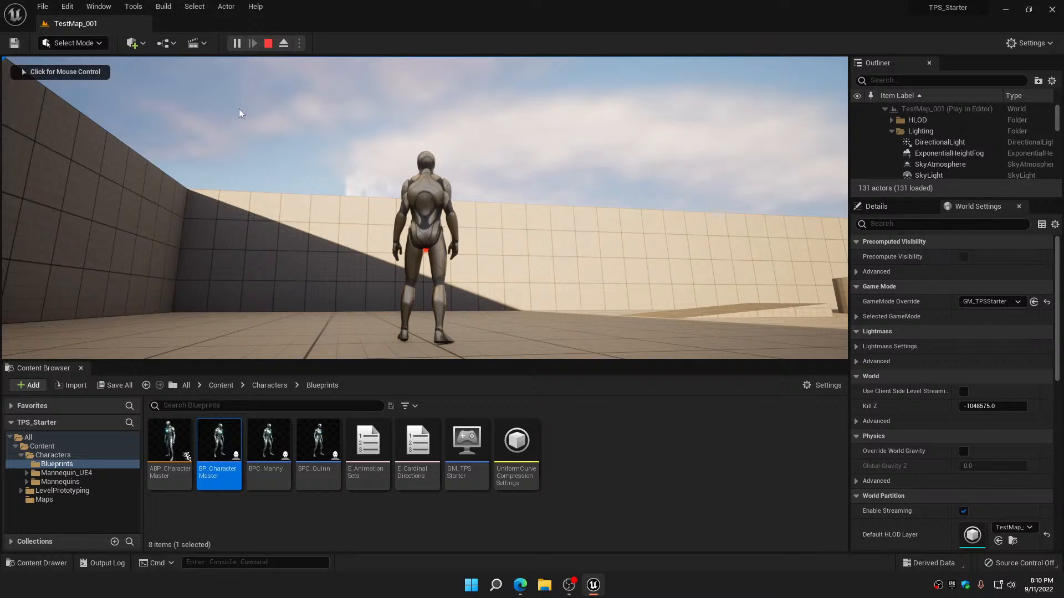
left_click(285, 46)
right_click_drag(352, 192, 61, 127)
key("d")
key("w")
key("w")
key("s")
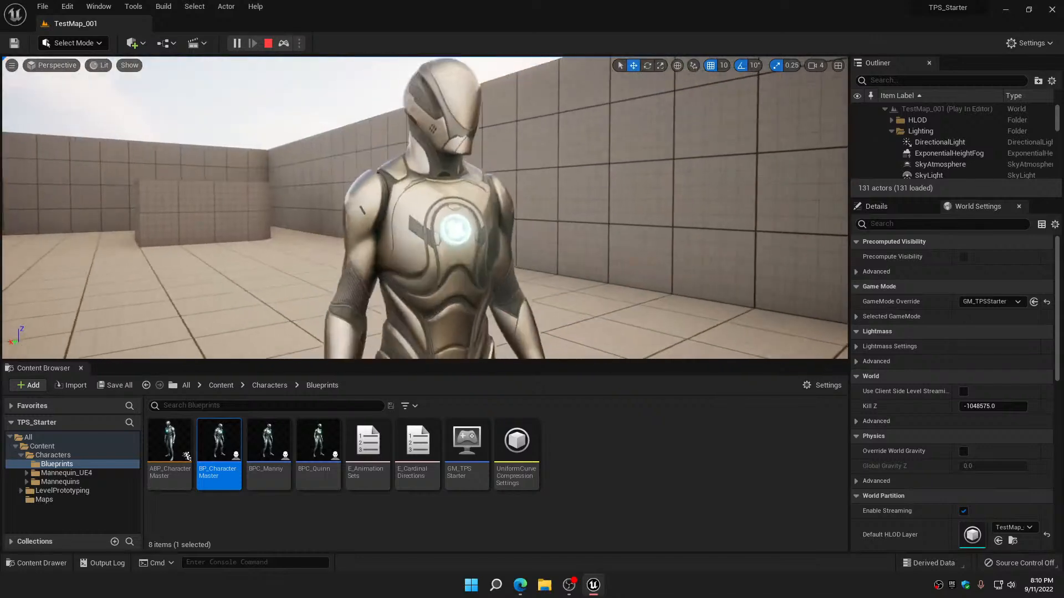
key("Escape")
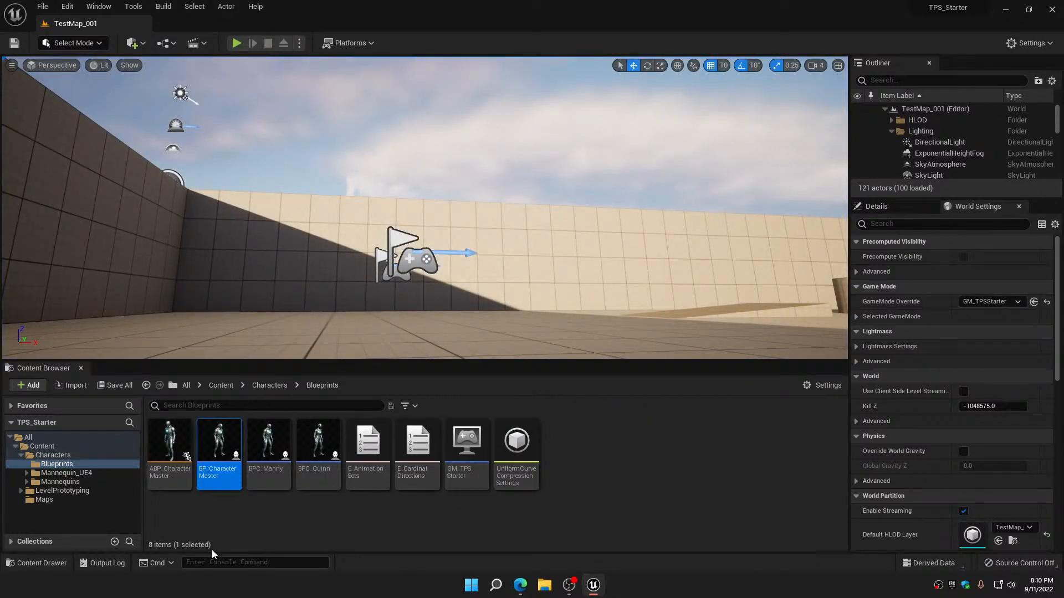
Reopen BP_CharacterMaster, move the Is Female? getter closer beneath the Select node, compile, and close the editor
double_click(222, 443)
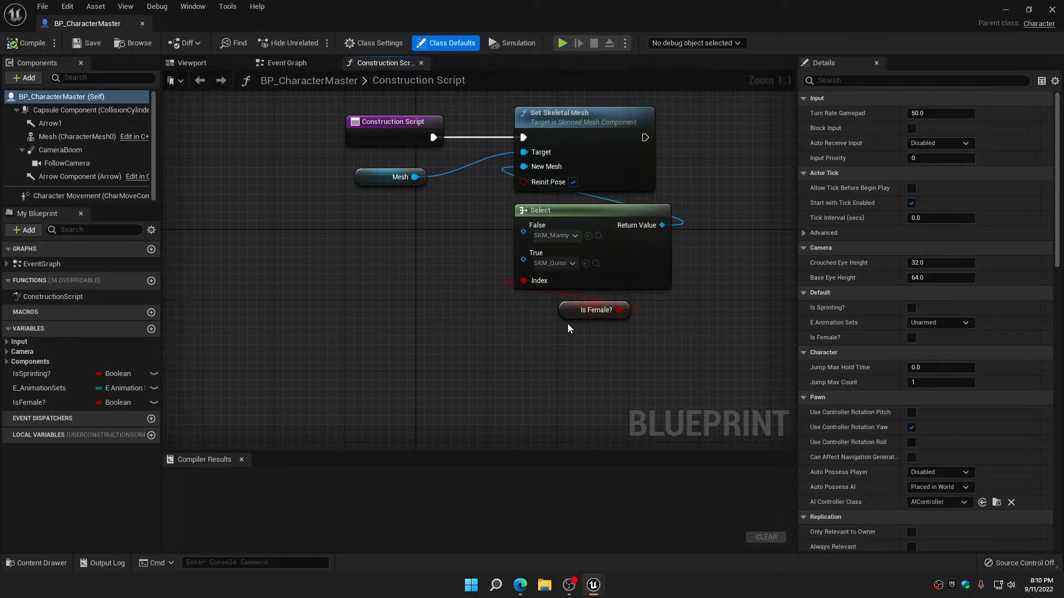
left_click_drag(571, 317, 561, 308)
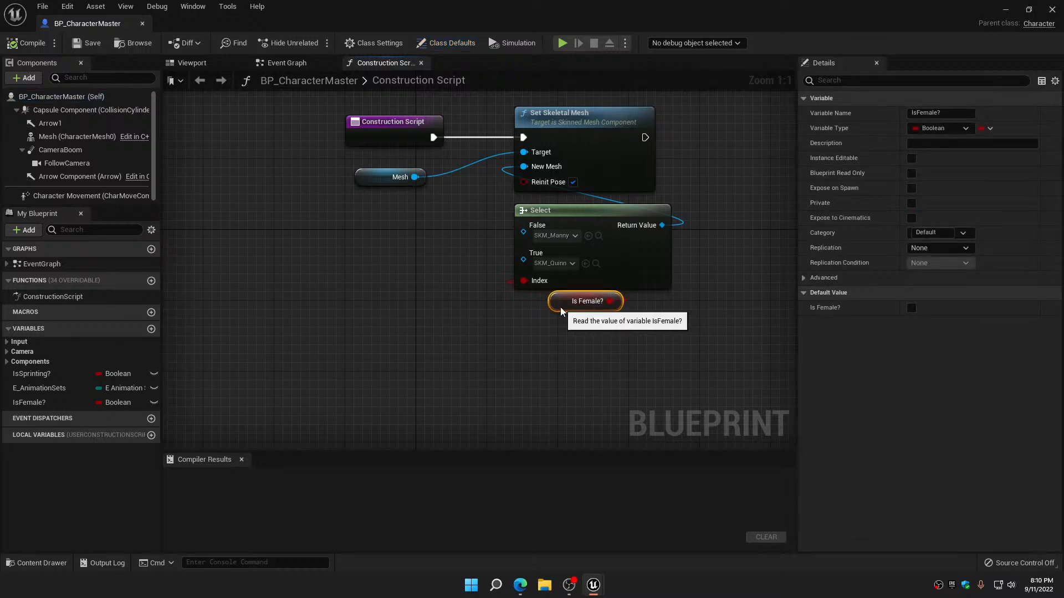
left_click(35, 46)
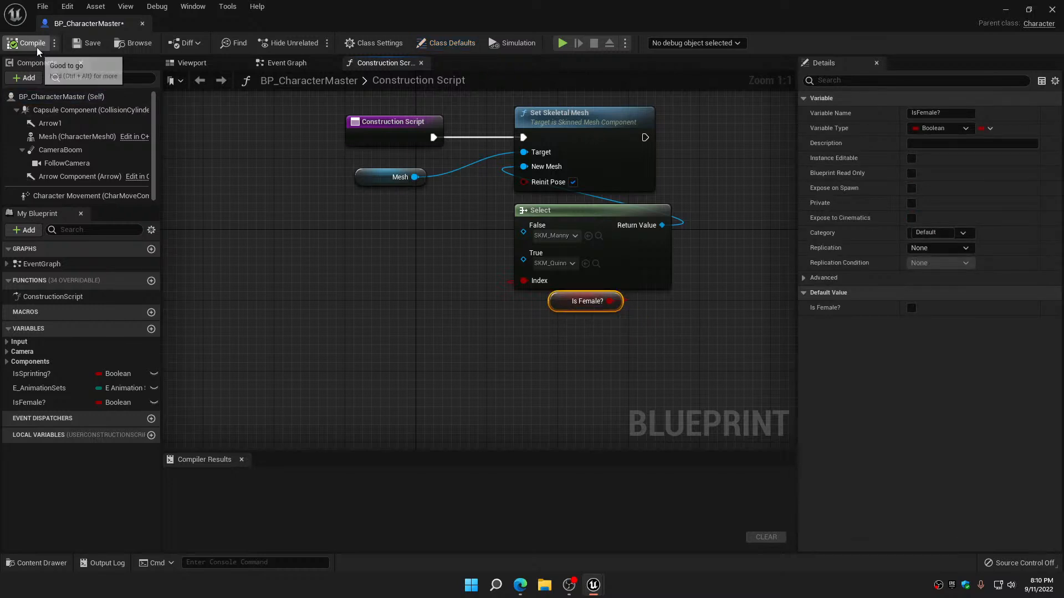
left_click(143, 24)
Play the level again and walk the character forward toward the ramps to check its mesh and movement
left_click(237, 43)
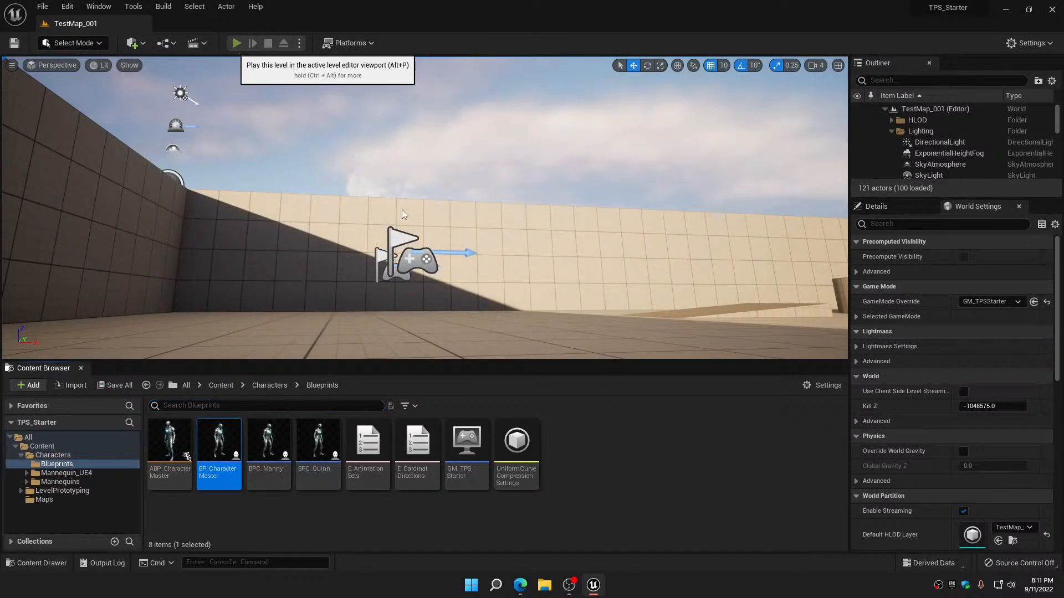
left_click(410, 216)
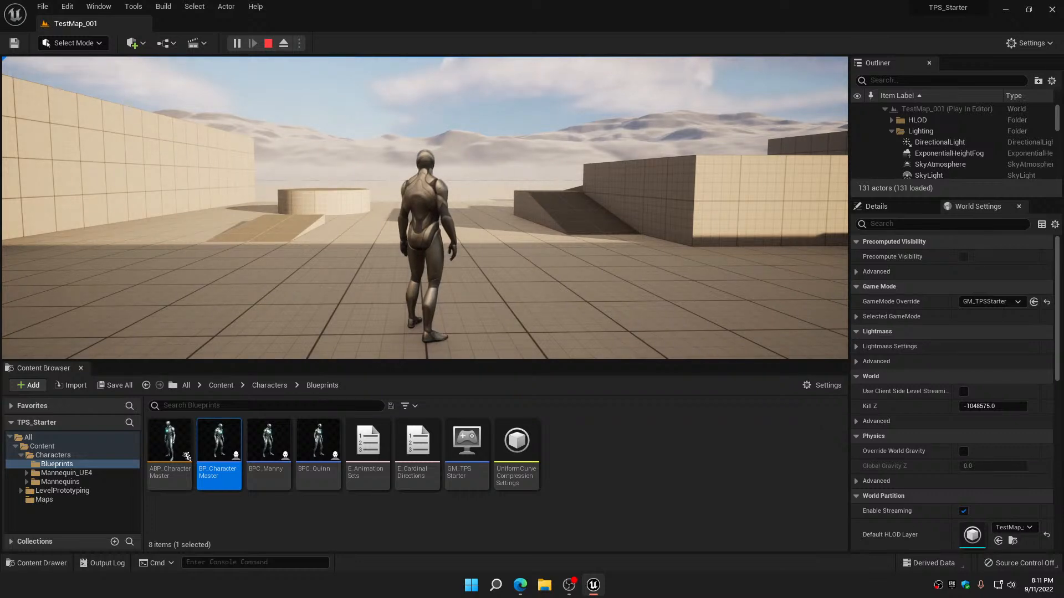
key("shift+F1")
left_click(480, 199)
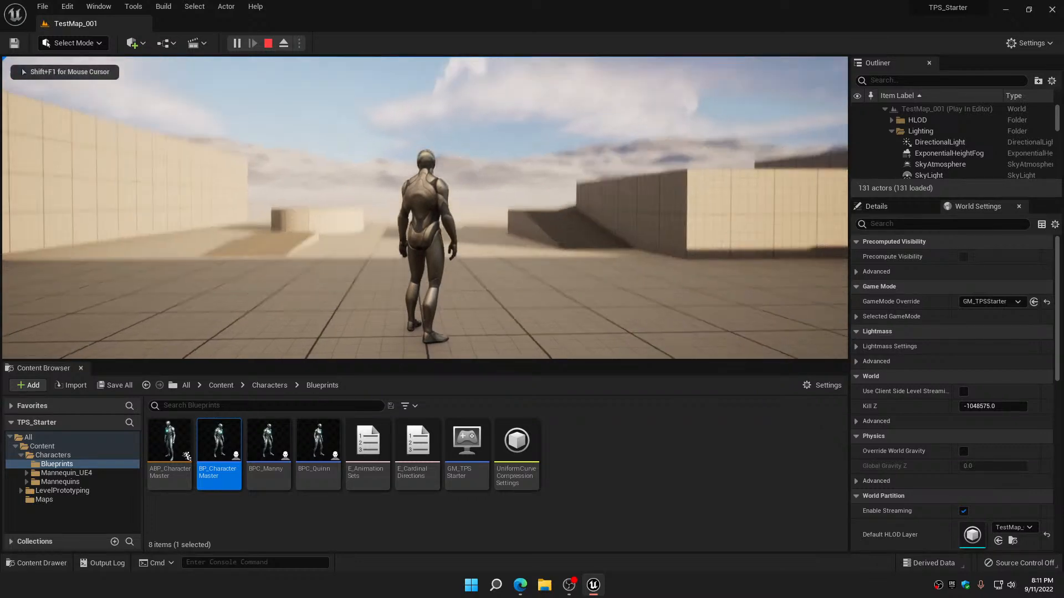
key("w")
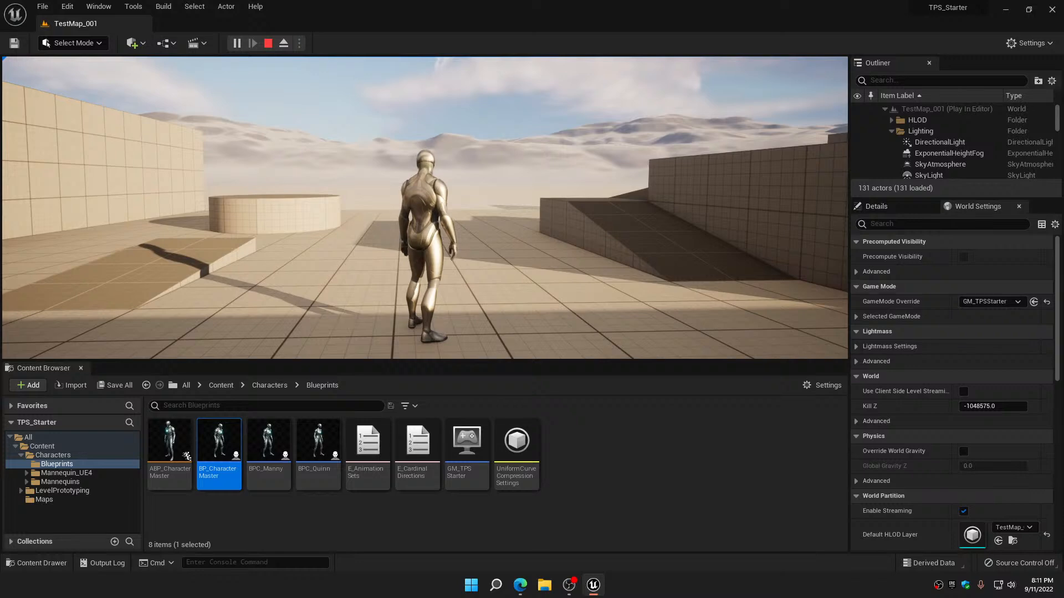
Release control of the character, fly the free camera around it to examine its body, and stop playing
key("shift+F1")
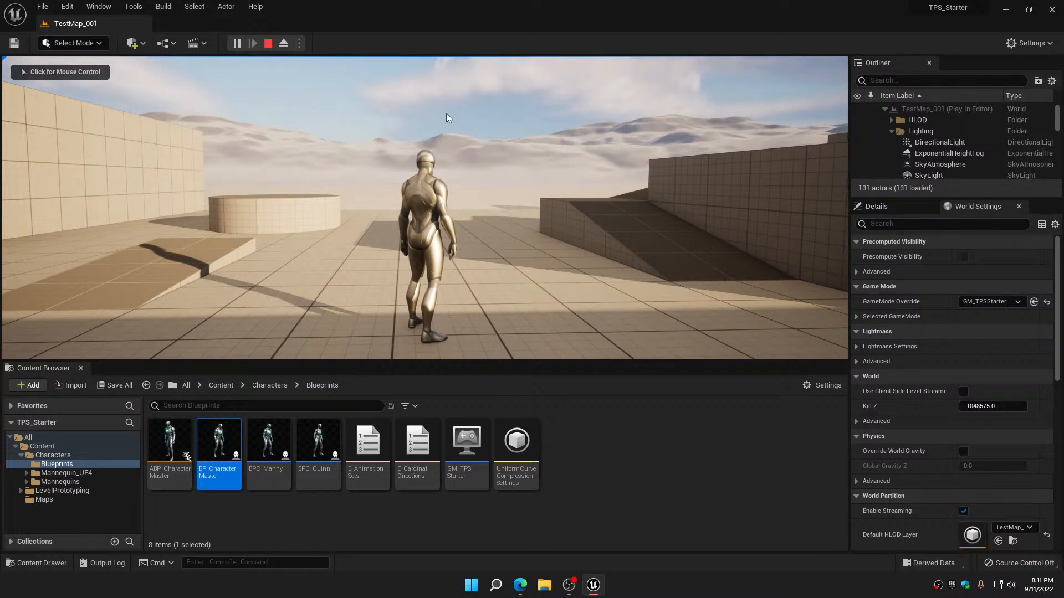
left_click(283, 43)
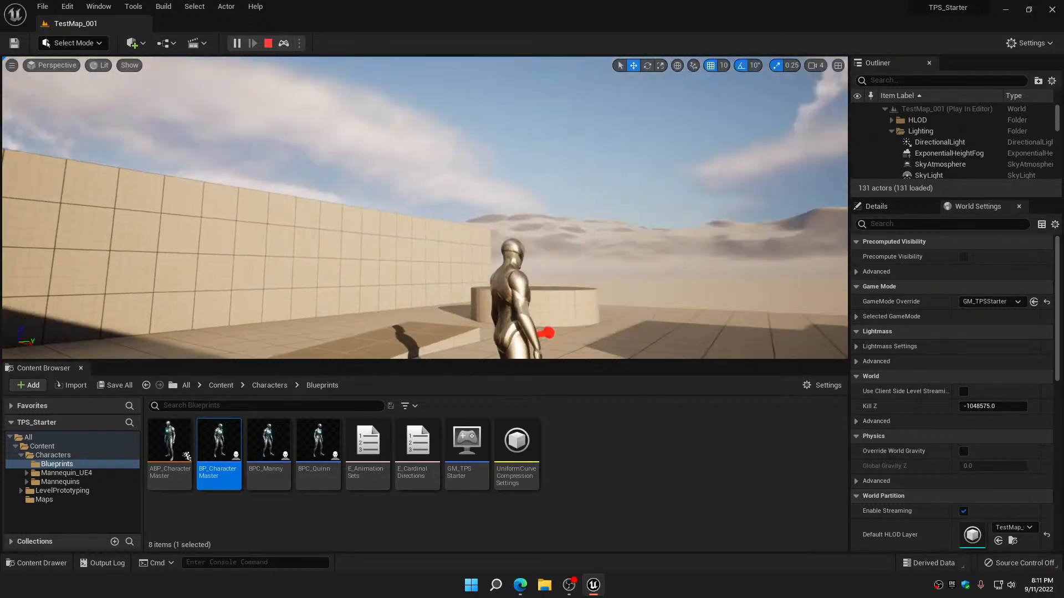
key("d")
right_click_drag(425, 208, 413, 280)
key("w")
key("s")
key("a")
key("Escape")
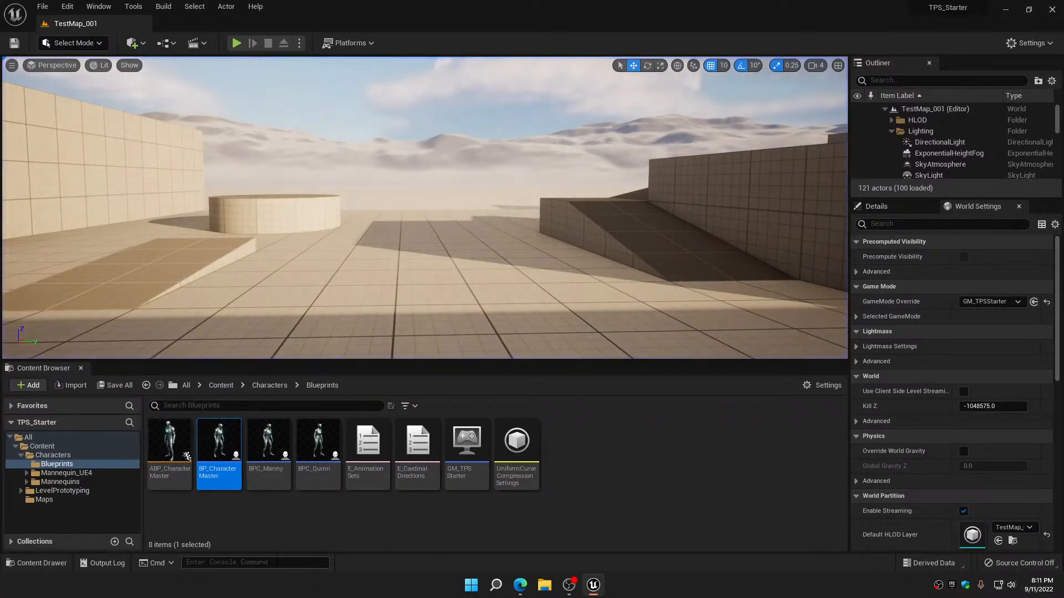
Cut the Mesh, Set Skeletal Mesh, Select and Is Female? nodes from BP_CharacterMaster's Construction Script, and compile and save it
double_click(220, 431)
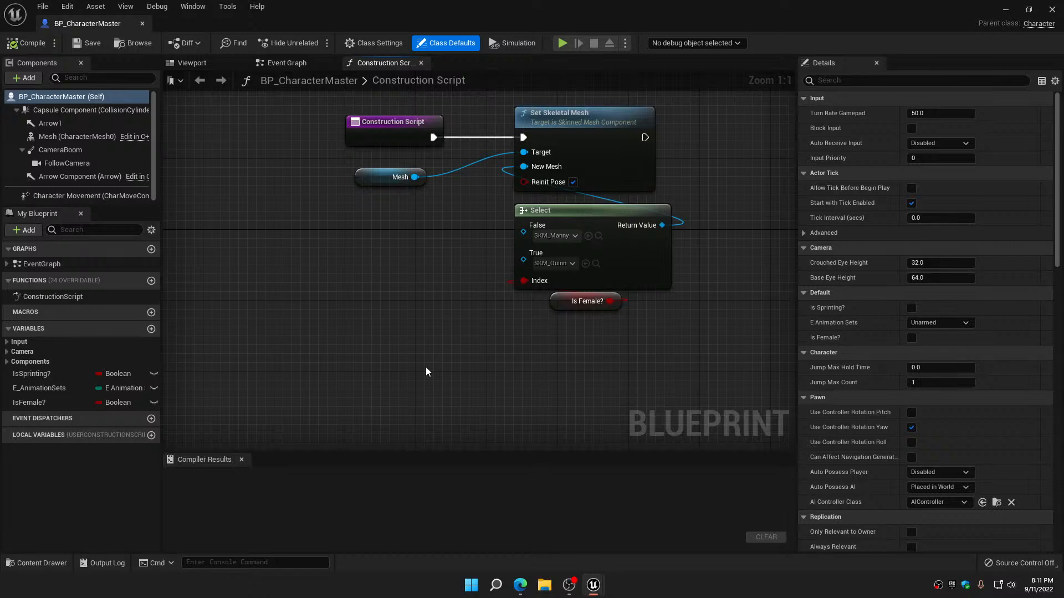
left_click_drag(397, 164, 655, 327)
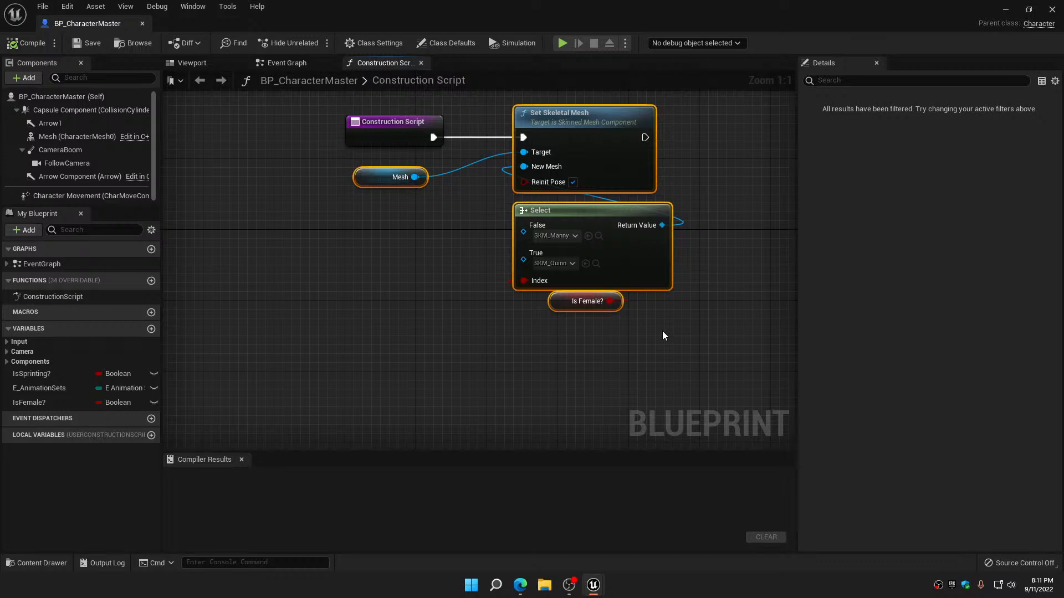
key("Delete")
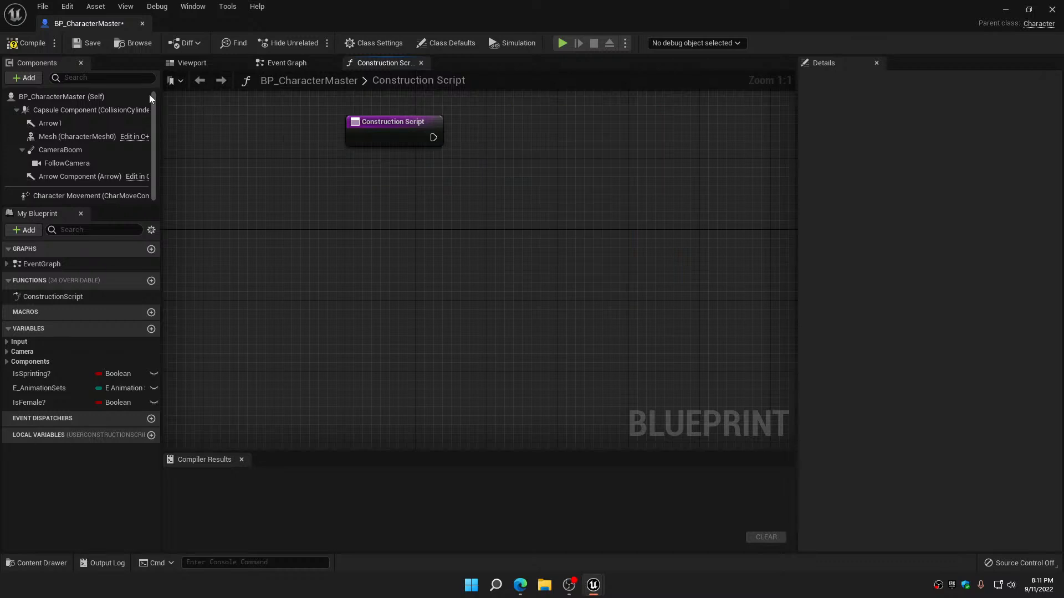
left_click(26, 42)
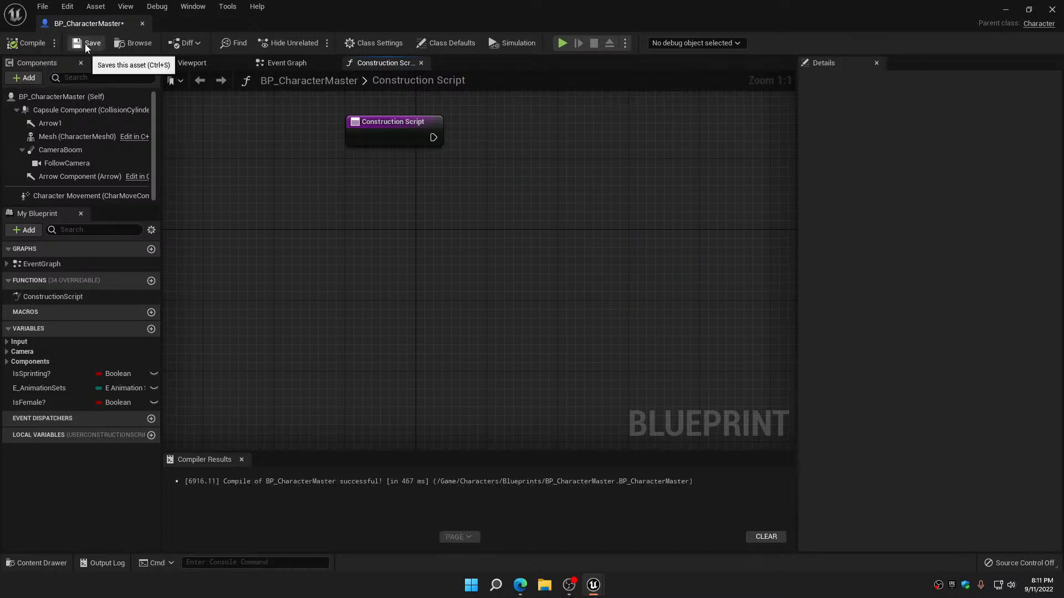
left_click(88, 43)
Paste the mesh-selection nodes into the Event Graph after the Is Female? SET nodes, and place the Mesh getter beside the Select node
left_click(282, 67)
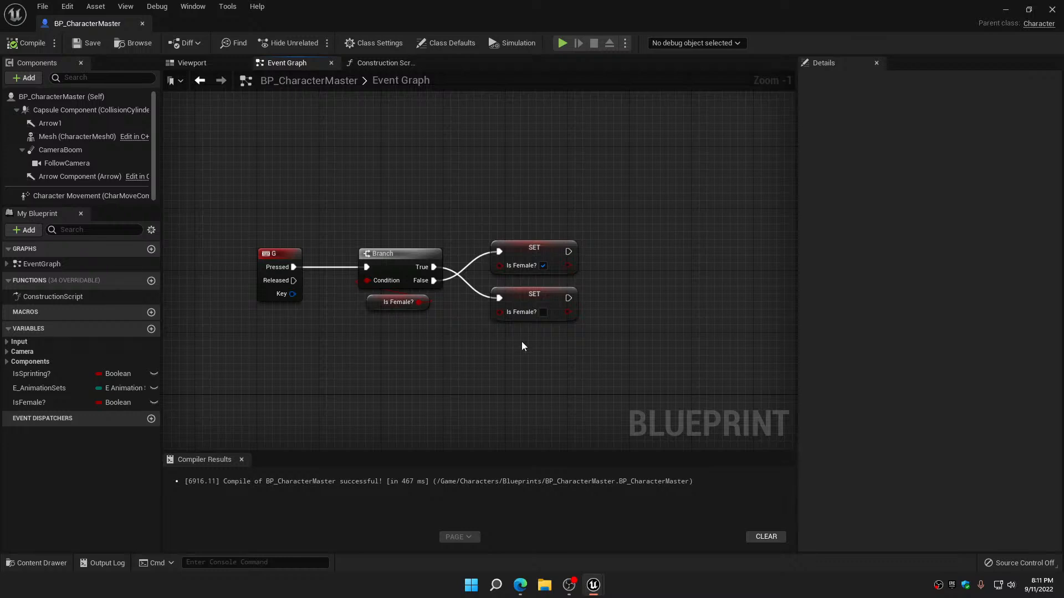
right_click_drag(520, 341, 303, 309)
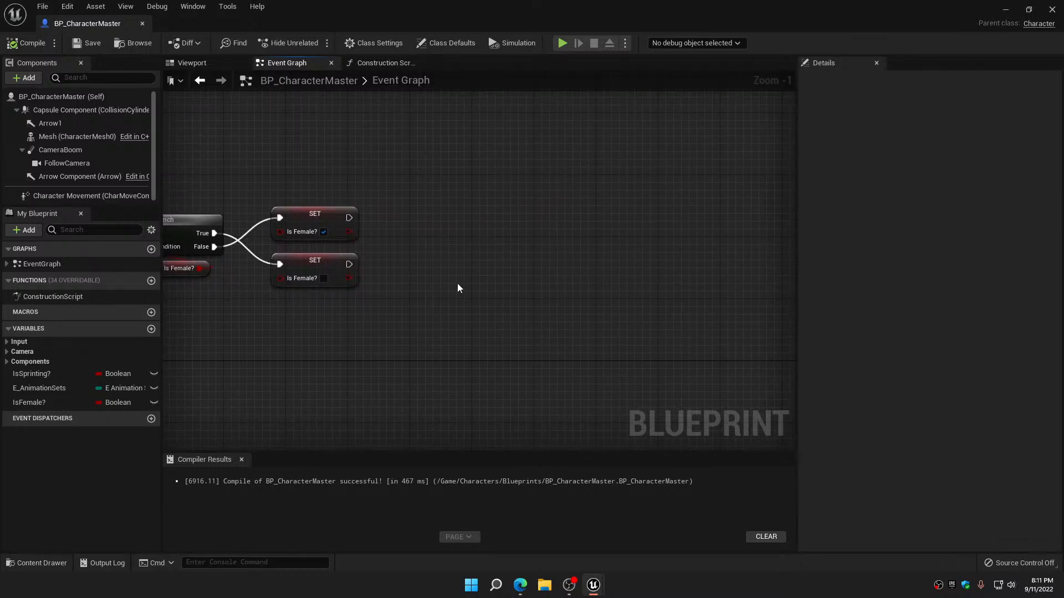
key("ctrl+v")
left_click_drag(545, 217, 608, 205)
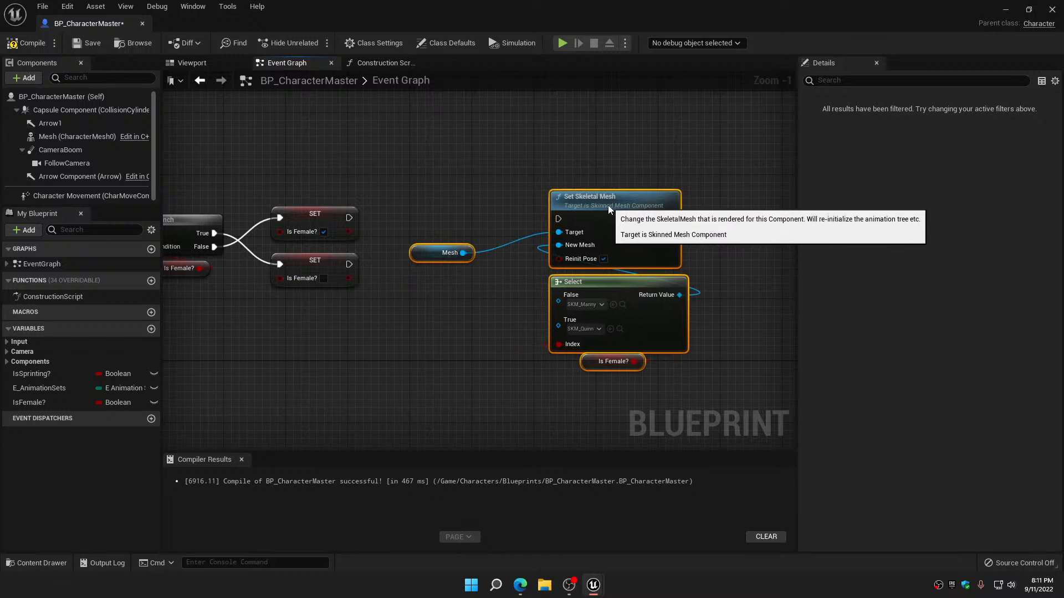
left_click(412, 295)
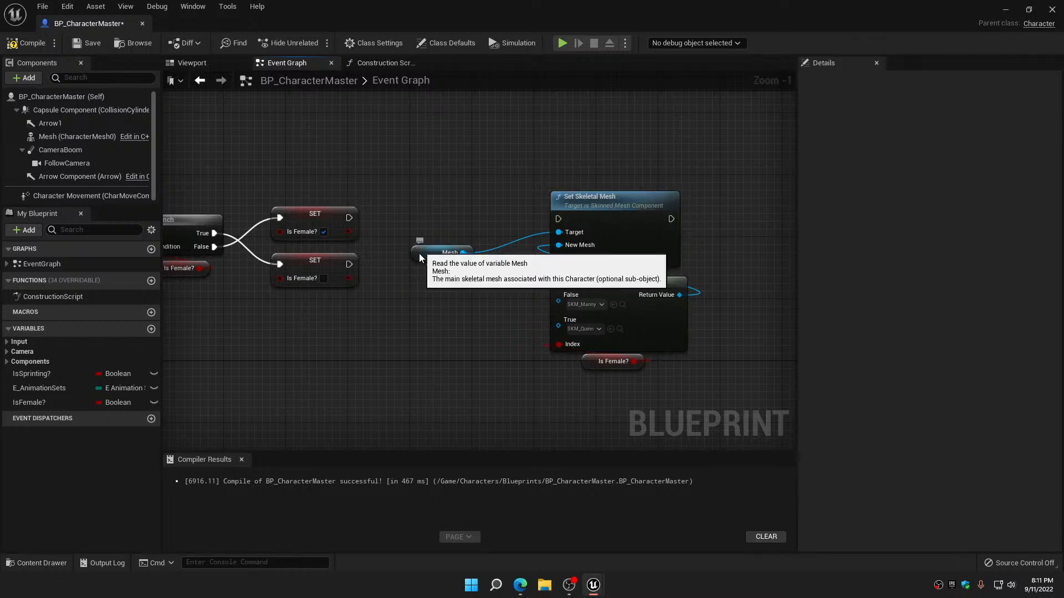
left_click_drag(418, 254, 481, 286)
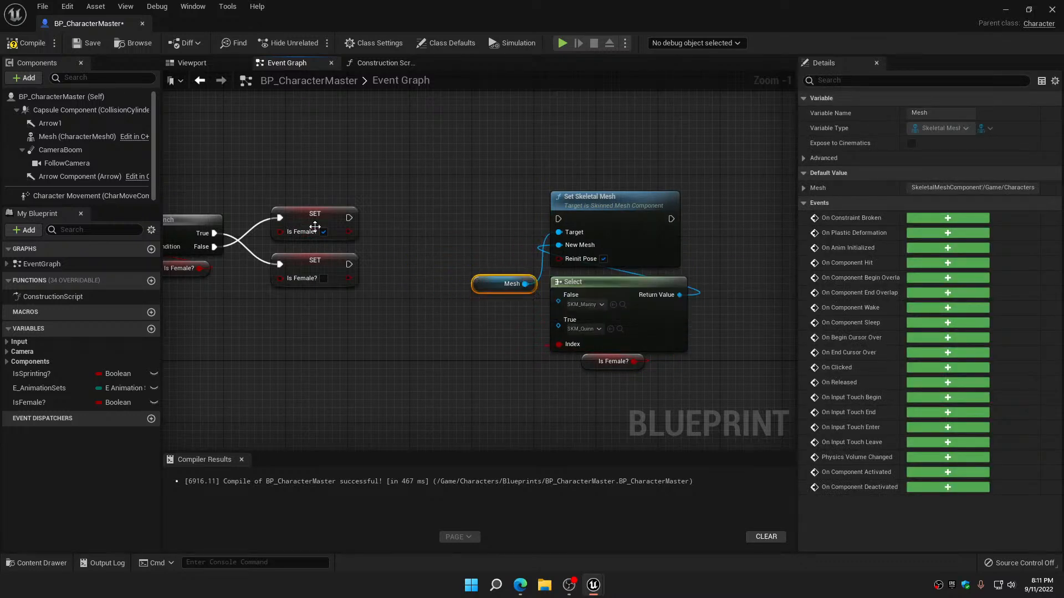
Connect the execution outputs of both Is Female? SET nodes to Set Skeletal Mesh, and move the pasted nodes closer to them
left_click_drag(349, 217, 559, 219)
left_click_drag(349, 264, 559, 219)
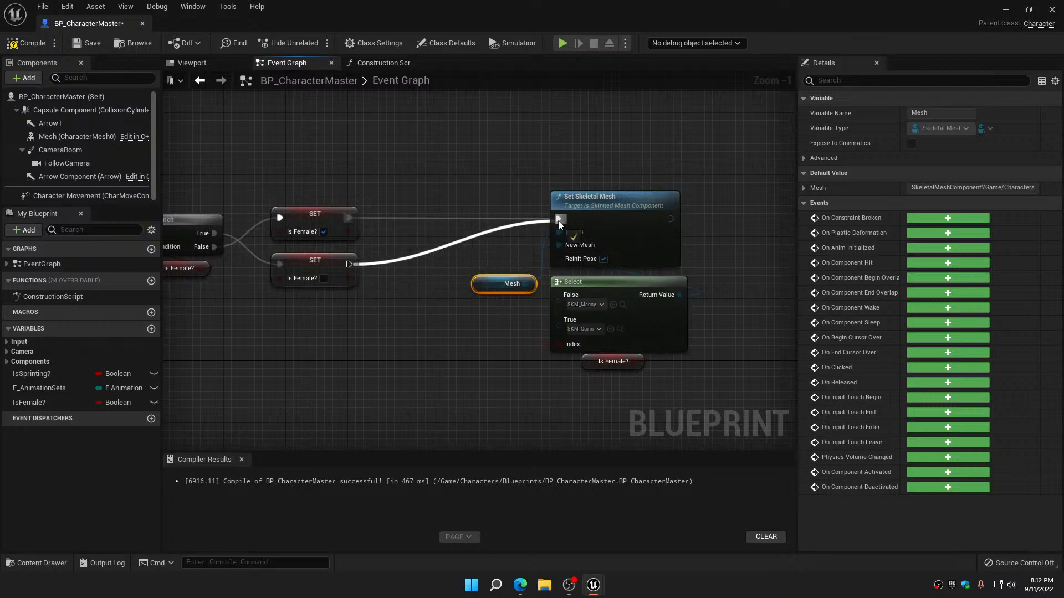
left_click_drag(468, 185, 617, 353)
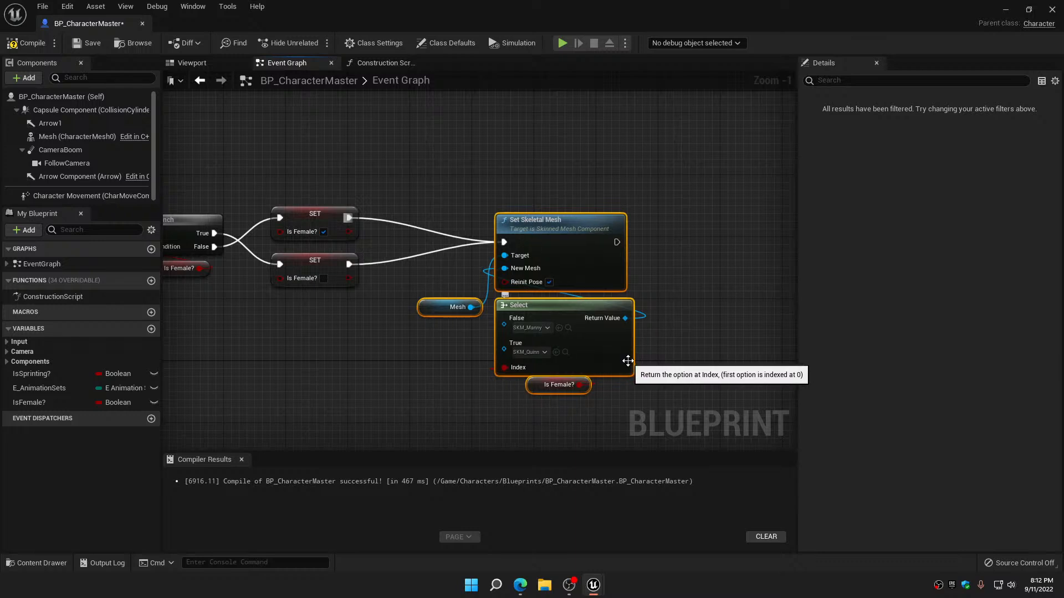
left_click(536, 405)
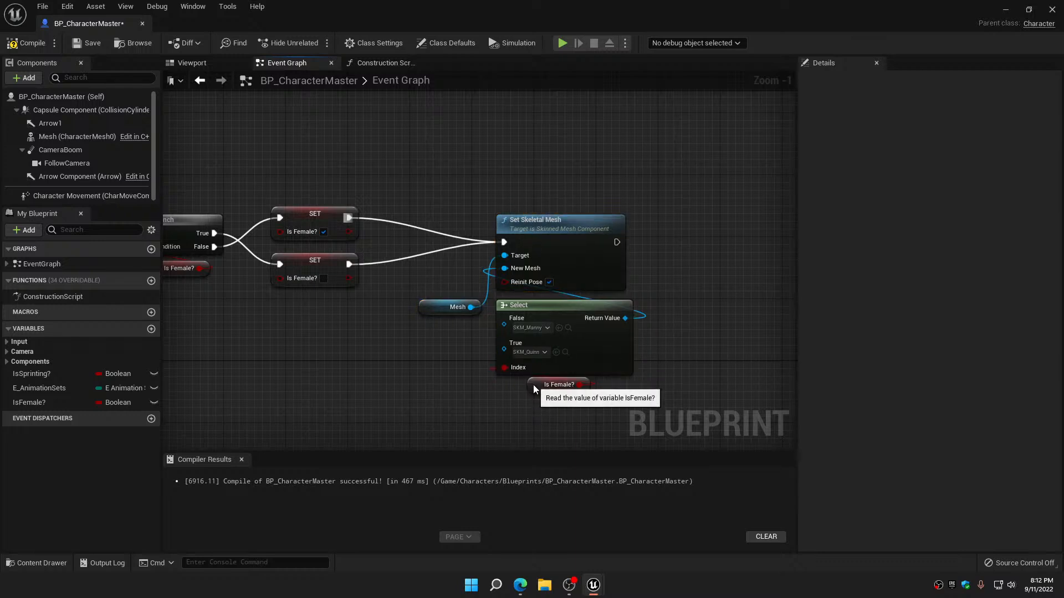
Move the Is Female? getter slightly down from the Select node, compile and save BP_CharacterMaster, and return to the level
left_click_drag(551, 385, 551, 392)
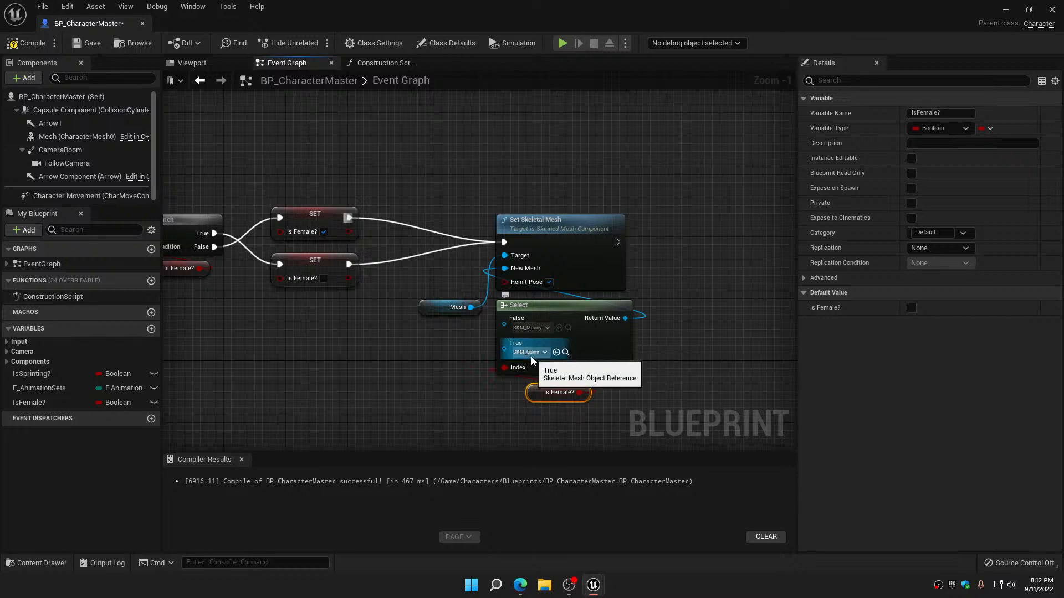
left_click(29, 44)
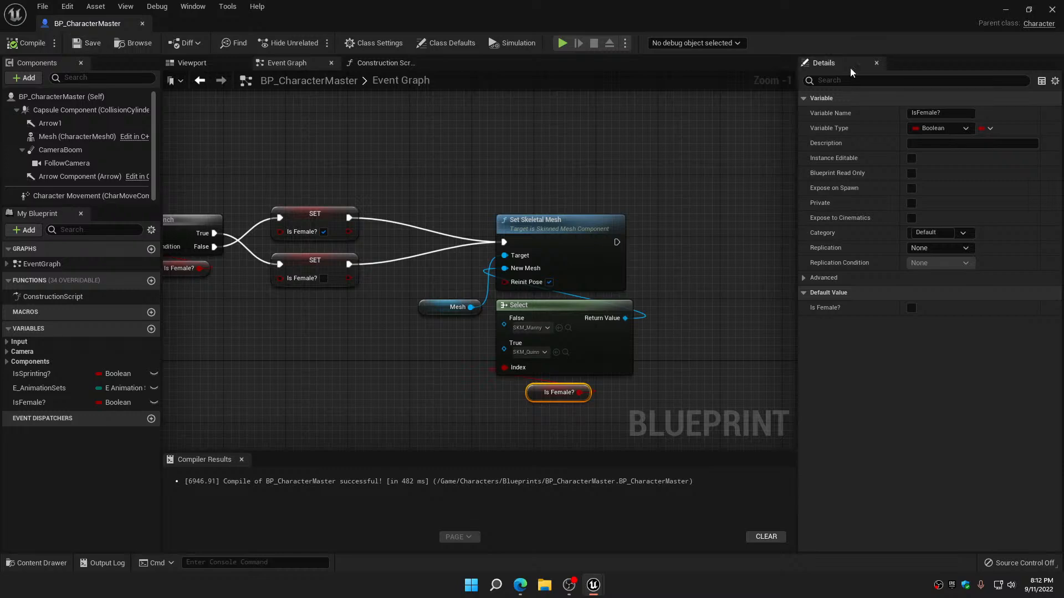
left_click(1006, 11)
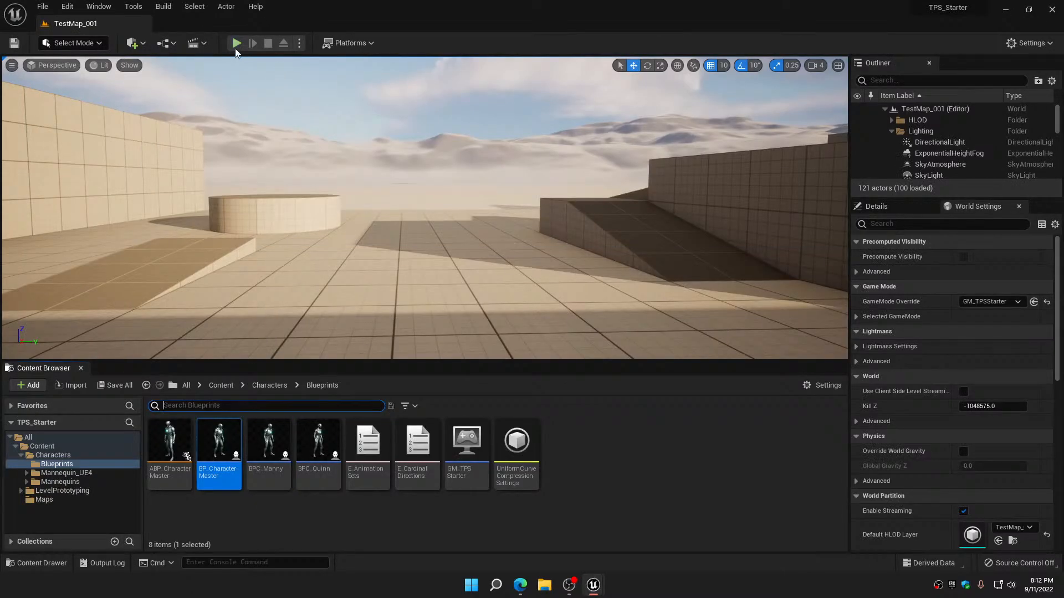
Play the level, test switching the character between the Quinn and Manny meshes, and end the session
left_click(236, 43)
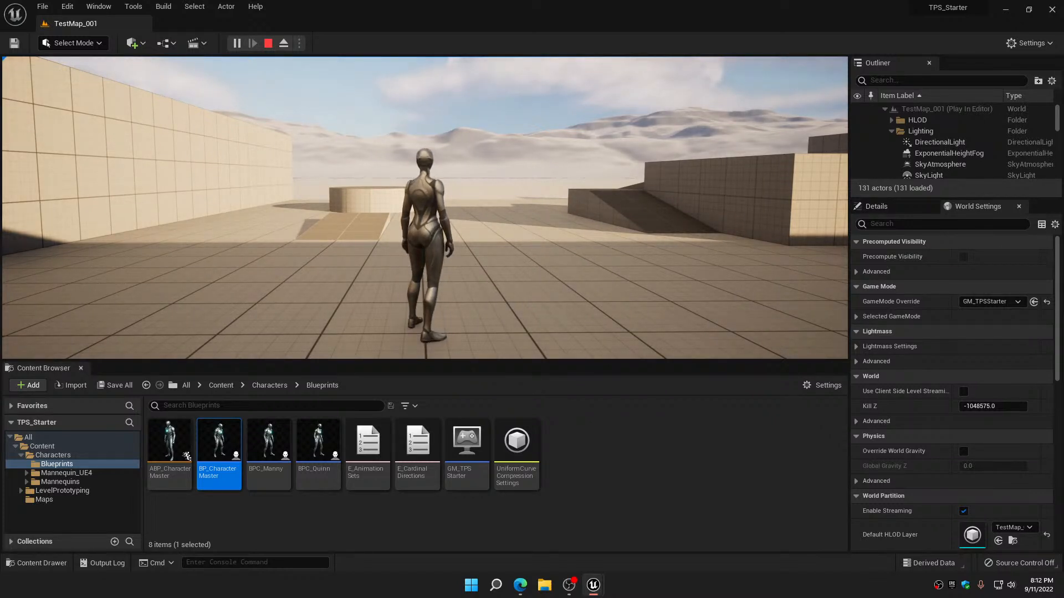
key("1")
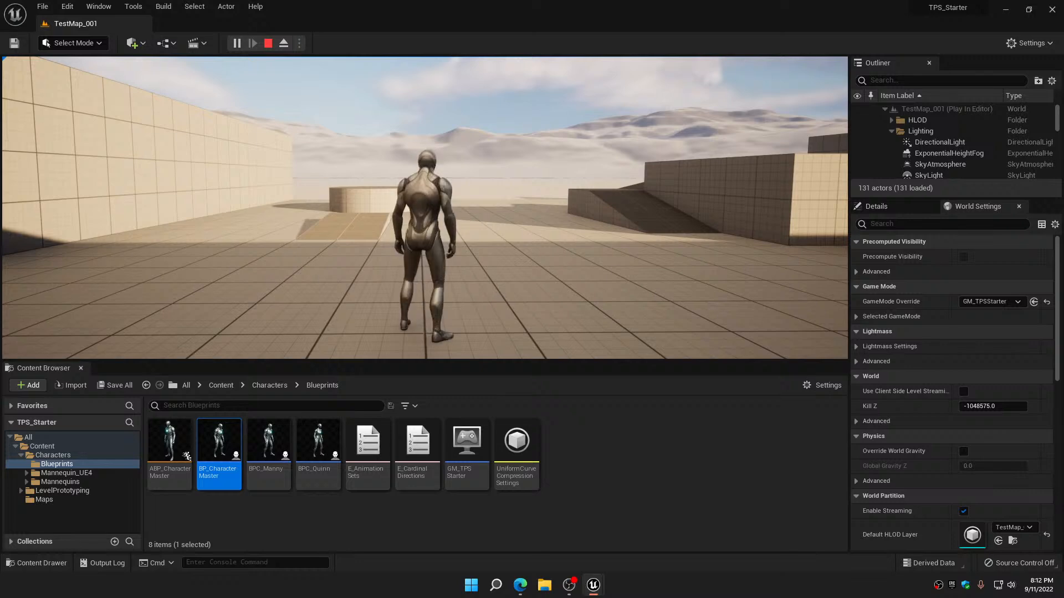
key("Escape")
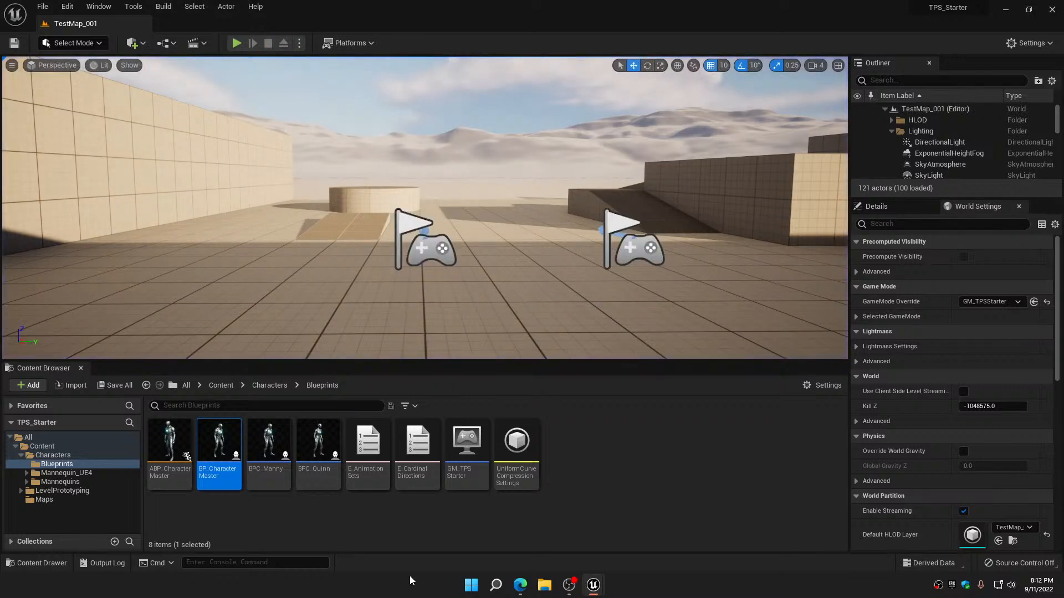
left_click(268, 440)
left_click(314, 437, "ctrl")
right_click(314, 438)
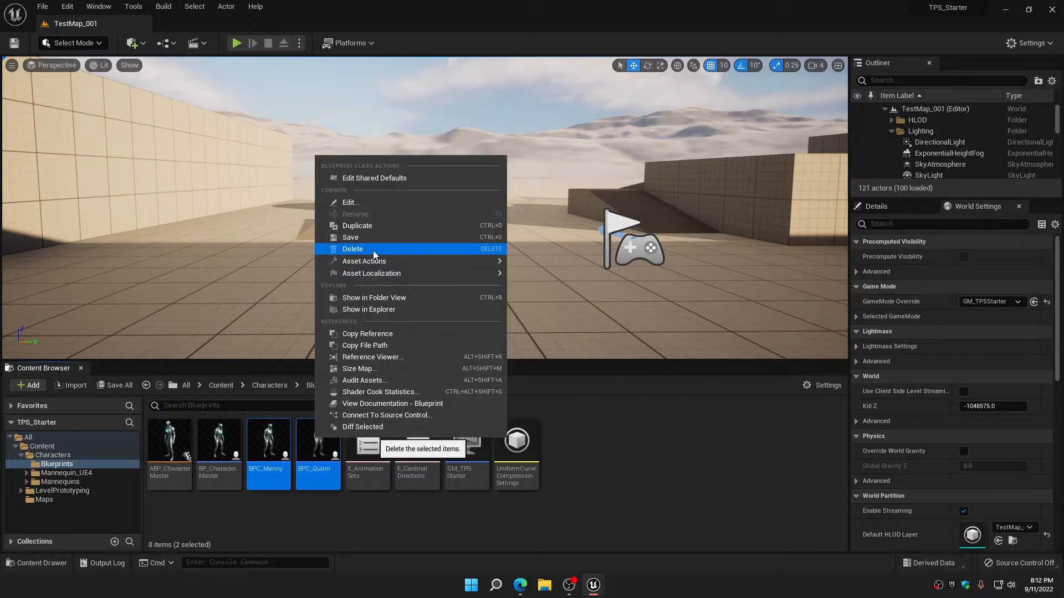
left_click(670, 489)
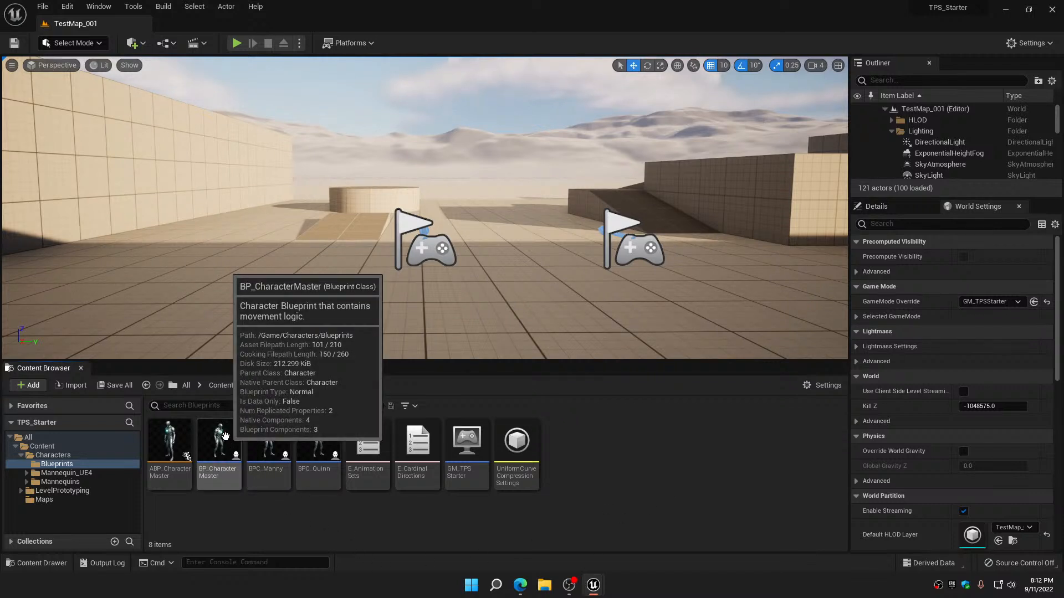
Set the Default Pawn Class of GM_TPSStarter to BP_CharacterMaster, compile and save the game mode, and close it
left_click(461, 443)
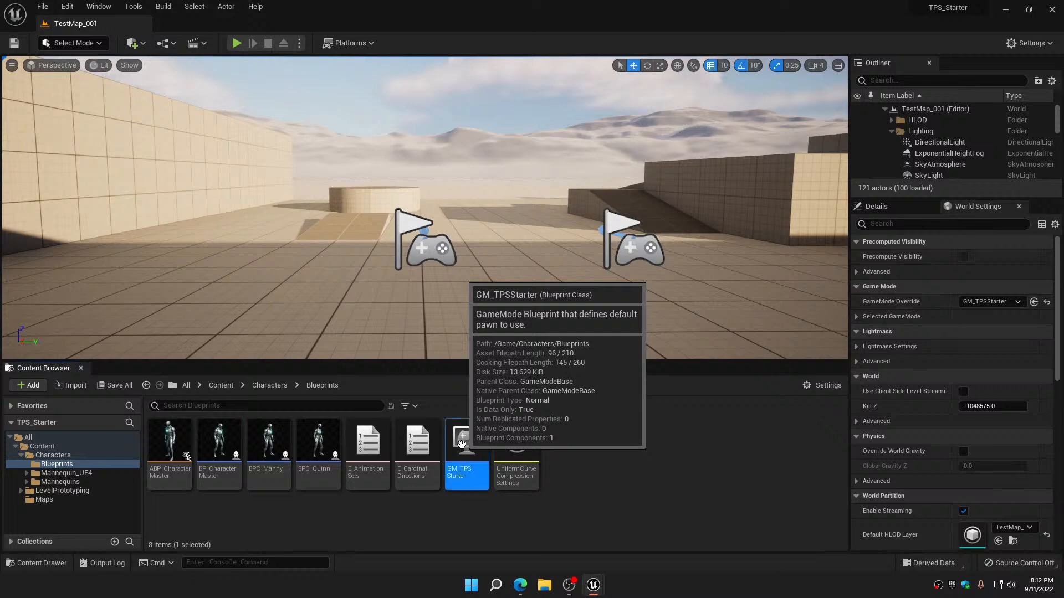
double_click(461, 444)
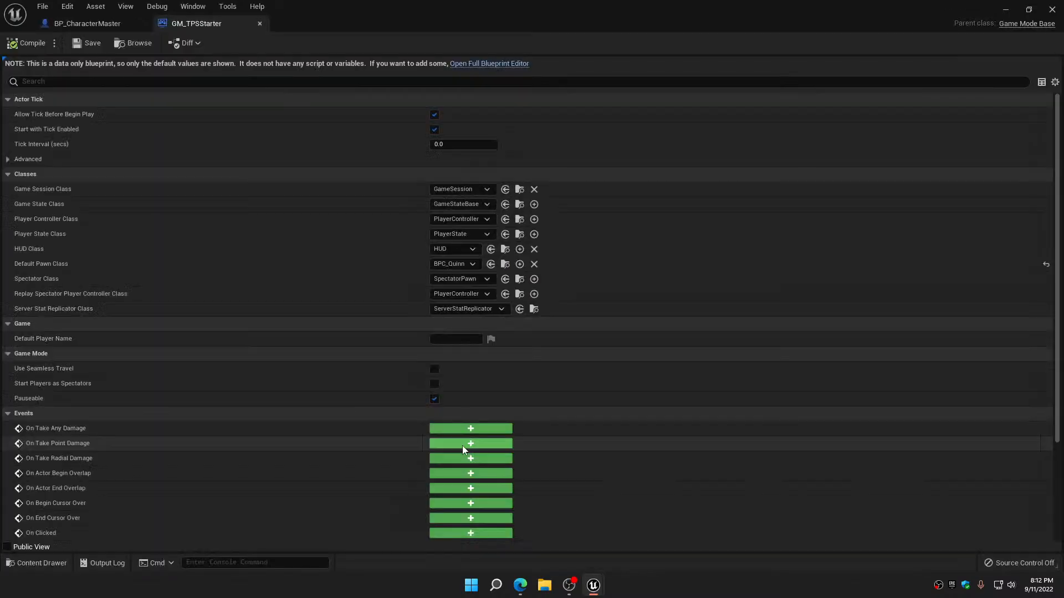
left_click(458, 265)
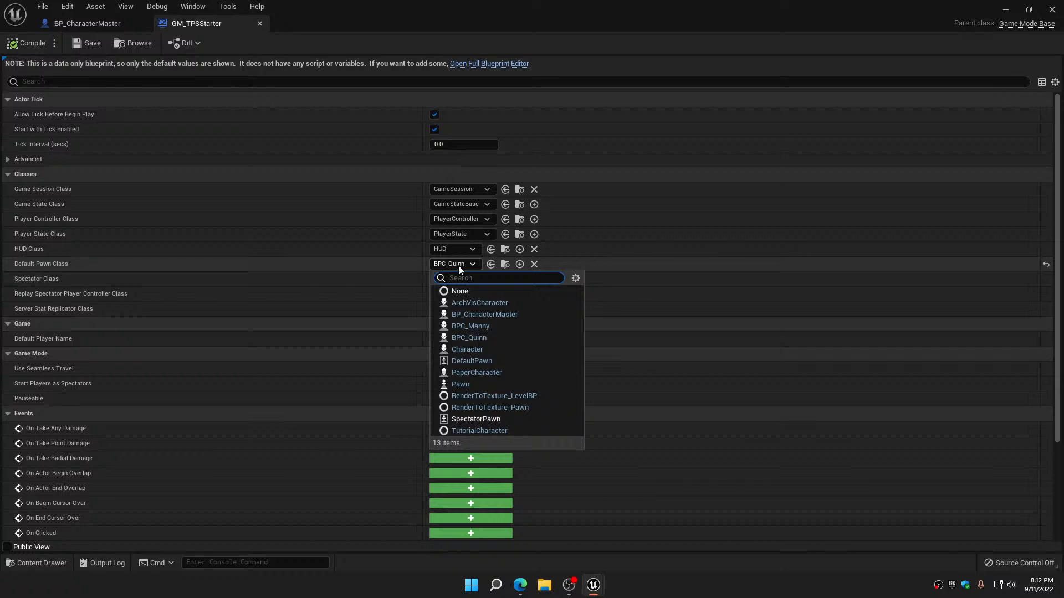
left_click(474, 315)
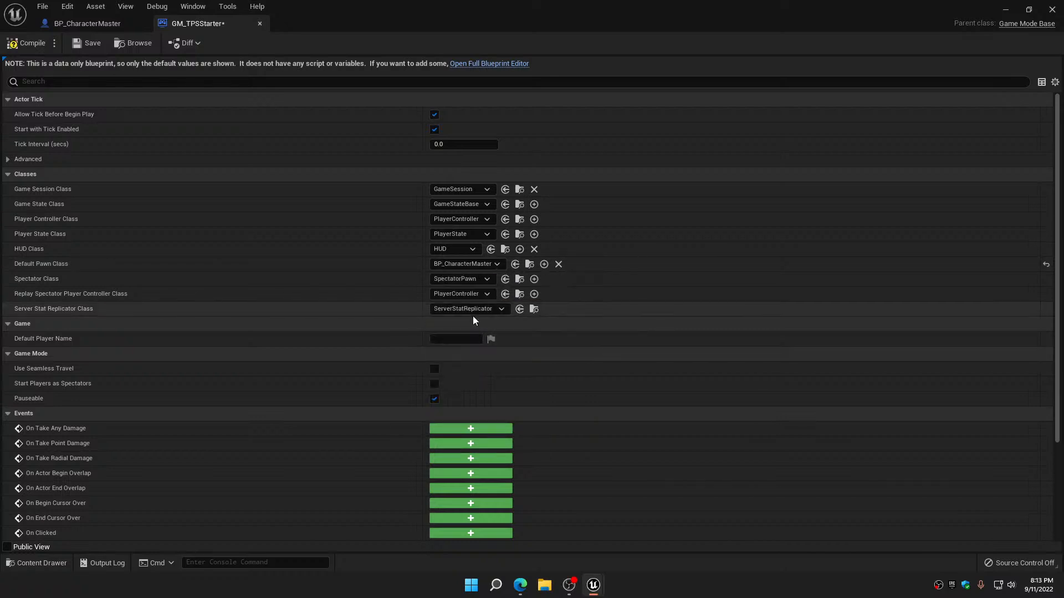
left_click(23, 45)
left_click(89, 43)
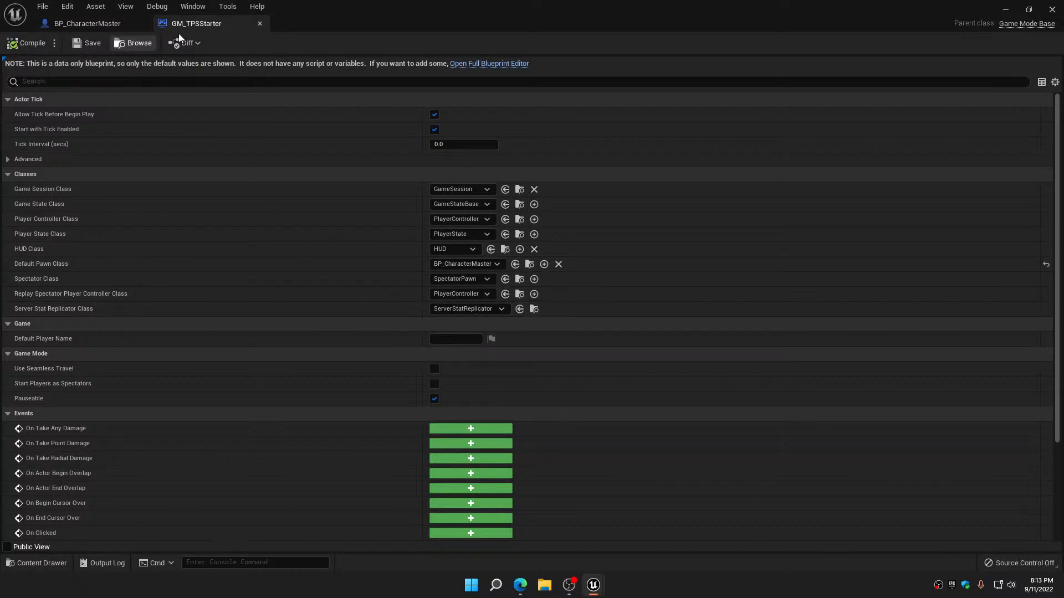
left_click(260, 23)
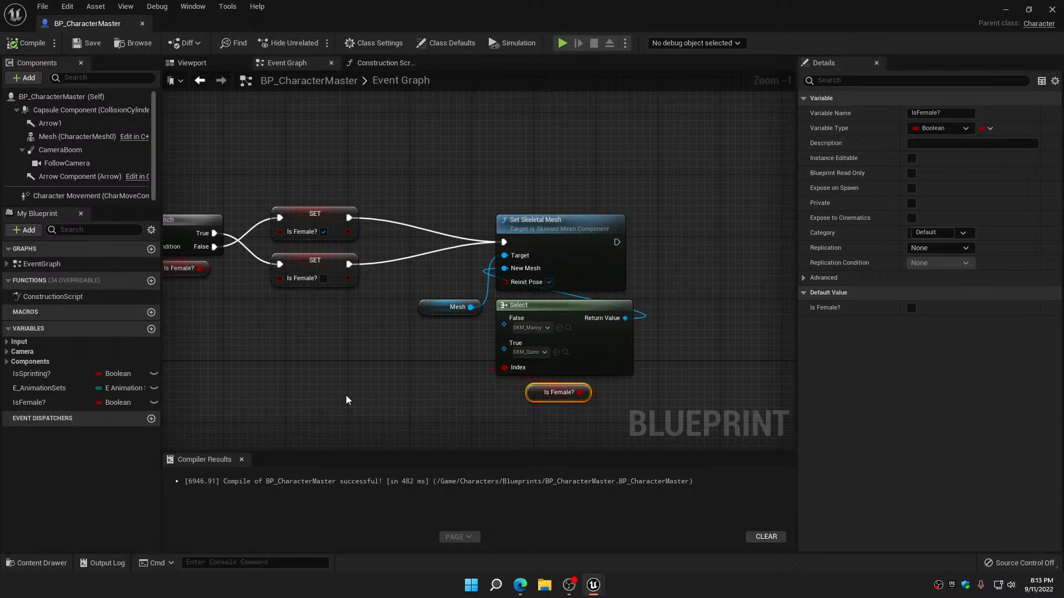
Return to the level, play it briefly to check the new default pawn, and end the session
left_click(1006, 10)
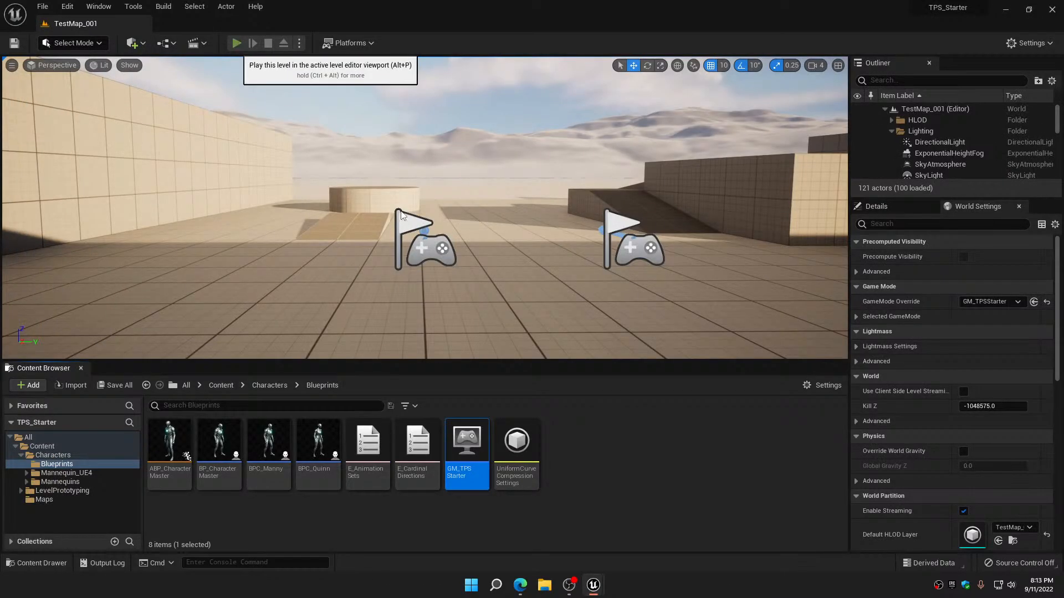
left_click(237, 44)
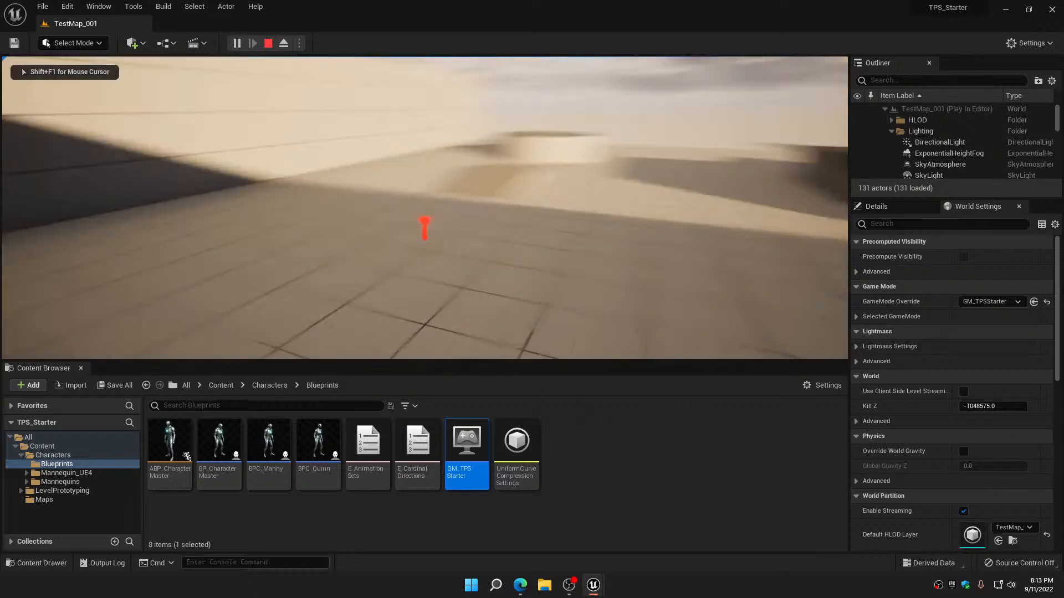
key("Escape")
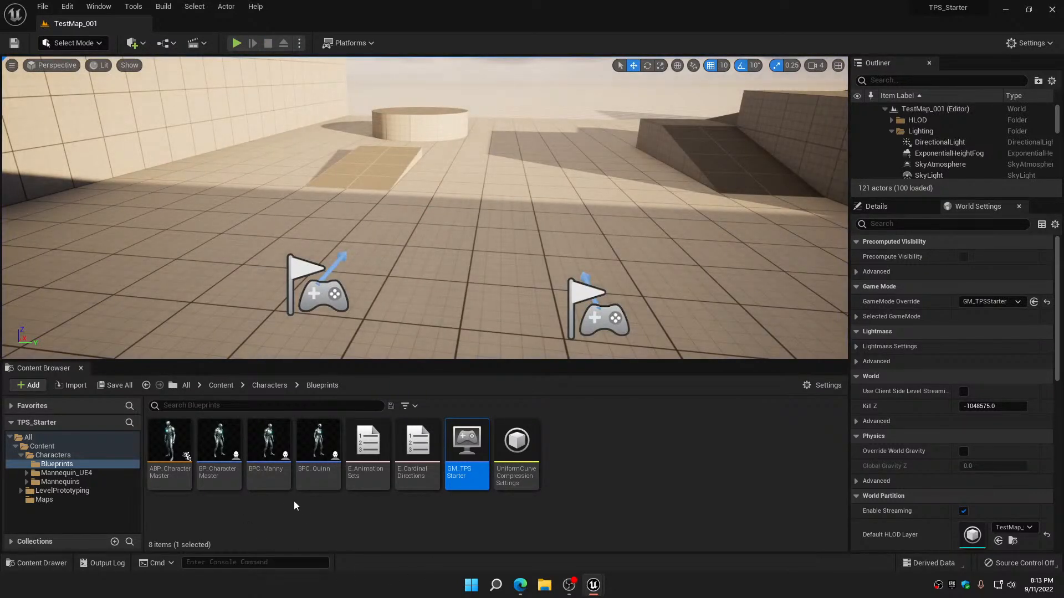
Assign SKM_Manny as the skeletal mesh of BP_CharacterMaster's Mesh component, compile and save the blueprint, and close it
double_click(232, 442)
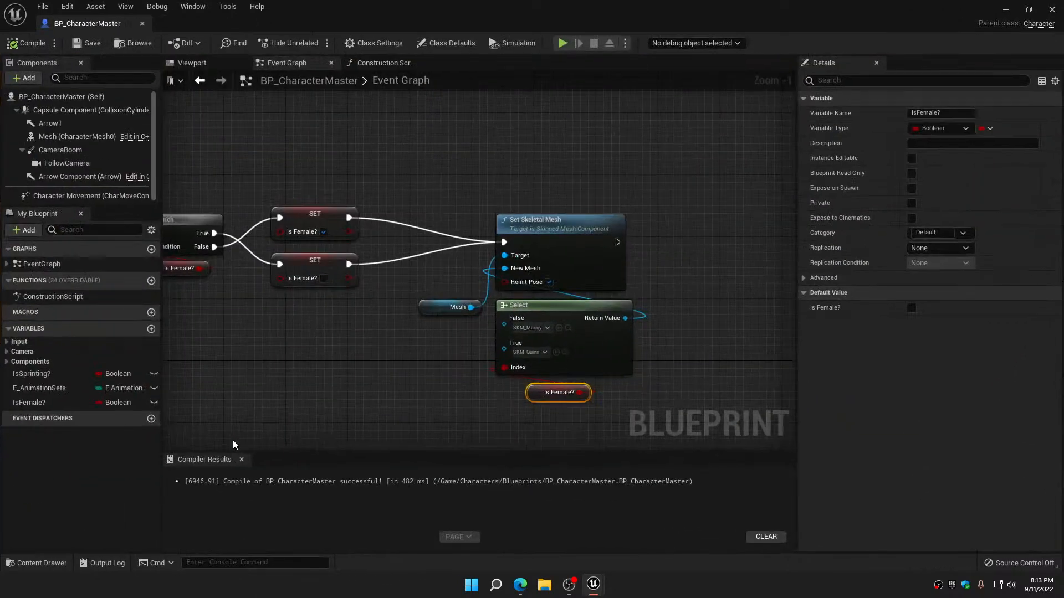
left_click(72, 139)
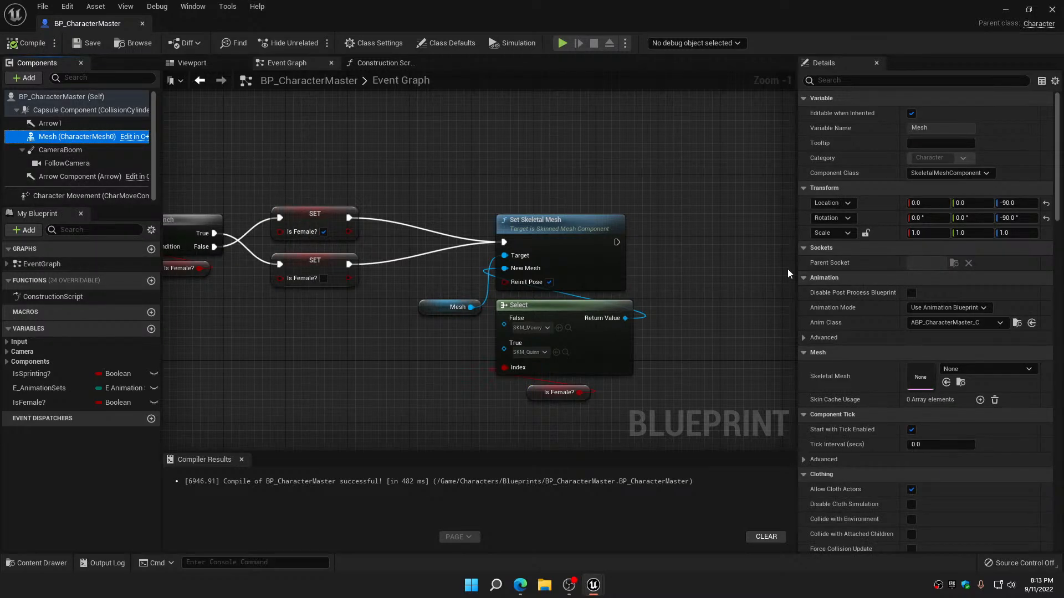
left_click(987, 369)
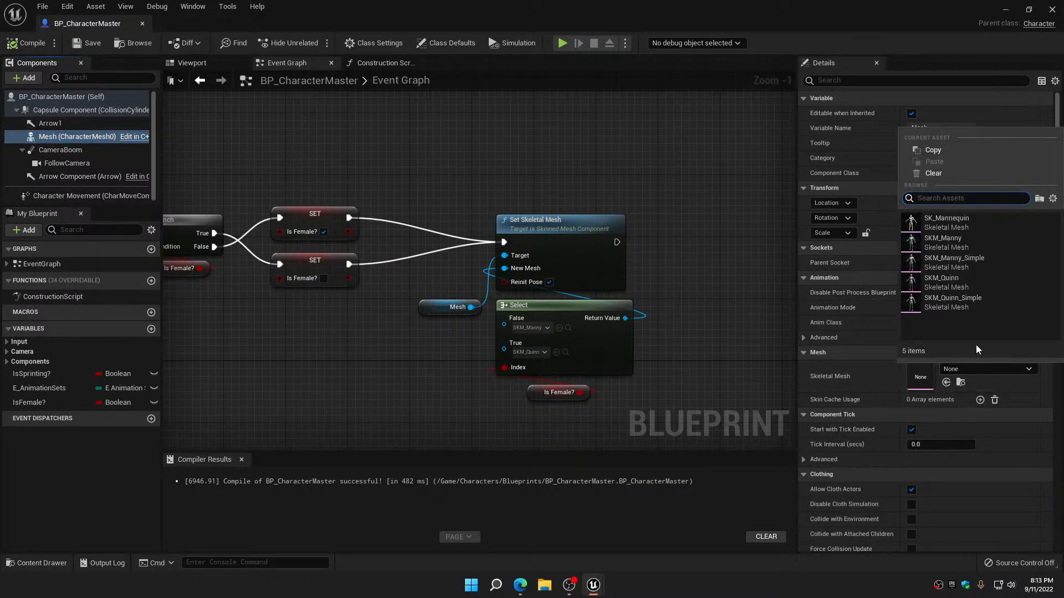
left_click(952, 239)
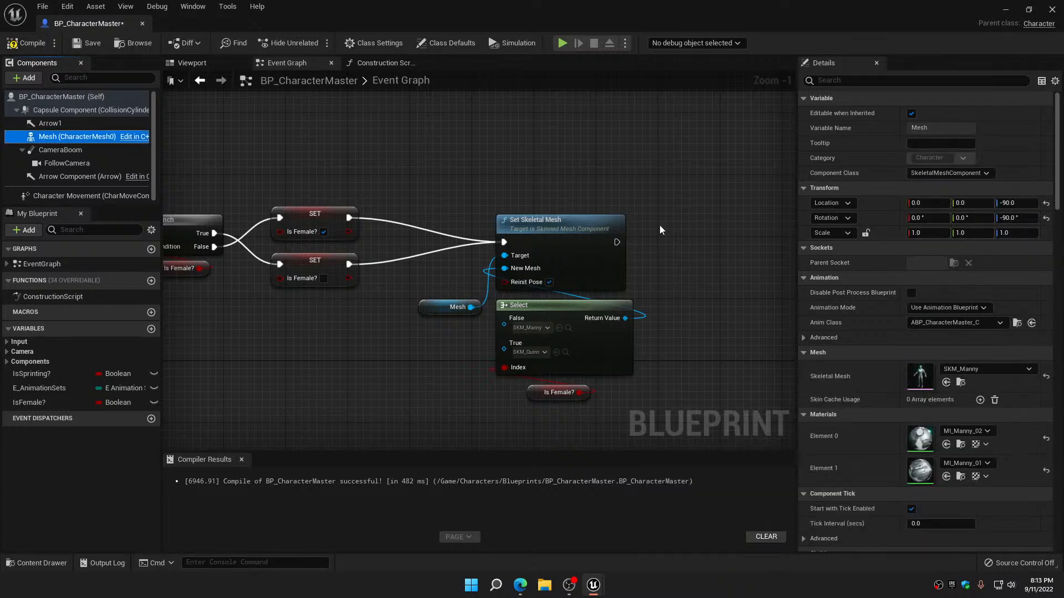
left_click(28, 42)
left_click(91, 46)
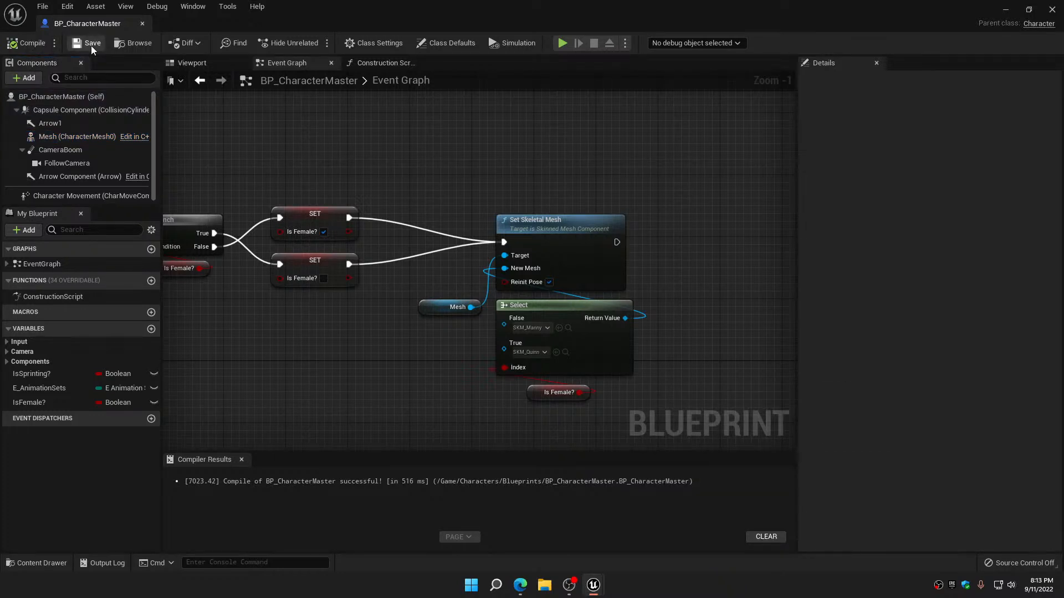
left_click(144, 24)
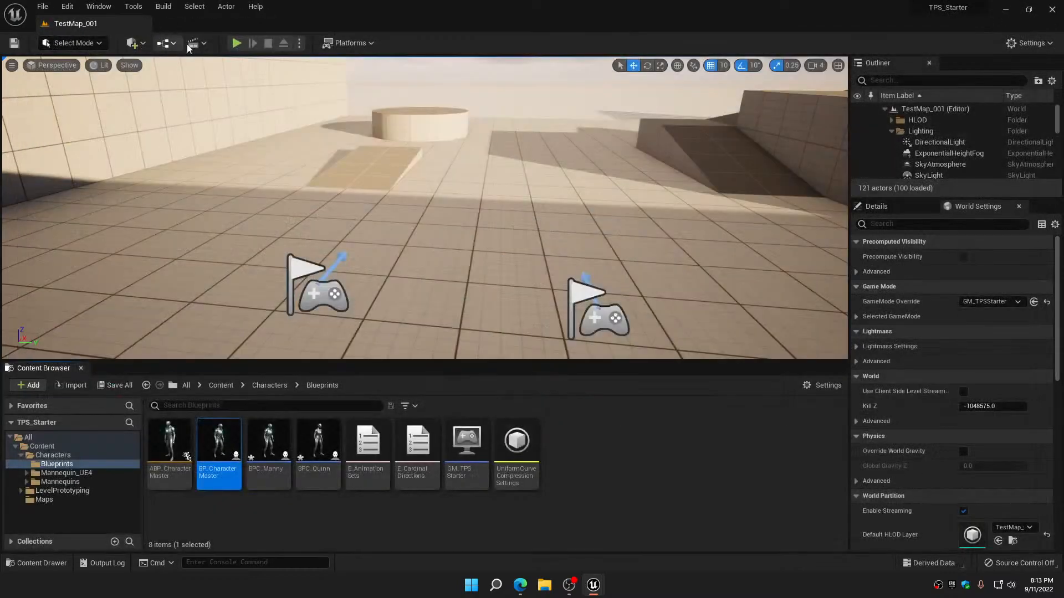
Play the level, move the character around while switching between the Manny and Quinn meshes, and end the session
left_click(237, 43)
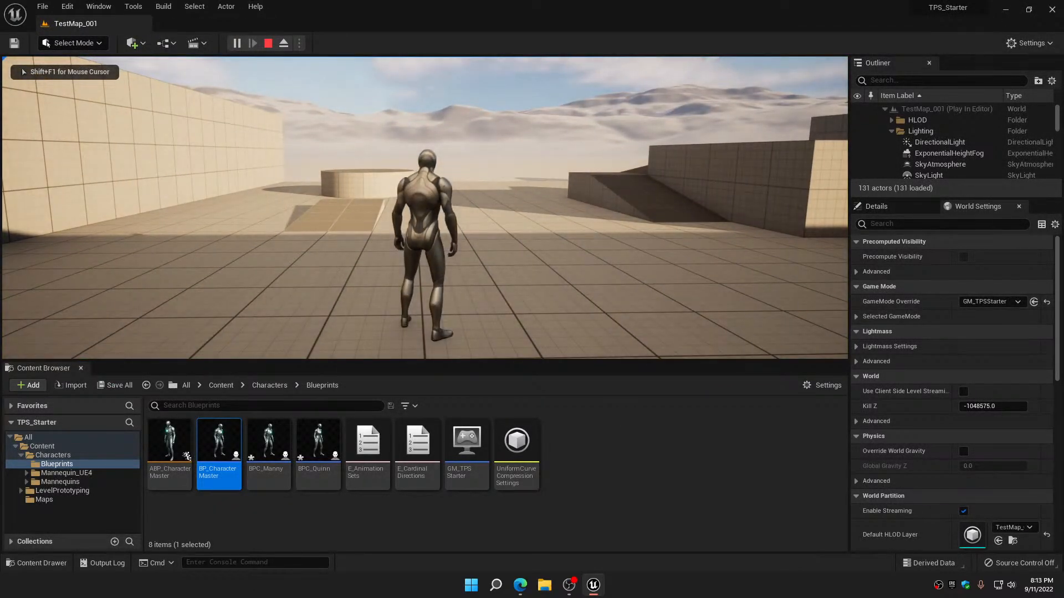
key("d")
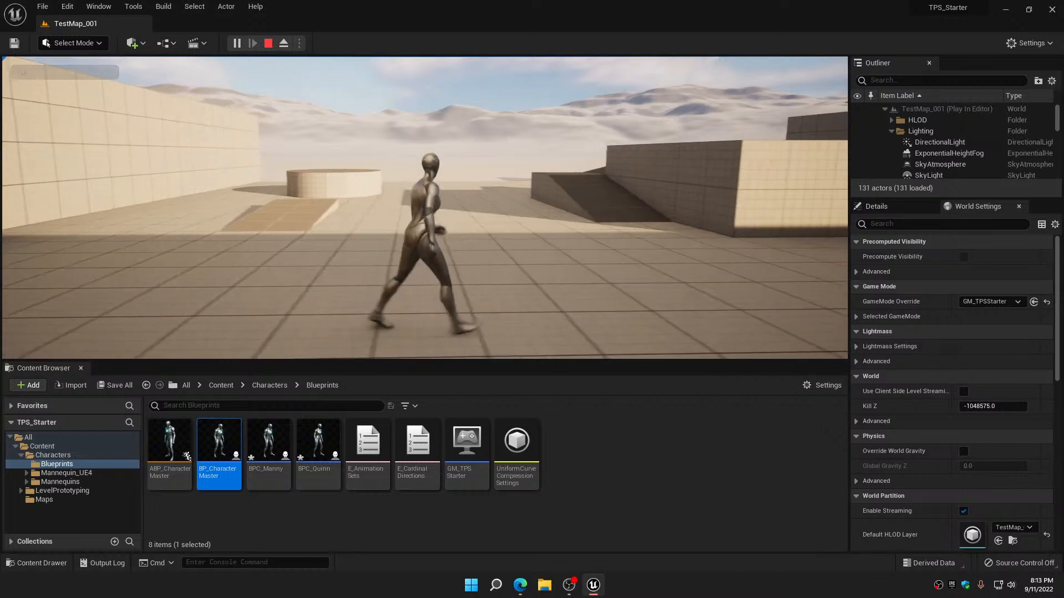
key("w")
key("a")
key("w")
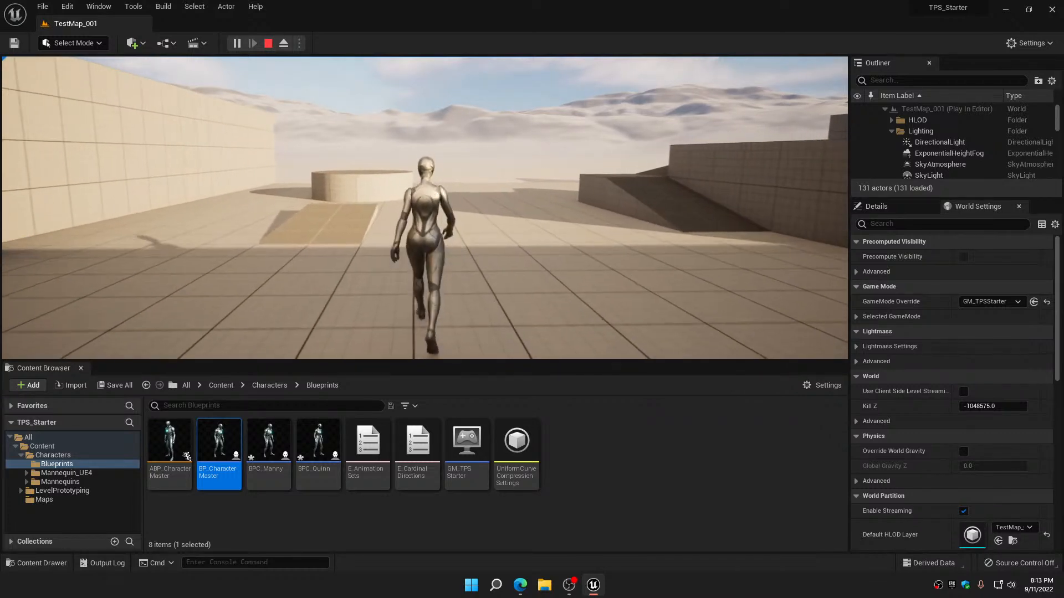
key("d")
key("w")
key("1")
key("a")
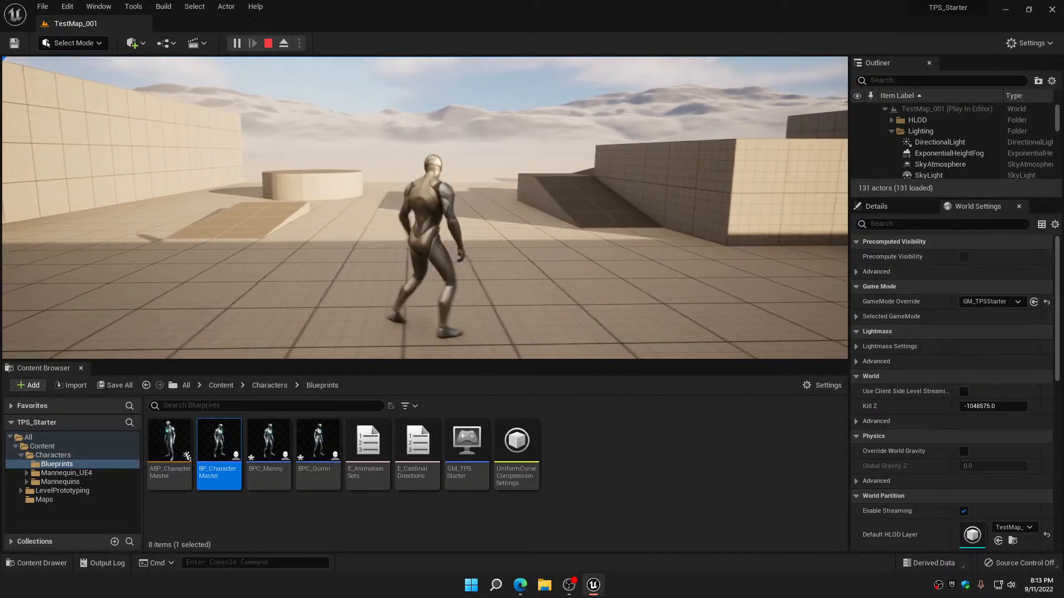
key("d")
key("s")
key("d")
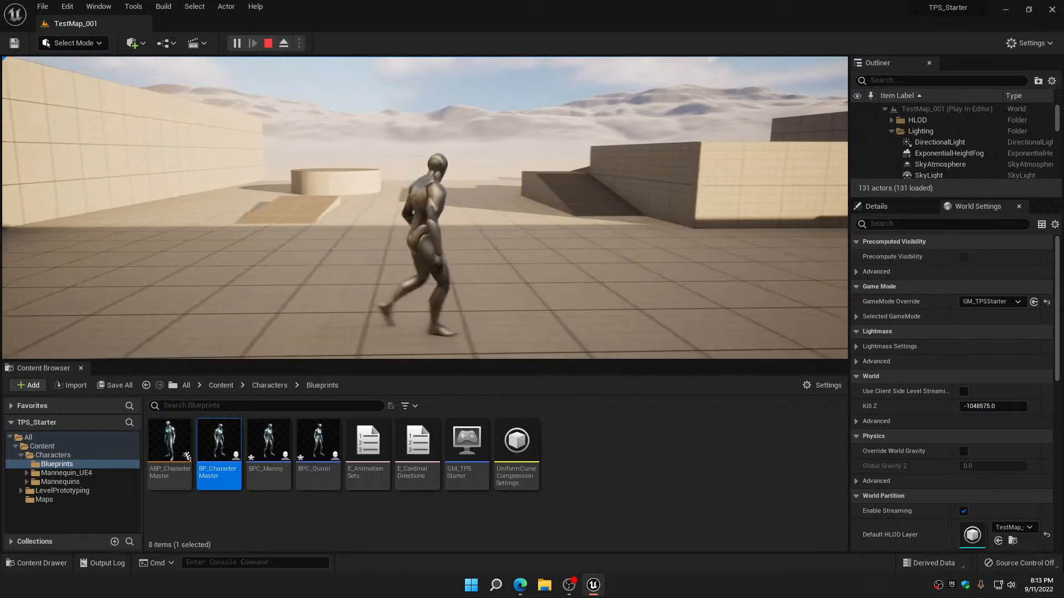
key("w")
key("Escape")
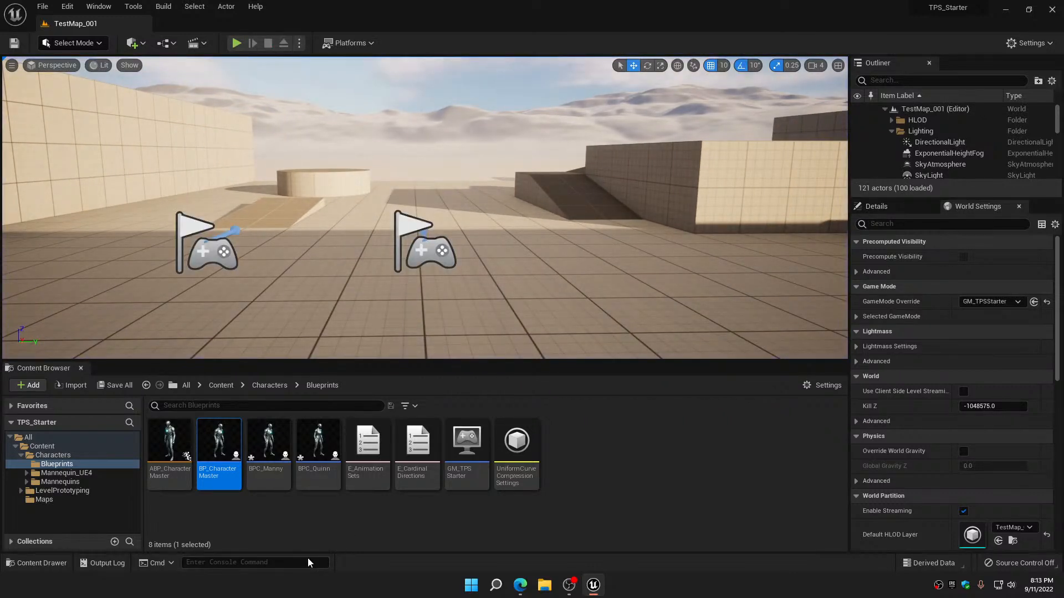
Force delete the BPC_Manny and BPC_Quinn blueprints, and save the remaining modified content
left_click(269, 440)
left_click(312, 442, "ctrl")
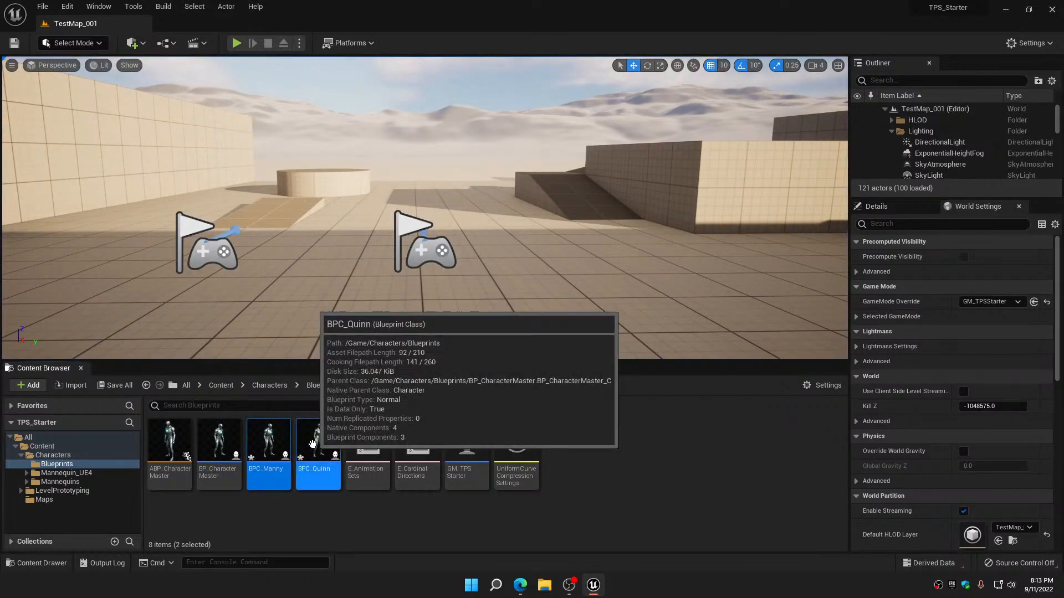
right_click(312, 444)
left_click(367, 257)
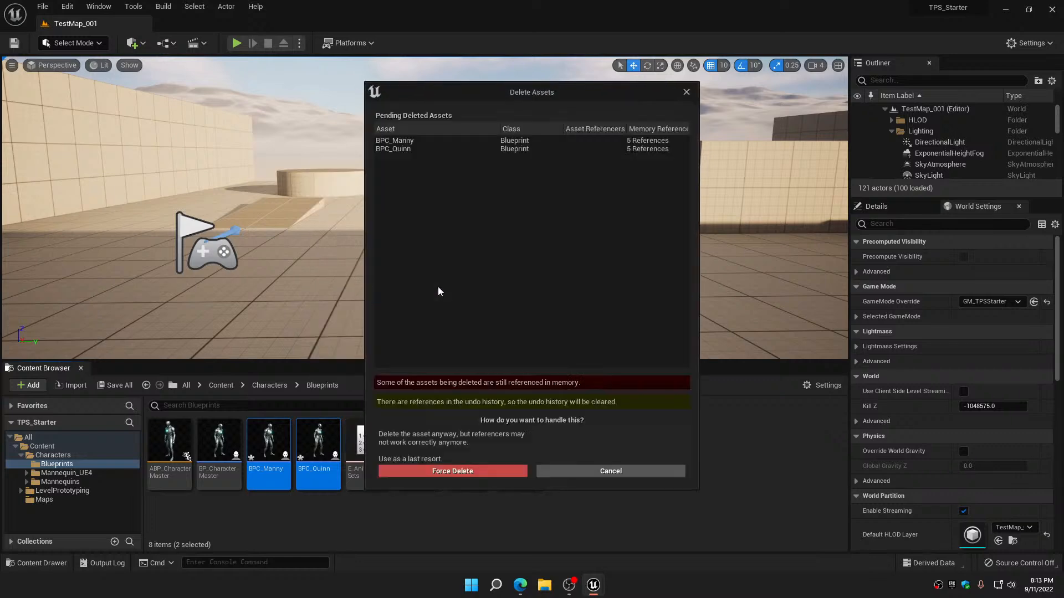
left_click(474, 471)
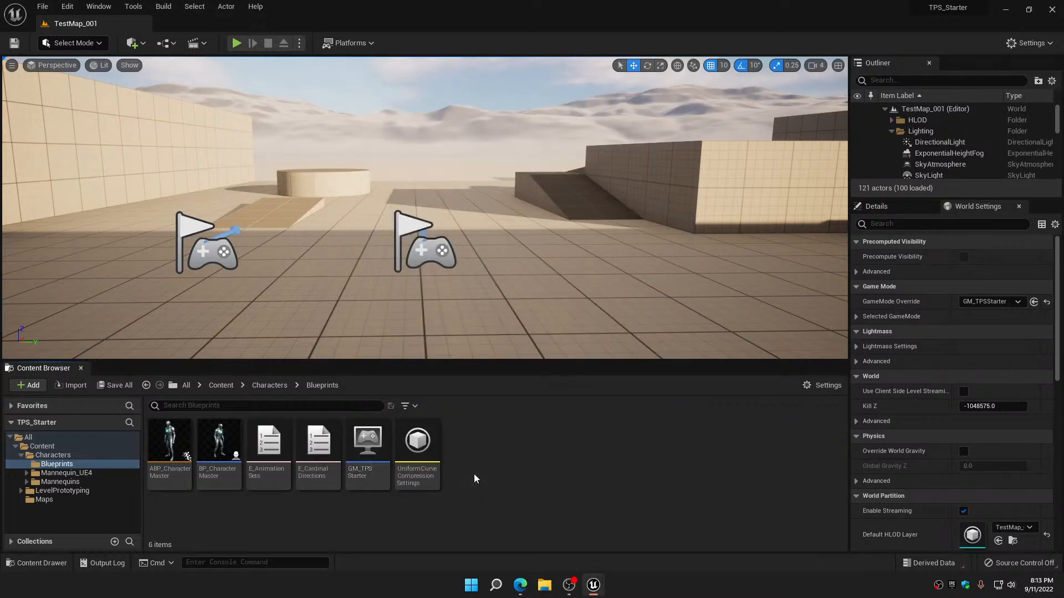
left_click(115, 388)
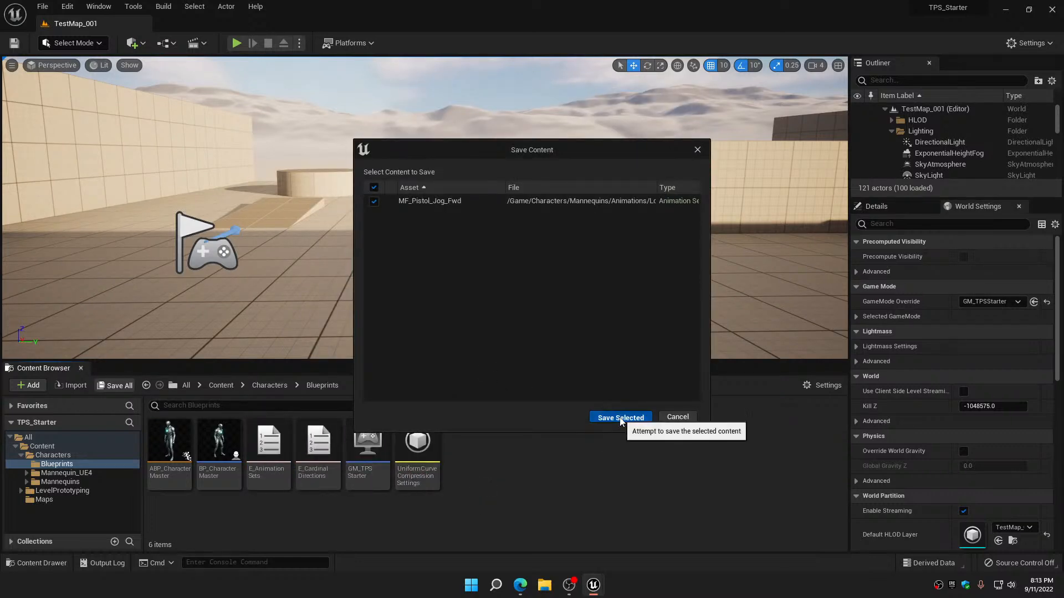
left_click(609, 413)
Copy BP_CharacterMaster's mesh-selection nodes from the Event Graph into the Construction Script, connect its execution output to Set Skeletal Mesh, and compile and save
double_click(219, 444)
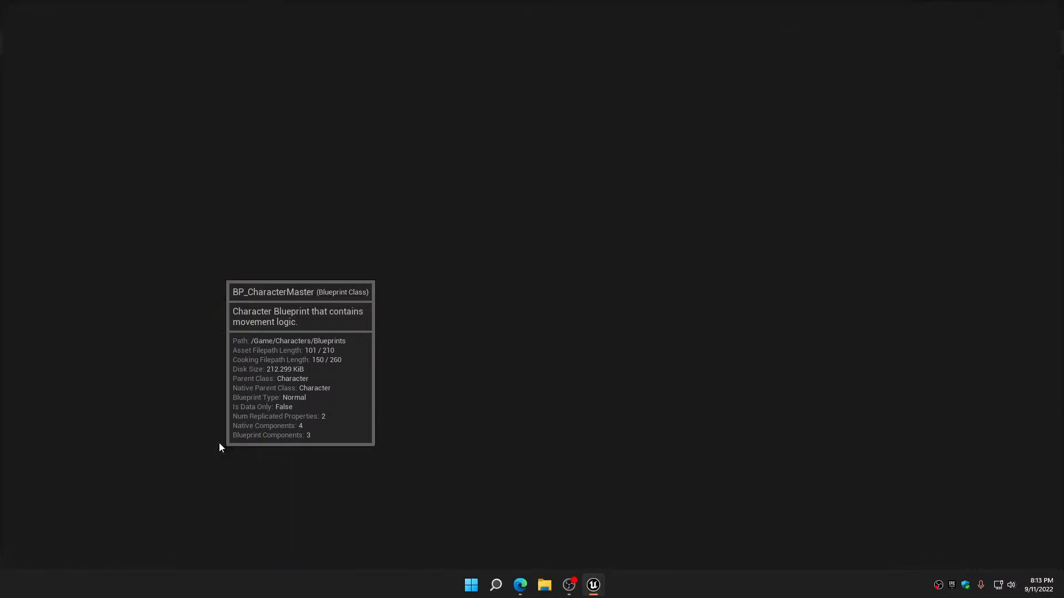
left_click_drag(442, 199, 601, 410)
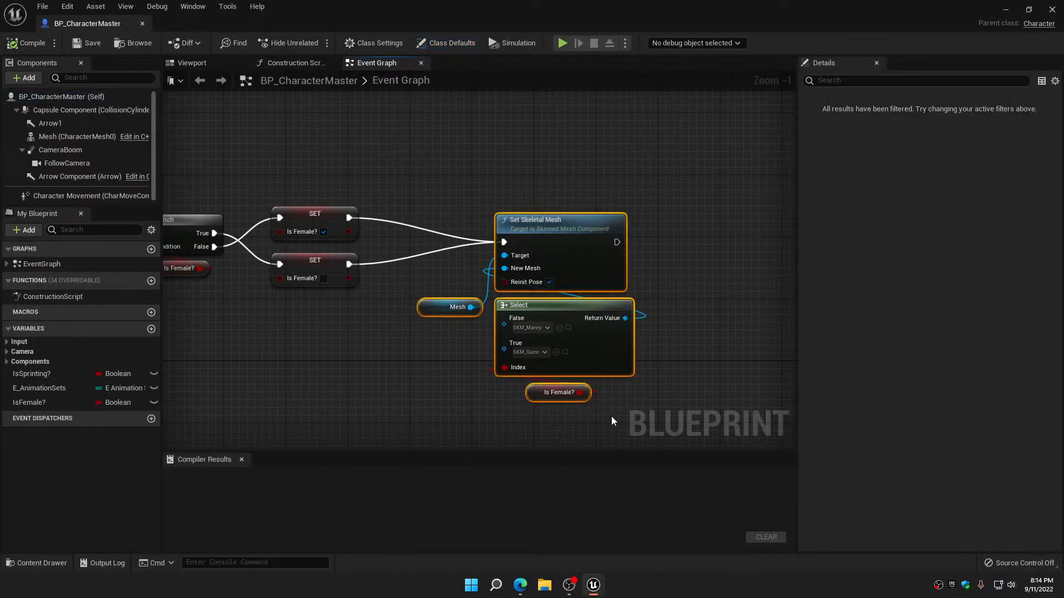
left_click(292, 63)
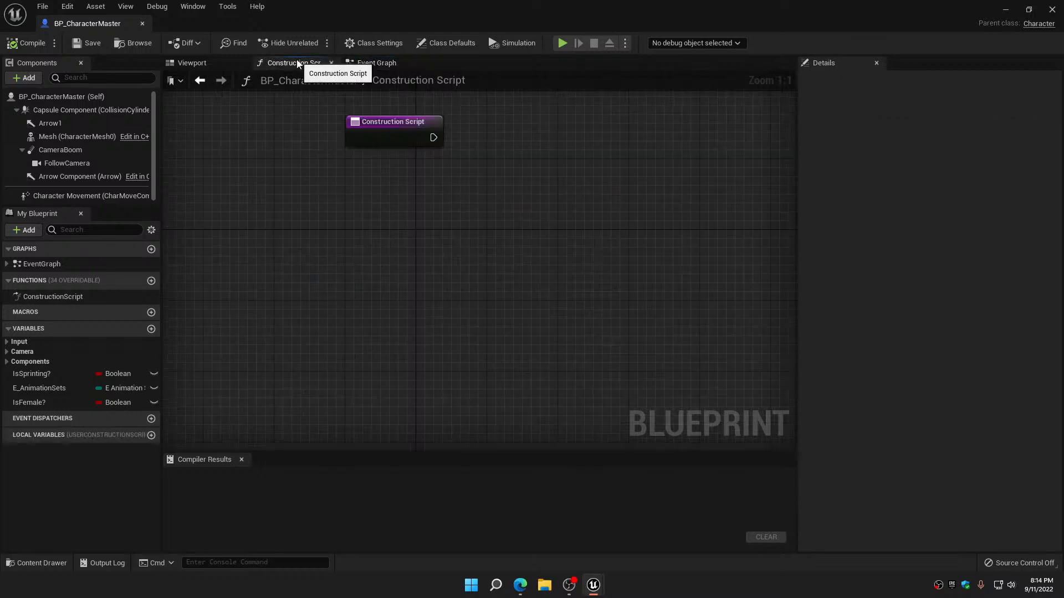
right_click_drag(509, 283, 403, 309)
key("ctrl+v")
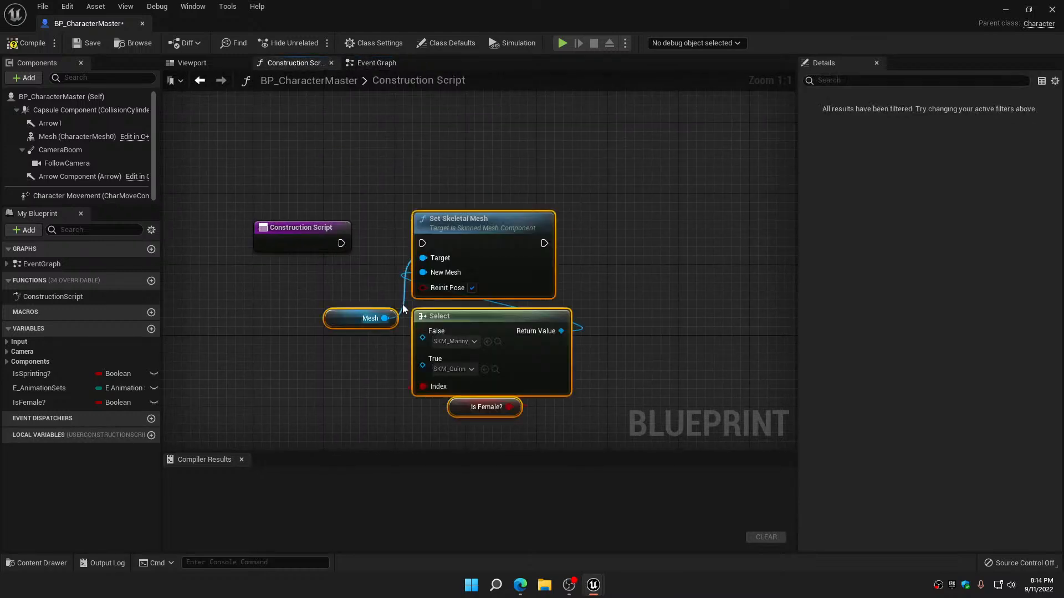
left_click_drag(342, 243, 422, 243)
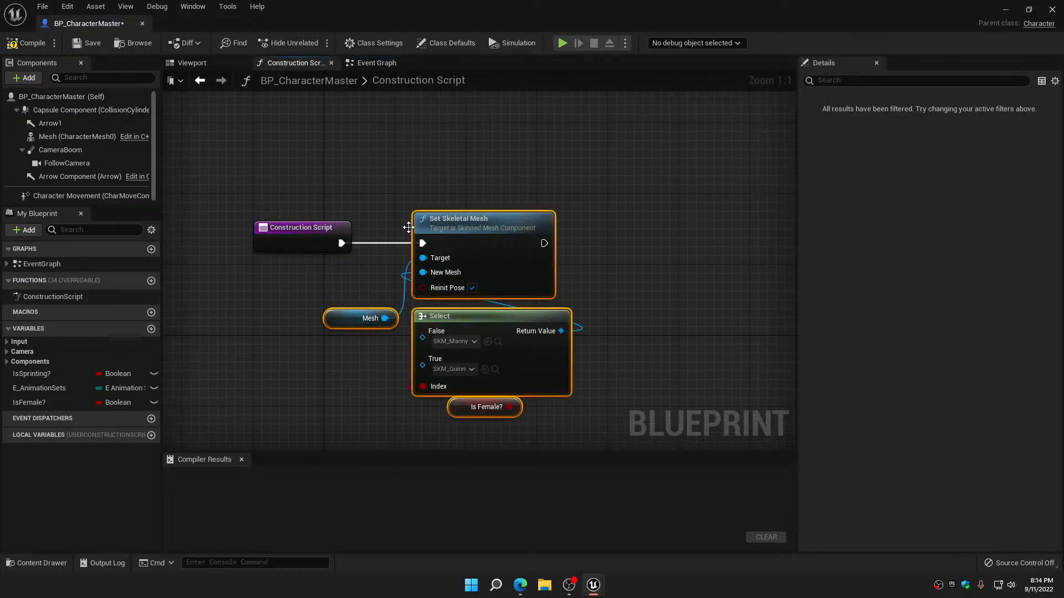
left_click(30, 43)
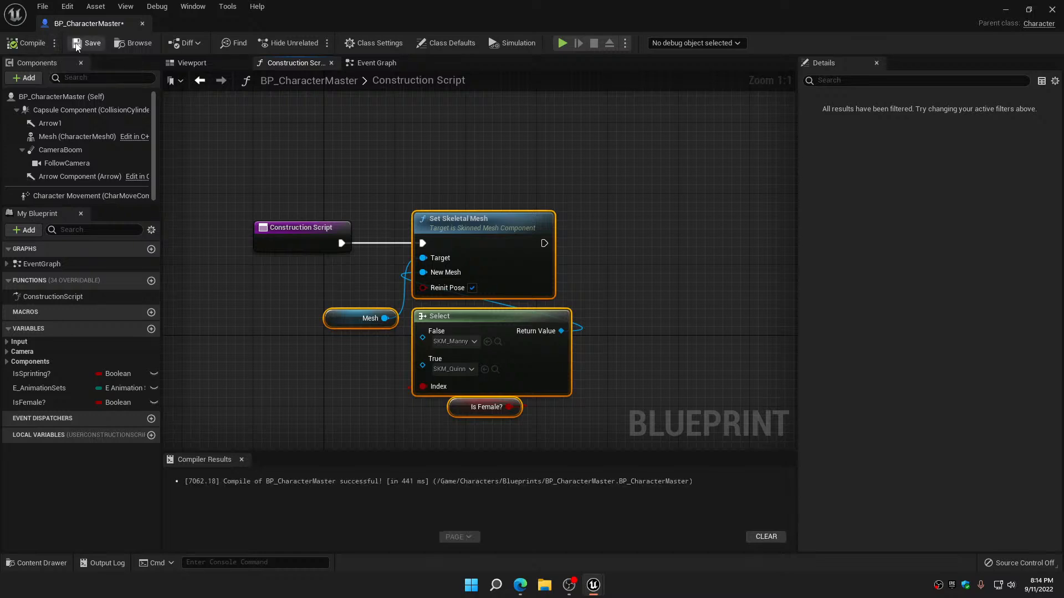
Disconnect both Is Female? SET nodes from Set Skeletal Mesh in the Event Graph, compile and save BP_CharacterMaster, and close it
left_click(382, 63)
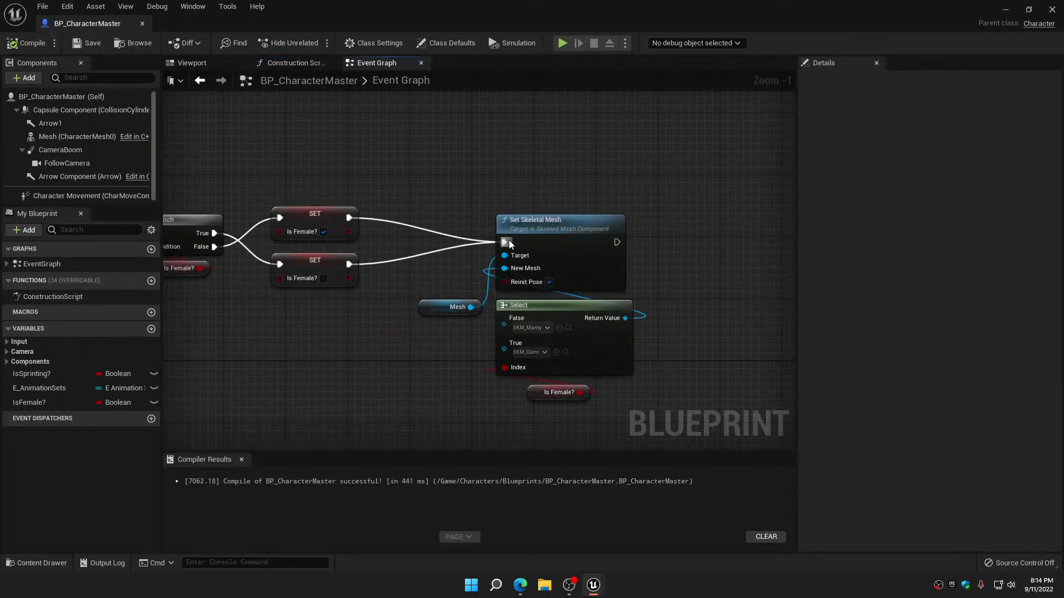
left_click(505, 242, "alt")
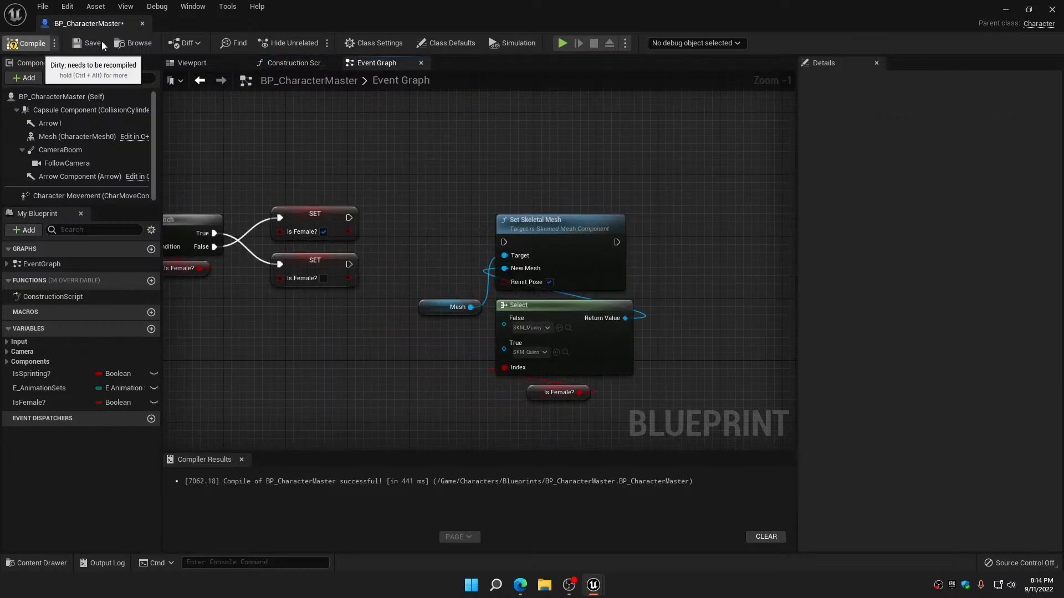
left_click(83, 44)
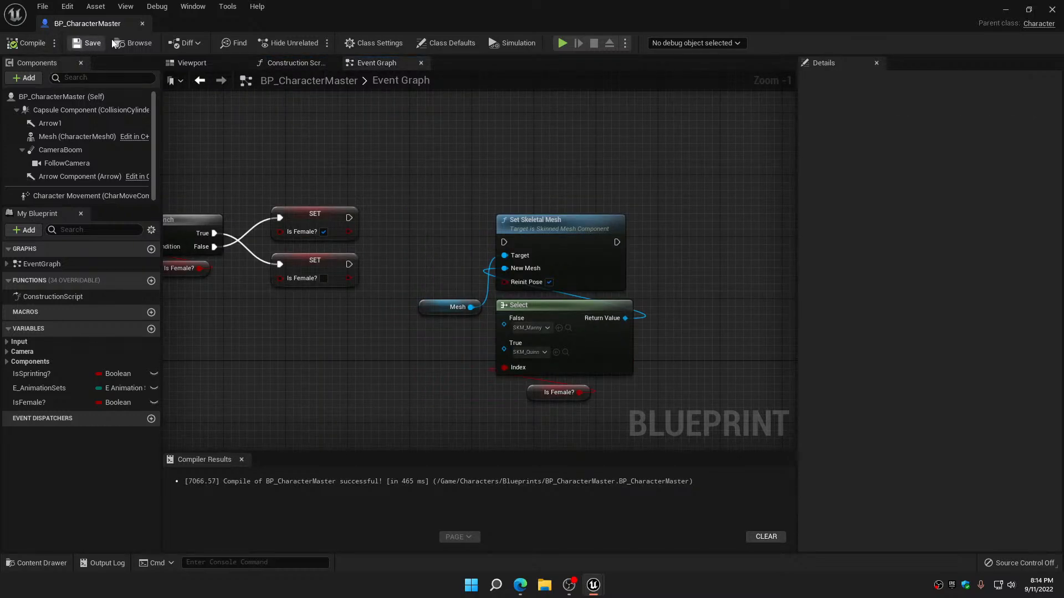
left_click(143, 24)
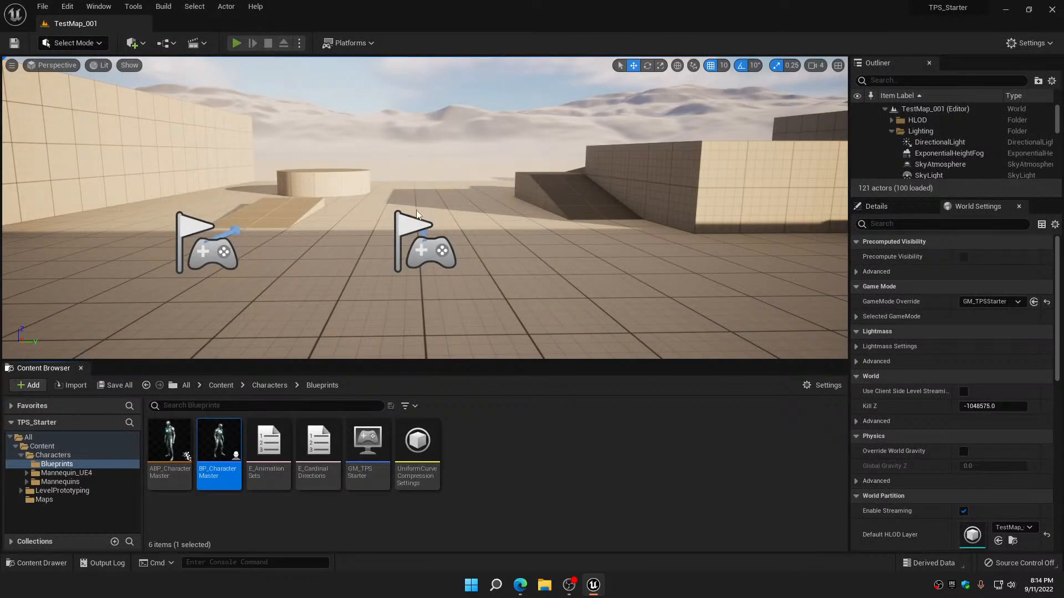
Play the level to check the character mesh with the selection running from the Construction Script, and end the session
left_click(417, 215)
key("w")
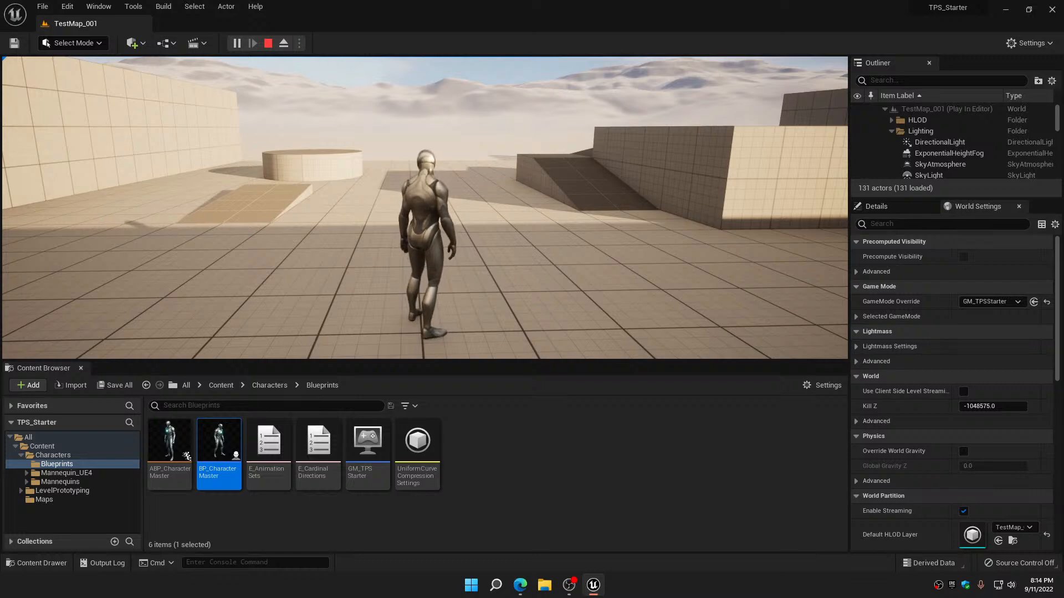
key("Escape")
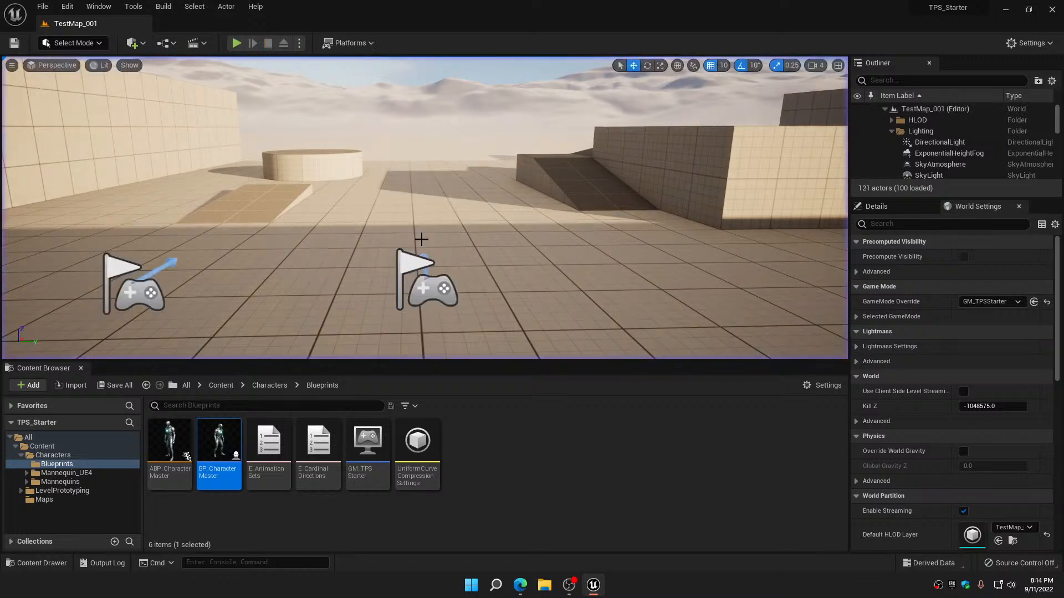
Open BP_CharacterMaster, delete the mesh-selection nodes from the Construction Script, and compile and save the blueprint
double_click(219, 444)
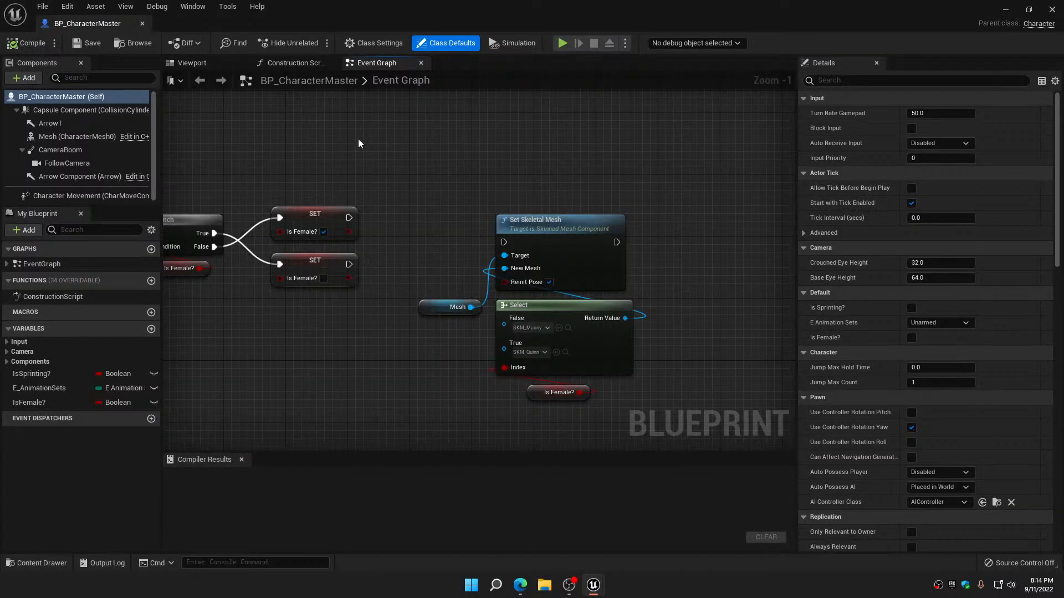
left_click(295, 64)
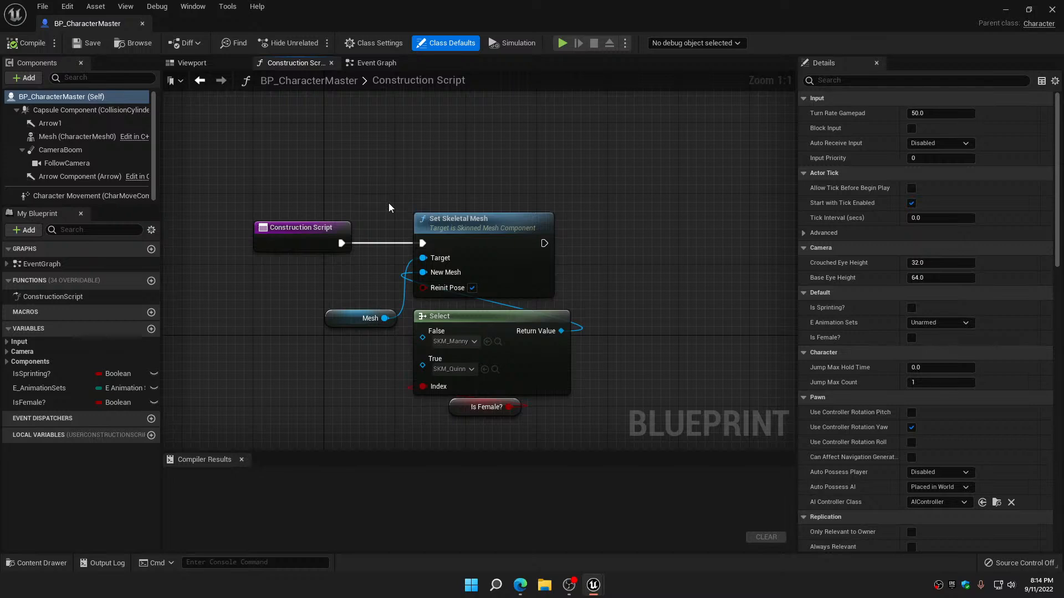
left_click_drag(389, 208, 572, 421)
key("Delete")
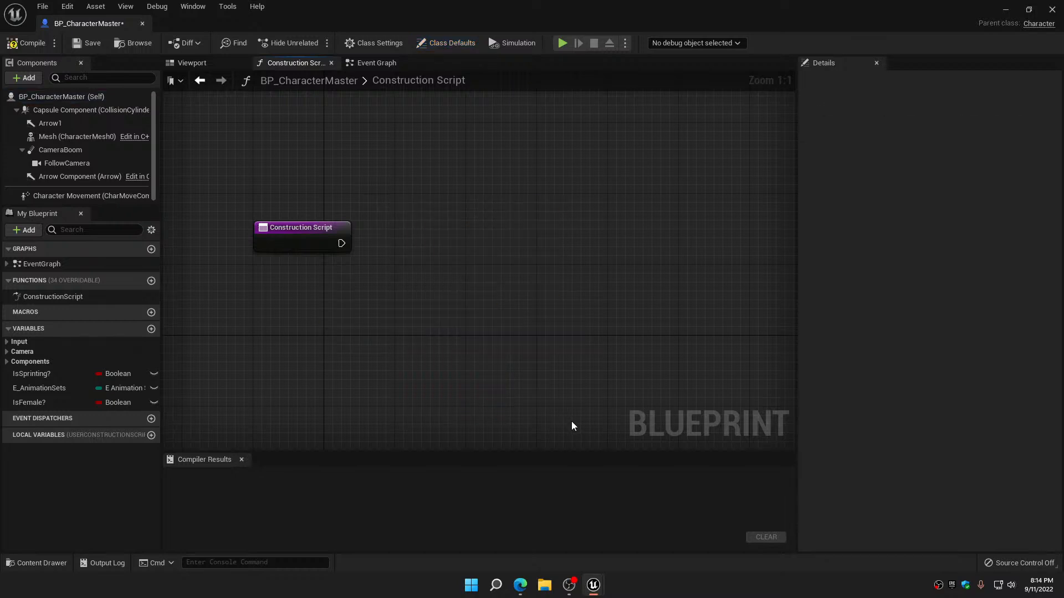
left_click(28, 42)
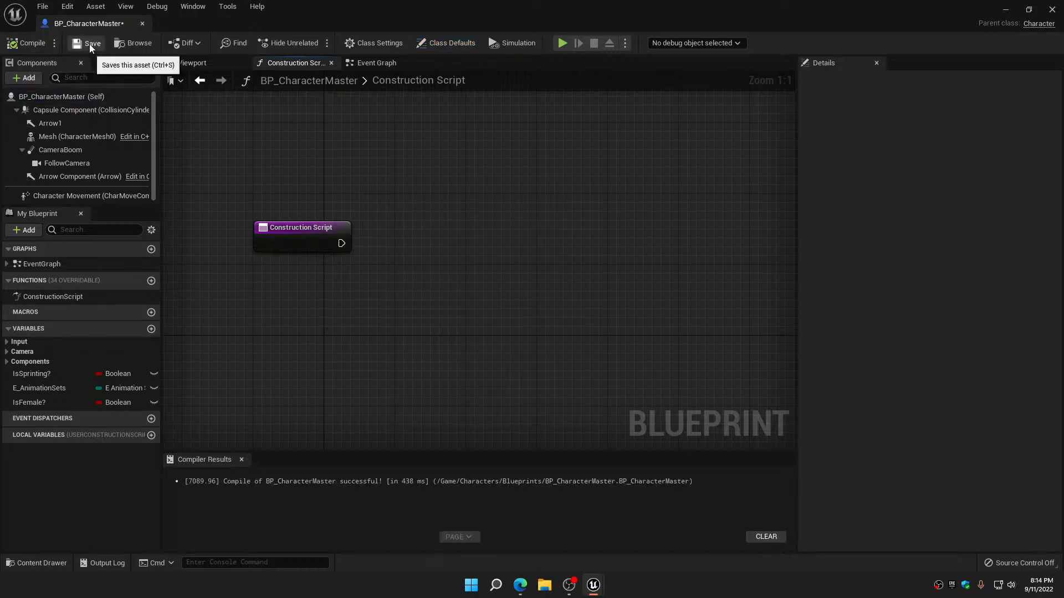
left_click(88, 43)
Reconnect both Is Female? SET nodes to Set Skeletal Mesh in the Event Graph, move the mesh-selection nodes closer, compile, save, and close BP_CharacterMaster
left_click(380, 64)
left_click_drag(349, 217, 503, 242)
left_click_drag(350, 264, 635, 413)
left_click_drag(615, 353, 577, 346)
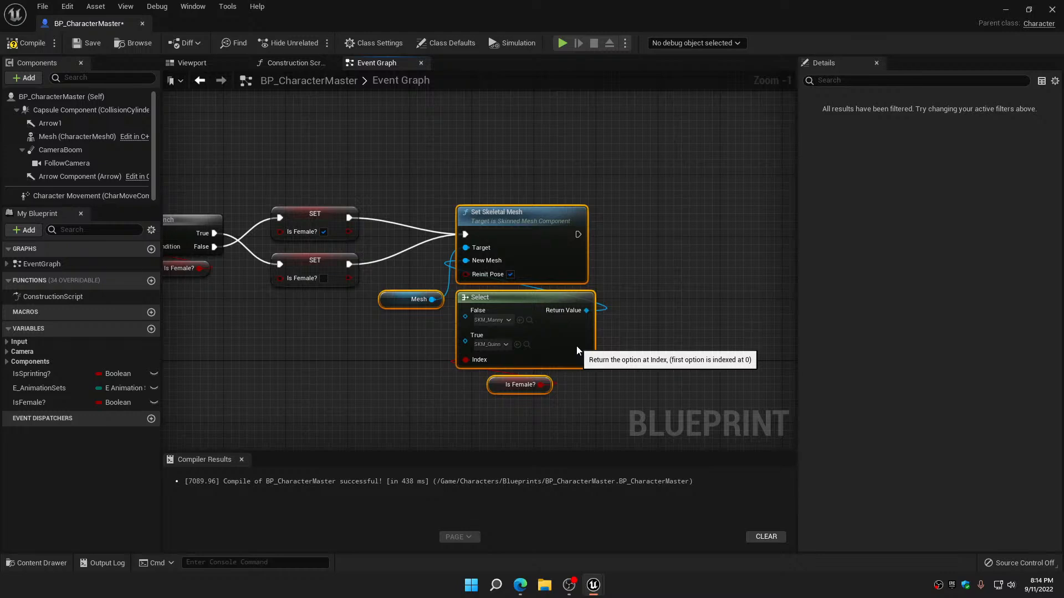
left_click(28, 46)
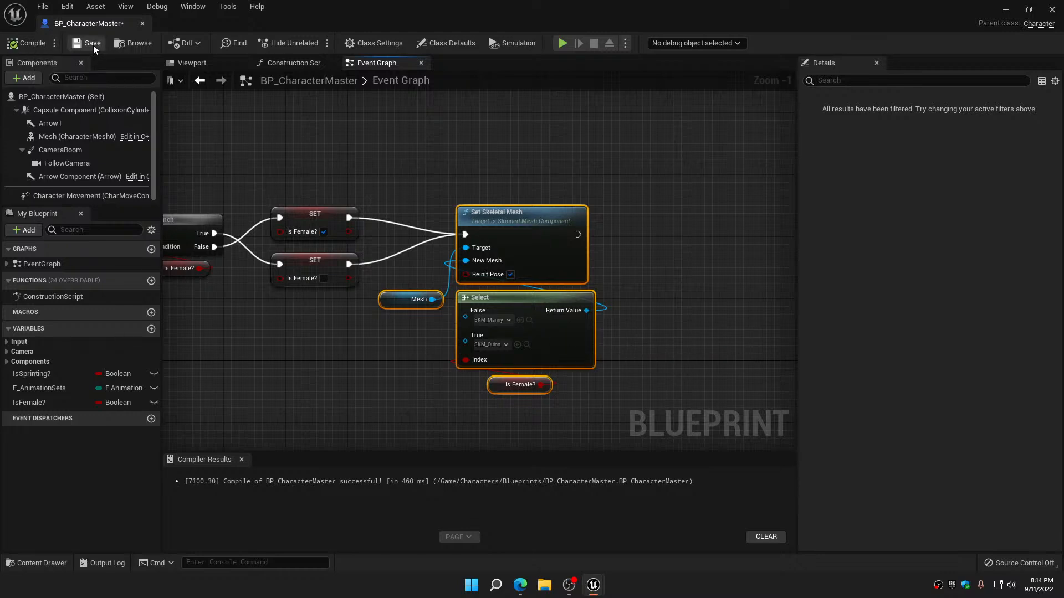
left_click(142, 24)
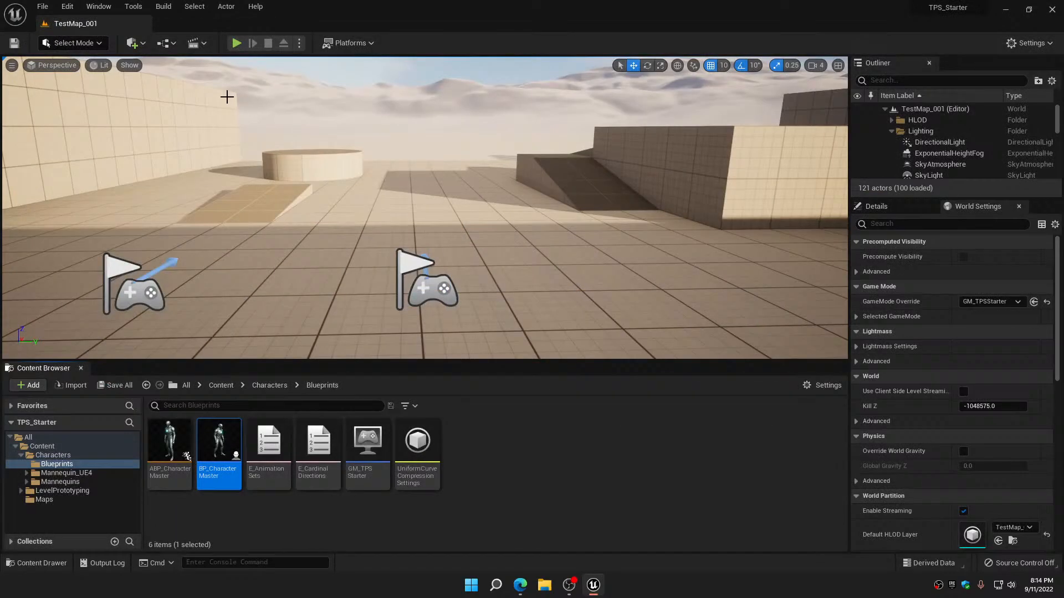
Play the level and move the character around while switching between the Manny and Quinn meshes
left_click(237, 43)
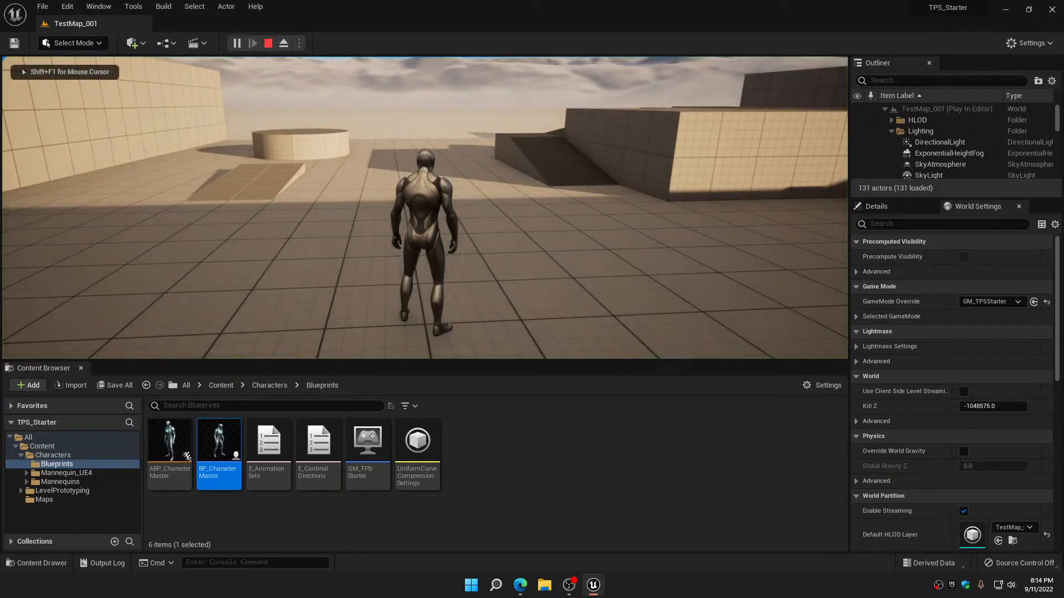
key("w")
key("1")
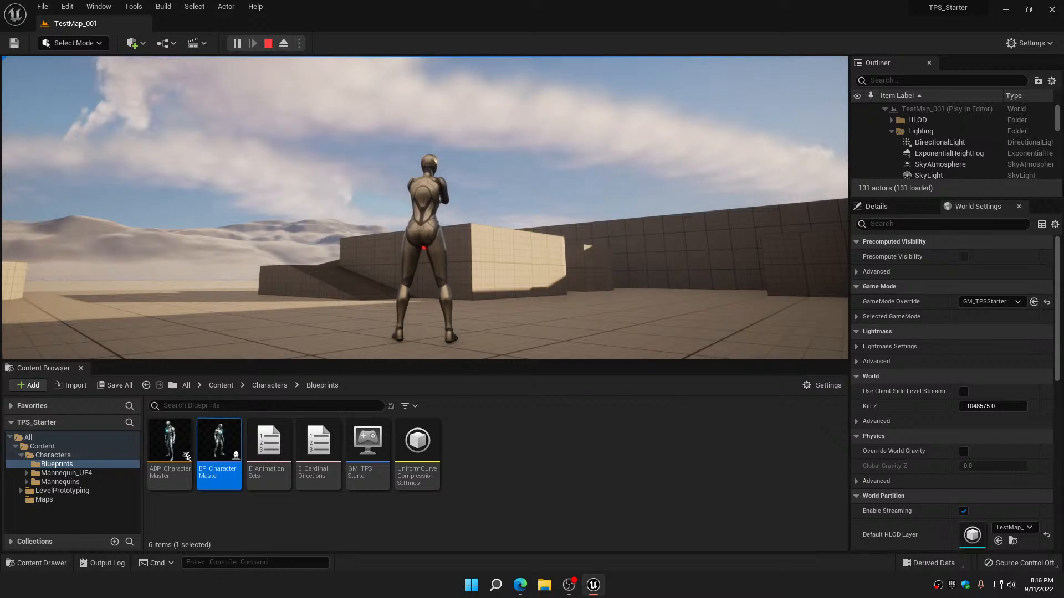
key("w")
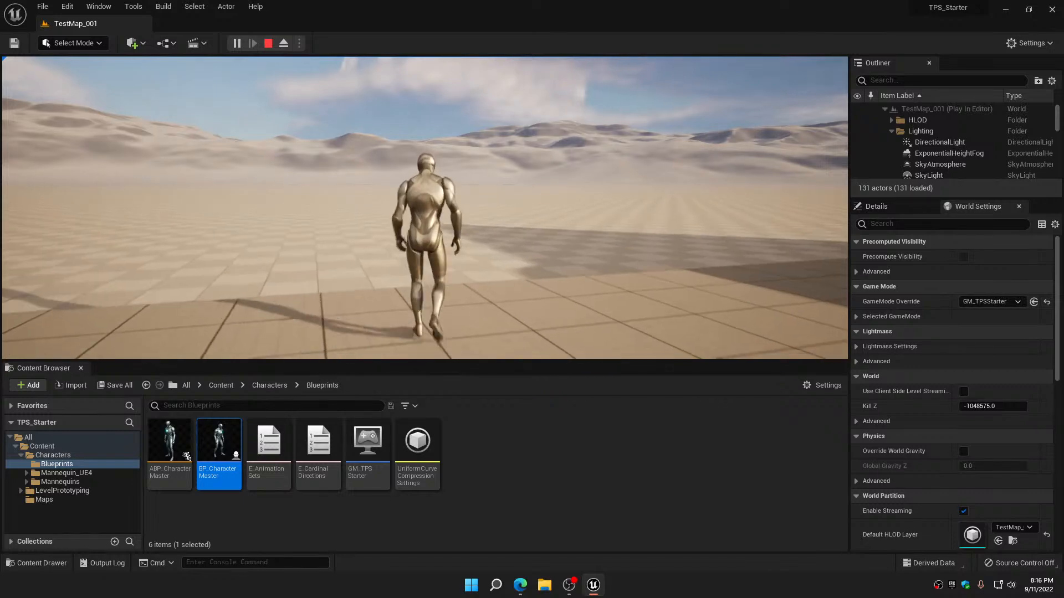
key("w")
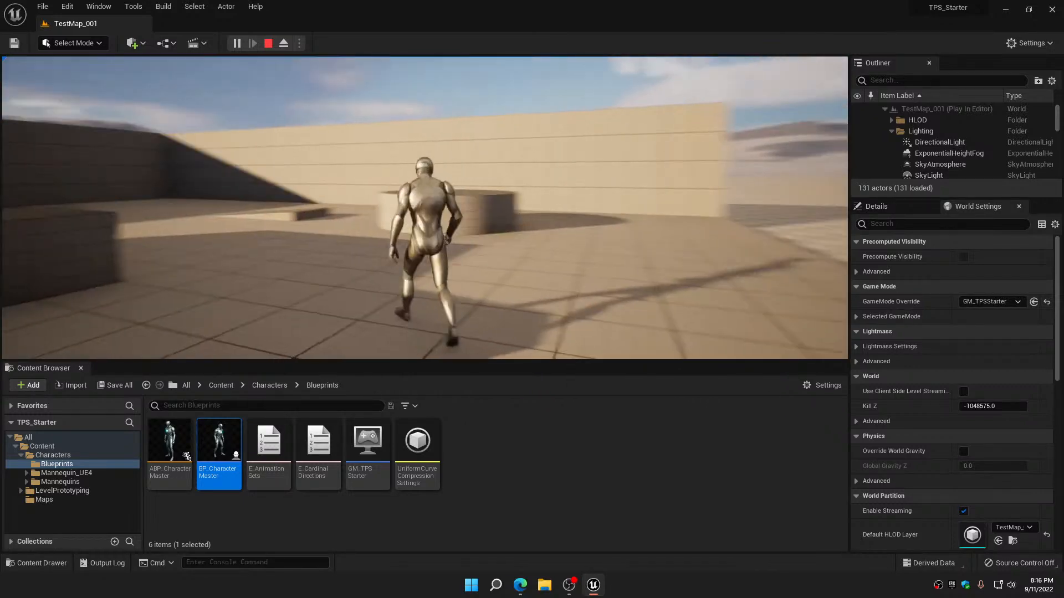
key("w")
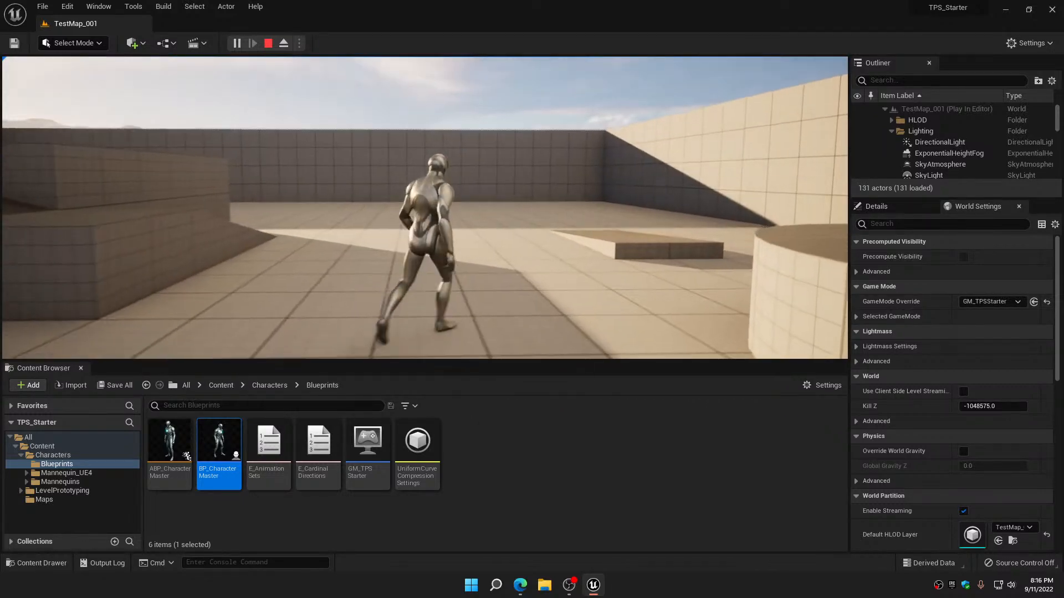
Test the character's jumps while moving, and its sideways movement in the crouched armed stance
key("space")
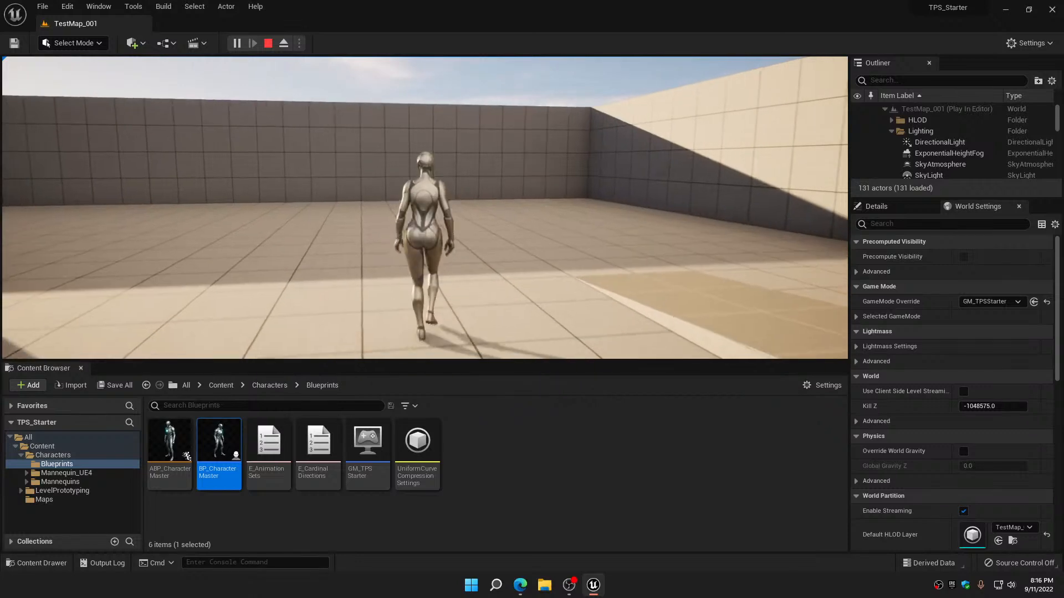
key("w")
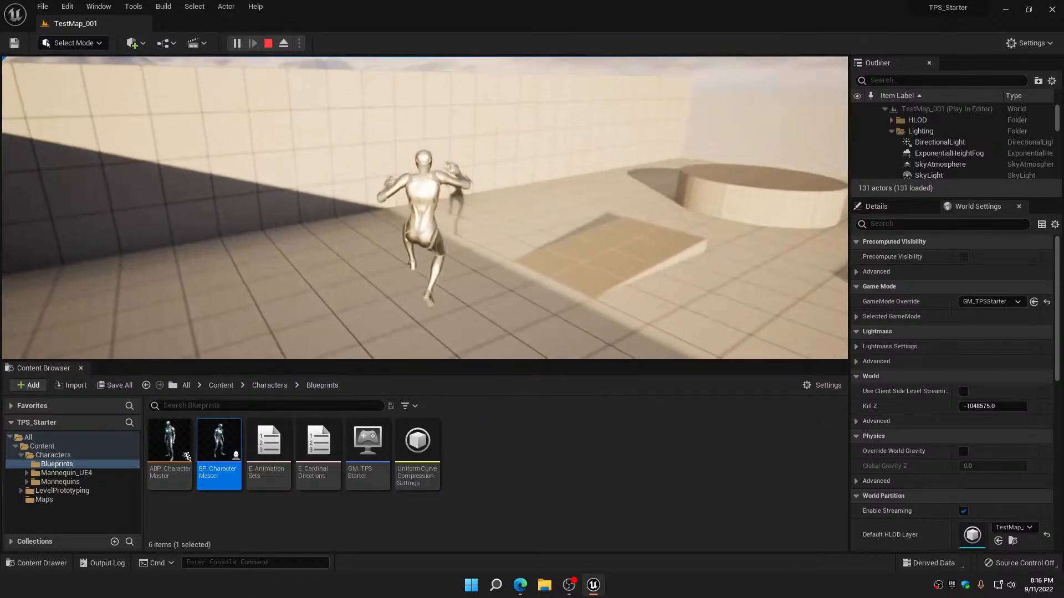
key("space")
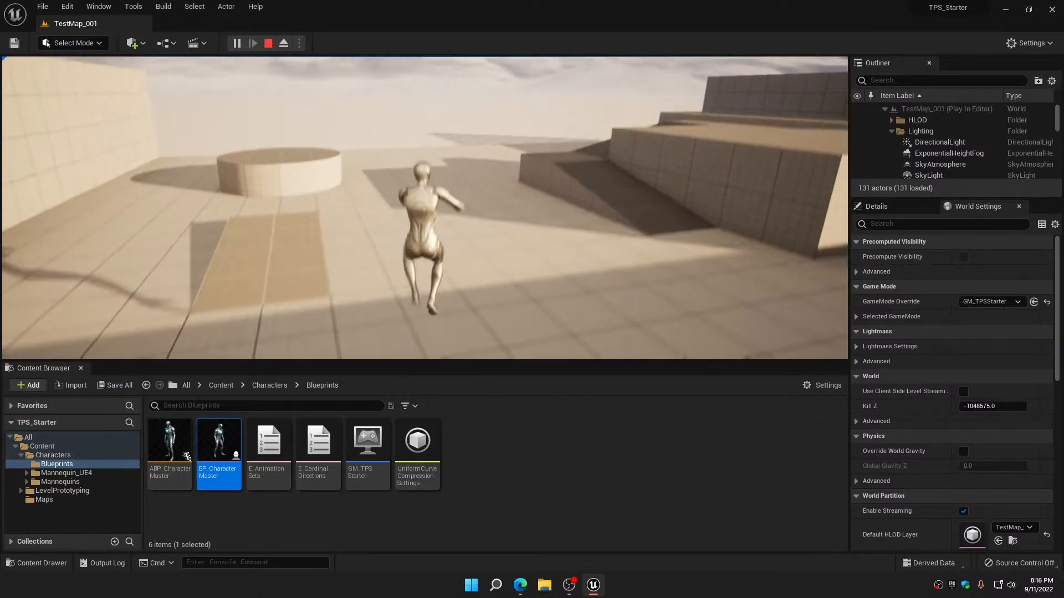
key("space")
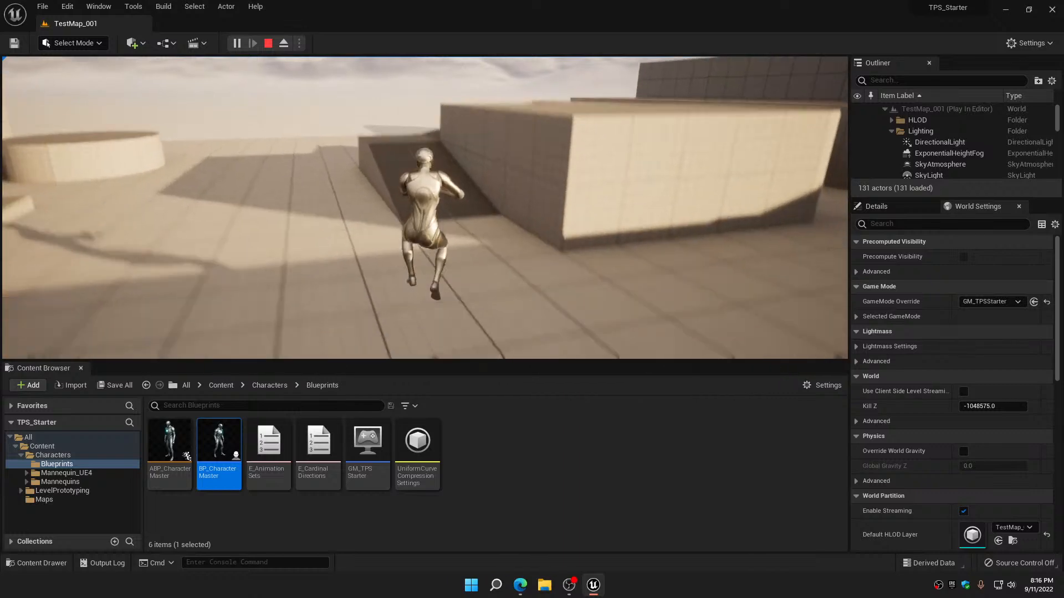
key("space")
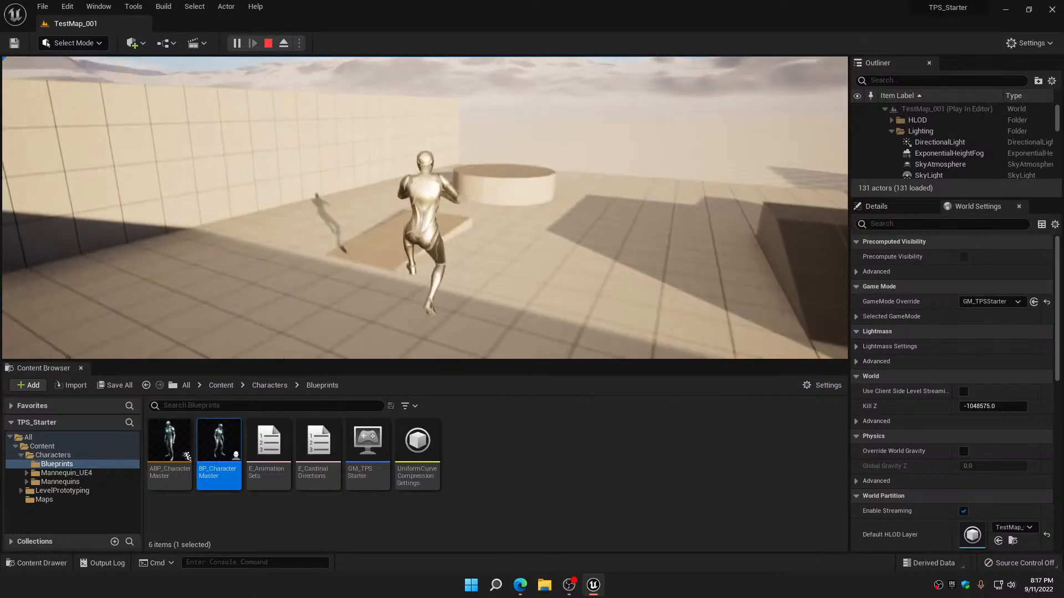
key("d")
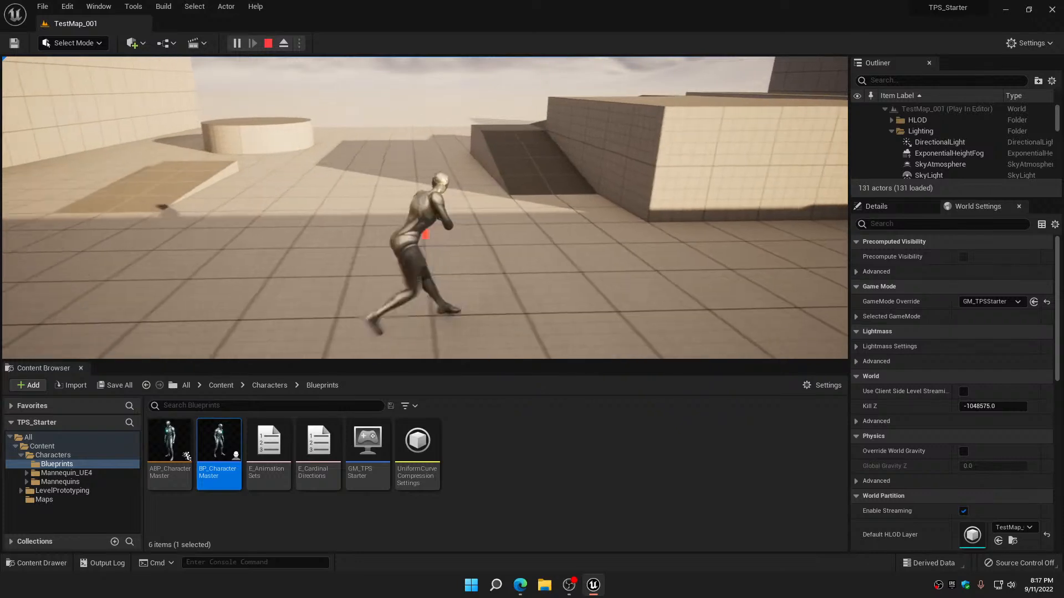
key("space")
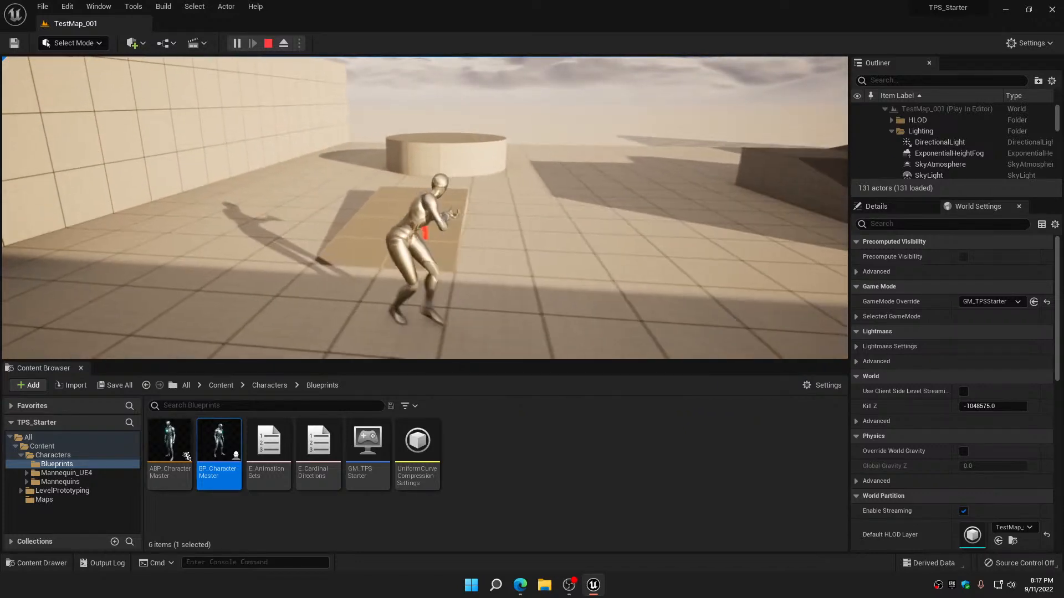
key("d")
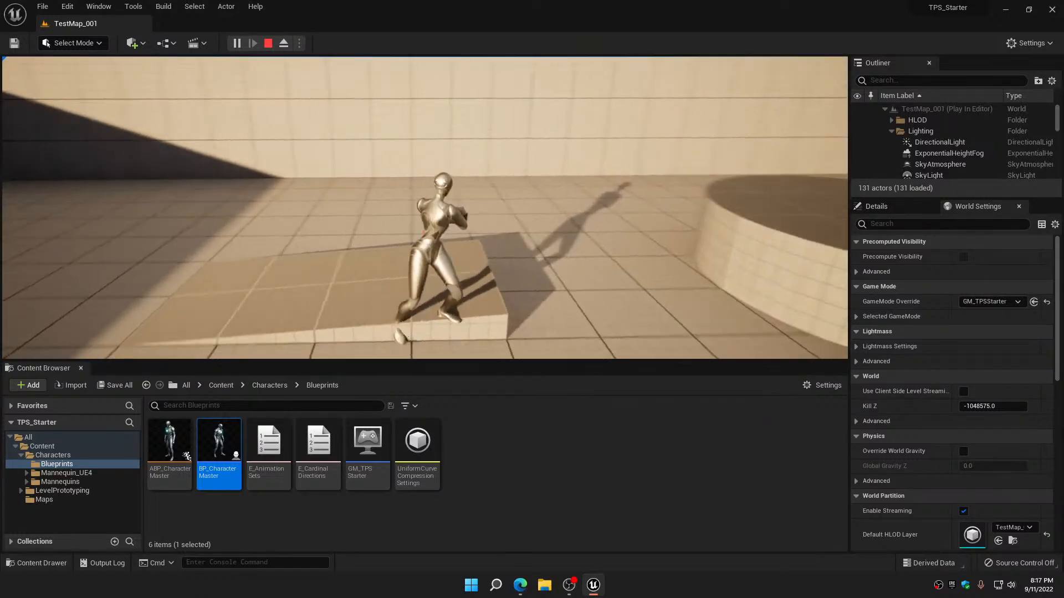
Walk the character forward, backward and sideways in the level, and end the play session
key("w")
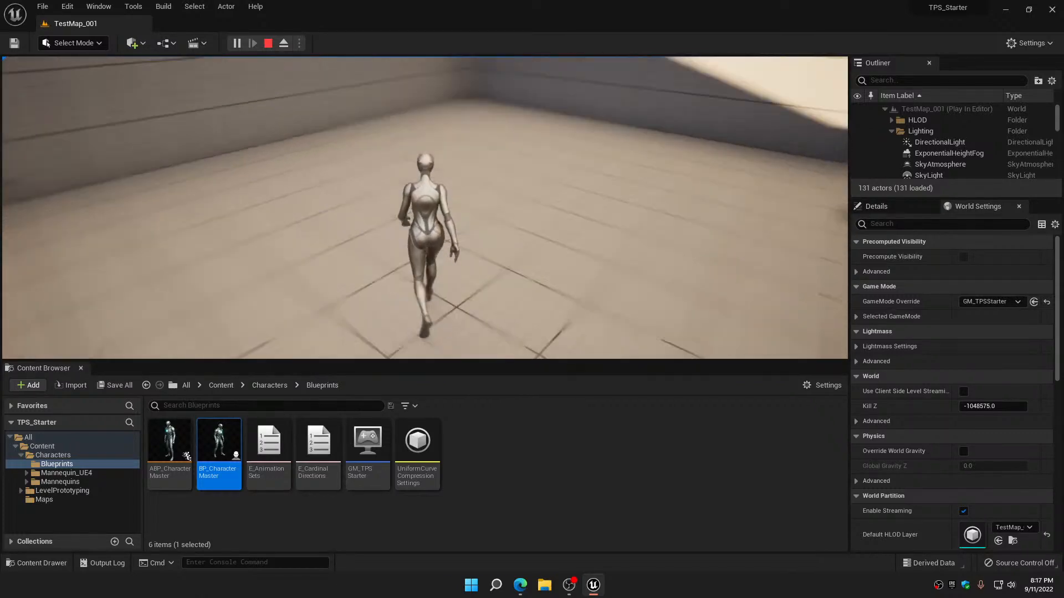
key("d")
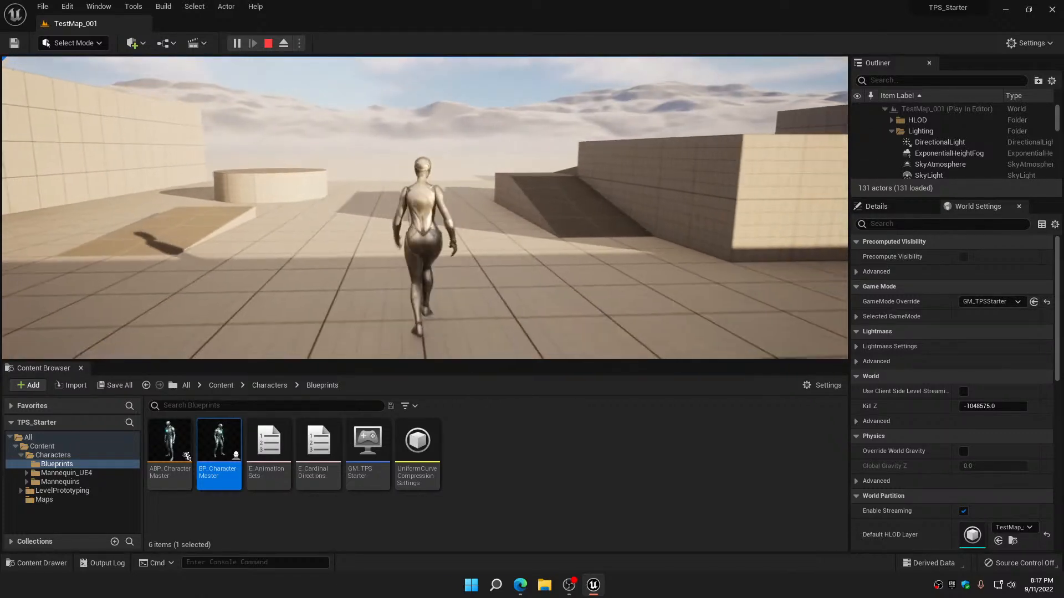
key("a")
key("s")
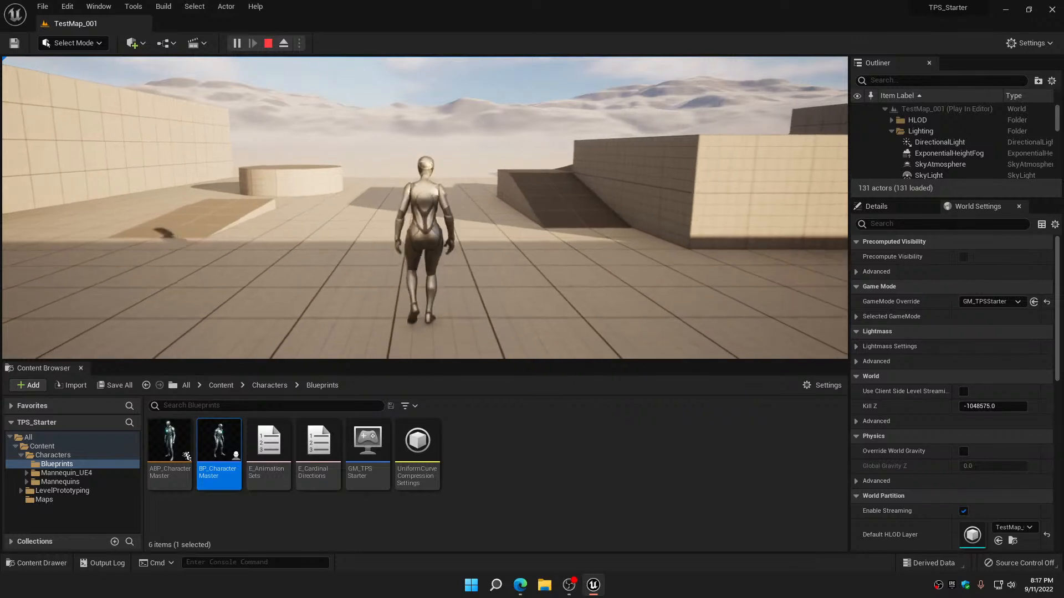
key("d")
key("w")
key("d")
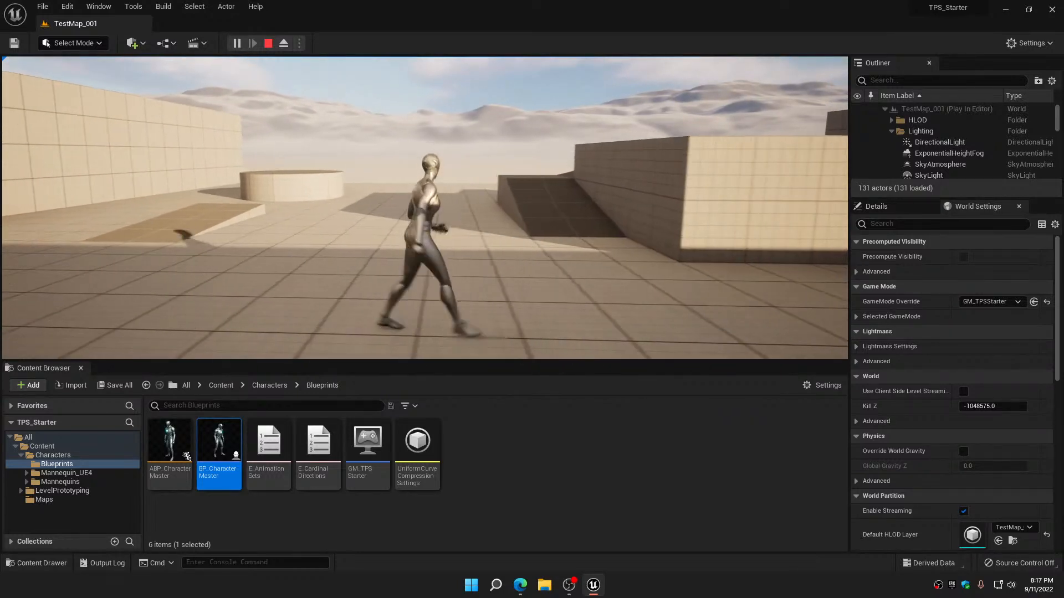
key("a")
key("d")
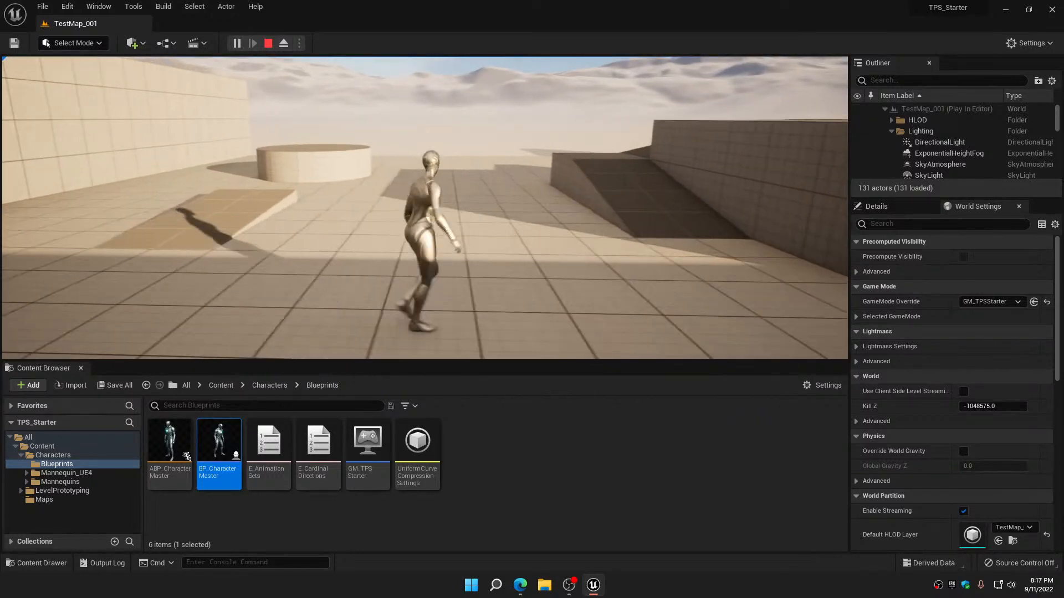
key("Escape")
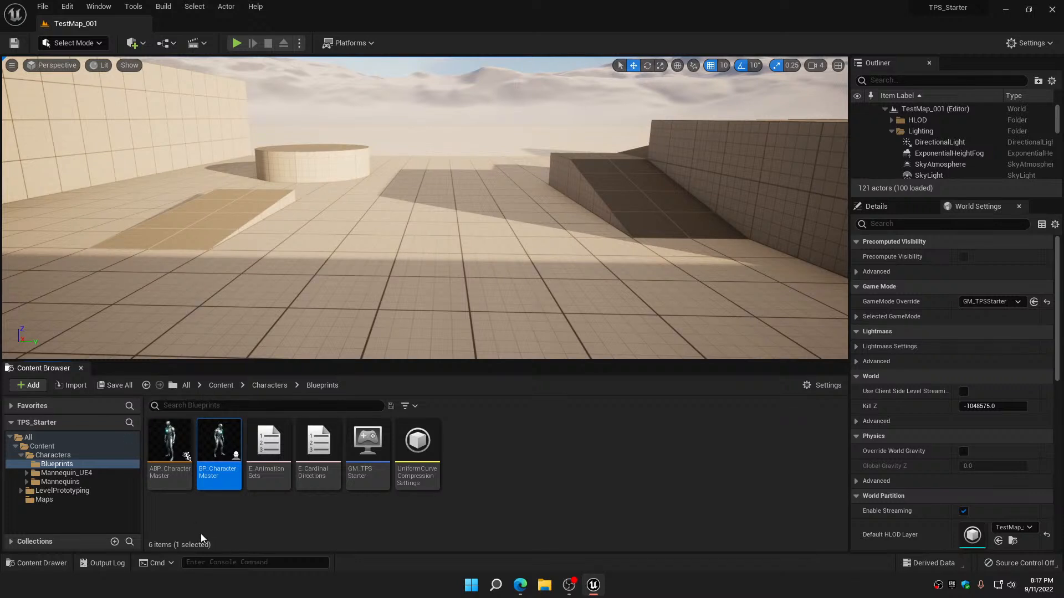
Open the MI_Manny_01 material instance from Mannequins/Materials/Instances/Manny and examine its texture, logo, diffraction and parent material settings
left_click(26, 481)
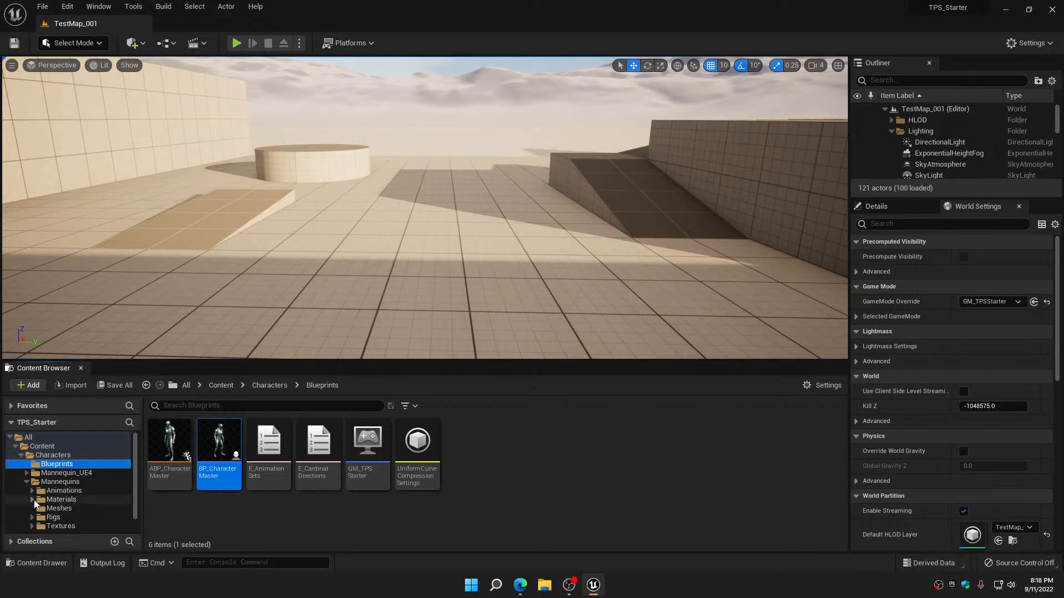
left_click(33, 500)
left_click(62, 500)
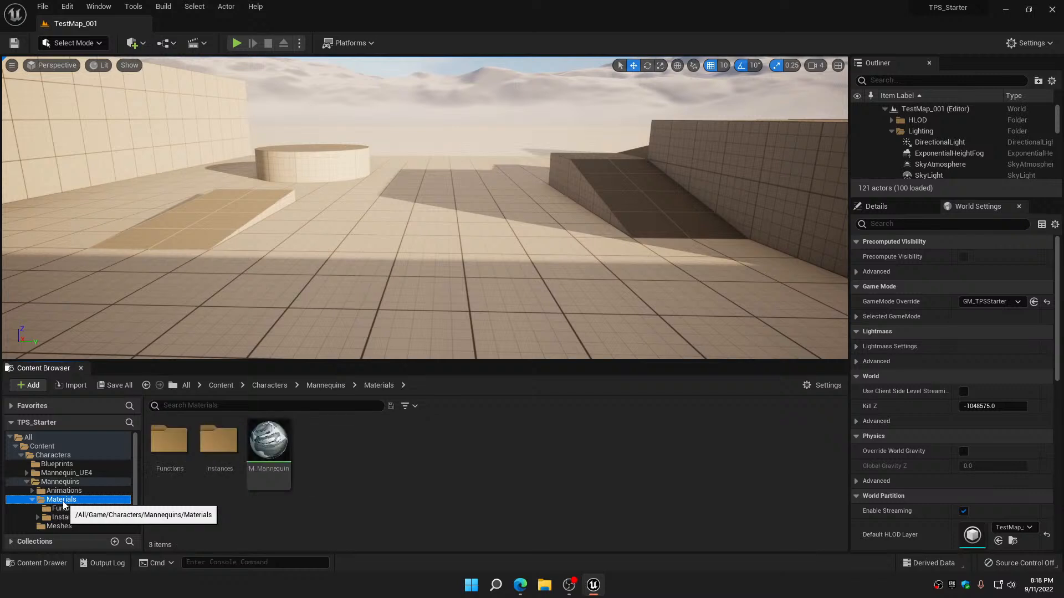
left_click(62, 516)
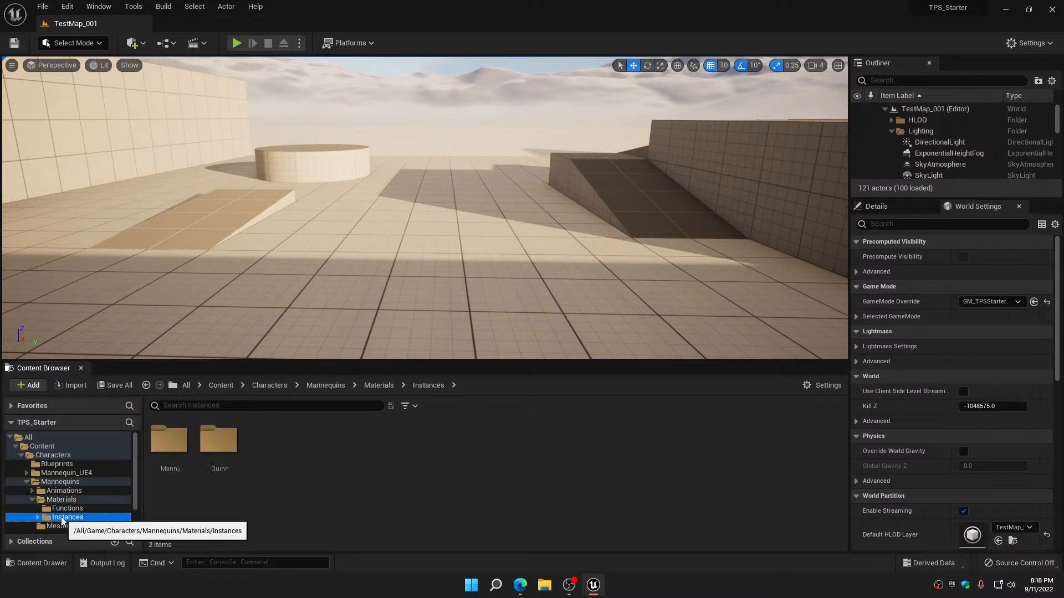
left_click(38, 517)
scroll(44, 519, "down", 2)
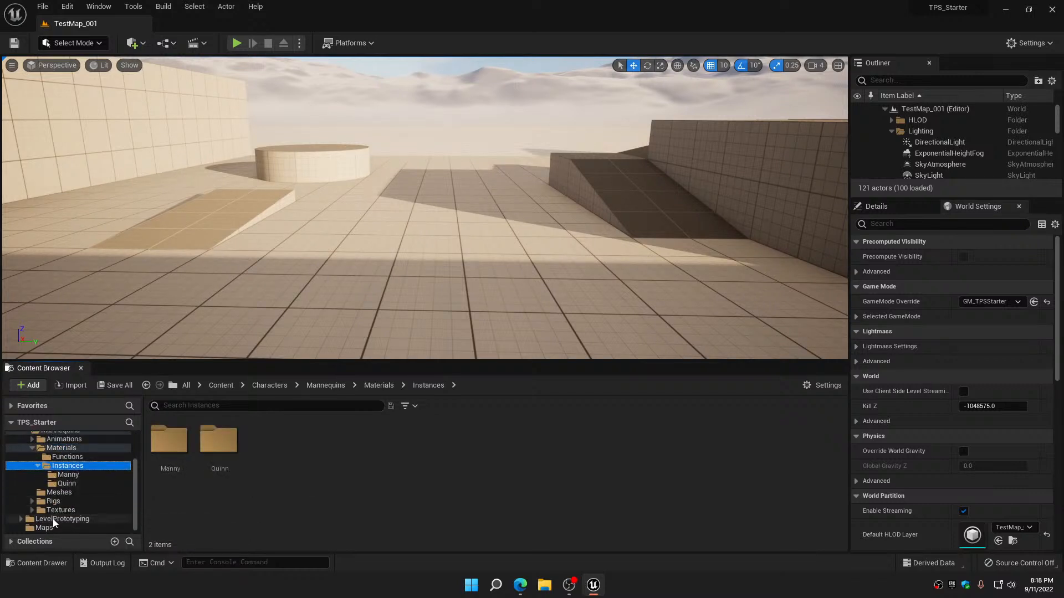
left_click(69, 474)
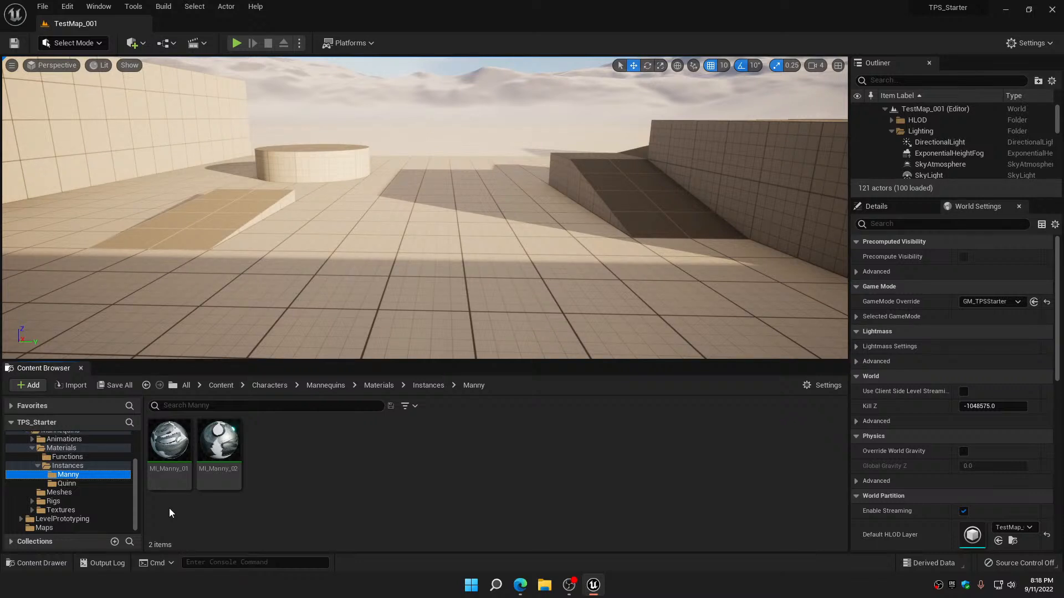
double_click(183, 430)
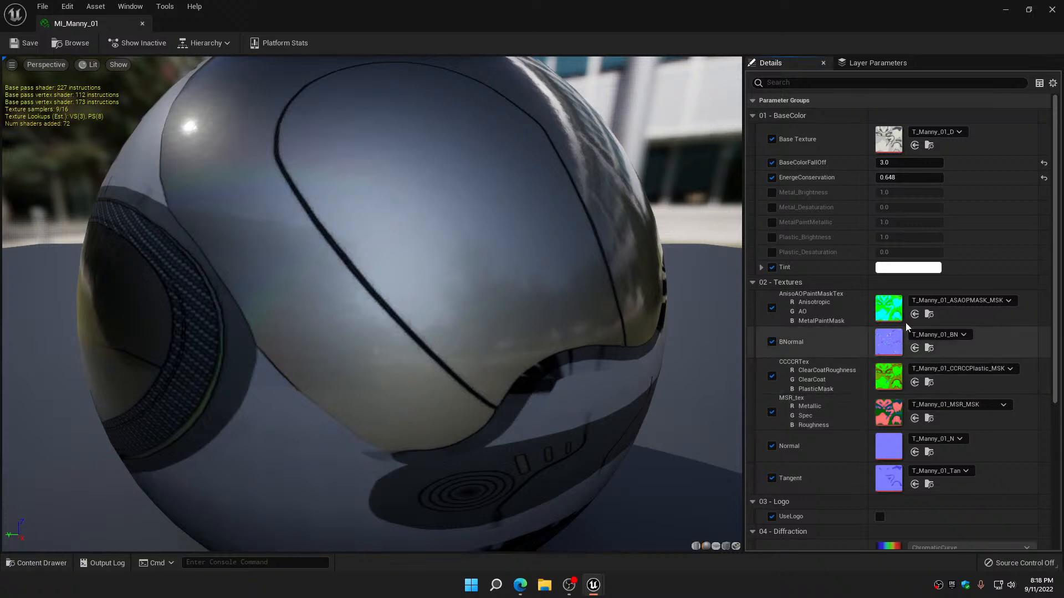
scroll(911, 274, "down", 5)
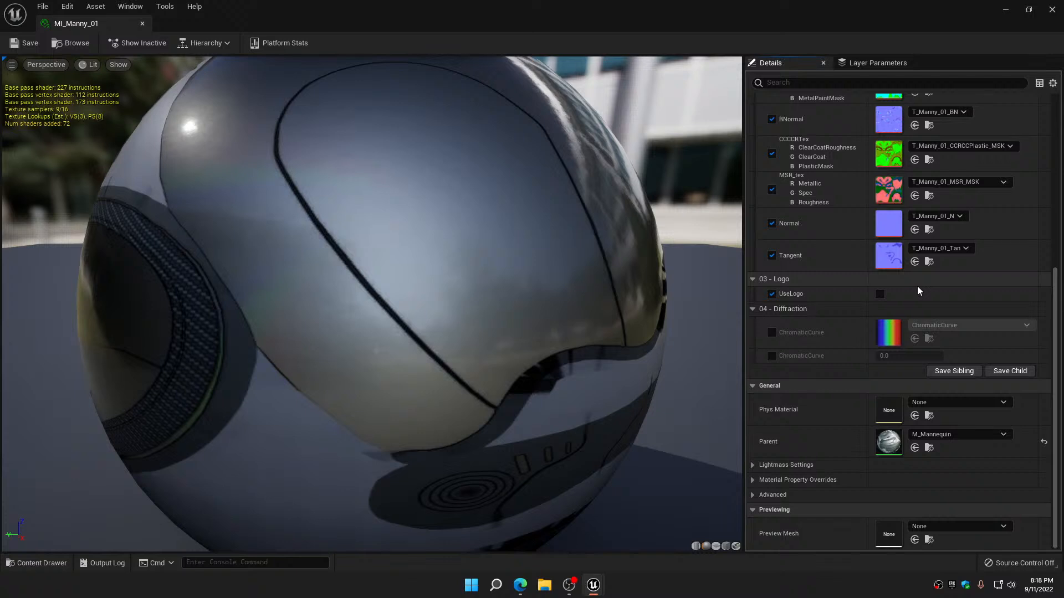
Set the Tint of MI_Manny_01 to blue with red and green at 0, and close the material instance
scroll(918, 290, "up", 2)
scroll(917, 289, "up", 3)
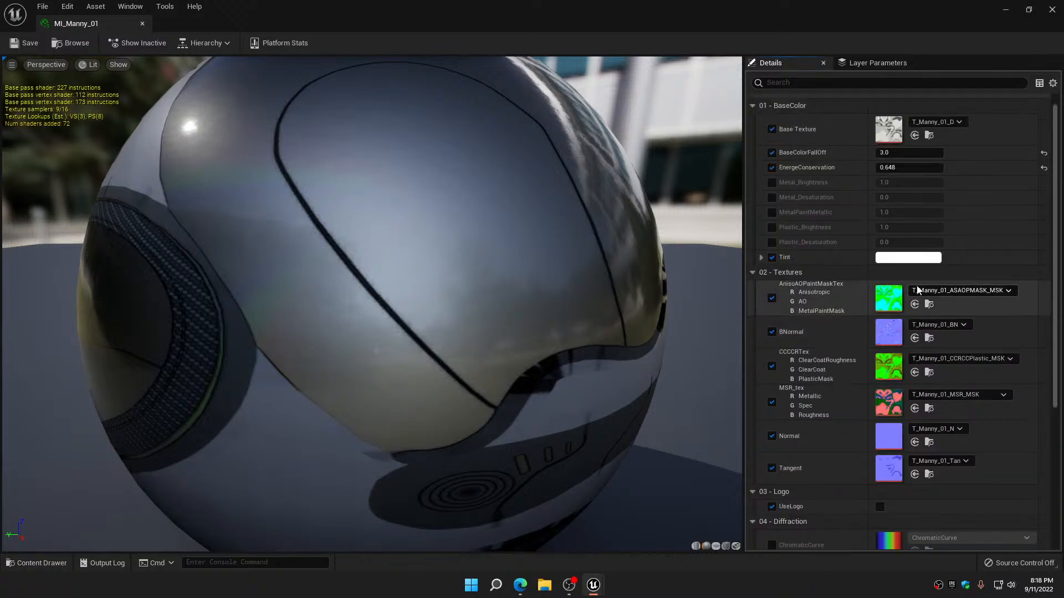
left_click(910, 270)
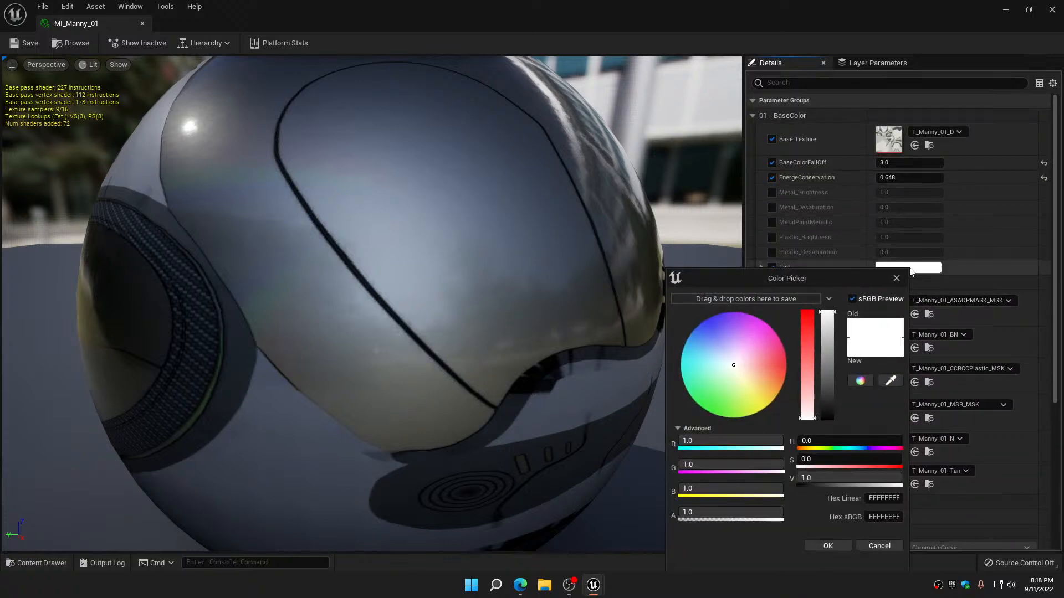
left_click(717, 444)
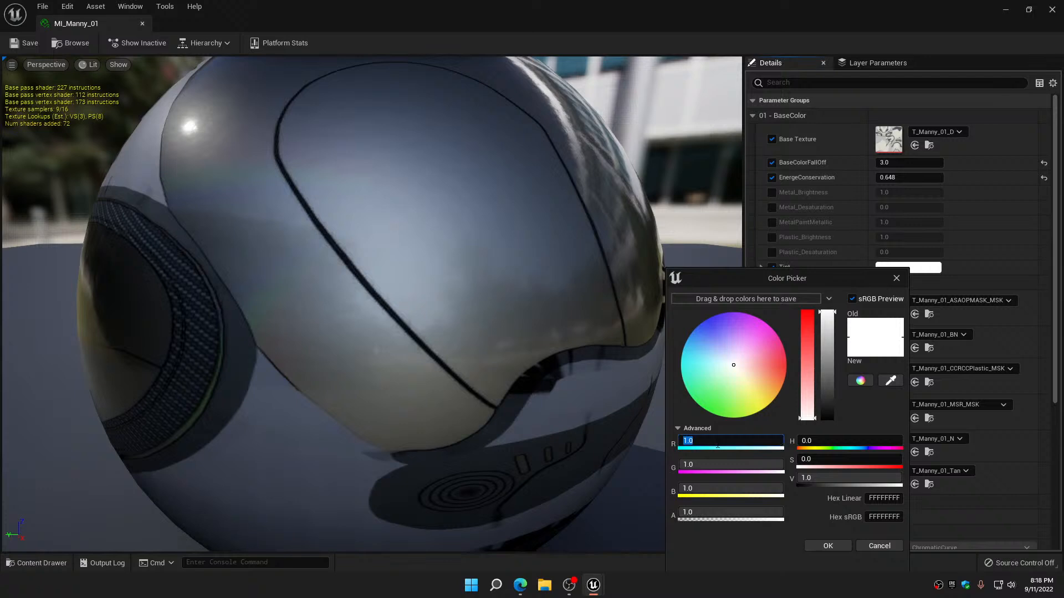
type("0")
key("Tab")
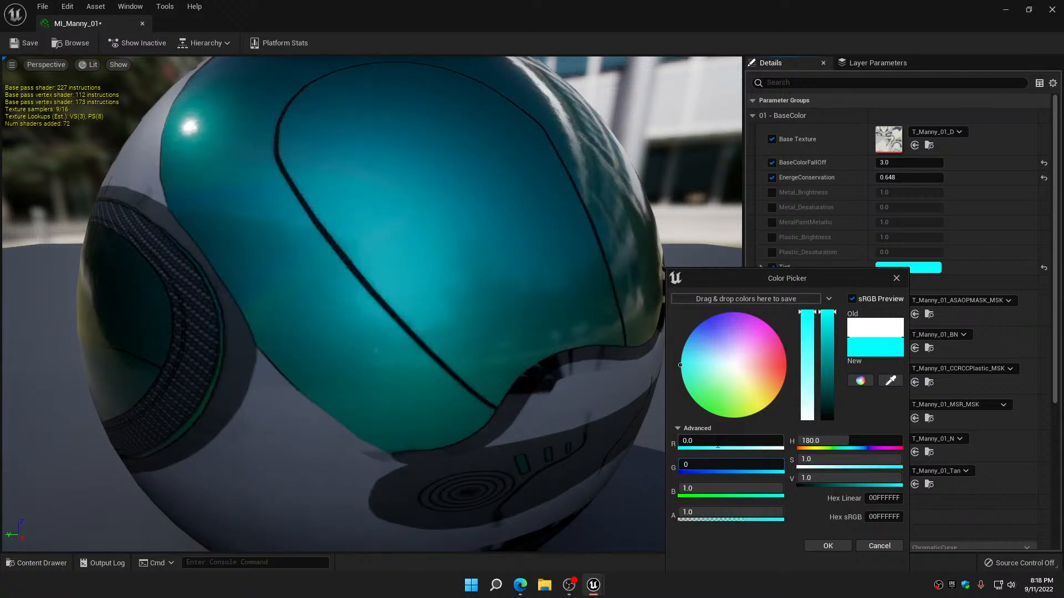
type("0")
key("Tab")
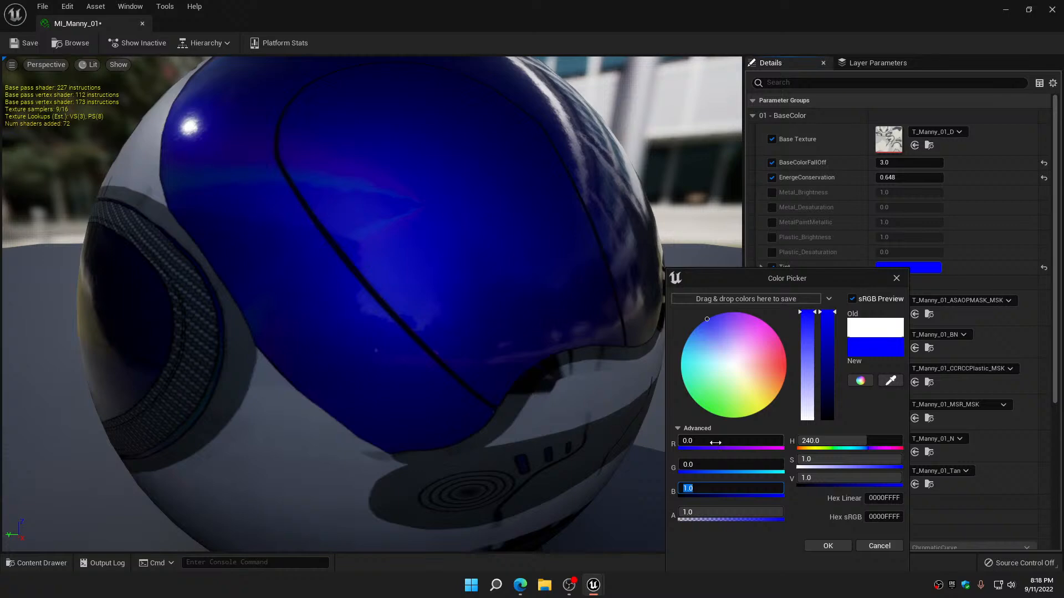
left_click(827, 546)
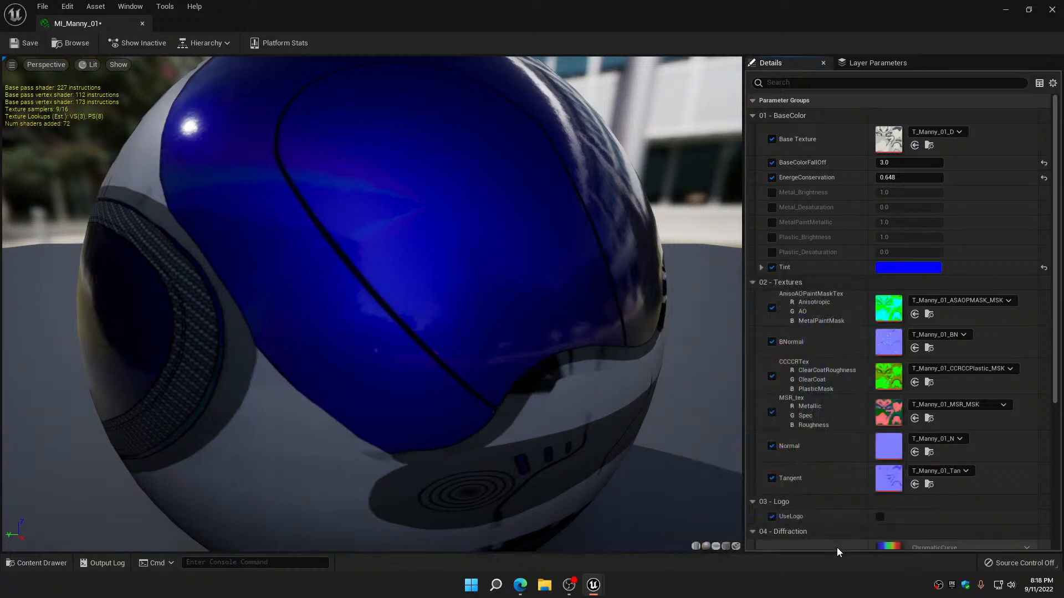
left_click(142, 23)
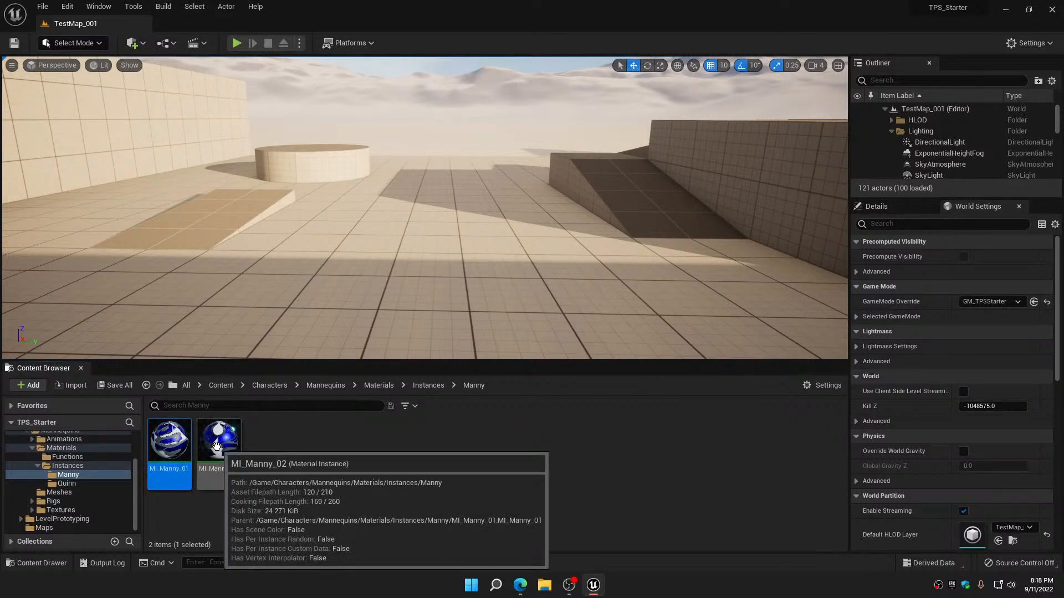
Enable Tint in Quinn's MI_Quinn_01 material instance, set it to a saturated pink (hex sRGB F000C6FF), and close the instance
left_click(70, 477)
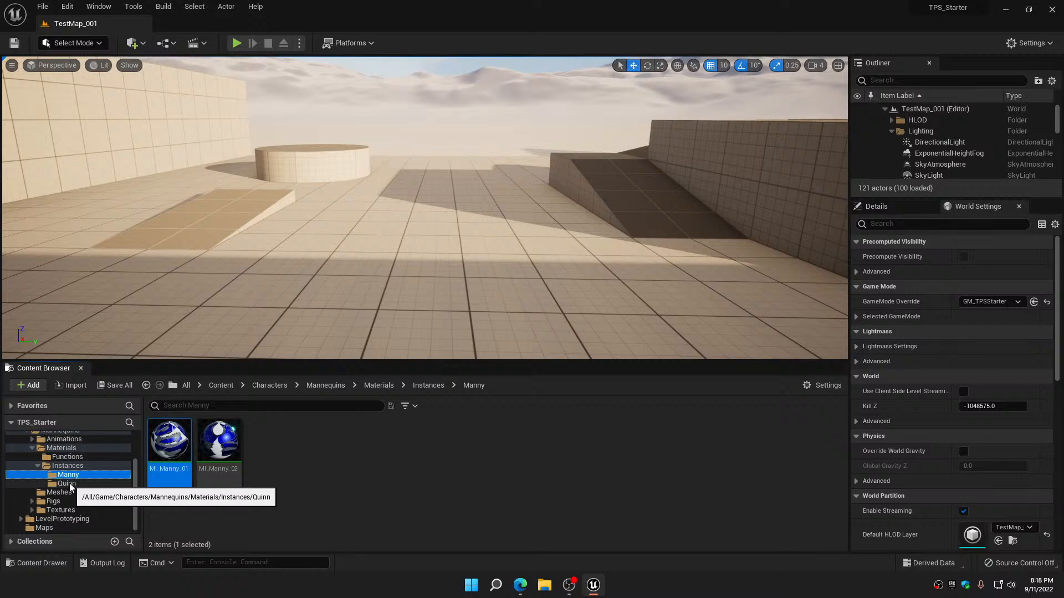
left_click(67, 483)
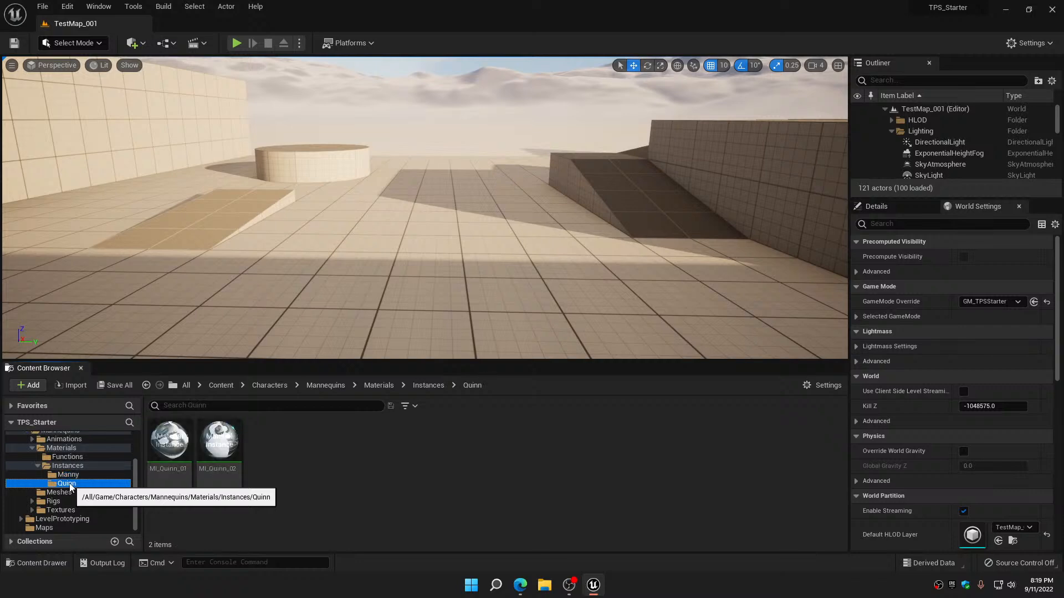
double_click(176, 447)
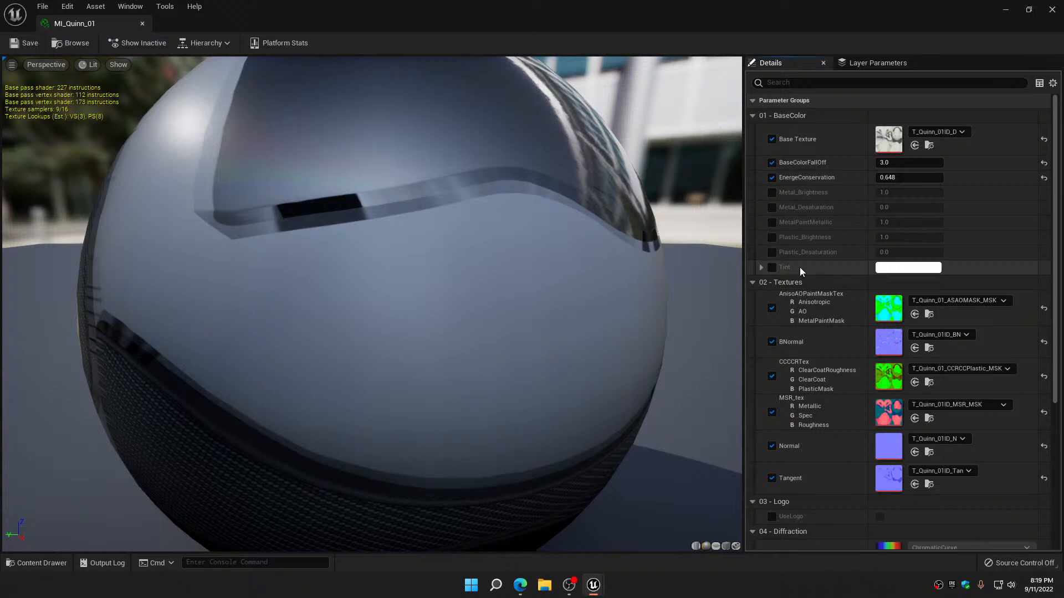
left_click(772, 267)
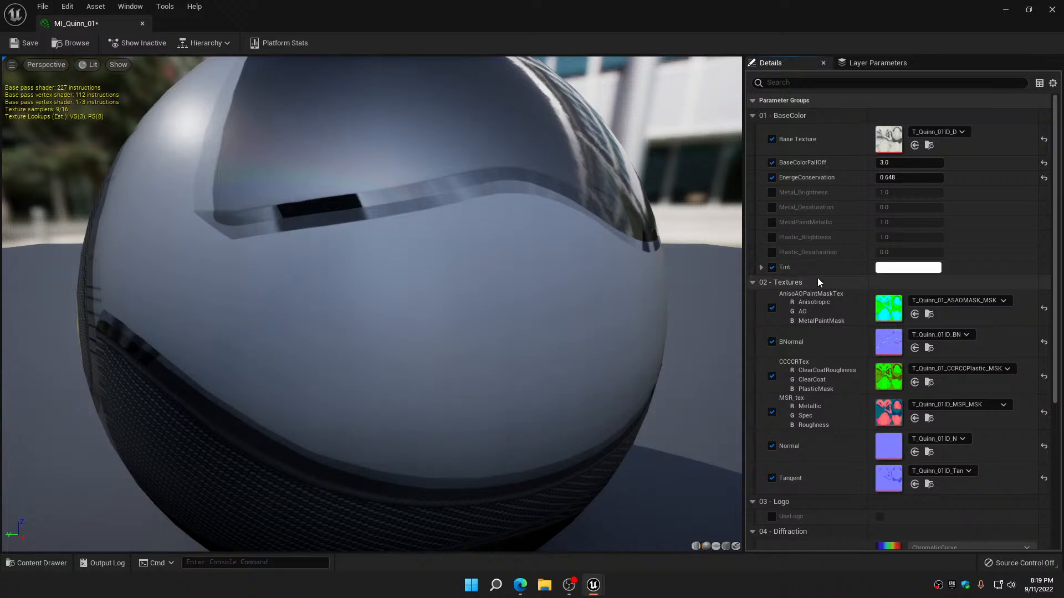
left_click(908, 268)
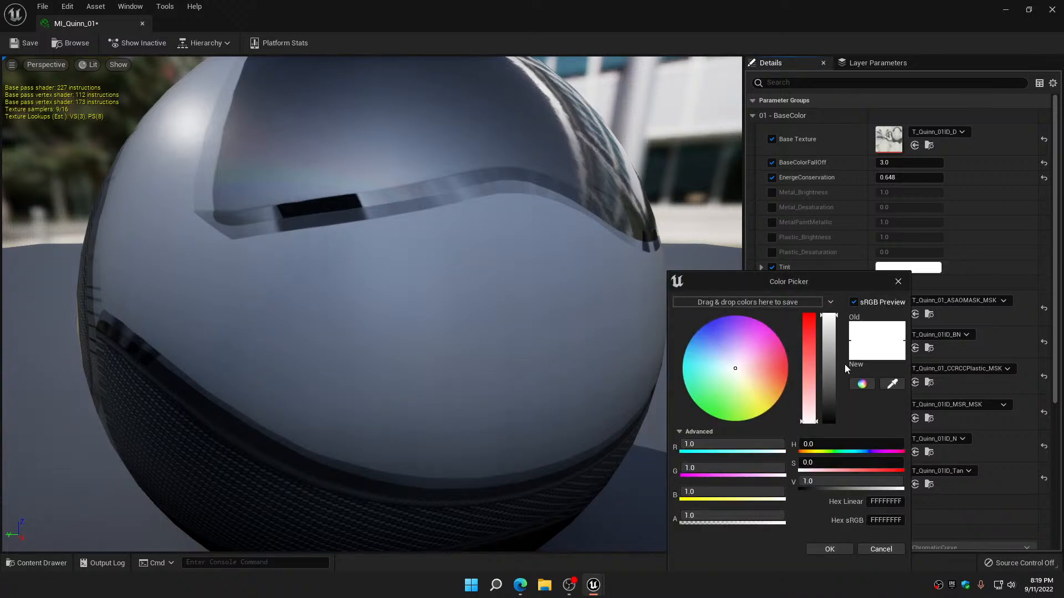
left_click(893, 384)
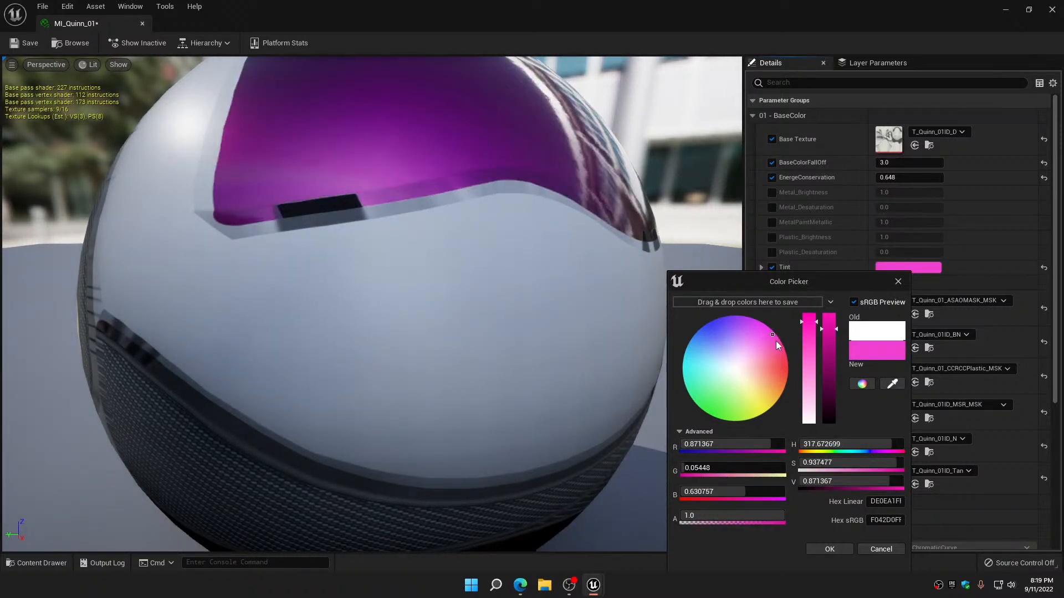
mouse_move(773, 334)
left_mouse_down()
mouse_move(757, 310)
mouse_move(785, 360)
mouse_move(770, 370)
mouse_move(762, 345)
mouse_move(780, 333)
left_mouse_up()
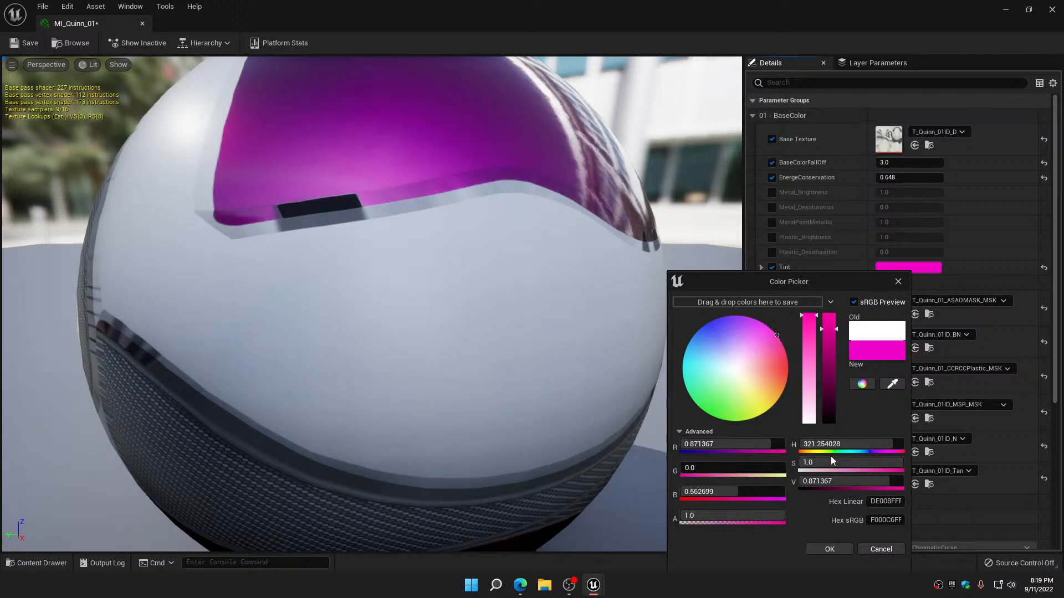
left_click(834, 549)
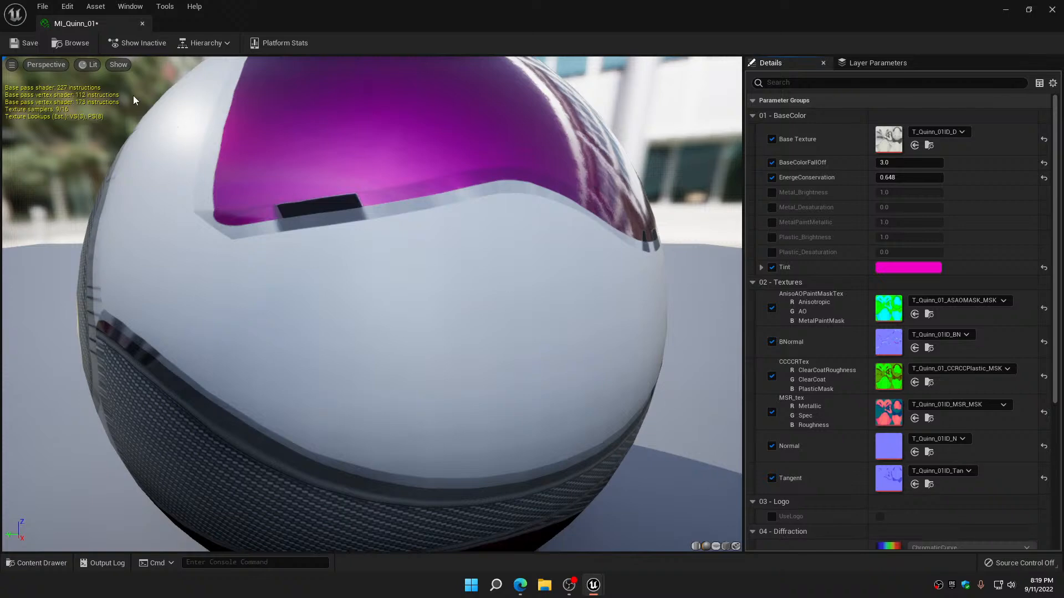
left_click(140, 23)
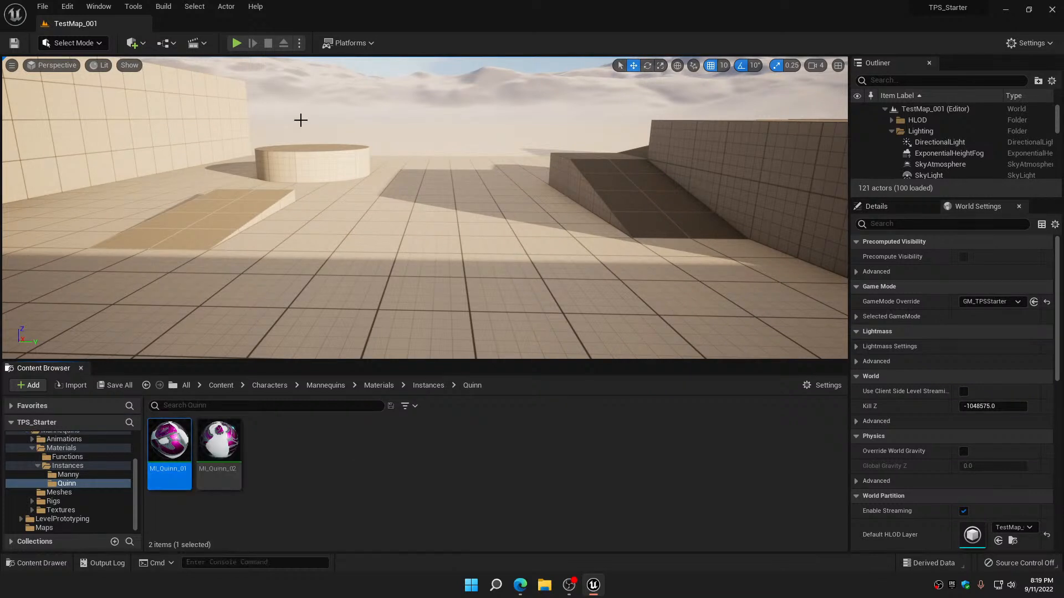
Play the level, switch from Manny to Quinn to check both tints while moving around, and end the play session
left_click(237, 48)
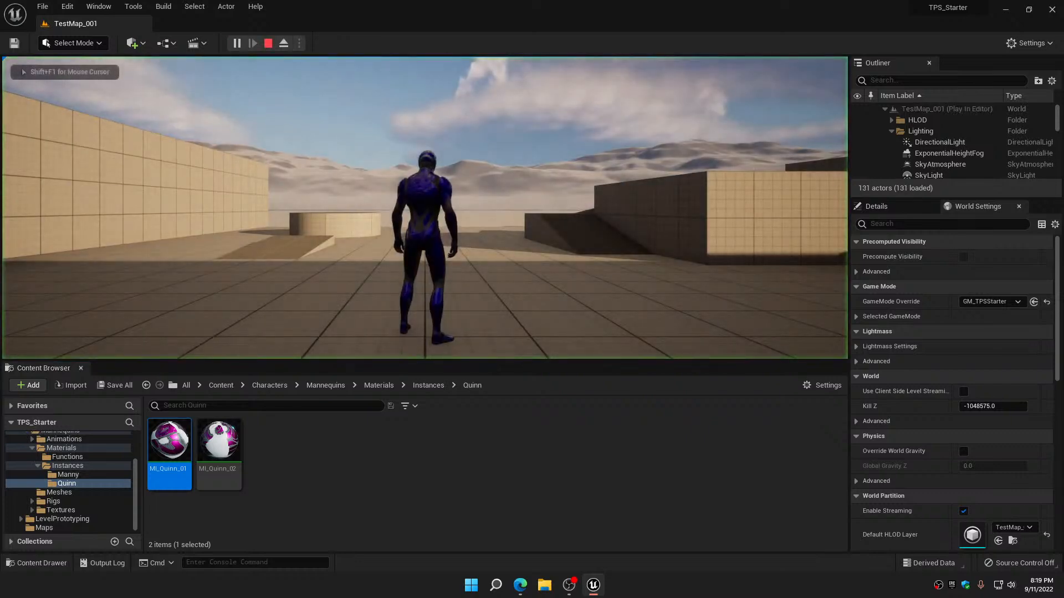
key("w")
key("w")
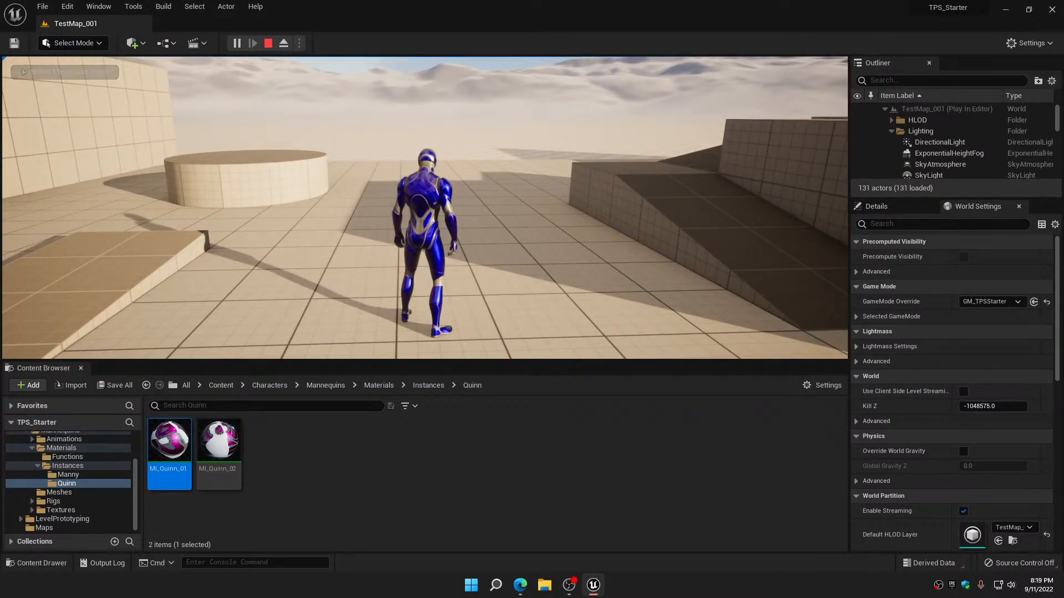
key("Tab")
key("d")
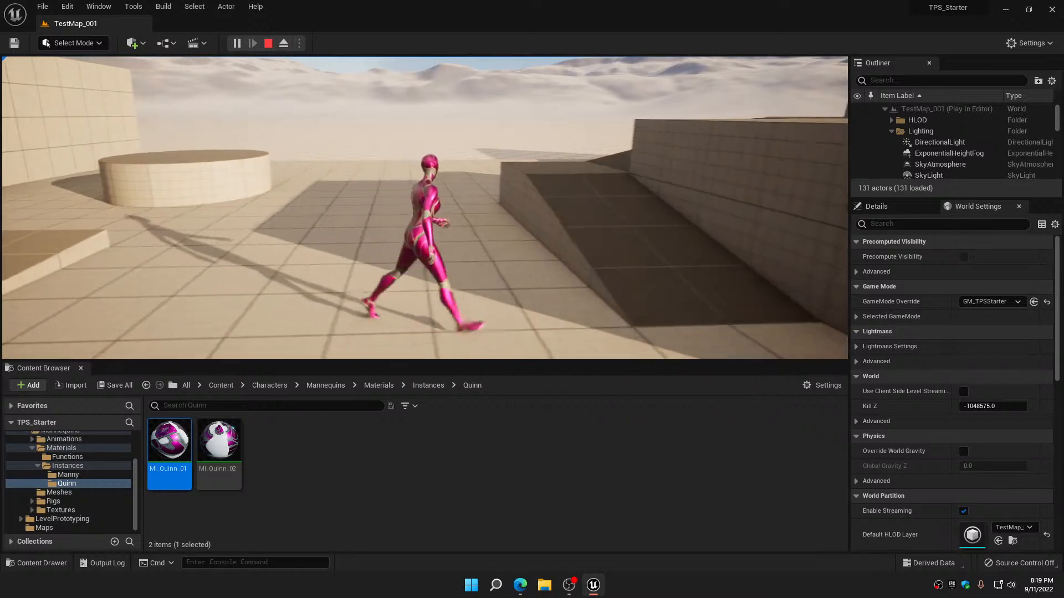
key("w")
key("d")
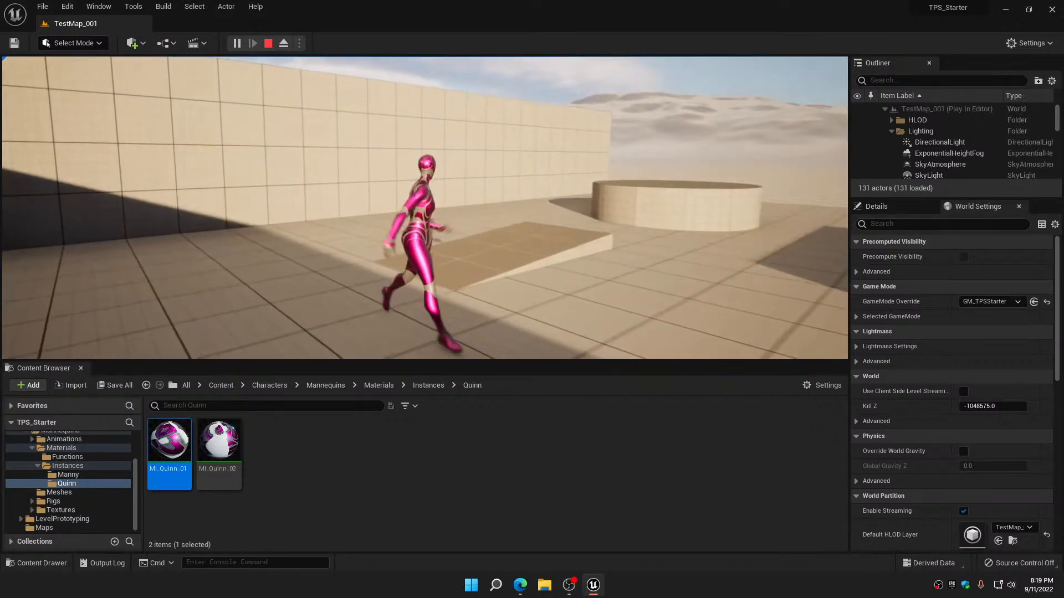
key("w")
key("a")
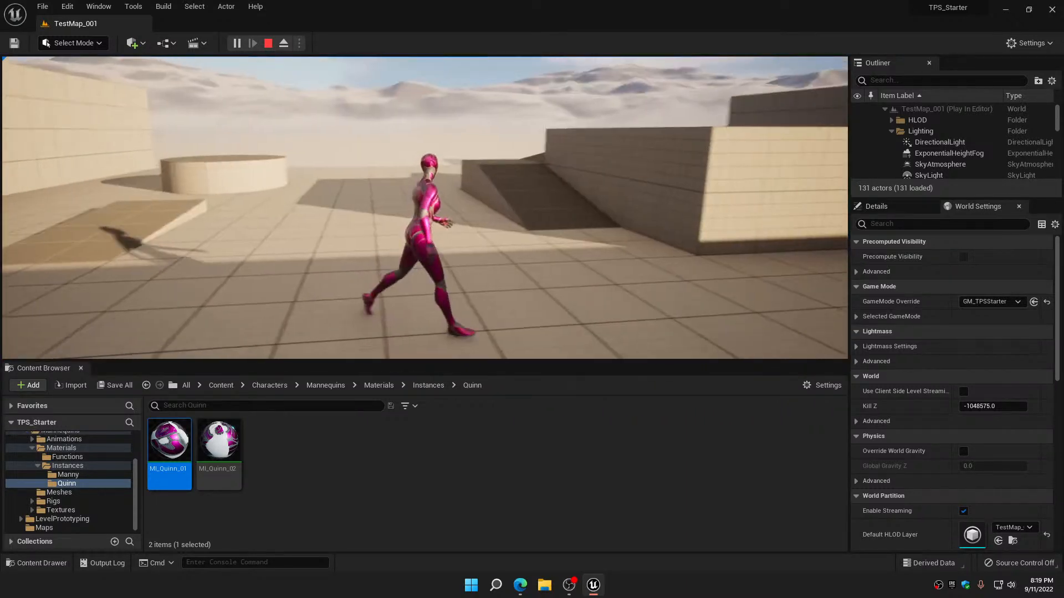
key("Escape")
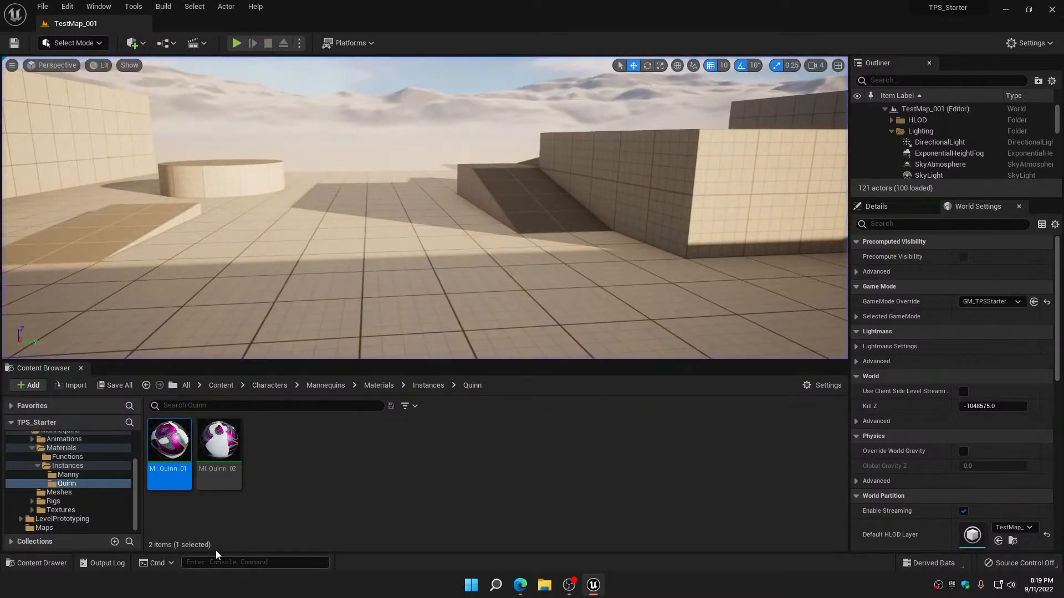
Open Manny's MI_Manny_02 material instance and enable the LogoLayer0_Color, LogoLayer1_Color and LogoLayer2_Color overrides
left_click(77, 475)
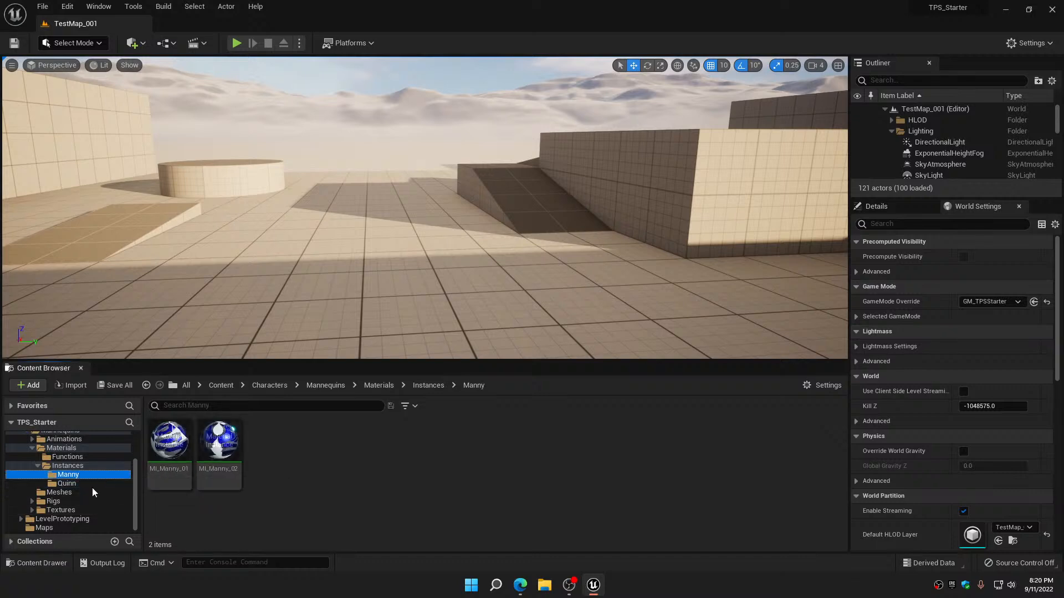
double_click(228, 446)
scroll(806, 390, "down", 5)
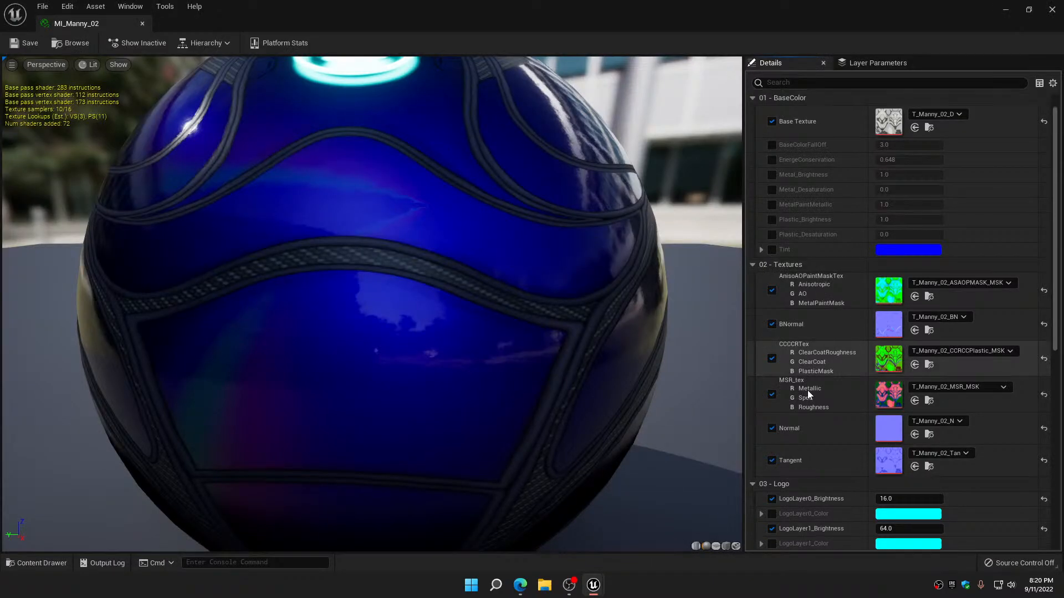
scroll(807, 393, "down", 5)
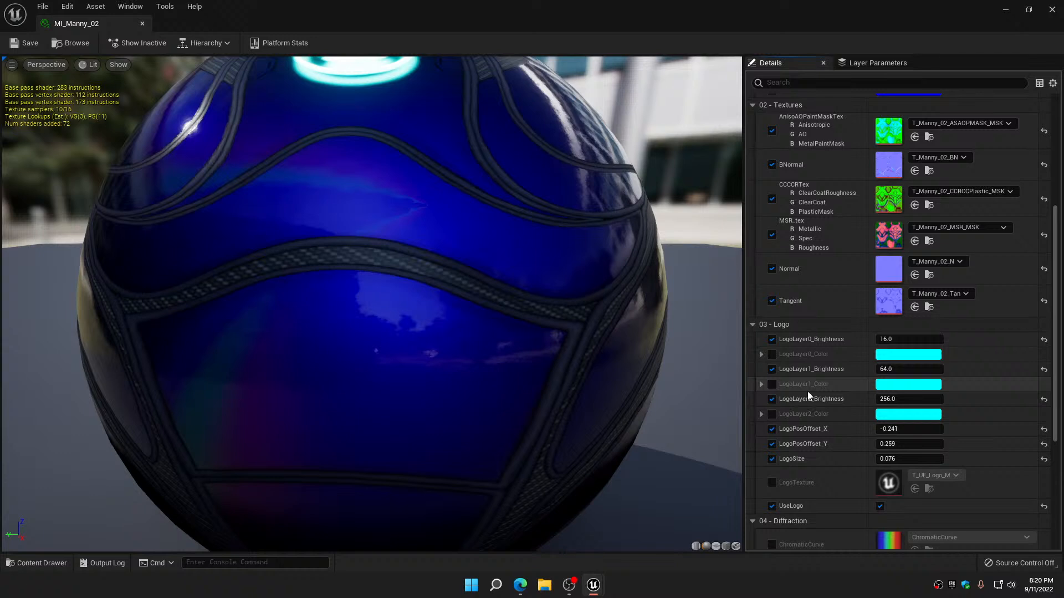
left_click_drag(546, 404, 546, 454)
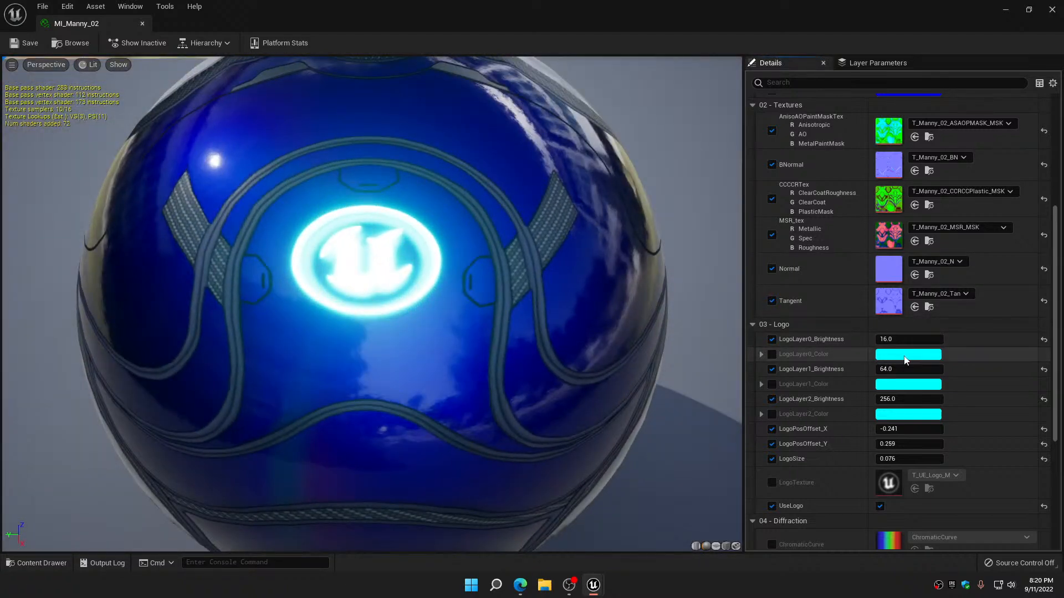
left_click(773, 354)
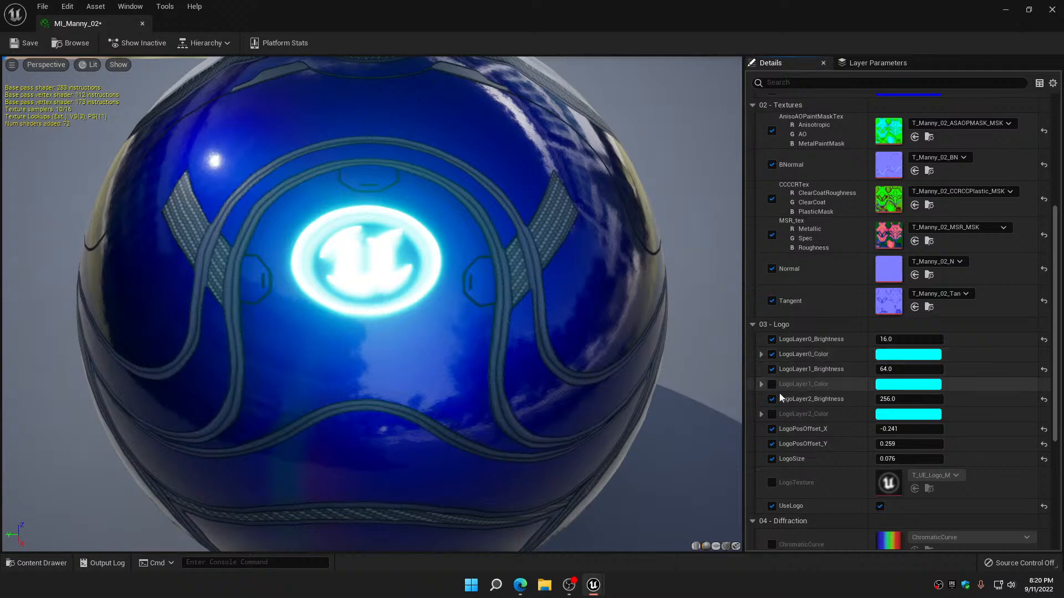
left_click(774, 414)
left_click(772, 384)
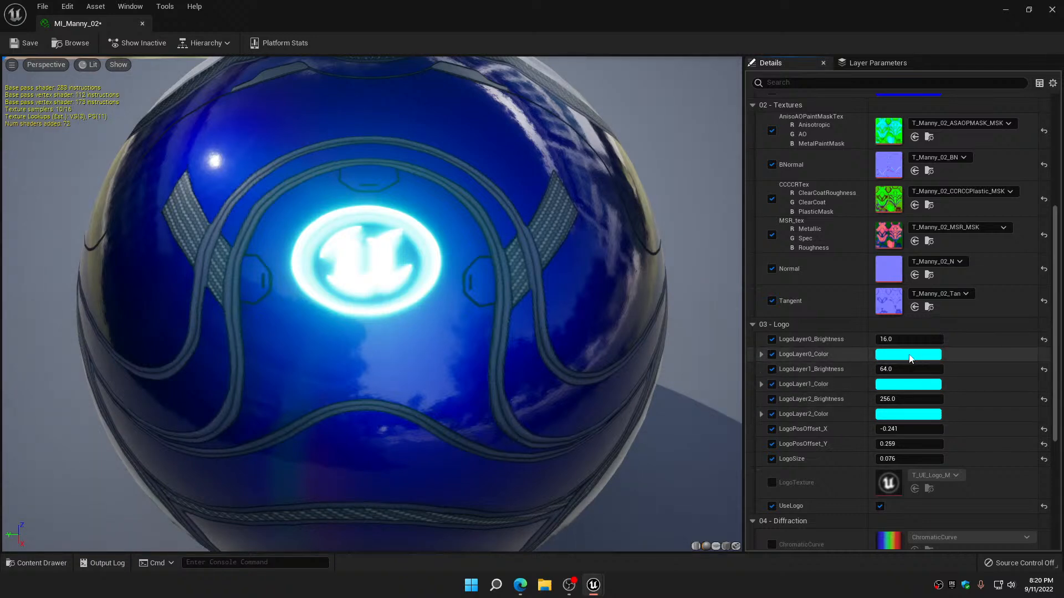
Set LogoLayer0_Color to pure blue with red 0 and green 0
left_click(910, 355)
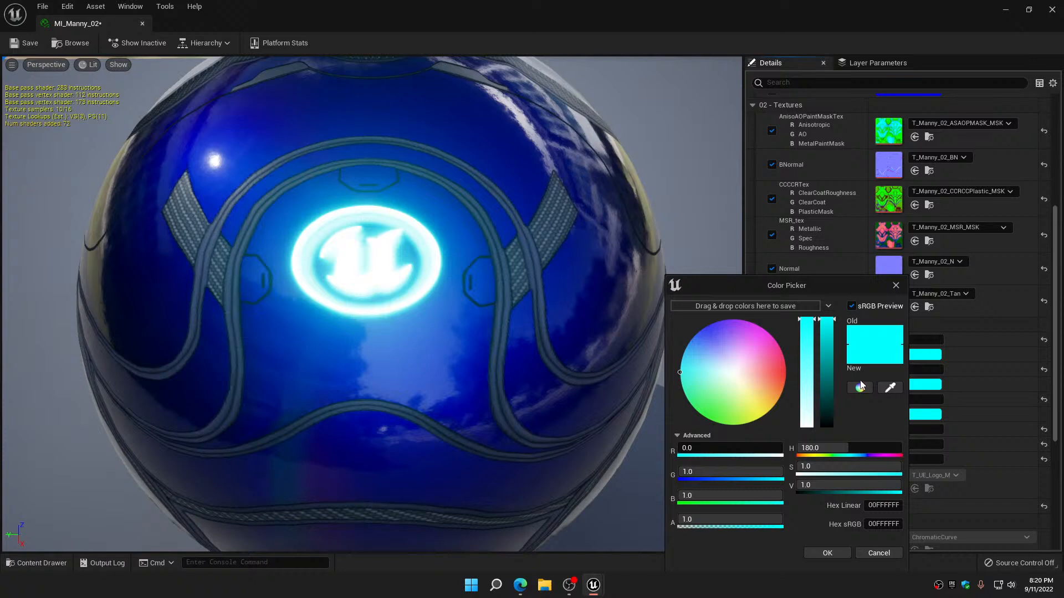
left_click(734, 447)
type("0")
key("Tab")
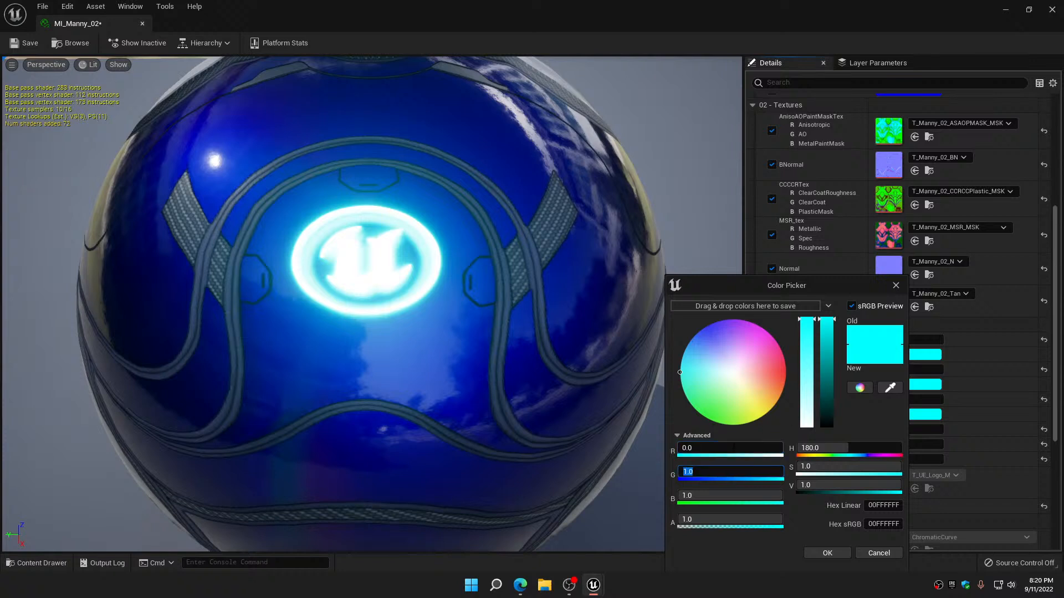
type("0")
key("Tab")
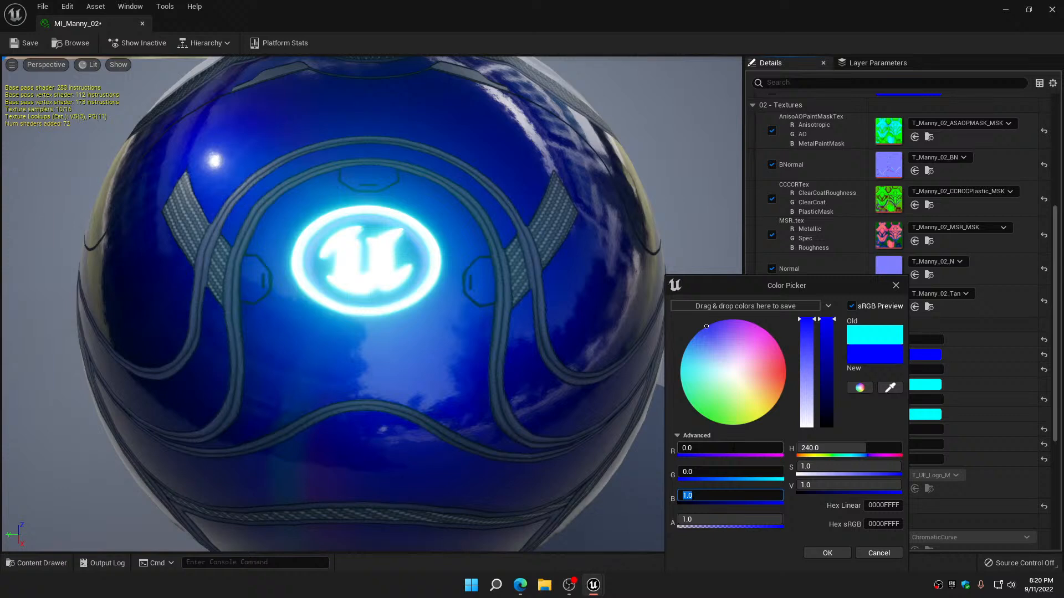
left_click(826, 553)
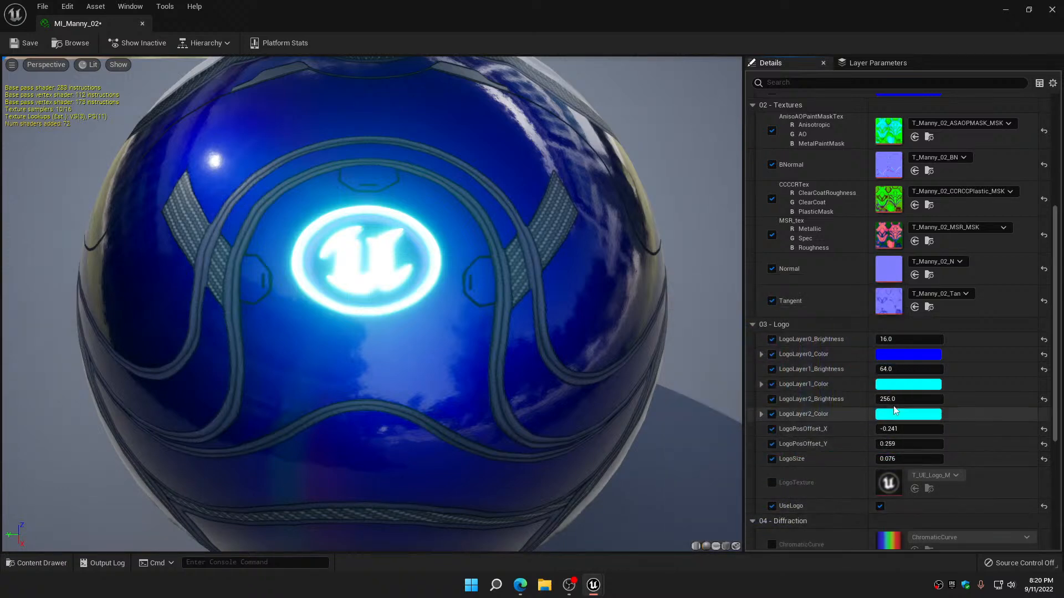
Change LogoLayer1_Color to blue by setting its green value to 0
left_click(901, 387)
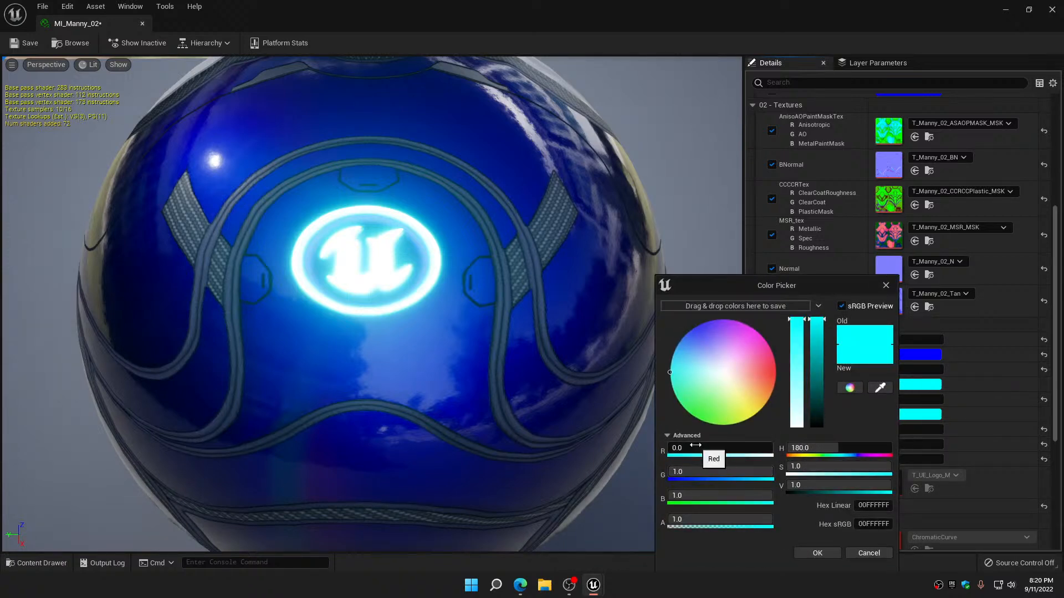
left_click(692, 472)
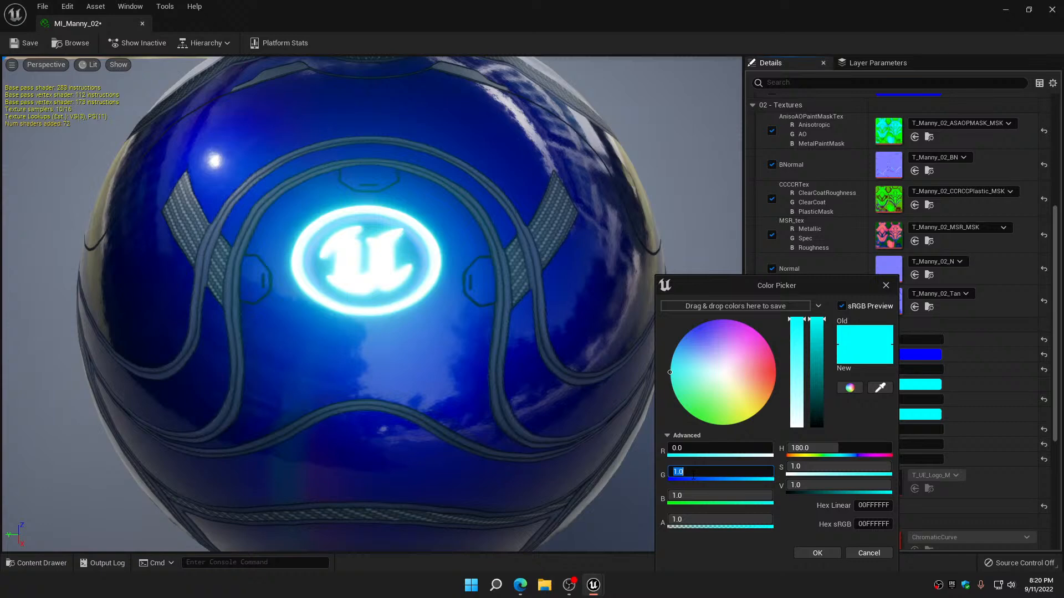
type("0")
key("Return")
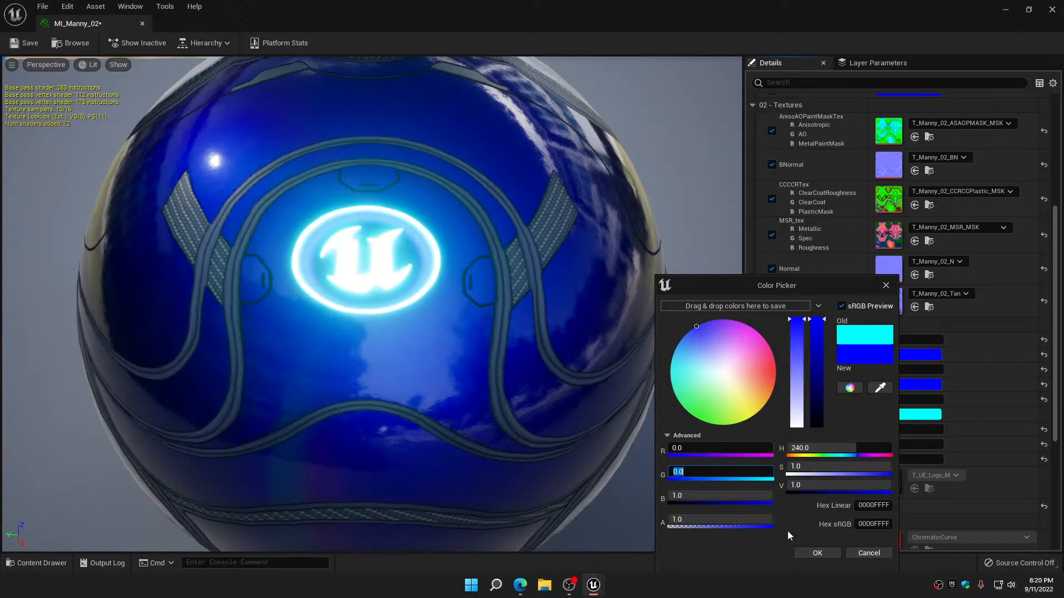
left_click(818, 552)
Change LogoLayer2_Color to pure blue by setting its green value to 0, then save and close MI_Manny_02
left_click(904, 418)
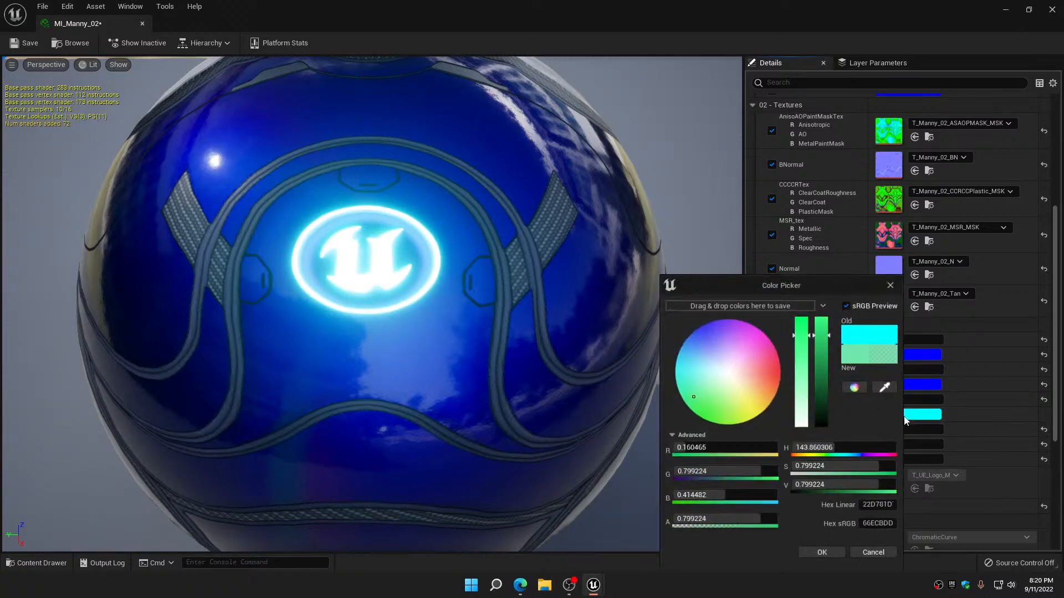
left_click(717, 471)
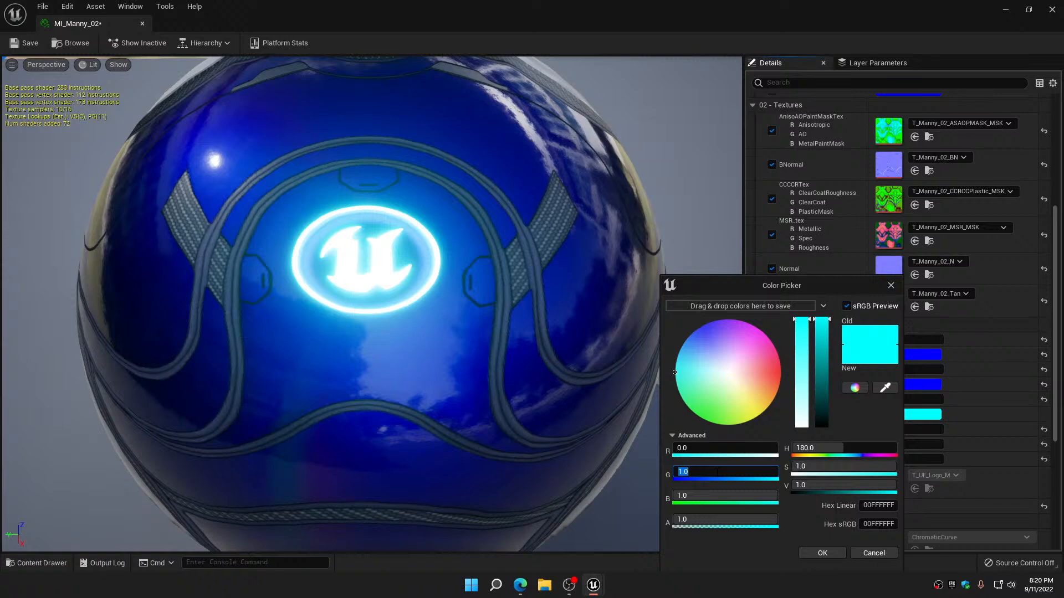
type("0")
key("Return")
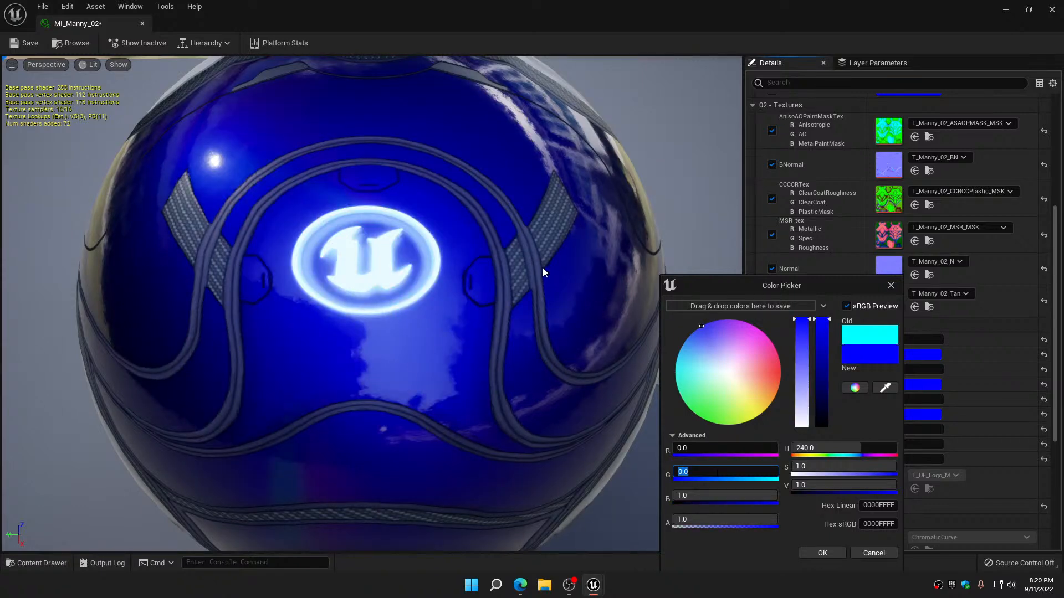
left_click(25, 43)
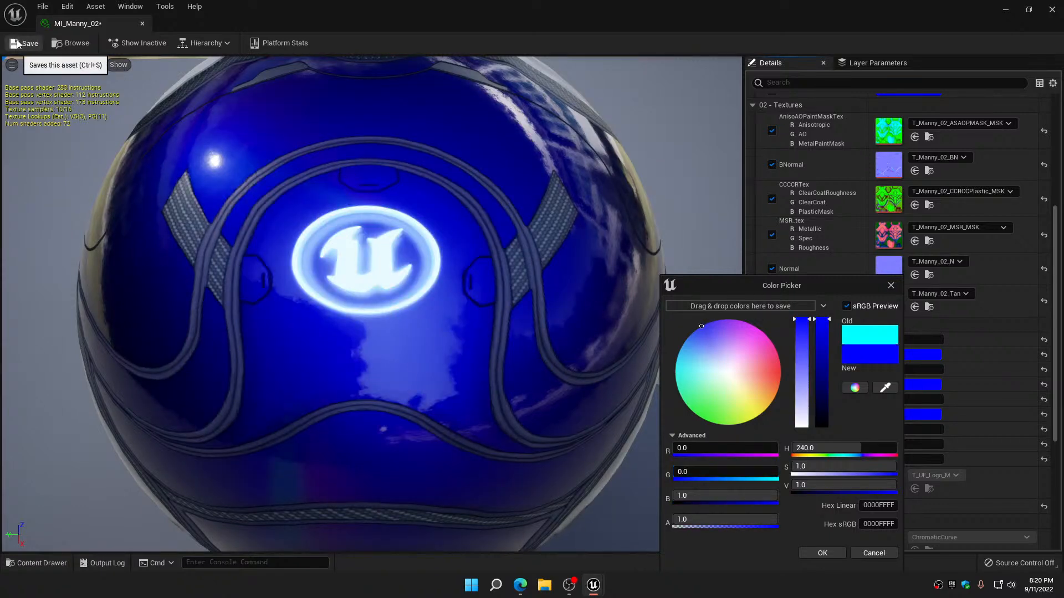
left_click(144, 22)
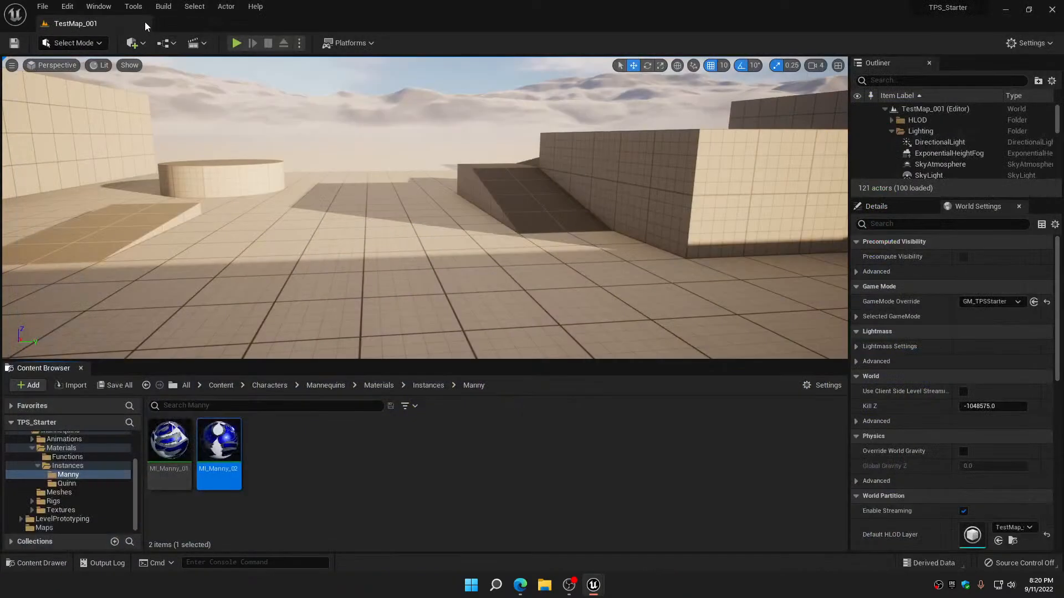
Open Quinn's MI_Quinn_02 material instance, enable its Tint override, and store the pink tint as a saved colour
left_click(67, 483)
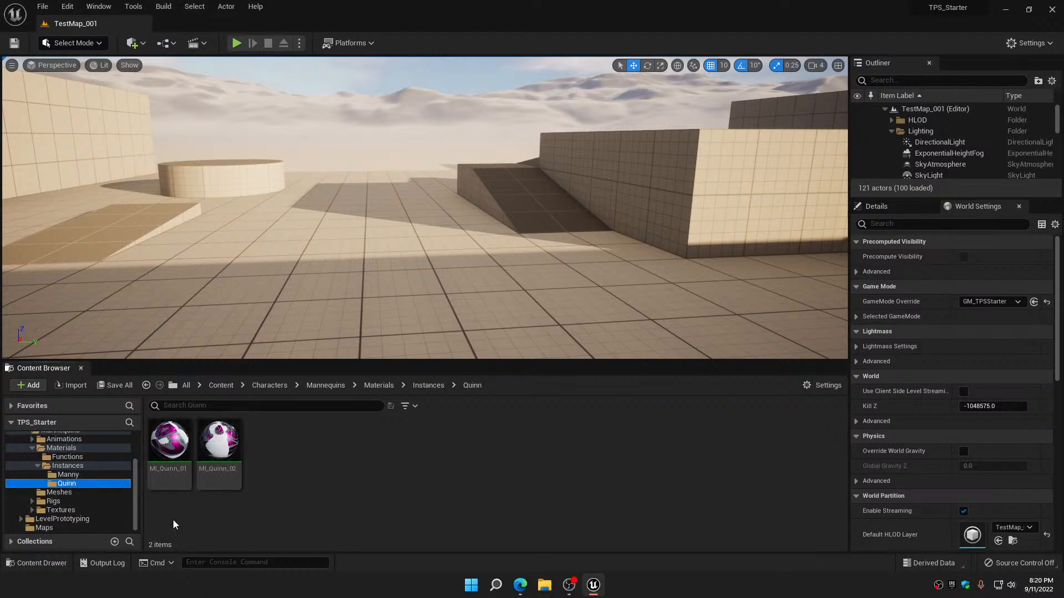
double_click(215, 436)
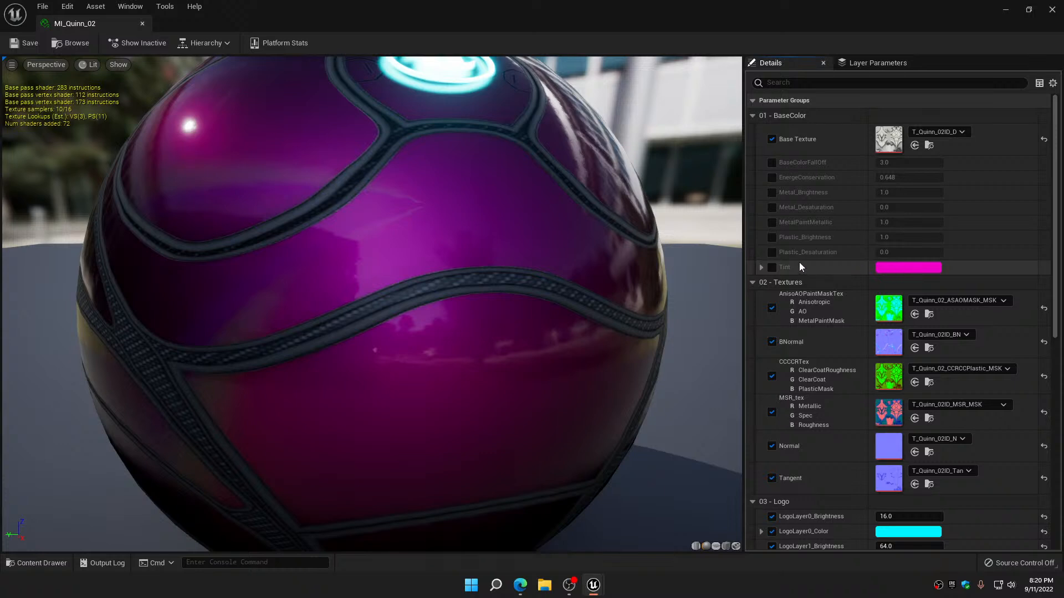
left_click(772, 268)
left_click(909, 268)
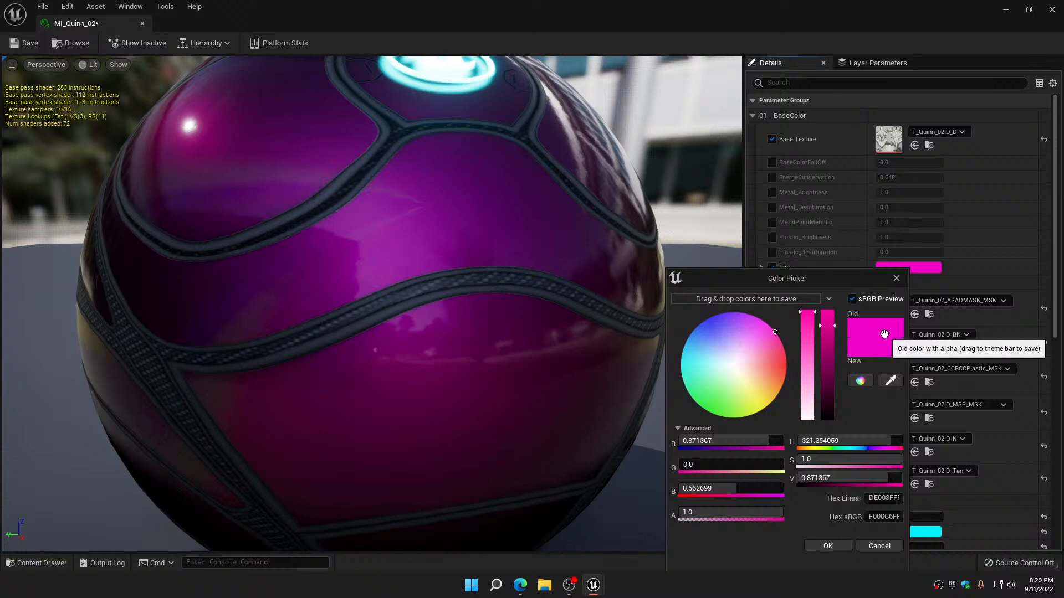
left_click_drag(878, 331, 753, 294)
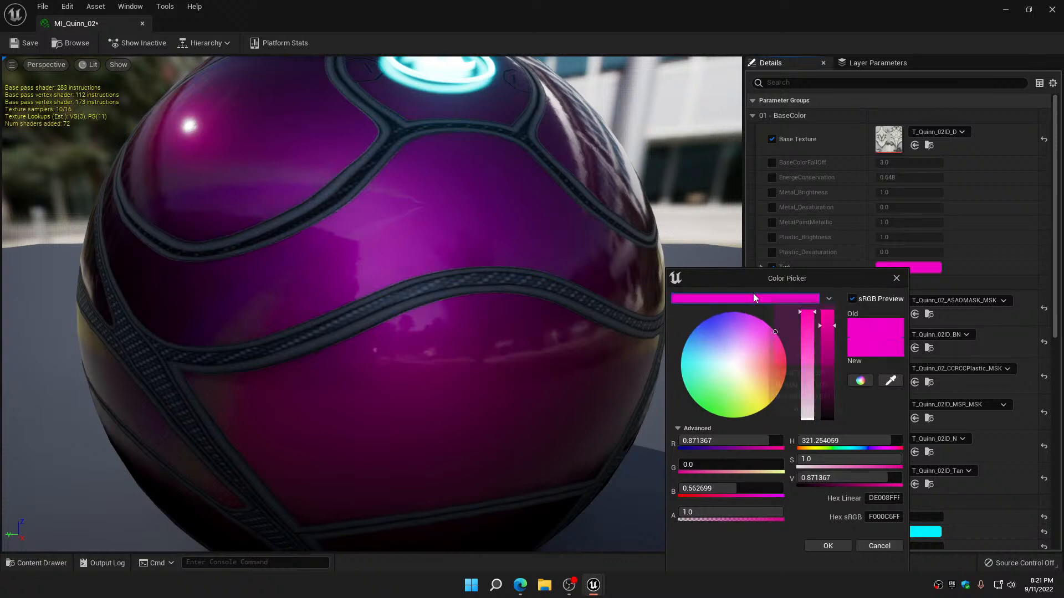
left_click(827, 546)
Apply the saved pink to LogoLayer0_Color in MI_Quinn_02, checking the logo on the preview sphere
scroll(839, 426, "down", 6)
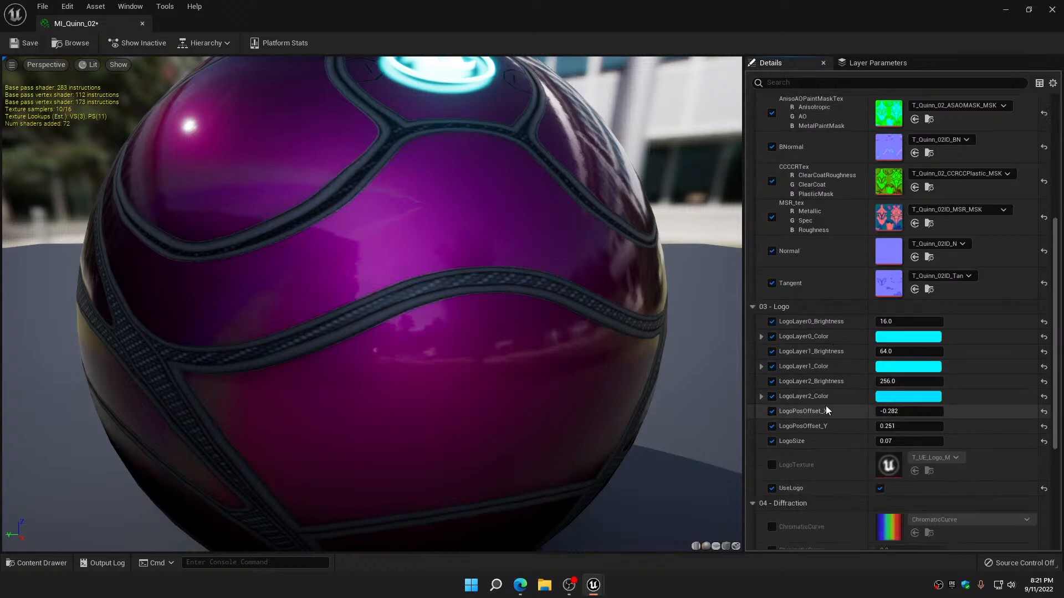
left_click(893, 337)
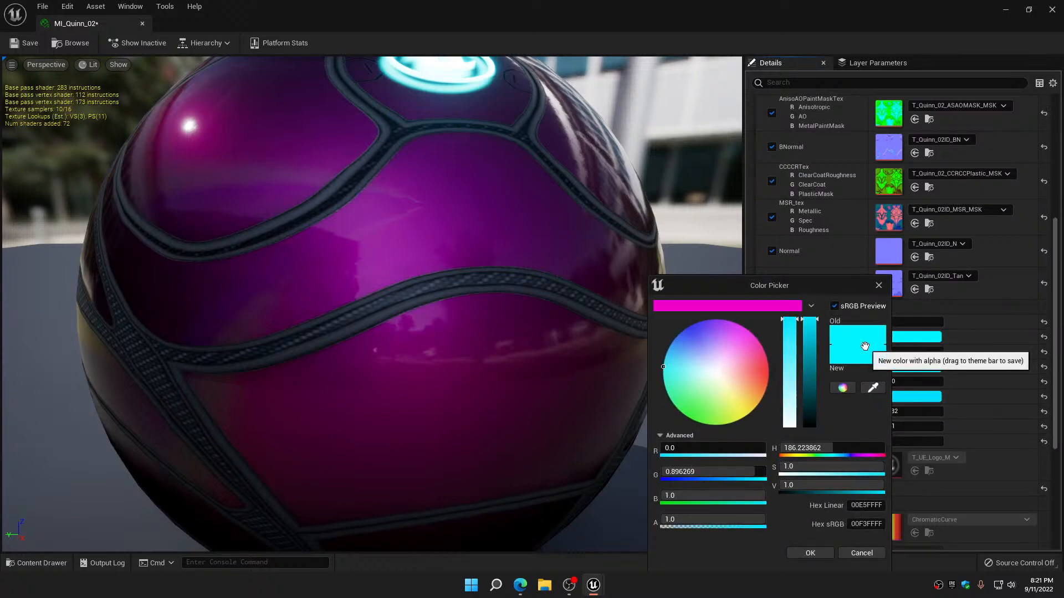
left_click(741, 306)
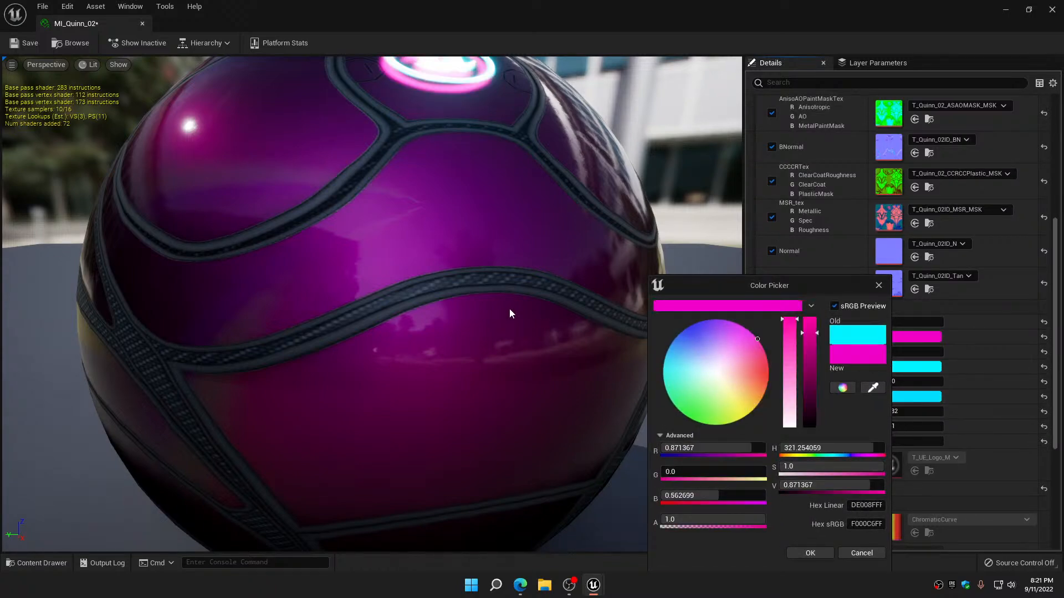
left_click_drag(510, 309, 510, 314)
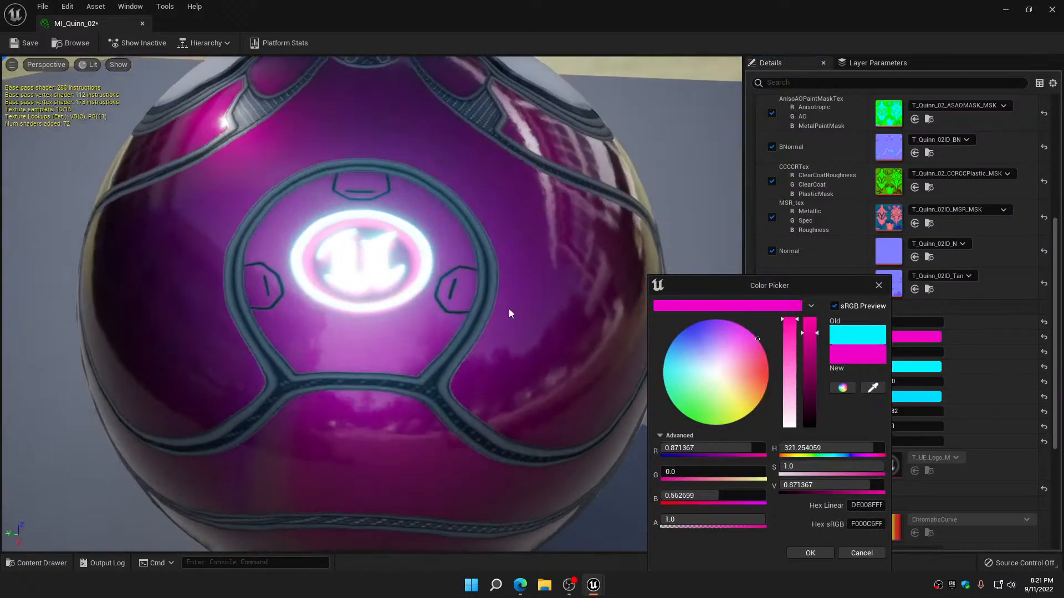
left_click(810, 551)
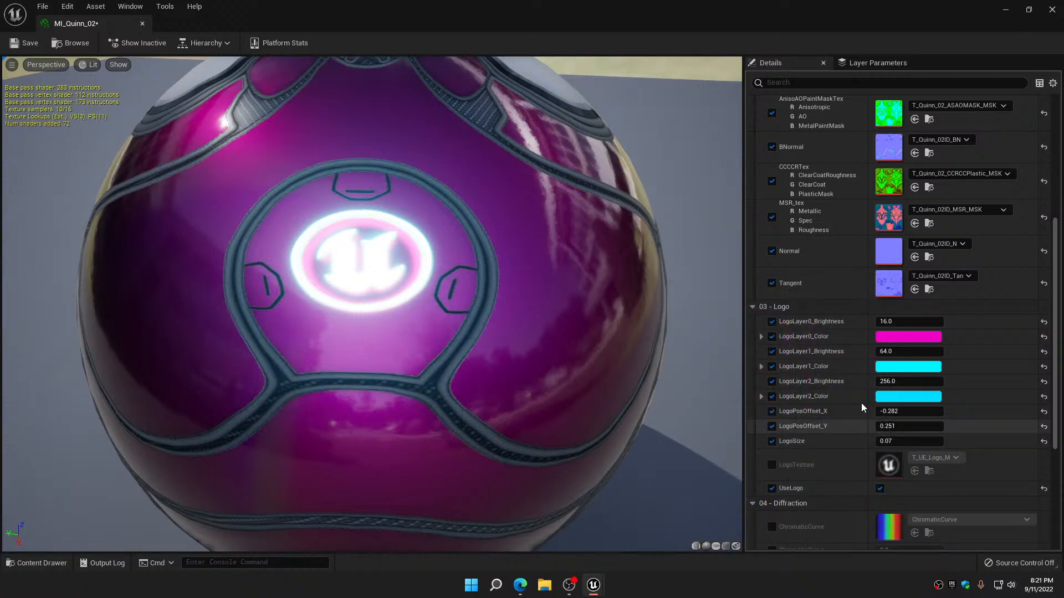
Apply the saved pink to LogoLayer1_Color and LogoLayer2_Color, and close MI_Quinn_02
left_click(899, 369)
left_click(737, 308)
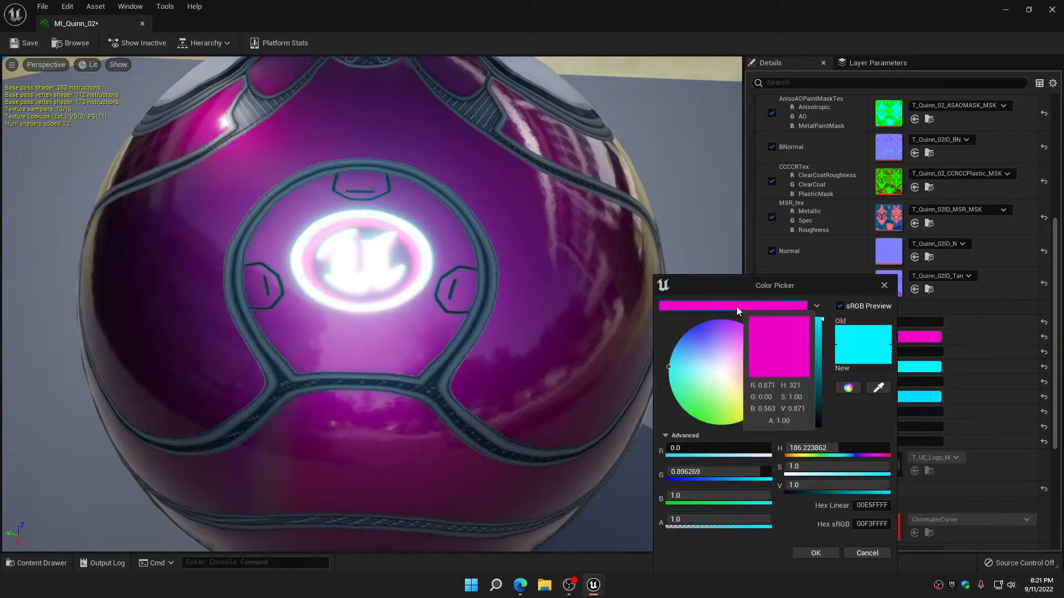
left_click(817, 553)
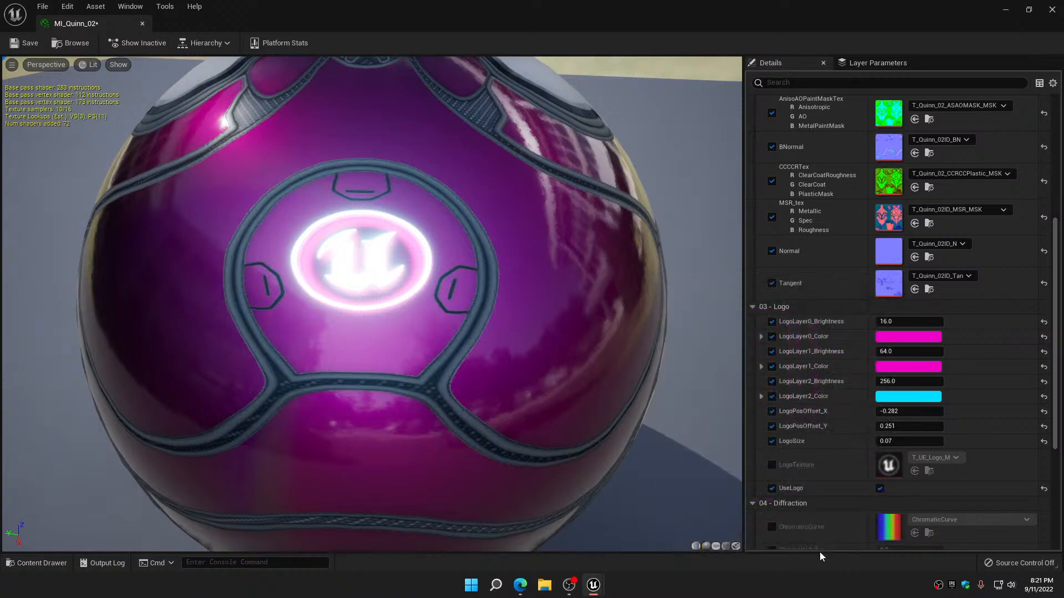
left_click(904, 398)
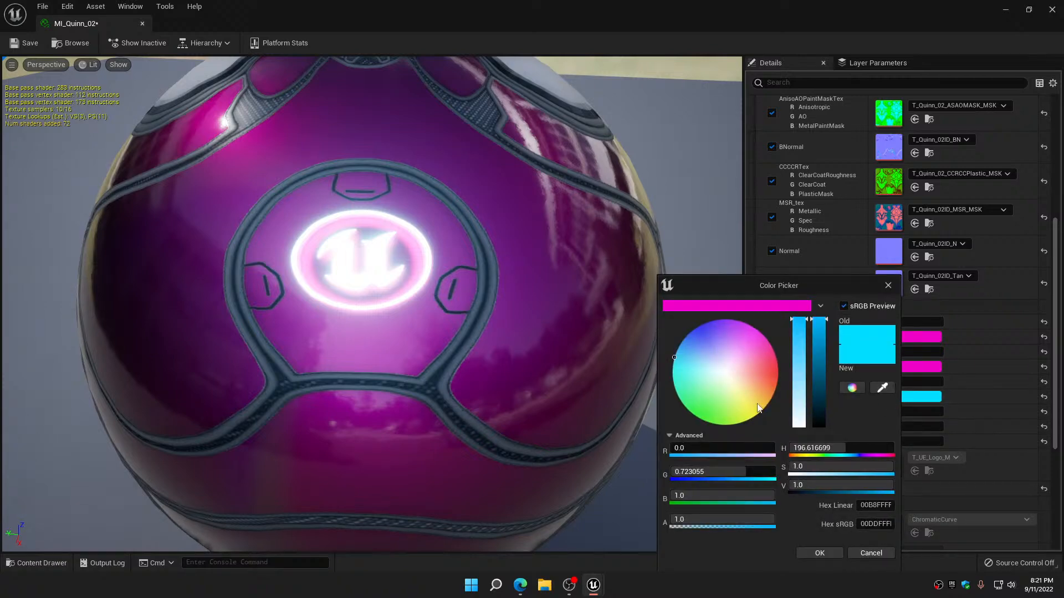
left_click(736, 308)
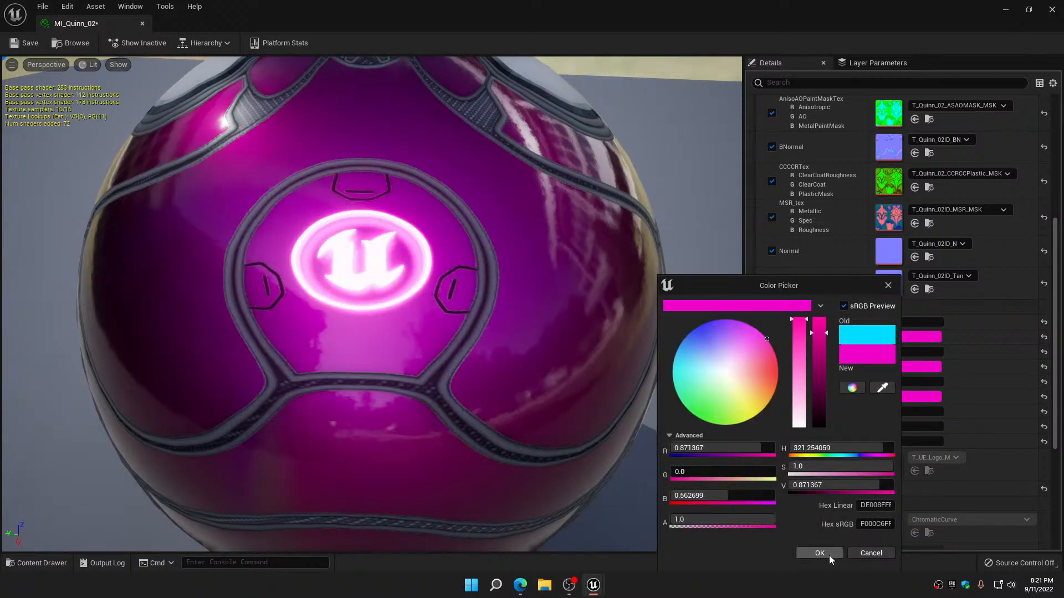
left_click(829, 554)
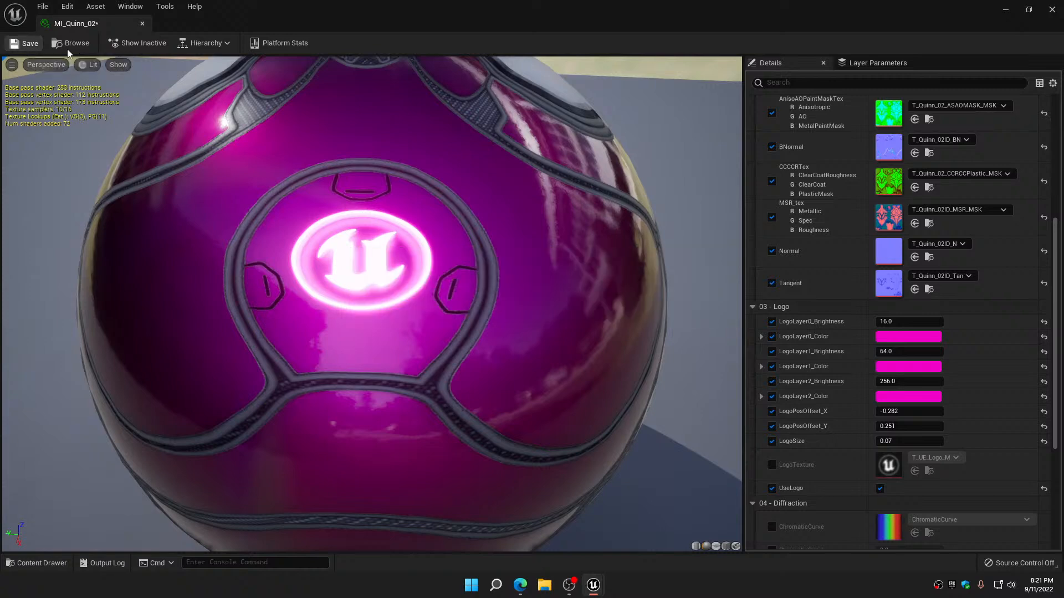
left_click(142, 24)
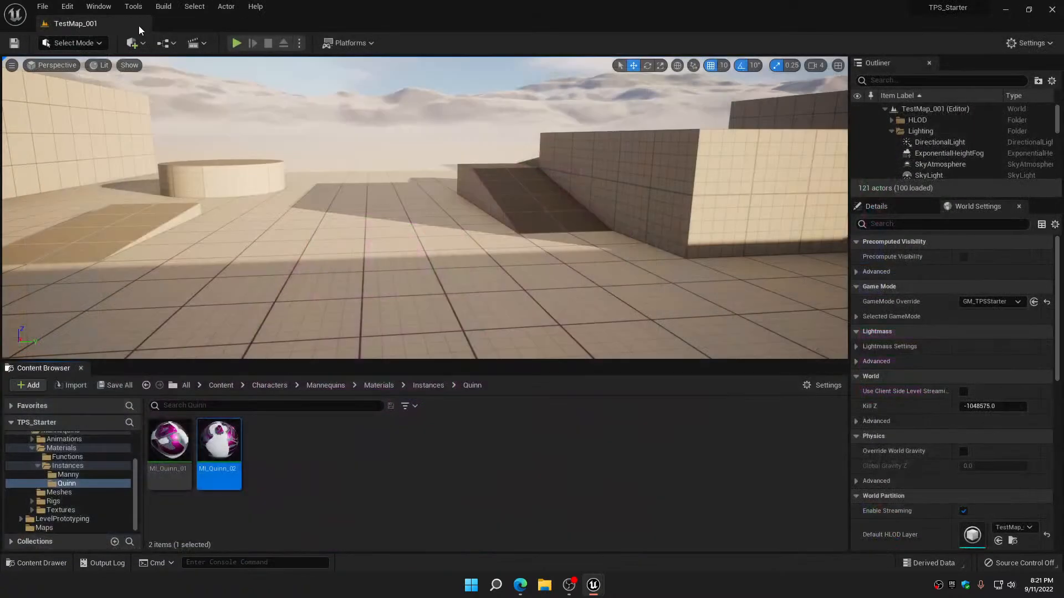
Play the level, run around as Manny to check the blue materials, and switch the character to Quinn
left_click(236, 43)
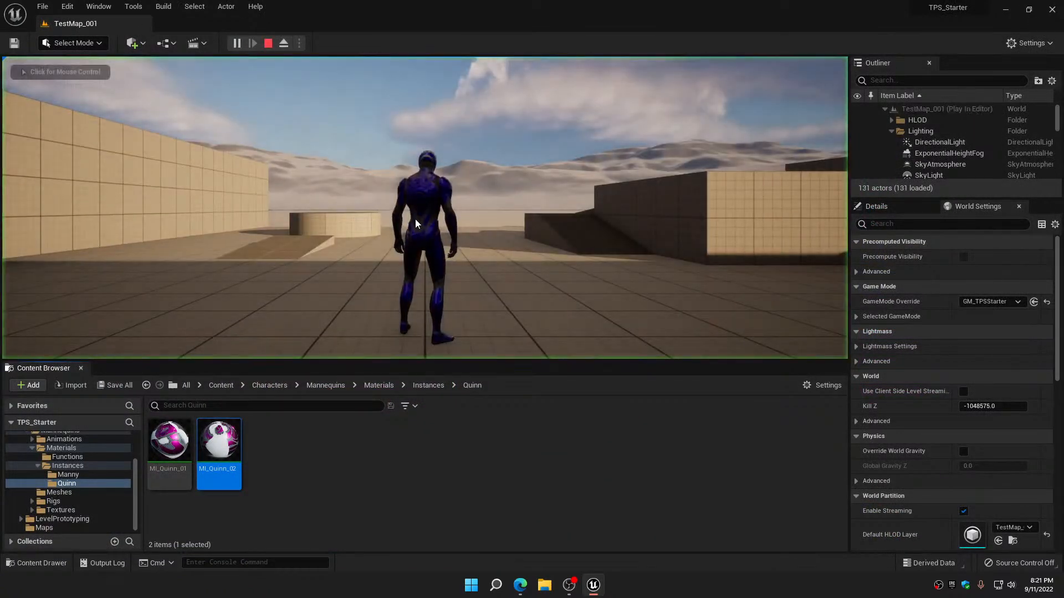
left_click(416, 223)
key("w")
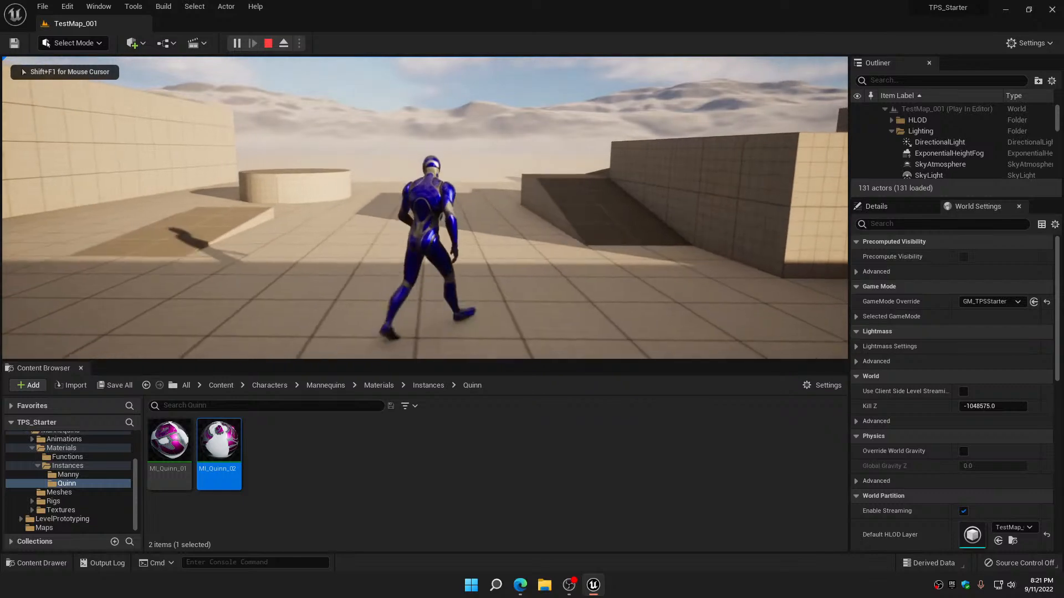
key("d")
key("a")
key("d")
key("a")
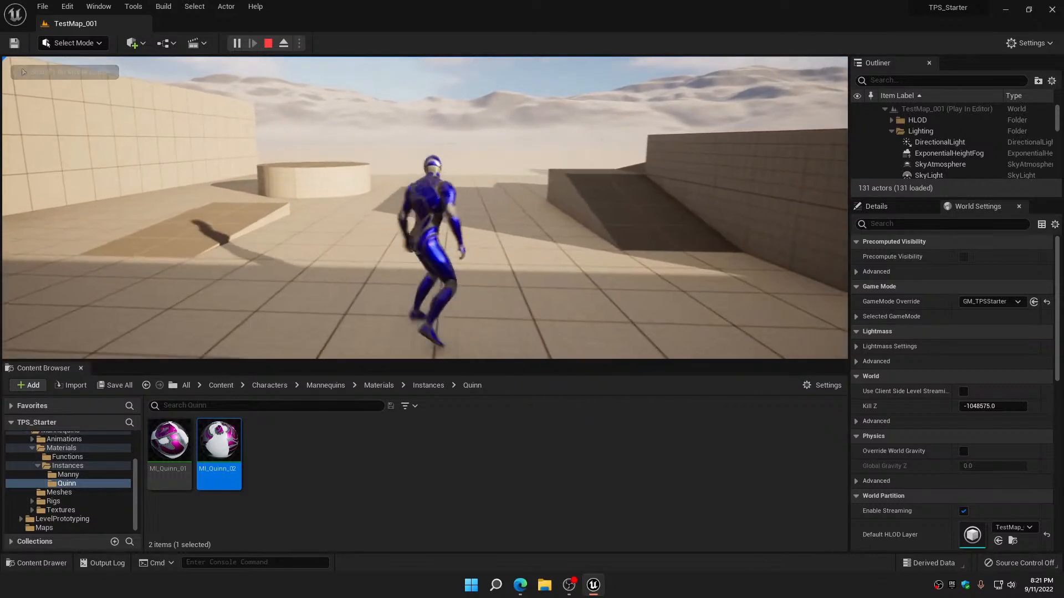
key("w")
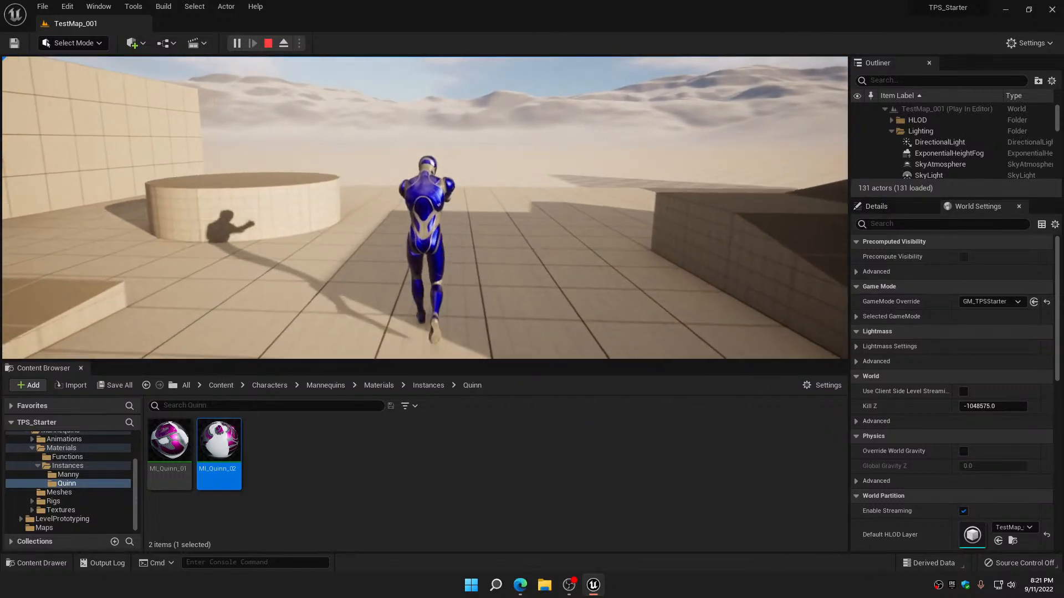
key("w")
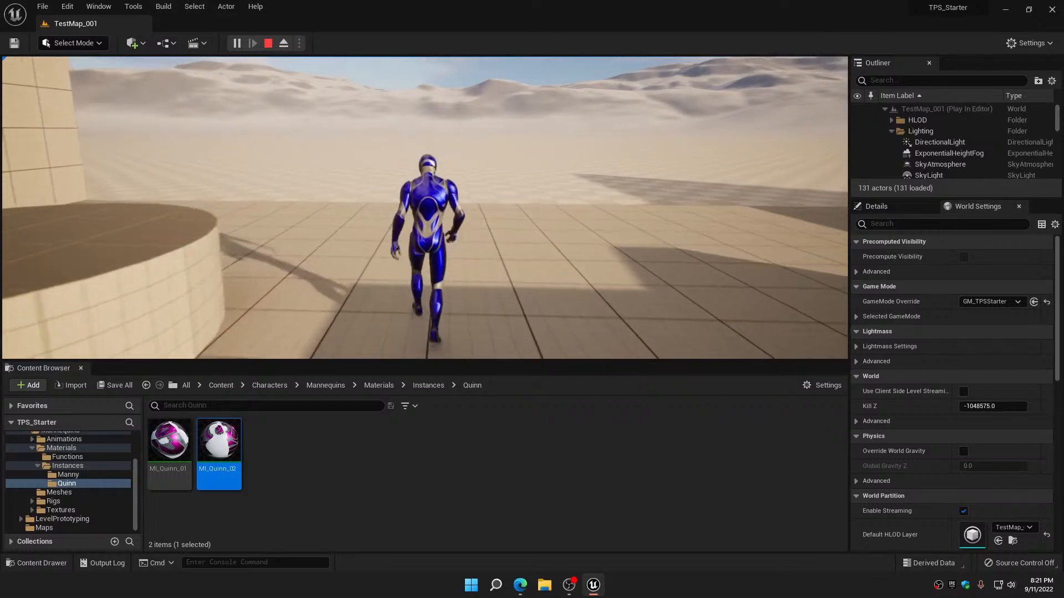
key("w")
key("d")
key("w")
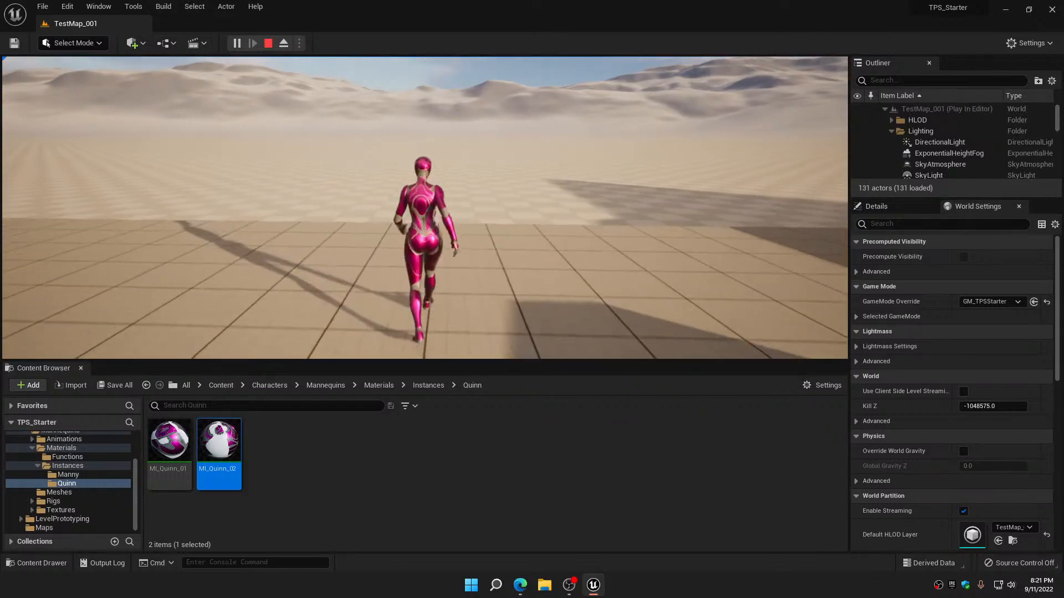
Run and jump around the level as Quinn to check the pink materials and logo from several angles
key("d")
key("a")
key("w")
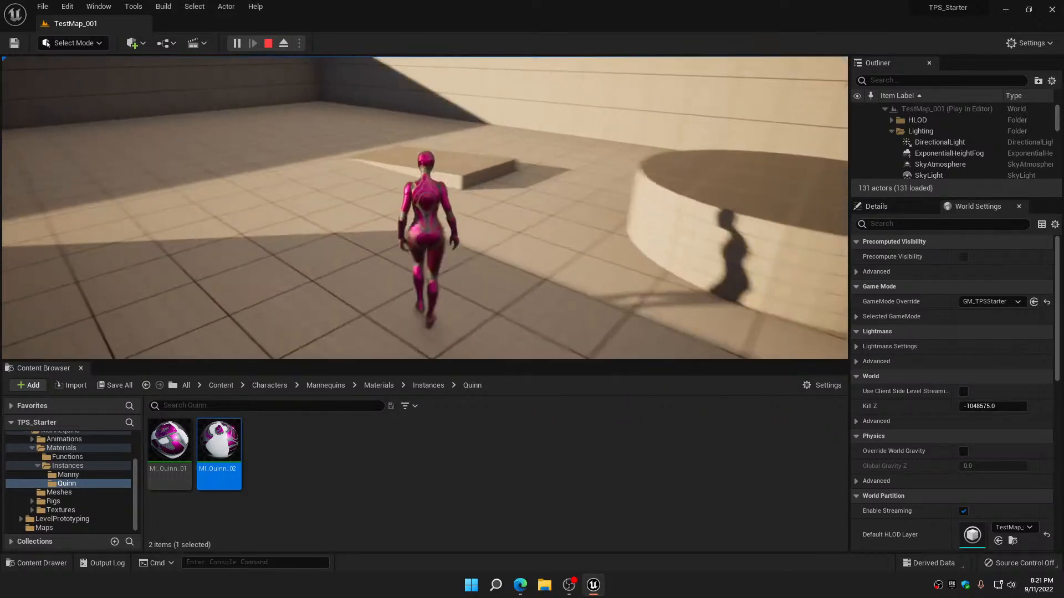
key("w")
key("d")
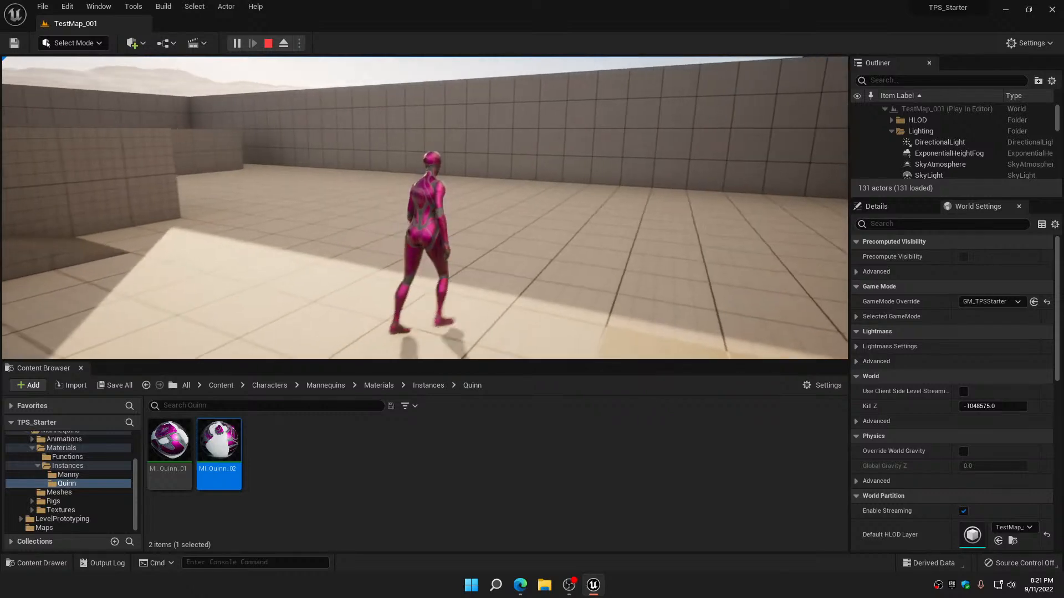
key("w")
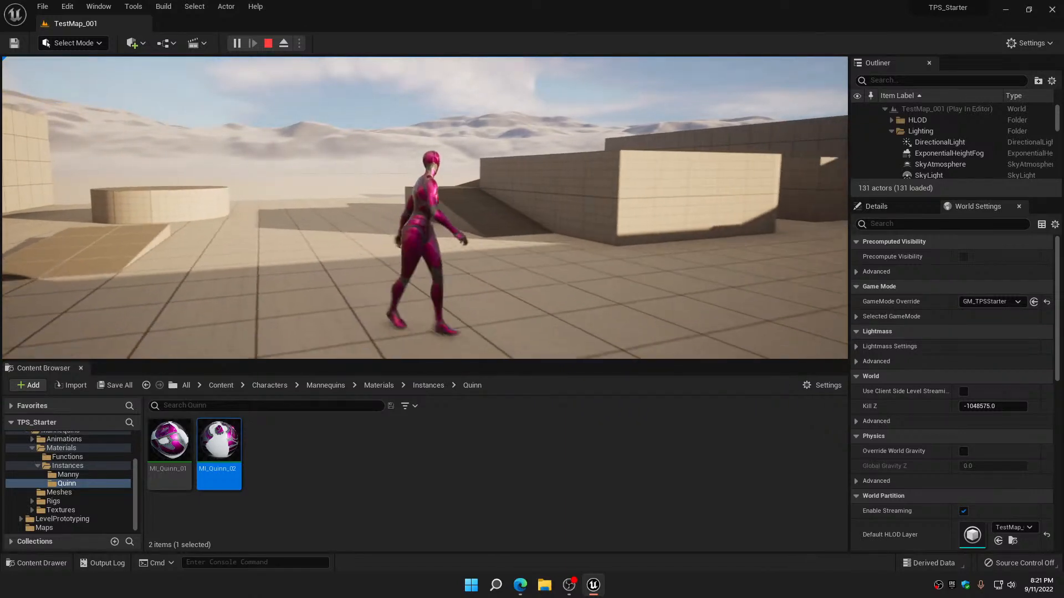
key("space")
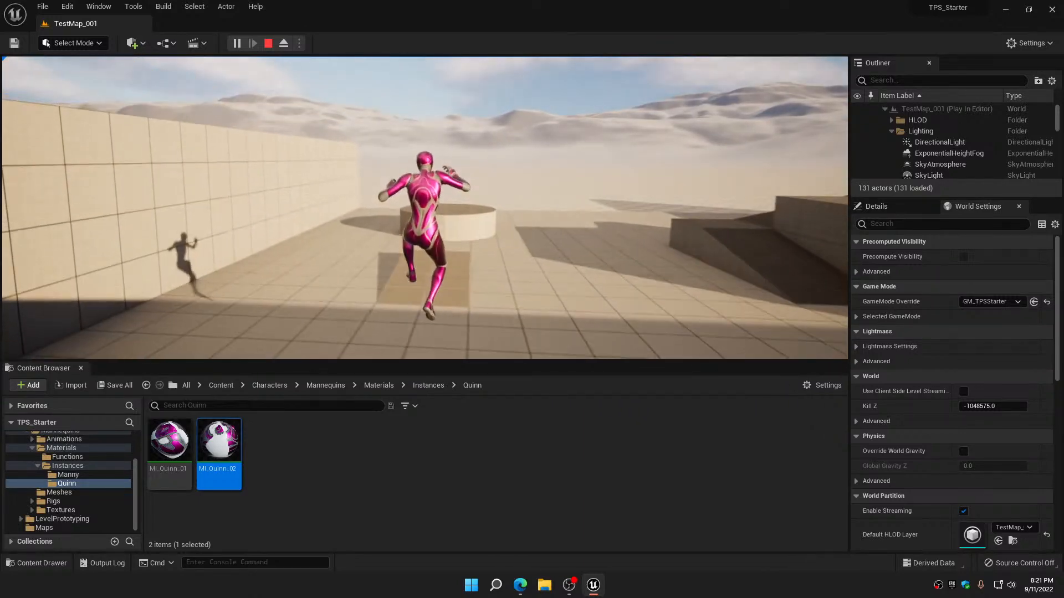
key("a")
key("d")
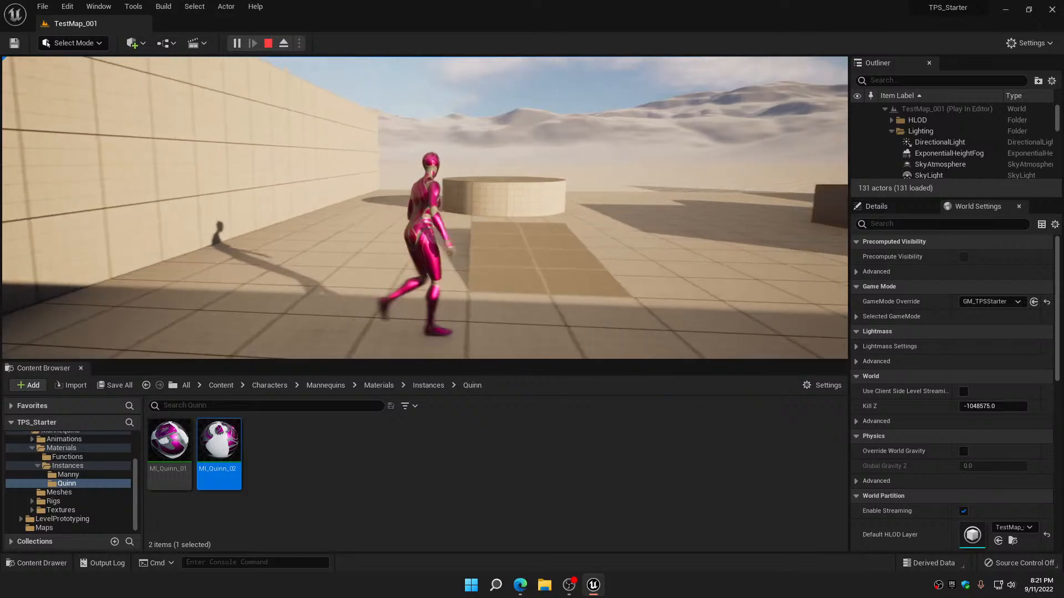
key("w")
key("d")
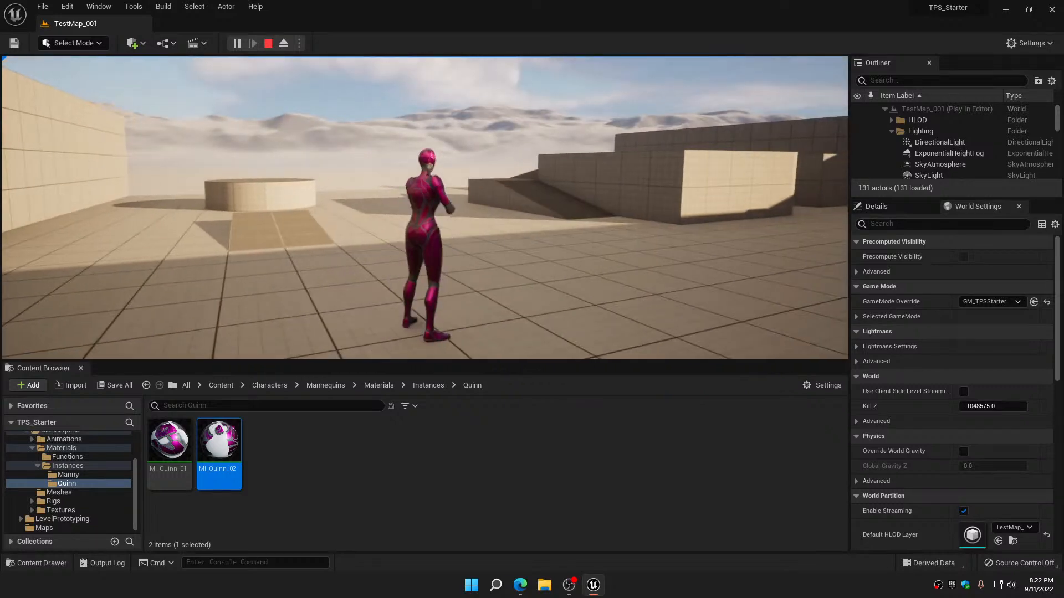
Move Quinn around in the raised-arms stance to check her strafing animations and materials, and stop the play session
key("s")
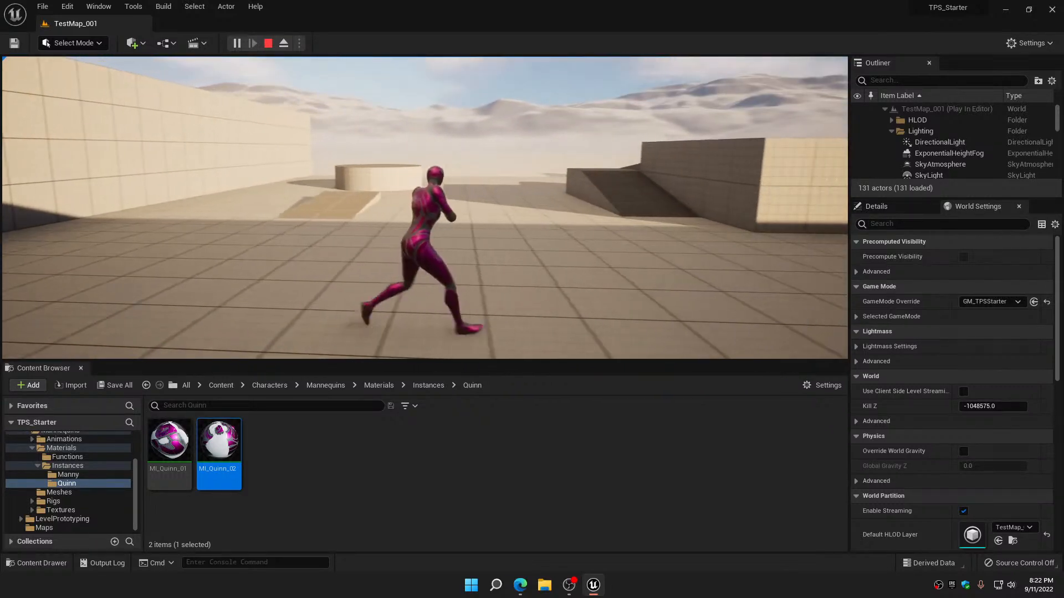
key("a")
key("c")
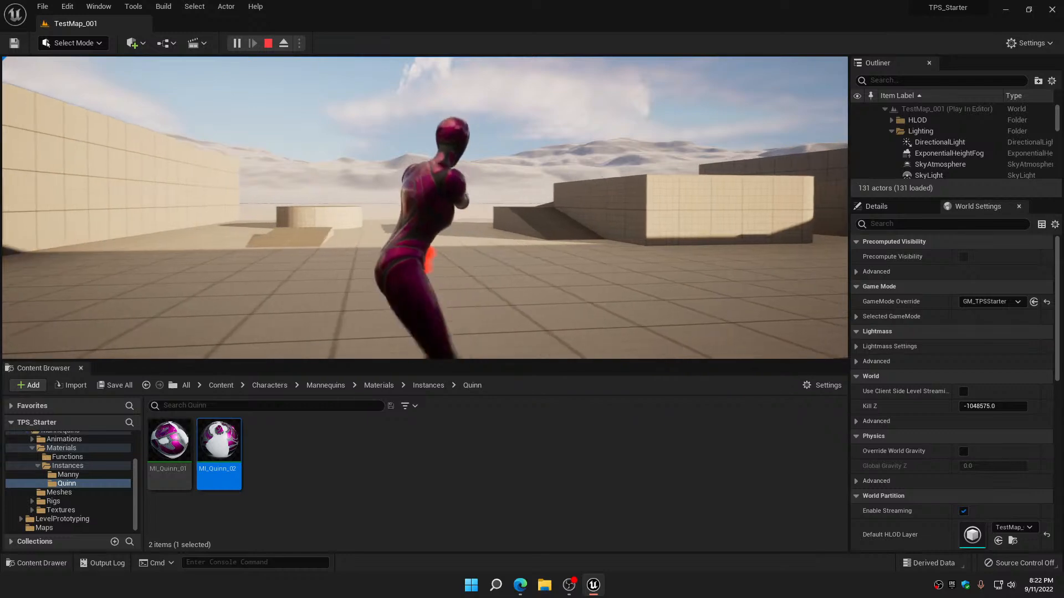
key("a")
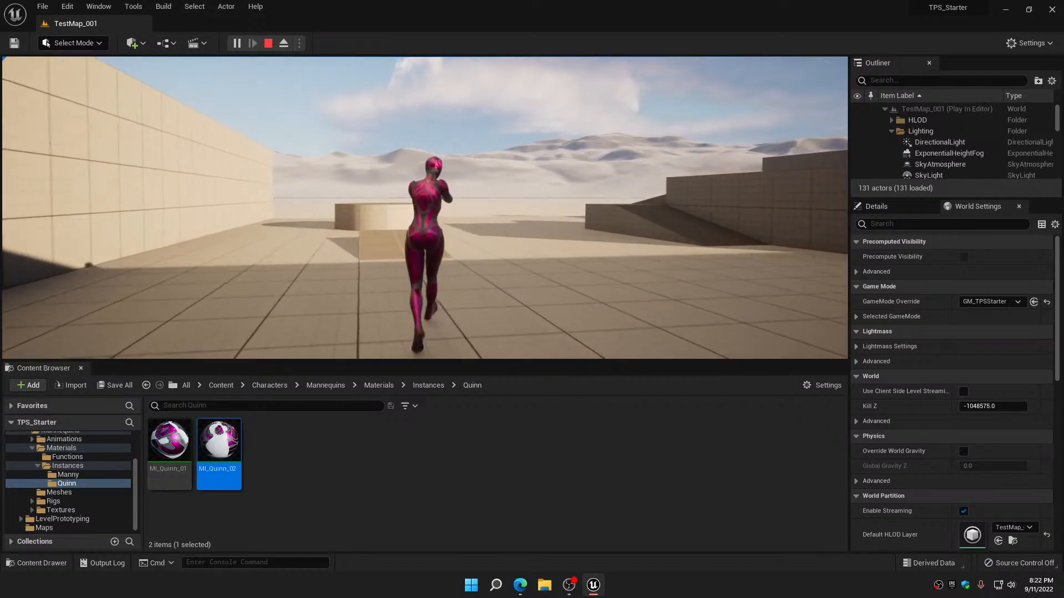
key("d")
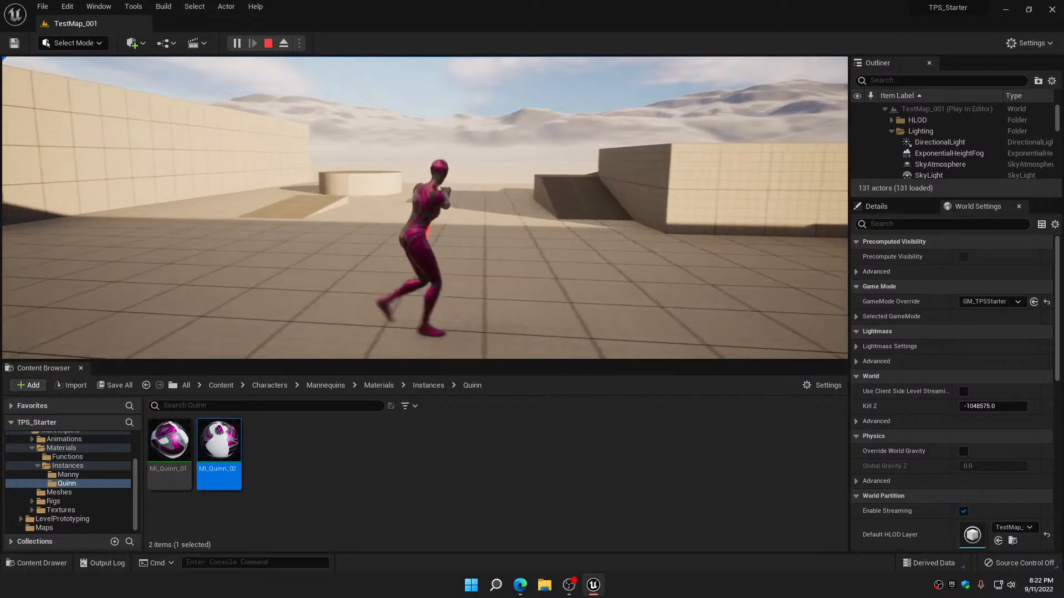
key("w")
key("a")
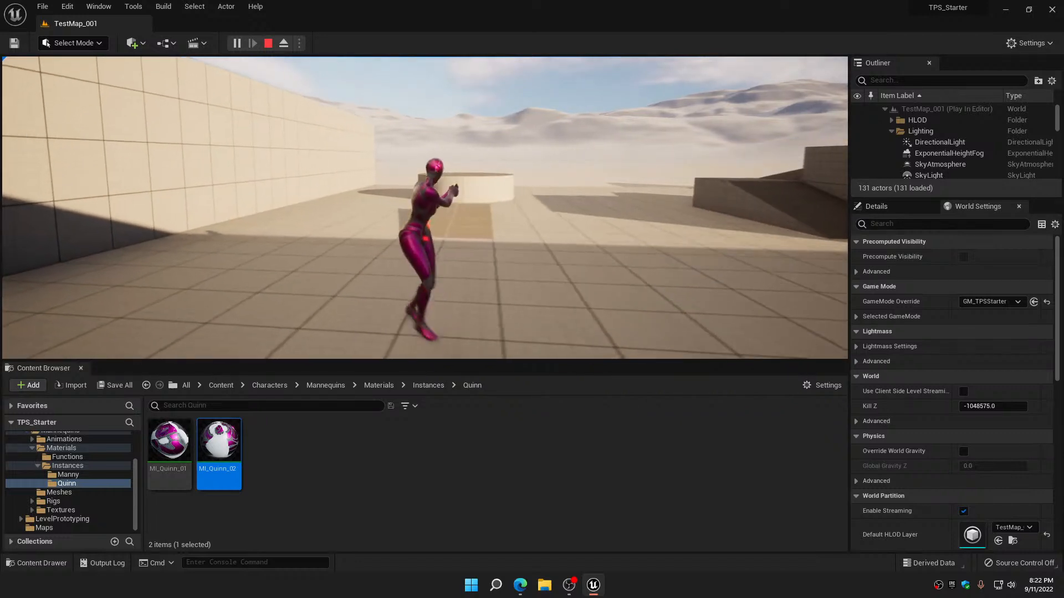
key("a")
key("d")
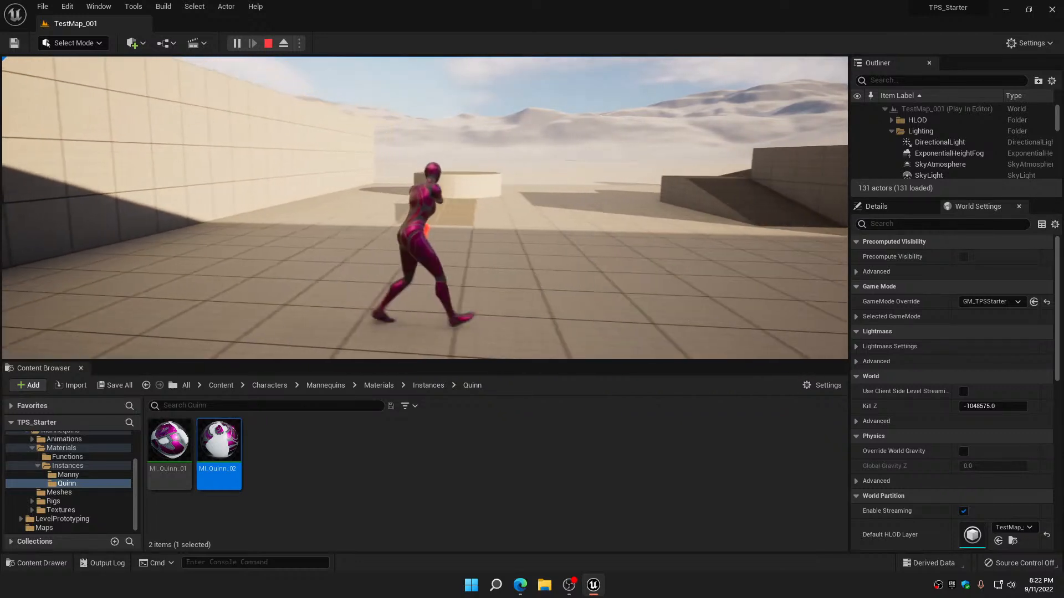
key("space")
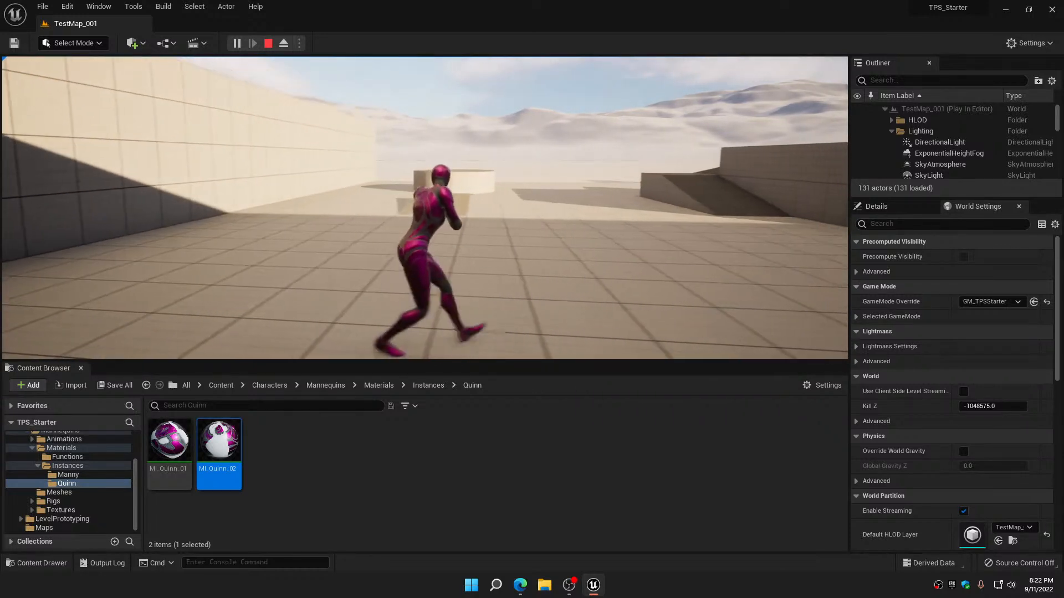
key("w")
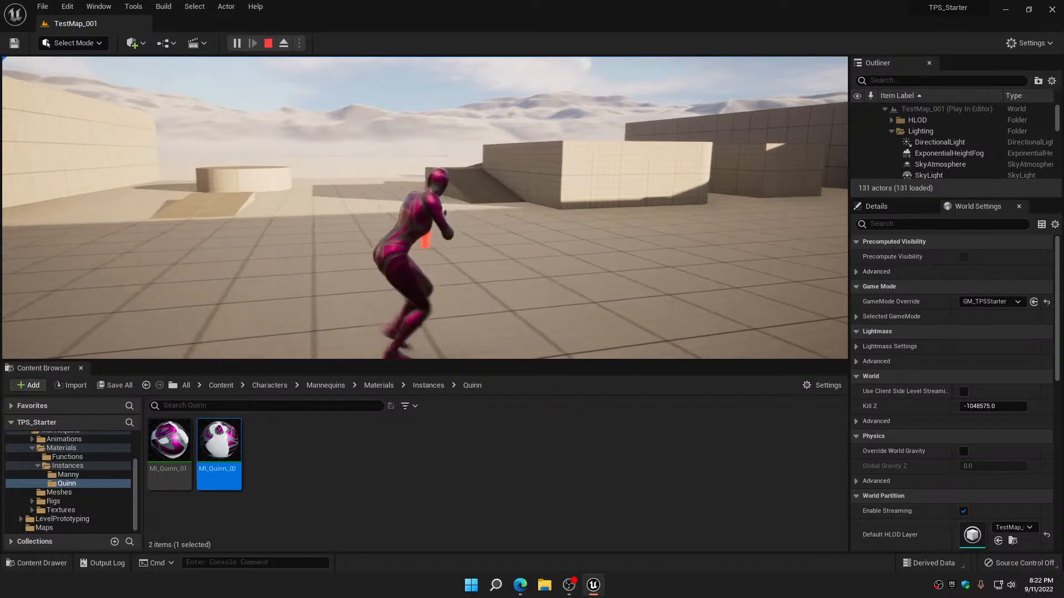
key("a")
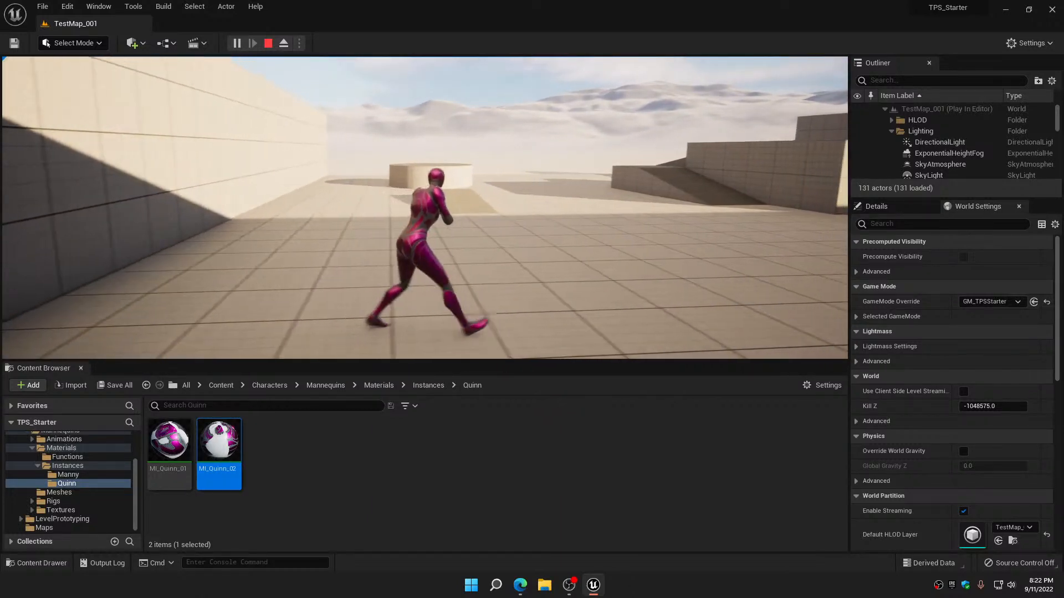
key("w")
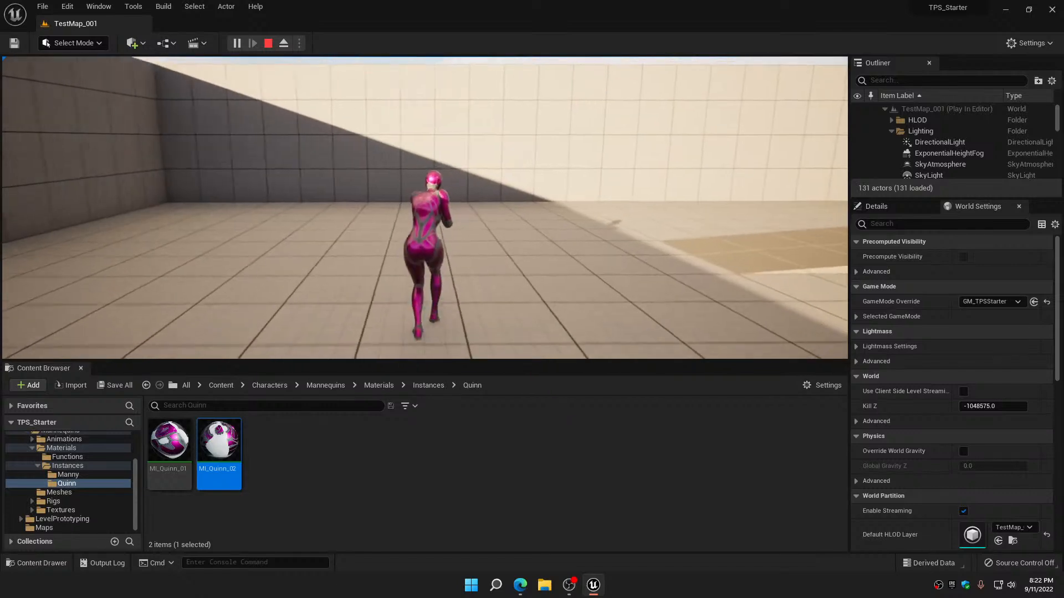
key("w")
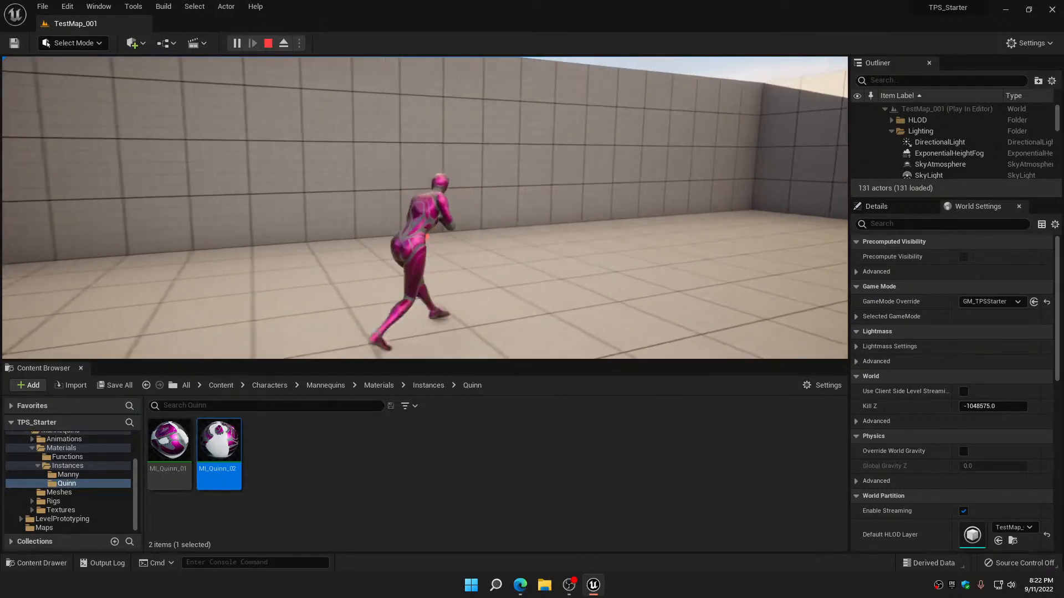
key("w")
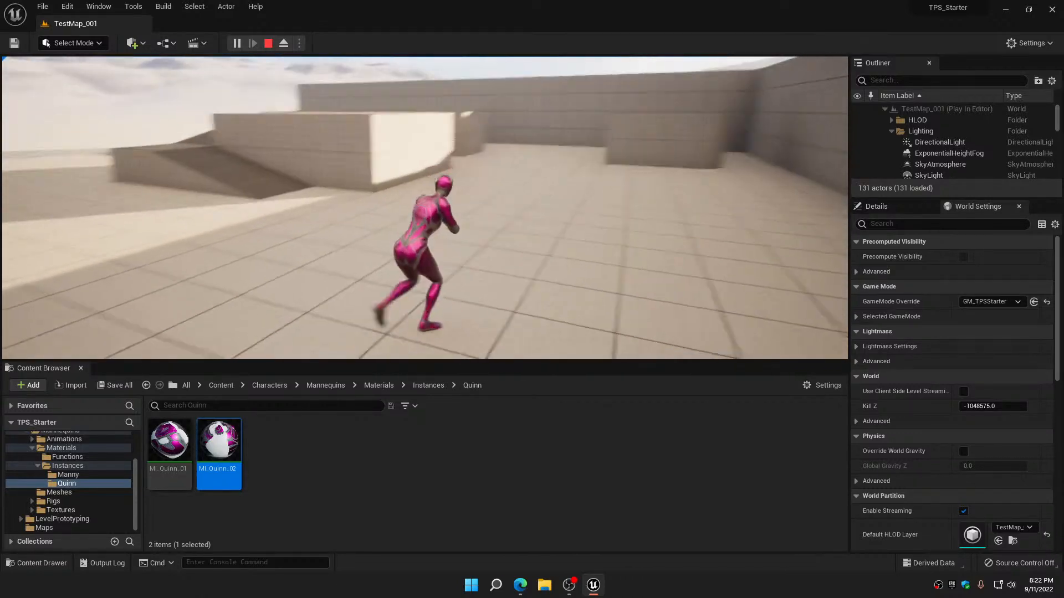
key("w")
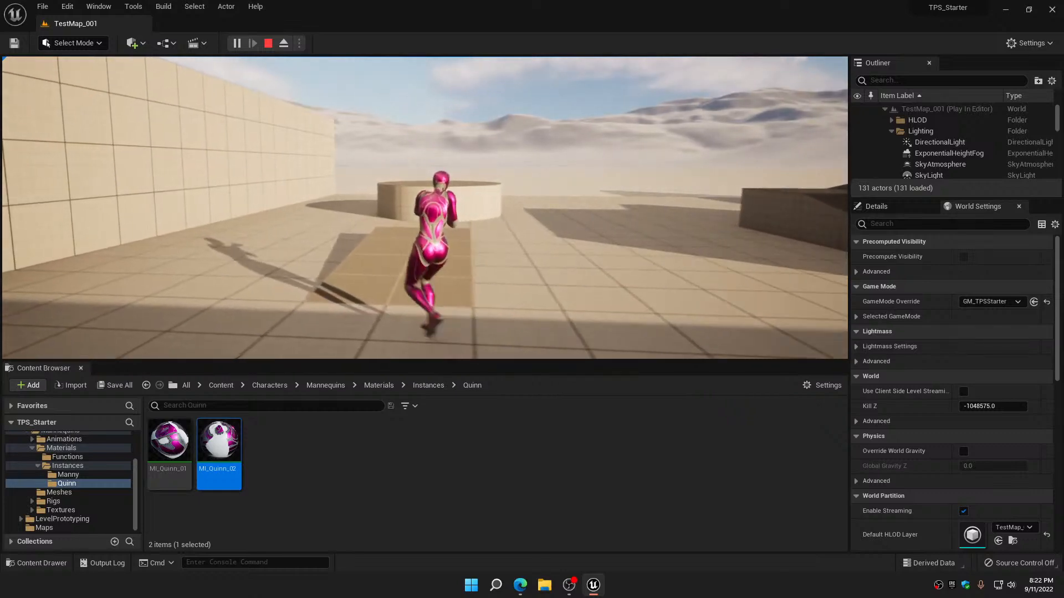
key("w")
key("d")
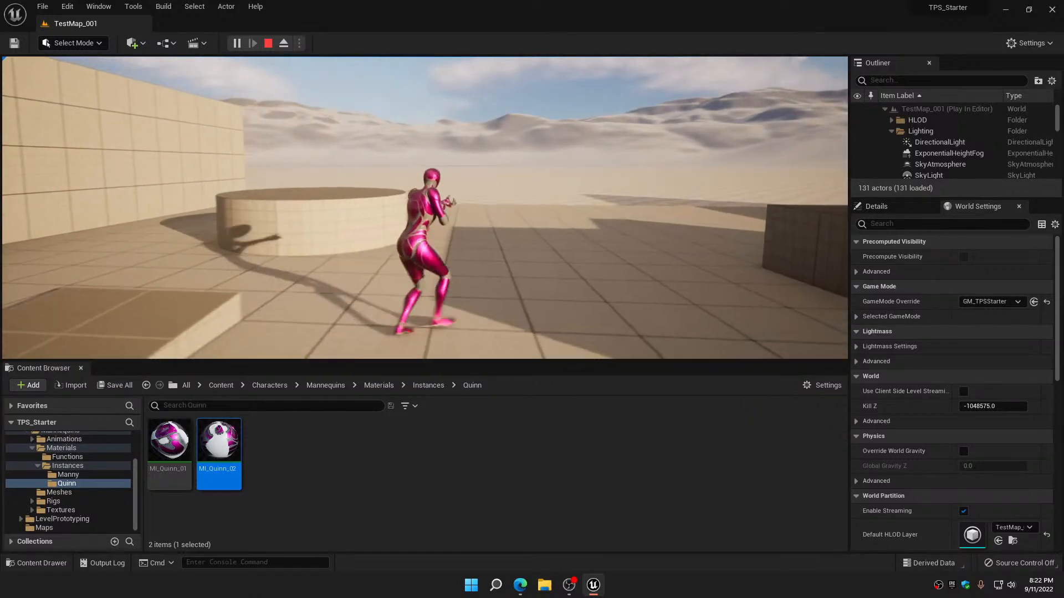
key("d")
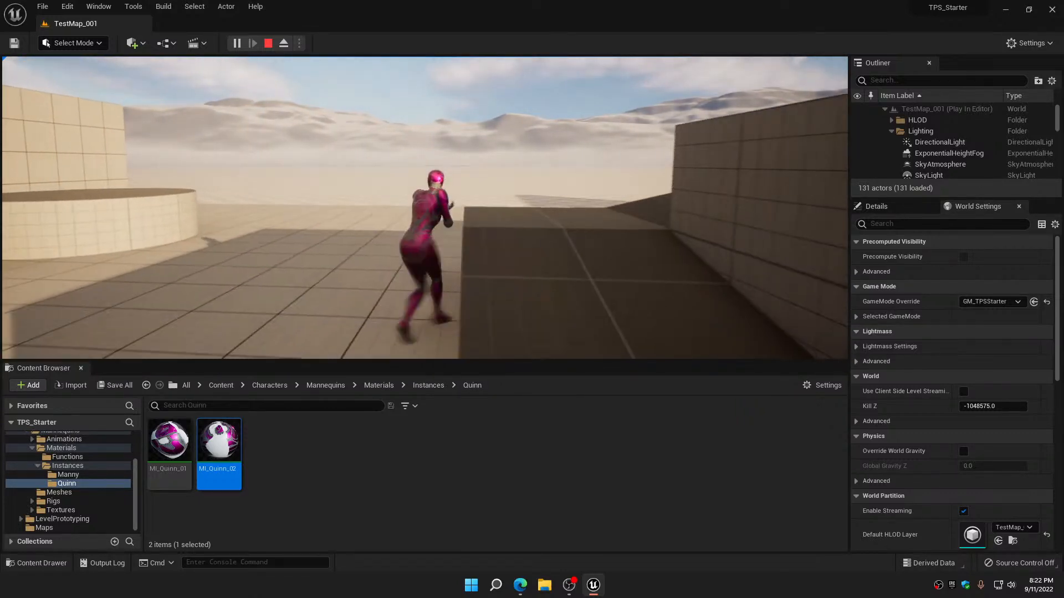
key("s")
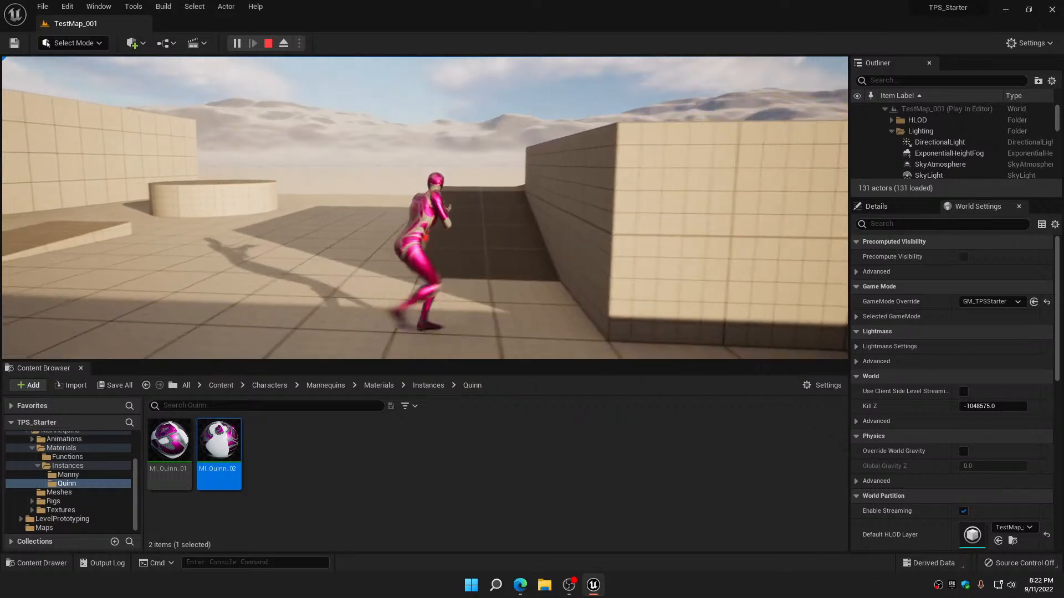
key("a")
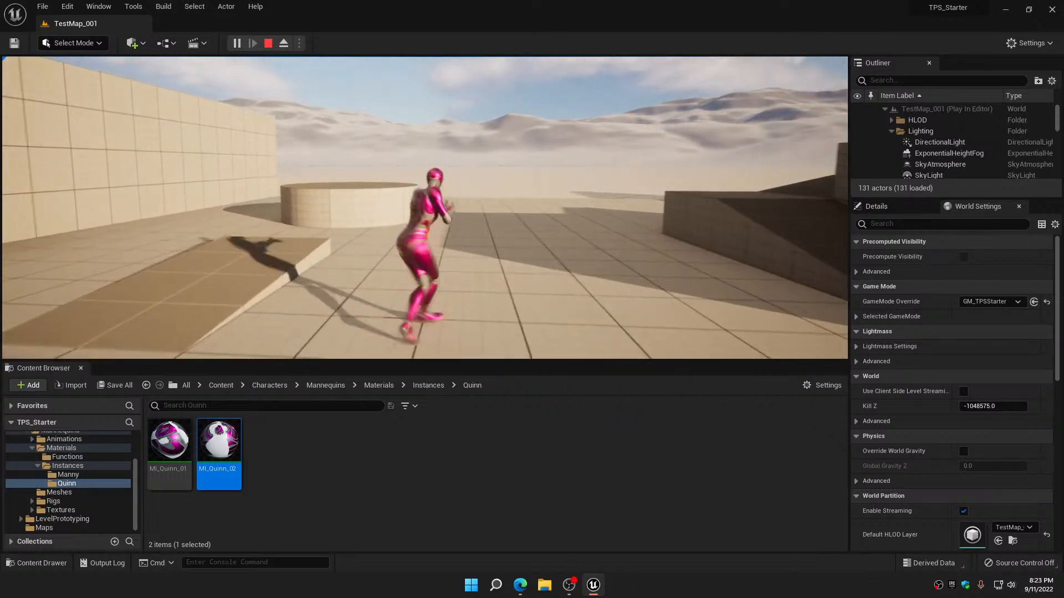
key("w")
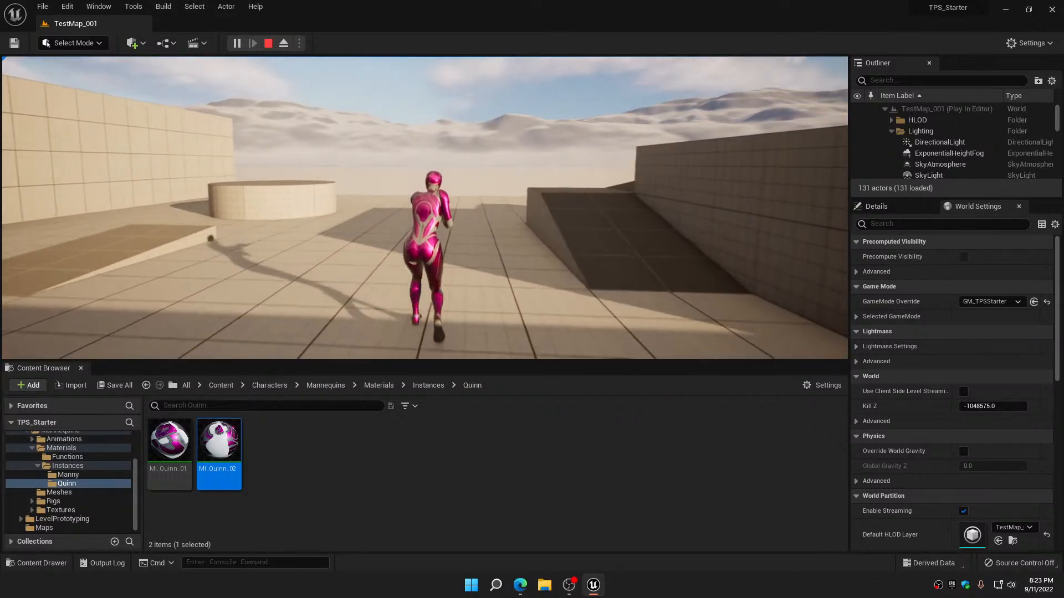
key("Escape")
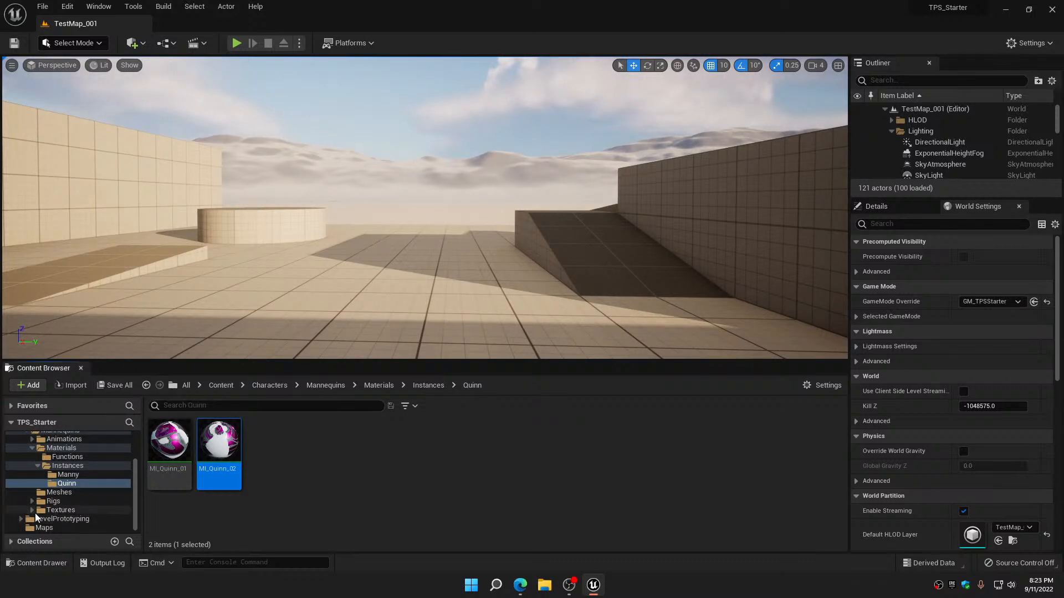
Collapse the Instances, Materials, Mannequins and Characters folders in the content folder tree
left_click(37, 465)
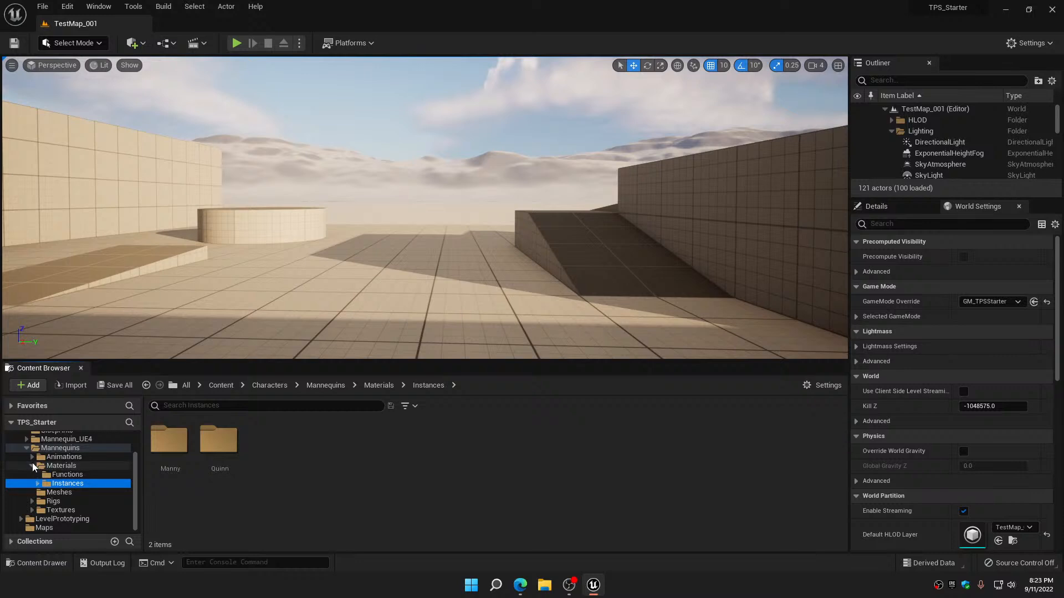
left_click(32, 465)
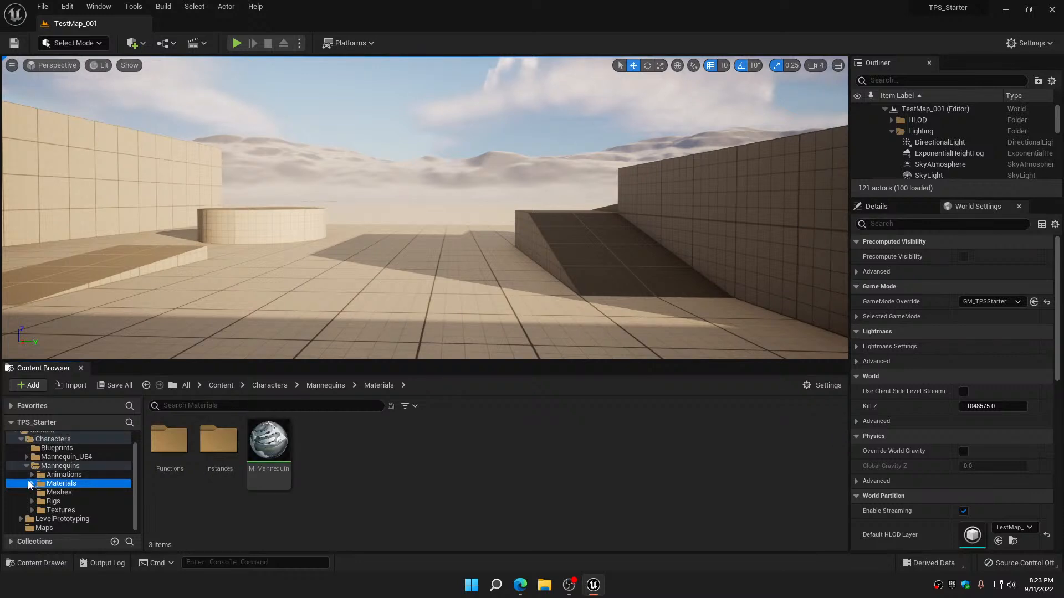
left_click(26, 466)
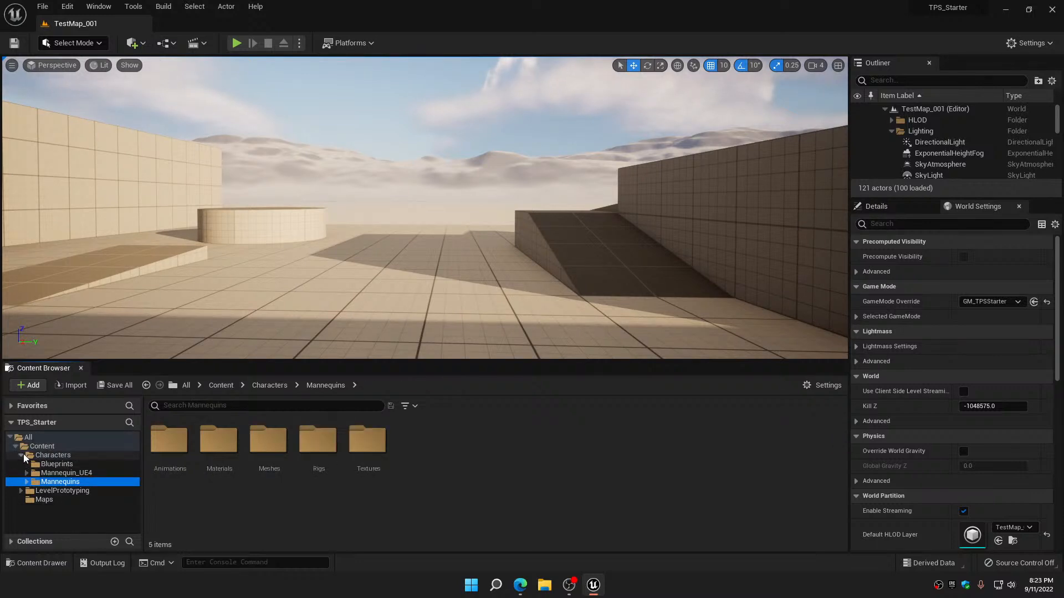
left_click(23, 455)
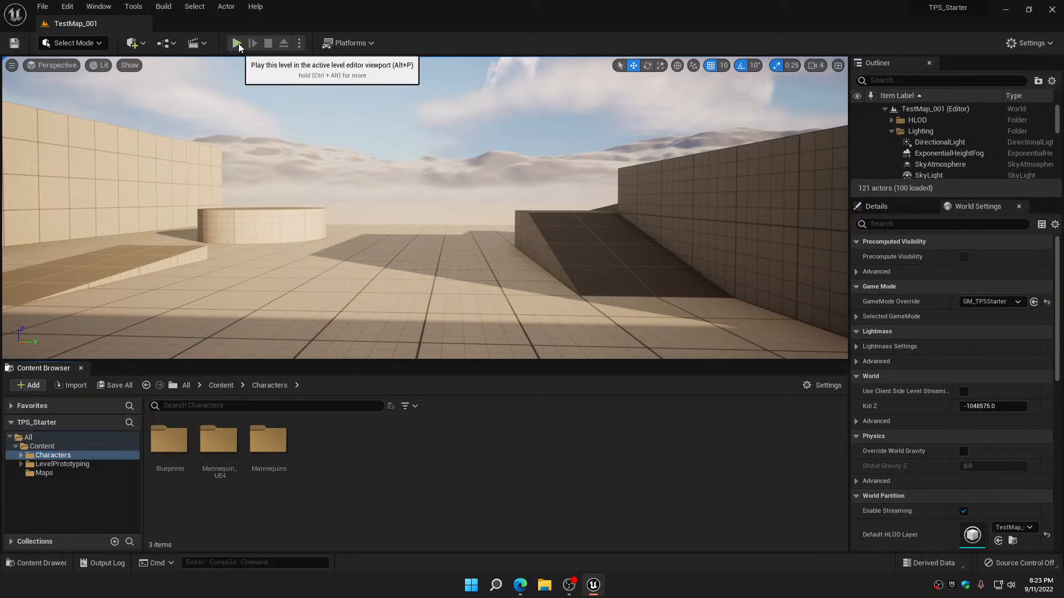
Play the level and move Manny forward and sideways across the floor to check his movement and blue materials
key("alt+p")
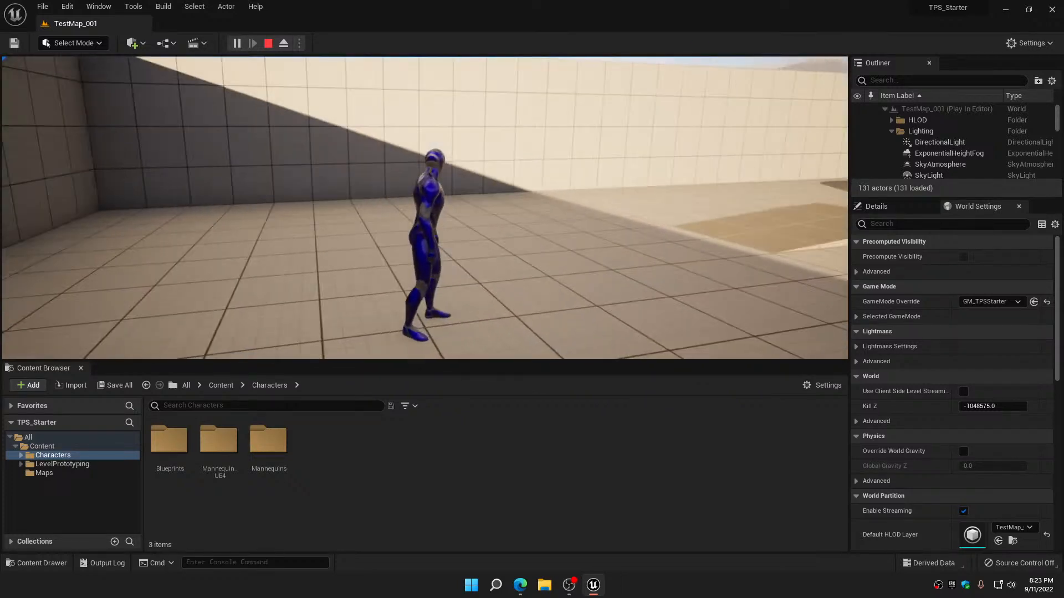
key("w")
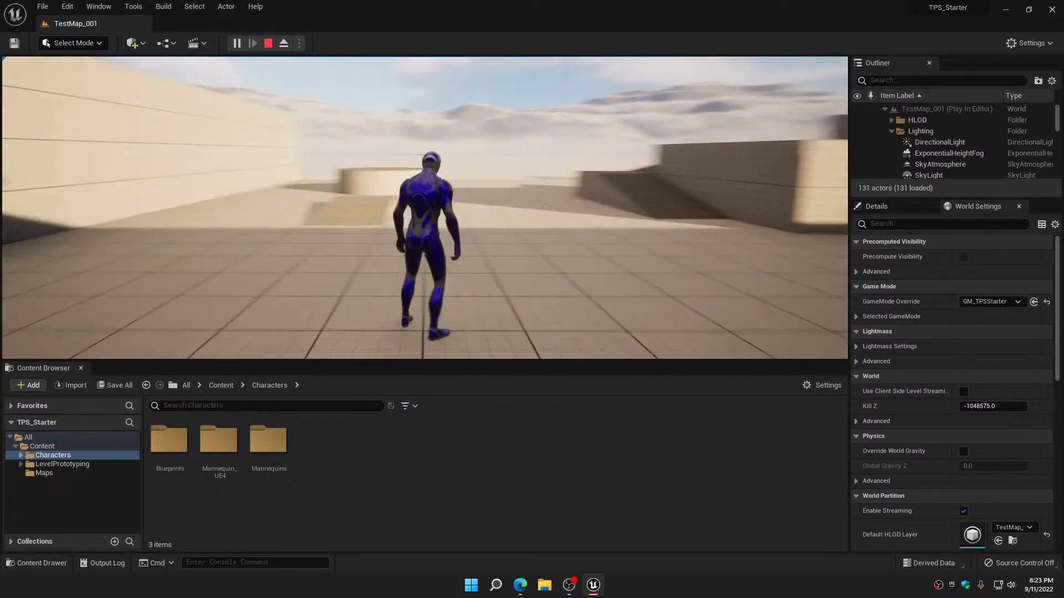
key("d")
key("w")
key("d")
key("a")
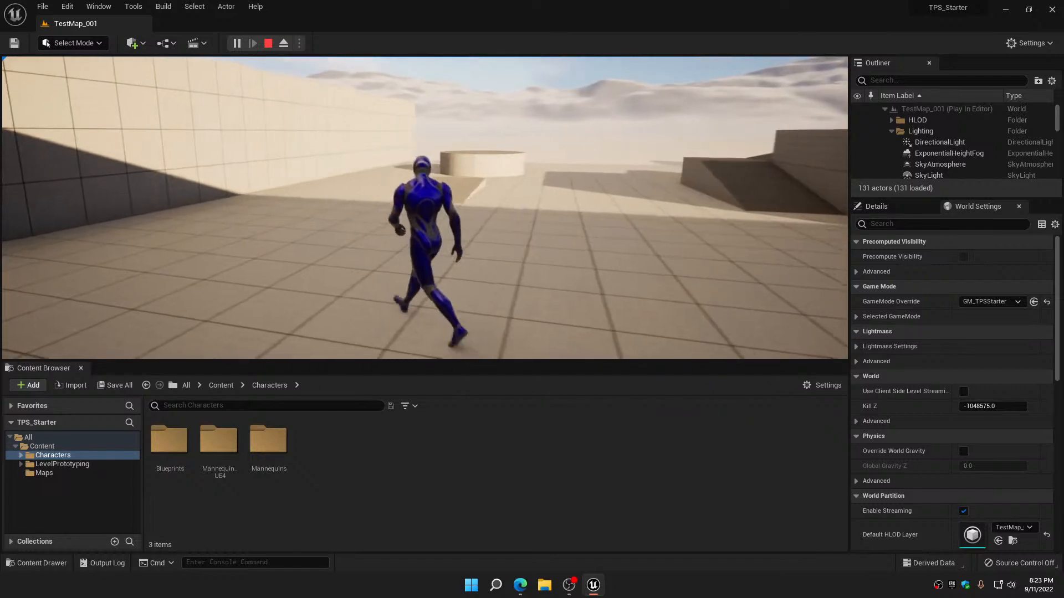
key("w")
key("d")
key("a")
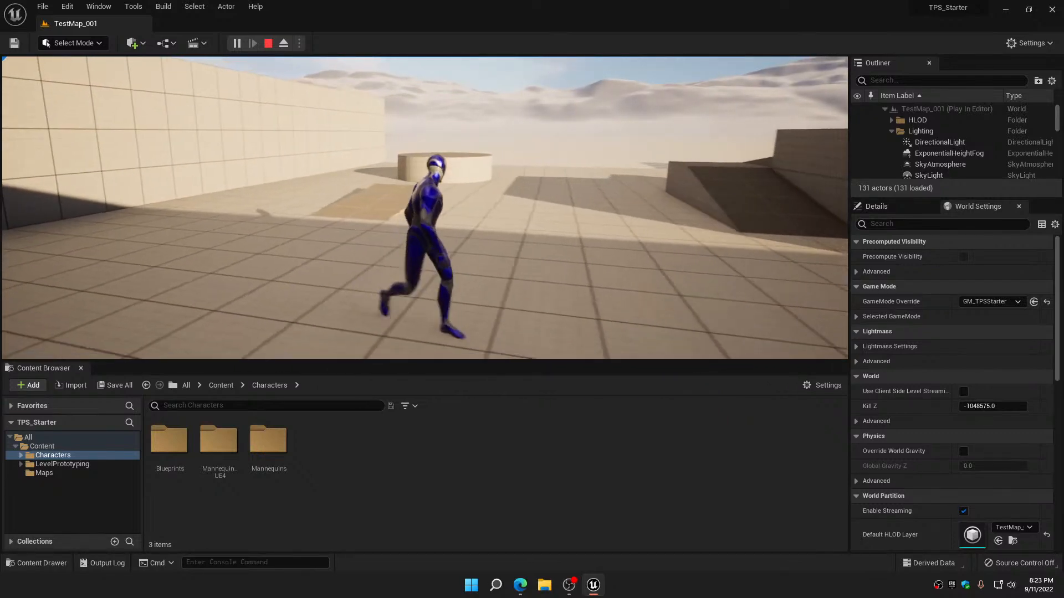
key("d")
key("w")
key("d")
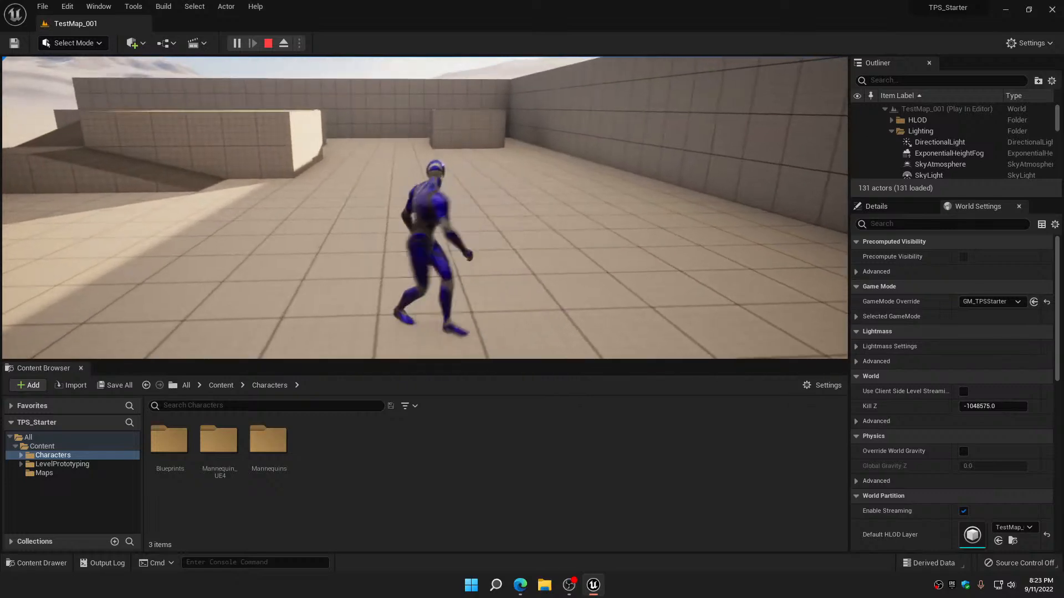
key("w")
key("d")
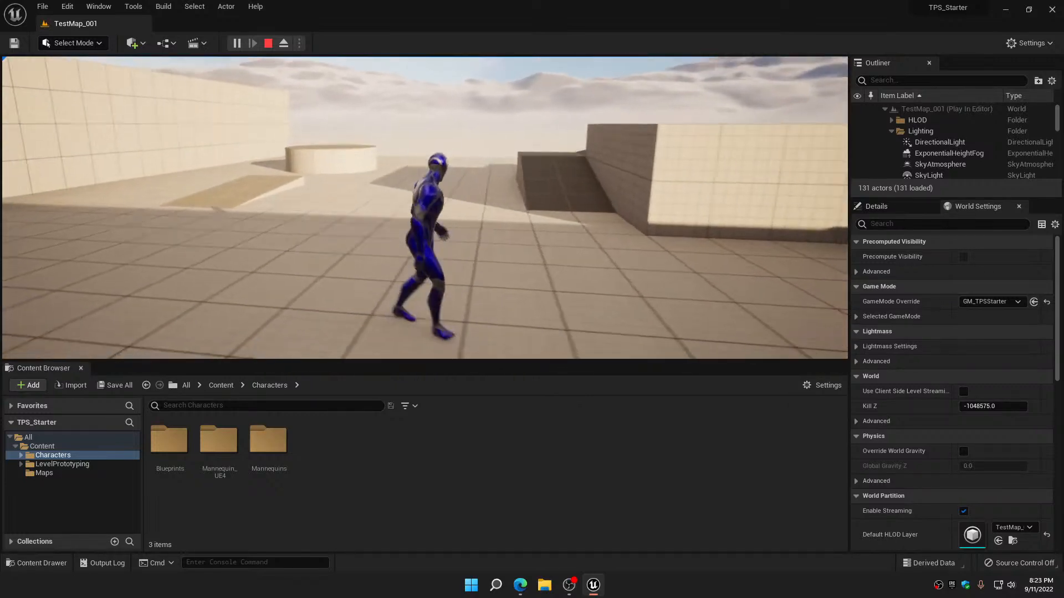
key("d")
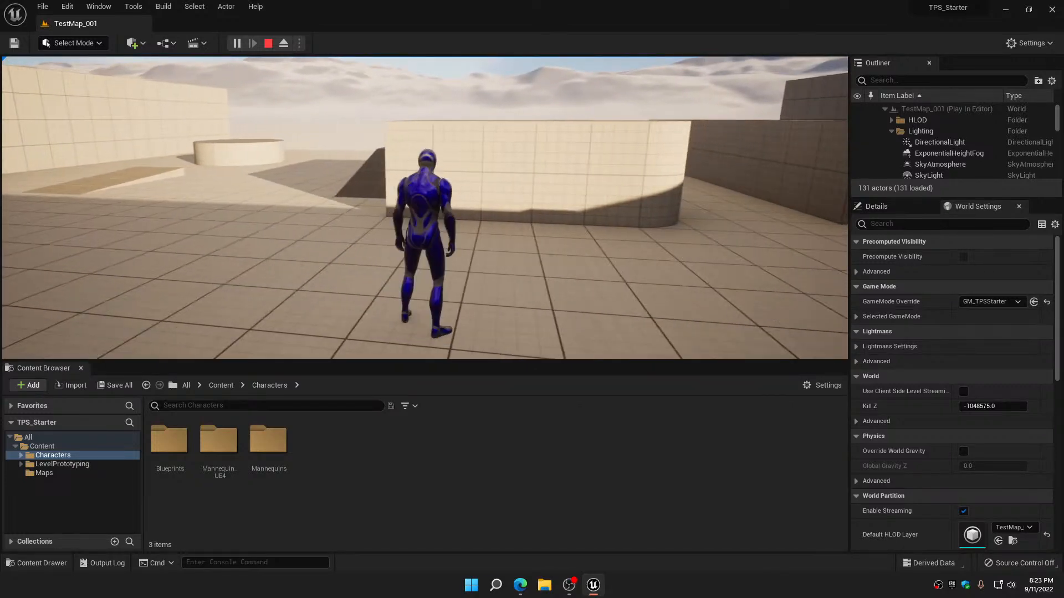
key("w")
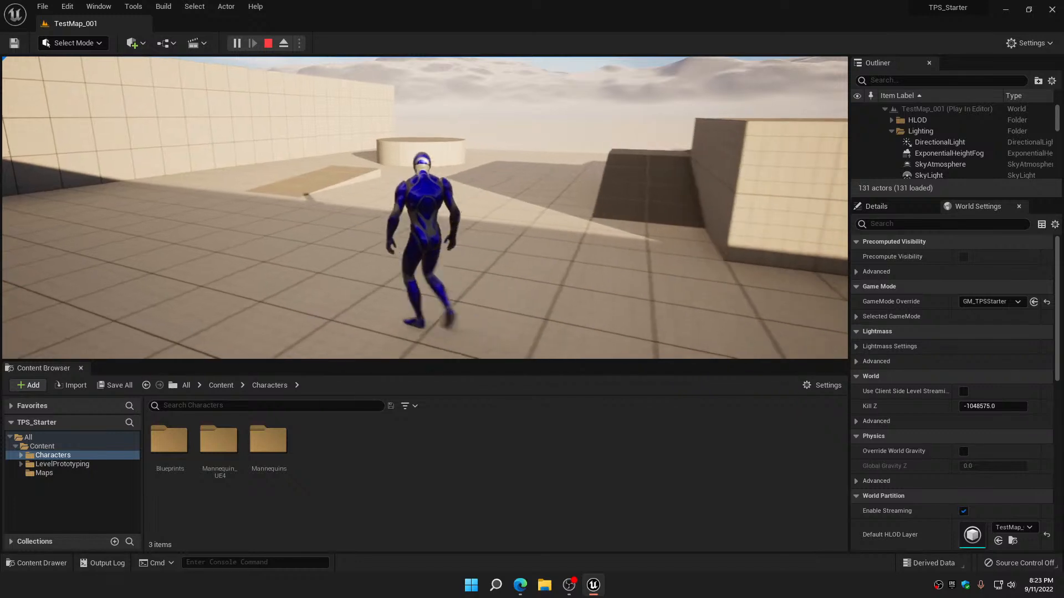
key("w")
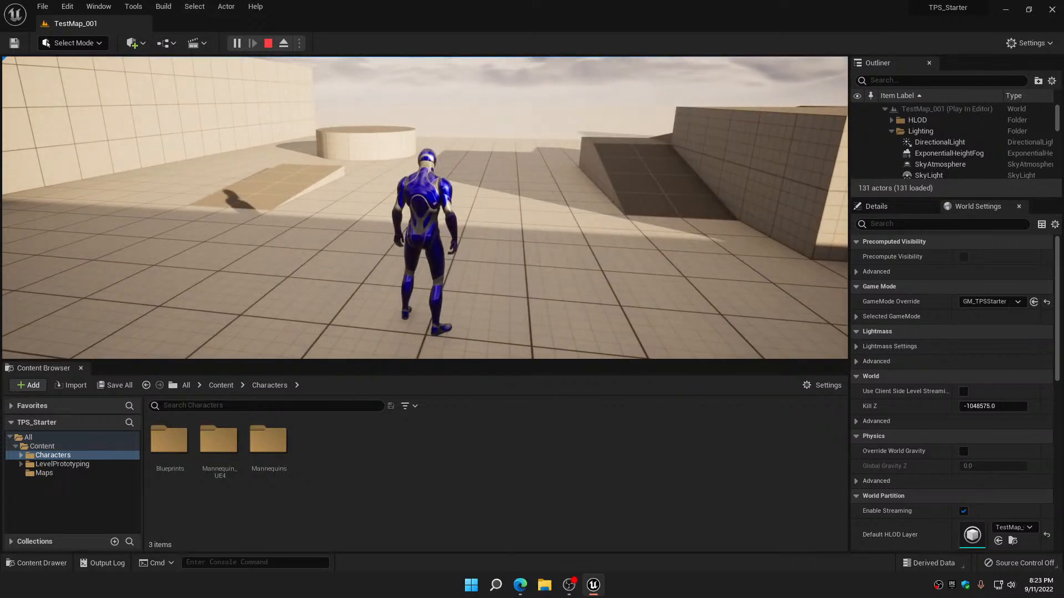
key("w")
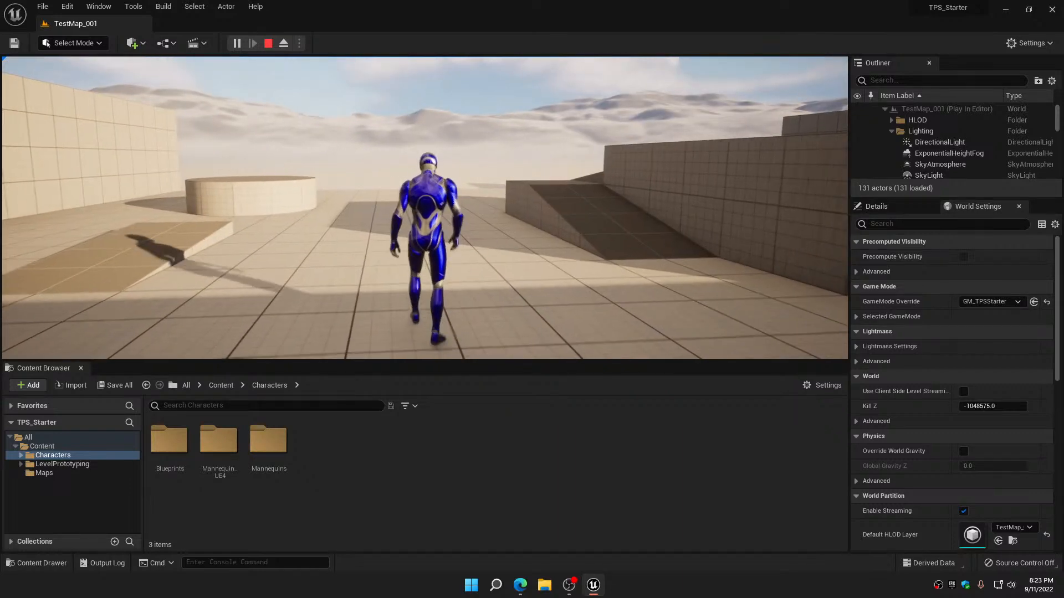
Move Manny sideways, backward and forward to check his directional animations, and stop the play session
key("d")
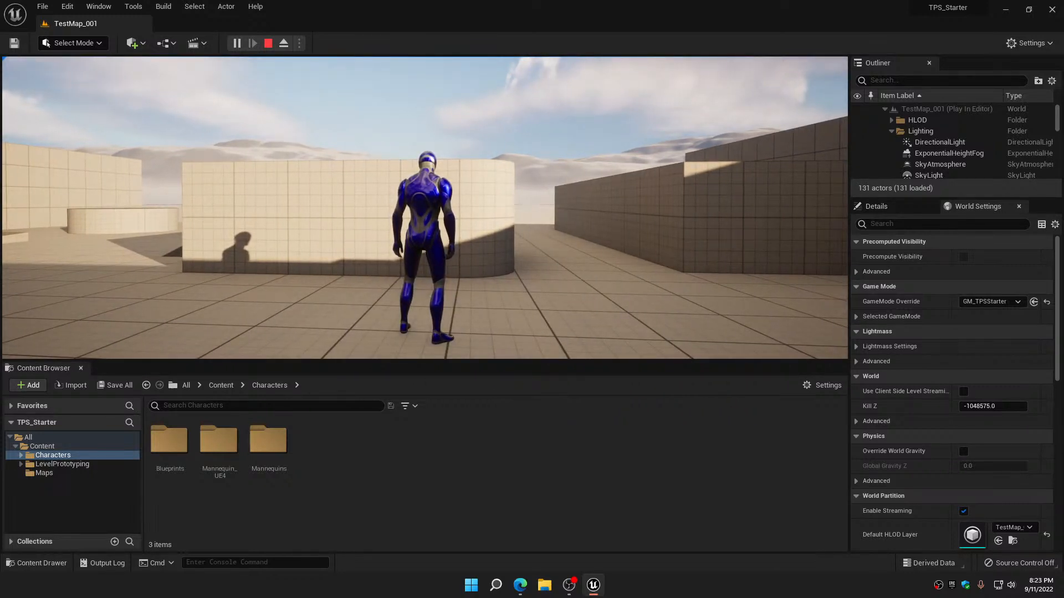
key("a")
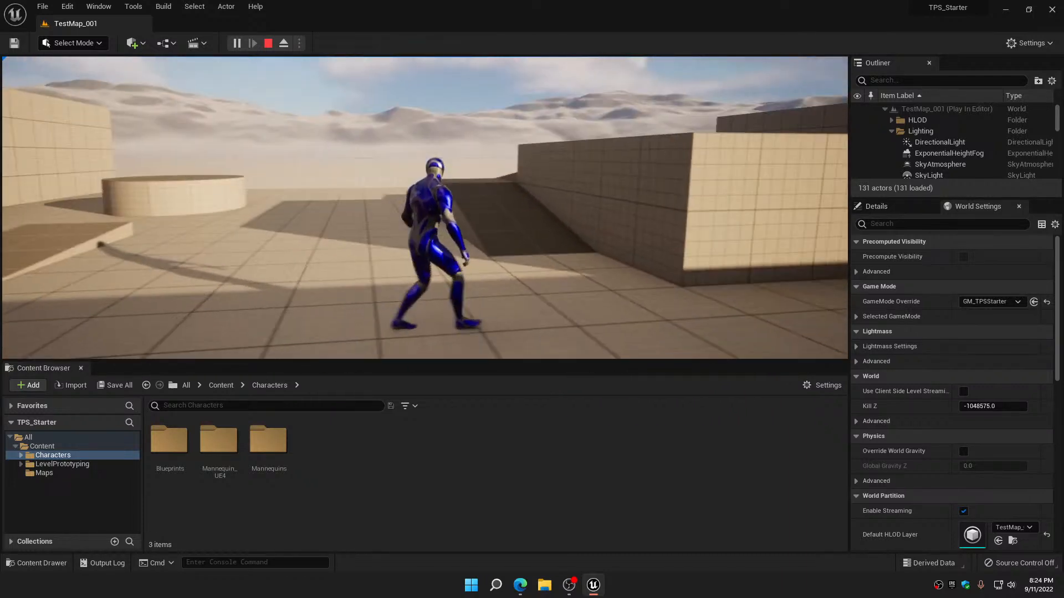
key("s")
key("d")
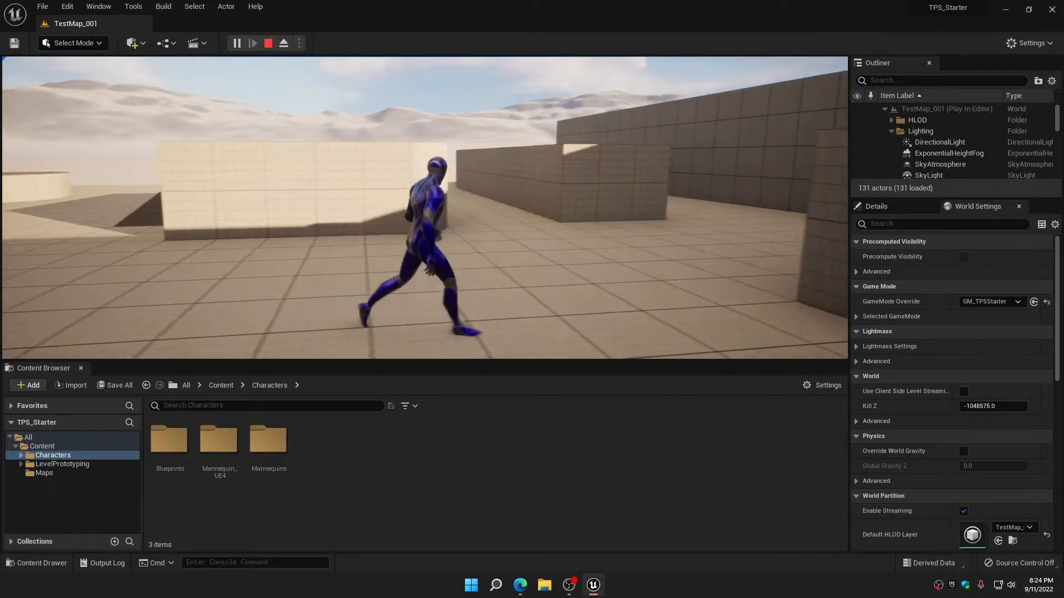
key("w")
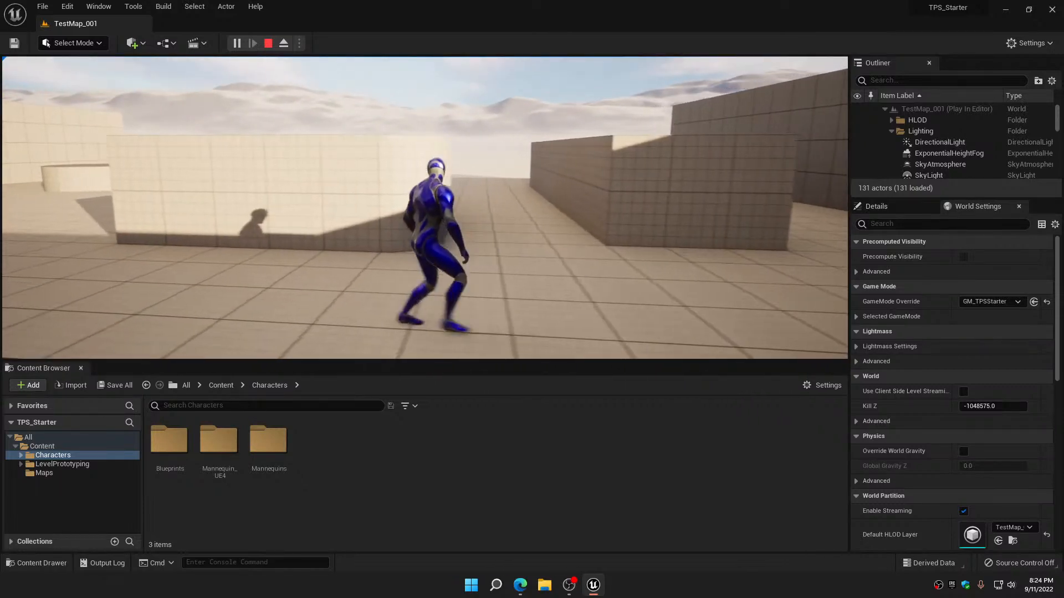
key("d")
key("w")
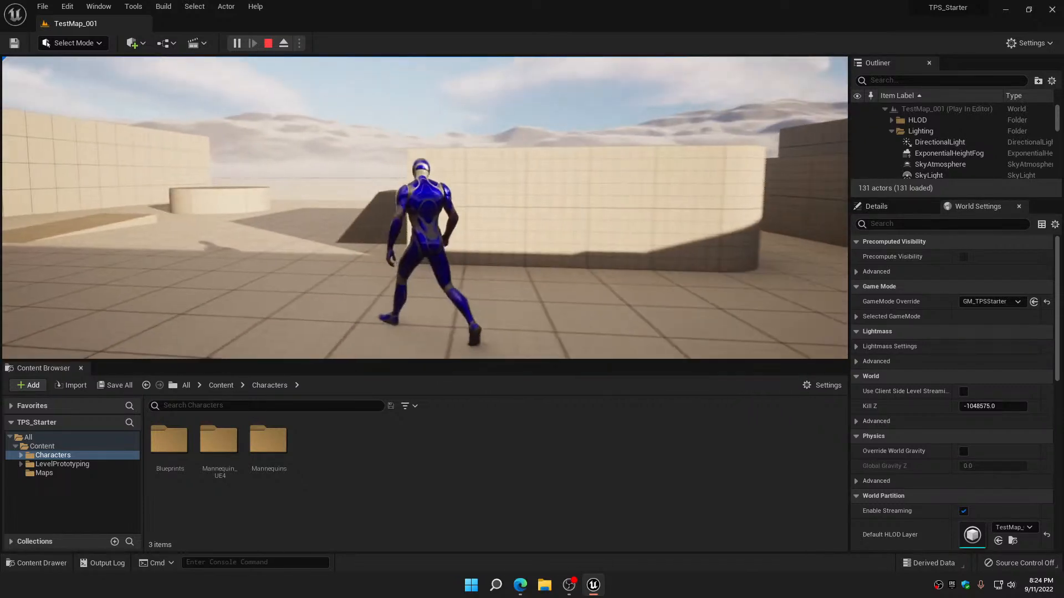
key("d")
key("w")
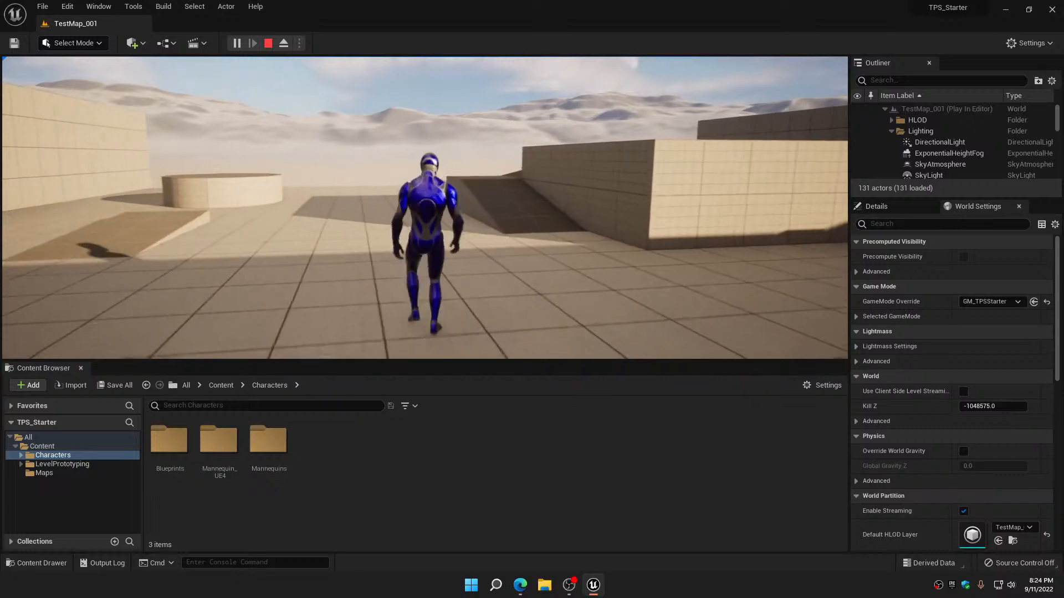
key("s")
key("d")
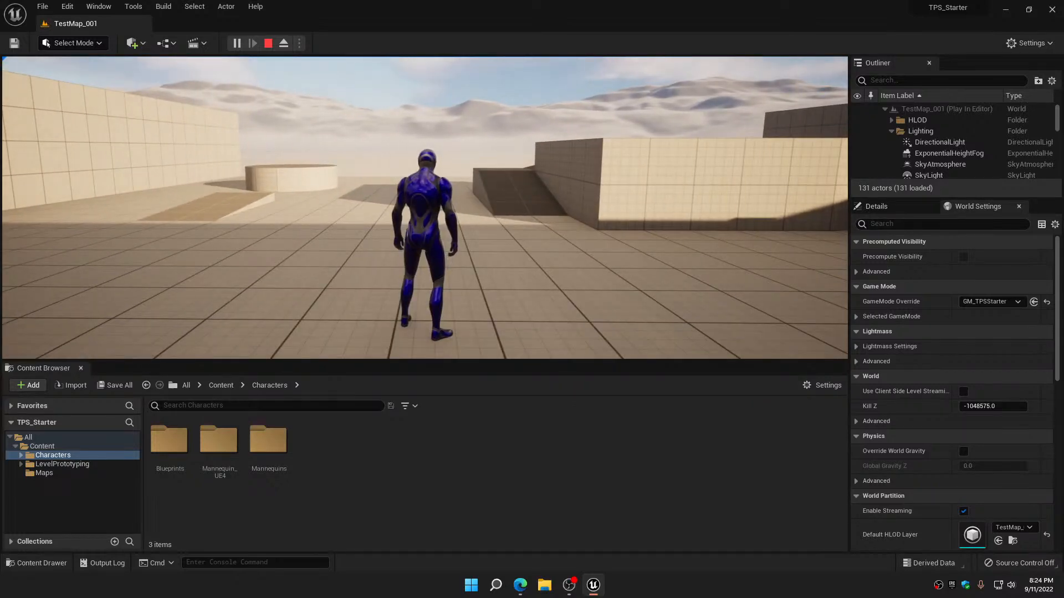
key("Escape")
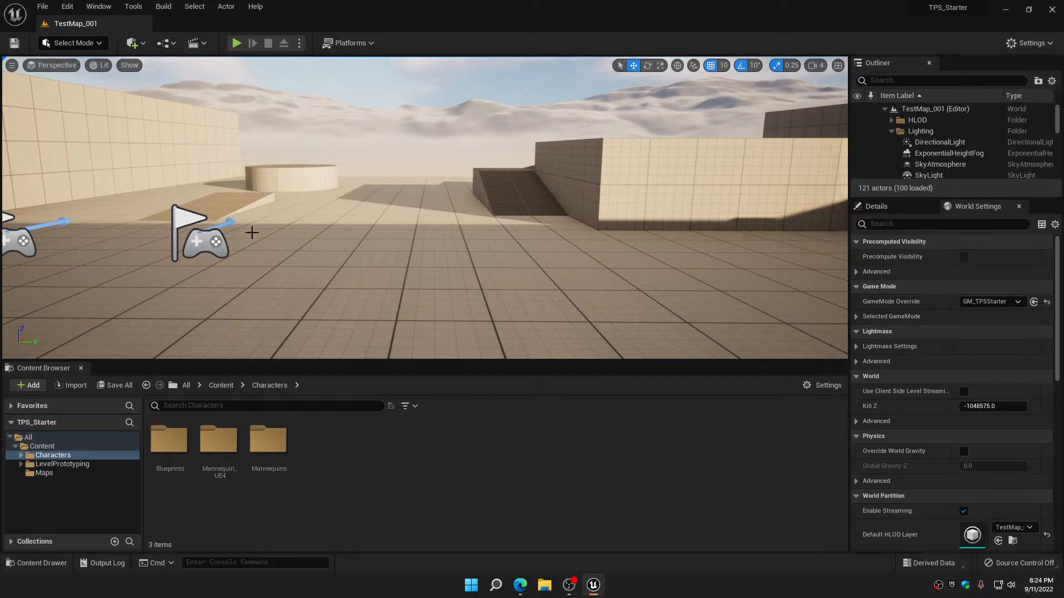
Review the new viewport resolution in the advanced play settings, and close the Editor Preferences
left_click(299, 43)
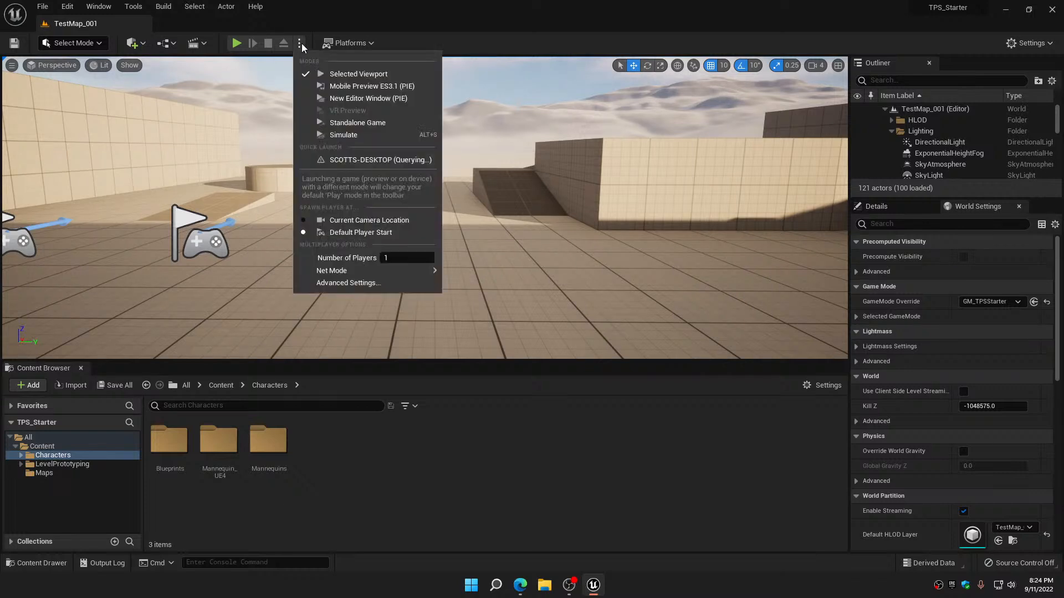
mouse_move(375, 269)
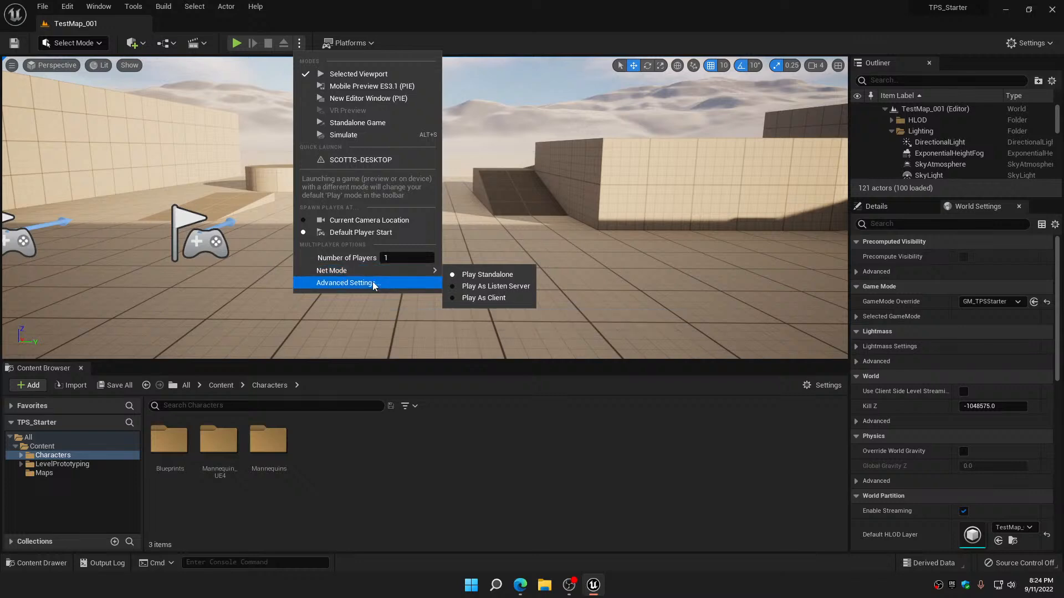
left_click(372, 282)
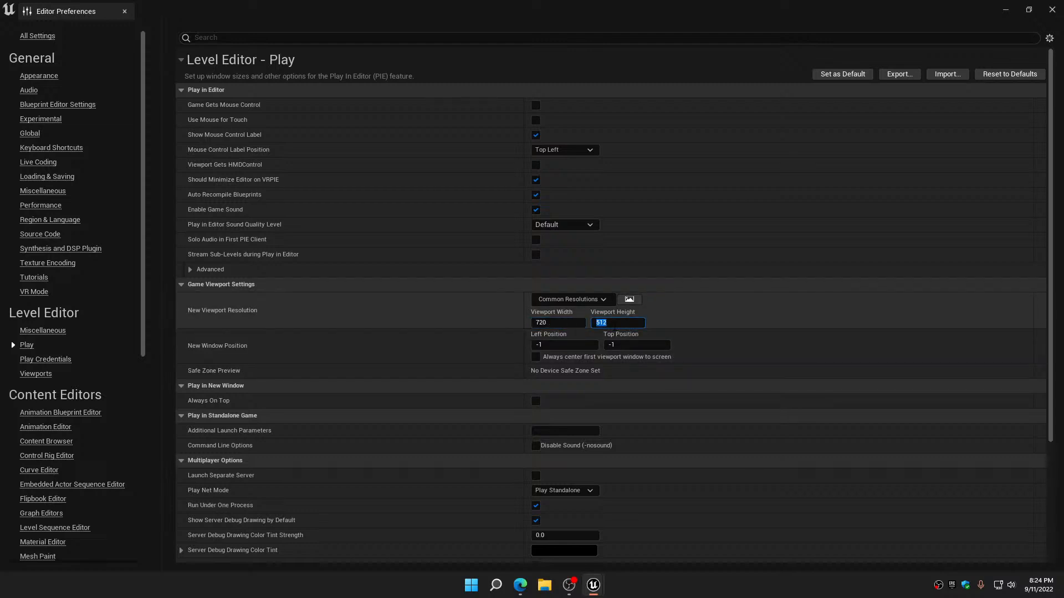
left_click(1051, 11)
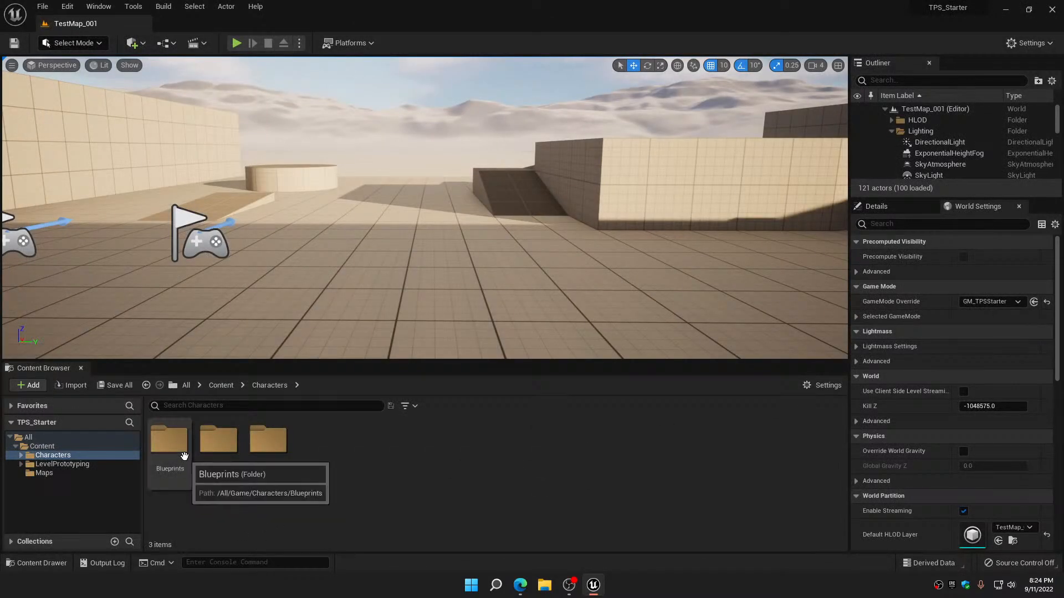
Set the play session to 2 players with the net mode Play As Listen Server
left_click(299, 43)
left_click(382, 255)
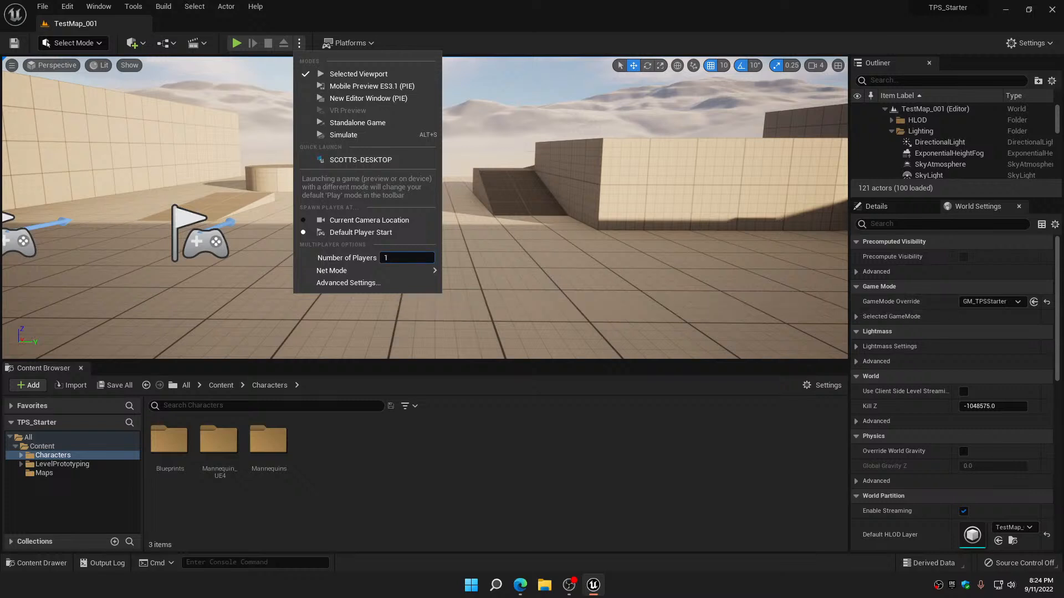
mouse_move(414, 272)
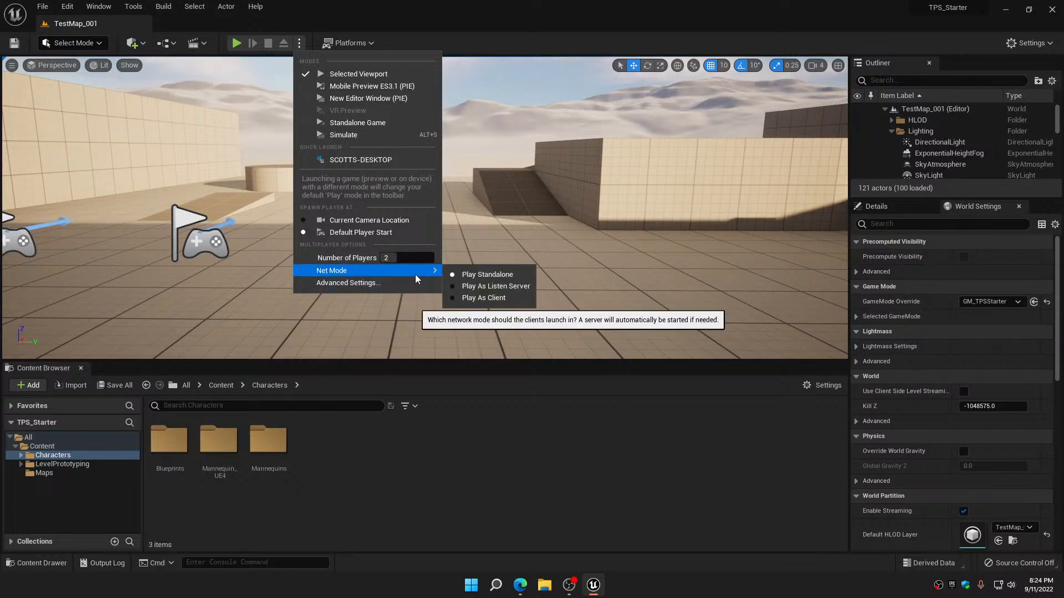
left_click(493, 287)
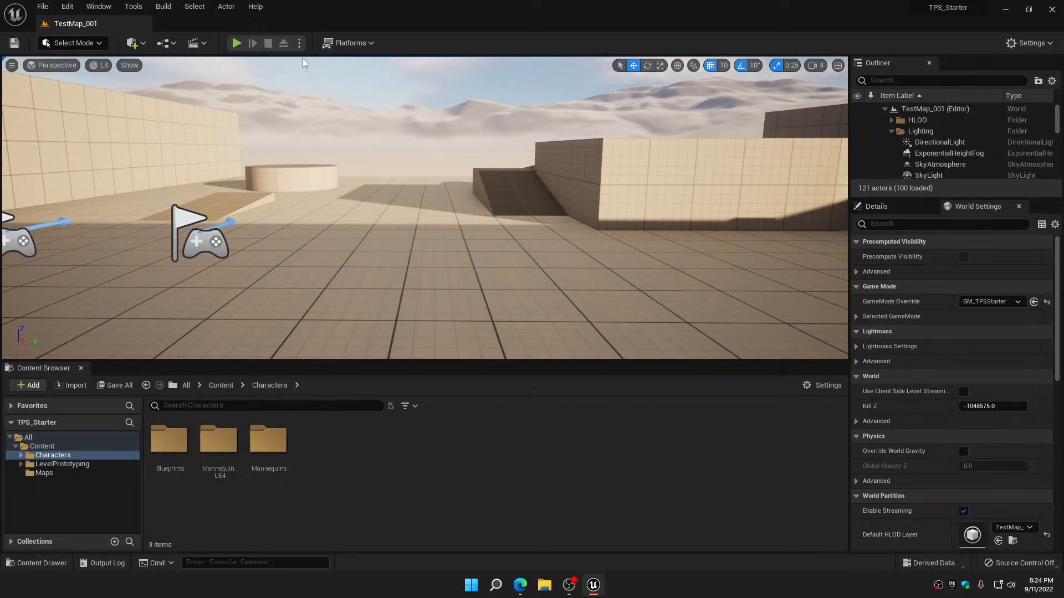
Play in a New Editor Window (PIE) and arrange the Server and Client 1 preview windows side by side
left_click(300, 44)
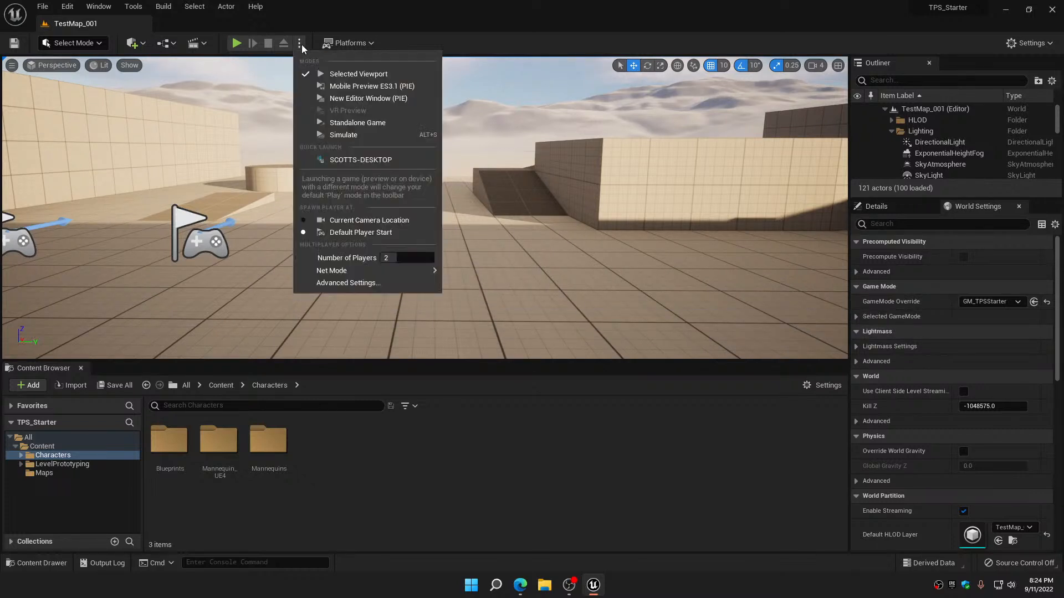
left_click(351, 101)
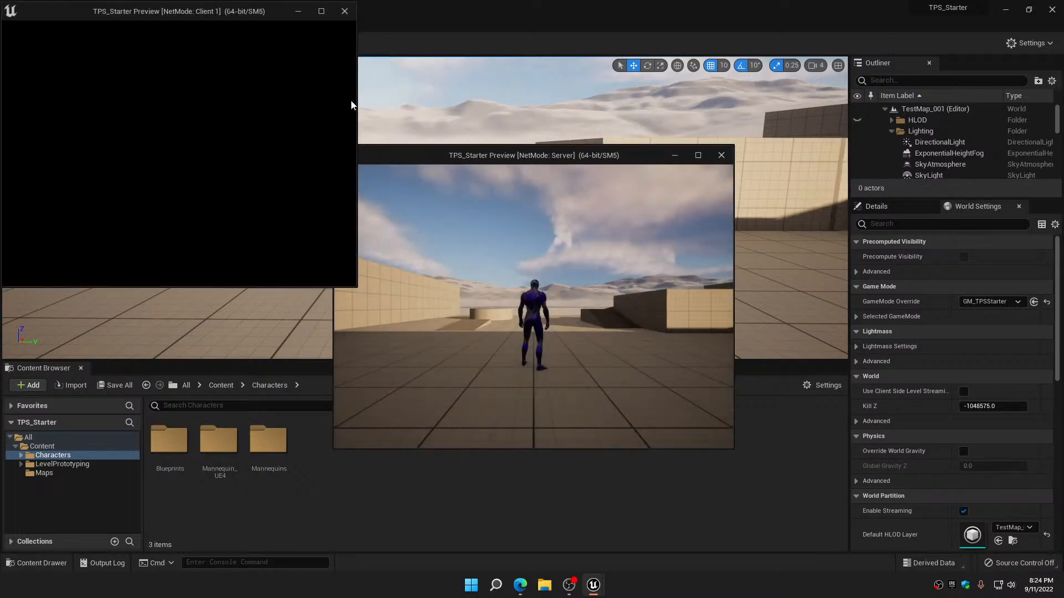
key("alt+Tab")
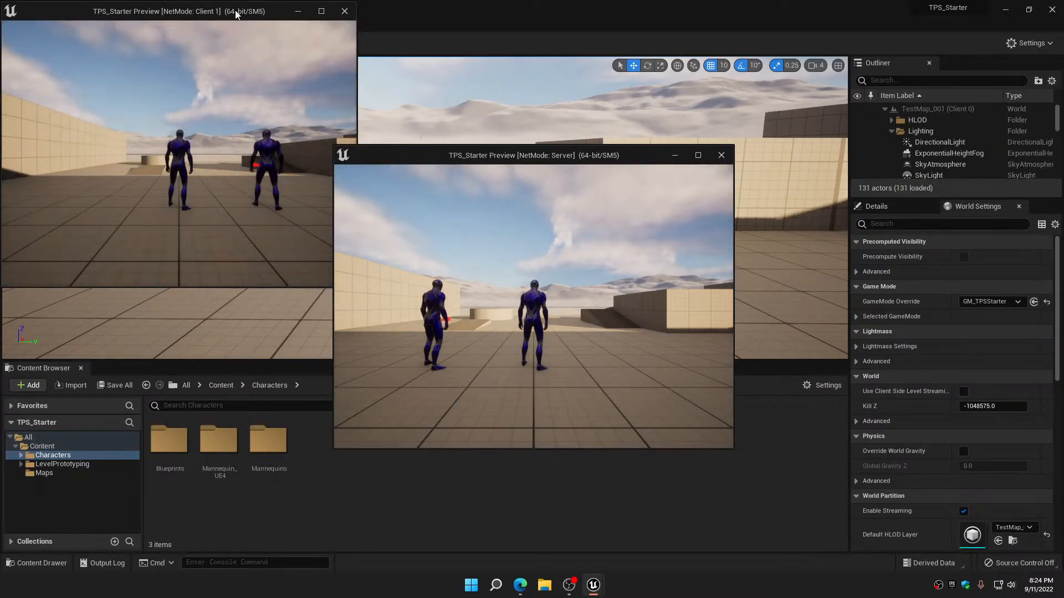
left_click_drag(236, 14, 719, 105)
left_click_drag(448, 151, 138, 87)
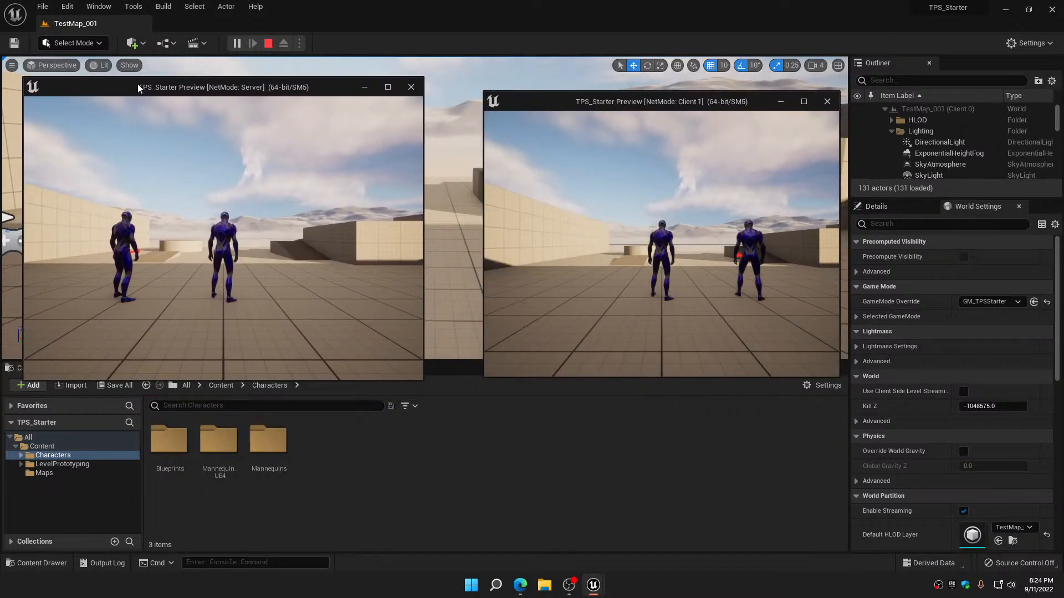
left_click_drag(665, 105, 697, 99)
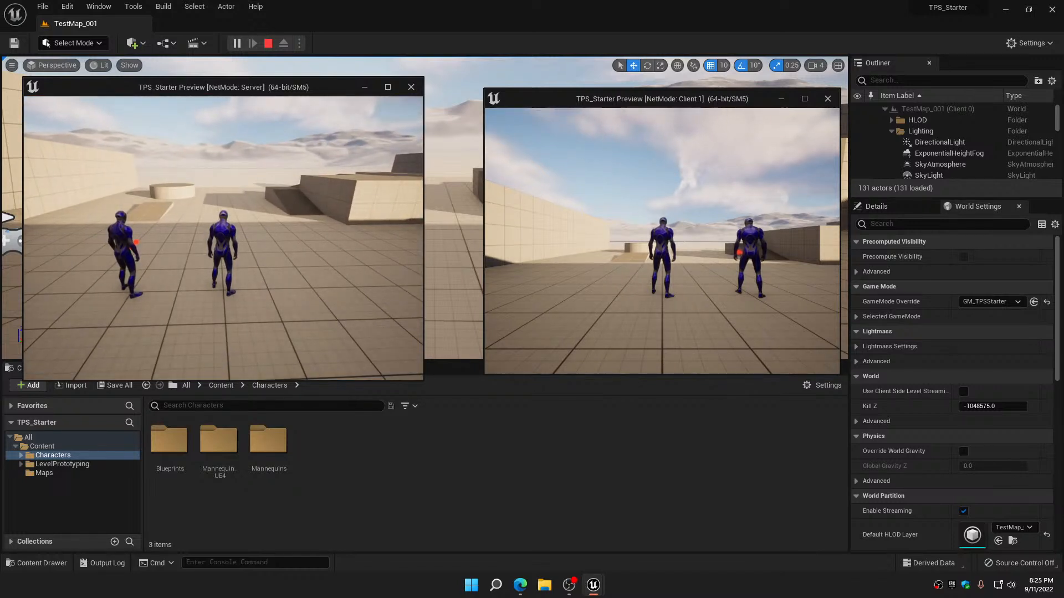
Switch the server's character between Manny and Quinn several times to compare both preview windows, and stop the play session
key("1")
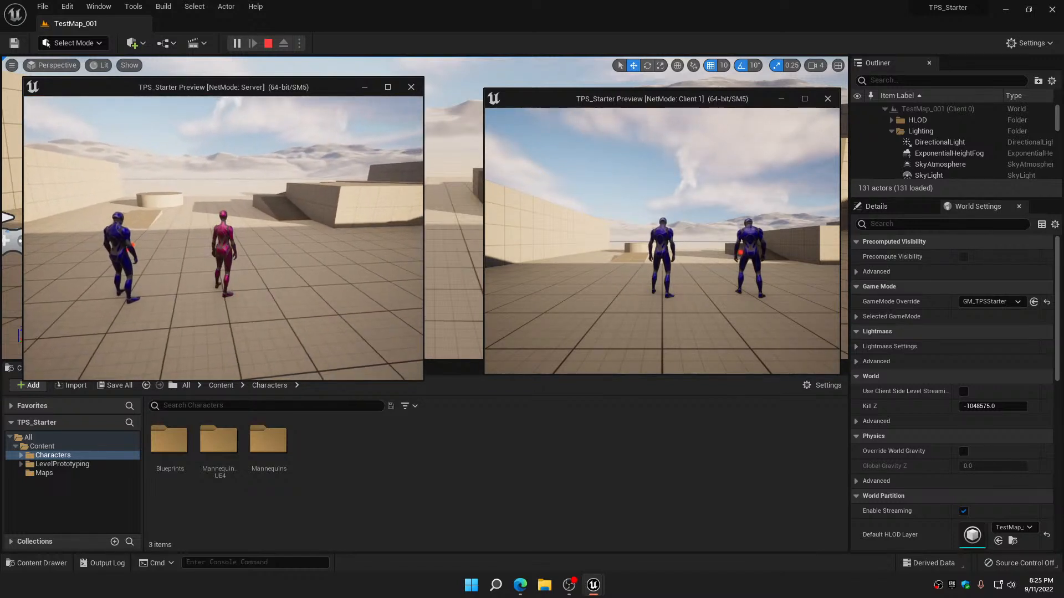
key("1")
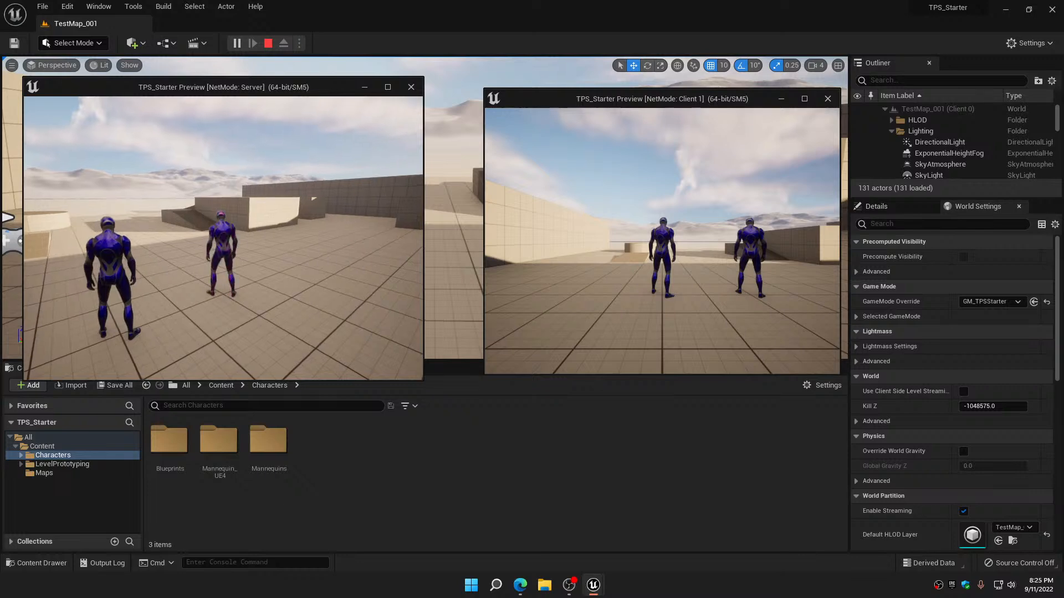
key("1")
key("1")
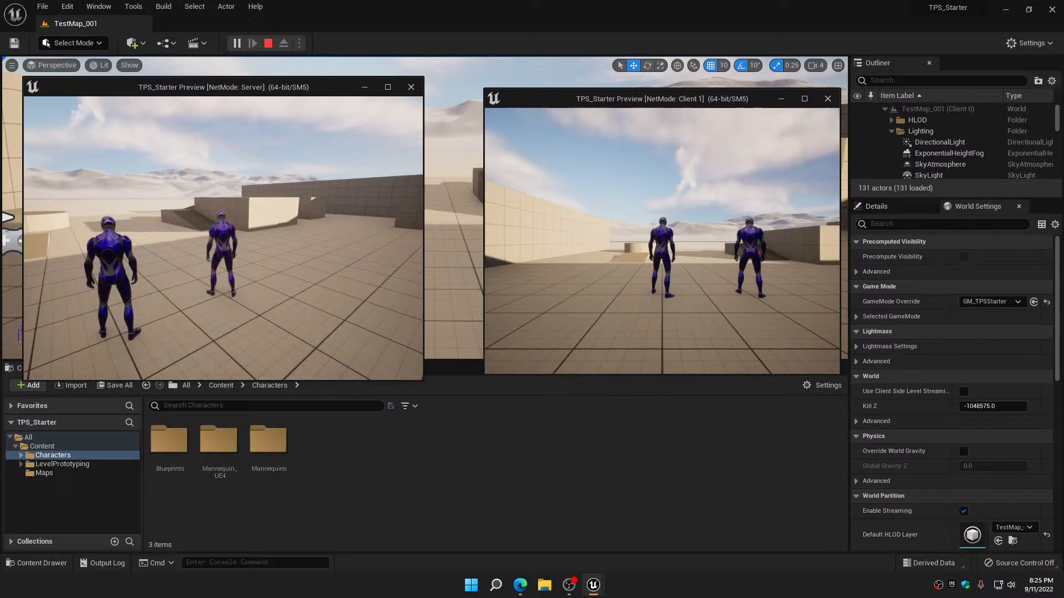
key("Escape")
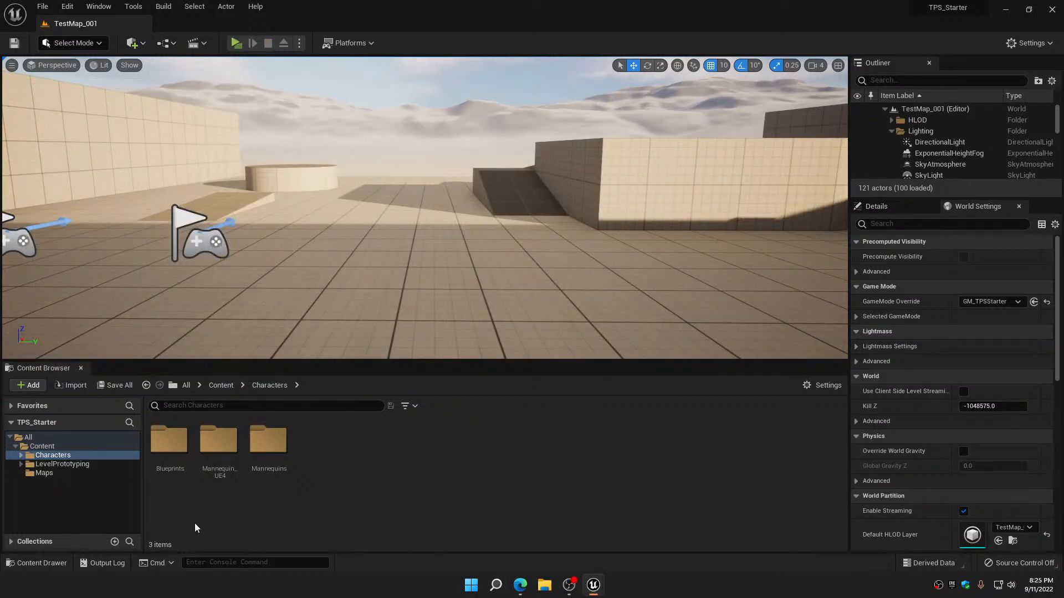
Open the BP_CharacterMaster blueprint from the Blueprints folder under Characters
left_click(173, 446)
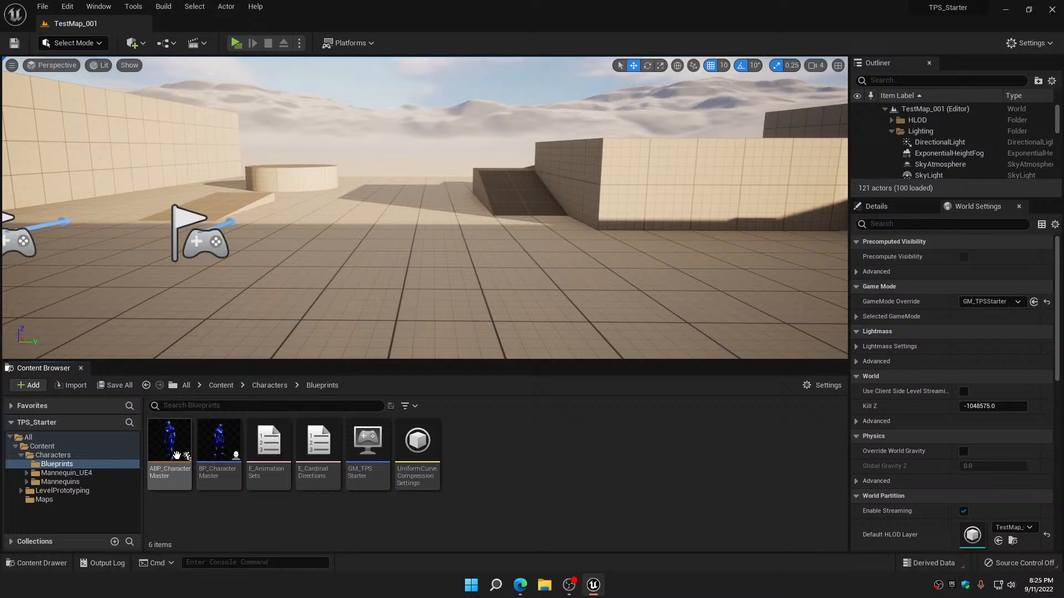
double_click(232, 441)
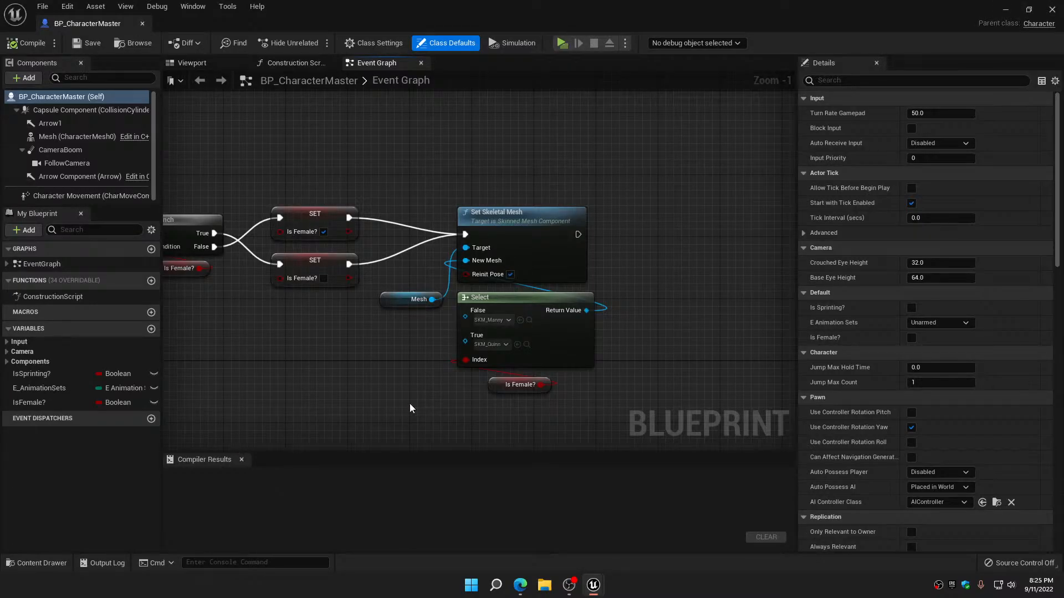
Disconnect the G key event's Pressed output from the Branch, and move the G node above the mesh-switching nodes
right_click_drag(410, 408, 480, 366)
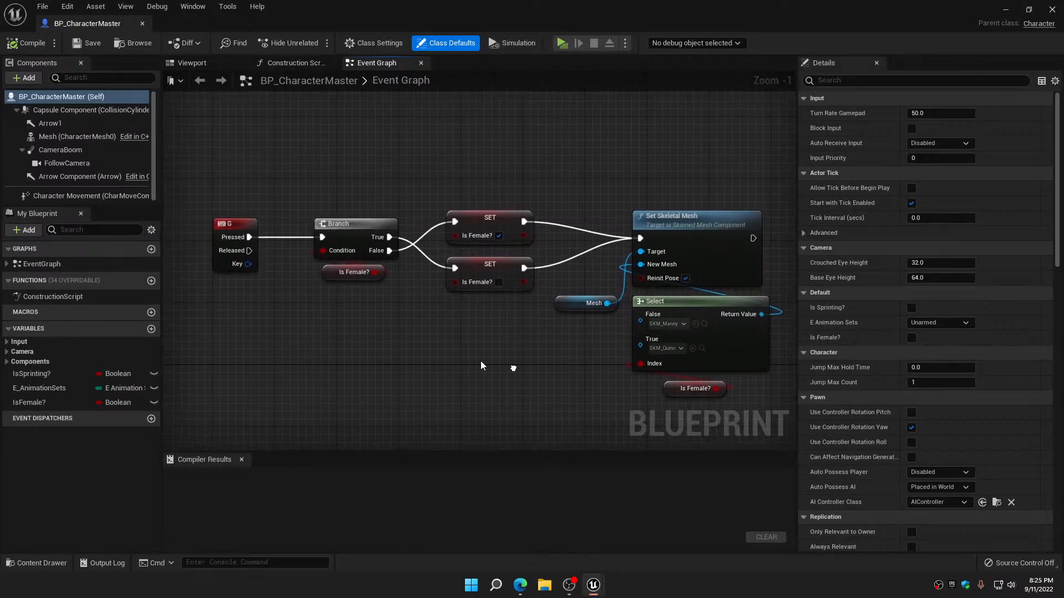
left_click(250, 237, "alt")
right_click_drag(304, 310, 395, 416)
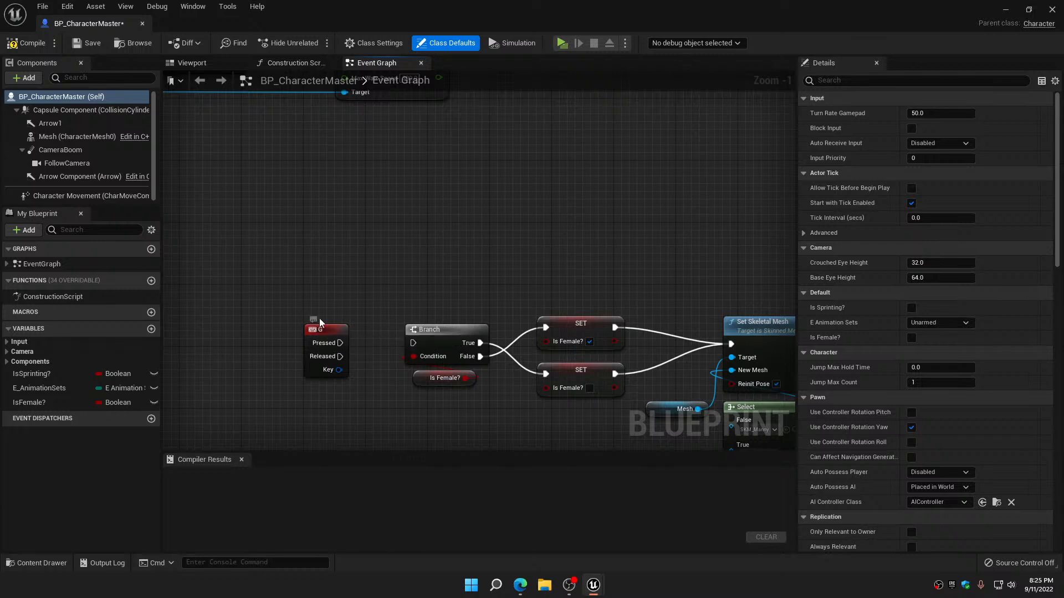
left_click_drag(319, 331, 340, 174)
Add a custom event to the Event Graph between the G key event and the Branch node
right_click(412, 228)
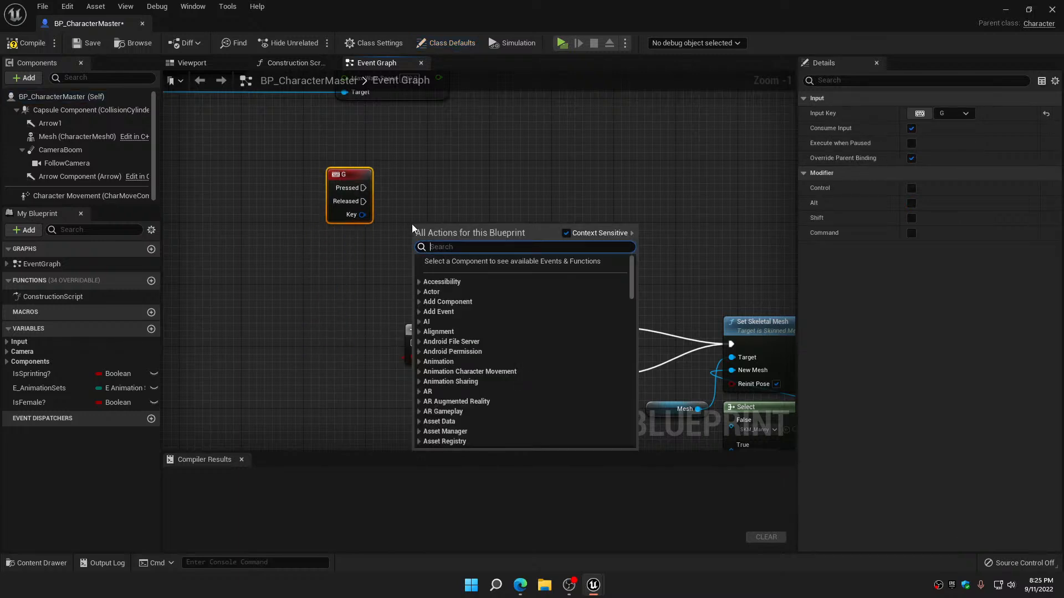
type("custome")
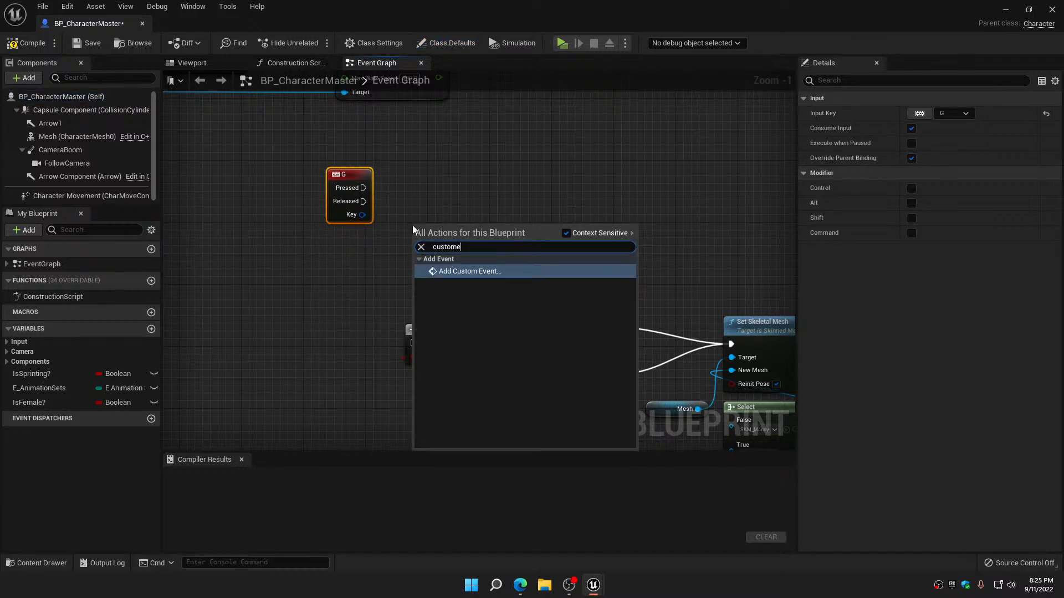
left_click(470, 271)
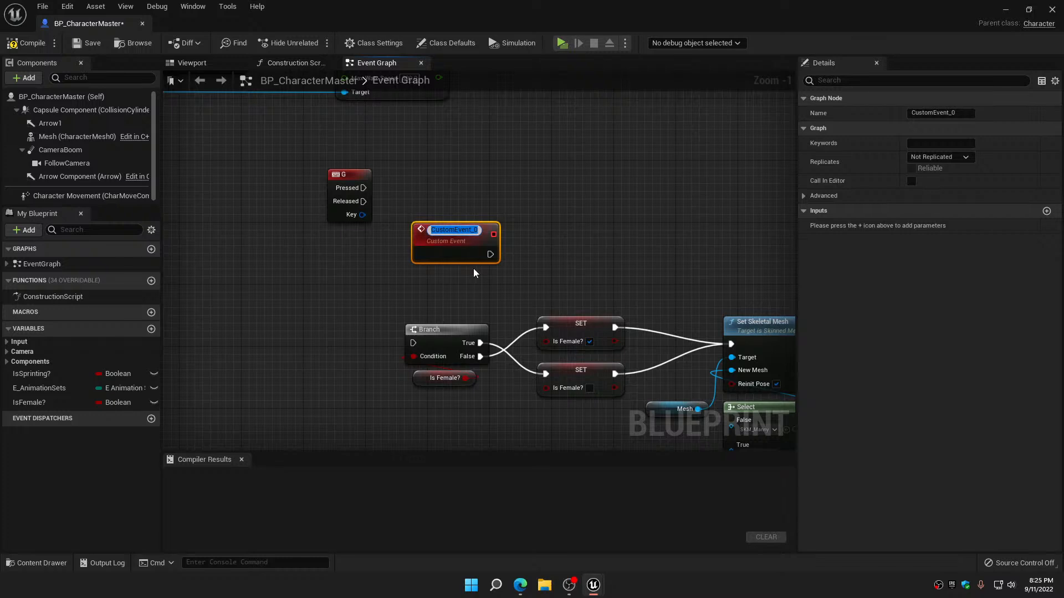
Name the new custom event Server_SetGender and set its replication to Run on Server
type("Server")
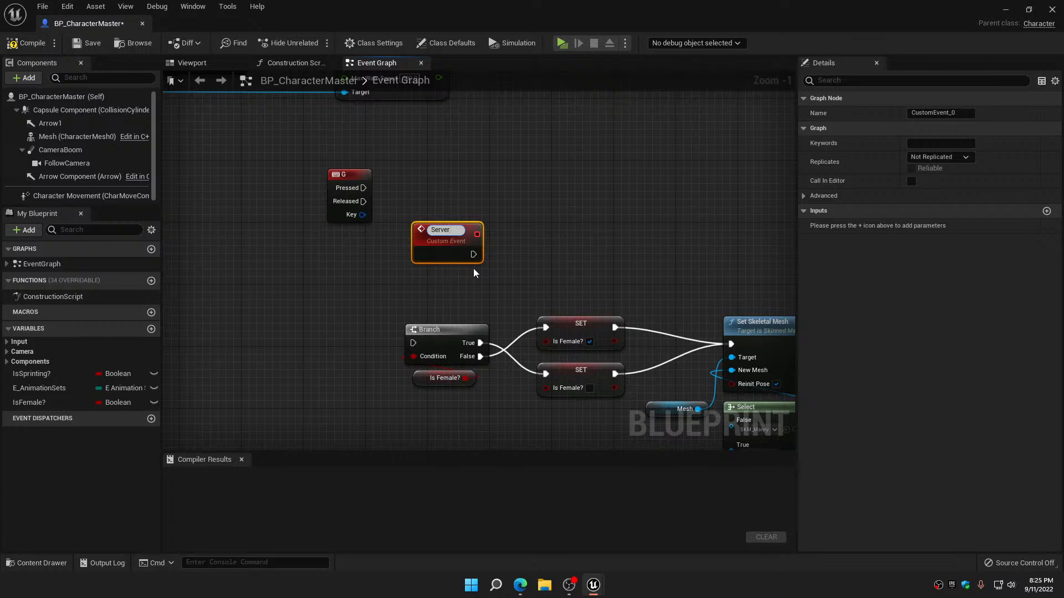
type("_SetGender")
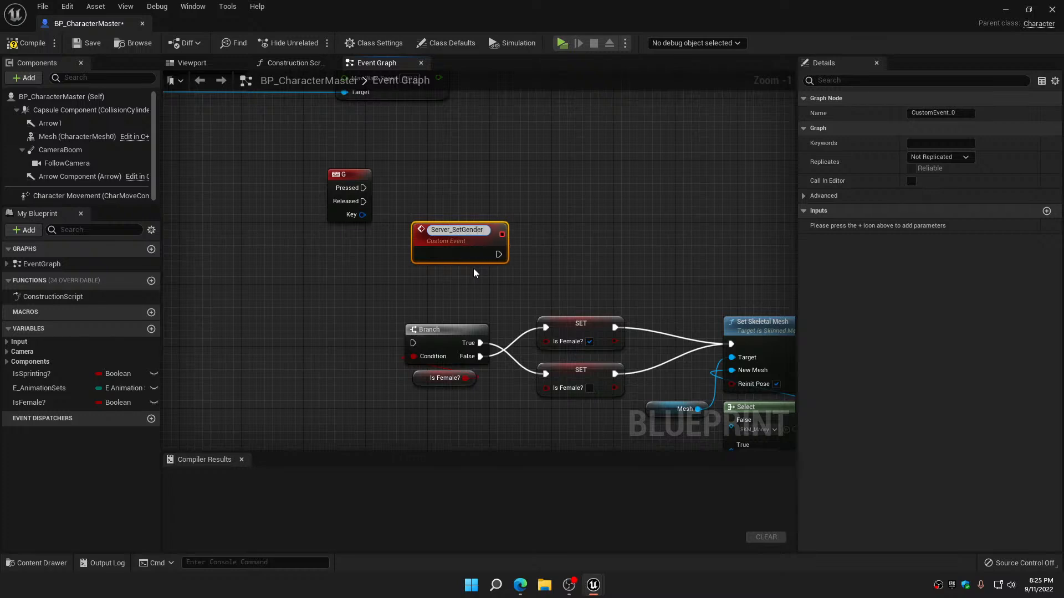
key("Return")
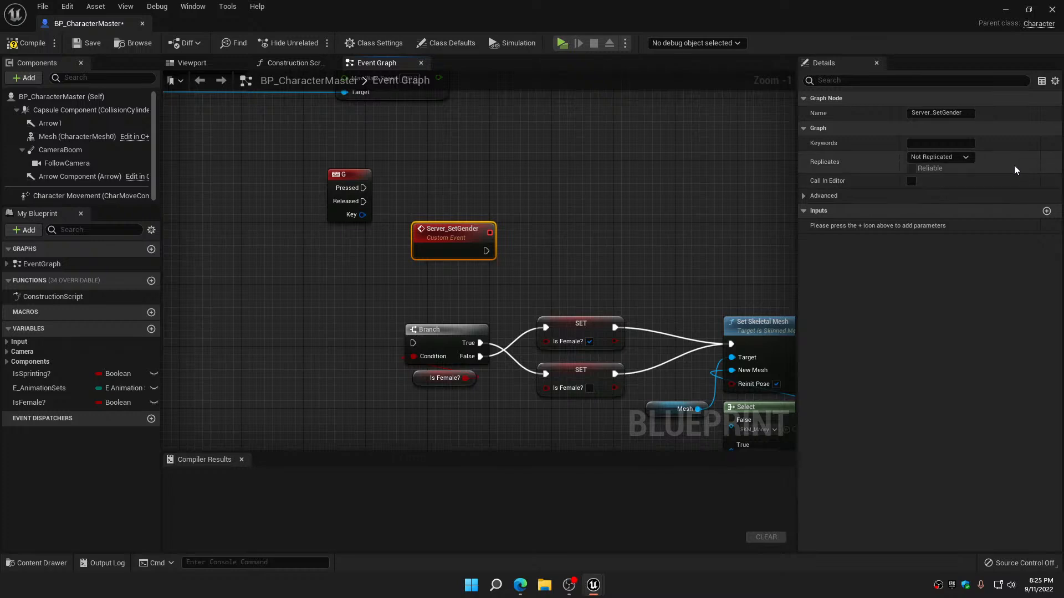
left_click(966, 158)
left_click(966, 198)
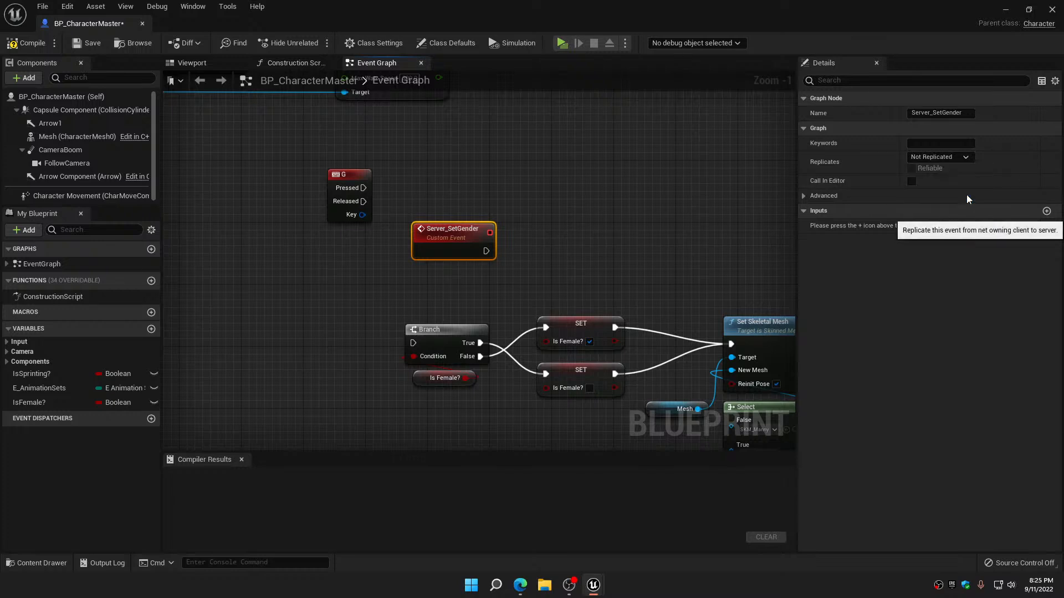
Call Server Set Gender from the G key's Pressed output, placing the call above the Server_SetGender event
left_click_drag(447, 261, 507, 239)
left_click_drag(363, 188, 463, 168)
type("server")
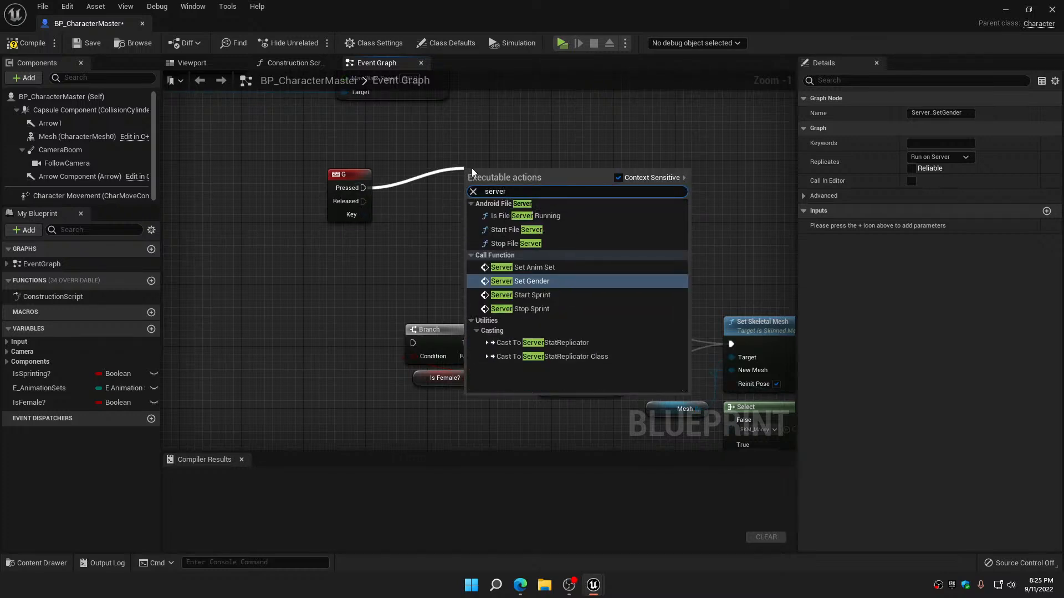
left_click(524, 280)
left_click_drag(531, 231, 530, 207)
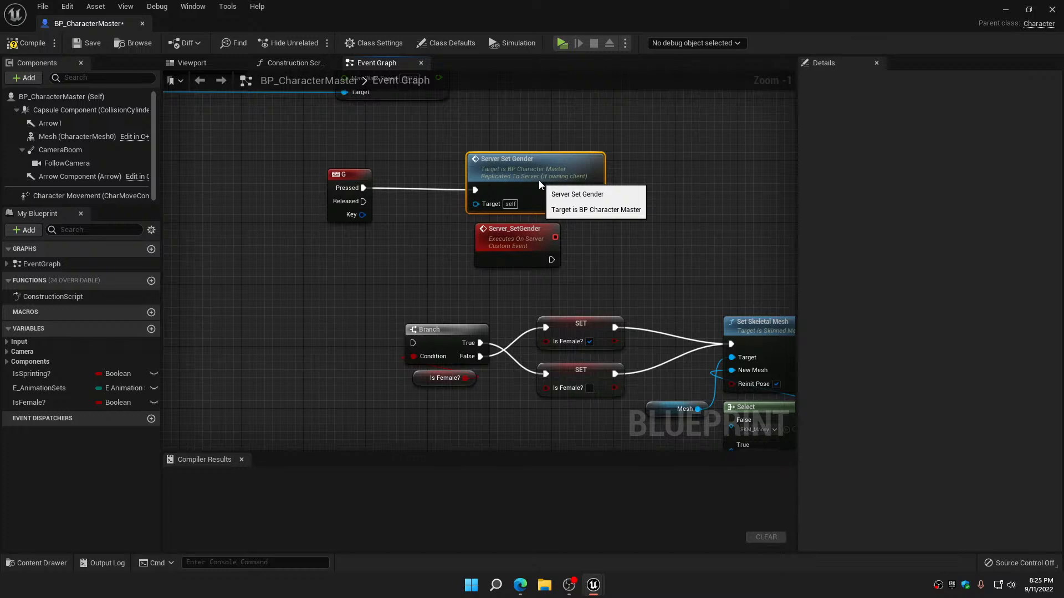
Disconnect both Is Female? SET nodes from Set Skeletal Mesh, then move the Branch group beside Server_SetGender and connect the event to the Branch
right_click_drag(623, 322, 515, 261)
left_click(508, 267, "alt")
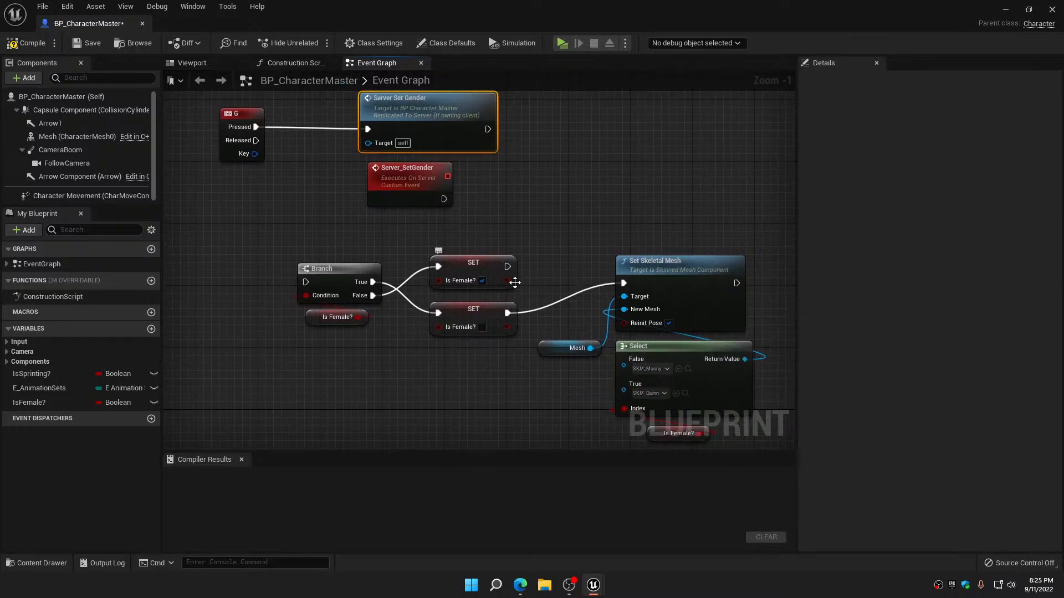
left_click(505, 313, "alt")
left_click_drag(350, 256, 451, 361)
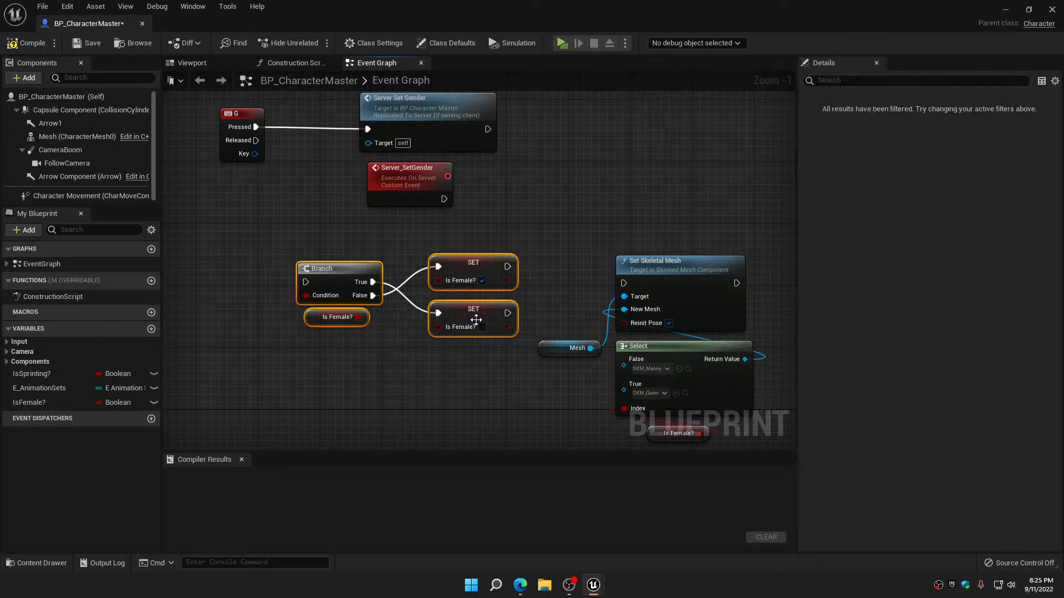
left_click_drag(471, 316, 651, 220)
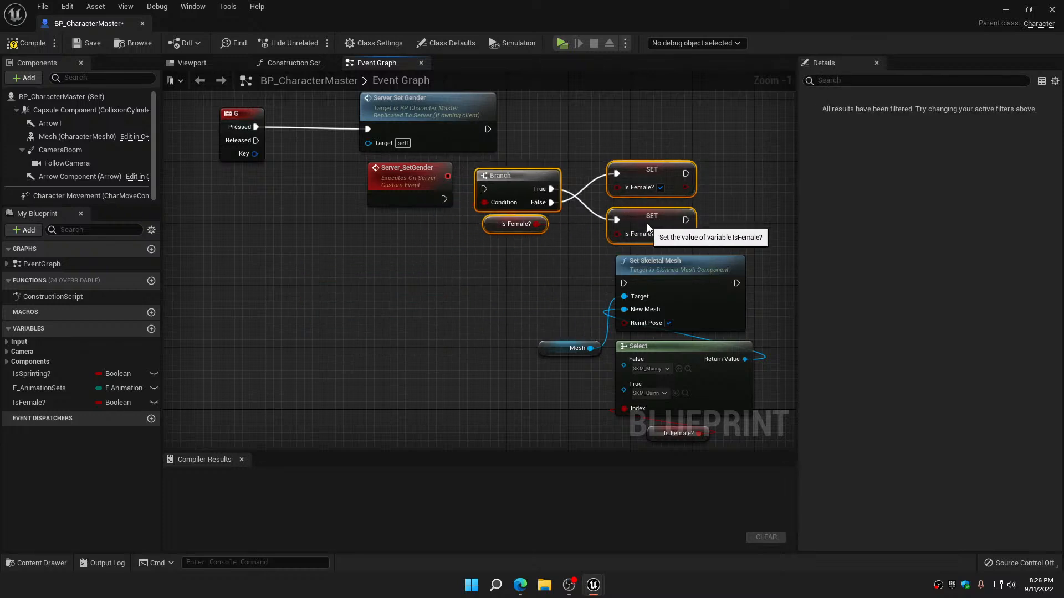
left_click_drag(444, 199, 525, 184)
Move the Set Skeletal Mesh, Mesh, Select and Is Female? nodes into the free area below the Server_SetGender chain
right_click_drag(536, 271, 493, 195)
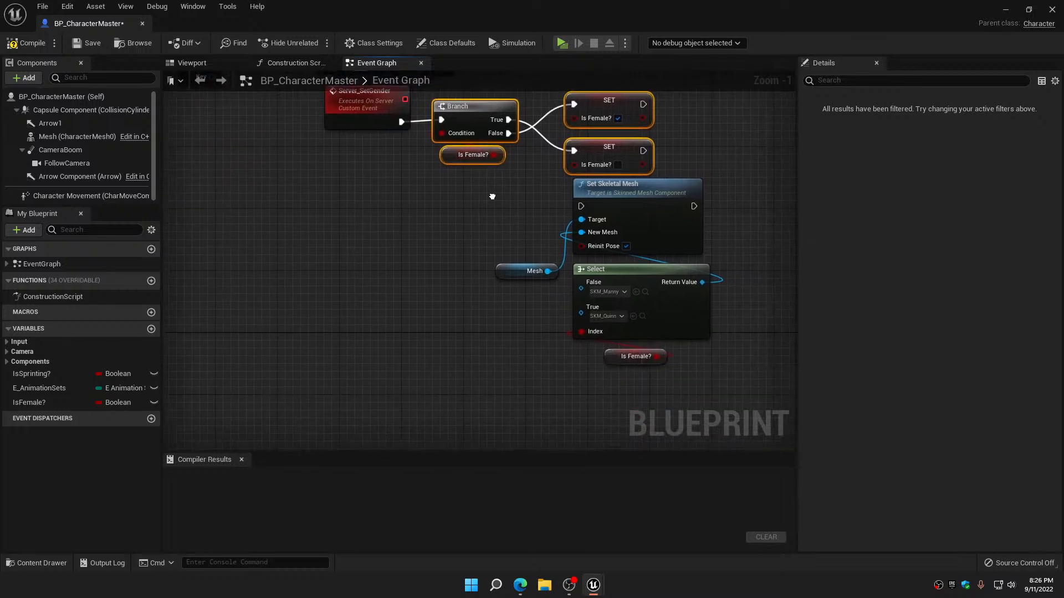
left_click_drag(525, 207, 661, 368)
left_click_drag(669, 268, 512, 314)
right_click_drag(639, 253, 580, 328)
left_click(574, 297)
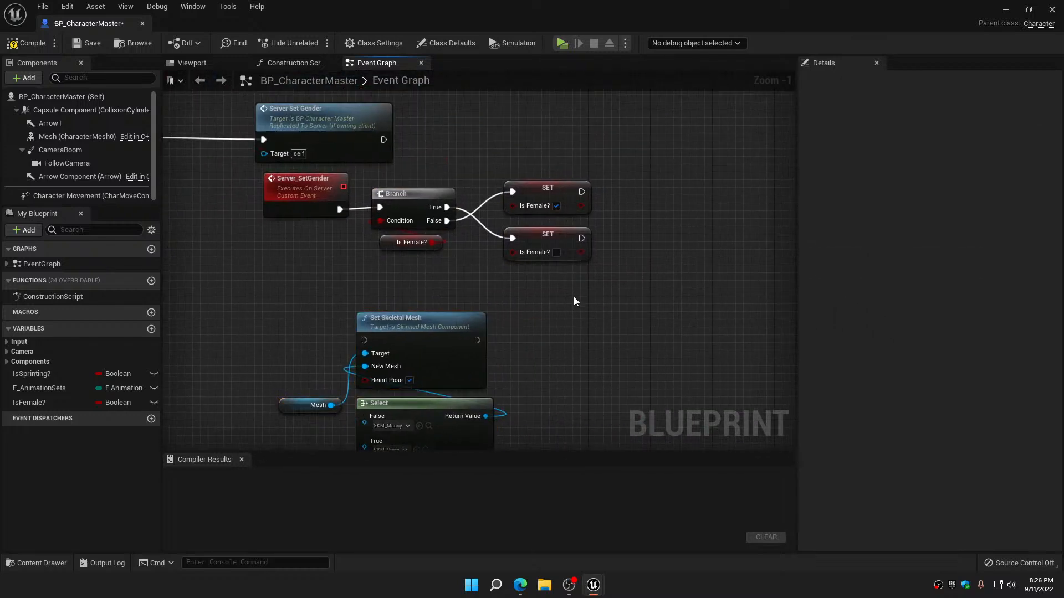
Set the IsFemale? variable's replication to Replicated, then compile and save the blueprint
left_click(567, 196)
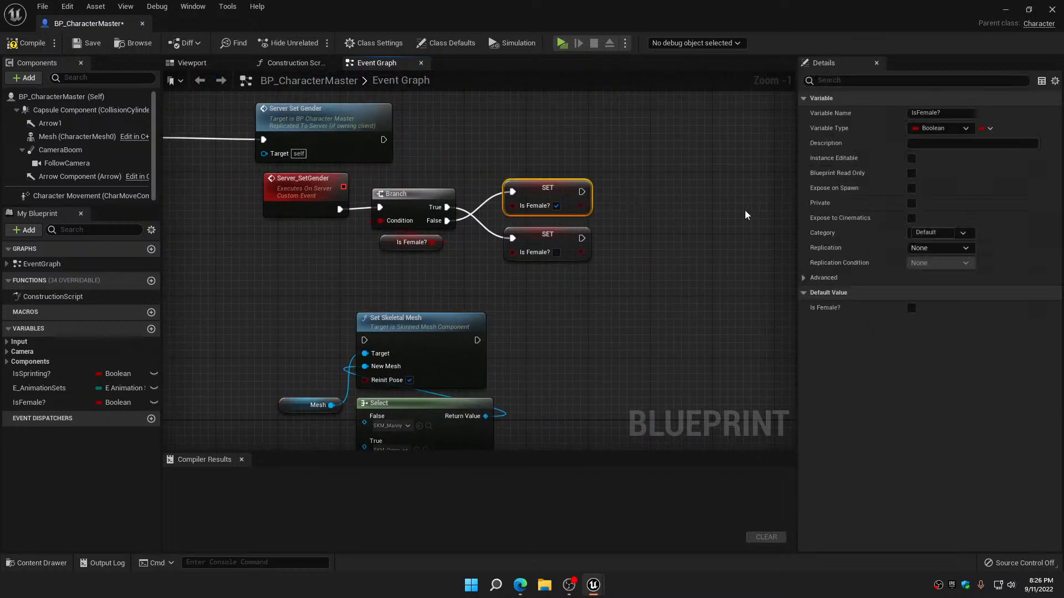
left_click(948, 250)
left_click(936, 272)
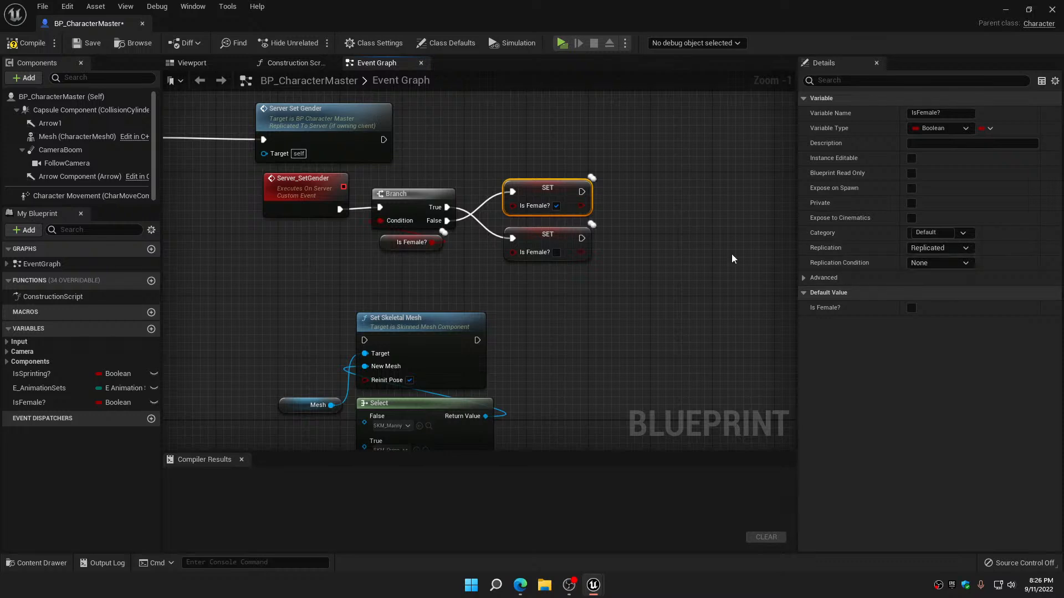
left_click(41, 42)
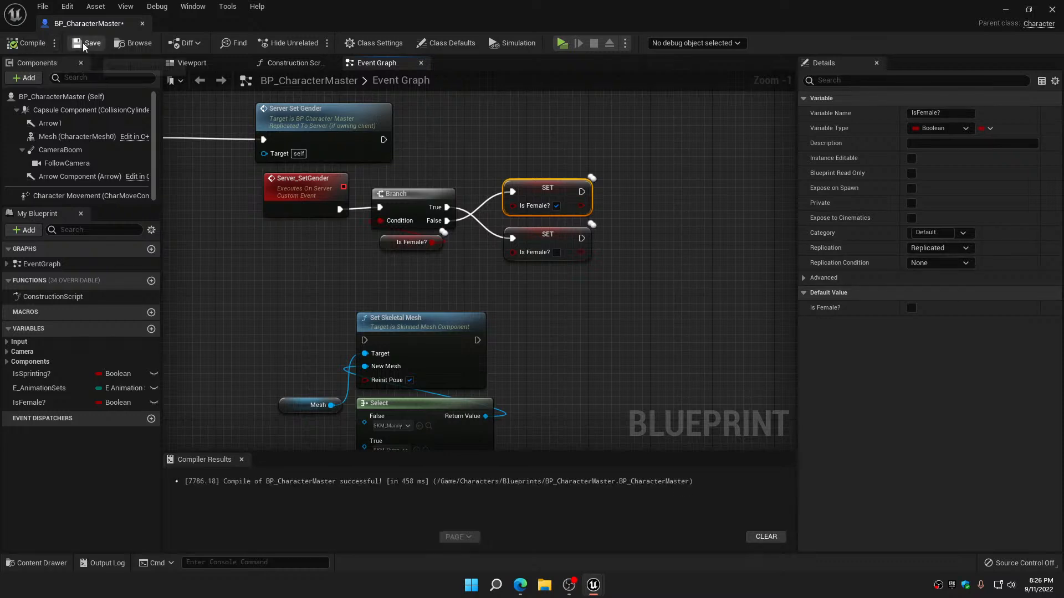
Add a custom event named Multicast_SetGender beside Set Skeletal Mesh and set its replication to Multicast
right_click_drag(270, 282, 347, 264)
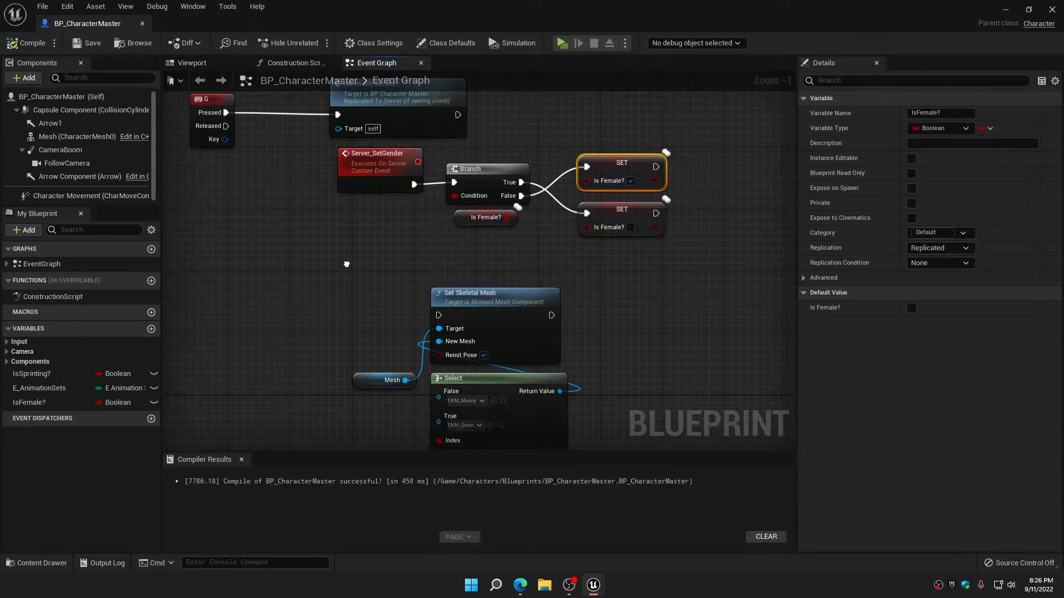
right_click(272, 301)
type("custome")
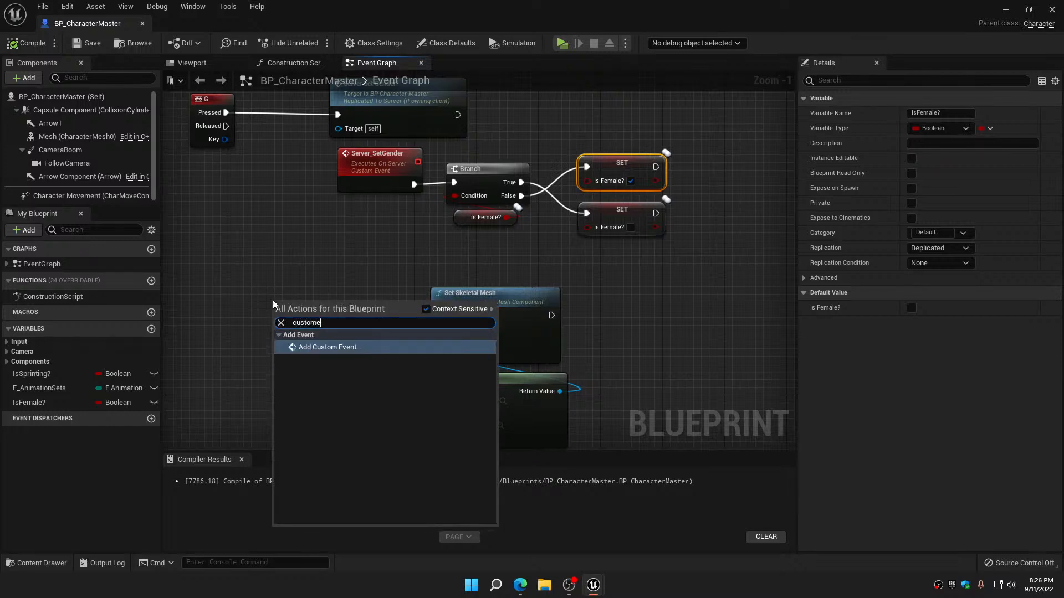
left_click(306, 351)
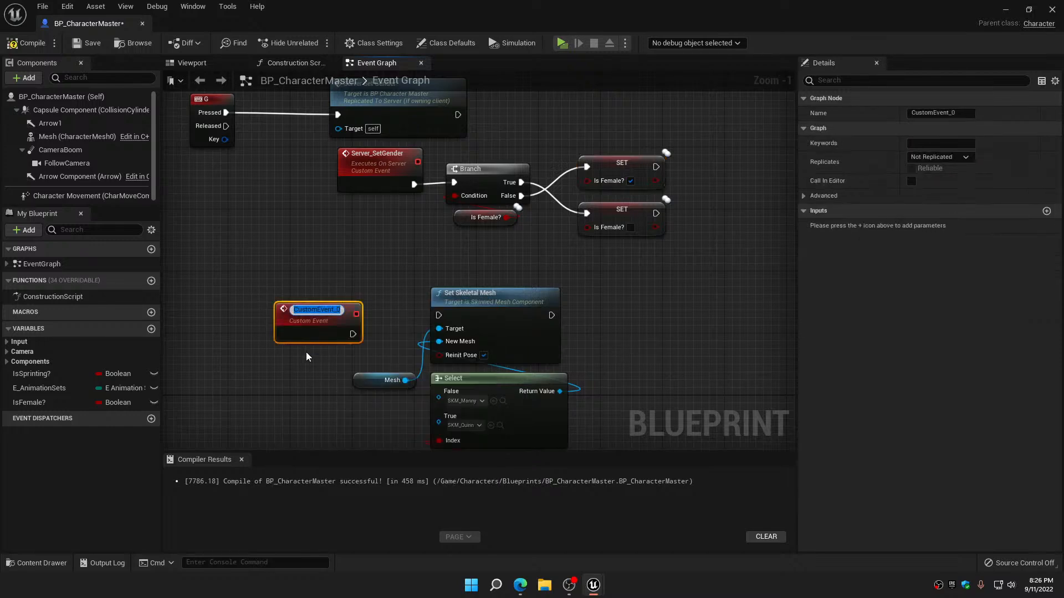
type("Mult")
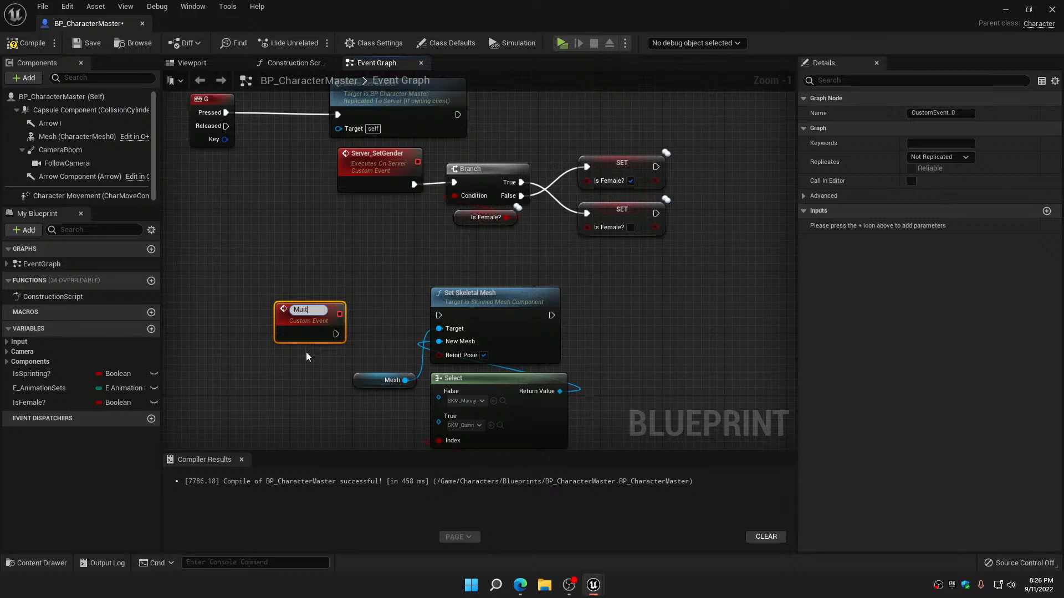
type("icast_SetG")
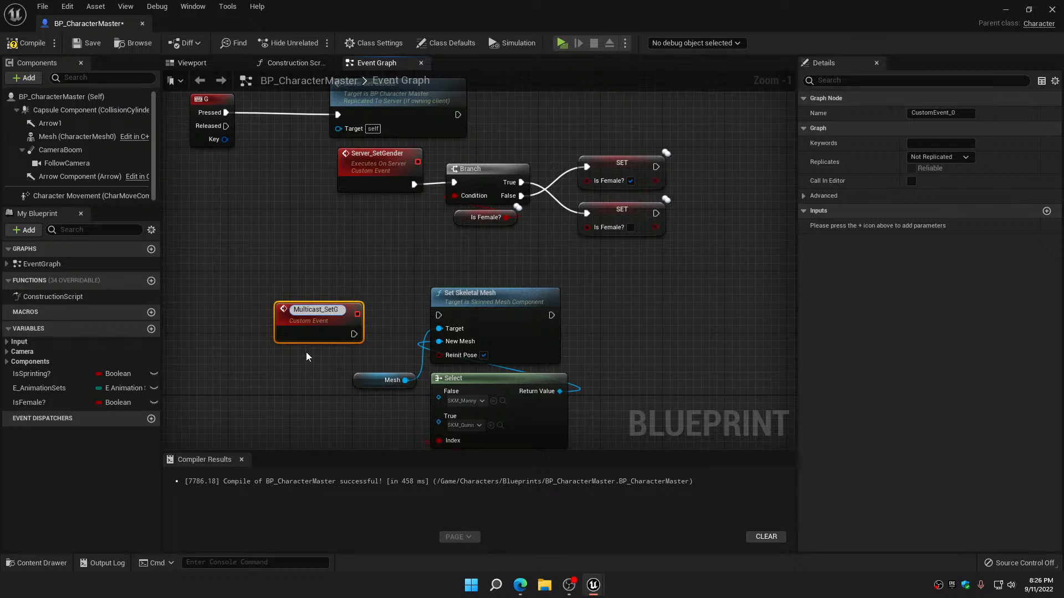
type("ender")
key("Return")
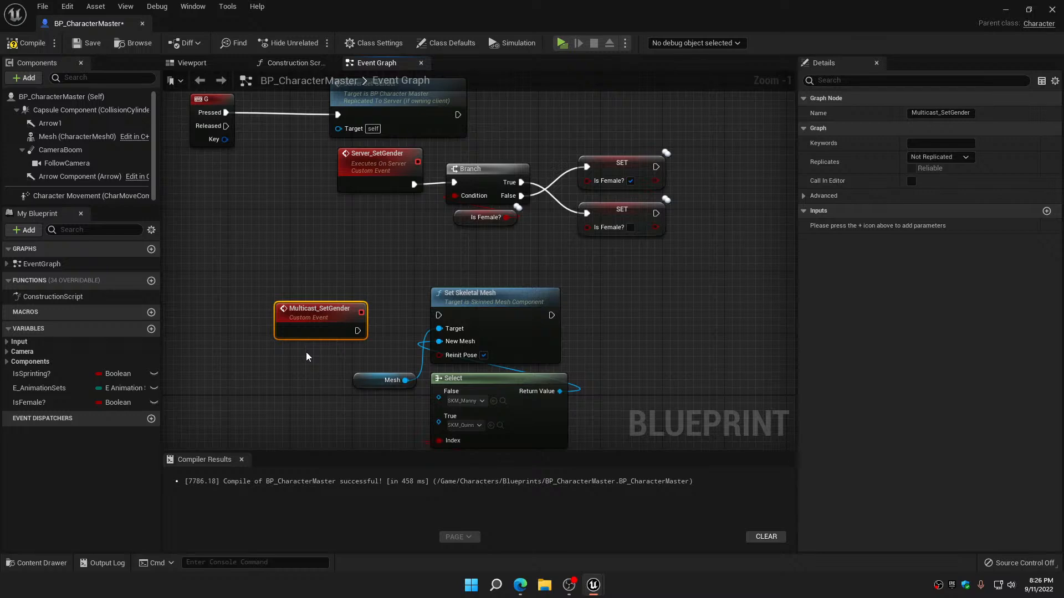
left_click(939, 157)
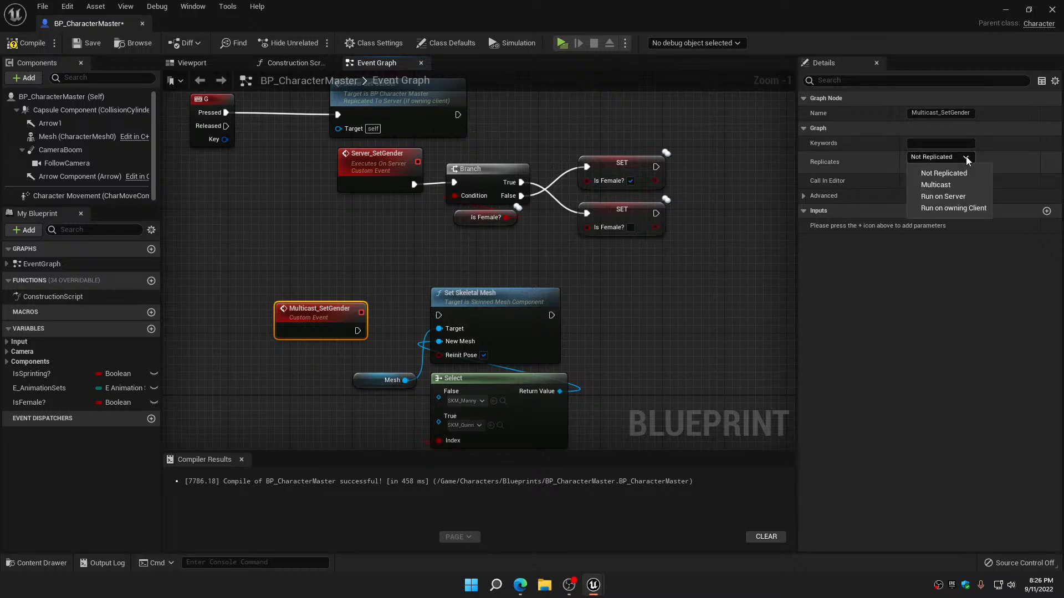
left_click(953, 185)
Call Multicast Set Gender from the execution outputs of both Is Female? SET nodes
right_click_drag(648, 253, 557, 275)
left_click_drag(564, 188, 647, 185)
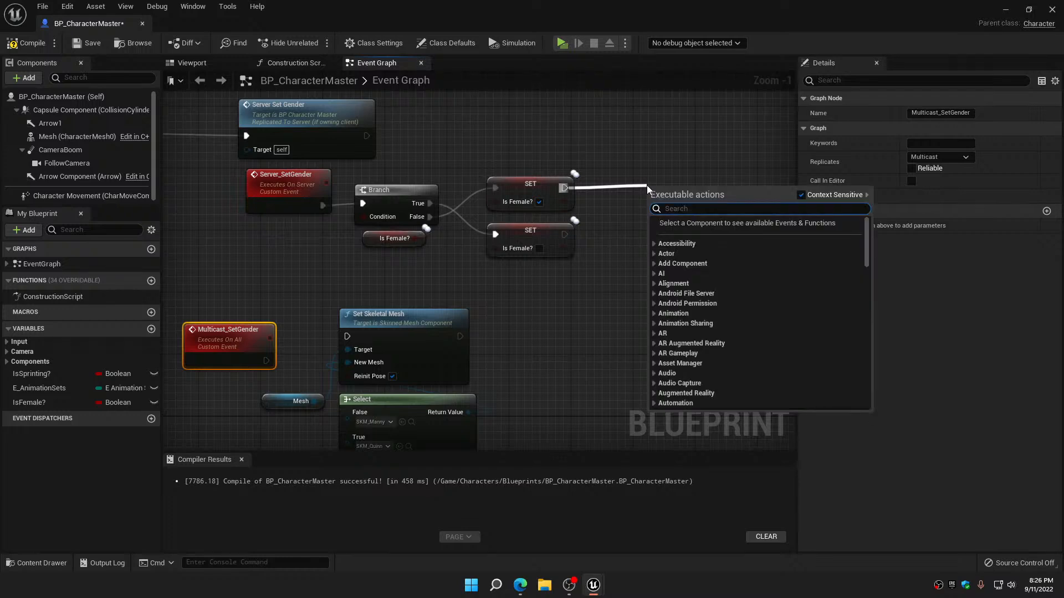
type("multi")
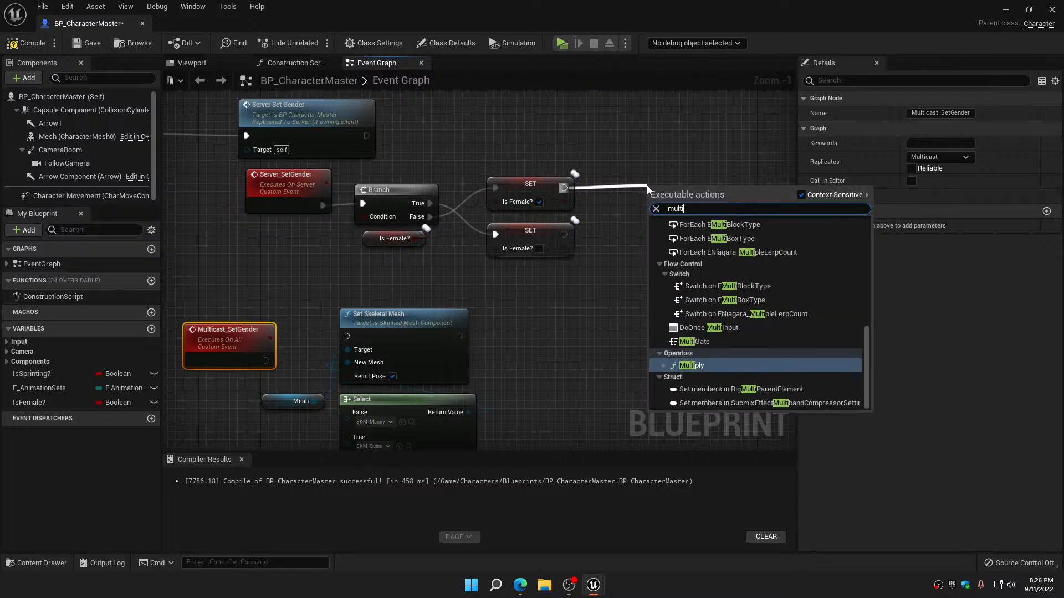
type("cast")
left_click(705, 232)
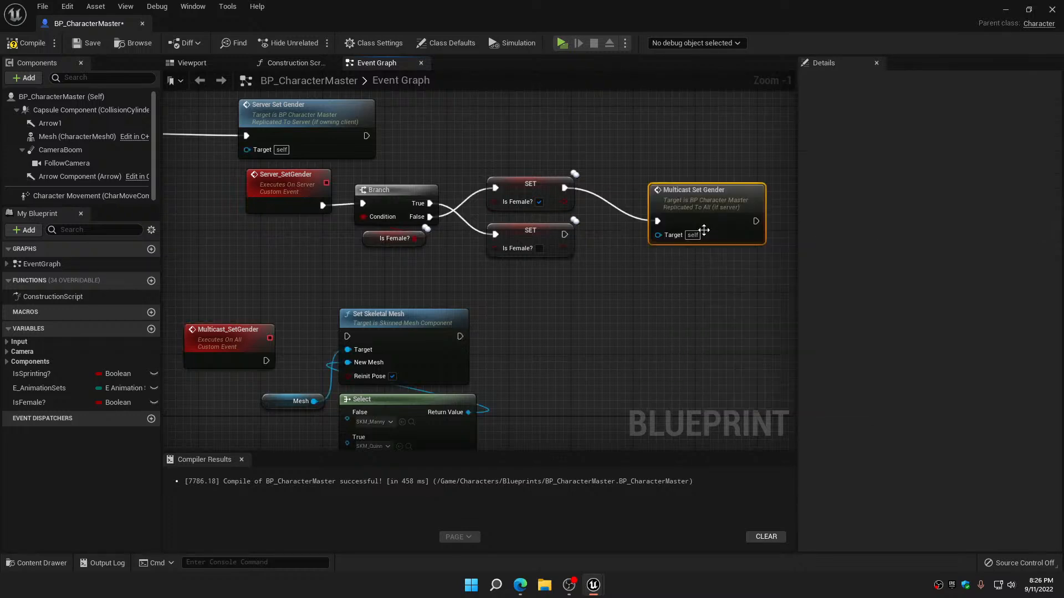
left_click_drag(563, 240, 686, 198)
Connect the Multicast_SetGender event to Set Skeletal Mesh and line up the two nodes
right_click_drag(686, 198, 741, 104)
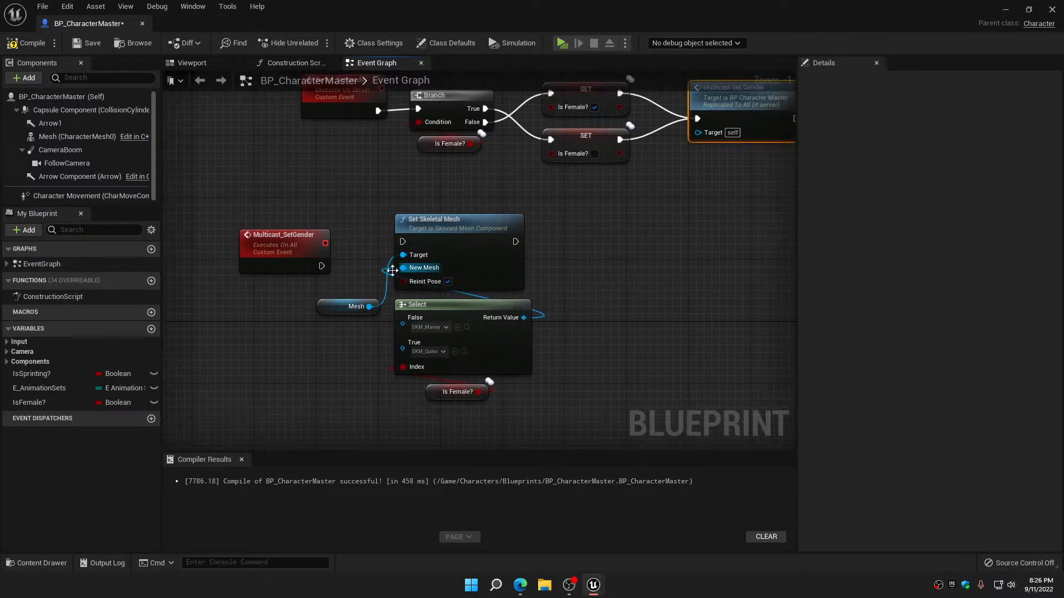
left_click_drag(321, 266, 403, 241)
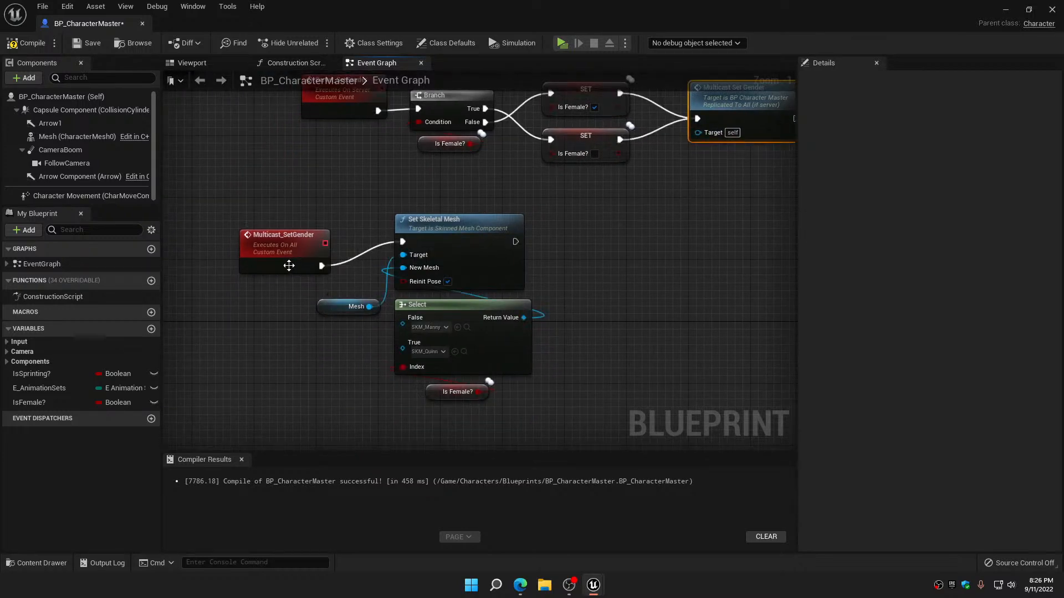
left_click_drag(290, 257, 298, 234)
Align the Multicast_SetGender group under the Server_SetGender chain, and the G key with its Server Set Gender call above it
scroll(298, 234, "down", 2)
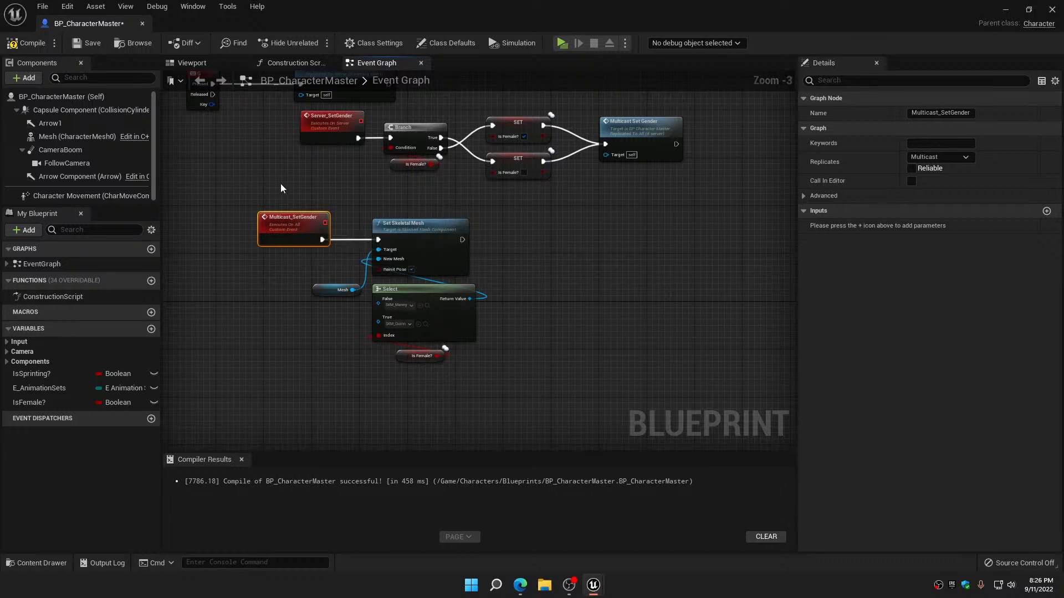
left_click_drag(281, 184, 516, 377)
left_click_drag(434, 253, 478, 226)
right_click_drag(611, 225, 597, 386)
left_click_drag(195, 212, 470, 217)
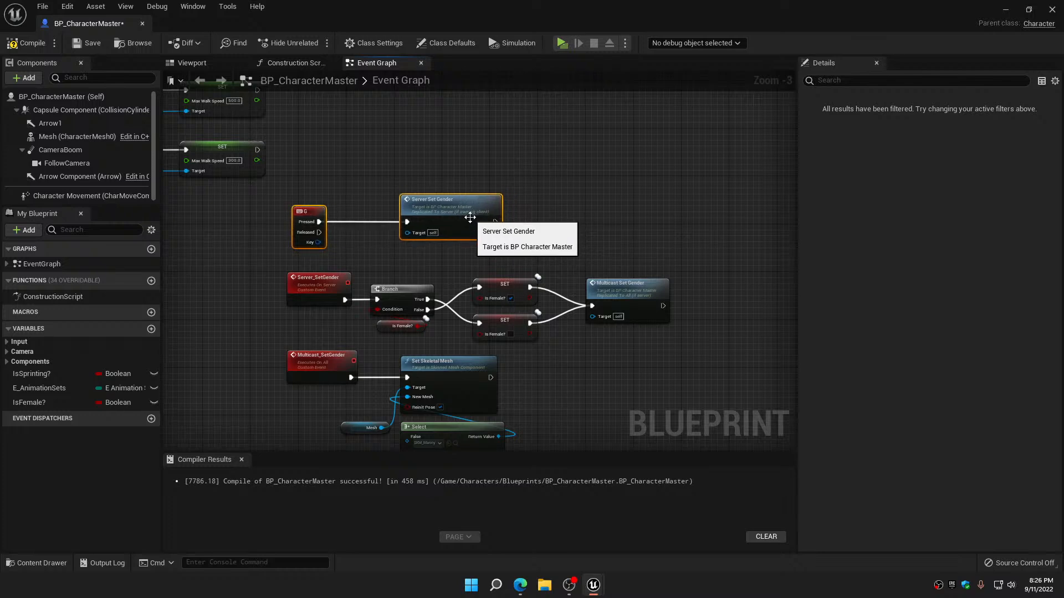
Compile and save BP_CharacterMaster, then close its blueprint editor
left_click(31, 42)
left_click(79, 44)
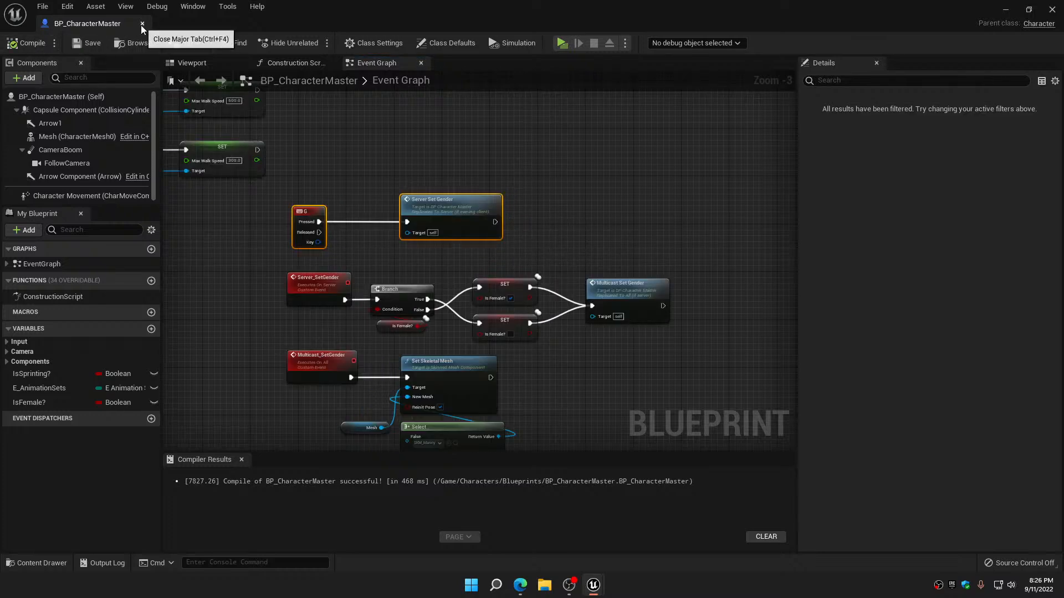
left_click(142, 23)
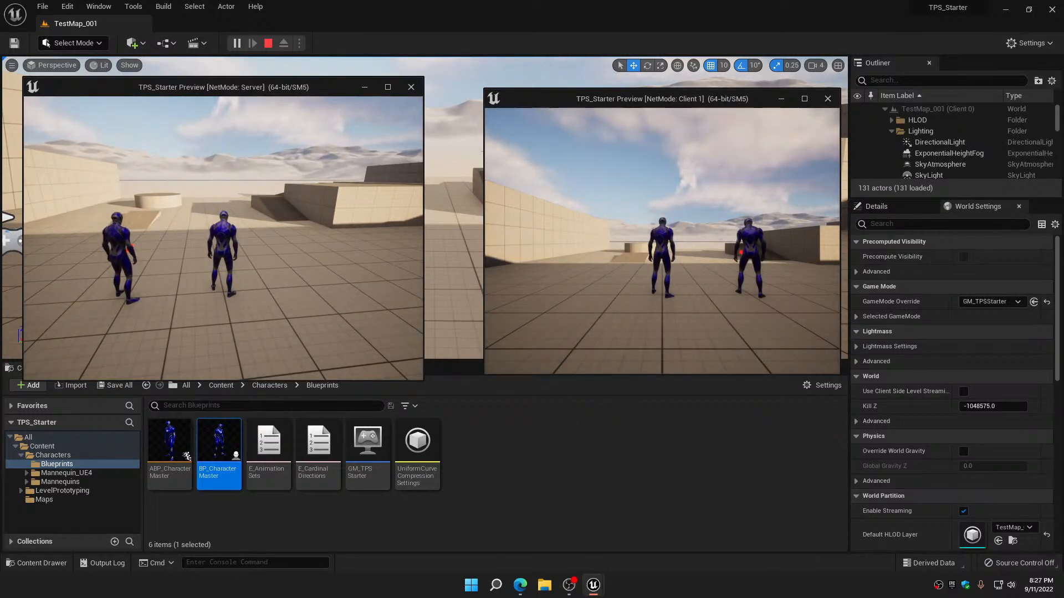
Play-test the server and client previews, moving the server's character around and switching its gender to check that the mesh change replicates
key("d")
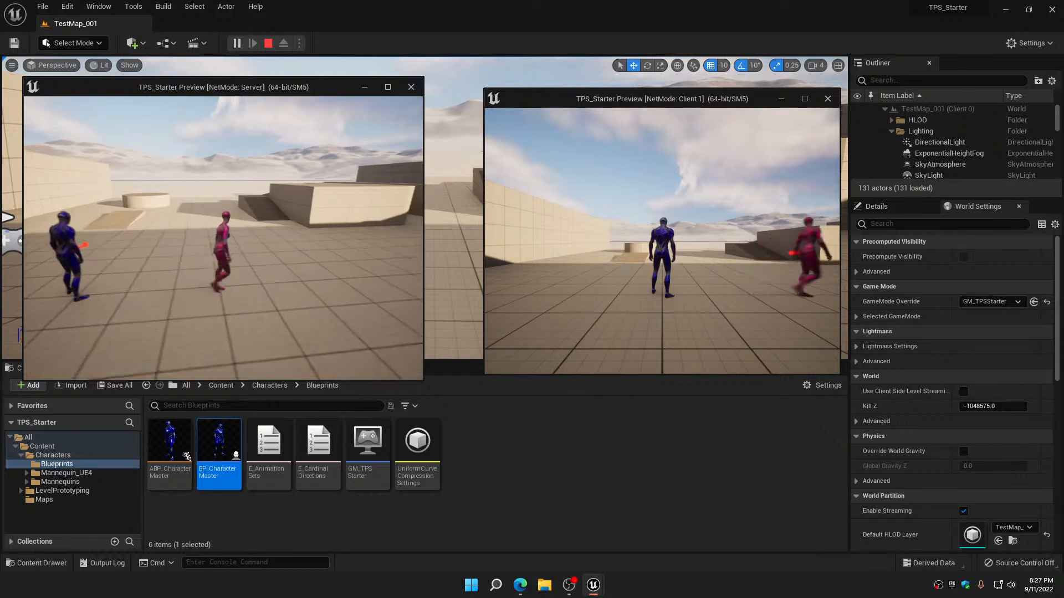
key("s")
key("a")
key("w")
key("d")
key("s")
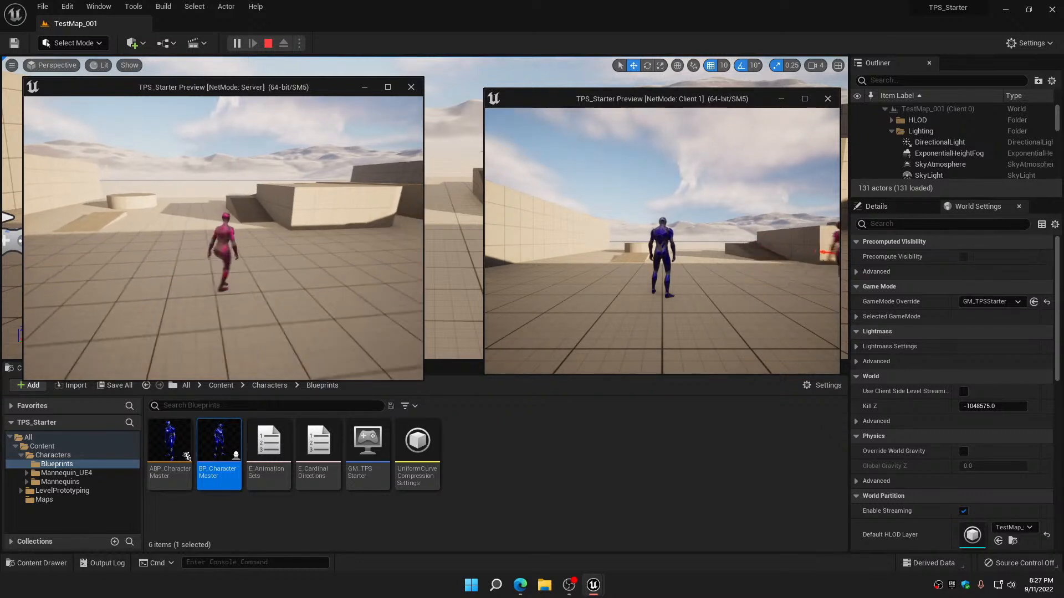
key("a")
key("w")
key("s")
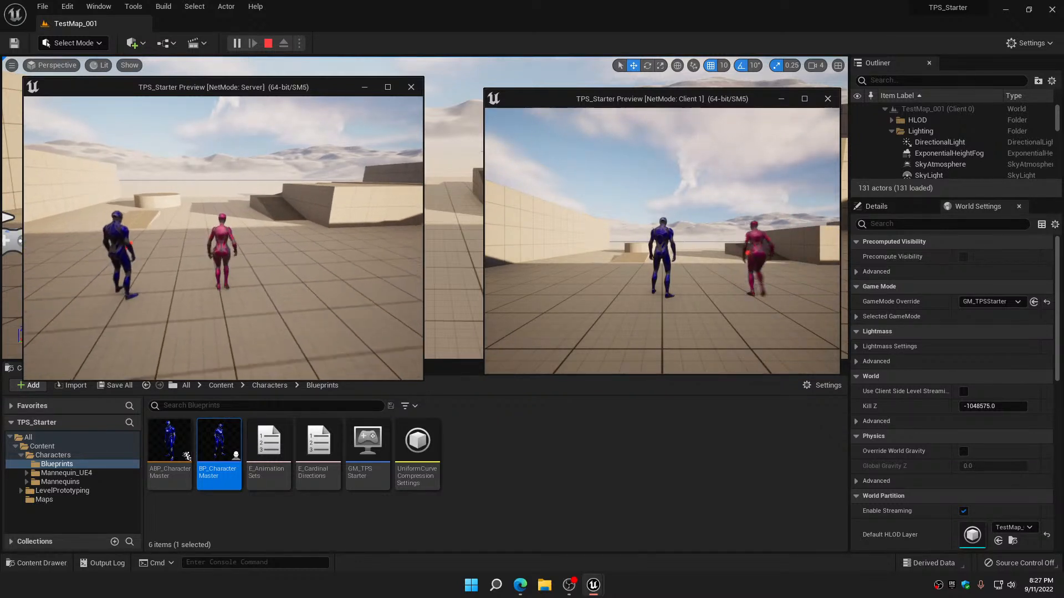
key("d")
key("w")
key("a")
key("d")
key("s")
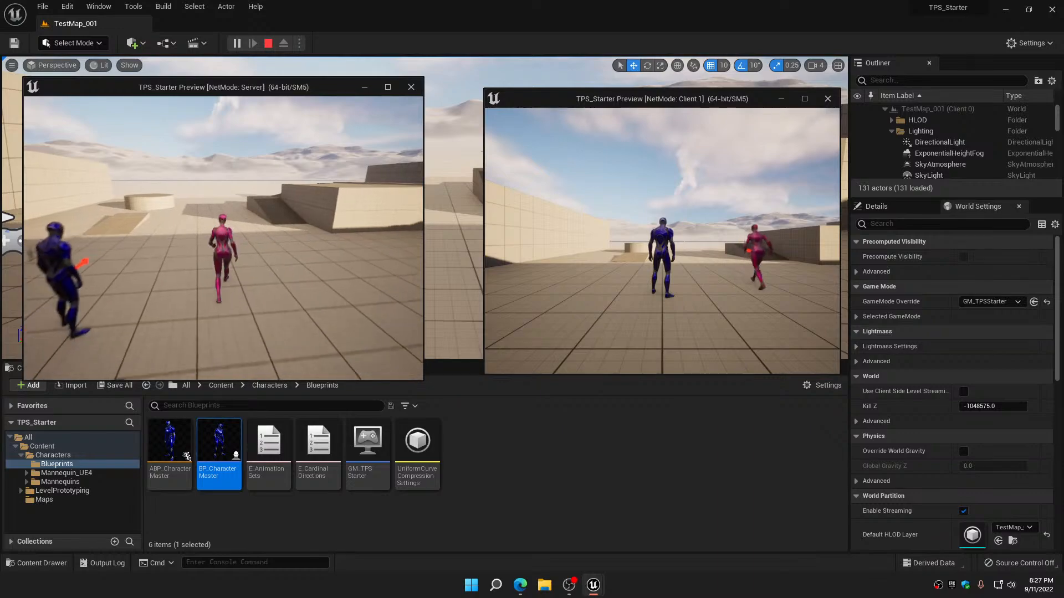
key("1")
key("shift+F1")
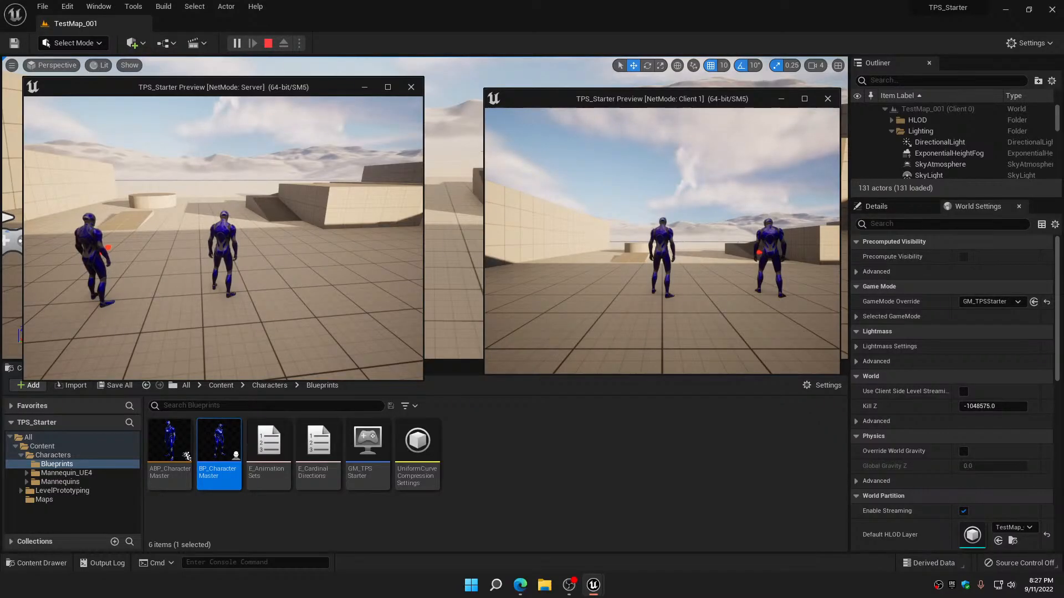
Check gender-switch replication from the client preview by repeatedly moving and switching the client's character, then end the play session
key("2")
key("d")
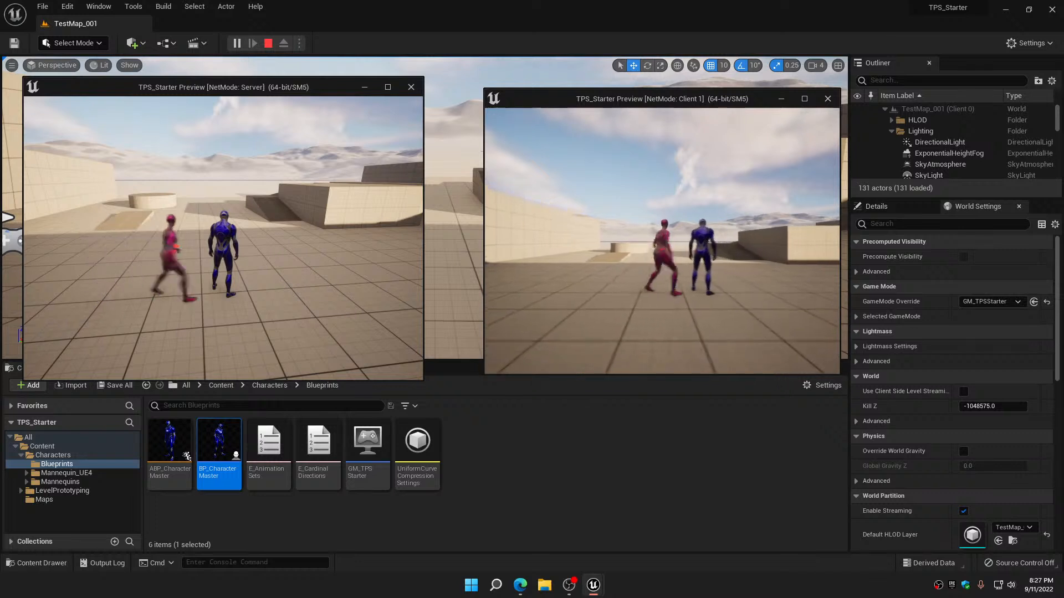
key("s")
key("a")
key("w")
key("d")
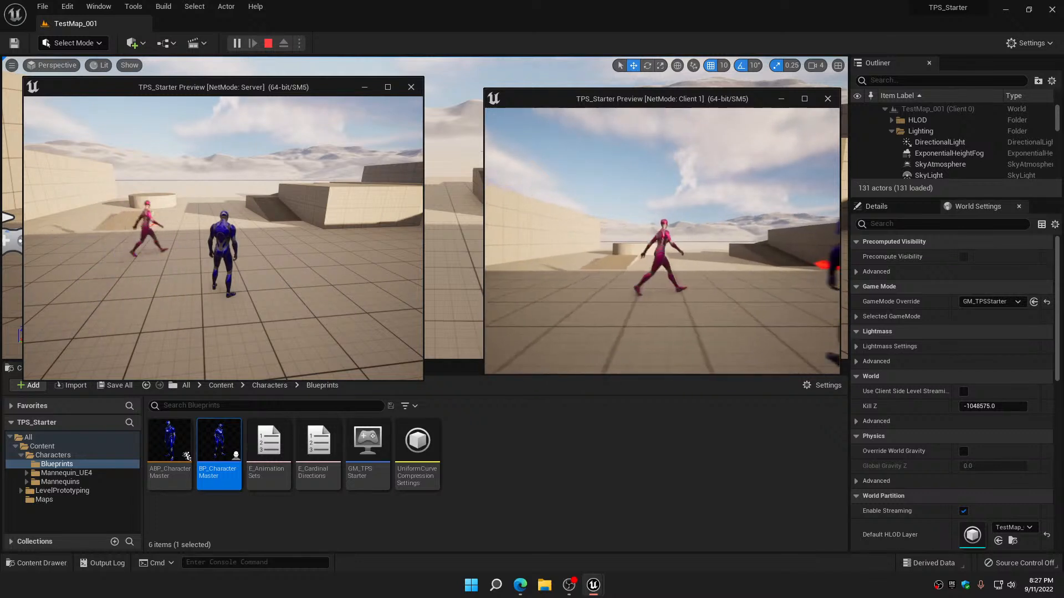
key("s")
key("1")
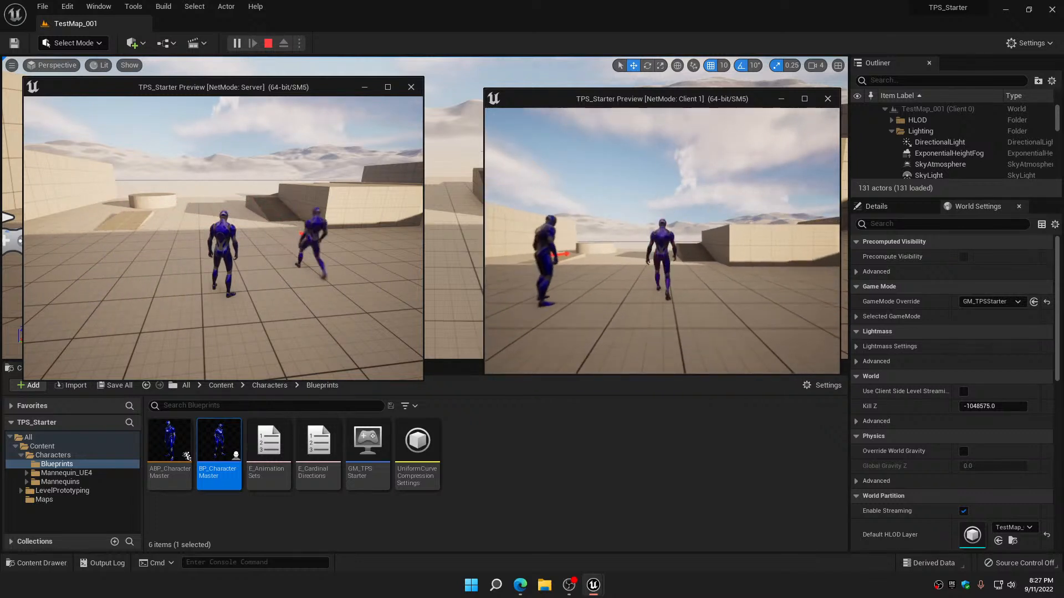
key("2")
key("1")
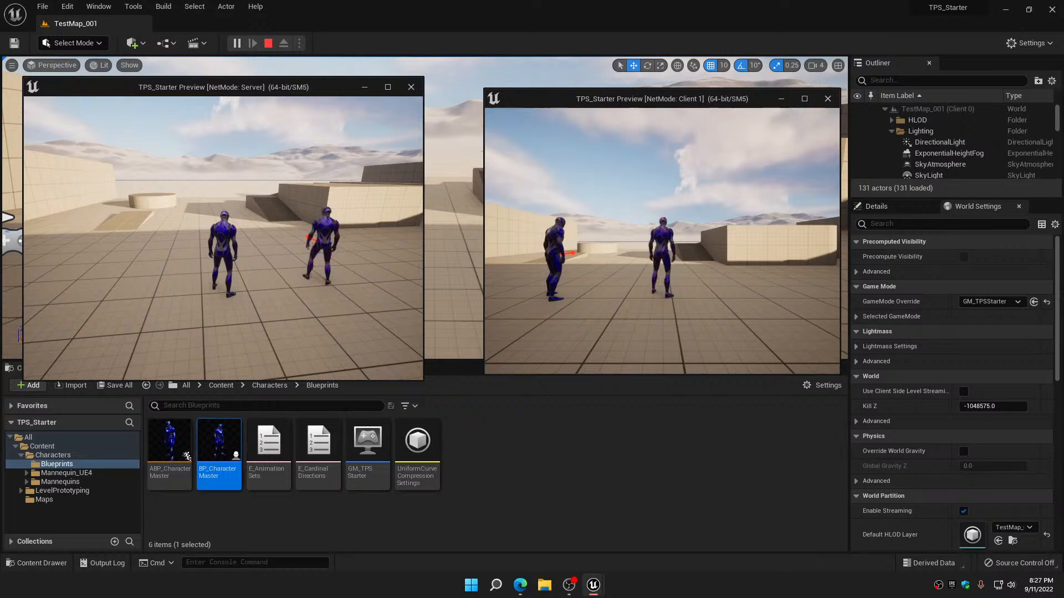
key("2")
key("1")
key("2")
key("a")
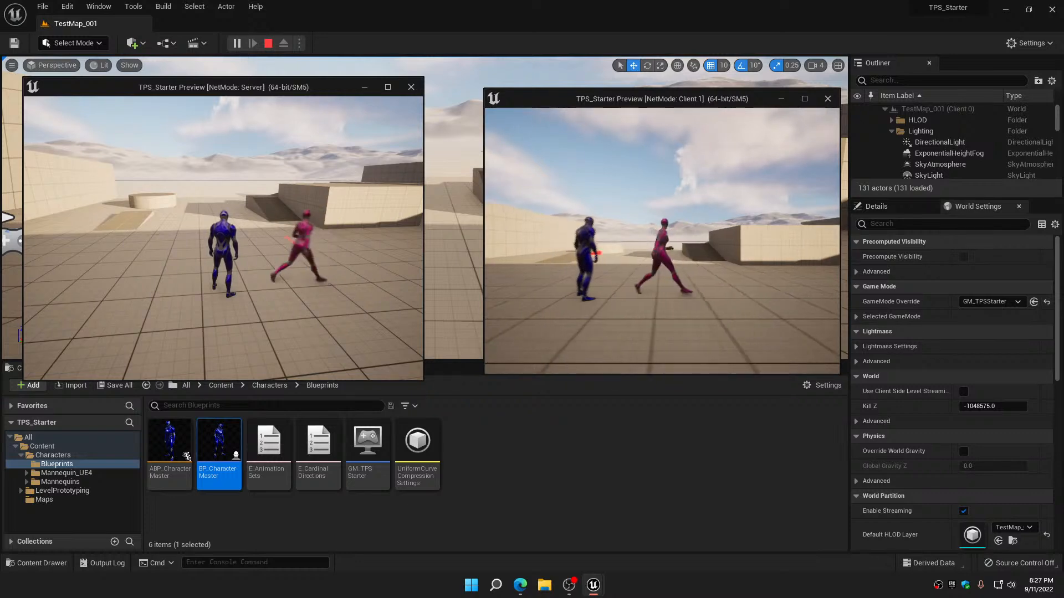
key("d")
key("w")
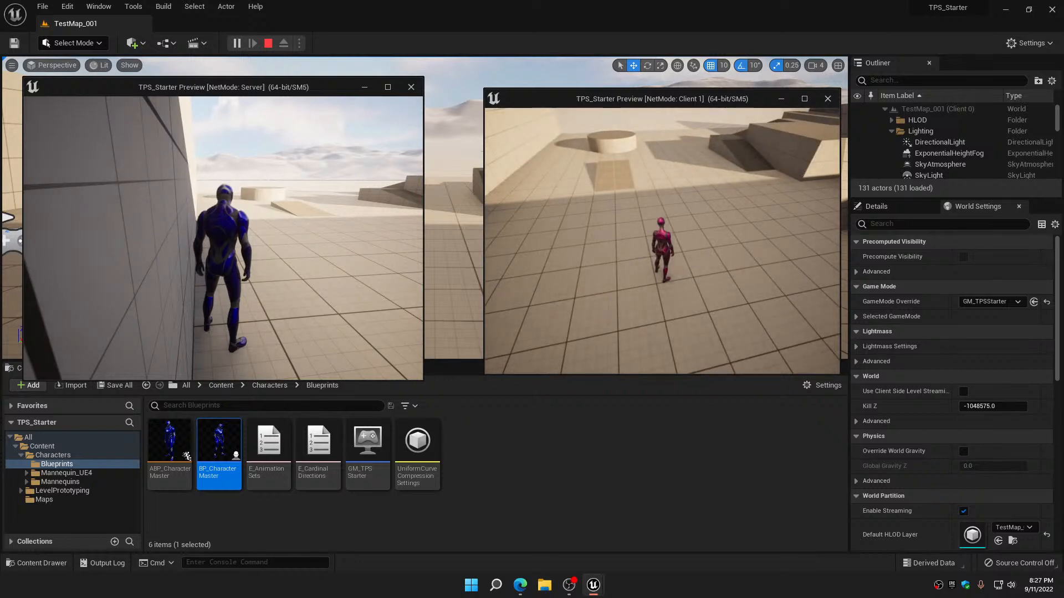
key("Escape")
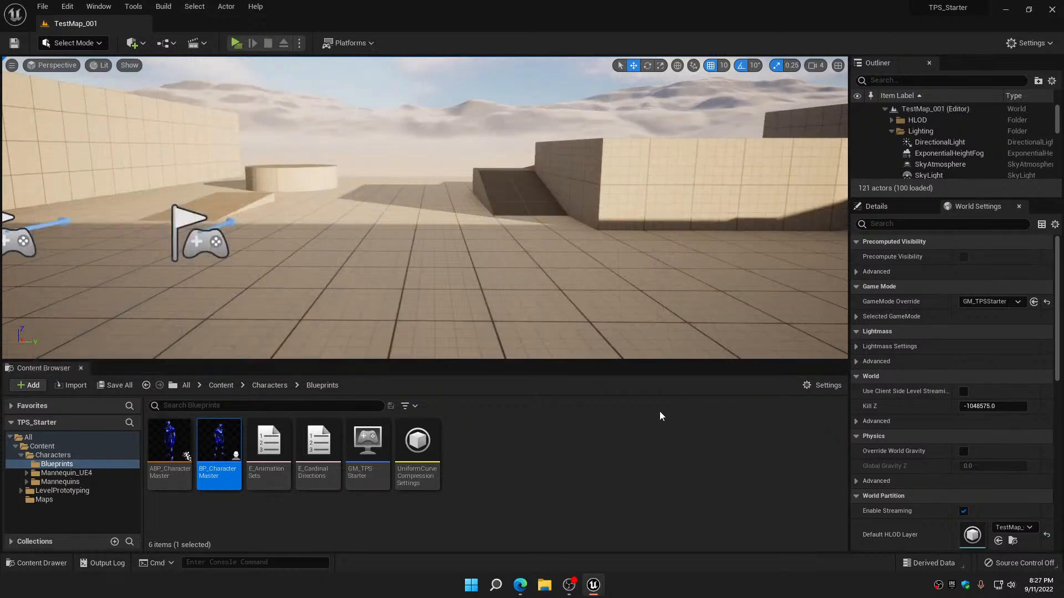
Group the gender-switching nodes of BP_CharacterMaster in a comment titled "Swap Gender" and move it closer to the animation set nodes
double_click(234, 440)
scroll(501, 365, "down", 3)
right_click_drag(524, 349, 577, 269)
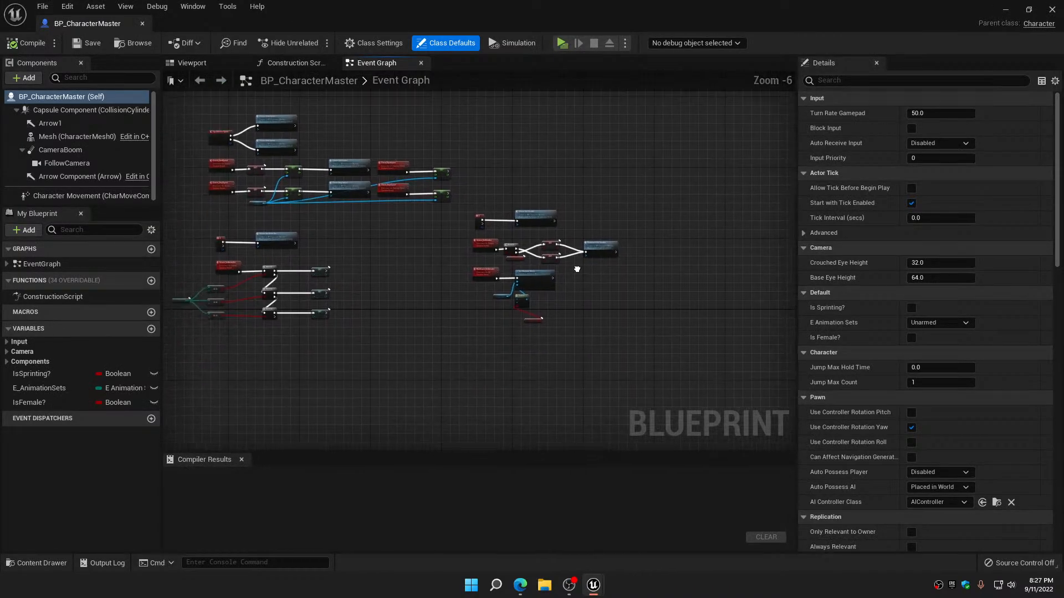
right_click_drag(433, 288, 474, 288)
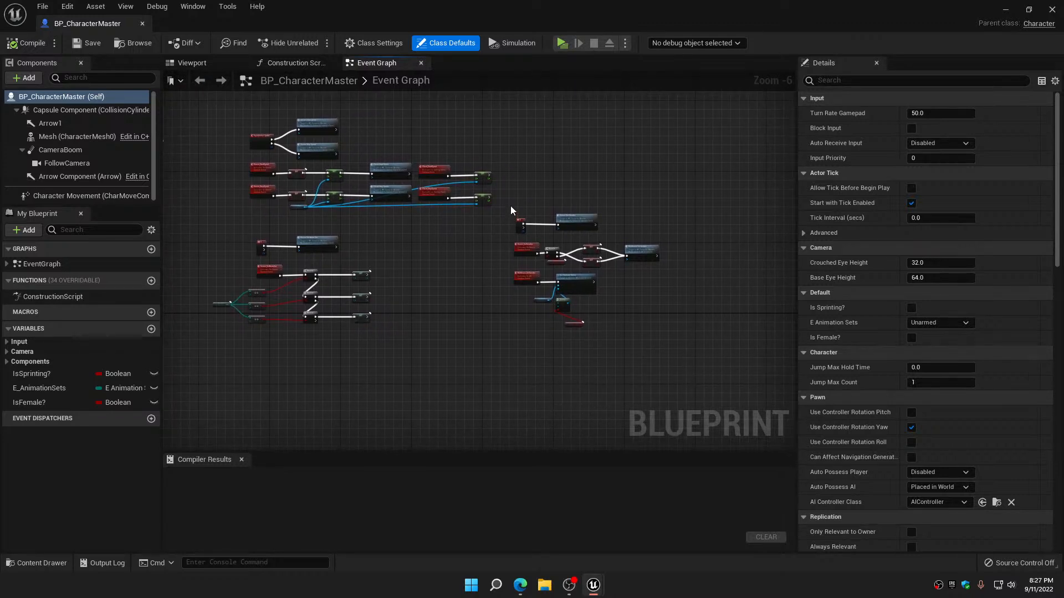
left_click_drag(510, 208, 685, 348)
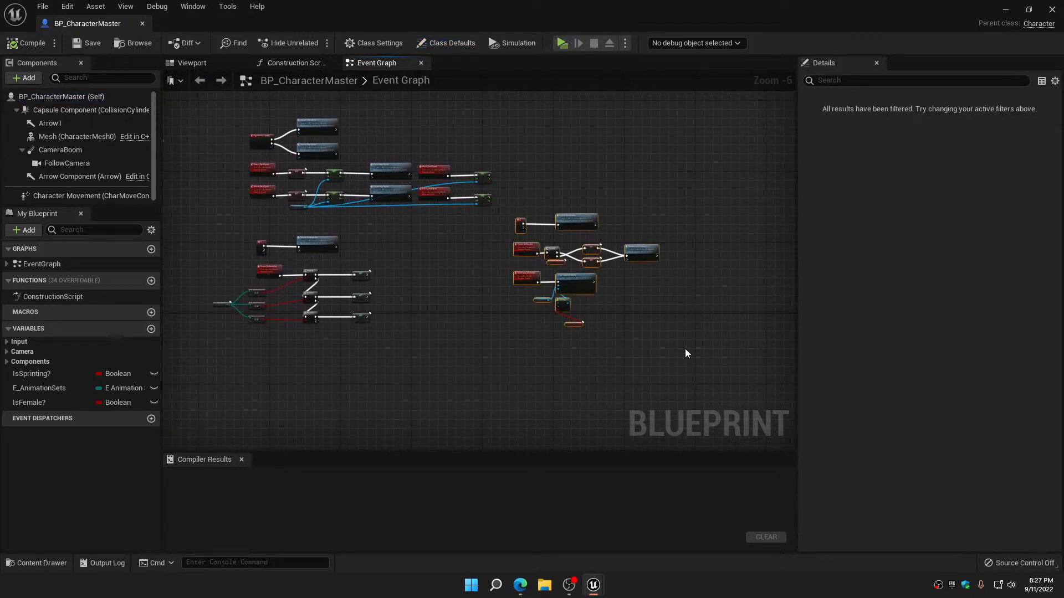
key("c")
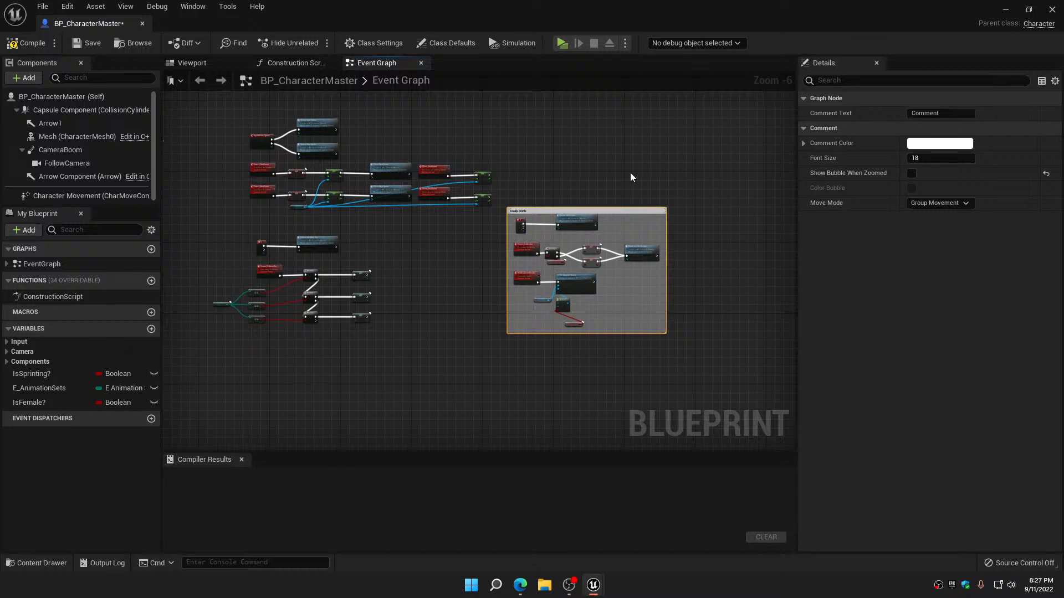
scroll(522, 233, "up", 4)
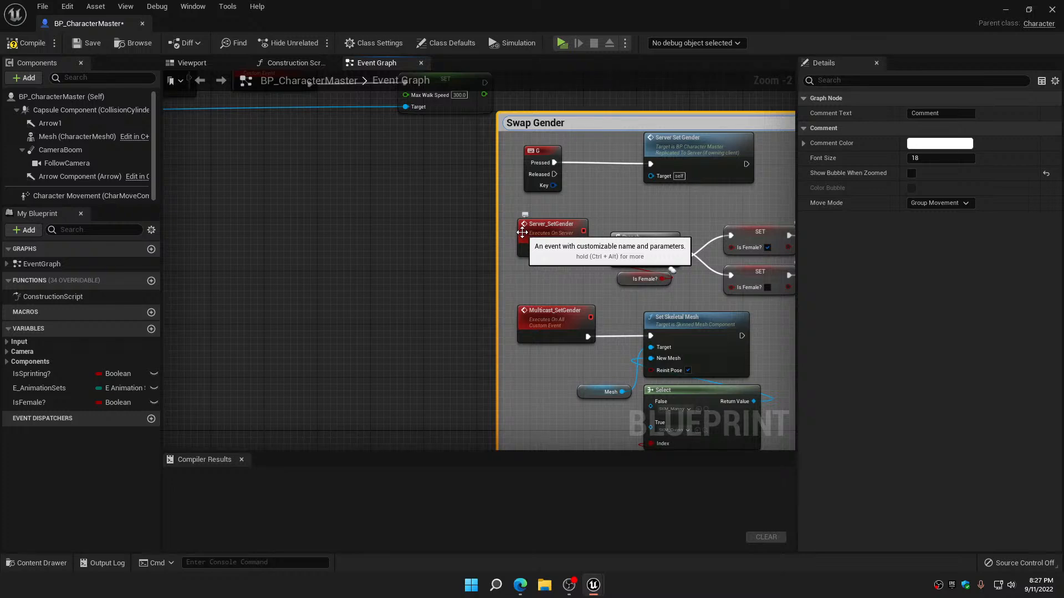
scroll(609, 230, "down", 4)
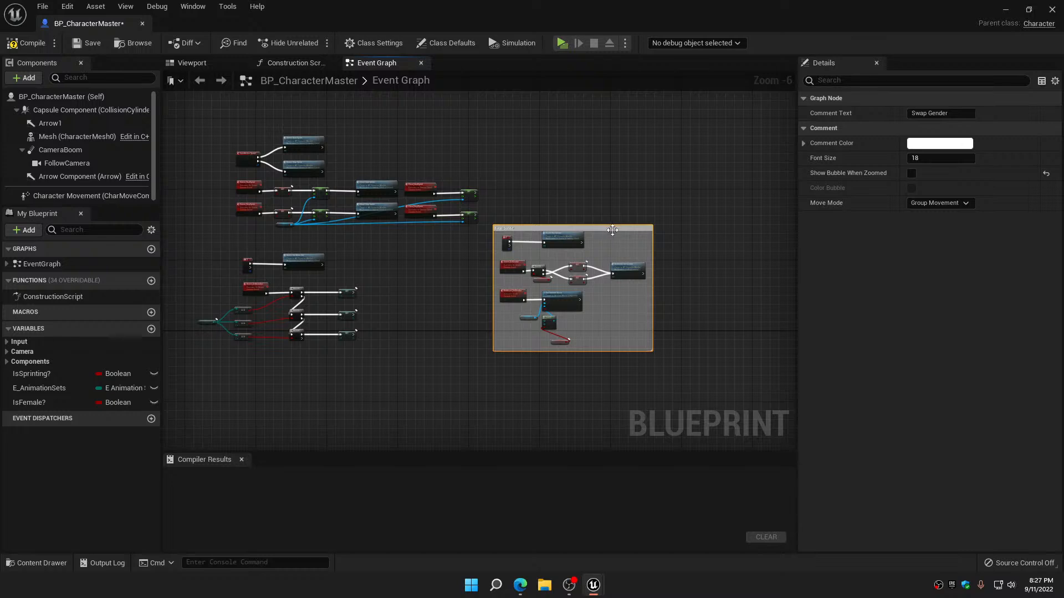
left_click_drag(610, 225, 552, 263)
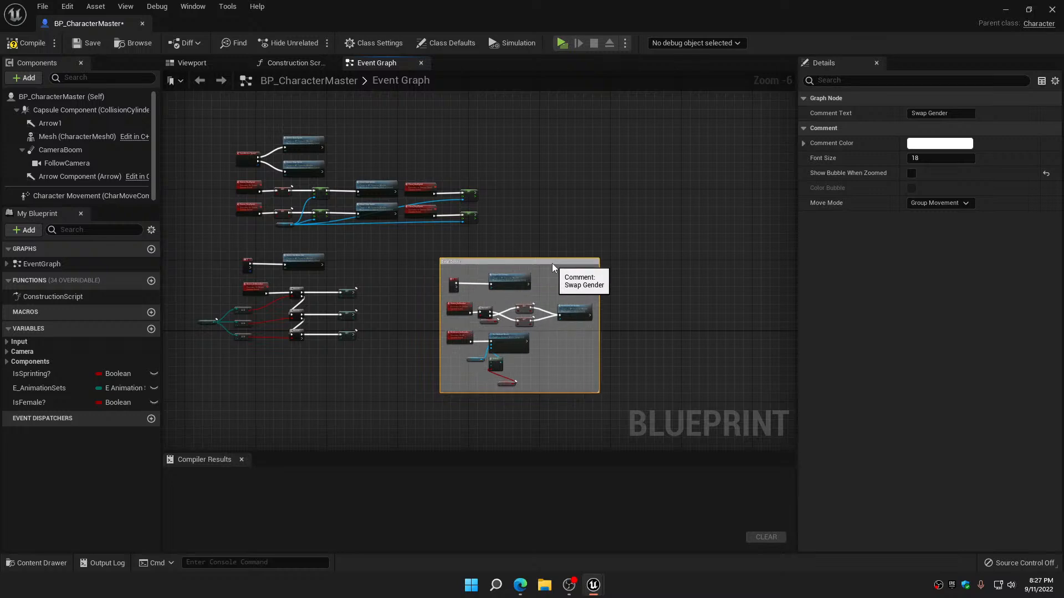
Move the lower Is Female? getter up close beneath the Select node, and compile and save the blueprint
key("Home")
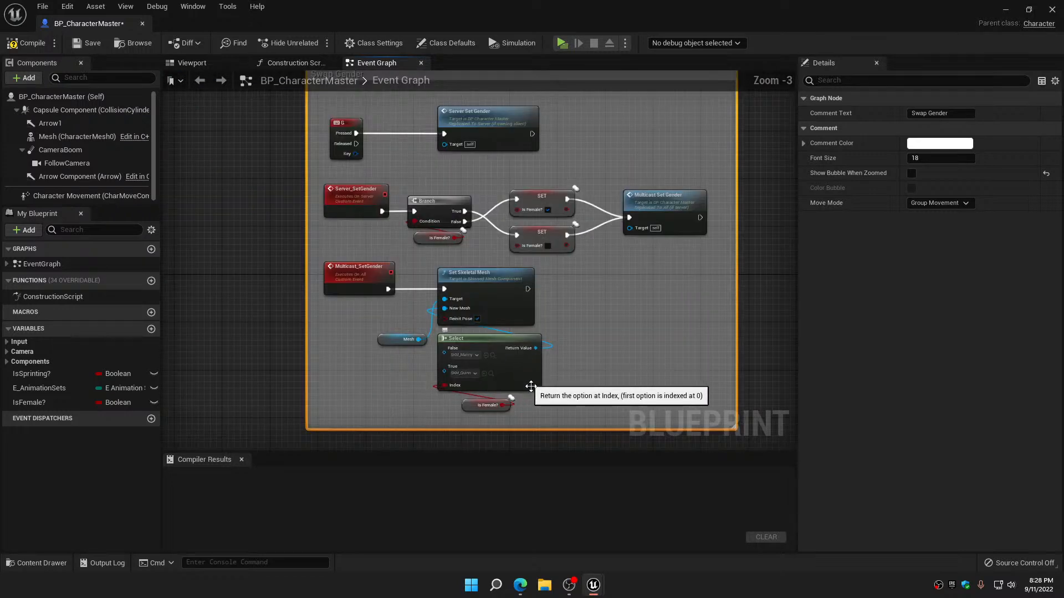
left_click(467, 418)
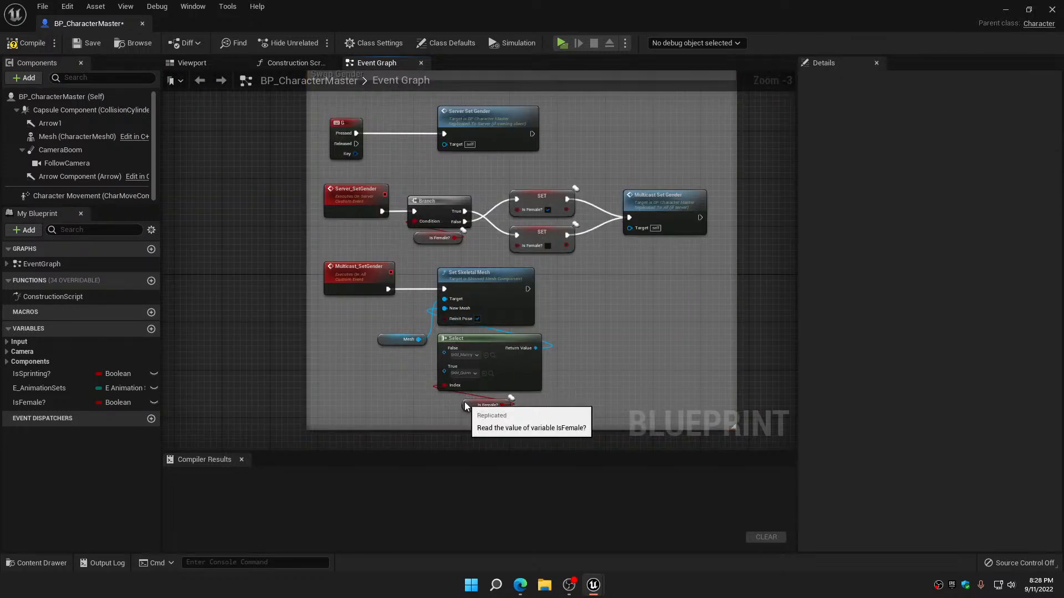
left_click_drag(466, 406, 465, 402)
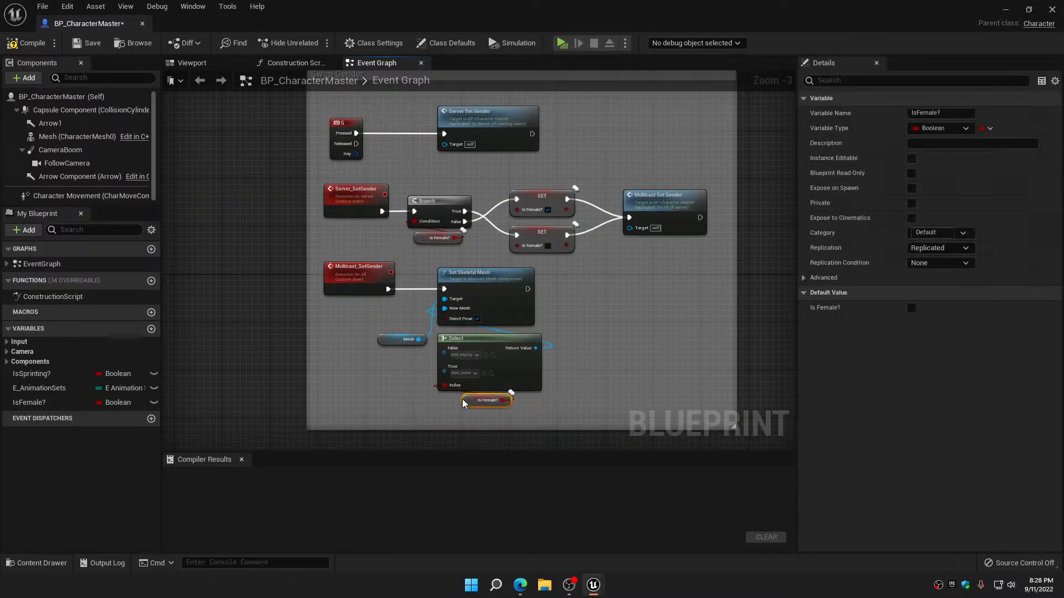
left_click(26, 43)
left_click(88, 42)
Group the animation set event, its key input and its branch nodes in a comment titled "Swap Animation Set"
right_click_drag(228, 191, 529, 259)
scroll(323, 299, "down", 3)
scroll(343, 239, "up", 2)
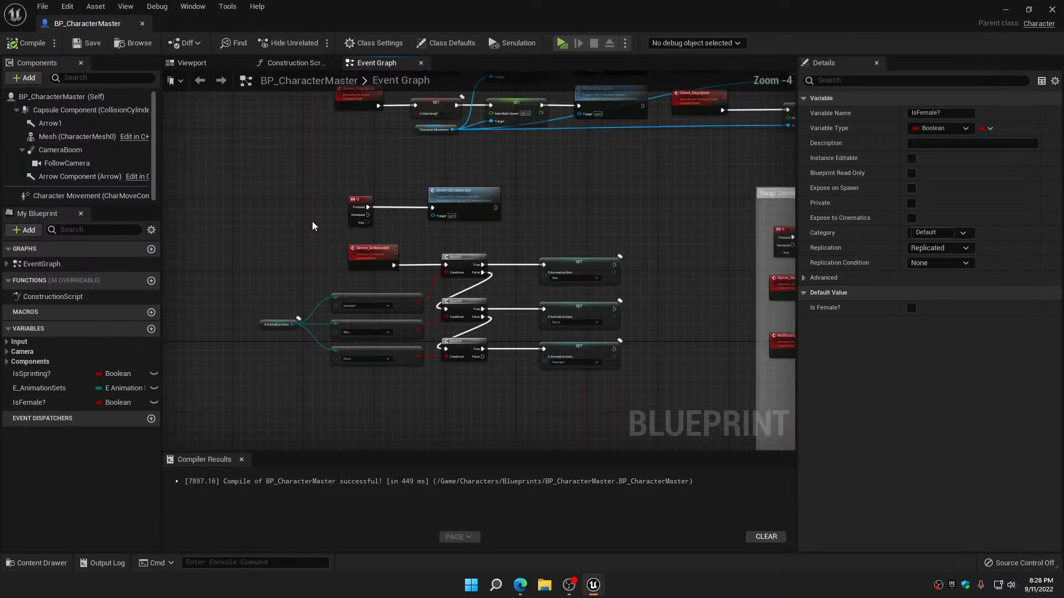
left_click_drag(246, 178, 652, 405)
key("c")
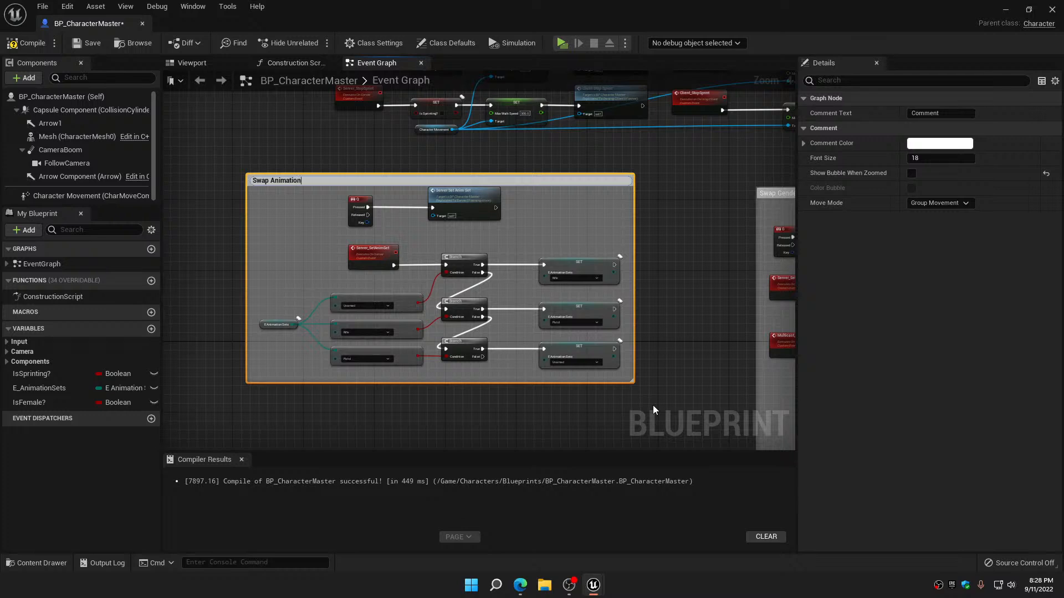
key("Return")
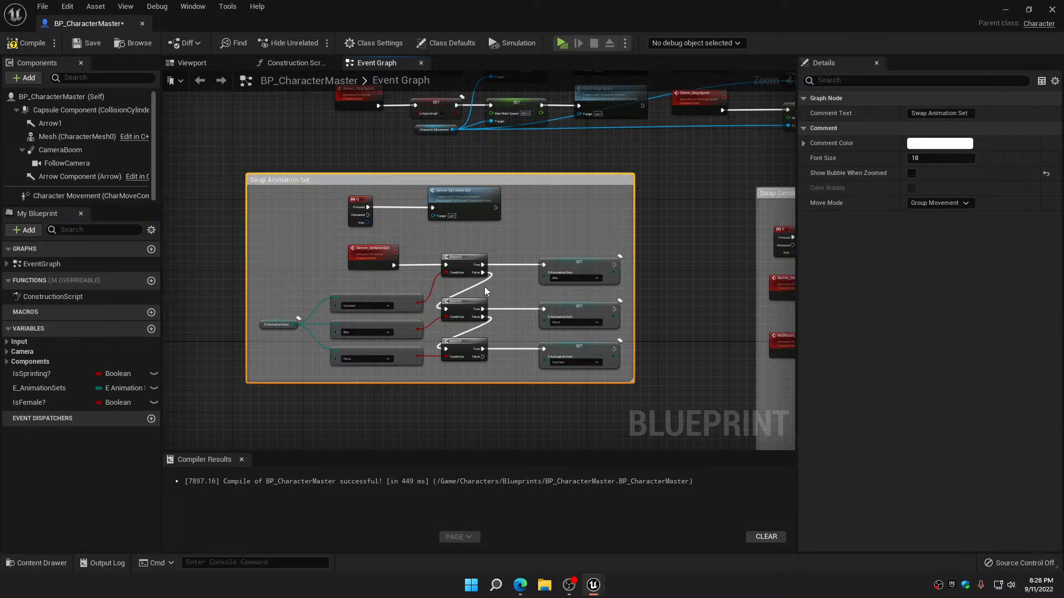
Move the Swap Animation Set comment group next to the Swap Gender comment, with their upper edges level
left_click_drag(546, 174, 648, 194)
left_click(646, 191)
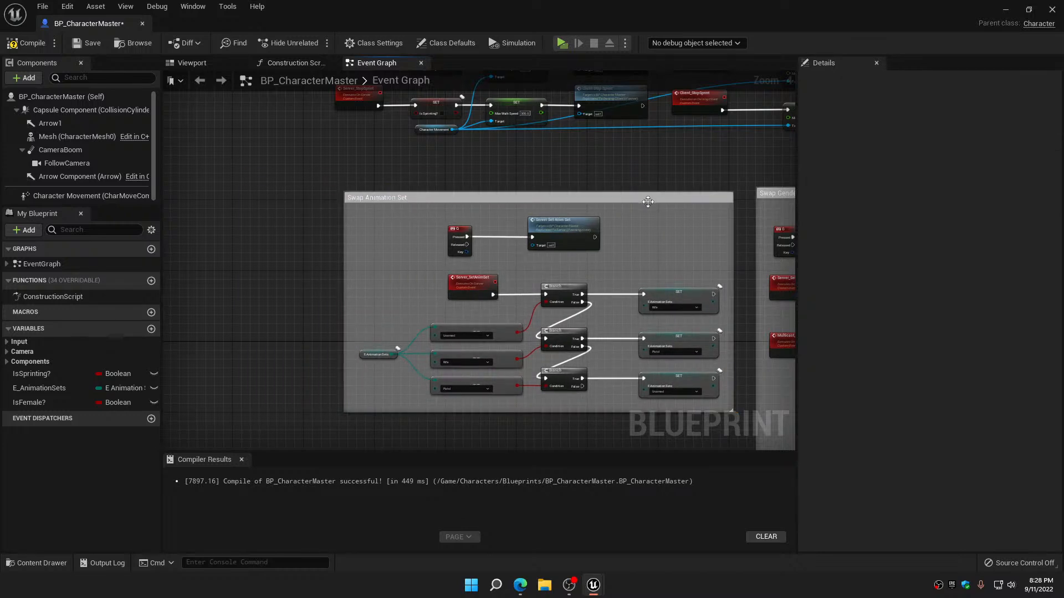
left_click(647, 199)
scroll(654, 168, "down", 2)
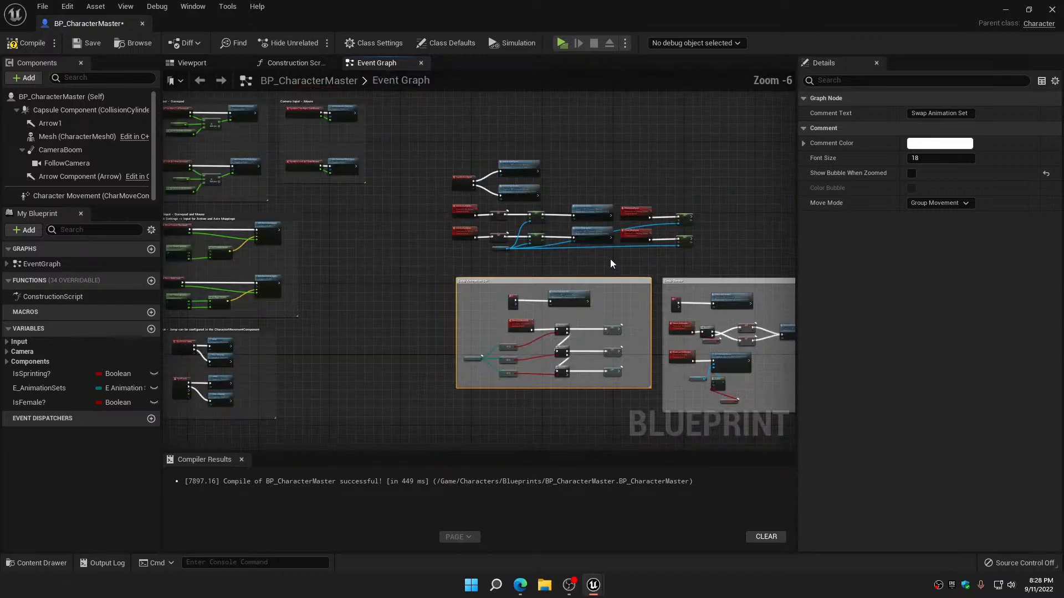
Group the sprint input, server and client nodes above the two comment boxes in a comment titled "Sprint"
right_click_drag(612, 263, 505, 237)
left_click_drag(366, 151, 648, 264)
key("c")
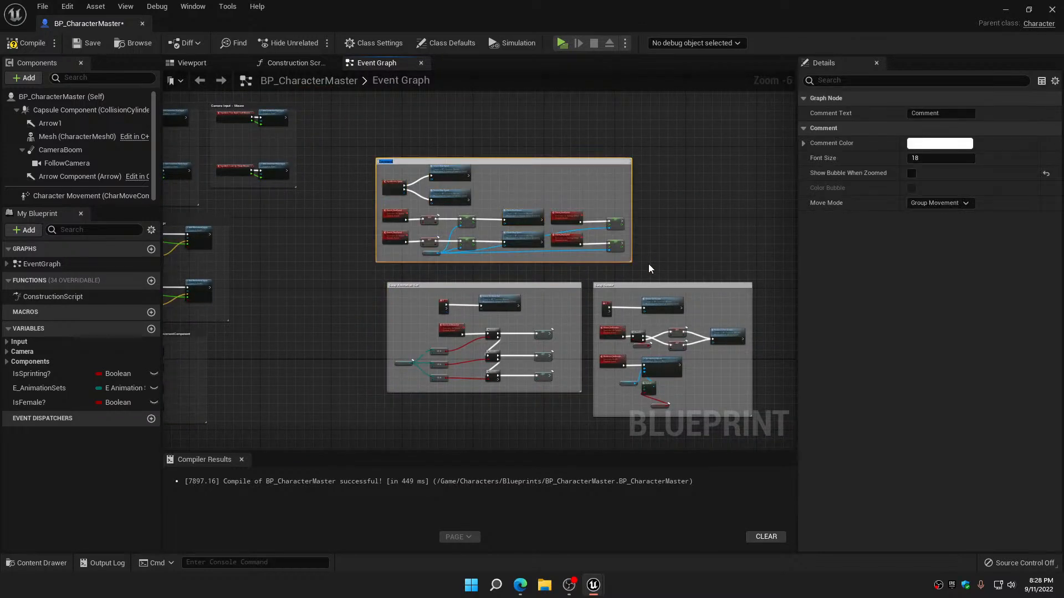
type("Sprint")
key("Return")
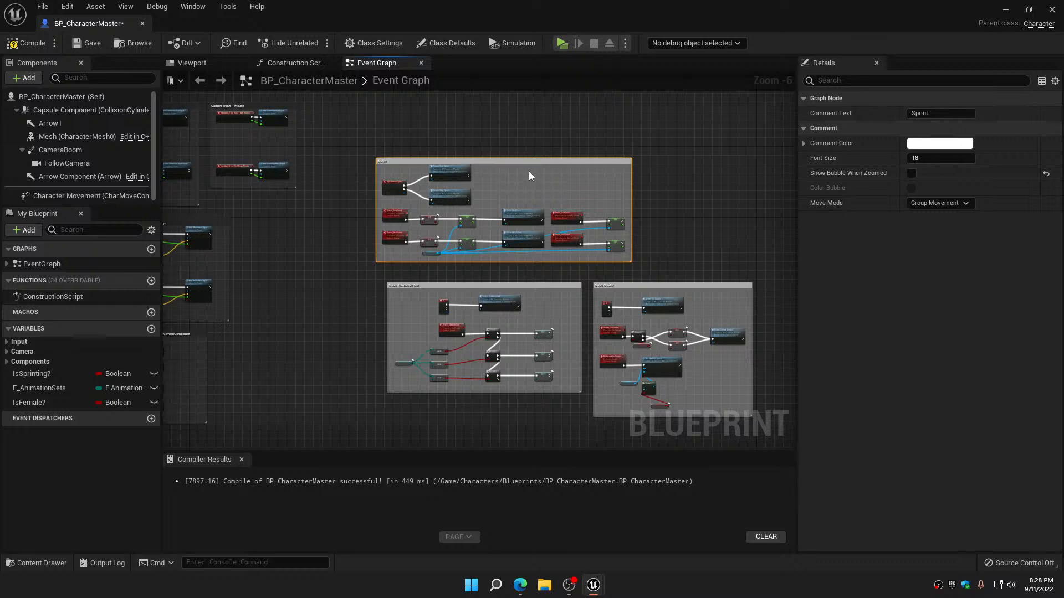
Align the Sprint comment's edge with the Swap Animation Set comment below it, then save BP_CharacterMaster and close its editor
scroll(541, 160, "up", 1)
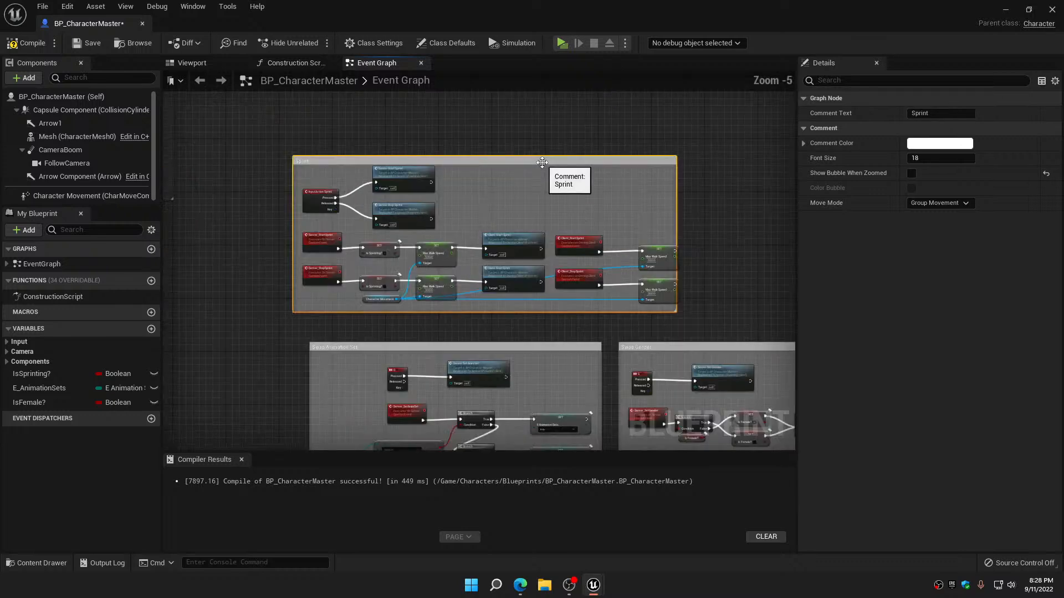
left_click_drag(543, 136, 552, 159)
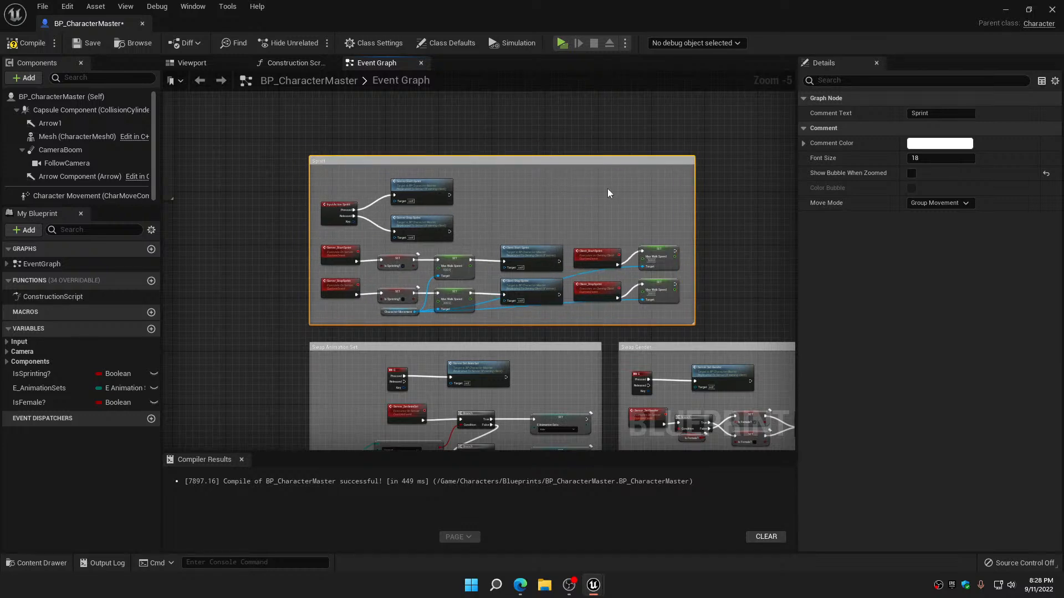
left_click(626, 198)
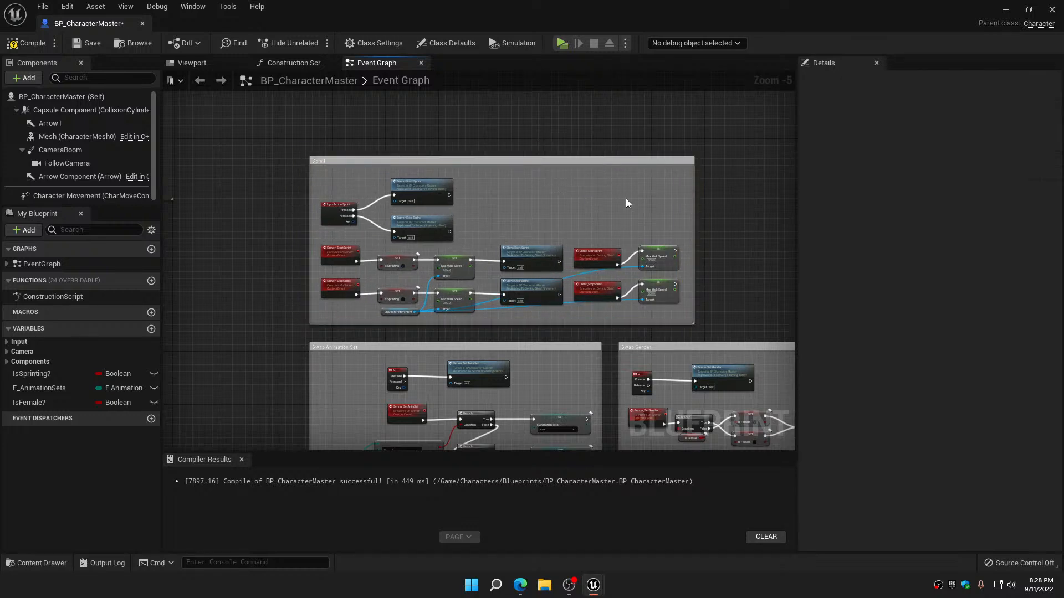
left_click(87, 46)
left_click(143, 24)
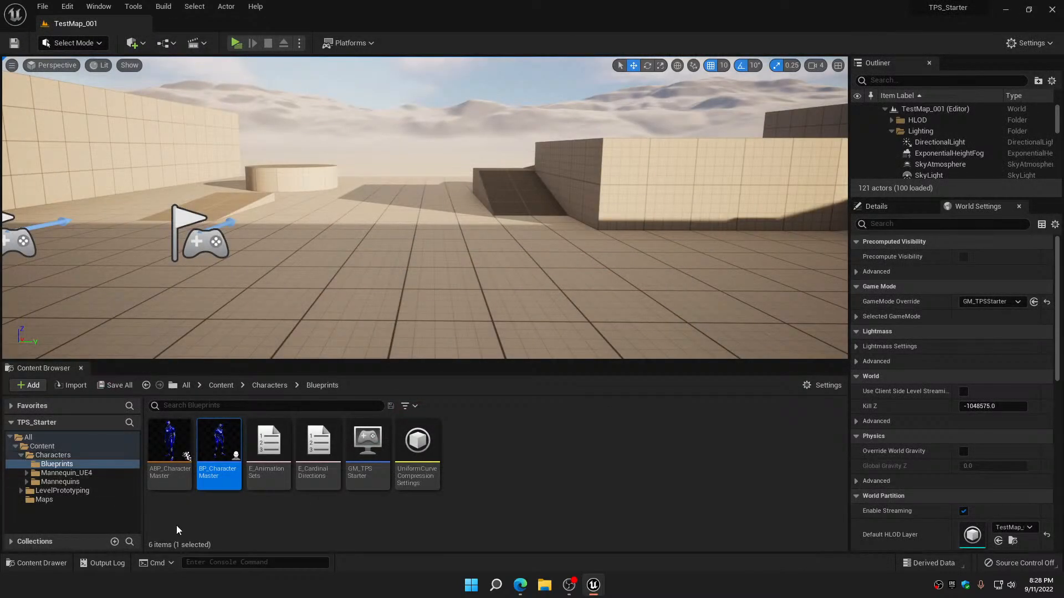
Open the Event Graph of ABP_CharacterMaster and delete the comment box around the Is Falling nodes, keeping the nodes
double_click(173, 440)
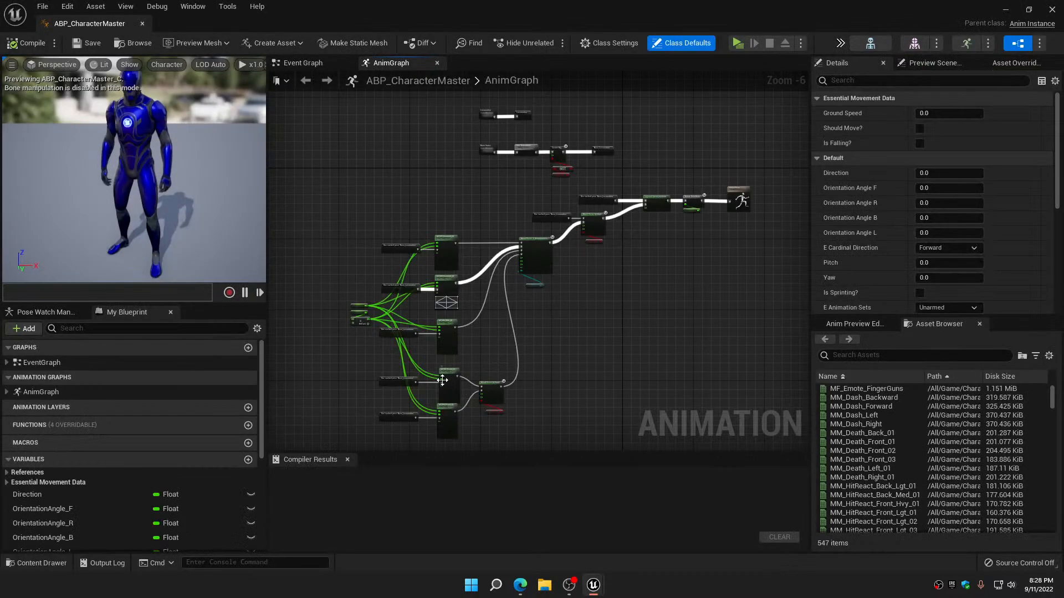
left_click(303, 64)
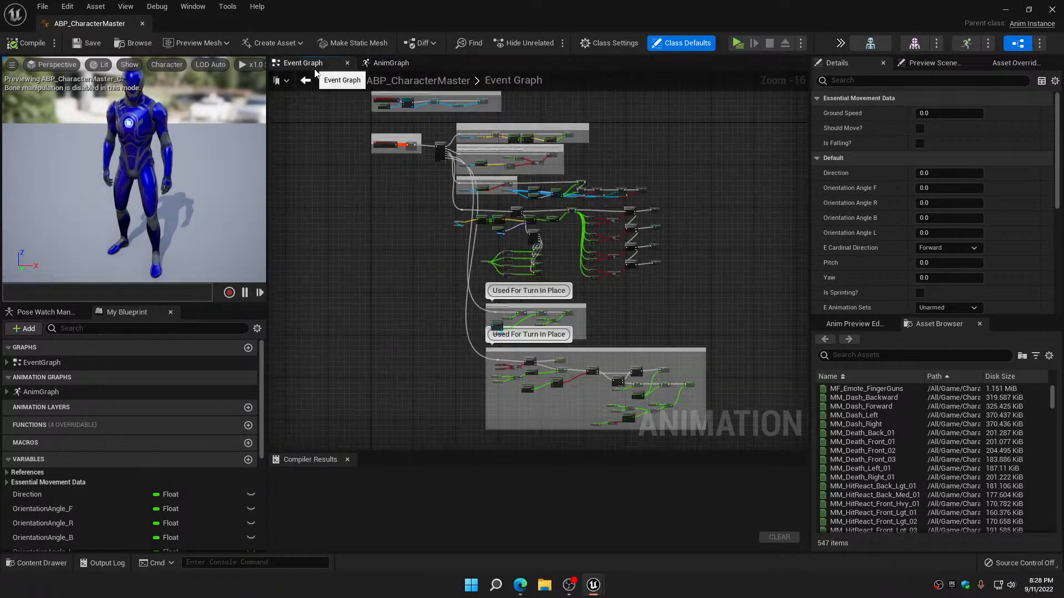
scroll(456, 259, "up", 1)
scroll(475, 210, "up", 2)
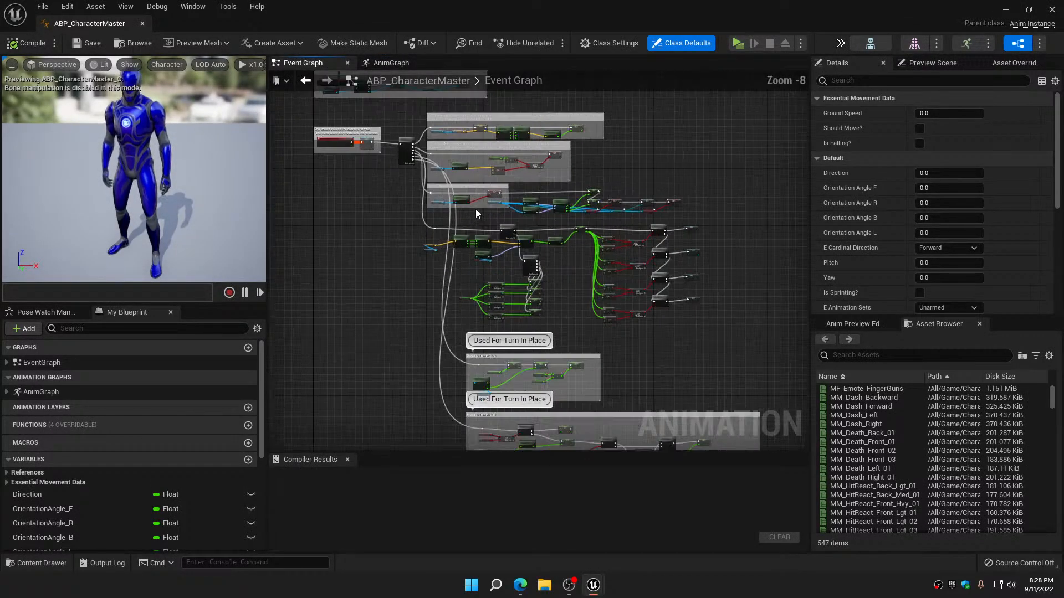
scroll(475, 215, "up", 3)
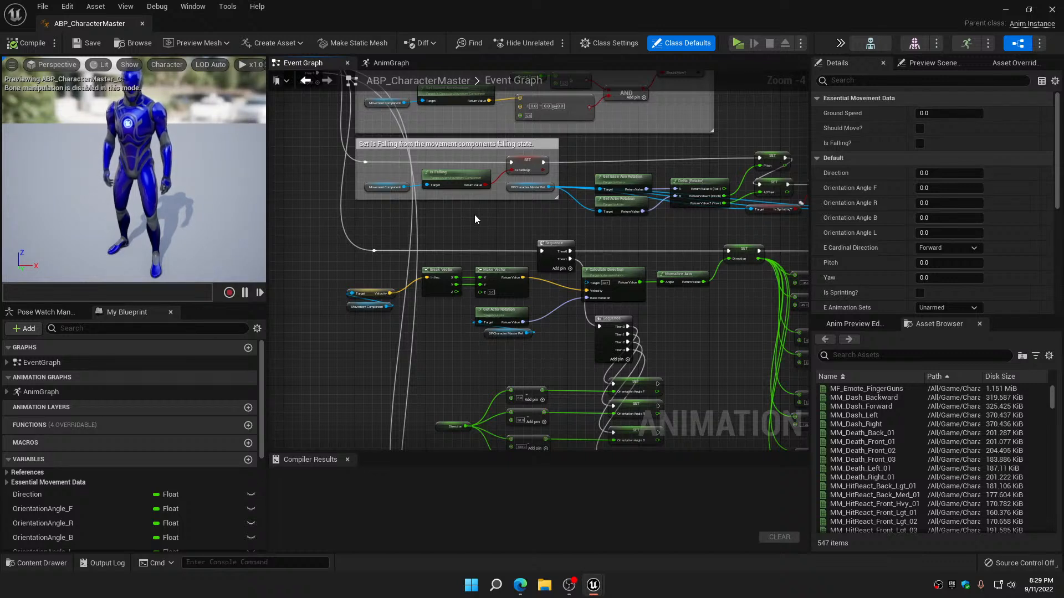
left_click(490, 145)
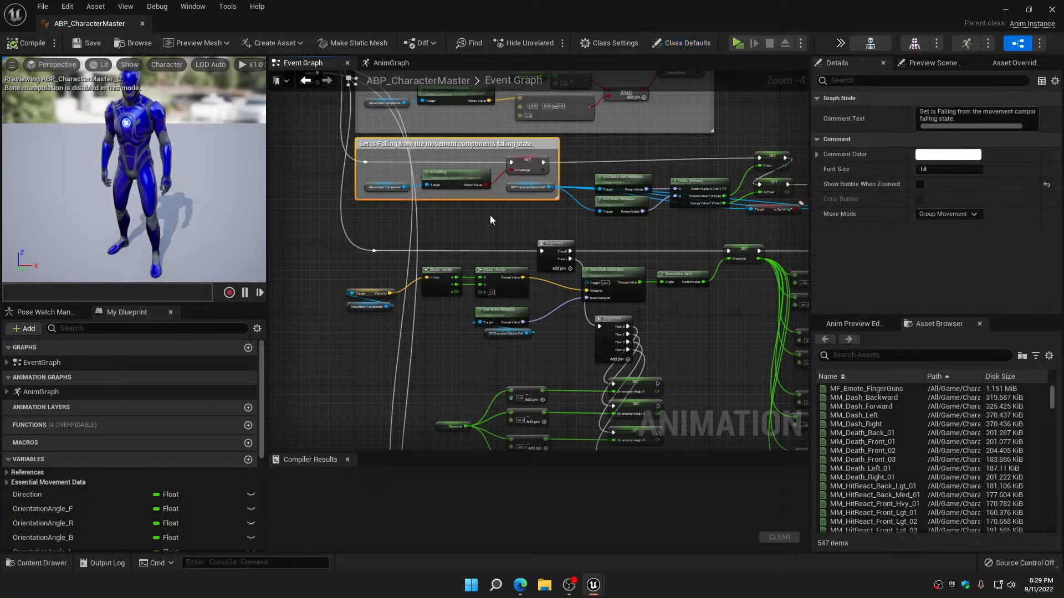
key("Delete")
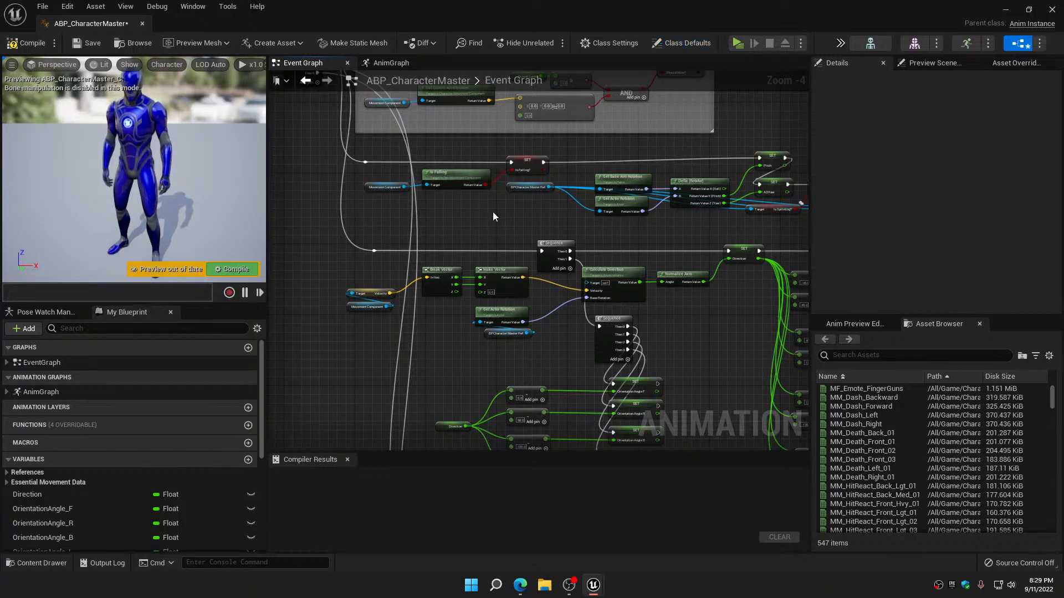
right_click_drag(494, 211, 524, 253)
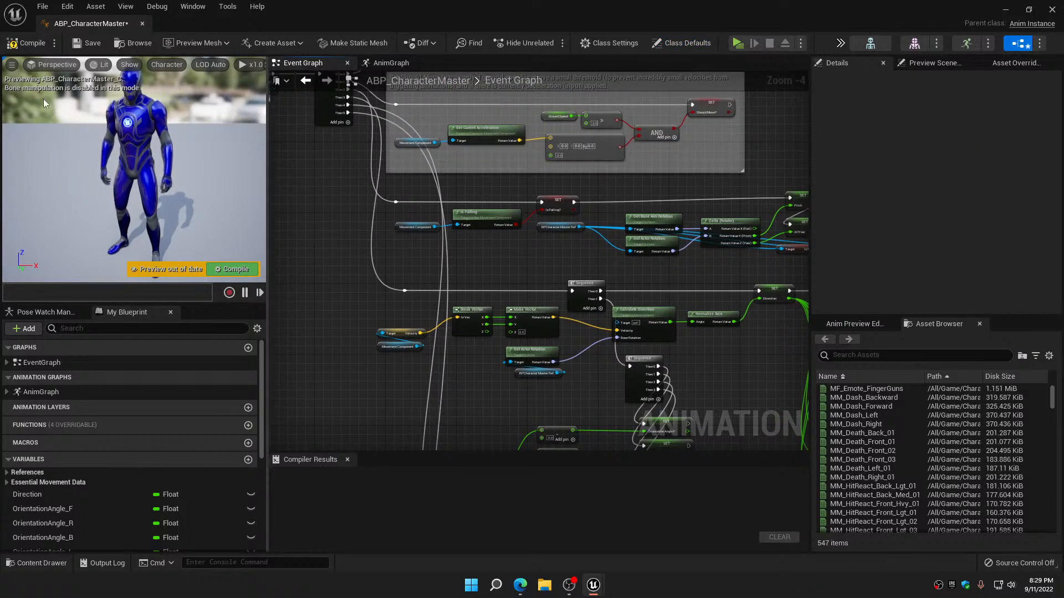
Widen the comment box around Event Blueprint Update Animation to fully enclose the GET node, then compile and save
left_click(26, 43)
right_click_drag(334, 203, 301, 359)
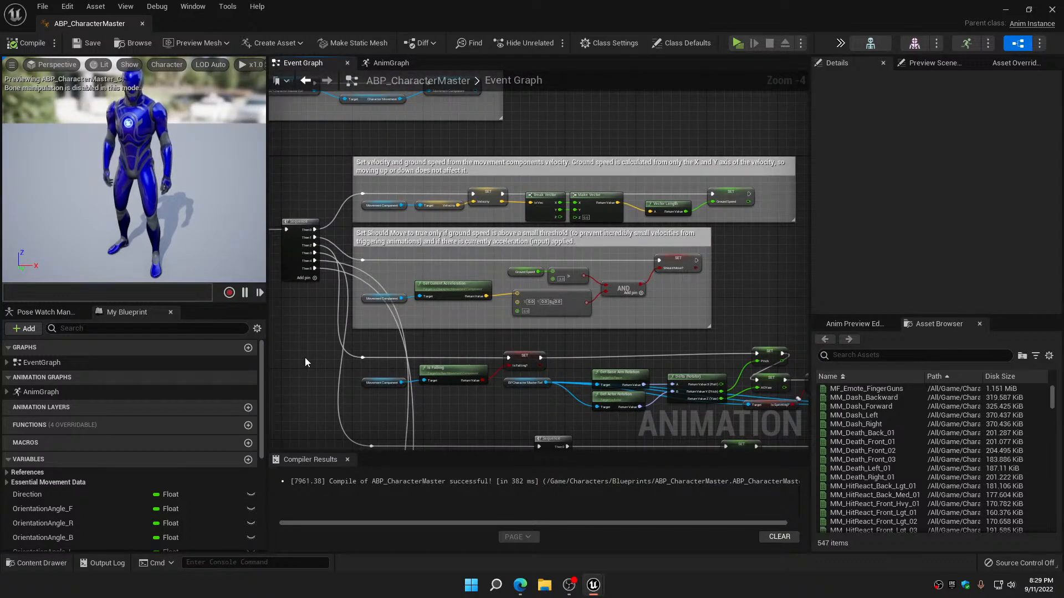
scroll(388, 176, "down", 1)
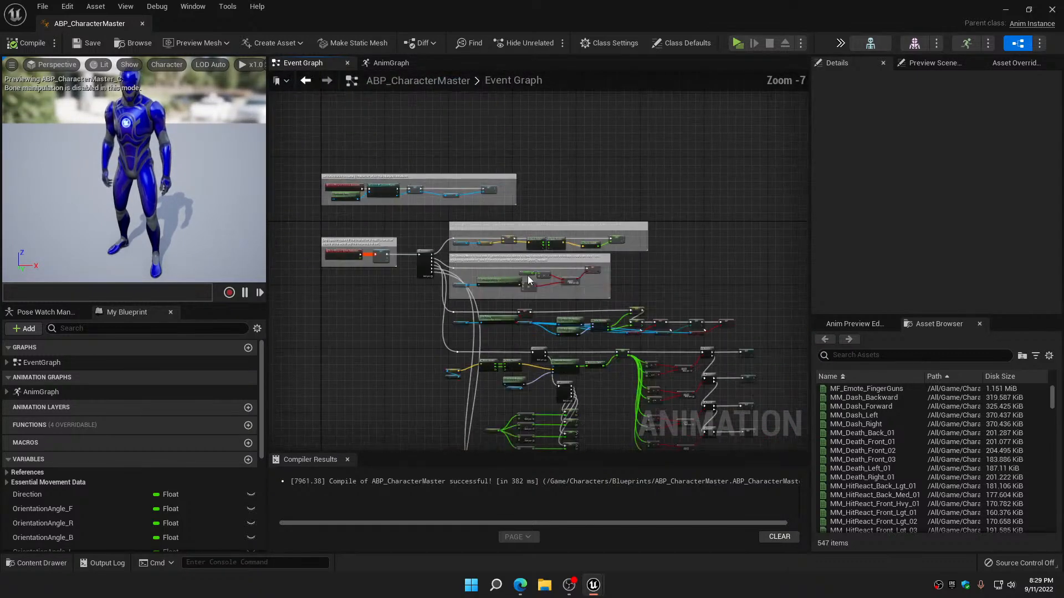
scroll(367, 171, "up", 2)
right_click_drag(367, 171, 474, 129)
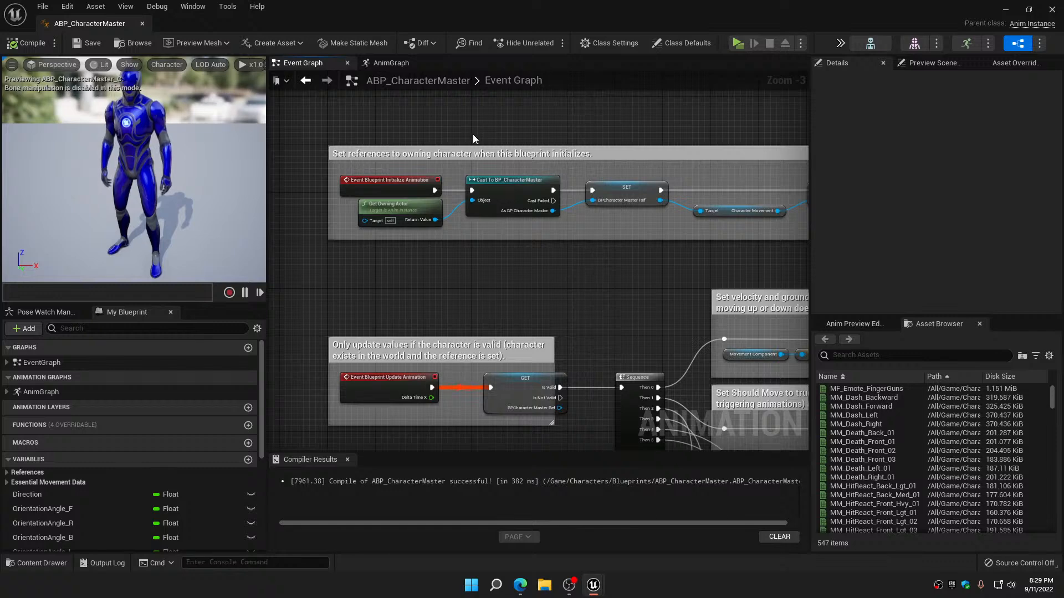
scroll(474, 135, "down", 4)
scroll(481, 255, "up", 4)
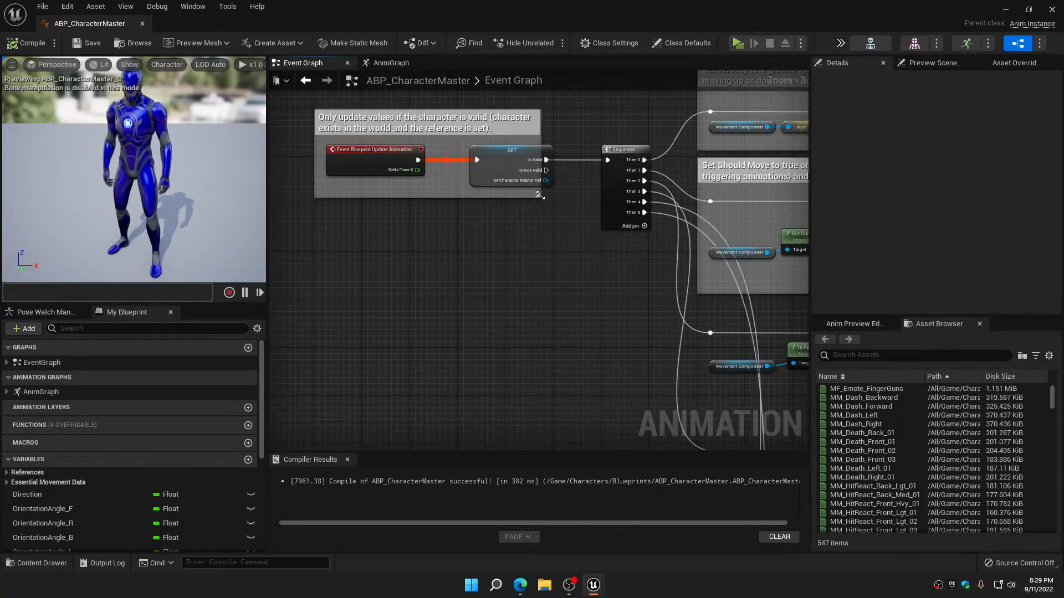
left_click_drag(541, 192, 569, 196)
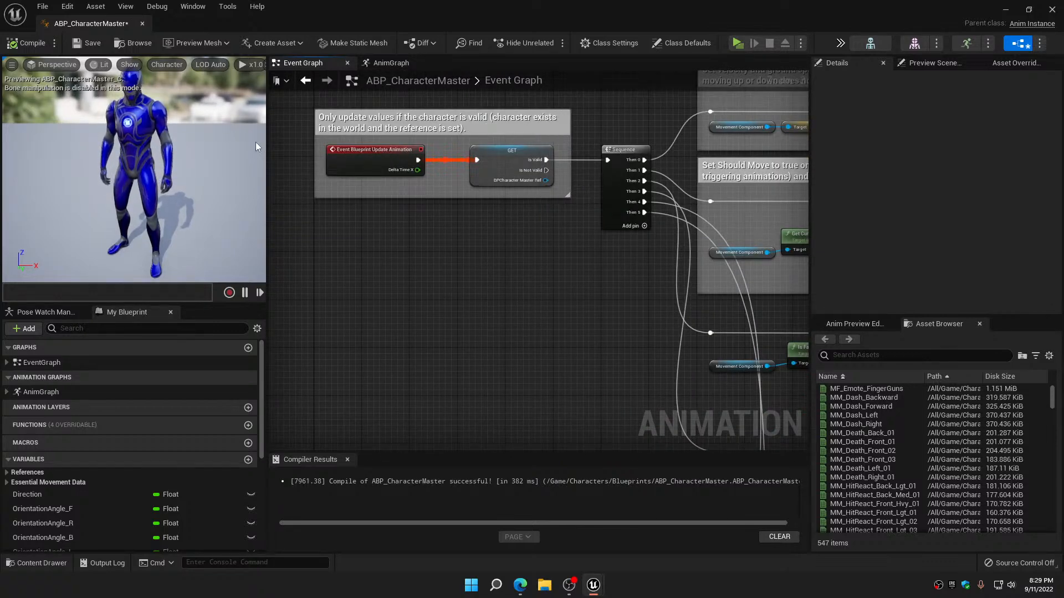
left_click(28, 43)
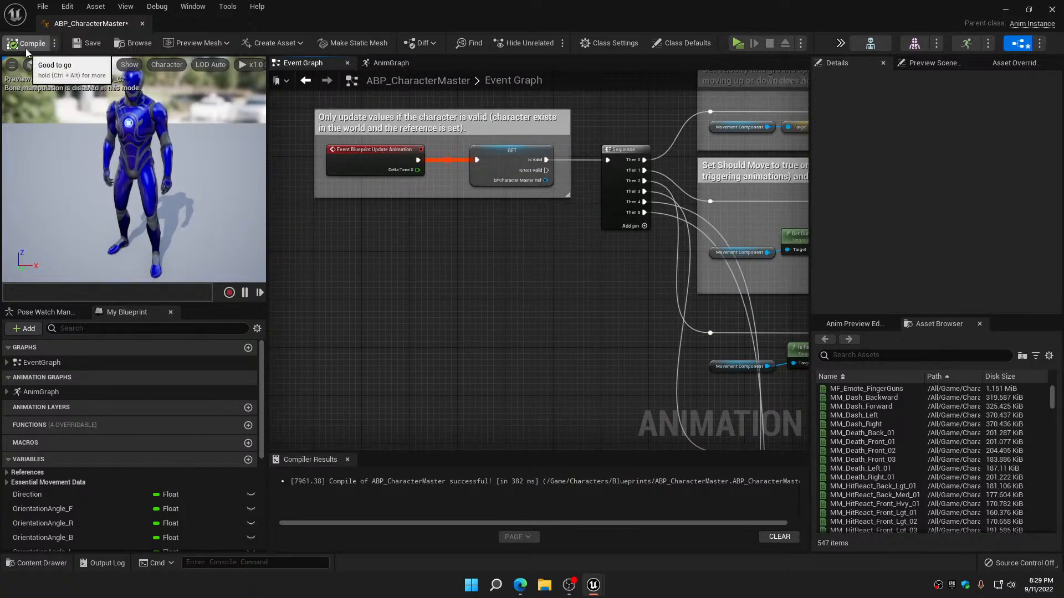
left_click(91, 47)
Group the direction, orientation angle and cardinal direction nodes in a comment titled "Used For Selection Direct And Setting Orientaion Angle"
scroll(480, 288, "down", 3)
right_click_drag(426, 231, 357, 158)
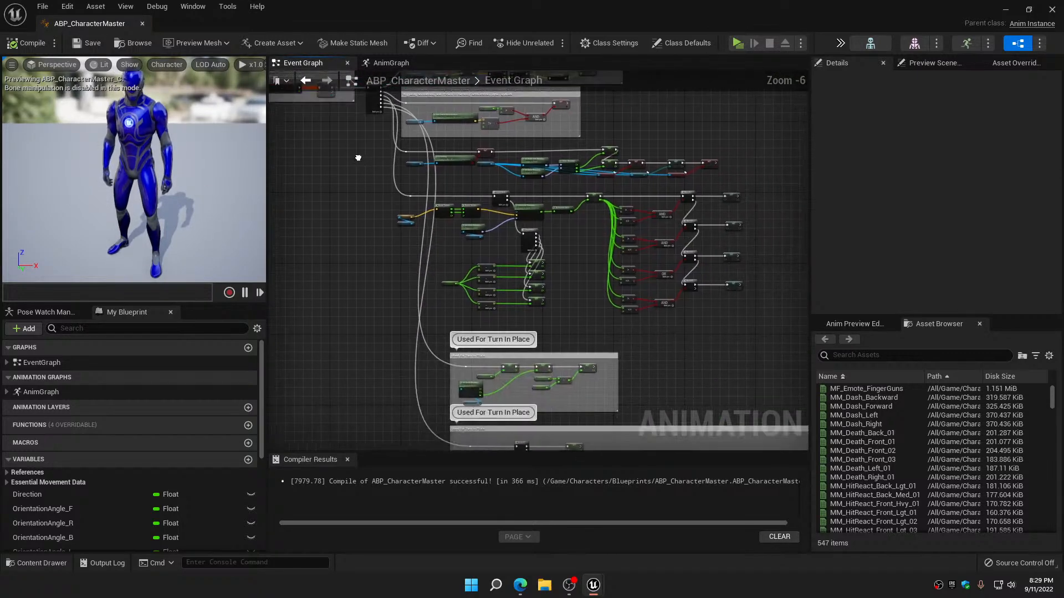
right_click_drag(393, 249, 370, 204)
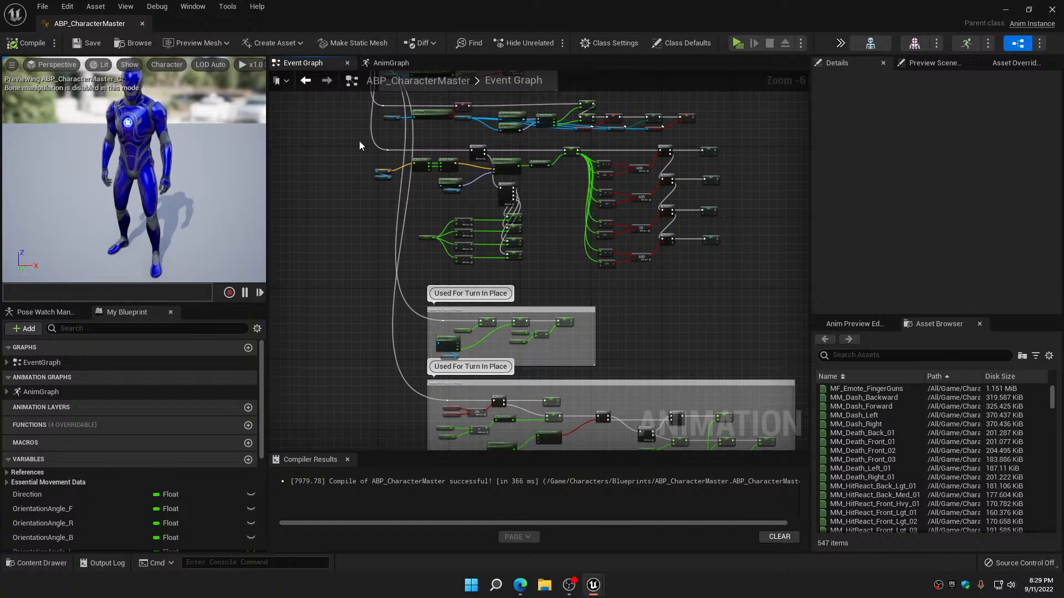
left_click_drag(359, 142, 751, 271)
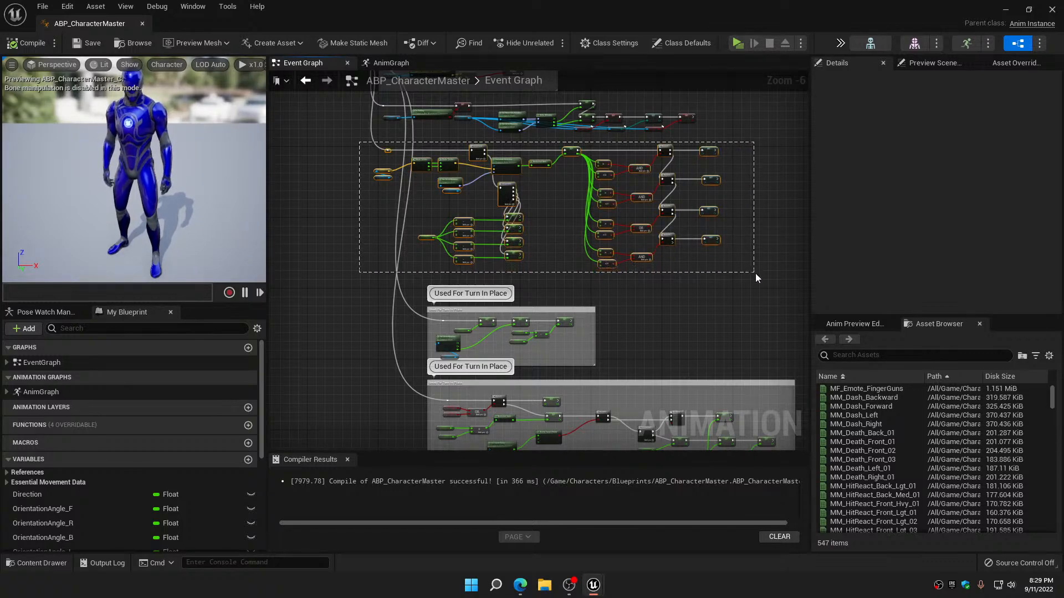
key("c")
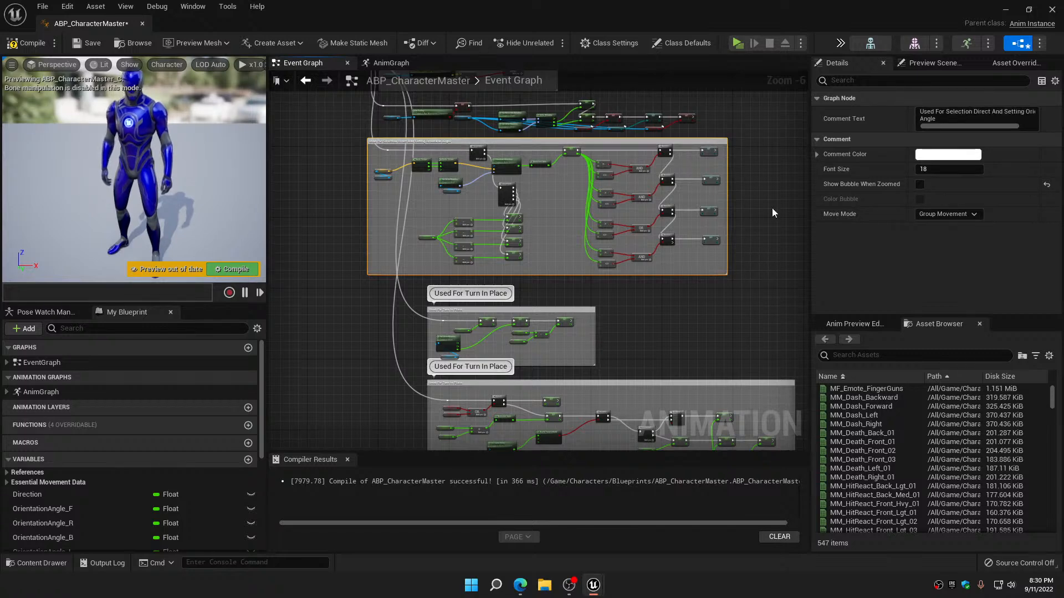
scroll(596, 150, "up", 4)
scroll(591, 157, "down", 4)
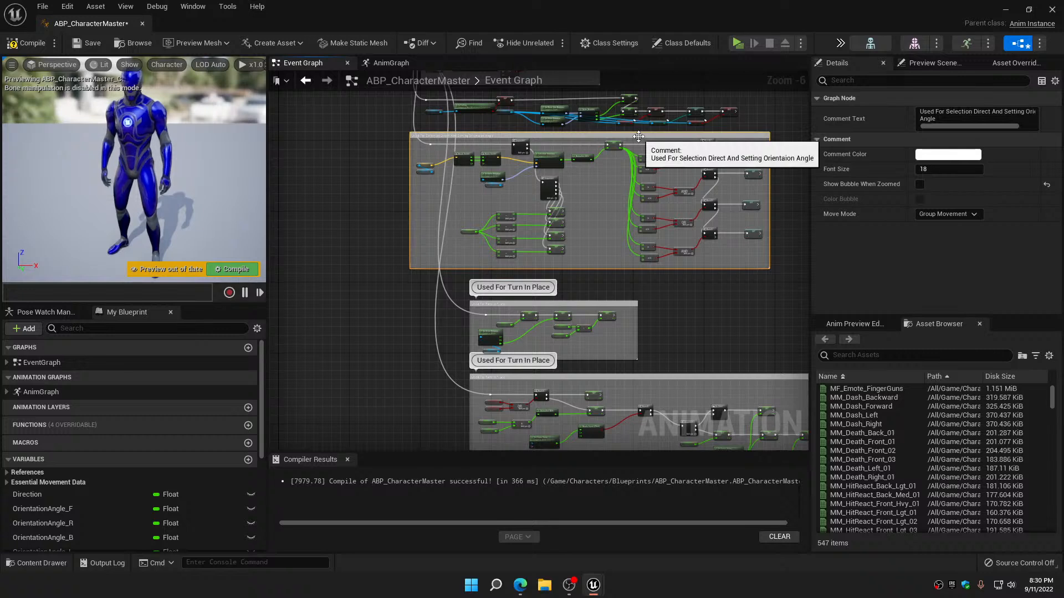
Move the new direction and orientation angle comment group sideways to roughly line up with the two "Used For Turn In Place" comments
left_click_drag(643, 141, 710, 130)
scroll(771, 117, "up", 5)
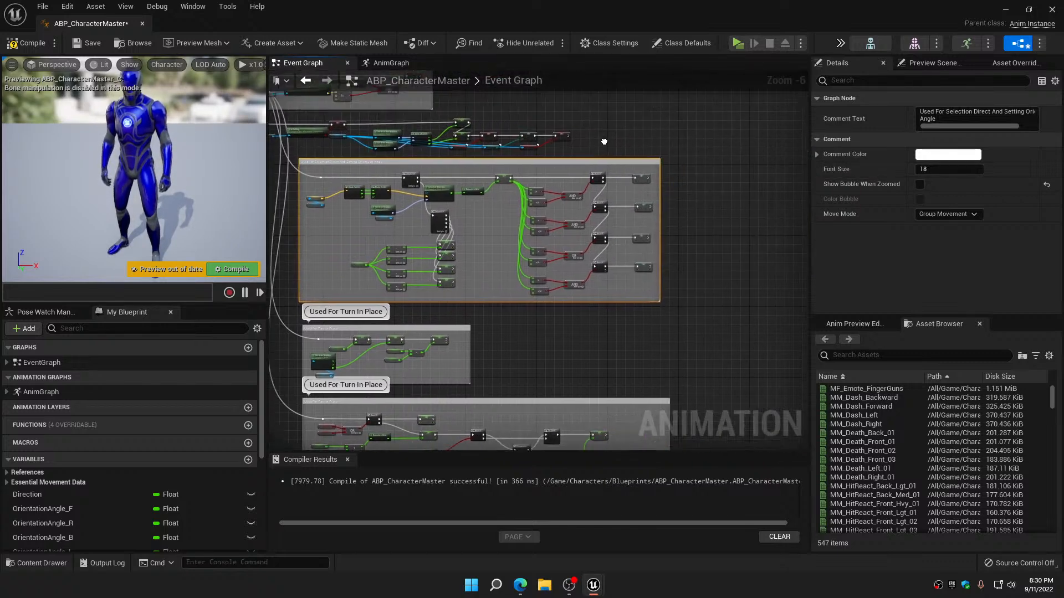
scroll(710, 242, "down", 2)
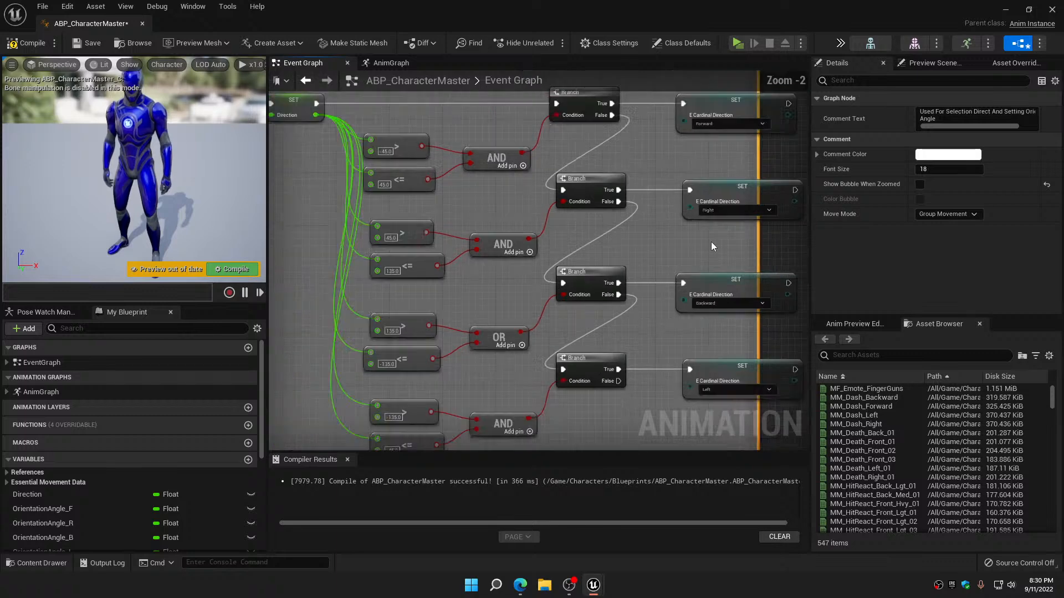
Widen the direction and orientation angle comment to fully enclose the SET E Cardinal Direction nodes, then compile and save
right_click_drag(711, 241, 537, 232)
left_click_drag(544, 232, 741, 229)
scroll(615, 284, "down", 5)
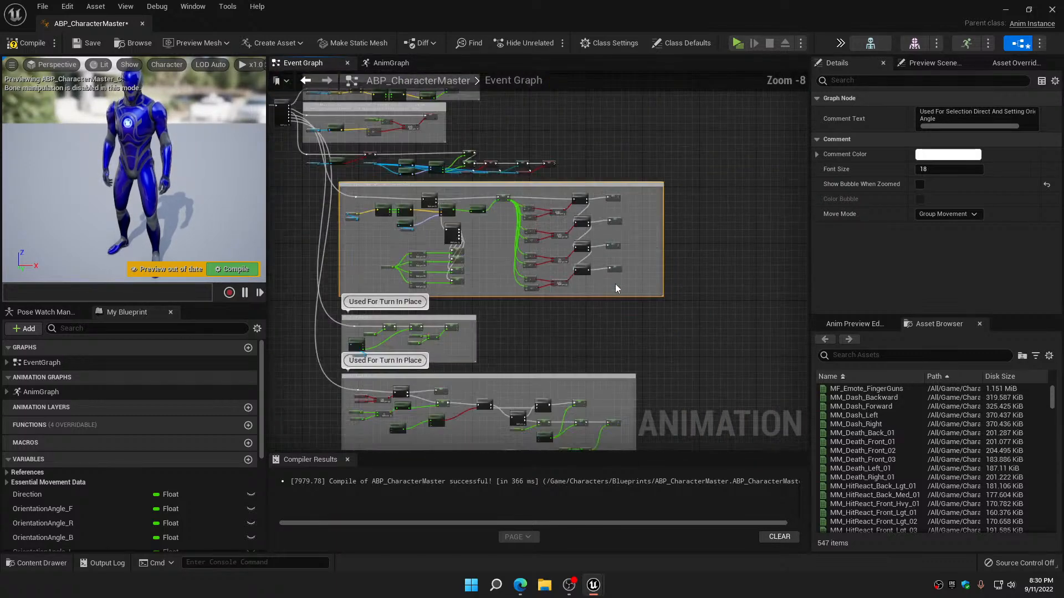
scroll(537, 231, "up", 5)
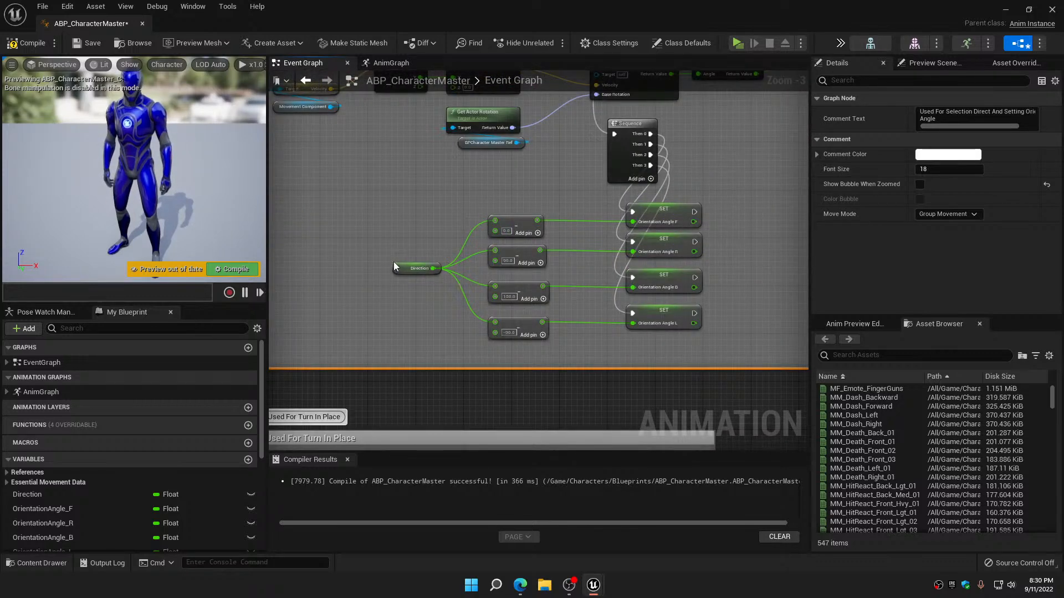
left_click(23, 48)
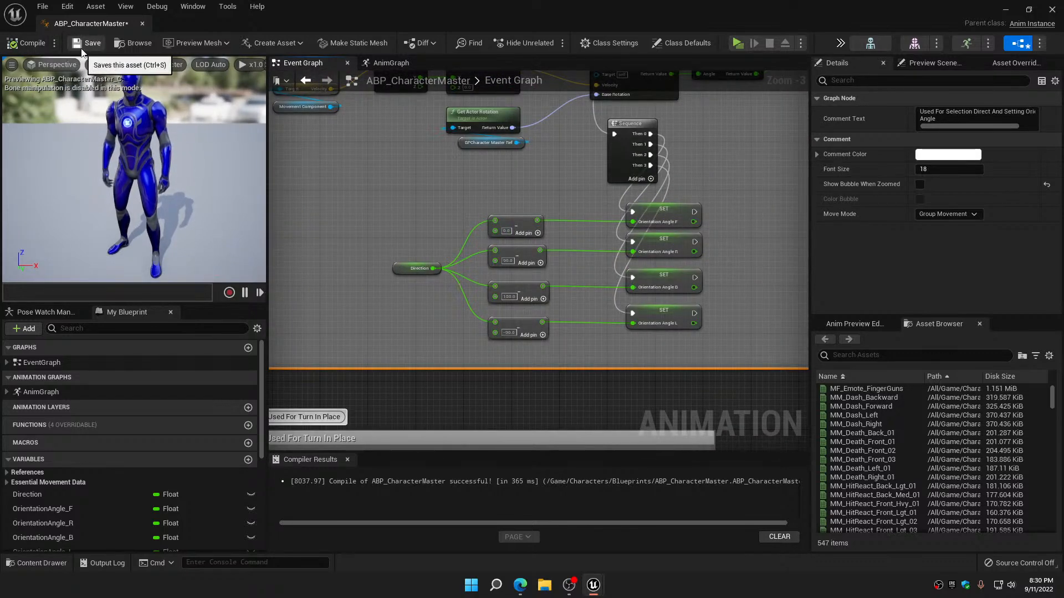
Check the AnimGraph of ABP_CharacterMaster, then compile and save the blueprint and close its editor
scroll(403, 244, "down", 4)
scroll(401, 241, "down", 2)
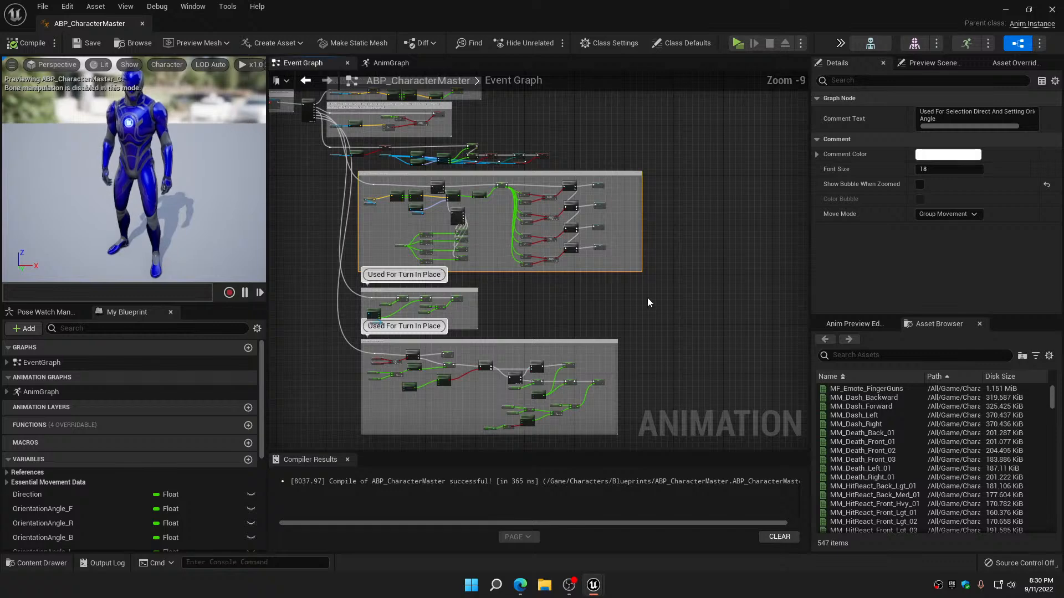
right_click_drag(648, 298, 720, 373)
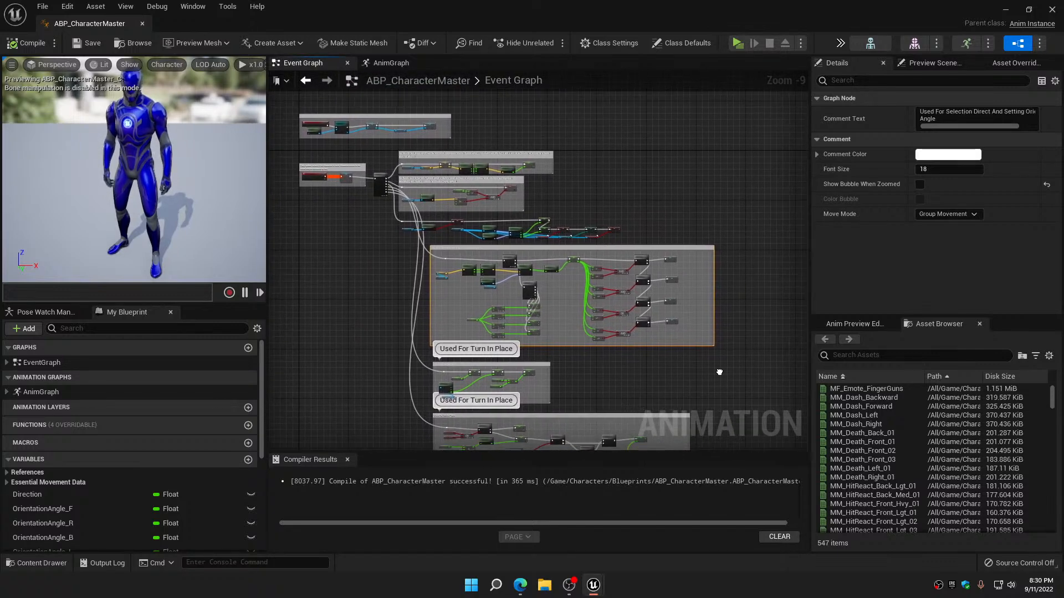
left_click(391, 62)
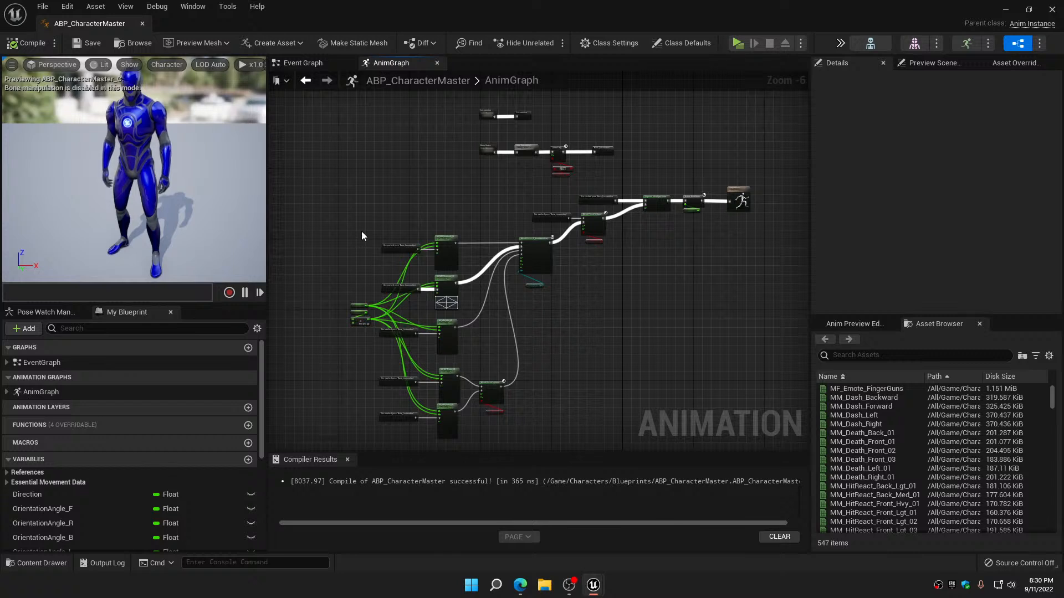
right_click_drag(361, 236, 360, 195)
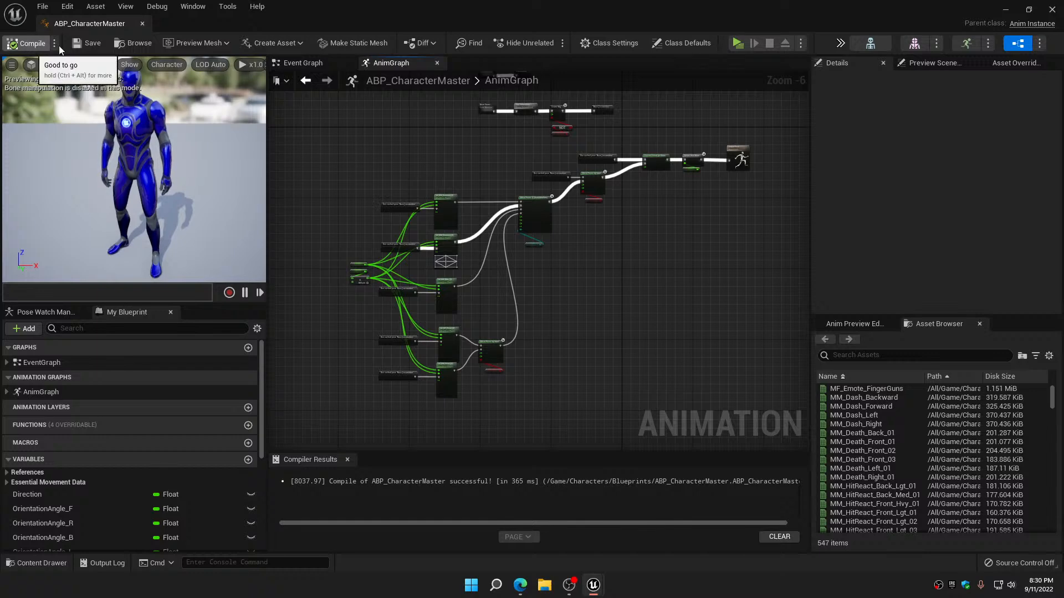
left_click(31, 43)
left_click(89, 42)
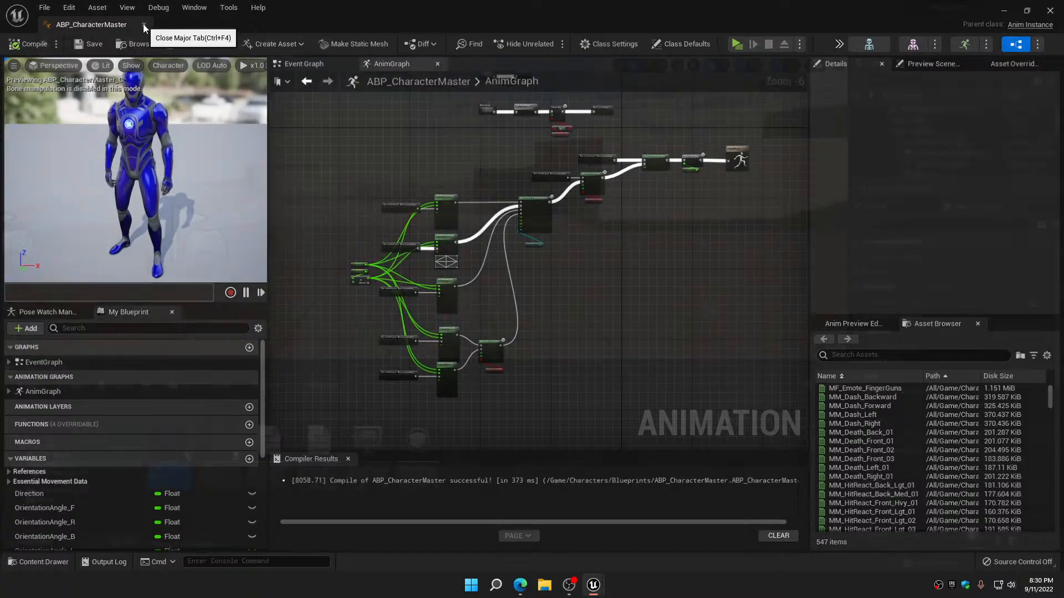
left_click(143, 25)
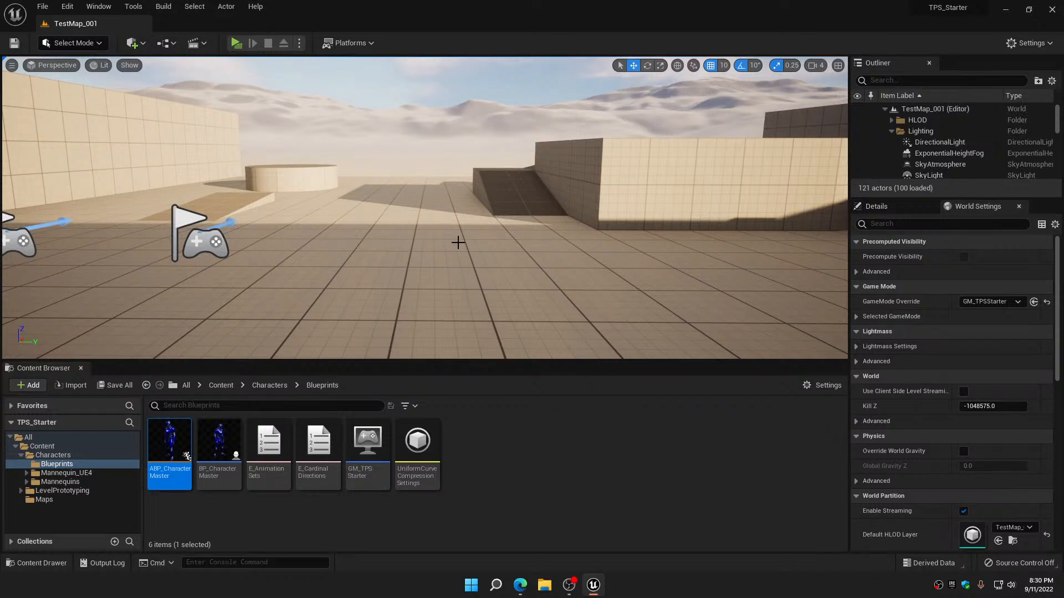
Return to the collapsed Content root folder, save all project assets and close the TPS_Starter project
left_click(21, 455)
left_click(38, 446)
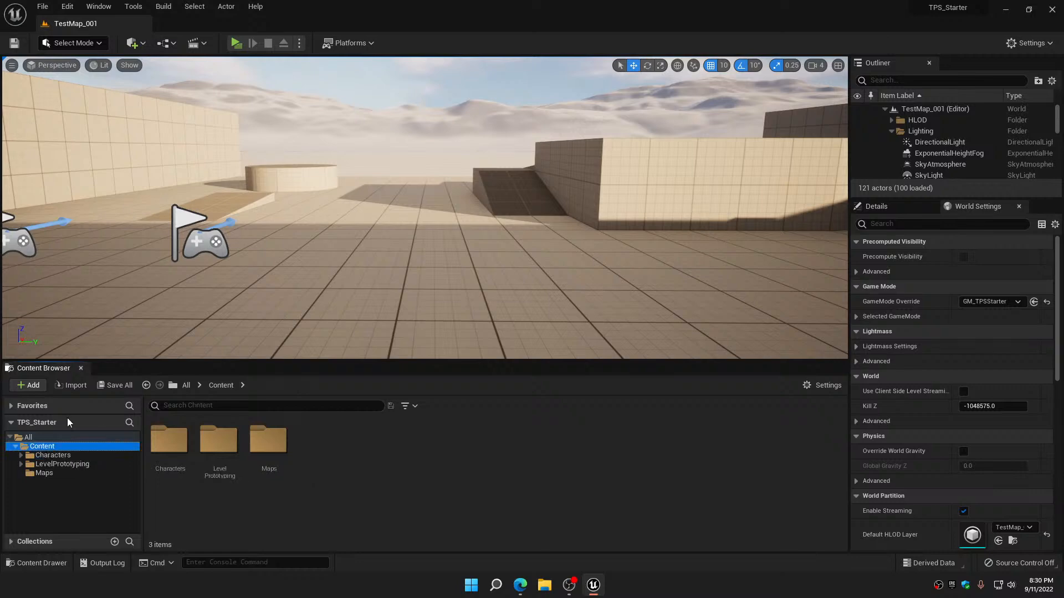
left_click(117, 388)
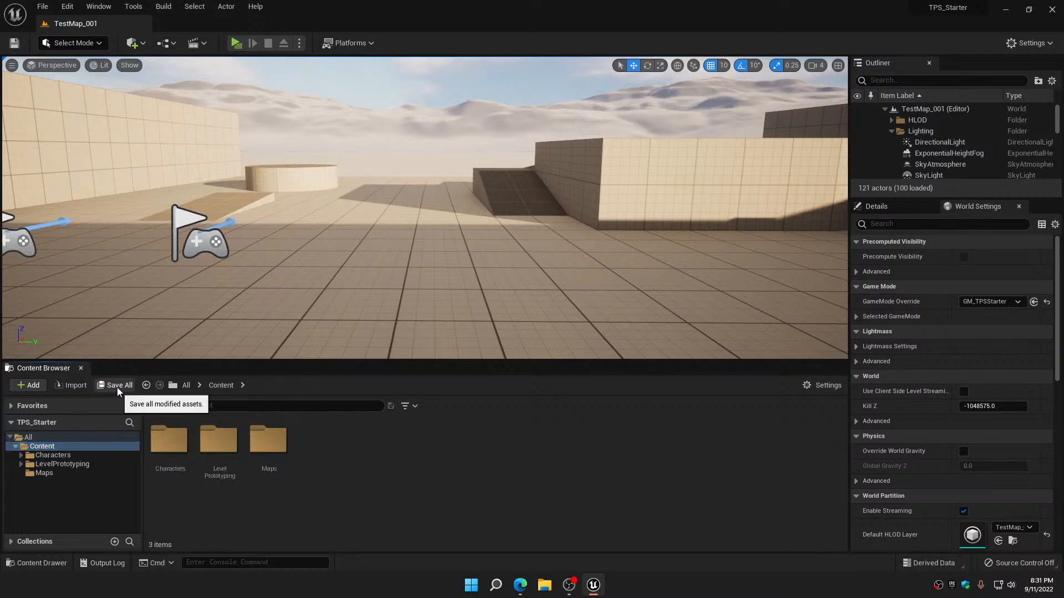
left_click(1052, 11)
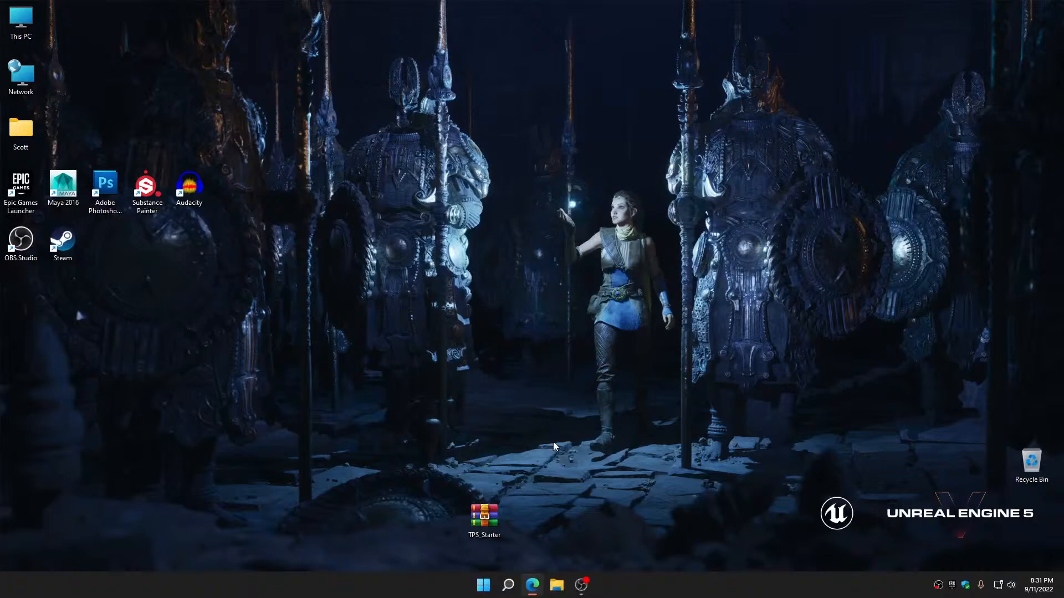
Move the TPS_Starter archive from the desktop to the Recycle Bin and close the Epic Games Launcher
left_click_drag(484, 518, 1026, 467)
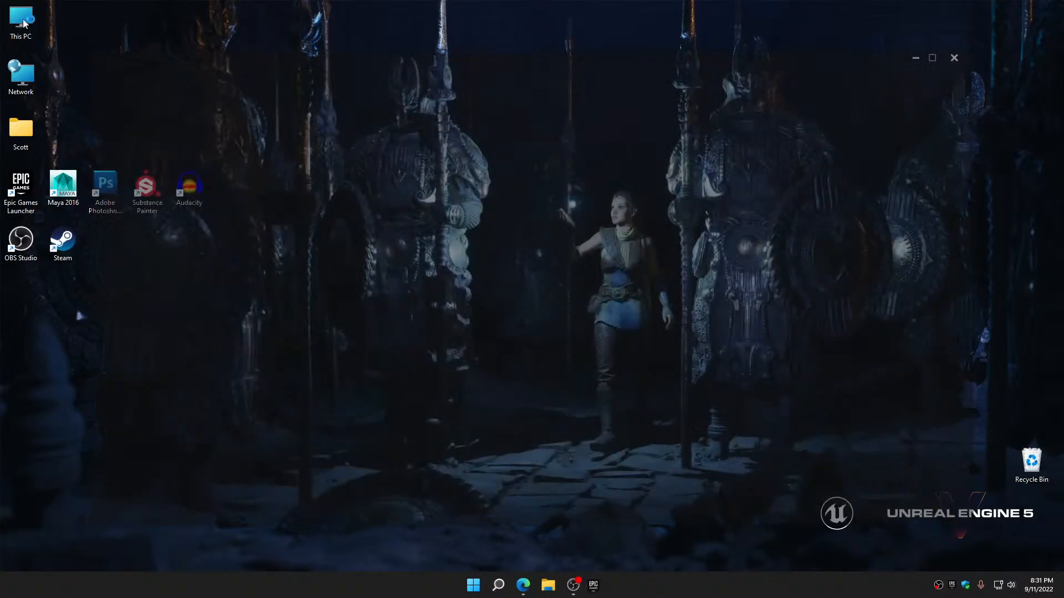
left_click(1059, 6)
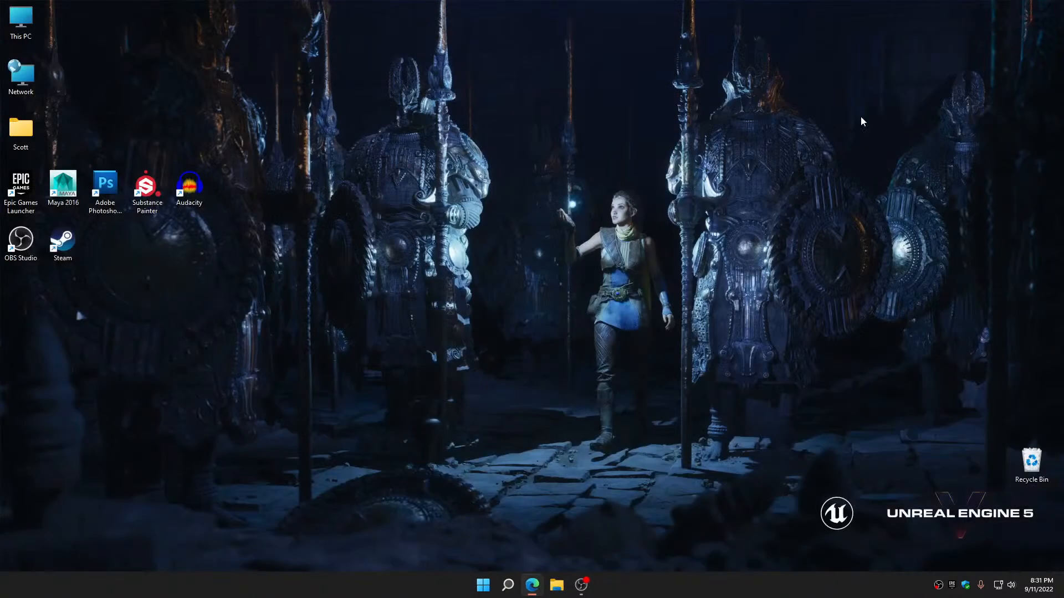
Open the TPS_Starter project folder under Documents, Unreal Projects in File Explorer
double_click(27, 135)
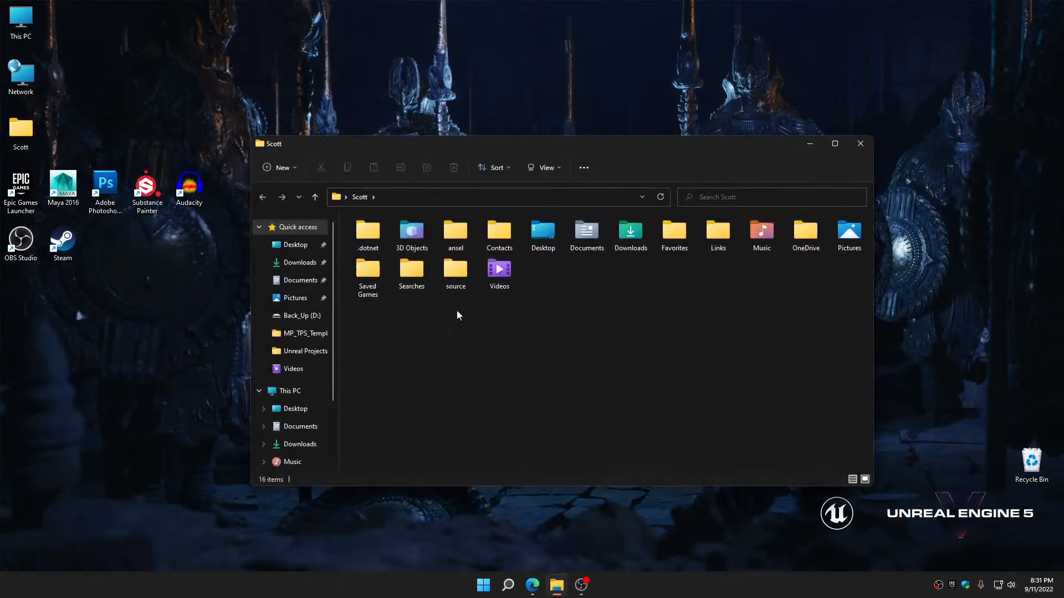
double_click(594, 240)
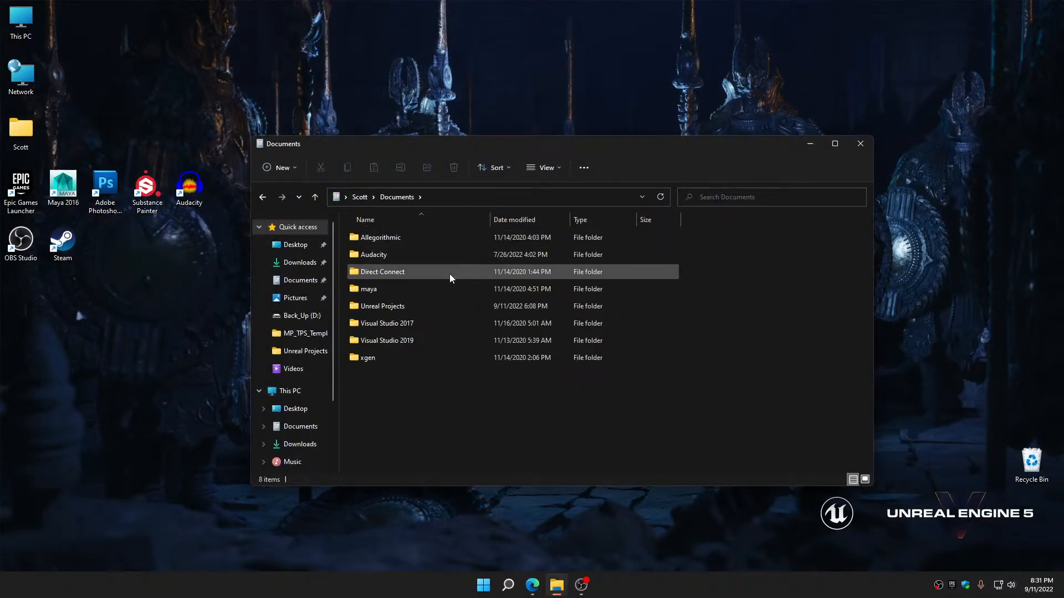
double_click(394, 307)
left_click(390, 238)
double_click(390, 238)
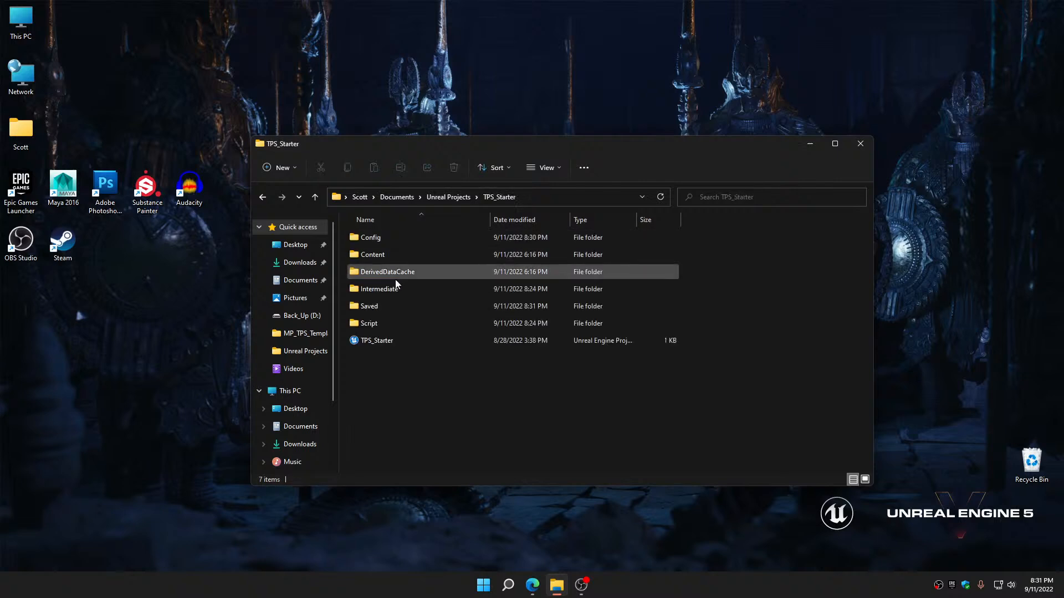
Delete the DerivedDataCache, Intermediate, Saved and Script folders from the TPS_Starter project folder
left_click(380, 321)
left_click(382, 290, "shift")
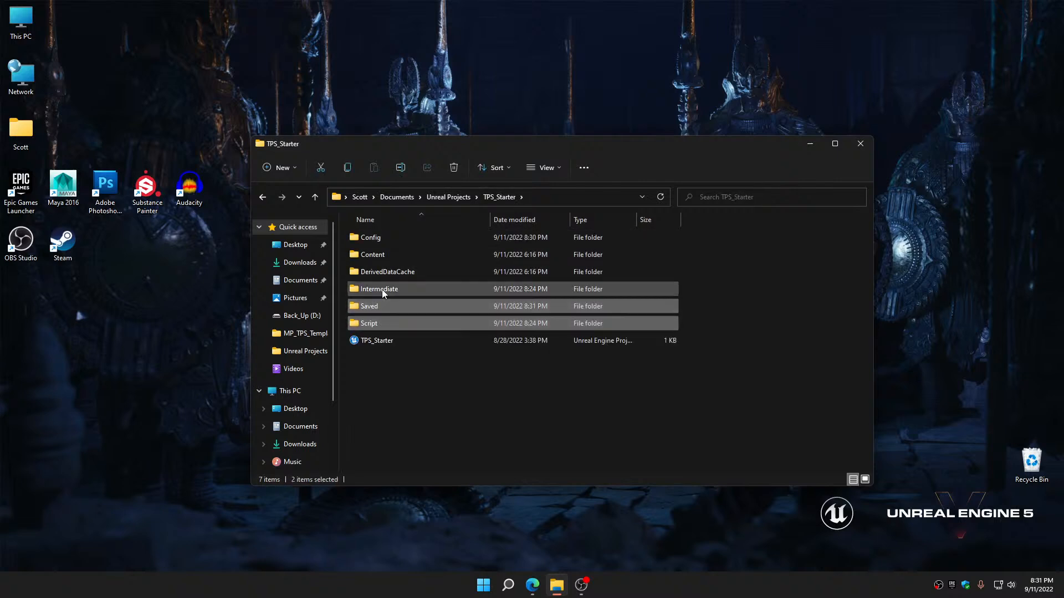
left_click(385, 273, "shift")
right_click(385, 273)
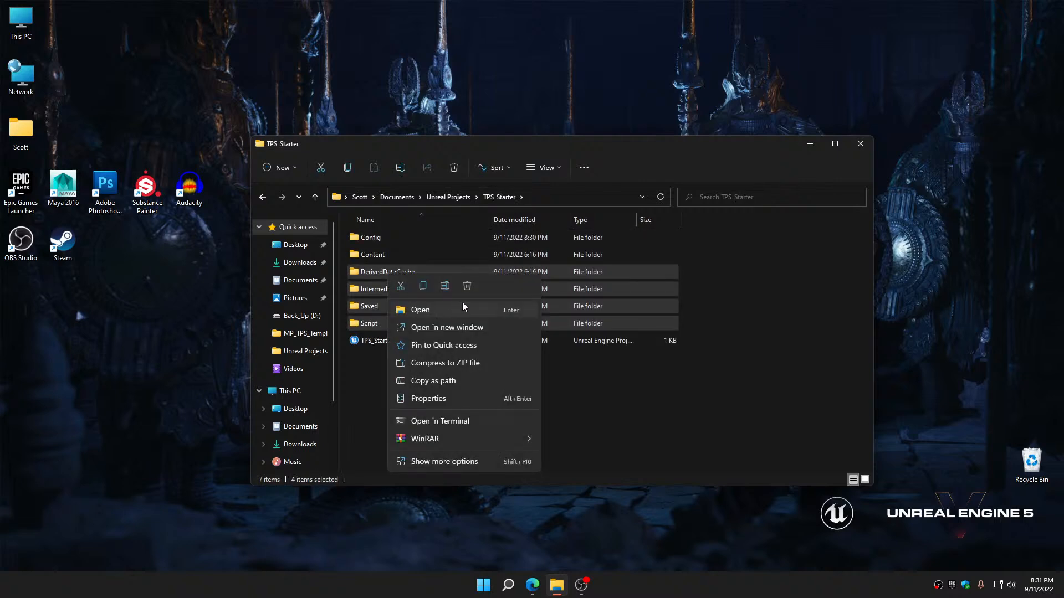
left_click(467, 287)
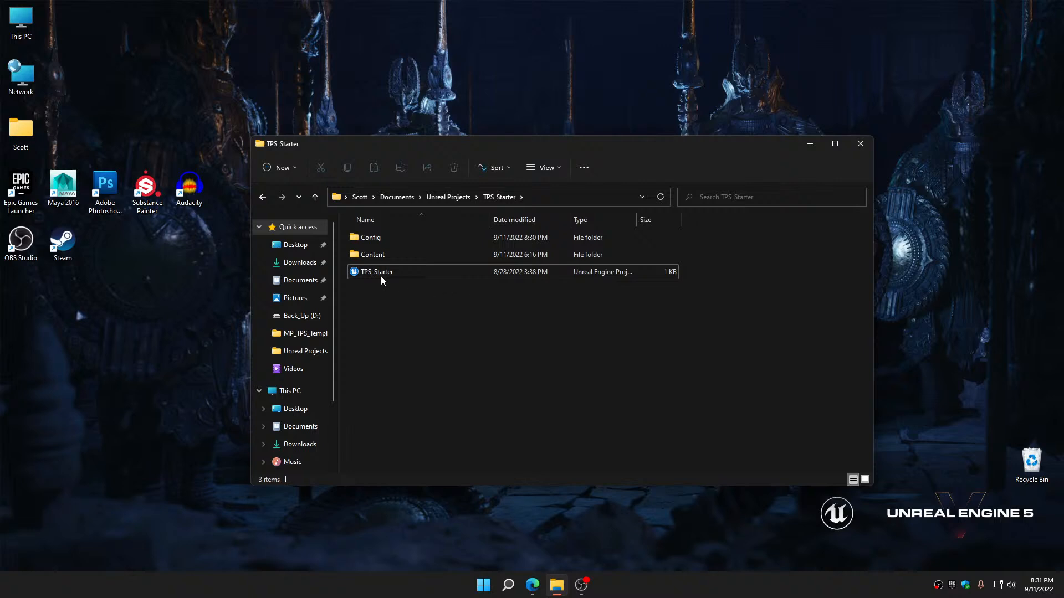
Compress the TPS_Starter folder in Unreal Projects to a ZIP file, keeping the name TPS_Starter
left_click(263, 197)
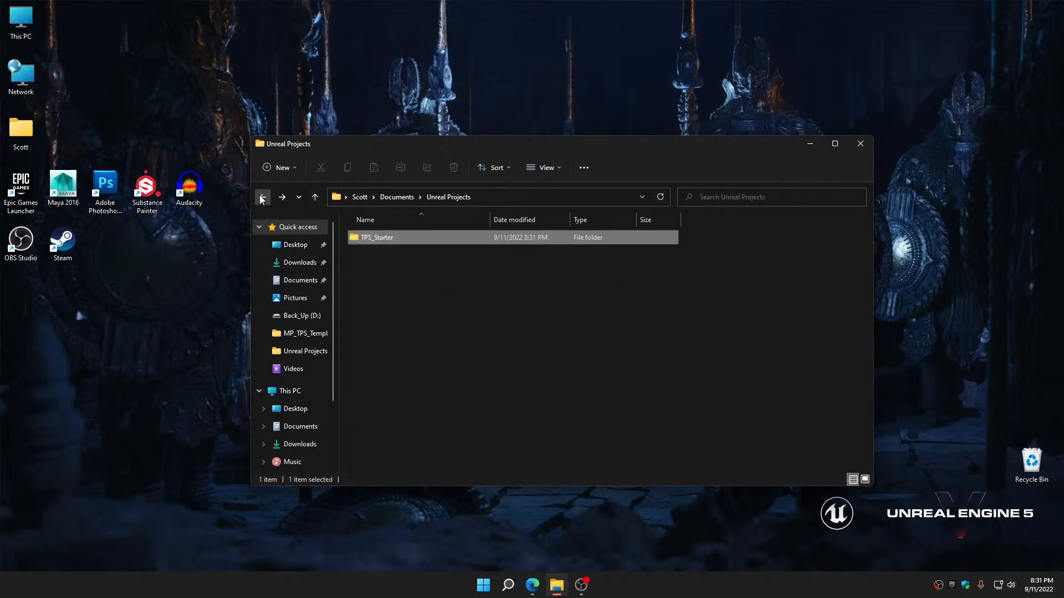
left_click(382, 239)
right_click(381, 239)
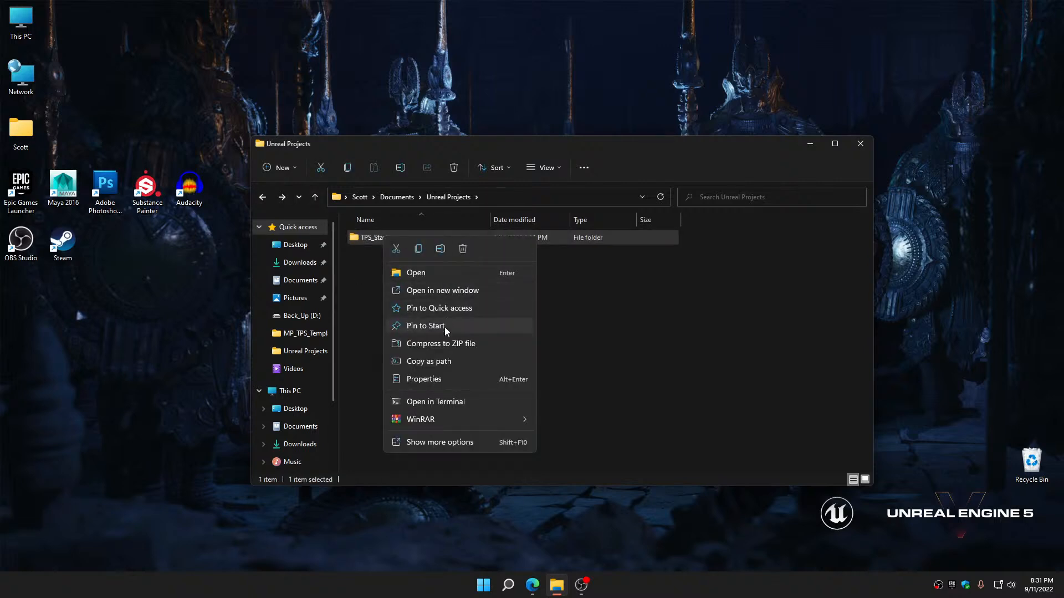
left_click(442, 345)
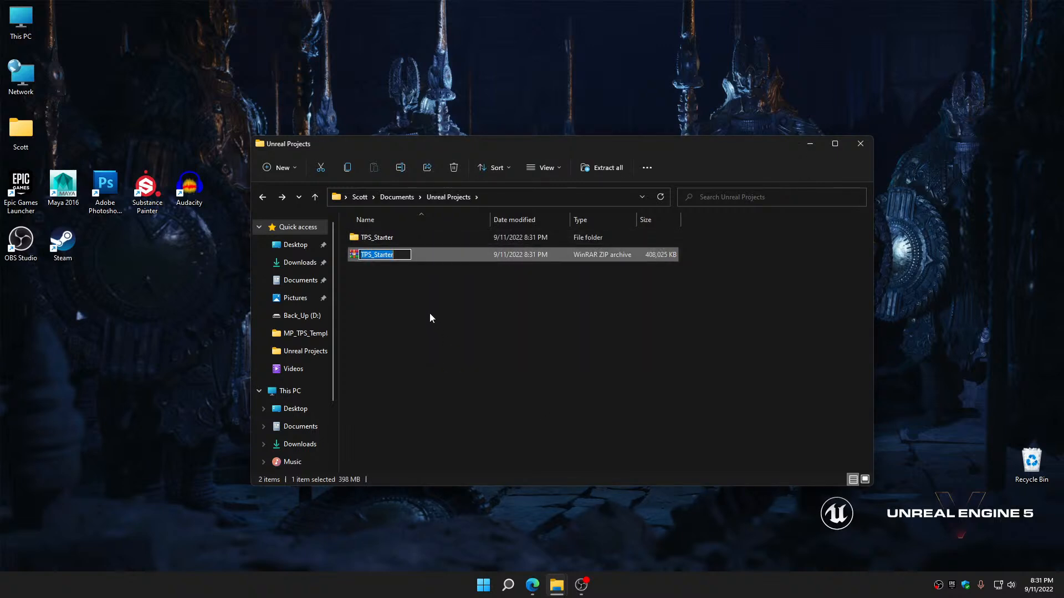
left_click(430, 313)
Move the TPS_Starter archive out of Unreal Projects onto the desktop and empty the Recycle Bin
left_click_drag(378, 256, 547, 557)
left_click(861, 145)
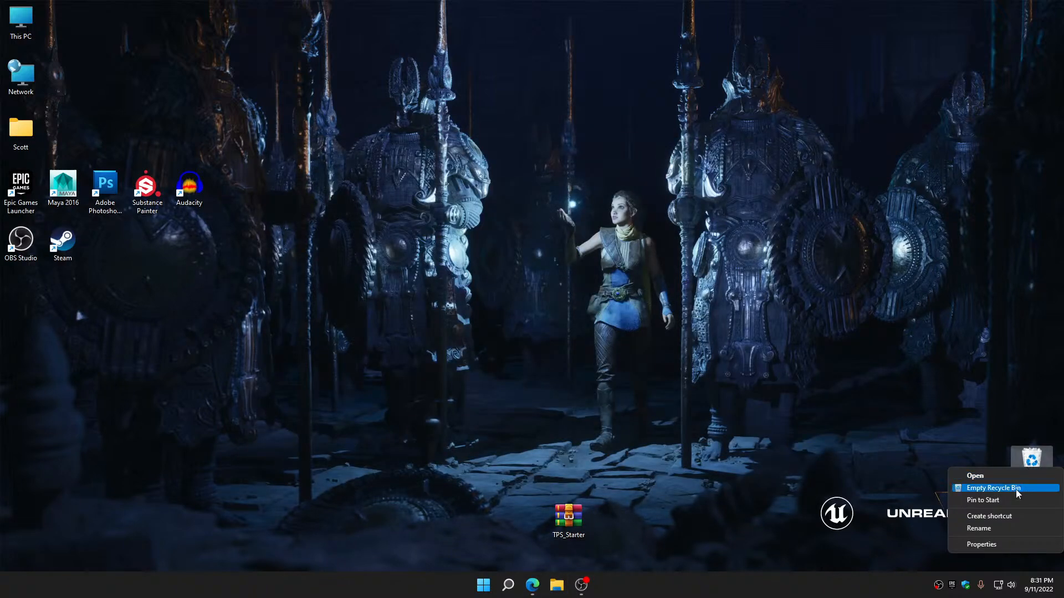
left_click(992, 488)
left_click(573, 300)
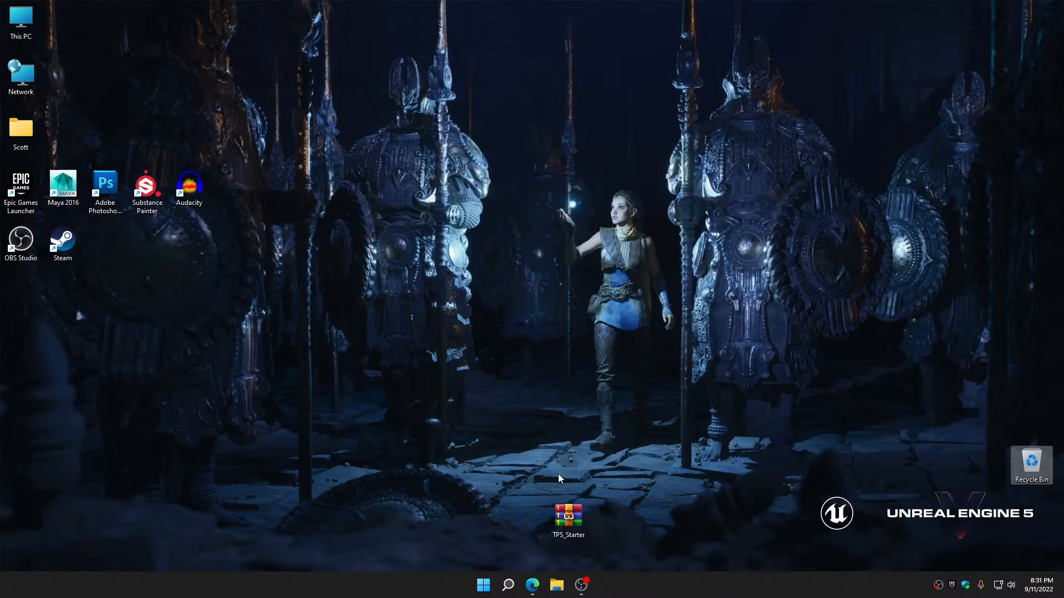
Open a new Microsoft Edge window, search for google drive and go to My Drive through the Google Drive site
right_click(533, 588)
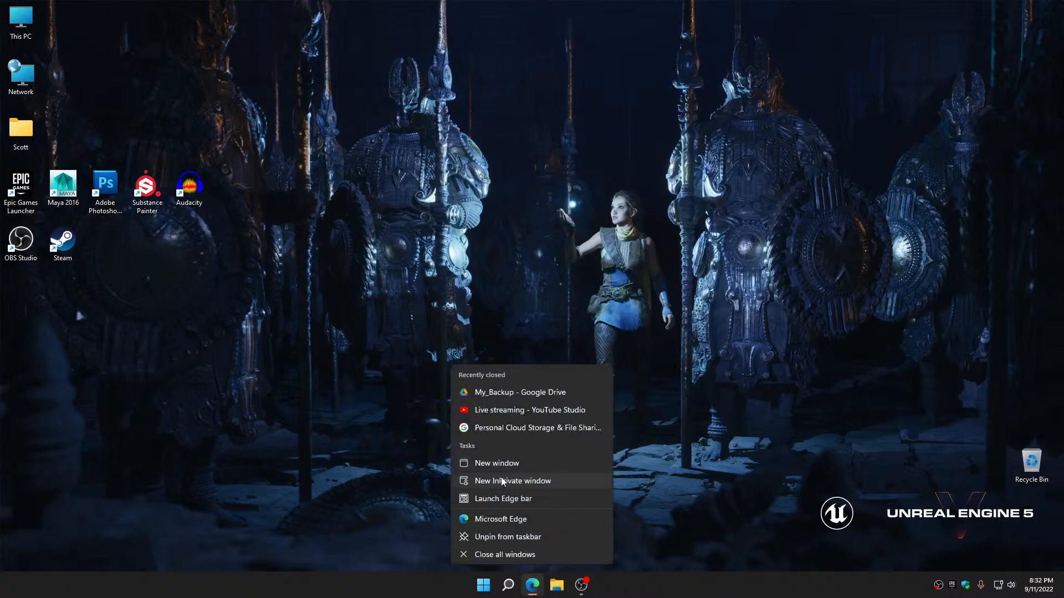
left_click(501, 464)
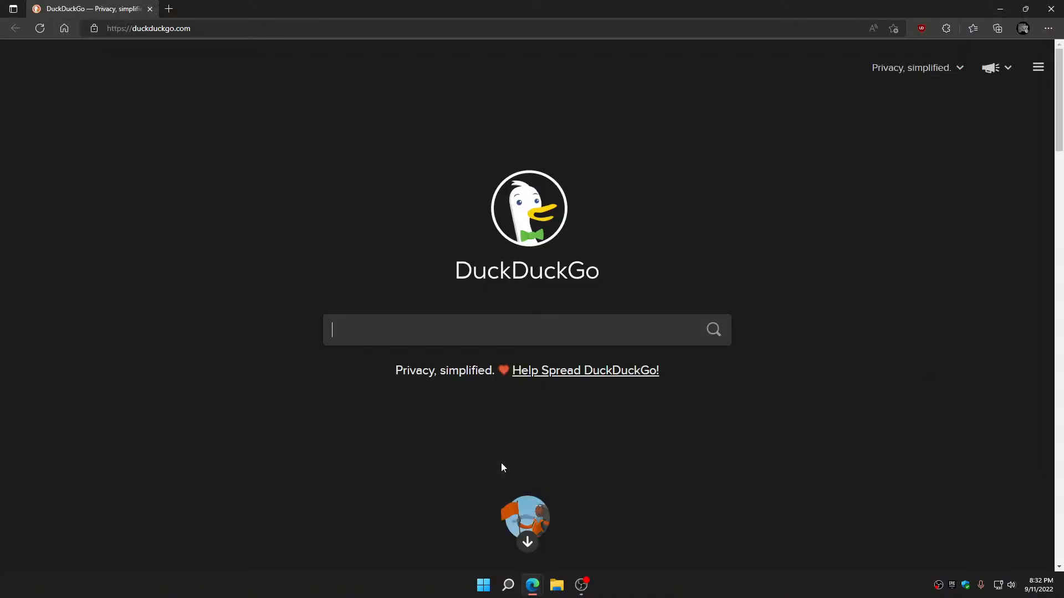
type("google dr")
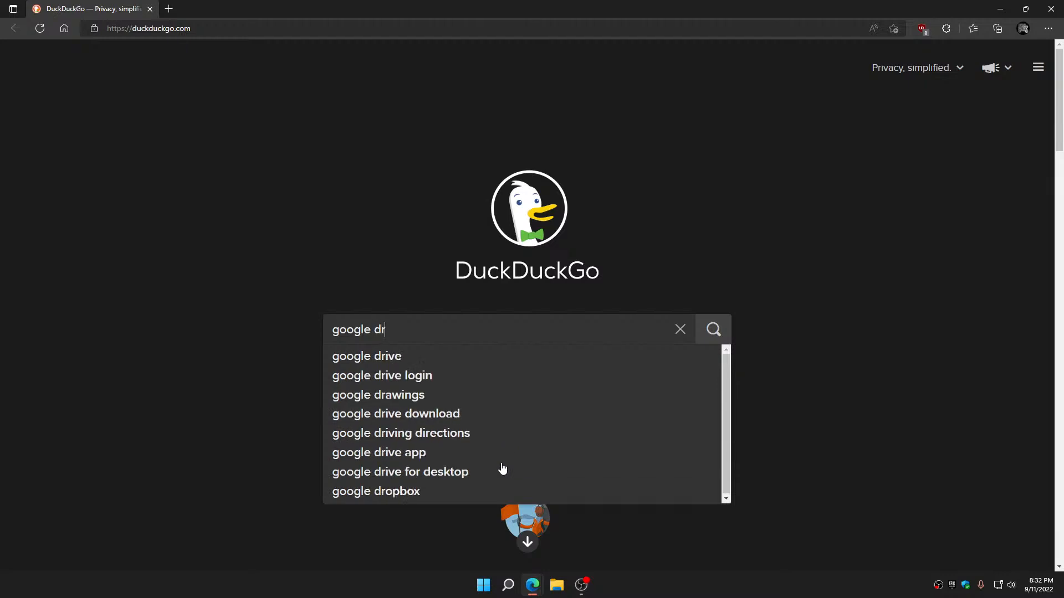
type("ive")
key("Return")
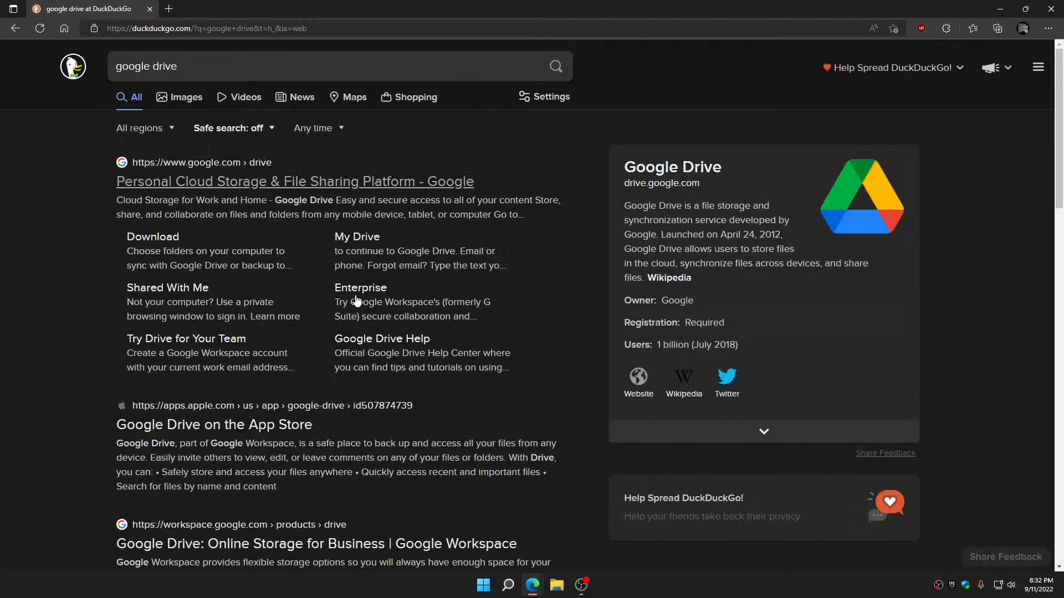
left_click(177, 182)
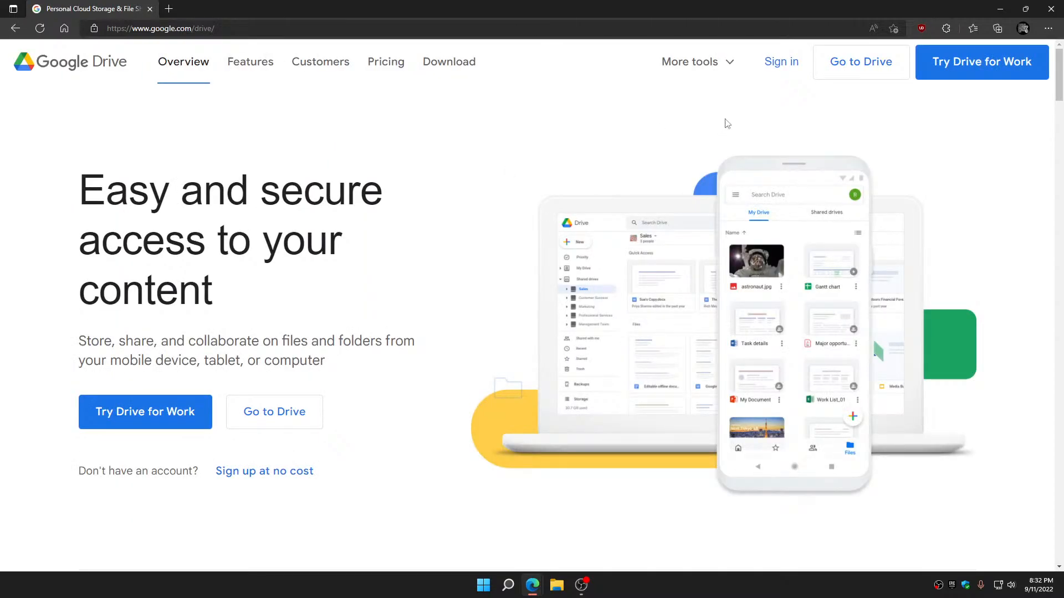
left_click(851, 62)
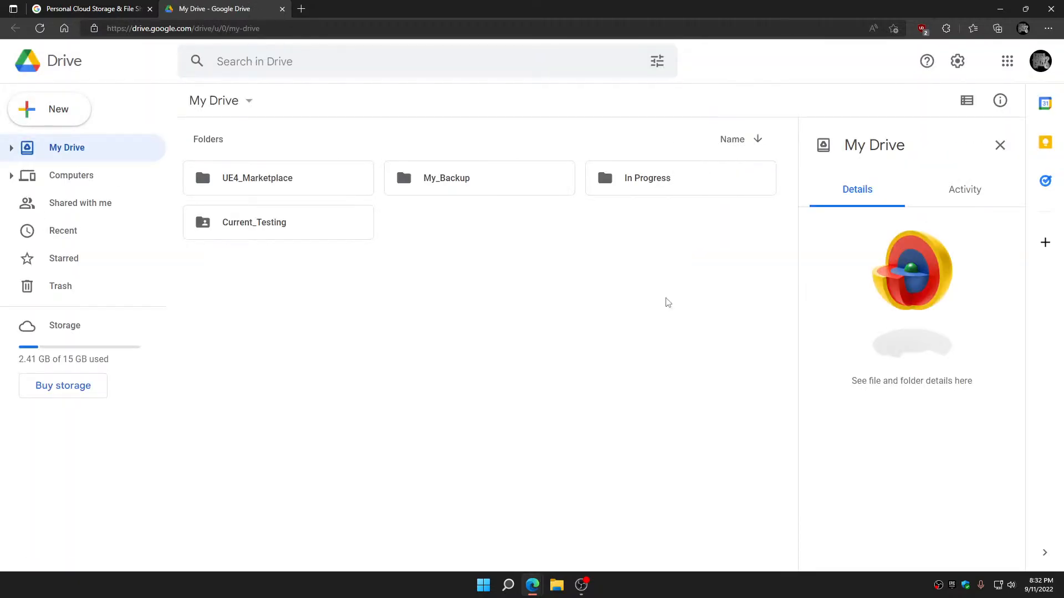
Open the My_Backup folder and move its TPS_Starter.zip file to the trash
left_click(479, 178)
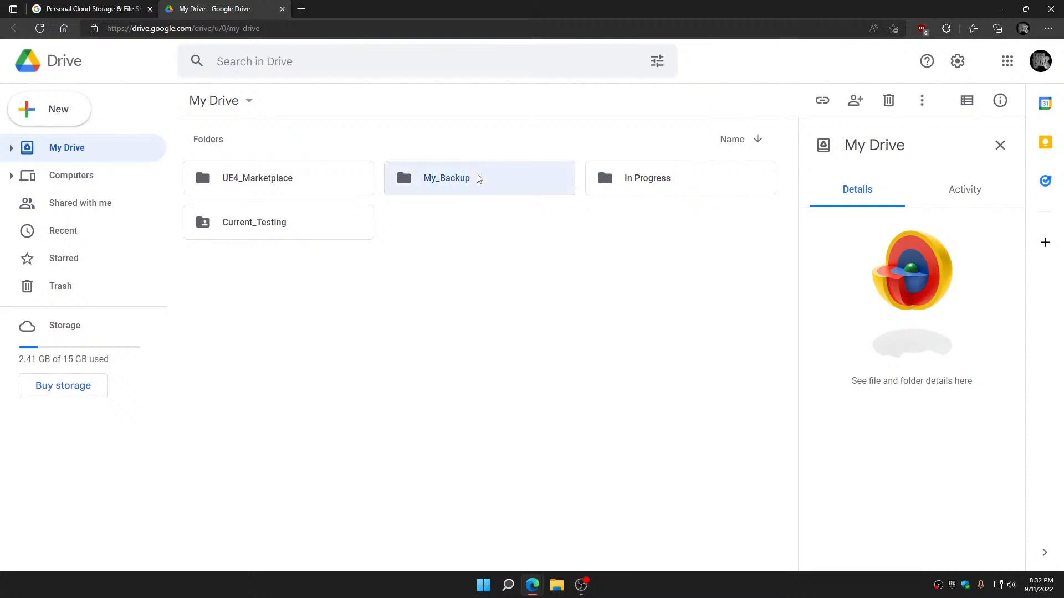
double_click(479, 177)
left_click(333, 279)
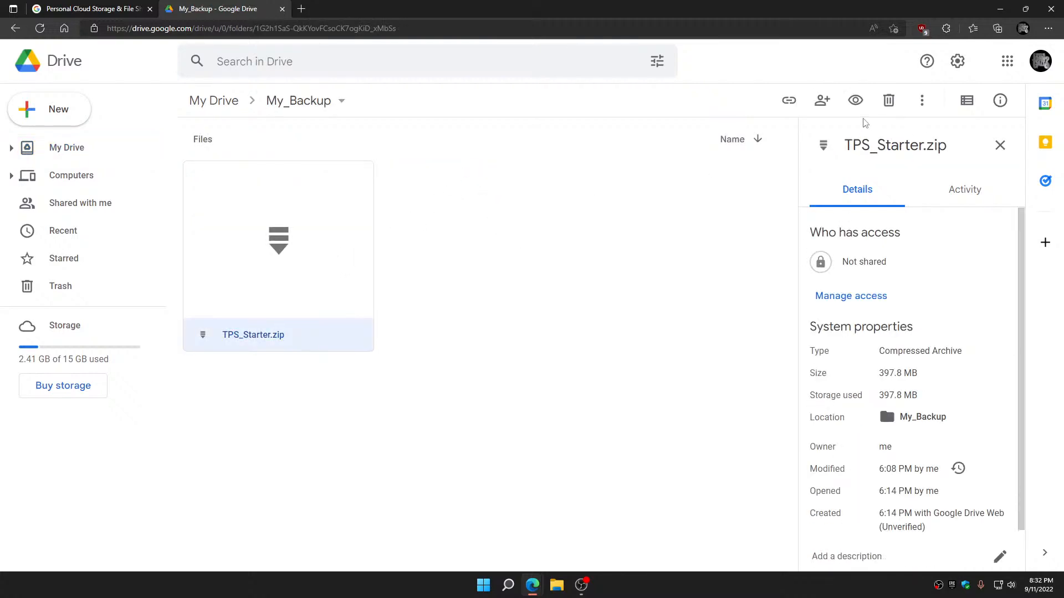
left_click(889, 100)
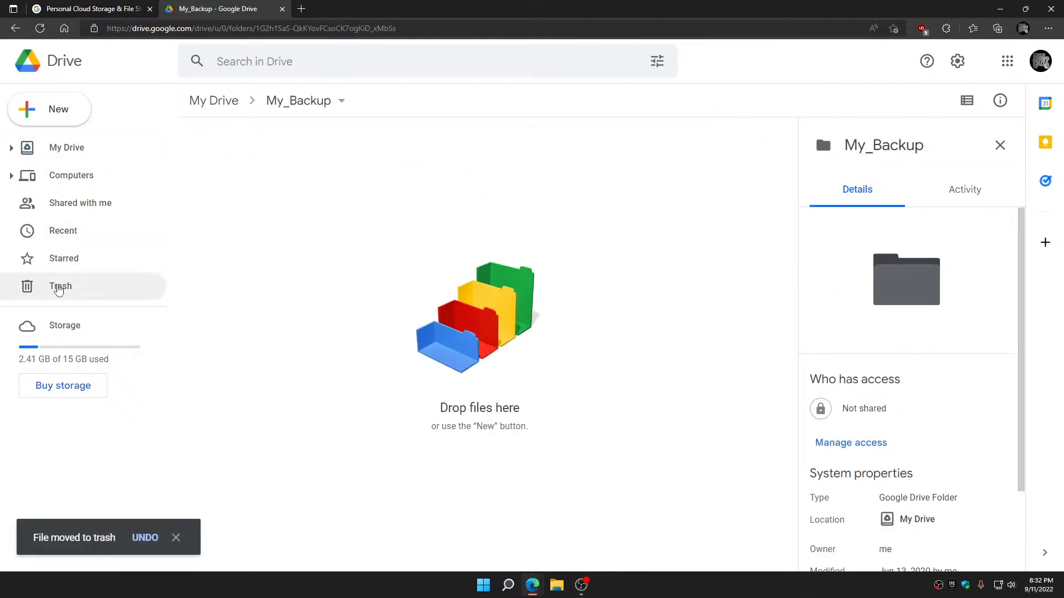
Delete TPS_Starter.zip forever from the Drive trash
left_click(59, 288)
left_click(266, 254)
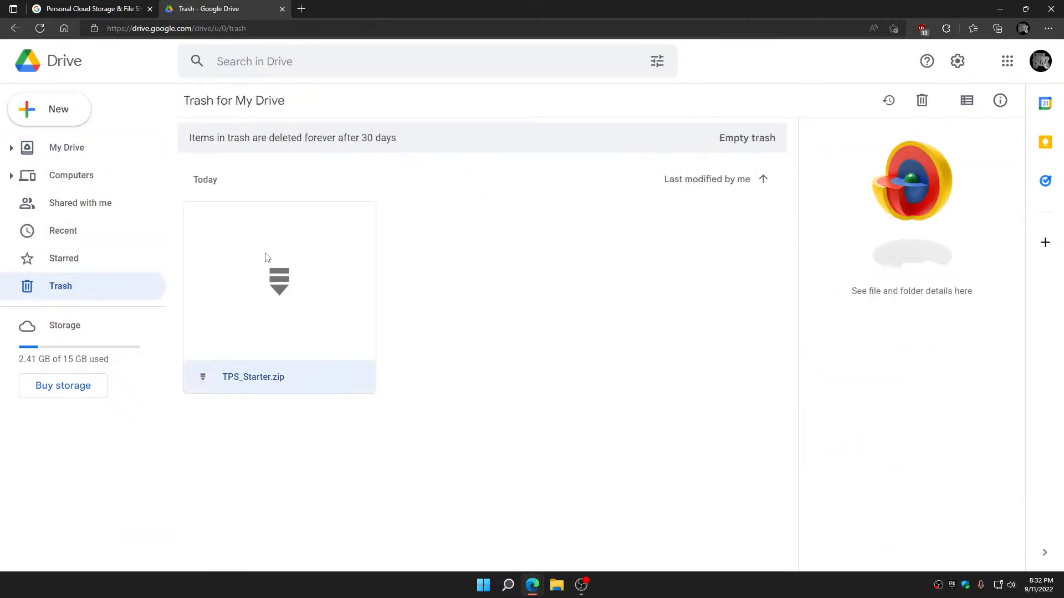
left_click(922, 101)
left_click(640, 343)
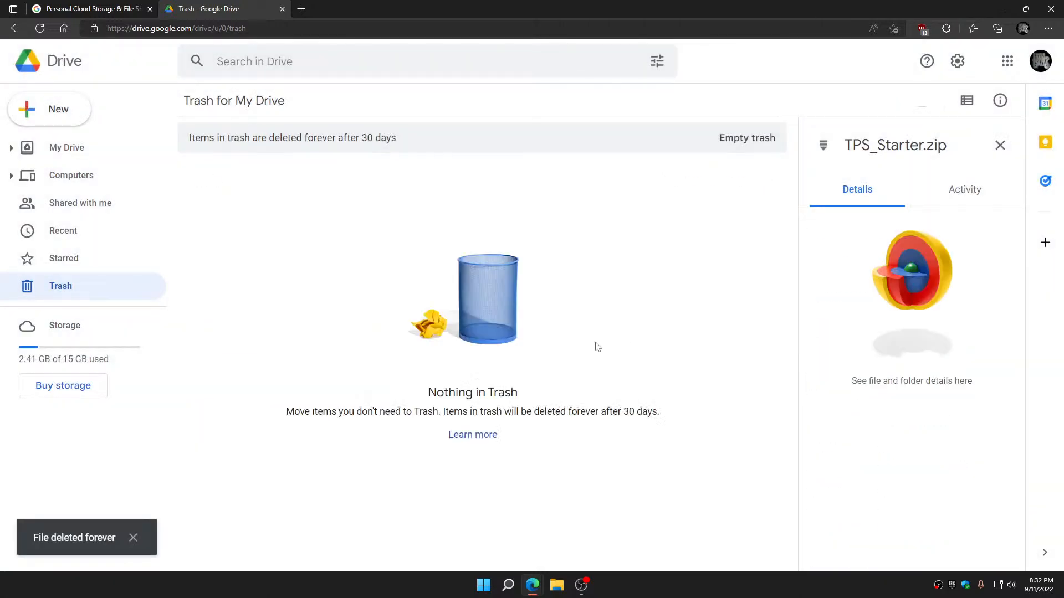
Upload the TPS_Starter archive from the desktop to the My_Backup folder in My Drive
left_click(62, 146)
double_click(466, 178)
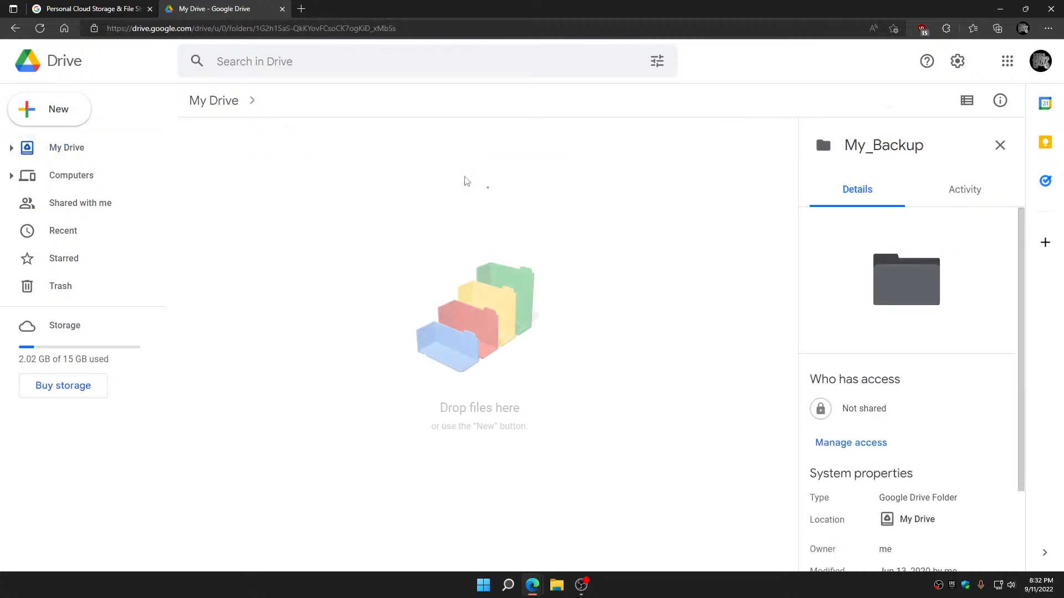
left_click(64, 109)
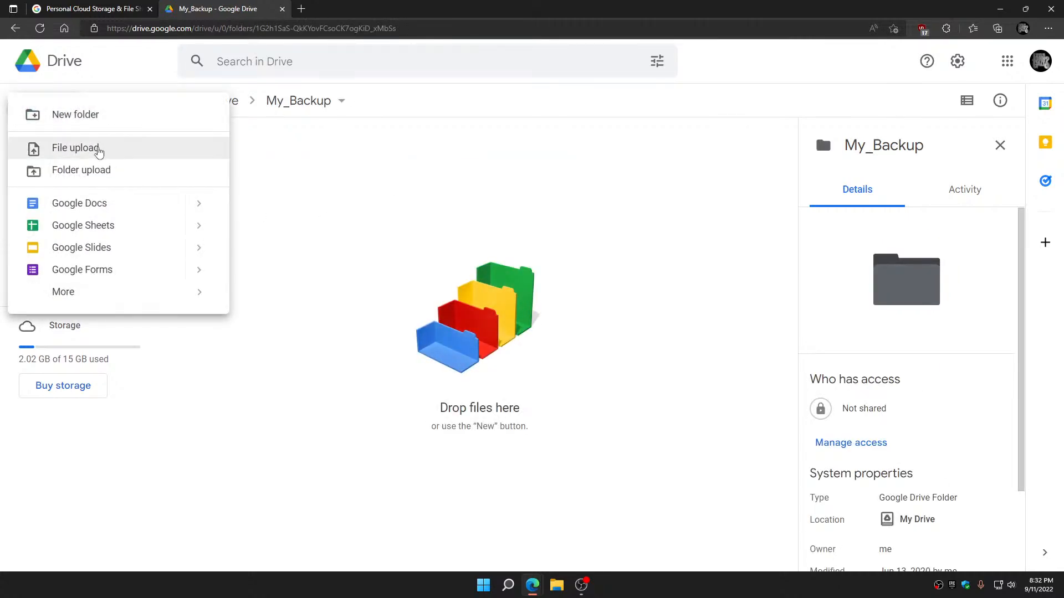
left_click(98, 149)
left_click(132, 107)
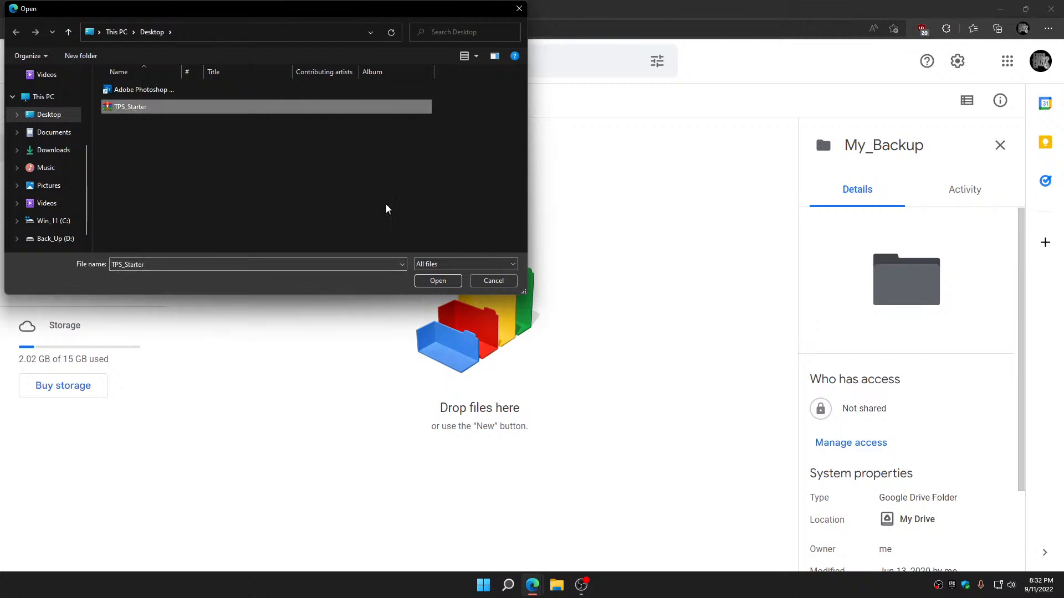
left_click(438, 280)
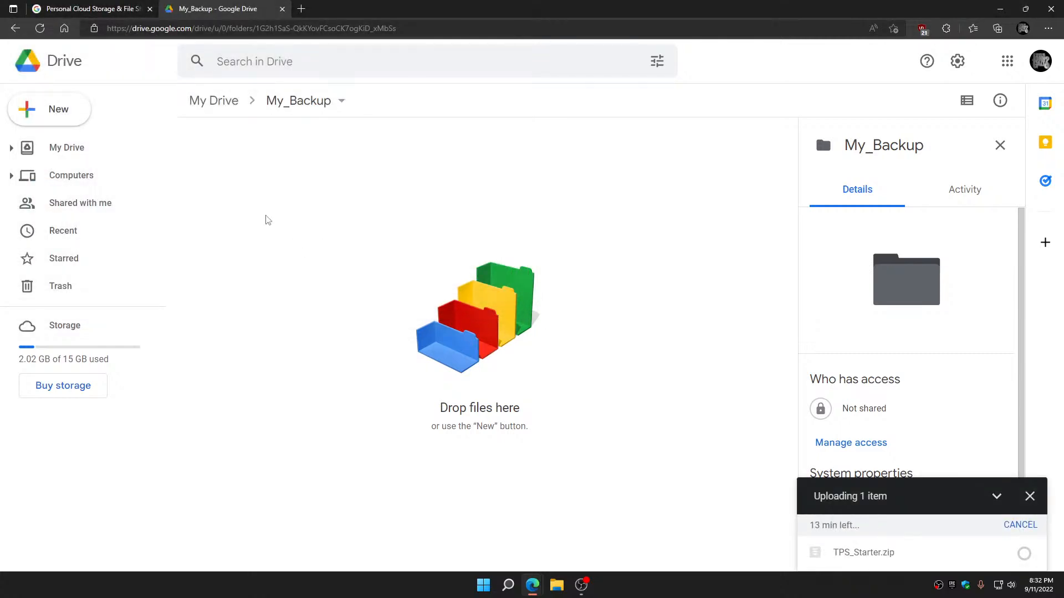
Upload the TPS_Starter archive from the desktop to the Current_Testing folder in My Drive as well
left_click(74, 146)
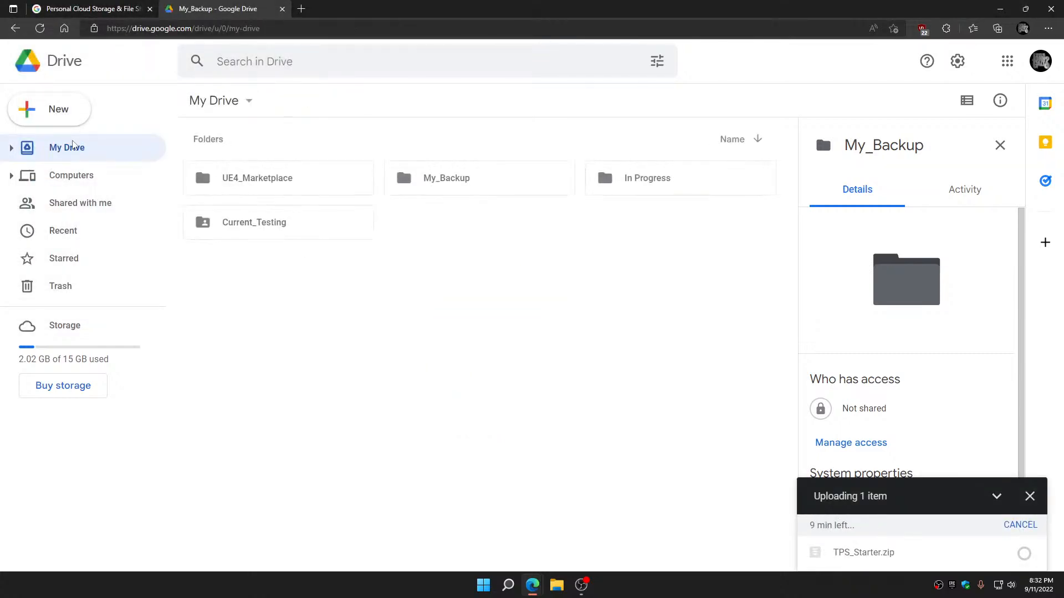
double_click(255, 223)
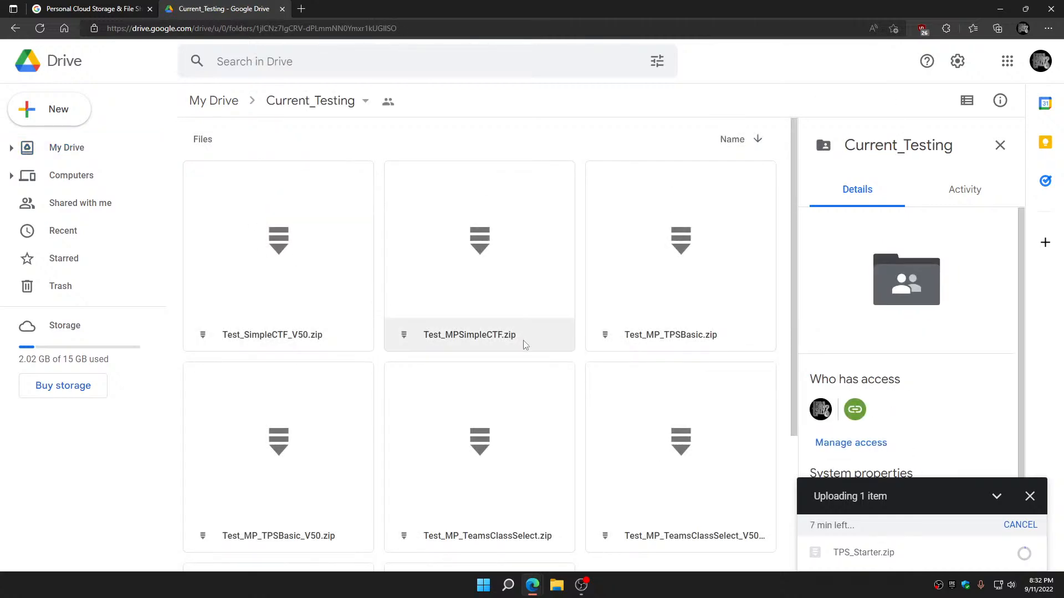
scroll(525, 345, "down", 3)
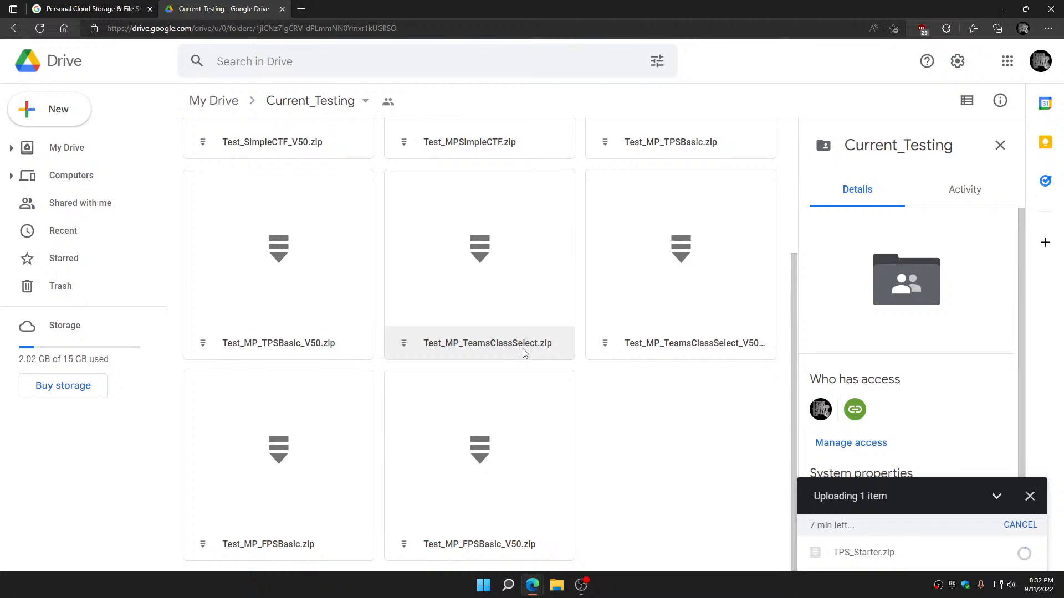
left_click(77, 113)
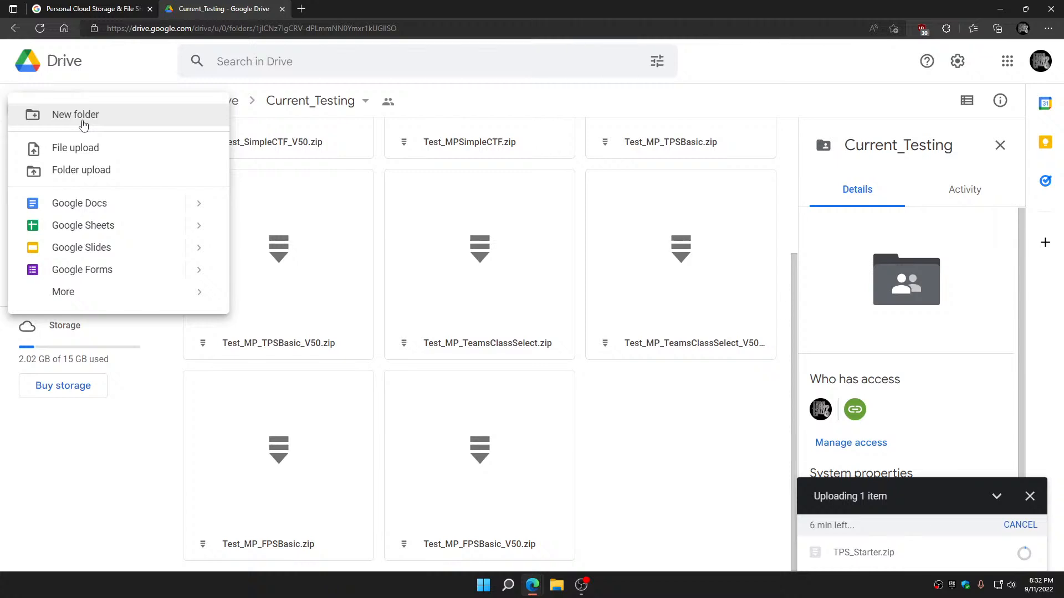
left_click(72, 147)
left_click(131, 109)
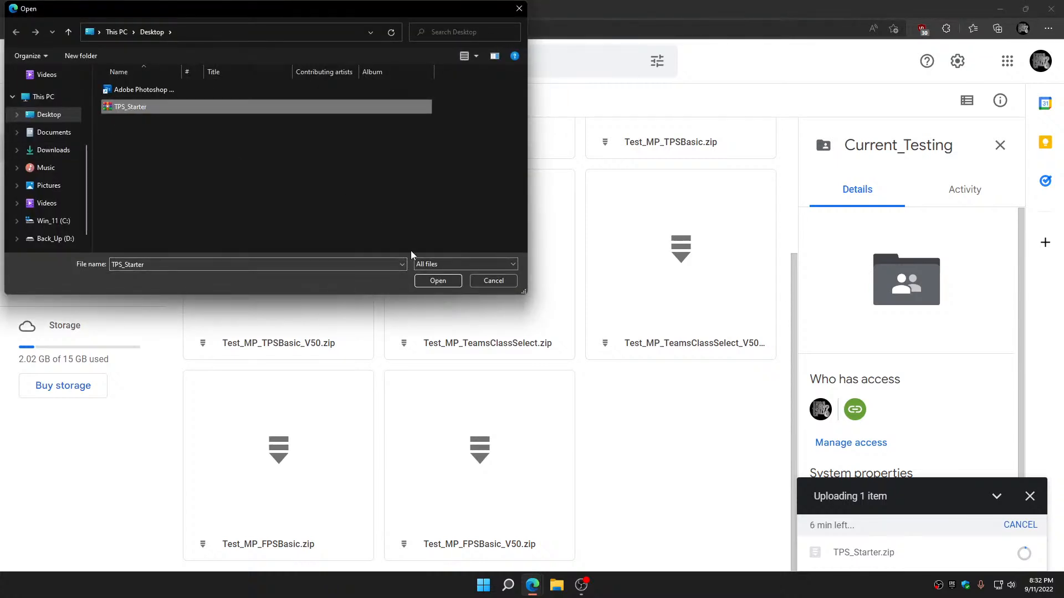
left_click(440, 281)
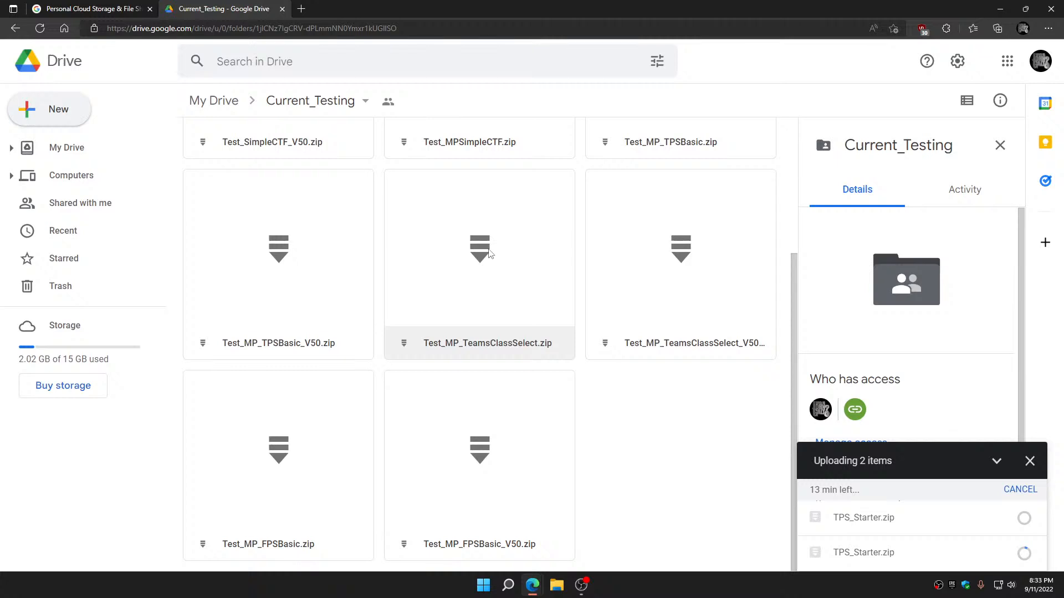
Return to My Drive and copy the sharing link of the Current_Testing folder from its access settings
scroll(646, 384, "up", 3)
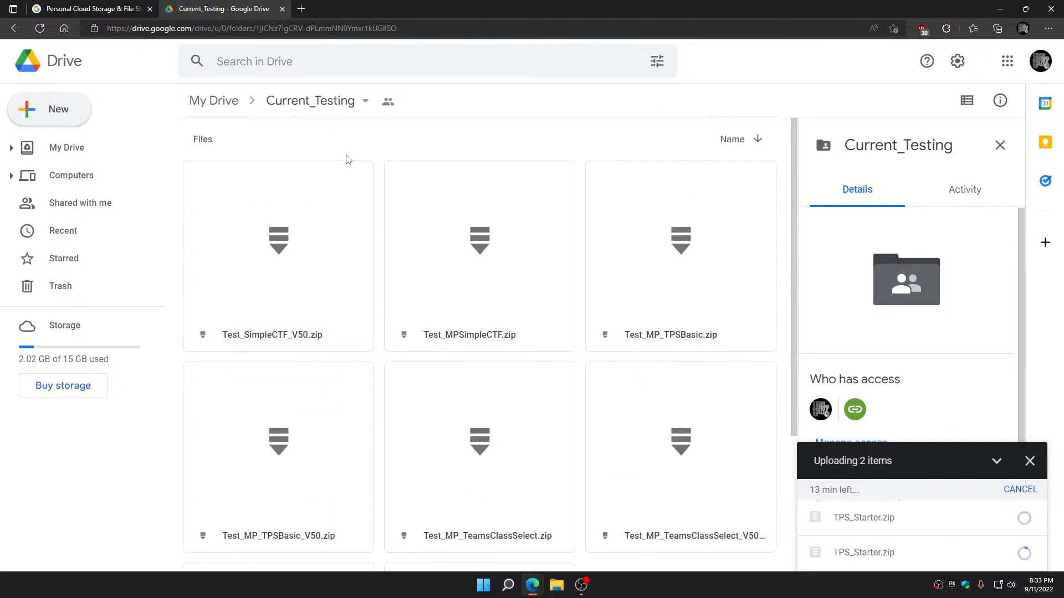
left_click(15, 29)
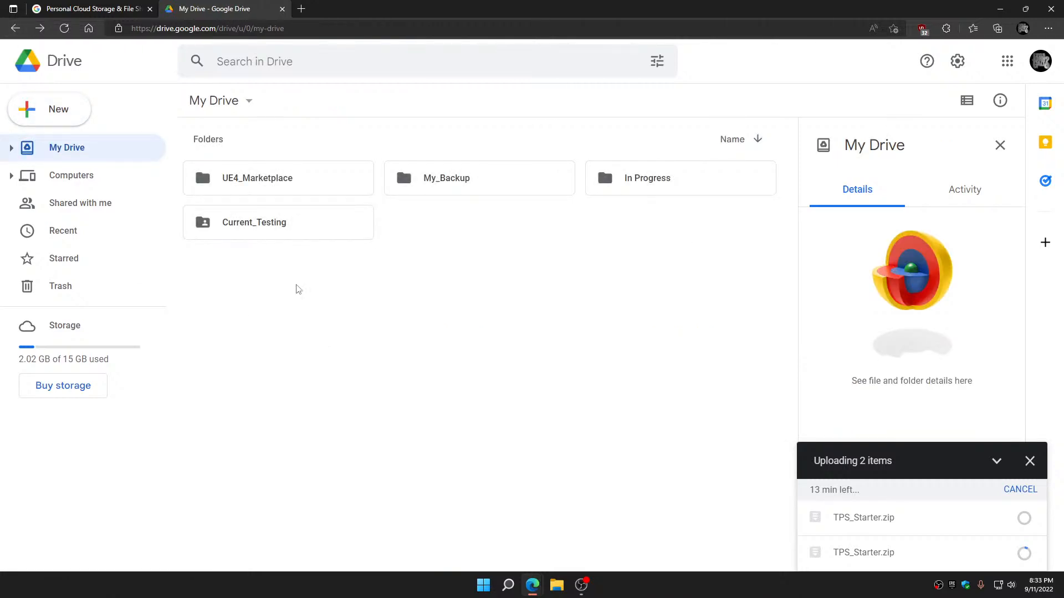
left_click(291, 230)
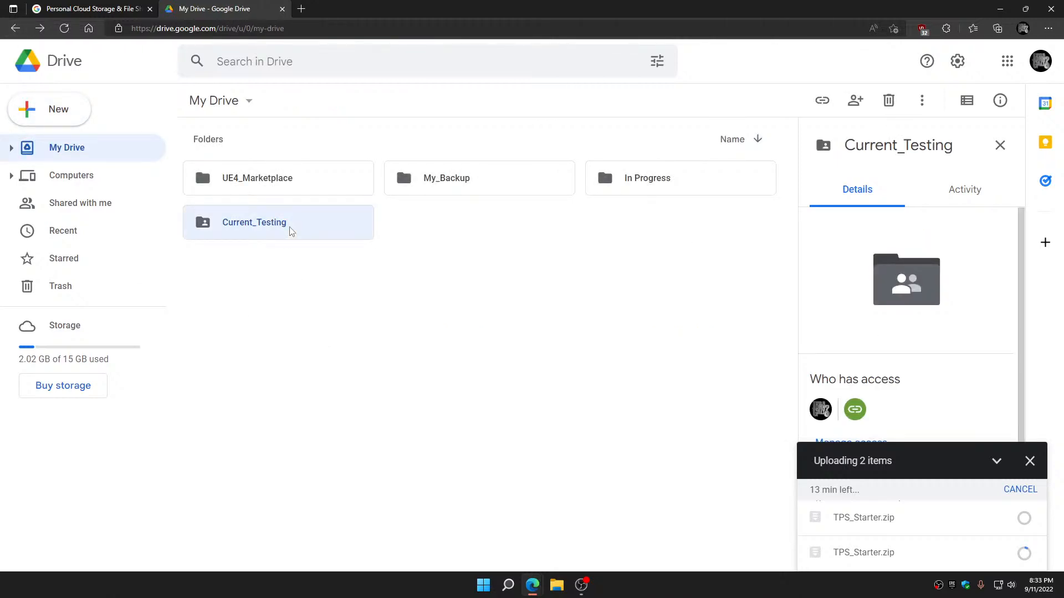
scroll(865, 395, "down", 2)
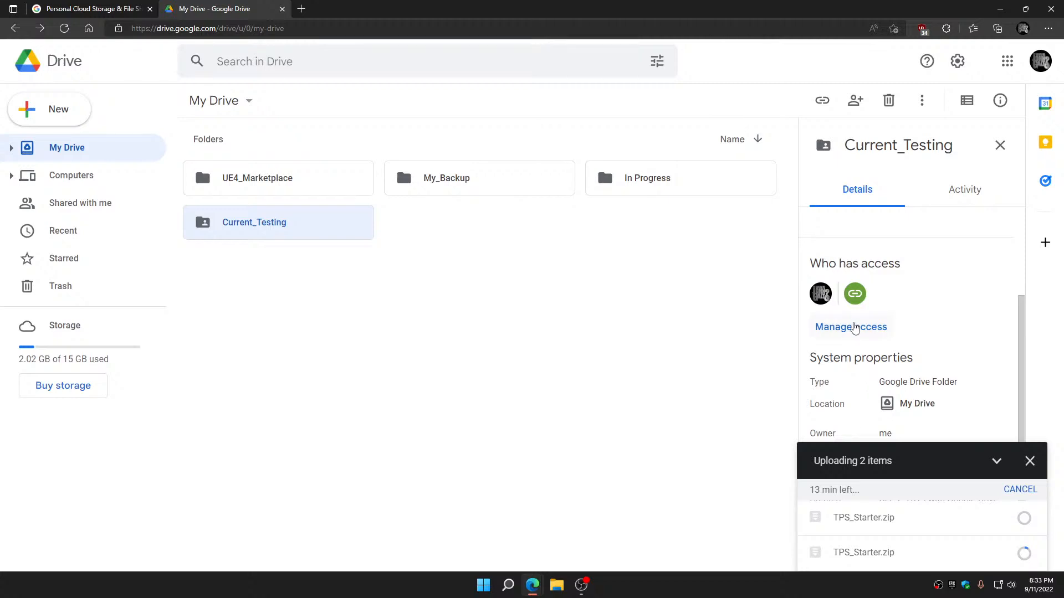
left_click(855, 328)
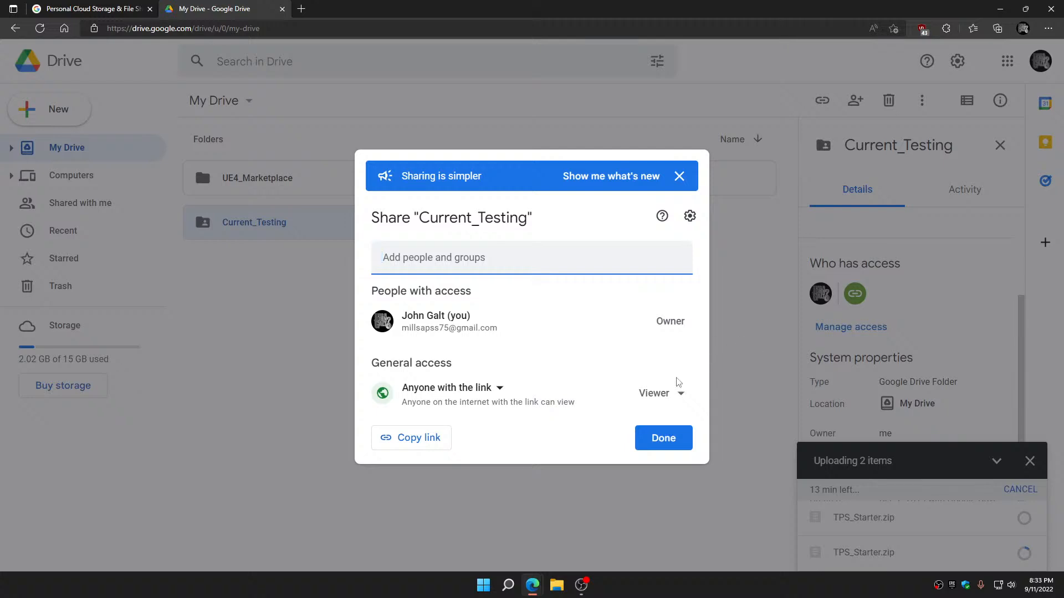
left_click(404, 445)
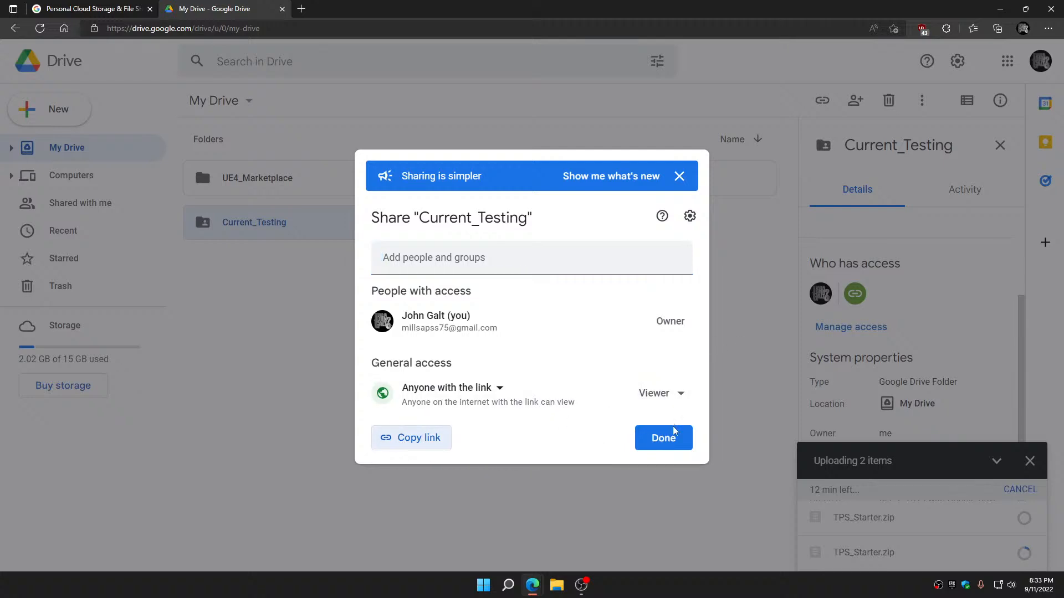
left_click(672, 440)
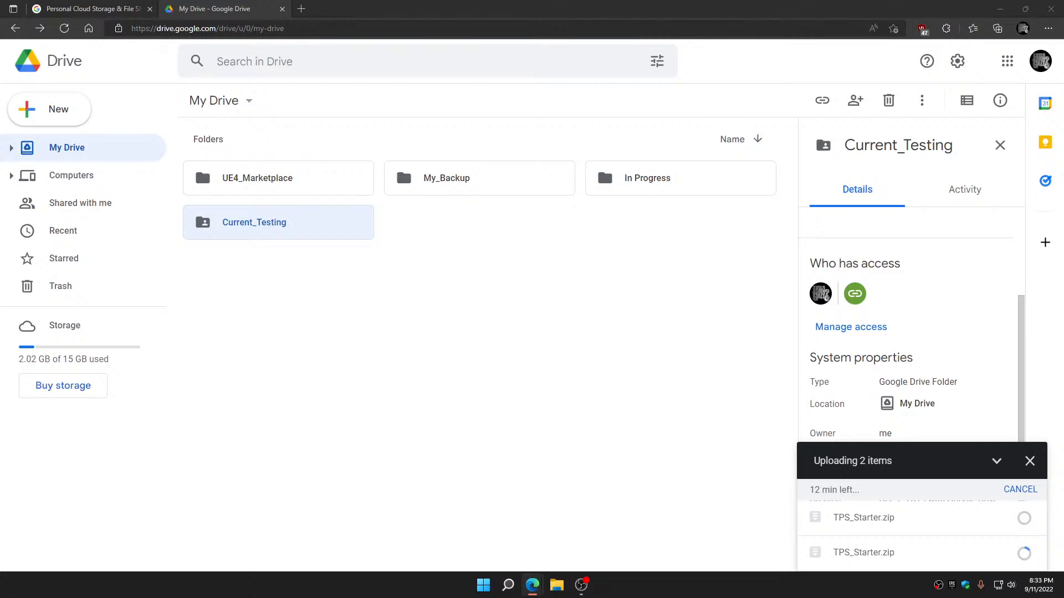
Open the Current_Testing folder and look through its files and the progress of the uploads
double_click(311, 231)
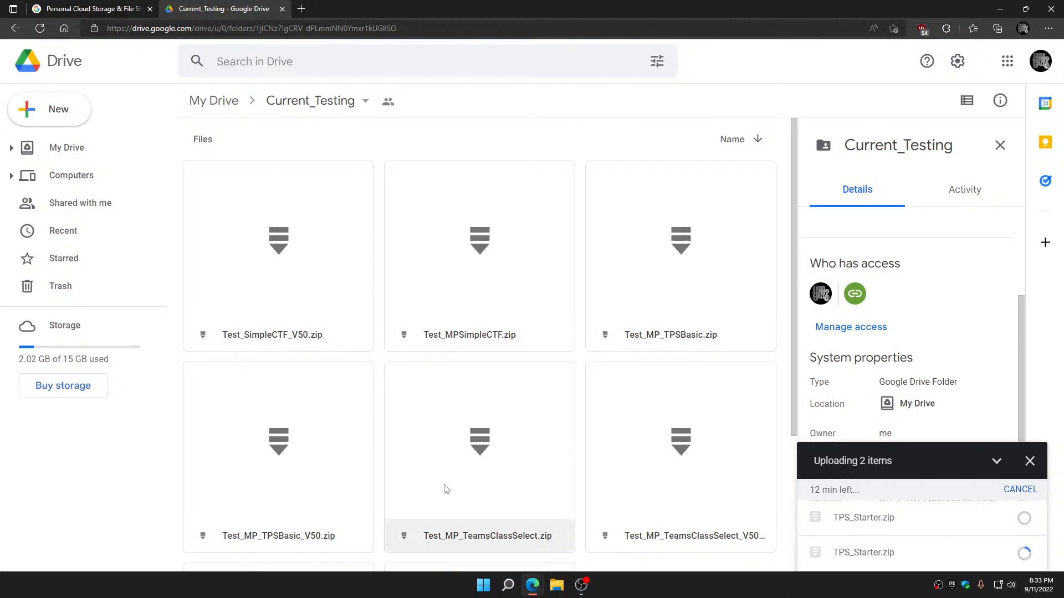
scroll(737, 468, "down", 3)
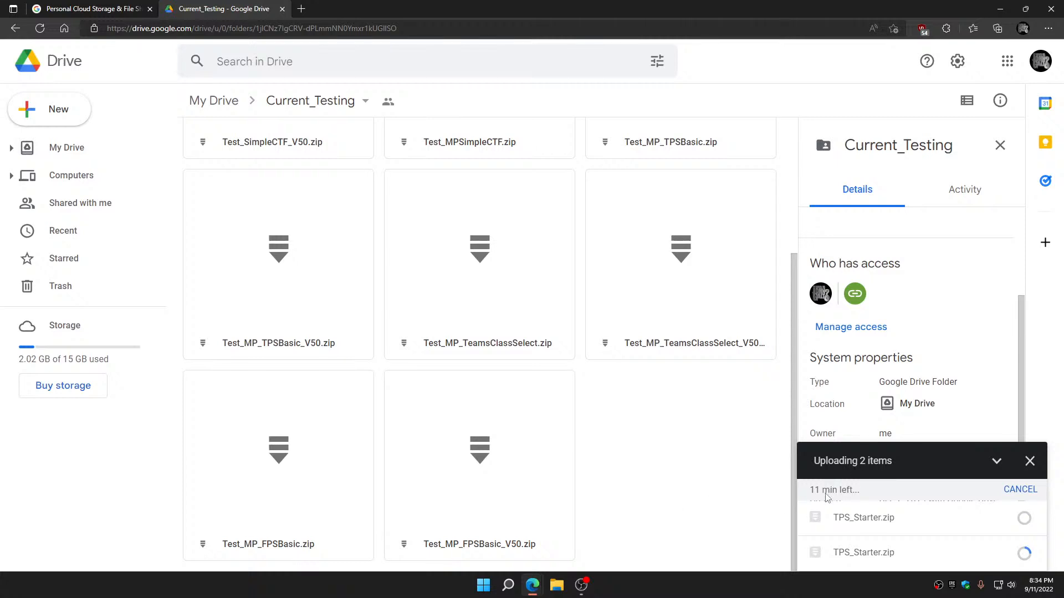
mouse_move(852, 529)
Close the Google Drive overview page and minimize the browser while the uploads continue
left_click(95, 10)
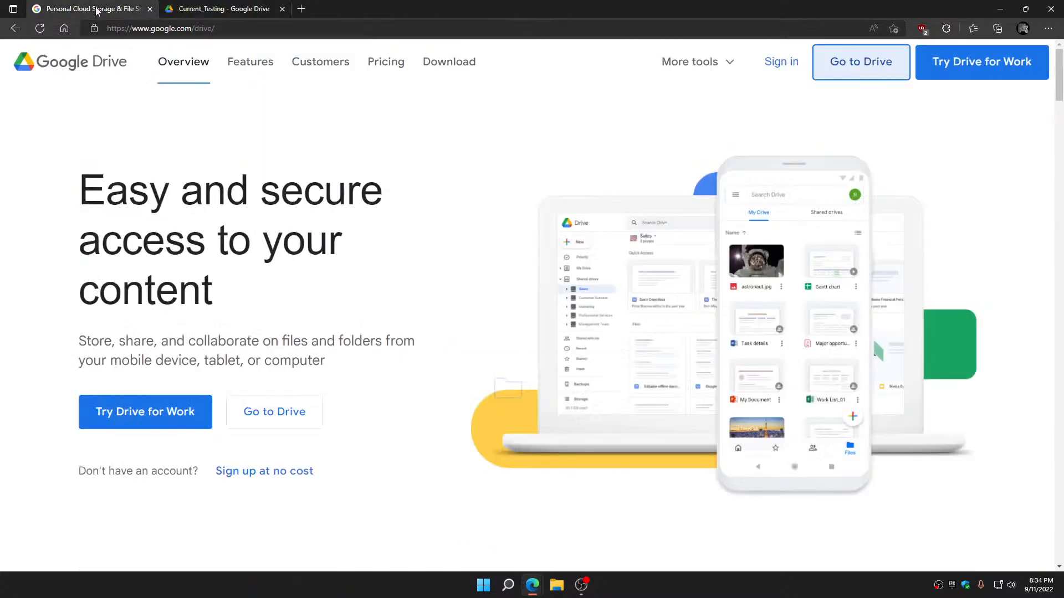
left_click(150, 9)
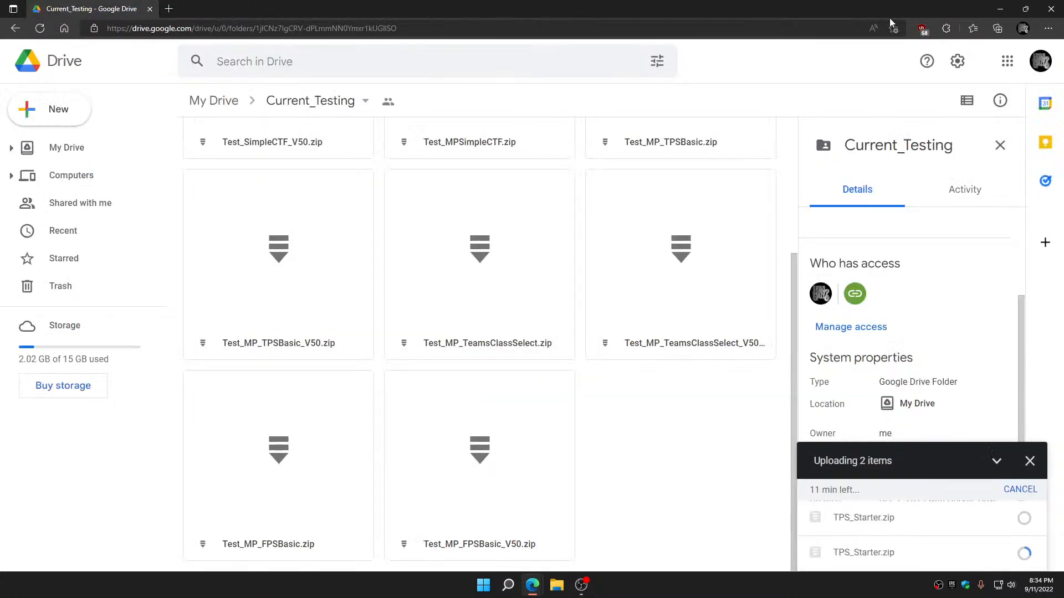
left_click(1000, 9)
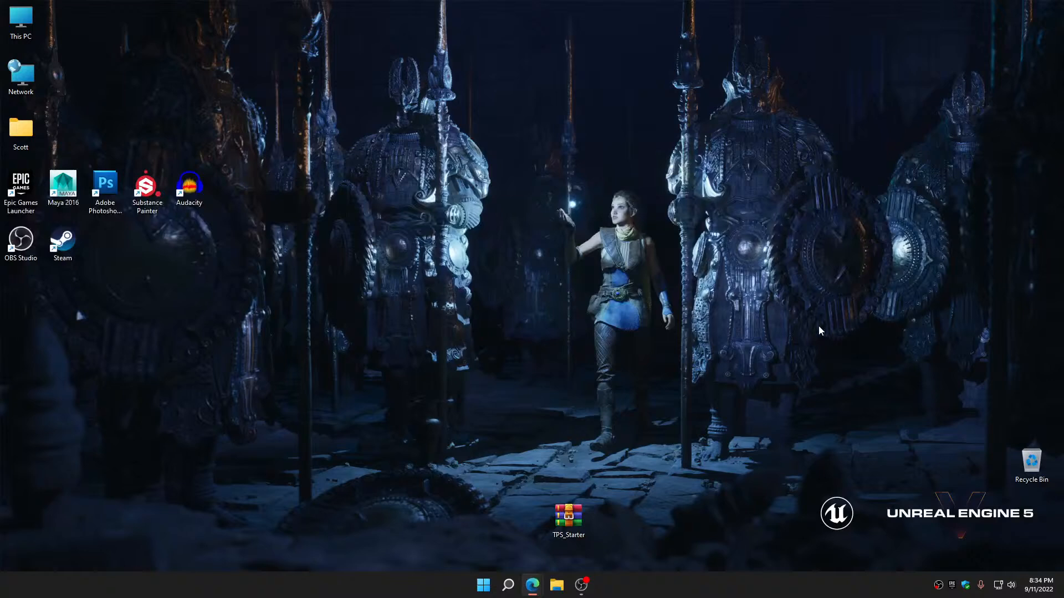